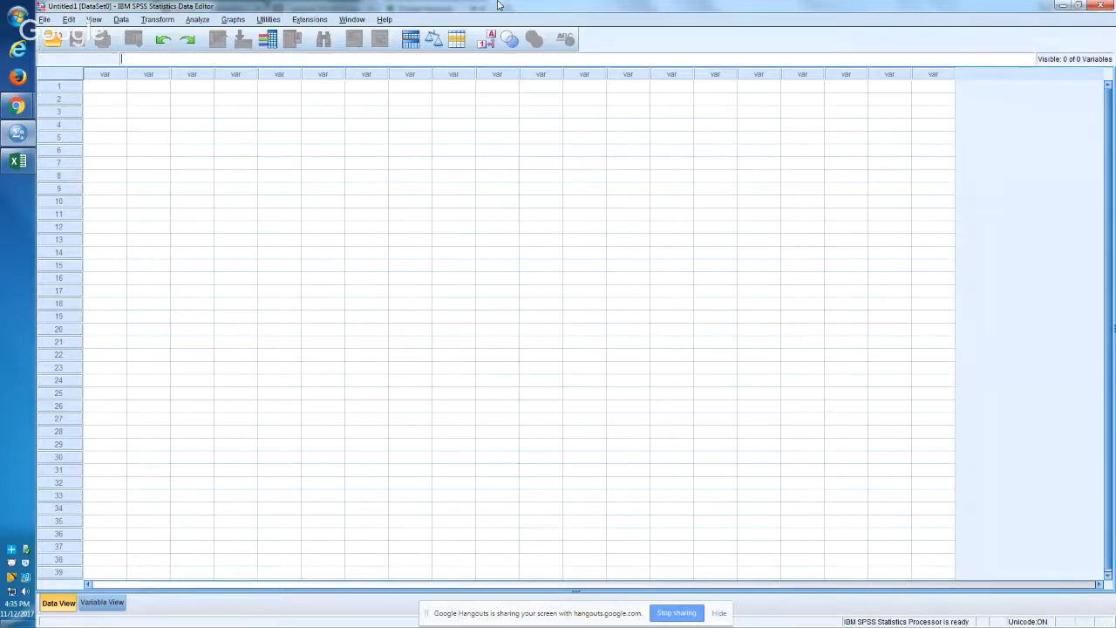
# Step: Switch to the Slack #general channel in Chrome and download "real copy of bar coding .xlsx" to the Downloads folder
pyautogui.hotkey('alt', 'Tab')
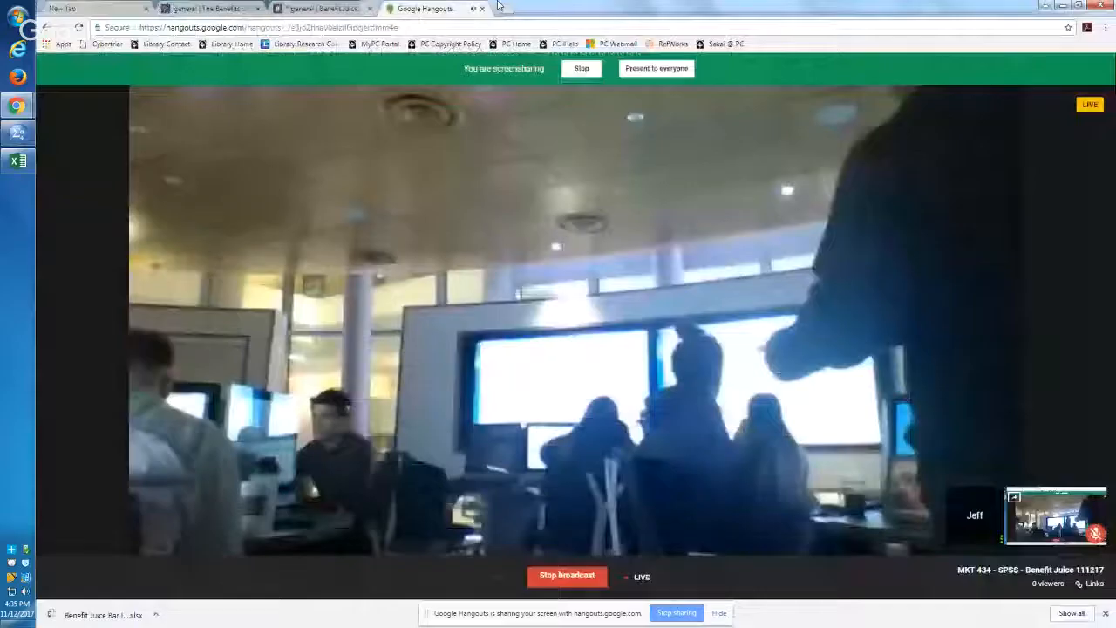
pyautogui.hotkey('alt', 'Tab')
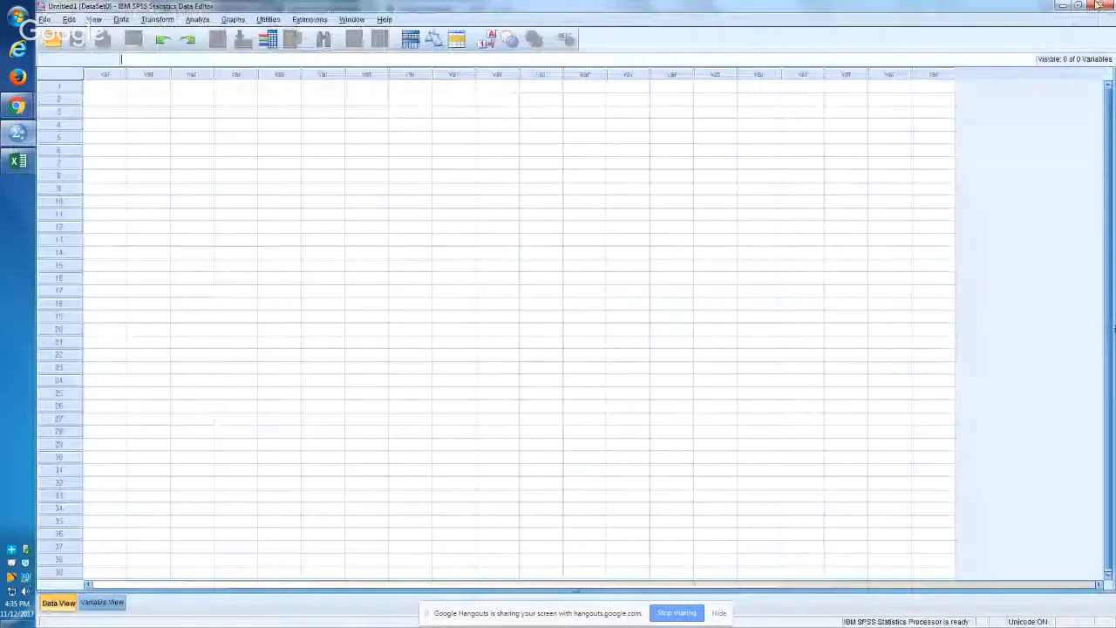
pyautogui.moveTo(17, 106)
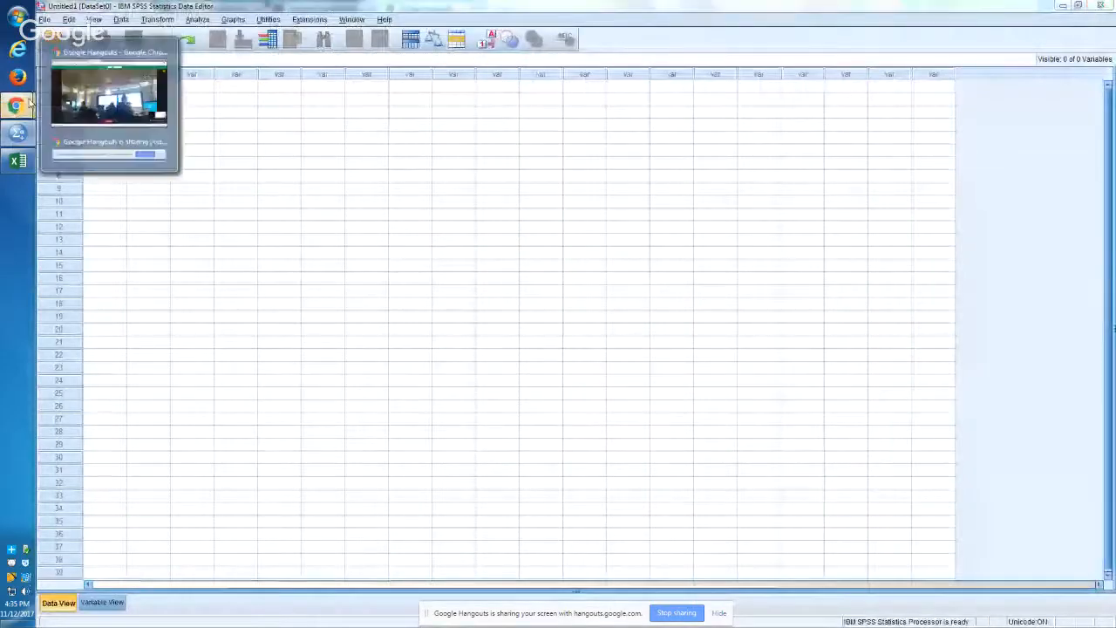
pyautogui.click(103, 81)
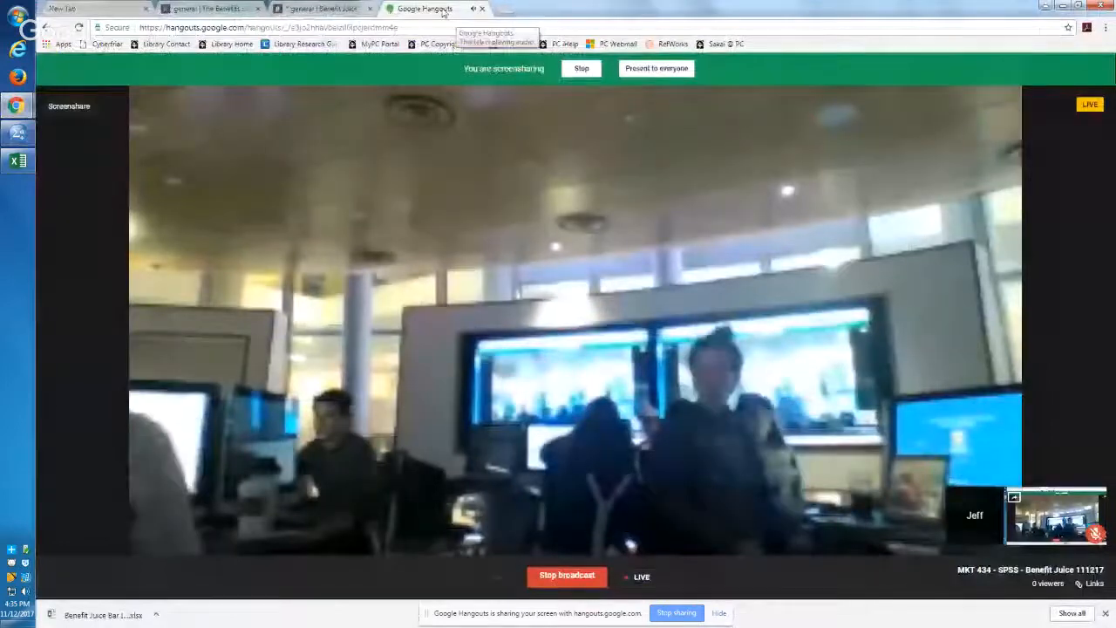
pyautogui.moveTo(443, 11); pyautogui.dragTo(328, 51)
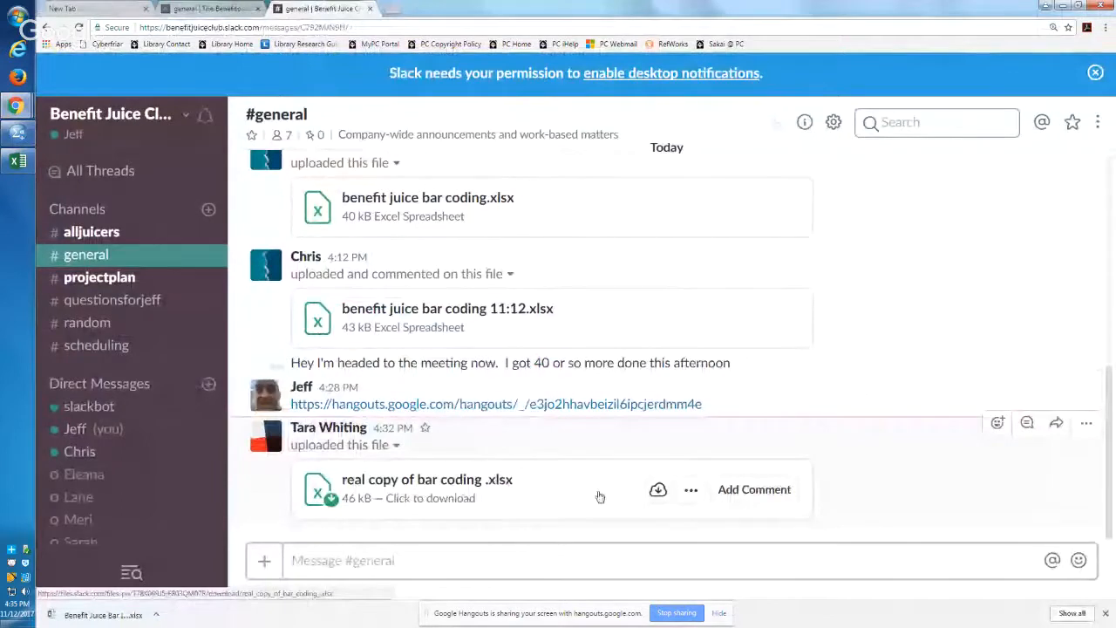
pyautogui.click(651, 498)
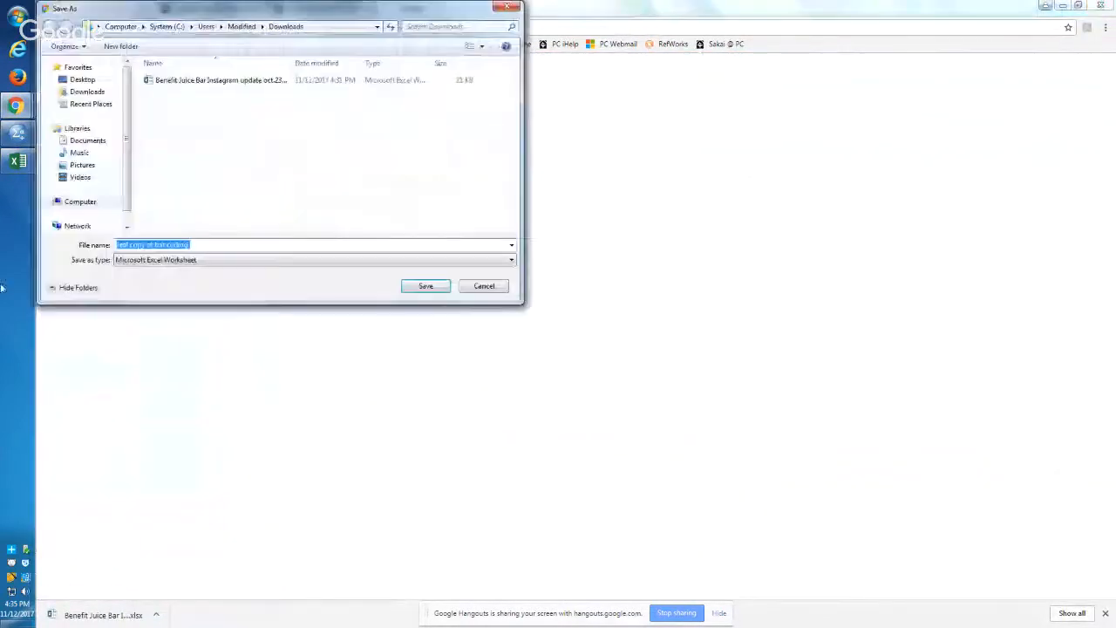
pyautogui.click(424, 286)
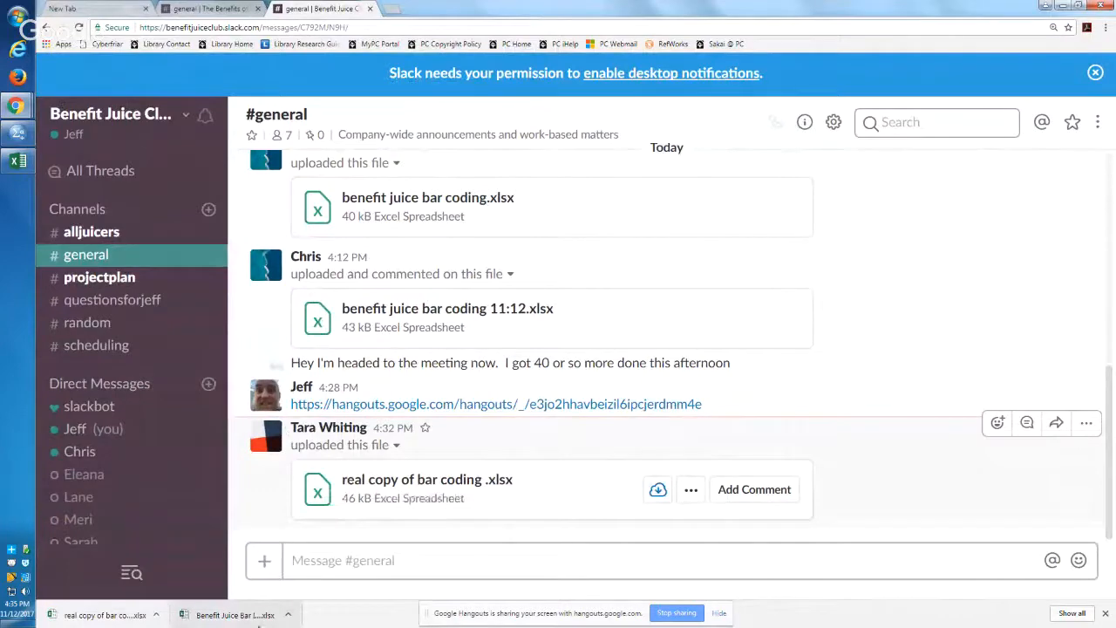
# Step: Open the downloaded "Benefit Juice Bar Instagram update oct.23rd" workbook in Excel and enable editing
pyautogui.click(259, 618)
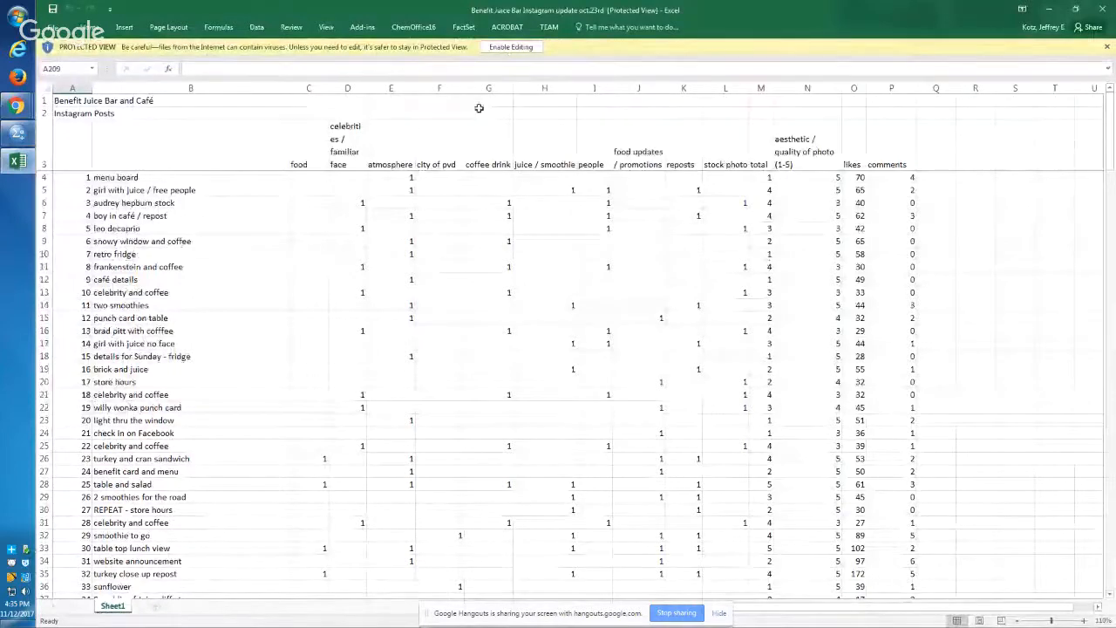
pyautogui.click(526, 50)
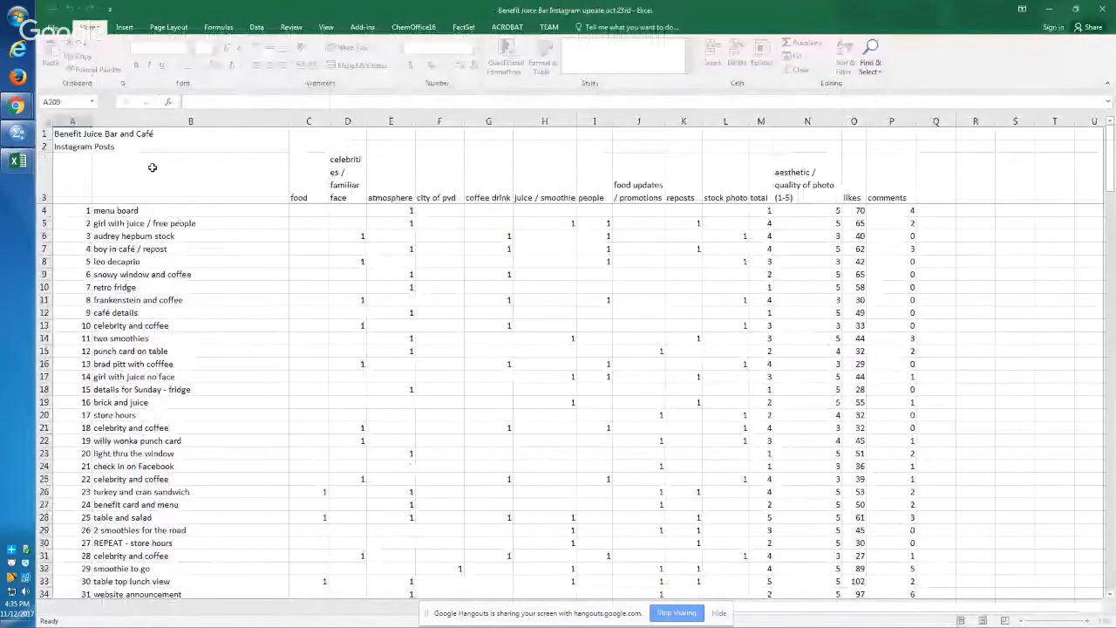
pyautogui.press('Down')
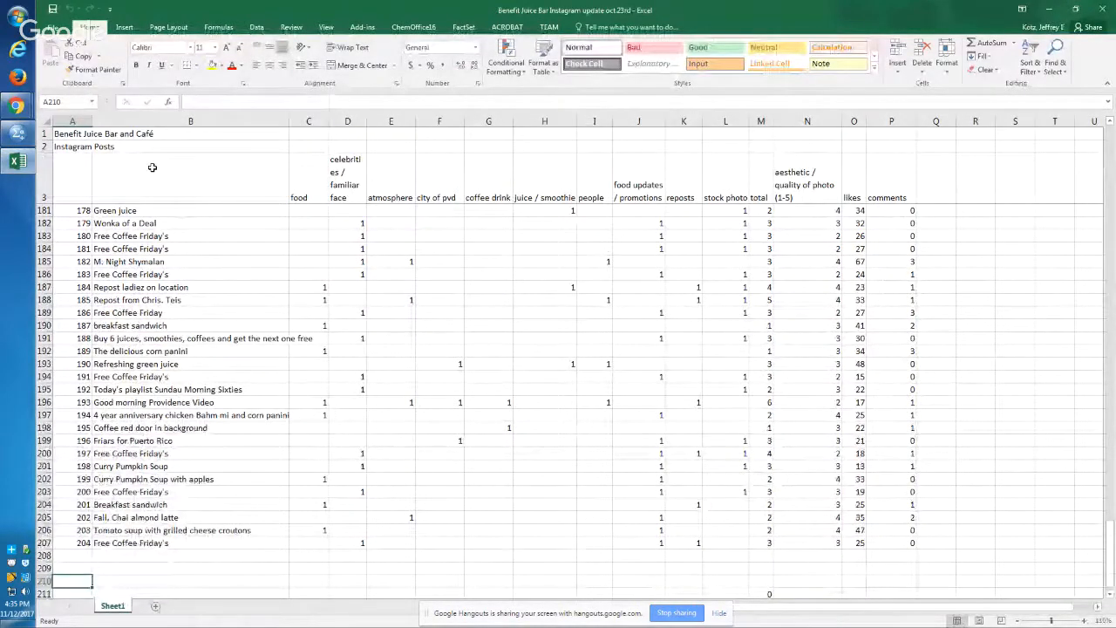
pyautogui.press('alt')
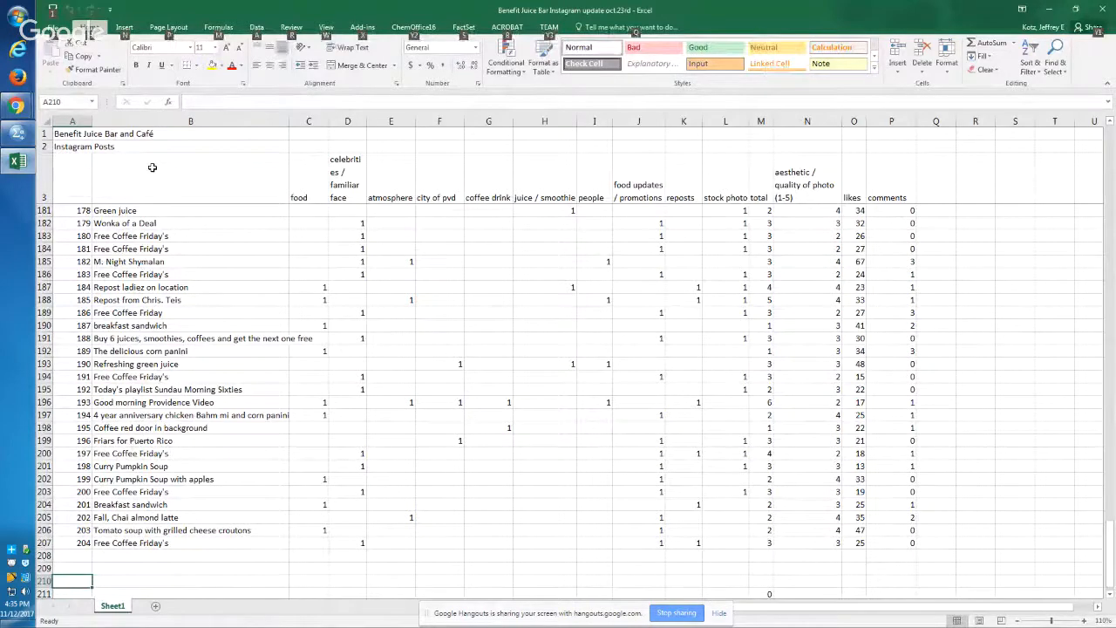
# Step: Examine the coded Instagram posts from the last rows back up to the header row and the total column
pyautogui.click(744, 251)
pyautogui.press('Left')
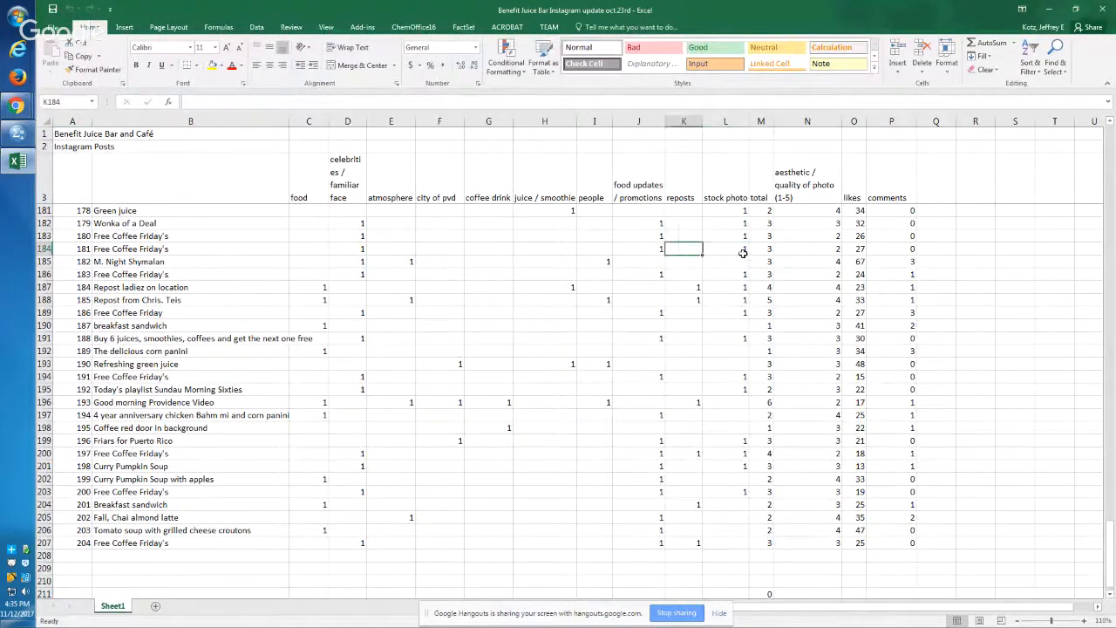
pyautogui.press('Right')
pyautogui.press('Up')
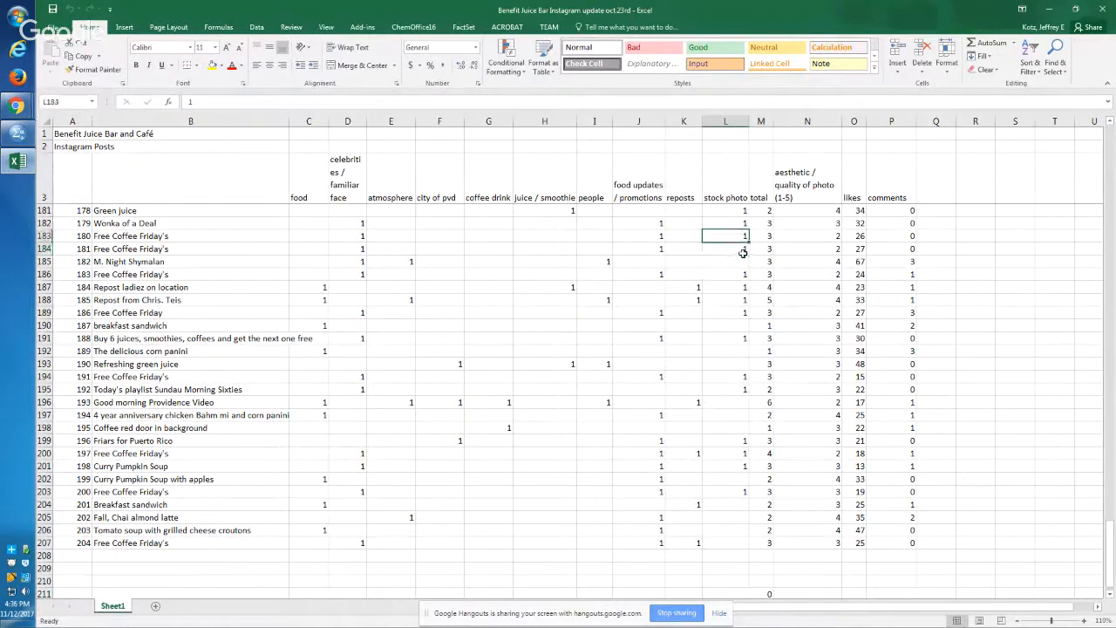
pyautogui.press('Up')
pyautogui.press('Up')
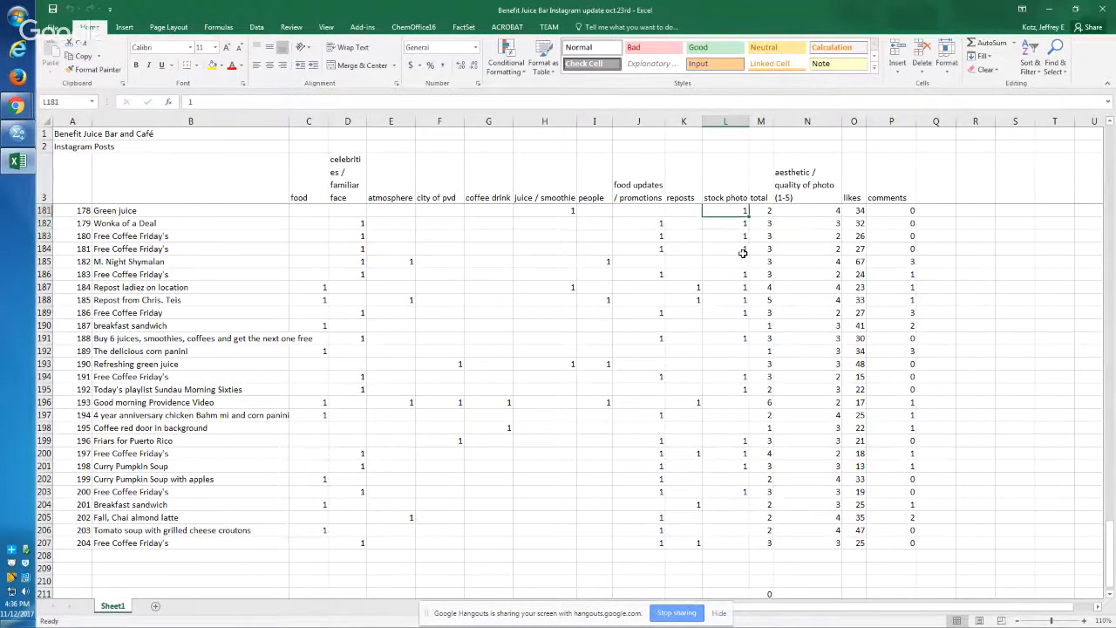
pyautogui.press('Left')
pyautogui.press('Up')
pyautogui.press('Left')
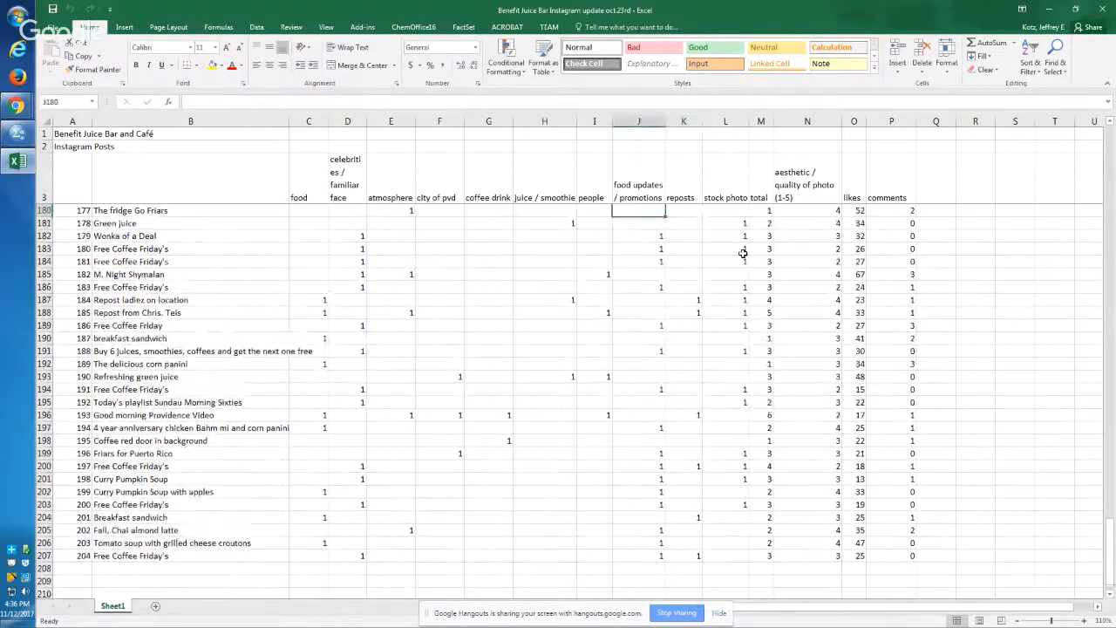
pyautogui.hotkey('ctrl', 'Up')
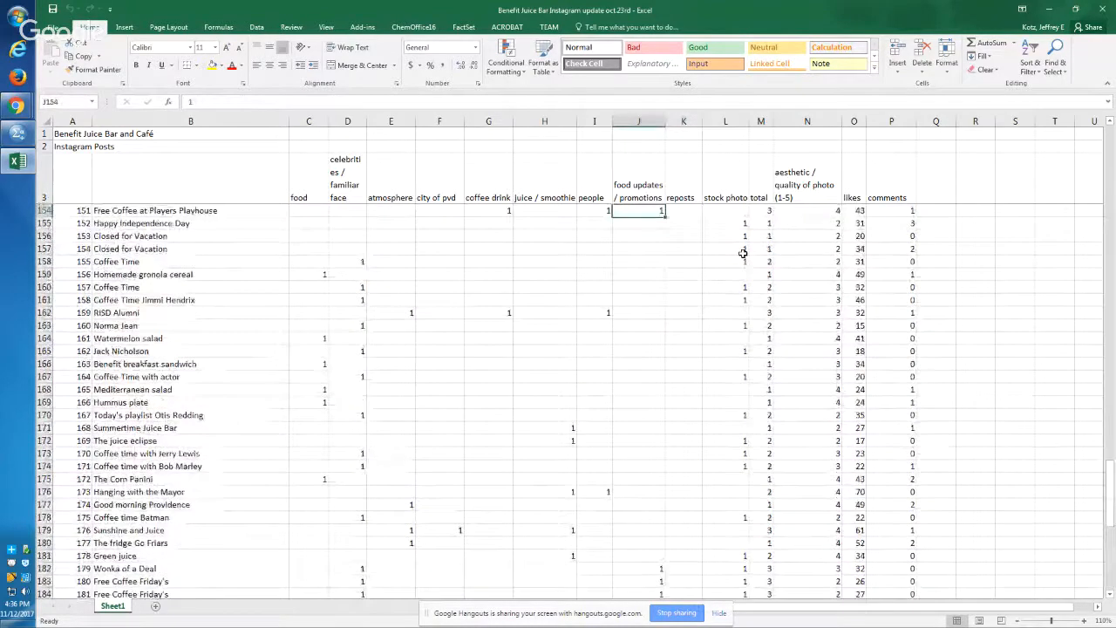
pyautogui.press('Up')
pyautogui.hotkey('ctrl', 'Right')
pyautogui.hotkey('ctrl', 'Up')
pyautogui.press('Down')
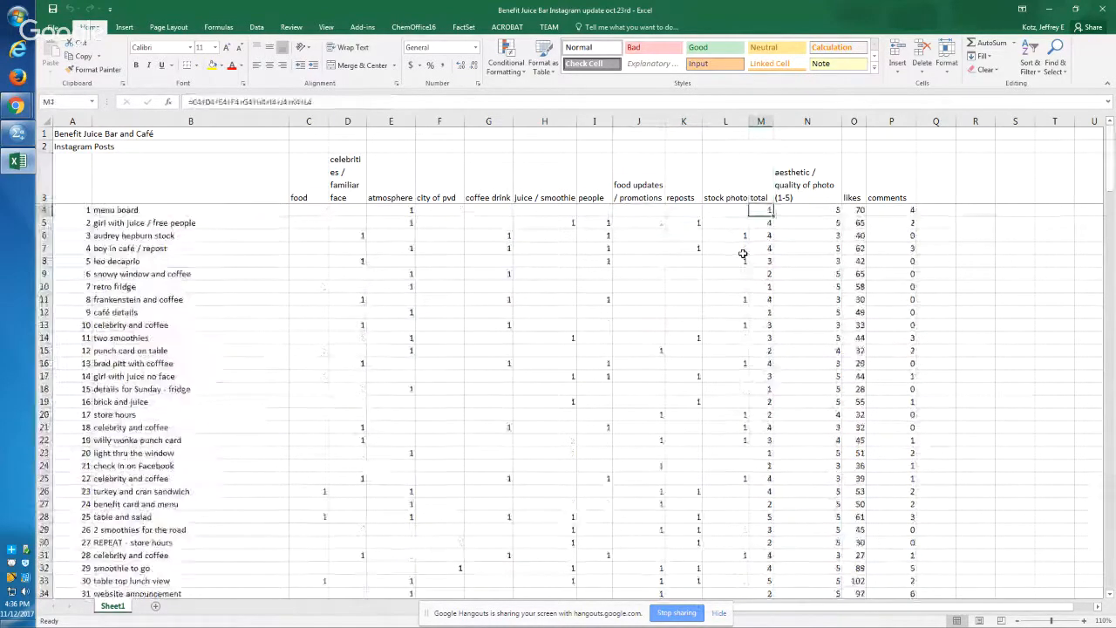
pyautogui.press('Up')
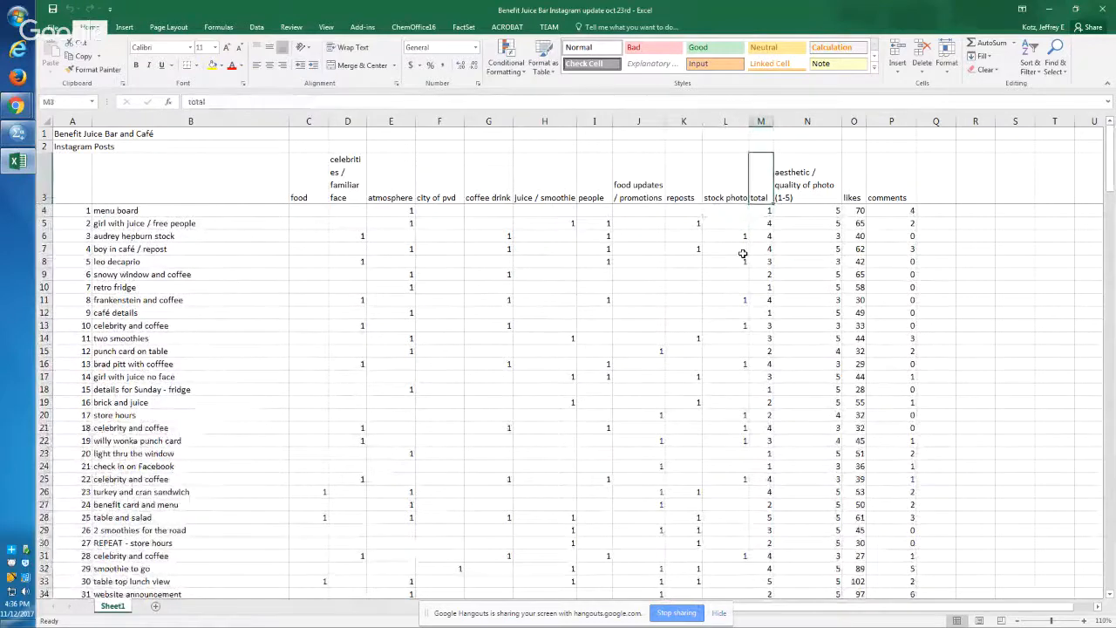
# Step: Zoom the worksheet to the range A3:L6 so the headers from the post columns through stock photo fill the view
pyautogui.press('Left')
pyautogui.hotkey('shift', 'Left')
pyautogui.hotkey('shift', 'Left')
pyautogui.hotkey('shift', 'Left')
pyautogui.hotkey('shift', 'Left')
pyautogui.hotkey('shift', 'Left')
pyautogui.hotkey('shift', 'Left')
pyautogui.hotkey('shift', 'Left')
pyautogui.hotkey('shift', 'Left')
pyautogui.hotkey('shift', 'Left')
pyautogui.hotkey('shift', 'Left')
pyautogui.hotkey('shift', 'Left')
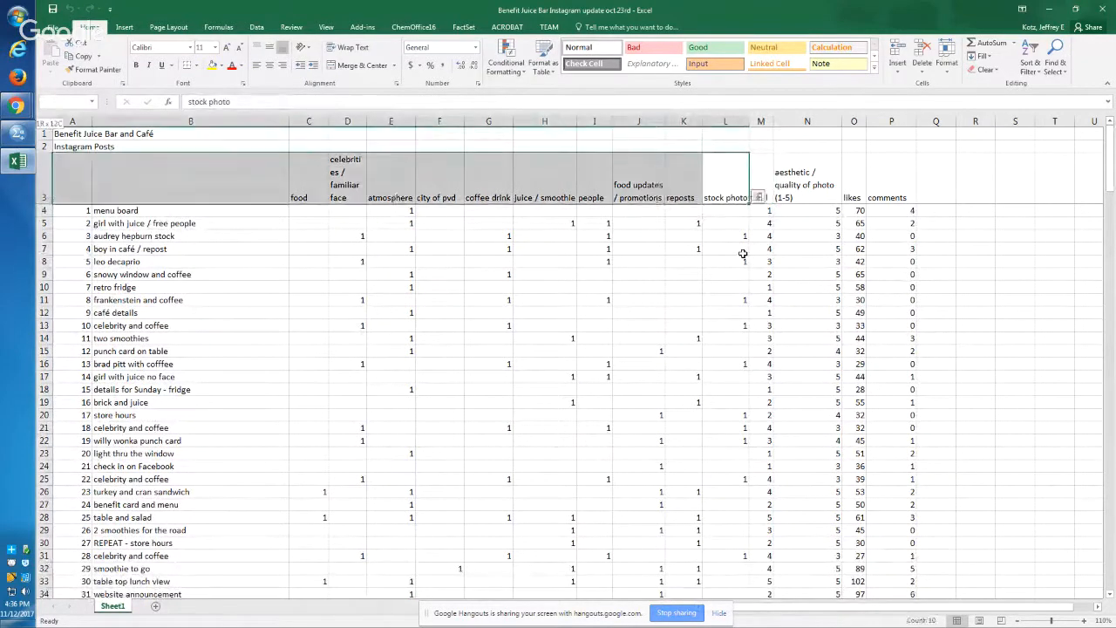
pyautogui.hotkey('shift', 'Down')
pyautogui.hotkey('shift', 'Down')
pyautogui.hotkey('shift', 'Down')
pyautogui.hotkey('alt', 'w')
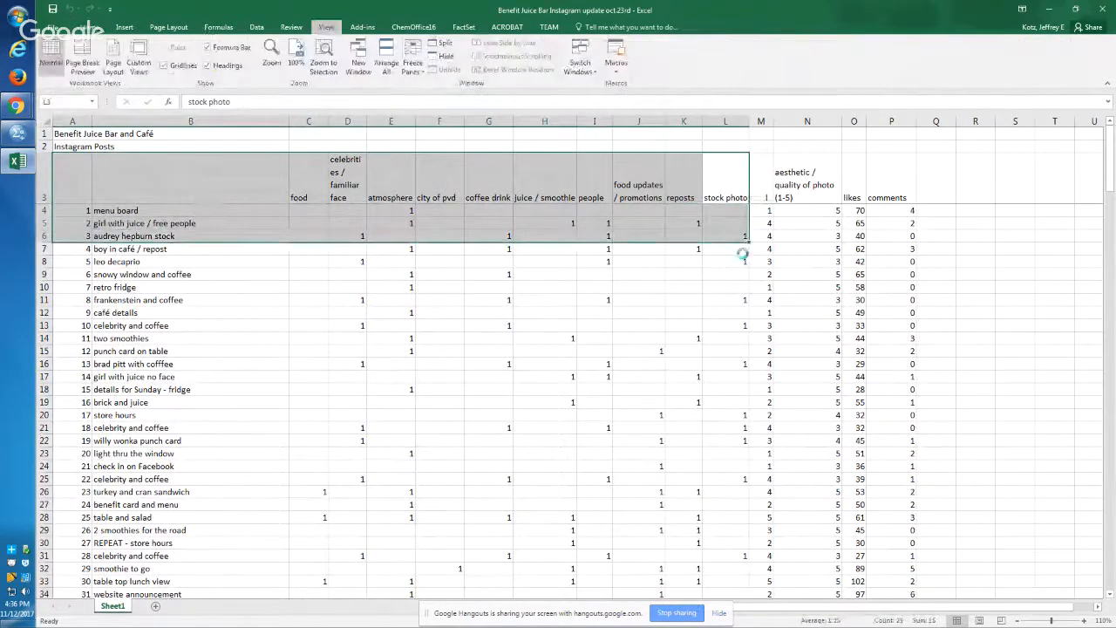
pyautogui.press('g')
# Step: Examine the post descriptions and the category columns from food through stock photo in the header and first data rows
pyautogui.press('Down')
pyautogui.press('Down')
pyautogui.press('Left')
pyautogui.press('Left')
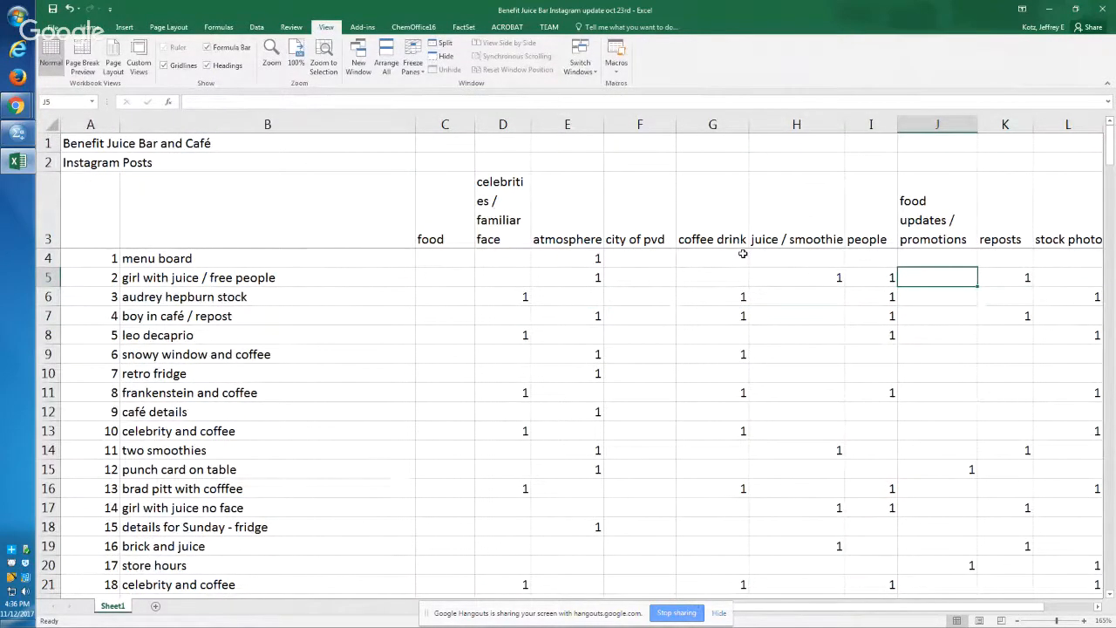
pyautogui.press('Left')
pyautogui.press('Up')
pyautogui.press('Left')
pyautogui.press('Left')
pyautogui.press('Left')
pyautogui.press('Left')
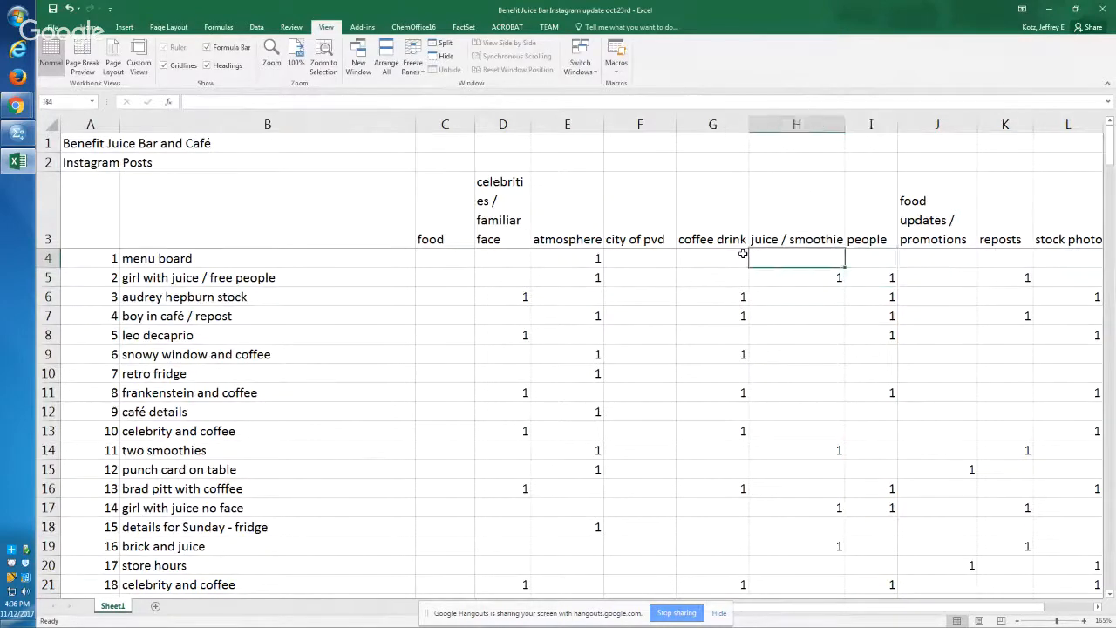
pyautogui.press('Left')
pyautogui.press('Left')
pyautogui.press('Left')
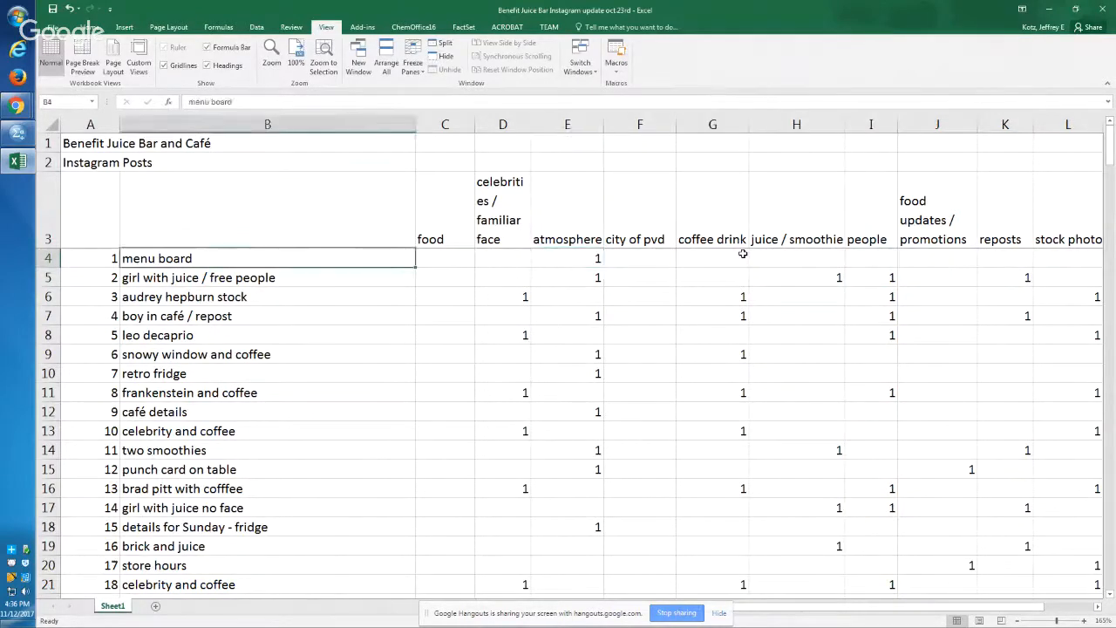
pyautogui.press('Right')
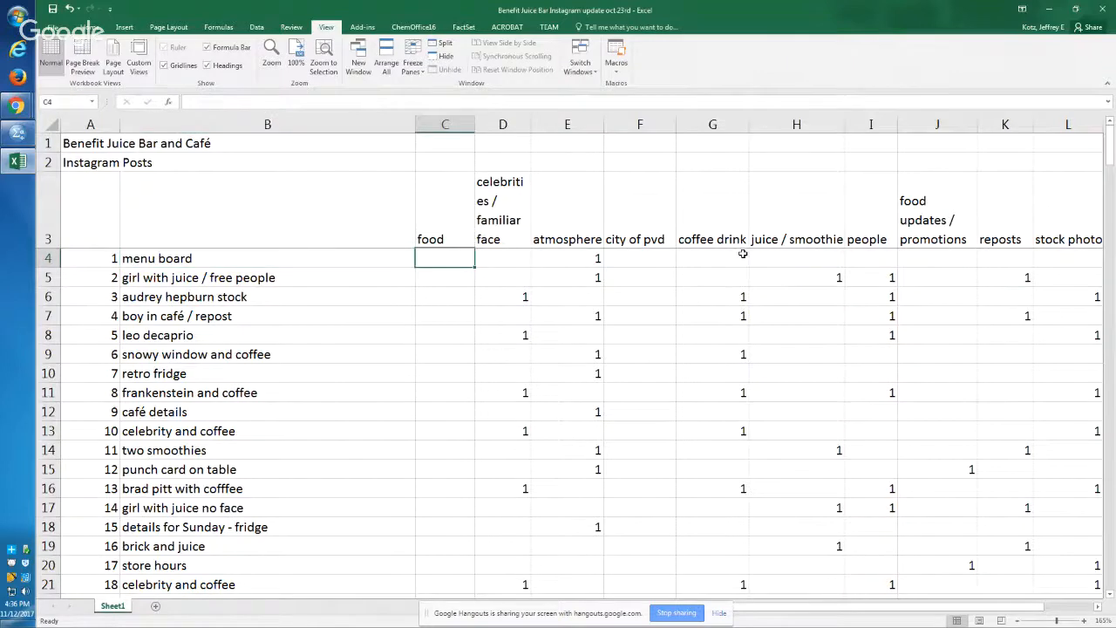
pyautogui.press('Up')
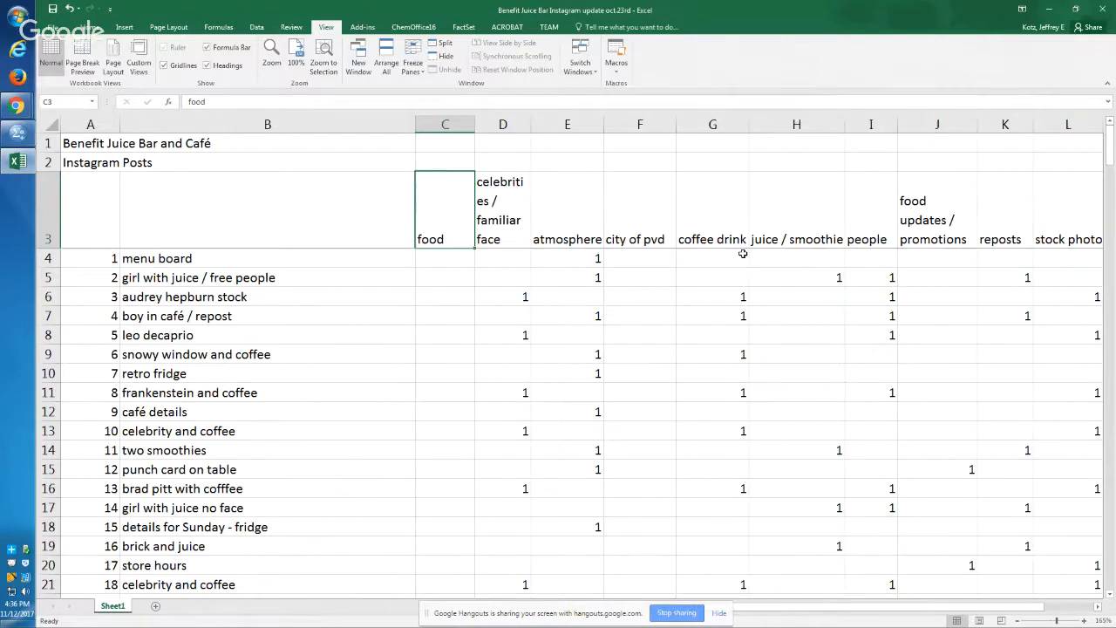
pyautogui.press('Down')
pyautogui.press('Right')
pyautogui.press('Right')
pyautogui.press('Right')
pyautogui.press('Right')
pyautogui.press('Right')
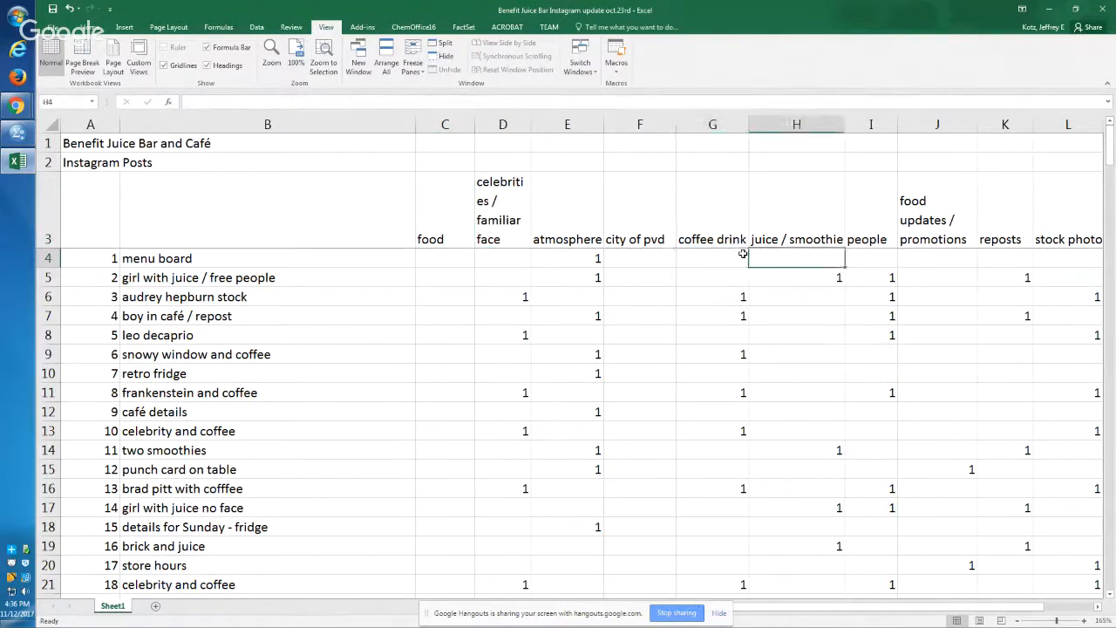
pyautogui.press('Right')
pyautogui.press('Right')
pyautogui.press('Right')
pyautogui.press('Right')
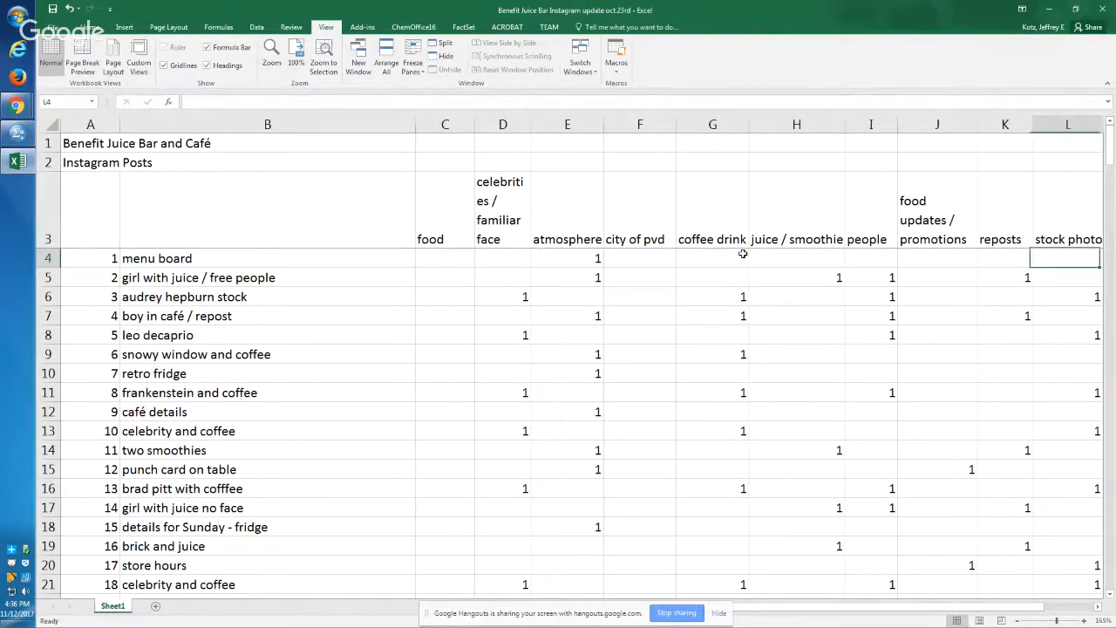
pyautogui.press('Right')
pyautogui.press('Left')
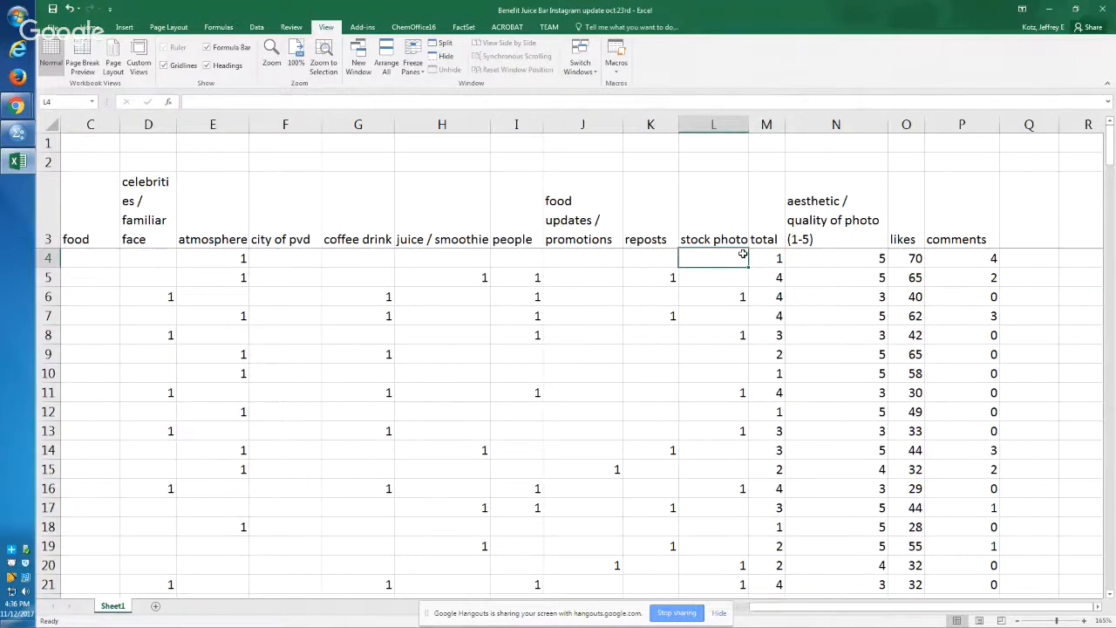
pyautogui.press('Up')
pyautogui.press('Left')
pyautogui.press('Left')
pyautogui.press('Left')
pyautogui.press('Right')
pyautogui.press('Right')
pyautogui.press('Right')
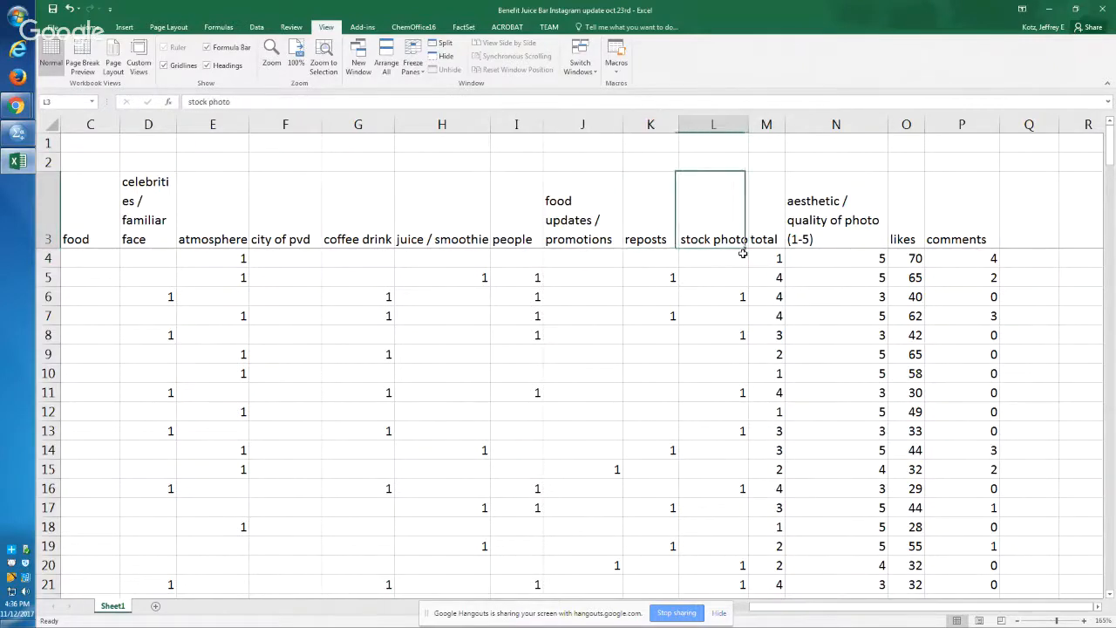
pyautogui.hotkey('shift', 'Left')
pyautogui.hotkey('shift', 'Left')
pyautogui.hotkey('shift', 'Left')
pyautogui.hotkey('shift', 'Left')
pyautogui.hotkey('shift', 'Left')
pyautogui.hotkey('shift', 'Left')
pyautogui.hotkey('shift', 'Left')
pyautogui.hotkey('shift', 'Left')
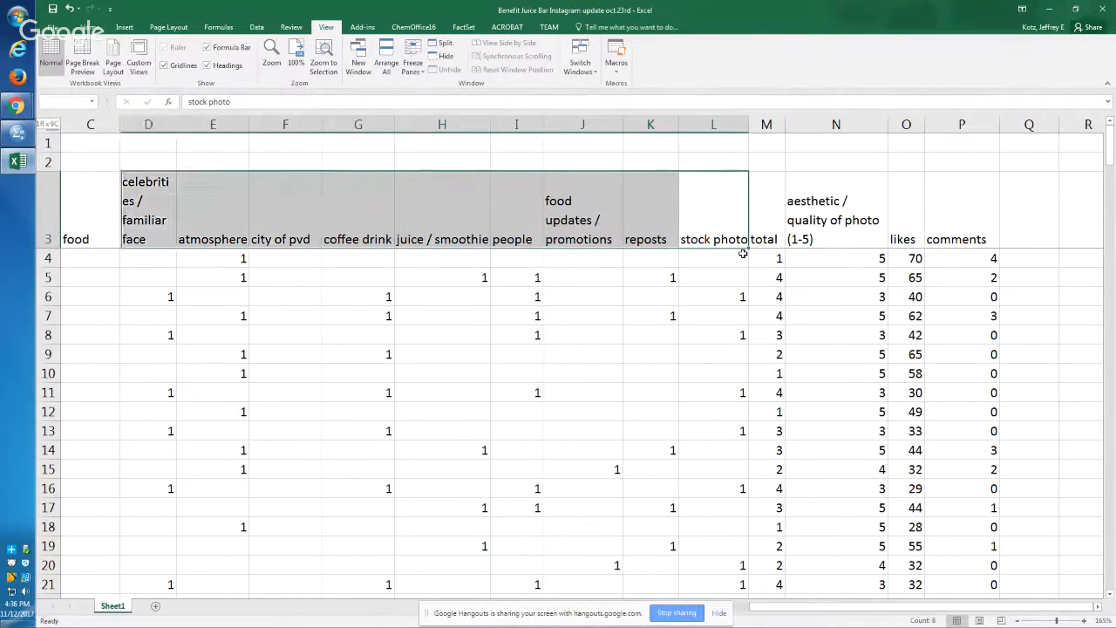
pyautogui.hotkey('shift', 'Left')
pyautogui.hotkey('shift', 'Left')
pyautogui.hotkey('shift', 'Left')
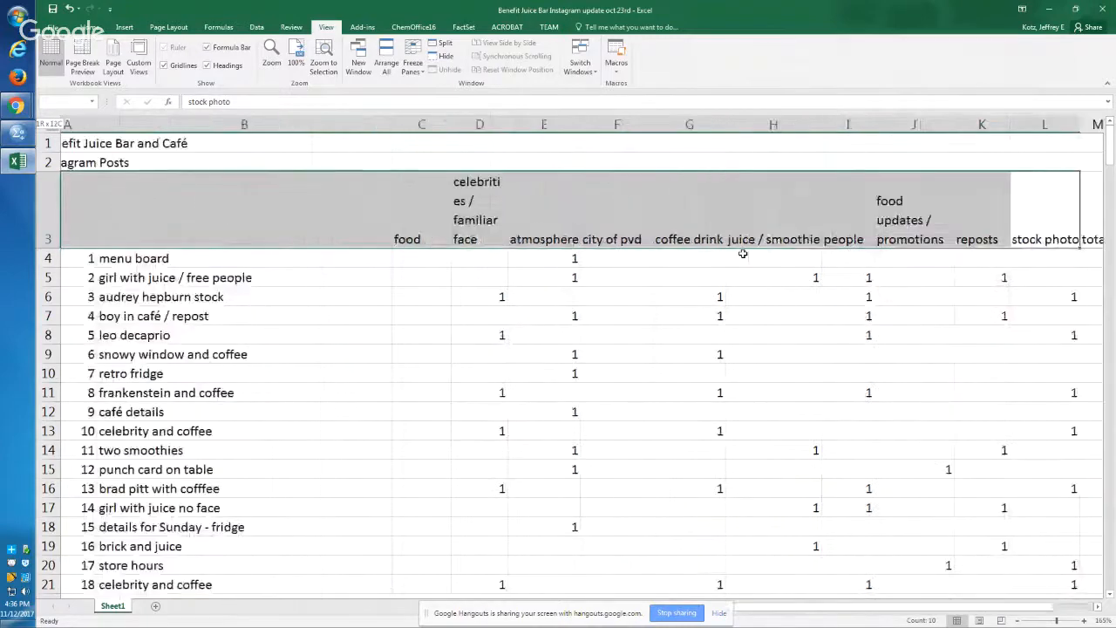
pyautogui.hotkey('shift', 'Right')
pyautogui.hotkey('shift', 'Right')
pyautogui.press('Right')
pyautogui.press('Left')
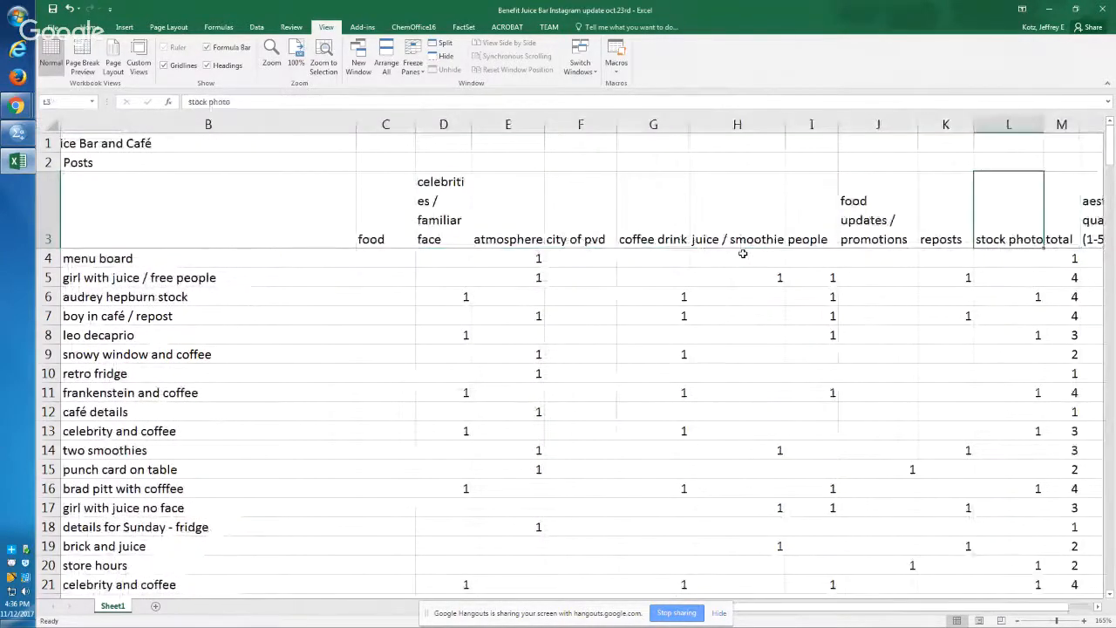
pyautogui.hotkey('shift', 'Left')
pyautogui.hotkey('shift', 'Left')
pyautogui.hotkey('shift', 'Left')
pyautogui.hotkey('shift', 'Left')
pyautogui.hotkey('shift', 'Left')
pyautogui.hotkey('shift', 'Left')
pyautogui.hotkey('shift', 'Left')
pyautogui.hotkey('shift', 'Left')
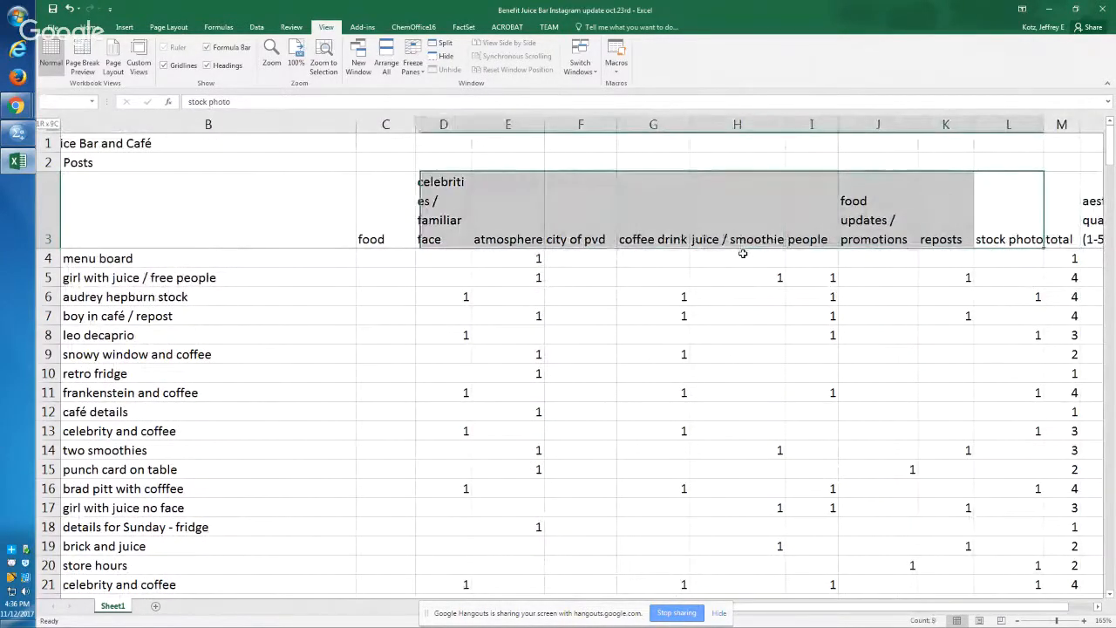
pyautogui.hotkey('shift', 'Left')
pyautogui.hotkey('shift', 'Down')
pyautogui.hotkey('shift', 'Down')
pyautogui.hotkey('shift', 'Down')
pyautogui.hotkey('shift', 'Down')
pyautogui.hotkey('shift', 'Down')
pyautogui.hotkey('shift', 'Down')
pyautogui.hotkey('shift', 'Down')
pyautogui.hotkey('shift', 'Down')
pyautogui.hotkey('shift', 'Down')
pyautogui.hotkey('shift', 'Down')
pyautogui.hotkey('shift', 'Down')
pyautogui.hotkey('shift', 'Down')
pyautogui.hotkey('shift', 'Down')
pyautogui.hotkey('shift', 'Down')
pyautogui.hotkey('shift', 'Down')
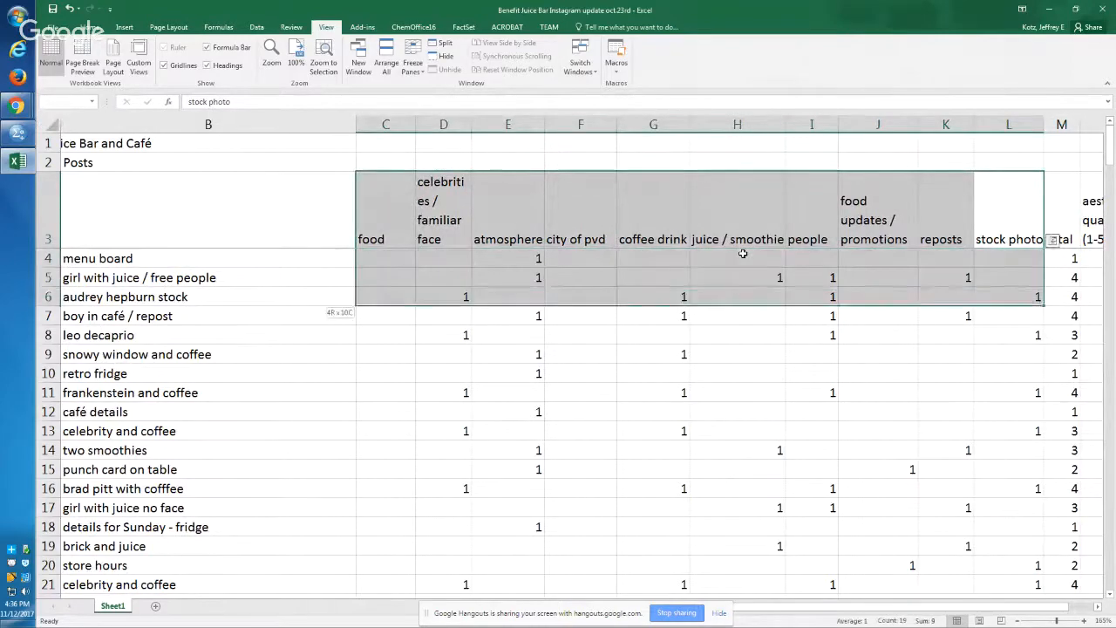
pyautogui.hotkey('shift', 'Down')
pyautogui.hotkey('shift', 'Down')
pyautogui.hotkey('shift', 'Down')
pyautogui.hotkey('shift', 'Down')
pyautogui.hotkey('shift', 'Down')
pyautogui.hotkey('shift', 'Down')
pyautogui.hotkey('shift', 'Down')
pyautogui.hotkey('shift', 'Down')
pyautogui.hotkey('shift', 'Down')
pyautogui.hotkey('shift', 'Down')
pyautogui.hotkey('shift', 'Down')
pyautogui.hotkey('shift', 'Down')
pyautogui.hotkey('shift', 'Down')
pyautogui.hotkey('shift', 'Down')
pyautogui.hotkey('shift', 'Down')
pyautogui.hotkey('shift', 'Down')
pyautogui.hotkey('shift', 'Down')
pyautogui.hotkey('shift', 'Down')
pyautogui.hotkey('shift', 'Down')
pyautogui.hotkey('shift', 'Down')
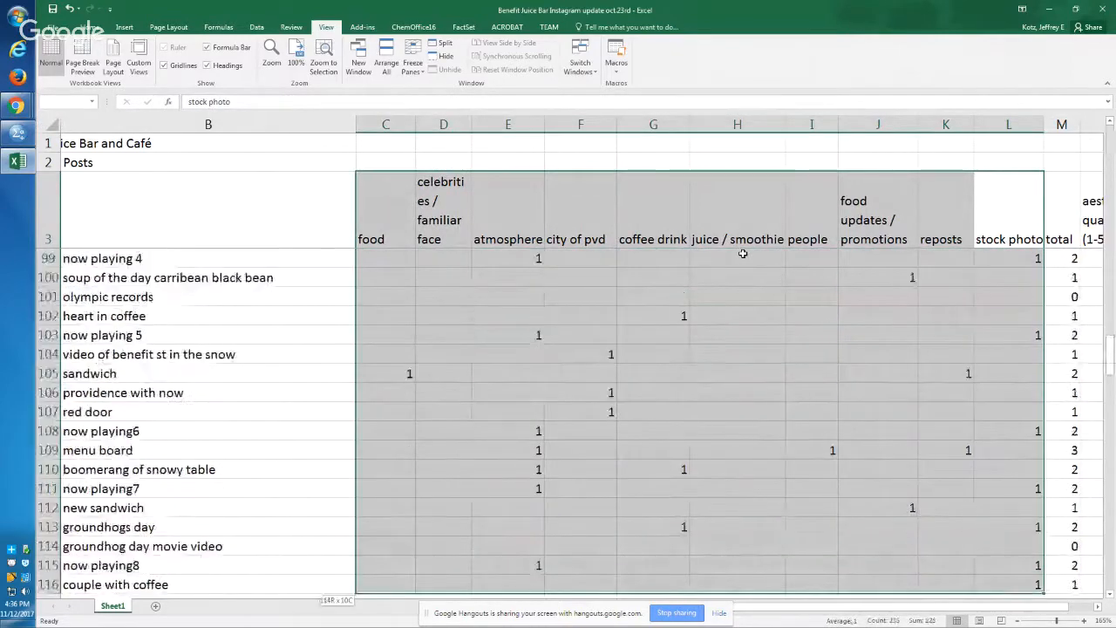
pyautogui.hotkey('shift', 'Left')
pyautogui.hotkey('shift', 'Left')
pyautogui.hotkey('shift', 'Down')
pyautogui.hotkey('shift', 'Down')
pyautogui.hotkey('shift', 'Right')
pyautogui.hotkey('shift', 'Right')
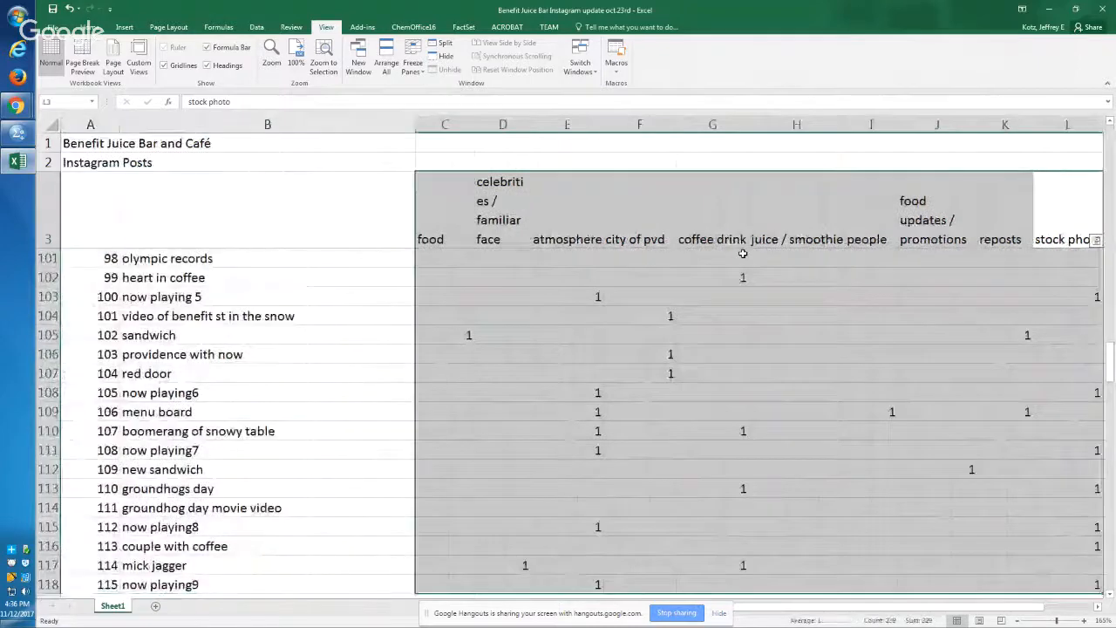
# Step: Select the post data from the first post title through the last stock photo cell, range B4:L207
pyautogui.press('Left')
pyautogui.hotkey('ctrl', 'Left')
pyautogui.press('Left')
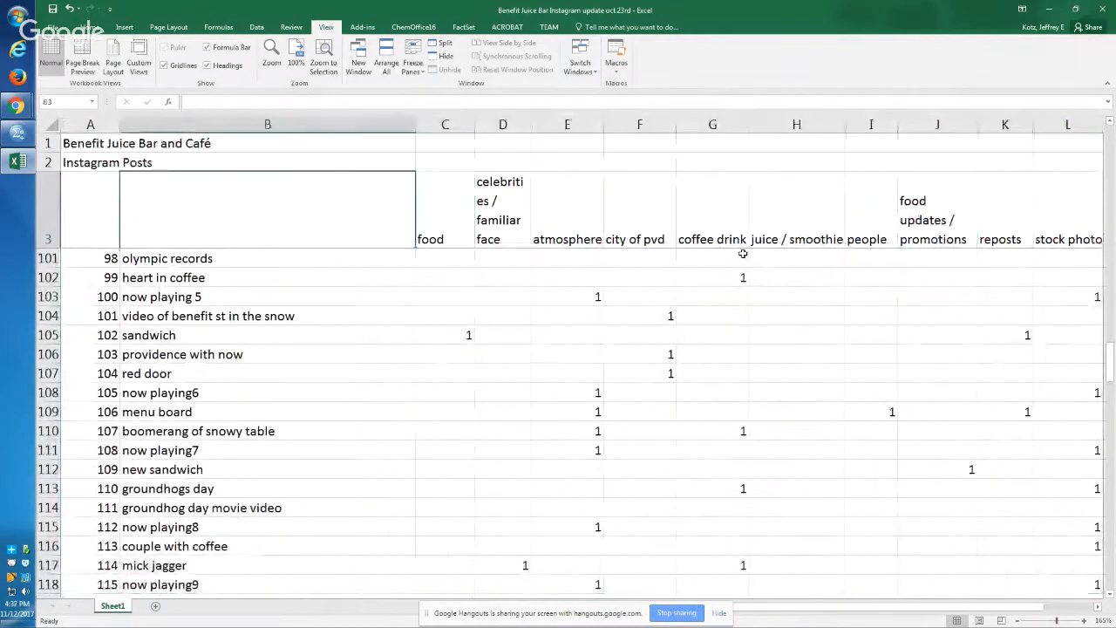
pyautogui.press('Down')
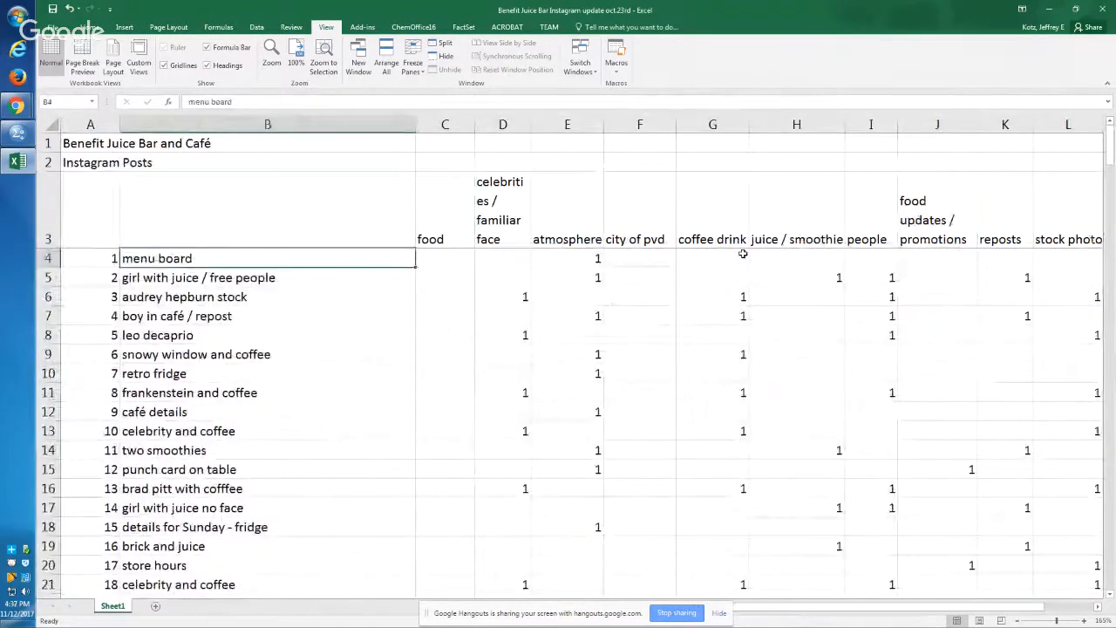
pyautogui.hotkey('ctrl', 'Down')
pyautogui.hotkey('ctrl', 'Up')
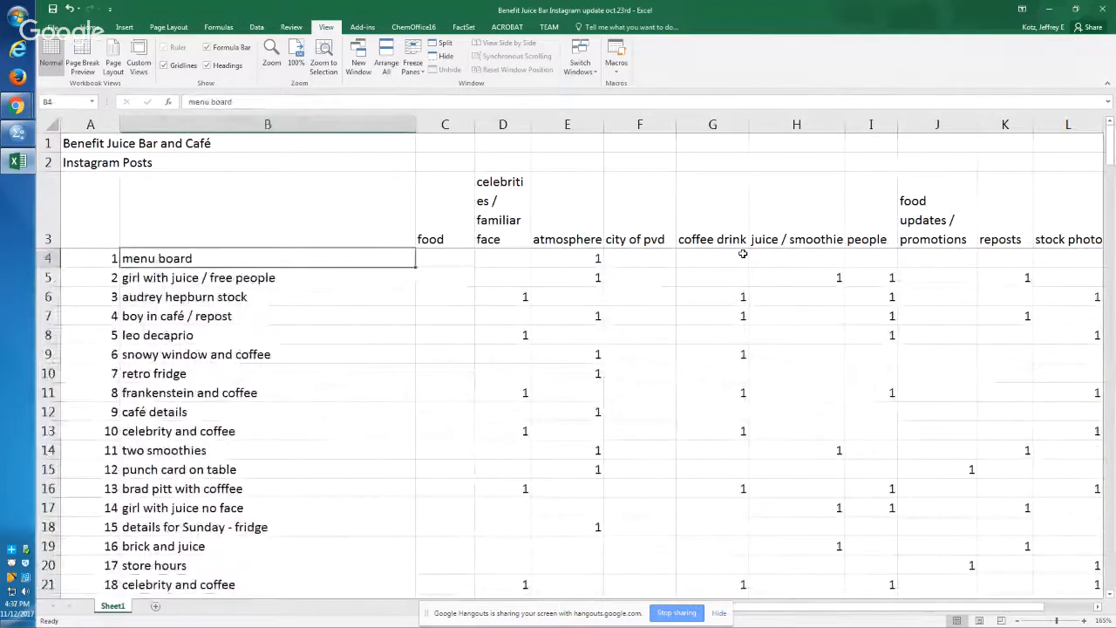
pyautogui.hotkey('ctrl', 'shift', 'Down')
pyautogui.hotkey('ctrl', 'shift', 'Right')
pyautogui.hotkey('ctrl', 'shift', 'Right')
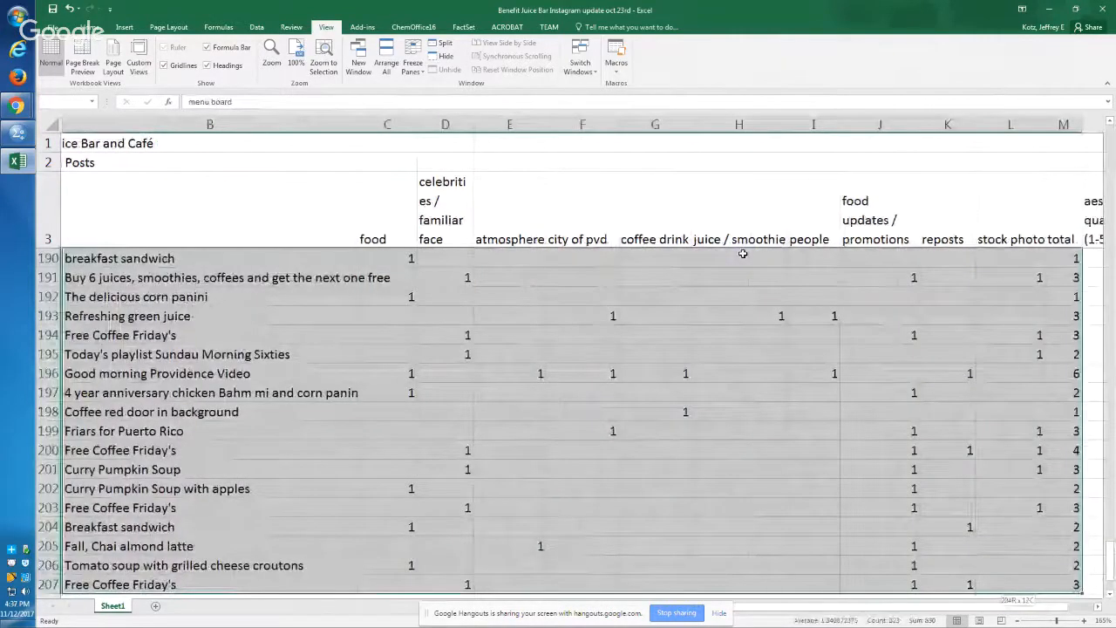
pyautogui.hotkey('ctrl', 'shift', 'Right')
pyautogui.hotkey('ctrl', 'shift', 'Left')
pyautogui.hotkey('ctrl', 'shift', 'Left')
pyautogui.hotkey('ctrl', 'shift', 'Right')
pyautogui.hotkey('shift', 'Left')
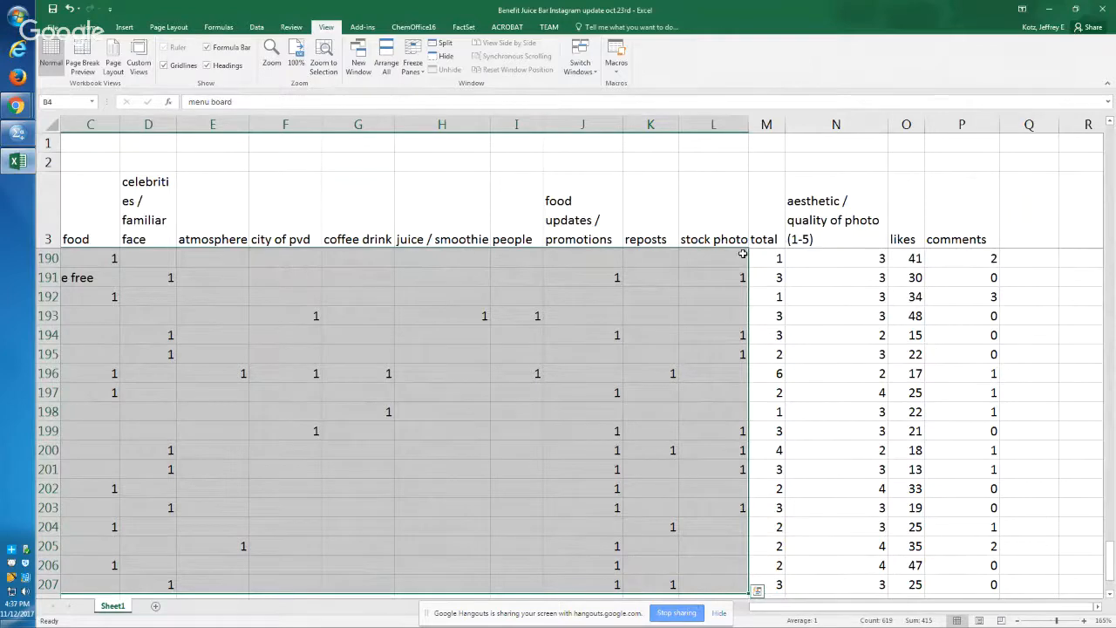
pyautogui.hotkey('ctrl', 'q')
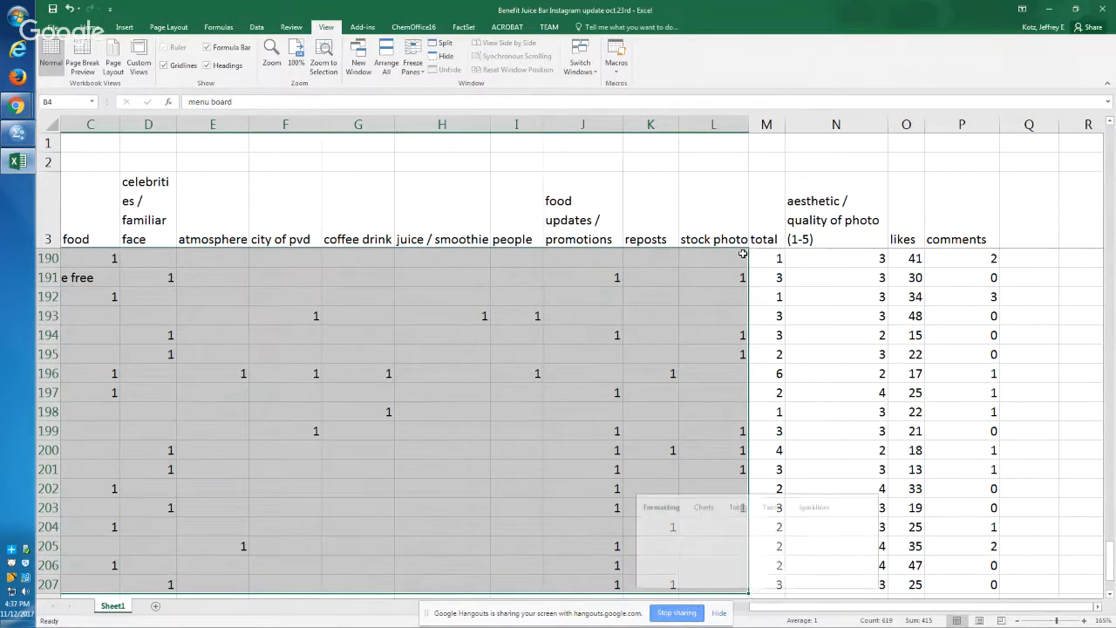
pyautogui.press('Escape')
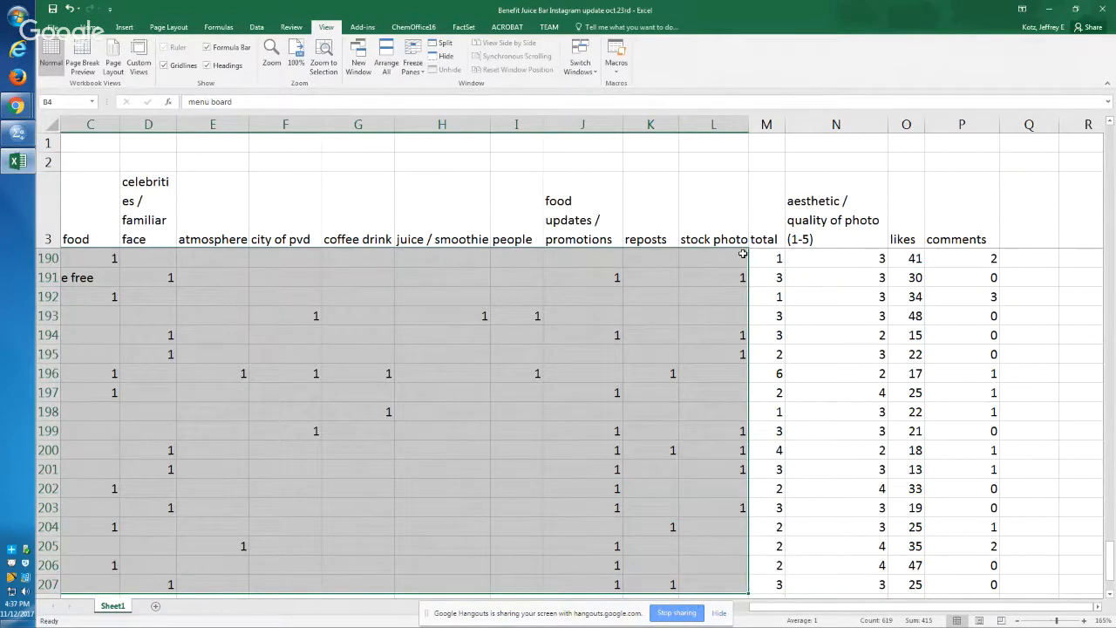
# Step: Replace all blank cells in the selected post data with 0, leaving the search term empty
pyautogui.hotkey('ctrl', 'h')
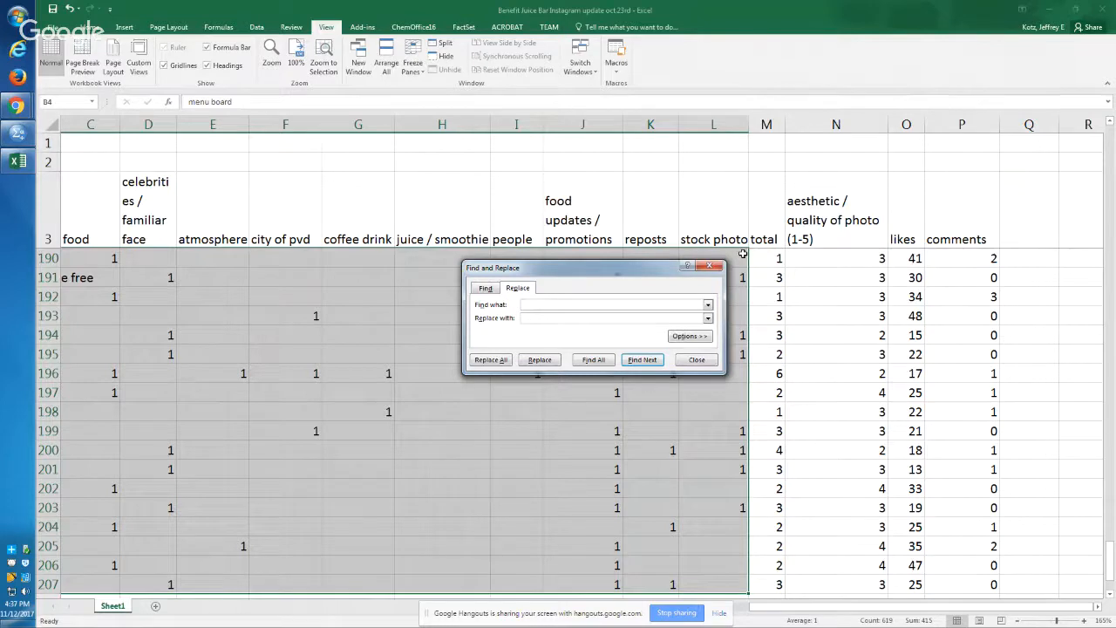
pyautogui.write('0')
pyautogui.press('Tab')
pyautogui.press('Tab')
pyautogui.press('Return')
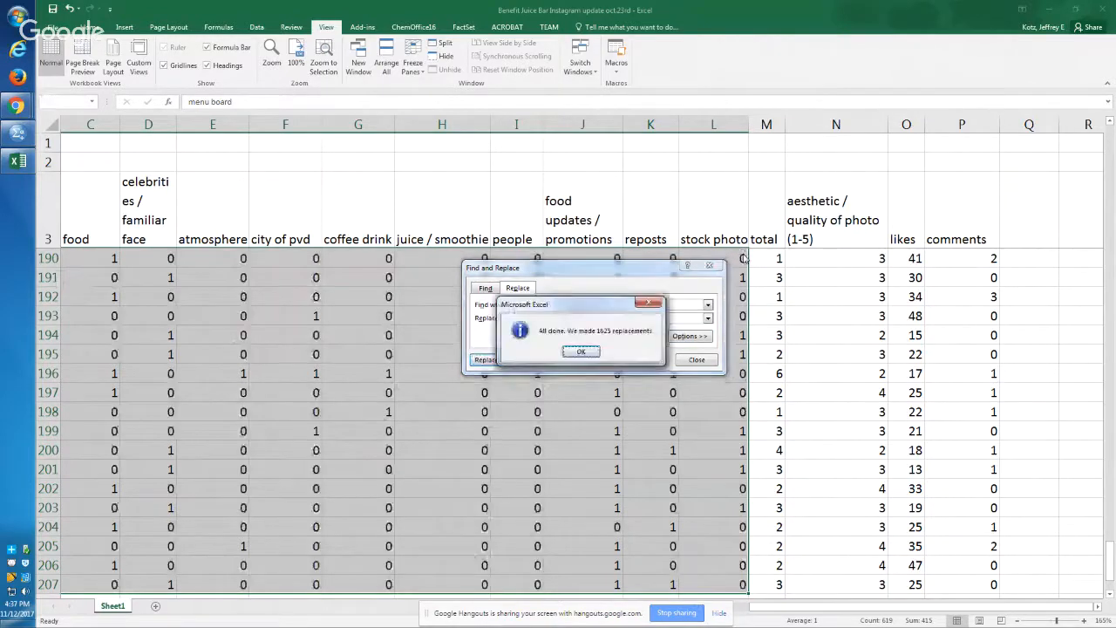
pyautogui.press('Return')
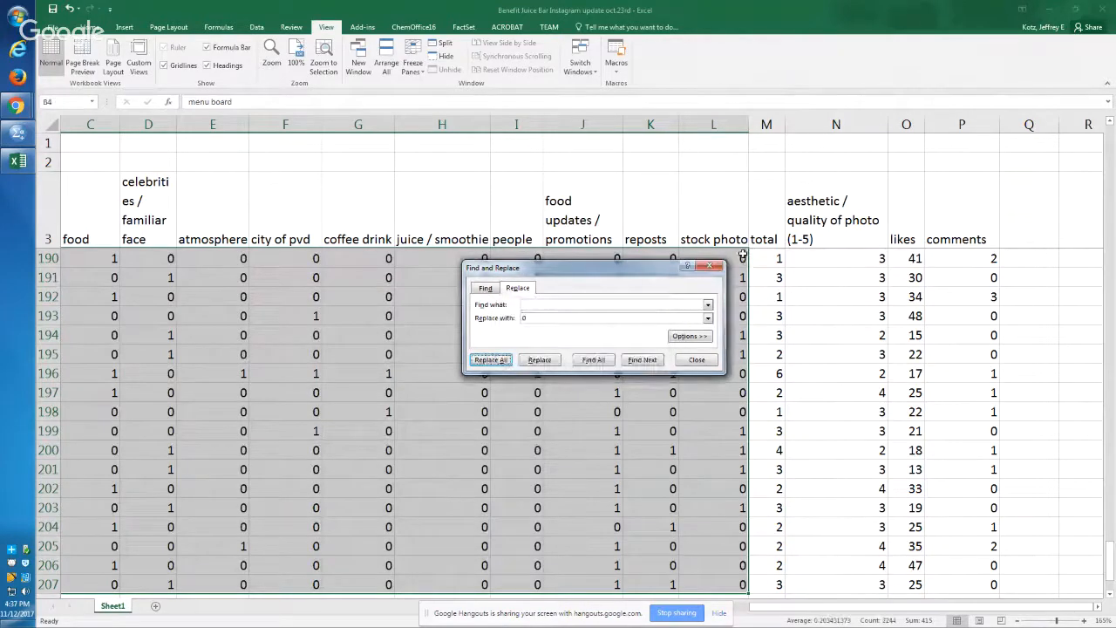
pyautogui.press('Escape')
# Step: Return to the first data row and undo the clearing of the post title in cell B4
pyautogui.hotkey('ctrl', 'BackSpace')
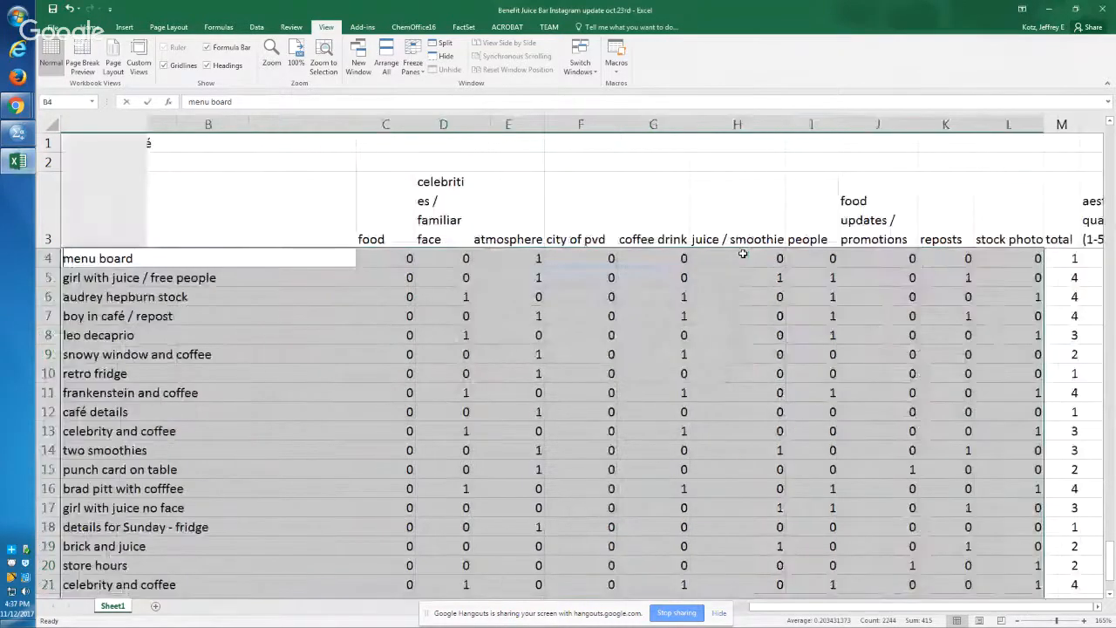
pyautogui.press('Down')
pyautogui.press('Right')
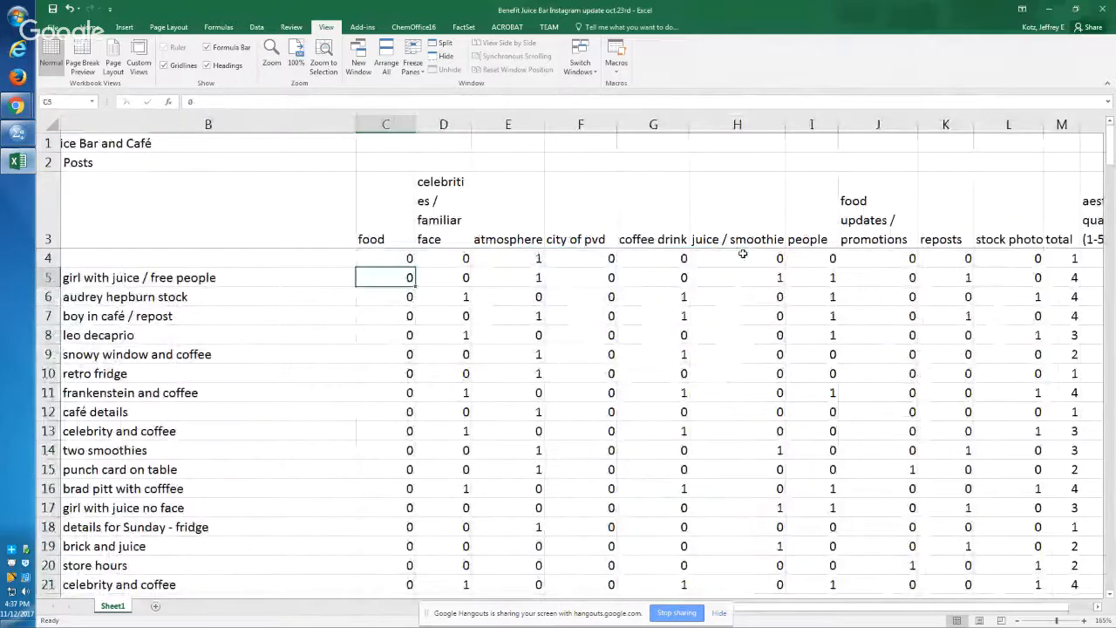
pyautogui.press('Up')
pyautogui.press('Left')
pyautogui.press('Left')
pyautogui.press('Right')
pyautogui.hotkey('ctrl', 'z')
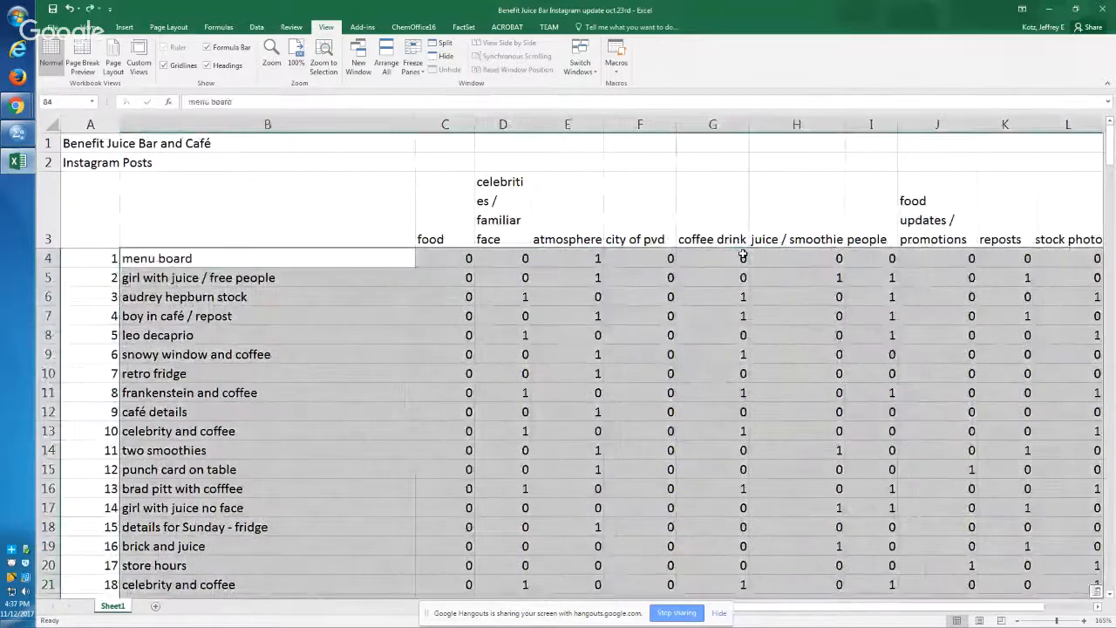
pyautogui.hotkey('ctrl', 'q')
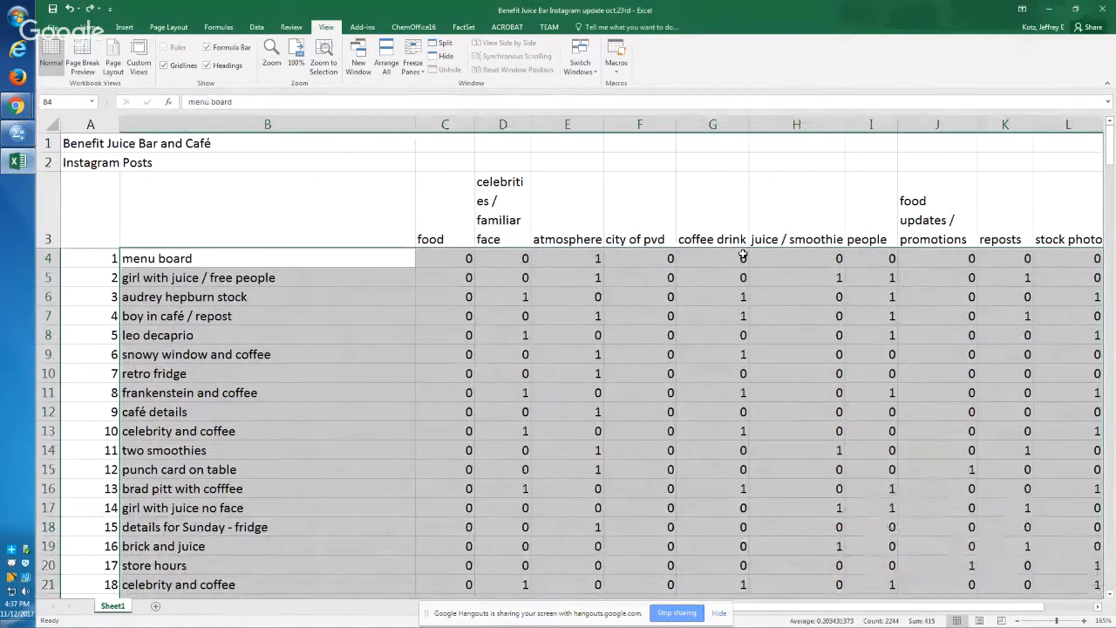
# Step: Label the two empty header cells in row 3, entering Title in B3 and ID in A3
pyautogui.press('Left')
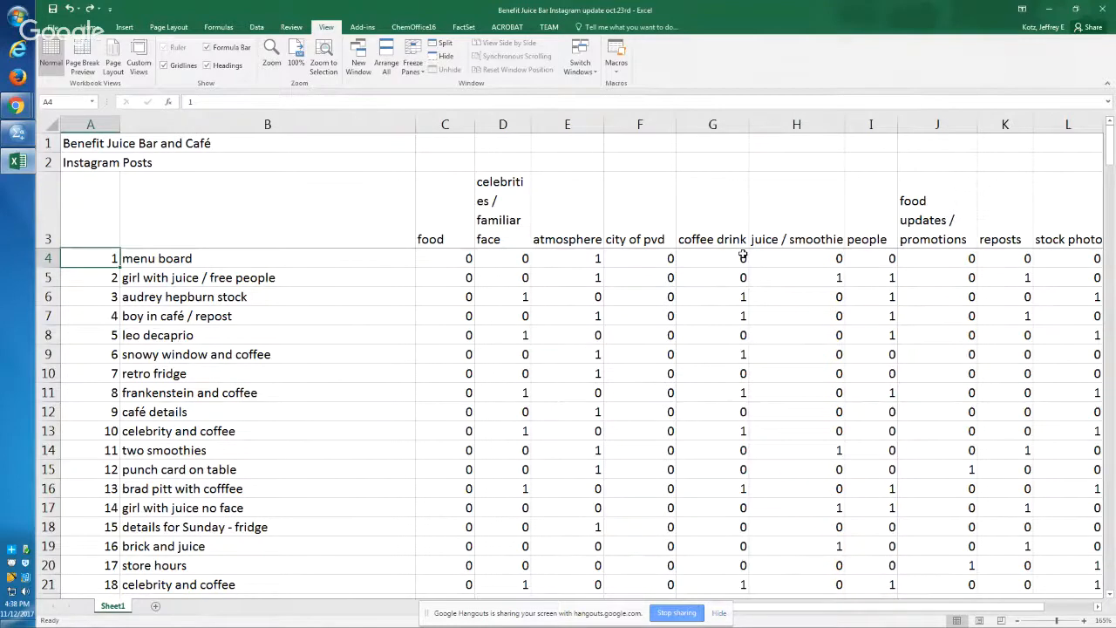
pyautogui.press('Right')
pyautogui.press('Left')
pyautogui.press('Up')
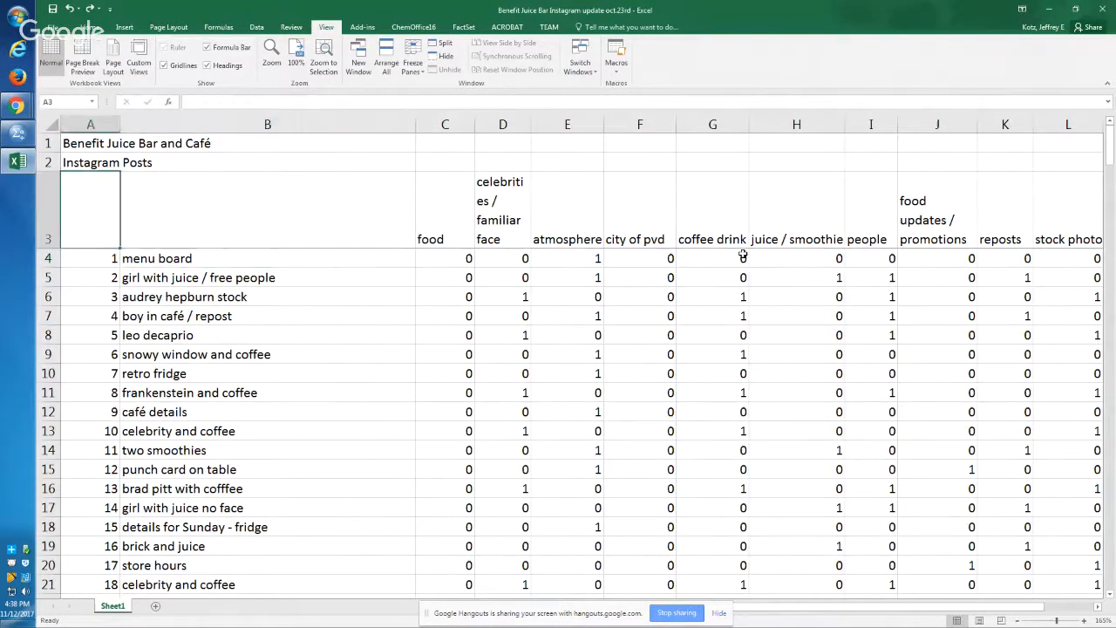
pyautogui.press('Right')
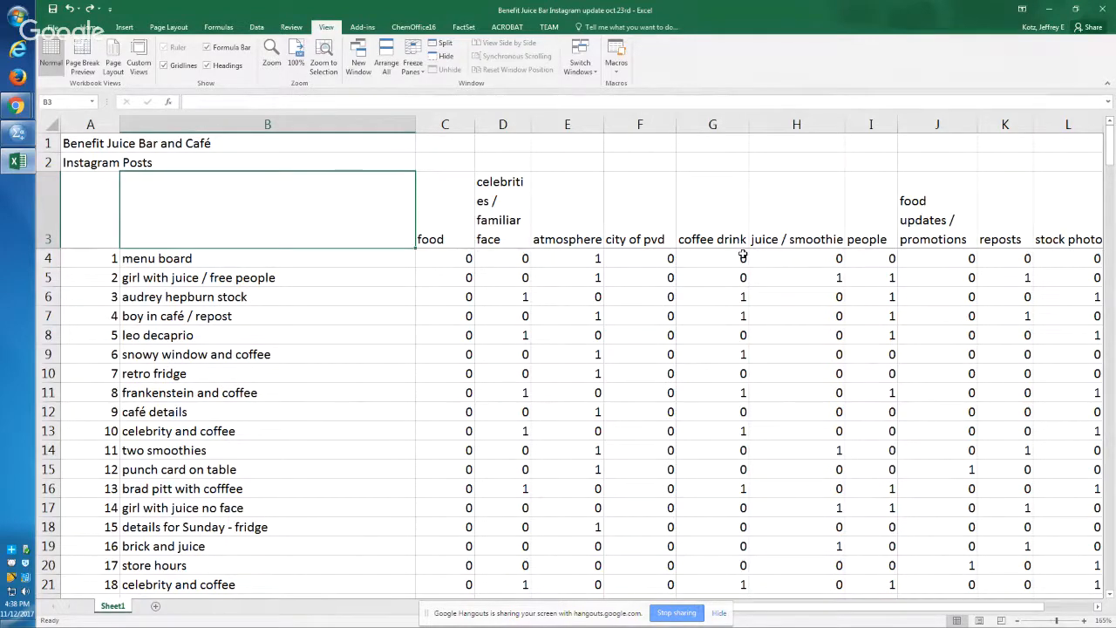
pyautogui.write('Title')
pyautogui.press('Left')
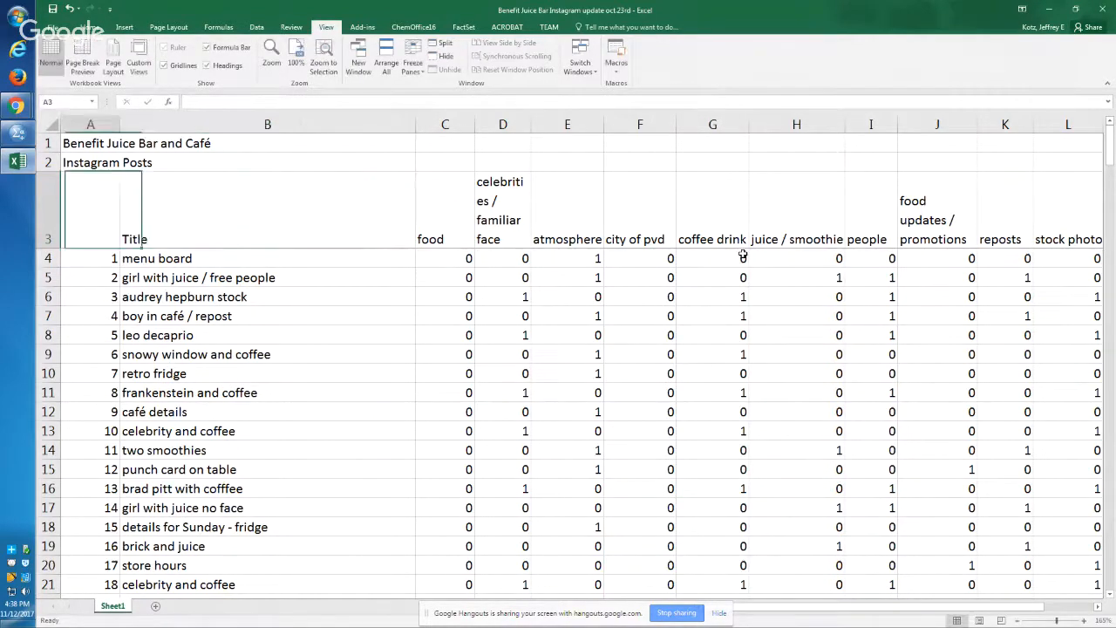
pyautogui.write('ID')
pyautogui.press('Return')
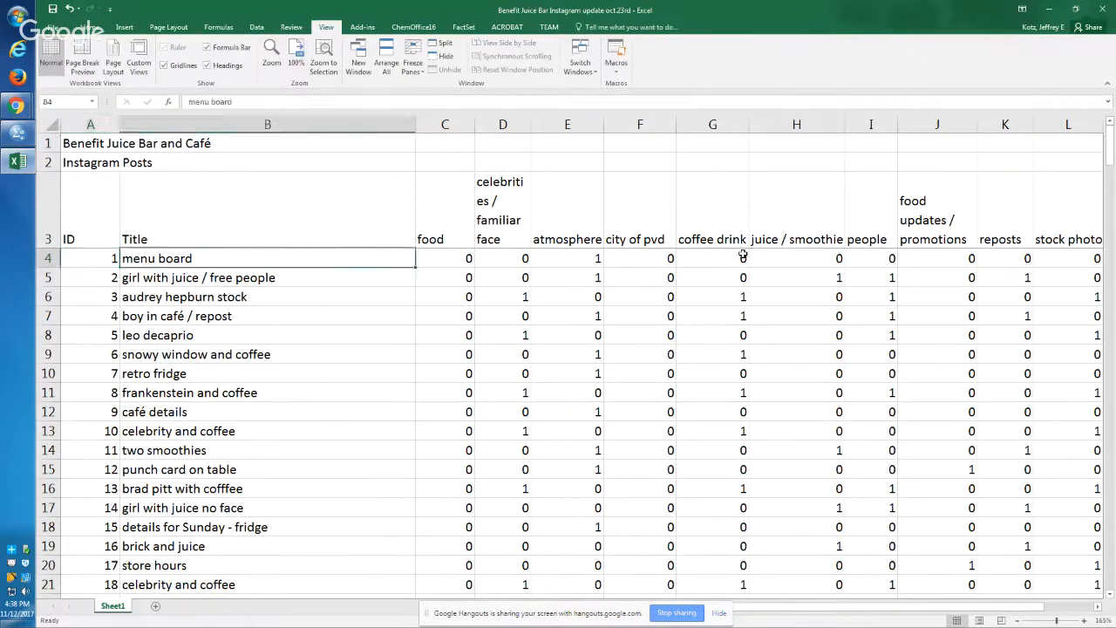
# Step: Examine the first post's row across to comments, the last row of IDs, and the first category values
pyautogui.press('Up')
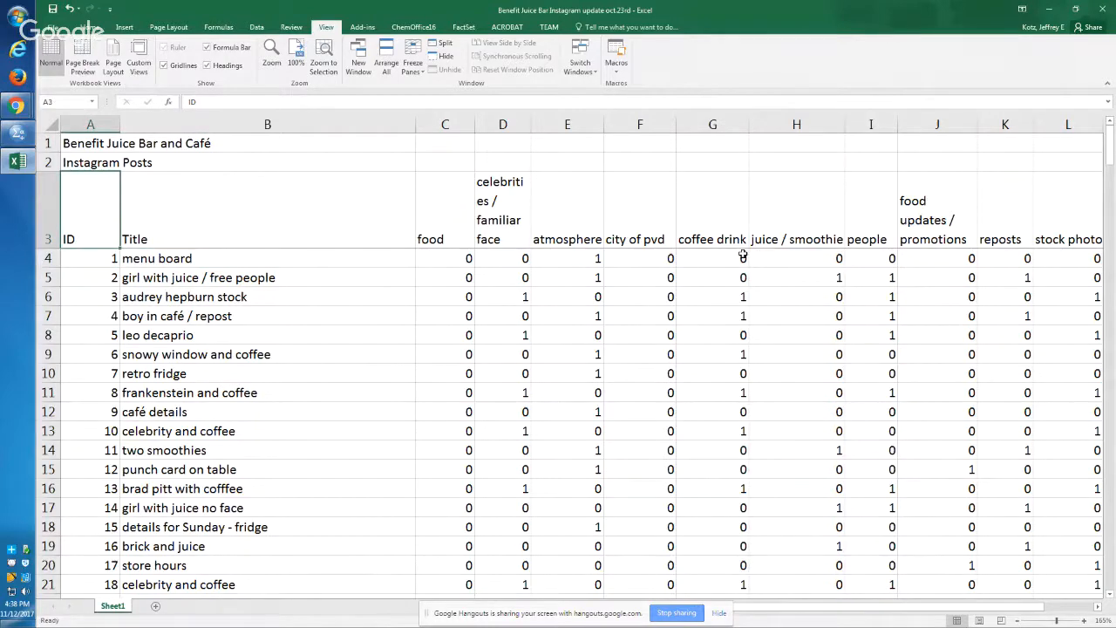
pyautogui.press('Down')
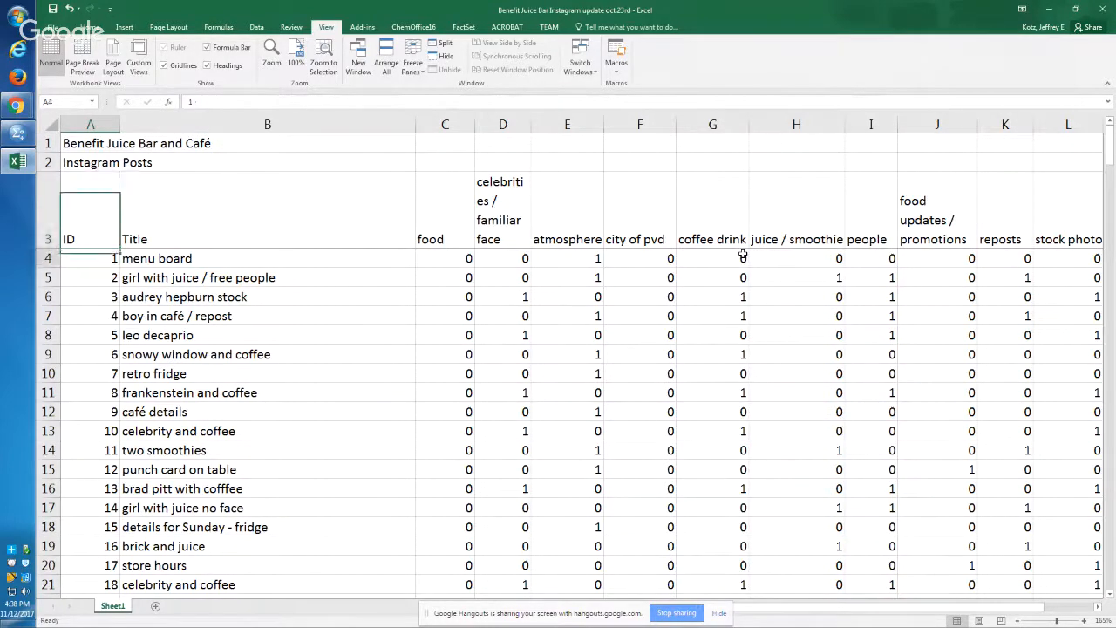
pyautogui.hotkey('ctrl', 'shift', 'Right')
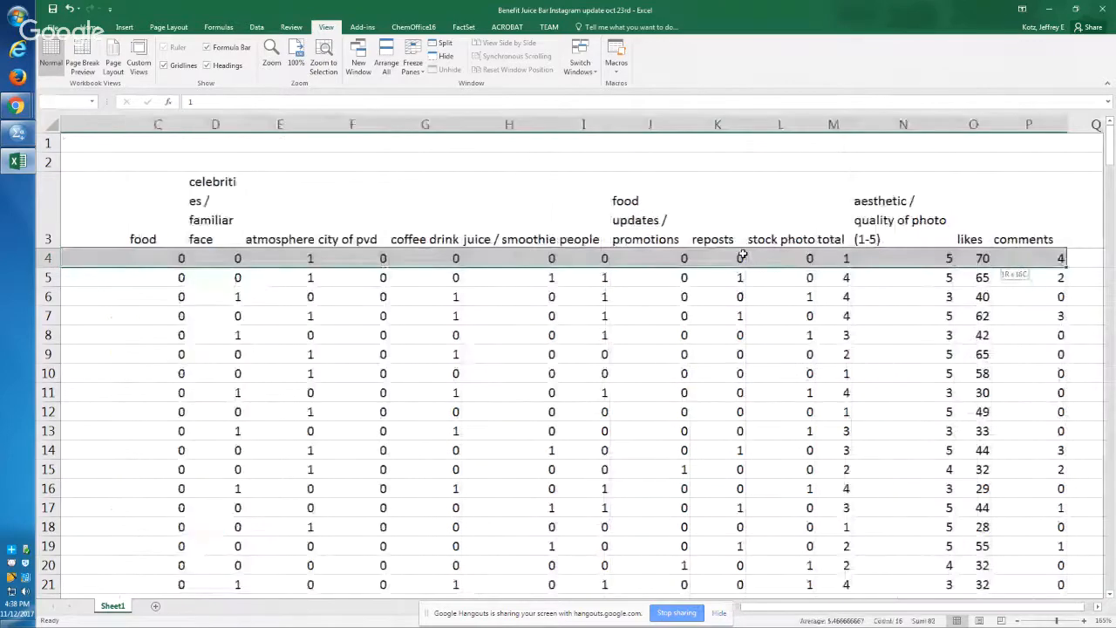
pyautogui.press('Home')
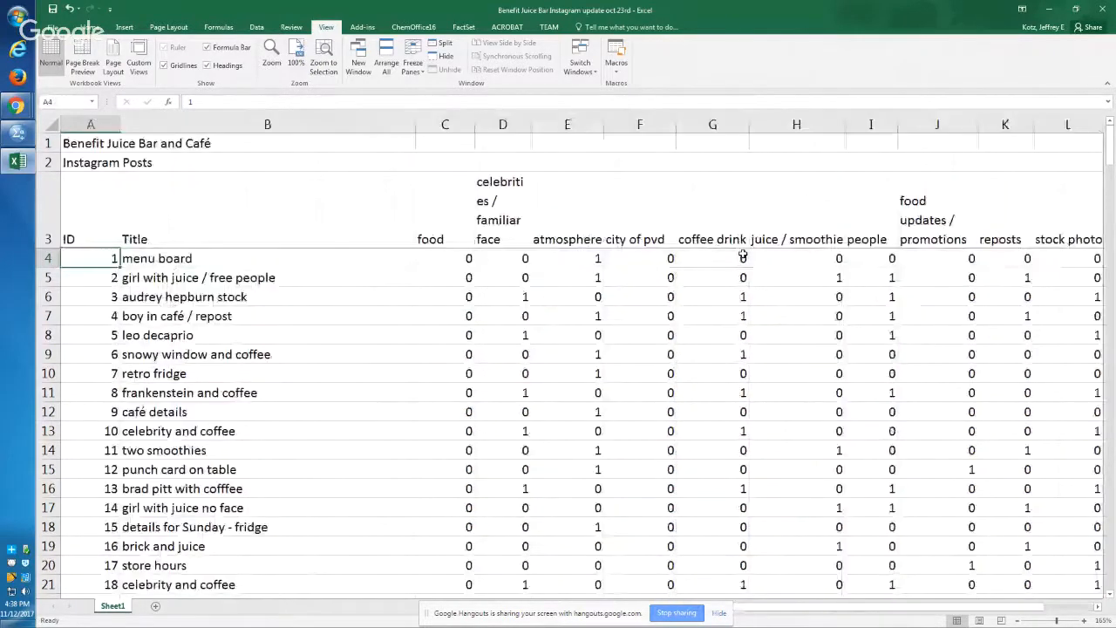
pyautogui.hscroll(1, 743, 255)
pyautogui.hotkey('ctrl', 'Down')
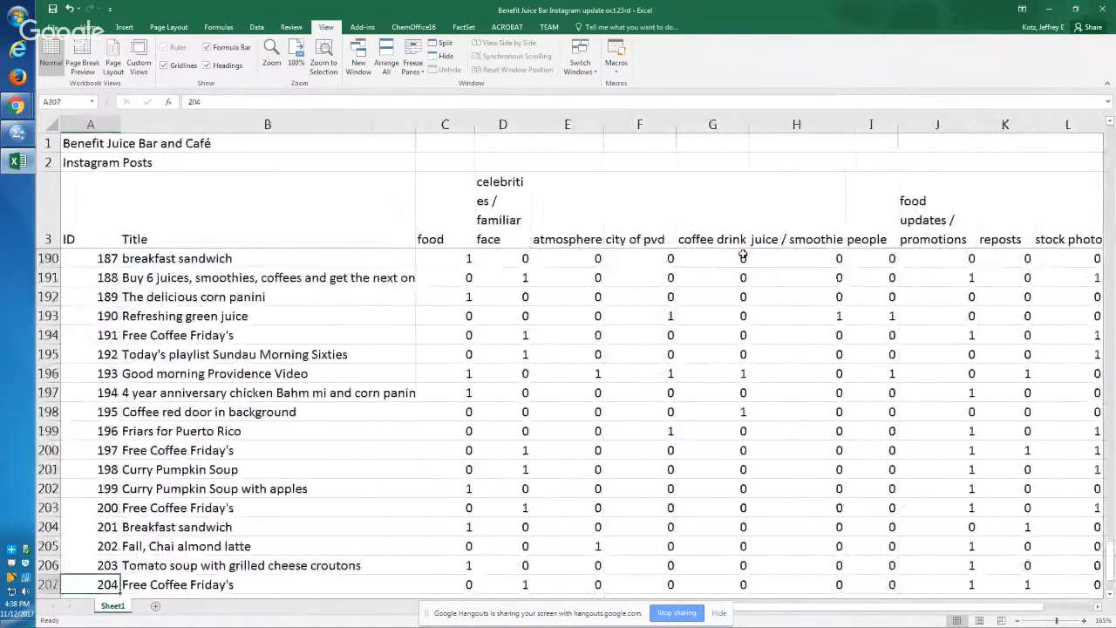
pyautogui.hotkey('ctrl', 'Up')
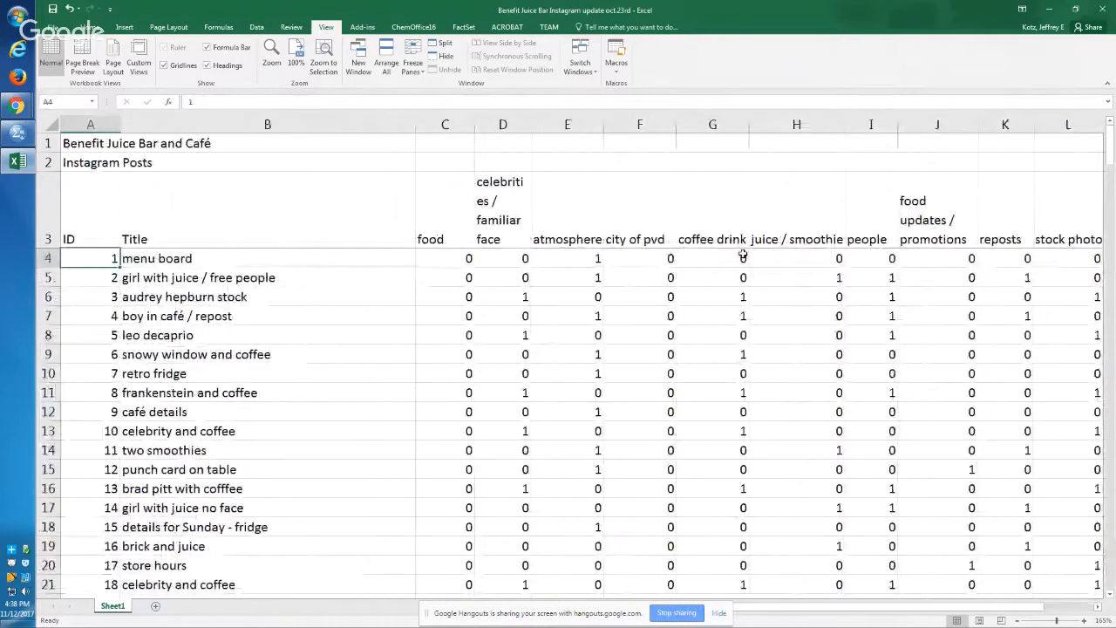
pyautogui.press('Right')
pyautogui.press('Left')
pyautogui.press('Right')
pyautogui.press('Right')
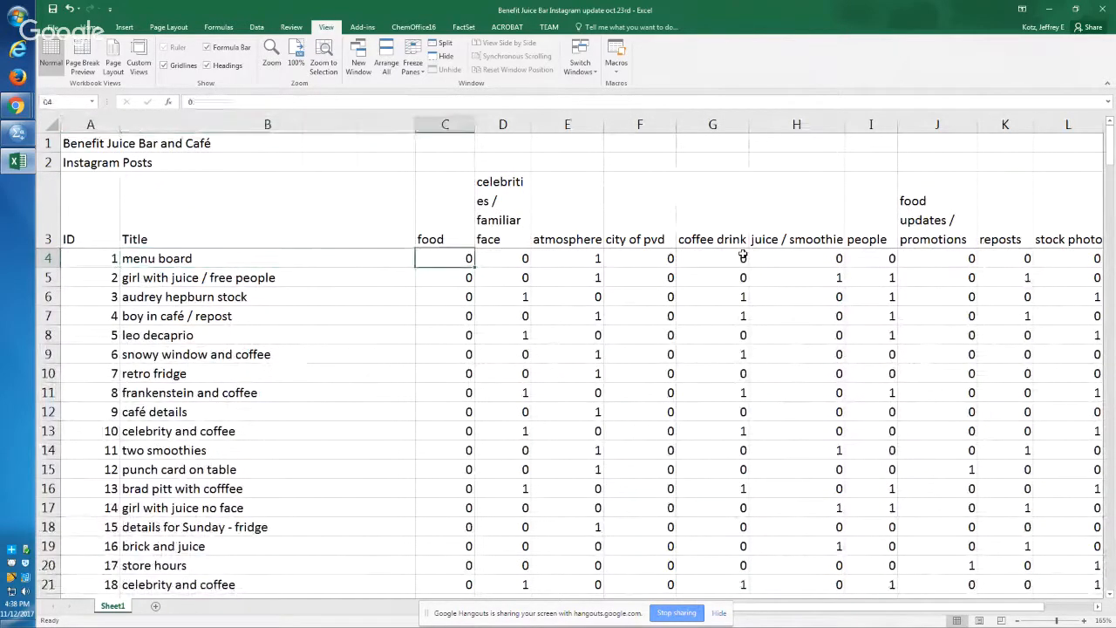
pyautogui.press('Right')
pyautogui.press('Right')
pyautogui.press('Right')
pyautogui.press('Left')
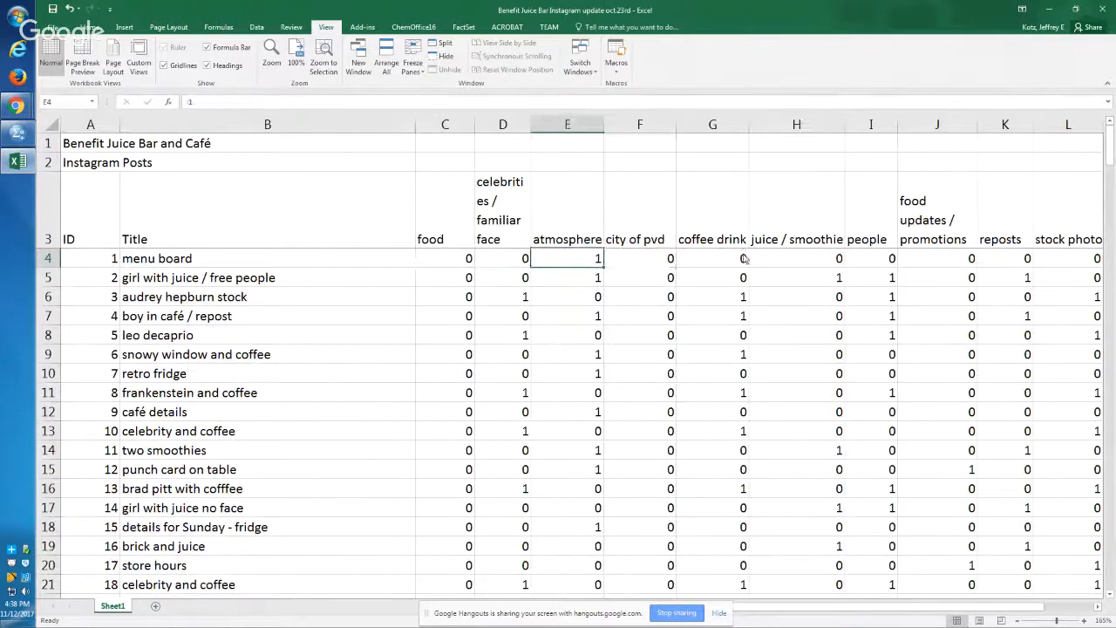
# Step: Switch to the Chrome window with the Benefit Juice Slack workspace's #general channel
pyautogui.hotkey('alt', 'Tab')
pyautogui.hotkey('alt', 'Tab')
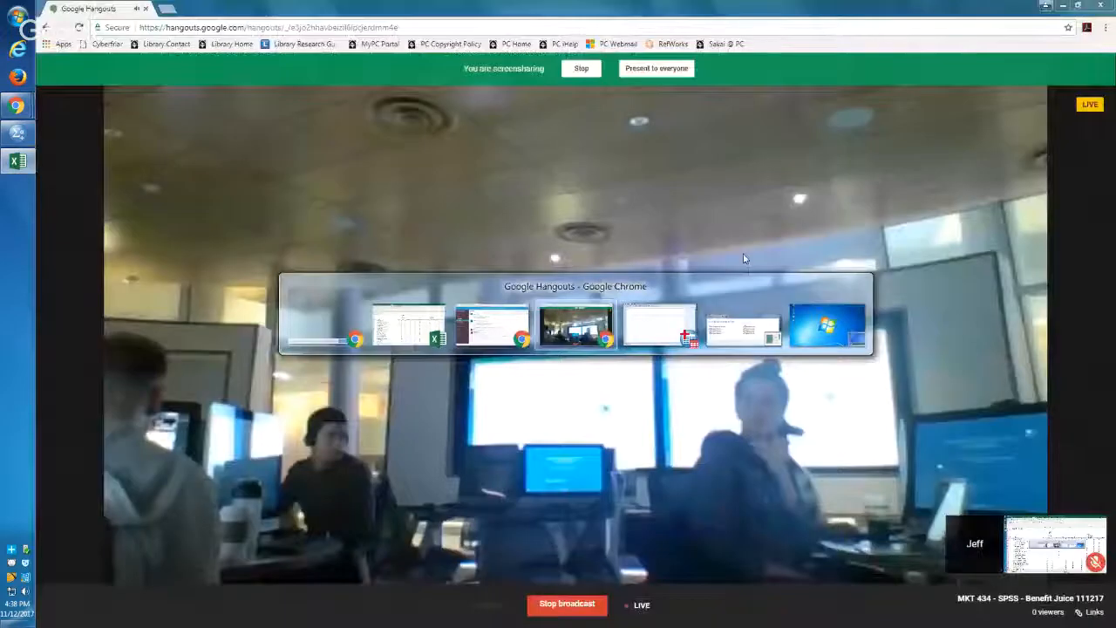
pyautogui.hotkey('alt', 'Tab')
pyautogui.hotkey('alt', 'Tab')
pyautogui.hotkey('alt', 'Tab')
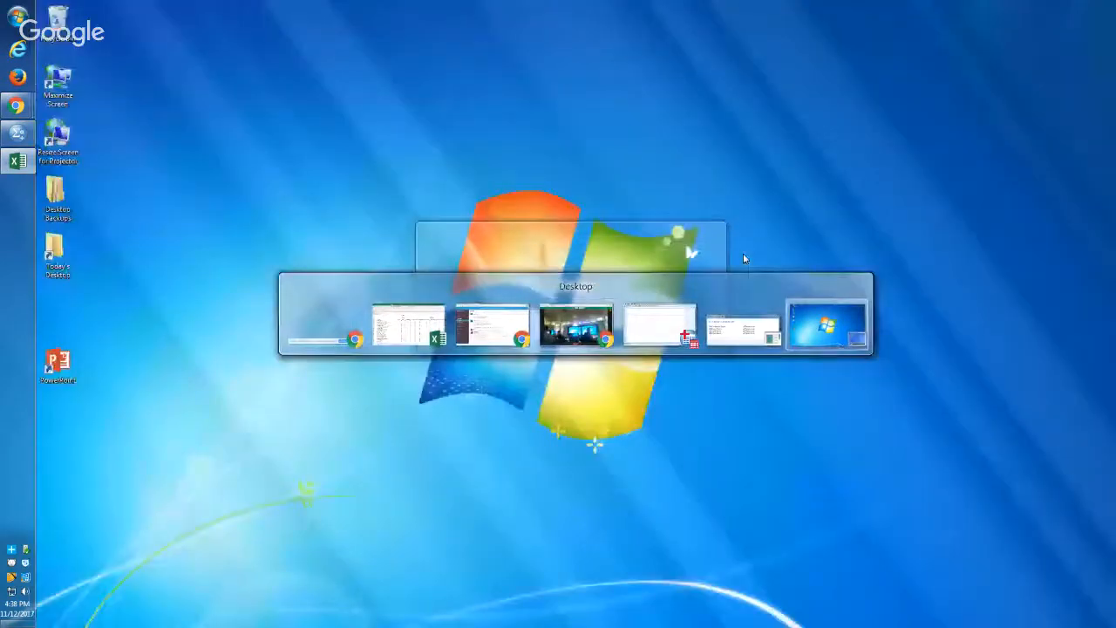
pyautogui.hotkey('alt', 'Tab')
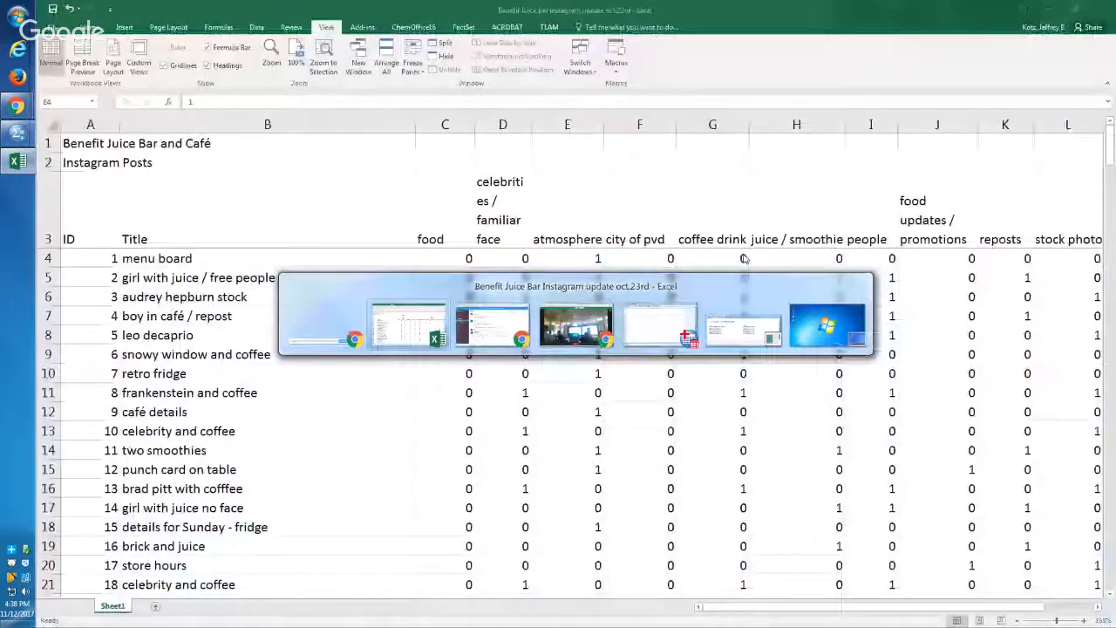
pyautogui.hotkey('alt', 'Tab')
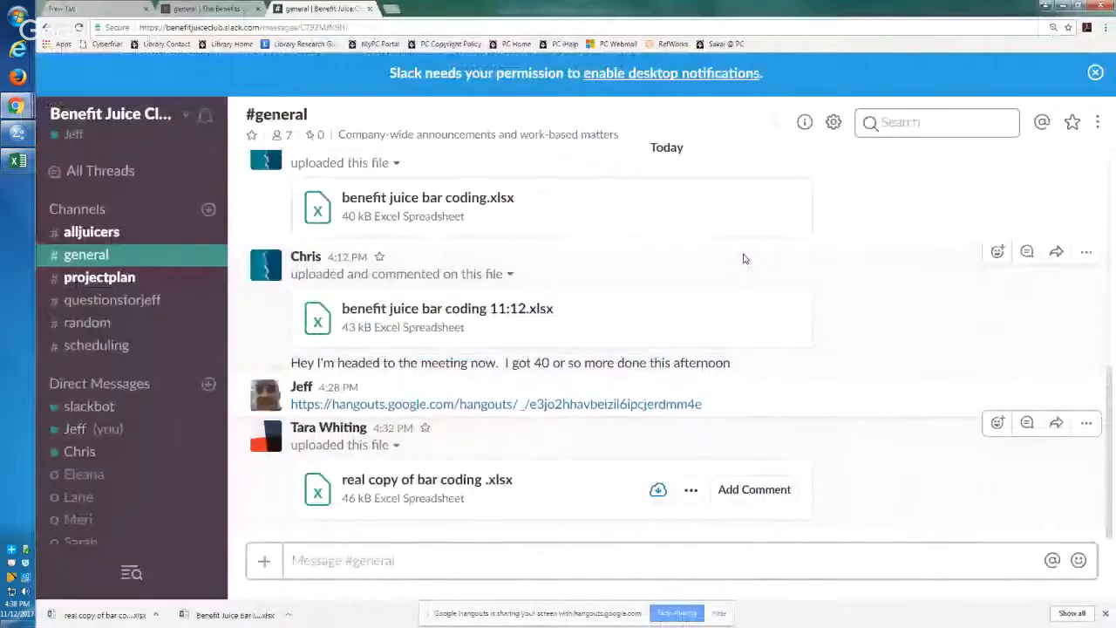
# Step: Open the downloaded real copy of bar coding workbook in Excel, enable editing and return to its first data row
pyautogui.click(131, 617)
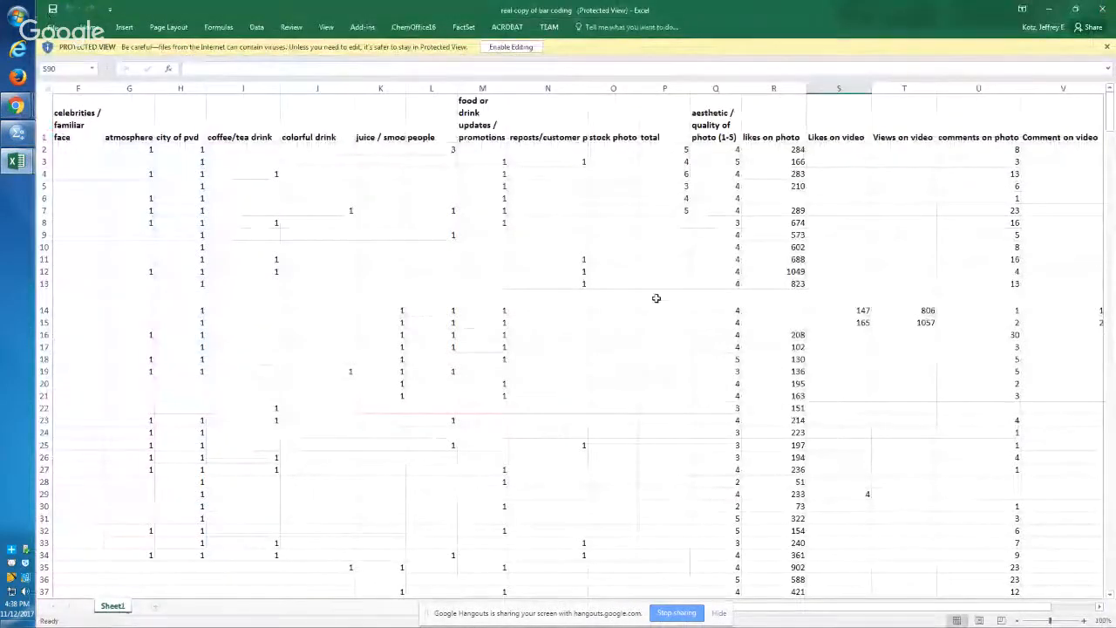
pyautogui.click(510, 46)
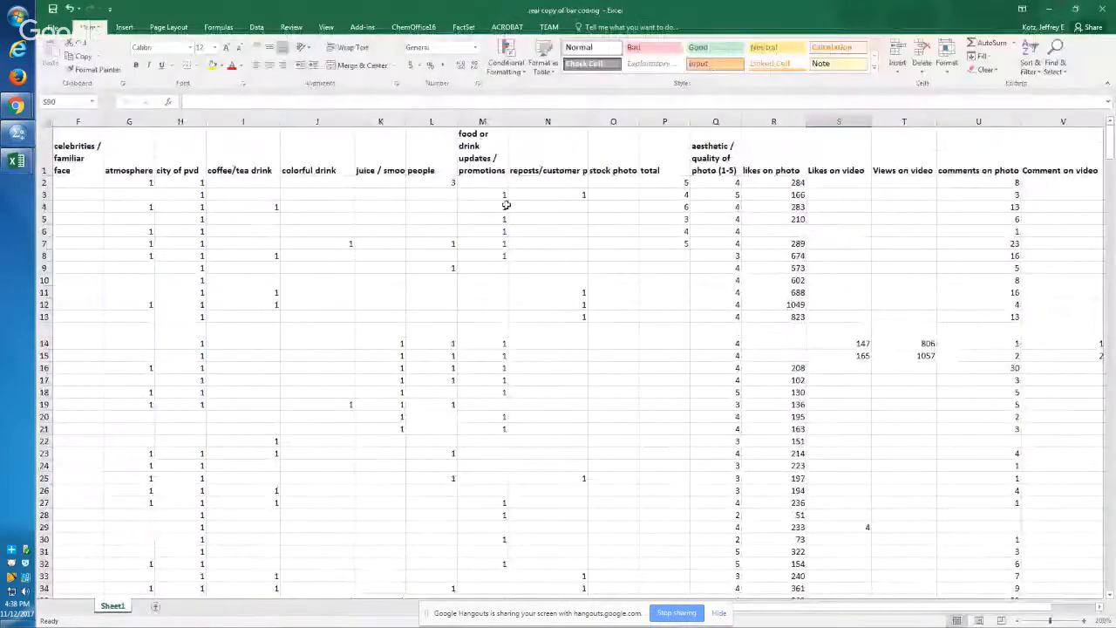
pyautogui.click(454, 172)
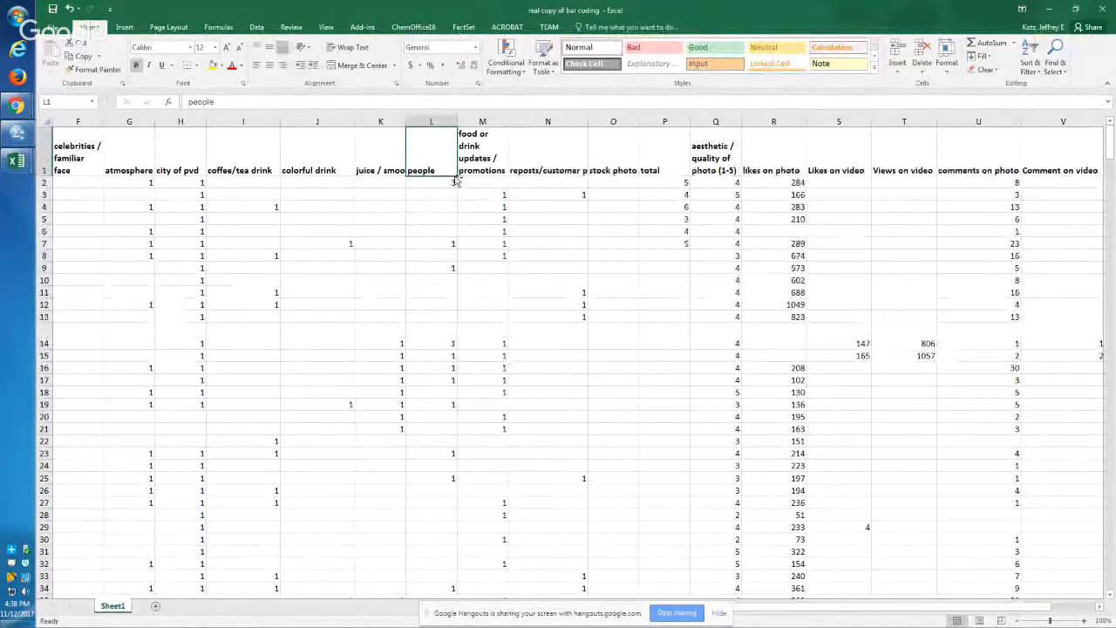
pyautogui.hotkey('ctrl', 'Home')
pyautogui.press('Down')
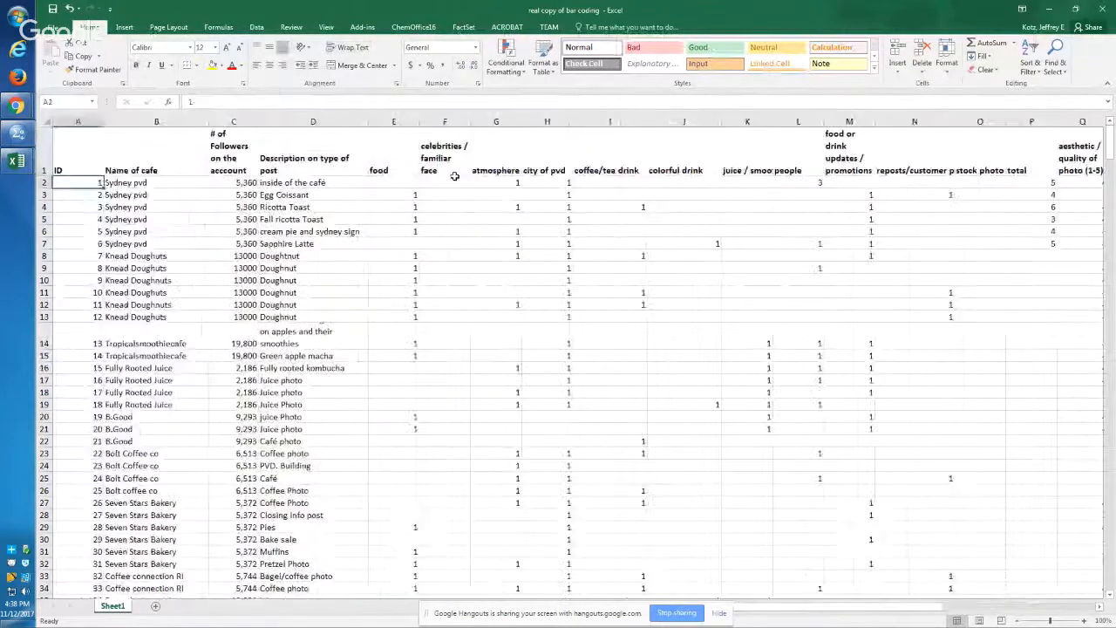
# Step: Examine the bar coding workbook's first columns, from the cafe name and followers through the description and first category columns
pyautogui.press('Right')
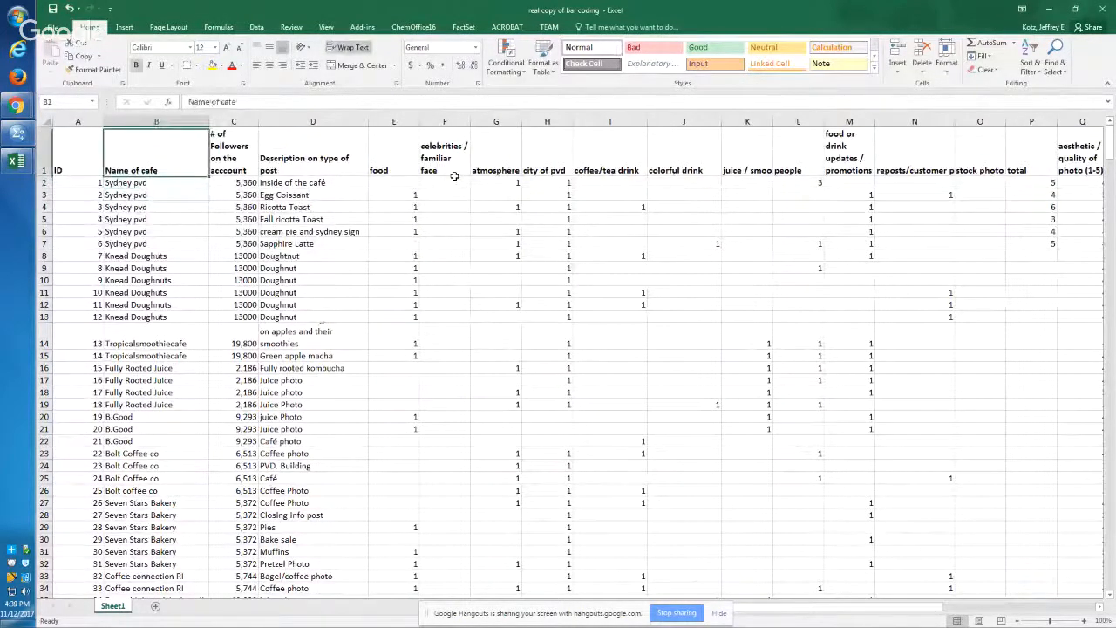
pyautogui.press('Right')
pyautogui.press('Right')
pyautogui.press('Right')
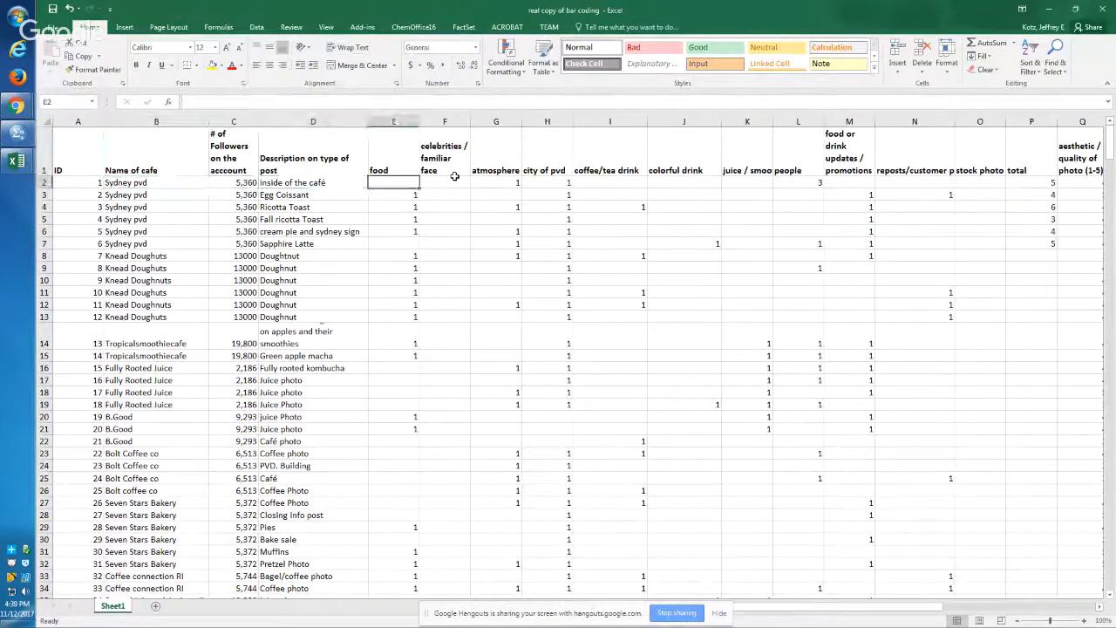
pyautogui.press('Right')
pyautogui.press('Left')
pyautogui.press('Left')
pyautogui.press('Left')
pyautogui.press('Left')
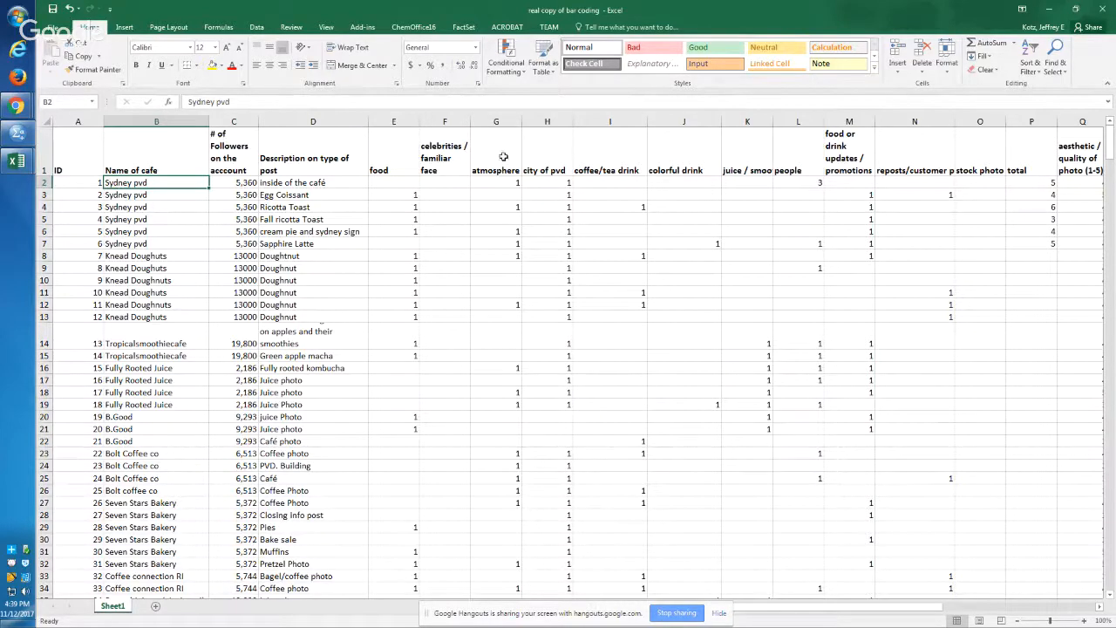
# Step: Arrange the two open Excel workbooks horizontally so both sheets can be compared
pyautogui.doubleClick(356, 9)
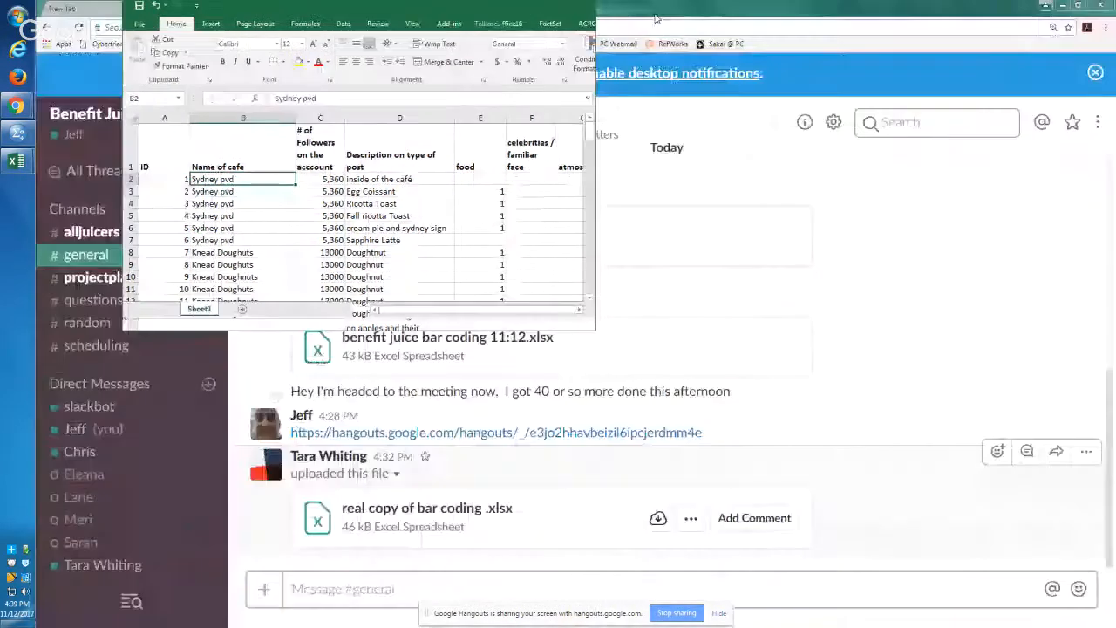
pyautogui.press('super+Right')
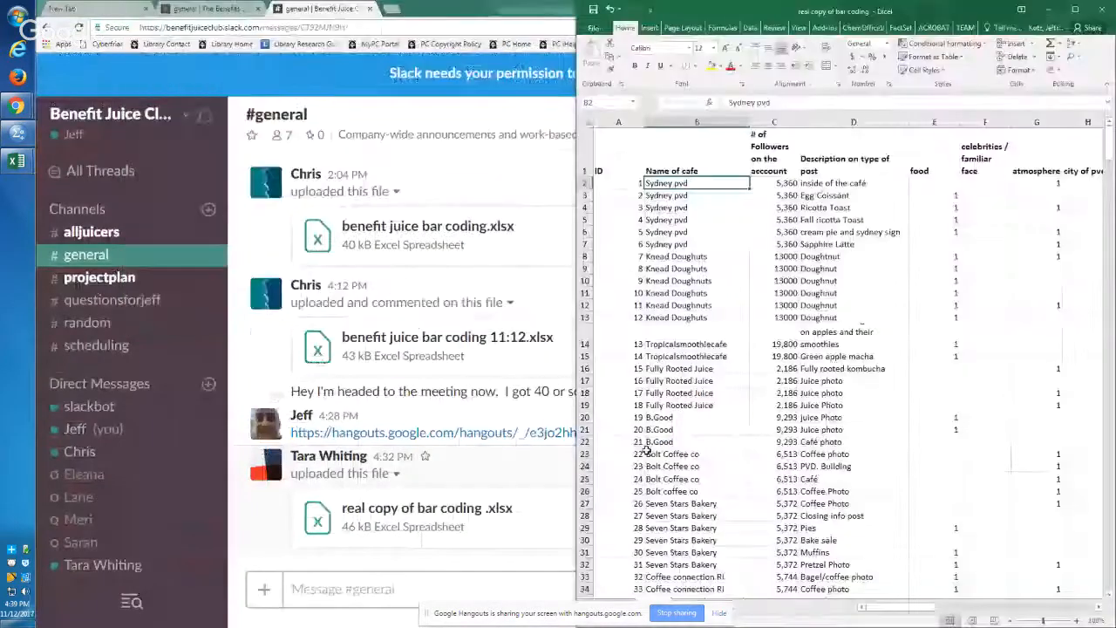
pyautogui.click(796, 30)
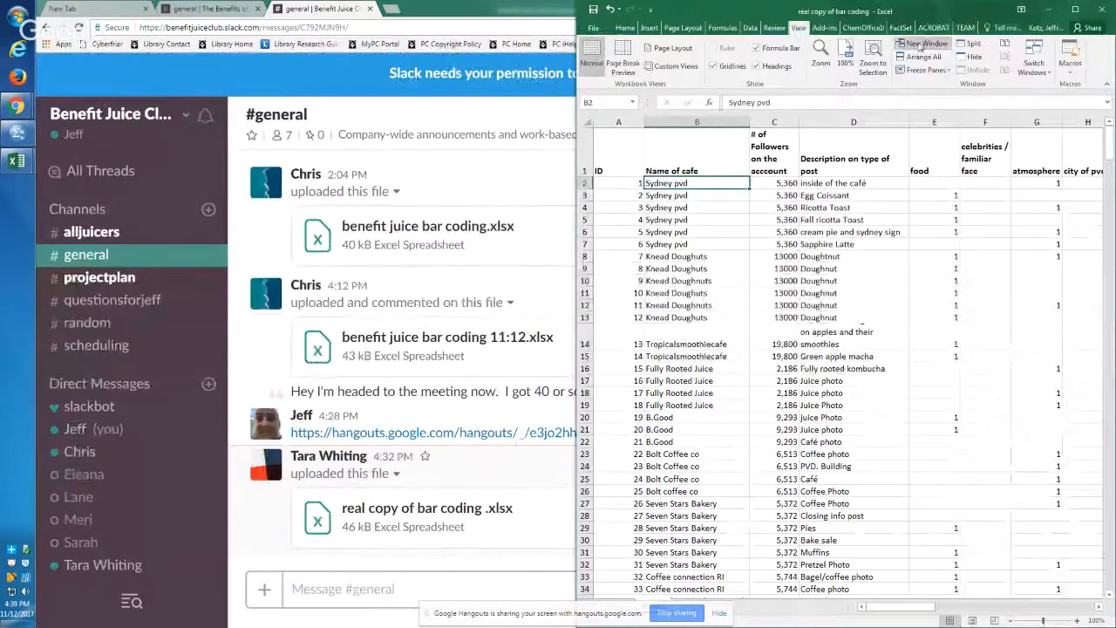
pyautogui.click(940, 64)
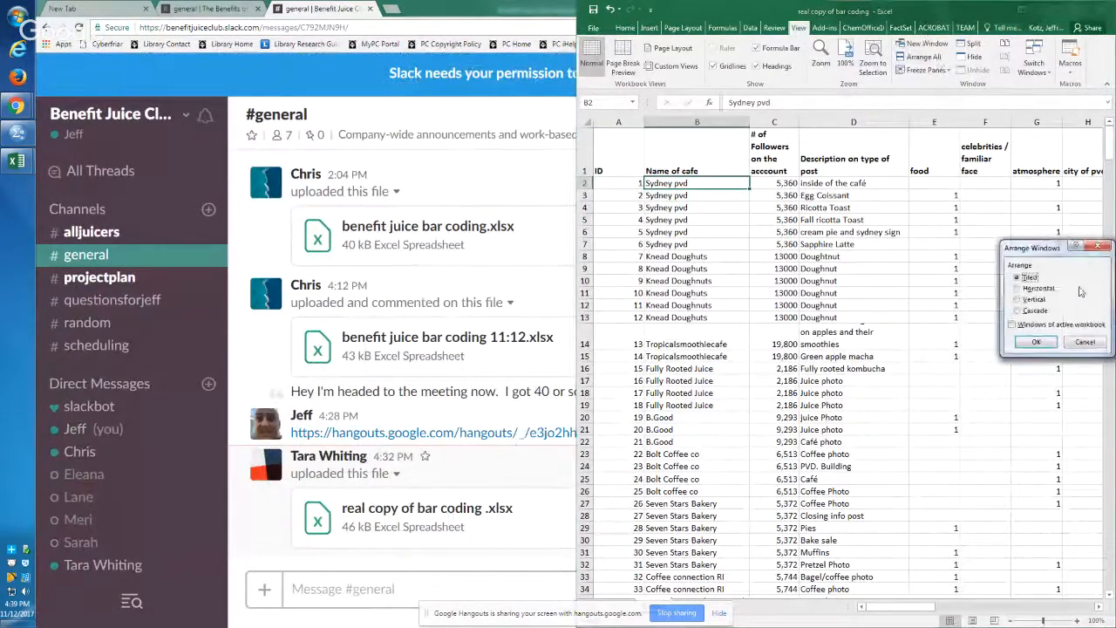
pyautogui.click(1046, 290)
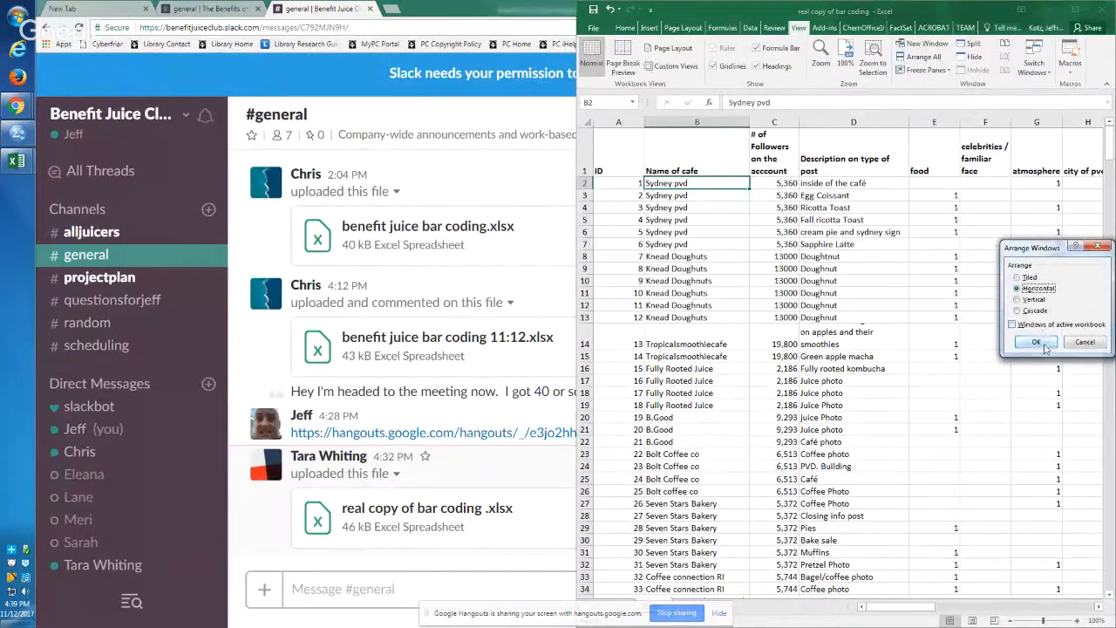
pyautogui.click(1037, 342)
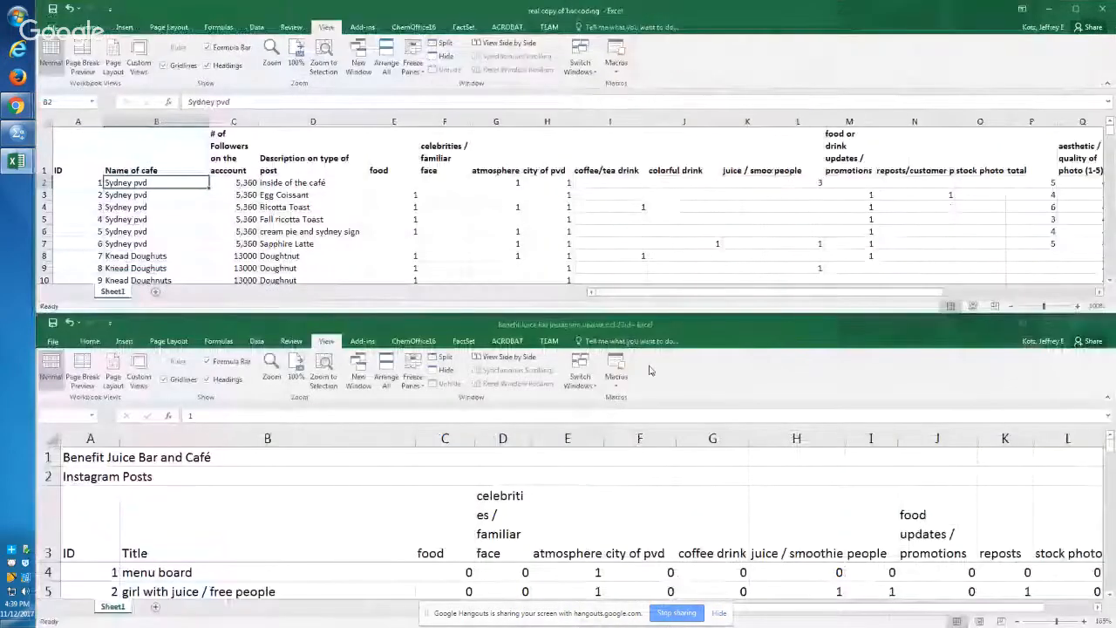
# Step: Compare the Instagram workbook's column headers with the followers, description and food columns in the bar coding workbook
pyautogui.click(248, 510)
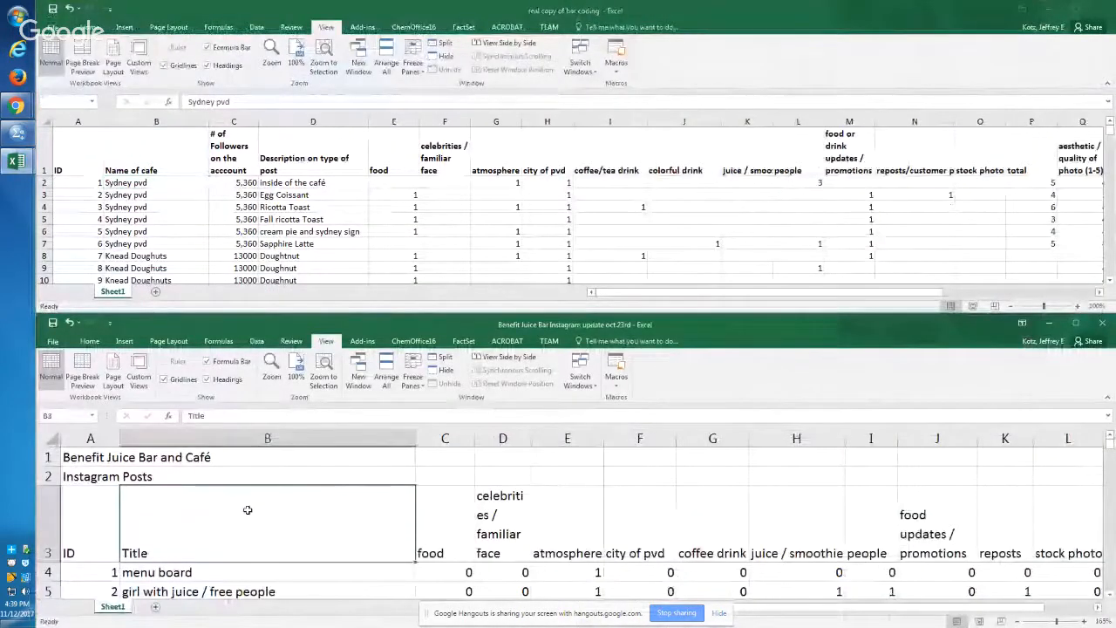
pyautogui.press('Left')
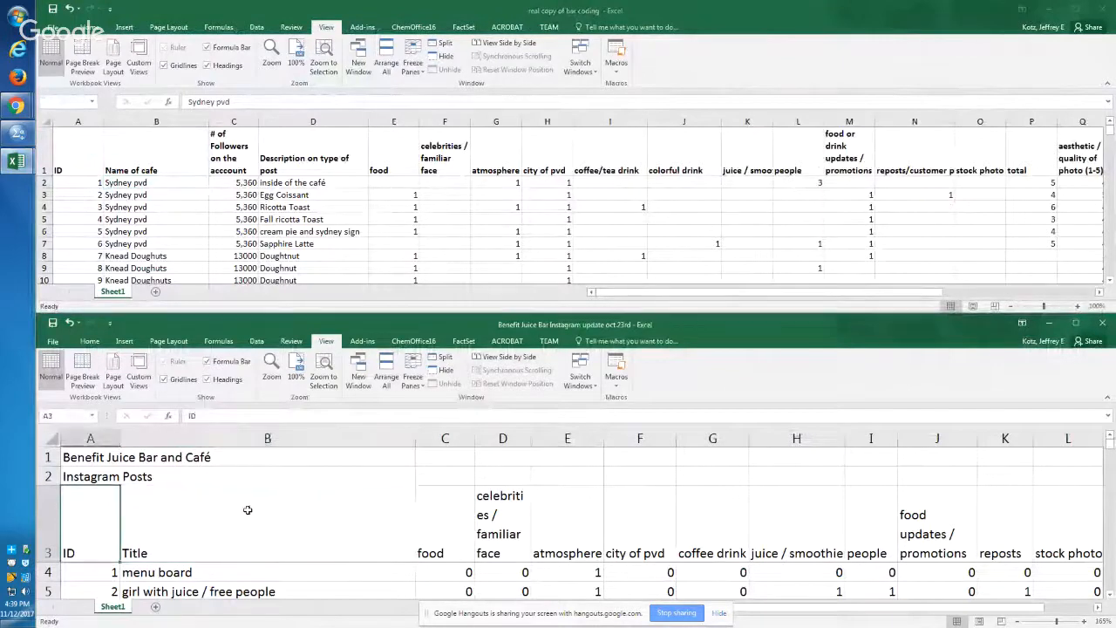
pyautogui.press('Right')
pyautogui.press('Right')
pyautogui.press('Right')
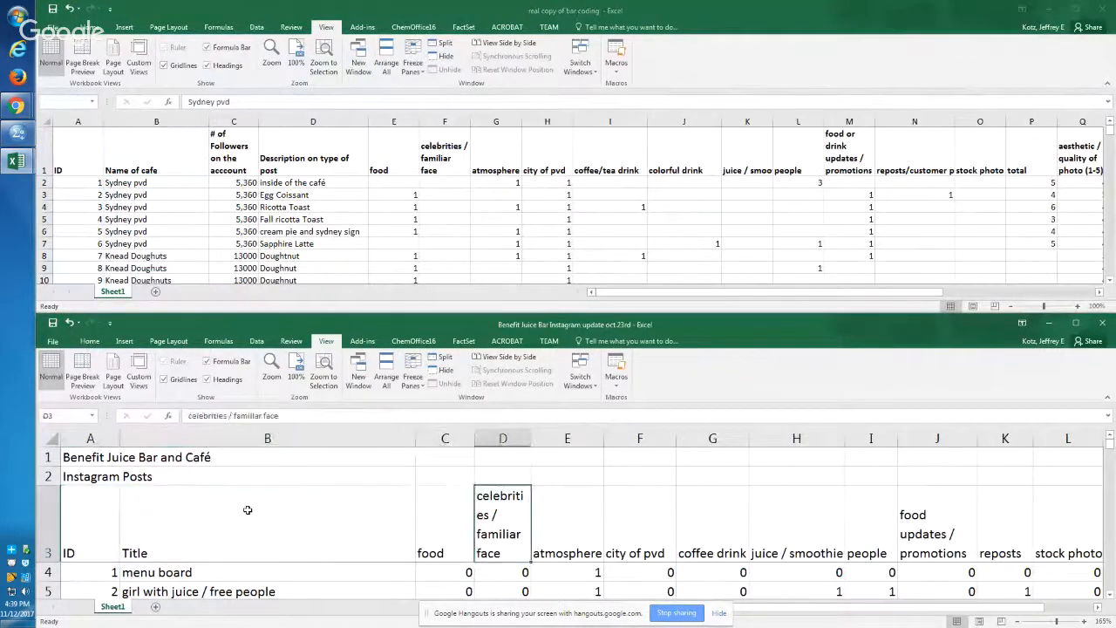
pyautogui.press('Right')
pyautogui.press('Right')
pyautogui.press('Right')
pyautogui.press('Left')
pyautogui.press('Left')
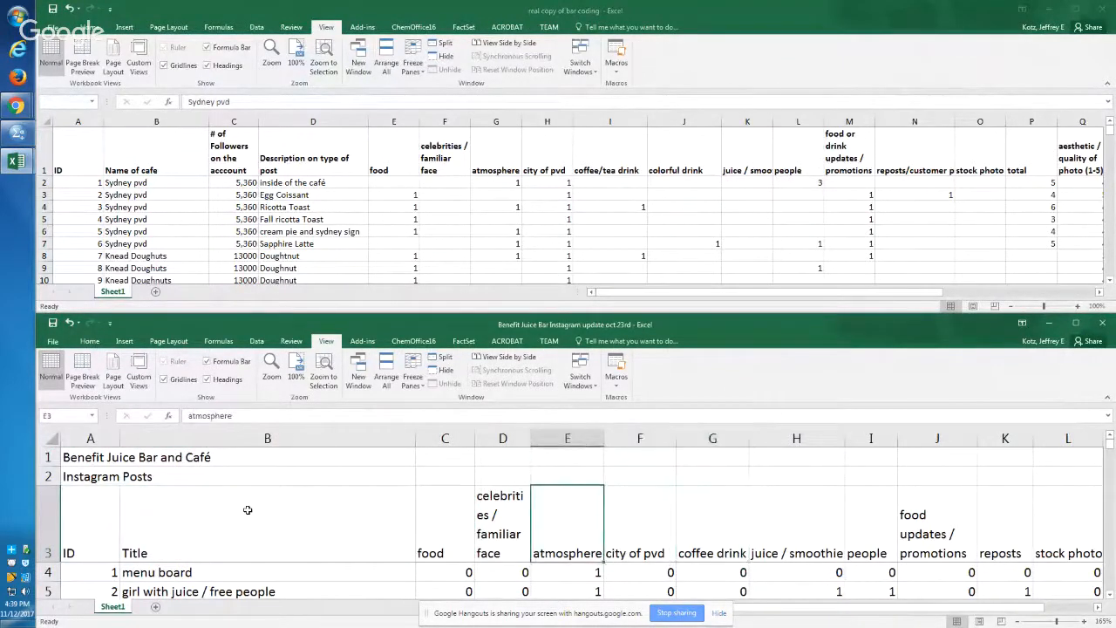
pyautogui.press('Right')
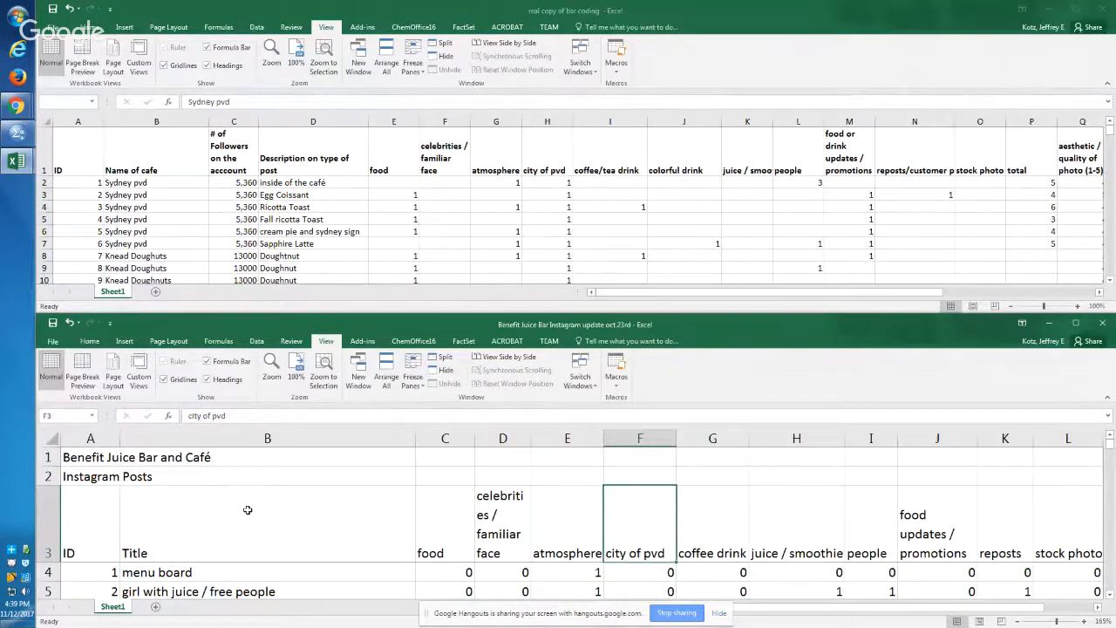
pyautogui.hotkey('alt', 'Tab')
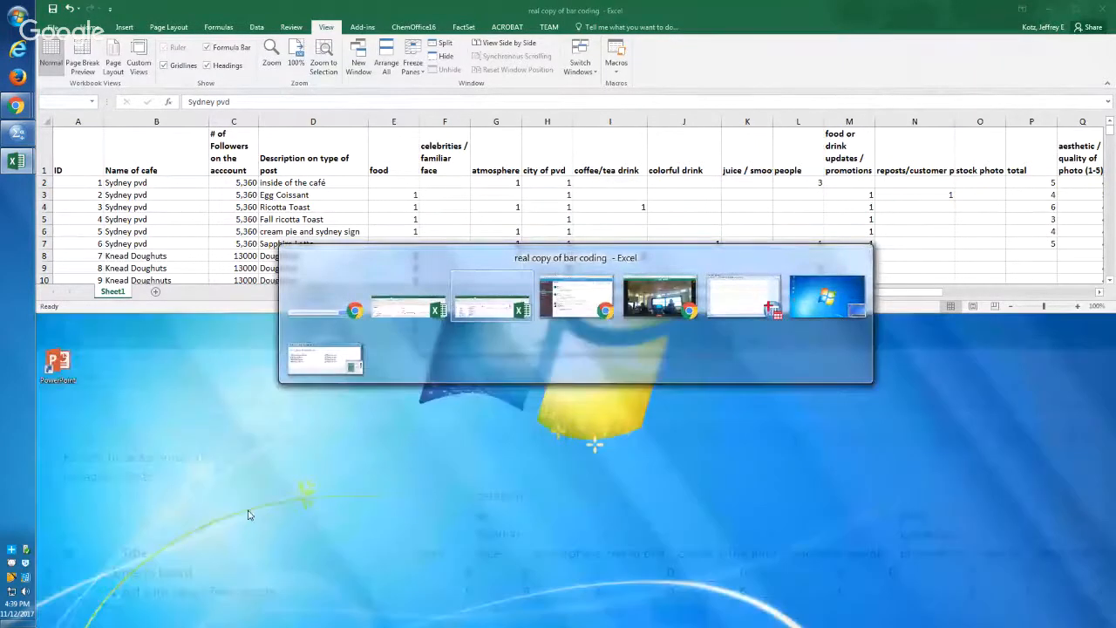
pyautogui.press('Right')
pyautogui.press('Right')
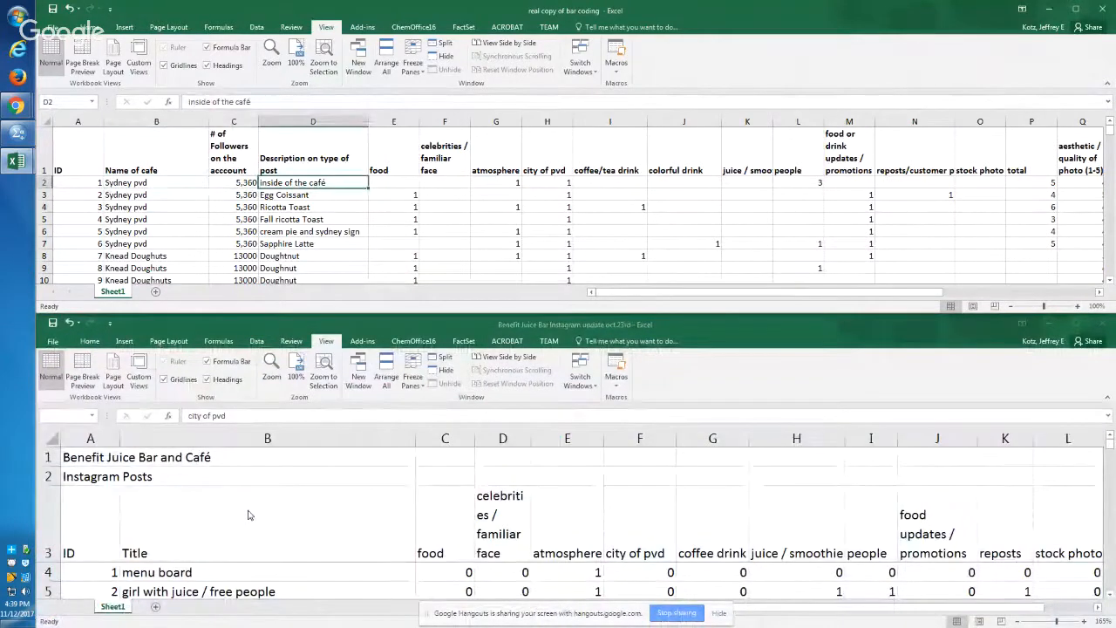
pyautogui.press('Right')
pyautogui.press('Left')
pyautogui.press('Left')
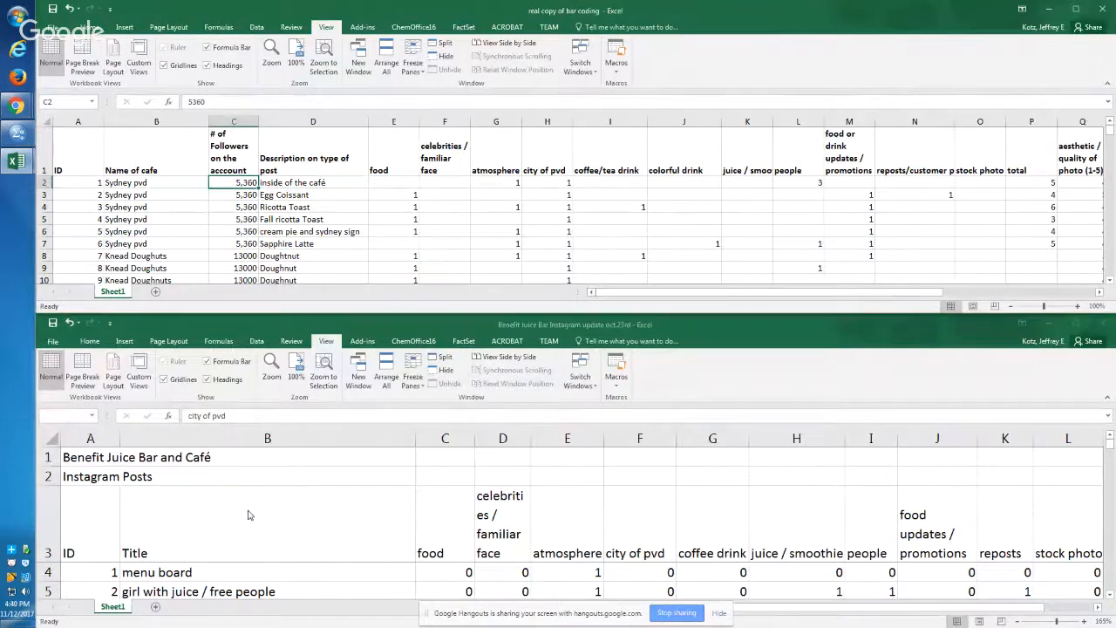
# Step: Delete the two title rows above the header row in the Benefit Juice Bar Instagram workbook
pyautogui.click(249, 513)
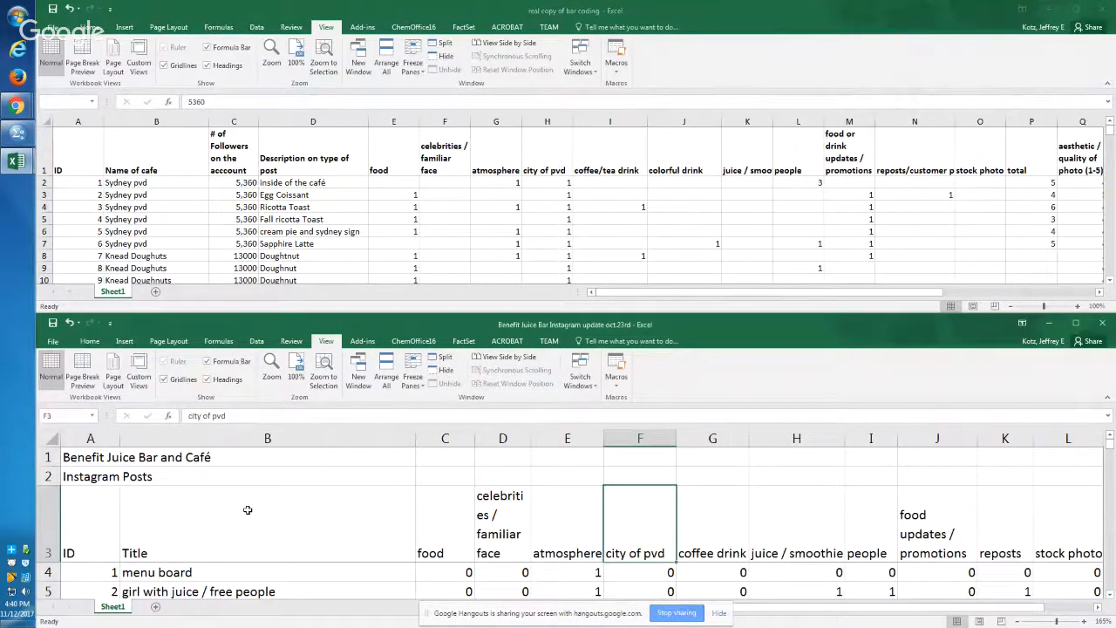
pyautogui.click(52, 477)
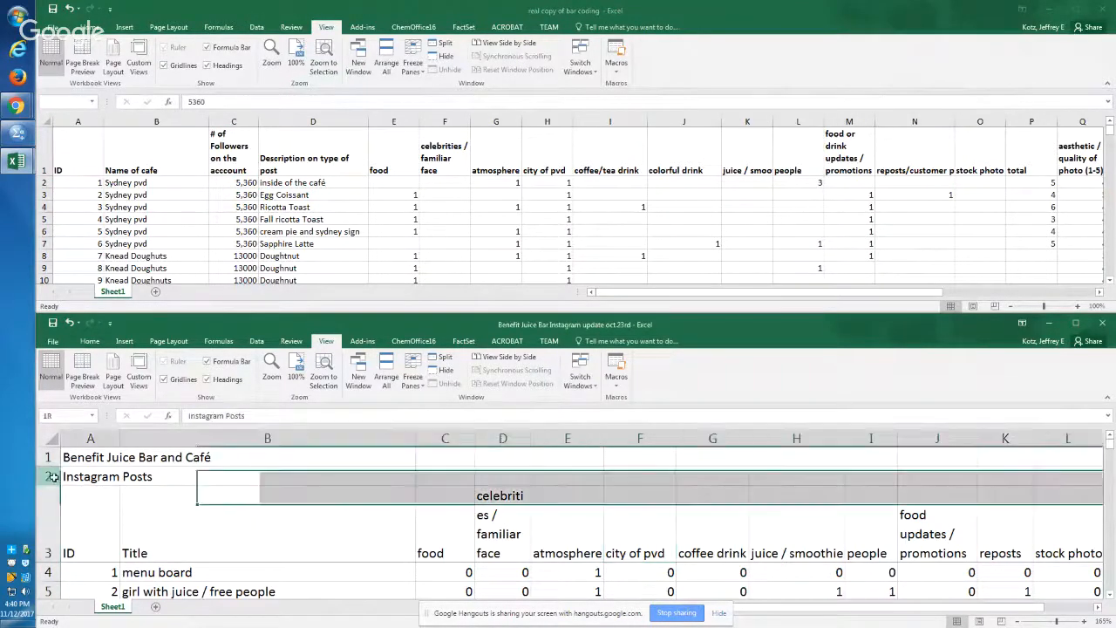
pyautogui.moveTo(52, 477); pyautogui.dragTo(51, 459)
pyautogui.rightClick(51, 459)
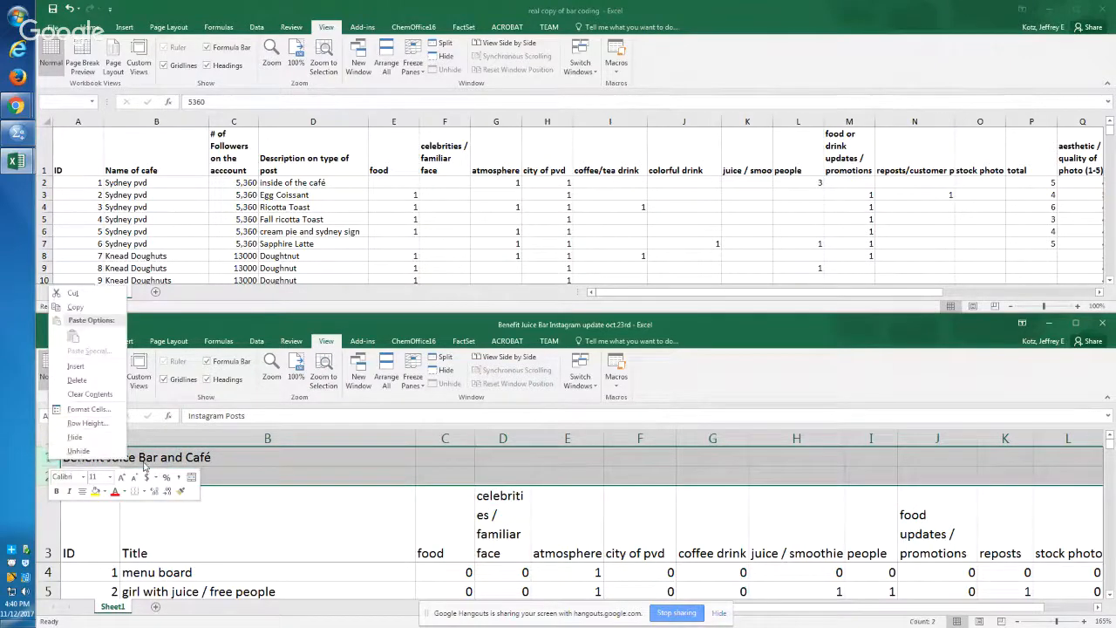
pyautogui.click(83, 380)
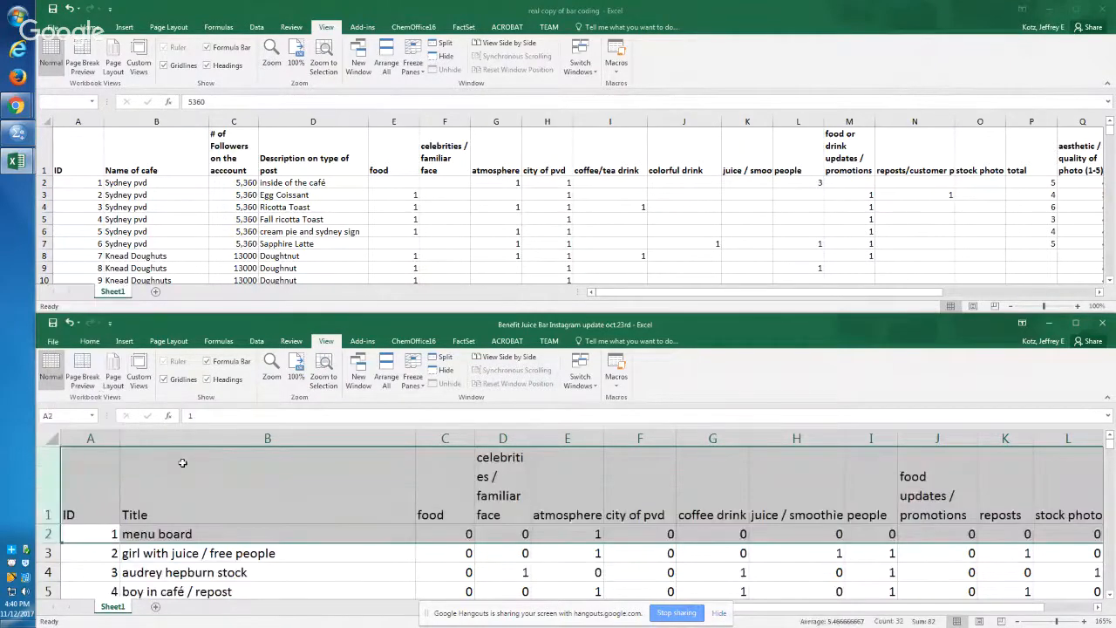
# Step: Insert two blank columns between the ID and Title columns of the Instagram workbook
pyautogui.click(275, 504)
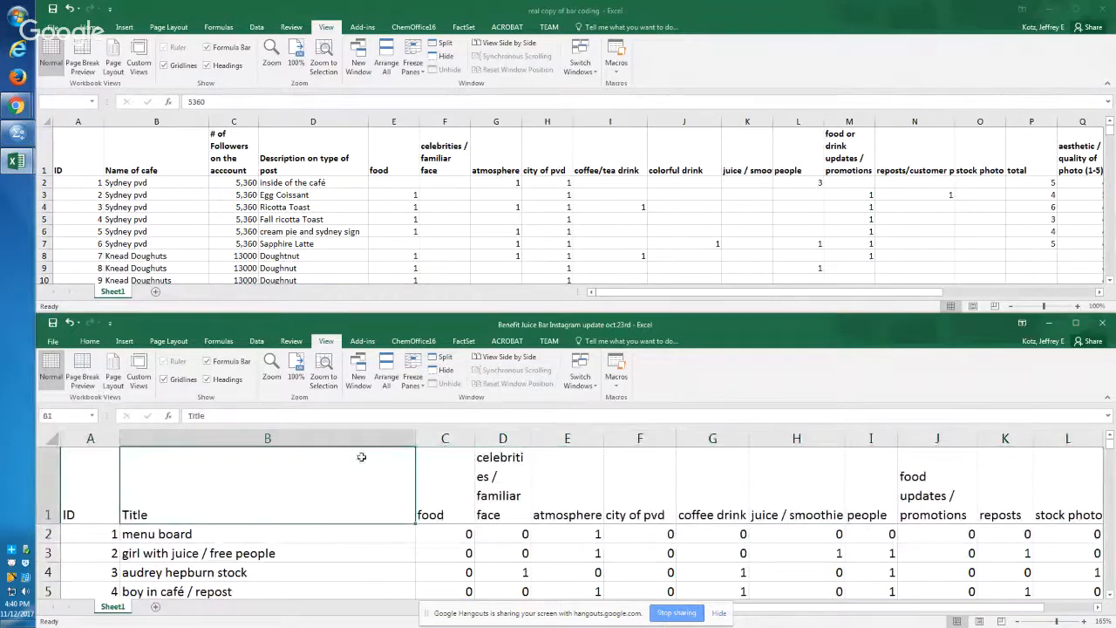
pyautogui.moveTo(358, 437); pyautogui.dragTo(443, 438)
pyautogui.rightClick(443, 438)
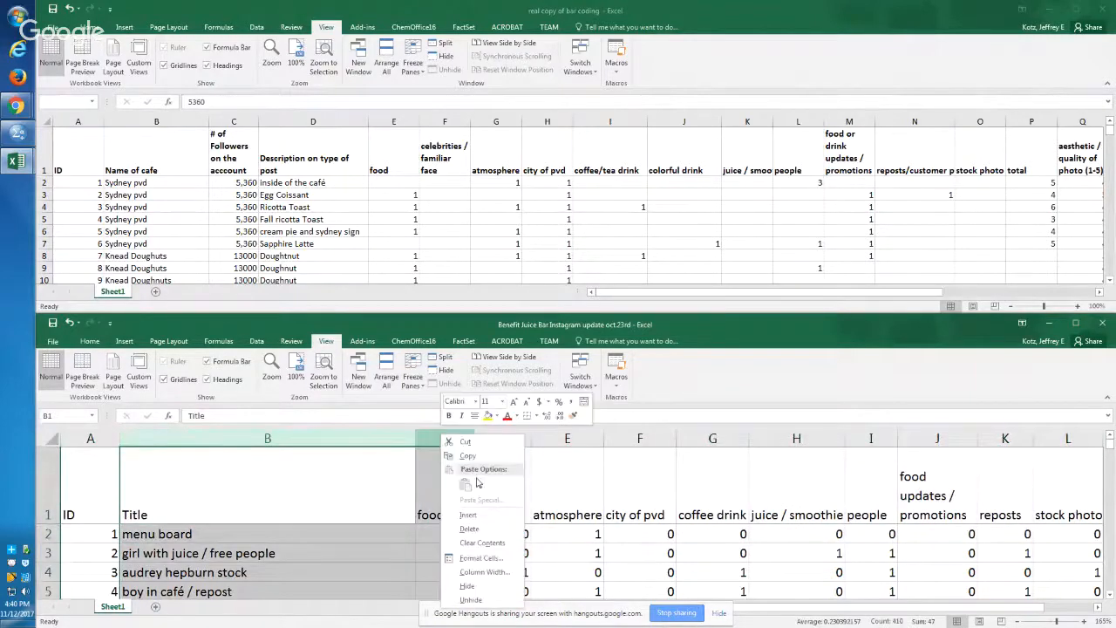
pyautogui.click(468, 514)
pyautogui.click(288, 534)
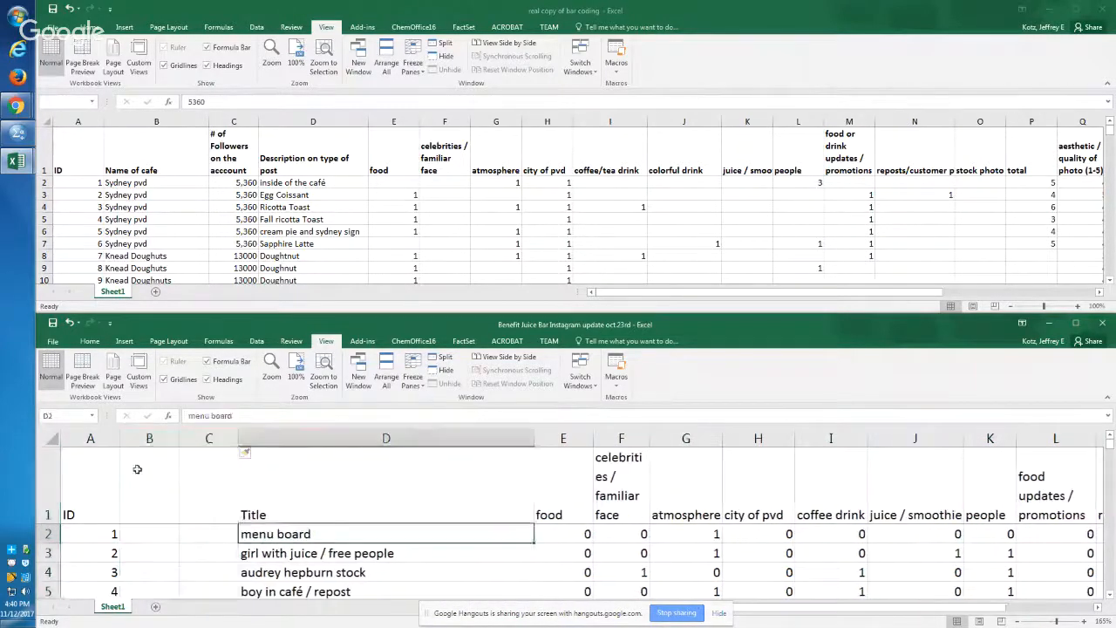
# Step: Label the two new columns of the Instagram sheet, entering Name of cafe in B1 and # of followers in C1
pyautogui.click(137, 470)
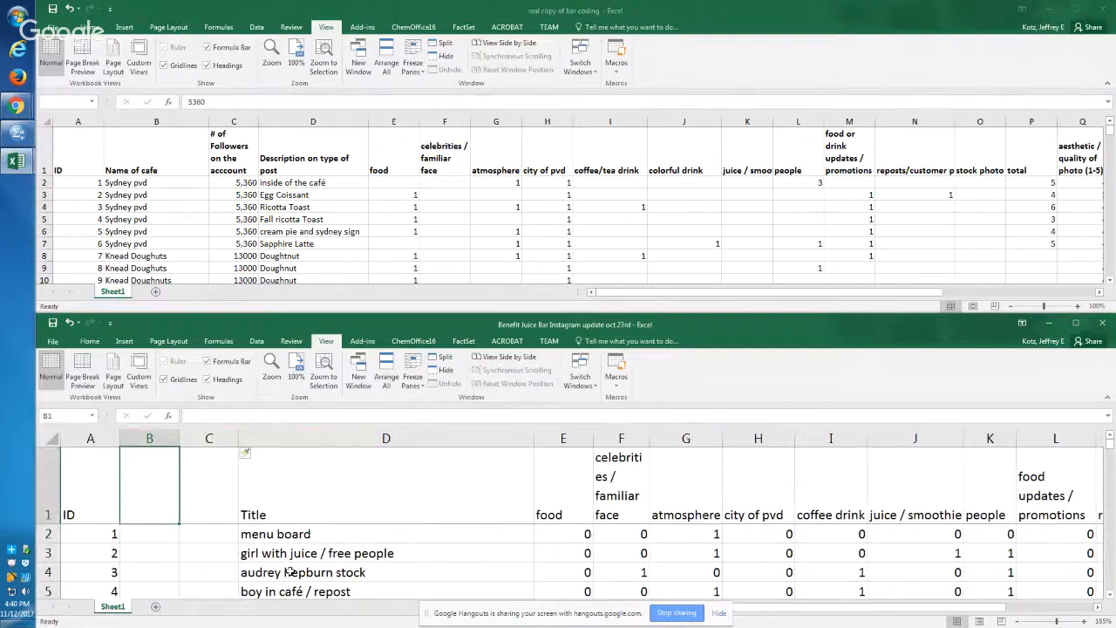
pyautogui.write('Name of cafe')
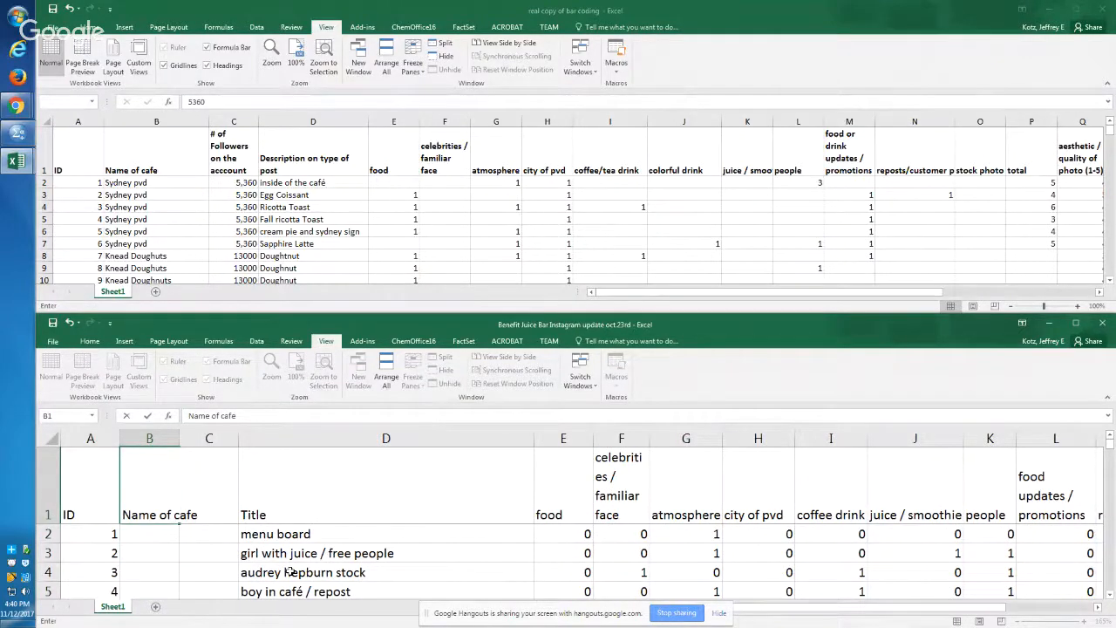
pyautogui.press('Tab')
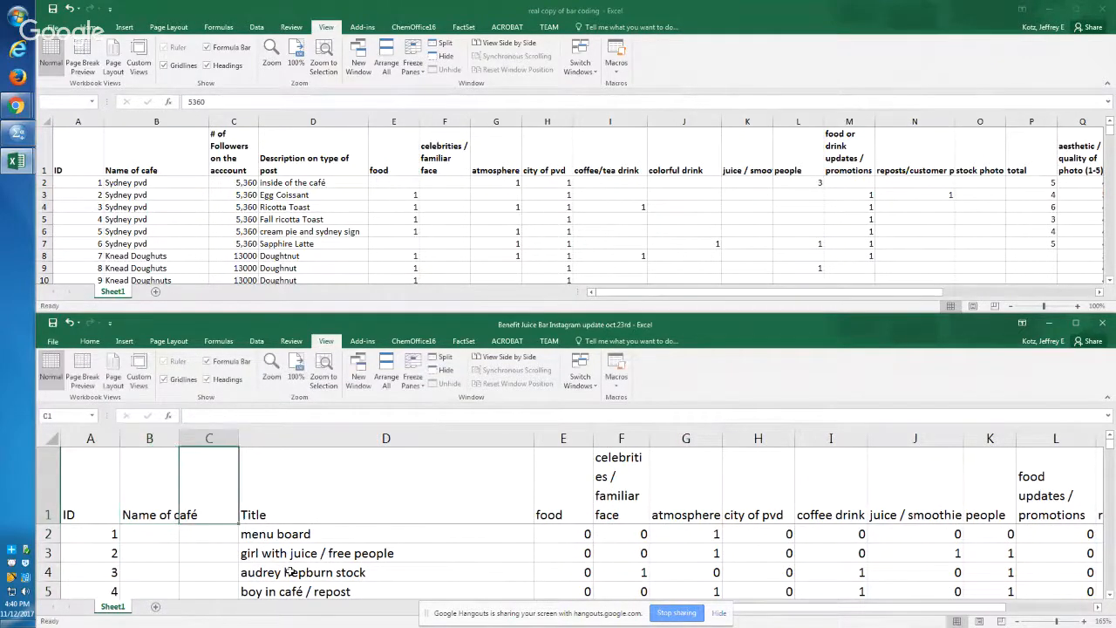
pyautogui.write('# of f')
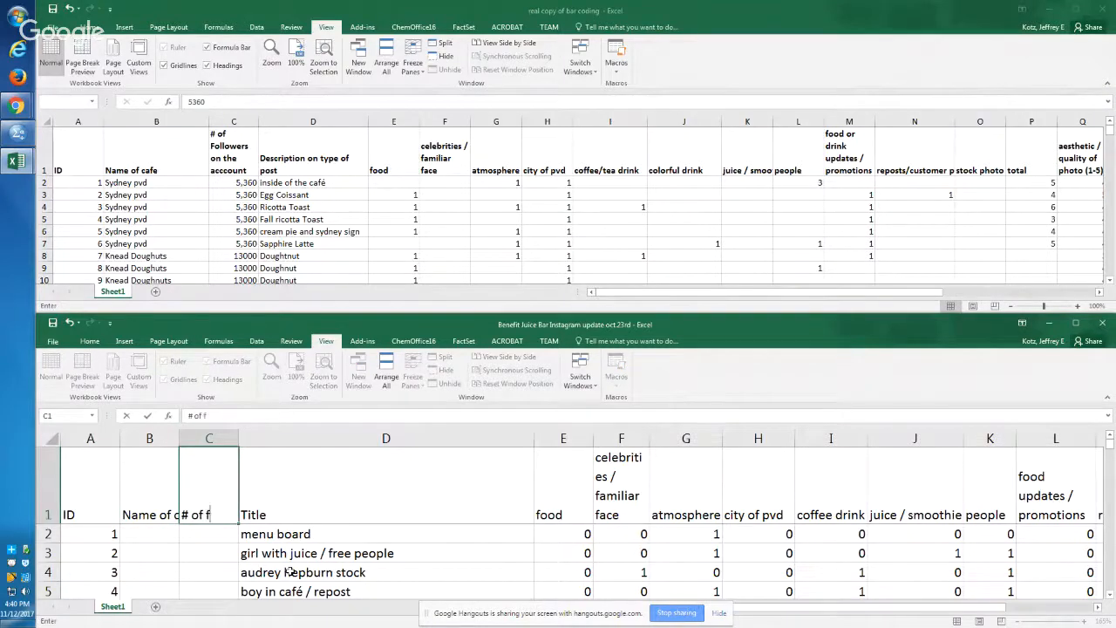
pyautogui.write('ollowers')
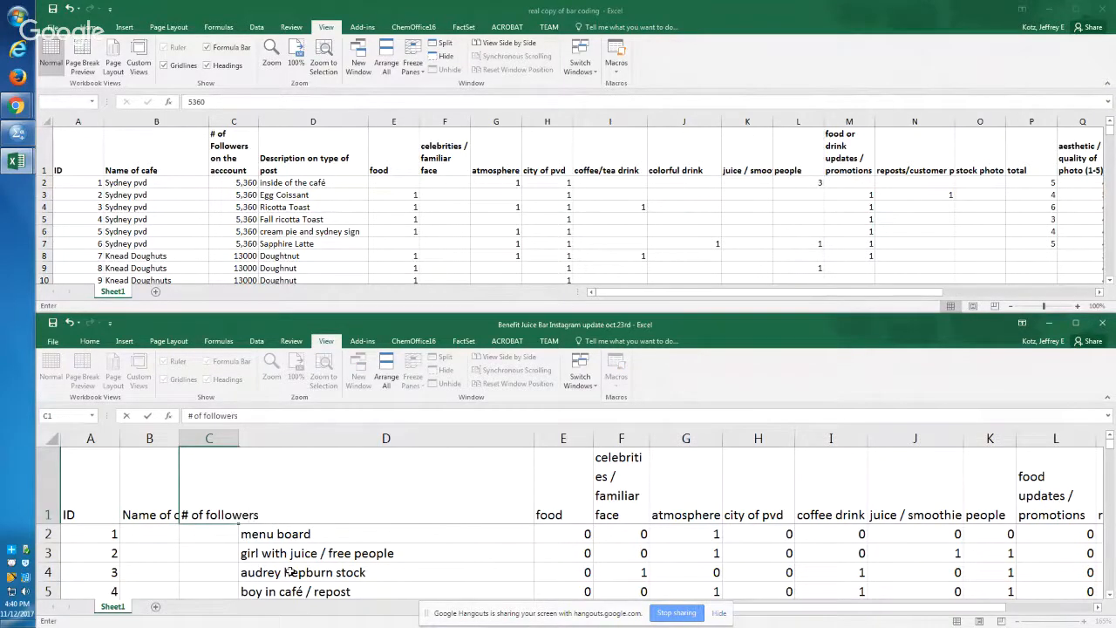
pyautogui.press('Return')
# Step: Replace the header in C1 of the Instagram sheet with the # of Followers on the acccount header copied from the bar coding workbook
pyautogui.hotkey('alt', 'Tab')
pyautogui.press('Up')
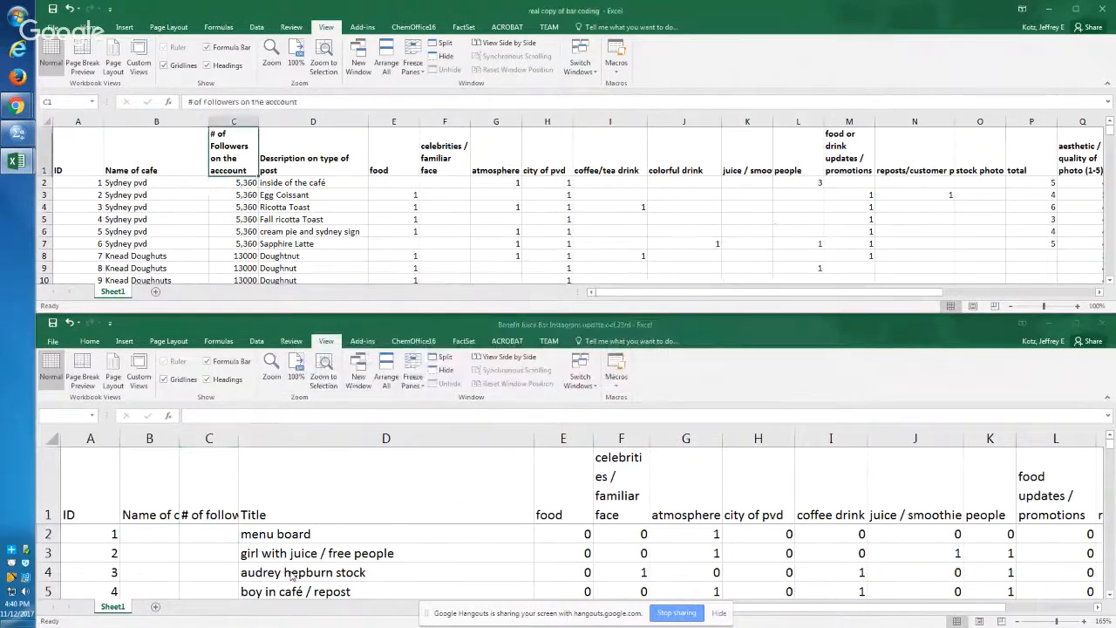
pyautogui.hotkey('ctrl', 'c')
pyautogui.hotkey('alt', 'Tab')
pyautogui.press('Up')
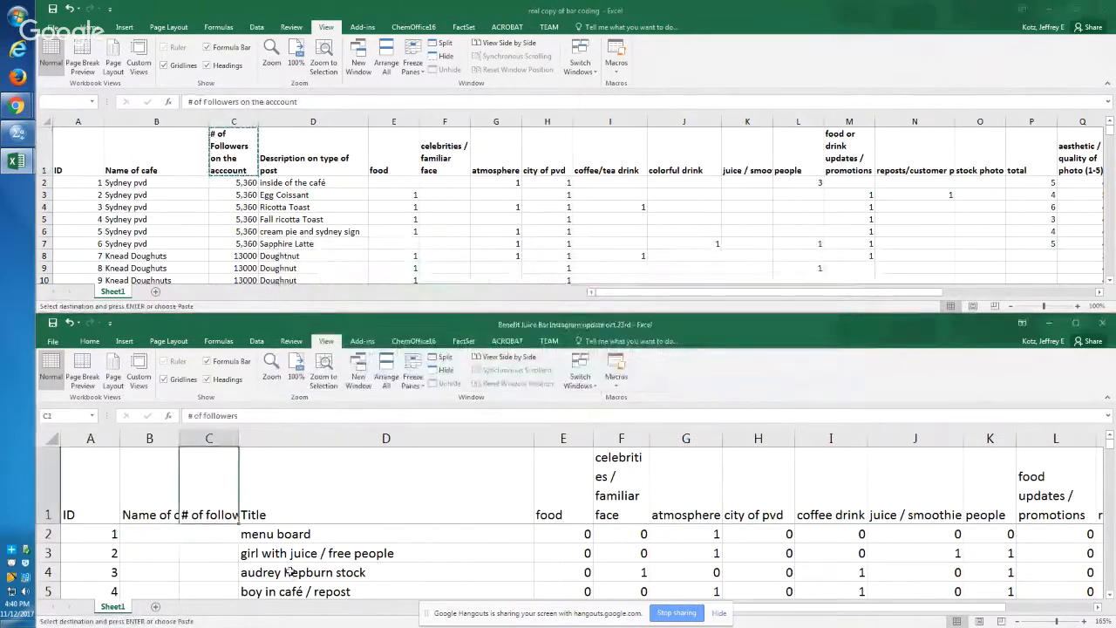
pyautogui.hotkey('ctrl', 'v')
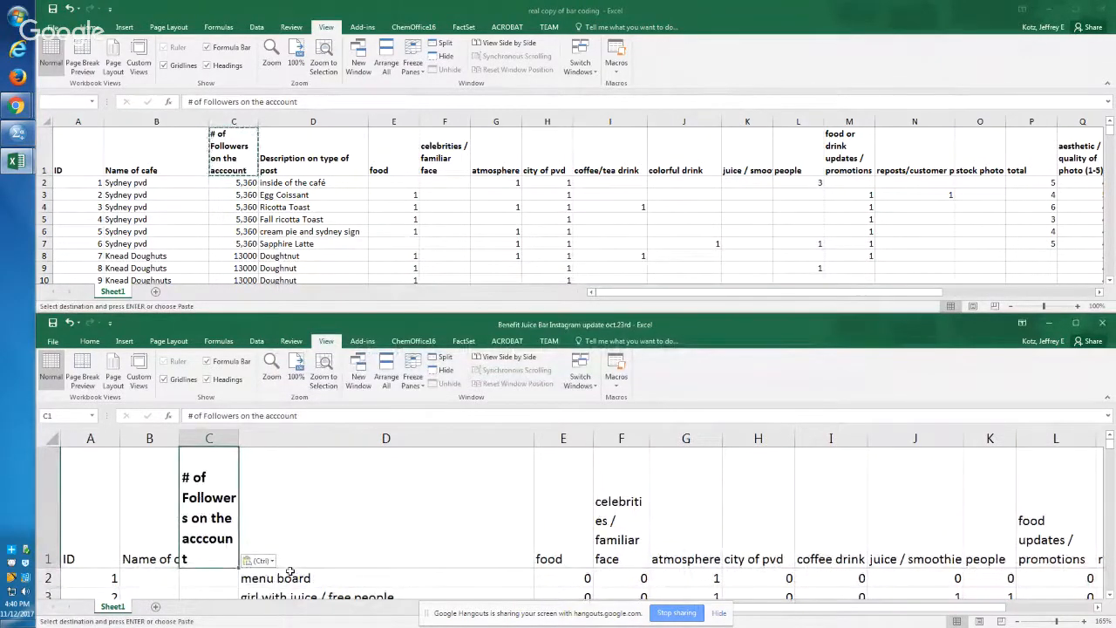
pyautogui.press('Down')
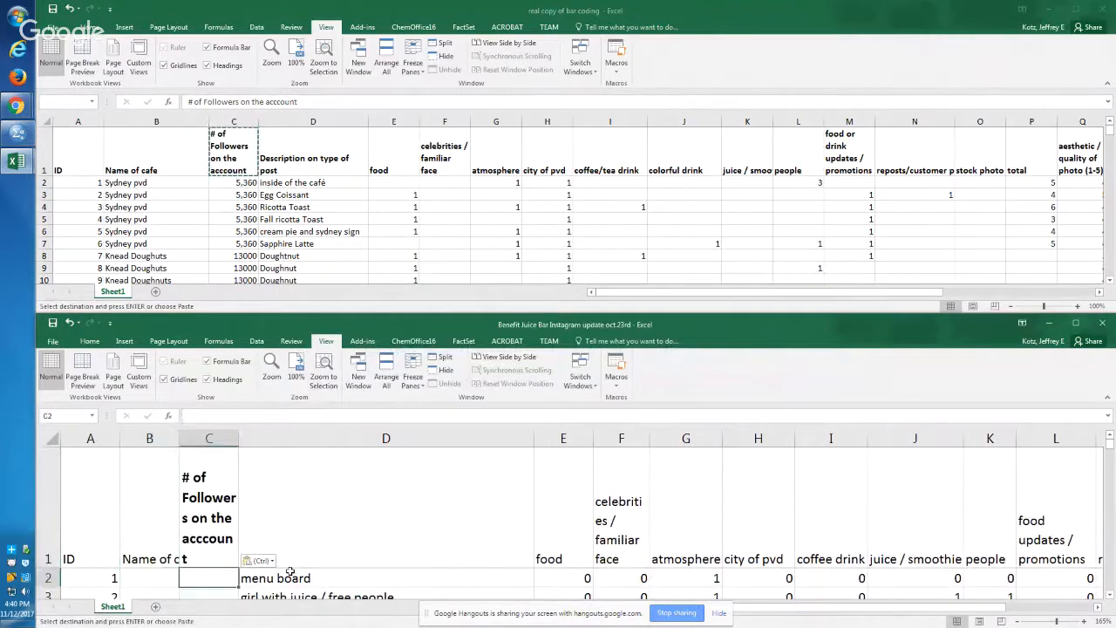
# Step: Rename the description column's header in D1 of the bar coding workbook as title
pyautogui.press('Right')
pyautogui.press('Right')
pyautogui.press('Left')
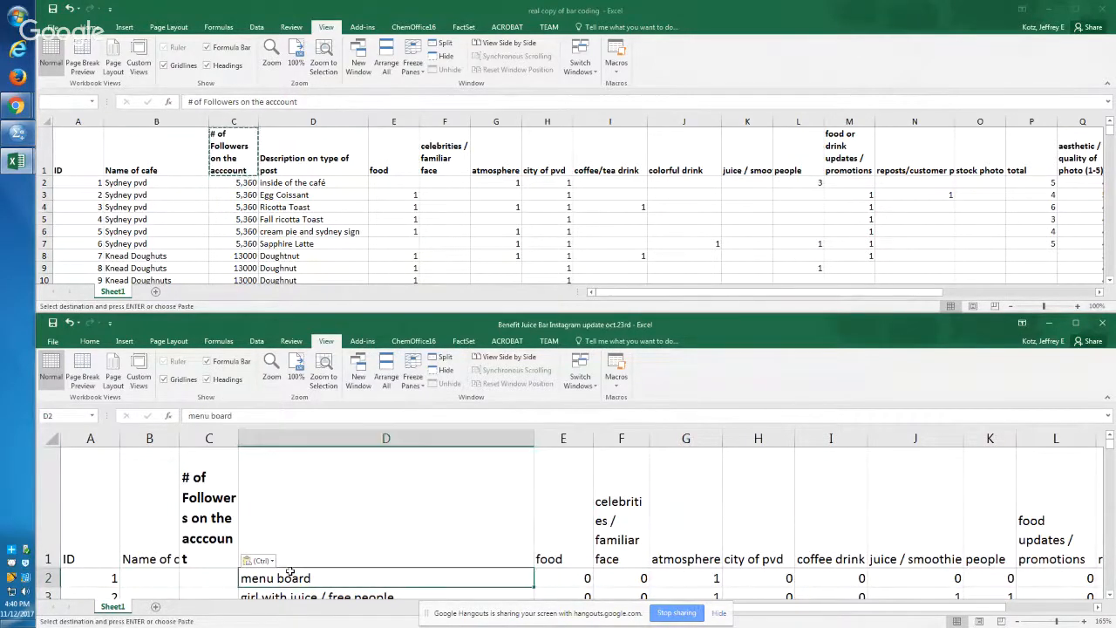
pyautogui.press('Up')
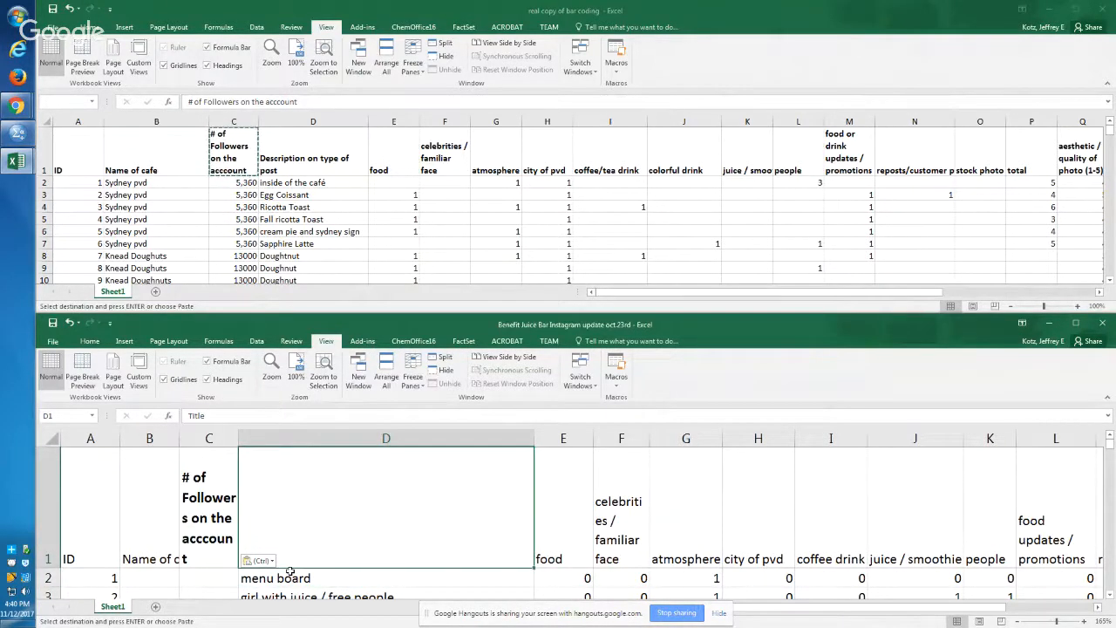
pyautogui.hotkey('alt', 'Tab')
pyautogui.press('Right')
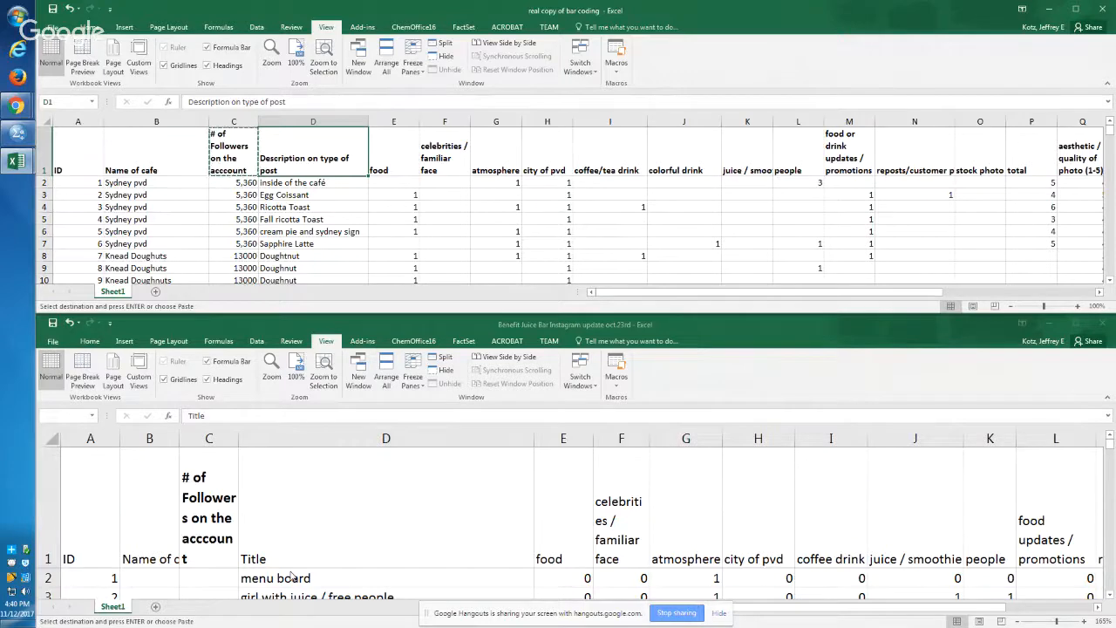
pyautogui.write('title')
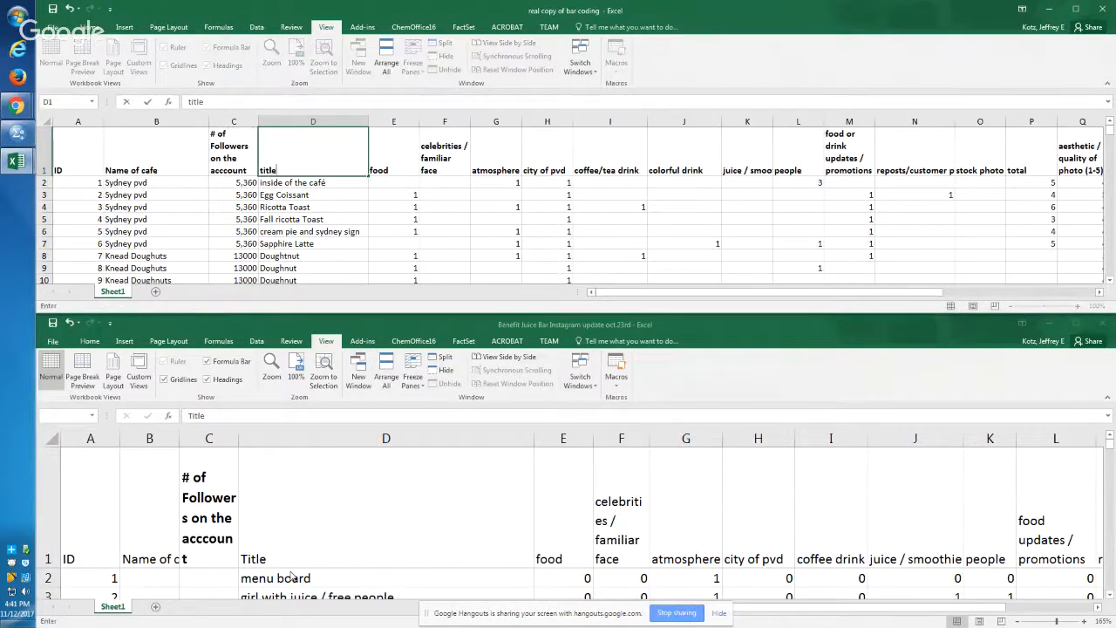
pyautogui.press('Return')
pyautogui.press('Up')
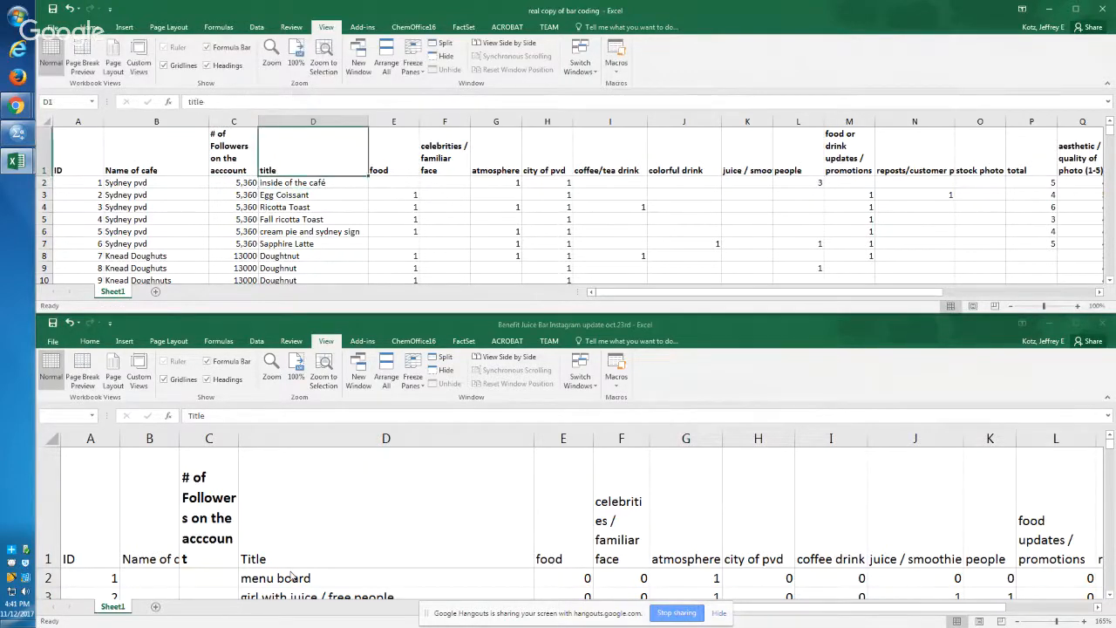
# Step: Copy the bar coding workbook's whole header row and insert it above the existing header row in the Instagram workbook
pyautogui.press('Left')
pyautogui.press('Left')
pyautogui.press('Left')
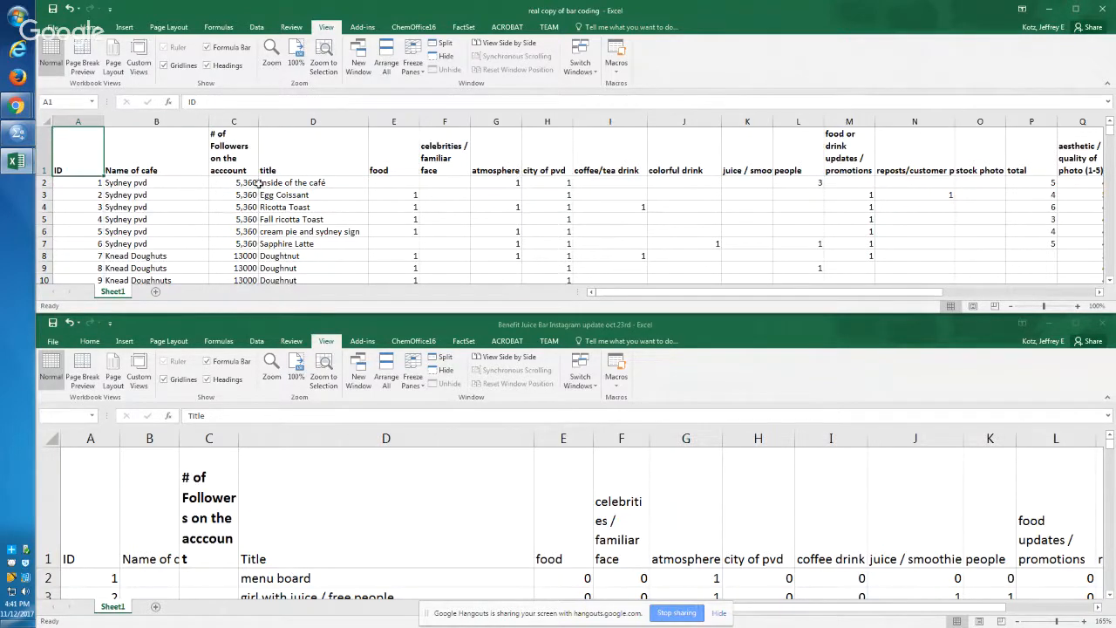
pyautogui.click(47, 151)
pyautogui.hotkey('ctrl', 'c')
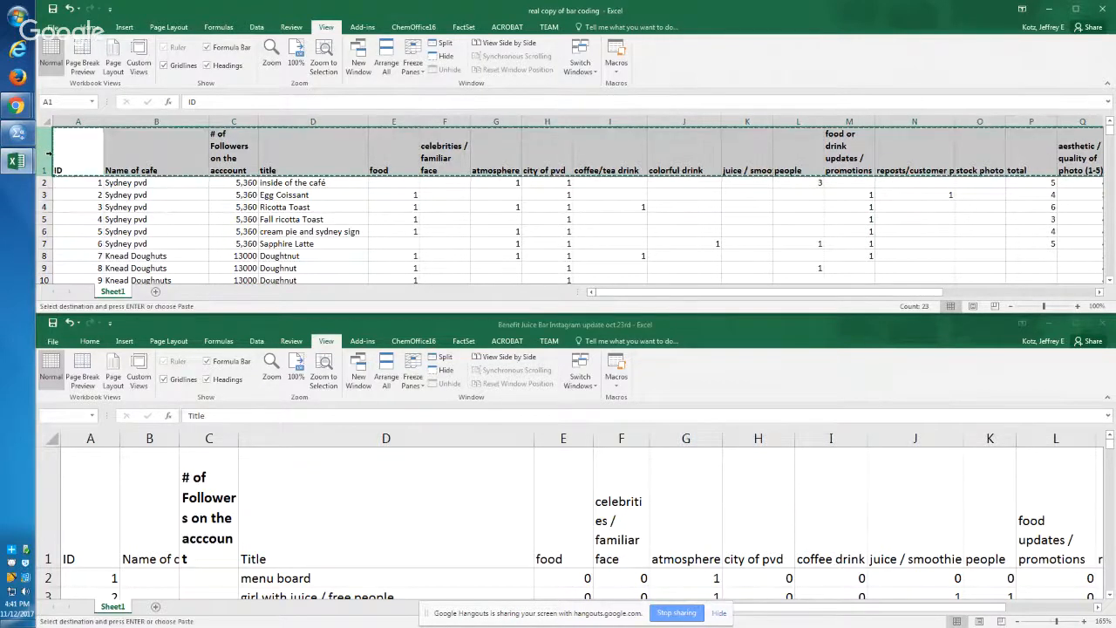
pyautogui.hotkey('ctrl', 'Tab')
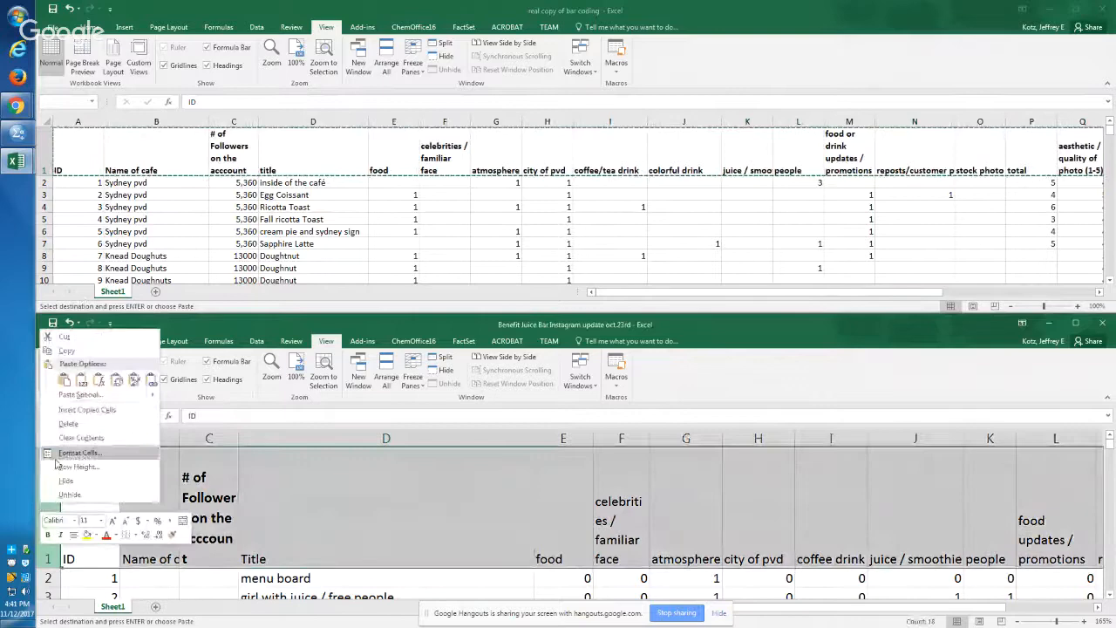
pyautogui.click(62, 411)
pyautogui.click(206, 534)
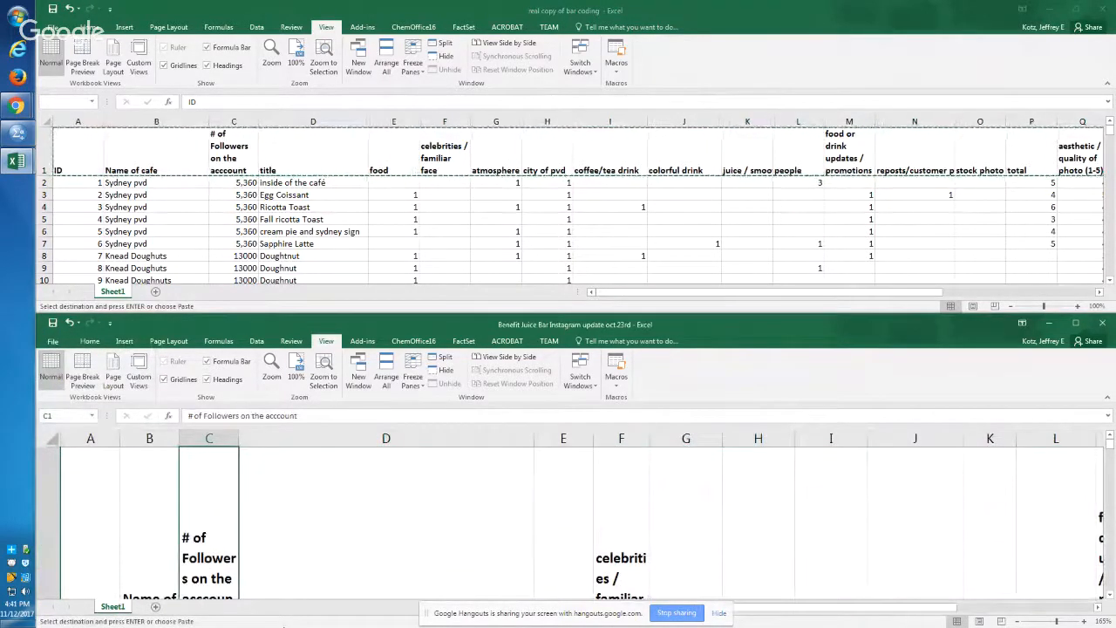
# Step: Maximize the Instagram workbook and widen all its columns equally so the full header text fits
pyautogui.click(52, 438)
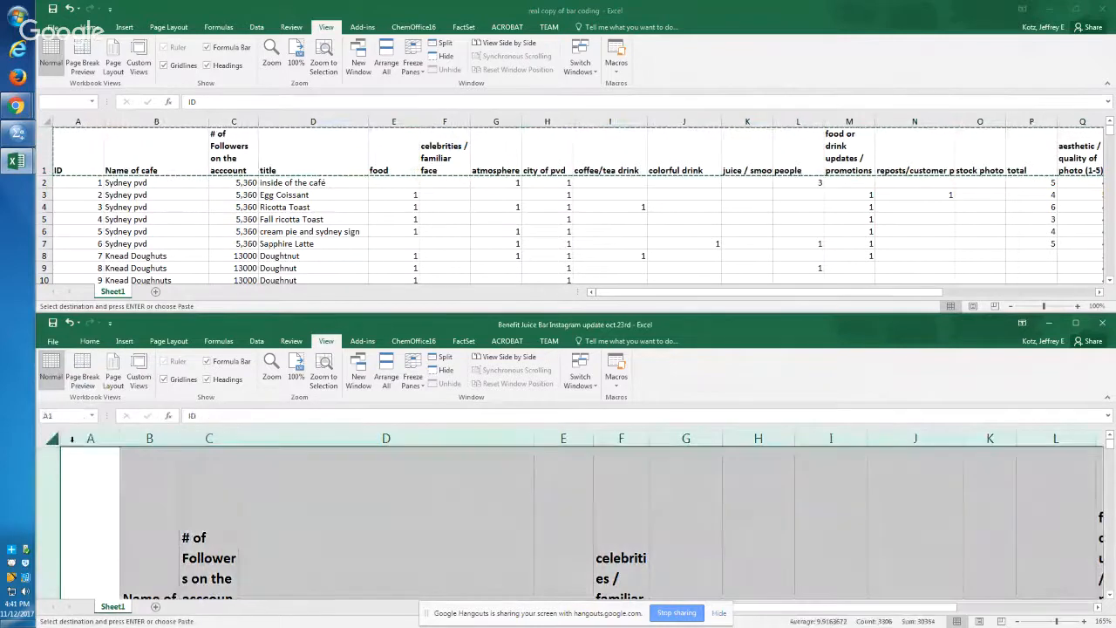
pyautogui.moveTo(120, 443); pyautogui.dragTo(121, 443)
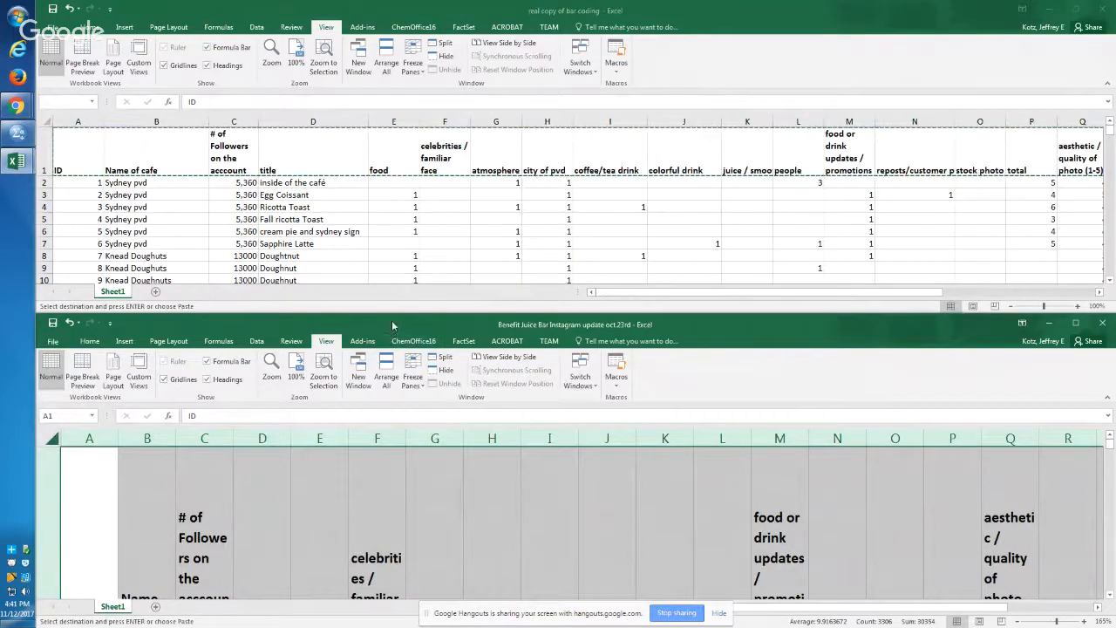
pyautogui.doubleClick(445, 324)
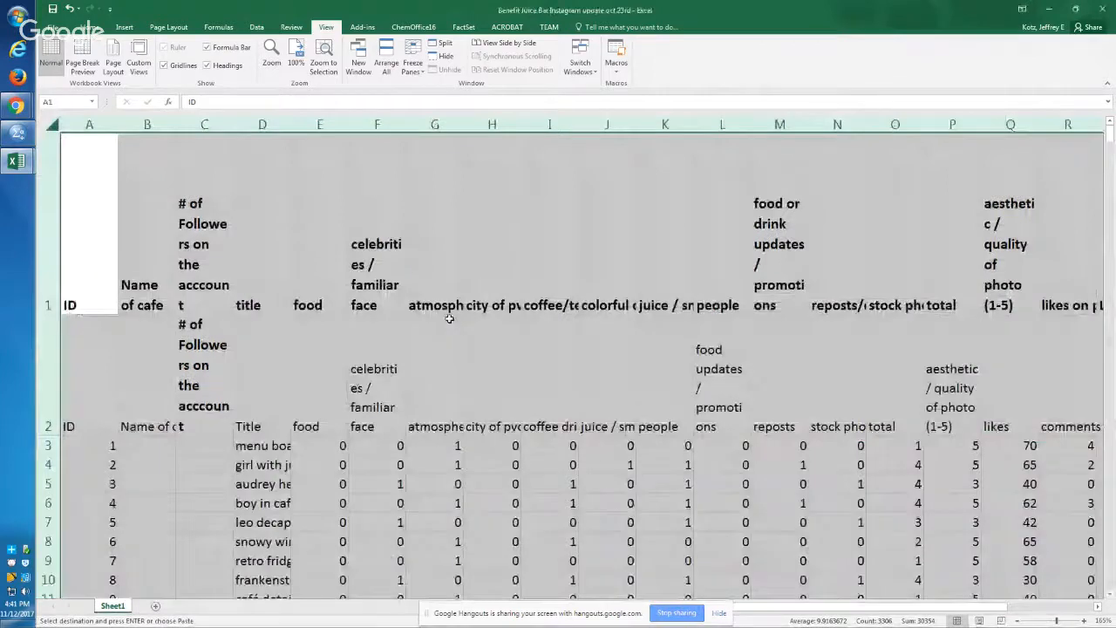
pyautogui.click(469, 367)
pyautogui.click(51, 125)
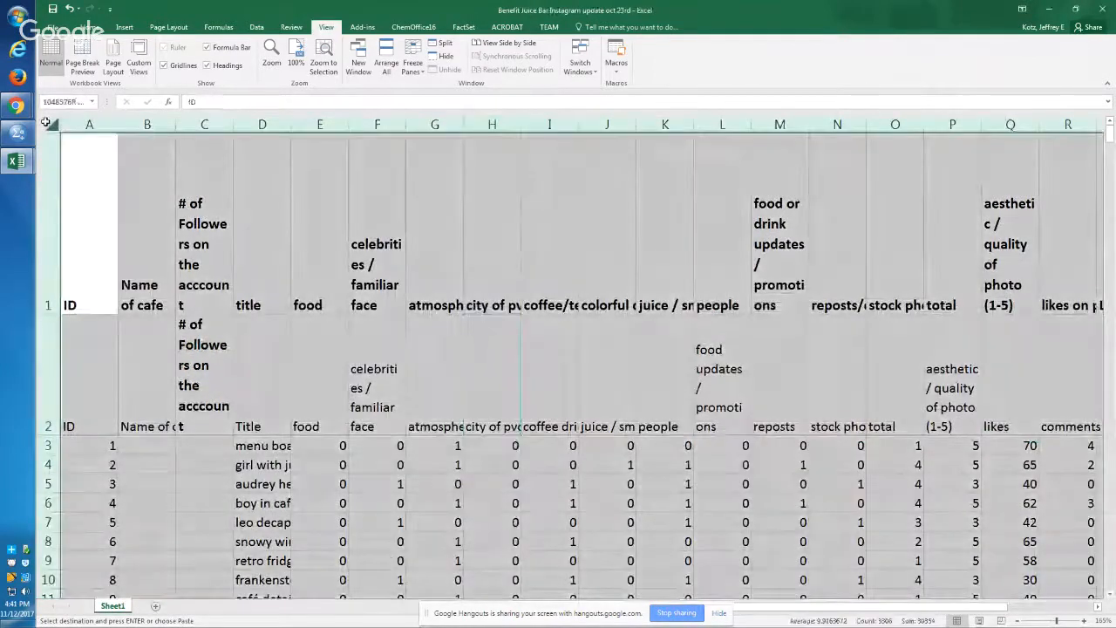
pyautogui.moveTo(173, 127); pyautogui.dragTo(321, 142)
pyautogui.click(148, 205)
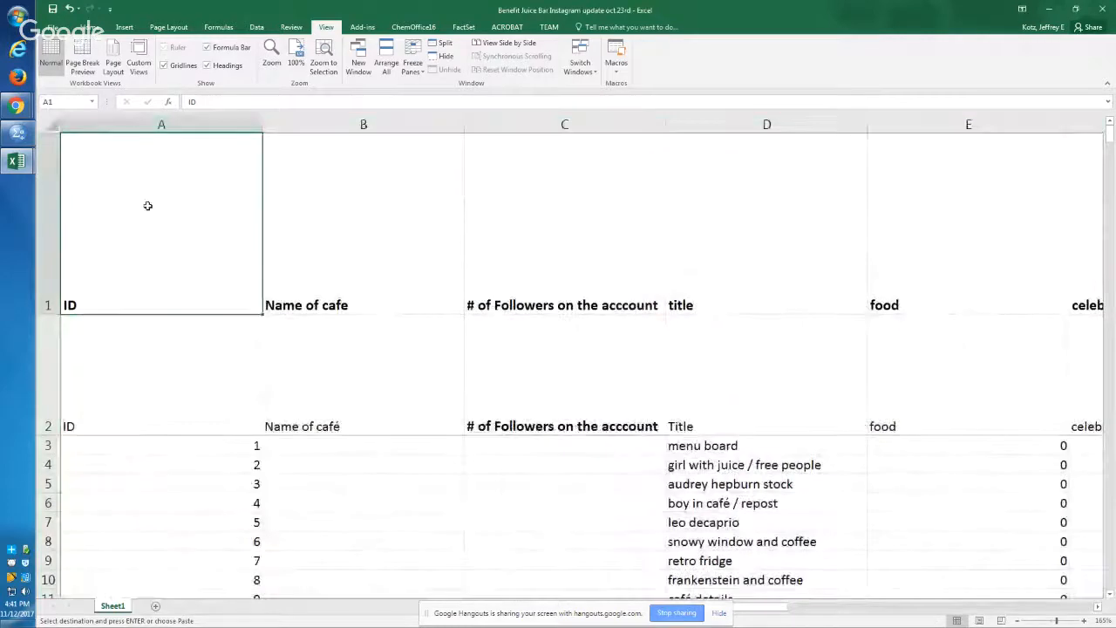
# Step: Fit the height of every row in the Instagram sheet to its contents
pyautogui.click(50, 125)
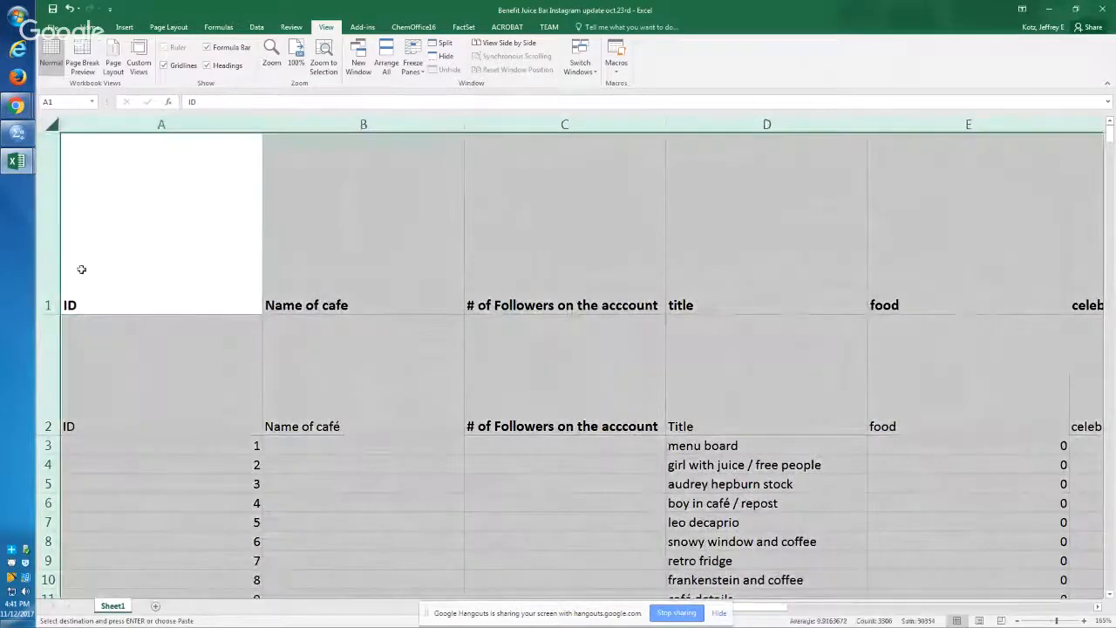
pyautogui.doubleClick(51, 314)
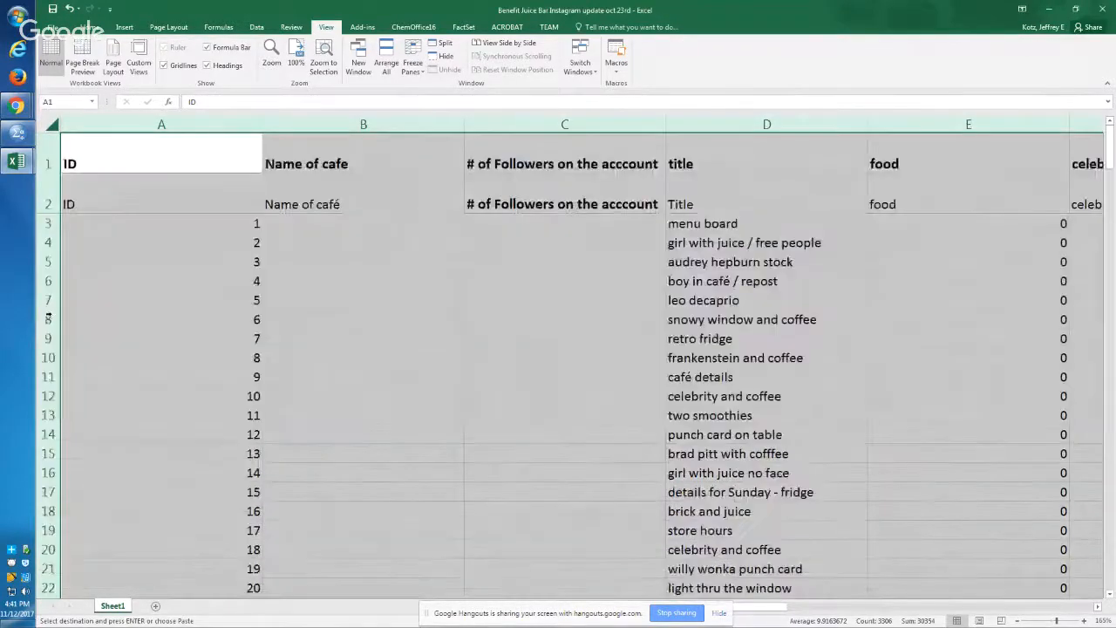
pyautogui.click(210, 294)
pyautogui.click(265, 189)
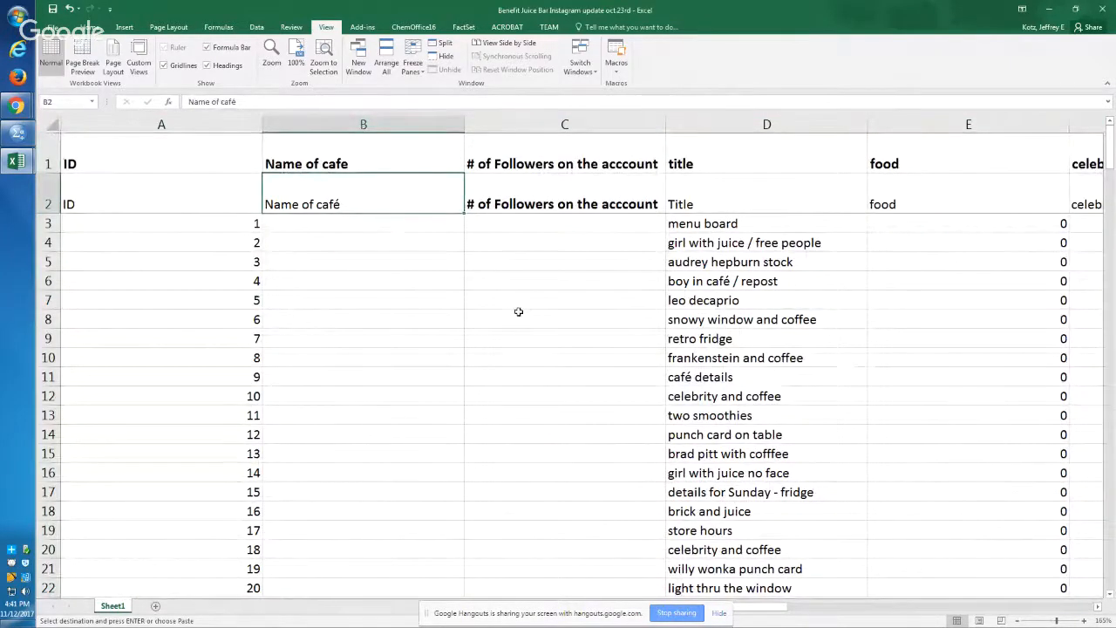
# Step: Compare the two header rows of the Instagram sheet column by column, from Name of cafe through people
pyautogui.press('Right')
pyautogui.press('Right')
pyautogui.press('Right')
pyautogui.press('Right')
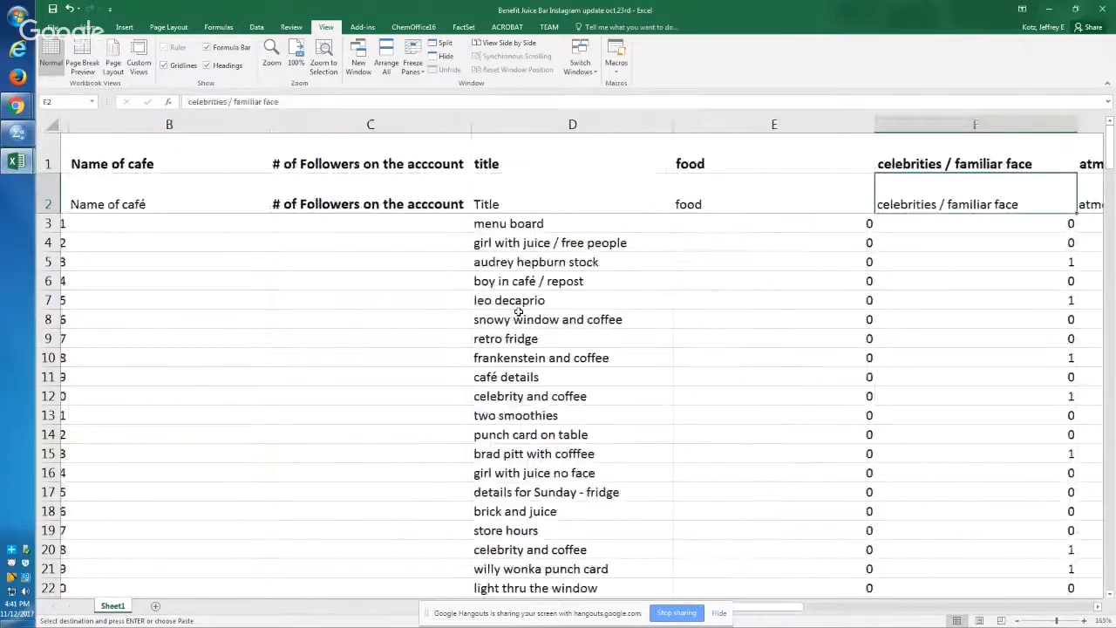
pyautogui.press('Left')
pyautogui.press('Left')
pyautogui.press('Right')
pyautogui.press('Right')
pyautogui.press('Right')
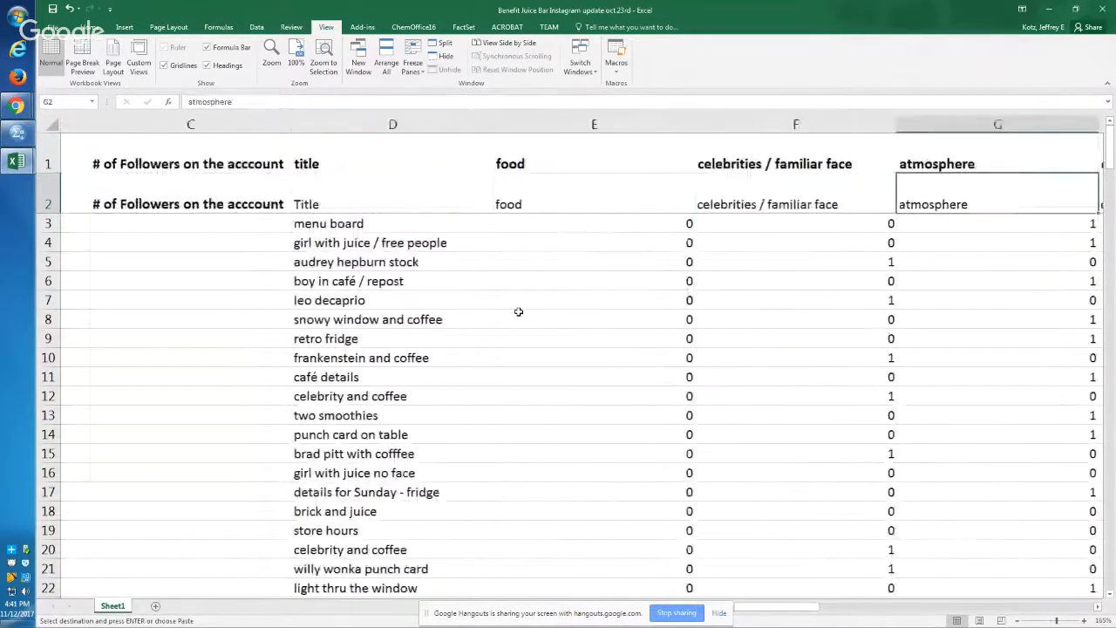
pyautogui.press('Right')
pyautogui.press('Right')
pyautogui.press('Right')
pyautogui.press('Right')
# Step: Check the headers in rows 1 and 2 against each other from the colorful drink column through the reposts/customer photo column
pyautogui.press('Right')
pyautogui.press('Left')
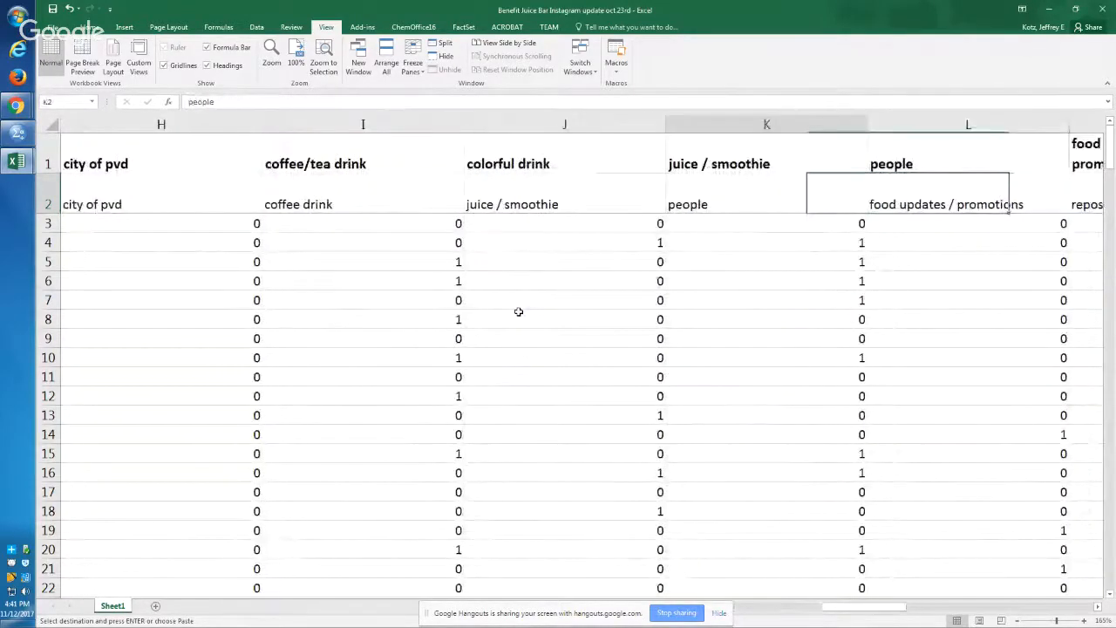
pyautogui.press('Left')
pyautogui.press('Right')
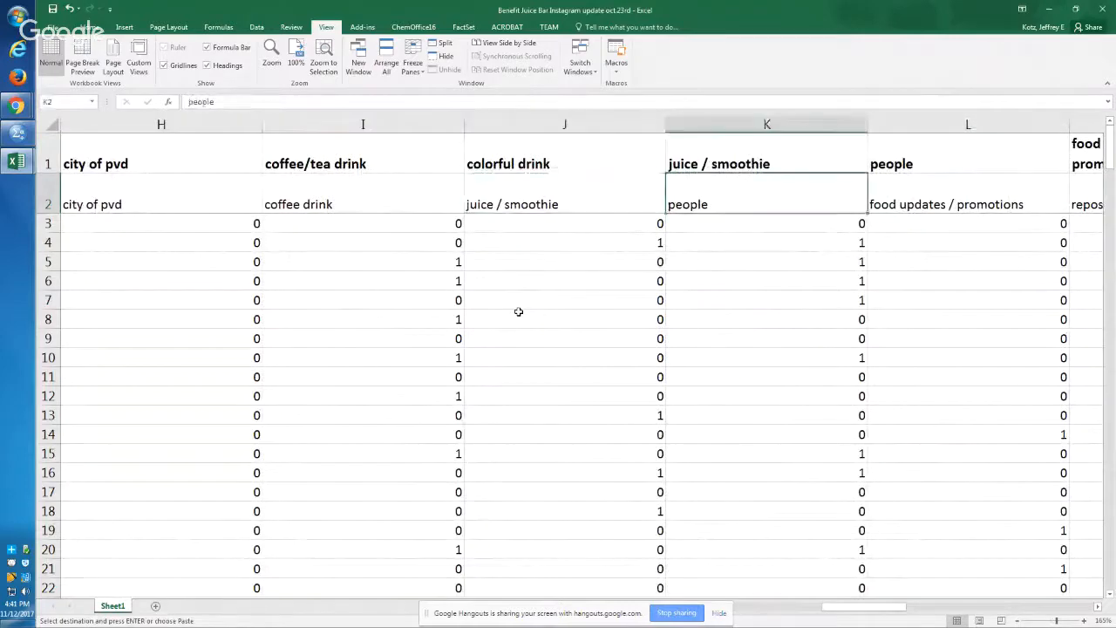
pyautogui.press('Left')
pyautogui.press('Up')
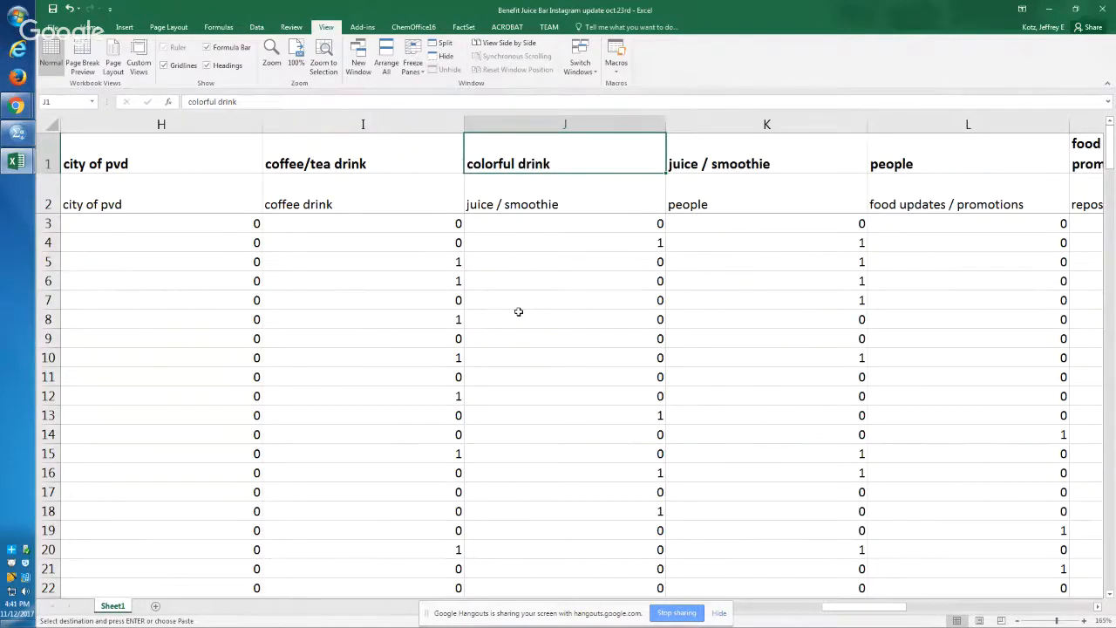
pyautogui.press('Down')
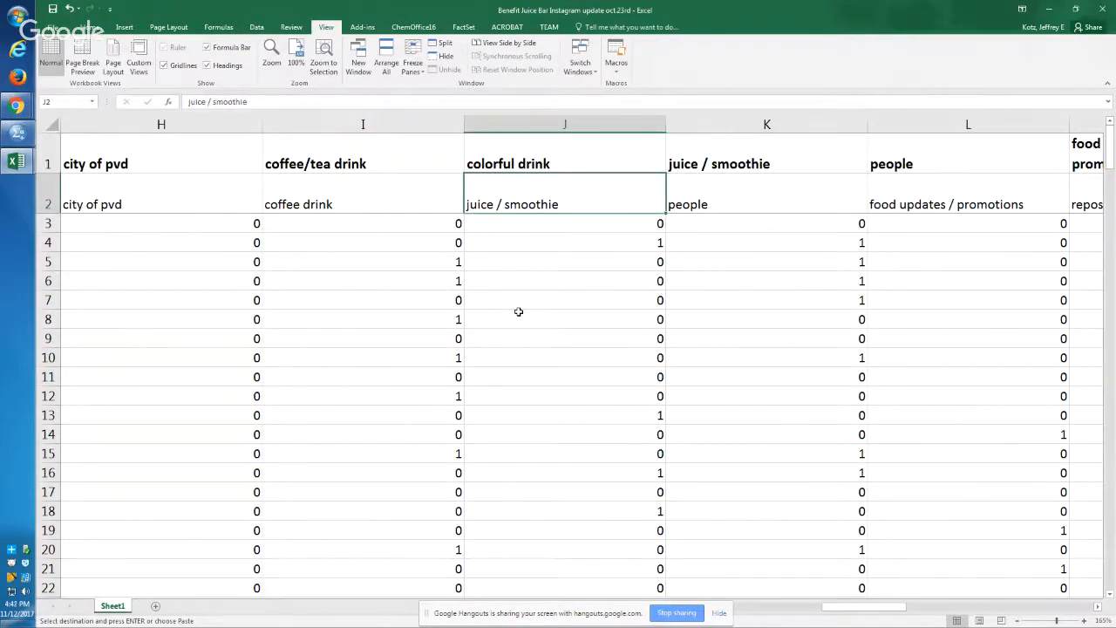
pyautogui.press('Up')
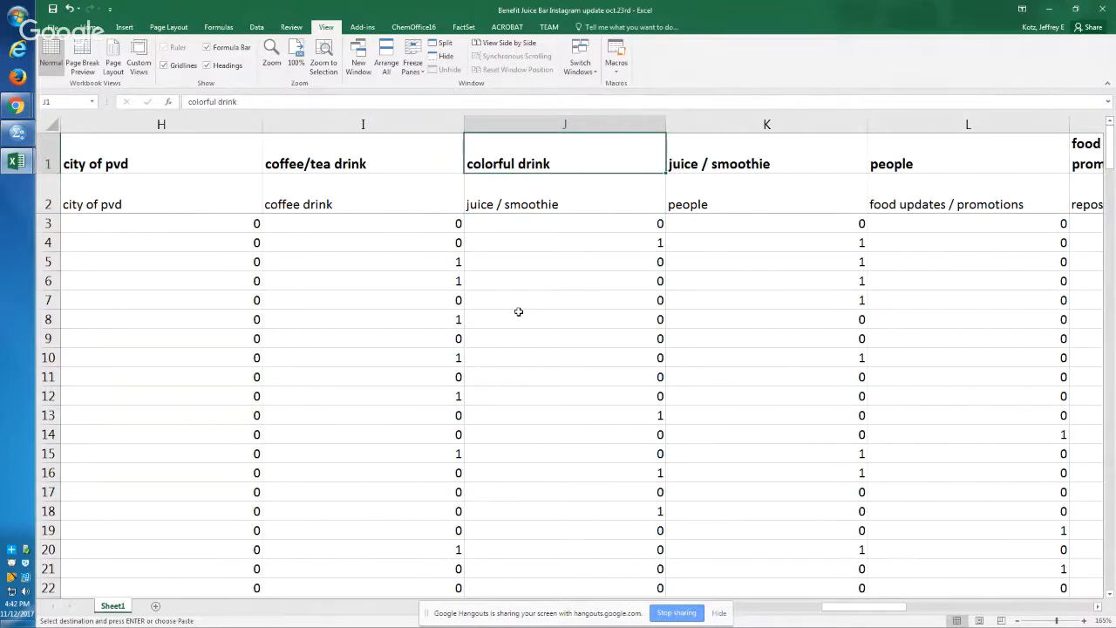
pyautogui.press('Right')
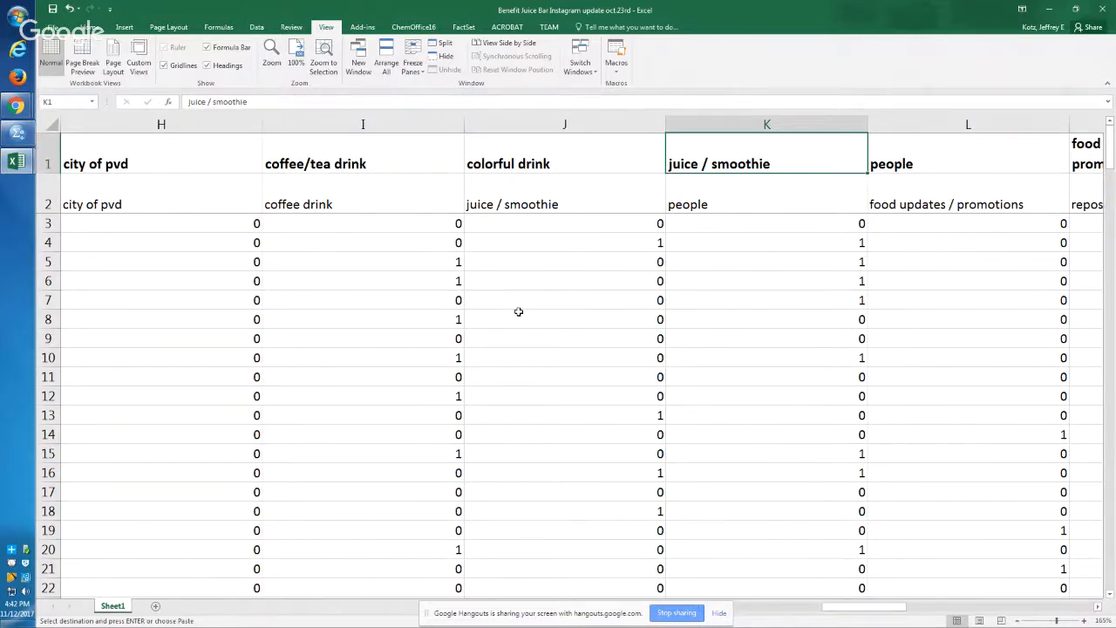
pyautogui.press('Right')
pyautogui.press('Right')
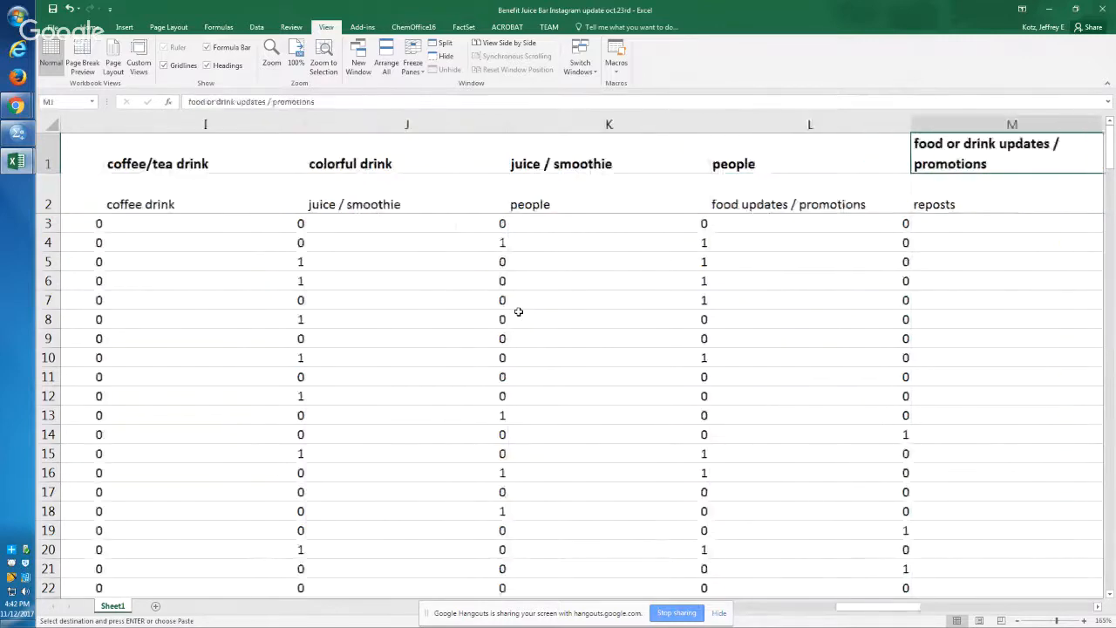
pyautogui.press('Left')
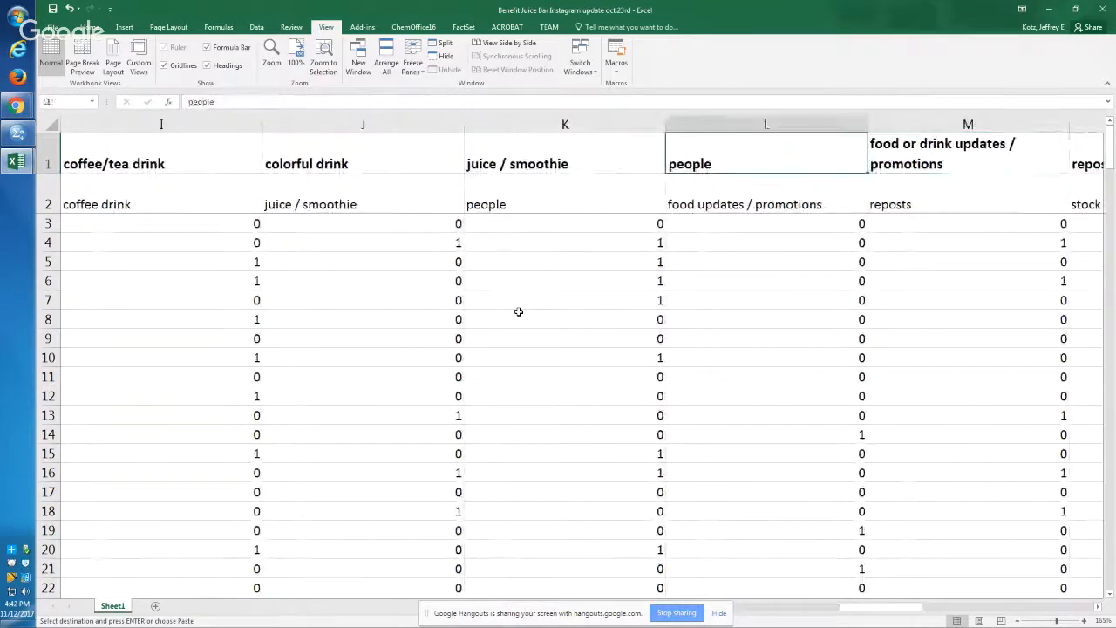
pyautogui.press('Down')
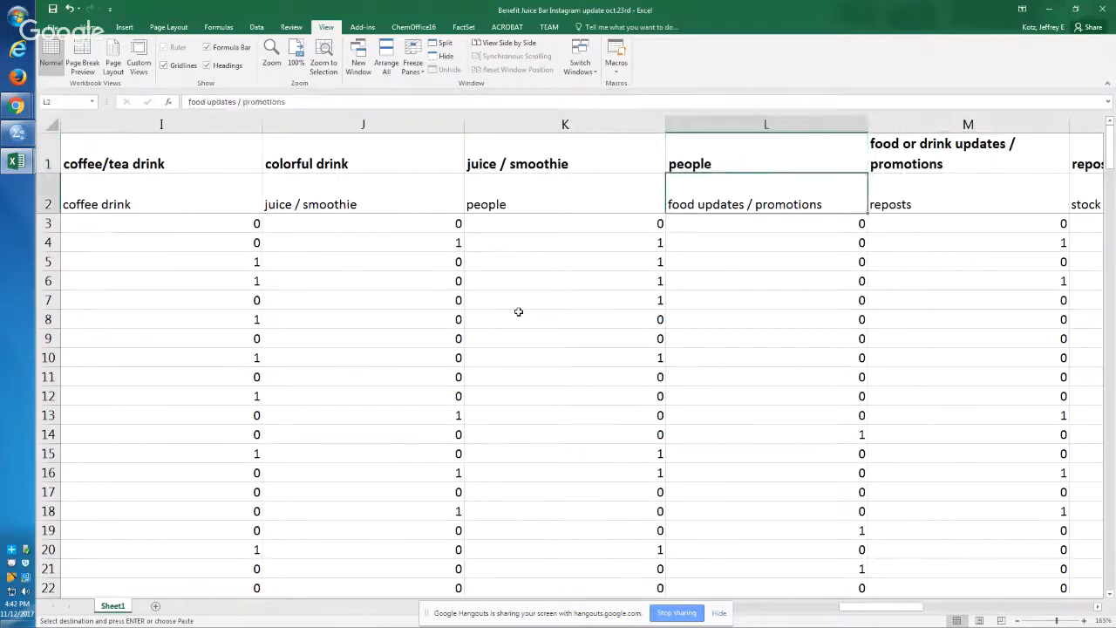
pyautogui.press('Left')
pyautogui.press('Left')
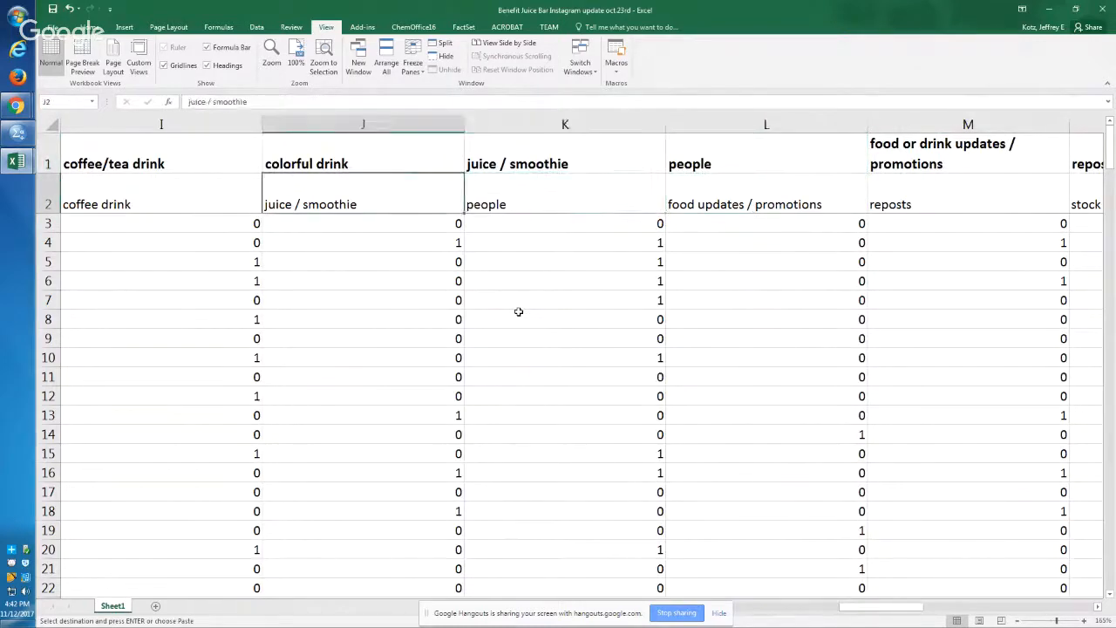
pyautogui.press('Right')
pyautogui.press('Right')
pyautogui.press('Right')
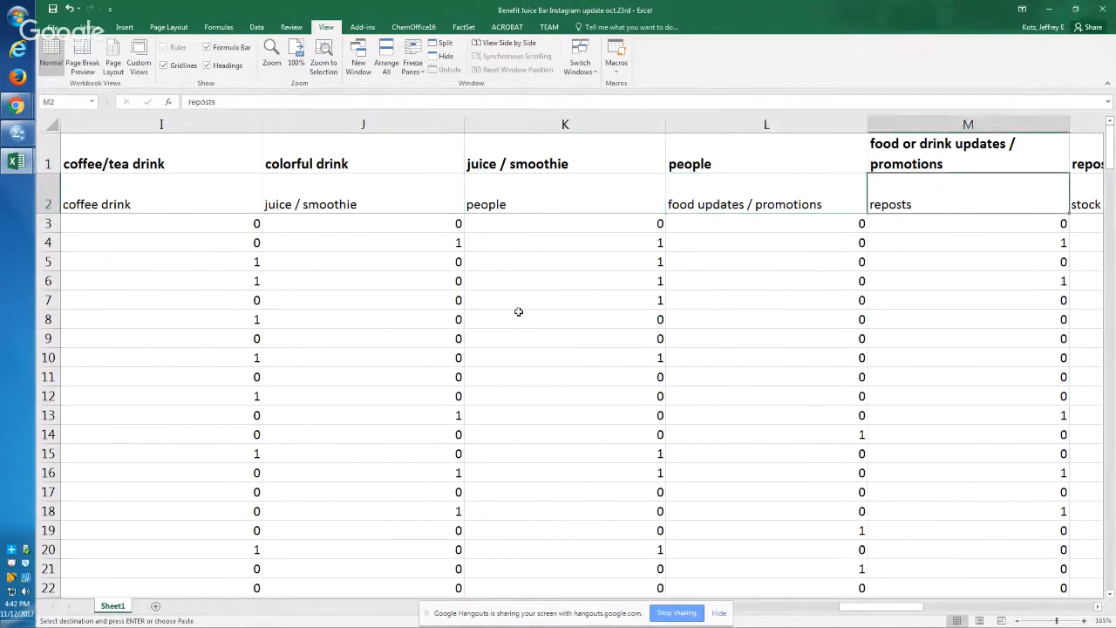
pyautogui.press('Left')
pyautogui.press('Right')
pyautogui.press('Right')
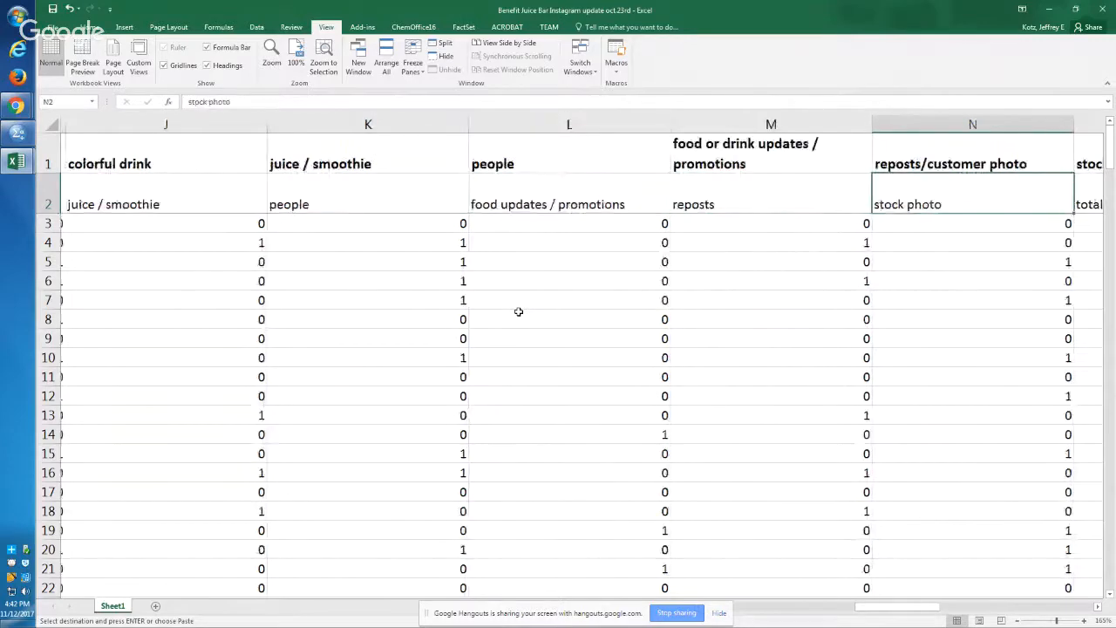
# Step: Compare the two header rows from the stock photo column through likes on photo, then return to the ID column
pyautogui.press('Right')
pyautogui.press('Right')
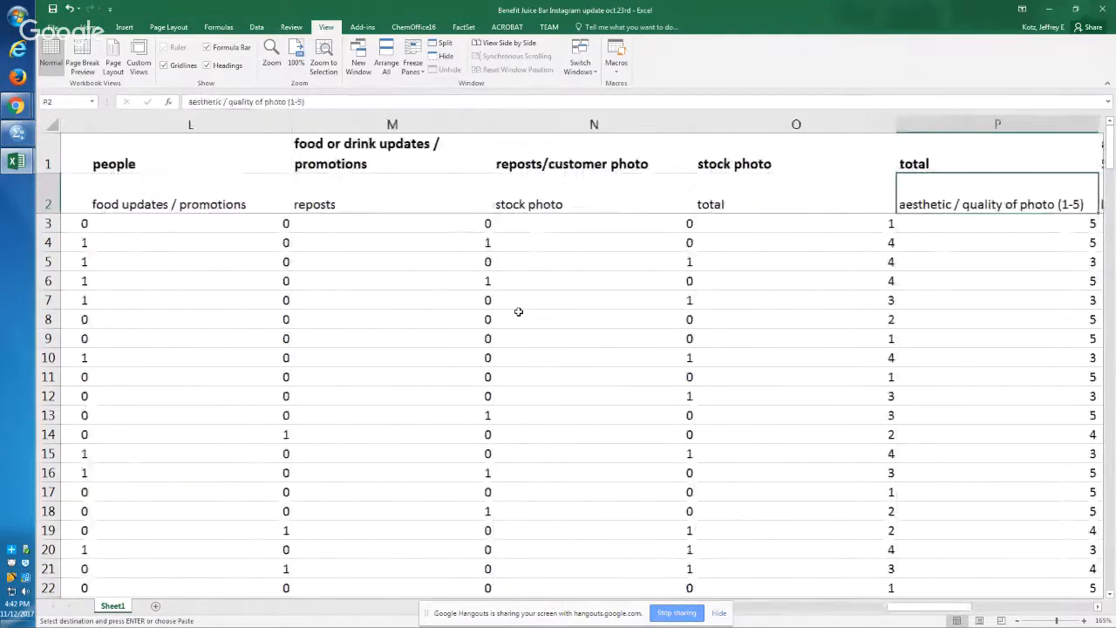
pyautogui.press('Right')
pyautogui.press('Right')
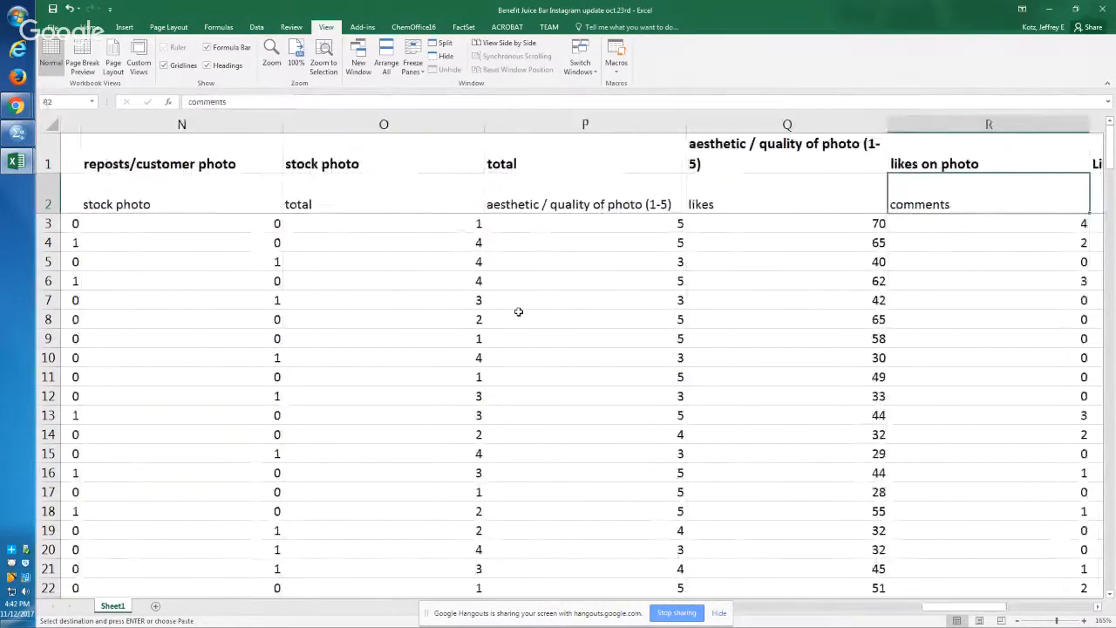
pyautogui.press('Right')
pyautogui.press('Left')
pyautogui.press('Left')
pyautogui.press('Left')
pyautogui.press('Left')
pyautogui.press('Left')
pyautogui.press('Left')
pyautogui.press('Left')
pyautogui.press('Left')
pyautogui.press('Left')
pyautogui.press('Left')
pyautogui.press('Left')
pyautogui.press('Left')
pyautogui.press('Left')
pyautogui.press('Left')
pyautogui.press('Left')
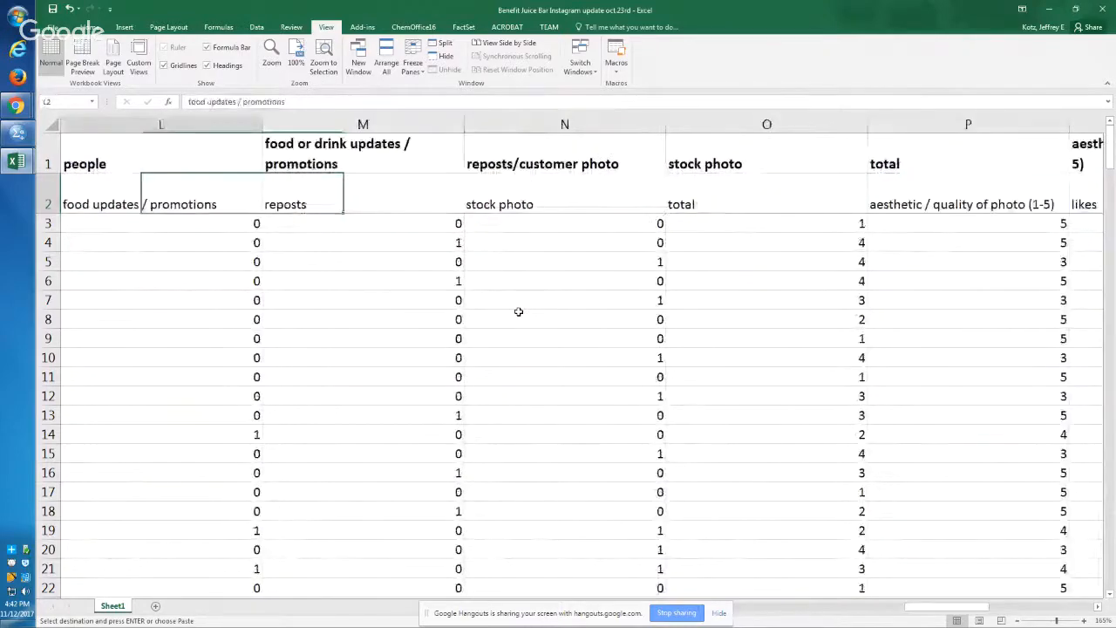
pyautogui.press('Left')
pyautogui.press('Left')
pyautogui.press('Left')
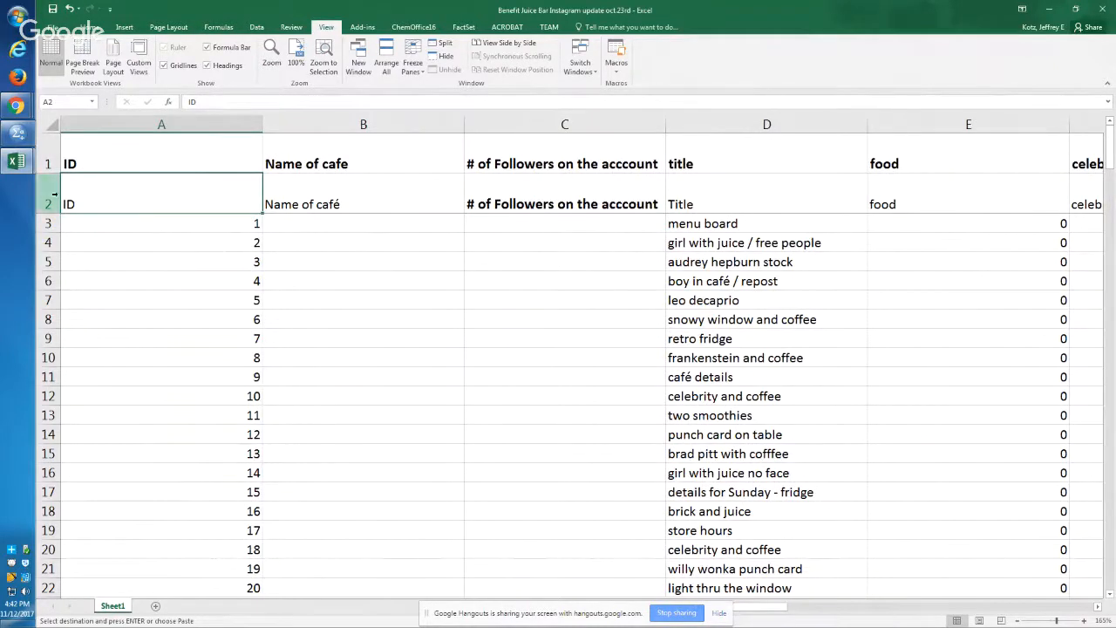
# Step: Delete the bold header row in row 1 of the Instagram sheet, keeping the sheet's original header row
pyautogui.rightClick(47, 155)
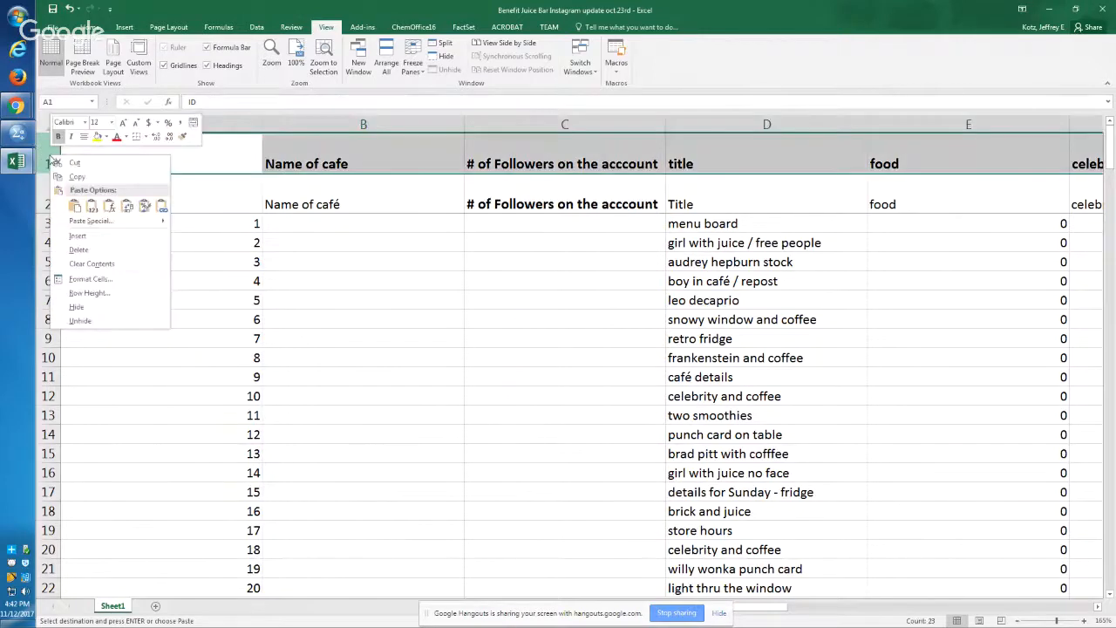
pyautogui.click(363, 281)
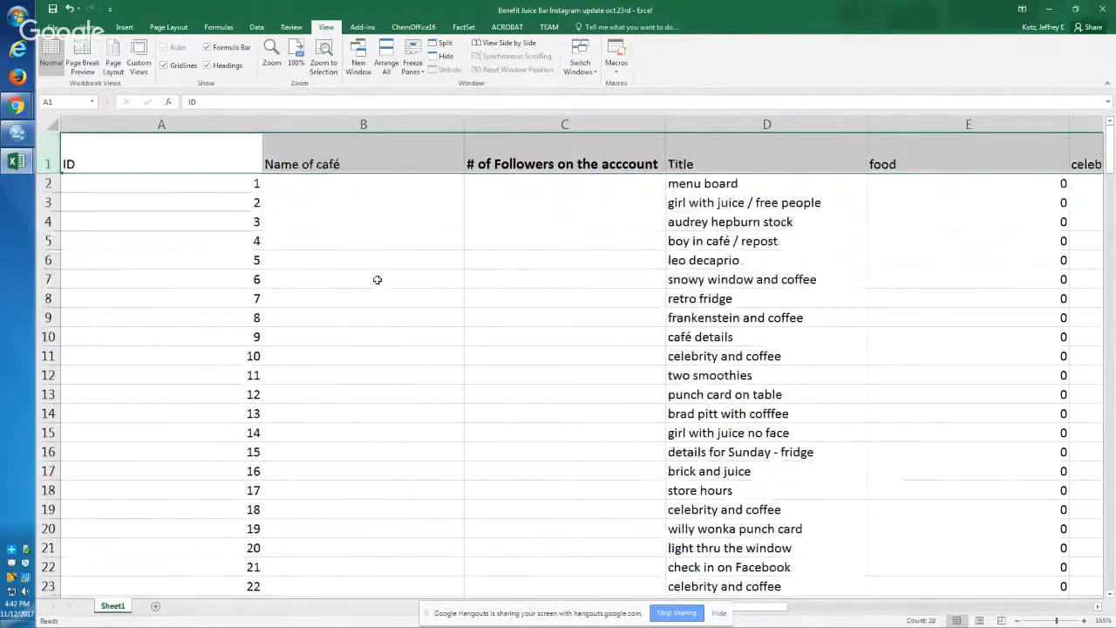
pyautogui.click(379, 296)
# Step: Insert an empty column between coffee drink and juice / smoothie to match the bar coding workbook's colorful drink column
pyautogui.press('Right')
pyautogui.press('Right')
pyautogui.press('Right')
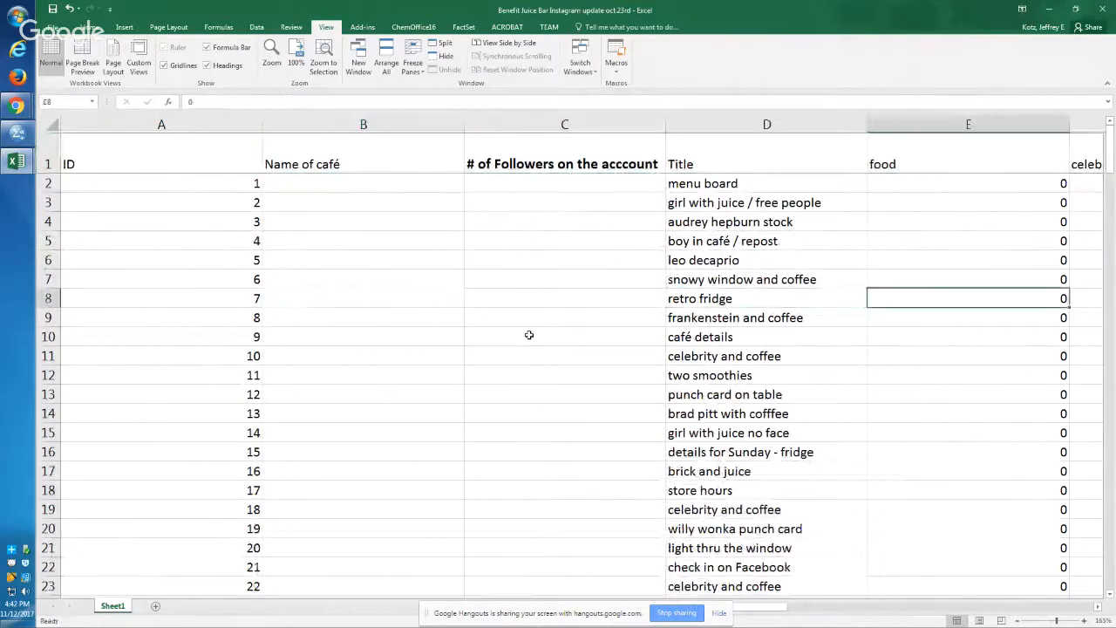
pyautogui.press('Right')
pyautogui.press('Right')
pyautogui.press('Right')
pyautogui.press('Right')
pyautogui.press('Right')
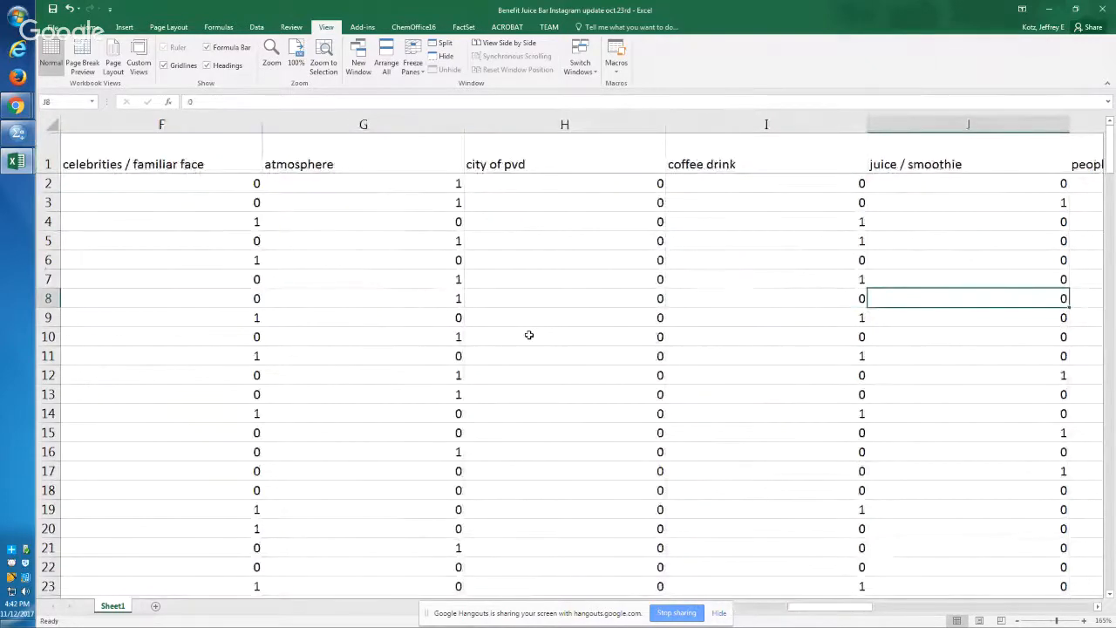
pyautogui.press('Right')
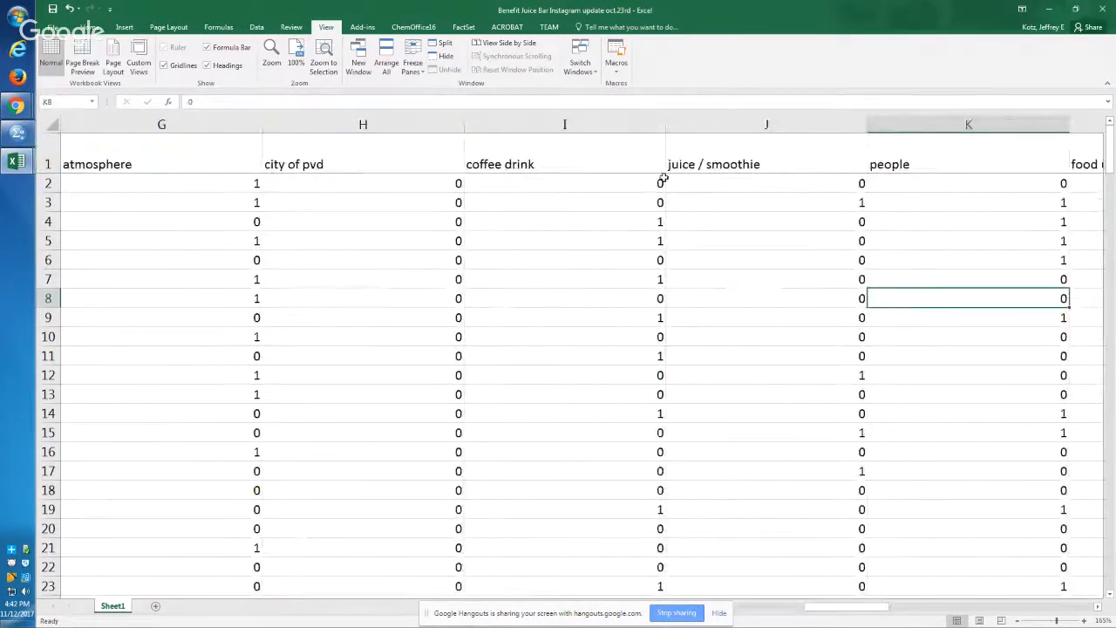
pyautogui.hotkey('alt', 'Tab')
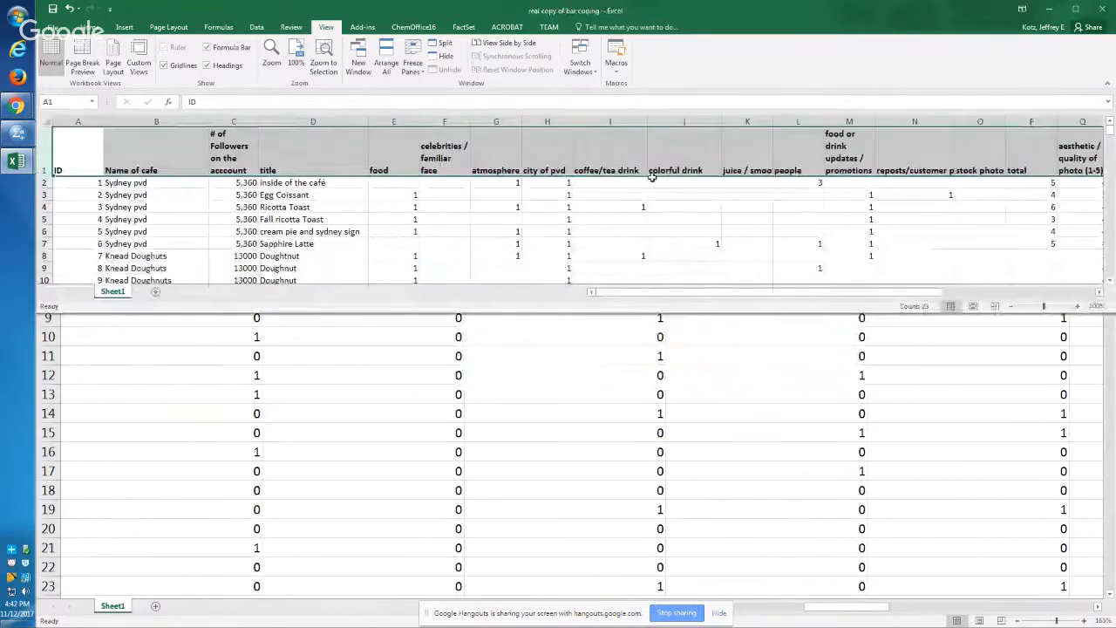
pyautogui.hotkey('alt', 'Tab')
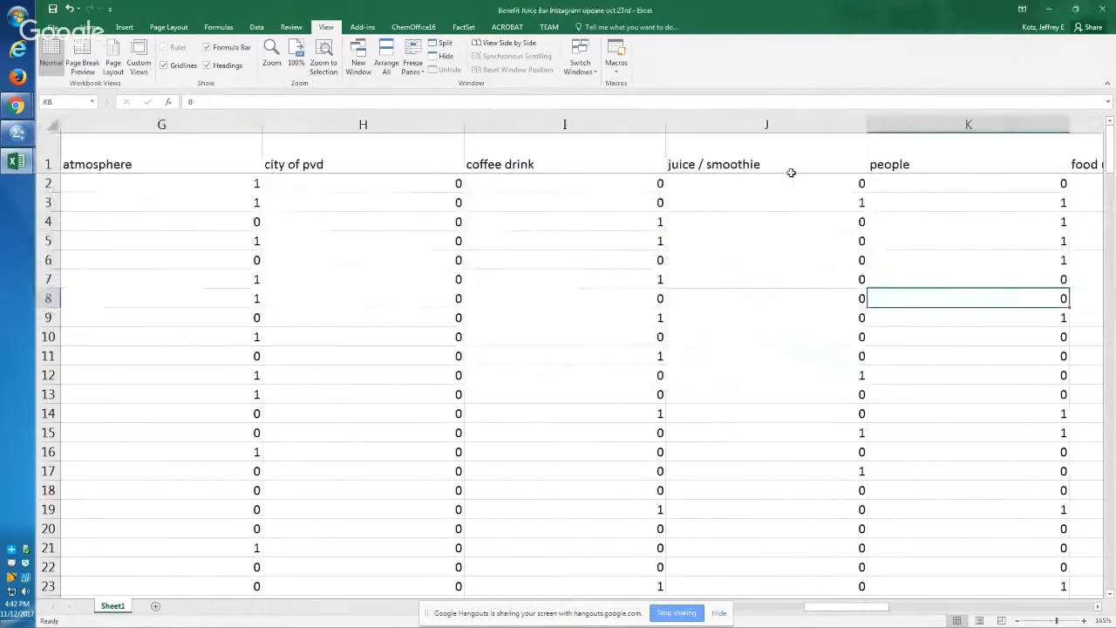
pyautogui.rightClick(786, 125)
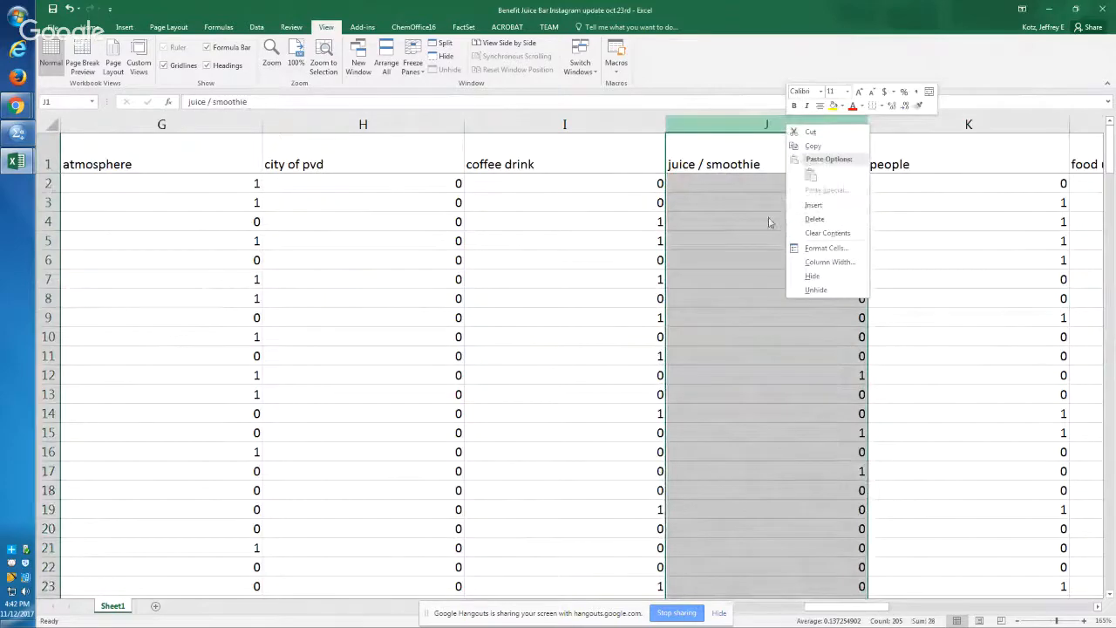
pyautogui.click(813, 205)
pyautogui.click(787, 225)
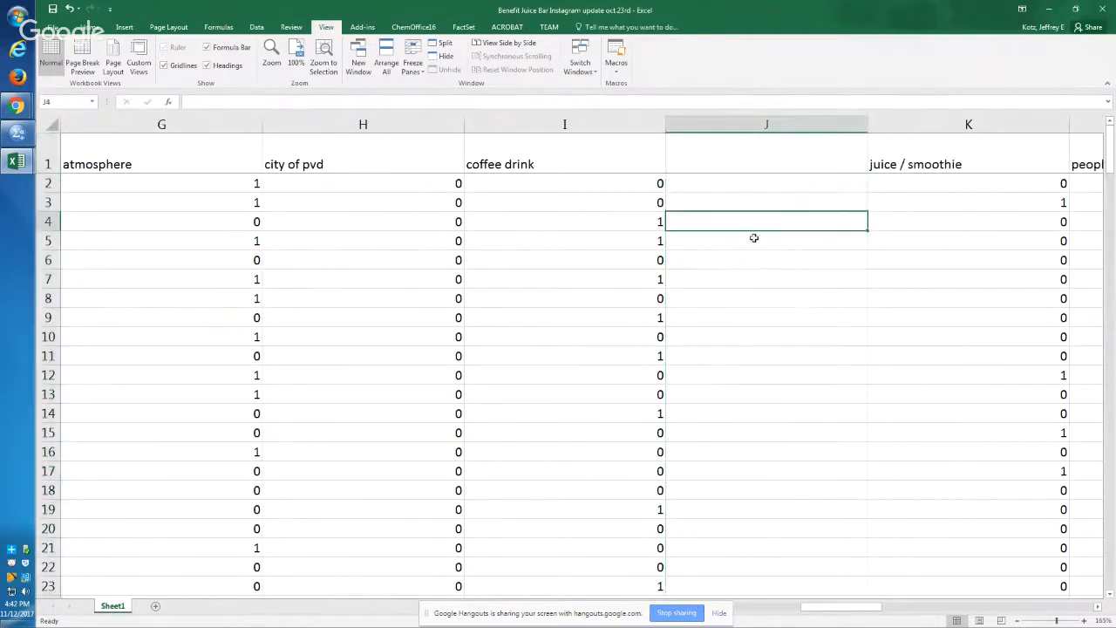
# Step: Copy the header row from the bar coding workbook and insert it above the Instagram sheet's header row
pyautogui.hotkey('alt', 'Tab')
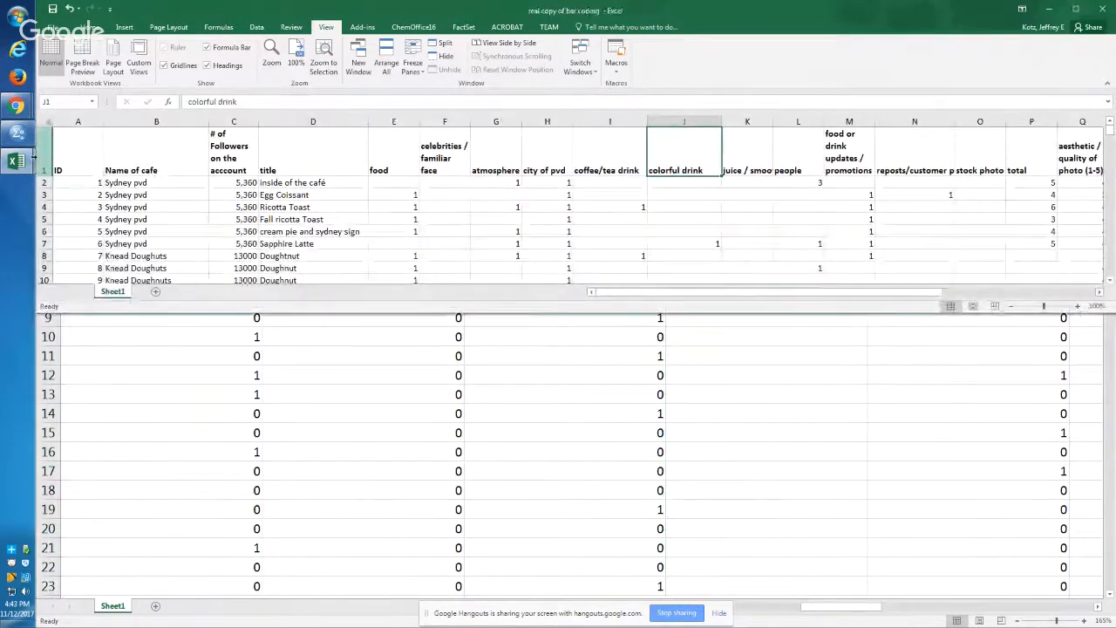
pyautogui.rightClick(102, 171)
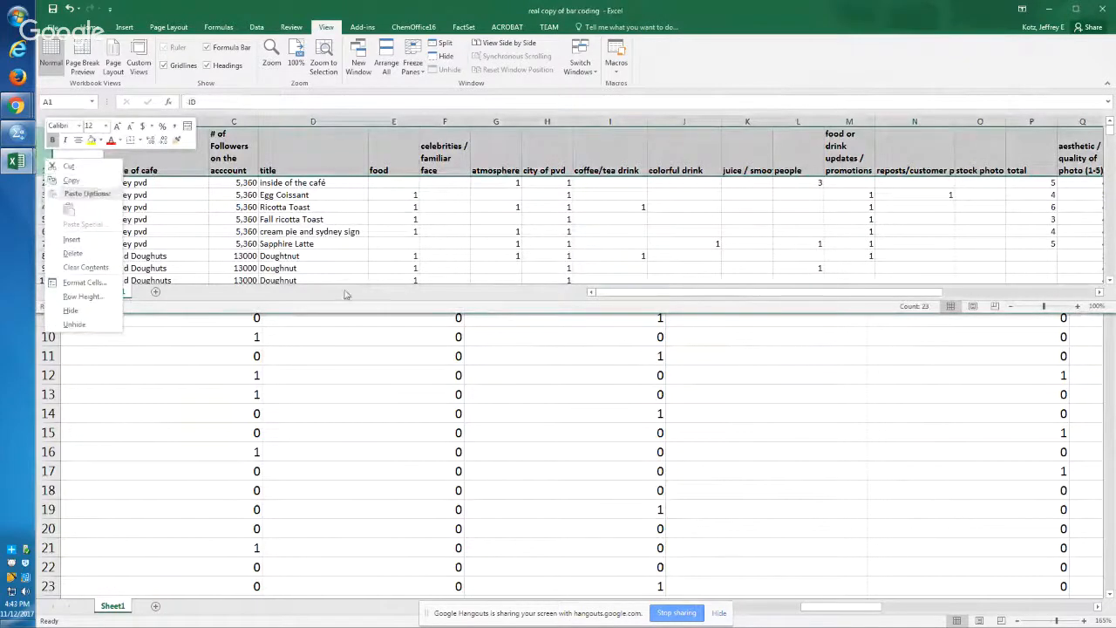
pyautogui.click(75, 185)
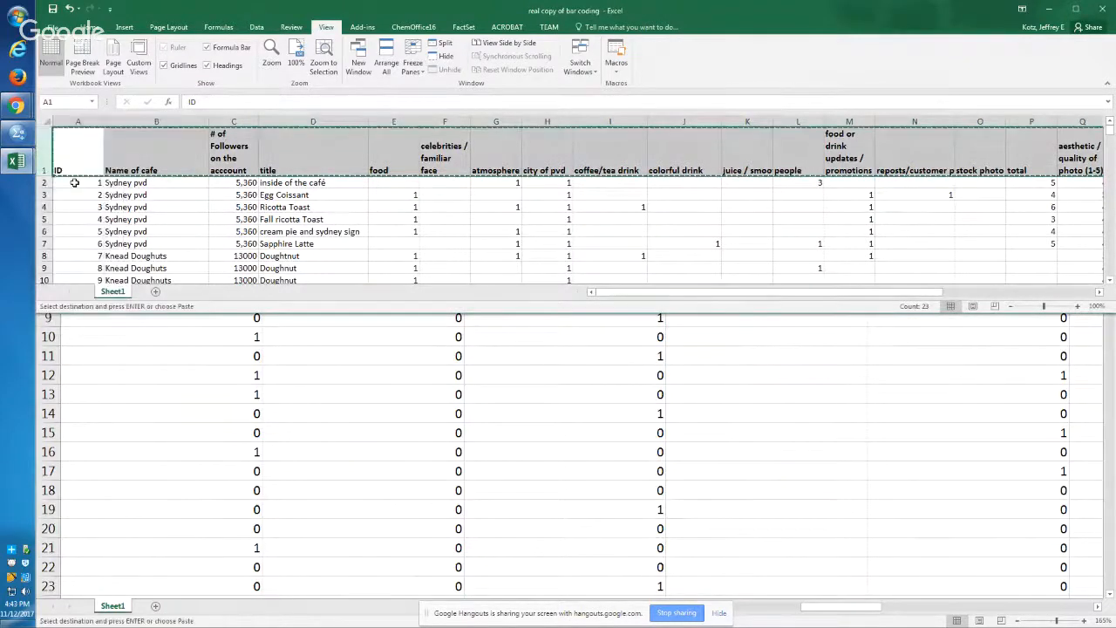
pyautogui.hotkey('alt', 'Tab')
pyautogui.rightClick(47, 164)
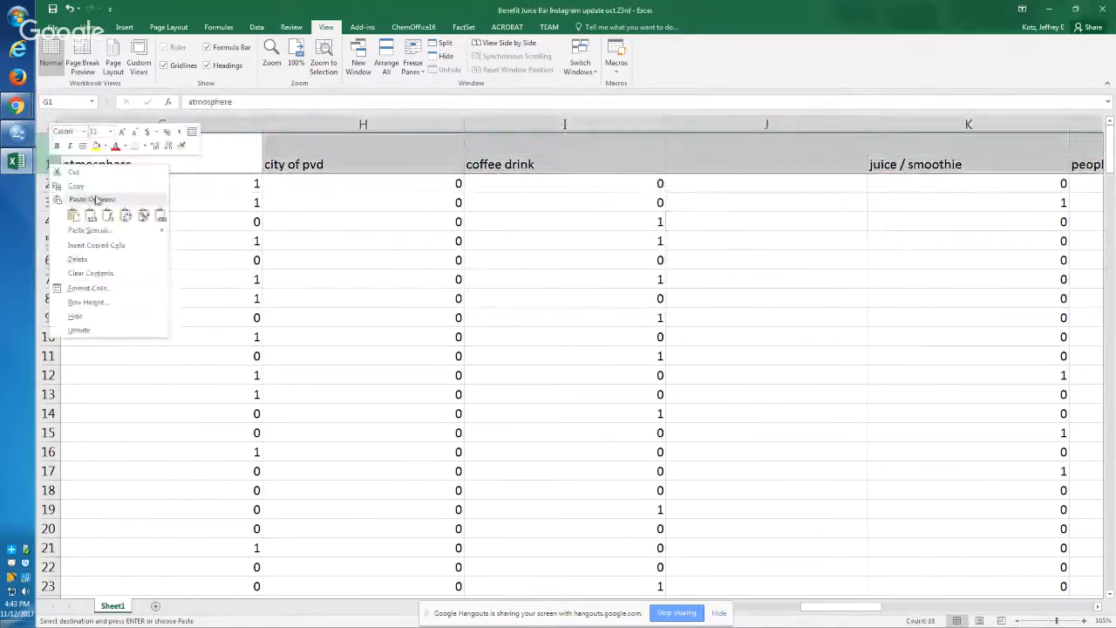
pyautogui.click(90, 216)
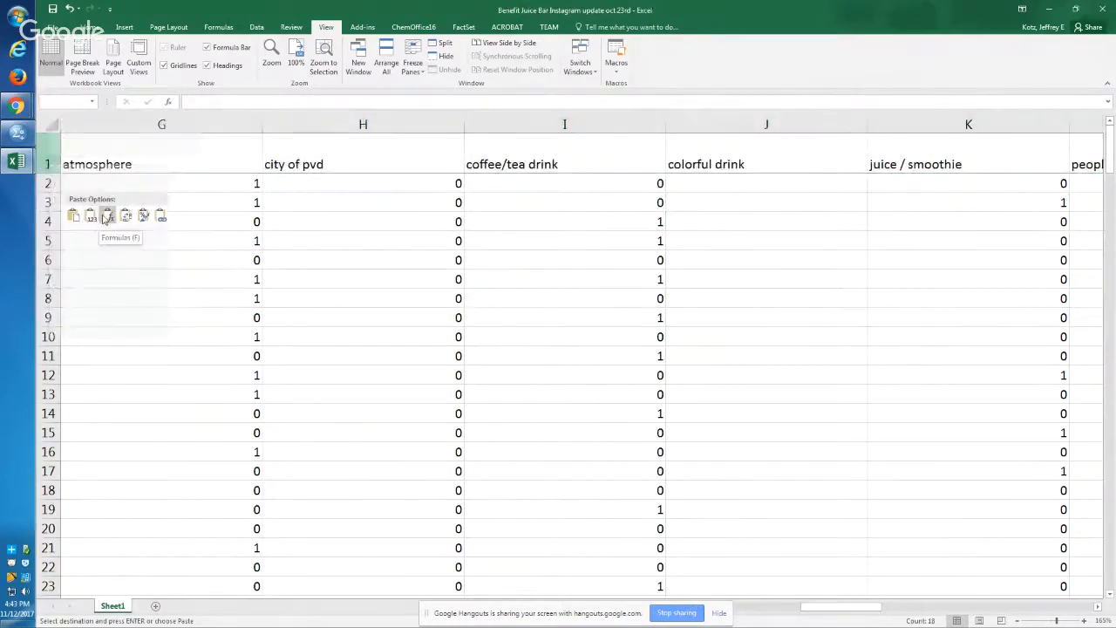
pyautogui.click(90, 217)
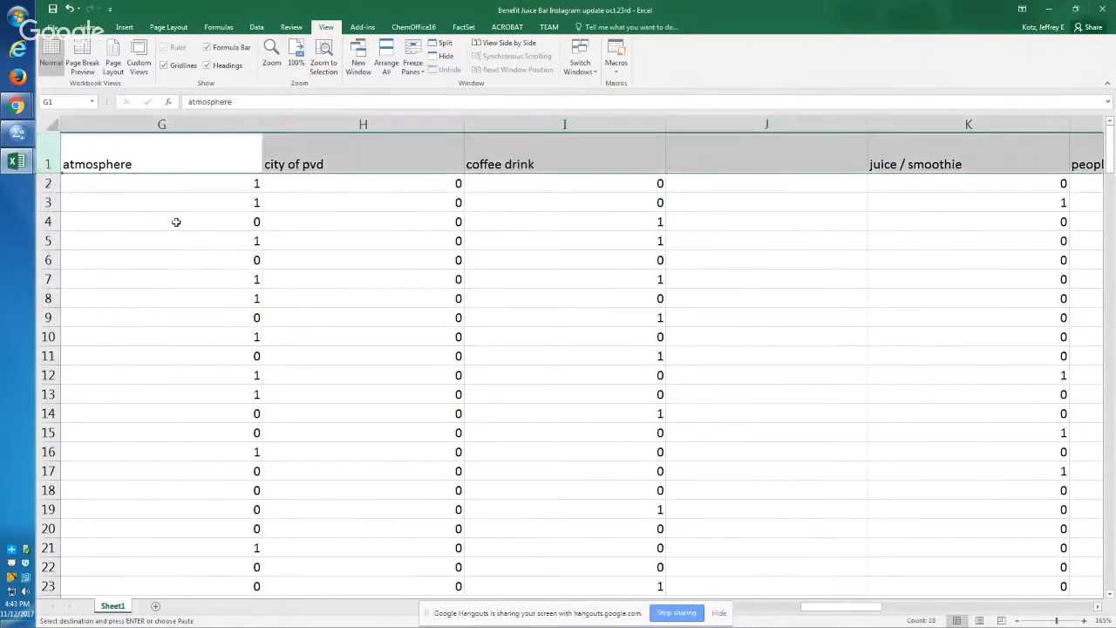
pyautogui.rightClick(47, 157)
pyautogui.click(106, 235)
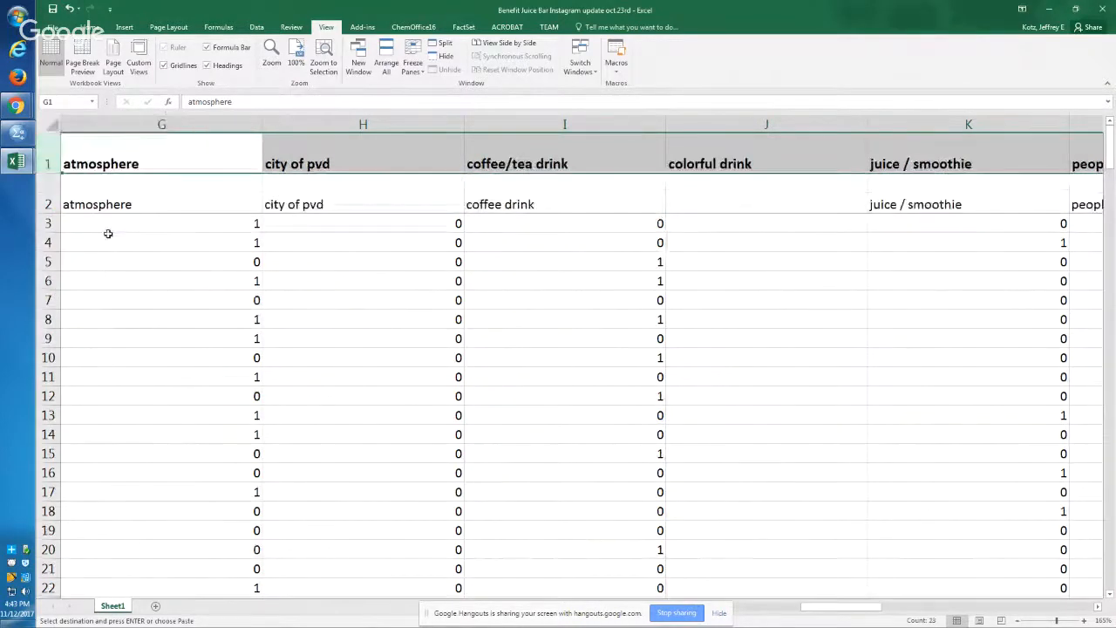
# Step: Compare the headers in rows 1 and 2 column by column, from city of pvd through Likes on video
pyautogui.click(283, 287)
pyautogui.click(328, 203)
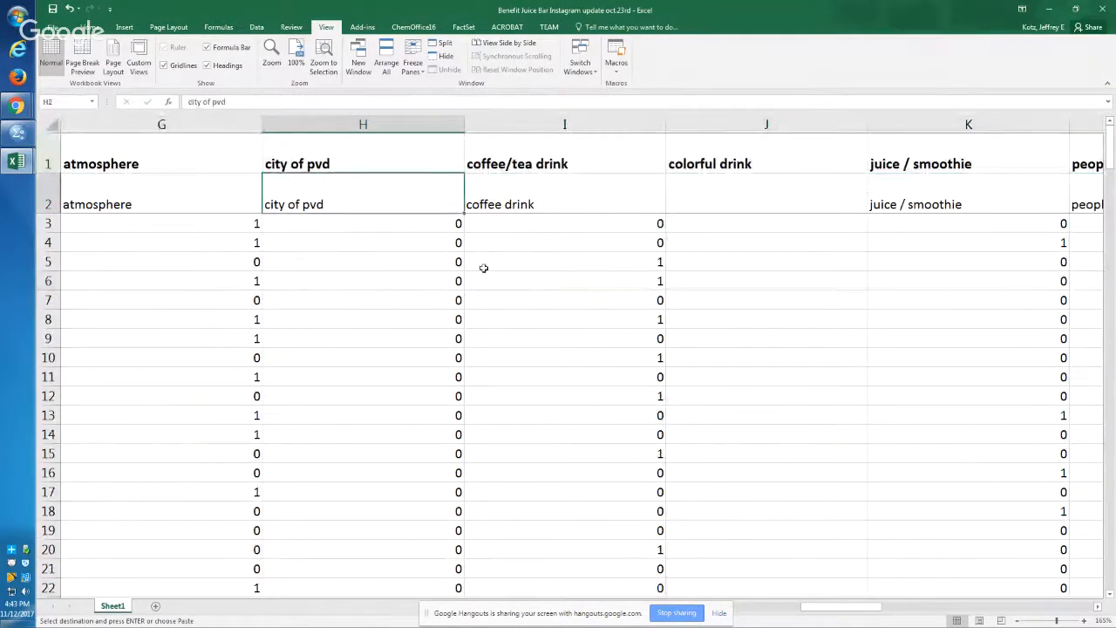
pyautogui.press('Right')
pyautogui.press('Right')
pyautogui.press('Right')
pyautogui.press('Right')
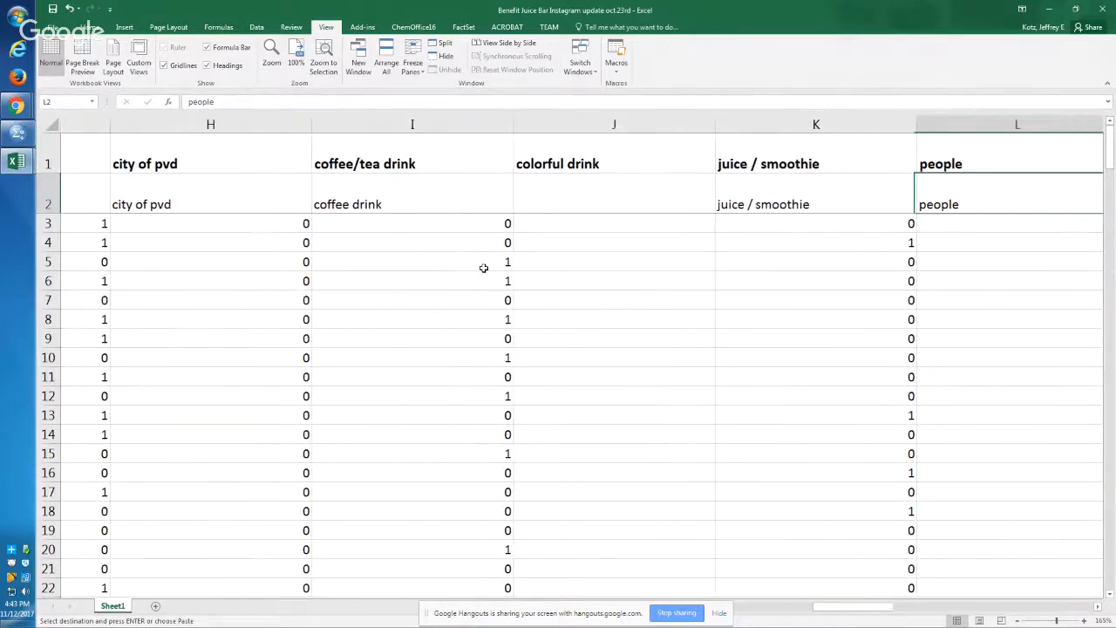
pyautogui.press('Right')
pyautogui.press('Right')
pyautogui.press('Right')
pyautogui.press('Right')
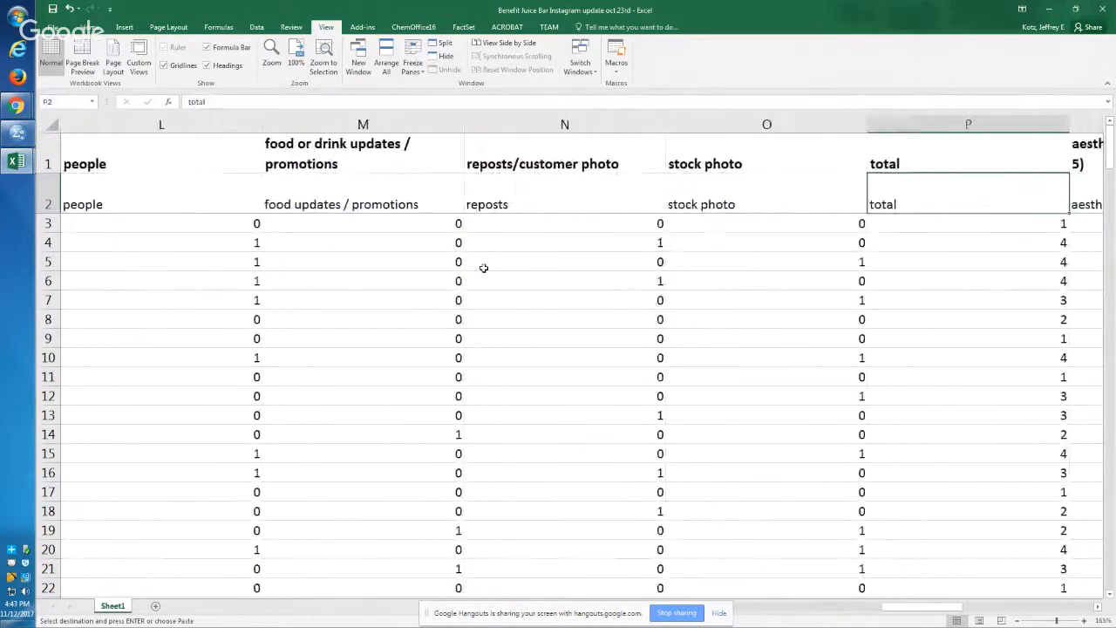
pyautogui.press('Right')
pyautogui.press('Right')
pyautogui.press('Right')
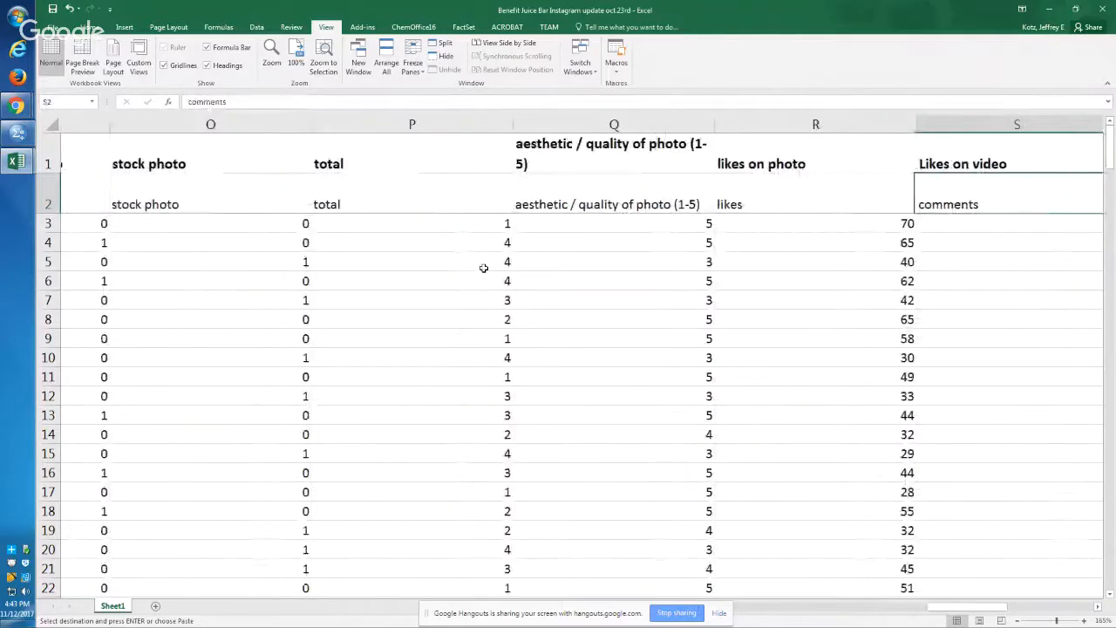
# Step: Examine the row 1 headers from Likes on video through Tags against the comments header and data in column S
pyautogui.press('Right')
pyautogui.press('Right')
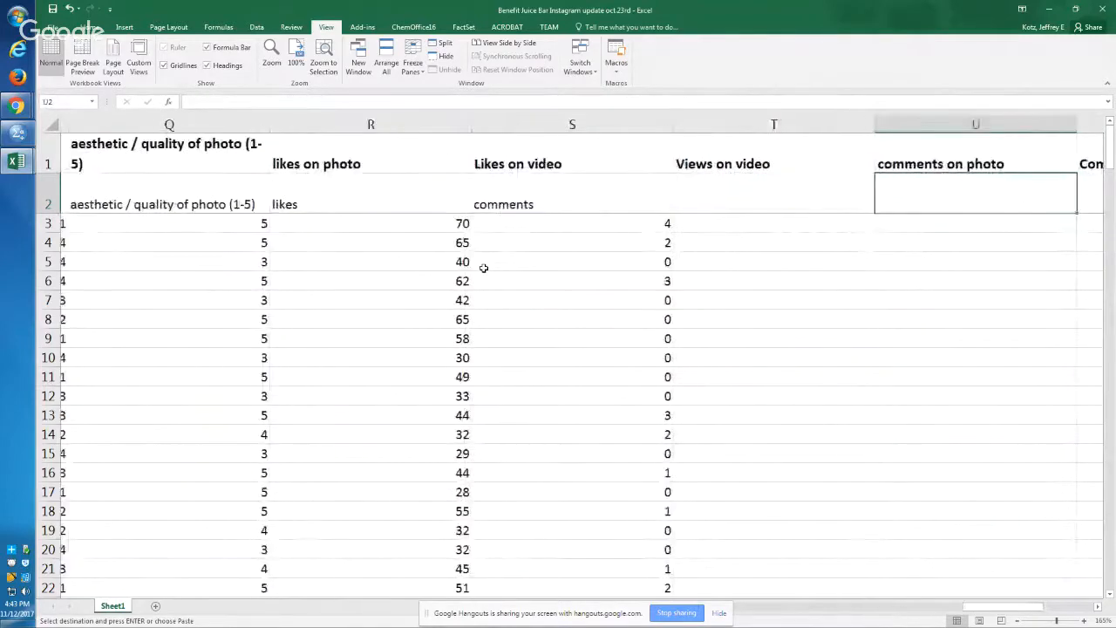
pyautogui.press('Right')
pyautogui.press('Left')
pyautogui.press('Left')
pyautogui.press('Left')
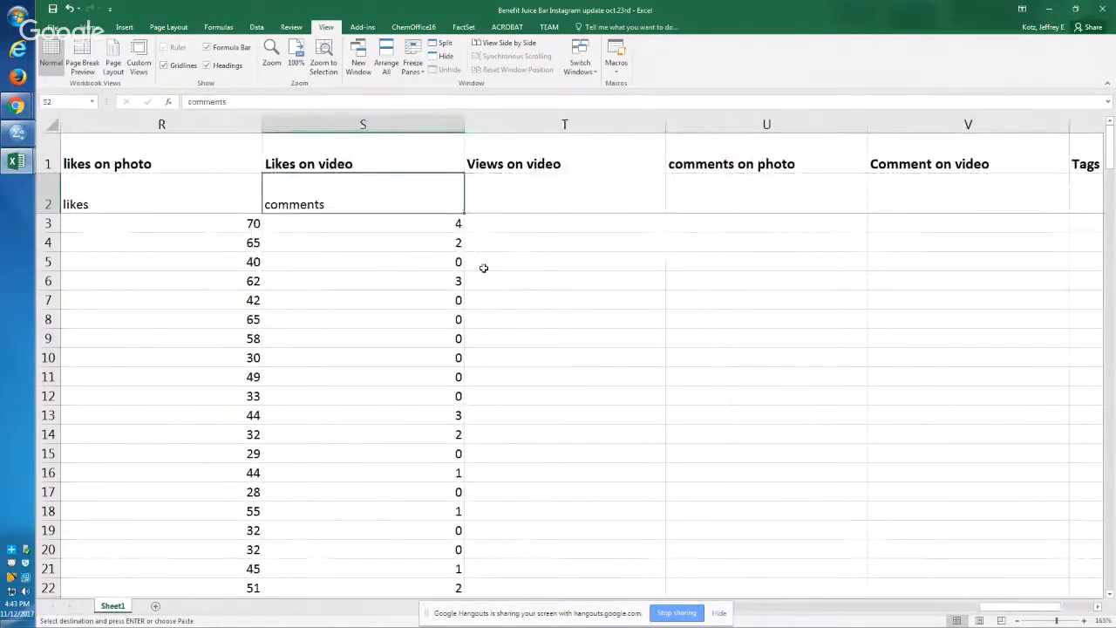
pyautogui.press('Right')
pyautogui.press('Right')
pyautogui.press('Right')
pyautogui.press('Right')
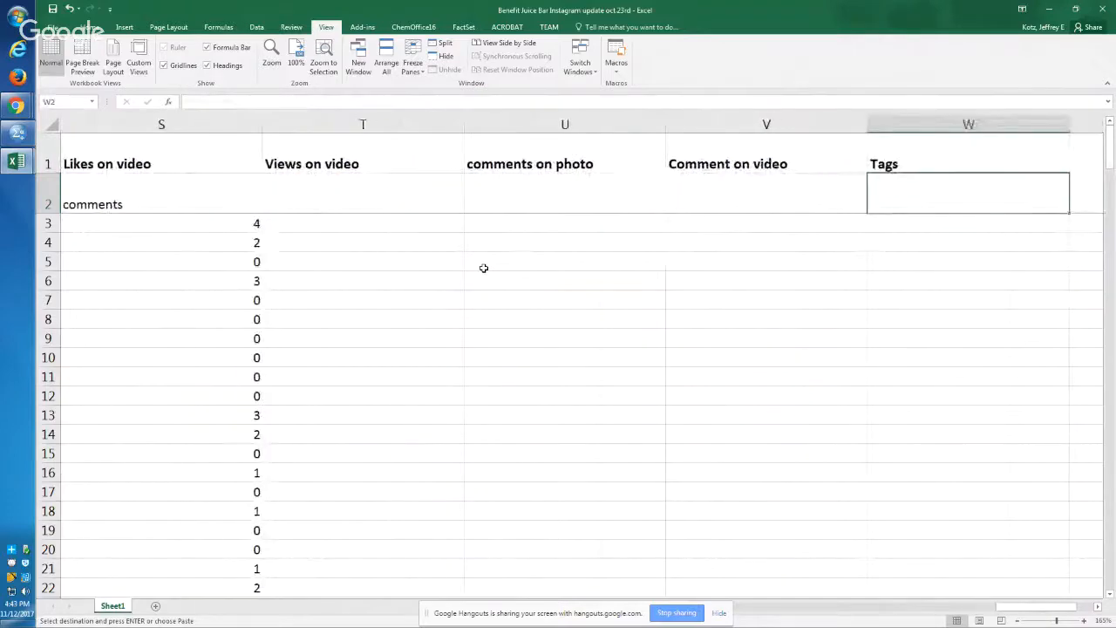
pyautogui.press('Left')
pyautogui.press('Left')
pyautogui.press('Left')
pyautogui.press('Left')
pyautogui.press('Left')
pyautogui.press('Right')
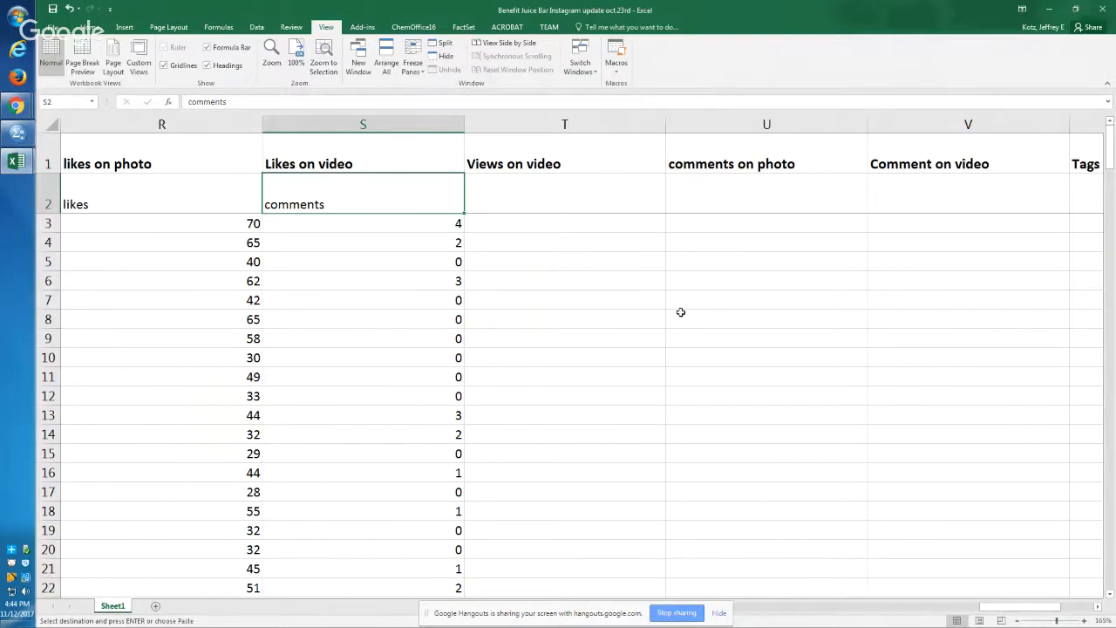
pyautogui.click(440, 242)
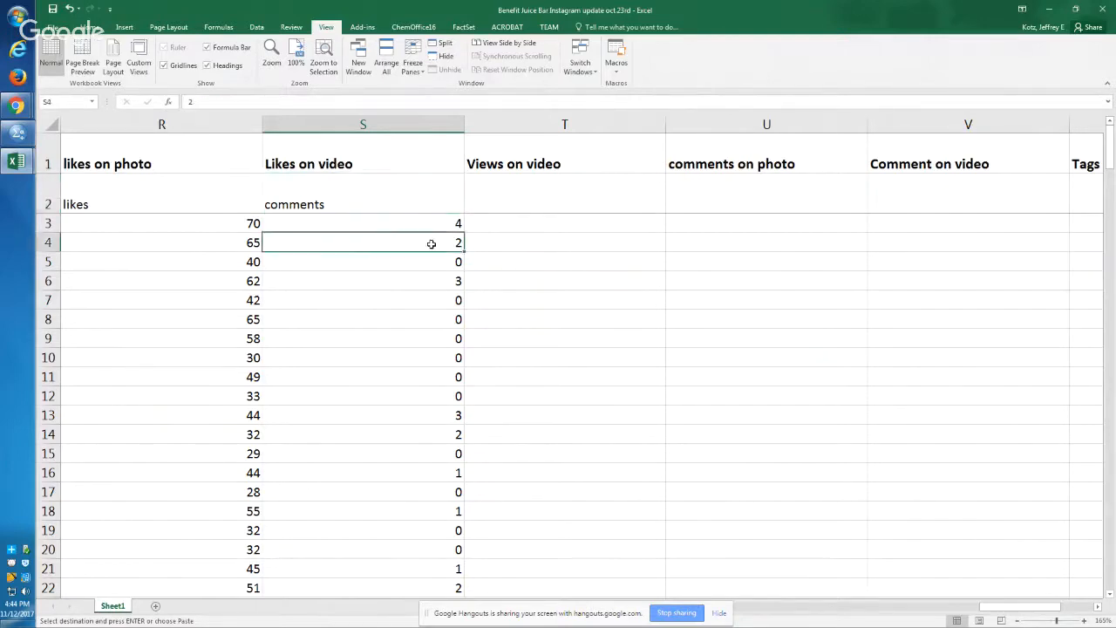
pyautogui.click(432, 209)
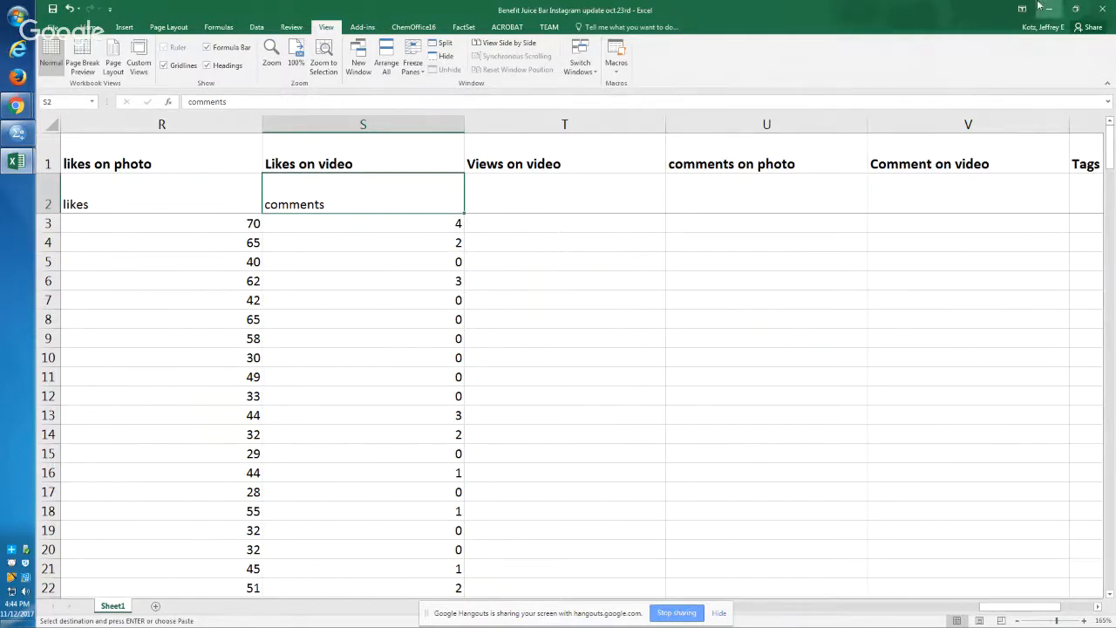
# Step: Restore the Instagram workbook below the bar coding workbook so both are in view, and cancel the pending copy of the header row
pyautogui.click(1077, 9)
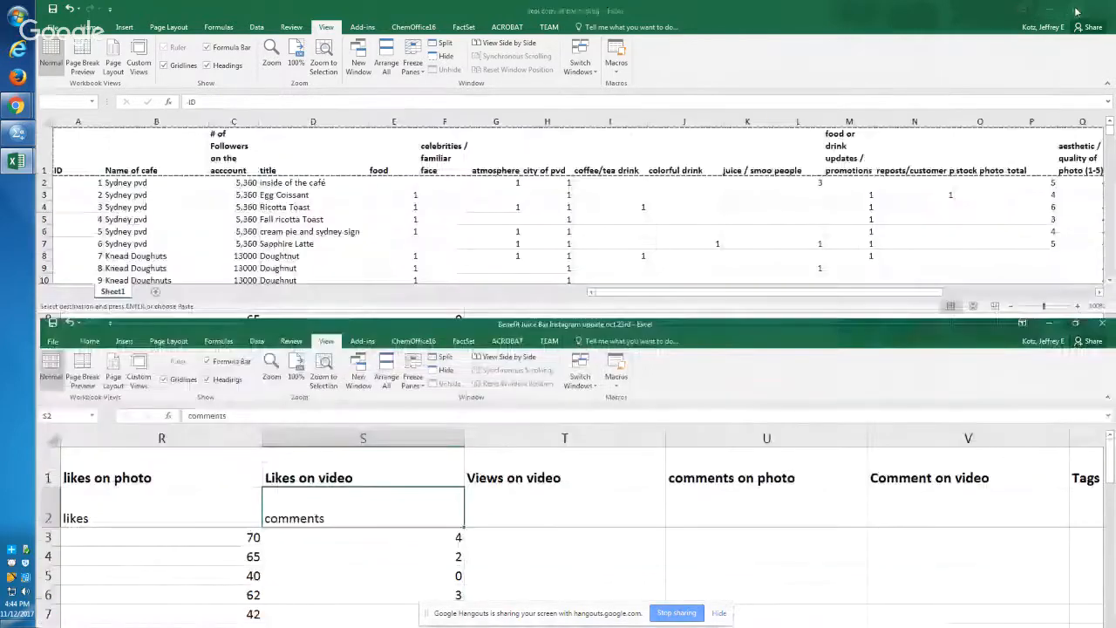
pyautogui.click(519, 257)
pyautogui.press('Escape')
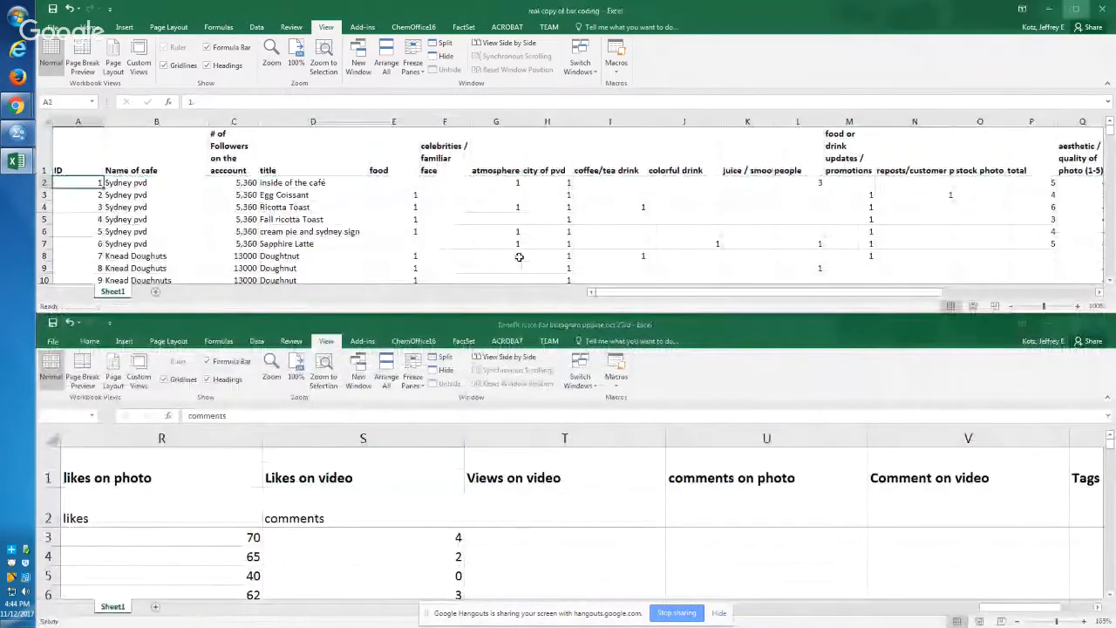
# Step: Examine the bar coding workbook's data from the ID column across to the Tags column
pyautogui.press('Down')
pyautogui.press('Down')
pyautogui.press('Down')
pyautogui.press('Up')
pyautogui.press('Up')
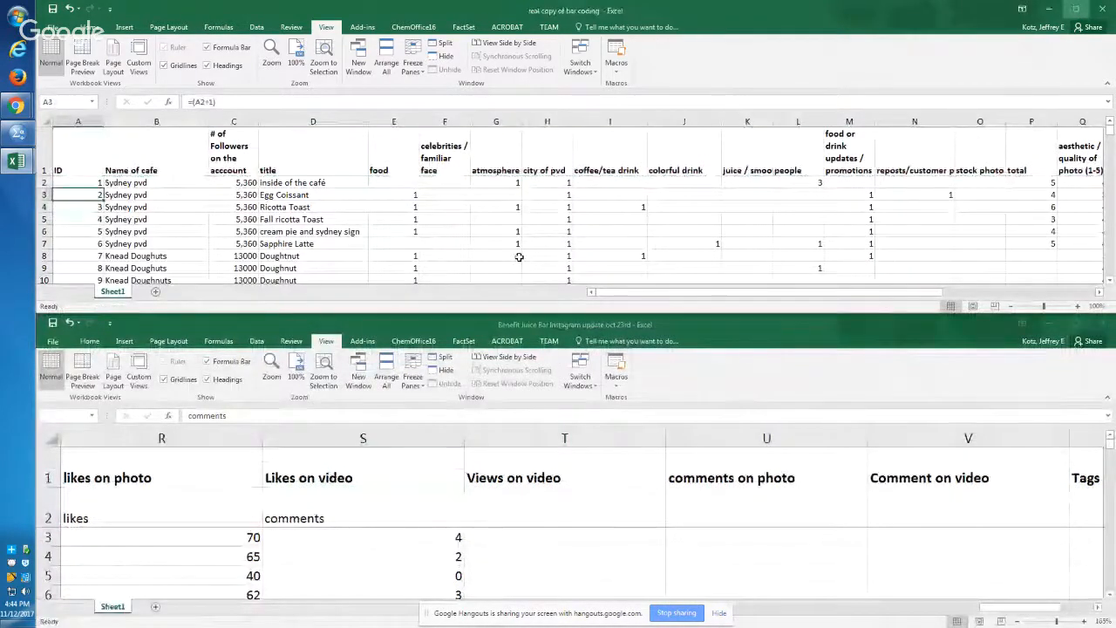
pyautogui.press('Right')
pyautogui.press('Right')
pyautogui.press('Right')
pyautogui.press('Right')
pyautogui.press('Right')
pyautogui.press('Right')
pyautogui.press('Right')
pyautogui.press('Right')
pyautogui.press('Right')
pyautogui.press('Right')
pyautogui.press('Right')
pyautogui.press('Right')
pyautogui.press('Right')
pyautogui.press('Right')
pyautogui.press('Right')
pyautogui.press('Right')
pyautogui.press('Right')
pyautogui.press('Right')
pyautogui.press('Right')
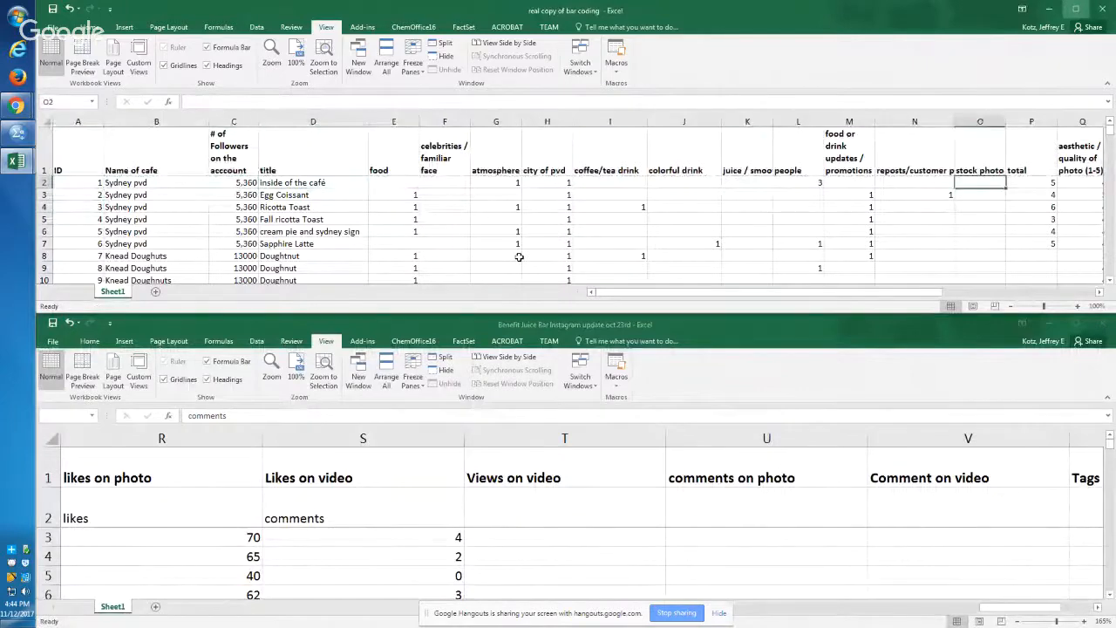
pyautogui.press('Right')
pyautogui.press('Right')
pyautogui.press('Right')
pyautogui.press('Right')
pyautogui.press('Right')
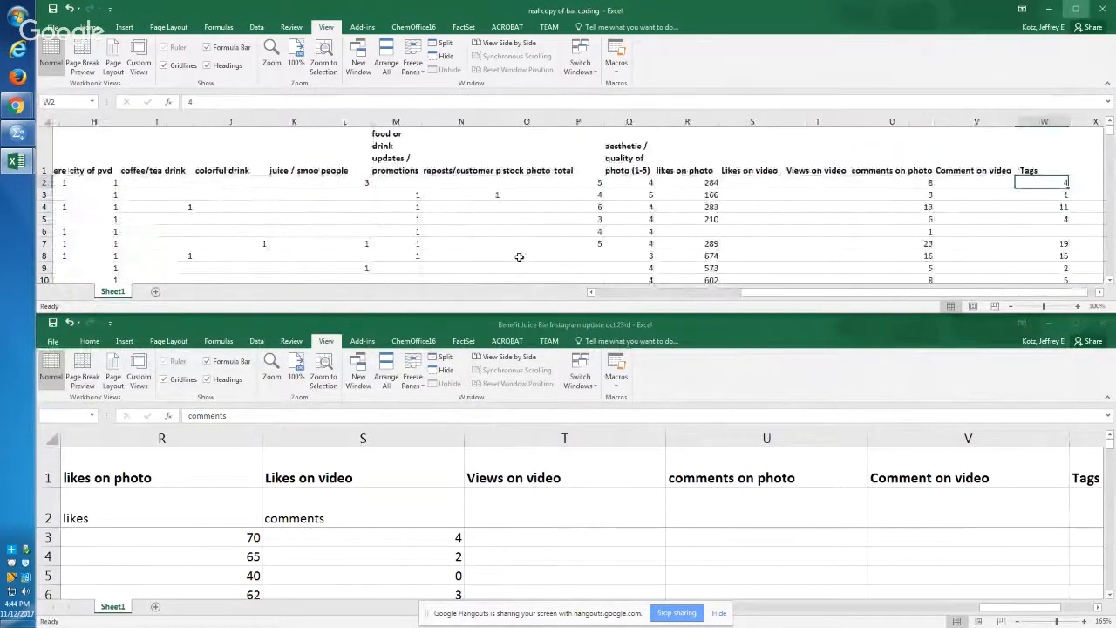
# Step: Compare the comments on photo and Tags columns in the bar coding workbook with the Instagram workbook's row 2, from likes through Tags
pyautogui.press('Left')
pyautogui.press('Left')
pyautogui.press('Left')
pyautogui.press('Left')
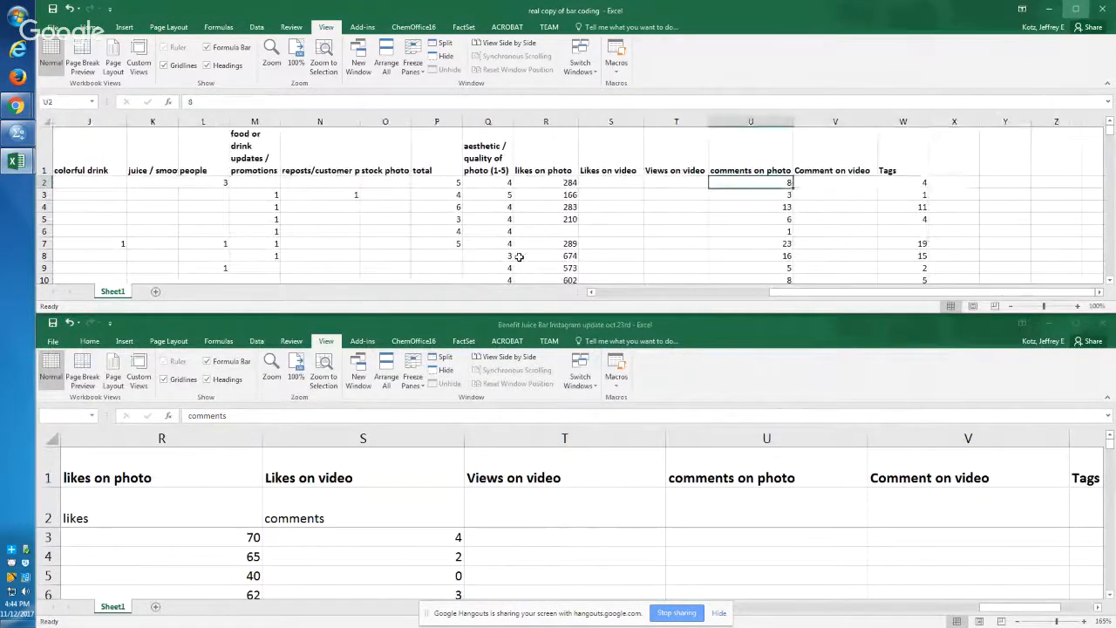
pyautogui.press('Right')
pyautogui.press('Right')
pyautogui.hotkey('alt', 'Tab')
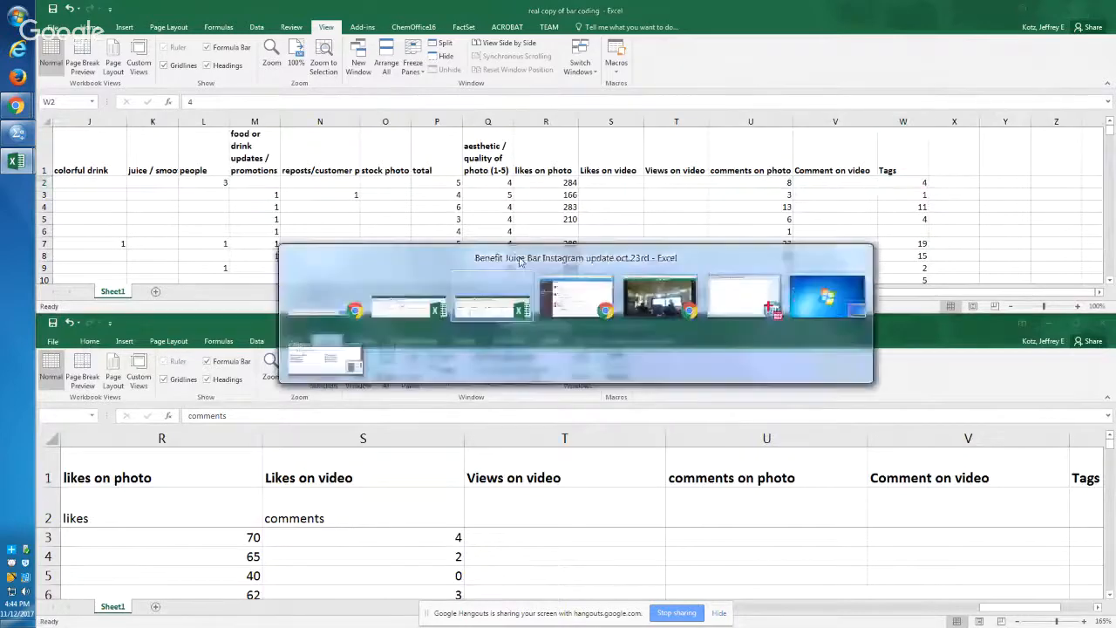
pyautogui.press('Right')
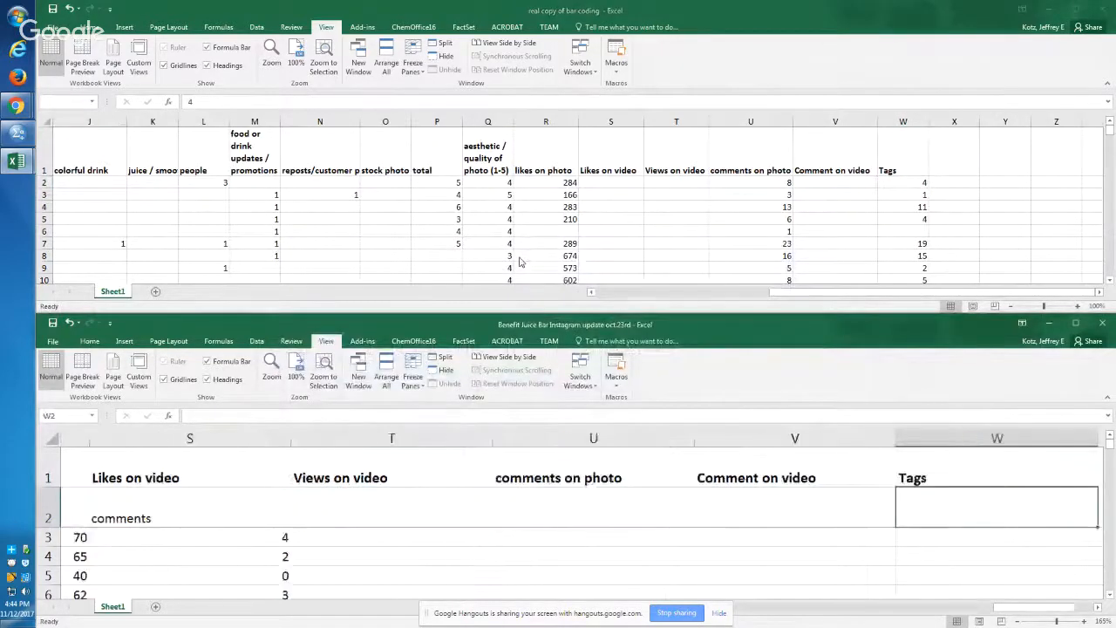
pyautogui.press('Left')
pyautogui.press('Left')
pyautogui.press('Left')
pyautogui.press('Left')
pyautogui.press('Left')
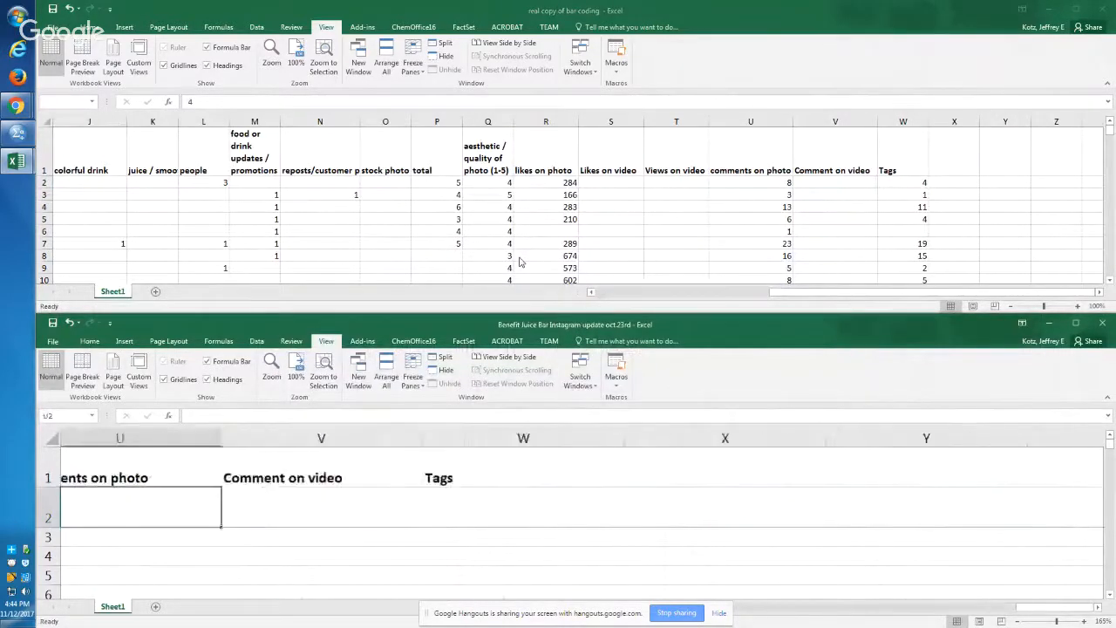
pyautogui.press('Right')
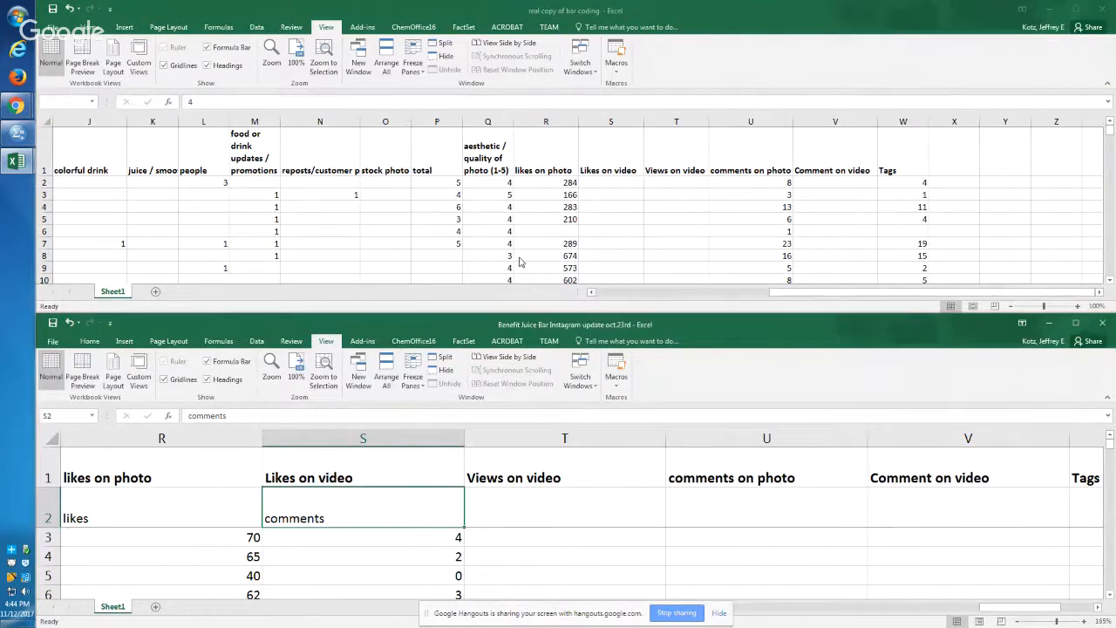
pyautogui.press('Right')
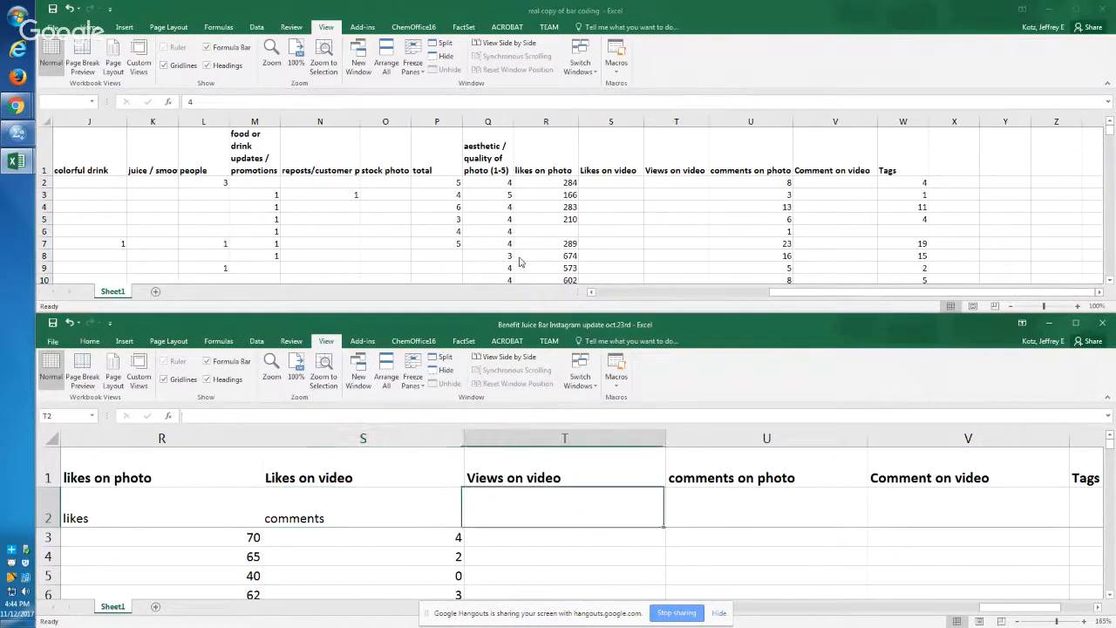
pyautogui.press('Right')
pyautogui.press('Left')
pyautogui.press('Left')
pyautogui.press('Right')
pyautogui.press('Right')
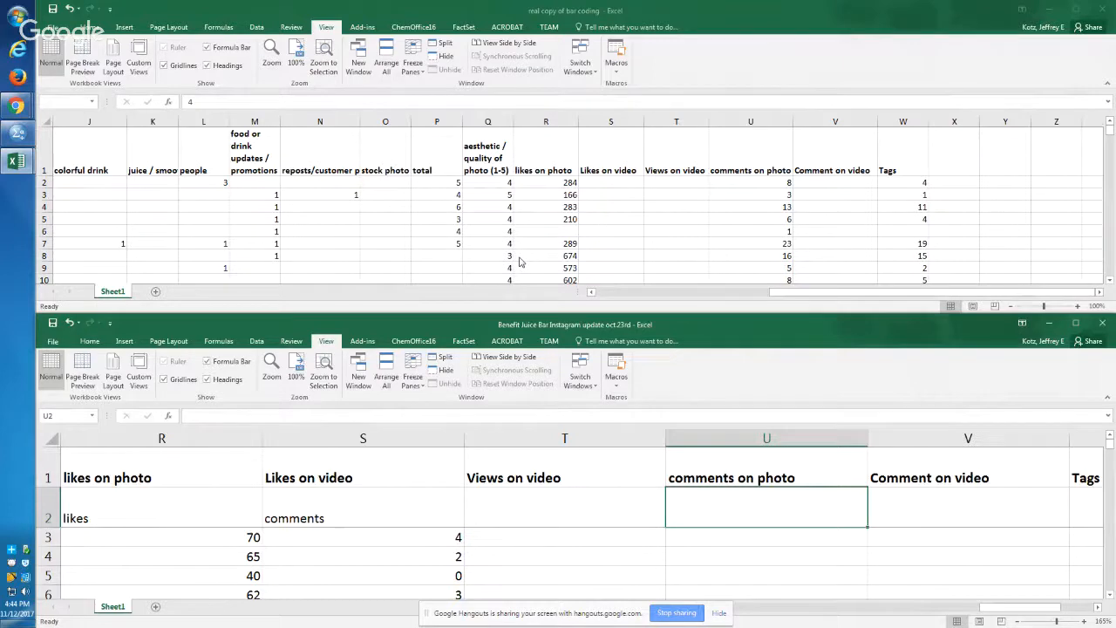
pyautogui.press('Left')
pyautogui.press('Left')
pyautogui.press('Left')
pyautogui.press('Left')
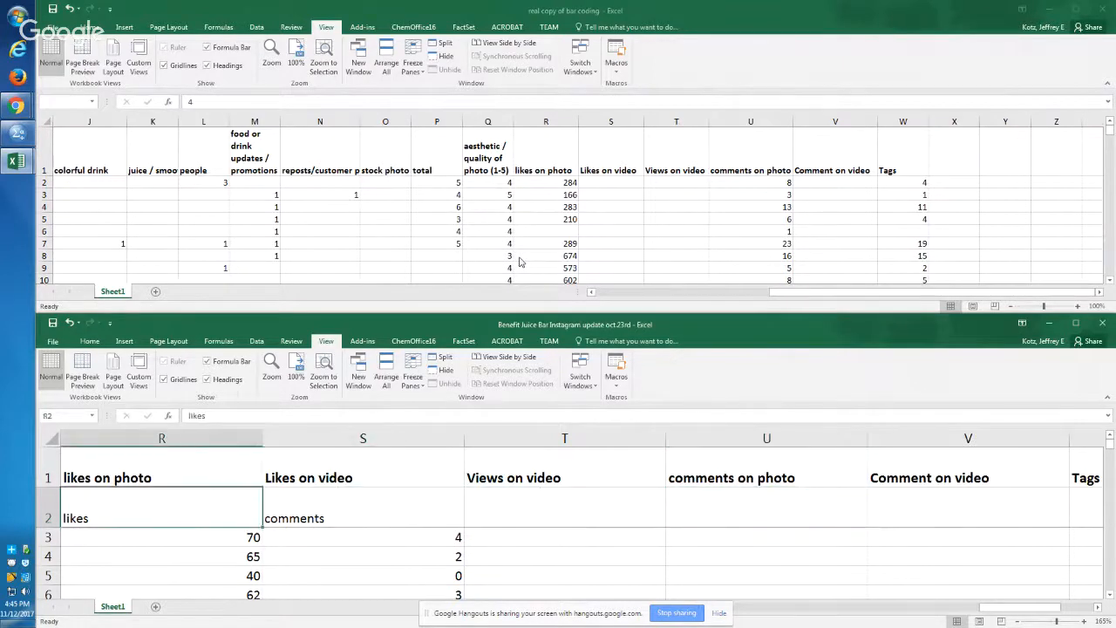
# Step: Create a blank workbook and copy the Instagram headers and data, from ID through comments in rows 2 to 206, into it at A1
pyautogui.press('Home')
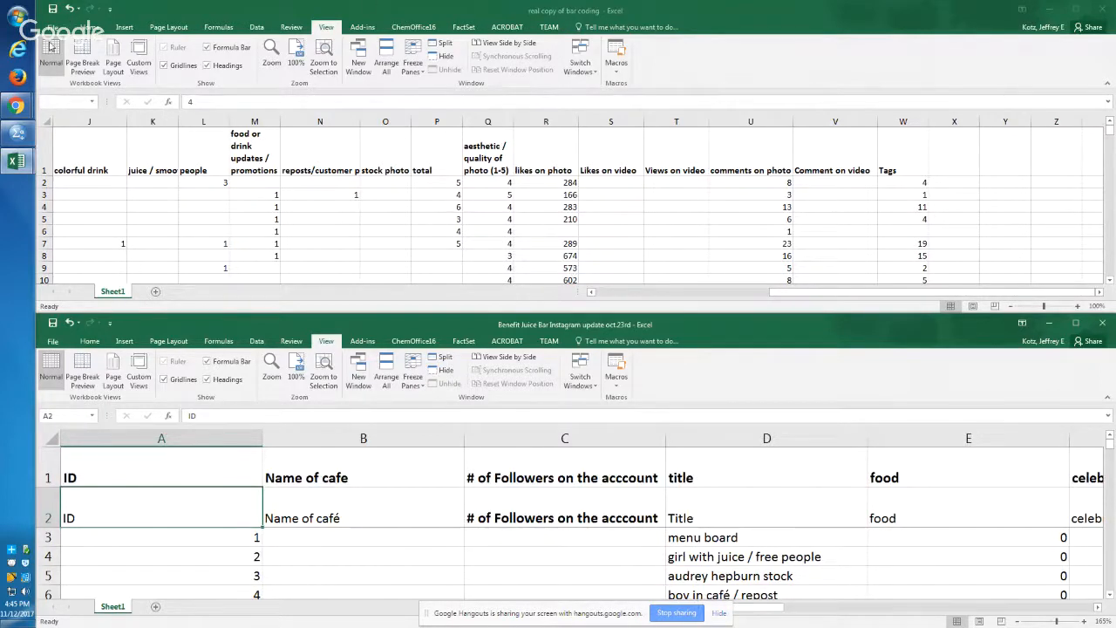
pyautogui.hotkey('ctrl', 'n')
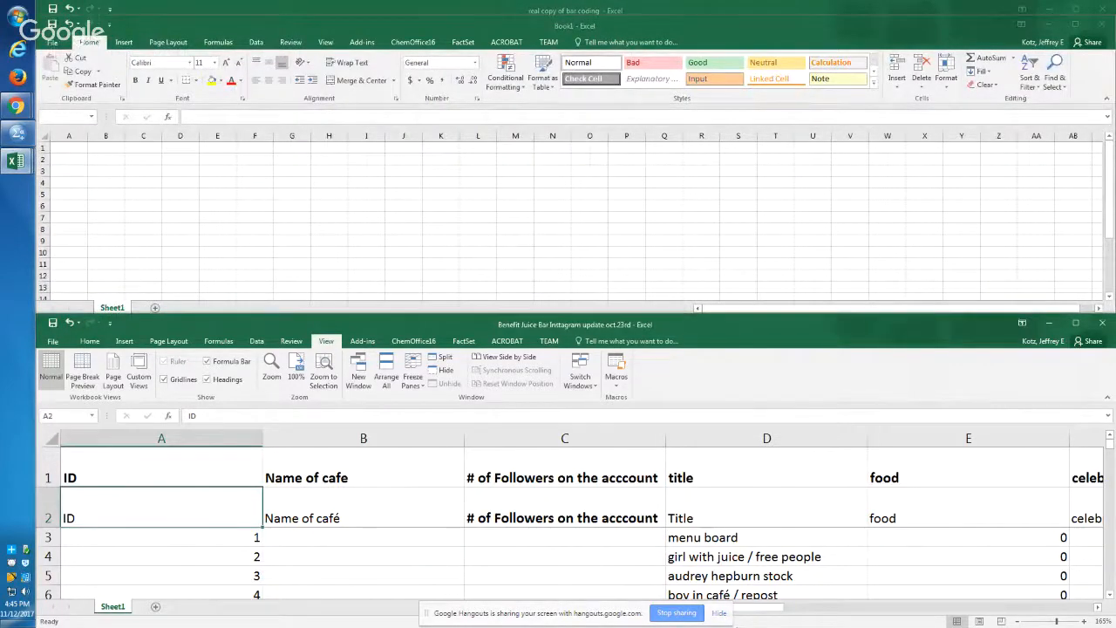
pyautogui.hotkey('ctrl', 'shift', 'Right')
pyautogui.hotkey('shift', 'Right')
pyautogui.hotkey('shift', 'Right')
pyautogui.hotkey('shift', 'Right')
pyautogui.hotkey('shift', 'Right')
pyautogui.hotkey('shift', 'Right')
pyautogui.hotkey('shift', 'Right')
pyautogui.hotkey('shift', 'Right')
pyautogui.hotkey('shift', 'Right')
pyautogui.hotkey('shift', 'Right')
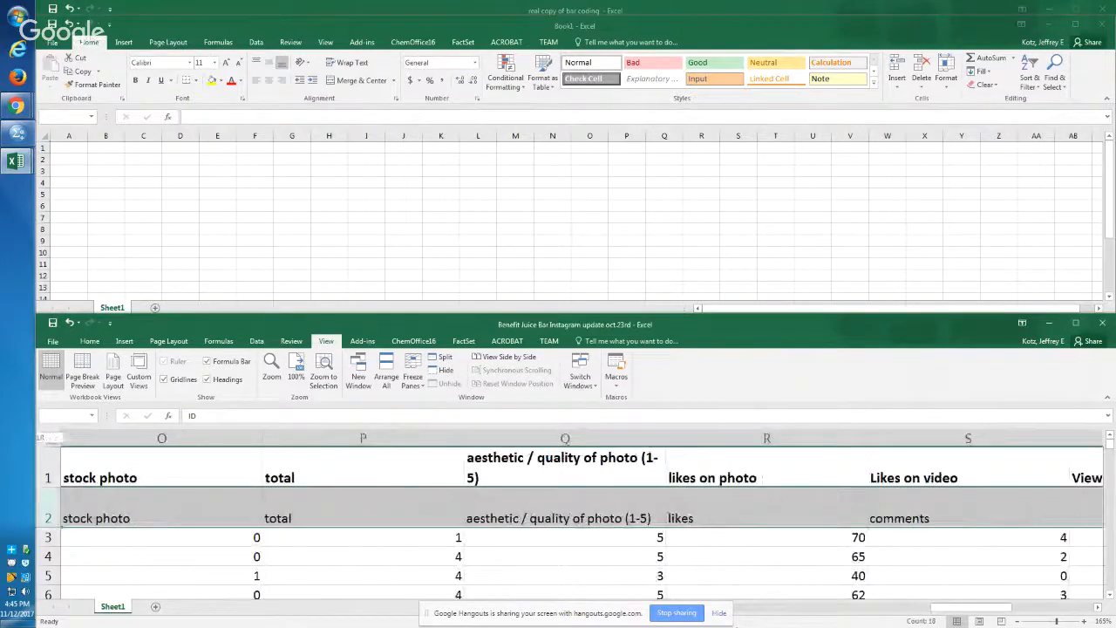
pyautogui.hotkey('ctrl', 'shift', 'Down')
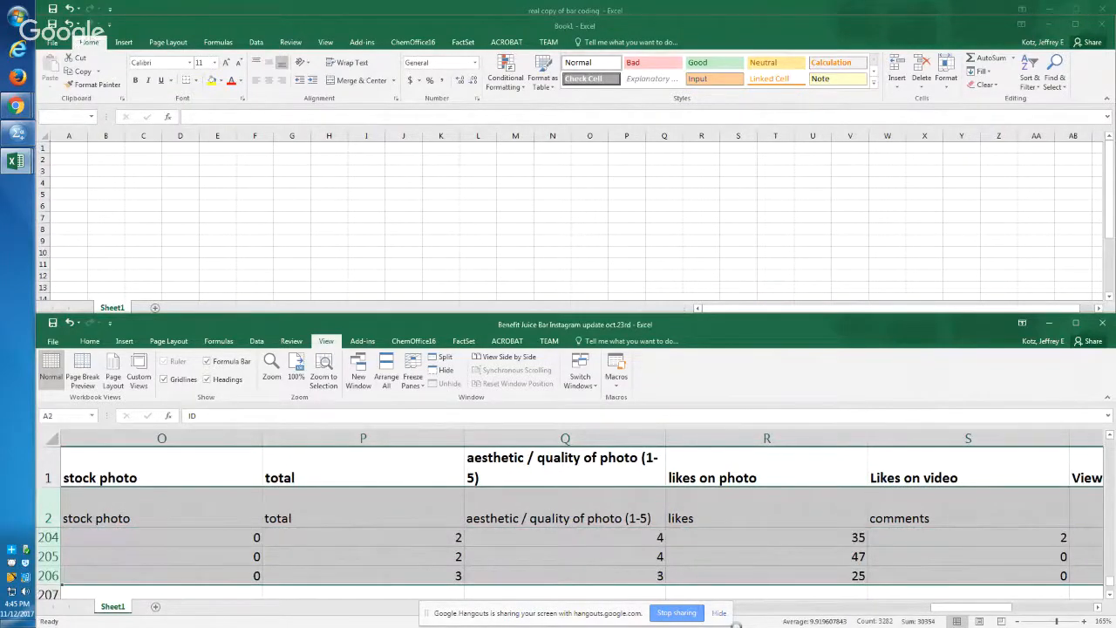
pyautogui.hotkey('alt', 'Tab')
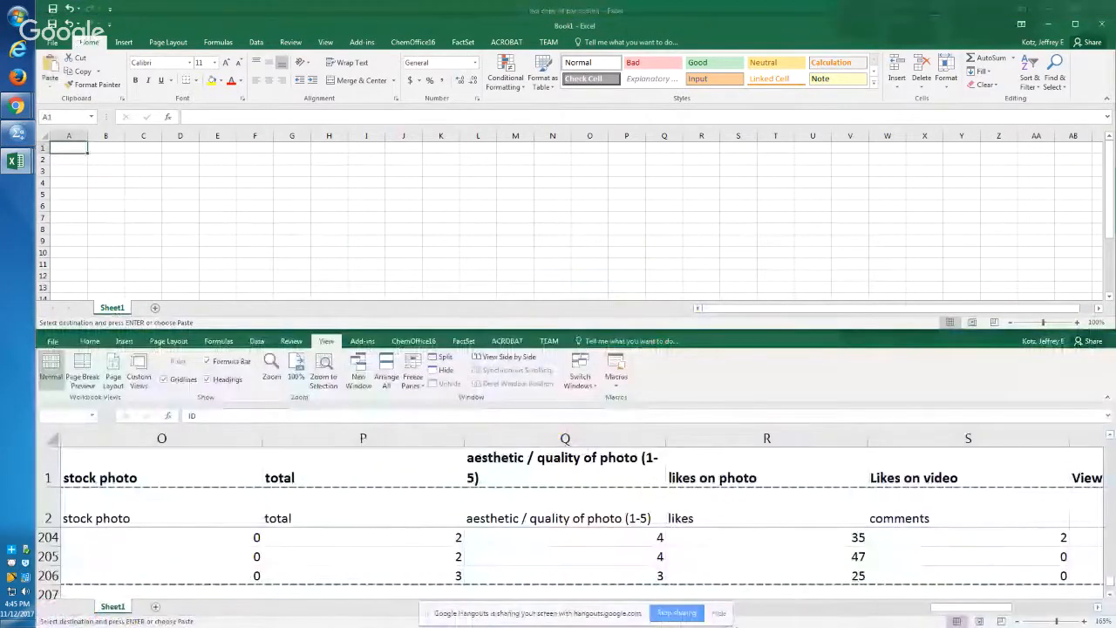
pyautogui.hotkey('ctrl', 'v')
pyautogui.press('Down')
pyautogui.press('Right')
pyautogui.press('Right')
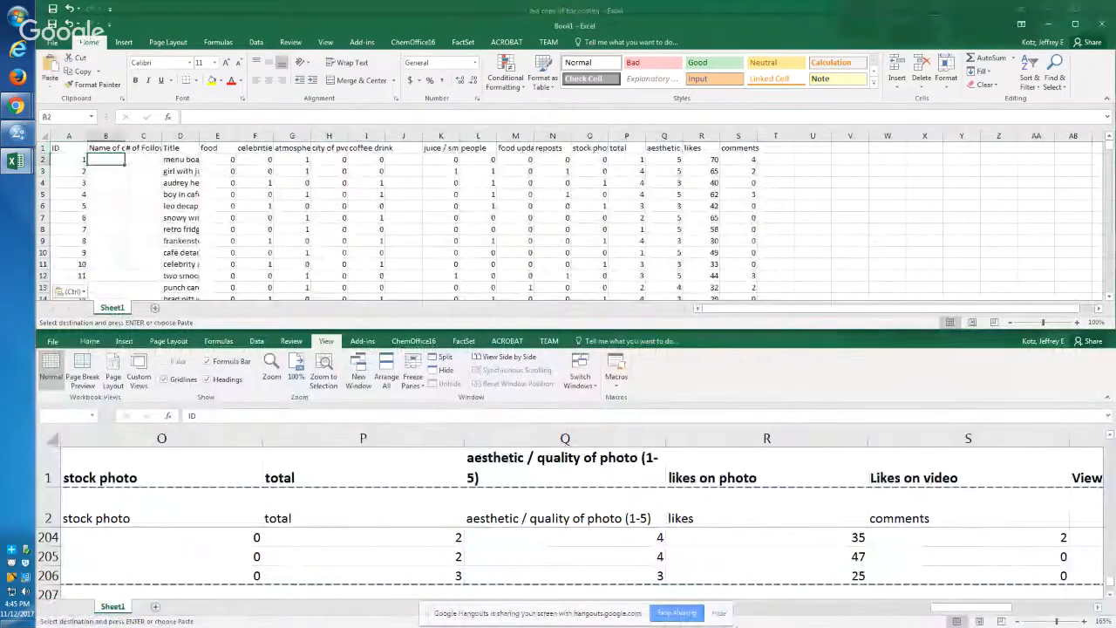
# Step: Compare the bar coding workbook's row 1 headers, from coffee/tea drink to likes on photo, with the headers in the new workbook
pyautogui.hotkey('alt', 'Tab')
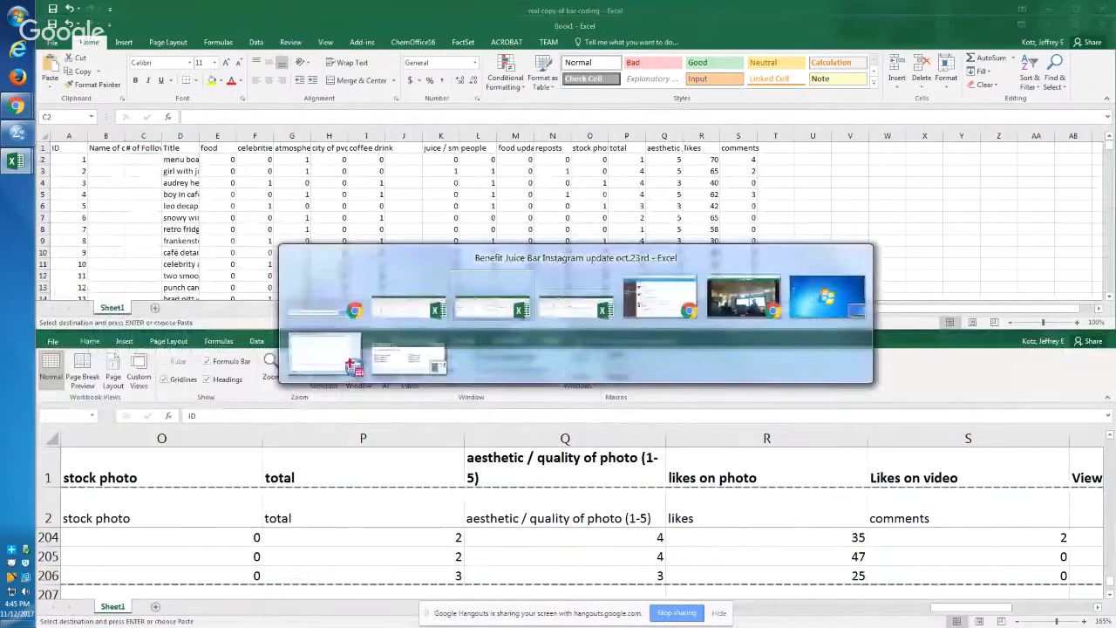
pyautogui.hotkey('alt', 'Tab')
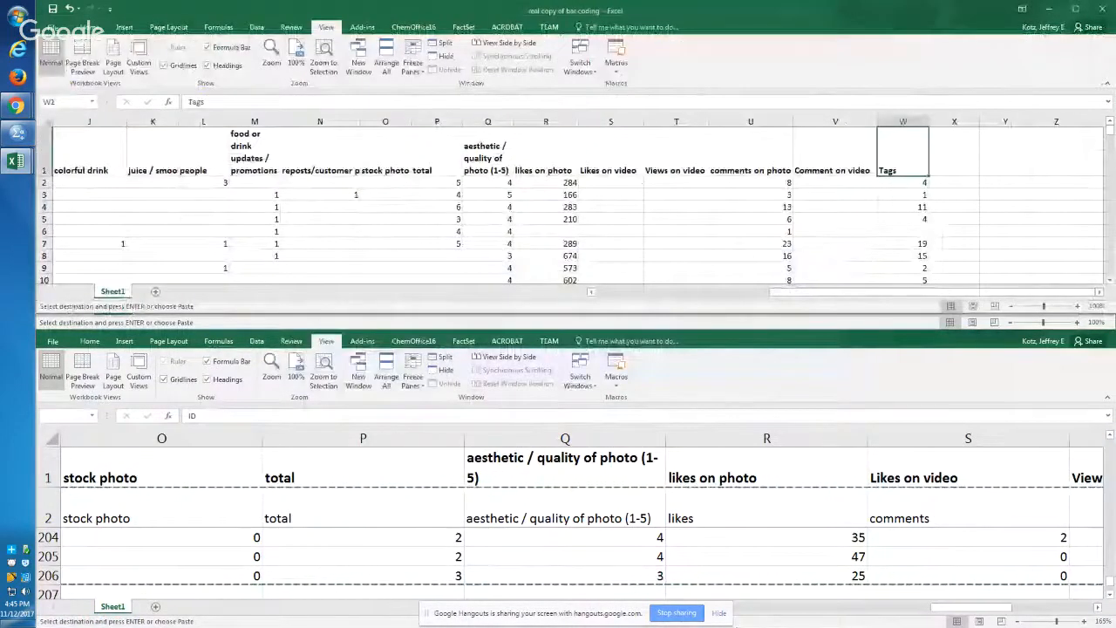
pyautogui.hotkey('ctrl', 'shift', 'Down')
pyautogui.press('Left')
pyautogui.press('Left')
pyautogui.press('Left')
pyautogui.press('Left')
pyautogui.press('Left')
pyautogui.press('Left')
pyautogui.press('Left')
pyautogui.press('Left')
pyautogui.press('Left')
pyautogui.press('Left')
pyautogui.press('Left')
pyautogui.press('Left')
pyautogui.press('Left')
pyautogui.press('Left')
pyautogui.hotkey('alt', 'Tab')
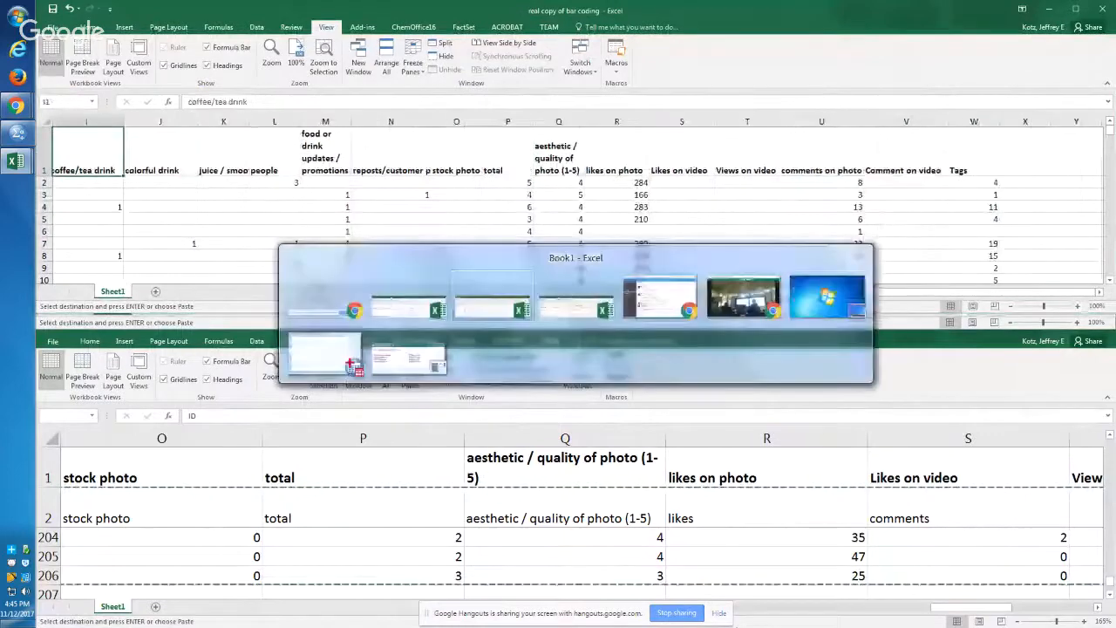
pyautogui.hotkey('alt', 'Tab')
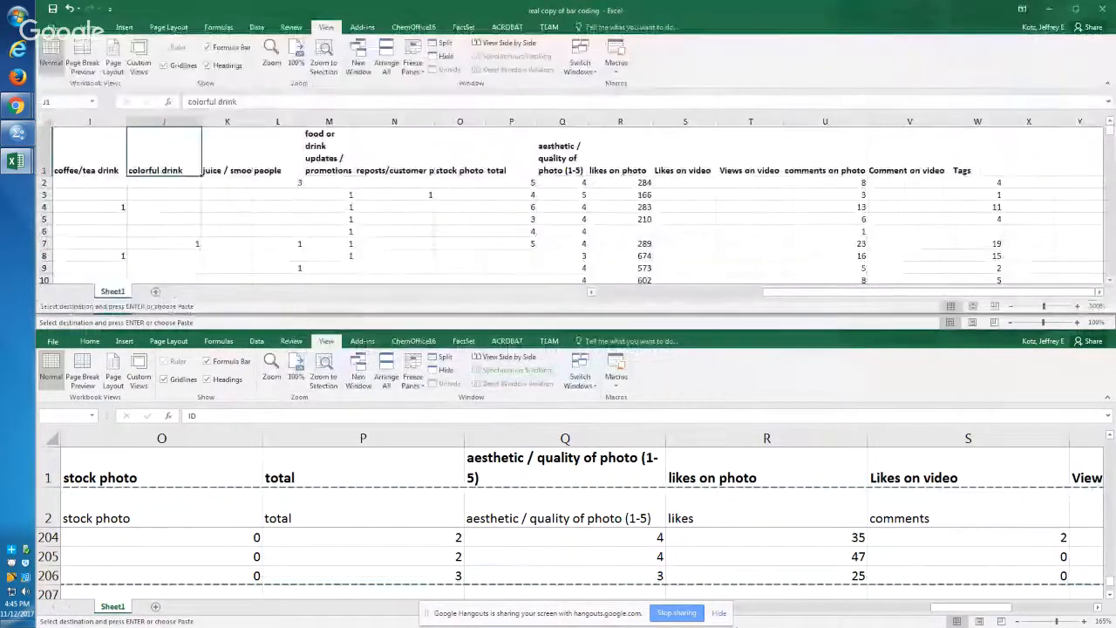
pyautogui.press('Right')
pyautogui.press('Right')
pyautogui.press('Right')
pyautogui.press('Right')
pyautogui.press('Right')
pyautogui.press('Right')
pyautogui.press('Right')
pyautogui.press('Right')
pyautogui.press('Right')
pyautogui.press('Right')
pyautogui.press('Right')
pyautogui.press('Left')
pyautogui.press('Left')
pyautogui.hotkey('alt', 'Tab')
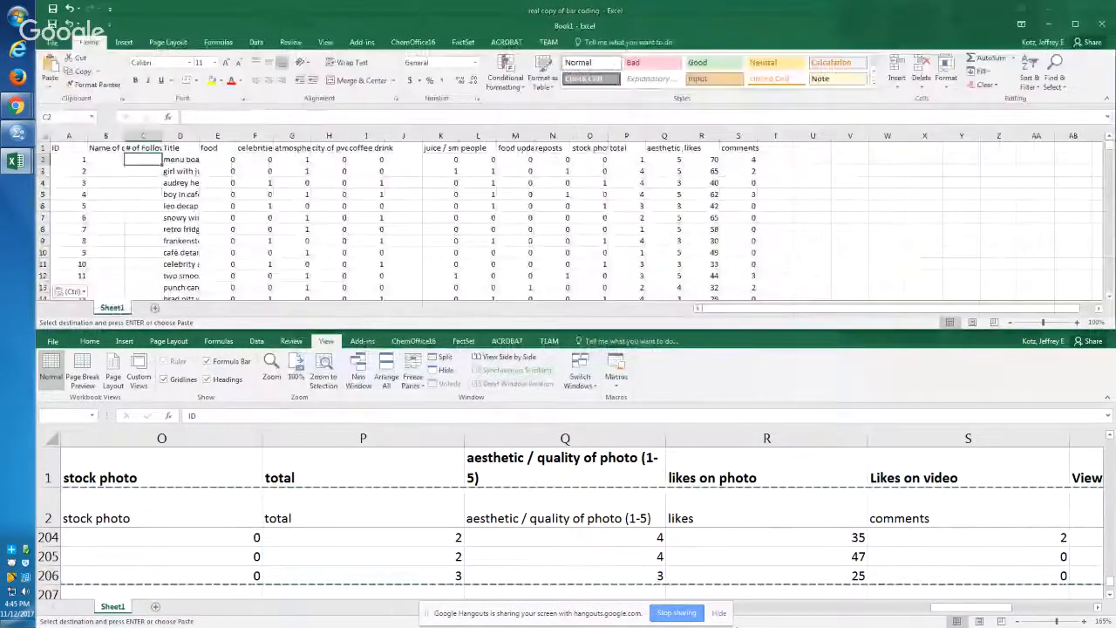
pyautogui.hotkey('alt', 'Tab')
pyautogui.press('Left')
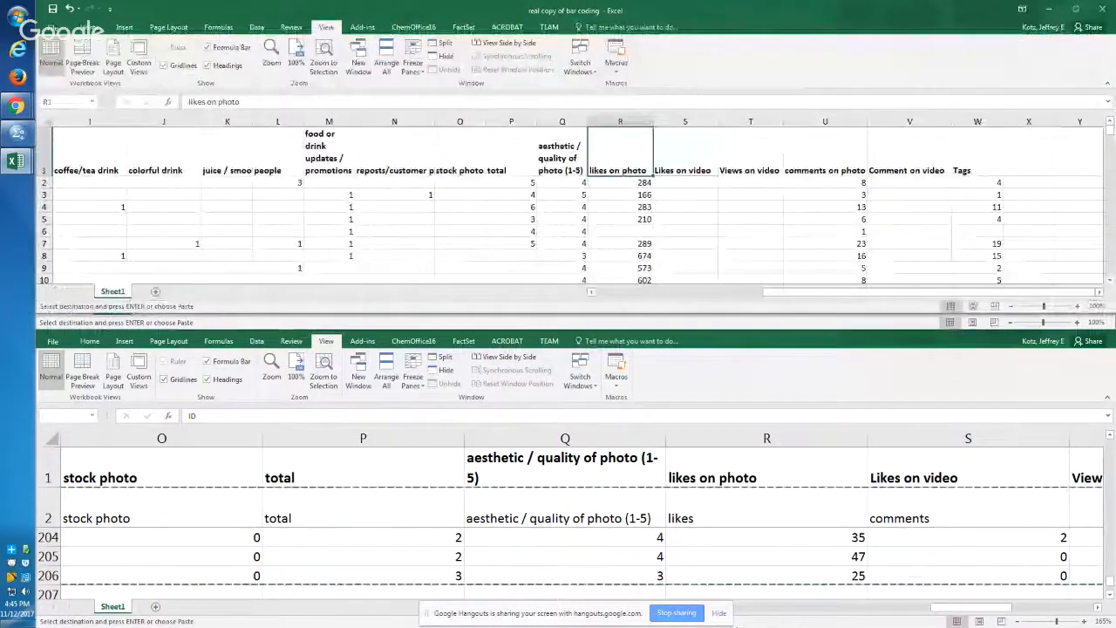
pyautogui.hotkey('alt', 'Tab')
pyautogui.hotkey('alt', 'Tab')
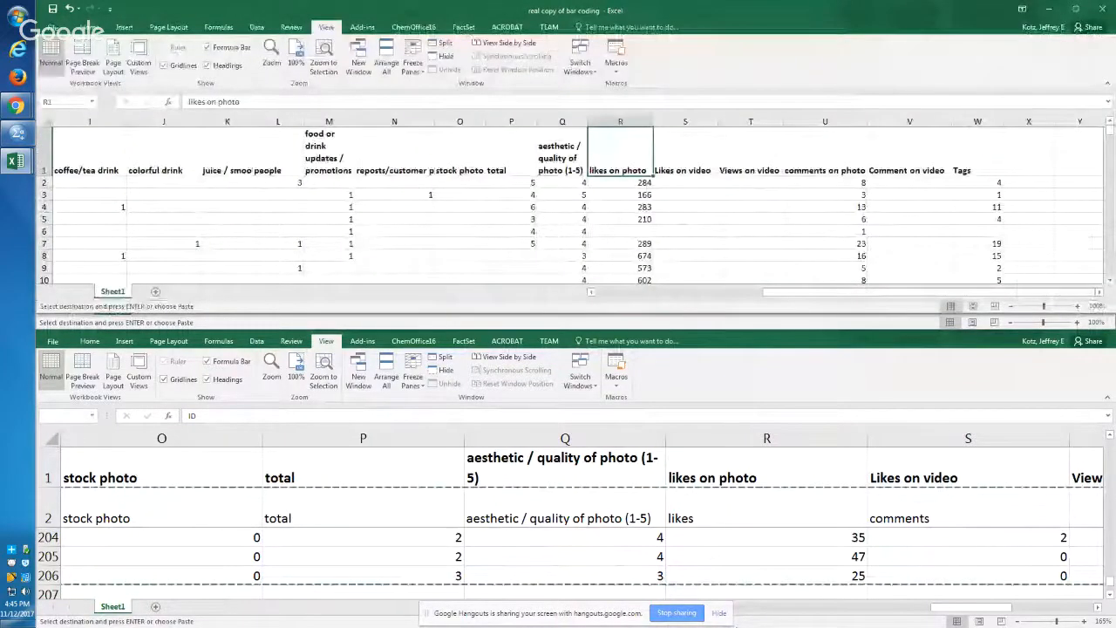
# Step: Select and copy the bar coding workbook's headers and data from ID through likes on photo, down to row 150
pyautogui.hotkey('ctrl', 'shift', 'Left')
pyautogui.hotkey('ctrl', 'shift', 'Down')
pyautogui.hotkey('shift', 'Down')
pyautogui.hotkey('shift', 'Down')
pyautogui.hotkey('shift', 'Down')
pyautogui.hotkey('shift', 'Down')
pyautogui.hotkey('shift', 'Down')
pyautogui.hotkey('shift', 'Down')
pyautogui.hotkey('shift', 'Down')
pyautogui.hotkey('shift', 'Down')
pyautogui.hotkey('shift', 'Down')
pyautogui.hotkey('shift', 'Down')
pyautogui.hotkey('shift', 'Down')
pyautogui.hotkey('shift', 'Down')
pyautogui.hotkey('shift', 'Down')
pyautogui.hotkey('shift', 'Down')
pyautogui.hotkey('shift', 'Down')
pyautogui.hotkey('shift', 'Down')
pyautogui.hotkey('shift', 'Down')
pyautogui.hotkey('shift', 'Down')
pyautogui.hotkey('shift', 'Down')
pyautogui.hotkey('shift', 'Down')
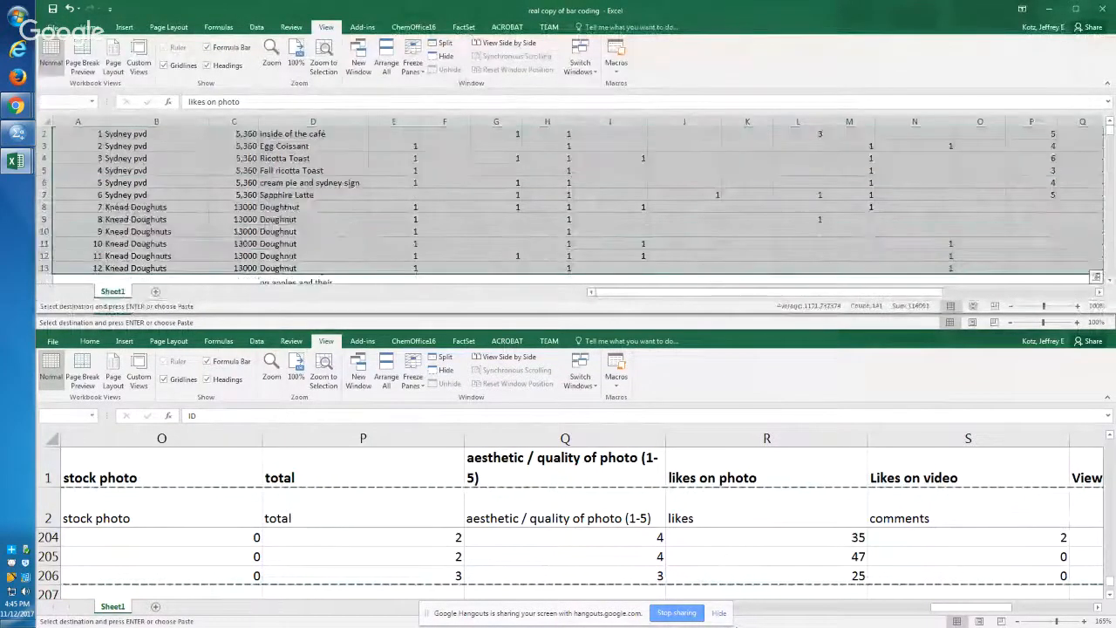
pyautogui.hotkey('shift', 'Down')
pyautogui.hotkey('shift', 'Down')
pyautogui.hotkey('shift', 'Down')
pyautogui.hotkey('shift', 'Down')
pyautogui.hotkey('shift', 'Down')
pyautogui.hotkey('shift', 'Down')
pyautogui.hotkey('shift', 'Down')
pyautogui.hotkey('shift', 'Down')
pyautogui.hotkey('shift', 'Down')
pyautogui.hotkey('shift', 'Down')
pyautogui.hotkey('shift', 'Down')
pyautogui.hotkey('shift', 'Down')
pyautogui.hotkey('shift', 'Down')
pyautogui.hotkey('shift', 'Down')
pyautogui.hotkey('shift', 'Down')
pyautogui.hotkey('shift', 'Down')
pyautogui.hotkey('shift', 'Down')
pyautogui.hotkey('shift', 'Down')
pyautogui.hotkey('shift', 'Down')
pyautogui.hotkey('shift', 'Down')
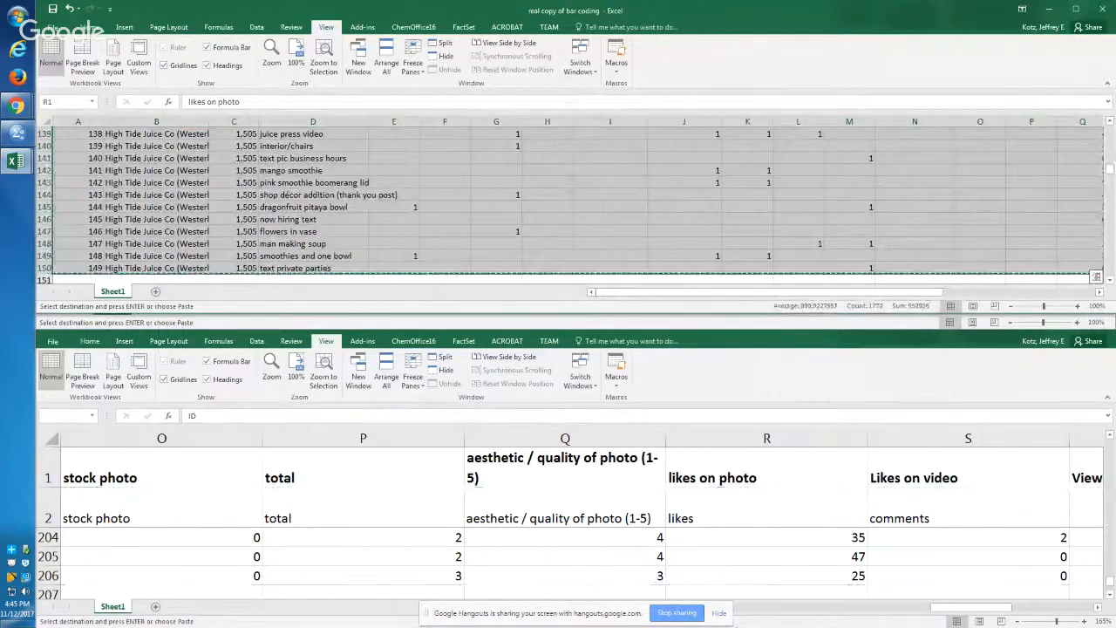
# Step: Maximize the new workbook, go to cell A206 directly below the Instagram data, and cancel the pending copy
pyautogui.hotkey('alt', 'Tab')
pyautogui.press('Down')
pyautogui.hotkey('alt', 'Tab')
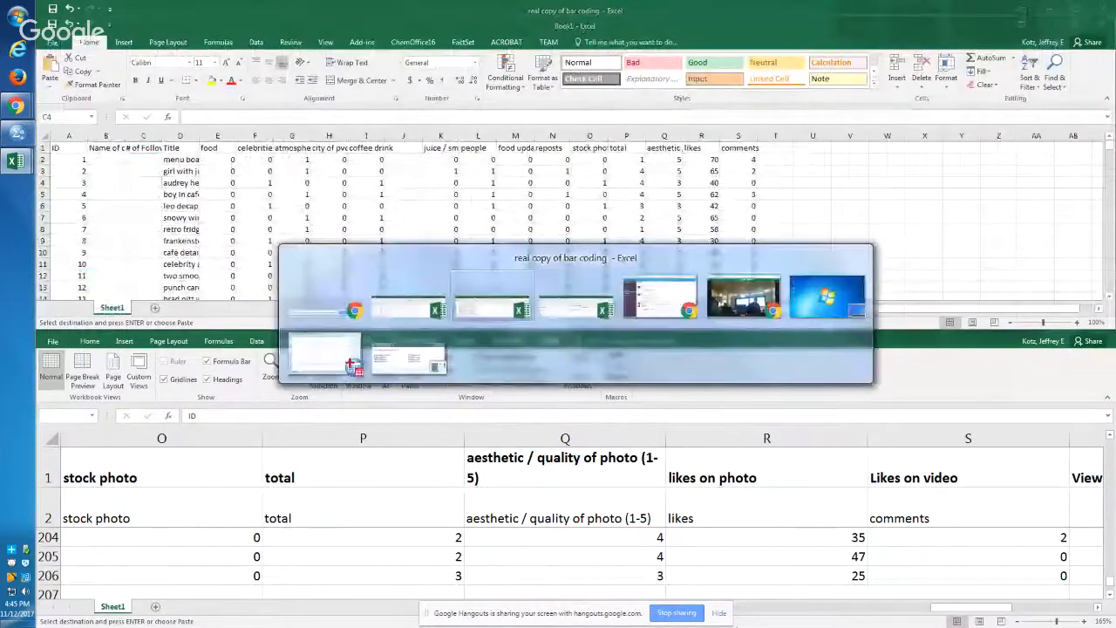
pyautogui.hotkey('alt', 'space')
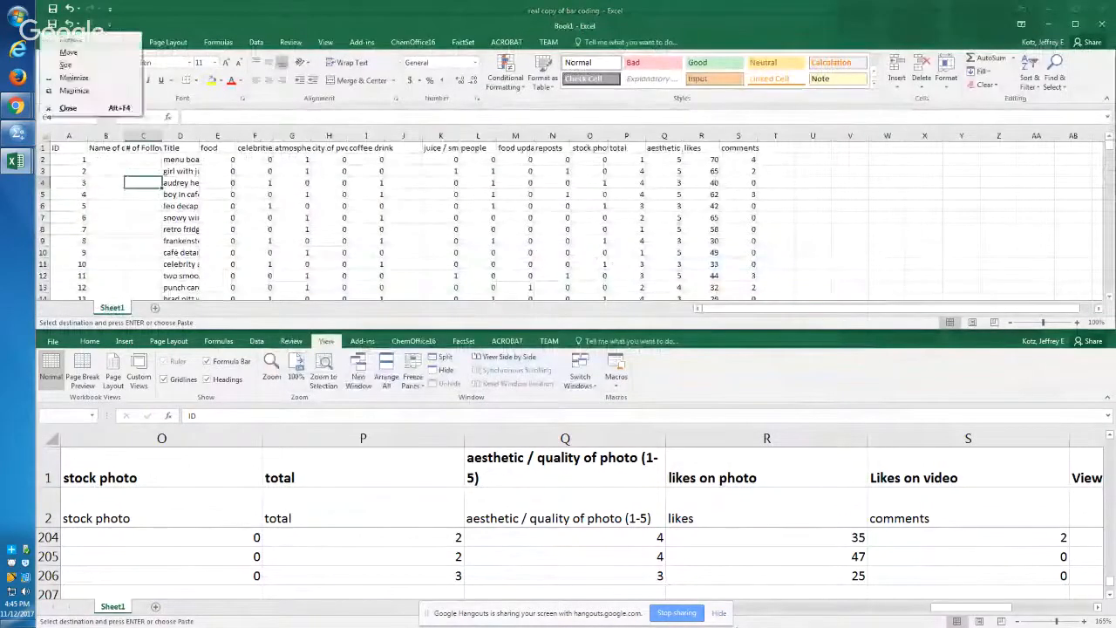
pyautogui.press('x')
pyautogui.hotkey('ctrl', 'Left')
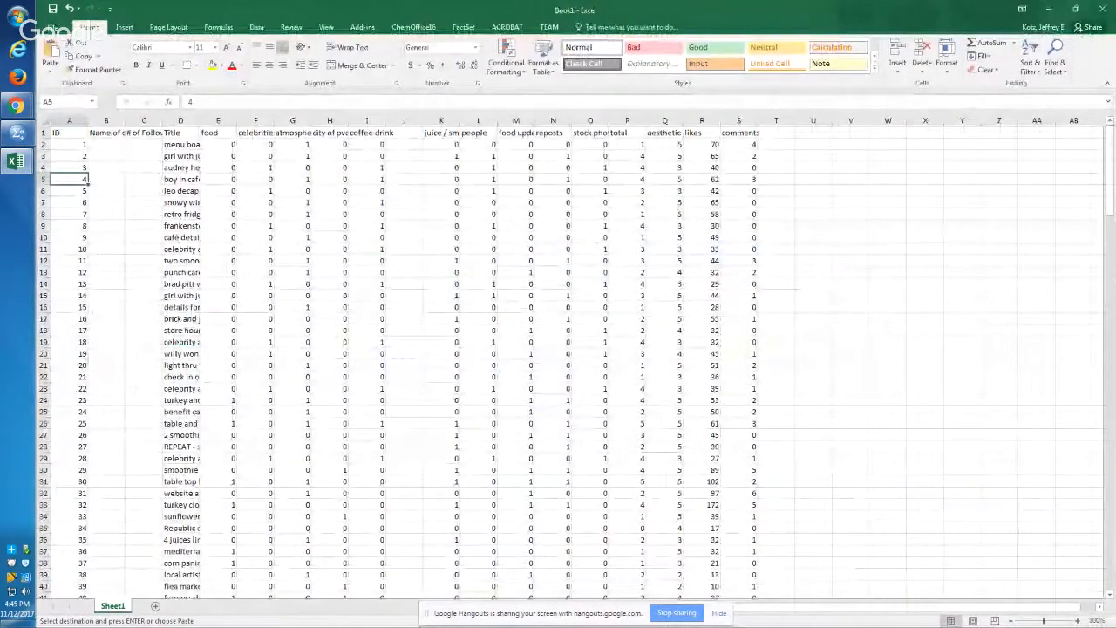
pyautogui.hotkey('ctrl', 'Down')
pyautogui.press('Down')
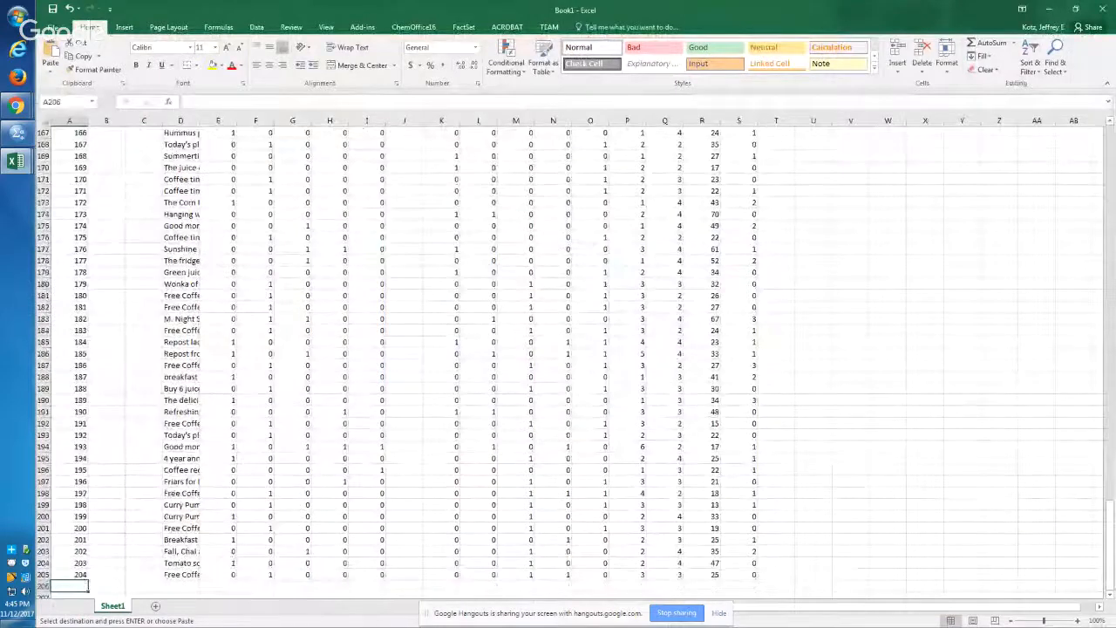
pyautogui.press('Escape')
pyautogui.hotkey('shift', 'F10')
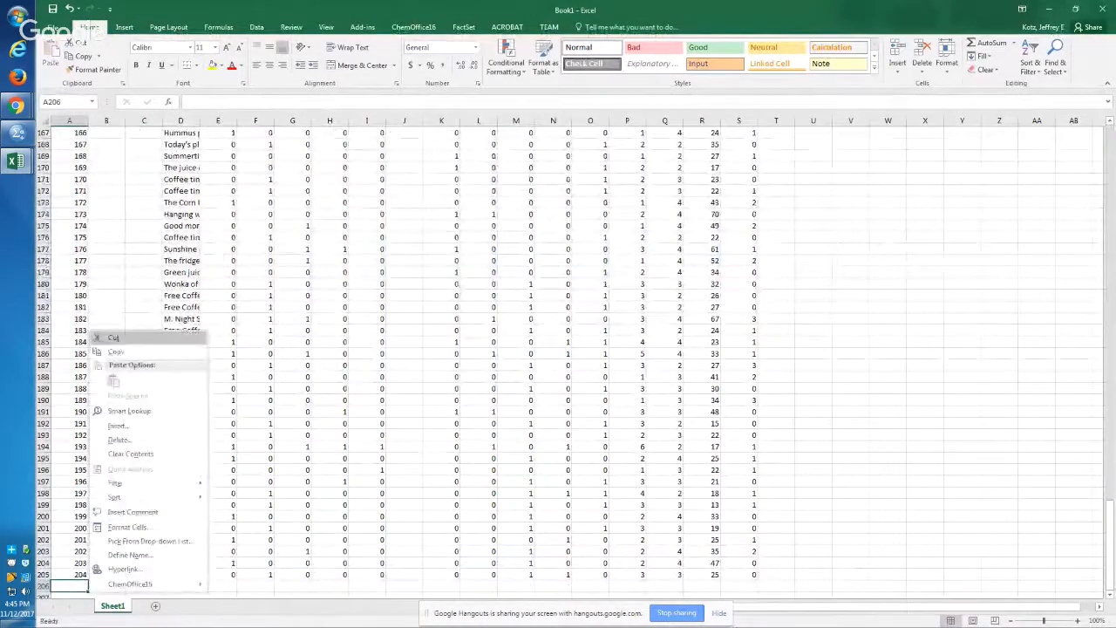
pyautogui.press('Escape')
# Step: Copy the selected bar coding range again and paste it into the new workbook at A206
pyautogui.hotkey('alt', 'Tab')
pyautogui.hotkey('ctrl', 'c')
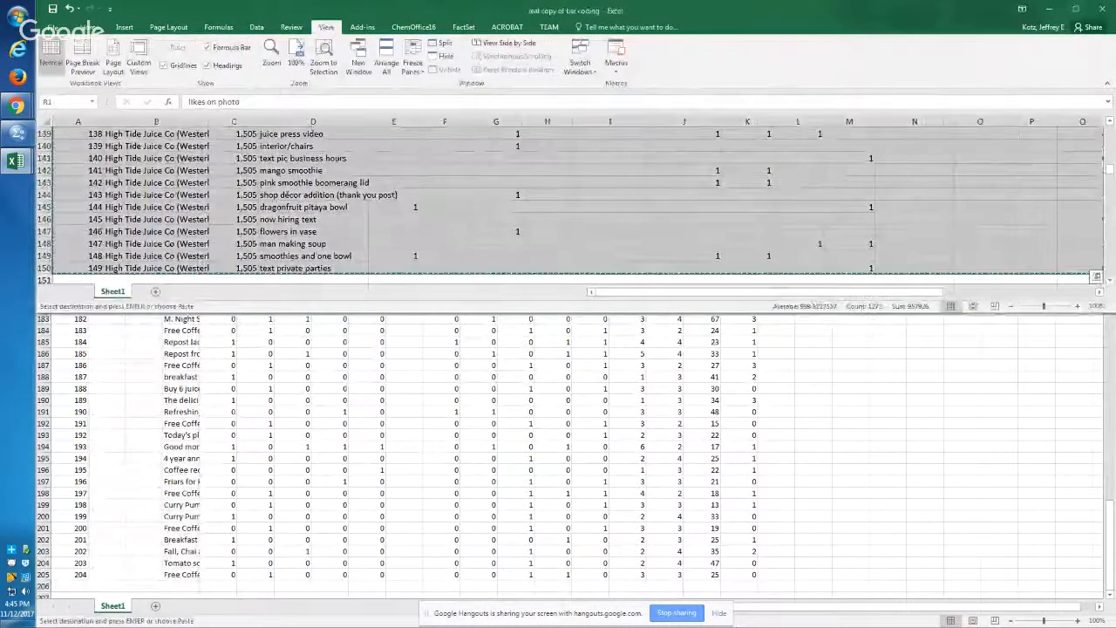
pyautogui.hotkey('alt', 'Tab')
pyautogui.hotkey('ctrl', 'v')
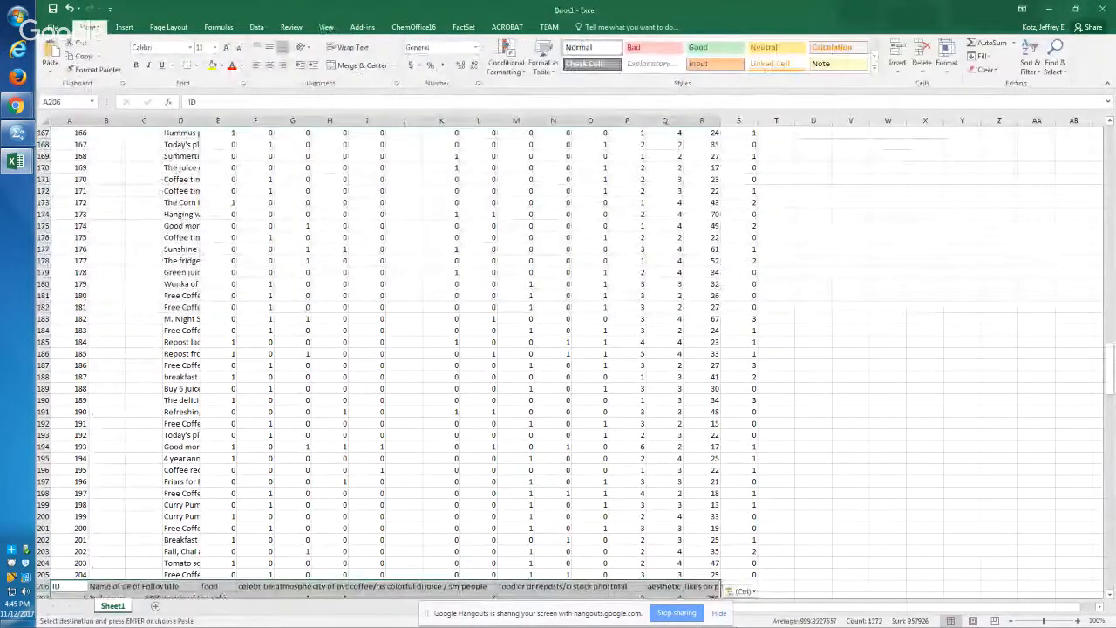
# Step: Examine the pasted header row 206 from ID across to likes on photo against the Instagram data columns above
pyautogui.press('Down')
pyautogui.press('Down')
pyautogui.press('Up')
pyautogui.press('Up')
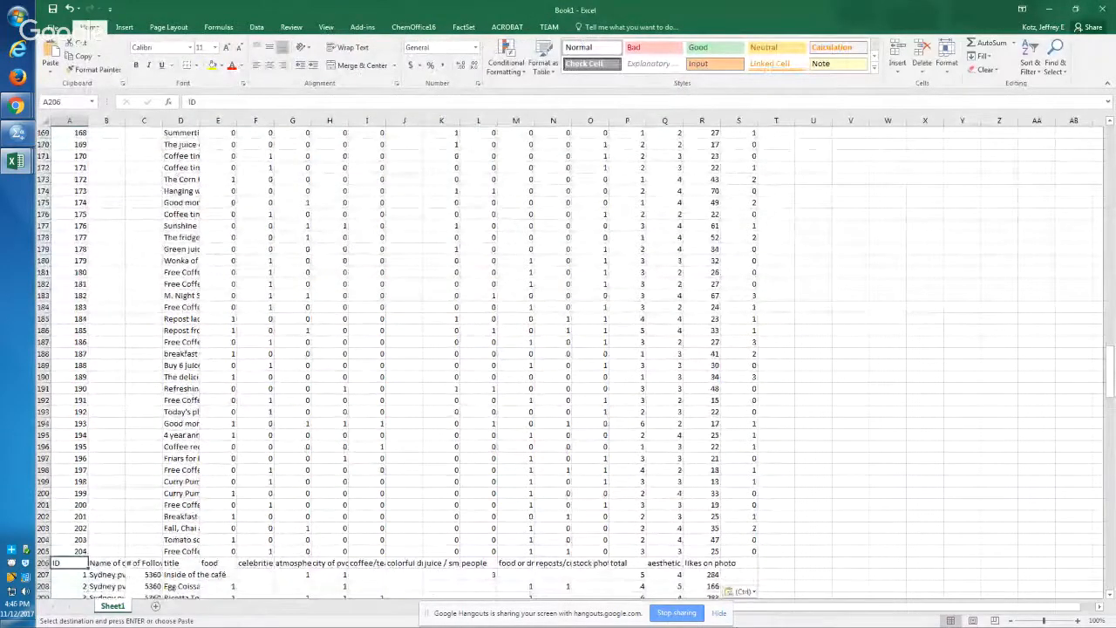
pyautogui.press('Right')
pyautogui.press('Right')
pyautogui.press('Right')
pyautogui.press('Right')
pyautogui.press('Right')
pyautogui.press('Right')
pyautogui.press('Right')
pyautogui.press('Right')
pyautogui.press('Right')
pyautogui.press('Right')
pyautogui.press('Right')
pyautogui.press('Right')
pyautogui.press('Right')
pyautogui.press('Right')
pyautogui.press('Right')
pyautogui.press('Right')
pyautogui.press('Right')
pyautogui.press('Right')
pyautogui.press('Right')
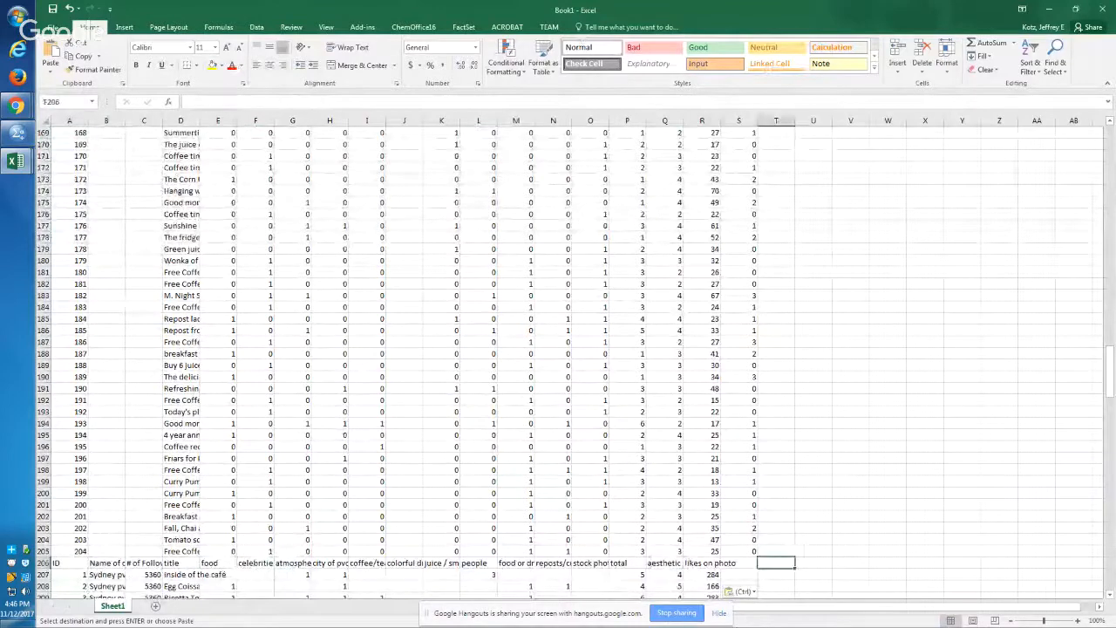
pyautogui.press('Left')
pyautogui.press('Left')
pyautogui.press('Left')
pyautogui.press('Left')
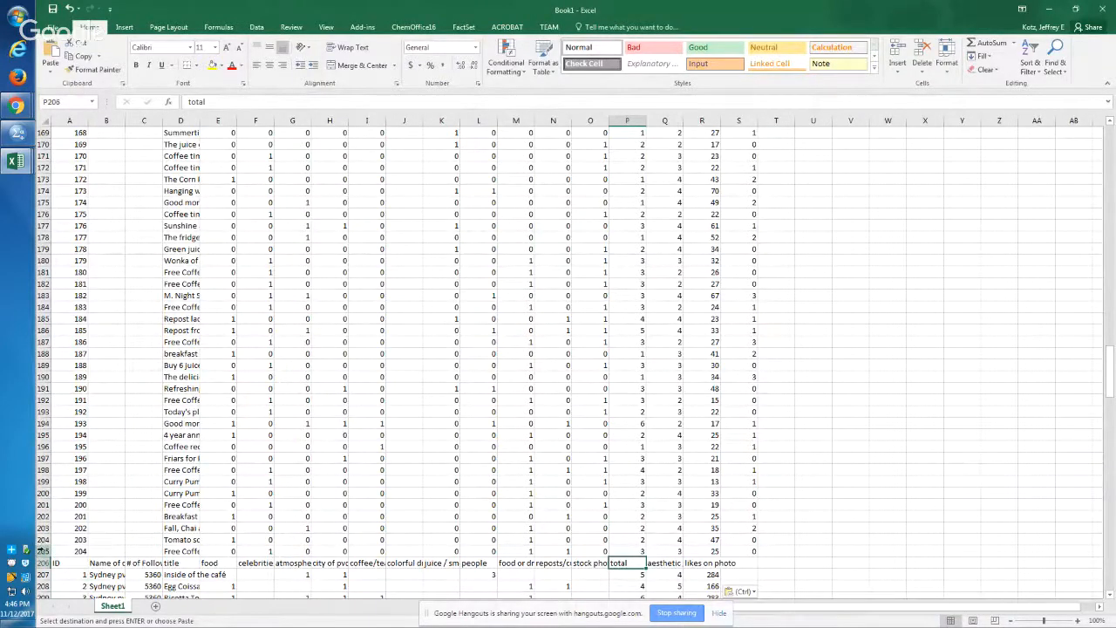
# Step: Hide rows 2 through 205 so the pasted header row 206 sits directly below the row 1 headers
pyautogui.moveTo(44, 504); pyautogui.dragTo(44, 377)
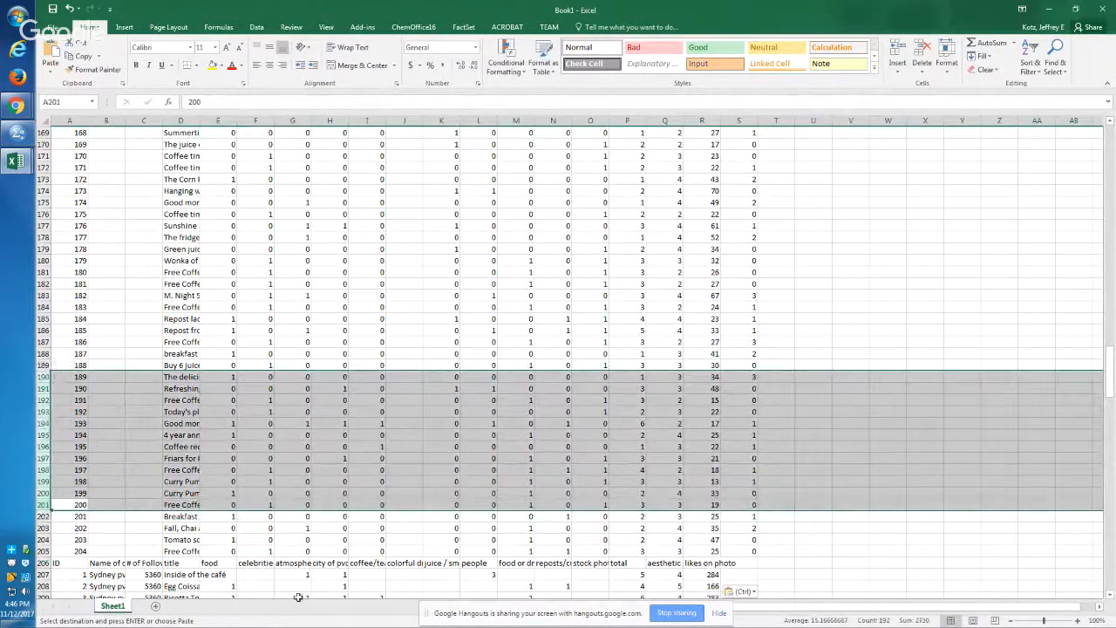
pyautogui.click(45, 551)
pyautogui.moveTo(45, 552); pyautogui.dragTo(42, 144)
pyautogui.rightClick(41, 144)
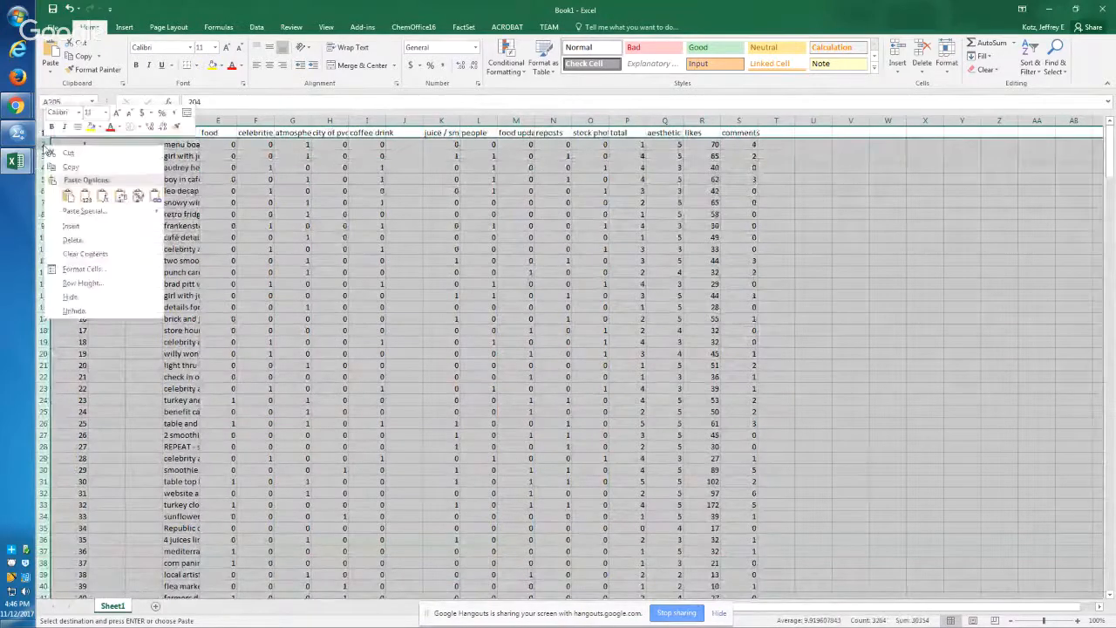
pyautogui.click(103, 297)
pyautogui.scroll(1, 111, 296)
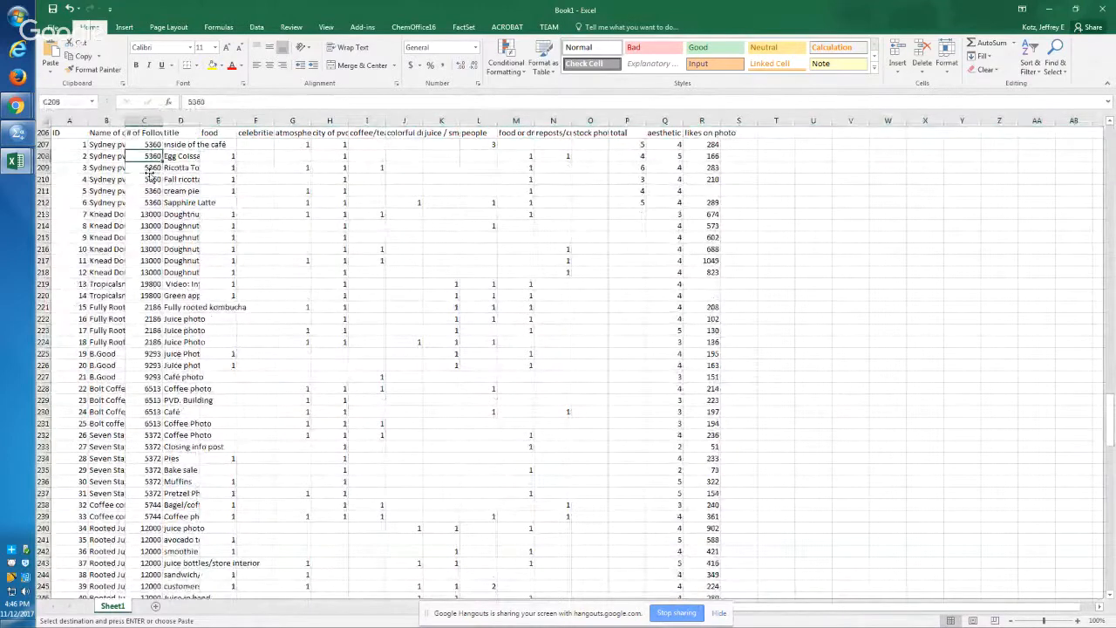
# Step: Compare the headers in row 206 with those in row 1, from # of Followers across to likes on photo
pyautogui.click(144, 133)
pyautogui.press('Down')
pyautogui.press('Right')
pyautogui.press('Right')
pyautogui.press('Right')
pyautogui.press('Right')
pyautogui.press('Right')
pyautogui.press('Right')
pyautogui.press('Right')
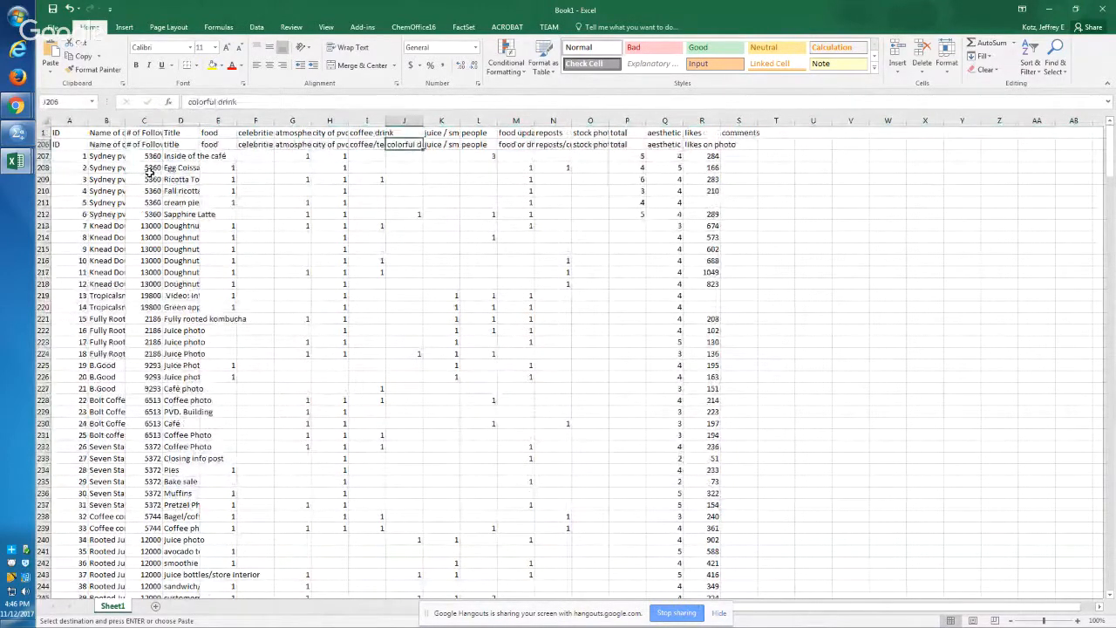
pyautogui.press('Right')
pyautogui.press('Right')
pyautogui.press('Right')
pyautogui.press('Right')
pyautogui.press('Right')
pyautogui.press('Right')
pyautogui.press('Right')
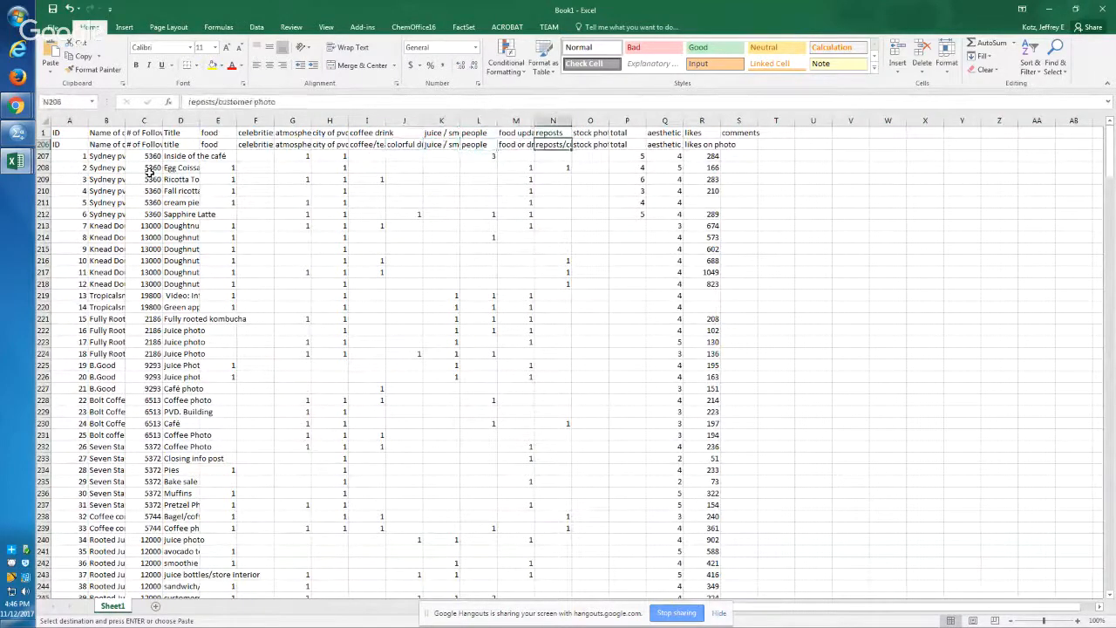
pyautogui.press('Right')
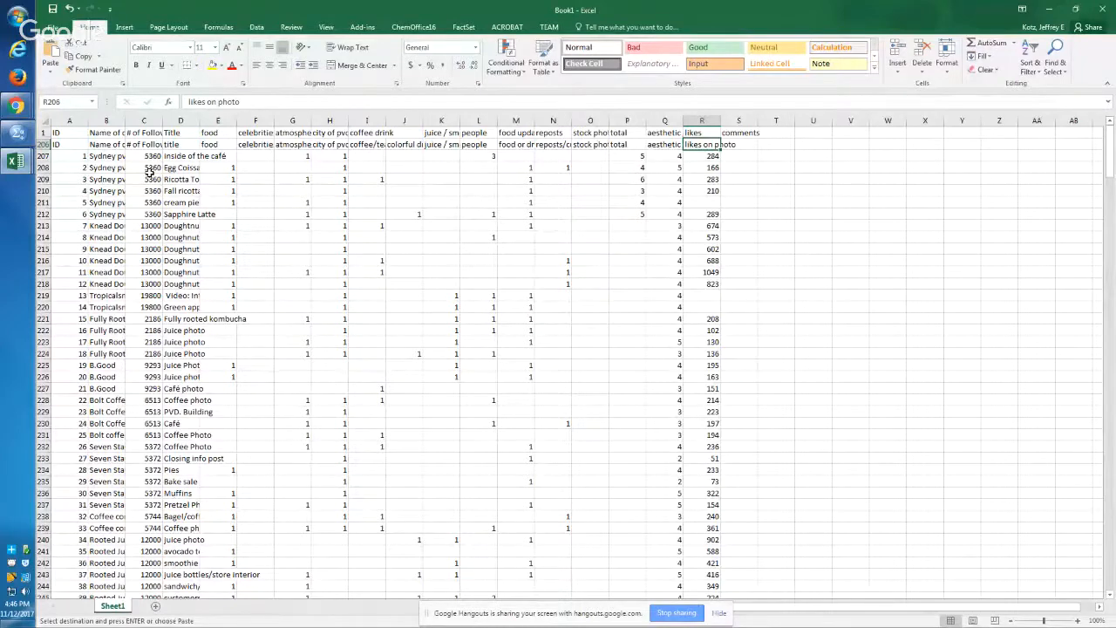
# Step: Switch to the bar coding workbook and select the row 1 headers from Likes on video through Tags
pyautogui.hotkey('alt', 'Tab')
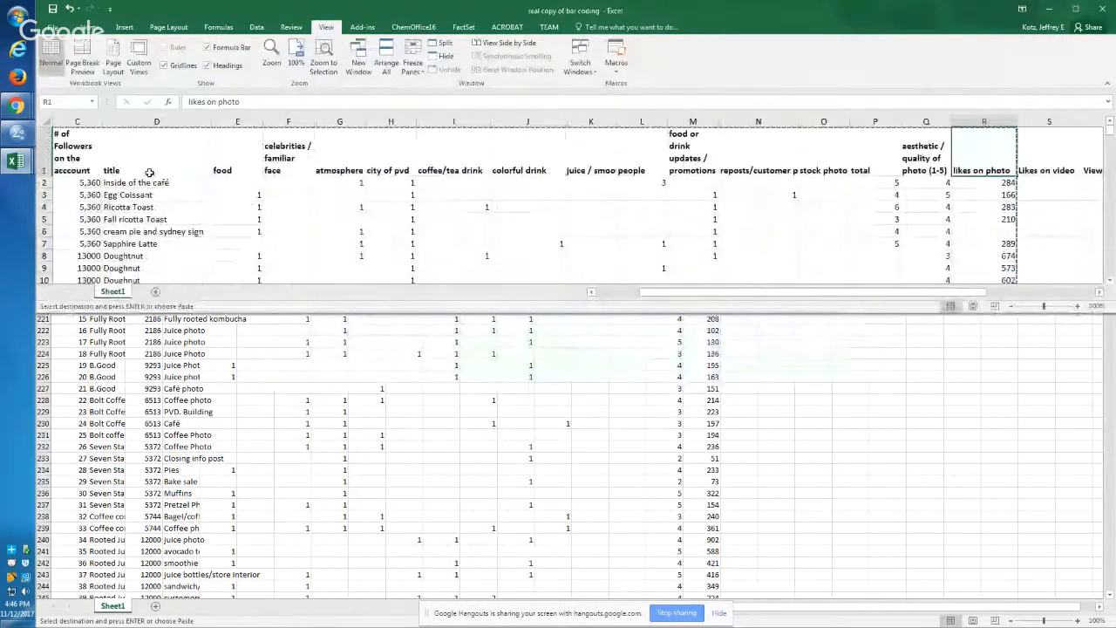
pyautogui.press('Right')
pyautogui.press('Right')
pyautogui.press('Right')
pyautogui.press('Right')
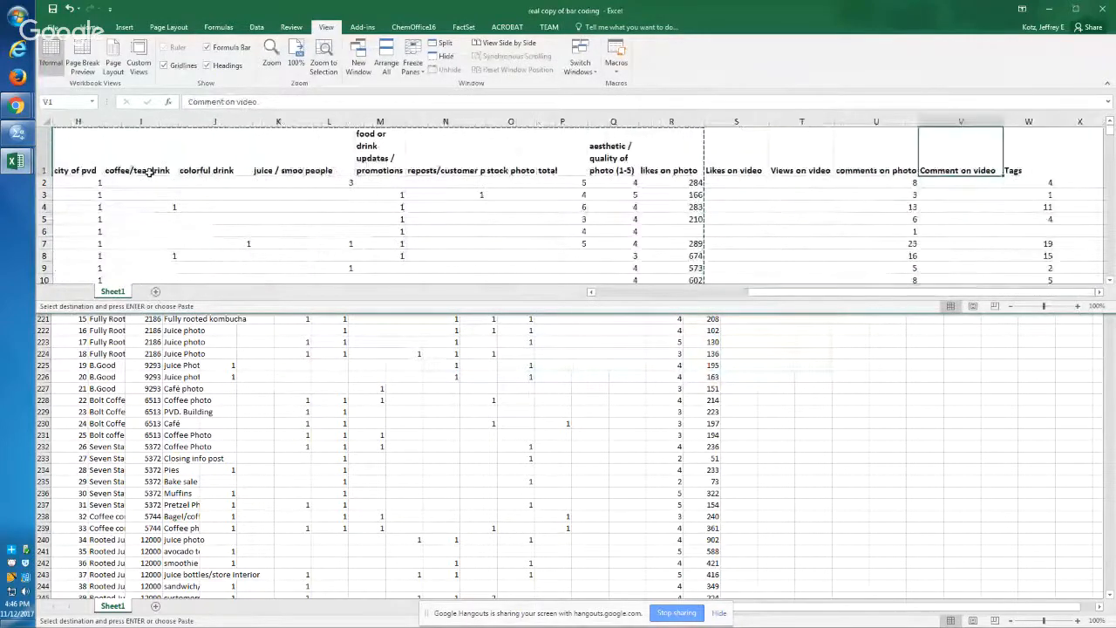
pyautogui.press('Left')
pyautogui.press('Left')
pyautogui.press('Left')
pyautogui.hotkey('shift', 'Right')
pyautogui.hotkey('shift', 'Right')
pyautogui.hotkey('shift', 'Right')
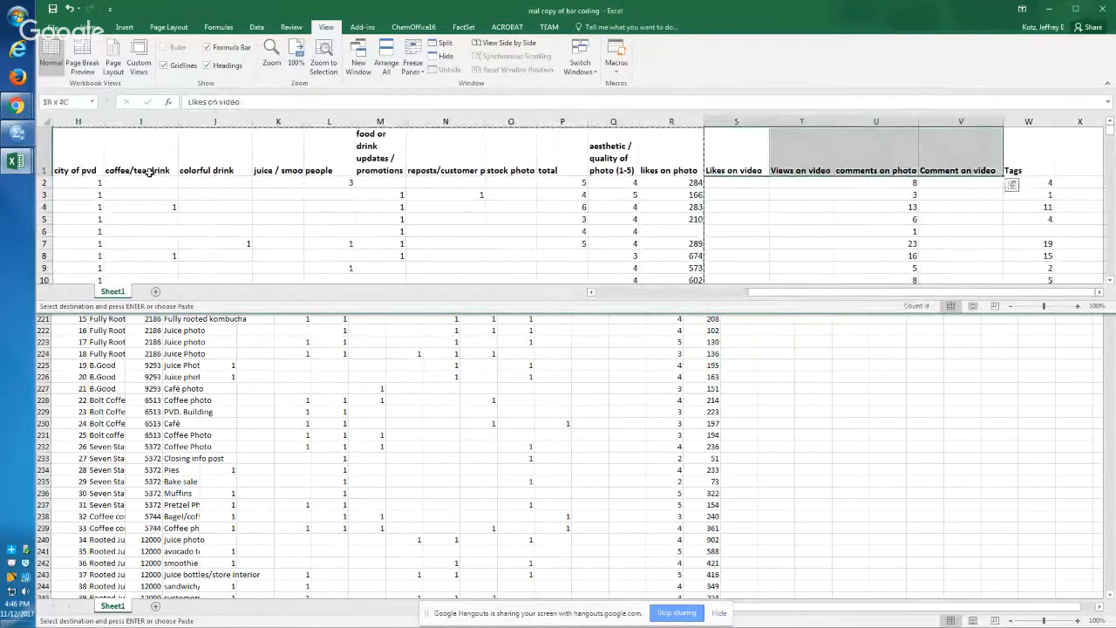
pyautogui.hotkey('shift', 'Right')
# Step: Extend the selection from the Likes on video through Tags headers down to row 150 and copy the range
pyautogui.hotkey('ctrl', 'shift', 'Down')
pyautogui.hotkey('shift', 'Down')
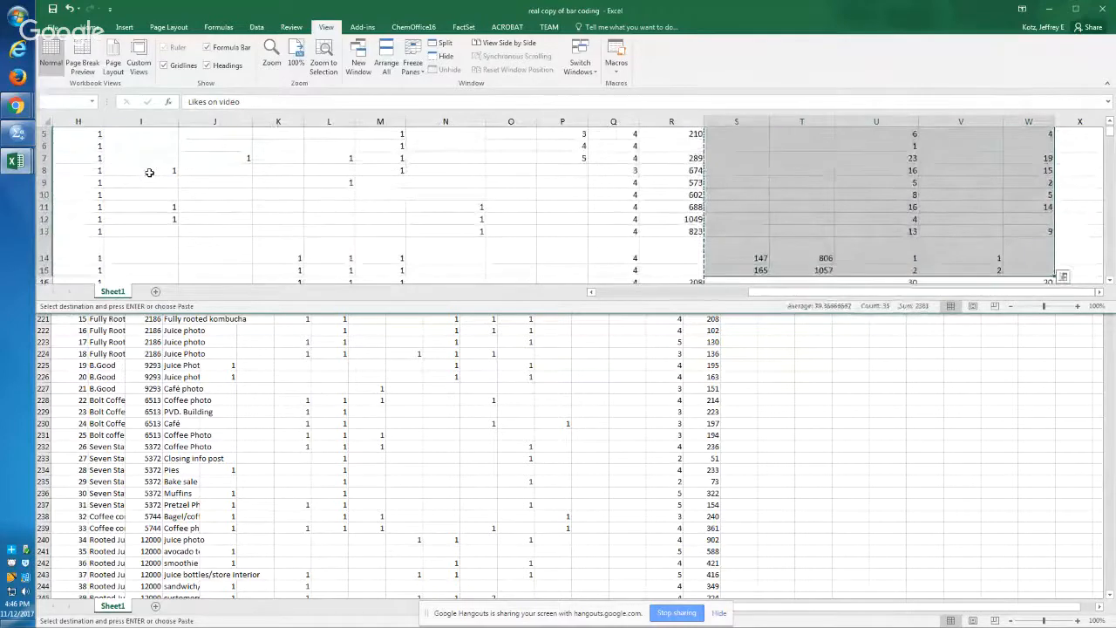
pyautogui.hotkey('shift', 'Down')
pyautogui.hotkey('ctrl', 'shift', 'Down')
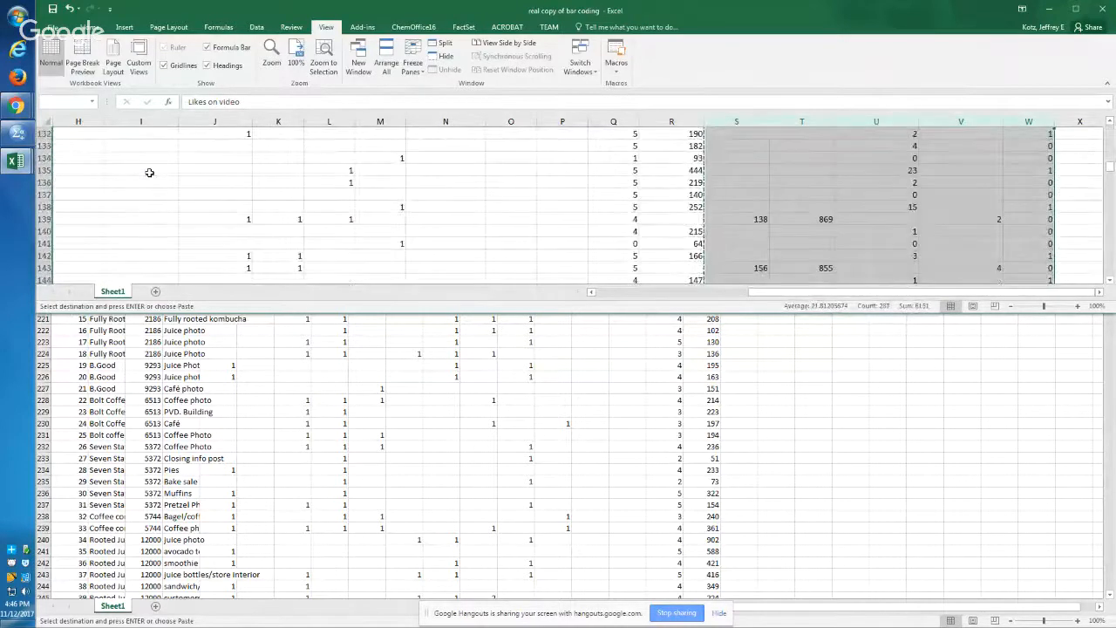
pyautogui.hotkey('shift', 'Down')
pyautogui.hotkey('shift', 'Down')
pyautogui.hotkey('shift', 'Down')
pyautogui.hotkey('shift', 'Down')
pyautogui.hotkey('shift', 'Down')
pyautogui.hotkey('shift', 'Down')
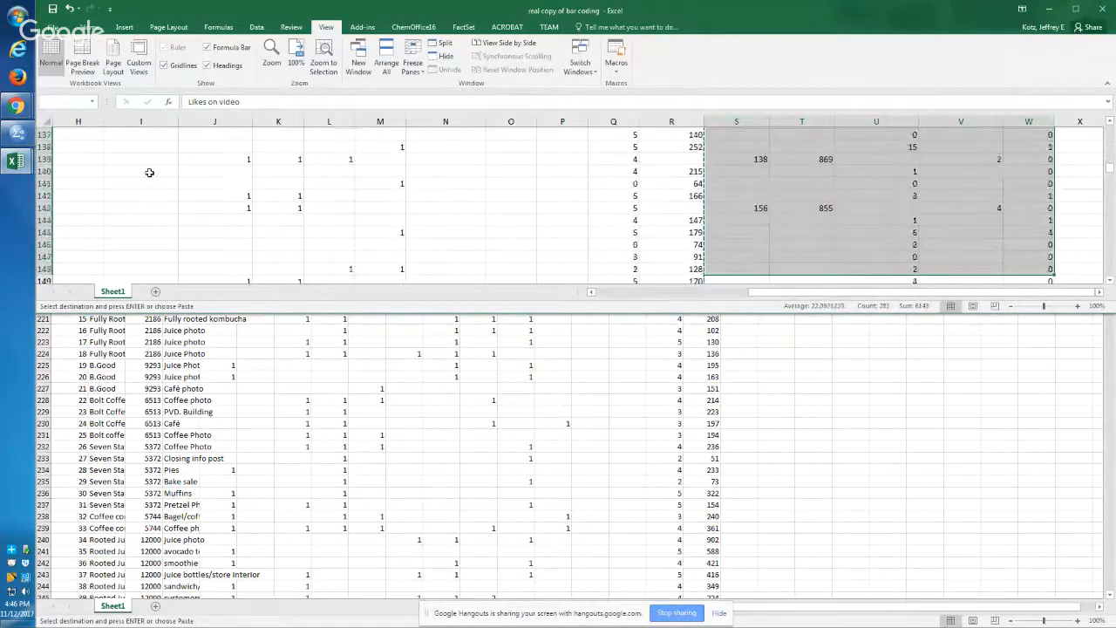
pyautogui.hotkey('shift', 'Down')
pyautogui.hotkey('shift', 'Down')
pyautogui.hotkey('shift', 'Down')
pyautogui.hotkey('shift', 'Down')
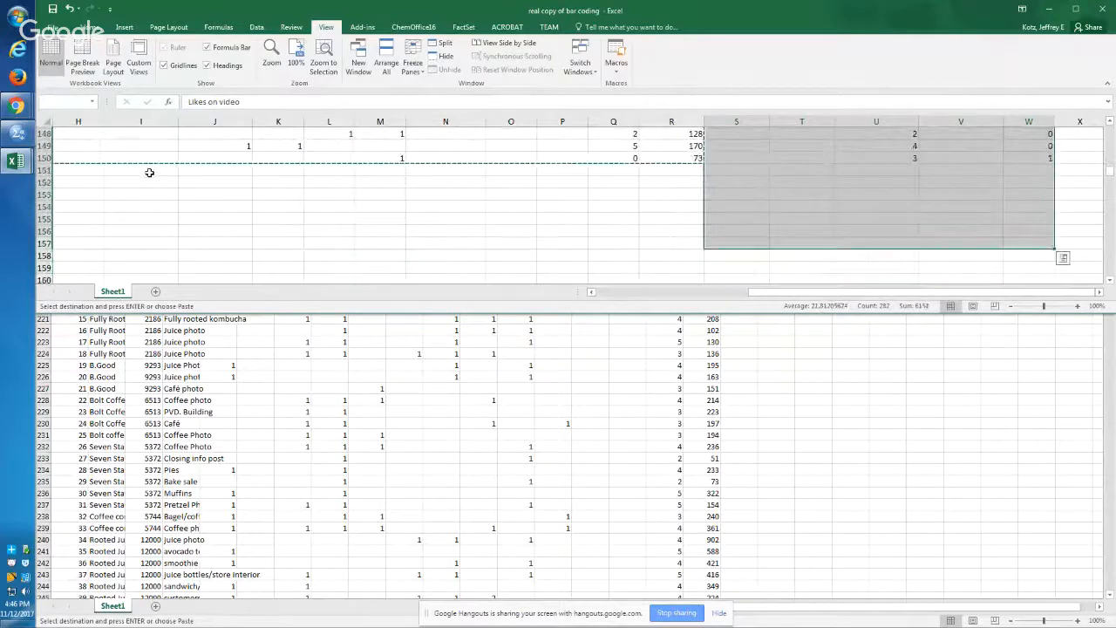
pyautogui.hotkey('shift', 'Up')
pyautogui.hotkey('shift', 'Up')
pyautogui.hotkey('shift', 'Up')
pyautogui.hotkey('shift', 'Up')
pyautogui.hotkey('ctrl', 'c')
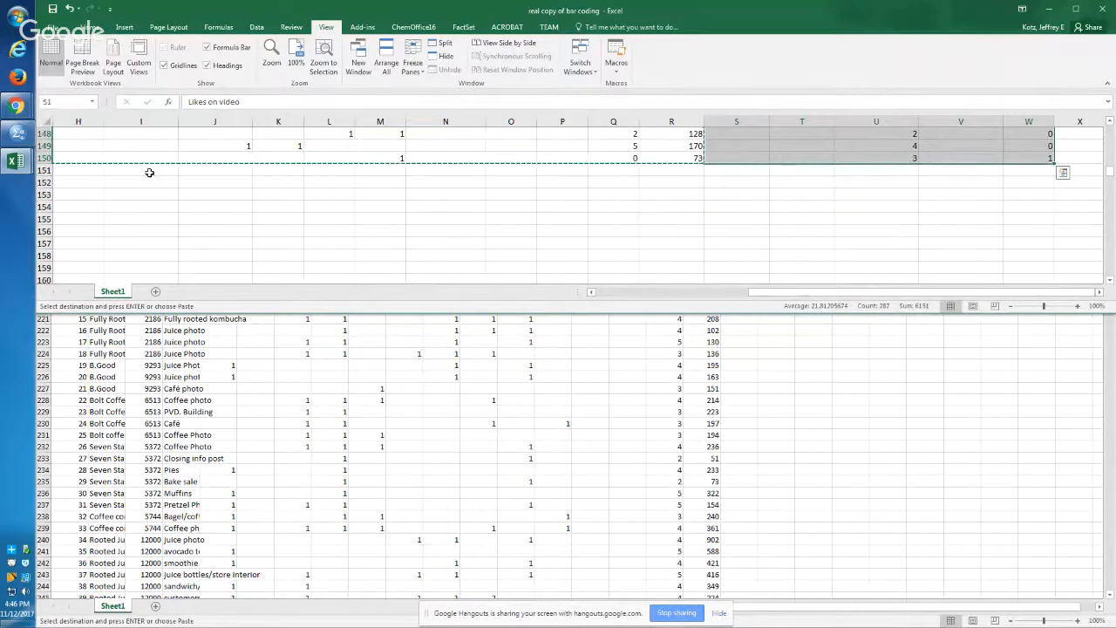
# Step: Return to the new workbook and paste the copied video, comment and tag columns at T206, leaving the comments column S empty
pyautogui.hotkey('alt', 'Tab')
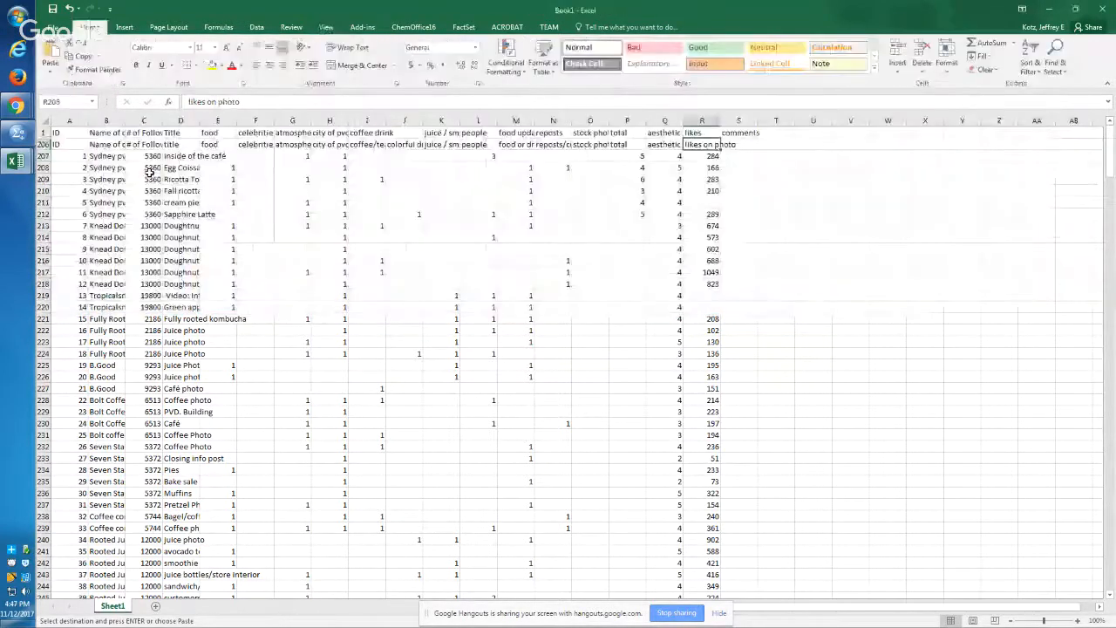
pyautogui.press('Right')
pyautogui.press('Up')
pyautogui.press('Up')
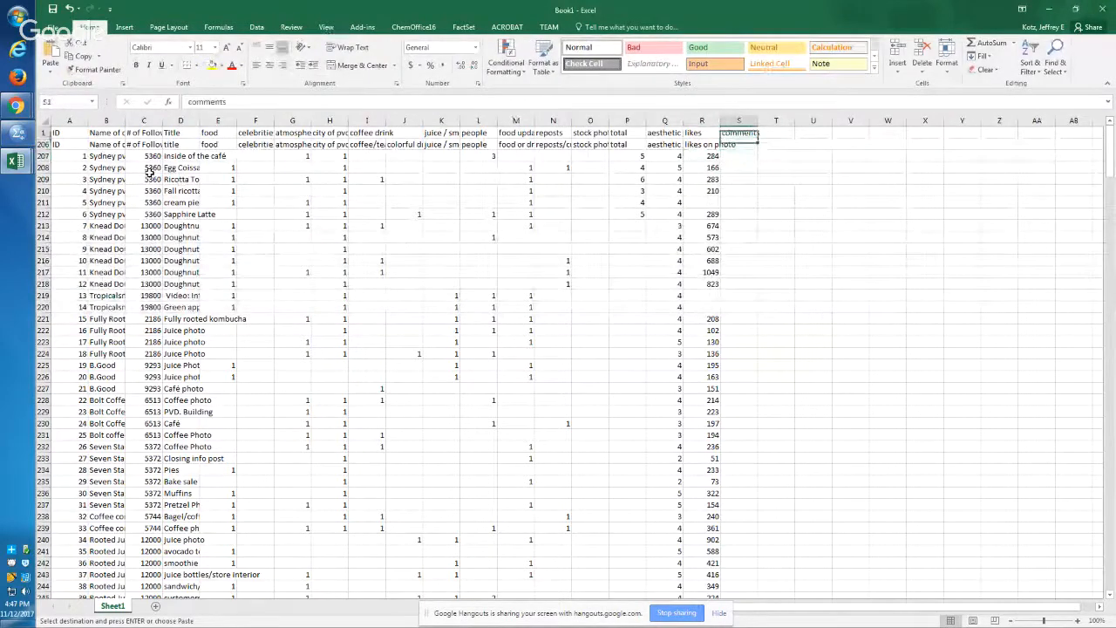
pyautogui.press('Down')
pyautogui.press('Right')
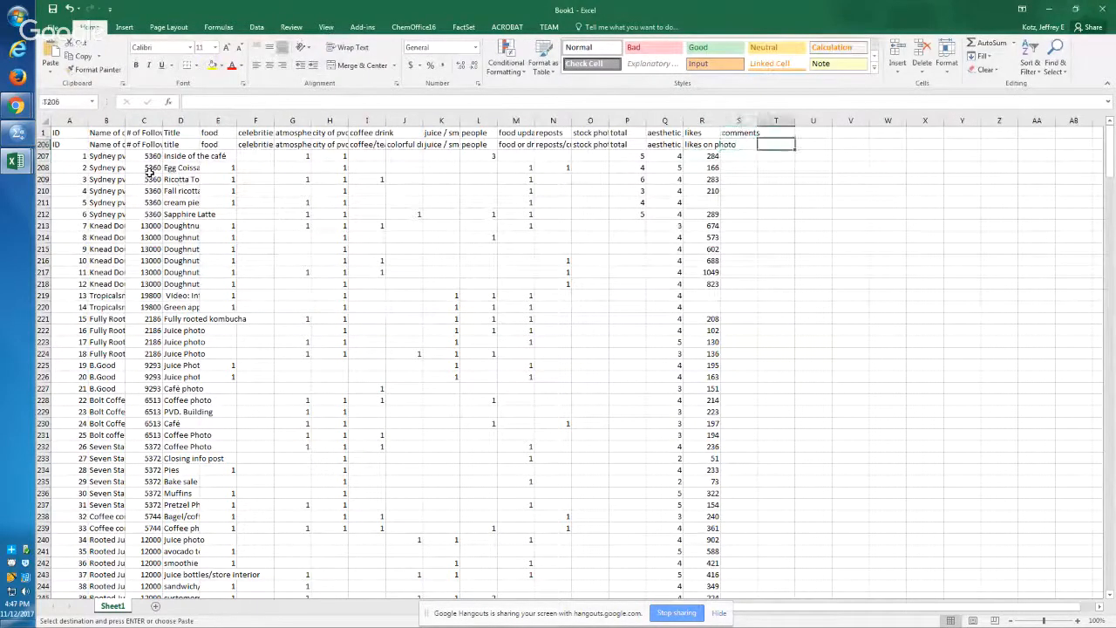
pyautogui.press('Up')
pyautogui.press('Down')
pyautogui.hotkey('ctrl', 'v')
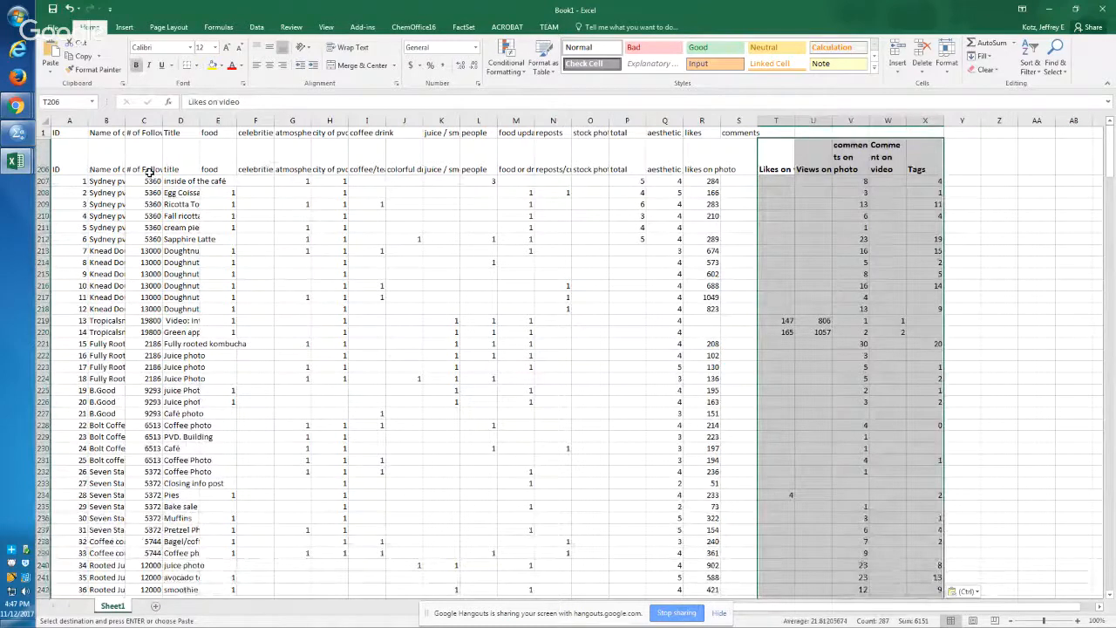
# Step: Copy the headers Likes on video through Tags from row 206 and paste only their values into row 1 starting at T1
pyautogui.press('Down')
pyautogui.press('Up')
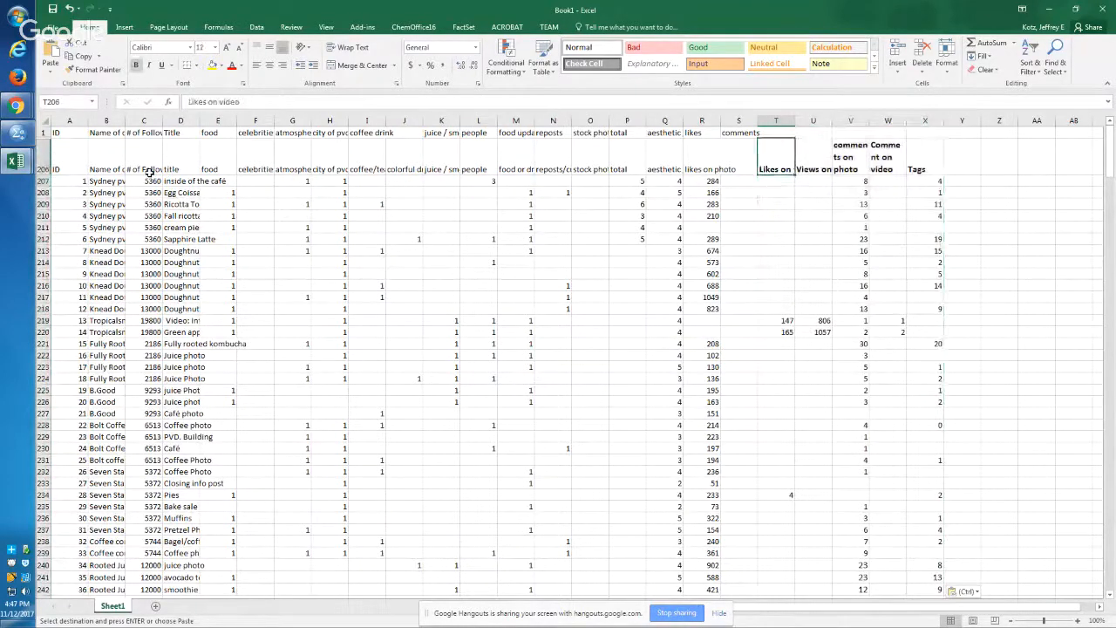
pyautogui.press('Right')
pyautogui.press('Right')
pyautogui.press('Right')
pyautogui.press('Right')
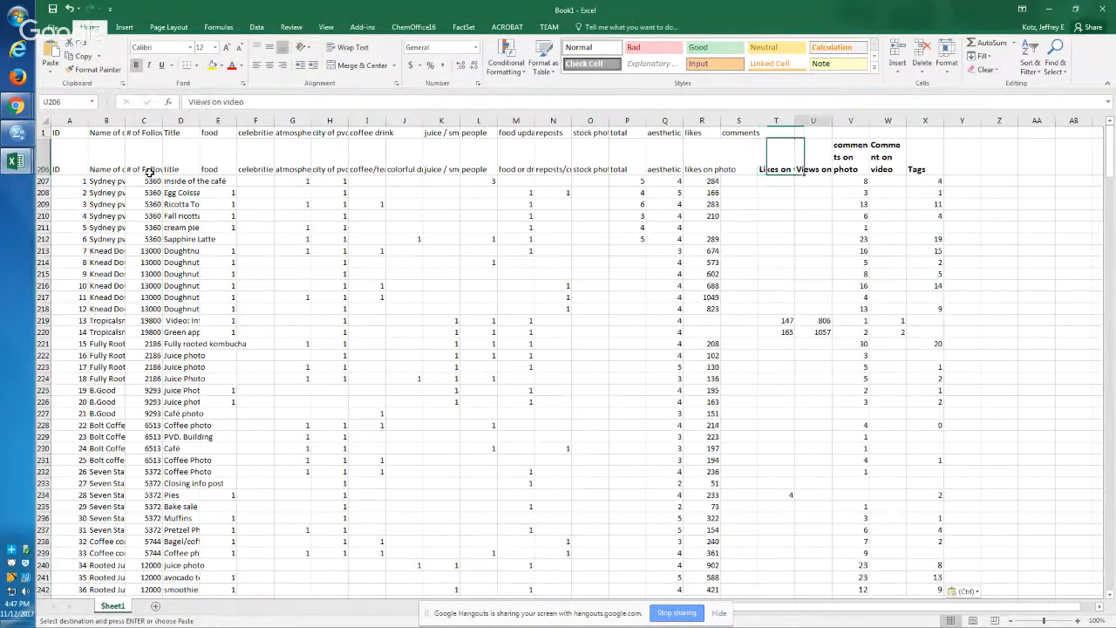
pyautogui.hotkey('shift', 'Left')
pyautogui.hotkey('shift', 'Left')
pyautogui.hotkey('shift', 'Left')
pyautogui.hotkey('shift', 'Left')
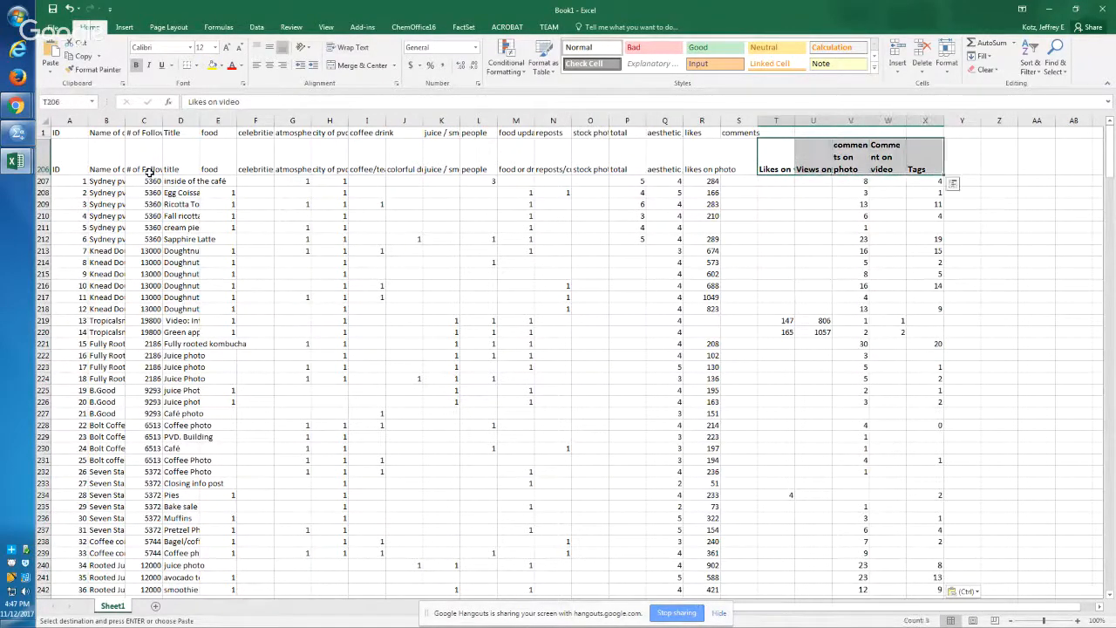
pyautogui.press('Up')
pyautogui.hotkey('shift', 'F10')
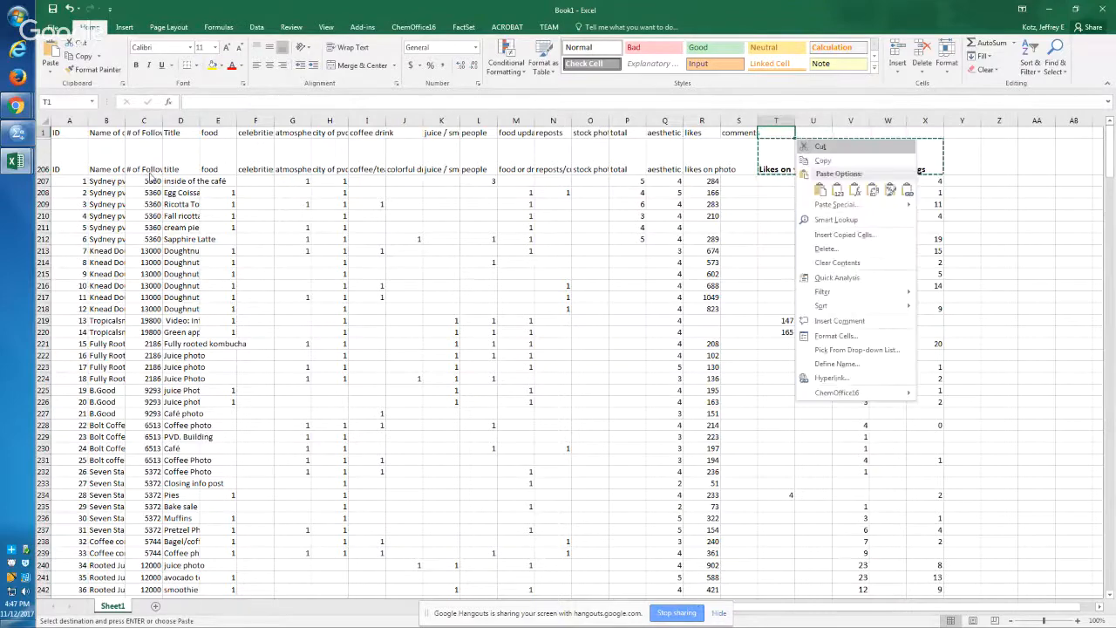
pyautogui.press('v')
# Step: Delete the duplicate header row 206
pyautogui.press('Down')
pyautogui.hotkey('ctrl', 'shift', 'Right')
pyautogui.hotkey('ctrl', 'shift', 'Right')
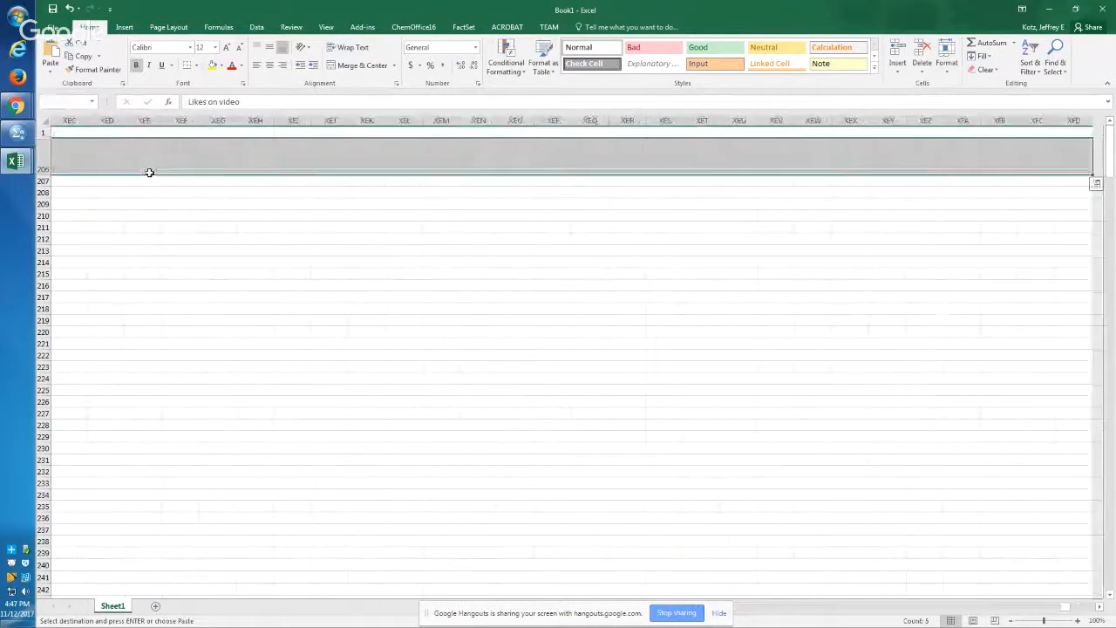
pyautogui.press('Home')
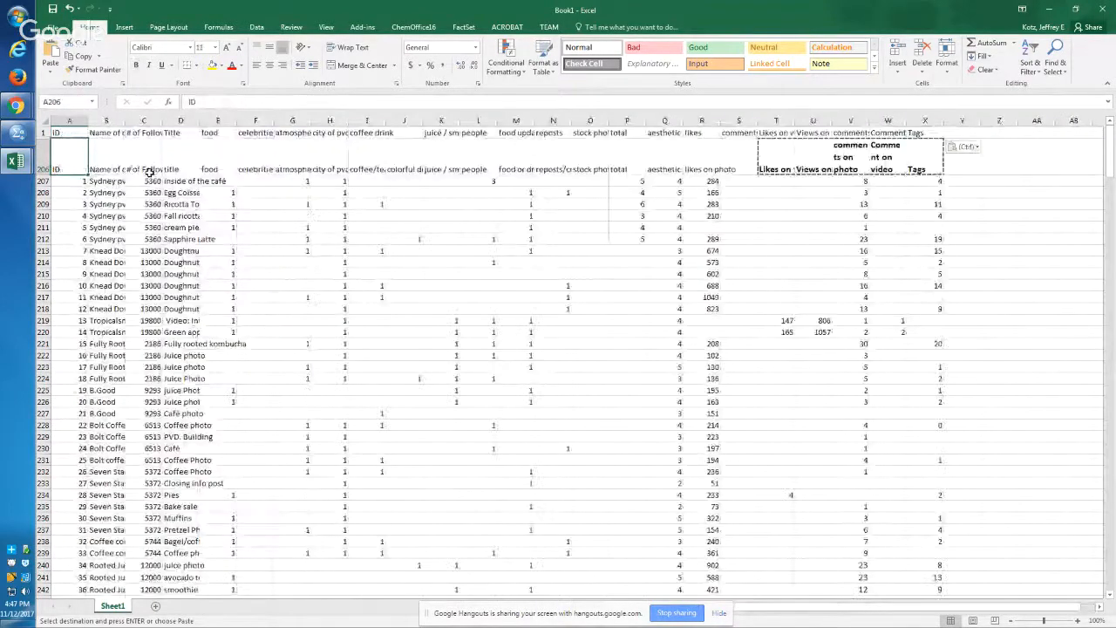
pyautogui.press('Down')
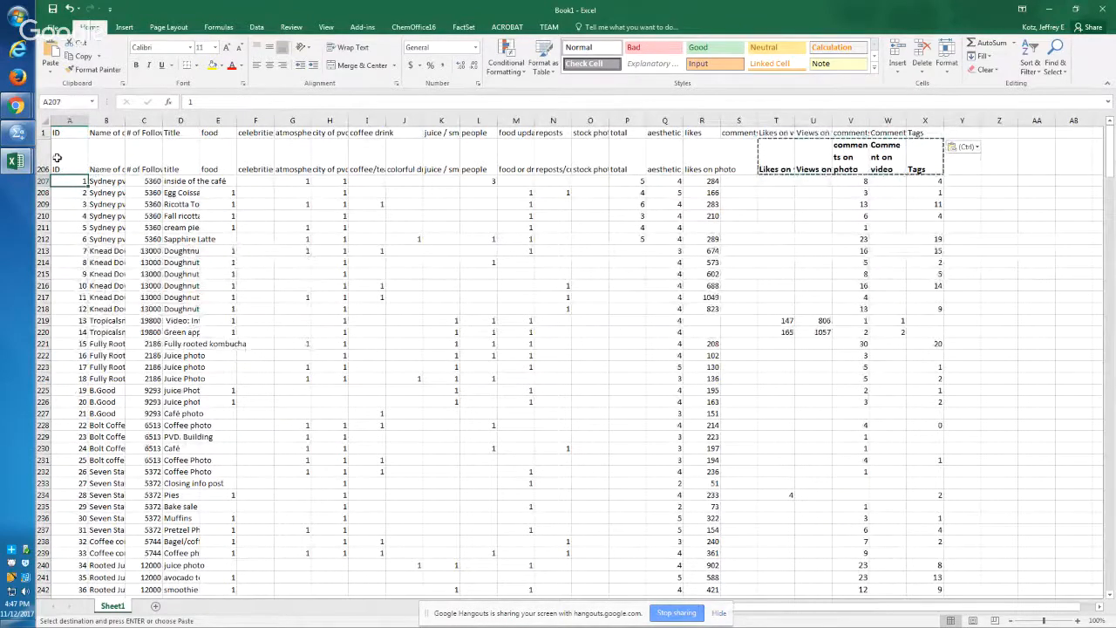
pyautogui.click(44, 158)
pyautogui.rightClick(47, 158)
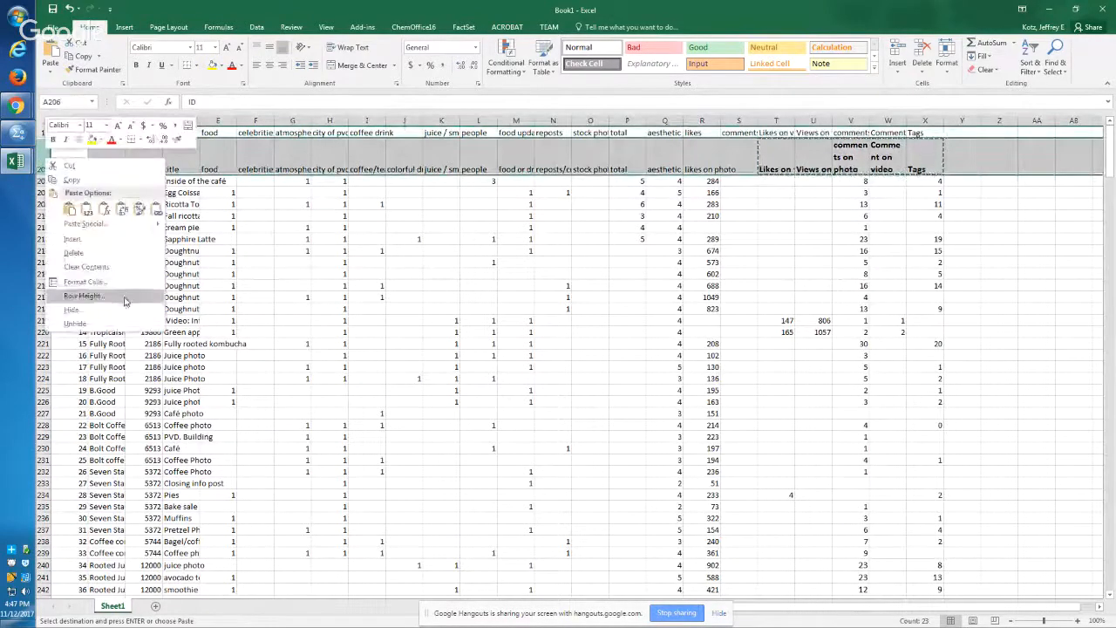
pyautogui.click(87, 252)
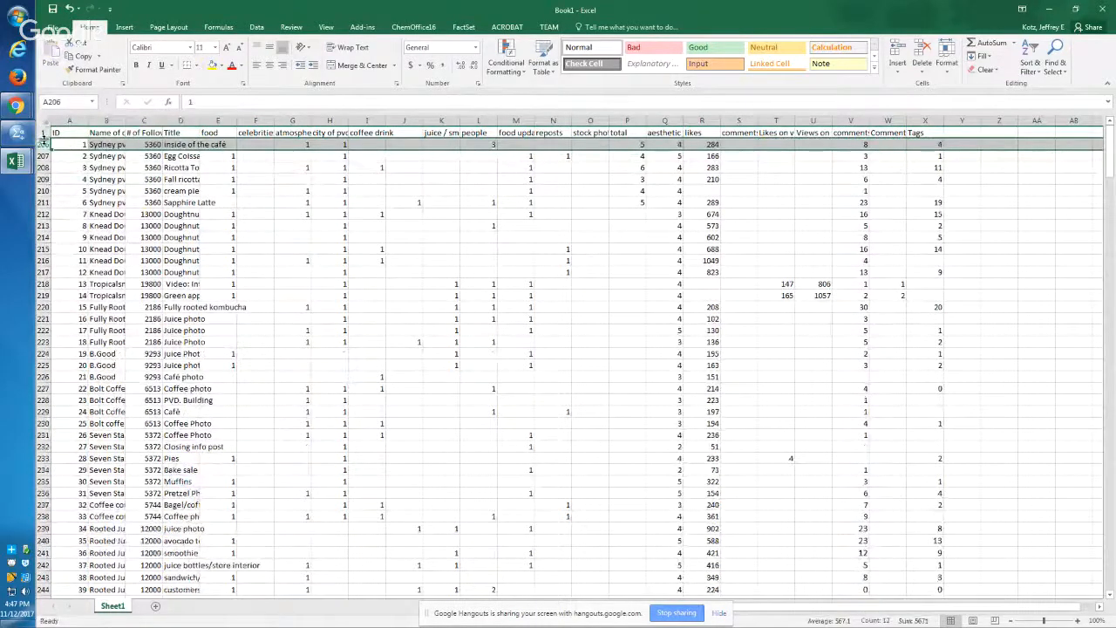
# Step: Unhide the hidden rows between row 1 and row 206
pyautogui.moveTo(43, 142); pyautogui.dragTo(42, 133)
pyautogui.rightClick(41, 131)
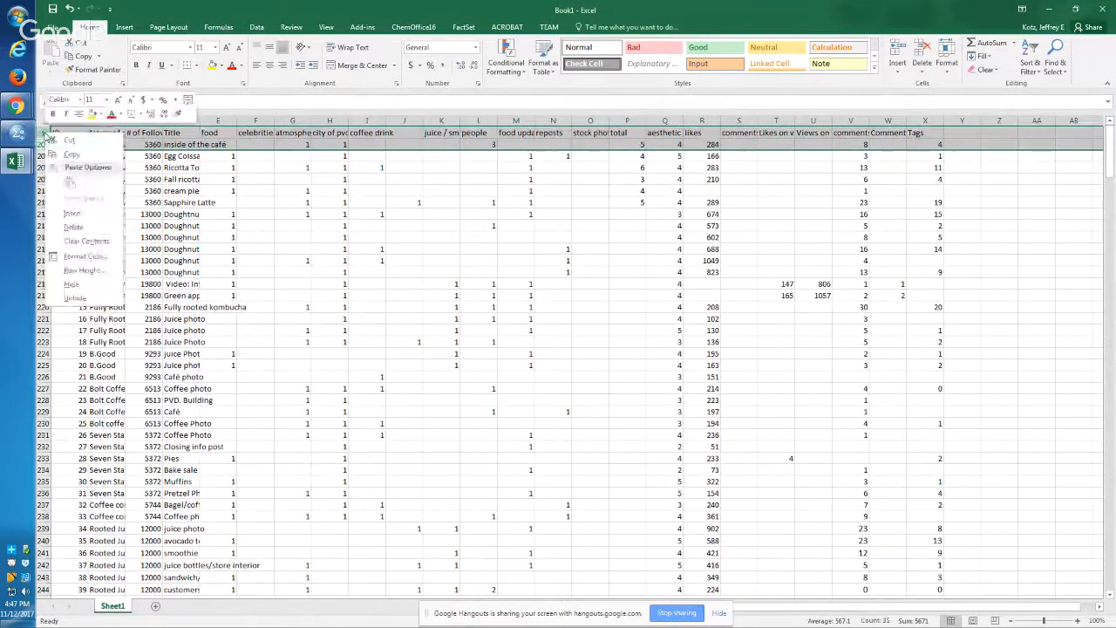
pyautogui.click(93, 299)
pyautogui.click(164, 190)
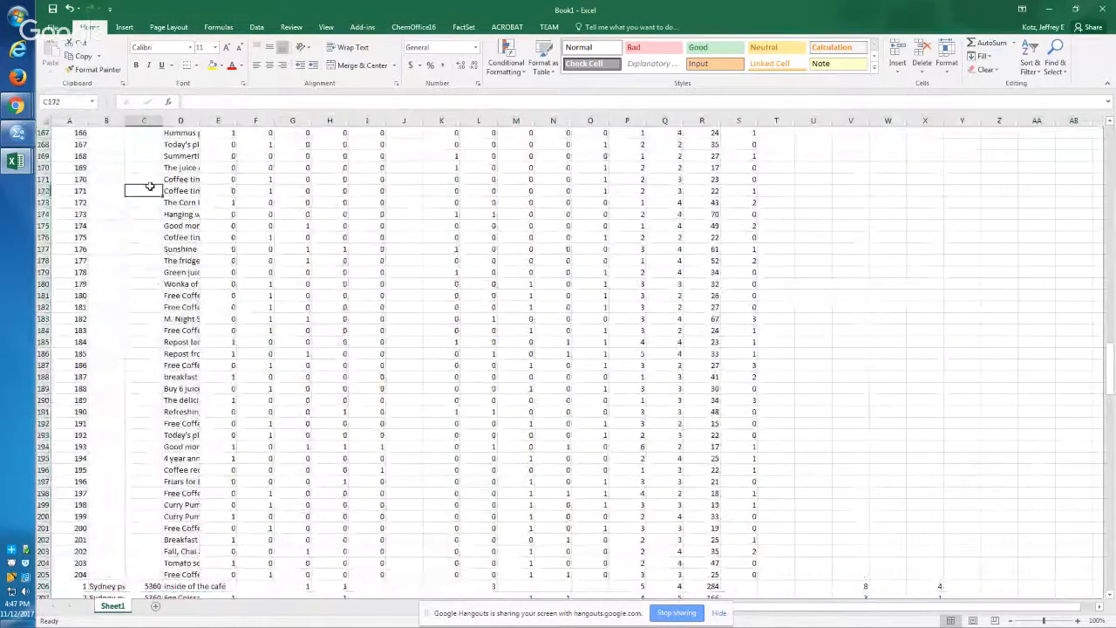
# Step: Enter Benefit Juice Bar as the café name in cell B2
pyautogui.hotkey('ctrl', 'Up')
pyautogui.press('Left')
pyautogui.press('Down')
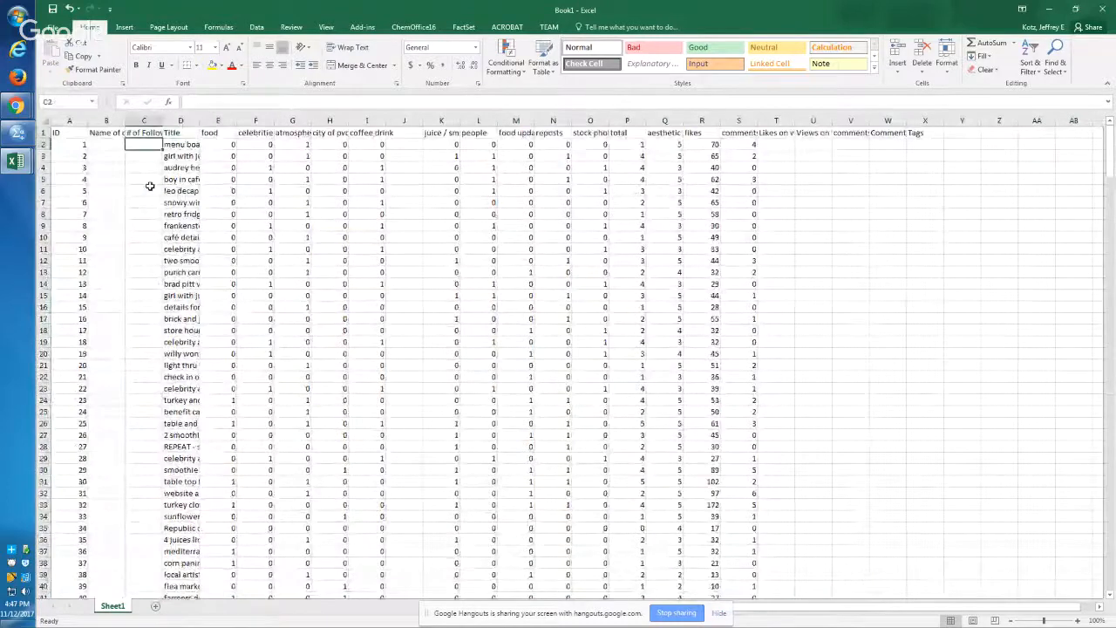
pyautogui.press('Up')
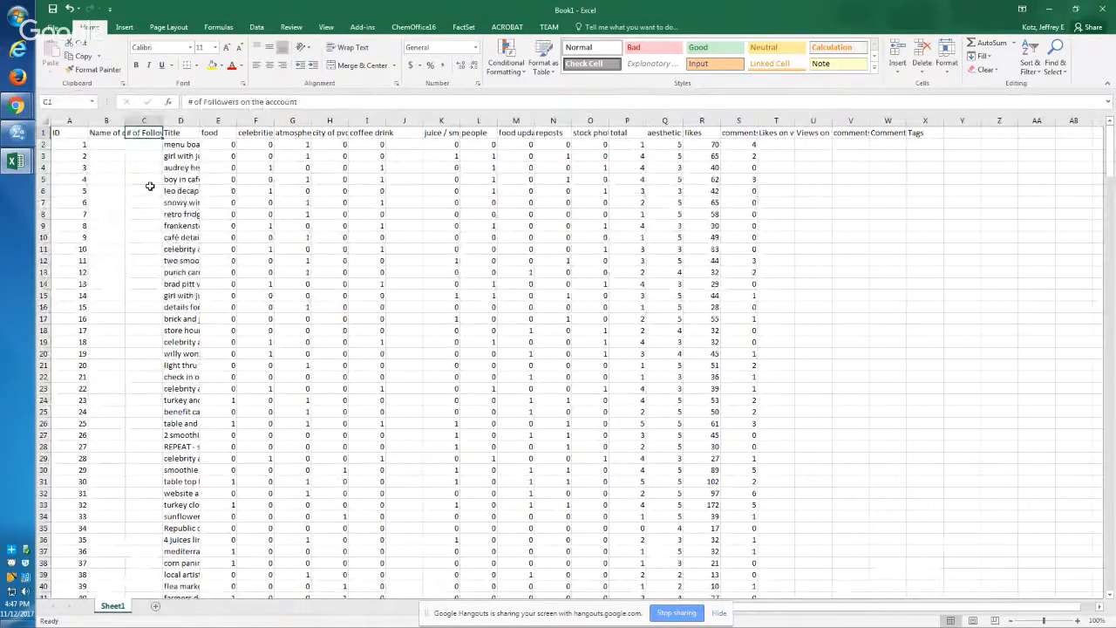
pyautogui.press('Down')
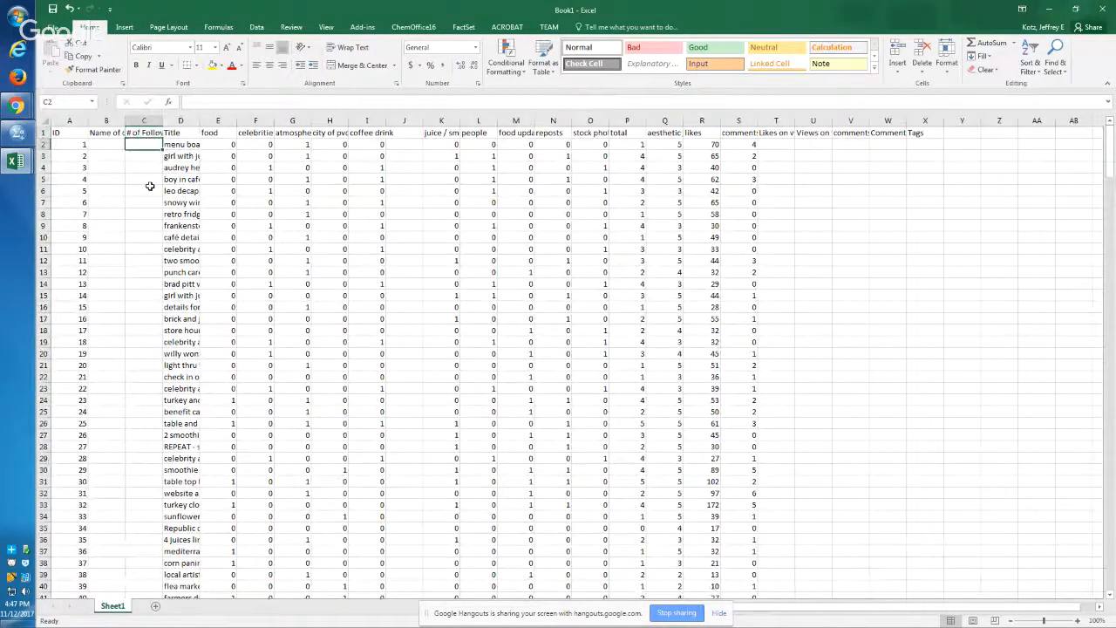
pyautogui.press('Left')
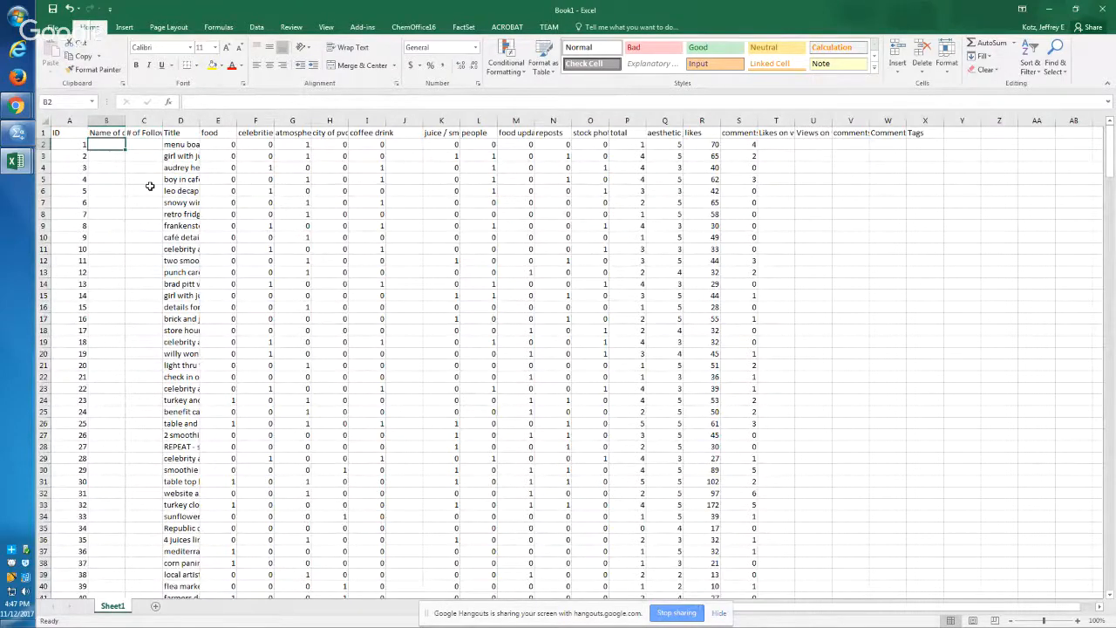
pyautogui.write('B')
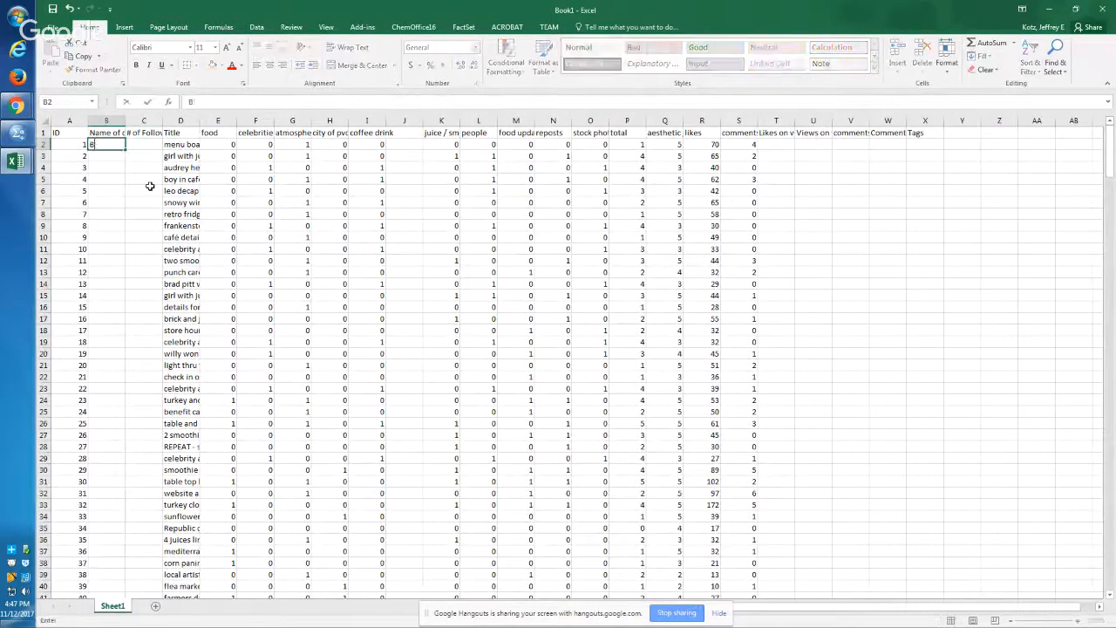
pyautogui.write('Ee')
pyautogui.write('nefit Juice Bar')
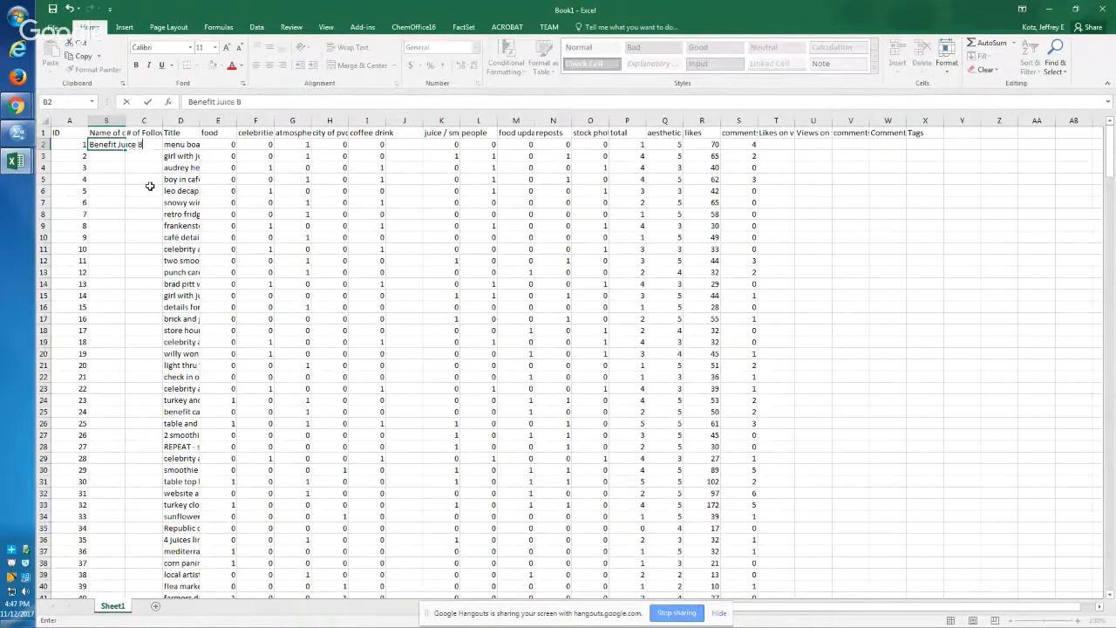
pyautogui.press('Return')
# Step: Copy the café name from B2 into all empty cells below it, down to B205
pyautogui.press('Up')
pyautogui.hotkey('ctrl', 'c')
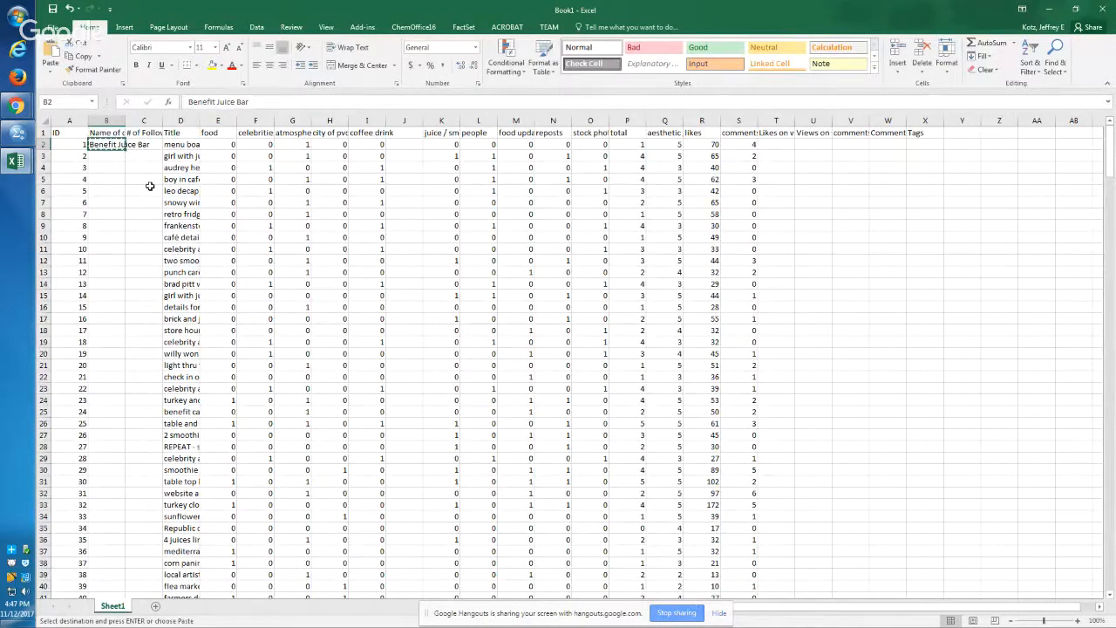
pyautogui.hotkey('ctrl', 'Down')
pyautogui.press('Up')
pyautogui.hotkey('ctrl', 'shift', 'Up')
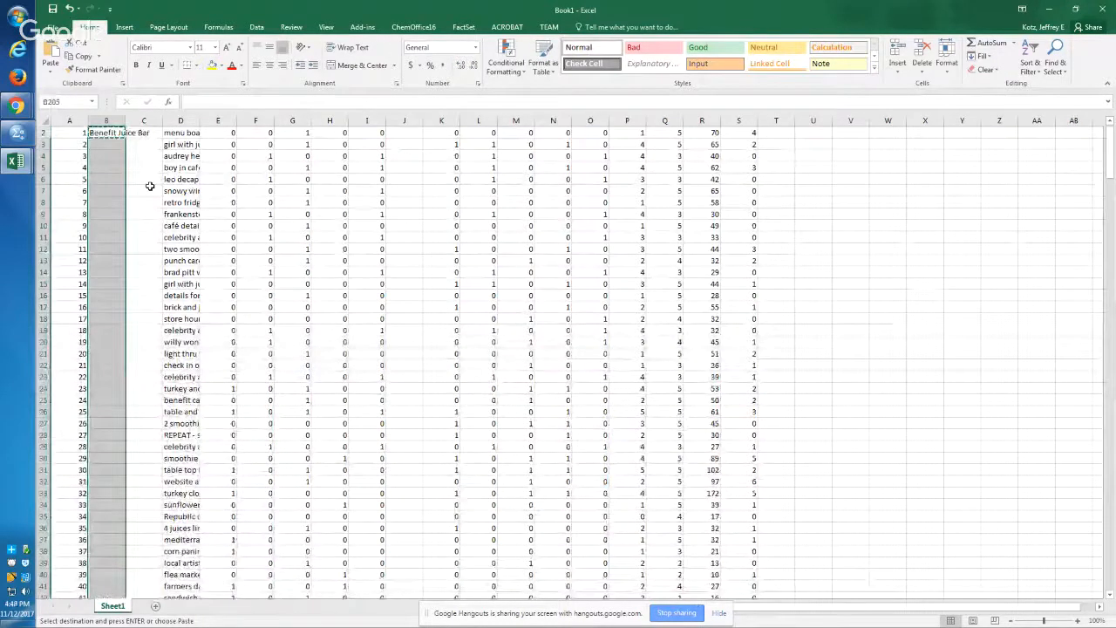
pyautogui.press('Return')
# Step: Go to C2, the first empty cell in the # of Followers column
pyautogui.press('Right')
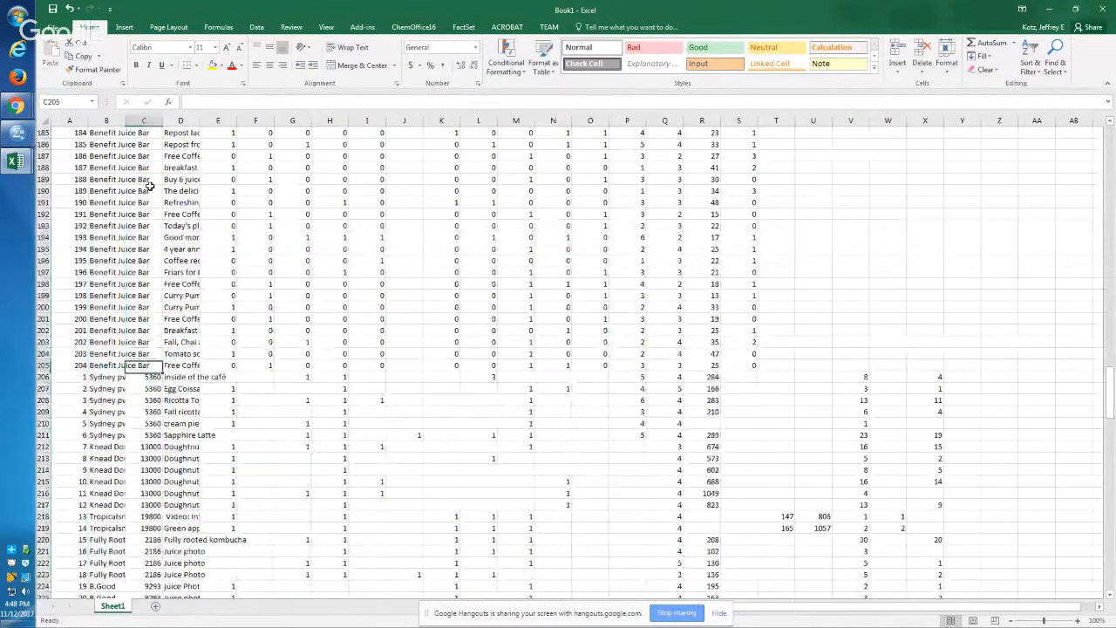
pyautogui.hotkey('ctrl', 'Up')
pyautogui.press('Down')
pyautogui.press('Left')
pyautogui.press('Right')
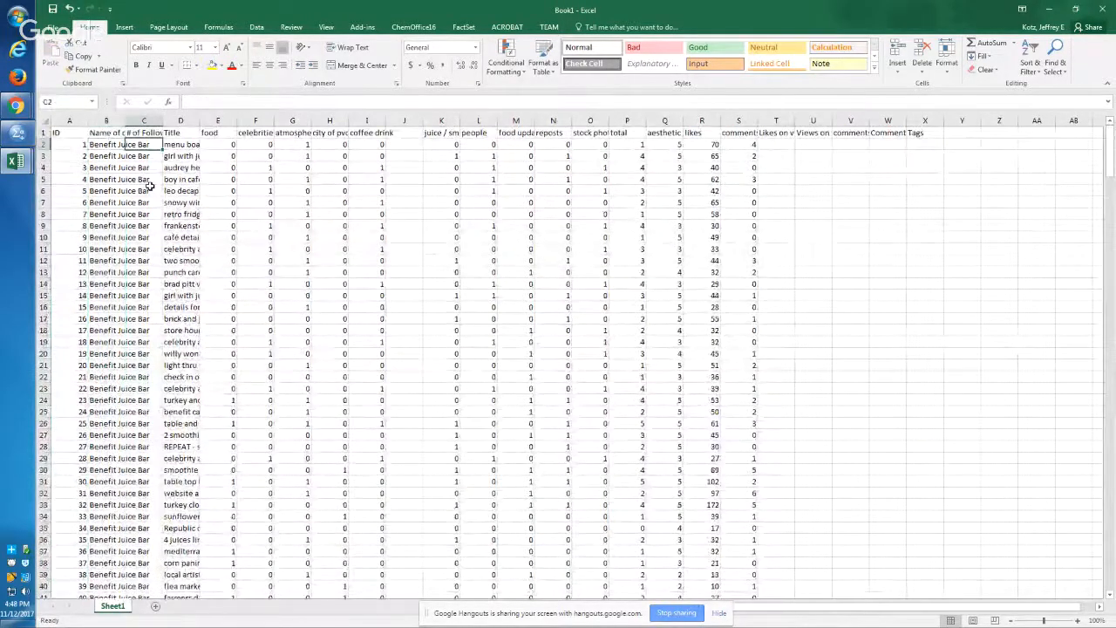
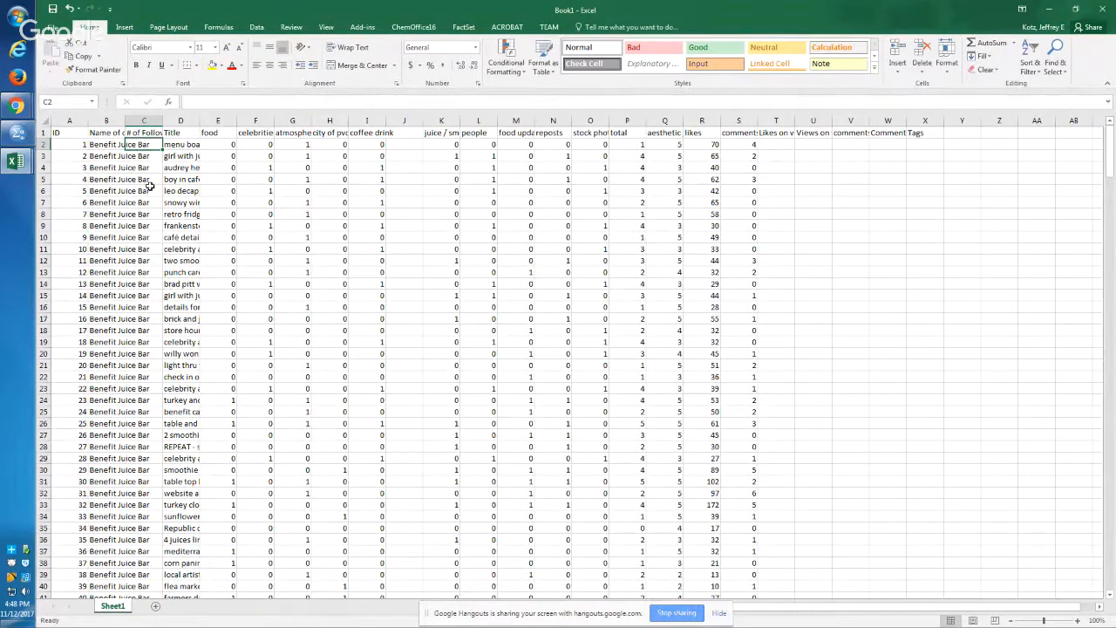
# Step: Enter 1028 as the # of Followers in C2 and copy it into all empty cells below, down to C205
pyautogui.write('1028')
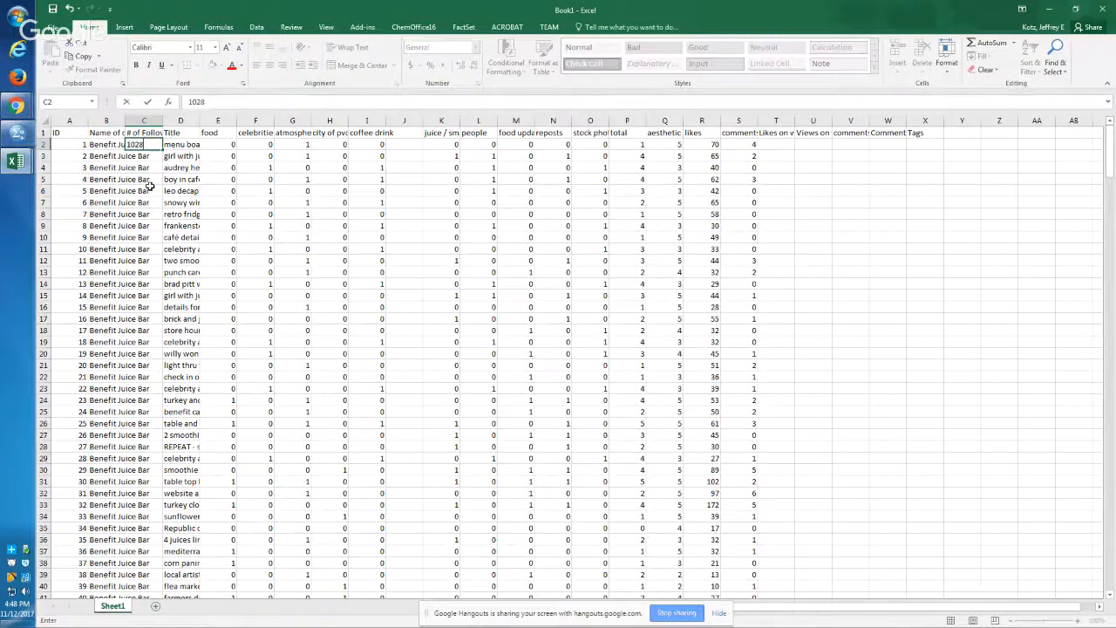
pyautogui.press('Return')
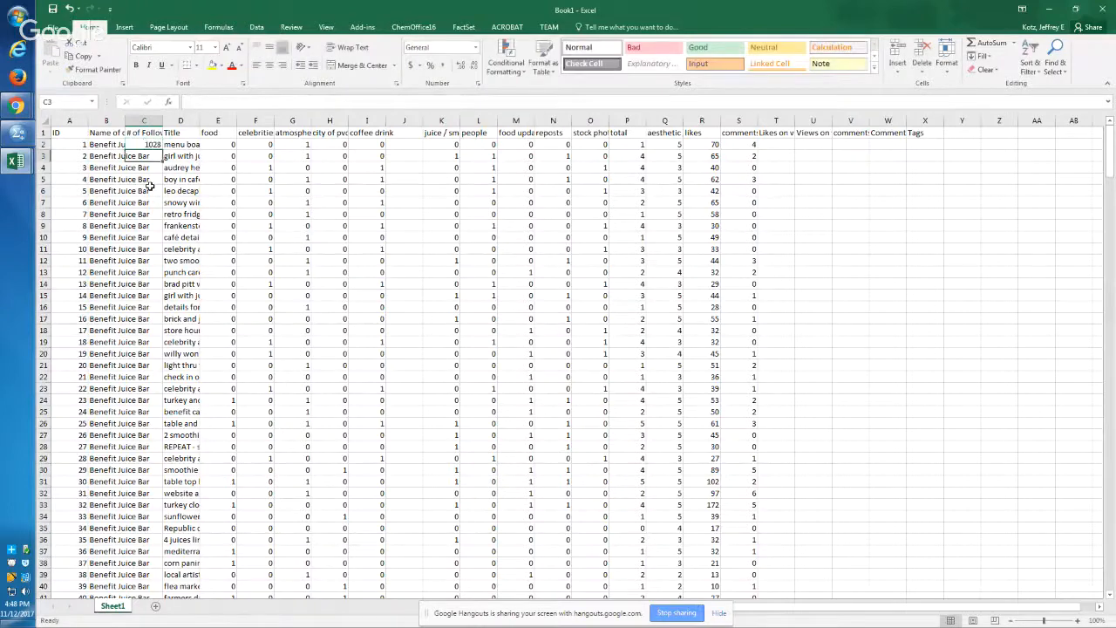
pyautogui.press('Up')
pyautogui.hotkey('ctrl', 'c')
pyautogui.press('Left')
pyautogui.hotkey('ctrl', 'Down')
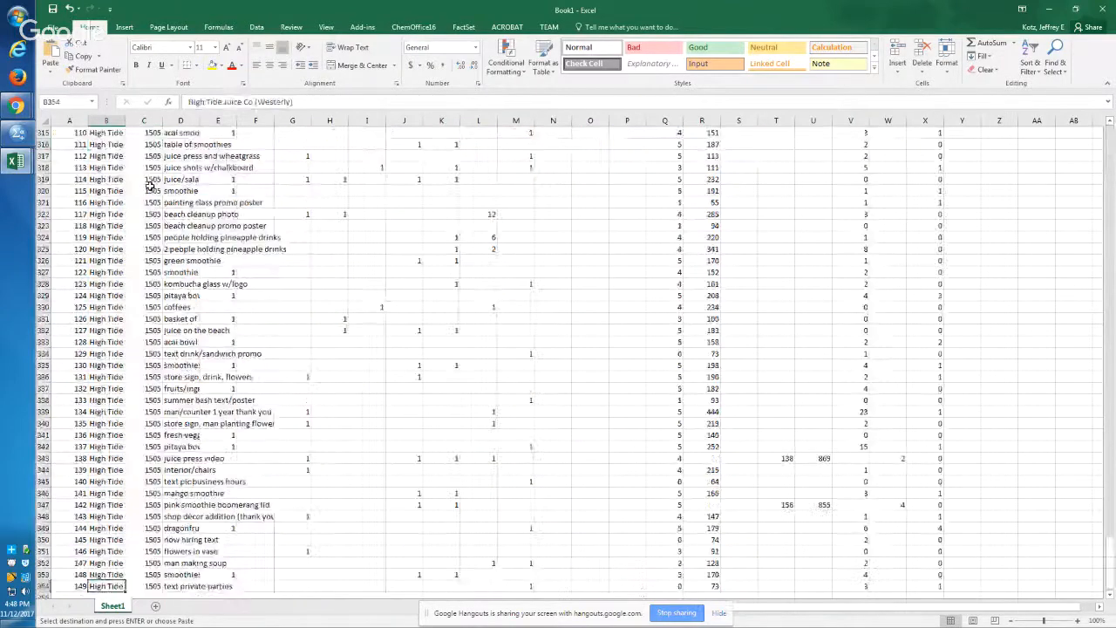
pyautogui.press('Right')
pyautogui.press('Up')
pyautogui.press('Left')
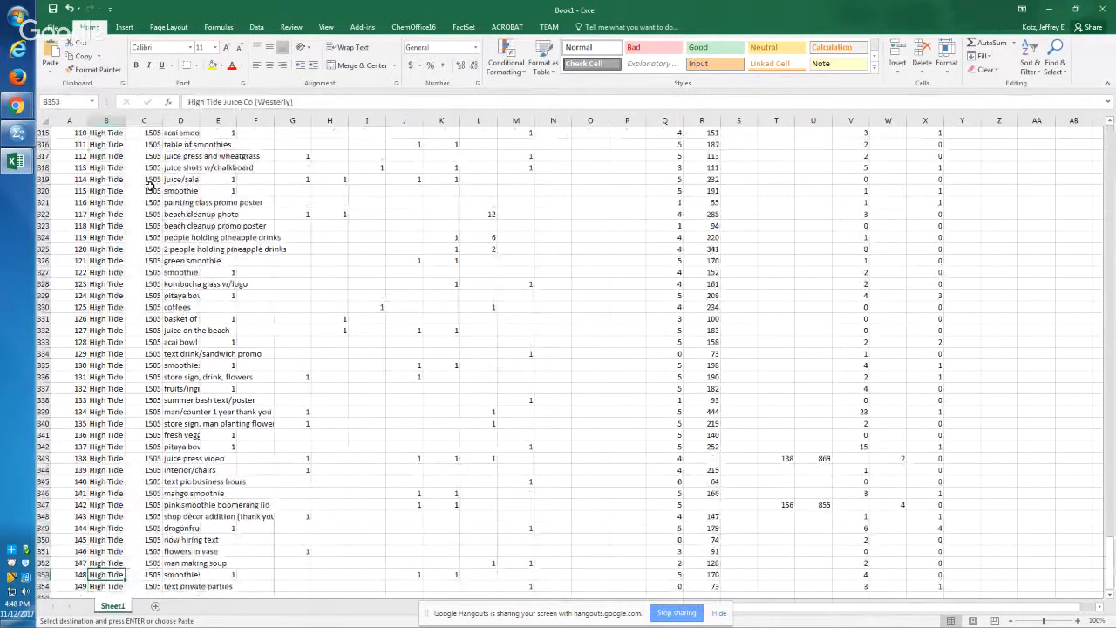
pyautogui.hotkey('ctrl', 'Up')
pyautogui.press('Right')
pyautogui.hotkey('ctrl', 'Down')
pyautogui.hotkey('ctrl', 'Down')
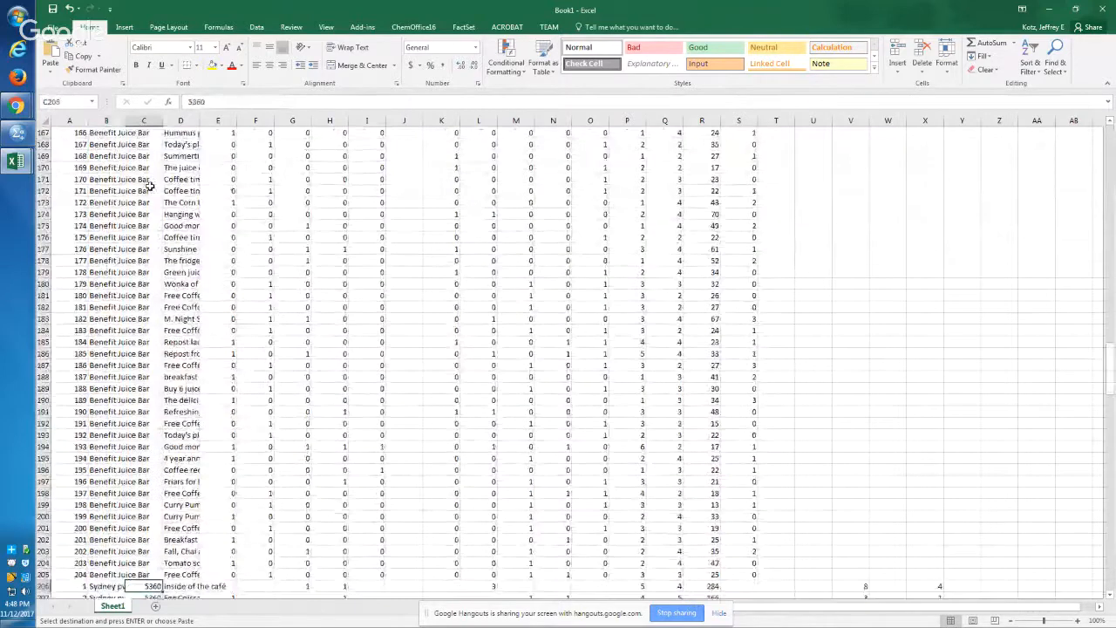
pyautogui.press('Up')
pyautogui.hotkey('ctrl', 'shift', 'Up')
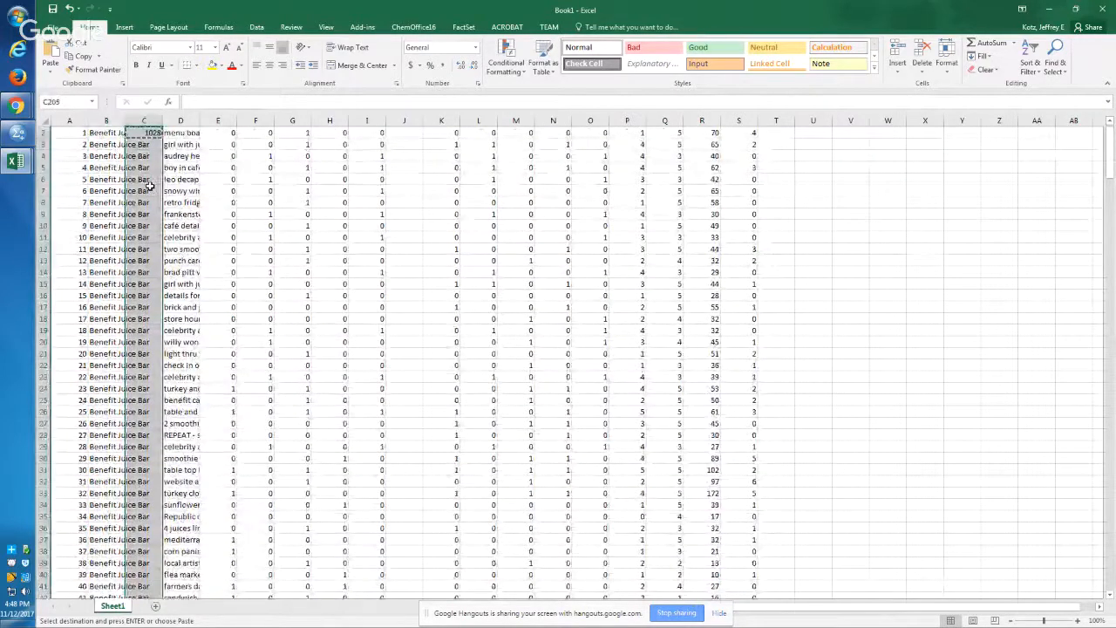
pyautogui.press('Return')
# Step: Check the ID numbering of the other cafés' rows in column A, from A206 down to A354
pyautogui.press('Down')
pyautogui.press('Left')
pyautogui.press('Left')
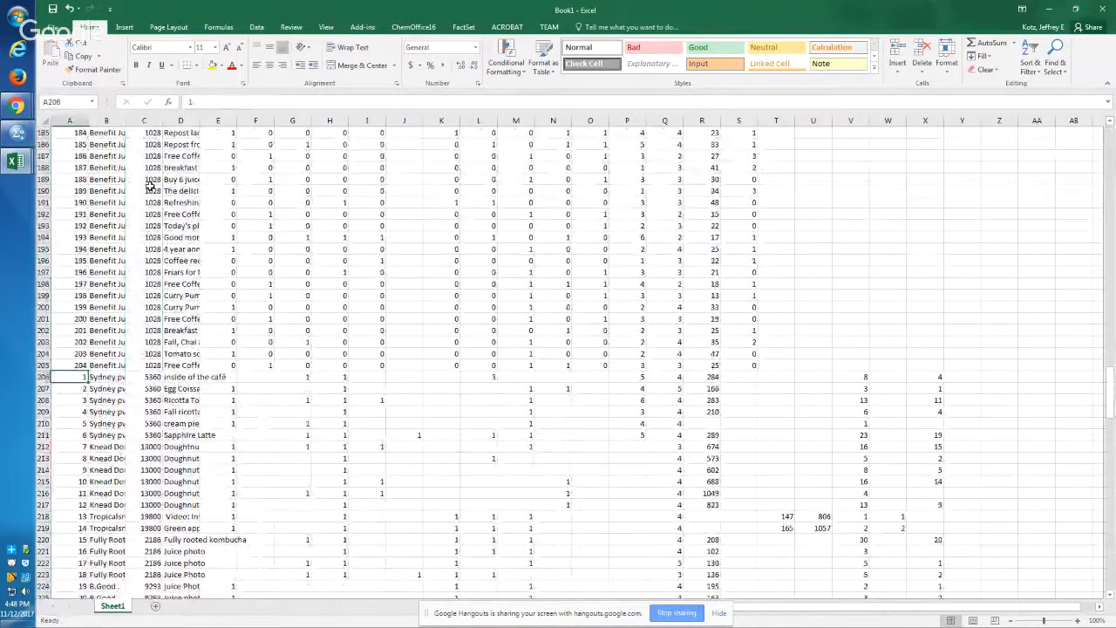
pyautogui.hotkey('ctrl', 'Down')
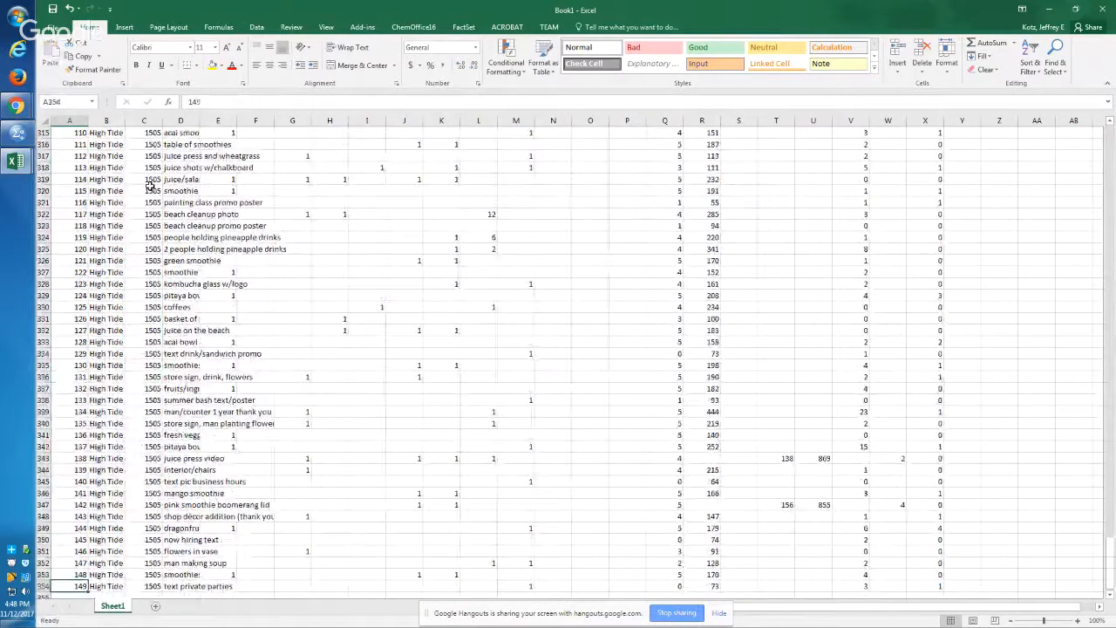
pyautogui.scroll(1, 150, 186)
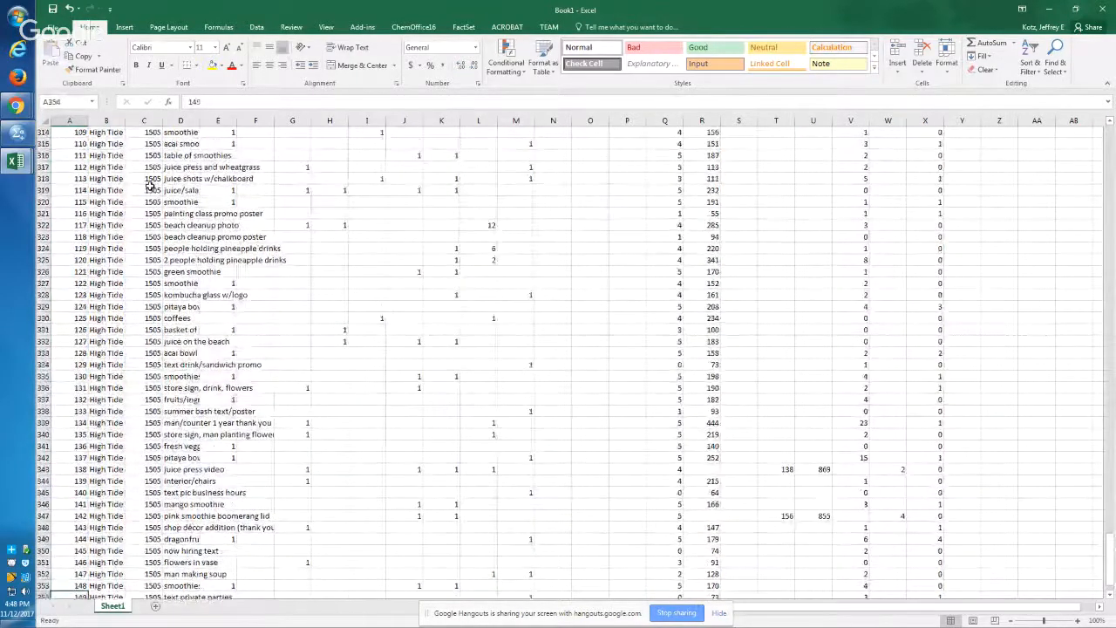
pyautogui.press('Up')
pyautogui.press('Up')
pyautogui.press('Up')
pyautogui.press('Up')
pyautogui.press('Up')
pyautogui.press('Up')
pyautogui.press('Up')
pyautogui.press('Up')
pyautogui.press('Up')
pyautogui.press('Up')
pyautogui.press('Up')
pyautogui.press('Up')
pyautogui.press('Up')
pyautogui.press('Up')
pyautogui.press('Up')
pyautogui.press('Up')
pyautogui.press('Up')
pyautogui.press('Up')
pyautogui.press('Up')
pyautogui.press('Up')
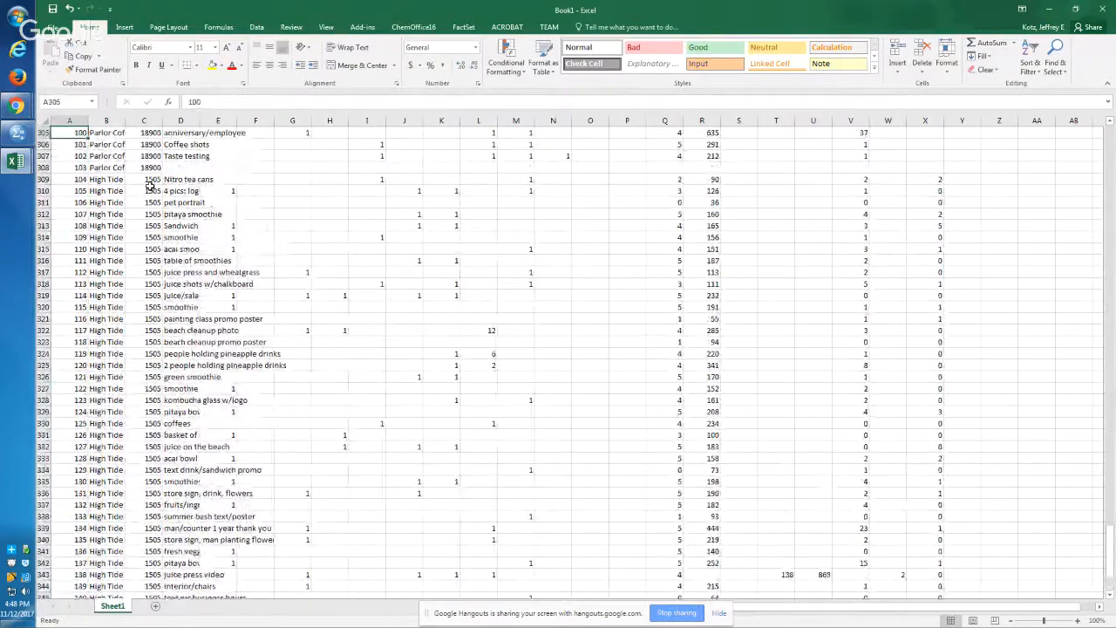
pyautogui.press('Up')
pyautogui.press('Up')
pyautogui.press('Up')
pyautogui.press('Up')
pyautogui.press('Up')
pyautogui.press('Up')
pyautogui.press('Up')
pyautogui.press('Up')
pyautogui.press('Up')
pyautogui.press('Up')
pyautogui.press('Up')
pyautogui.press('Up')
pyautogui.press('Up')
pyautogui.press('Up')
pyautogui.press('Up')
pyautogui.press('Up')
pyautogui.press('Up')
pyautogui.press('Up')
pyautogui.press('Up')
pyautogui.press('Up')
pyautogui.press('Up')
pyautogui.press('Up')
pyautogui.press('Up')
pyautogui.press('Up')
pyautogui.press('Up')
pyautogui.press('Up')
pyautogui.press('Up')
pyautogui.press('Up')
pyautogui.press('Up')
pyautogui.press('Up')
pyautogui.press('Up')
pyautogui.press('Up')
pyautogui.press('Up')
pyautogui.press('Up')
pyautogui.press('Up')
pyautogui.press('Up')
pyautogui.press('Up')
pyautogui.press('Up')
pyautogui.press('Up')
pyautogui.press('Up')
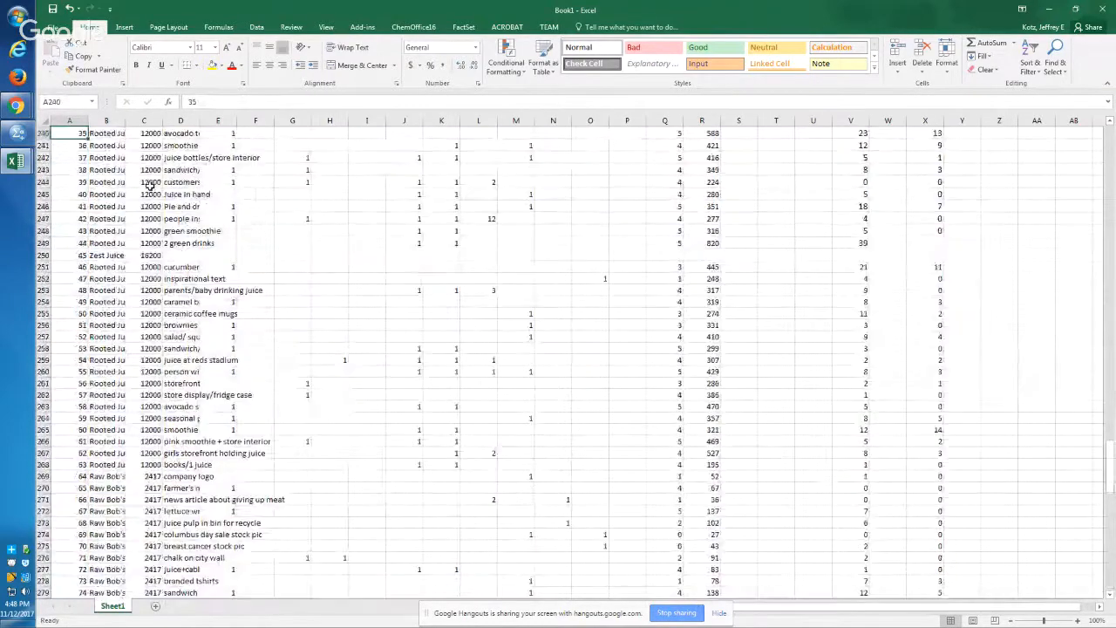
pyautogui.press('Up')
pyautogui.press('Up')
pyautogui.press('Up')
pyautogui.press('Up')
pyautogui.press('Up')
pyautogui.press('Up')
pyautogui.press('Up')
pyautogui.press('Up')
pyautogui.press('Up')
pyautogui.press('Up')
pyautogui.press('Up')
pyautogui.press('Up')
pyautogui.press('Up')
pyautogui.press('Up')
pyautogui.press('Up')
pyautogui.press('Up')
pyautogui.press('Up')
pyautogui.press('Up')
pyautogui.press('Up')
pyautogui.press('Up')
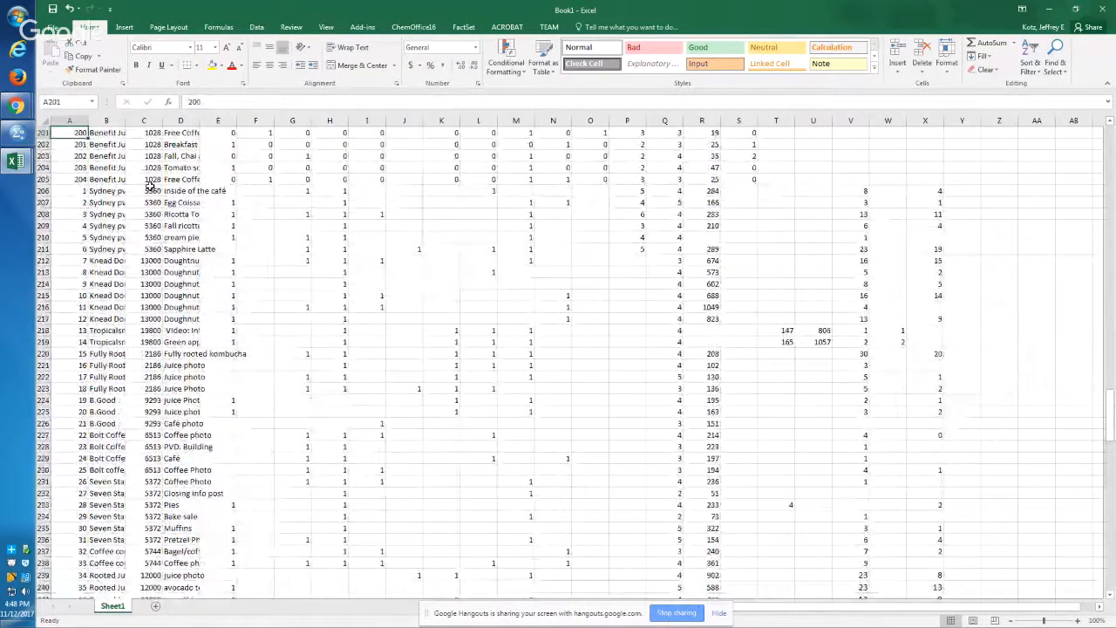
pyautogui.press('Up')
# Step: Enter the formula =A205+1 in A206 so the other cafés' IDs continue from the Benefit Juice Bar rows
pyautogui.press('Down')
pyautogui.press('Down')
pyautogui.press('Down')
pyautogui.press('Down')
pyautogui.press('Down')
pyautogui.press('Down')
pyautogui.write('=')
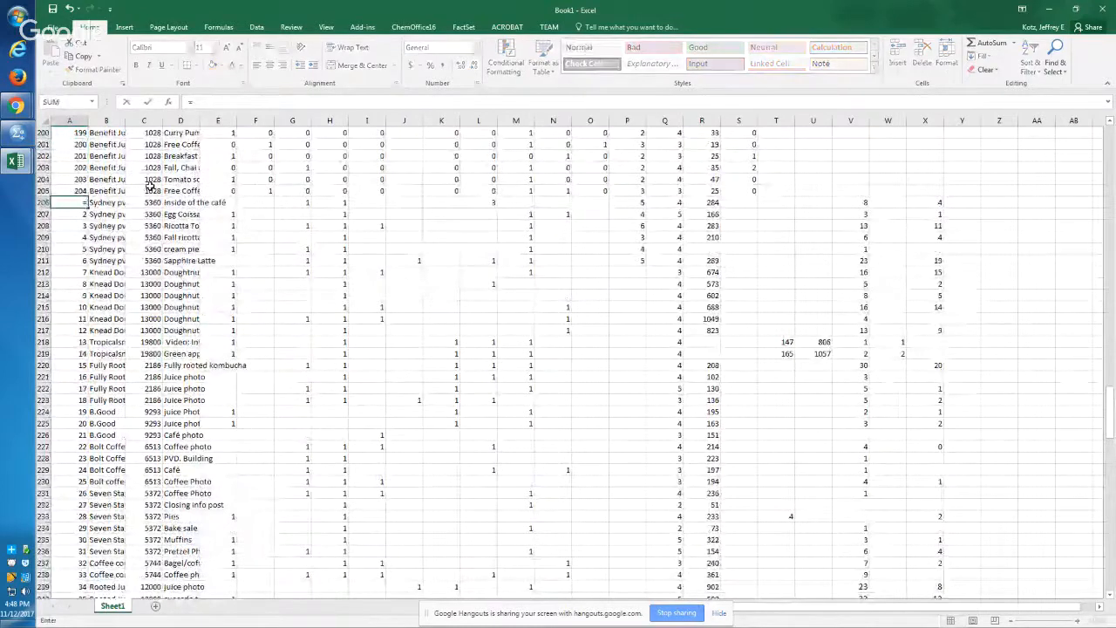
pyautogui.press('Up')
pyautogui.write('+1')
pyautogui.press('Return')
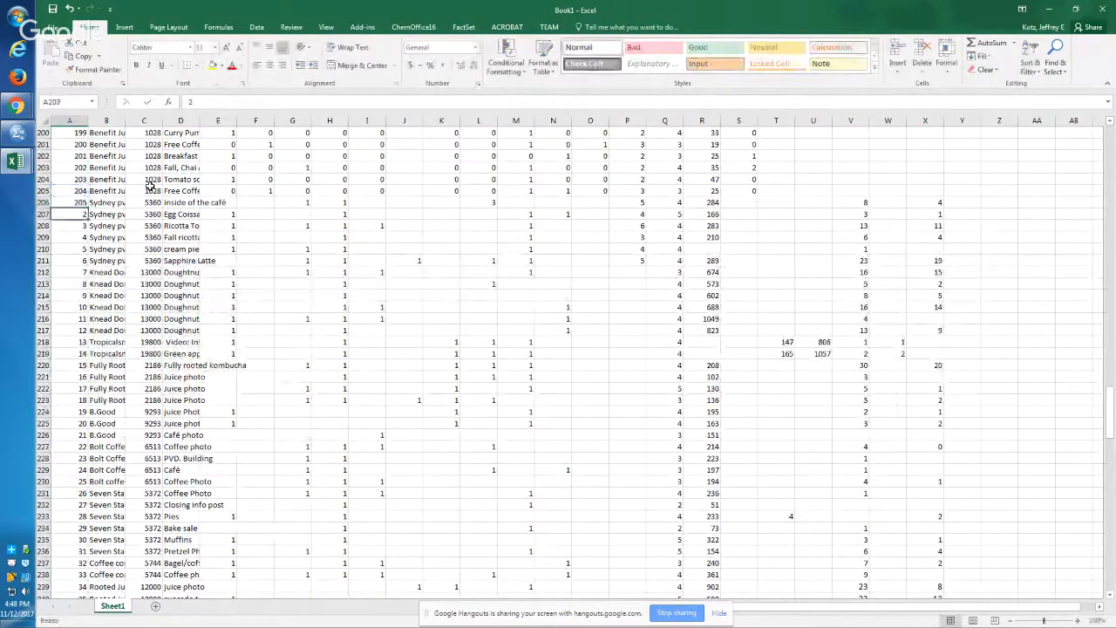
# Step: Zoom to cell A206 and inspect its ID formula
pyautogui.press('Up')
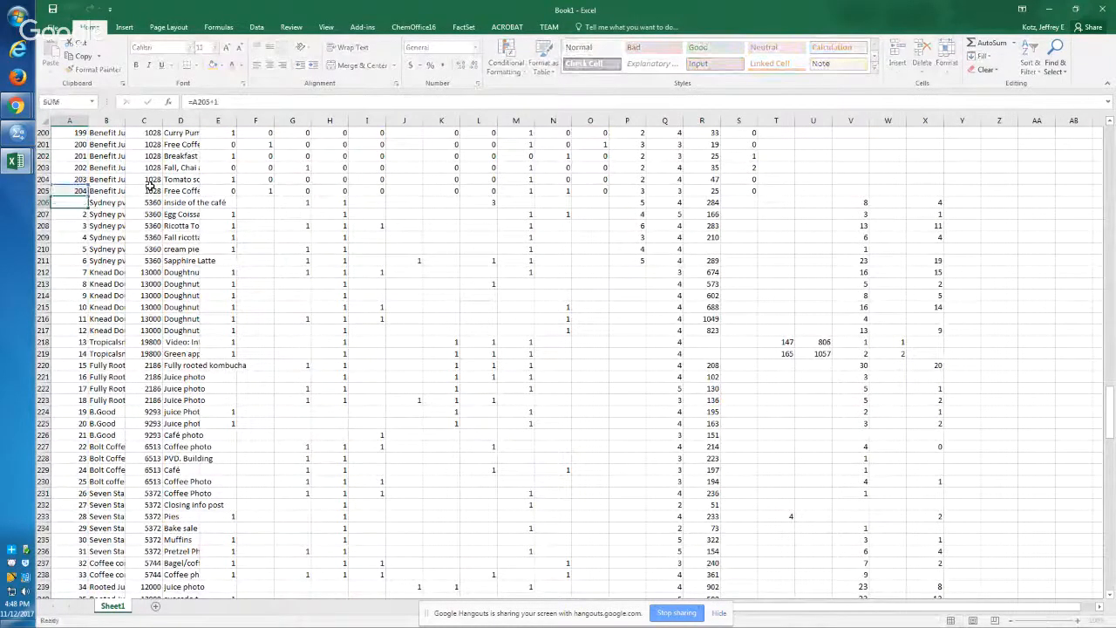
pyautogui.press('w')
pyautogui.press('g')
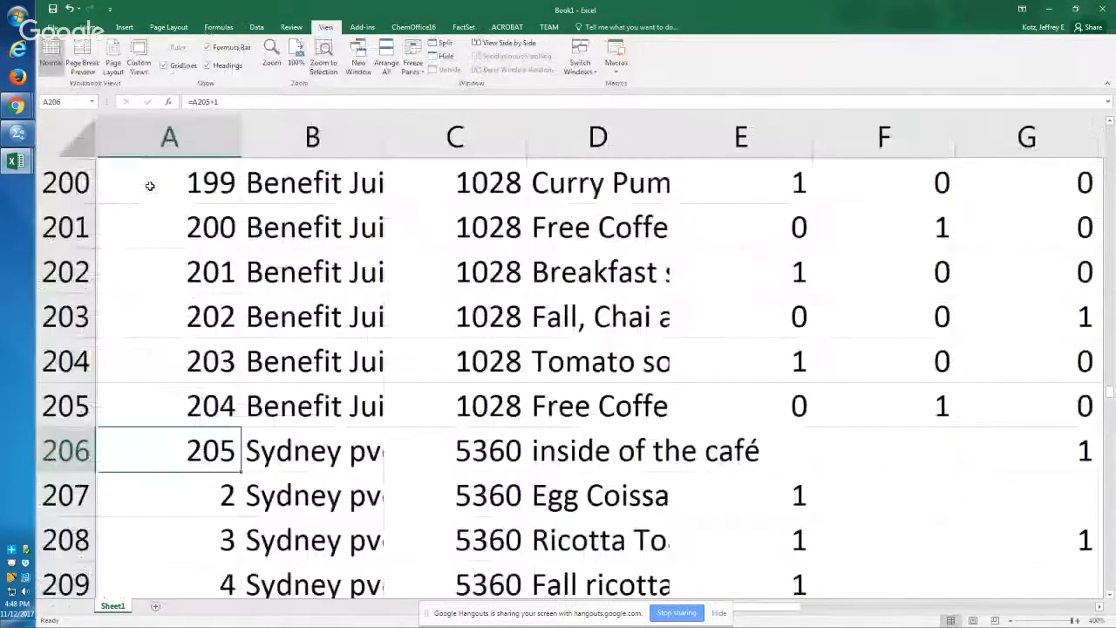
pyautogui.press('F2')
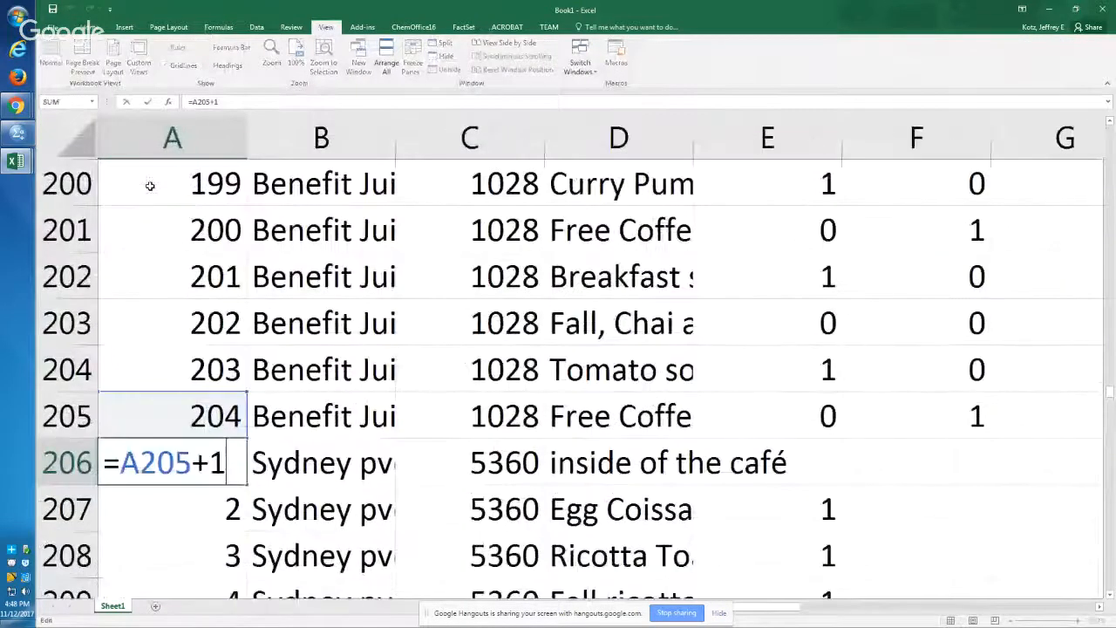
pyautogui.press('Return')
pyautogui.press('Up')
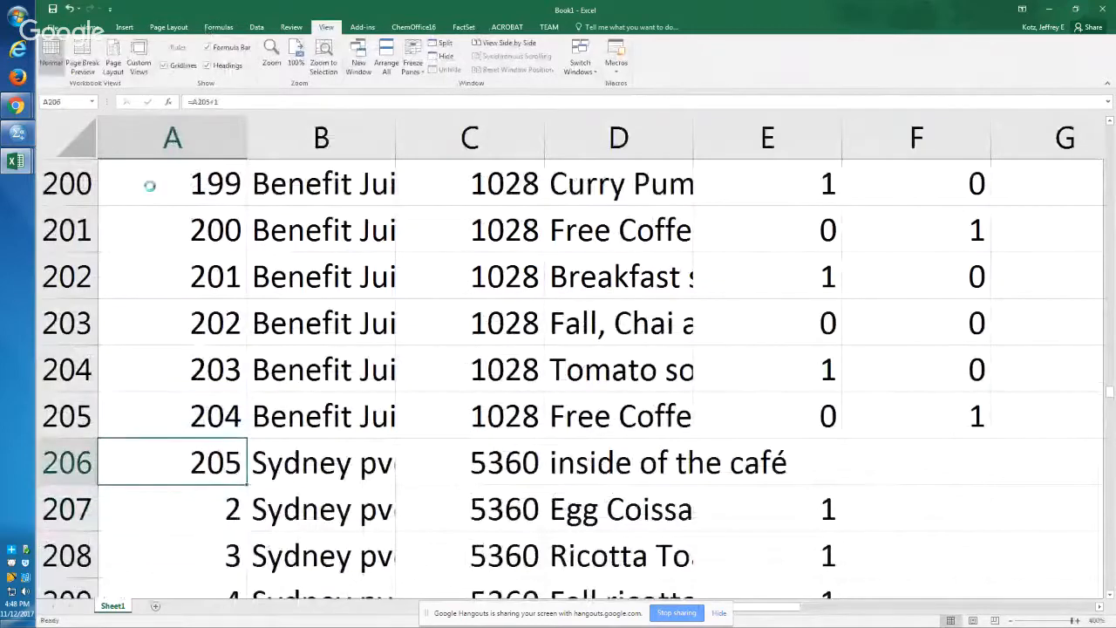
# Step: Copy the ID formula from A206 down to A354 and check the formula in the last cell
pyautogui.hotkey('ctrl', 'c')
pyautogui.hotkey('ctrl', 'shift', 'Down')
pyautogui.press('Return')
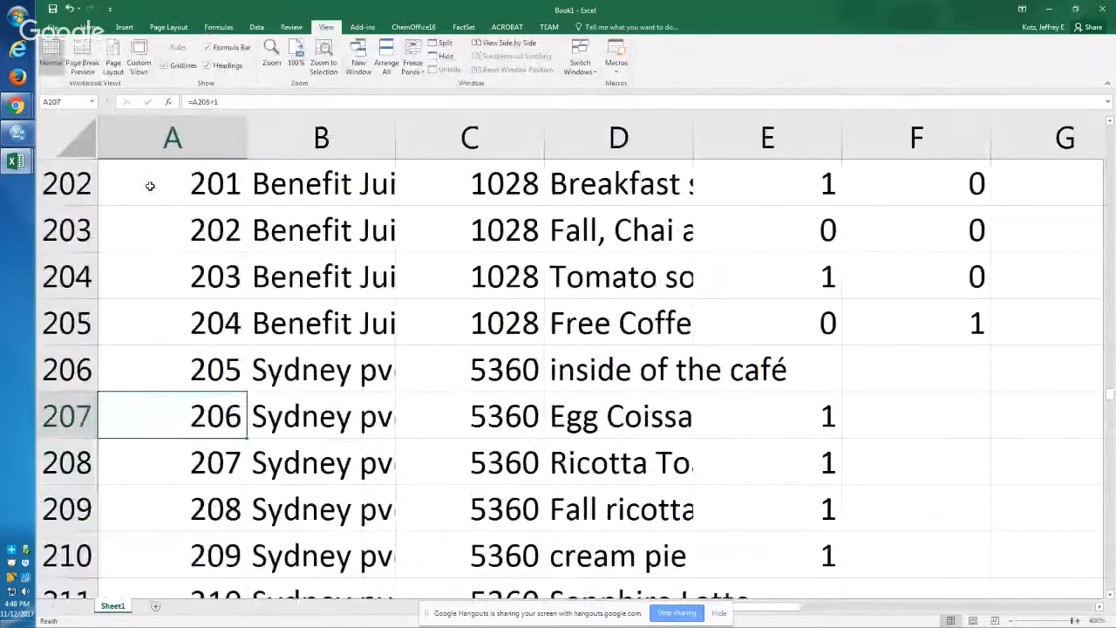
pyautogui.scroll(-2, 150, 185)
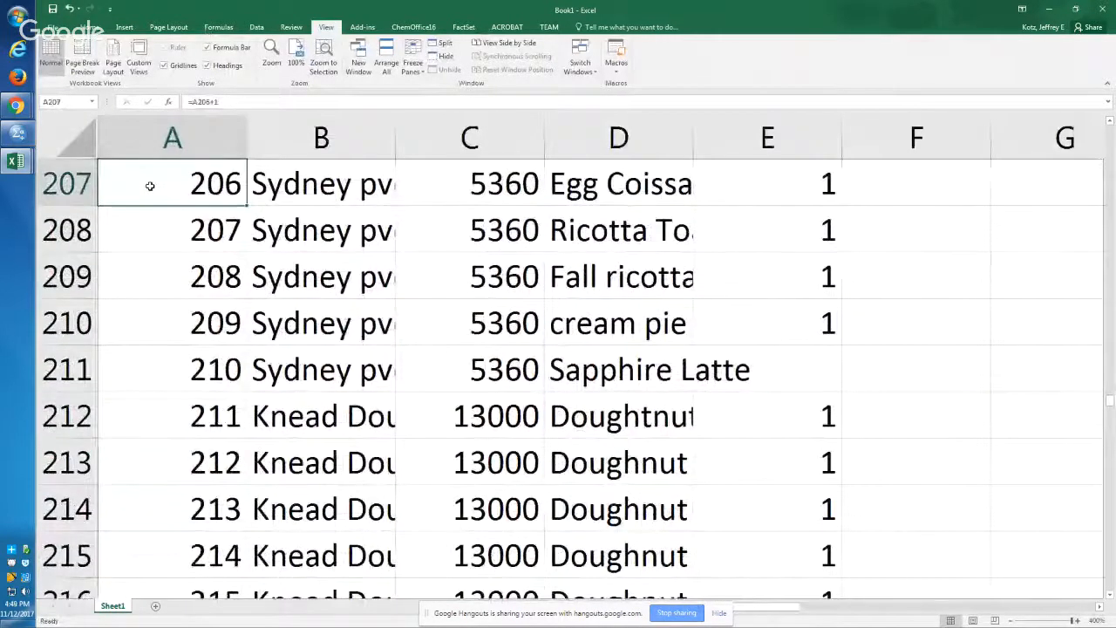
pyautogui.hotkey('ctrl', 'Down')
pyautogui.press('F2')
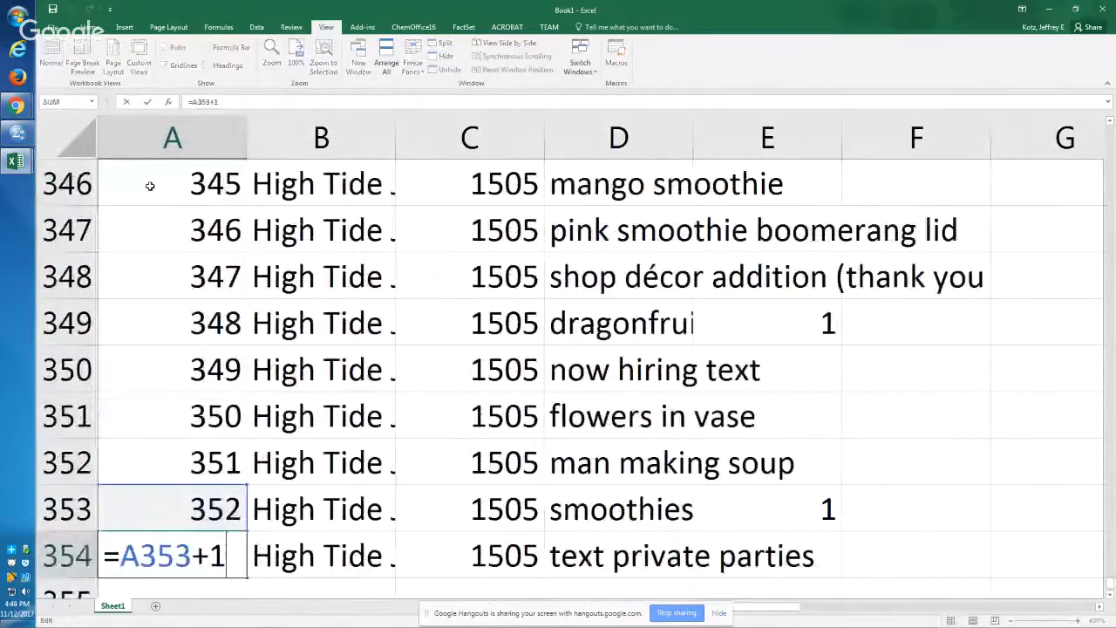
pyautogui.press('Escape')
# Step: Convert the ID formulas in column A to plain values by copying A1:A354 and pasting it over itself as values
pyautogui.hotkey('ctrl', 'shift', 'Up')
pyautogui.hotkey('ctrl', 'c')
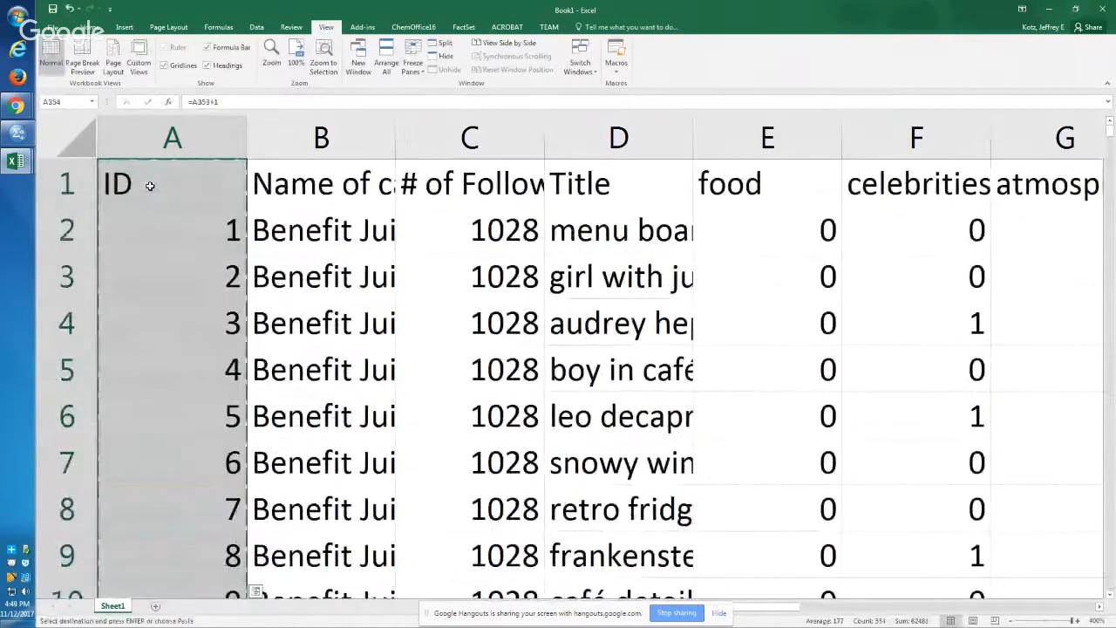
pyautogui.hotkey('ctrl', 'v')
pyautogui.press('Down')
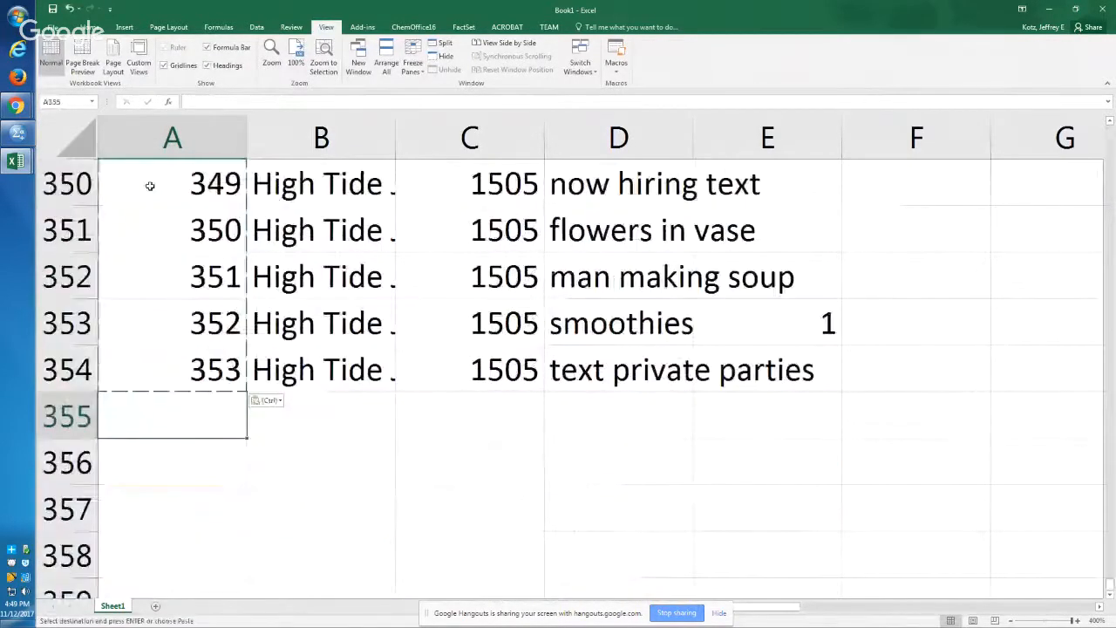
pyautogui.press('Escape')
# Step: Examine the coding column headers and the 0/1 entries down to the start of the other cafés' rows near row 206
pyautogui.press('Up')
pyautogui.press('Up')
pyautogui.press('Right')
pyautogui.hotkey('ctrl', 'Up')
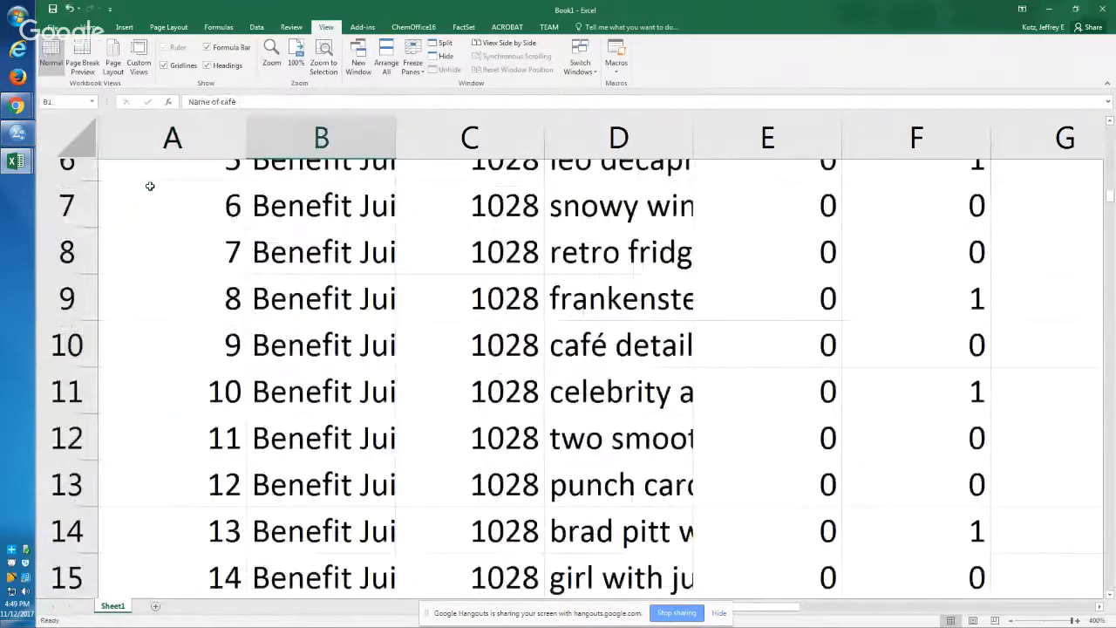
pyautogui.press('Down')
pyautogui.press('Up')
pyautogui.press('Right')
pyautogui.press('Right')
pyautogui.press('Right')
pyautogui.press('Right')
pyautogui.press('Right')
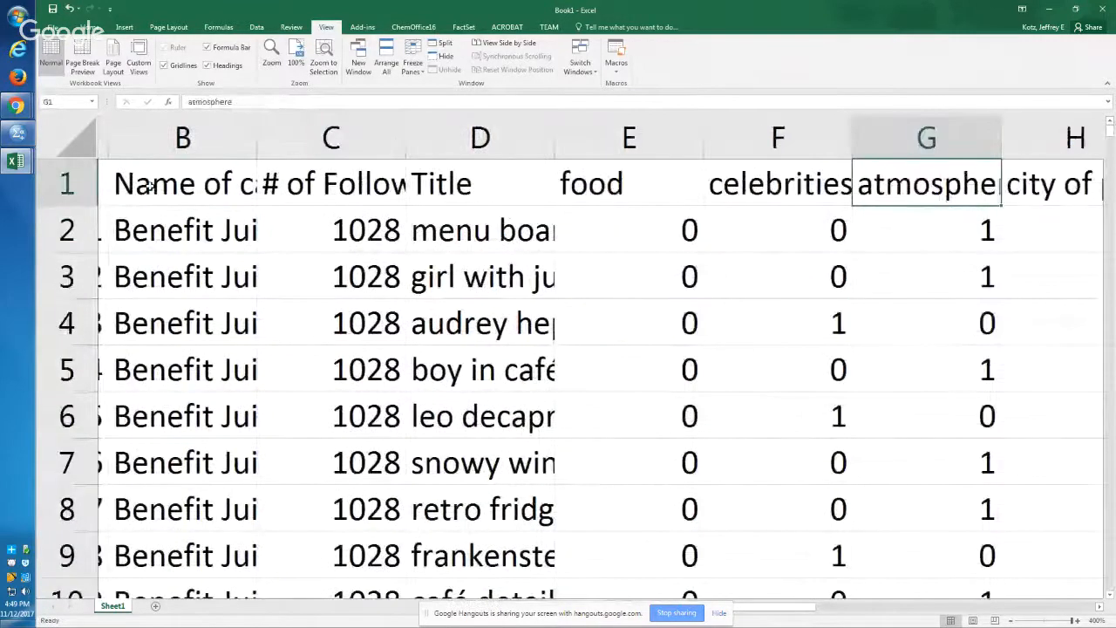
pyautogui.press('Right')
pyautogui.press('Right')
pyautogui.press('Right')
pyautogui.press('Right')
pyautogui.press('Down')
pyautogui.press('Down')
pyautogui.press('Down')
pyautogui.press('Down')
pyautogui.press('Down')
pyautogui.press('Down')
pyautogui.press('Down')
pyautogui.press('Down')
pyautogui.press('Down')
pyautogui.press('Down')
pyautogui.press('Down')
pyautogui.press('Down')
pyautogui.press('Down')
pyautogui.press('Down')
pyautogui.press('Down')
pyautogui.press('Down')
pyautogui.press('Down')
pyautogui.press('Down')
pyautogui.press('Down')
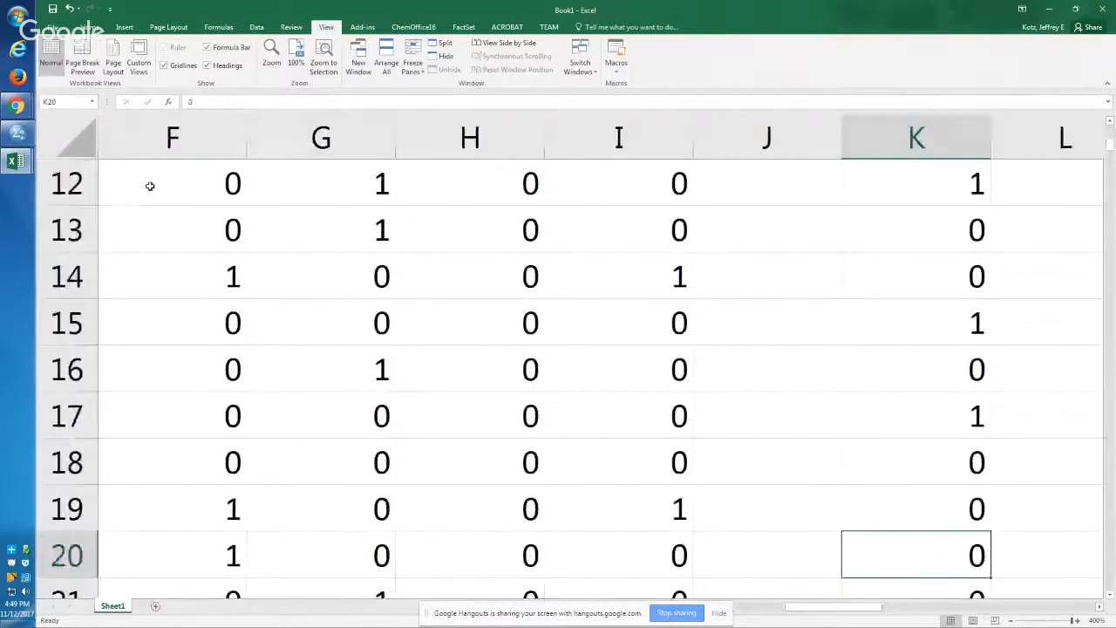
pyautogui.hotkey('ctrl', 'Down')
pyautogui.press('Down')
pyautogui.press('Down')
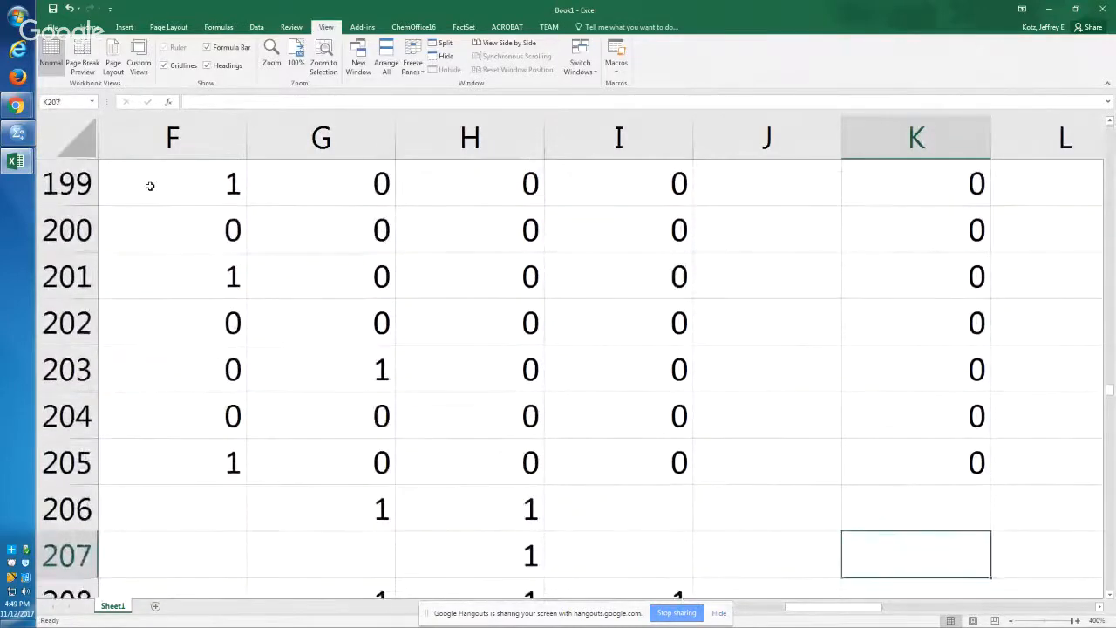
# Step: Select the coding cells in row 206 from E206 through O206, leaving out the total column
pyautogui.press('Up')
pyautogui.press('Left')
pyautogui.press('Left')
pyautogui.press('Left')
pyautogui.press('Left')
pyautogui.press('Left')
pyautogui.press('Left')
pyautogui.press('Left')
pyautogui.press('Left')
pyautogui.press('Left')
pyautogui.press('Left')
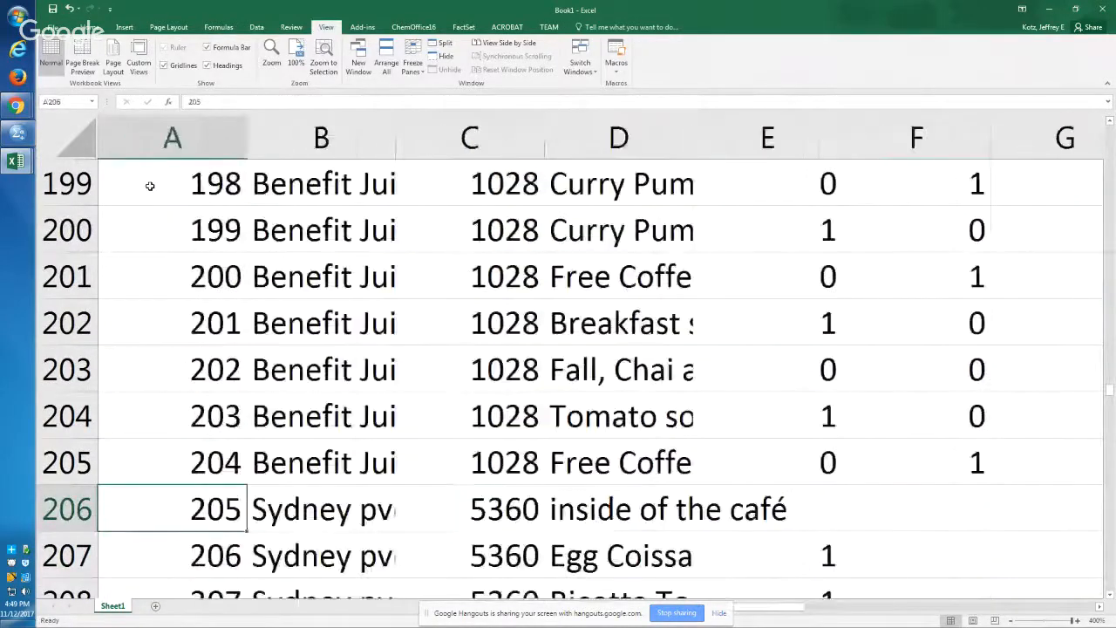
pyautogui.press('Right')
pyautogui.press('Right')
pyautogui.press('Right')
pyautogui.press('Right')
pyautogui.hotkey('shift', 'Right')
pyautogui.hotkey('shift', 'Right')
pyautogui.hotkey('shift', 'Right')
pyautogui.hotkey('shift', 'Right')
pyautogui.hotkey('shift', 'Right')
pyautogui.hotkey('shift', 'Right')
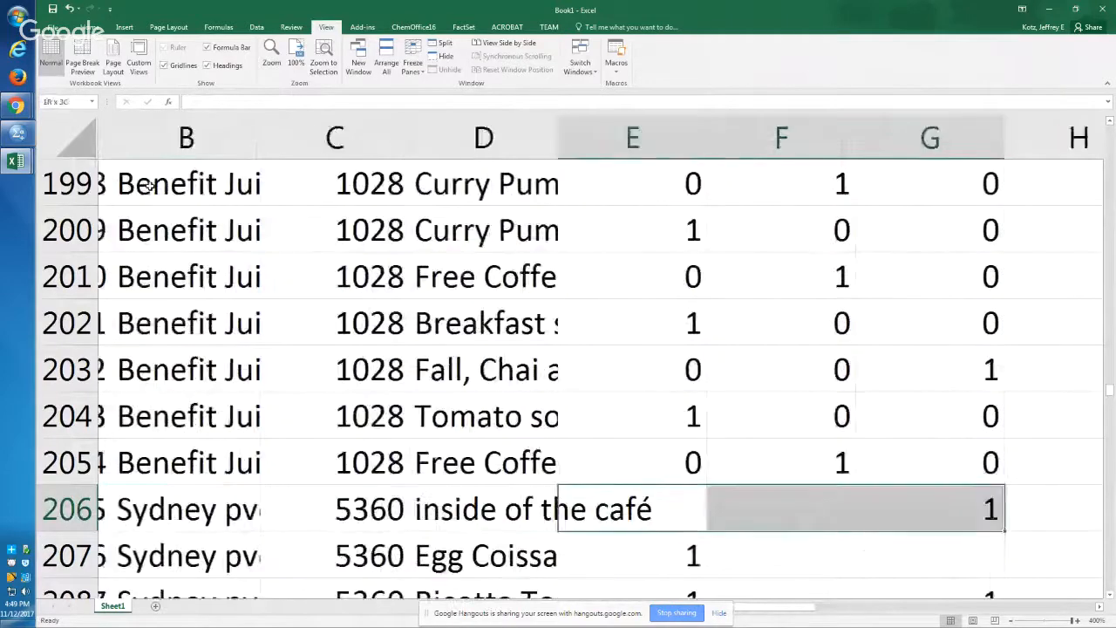
pyautogui.hotkey('shift', 'Right')
pyautogui.hotkey('shift', 'Right')
pyautogui.hotkey('shift', 'Right')
pyautogui.hotkey('shift', 'Right')
pyautogui.hotkey('shift', 'Right')
pyautogui.hotkey('shift', 'Right')
pyautogui.hotkey('shift', 'Right')
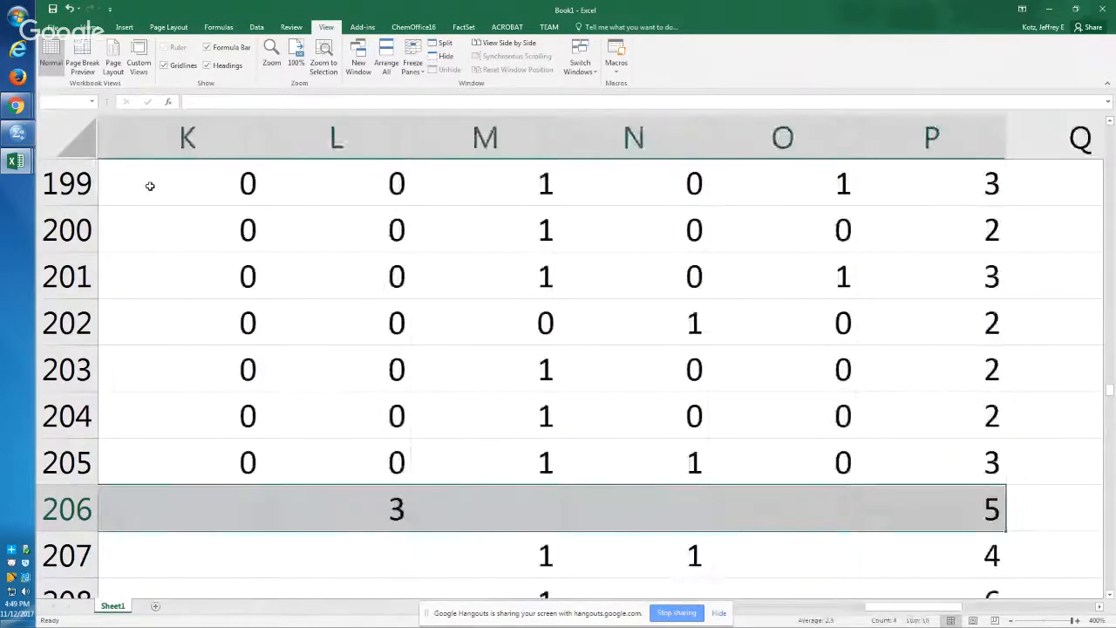
pyautogui.hotkey('shift', 'Left')
pyautogui.hotkey('shift', 'Left')
pyautogui.hotkey('shift', 'Left')
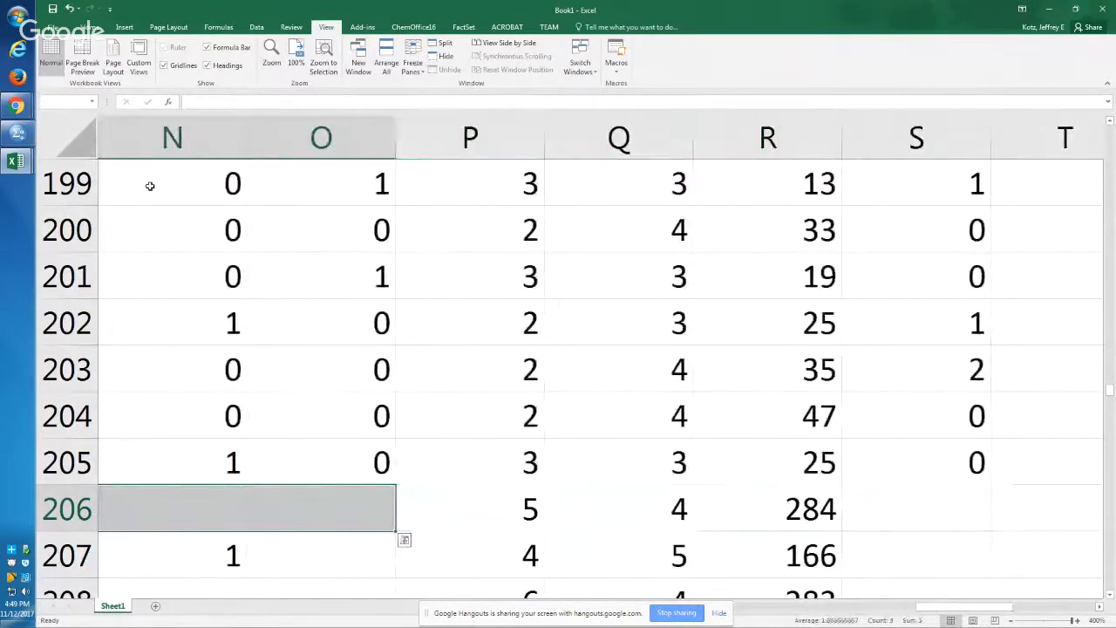
# Step: Extend the selection down to row 354 to cover the other cafés' coding cells E206:O354
pyautogui.hotkey('shift', 'Down')
pyautogui.hotkey('shift', 'Down')
pyautogui.hotkey('shift', 'Down')
pyautogui.hotkey('shift', 'Down')
pyautogui.hotkey('shift', 'Down')
pyautogui.hotkey('shift', 'Down')
pyautogui.hotkey('shift', 'Down')
pyautogui.hotkey('shift', 'Down')
pyautogui.hotkey('shift', 'Down')
pyautogui.hotkey('shift', 'Down')
pyautogui.hotkey('shift', 'Down')
pyautogui.hotkey('shift', 'Down')
pyautogui.hotkey('shift', 'Down')
pyautogui.hotkey('shift', 'Down')
pyautogui.hotkey('shift', 'Down')
pyautogui.hotkey('shift', 'Down')
pyautogui.hotkey('shift', 'Down')
pyautogui.hotkey('shift', 'Down')
pyautogui.hotkey('shift', 'Down')
pyautogui.hotkey('shift', 'Down')
pyautogui.hotkey('shift', 'Down')
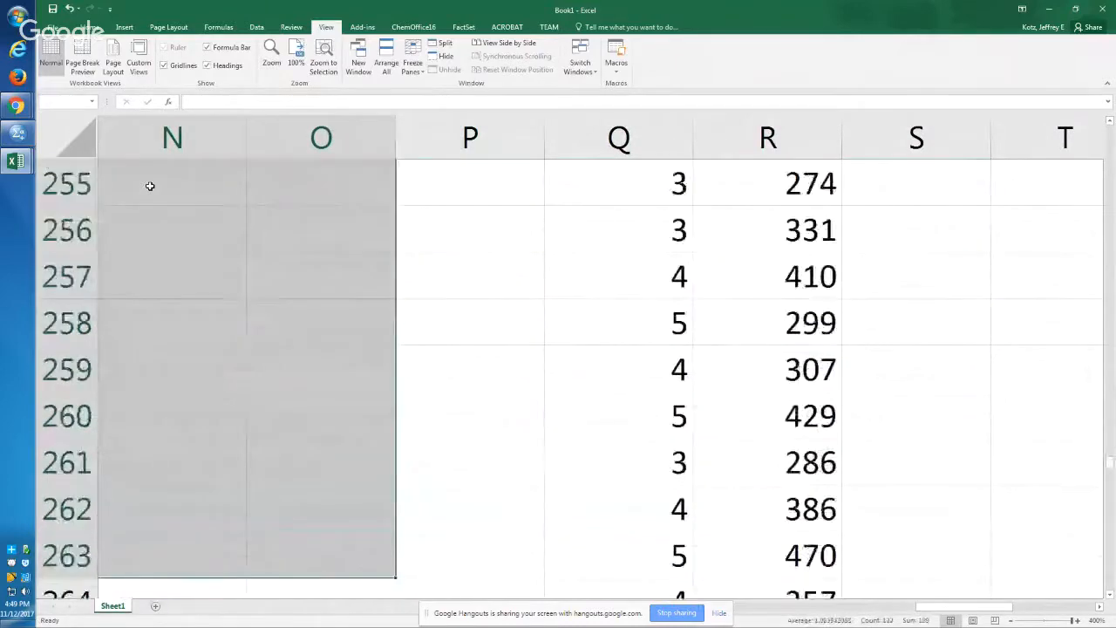
pyautogui.hotkey('shift', 'Down')
pyautogui.hotkey('shift', 'Down')
pyautogui.hotkey('shift', 'Down')
pyautogui.hotkey('shift', 'Down')
pyautogui.hotkey('shift', 'Down')
pyautogui.hotkey('shift', 'Down')
pyautogui.hotkey('shift', 'Down')
pyautogui.hotkey('shift', 'Down')
pyautogui.hotkey('shift', 'Down')
pyautogui.hotkey('shift', 'Down')
pyautogui.hotkey('shift', 'Down')
pyautogui.hotkey('shift', 'Down')
pyautogui.hotkey('shift', 'Down')
pyautogui.hotkey('shift', 'Down')
pyautogui.hotkey('shift', 'Down')
pyautogui.hotkey('shift', 'Down')
pyautogui.hotkey('shift', 'Down')
pyautogui.hotkey('shift', 'Down')
pyautogui.hotkey('ctrl', 'shift', 'Down')
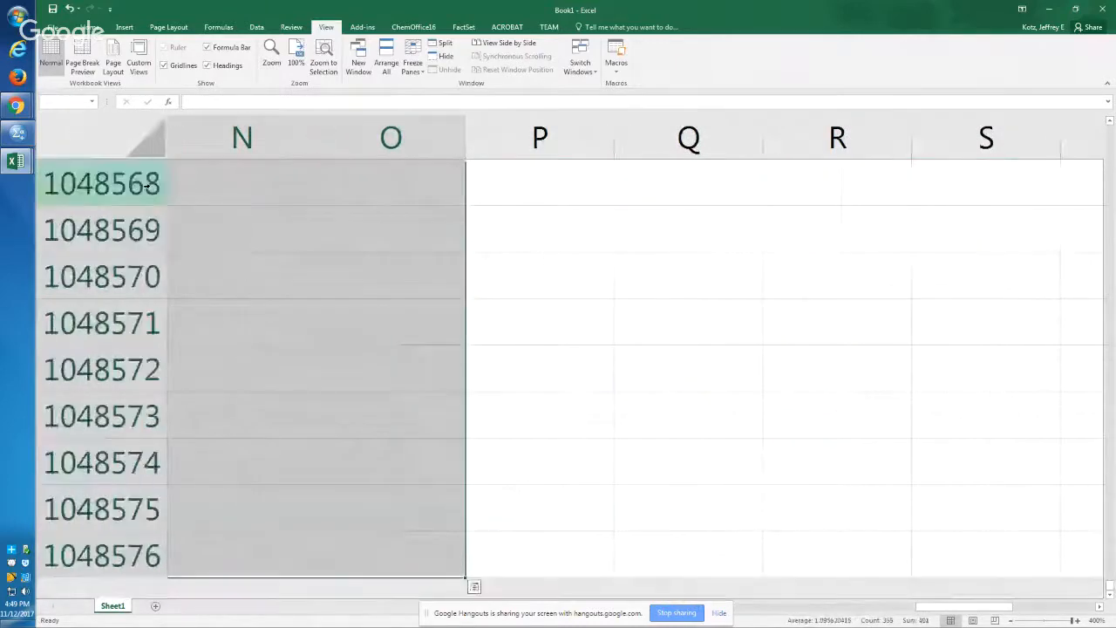
pyautogui.hotkey('ctrl', 'shift', 'Up')
pyautogui.hotkey('shift', 'Down')
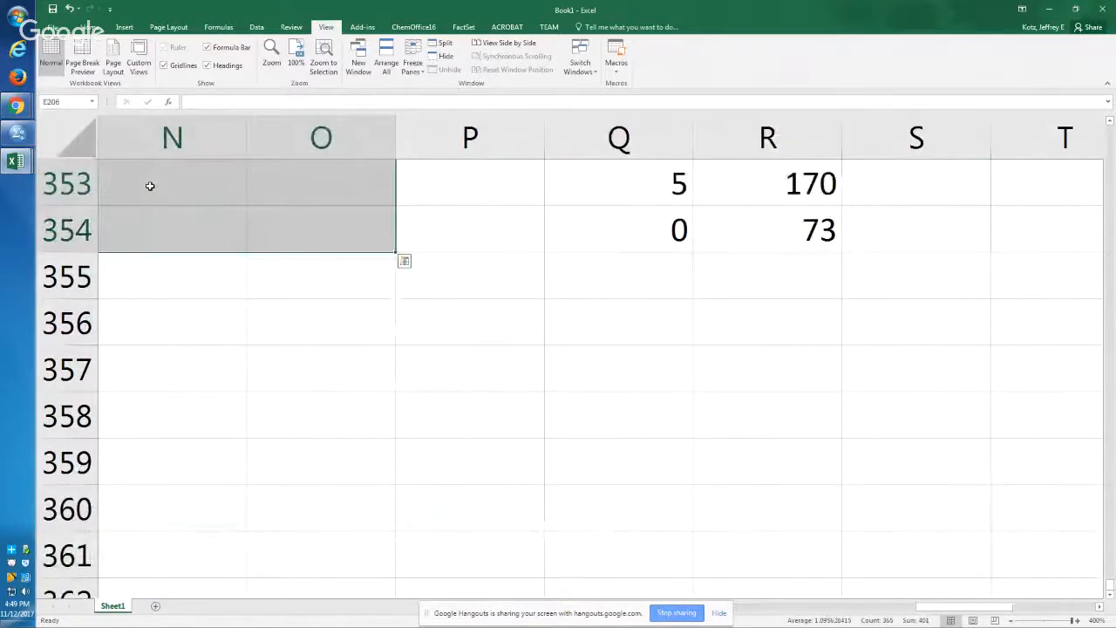
# Step: Replace all blank cells in the selected other cafés' coding range E206:O354 with 0
pyautogui.hotkey('ctrl', 'h')
pyautogui.press('Tab')
pyautogui.press('Tab')
pyautogui.press('Tab')
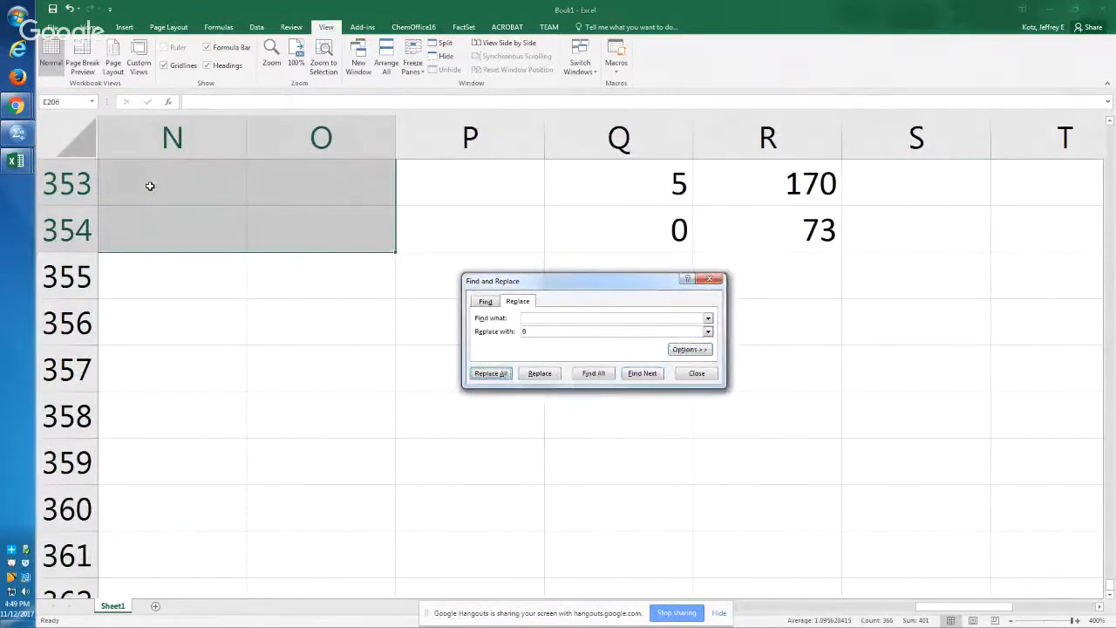
pyautogui.press('Return')
pyautogui.press('Return')
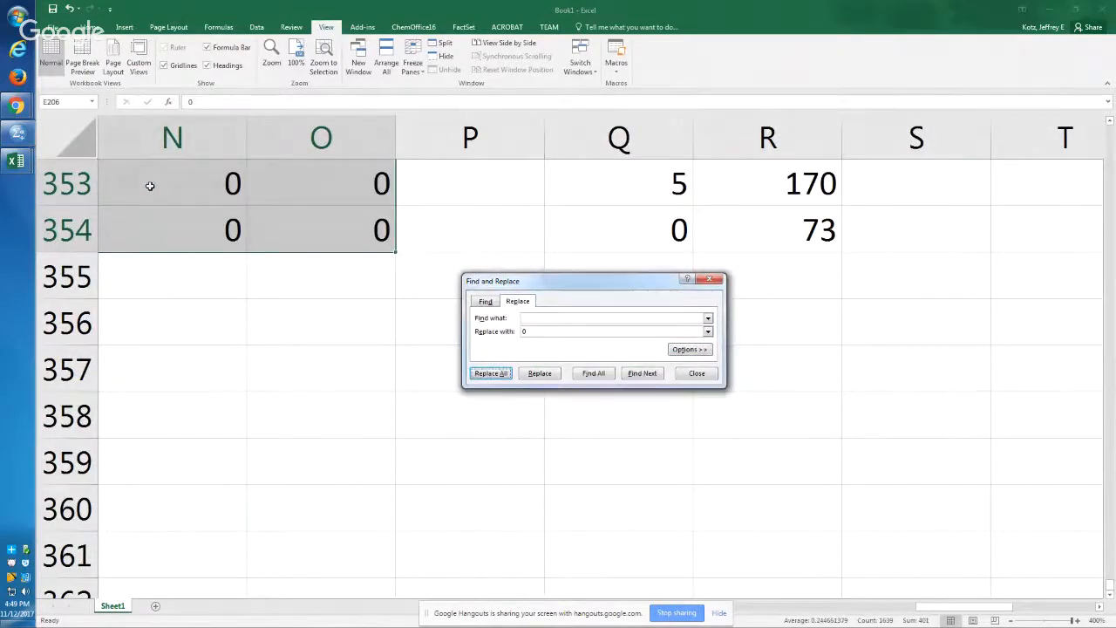
pyautogui.press('Escape')
pyautogui.write('`')
pyautogui.press('Return')
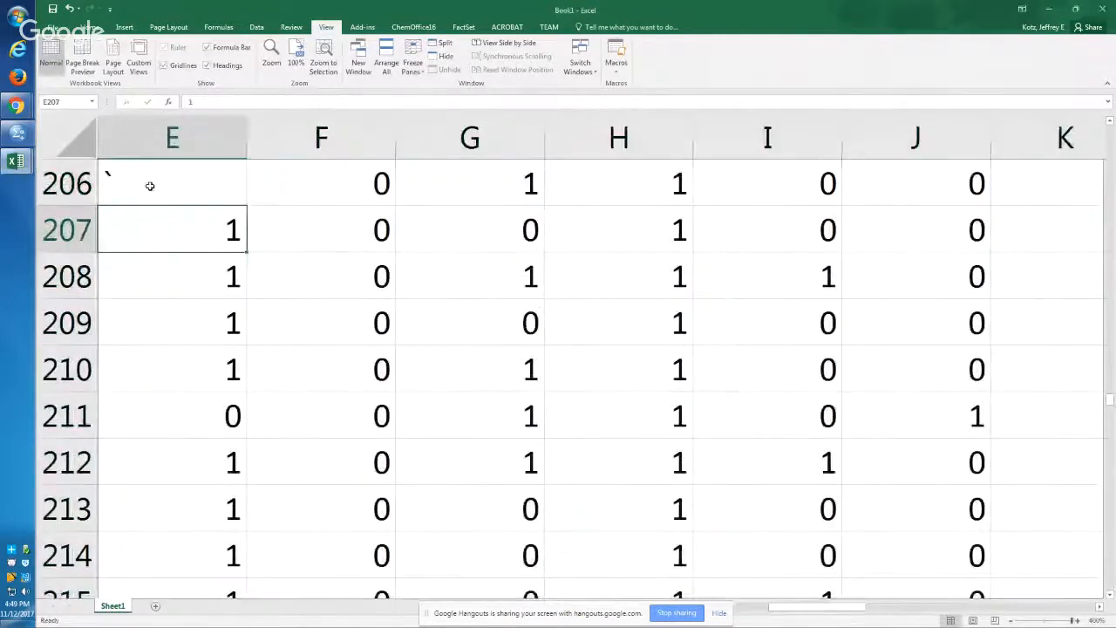
pyautogui.hotkey('ctrl', 'z')
# Step: Check the filled coding cells from row 206 down to the last data row, 354, in columns E through H
pyautogui.press('Down')
pyautogui.press('Down')
pyautogui.press('Down')
pyautogui.hotkey('ctrl', 'Down')
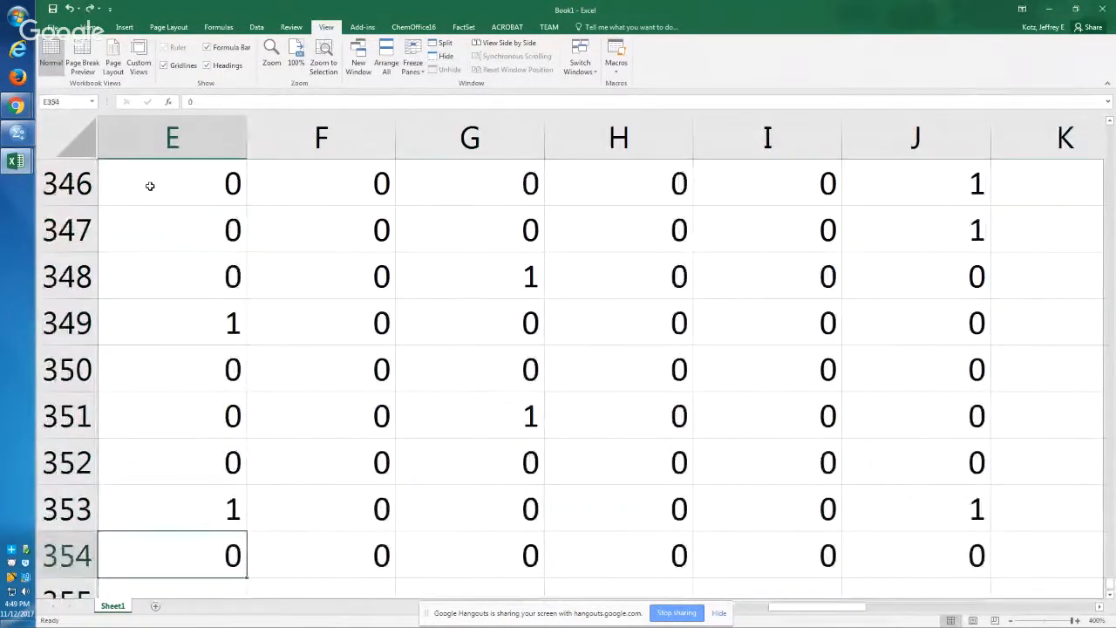
pyautogui.press('Right')
pyautogui.press('Right')
pyautogui.press('Right')
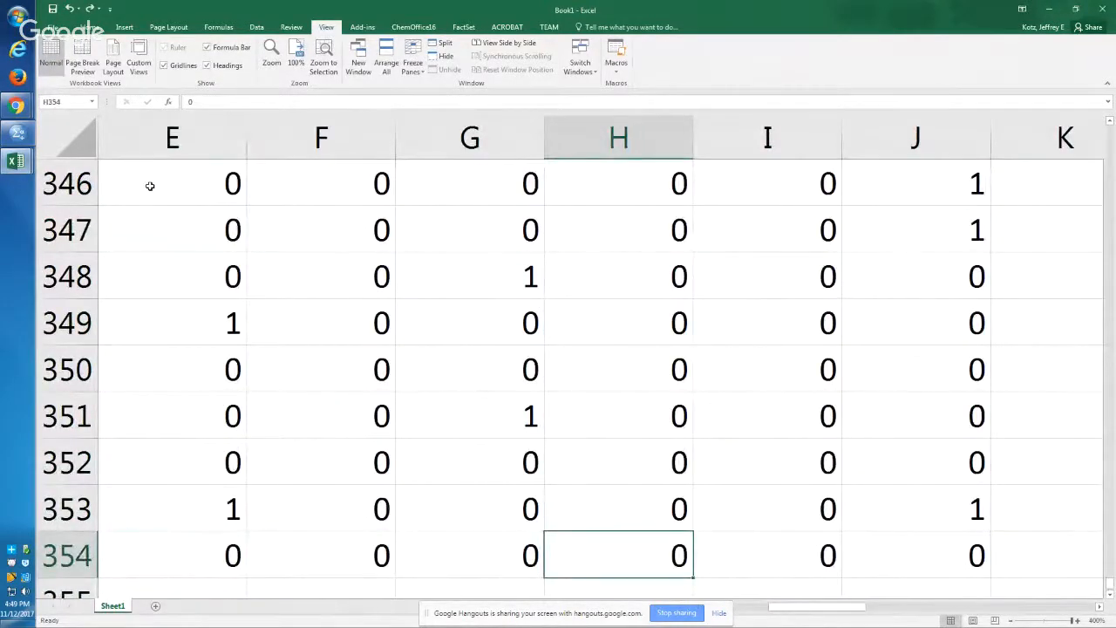
# Step: View the entire data range at once, including its last rows, and return to a readable zoom at row 354
pyautogui.hotkey('ctrl', 'a')
pyautogui.scroll(-10, 150, 186)
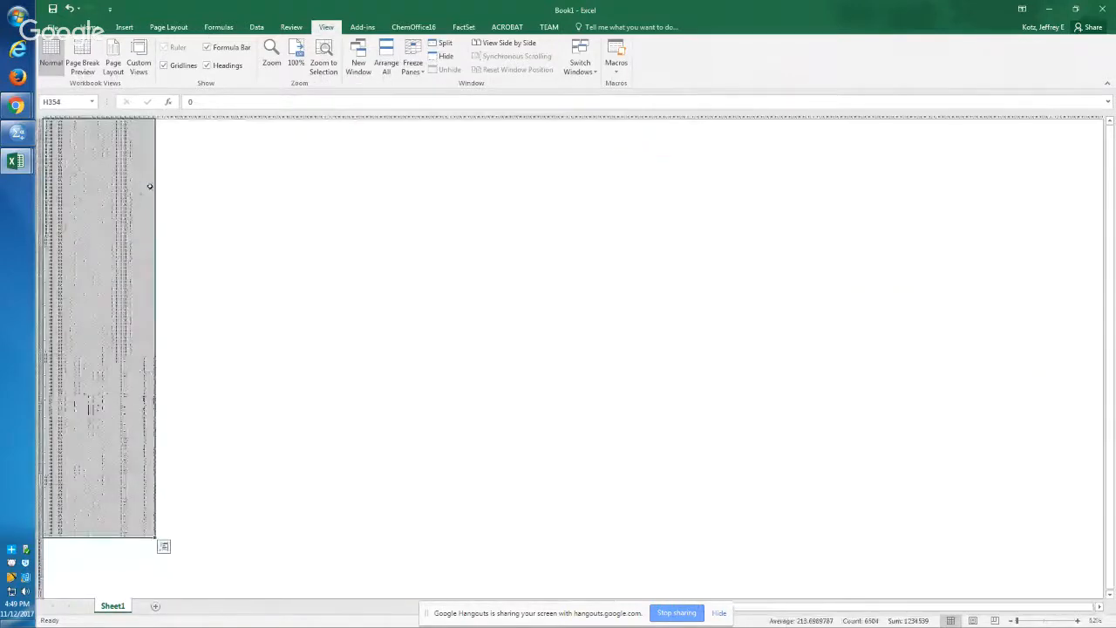
pyautogui.press('Left')
pyautogui.press('Left')
pyautogui.press('Left')
pyautogui.press('Home')
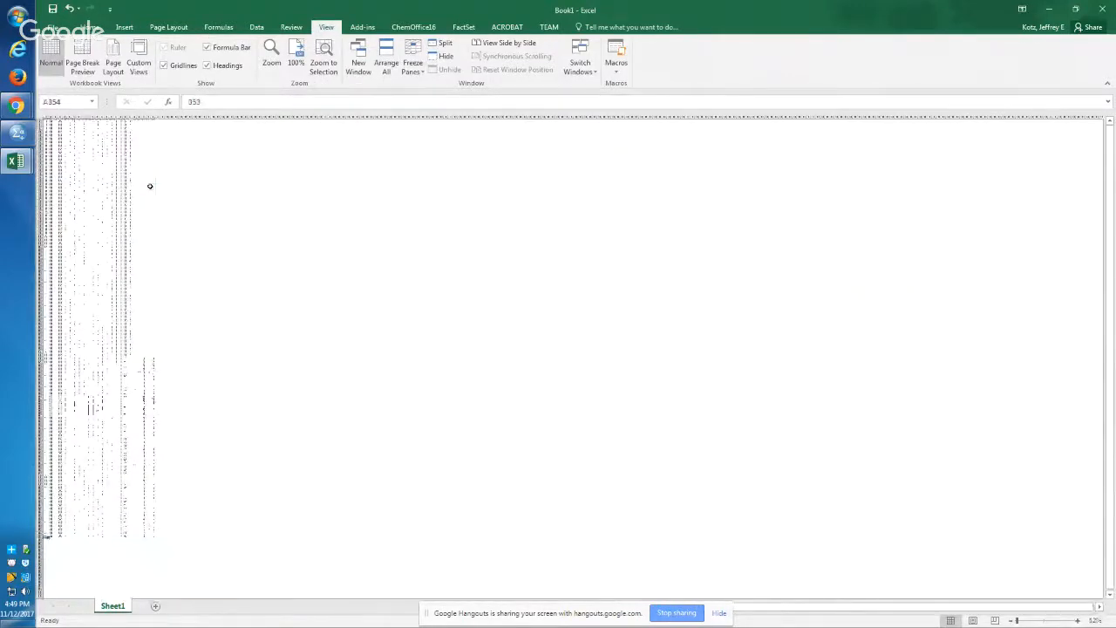
pyautogui.hotkey('shift', 'Up')
pyautogui.hotkey('shift', 'Down')
pyautogui.hotkey('shift', 'Right')
pyautogui.hotkey('shift', 'Right')
pyautogui.hotkey('shift', 'Right')
pyautogui.hotkey('shift', 'Right')
pyautogui.hotkey('shift', 'Right')
pyautogui.hotkey('shift', 'Right')
pyautogui.hotkey('shift', 'Right')
pyautogui.hotkey('shift', 'Right')
pyautogui.hotkey('shift', 'Right')
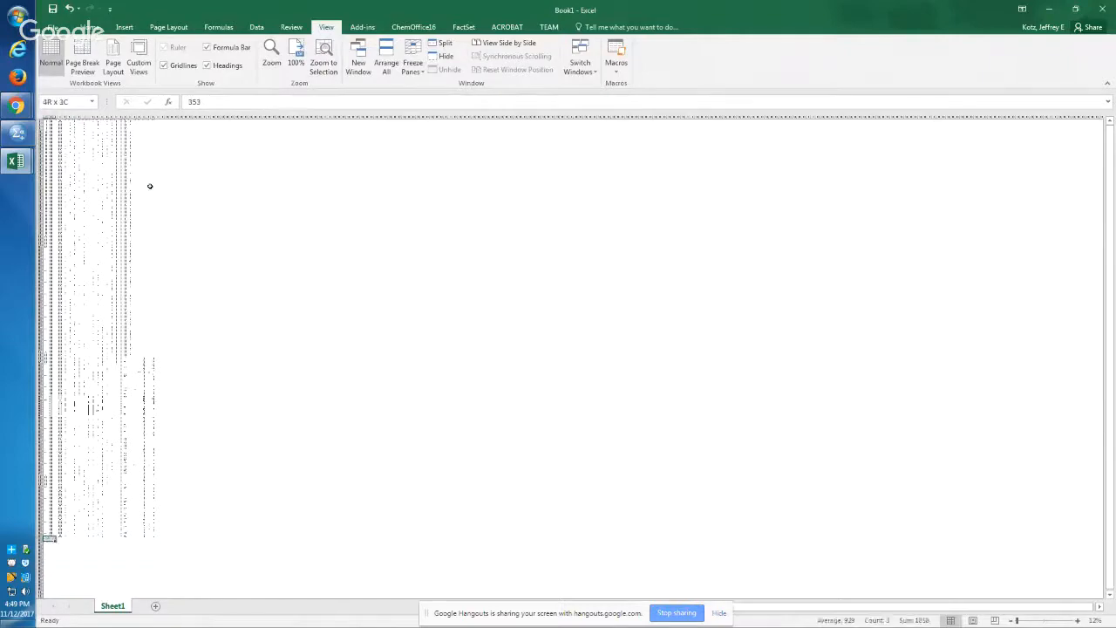
pyautogui.hotkey('alt', 'w')
pyautogui.press('g')
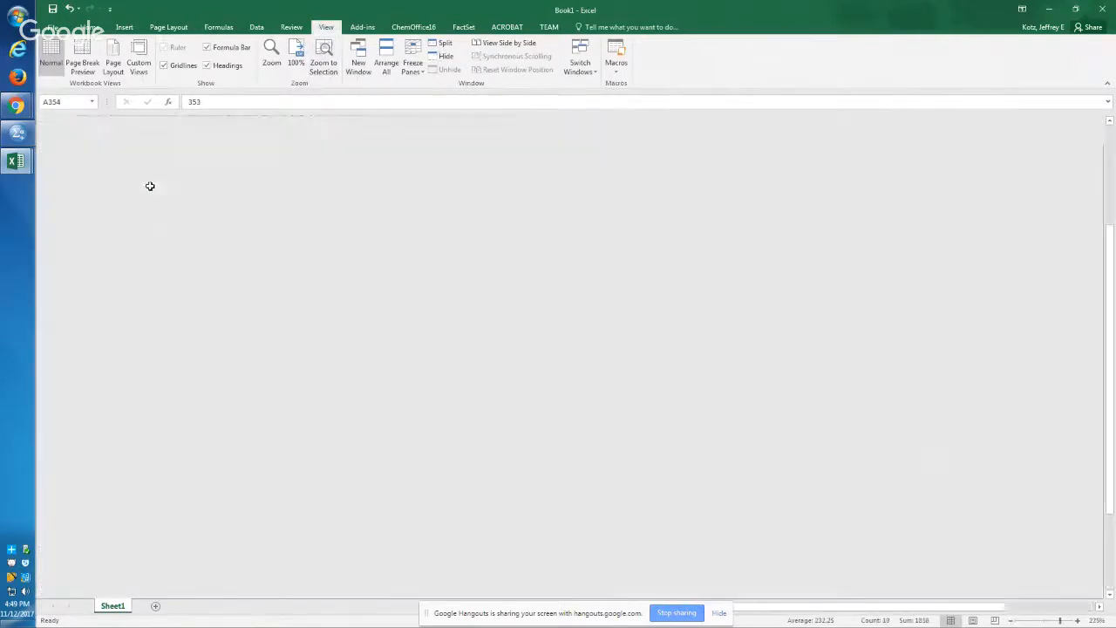
# Step: Check the entries of row 354 from the café name across to the aesthetic column
pyautogui.press('Right')
pyautogui.press('Right')
pyautogui.press('Right')
pyautogui.press('Right')
pyautogui.press('Right')
pyautogui.press('Right')
pyautogui.press('Right')
pyautogui.press('Right')
pyautogui.press('Right')
pyautogui.press('Right')
pyautogui.press('Right')
pyautogui.press('Right')
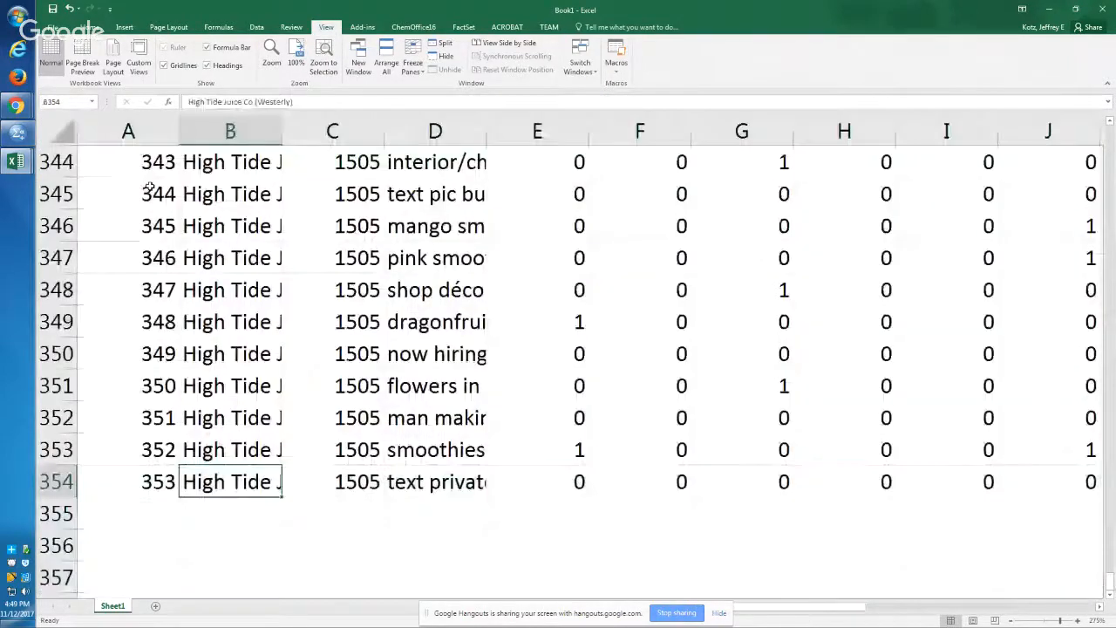
pyautogui.press('Right')
pyautogui.press('Right')
pyautogui.press('Right')
pyautogui.press('Right')
pyautogui.press('Right')
pyautogui.press('Right')
pyautogui.press('Left')
pyautogui.press('Left')
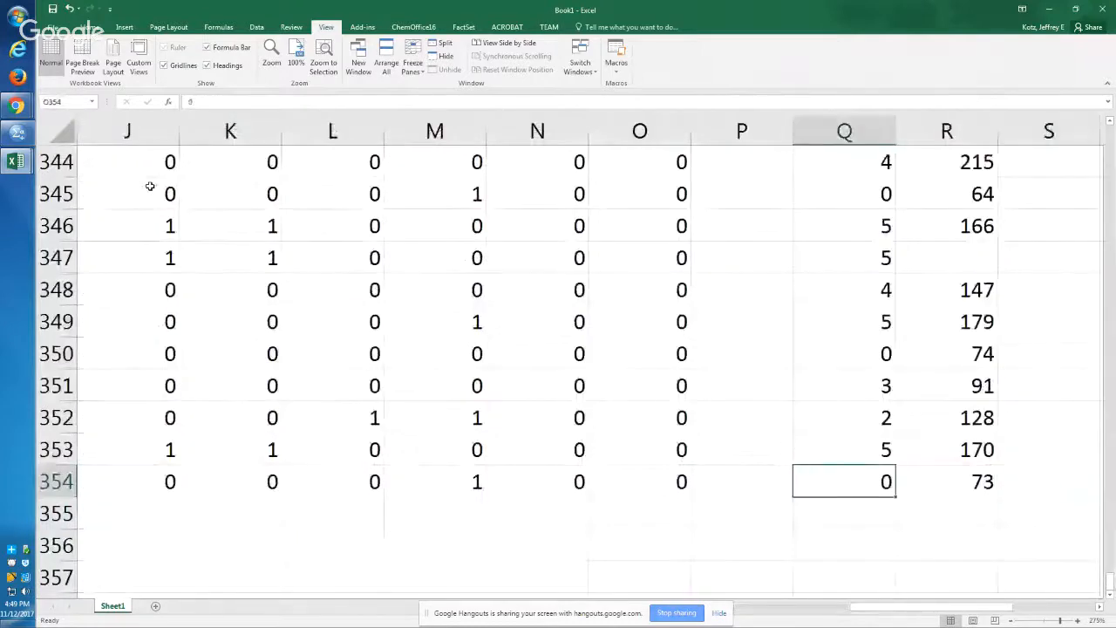
# Step: Replace the blank cells in O212:P354 with 0, covering the missing totals below row 211
pyautogui.press('Left')
pyautogui.hotkey('ctrl', 'Up')
pyautogui.press('Up')
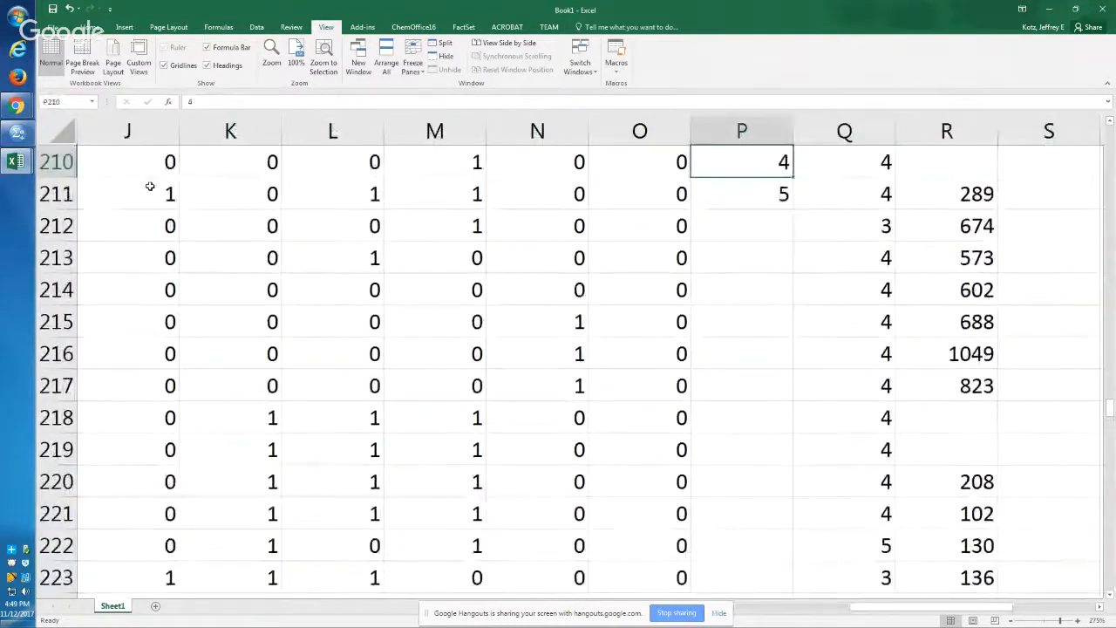
pyautogui.press('Down')
pyautogui.press('Down')
pyautogui.press('Left')
pyautogui.hotkey('shift', 'Right')
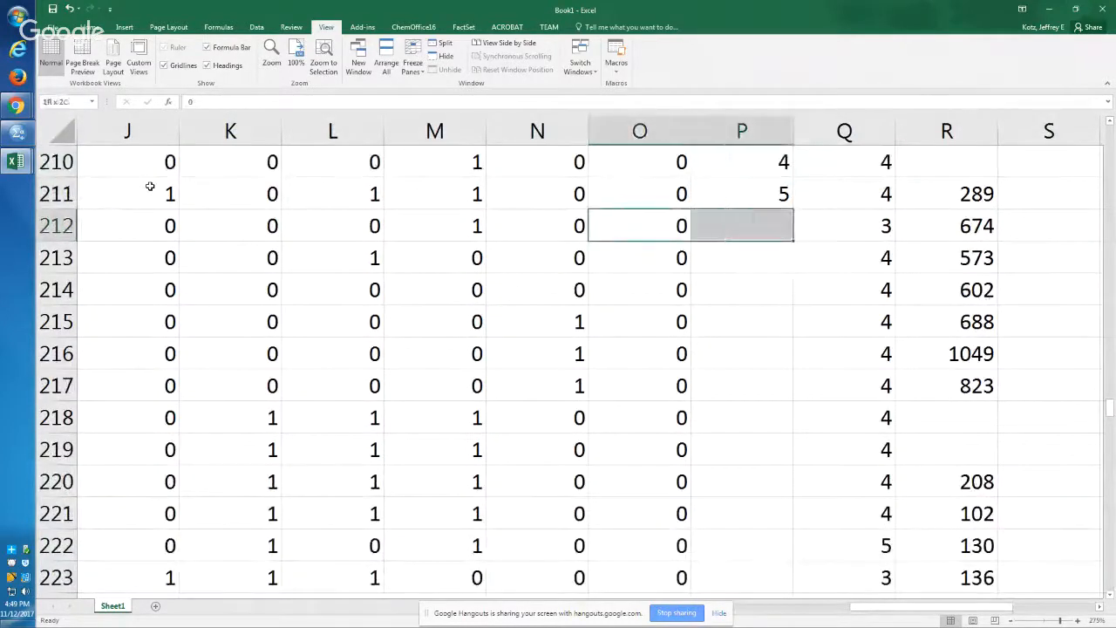
pyautogui.hotkey('ctrl', 'shift', 'Down')
pyautogui.hotkey('ctrl', 'h')
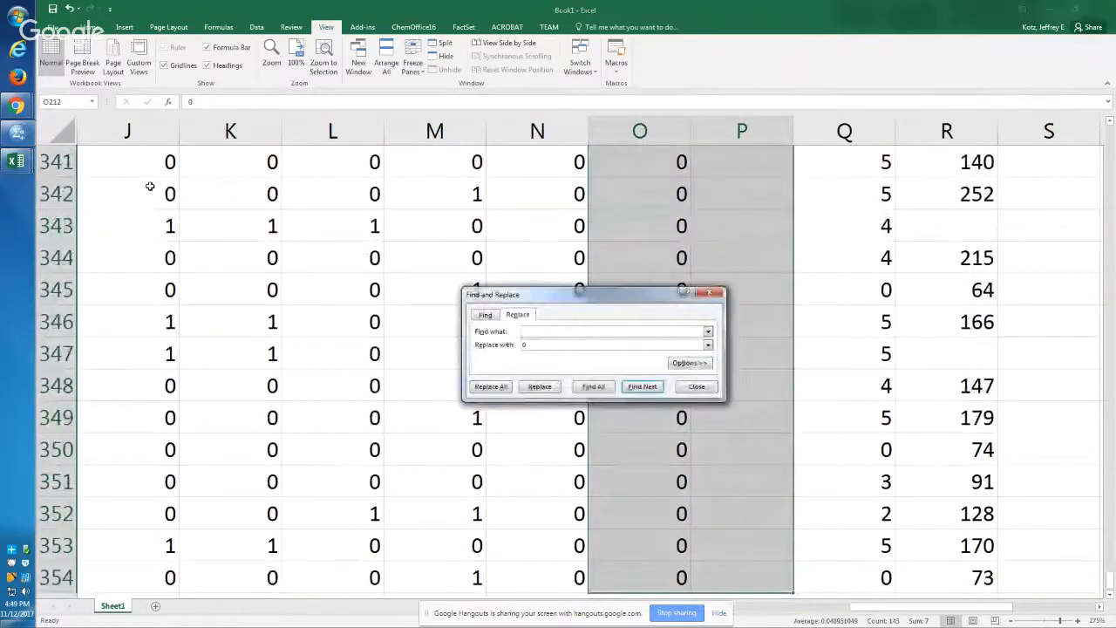
pyautogui.press('Tab')
pyautogui.press('Tab')
pyautogui.press('Tab')
pyautogui.press('Return')
pyautogui.press('Return')
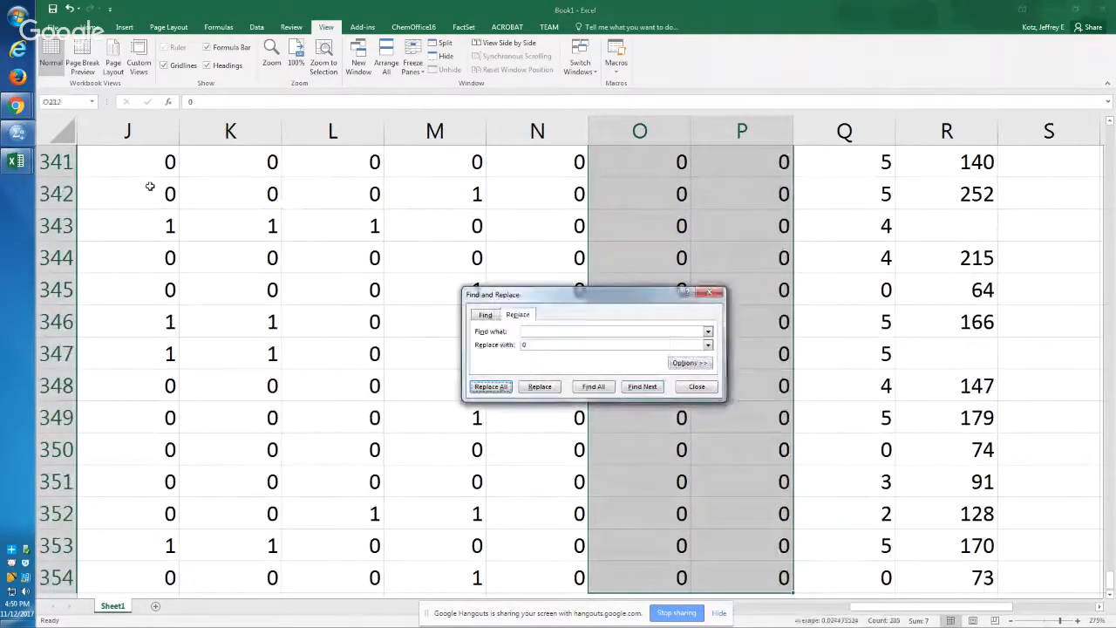
pyautogui.press('Escape')
# Step: Examine the total column P, from the filled rows near 213 up to its header and first Benefit Juice Bar rows
pyautogui.press('Down')
pyautogui.press('Right')
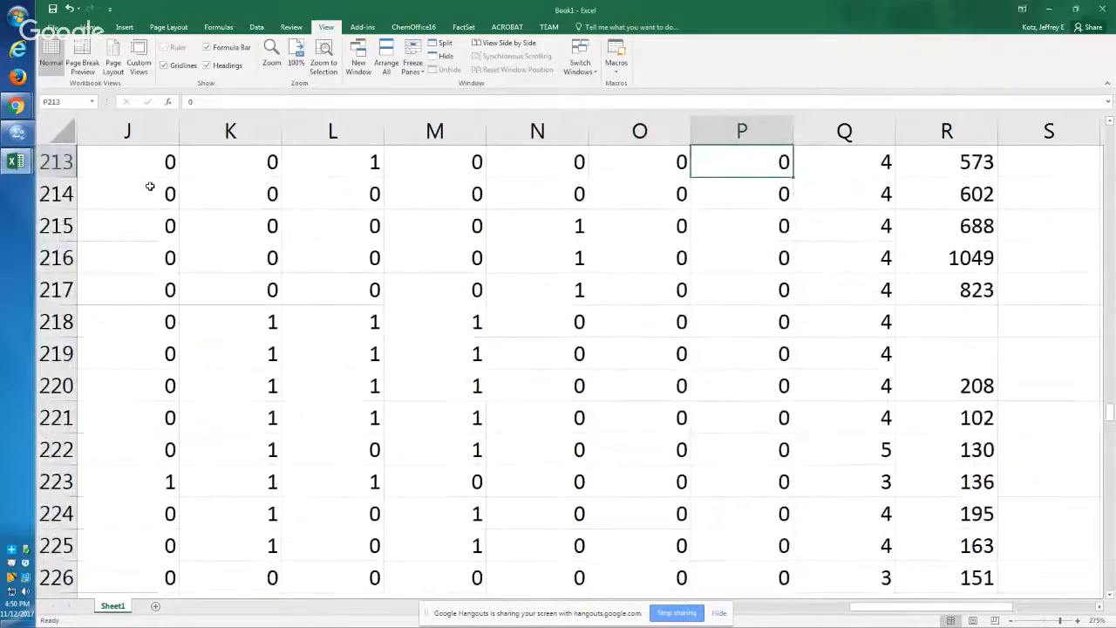
pyautogui.hotkey('ctrl', 'Up')
pyautogui.press('Down')
pyautogui.press('Down')
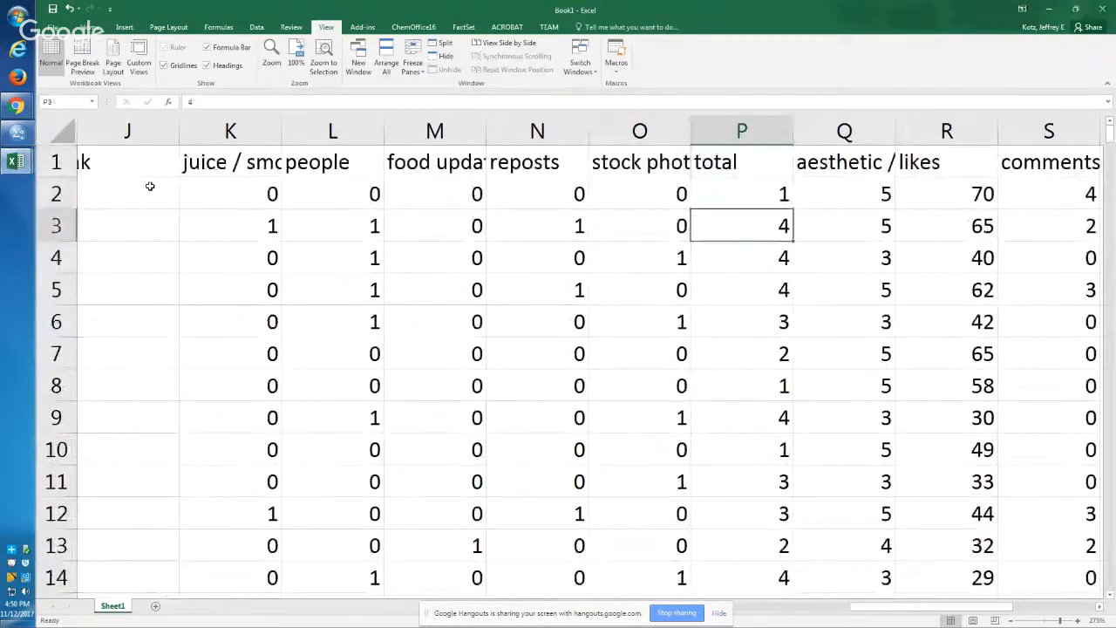
pyautogui.press('Up')
pyautogui.press('Down')
pyautogui.press('Down')
pyautogui.press('Down')
pyautogui.press('Down')
pyautogui.press('Down')
pyautogui.press('Down')
pyautogui.press('Down')
pyautogui.press('Down')
pyautogui.press('Down')
pyautogui.press('Down')
pyautogui.press('Down')
pyautogui.press('Down')
pyautogui.press('Down')
pyautogui.press('Down')
pyautogui.press('Down')
pyautogui.press('Down')
pyautogui.press('Down')
pyautogui.press('Down')
pyautogui.press('Down')
pyautogui.press('Down')
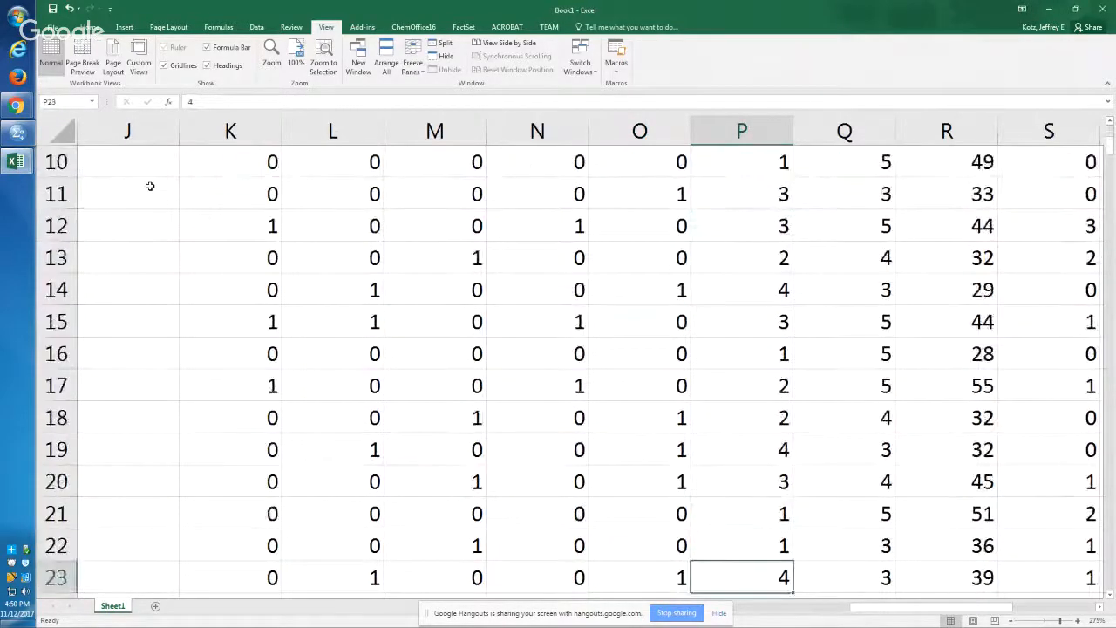
pyautogui.press('Up')
pyautogui.press('Up')
pyautogui.press('Up')
pyautogui.press('Up')
pyautogui.press('Up')
pyautogui.press('Up')
pyautogui.press('Up')
pyautogui.press('Up')
pyautogui.press('Up')
pyautogui.press('Up')
pyautogui.press('Up')
pyautogui.press('Up')
pyautogui.press('Up')
pyautogui.press('Up')
pyautogui.press('Up')
pyautogui.press('Up')
pyautogui.press('Up')
pyautogui.press('Up')
pyautogui.press('Up')
pyautogui.press('Up')
pyautogui.press('Up')
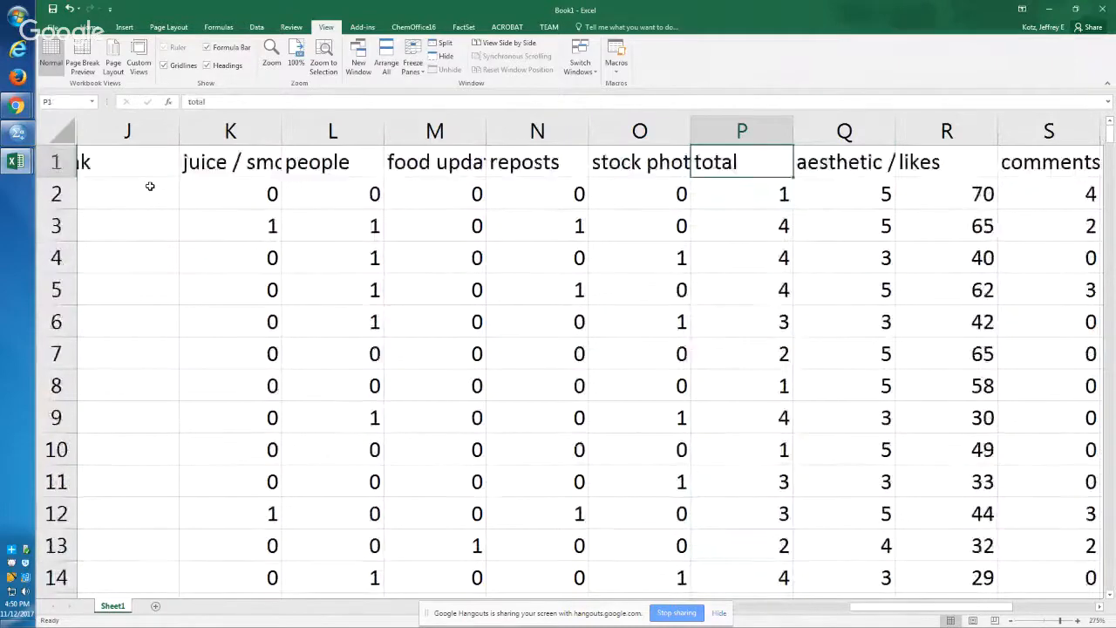
pyautogui.press('Down')
pyautogui.press('Up')
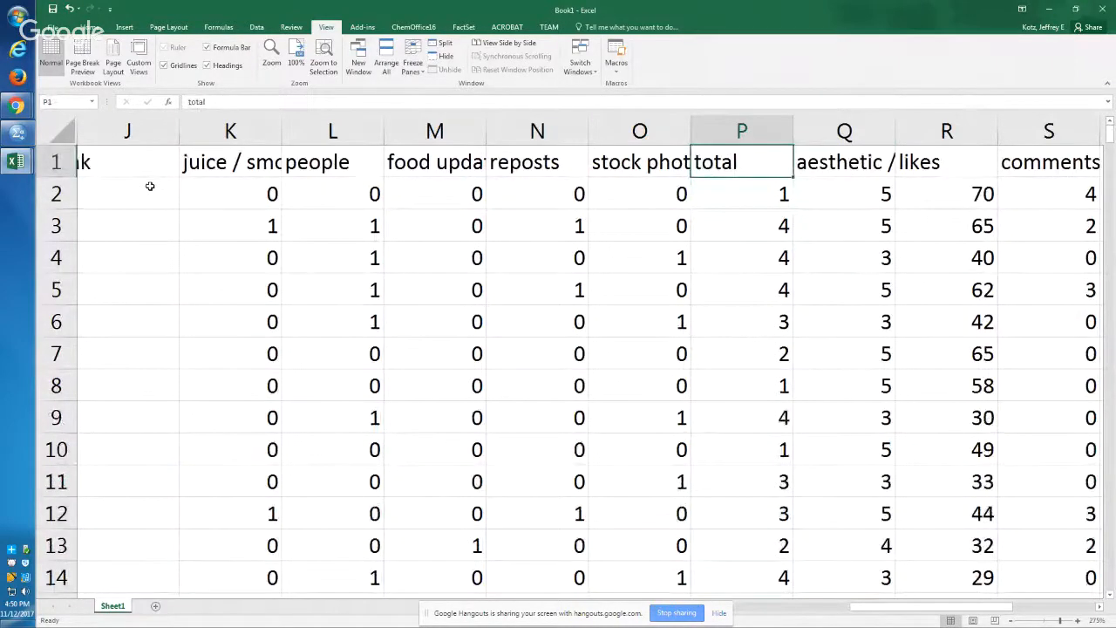
# Step: Examine the totals down to row 47 and inspect columns I through K in those rows
pyautogui.press('Down')
pyautogui.press('Down')
pyautogui.press('Down')
pyautogui.press('Down')
pyautogui.press('Down')
pyautogui.press('Down')
pyautogui.press('Down')
pyautogui.press('Down')
pyautogui.press('Down')
pyautogui.press('Down')
pyautogui.press('Down')
pyautogui.press('Down')
pyautogui.press('Down')
pyautogui.press('Down')
pyautogui.press('Down')
pyautogui.press('Down')
pyautogui.press('Down')
pyautogui.press('Down')
pyautogui.press('Down')
pyautogui.press('Down')
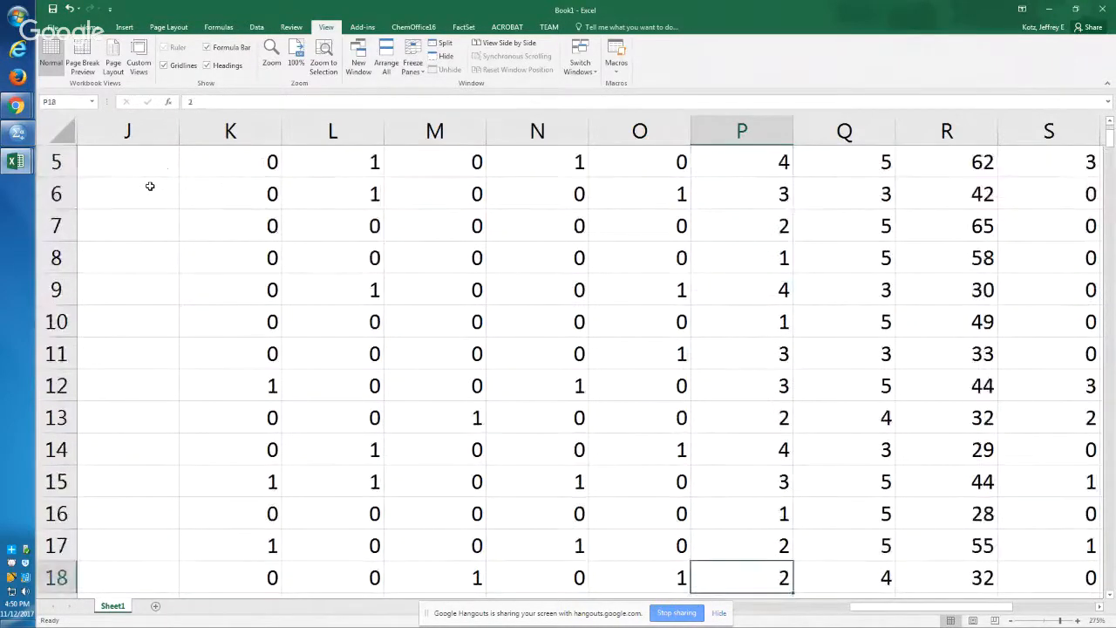
pyautogui.press('Down')
pyautogui.press('Down')
pyautogui.press('Down')
pyautogui.press('Down')
pyautogui.press('Down')
pyautogui.press('Down')
pyautogui.press('Down')
pyautogui.press('Down')
pyautogui.press('Down')
pyautogui.press('Down')
pyautogui.press('Down')
pyautogui.press('Left')
pyautogui.press('Left')
pyautogui.press('Left')
pyautogui.press('Left')
pyautogui.press('Left')
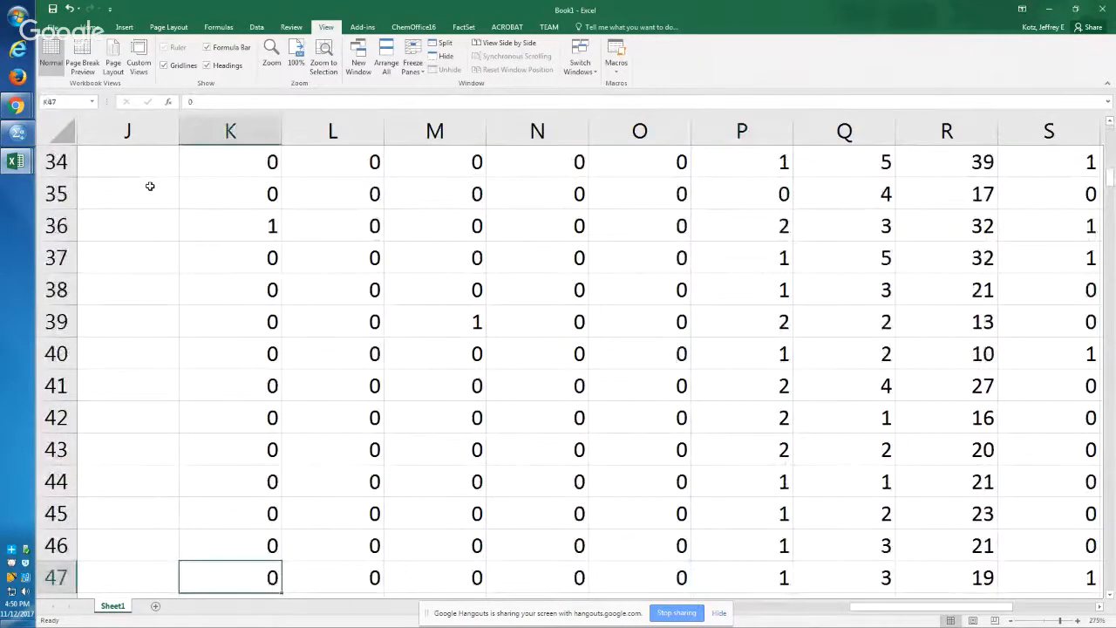
pyautogui.press('Left')
pyautogui.press('Left')
pyautogui.press('Right')
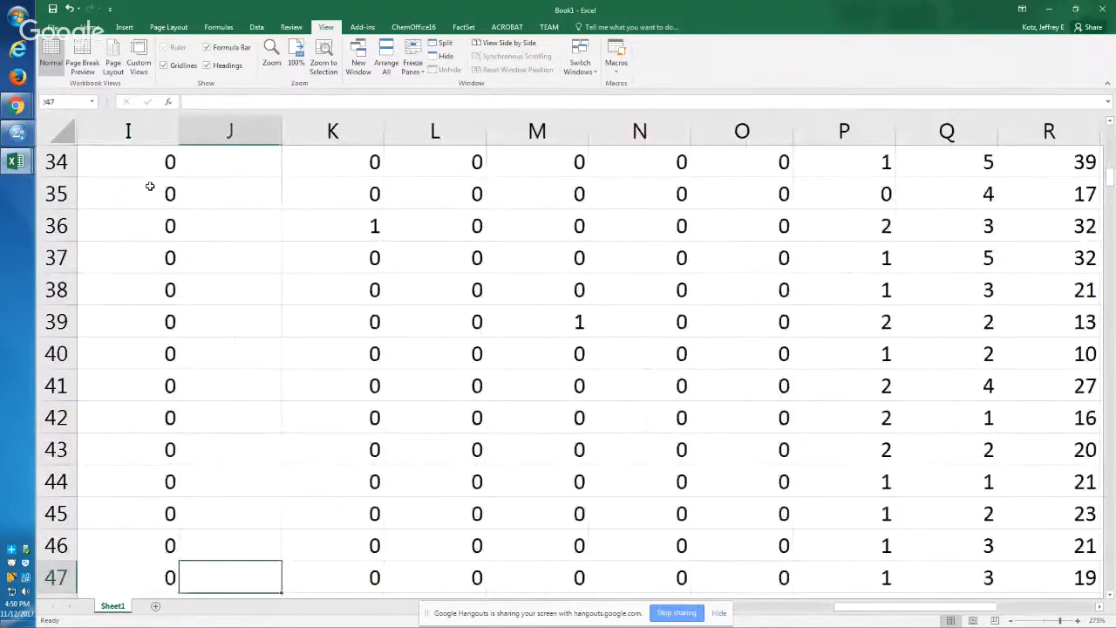
# Step: Examine the column headers in row 1 from atmosphere through Likes on video, including column J beside coffee drink
pyautogui.press('Up')
pyautogui.press('Up')
pyautogui.press('Up')
pyautogui.press('Up')
pyautogui.press('Up')
pyautogui.press('Up')
pyautogui.press('Up')
pyautogui.press('Up')
pyautogui.press('Up')
pyautogui.press('Up')
pyautogui.press('Up')
pyautogui.press('Up')
pyautogui.press('Up')
pyautogui.press('Up')
pyautogui.press('Up')
pyautogui.press('Up')
pyautogui.press('Up')
pyautogui.press('Up')
pyautogui.press('Up')
pyautogui.press('Up')
pyautogui.press('Down')
pyautogui.press('Up')
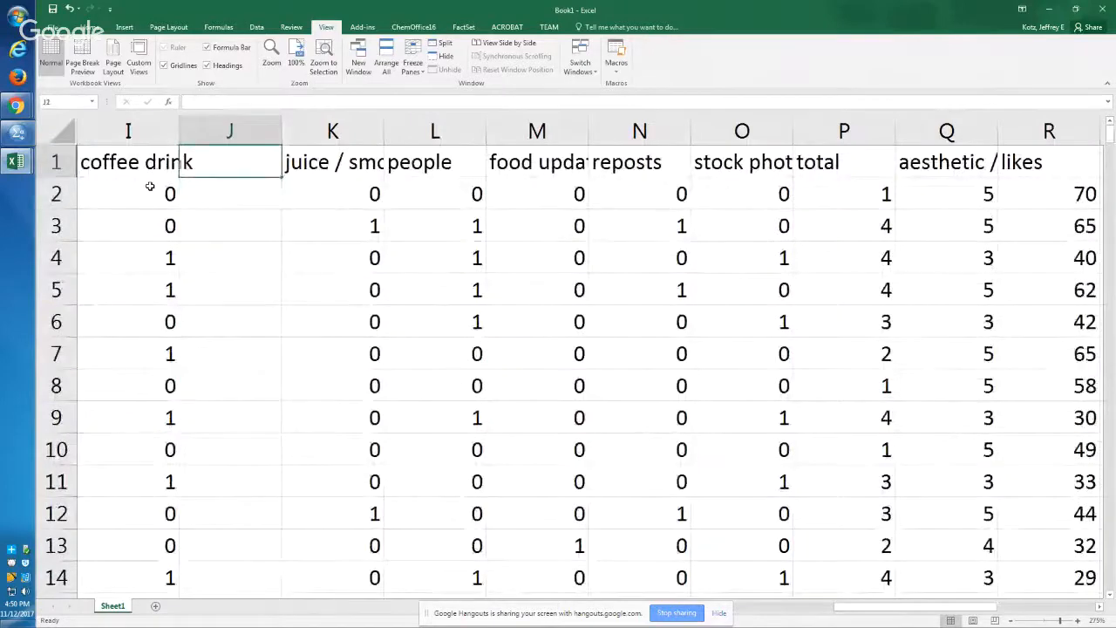
pyautogui.press('Left')
pyautogui.press('Left')
pyautogui.press('Left')
pyautogui.press('Right')
pyautogui.press('Right')
pyautogui.press('Right')
pyautogui.press('Right')
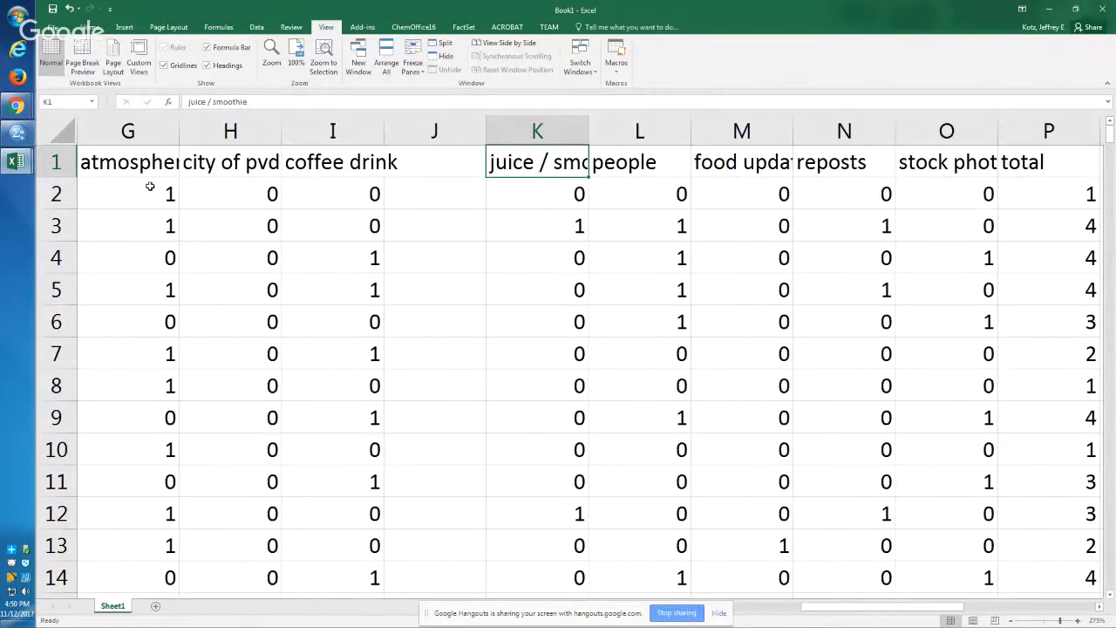
pyautogui.press('Right')
pyautogui.press('Right')
pyautogui.press('Right')
pyautogui.press('Right')
pyautogui.press('Right')
pyautogui.press('Right')
pyautogui.press('Right')
pyautogui.press('Right')
pyautogui.press('Right')
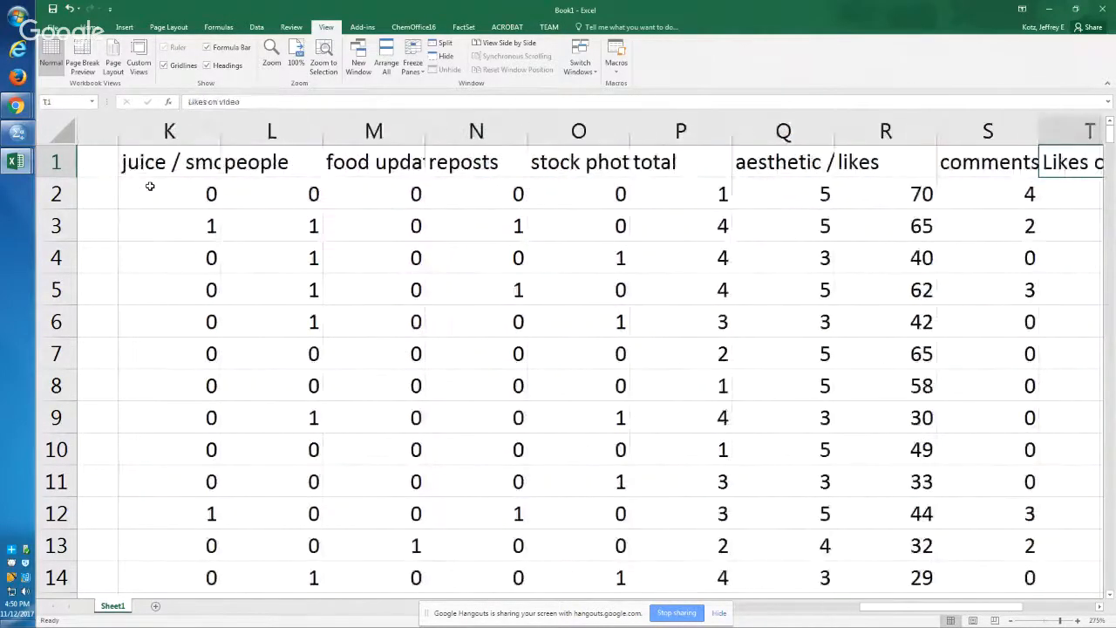
# Step: Clear the existing values from the total column in P2:P354, keeping the header
pyautogui.press('Left')
pyautogui.press('Left')
pyautogui.press('Left')
pyautogui.press('Left')
pyautogui.press('Down')
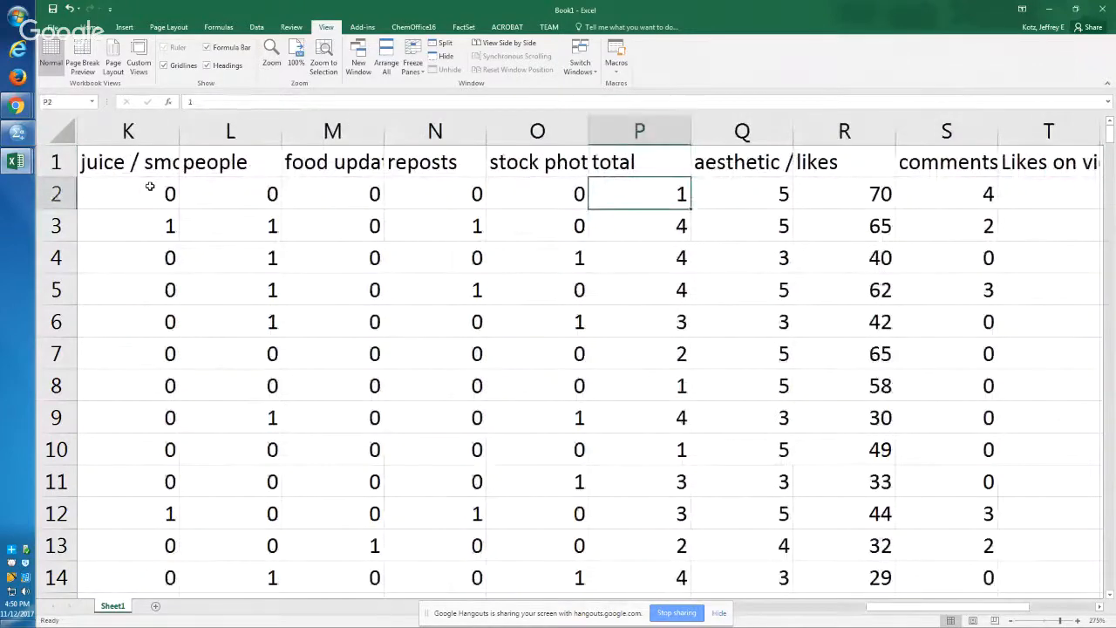
pyautogui.hotkey('ctrl', 'shift', 'Down')
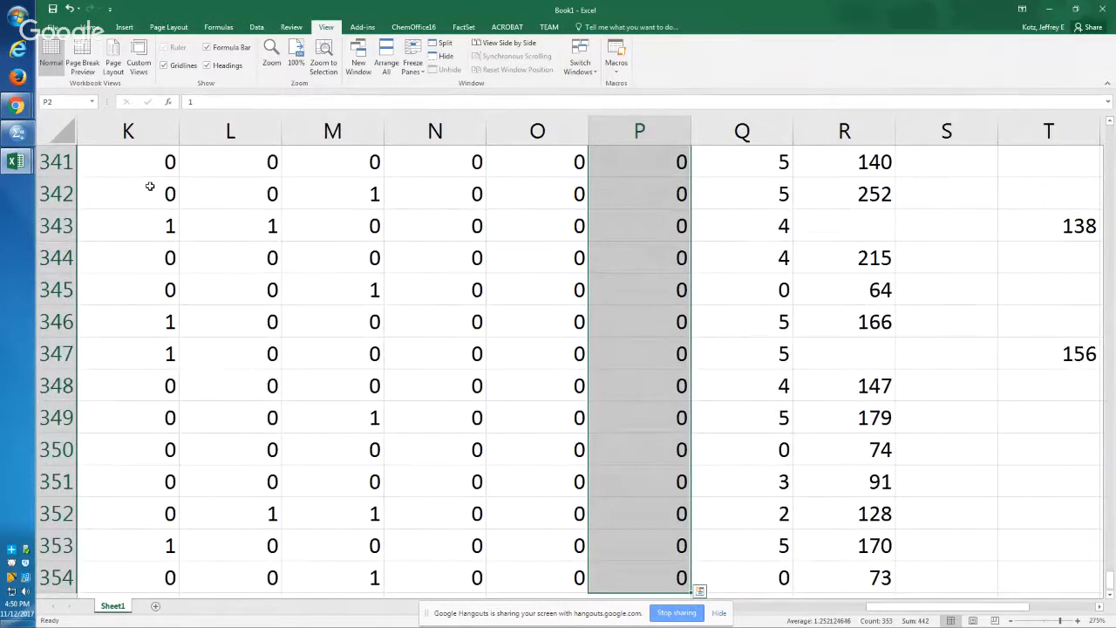
pyautogui.press('Delete')
pyautogui.hotkey('ctrl', 'Up')
pyautogui.press('Down')
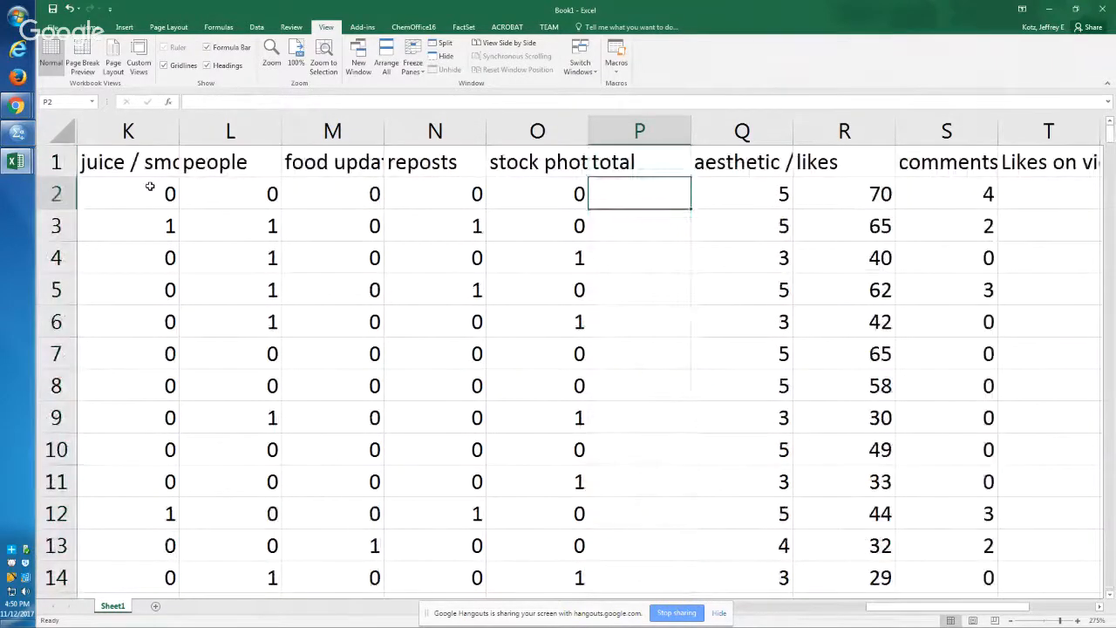
# Step: Enter =SUM(E2:O2) in P2 to total the first row's coding columns
pyautogui.write('=sum(')
pyautogui.press('Left')
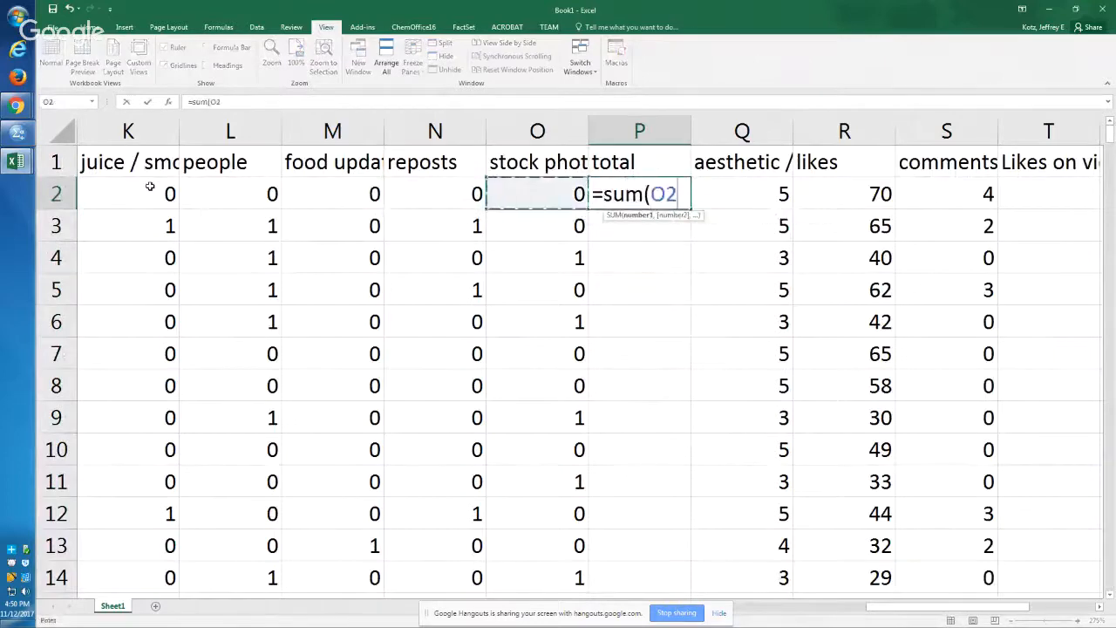
pyautogui.hotkey('shift', 'Left')
pyautogui.hotkey('shift', 'Left')
pyautogui.hotkey('shift', 'Left')
pyautogui.hotkey('shift', 'Left')
pyautogui.hotkey('shift', 'Left')
pyautogui.hotkey('shift', 'Left')
pyautogui.hotkey('shift', 'Left')
pyautogui.hotkey('shift', 'Left')
pyautogui.hotkey('shift', 'Left')
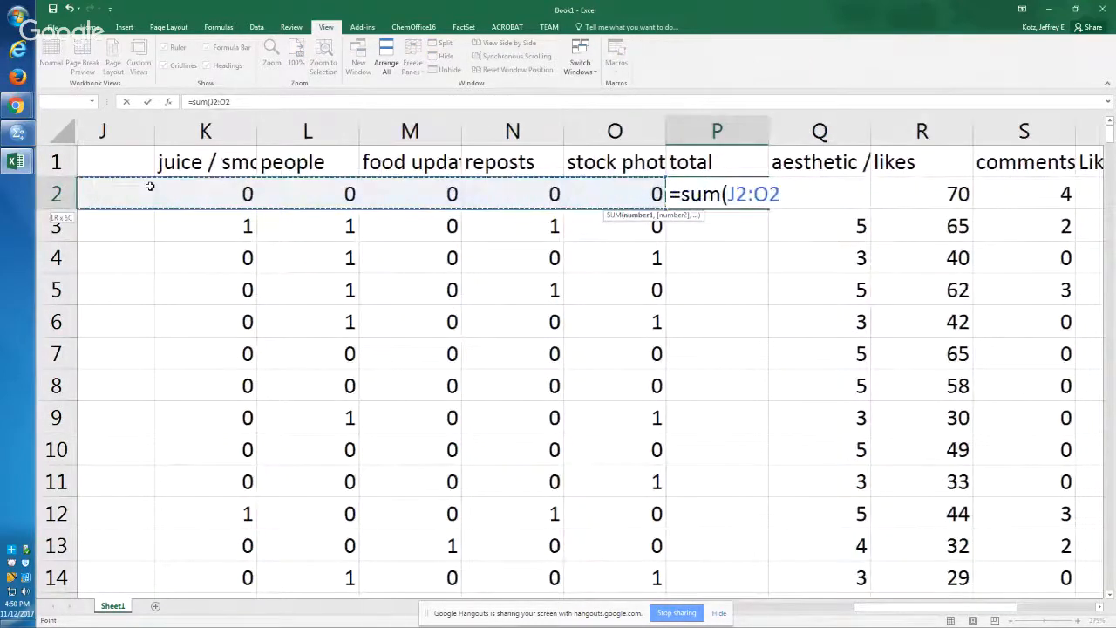
pyautogui.hotkey('shift', 'Left')
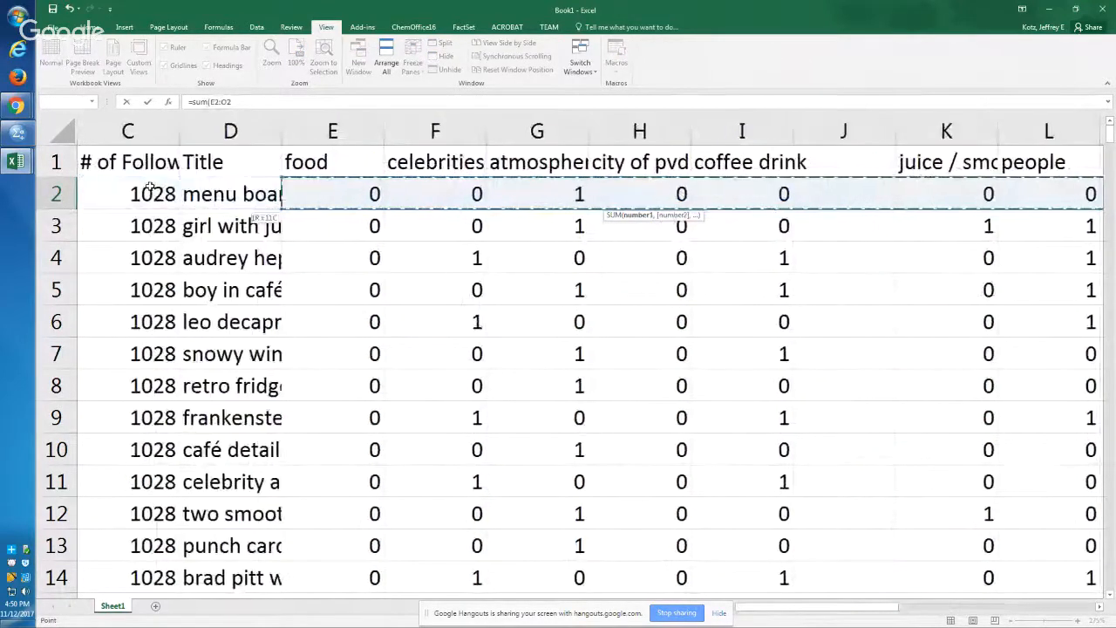
pyautogui.hotkey('ctrl', 'Return')
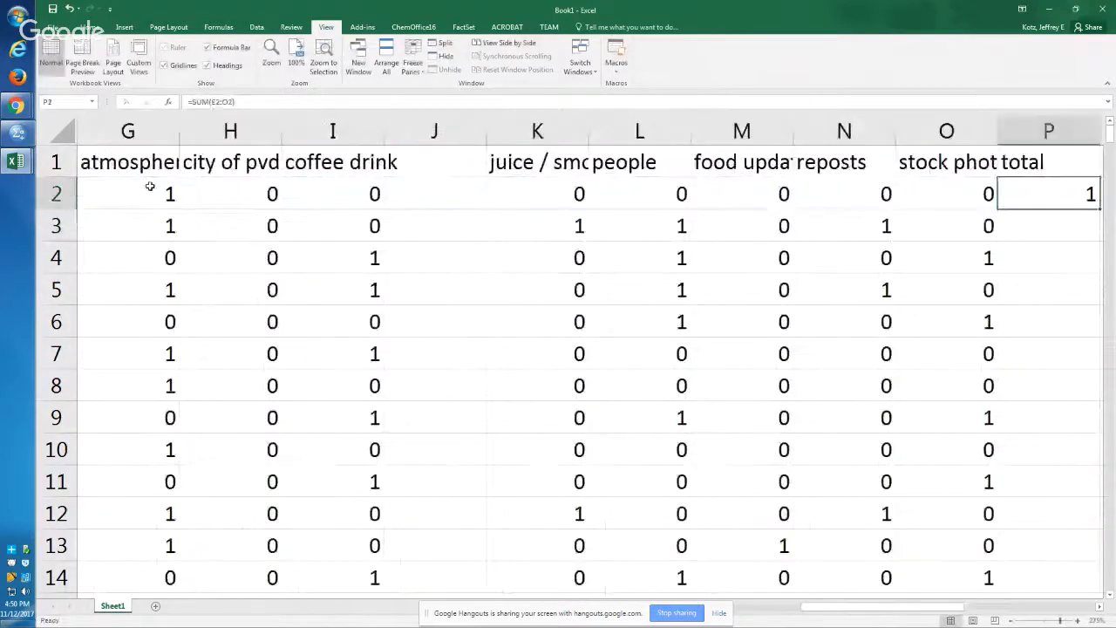
# Step: Copy the sum formula from P2 down the total column to row 354
pyautogui.hotkey('ctrl', 'c')
pyautogui.press('Left')
pyautogui.hotkey('ctrl', 'Down')
pyautogui.press('Right')
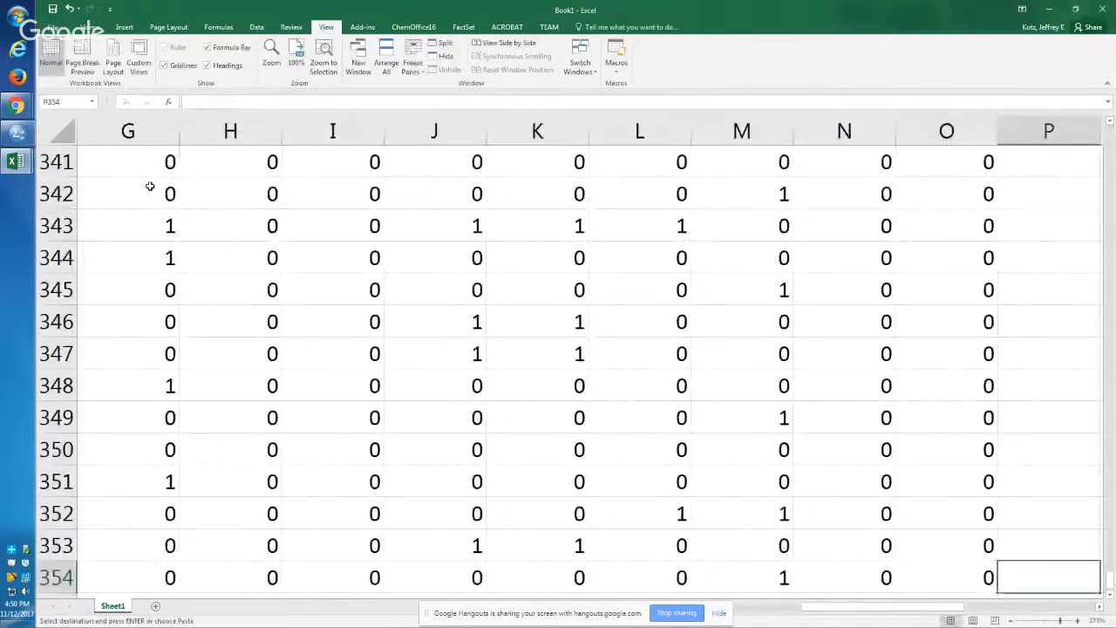
pyautogui.hotkey('ctrl', 'shift', 'Up')
pyautogui.press('Return')
pyautogui.press('Up')
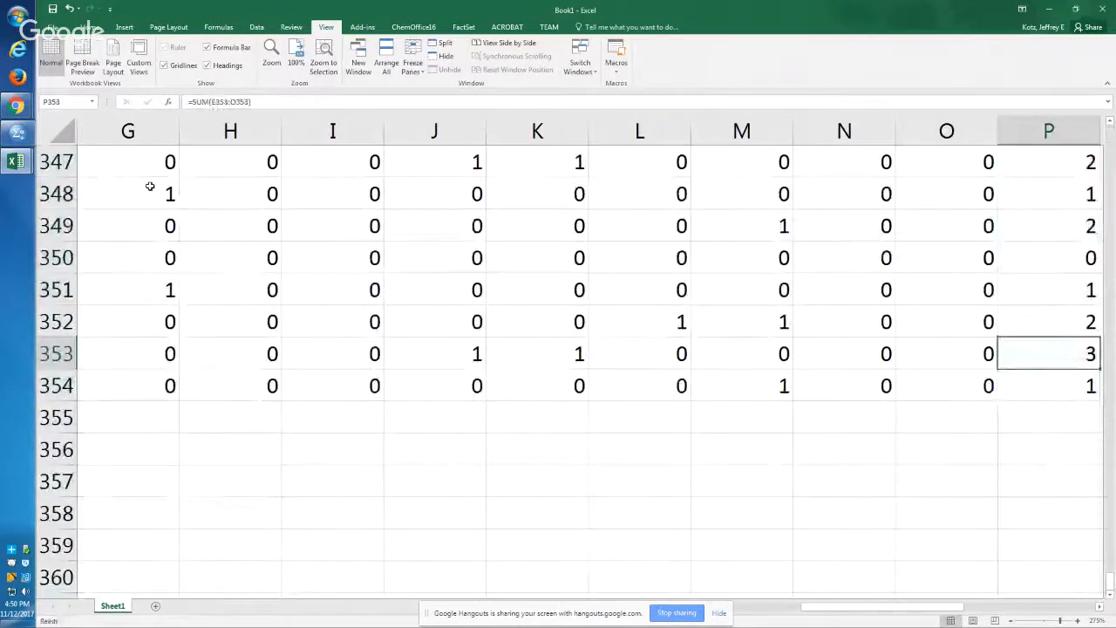
# Step: Check the sum formula in the total column at row 343 without changing it
pyautogui.hotkey('ctrl', 'Up')
pyautogui.hotkey('ctrl', 'Down')
pyautogui.press('Up')
pyautogui.press('Up')
pyautogui.press('Up')
pyautogui.press('Up')
pyautogui.press('Up')
pyautogui.press('Up')
pyautogui.press('Up')
pyautogui.press('Up')
pyautogui.press('Up')
pyautogui.press('Up')
pyautogui.press('Up')
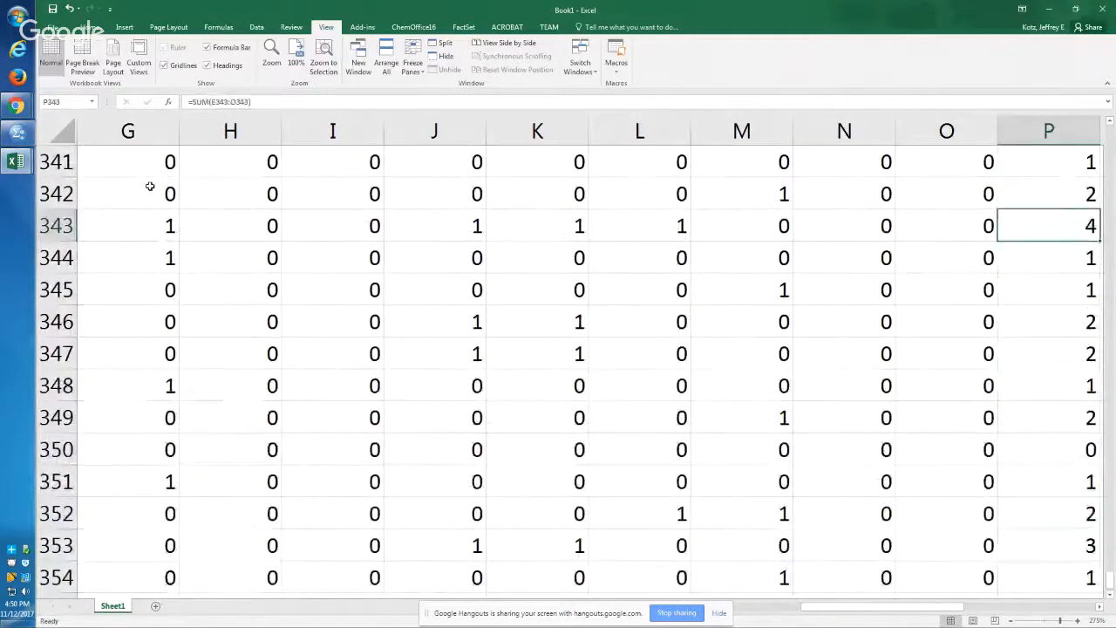
pyautogui.press('F2')
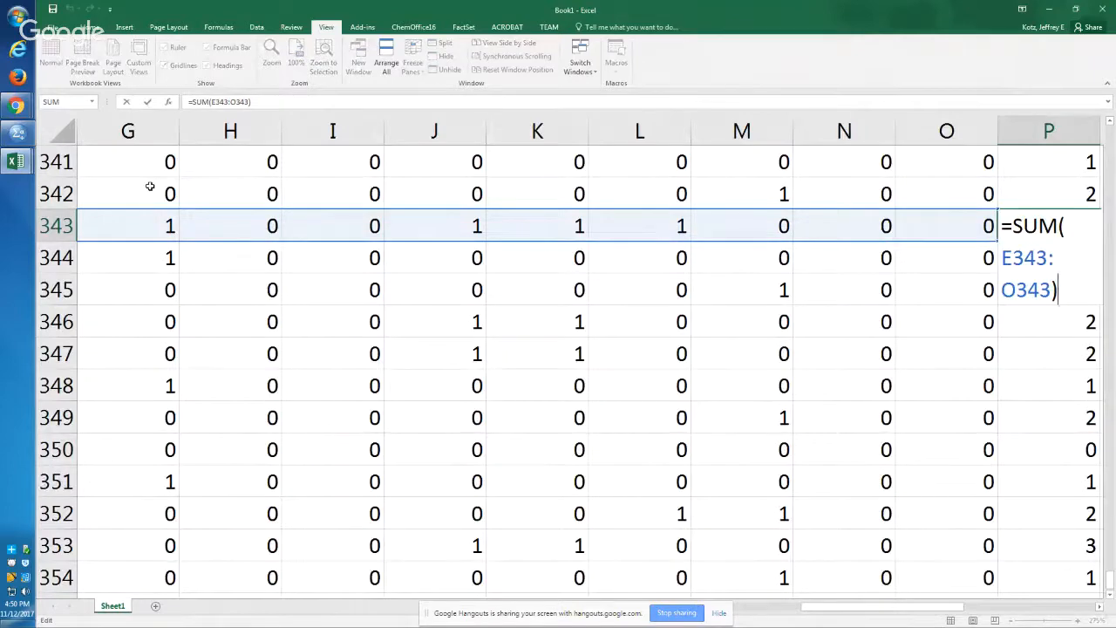
pyautogui.press('Escape')
# Step: Check the header row around column J and look through the other open workbooks for its missing header
pyautogui.press('Left')
pyautogui.hotkey('ctrl', 'Up')
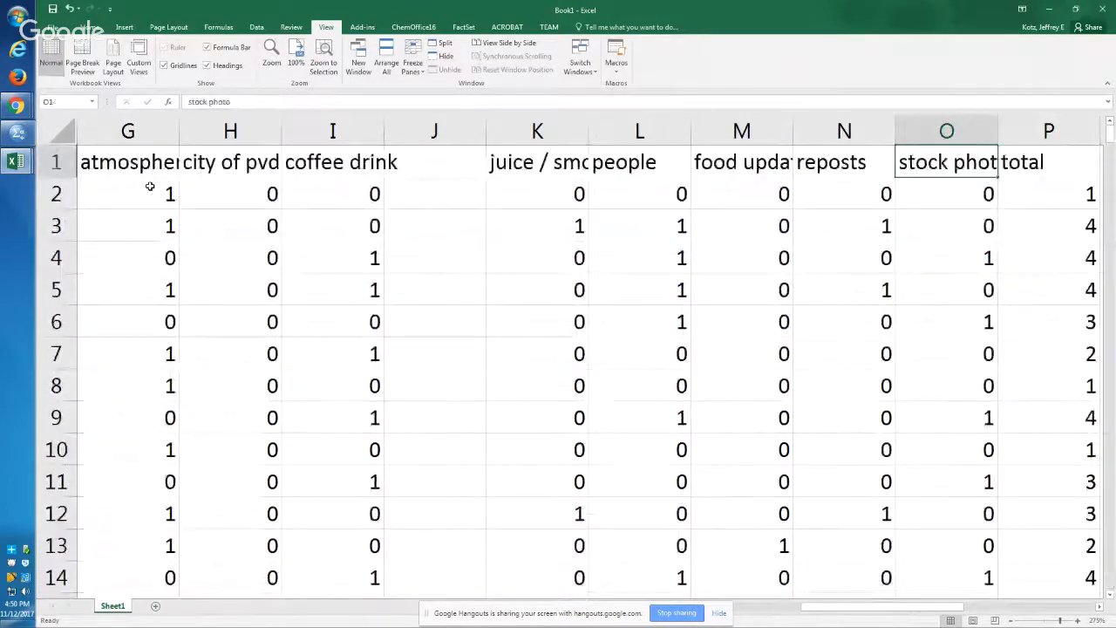
pyautogui.press('Left')
pyautogui.press('Left')
pyautogui.press('Left')
pyautogui.press('Left')
pyautogui.press('Left')
pyautogui.press('Left')
pyautogui.press('Right')
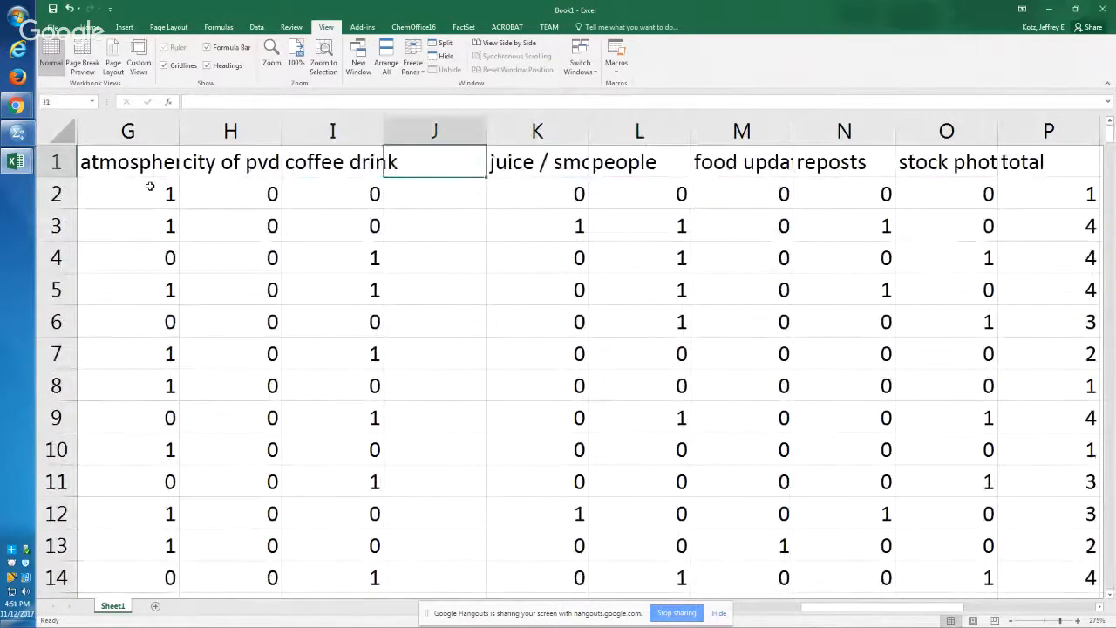
pyautogui.hotkey('alt', 'Tab')
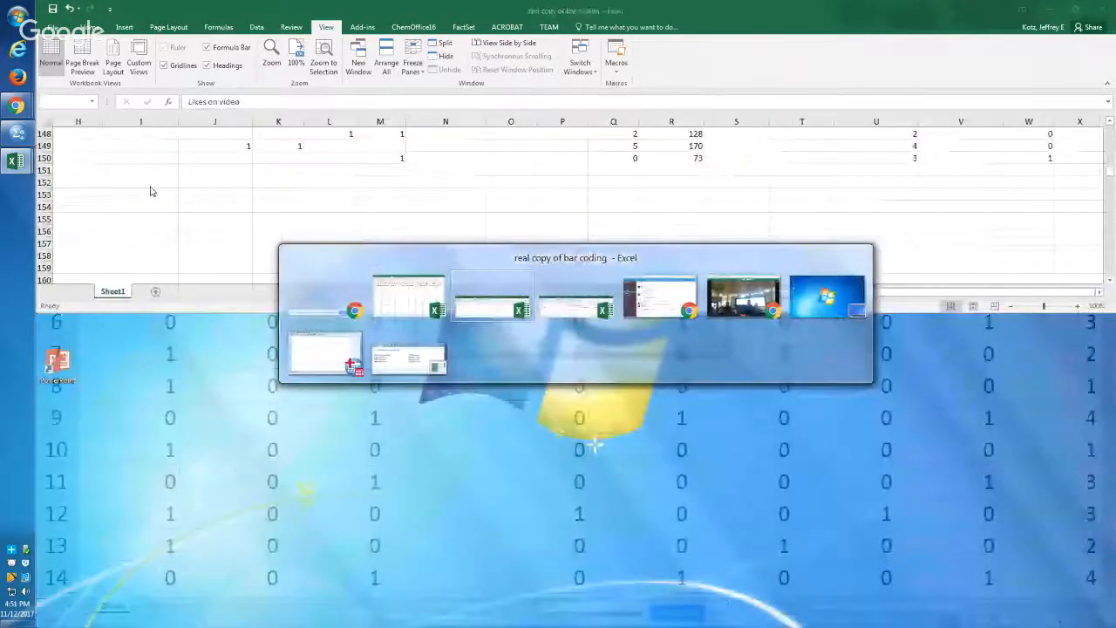
pyautogui.hotkey('alt', 'Tab')
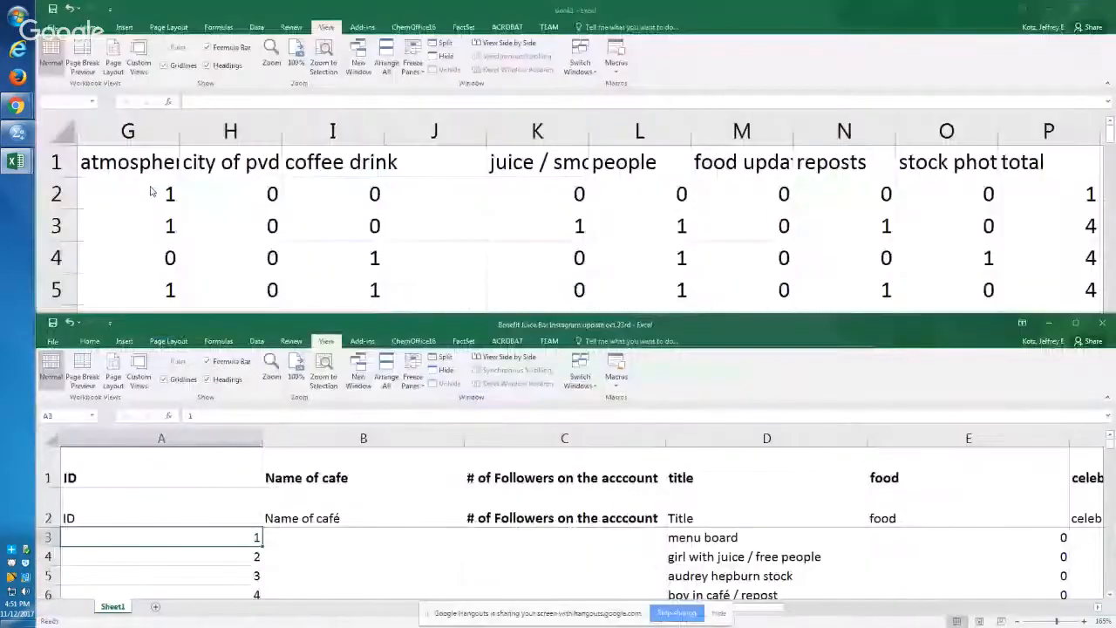
pyautogui.press('Down')
pyautogui.press('Down')
pyautogui.press('Down')
pyautogui.press('Down')
pyautogui.press('Down')
pyautogui.press('Down')
pyautogui.press('Down')
pyautogui.press('Down')
pyautogui.press('Down')
pyautogui.press('Down')
pyautogui.press('Down')
pyautogui.press('Down')
pyautogui.press('Down')
pyautogui.press('Down')
pyautogui.press('Down')
pyautogui.press('Up')
pyautogui.press('Up')
pyautogui.press('Up')
pyautogui.press('Up')
pyautogui.hotkey('alt', 'Tab')
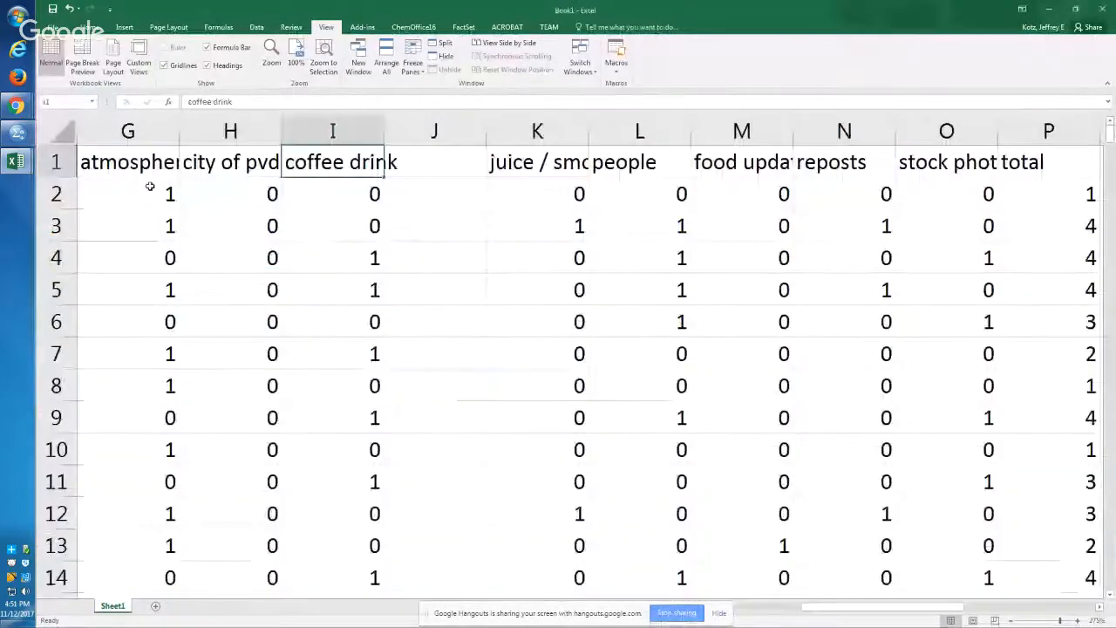
# Step: Examine the existing values in column J from row 206 down to about row 229
pyautogui.press('Right')
pyautogui.hotkey('ctrl', 'Down')
pyautogui.press('Down')
pyautogui.press('Down')
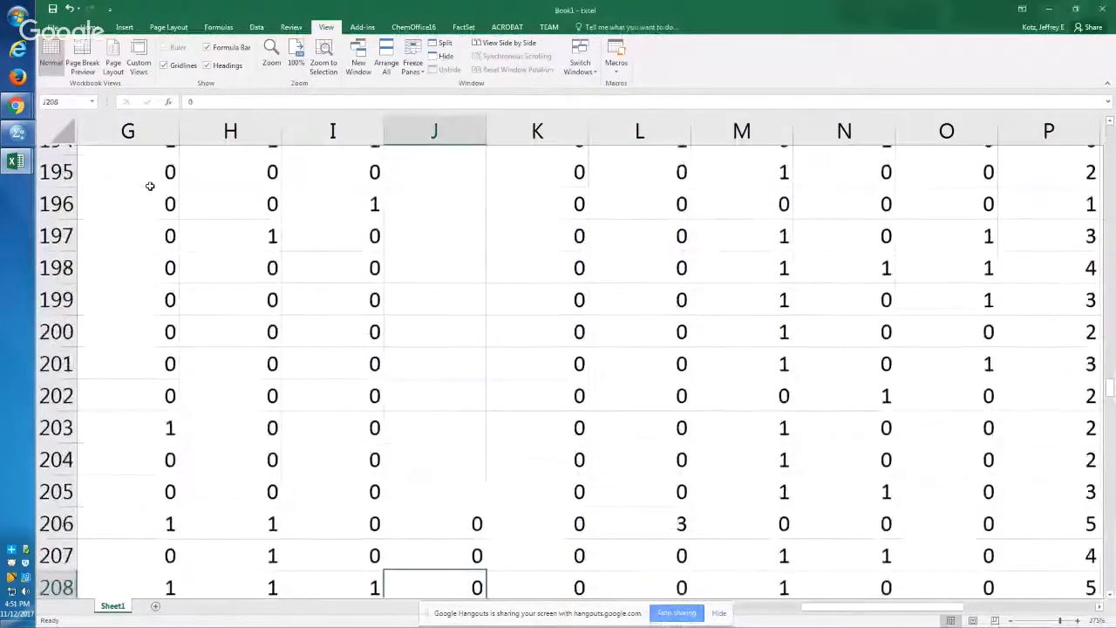
pyautogui.press('Down')
pyautogui.press('Down')
pyautogui.press('Down')
pyautogui.press('Down')
pyautogui.press('Down')
pyautogui.press('Down')
pyautogui.press('Down')
pyautogui.press('Down')
pyautogui.press('Down')
pyautogui.press('Down')
pyautogui.press('Down')
pyautogui.press('Down')
pyautogui.press('Down')
pyautogui.press('Down')
pyautogui.press('Down')
pyautogui.press('Down')
pyautogui.press('Down')
pyautogui.press('Down')
pyautogui.press('Down')
pyautogui.press('Down')
pyautogui.press('Down')
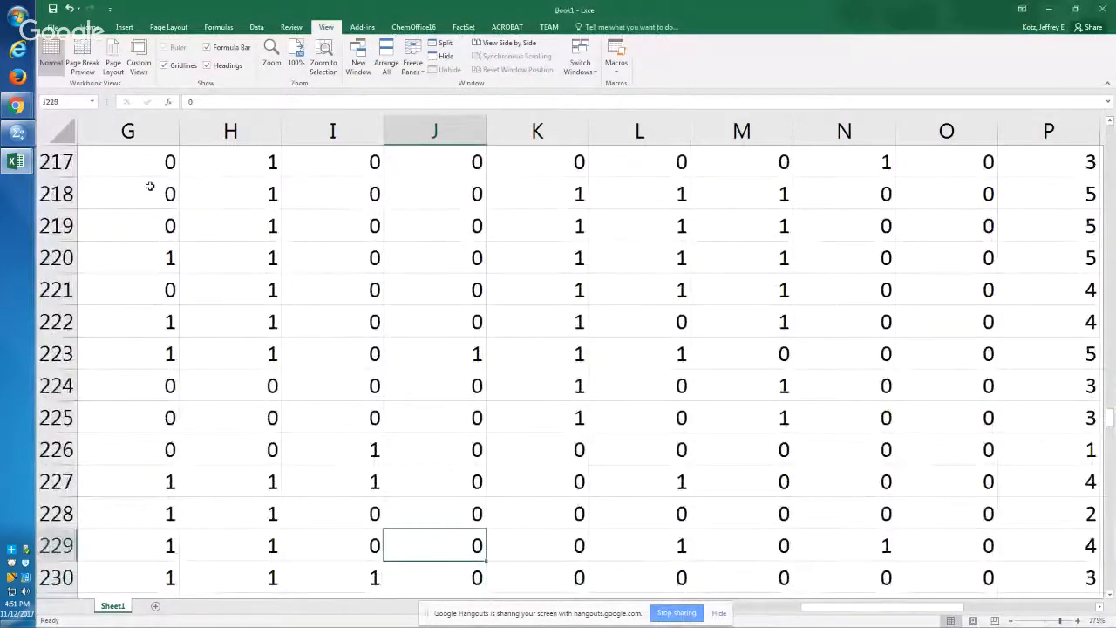
pyautogui.press('Up')
pyautogui.press('Up')
pyautogui.press('Up')
pyautogui.press('Up')
pyautogui.press('Up')
pyautogui.press('Up')
pyautogui.press('Up')
pyautogui.press('Up')
pyautogui.press('Up')
pyautogui.press('Up')
pyautogui.press('Up')
pyautogui.press('Up')
pyautogui.press('Up')
pyautogui.press('Up')
pyautogui.press('Up')
pyautogui.press('Up')
pyautogui.press('Up')
pyautogui.press('Up')
pyautogui.press('Up')
pyautogui.press('Up')
pyautogui.press('Up')
pyautogui.press('Up')
pyautogui.press('Up')
pyautogui.press('Up')
pyautogui.press('Up')
pyautogui.press('Up')
pyautogui.press('Up')
pyautogui.press('Up')
# Step: Enter COLORFUL DRINK as the header of column J in J1
pyautogui.hotkey('ctrl', 'Up')
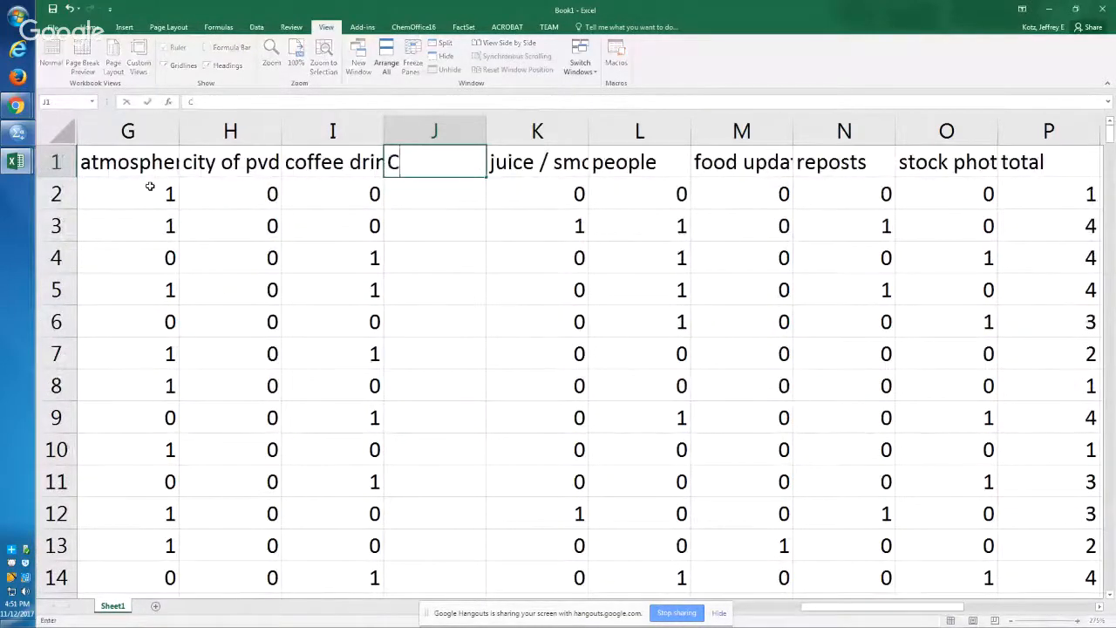
pyautogui.write('OLORFUL DRINK')
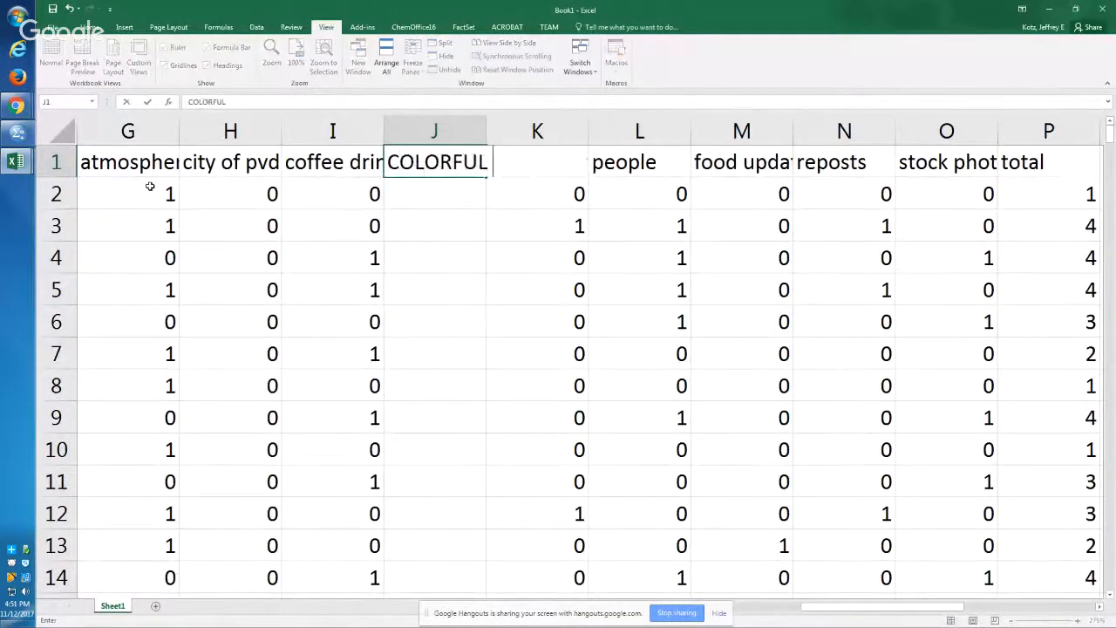
pyautogui.press('Return')
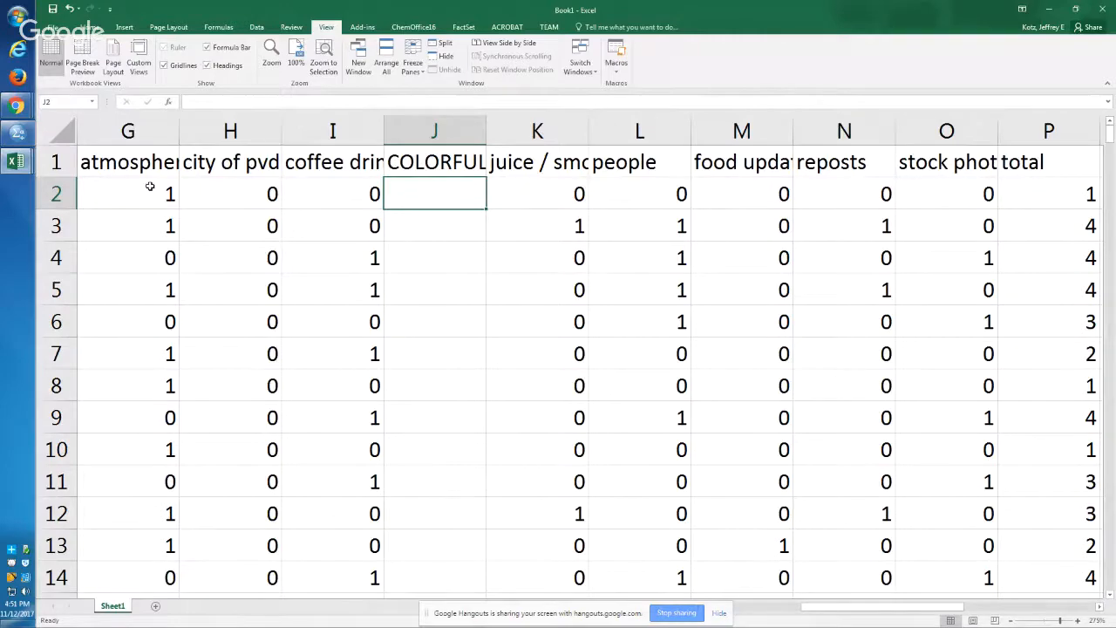
# Step: Enter 9 in J2 and copy it down the blank COLORFUL DRINK cells to row 205
pyautogui.write('9')
pyautogui.press('Return')
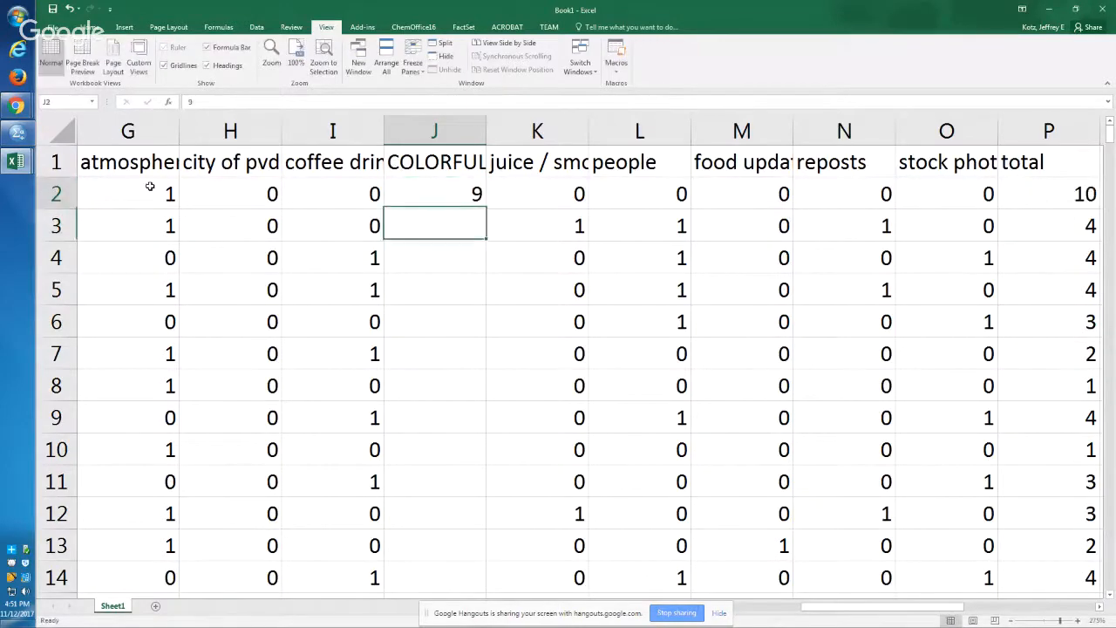
pyautogui.press('Up')
pyautogui.hotkey('ctrl', 'c')
pyautogui.press('Left')
pyautogui.press('Right')
pyautogui.hotkey('ctrl', 'Down')
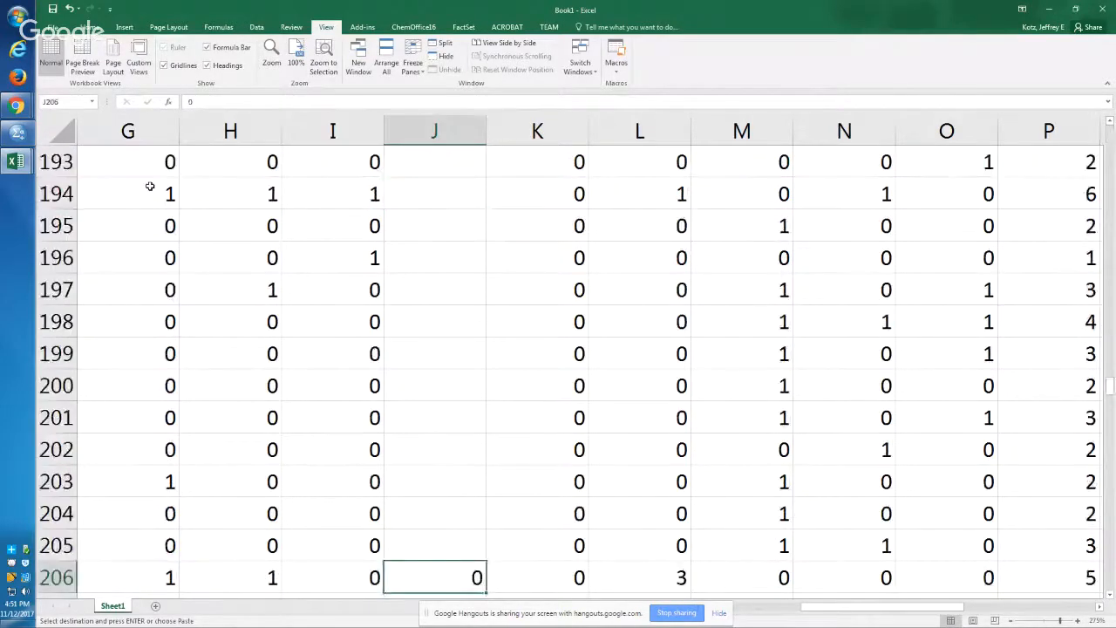
pyautogui.press('Up')
pyautogui.hotkey('ctrl', 'shift', 'Up')
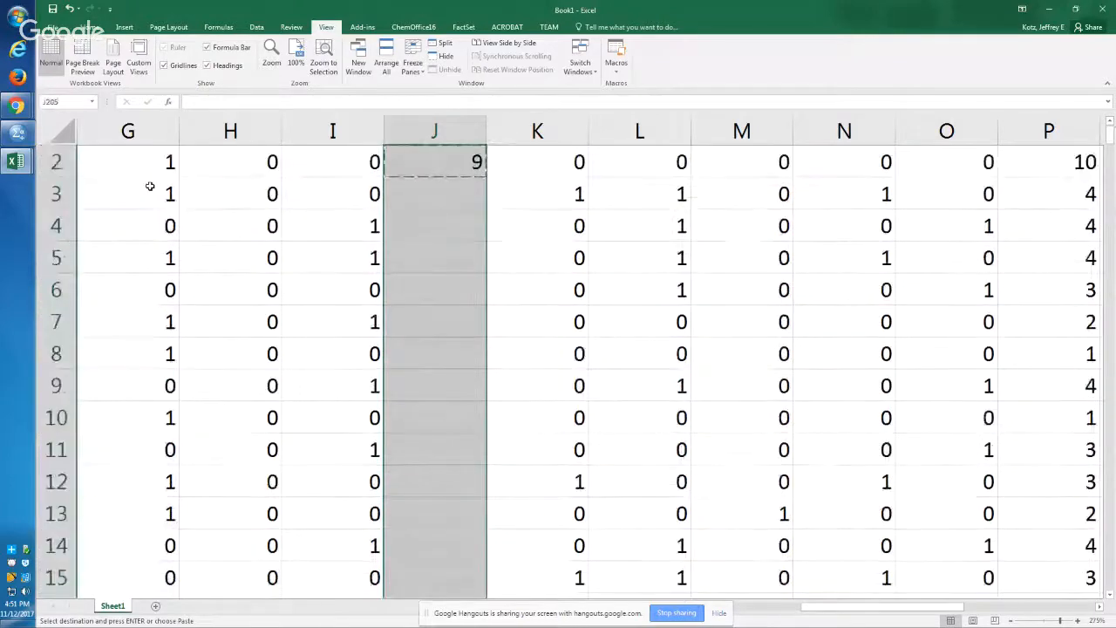
pyautogui.press('Return')
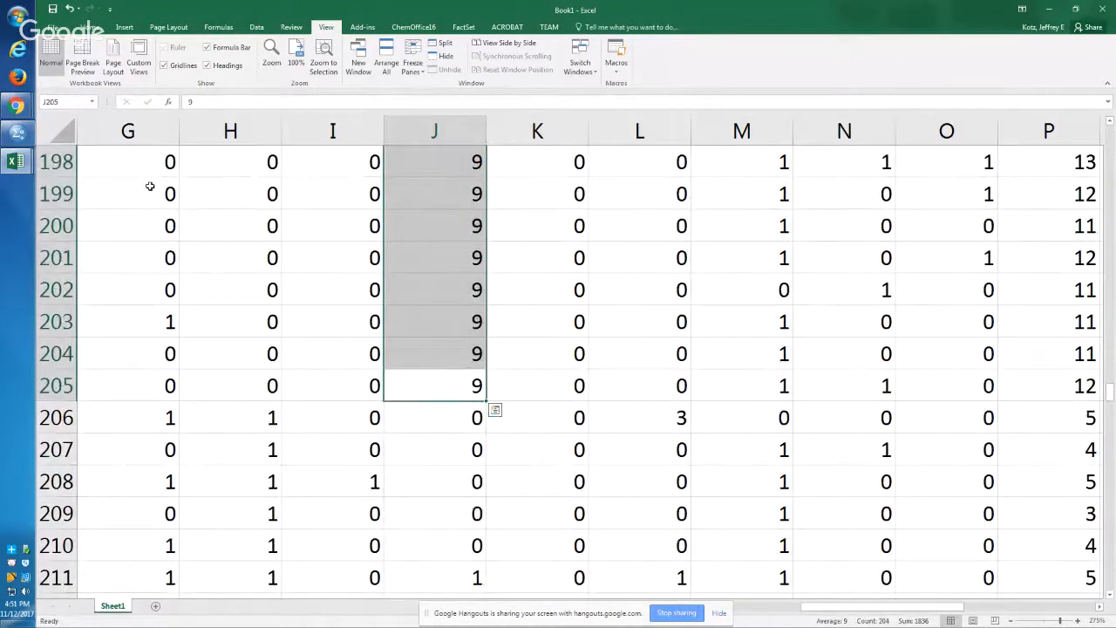
# Step: Clear the 9s from J2:J205 so the COLORFUL DRINK cells are blank, and return to the header row
pyautogui.press('Delete')
pyautogui.press('Up')
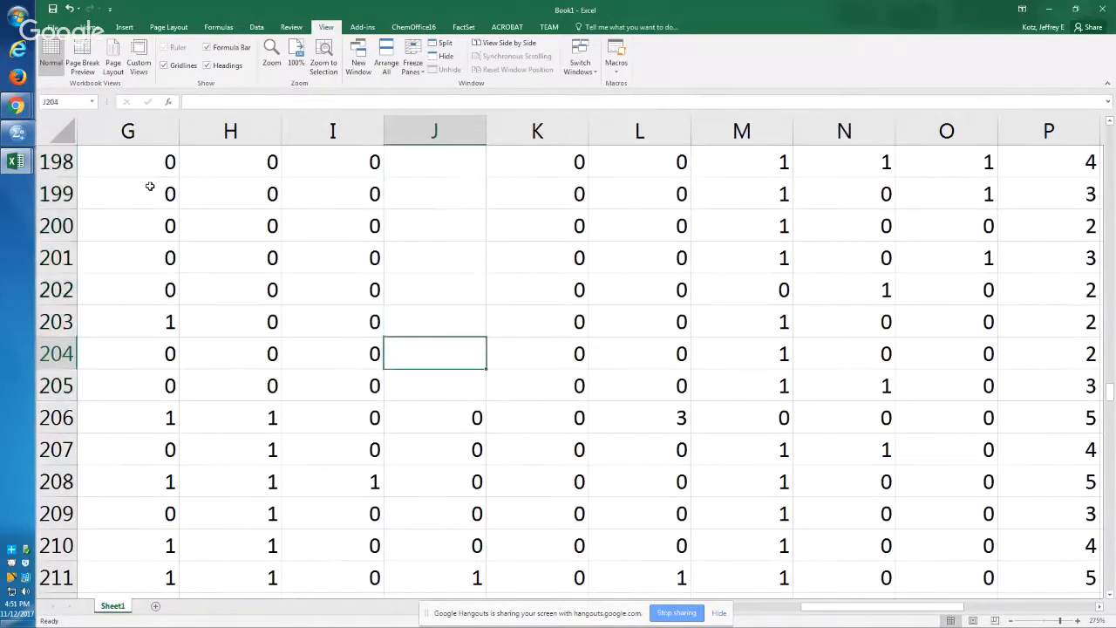
pyautogui.hotkey('ctrl', 'Up')
pyautogui.press('Down')
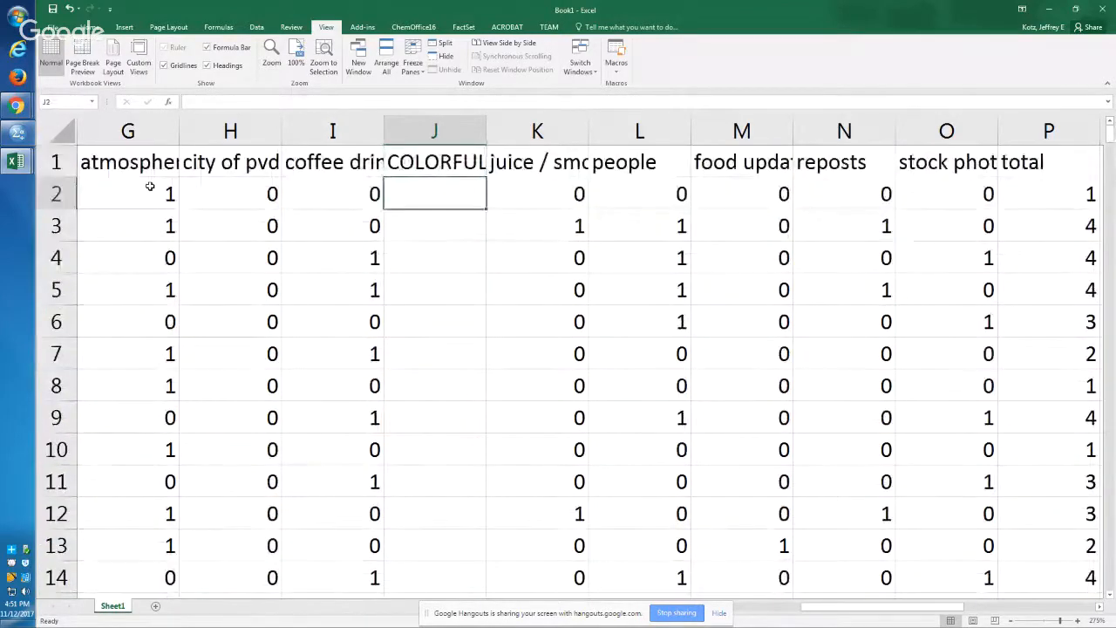
pyautogui.press('Up')
pyautogui.press('Left')
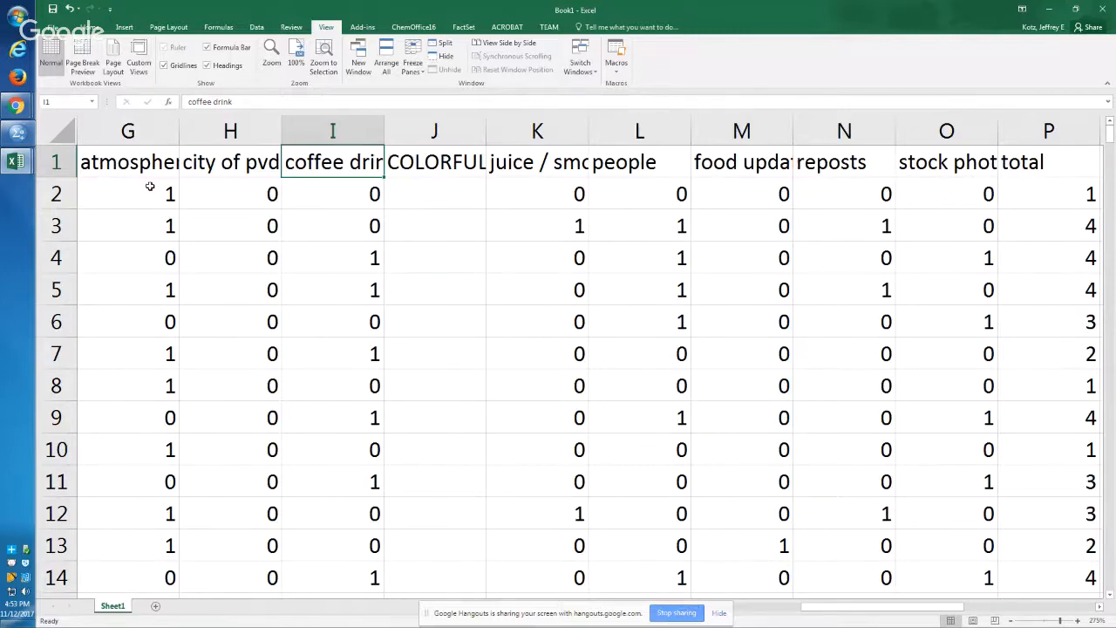
# Step: Return to A1 and save the workbook to the Desktop as "benefit clean data 111217" in Excel Workbook format
pyautogui.press('Left')
pyautogui.press('Left')
pyautogui.press('Left')
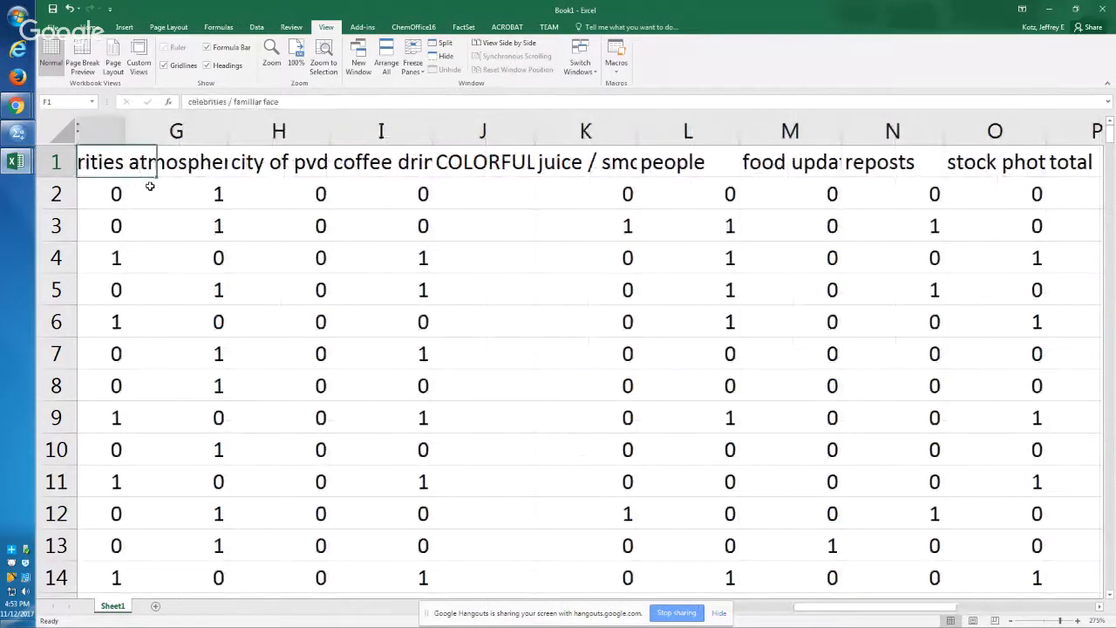
pyautogui.press('Home')
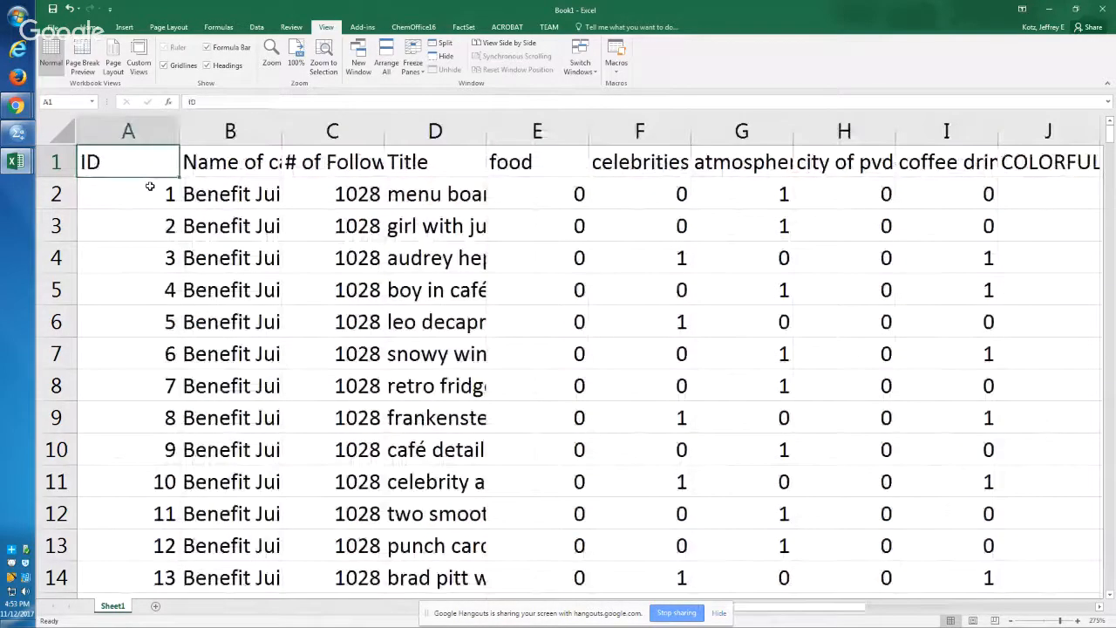
pyautogui.click(54, 27)
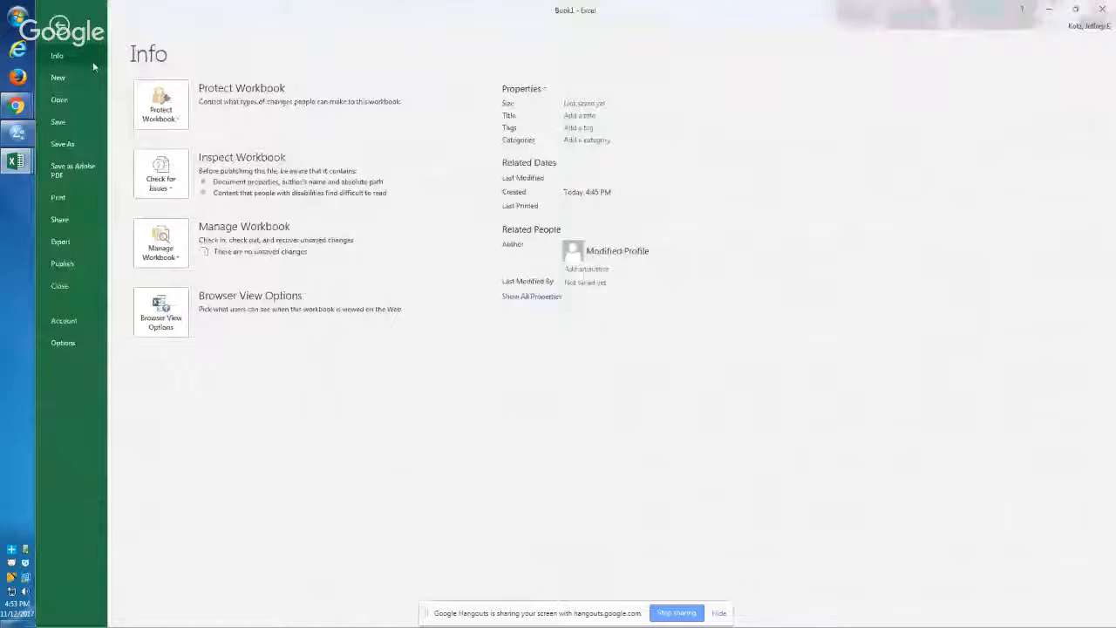
pyautogui.click(76, 148)
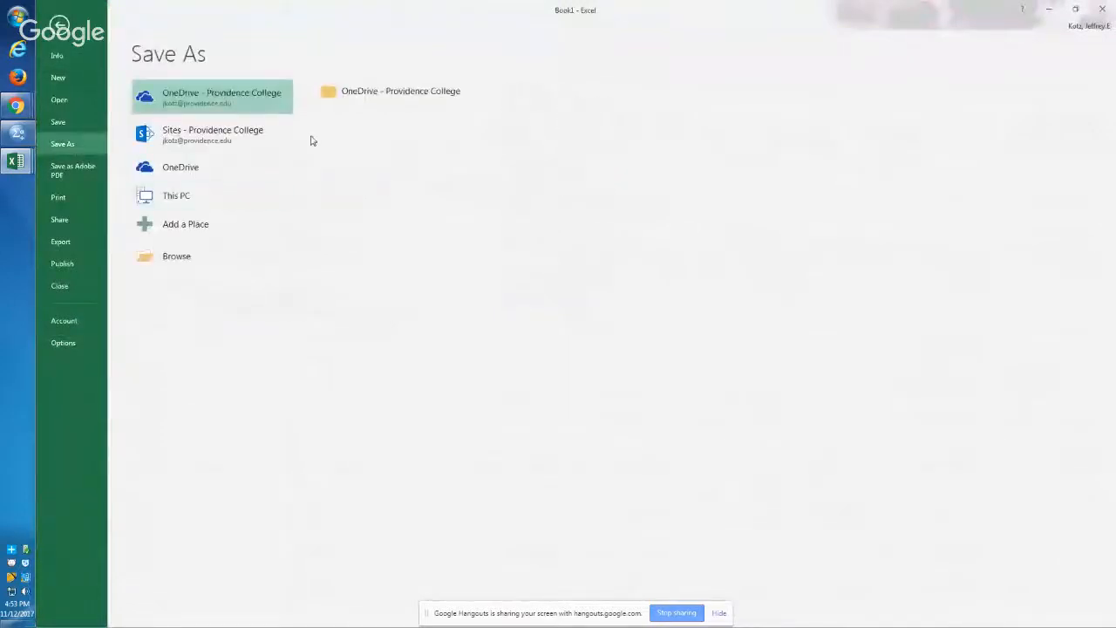
pyautogui.click(219, 200)
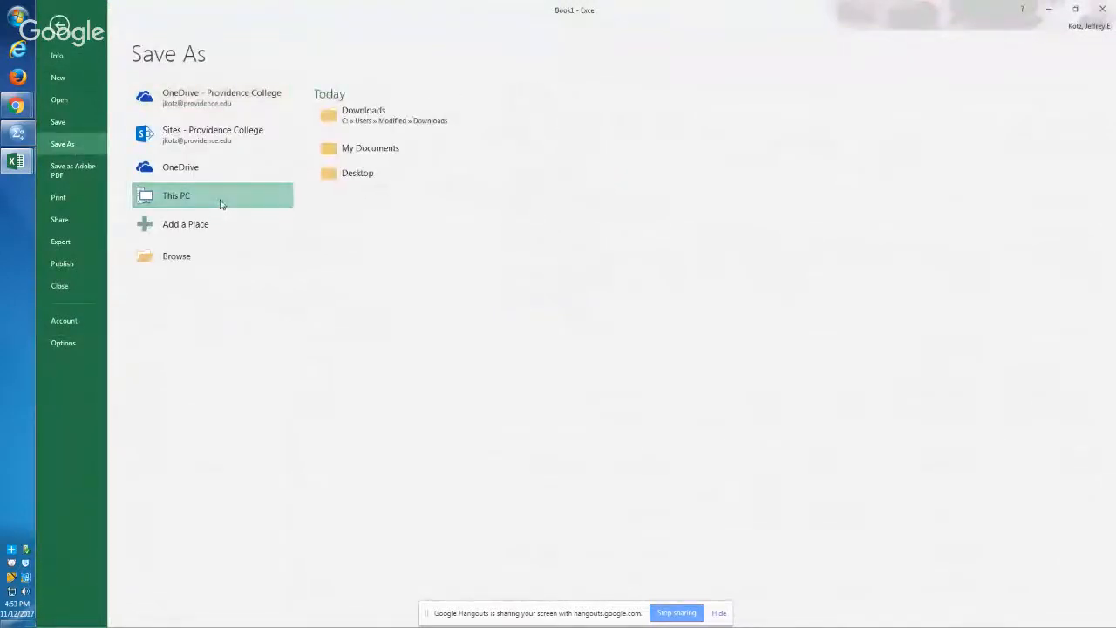
pyautogui.click(220, 203)
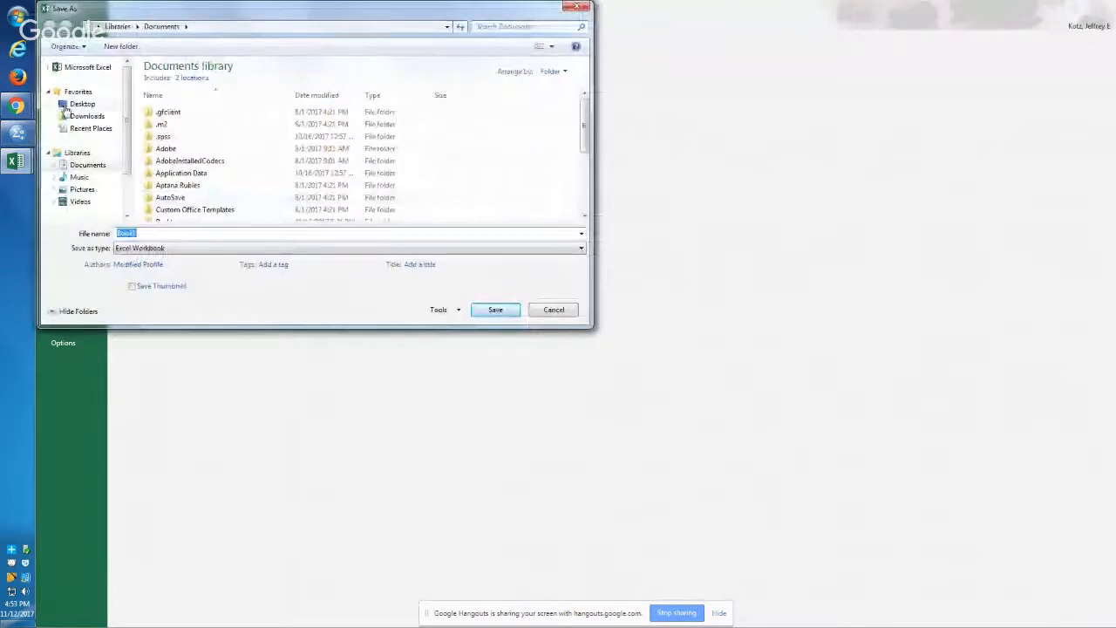
pyautogui.click(66, 108)
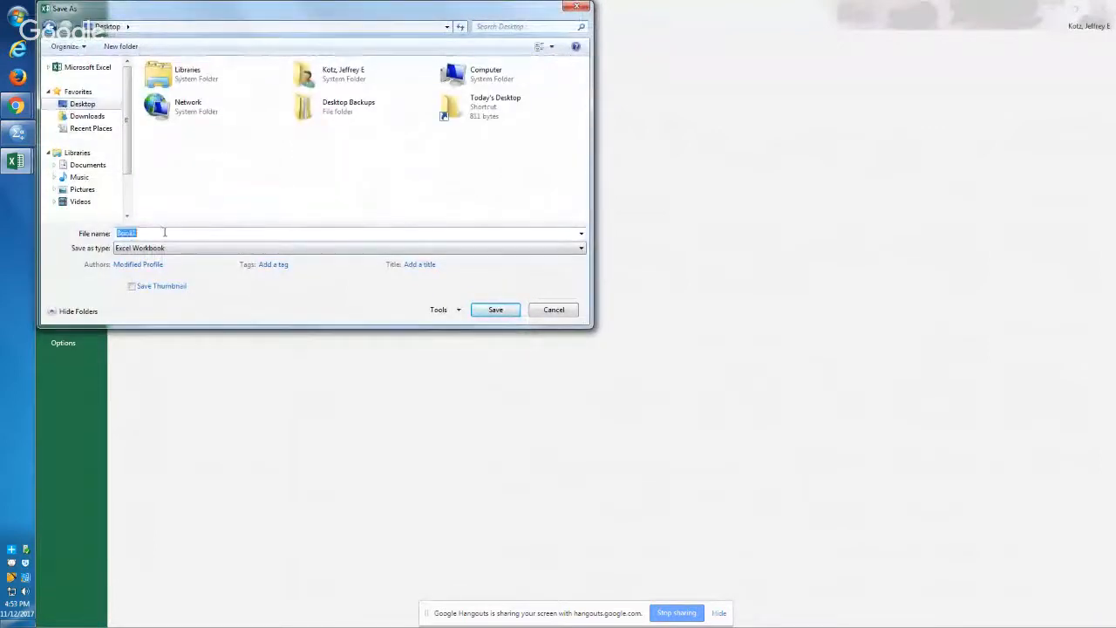
pyautogui.write('benefit')
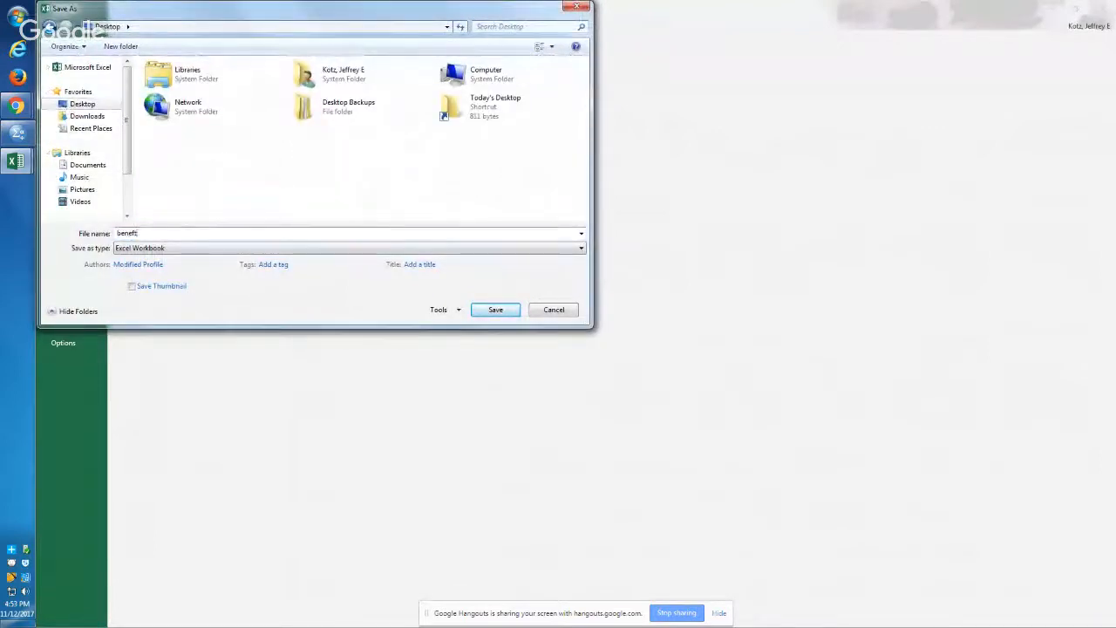
pyautogui.write(' clean data ')
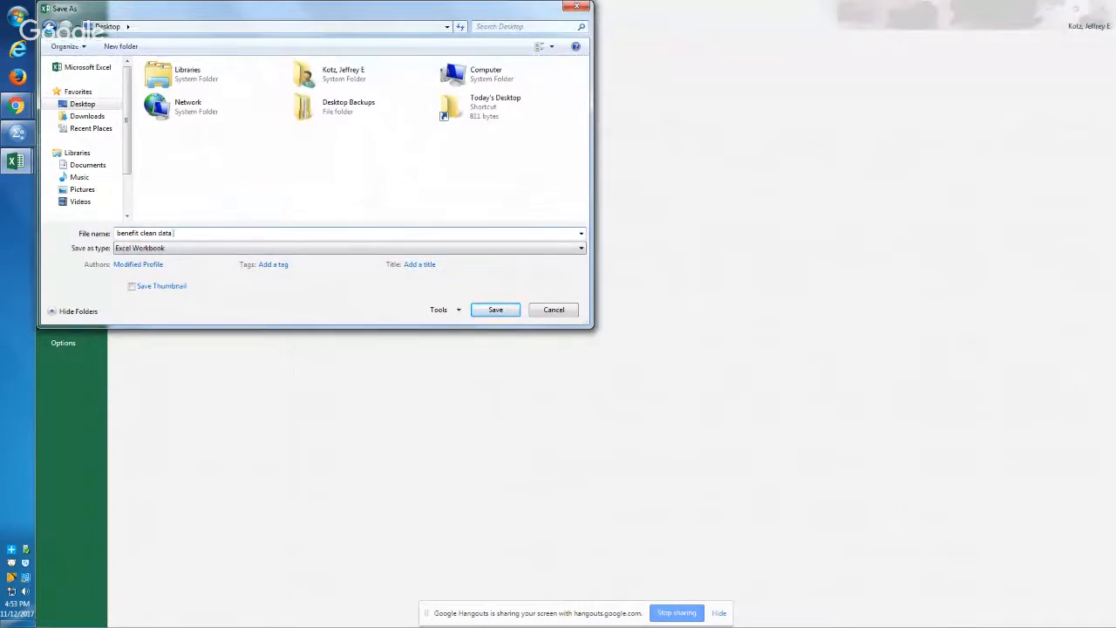
pyautogui.write('111217')
pyautogui.press('Return')
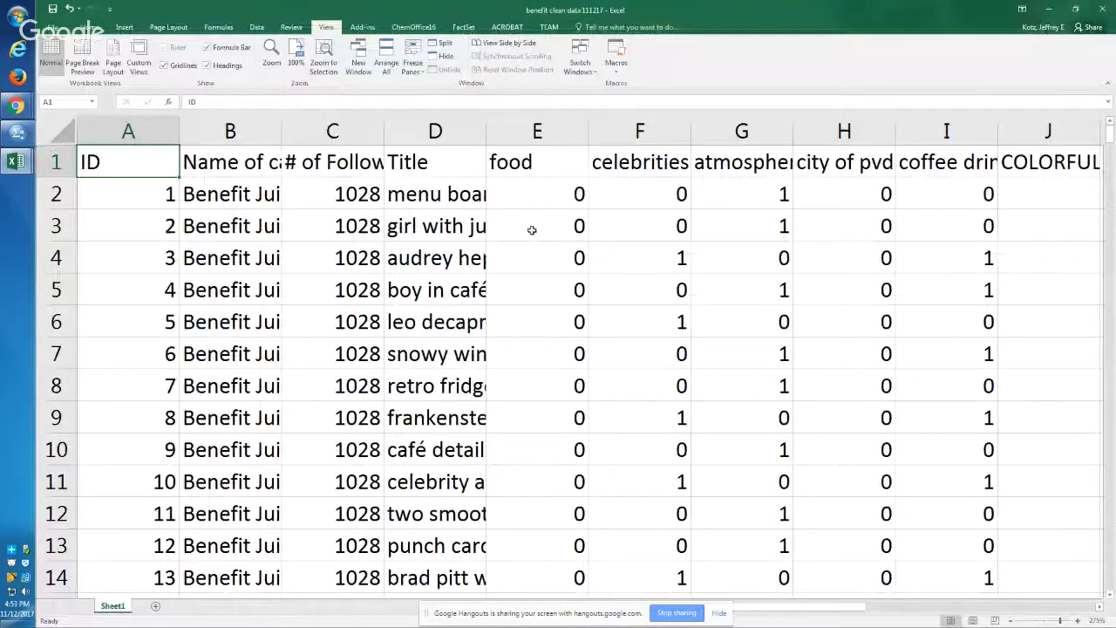
pyautogui.press('Down')
pyautogui.press('Right')
pyautogui.press('Right')
pyautogui.press('Right')
pyautogui.press('Right')
pyautogui.press('Right')
pyautogui.press('Right')
pyautogui.press('Right')
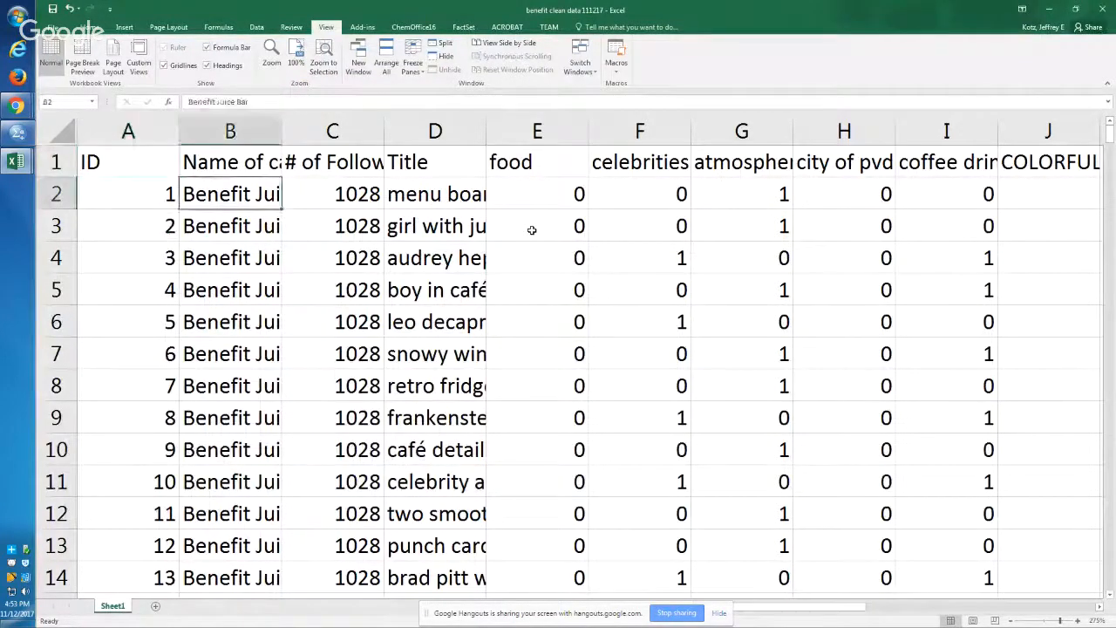
pyautogui.press('Left')
pyautogui.press('Left')
pyautogui.press('Left')
pyautogui.press('Left')
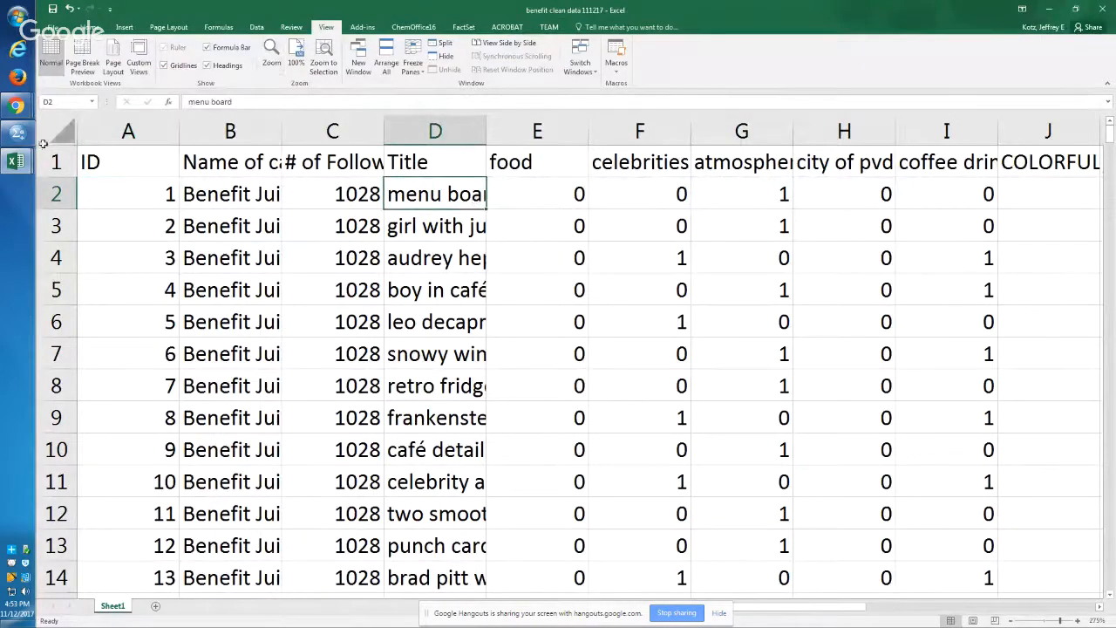
# Step: Switch to the IBM SPSS Statistics Data Editor and search the computer's programs for spss, leaving the results unopened
pyautogui.click(18, 132)
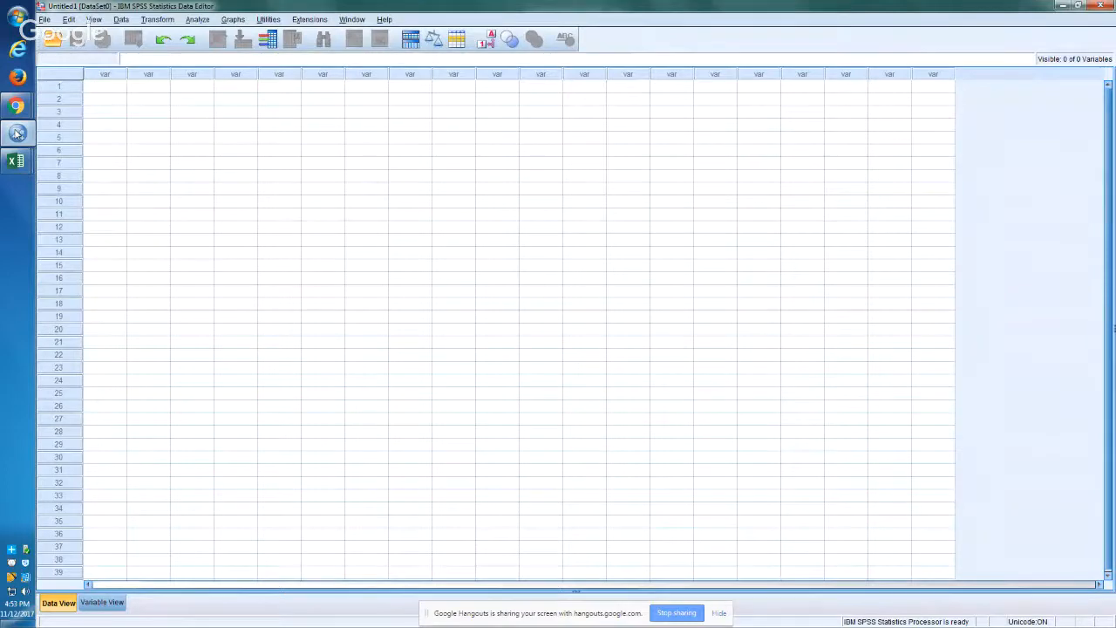
pyautogui.press('super')
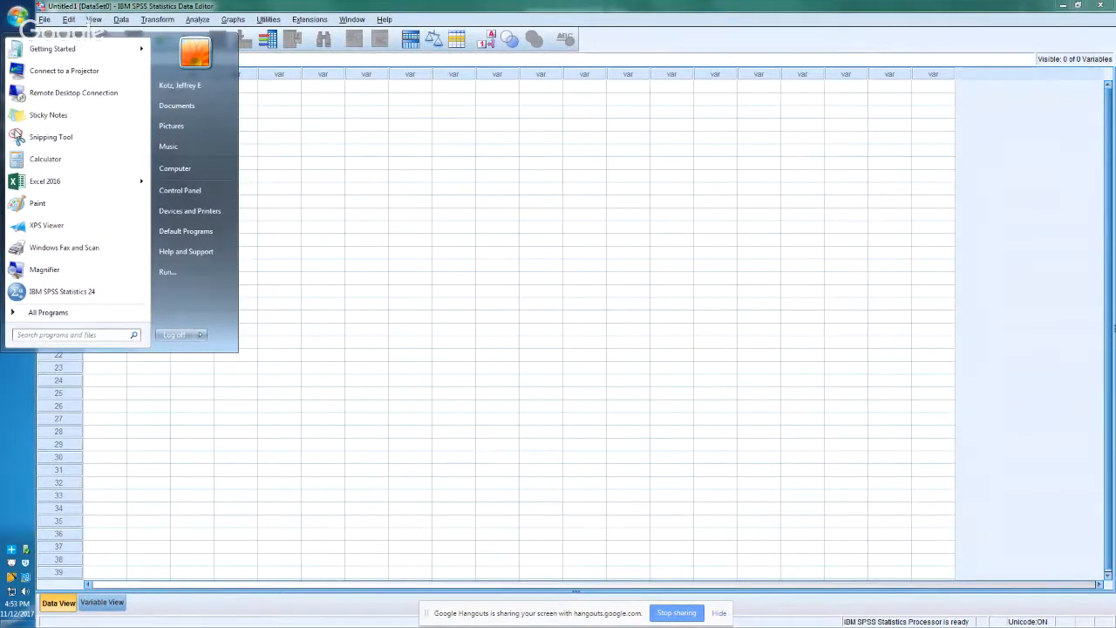
pyautogui.write('spss')
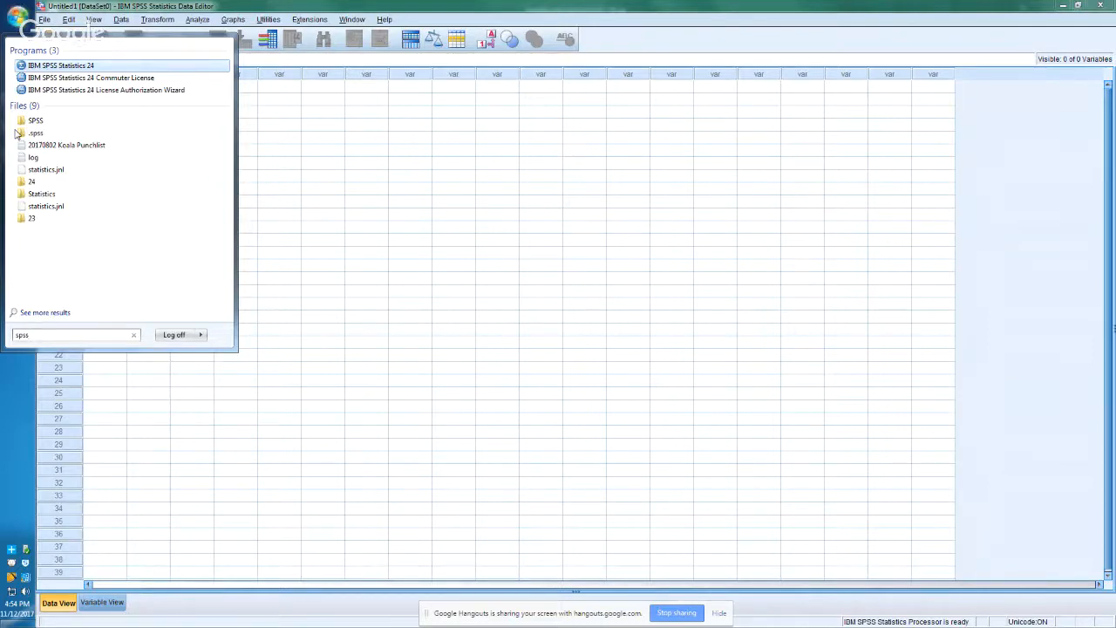
pyautogui.press('Escape')
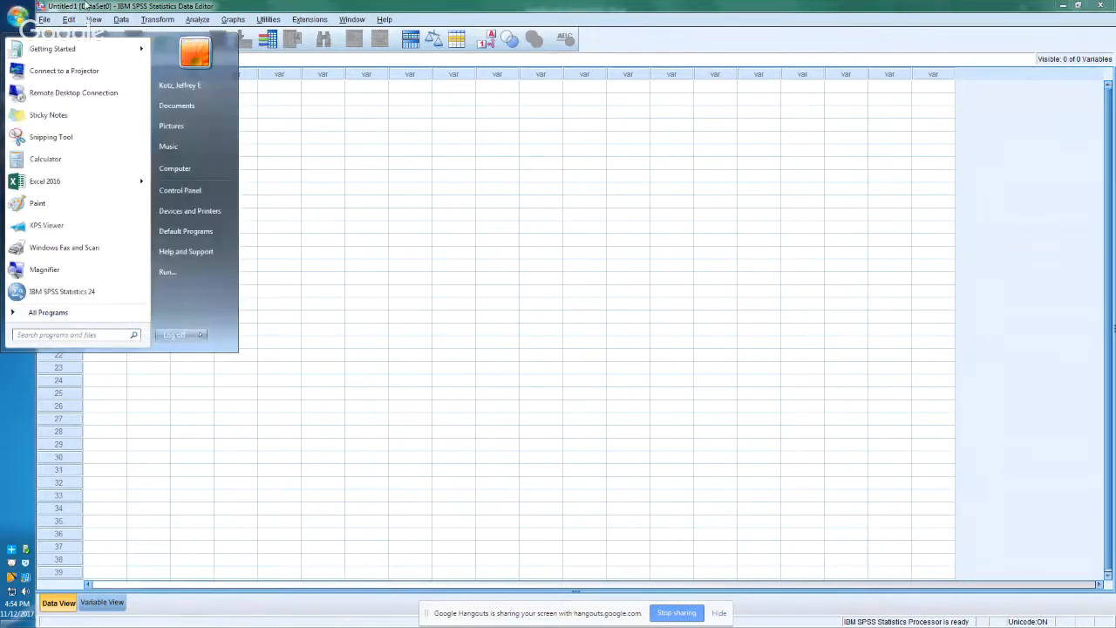
# Step: Dismiss the program search, switch to the Benefit Juice Club Slack page in Chrome and dock its window to the right half of the screen
pyautogui.press('Escape')
pyautogui.hotkey('alt', 'Tab')
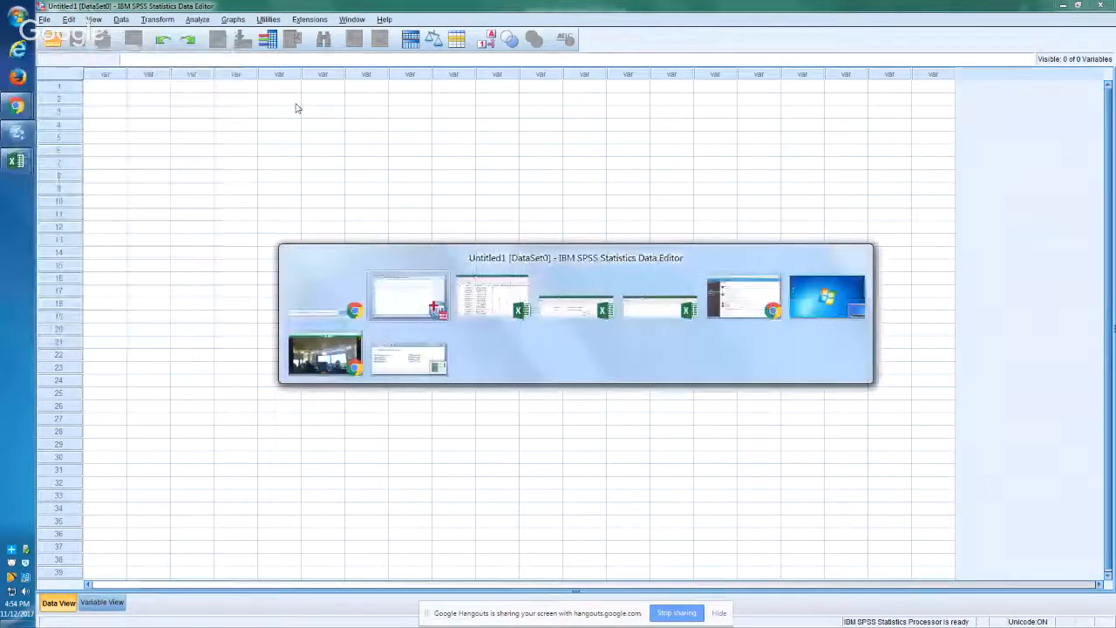
pyautogui.hotkey('alt', 'Tab')
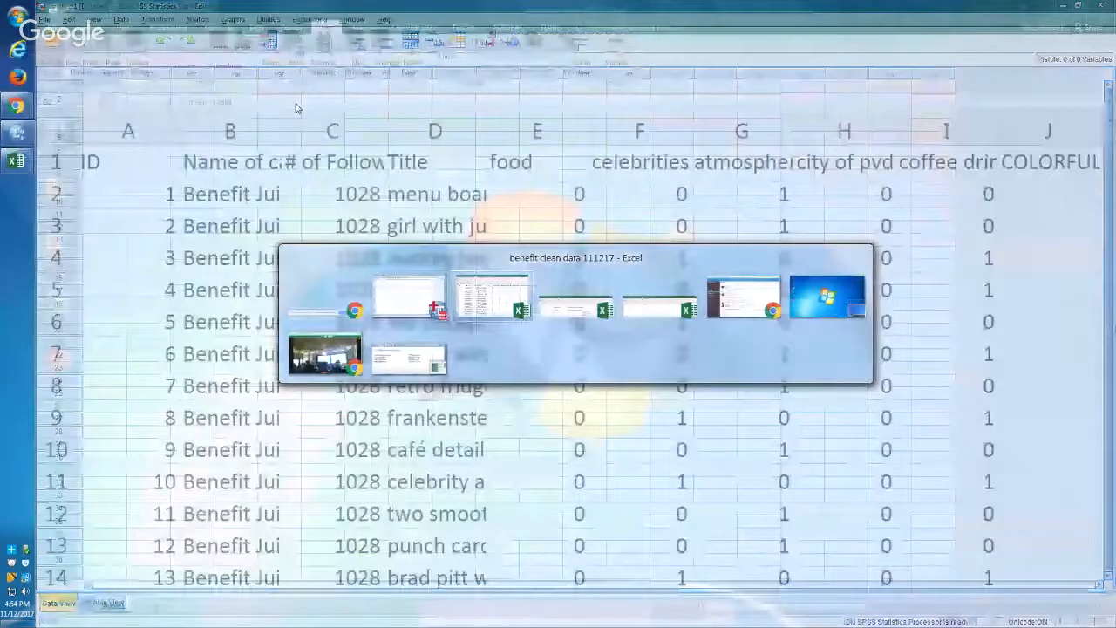
pyautogui.hotkey('alt', 'Tab')
pyautogui.hotkey('alt', 'Tab')
pyautogui.hotkey('alt', 'Tab')
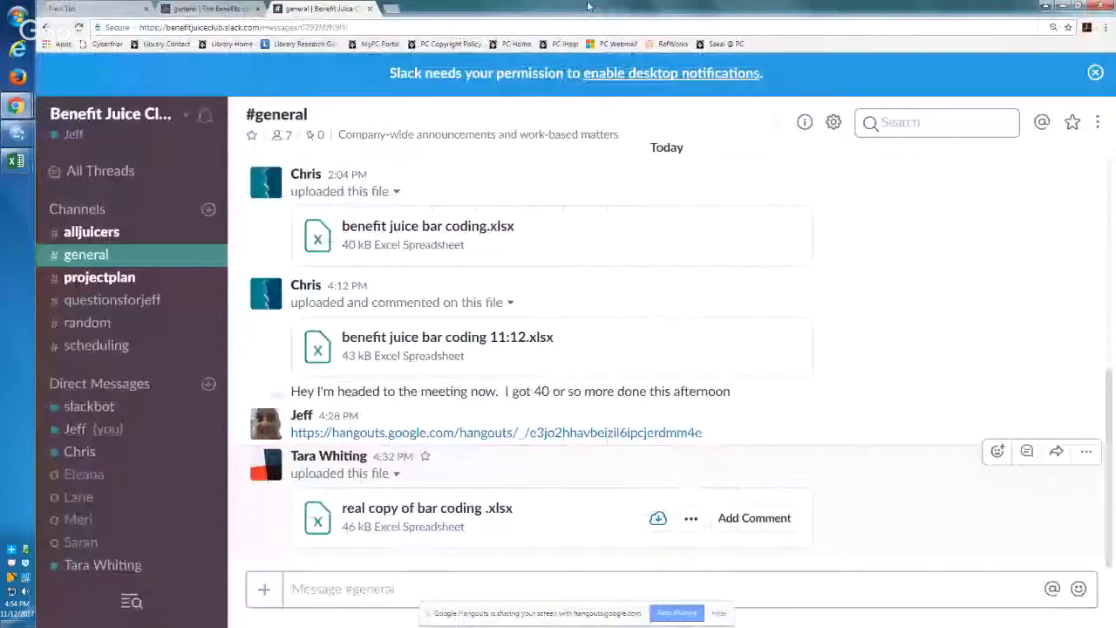
pyautogui.moveTo(588, 6); pyautogui.dragTo(1115, 96)
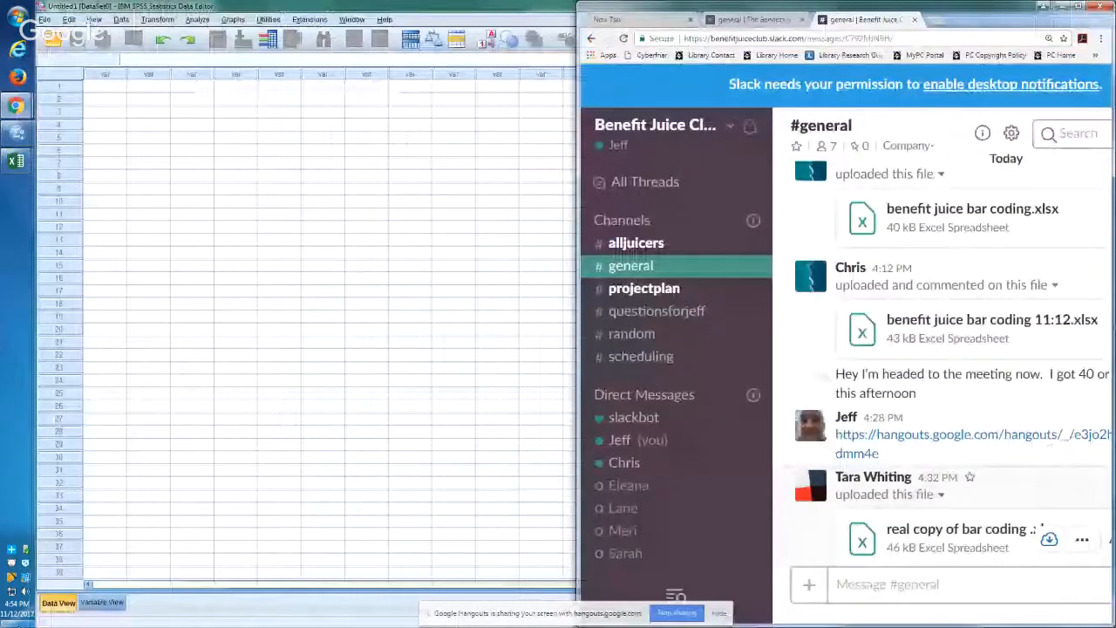
# Step: Show the desktop beside the Slack window and close the Driver Software Installation message
pyautogui.click(18, 624)
pyautogui.moveTo(17, 106)
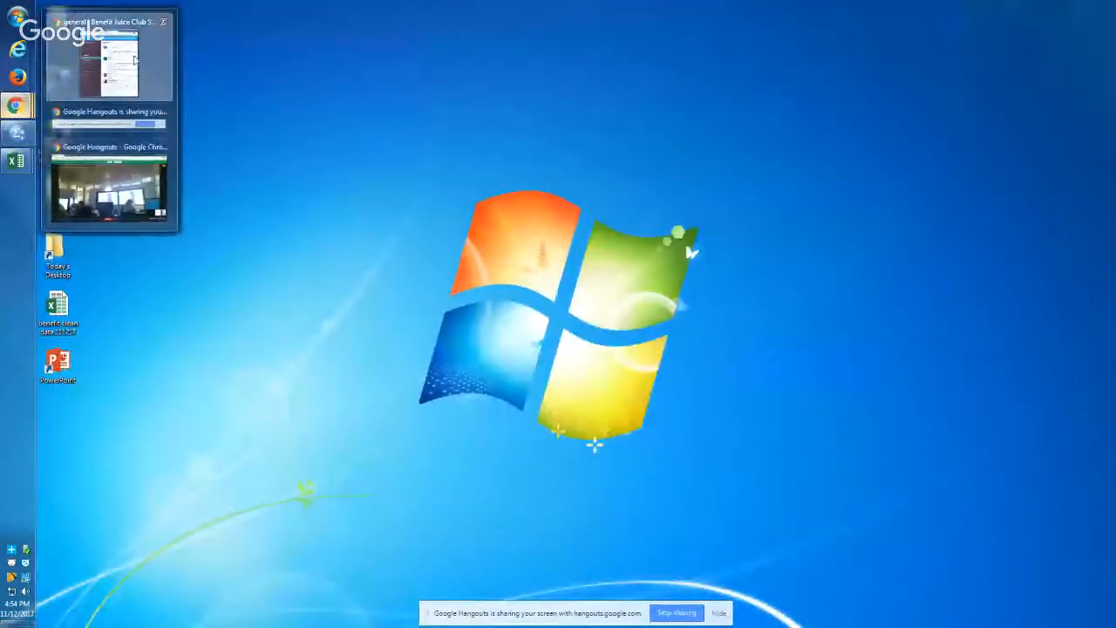
pyautogui.click(134, 57)
pyautogui.click(462, 232)
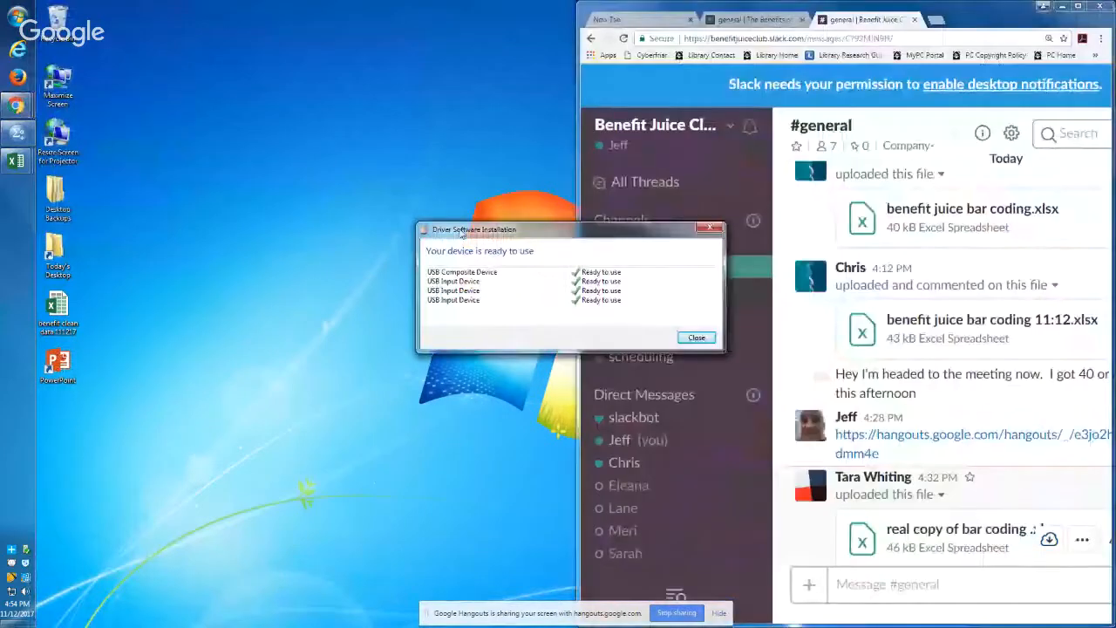
pyautogui.click(696, 338)
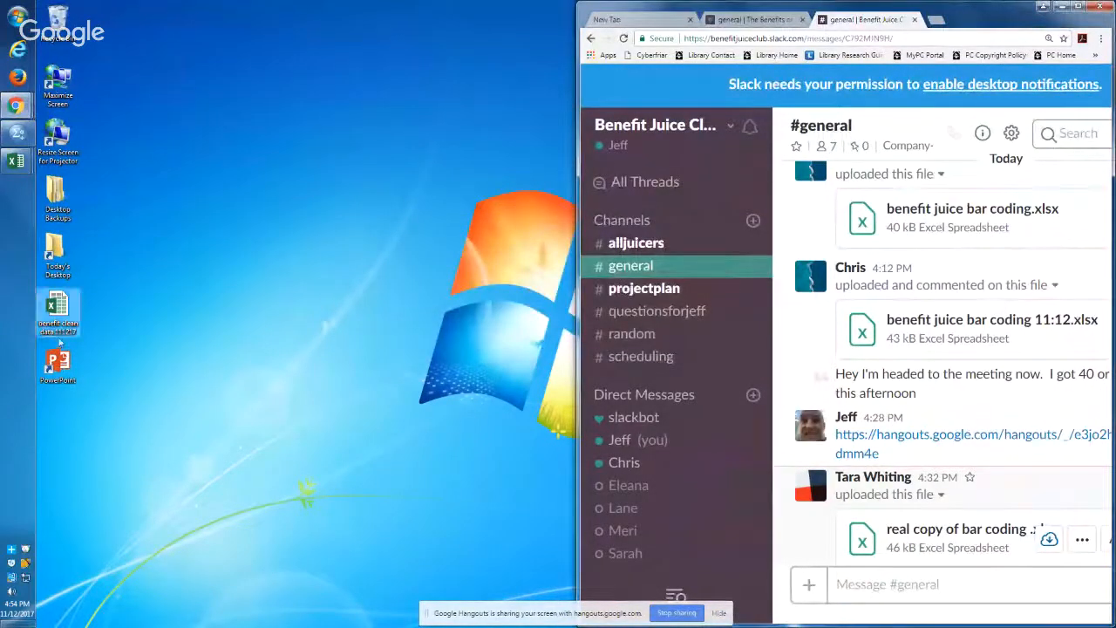
# Step: Upload benefit clean data 111217.xlsx from the desktop to #general in the Benefit Juice Club and The Benefits of Juice workspaces, and maximize Slack
pyautogui.moveTo(57, 307); pyautogui.dragTo(625, 390)
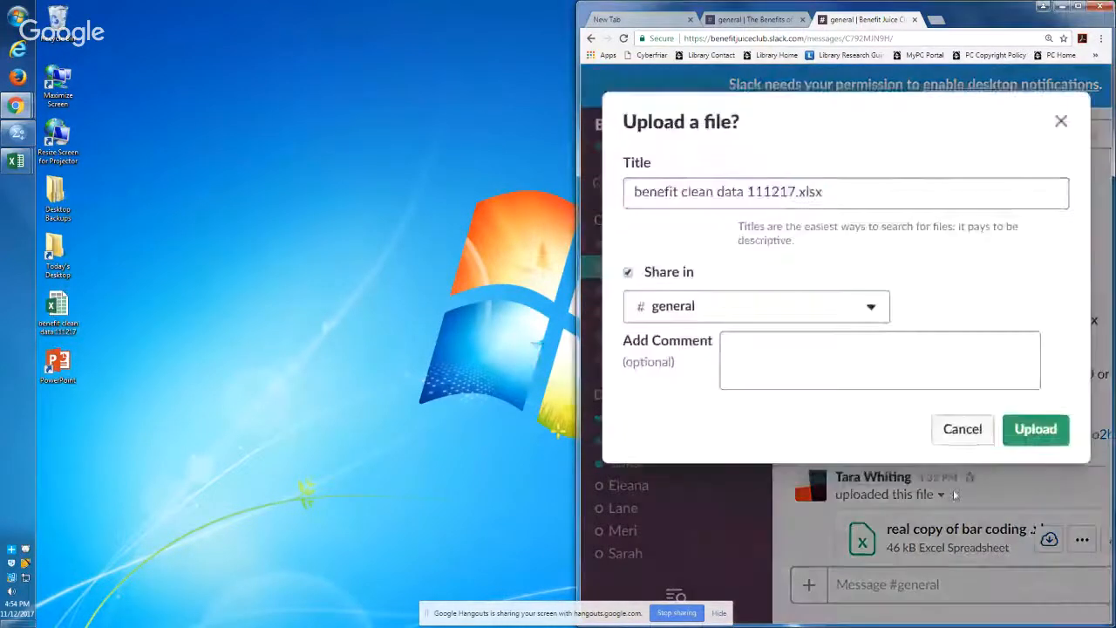
pyautogui.click(1034, 429)
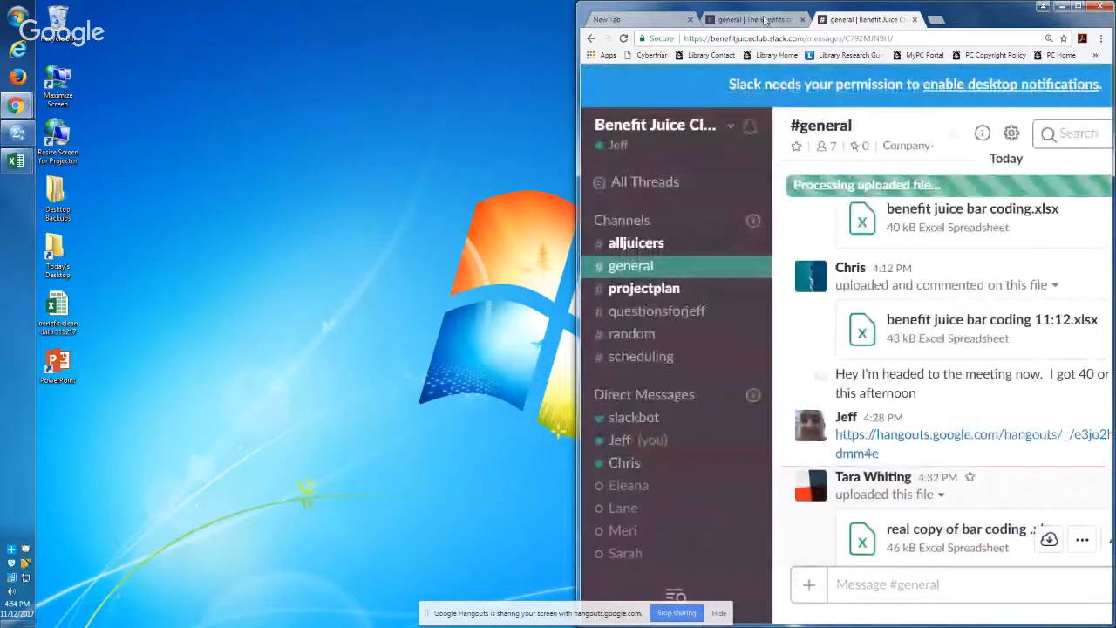
pyautogui.click(762, 19)
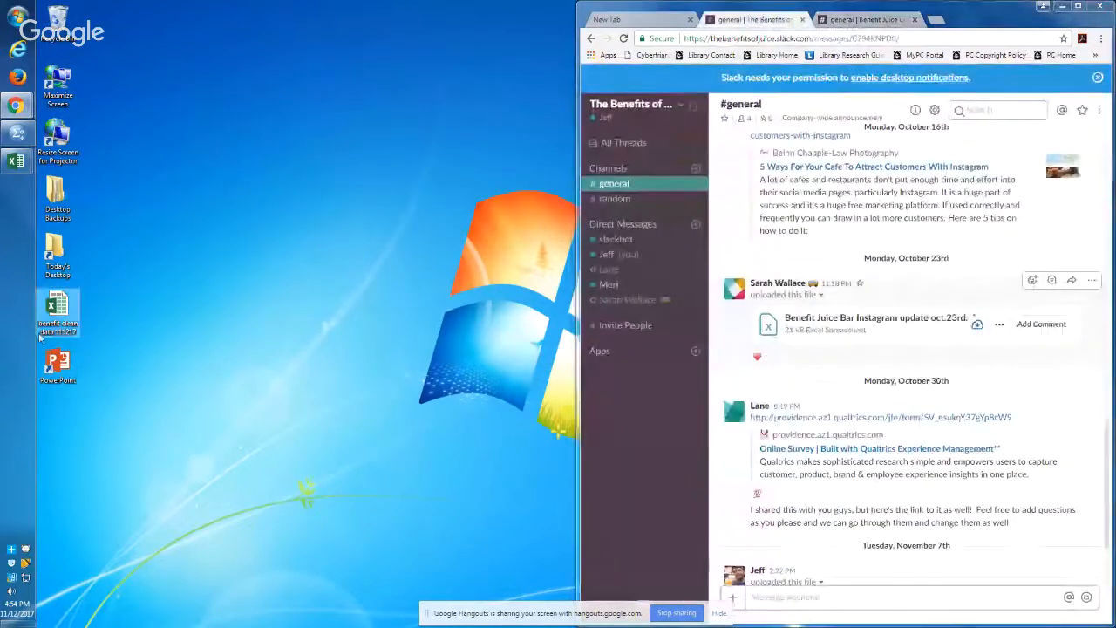
pyautogui.moveTo(57, 307); pyautogui.dragTo(731, 390)
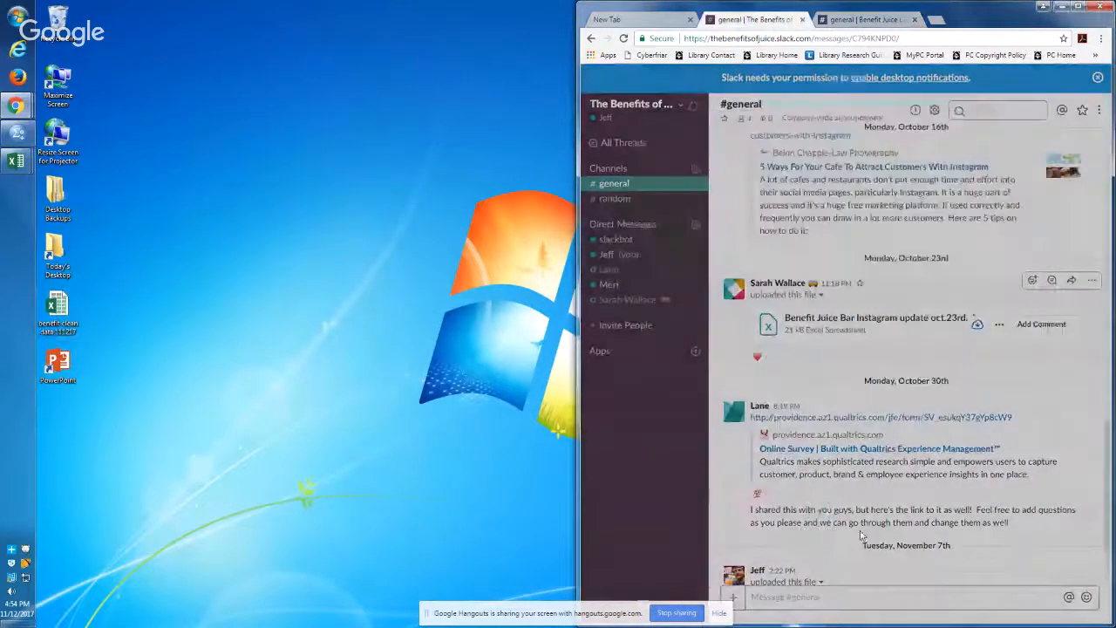
pyautogui.click(974, 346)
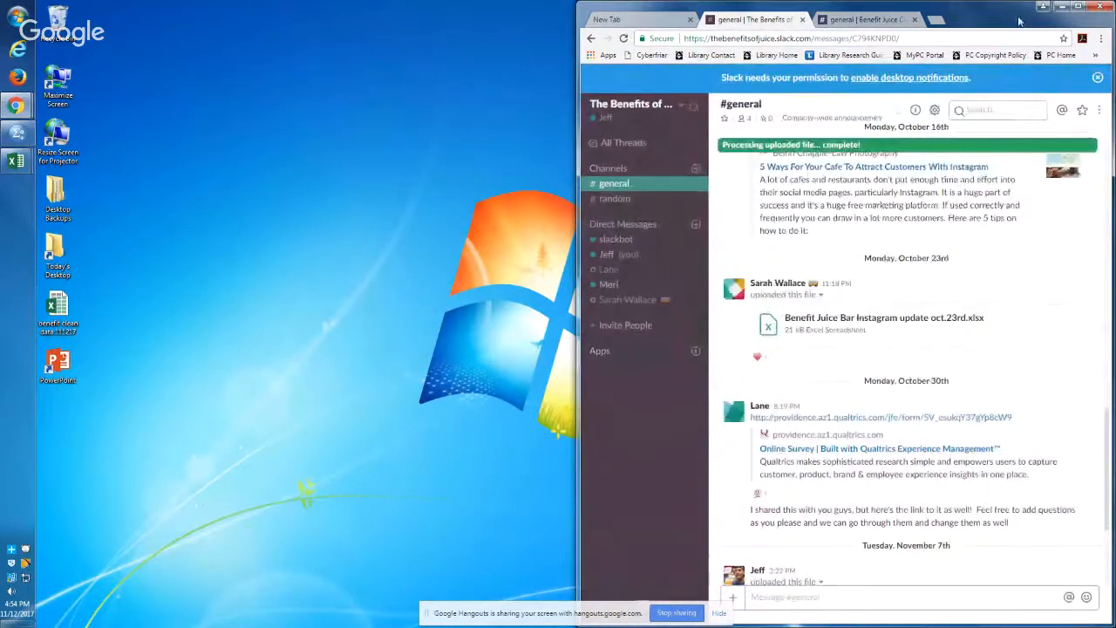
pyautogui.click(1080, 7)
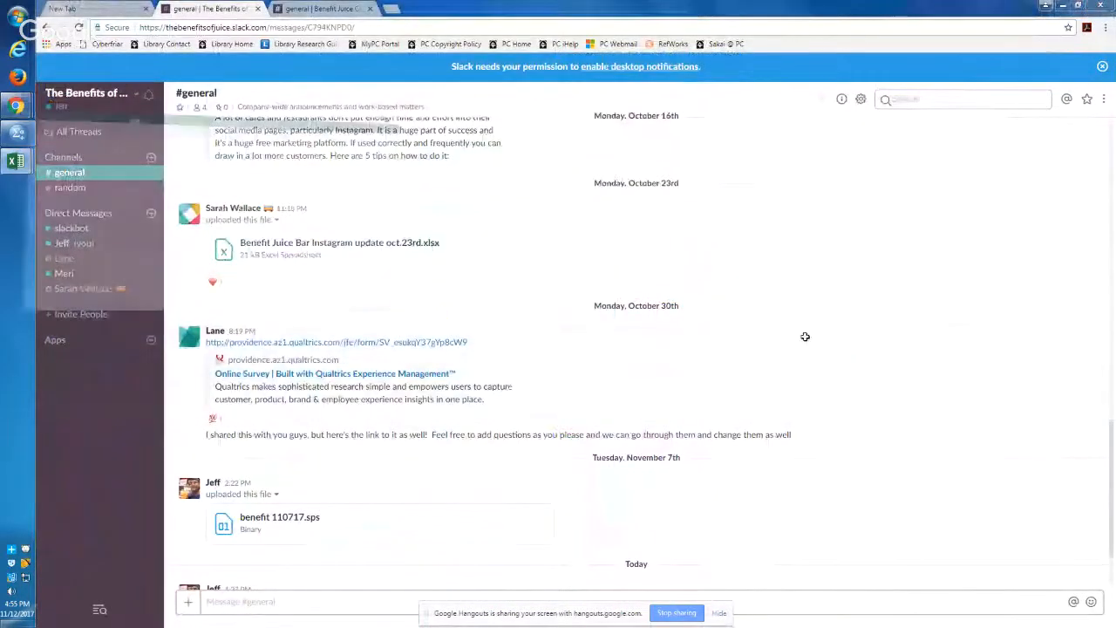
# Step: Check the #general channels of both Slack workspaces for the shared files and look through Benefit Juice Club's #alljuicers channel
pyautogui.hotkey('alt', 'Tab')
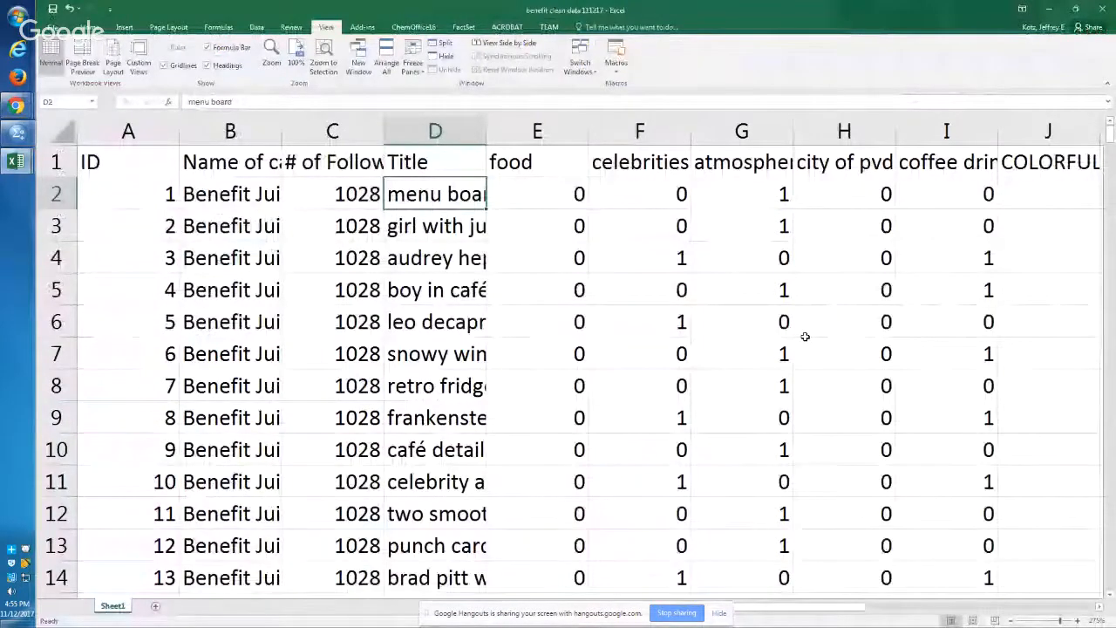
pyautogui.hotkey('alt', 'Tab')
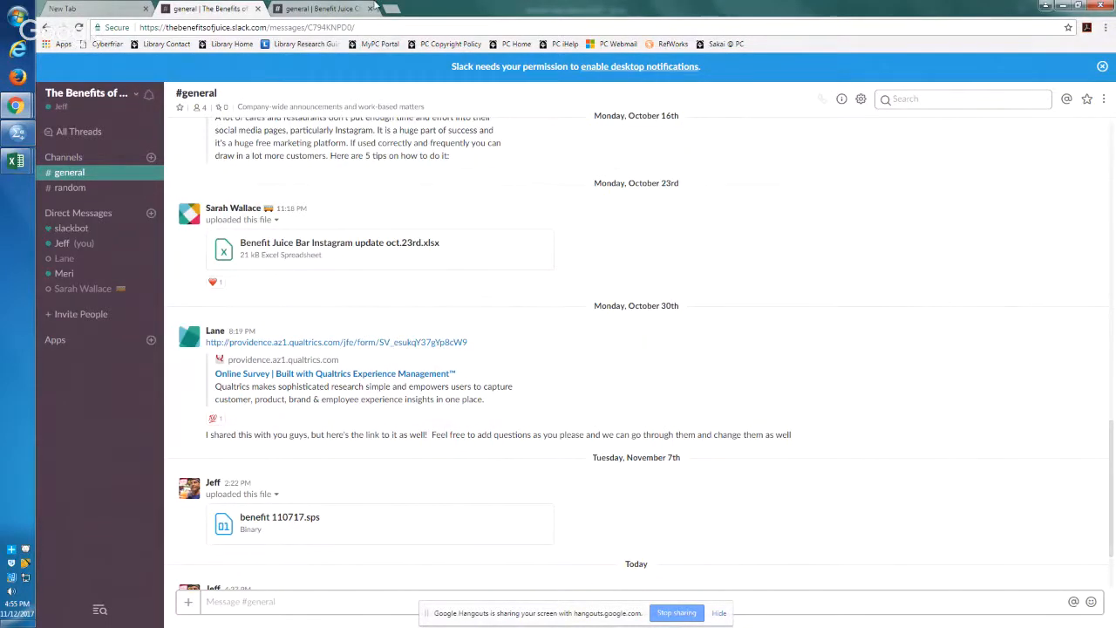
pyautogui.click(324, 8)
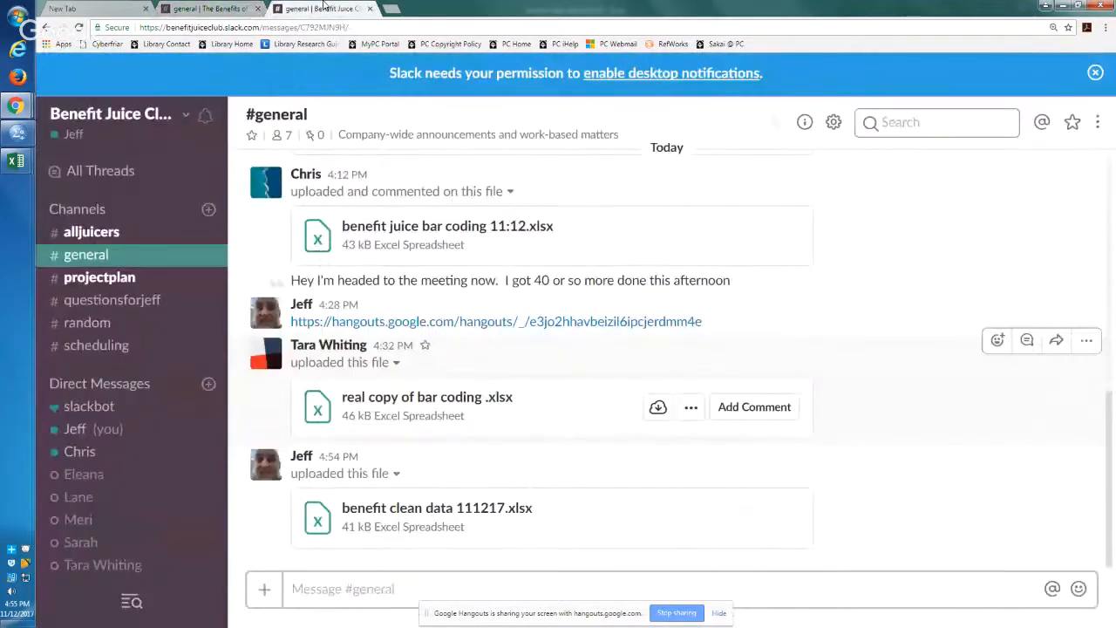
pyautogui.click(225, 8)
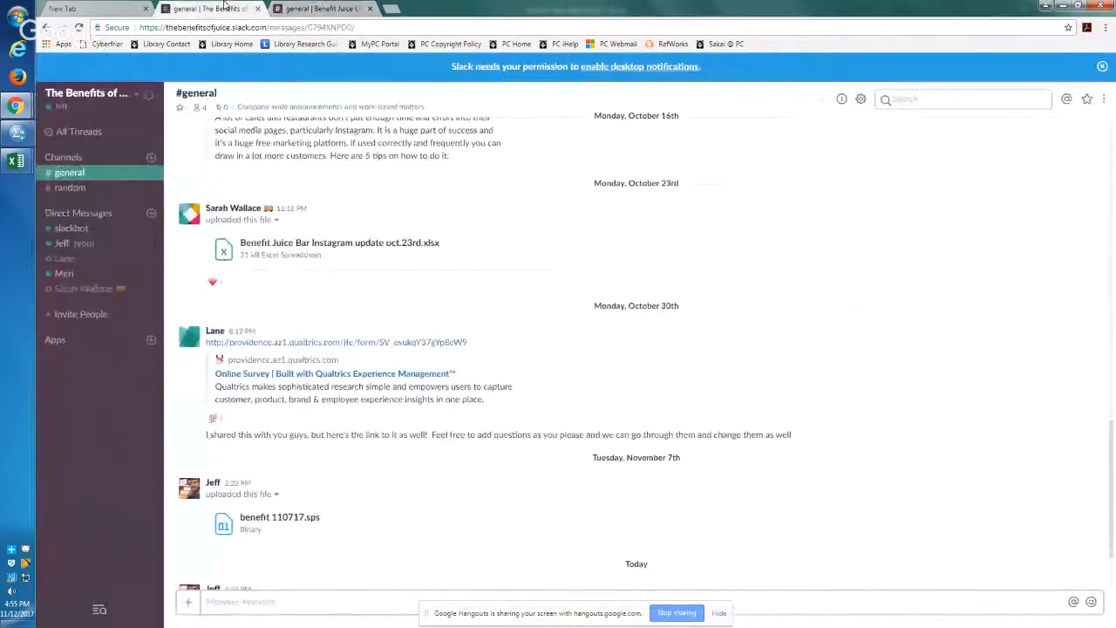
pyautogui.hotkey('ctrl', '+')
pyautogui.hotkey('ctrl', '+')
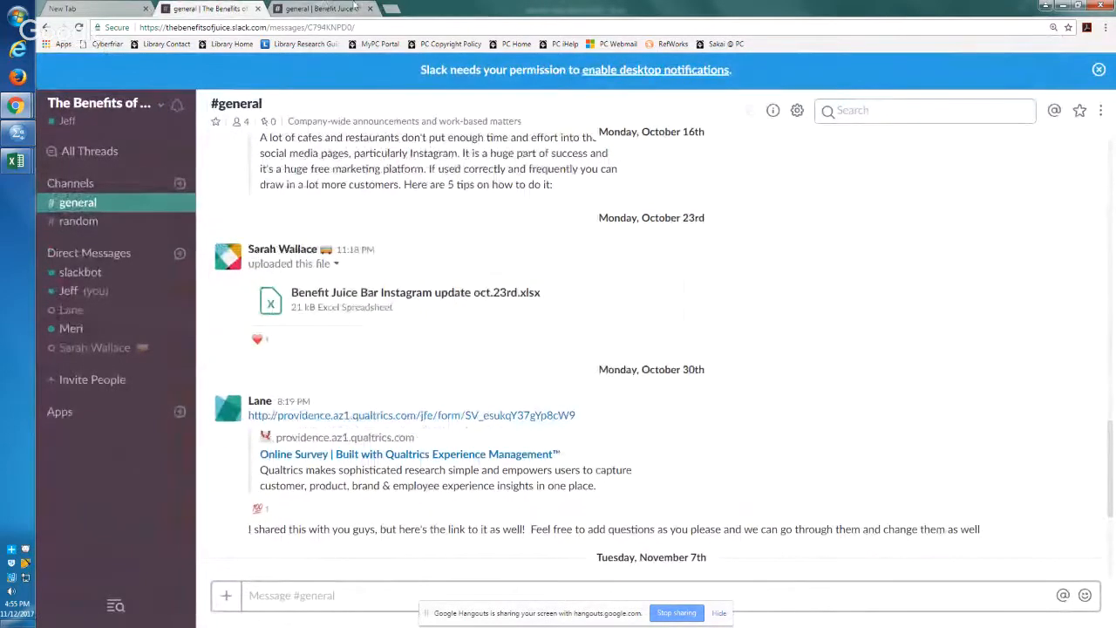
pyautogui.click(324, 8)
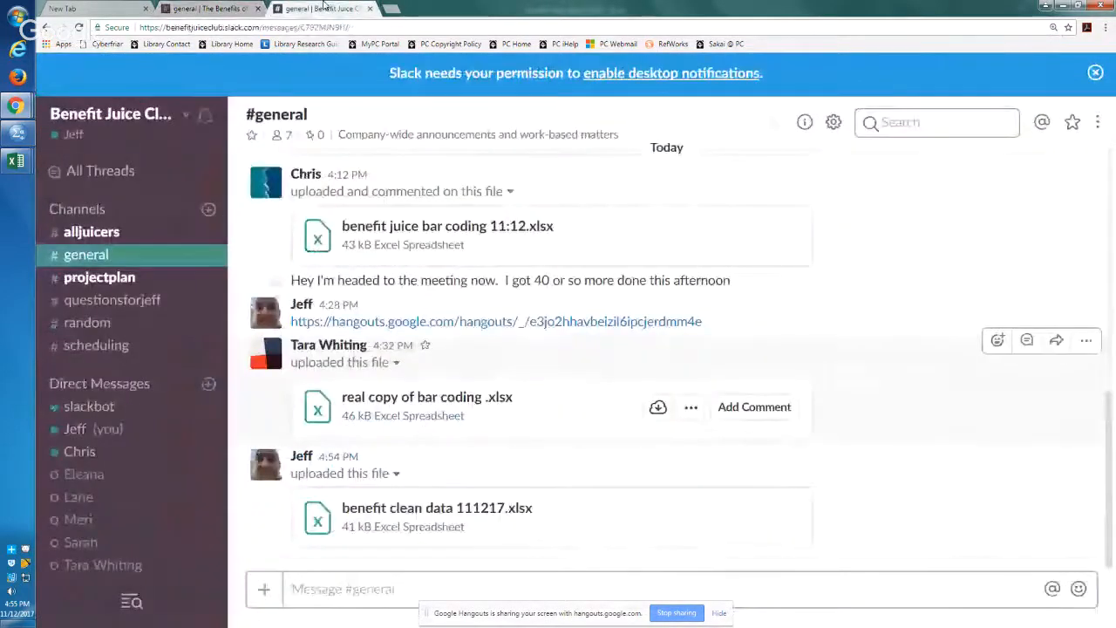
pyautogui.click(91, 233)
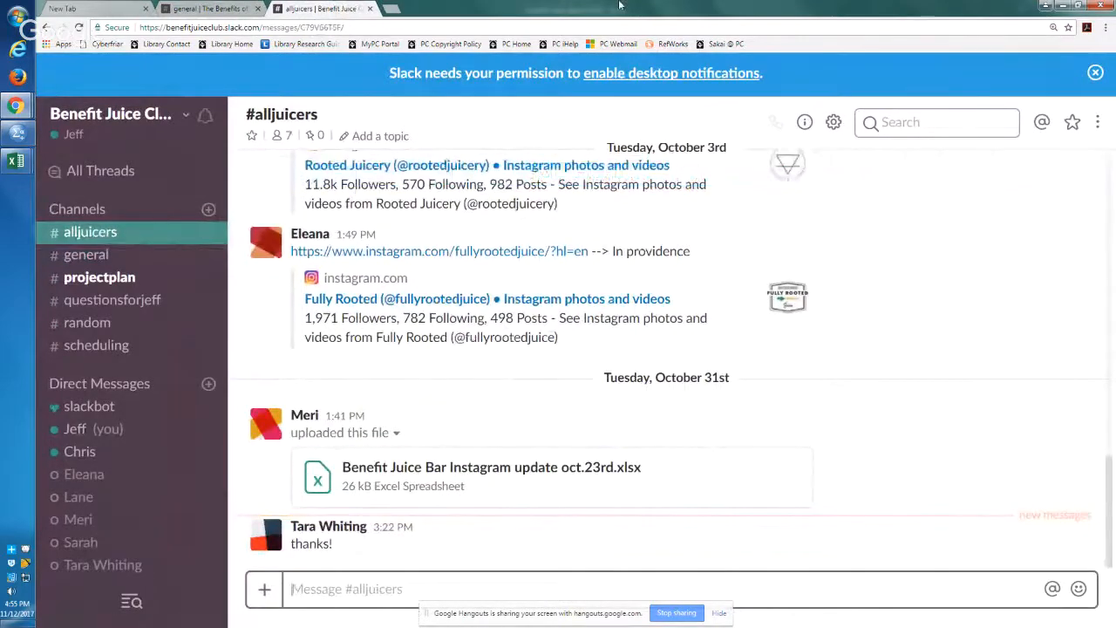
pyautogui.moveTo(802, 6); pyautogui.dragTo(1115, 26)
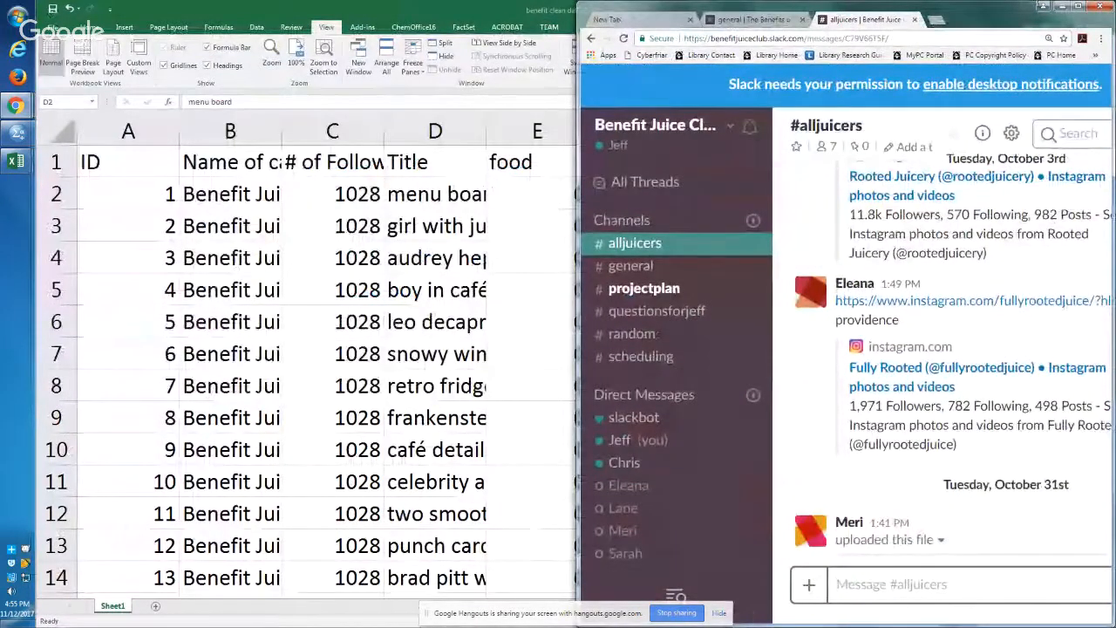
pyautogui.moveTo(964, 15); pyautogui.dragTo(891, 149)
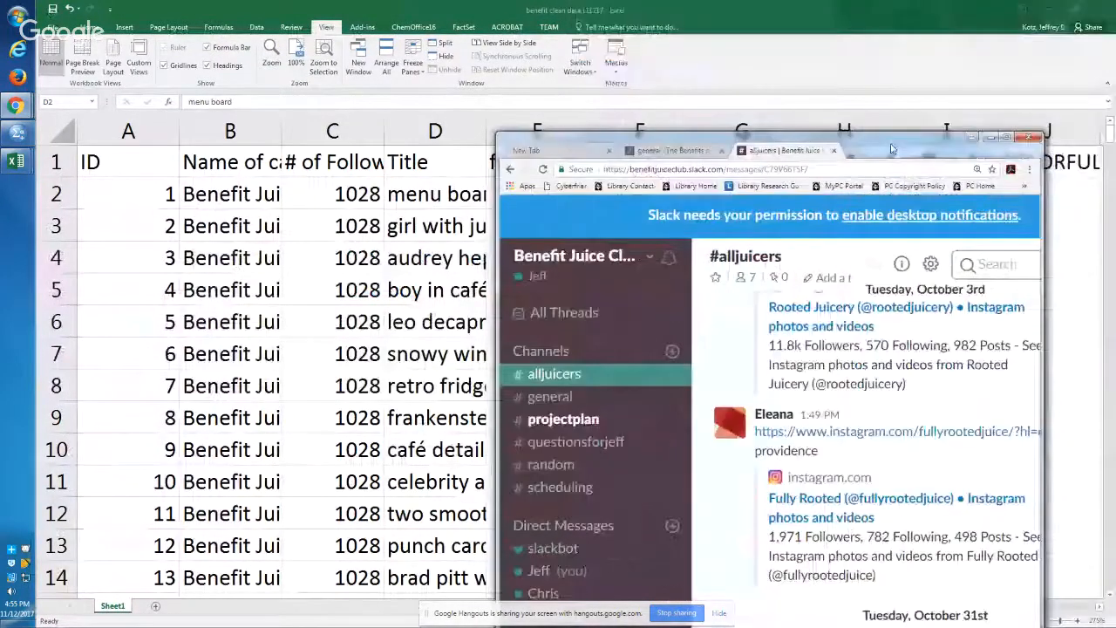
pyautogui.doubleClick(892, 149)
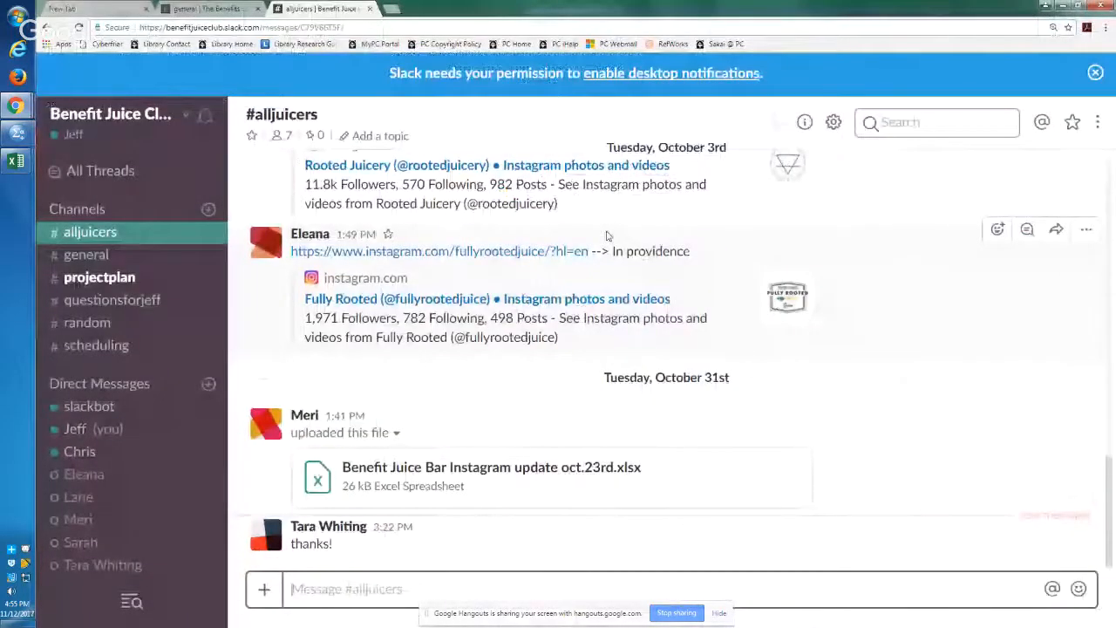
# Step: Switch to the SPSS Data Editor, launch PowerPoint from the computer's programs and create a blank presentation
pyautogui.click(18, 133)
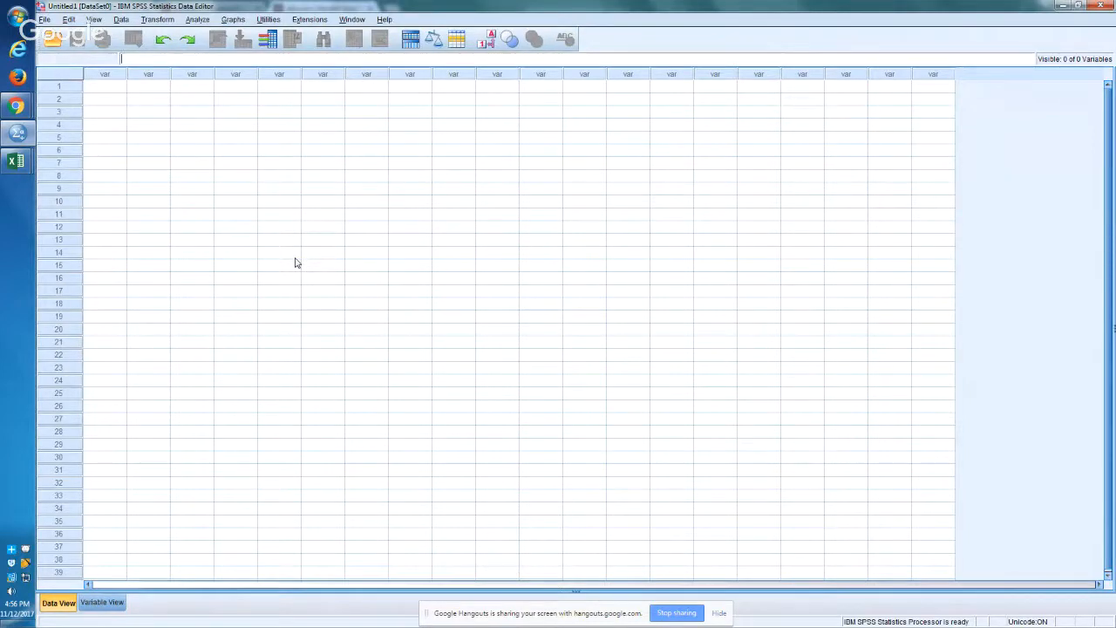
pyautogui.press('super')
pyautogui.write('powerpoint')
pyautogui.press('Return')
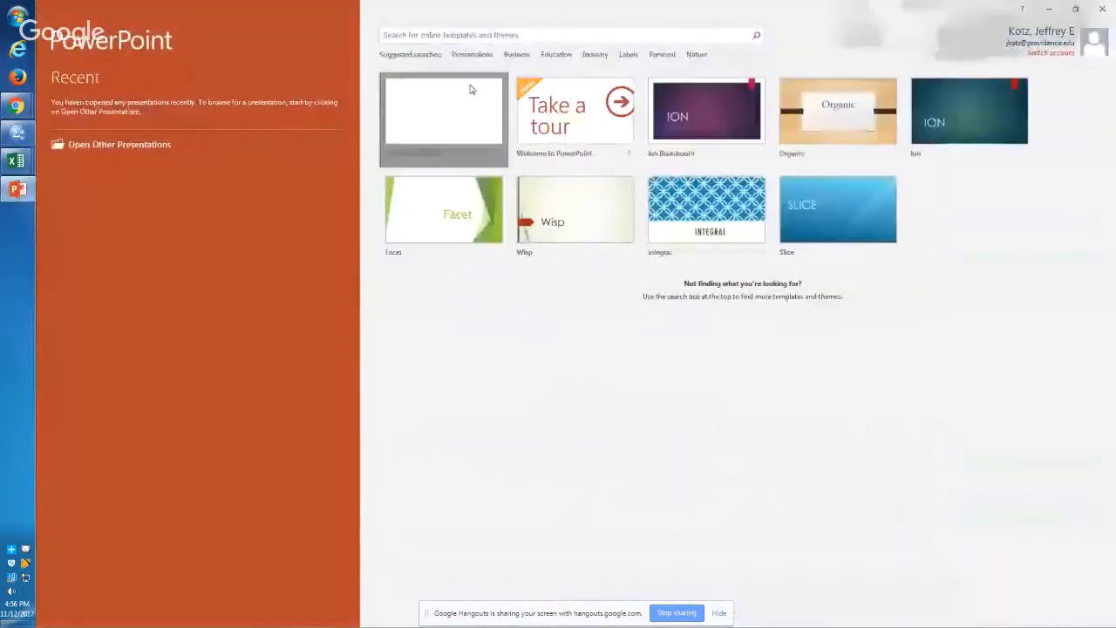
pyautogui.click(470, 88)
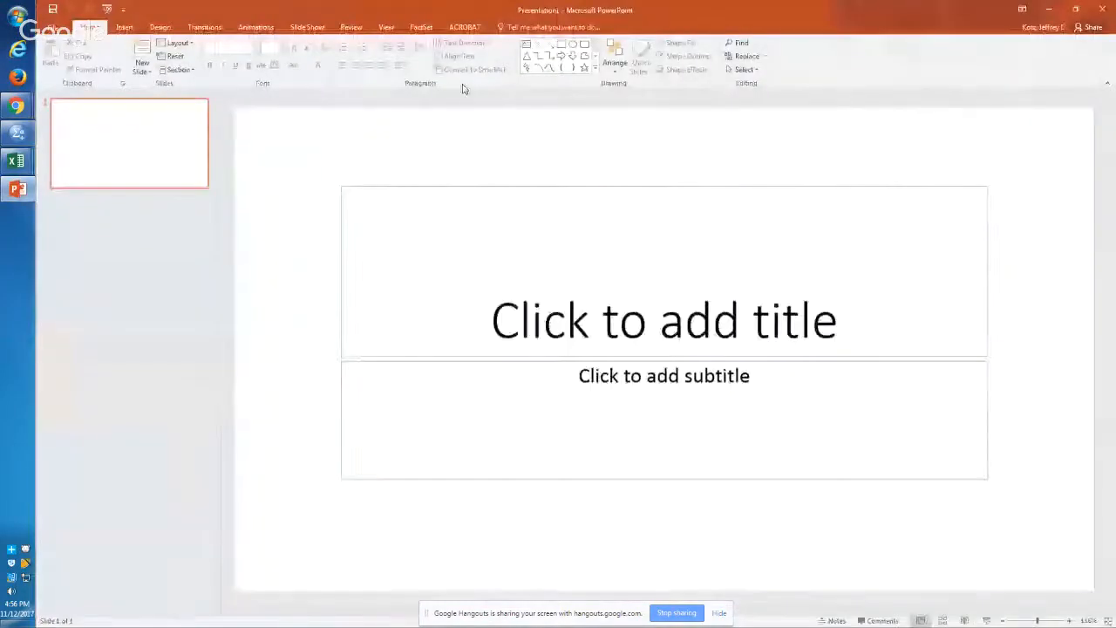
# Step: Add the Text Box command to PowerPoint's Quick Access Toolbar
pyautogui.click(126, 27)
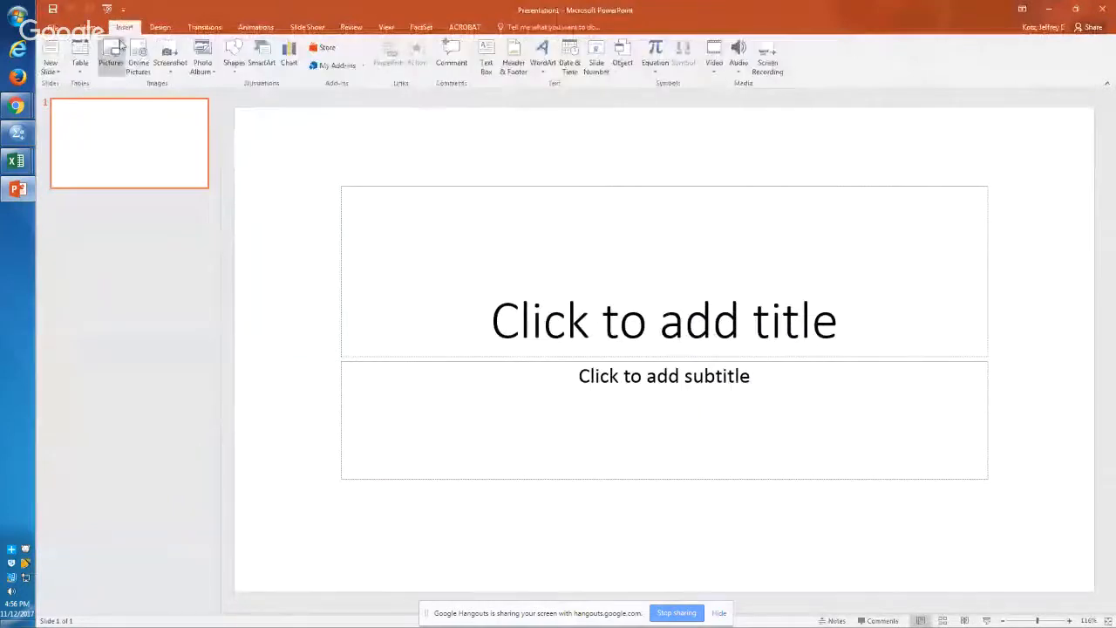
pyautogui.rightClick(491, 48)
pyautogui.click(532, 56)
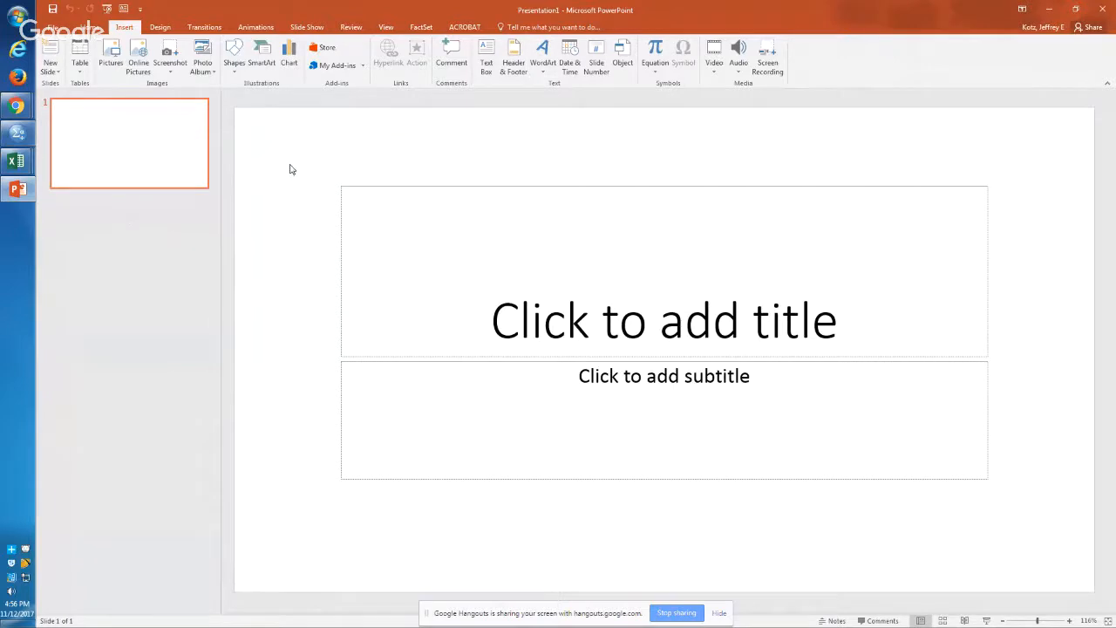
# Step: Delete the title and subtitle placeholders from the first slide and start the Text Box command
pyautogui.hotkey('ctrl', 'a')
pyautogui.press('Delete')
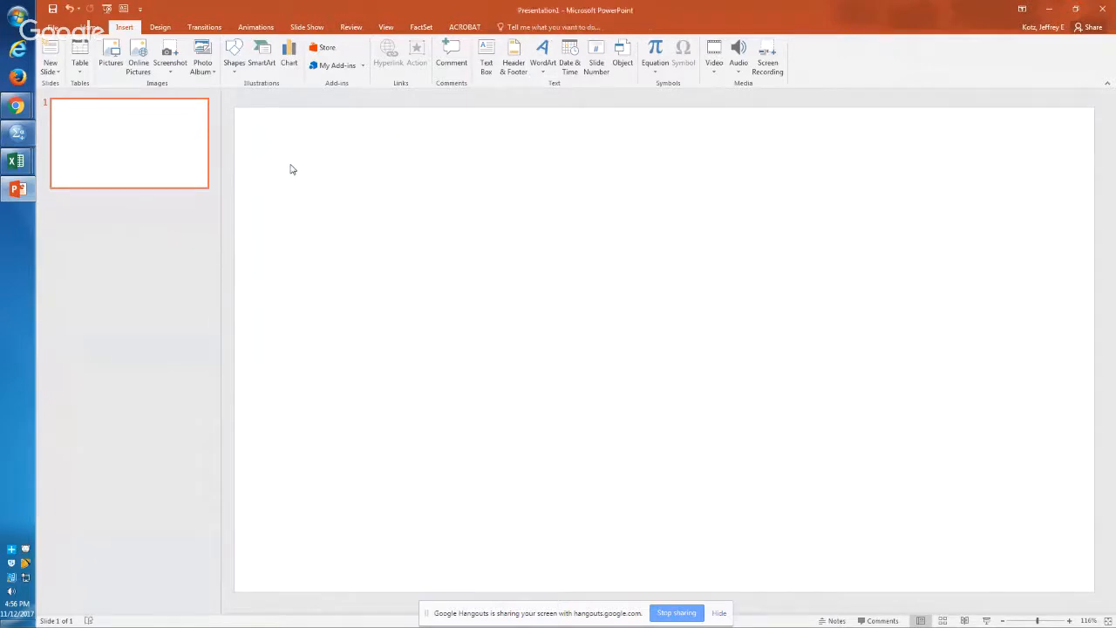
pyautogui.click(486, 59)
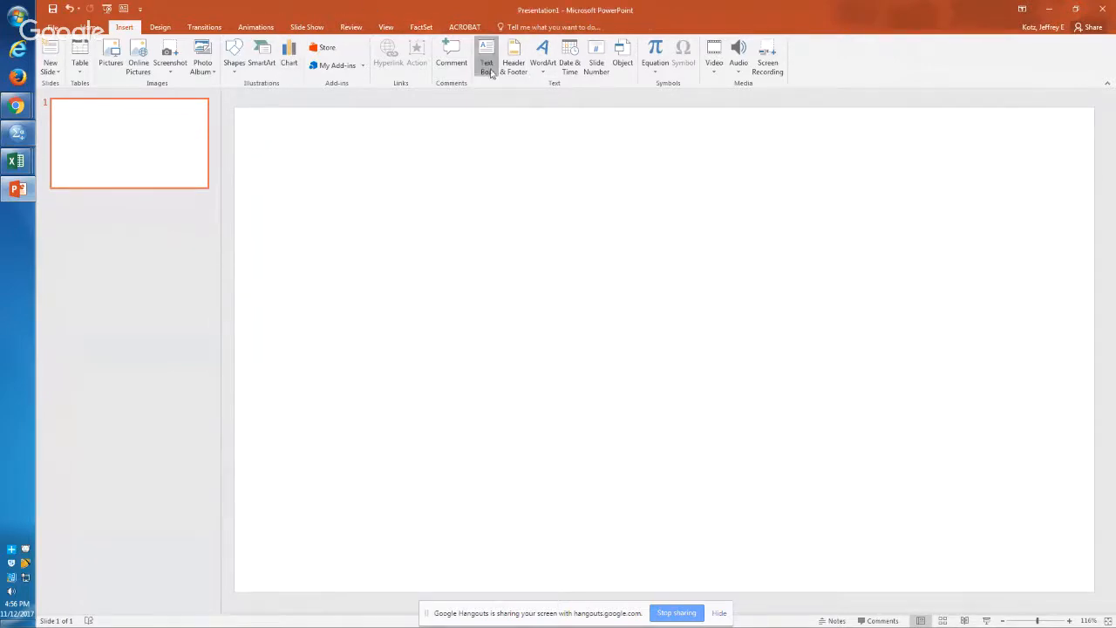
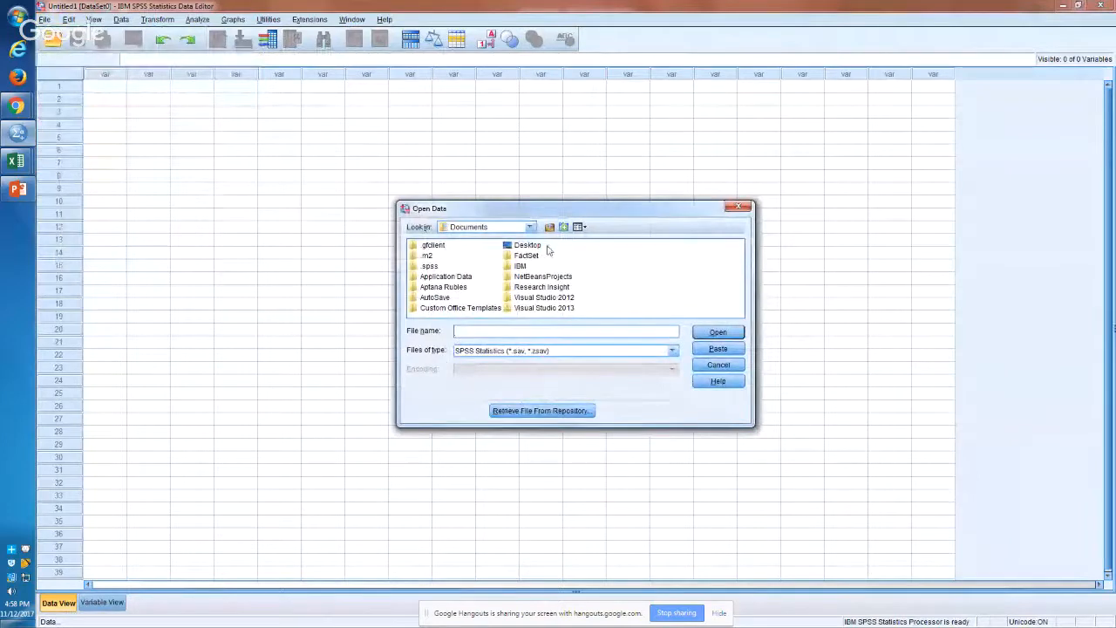
# Step: Browse to the Desktop in the Open Data dialog, list Excel files and select benefit clean data 111217.xlsx
pyautogui.click(530, 227)
pyautogui.click(530, 228)
pyautogui.doubleClick(527, 247)
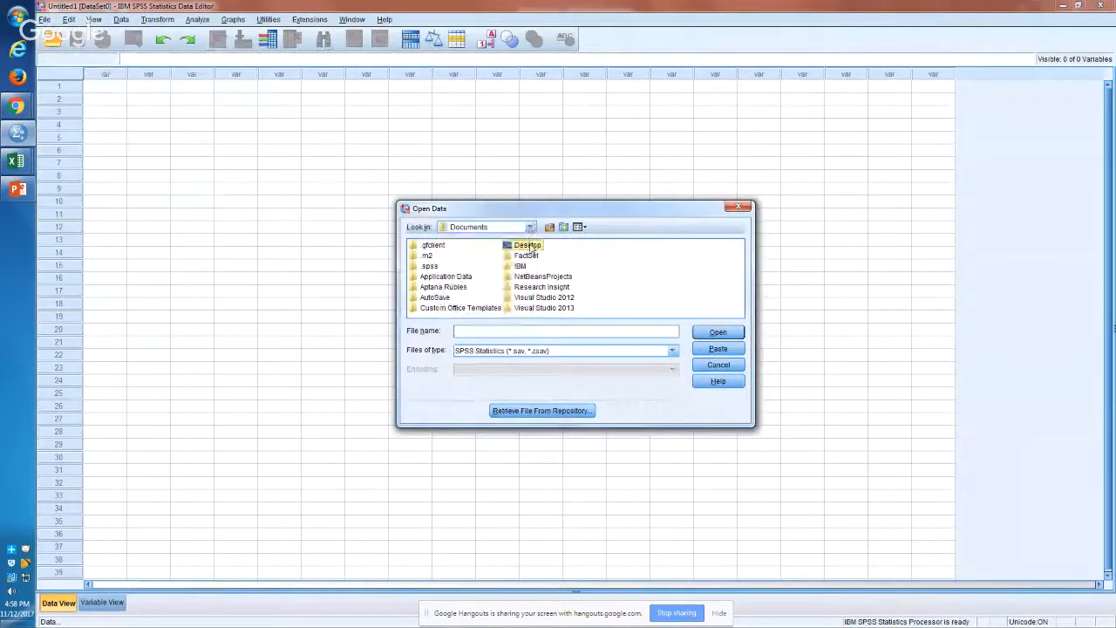
pyautogui.click(564, 352)
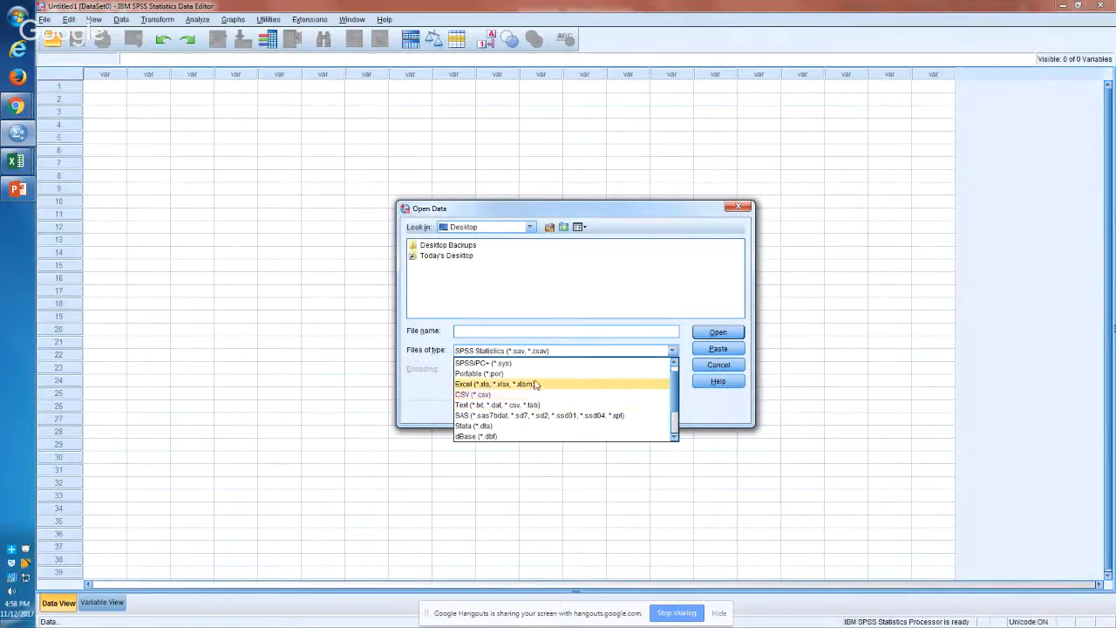
pyautogui.click(535, 384)
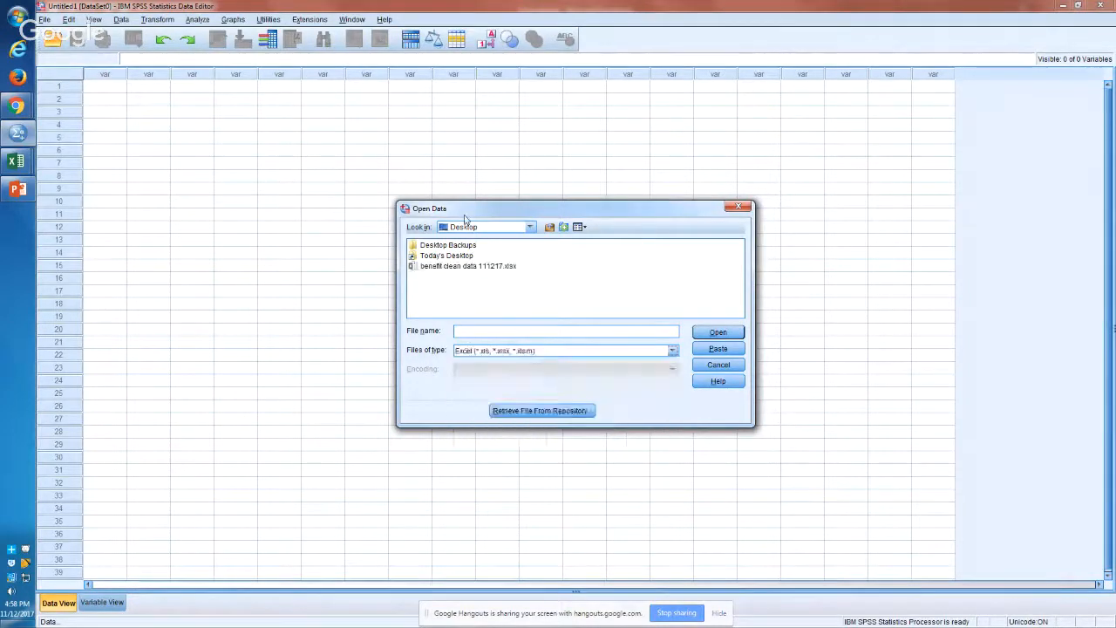
pyautogui.click(446, 270)
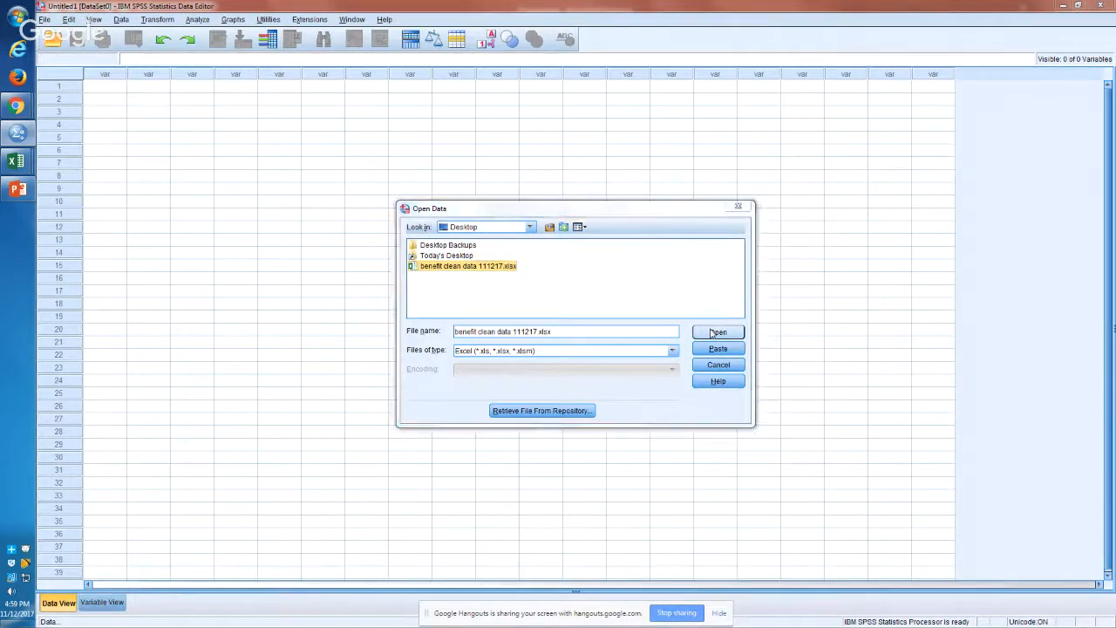
# Step: In PowerPoint, add "[Paste] creates syntax" above the text in the syntax (.sps) box, then return to SPSS
pyautogui.hotkey('alt', 'Tab')
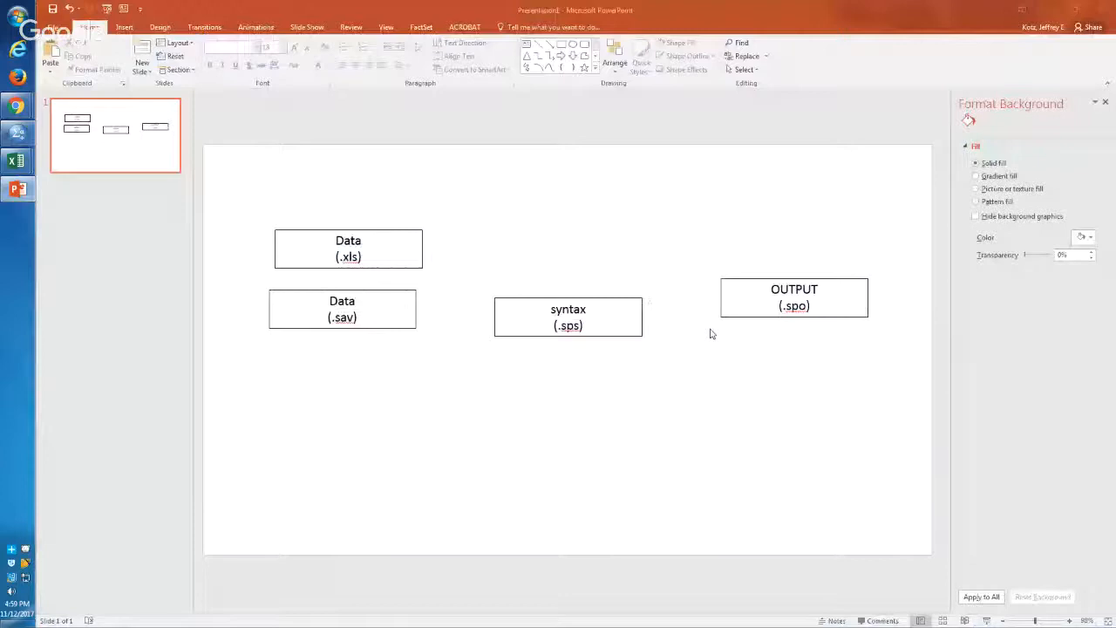
pyautogui.click(605, 324)
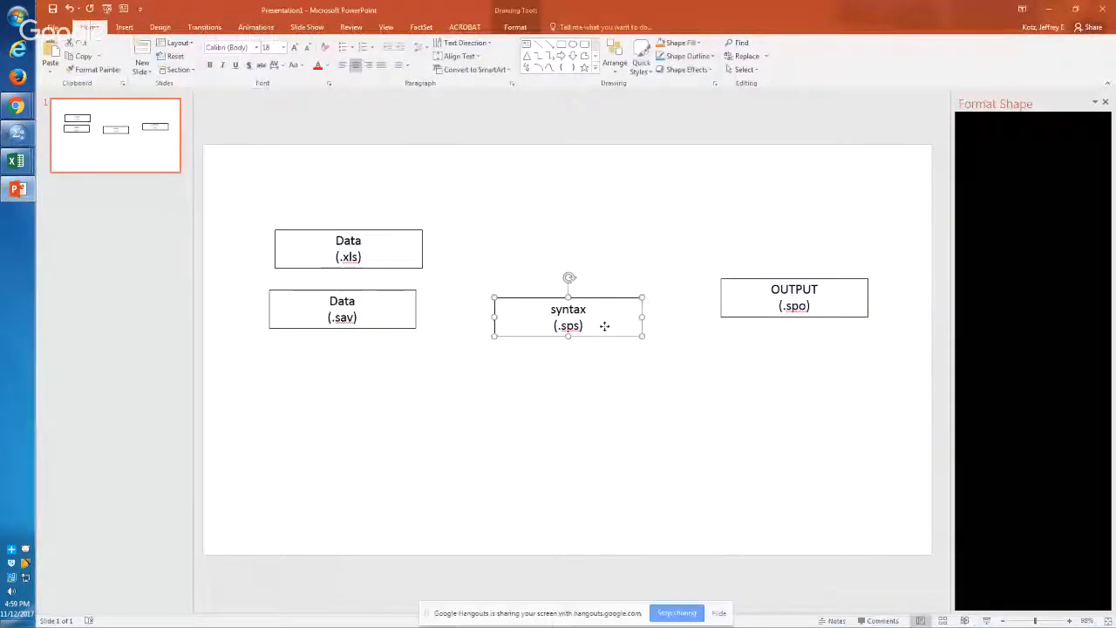
pyautogui.press('Return')
pyautogui.press('Return')
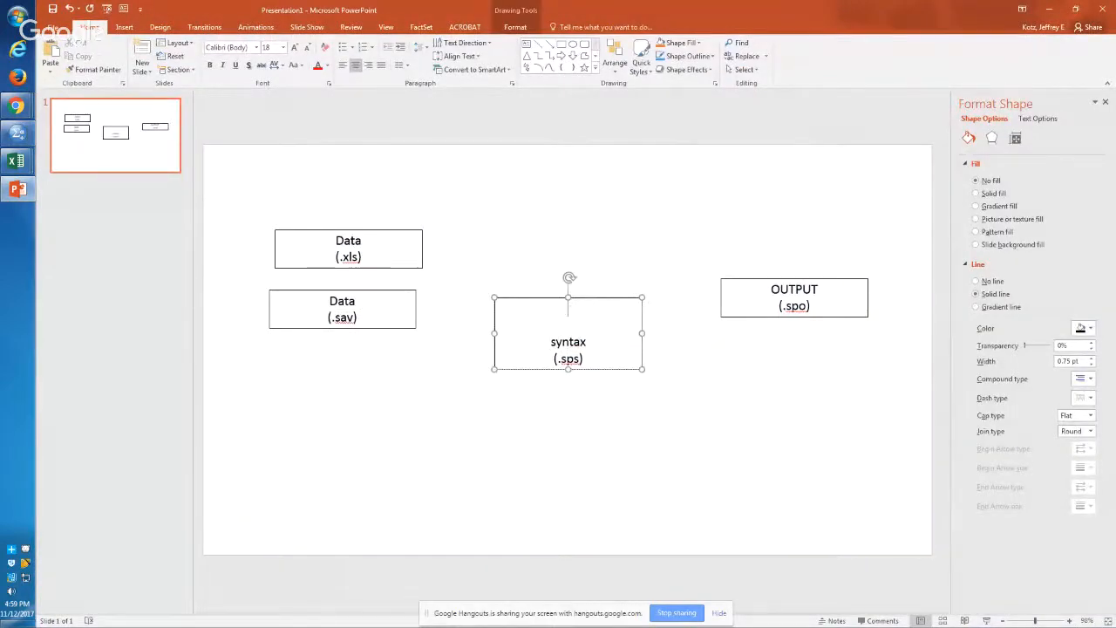
pyautogui.write('[Paste] creates y')
pyautogui.press('BackSpace')
pyautogui.write('syntax')
pyautogui.click(651, 406)
pyautogui.hotkey('alt', 'Tab')
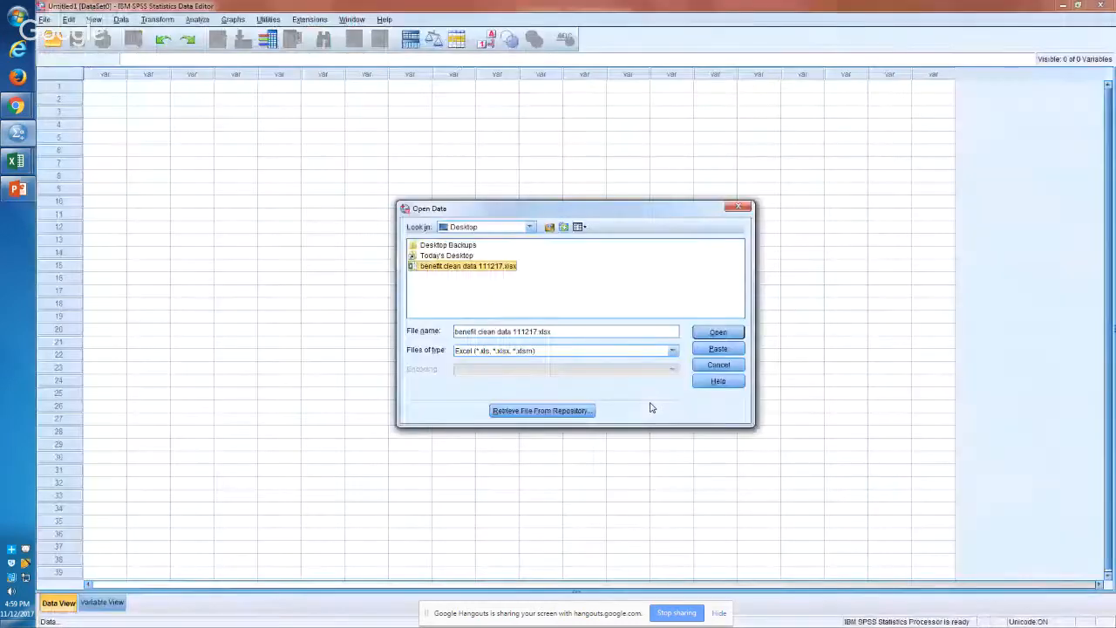
# Step: Open the selected workbook for import and check its Sheet1 worksheet name in Excel
pyautogui.click(736, 333)
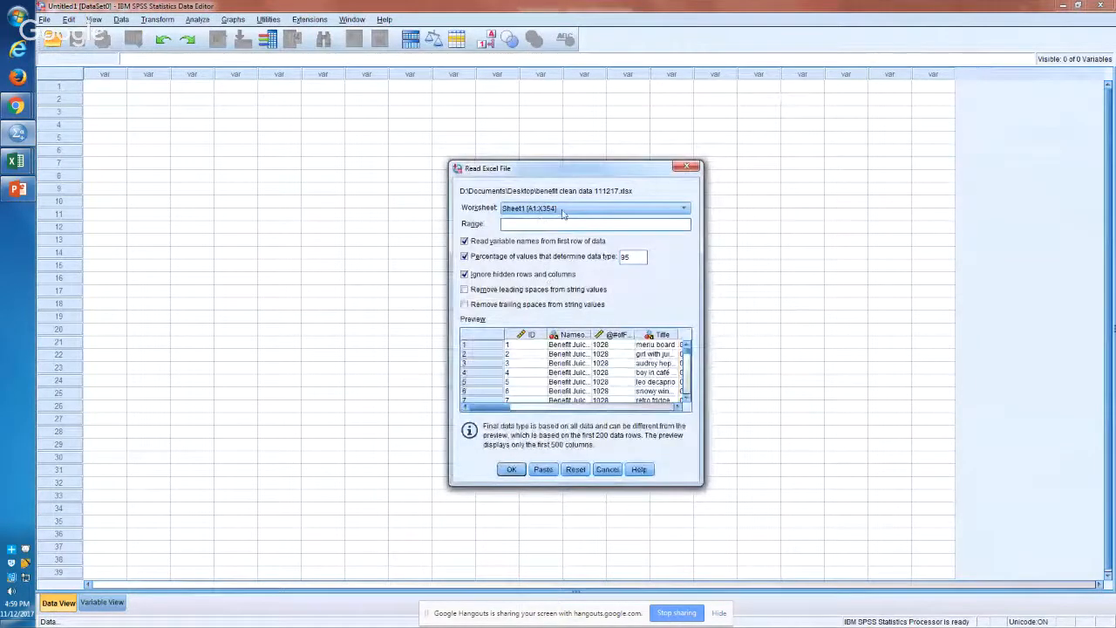
pyautogui.hotkey('alt', 'Tab')
pyautogui.hotkey('alt', 'Tab')
pyautogui.hotkey('alt', 'Tab')
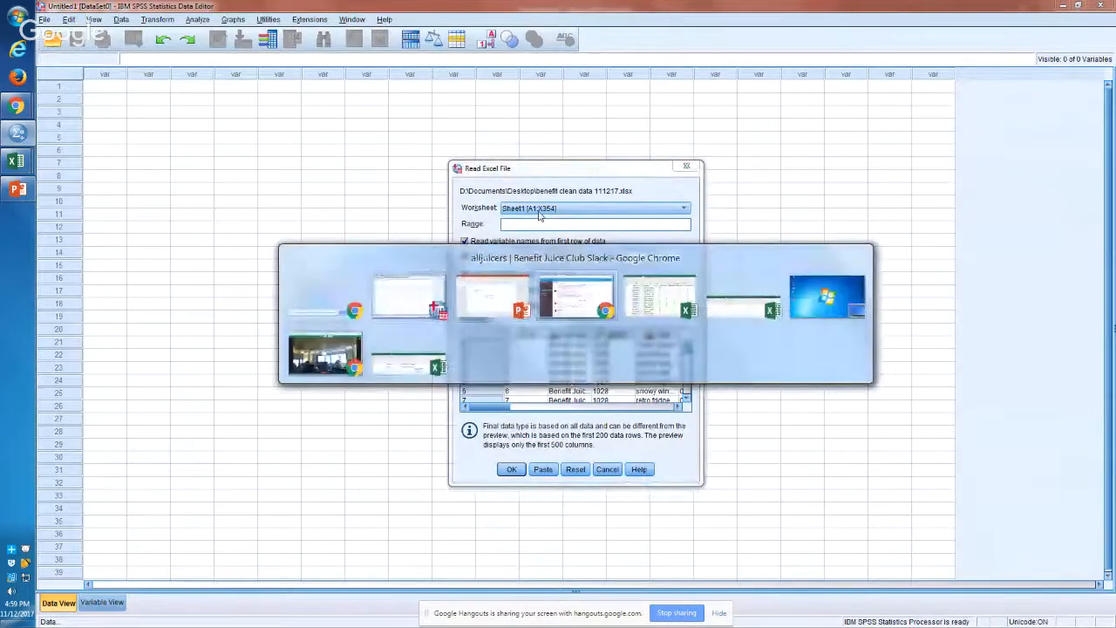
pyautogui.hotkey('alt', 'Tab')
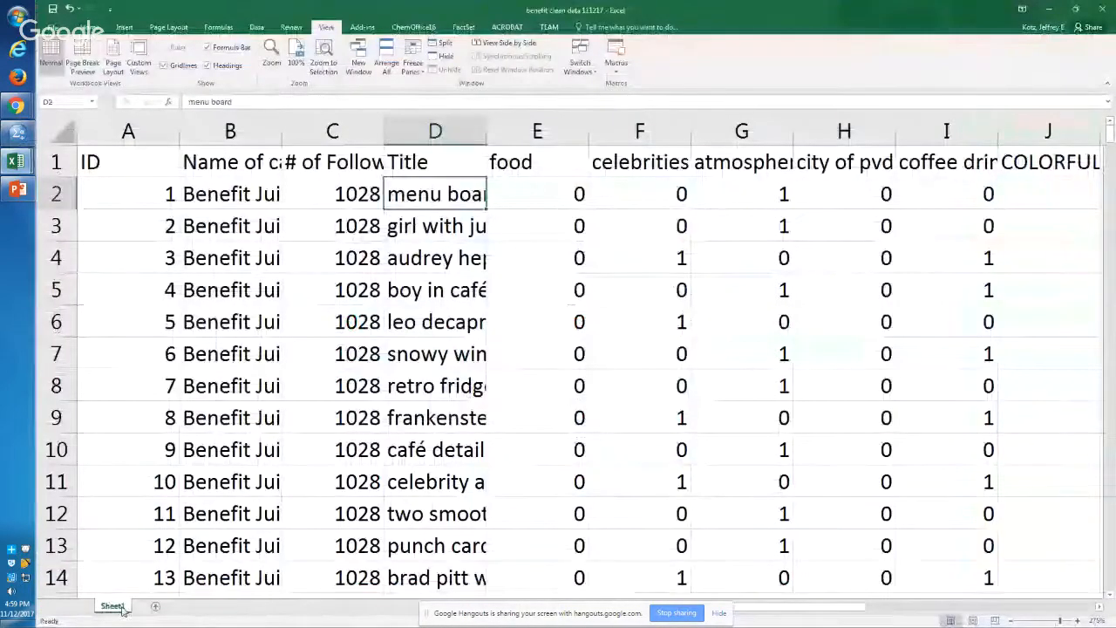
pyautogui.hotkey('alt', 'Tab')
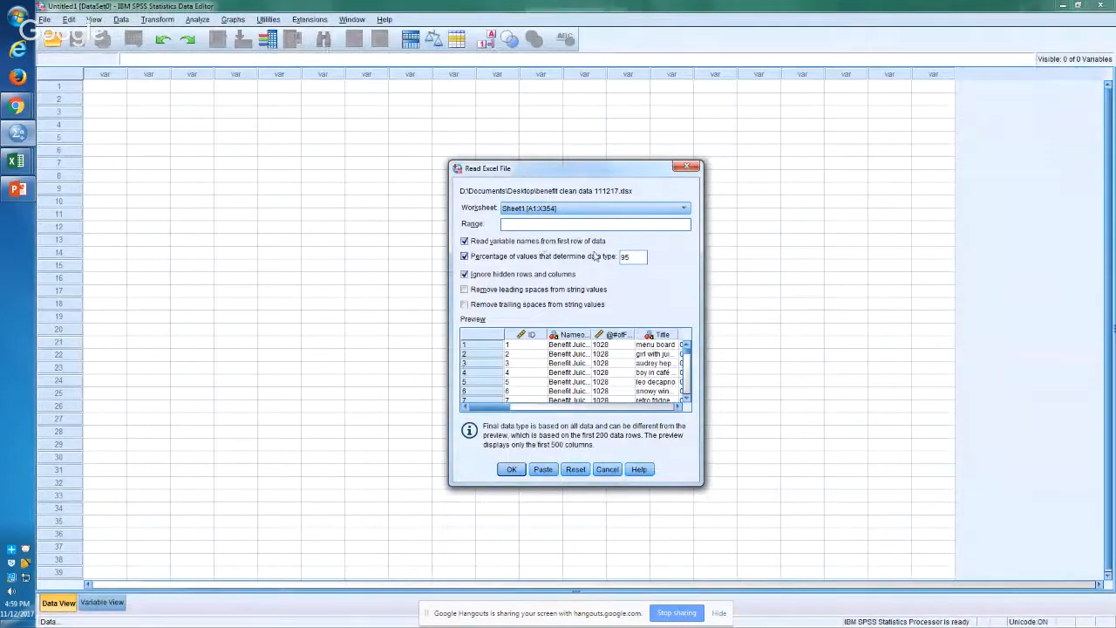
# Step: Review the variable names in the first row of the Excel workbook and return to the SPSS import dialog
pyautogui.hotkey('alt', 'Tab')
pyautogui.hotkey('alt', 'Tab')
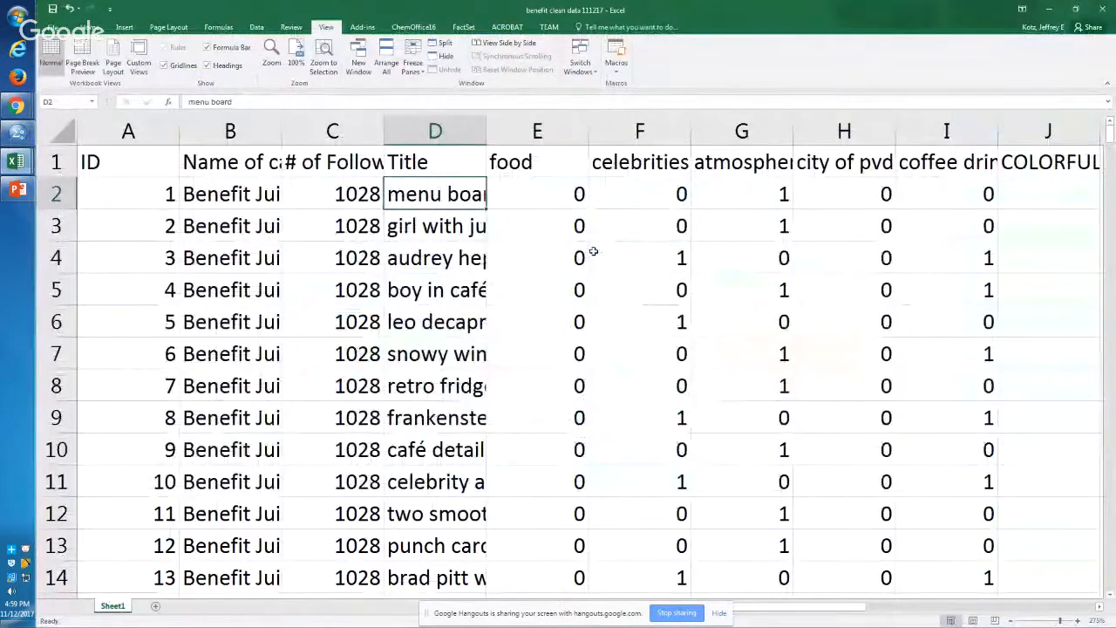
pyautogui.press('Up')
pyautogui.press('Left')
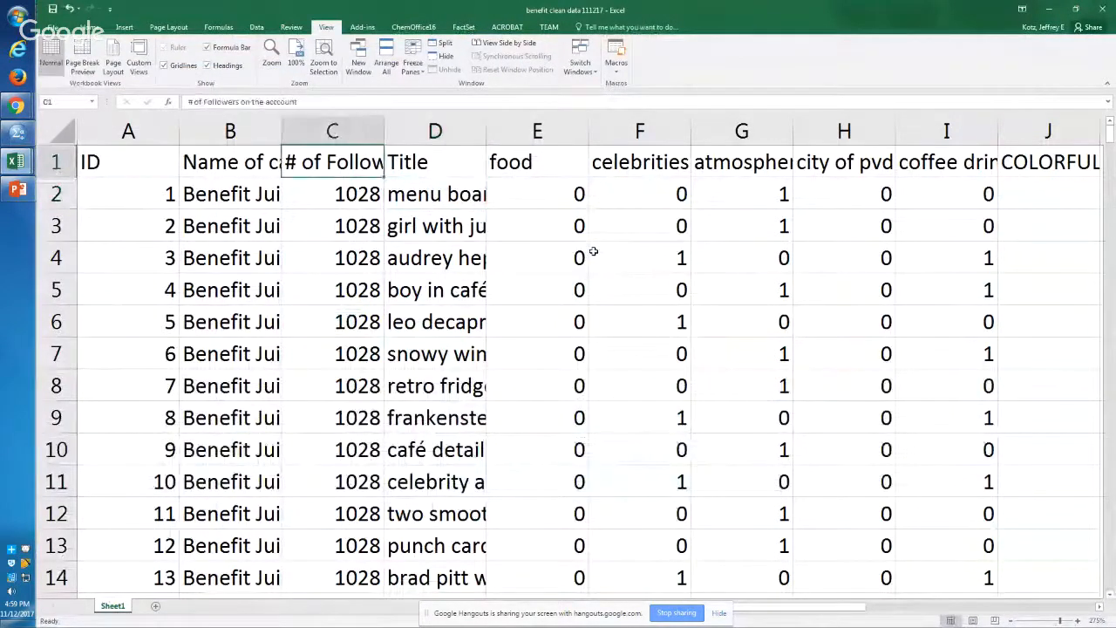
pyautogui.press('Left')
pyautogui.press('Right')
pyautogui.press('Right')
pyautogui.press('Right')
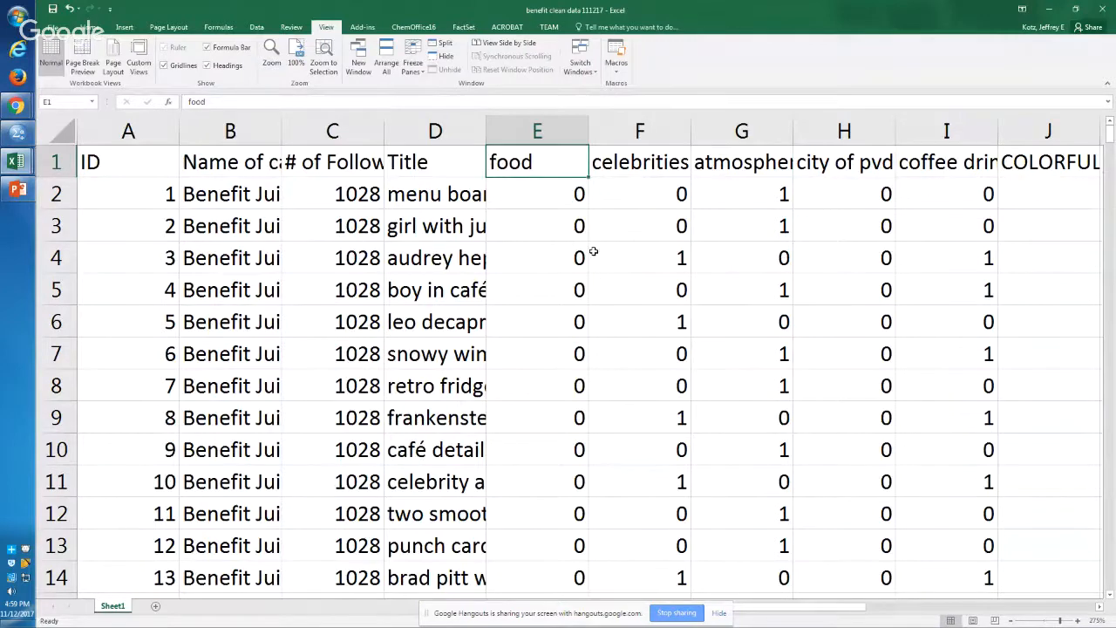
pyautogui.hotkey('alt', 'Tab')
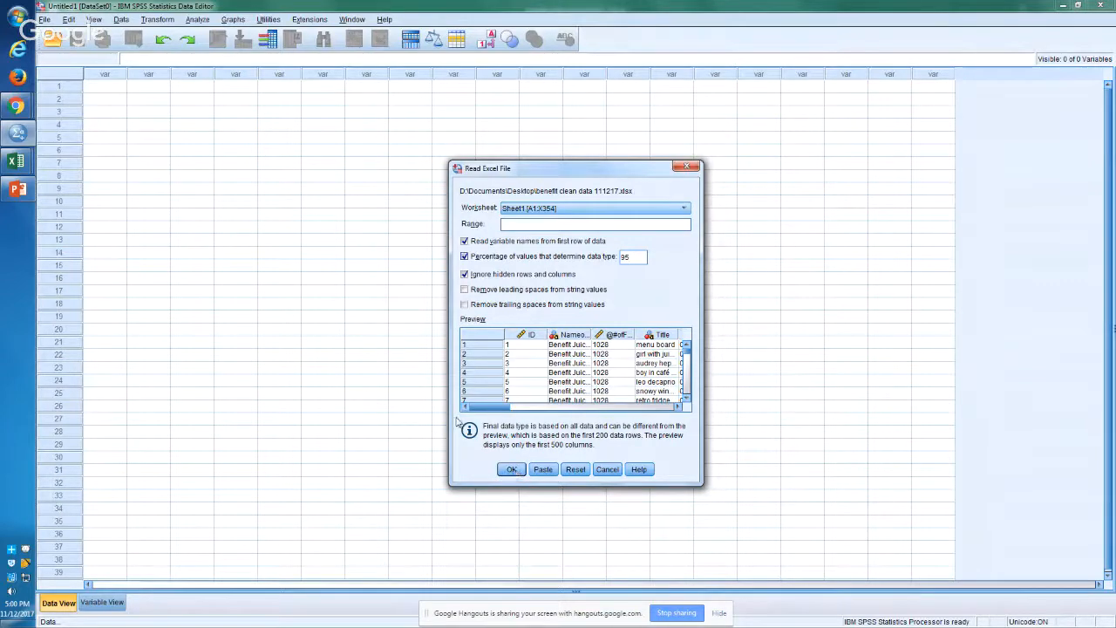
pyautogui.hotkey('alt', 'Tab')
pyautogui.hotkey('alt', 'Tab')
pyautogui.hotkey('alt', 'Tab')
pyautogui.hotkey('alt', 'shift', 'Tab')
pyautogui.hotkey('alt', 'shift', 'Tab')
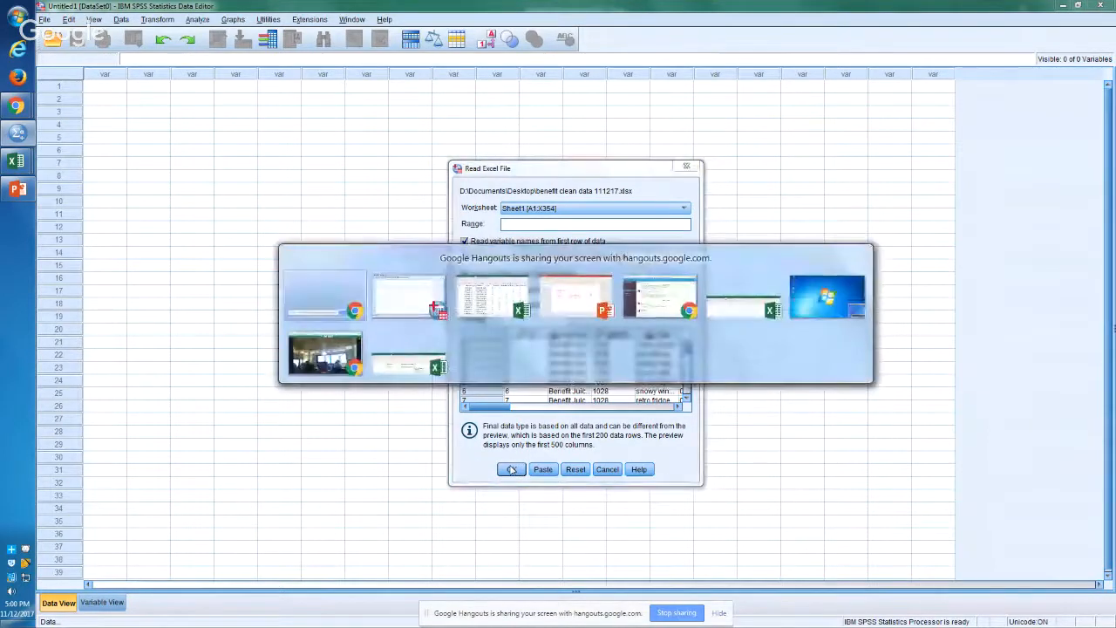
pyautogui.hotkey('alt', 'Tab')
pyautogui.hotkey('alt', 'Tab')
pyautogui.hotkey('alt', 'Tab')
pyautogui.hotkey('alt', 'Tab')
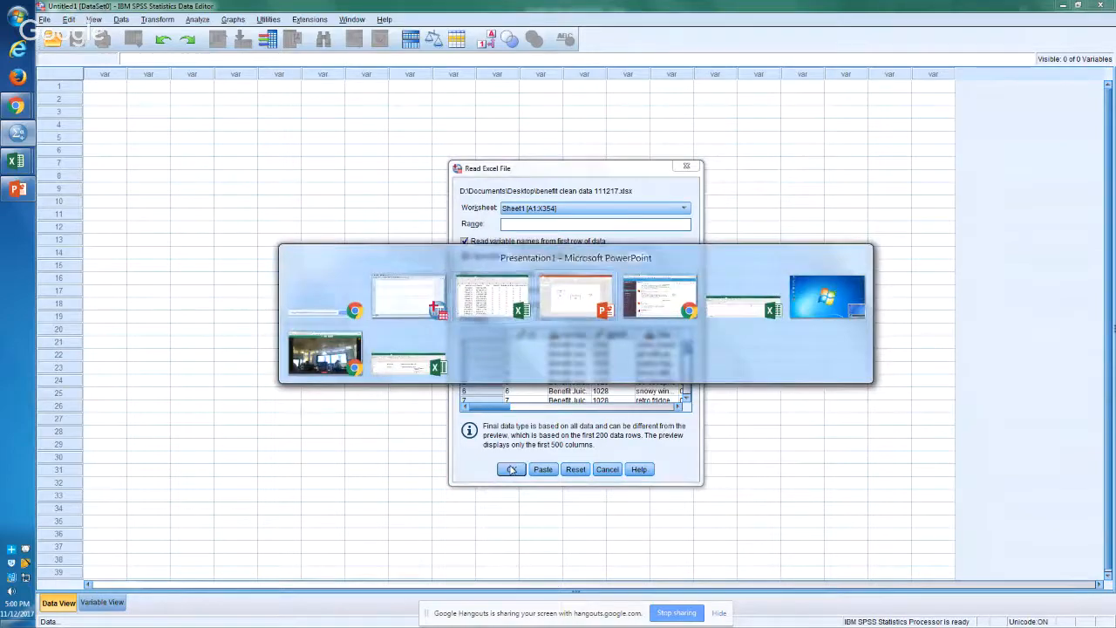
pyautogui.hotkey('alt', 'shift', 'Tab')
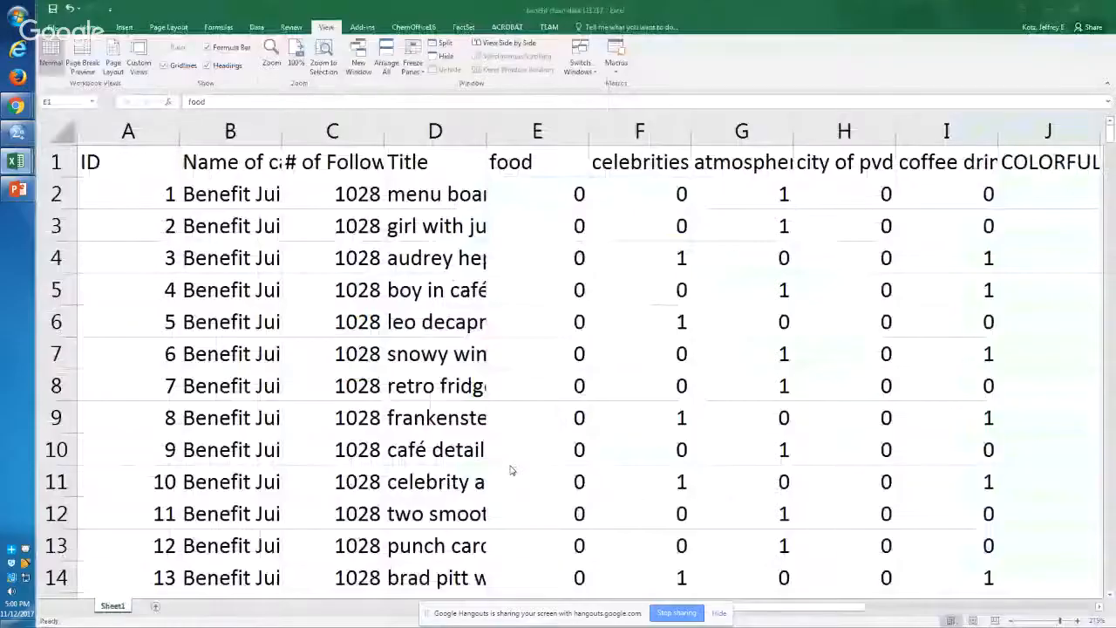
pyautogui.hotkey('alt', 'Tab')
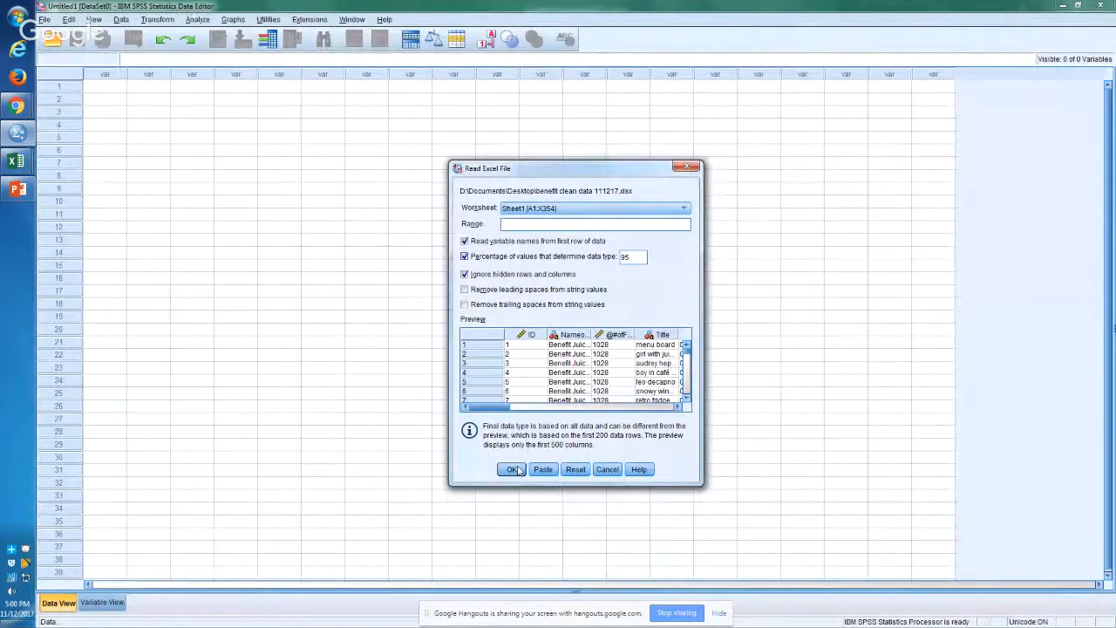
pyautogui.hotkey('alt', 'Tab')
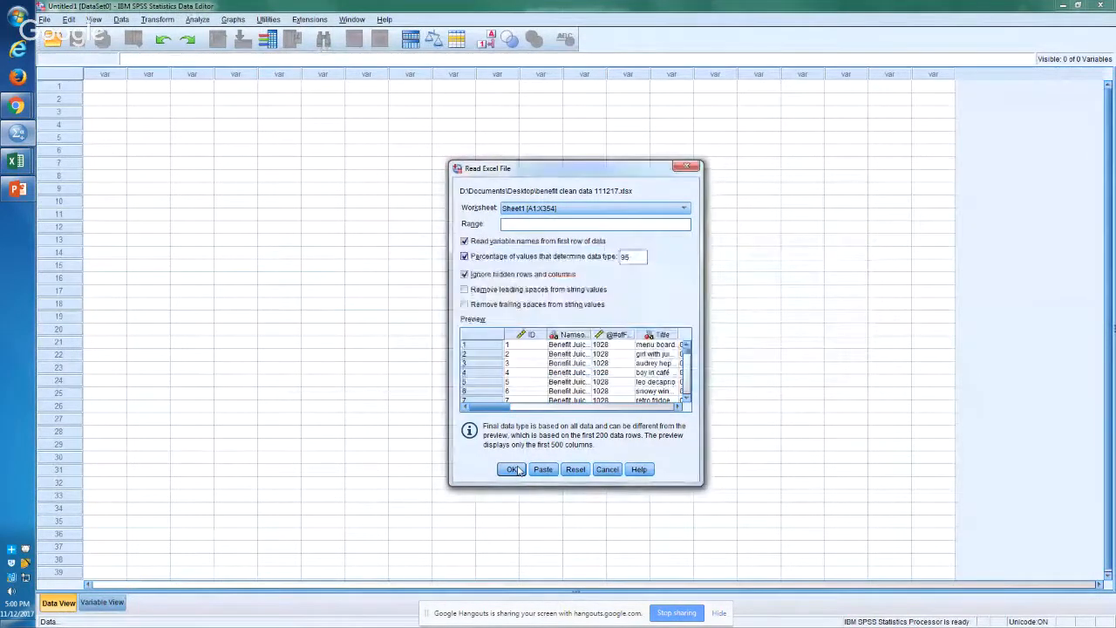
# Step: End the process tree of stats.exe in Windows Task Manager to force SPSS to close
pyautogui.hotkey('ctrl', 'shift', 'Escape')
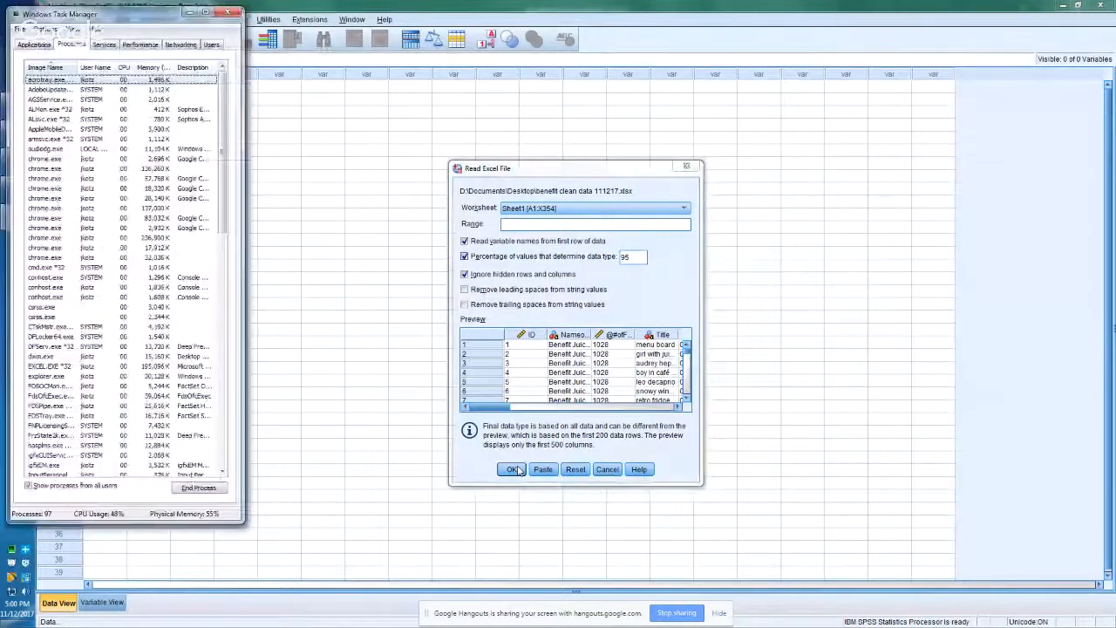
pyautogui.click(44, 308)
pyautogui.press('s')
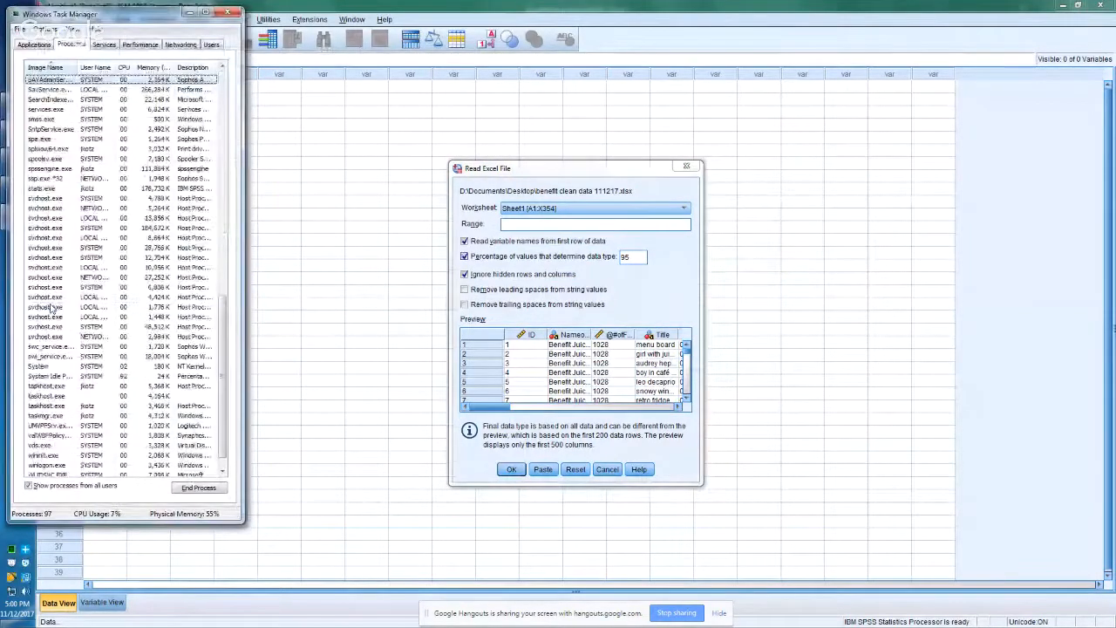
pyautogui.click(46, 191)
pyautogui.rightClick(47, 189)
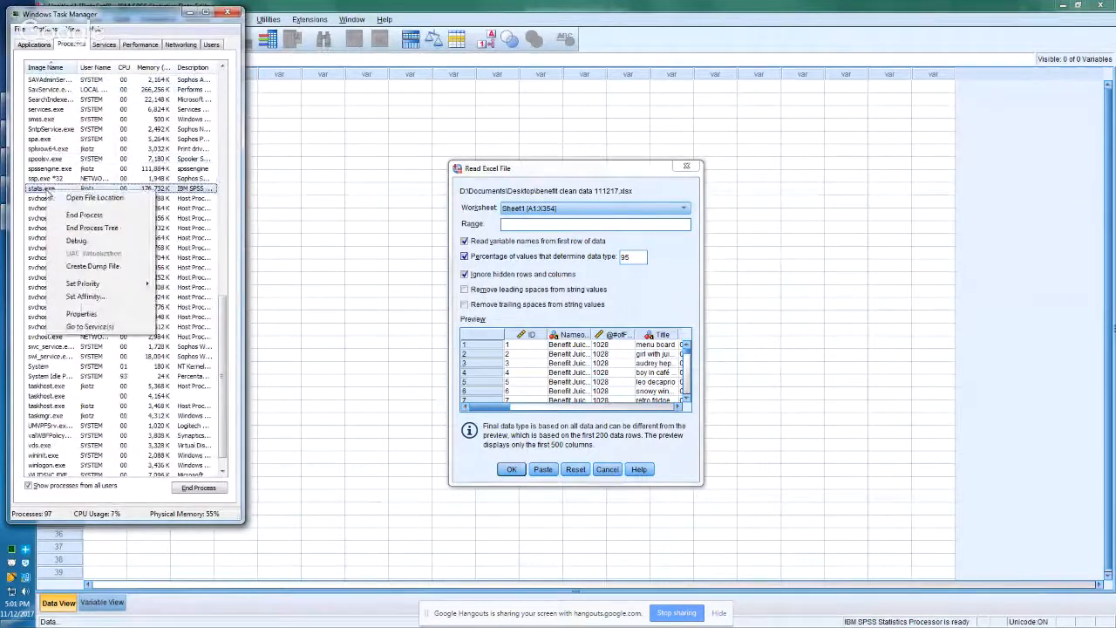
pyautogui.click(101, 229)
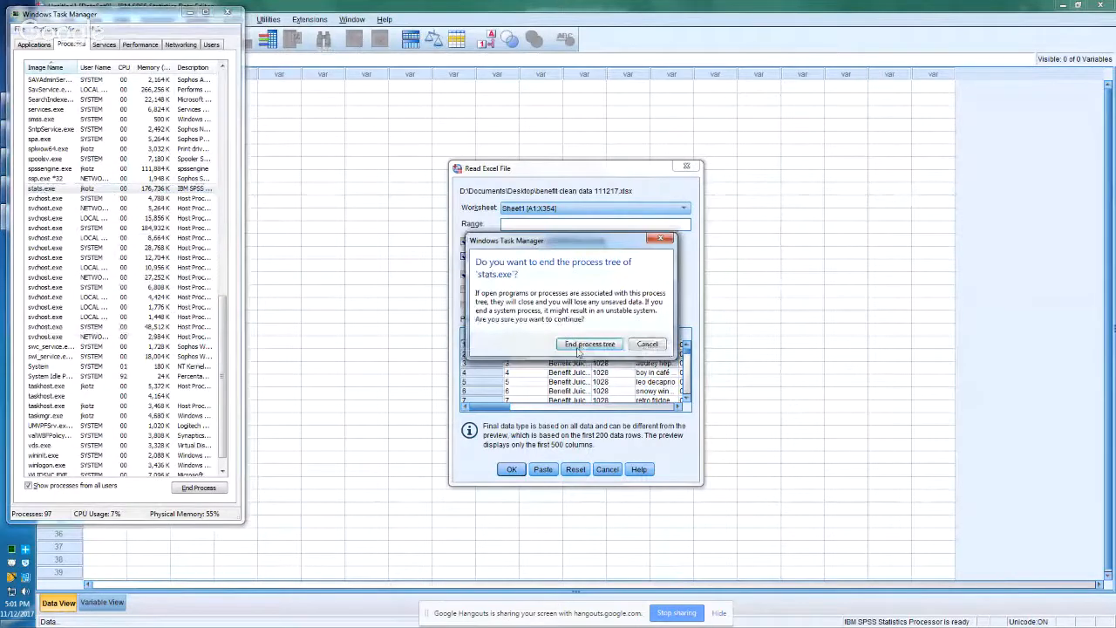
pyautogui.click(578, 346)
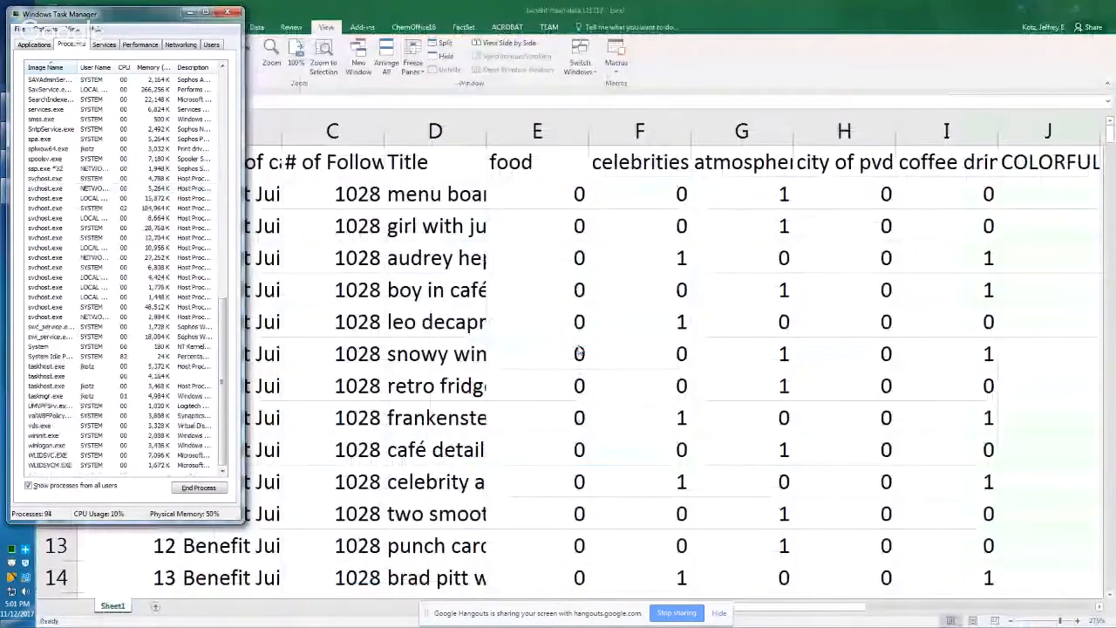
# Step: Relaunch SPSS Statistics and dismiss its welcome dialog
pyautogui.press('super')
pyautogui.write('sp')
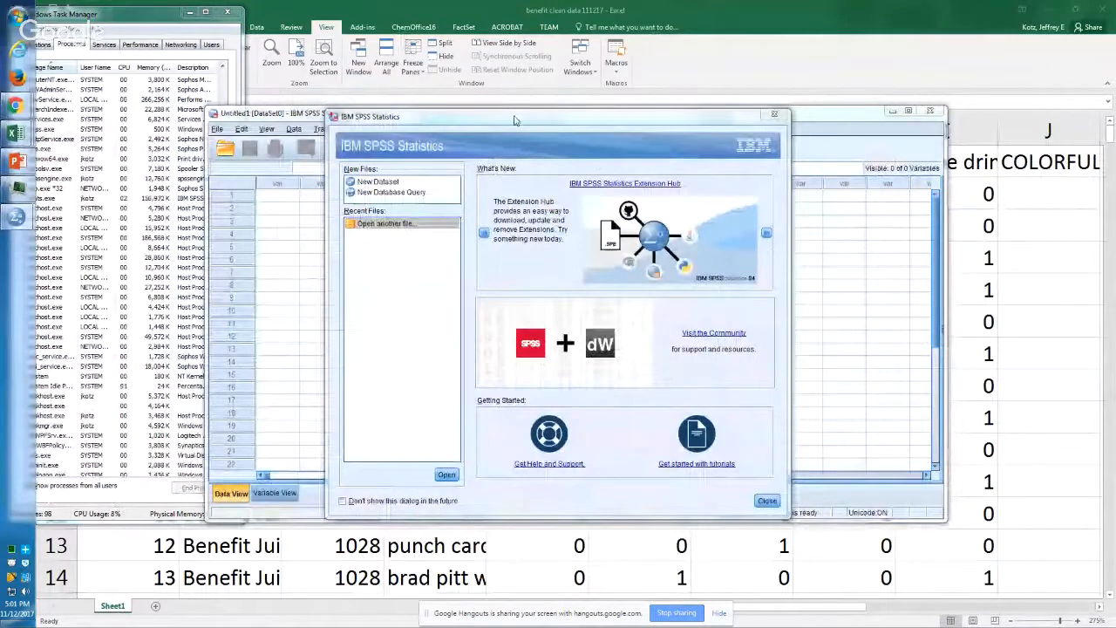
pyautogui.click(772, 115)
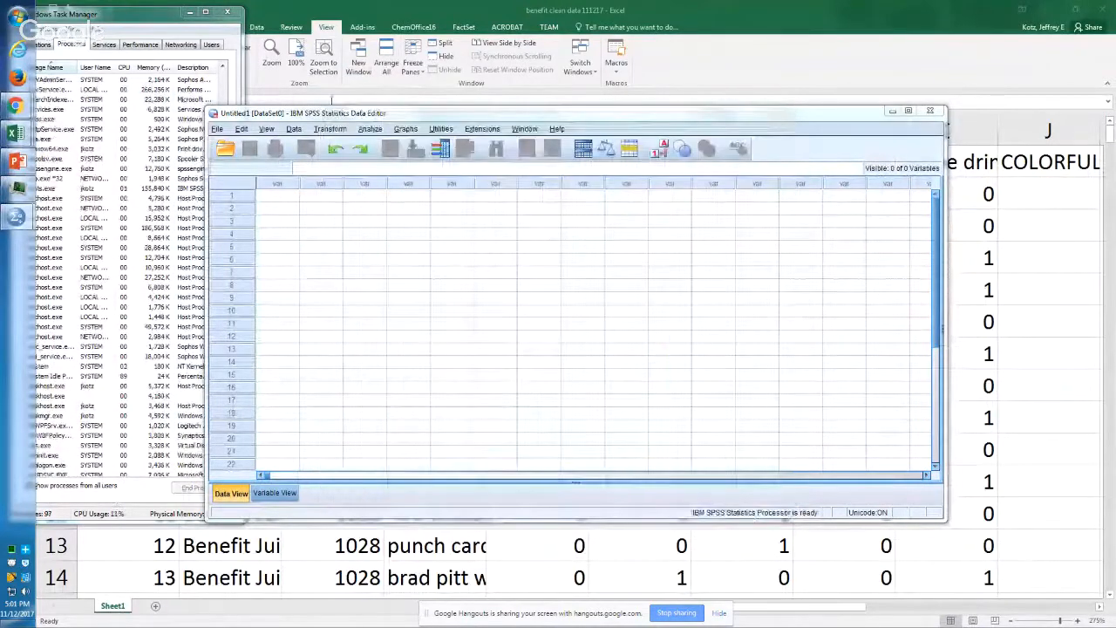
# Step: Import the Excel workbook benefit clean data 111217.xlsx from the Desktop into SPSS with the default read options
pyautogui.click(216, 128)
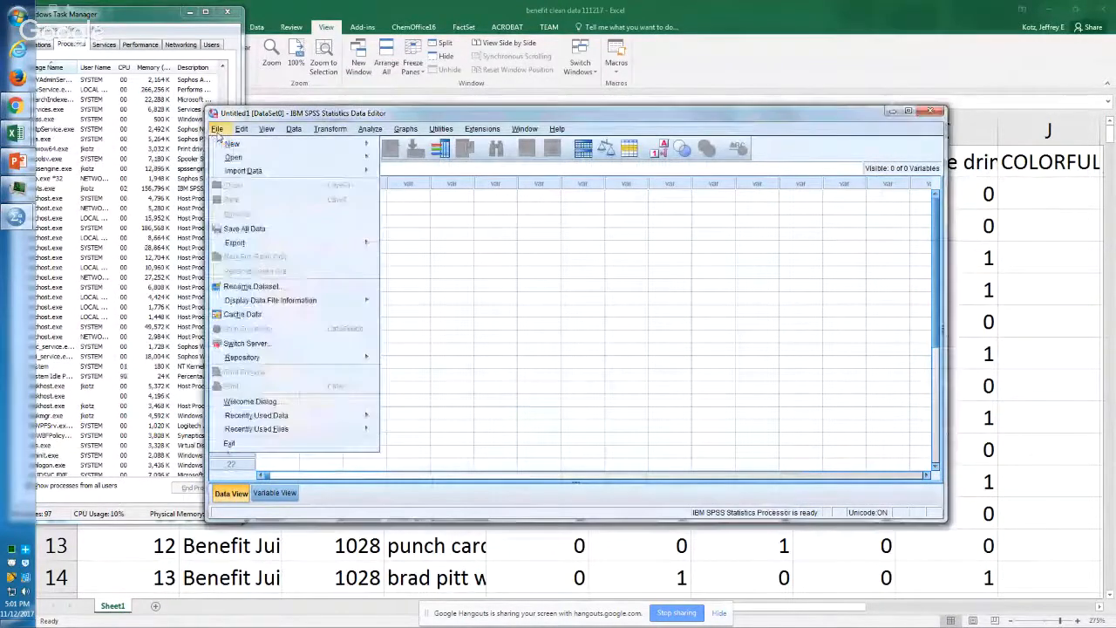
pyautogui.moveTo(236, 157)
pyautogui.click(401, 160)
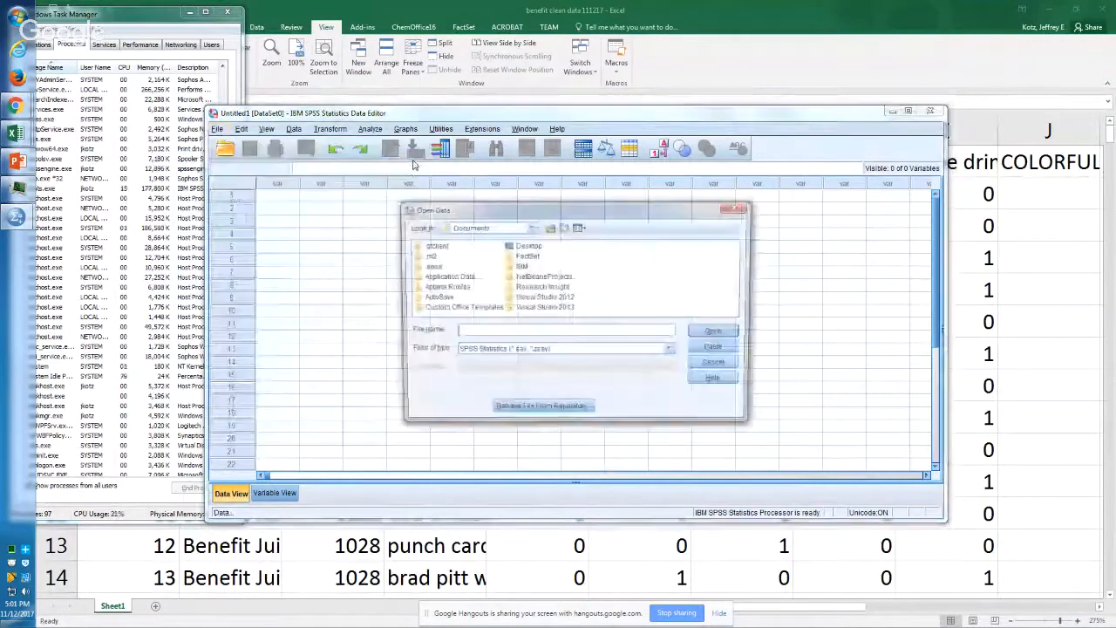
pyautogui.click(513, 351)
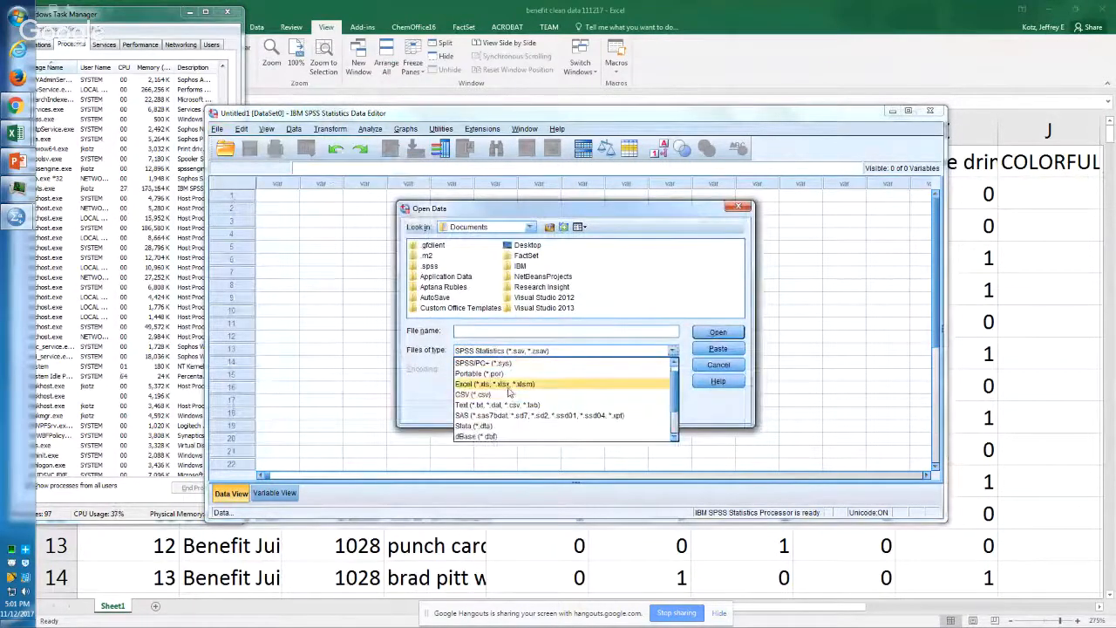
pyautogui.click(495, 384)
pyautogui.doubleClick(517, 248)
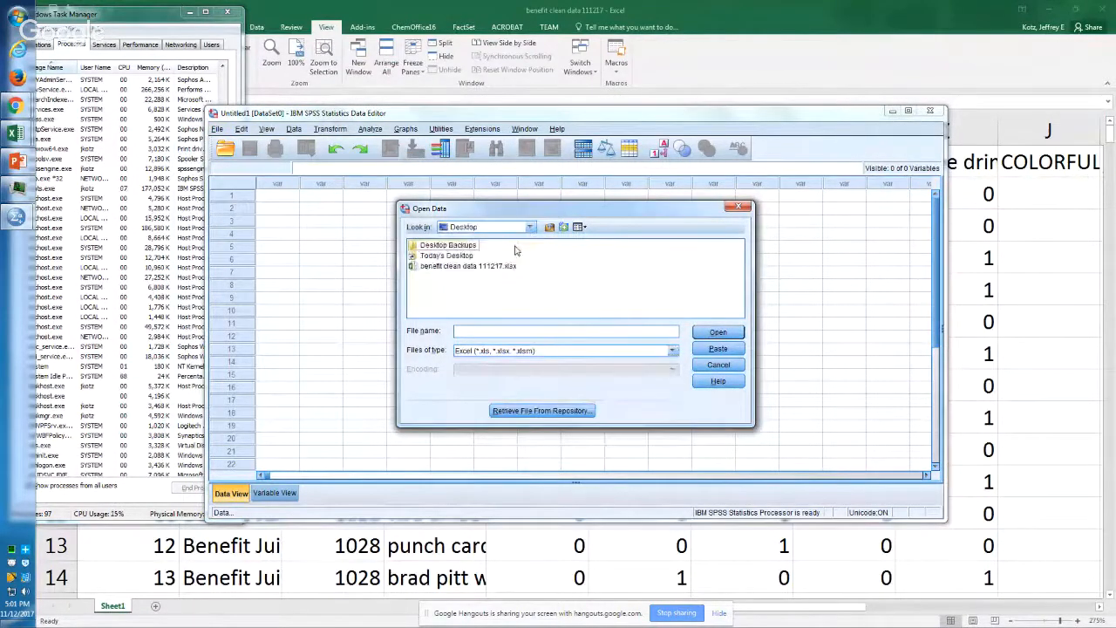
pyautogui.click(454, 266)
pyautogui.click(696, 328)
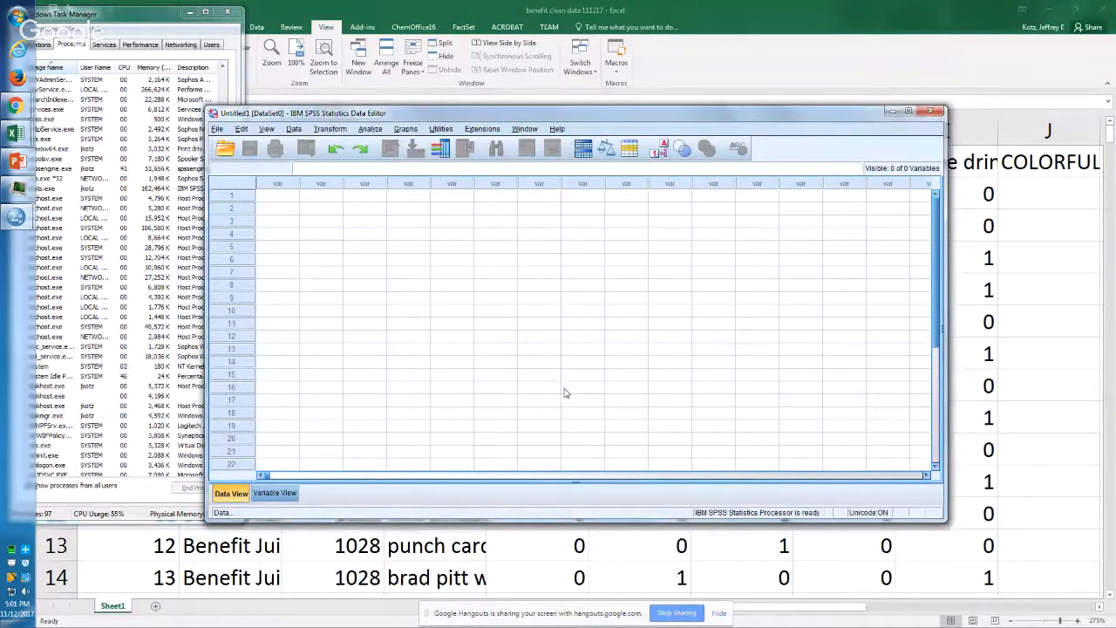
pyautogui.click(511, 469)
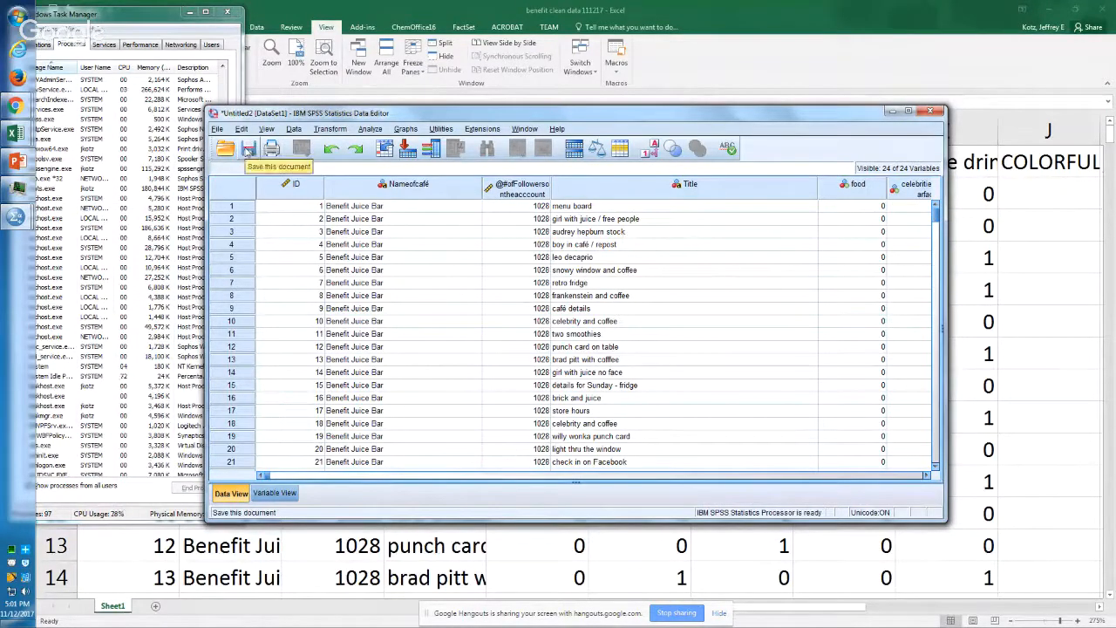
# Step: Save the imported dataset to the Desktop as an SPSS Statistics file named benefit juice data 111217
pyautogui.click(249, 150)
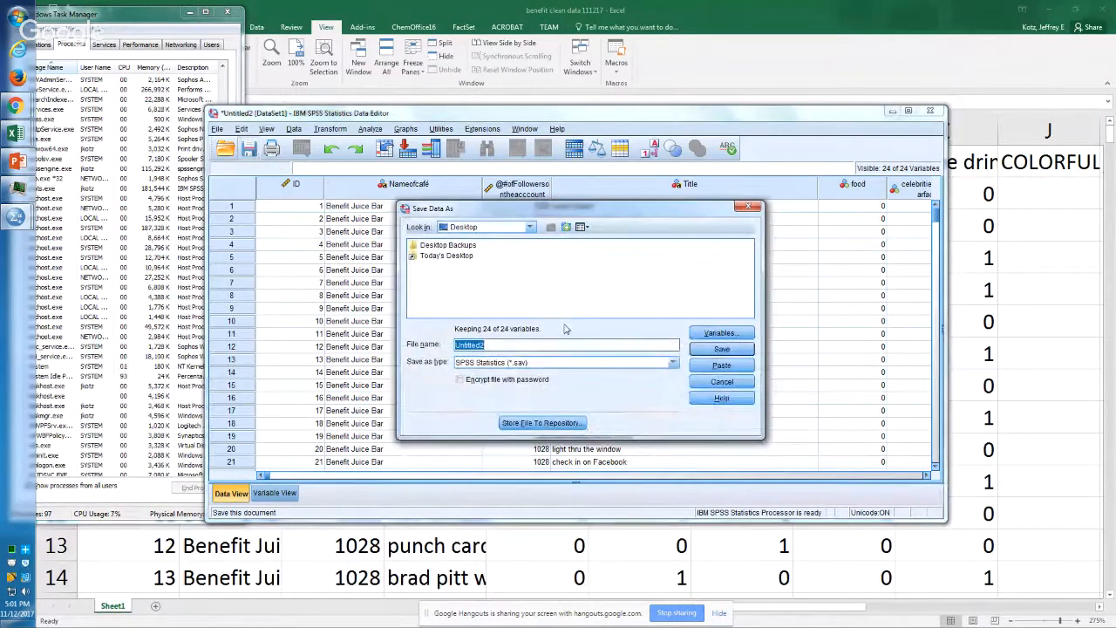
pyautogui.write('benefit juice data')
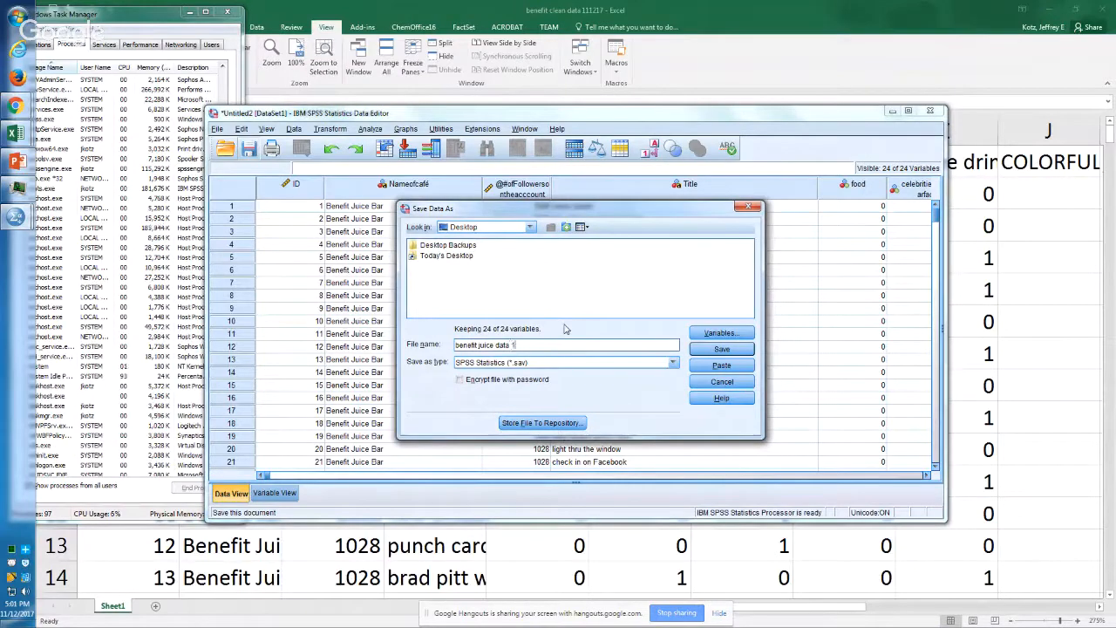
pyautogui.write('1217')
pyautogui.press('Return')
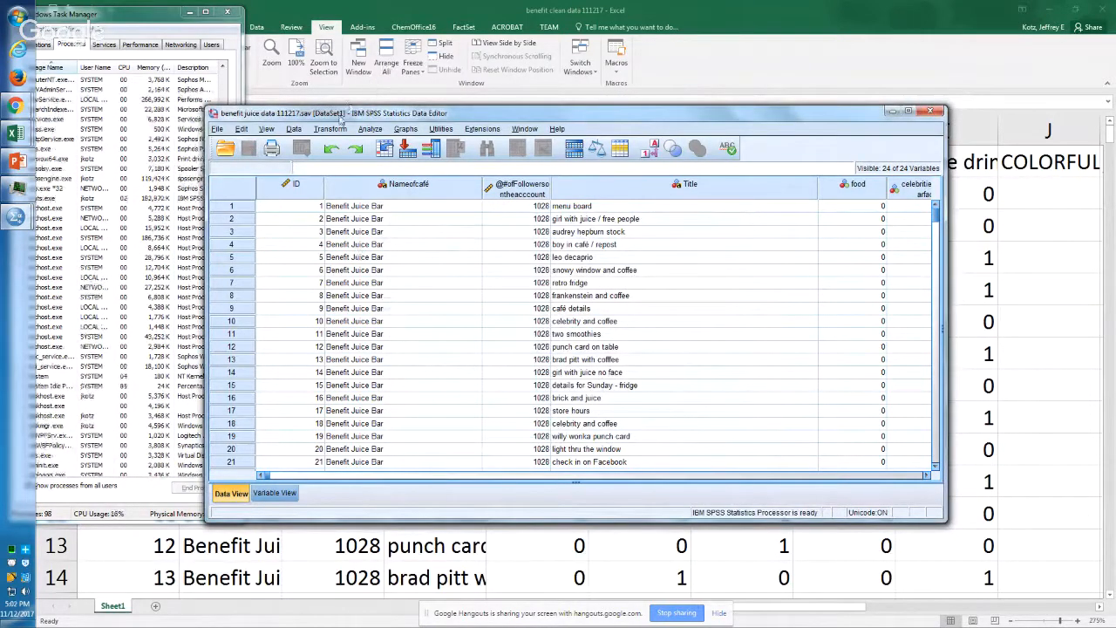
# Step: Move the Data Editor window aside, close Windows Task Manager, and bring the SPSS output log window forward
pyautogui.moveTo(341, 119); pyautogui.dragTo(453, 163)
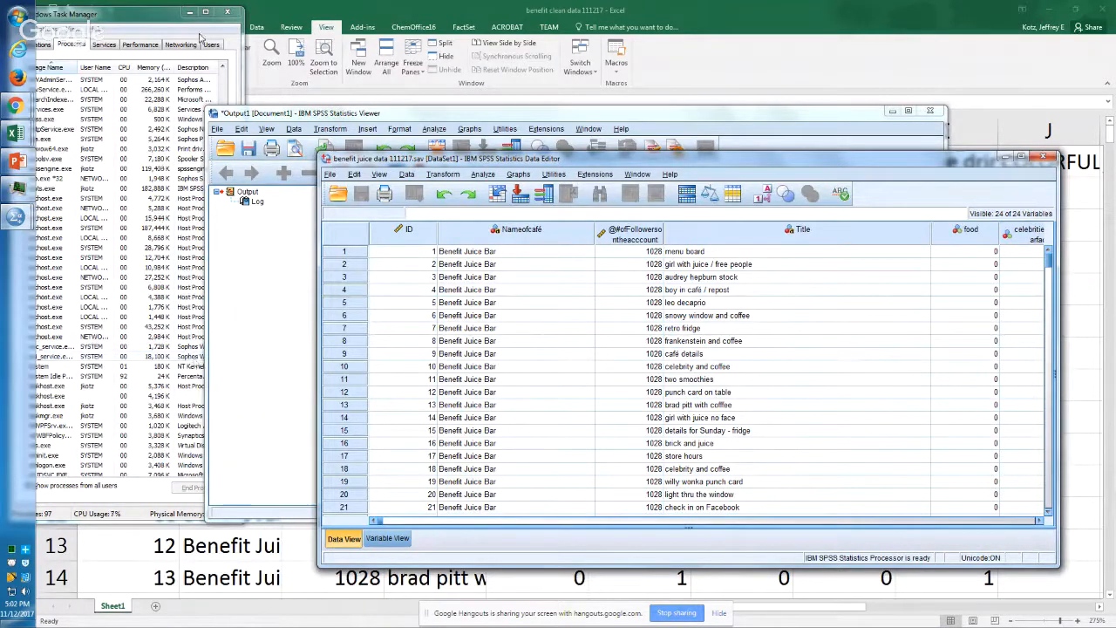
pyautogui.click(227, 11)
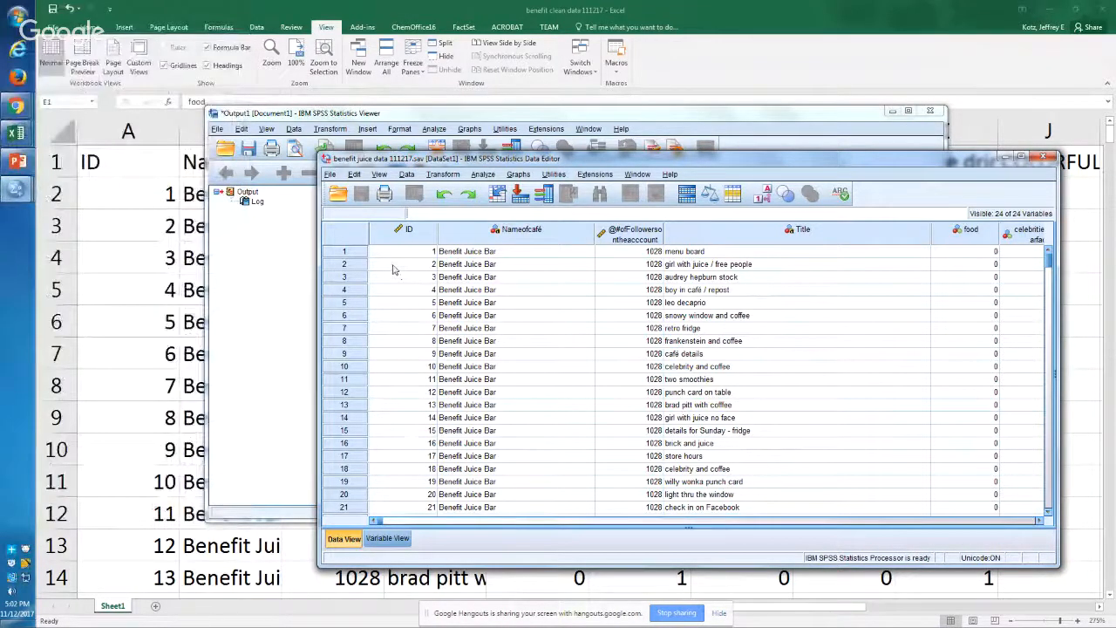
pyautogui.click(231, 321)
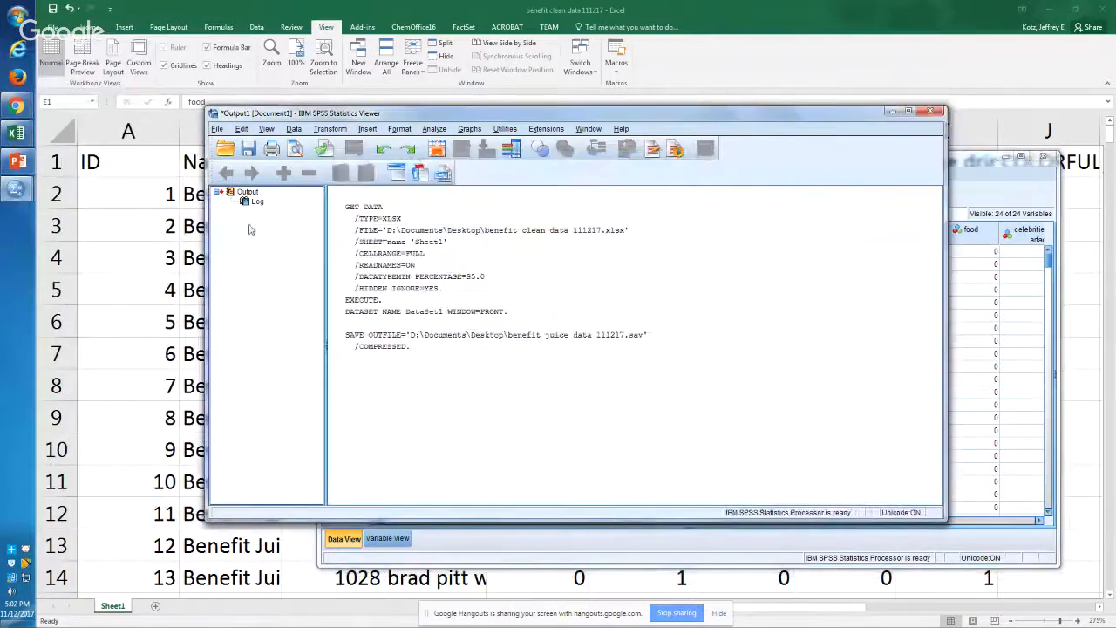
# Step: Switch to the PowerPoint file-type diagram and place the text cursor in the "[Paste] creates syntax" box
pyautogui.hotkey('alt', 'Tab')
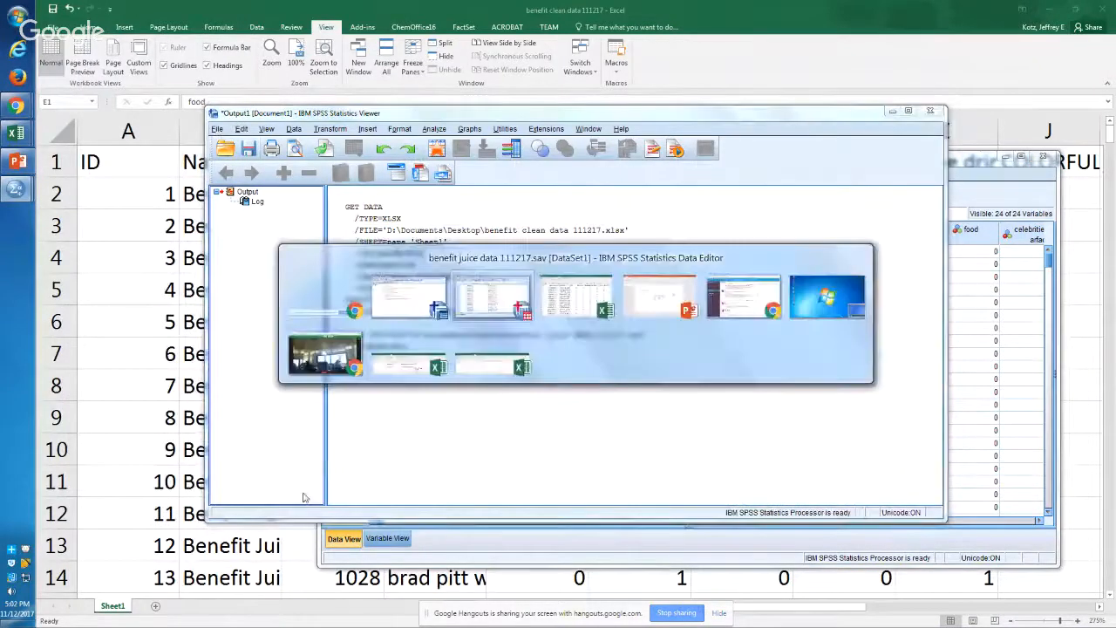
pyautogui.hotkey('alt', 'Tab')
pyautogui.hotkey('alt', 'Tab')
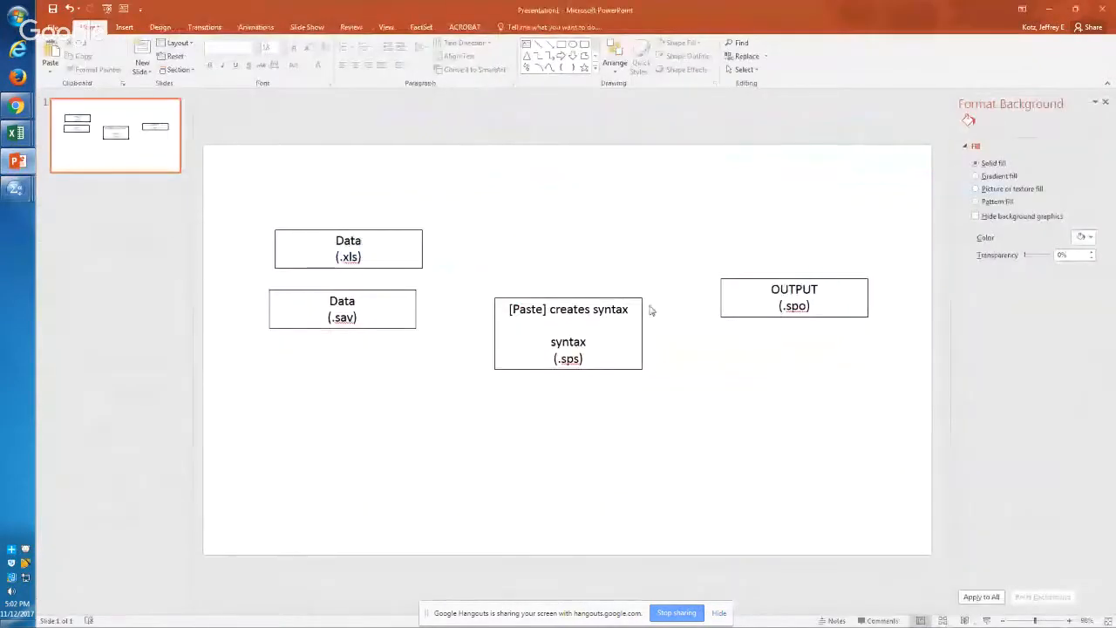
pyautogui.click(632, 310)
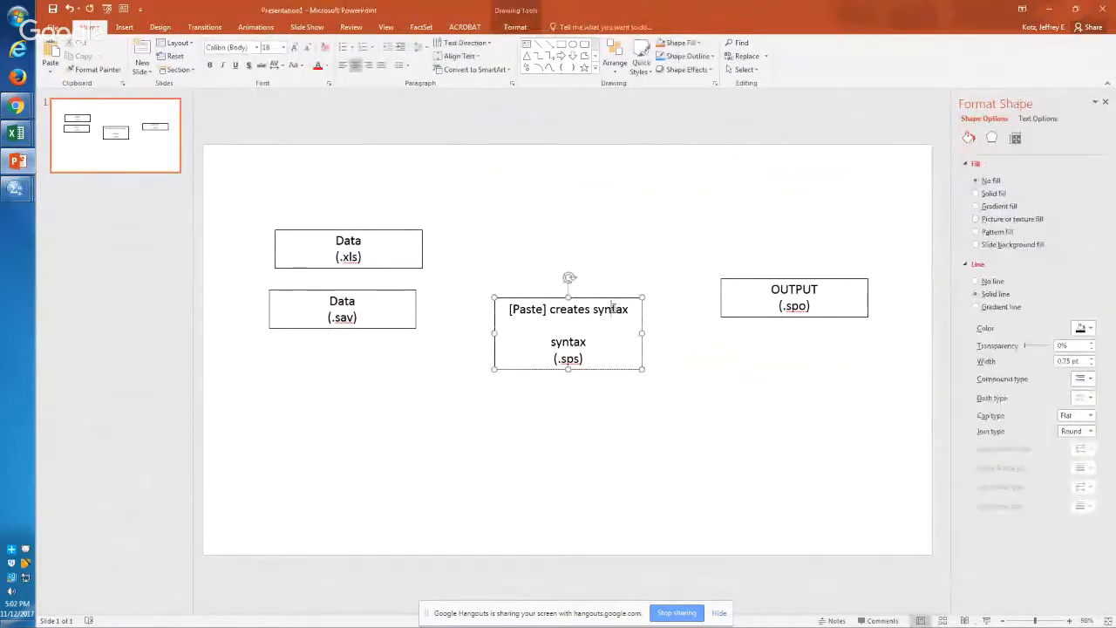
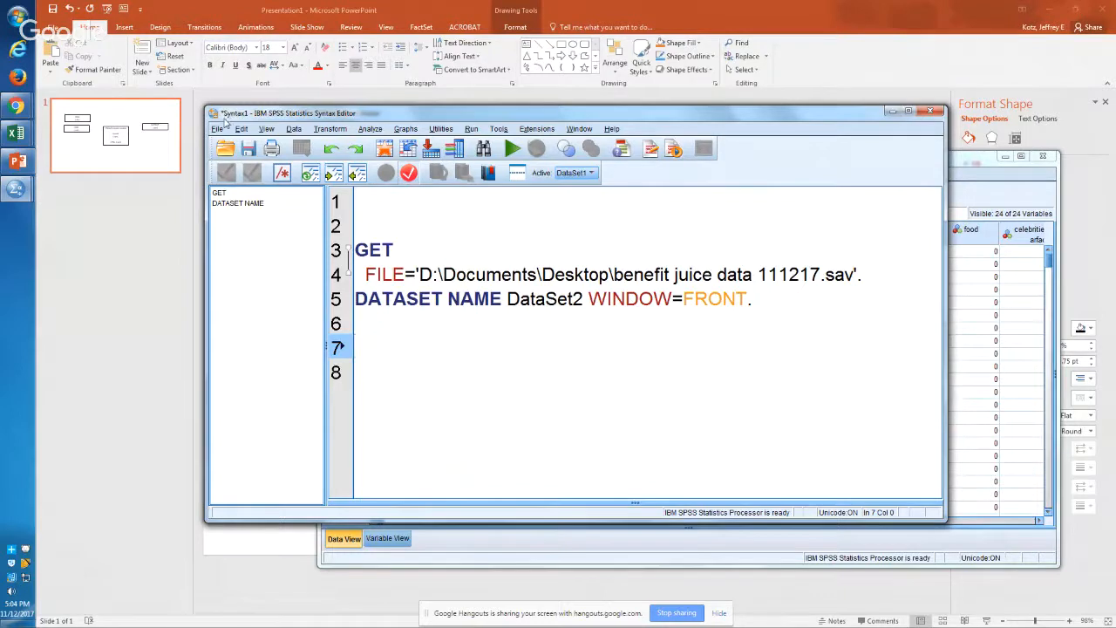
# Step: Save the syntax to the Desktop as a syntax file named benefit juice syntax 111217
pyautogui.click(216, 129)
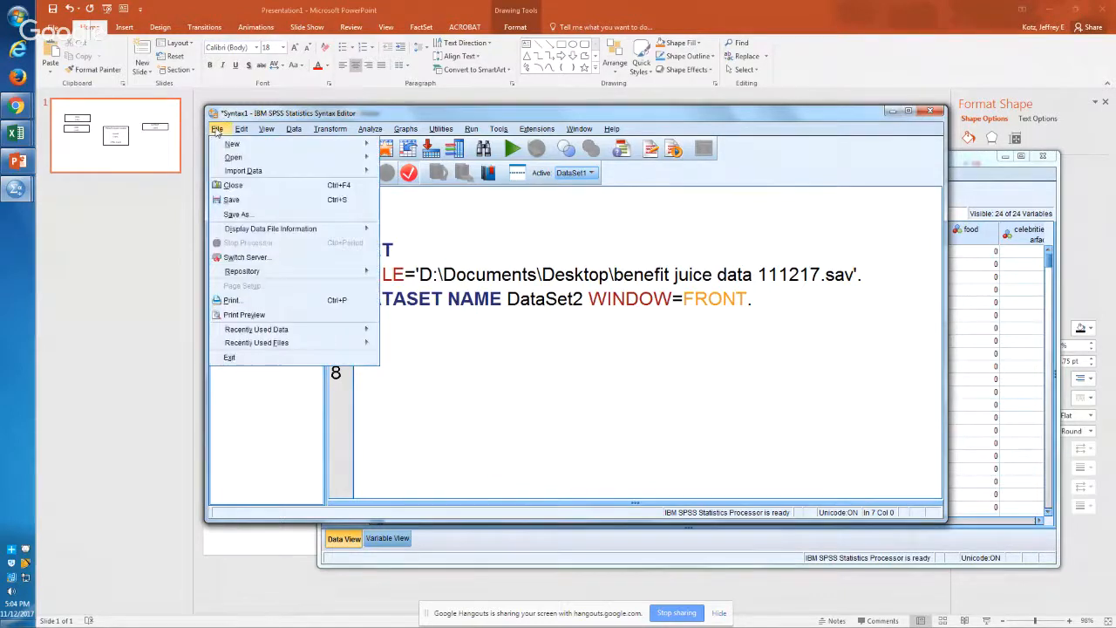
pyautogui.click(344, 214)
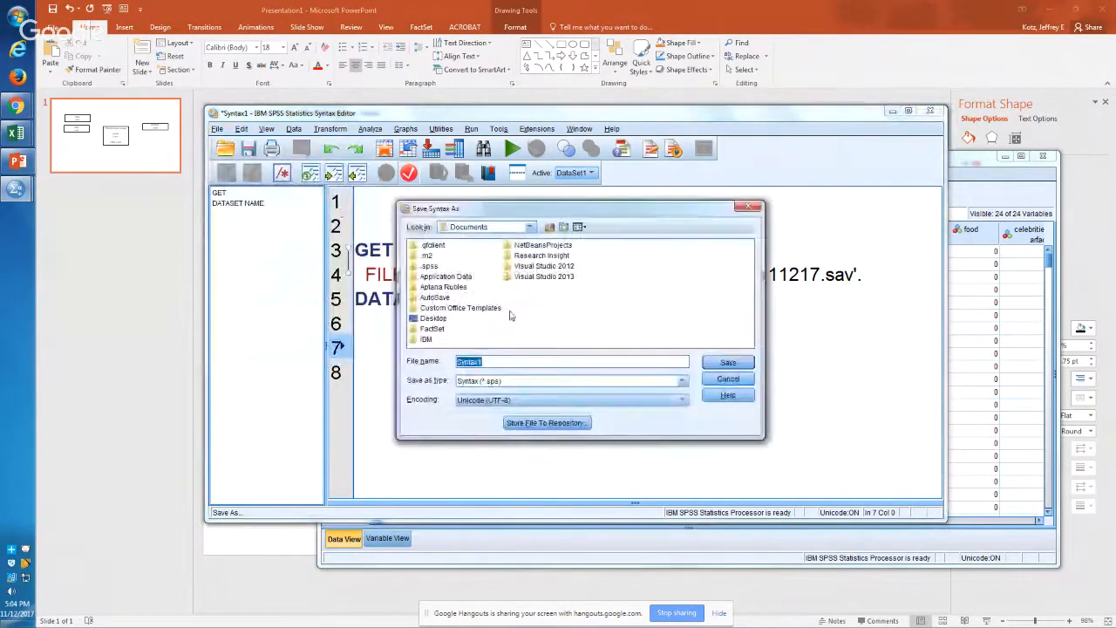
pyautogui.click(530, 226)
pyautogui.scroll(3, 536, 262)
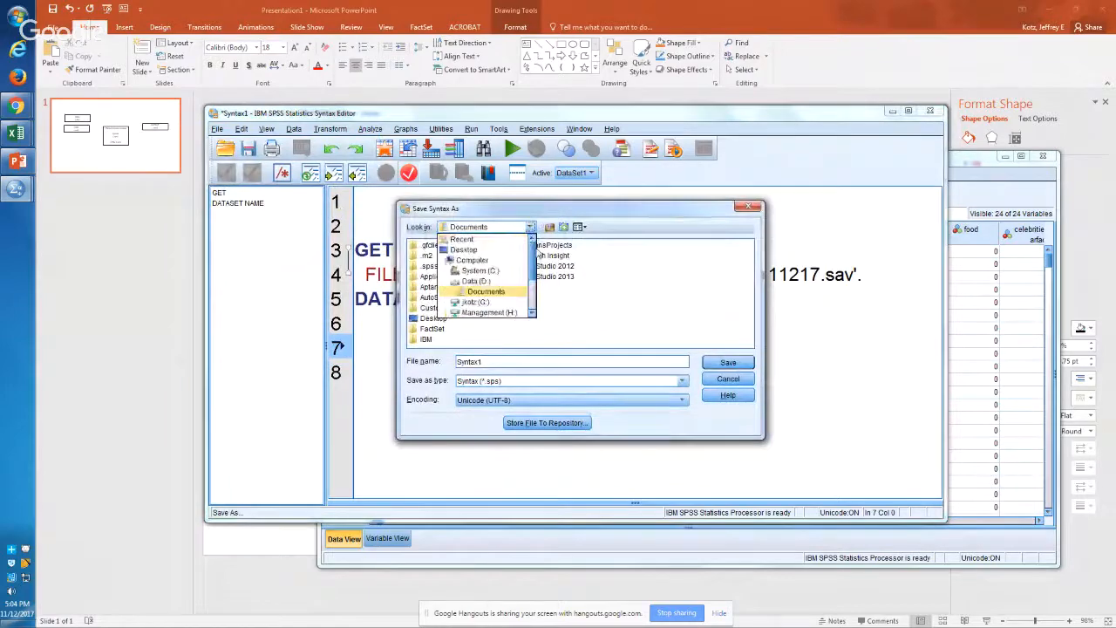
pyautogui.click(482, 252)
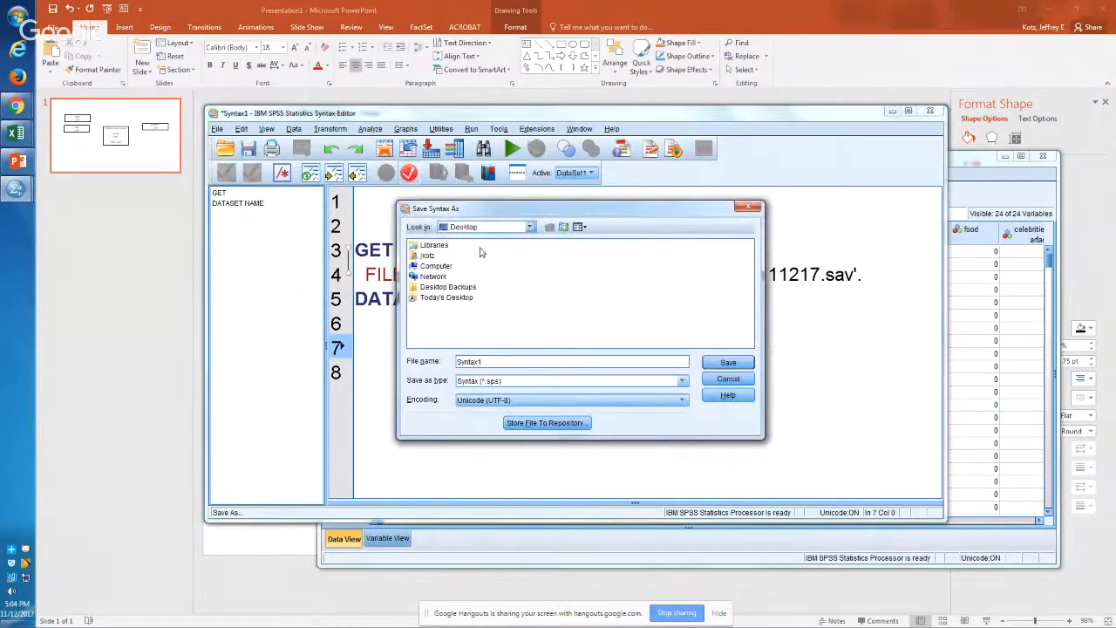
pyautogui.doubleClick(582, 363)
pyautogui.click(582, 363)
pyautogui.doubleClick(583, 364)
pyautogui.write('benefit juice syntax 111217')
pyautogui.press('Return')
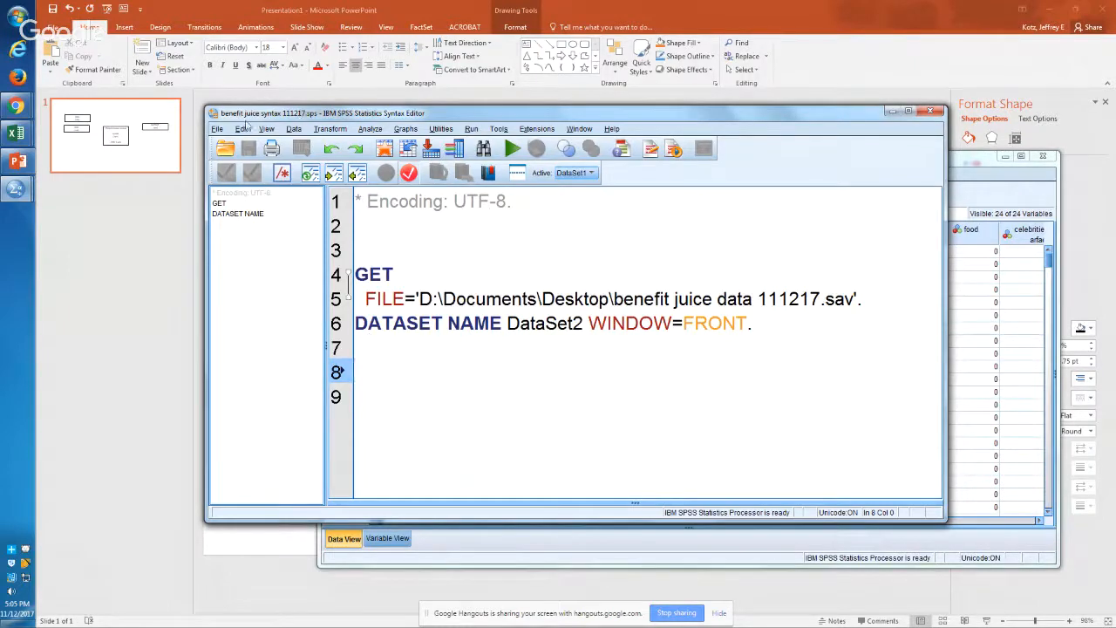
# Step: Paste the command for opening benefit juice data 111217.sav from the Desktop into the syntax file
pyautogui.click(217, 130)
pyautogui.moveTo(321, 157)
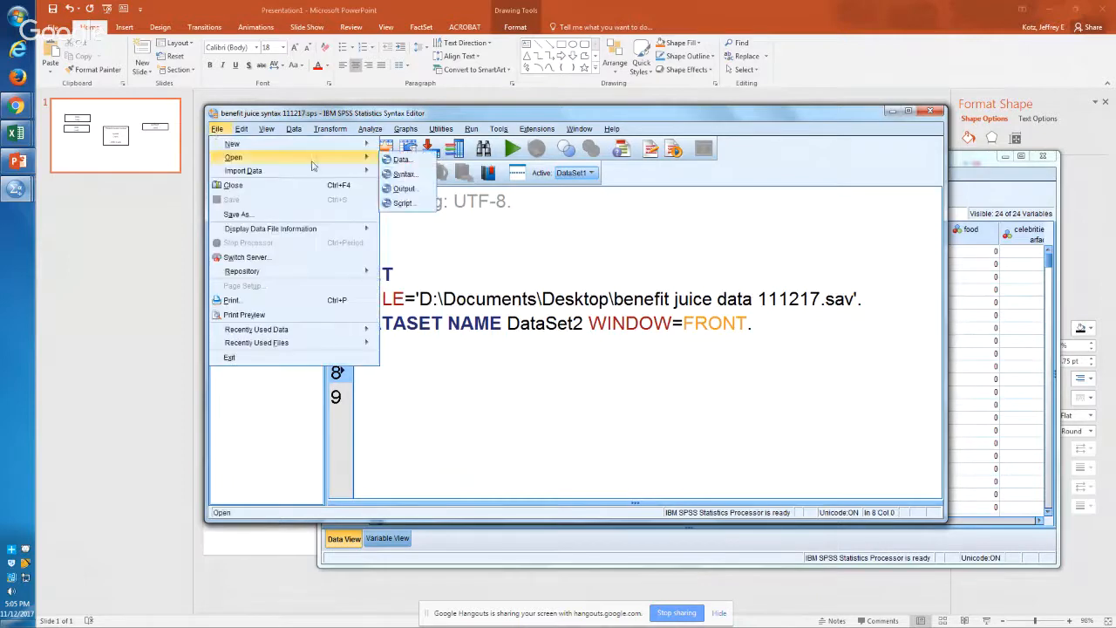
pyautogui.moveTo(297, 144)
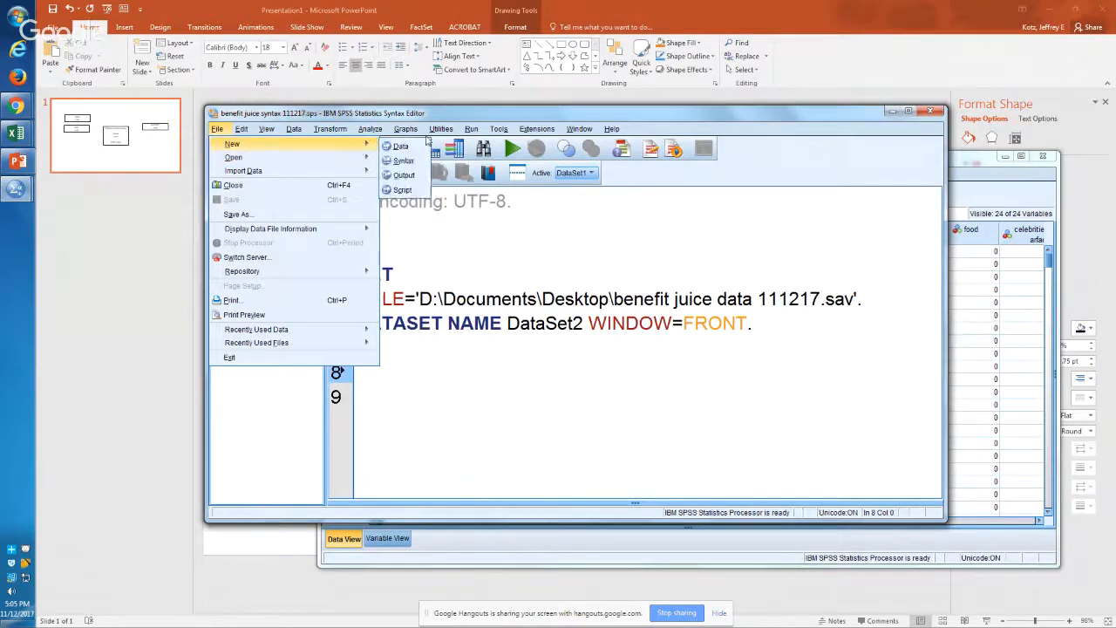
pyautogui.moveTo(472, 130)
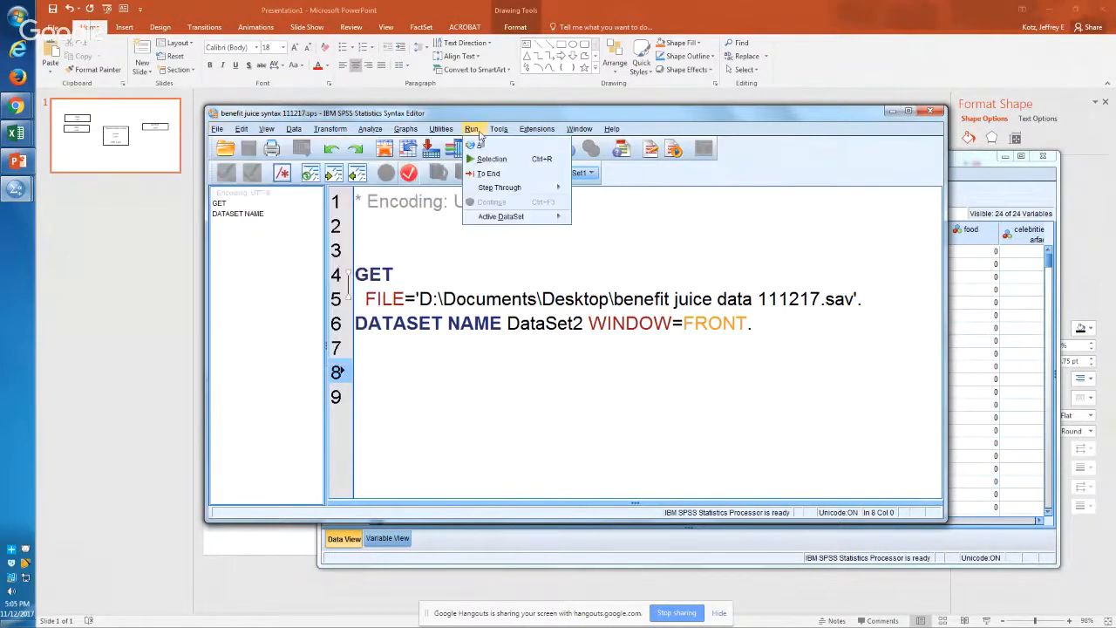
pyautogui.moveTo(363, 162)
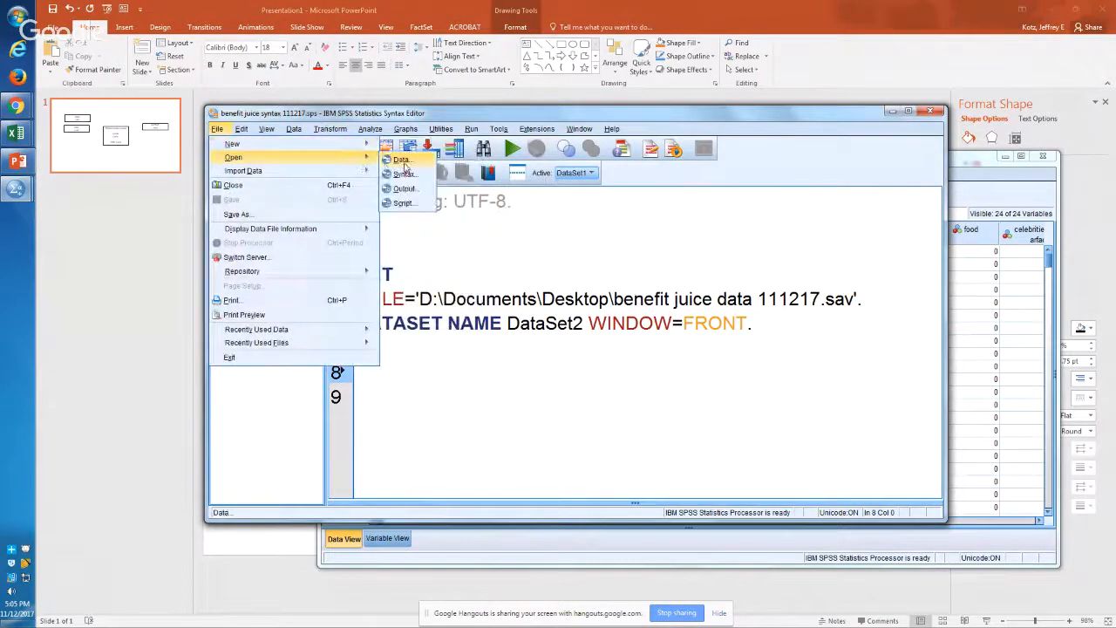
pyautogui.click(405, 163)
pyautogui.click(466, 266)
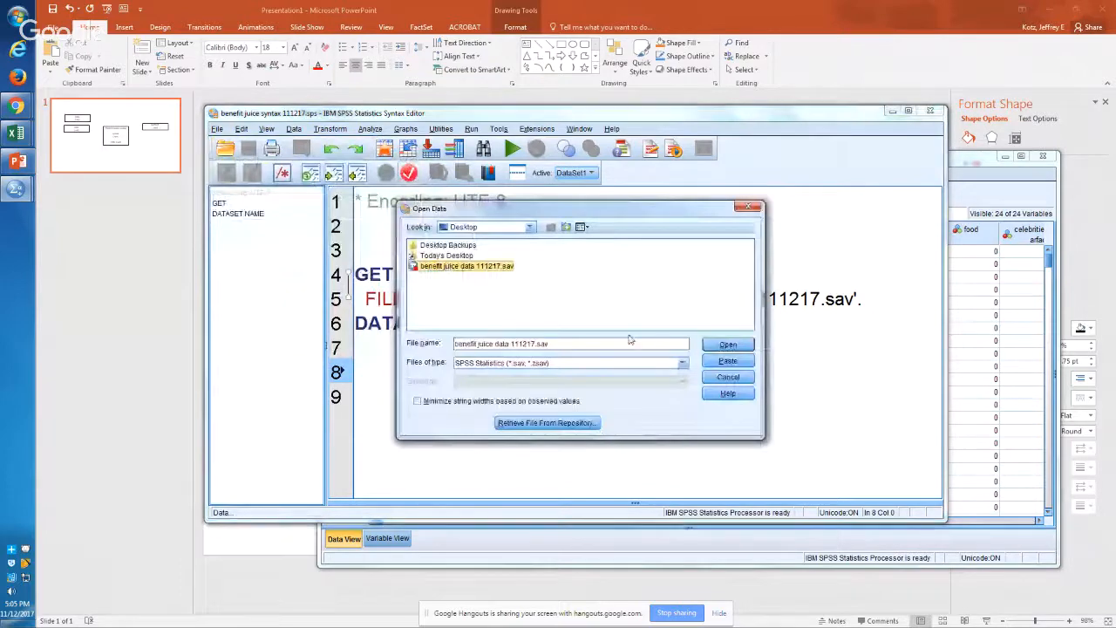
pyautogui.click(728, 363)
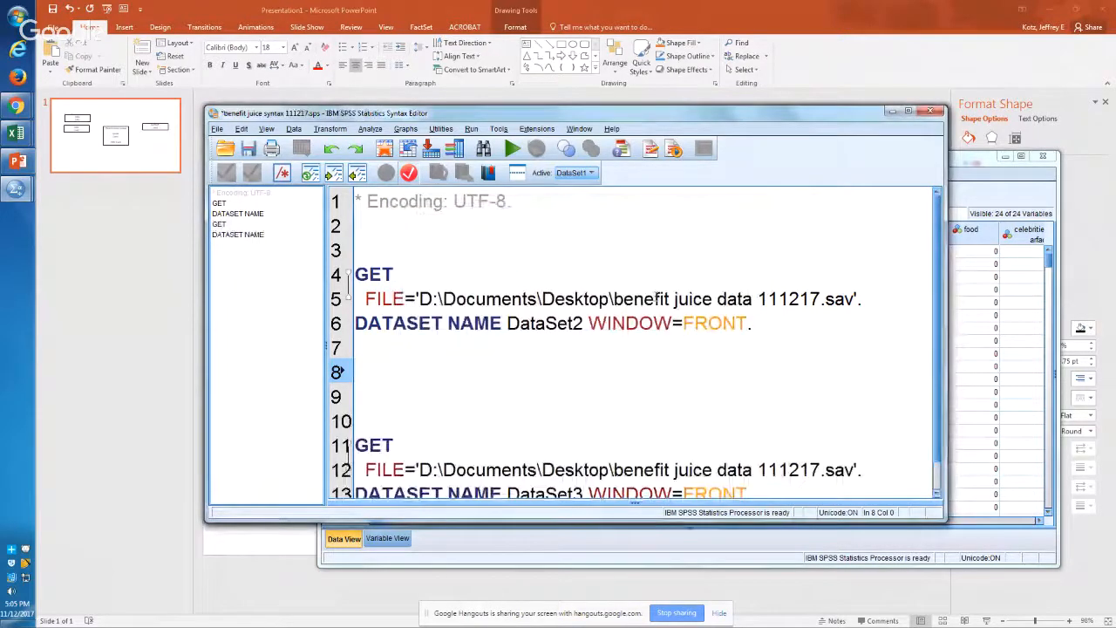
# Step: Compare the file names in the two GET commands and maximize the Syntax Editor window
pyautogui.doubleClick(797, 299)
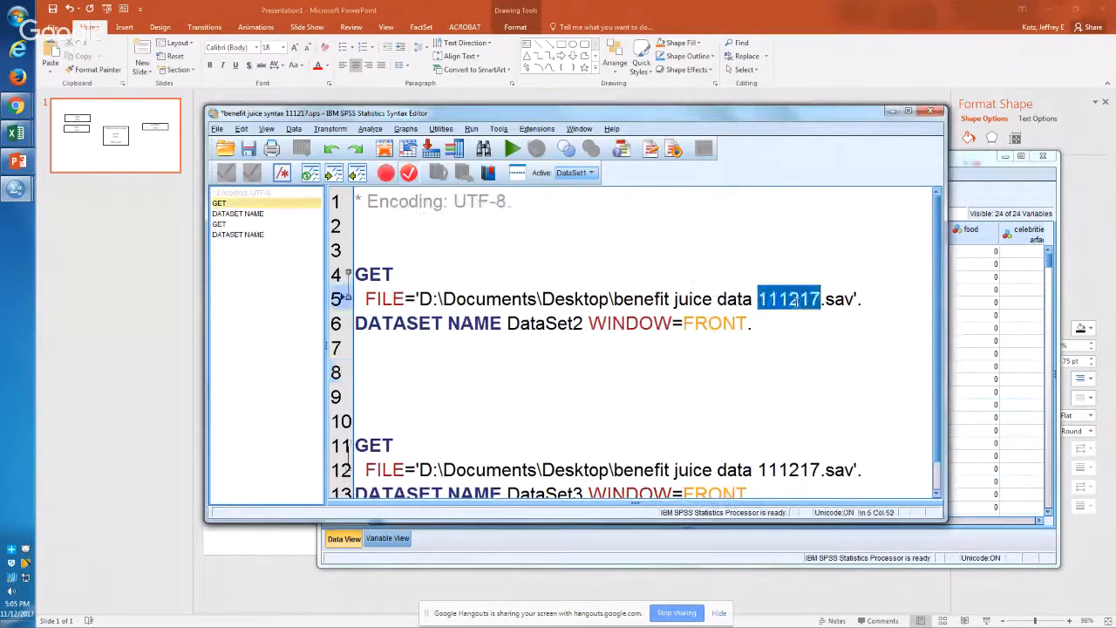
pyautogui.doubleClick(840, 470)
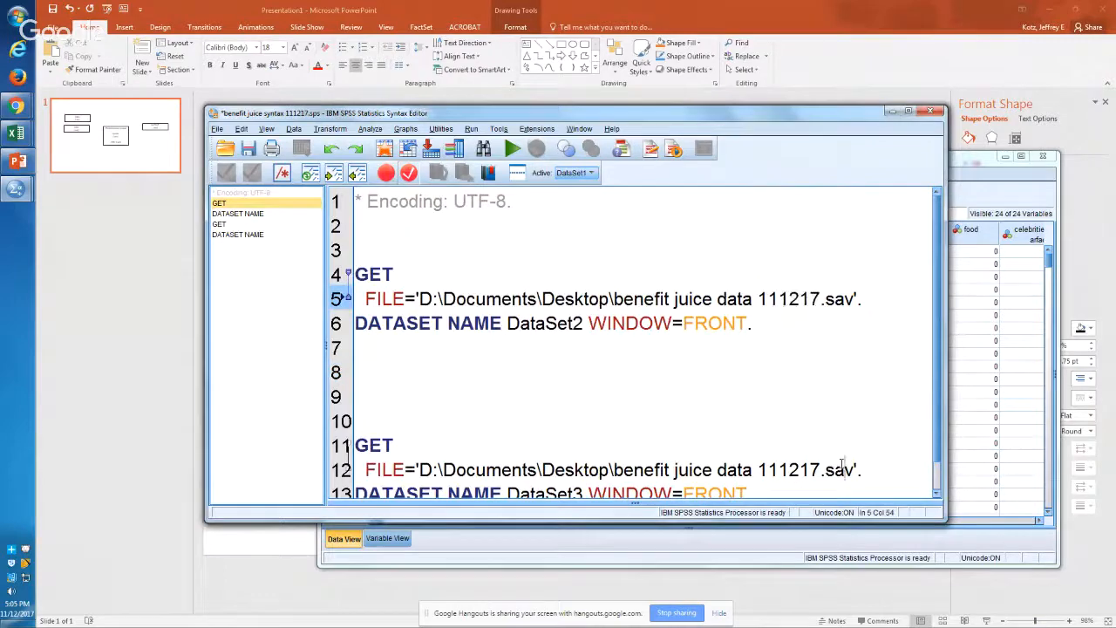
pyautogui.click(909, 113)
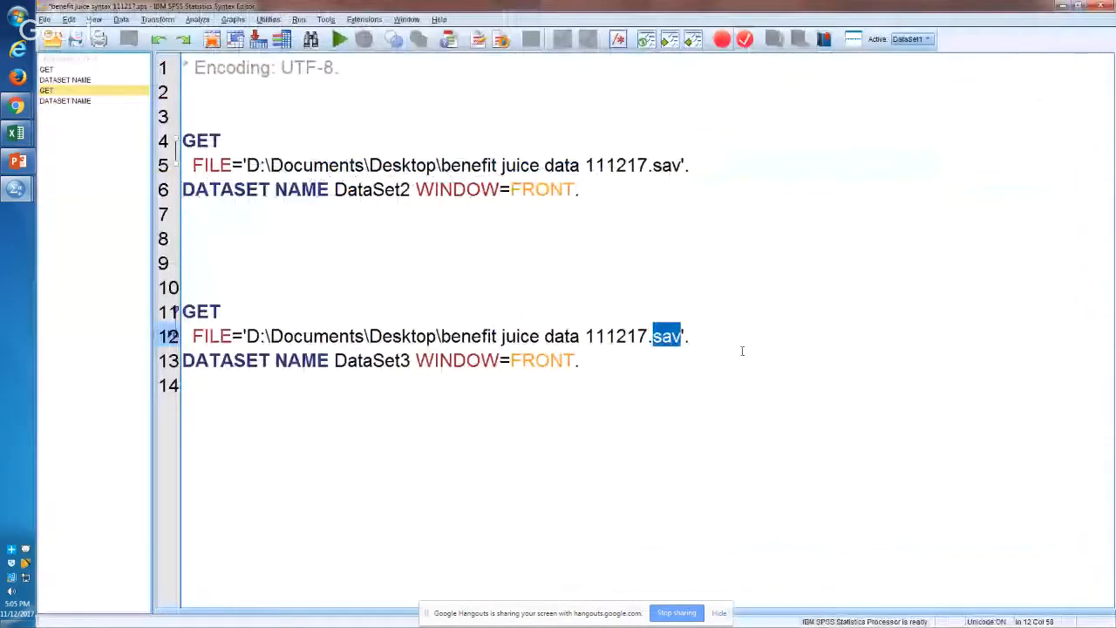
# Step: Delete the duplicate GET and DATASET NAME DataSet3 commands from the end of the syntax
pyautogui.moveTo(615, 352); pyautogui.dragTo(223, 276)
pyautogui.press('Delete')
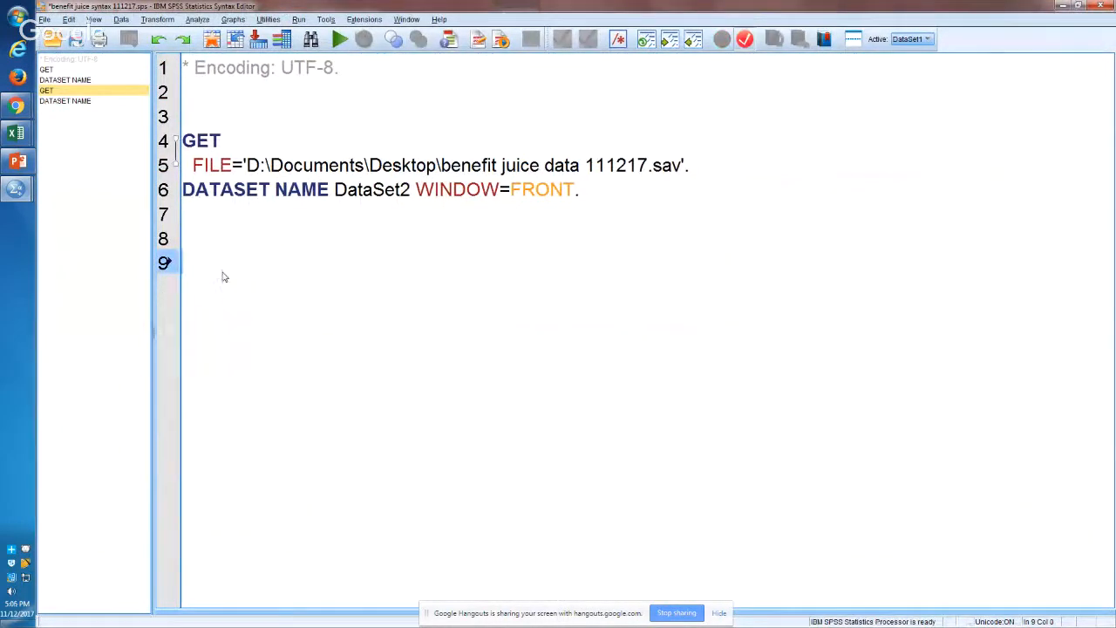
pyautogui.press('Up')
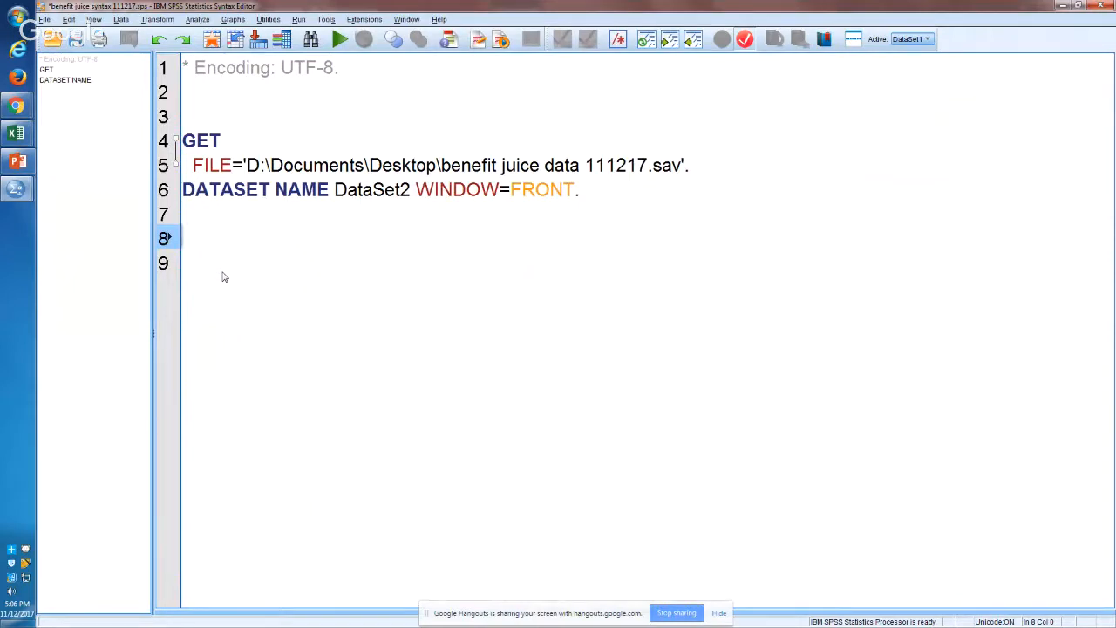
# Step: Set up a Frequencies analysis under Descriptive Statistics that includes all variables of the dataset
pyautogui.click(199, 20)
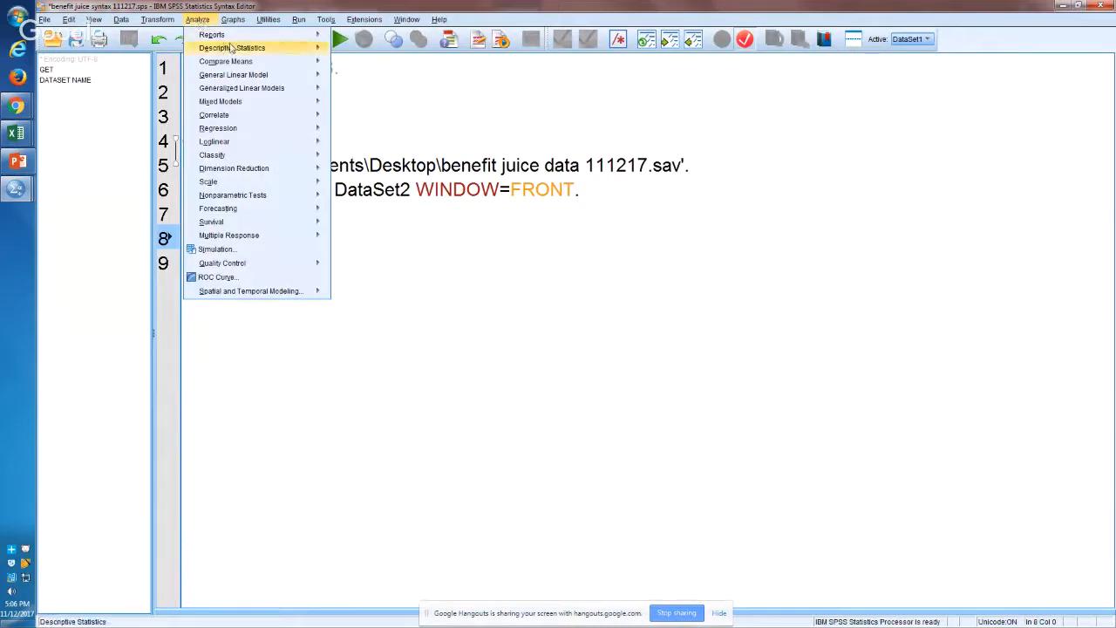
pyautogui.moveTo(261, 61)
pyautogui.moveTo(318, 50)
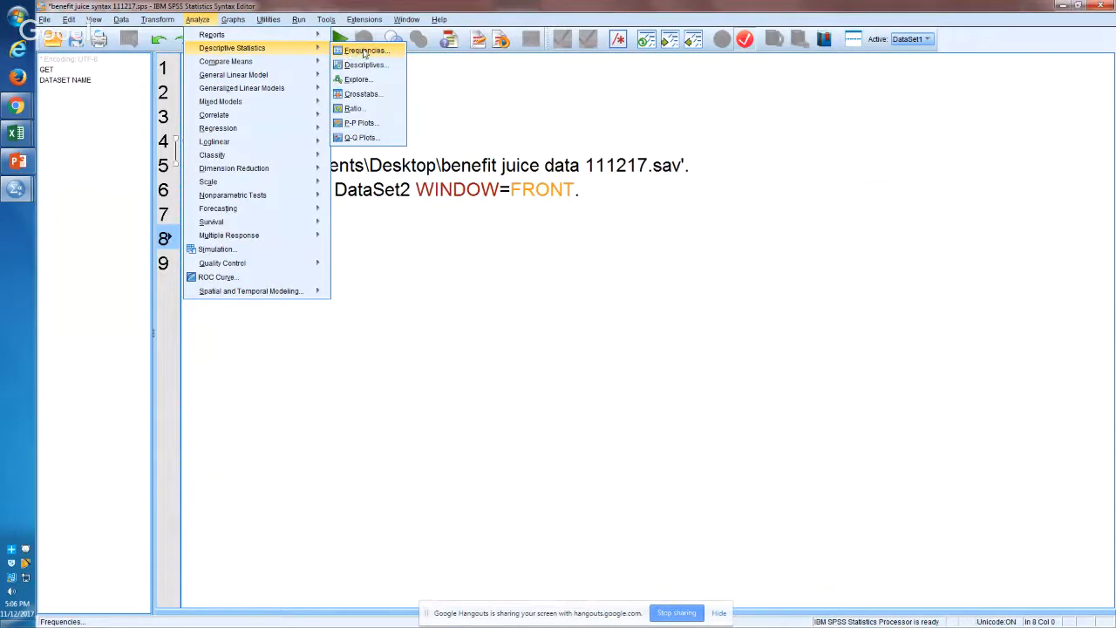
pyautogui.click(365, 51)
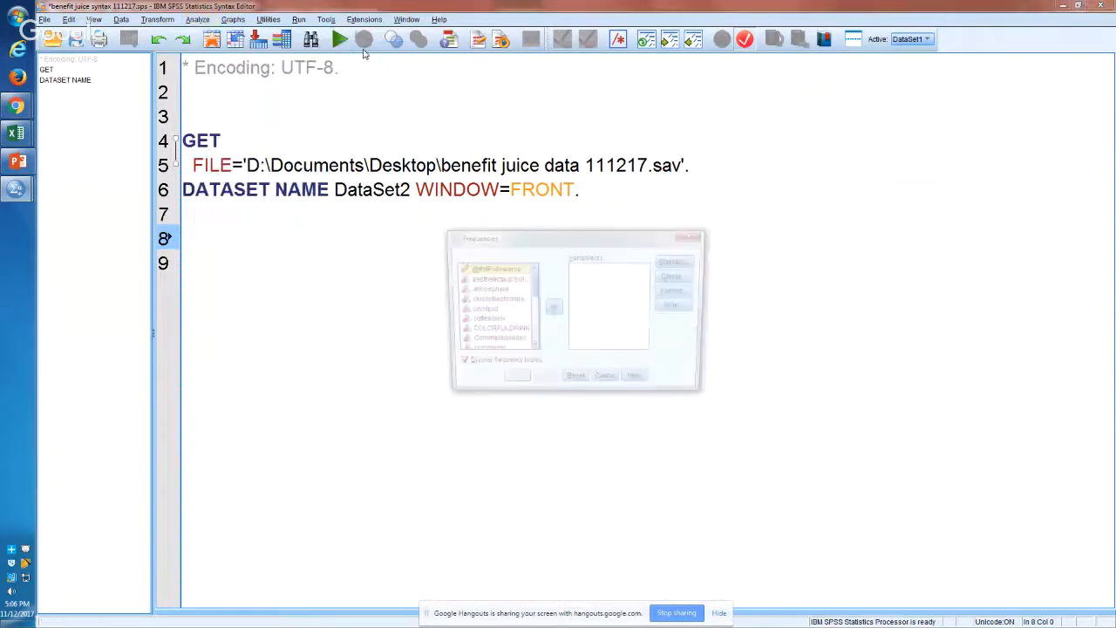
pyautogui.click(490, 342)
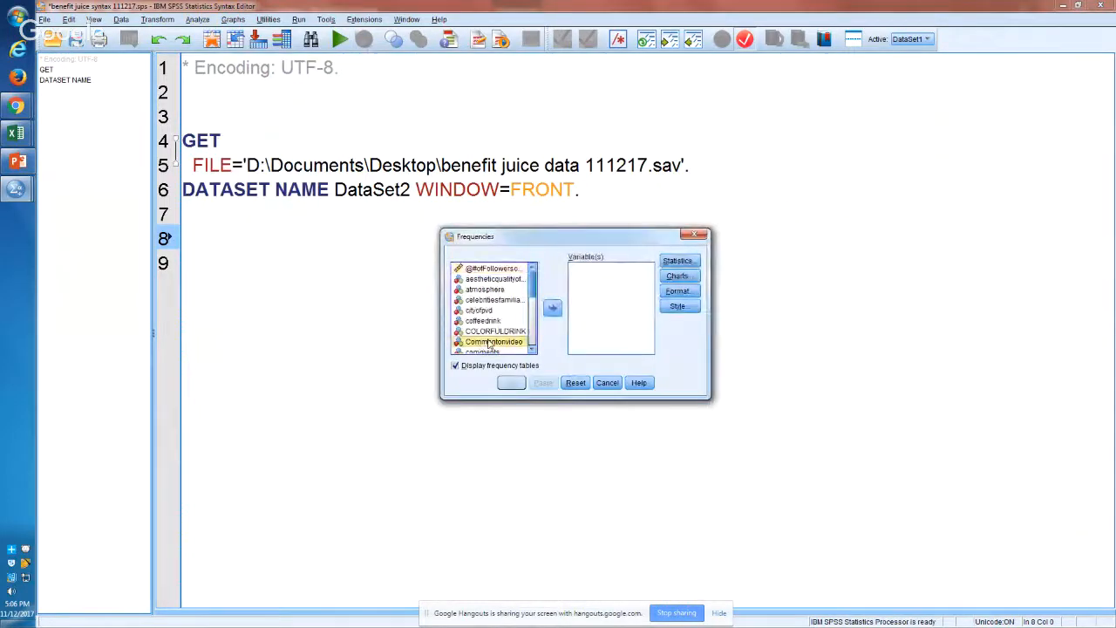
pyautogui.hotkey('ctrl', 'a')
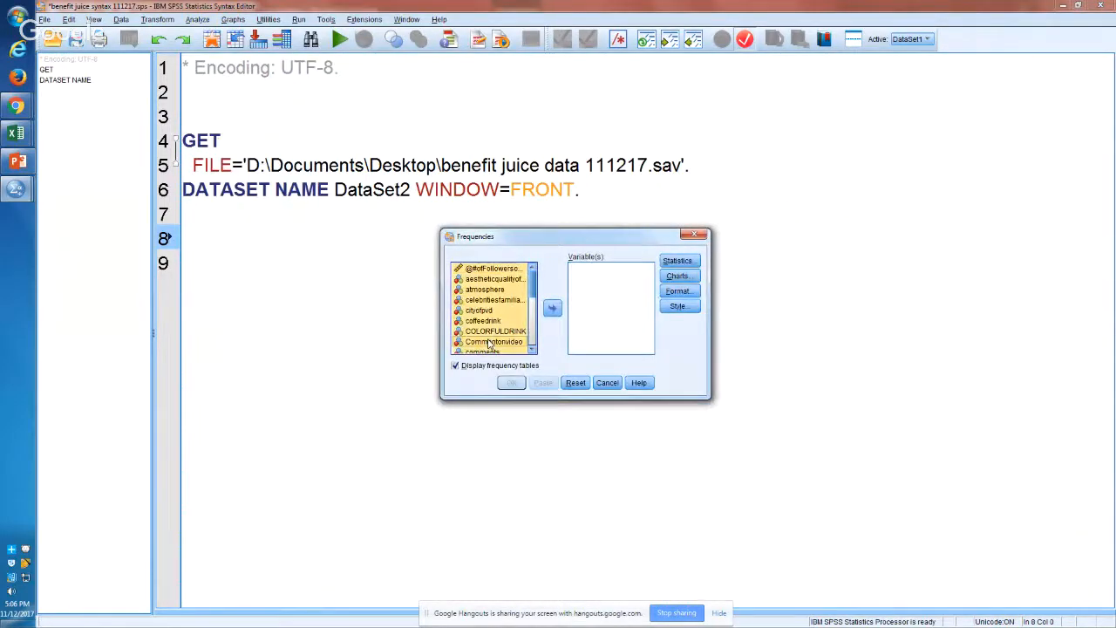
pyautogui.click(552, 310)
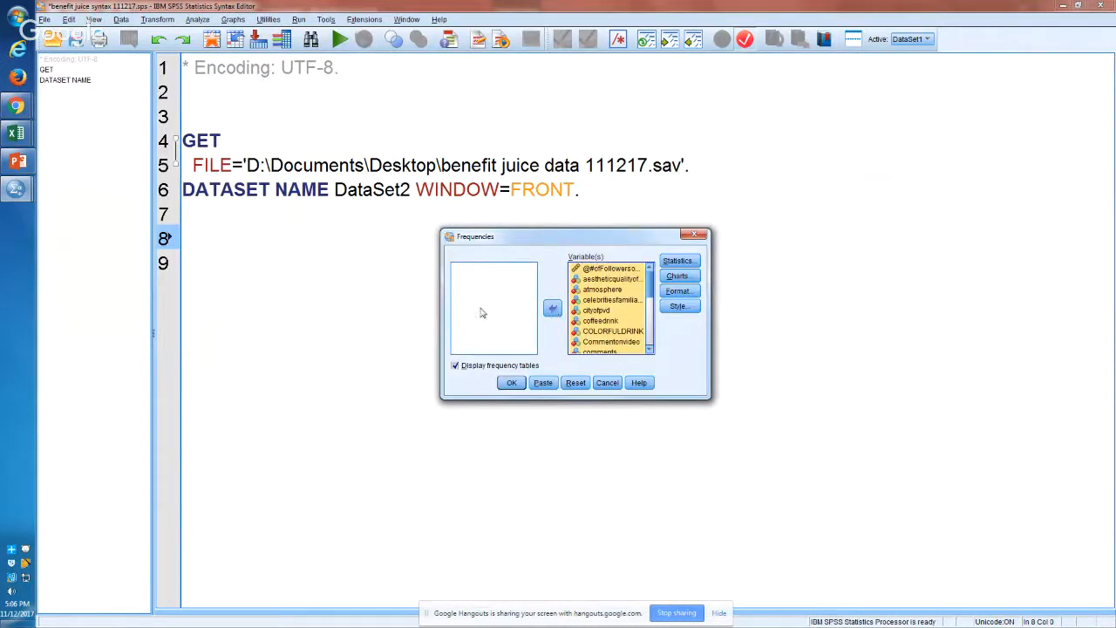
pyautogui.click(552, 310)
pyautogui.click(552, 310)
# Step: Examine the Statistics, Charts and Format options for the Frequencies analysis, cancelling each without changes
pyautogui.click(677, 263)
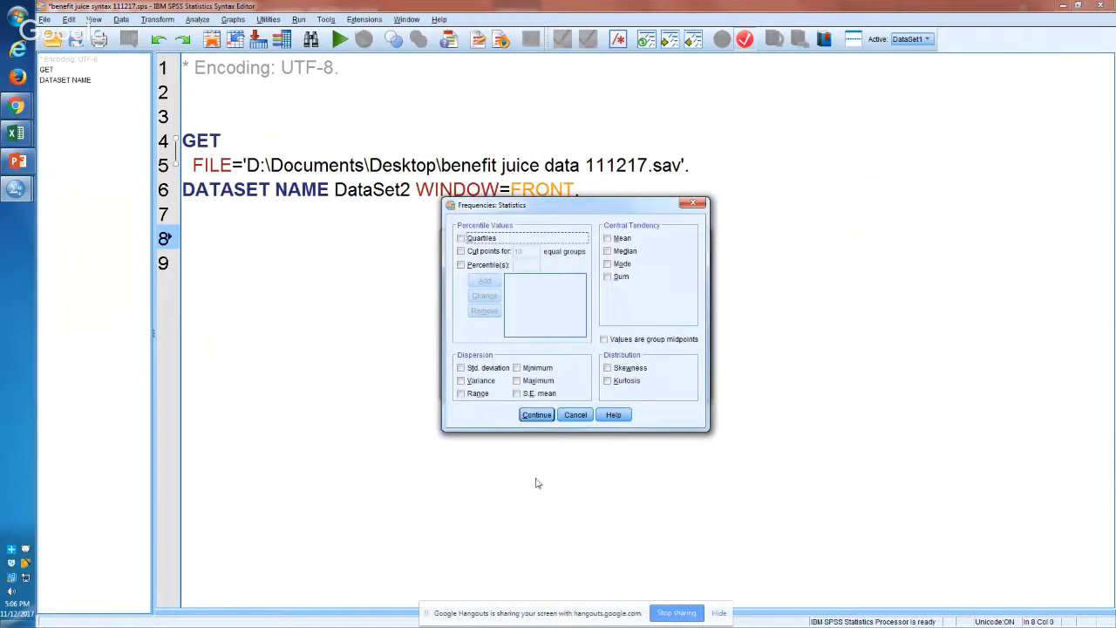
pyautogui.click(576, 416)
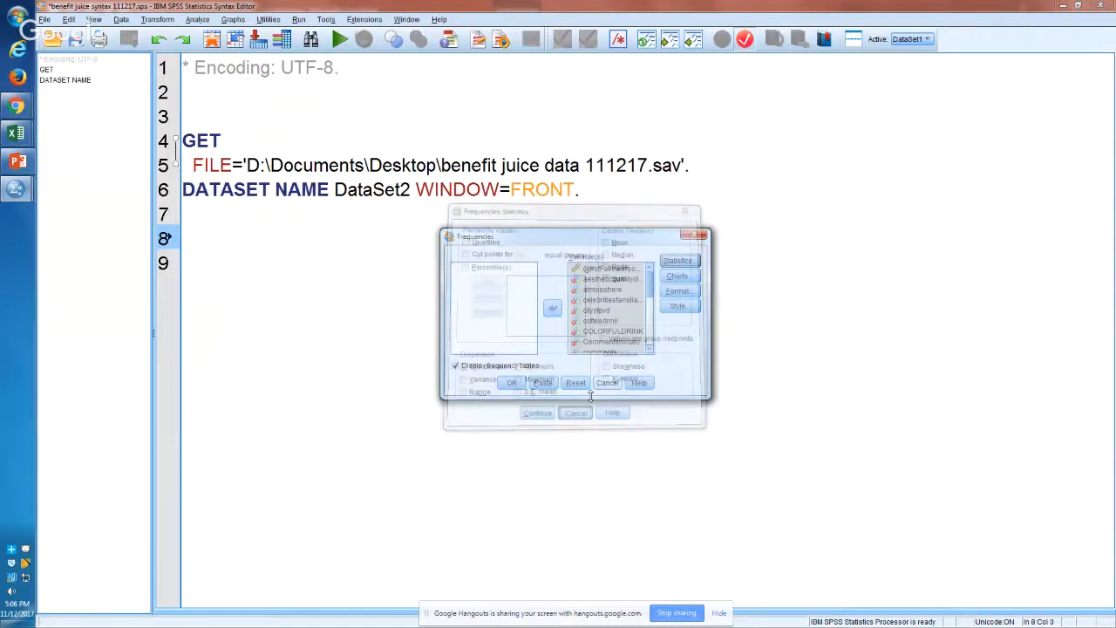
pyautogui.click(678, 275)
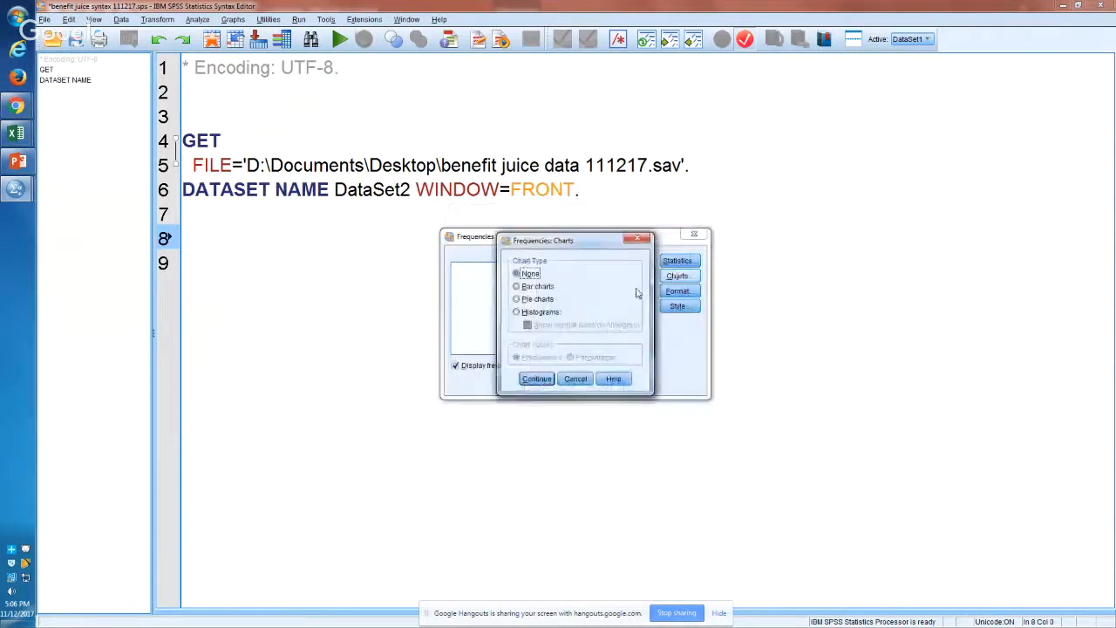
pyautogui.click(541, 302)
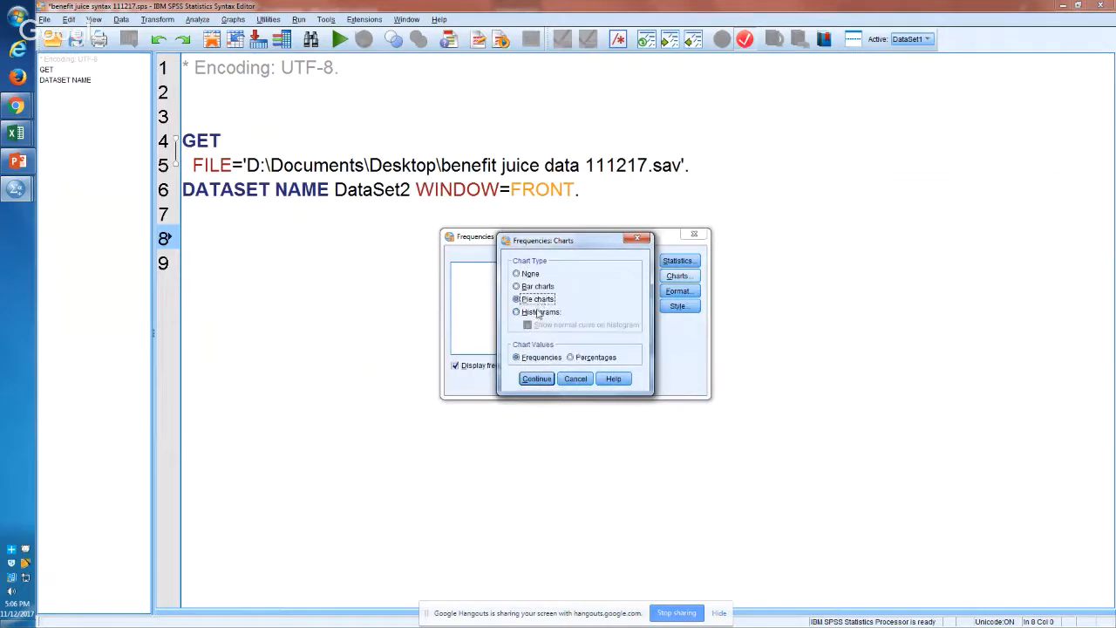
pyautogui.click(538, 312)
pyautogui.click(538, 300)
pyautogui.click(584, 384)
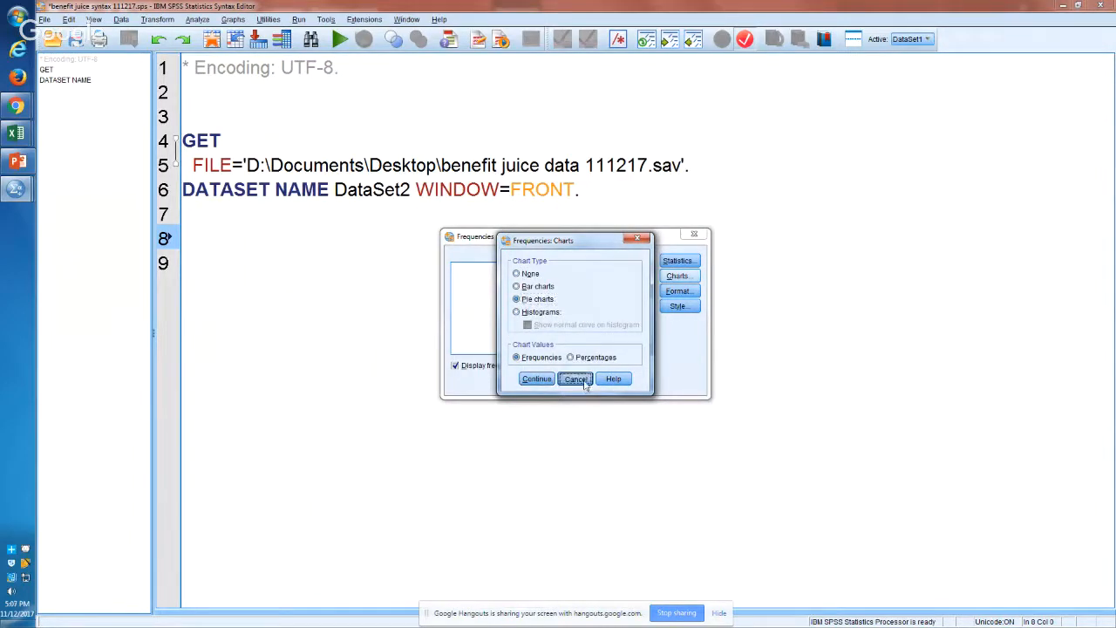
pyautogui.click(673, 294)
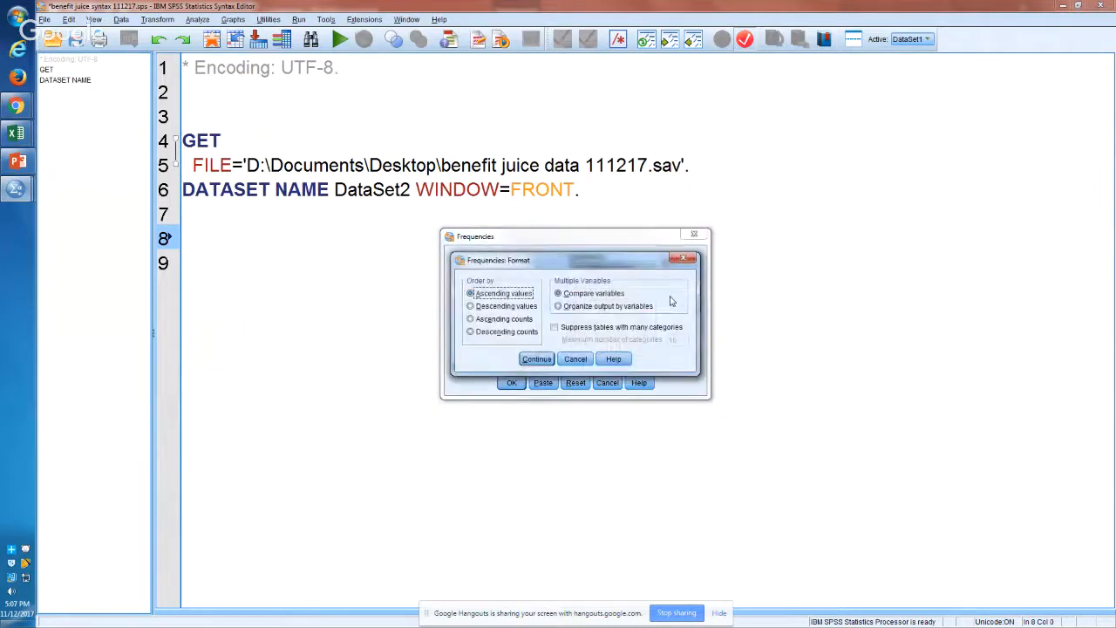
pyautogui.click(568, 364)
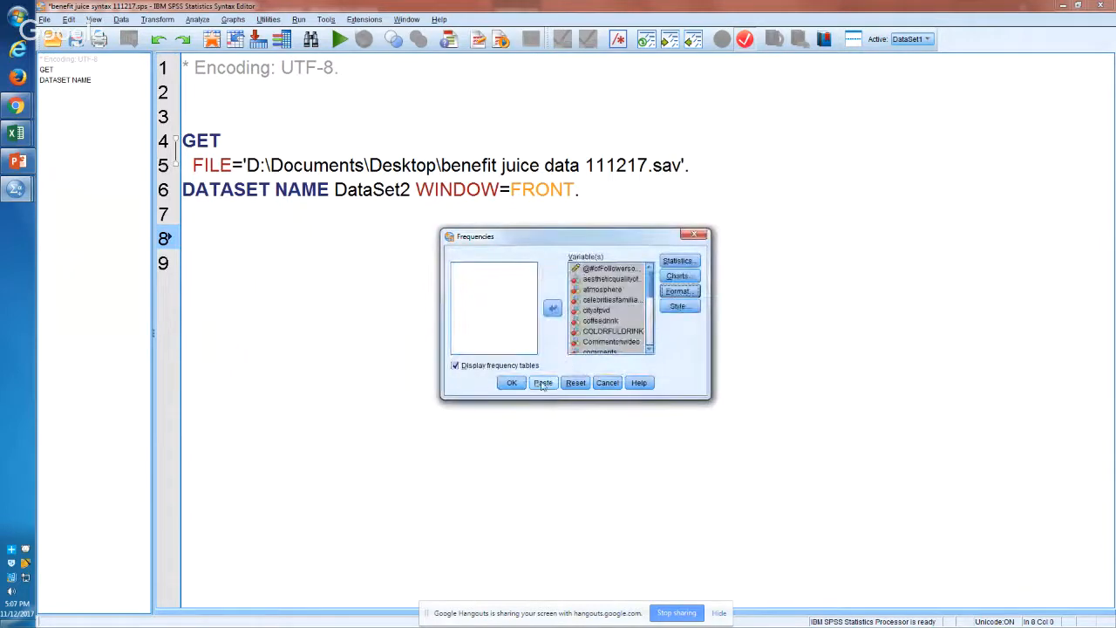
# Step: Paste the Frequencies command into the syntax file and highlight its list of variables
pyautogui.click(543, 385)
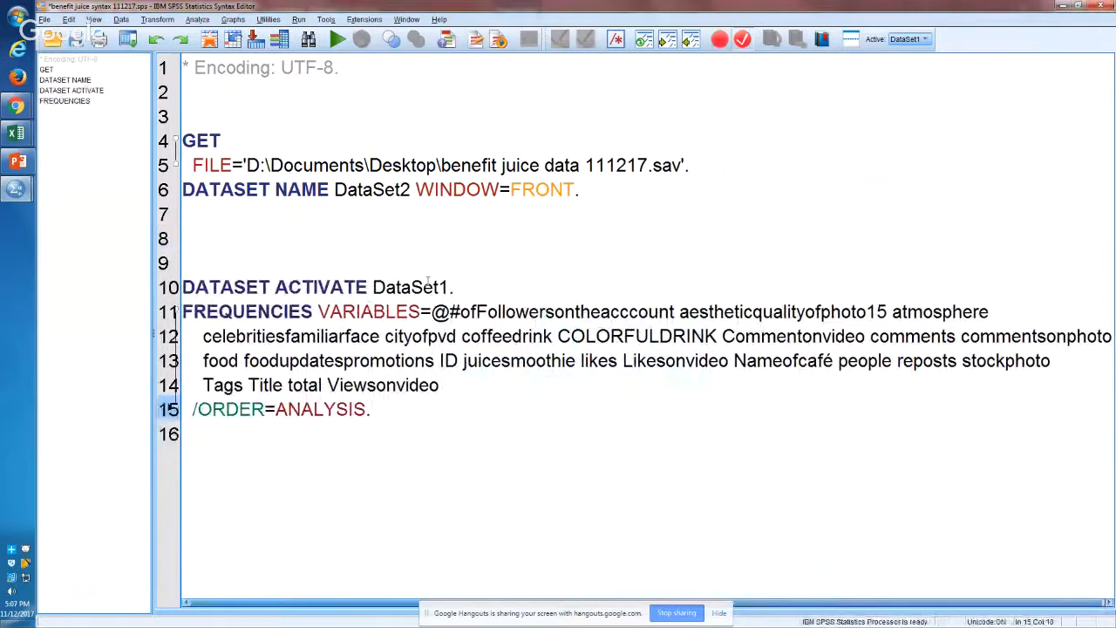
pyautogui.moveTo(246, 311); pyautogui.dragTo(472, 388)
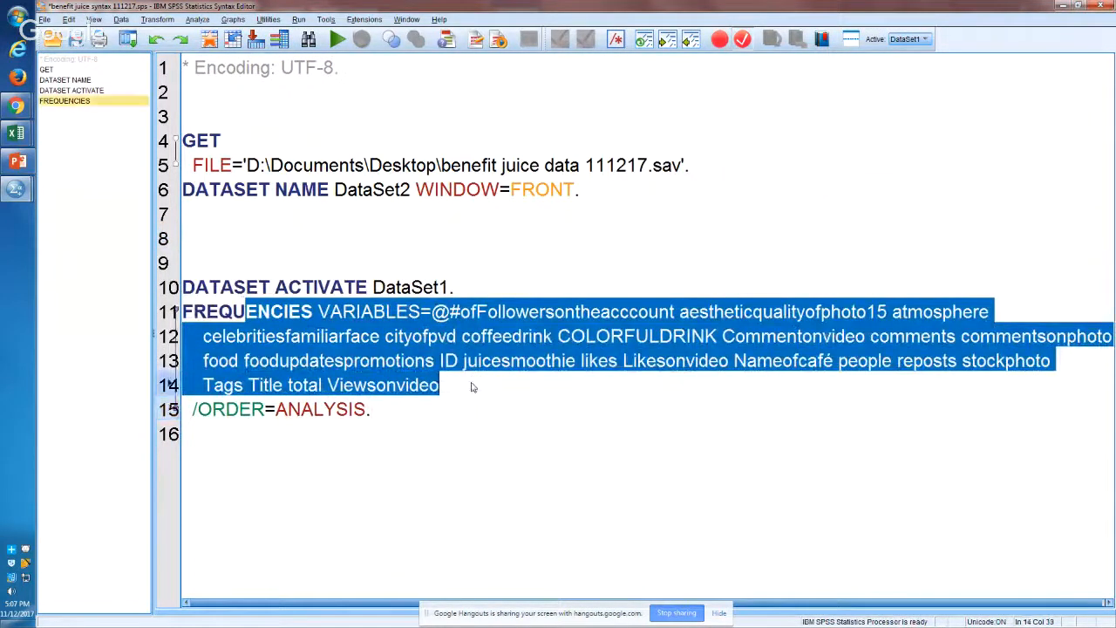
# Step: Add the shorthand command "fre all." below the pasted Frequencies command and highlight it
pyautogui.click(457, 411)
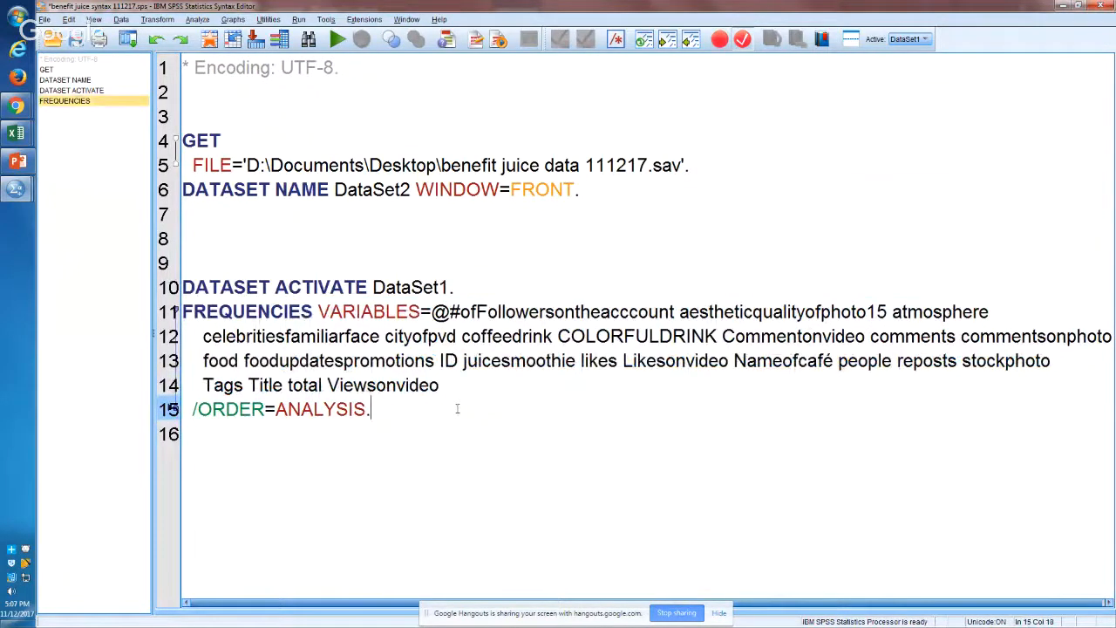
pyautogui.press('Return')
pyautogui.press('Return')
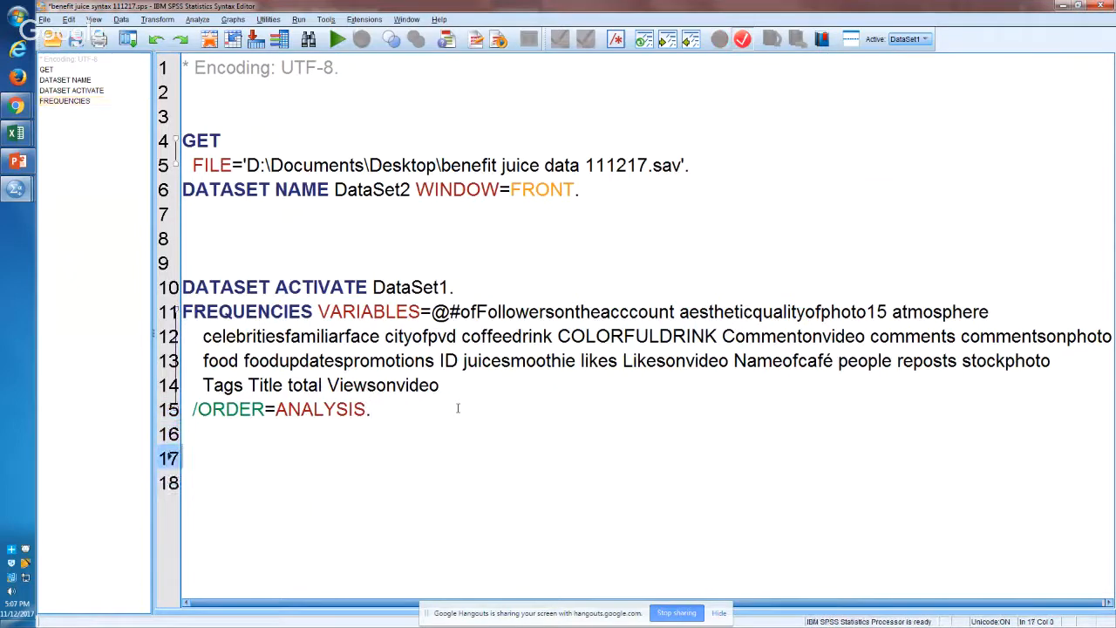
pyautogui.write('frem')
pyautogui.press('BackSpace')
pyautogui.write('all')
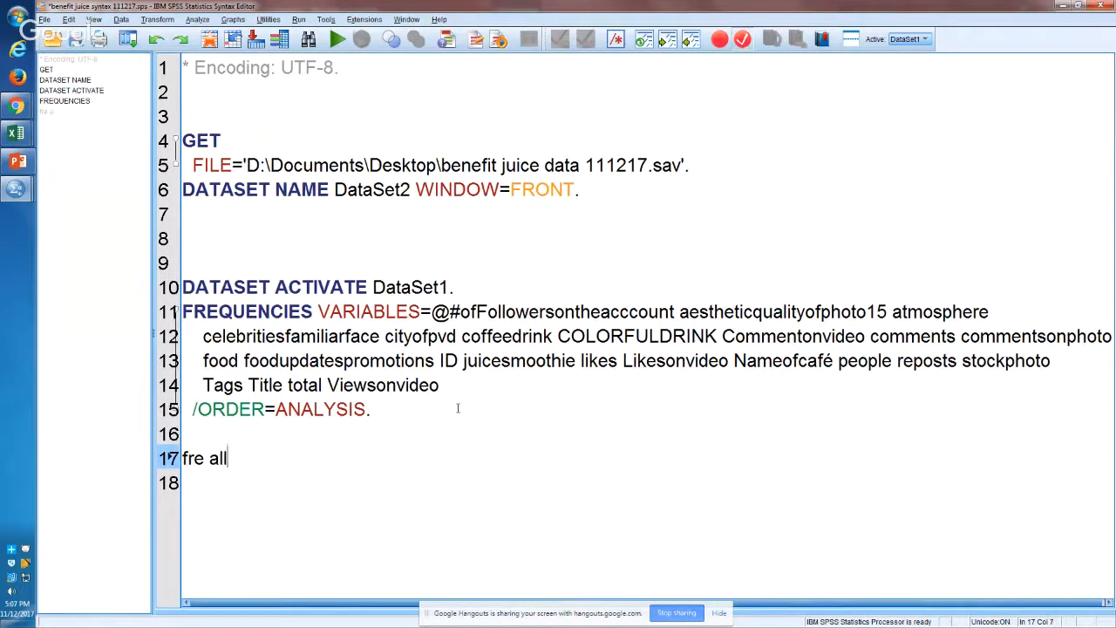
pyautogui.write('.')
pyautogui.hotkey('shift', 'Left')
pyautogui.hotkey('shift', 'Left')
pyautogui.hotkey('shift', 'Left')
pyautogui.hotkey('shift', 'Left')
pyautogui.hotkey('shift', 'Left')
pyautogui.hotkey('shift', 'Left')
pyautogui.hotkey('shift', 'Left')
pyautogui.hotkey('shift', 'Left')
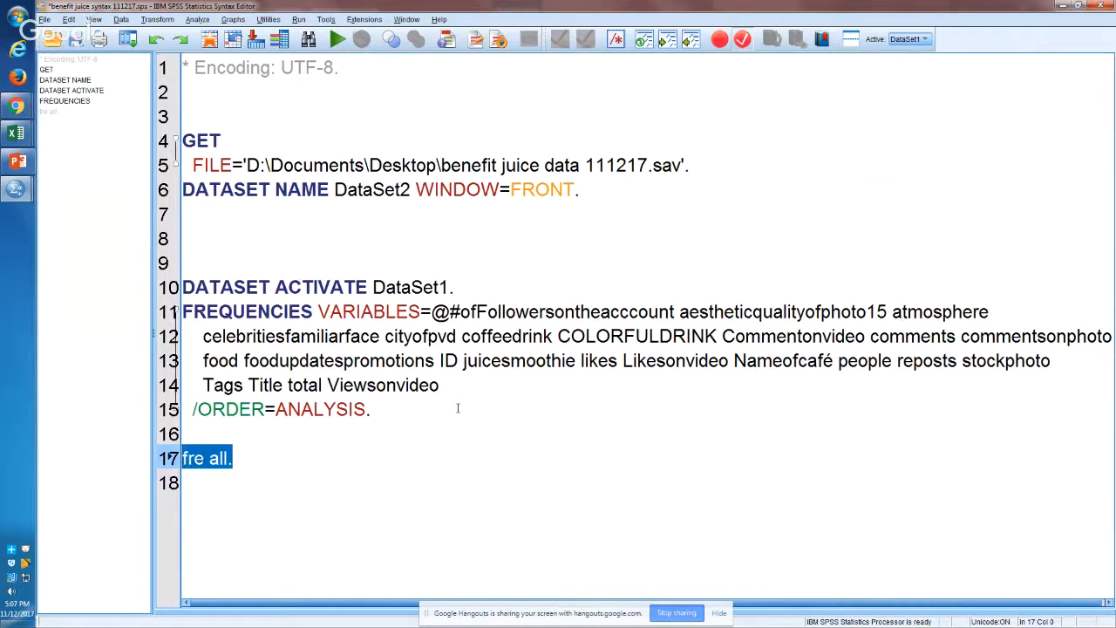
# Step: Review the pasted Frequencies command line by line and highlight its /ORDER=ANALYSIS subcommand
pyautogui.press('Right')
pyautogui.press('Right')
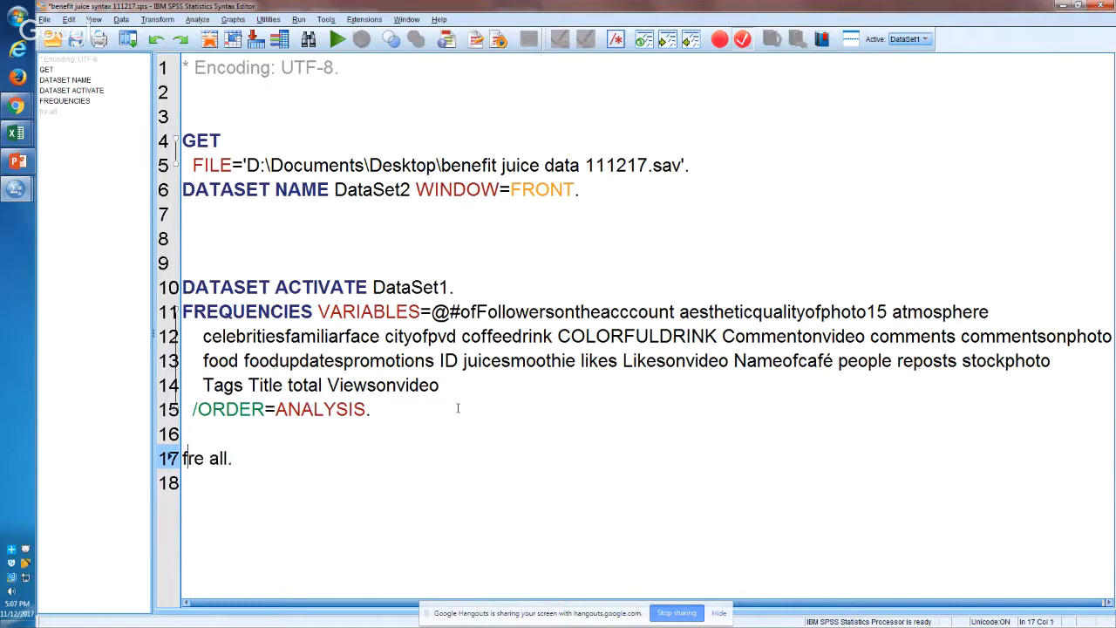
pyautogui.press('Up')
pyautogui.press('Up')
pyautogui.press('Up')
pyautogui.press('Up')
pyautogui.press('Up')
pyautogui.press('Up')
pyautogui.press('Up')
pyautogui.press('Down')
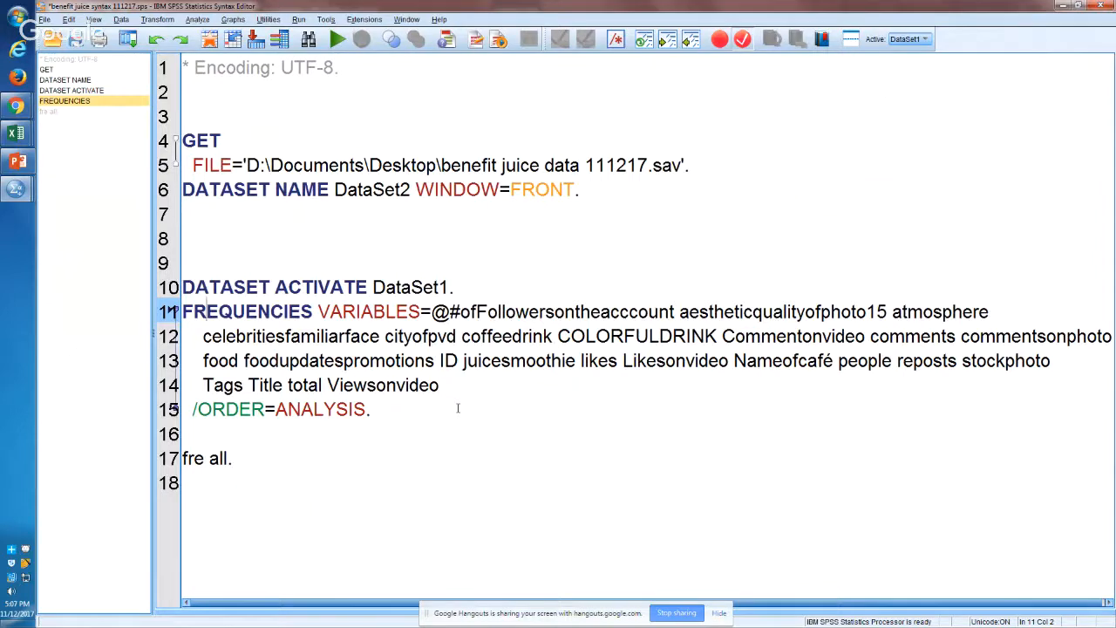
pyautogui.press('Down')
pyautogui.press('Down')
pyautogui.press('Down')
pyautogui.press('Down')
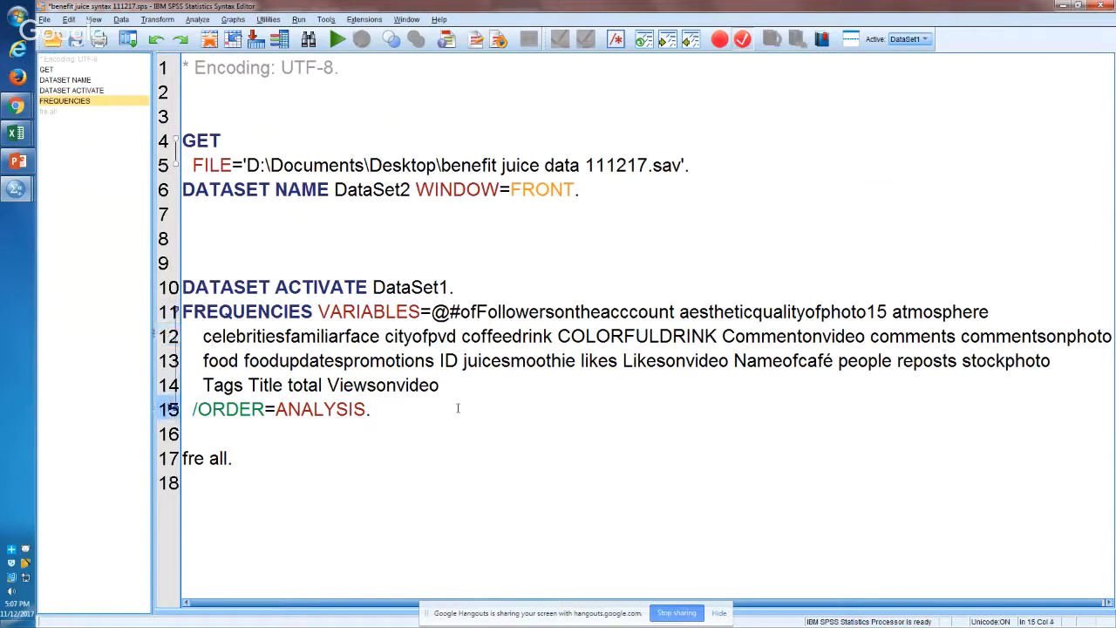
pyautogui.press('Left')
pyautogui.press('Left')
pyautogui.hotkey('shift', 'Right')
pyautogui.hotkey('shift', 'Right')
pyautogui.hotkey('shift', 'Right')
pyautogui.hotkey('shift', 'Right')
pyautogui.hotkey('shift', 'Right')
pyautogui.hotkey('shift', 'Right')
pyautogui.hotkey('shift', 'Right')
pyautogui.hotkey('shift', 'Right')
pyautogui.hotkey('shift', 'Right')
pyautogui.hotkey('shift', 'Right')
pyautogui.hotkey('shift', 'Right')
pyautogui.hotkey('shift', 'Right')
pyautogui.hotkey('shift', 'Right')
pyautogui.hotkey('shift', 'Right')
pyautogui.hotkey('shift', 'Right')
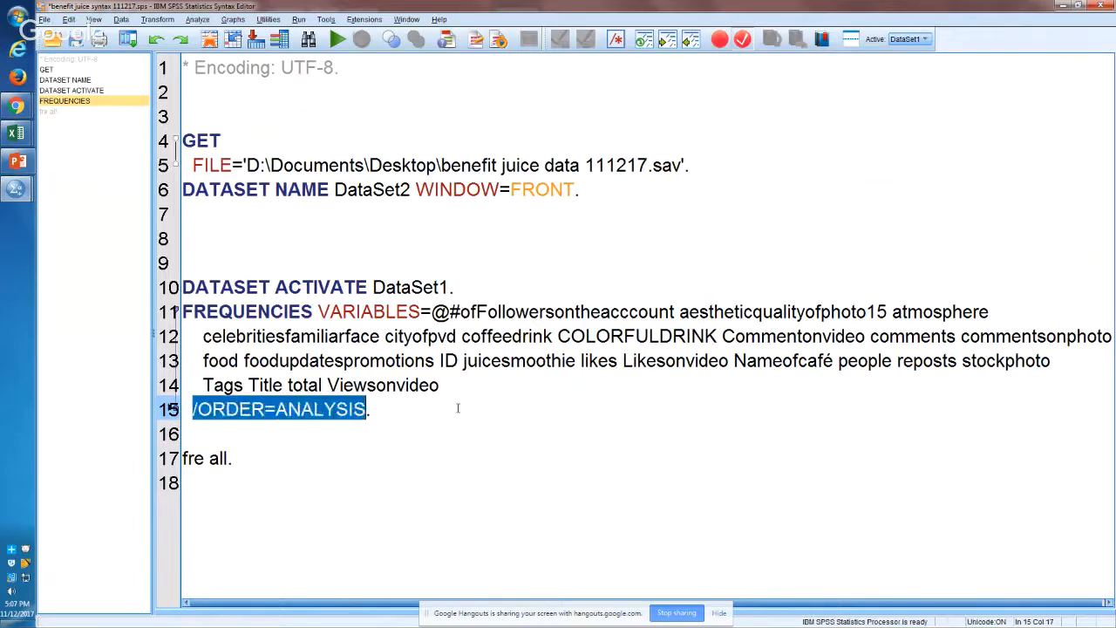
# Step: Delete the shorthand "fre all." line from the end of the syntax
pyautogui.press('Return')
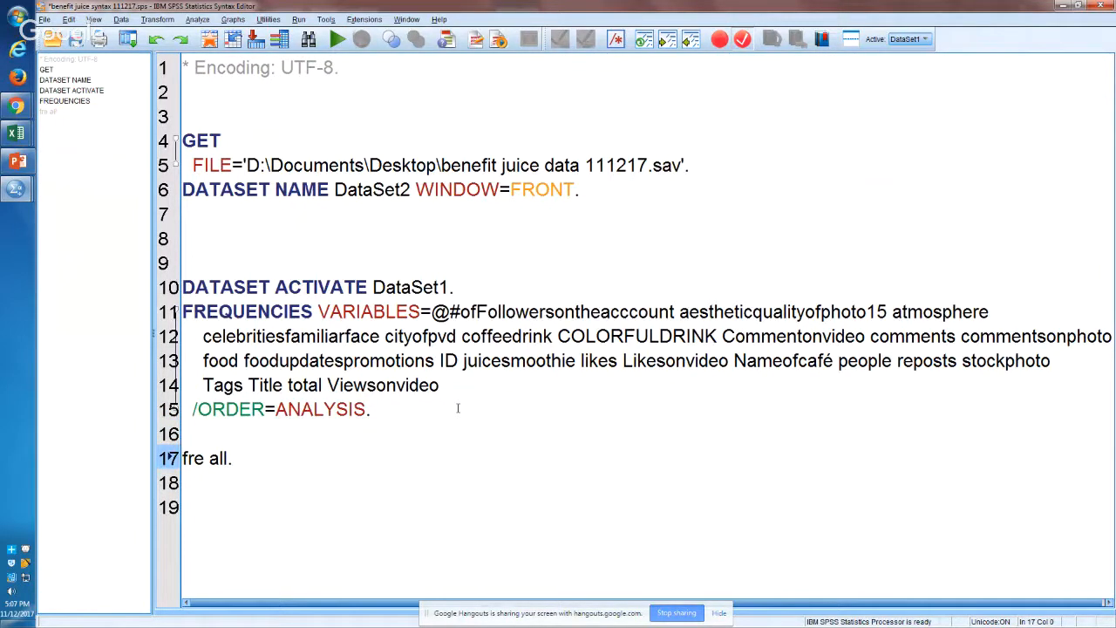
pyautogui.press('Down')
pyautogui.press('Up')
pyautogui.press('Up')
pyautogui.press('Up')
pyautogui.press('Up')
pyautogui.press('Up')
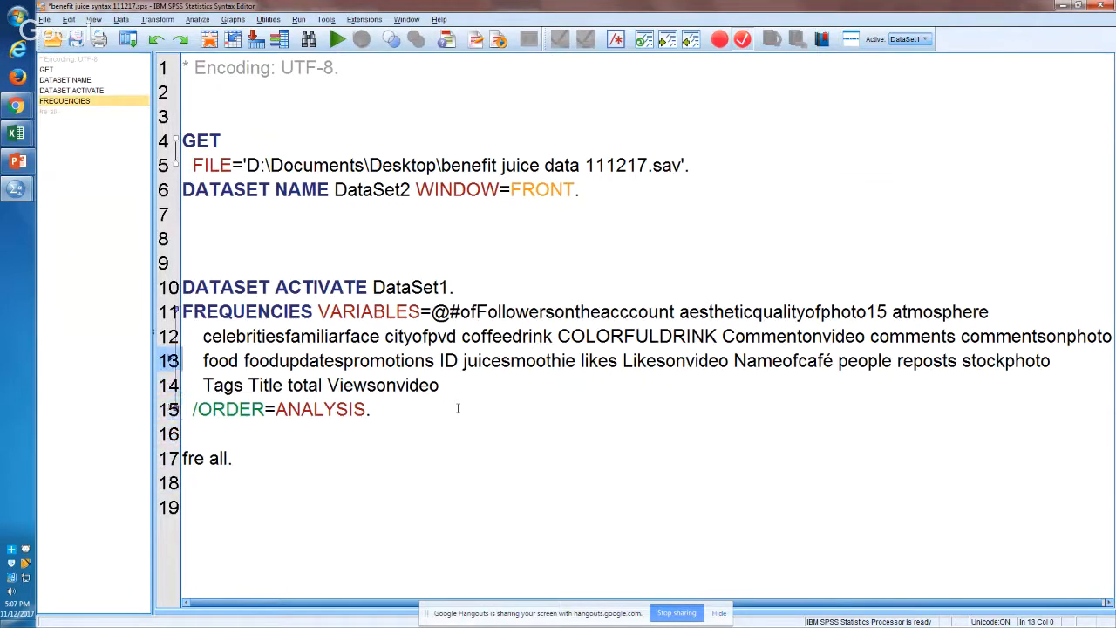
pyautogui.click(389, 329)
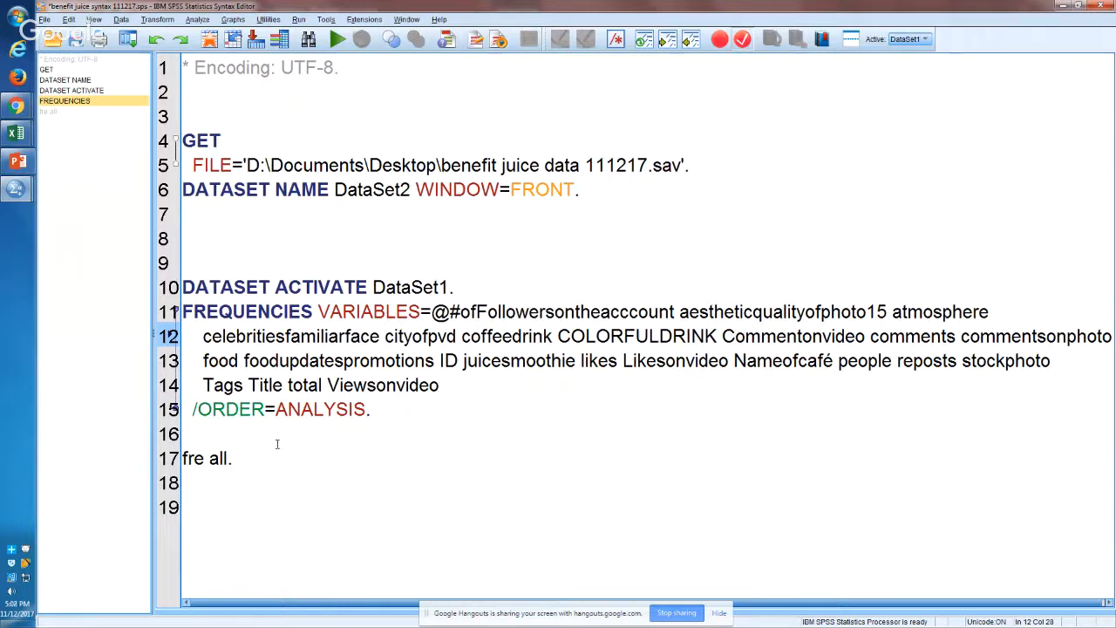
pyautogui.moveTo(272, 455); pyautogui.dragTo(160, 445)
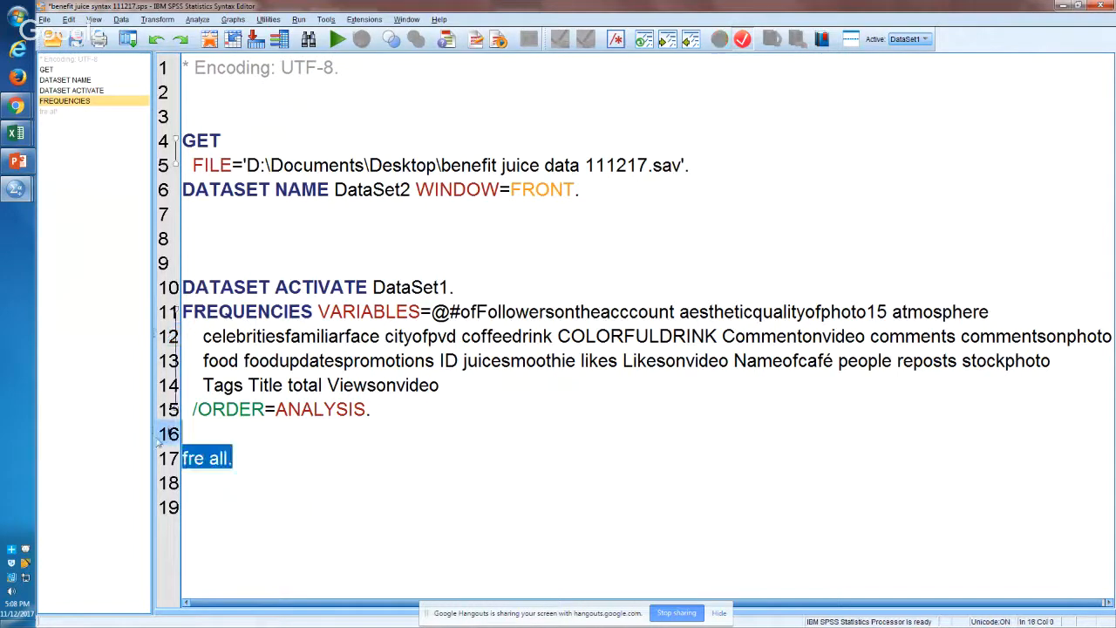
pyautogui.press('Delete')
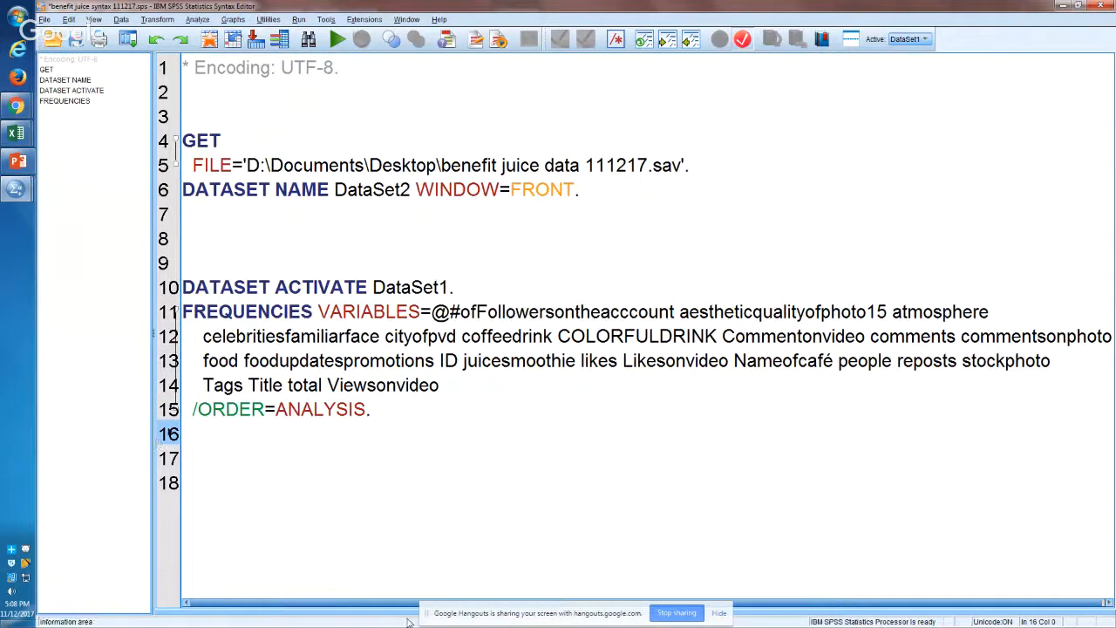
# Step: Save the syntax file and run all of its commands at once
pyautogui.click(440, 539)
pyautogui.hotkey('ctrl', 's')
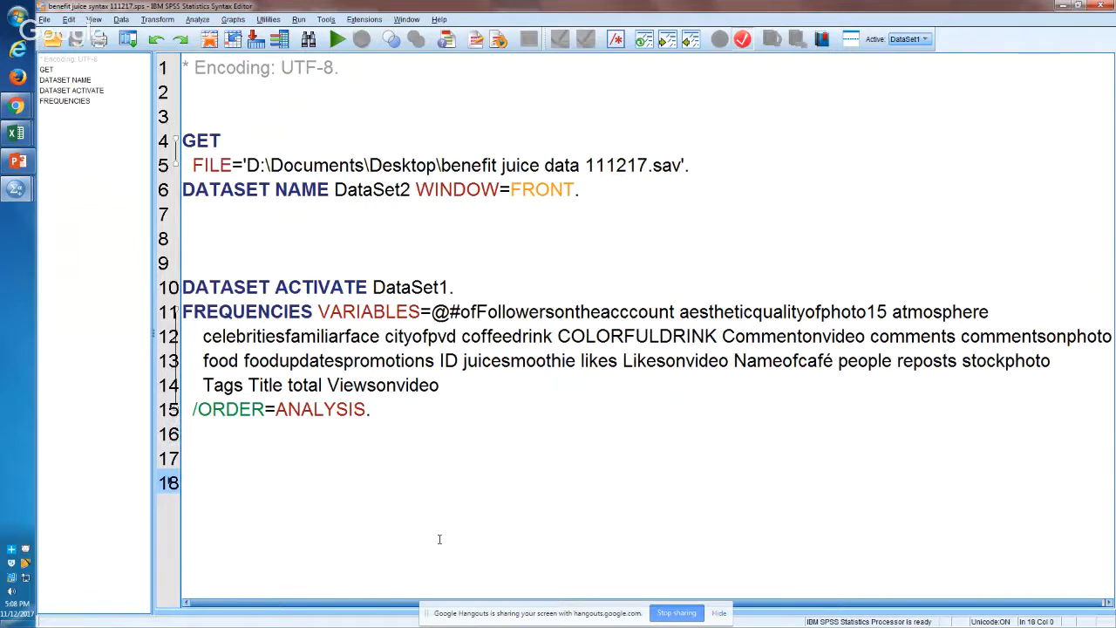
pyautogui.hotkey('ctrl', 'a')
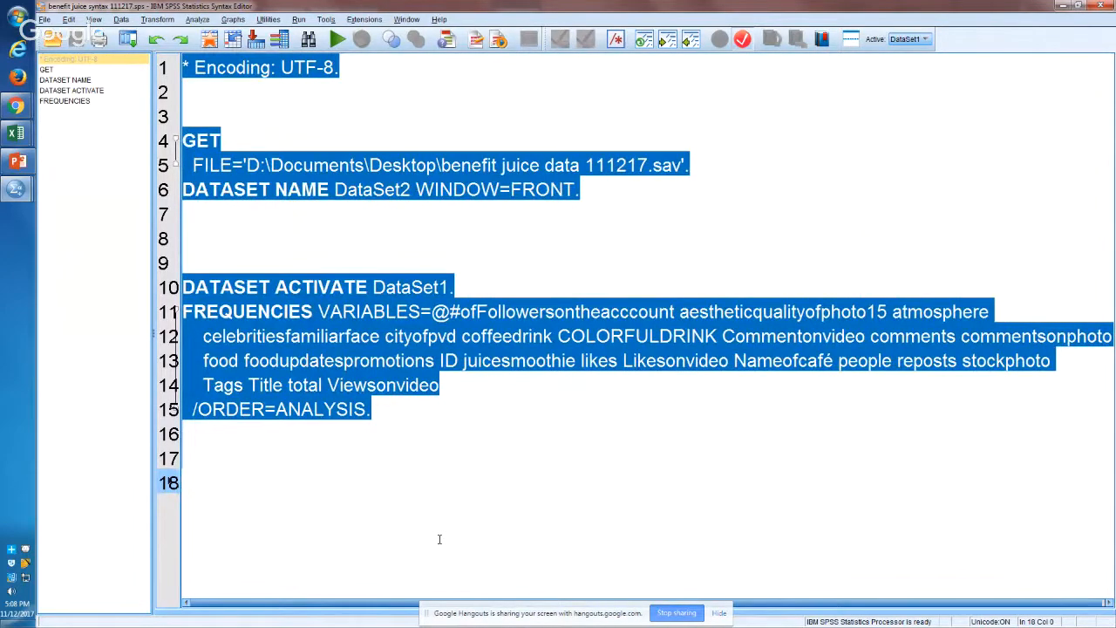
pyautogui.hotkey('ctrl', 'r')
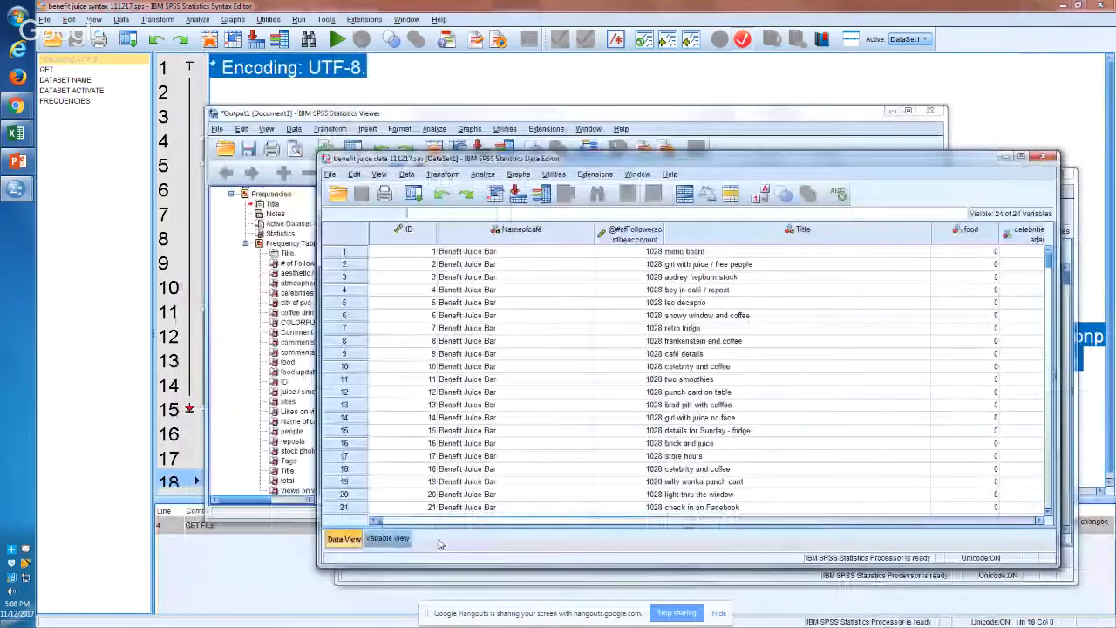
# Step: Bring up the output document in a maximized window and select its entire Output outline
pyautogui.moveTo(11, 189)
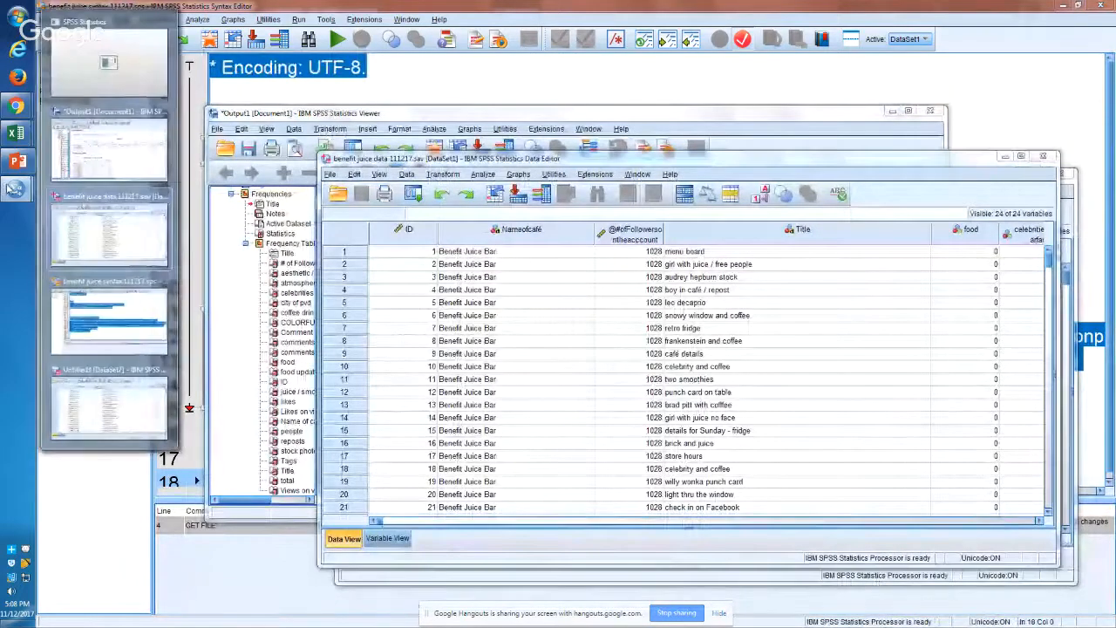
pyautogui.moveTo(99, 287)
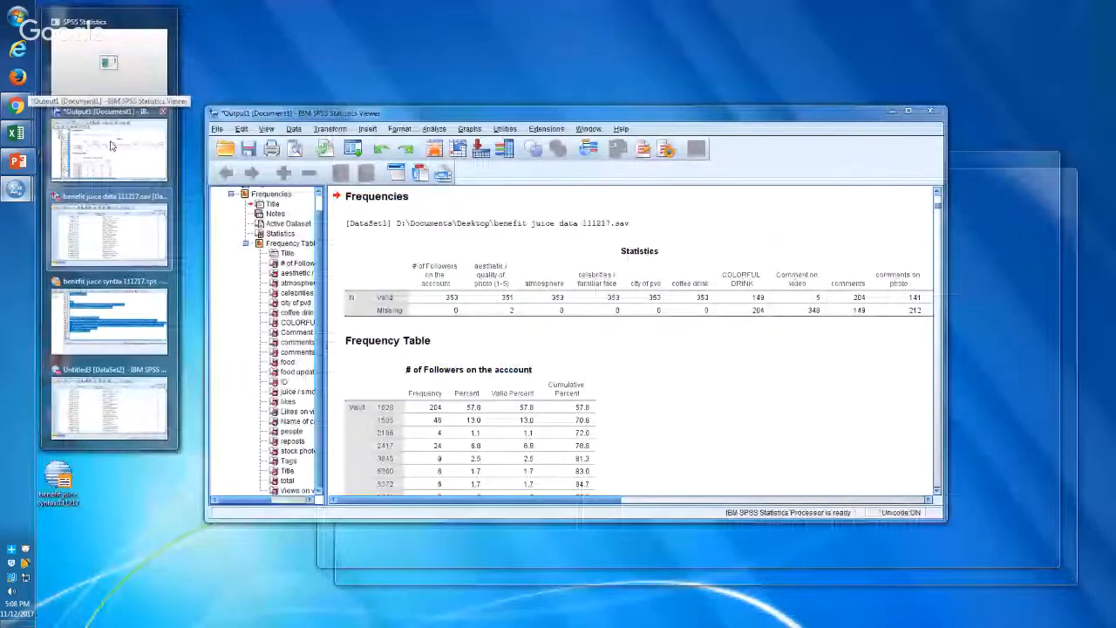
pyautogui.click(111, 146)
pyautogui.doubleClick(349, 113)
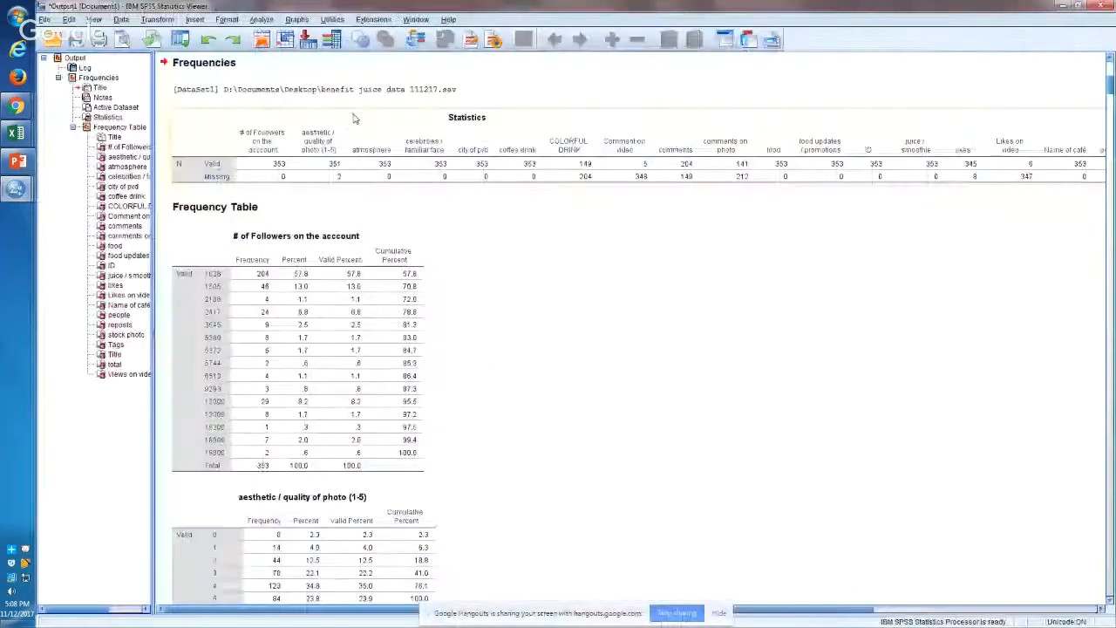
pyautogui.click(93, 19)
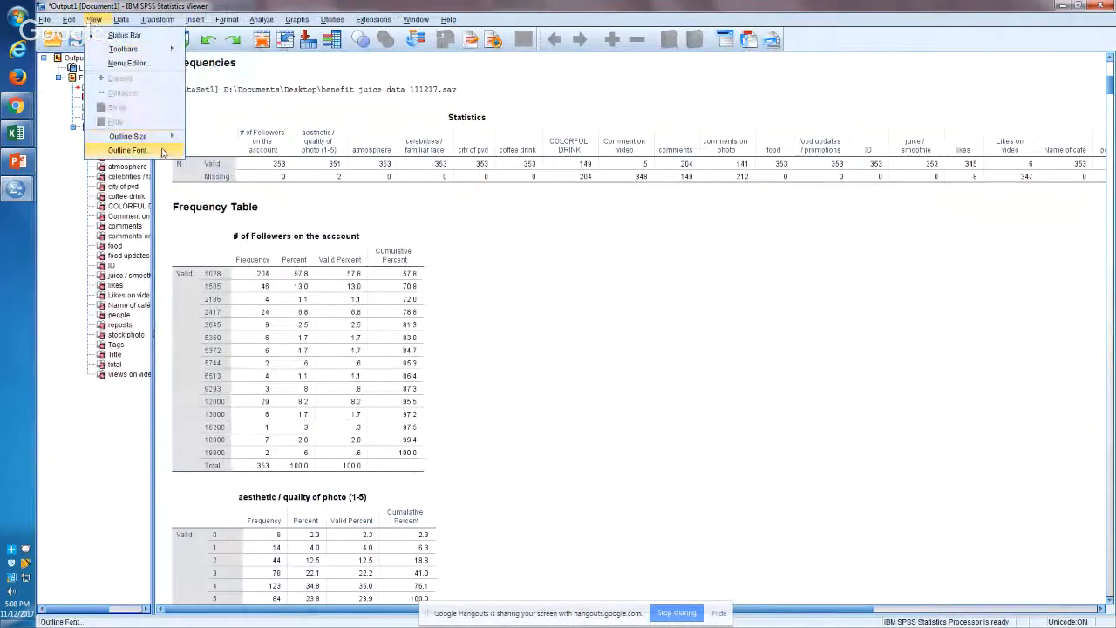
pyautogui.click(51, 257)
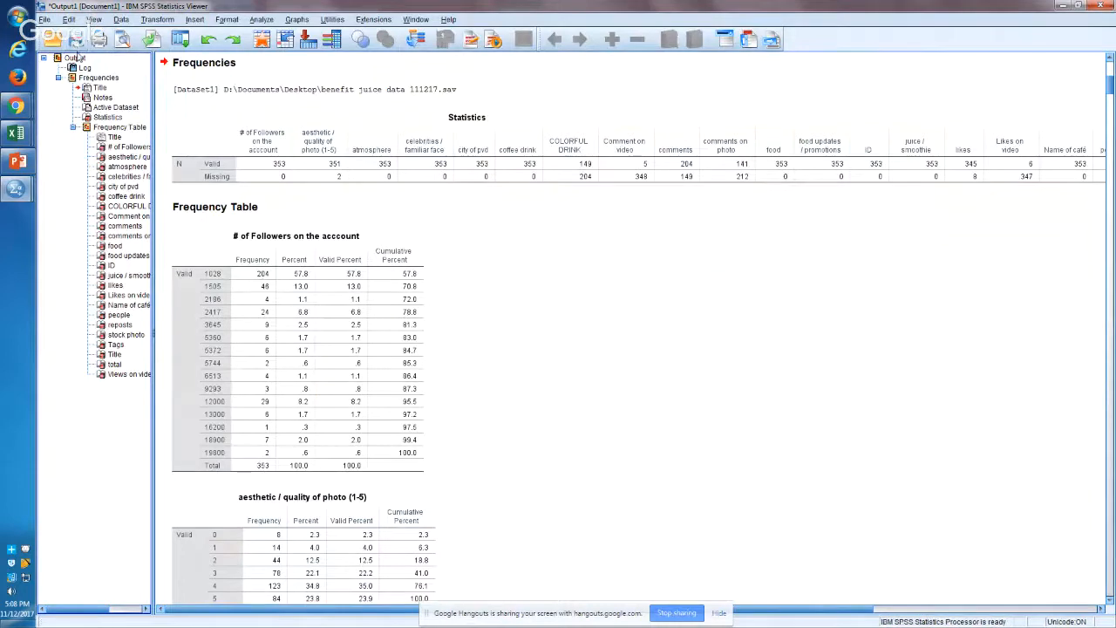
pyautogui.click(76, 59)
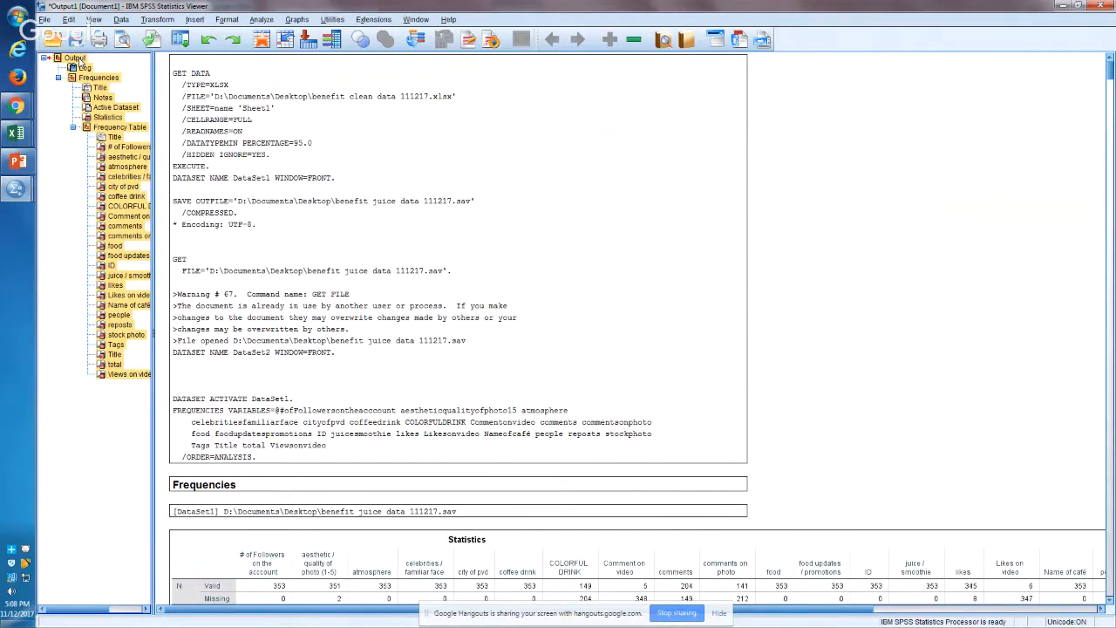
# Step: Review the data file, the syntax file and the PowerPoint file-type diagram, and return to the output document
pyautogui.hotkey('alt', 'Tab')
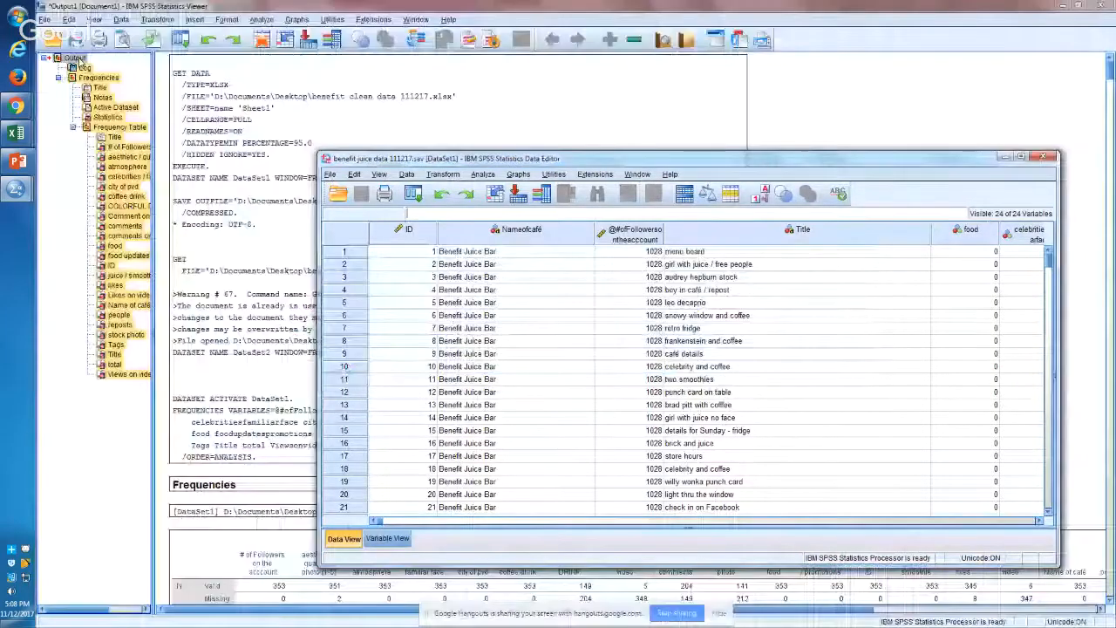
pyautogui.click(81, 61)
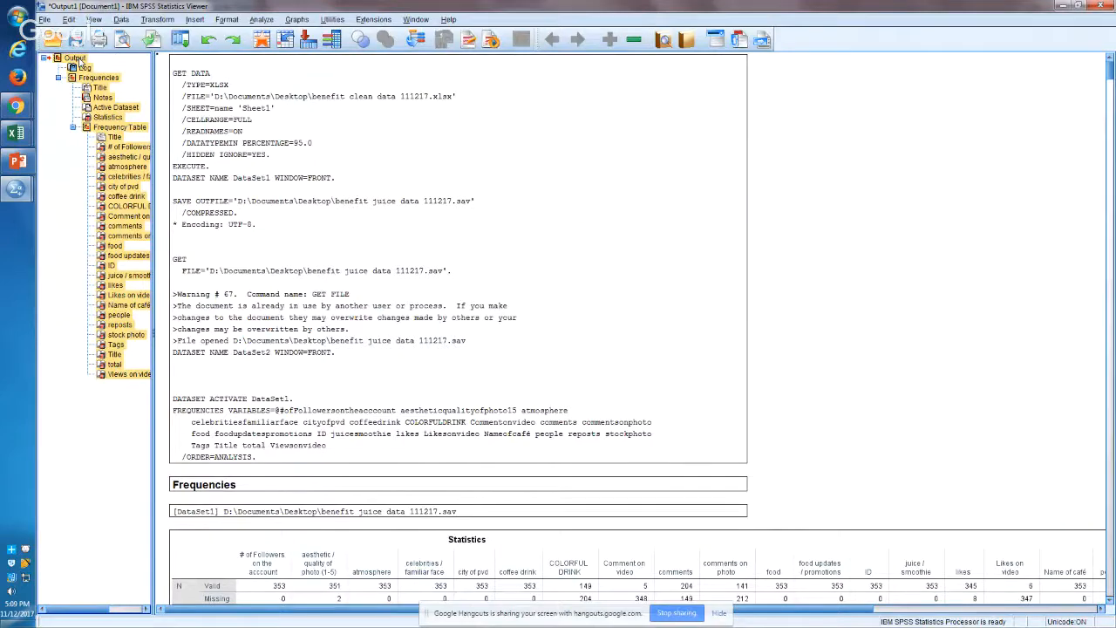
pyautogui.hotkey('alt', 'Tab')
pyautogui.press('Tab')
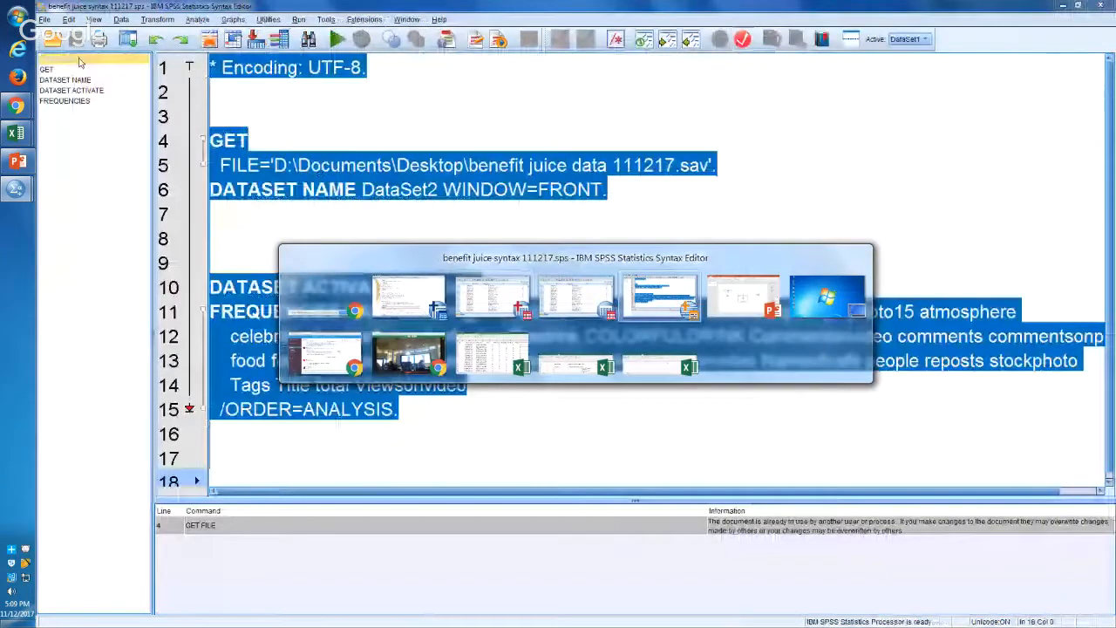
pyautogui.press('Tab')
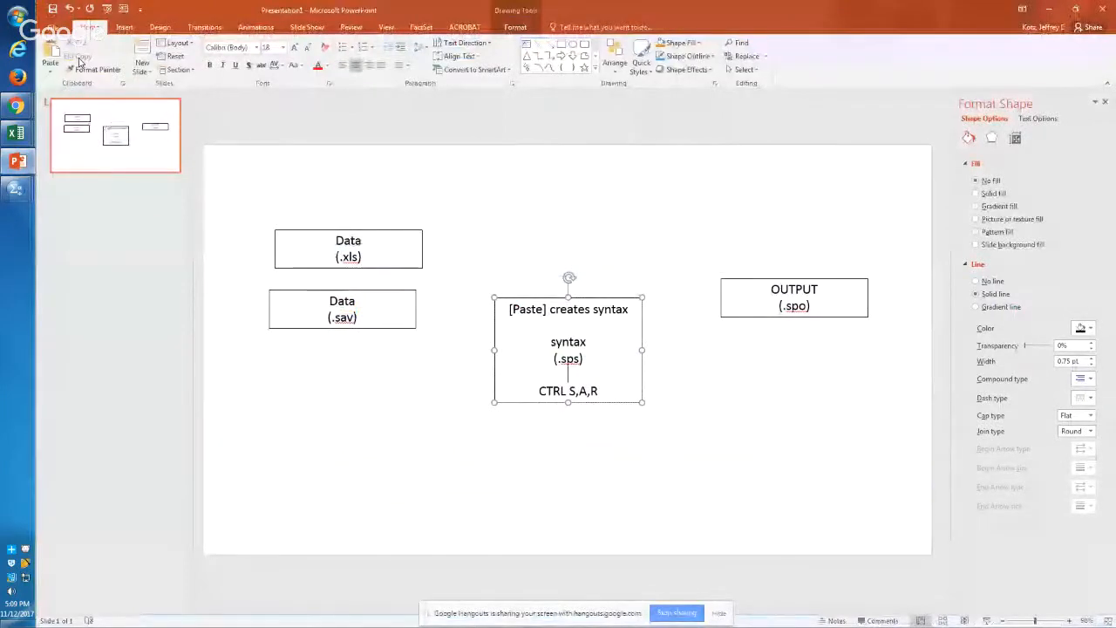
pyautogui.hotkey('alt', 'Tab')
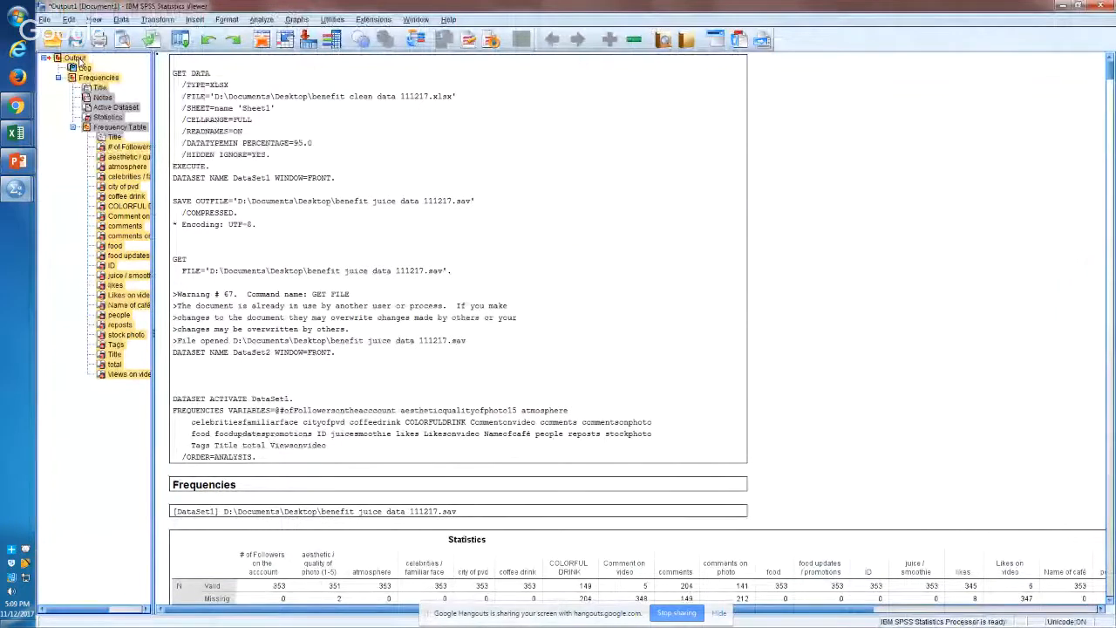
# Step: Step through the Frequencies outline entries down to Statistics and back up to the Title
pyautogui.press('Down')
pyautogui.press('Down')
pyautogui.press('Down')
pyautogui.press('Down')
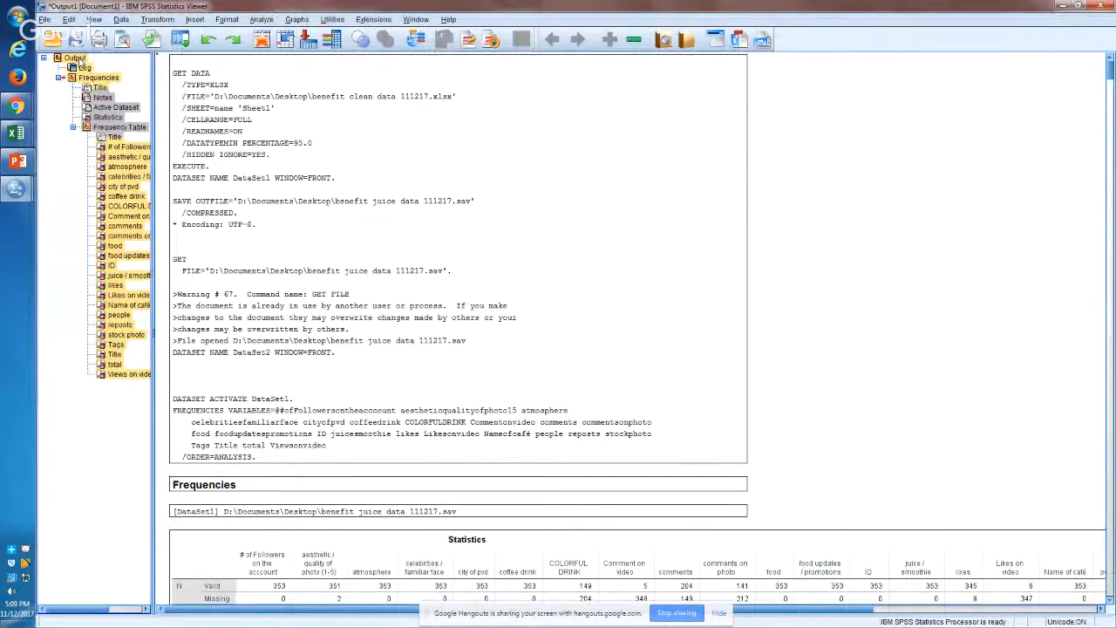
pyautogui.press('Down')
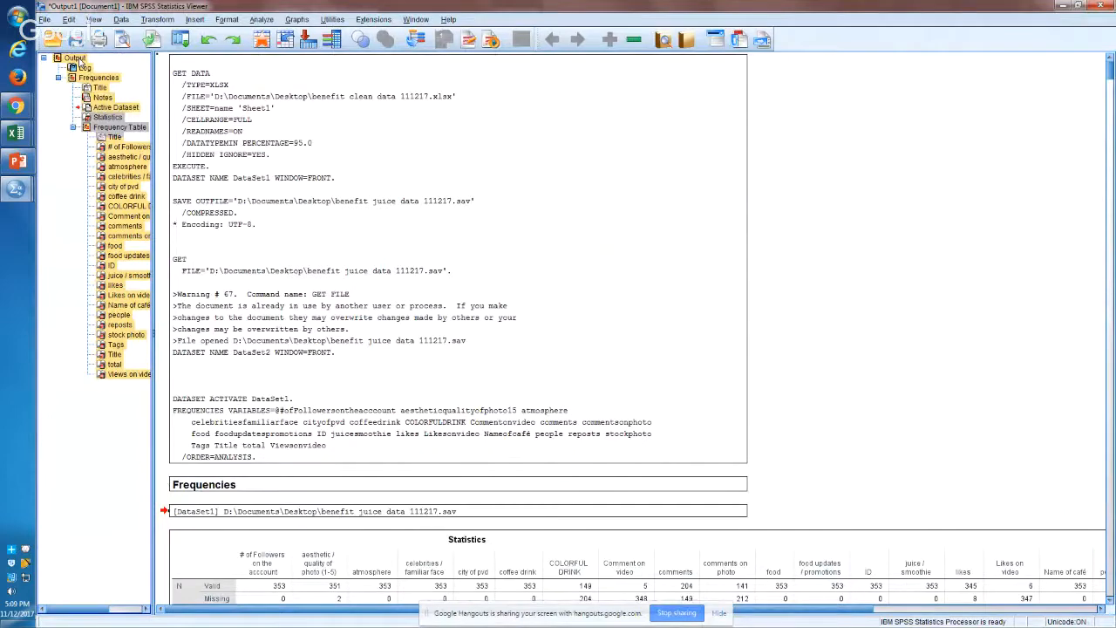
pyautogui.press('Down')
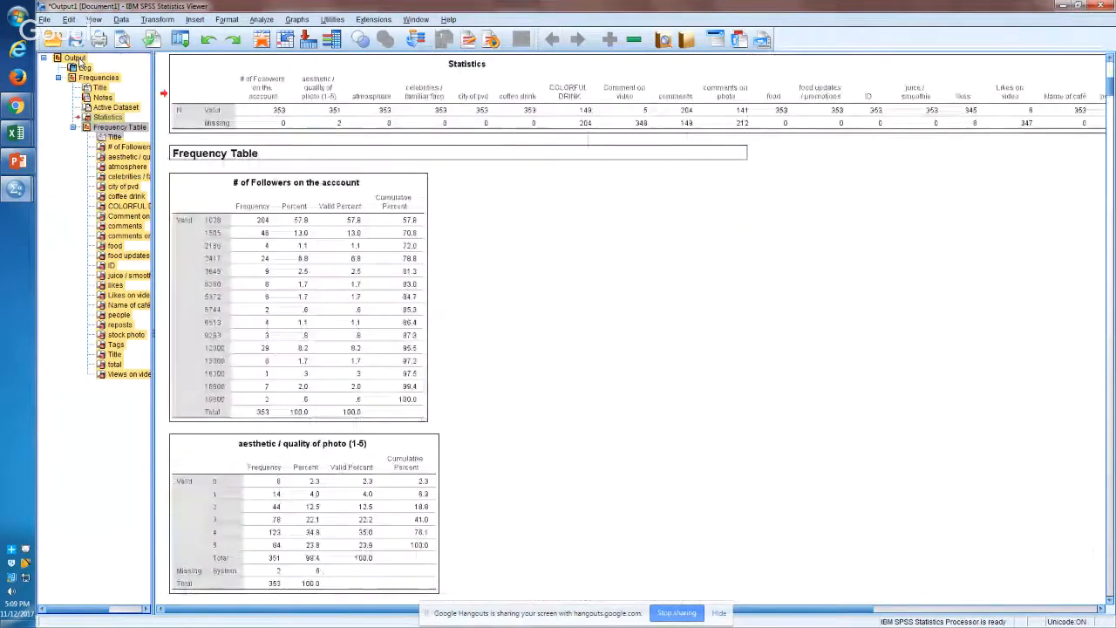
pyautogui.press('Up')
pyautogui.press('Up')
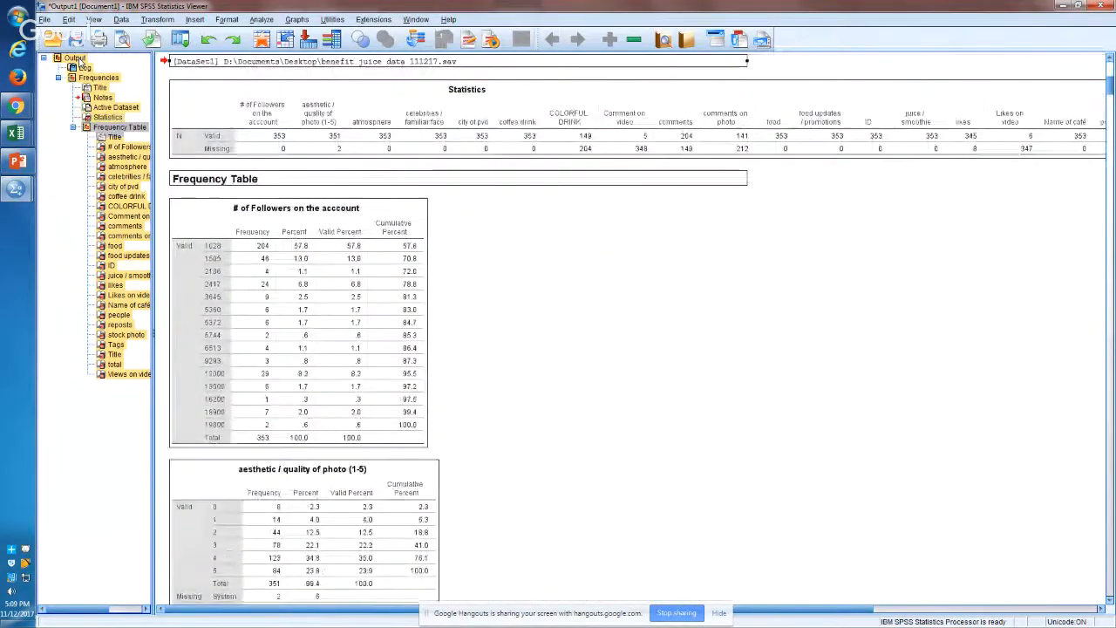
pyautogui.press('Up')
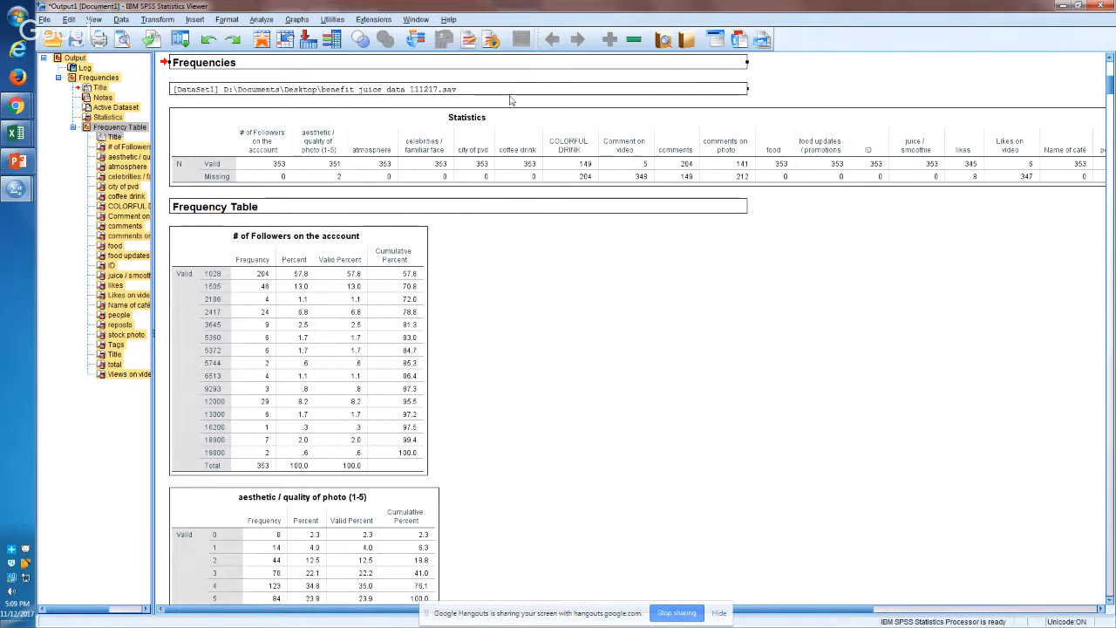
# Step: Select the Statistics table and examine its Valid and Missing rows for each variable
pyautogui.click(336, 148)
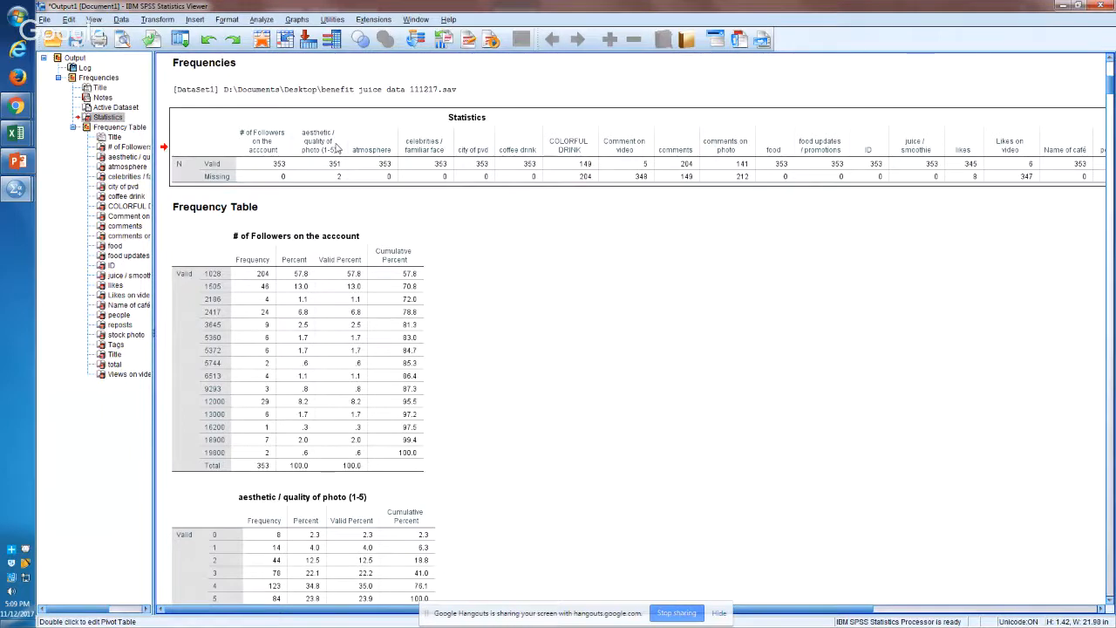
pyautogui.rightClick(279, 171)
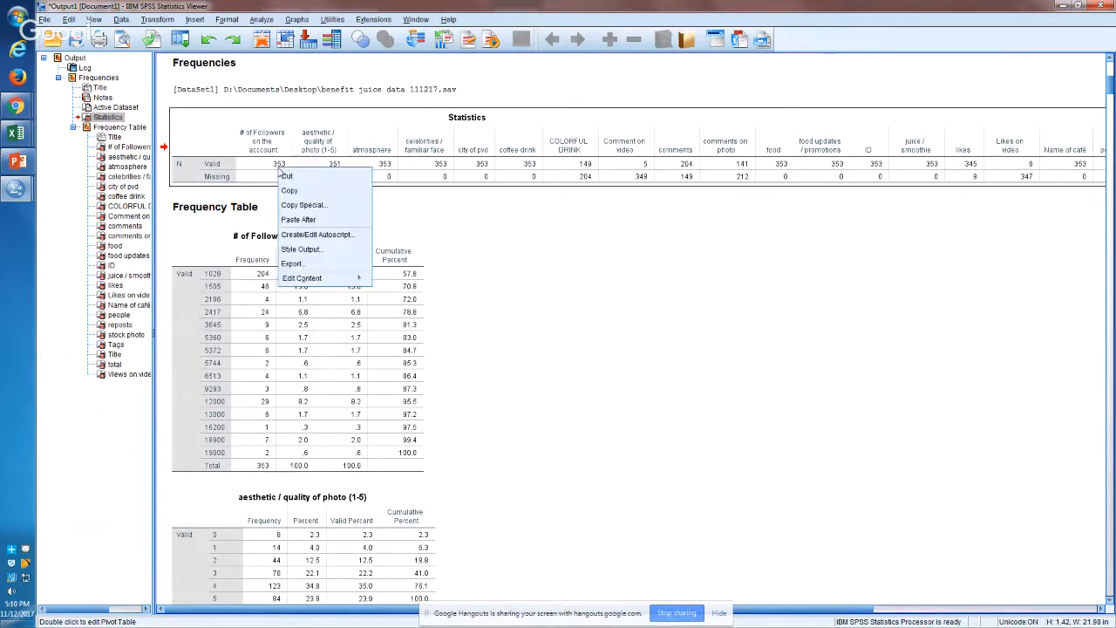
pyautogui.click(216, 167)
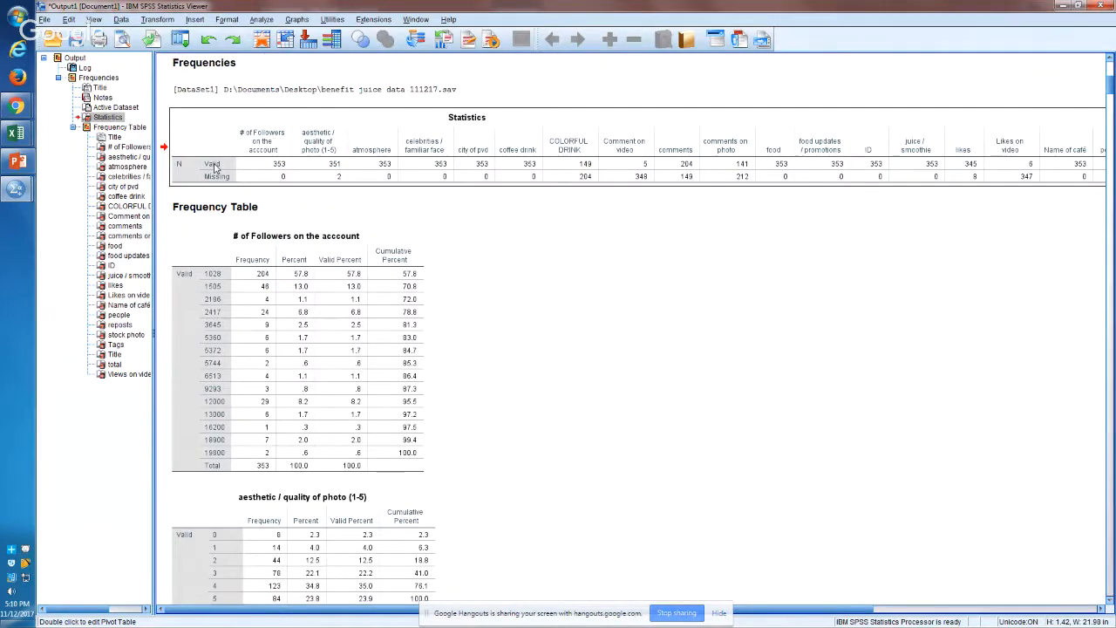
pyautogui.doubleClick(215, 166)
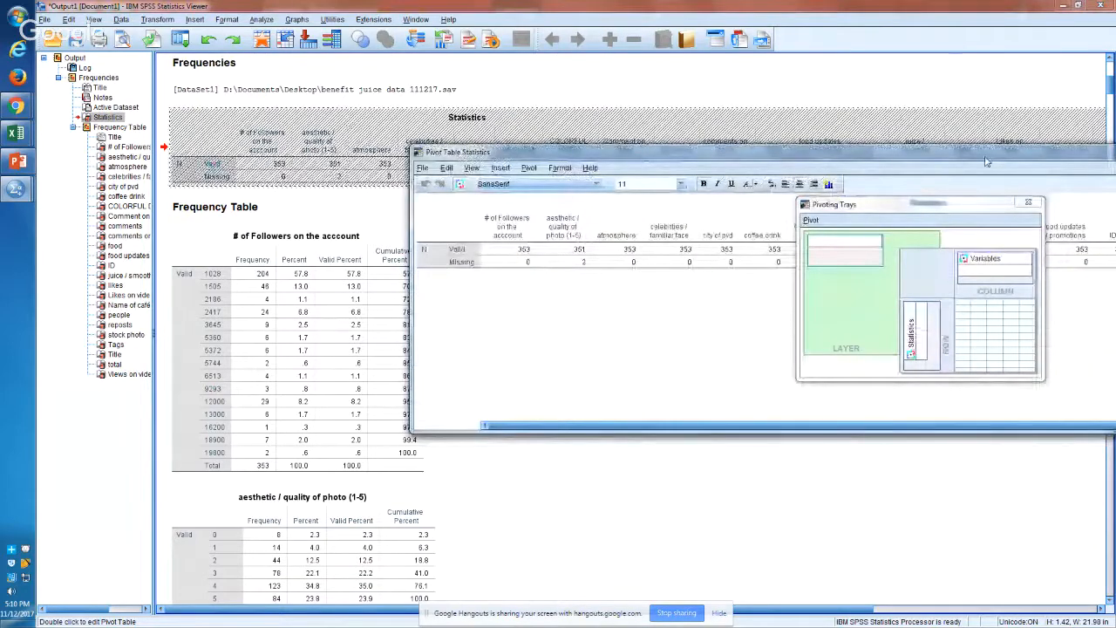
pyautogui.moveTo(988, 159); pyautogui.dragTo(373, 217)
pyautogui.click(1029, 204)
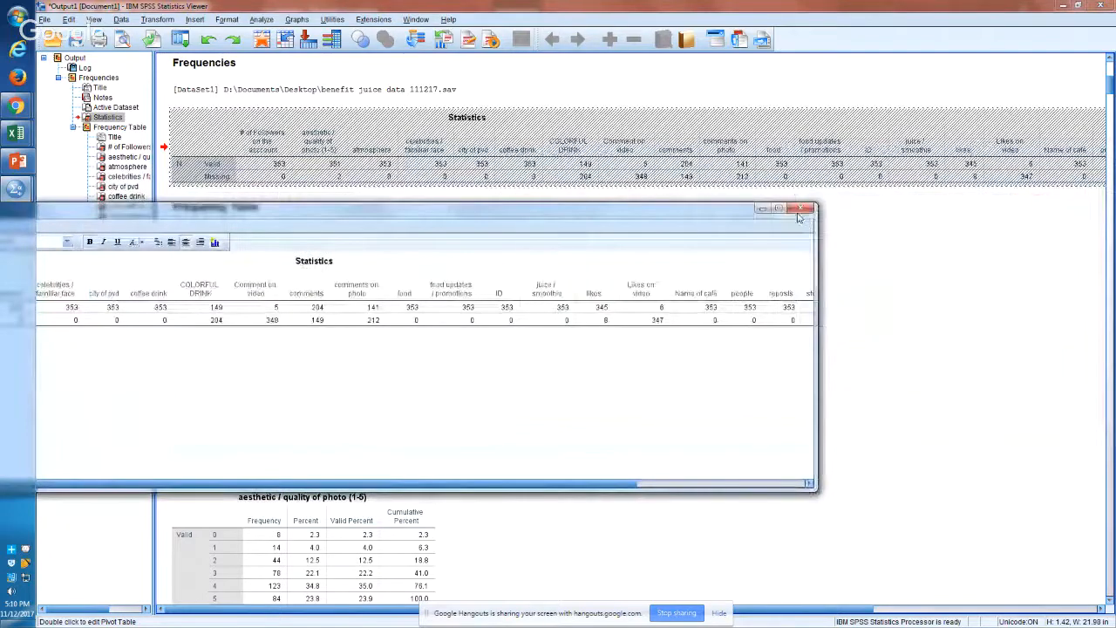
pyautogui.click(801, 209)
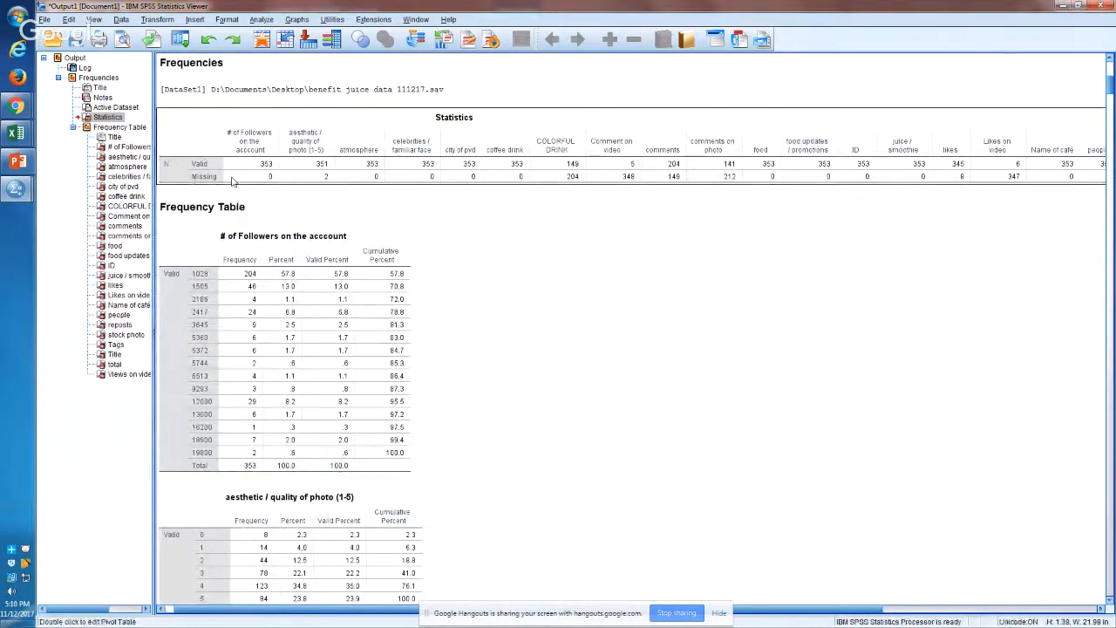
# Step: Look over the # of Followers and aesthetic / quality of photo frequency tables, and return to the Statistics table
pyautogui.click(235, 325)
pyautogui.click(225, 539)
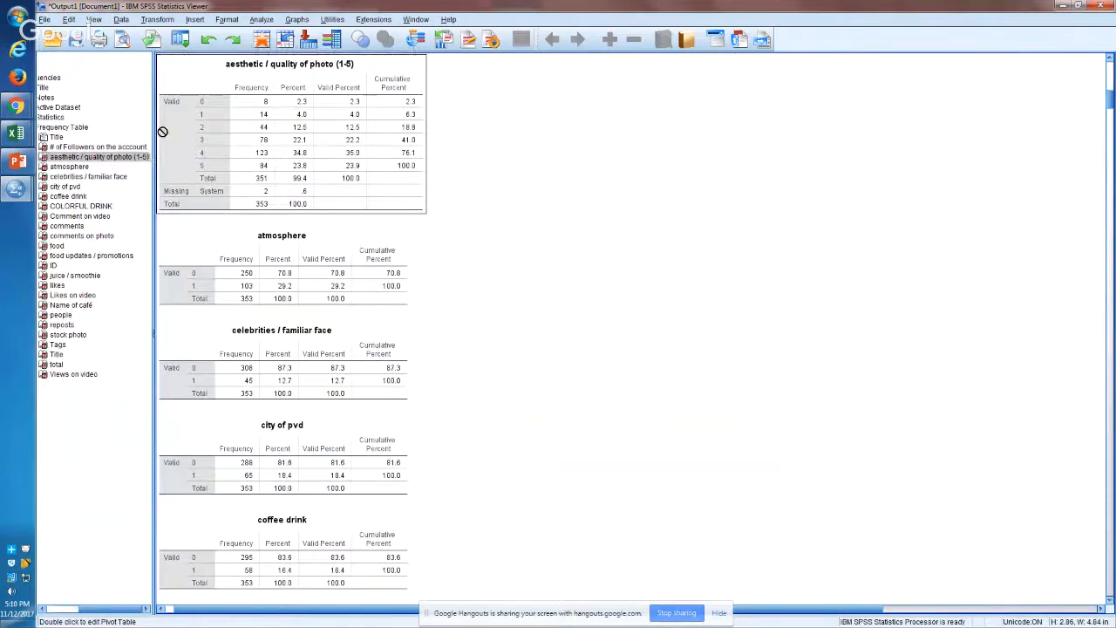
pyautogui.click(59, 148)
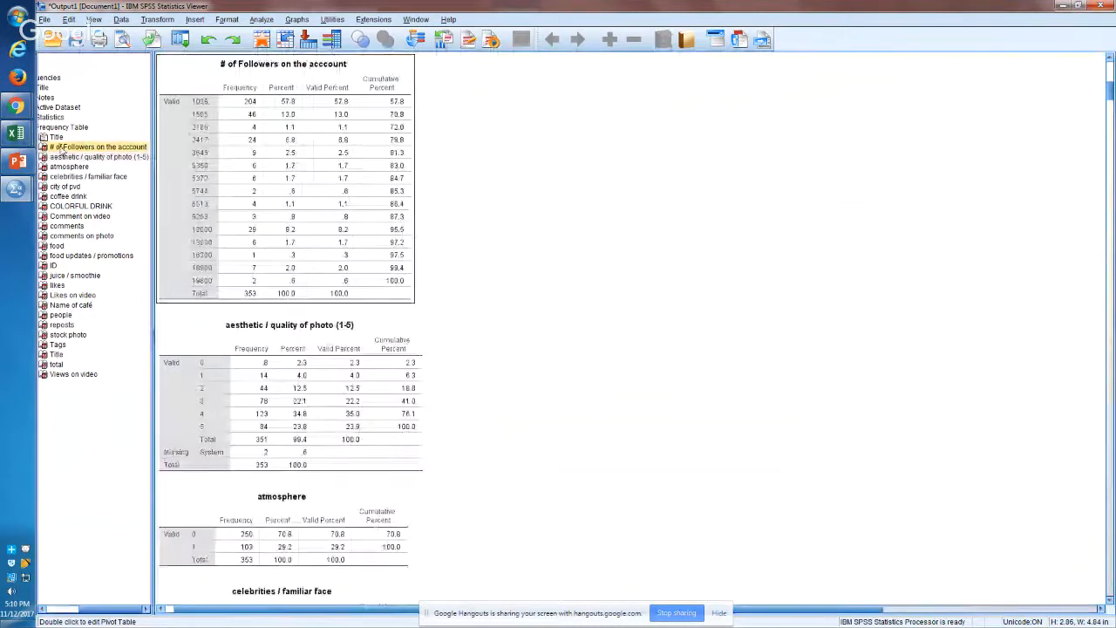
pyautogui.click(56, 138)
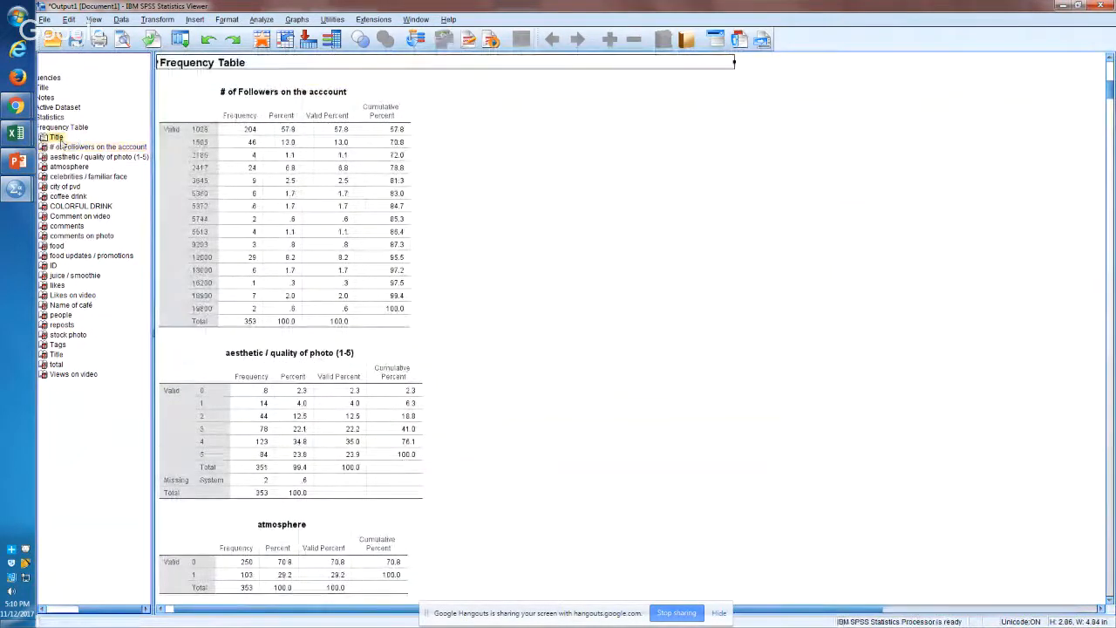
pyautogui.click(50, 117)
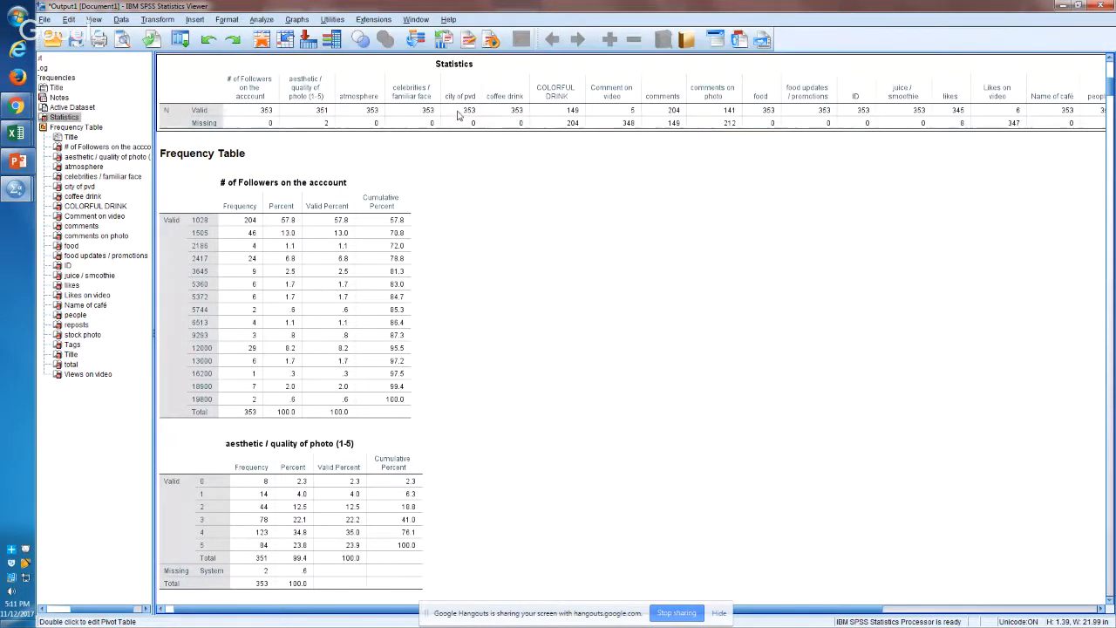
# Step: Pivot the Statistics table so that the variables form the rows and the Valid and Missing statistics form the columns
pyautogui.doubleClick(578, 127)
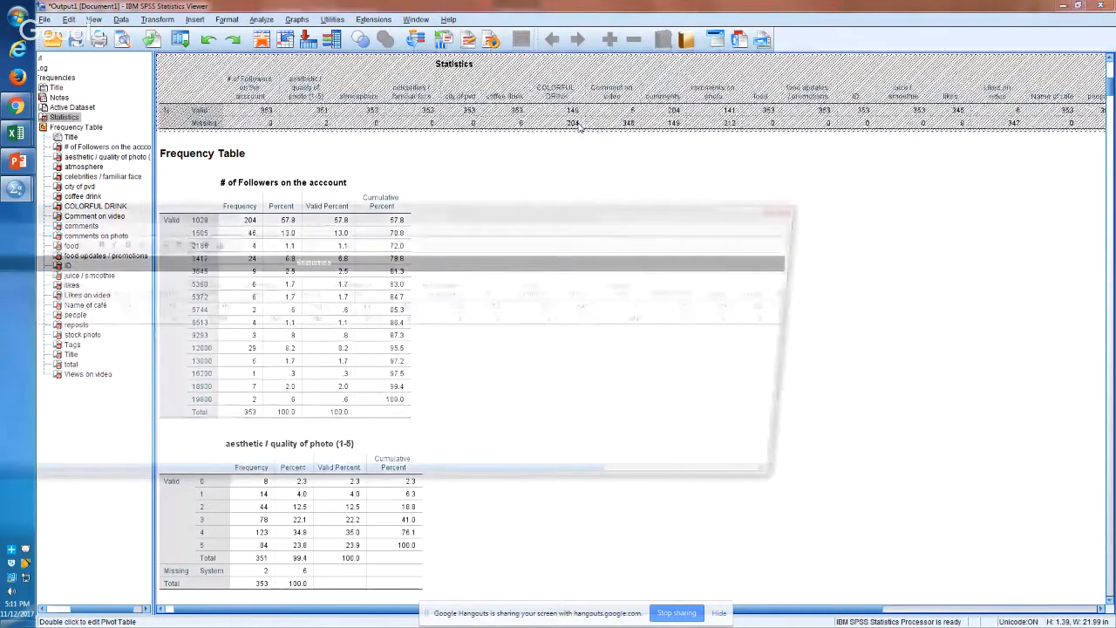
pyautogui.moveTo(283, 224); pyautogui.dragTo(425, 212)
pyautogui.click(173, 221)
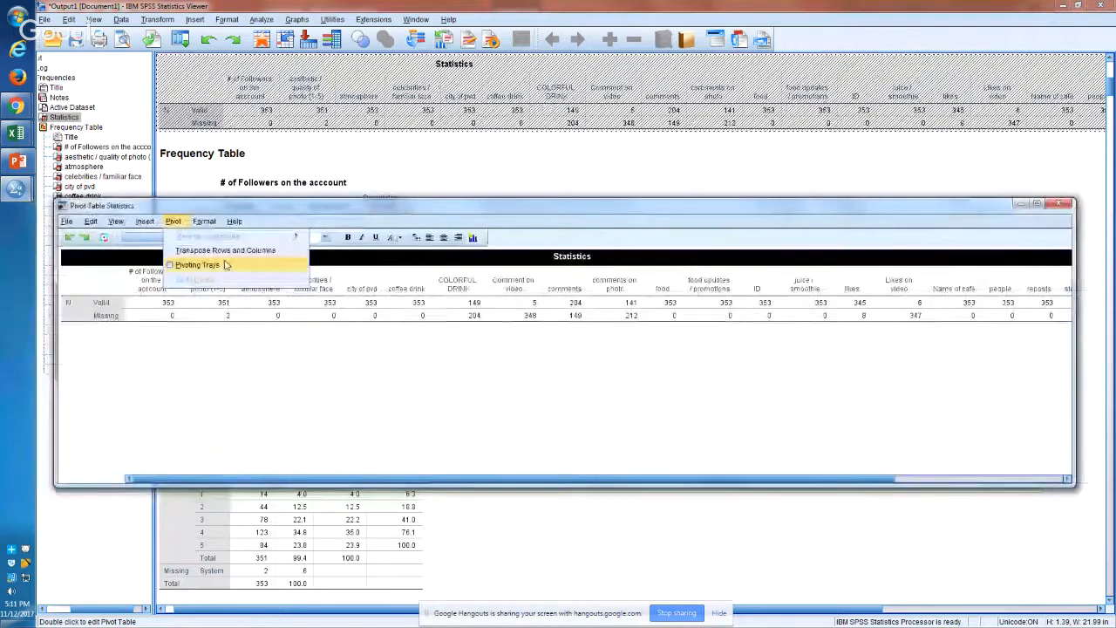
pyautogui.click(225, 265)
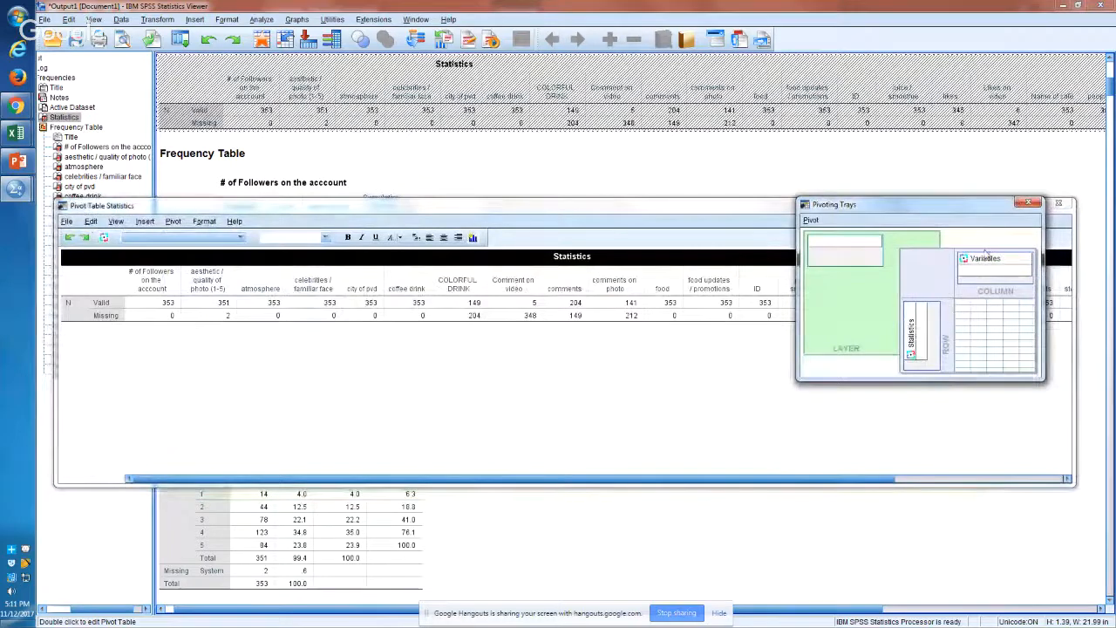
pyautogui.moveTo(987, 260)
pyautogui.mouseDown()
pyautogui.moveTo(906, 355)
pyautogui.moveTo(970, 254)
pyautogui.moveTo(981, 258)
pyautogui.mouseUp()
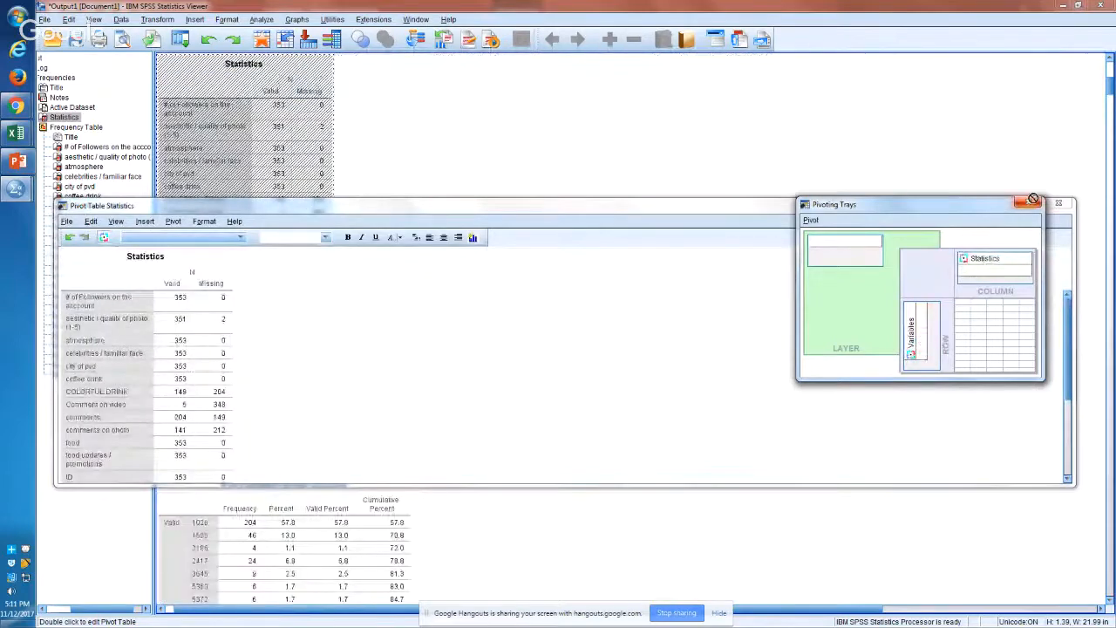
pyautogui.click(1034, 200)
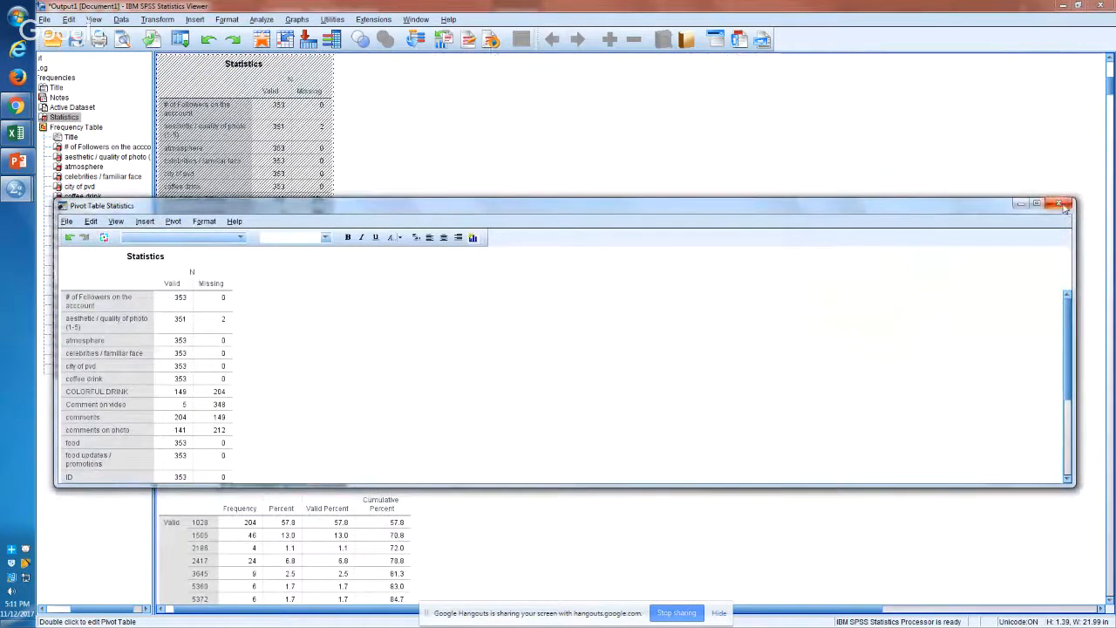
pyautogui.click(1060, 205)
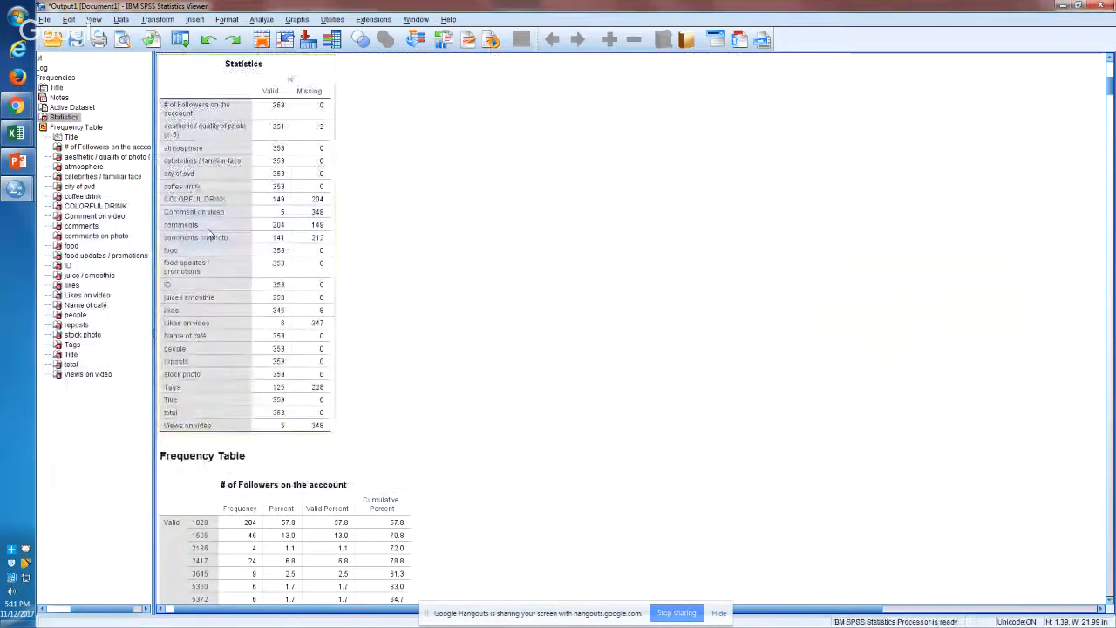
# Step: Copy the pivoted Statistics table and switch to the "benefit clean data 111217" workbook in Excel
pyautogui.rightClick(209, 233)
pyautogui.click(218, 254)
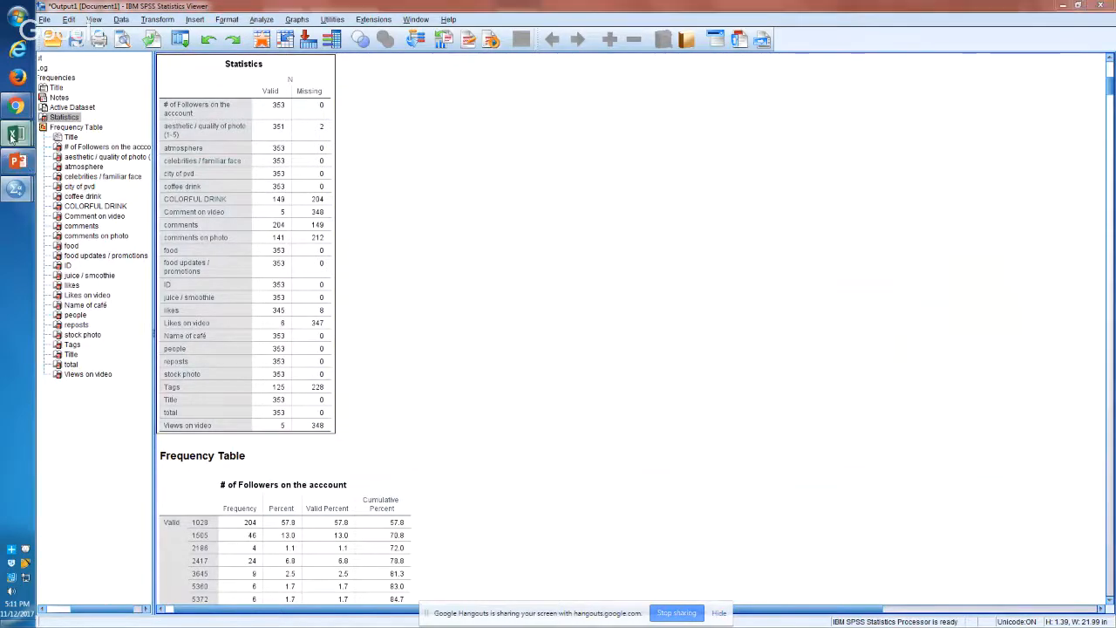
pyautogui.moveTo(16, 132)
pyautogui.moveTo(76, 146)
pyautogui.moveTo(109, 179)
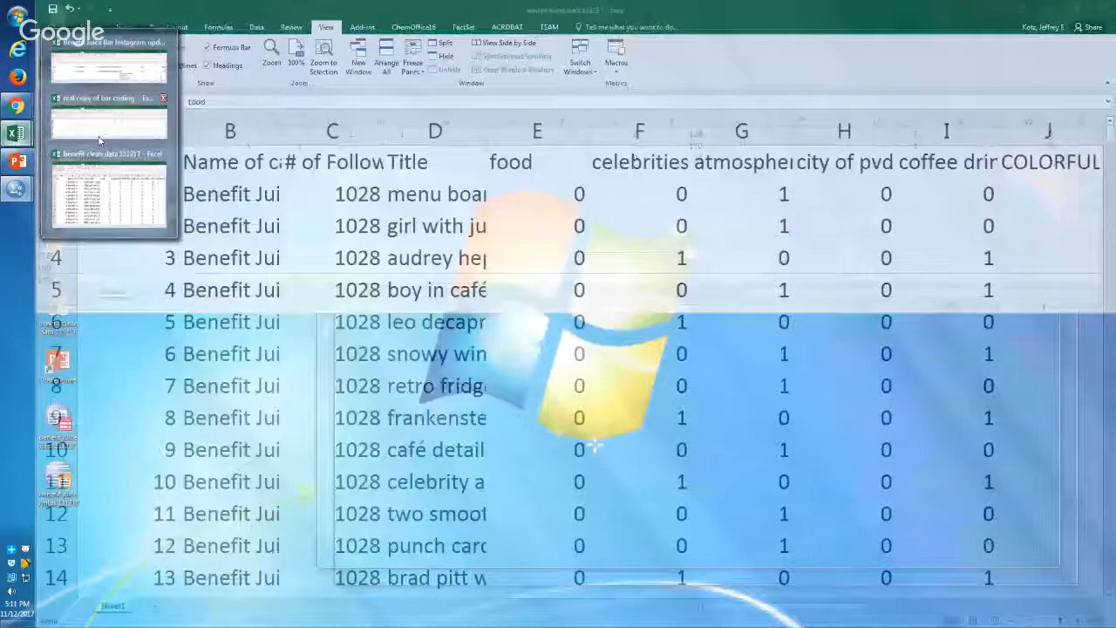
pyautogui.click(109, 179)
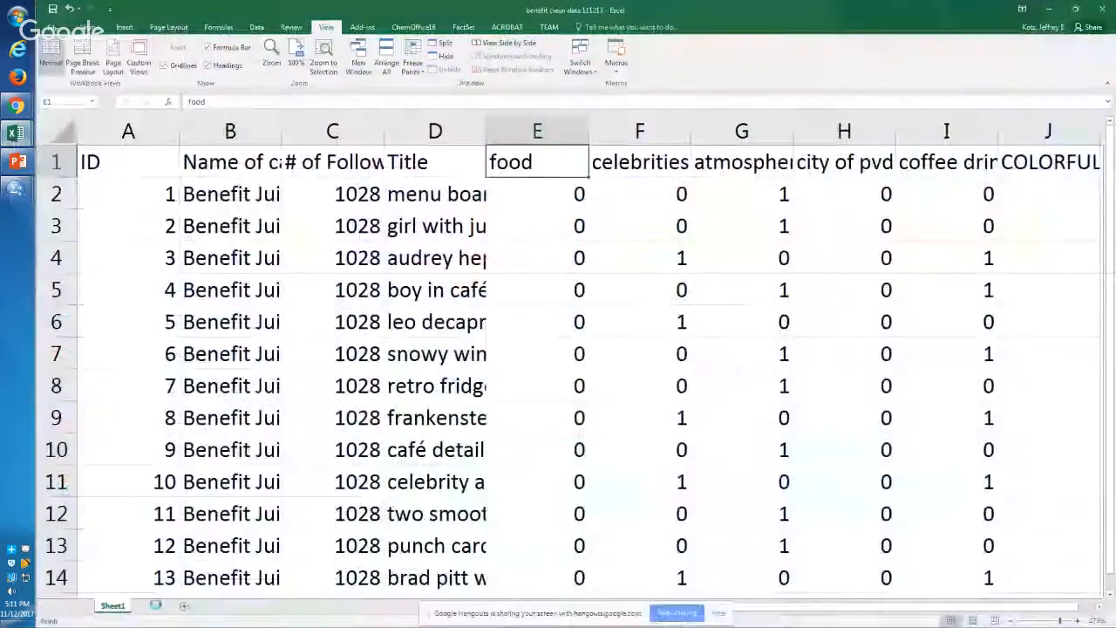
# Step: Add a new worksheet and paste the copied Statistics table at cell D2 without its source formatting
pyautogui.click(154, 605)
pyautogui.rightClick(181, 145)
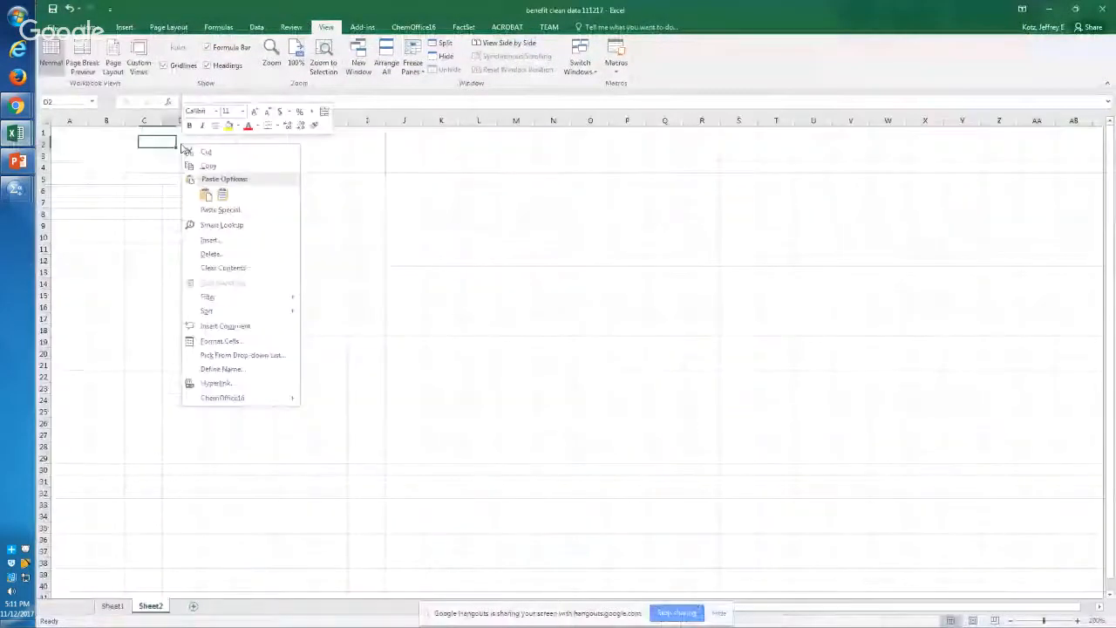
pyautogui.click(220, 192)
pyautogui.click(220, 214)
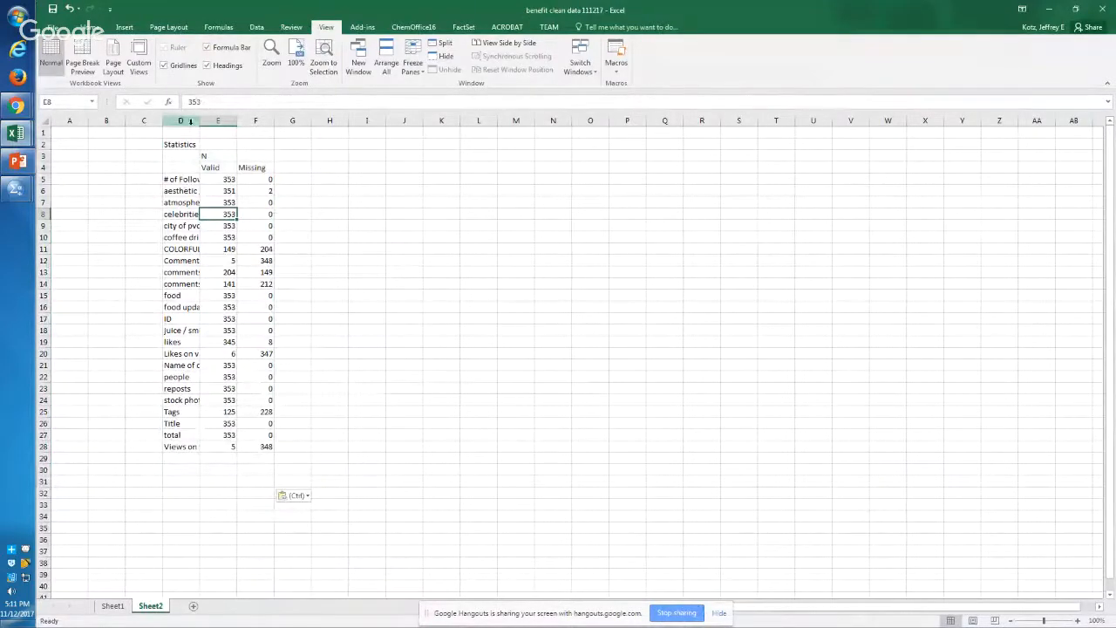
# Step: Auto-fit the Missing column and the variable-name column D of the pasted table to their contents
pyautogui.moveTo(187, 120); pyautogui.dragTo(300, 120)
pyautogui.doubleClick(274, 123)
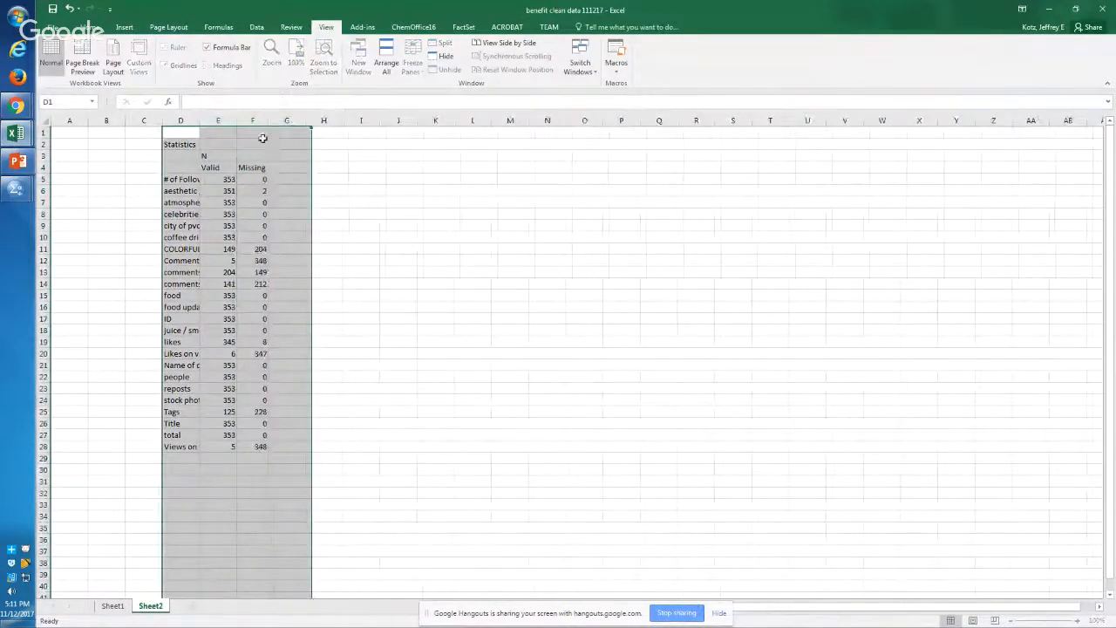
pyautogui.click(225, 188)
pyautogui.click(182, 121)
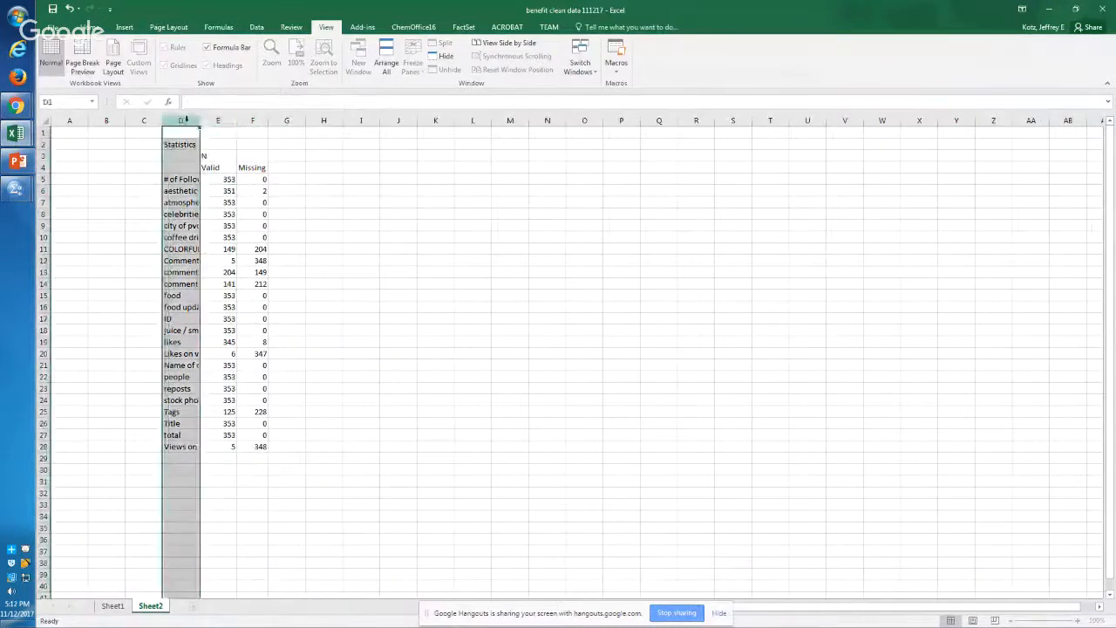
pyautogui.doubleClick(200, 120)
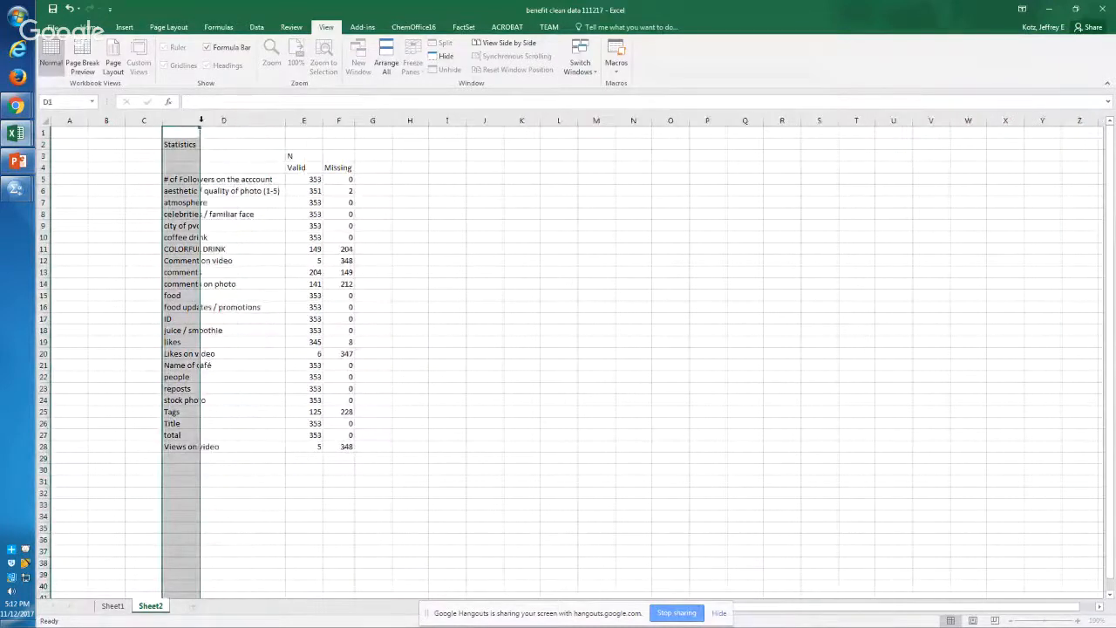
pyautogui.click(237, 258)
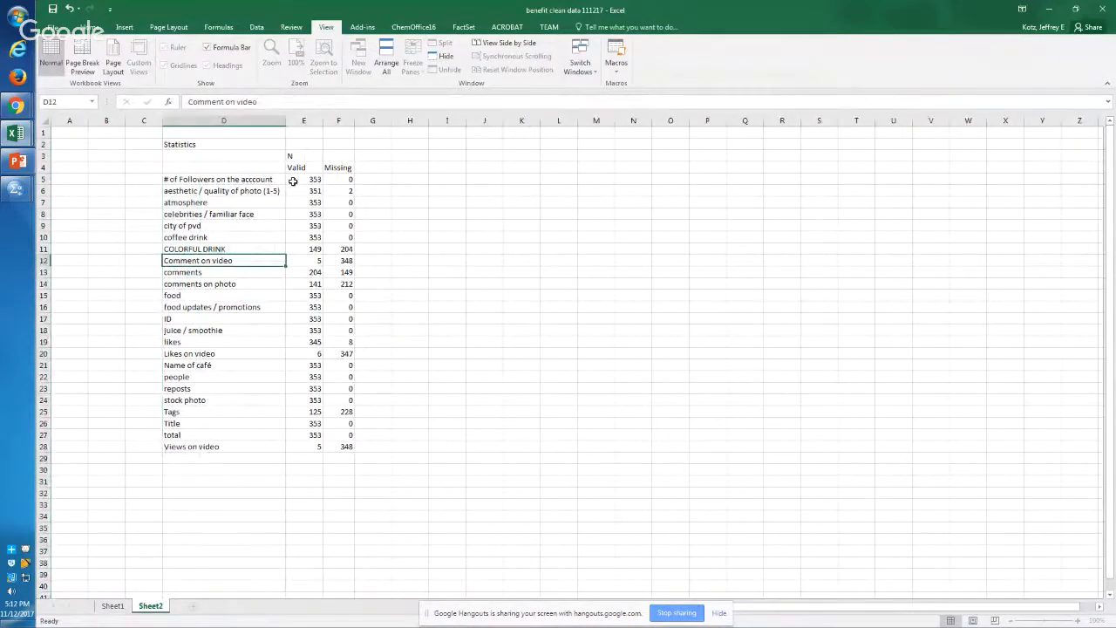
pyautogui.click(293, 181)
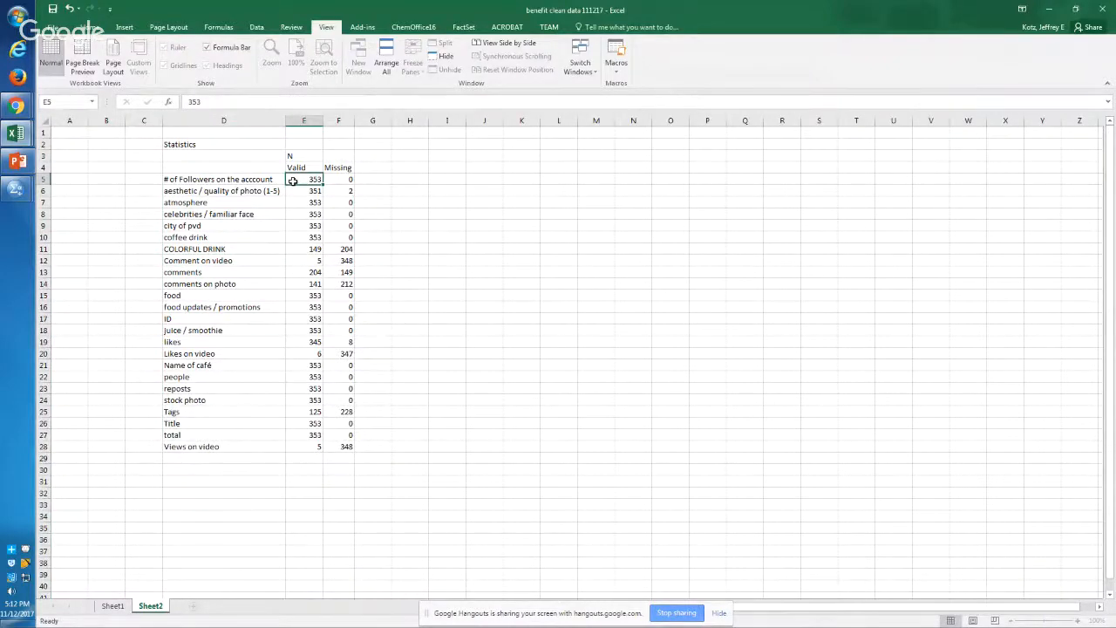
# Step: Compare the pasted table with the Statistics table in the SPSS output, and return to the workbook
pyautogui.hotkey('alt', 'Tab')
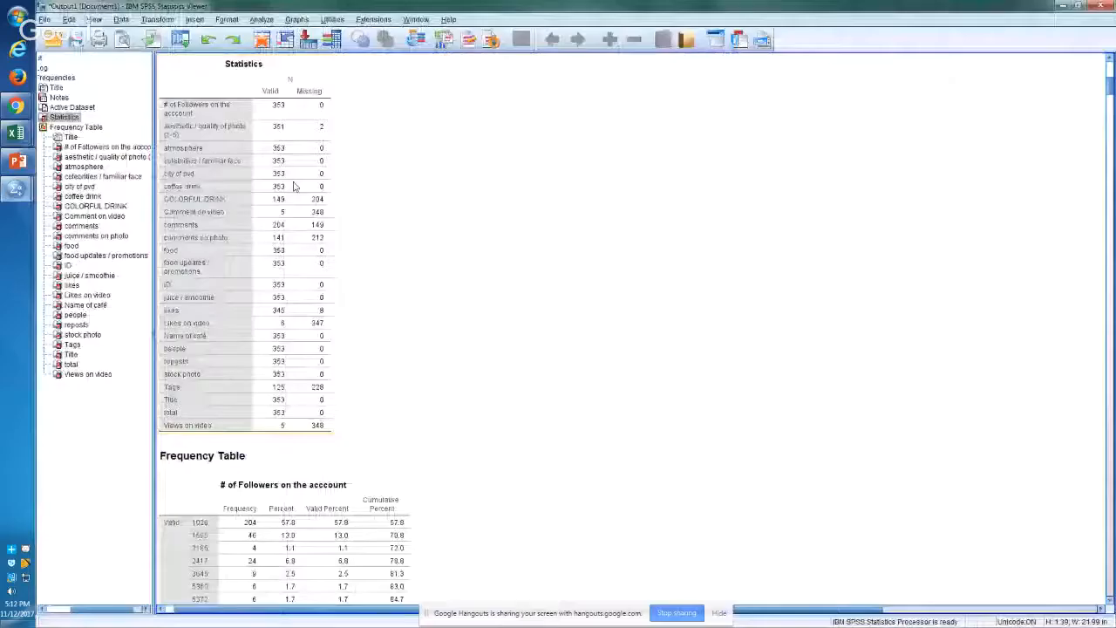
pyautogui.hotkey('alt', 'Tab')
pyautogui.hotkey('alt', 'Tab')
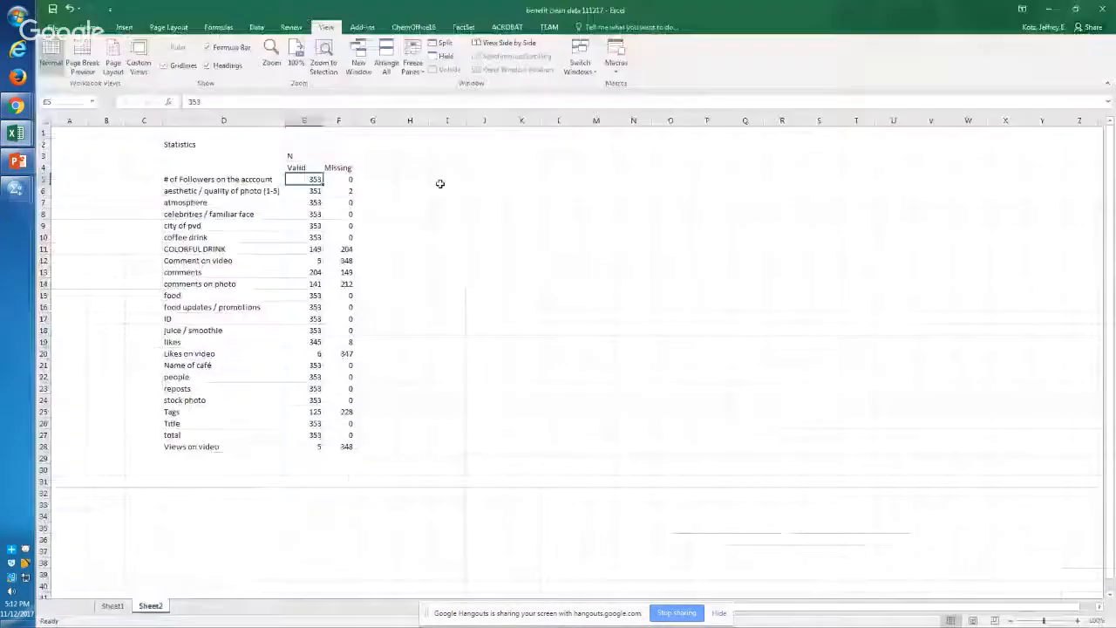
# Step: Select the pasted table's range D4:F11 and zoom the worksheet to that selection
pyautogui.moveTo(320, 273); pyautogui.dragTo(319, 284)
pyautogui.press('Up')
pyautogui.press('Up')
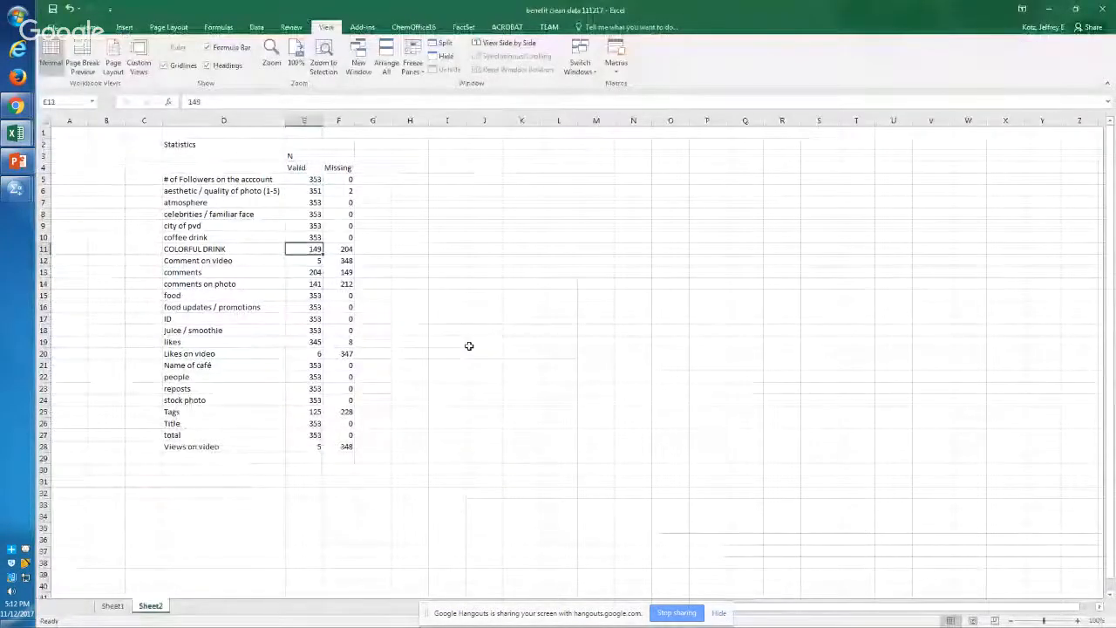
pyautogui.press('Right')
pyautogui.hotkey('ctrl', 'shift', 'Up')
pyautogui.hotkey('shift', 'Left')
pyautogui.hotkey('shift', 'Left')
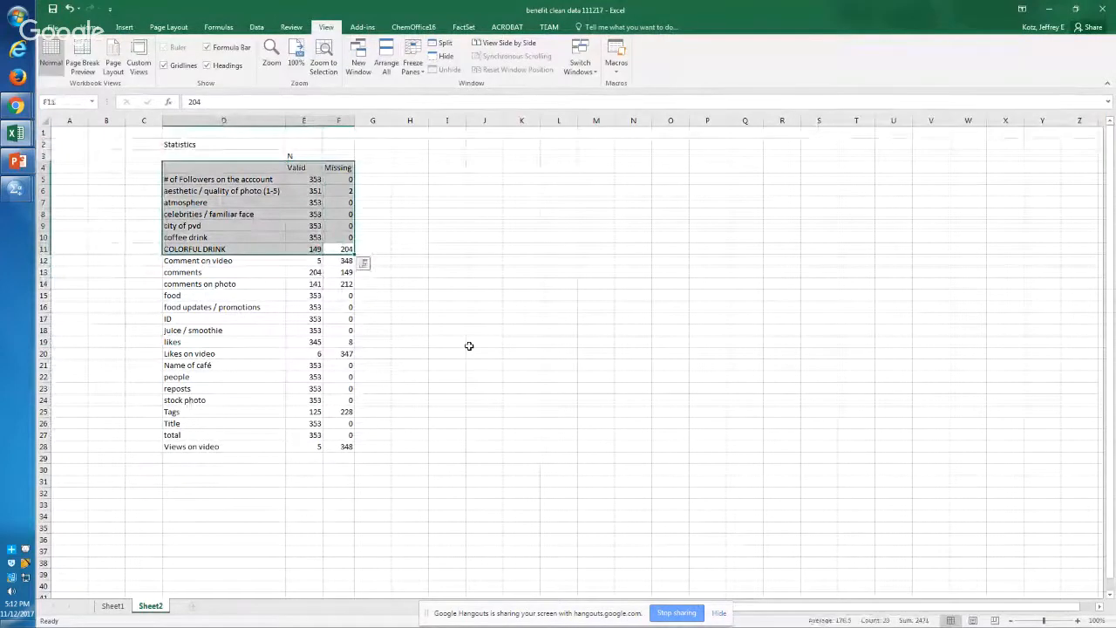
pyautogui.hotkey('alt', 'w')
pyautogui.press('g')
# Step: Examine the Missing counts from # of Followers down to COLORFUL DRINK, comparing the COLORFUL DRINK row's valid and missing cells
pyautogui.press('Down')
pyautogui.press('Down')
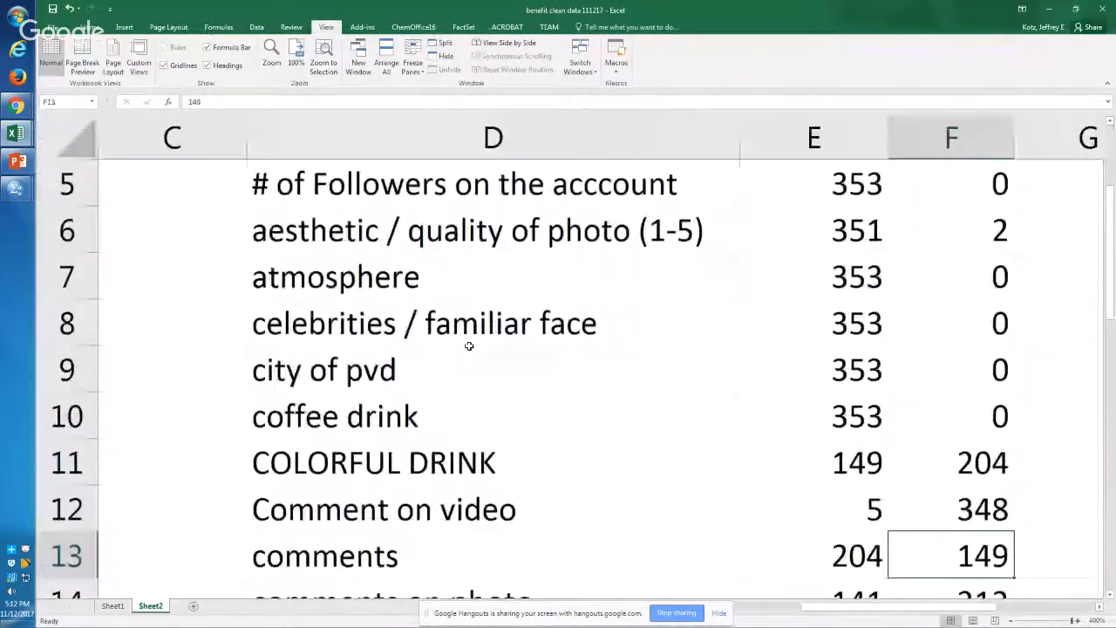
pyautogui.press('Up')
pyautogui.press('Up')
pyautogui.press('Up')
pyautogui.press('Up')
pyautogui.press('Up')
pyautogui.press('Up')
pyautogui.press('Up')
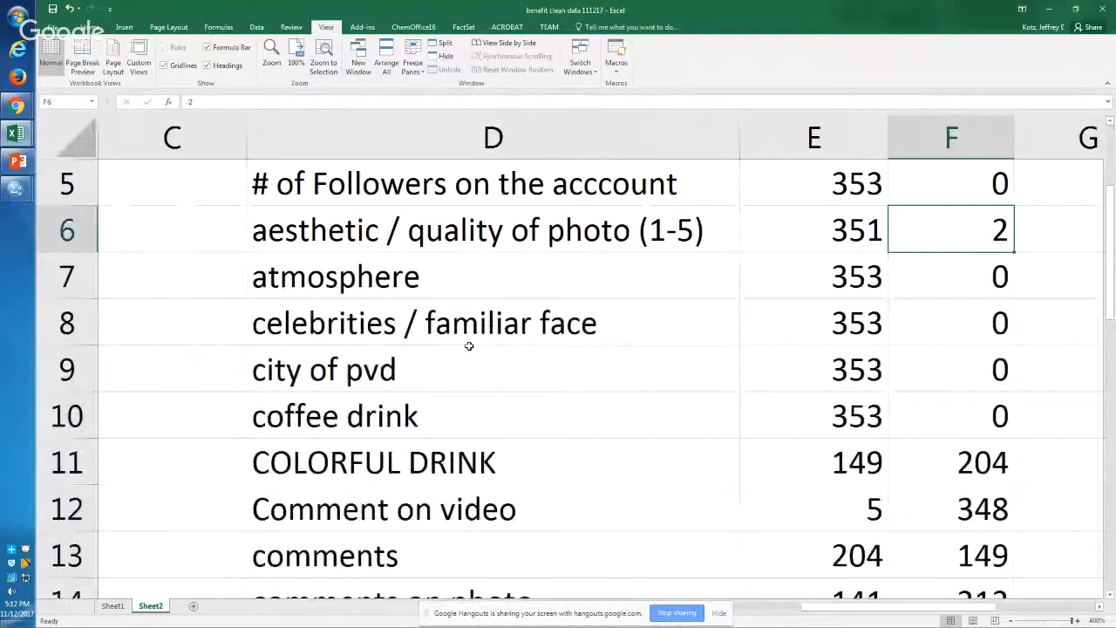
pyautogui.press('Down')
pyautogui.press('Down')
pyautogui.press('Down')
pyautogui.press('Down')
pyautogui.press('Down')
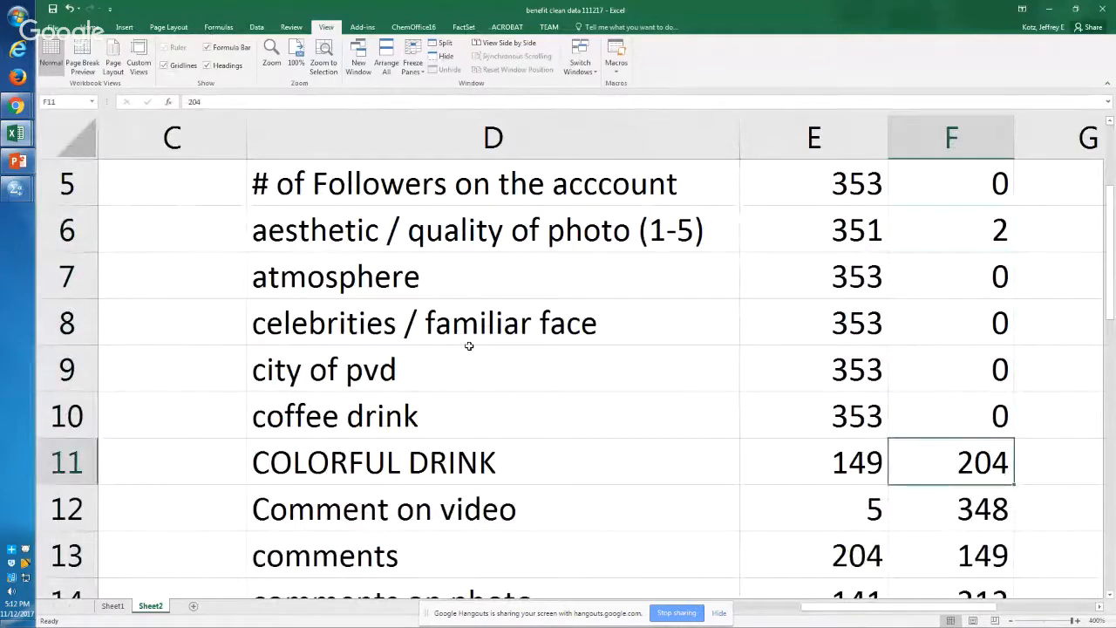
pyautogui.hotkey('ctrl', 'Up')
pyautogui.press('Down')
pyautogui.press('Down')
pyautogui.press('Down')
pyautogui.press('Down')
pyautogui.press('Down')
pyautogui.press('Down')
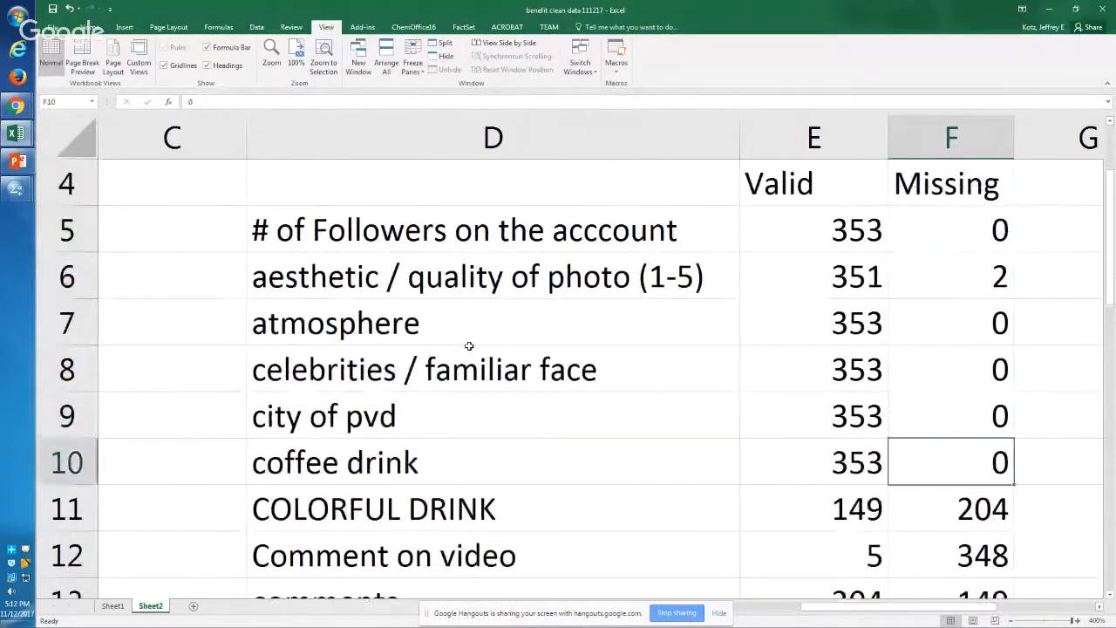
pyautogui.press('Down')
pyautogui.press('Left')
pyautogui.press('Left')
pyautogui.press('Right')
pyautogui.press('Right')
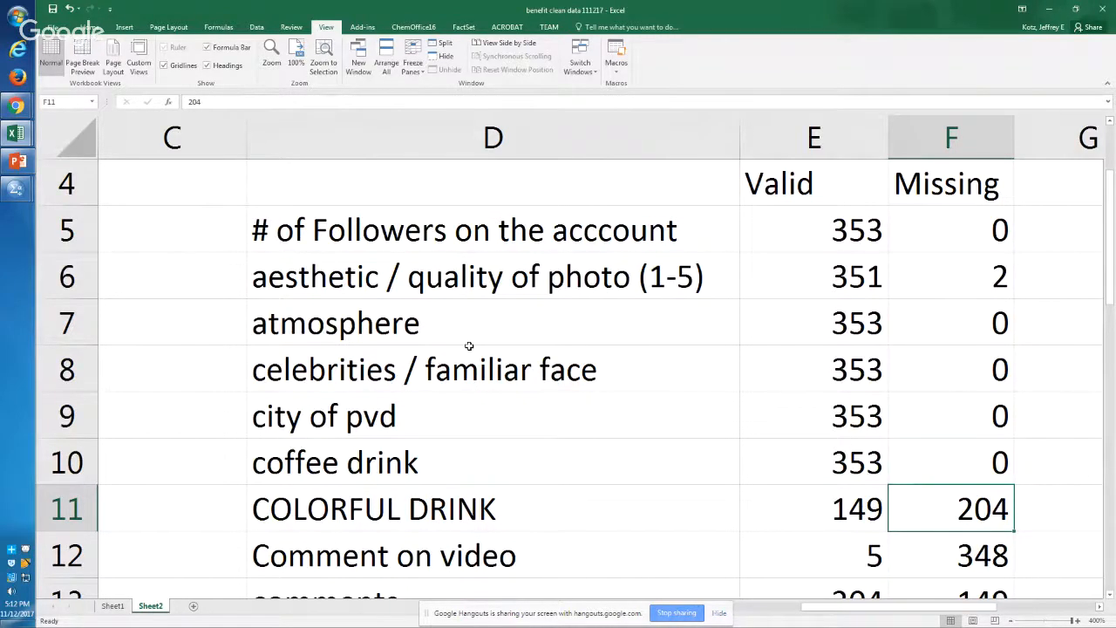
# Step: Examine the valid and missing counts row by row from Comment on video down to juice / smoothie
pyautogui.press('Down')
pyautogui.press('Down')
pyautogui.press('Left')
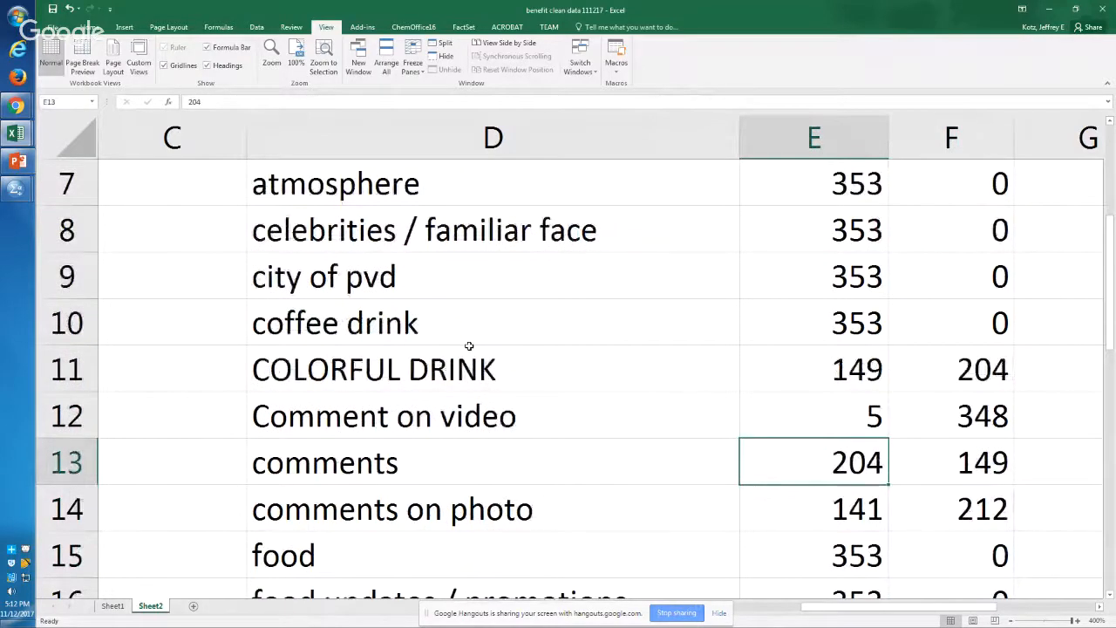
pyautogui.press('Right')
pyautogui.press('Down')
pyautogui.press('Left')
pyautogui.press('Right')
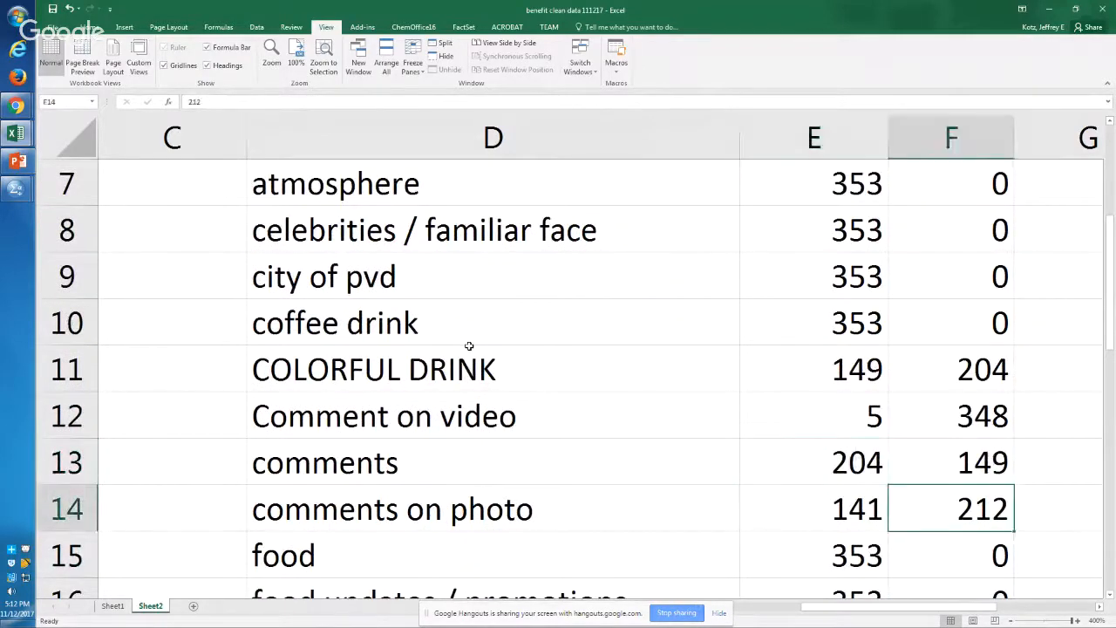
pyautogui.press('Left')
pyautogui.press('Down')
pyautogui.press('Down')
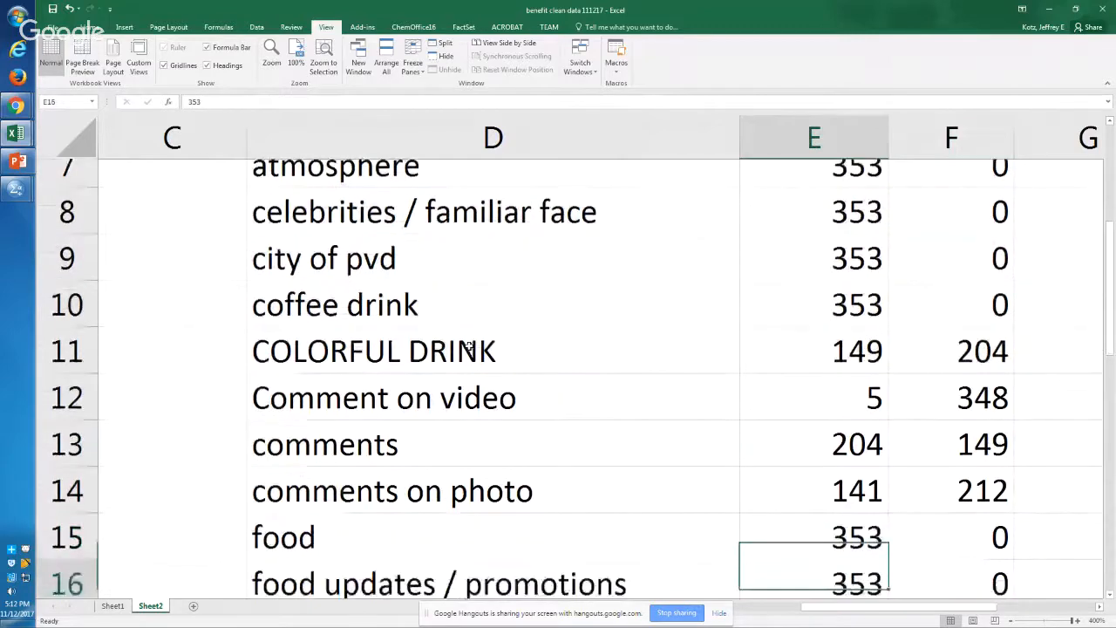
pyautogui.press('Down')
pyautogui.press('Down')
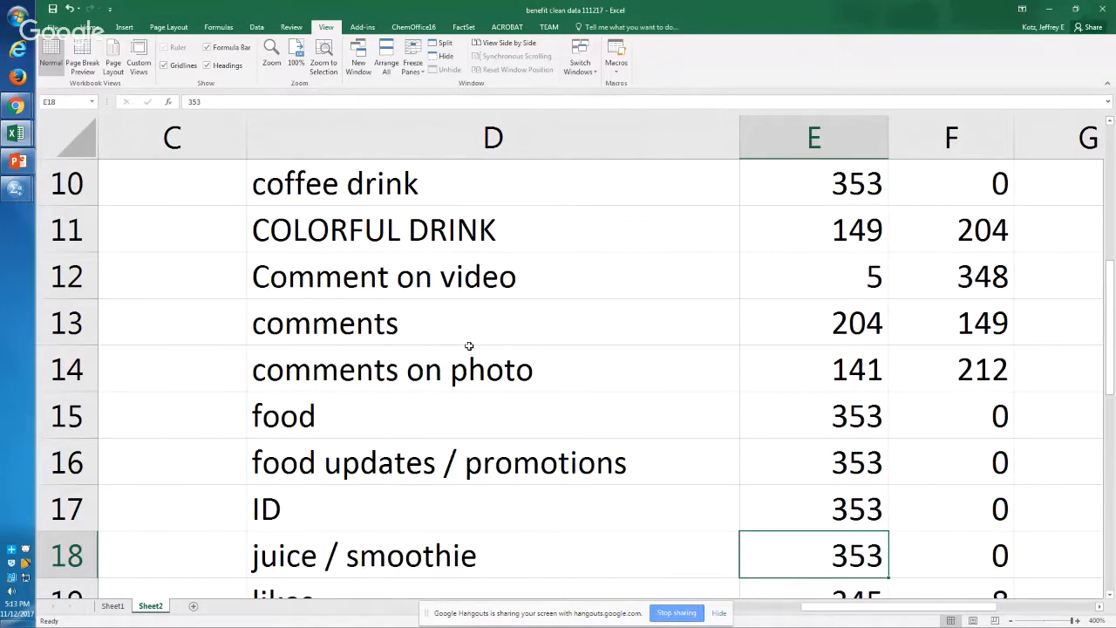
# Step: Read through the valid and missing counts from likes down to Views on video at the end of the table
pyautogui.press('Down')
pyautogui.press('Down')
pyautogui.press('Down')
pyautogui.press('Down')
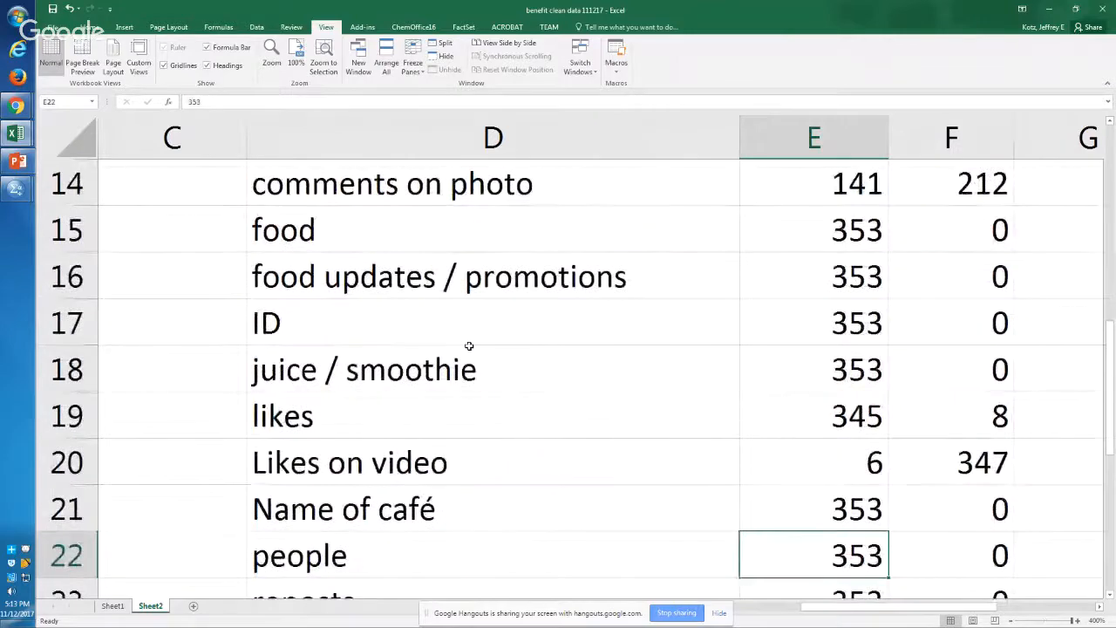
pyautogui.press('Down')
pyautogui.press('Down')
pyautogui.press('Down')
pyautogui.press('Down')
pyautogui.press('Down')
pyautogui.press('Down')
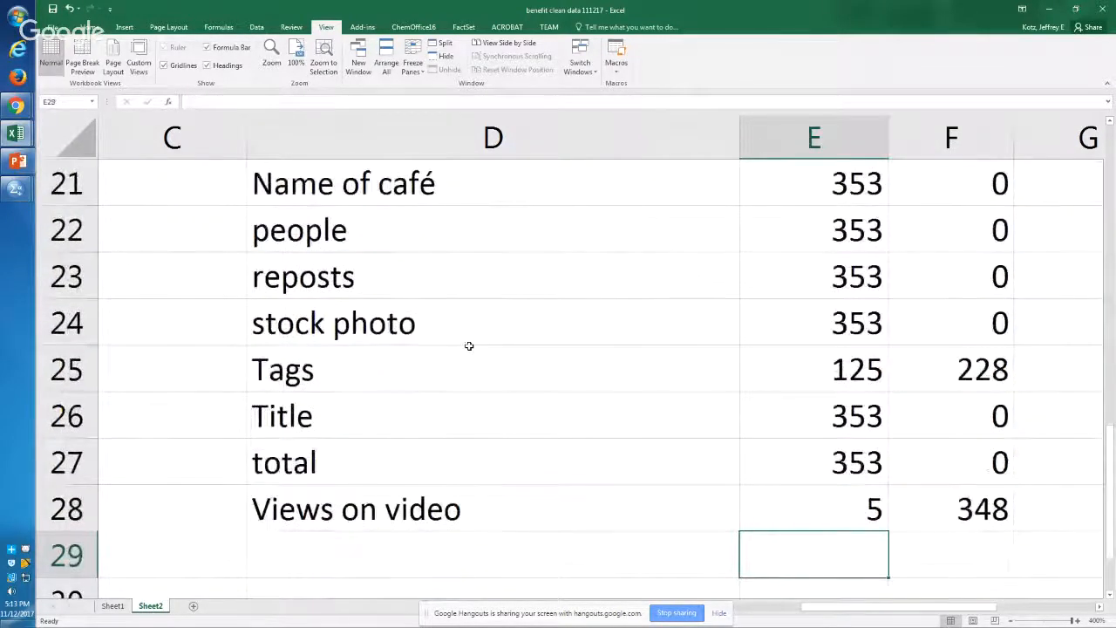
# Step: Recheck the valid and missing counts for Tags, Views on video, likes and Likes on video
pyautogui.press('Up')
pyautogui.press('Up')
pyautogui.press('Up')
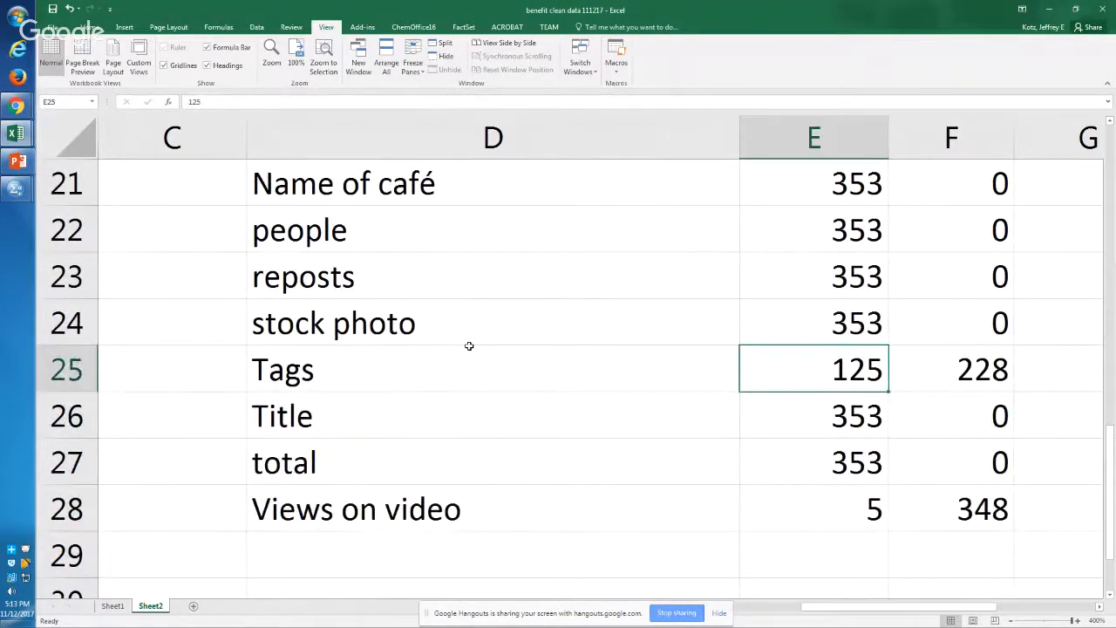
pyautogui.press('Down')
pyautogui.press('Down')
pyautogui.press('Down')
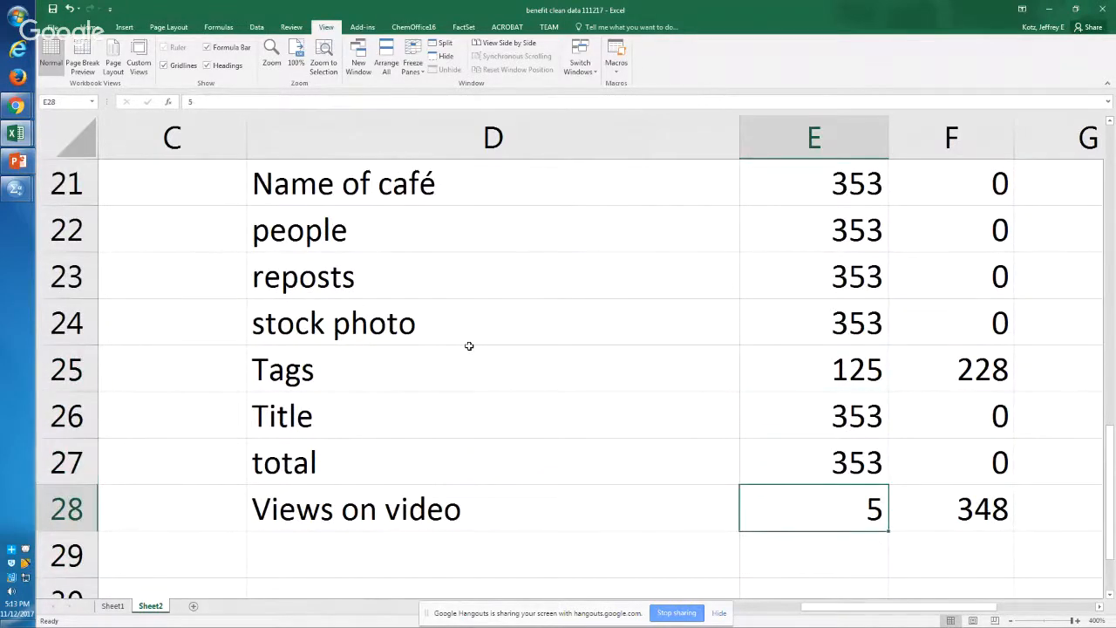
pyautogui.press('Up')
pyautogui.press('Up')
pyautogui.press('Up')
pyautogui.press('Up')
pyautogui.press('Up')
pyautogui.press('Up')
pyautogui.press('Up')
pyautogui.press('Up')
pyautogui.press('Up')
pyautogui.press('Up')
pyautogui.press('Up')
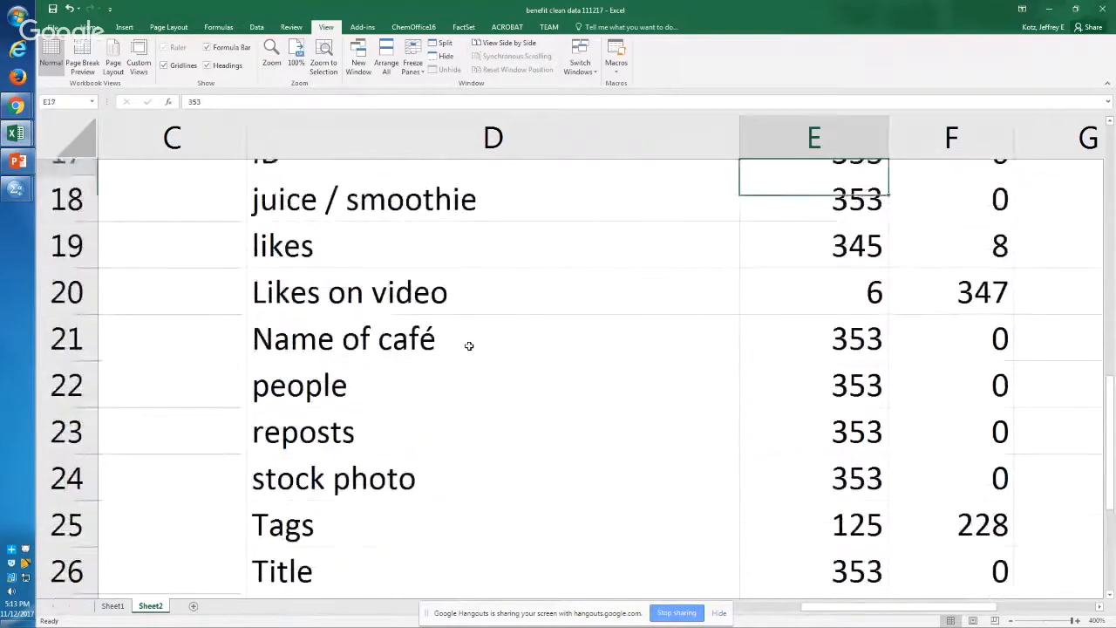
pyautogui.press('Up')
pyautogui.press('Up')
pyautogui.press('Down')
pyautogui.press('Down')
pyautogui.press('Down')
pyautogui.press('Down')
pyautogui.press('Down')
pyautogui.press('Down')
pyautogui.press('Down')
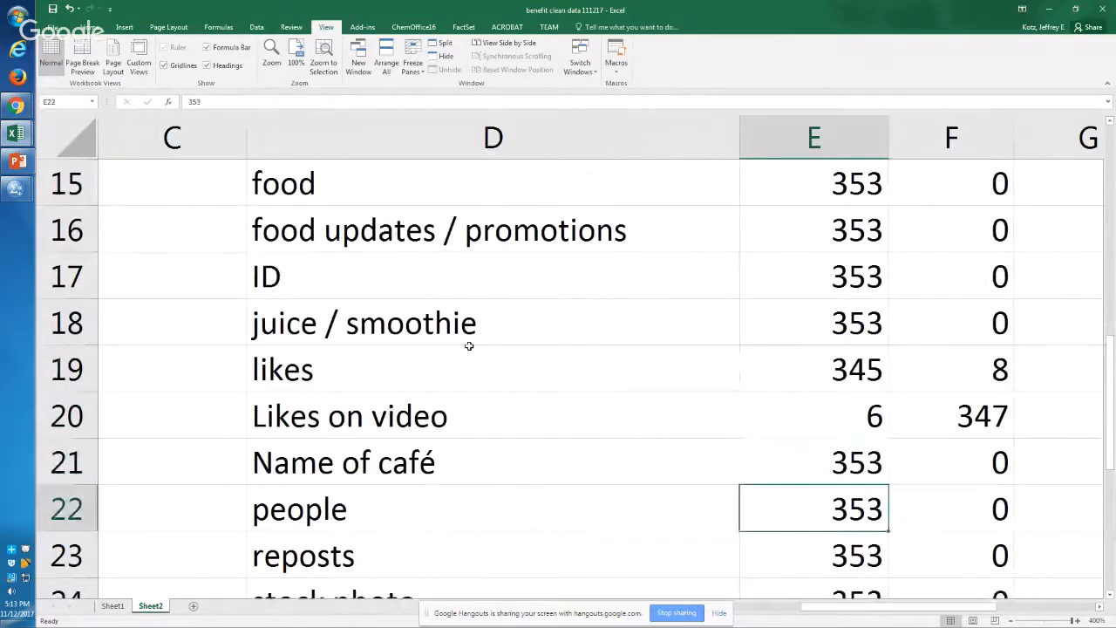
# Step: Switch to the SPSS Syntax Editor and highlight lines 11 to 13 of the FREQUENCIES command to review its variable list
pyautogui.hotkey('alt', 'Tab')
pyautogui.hotkey('alt', 'Tab')
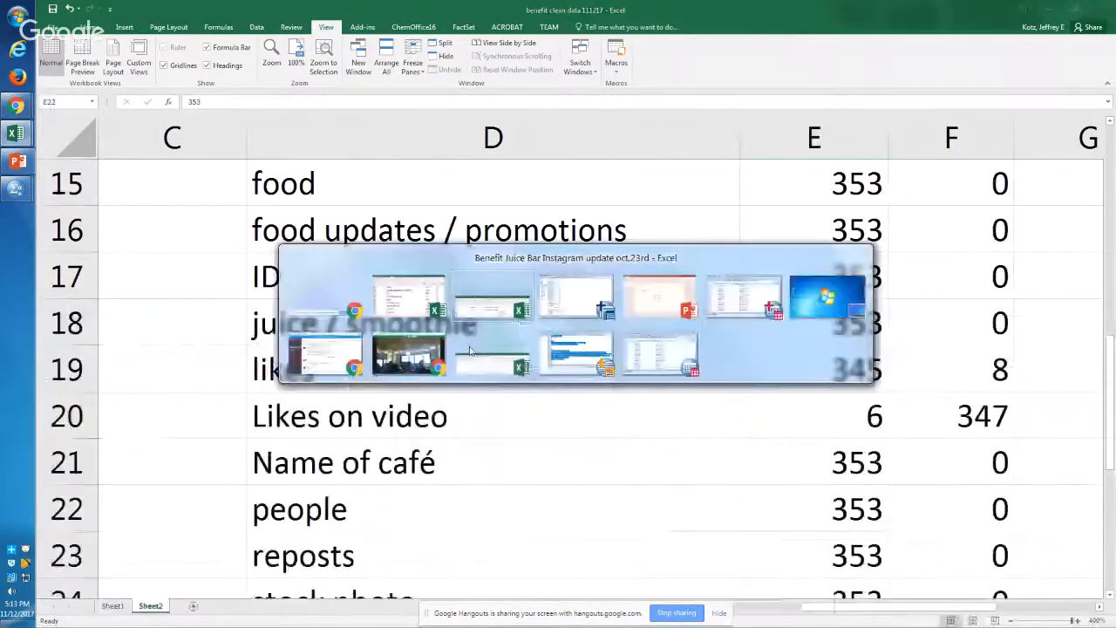
pyautogui.hotkey('alt', 'Tab')
pyautogui.hotkey('alt', 'Tab')
pyautogui.hotkey('alt', 'Tab')
pyautogui.hotkey('alt', 'Tab')
pyautogui.hotkey('alt', 'Tab')
pyautogui.hotkey('alt', 'Tab')
pyautogui.hotkey('alt', 'Tab')
pyautogui.hotkey('alt', 'Tab')
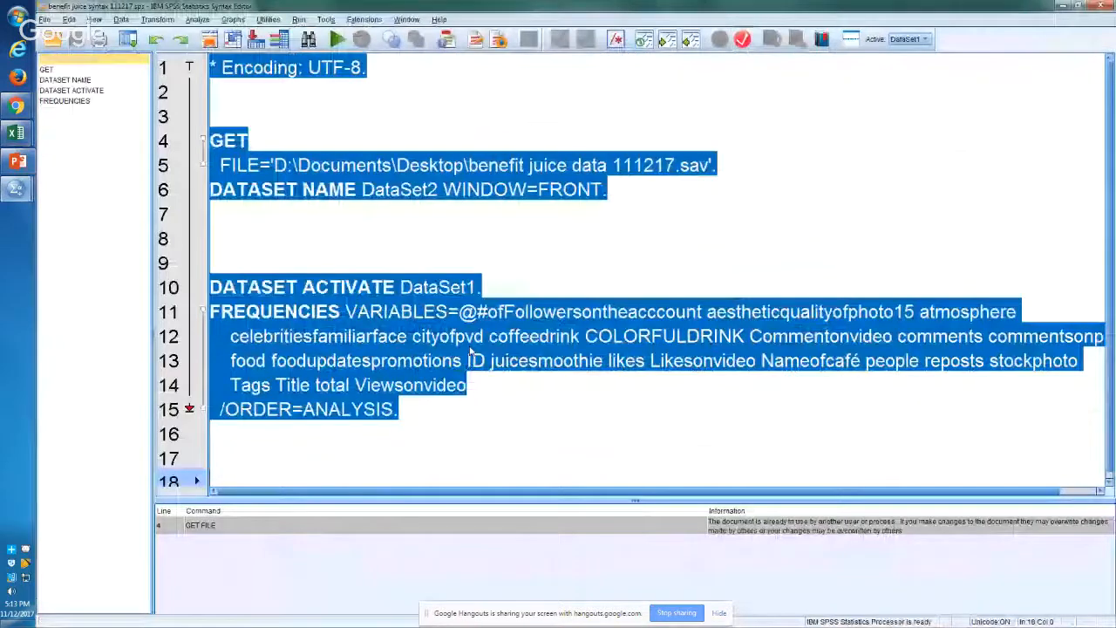
pyautogui.hotkey('ctrl', 'z')
pyautogui.press('Up')
pyautogui.press('Up')
pyautogui.press('Up')
pyautogui.press('Up')
pyautogui.press('Up')
pyautogui.press('Up')
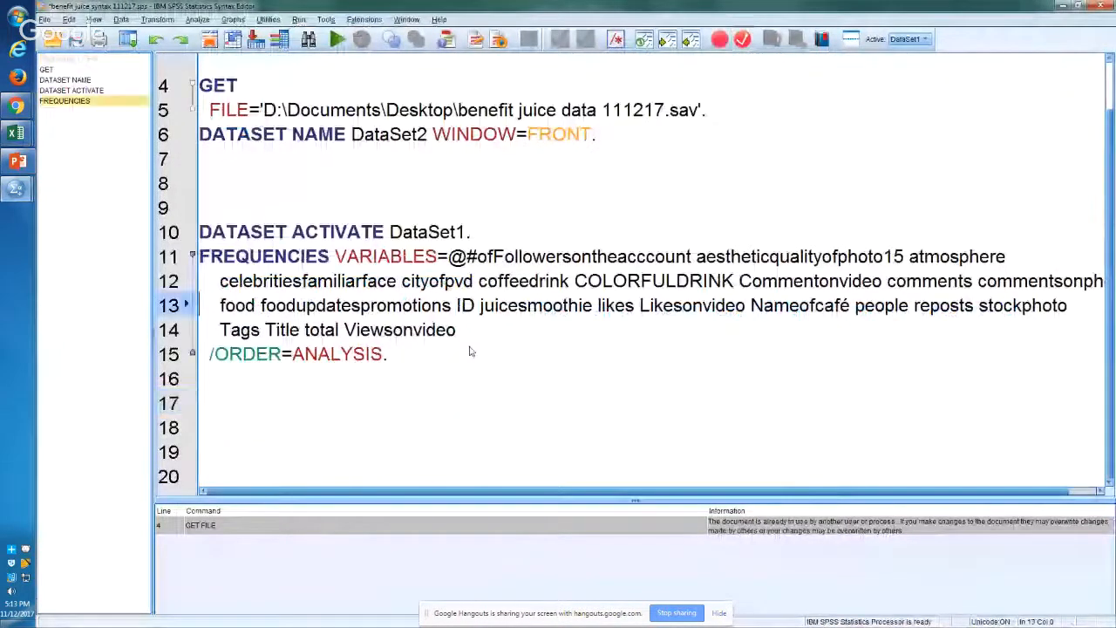
pyautogui.hotkey('shift', 'Down')
pyautogui.hotkey('shift', 'Down')
pyautogui.hotkey('shift', 'Down')
pyautogui.hotkey('shift', 'Down')
pyautogui.hotkey('shift', 'Down')
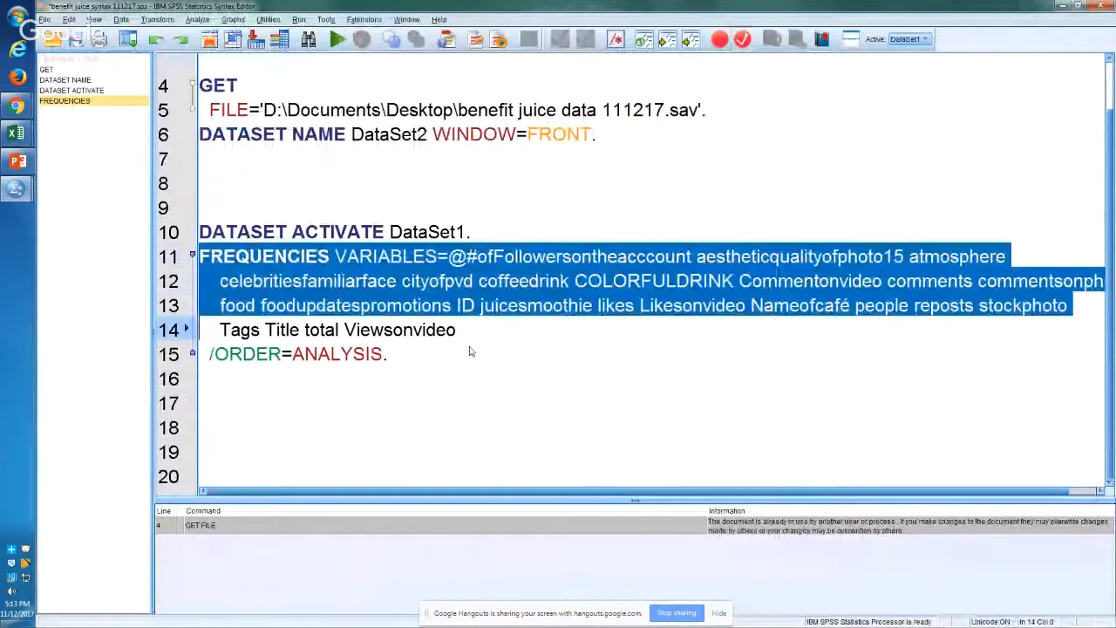
# Step: Add the shorthand command "fre all." on line 17, below the FREQUENCIES command
pyautogui.press('Down')
pyautogui.press('Down')
pyautogui.press('Up')
pyautogui.write('fre a')
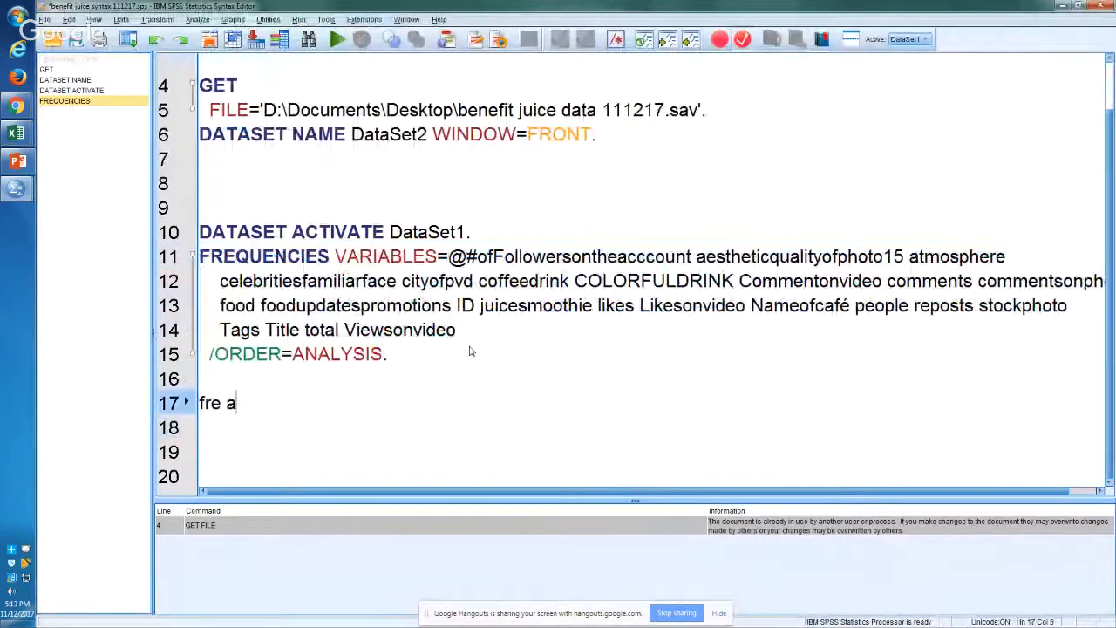
pyautogui.write('ll.')
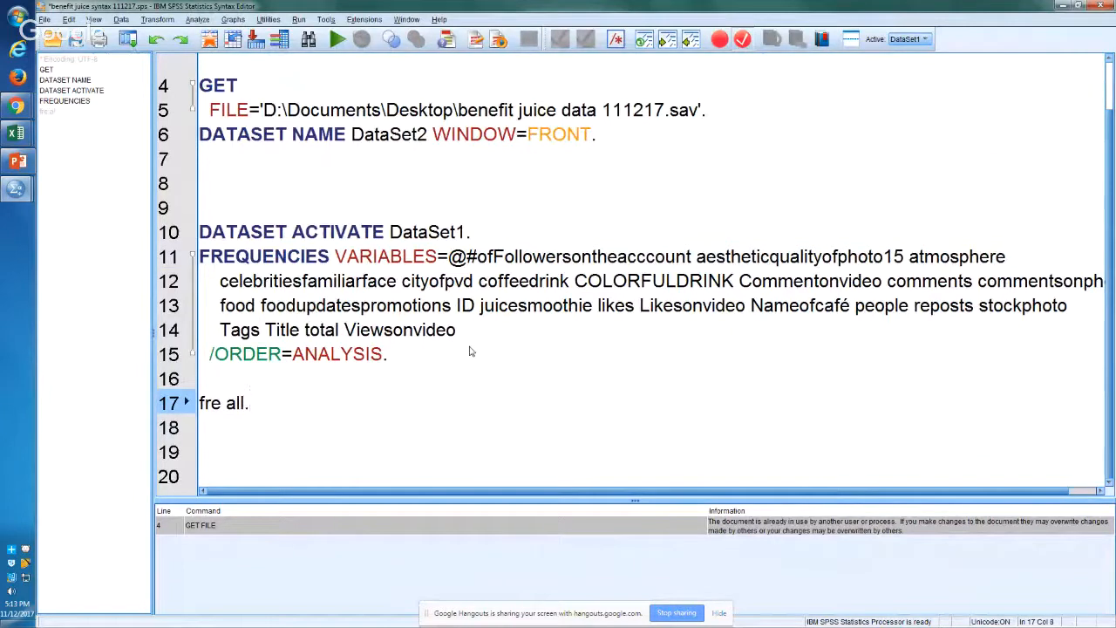
pyautogui.hotkey('shift', 'Left')
pyautogui.press('Down')
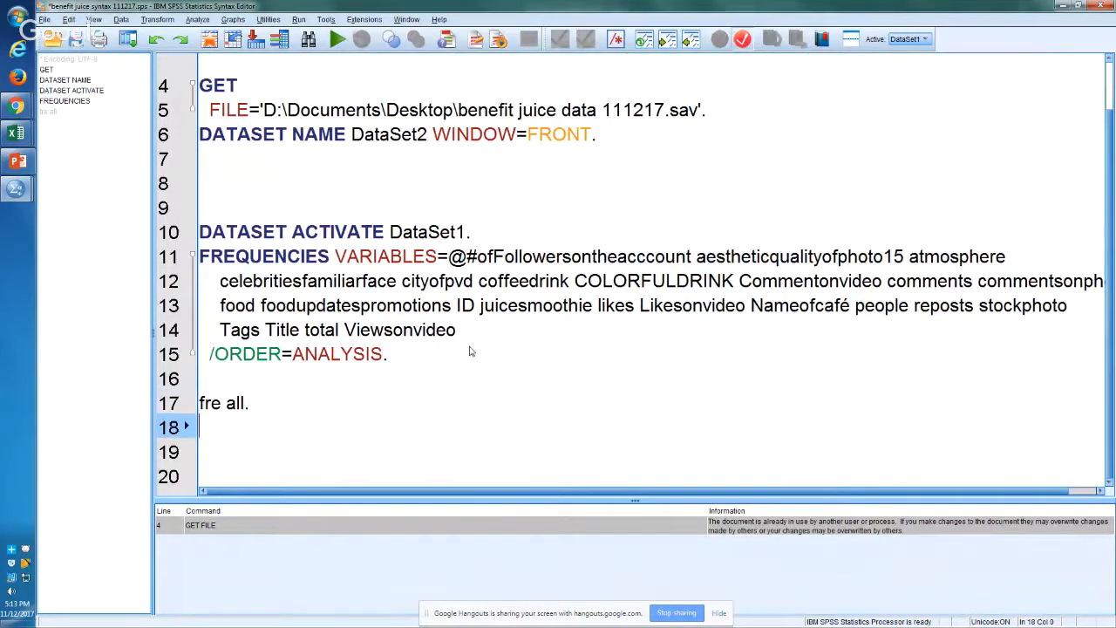
pyautogui.press('Down')
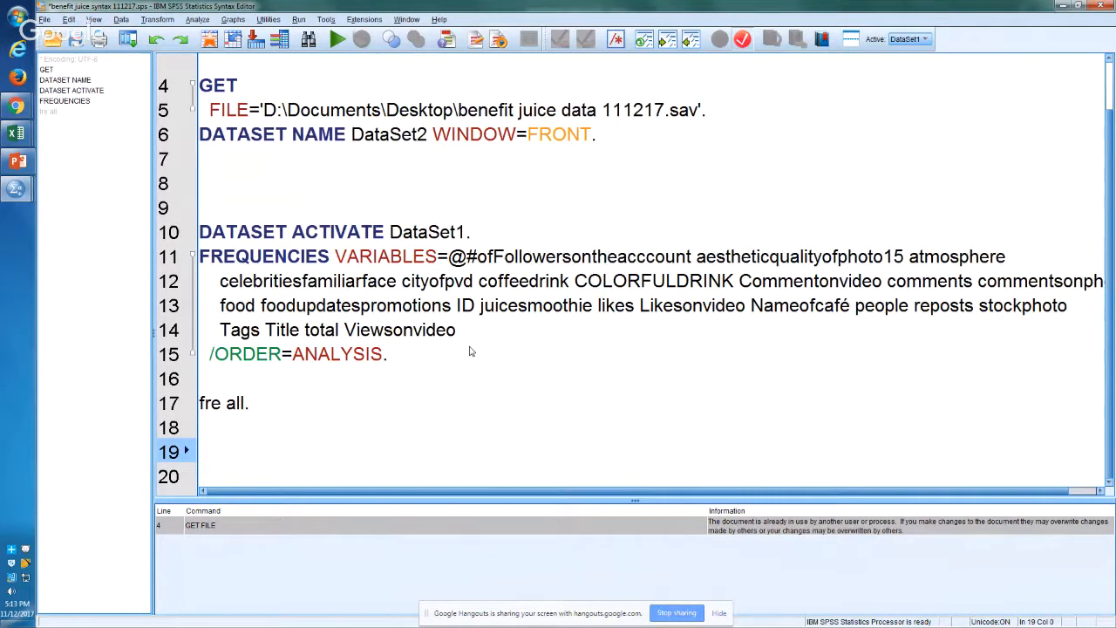
# Step: Start a comment with an asterisk on line 19, below the "fre all." command
pyautogui.press('Up')
pyautogui.press('Up')
pyautogui.press('Up')
pyautogui.press('Up')
pyautogui.press('Up')
pyautogui.press('Up')
pyautogui.press('Up')
pyautogui.press('Up')
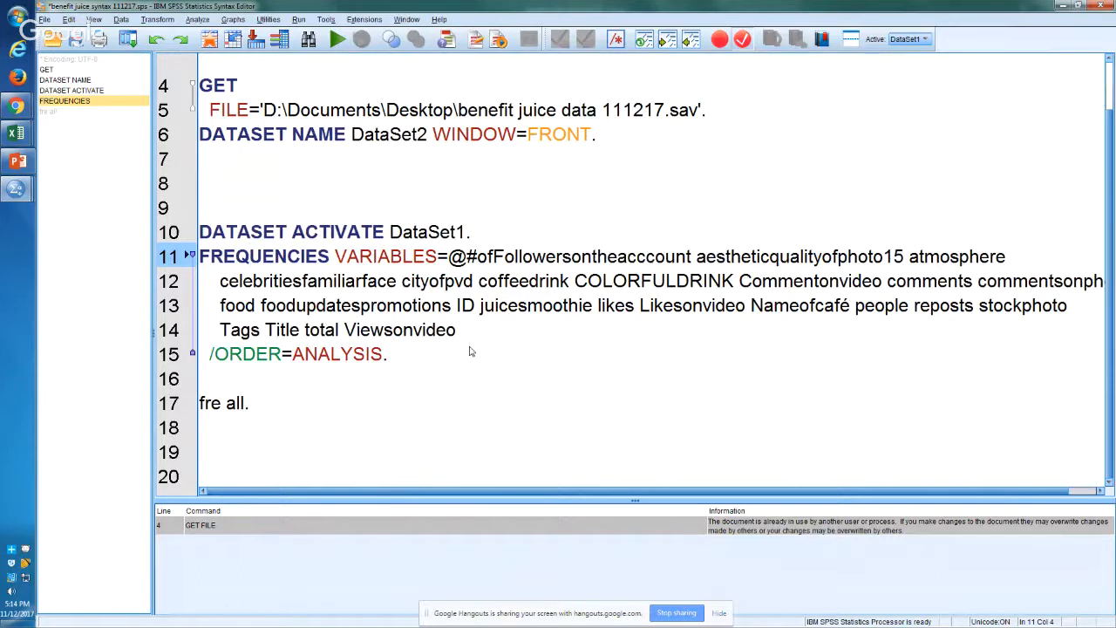
pyautogui.press('Down')
pyautogui.press('Down')
pyautogui.press('Down')
pyautogui.press('Down')
pyautogui.press('Down')
pyautogui.press('Down')
pyautogui.press('Down')
pyautogui.press('Down')
pyautogui.press('Down')
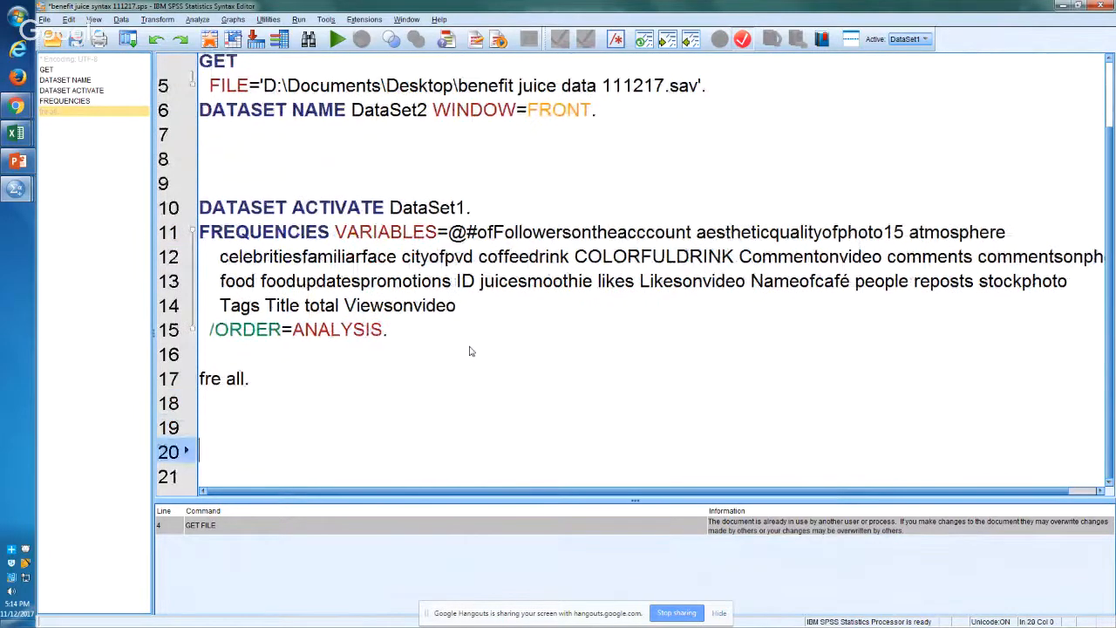
pyautogui.press('Up')
pyautogui.write('*')
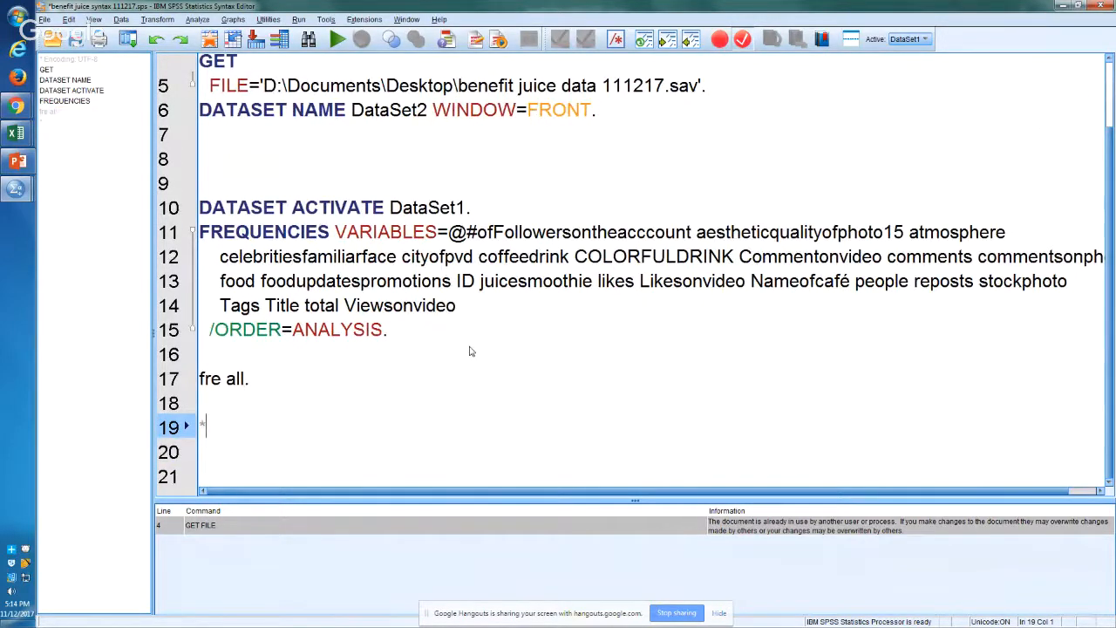
# Step: Comment out the FREQUENCIES command by putting an asterisk at the start of line 11
pyautogui.press('Up')
pyautogui.press('Up')
pyautogui.press('Up')
pyautogui.press('Up')
pyautogui.press('Up')
pyautogui.press('Up')
pyautogui.press('Up')
pyautogui.press('Up')
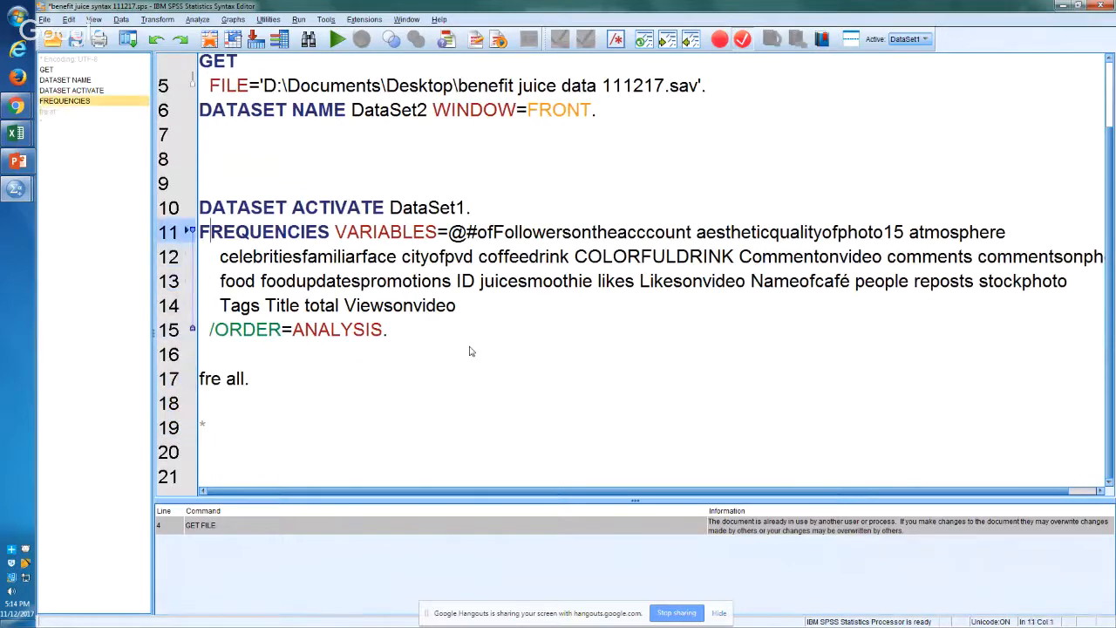
pyautogui.press('Home')
pyautogui.press('Down')
pyautogui.press('Down')
pyautogui.press('Down')
pyautogui.press('Down')
pyautogui.press('Down')
pyautogui.press('Down')
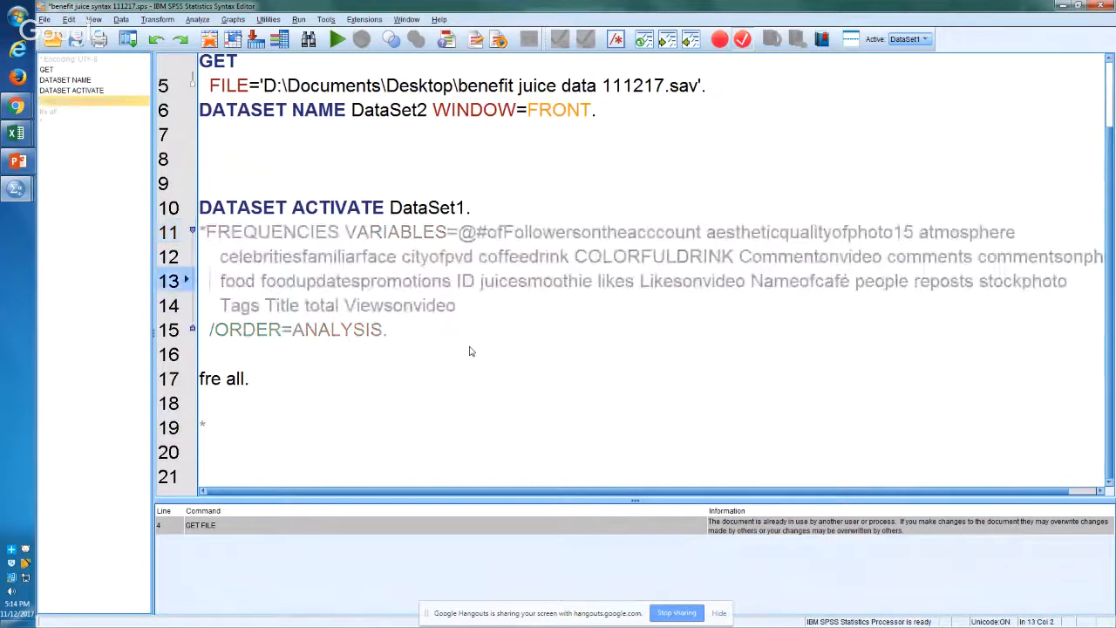
pyautogui.press('Up')
pyautogui.press('Up')
pyautogui.press('Up')
pyautogui.press('Up')
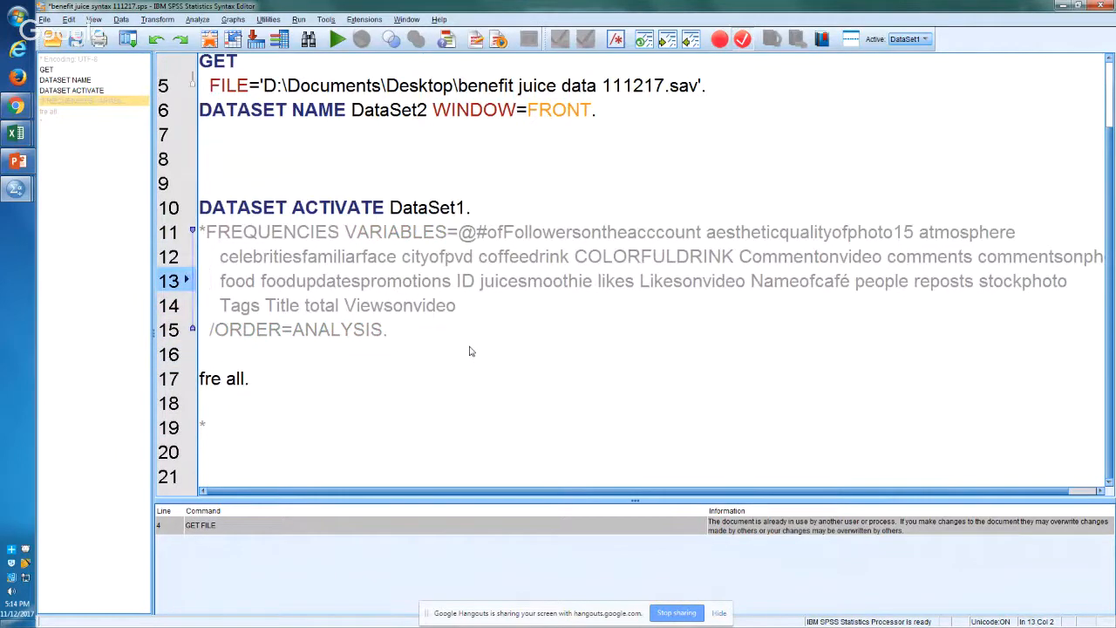
# Step: Complete the comment on line 19 so it reads "*IV: food, juiceandsmoothies, colorful drinks."
pyautogui.press('Down')
pyautogui.press('Down')
pyautogui.press('Down')
pyautogui.press('Down')
pyautogui.press('Down')
pyautogui.press('Down')
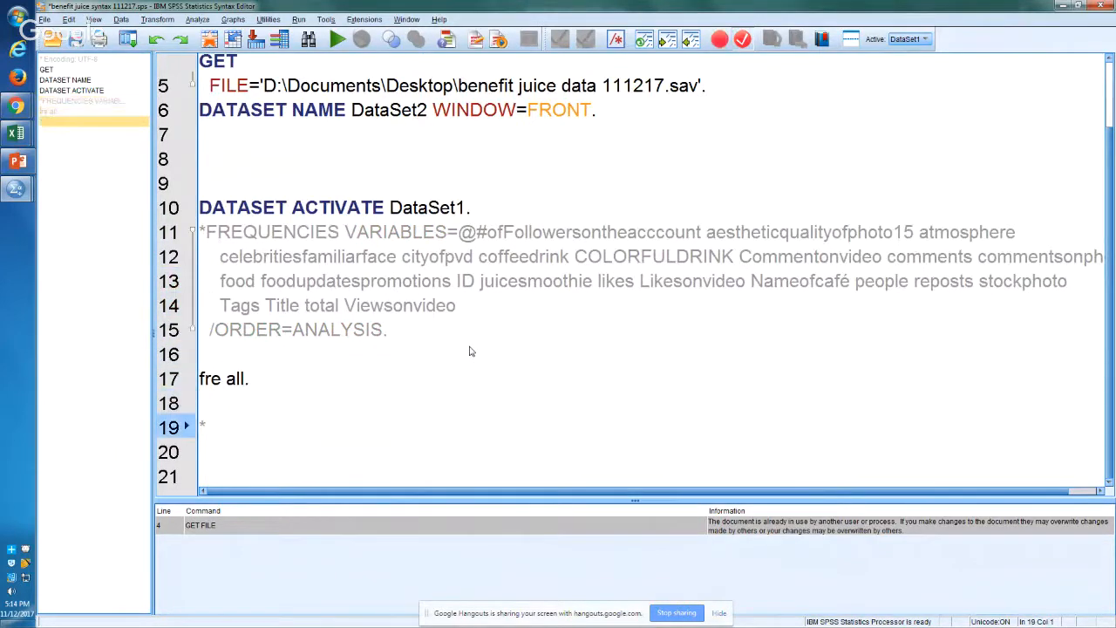
pyautogui.write('*IV: food, ')
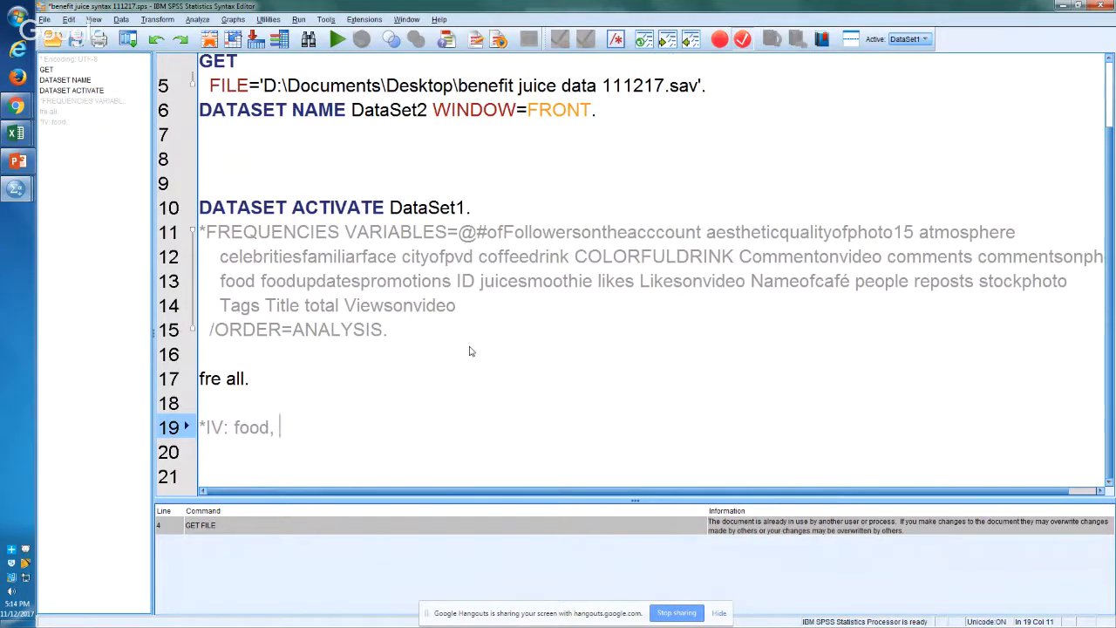
pyautogui.write('juiceands')
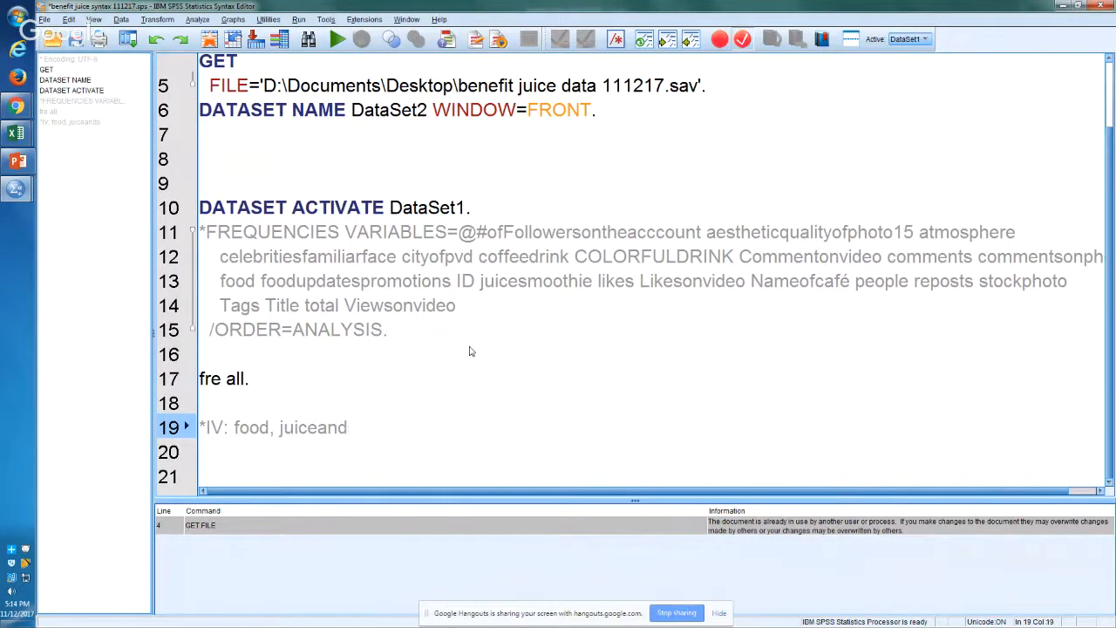
pyautogui.write('moothies, colorful drinks.')
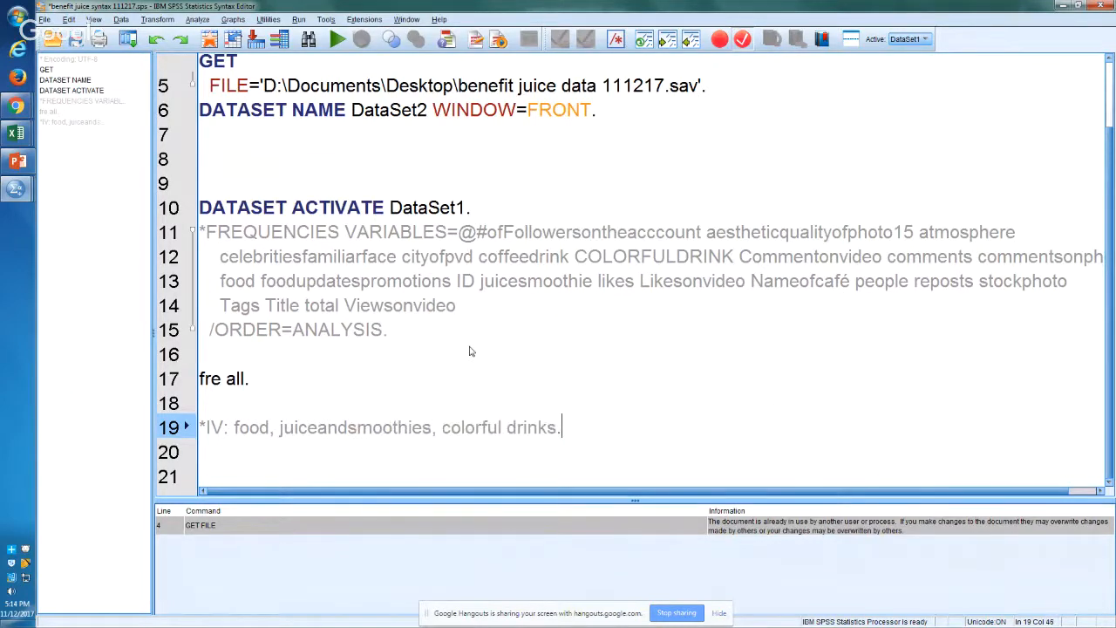
pyautogui.press('Return')
# Step: Compare the variables named in the IV comment with the variable list in the commented-out FREQUENCIES command
pyautogui.press('Up')
pyautogui.press('Up')
pyautogui.press('Up')
pyautogui.press('Up')
pyautogui.press('Up')
pyautogui.press('Up')
pyautogui.press('Up')
pyautogui.press('Up')
pyautogui.press('Up')
pyautogui.press('Up')
pyautogui.press('Up')
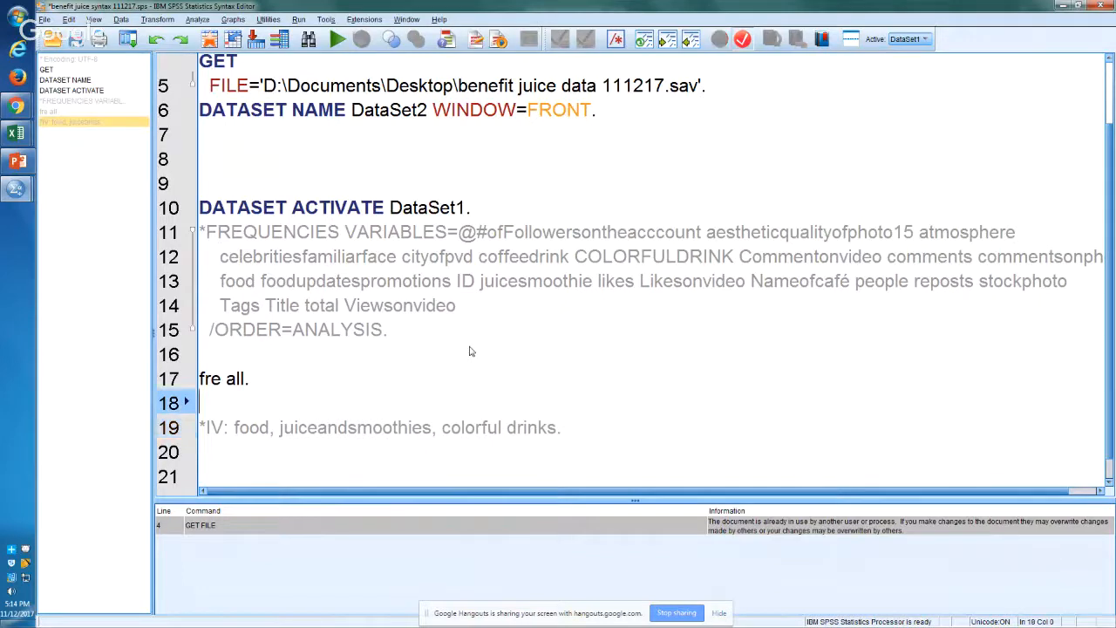
pyautogui.press('Down')
pyautogui.press('Down')
pyautogui.press('Up')
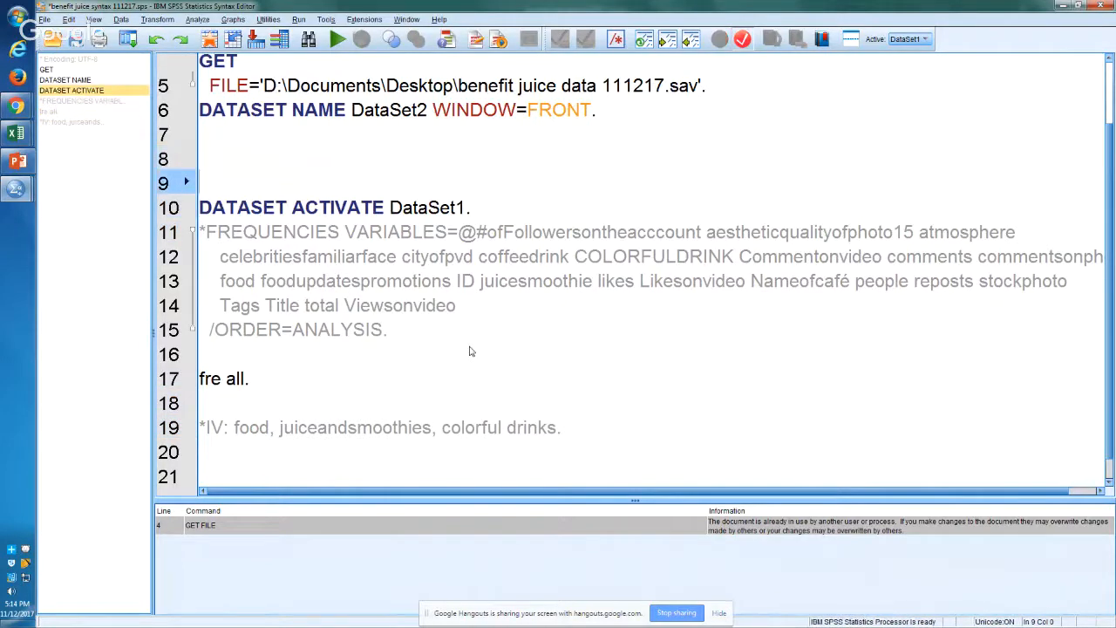
pyautogui.press('Down')
pyautogui.press('Down')
pyautogui.press('Down')
pyautogui.press('Down')
pyautogui.press('Down')
pyautogui.press('Down')
pyautogui.press('Down')
pyautogui.press('Down')
pyautogui.press('Down')
pyautogui.press('Up')
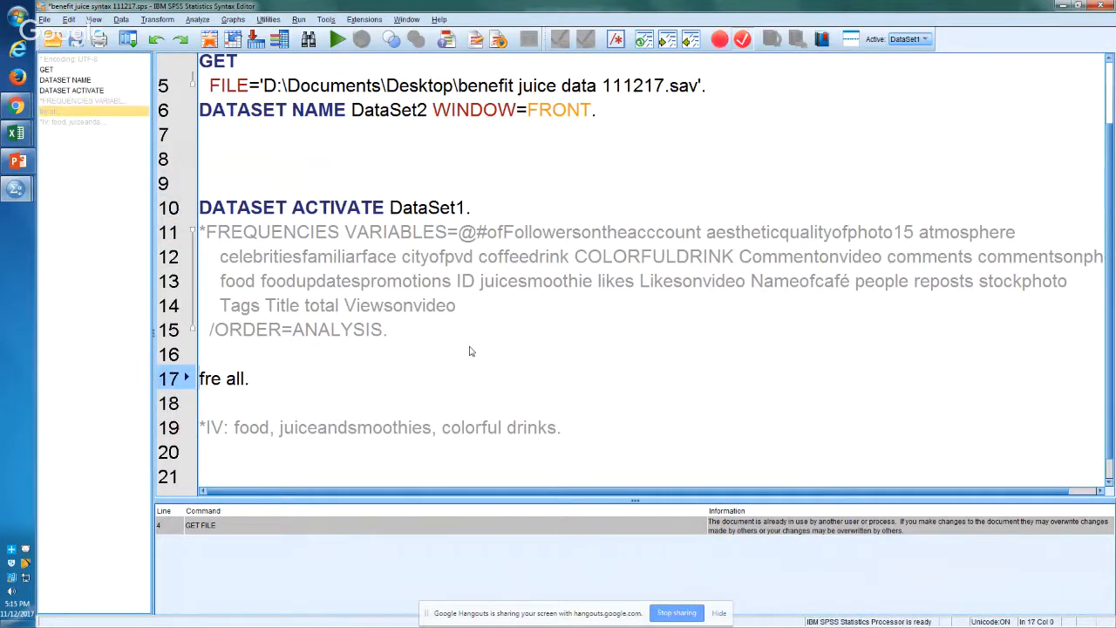
pyautogui.press('Down')
pyautogui.press('Down')
pyautogui.press('Down')
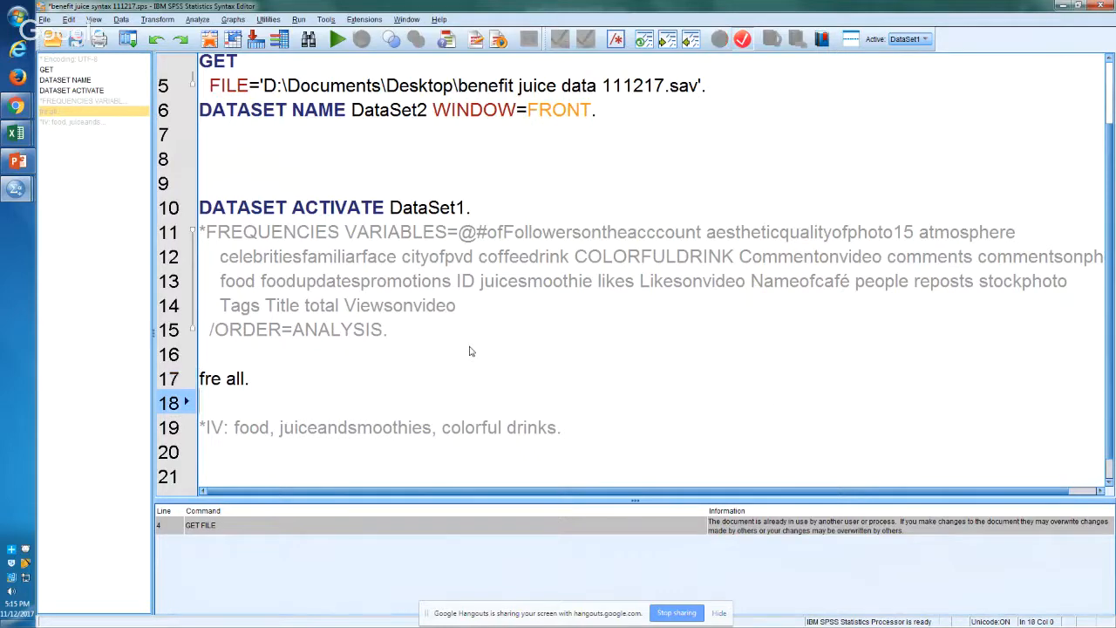
pyautogui.press('Up')
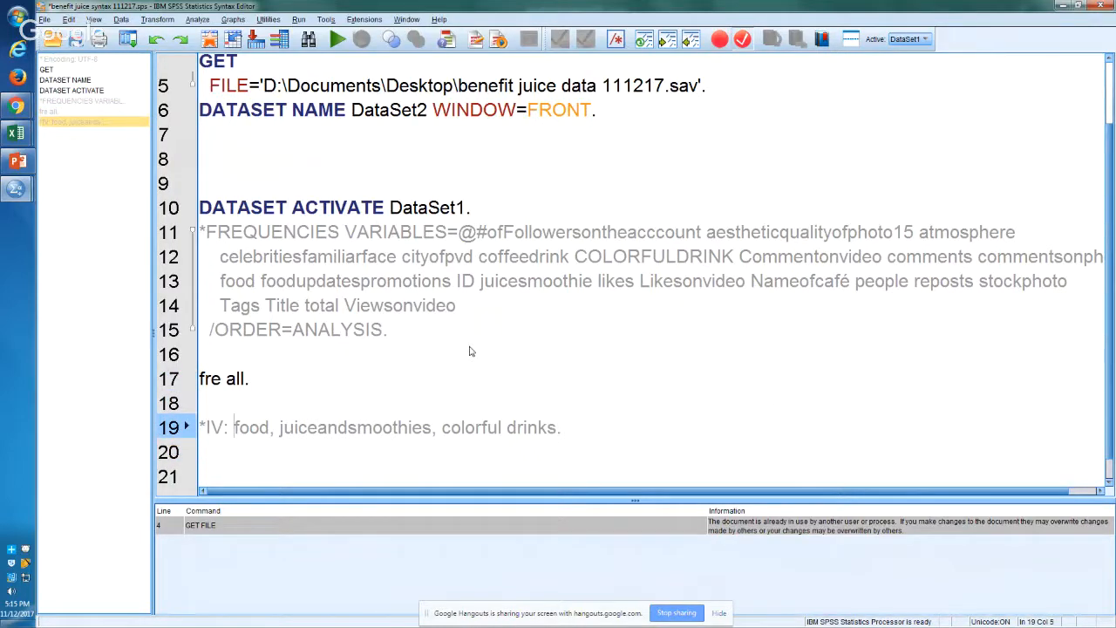
pyautogui.press('Right')
pyautogui.press('Right')
pyautogui.press('Right')
pyautogui.press('Right')
pyautogui.press('Right')
pyautogui.press('Right')
pyautogui.press('Right')
pyautogui.press('Right')
pyautogui.press('Right')
pyautogui.press('Right')
pyautogui.press('Right')
pyautogui.press('Right')
pyautogui.press('Right')
pyautogui.press('Right')
pyautogui.press('Up')
pyautogui.press('Up')
pyautogui.press('Up')
pyautogui.press('Up')
pyautogui.press('Up')
pyautogui.press('Up')
pyautogui.press('Up')
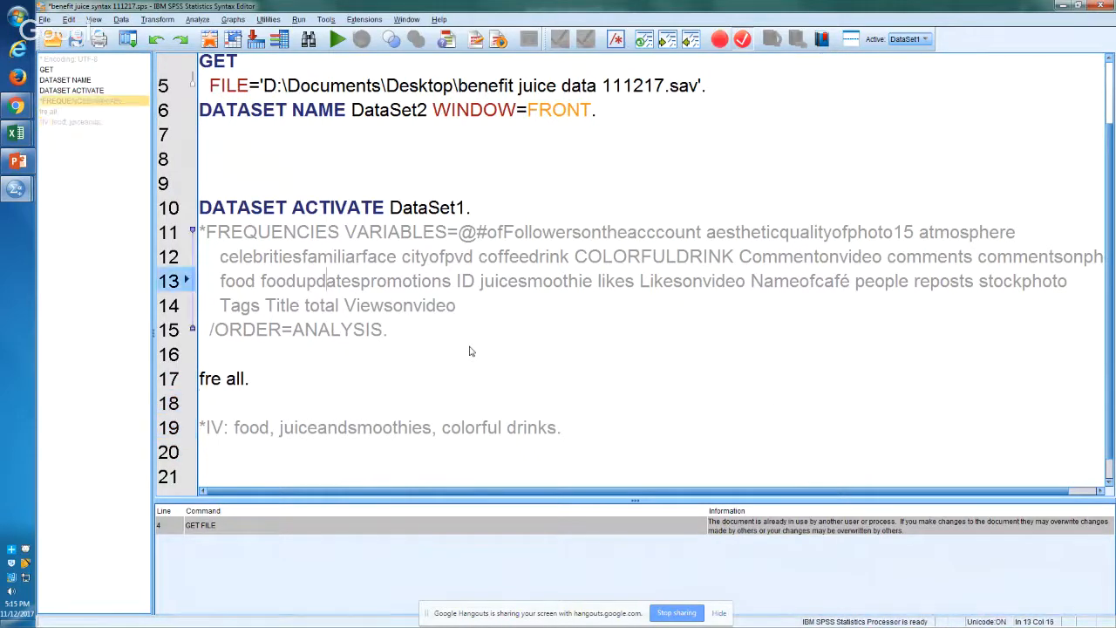
pyautogui.press('Down')
pyautogui.press('Up')
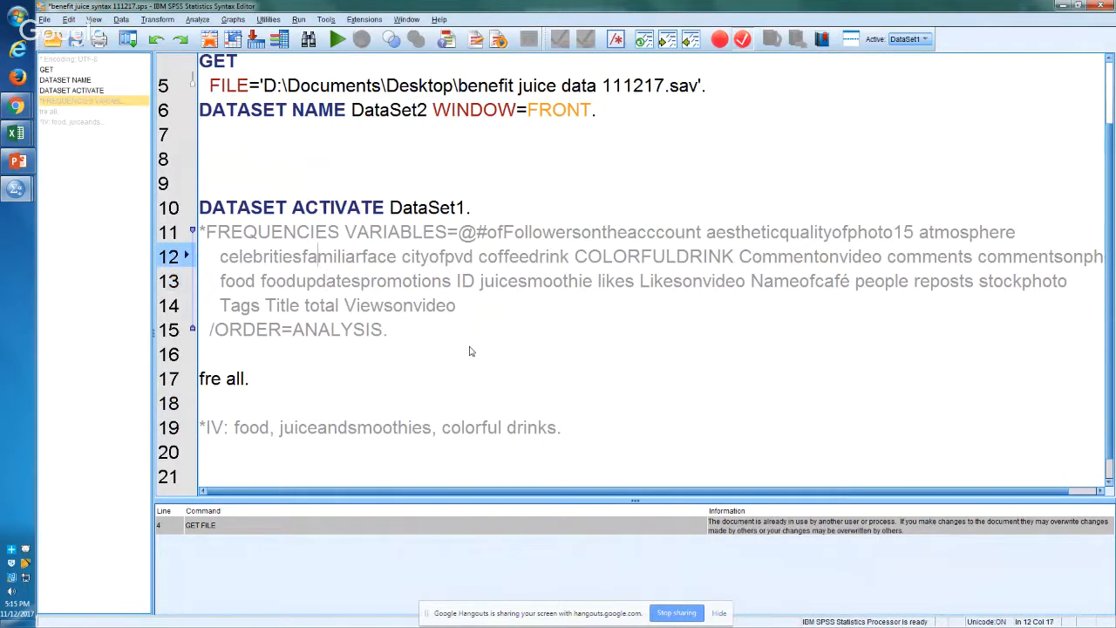
# Step: Correct "juiceandsmoothies" to "juicesmoothies" in the IV comment on line 19
pyautogui.press('Down')
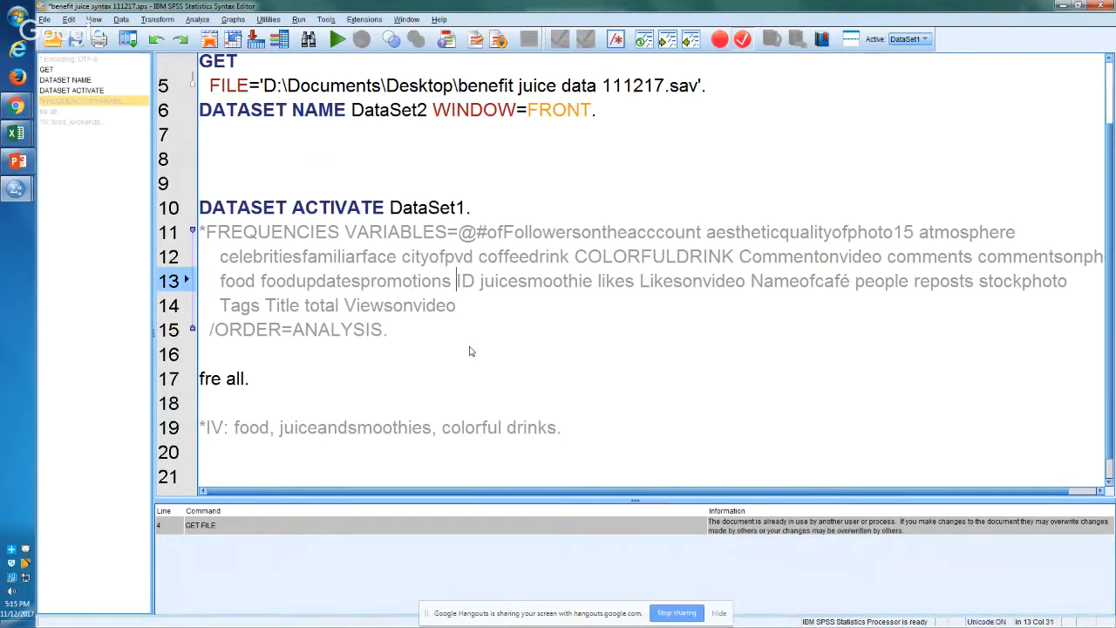
pyautogui.press('Down')
pyautogui.press('Down')
pyautogui.press('Down')
pyautogui.press('Down')
pyautogui.press('Down')
pyautogui.press('Down')
pyautogui.press('End')
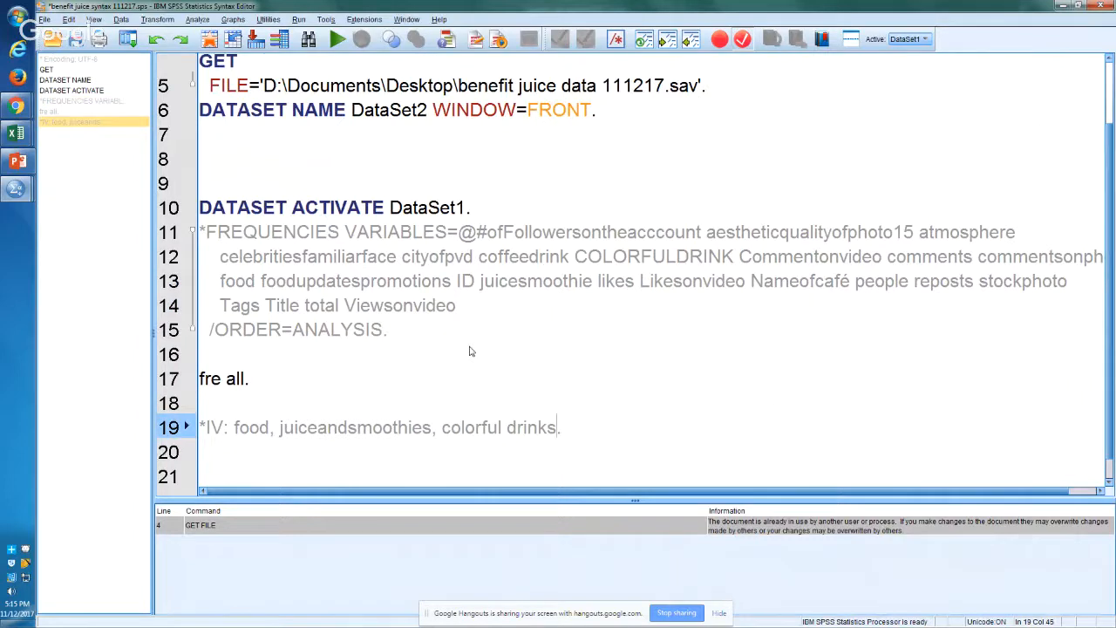
pyautogui.press('Left')
pyautogui.press('Left')
pyautogui.press('Left')
pyautogui.press('Left')
pyautogui.press('Left')
pyautogui.press('Left')
pyautogui.press('Left')
pyautogui.press('Left')
pyautogui.press('Left')
pyautogui.press('Left')
pyautogui.press('Left')
pyautogui.press('Left')
pyautogui.press('Left')
pyautogui.press('Left')
pyautogui.press('Left')
pyautogui.press('Left')
pyautogui.press('Left')
pyautogui.press('Left')
pyautogui.press('Left')
pyautogui.press('Left')
pyautogui.hotkey('shift', 'Right')
pyautogui.hotkey('shift', 'Right')
pyautogui.hotkey('shift', 'Right')
pyautogui.press('Delete')
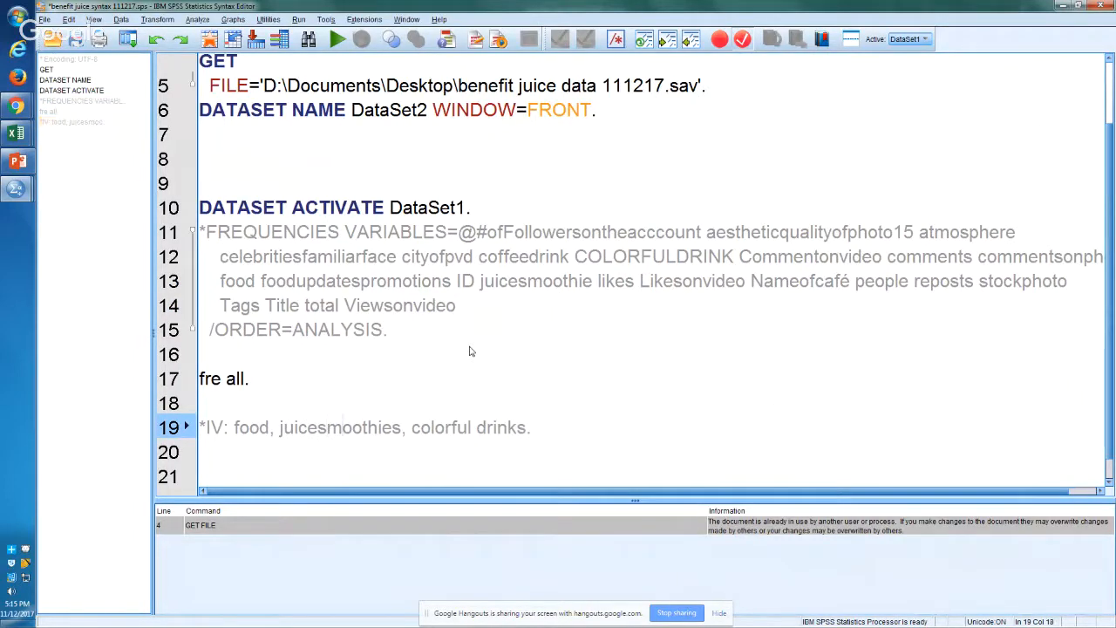
# Step: Change "colorful drinks" to the single variable name "colorfuldrink" in the IV comment on line 19
pyautogui.press('Right')
pyautogui.press('Right')
pyautogui.press('Right')
pyautogui.press('Right')
pyautogui.press('Right')
pyautogui.press('Right')
pyautogui.press('Right')
pyautogui.press('Right')
pyautogui.press('Right')
pyautogui.press('Right')
pyautogui.press('Right')
pyautogui.press('Right')
pyautogui.press('Right')
pyautogui.press('Right')
pyautogui.press('Right')
pyautogui.press('Right')
pyautogui.press('Left')
pyautogui.press('Left')
pyautogui.press('Left')
pyautogui.press('Left')
pyautogui.press('BackSpace')
pyautogui.press('Right')
pyautogui.press('Right')
pyautogui.press('Right')
pyautogui.press('Right')
pyautogui.press('Right')
pyautogui.press('Right')
pyautogui.hotkey('shift', 'Left')
# Step: Add a comma after "colorfuldrink" and copy the variable name aestheticqualityofphoto15 from line 11 of the commented-out FREQUENCIES command
pyautogui.write(', aes')
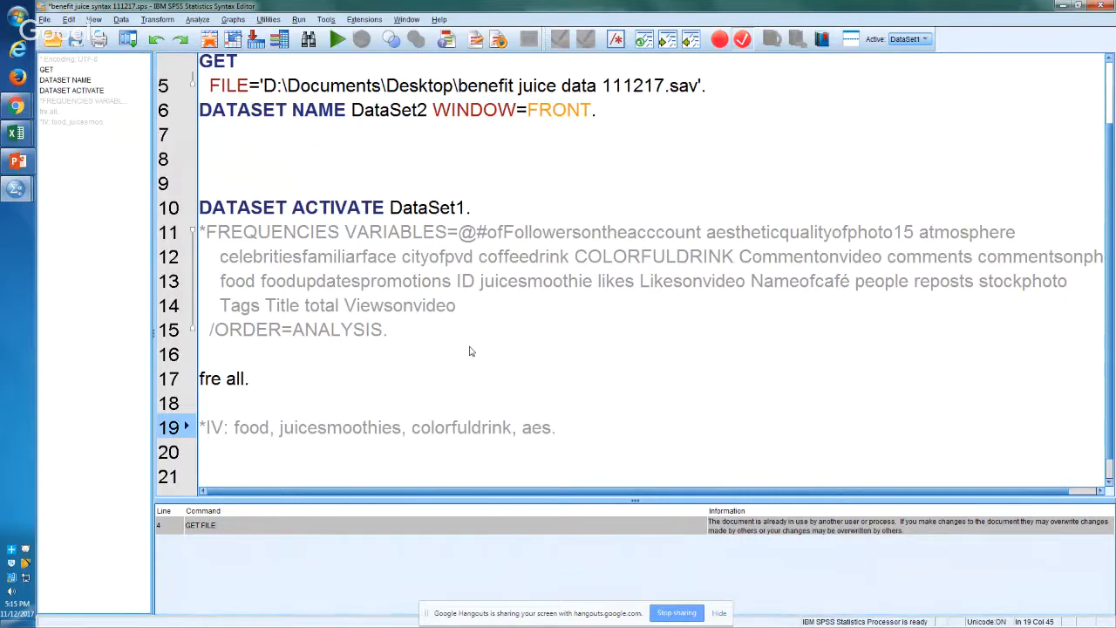
pyautogui.press('BackSpace')
pyautogui.press('BackSpace')
pyautogui.press('BackSpace')
pyautogui.click(469, 351)
pyautogui.press('Up')
pyautogui.press('Up')
pyautogui.press('Up')
pyautogui.press('Up')
pyautogui.press('Up')
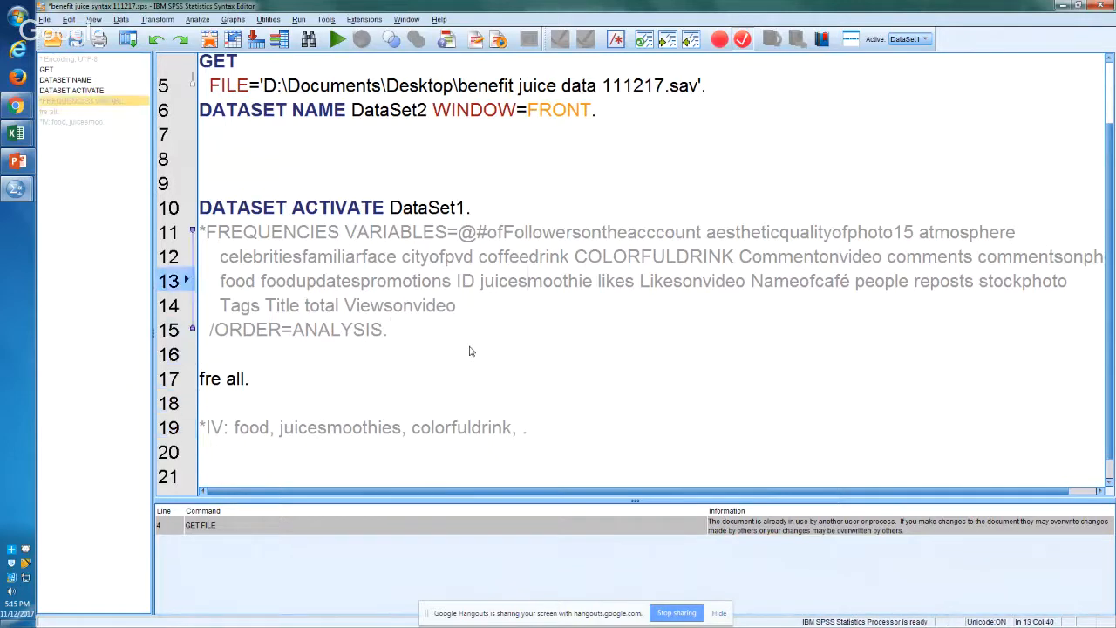
pyautogui.press('Right')
pyautogui.press('Right')
pyautogui.press('Right')
pyautogui.press('Right')
pyautogui.press('Right')
pyautogui.press('Right')
pyautogui.press('Right')
pyautogui.press('Right')
pyautogui.press('Right')
pyautogui.press('Right')
pyautogui.press('Right')
pyautogui.press('Right')
pyautogui.press('Right')
pyautogui.press('Right')
pyautogui.press('Right')
pyautogui.press('Right')
pyautogui.press('Right')
pyautogui.press('Right')
pyautogui.press('Right')
pyautogui.press('Right')
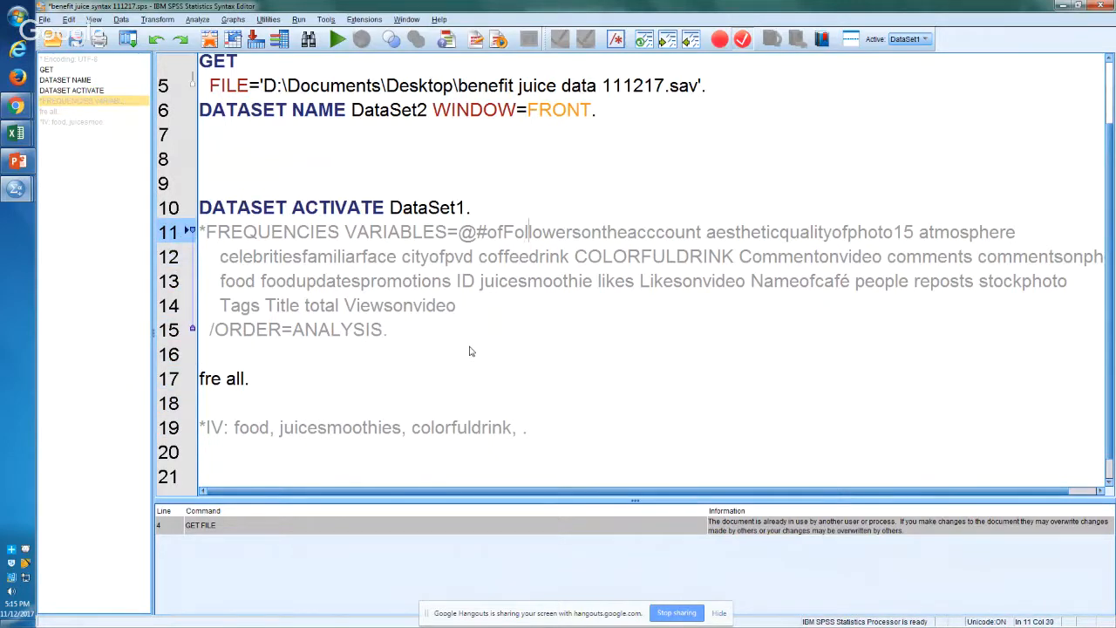
pyautogui.press('Left')
pyautogui.press('Left')
pyautogui.press('Left')
pyautogui.hotkey('shift', 'Right')
pyautogui.hotkey('shift', 'Right')
pyautogui.hotkey('shift', 'Right')
pyautogui.hotkey('shift', 'Right')
pyautogui.hotkey('shift', 'Right')
pyautogui.hotkey('shift', 'Right')
pyautogui.hotkey('shift', 'Right')
pyautogui.hotkey('shift', 'Right')
pyautogui.hotkey('shift', 'Right')
pyautogui.hotkey('shift', 'Right')
pyautogui.hotkey('shift', 'Right')
pyautogui.hotkey('shift', 'Right')
pyautogui.hotkey('shift', 'Right')
pyautogui.hotkey('shift', 'Right')
pyautogui.hotkey('shift', 'Right')
pyautogui.hotkey('shift', 'Right')
pyautogui.hotkey('shift', 'Right')
pyautogui.hotkey('shift', 'Right')
pyautogui.hotkey('shift', 'Right')
pyautogui.hotkey('shift', 'Right')
pyautogui.hotkey('ctrl', 'c')
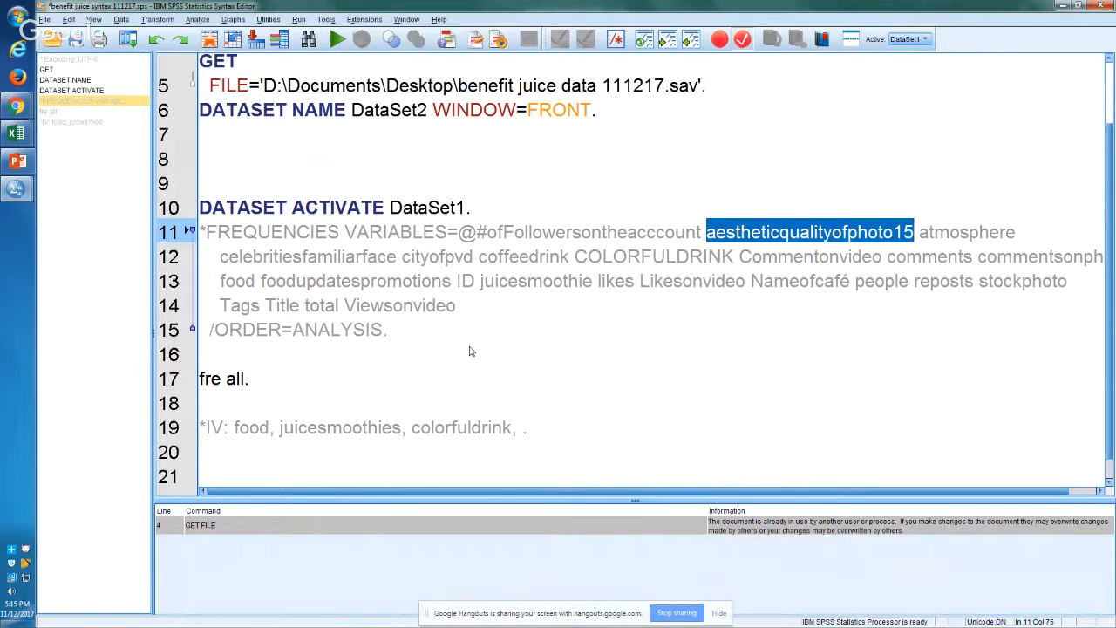
# Step: Paste aestheticqualityofphoto15 as the last variable in the IV comment on line 19, before the period
pyautogui.press('Down')
pyautogui.press('Down')
pyautogui.press('Down')
pyautogui.press('Down')
pyautogui.press('Down')
pyautogui.press('Down')
pyautogui.press('Down')
pyautogui.press('Down')
pyautogui.press('Down')
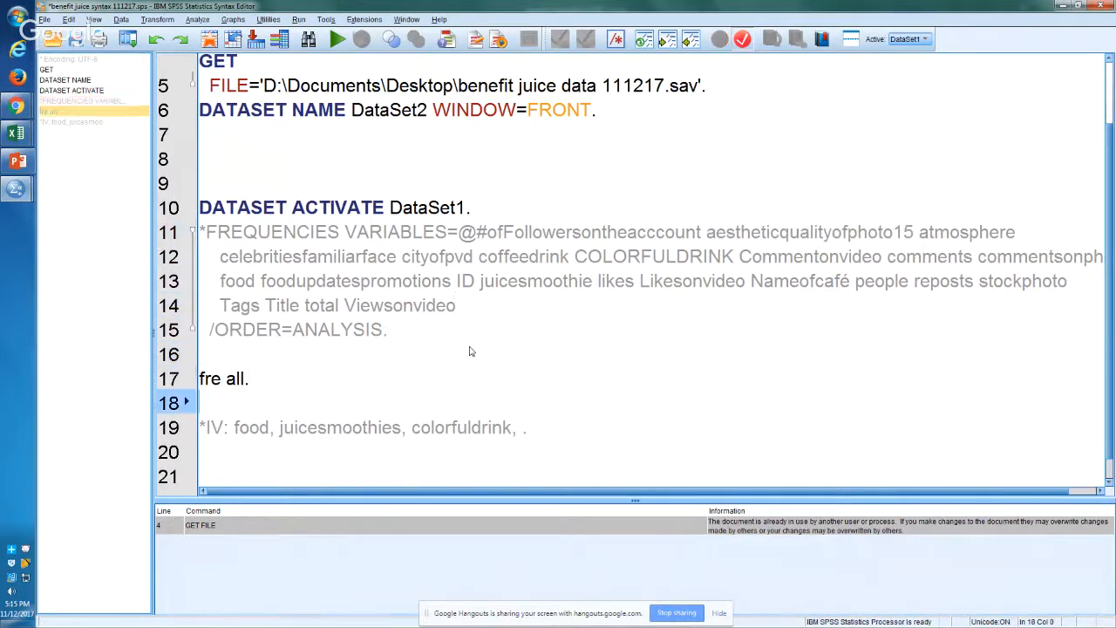
pyautogui.press('Up')
pyautogui.press('End')
pyautogui.press('Left')
pyautogui.hotkey('ctrl', 'v')
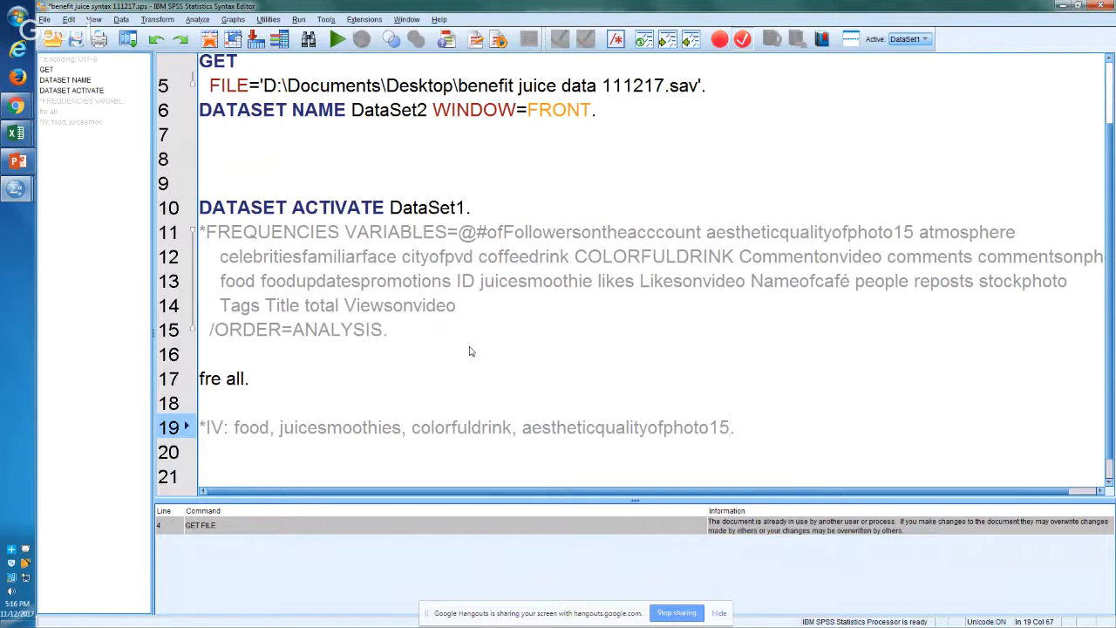
# Step: Write the comment "*Can keep track of anything, or make smart comments at your team face." on line 20
pyautogui.press('Up')
pyautogui.press('Up')
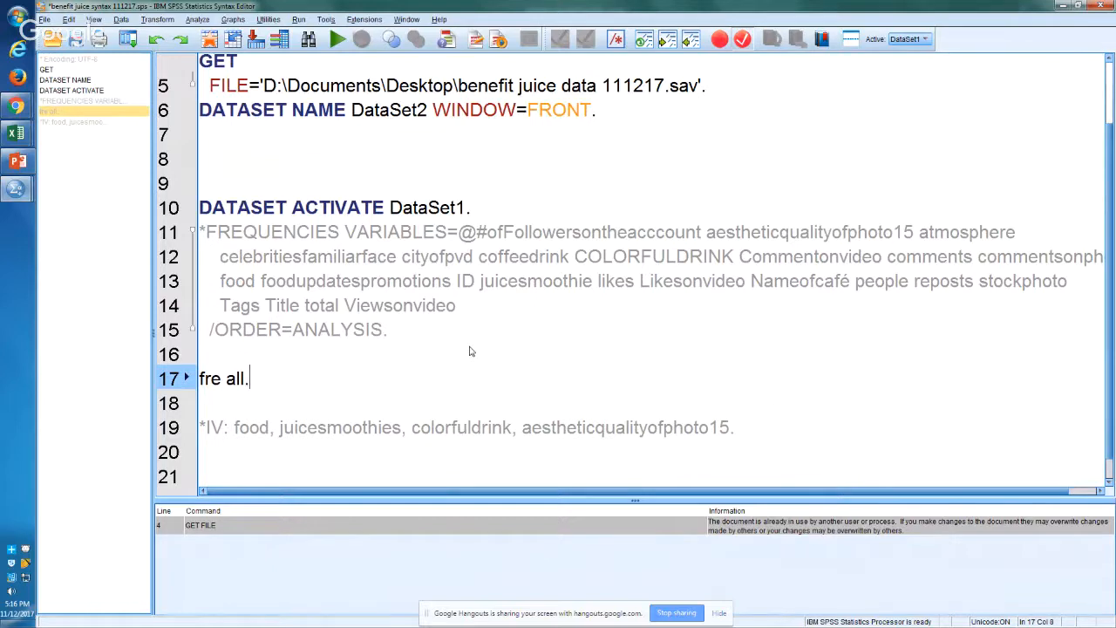
pyautogui.press('Down')
pyautogui.press('Down')
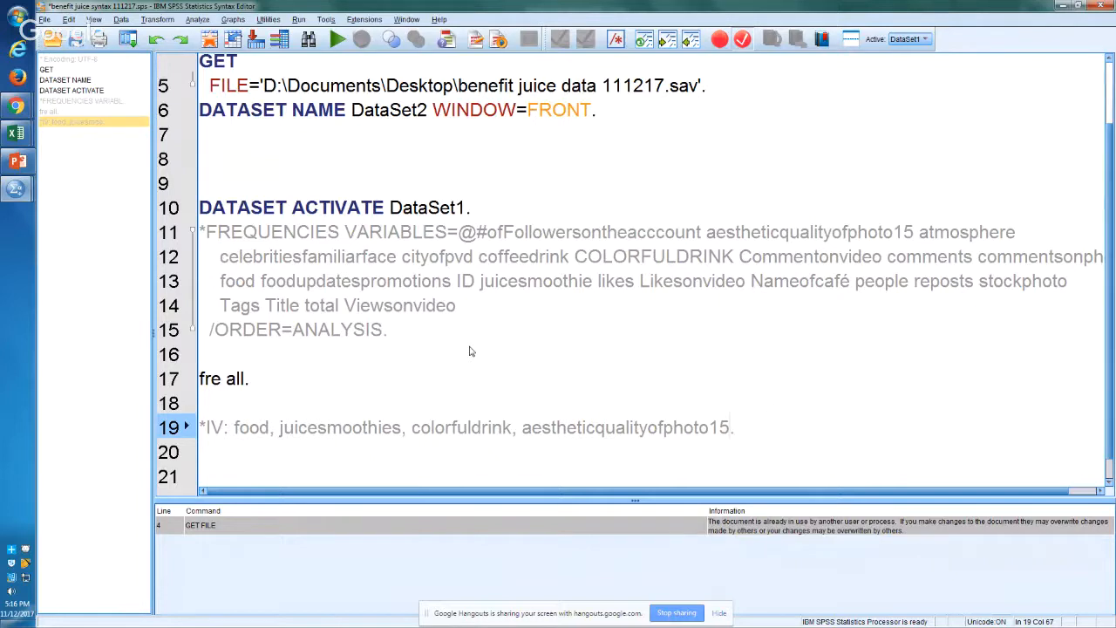
pyautogui.press('Down')
pyautogui.write('*Can ')
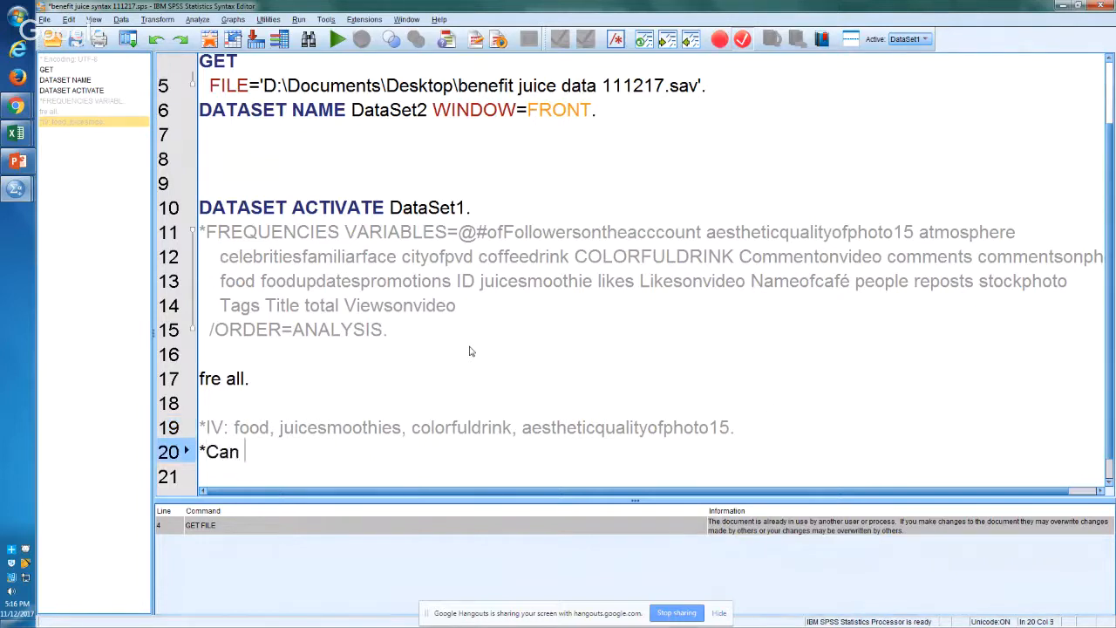
pyautogui.write('keep track of any')
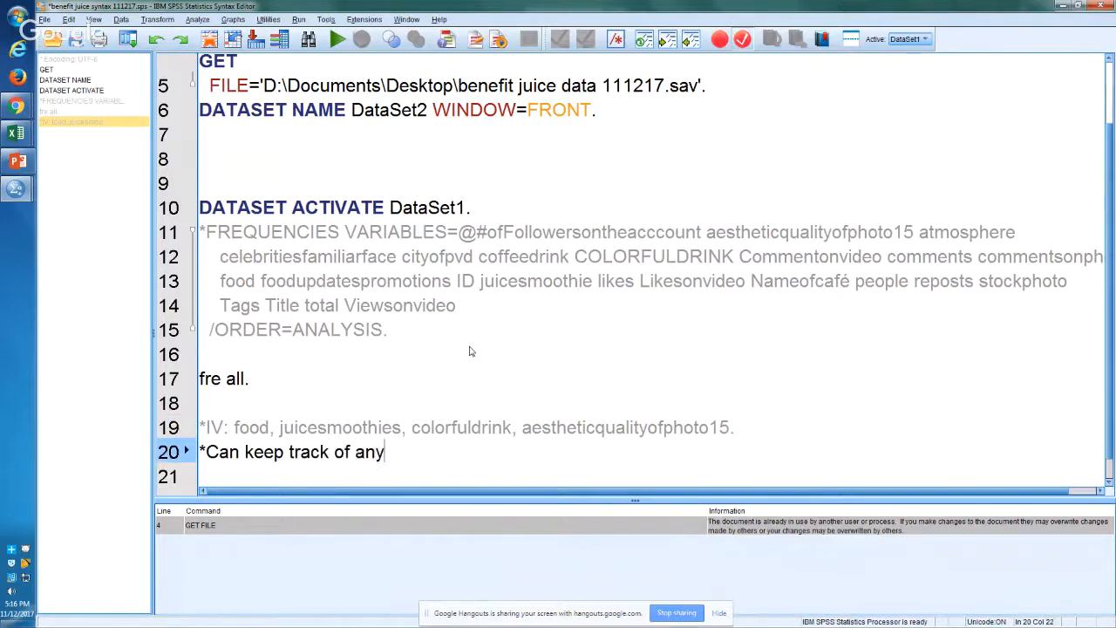
pyautogui.write('th')
pyautogui.press('Home')
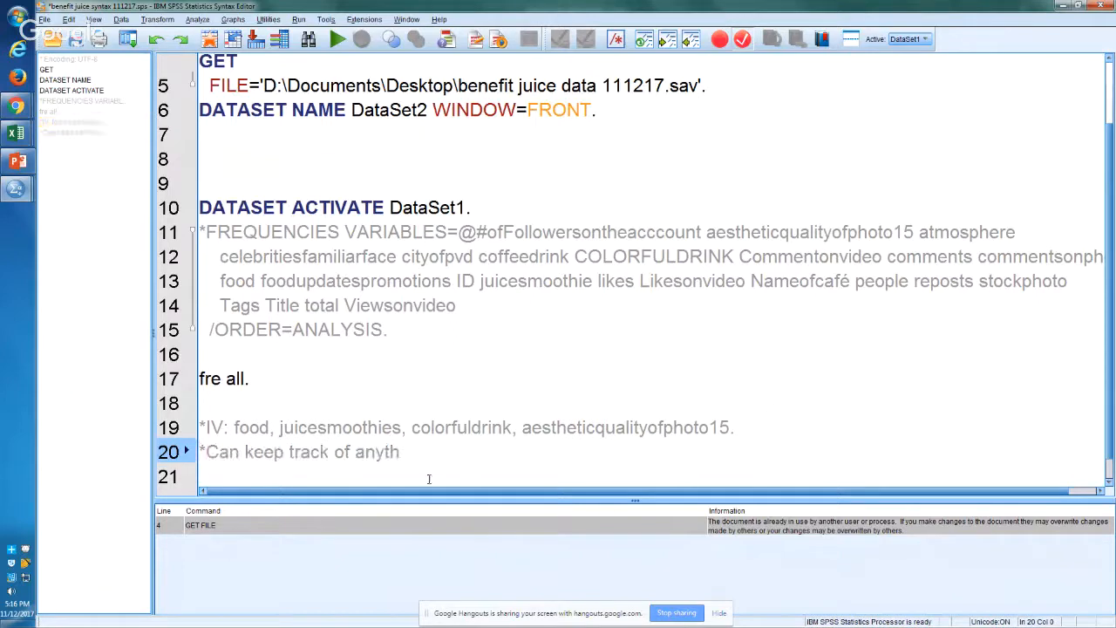
pyautogui.press('Down')
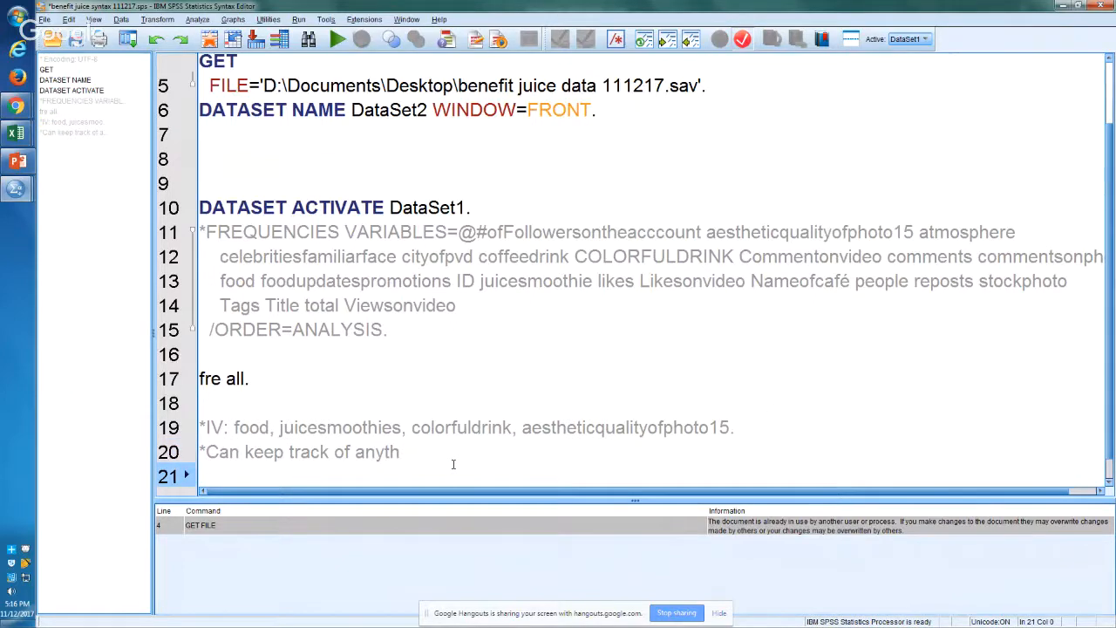
pyautogui.click(452, 462)
pyautogui.write('ing, or mak')
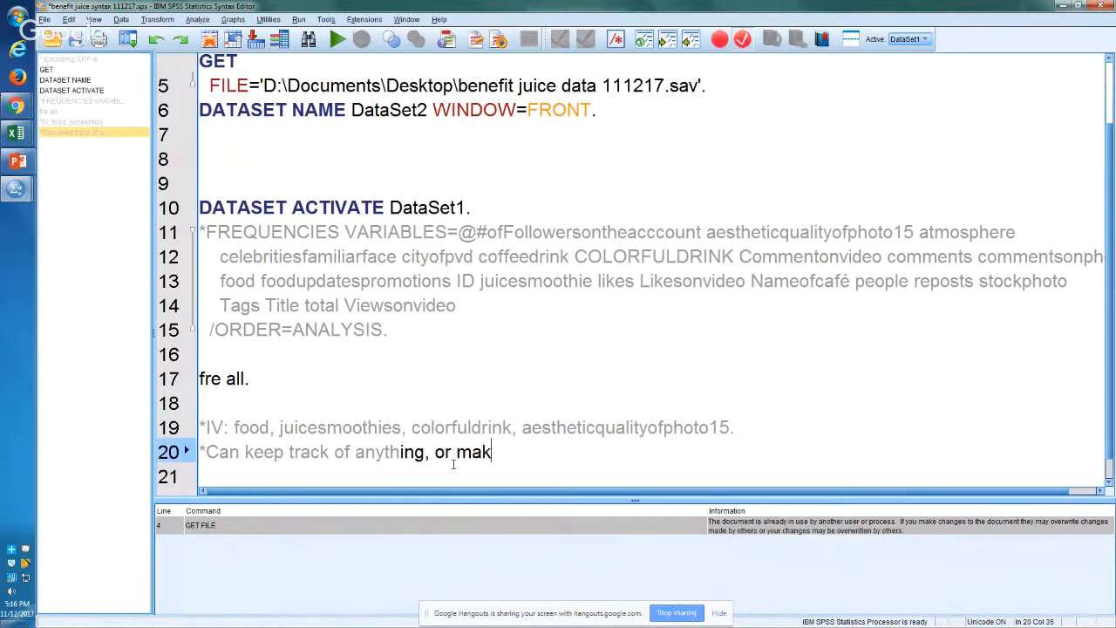
pyautogui.write('e smart comments ')
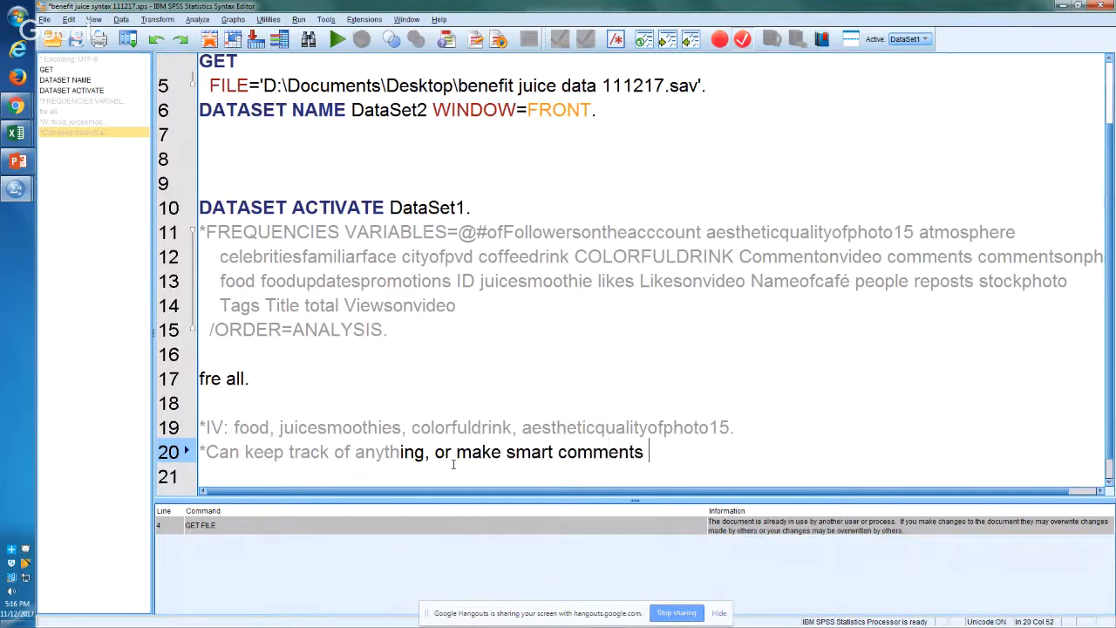
pyautogui.write('at your')
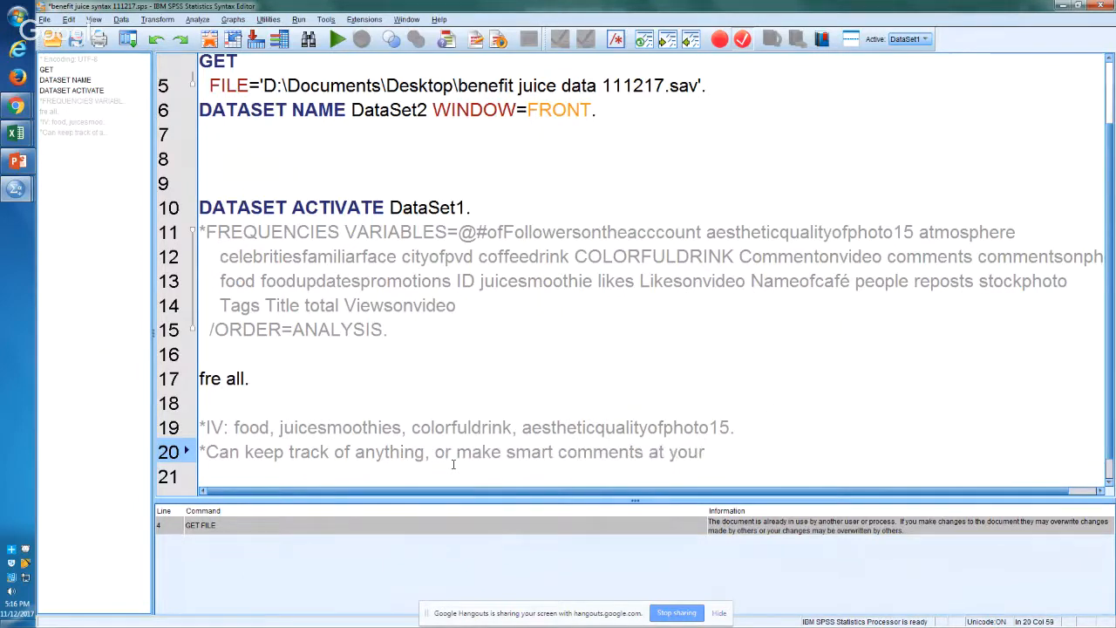
pyautogui.write(' team face.')
pyautogui.press('Return')
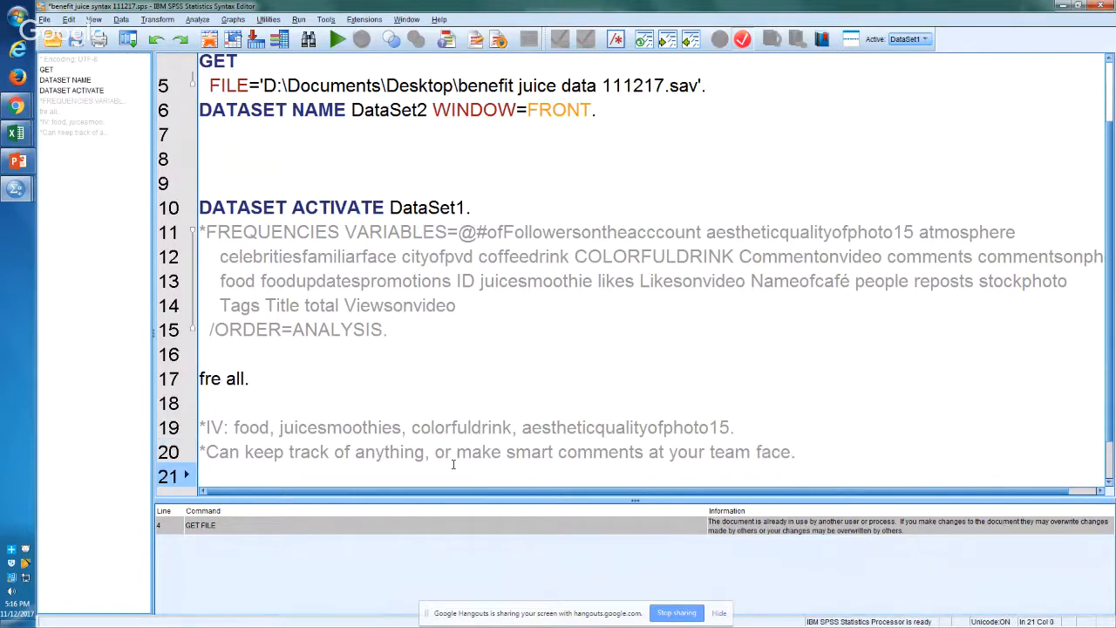
# Step: Add the comment "*Whatever it's acomment." on line 21 and start a new line below it
pyautogui.write('*Whatever')
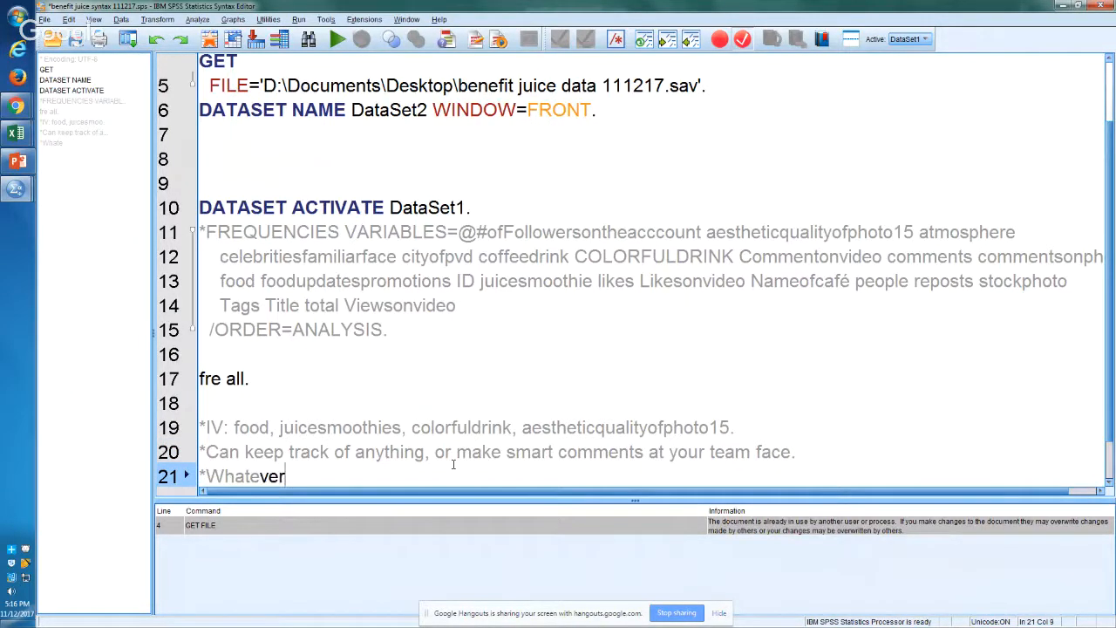
pyautogui.write(" it's  acomment.")
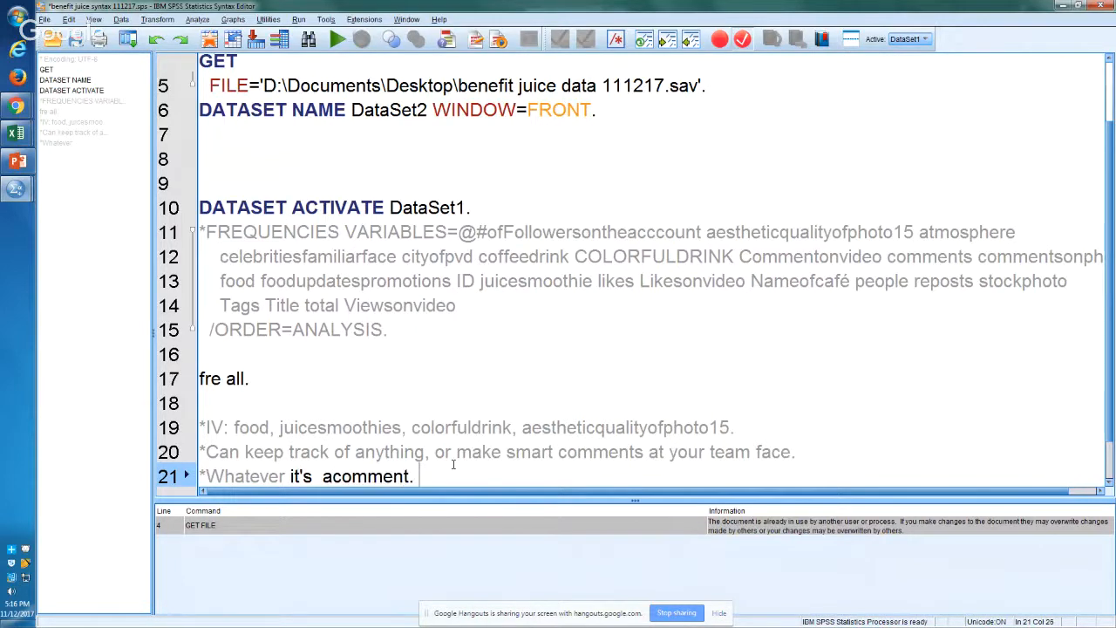
pyautogui.press('Return')
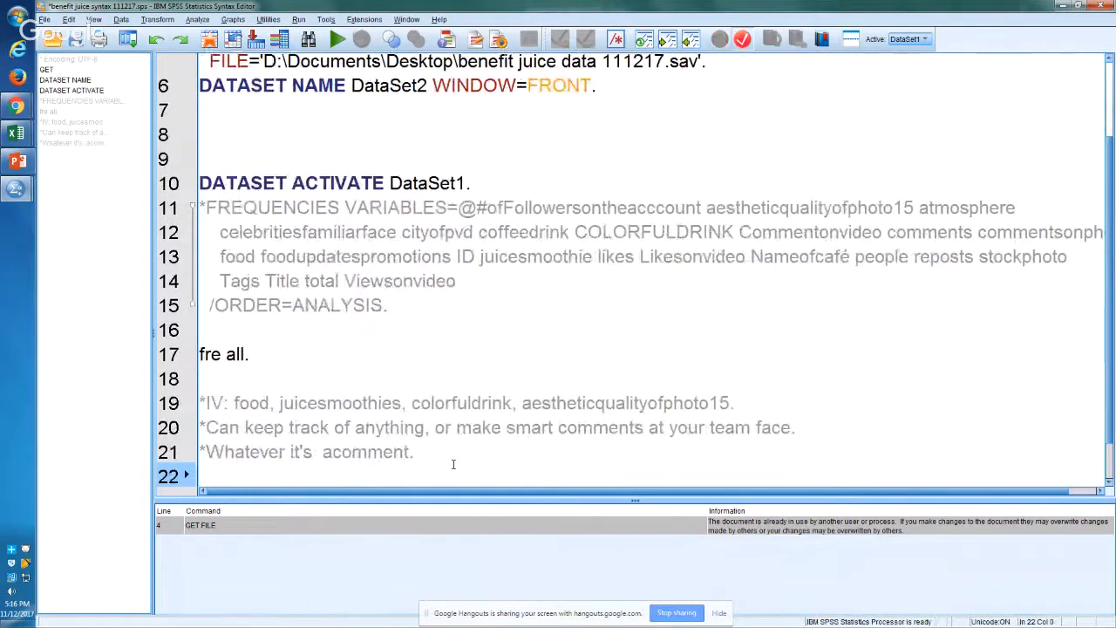
# Step: Insert the comment "*This command below runs FREQUENCES on ALL variables, just like the command above." directly above "fre all."
pyautogui.press('Up')
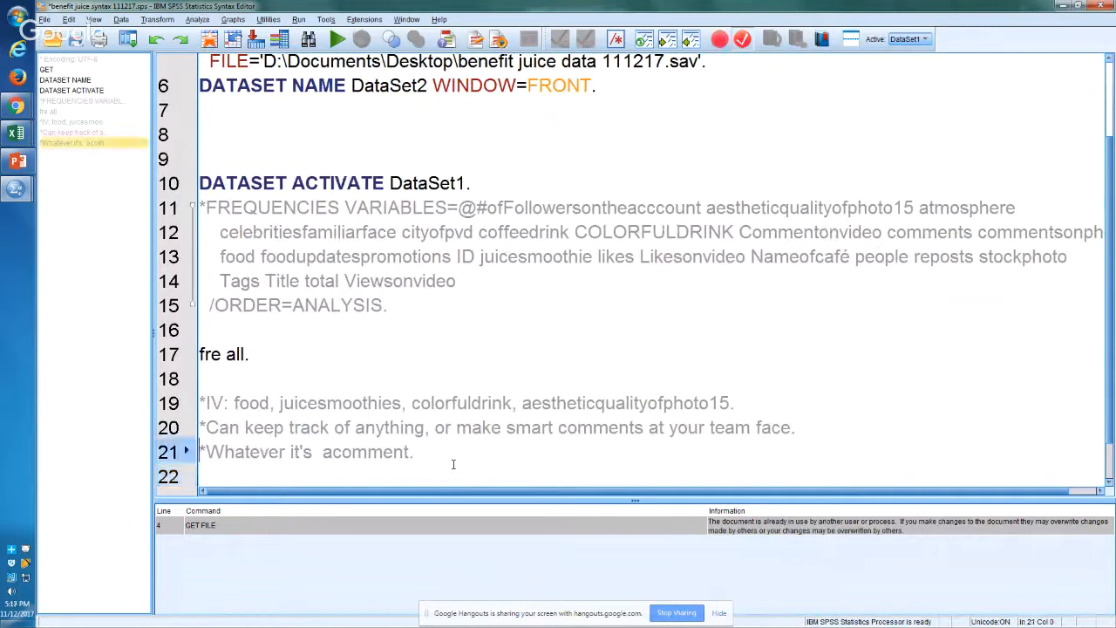
pyautogui.press('Up')
pyautogui.press('Up')
pyautogui.press('Up')
pyautogui.press('Up')
pyautogui.press('Up')
pyautogui.press('Return')
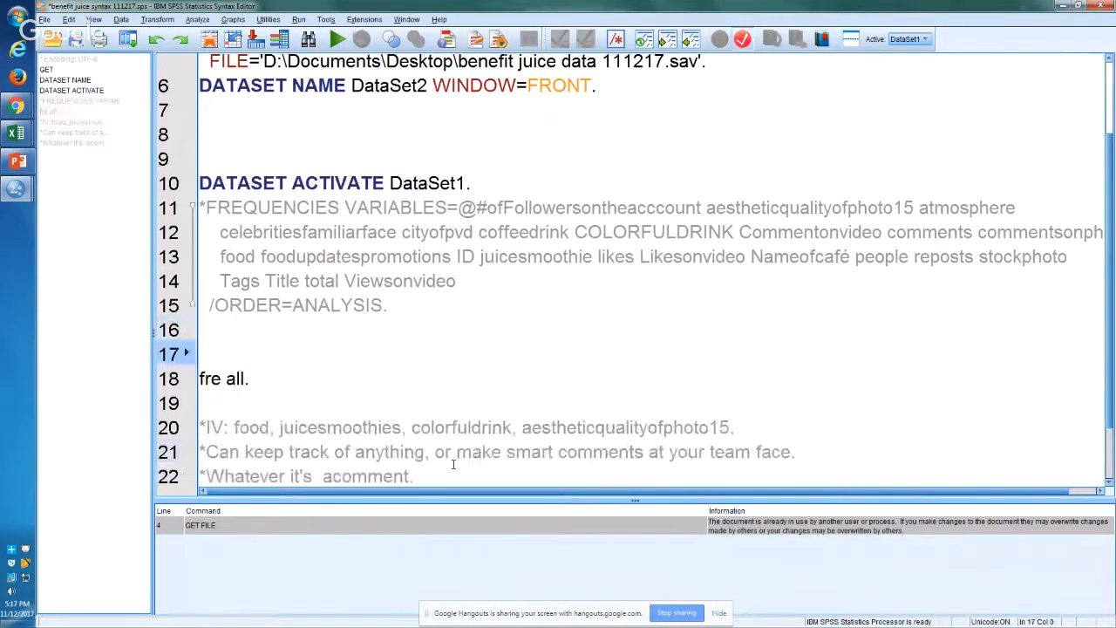
pyautogui.write('*Thi')
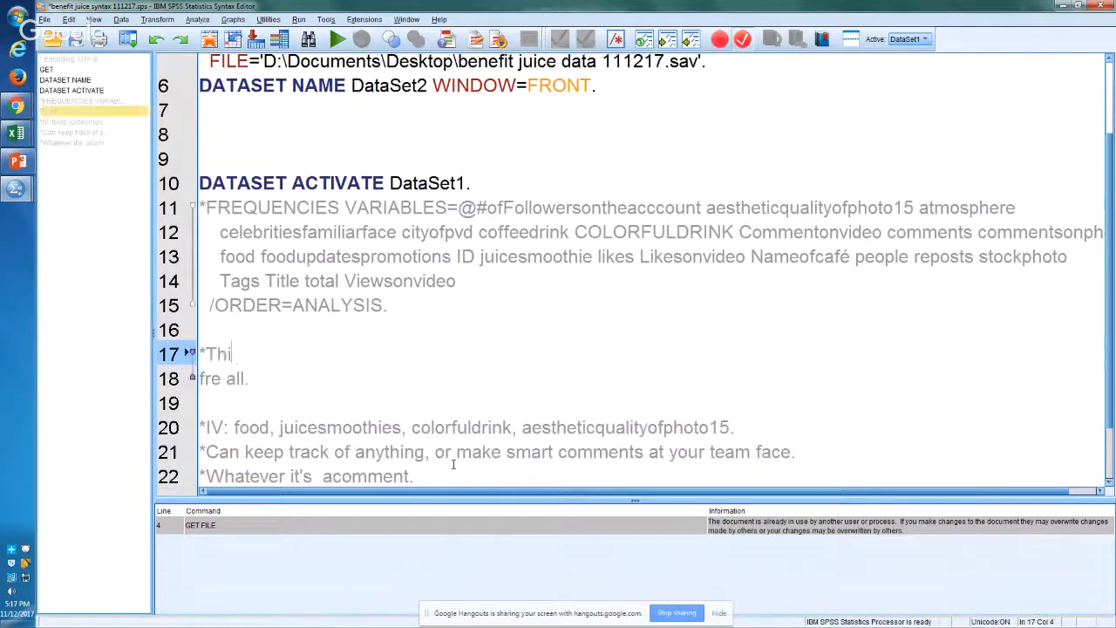
pyautogui.write('s command bel')
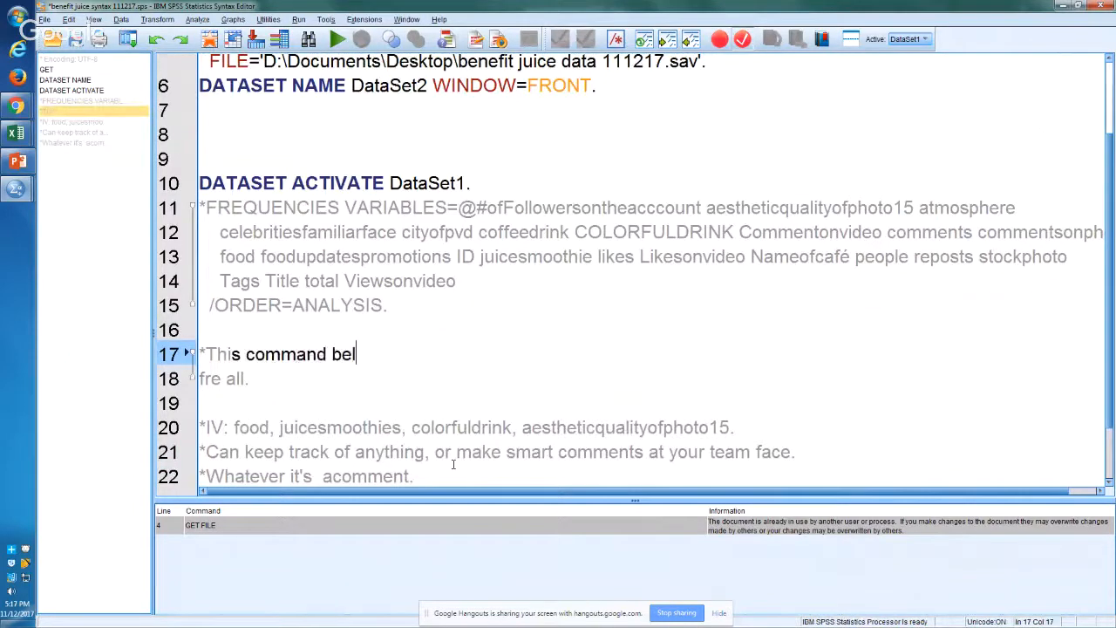
pyautogui.write('ow runs ')
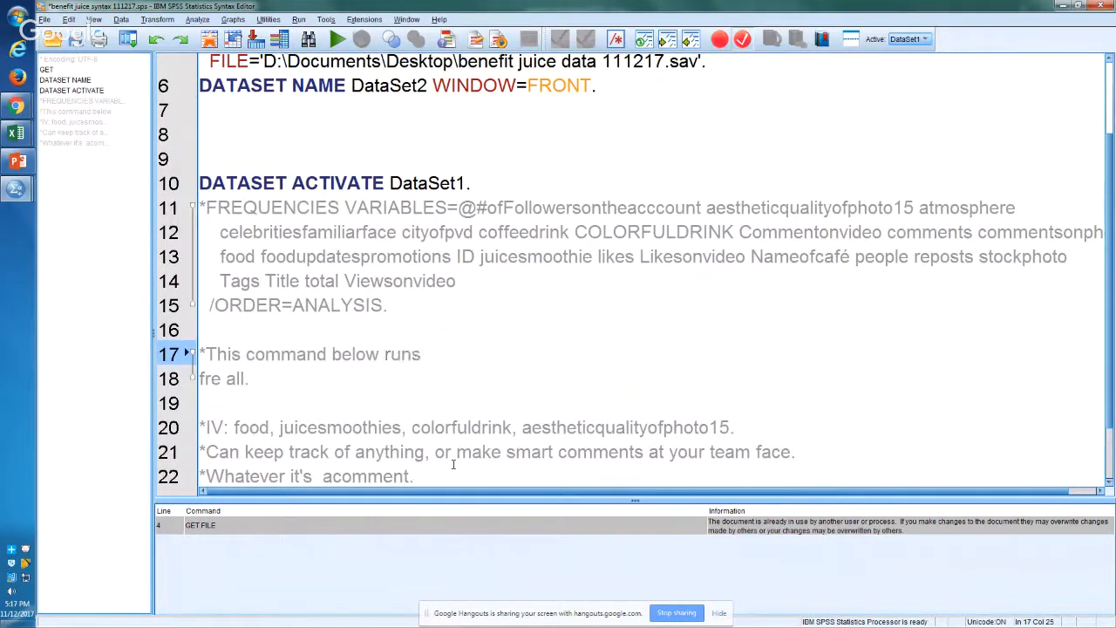
pyautogui.write('FREQUENCES on')
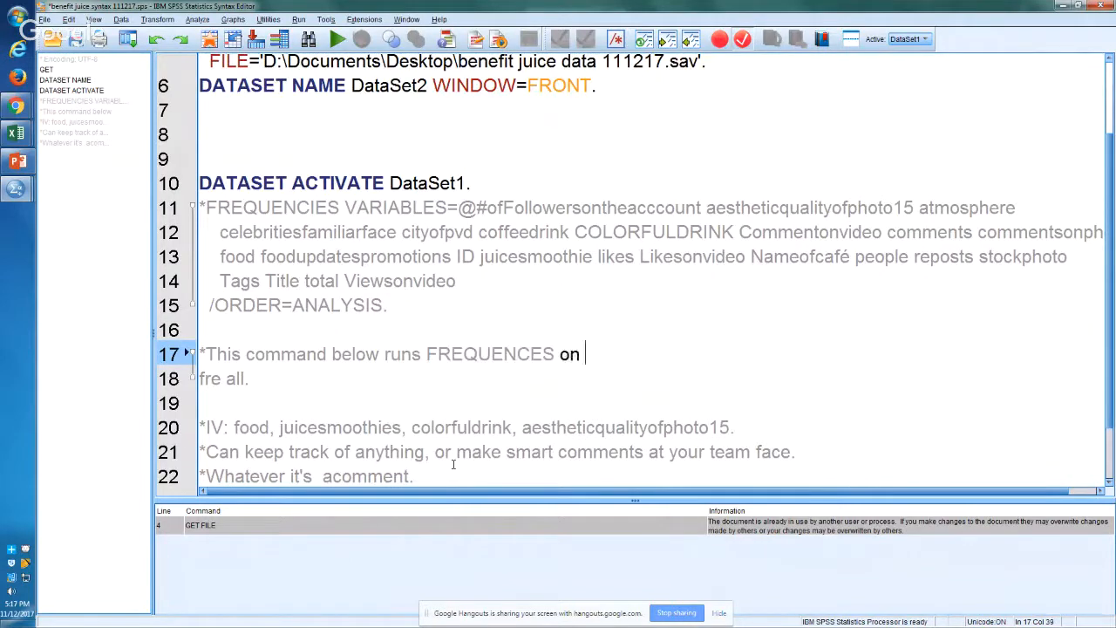
pyautogui.press('capslock')
pyautogui.write('L')
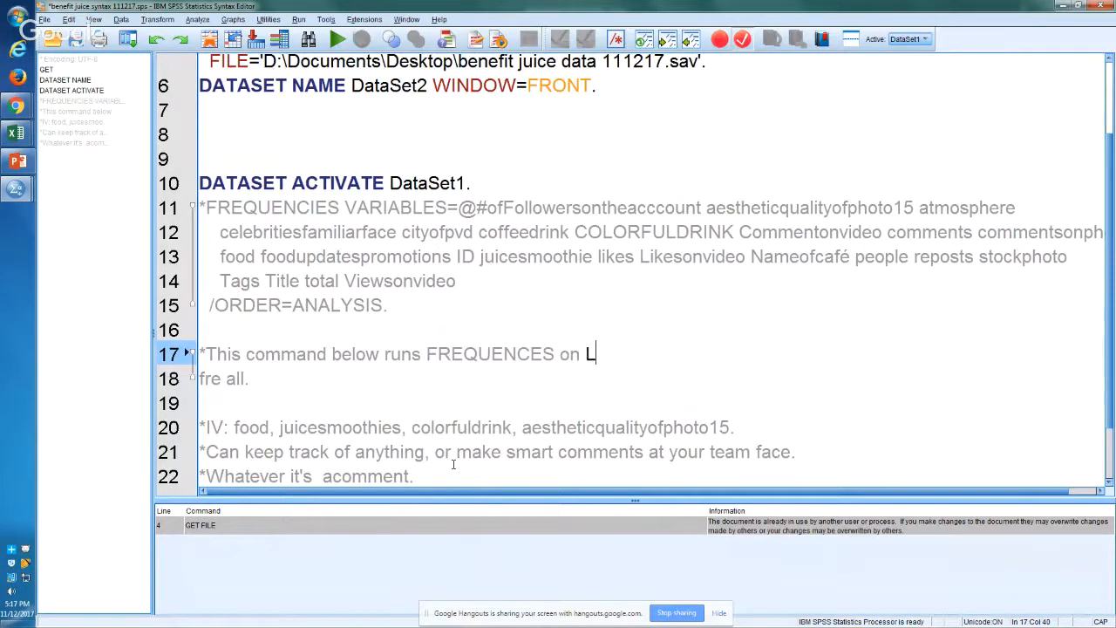
pyautogui.press('BackSpace')
pyautogui.write('ALL variabl')
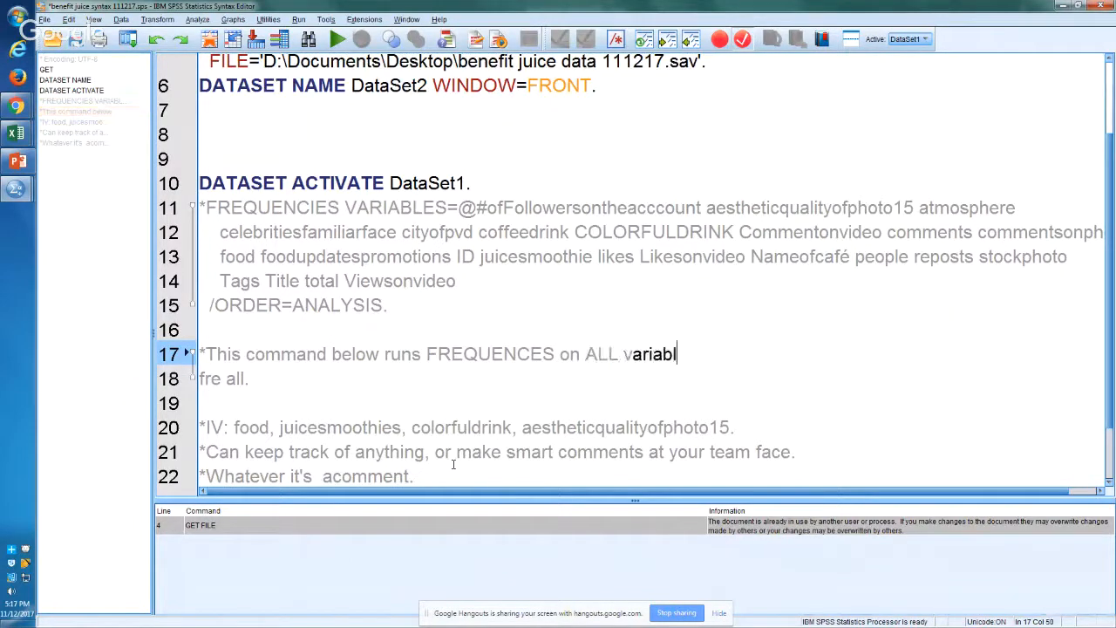
pyautogui.write('es, just like th')
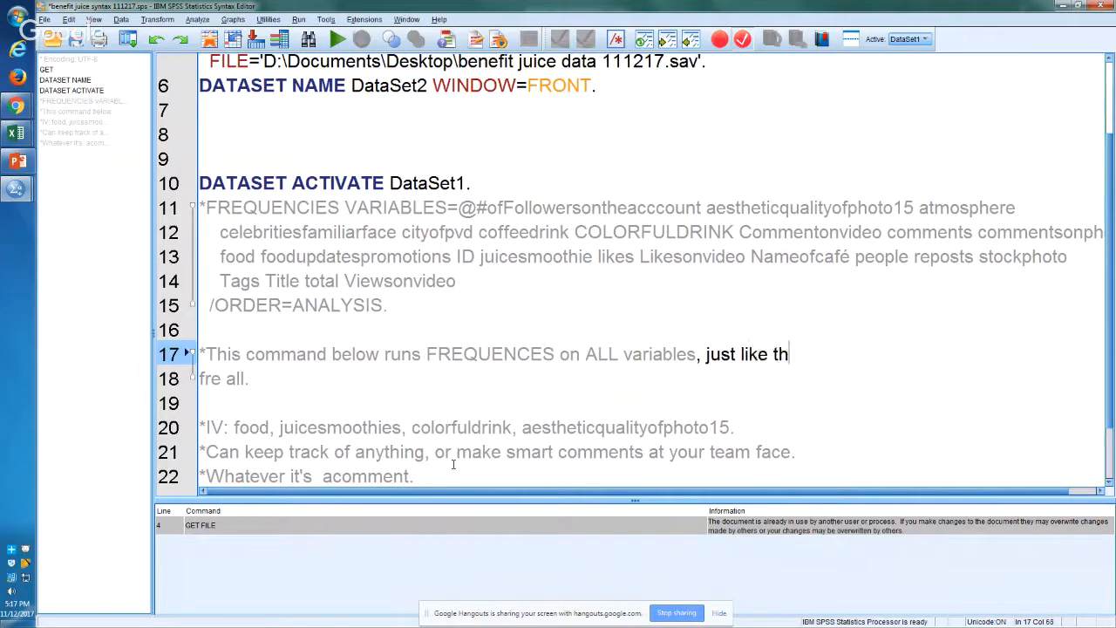
pyautogui.write('e commadn')
pyautogui.press('BackSpace')
pyautogui.press('BackSpace')
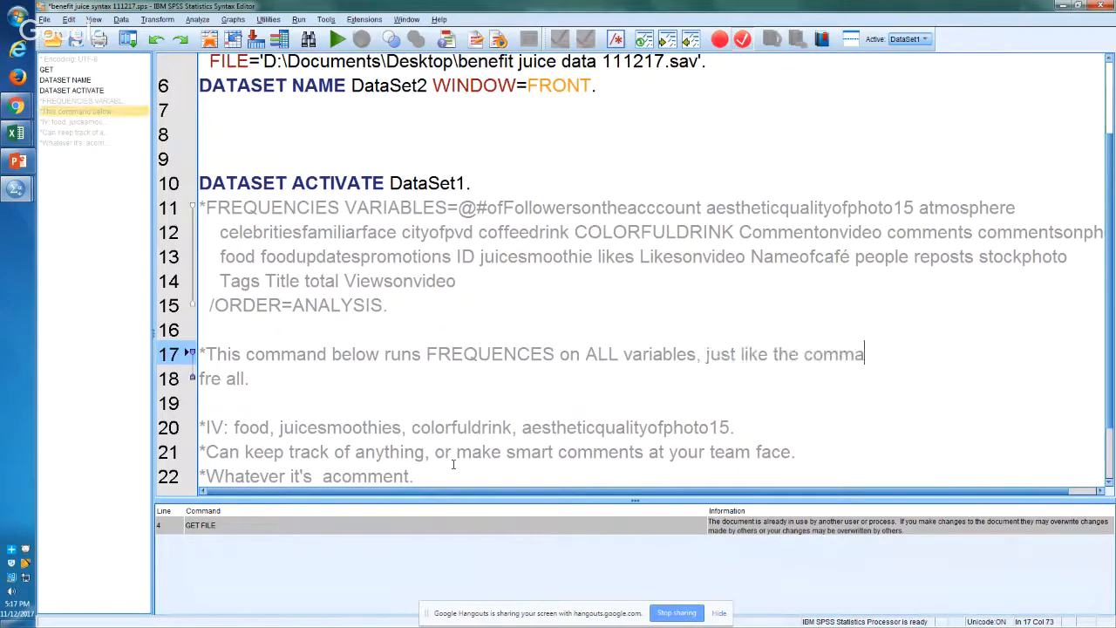
pyautogui.write('nd above.')
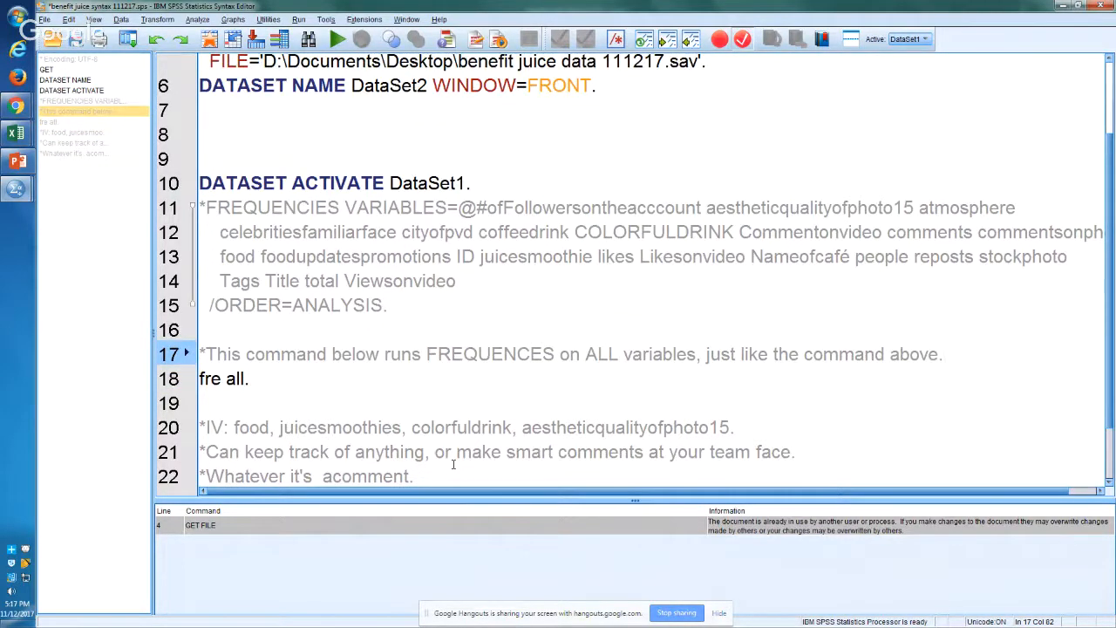
pyautogui.press('Down')
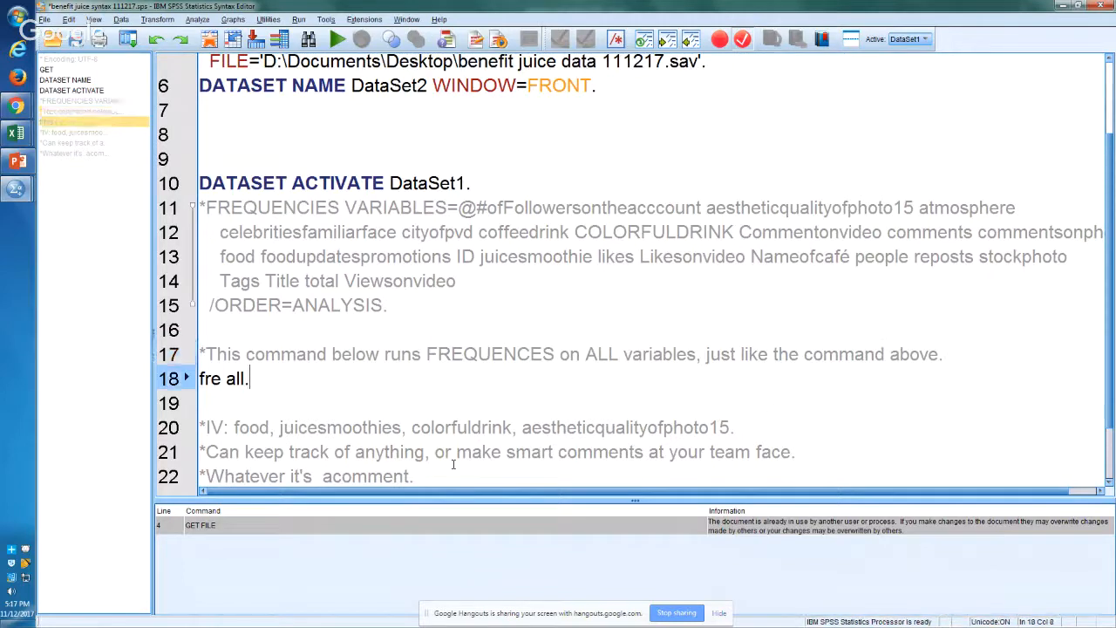
pyautogui.press('Up')
pyautogui.press('Up')
pyautogui.press('Up')
pyautogui.press('Up')
pyautogui.press('Up')
pyautogui.press('Up')
pyautogui.press('Up')
pyautogui.press('Up')
pyautogui.press('Up')
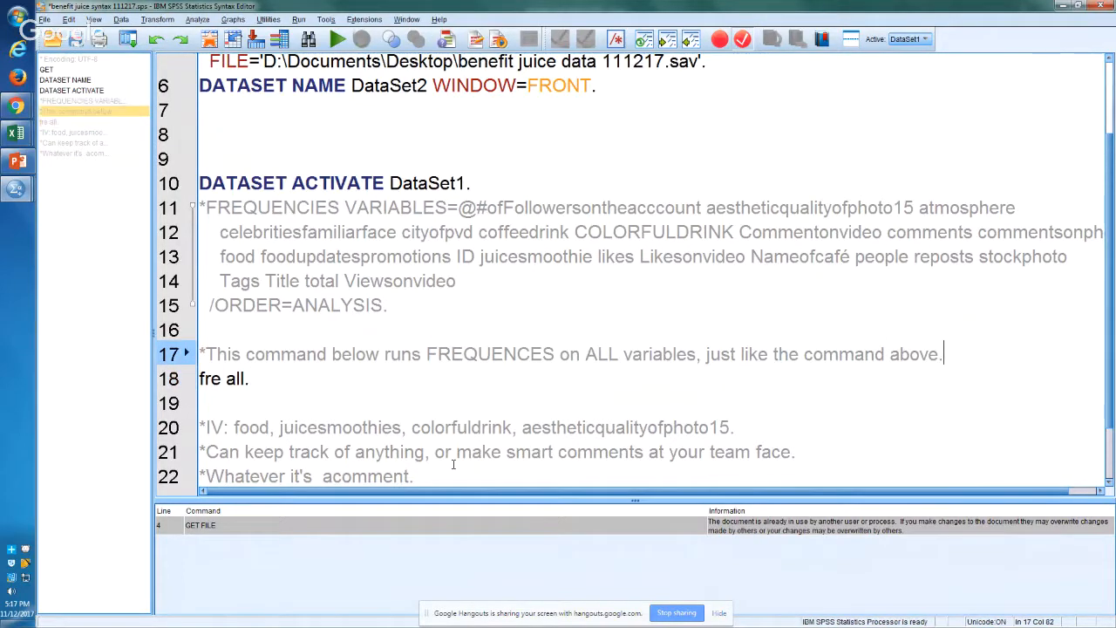
# Step: Comment out the DATASET ACTIVATE DataSet1 command on line 10 with a leading asterisk
pyautogui.press('Down')
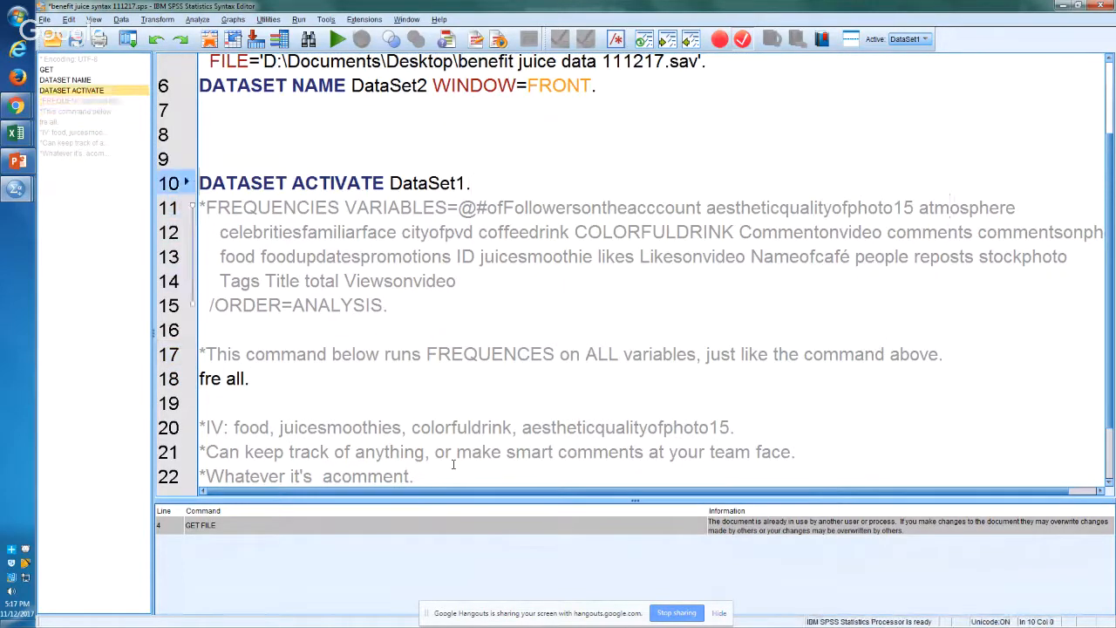
pyautogui.write('*')
pyautogui.press('Down')
pyautogui.press('Down')
pyautogui.press('Down')
pyautogui.press('Down')
pyautogui.press('Down')
pyautogui.press('Down')
pyautogui.press('Down')
pyautogui.press('Down')
pyautogui.press('Down')
pyautogui.press('Down')
pyautogui.press('Down')
pyautogui.press('Down')
pyautogui.press('Down')
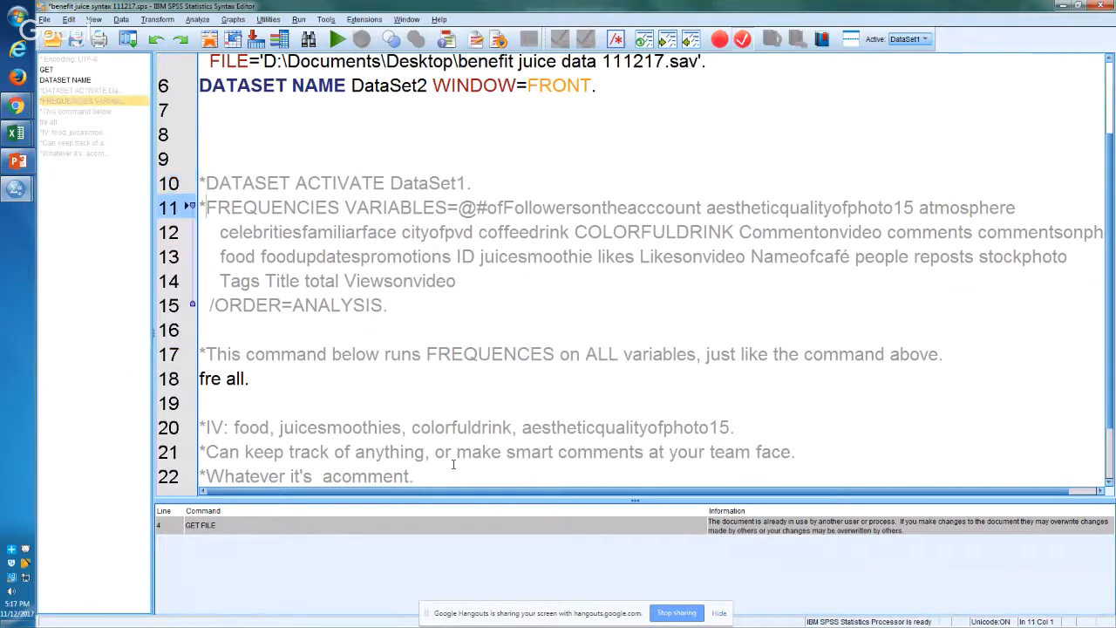
# Step: Write the comment "*DV: likes, comments." on line 23, below the other comments
pyautogui.press('Down')
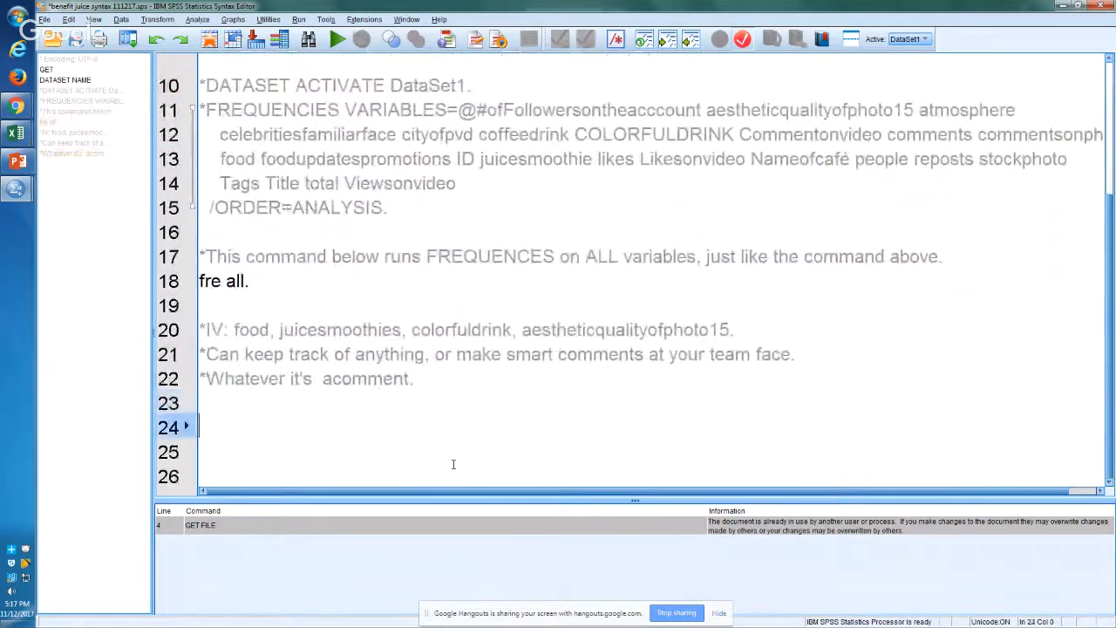
pyautogui.press('Up')
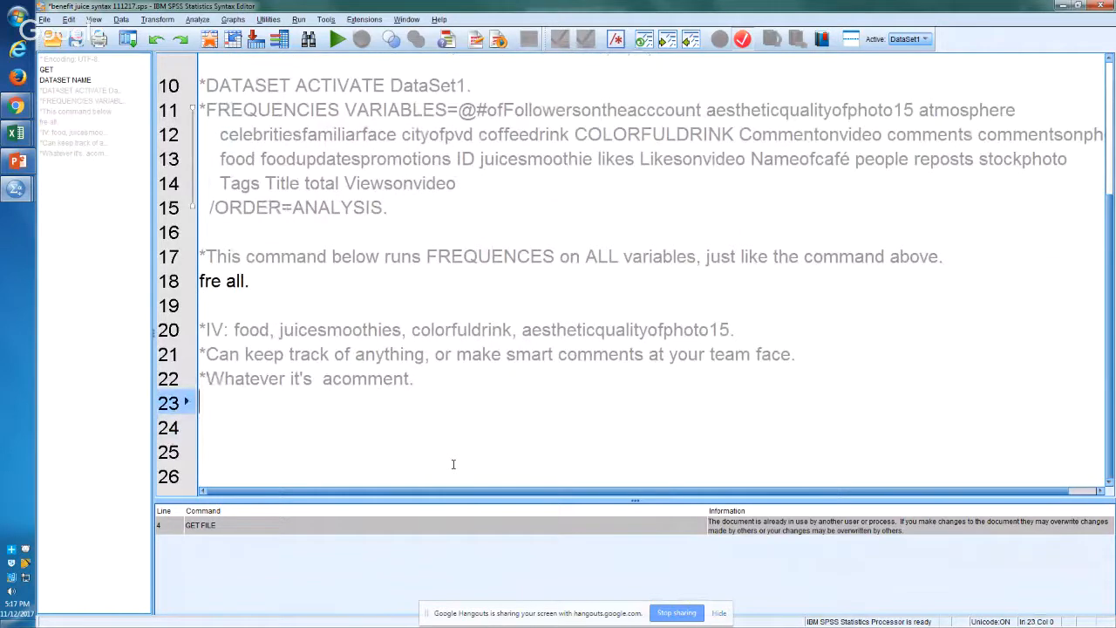
pyautogui.write('*DV: likes, commen')
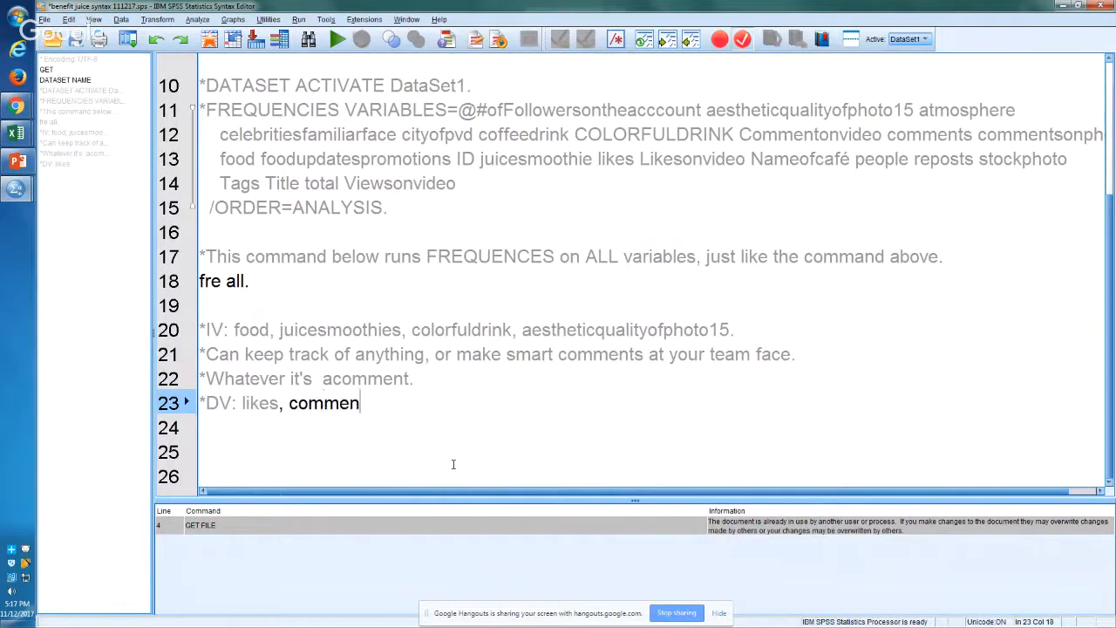
pyautogui.write('ts.')
# Step: Write a line 2 comment starting "*We're doing this analysis in RYAN 107 with", followed by the four team members' first names and a period
pyautogui.press('Up')
pyautogui.press('Up')
pyautogui.press('Up')
pyautogui.press('Up')
pyautogui.press('Up')
pyautogui.press('Up')
pyautogui.press('Up')
pyautogui.press('Up')
pyautogui.press('Up')
pyautogui.press('Up')
pyautogui.press('Up')
pyautogui.press('Up')
pyautogui.press('Up')
pyautogui.press('Up')
pyautogui.press('Up')
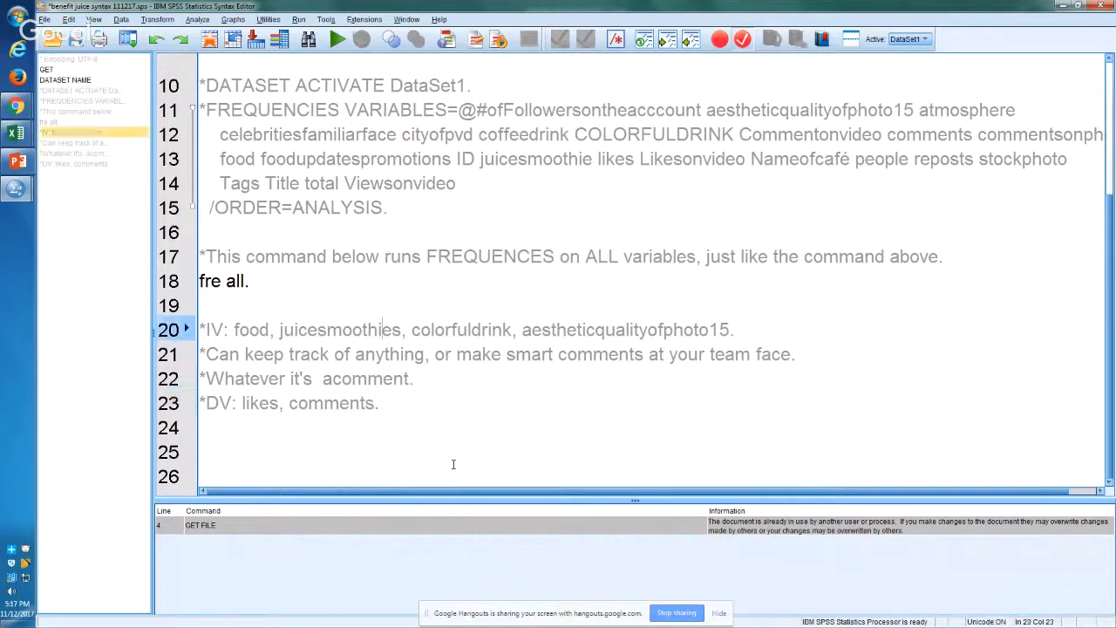
pyautogui.press('Up')
pyautogui.press('Up')
pyautogui.press('Up')
pyautogui.press('Up')
pyautogui.press('Up')
pyautogui.press('Up')
pyautogui.press('Up')
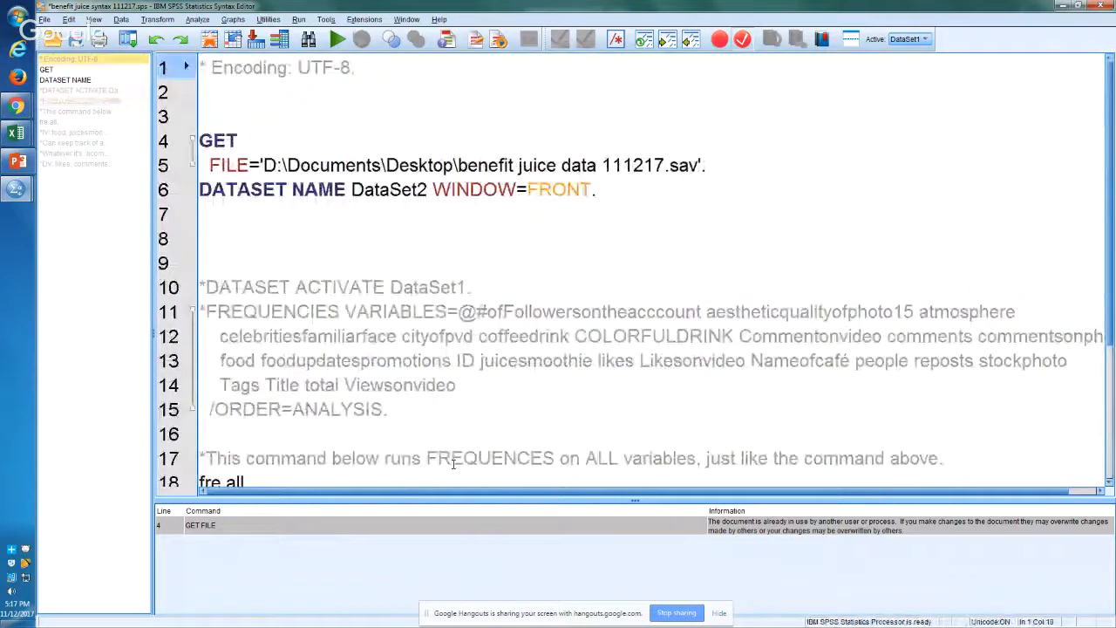
pyautogui.press('Down')
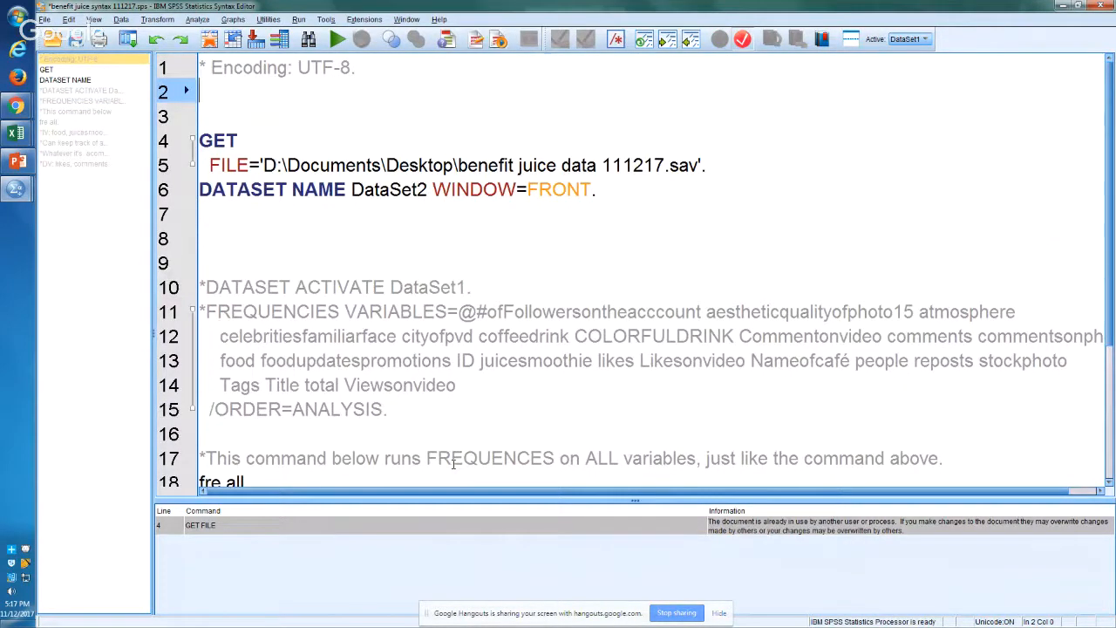
pyautogui.write('*W')
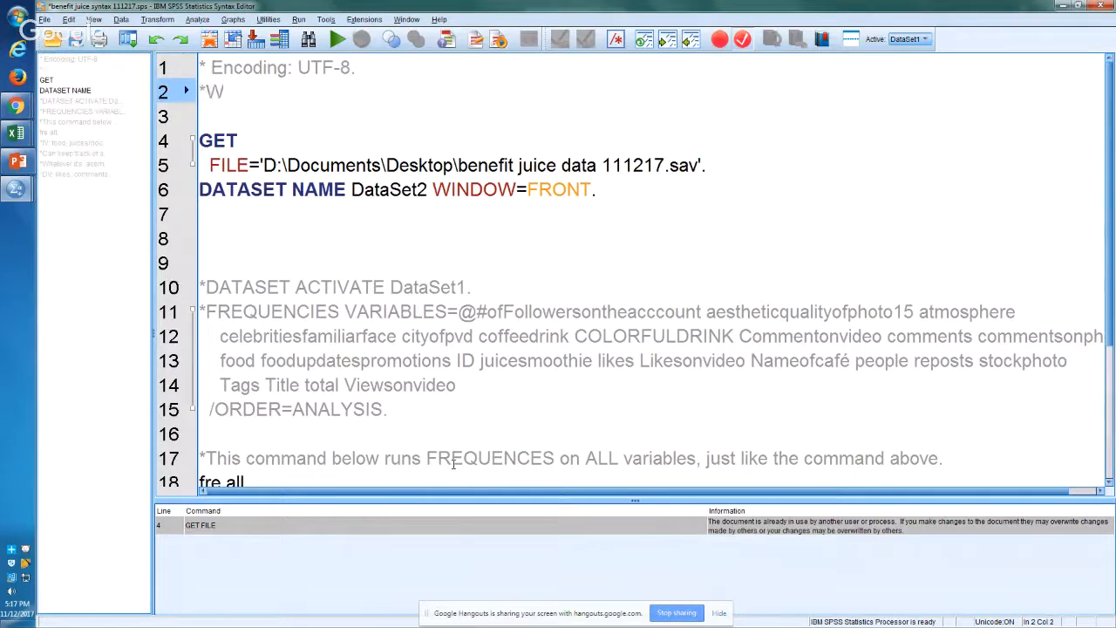
pyautogui.write("e're doing this ana")
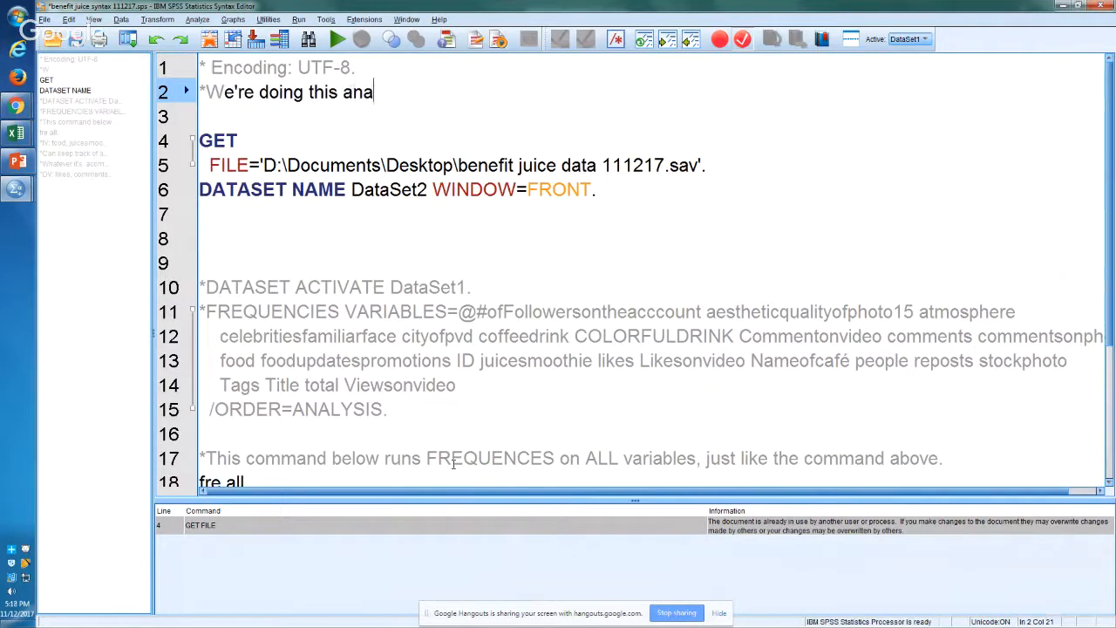
pyautogui.write('lysis in RY')
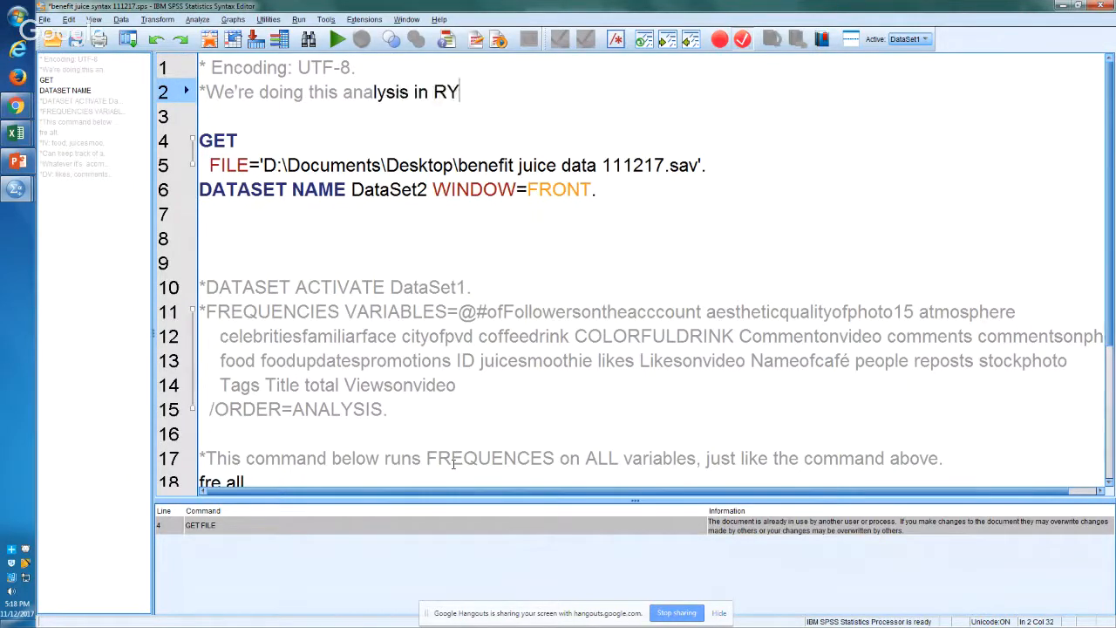
pyautogui.write('AN 107 ')
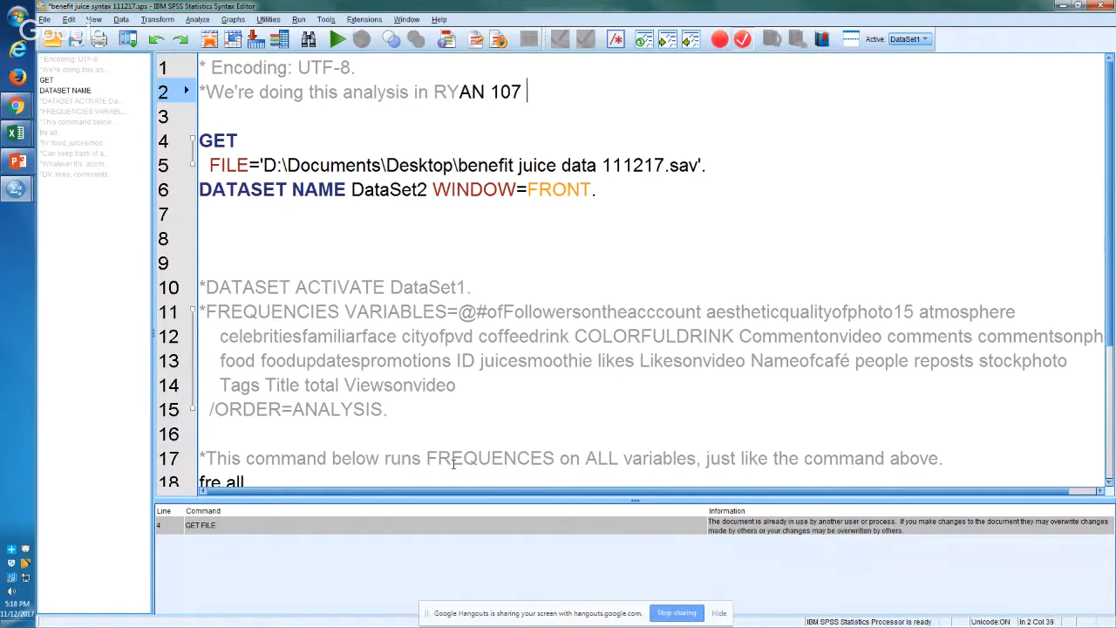
pyautogui.write('with Meri, Ch')
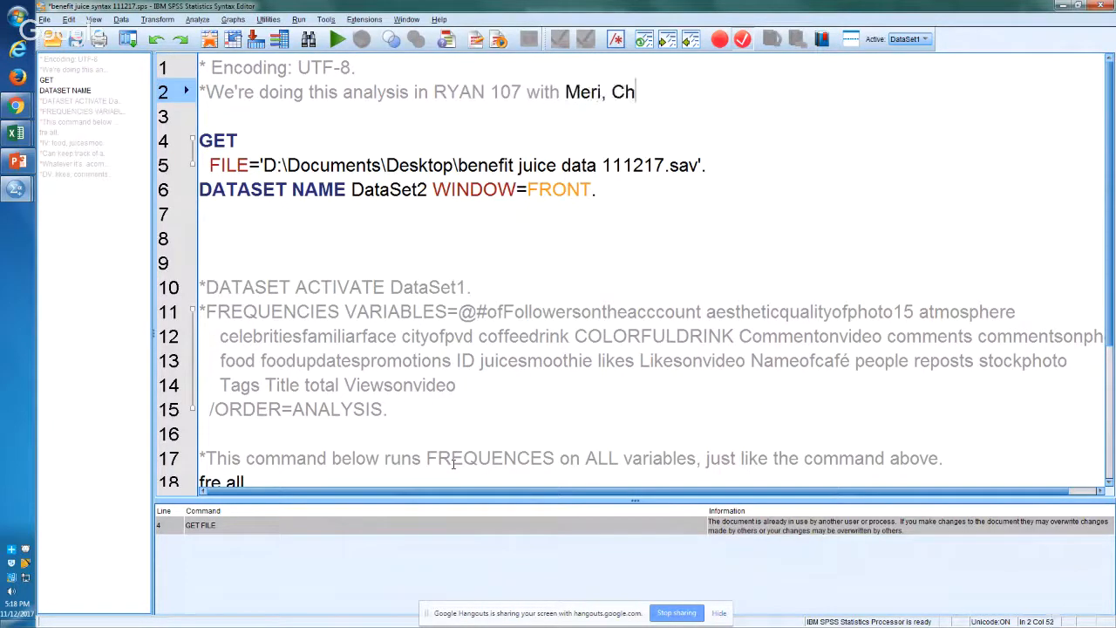
pyautogui.write('ris, Tar')
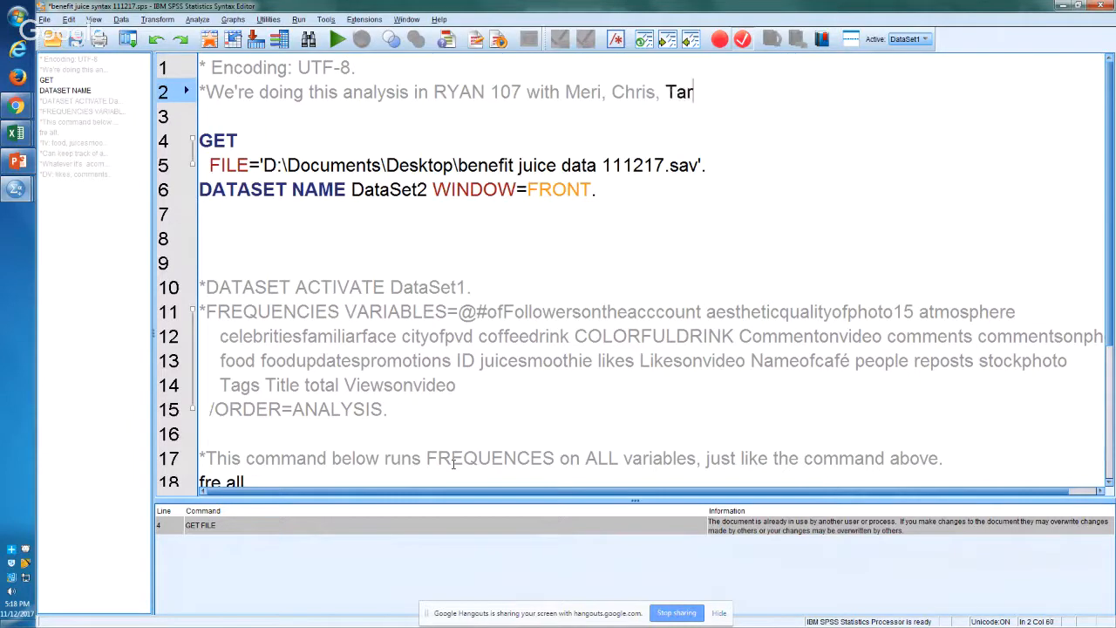
pyautogui.write('a, and Sarah.')
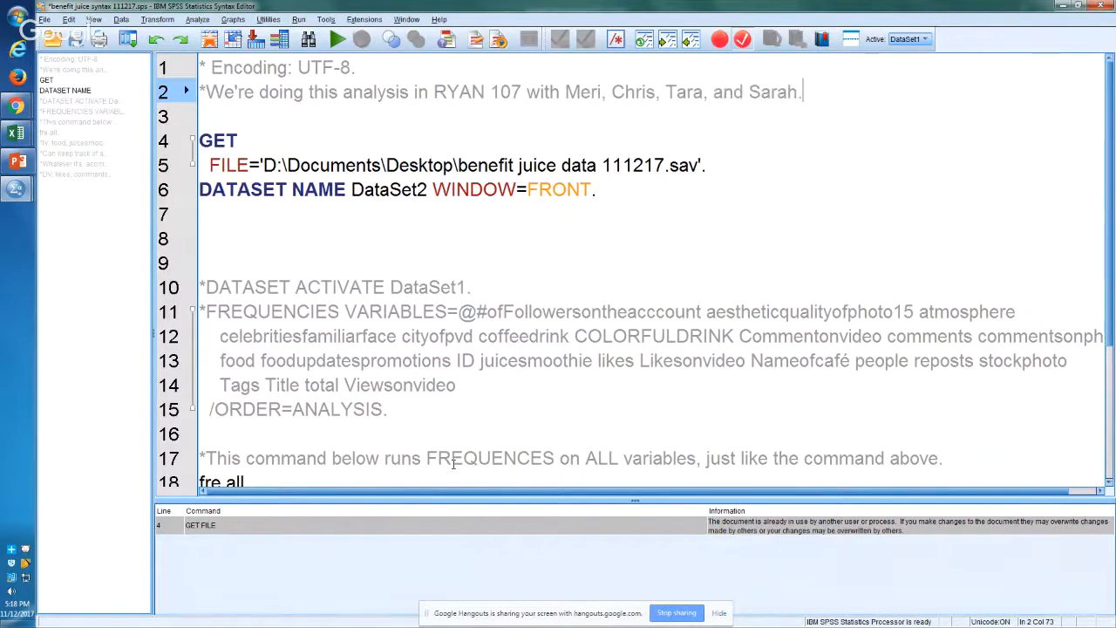
# Step: Add the date comment "*On 11/12/17." on a new line 3 below the team comment
pyautogui.press('Return')
pyautogui.write('*')
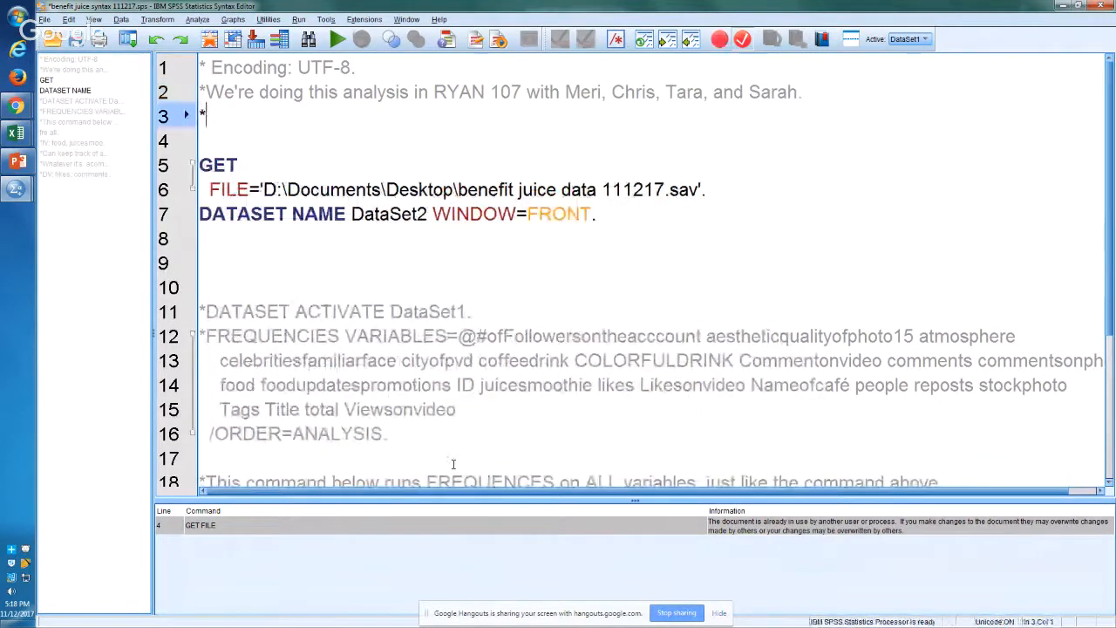
pyautogui.write('On 11/12')
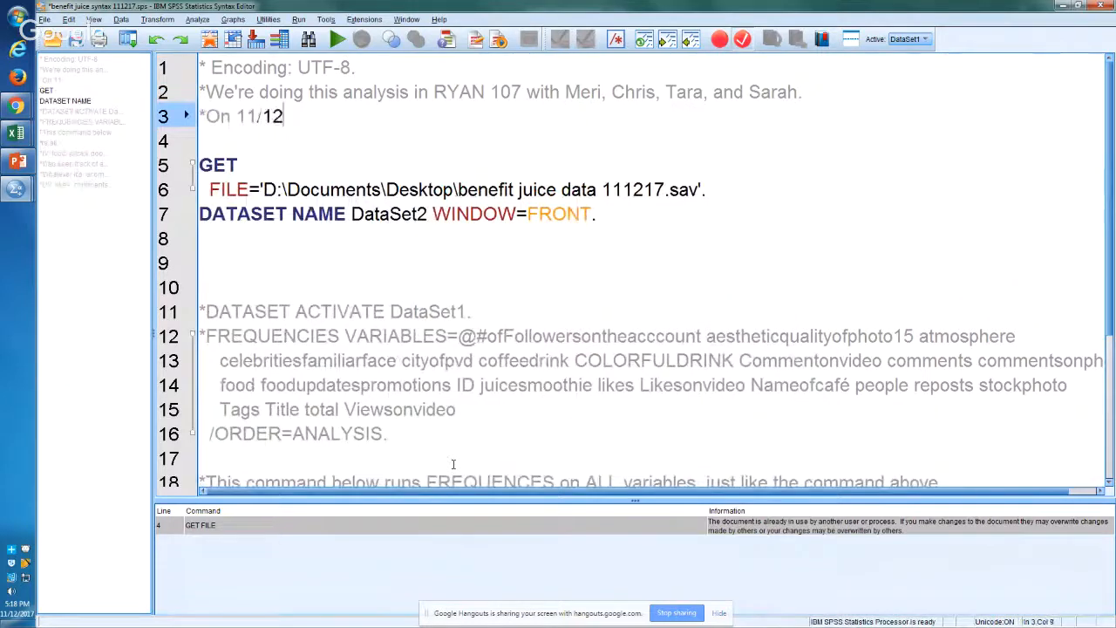
pyautogui.write('/17.')
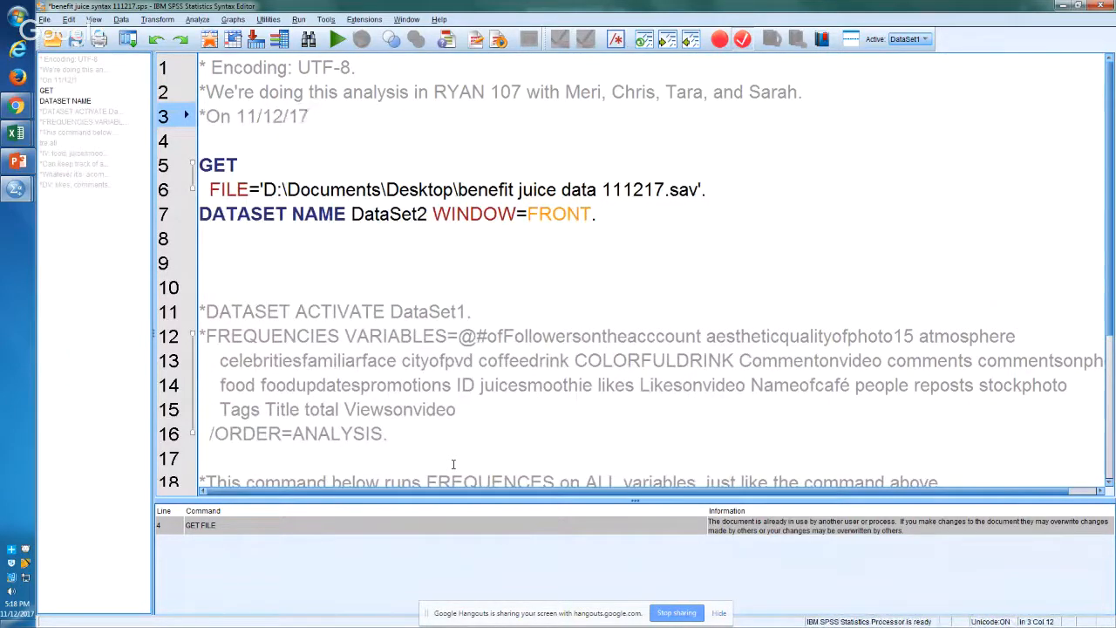
# Step: Write the commented-out example command "*fre food juicesmoothies..." on line 26, leaving a blank line below the DV comment
pyautogui.press('Down')
pyautogui.press('Down')
pyautogui.press('Down')
pyautogui.press('Down')
pyautogui.press('Down')
pyautogui.press('Down')
pyautogui.press('Down')
pyautogui.press('Down')
pyautogui.press('Down')
pyautogui.press('Down')
pyautogui.press('Down')
pyautogui.press('Down')
pyautogui.press('Down')
pyautogui.press('Down')
pyautogui.press('Down')
pyautogui.press('Down')
pyautogui.press('Down')
pyautogui.press('Down')
pyautogui.press('Down')
pyautogui.press('Down')
pyautogui.press('Down')
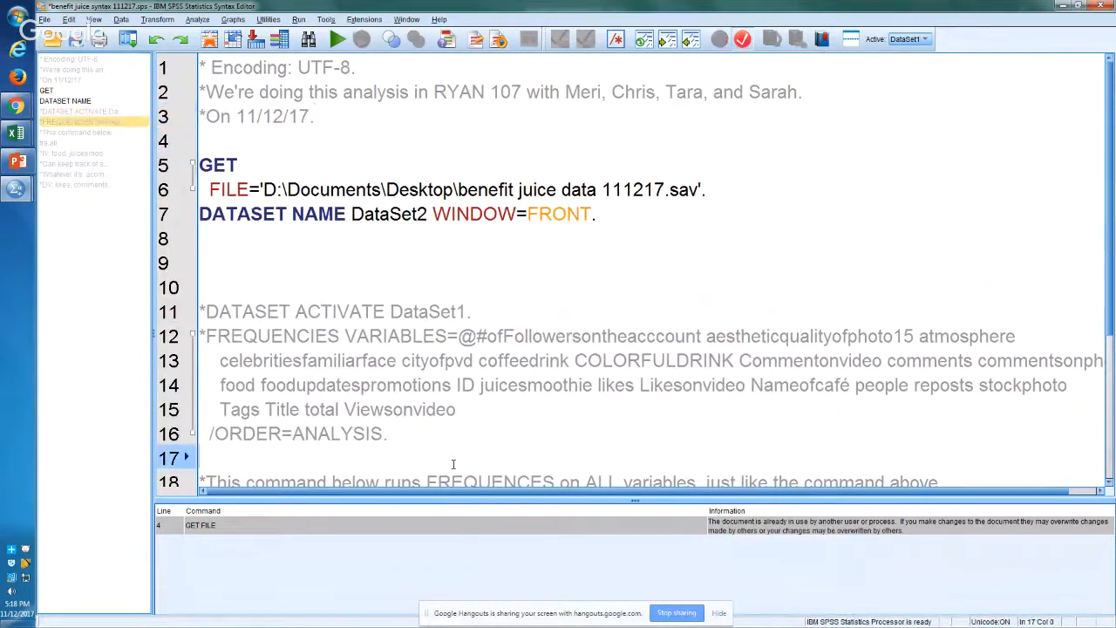
pyautogui.press('Up')
pyautogui.press('Up')
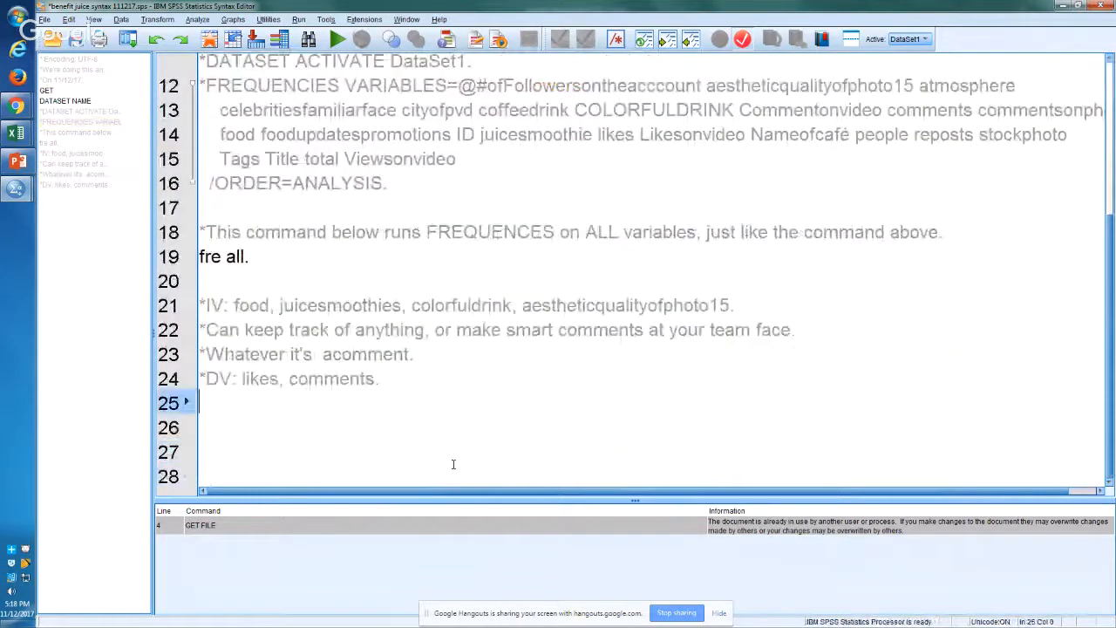
pyautogui.press('Down')
pyautogui.press('Up')
pyautogui.press('Up')
pyautogui.press('Up')
pyautogui.press('Down')
pyautogui.press('Down')
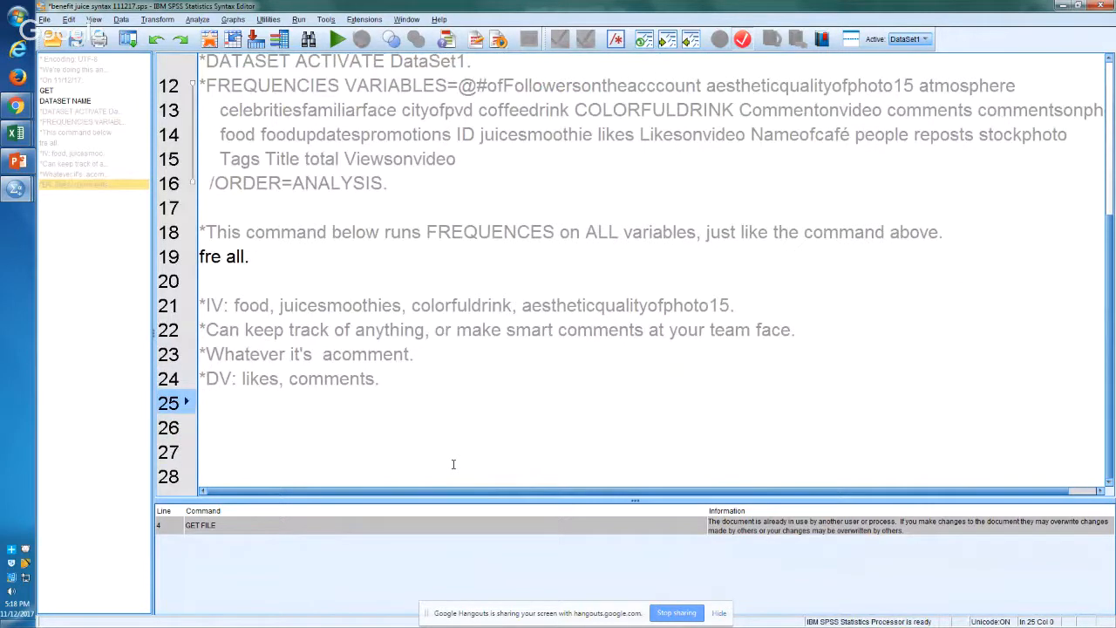
pyautogui.press('Return')
pyautogui.write('fre a')
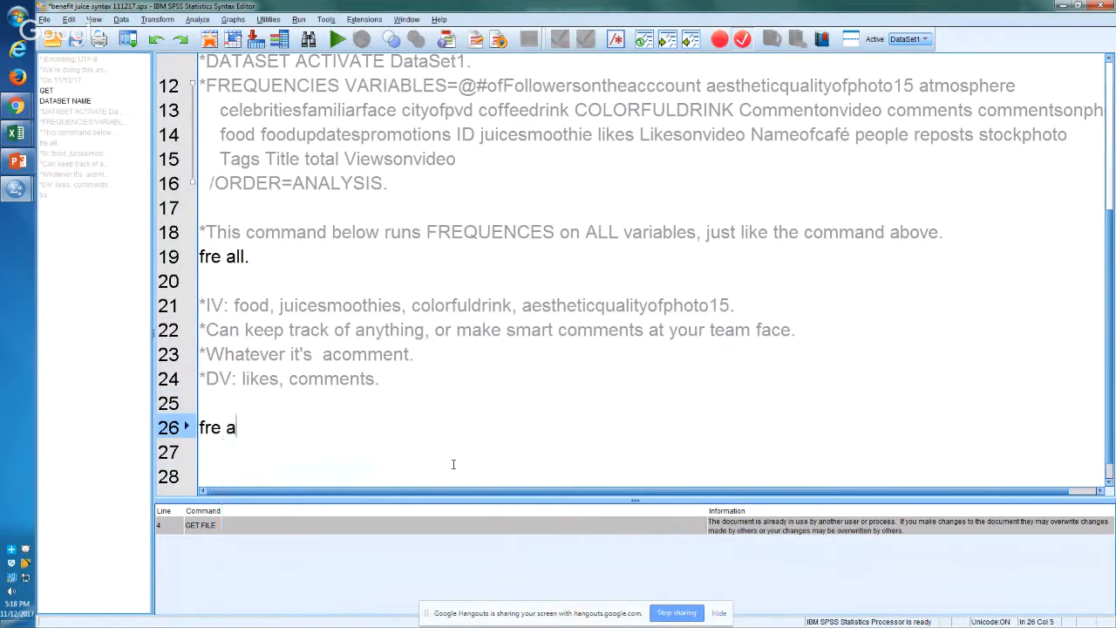
pyautogui.write('ll')
pyautogui.press('BackSpace')
pyautogui.press('BackSpace')
pyautogui.press('BackSpace')
pyautogui.write('food jui')
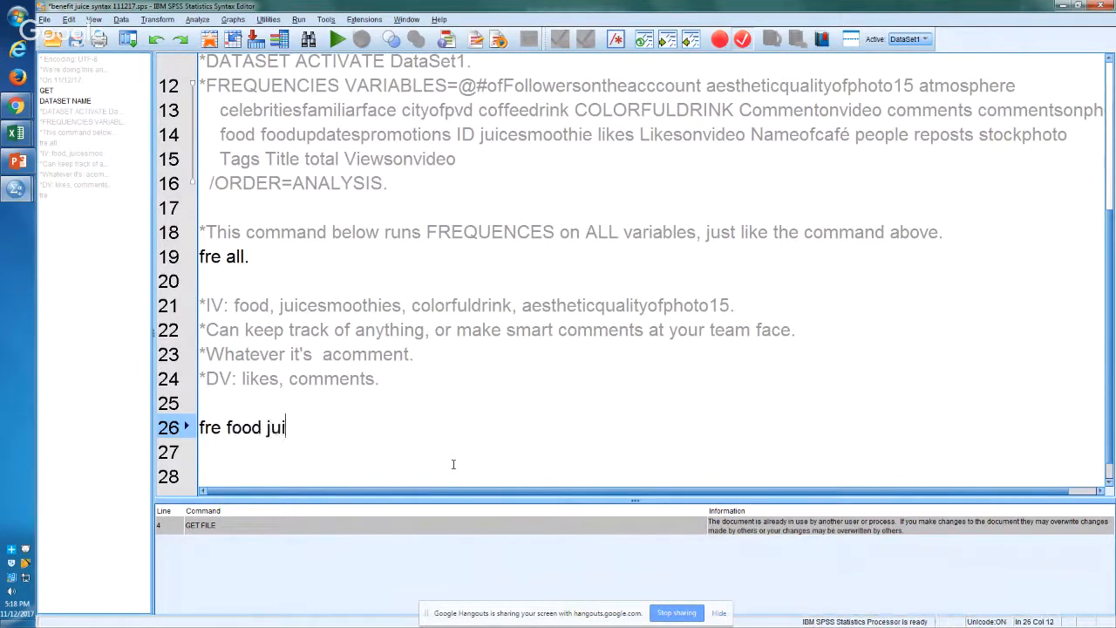
pyautogui.write('cesmoothi')
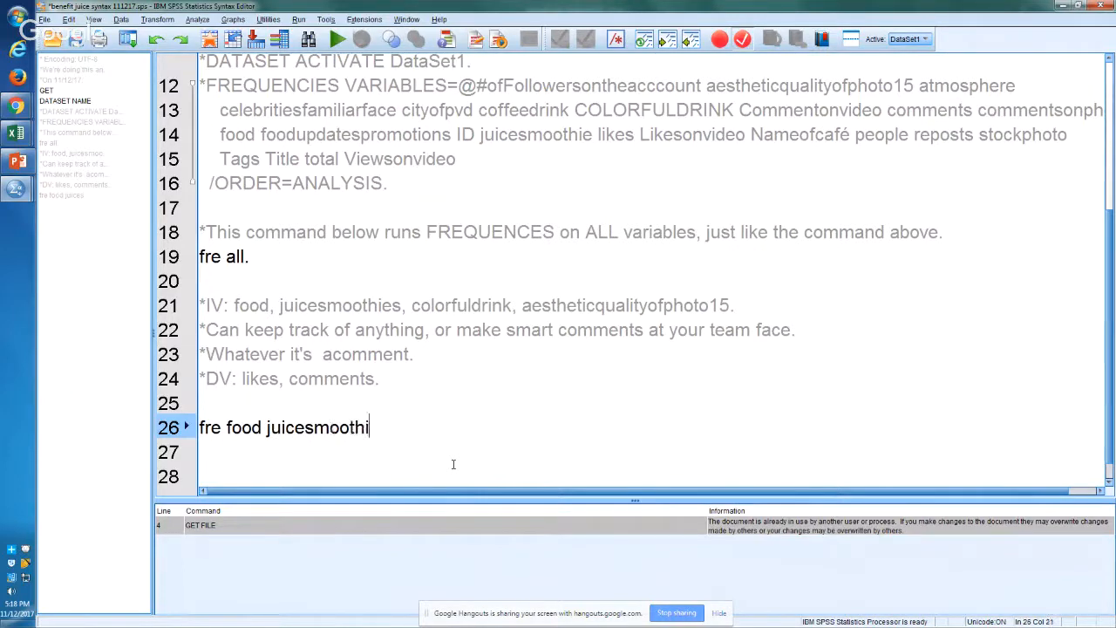
pyautogui.write('es...')
pyautogui.press('Home')
pyautogui.write('*')
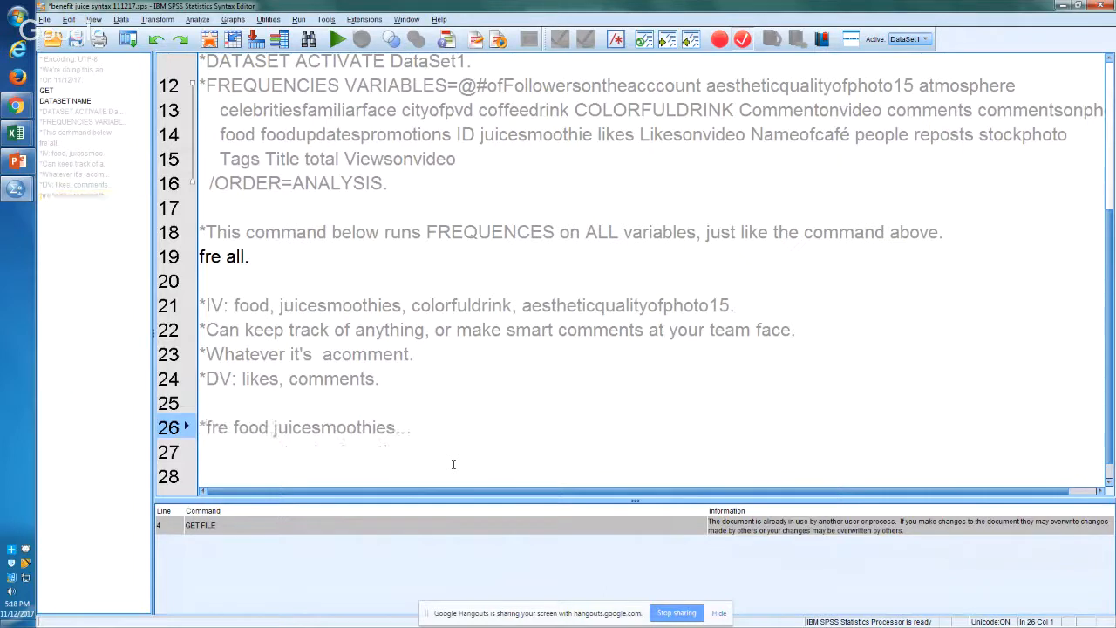
pyautogui.press('Down')
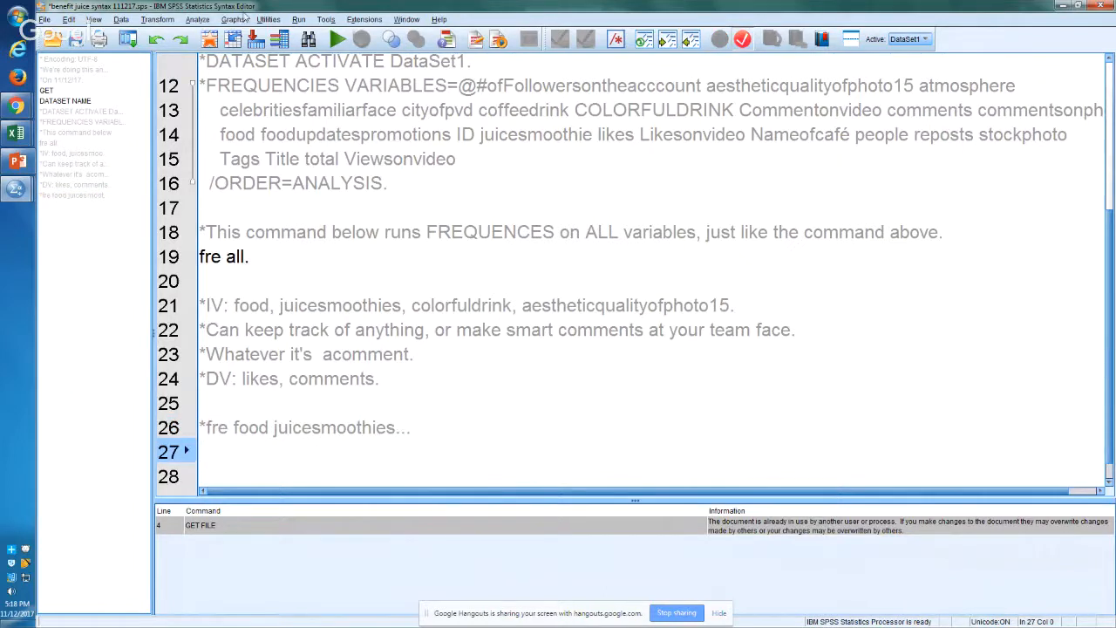
# Step: Open the Frequencies dialog and remove all variables from the analysis list
pyautogui.click(198, 19)
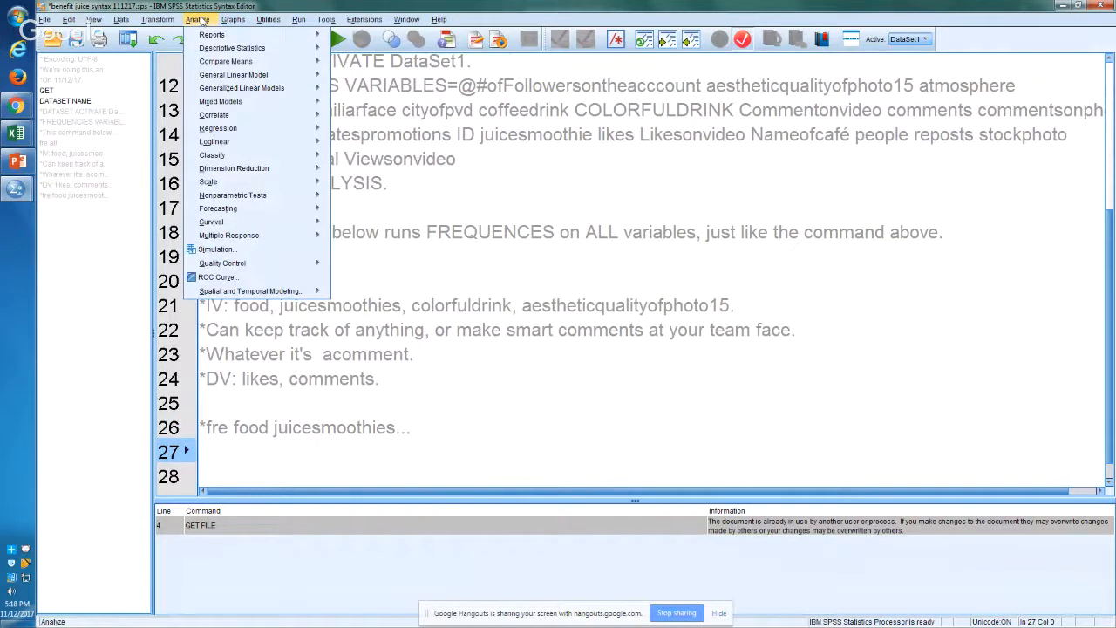
pyautogui.moveTo(296, 50)
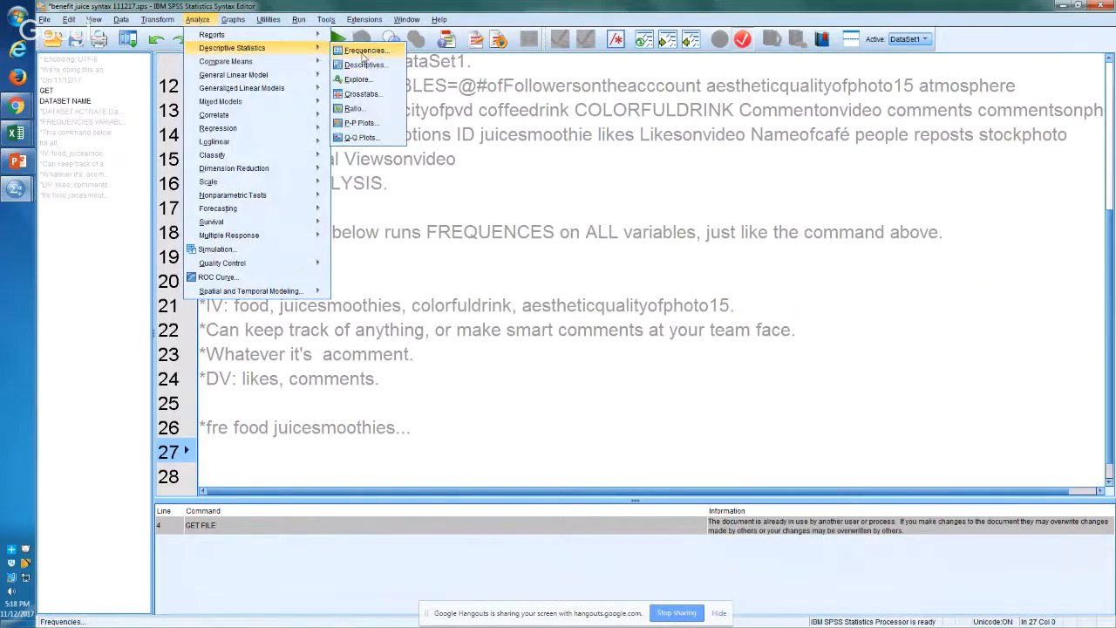
pyautogui.click(364, 52)
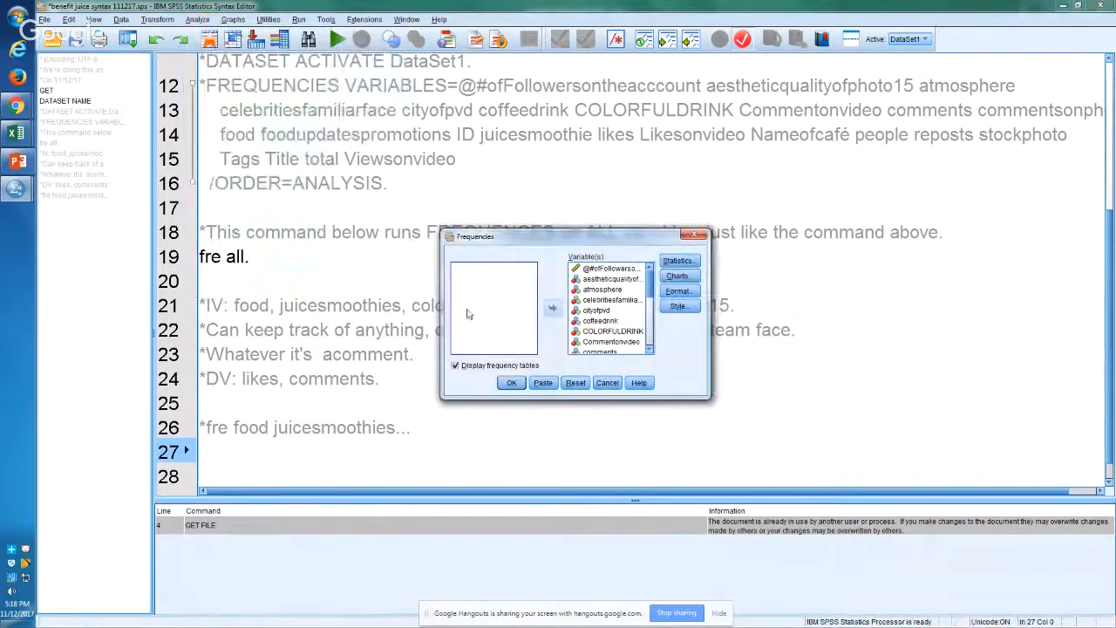
pyautogui.click(597, 310)
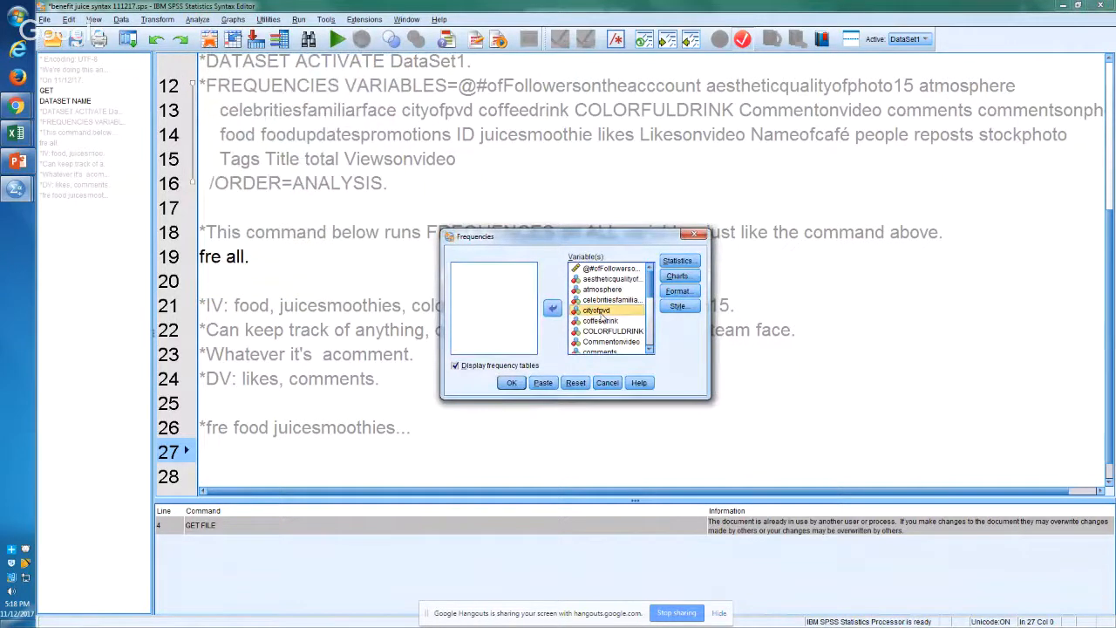
pyautogui.hotkey('ctrl', 'a')
pyautogui.click(553, 309)
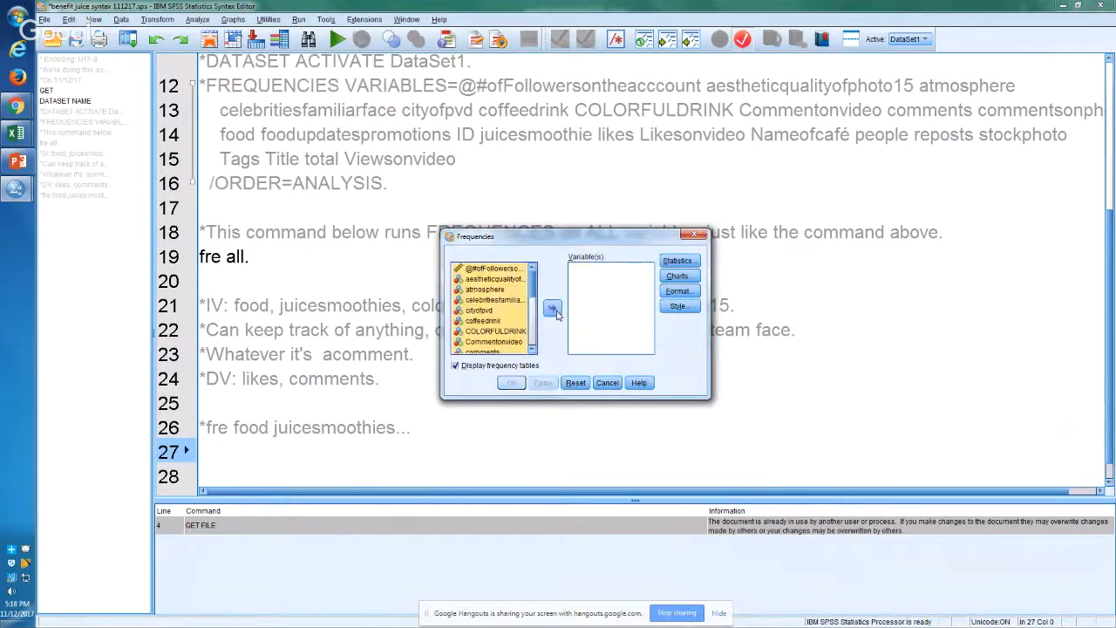
# Step: Add only the COLORFULDRINK variable to the Frequencies analysis list
pyautogui.click(493, 332)
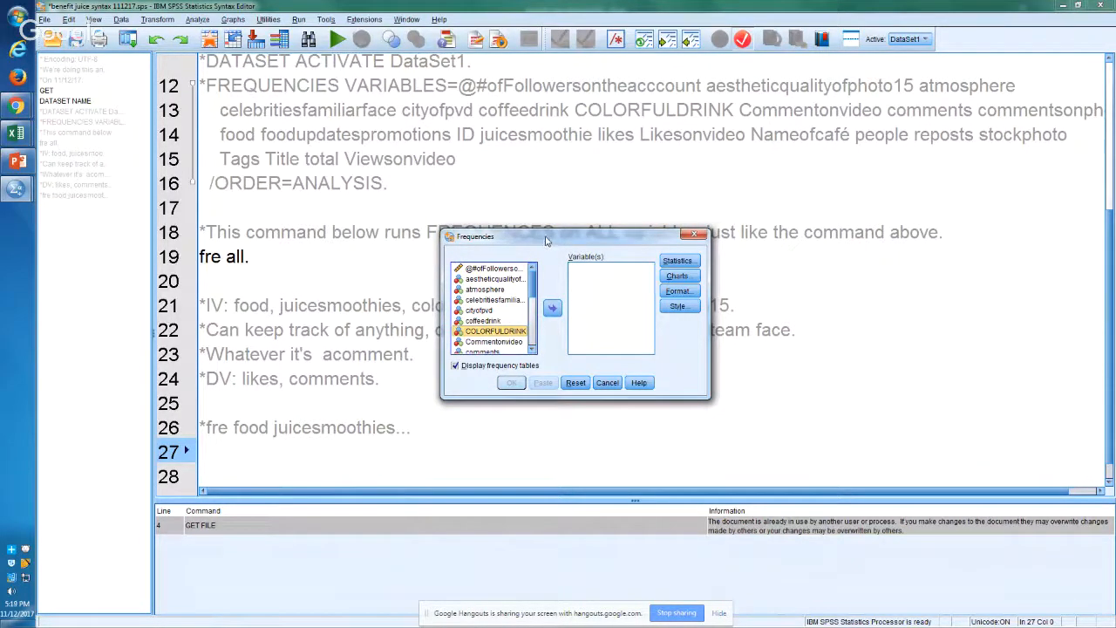
pyautogui.moveTo(546, 240); pyautogui.dragTo(540, 229)
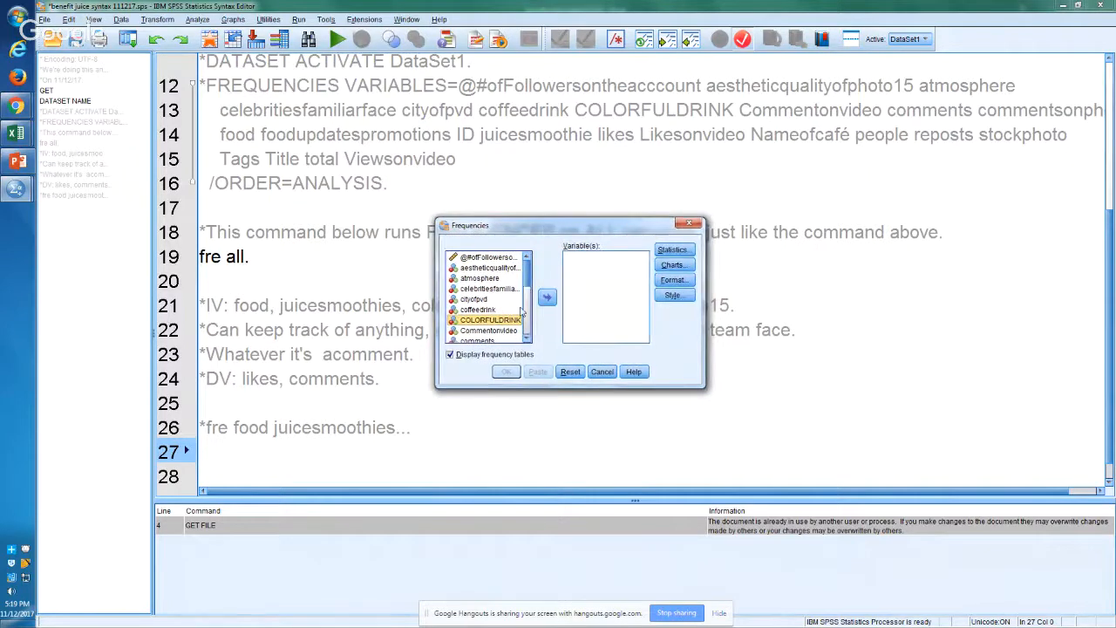
pyautogui.click(546, 298)
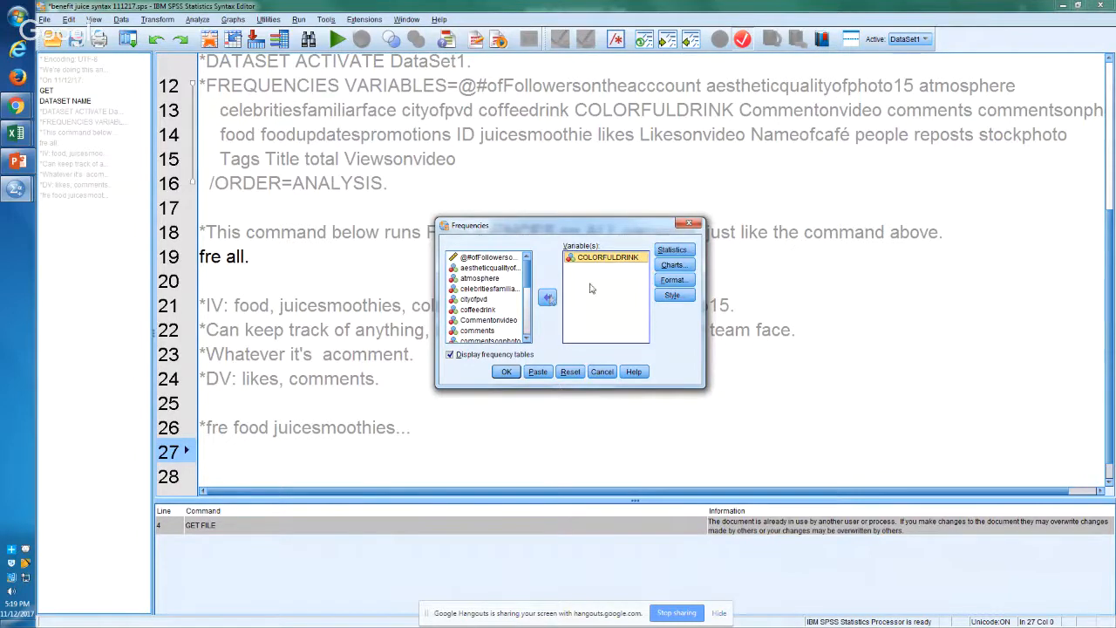
# Step: Request the mean, standard deviation and S.E. mean statistics for the frequencies analysis
pyautogui.click(672, 251)
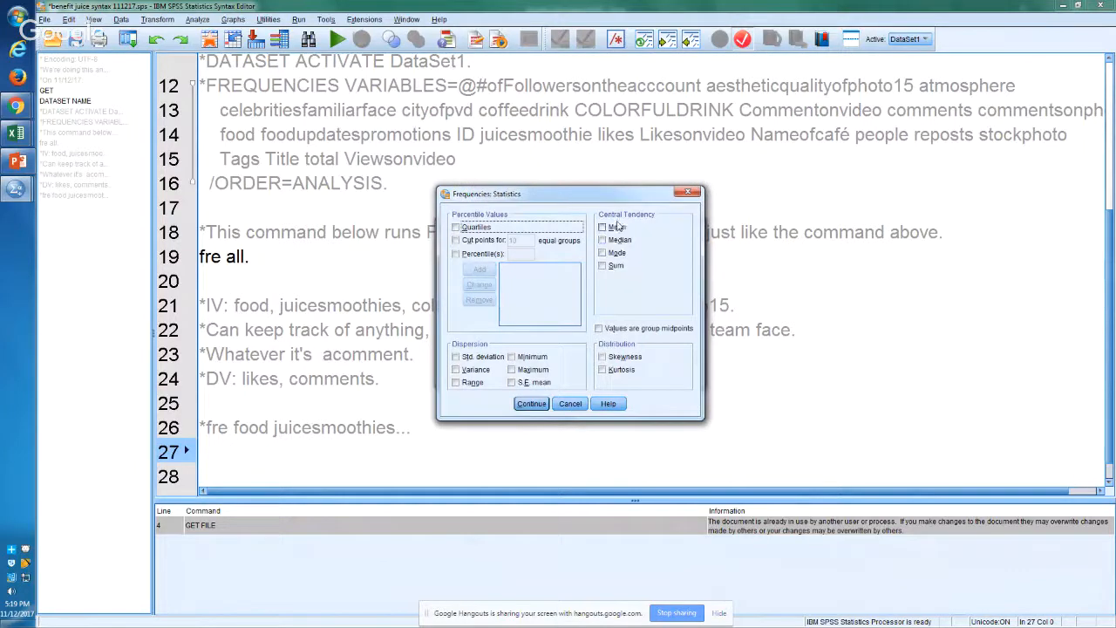
pyautogui.click(617, 226)
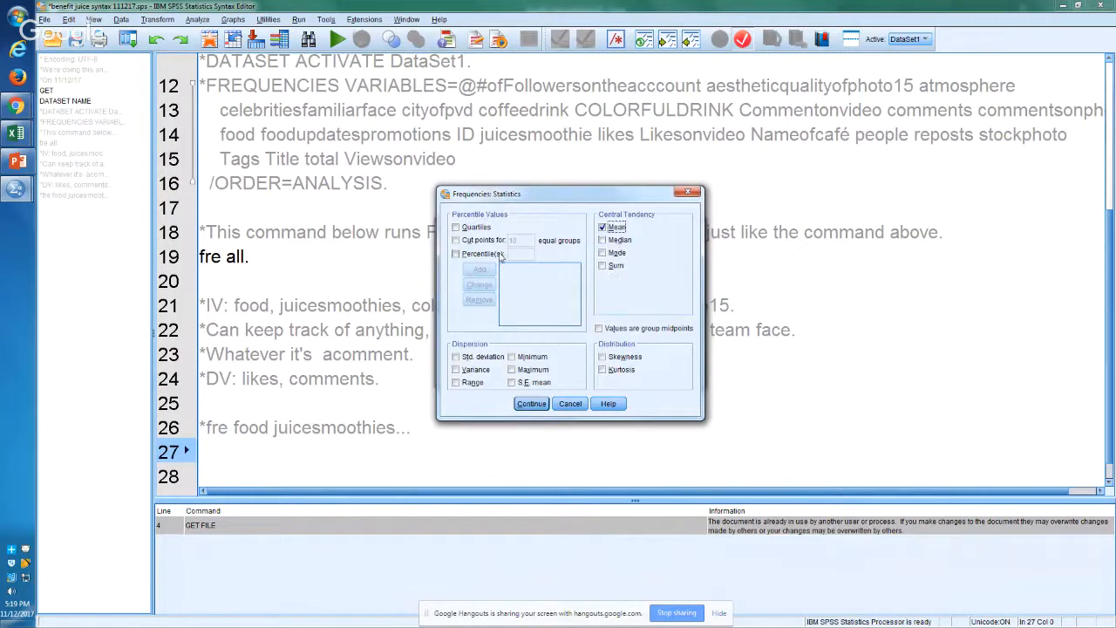
pyautogui.click(480, 362)
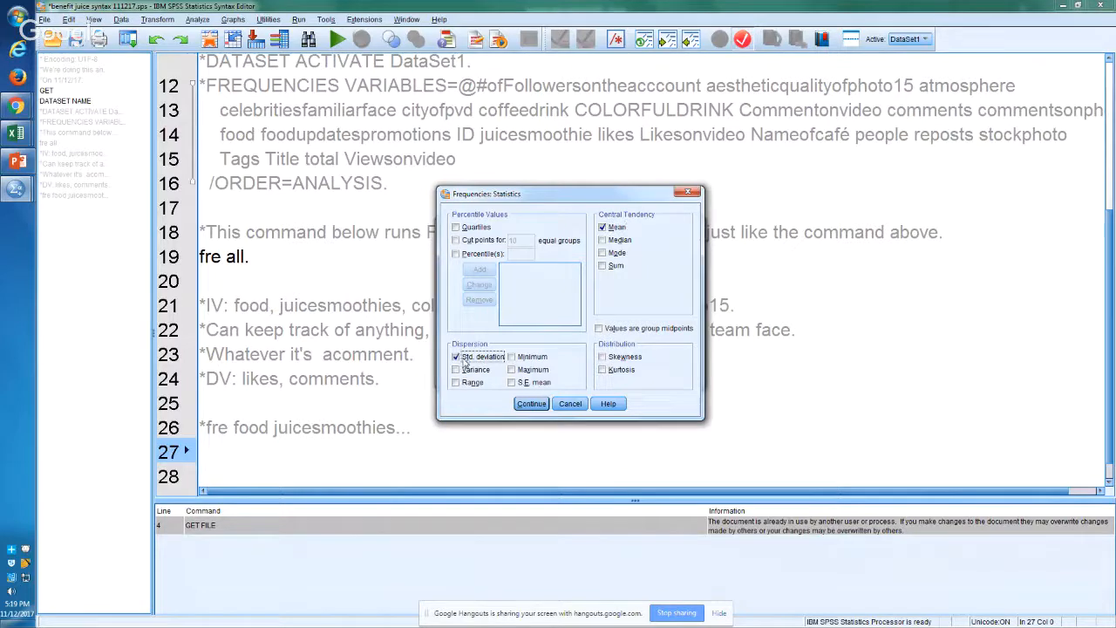
pyautogui.click(512, 383)
pyautogui.click(531, 403)
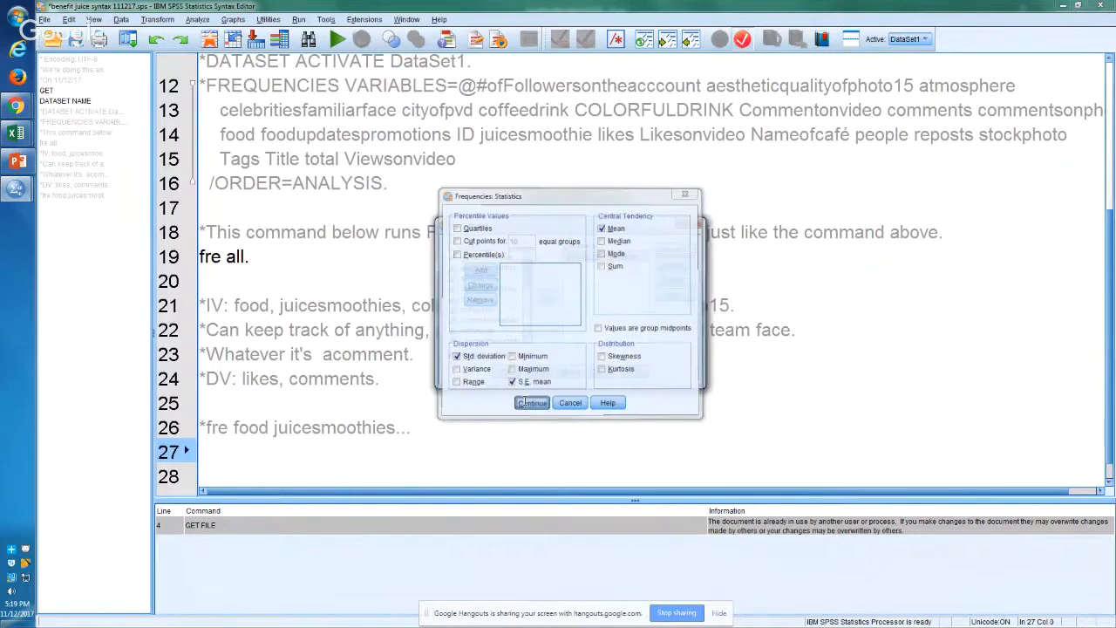
# Step: Set the chart type to histograms, keep the default format, and paste the COLORFULDRINK frequencies command into the syntax
pyautogui.click(670, 266)
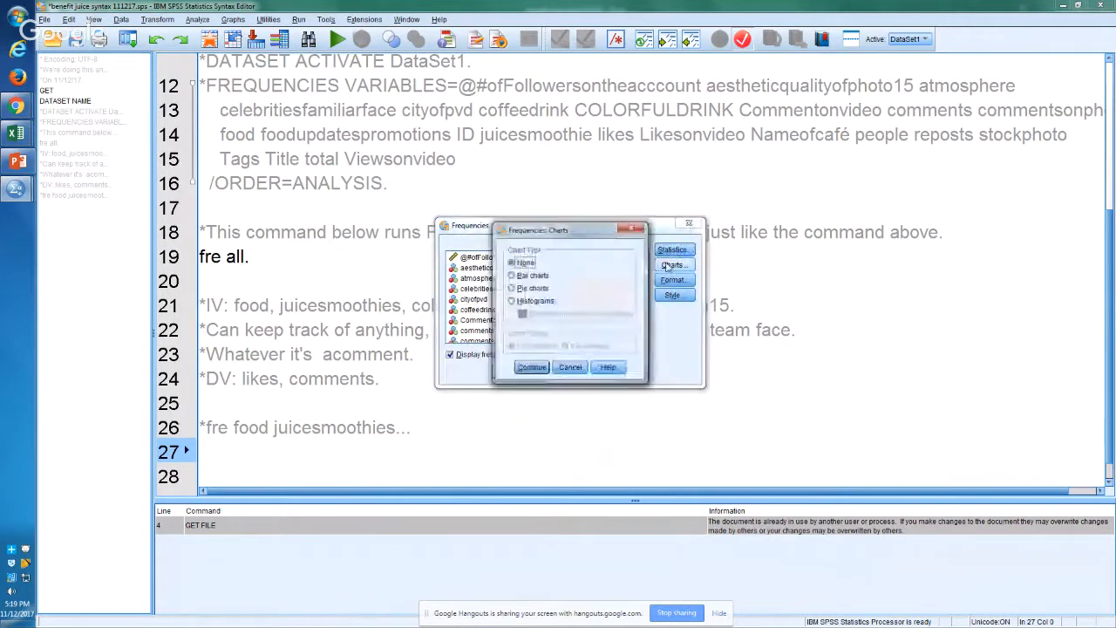
pyautogui.click(535, 300)
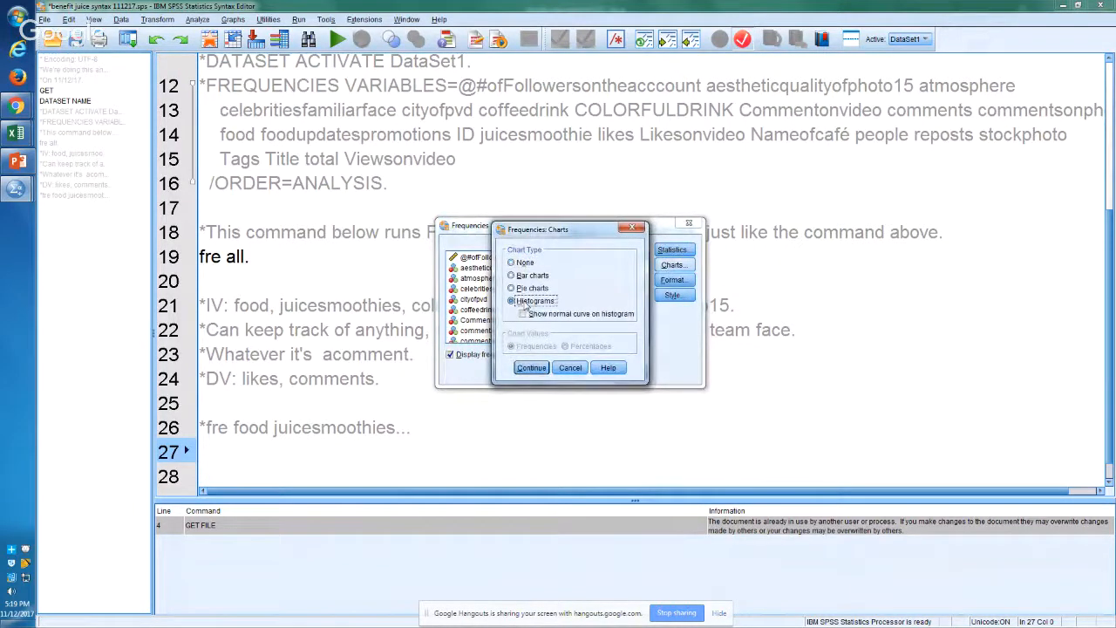
pyautogui.click(531, 367)
pyautogui.click(673, 281)
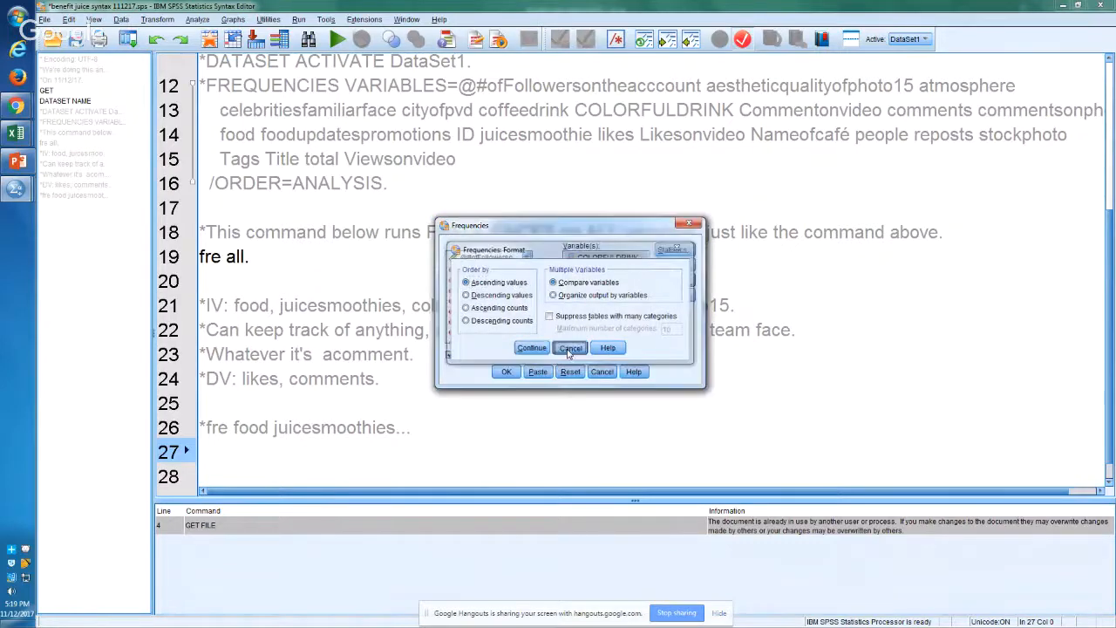
pyautogui.click(570, 349)
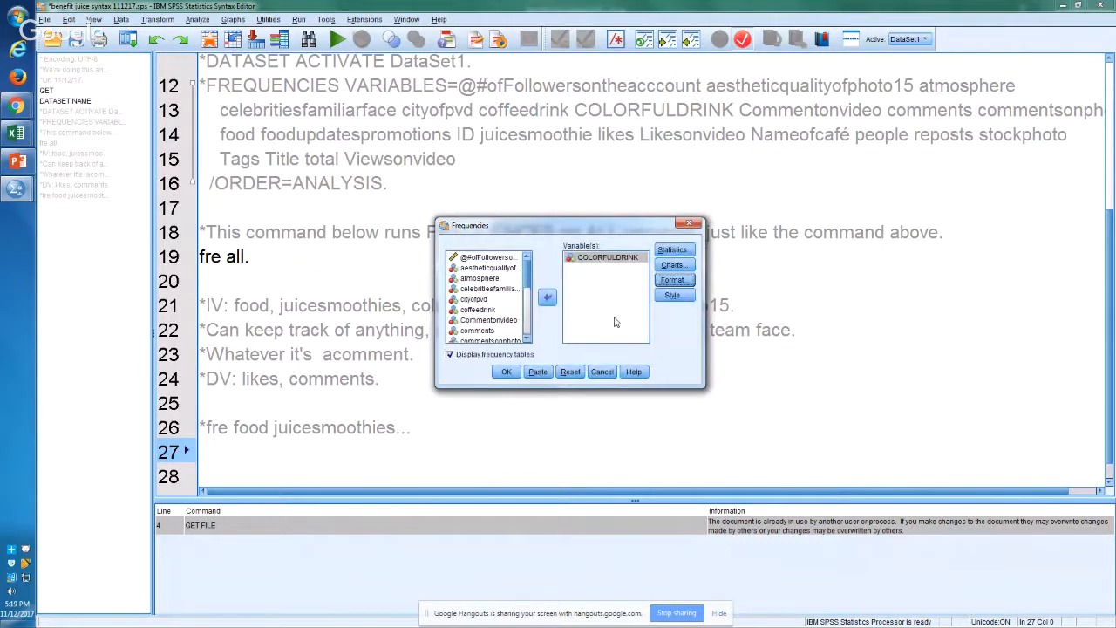
pyautogui.click(538, 371)
# Step: Examine the STATISTICS, HISTOGRAM and ORDER subcommands of the pasted FREQUENCIES command
pyautogui.press('Up')
pyautogui.press('Up')
pyautogui.press('Up')
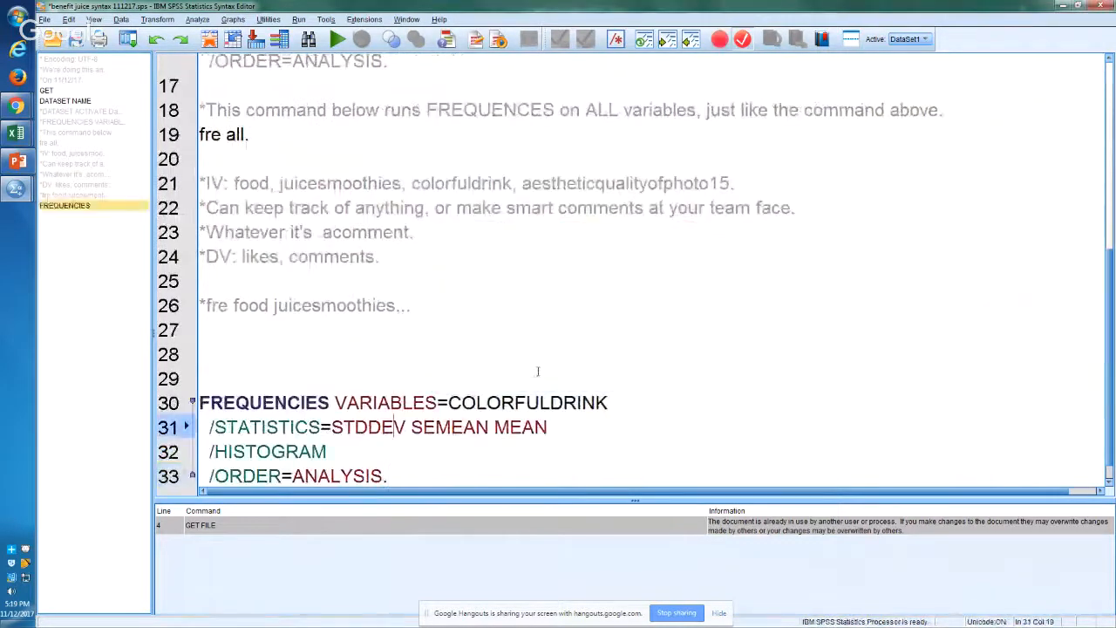
pyautogui.press('Right')
pyautogui.press('Right')
pyautogui.press('Right')
pyautogui.press('Right')
pyautogui.press('Down')
pyautogui.press('Right')
pyautogui.press('Left')
pyautogui.press('Left')
pyautogui.press('Left')
pyautogui.press('Left')
pyautogui.press('Left')
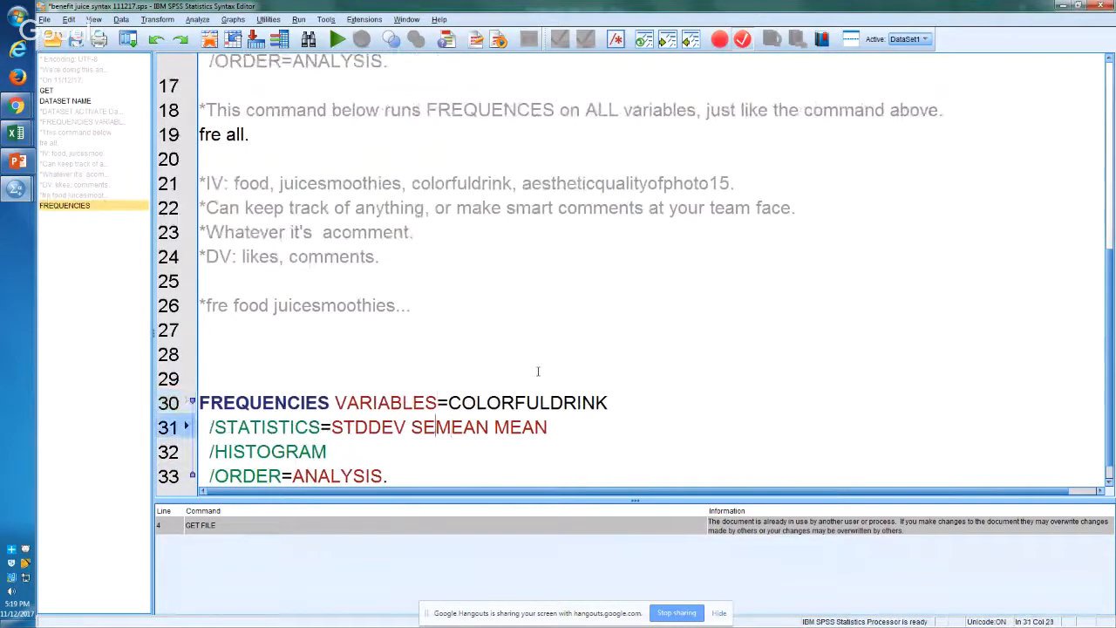
pyautogui.press('Right')
pyautogui.press('Right')
pyautogui.press('Right')
pyautogui.press('Right')
pyautogui.press('Right')
pyautogui.press('Right')
pyautogui.press('Right')
pyautogui.press('Right')
pyautogui.press('Down')
pyautogui.press('Down')
pyautogui.press('Up')
pyautogui.press('Left')
pyautogui.press('Left')
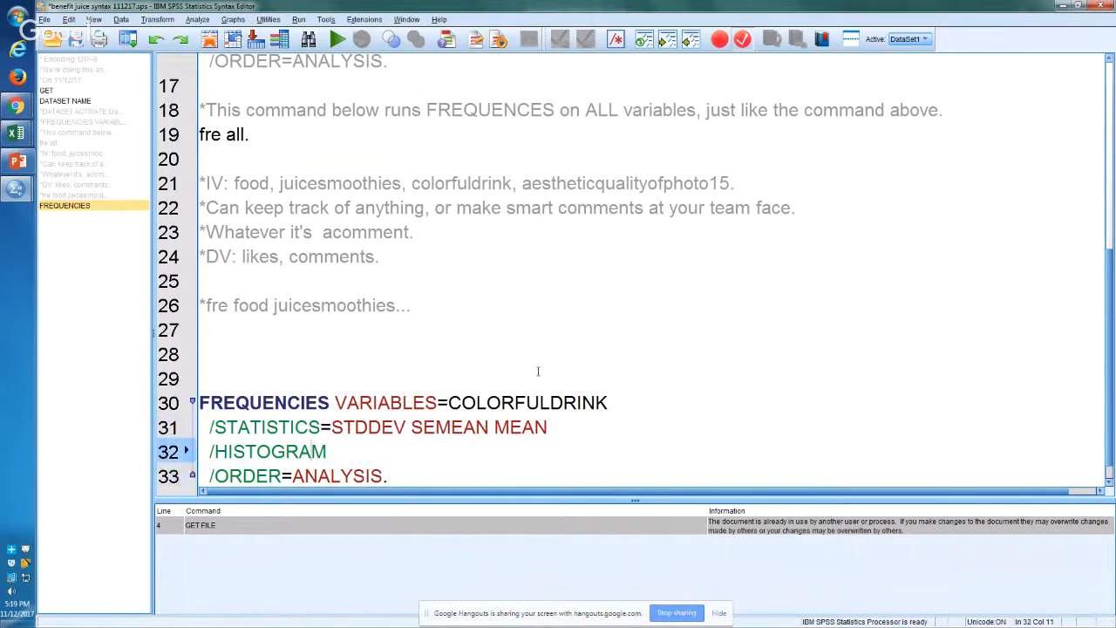
pyautogui.press('Down')
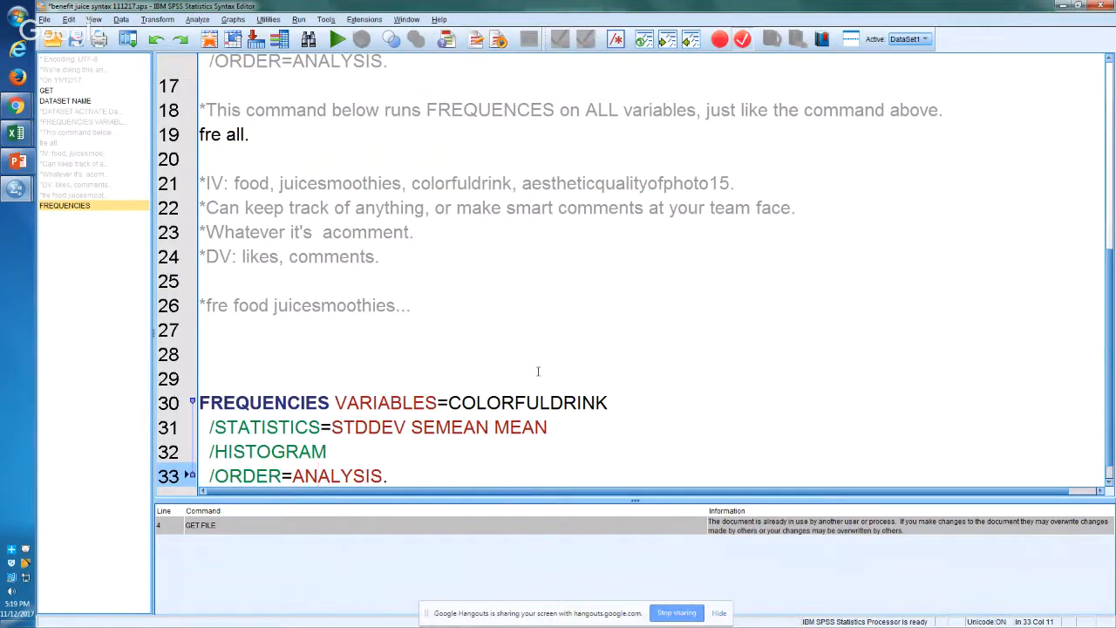
pyautogui.press('Up')
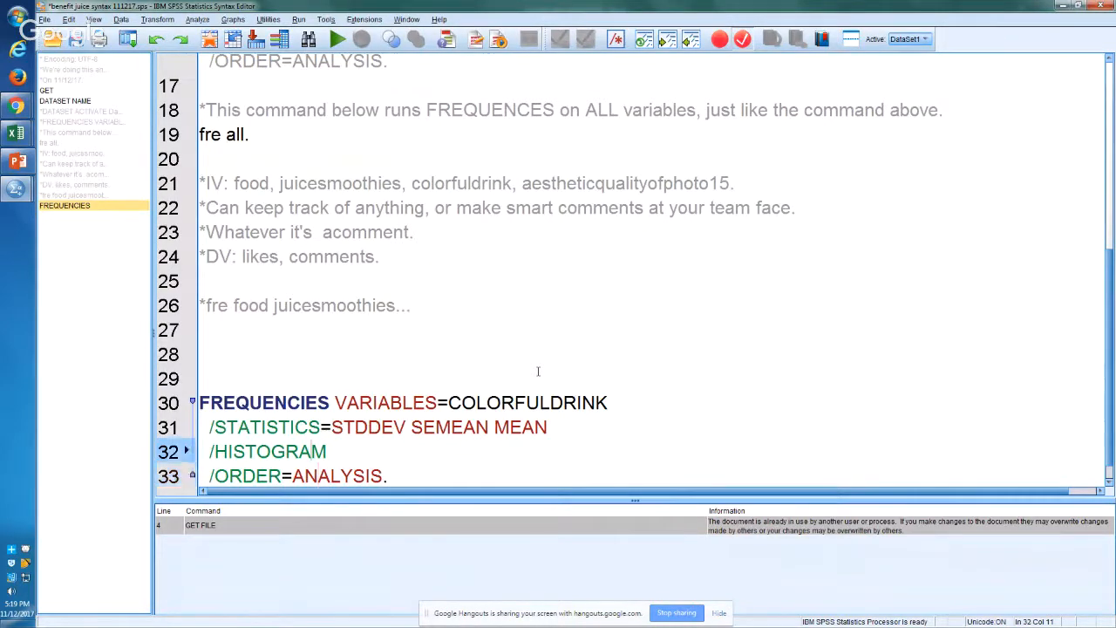
pyautogui.press('Up')
pyautogui.press('Right')
pyautogui.press('Right')
# Step: Add the variables food and juicesmoothies after COLORFULDRINK in the line 30 FREQUENCIES command
pyautogui.press('Right')
pyautogui.press('Right')
pyautogui.press('Right')
pyautogui.press('Right')
pyautogui.press('Right')
pyautogui.press('Right')
pyautogui.press('Right')
pyautogui.press('Right')
pyautogui.press('Right')
pyautogui.press('Right')
pyautogui.press('Right')
pyautogui.press('Right')
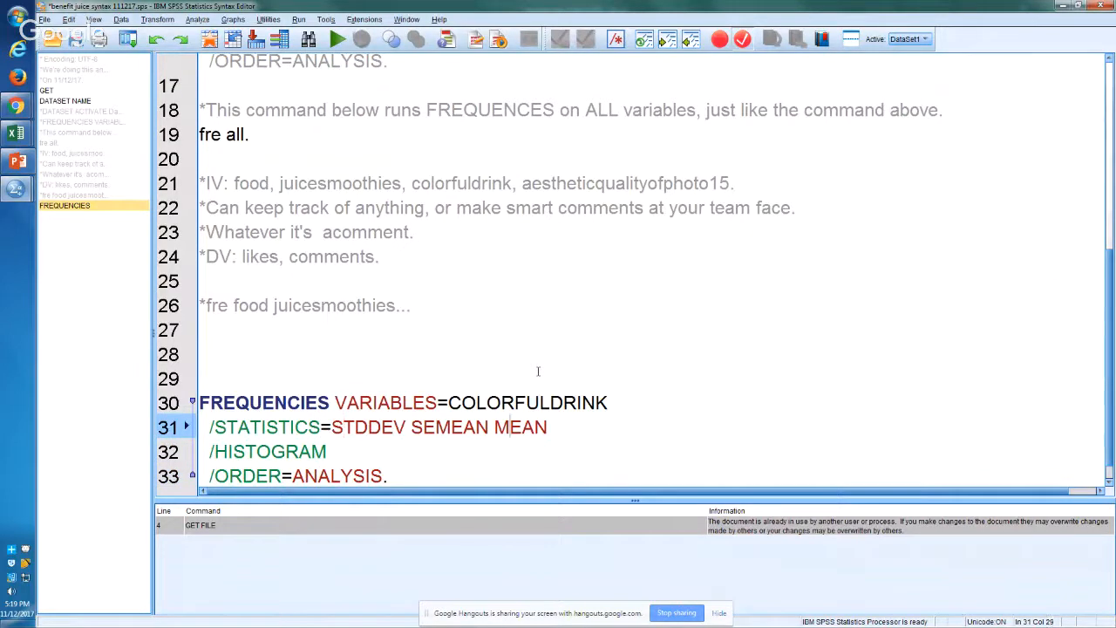
pyautogui.press('Up')
pyautogui.press('Right')
pyautogui.press('Right')
pyautogui.press('Right')
pyautogui.press('Right')
pyautogui.press('Right')
pyautogui.press('Right')
pyautogui.press('Right')
pyautogui.press('Right')
pyautogui.press('Right')
pyautogui.press('Right')
pyautogui.press('Left')
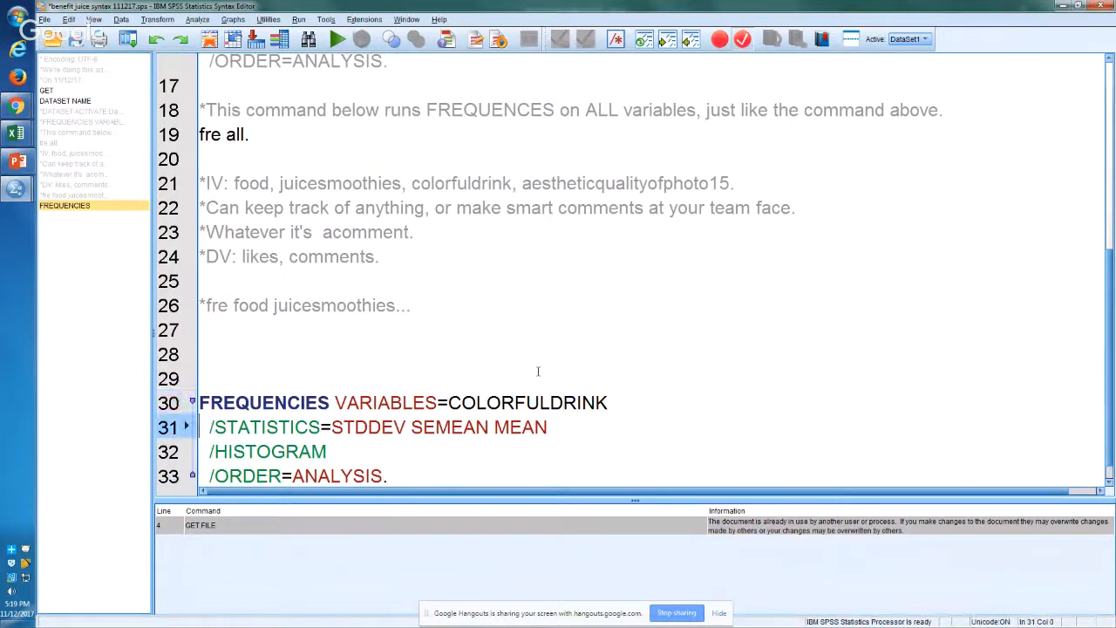
pyautogui.press('Left')
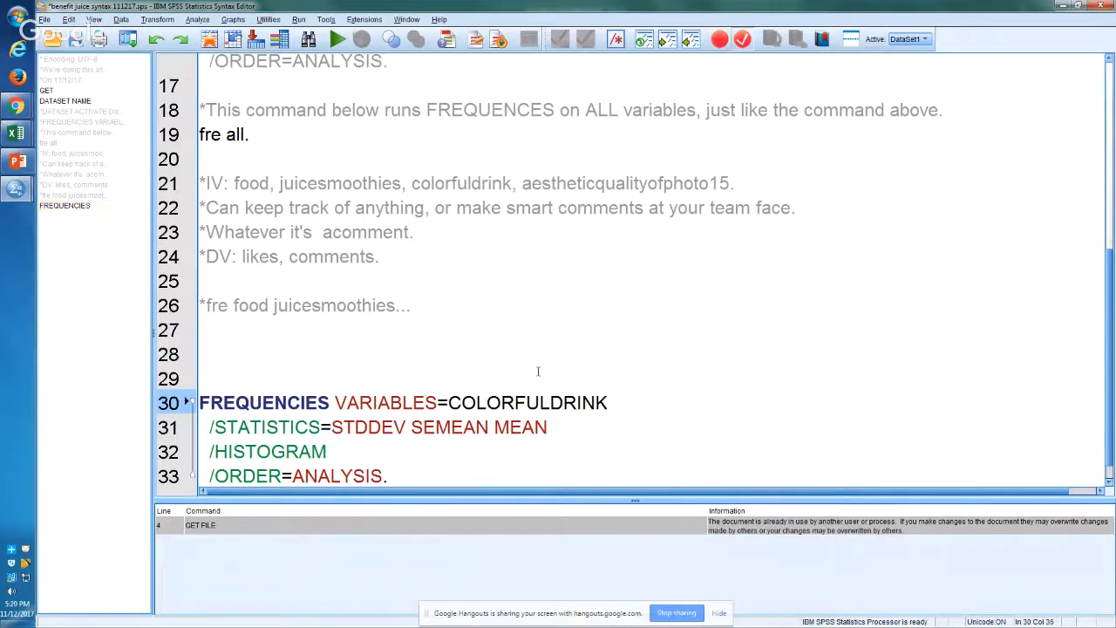
pyautogui.write('food juicesmoothe')
pyautogui.press('BackSpace')
pyautogui.write('i')
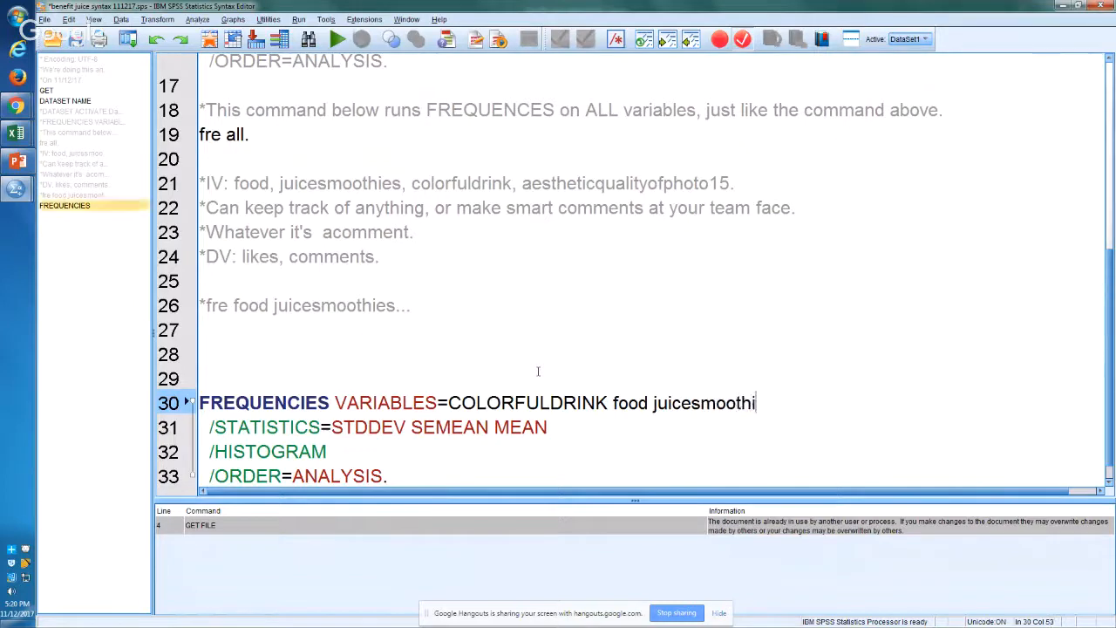
pyautogui.write('es')
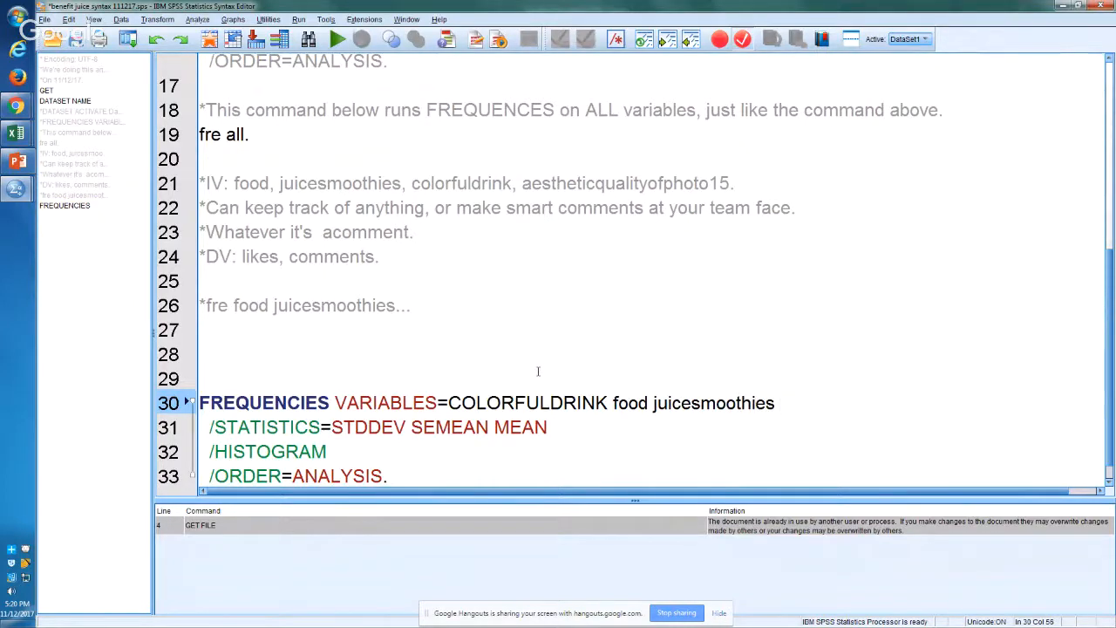
# Step: Copy aestheticqualityofphoto15 from the IV comment to the end of the line 30 variable list and add likes and comments after it
pyautogui.doubleClick(600, 181)
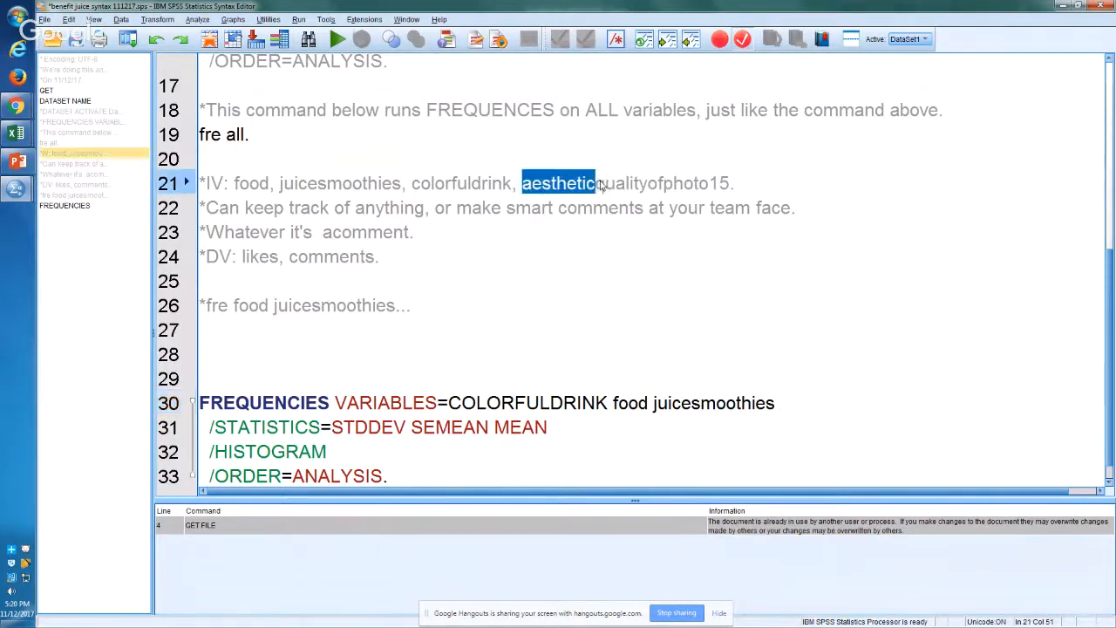
pyautogui.hotkey('shift', 'Right')
pyautogui.hotkey('shift', 'Right')
pyautogui.hotkey('shift', 'Right')
pyautogui.hotkey('shift', 'Right')
pyautogui.hotkey('shift', 'Right')
pyautogui.hotkey('shift', 'Right')
pyautogui.hotkey('shift', 'Right')
pyautogui.hotkey('shift', 'Right')
pyautogui.hotkey('shift', 'Right')
pyautogui.hotkey('shift', 'Right')
pyautogui.hotkey('shift', 'Right')
pyautogui.hotkey('shift', 'Right')
pyautogui.hotkey('shift', 'Right')
pyautogui.hotkey('shift', 'Right')
pyautogui.hotkey('shift', 'Right')
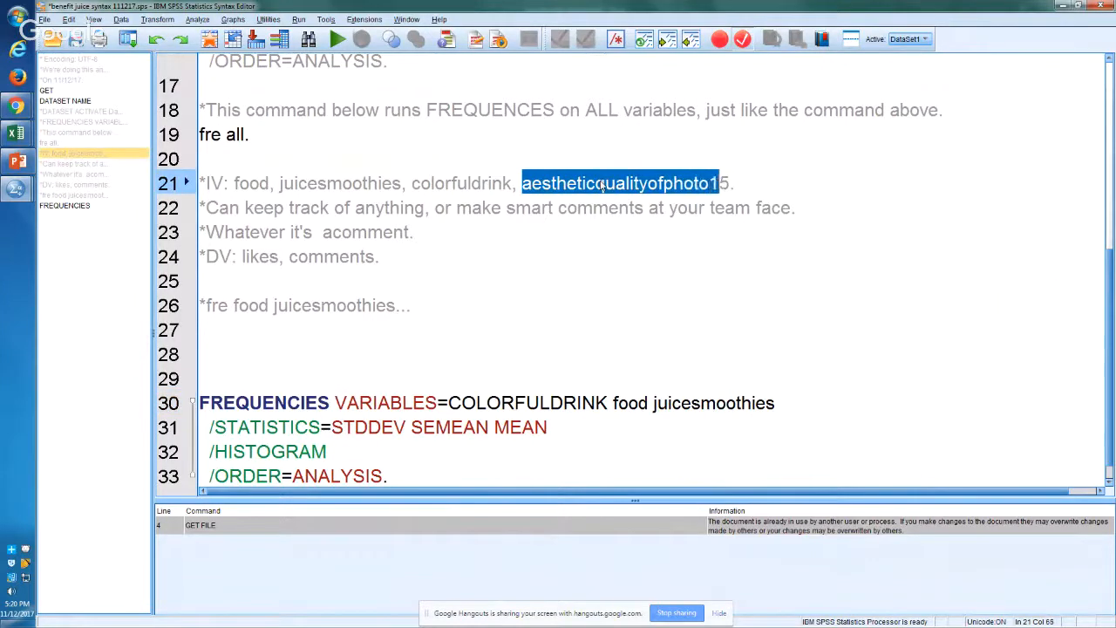
pyautogui.hotkey('shift', 'Right')
pyautogui.hotkey('ctrl', 'c')
pyautogui.press('Down')
pyautogui.press('Down')
pyautogui.press('Down')
pyautogui.press('Down')
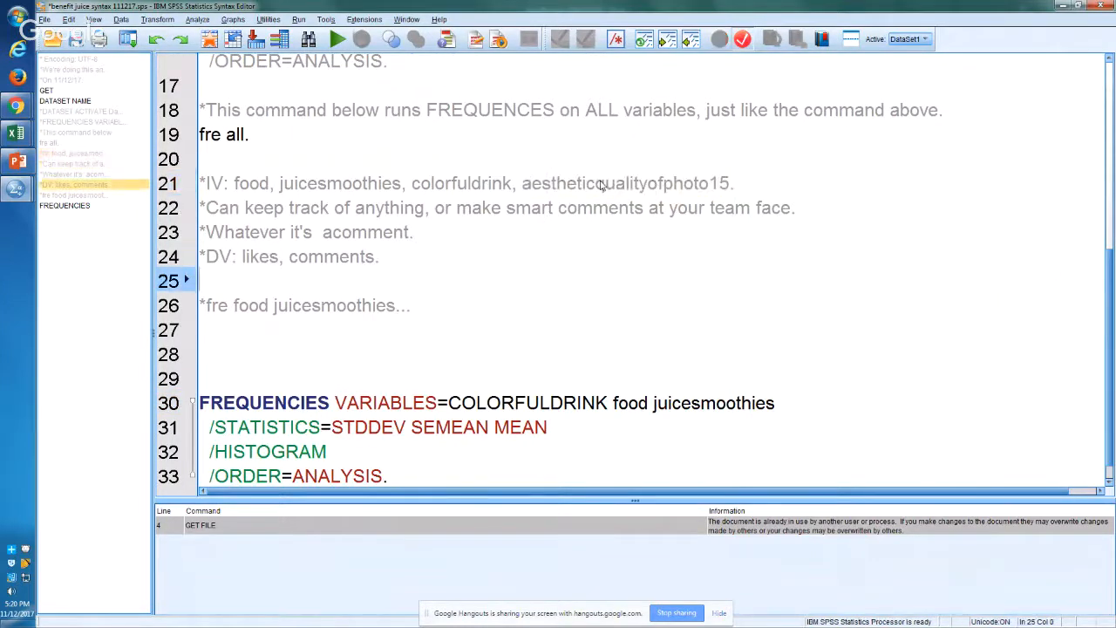
pyautogui.press('Down')
pyautogui.press('Down')
pyautogui.press('Down')
pyautogui.press('Down')
pyautogui.press('Down')
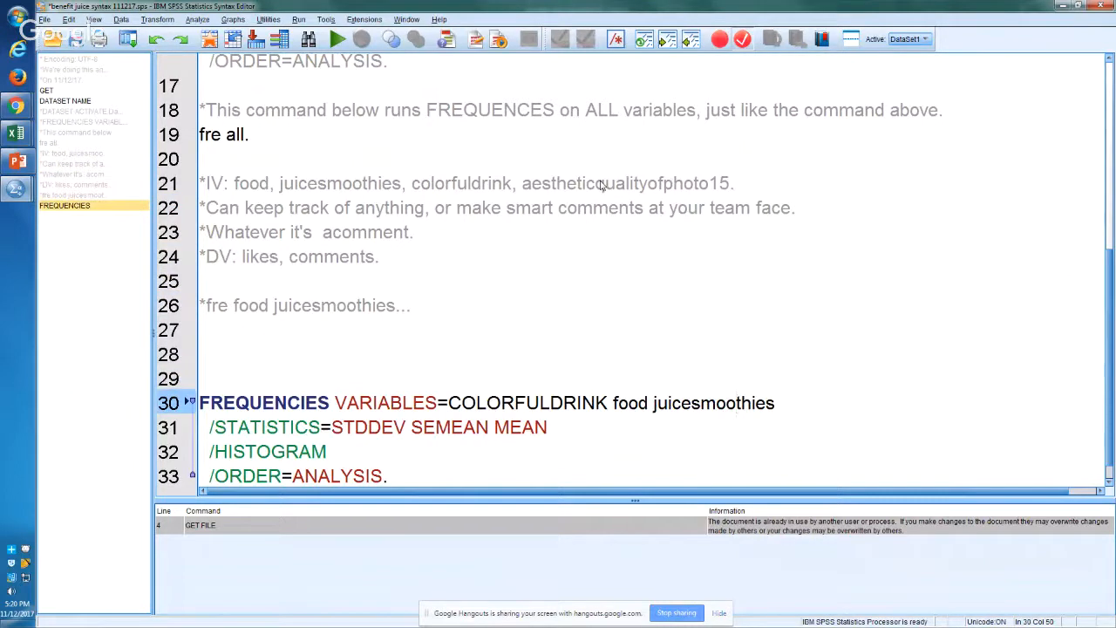
pyautogui.press('Down')
pyautogui.press('Up')
pyautogui.press('Right')
pyautogui.press('Right')
pyautogui.press('Right')
pyautogui.press('Right')
pyautogui.press('Right')
pyautogui.hotkey('ctrl', 'v')
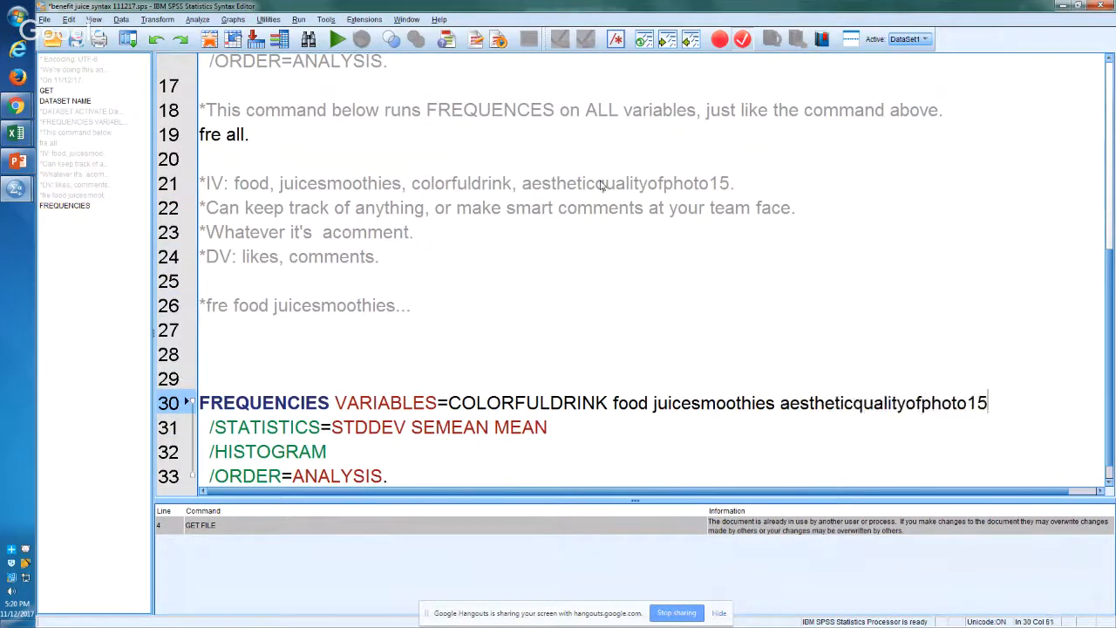
pyautogui.write('likes comments')
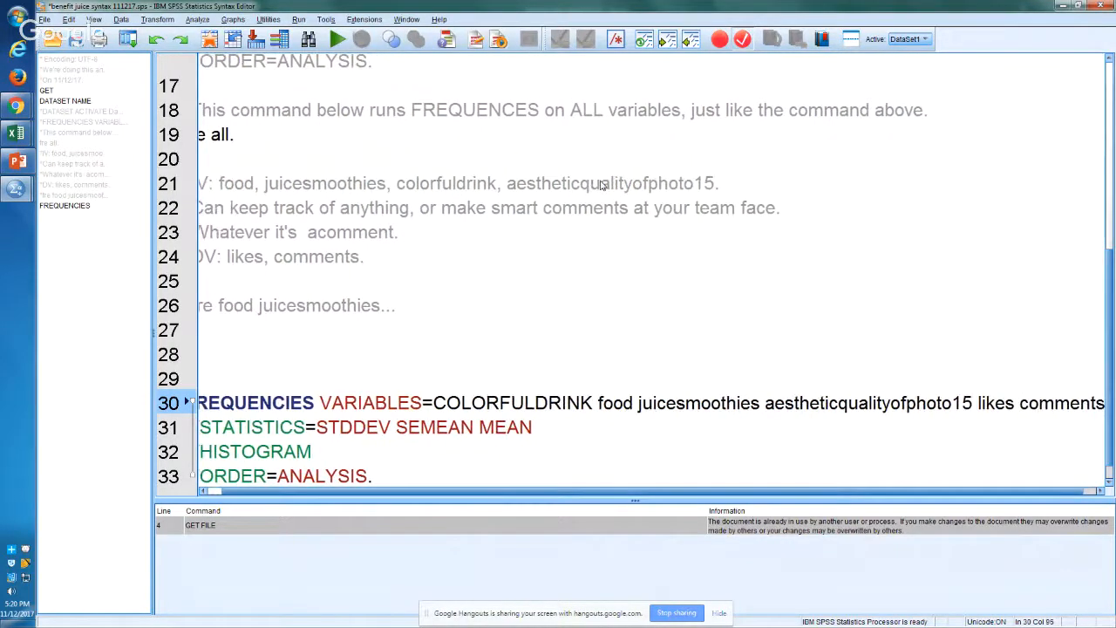
# Step: Select the entire FREQUENCIES command on lines 30 to 33
pyautogui.press('Down')
pyautogui.press('Down')
pyautogui.press('Down')
pyautogui.press('Down')
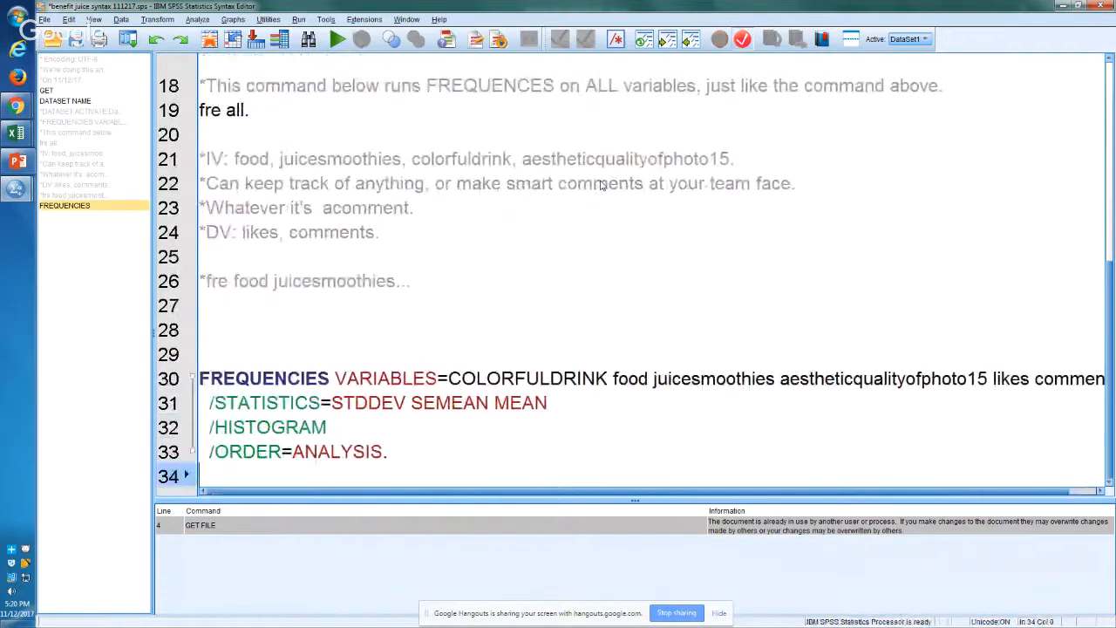
pyautogui.hotkey('shift', 'Up')
pyautogui.hotkey('shift', 'Up')
pyautogui.hotkey('shift', 'Up')
pyautogui.hotkey('shift', 'Up')
pyautogui.hotkey('shift', 'Up')
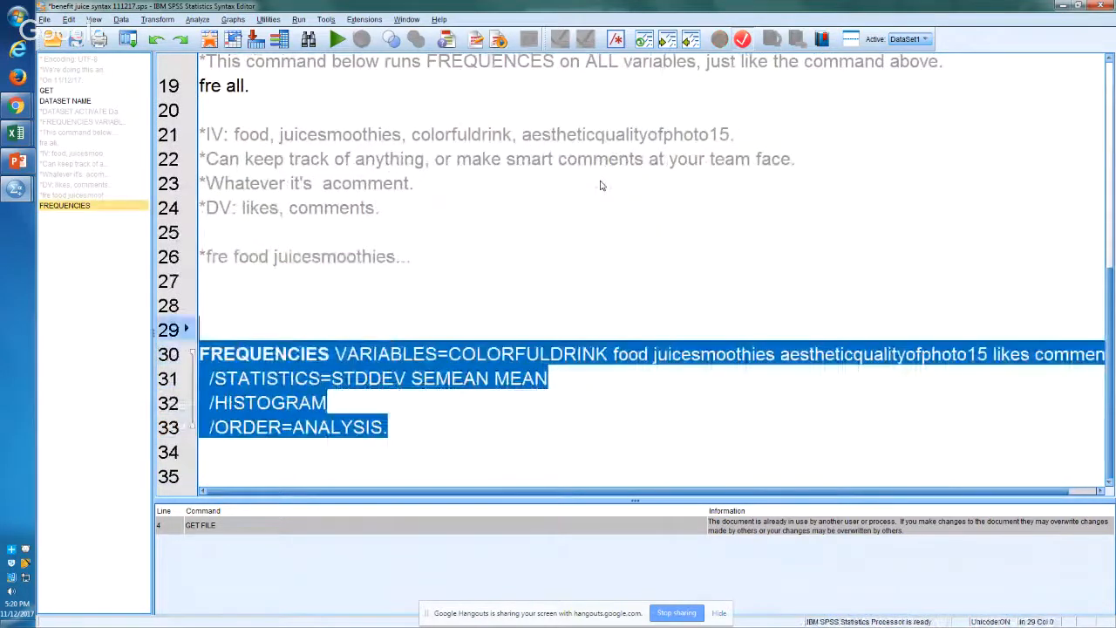
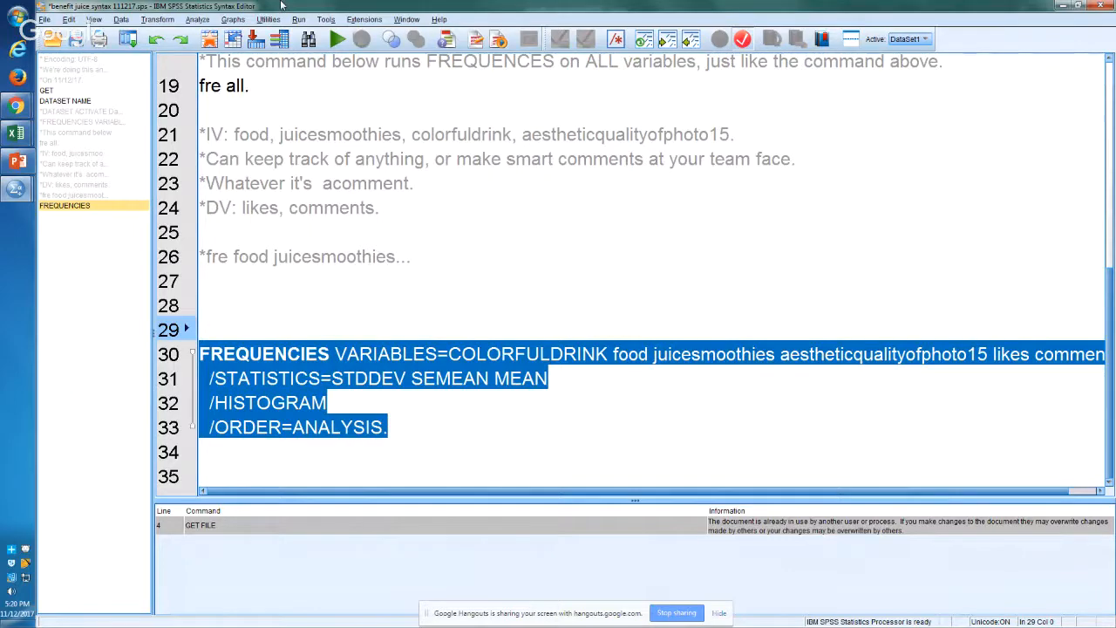
# Step: Save the syntax file and run all of its commands
pyautogui.hotkey('ctrl', 's')
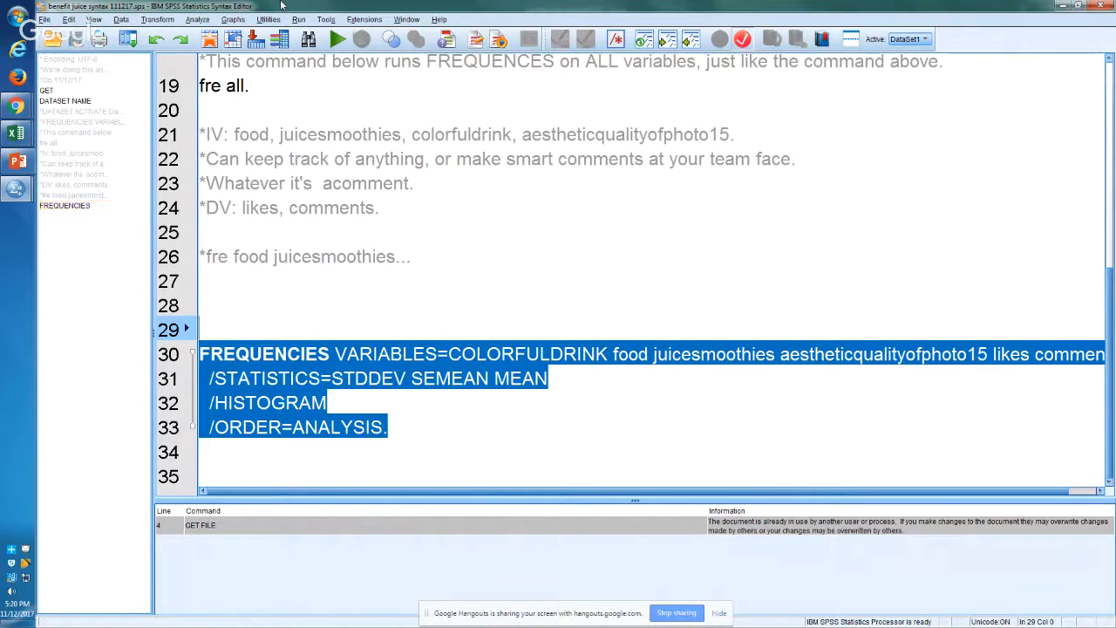
pyautogui.hotkey('ctrl', 'a')
pyautogui.hotkey('ctrl', 'r')
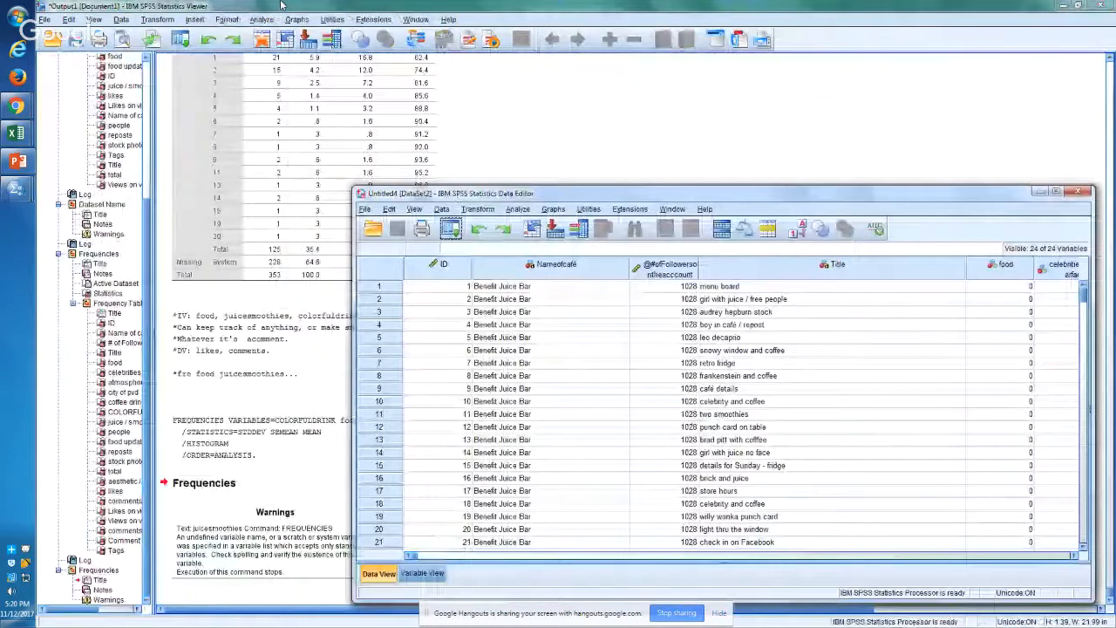
# Step: Close the output document without saving it and rerun the entire syntax to produce fresh output
pyautogui.click(717, 181)
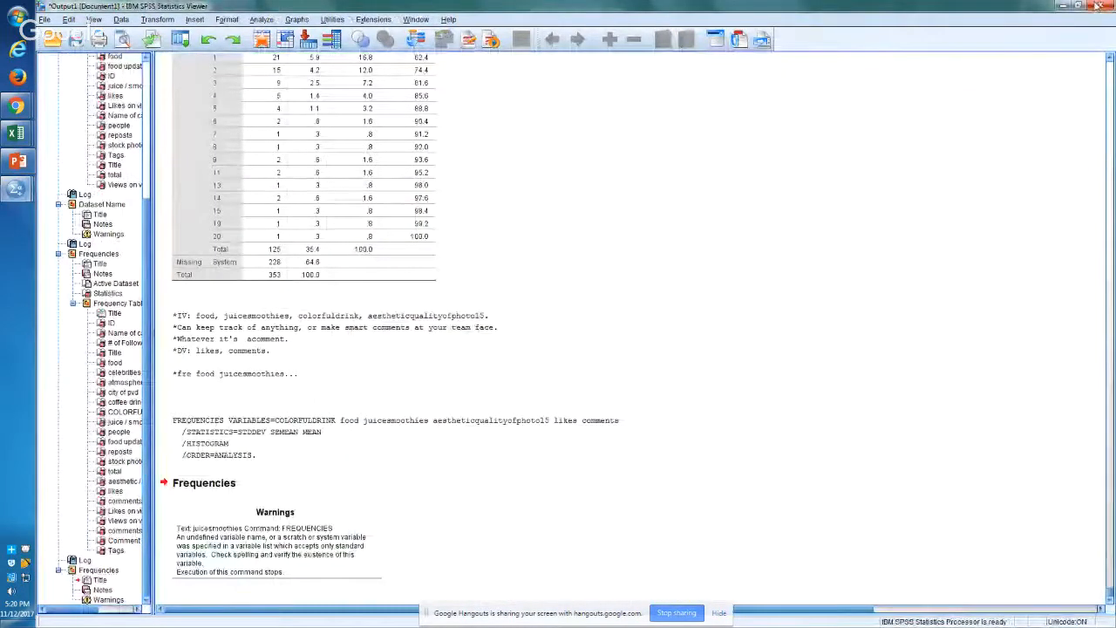
pyautogui.click(1102, 5)
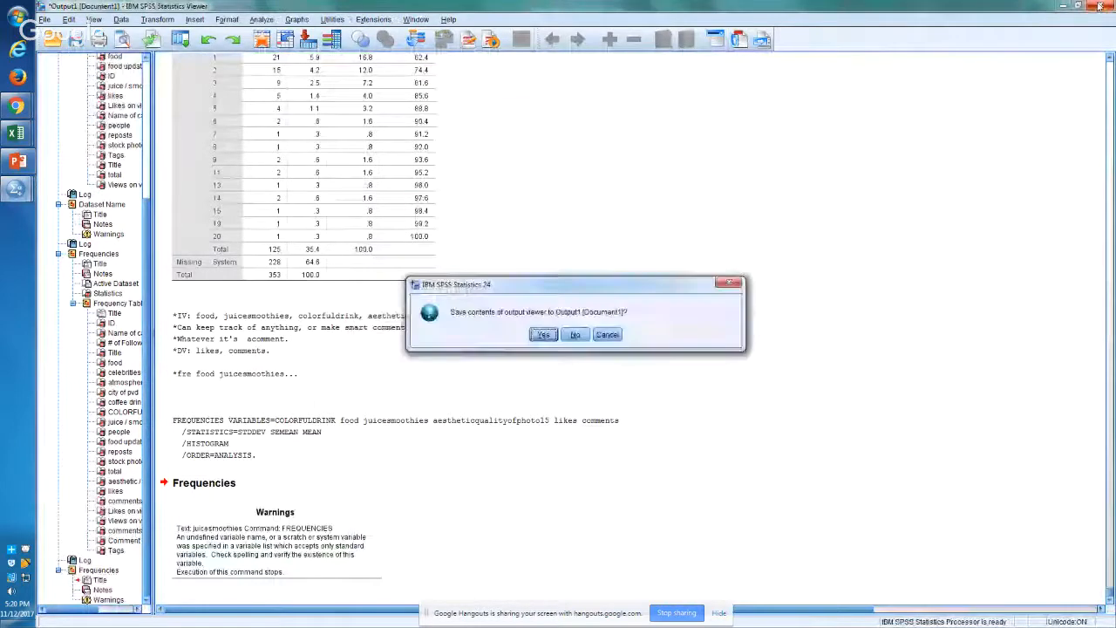
pyautogui.click(575, 335)
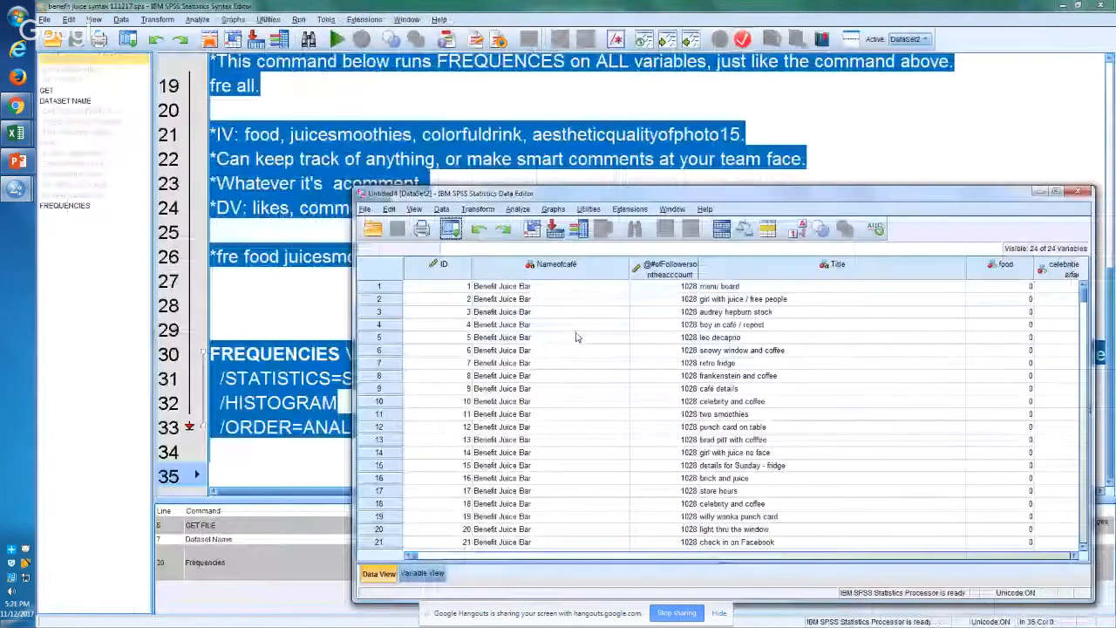
pyautogui.click(484, 6)
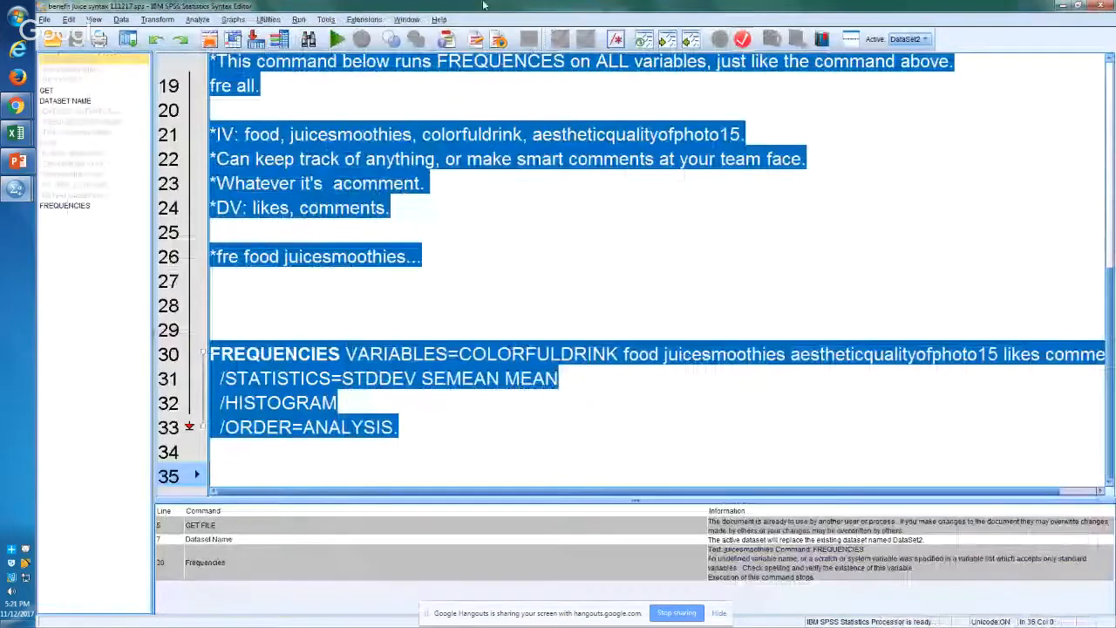
pyautogui.doubleClick(484, 6)
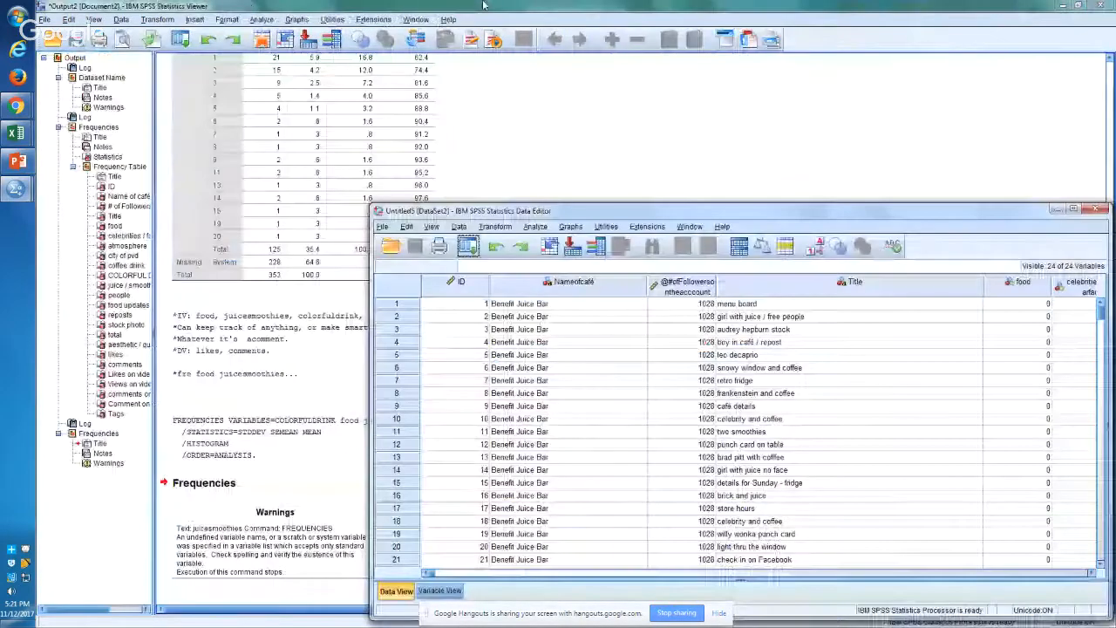
# Step: Examine the logged FREQUENCIES command for the selected variables in the new output
pyautogui.click(83, 117)
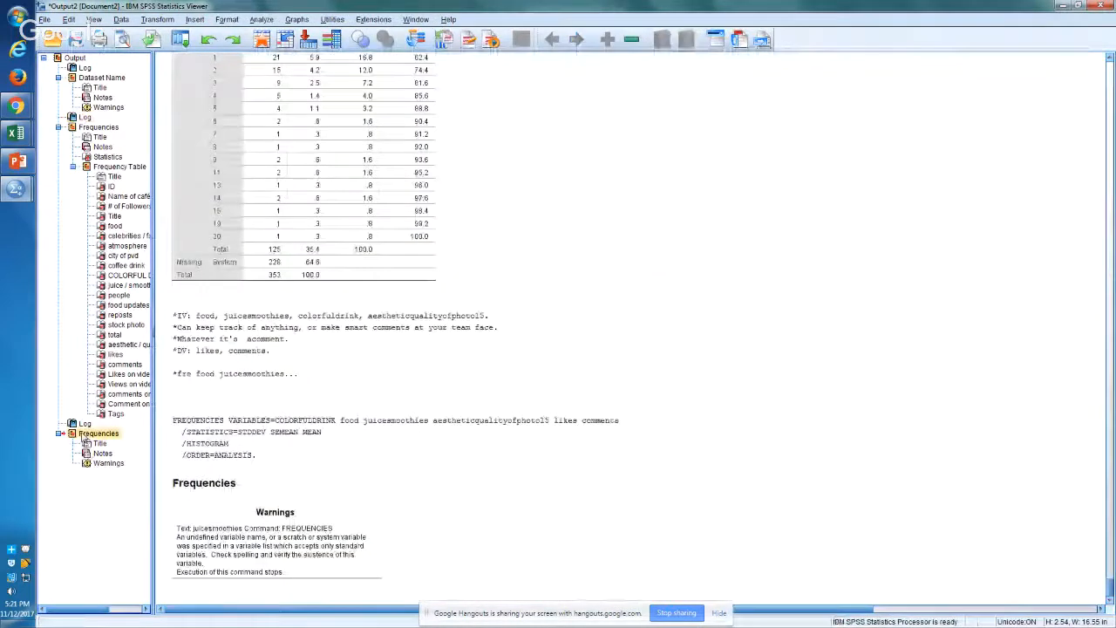
pyautogui.click(83, 435)
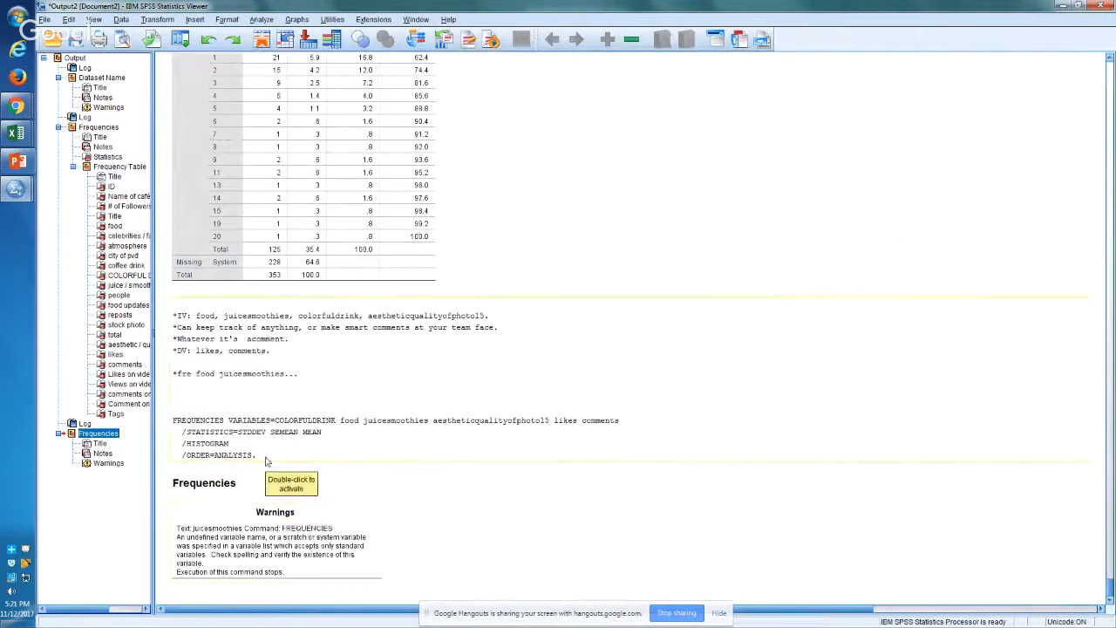
pyautogui.click(205, 424)
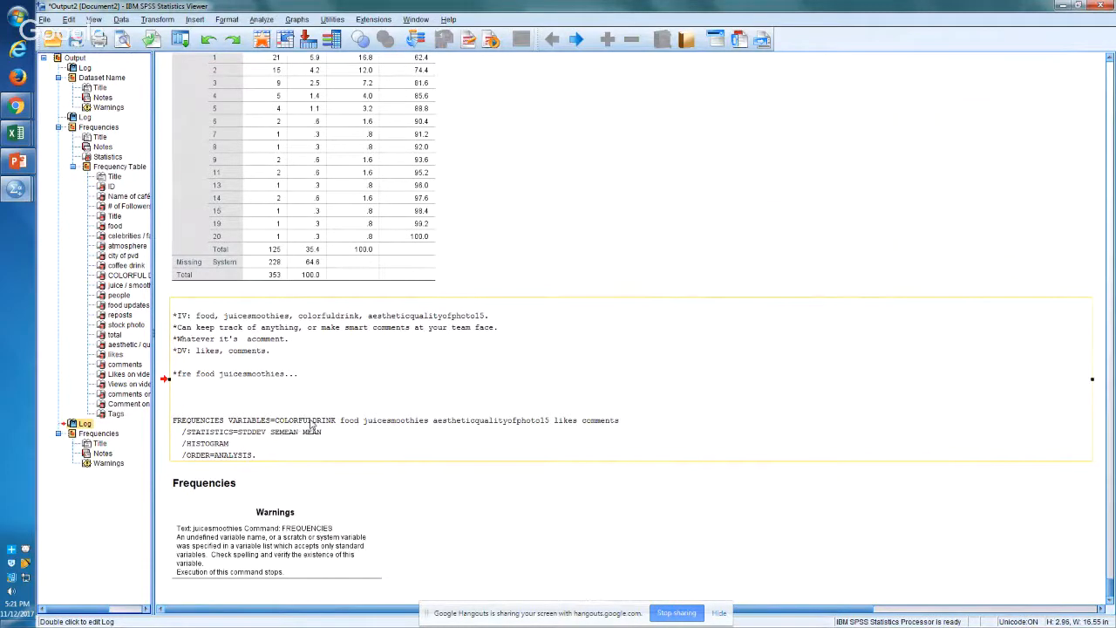
# Step: Copy the Warnings table of the last Frequencies run and paste it at D6 on a new sheet in Excel's benefit clean data 111217 workbook
pyautogui.click(258, 540)
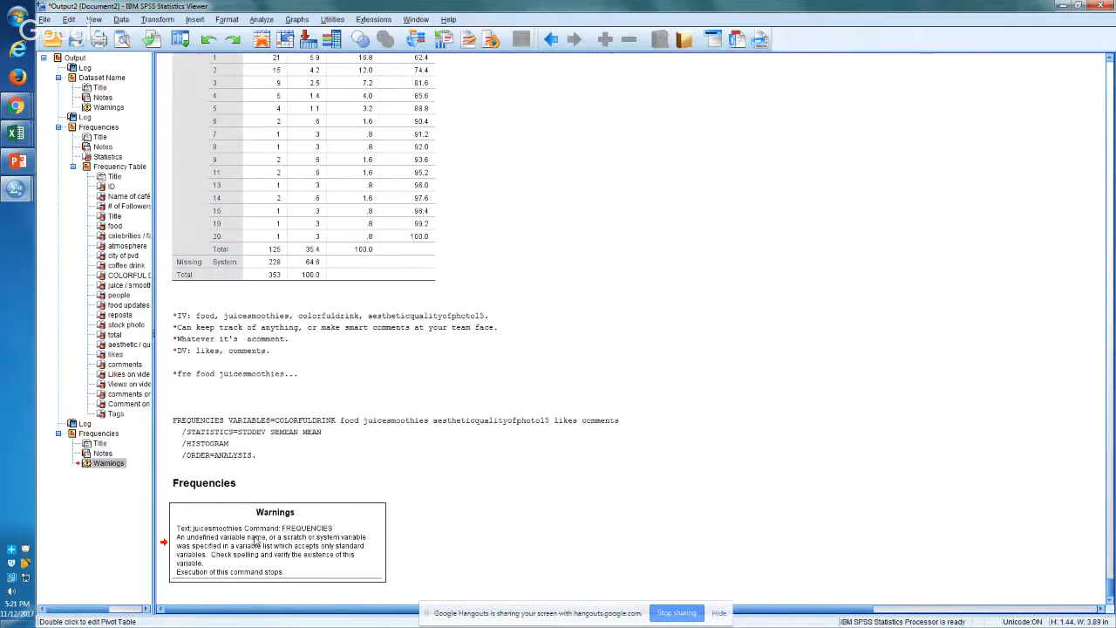
pyautogui.rightClick(256, 540)
pyautogui.click(266, 531)
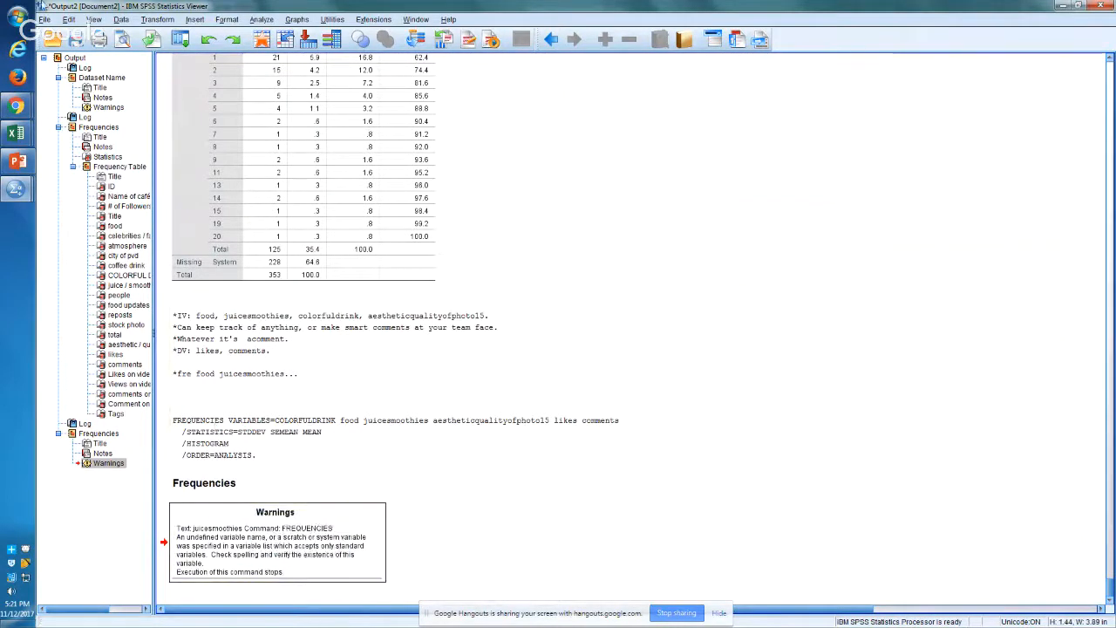
pyautogui.moveTo(13, 144)
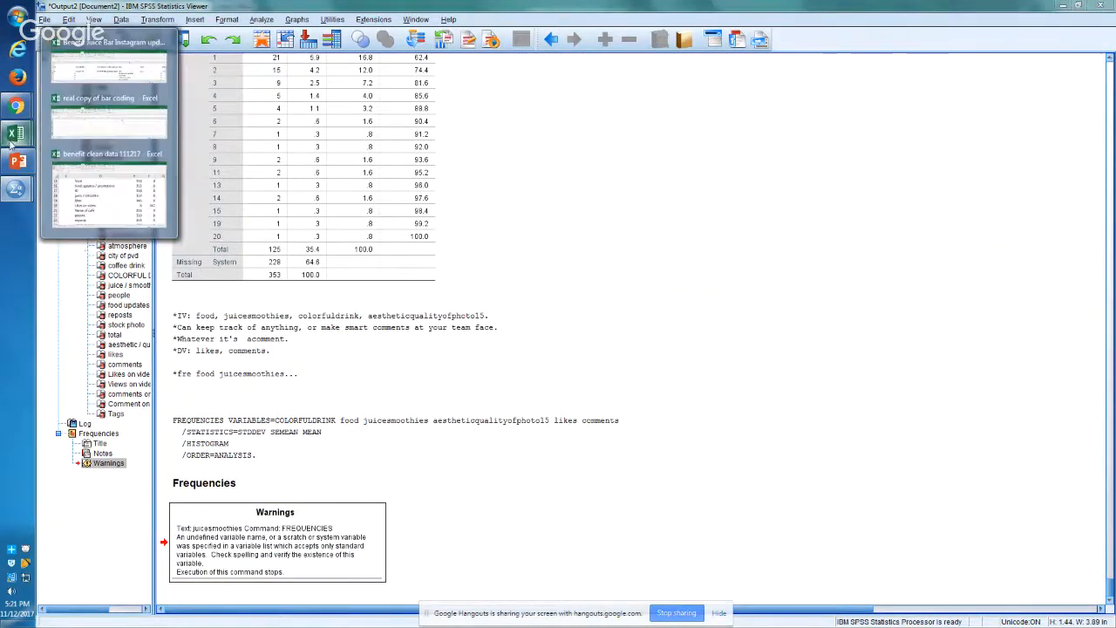
pyautogui.click(117, 205)
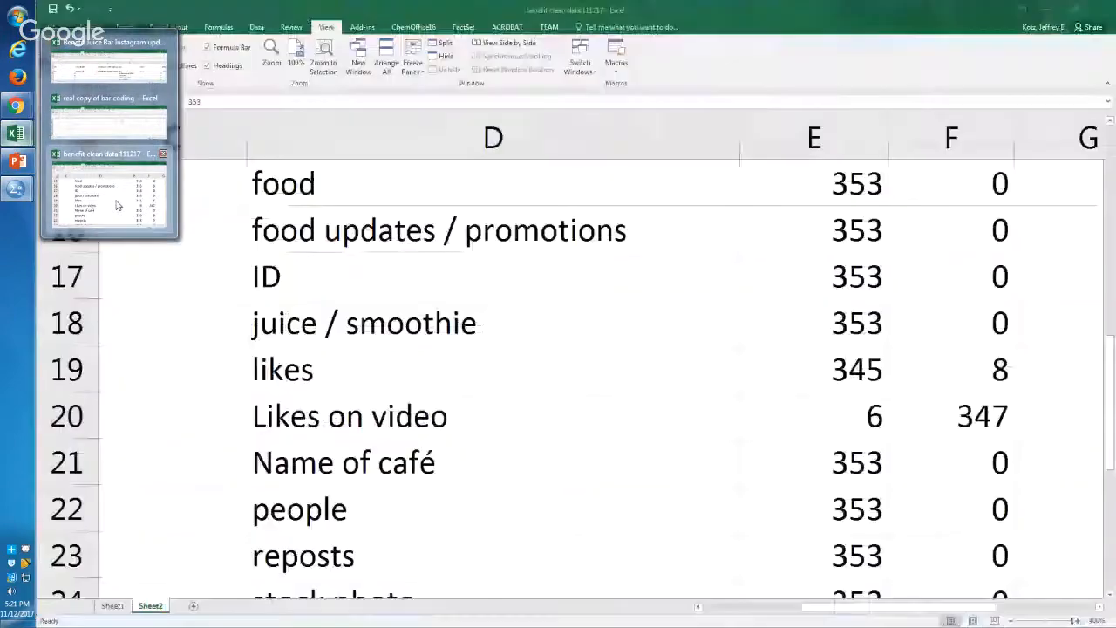
pyautogui.click(193, 605)
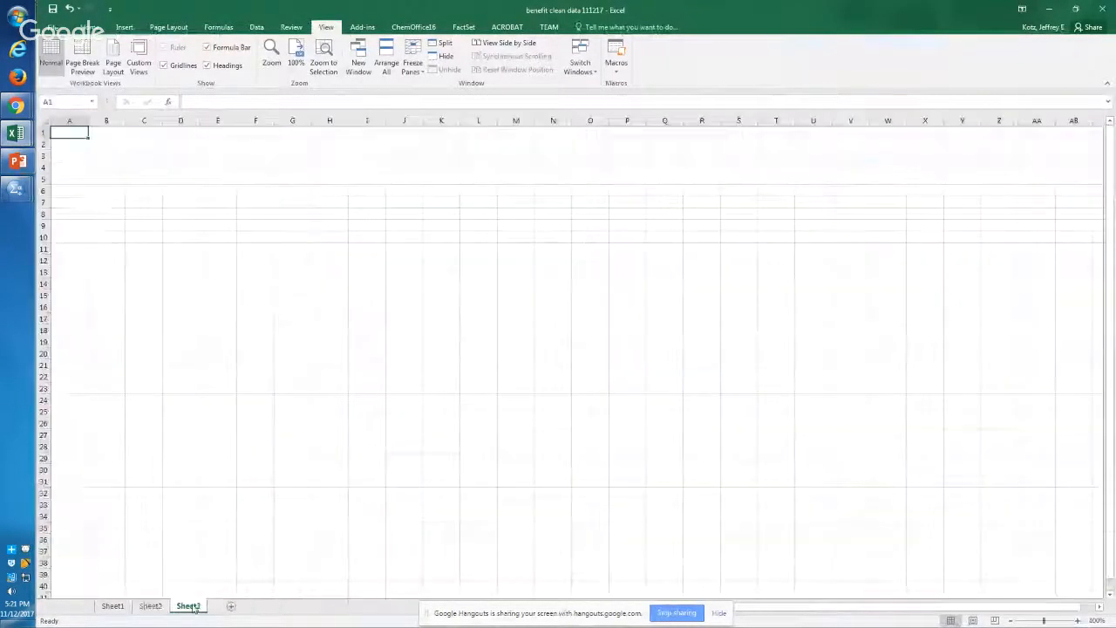
pyautogui.rightClick(166, 188)
pyautogui.click(206, 239)
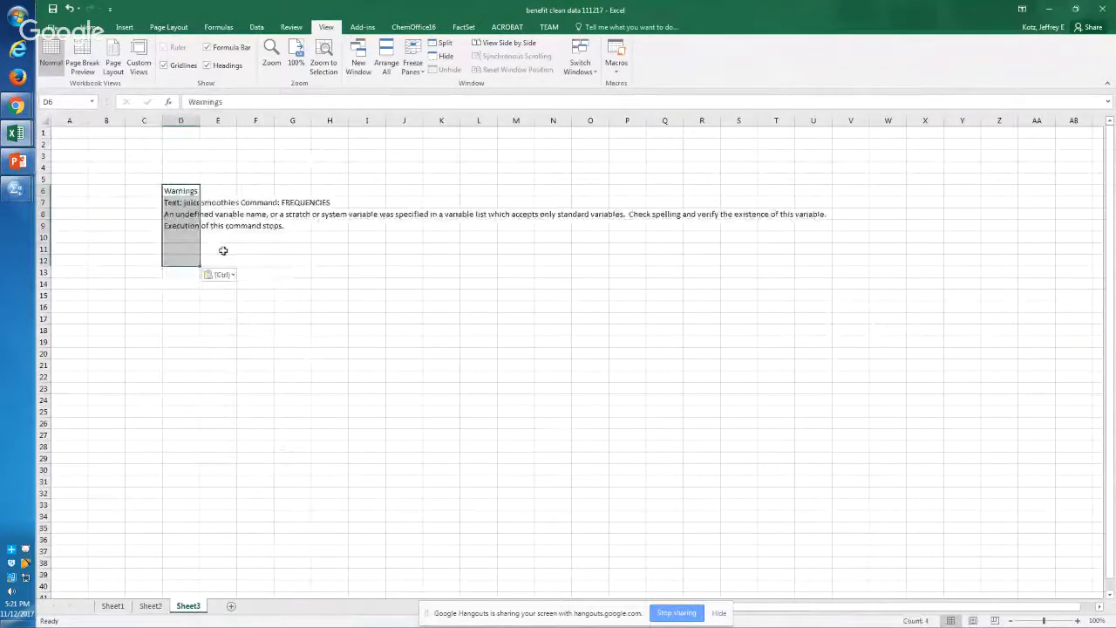
# Step: Enlarge the pasted warning in D6:D9 and read its full text along row 8
pyautogui.click(182, 190)
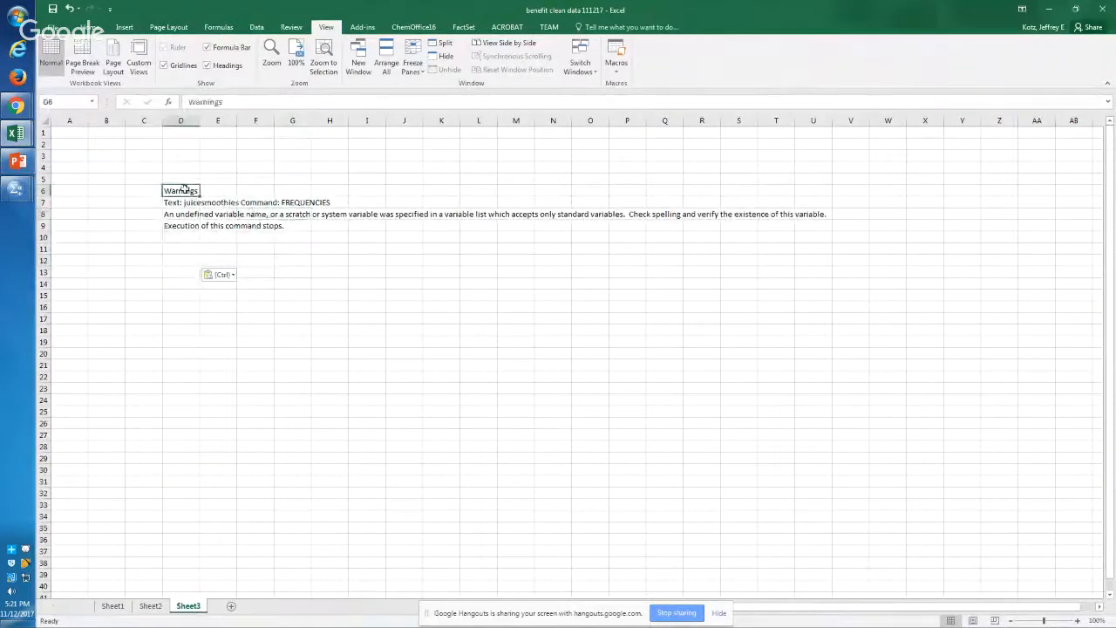
pyautogui.moveTo(184, 188); pyautogui.dragTo(184, 225)
pyautogui.hotkey('alt', 'w')
pyautogui.press('g')
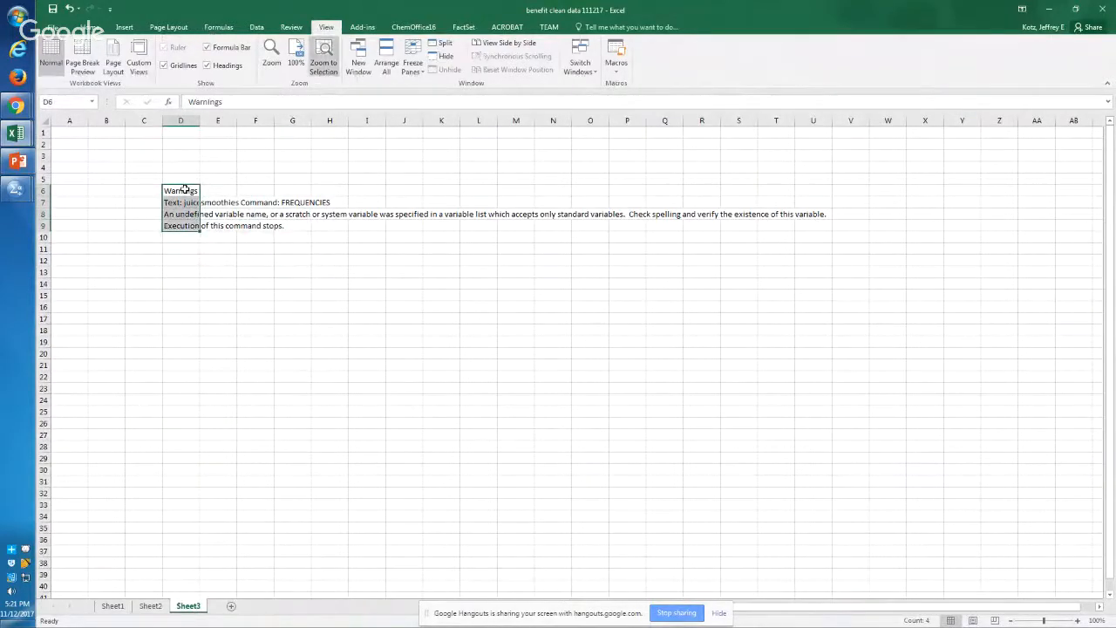
pyautogui.press('Down')
pyautogui.press('Down')
pyautogui.press('Right')
pyautogui.press('Right')
pyautogui.press('Right')
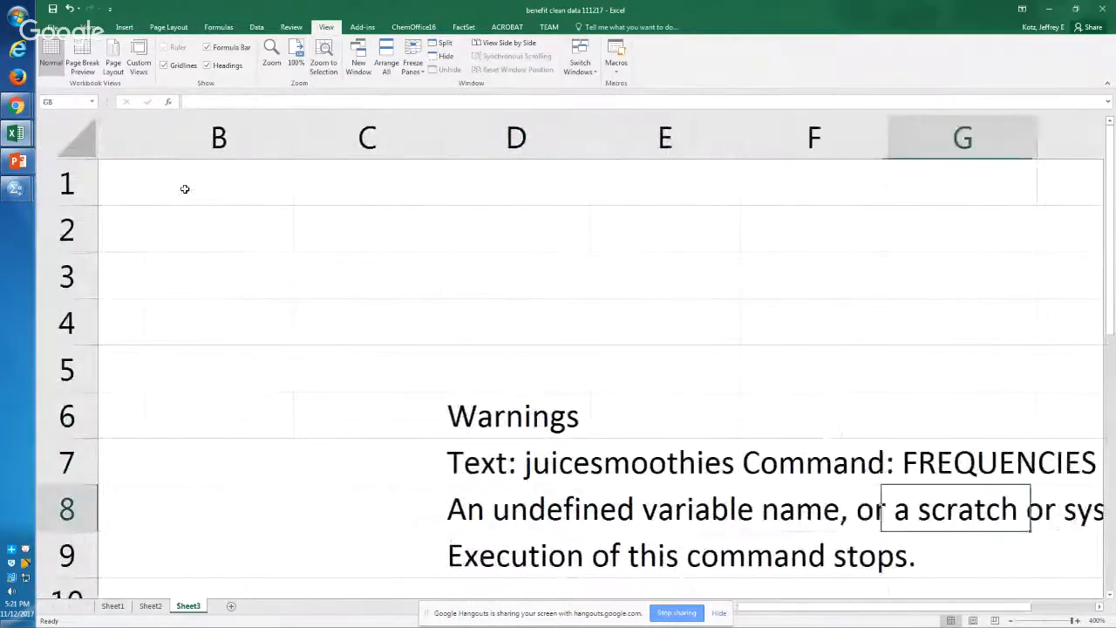
pyautogui.press('Right')
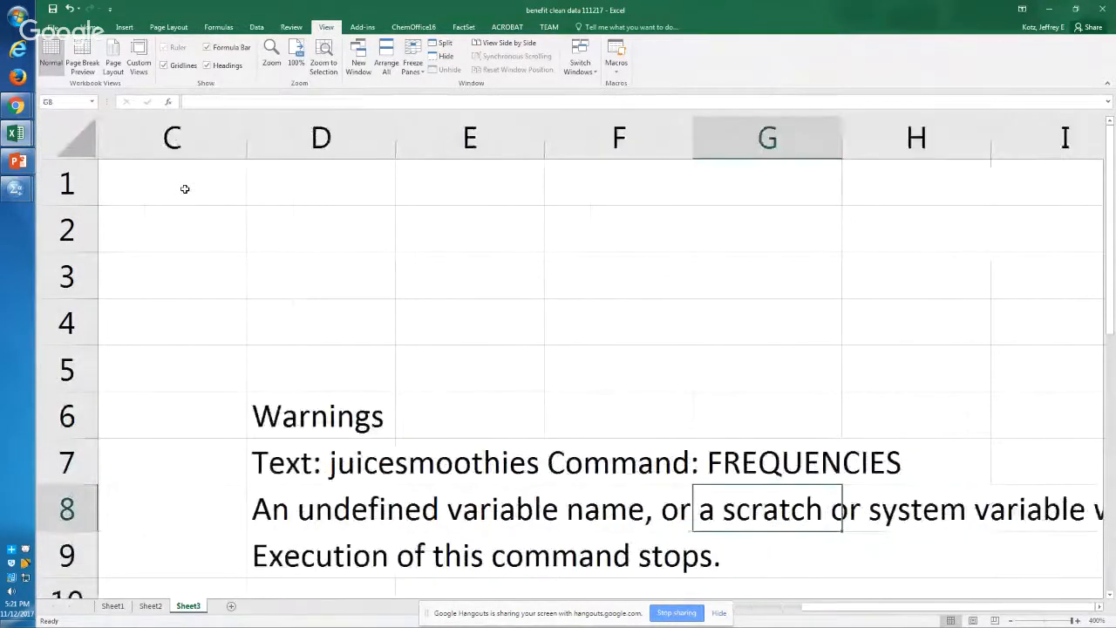
pyautogui.press('Right')
pyautogui.press('Right')
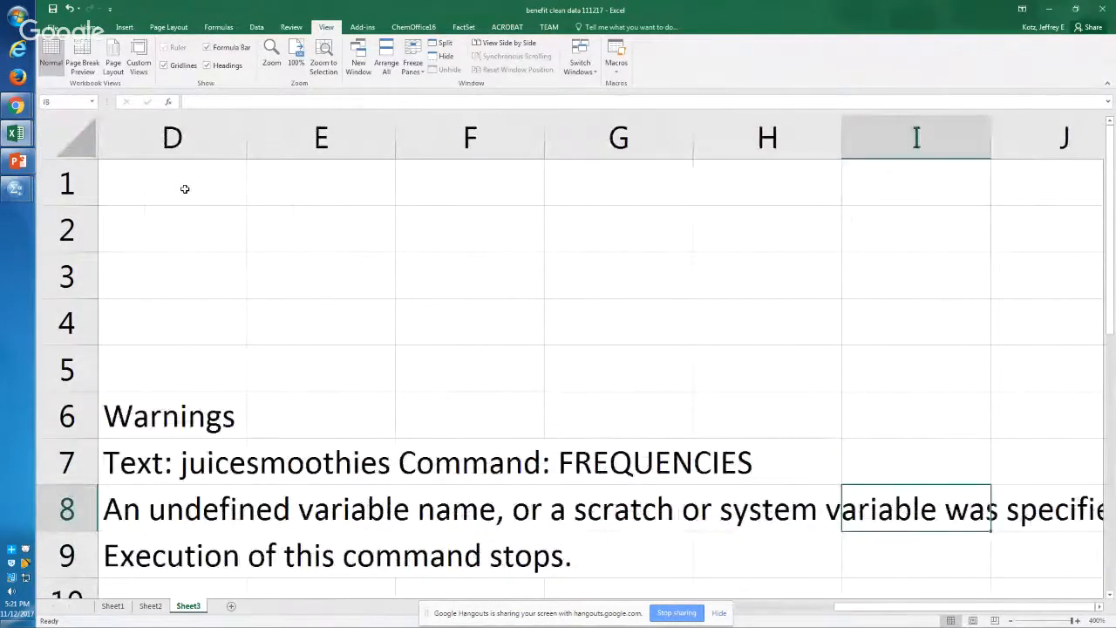
pyautogui.press('Right')
pyautogui.press('Right')
pyautogui.press('Right')
pyautogui.press('Right')
pyautogui.press('Right')
pyautogui.press('Right')
pyautogui.press('Right')
pyautogui.press('Right')
pyautogui.press('Right')
pyautogui.press('Right')
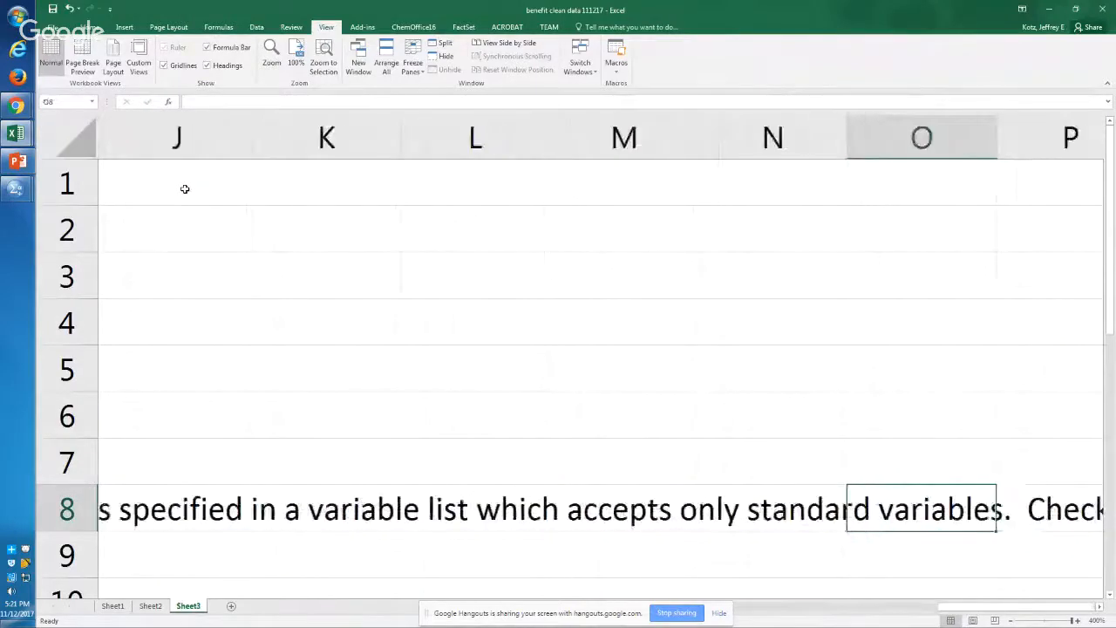
pyautogui.press('Left')
pyautogui.press('Left')
pyautogui.press('Left')
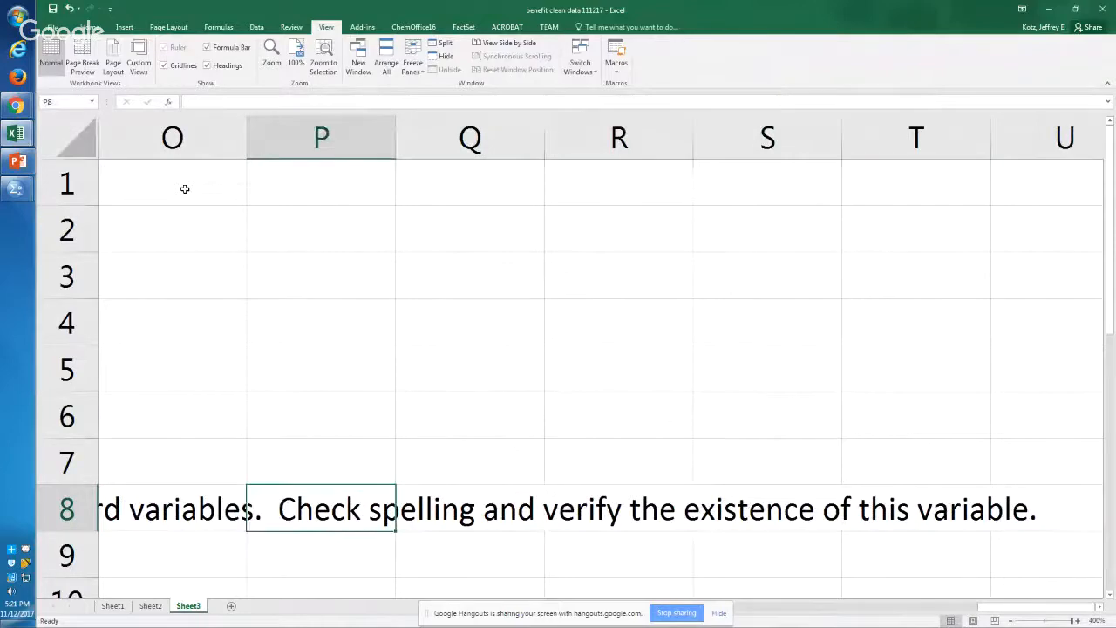
# Step: Switch back to the SPSS syntax and look up the exact juice/smoothie variable name in the commented-out FREQUENCIES command on lines 12 to 16
pyautogui.hotkey('alt', 'Tab')
pyautogui.hotkey('alt', 'Tab')
pyautogui.hotkey('alt', 'Tab')
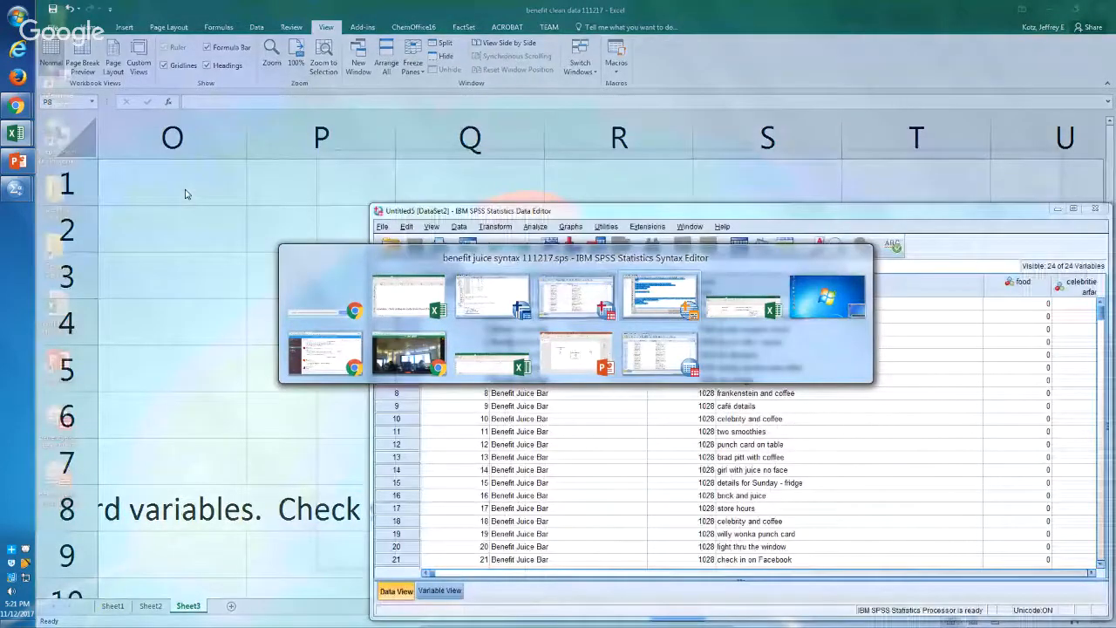
pyautogui.hotkey('alt', 'Tab')
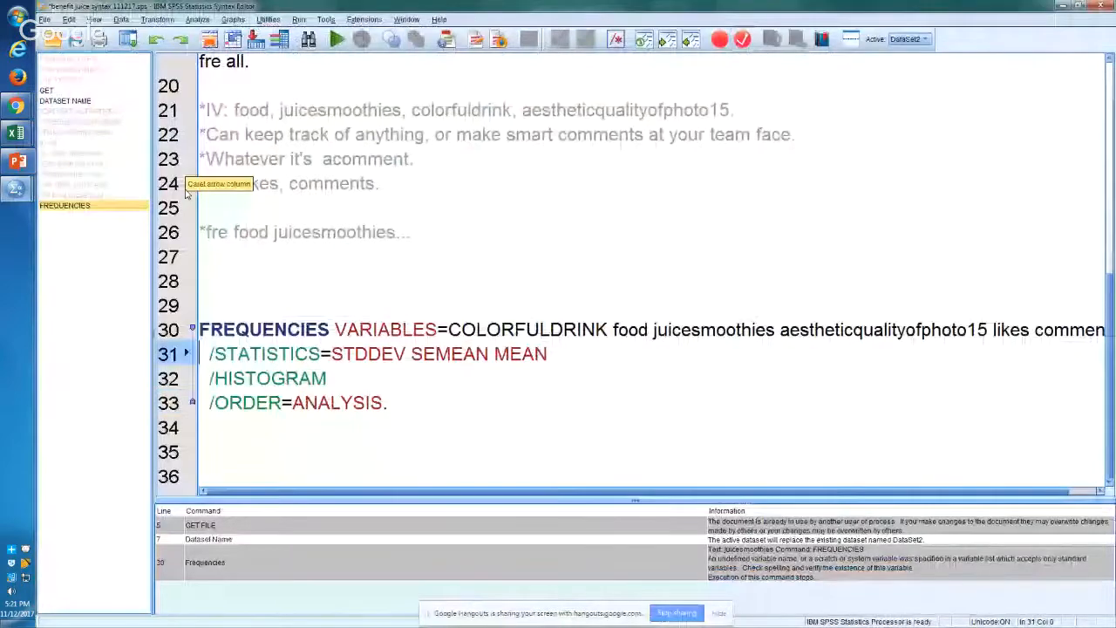
pyautogui.doubleClick(364, 111)
pyautogui.press('Up')
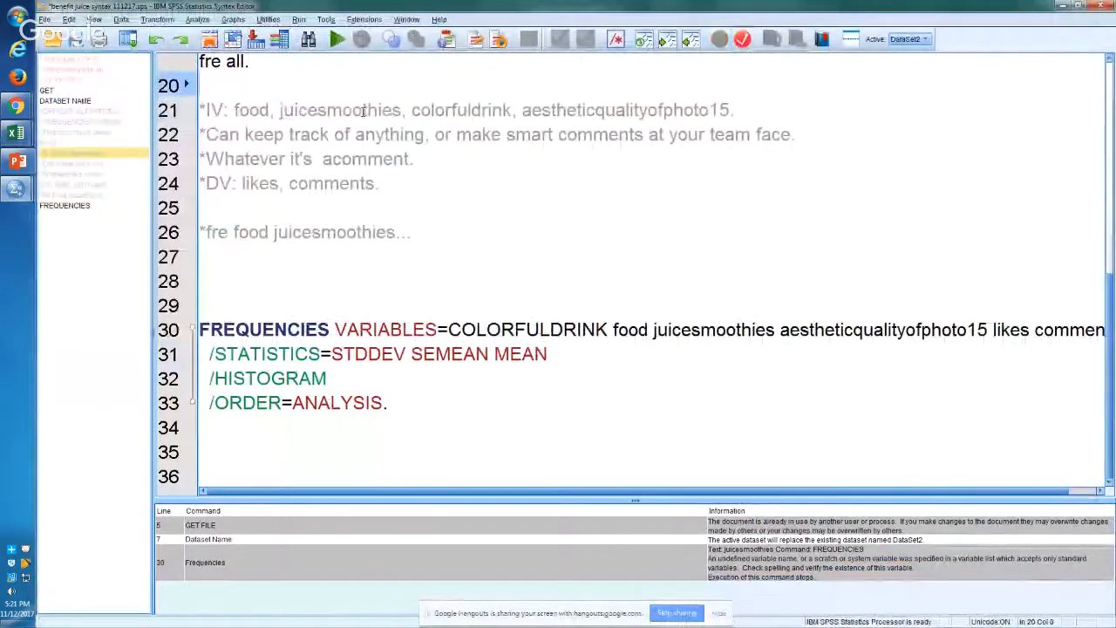
pyautogui.press('Up')
pyautogui.press('Up')
pyautogui.press('Up')
pyautogui.press('Up')
pyautogui.press('Up')
pyautogui.press('Up')
pyautogui.press('Up')
pyautogui.press('Up')
pyautogui.press('Up')
pyautogui.press('Up')
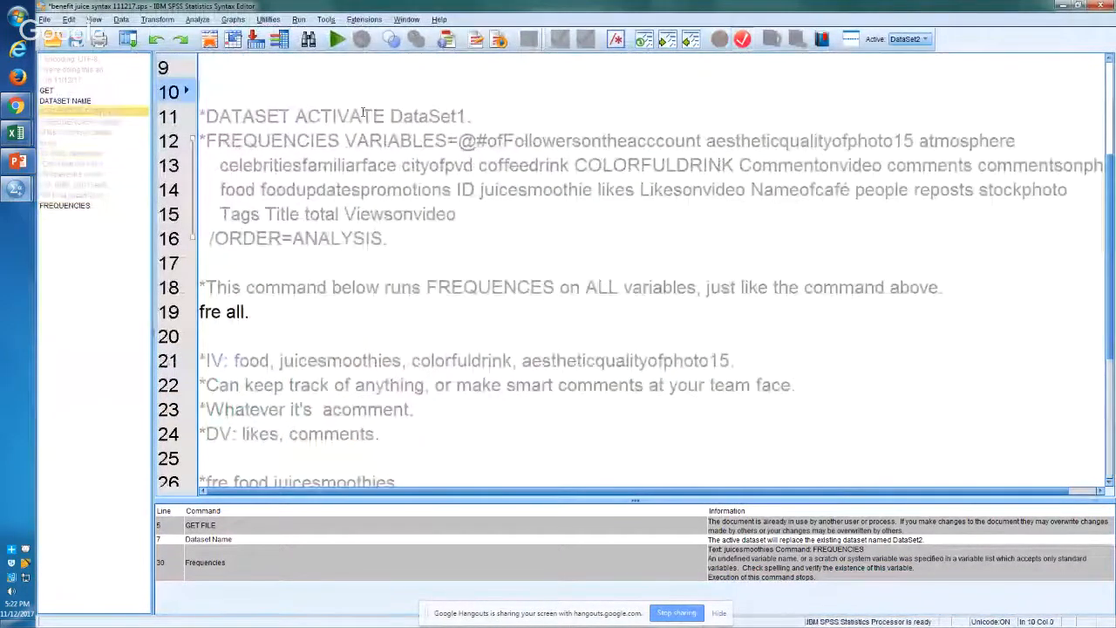
pyautogui.doubleClick(516, 190)
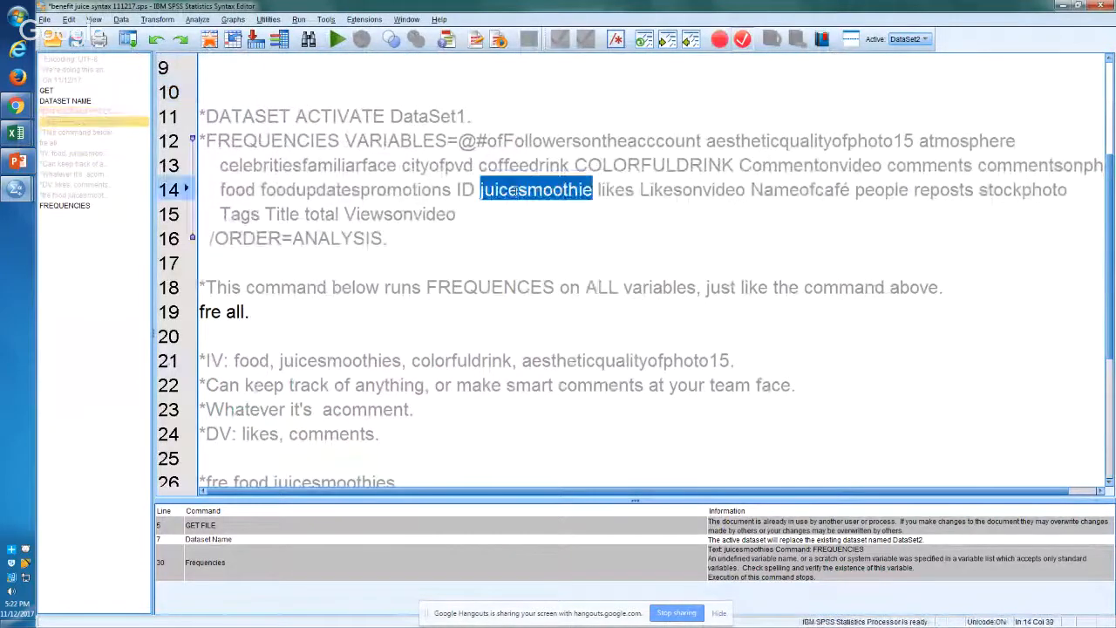
# Step: Correct juicesmoothies to juicesmoothie in the line 30 FREQUENCIES variable list and run that command
pyautogui.press('Down')
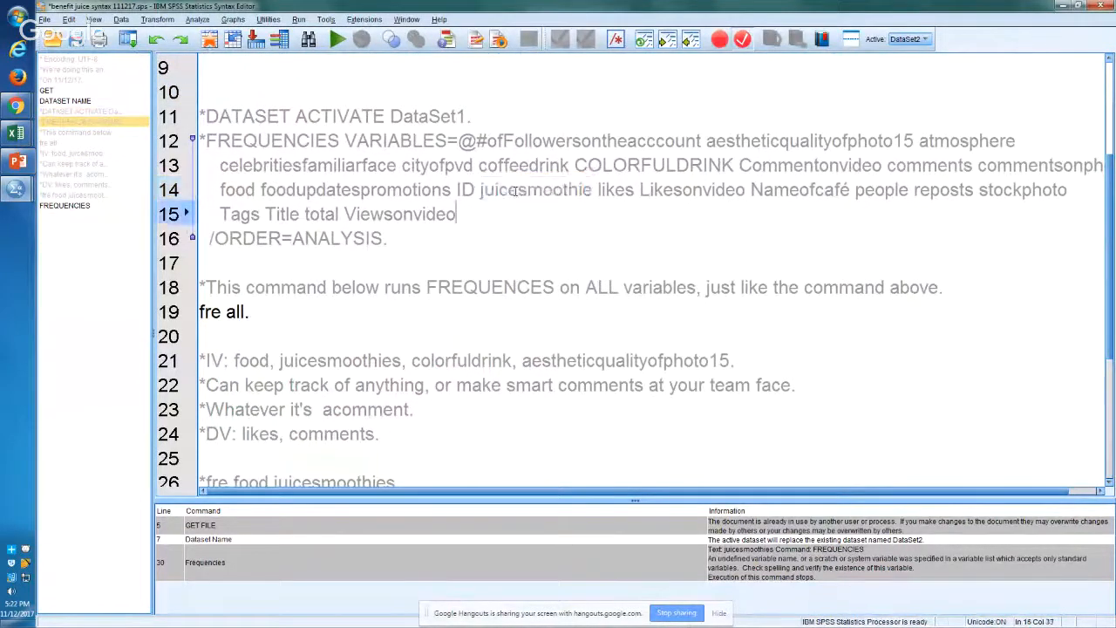
pyautogui.press('Down')
pyautogui.press('Down')
pyautogui.press('Down')
pyautogui.press('Down')
pyautogui.press('Down')
pyautogui.press('Down')
pyautogui.press('Down')
pyautogui.press('Down')
pyautogui.press('Down')
pyautogui.press('Down')
pyautogui.press('Down')
pyautogui.press('Down')
pyautogui.press('Down')
pyautogui.press('Down')
pyautogui.press('Down')
pyautogui.press('Down')
pyautogui.write('/HISTOGRAM   /ORDER=ANALYSIS.')
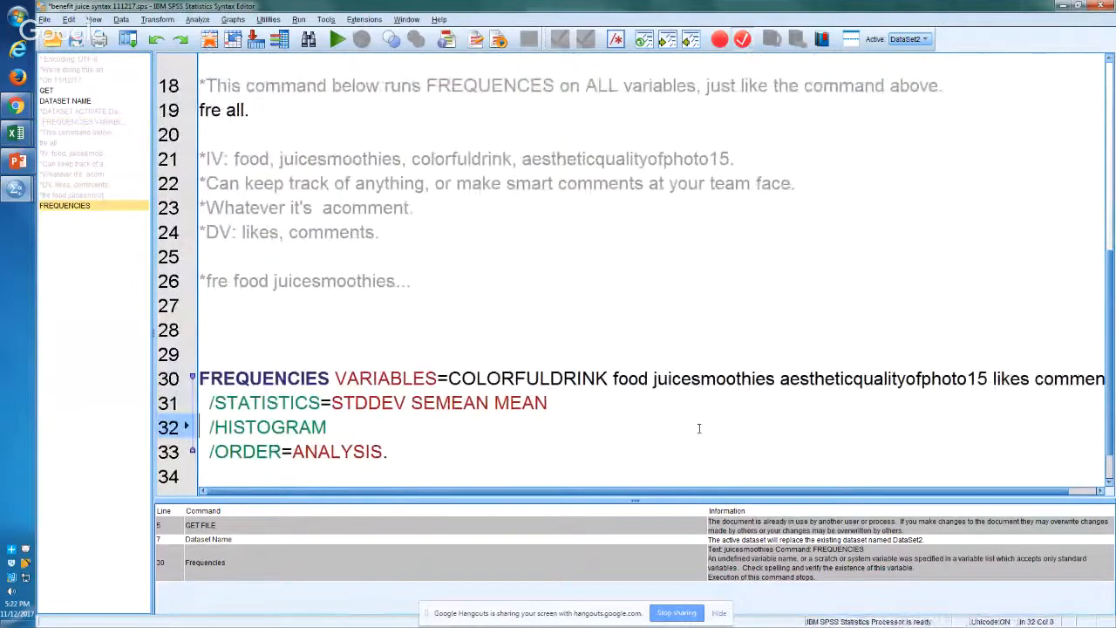
pyautogui.doubleClick(715, 378)
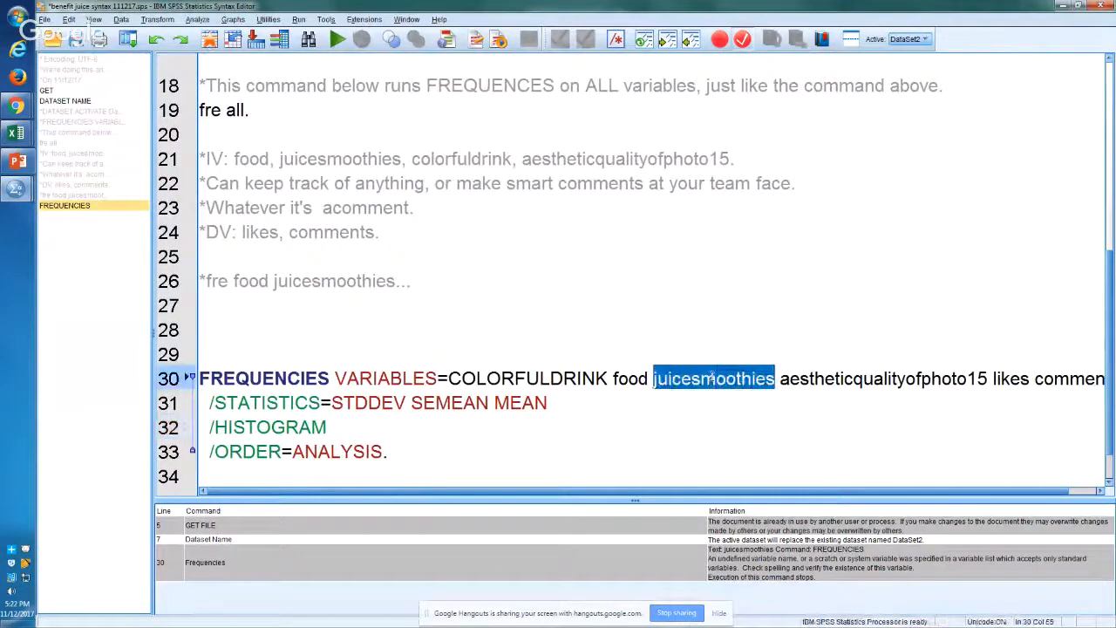
pyautogui.press('Right')
pyautogui.press('BackSpace')
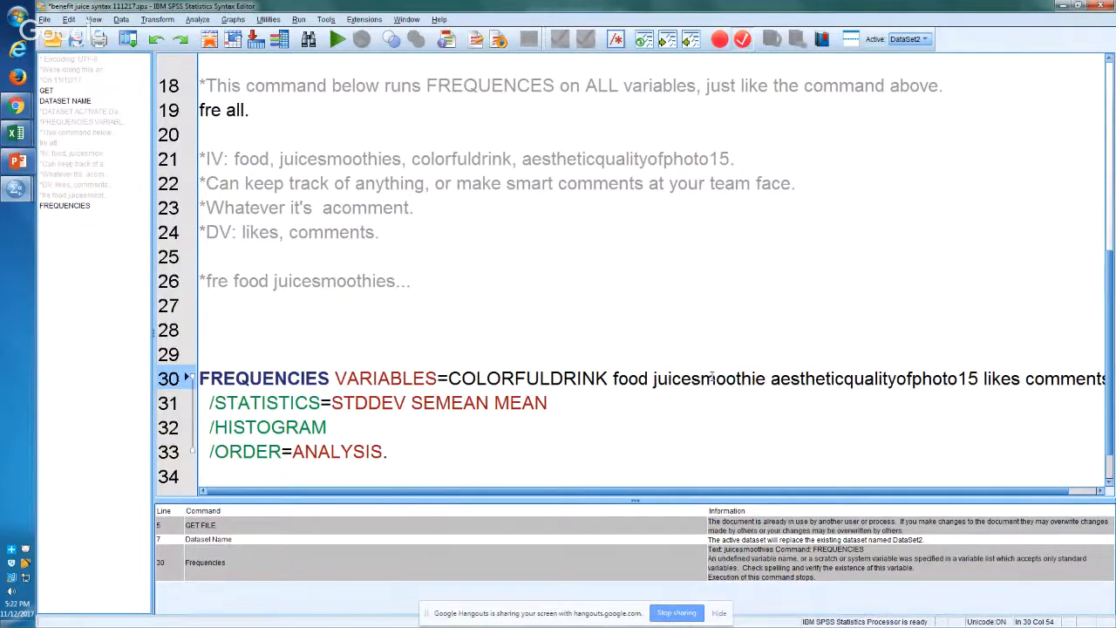
pyautogui.hotkey('ctrl', 'r')
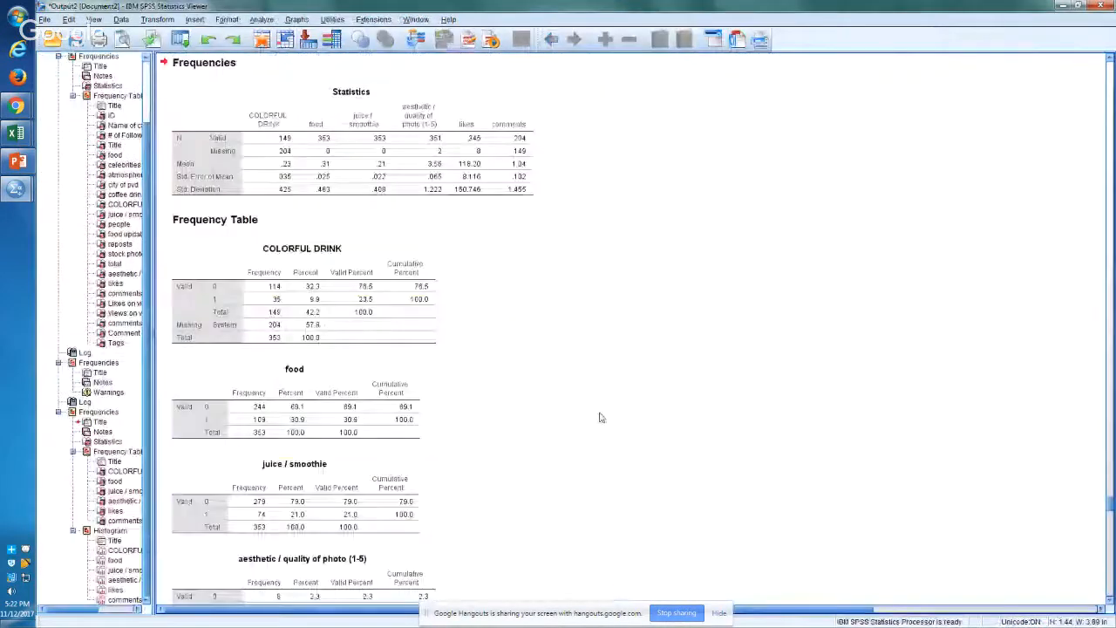
# Step: View the COLORFUL DRINK frequency table in the output of the last Frequencies run
pyautogui.click(105, 452)
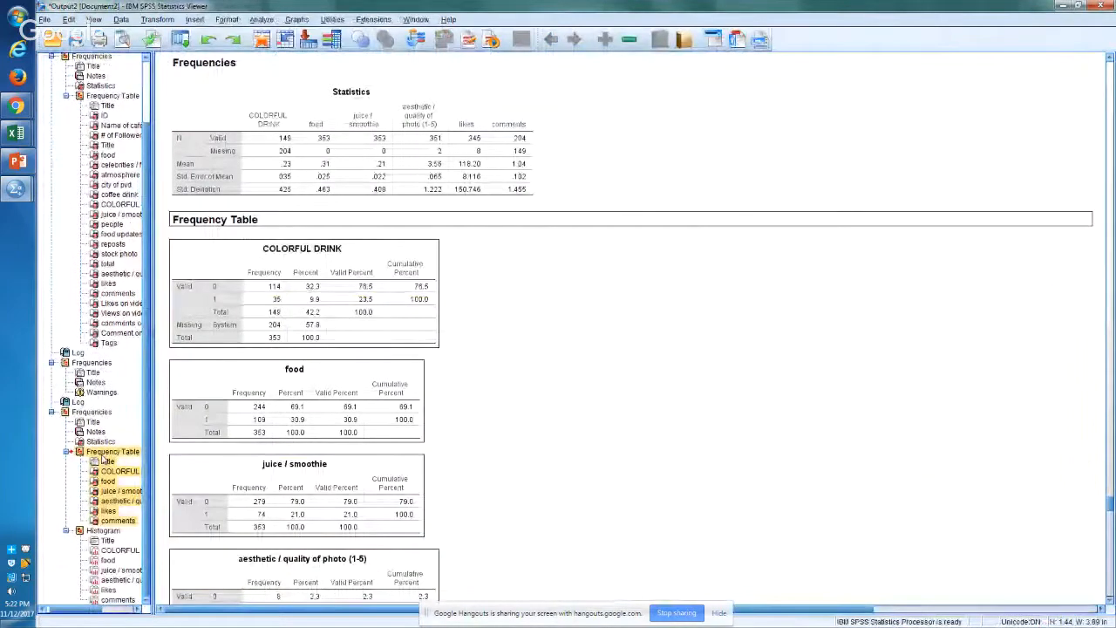
pyautogui.click(109, 473)
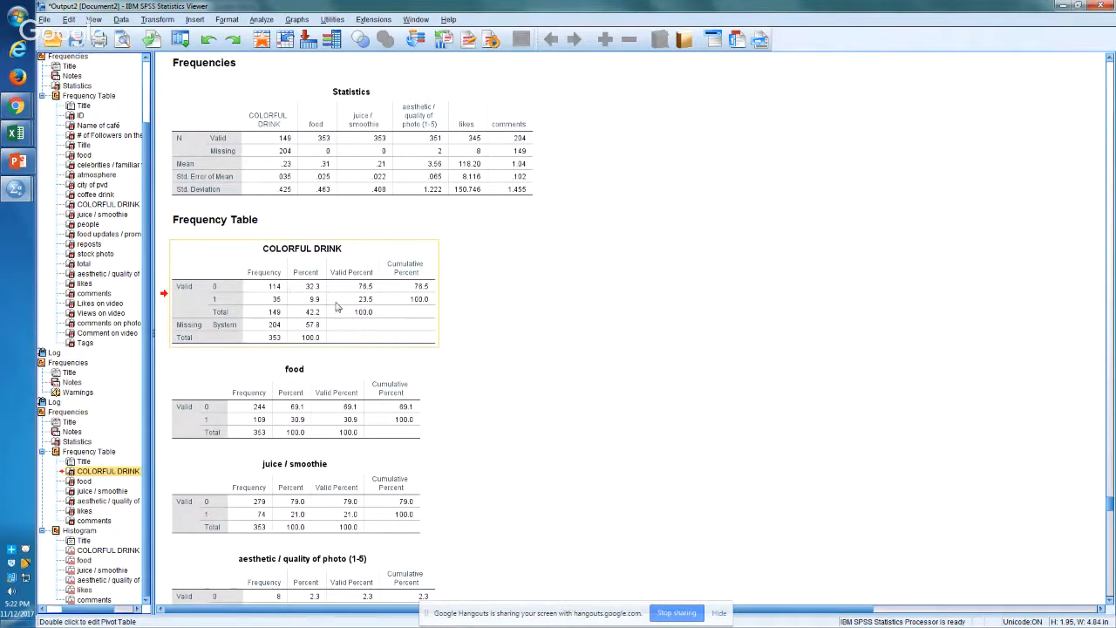
# Step: Review the frequency tables for food, juice / smoothie, aesthetic / quality of photo (1-5) and likes in the last Frequencies output
pyautogui.click(303, 399)
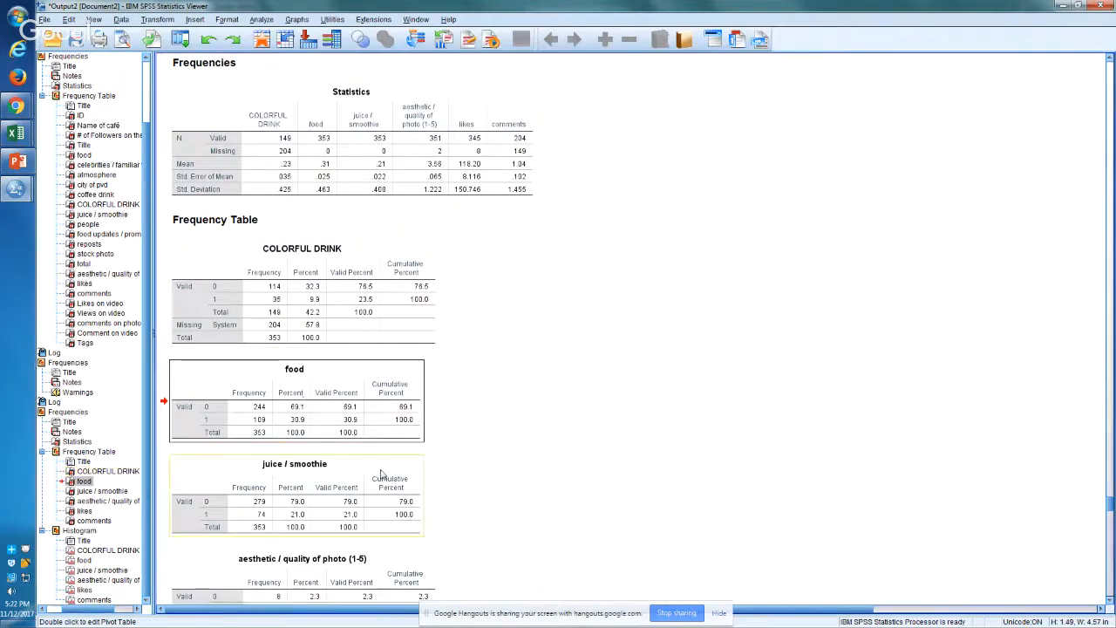
pyautogui.click(343, 504)
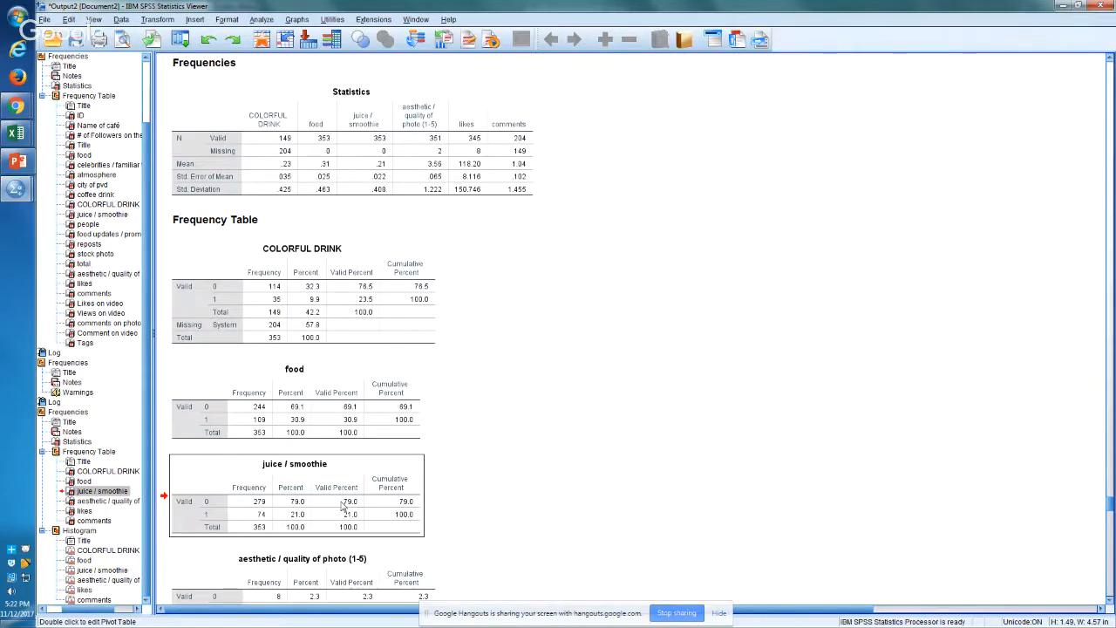
pyautogui.scroll(-10, 343, 505)
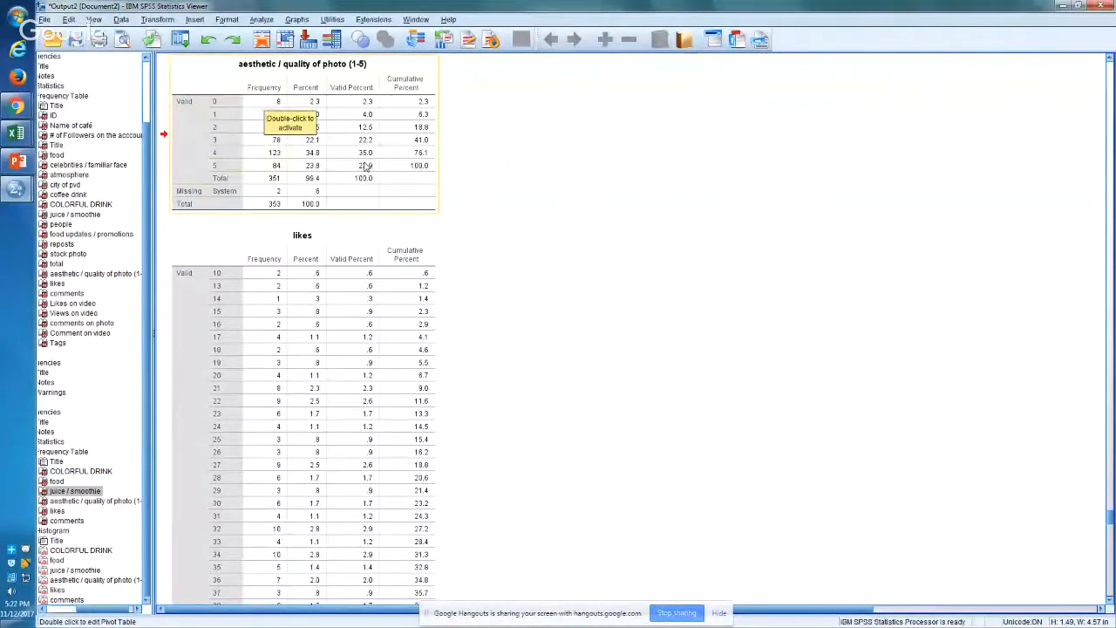
pyautogui.click(486, 182)
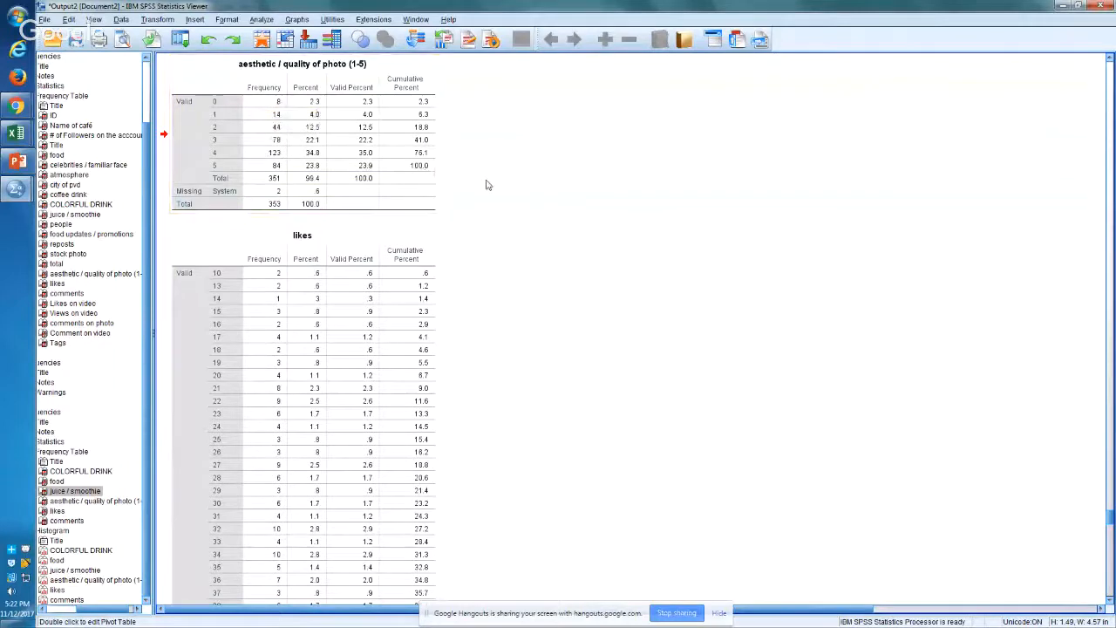
pyautogui.click(380, 183)
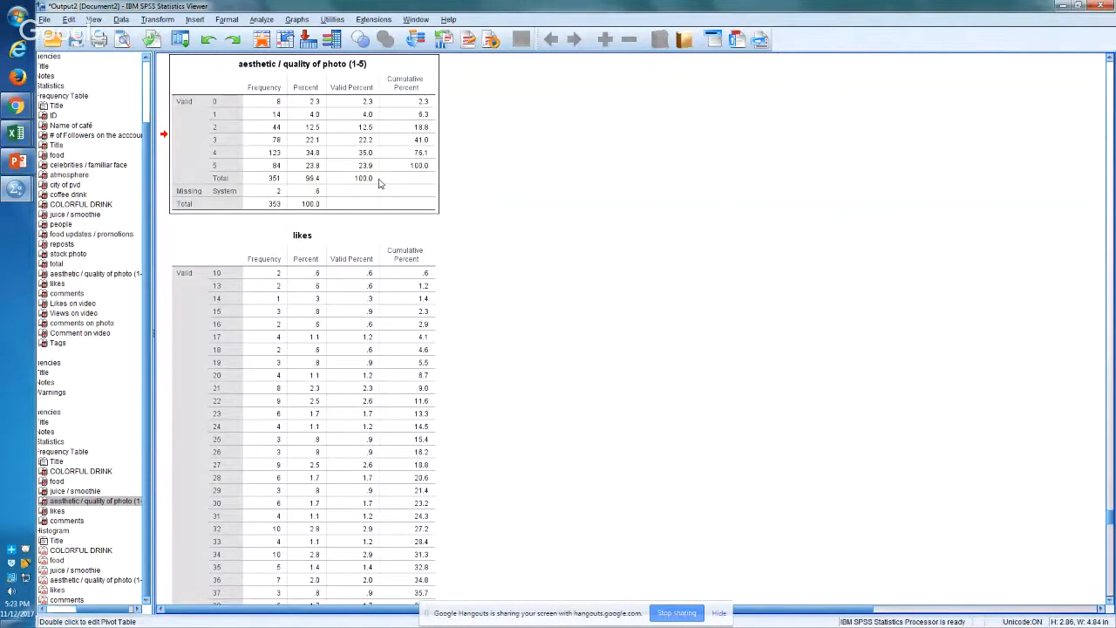
pyautogui.click(362, 288)
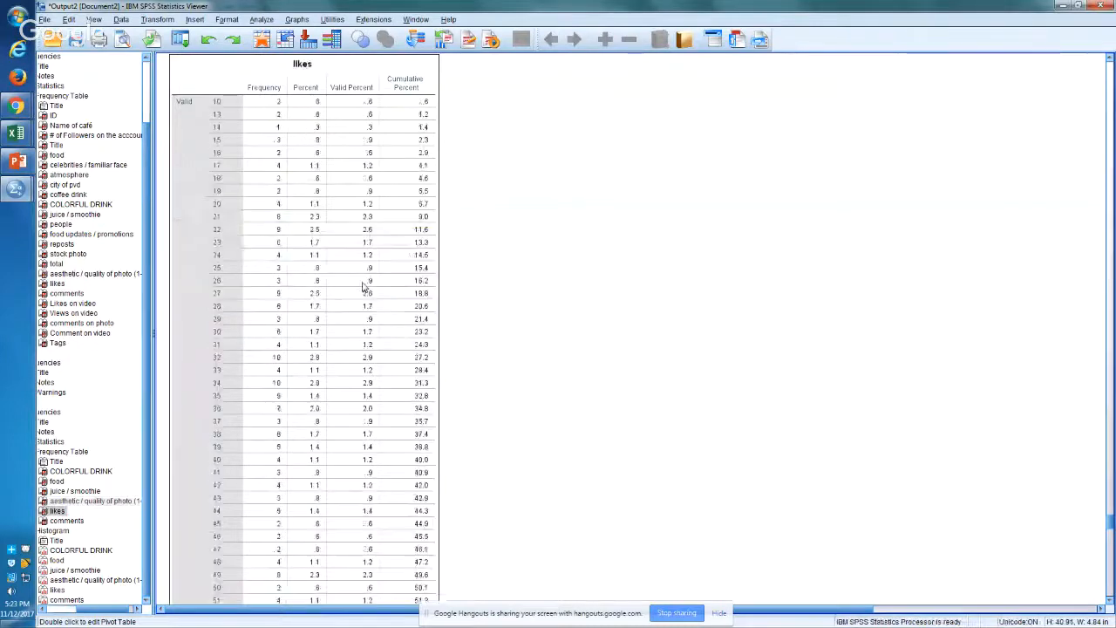
# Step: Look through the histograms from COLORFUL DRINK and food to likes and comments, examining the shape of each distribution
pyautogui.click(56, 561)
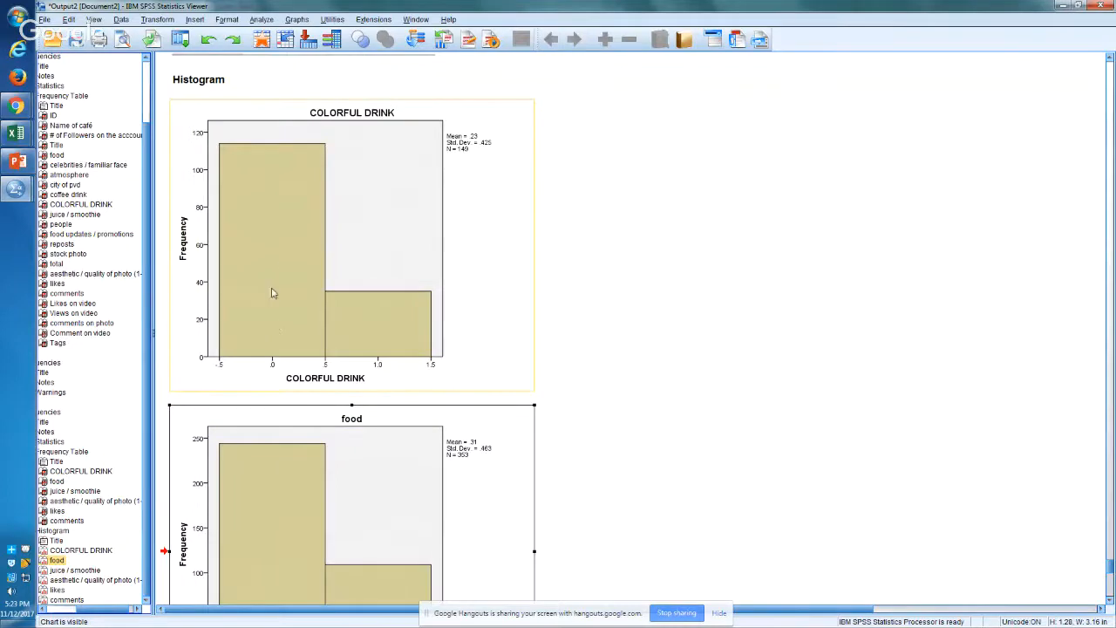
pyautogui.scroll(-5, 277, 296)
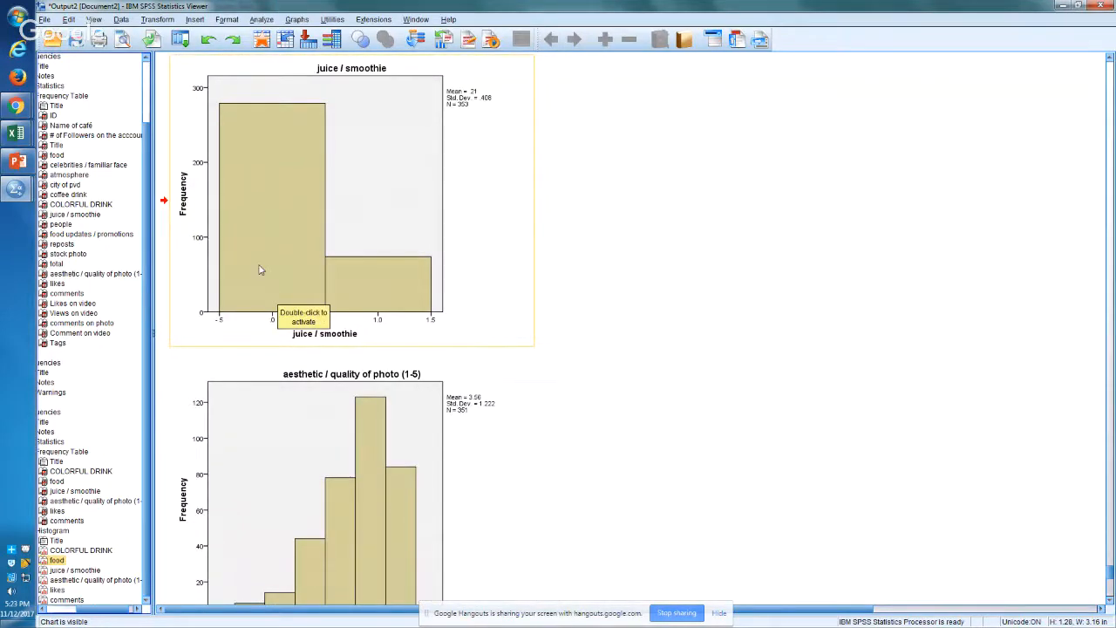
pyautogui.scroll(-3, 259, 270)
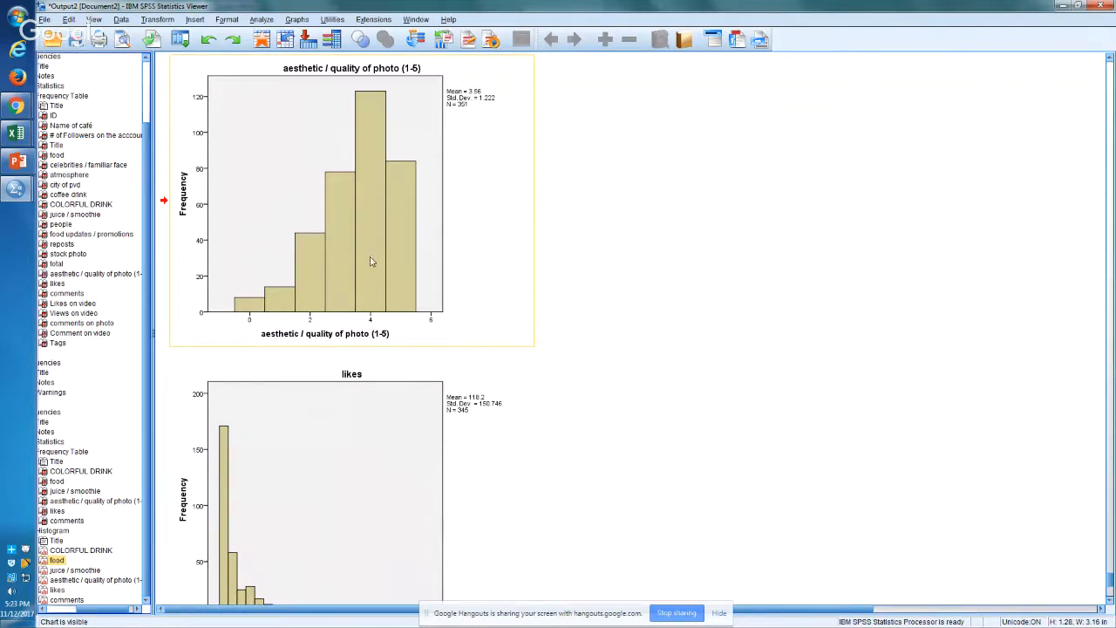
pyautogui.click(320, 462)
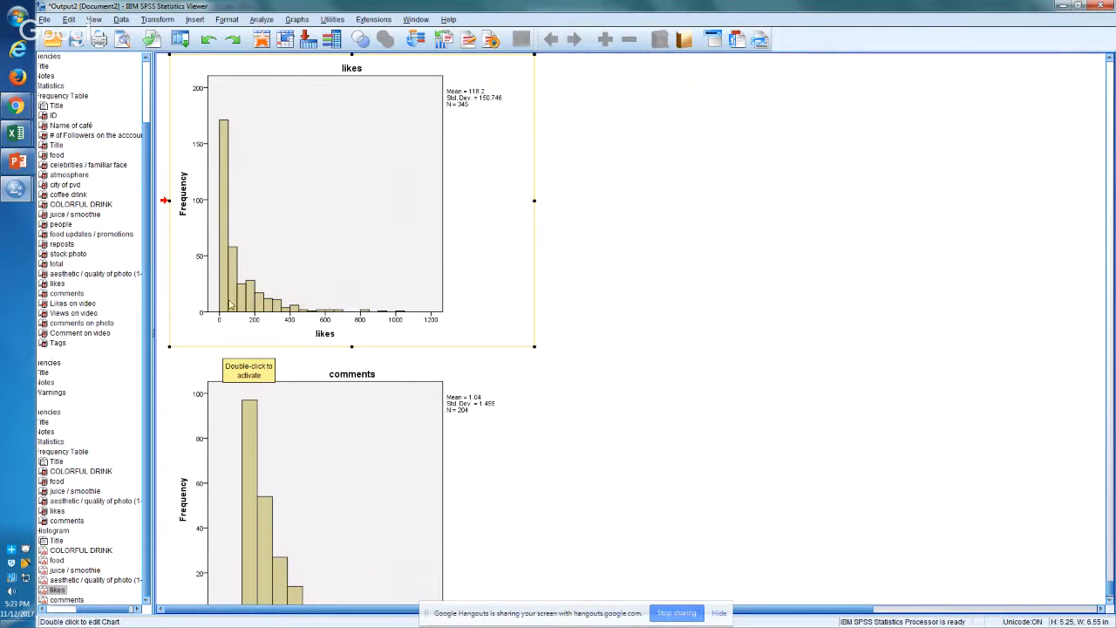
pyautogui.click(363, 475)
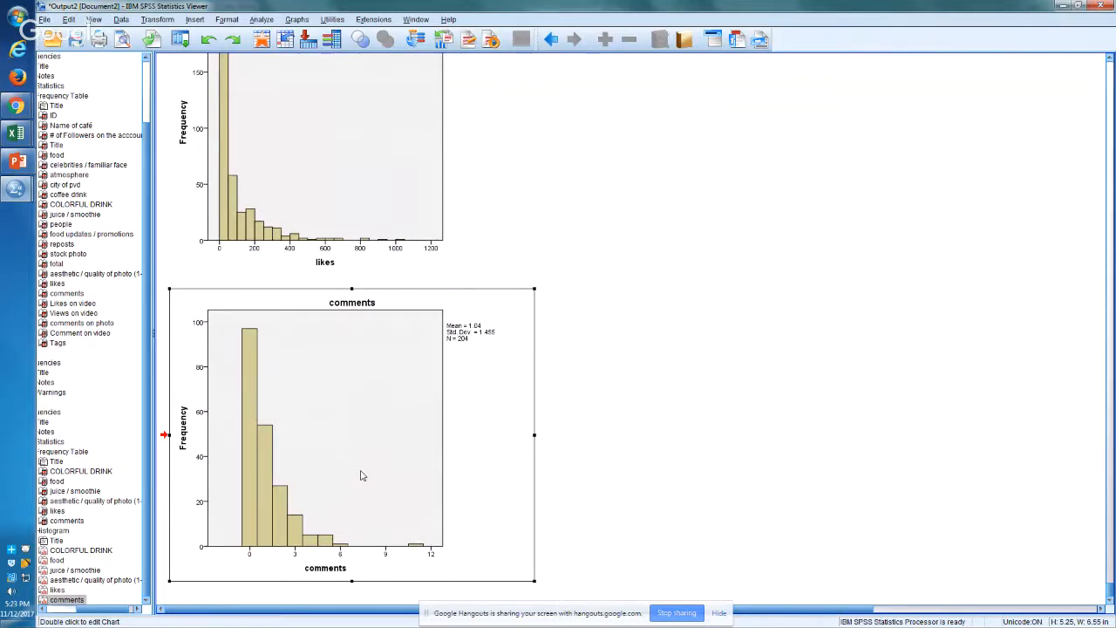
# Step: Compare the likes and comments histograms with the other variables' distributions, and check the comments frequency table
pyautogui.click(339, 177)
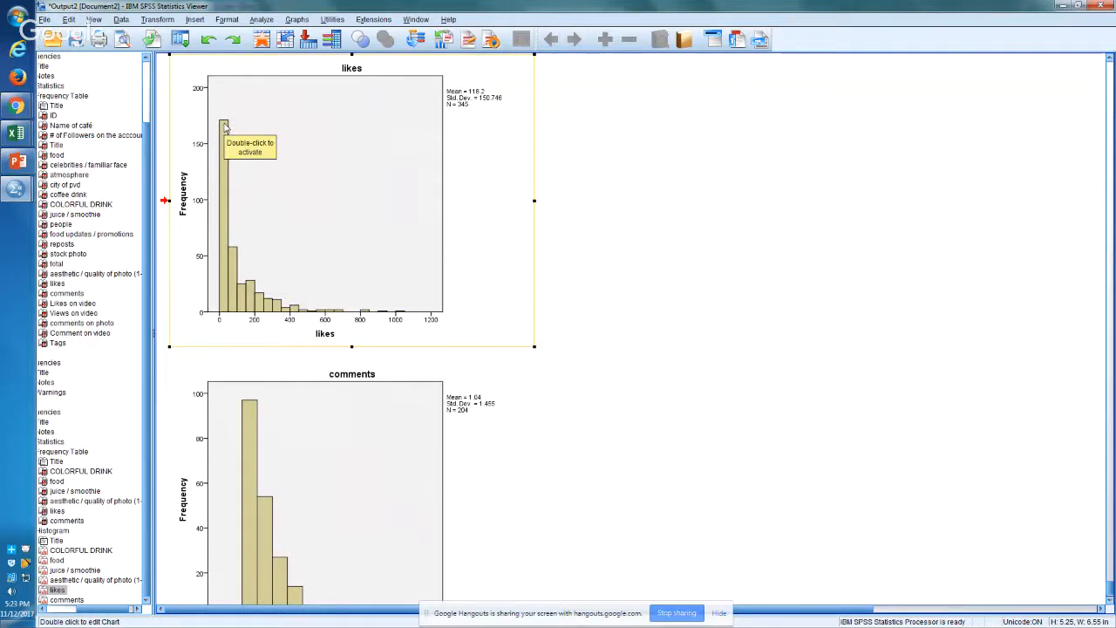
pyautogui.scroll(3, 225, 127)
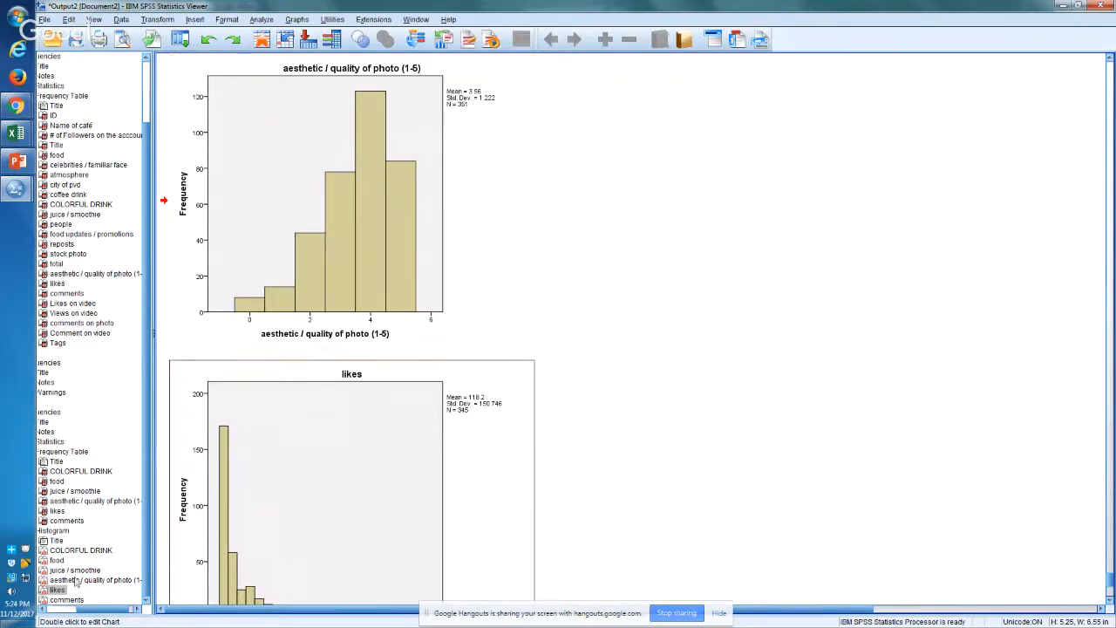
pyautogui.scroll(-2, 92, 615)
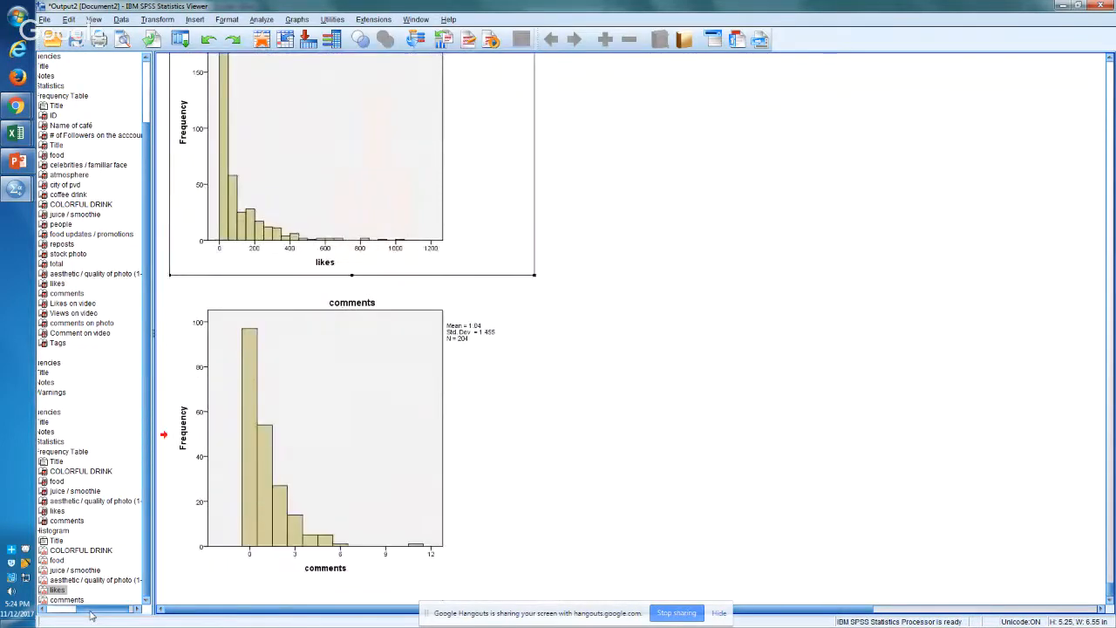
pyautogui.scroll(4, 92, 614)
pyautogui.scroll(-1, 91, 615)
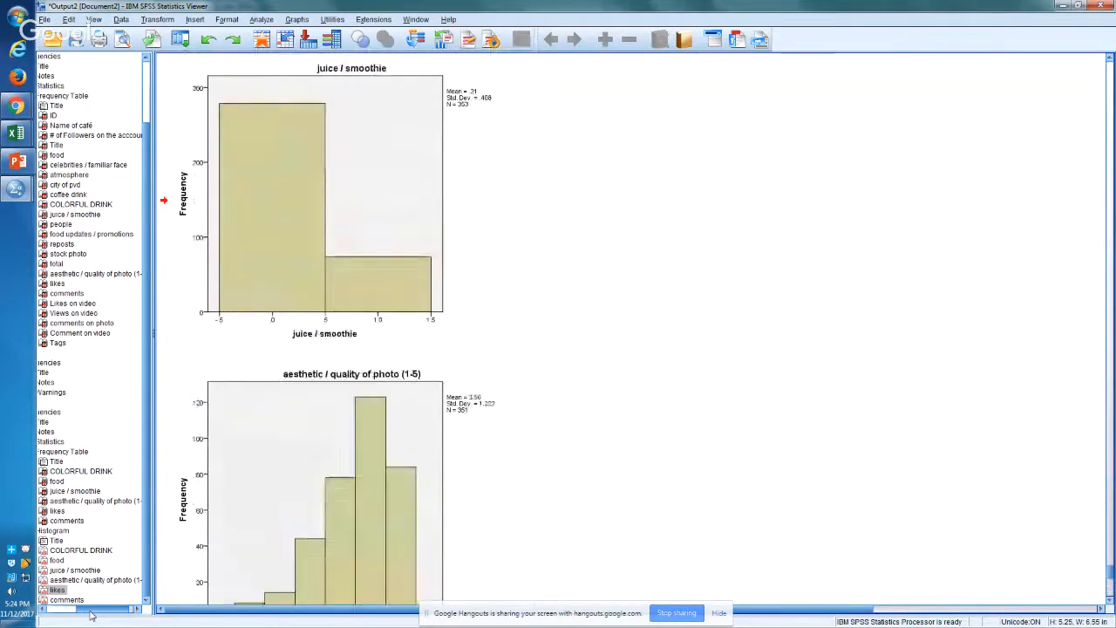
pyautogui.scroll(-3, 92, 615)
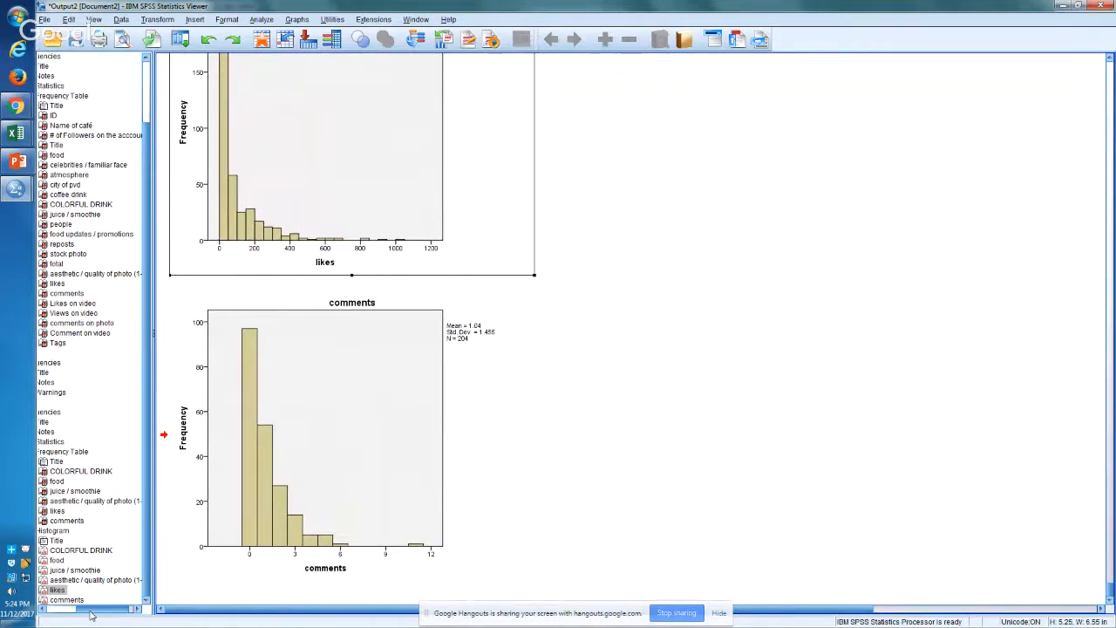
pyautogui.doubleClick(340, 216)
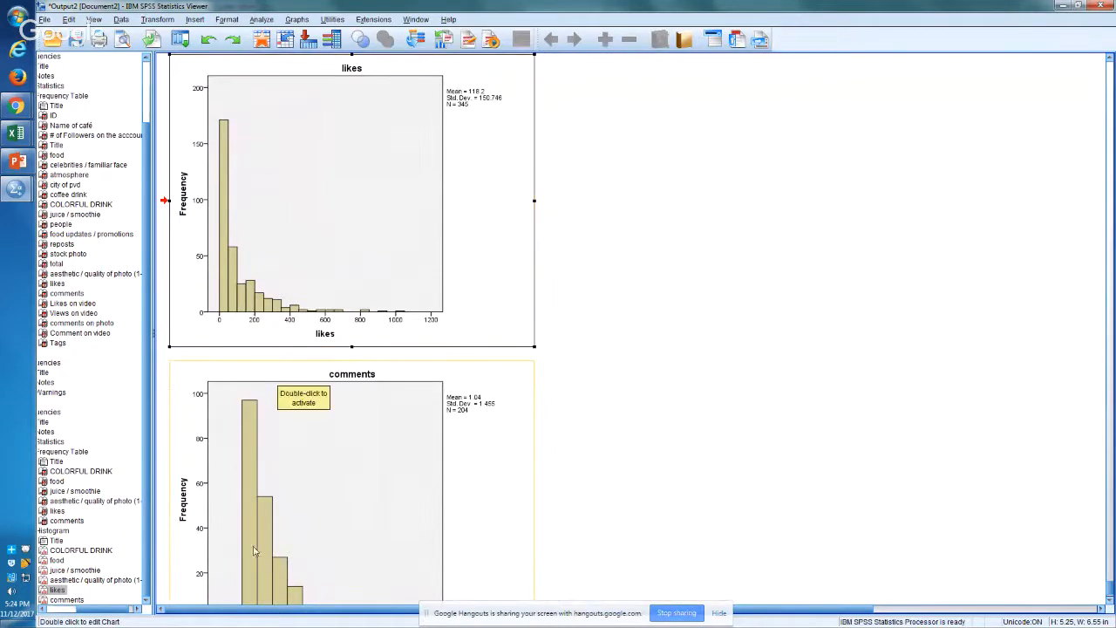
pyautogui.click(290, 557)
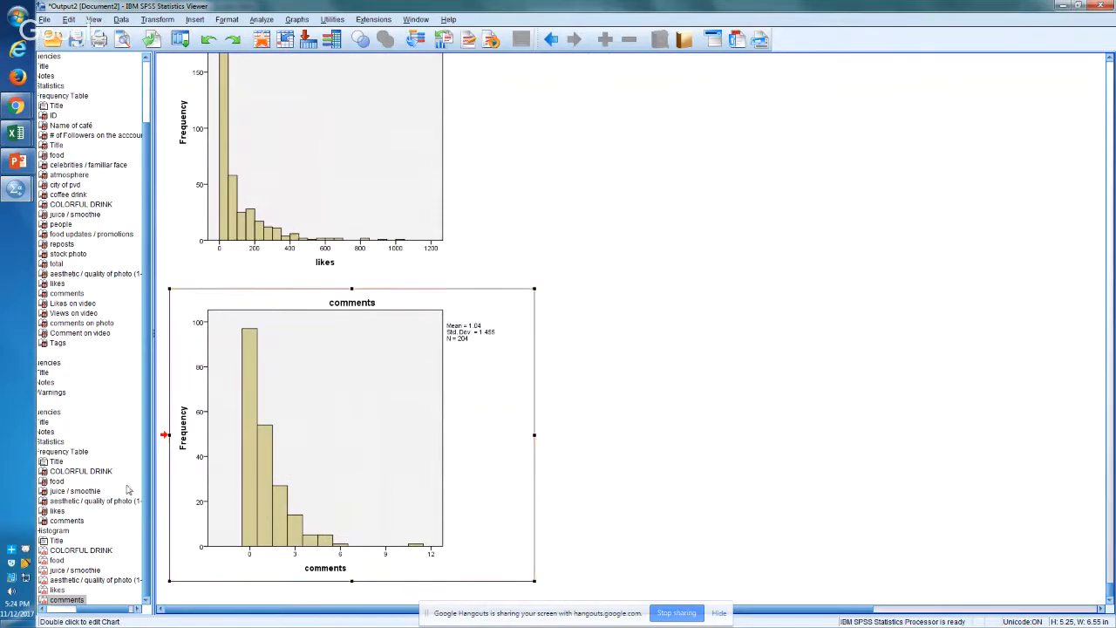
pyautogui.click(63, 520)
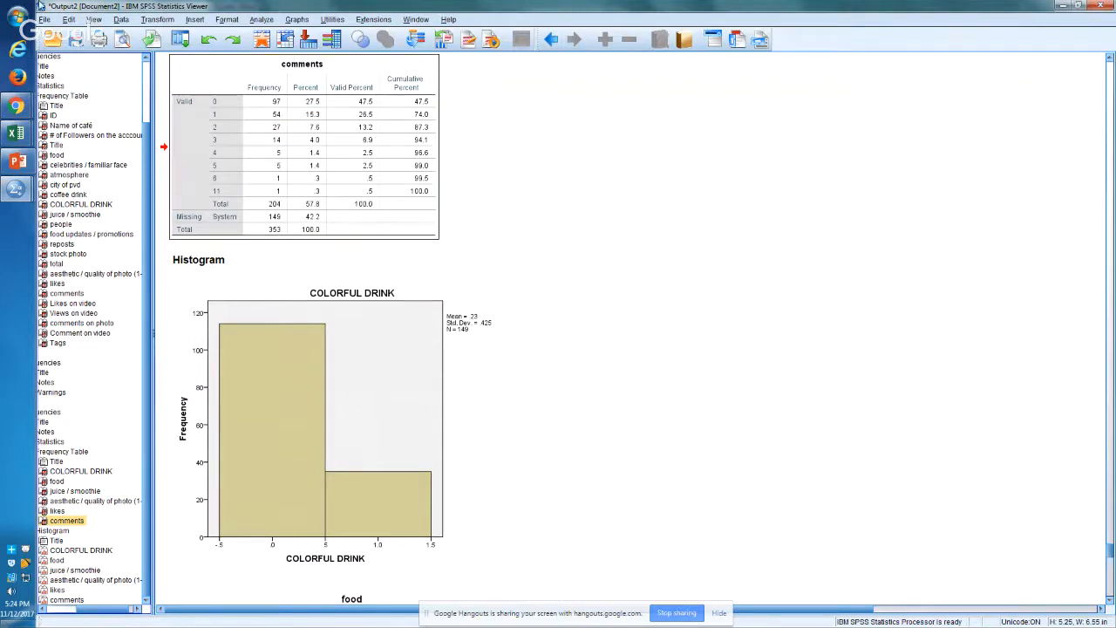
# Step: Switch to Chrome and open the eatingwithdong Instagram profile in a new tab
pyautogui.moveTo(15, 105)
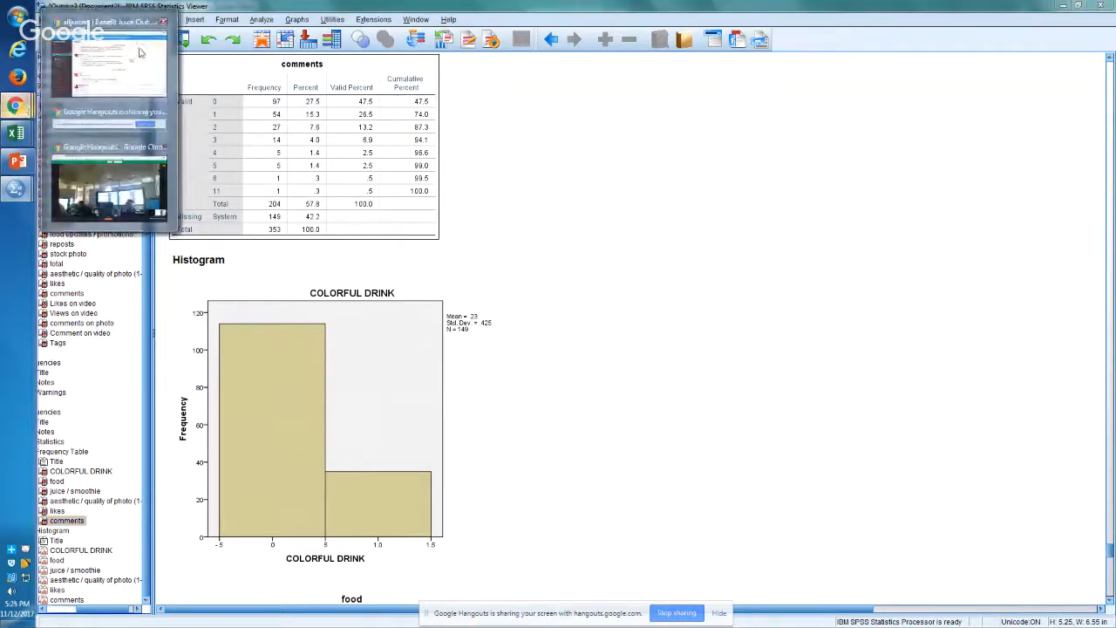
pyautogui.click(139, 53)
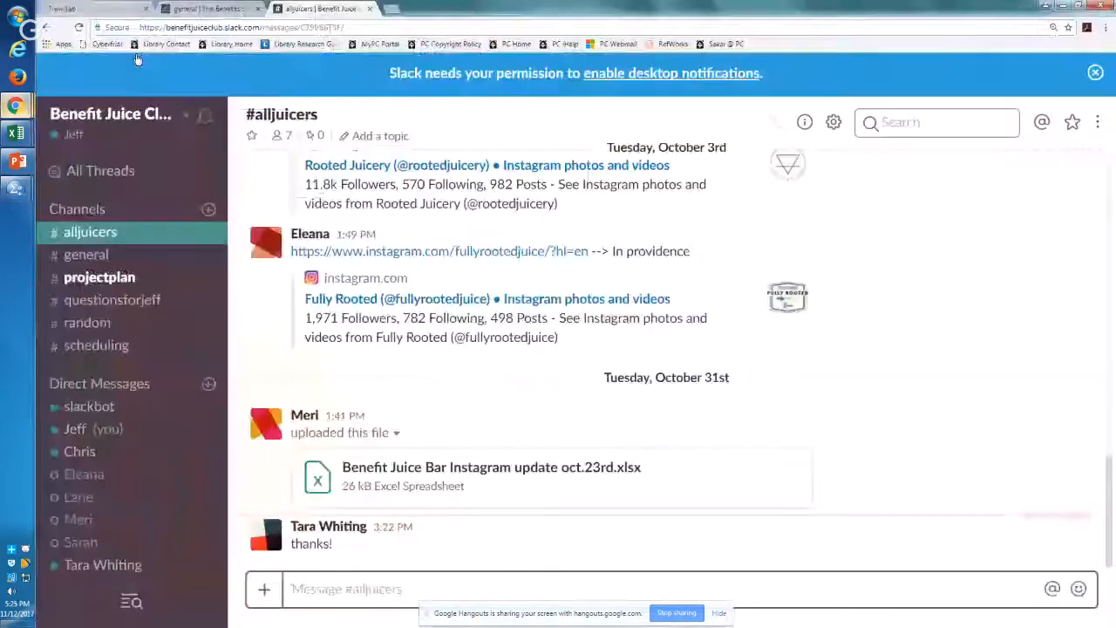
pyautogui.click(391, 8)
pyautogui.write('eating')
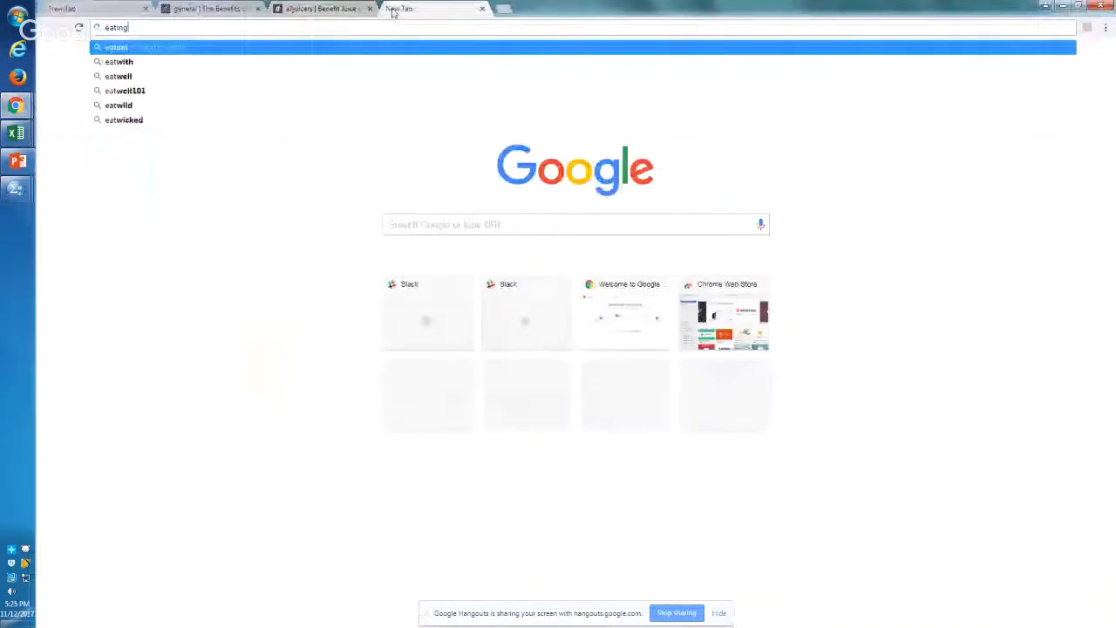
pyautogui.write('withdog')
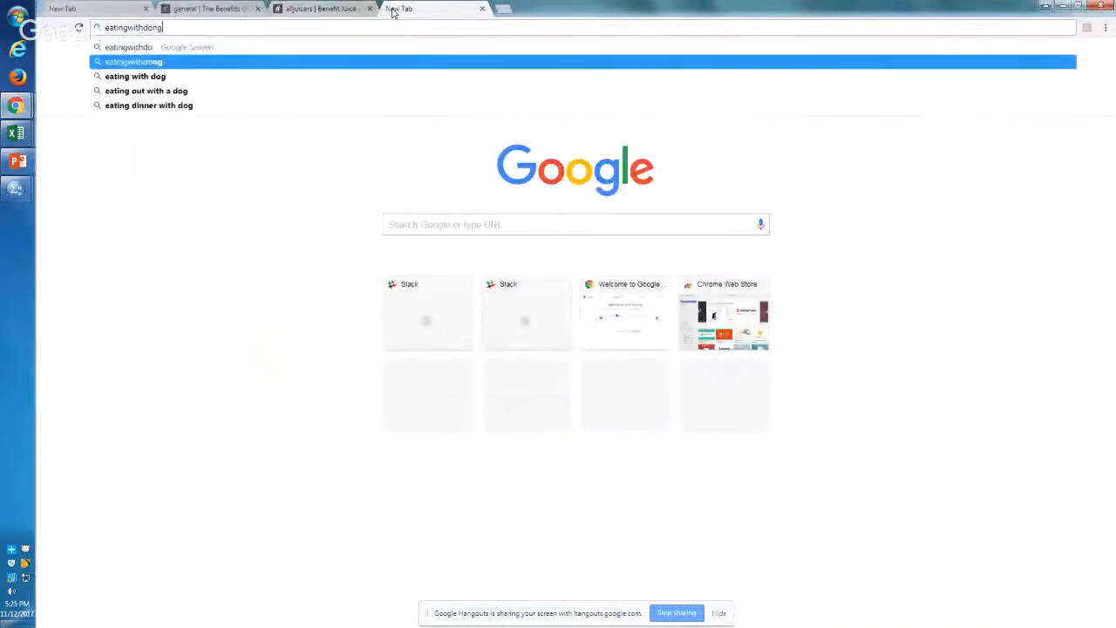
pyautogui.press('Return')
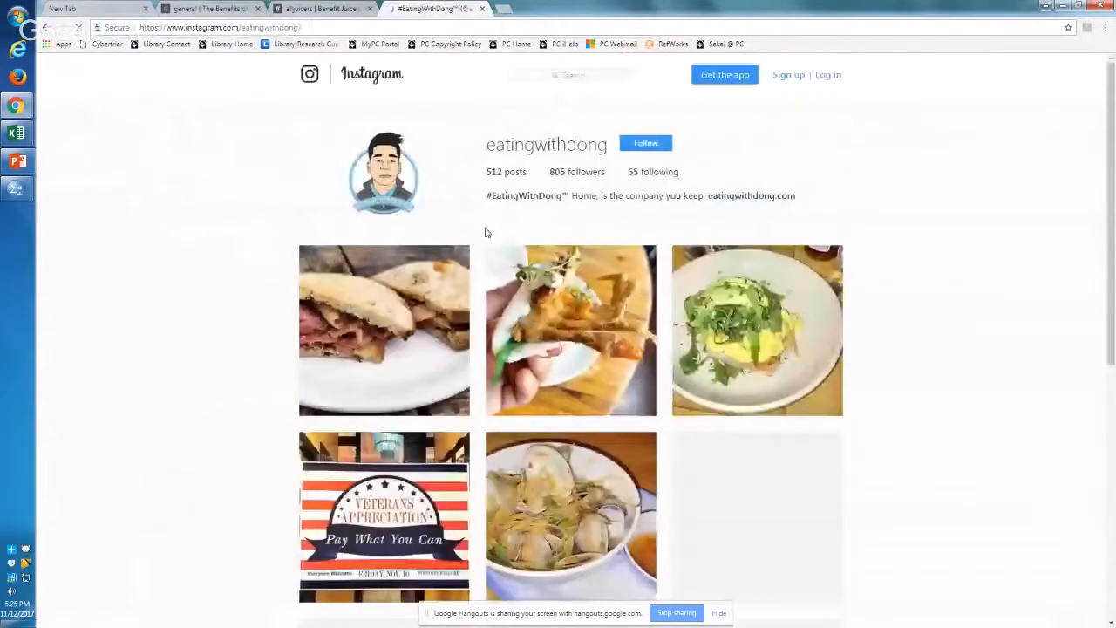
# Step: Open the profile's first post, the pastrami sandwich photo, and enlarge the page to read its caption, hashtags and likes
pyautogui.click(362, 370)
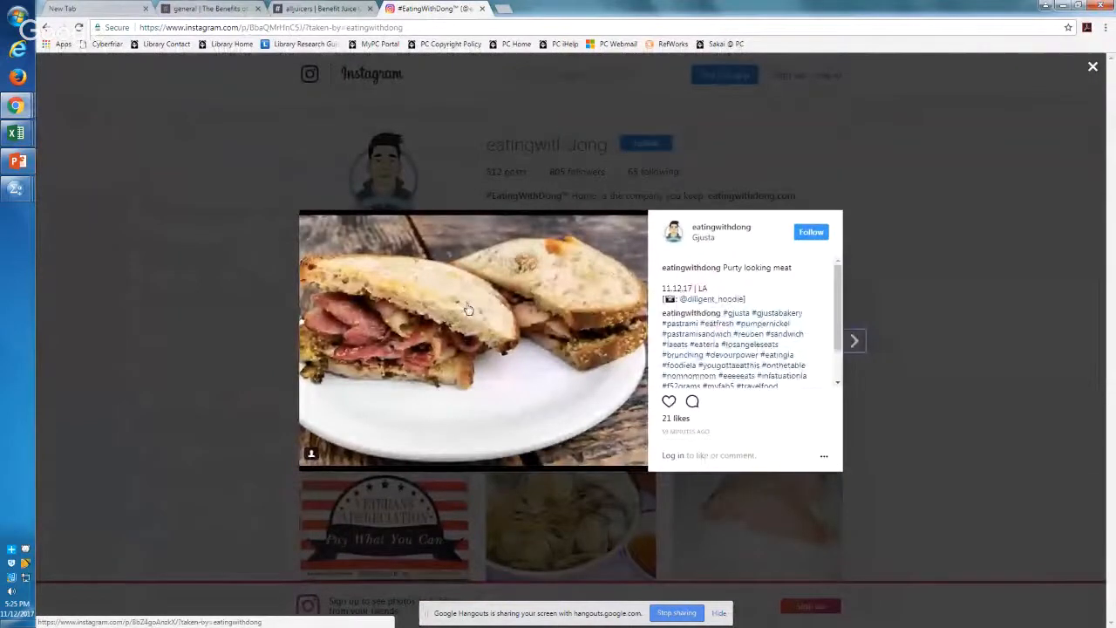
pyautogui.hotkey('ctrl', '+')
pyautogui.hotkey('ctrl', '+')
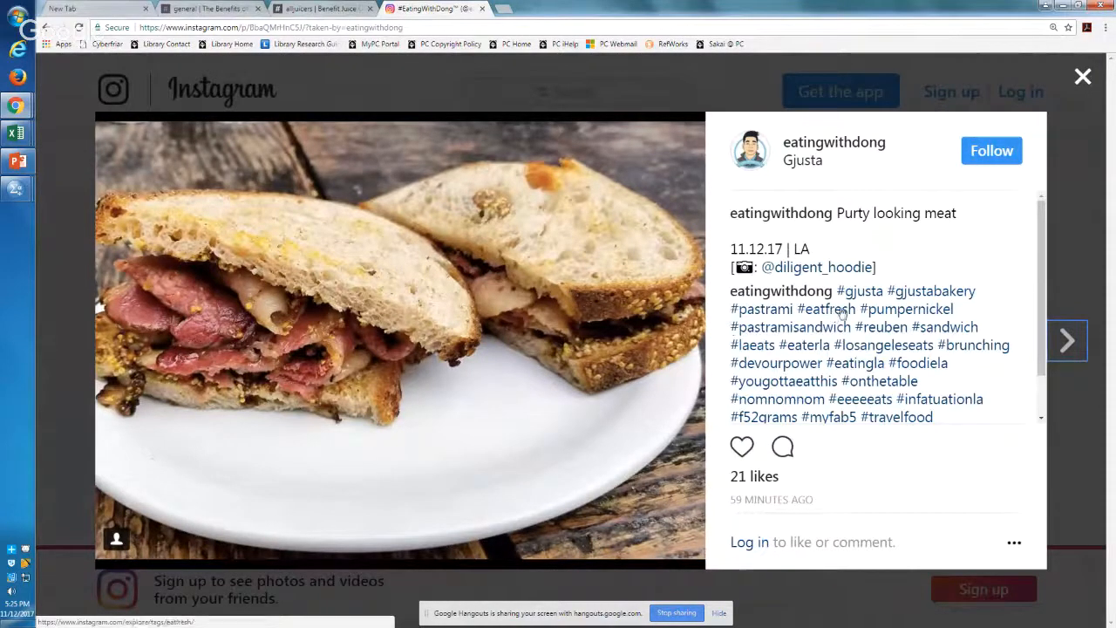
# Step: Page through the following eatingwithdong posts up to the tri-tip sandwich, comparing their photos, hashtags and like counts
pyautogui.click(1073, 353)
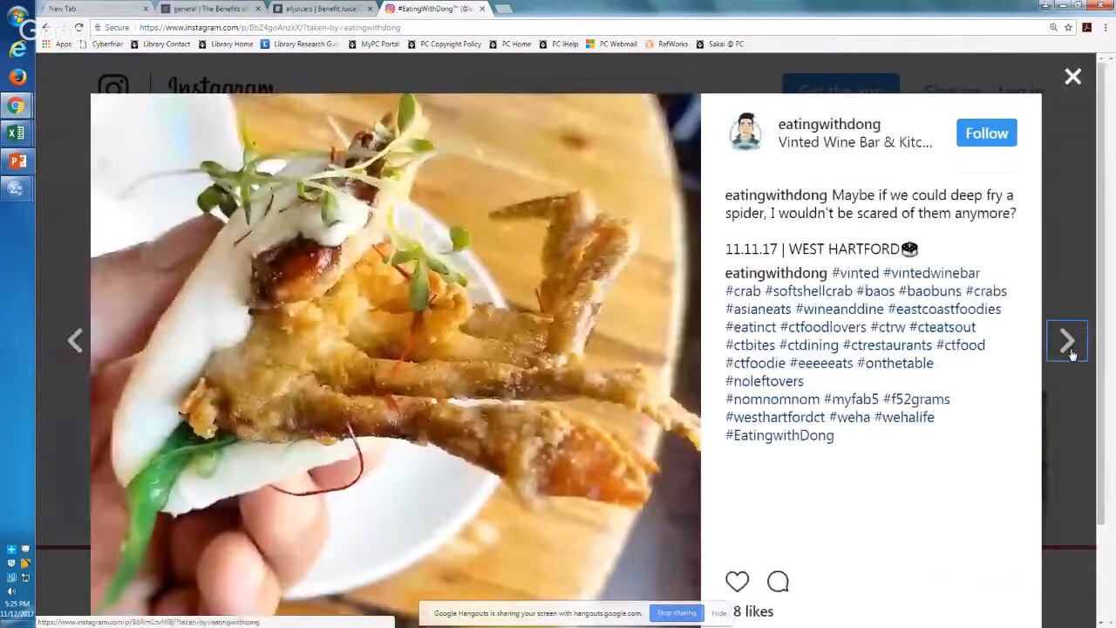
pyautogui.click(1067, 342)
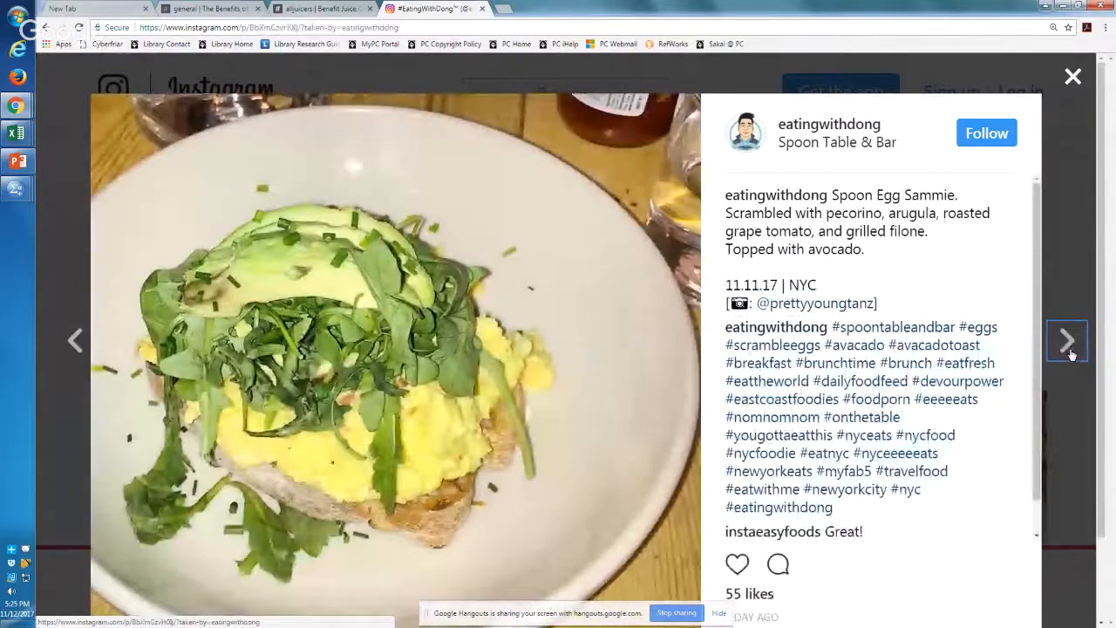
pyautogui.click(1069, 351)
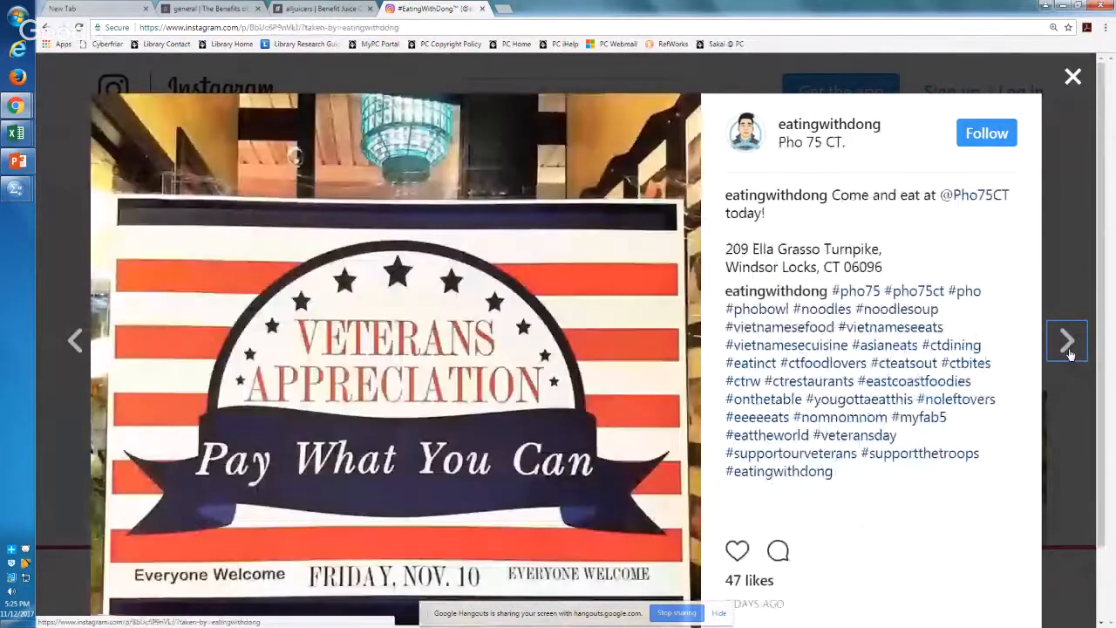
pyautogui.click(1069, 348)
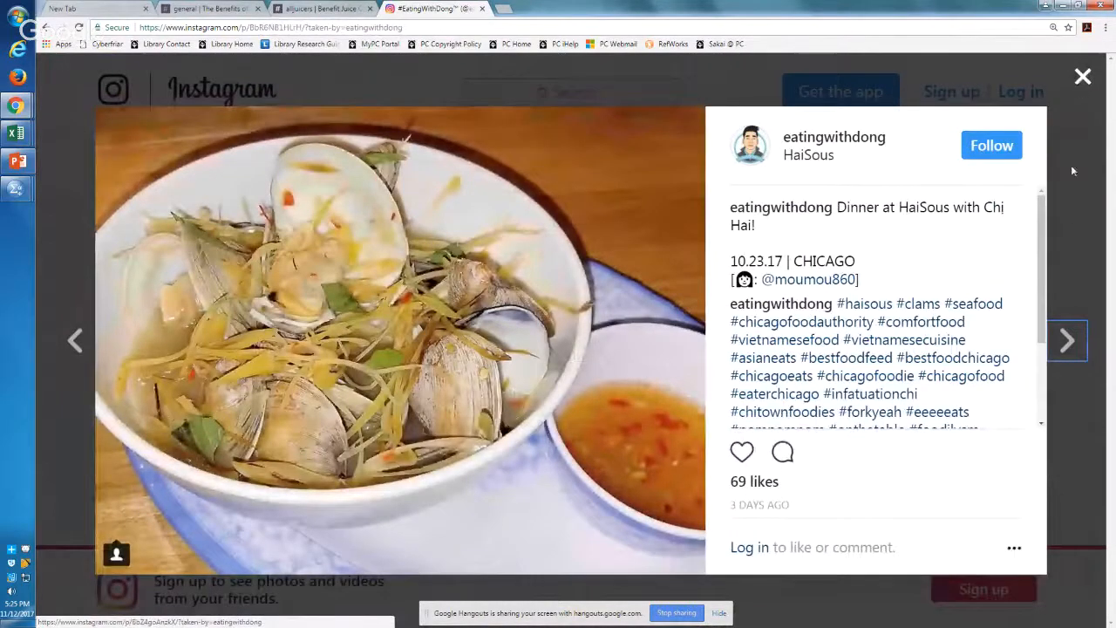
pyautogui.click(1069, 341)
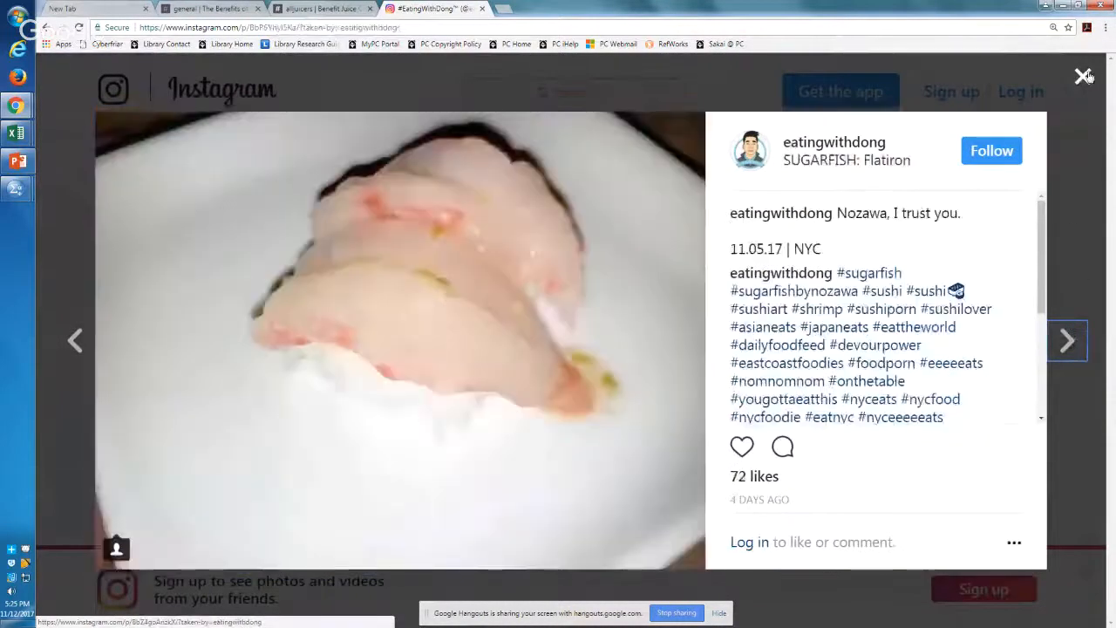
pyautogui.click(1077, 337)
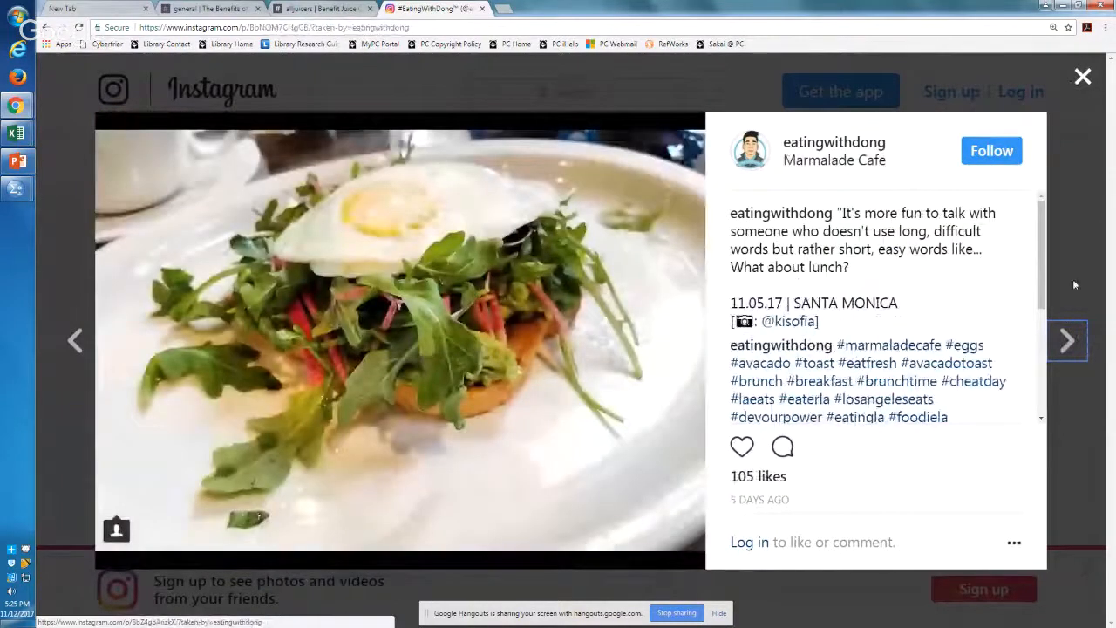
pyautogui.click(1068, 343)
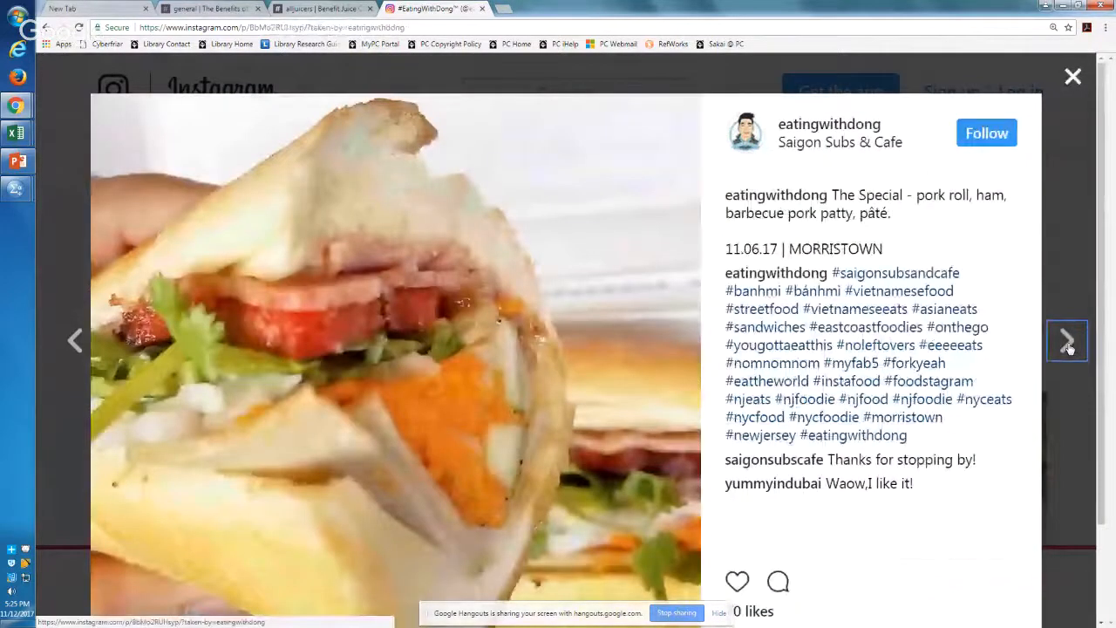
pyautogui.click(1069, 344)
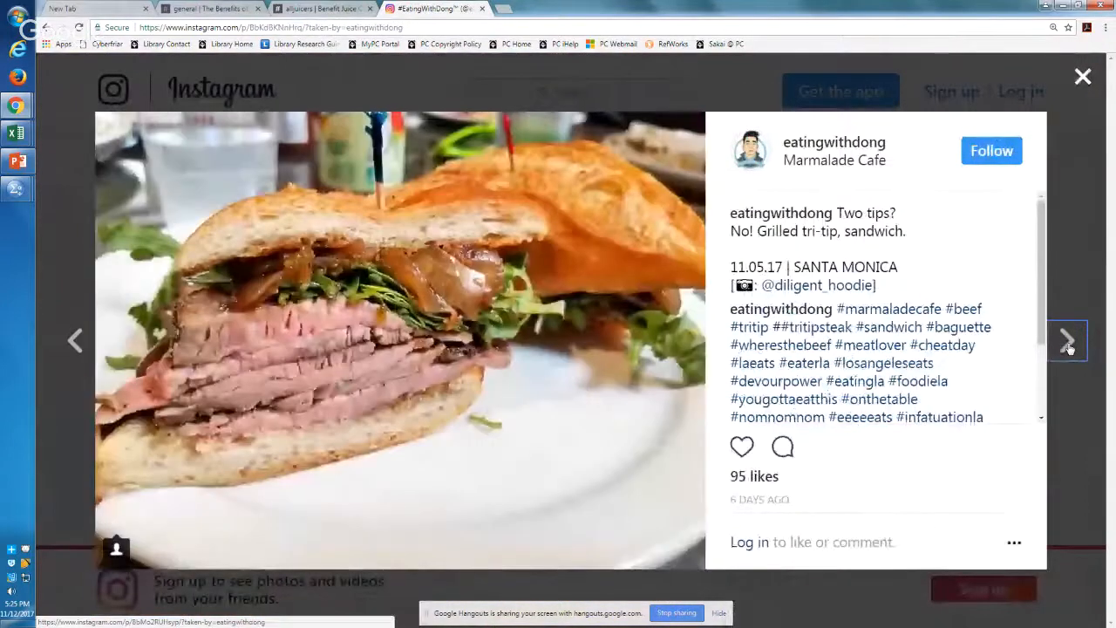
pyautogui.click(1069, 344)
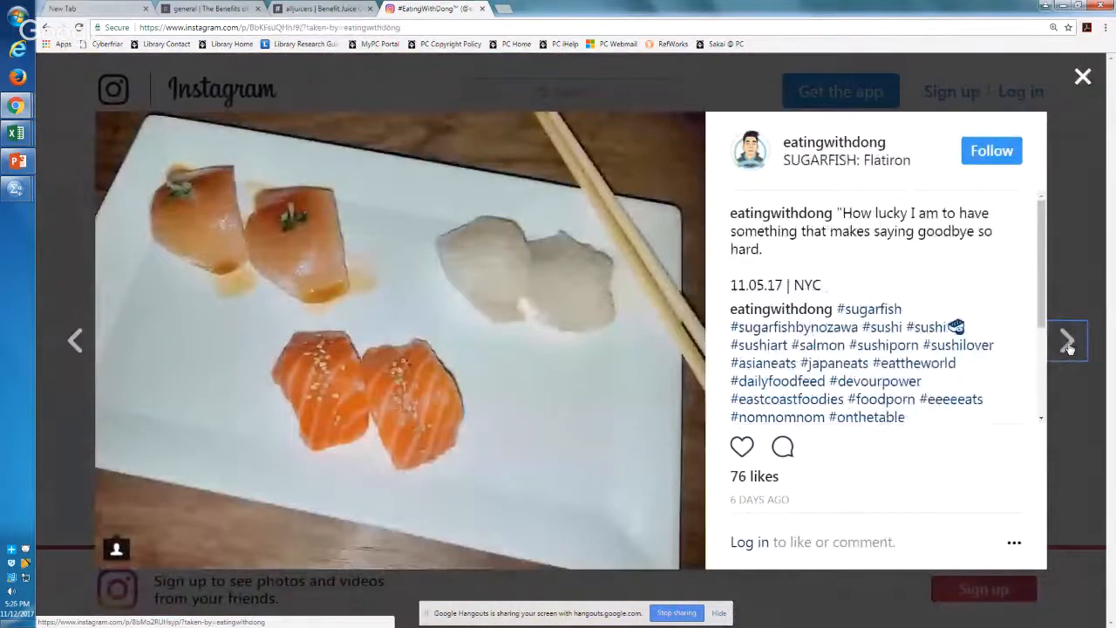
# Step: View the eatingwithdong ramen and crispy chicken posts and their likes, and close the post and the Instagram tab
pyautogui.click(1068, 344)
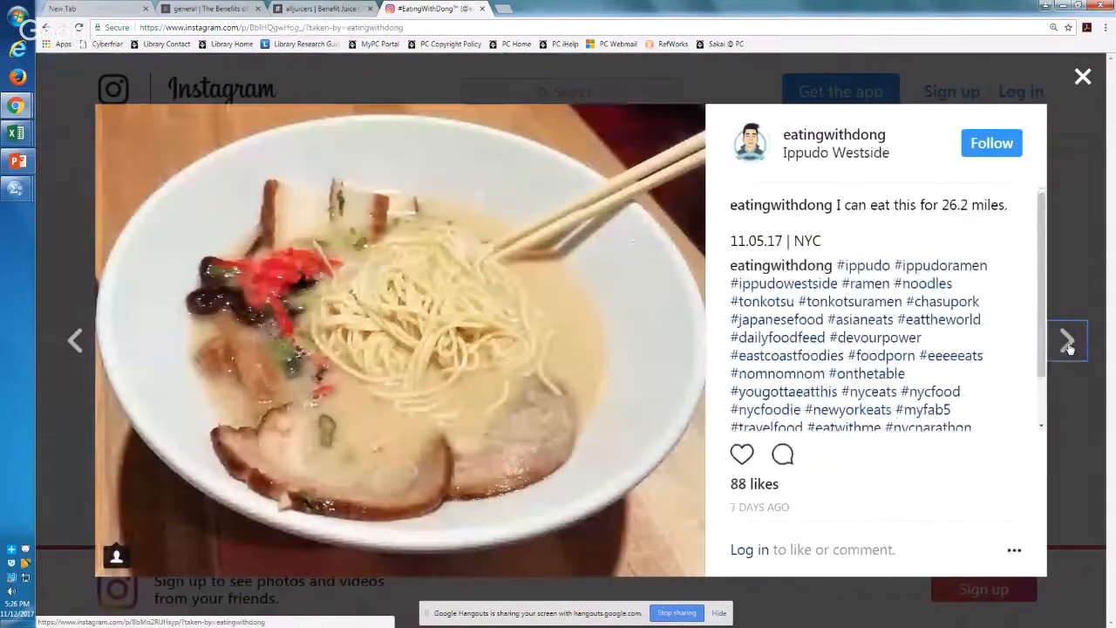
pyautogui.click(1069, 344)
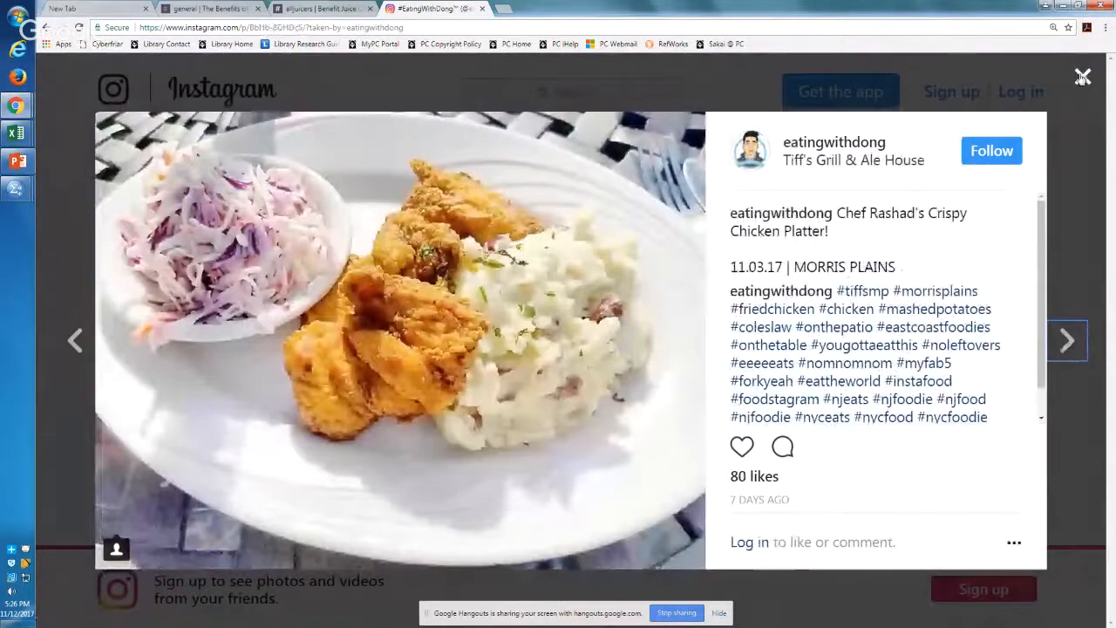
pyautogui.click(1083, 77)
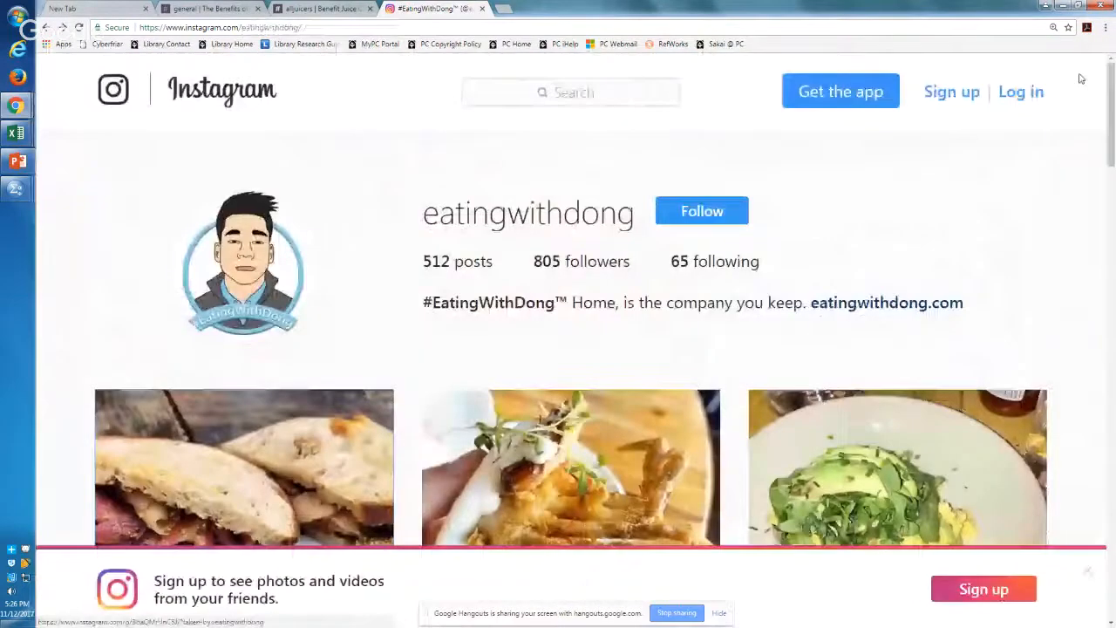
pyautogui.click(483, 8)
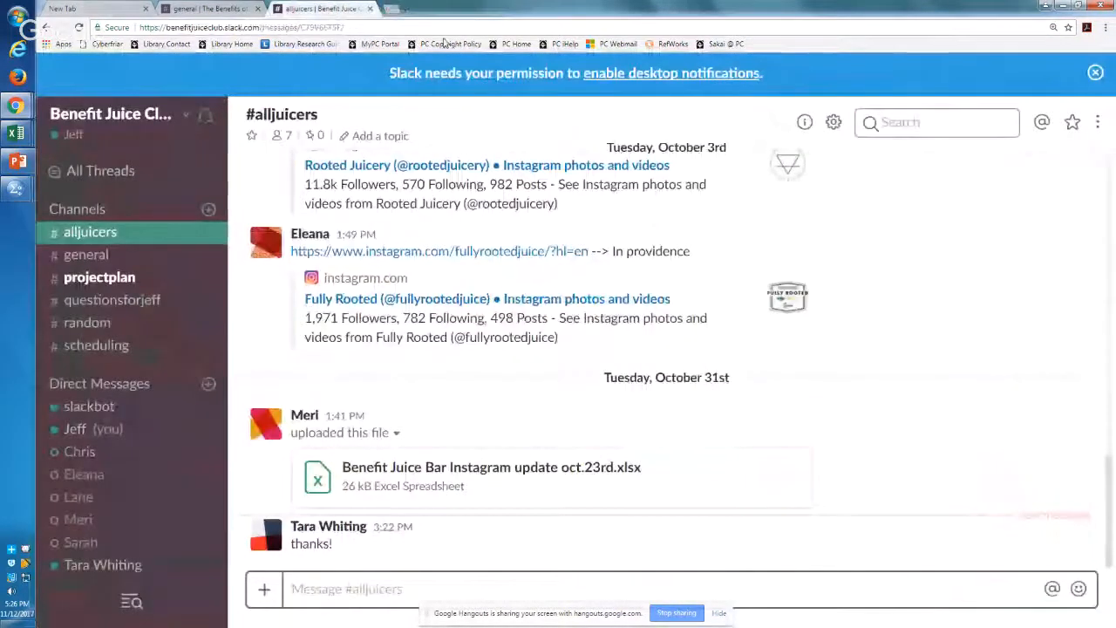
# Step: Switch to the SPSS Syntax Editor and add two blank lines after the FREQUENCIES command
pyautogui.hotkey('alt', 'Tab')
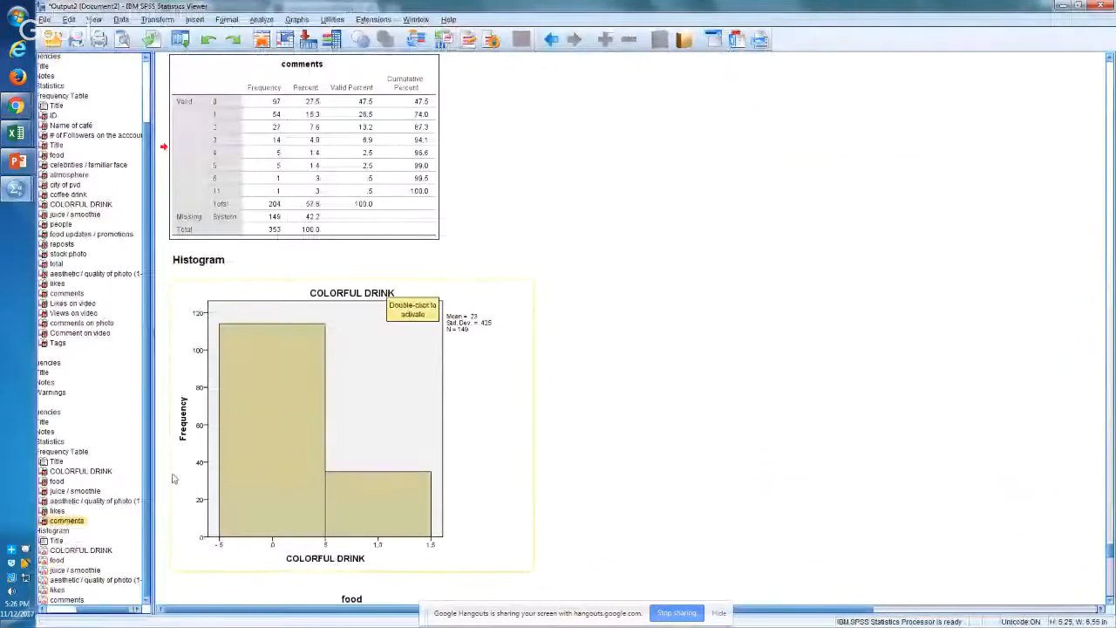
pyautogui.hotkey('alt', 'Tab')
pyautogui.hotkey('alt', 'Tab')
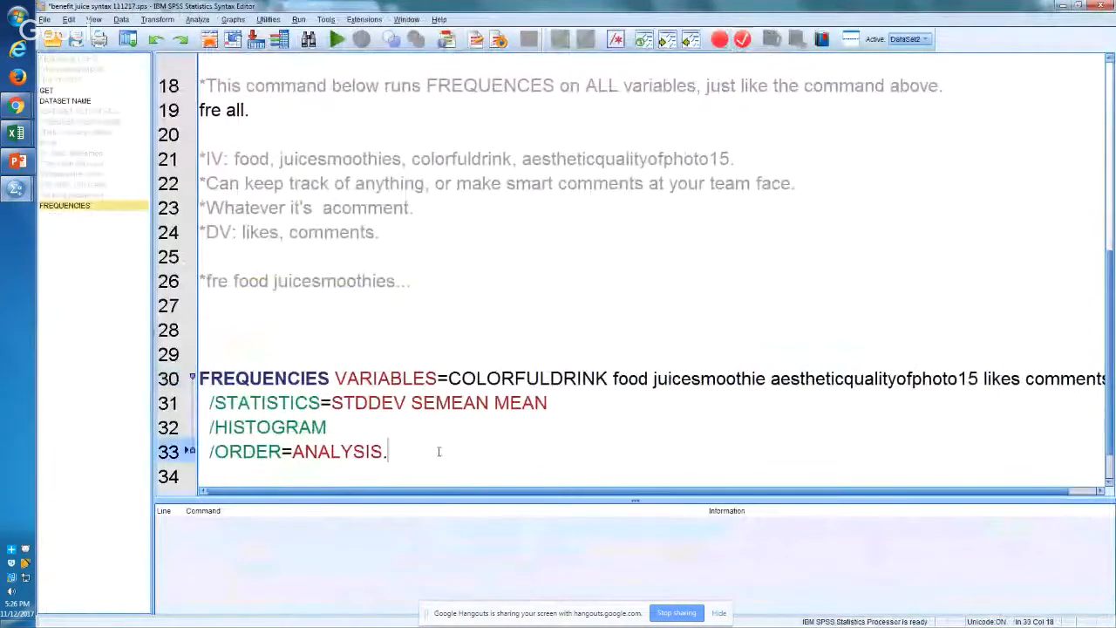
pyautogui.press('Return')
pyautogui.press('Return')
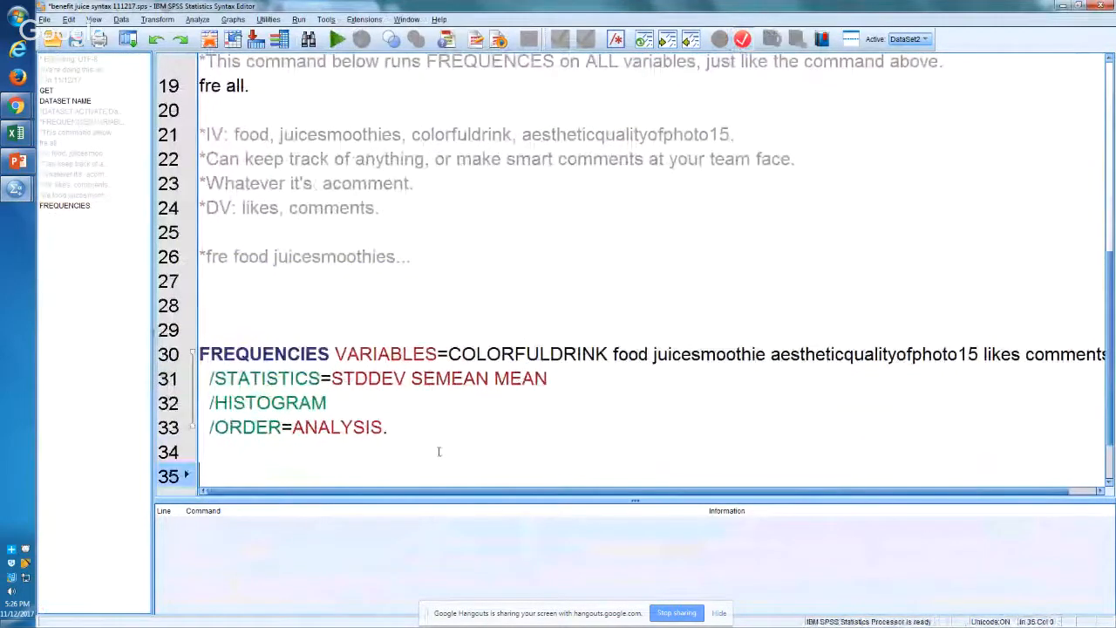
pyautogui.click(198, 20)
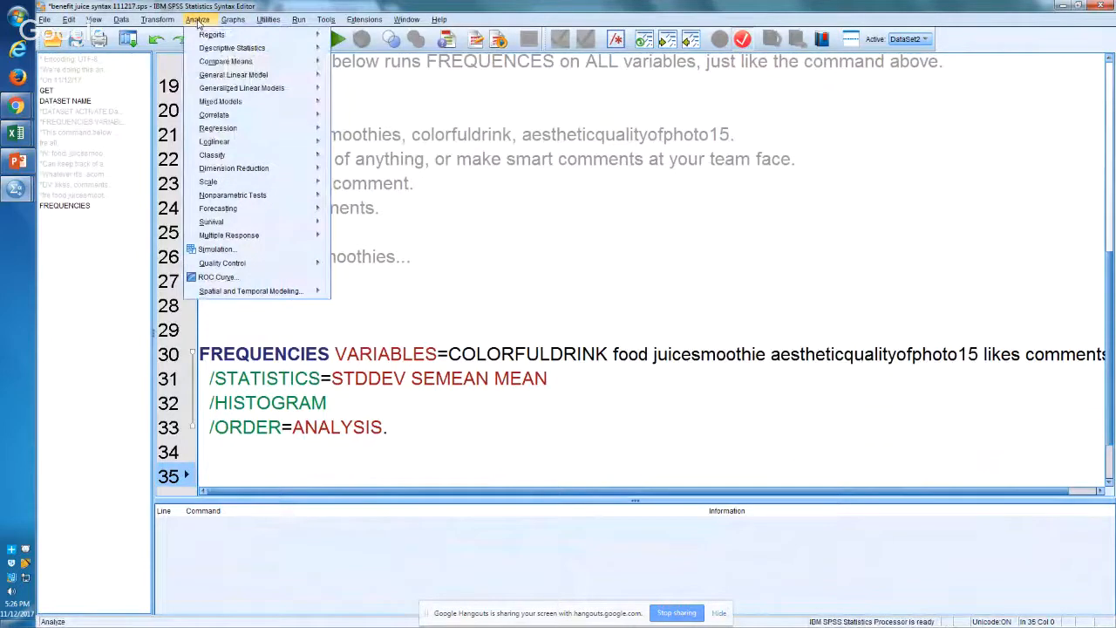
pyautogui.moveTo(261, 61)
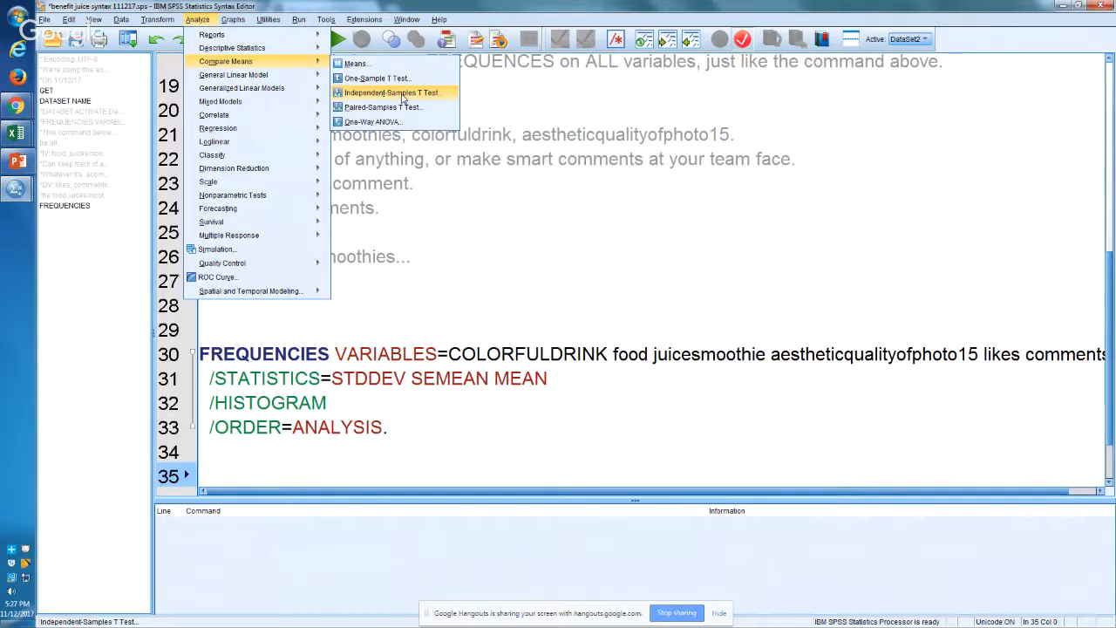
pyautogui.click(403, 93)
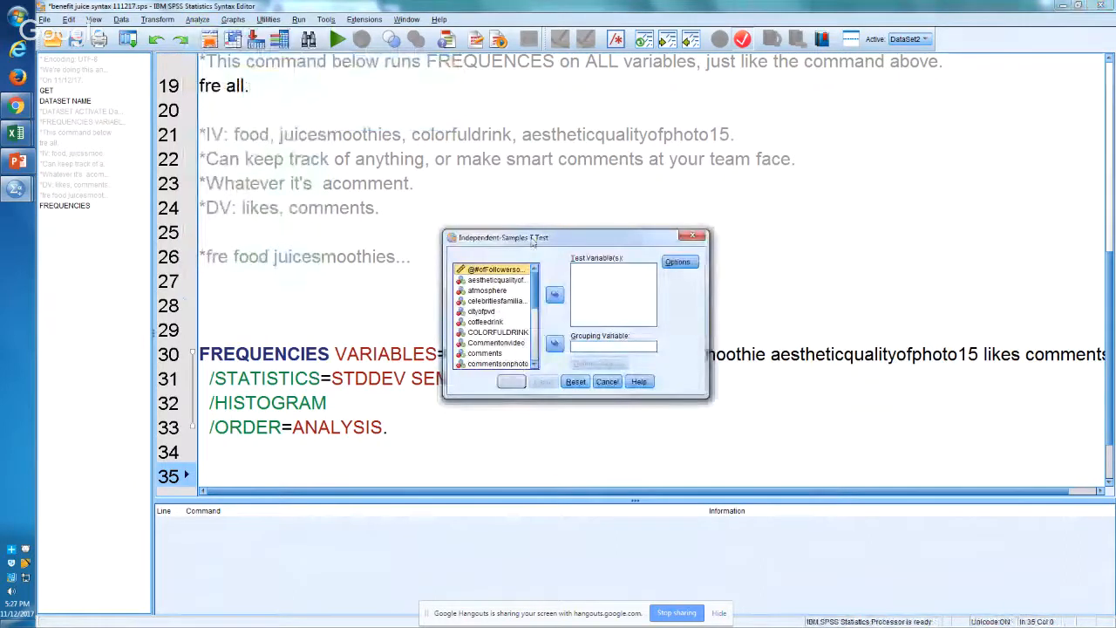
pyautogui.click(485, 417)
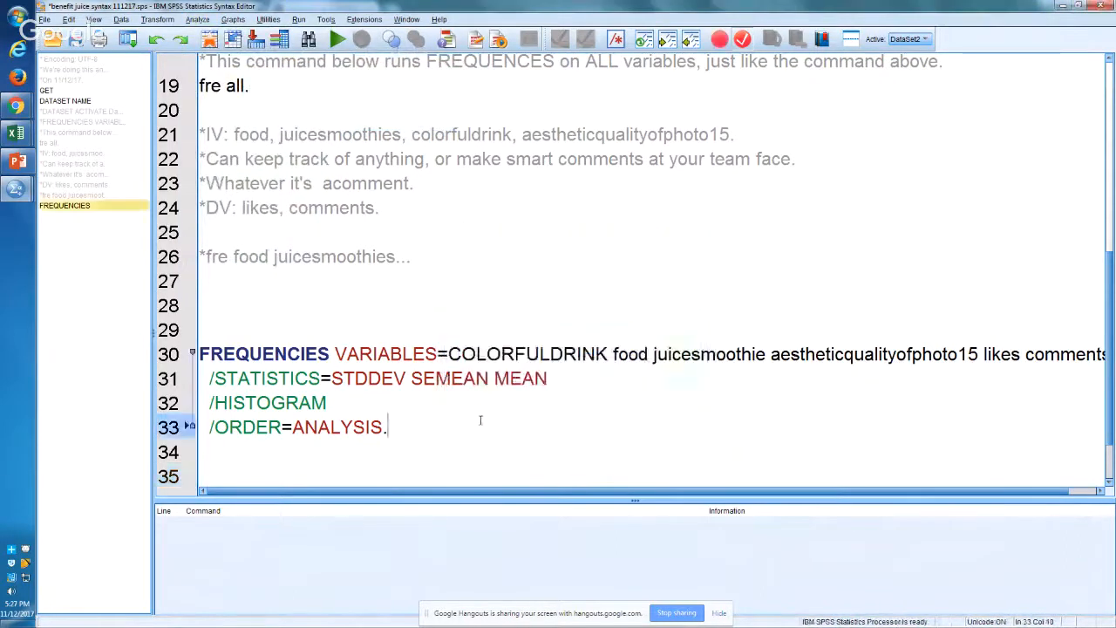
# Step: Add the comment line "*INdependent samples t-test comes from" on line 35, below the FREQUENCIES command
pyautogui.press('Down')
pyautogui.press('Down')
pyautogui.write('*')
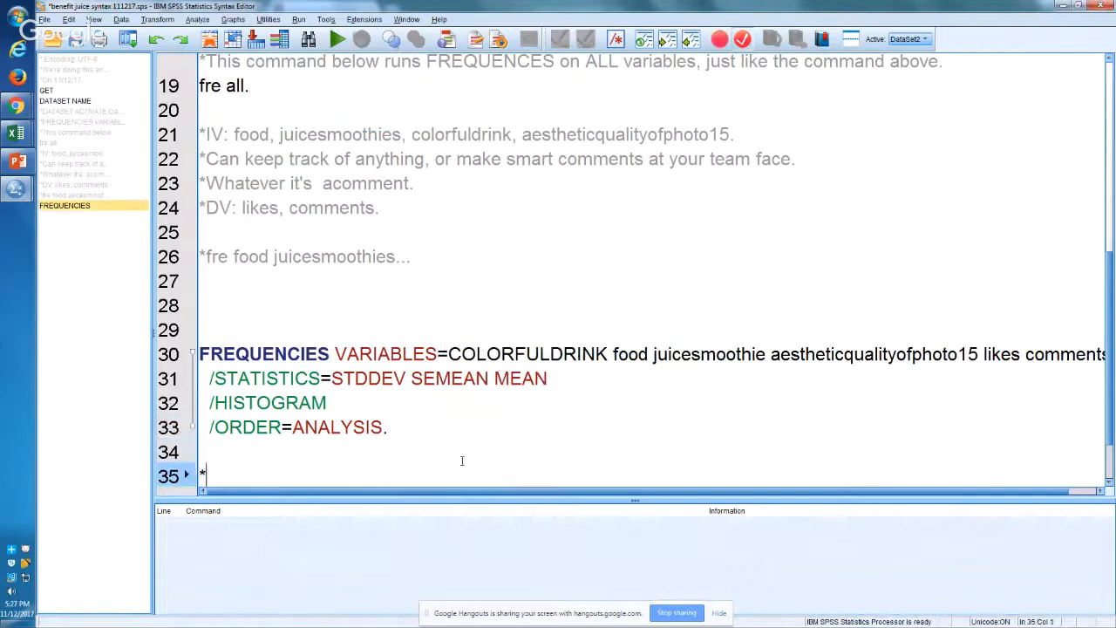
pyautogui.write('INdependent ')
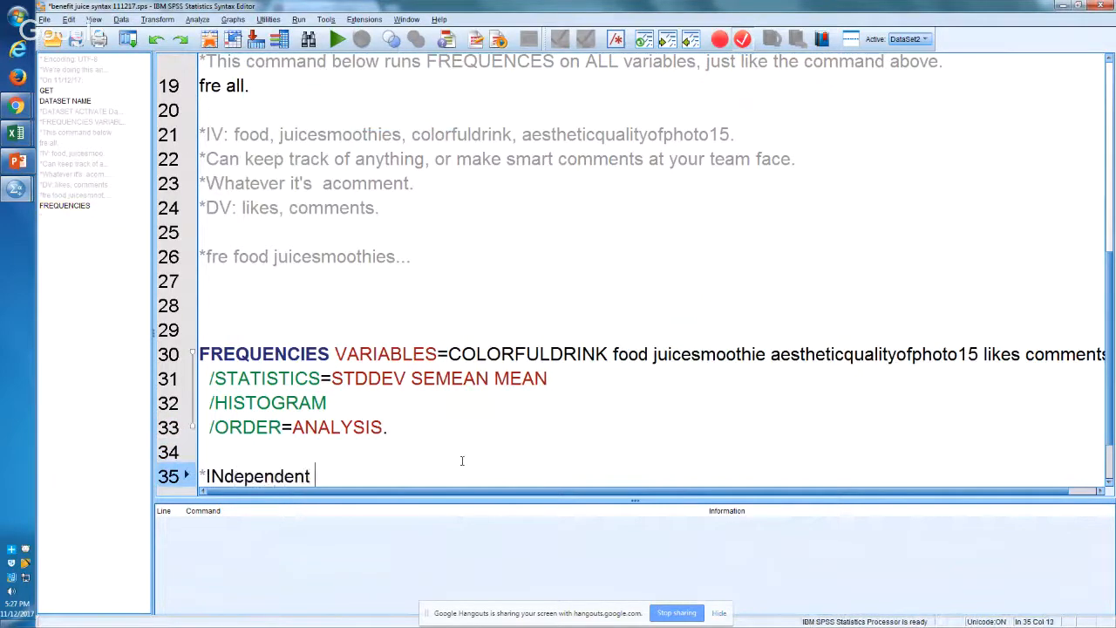
pyautogui.write('samples t')
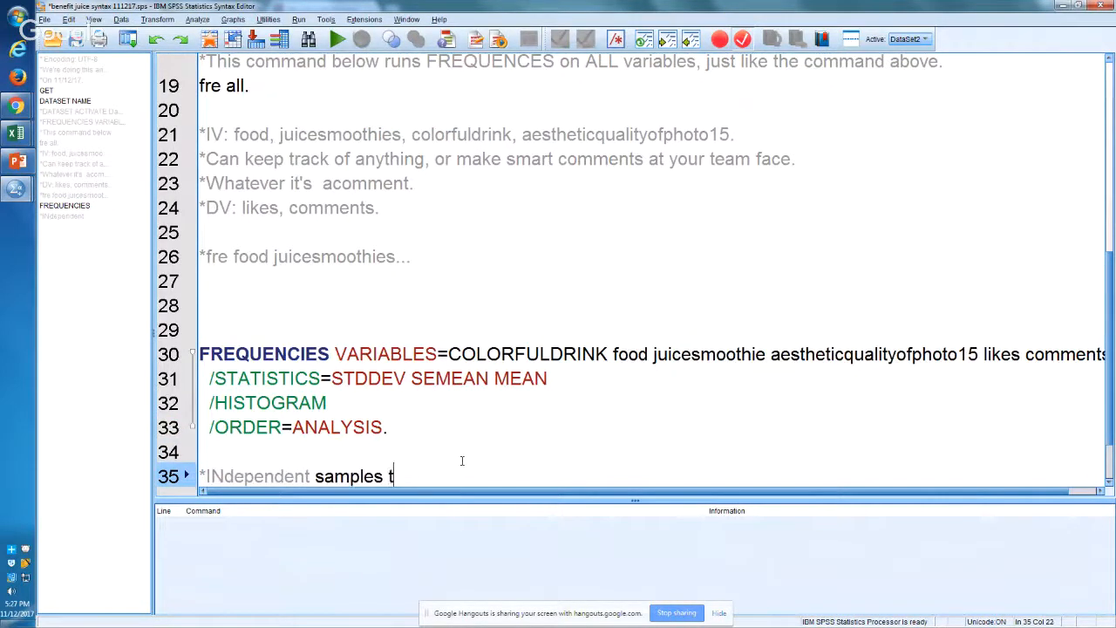
pyautogui.write('-test comes from')
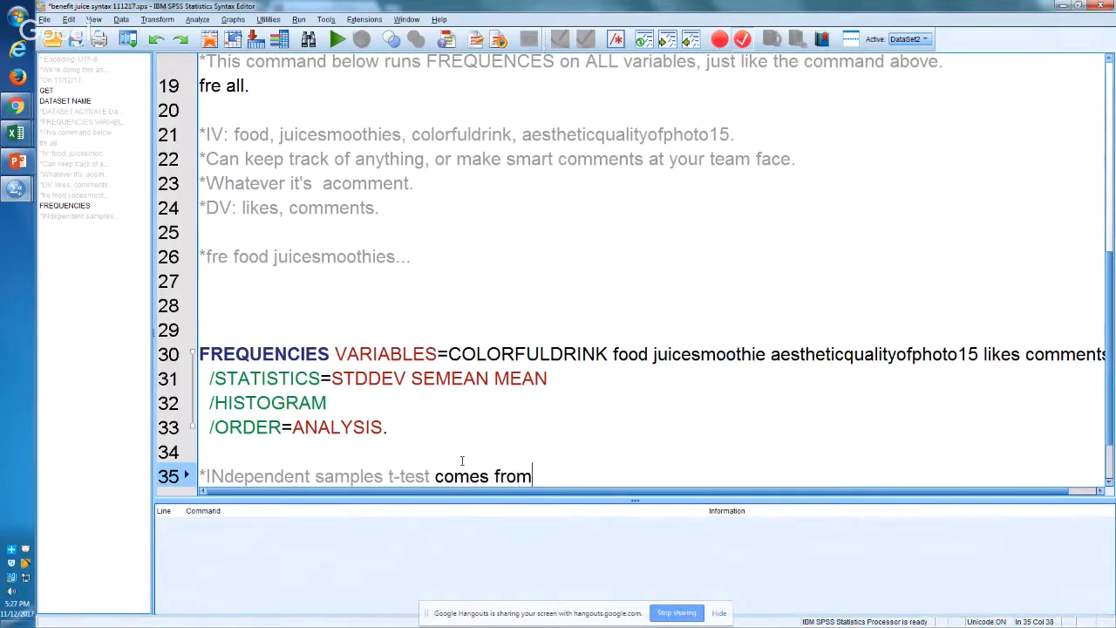
pyautogui.press('Return')
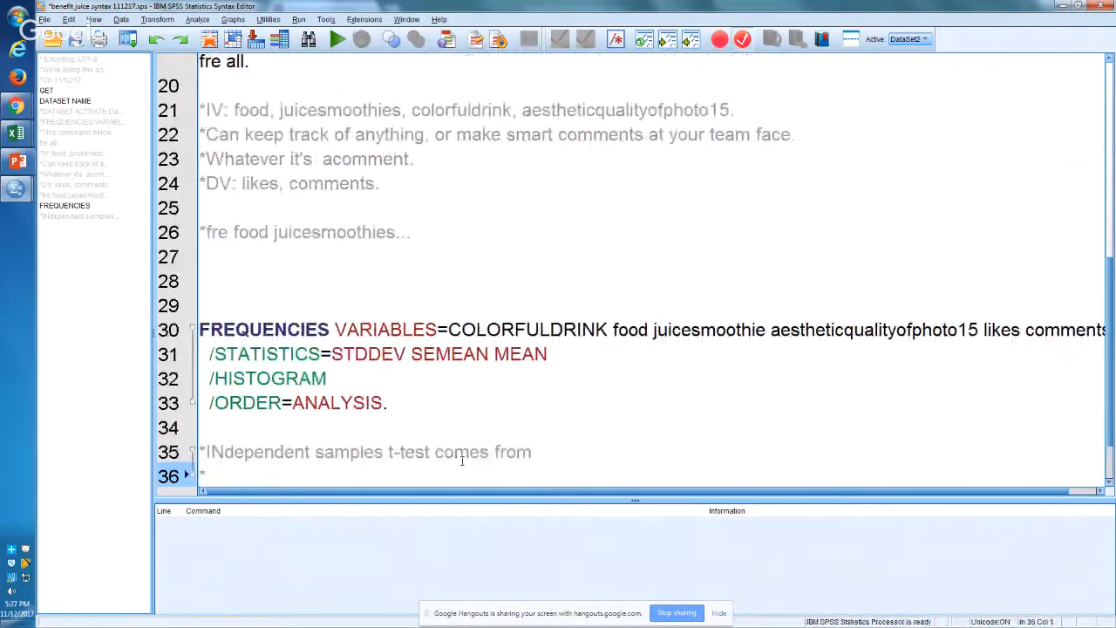
# Step: Continue the comment on line 36 with "*Analyze>>Compare Means>>Independent..." and start a new line below it
pyautogui.write('*Analyze>>')
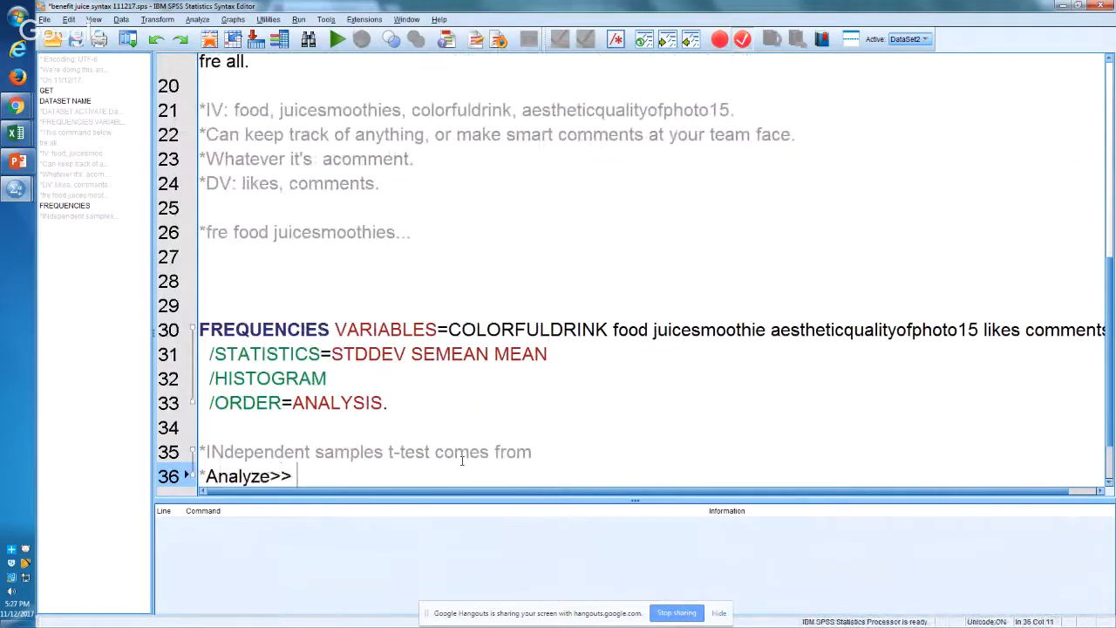
pyautogui.write('Compare')
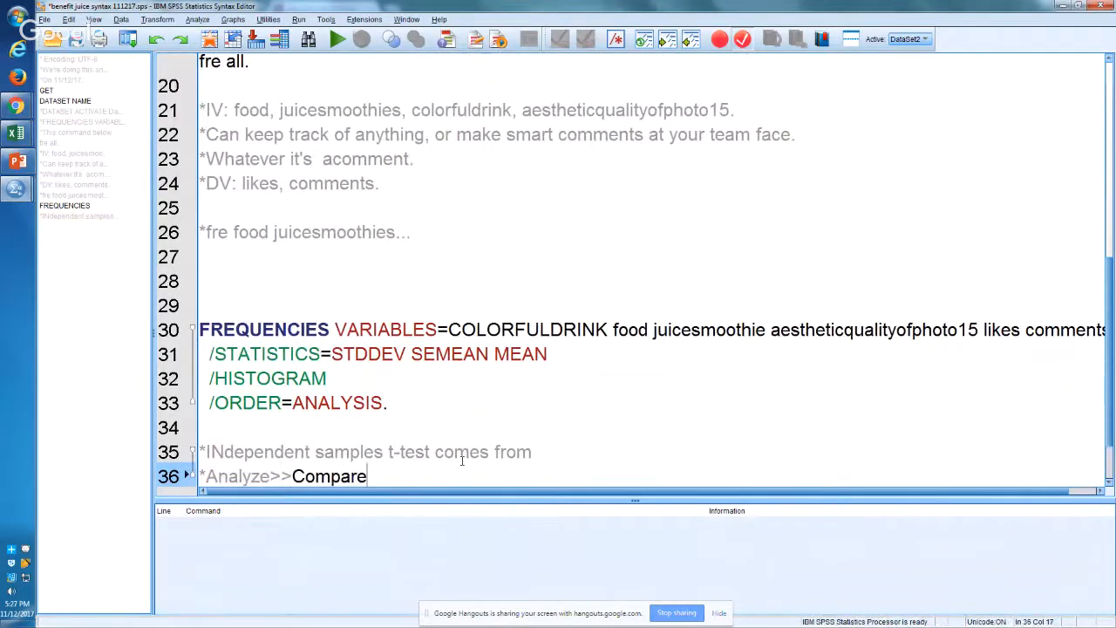
pyautogui.write(' Means>>Ind')
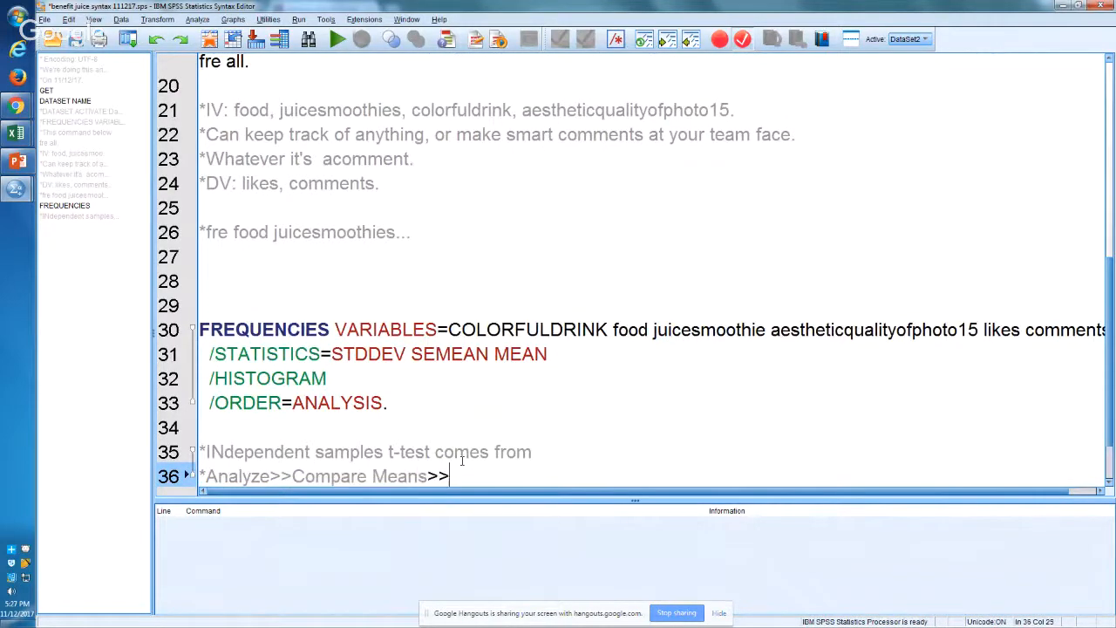
pyautogui.write('ependent...')
pyautogui.press('Return')
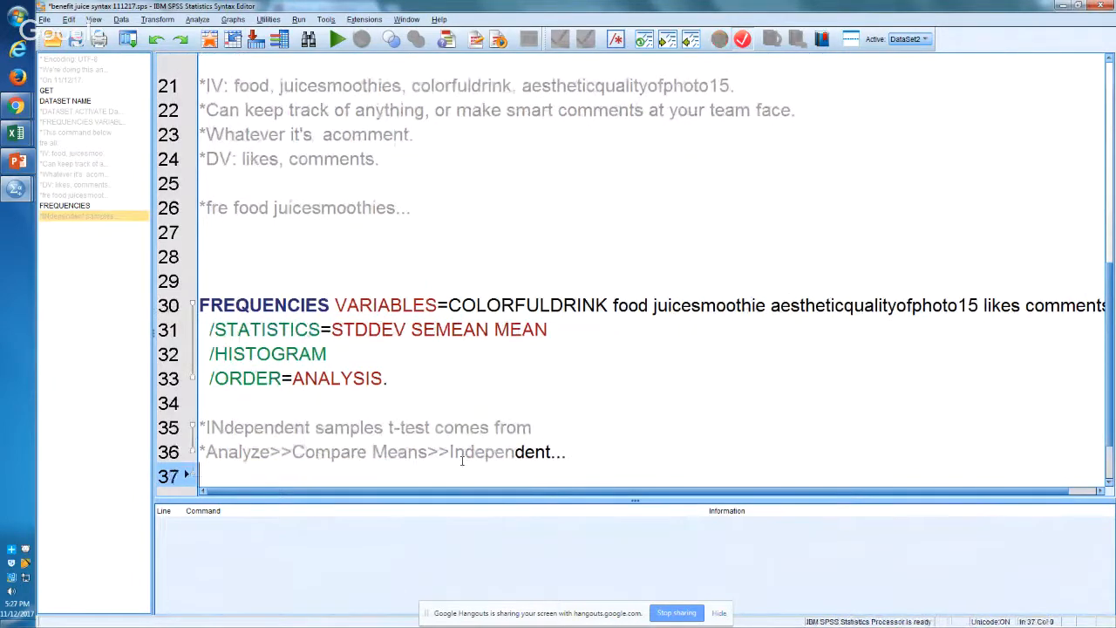
# Step: Start an Independent-Samples T Test and add the aesthetic quality of photo variable as the test variable
pyautogui.click(199, 20)
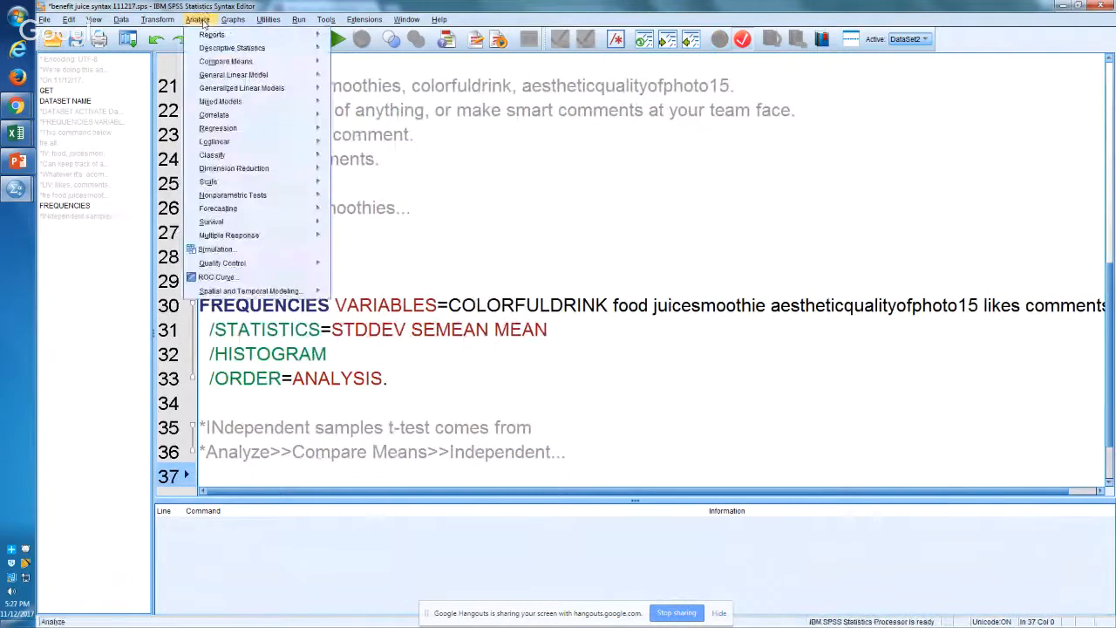
pyautogui.moveTo(239, 61)
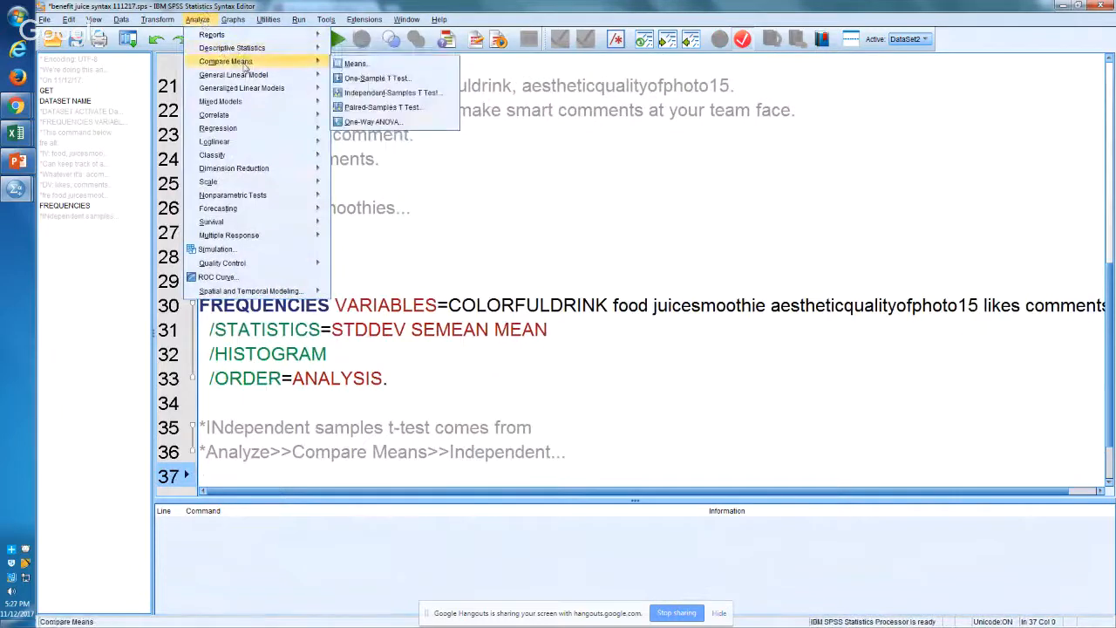
pyautogui.click(376, 93)
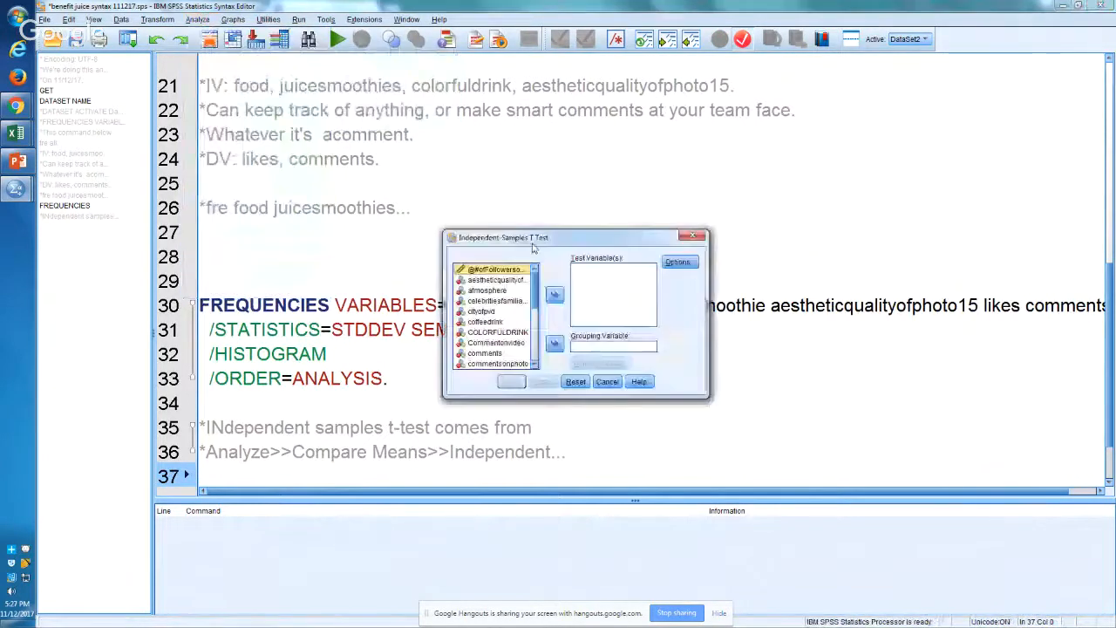
pyautogui.moveTo(537, 296); pyautogui.dragTo(538, 294)
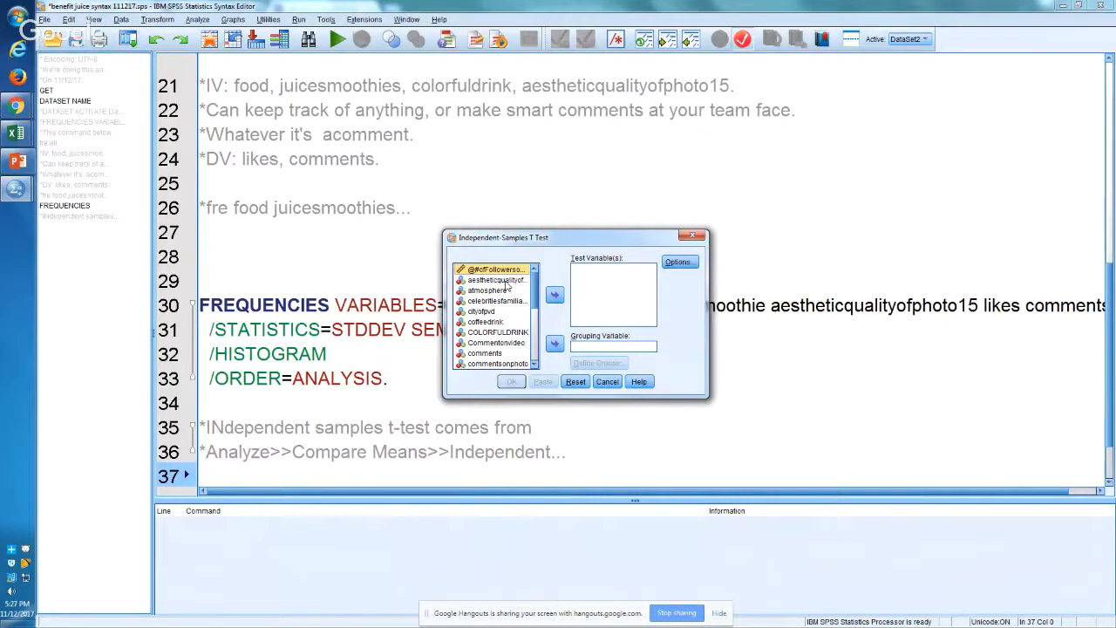
pyautogui.click(507, 281)
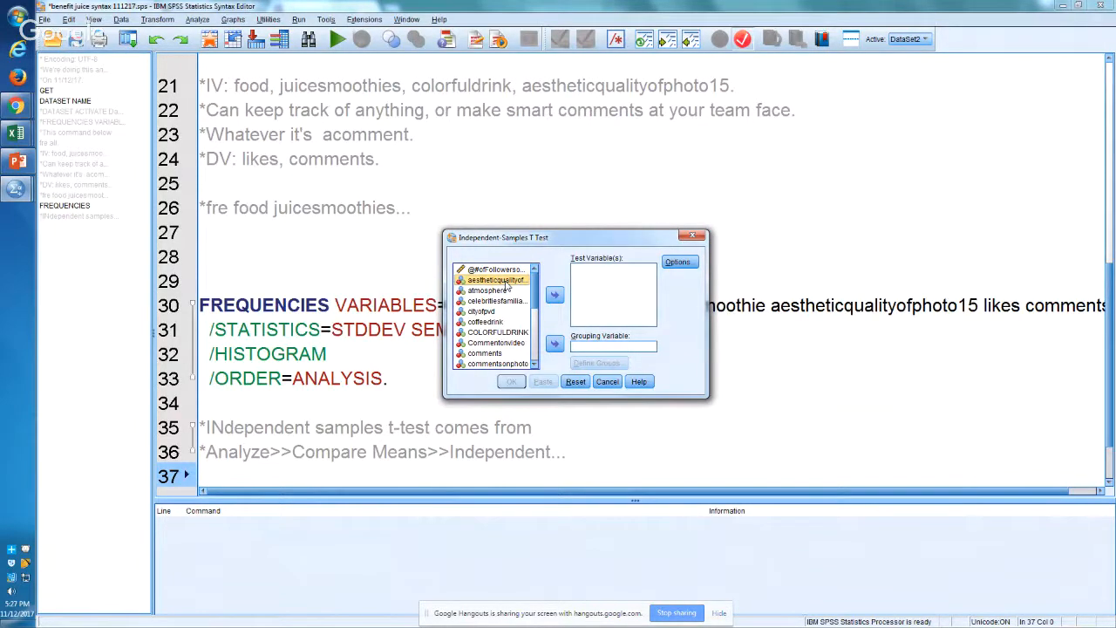
pyautogui.click(555, 294)
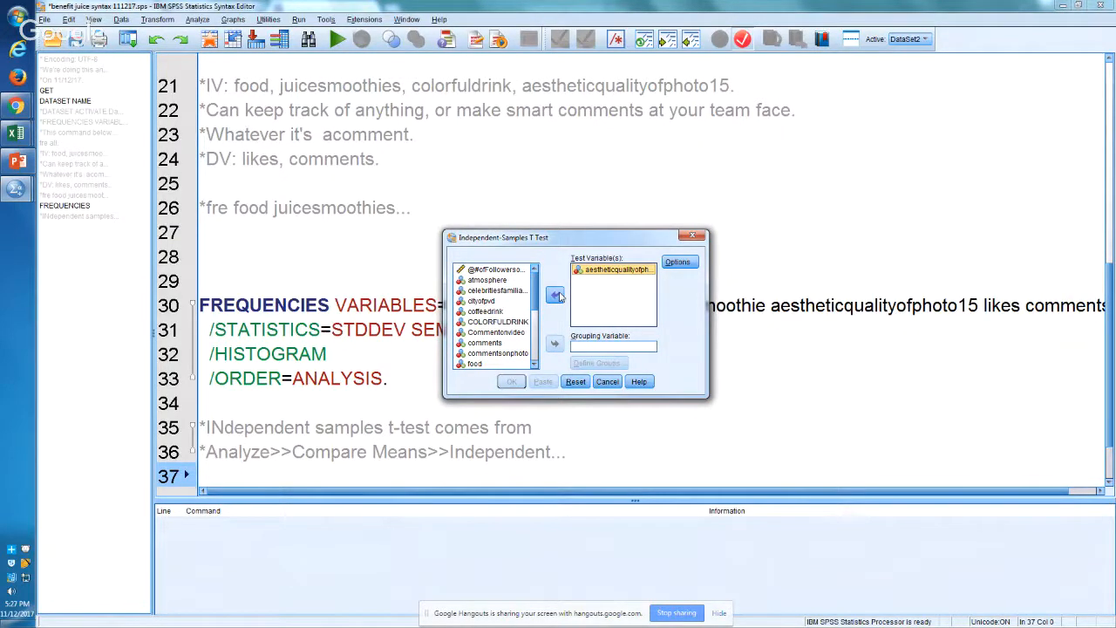
# Step: Set COLORFULDRINK as the grouping variable, with Group 1 defined as 0 and Group 2 as 1
pyautogui.click(497, 321)
pyautogui.click(555, 343)
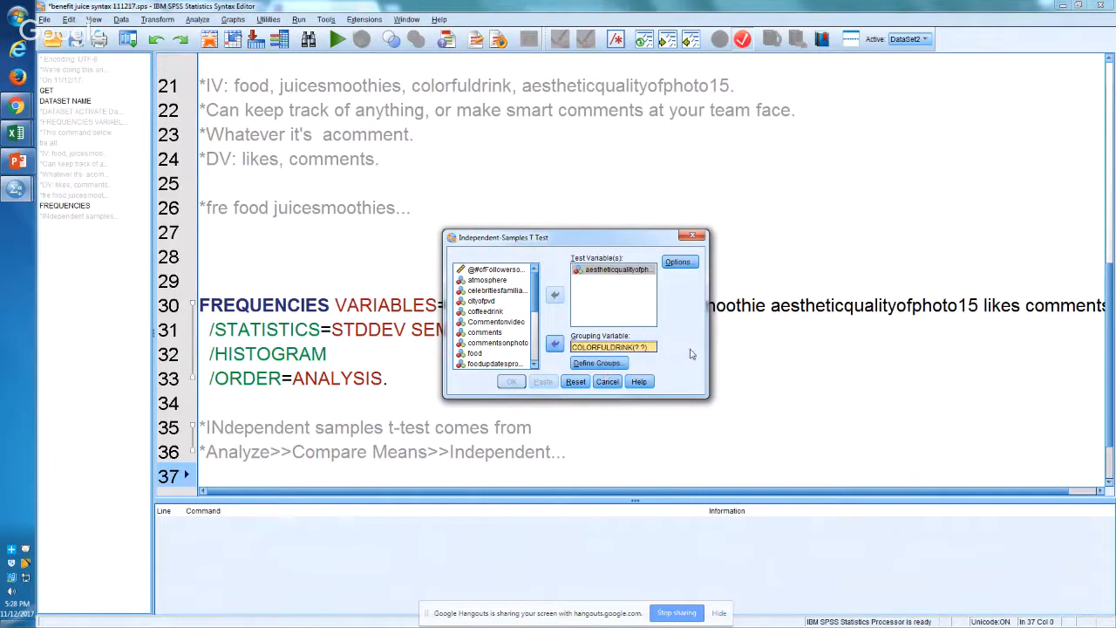
pyautogui.click(606, 364)
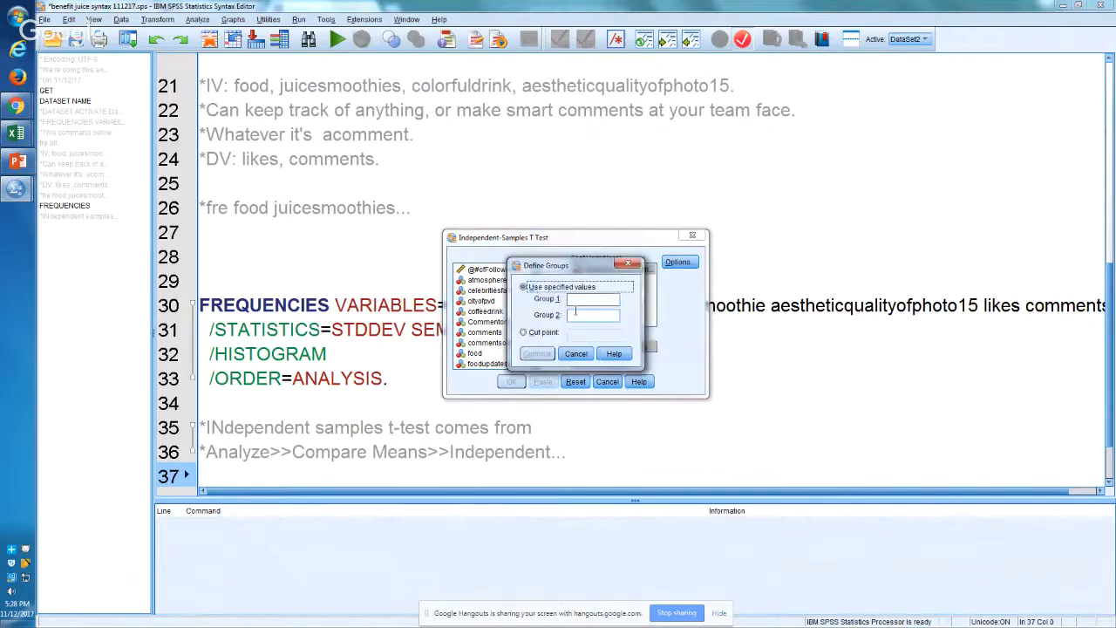
pyautogui.write('0')
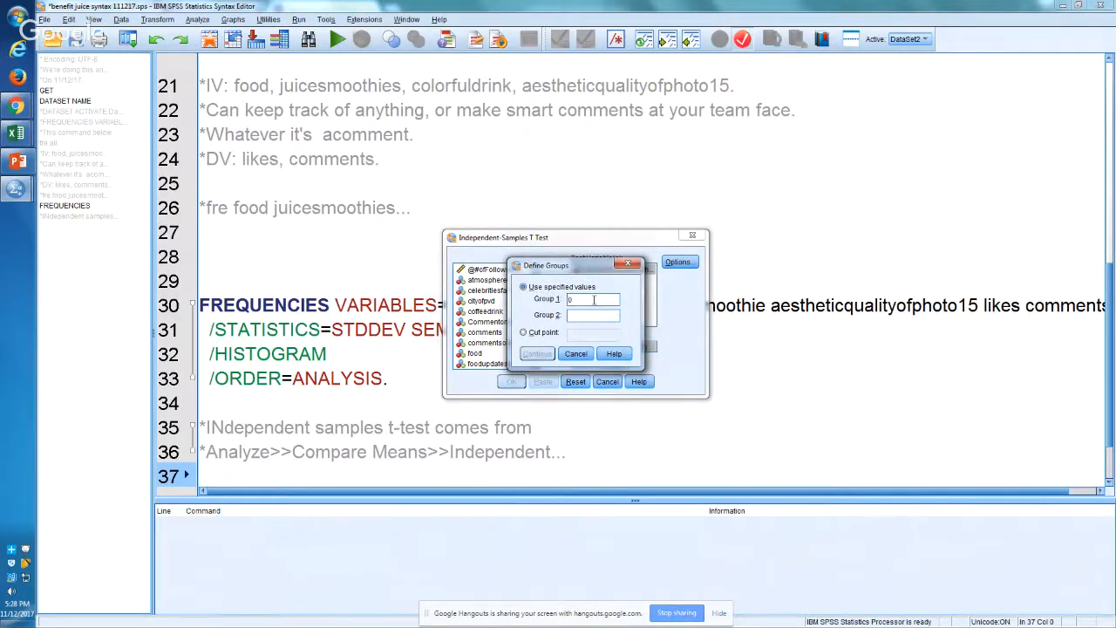
pyautogui.click(590, 316)
pyautogui.write('1')
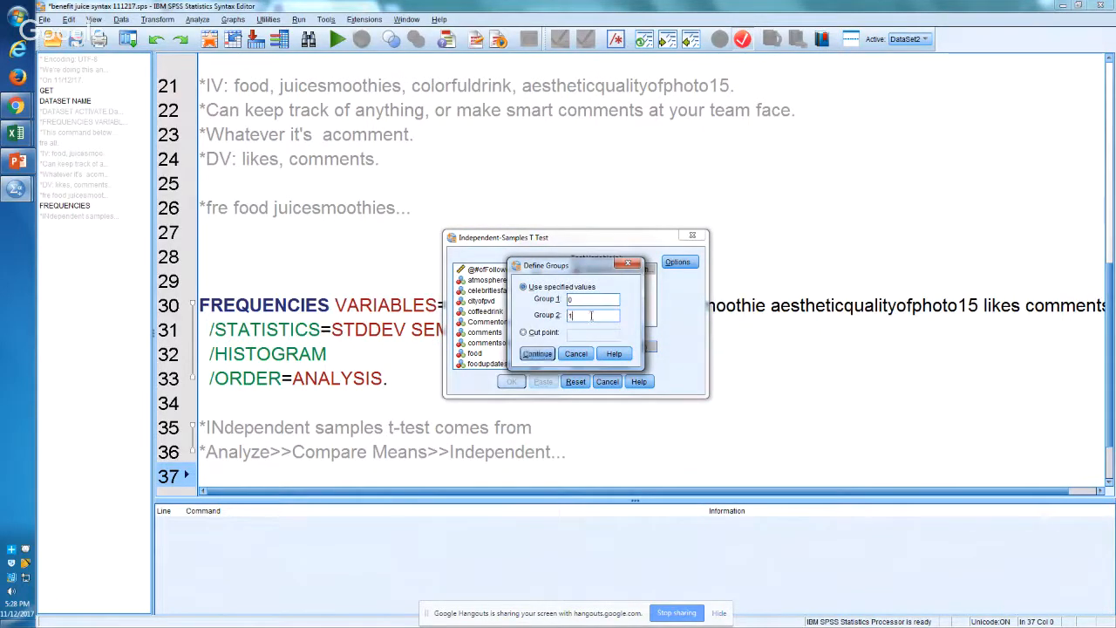
pyautogui.click(539, 354)
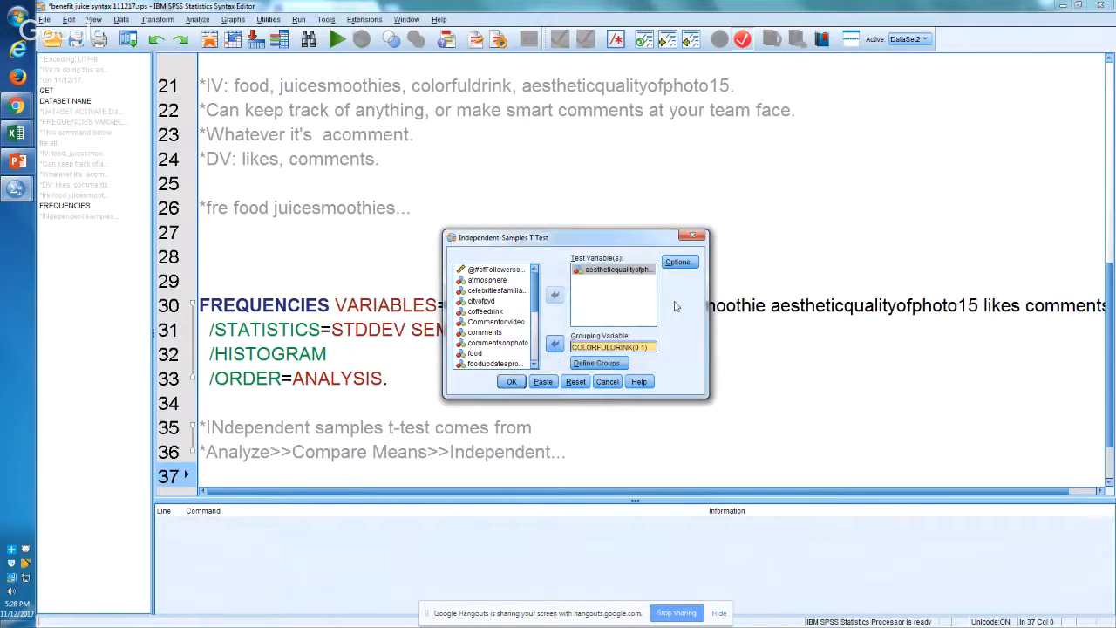
# Step: Check the t-test options without changing them, and paste the T-TEST command into the syntax file
pyautogui.click(694, 262)
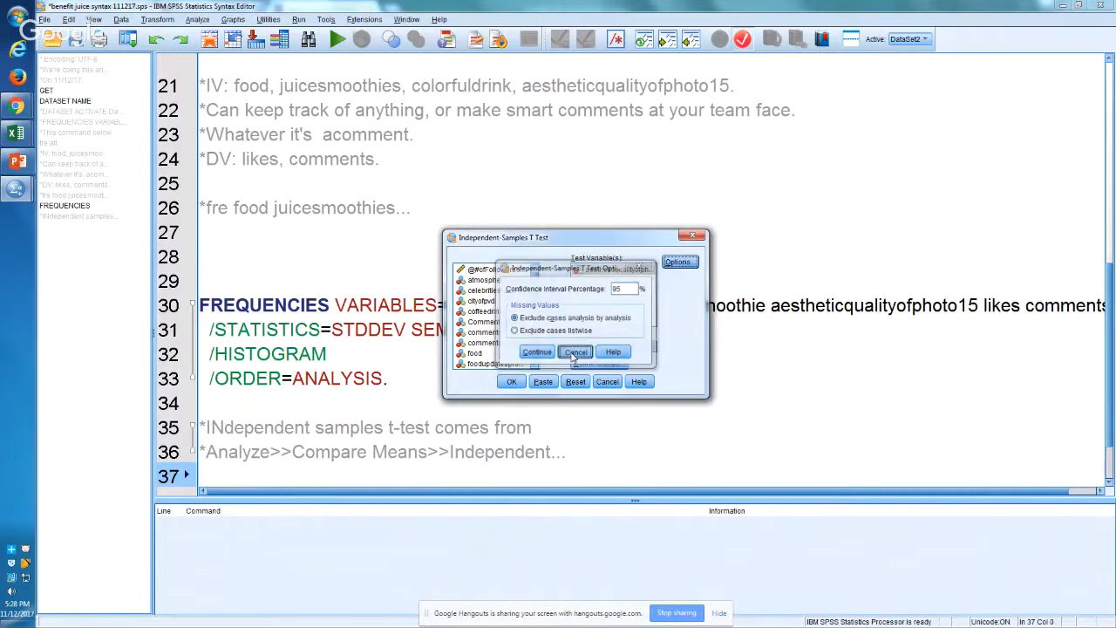
pyautogui.click(573, 354)
pyautogui.click(542, 384)
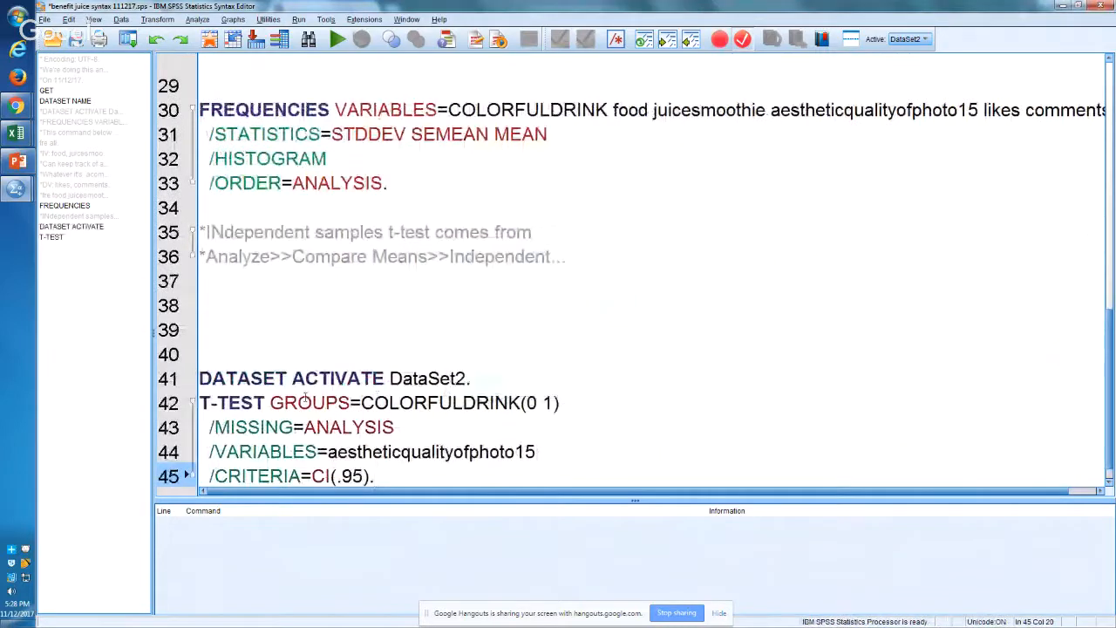
# Step: Select and copy the complete T-TEST command on lines 42 to 45 of the syntax file
pyautogui.moveTo(243, 404); pyautogui.dragTo(354, 425)
pyautogui.click(425, 419)
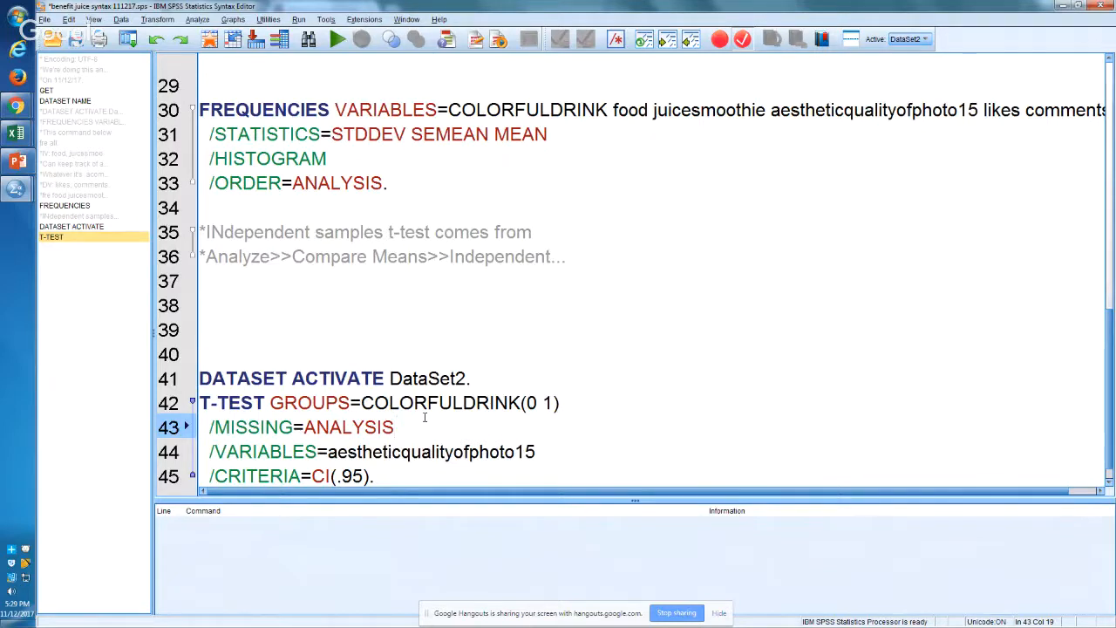
pyautogui.hotkey('ctrl', 'End')
pyautogui.hotkey('shift', 'Up')
pyautogui.hotkey('shift', 'Up')
pyautogui.hotkey('shift', 'Up')
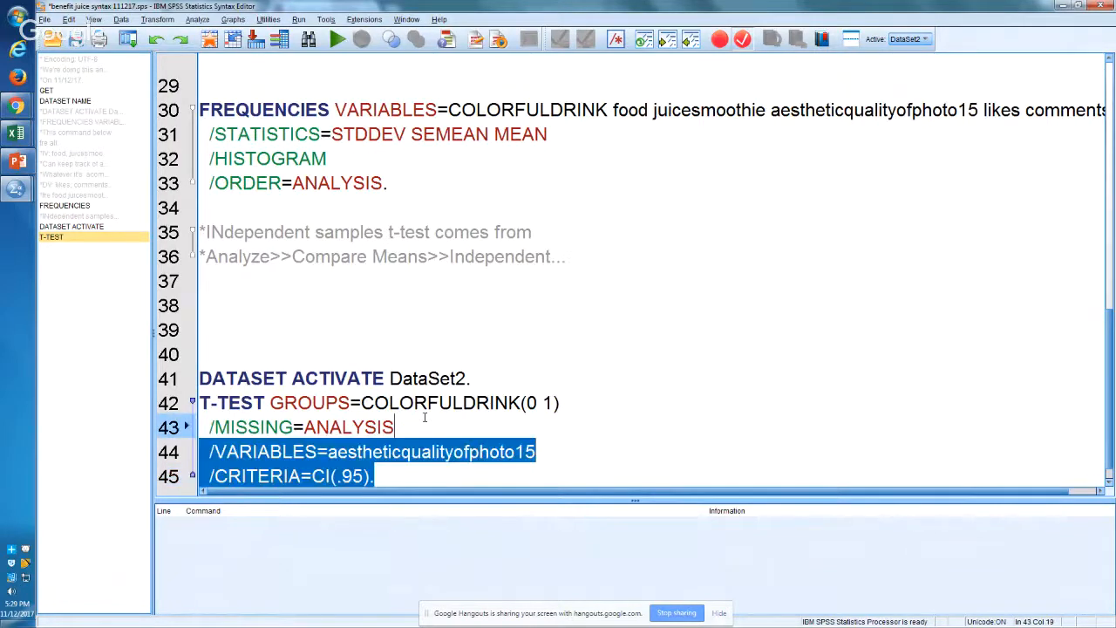
pyautogui.hotkey('shift', 'Left')
pyautogui.hotkey('shift', 'Left')
pyautogui.hotkey('shift', 'Left')
pyautogui.hotkey('shift', 'Left')
pyautogui.hotkey('shift', 'Left')
pyautogui.hotkey('shift', 'Left')
pyautogui.hotkey('shift', 'Left')
pyautogui.hotkey('shift', 'Left')
pyautogui.hotkey('shift', 'Left')
pyautogui.hotkey('shift', 'Left')
pyautogui.hotkey('shift', 'Left')
pyautogui.hotkey('shift', 'Left')
pyautogui.hotkey('shift', 'Left')
pyautogui.hotkey('shift', 'Left')
pyautogui.hotkey('shift', 'Left')
pyautogui.hotkey('shift', 'Left')
pyautogui.hotkey('shift', 'Left')
pyautogui.hotkey('shift', 'Left')
pyautogui.hotkey('shift', 'Left')
pyautogui.hotkey('shift', 'Left')
pyautogui.hotkey('ctrl', 'c')
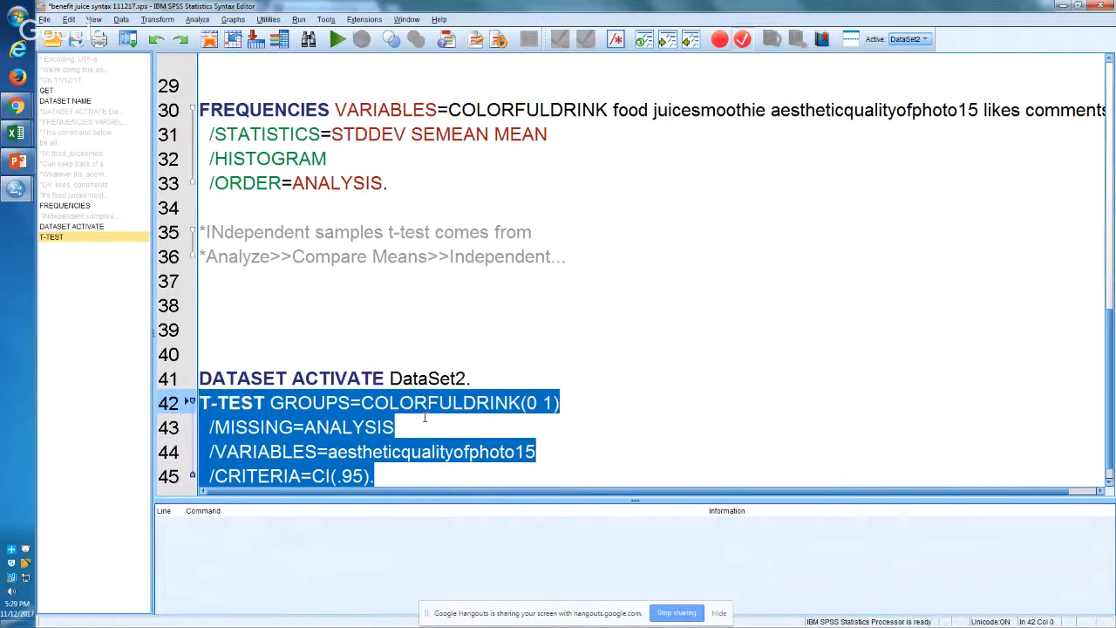
# Step: Switch to the benefit clean data 111217 workbook in Excel and paste the T-TEST syntax at D4 of a new sheet
pyautogui.hotkey('alt', 'Tab')
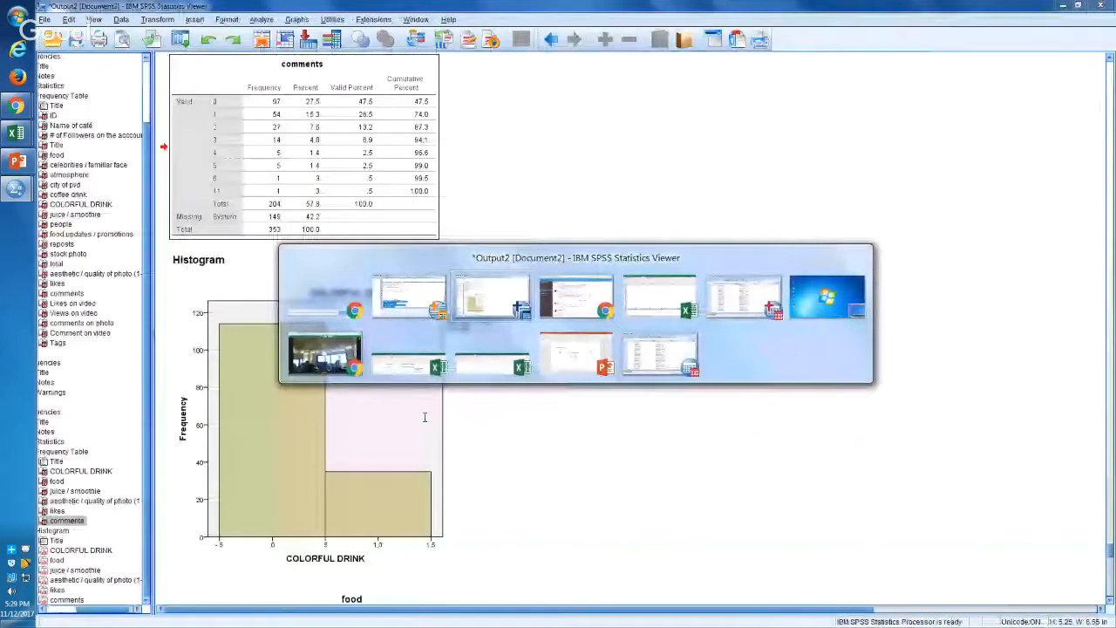
pyautogui.press('Tab')
pyautogui.press('Tab')
pyautogui.click(230, 606)
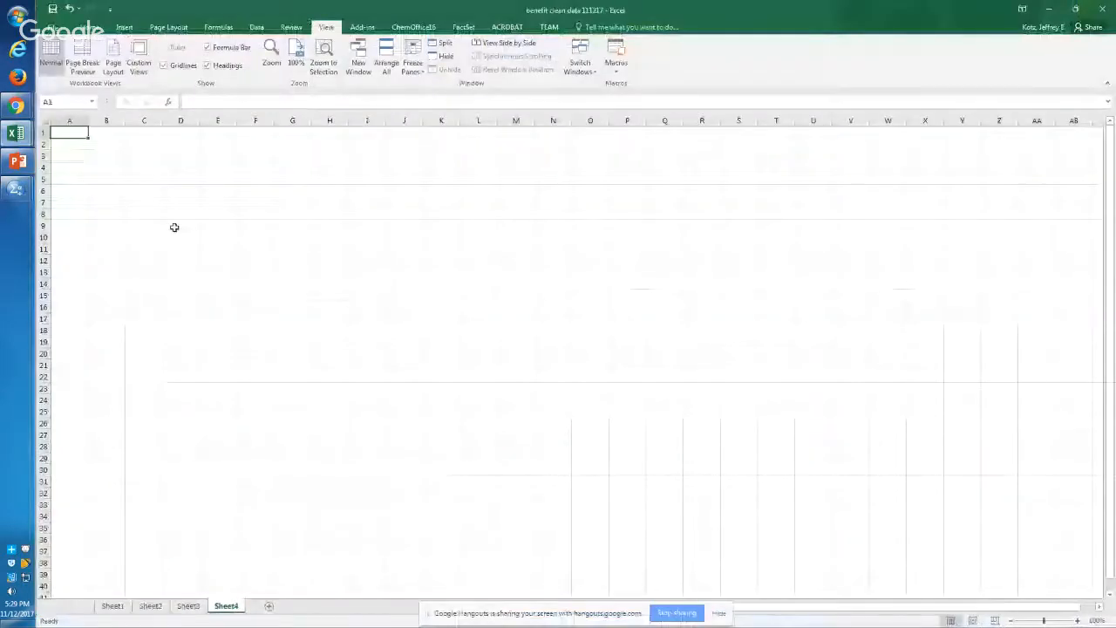
pyautogui.rightClick(182, 167)
pyautogui.click(206, 215)
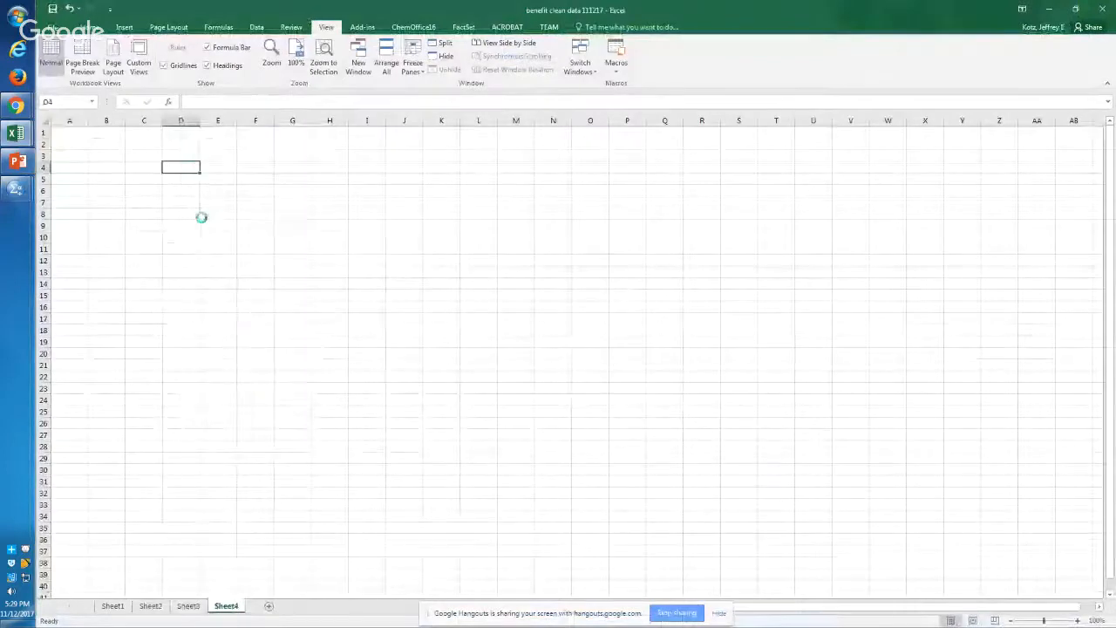
pyautogui.click(187, 334)
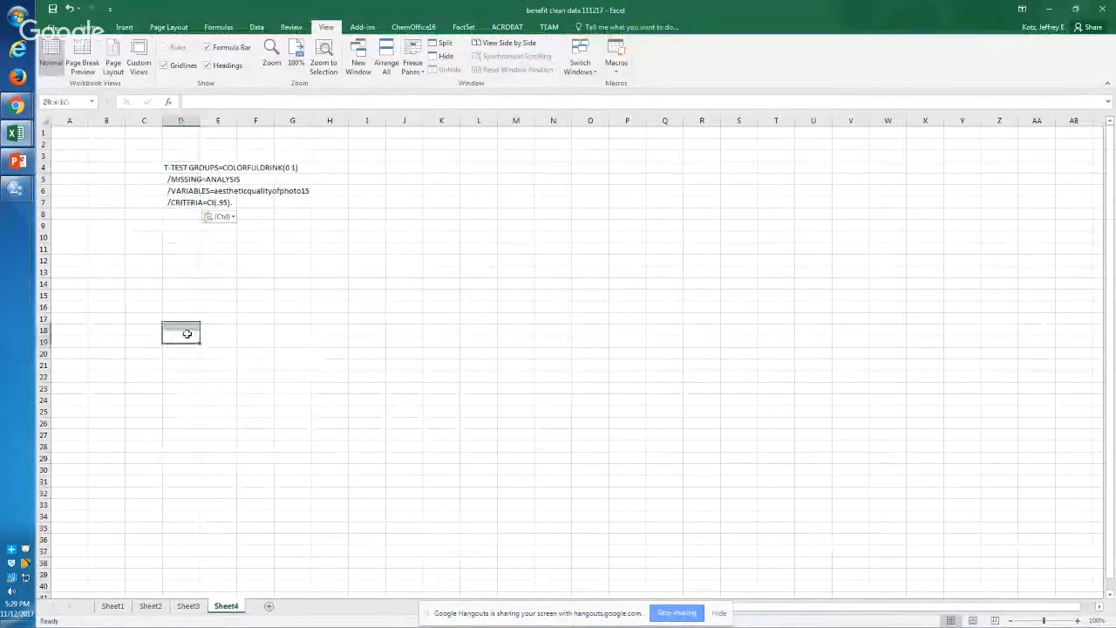
# Step: Label cell D1 as IV and cell D2 as DV above the pasted T-TEST syntax
pyautogui.click(177, 168)
pyautogui.hotkey('shift', 'Down')
pyautogui.hotkey('shift', 'Down')
pyautogui.hotkey('shift', 'Down')
pyautogui.press('alt')
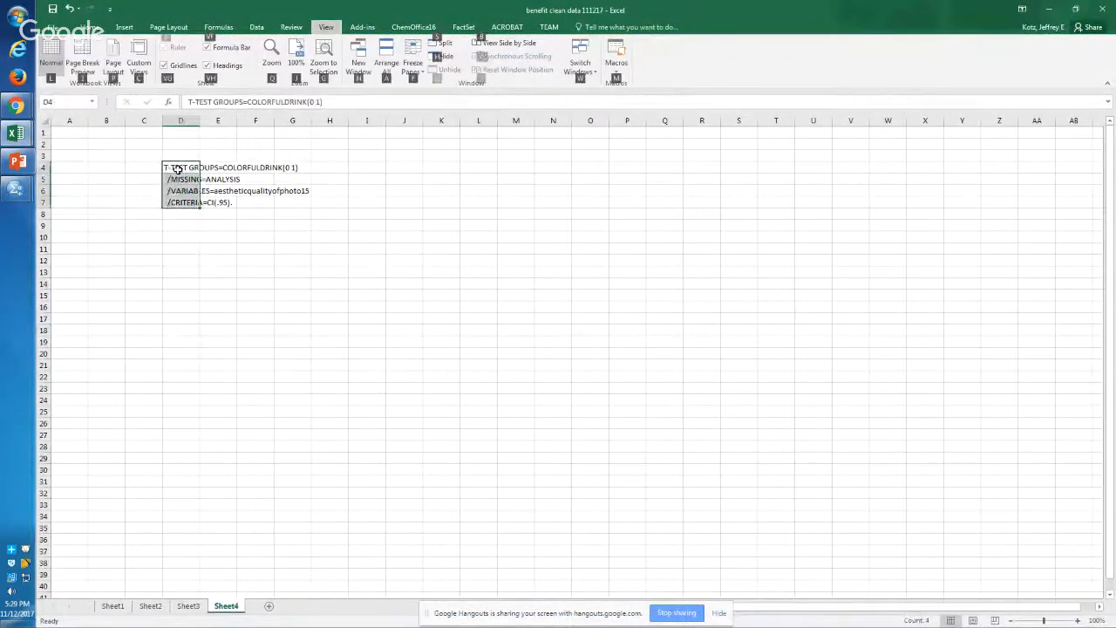
pyautogui.press('g')
pyautogui.press('Right')
pyautogui.press('Right')
pyautogui.press('Right')
pyautogui.press('Right')
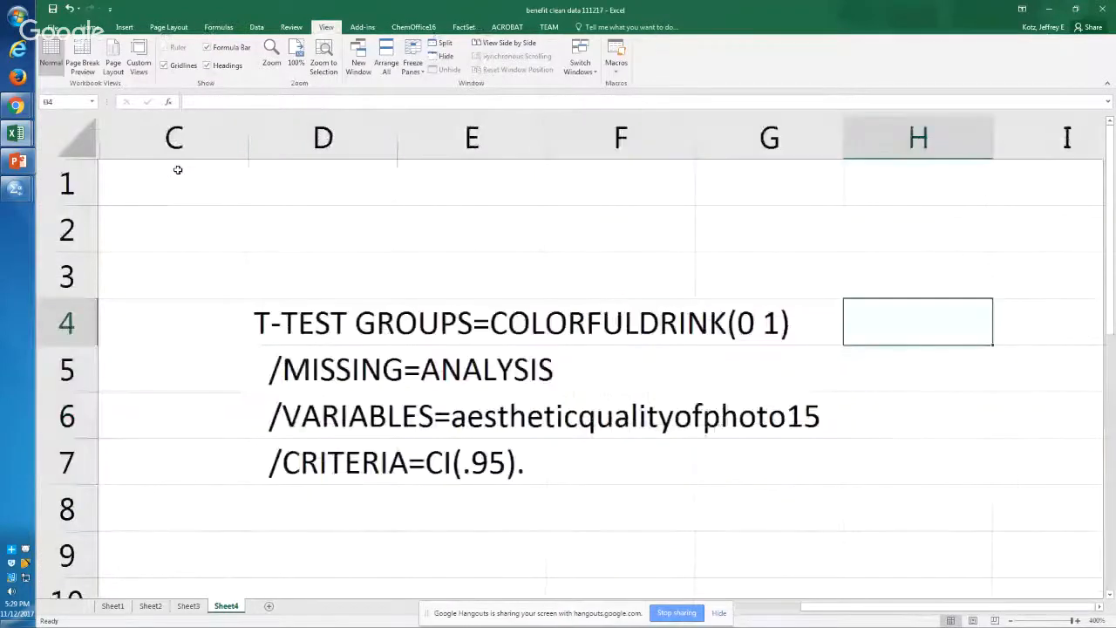
pyautogui.press('Left')
pyautogui.press('Left')
pyautogui.press('Left')
pyautogui.press('Left')
pyautogui.press('Up')
pyautogui.press('Up')
pyautogui.press('Up')
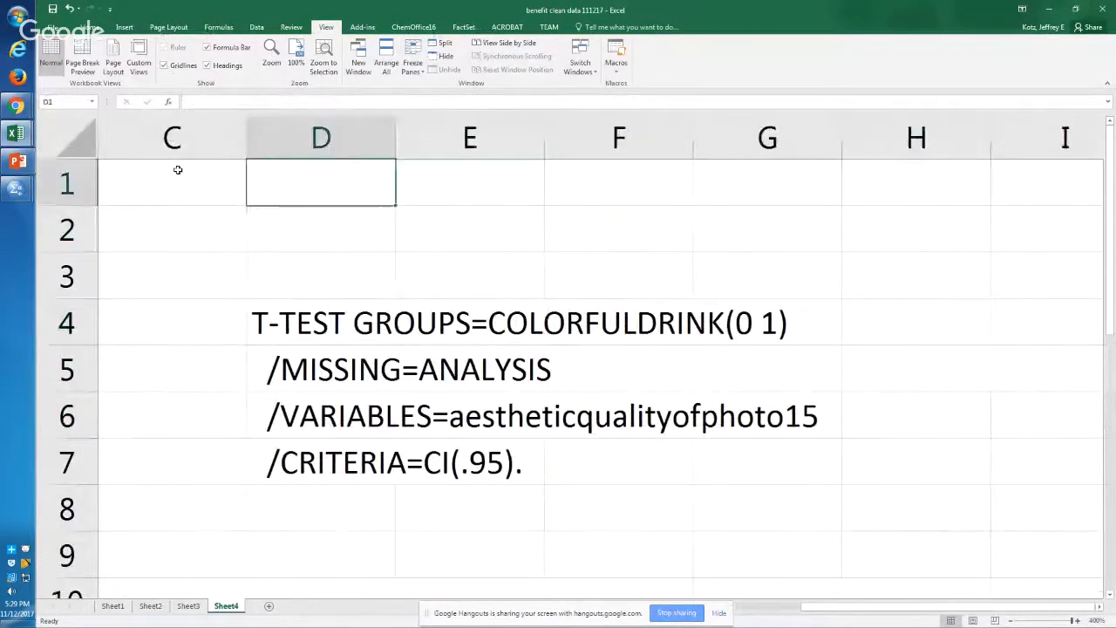
pyautogui.write('I')
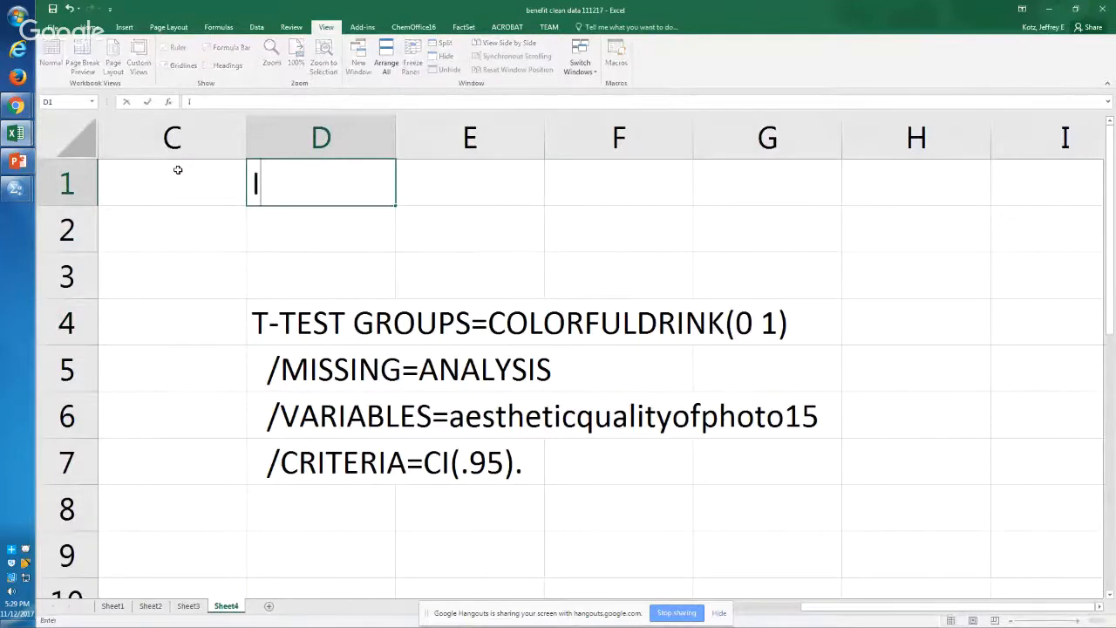
pyautogui.write('V')
pyautogui.press('Return')
pyautogui.write('DV')
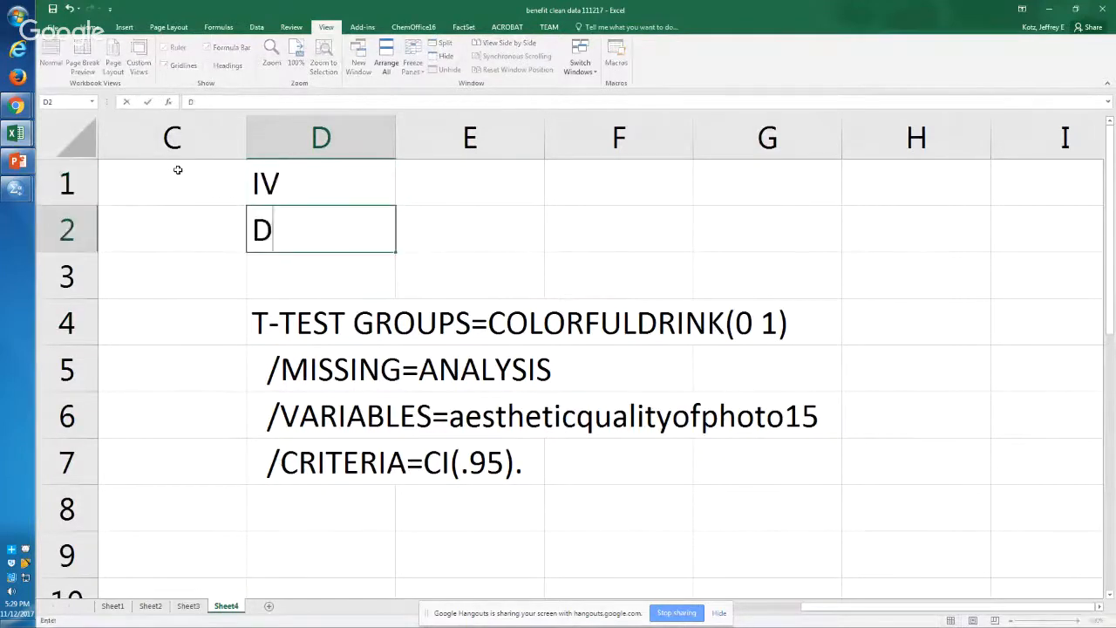
# Step: Convert the T-TEST line in D4 into the text formula ="T-TEST GROUPS=COLORFULDRINK(0 1)"
pyautogui.click(291, 326)
pyautogui.click(181, 102)
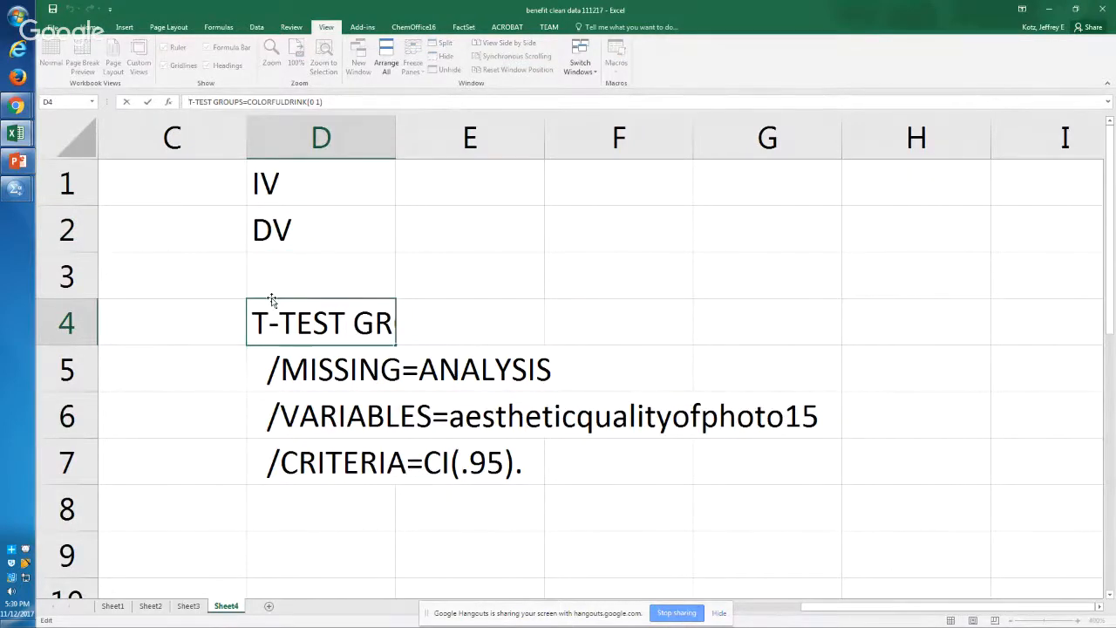
pyautogui.write('="')
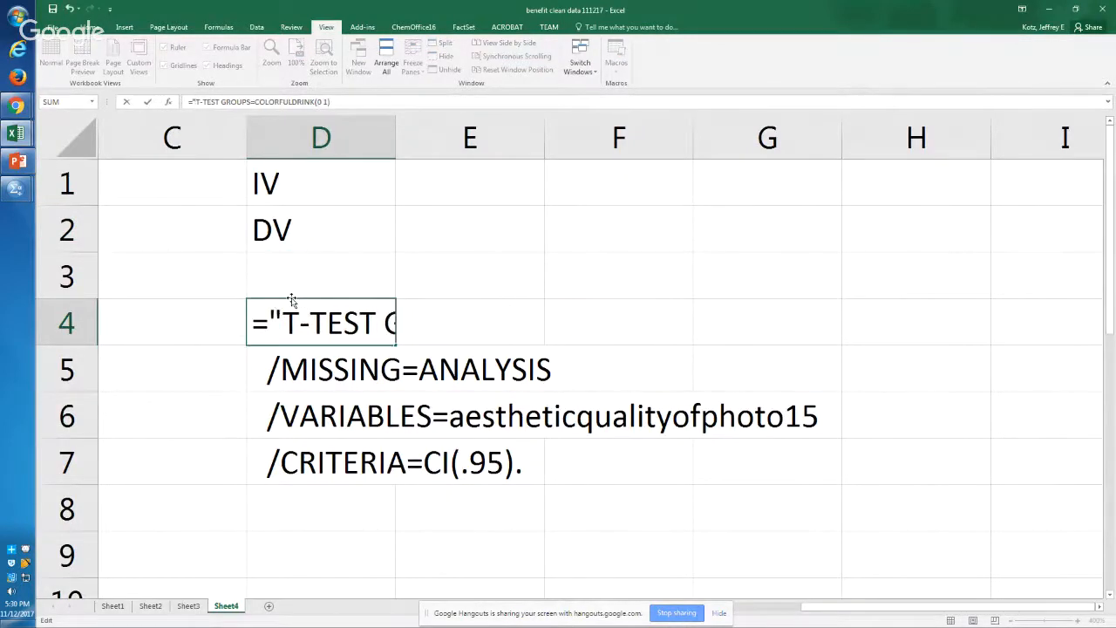
pyautogui.click(336, 102)
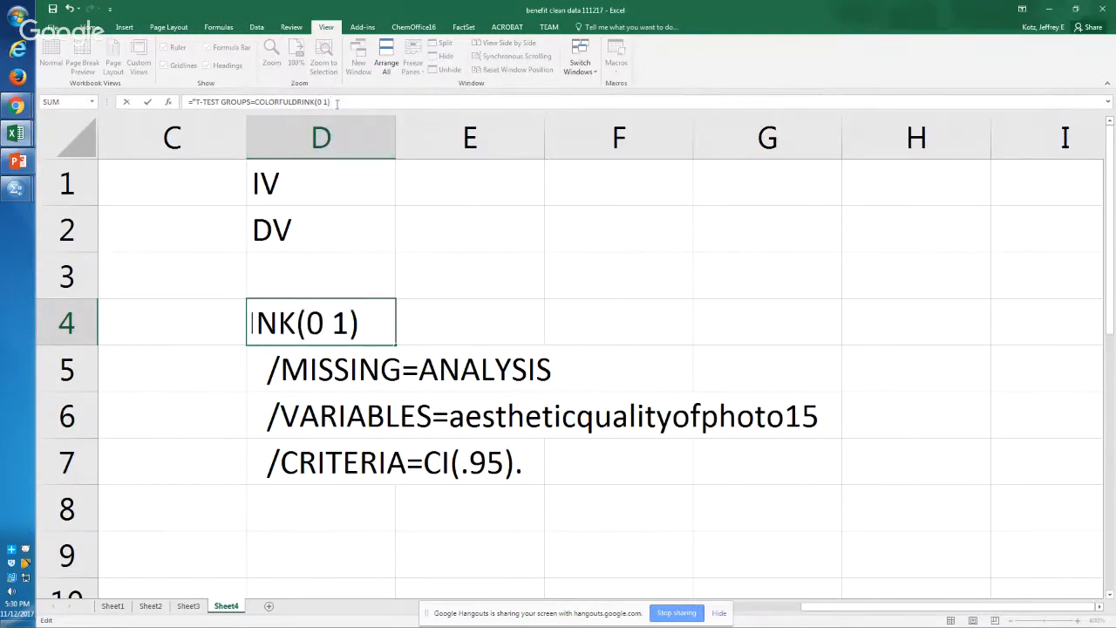
pyautogui.write('+')
pyautogui.press('BackSpace')
pyautogui.write('"')
pyautogui.hotkey('ctrl', 'Return')
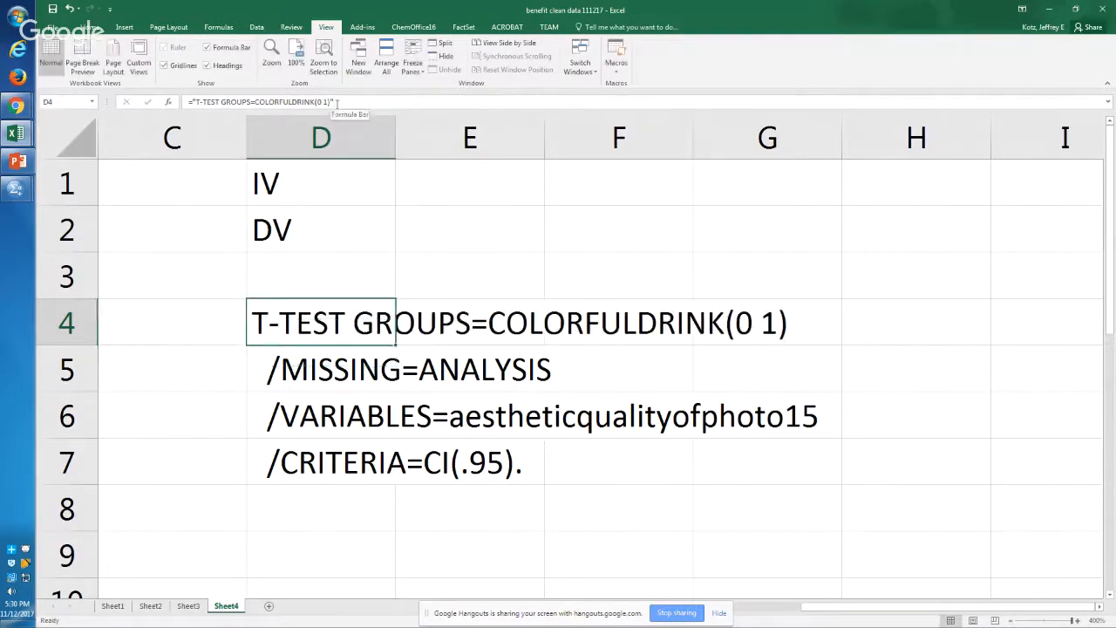
# Step: Edit the D4 formula to close the quoted text after GROUPS= and add an & before COLORFULDRINK
pyautogui.press('F2')
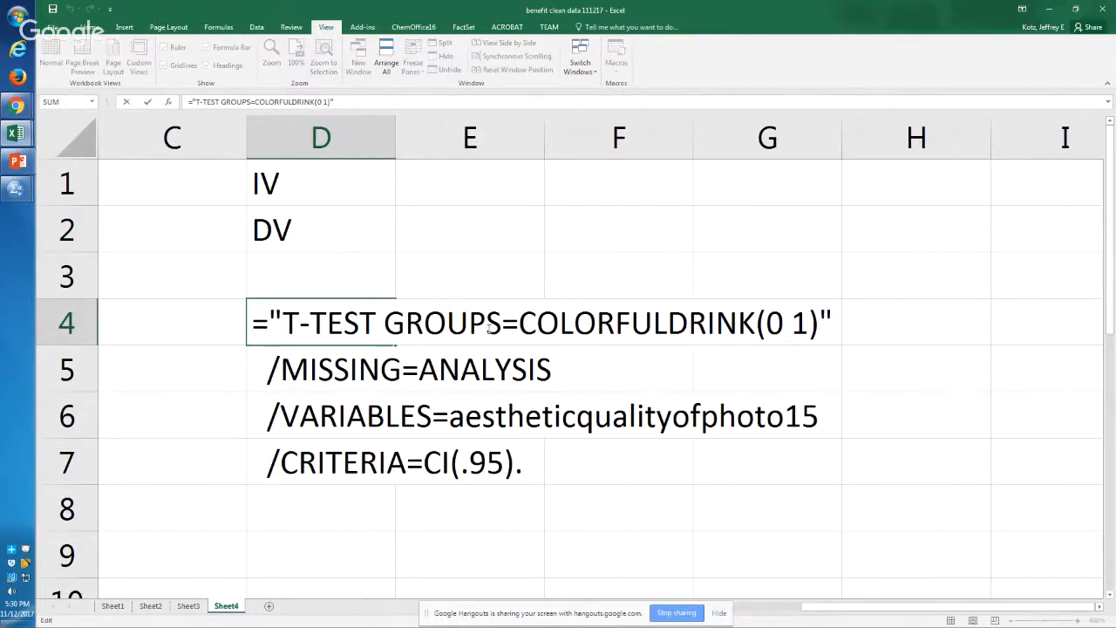
pyautogui.click(518, 324)
pyautogui.write('"%')
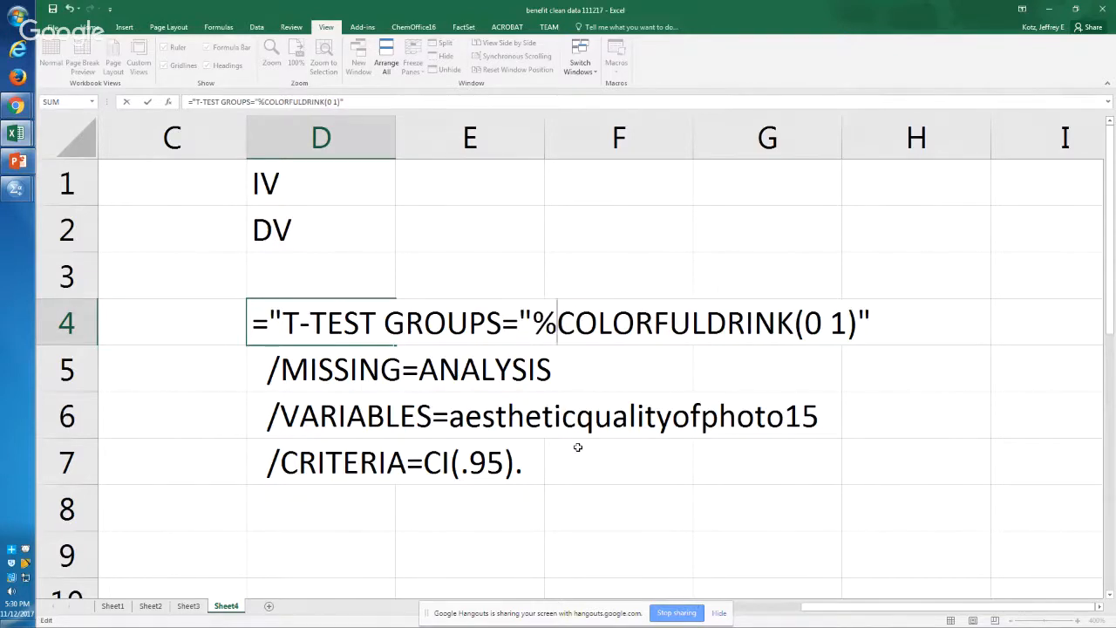
pyautogui.press('BackSpace')
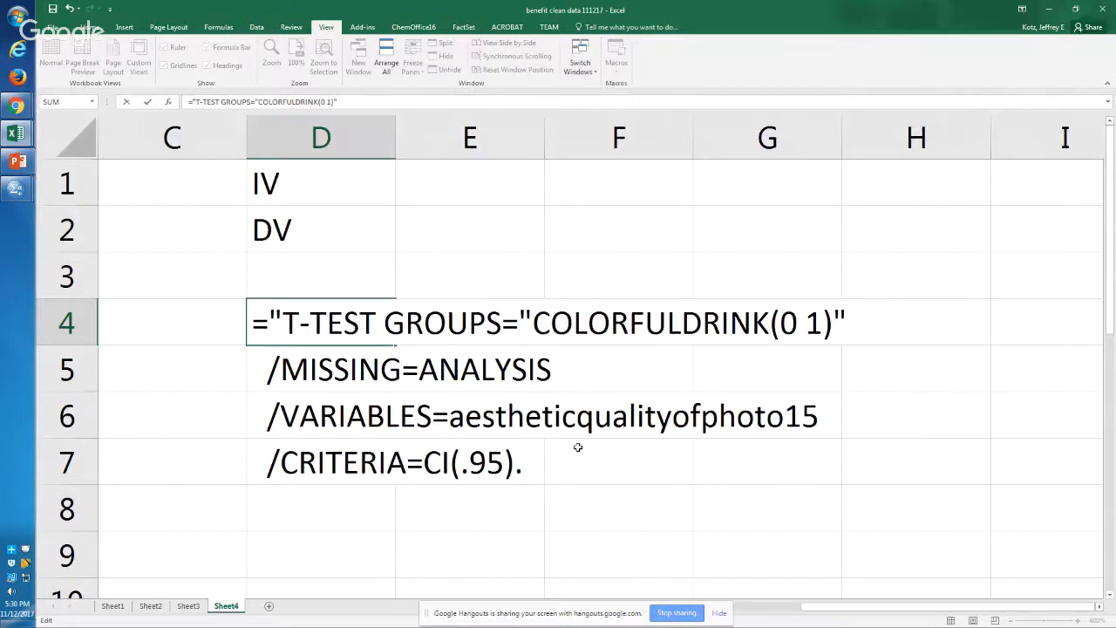
pyautogui.write('&')
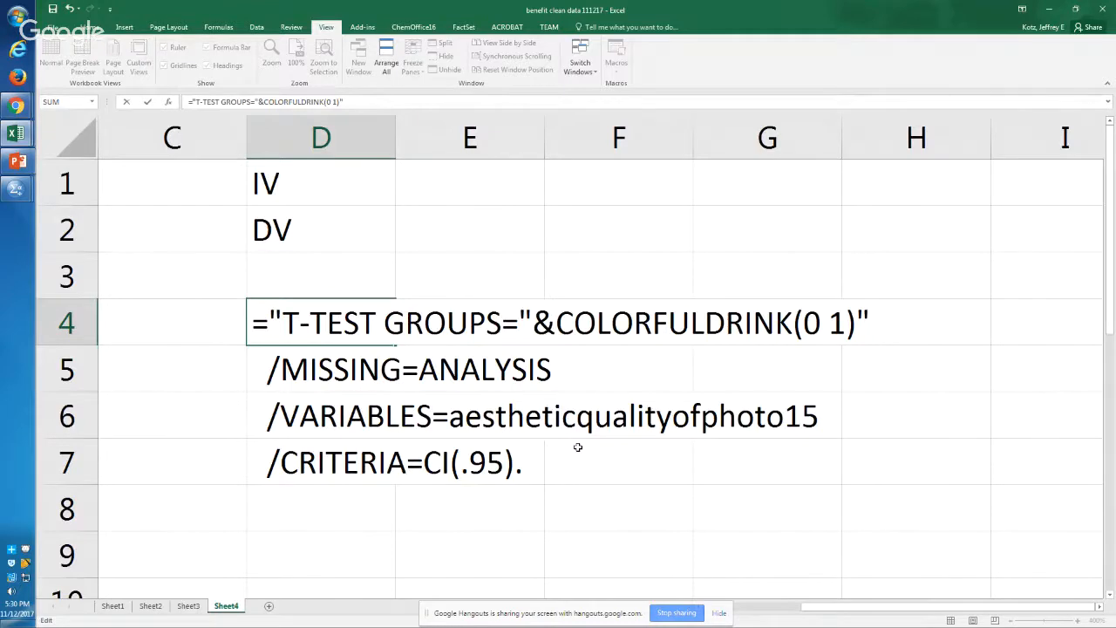
# Step: Replace COLORFULDRINK with a reference to E1 so that D4 contains ="T-TEST GROUPS= "&E1&" (0 1)"
pyautogui.hotkey('shift', 'Right')
pyautogui.hotkey('shift', 'Right')
pyautogui.hotkey('shift', 'Right')
pyautogui.hotkey('shift', 'Right')
pyautogui.hotkey('shift', 'Right')
pyautogui.hotkey('shift', 'Right')
pyautogui.hotkey('shift', 'Right')
pyautogui.hotkey('shift', 'Right')
pyautogui.hotkey('shift', 'Right')
pyautogui.hotkey('shift', 'Right')
pyautogui.hotkey('shift', 'Right')
pyautogui.hotkey('shift', 'Right')
pyautogui.hotkey('shift', 'Right')
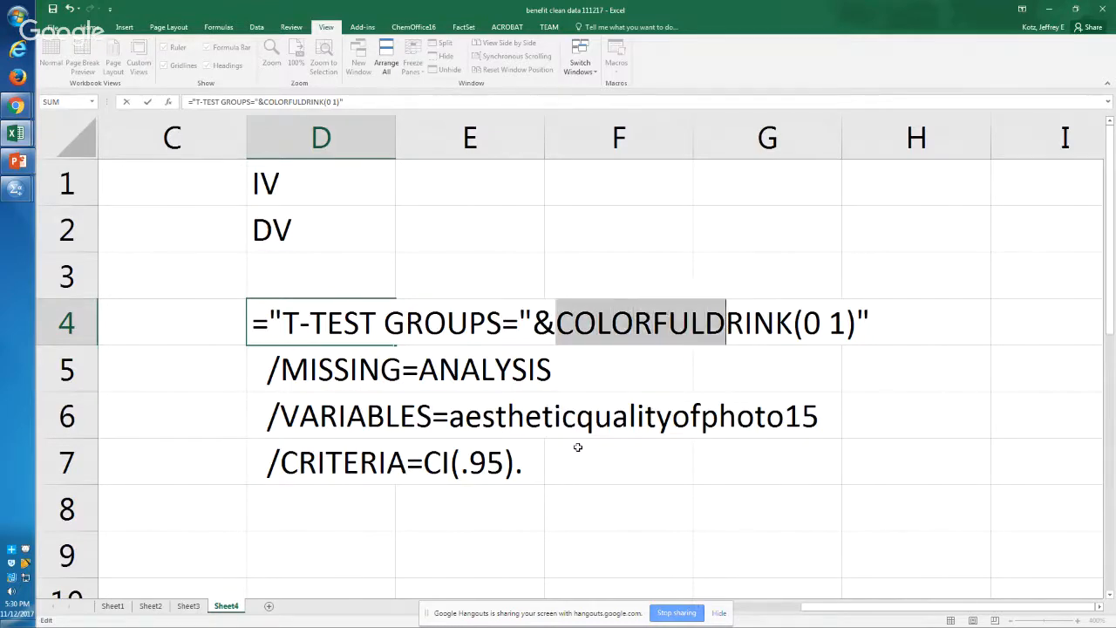
pyautogui.hotkey('shift', 'Right')
pyautogui.hotkey('shift', 'Right')
pyautogui.hotkey('shift', 'Left')
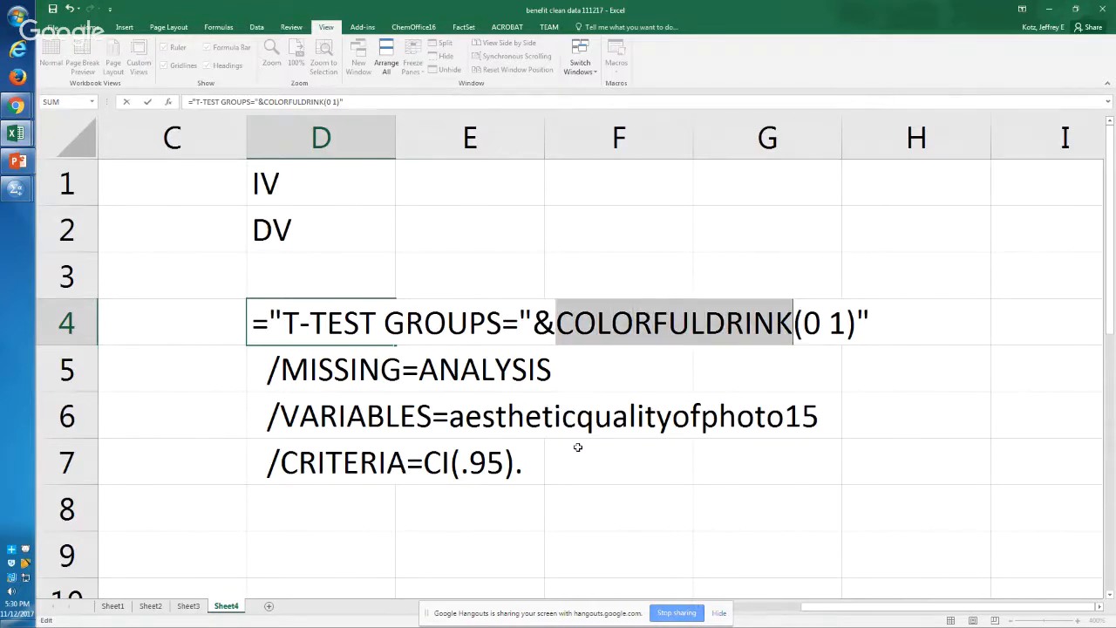
pyautogui.click(437, 179)
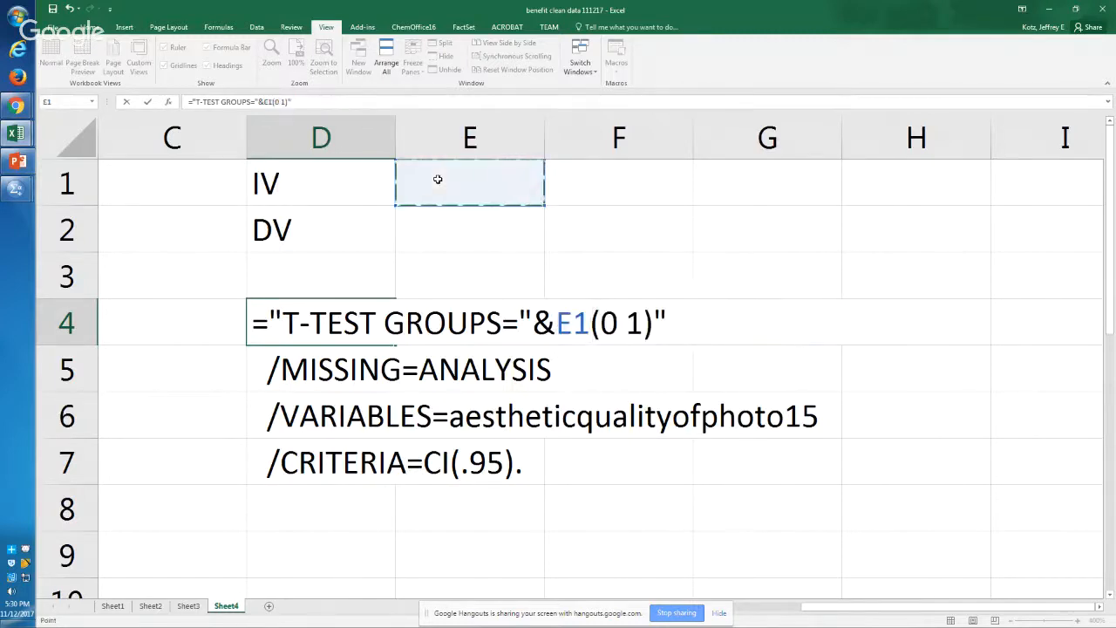
pyautogui.write('&"')
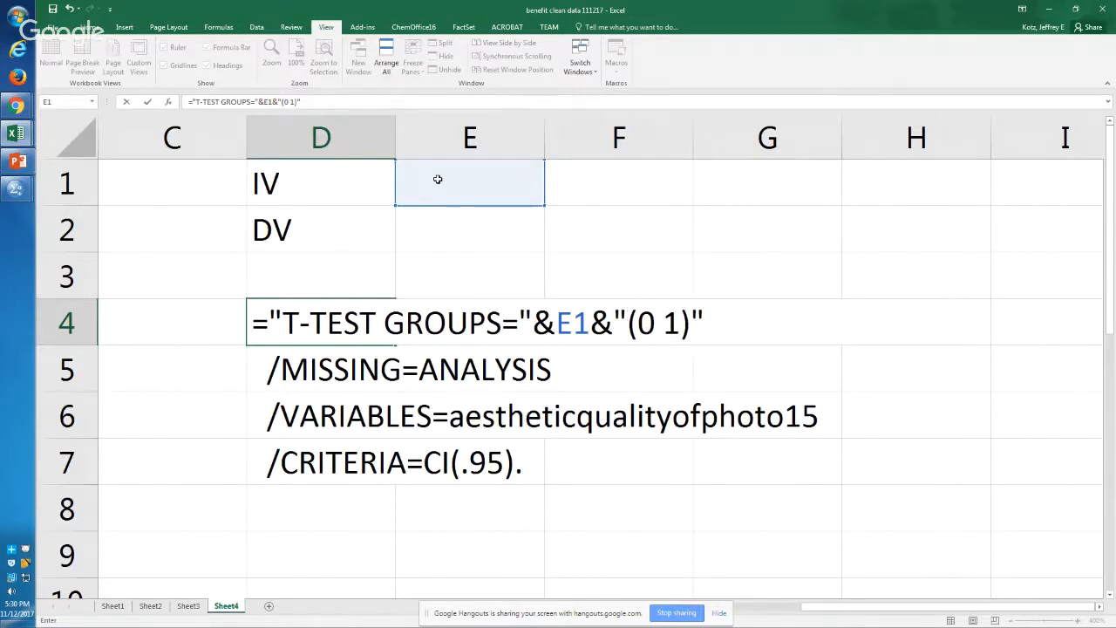
pyautogui.click(526, 334)
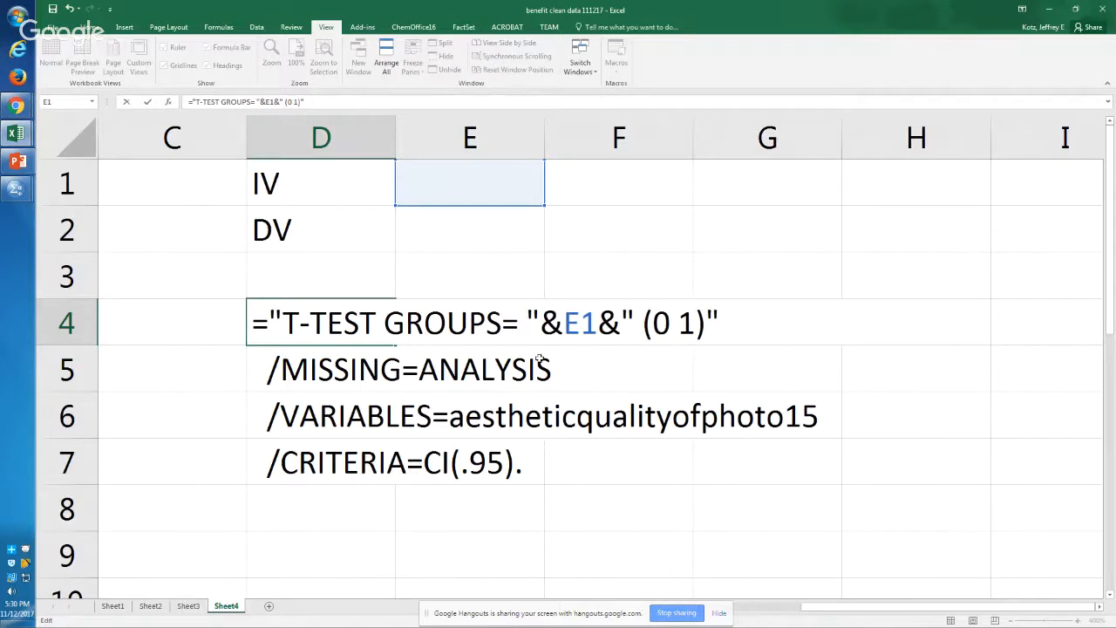
pyautogui.press('Return')
pyautogui.press('Up')
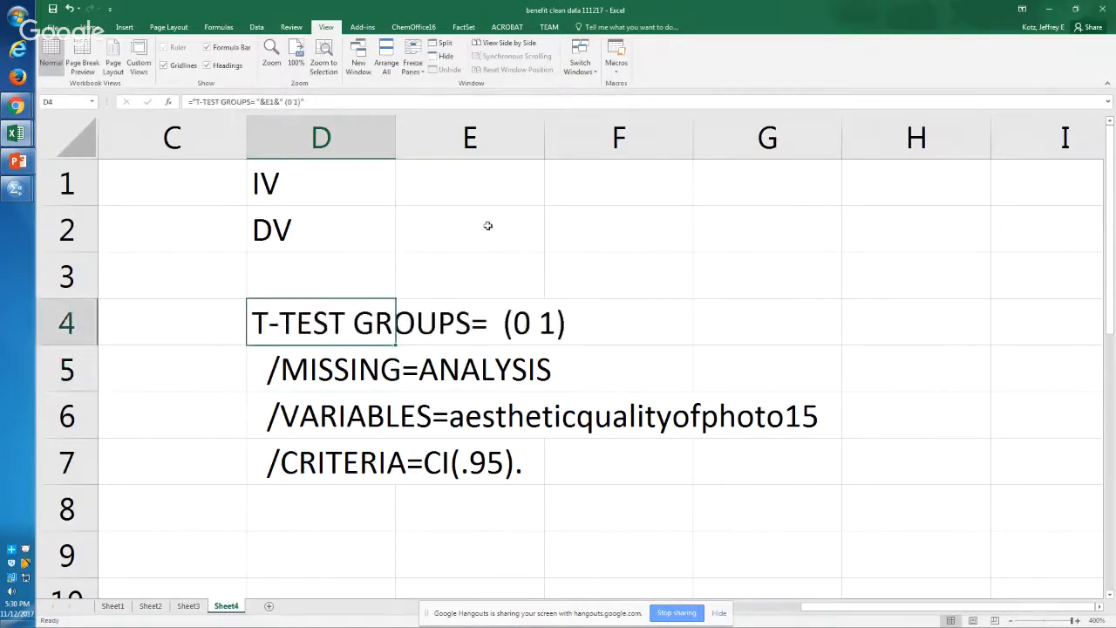
# Step: Test the IV reference by entering a sample first name in E1 and replacing it with a different one
pyautogui.click(462, 189)
pyautogui.write('jer===')
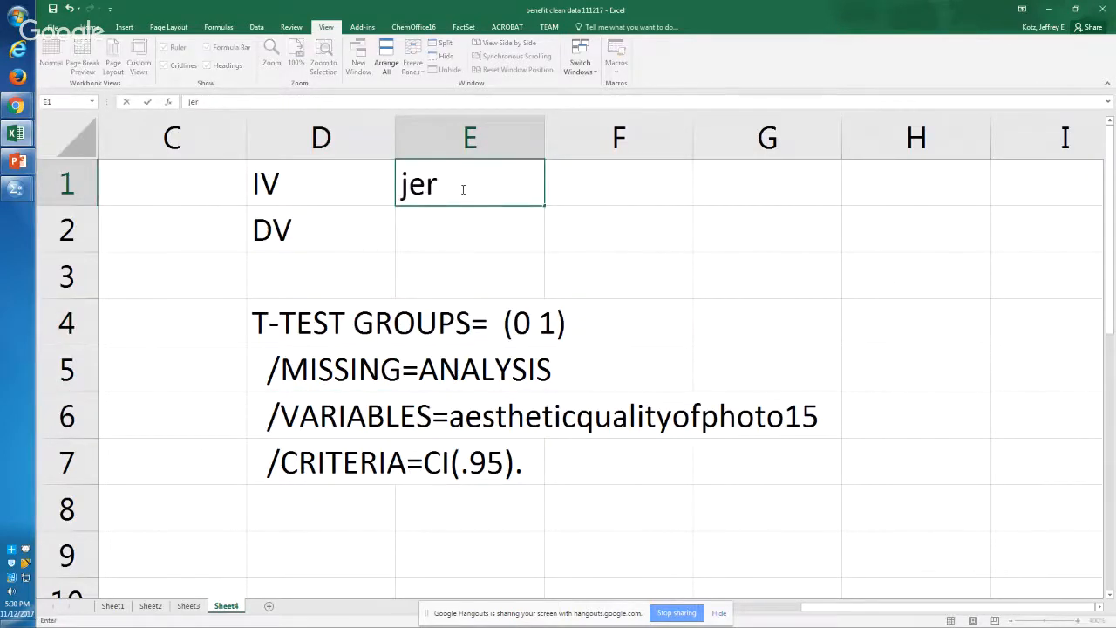
pyautogui.press('BackSpace')
pyautogui.press('BackSpace')
pyautogui.press('BackSpace')
pyautogui.press('BackSpace')
pyautogui.press('BackSpace')
pyautogui.press('BackSpace')
pyautogui.write('meri')
pyautogui.press('Return')
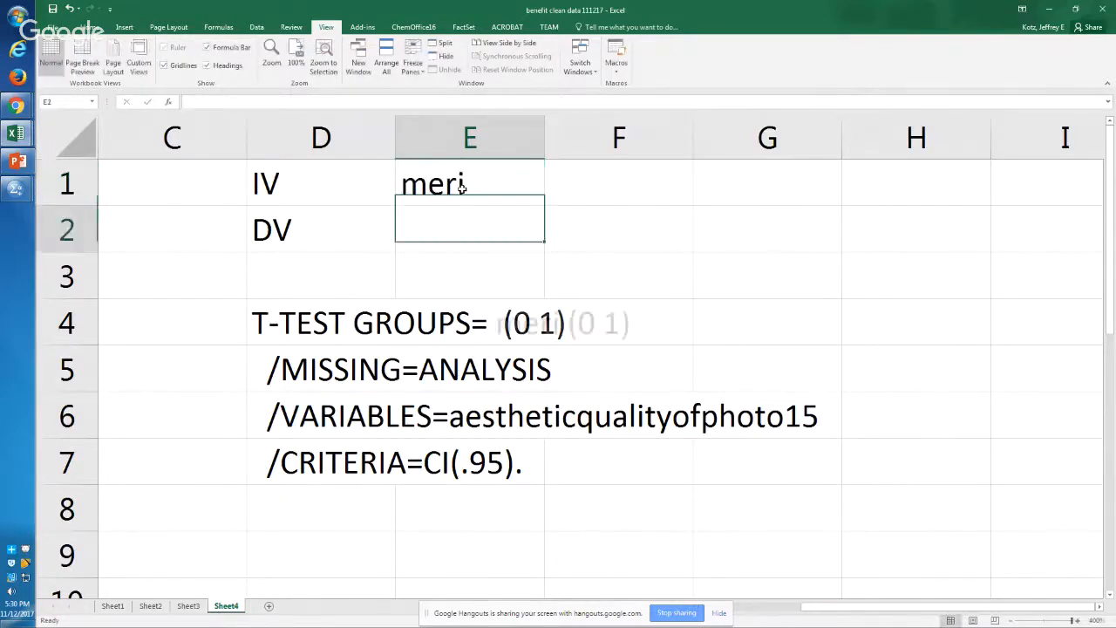
pyautogui.click(457, 188)
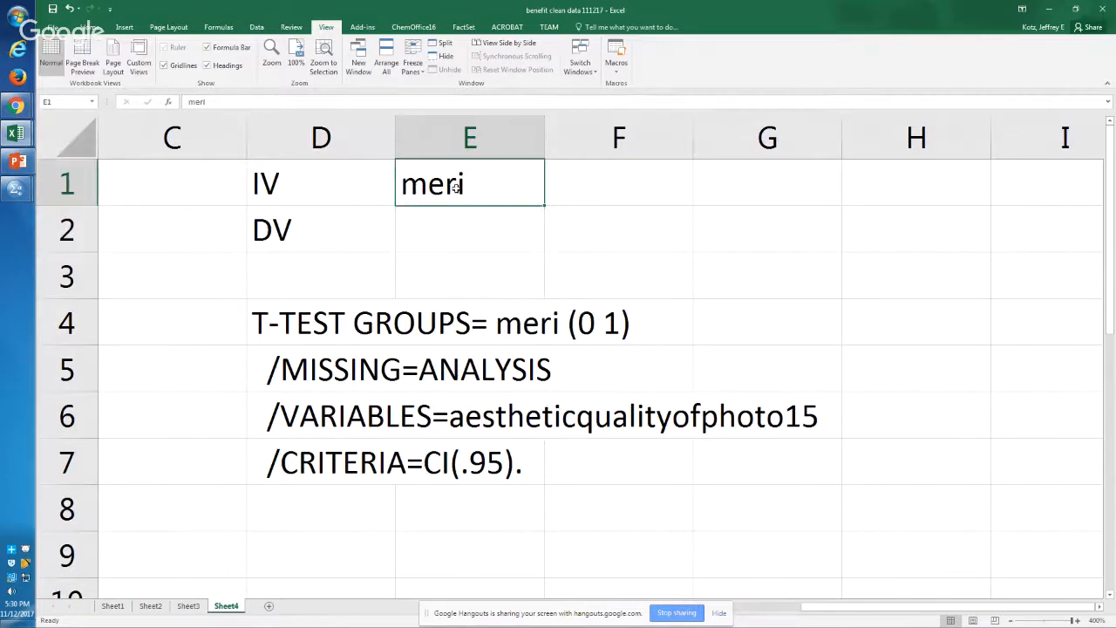
pyautogui.write('chris')
pyautogui.press('Return')
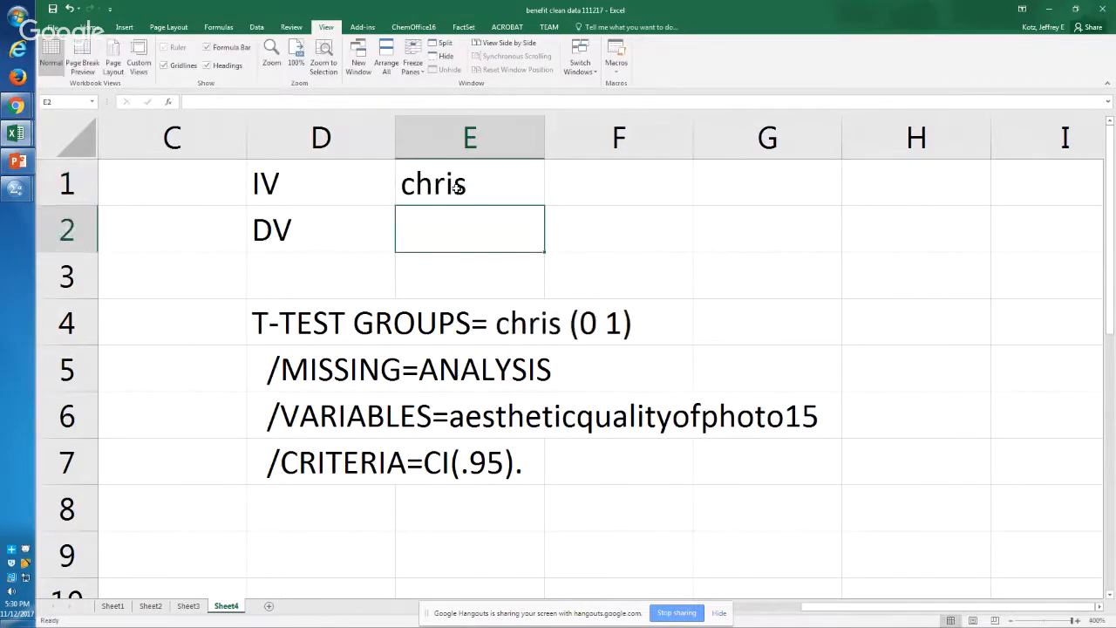
pyautogui.click(457, 187)
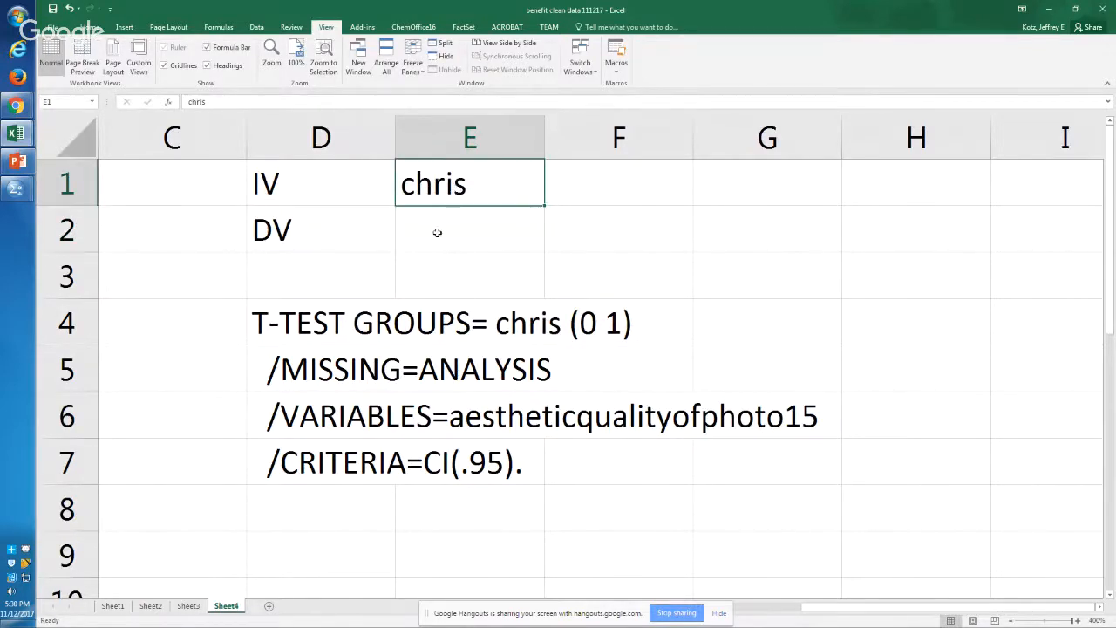
# Step: Try to convert the VARIABLES line in D6 into a formula by enclosing it in quotes after an equals sign
pyautogui.click(334, 417)
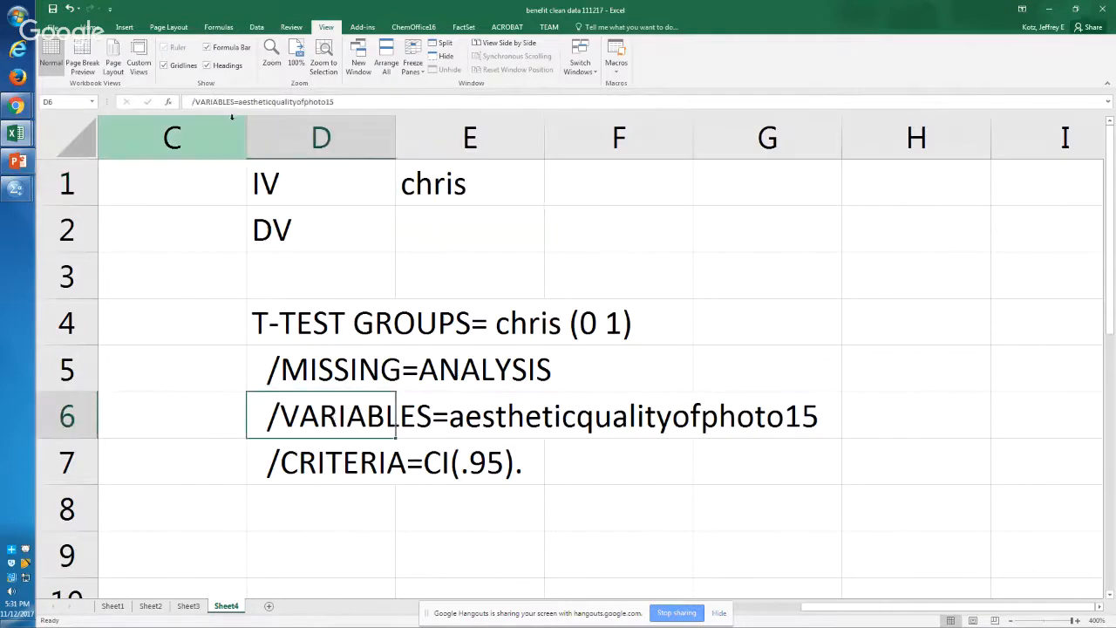
pyautogui.click(333, 102)
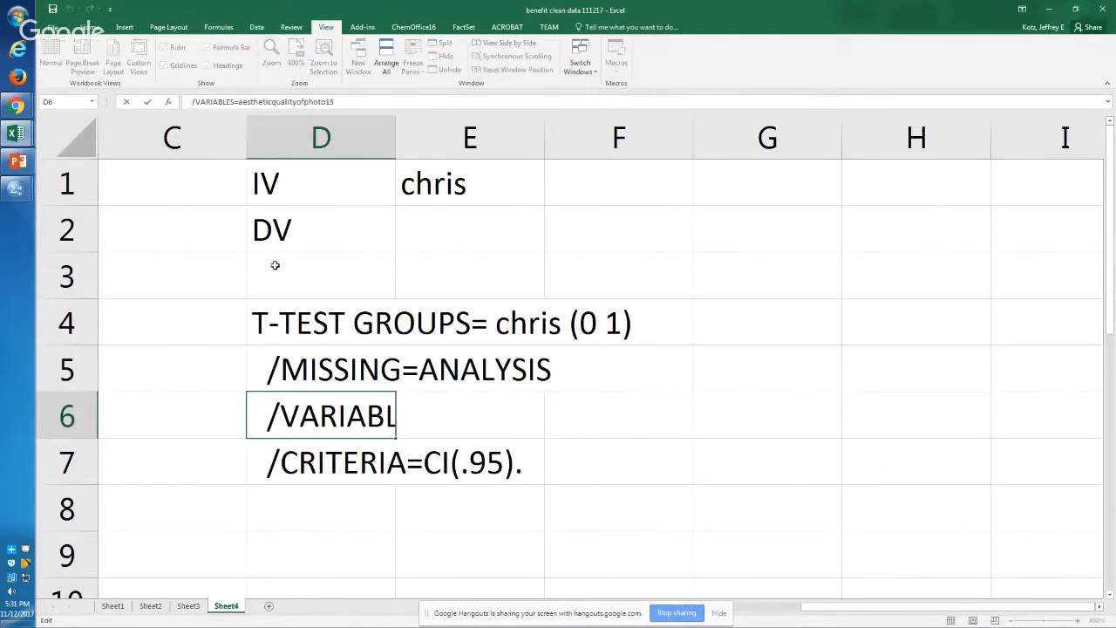
pyautogui.write('="')
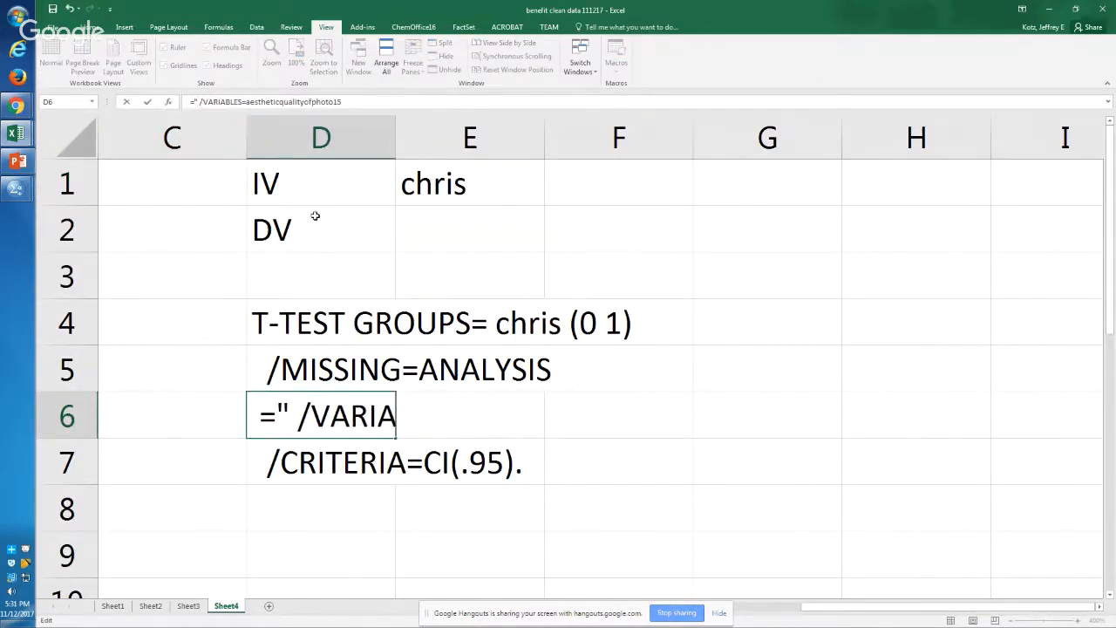
pyautogui.click(358, 102)
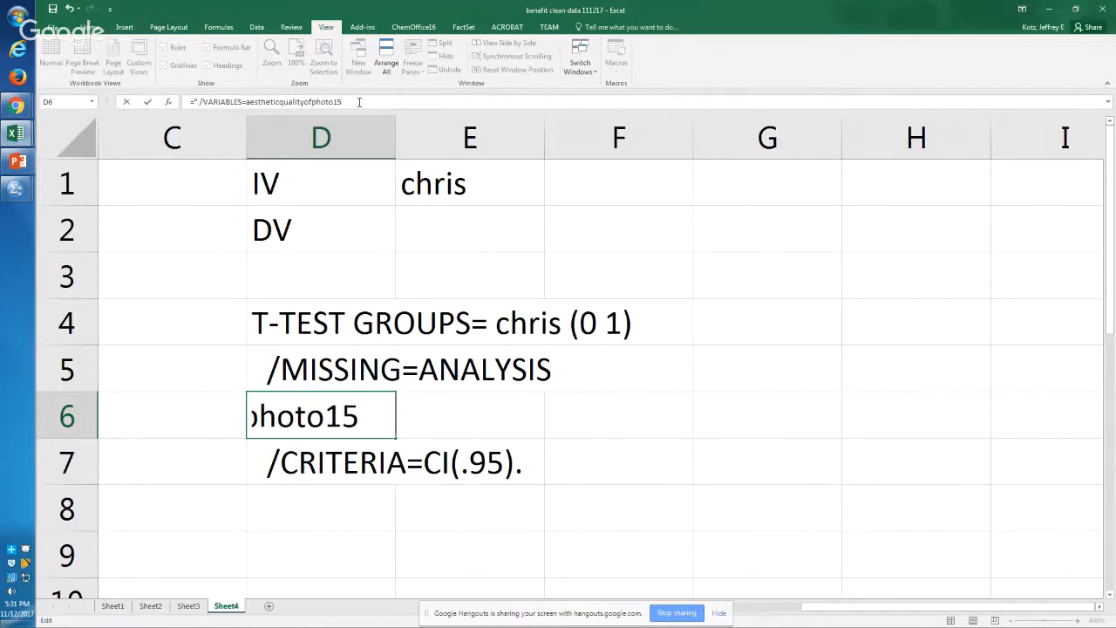
pyautogui.write('"')
pyautogui.press('Return')
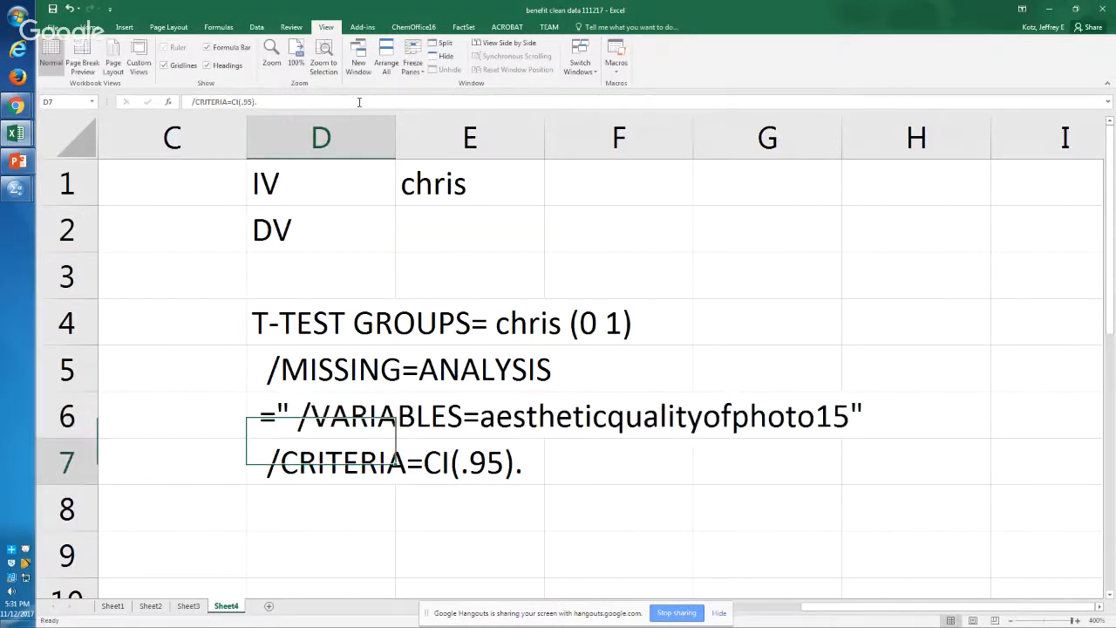
# Step: Edit D6 to close the quoted text after VARIABLES= and add an & before aestheticqualityofphoto15
pyautogui.press('Up')
pyautogui.press('F2')
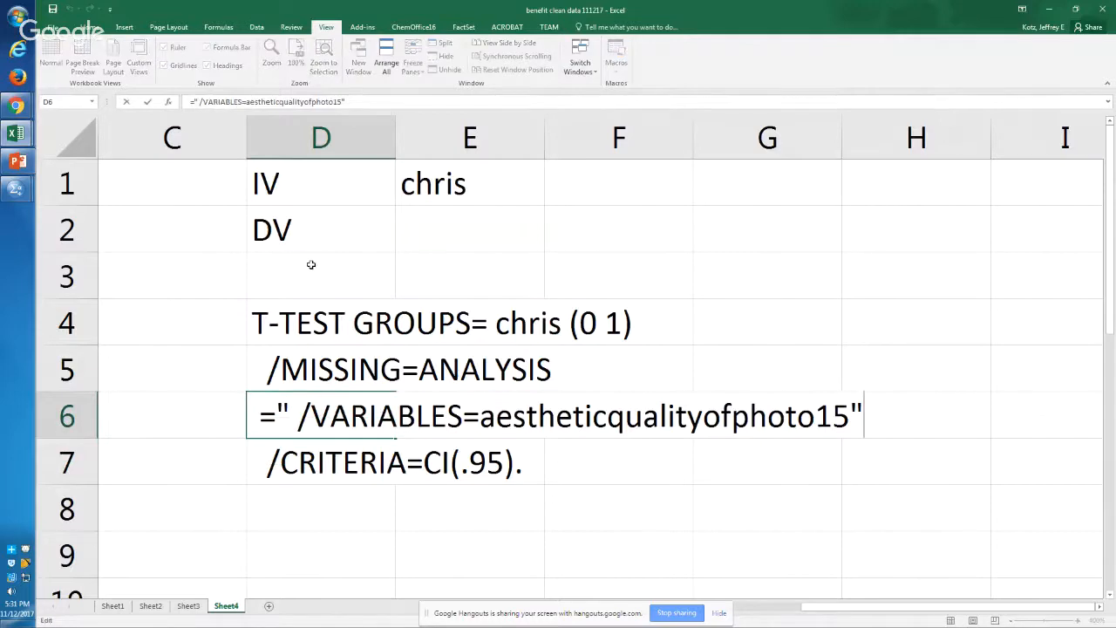
pyautogui.click(482, 416)
pyautogui.write('"&')
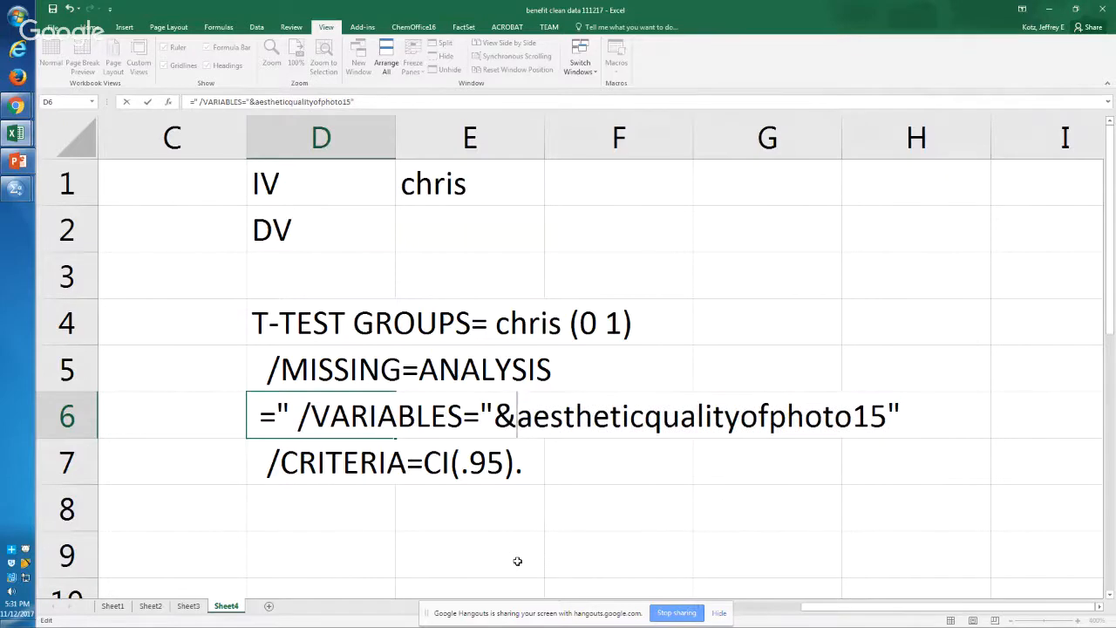
pyautogui.hotkey('shift', 'Right')
pyautogui.hotkey('shift', 'Right')
pyautogui.hotkey('shift', 'Right')
pyautogui.hotkey('shift', 'Right')
pyautogui.hotkey('shift', 'Right')
pyautogui.hotkey('shift', 'Right')
pyautogui.hotkey('shift', 'Right')
pyautogui.hotkey('shift', 'Right')
pyautogui.hotkey('shift', 'Right')
pyautogui.hotkey('shift', 'Right')
pyautogui.hotkey('shift', 'Right')
pyautogui.hotkey('shift', 'Right')
pyautogui.hotkey('shift', 'Right')
pyautogui.hotkey('shift', 'Right')
pyautogui.hotkey('shift', 'Right')
pyautogui.hotkey('shift', 'Right')
pyautogui.hotkey('shift', 'Right')
pyautogui.hotkey('shift', 'Right')
pyautogui.hotkey('shift', 'Right')
pyautogui.hotkey('shift', 'Right')
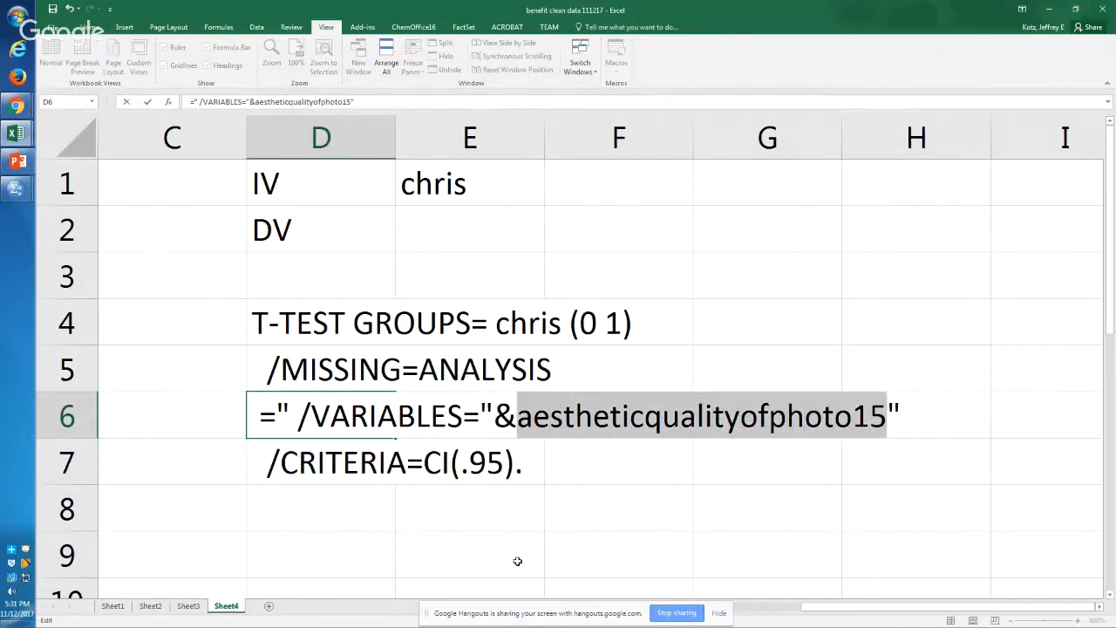
pyautogui.click(444, 230)
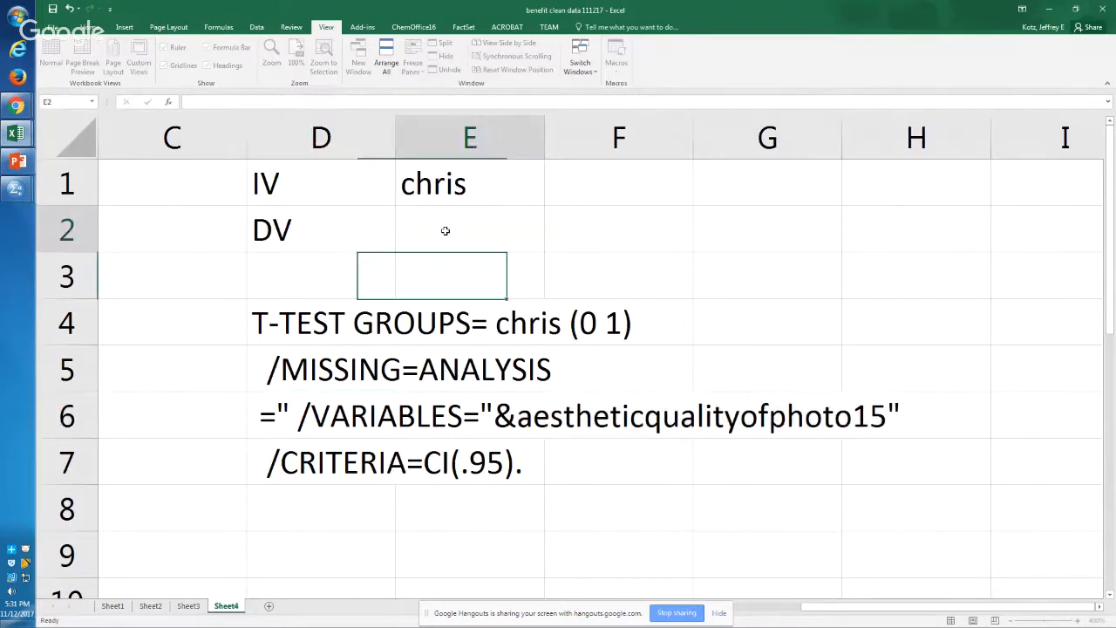
# Step: Replace aestheticqualityofphoto15 and its closing quote in D6 with the reference e6
pyautogui.click(340, 403)
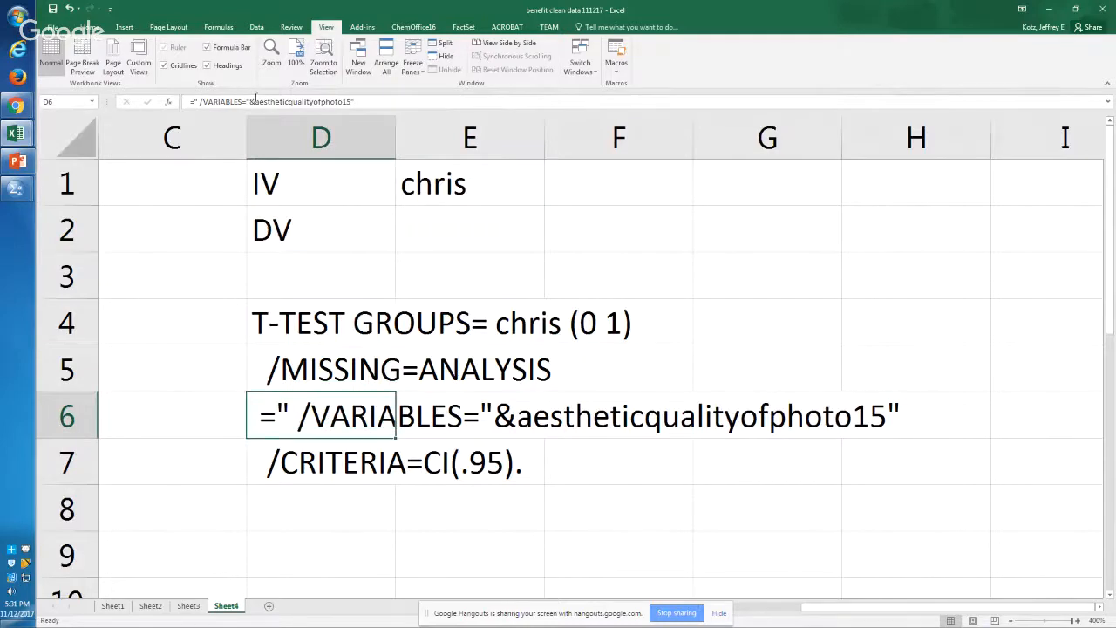
pyautogui.moveTo(254, 102); pyautogui.dragTo(265, 103)
pyautogui.hotkey('shift', 'Right')
pyautogui.hotkey('shift', 'Right')
pyautogui.hotkey('shift', 'Right')
pyautogui.hotkey('shift', 'Right')
pyautogui.hotkey('shift', 'Right')
pyautogui.hotkey('shift', 'Right')
pyautogui.hotkey('shift', 'Right')
pyautogui.hotkey('shift', 'Right')
pyautogui.hotkey('shift', 'Right')
pyautogui.hotkey('shift', 'Right')
pyautogui.hotkey('shift', 'Right')
pyautogui.hotkey('shift', 'Right')
pyautogui.hotkey('shift', 'Right')
pyautogui.hotkey('shift', 'Right')
pyautogui.hotkey('shift', 'Right')
pyautogui.hotkey('shift', 'Right')
pyautogui.hotkey('shift', 'Right')
pyautogui.hotkey('shift', 'Right')
pyautogui.hotkey('shift', 'Right')
pyautogui.hotkey('shift', 'Right')
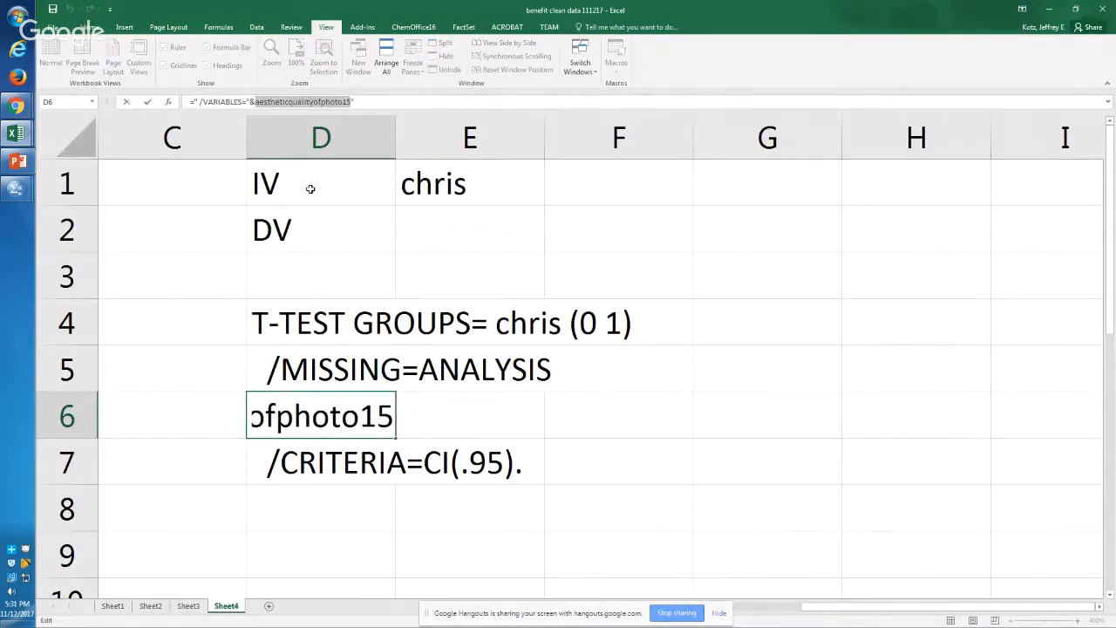
pyautogui.write('e')
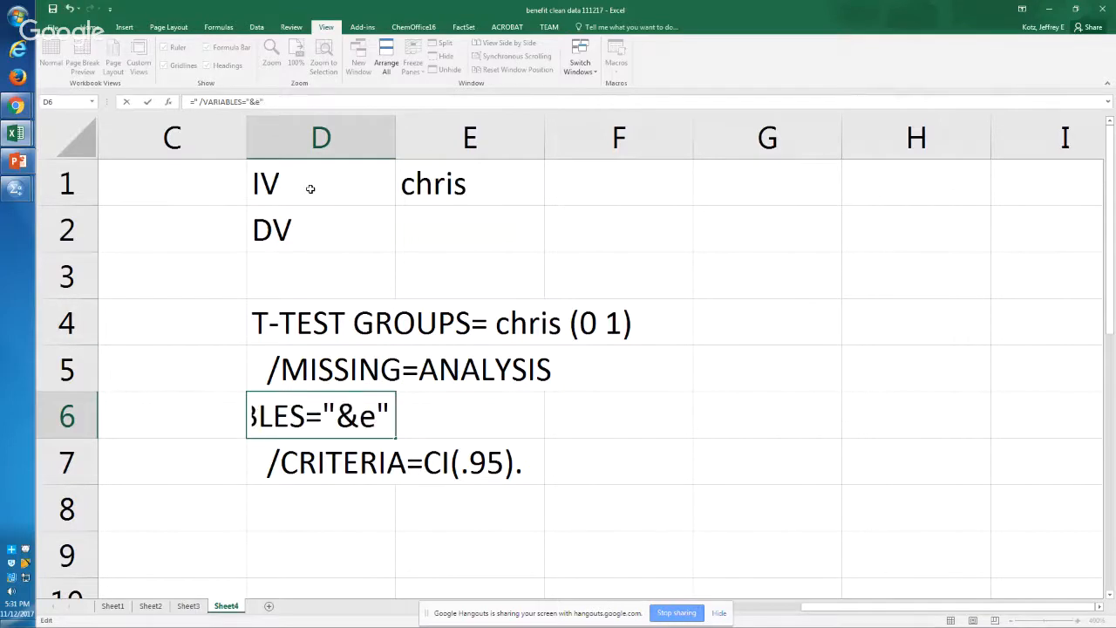
pyautogui.write('6')
pyautogui.press('Return')
pyautogui.press('Up')
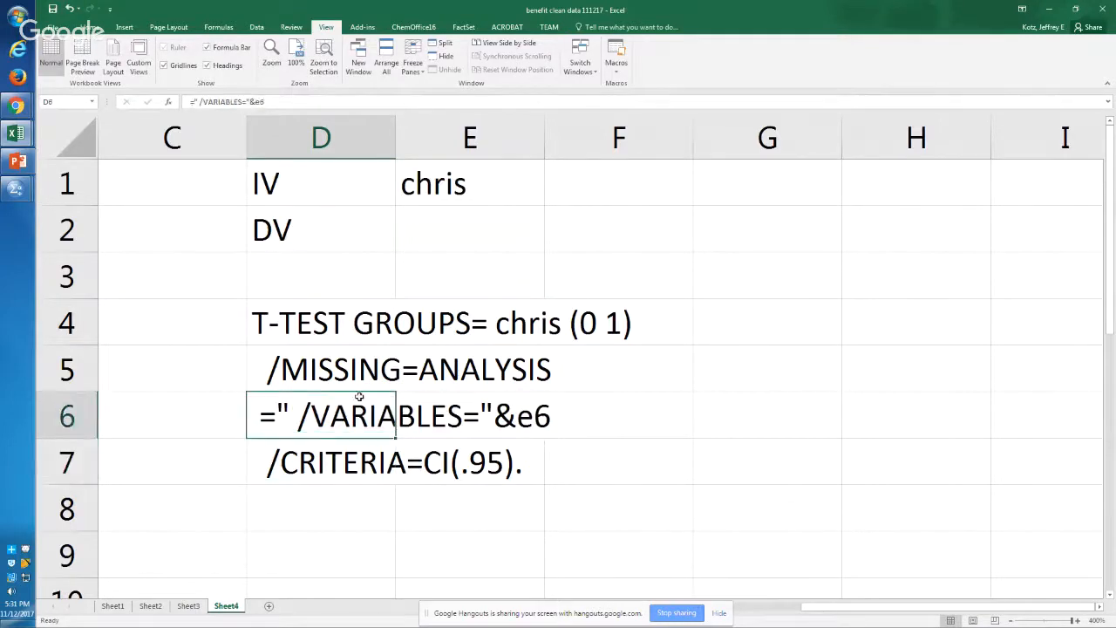
# Step: Try to re-enter the existing D6 text so that it evaluates as a formula
pyautogui.click(194, 102)
pyautogui.click(193, 102)
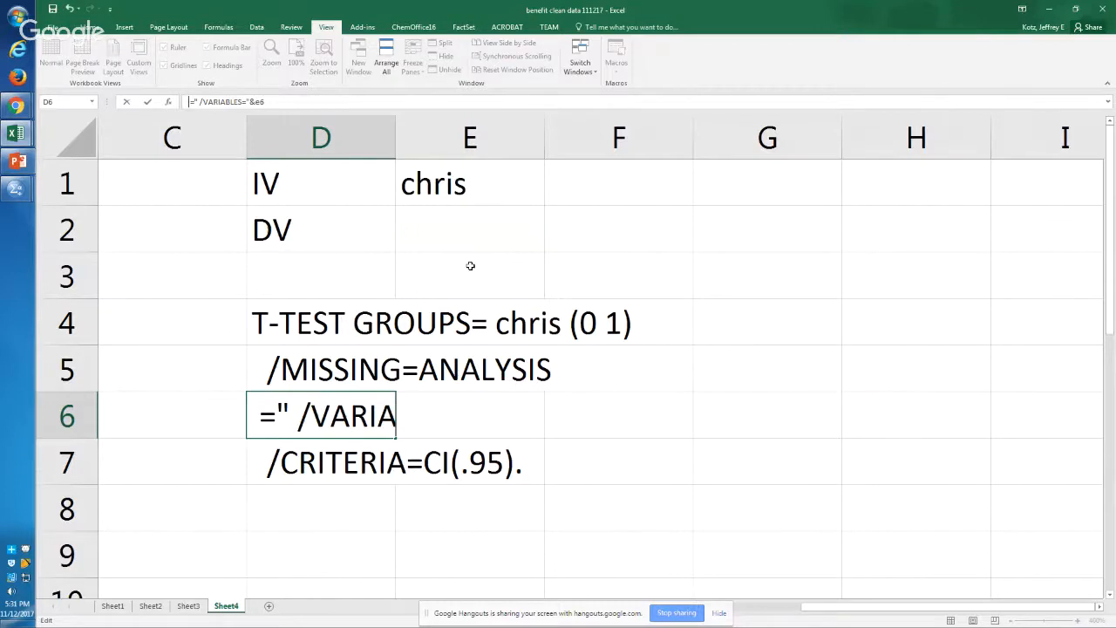
pyautogui.press('Return')
pyautogui.press('Up')
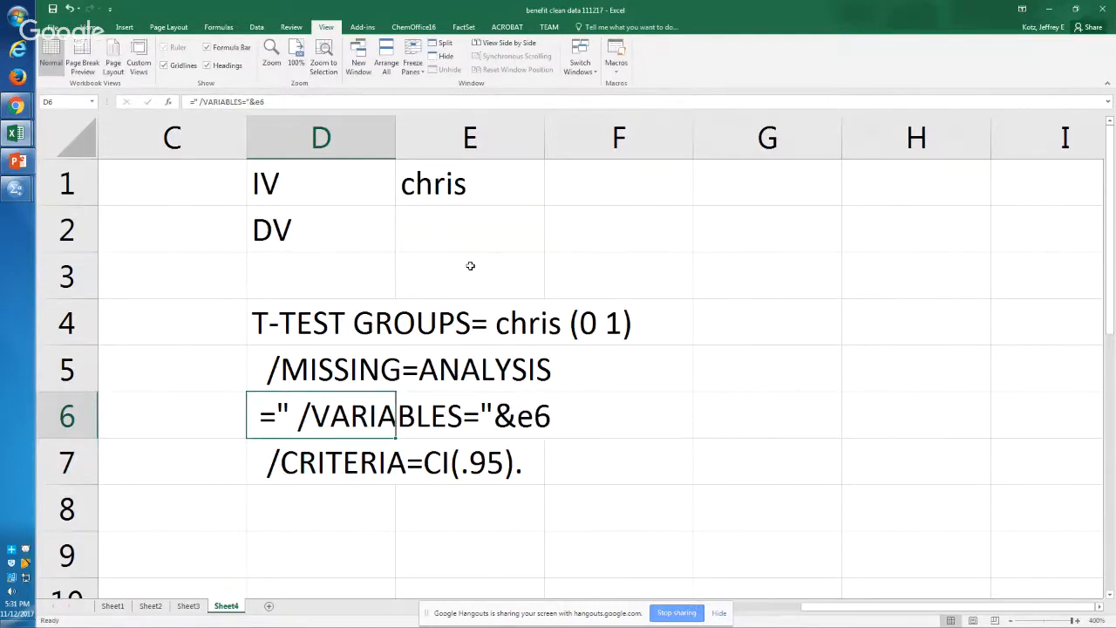
pyautogui.click(284, 96)
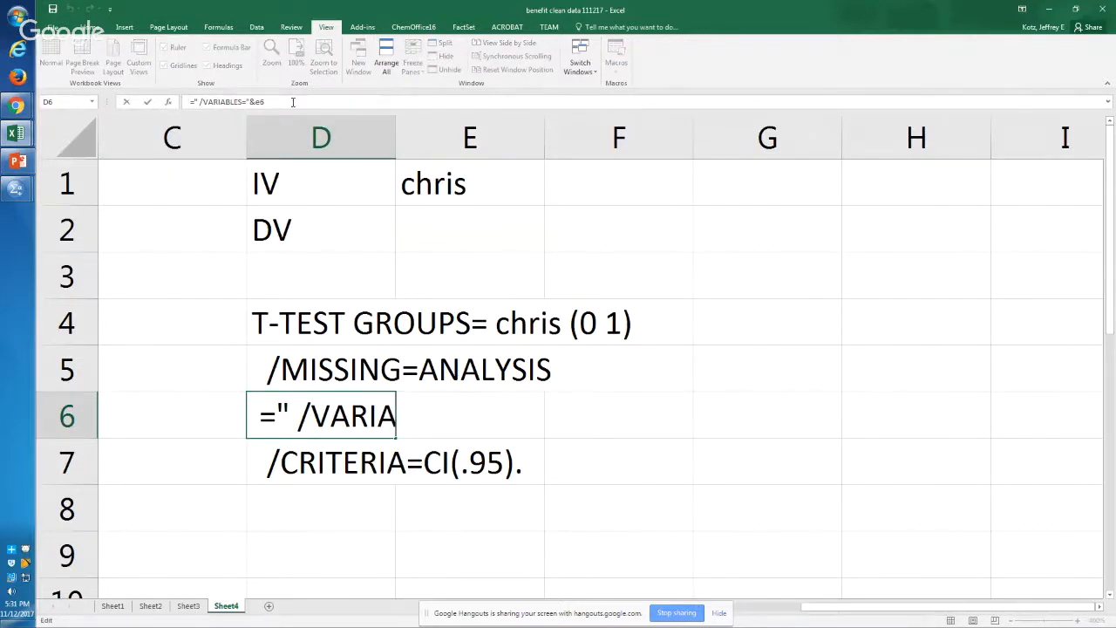
pyautogui.click(290, 427)
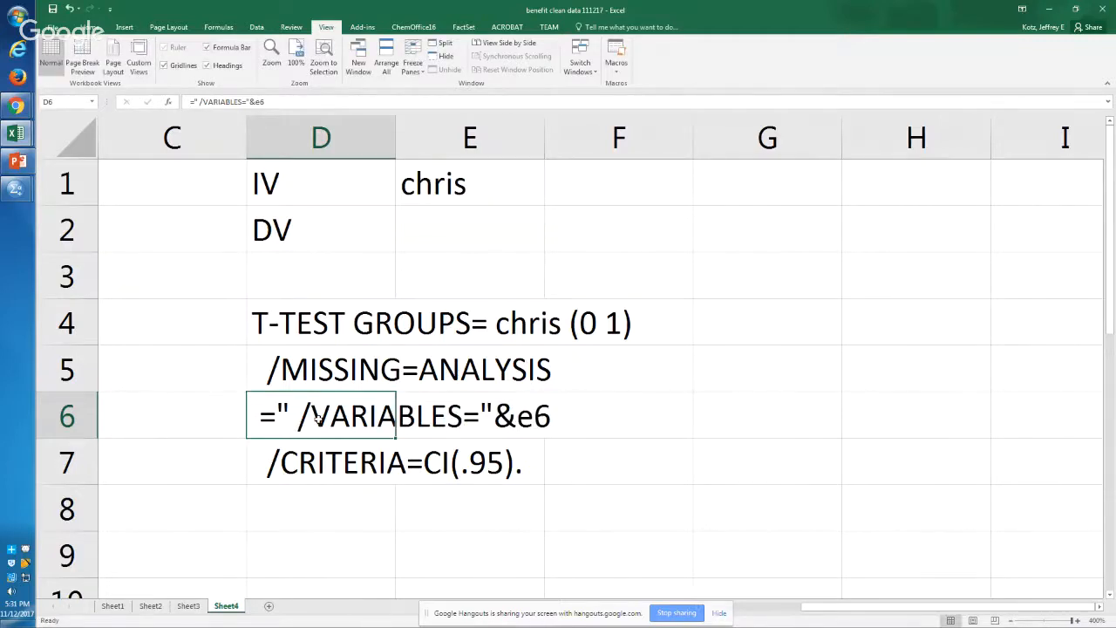
# Step: Rewrite D6 from scratch as the formula ="/variables ="&E2, referencing the DV cell
pyautogui.write('="va')
pyautogui.press('BackSpace')
pyautogui.press('BackSpace')
pyautogui.write('/')
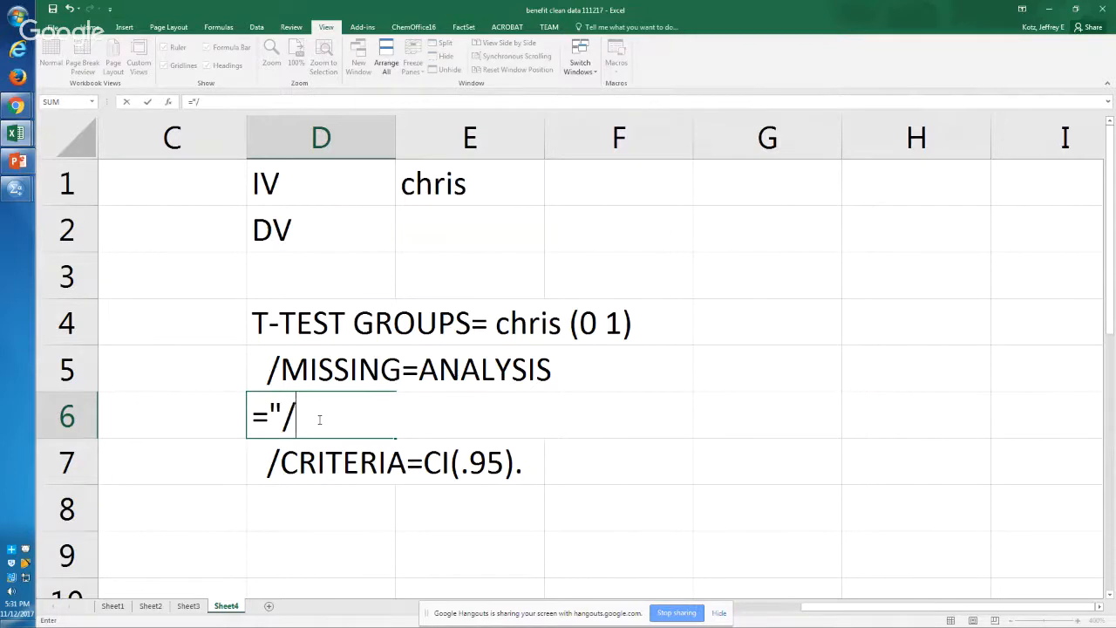
pyautogui.write('variables ')
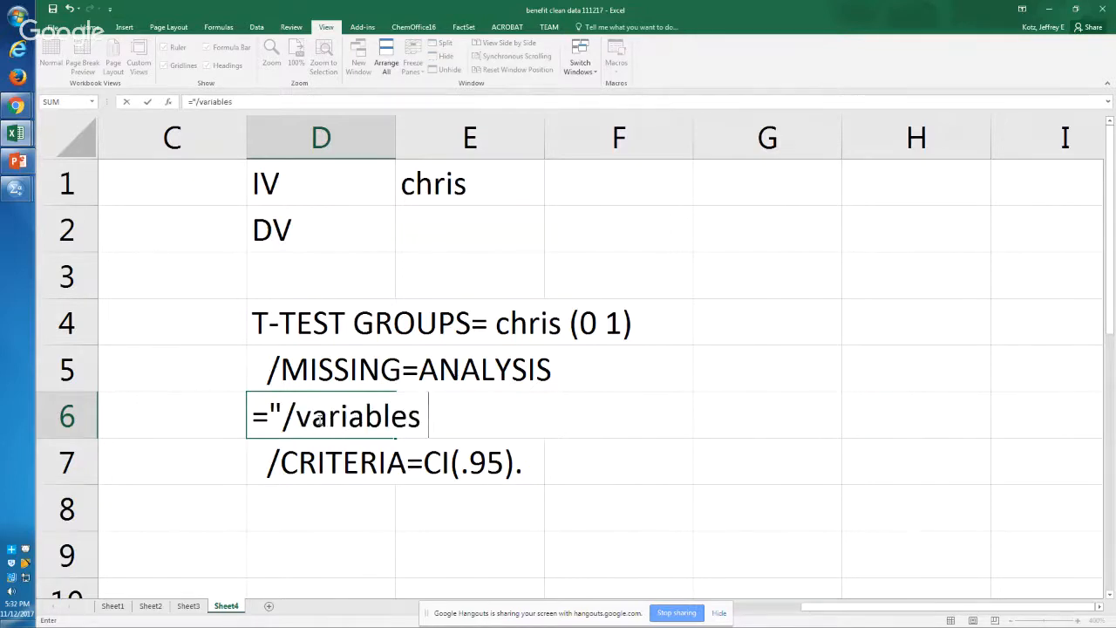
pyautogui.write('="&')
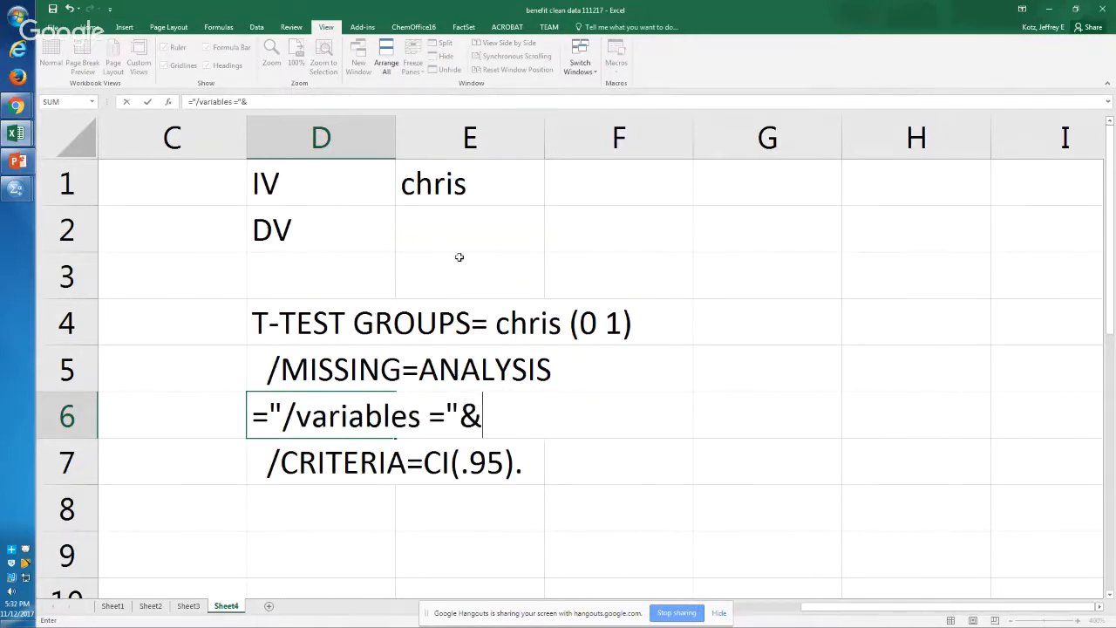
pyautogui.click(462, 240)
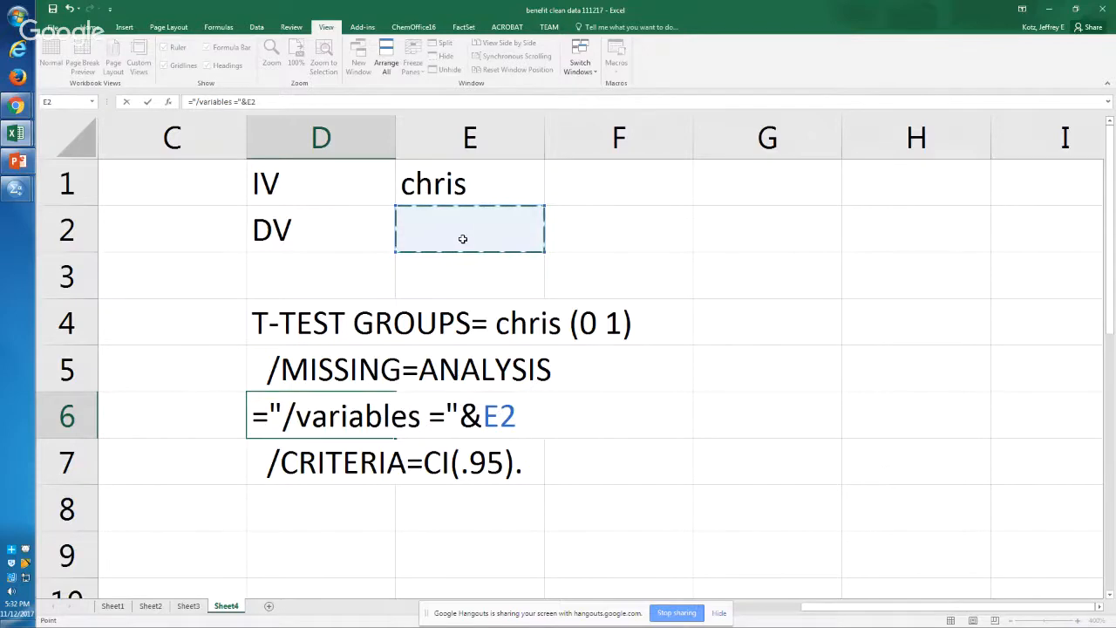
pyautogui.press('Return')
# Step: Test the DV reference by entering a sample first name in E2
pyautogui.click(462, 239)
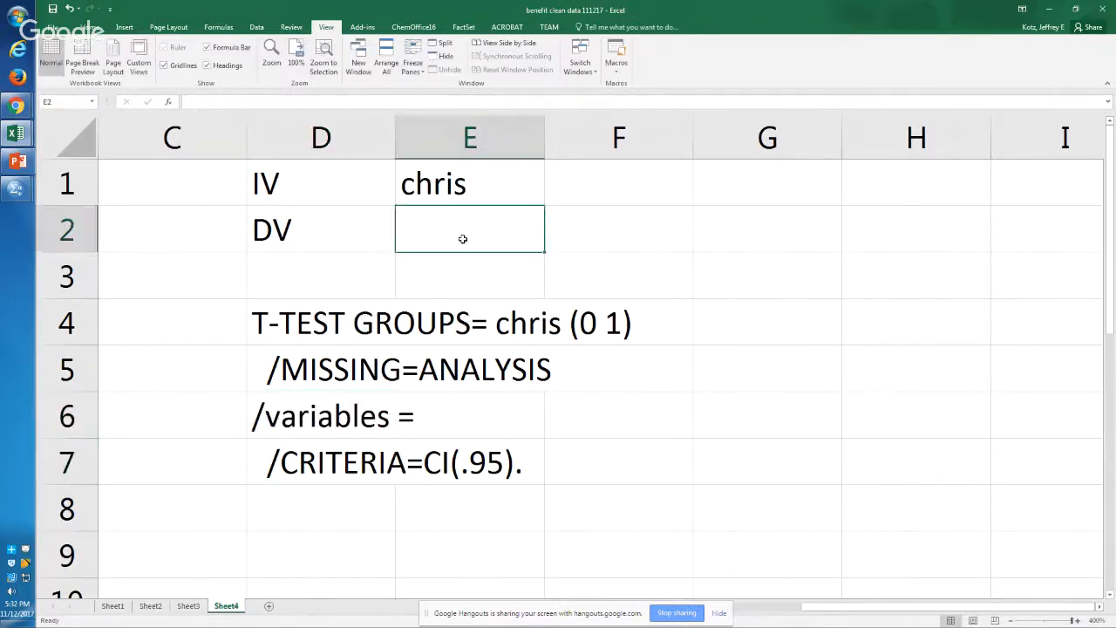
pyautogui.write('meri')
pyautogui.press('Return')
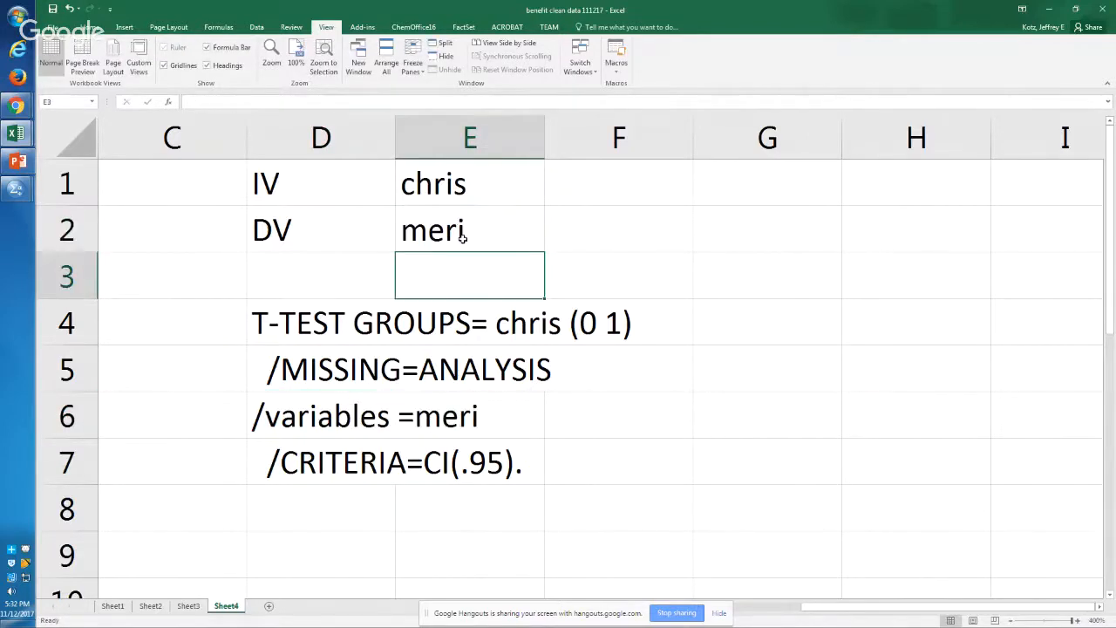
# Step: Check the variable names in the SPSS syntax and set the IV in E1 of the Excel template to food
pyautogui.click(460, 239)
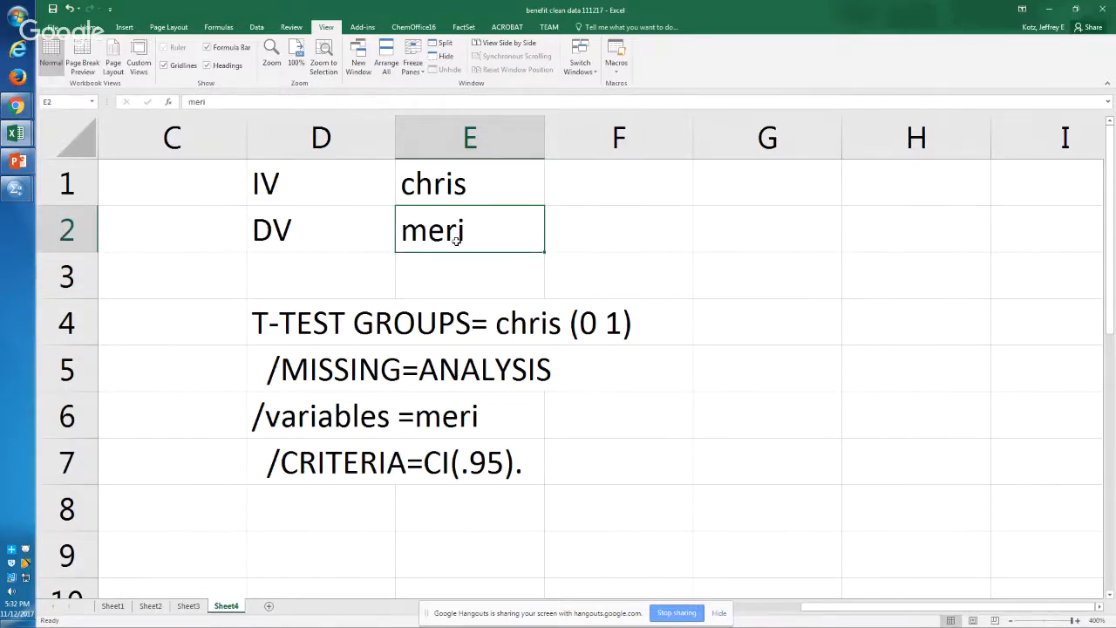
pyautogui.press('Up')
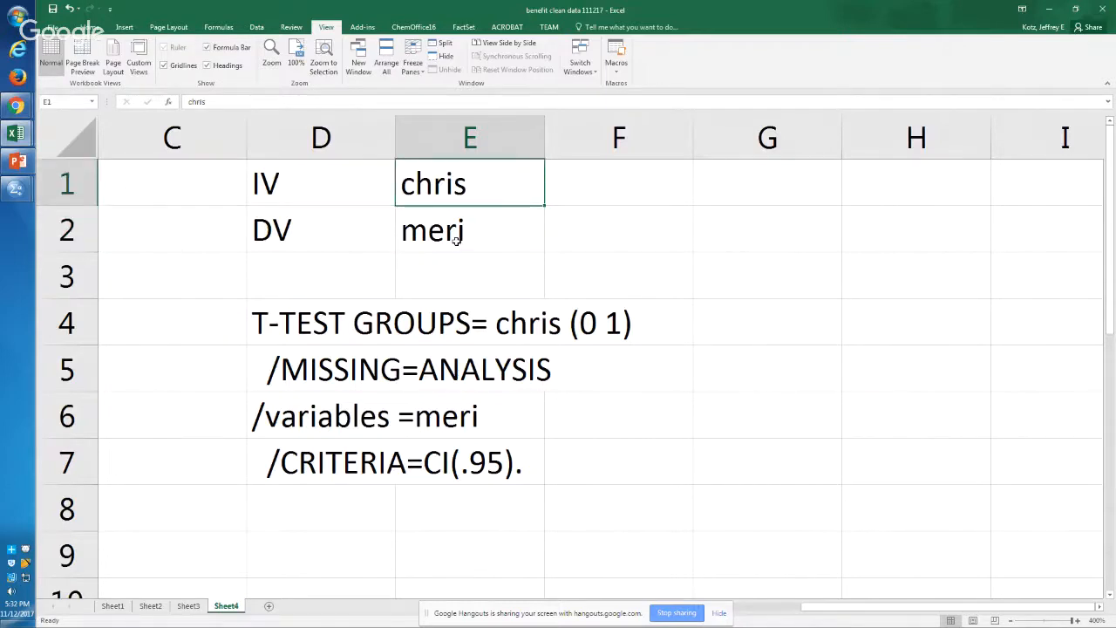
pyautogui.hotkey('alt', 'Tab')
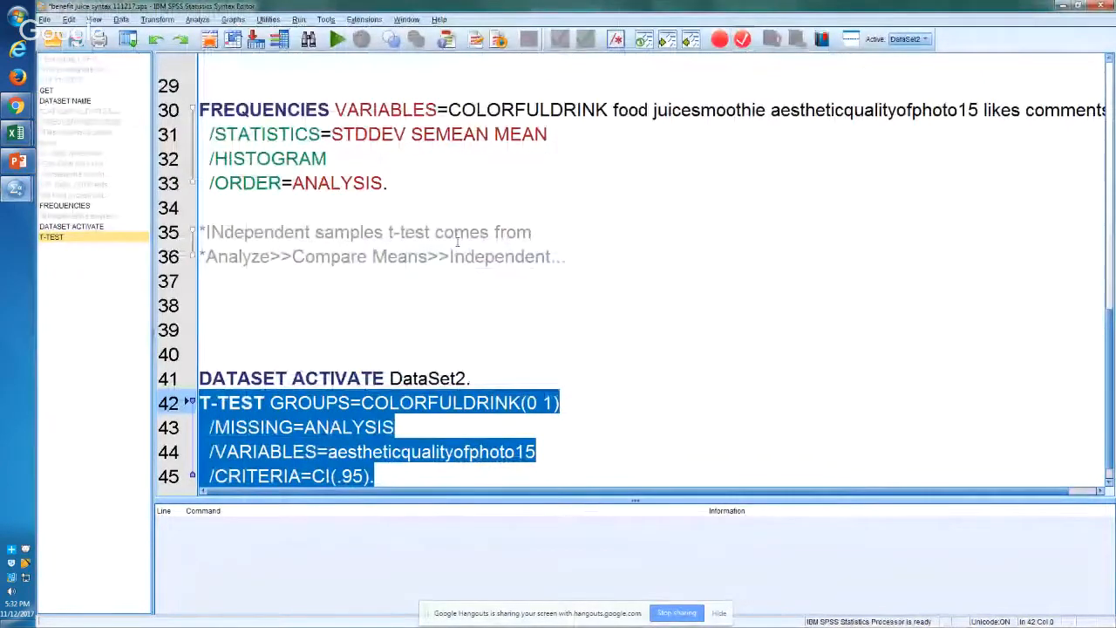
pyautogui.hotkey('alt', 'Tab')
pyautogui.write('food')
pyautogui.press('Return')
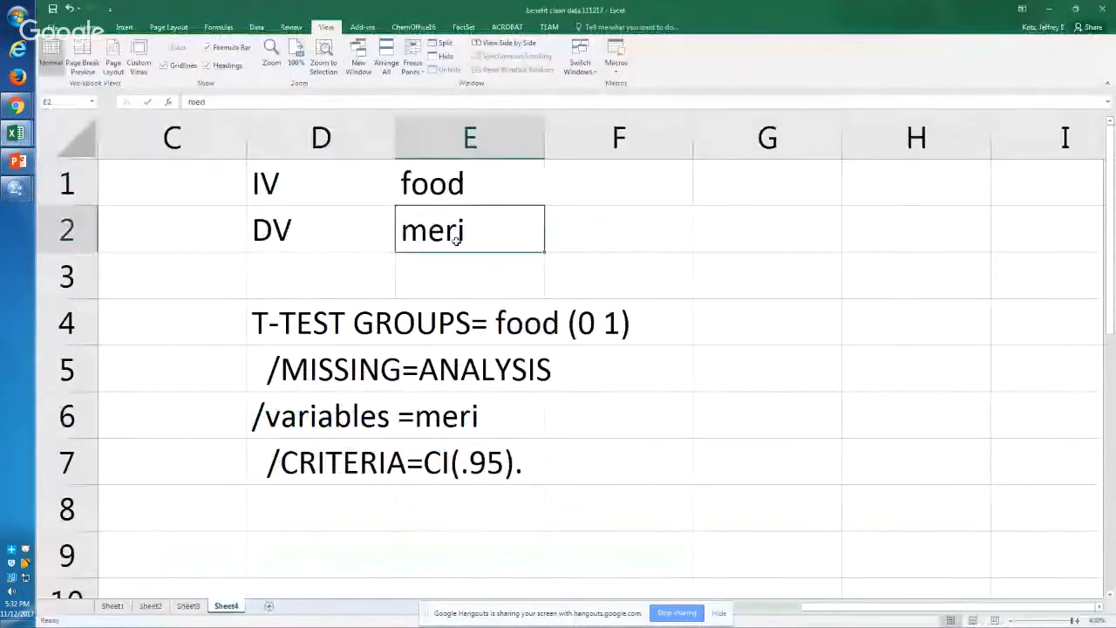
# Step: Check the SPSS variable list again and set the DV in E2 of the Excel template to likes
pyautogui.hotkey('alt', 'Tab')
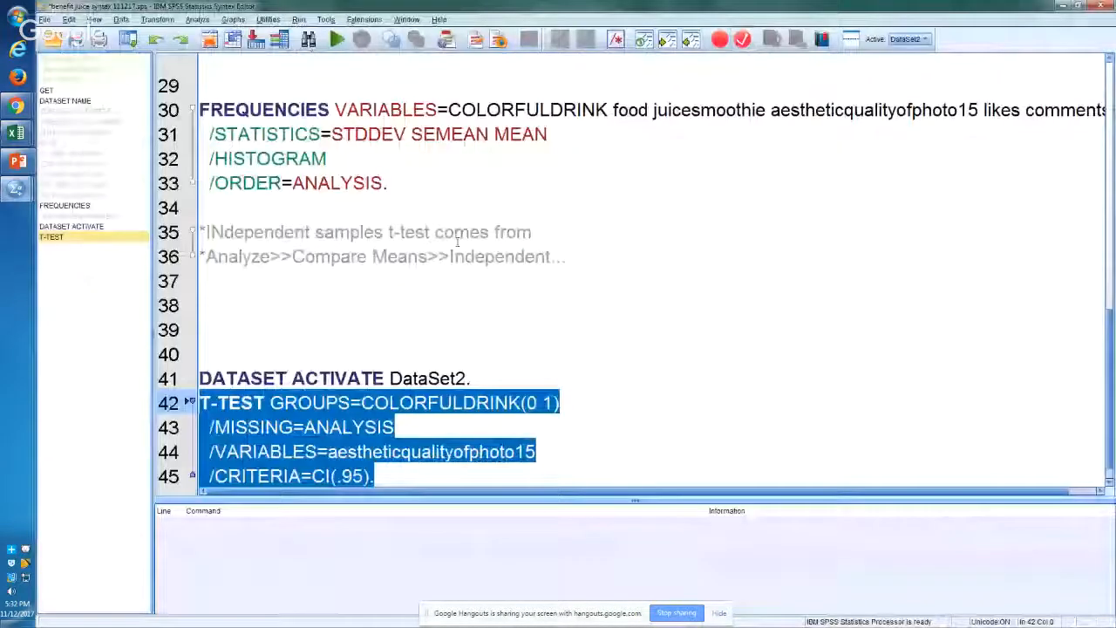
pyautogui.hotkey('alt', 'Tab')
pyautogui.write('li')
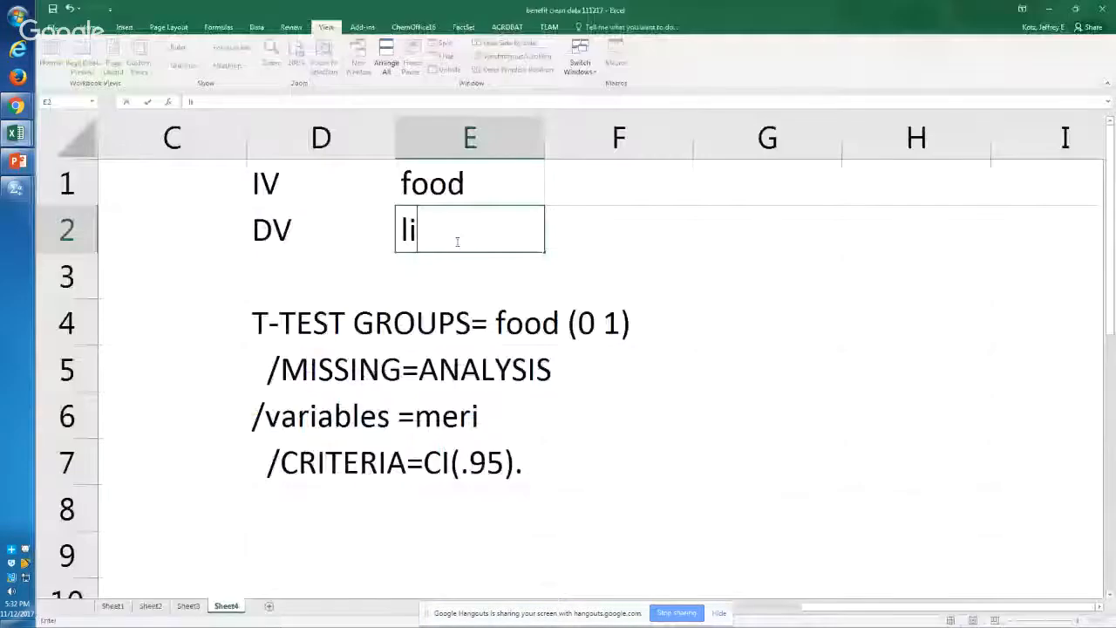
pyautogui.write('kes')
pyautogui.press('Return')
# Step: Copy the generated t-test syntax from D4:D7 and paste it below the existing T-TEST block in the SPSS Syntax Editor
pyautogui.moveTo(319, 325); pyautogui.dragTo(324, 462)
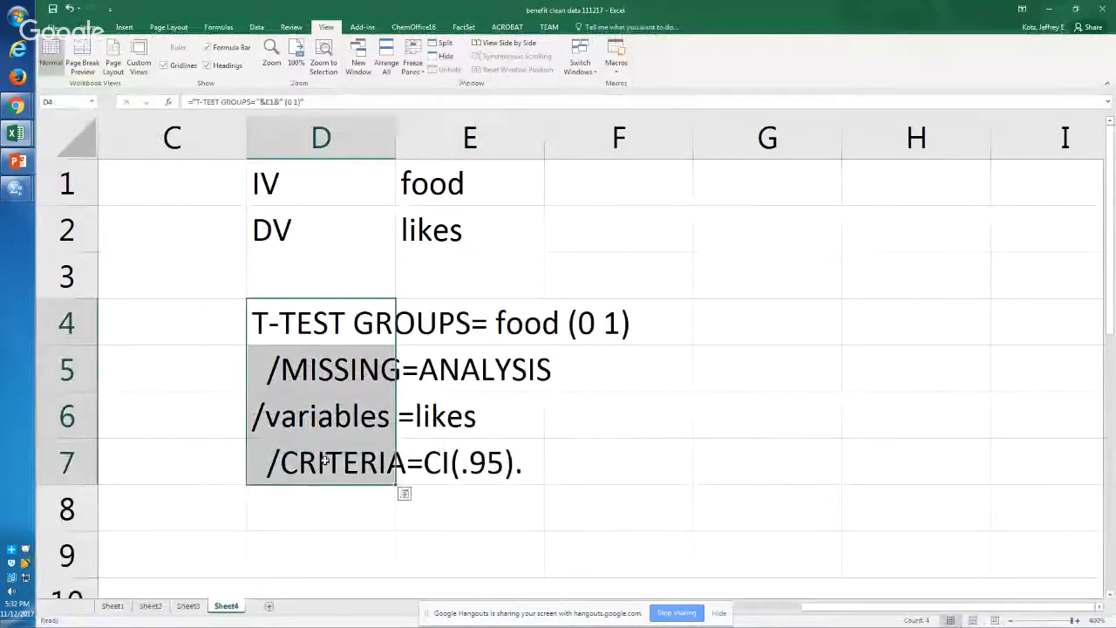
pyautogui.hotkey('ctrl', 'c')
pyautogui.hotkey('alt', 'Tab')
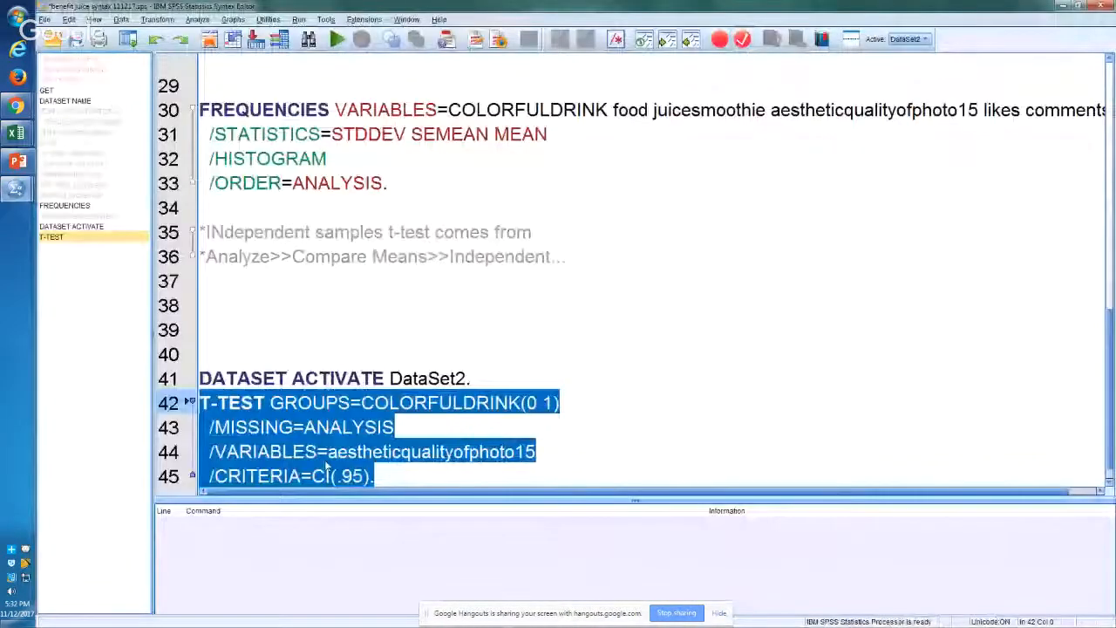
pyautogui.press('Down')
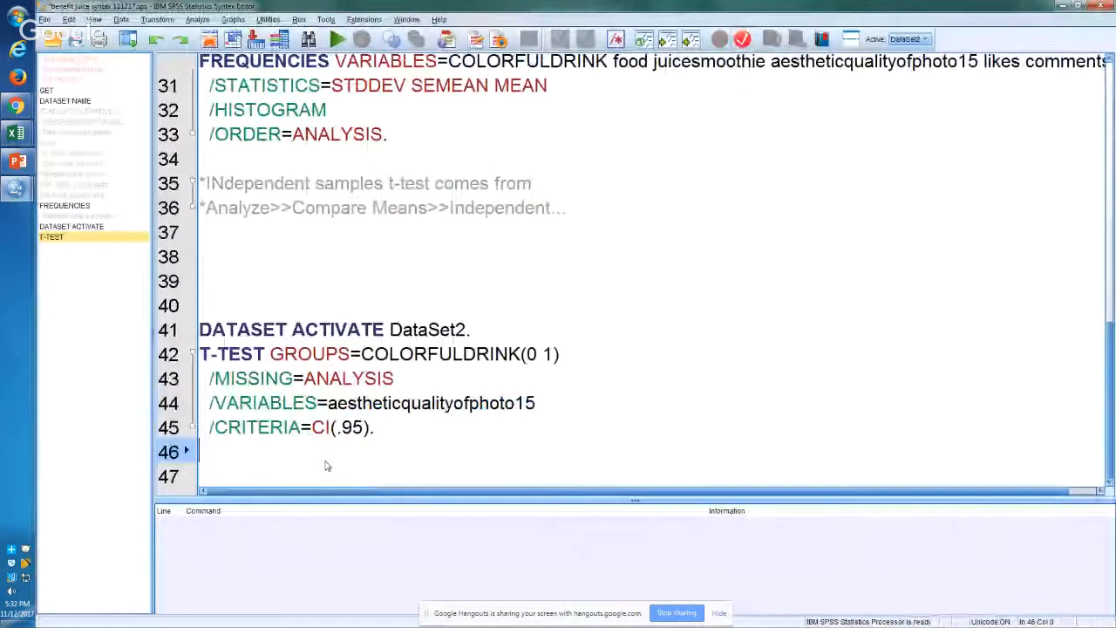
pyautogui.press('Return')
pyautogui.hotkey('ctrl', 'v')
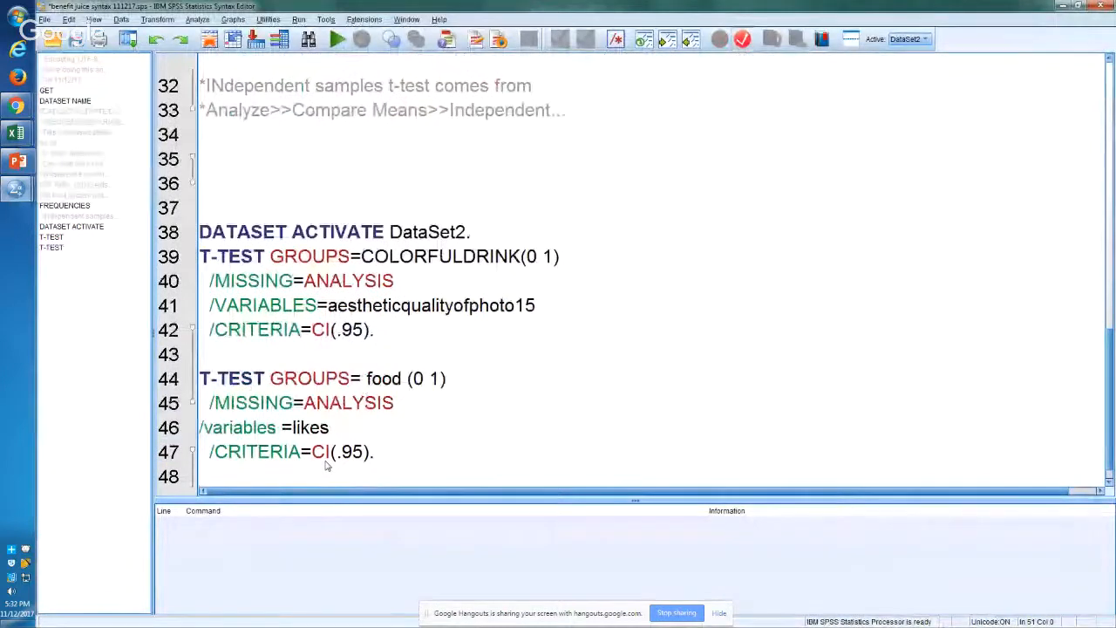
# Step: Add likes after aestheticqualityofphoto15 in the VARIABLES line of the COLORFULDRINK t-test
pyautogui.click(573, 299)
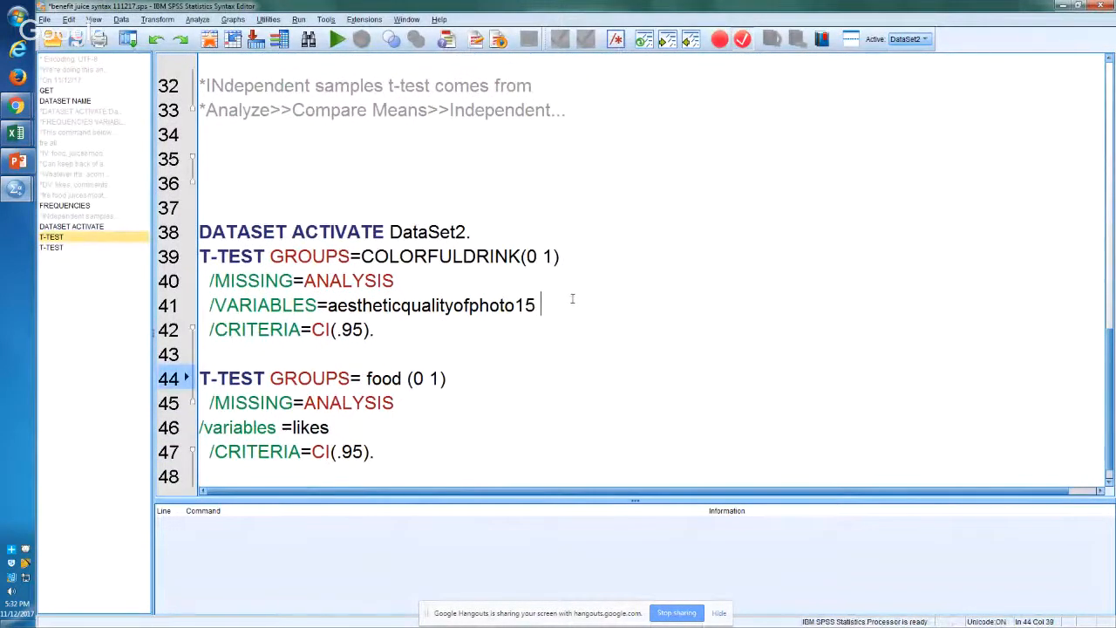
pyautogui.write('likes')
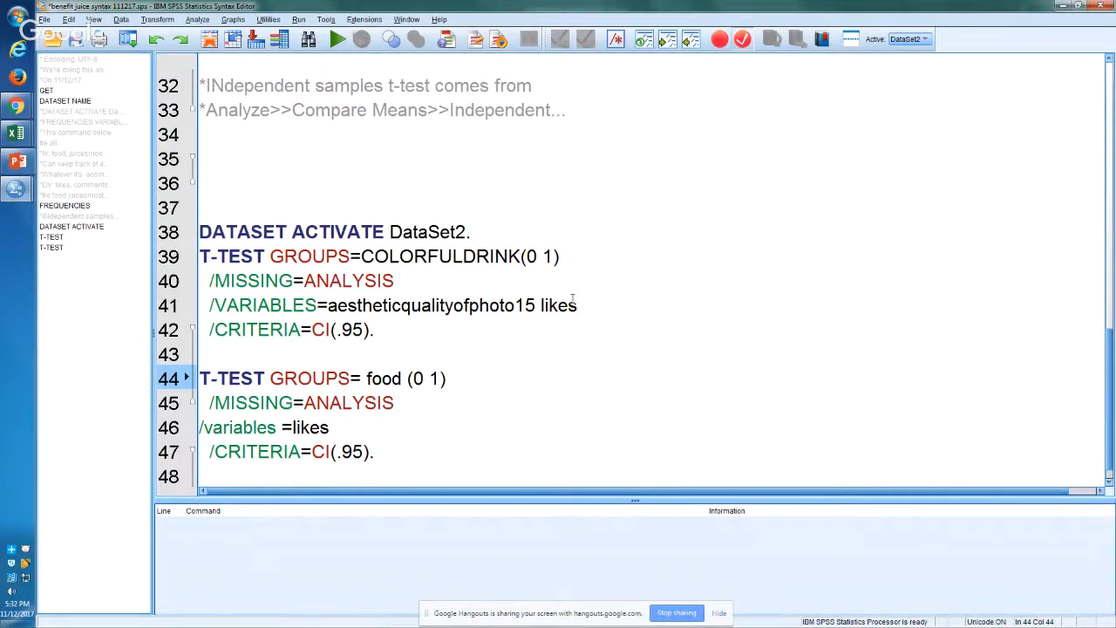
# Step: Save the syntax file, run all of its commands, and display the log of the COLORFULDRINK t-test in the output
pyautogui.hotkey('ctrl', 's')
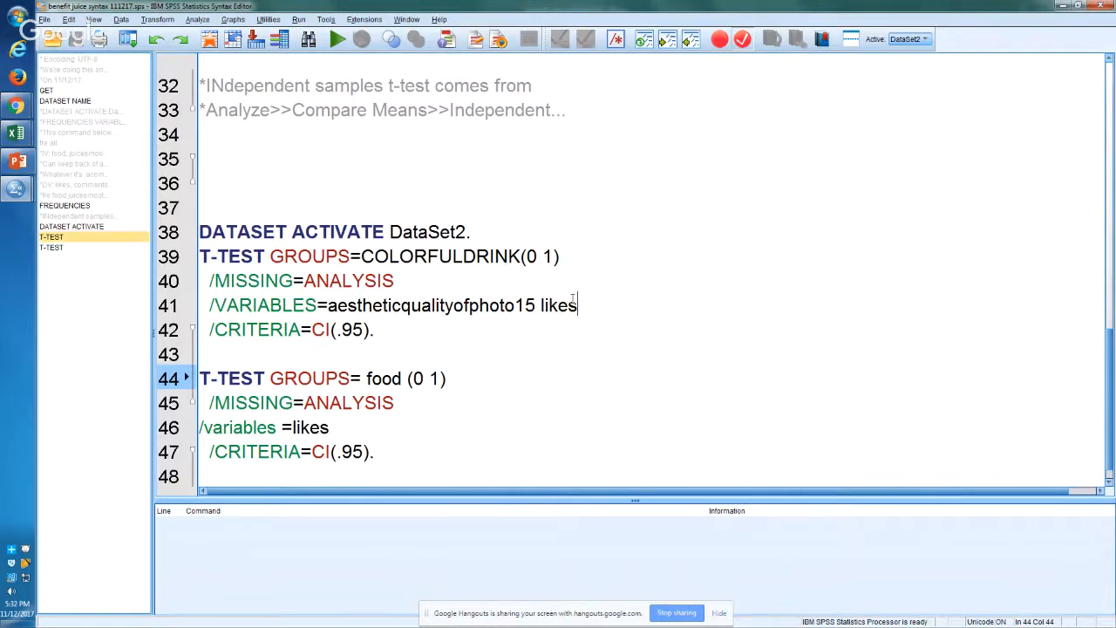
pyautogui.hotkey('ctrl', 'a')
pyautogui.hotkey('ctrl', 'r')
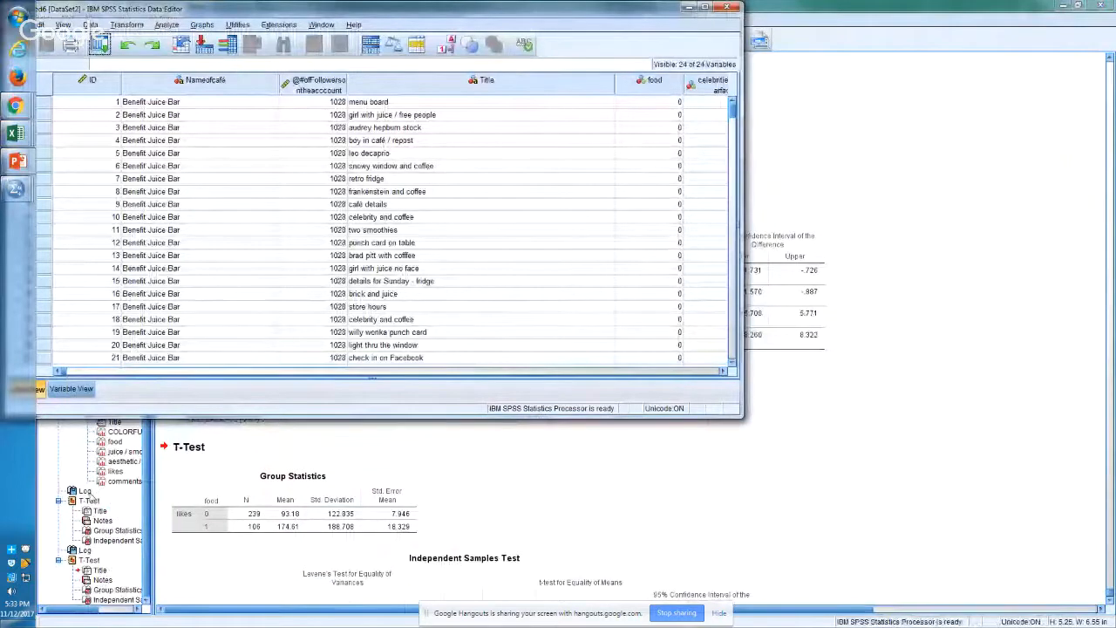
pyautogui.click(86, 492)
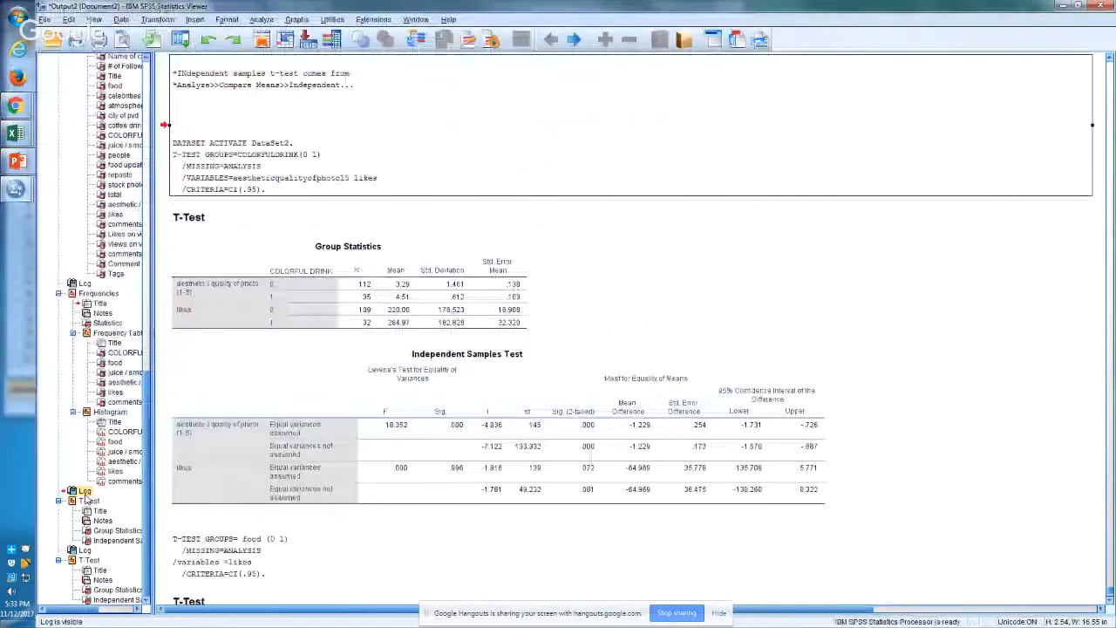
# Step: Copy the COLORFULDRINK Group Statistics table into Excel at D9 of Sheet4 and fit column D to its contents
pyautogui.click(262, 303)
pyautogui.rightClick(261, 303)
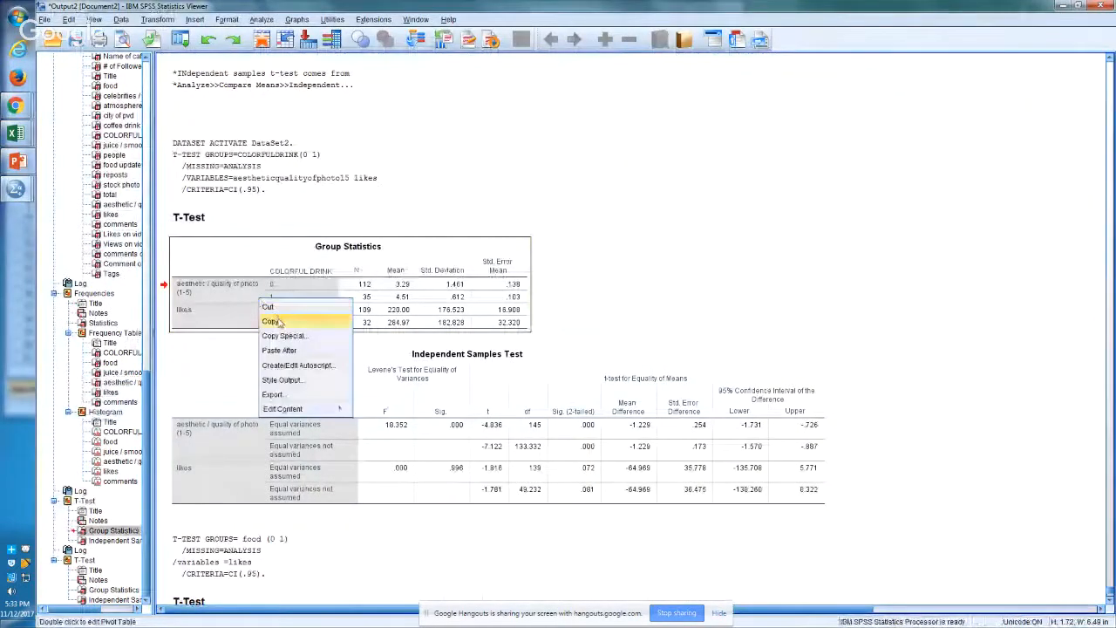
pyautogui.click(270, 321)
pyautogui.hotkey('alt', 'Tab')
pyautogui.press('Tab')
pyautogui.press('Tab')
pyautogui.press('Tab')
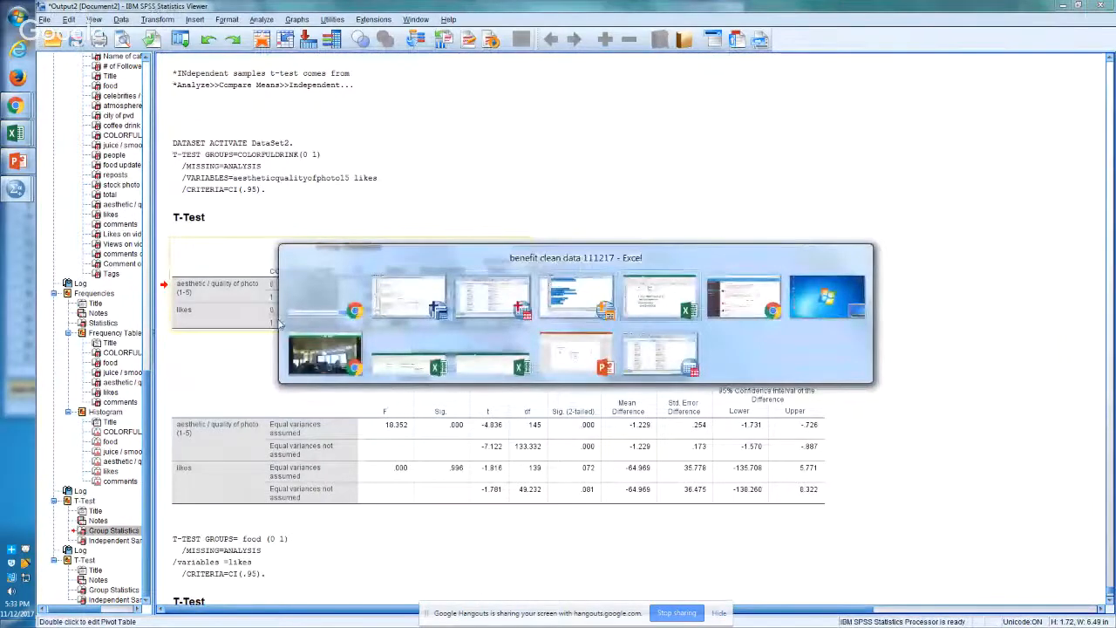
pyautogui.click(345, 544)
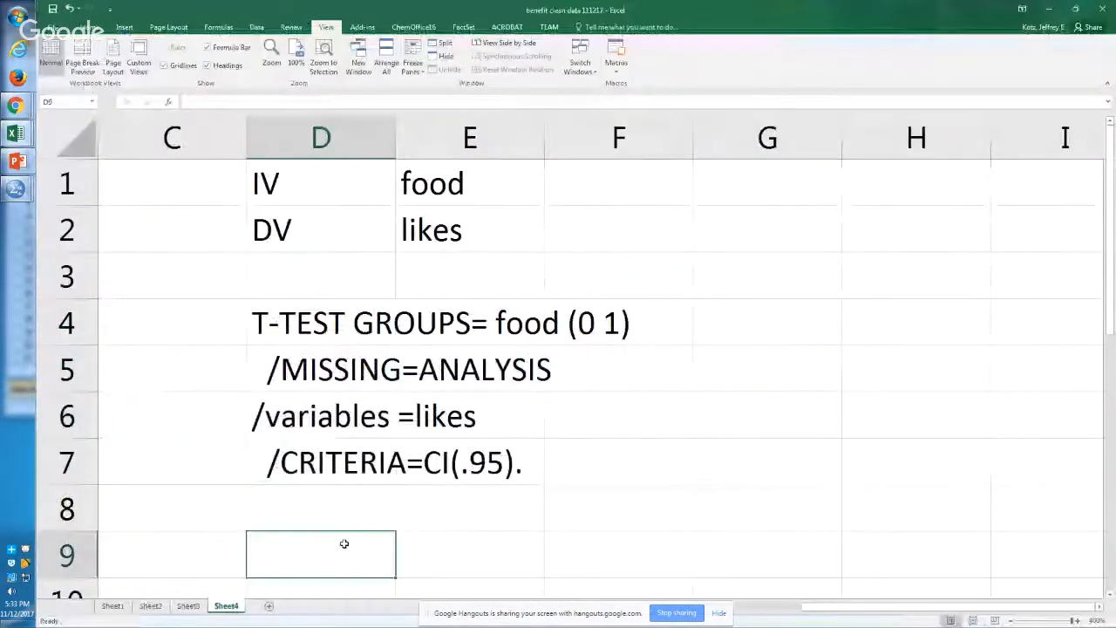
pyautogui.hotkey('ctrl', 'v')
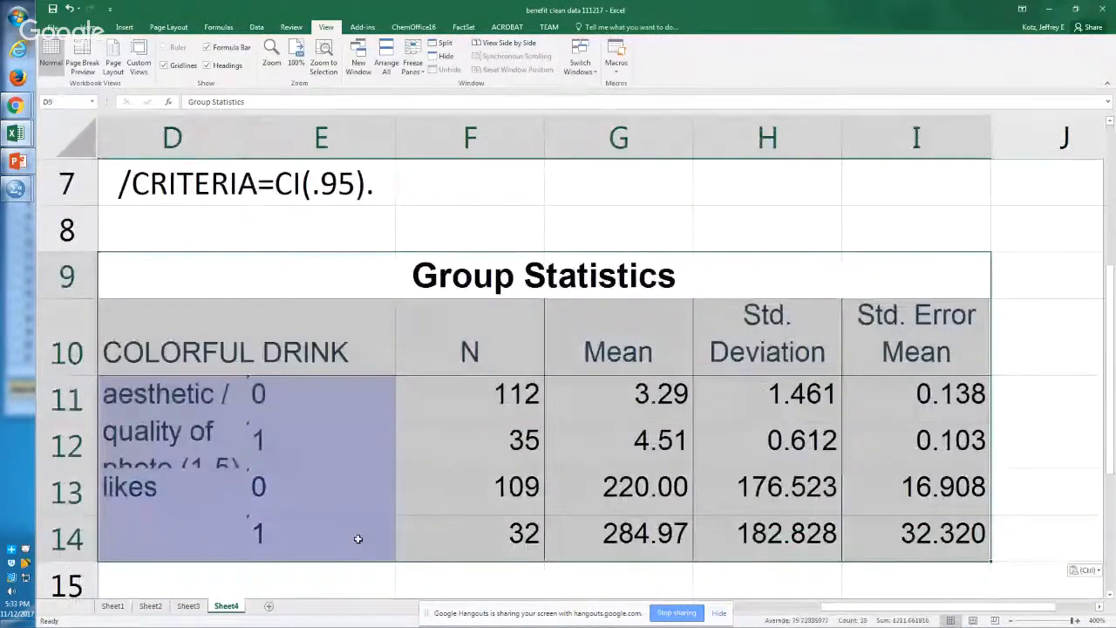
pyautogui.doubleClick(247, 135)
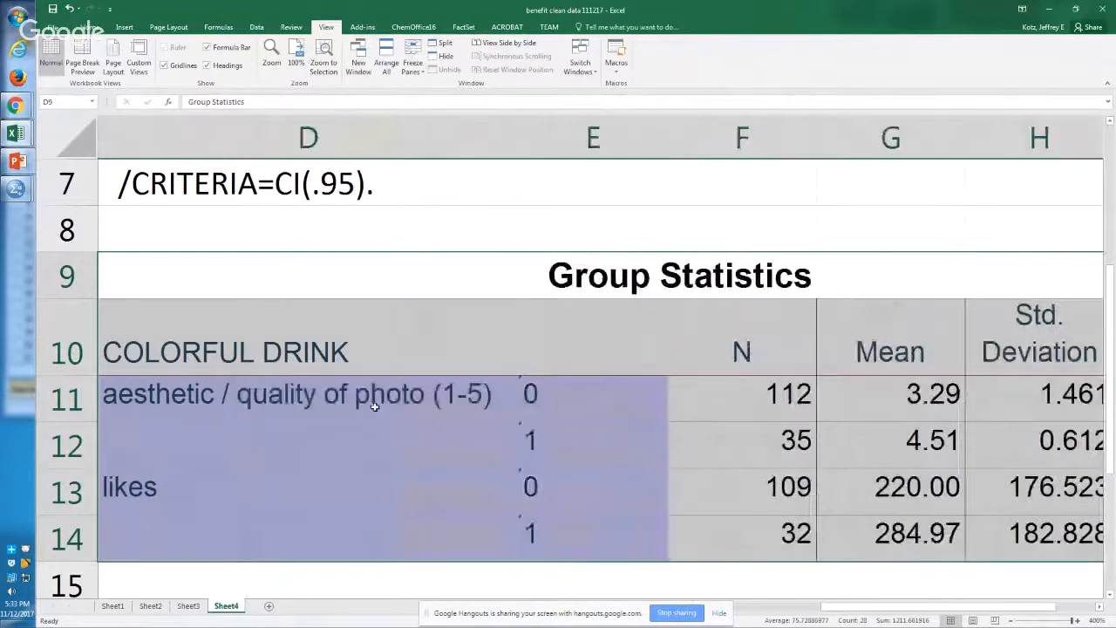
# Step: Examine the aesthetic / quality of photo row from its label across the group code, N and mean
pyautogui.click(374, 407)
pyautogui.press('Right')
pyautogui.press('Right')
pyautogui.press('Right')
pyautogui.press('Left')
pyautogui.press('Left')
pyautogui.press('Left')
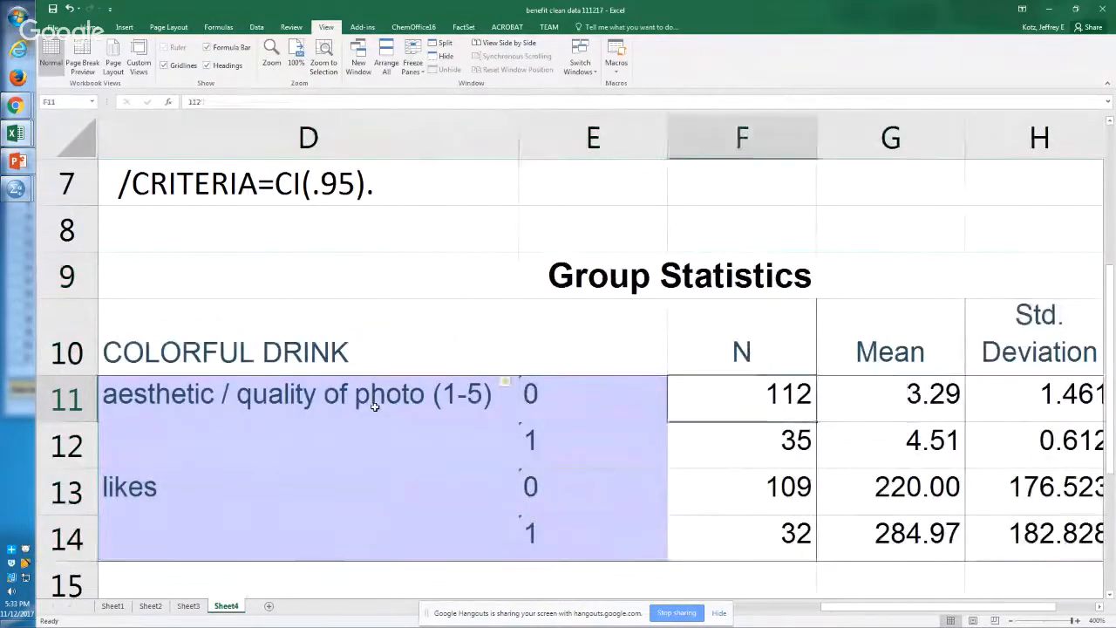
pyautogui.press('Right')
pyautogui.press('Right')
pyautogui.press('Right')
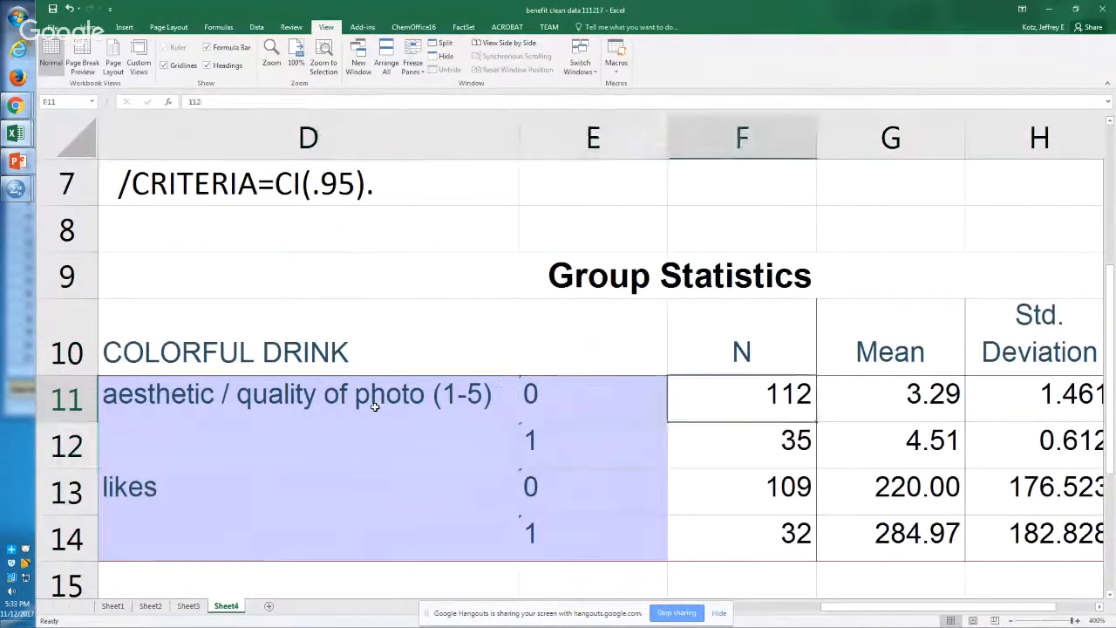
pyautogui.press('Left')
pyautogui.press('Left')
pyautogui.press('Right')
pyautogui.press('Right')
pyautogui.press('Right')
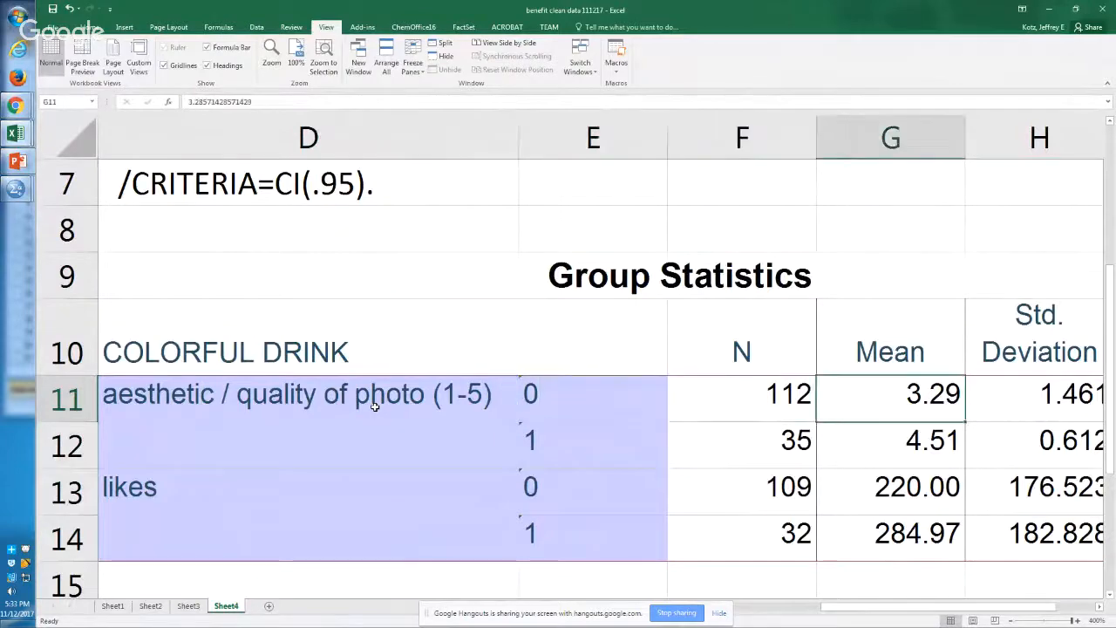
pyautogui.press('Left')
pyautogui.press('Left')
pyautogui.press('Left')
pyautogui.press('Left')
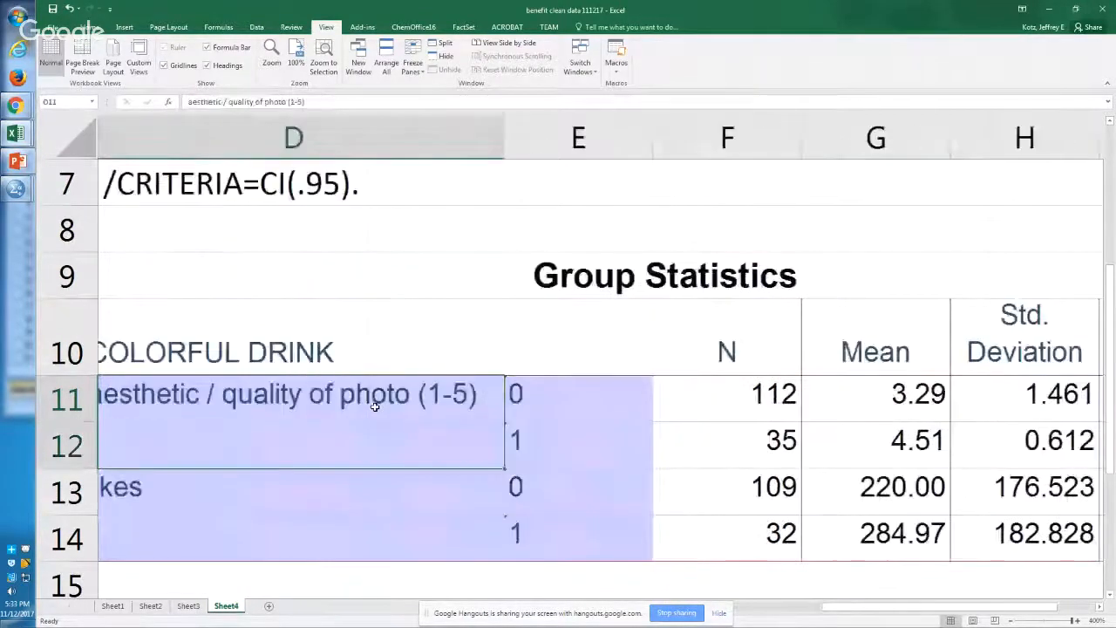
# Step: Check the COLORFUL DRINK heading, the two DV labels in column D, and the group code in E11
pyautogui.press('Up')
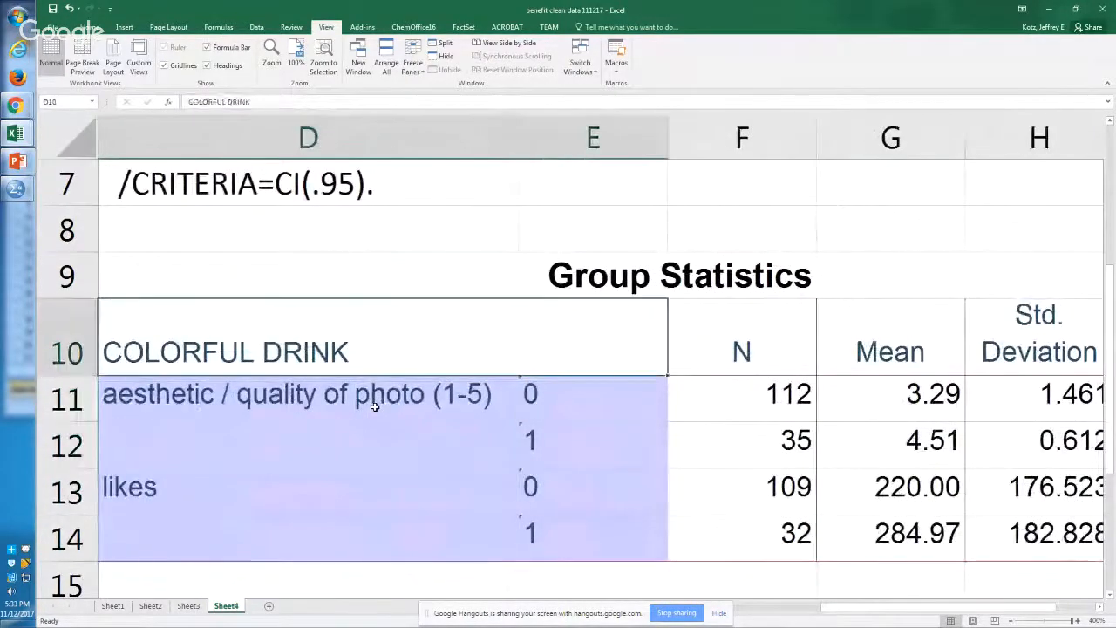
pyautogui.press('Down')
pyautogui.press('Down')
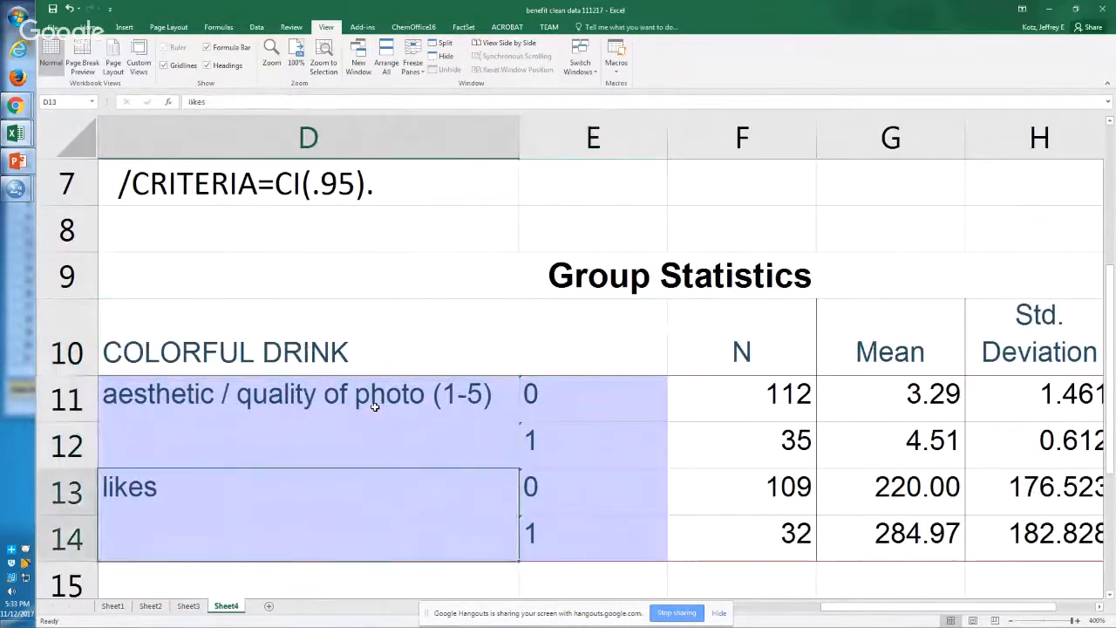
pyautogui.press('Up')
pyautogui.press('Up')
pyautogui.press('Down')
pyautogui.press('Right')
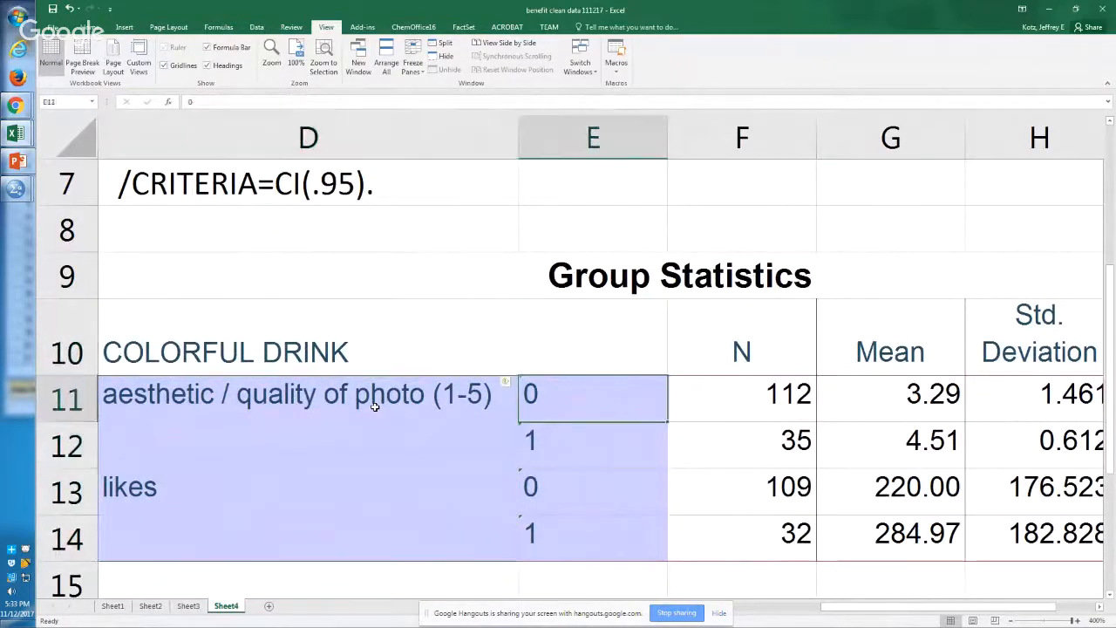
# Step: Compare the group sizes for aesthetic quality in F11:F12 and for likes in F13:F14
pyautogui.press('Right')
pyautogui.press('Right')
pyautogui.press('Left')
pyautogui.hotkey('shift', 'Down')
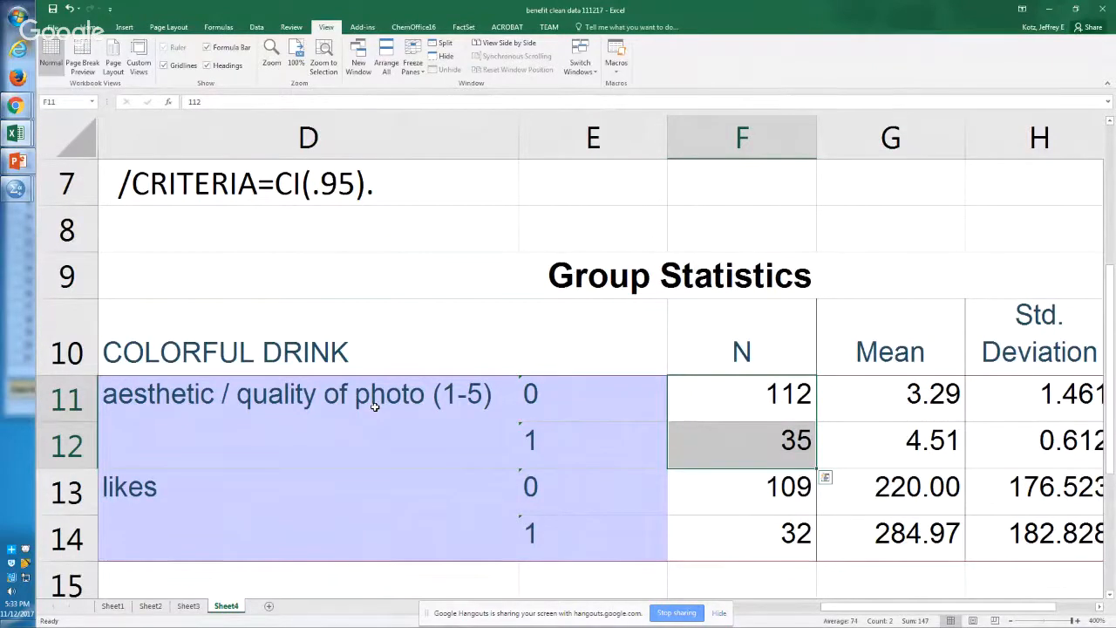
pyautogui.press('Down')
pyautogui.press('Down')
pyautogui.hotkey('shift', 'Down')
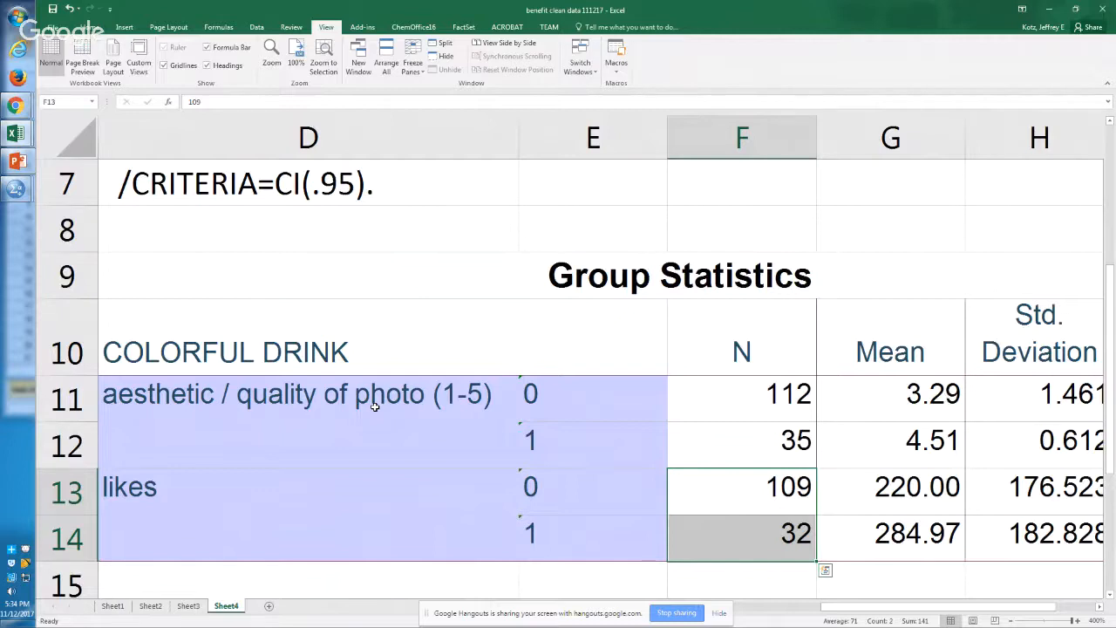
# Step: Look across the likes row to its standard deviation and return to the COLORFUL DRINK heading in row 10
pyautogui.press('Right')
pyautogui.press('Right')
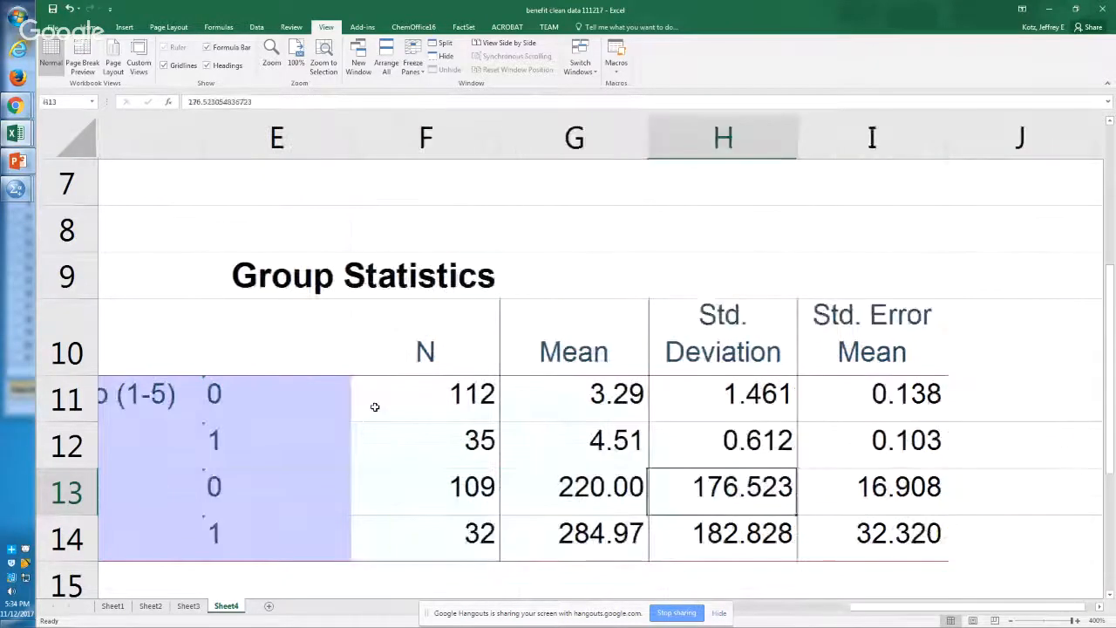
pyautogui.press('Left')
pyautogui.press('Left')
pyautogui.press('Left')
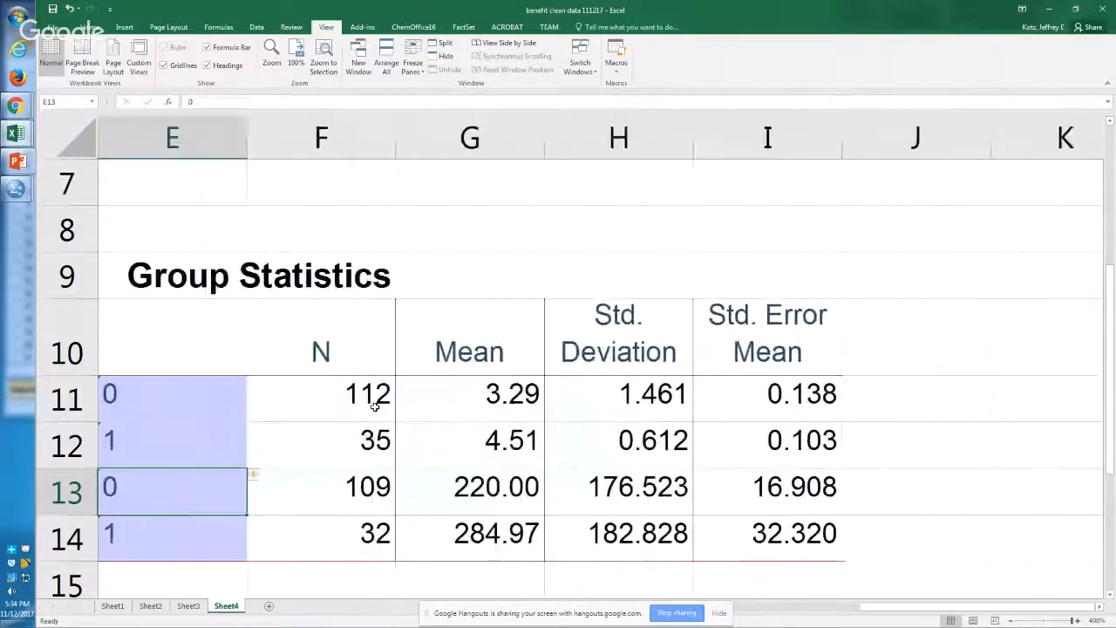
pyautogui.press('Left')
pyautogui.press('Up')
pyautogui.press('Right')
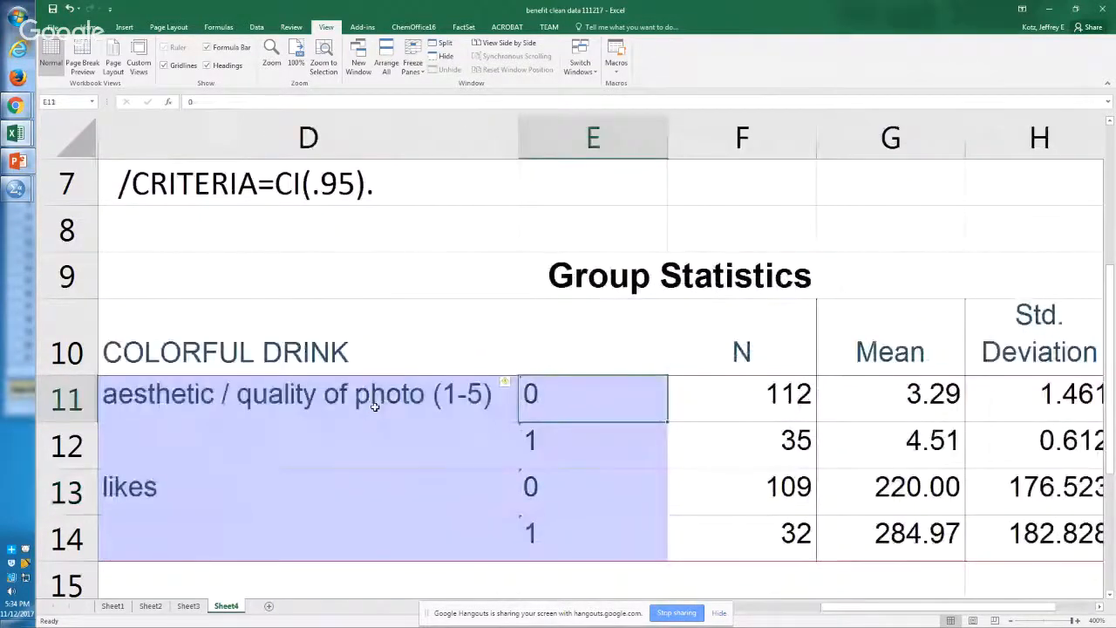
pyautogui.press('Left')
pyautogui.press('Left')
pyautogui.press('Up')
pyautogui.press('Right')
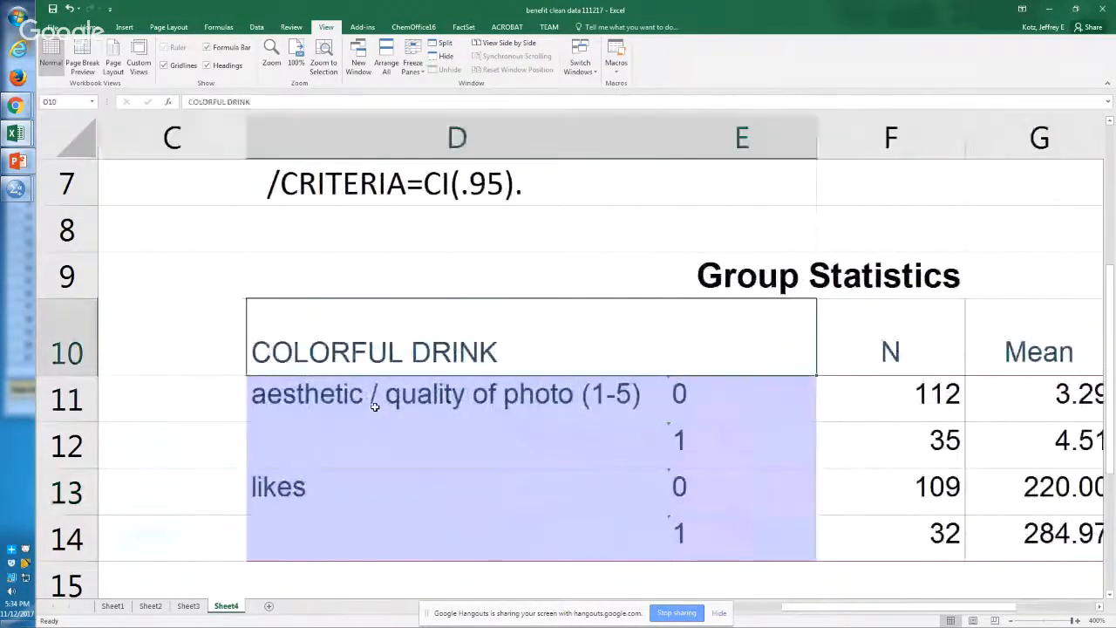
# Step: Review the aesthetic quality label and its group code, and select the two group sizes in F11:F12
pyautogui.press('Down')
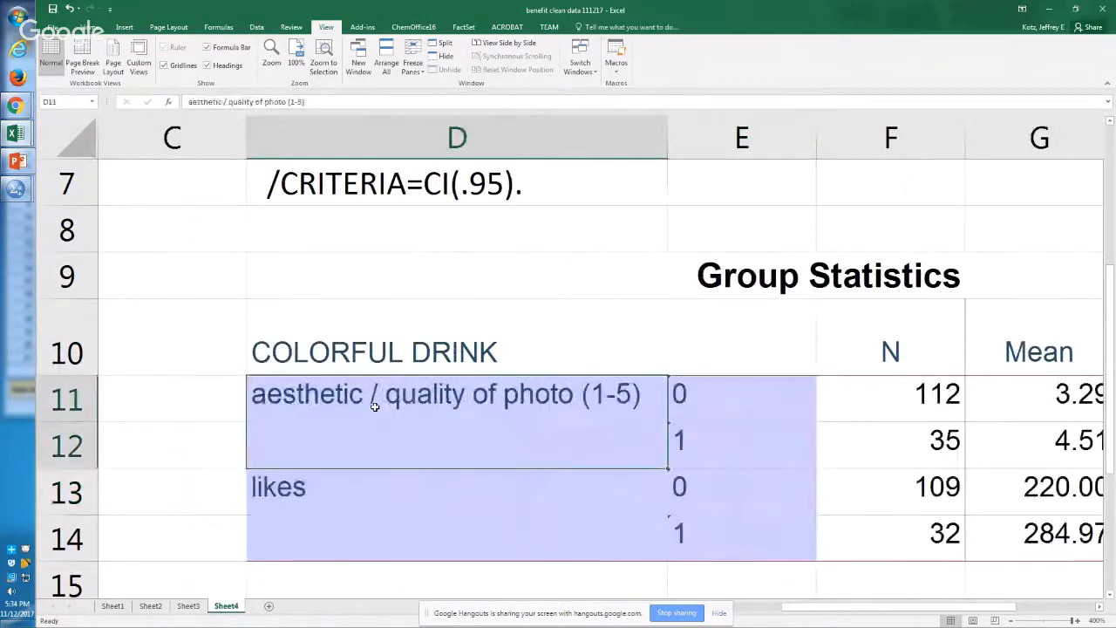
pyautogui.press('Right')
pyautogui.press('Right')
pyautogui.press('Left')
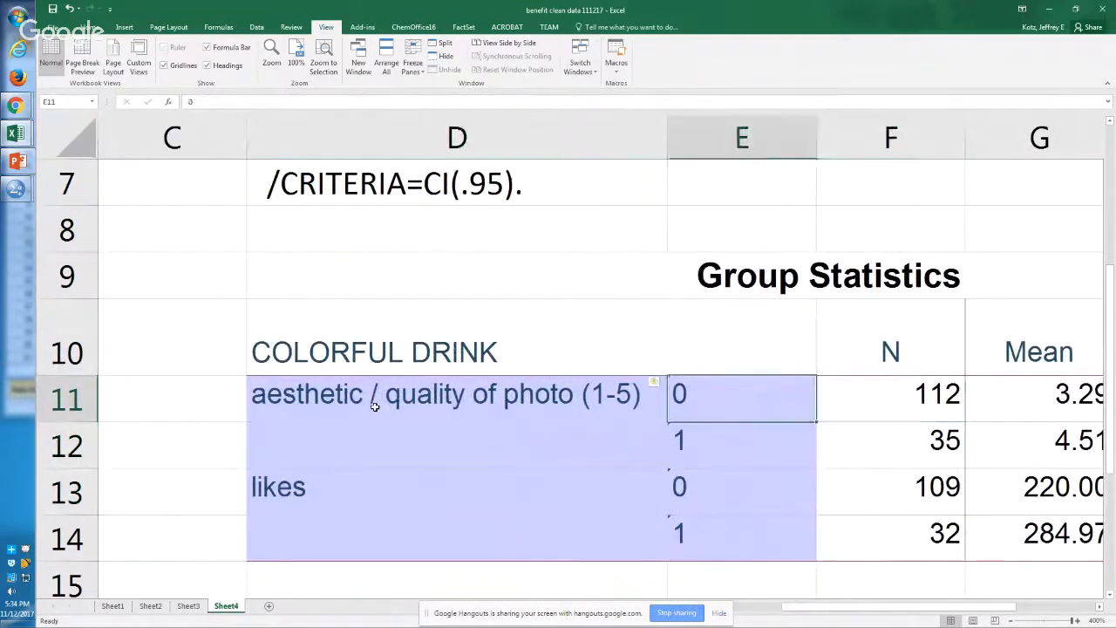
pyautogui.press('Right')
pyautogui.hotkey('shift', 'Down')
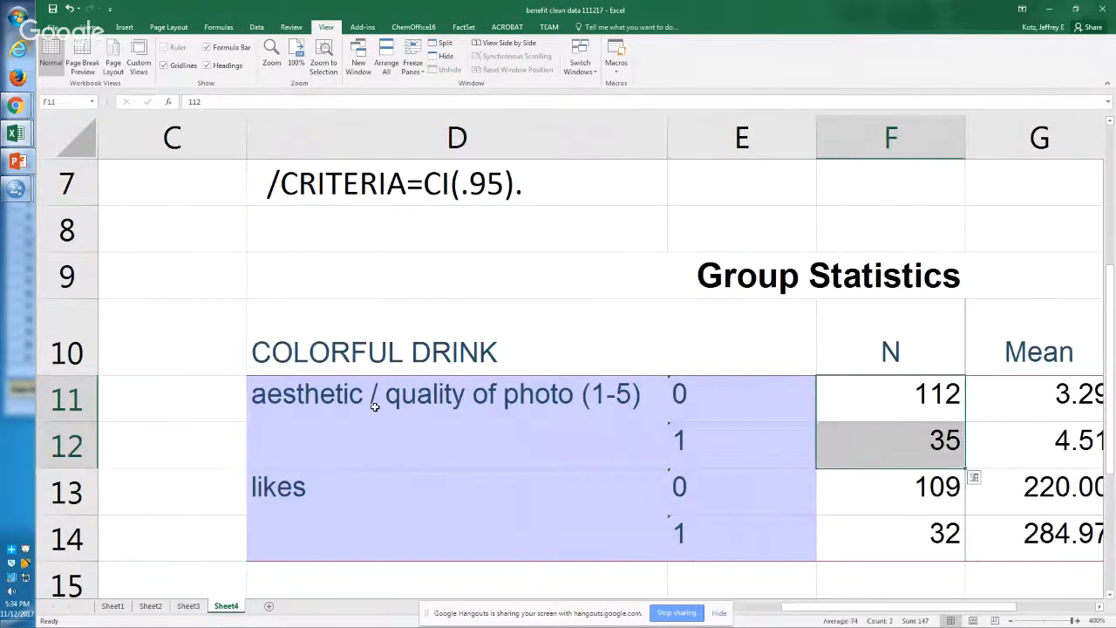
pyautogui.press('Right')
pyautogui.press('Left')
pyautogui.press('Down')
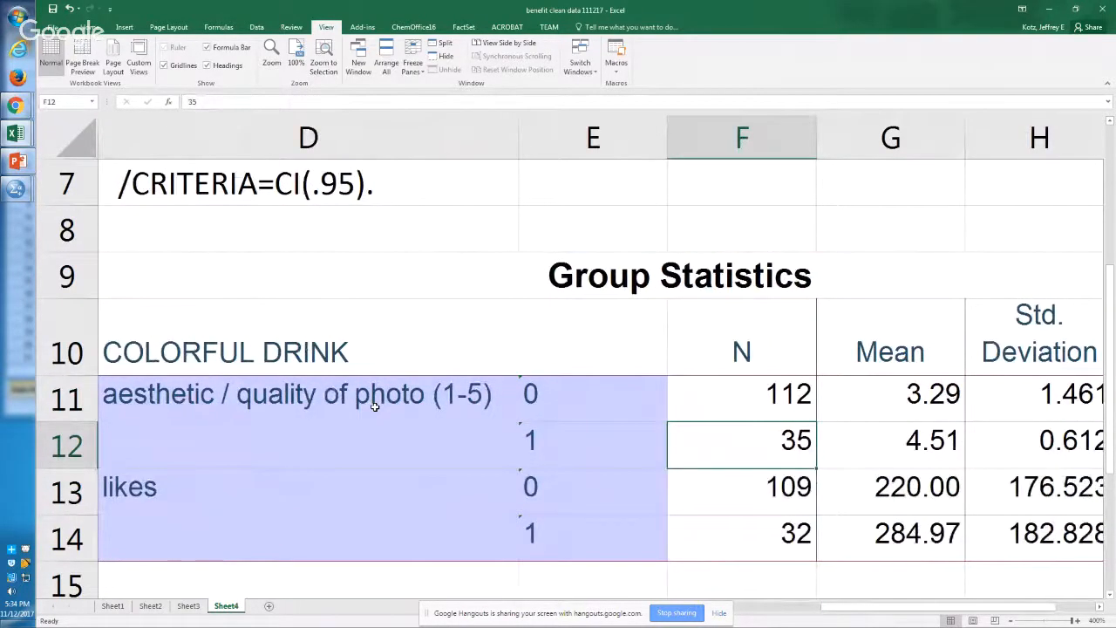
# Step: Compare the mean aesthetic quality of groups 0 and 1 in G11:G12 against their codes and group sizes
pyautogui.press('Right')
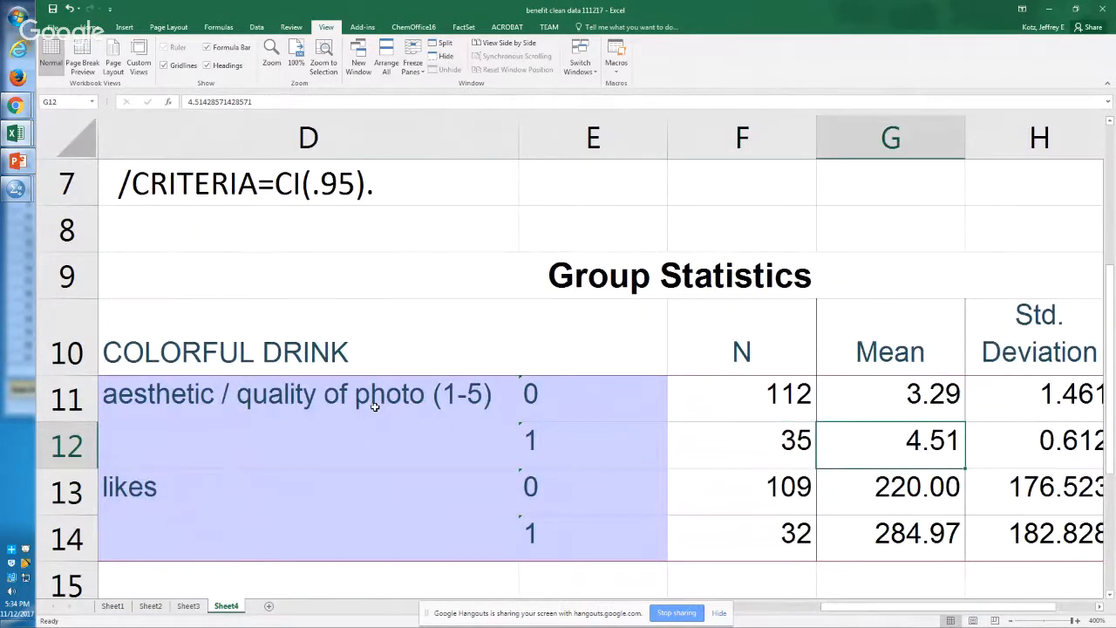
pyautogui.press('Up')
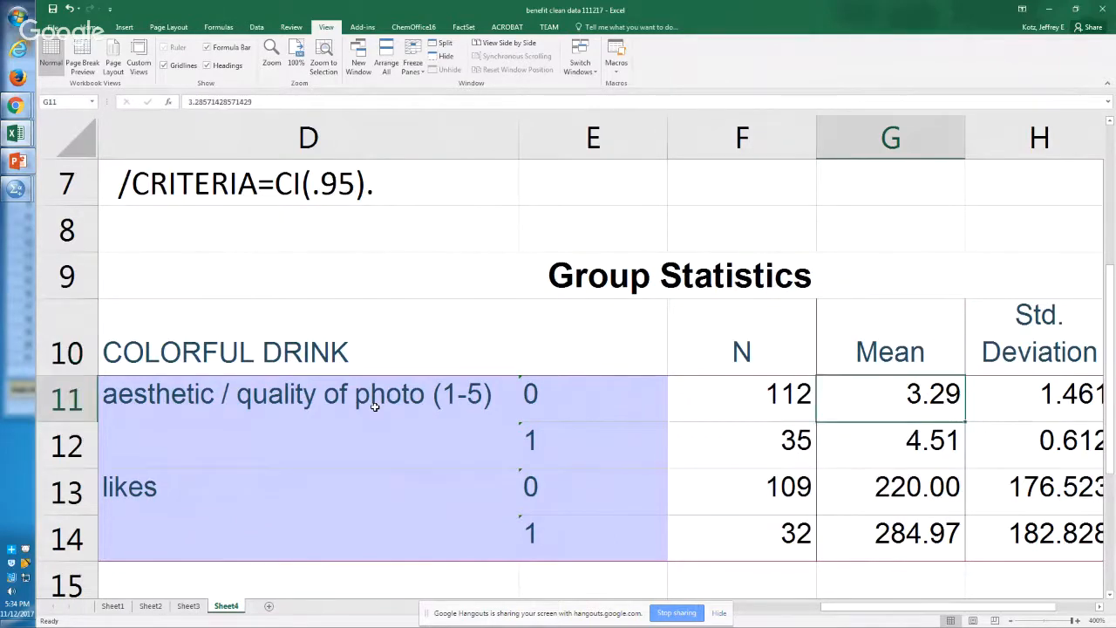
pyautogui.press('Left')
pyautogui.press('Left')
pyautogui.press('Right')
pyautogui.press('Right')
pyautogui.press('Down')
pyautogui.press('Left')
pyautogui.press('Left')
pyautogui.press('Right')
pyautogui.press('Right')
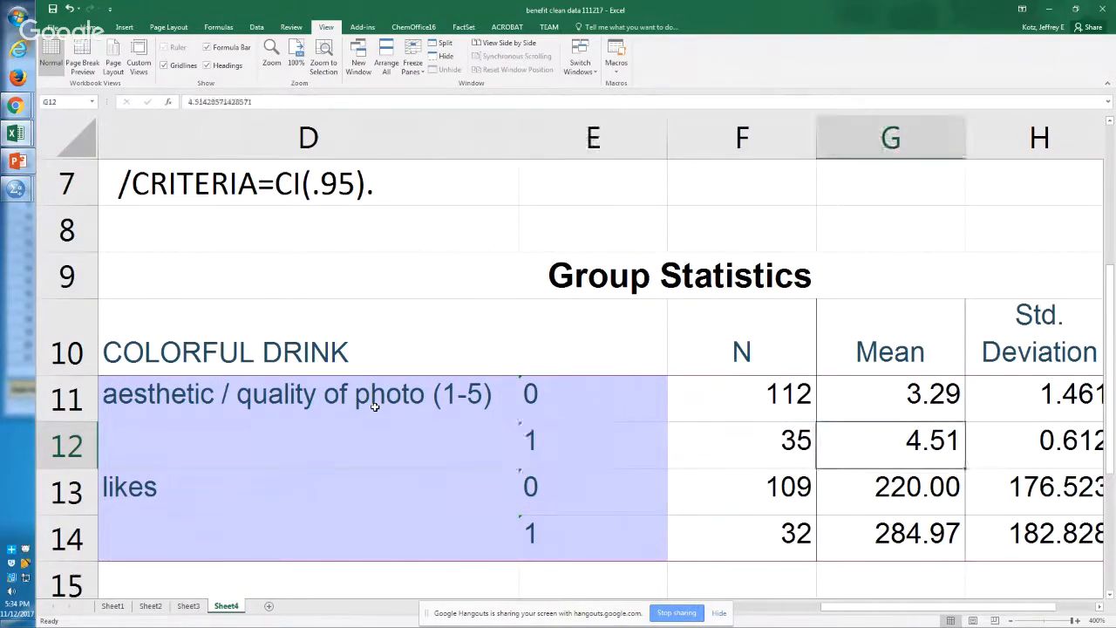
# Step: Compare the mean likes of groups 0 and 1 in G13:G14
pyautogui.press('Down')
pyautogui.press('Left')
pyautogui.press('Left')
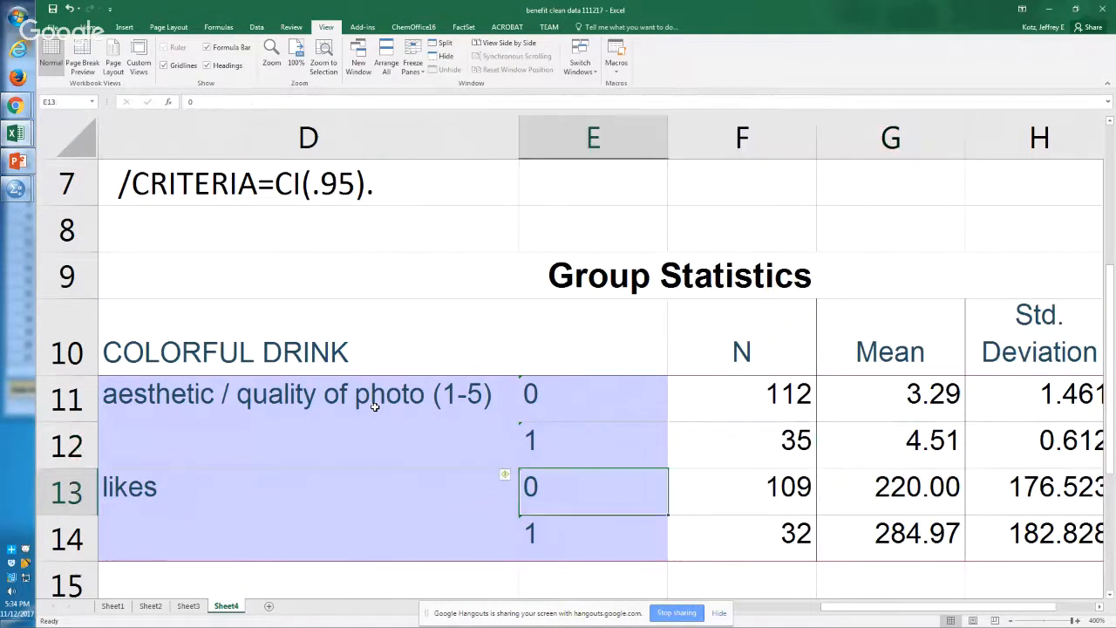
pyautogui.press('Right')
pyautogui.press('Right')
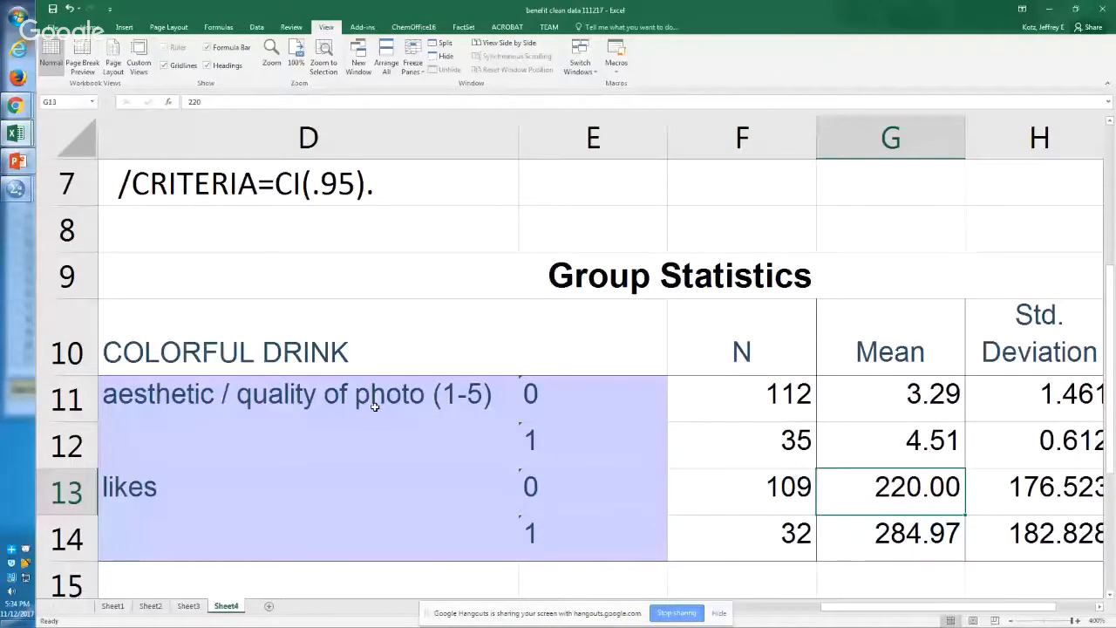
pyautogui.press('Down')
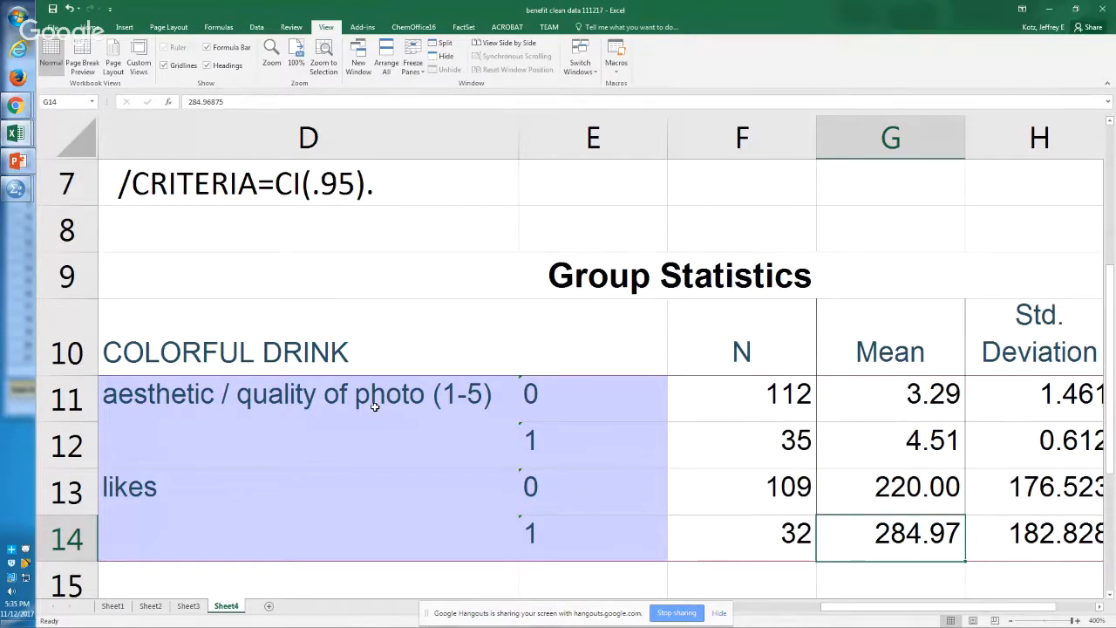
# Step: Switch to the SPSS output viewer and copy the Independent Samples Test table of the COLORFUL DRINK t-test
pyautogui.press('Down')
pyautogui.press('Down')
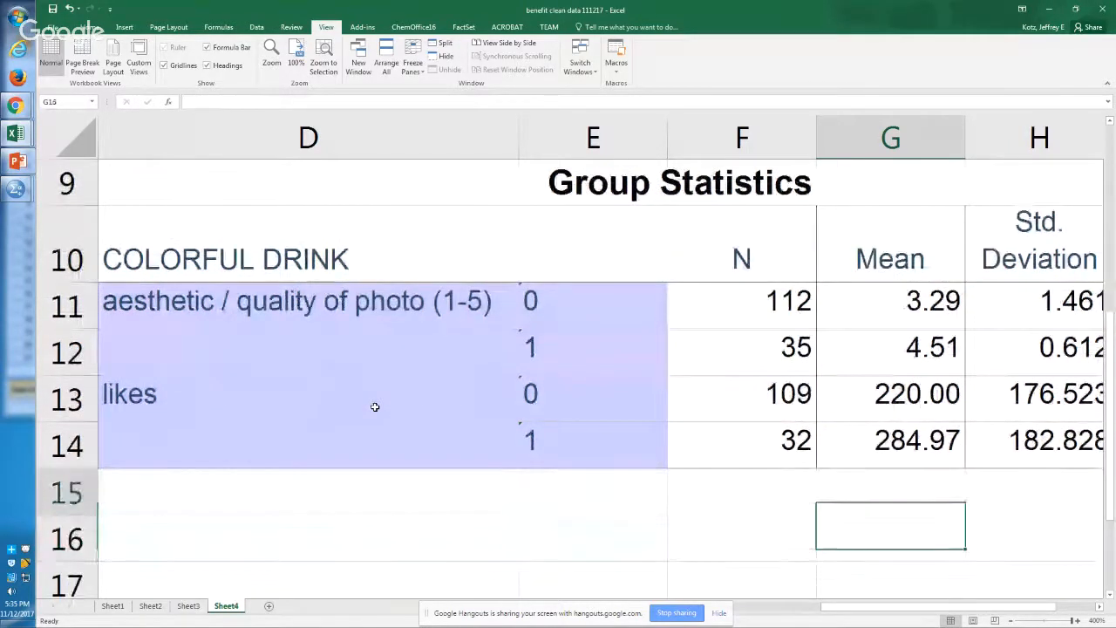
pyautogui.hotkey('alt', 'Tab')
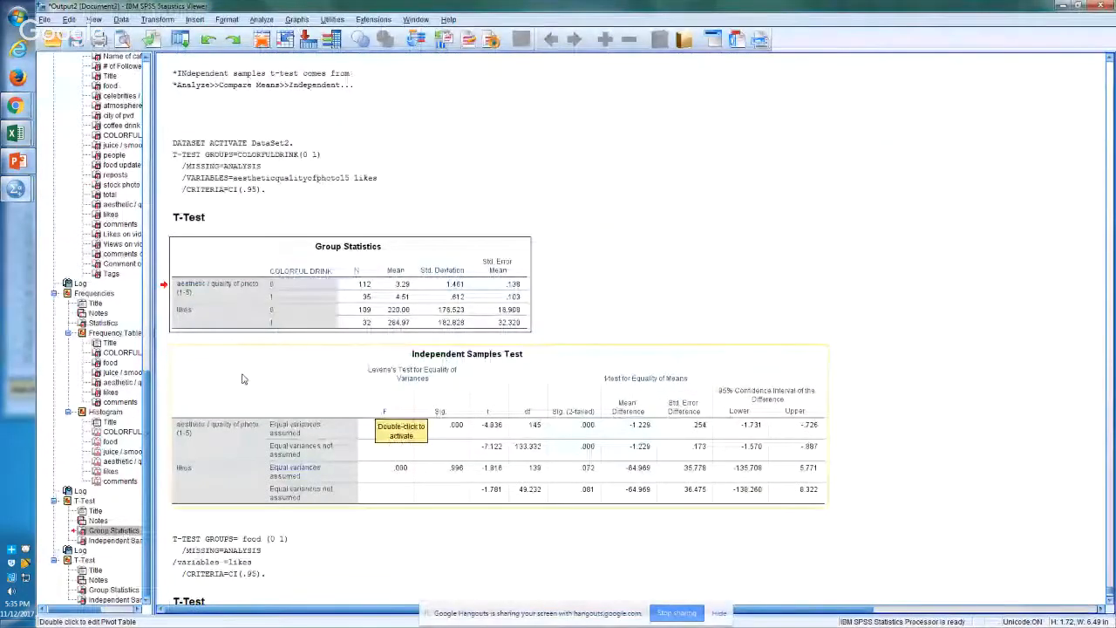
pyautogui.click(243, 379)
pyautogui.rightClick(240, 376)
pyautogui.click(266, 400)
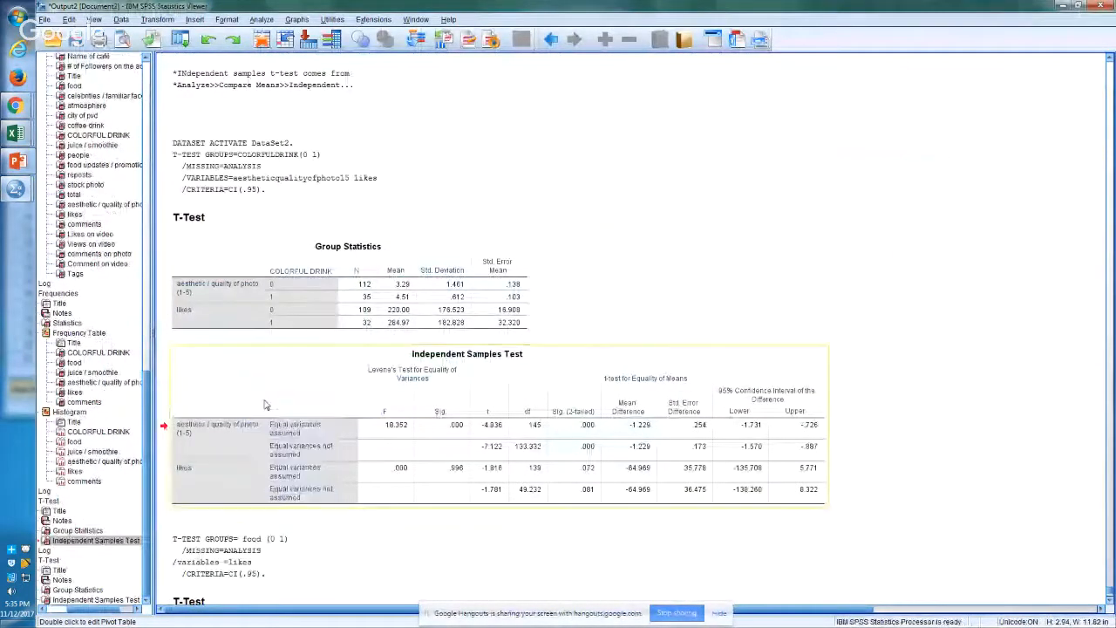
# Step: Return to Excel and paste the Independent Samples Test table at D17, below the Group Statistics table
pyautogui.hotkey('alt', 'Tab')
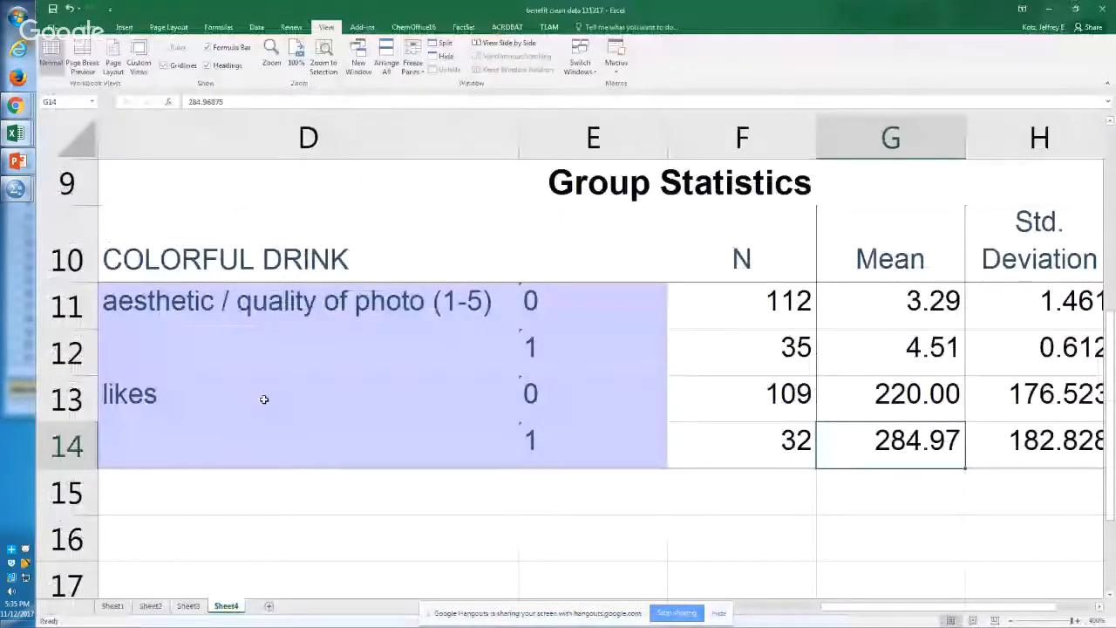
pyautogui.press('Down')
pyautogui.press('Down')
pyautogui.press('Down')
pyautogui.press('Left')
pyautogui.press('Left')
pyautogui.press('Left')
pyautogui.press('Left')
pyautogui.press('Right')
pyautogui.hotkey('ctrl', 'v')
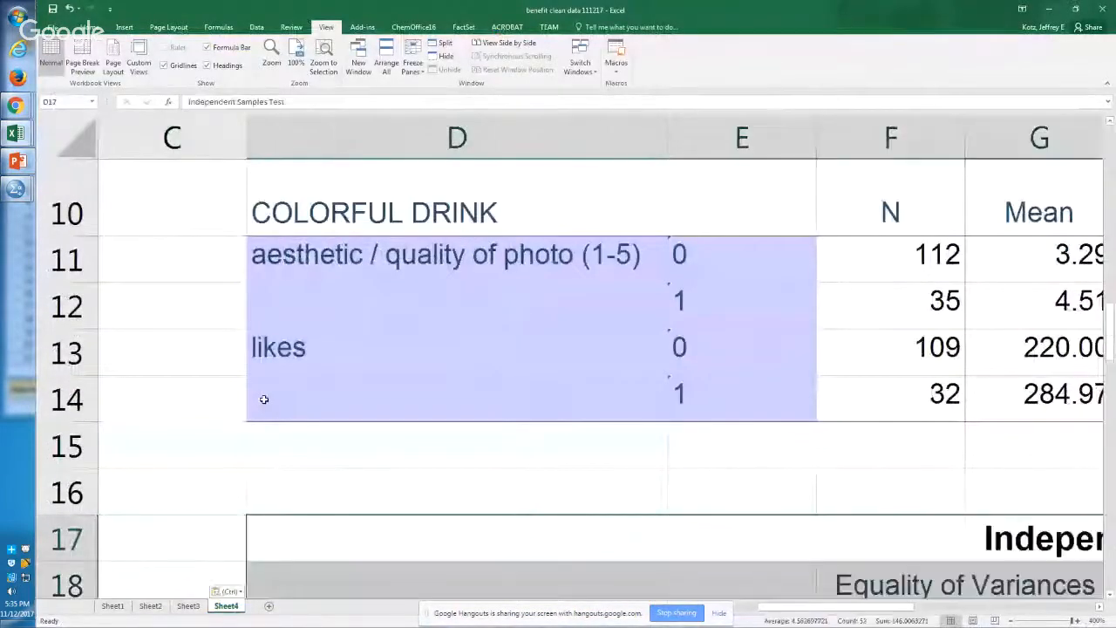
# Step: Review the equal variances assumed and not assumed labels in E21:E24 of the Independent Samples Test table
pyautogui.scroll(-5, 263, 398)
pyautogui.press('Down')
pyautogui.press('Down')
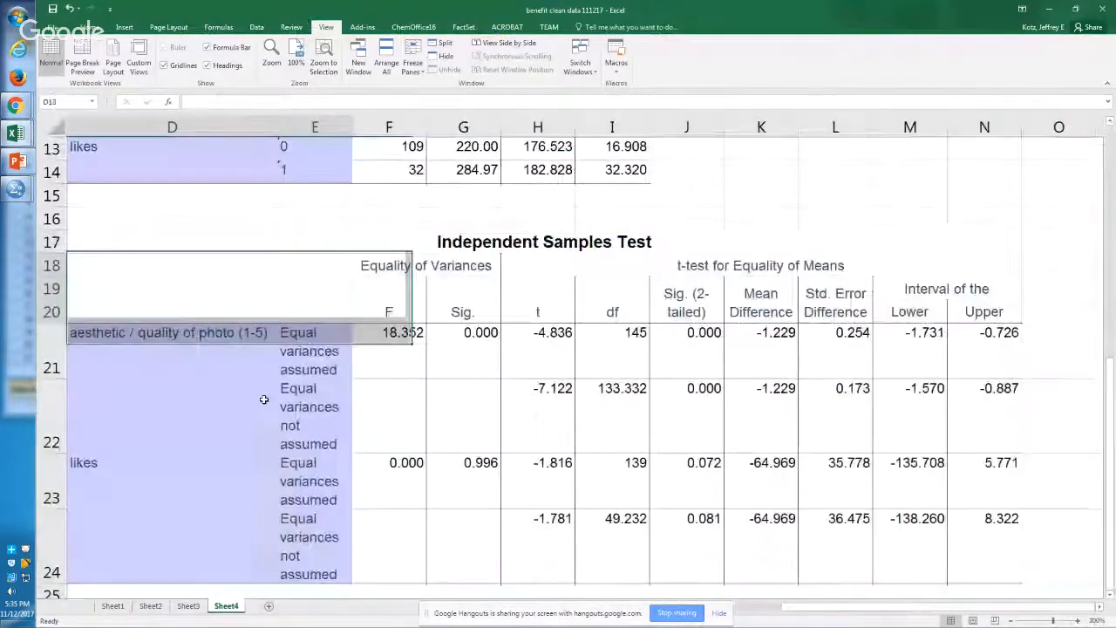
pyautogui.press('Right')
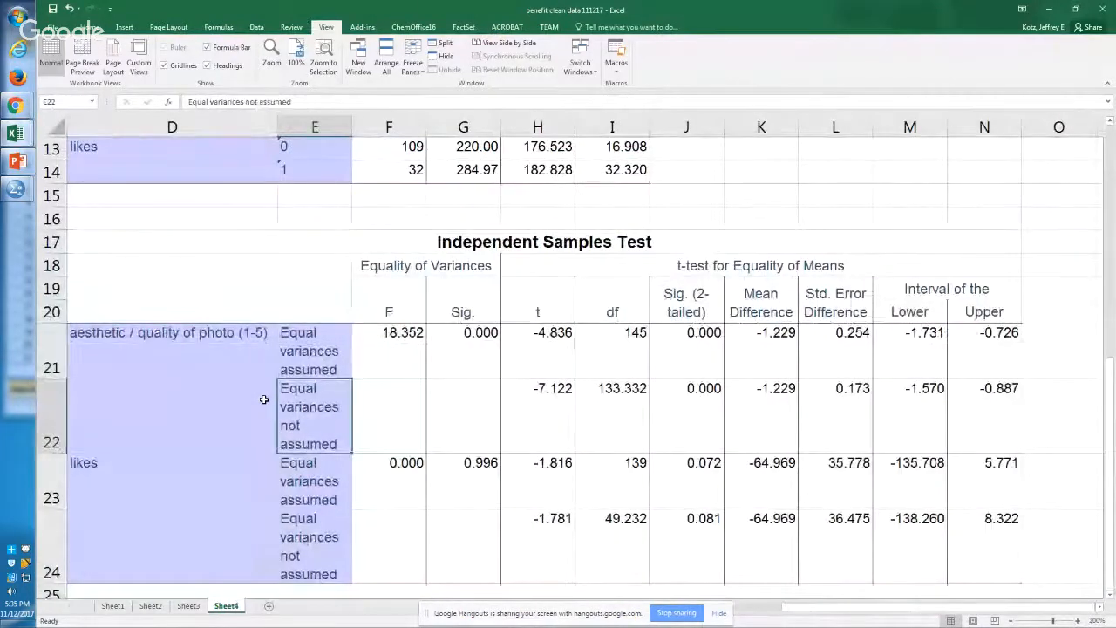
pyautogui.hotkey('shift', 'Down')
pyautogui.hotkey('shift', 'Down')
pyautogui.hotkey('shift', 'Down')
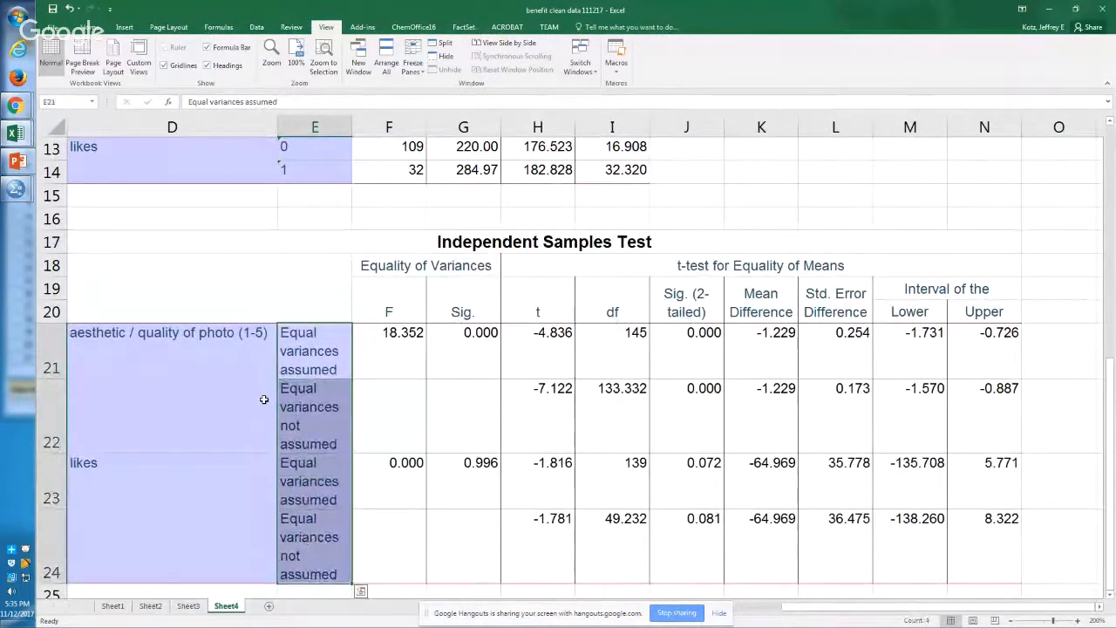
pyautogui.press('Left')
pyautogui.press('Right')
pyautogui.hotkey('shift', 'Down')
pyautogui.hotkey('shift', 'Down')
pyautogui.hotkey('shift', 'Down')
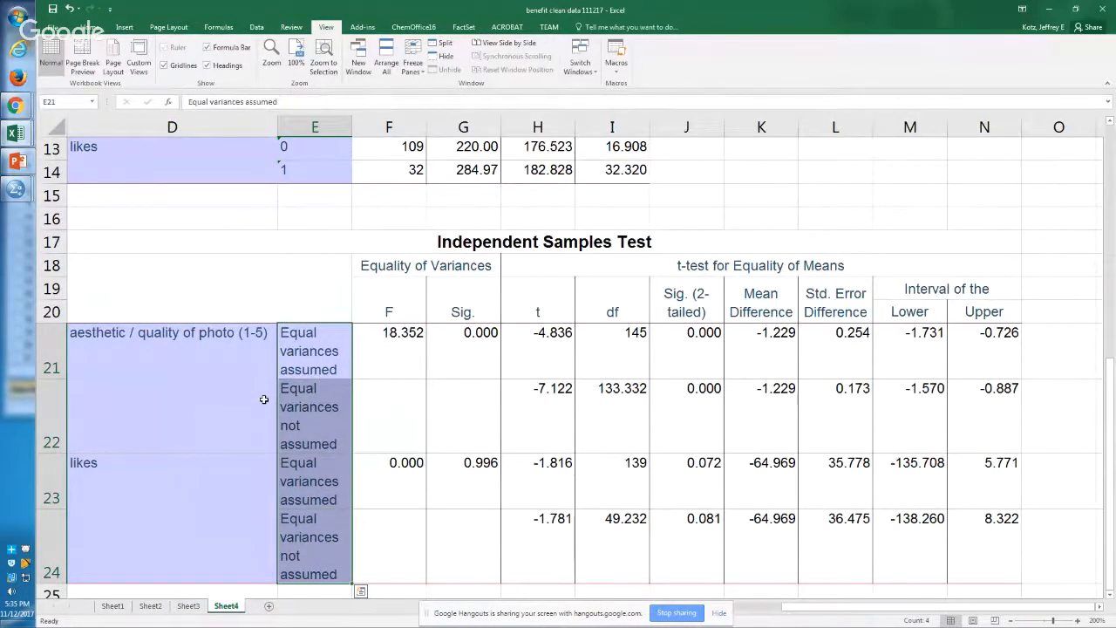
pyautogui.hotkey('shift', 'Up')
pyautogui.hotkey('shift', 'Up')
pyautogui.hotkey('shift', 'Up')
pyautogui.press('Return')
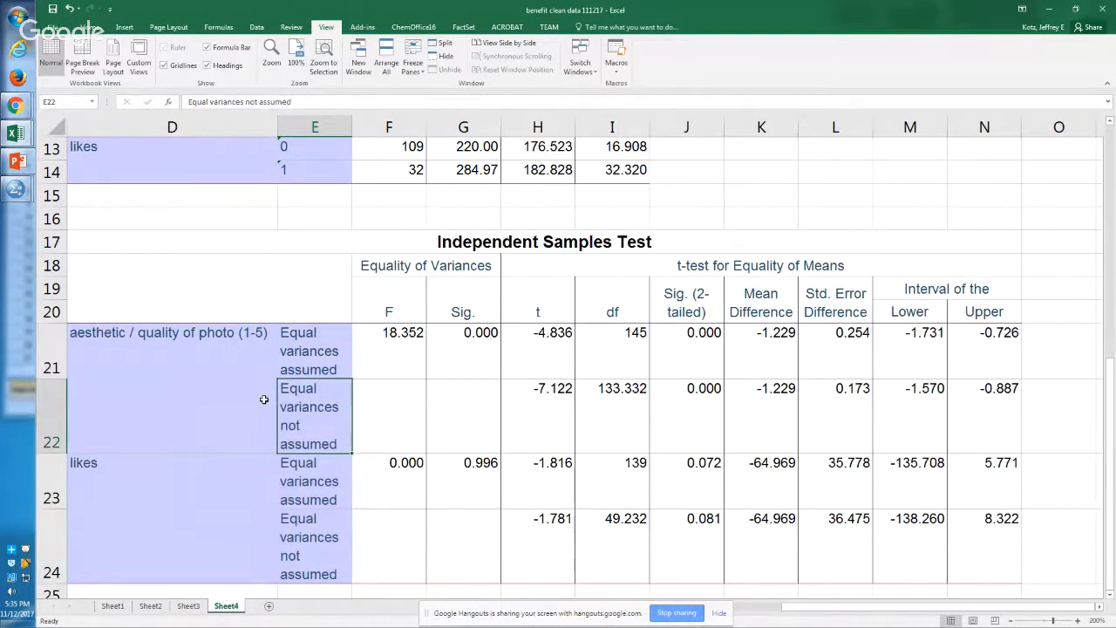
# Step: Bold the Sig. (2-tailed) column of the Independent Samples Test table, from its heading in J19 through J24
pyautogui.press('Return')
pyautogui.press('Right')
pyautogui.press('Right')
pyautogui.press('Right')
pyautogui.press('Right')
pyautogui.press('Up')
pyautogui.press('Right')
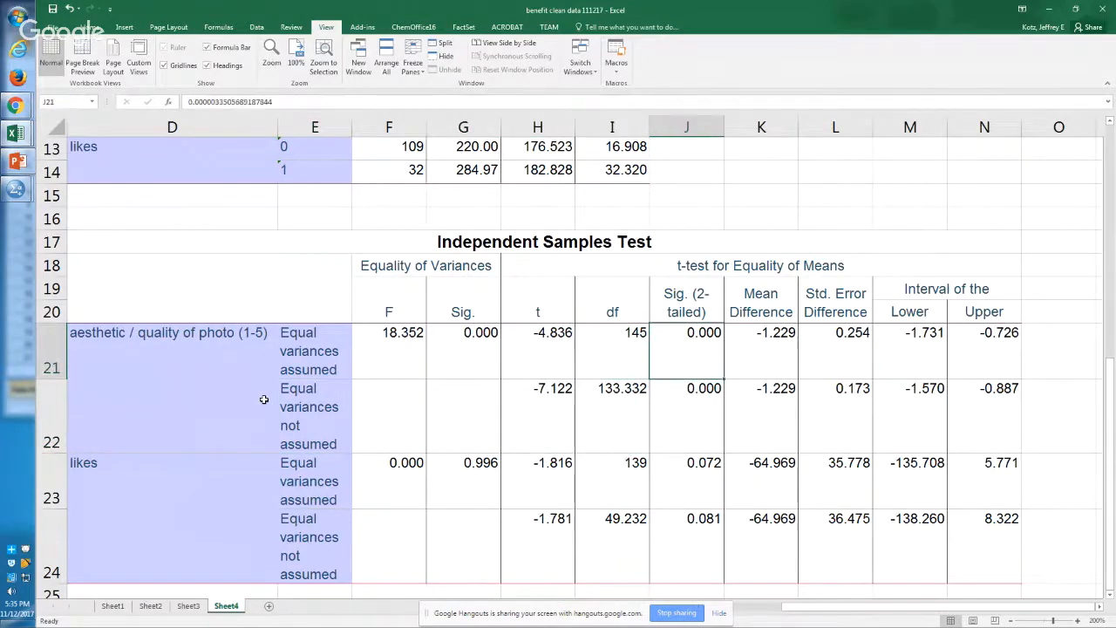
pyautogui.press('Up')
pyautogui.hotkey('shift', 'Down')
pyautogui.hotkey('shift', 'Down')
pyautogui.hotkey('shift', 'Down')
pyautogui.hotkey('shift', 'Down')
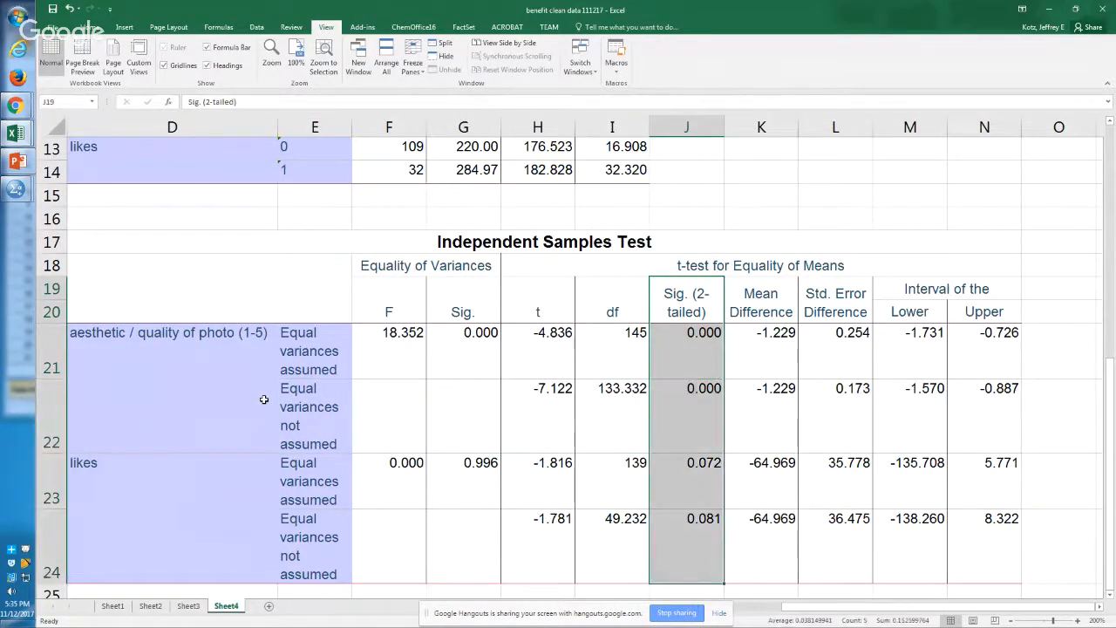
pyautogui.hotkey('ctrl', 'b')
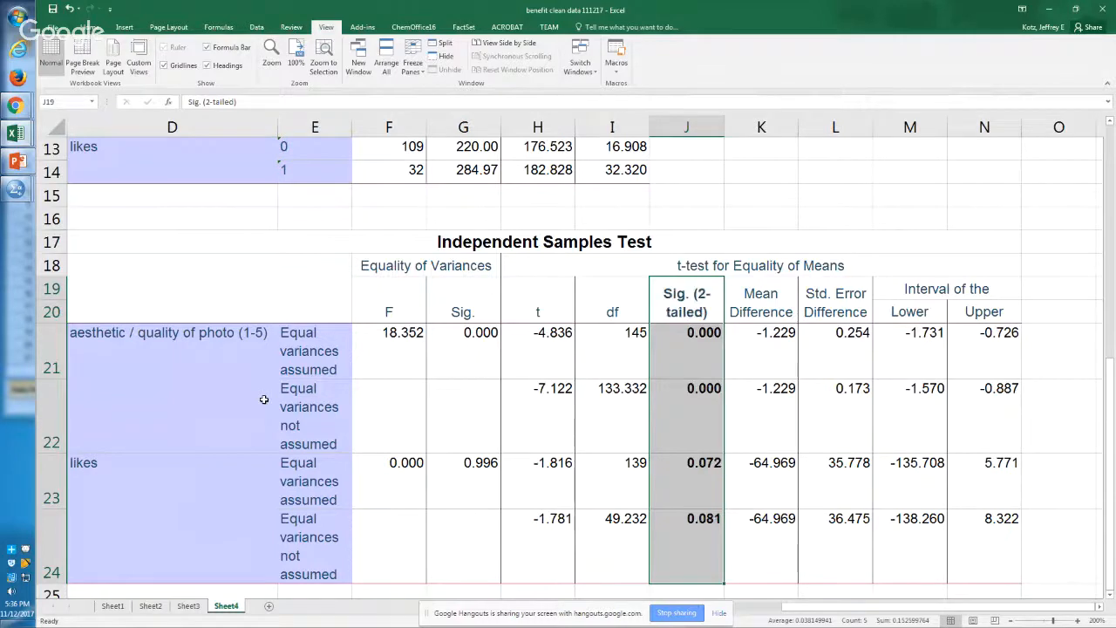
# Step: Compare the two-tailed significance values of aesthetic quality and likes under both variance assumptions, and check the aesthetic quality t value
pyautogui.press('Down')
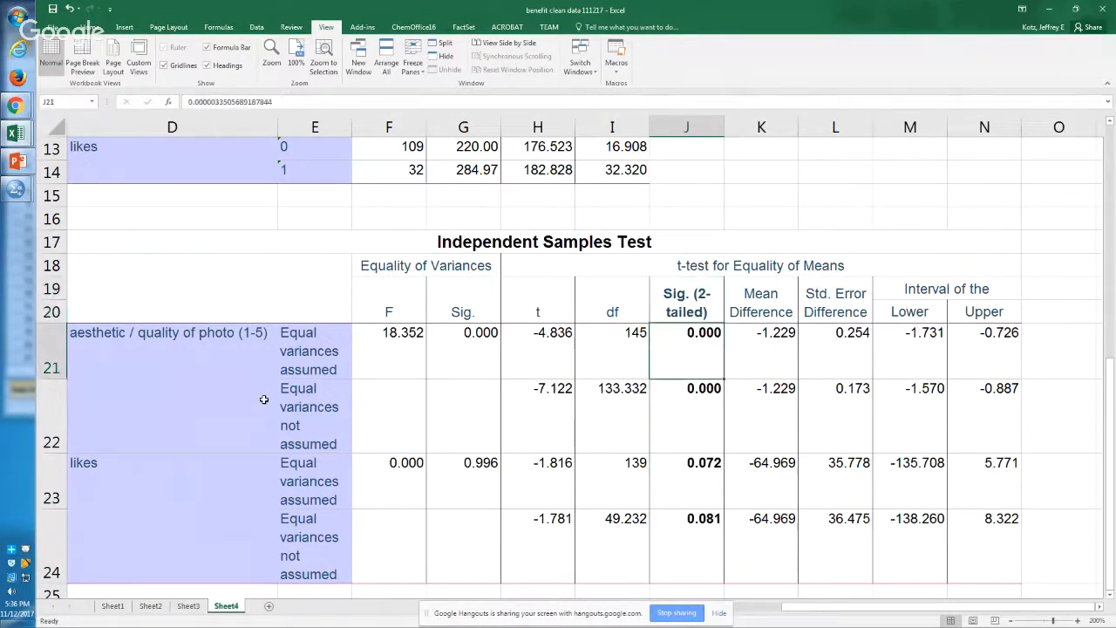
pyautogui.press('Down')
pyautogui.press('Up')
pyautogui.press('Up')
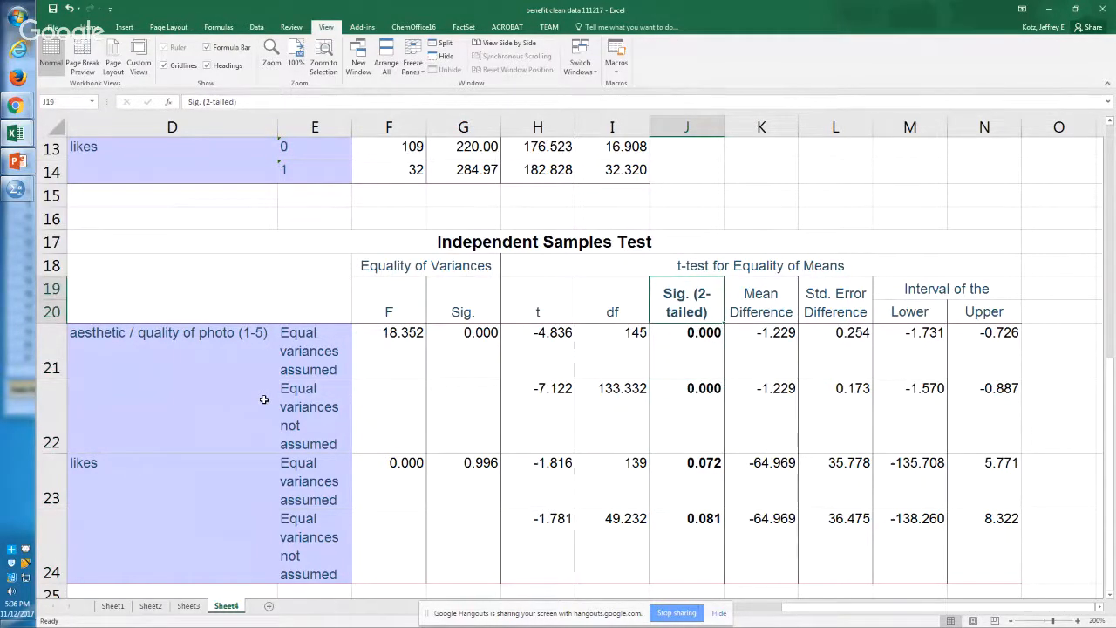
pyautogui.press('Up')
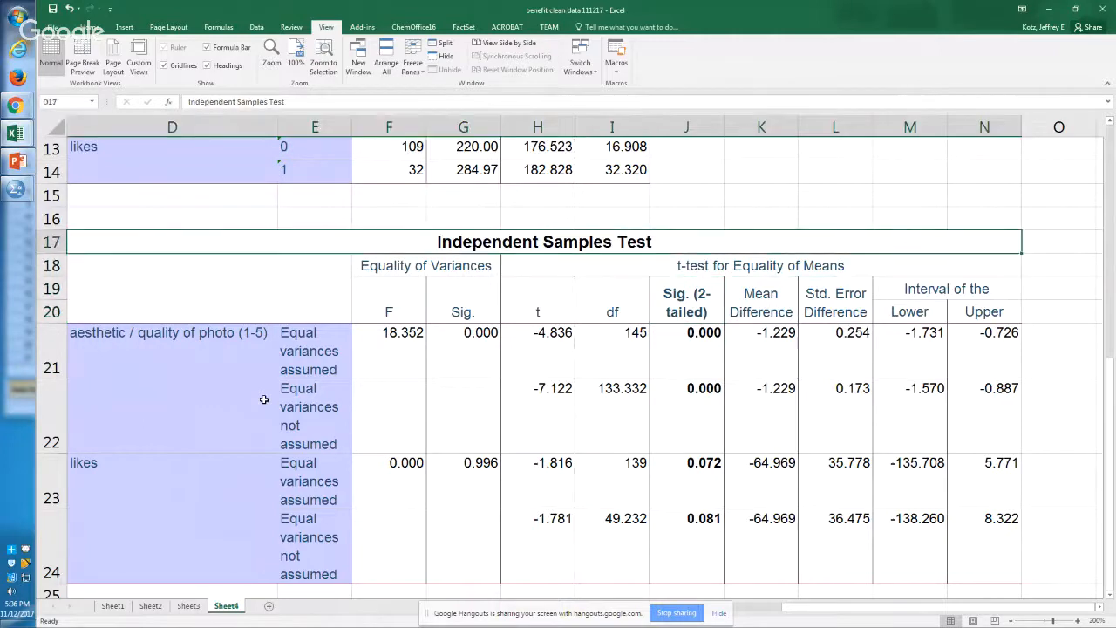
pyautogui.press('Down')
pyautogui.press('Down')
pyautogui.press('Down')
pyautogui.press('Down')
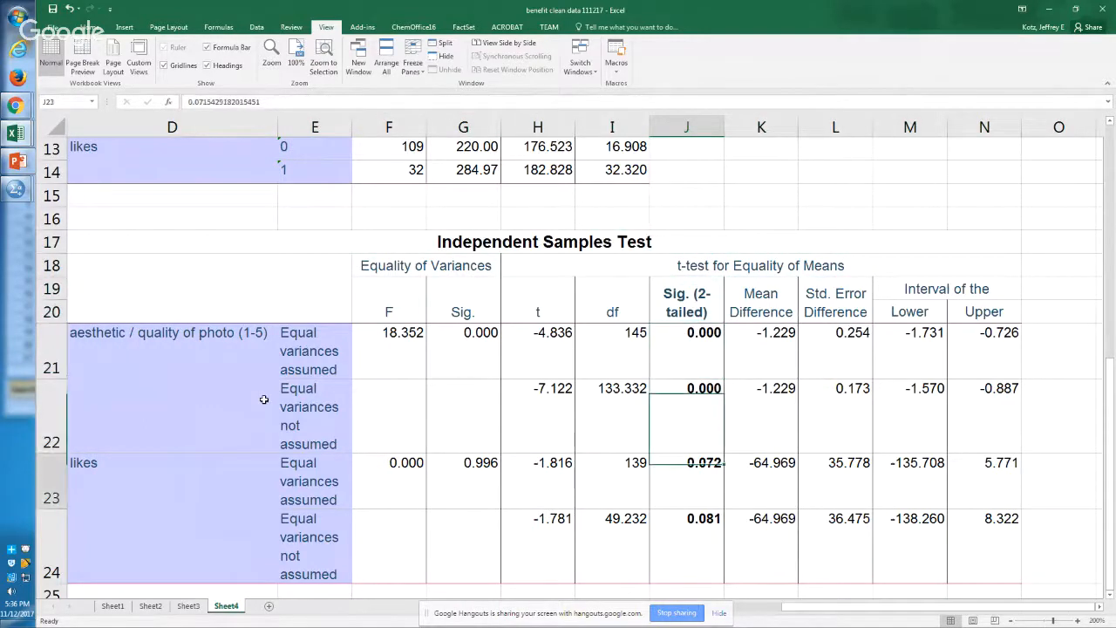
pyautogui.press('Down')
pyautogui.press('Up')
pyautogui.press('Up')
pyautogui.press('Up')
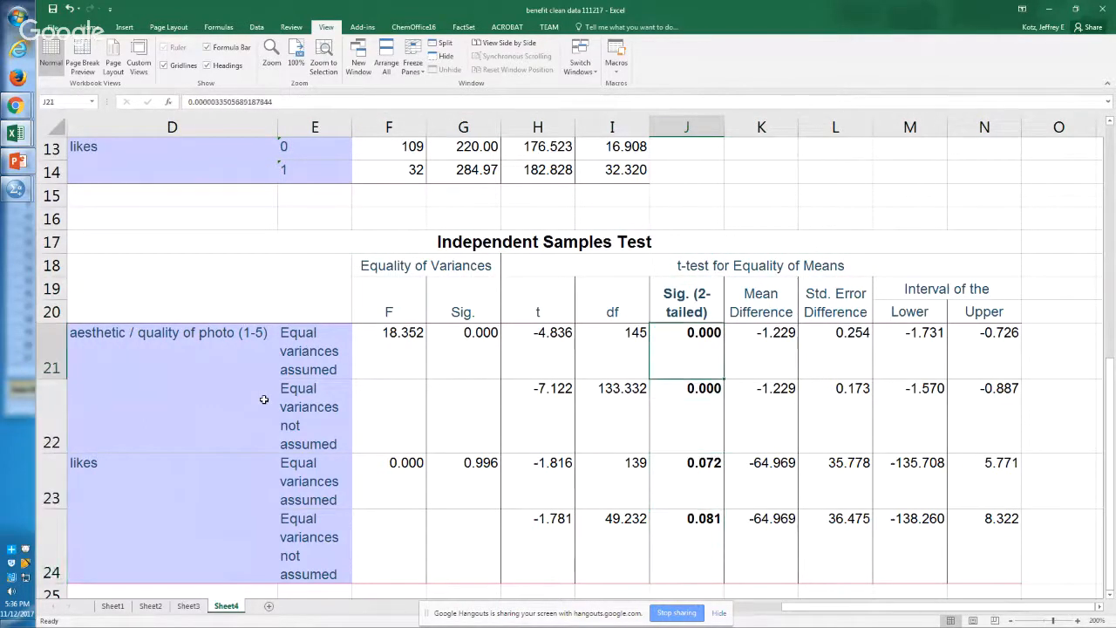
pyautogui.press('Left')
pyautogui.press('Left')
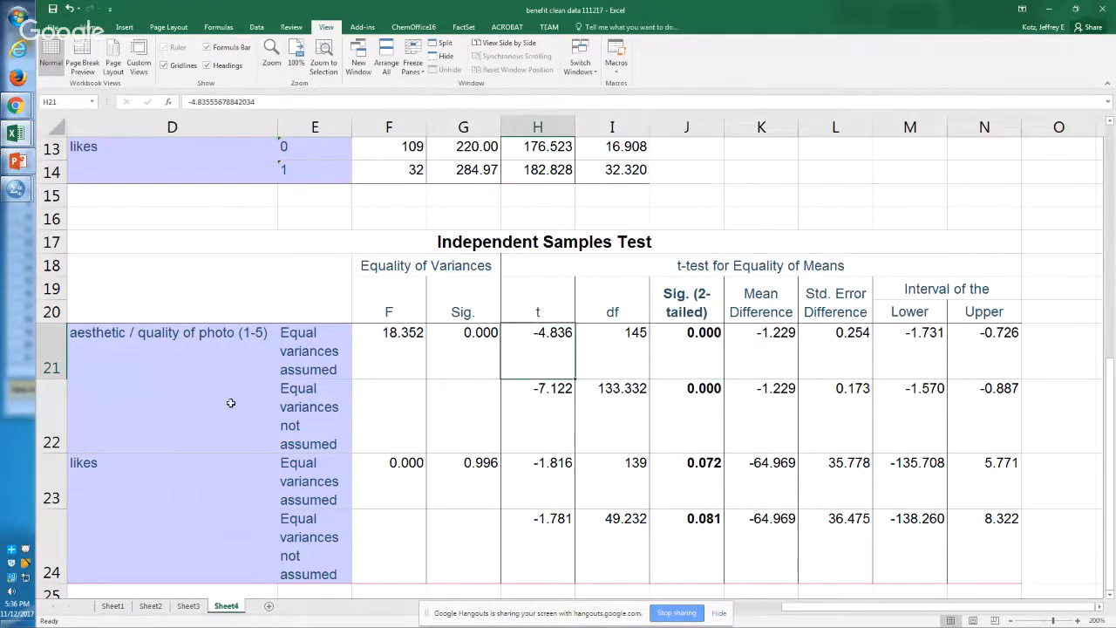
# Step: Hide rows 22 and 24, which hold the results for equal variances not assumed
pyautogui.click(50, 416)
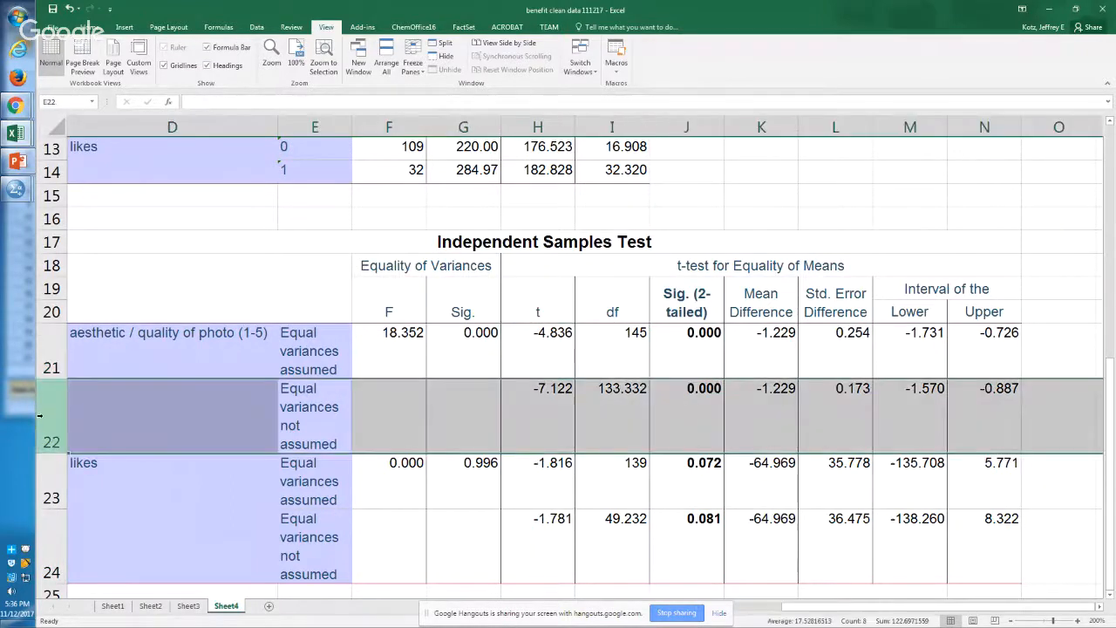
pyautogui.keyDown('ctrl'); pyautogui.click(48, 567); pyautogui.keyUp('ctrl')
pyautogui.rightClick(50, 558)
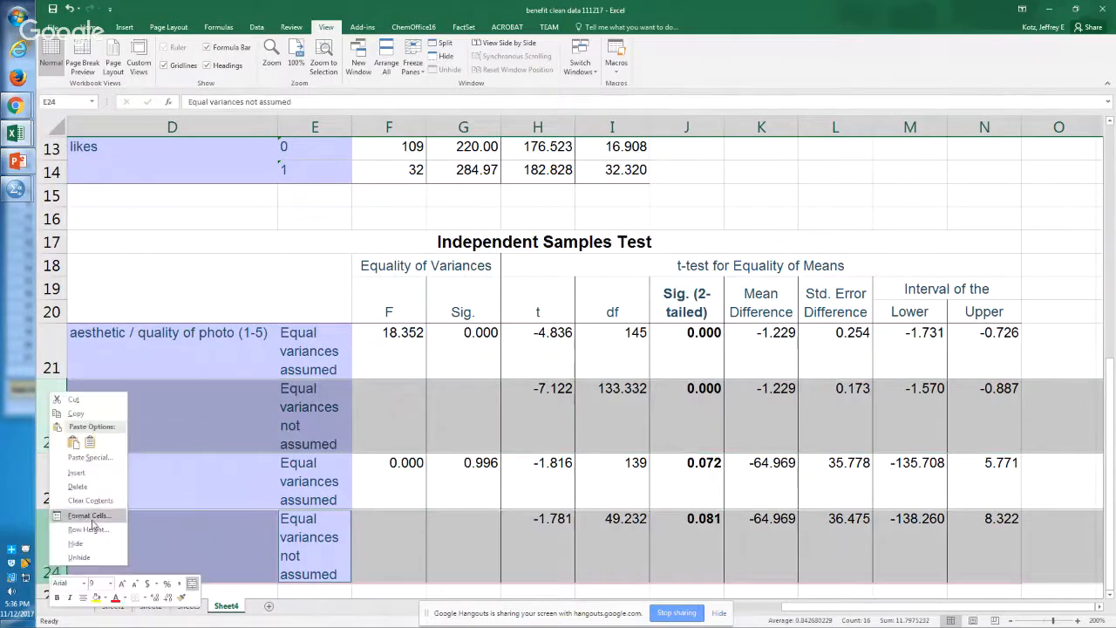
pyautogui.click(83, 545)
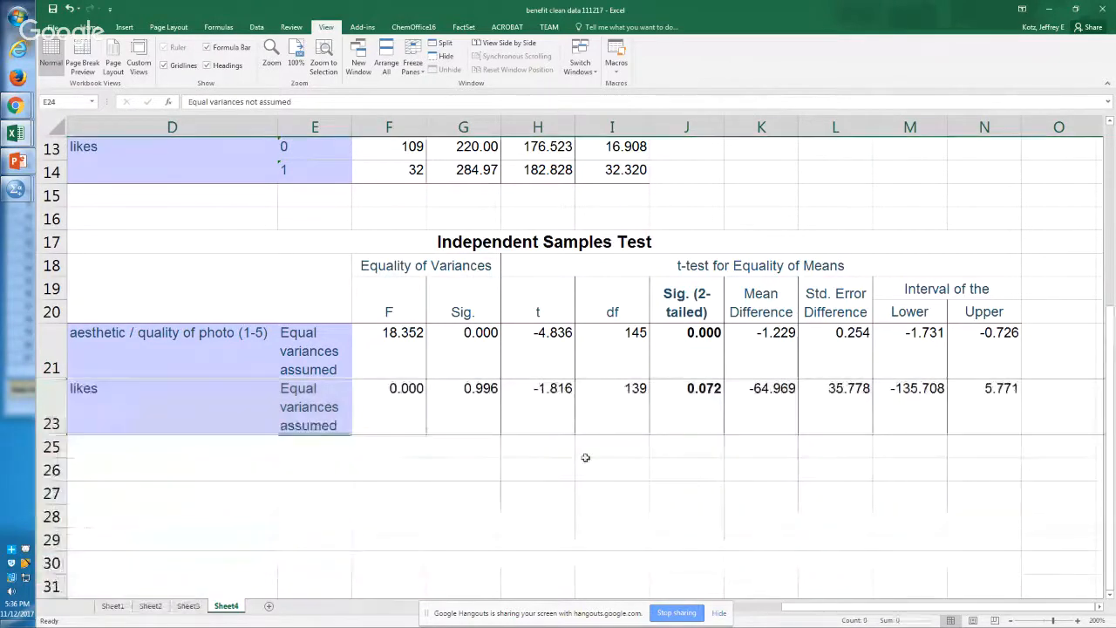
pyautogui.click(619, 459)
# Step: Check the standard error difference column and follow the likes row to its two-tailed significance in J23
pyautogui.click(859, 312)
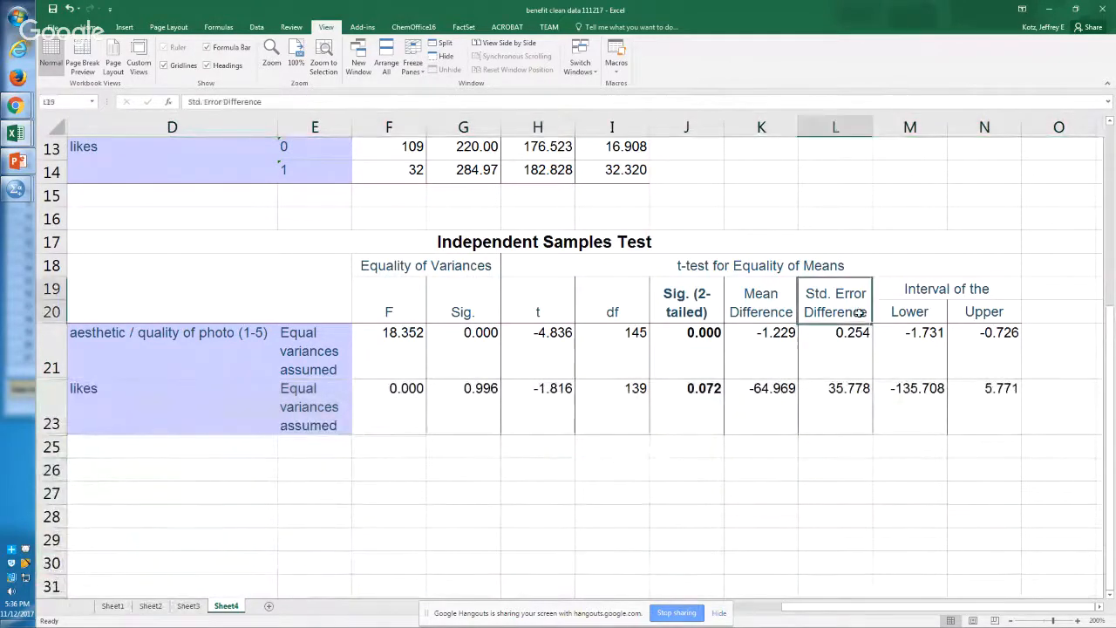
pyautogui.click(840, 403)
pyautogui.press('Left')
pyautogui.press('Left')
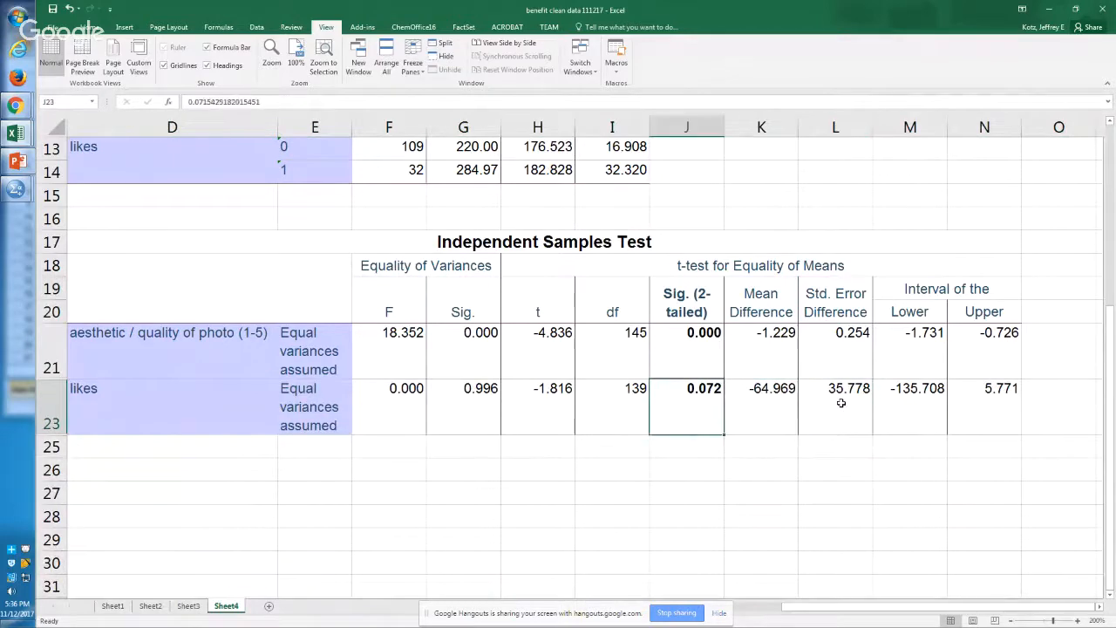
# Step: Follow the aesthetic quality row from its label to its two-tailed significance and compare it with the likes value below
pyautogui.press('Up')
pyautogui.press('Left')
pyautogui.press('Left')
pyautogui.press('Left')
pyautogui.press('Left')
pyautogui.press('Left')
pyautogui.press('Left')
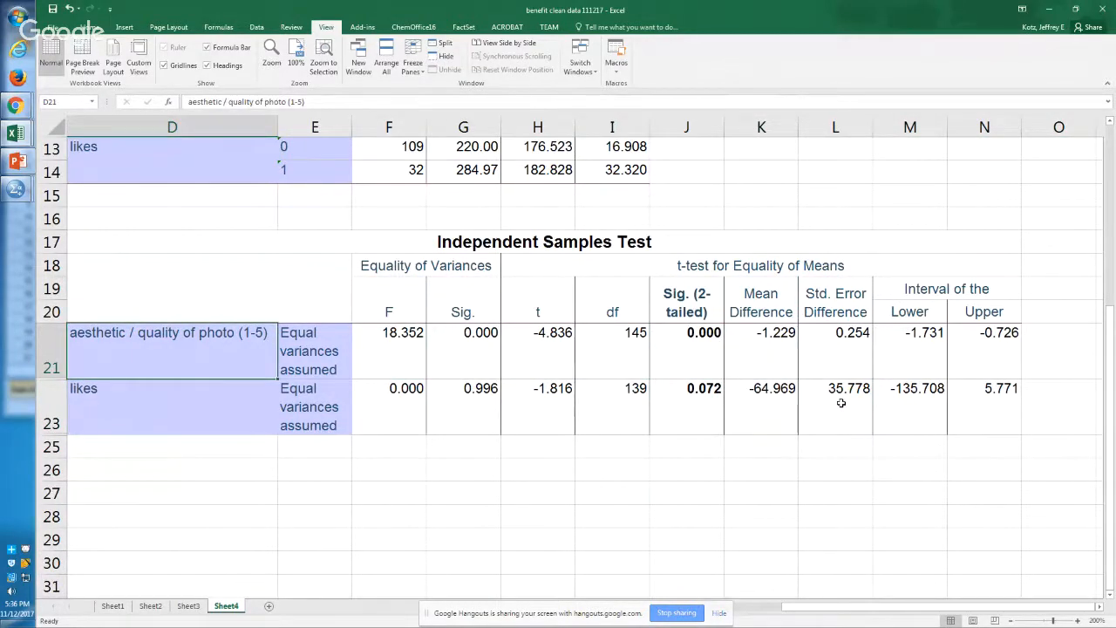
pyautogui.press('Right')
pyautogui.press('Right')
pyautogui.press('Right')
pyautogui.press('Right')
pyautogui.press('Right')
pyautogui.press('Right')
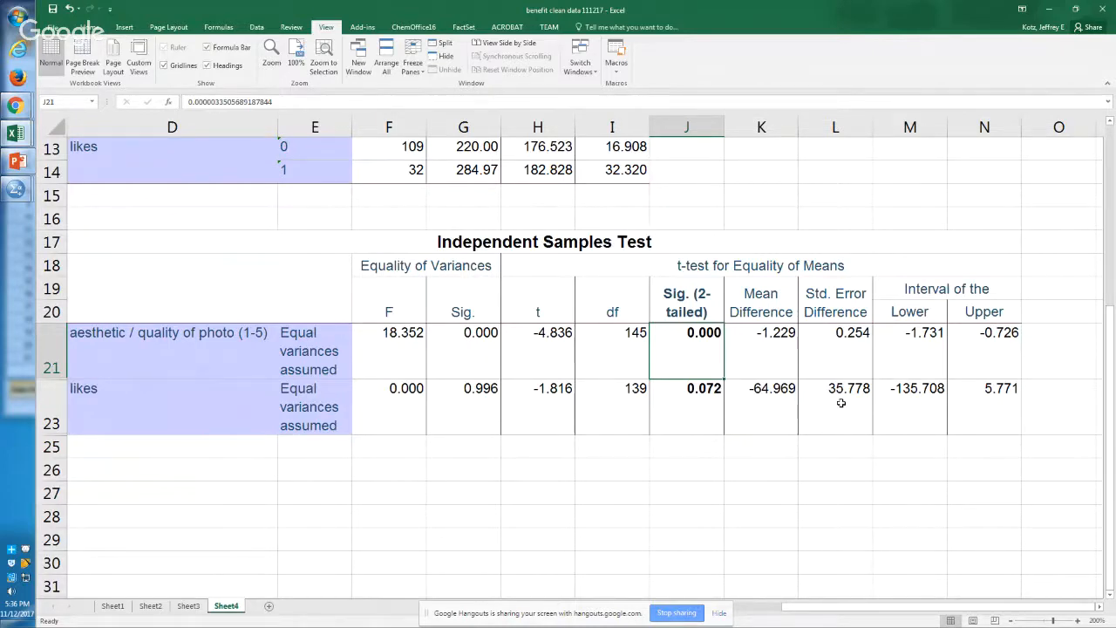
pyautogui.press('Down')
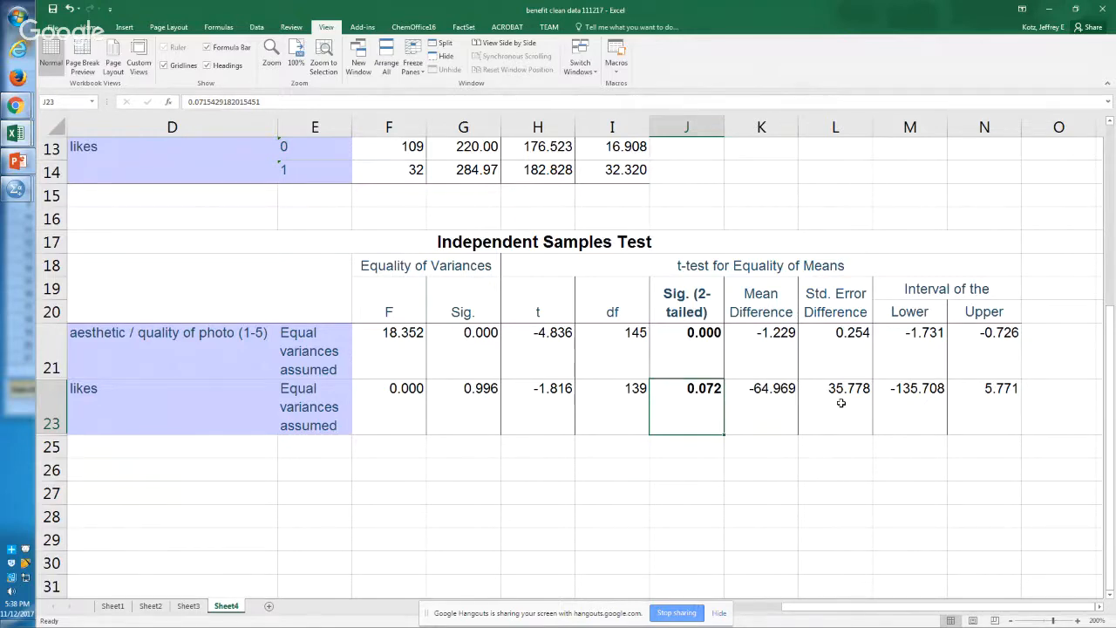
# Step: Switch to the SPSS syntax editor and add a blank line below the food t-test commands
pyautogui.hotkey('alt', 'Tab')
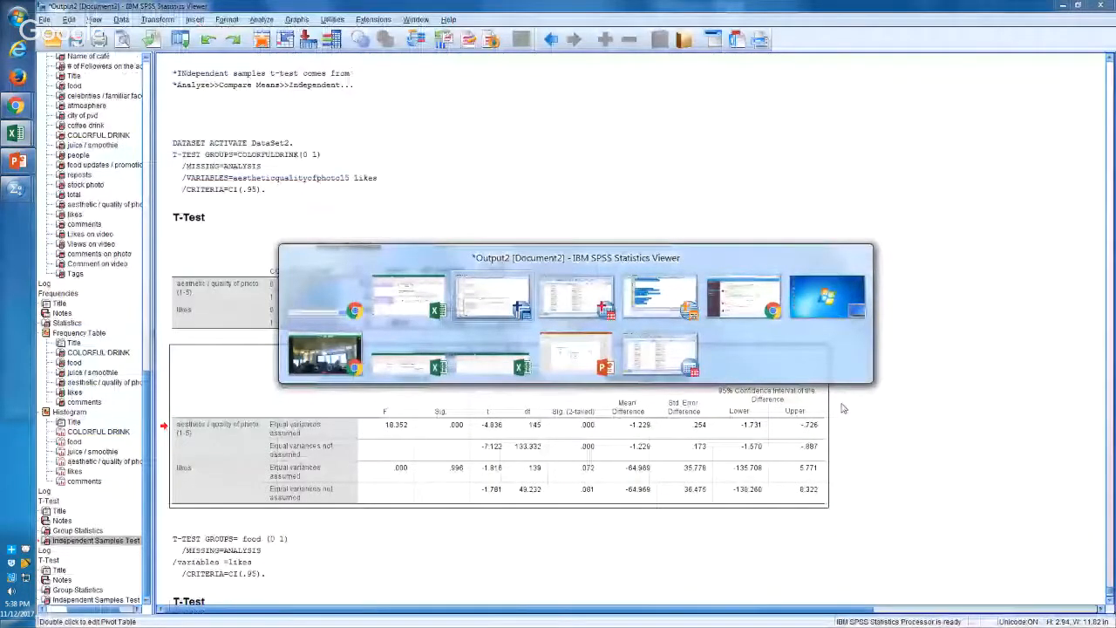
pyautogui.hotkey('alt', 'Tab')
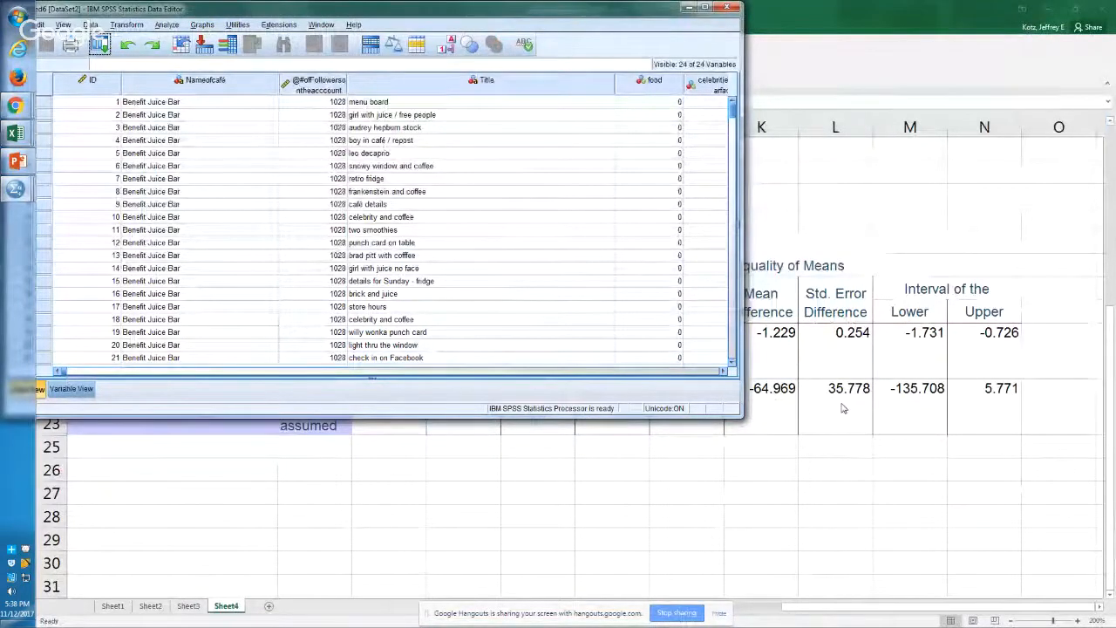
pyautogui.hotkey('alt', 'Tab')
pyautogui.hotkey('alt', 'Tab')
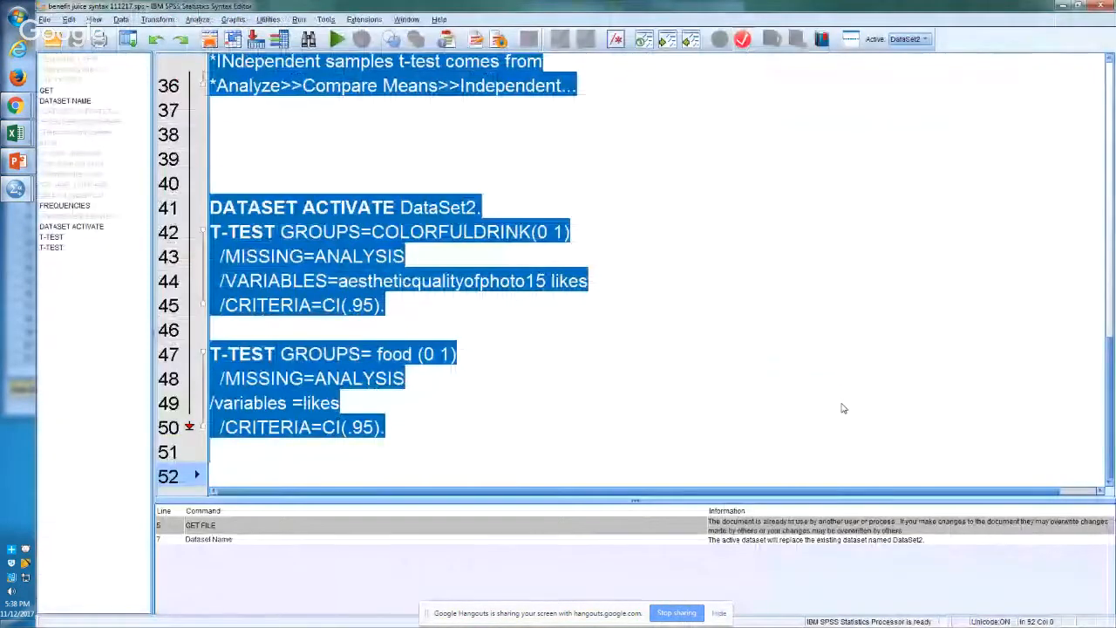
pyautogui.press('Up')
pyautogui.press('Return')
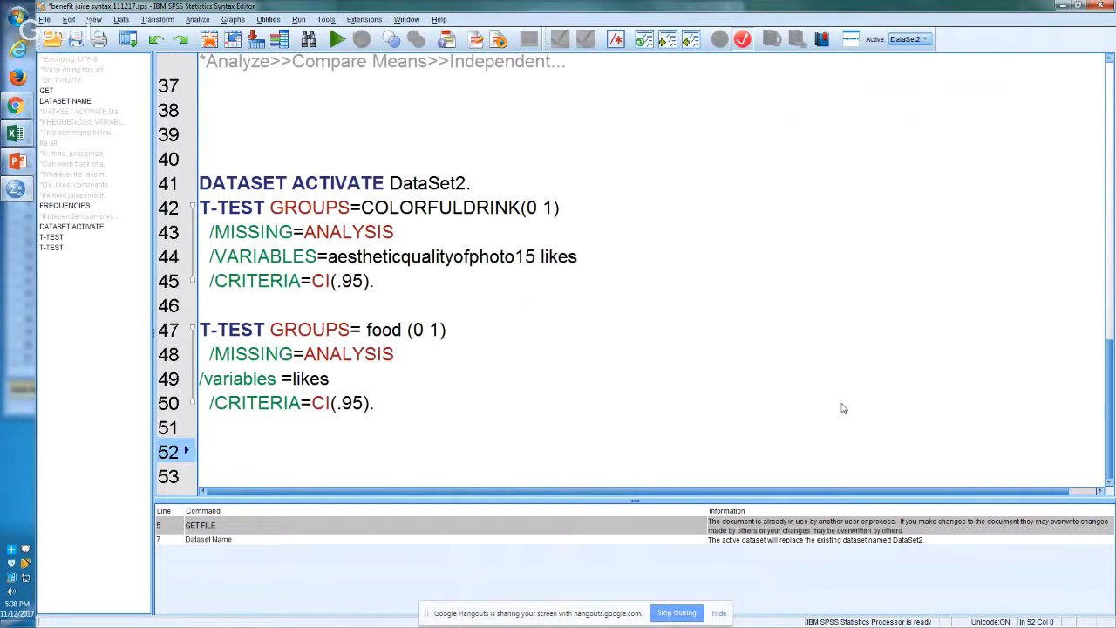
# Step: Return to Excel and review the likes row's t value, degrees of freedom and equality-of-variances results
pyautogui.hotkey('alt', 'Tab')
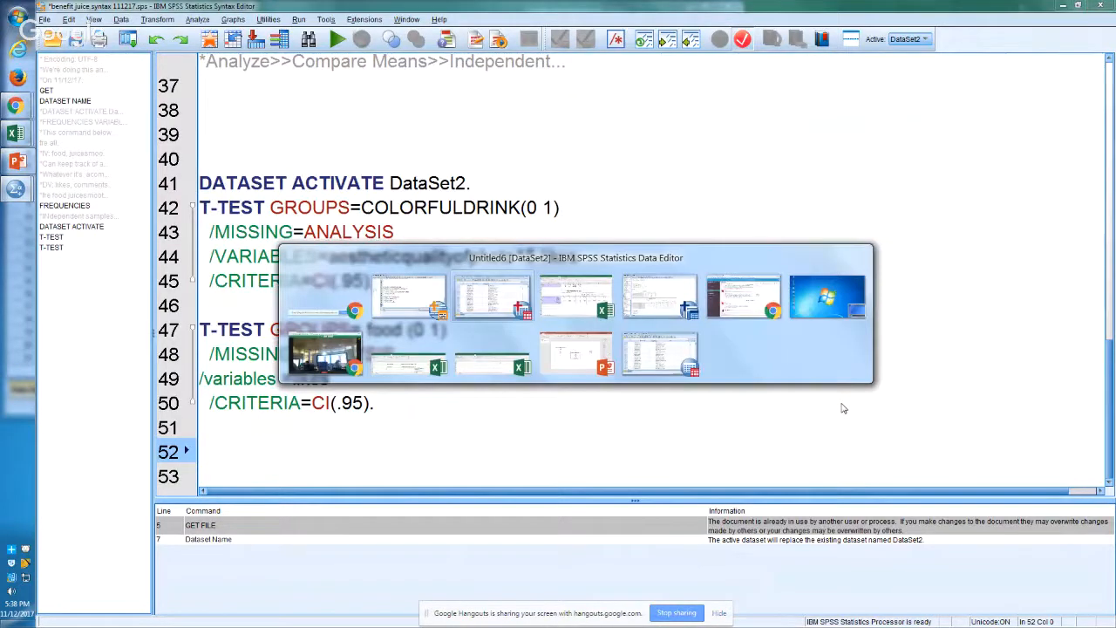
pyautogui.hotkey('alt', 'Tab')
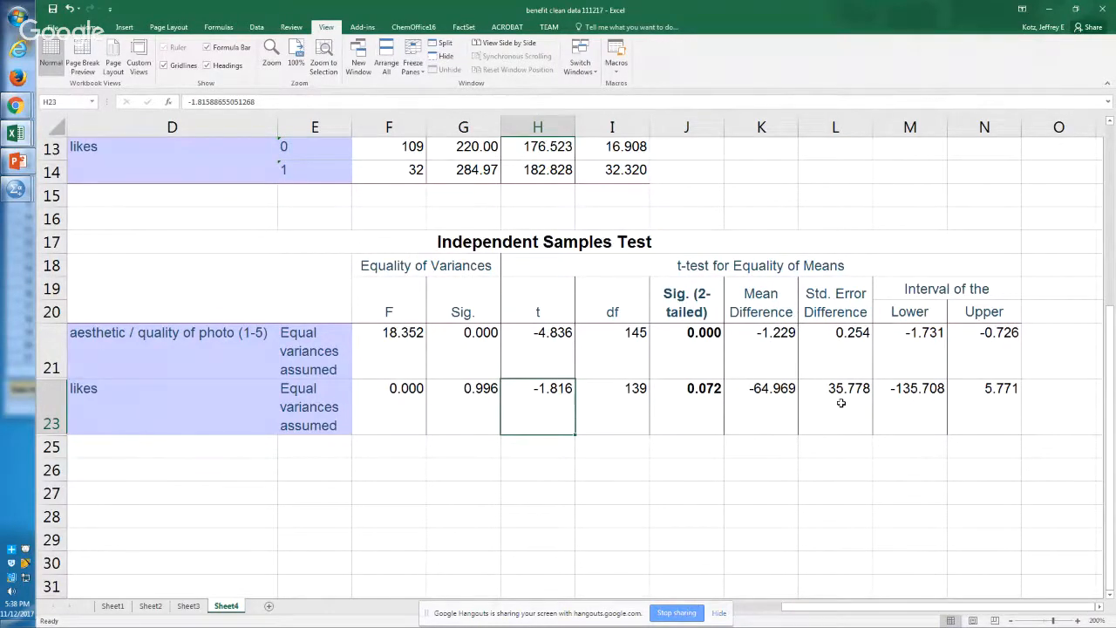
pyautogui.press('Right')
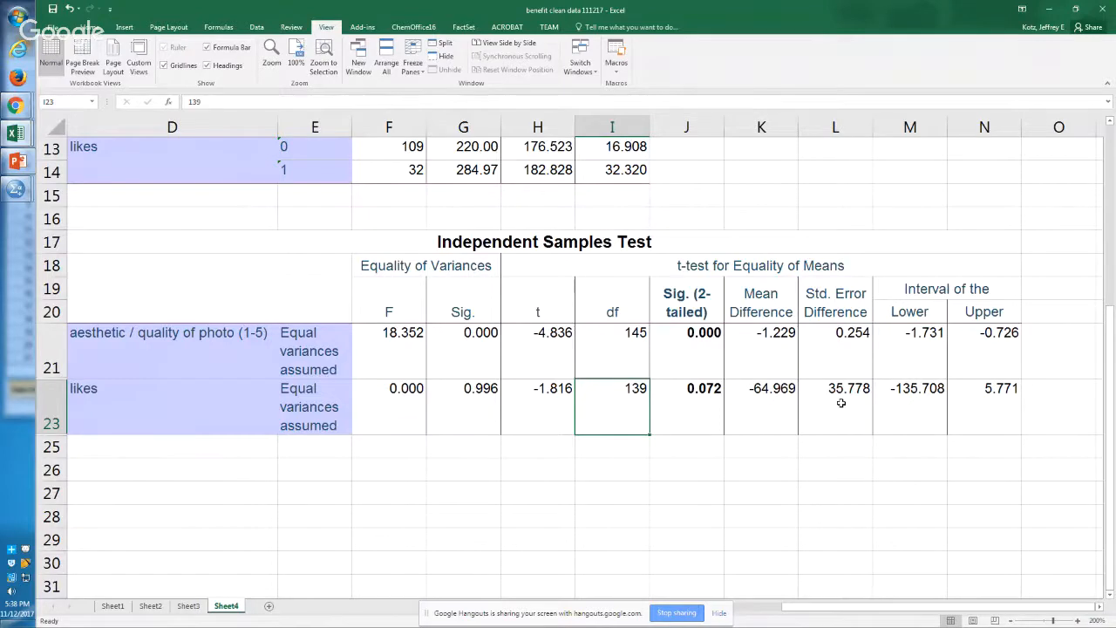
pyautogui.press('Left')
pyautogui.press('Left')
pyautogui.press('Left')
pyautogui.press('Left')
pyautogui.press('Left')
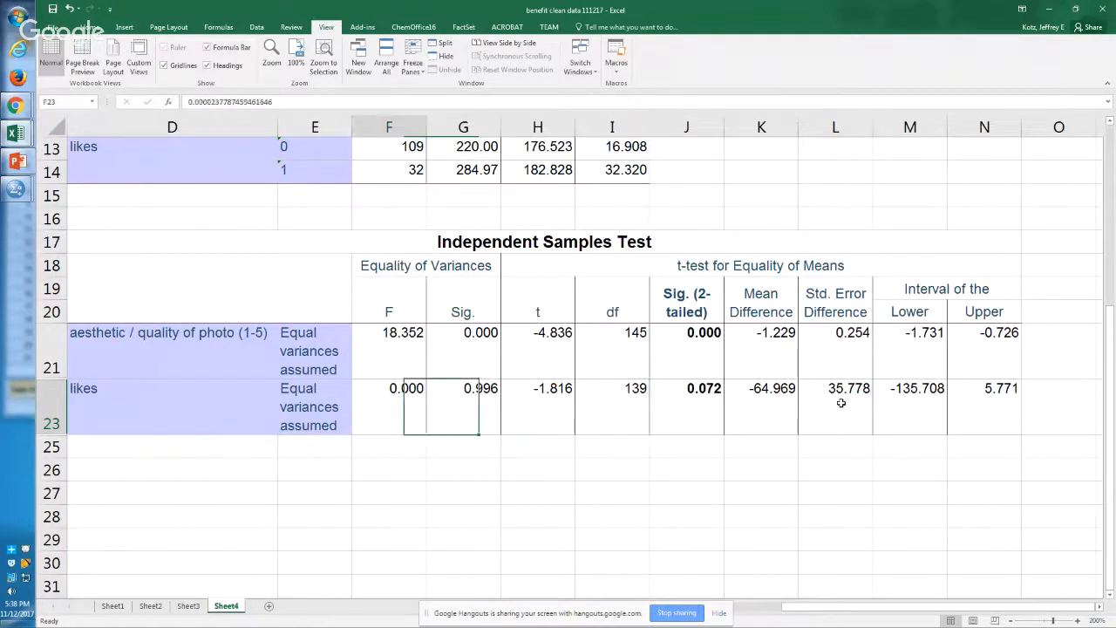
# Step: Check the likes group size in F13, and look down the F column at the aesthetic quality and likes rows
pyautogui.press('Up')
pyautogui.press('Up')
pyautogui.press('Up')
pyautogui.press('Up')
pyautogui.press('Up')
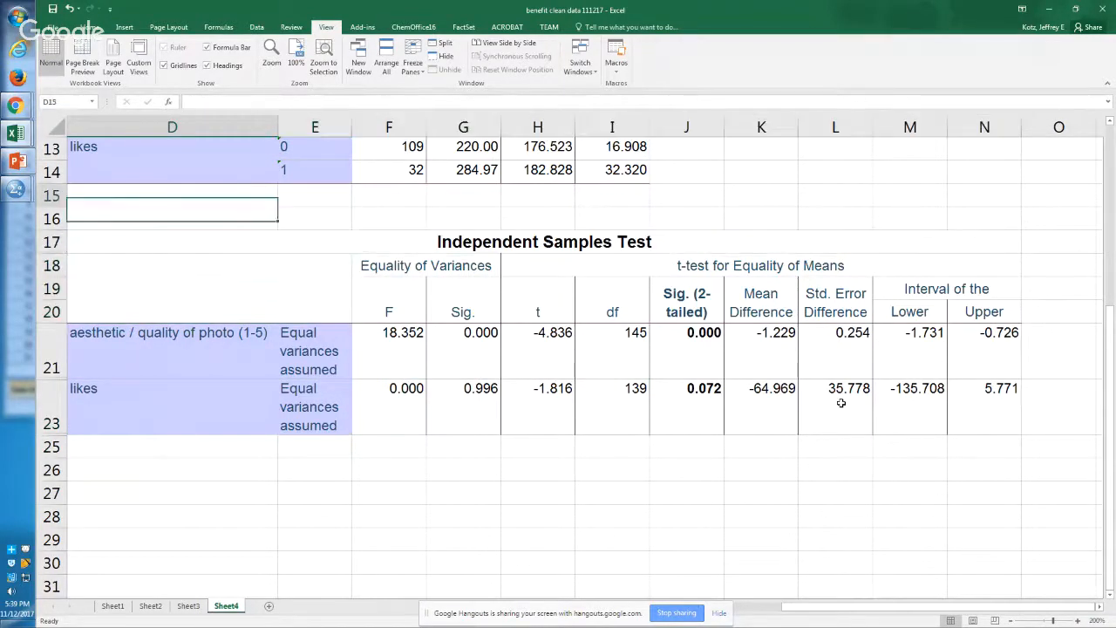
pyautogui.press('Right')
pyautogui.press('Right')
pyautogui.press('Up')
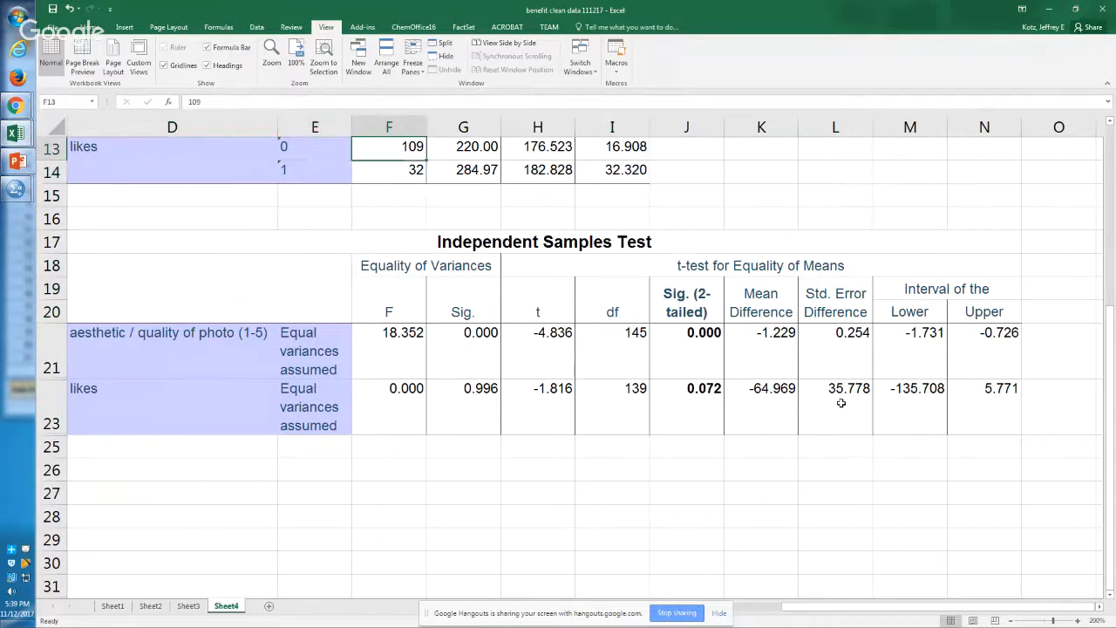
pyautogui.press('Down')
pyautogui.press('Down')
pyautogui.press('Down')
pyautogui.press('Down')
pyautogui.press('Down')
pyautogui.press('Down')
pyautogui.press('Down')
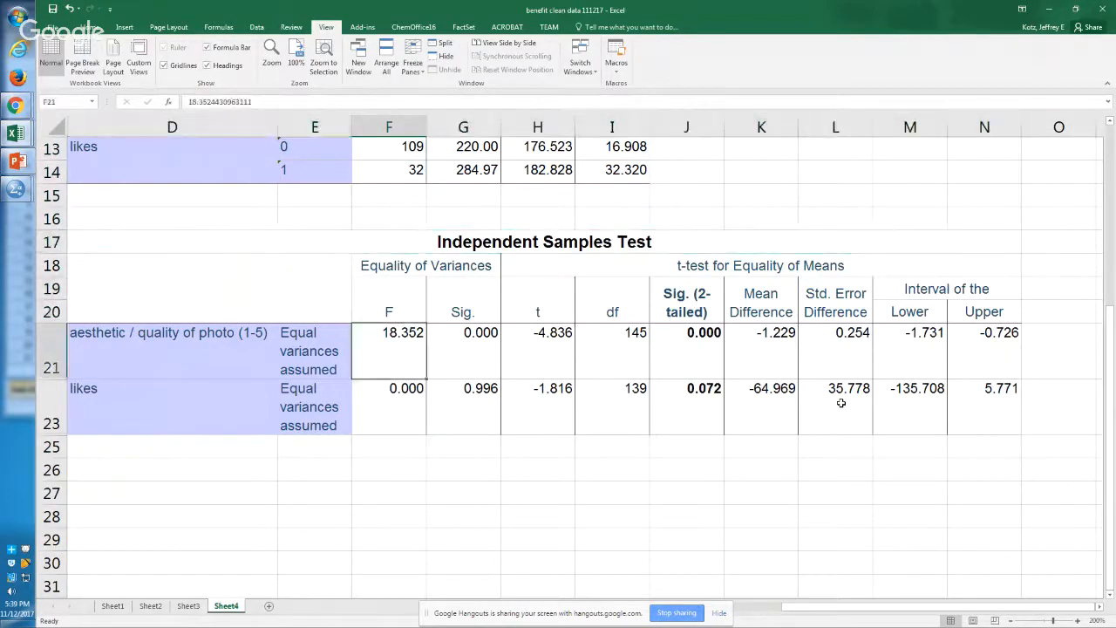
pyautogui.press('Down')
pyautogui.press('Down')
# Step: Follow the likes row of the Independent Samples Test from its label in D23 across to J23
pyautogui.press('Left')
pyautogui.press('Left')
pyautogui.press('Up')
pyautogui.press('Up')
pyautogui.press('Down')
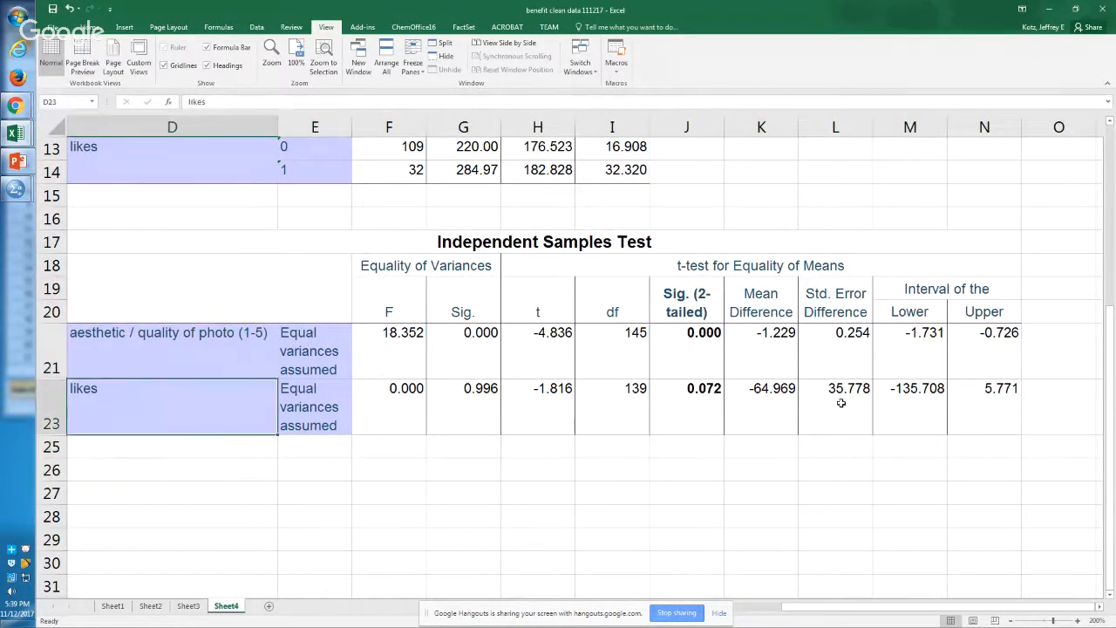
pyautogui.press('Right')
pyautogui.press('Right')
pyautogui.press('Right')
pyautogui.press('Right')
pyautogui.press('Right')
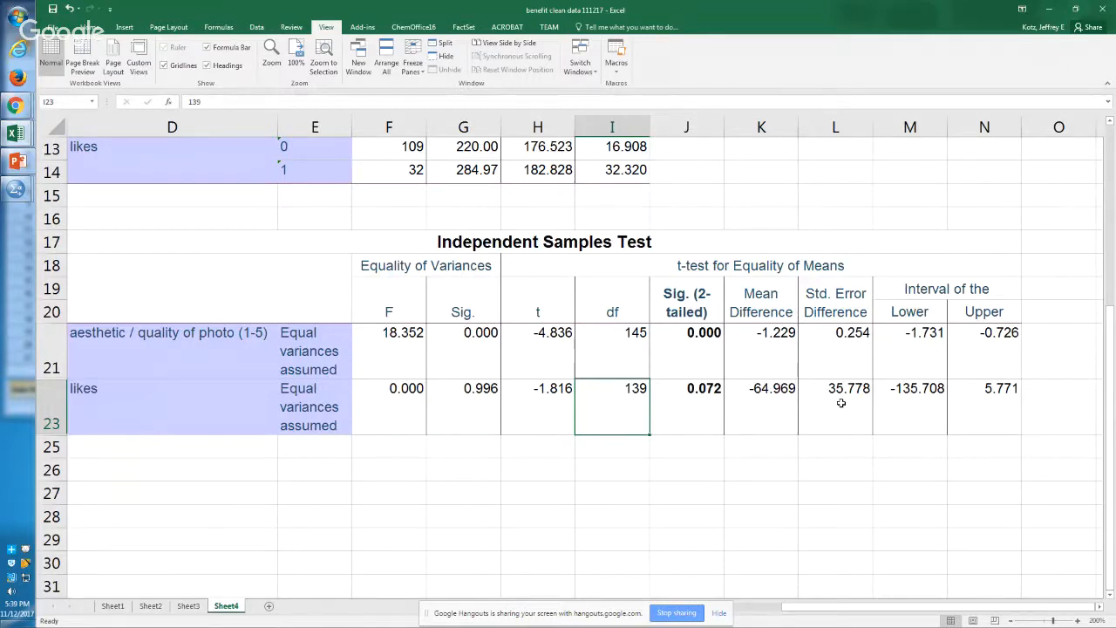
pyautogui.press('Right')
pyautogui.hotkey('shift', 'Up')
pyautogui.hotkey('shift', 'Up')
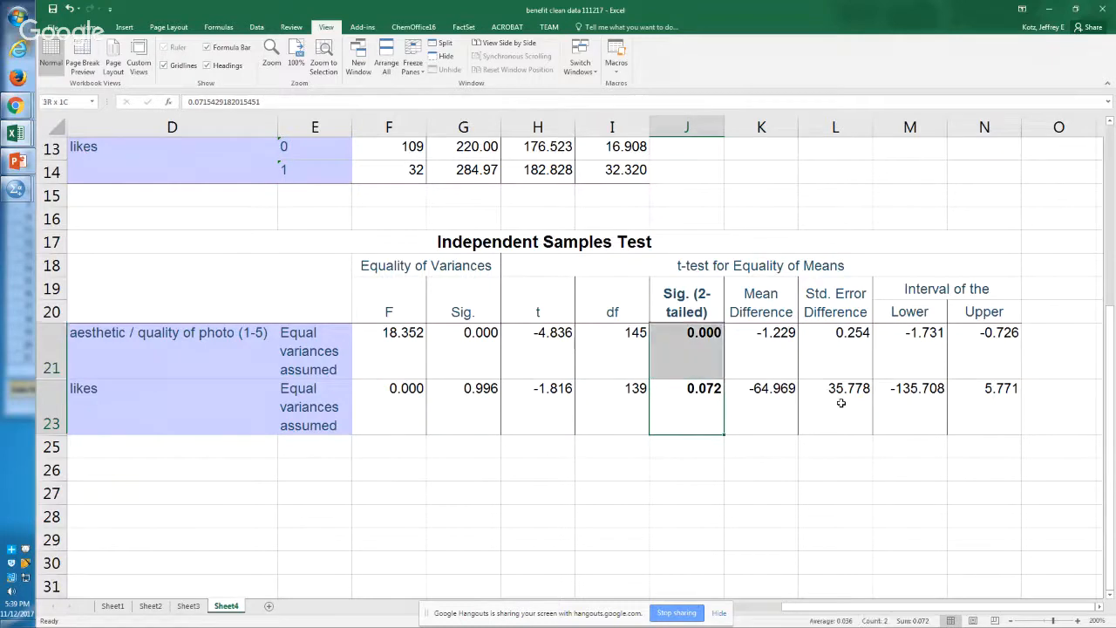
pyautogui.hotkey('shift', 'Left')
pyautogui.hotkey('shift', 'Left')
pyautogui.hotkey('shift', 'Left')
pyautogui.hotkey('shift', 'Left')
pyautogui.hotkey('ctrl', 'a')
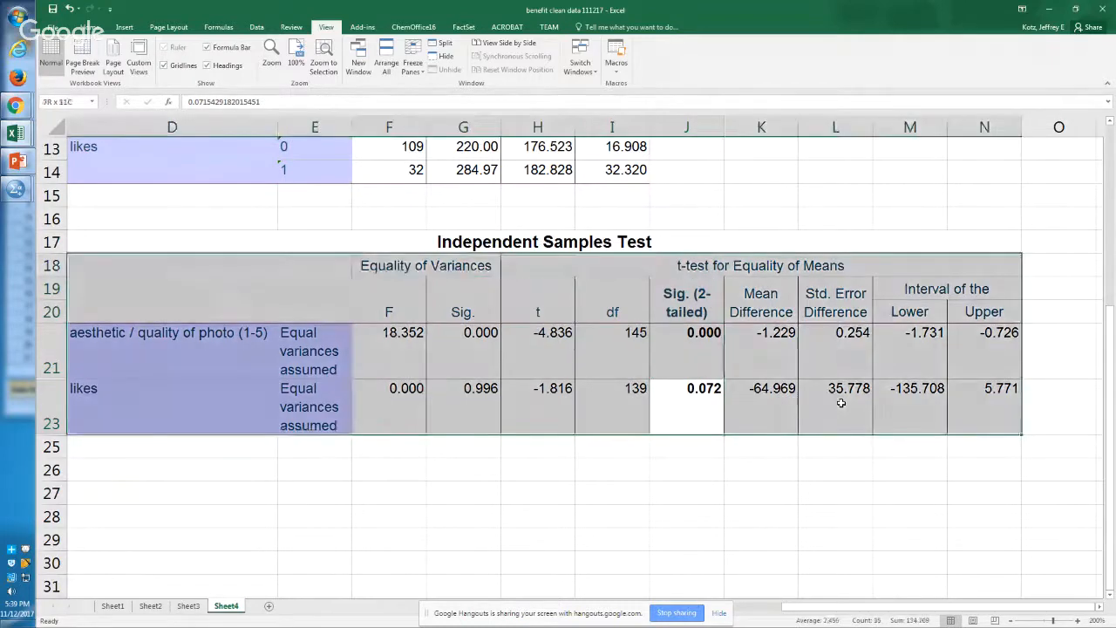
pyautogui.press('Down')
pyautogui.press('Up')
pyautogui.press('Right')
pyautogui.press('Left')
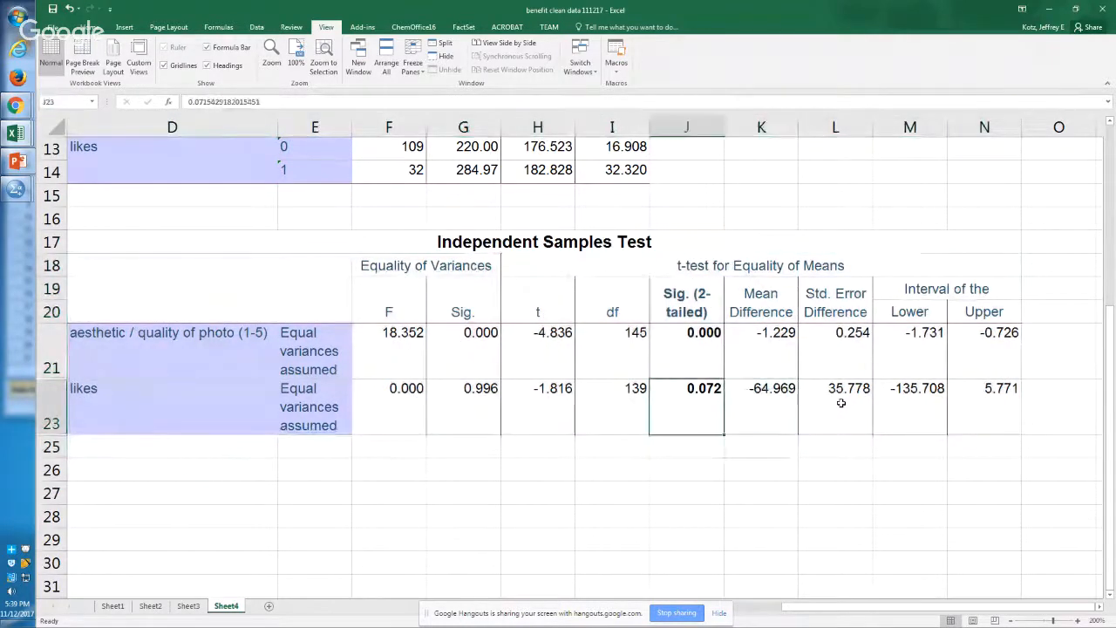
# Step: Zoom the sheet to the F19:J23 block covering equality of variances through the two-tailed significance
pyautogui.hotkey('shift', 'Up')
pyautogui.hotkey('shift', 'Up')
pyautogui.hotkey('shift', 'Left')
pyautogui.hotkey('shift', 'Left')
pyautogui.hotkey('shift', 'Left')
pyautogui.hotkey('shift', 'Left')
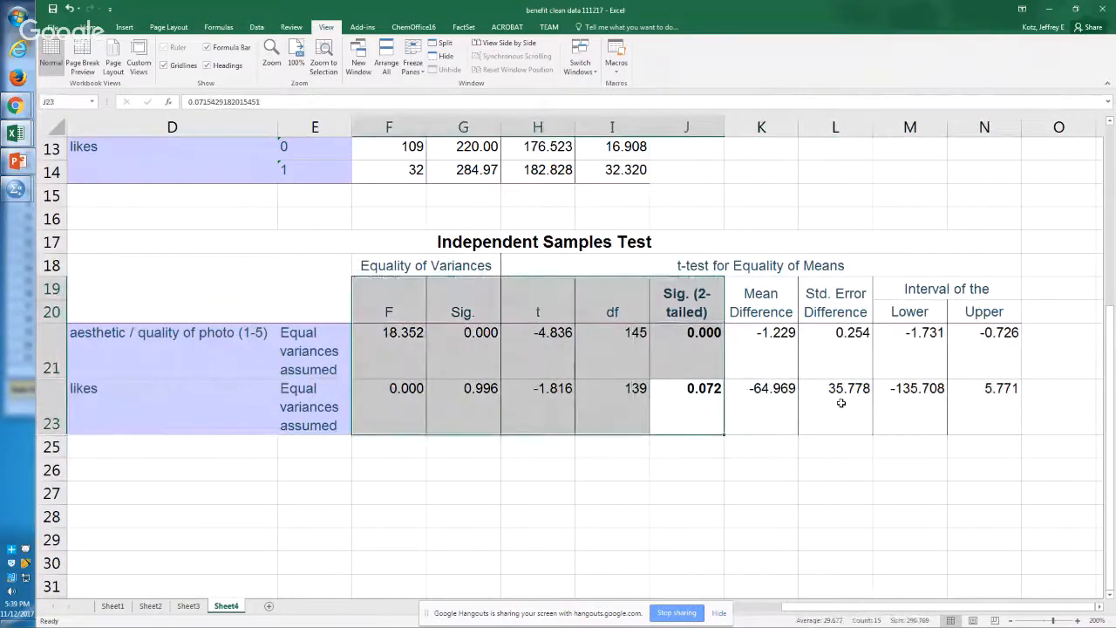
pyautogui.hotkey('alt', 'w')
pyautogui.press('g')
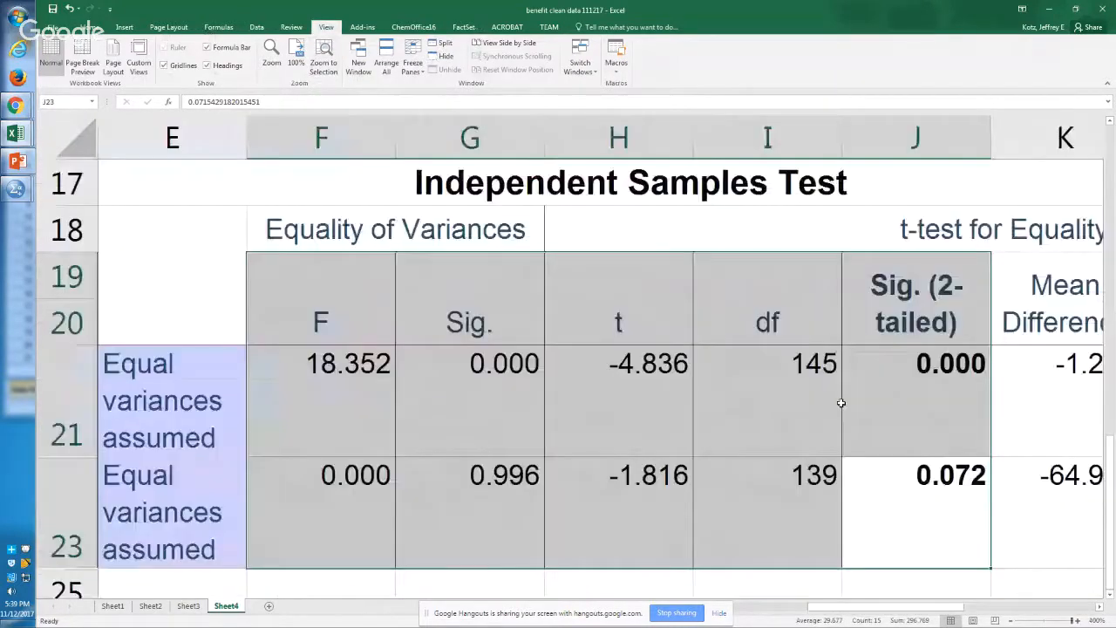
pyautogui.press('Down')
pyautogui.press('Up')
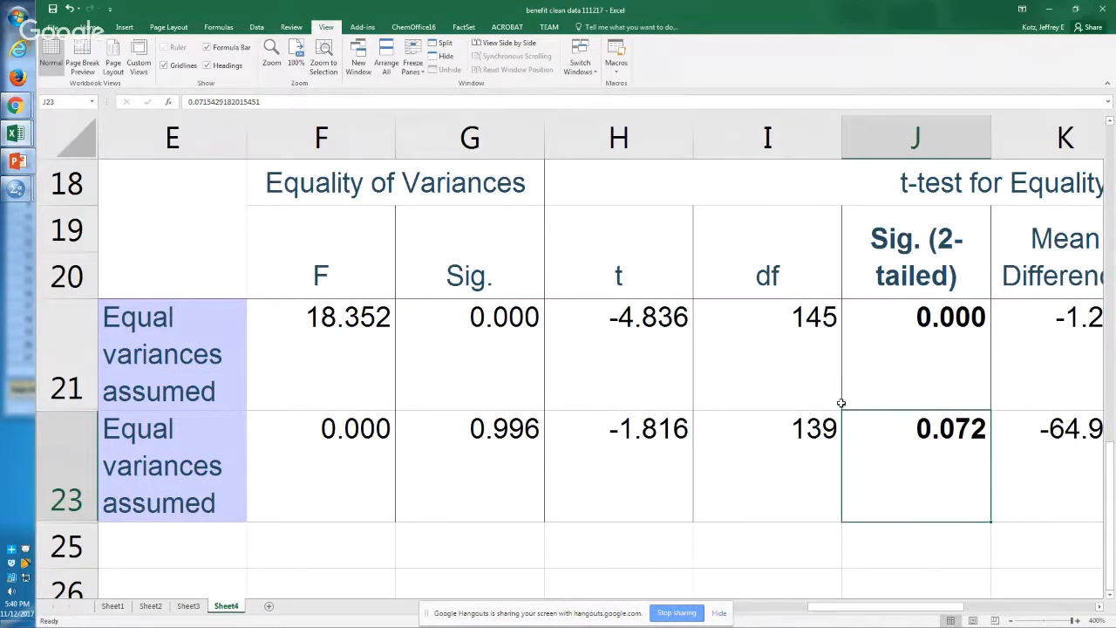
# Step: Go back to the start of the Independent Samples Test rows and locate the likes label in D23
pyautogui.press('Left')
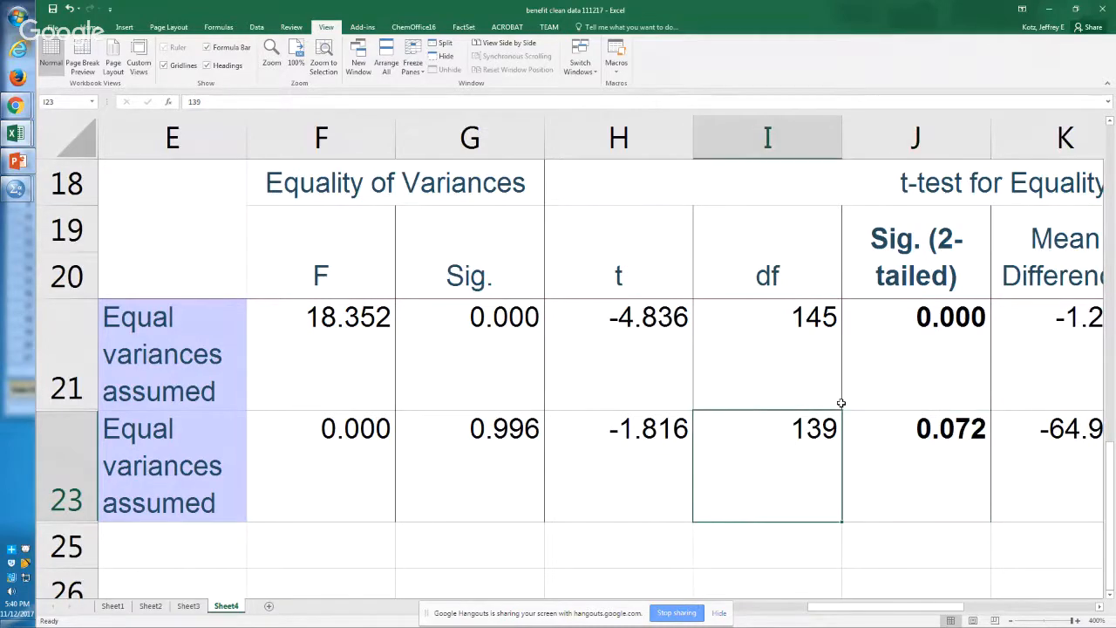
pyautogui.press('Home')
pyautogui.press('Up')
pyautogui.press('Up')
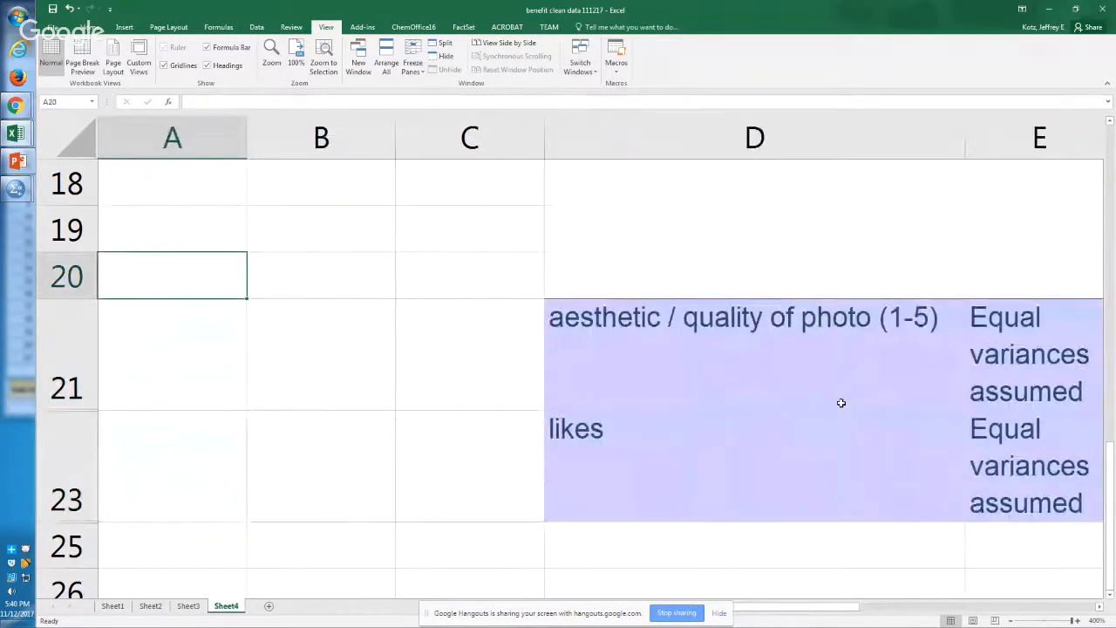
pyautogui.press('Down')
pyautogui.press('Down')
pyautogui.press('Right')
pyautogui.press('Right')
pyautogui.press('Right')
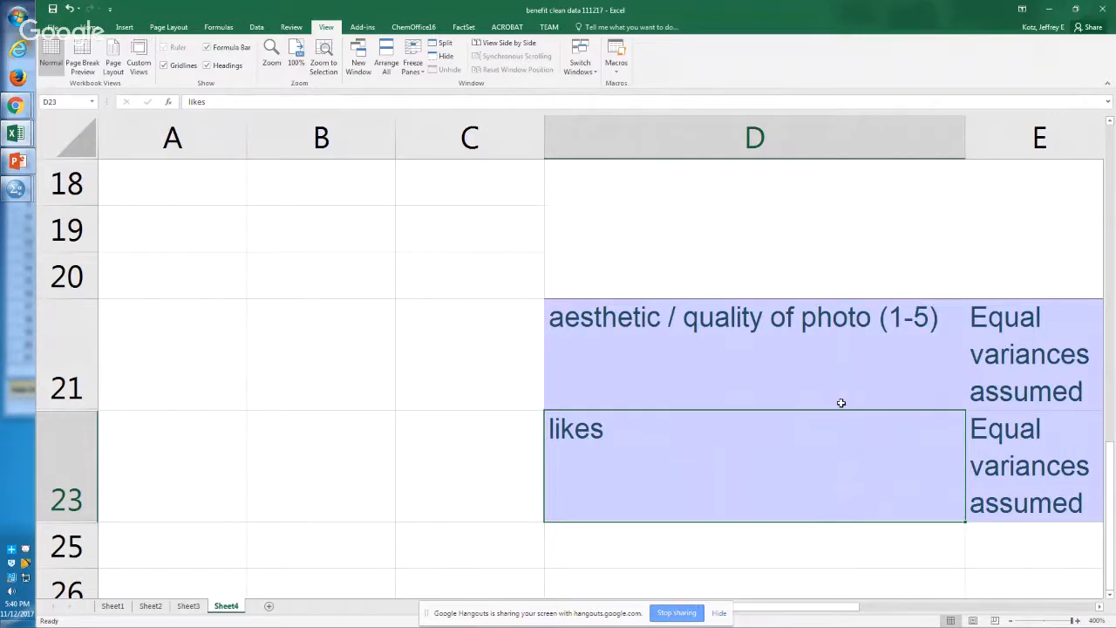
# Step: Read across the enlarged likes row to its two-tailed significance in J23
pyautogui.press('Right')
pyautogui.press('Right')
pyautogui.press('Right')
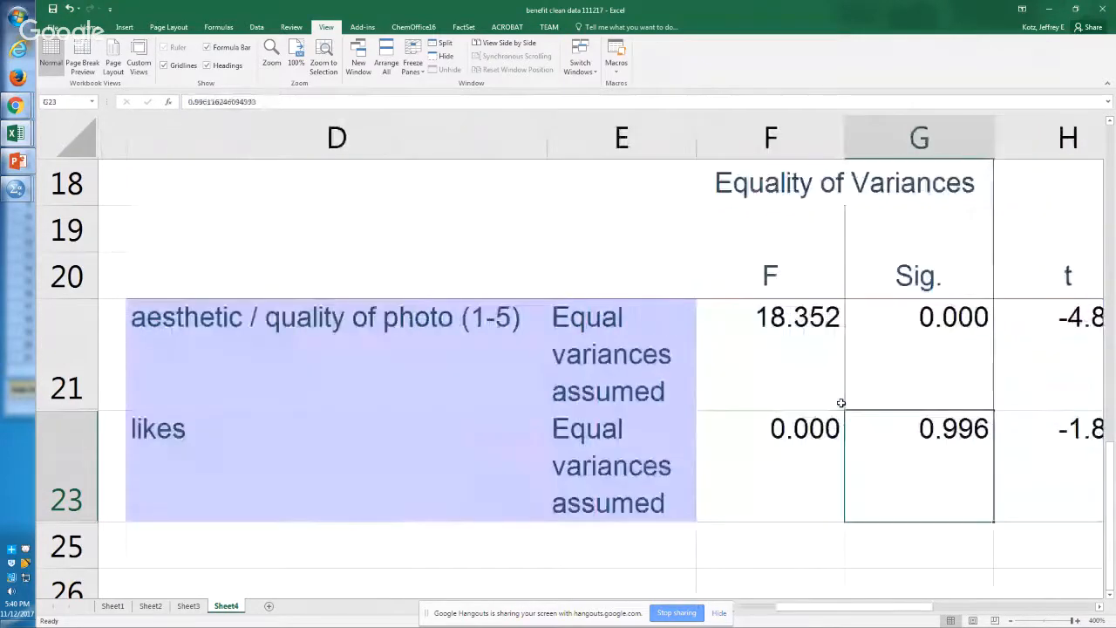
pyautogui.press('Right')
pyautogui.press('Right')
pyautogui.press('Right')
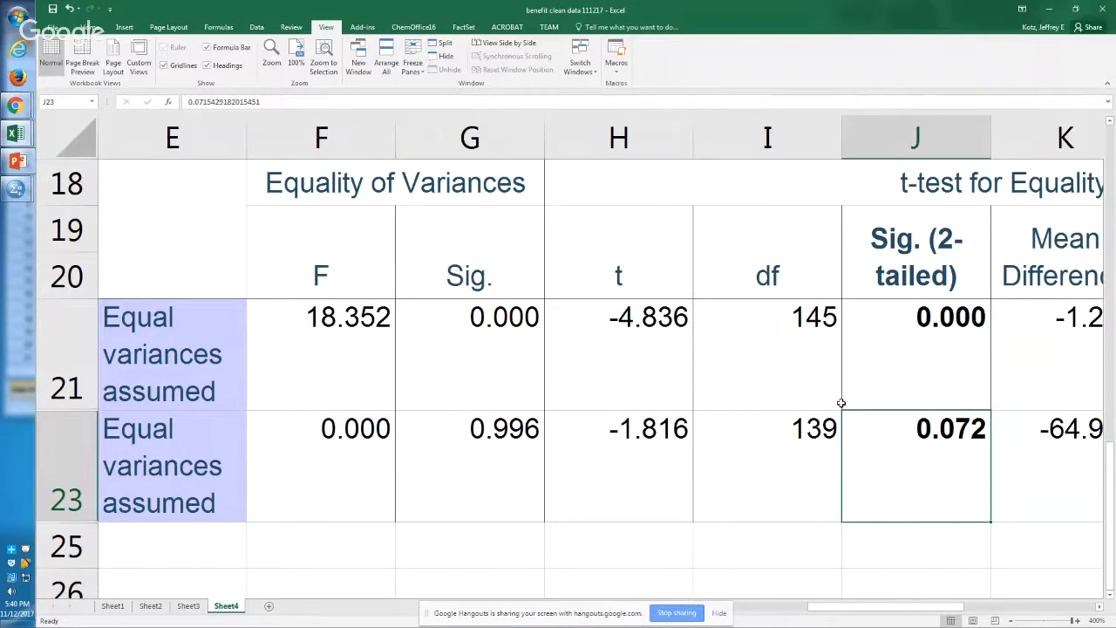
# Step: Follow the aesthetic quality row from its label in D21 across to its two-tailed significance in J21
pyautogui.press('Up')
pyautogui.press('Left')
pyautogui.press('Left')
pyautogui.press('Left')
pyautogui.press('Left')
pyautogui.press('Left')
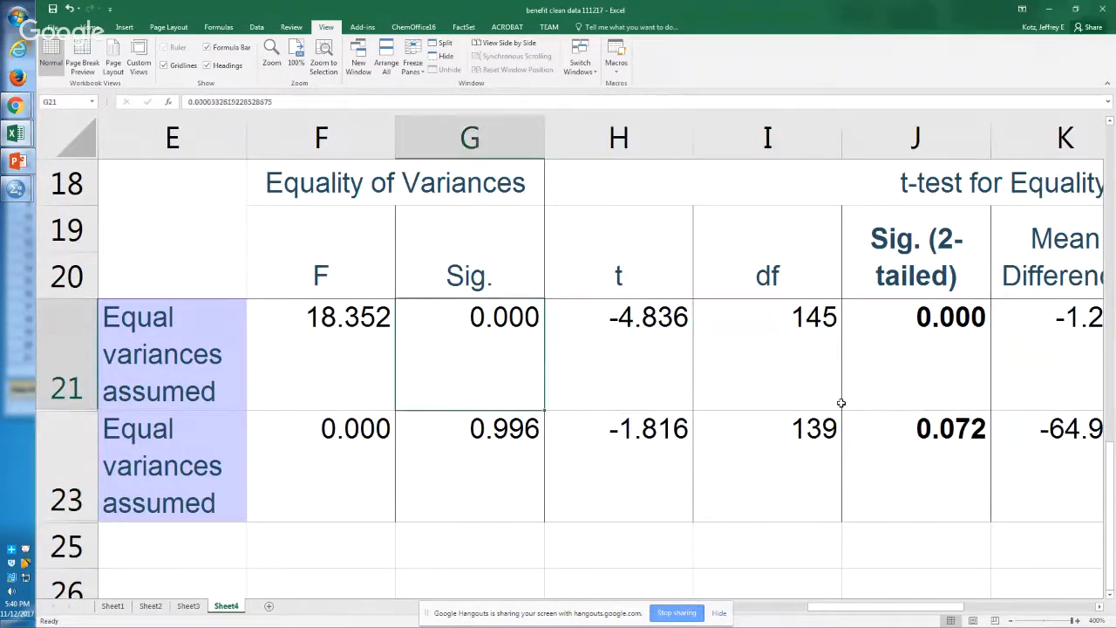
pyautogui.press('Home')
pyautogui.press('Right')
pyautogui.press('Right')
pyautogui.press('Right')
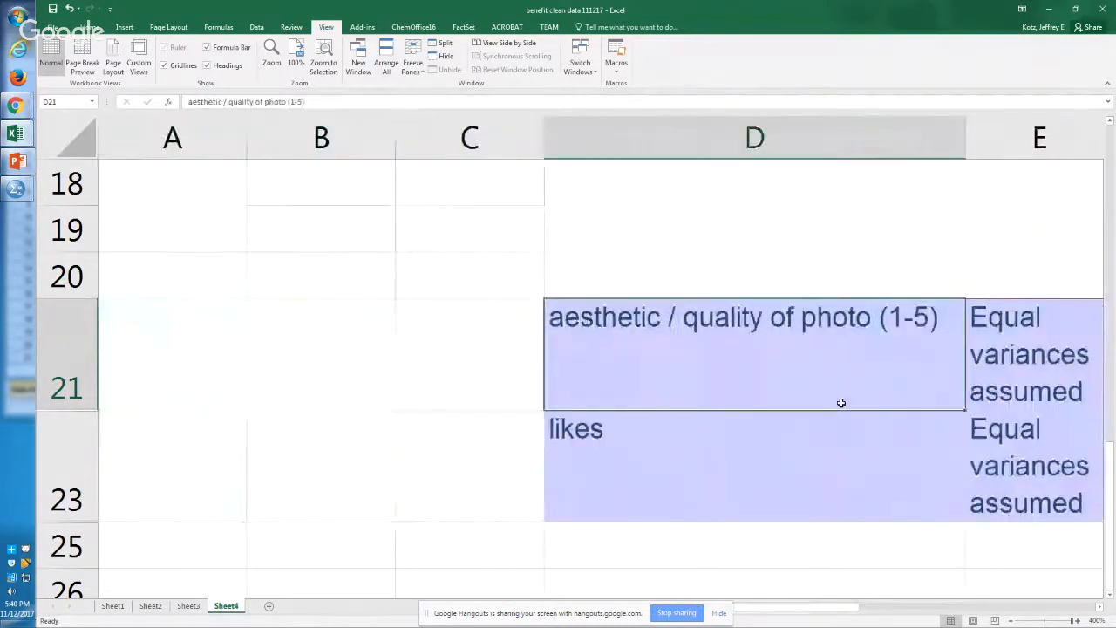
pyautogui.press('Right')
pyautogui.press('Right')
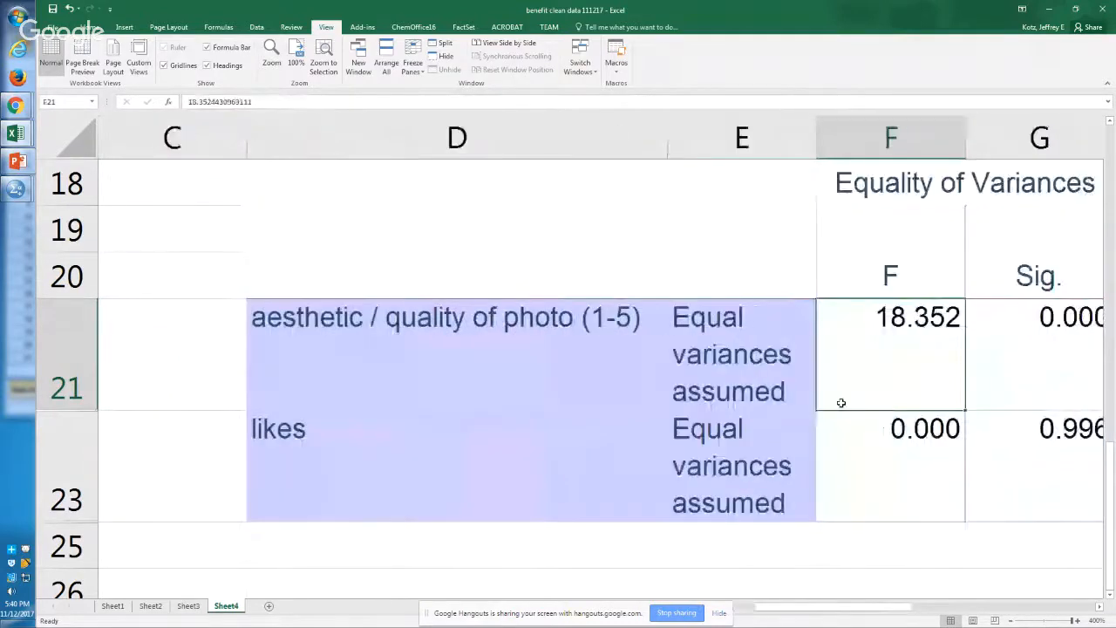
pyautogui.press('Right')
pyautogui.press('Right')
pyautogui.press('Right')
pyautogui.press('Right')
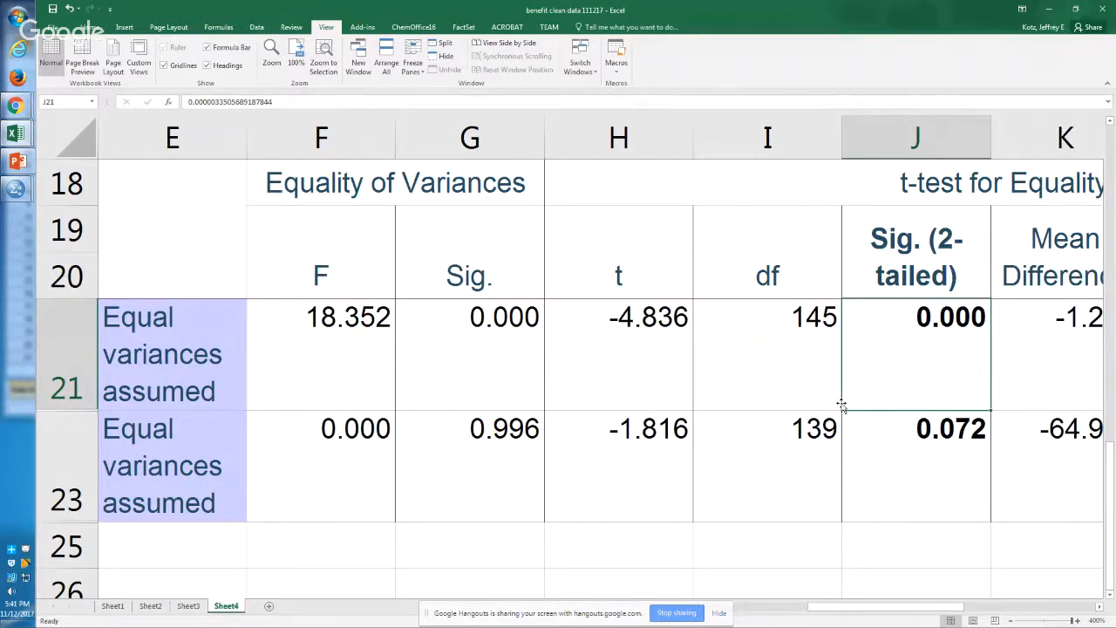
# Step: Look across the mean difference, standard error difference and confidence interval columns of the aesthetic quality row
pyautogui.press('Right')
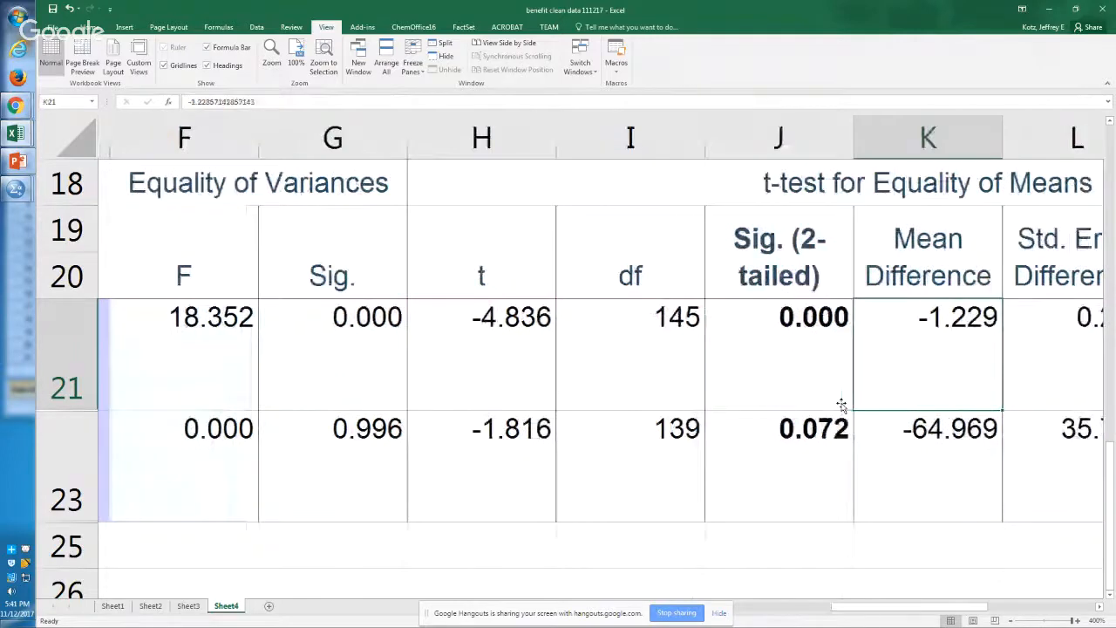
pyautogui.press('Right')
pyautogui.press('Right')
pyautogui.press('Up')
# Step: Compare the colorful drink group means for aesthetic quality in G11:G12 and for likes in G13:G14
pyautogui.press('Up')
pyautogui.press('Up')
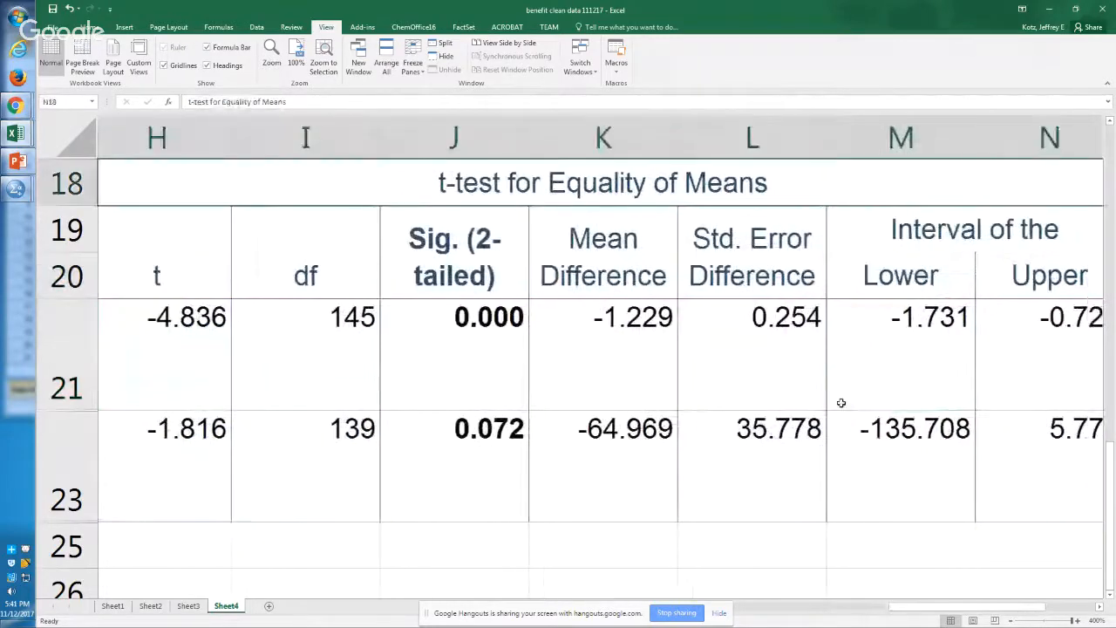
pyautogui.press('Up')
pyautogui.press('Up')
pyautogui.press('Up')
pyautogui.press('Left')
pyautogui.press('Up')
pyautogui.press('Up')
pyautogui.press('Up')
pyautogui.press('Up')
pyautogui.press('Up')
pyautogui.press('Left')
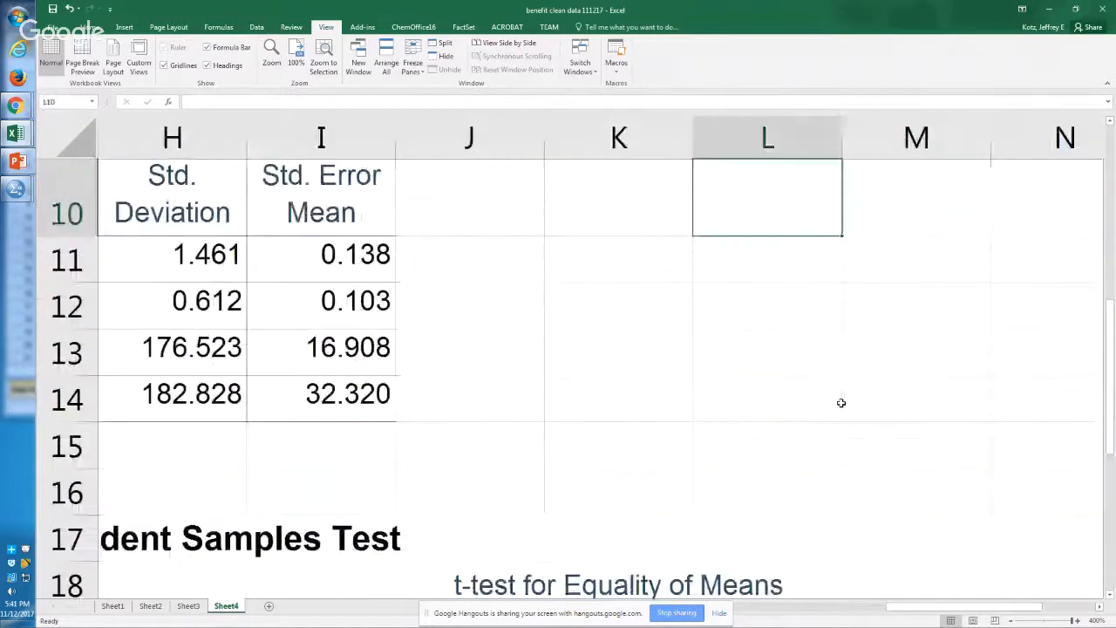
pyautogui.press('Left')
pyautogui.press('Left')
pyautogui.press('Left')
pyautogui.press('Left')
pyautogui.press('Left')
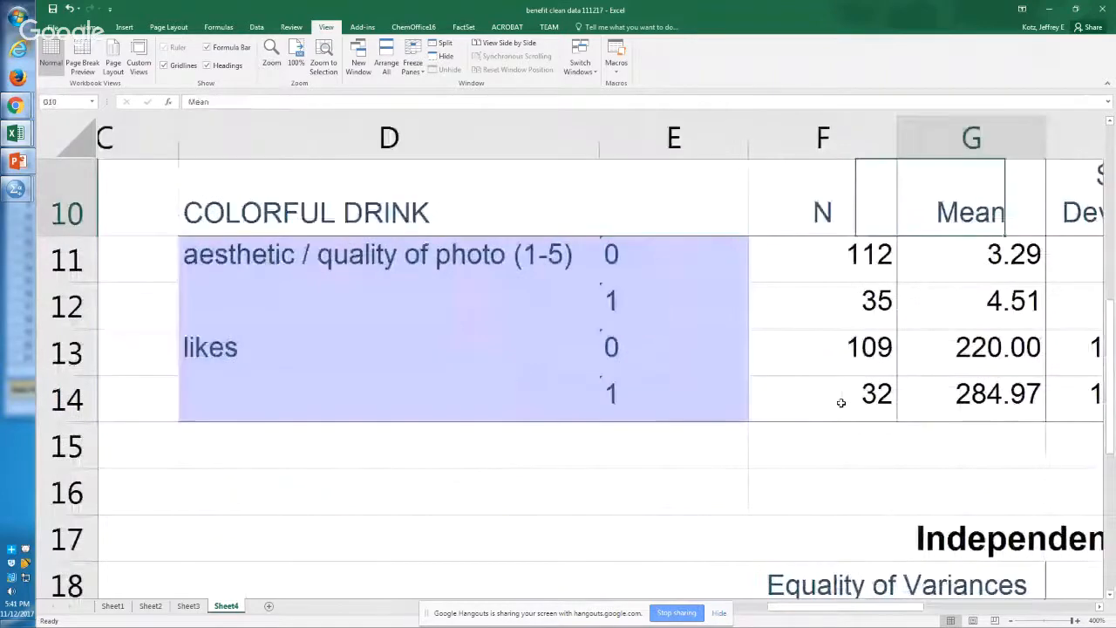
pyautogui.press('Down')
pyautogui.press('Down')
pyautogui.moveTo(841, 402); pyautogui.dragTo(840, 402)
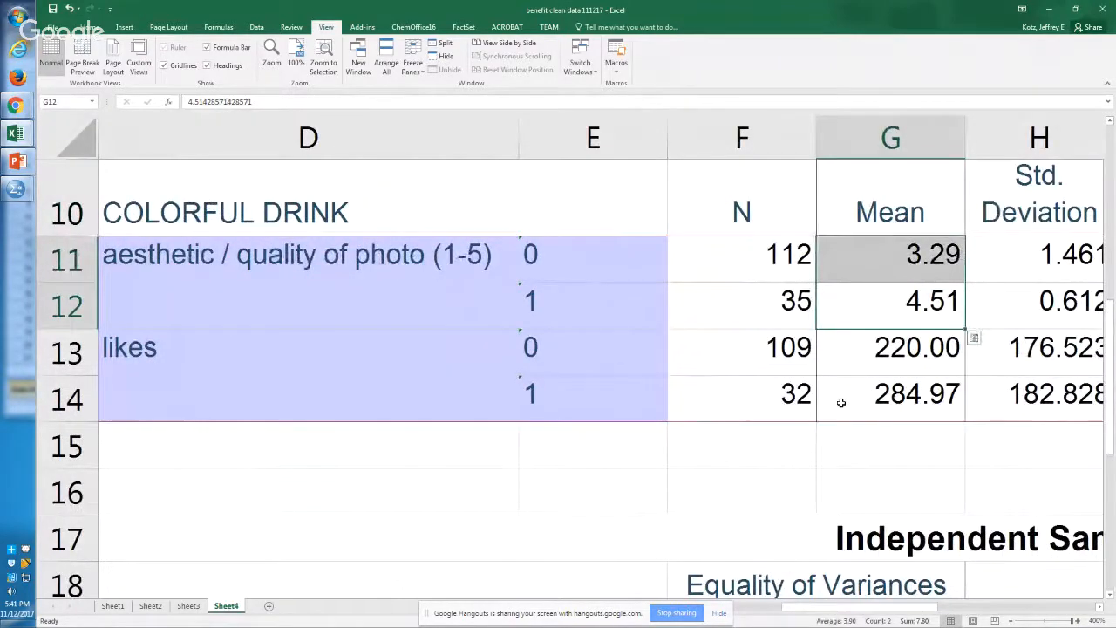
pyautogui.press('Down')
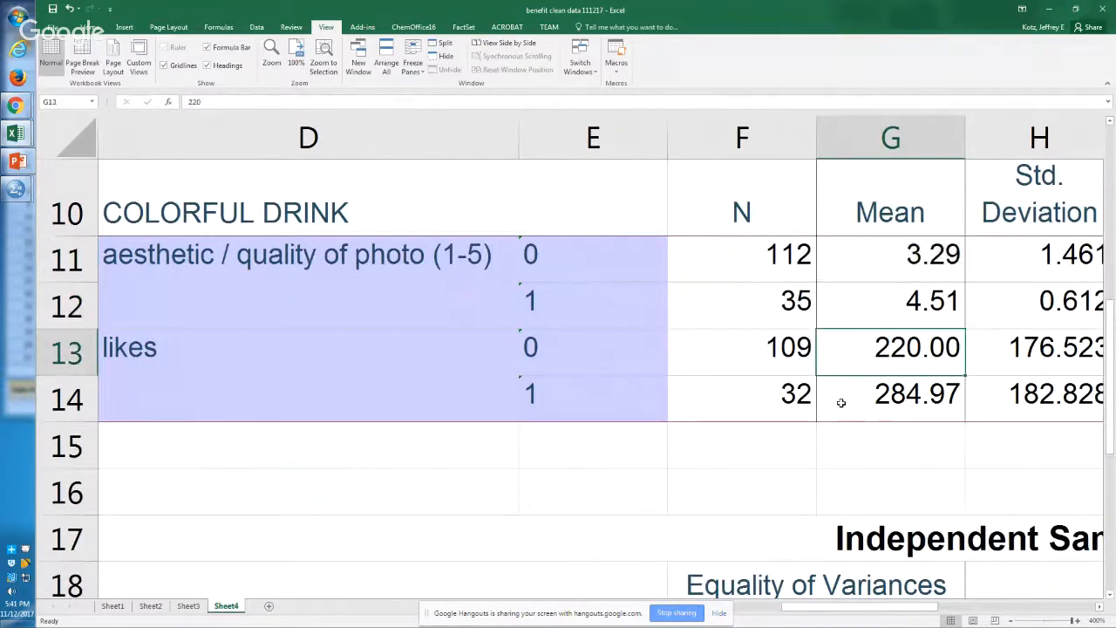
pyautogui.hotkey('shift', 'Down')
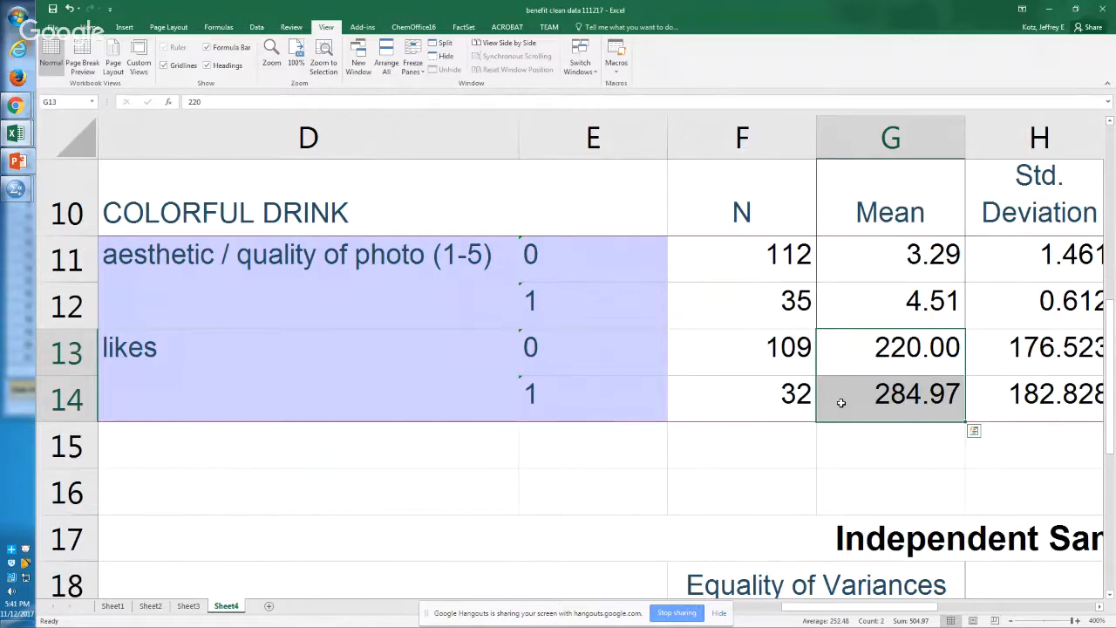
# Step: Switch to the SPSS output viewer and copy the Group Statistics table of the food t-test
pyautogui.hotkey('alt', 'Tab')
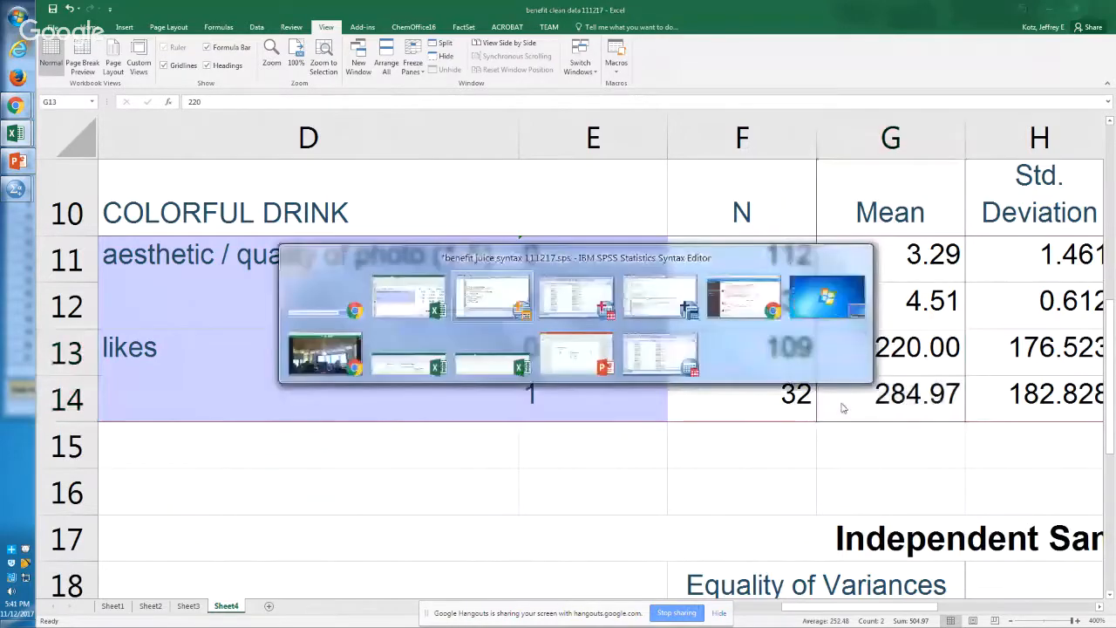
pyautogui.hotkey('alt', 'Tab')
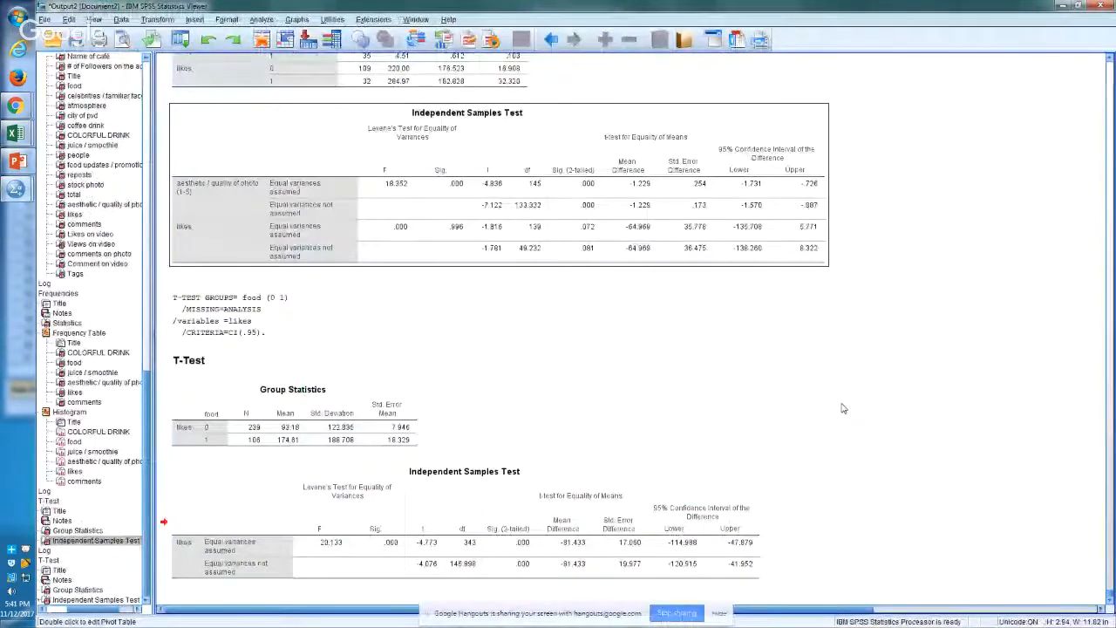
pyautogui.click(319, 412)
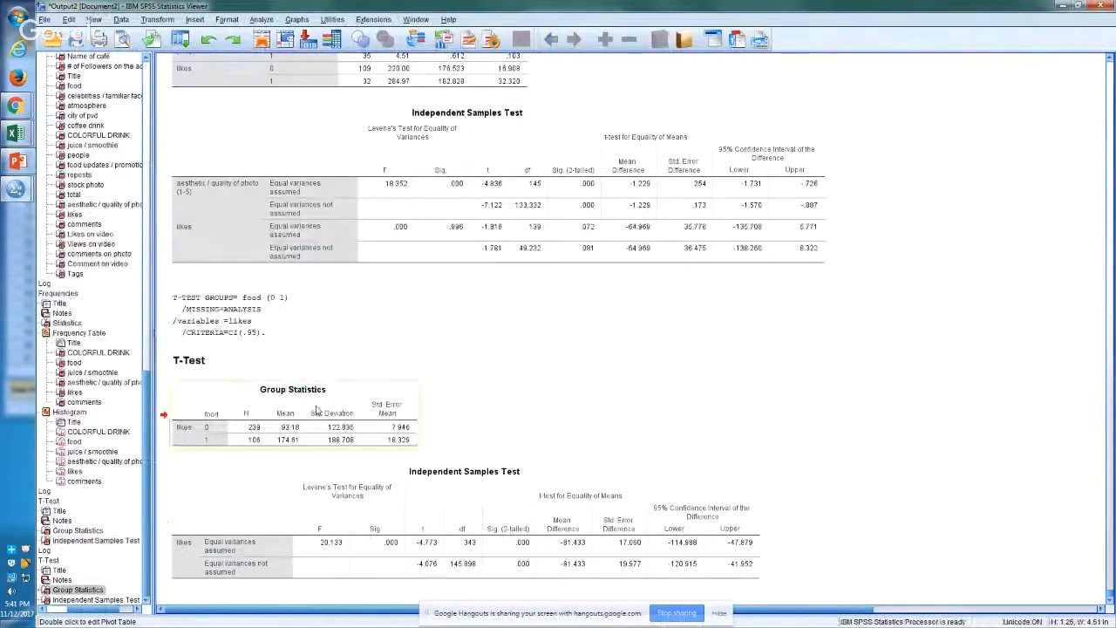
pyautogui.rightClick(357, 414)
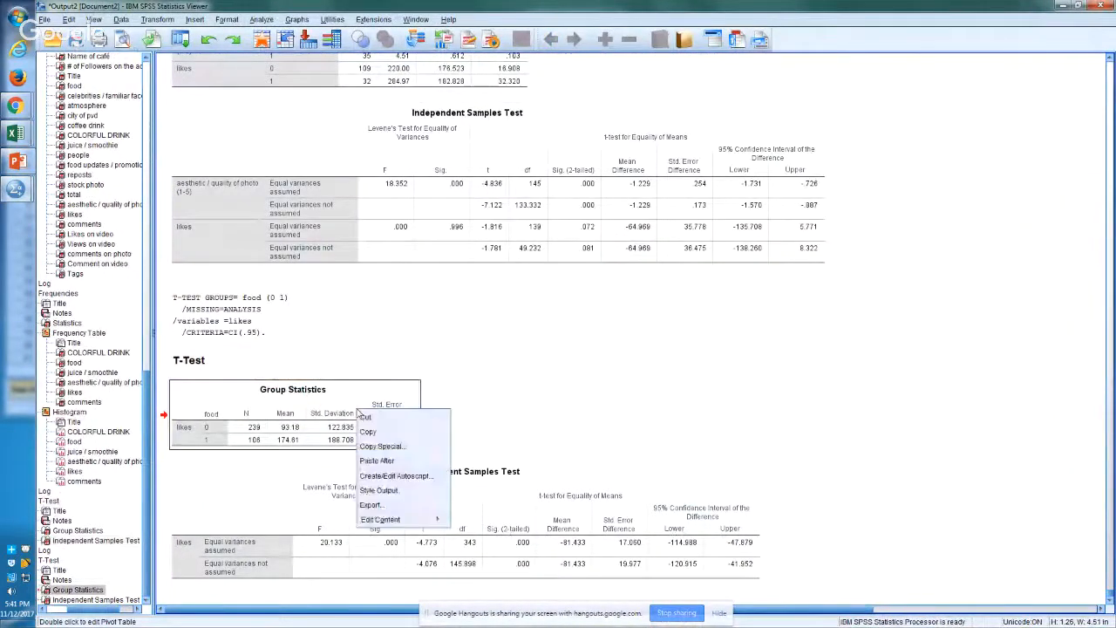
pyautogui.click(367, 431)
# Step: Return to Excel, paste the food Group Statistics table at D27 below the existing results, and zoom to it
pyautogui.hotkey('alt', 'Tab')
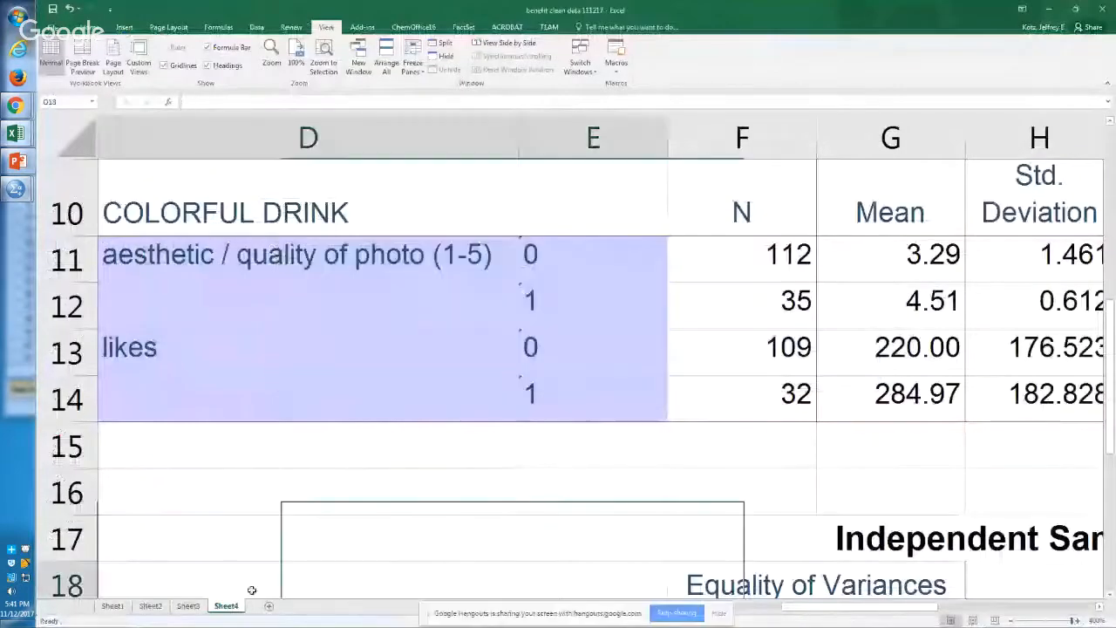
pyautogui.scroll(-1, 251, 590)
pyautogui.press('Down')
pyautogui.press('Down')
pyautogui.press('Down')
pyautogui.press('Down')
pyautogui.press('Down')
pyautogui.press('Down')
pyautogui.press('Left')
pyautogui.press('Left')
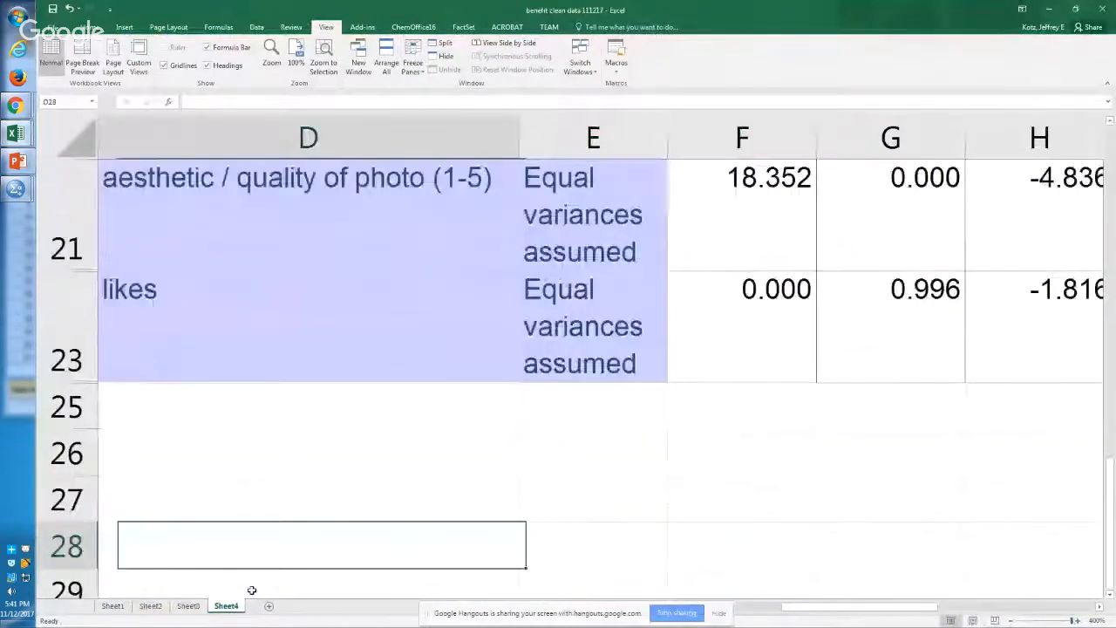
pyautogui.press('Up')
pyautogui.hotkey('ctrl', 'v')
pyautogui.hotkey('alt', 'w')
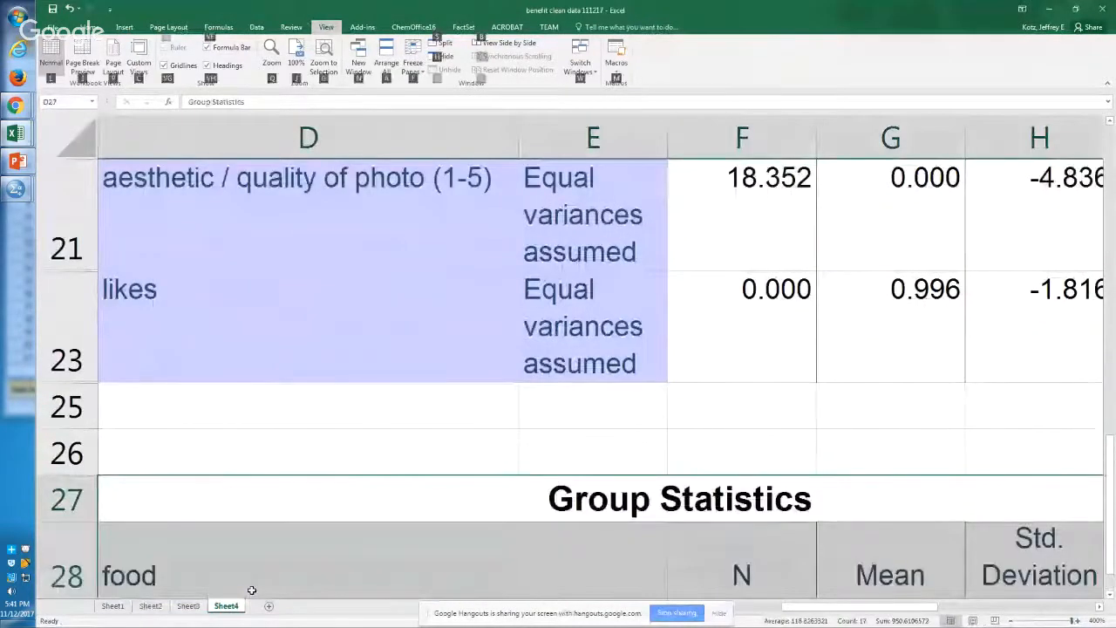
pyautogui.press('g')
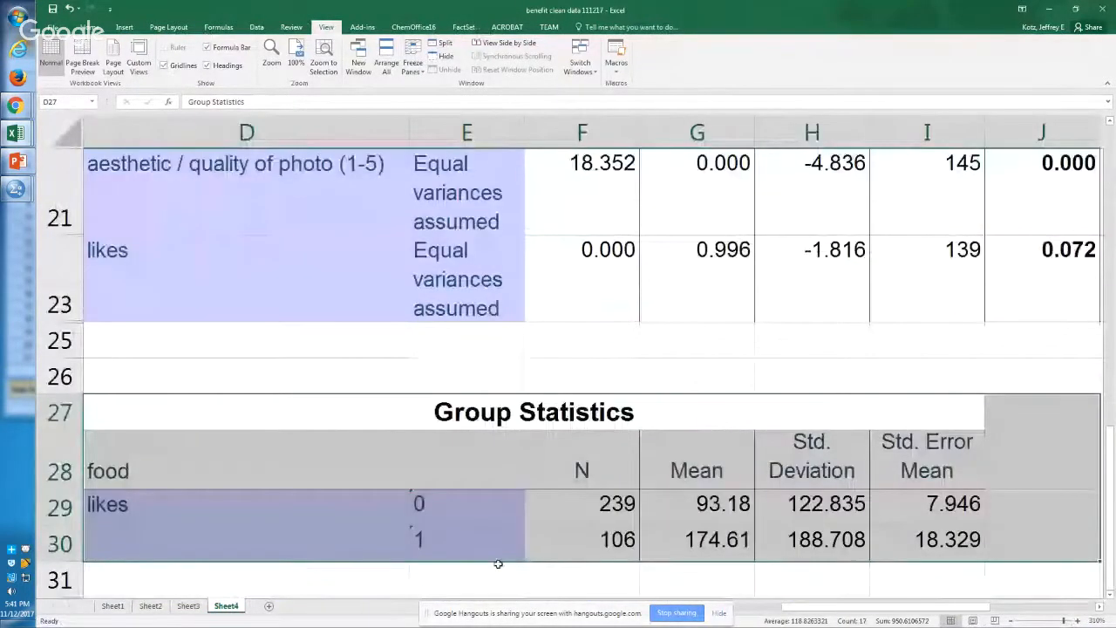
# Step: Compare the food group sizes in F29:F30 and their mean likes in G29:G30
pyautogui.moveTo(578, 553); pyautogui.dragTo(587, 545)
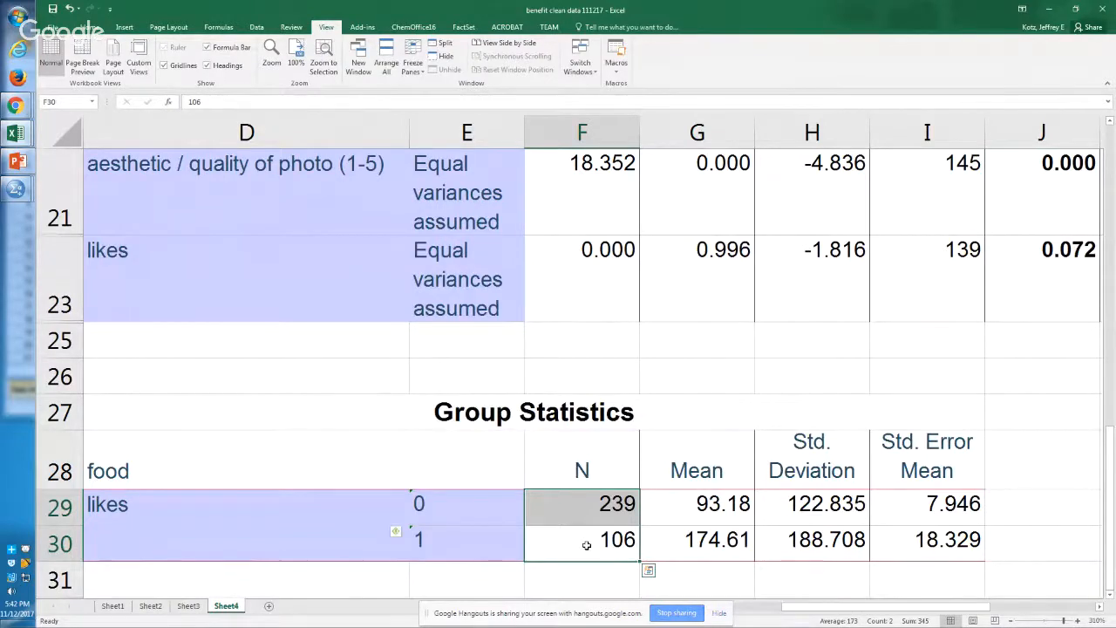
pyautogui.press('Left')
pyautogui.press('Right')
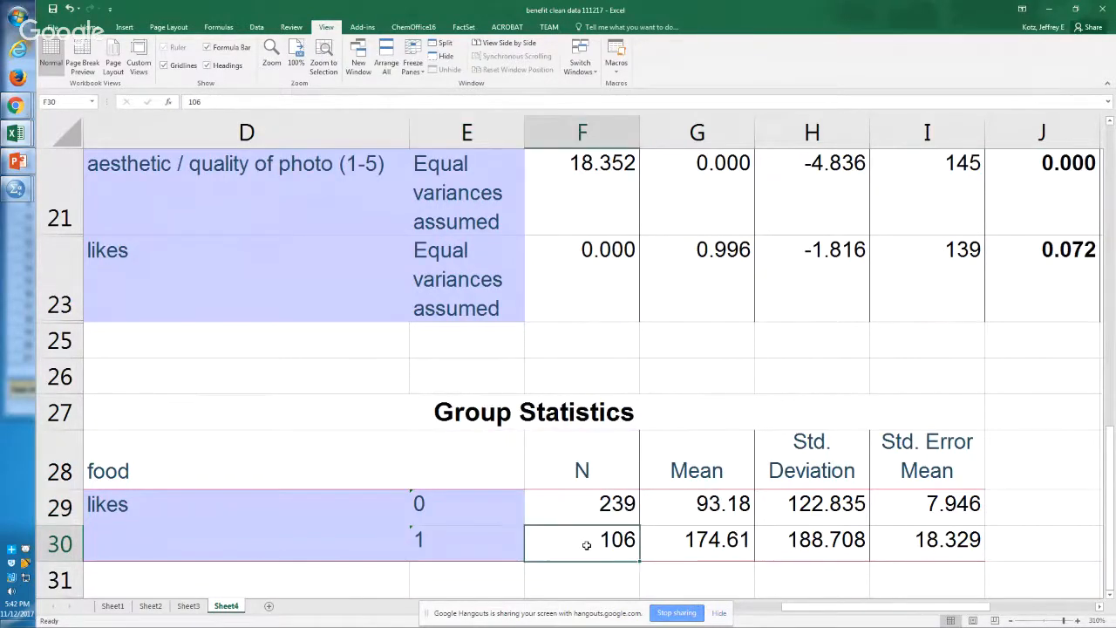
pyautogui.press('Up')
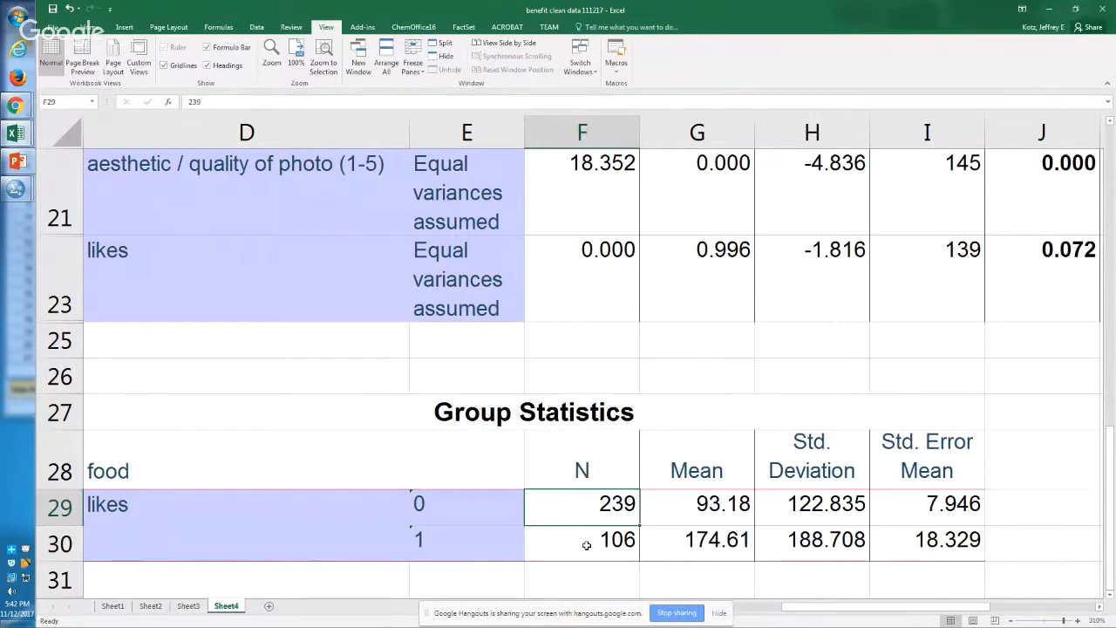
pyautogui.press('Down')
pyautogui.press('Right')
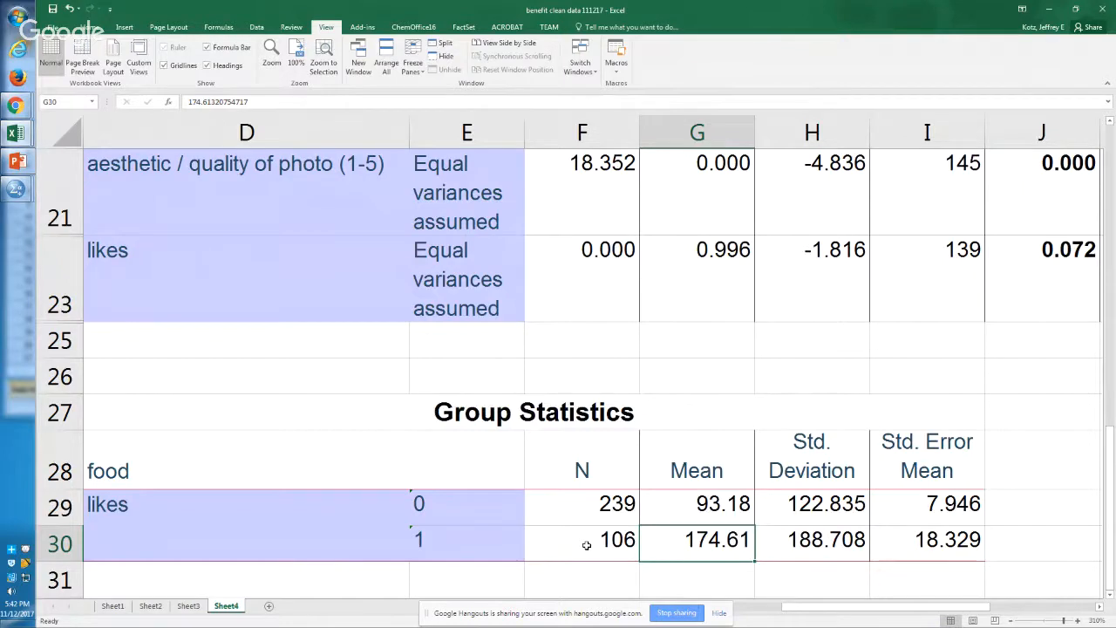
pyautogui.press('Up')
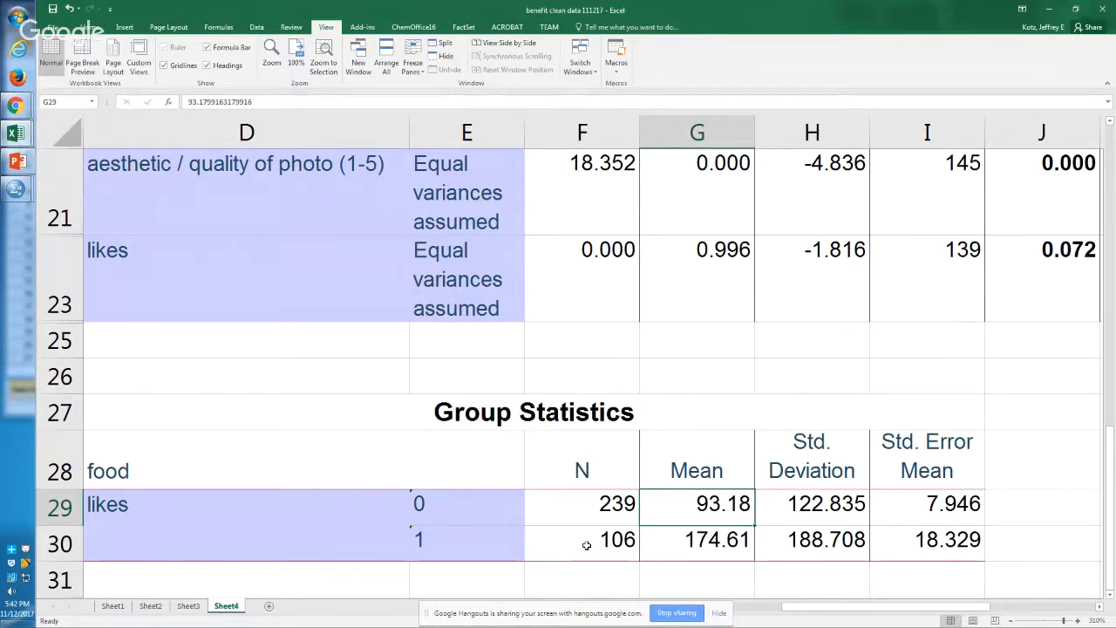
pyautogui.press('Down')
# Step: Switch to the SPSS output viewer and copy the Independent Samples Test table of the food t-test
pyautogui.hotkey('alt', 'Tab')
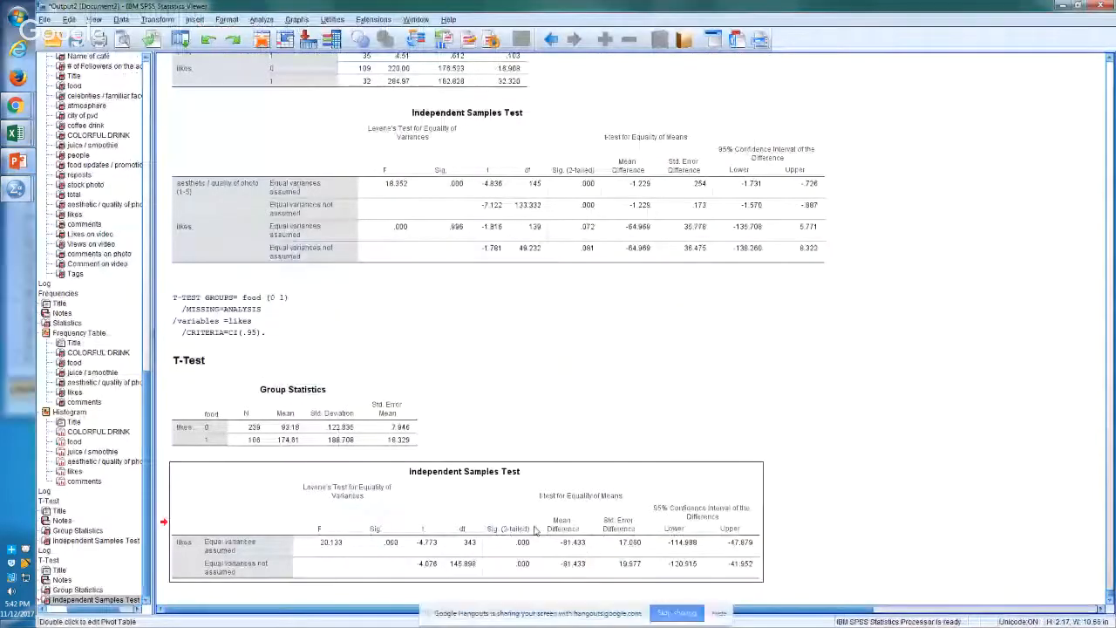
pyautogui.rightClick(536, 542)
pyautogui.click(574, 534)
# Step: Return to Excel and paste the food Independent Samples Test table at D33, below the food Group Statistics table
pyautogui.hotkey('alt', 'Tab')
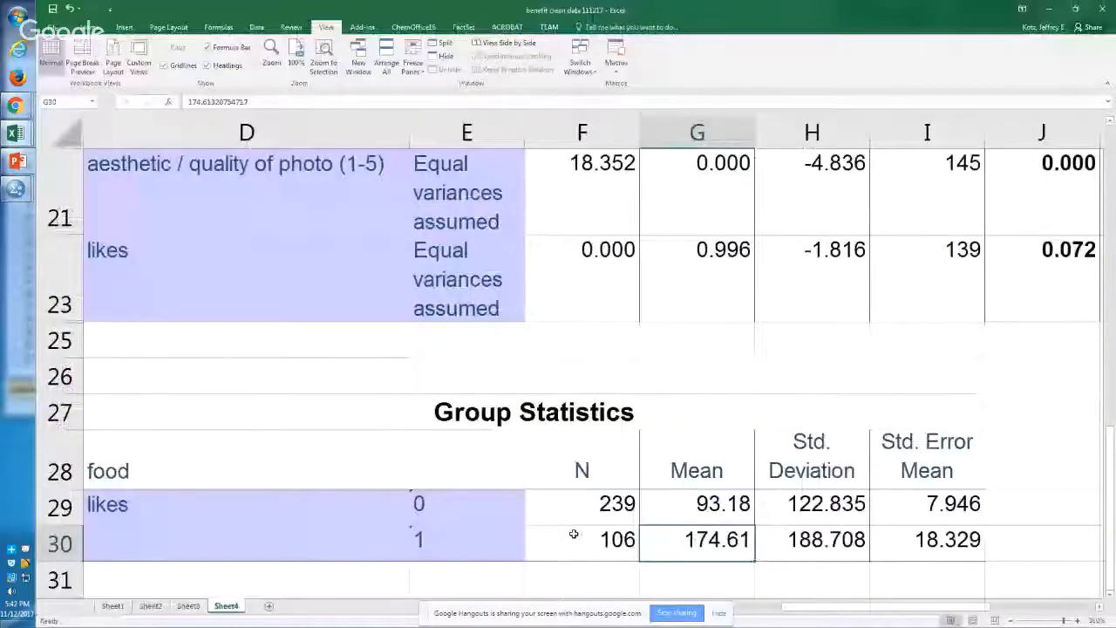
pyautogui.press('Down')
pyautogui.press('Down')
pyautogui.click(222, 571)
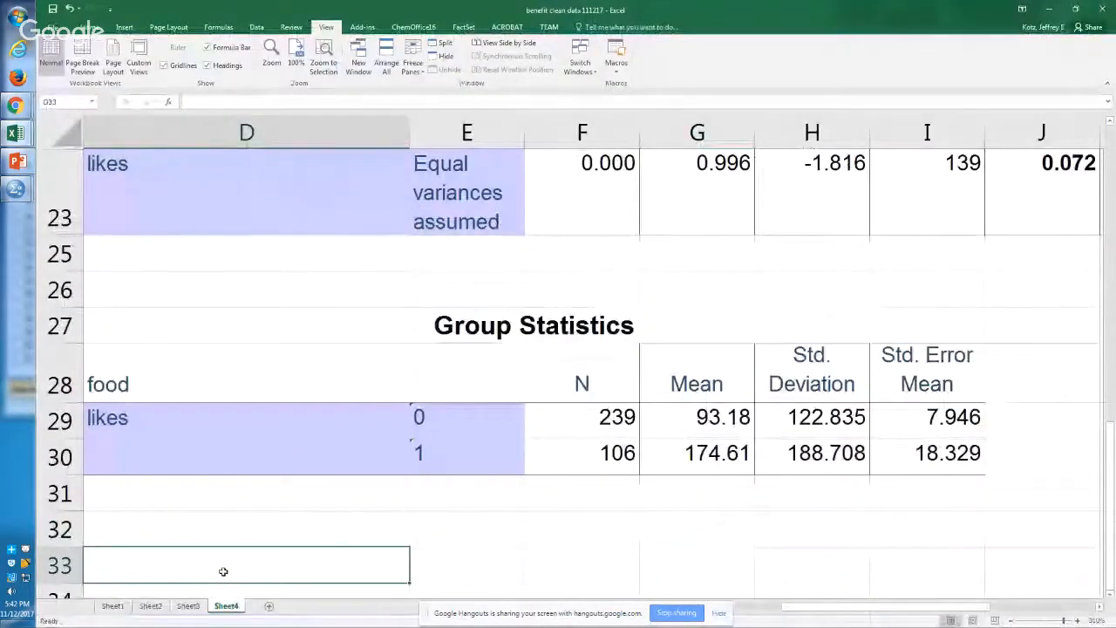
pyautogui.hotkey('ctrl', 'v')
pyautogui.press('Down')
pyautogui.press('Down')
pyautogui.press('Down')
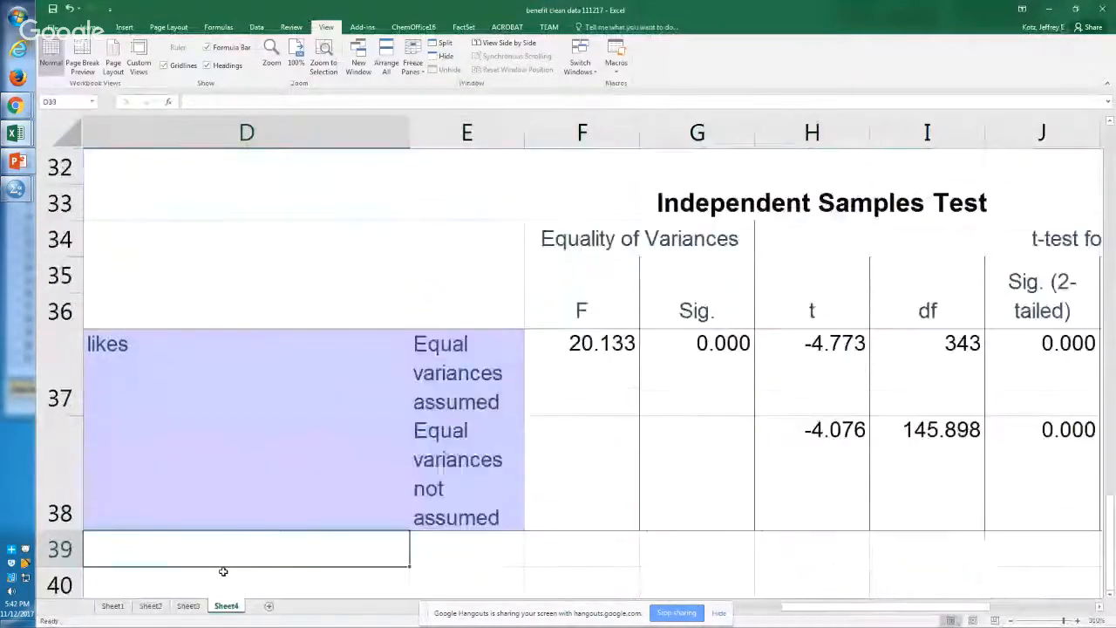
# Step: Examine the Levene's test F and Sig. columns of the food Independent Samples Test table
pyautogui.press('Up')
pyautogui.press('Up')
pyautogui.press('Right')
pyautogui.press('Down')
pyautogui.press('Up')
pyautogui.press('Up')
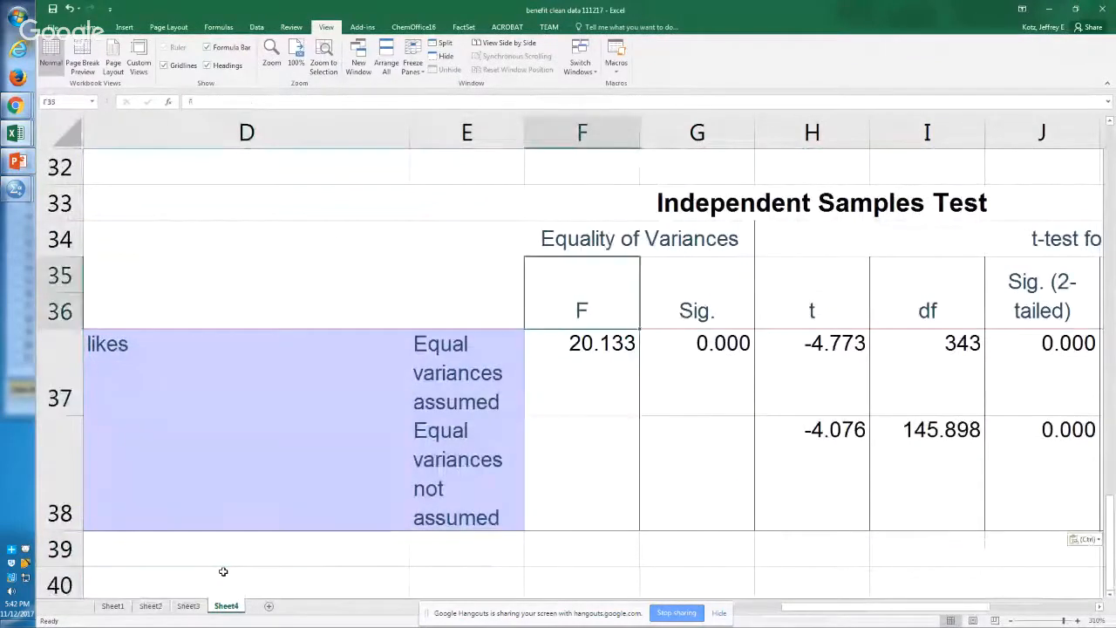
pyautogui.hotkey('shift', 'Down')
pyautogui.hotkey('shift', 'Down')
pyautogui.hotkey('shift', 'Down')
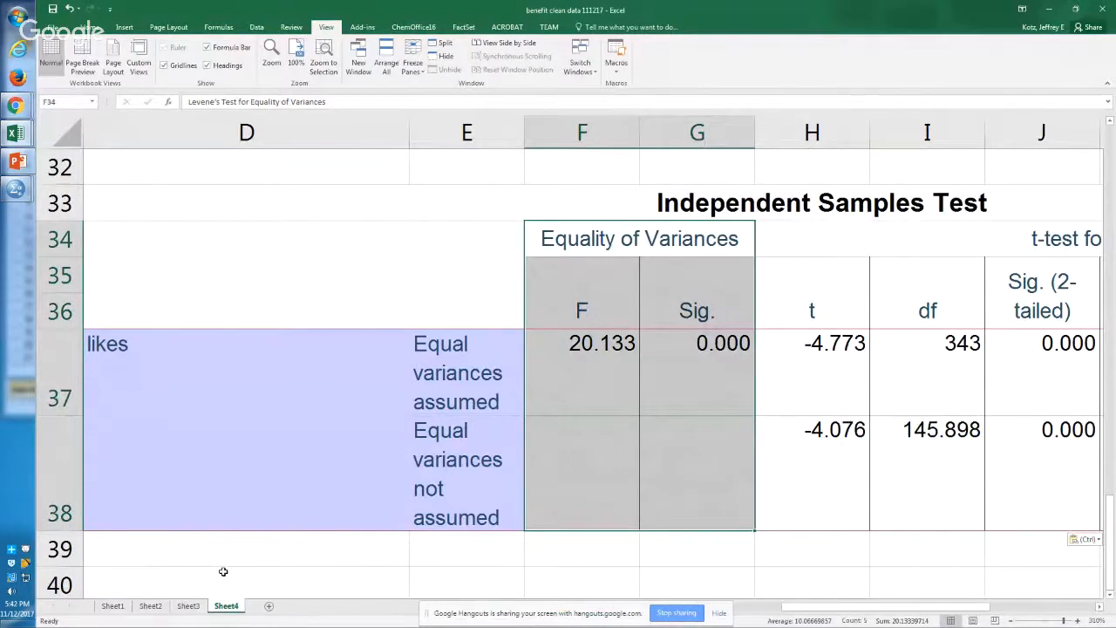
# Step: Examine the two-tailed significance values for likes in J37:J38, with and without equal variances assumed
pyautogui.press('Right')
pyautogui.press('Down')
pyautogui.press('Down')
pyautogui.press('Down')
pyautogui.press('Right')
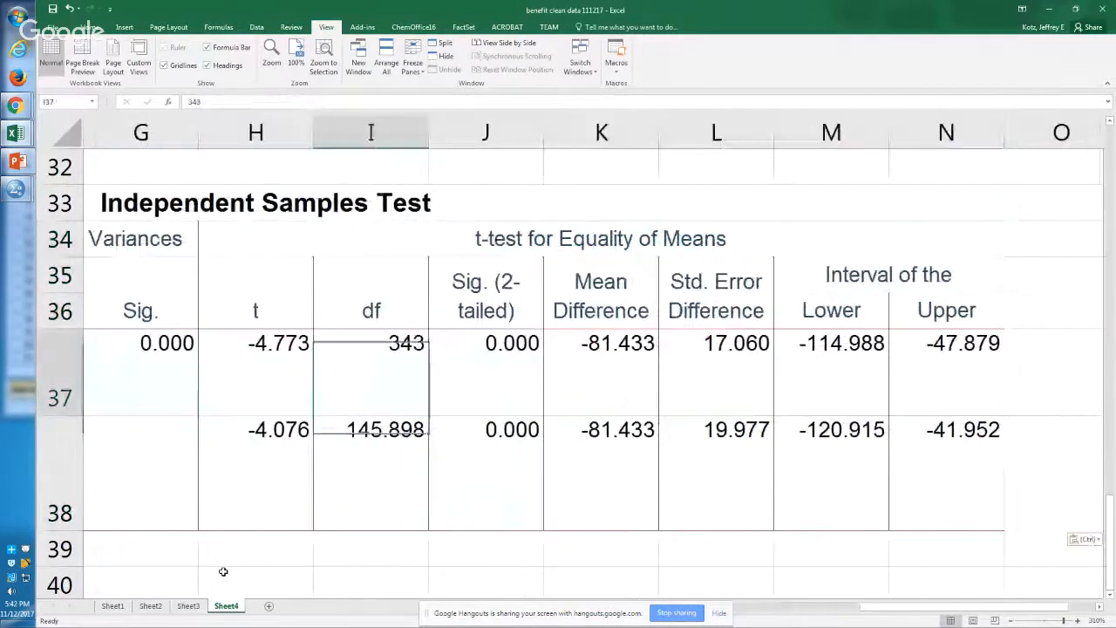
pyautogui.press('Right')
pyautogui.hotkey('shift', 'Down')
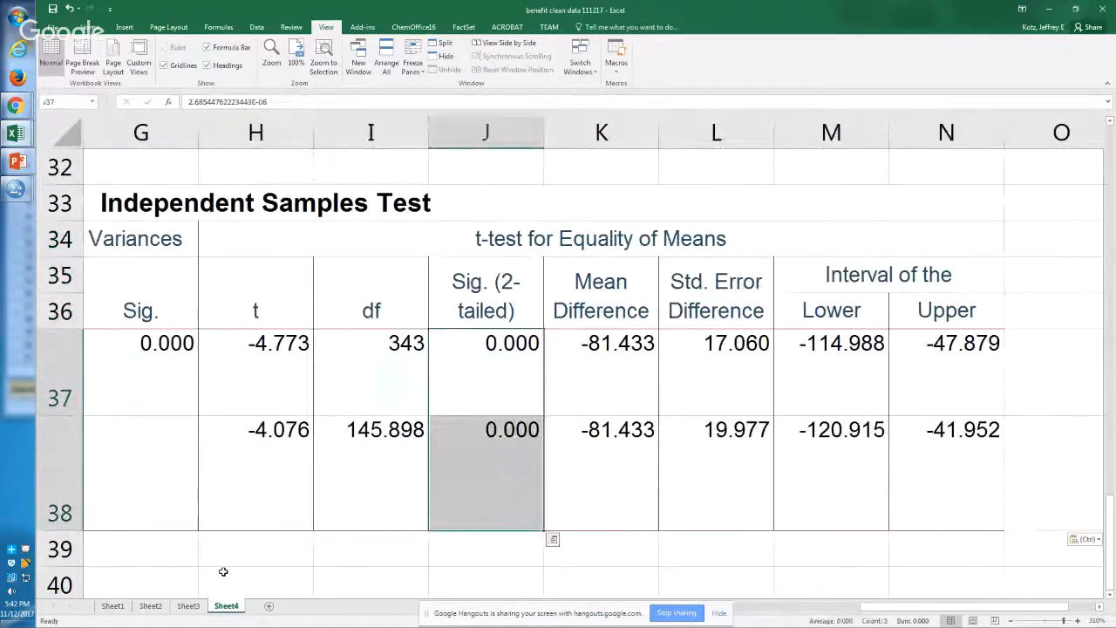
pyautogui.hotkey('shift', 'Up')
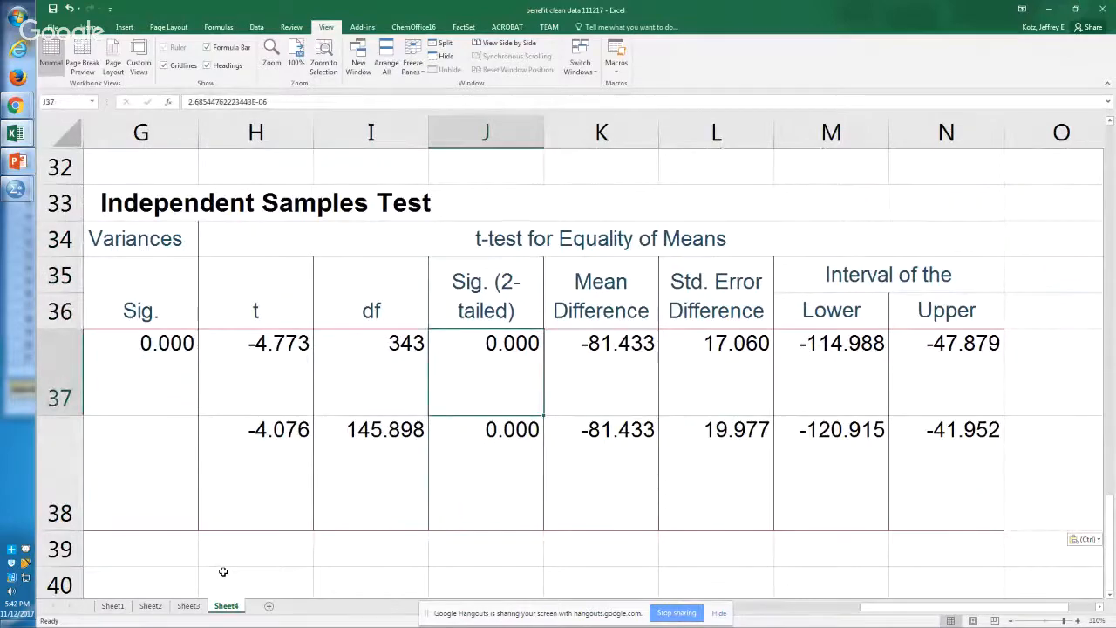
# Step: Go back to the food Group Statistics table and review the group sizes for likes in F29:F30
pyautogui.press('Up')
pyautogui.press('Up')
pyautogui.press('Up')
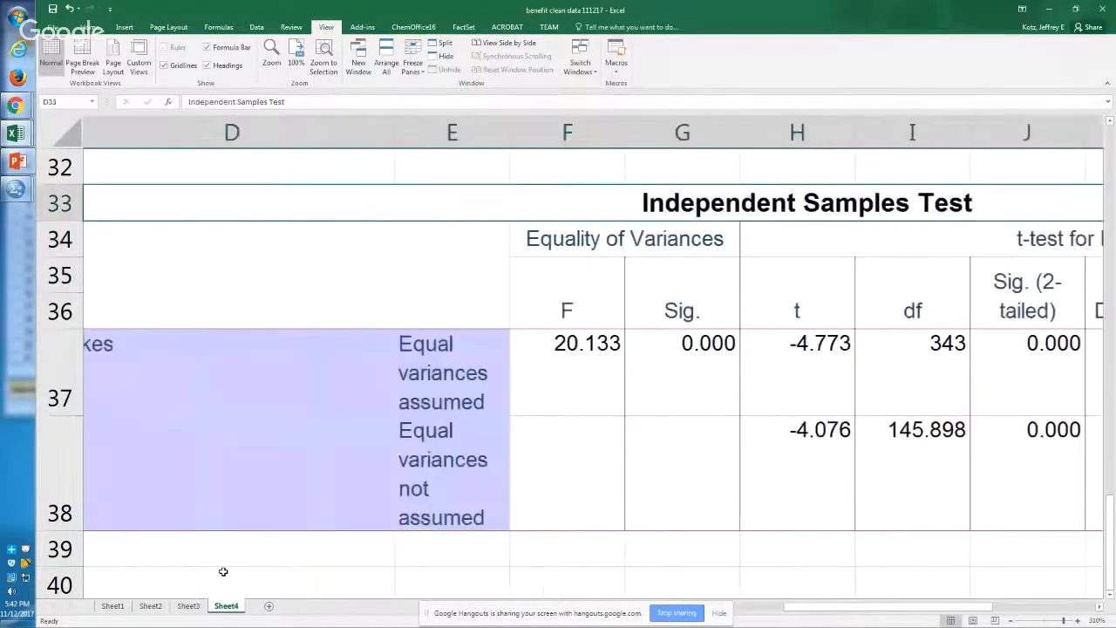
pyautogui.press('Up')
pyautogui.press('Up')
pyautogui.press('Up')
pyautogui.press('Up')
pyautogui.press('Up')
pyautogui.press('Down')
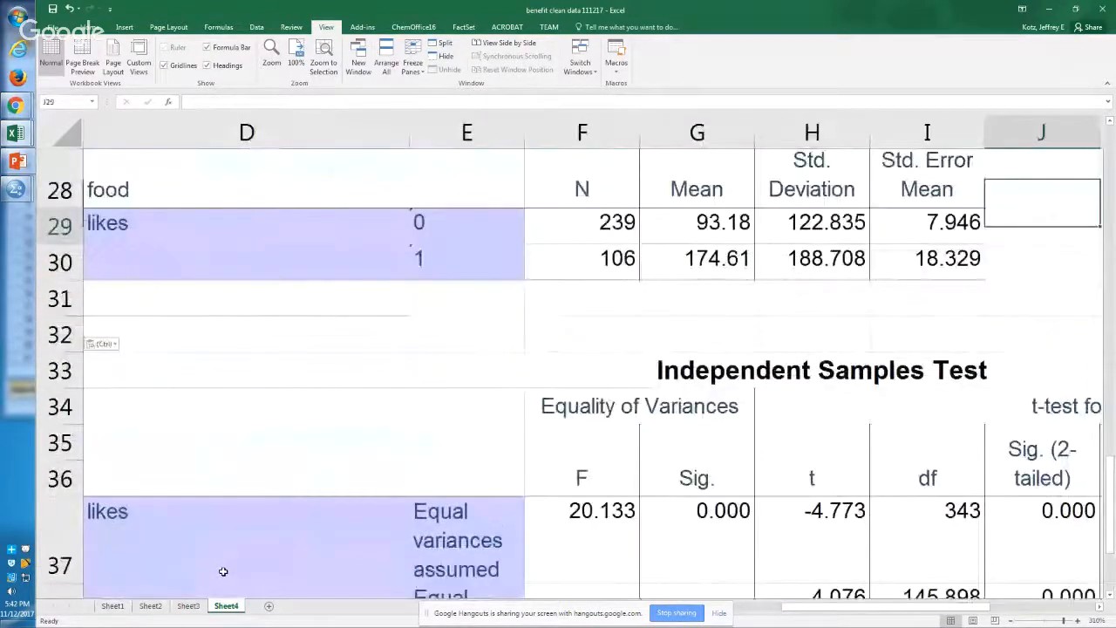
pyautogui.press('Down')
pyautogui.press('Left')
pyautogui.press('Left')
pyautogui.press('Left')
pyautogui.press('Left')
pyautogui.press('Up')
pyautogui.press('Down')
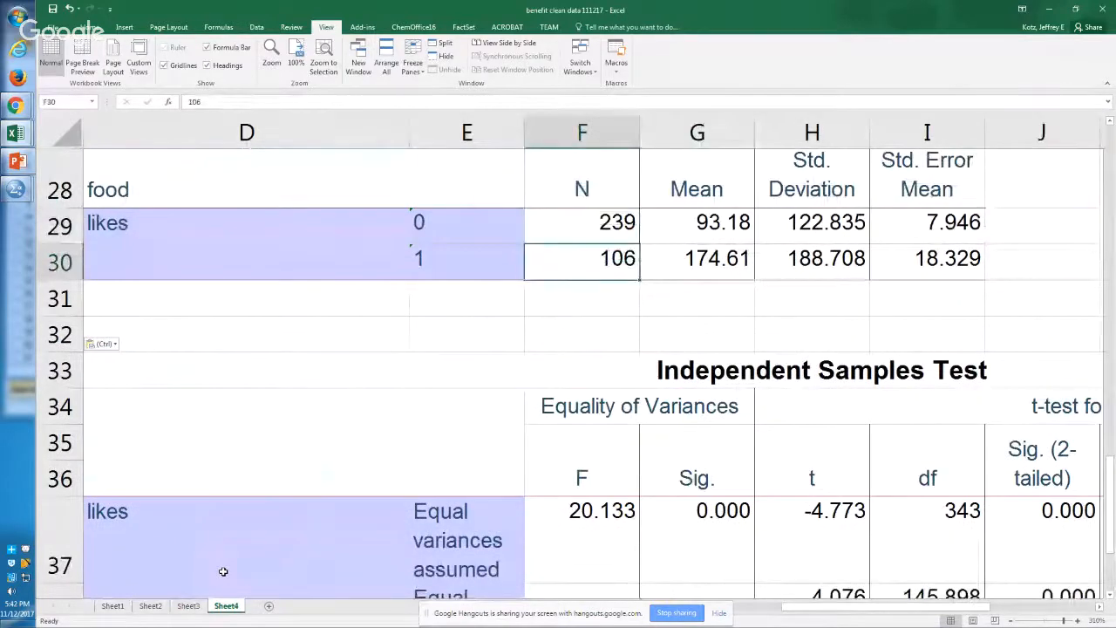
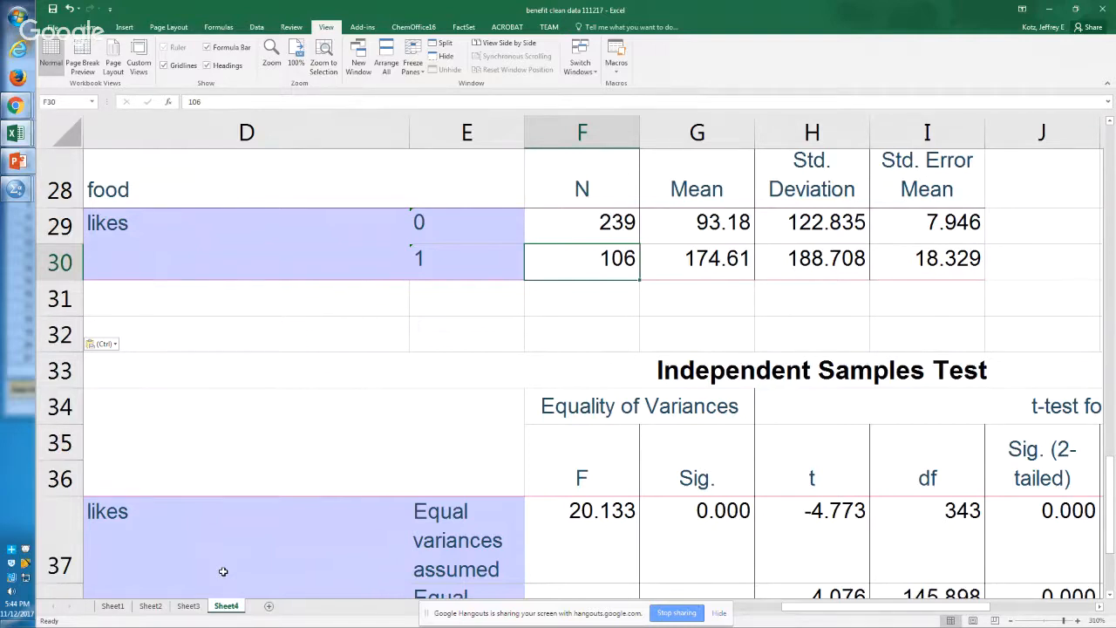
# Step: Switch to the SPSS Syntax Editor and add the comment lines "*IV: food, aestheics" and "*DV: Likes." below the food T-TEST
pyautogui.hotkey('alt', 'Tab')
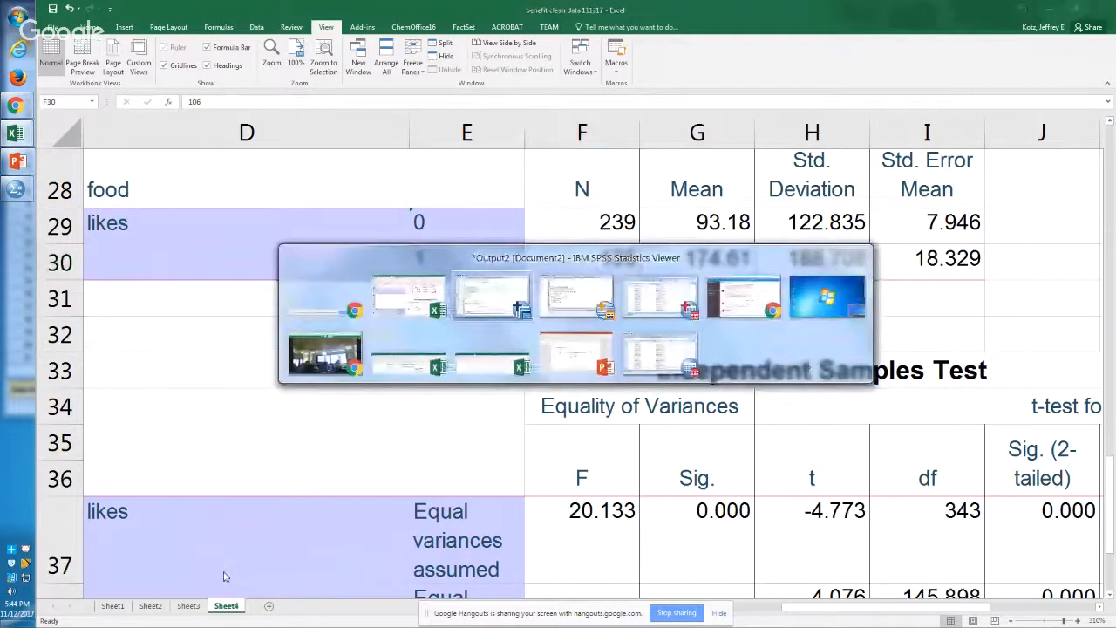
pyautogui.hotkey('alt', 'Tab')
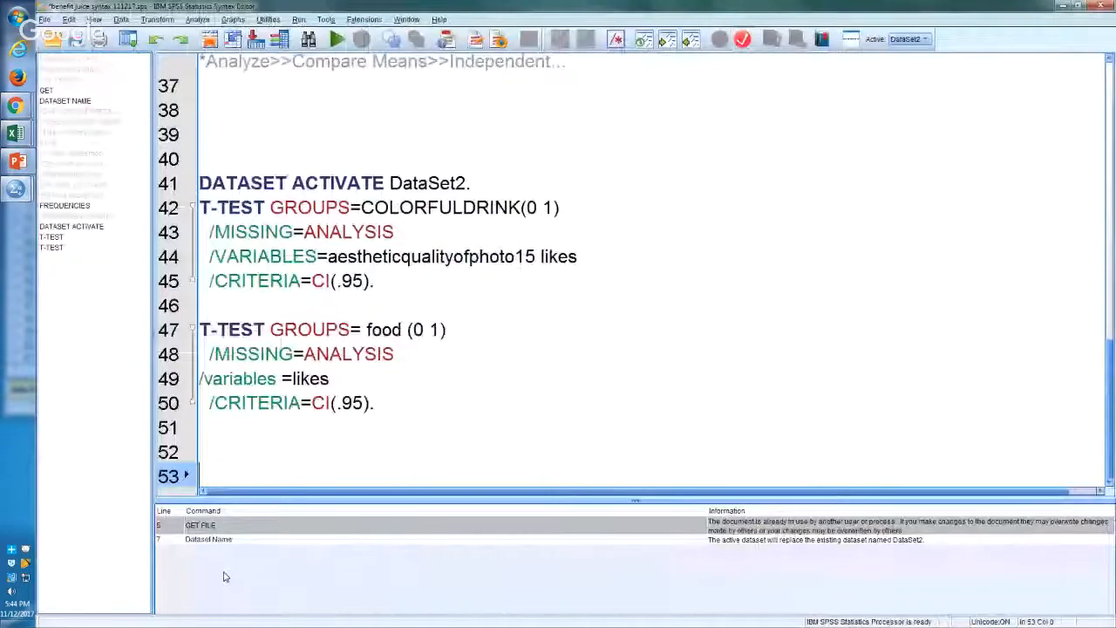
pyautogui.press('Return')
pyautogui.press('Return')
pyautogui.press('Up')
pyautogui.press('Up')
pyautogui.press('Up')
pyautogui.write('*')
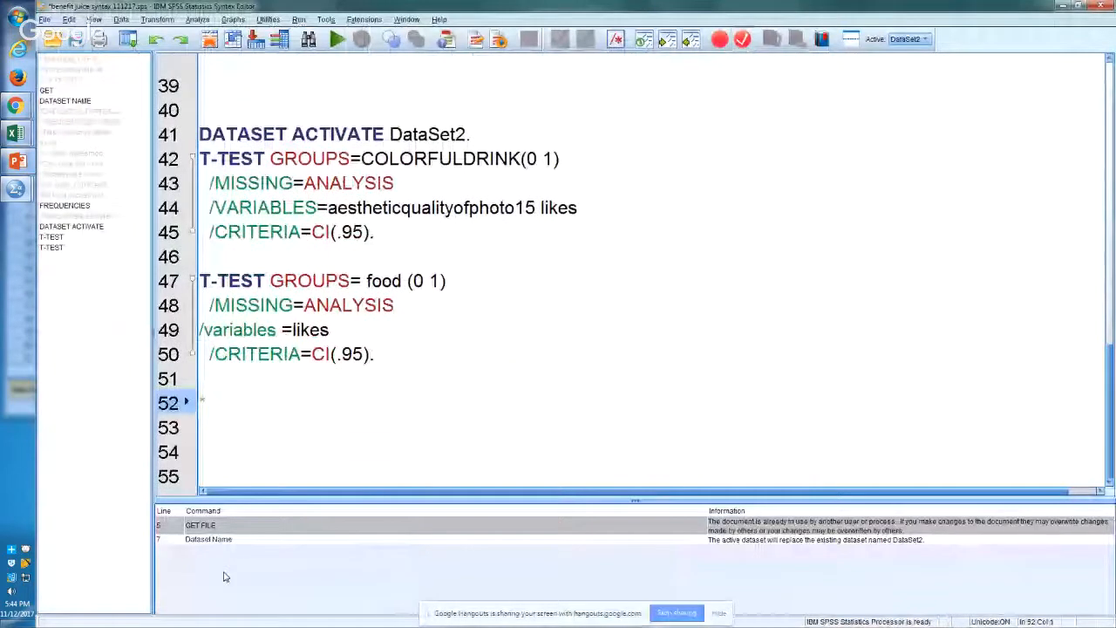
pyautogui.press('Return')
pyautogui.write('*DV: L')
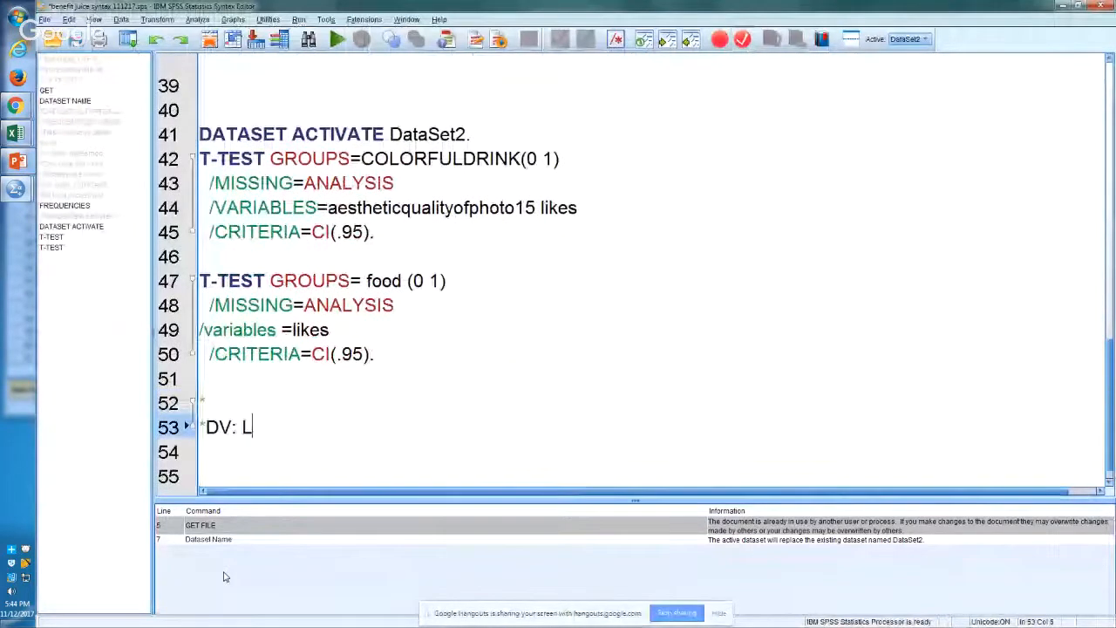
pyautogui.write('ikes.')
pyautogui.press('Up')
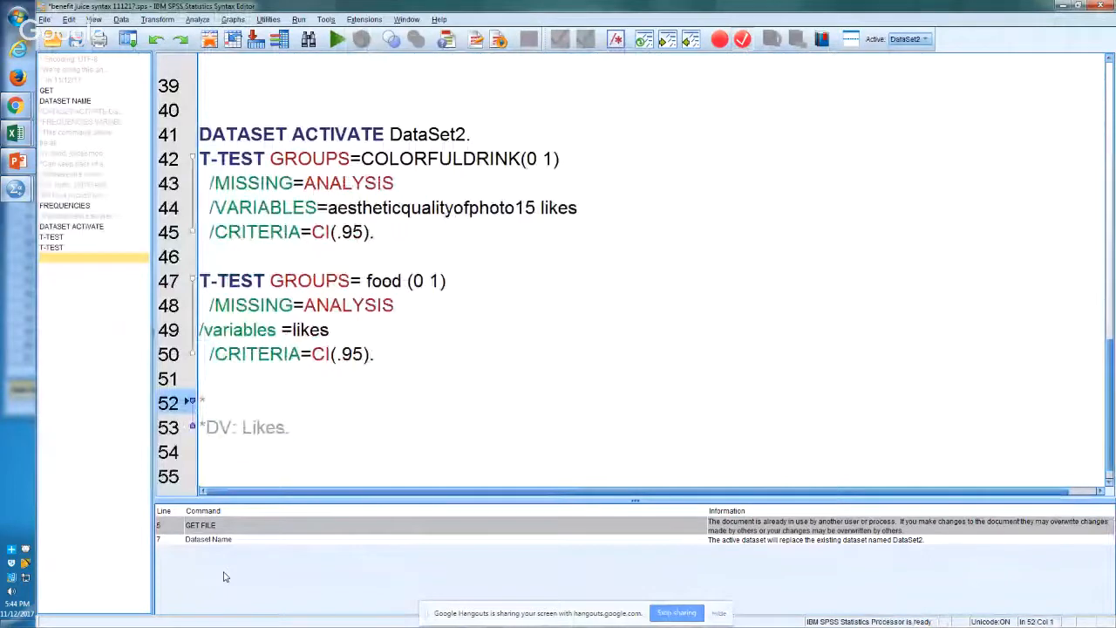
pyautogui.write('IV: food, aestheics')
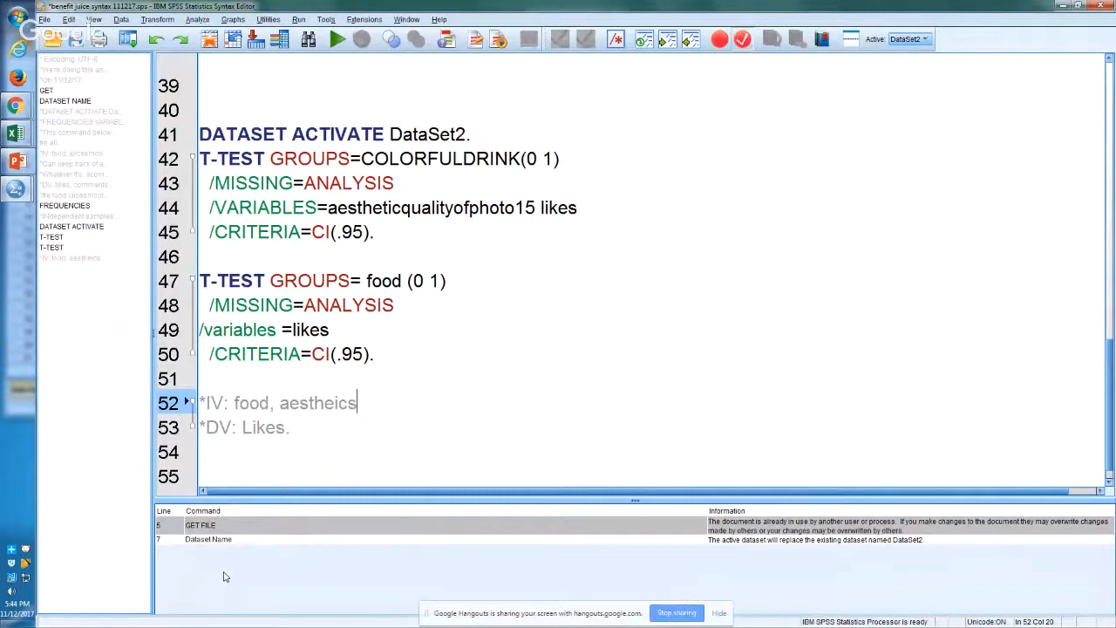
# Step: Add a second comment line "*DV: likes" below the first comment pair, leaving a blank line between them
pyautogui.press('Down')
pyautogui.press('Down')
pyautogui.press('Down')
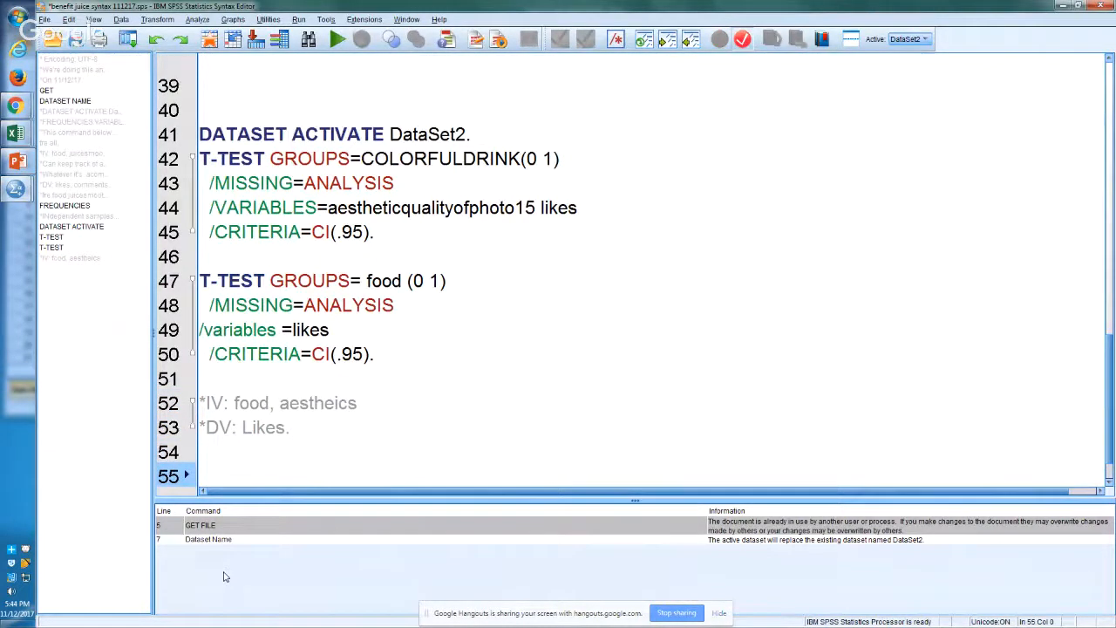
pyautogui.write('*DV: ')
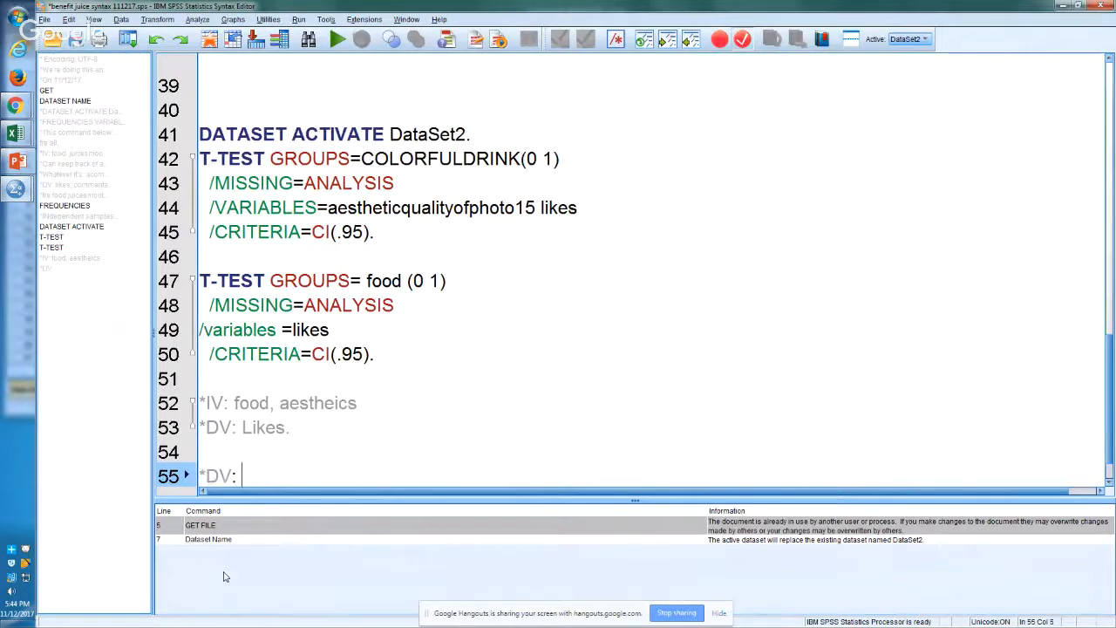
pyautogui.write('likes')
pyautogui.press('Return')
pyautogui.press('Up')
pyautogui.press('Up')
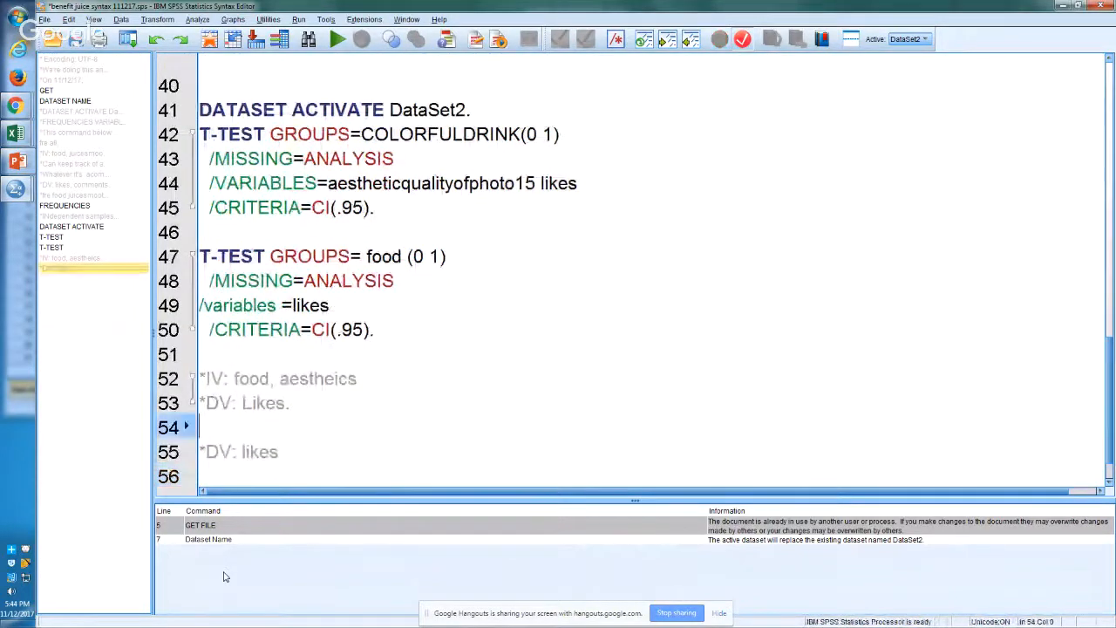
# Step: Insert the comment "*IV: DRINK OR SMOOTHIE OR COFFEE" above the second DV comment and leave blank lines after the pair
pyautogui.press('Return')
pyautogui.write('IV:')
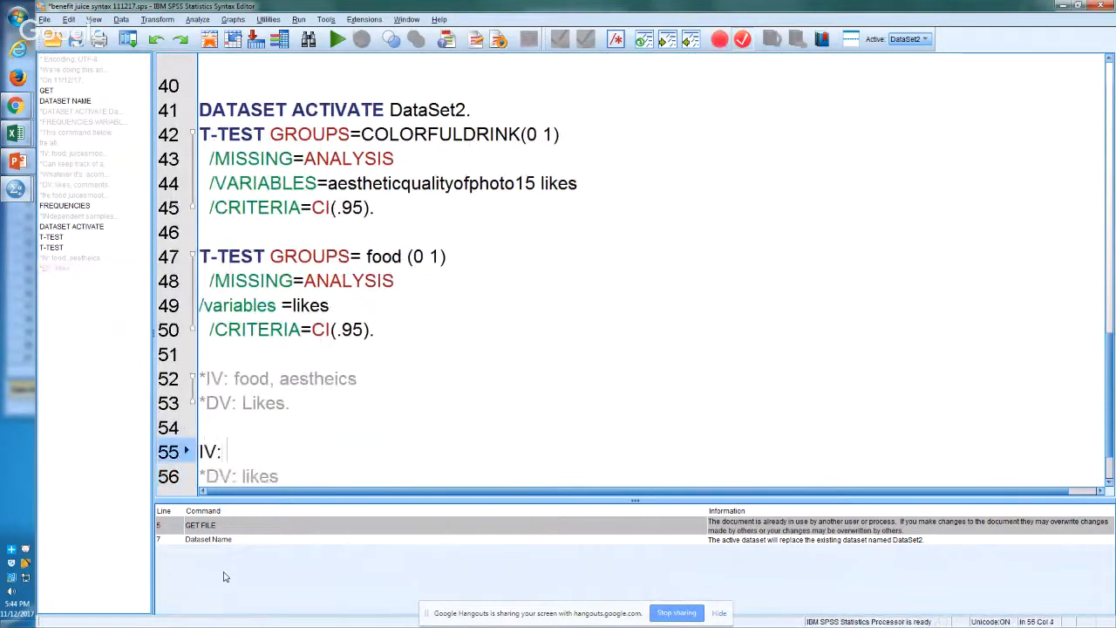
pyautogui.press('BackSpace')
pyautogui.press('BackSpace')
pyautogui.press('BackSpace')
pyautogui.press('BackSpace')
pyautogui.write('*D')
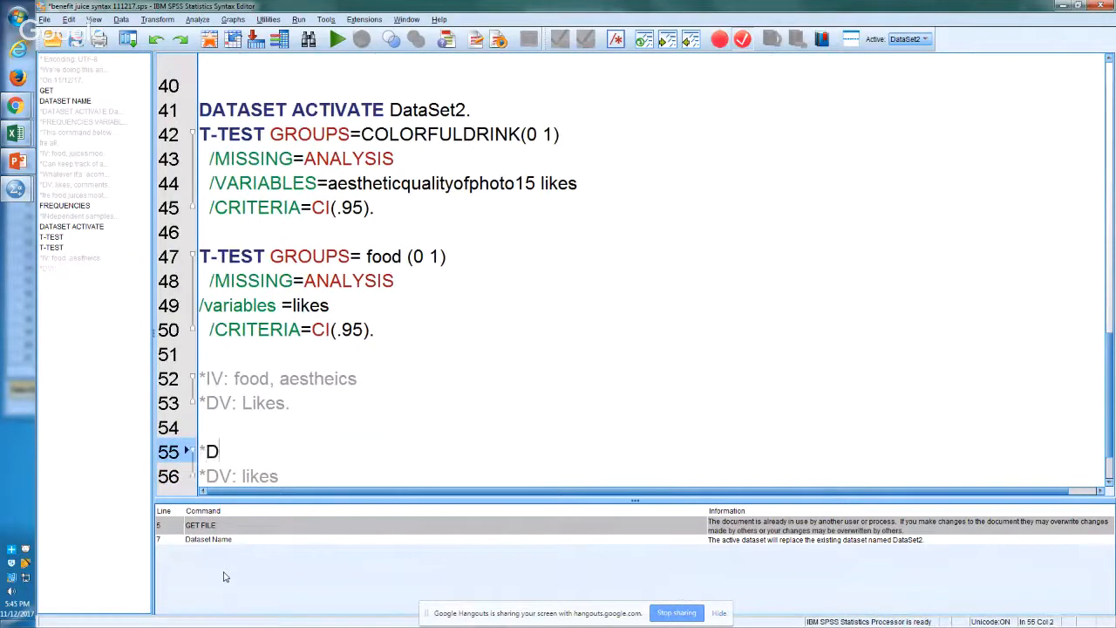
pyautogui.press('BackSpace')
pyautogui.write('IV: ')
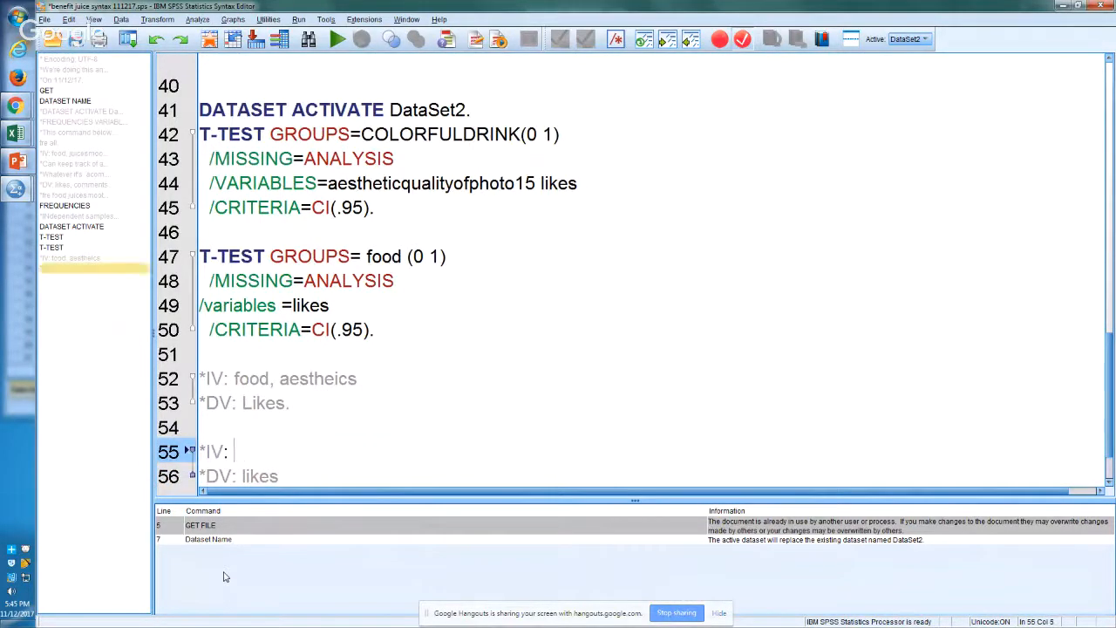
pyautogui.write('DRINK OR SM')
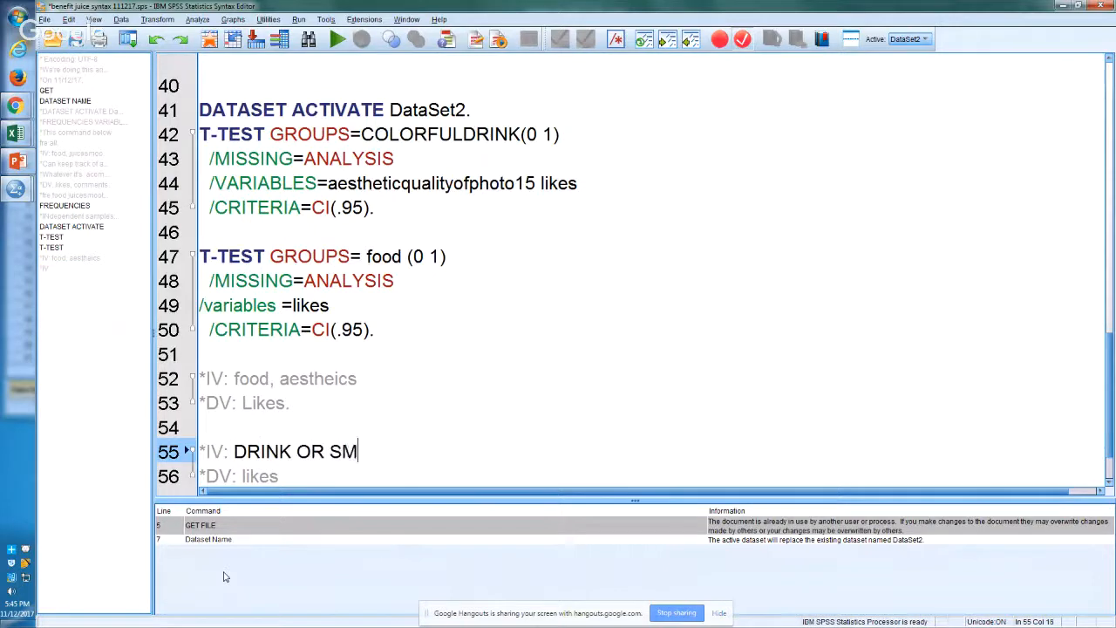
pyautogui.write('OOTHIE OR ')
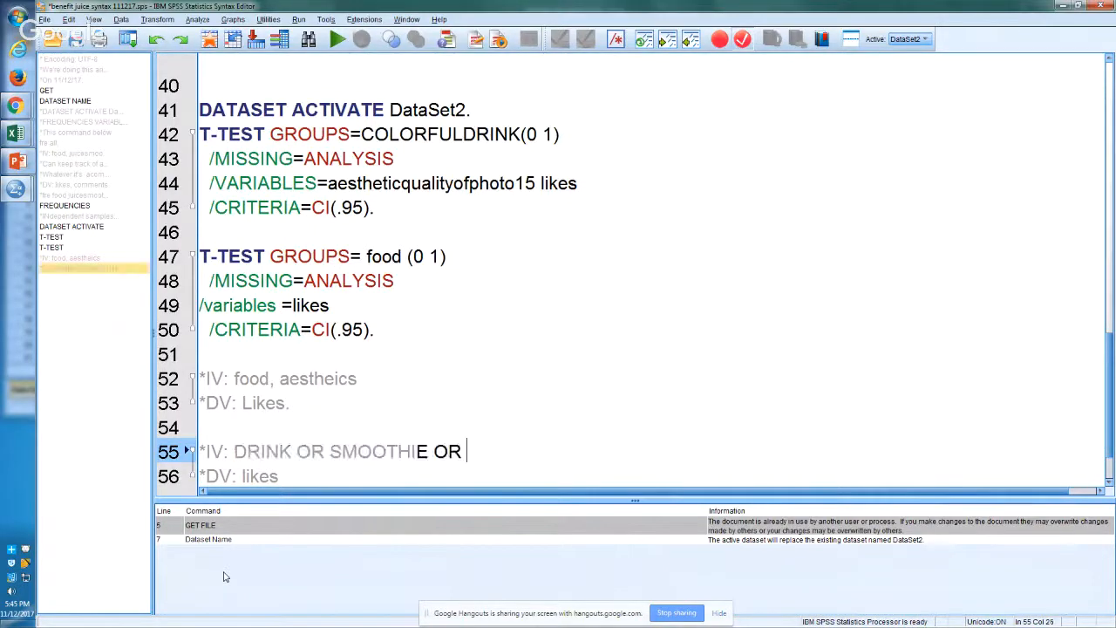
pyautogui.write('COFFEE')
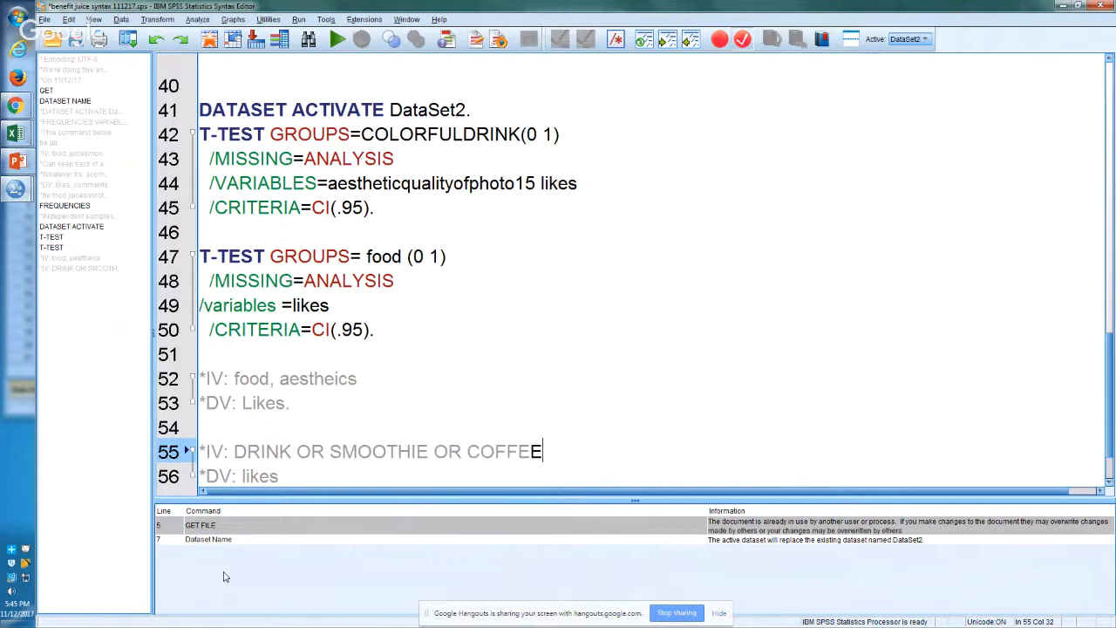
pyautogui.press('Down')
pyautogui.press('Return')
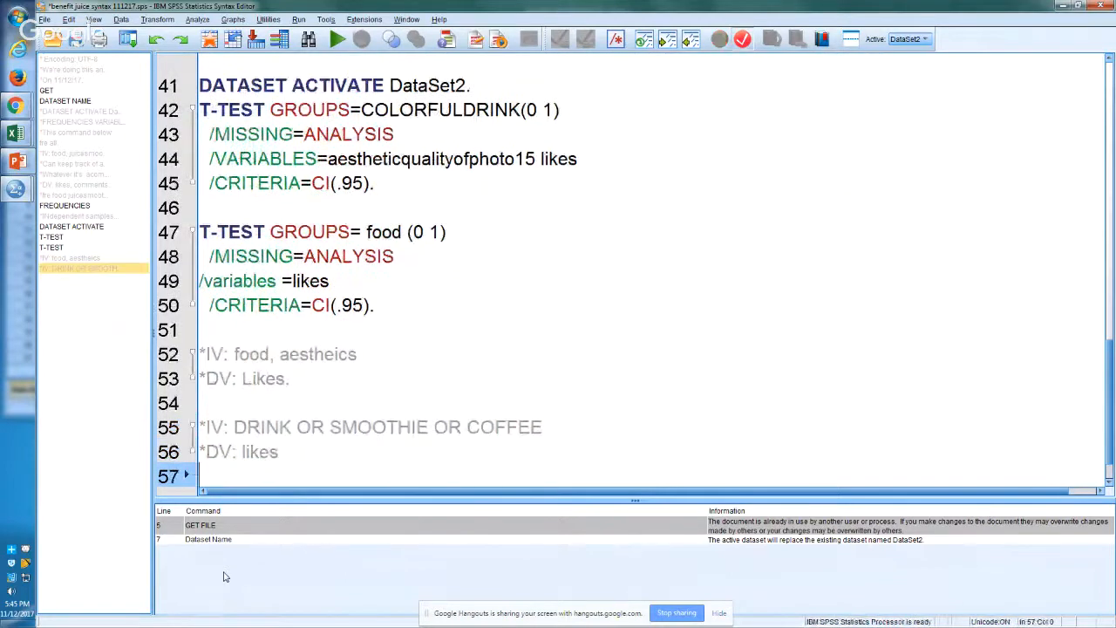
pyautogui.press('Return')
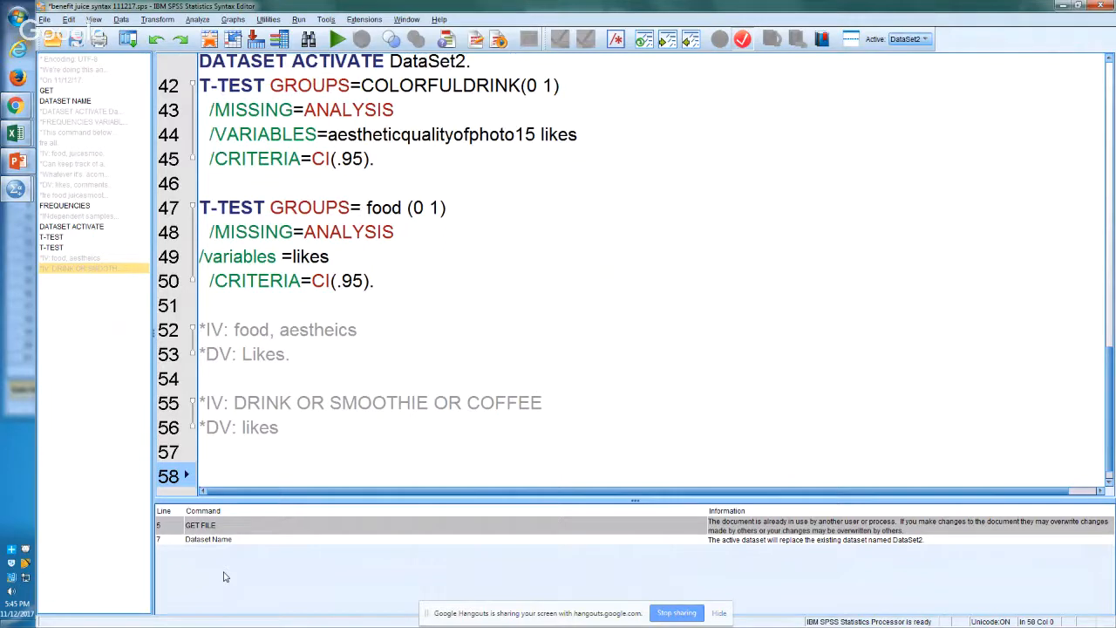
# Step: Highlight and review the T-TEST command block that compares likes across the food groups
pyautogui.press('Up')
pyautogui.press('Up')
pyautogui.press('Up')
pyautogui.press('Up')
pyautogui.press('Up')
pyautogui.press('Up')
pyautogui.press('Up')
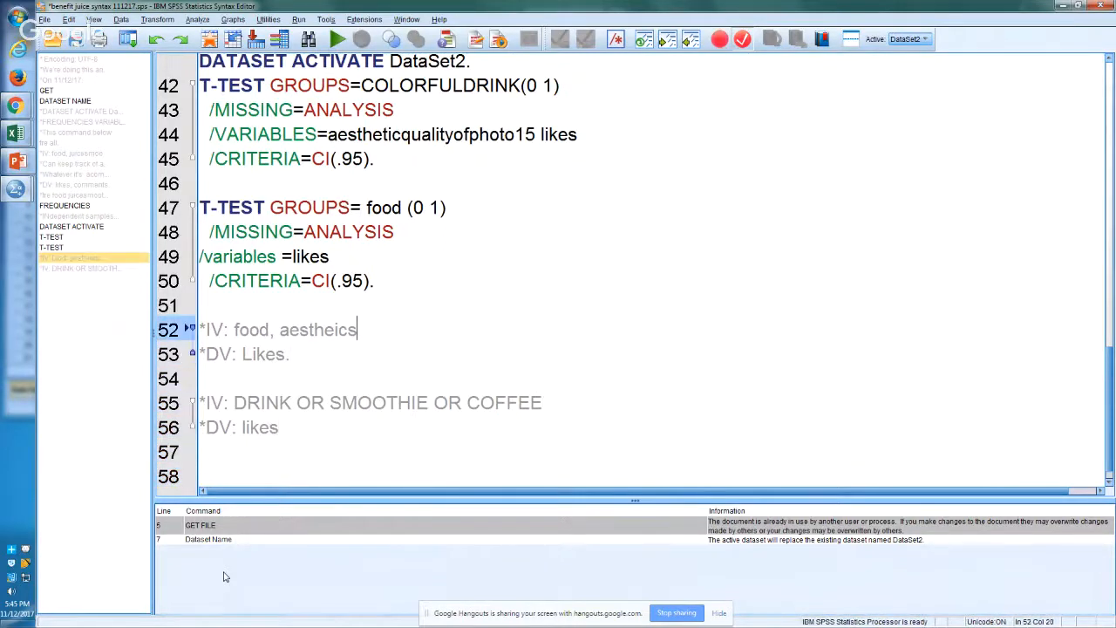
pyautogui.hotkey('shift', 'Up')
pyautogui.hotkey('shift', 'Up')
pyautogui.hotkey('shift', 'Up')
pyautogui.hotkey('shift', 'Up')
pyautogui.hotkey('shift', 'Up')
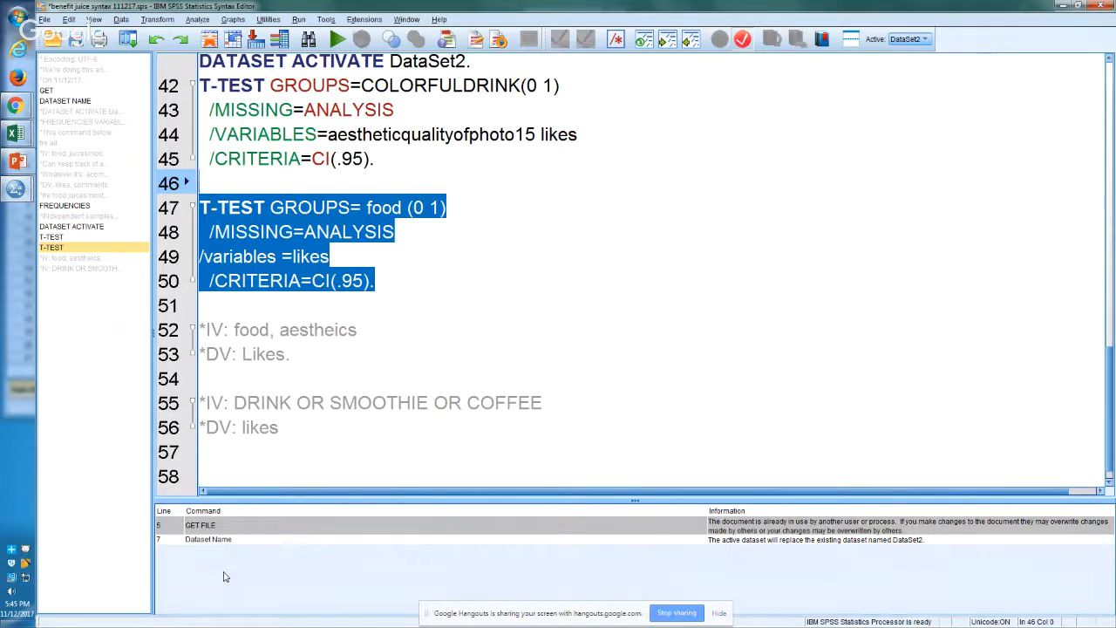
pyautogui.hotkey('ctrl', 'r')
pyautogui.press('Down')
pyautogui.press('Down')
pyautogui.press('Down')
pyautogui.press('Down')
pyautogui.press('Down')
pyautogui.press('Down')
pyautogui.press('Down')
pyautogui.press('Down')
pyautogui.press('Down')
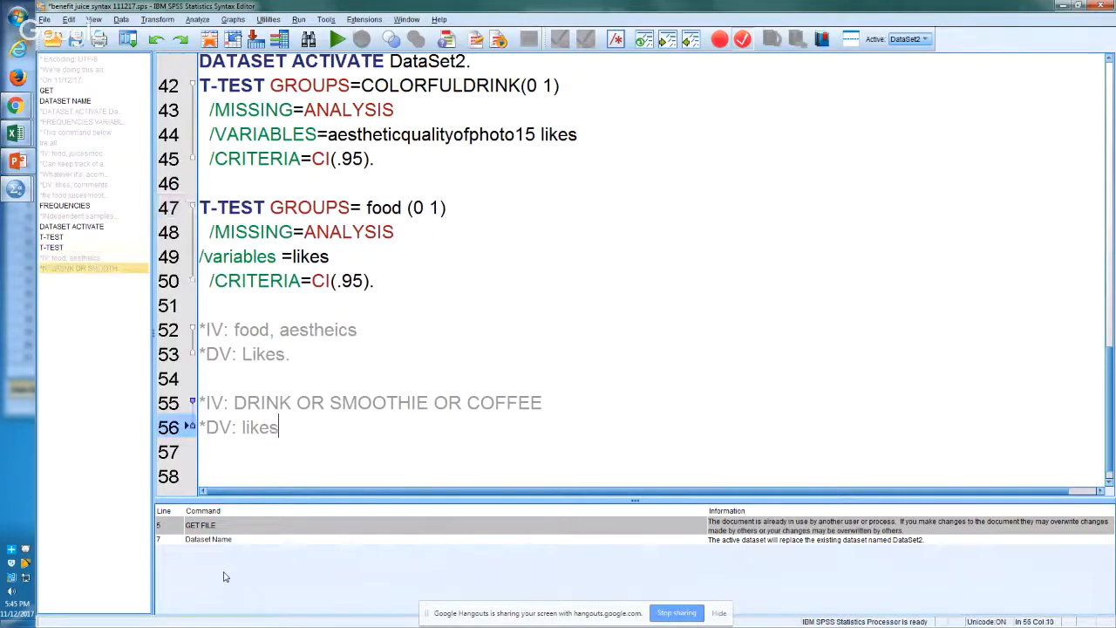
# Step: Look at the dataset in the SPSS Data Editor and return to the Syntax Editor
pyautogui.hotkey('alt', 'Tab')
pyautogui.hotkey('alt', 'Tab')
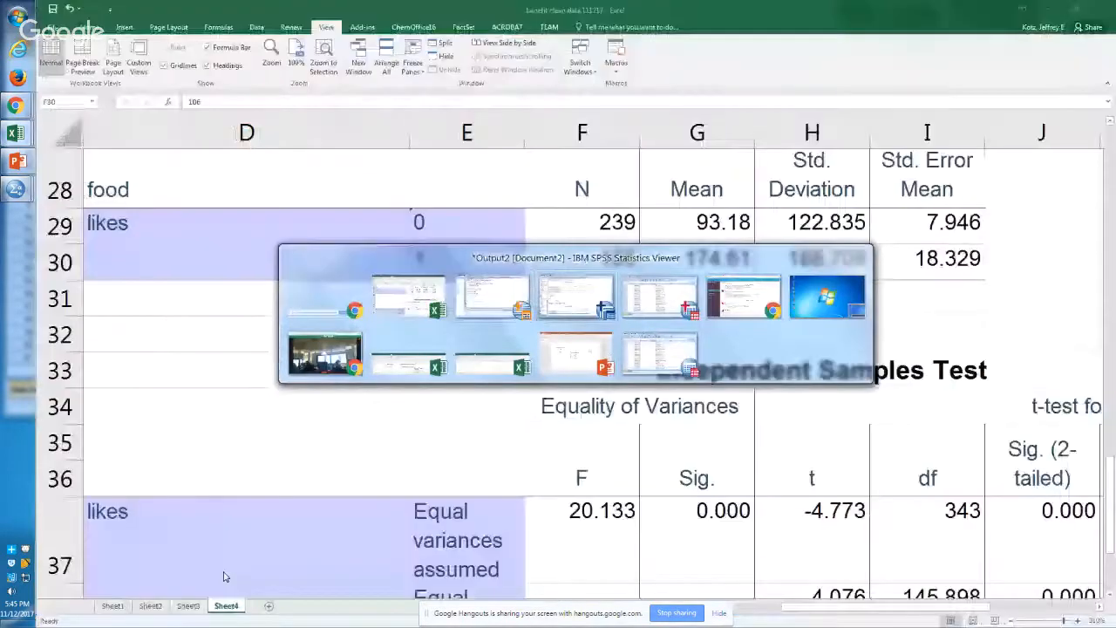
pyautogui.hotkey('alt', 'Tab')
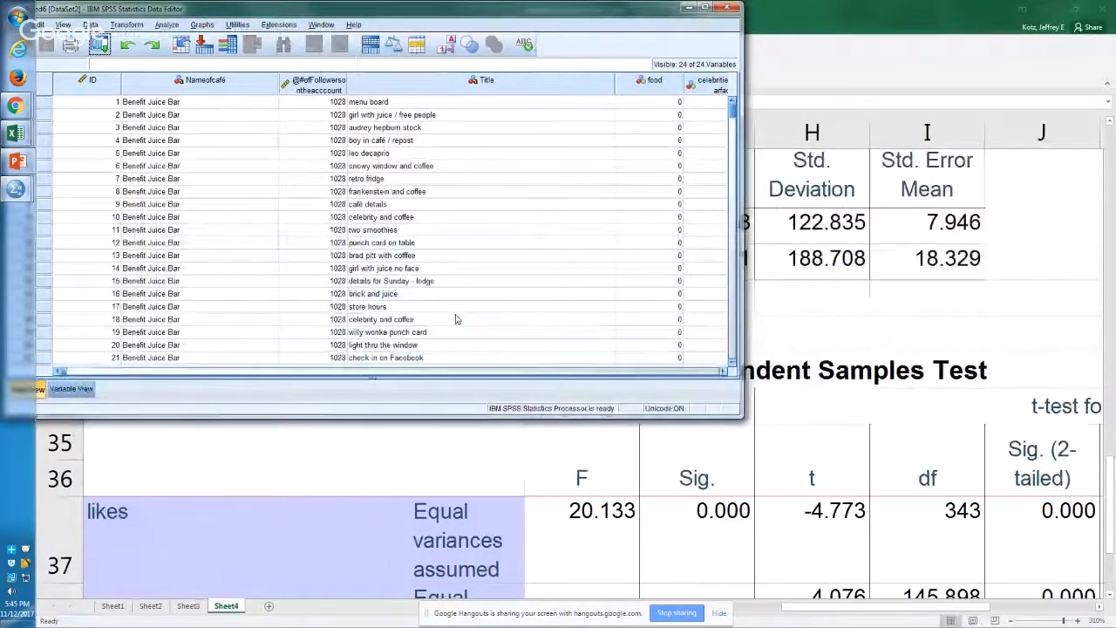
pyautogui.moveTo(733, 109); pyautogui.dragTo(747, 126)
pyautogui.hotkey('alt', 'Tab')
pyautogui.hotkey('alt', 'Tab')
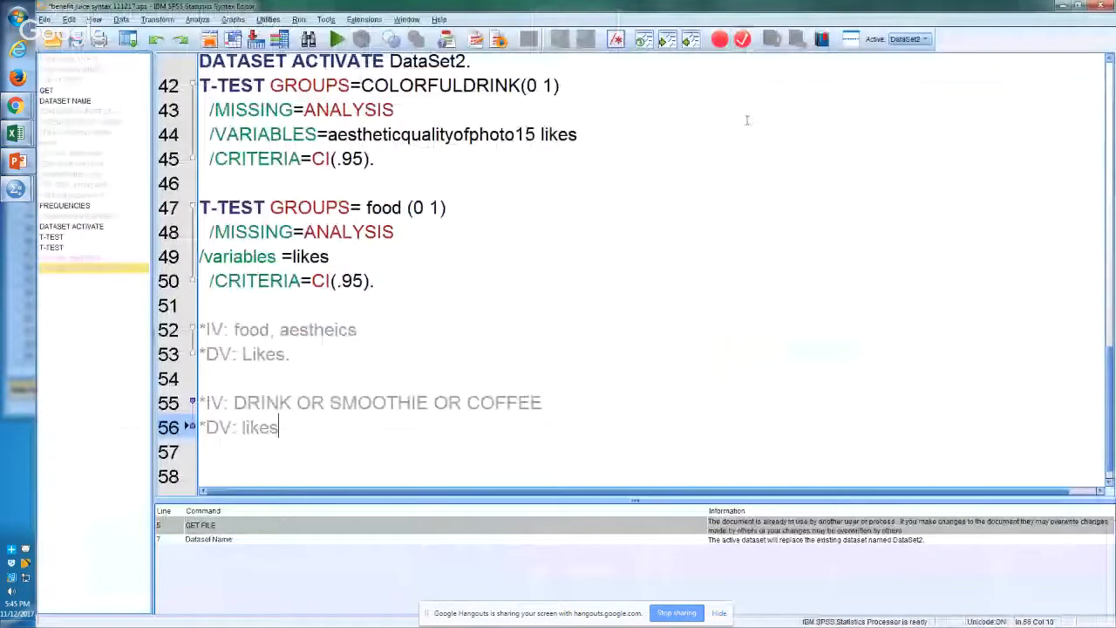
# Step: End the second DV comment with a period so it reads "*DV: likes." and move down to a new line
pyautogui.click(497, 441)
pyautogui.press('BackSpace')
pyautogui.write('.')
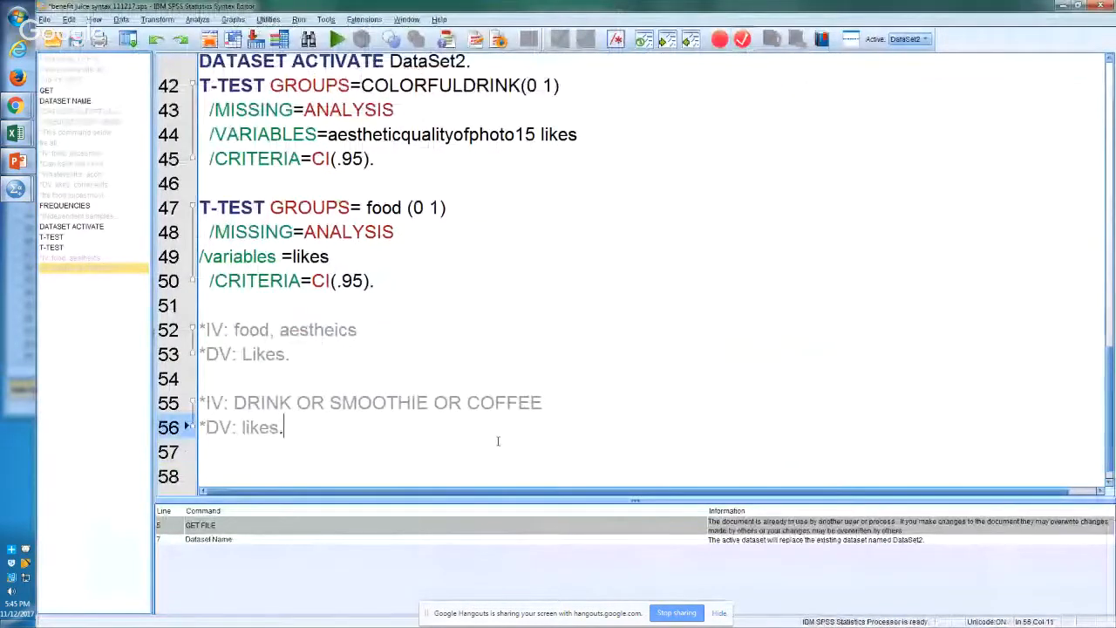
pyautogui.press('Return')
pyautogui.press('Return')
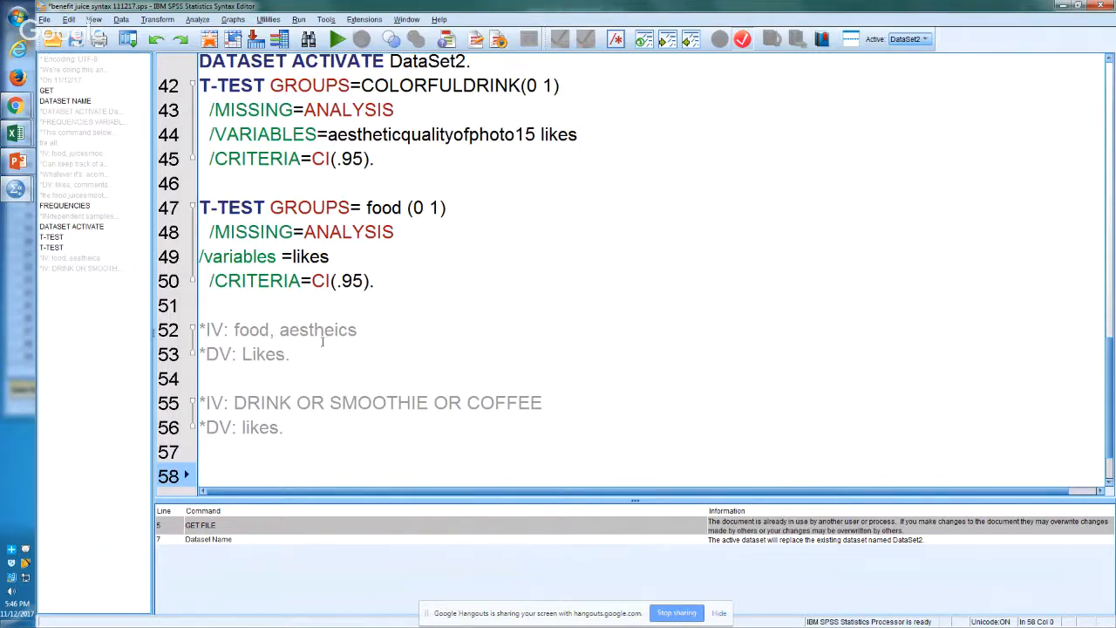
pyautogui.moveTo(259, 330); pyautogui.dragTo(300, 330)
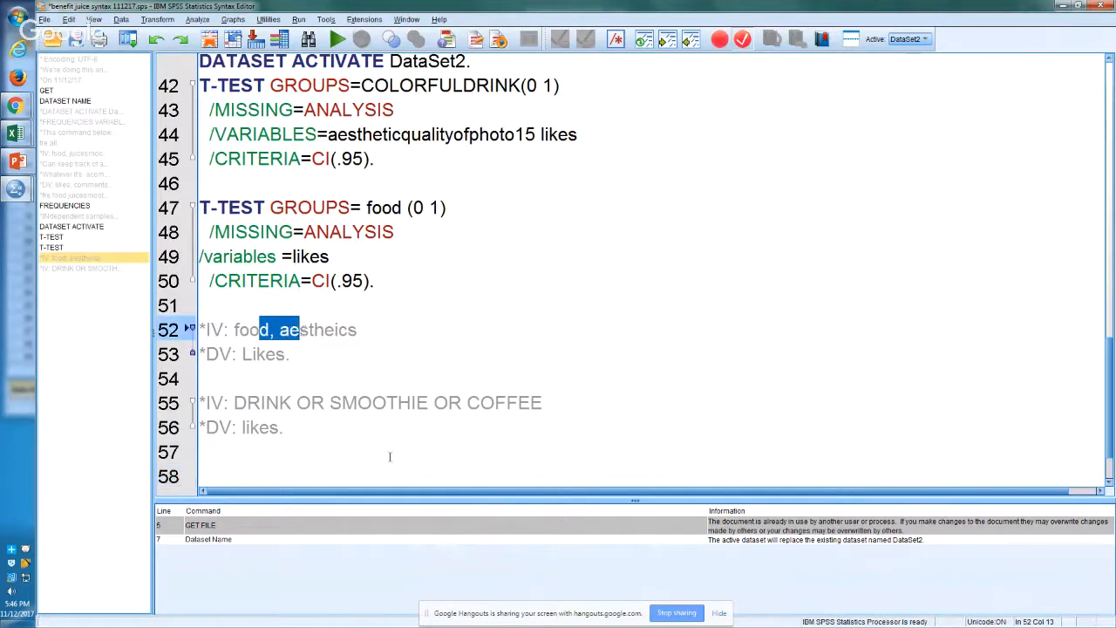
pyautogui.moveTo(279, 403); pyautogui.dragTo(481, 415)
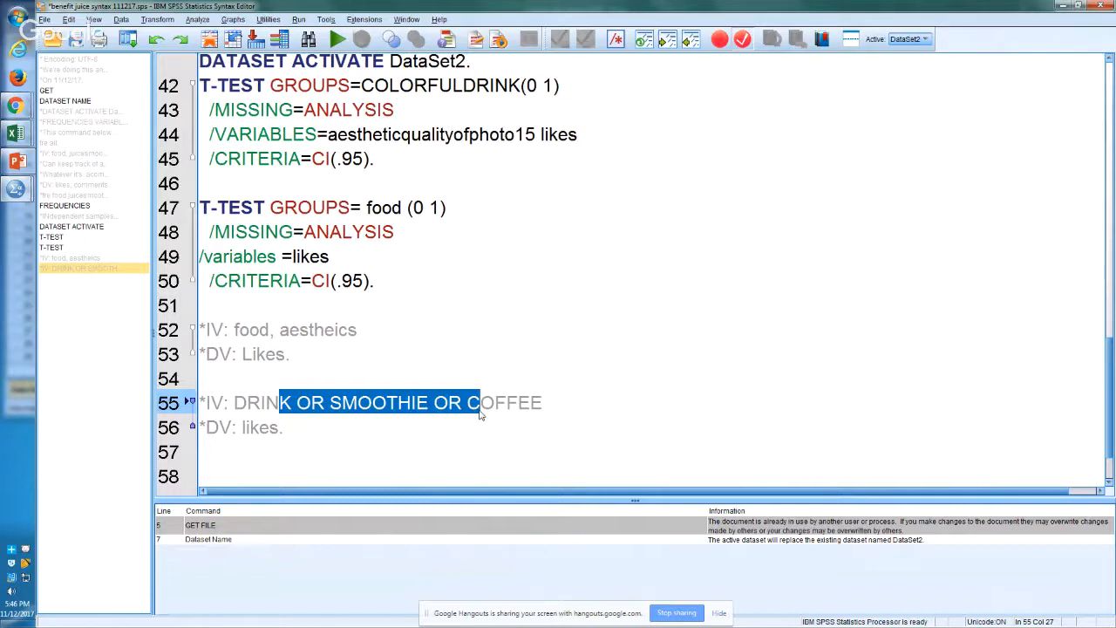
# Step: Start a new command "crosstab food" on the empty line below the second comment pair
pyautogui.press('Down')
pyautogui.press('Down')
pyautogui.press('Down')
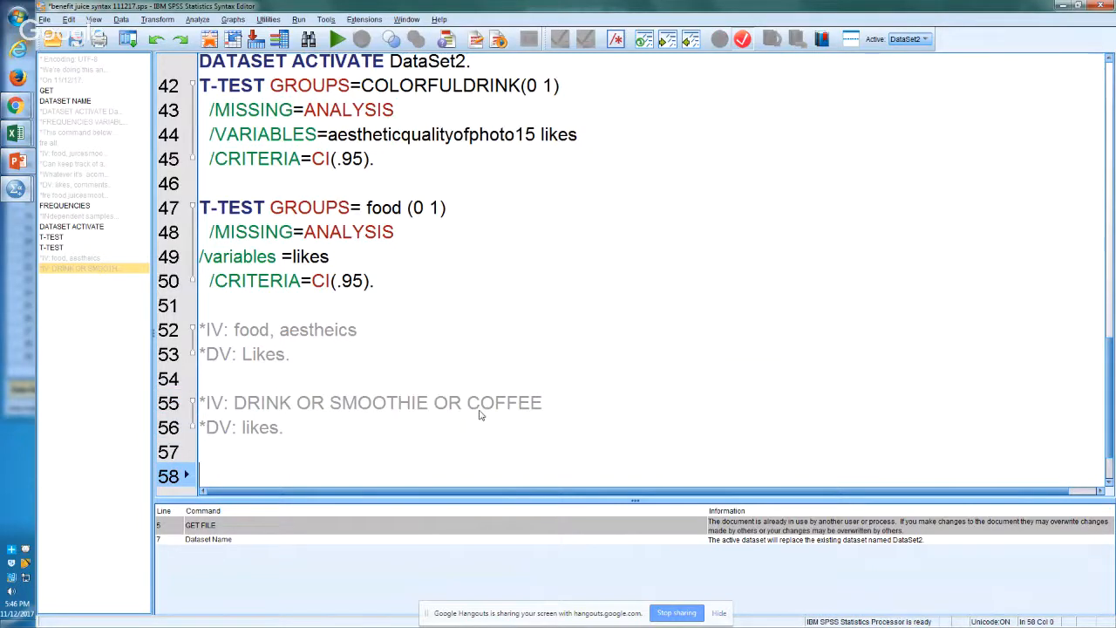
pyautogui.write('crosstab')
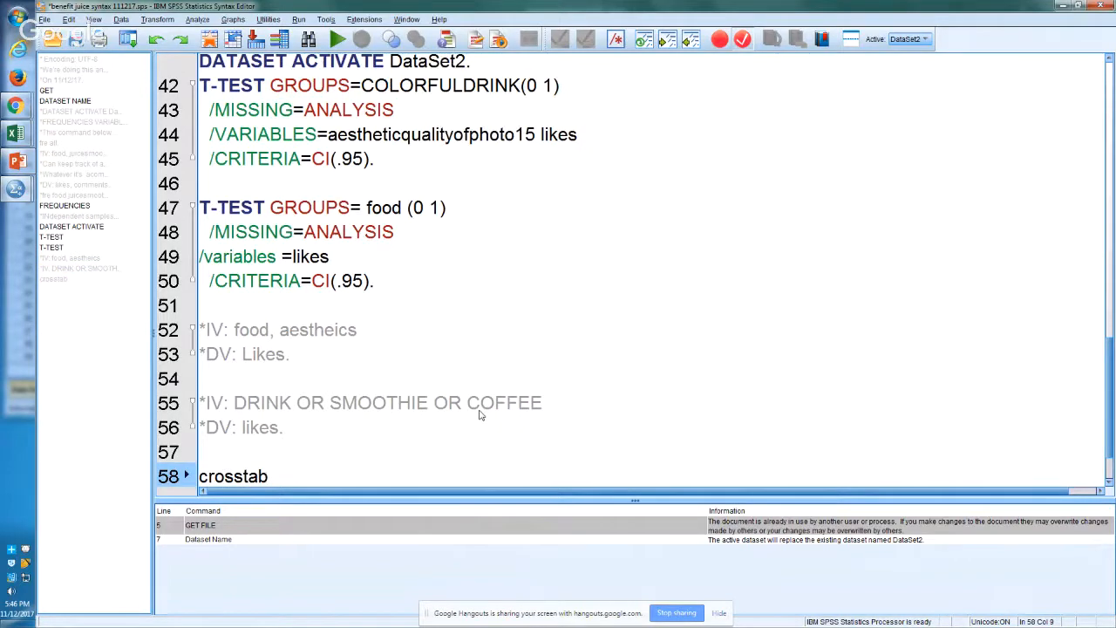
pyautogui.write(' f')
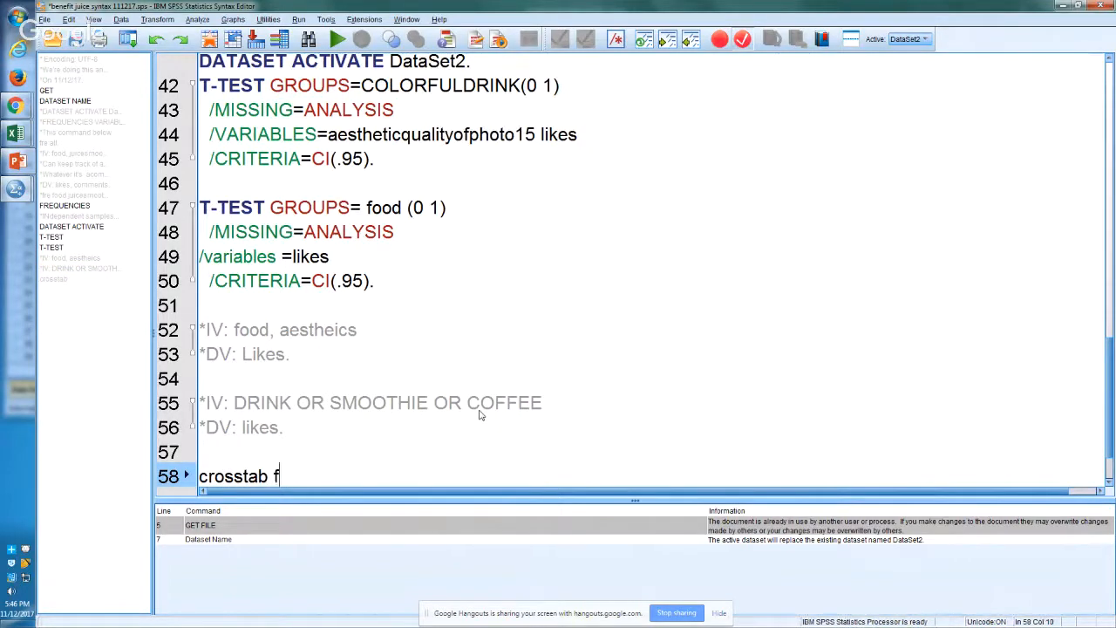
pyautogui.write('ood')
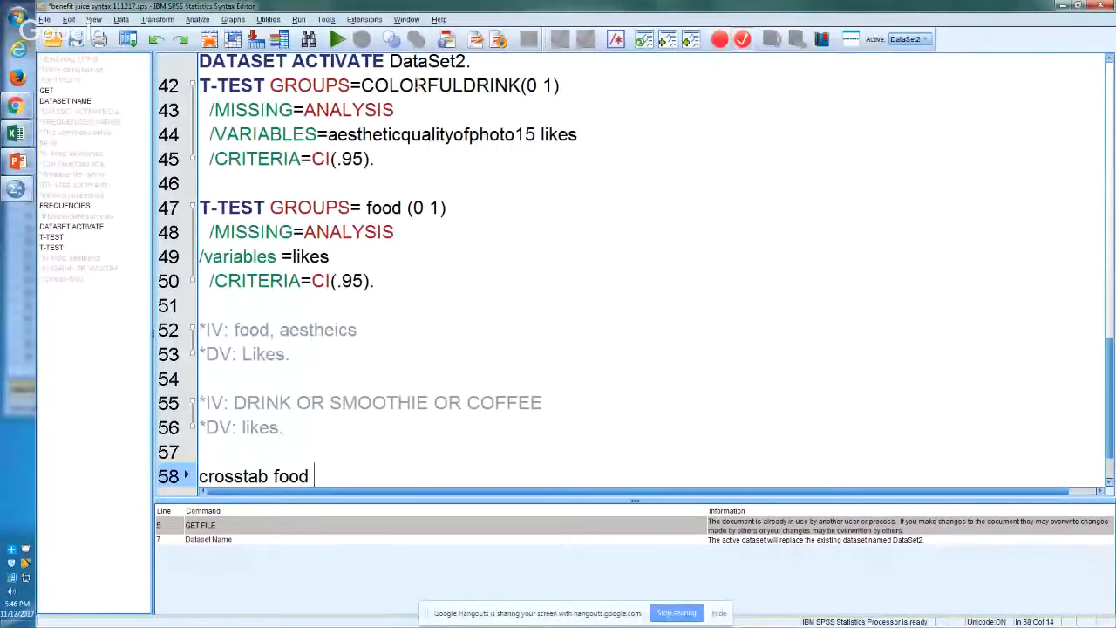
# Step: Complete the crosstab command with the variable aestheticqualityofphoto15 from the first T-TEST, end it with a period and start a new line
pyautogui.click(419, 156)
pyautogui.press('Down')
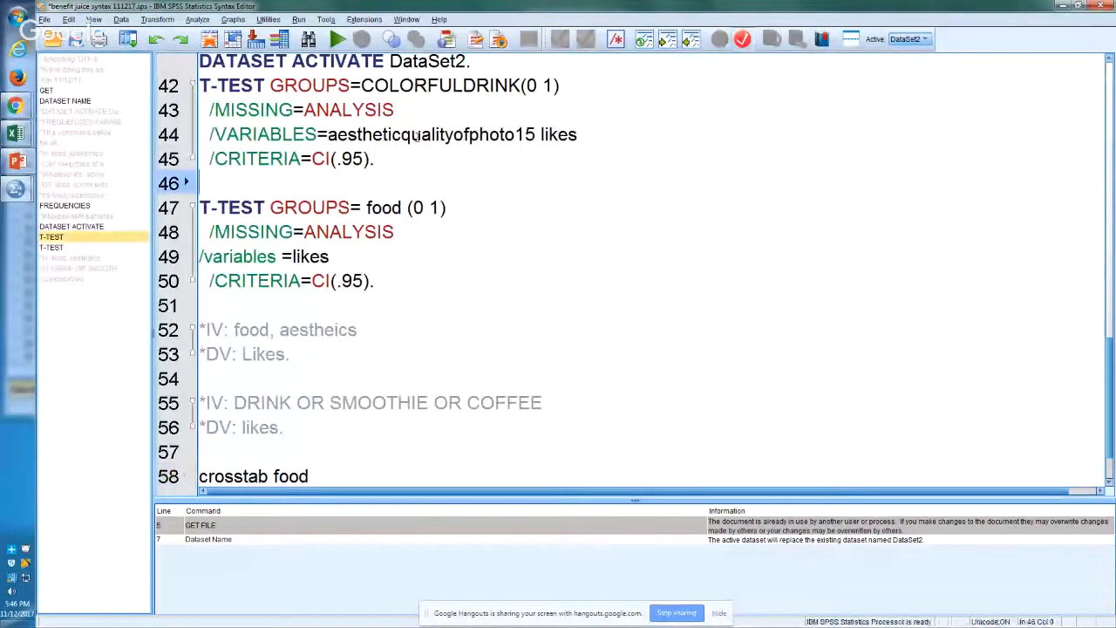
pyautogui.press('Down')
pyautogui.press('Down')
pyautogui.press('Down')
pyautogui.press('Down')
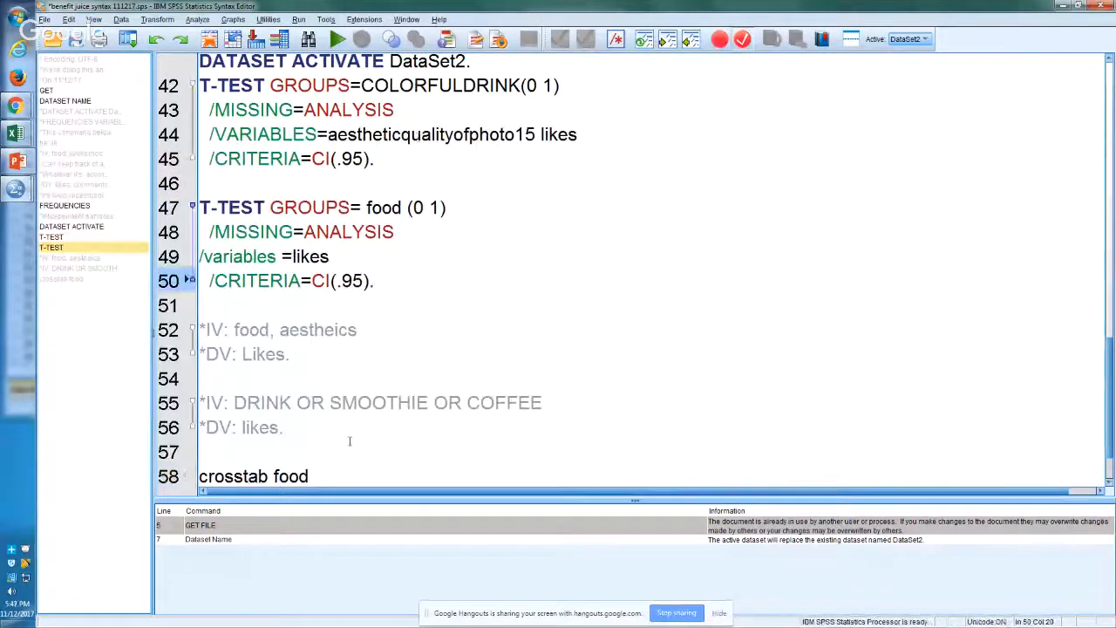
pyautogui.click(347, 480)
pyautogui.write('aestheticqualityofphoto15')
pyautogui.write('.')
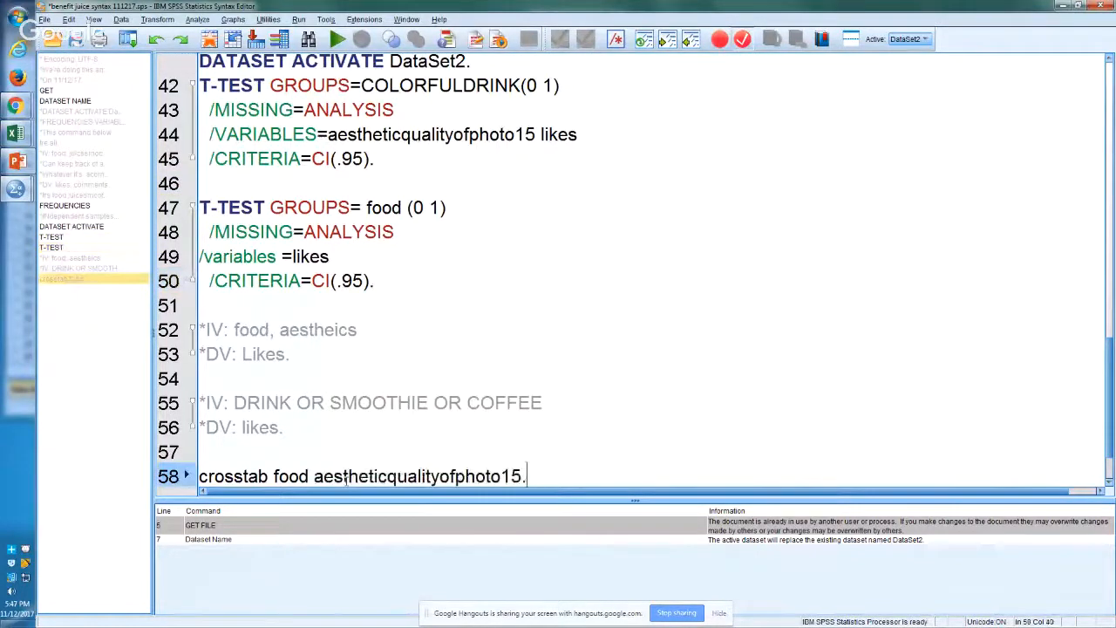
pyautogui.press('Return')
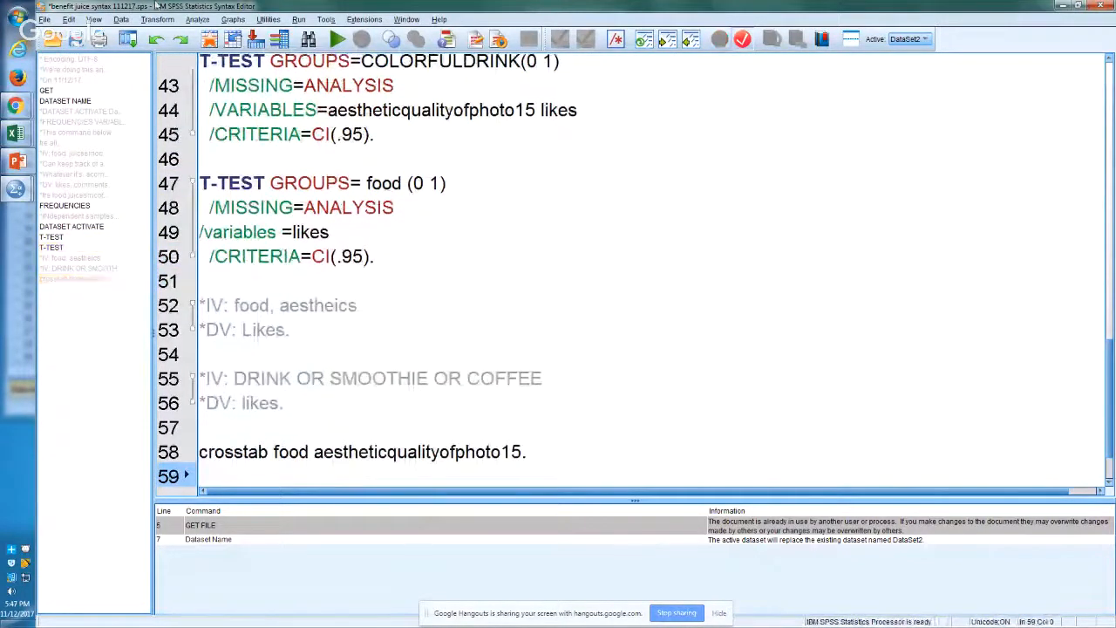
pyautogui.click(192, 20)
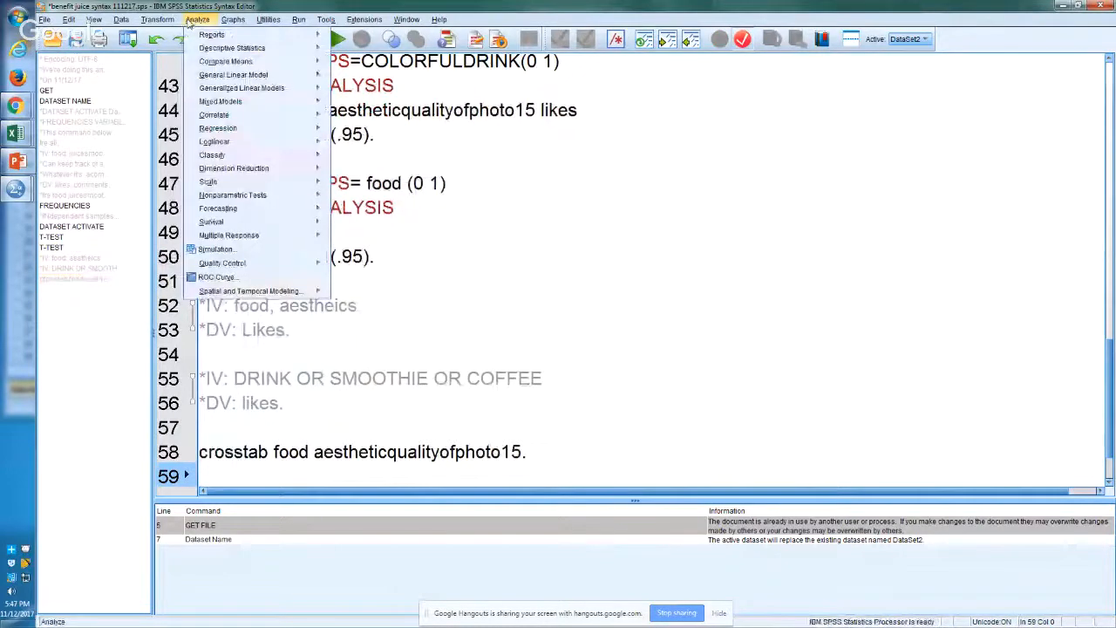
pyautogui.moveTo(247, 90)
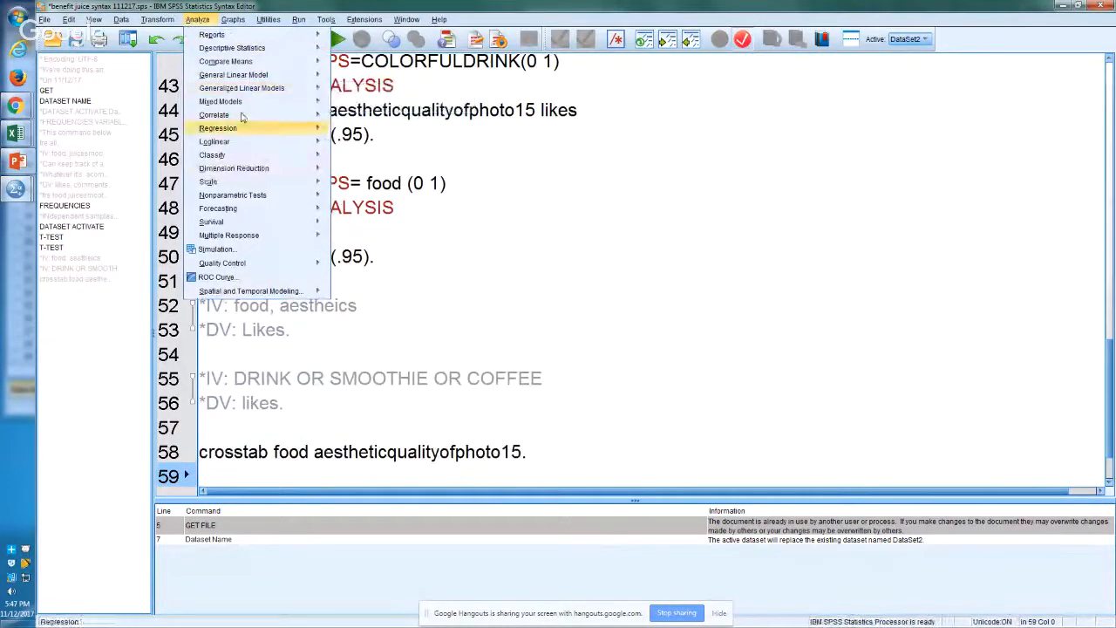
pyautogui.moveTo(286, 156)
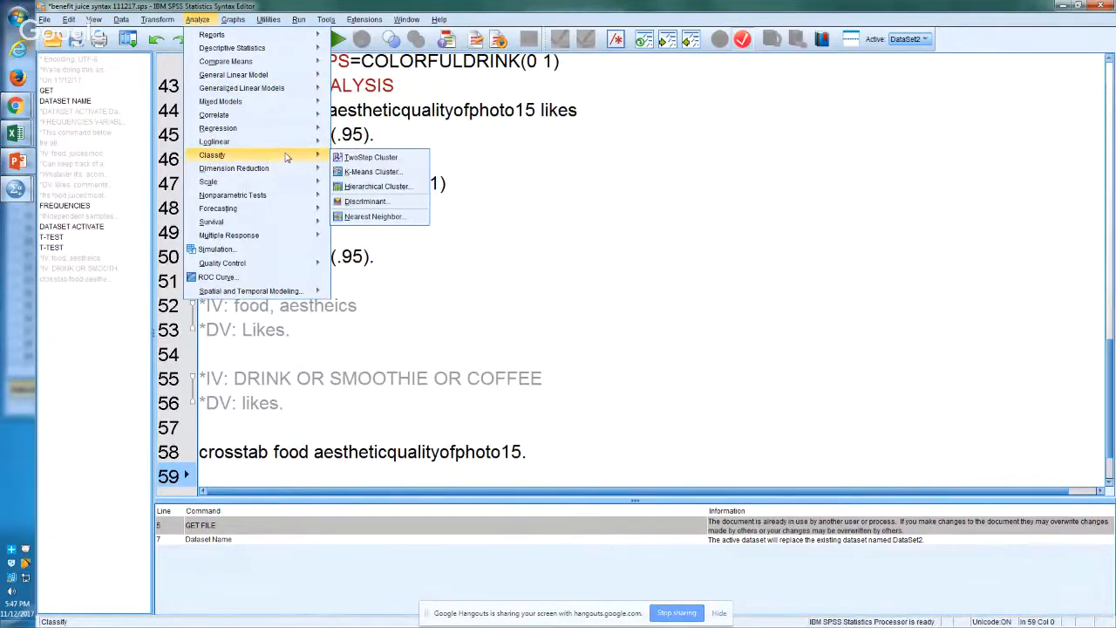
pyautogui.moveTo(314, 48)
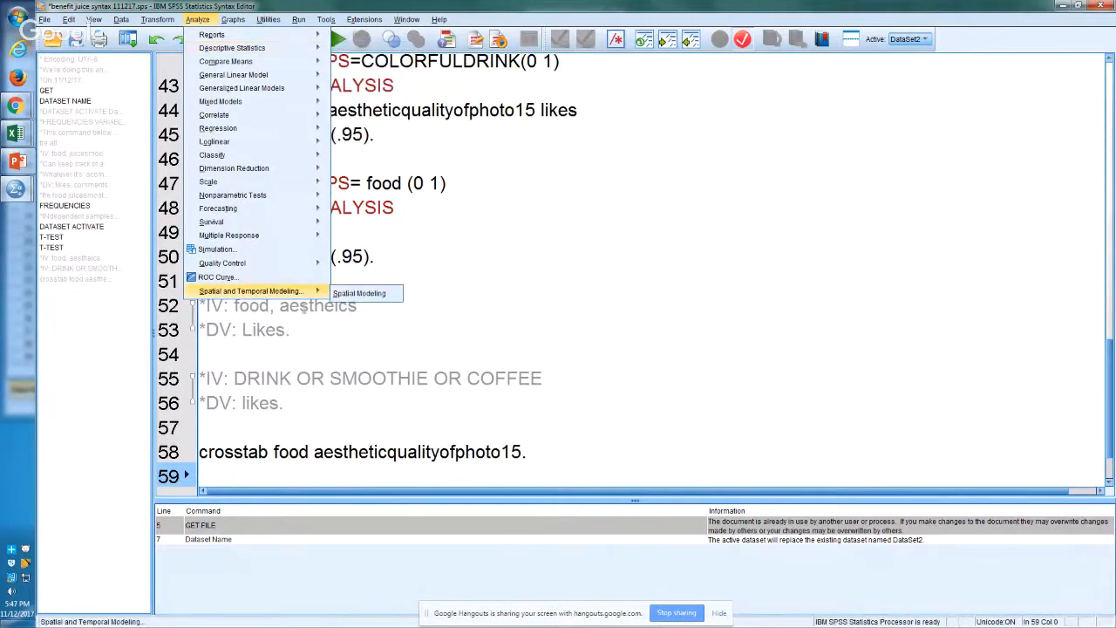
pyautogui.click(277, 475)
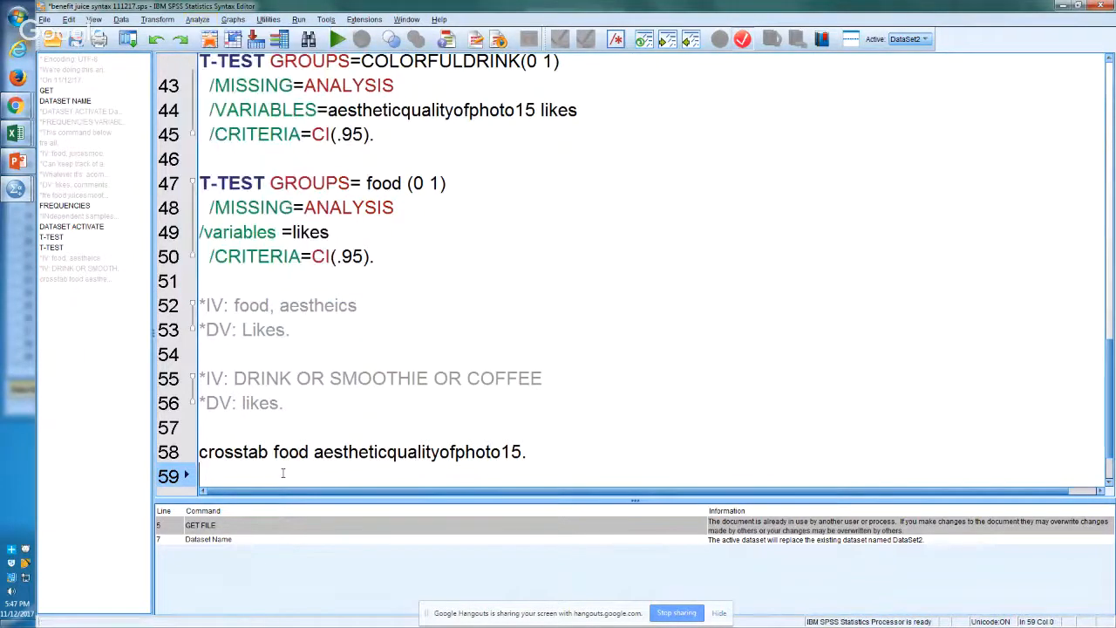
# Step: Insert the comment line "*Analyze>> Descriptive statistics >> Crosstabs." directly above the crosstab command
pyautogui.click(320, 436)
pyautogui.press('Return')
pyautogui.write('*An')
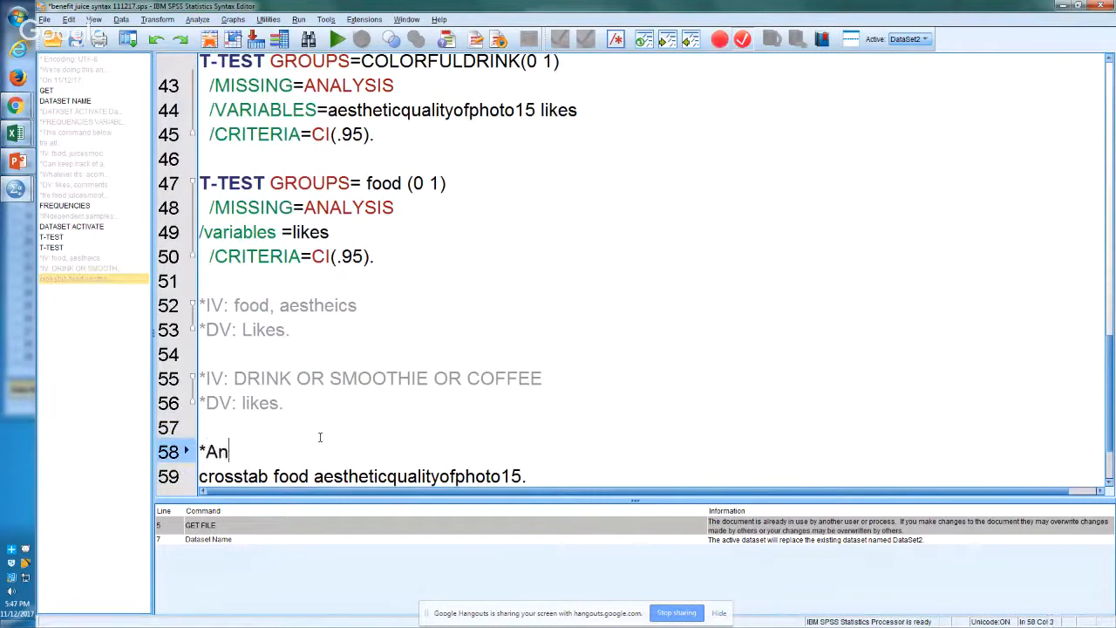
pyautogui.write('alyze:')
pyautogui.press('BackSpace')
pyautogui.press('BackSpace')
pyautogui.write('>> D')
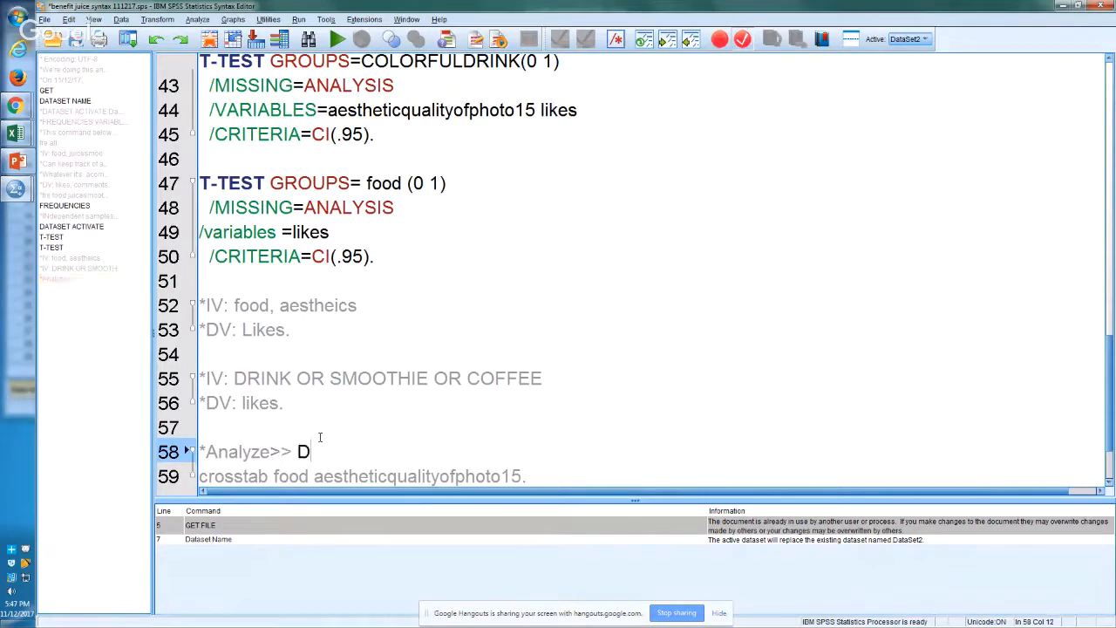
pyautogui.write('escriptive statistics >> ')
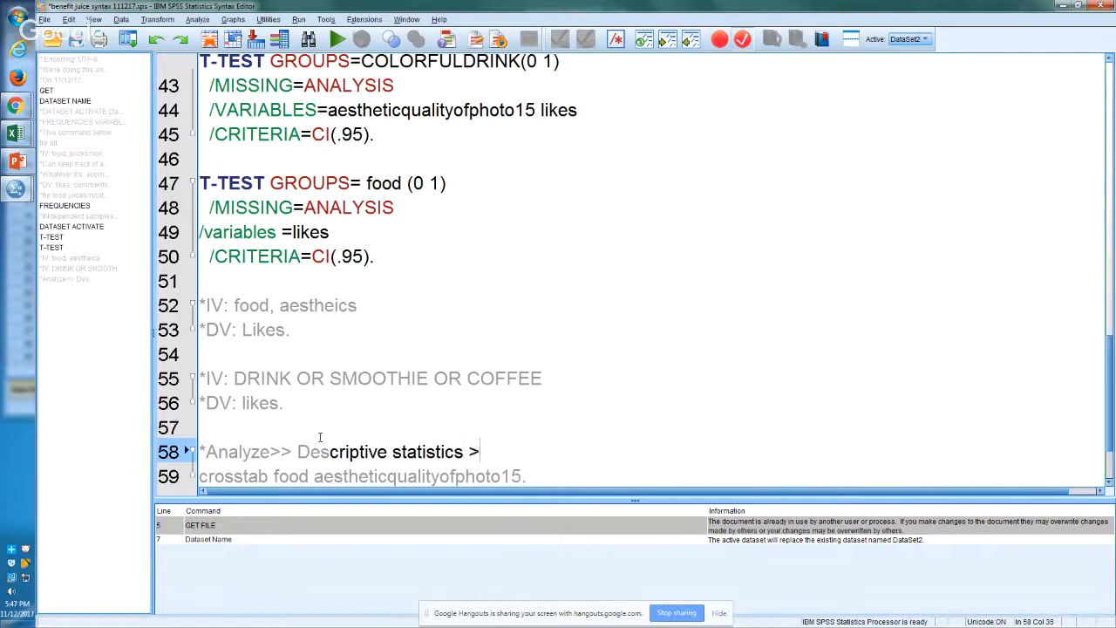
pyautogui.write('Crosstabs.')
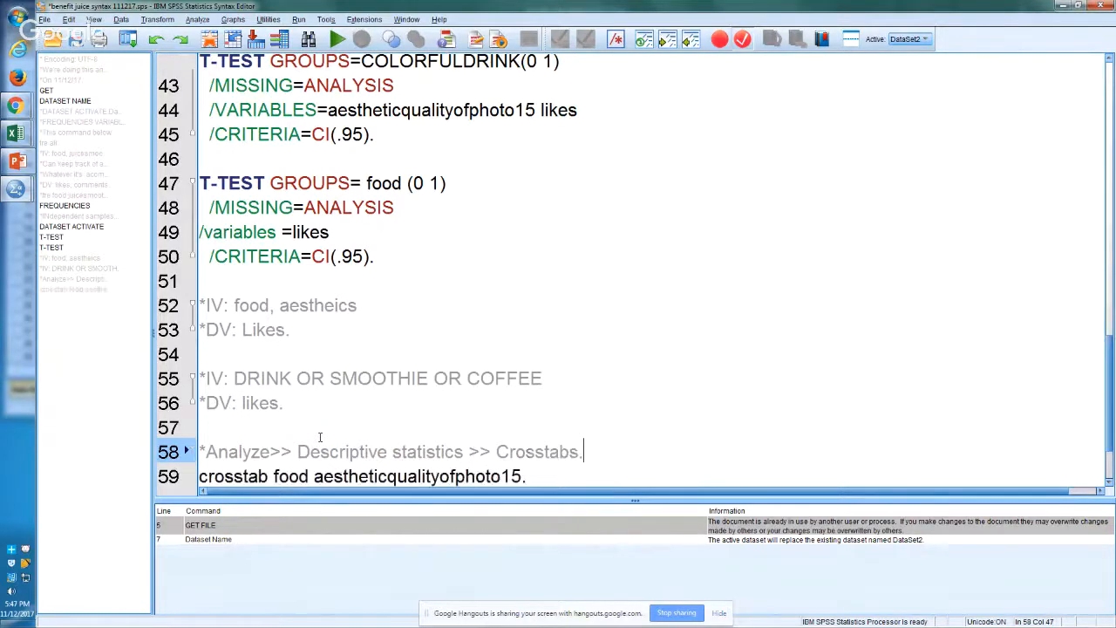
# Step: Try to run the command "crosstab food aestheticqualityofphoto15." and return to the Syntax Editor from the output
pyautogui.press('Down')
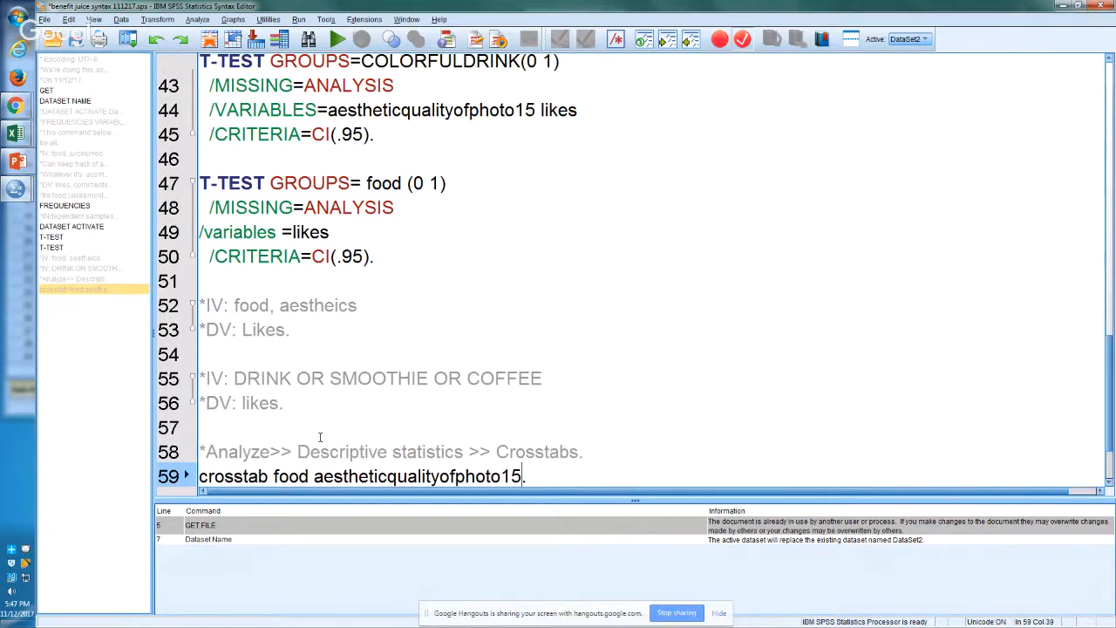
pyautogui.press('Left')
pyautogui.press('Left')
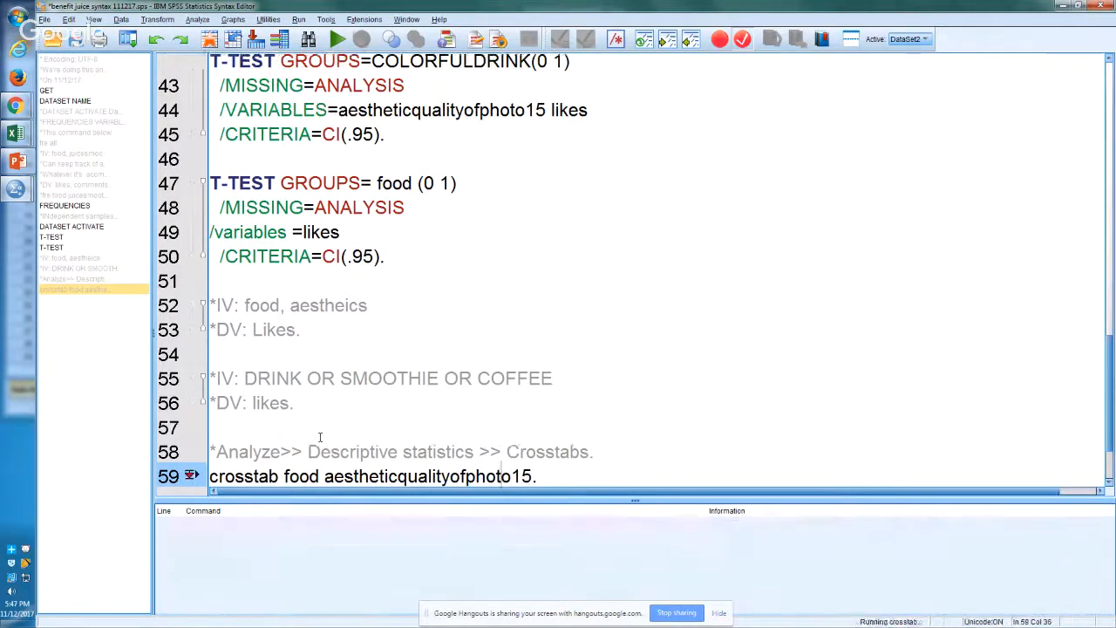
pyautogui.hotkey('ctrl', 'r')
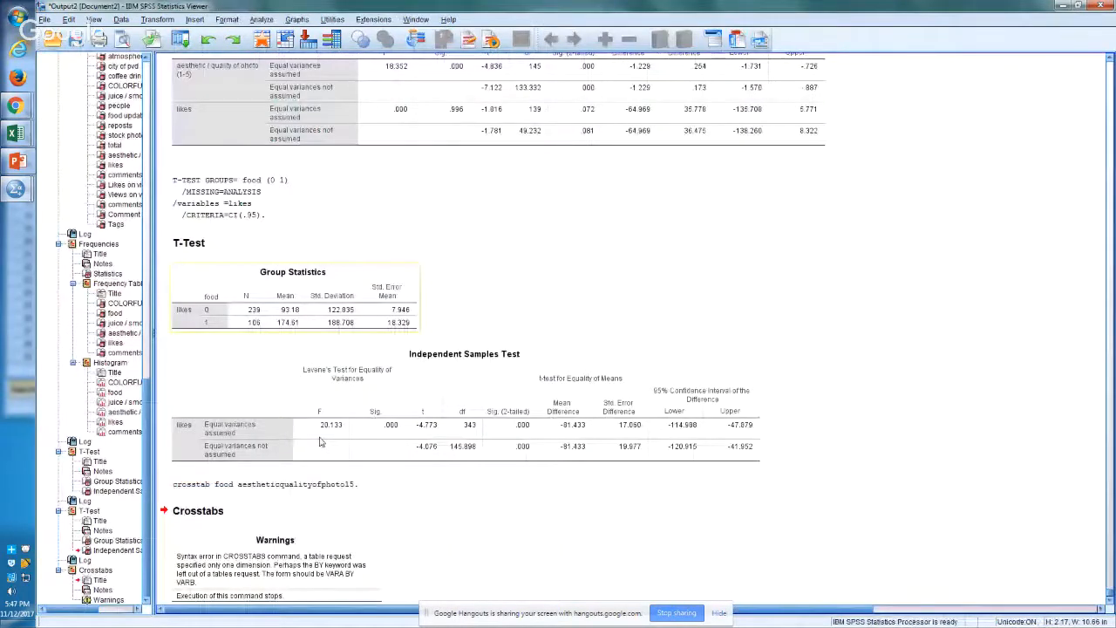
pyautogui.hotkey('alt', 'Tab')
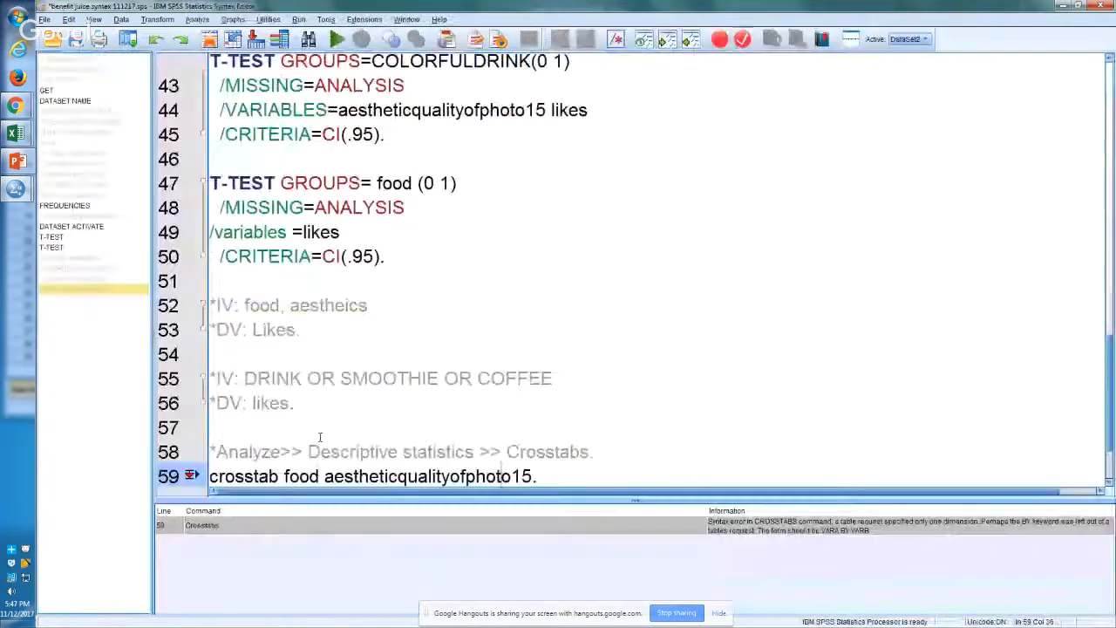
# Step: Insert the keyword "by" between food and aestheticqualityofphoto15 in the crosstab command and run it
pyautogui.press('Left')
pyautogui.press('Left')
pyautogui.press('Left')
pyautogui.press('Left')
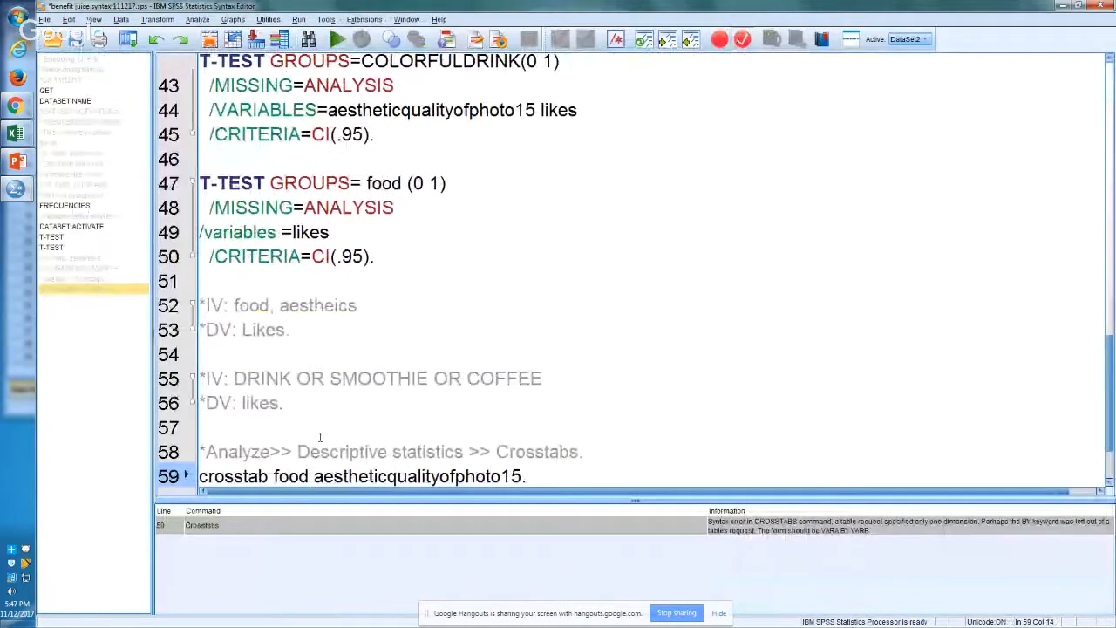
pyautogui.write('by')
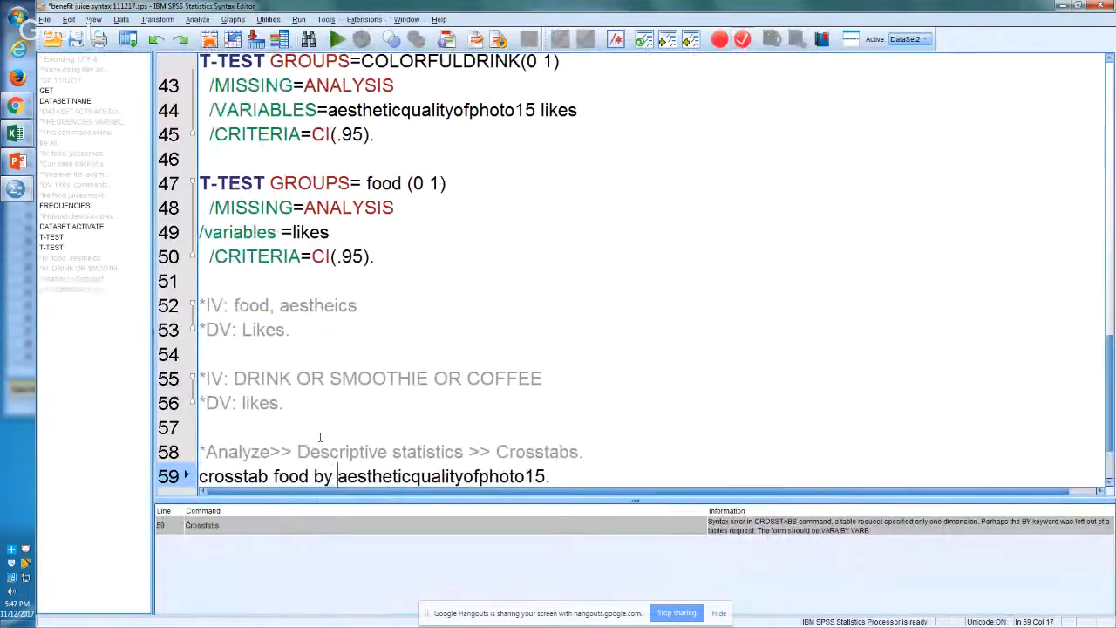
pyautogui.hotkey('ctrl', 'r')
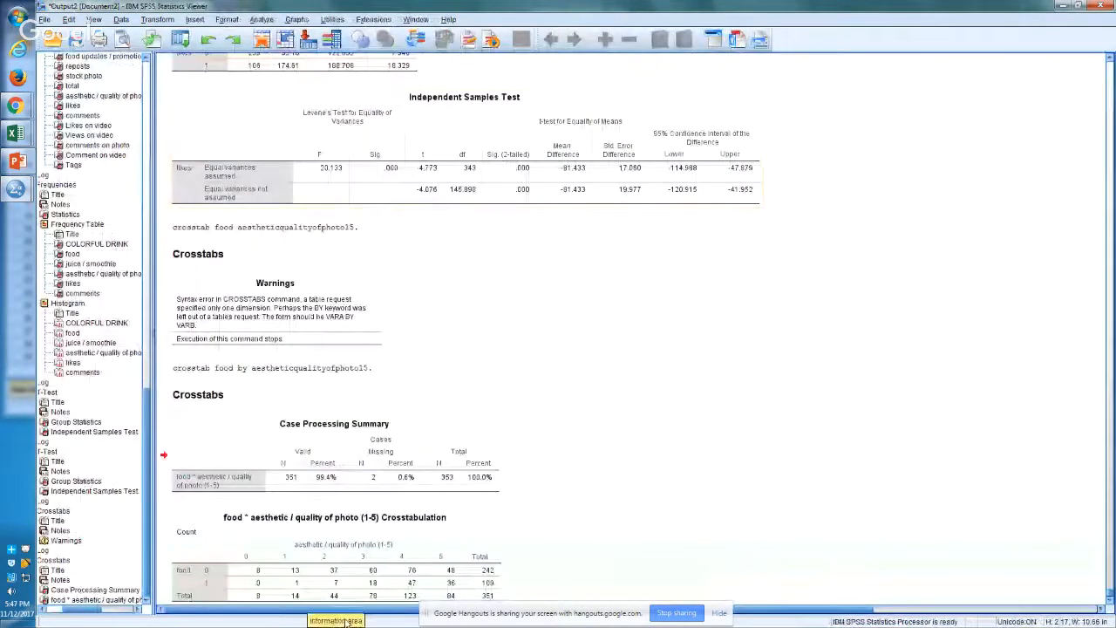
# Step: Switch to the Excel workbook and select the empty cell D42 on Sheet4, below the Independent Samples Test table
pyautogui.click(395, 542)
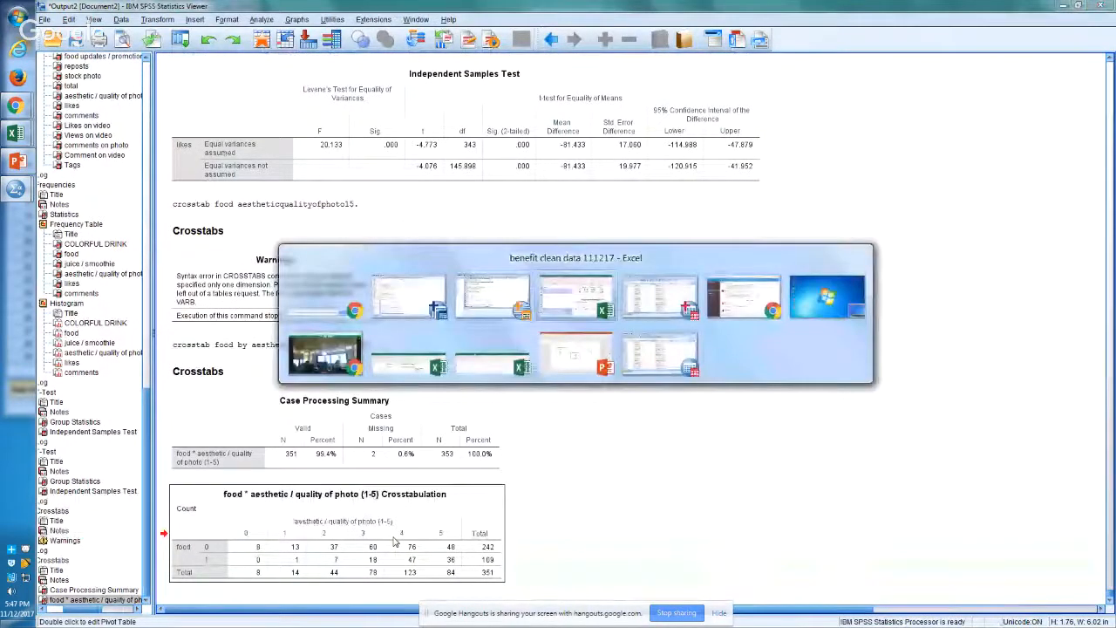
pyautogui.hotkey('alt', 'Tab')
pyautogui.click(411, 516)
pyautogui.scroll(-1, 419, 523)
pyautogui.click(437, 541)
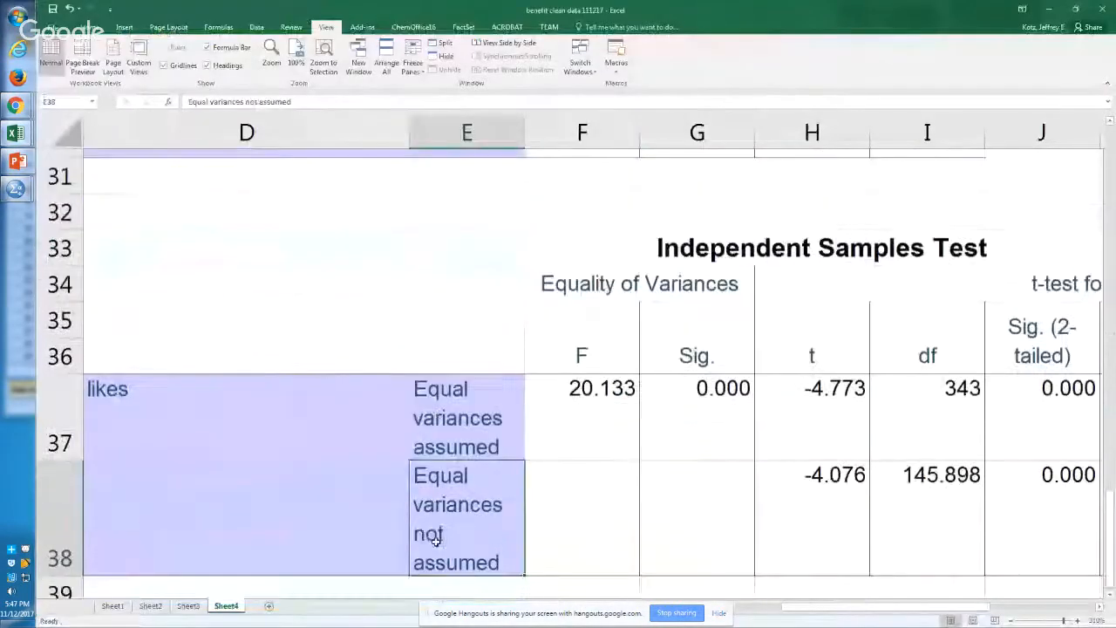
pyautogui.press('Down')
pyautogui.press('Down')
pyautogui.press('Down')
pyautogui.press('Down')
pyautogui.press('Down')
pyautogui.press('Down')
pyautogui.press('Down')
pyautogui.press('Down')
pyautogui.press('Down')
pyautogui.press('Down')
pyautogui.press('Down')
pyautogui.press('Up')
pyautogui.press('Up')
pyautogui.press('Up')
pyautogui.press('Up')
pyautogui.press('Up')
pyautogui.press('Left')
pyautogui.press('Up')
pyautogui.press('Up')
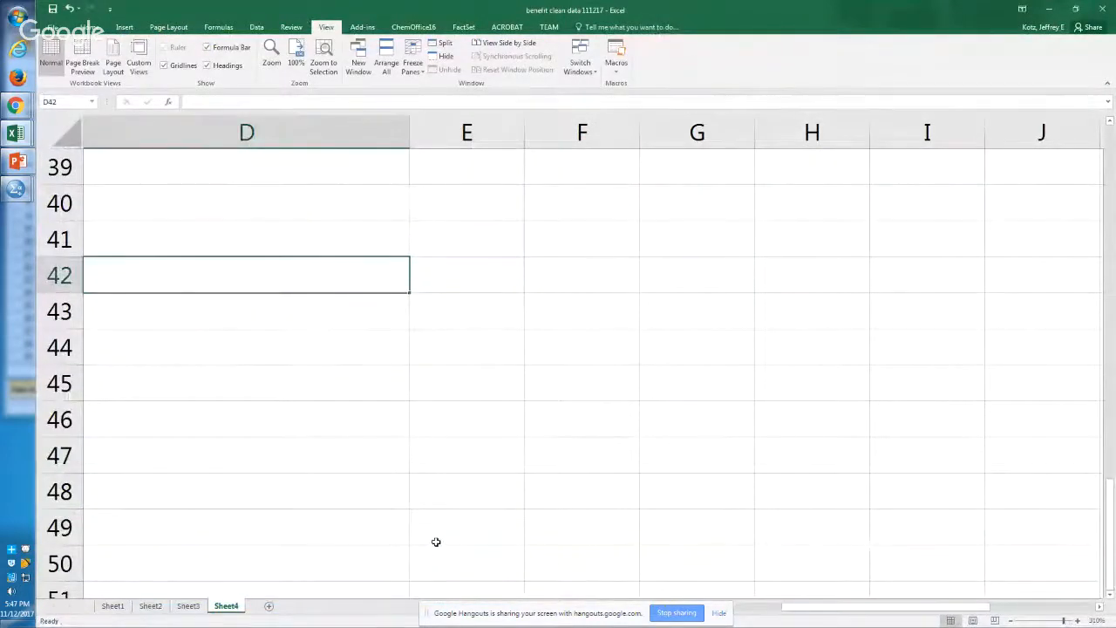
# Step: Copy the food by aesthetic / quality of photo Crosstabulation table from the SPSS output and paste it into Excel at D42 on Sheet4
pyautogui.hotkey('alt', 'Tab')
pyautogui.rightClick(420, 546)
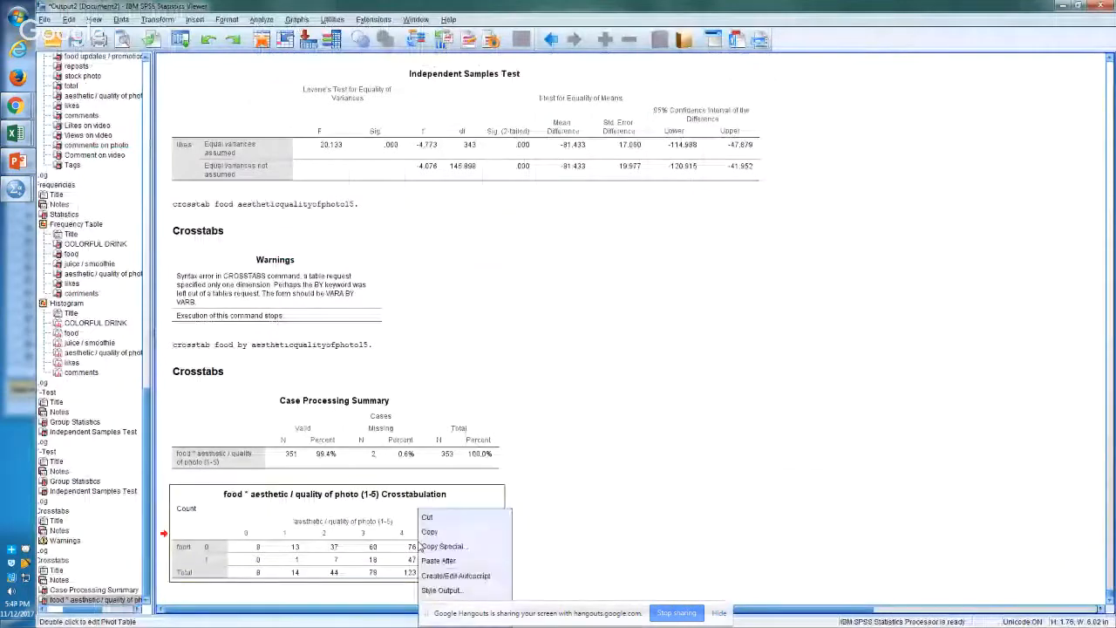
pyautogui.click(429, 531)
pyautogui.hotkey('alt', 'Tab')
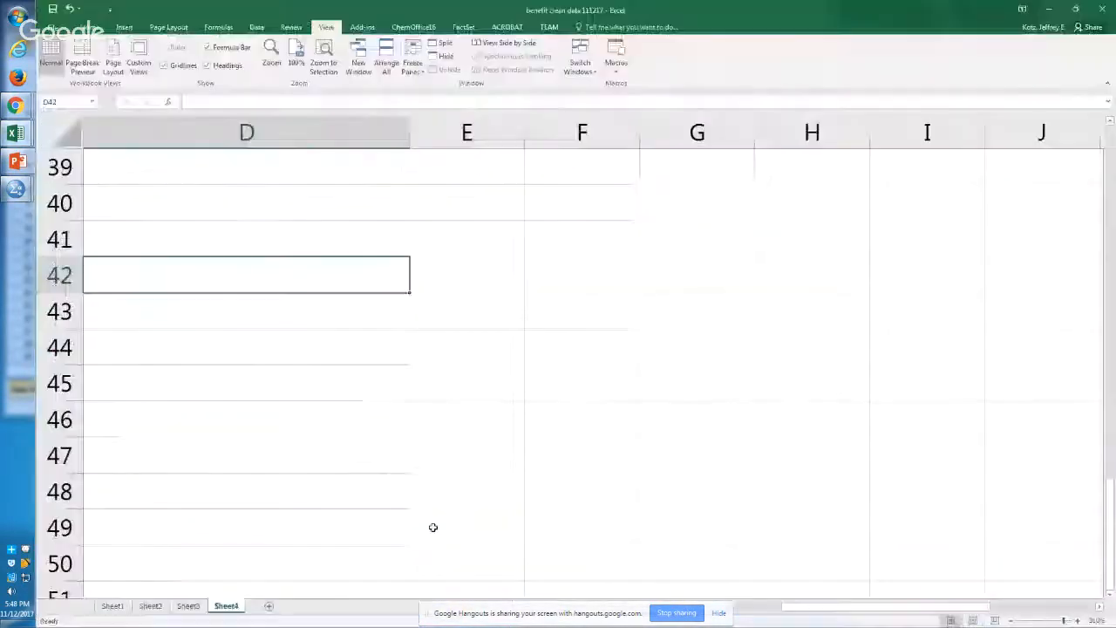
pyautogui.hotkey('ctrl', 'v')
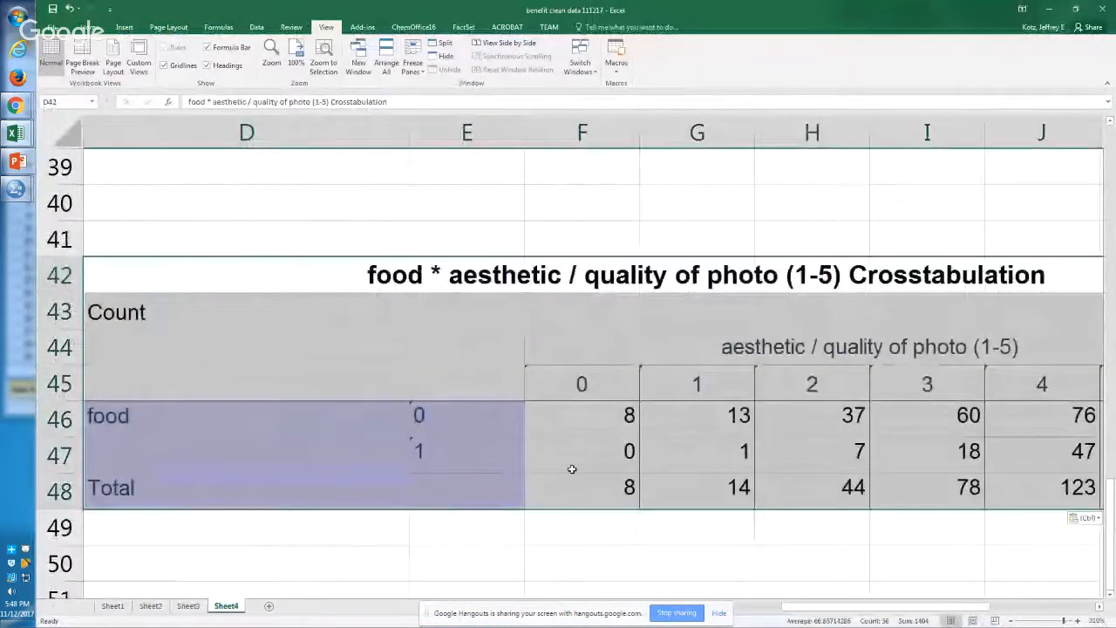
# Step: Examine the pasted crosstabulation, comparing the food 0 counts in row 46 and the totals in row 48 across the photo quality ratings
pyautogui.click(572, 468)
pyautogui.press('Down')
pyautogui.hotkey('ctrl', 'Right')
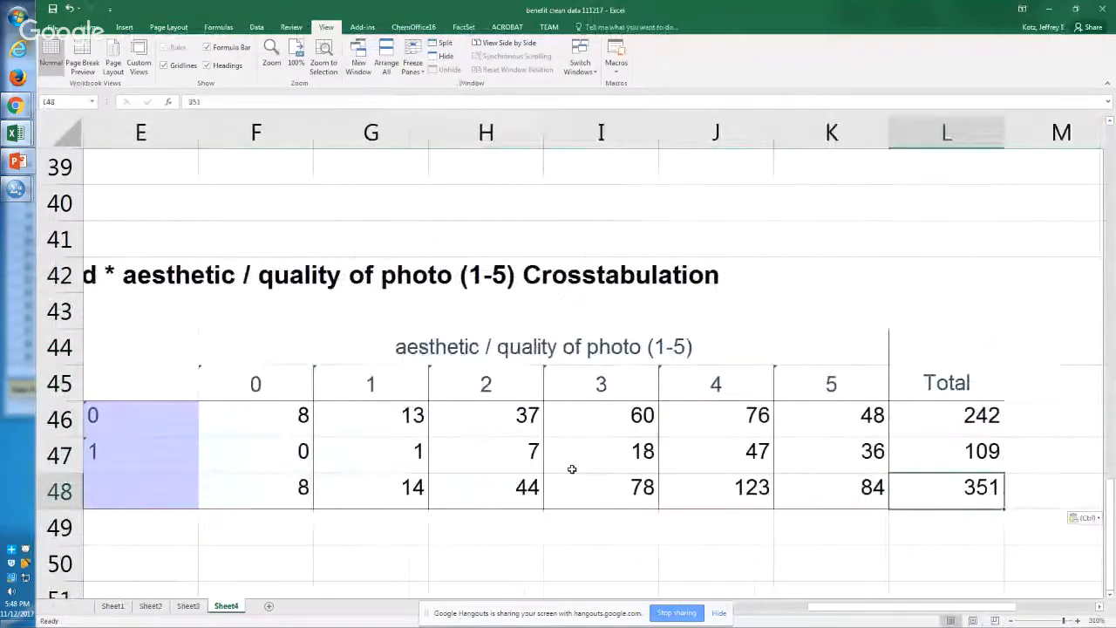
pyautogui.press('Left')
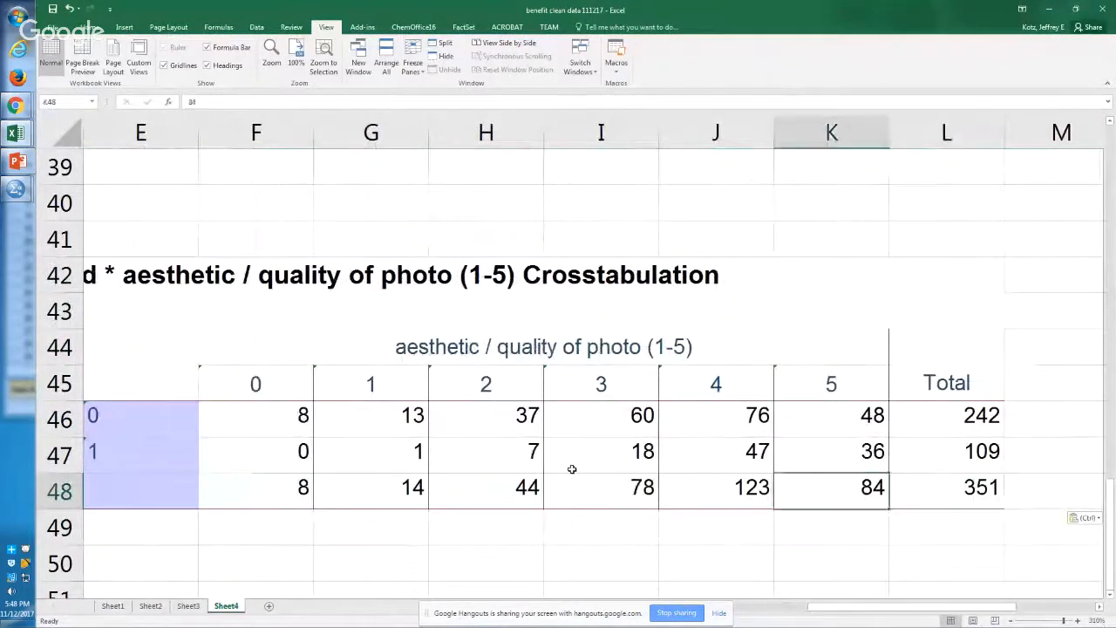
pyautogui.press('Left')
pyautogui.press('Left')
pyautogui.press('Left')
pyautogui.press('Left')
pyautogui.press('Up')
pyautogui.press('Up')
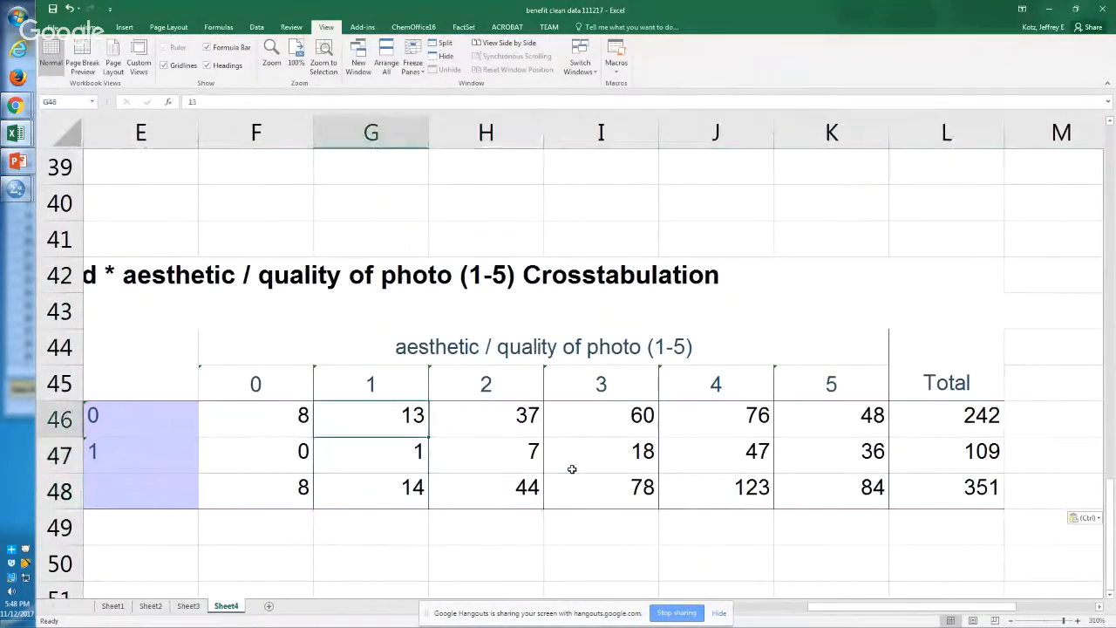
pyautogui.press('Right')
pyautogui.press('Right')
pyautogui.press('Right')
pyautogui.press('Right')
pyautogui.press('Right')
pyautogui.press('Left')
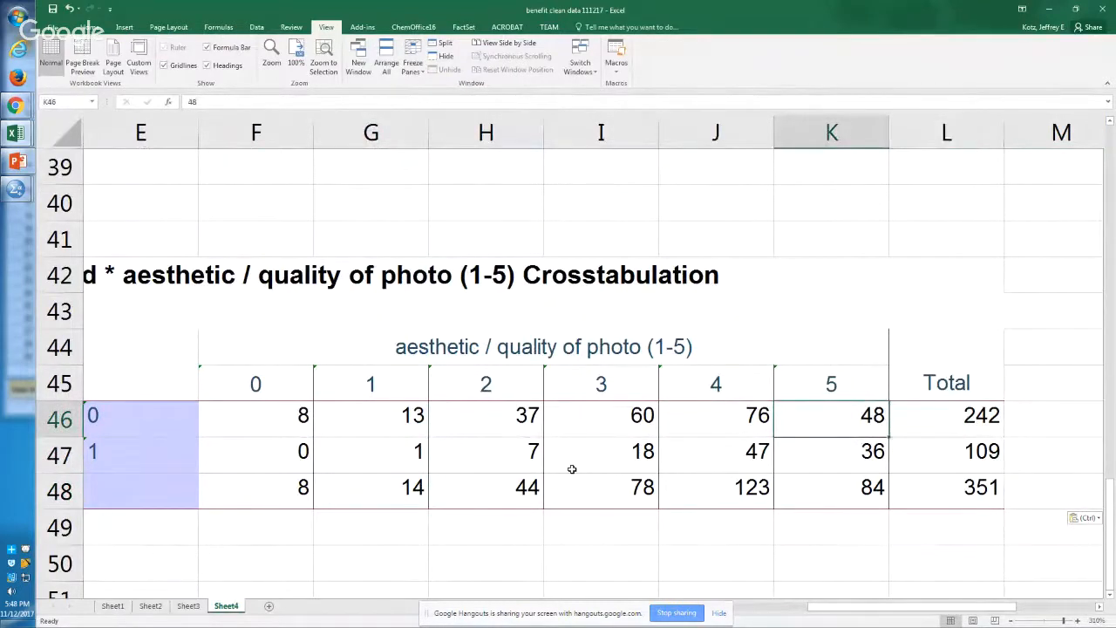
pyautogui.press('Down')
pyautogui.press('Down')
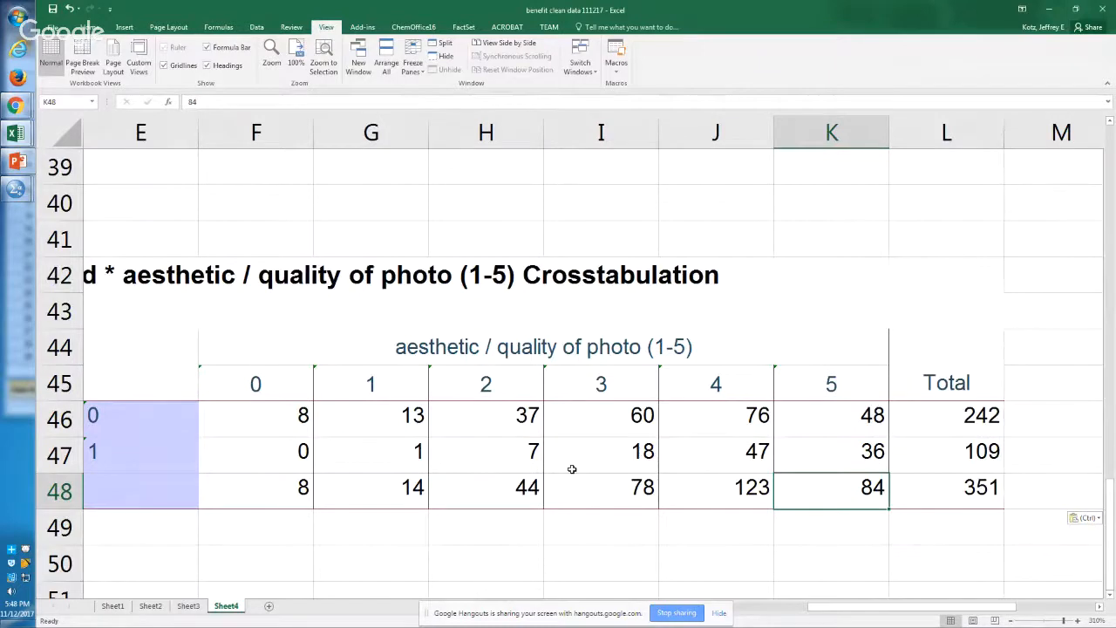
# Step: Review the row 48 totals from rating 4 down to rating 0, ending on the food 0 count in F46
pyautogui.press('Left')
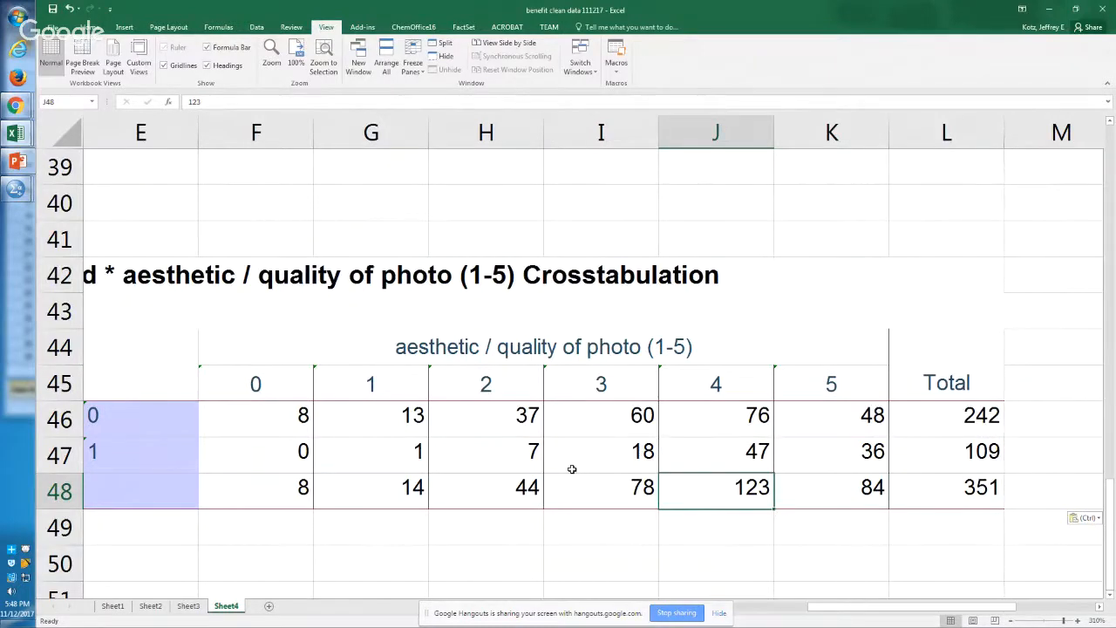
pyautogui.press('Left')
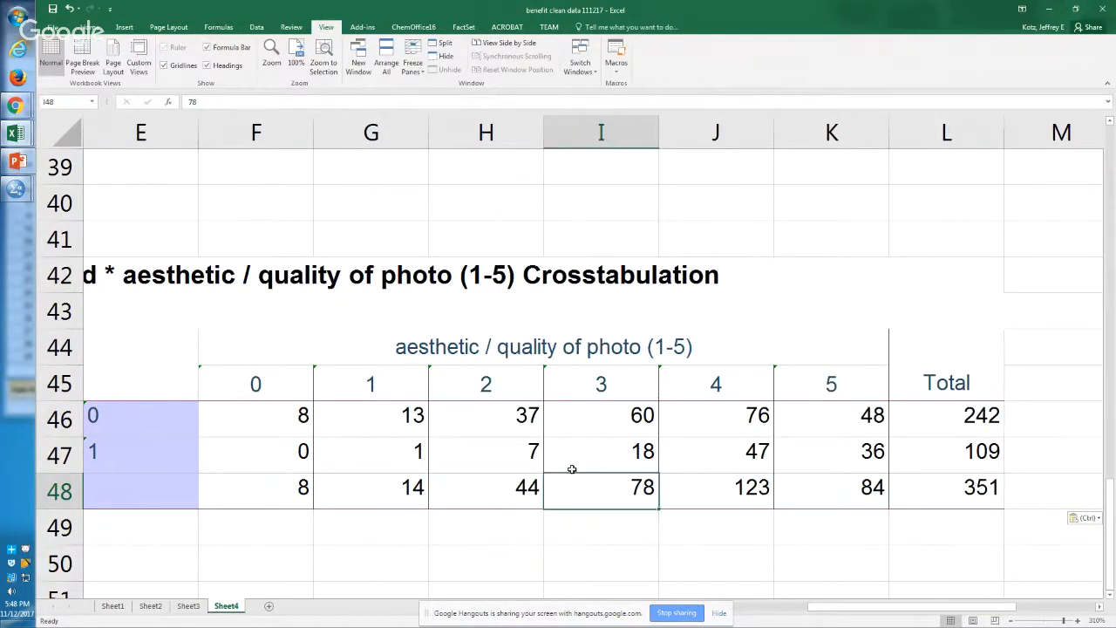
pyautogui.press('Left')
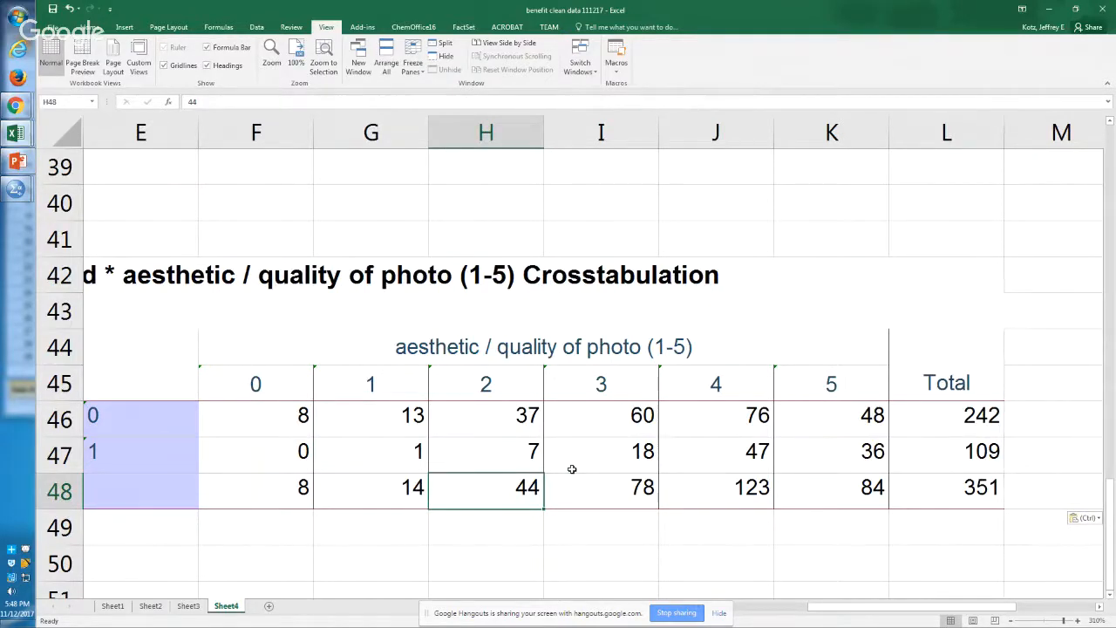
pyautogui.press('Left')
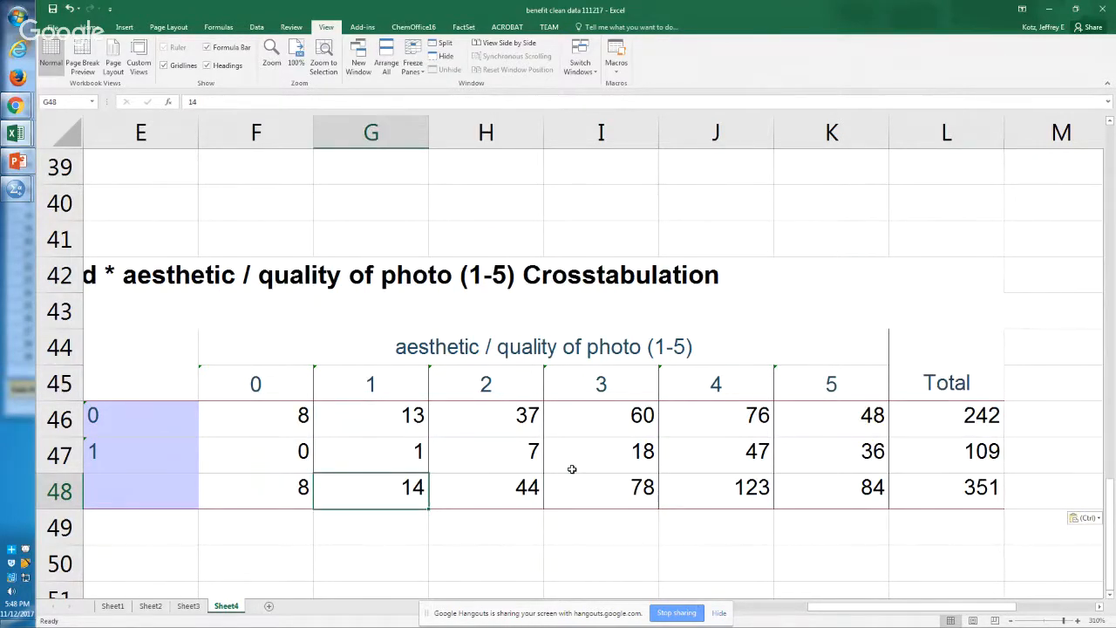
pyautogui.press('Left')
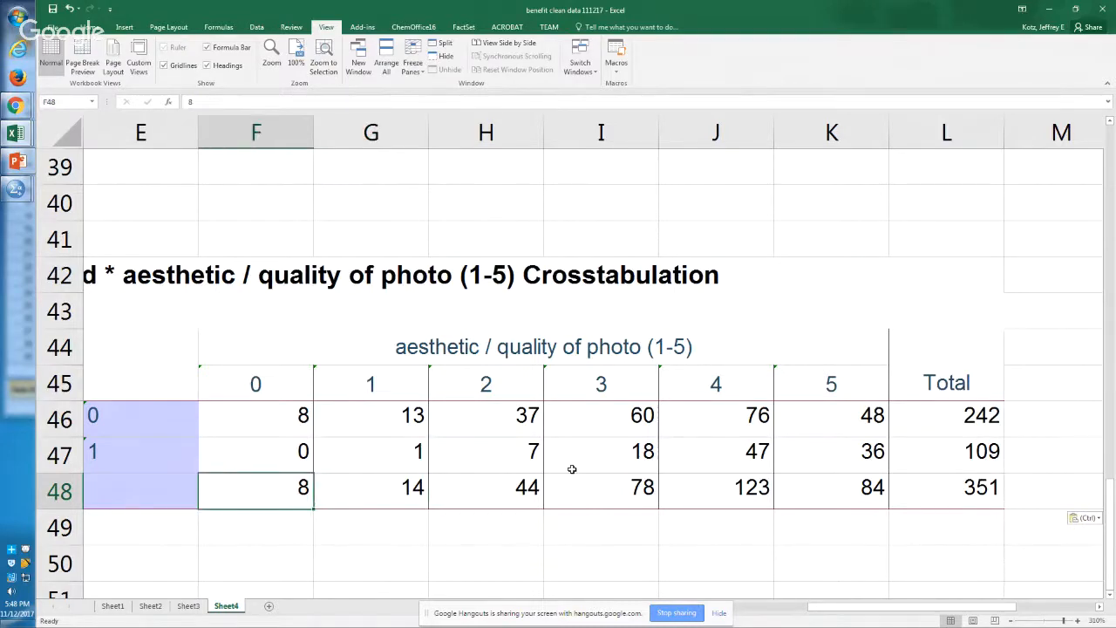
pyautogui.hscroll(-2, 572, 469)
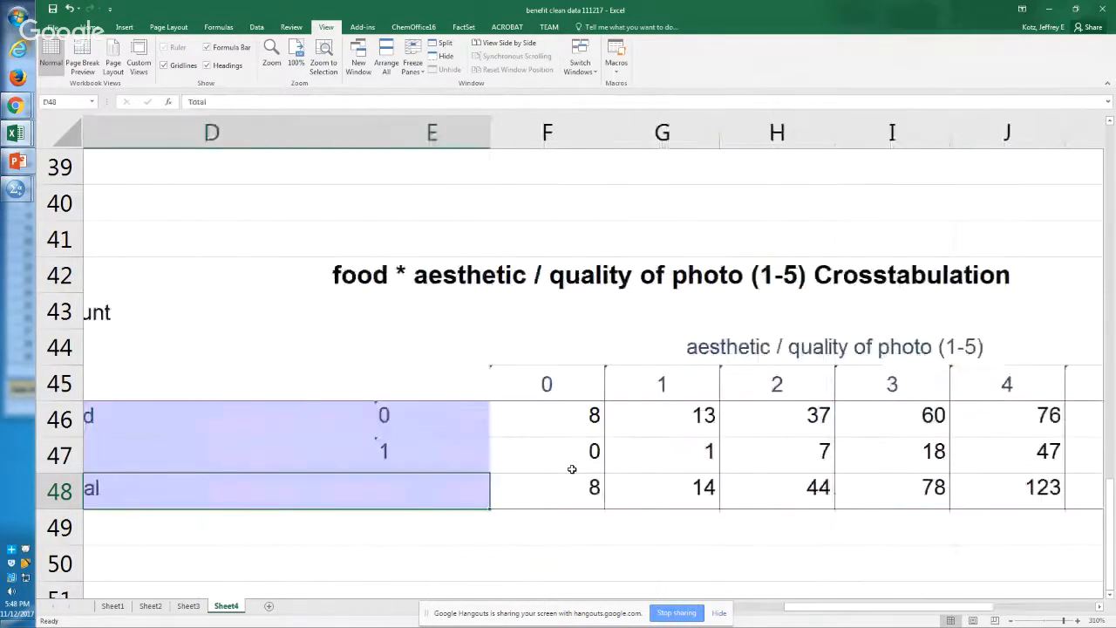
pyautogui.press('Right')
pyautogui.press('Left')
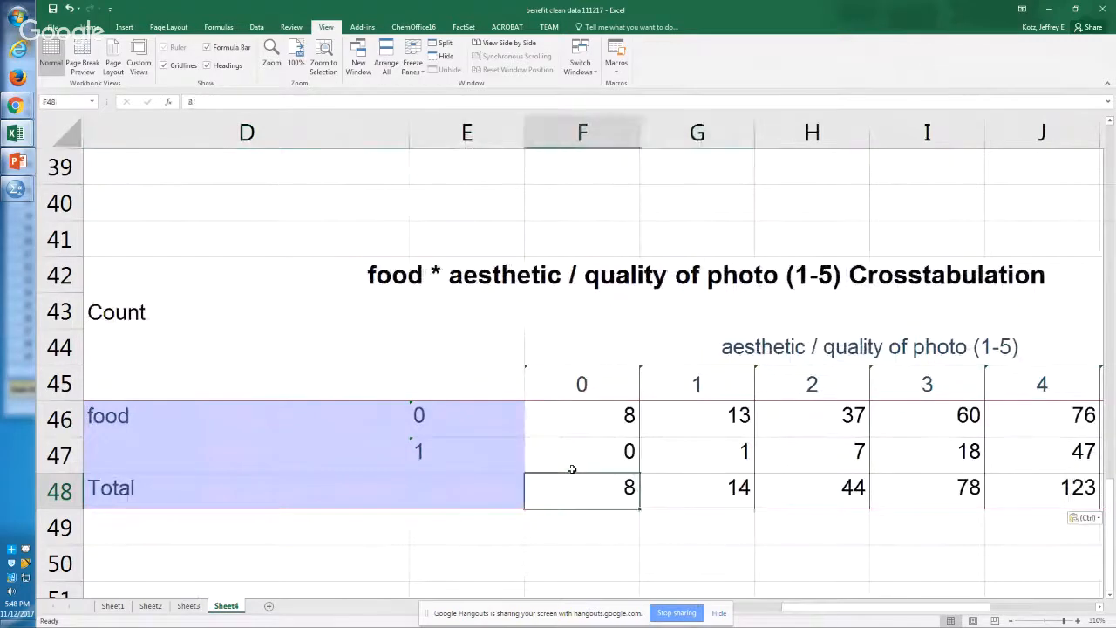
pyautogui.press('Up')
pyautogui.press('Up')
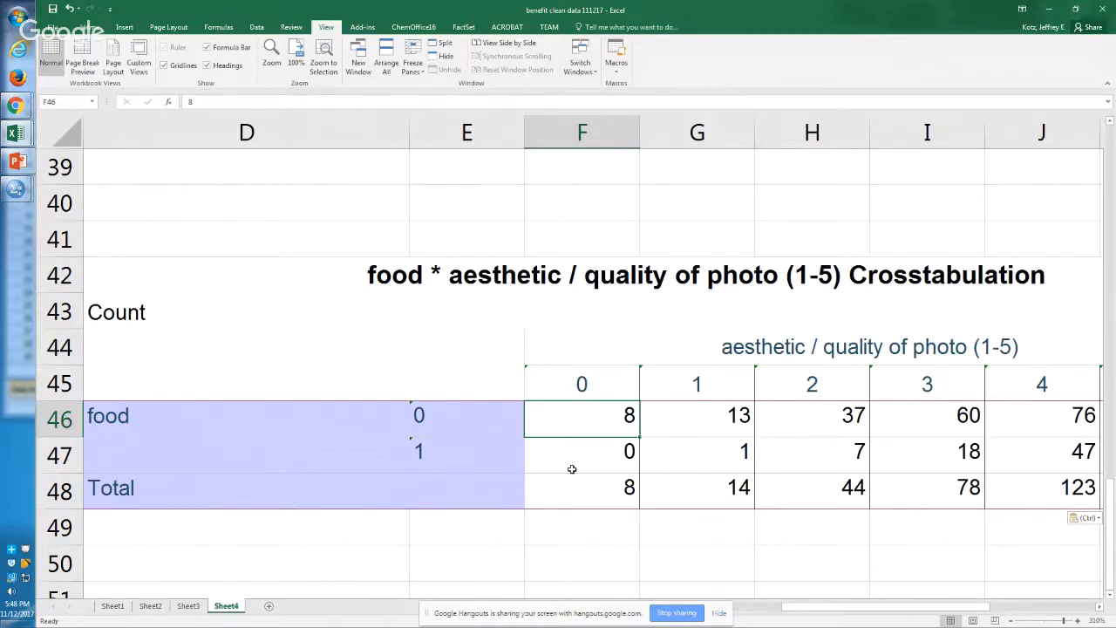
# Step: Compare the food 0 and food 1 row labels in column E, and check both rows' totals in column L
pyautogui.press('Left')
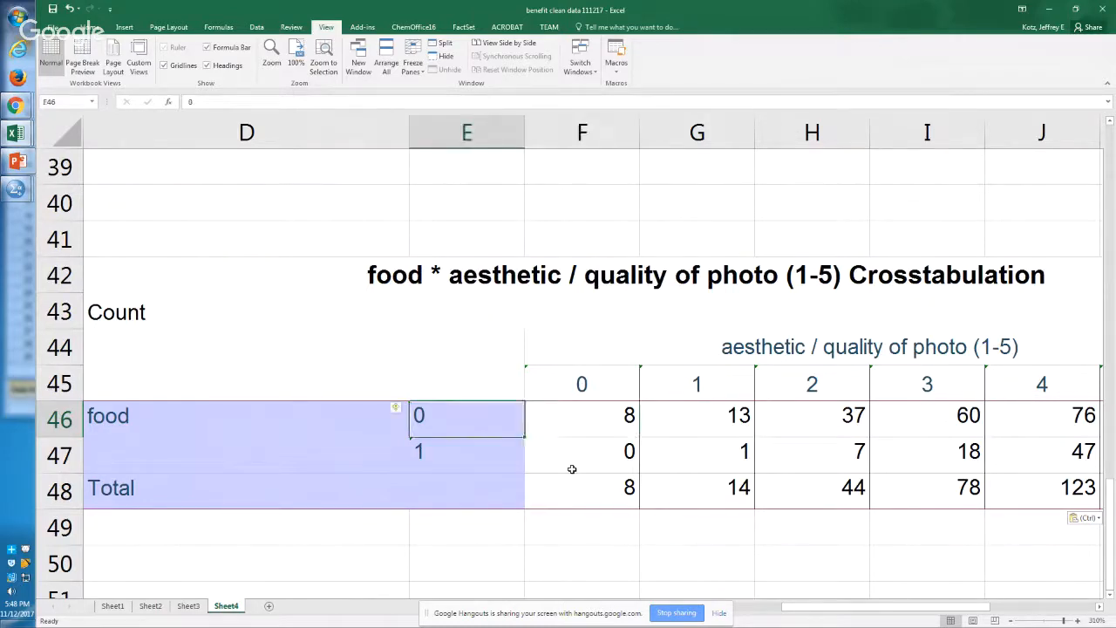
pyautogui.press('Down')
pyautogui.press('Up')
pyautogui.press('Down')
pyautogui.press('Up')
pyautogui.press('Down')
pyautogui.press('Right')
pyautogui.hotkey('ctrl', 'Right')
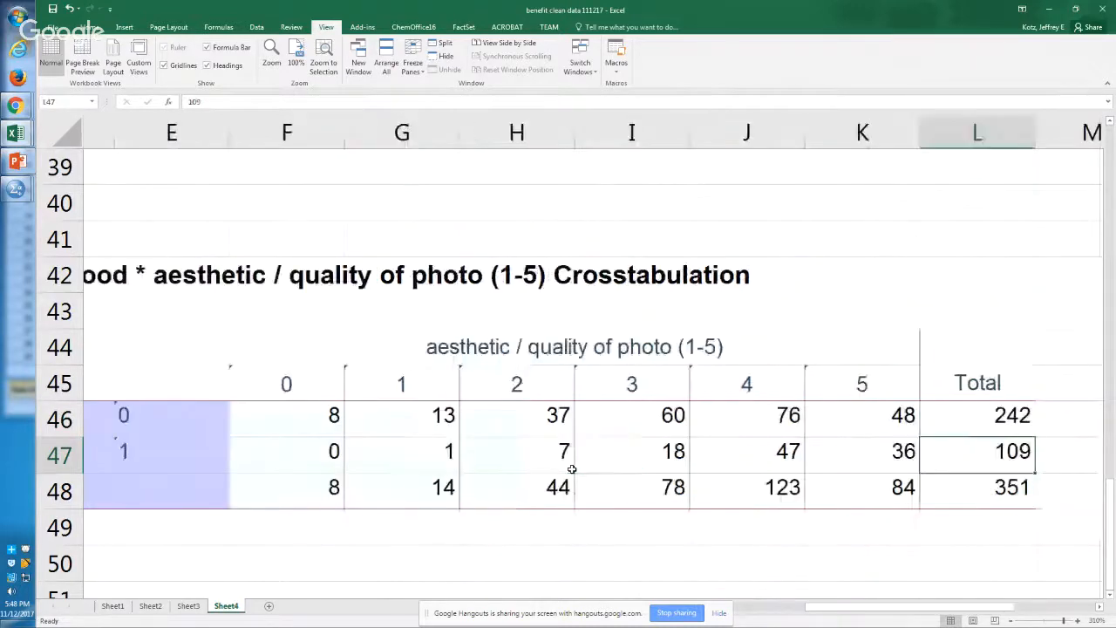
pyautogui.press('Up')
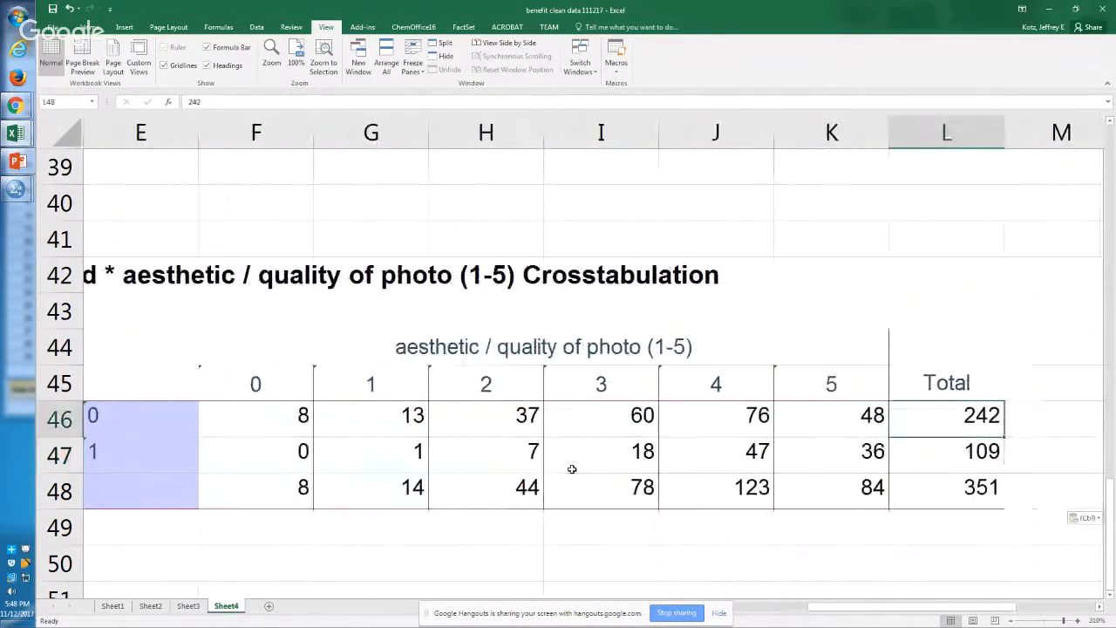
# Step: Review the food counts at ratings 5 and 4, following the food 1 row down to rating 2 in H47
pyautogui.press('Left')
pyautogui.press('Down')
pyautogui.press('Up')
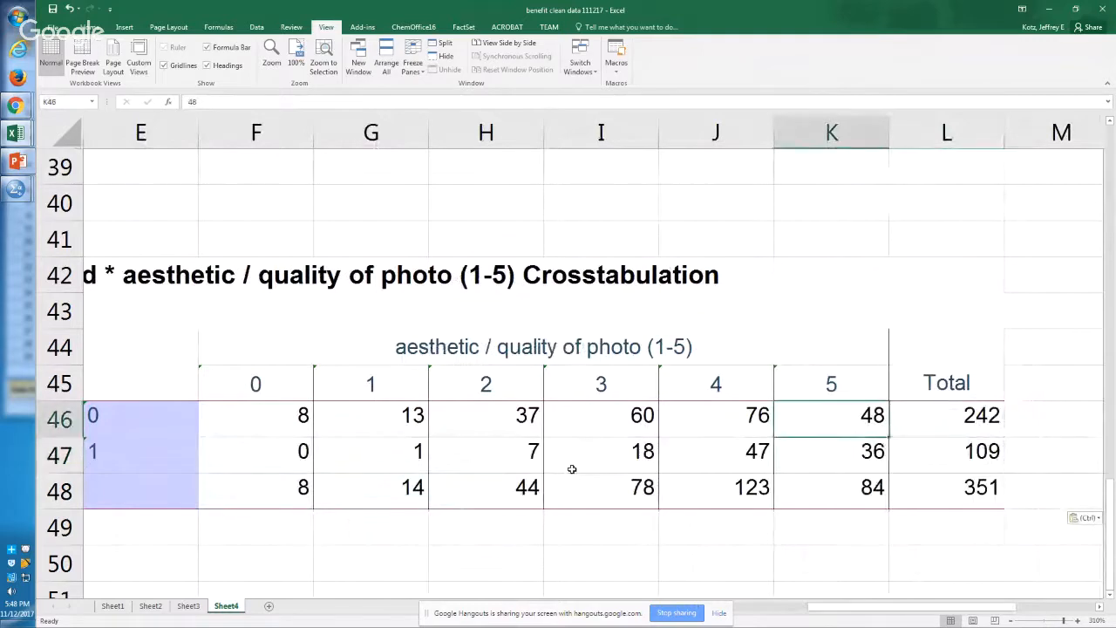
pyautogui.press('Left')
pyautogui.press('Down')
pyautogui.press('Right')
pyautogui.press('Left')
pyautogui.press('Left')
pyautogui.press('Left')
pyautogui.press('Left')
pyautogui.press('Left')
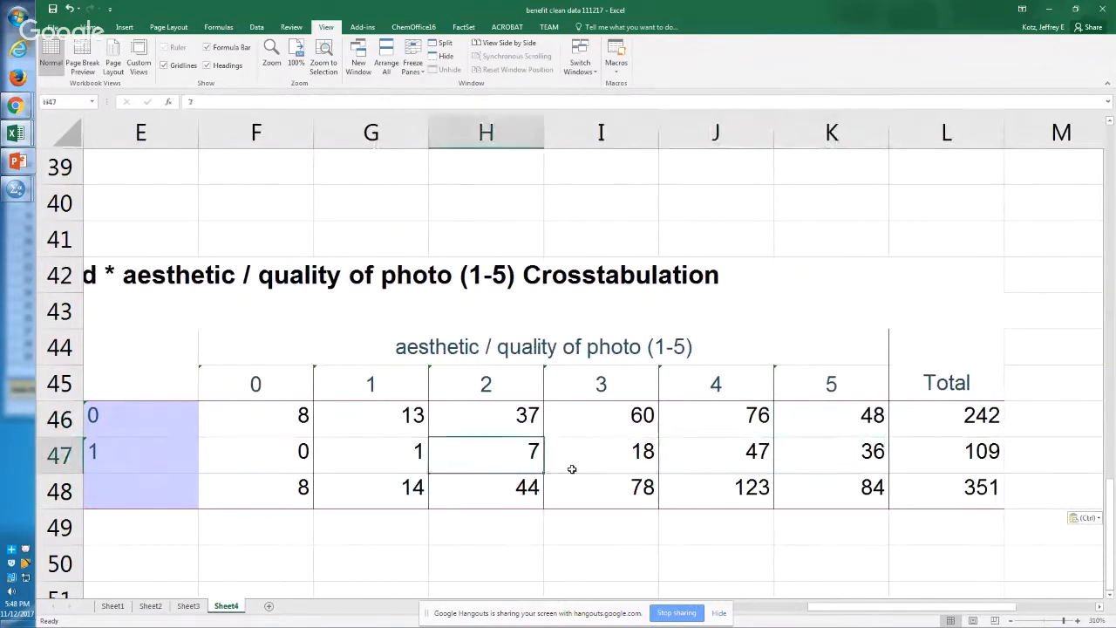
# Step: Return along the food 1 row to rating 5 and compare the food 0 and food 1 counts in K46 and K47
pyautogui.press('Right')
pyautogui.press('Right')
pyautogui.press('Right')
pyautogui.press('Right')
pyautogui.press('Right')
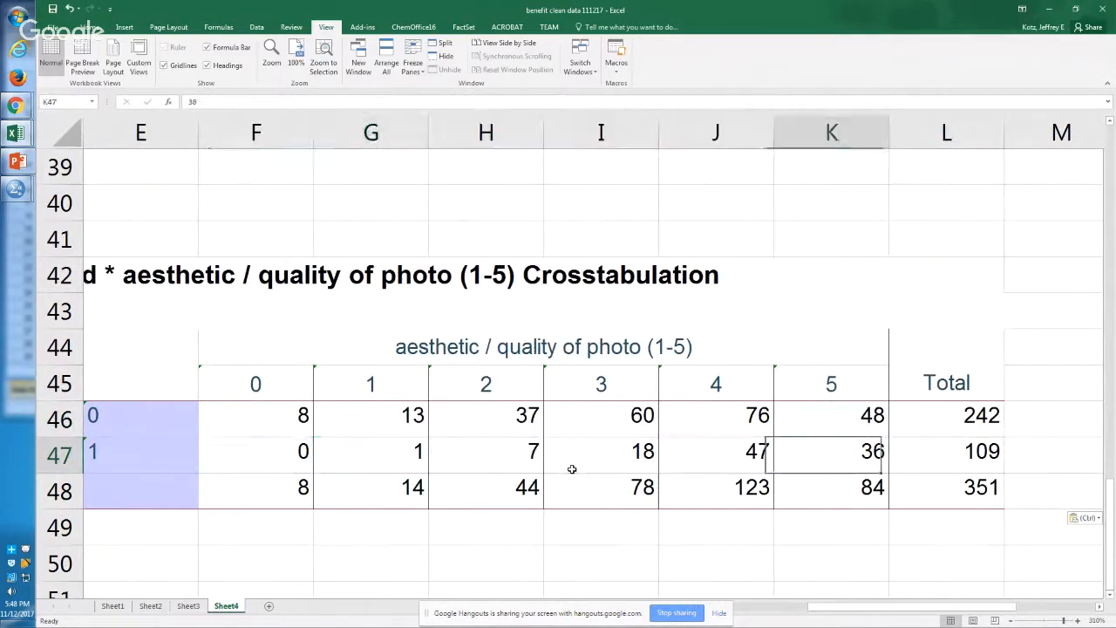
pyautogui.press('Up')
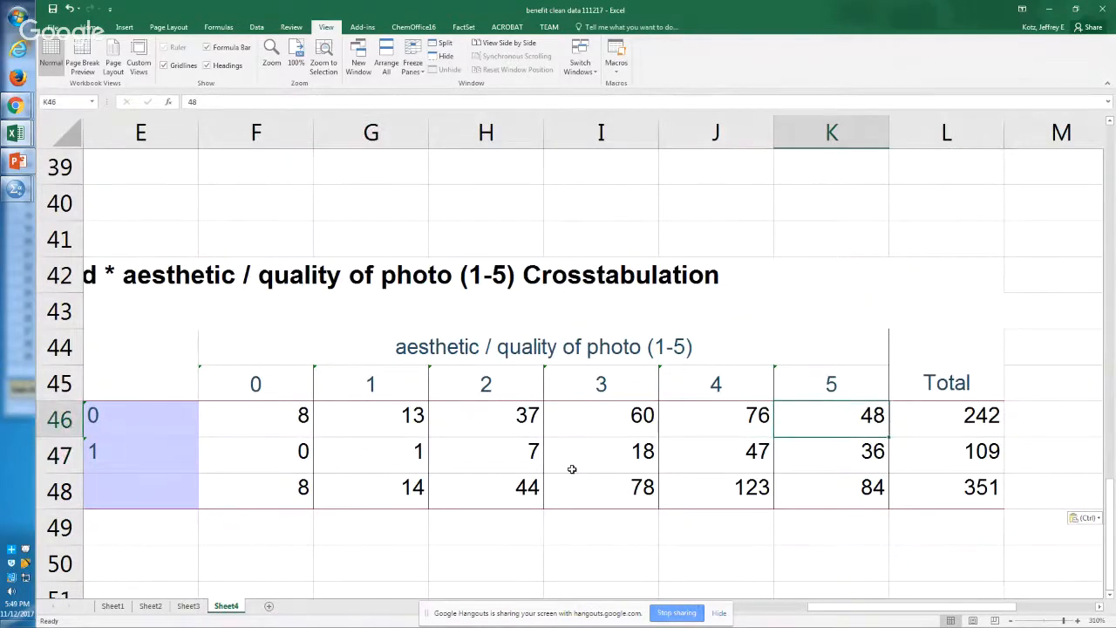
pyautogui.press('Down')
pyautogui.press('Up')
pyautogui.press('Down')
pyautogui.press('Up')
pyautogui.press('Down')
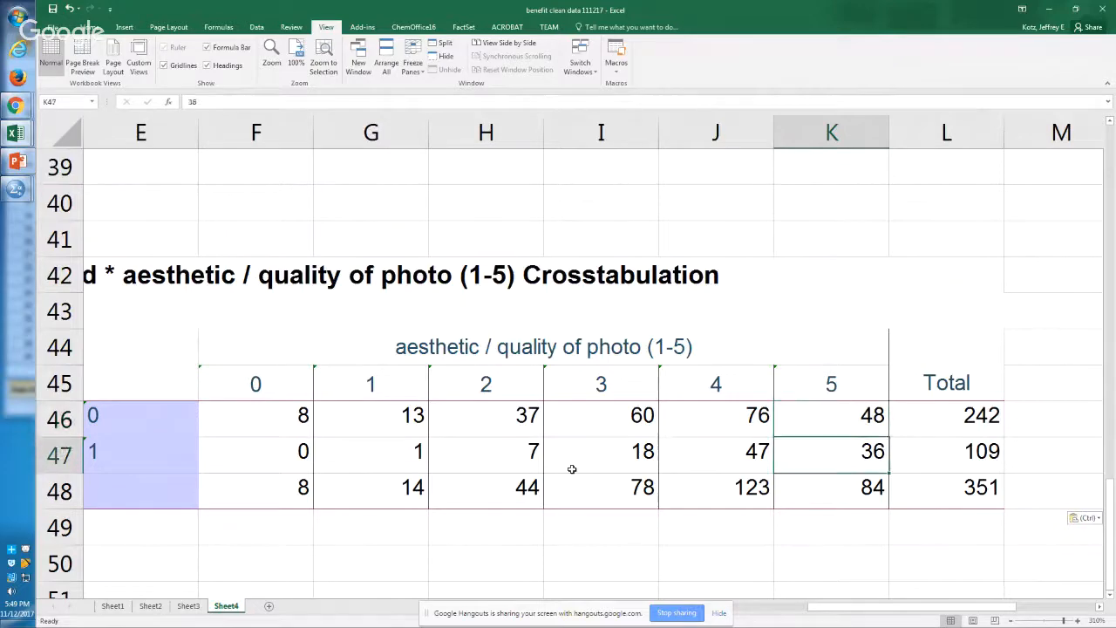
# Step: Switch to the SPSS syntax editor, copy the T-TEST block grouped by food (0 1), and paste it below the crosstab command
pyautogui.hotkey('alt', 'Tab')
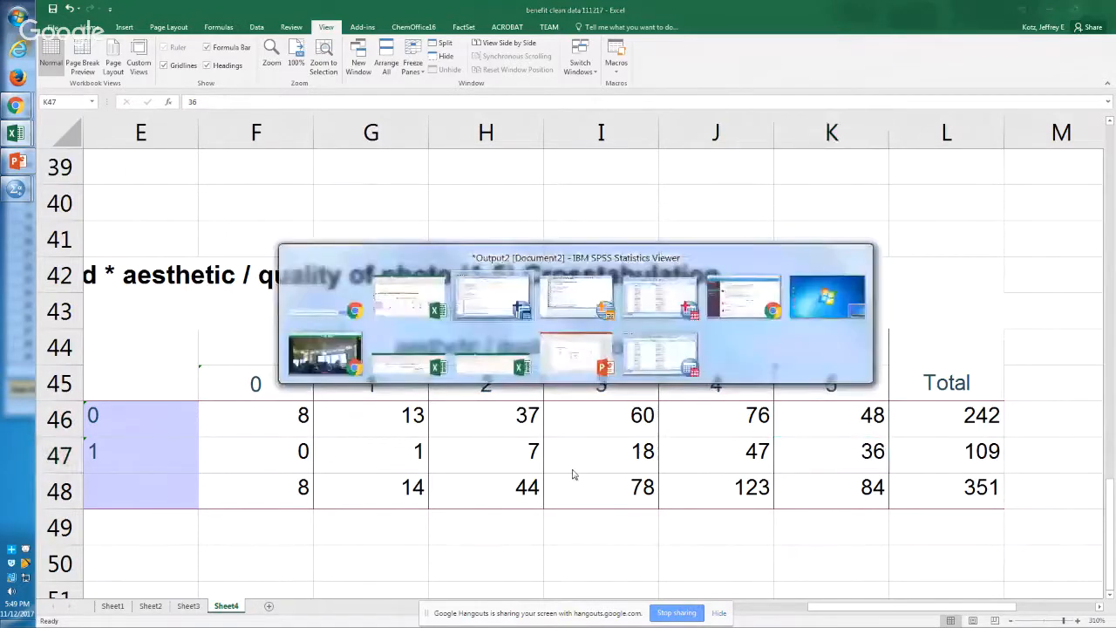
pyautogui.hotkey('alt', 'Tab')
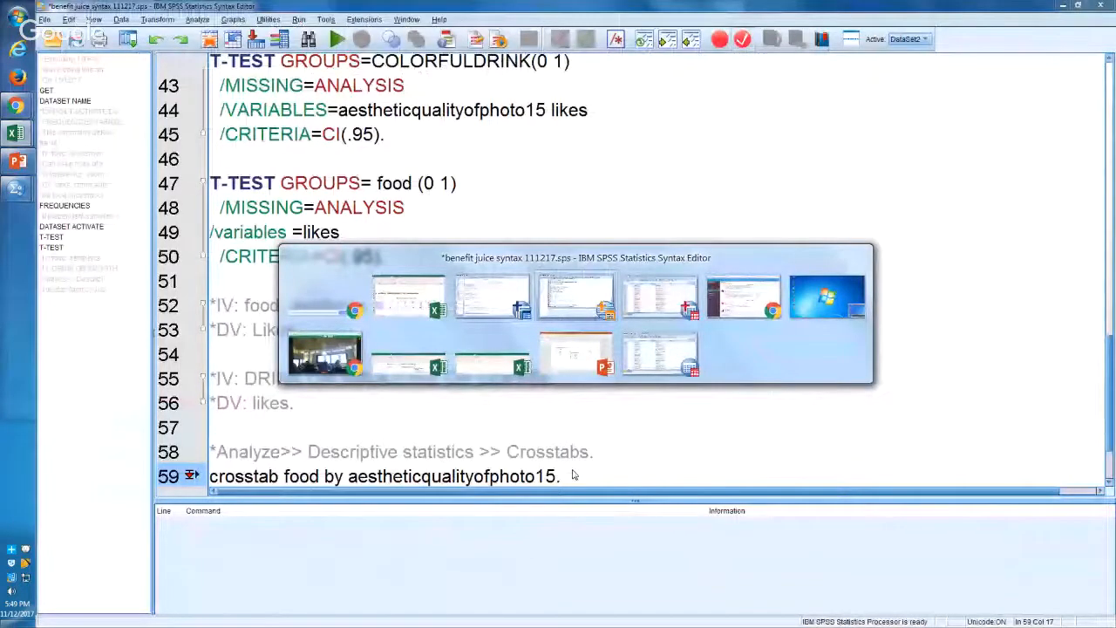
pyautogui.press('Down')
pyautogui.press('Down')
pyautogui.press('Down')
pyautogui.press('Down')
pyautogui.press('Down')
pyautogui.press('Down')
pyautogui.press('Down')
pyautogui.press('Down')
pyautogui.press('Down')
pyautogui.press('Down')
pyautogui.press('Down')
pyautogui.press('Down')
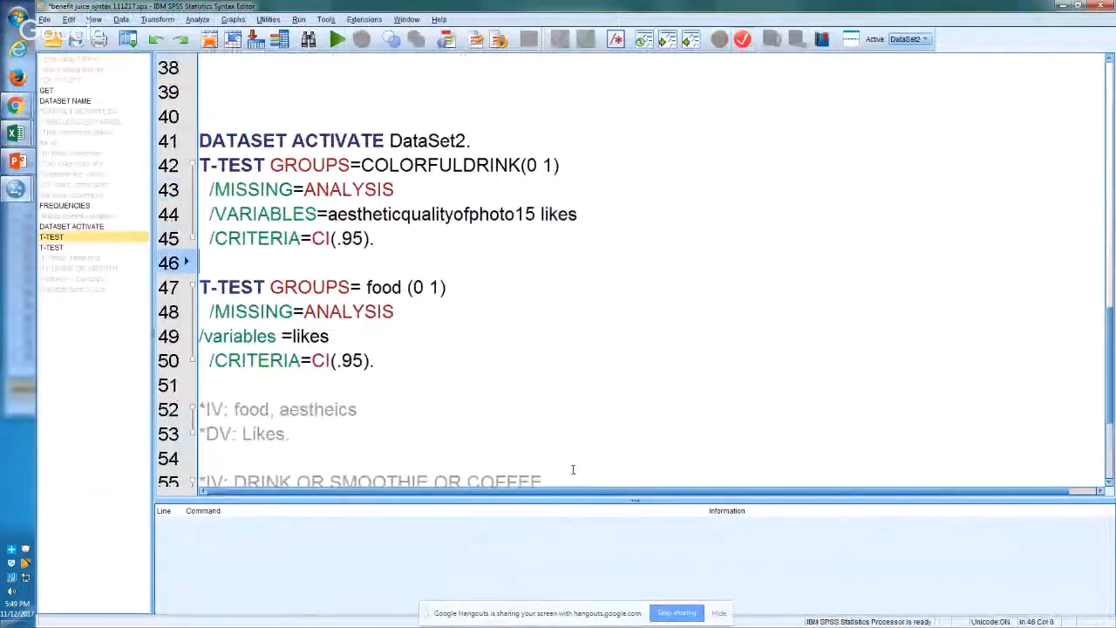
pyautogui.press('Down')
pyautogui.hotkey('shift', 'Up')
pyautogui.hotkey('shift', 'Up')
pyautogui.hotkey('shift', 'Up')
pyautogui.hotkey('shift', 'Up')
pyautogui.hotkey('shift', 'Up')
pyautogui.hotkey('ctrl', 'c')
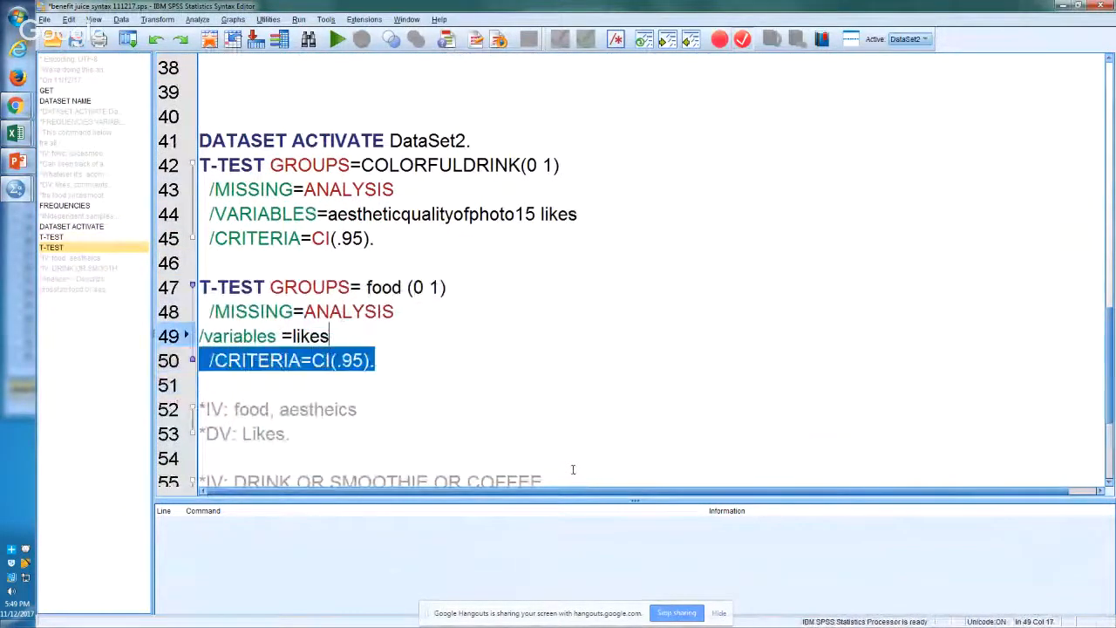
pyautogui.press('Down')
pyautogui.press('Down')
pyautogui.press('Down')
pyautogui.press('Down')
pyautogui.press('Down')
pyautogui.press('Down')
pyautogui.press('Down')
pyautogui.press('Down')
pyautogui.press('Down')
pyautogui.press('Down')
pyautogui.press('Down')
pyautogui.press('Down')
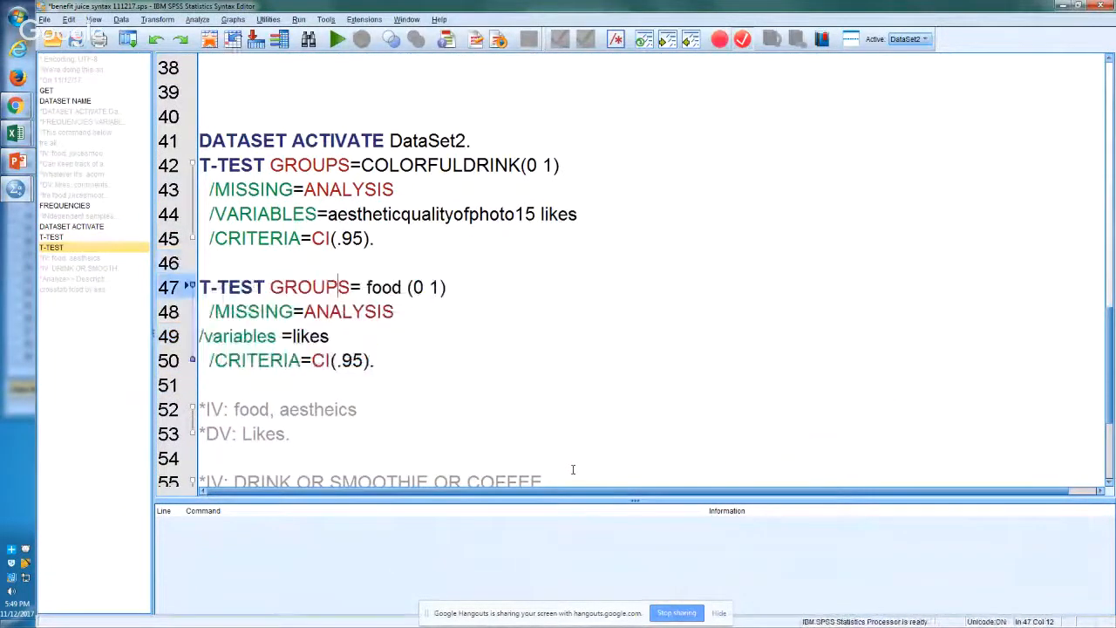
pyautogui.press('Down')
pyautogui.press('Down')
pyautogui.press('Down')
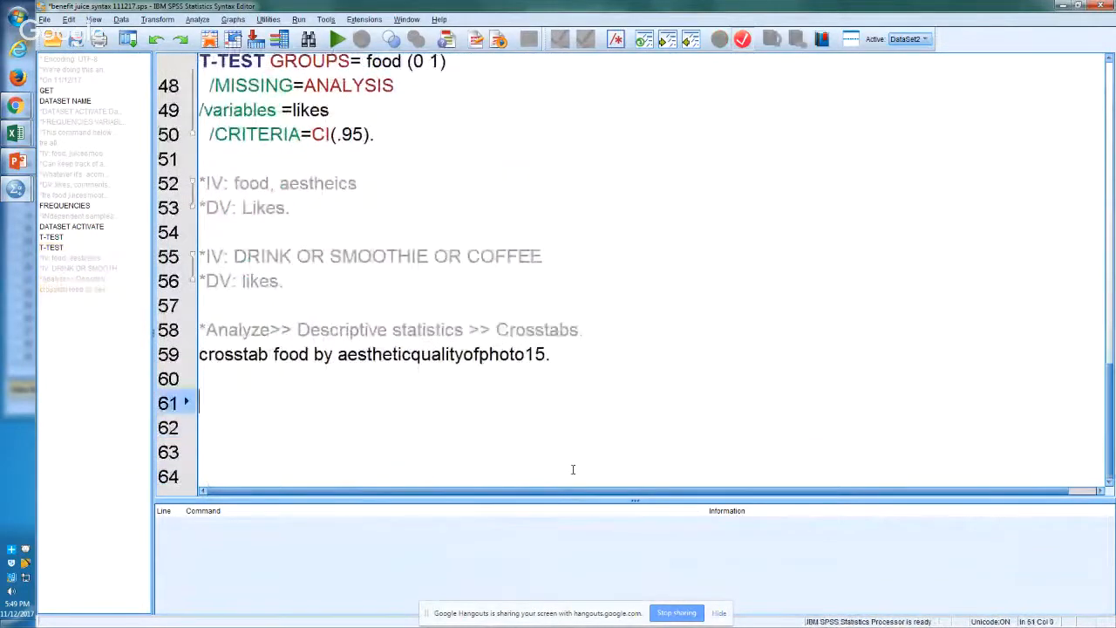
pyautogui.hotkey('ctrl', 'v')
# Step: Copy the variable name aestheticqualityofphoto15 from the crosstab command on line 59
pyautogui.press('Up')
pyautogui.press('Up')
pyautogui.press('Up')
pyautogui.press('Up')
pyautogui.press('End')
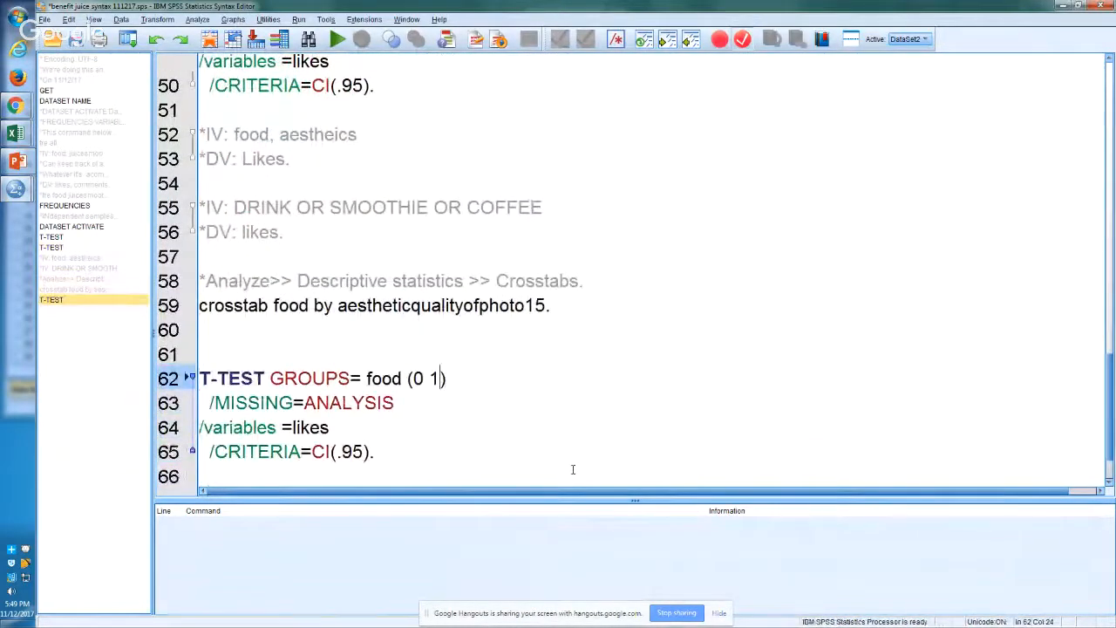
pyautogui.press('Left')
pyautogui.press('Left')
pyautogui.press('Left')
pyautogui.press('Left')
pyautogui.press('Left')
pyautogui.press('Left')
pyautogui.press('Left')
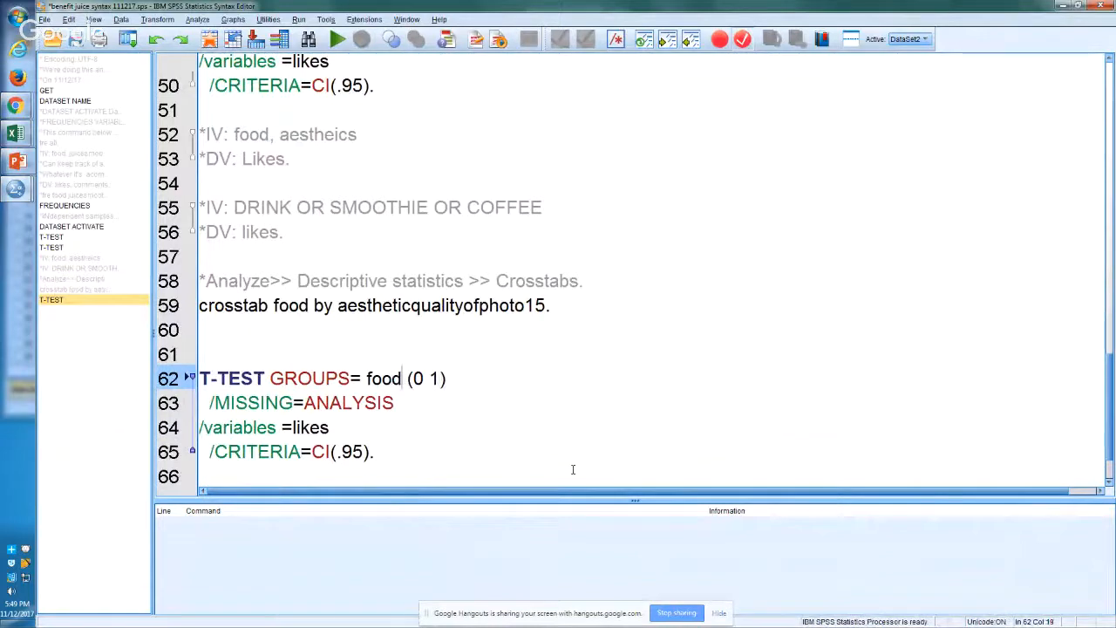
pyautogui.press('Down')
pyautogui.press('Down')
pyautogui.press('Down')
pyautogui.press('End')
pyautogui.press('Up')
pyautogui.press('Up')
pyautogui.press('Up')
pyautogui.press('Up')
pyautogui.press('Up')
pyautogui.press('Up')
pyautogui.press('Left')
pyautogui.press('Left')
pyautogui.press('Left')
pyautogui.press('Left')
pyautogui.press('Left')
pyautogui.press('Left')
pyautogui.press('Left')
pyautogui.press('Left')
pyautogui.press('Left')
pyautogui.press('Left')
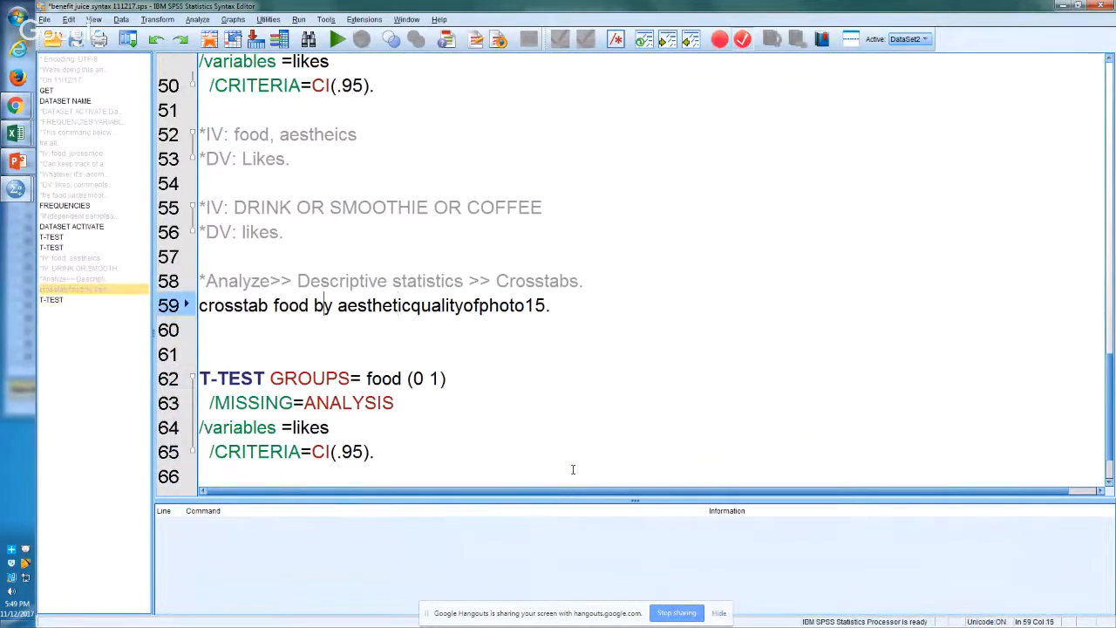
pyautogui.press('Right')
pyautogui.press('Right')
pyautogui.hotkey('shift', 'Down')
pyautogui.hotkey('shift', 'Left')
pyautogui.hotkey('shift', 'Left')
pyautogui.hotkey('ctrl', 'c')
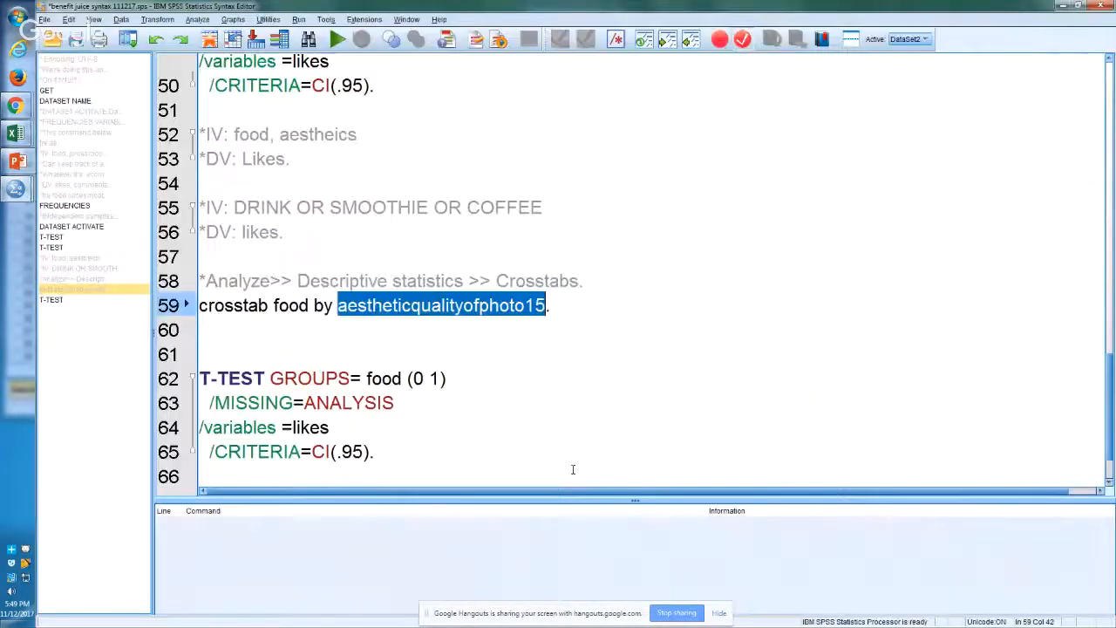
# Step: Replace likes with aestheticqualityofphoto15 in the pasted T-TEST's variables line and run that t-test
pyautogui.press('Down')
pyautogui.press('Down')
pyautogui.press('Down')
pyautogui.press('Down')
pyautogui.press('Down')
pyautogui.press('Down')
pyautogui.press('End')
pyautogui.press('Up')
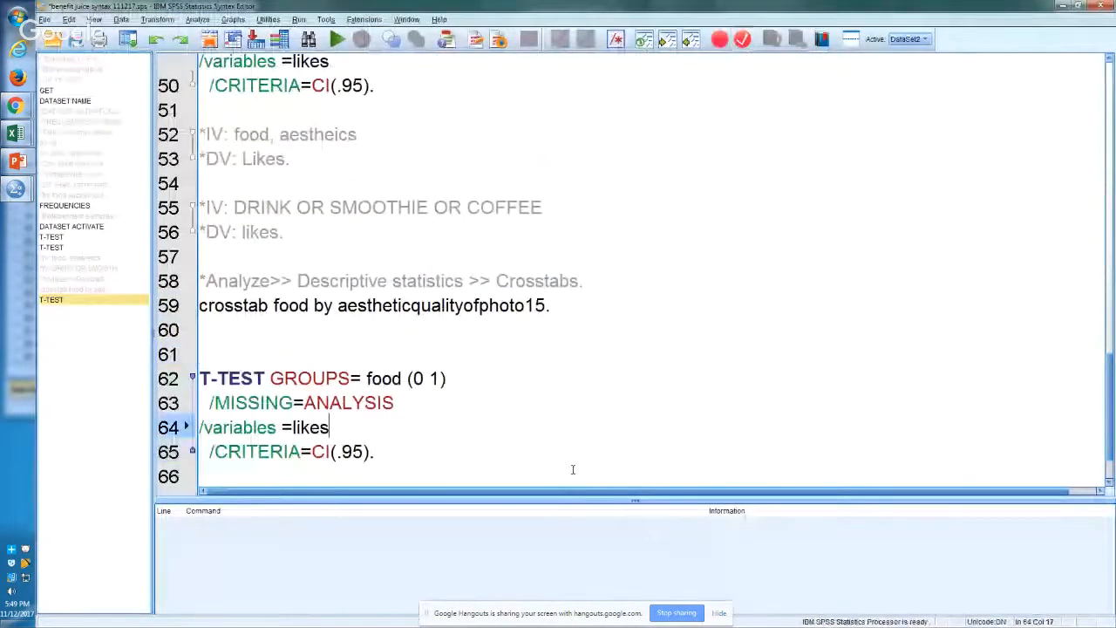
pyautogui.hotkey('shift', 'Left')
pyautogui.hotkey('shift', 'Left')
pyautogui.hotkey('shift', 'Left')
pyautogui.hotkey('shift', 'Left')
pyautogui.hotkey('shift', 'Left')
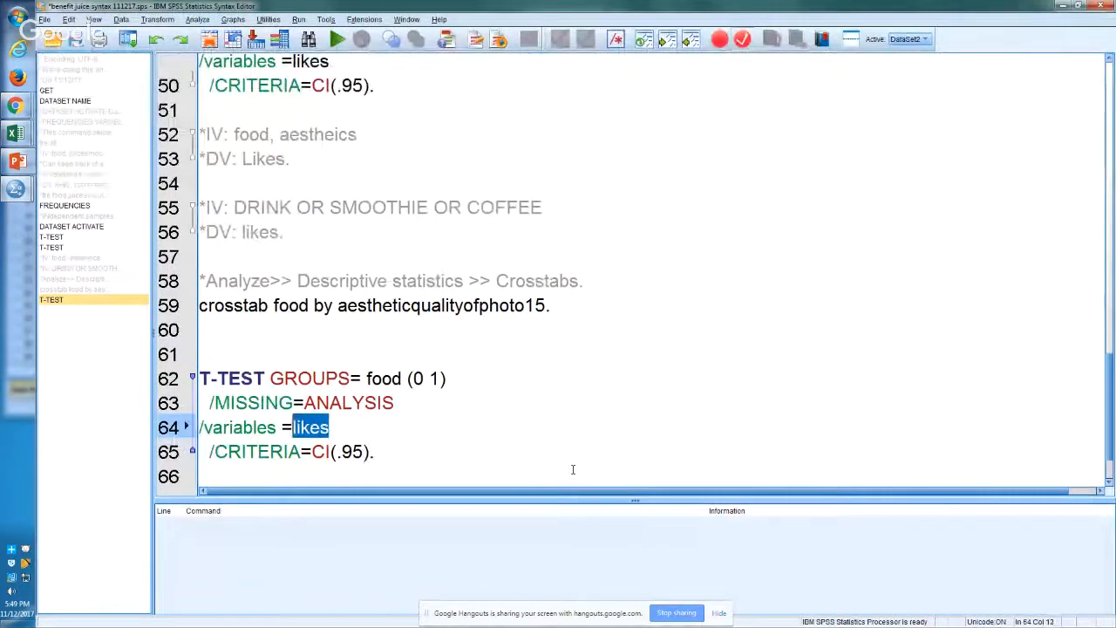
pyautogui.hotkey('ctrl', 'v')
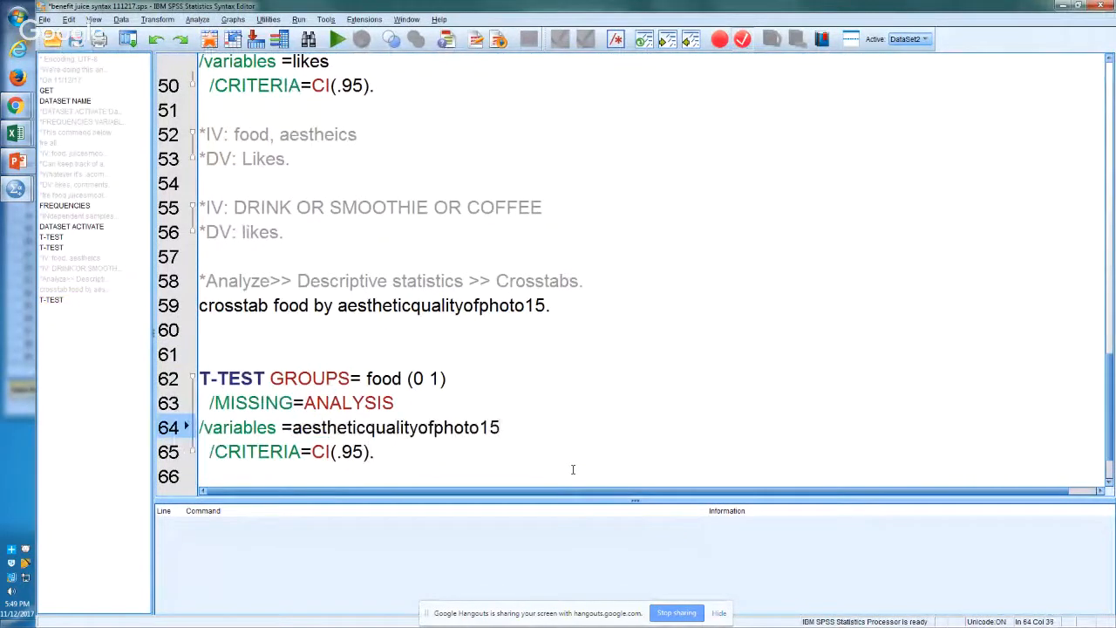
pyautogui.press('Left')
pyautogui.hotkey('ctrl', 'r')
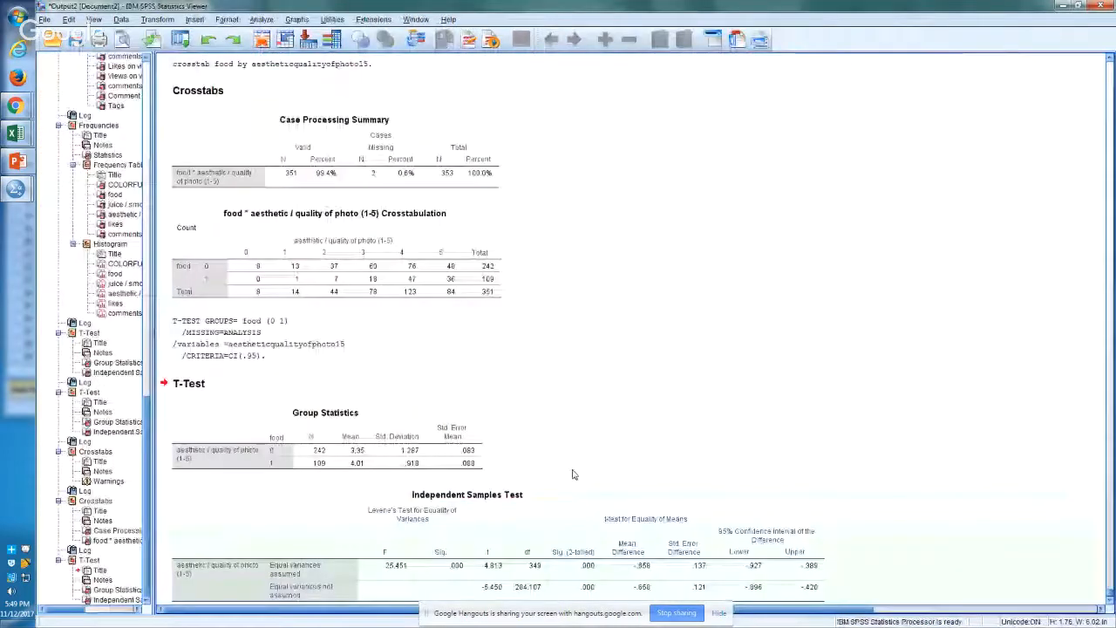
# Step: Copy the new Independent Samples Test table from the SPSS output and paste it into Excel at E50 on Sheet4
pyautogui.click(554, 523)
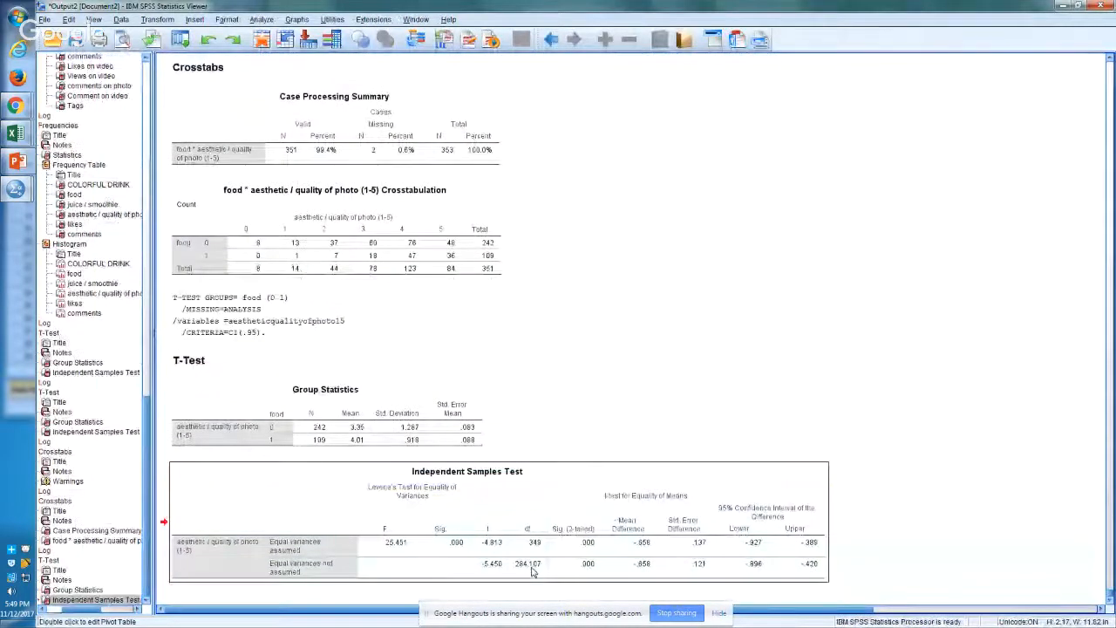
pyautogui.rightClick(554, 523)
pyautogui.click(558, 536)
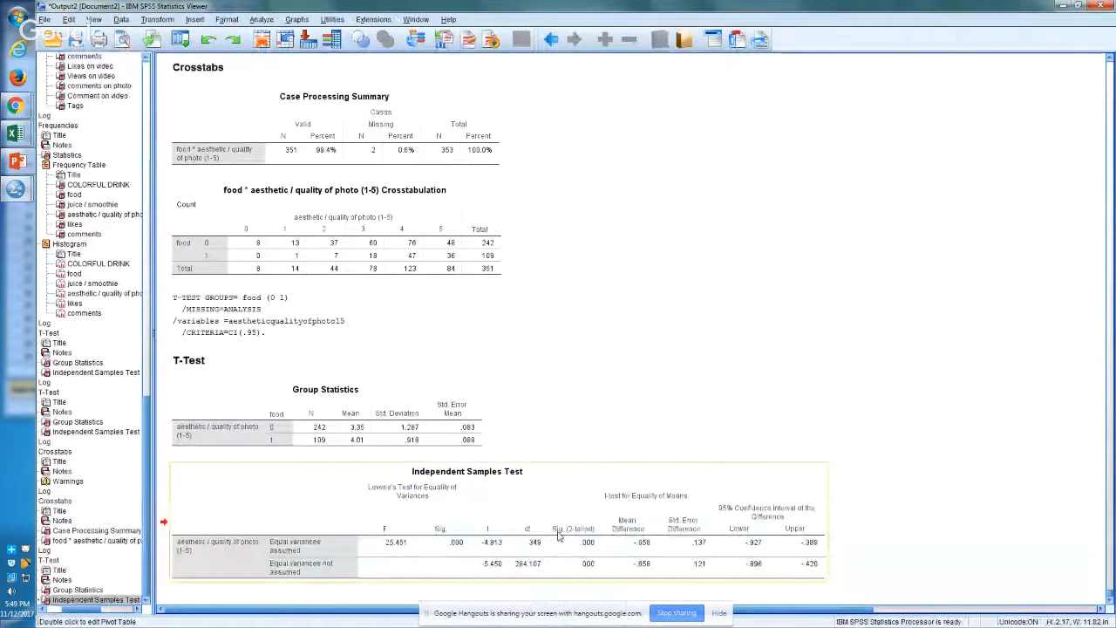
pyautogui.hotkey('alt', 'Tab')
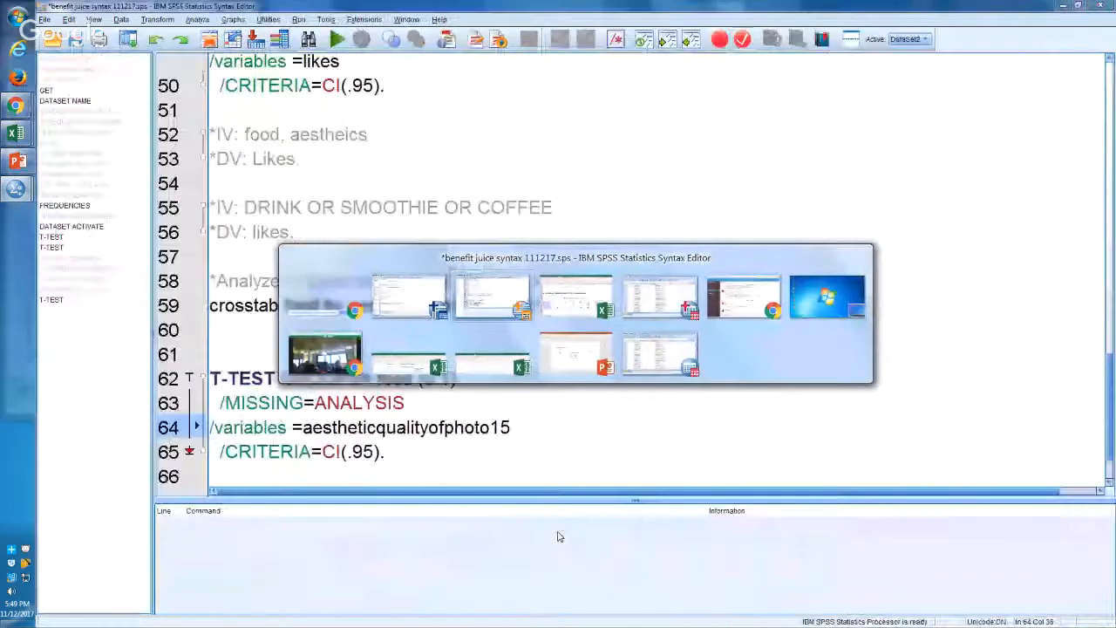
pyautogui.hotkey('alt', 'Tab')
pyautogui.hotkey('alt', 'Tab')
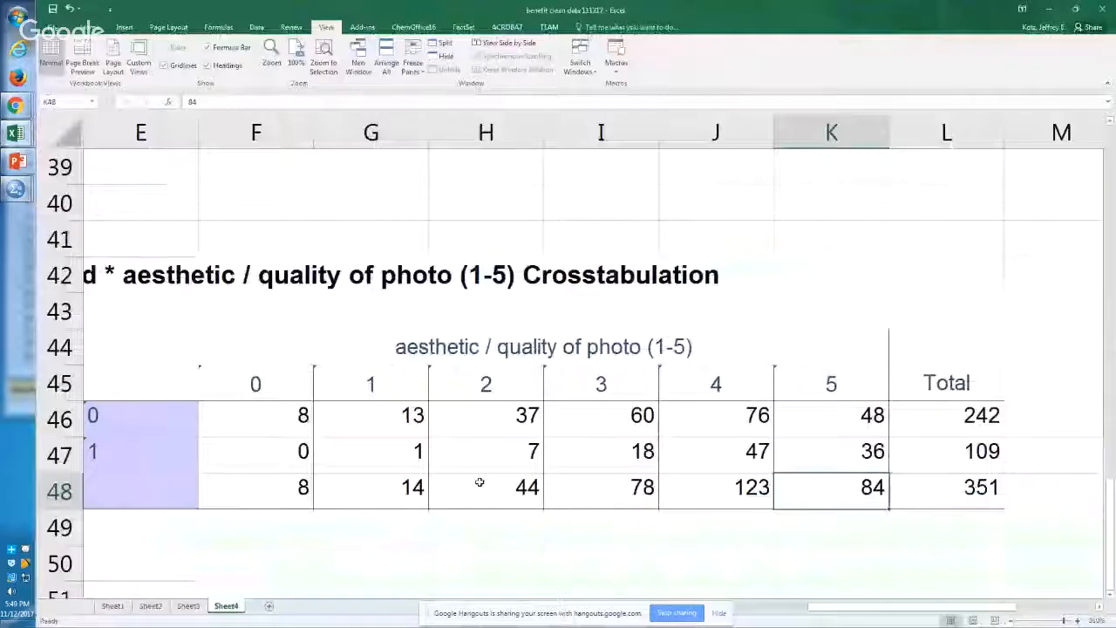
pyautogui.click(256, 559)
pyautogui.press('Left')
pyautogui.hotkey('ctrl', 'v')
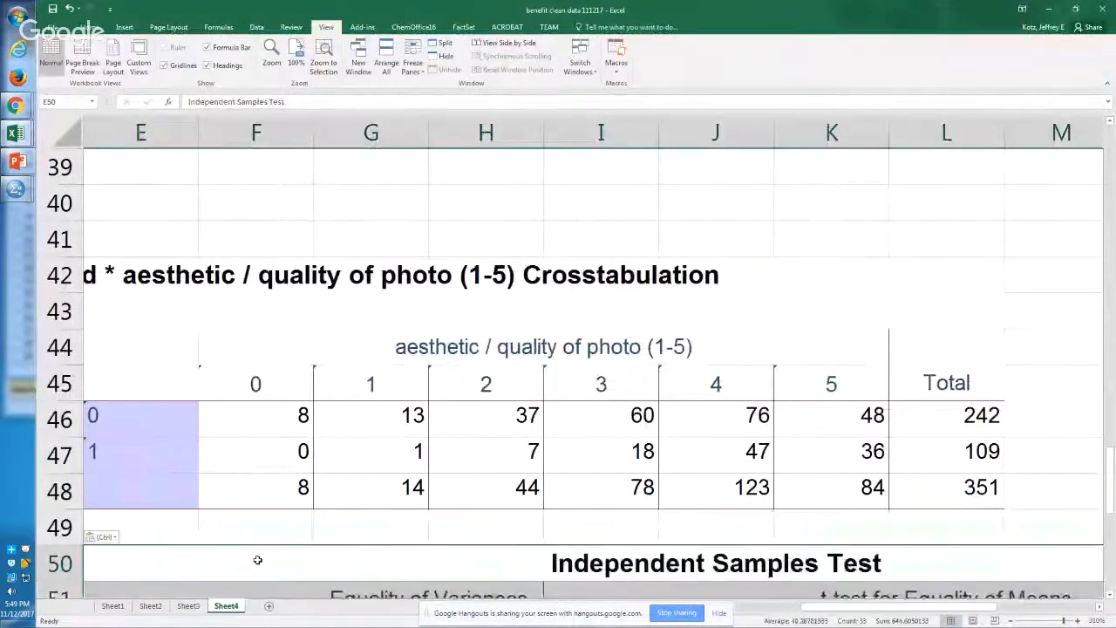
# Step: Examine the pasted Independent Samples Test table, checking the exact two-tailed significance for equal variances assumed in K54
pyautogui.scroll(-5, 257, 559)
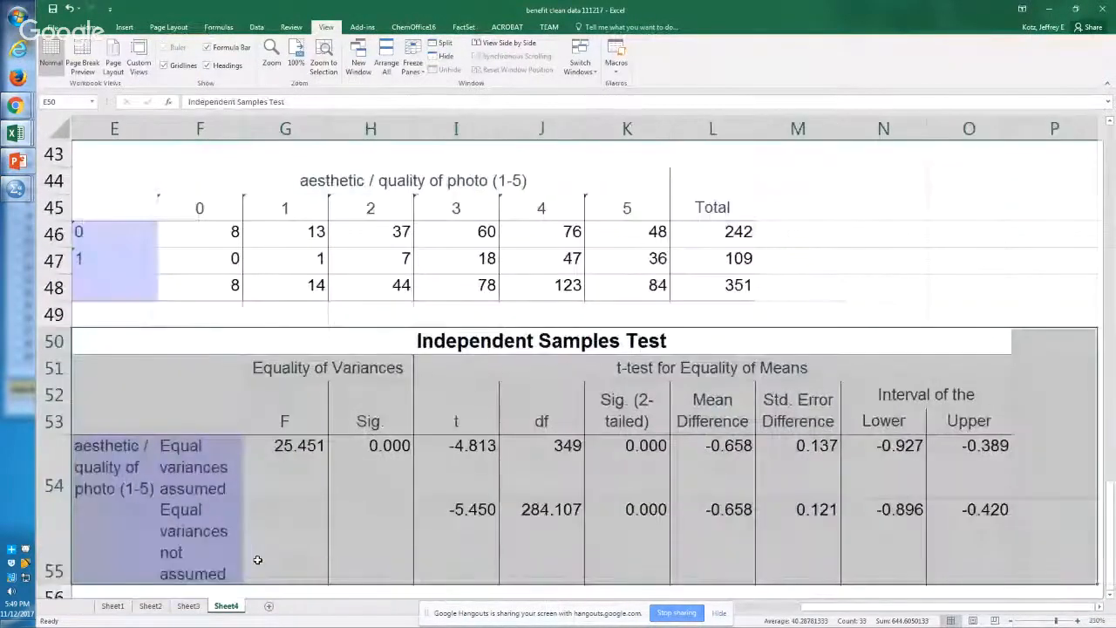
pyautogui.press('Down')
pyautogui.press('Down')
pyautogui.press('Down')
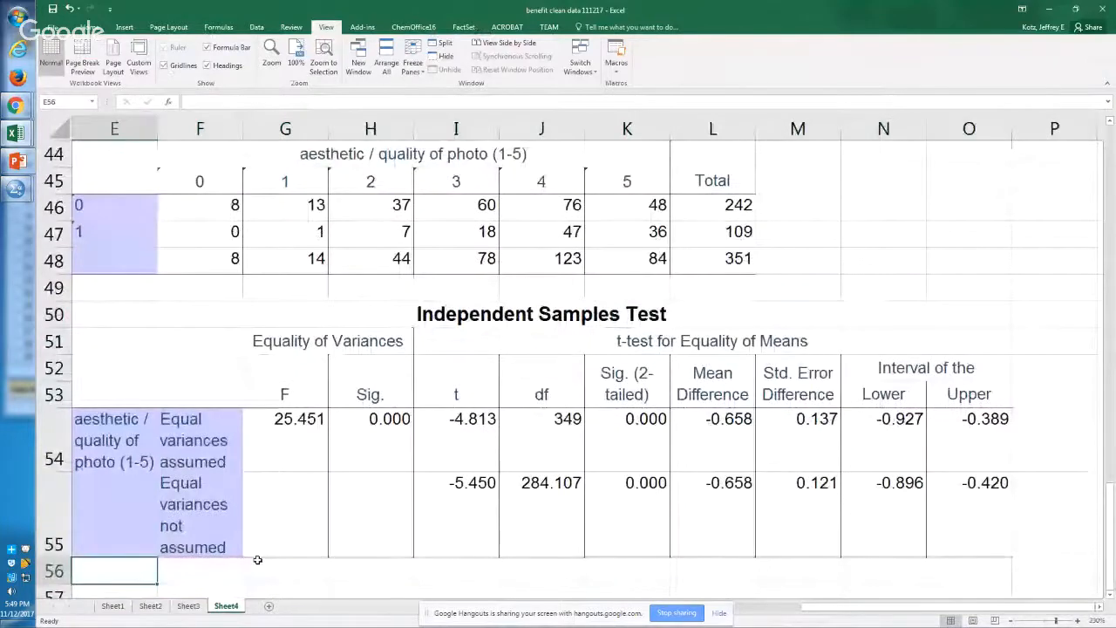
pyautogui.press('Up')
pyautogui.press('Right')
pyautogui.press('Right')
pyautogui.press('Right')
pyautogui.press('Right')
pyautogui.press('Right')
pyautogui.press('Right')
pyautogui.press('Up')
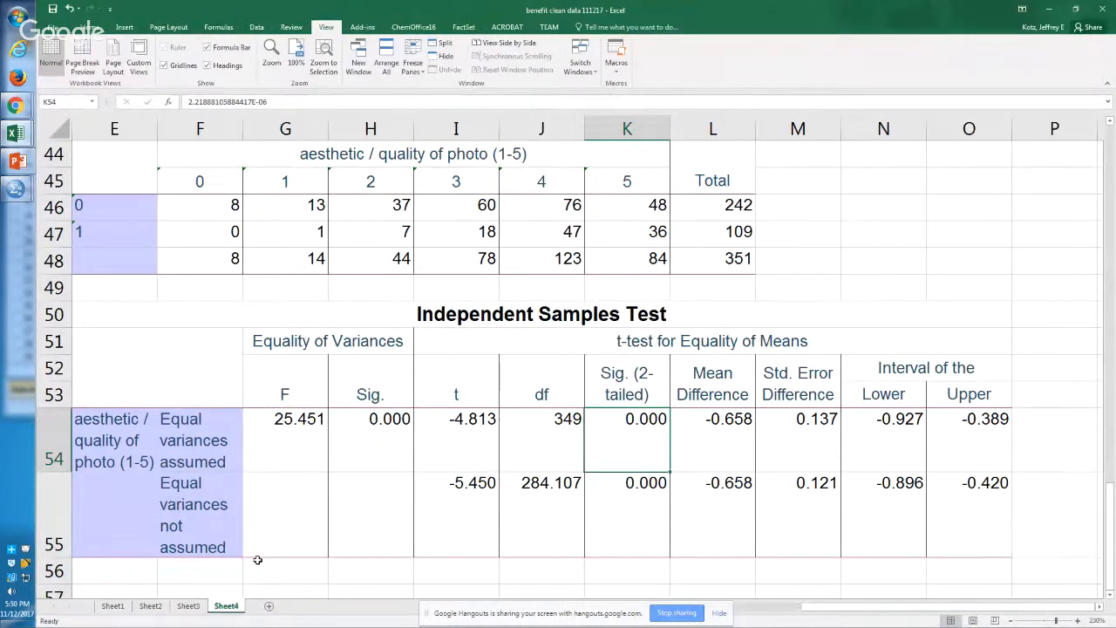
# Step: Switch to the SPSS output and copy the Group Statistics table of the aesthetic quality t-test
pyautogui.hotkey('alt', 'Tab')
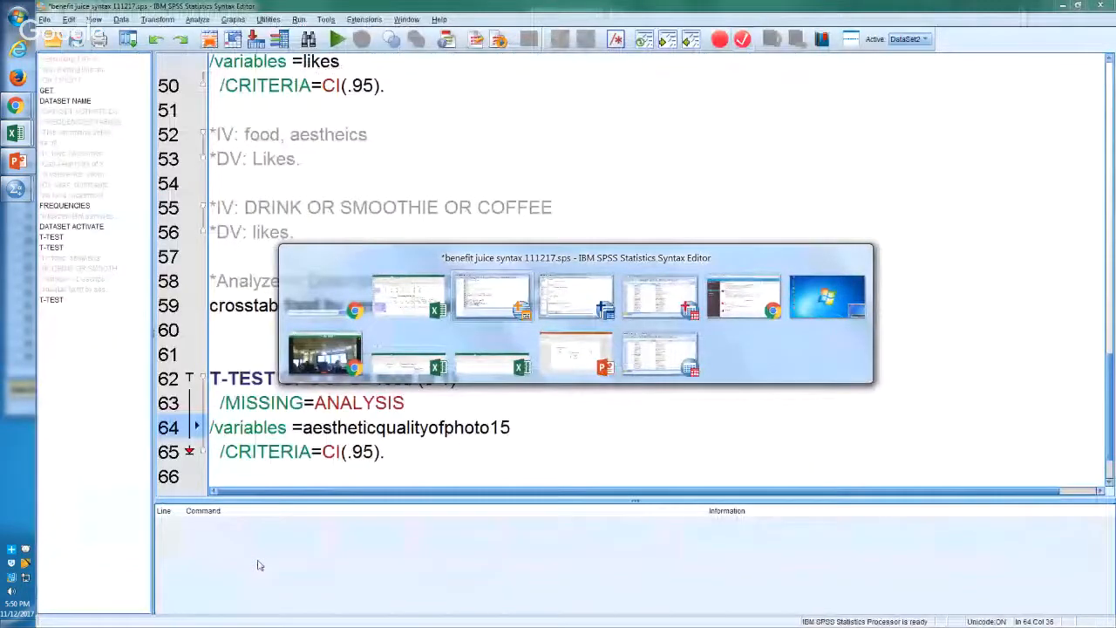
pyautogui.hotkey('alt', 'Tab')
pyautogui.click(309, 412)
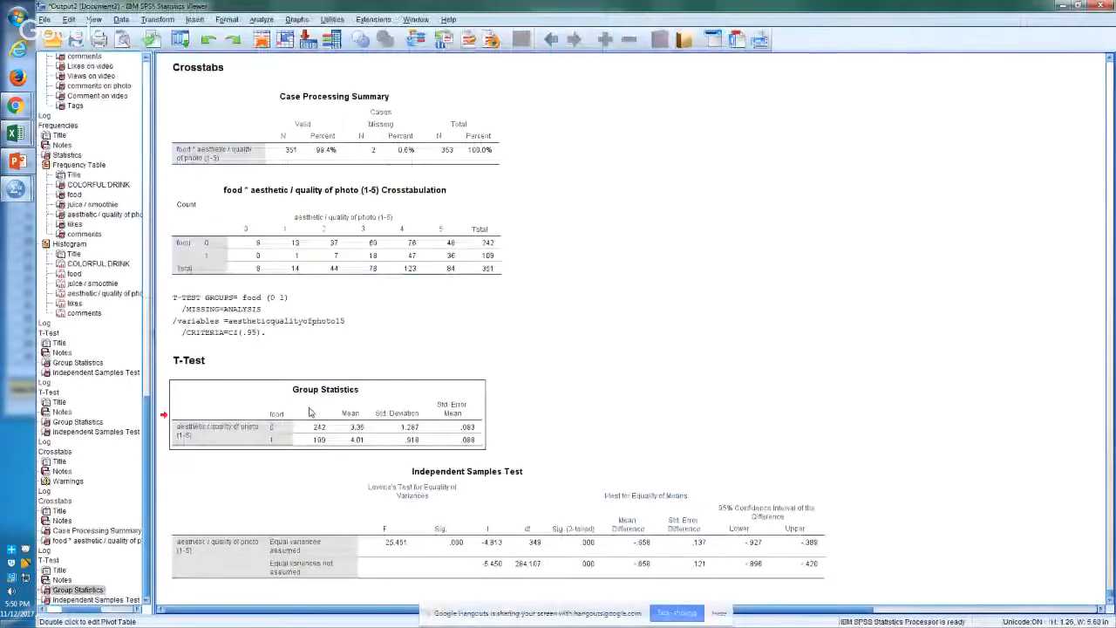
pyautogui.rightClick(309, 410)
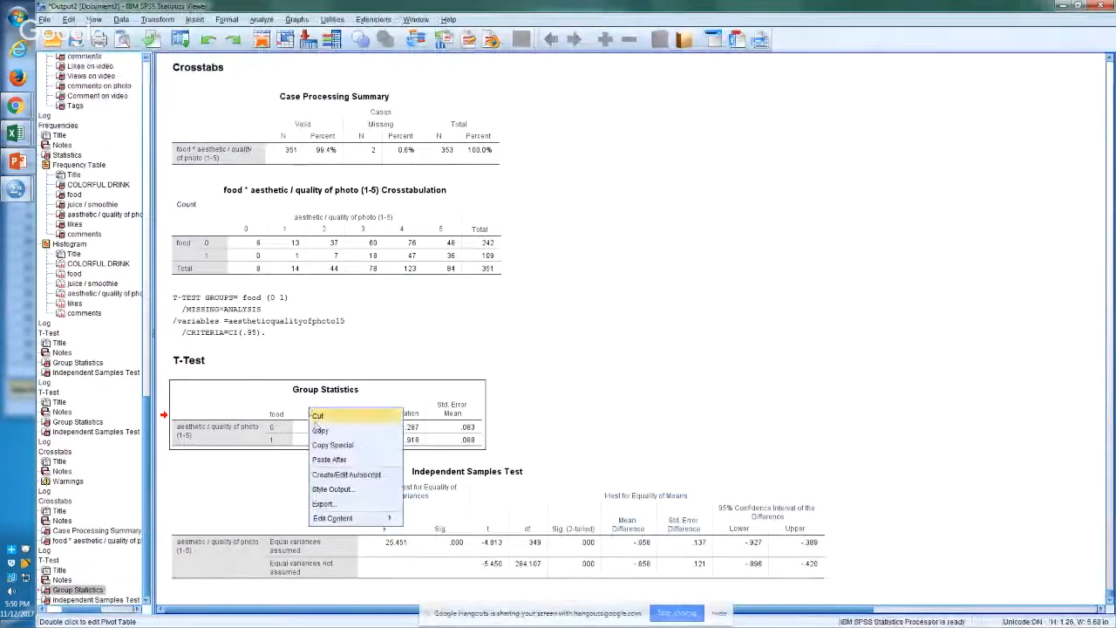
pyautogui.click(320, 431)
# Step: Switch back to Excel and paste the Group Statistics table at F57 on Sheet4, below the Independent Samples Test table
pyautogui.hotkey('alt', 'Tab')
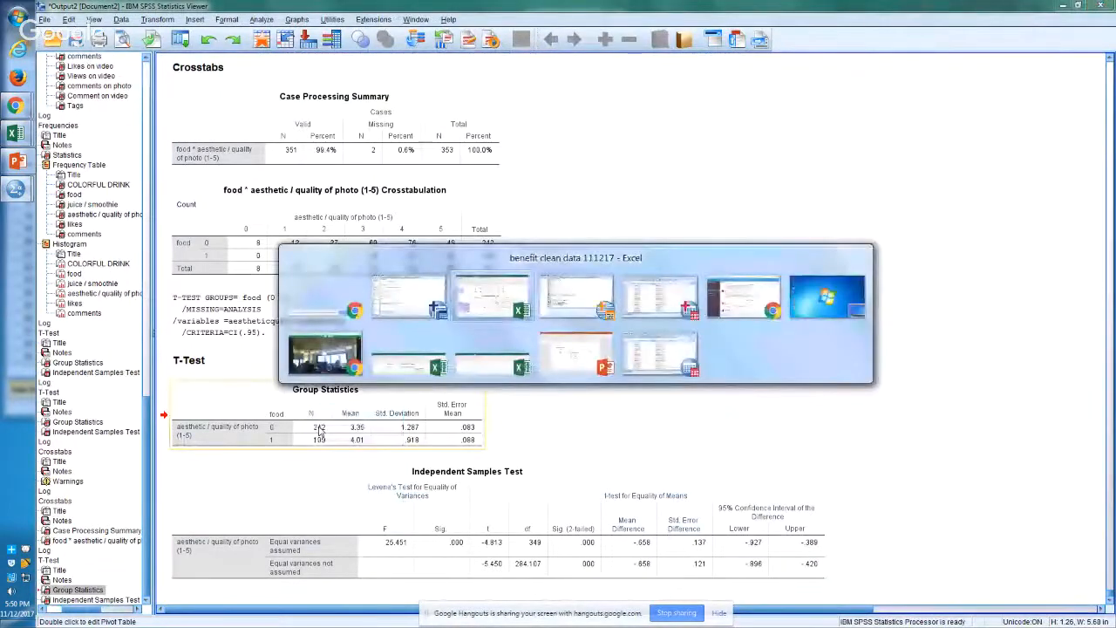
pyautogui.press('Down')
pyautogui.press('Down')
pyautogui.press('Down')
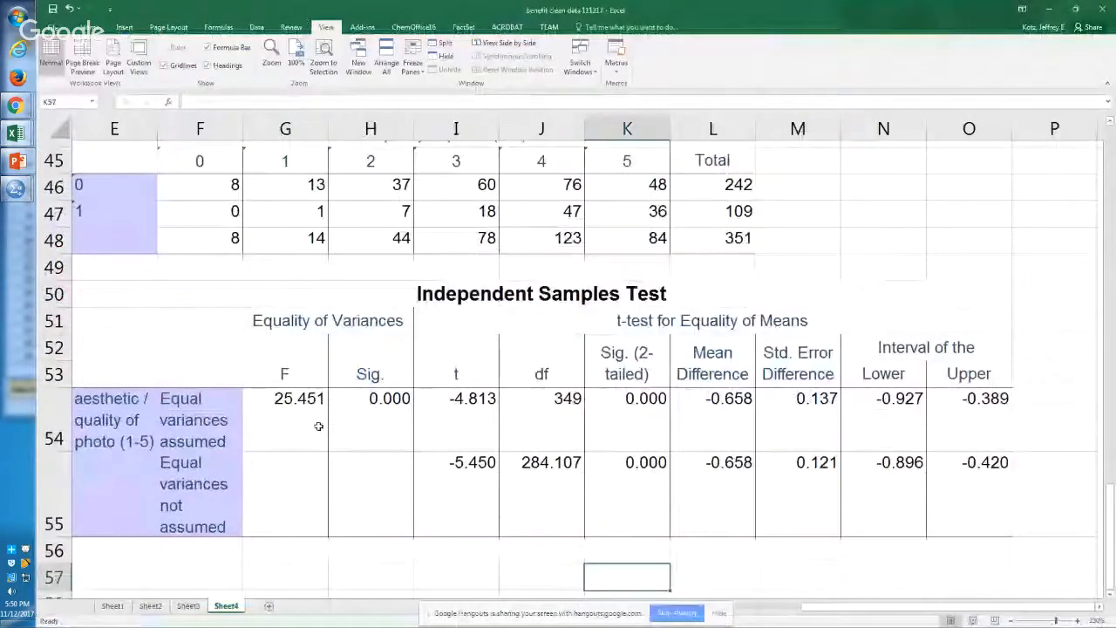
pyautogui.press('Left')
pyautogui.press('Left')
pyautogui.press('Left')
pyautogui.press('Left')
pyautogui.press('Left')
pyautogui.hotkey('ctrl', 'v')
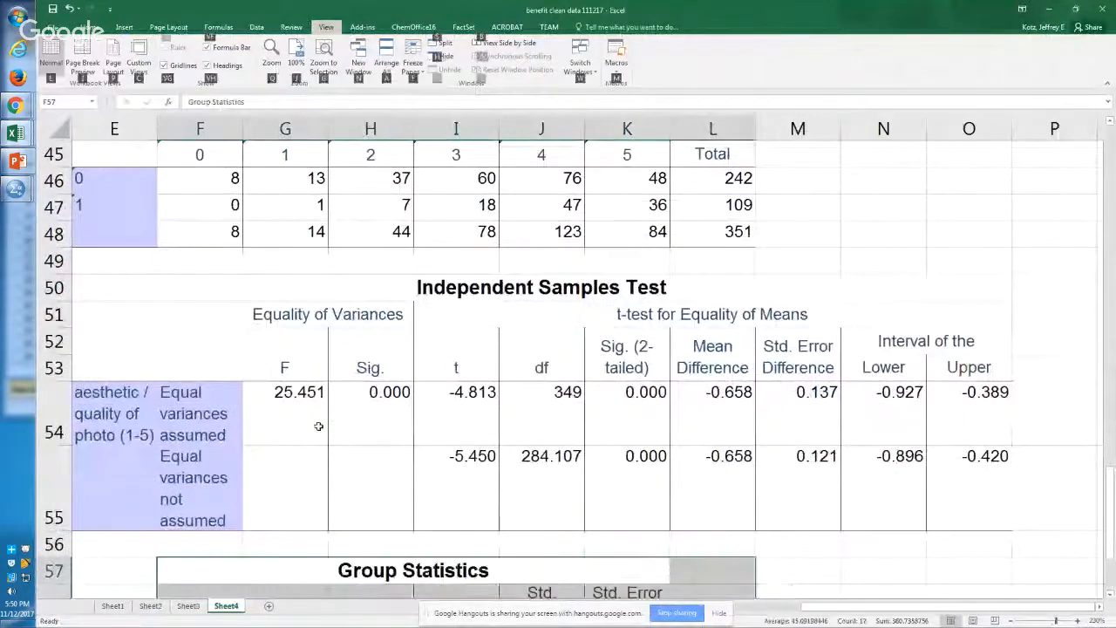
# Step: Examine the pasted Group Statistics table, comparing the mean photo quality of the two food groups in I59 and I60
pyautogui.scroll(5, 318, 425)
pyautogui.press('Down')
pyautogui.press('Down')
pyautogui.press('Down')
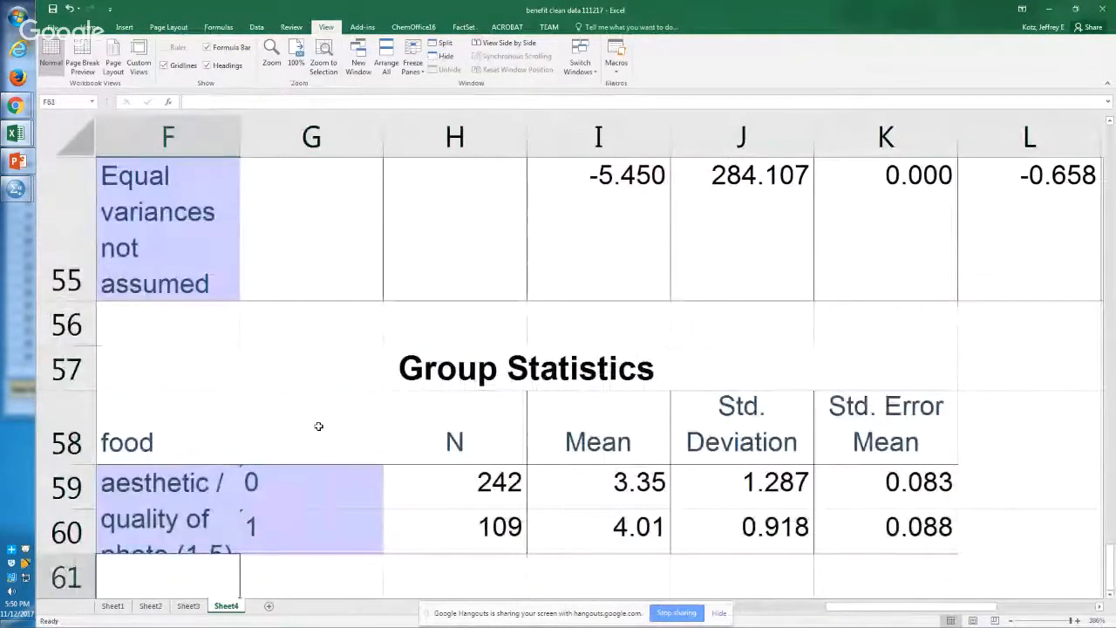
pyautogui.press('Right')
pyautogui.press('Up')
pyautogui.press('Right')
pyautogui.press('Right')
pyautogui.press('Left')
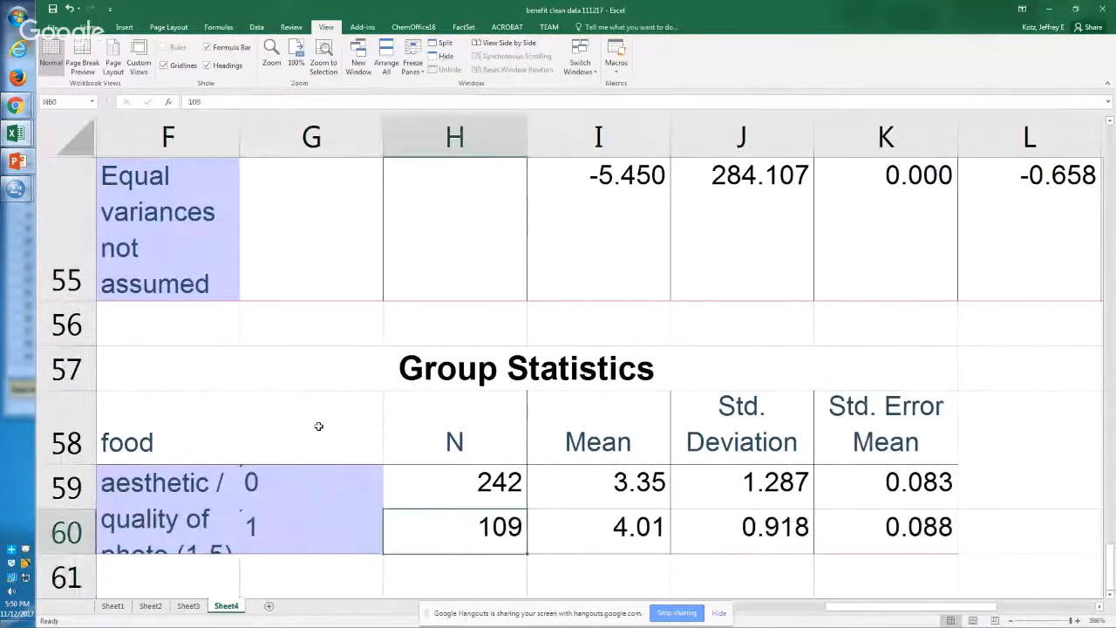
pyautogui.press('Right')
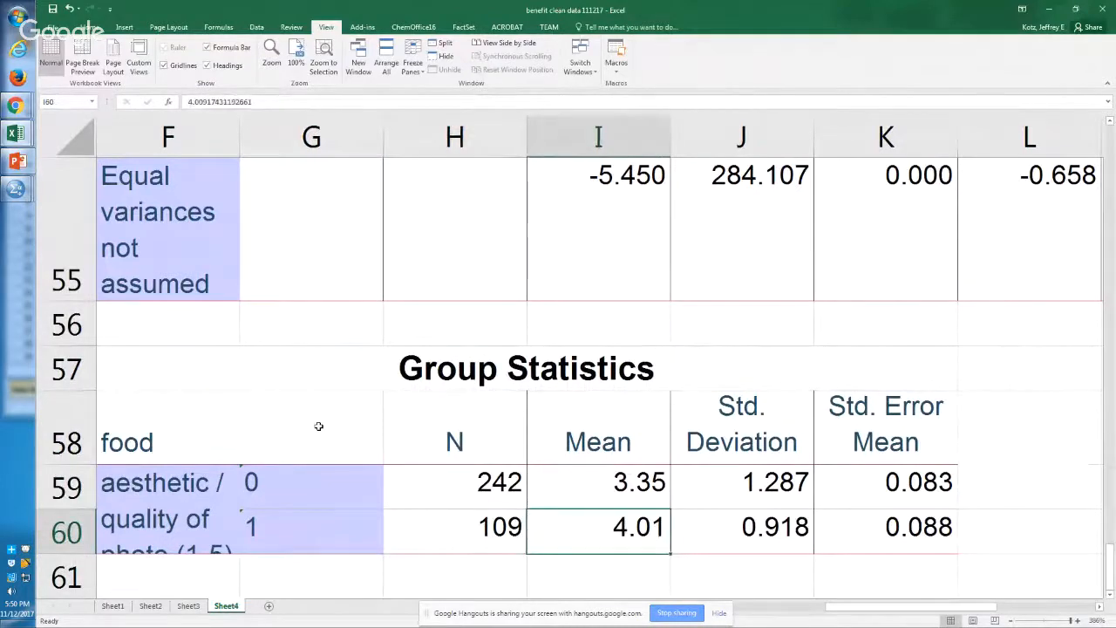
pyautogui.press('Up')
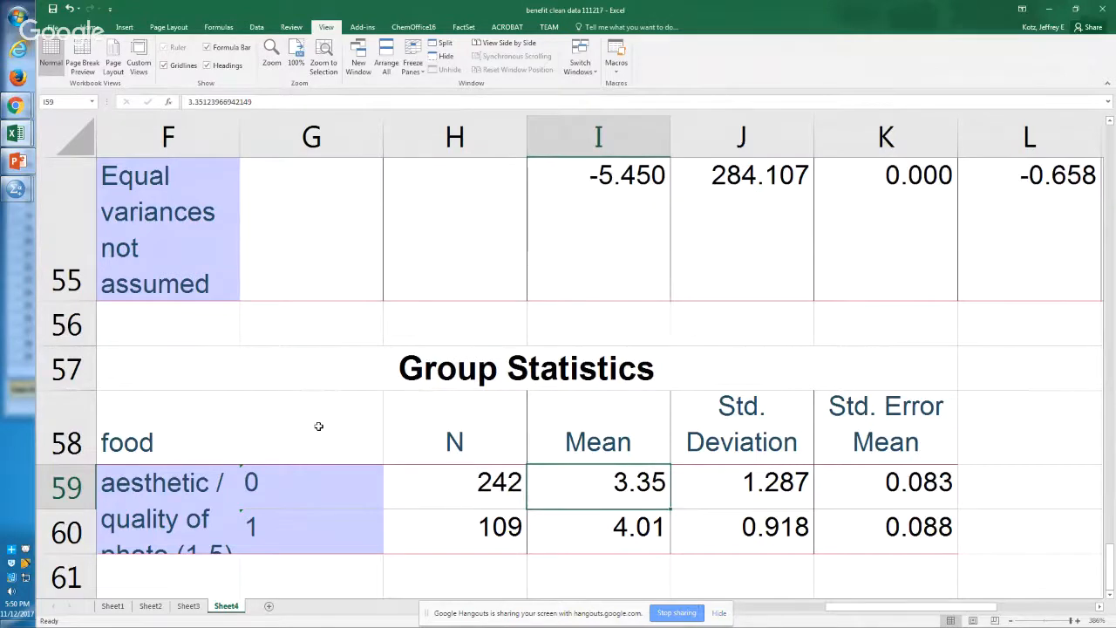
pyautogui.press('Down')
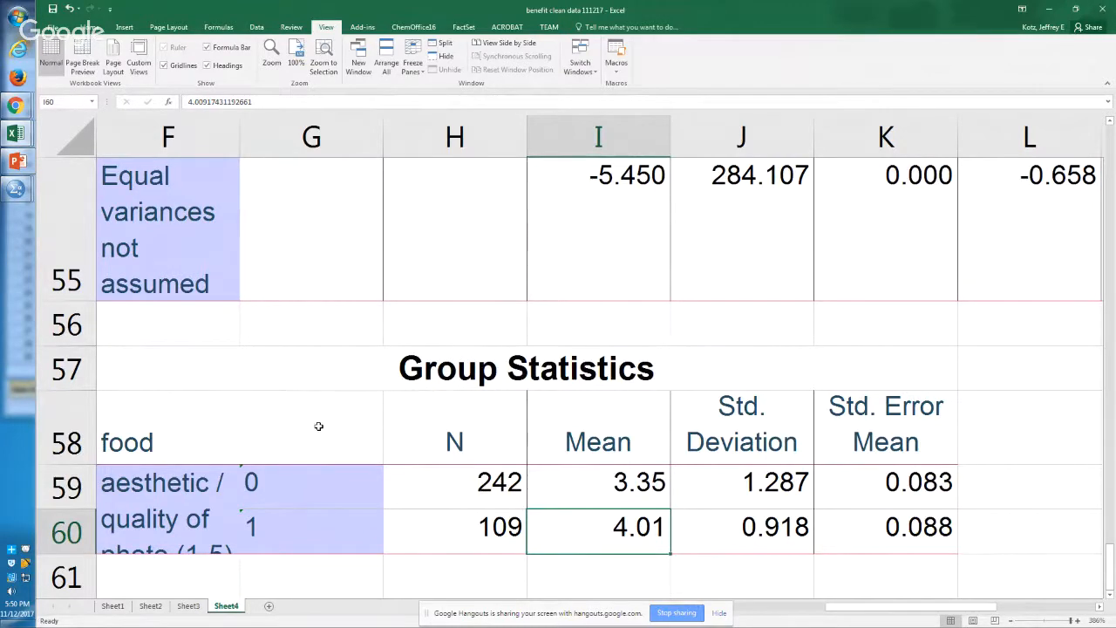
pyautogui.press('Up')
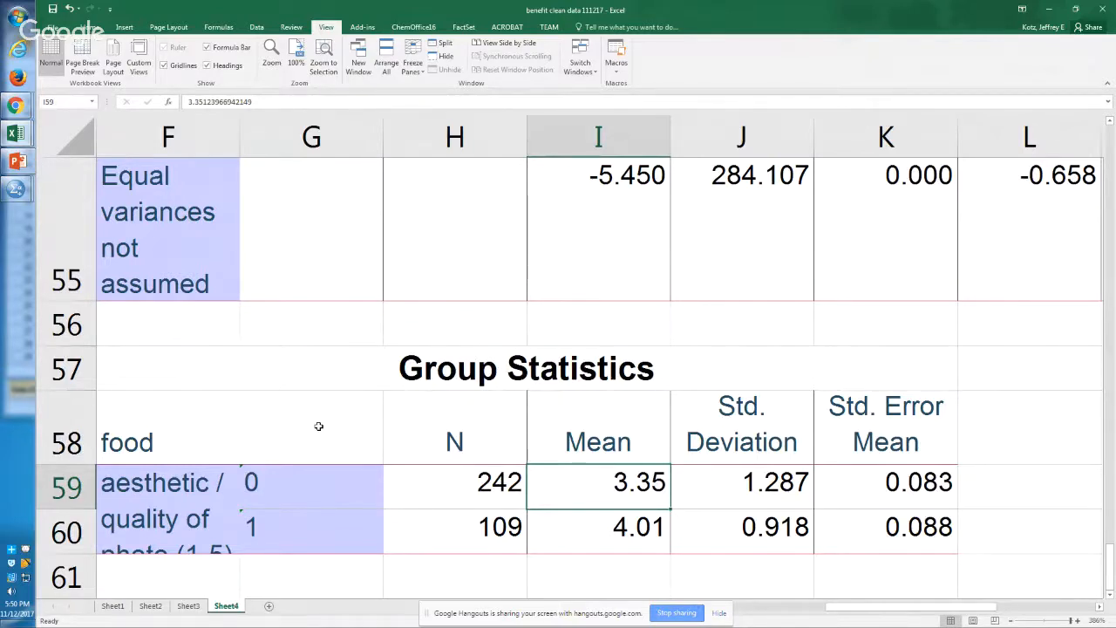
# Step: Review the earlier food and likes tables on Sheet4, covering Group Statistics and Independent Samples Test in rows 27 to 38
pyautogui.press('Up')
pyautogui.press('Up')
pyautogui.press('Up')
pyautogui.press('Up')
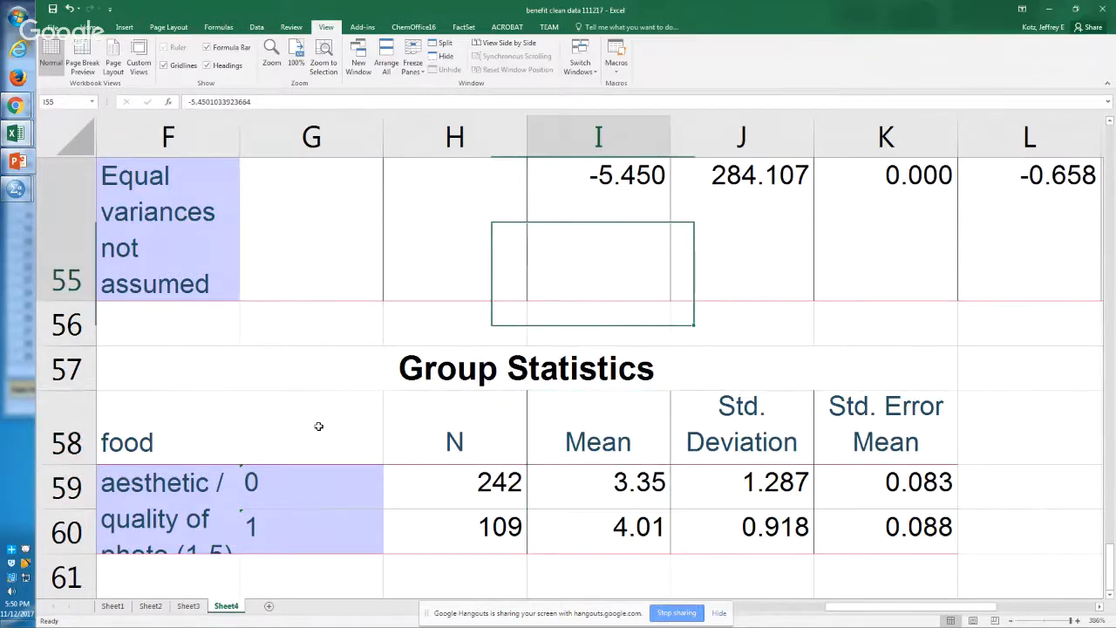
pyautogui.press('Up')
pyautogui.press('Up')
pyautogui.press('Up')
pyautogui.press('Up')
pyautogui.press('Up')
pyautogui.press('Up')
pyautogui.press('Up')
pyautogui.press('Up')
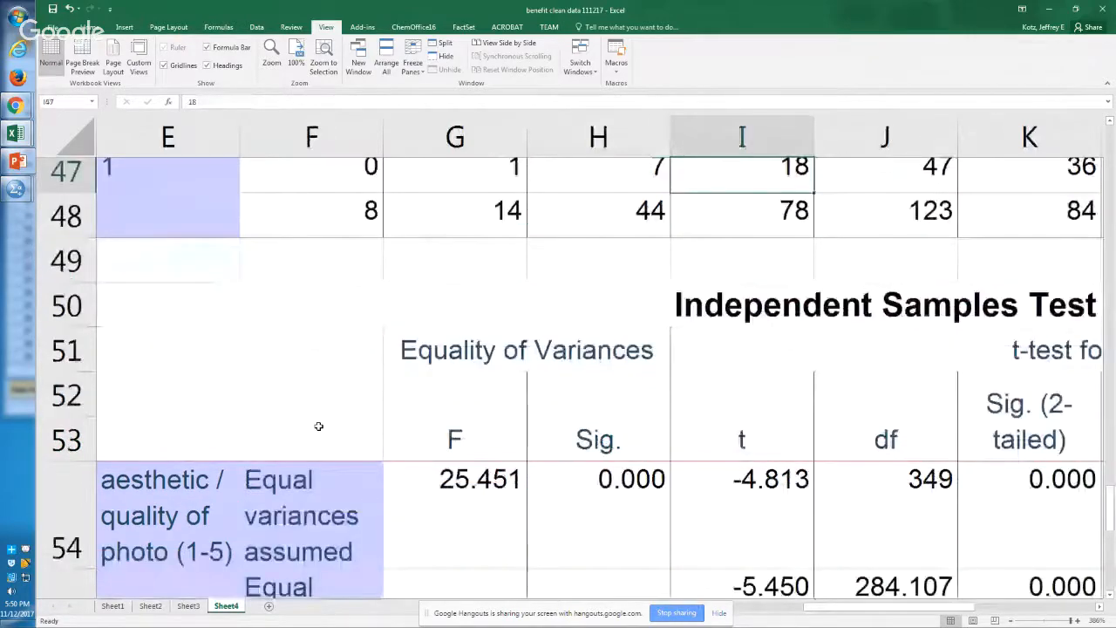
pyautogui.press('Up')
pyautogui.press('Up')
pyautogui.press('Up')
pyautogui.press('Up')
pyautogui.press('Up')
pyautogui.press('Up')
pyautogui.press('Up')
pyautogui.press('Up')
pyautogui.press('Up')
pyautogui.press('Up')
pyautogui.press('Up')
pyautogui.press('Up')
pyautogui.press('Up')
pyautogui.press('Up')
pyautogui.press('Up')
pyautogui.press('Up')
pyautogui.press('Up')
pyautogui.press('Up')
pyautogui.press('Up')
pyautogui.press('Left')
pyautogui.press('Left')
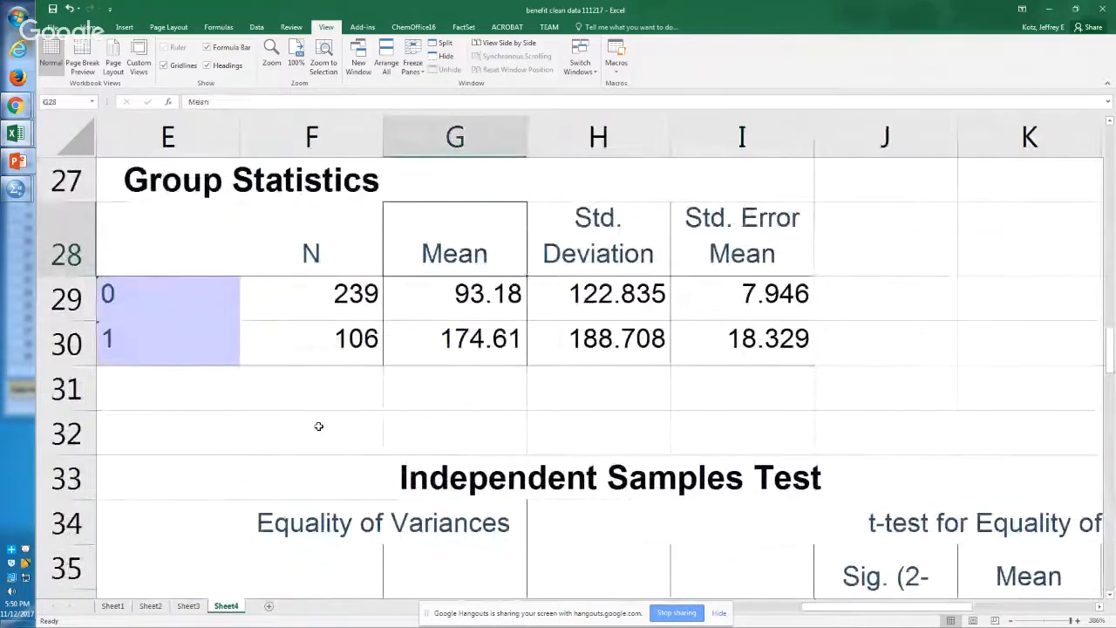
pyautogui.press('Down')
pyautogui.press('Down')
pyautogui.press('Down')
pyautogui.press('Down')
pyautogui.press('Down')
pyautogui.press('Down')
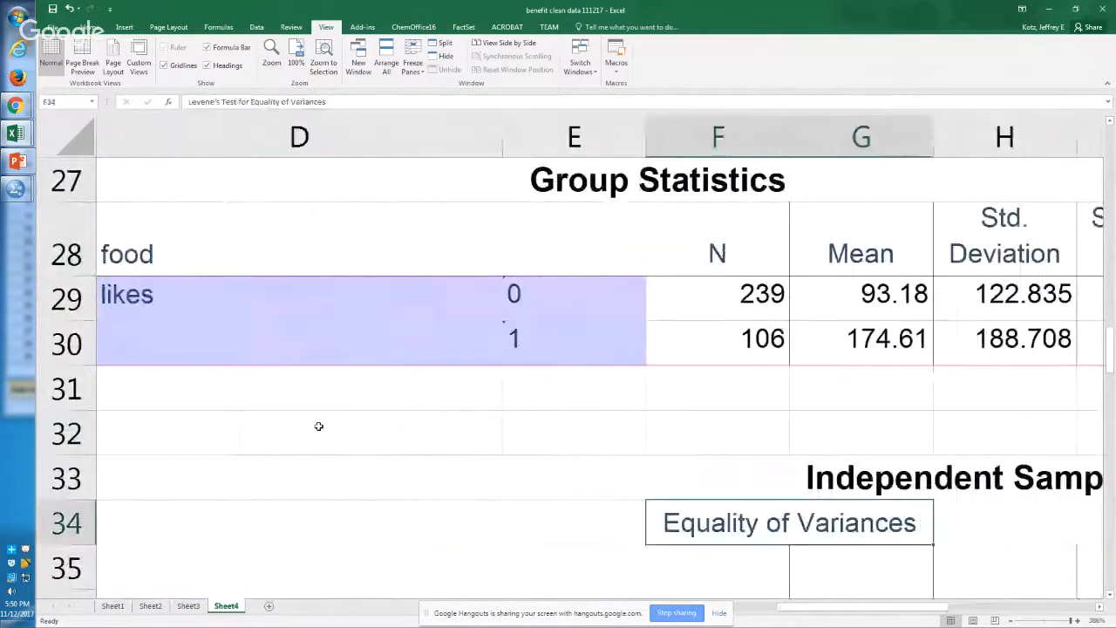
pyautogui.press('Down')
pyautogui.press('Down')
pyautogui.press('Down')
pyautogui.press('Down')
pyautogui.press('Up')
pyautogui.press('Up')
pyautogui.press('Up')
pyautogui.press('Up')
pyautogui.press('Up')
pyautogui.press('Up')
pyautogui.press('Up')
pyautogui.press('Up')
pyautogui.press('Up')
pyautogui.press('Up')
pyautogui.press('Up')
pyautogui.press('Up')
pyautogui.press('Up')
pyautogui.press('Up')
pyautogui.press('Up')
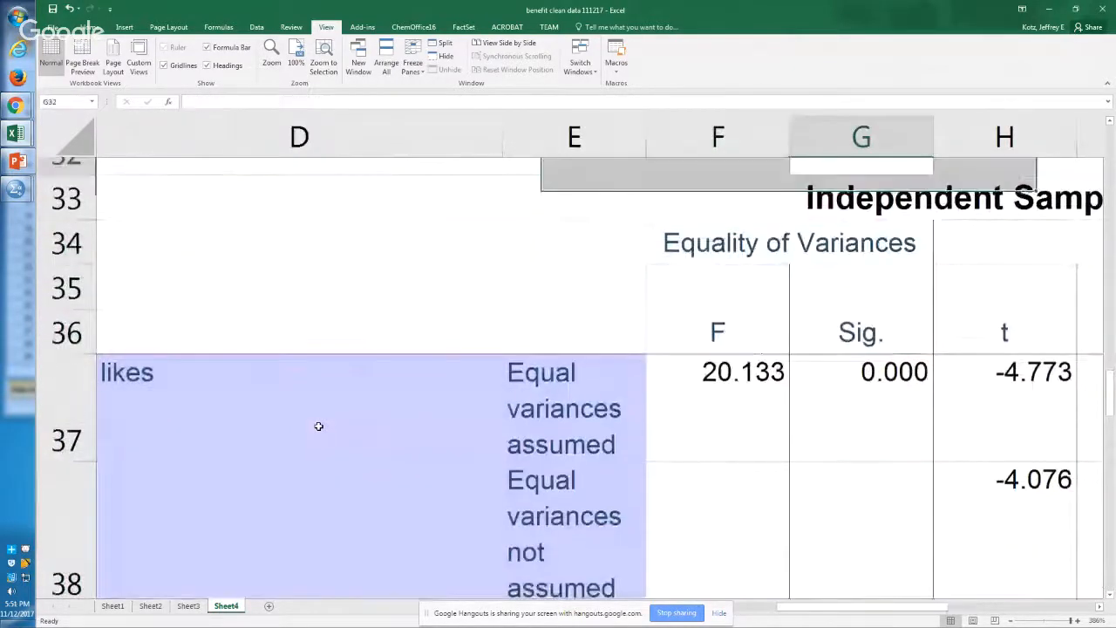
# Step: Examine the COLORFUL DRINK Group Statistics and Independent Samples Test tables in rows 10 to 23
pyautogui.press('Up')
pyautogui.press('Up')
pyautogui.press('Up')
pyautogui.press('Up')
pyautogui.press('Up')
pyautogui.press('Up')
pyautogui.press('Up')
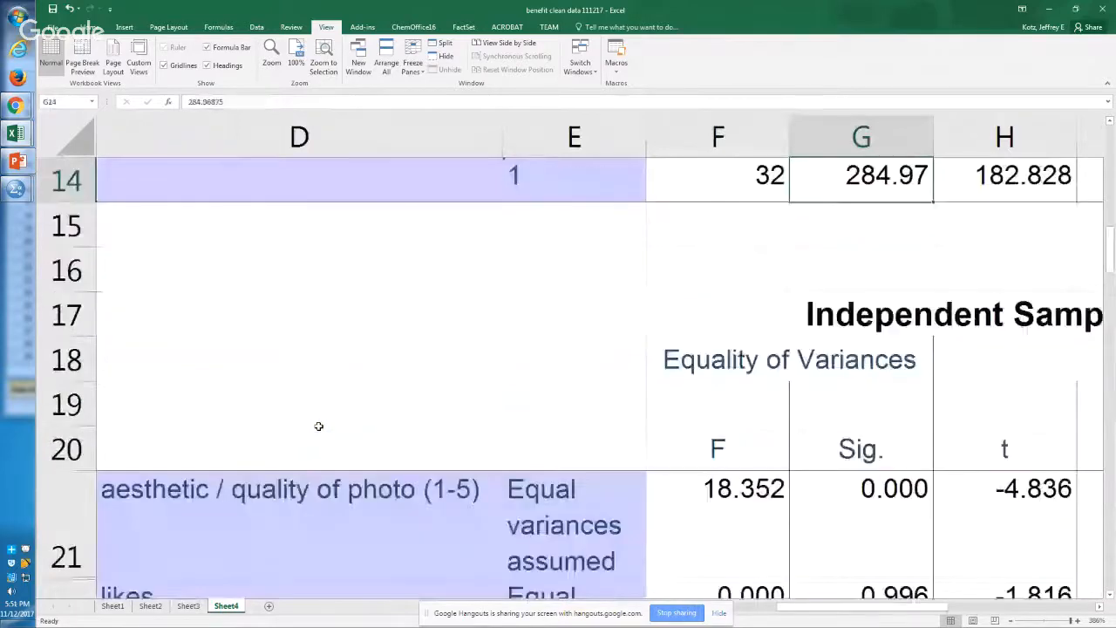
pyautogui.press('Up')
pyautogui.scroll(1, 318, 426)
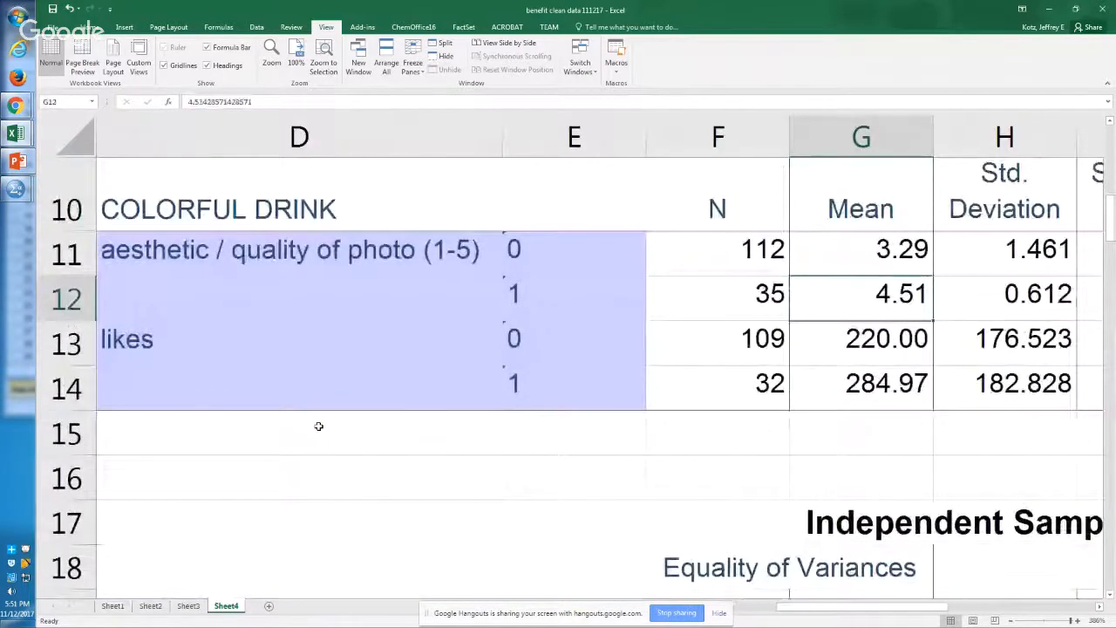
pyautogui.press('Right')
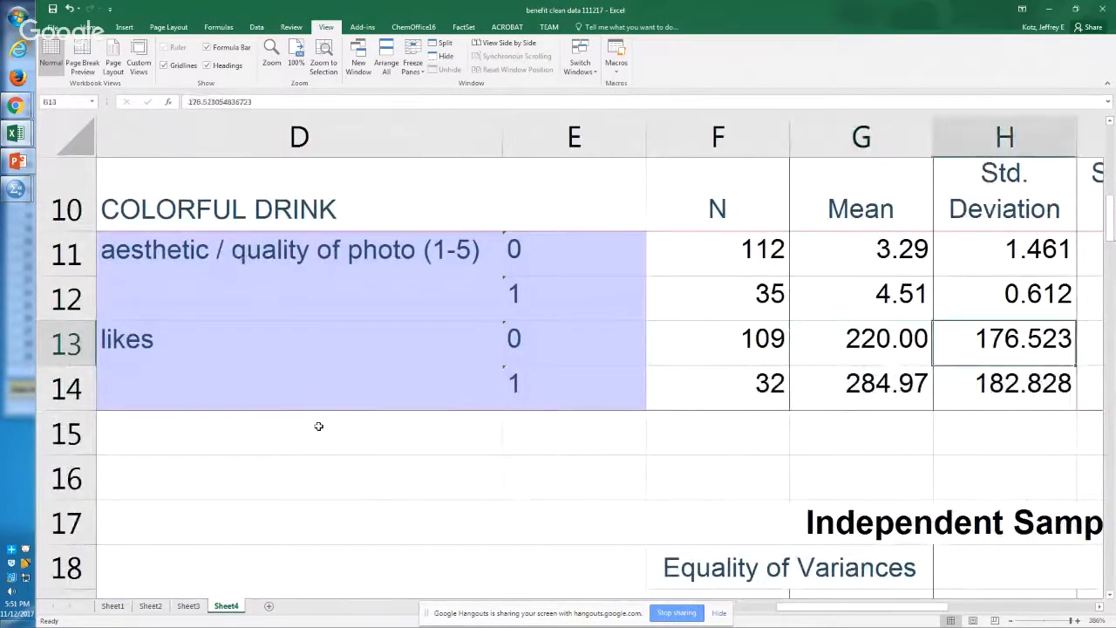
pyautogui.hscroll(1, 318, 426)
pyautogui.press('Left')
pyautogui.press('Down')
pyautogui.press('Down')
pyautogui.press('Down')
pyautogui.press('Down')
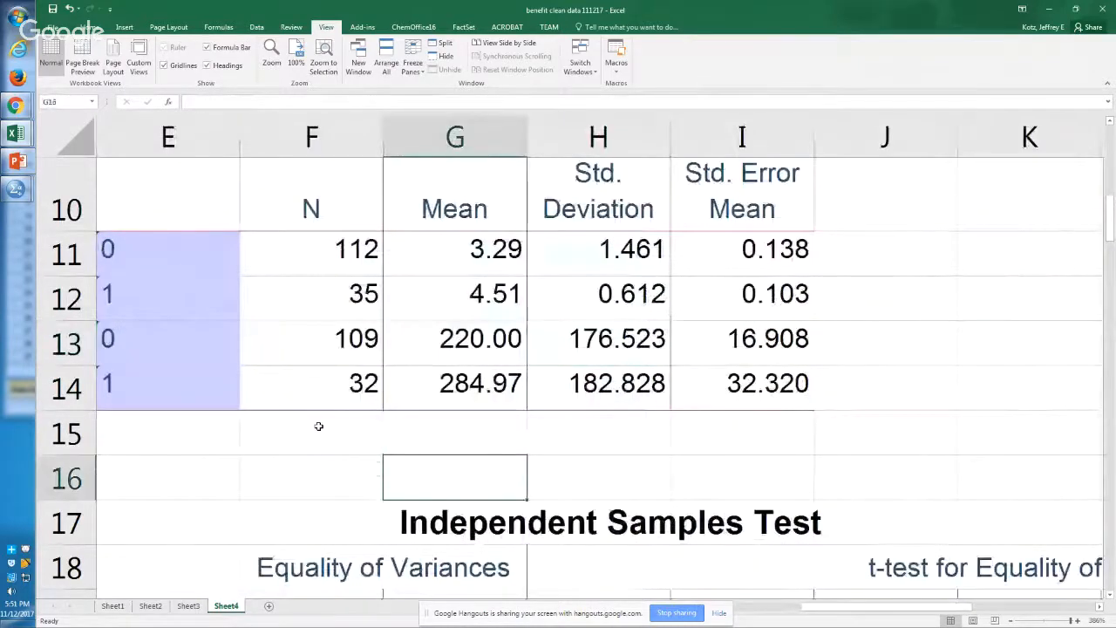
pyautogui.press('Down')
pyautogui.press('Down')
pyautogui.press('Down')
pyautogui.press('Down')
pyautogui.press('Down')
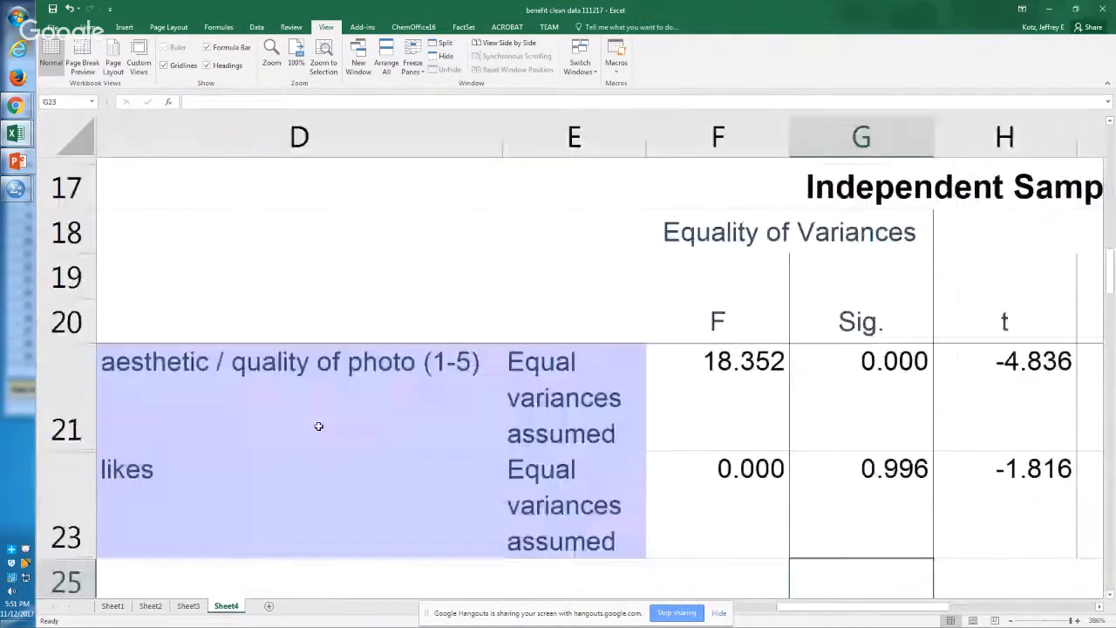
# Step: Compare the mean likes by food in G29 and G30, and check the likes t-test's df for equal variances not assumed in I38
pyautogui.press('Down')
pyautogui.press('Down')
pyautogui.press('Down')
pyautogui.press('Down')
pyautogui.press('Down')
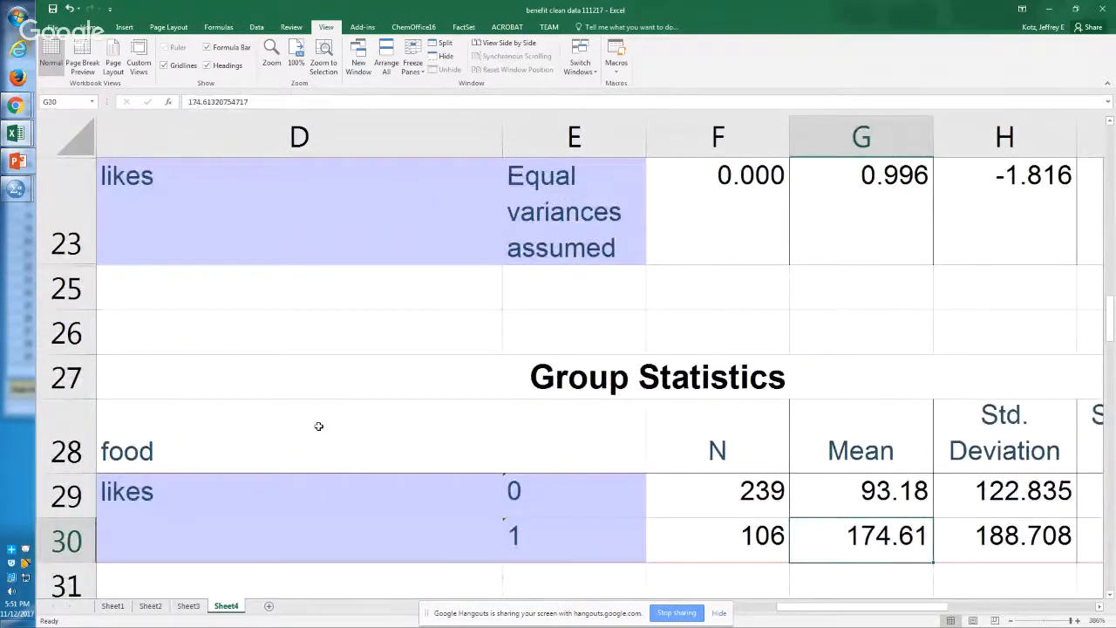
pyautogui.press('Down')
pyautogui.press('Down')
pyautogui.press('Down')
pyautogui.press('Down')
pyautogui.press('Down')
pyautogui.press('Down')
pyautogui.press('Down')
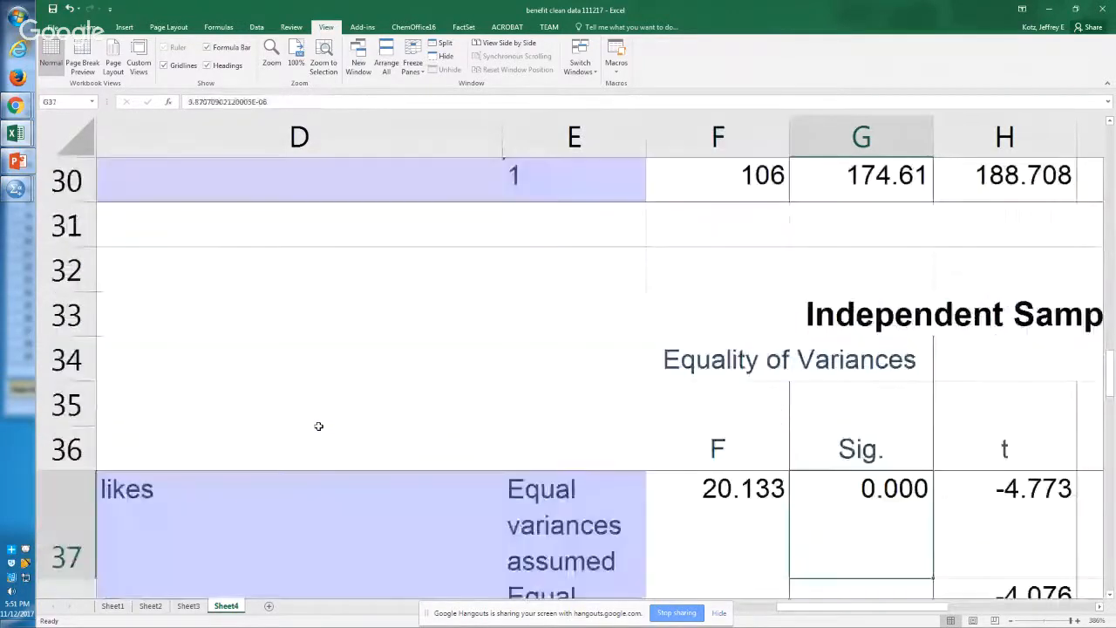
pyautogui.press('Right')
pyautogui.press('Down')
pyautogui.press('Right')
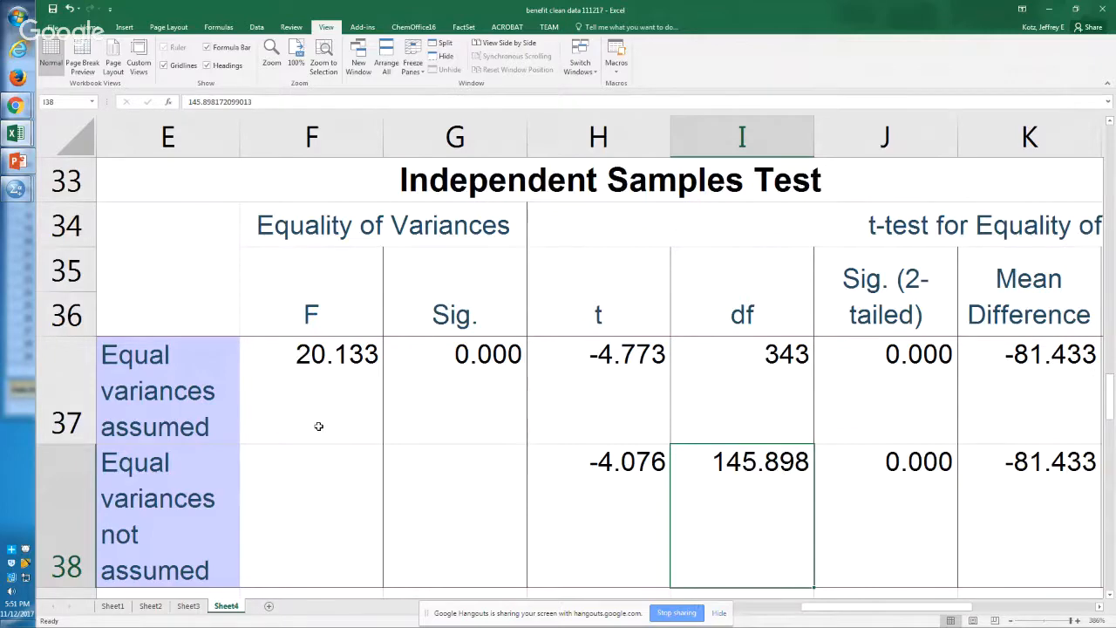
# Step: Switch to the SPSS Syntax Editor and look through the available General Linear Model and Regression procedures
pyautogui.hotkey('alt', 'Tab')
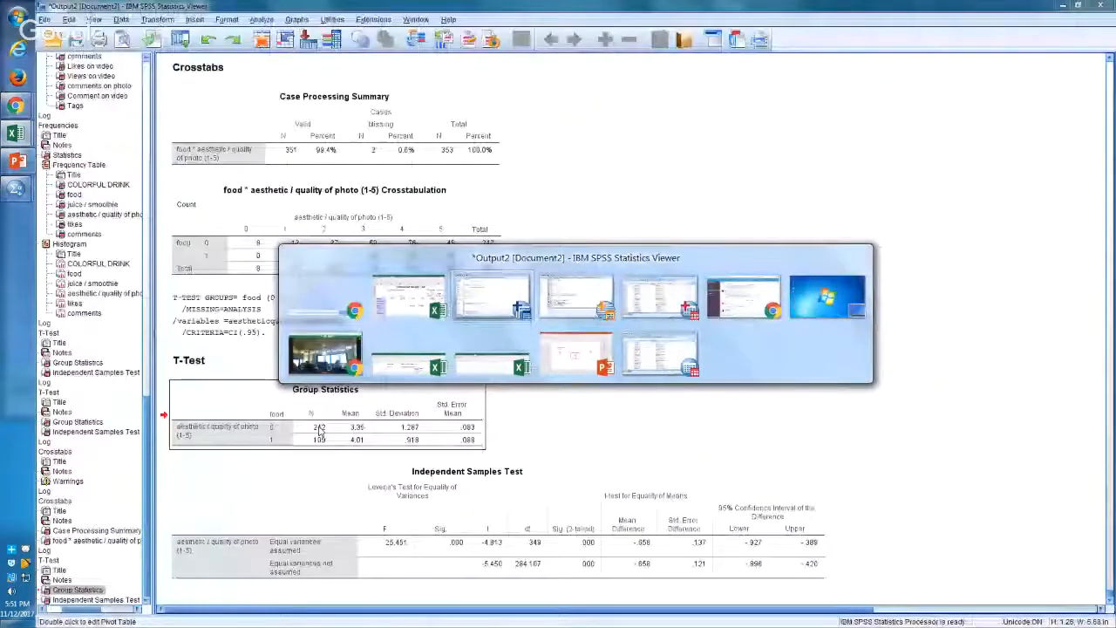
pyautogui.hotkey('alt', 'Tab')
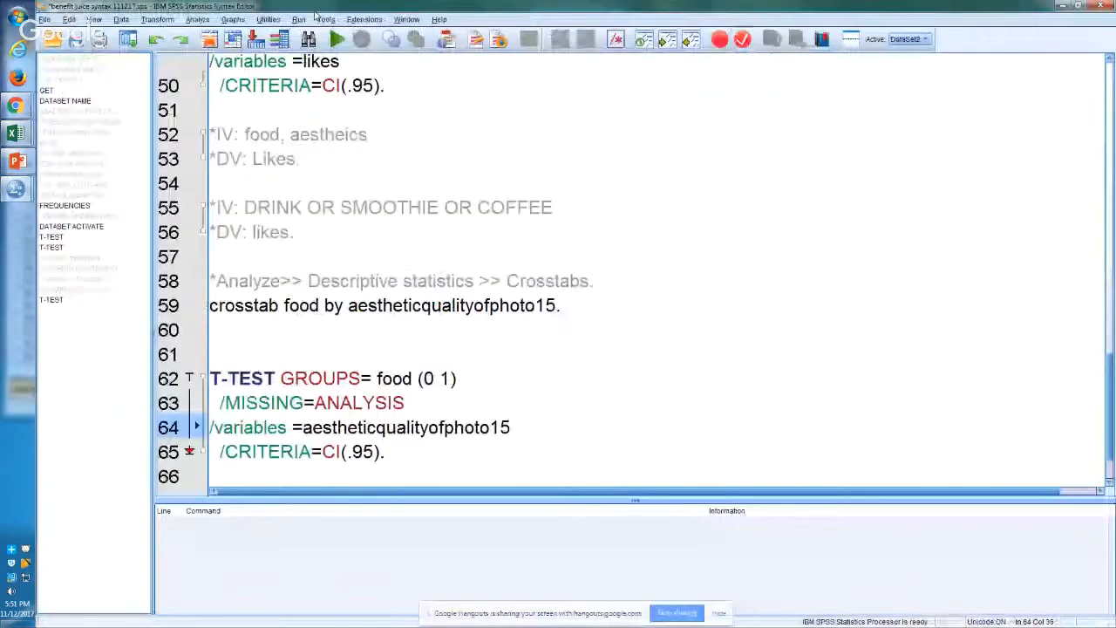
pyautogui.click(197, 19)
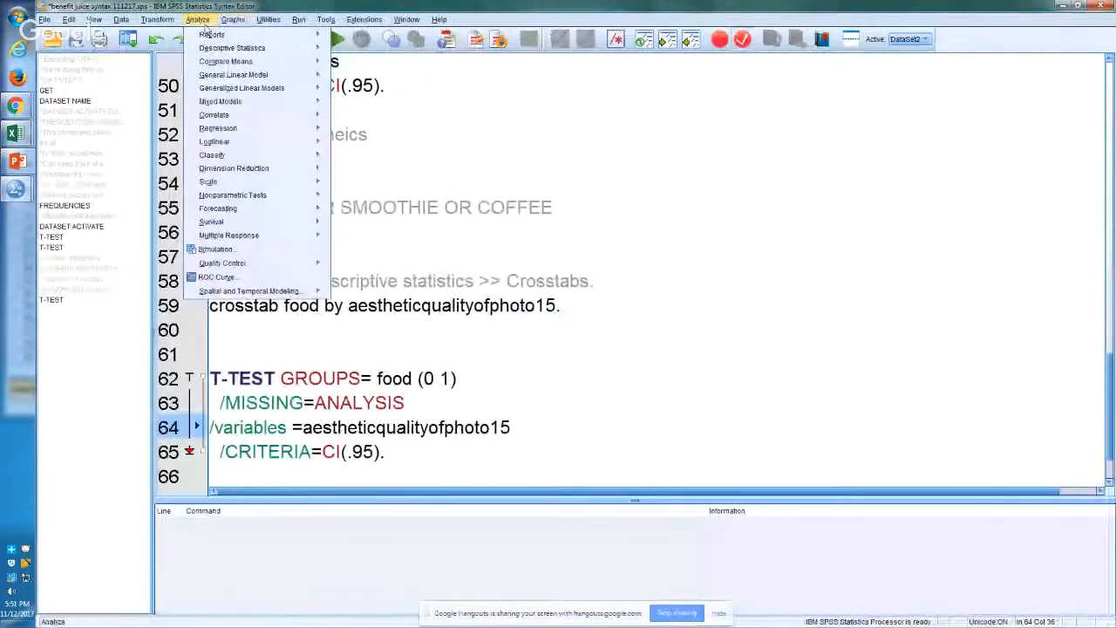
pyautogui.press('Down')
pyautogui.press('Down')
pyautogui.press('Down')
pyautogui.press('Down')
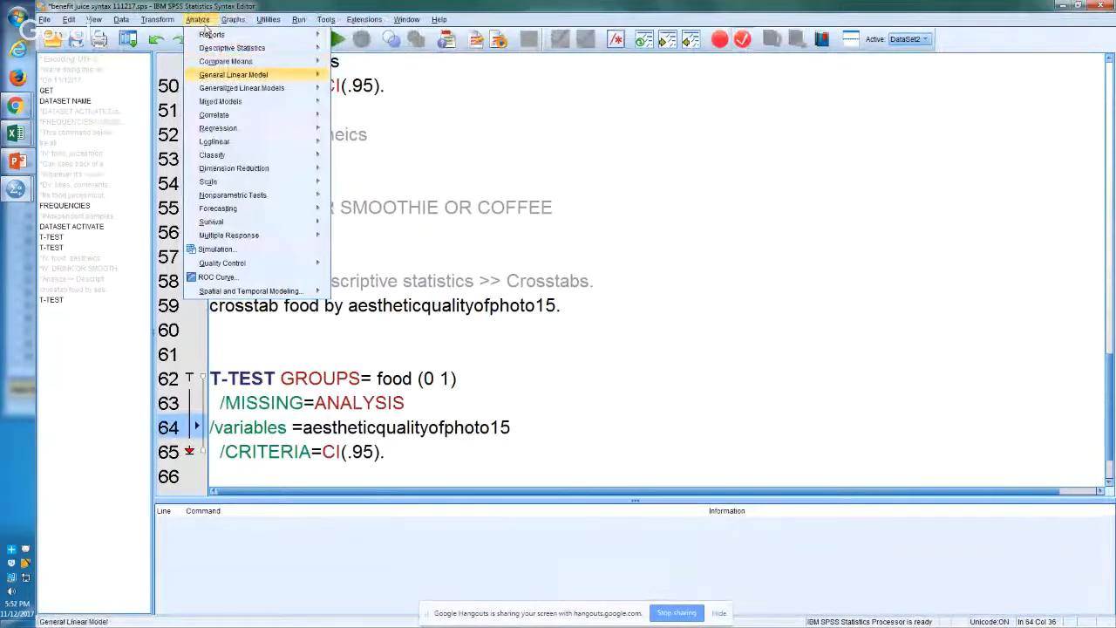
pyautogui.press('Right')
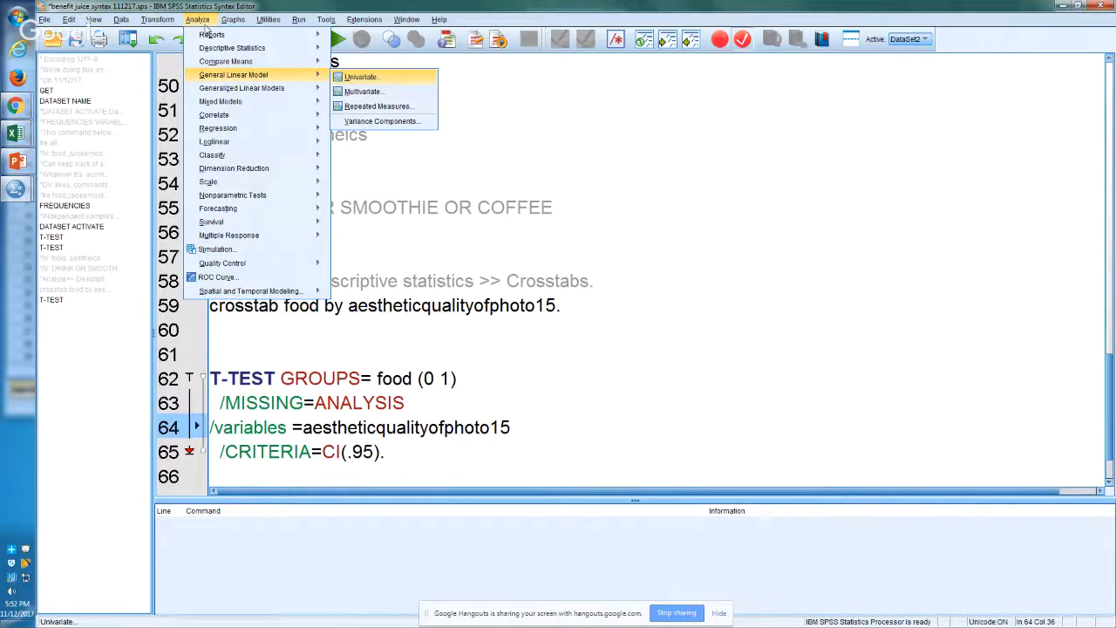
pyautogui.press('Left')
pyautogui.press('Down')
pyautogui.press('Down')
pyautogui.press('Down')
pyautogui.press('Down')
pyautogui.press('Down')
pyautogui.press('Down')
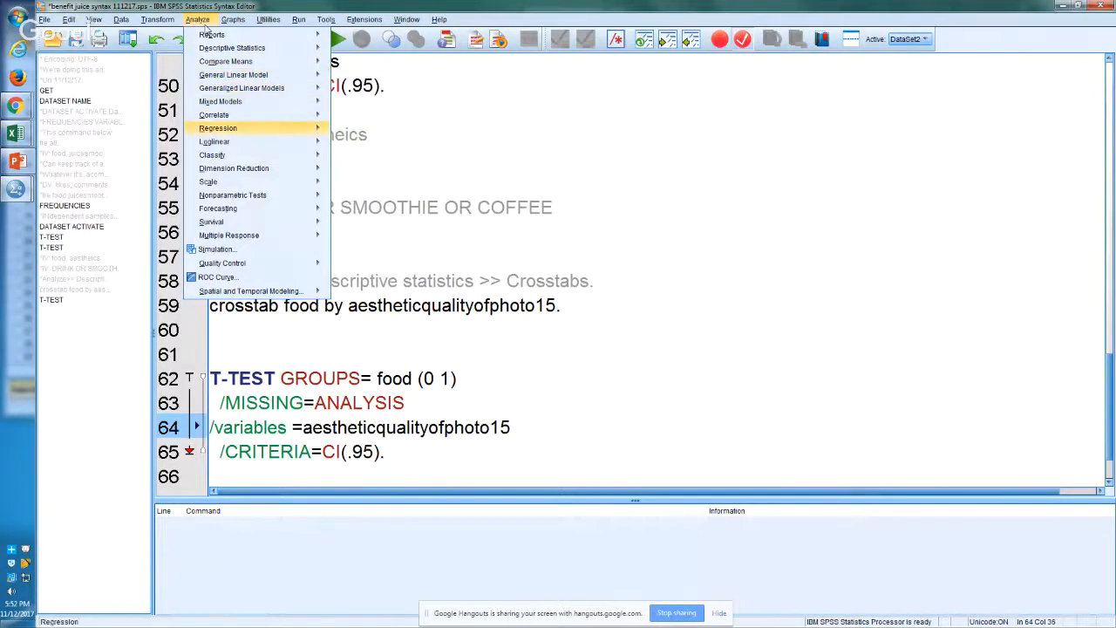
pyautogui.press('Down')
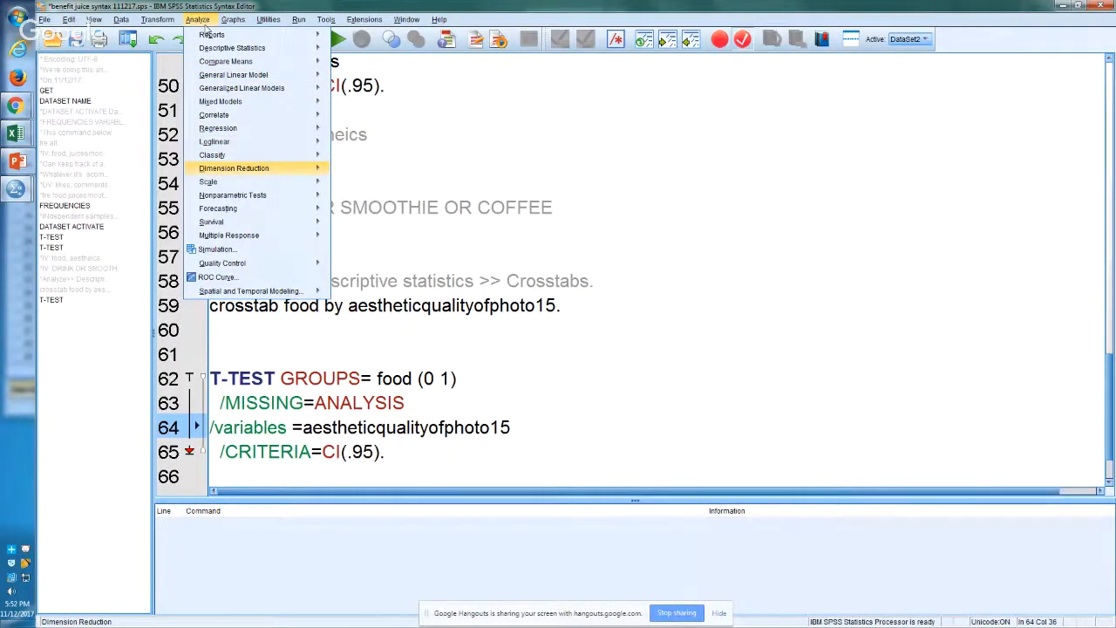
pyautogui.press('Up')
pyautogui.press('Up')
pyautogui.press('Up')
pyautogui.press('Right')
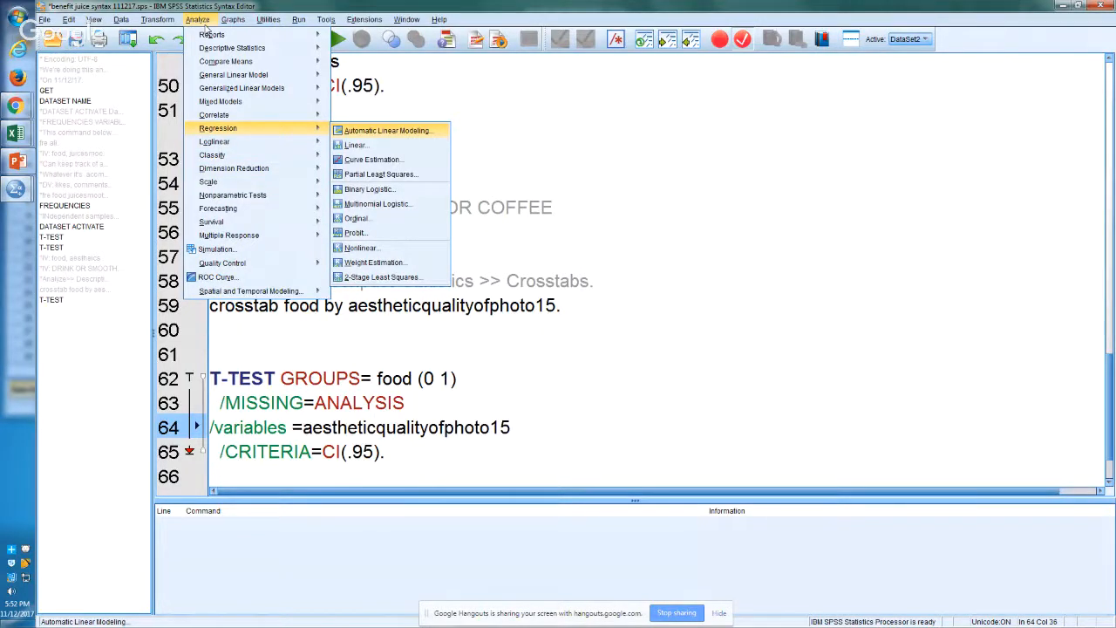
pyautogui.press('Left')
pyautogui.press('Down')
pyautogui.press('Escape')
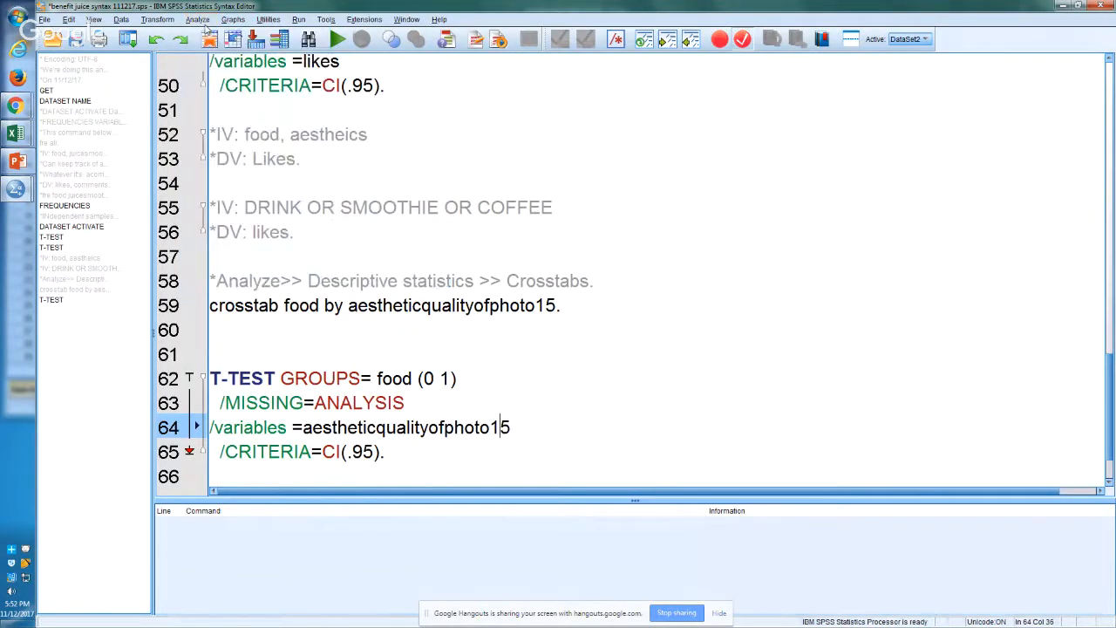
# Step: Add the comment "*DV: Likes." on line 67, below the T-TEST command at the end of the syntax
pyautogui.hotkey('ctrl', 'End')
pyautogui.press('Down')
pyautogui.press('Up')
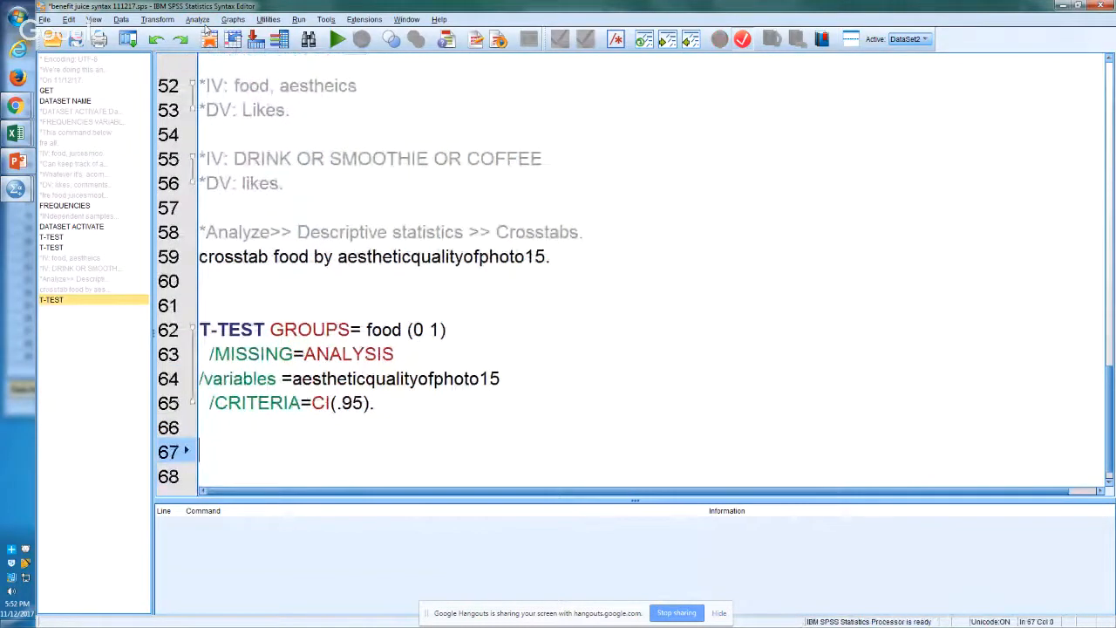
pyautogui.write('*')
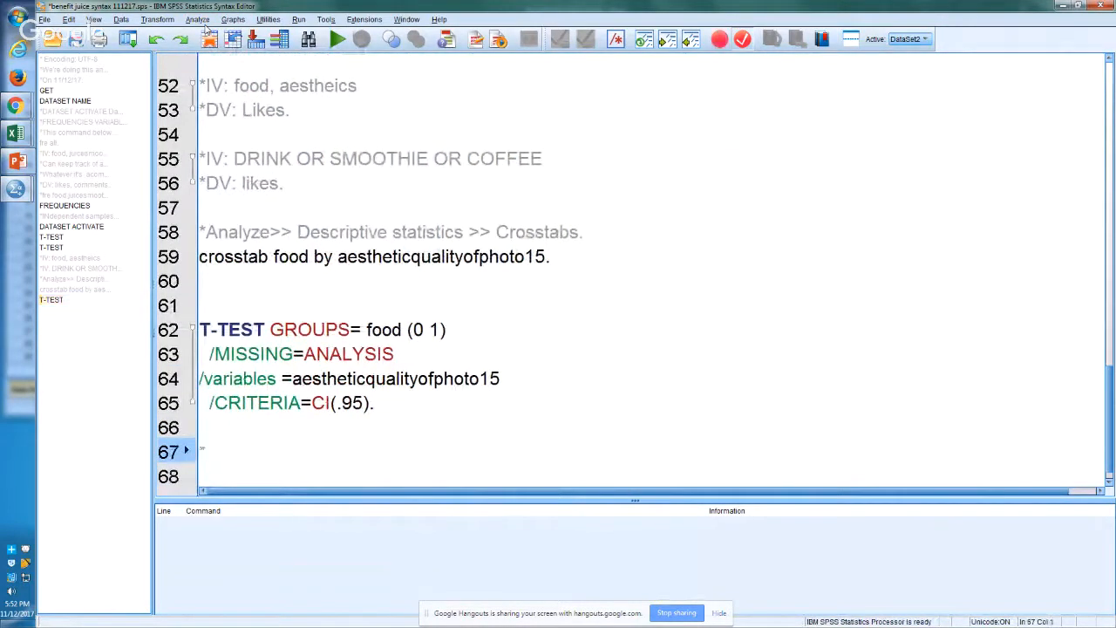
pyautogui.write('DV: Livs')
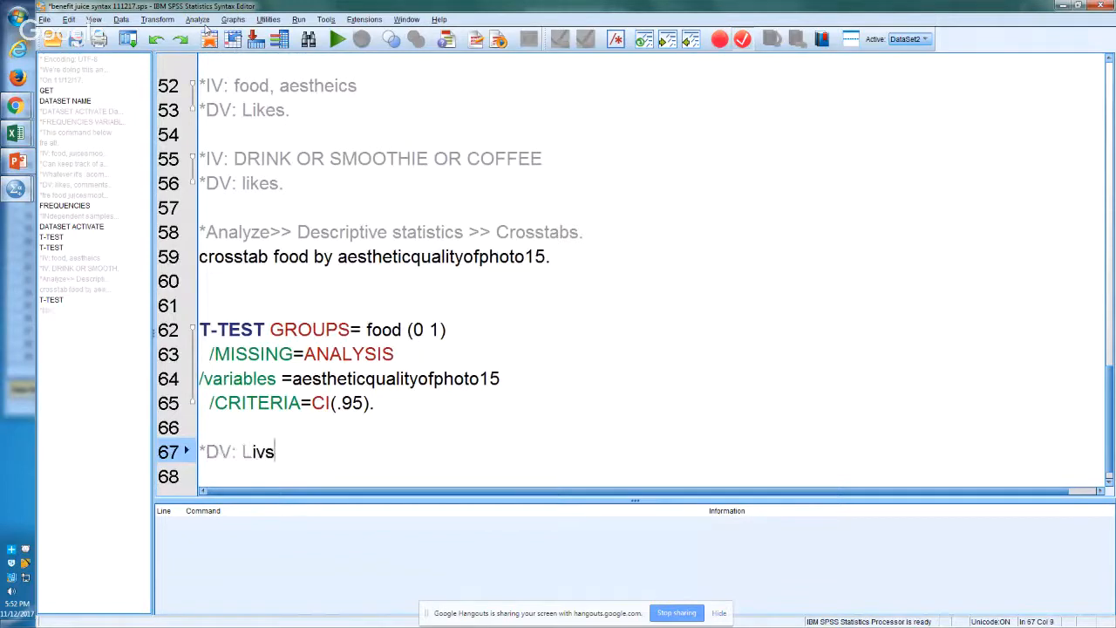
pyautogui.press('BackSpace')
pyautogui.write('e')
pyautogui.press('BackSpace')
pyautogui.press('BackSpace')
pyautogui.write('kes.')
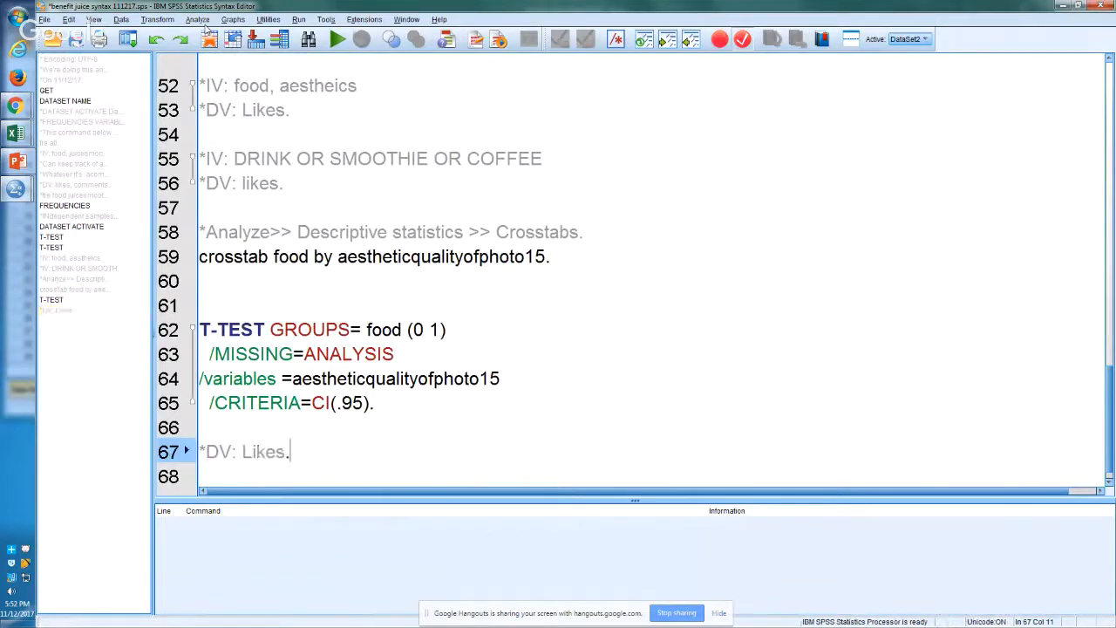
# Step: Add the comment "*Only looked at FOOD pics, are aesth and likes related." on line 68
pyautogui.press('Return')
pyautogui.write('*O')
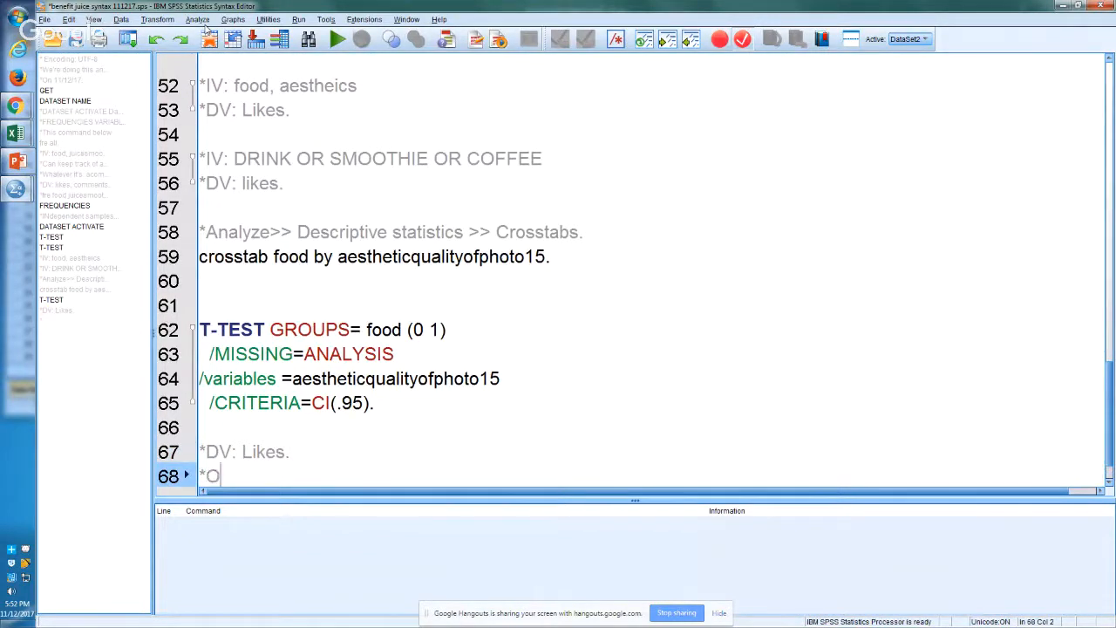
pyautogui.write('nly looked at ')
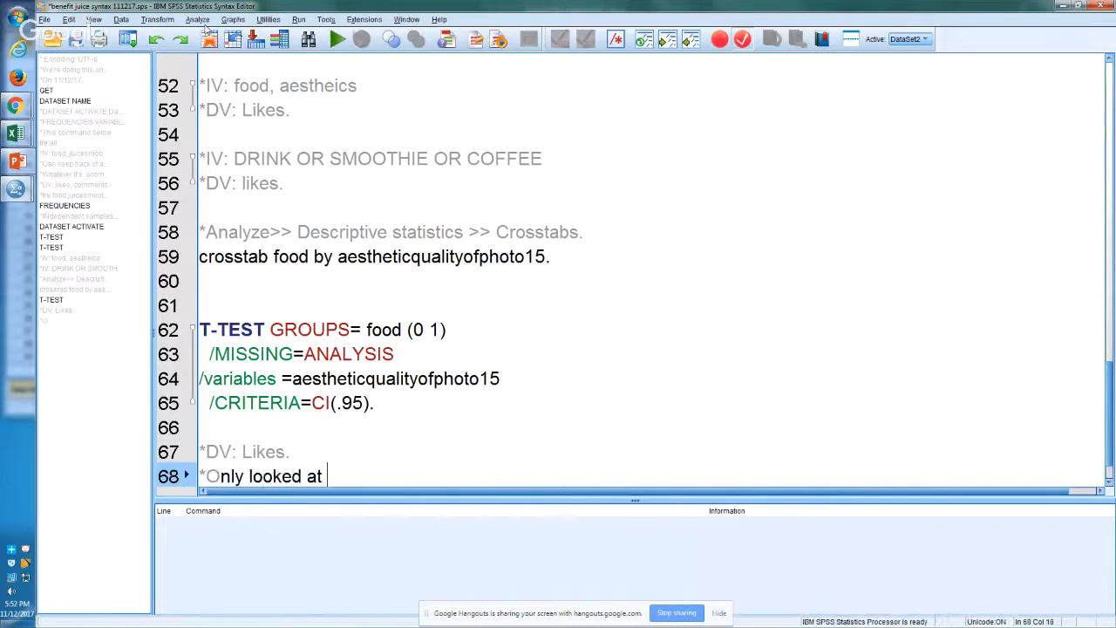
pyautogui.write('FOOD pics')
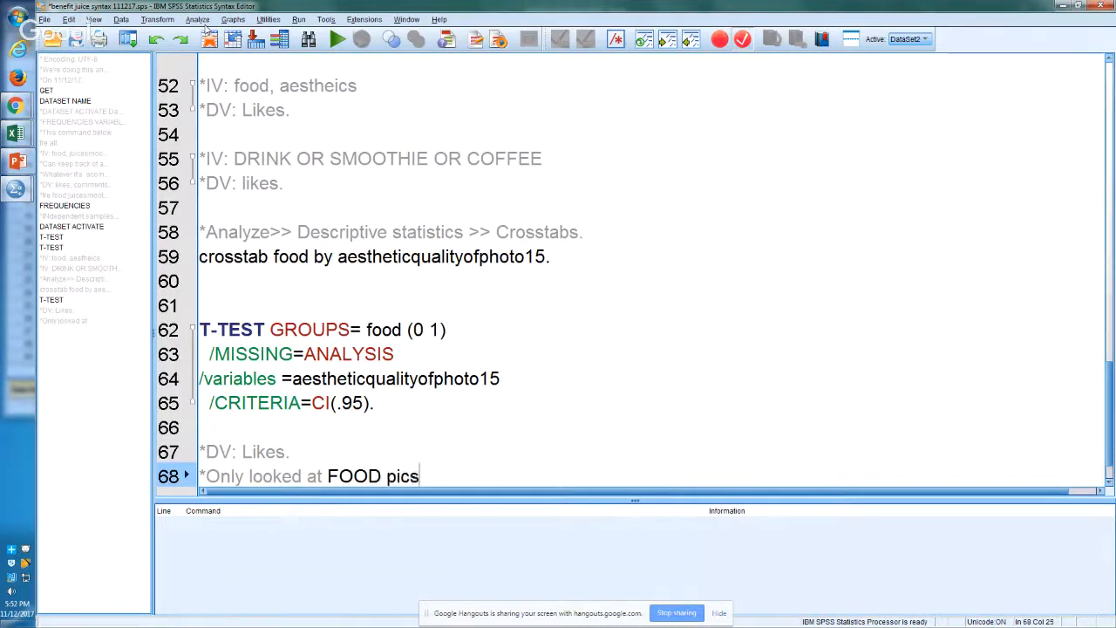
pyautogui.write(', are ')
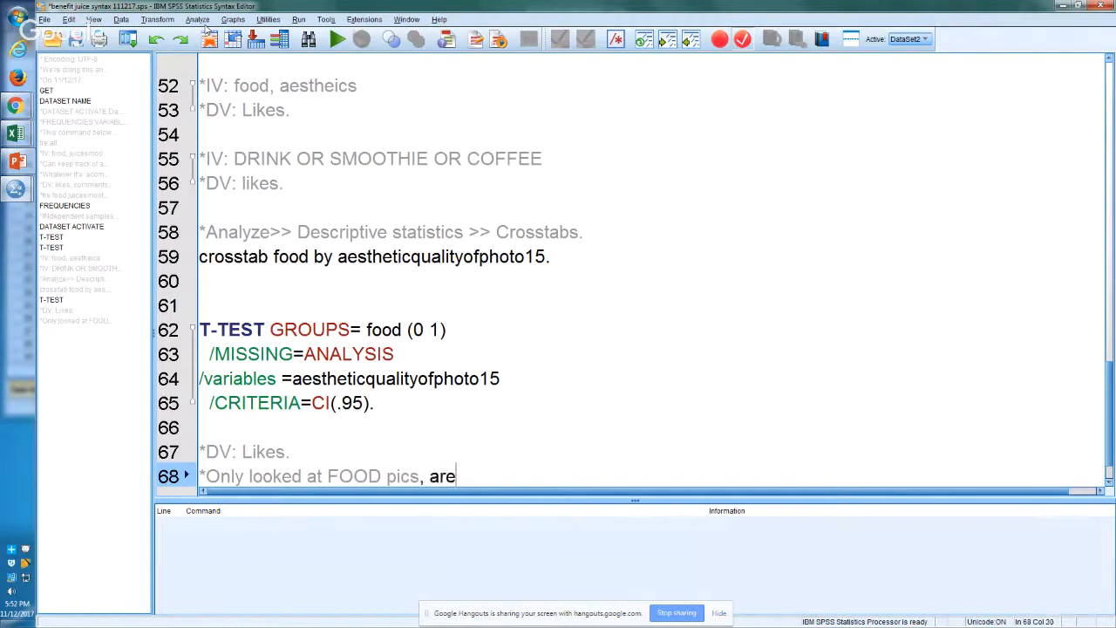
pyautogui.write('aesth and likes related.')
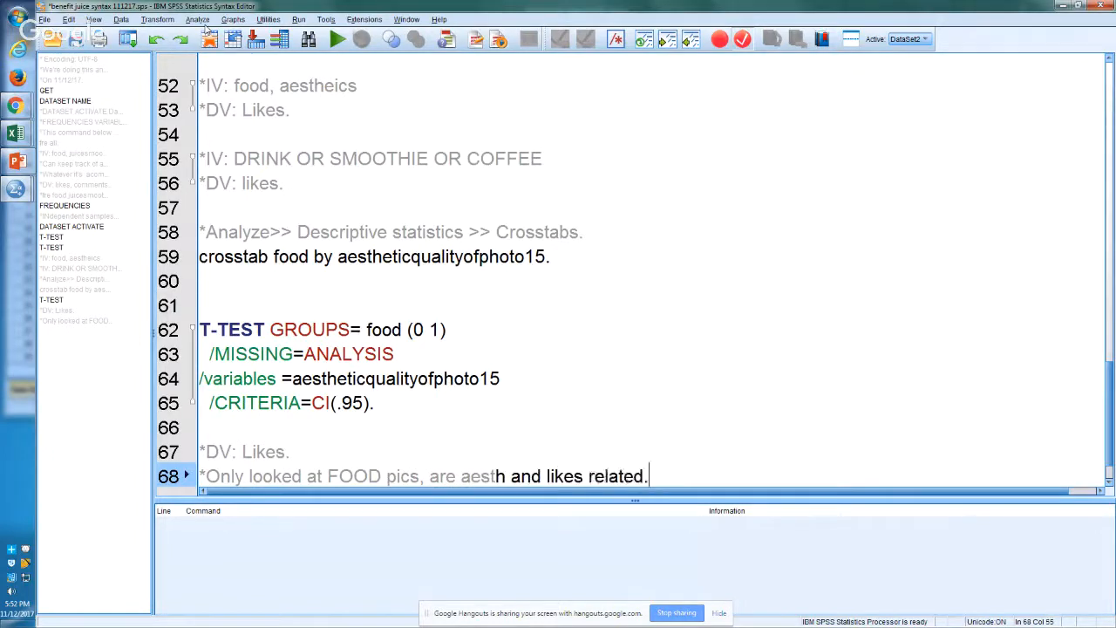
# Step: Add the comment "*Only looked at NONFOOD pics, are aesth and likes related." on line 69
pyautogui.press('Return')
pyautogui.write('*Only ')
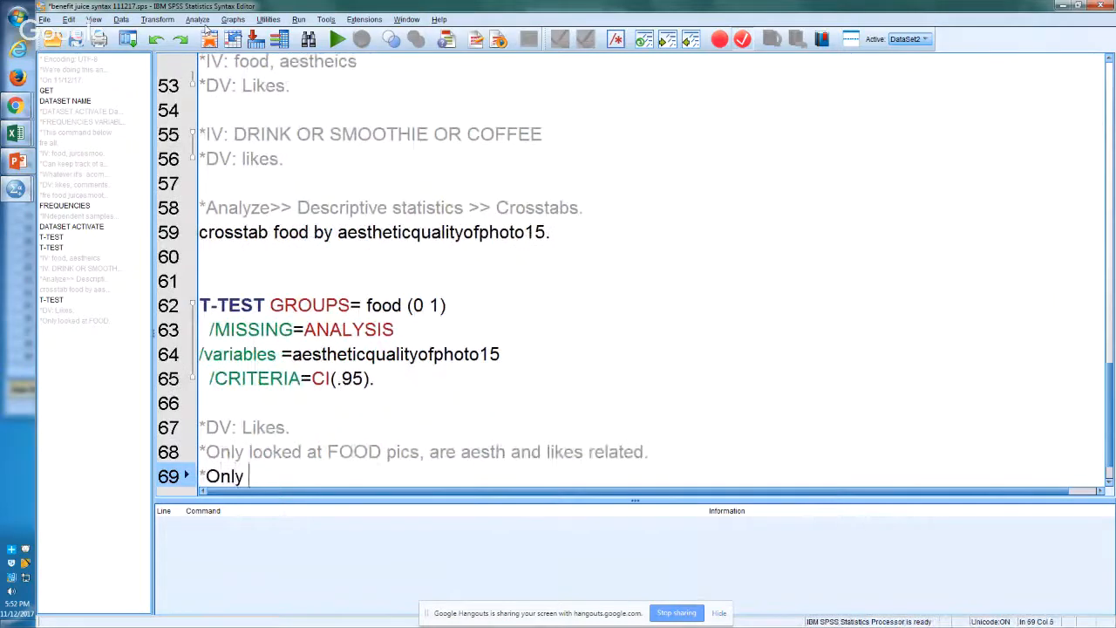
pyautogui.write('looked at NON')
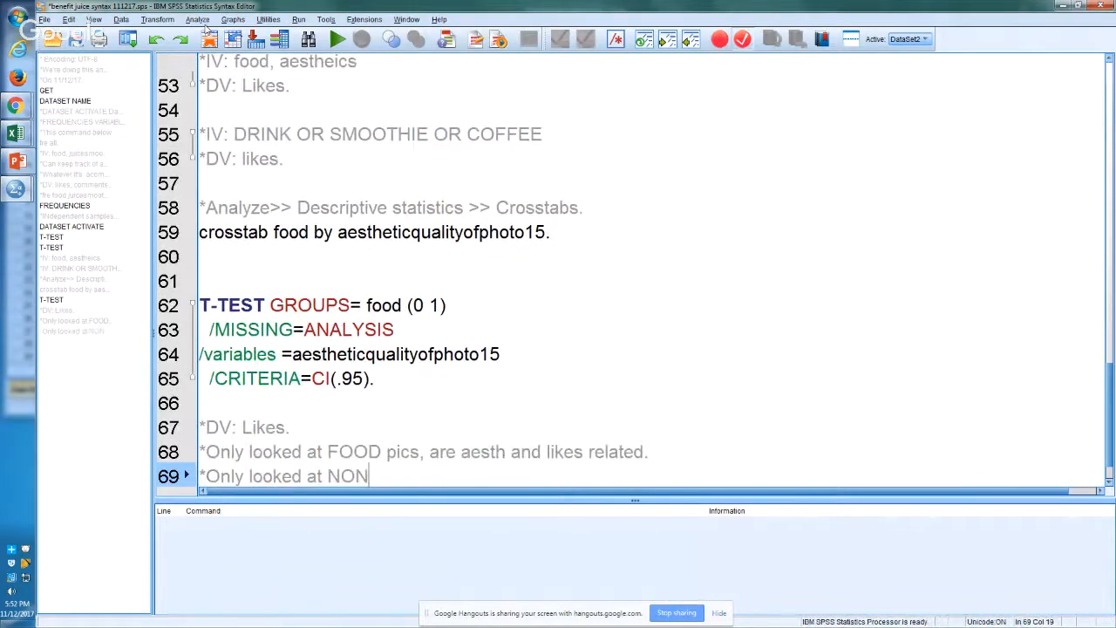
pyautogui.write('FOOD pics, ')
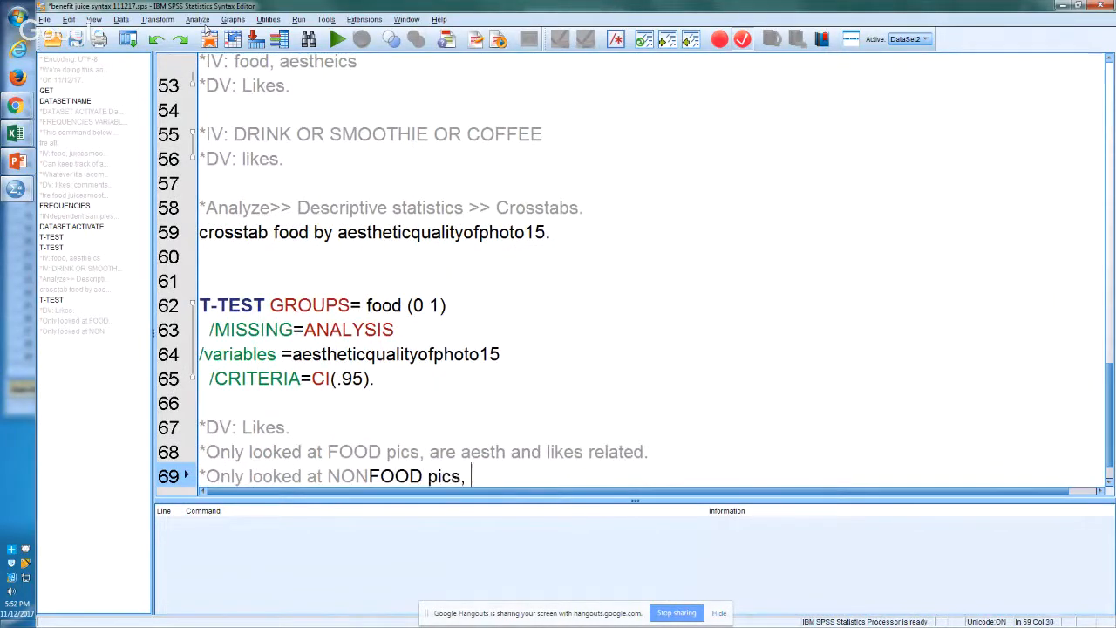
pyautogui.write('are aeash')
pyautogui.press('BackSpace')
pyautogui.press('BackSpace')
pyautogui.press('BackSpace')
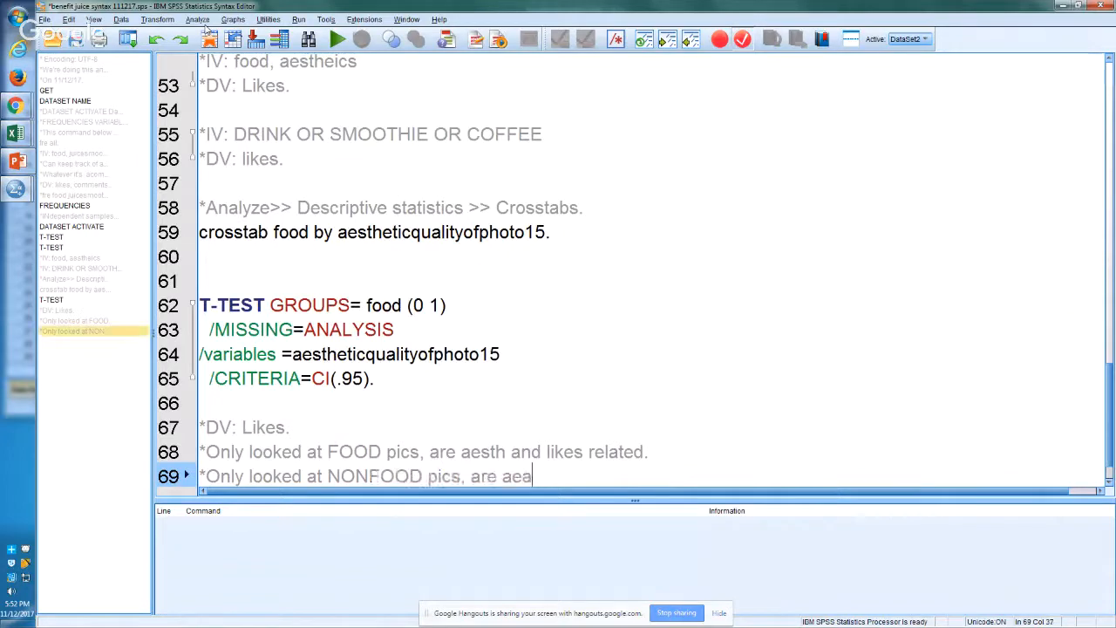
pyautogui.write('sth and likes related.')
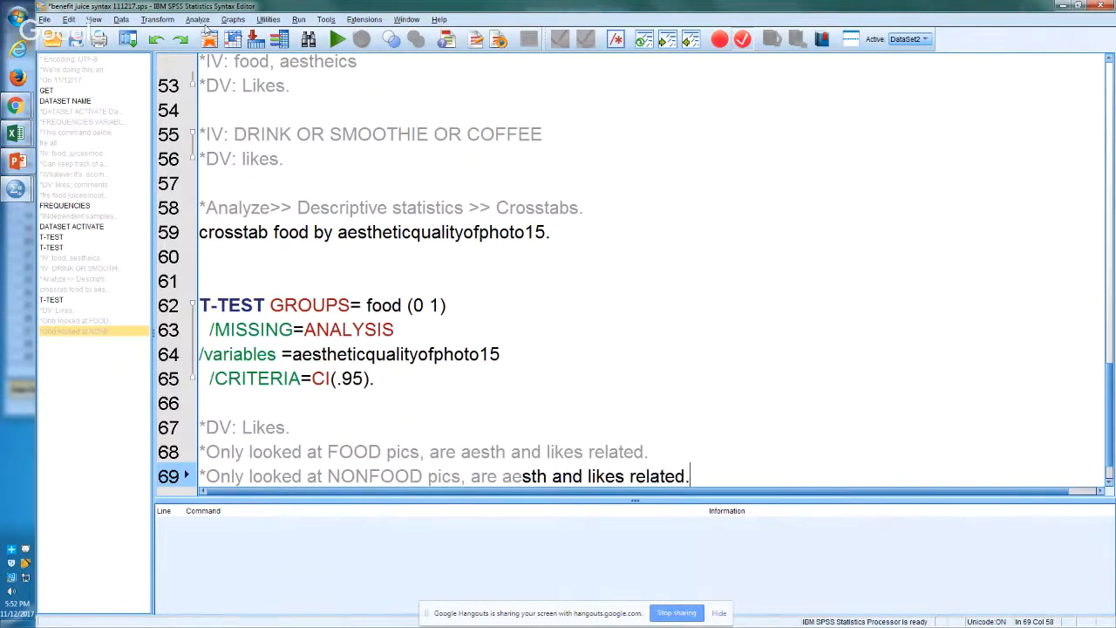
pyautogui.press('Return')
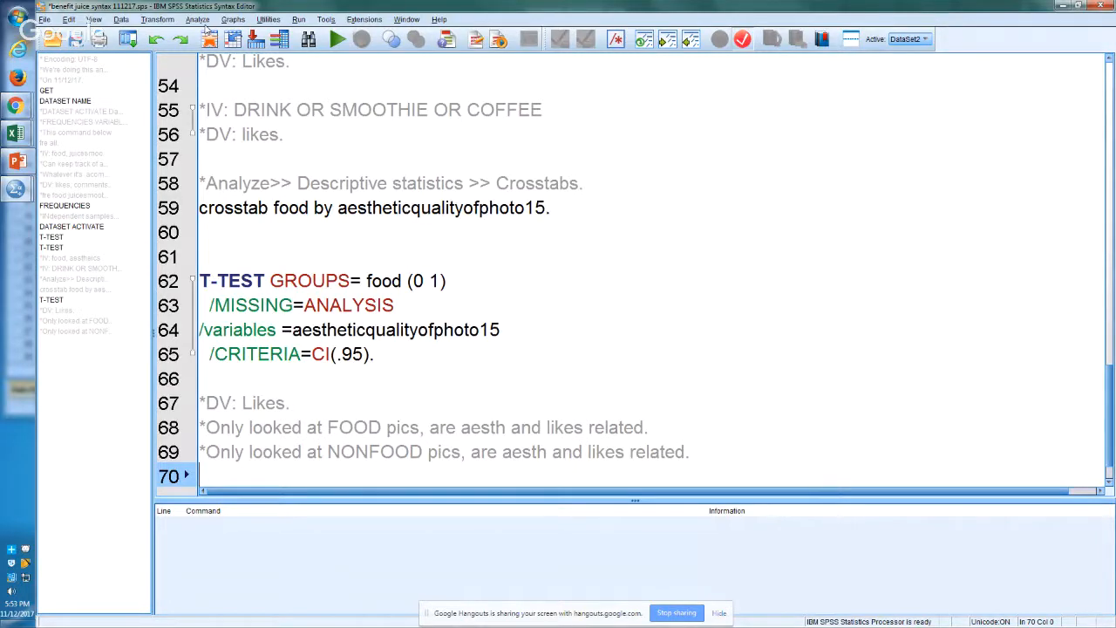
# Step: Leave a blank line after the comments and write a TEMPORARY command ending with a period on line 71
pyautogui.press('Return')
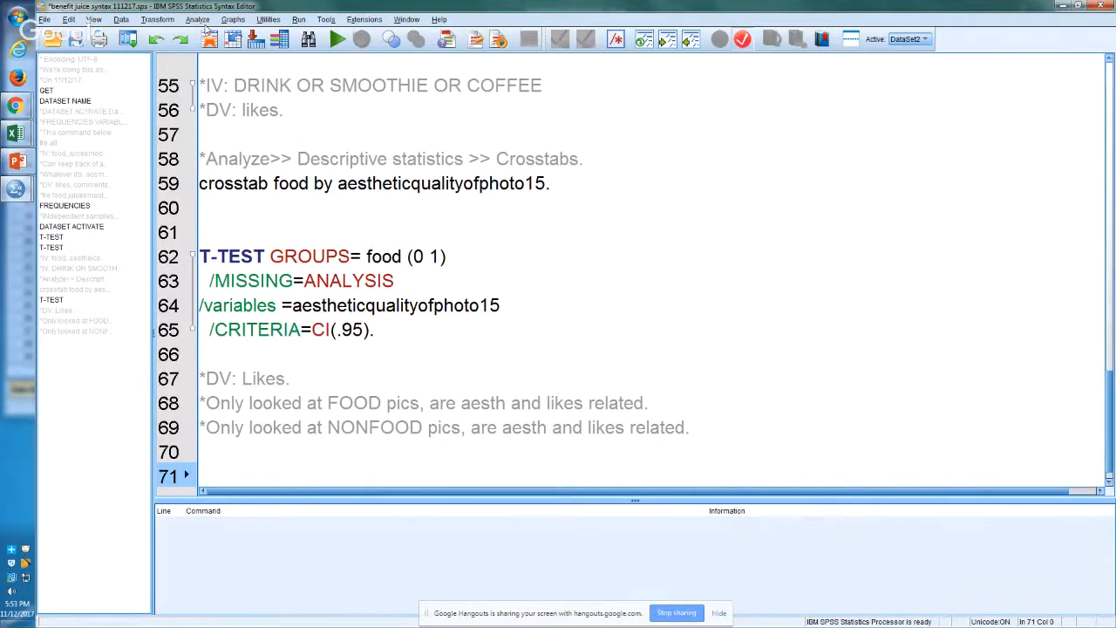
pyautogui.write('Temp')
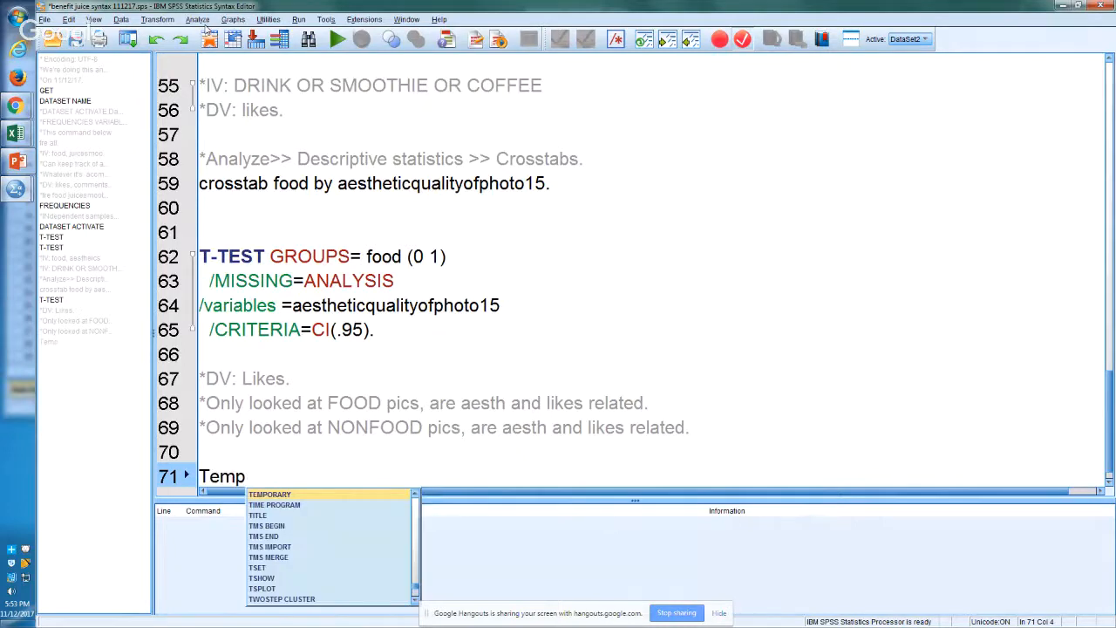
pyautogui.press('Return')
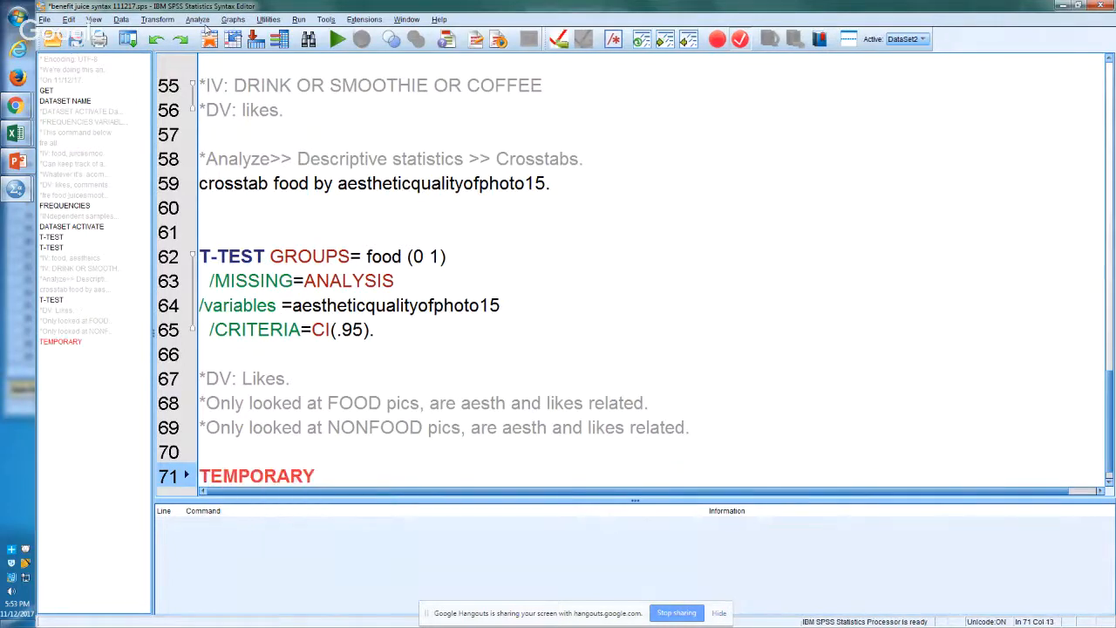
pyautogui.write('.')
pyautogui.press('Return')
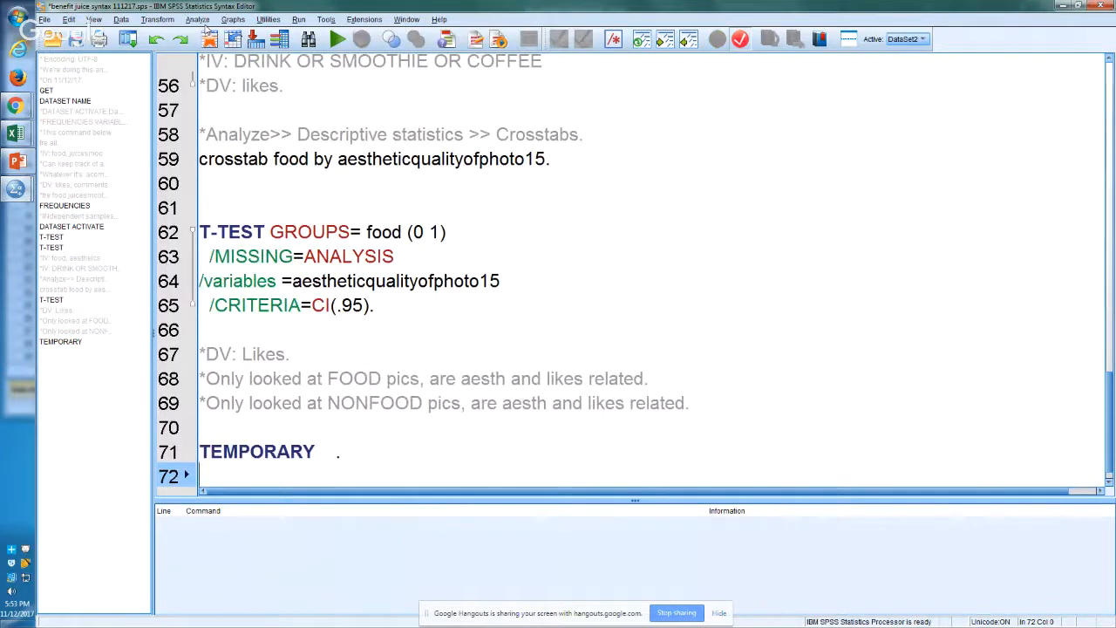
# Step: Write a SELECT IF (Food=1). command on line 72 to restrict the analysis to food pictures
pyautogui.write('Sel')
pyautogui.press('Return')
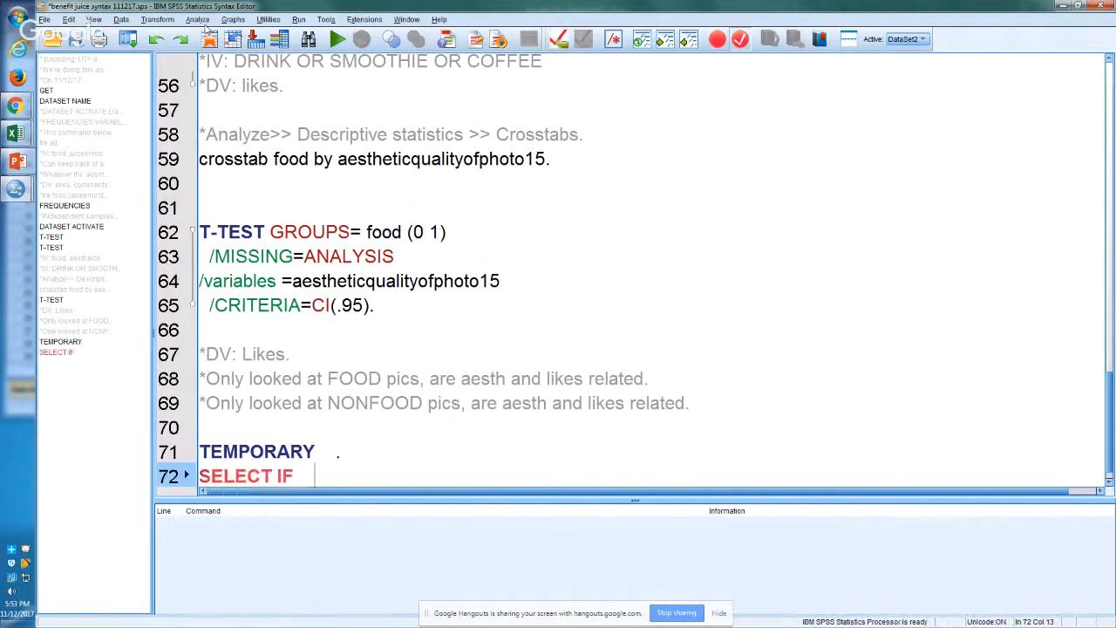
pyautogui.write('(Food=1')
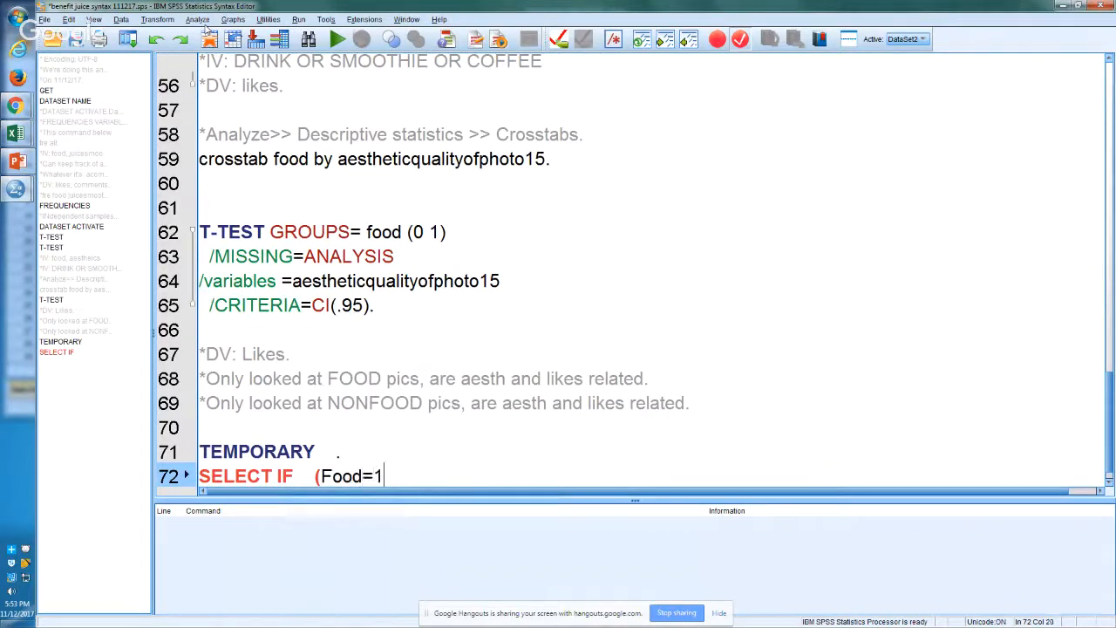
pyautogui.write(').')
pyautogui.press('Return')
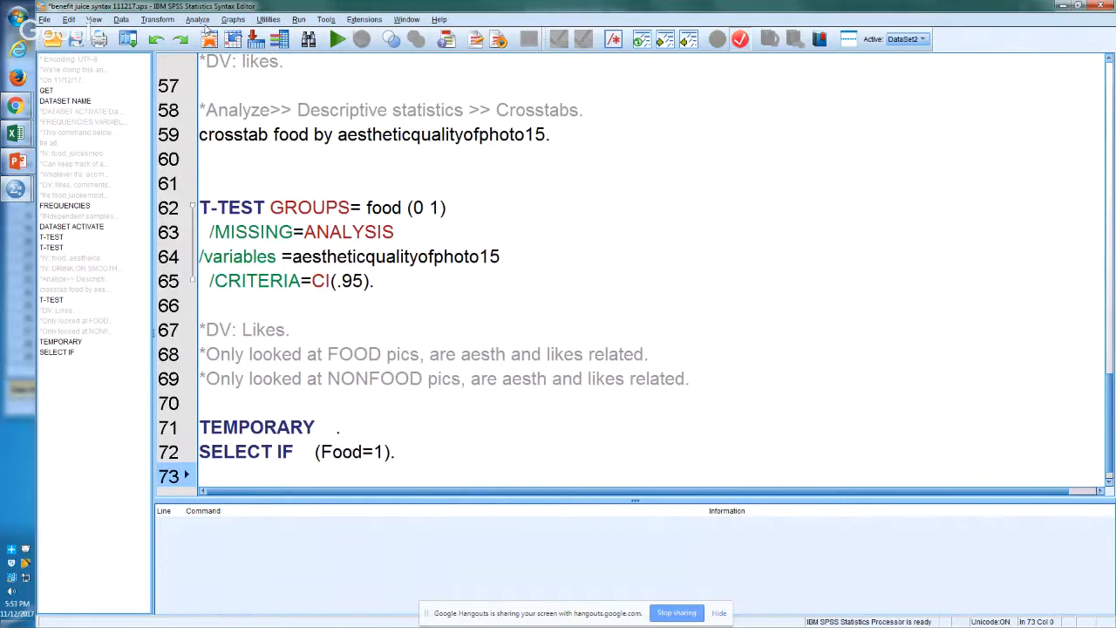
# Step: Write "CORRELATIONS aestheticqualityofphoto15 likes." on line 73, copying the aesthetic variable name from the T-TEST on line 64
pyautogui.write('corre')
pyautogui.press('Return')
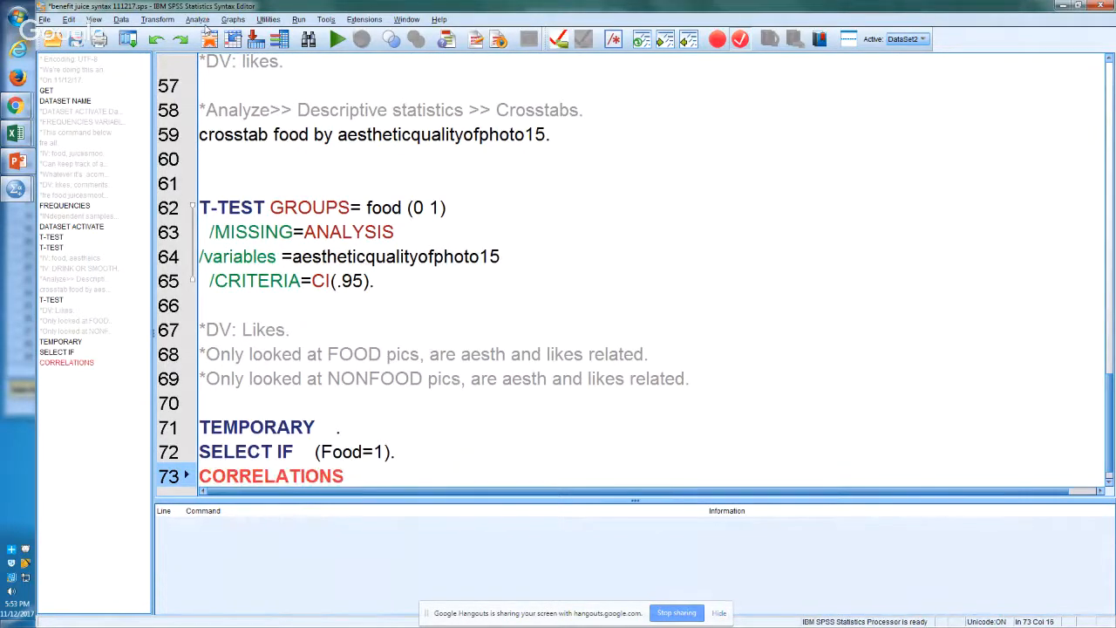
pyautogui.write('a')
pyautogui.click(386, 255)
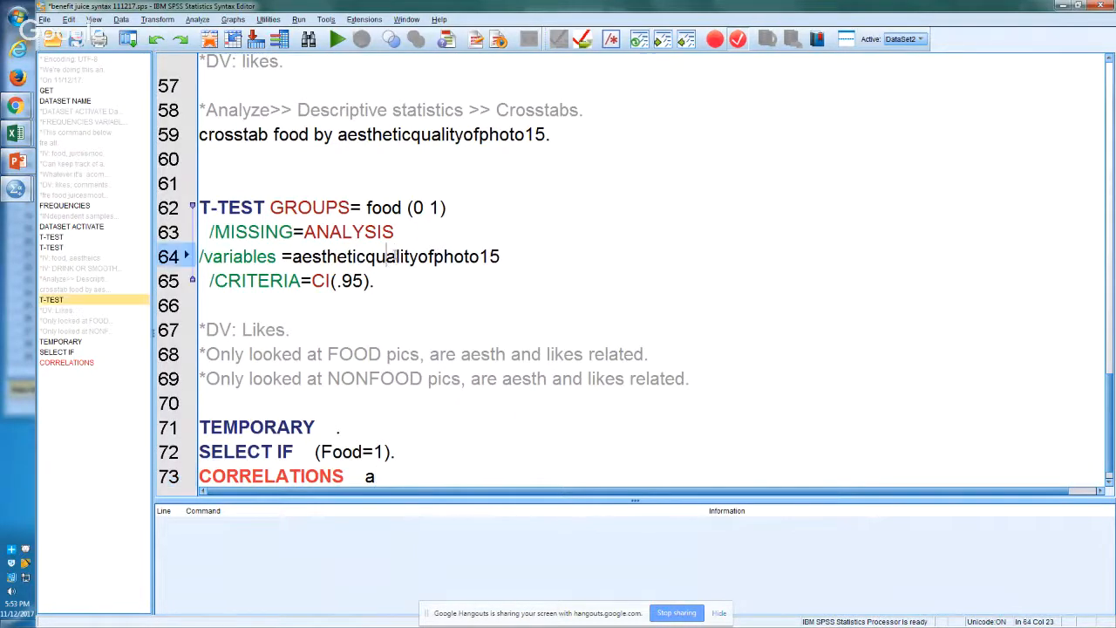
pyautogui.press('Left')
pyautogui.press('Left')
pyautogui.press('Left')
pyautogui.press('Left')
pyautogui.press('Left')
pyautogui.press('Left')
pyautogui.press('Left')
pyautogui.press('Left')
pyautogui.press('Left')
pyautogui.press('Left')
pyautogui.press('Left')
pyautogui.hotkey('shift', 'Down')
pyautogui.hotkey('shift', 'Left')
pyautogui.hotkey('shift', 'Left')
pyautogui.hotkey('shift', 'Left')
pyautogui.hotkey('shift', 'Left')
pyautogui.hotkey('shift', 'Left')
pyautogui.hotkey('shift', 'Left')
pyautogui.hotkey('shift', 'Left')
pyautogui.hotkey('shift', 'Left')
pyautogui.hotkey('shift', 'Left')
pyautogui.hotkey('shift', 'Left')
pyautogui.hotkey('shift', 'Left')
pyautogui.hotkey('shift', 'Left')
pyautogui.hotkey('ctrl', 'c')
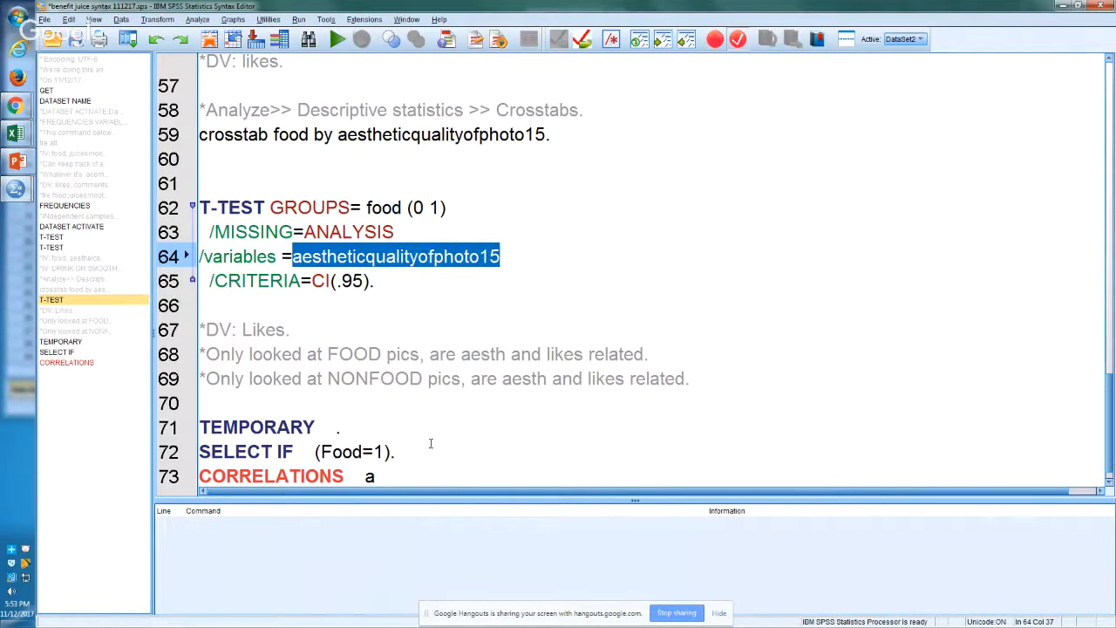
pyautogui.click(411, 477)
pyautogui.write('a')
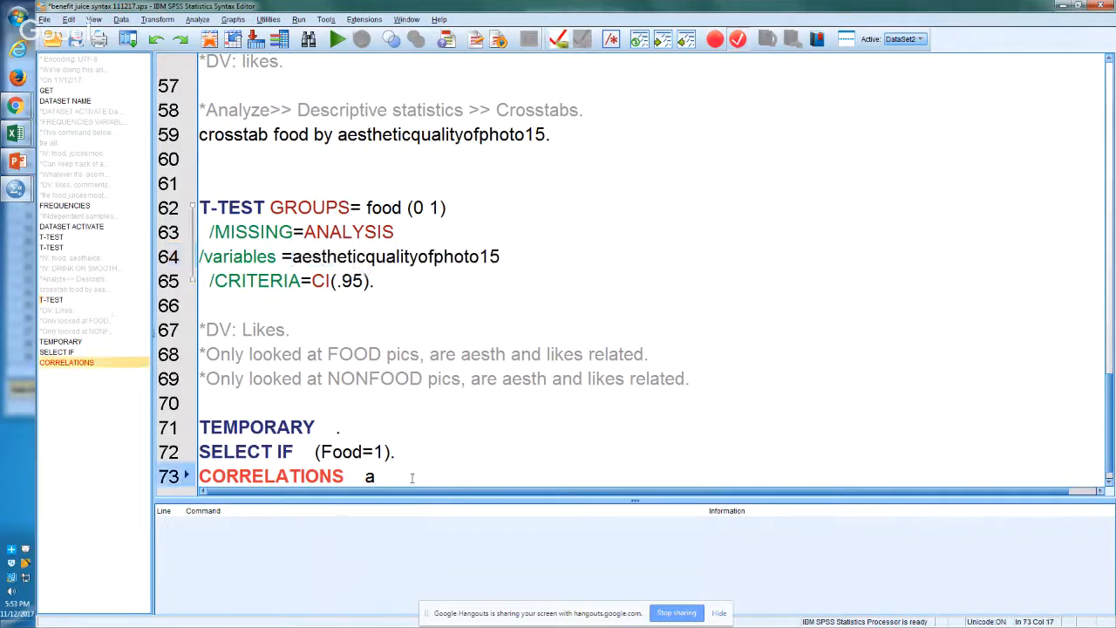
pyautogui.press('BackSpace')
pyautogui.hotkey('ctrl', 'v')
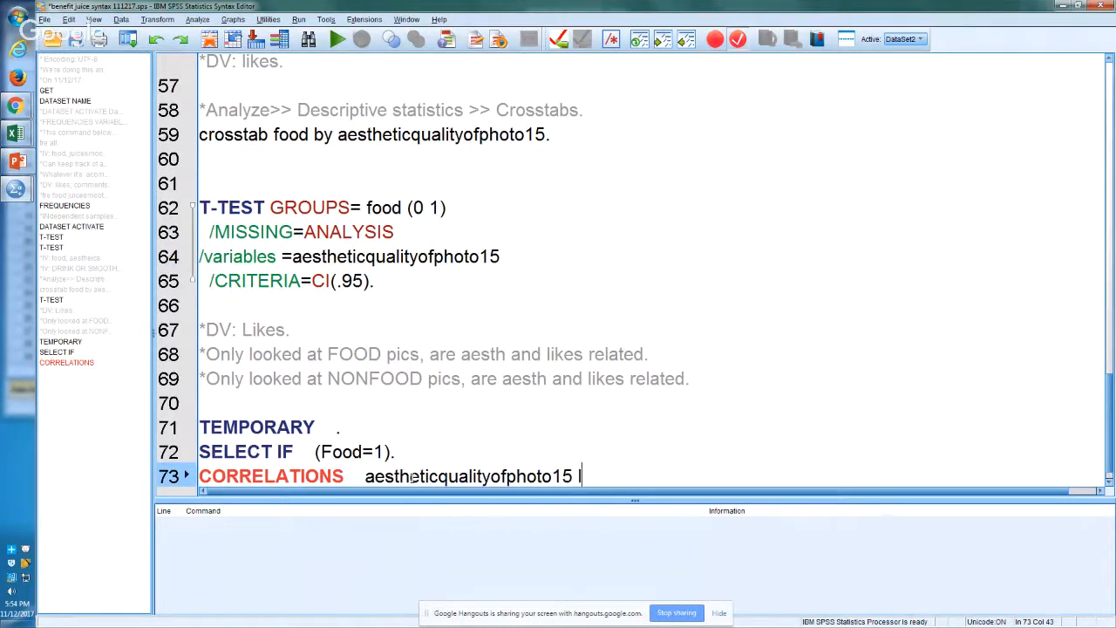
pyautogui.write('likes.')
pyautogui.press('Return')
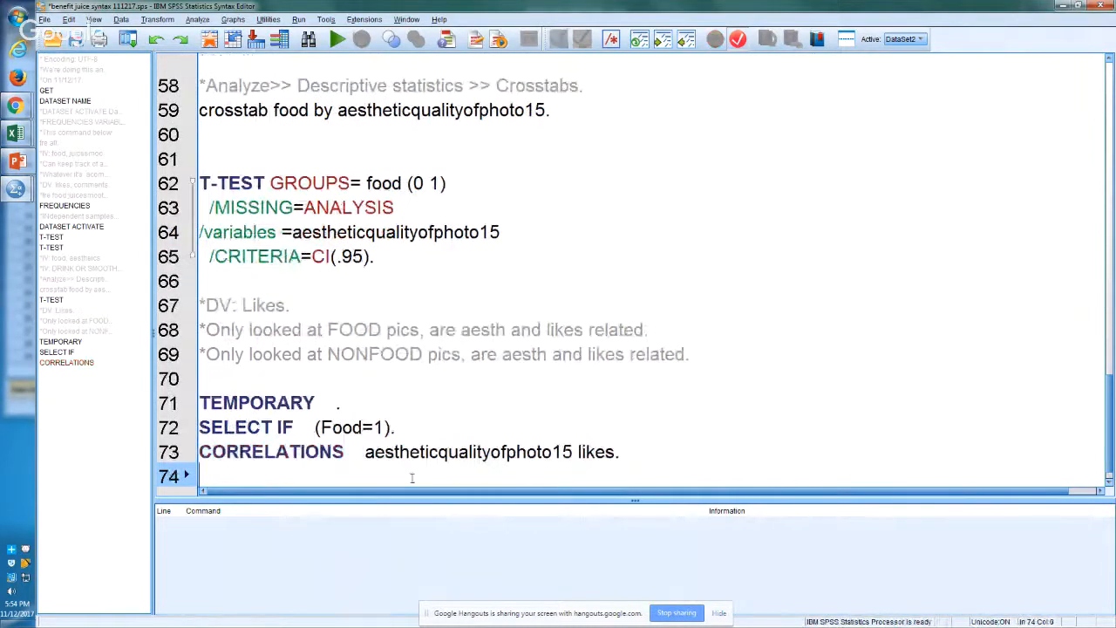
# Step: Run the TEMPORARY, SELECT IF and CORRELATIONS commands on lines 71 to 73
pyautogui.hotkey('shift', 'Up')
pyautogui.hotkey('shift', 'Up')
pyautogui.hotkey('shift', 'Up')
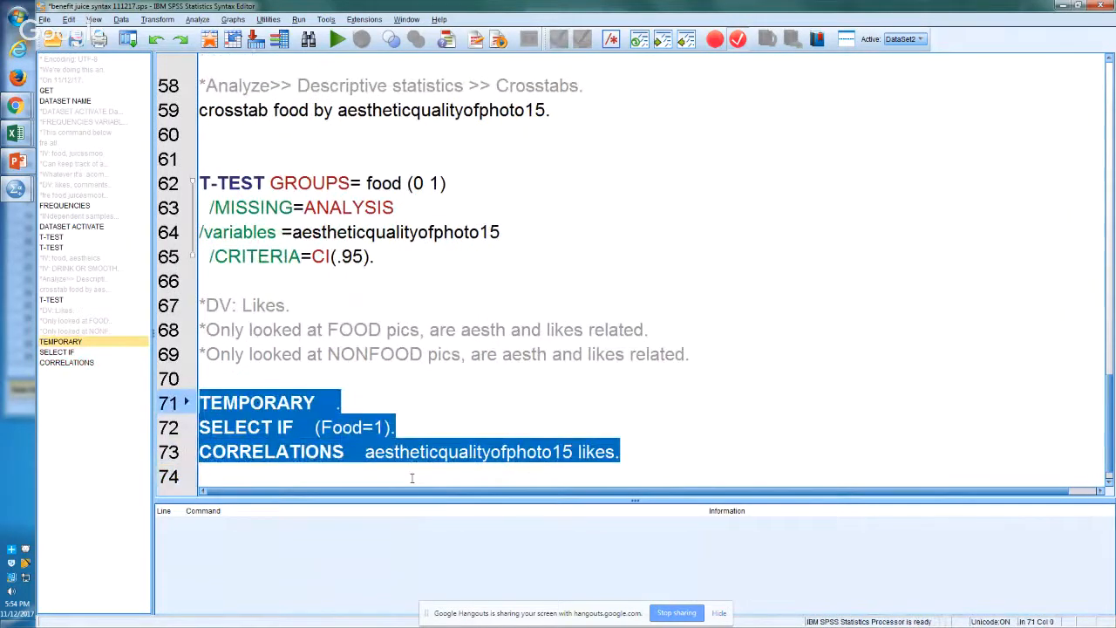
pyautogui.hotkey('ctrl', 'r')
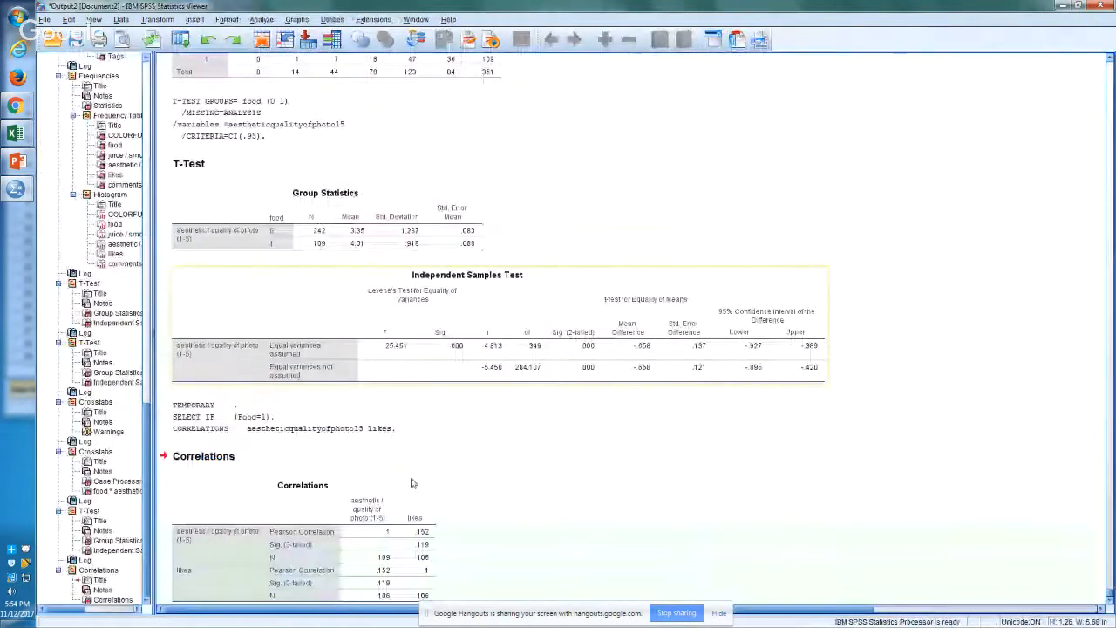
pyautogui.click(418, 538)
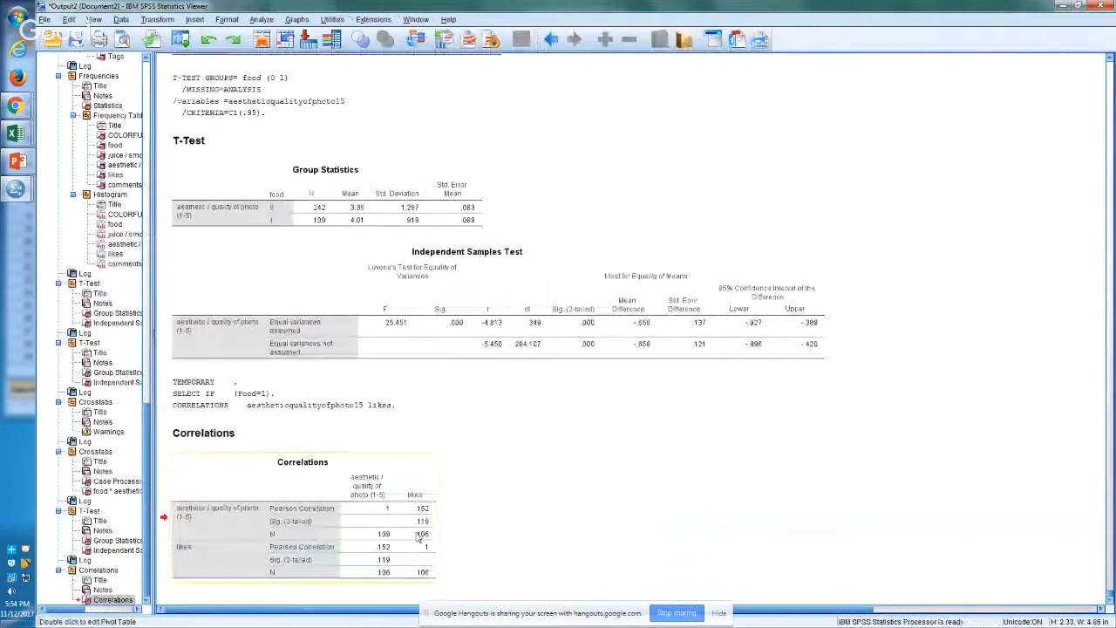
pyautogui.doubleClick(418, 538)
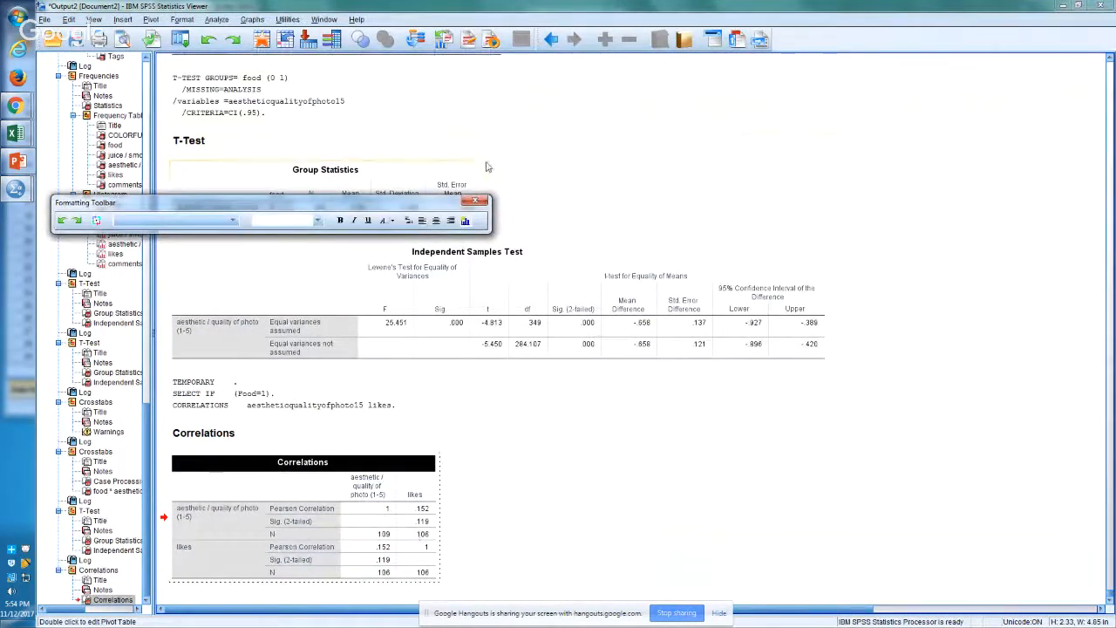
pyautogui.click(475, 200)
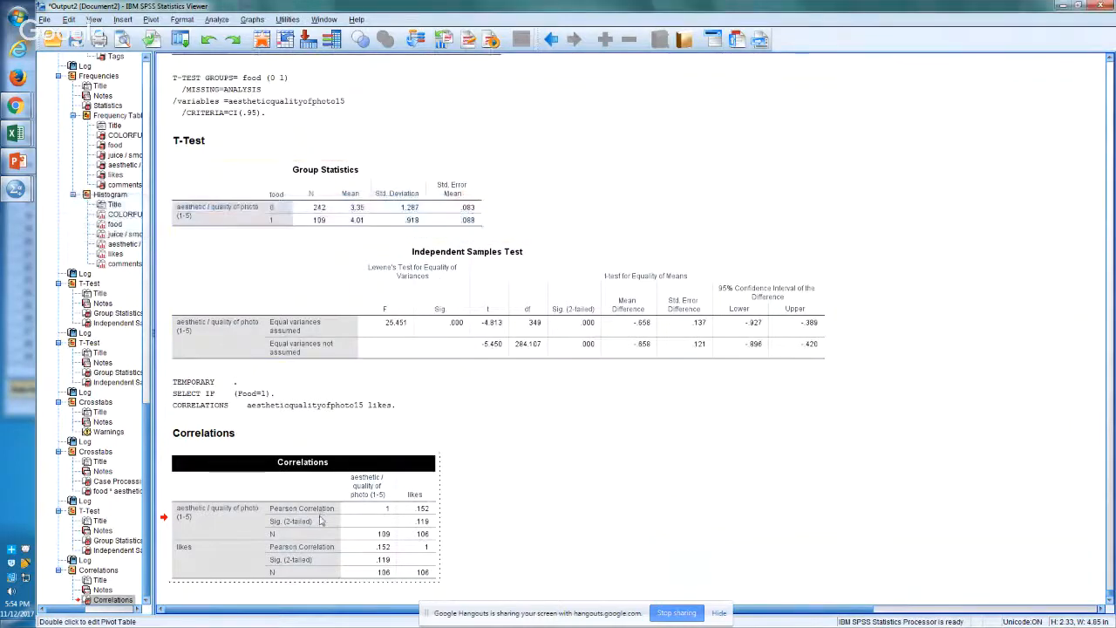
pyautogui.click(528, 491)
# Step: Copy the Correlations table of aesthetic quality and likes from the output
pyautogui.rightClick(392, 542)
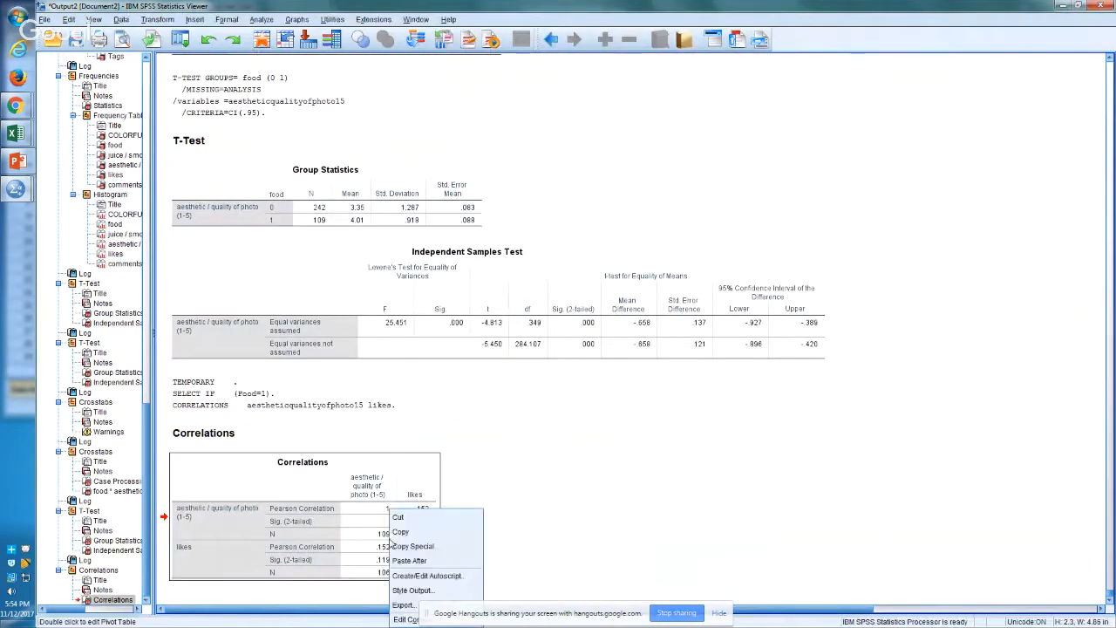
pyautogui.click(401, 532)
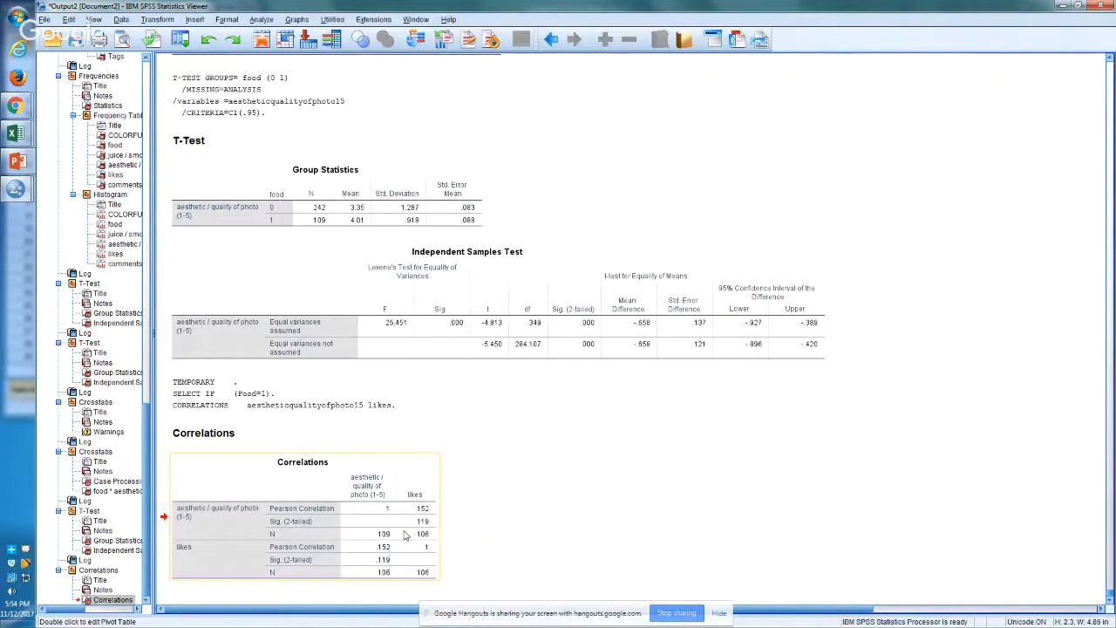
# Step: Switch to the Excel workbook and paste the copied Correlations table into Sheet4 starting at cell E64, below the existing tables
pyautogui.hotkey('alt', 'Tab')
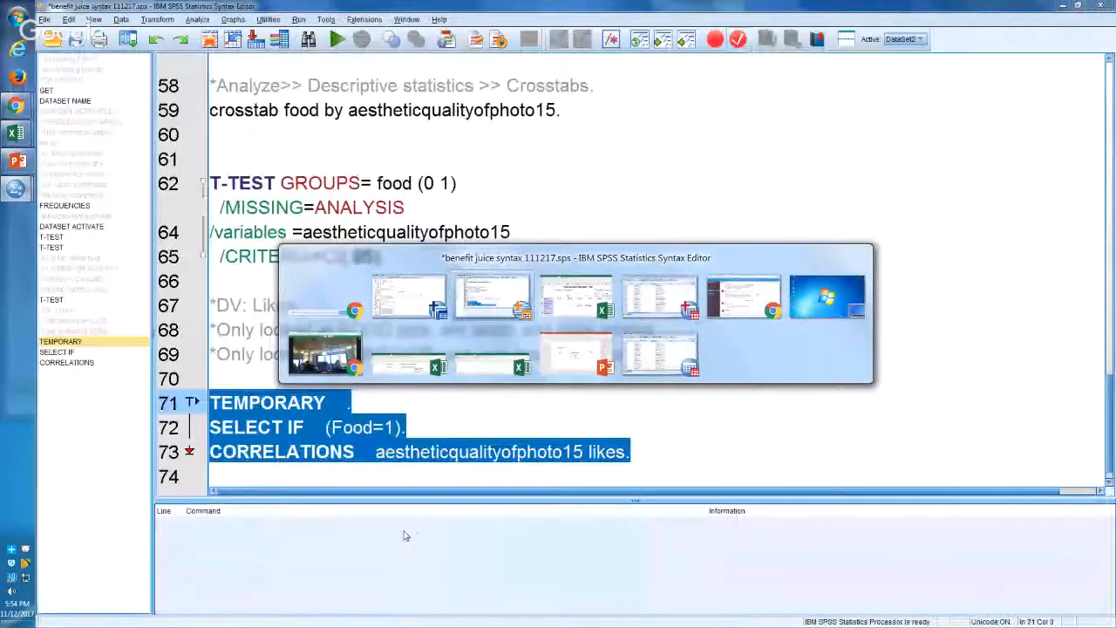
pyautogui.click(713, 462)
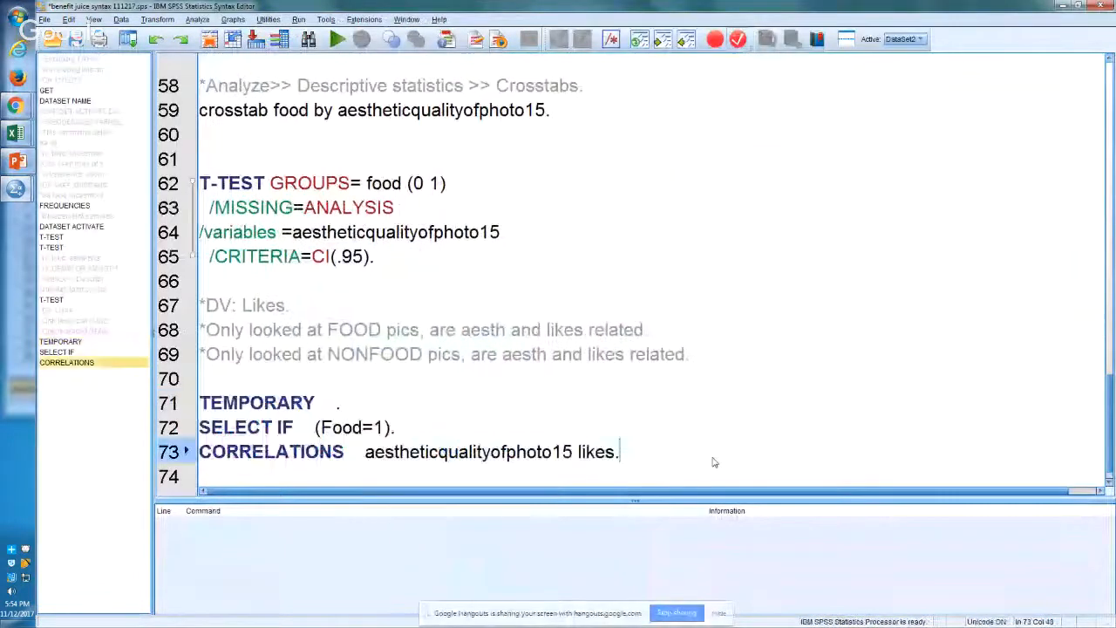
pyautogui.hotkey('alt', 'Tab')
pyautogui.hotkey('alt', 'Tab')
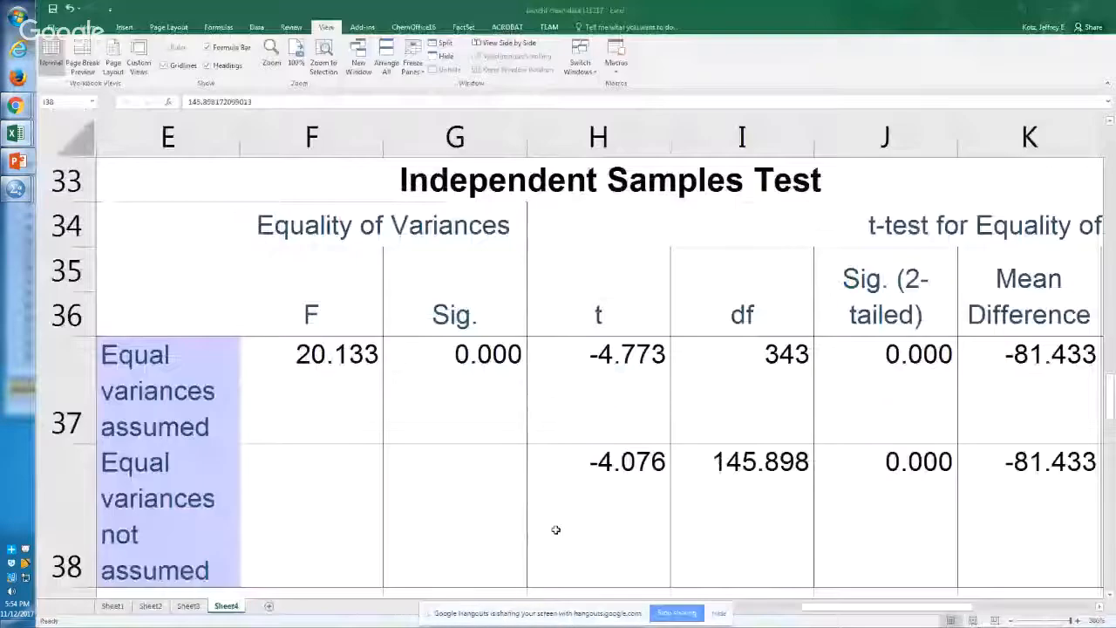
pyautogui.click(455, 567)
pyautogui.press('Down')
pyautogui.press('Down')
pyautogui.press('Down')
pyautogui.press('Down')
pyautogui.press('Down')
pyautogui.press('Left')
pyautogui.press('Left')
pyautogui.press('Left')
pyautogui.press('Left')
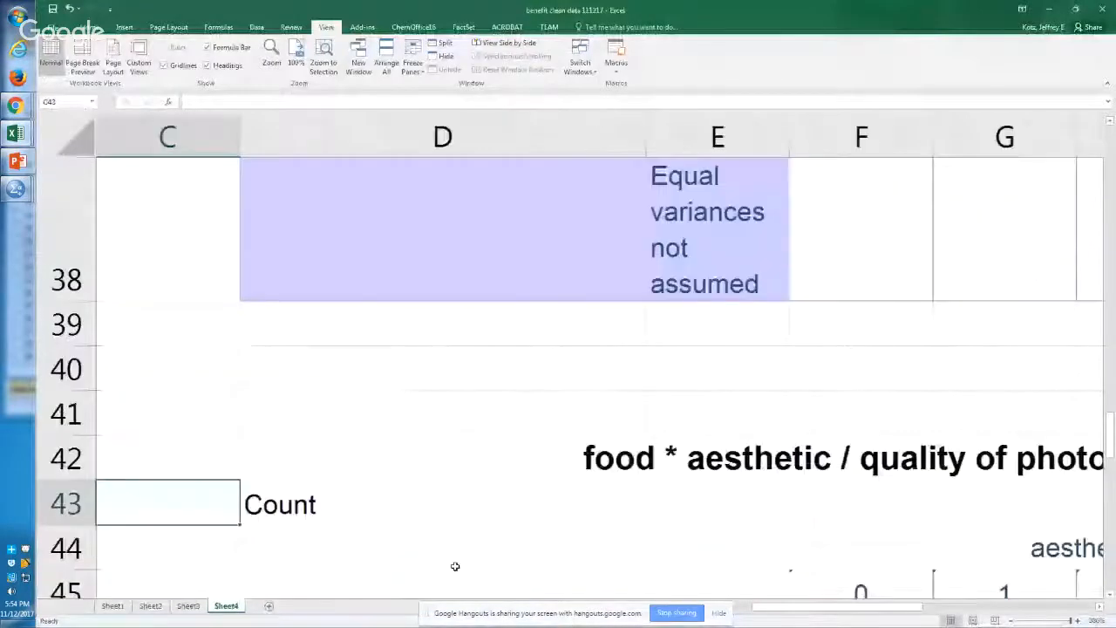
pyautogui.press('Down')
pyautogui.press('Down')
pyautogui.press('Down')
pyautogui.press('Down')
pyautogui.press('Down')
pyautogui.press('Down')
pyautogui.press('Down')
pyautogui.press('Down')
pyautogui.press('Down')
pyautogui.press('Down')
pyautogui.press('Down')
pyautogui.press('Down')
pyautogui.press('Down')
pyautogui.press('Down')
pyautogui.press('Down')
pyautogui.press('Down')
pyautogui.press('Down')
pyautogui.press('Down')
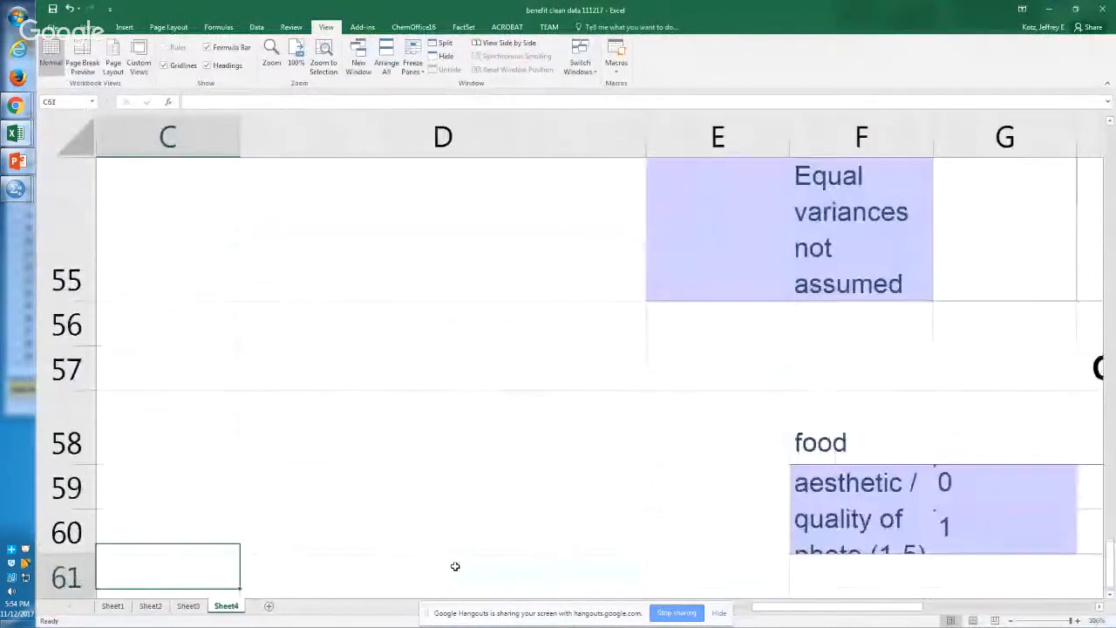
pyautogui.press('Down')
pyautogui.press('Down')
pyautogui.press('Down')
pyautogui.press('Down')
pyautogui.press('Down')
pyautogui.press('Down')
pyautogui.press('Down')
pyautogui.press('Down')
pyautogui.press('Down')
pyautogui.press('Down')
pyautogui.press('Right')
pyautogui.press('Right')
pyautogui.press('Up')
pyautogui.press('Up')
pyautogui.press('Up')
pyautogui.press('Up')
pyautogui.press('Up')
pyautogui.press('Up')
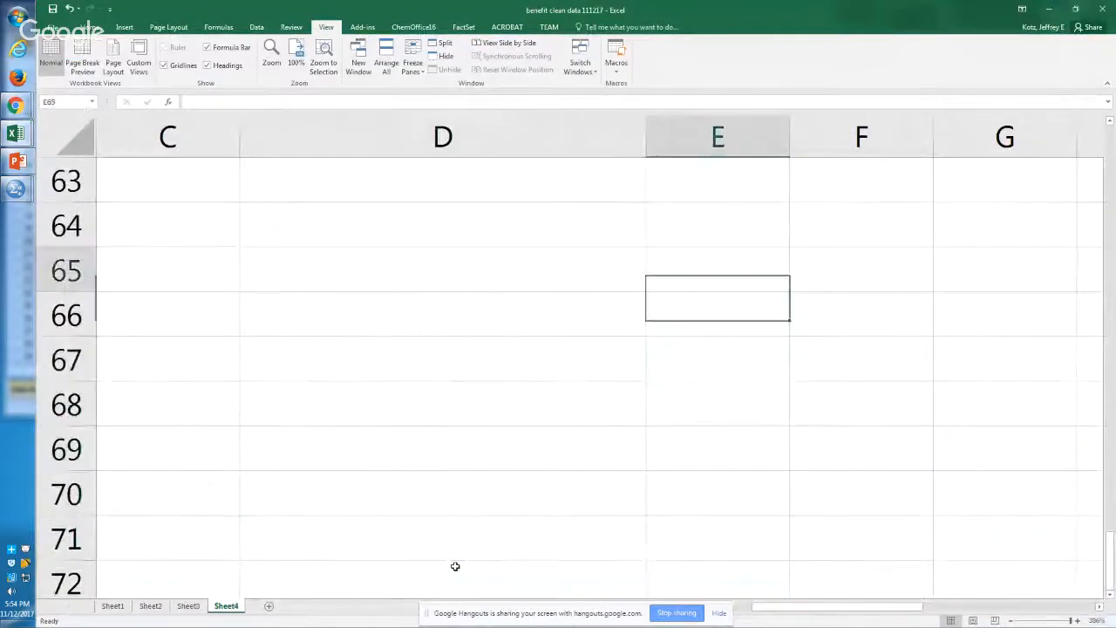
pyautogui.press('Up')
pyautogui.press('Up')
pyautogui.press('Down')
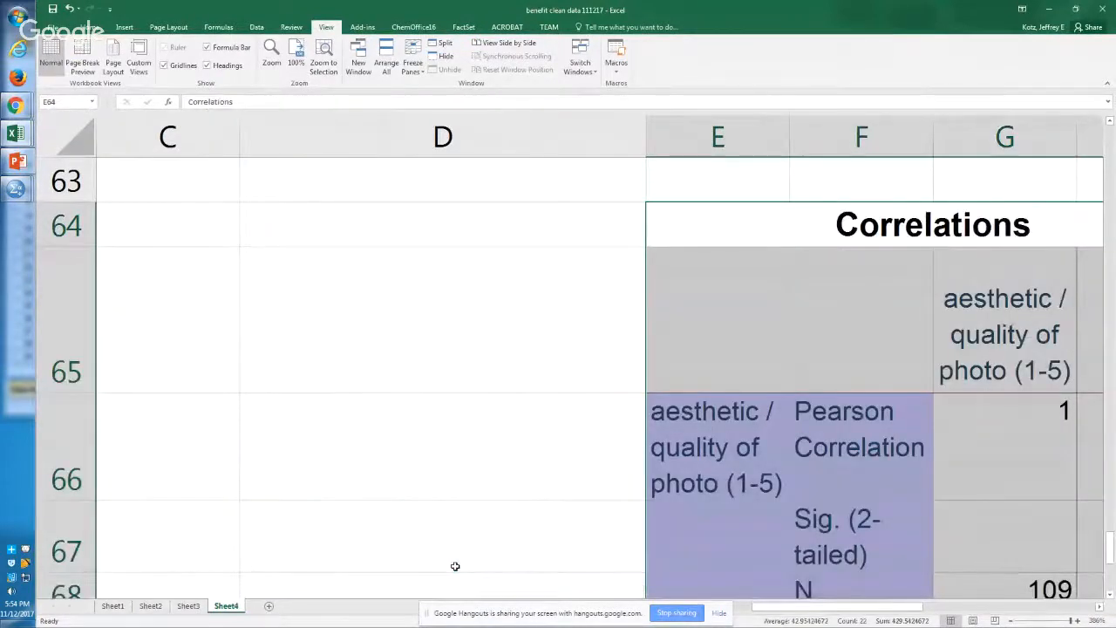
# Step: Examine the pasted food-only Correlations table, checking the sample size, the Pearson correlation with likes and its two-tailed significance
pyautogui.keyDown('ctrl'); pyautogui.scroll(-7, 456, 567); pyautogui.keyUp('ctrl')
pyautogui.press('Down')
pyautogui.press('Down')
pyautogui.press('Right')
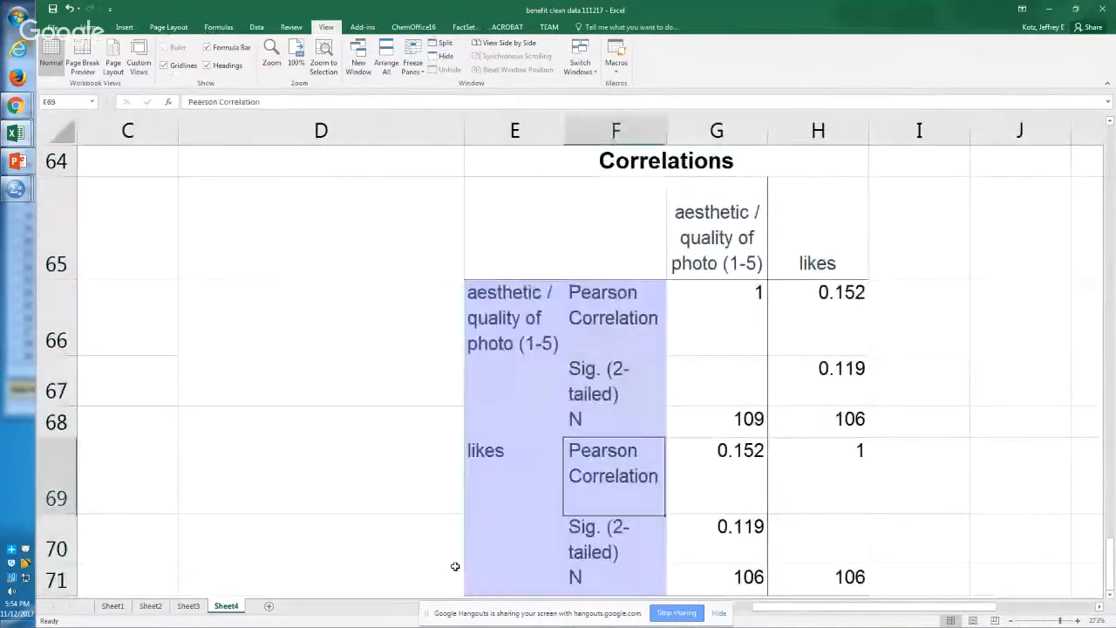
pyautogui.press('Up')
pyautogui.press('Right')
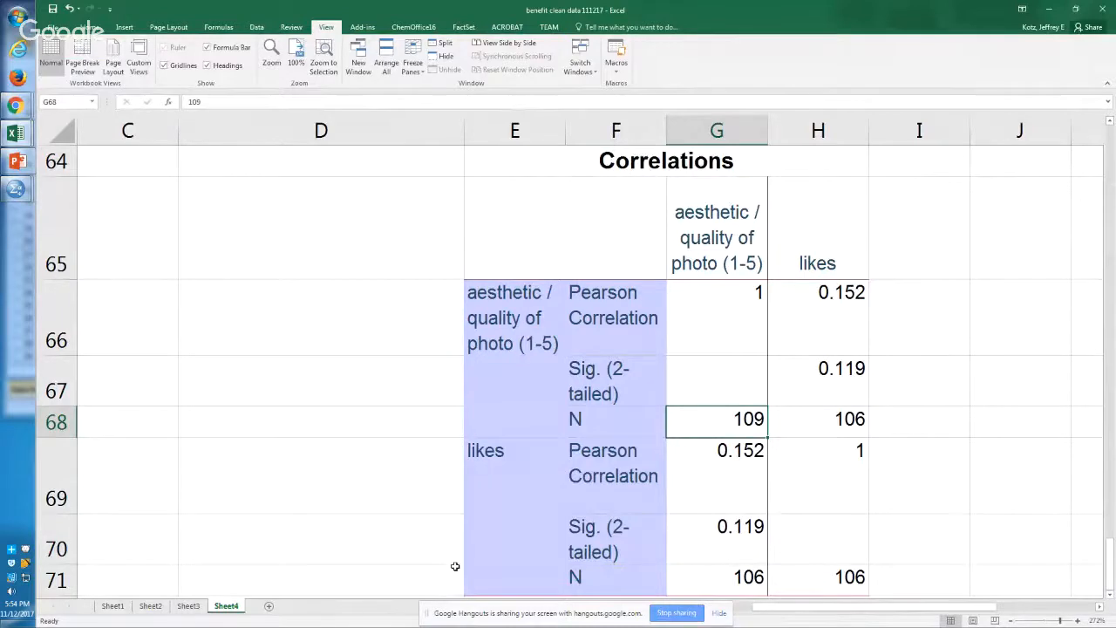
pyautogui.press('Up')
pyautogui.press('Up')
pyautogui.press('Up')
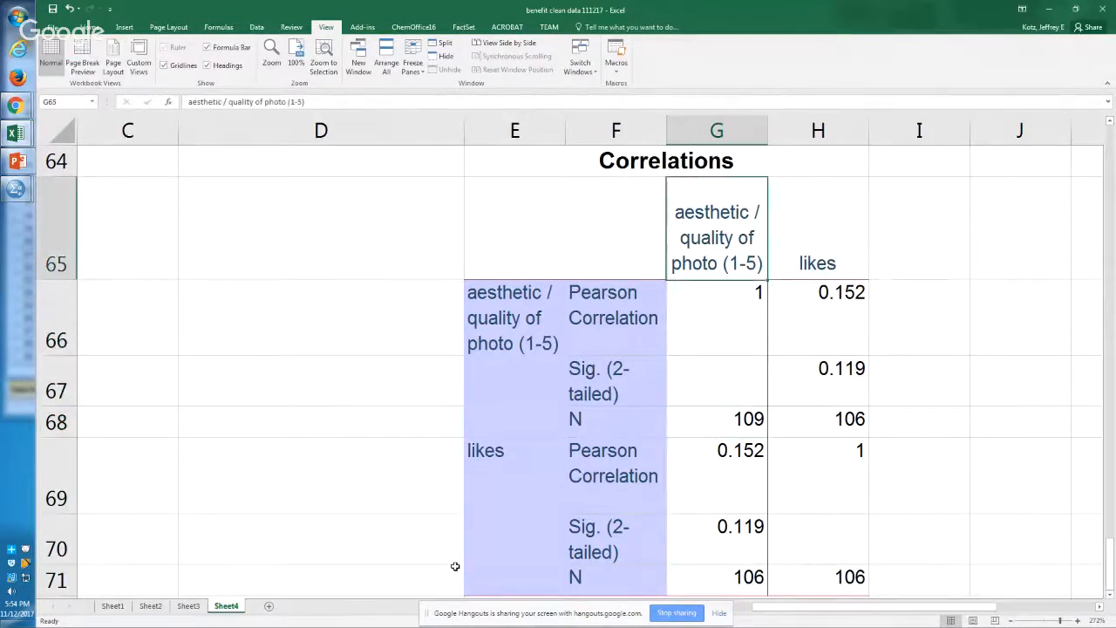
pyautogui.press('Down')
pyautogui.press('Right')
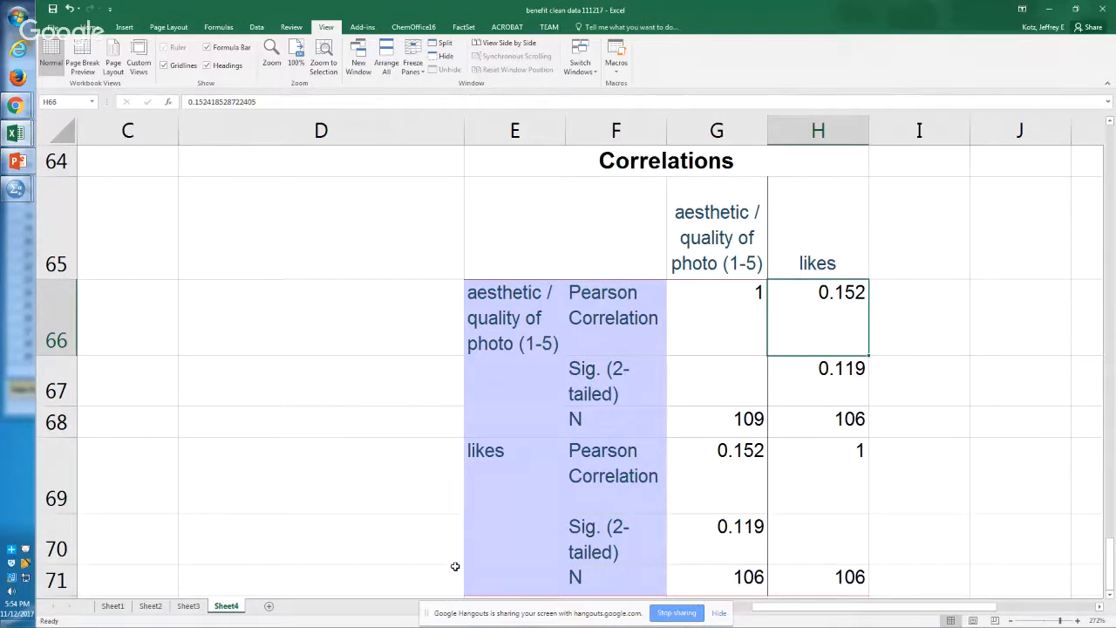
pyautogui.press('Down')
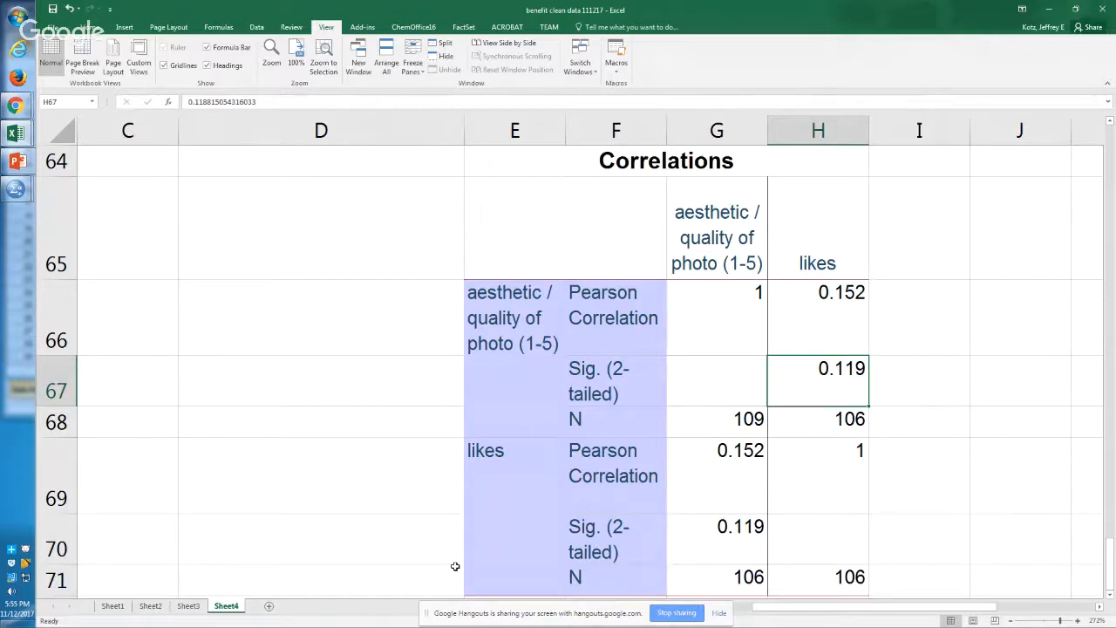
# Step: Return to the SPSS syntax and duplicate the TEMPORARY, SELECT IF and CORRELATIONS commands from lines 71 to 73 onto lines 75 to 77
pyautogui.hotkey('alt', 'Tab')
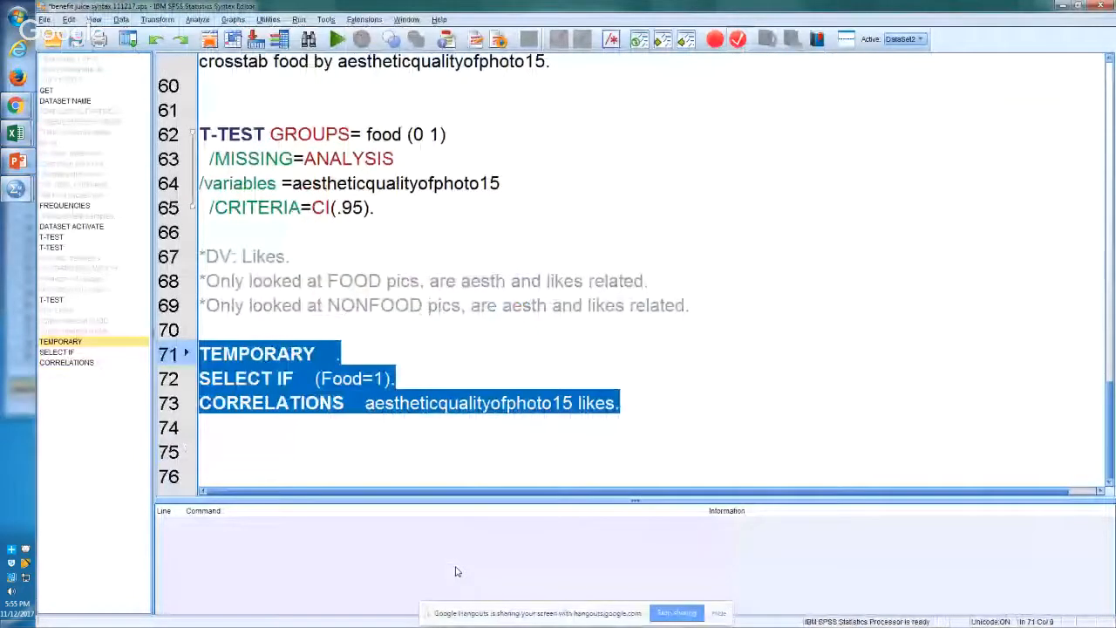
pyautogui.hotkey('ctrl', 'c')
pyautogui.press('Down')
pyautogui.press('Down')
pyautogui.press('Down')
pyautogui.press('Down')
pyautogui.hotkey('ctrl', 'v')
pyautogui.press('Up')
pyautogui.press('Up')
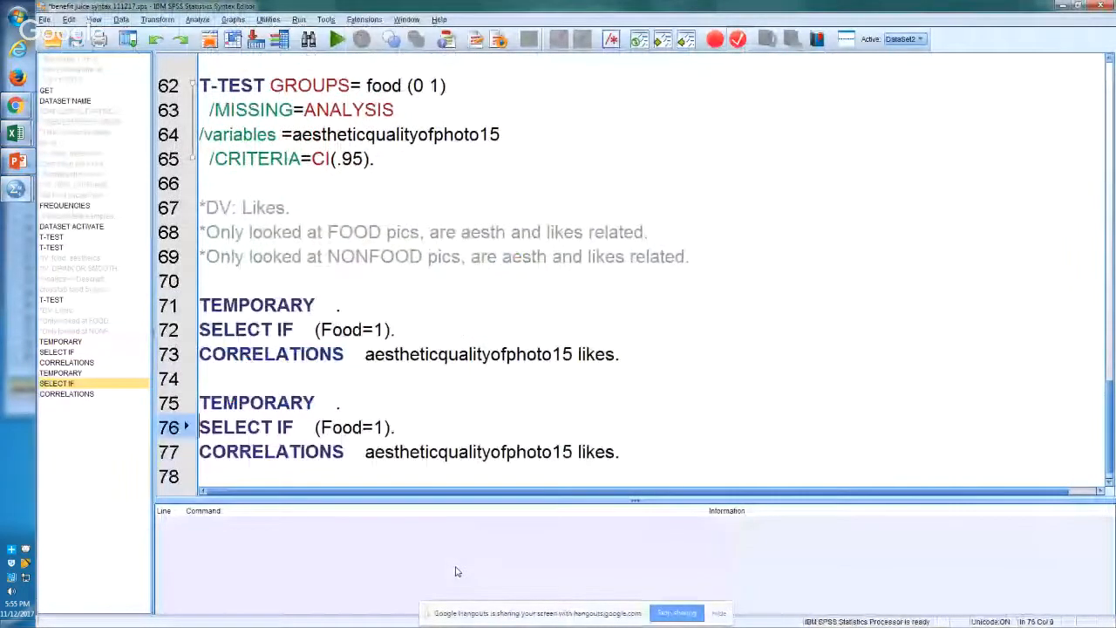
# Step: Change the SELECT IF condition on line 76 to (Food=0)
pyautogui.press('End')
pyautogui.press('Left')
pyautogui.press('Left')
pyautogui.hotkey('shift', 'Left')
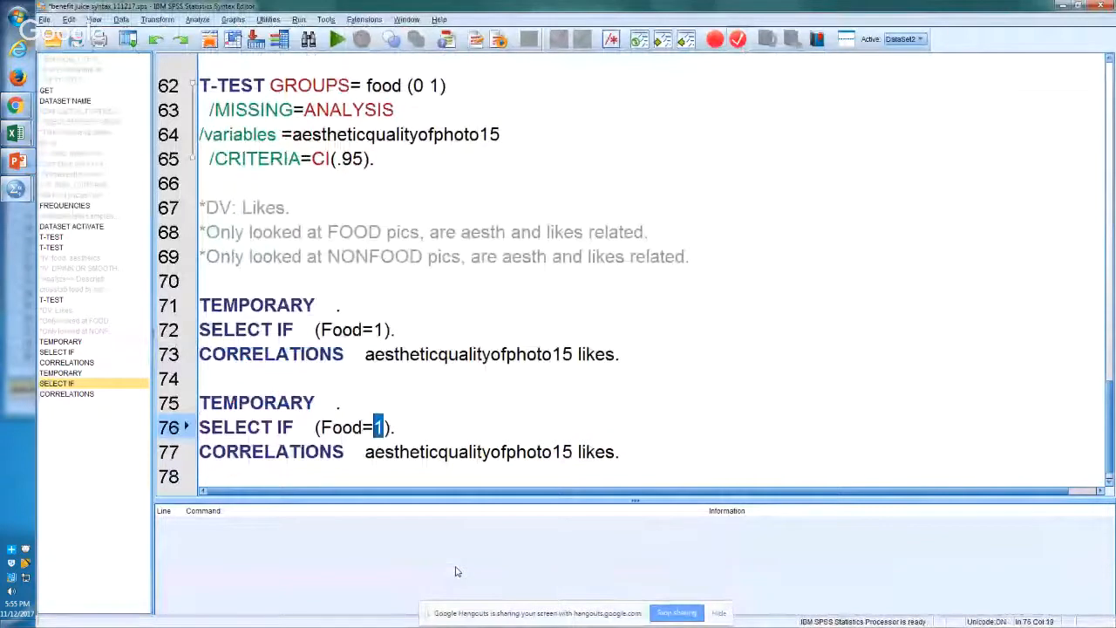
pyautogui.write('0')
# Step: Run the TEMPORARY, SELECT IF and CORRELATIONS commands on lines 75 to 77
pyautogui.hotkey('shift', 'Down')
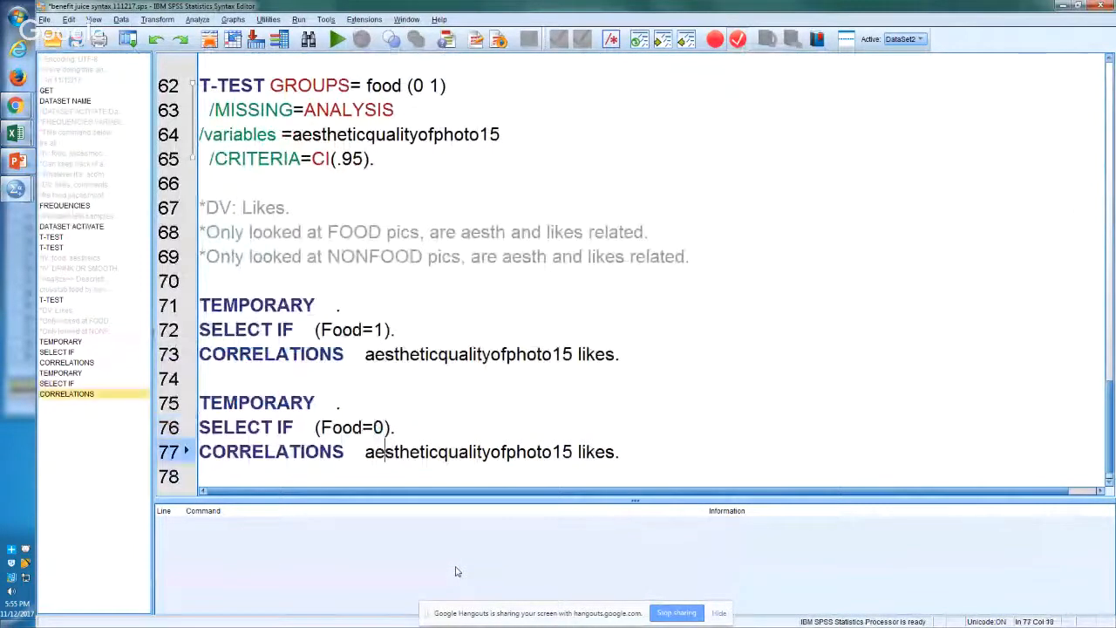
pyautogui.hotkey('shift', 'Up')
pyautogui.hotkey('shift', 'Up')
pyautogui.hotkey('shift', 'Left')
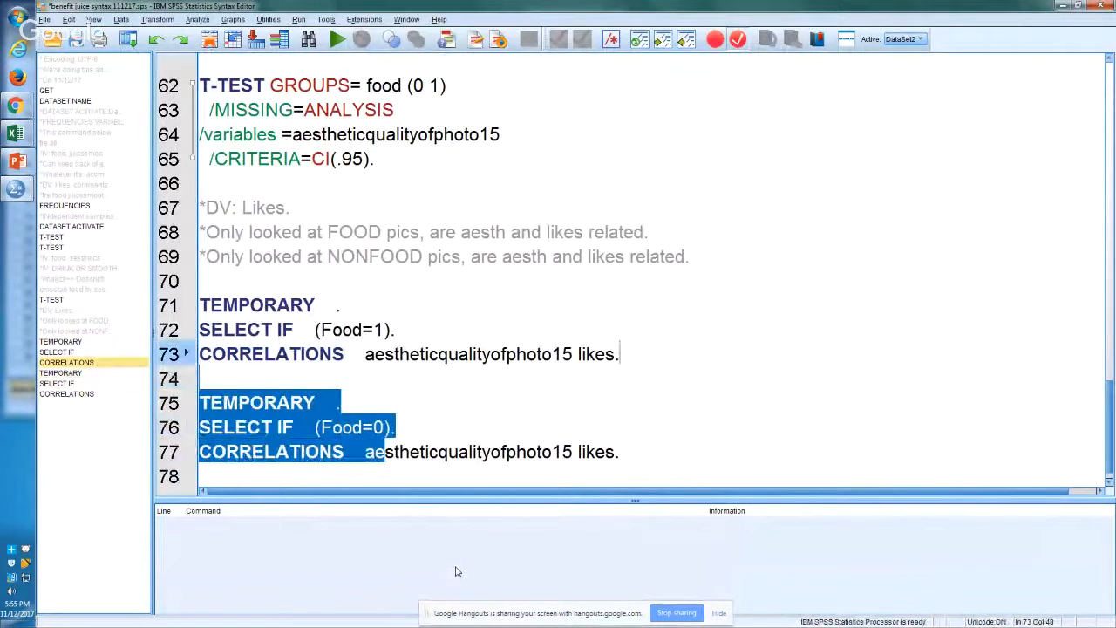
pyautogui.hotkey('shift', 'Right')
pyautogui.hotkey('shift', 'Right')
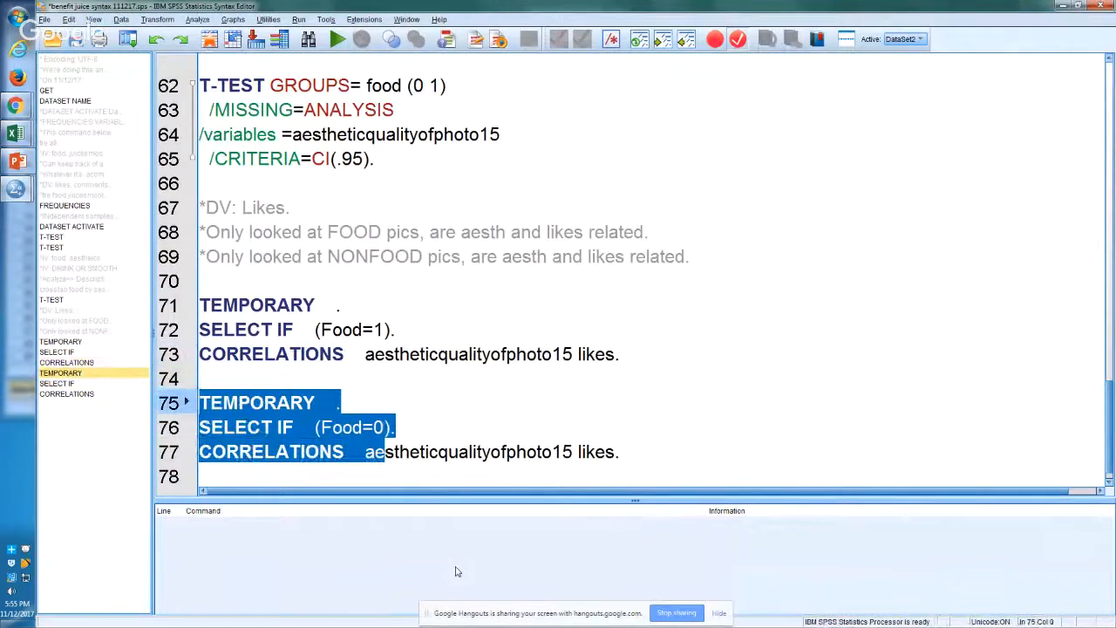
pyautogui.hotkey('ctrl', 'r')
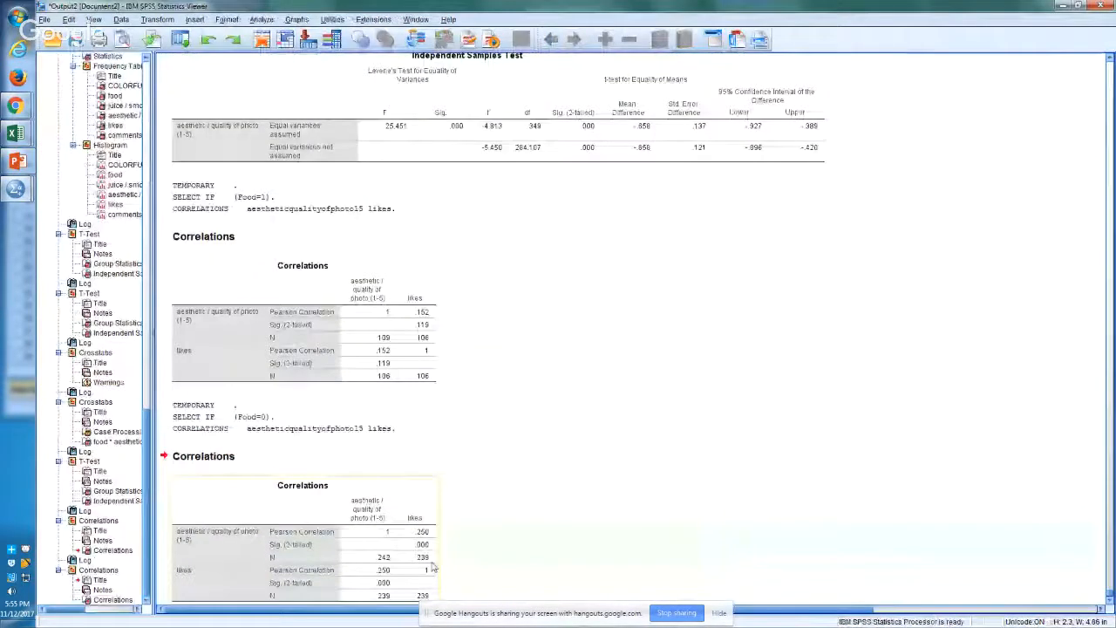
# Step: Copy the nonfood Correlations table from the SPSS output and paste it into Sheet4 of the Excel workbook starting at cell E73
pyautogui.rightClick(379, 527)
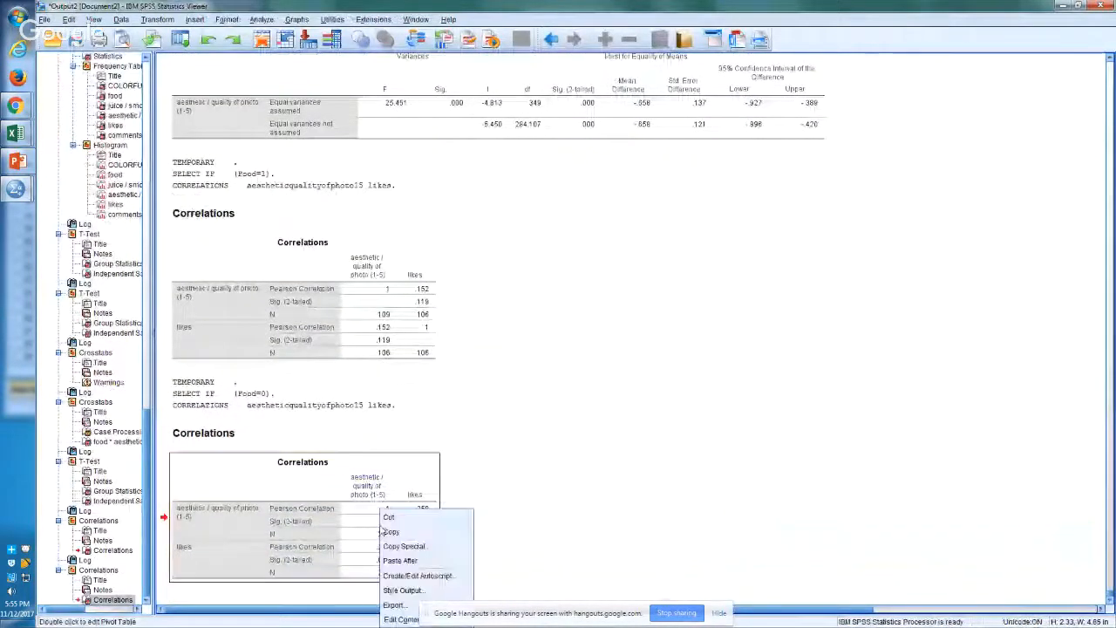
pyautogui.click(419, 535)
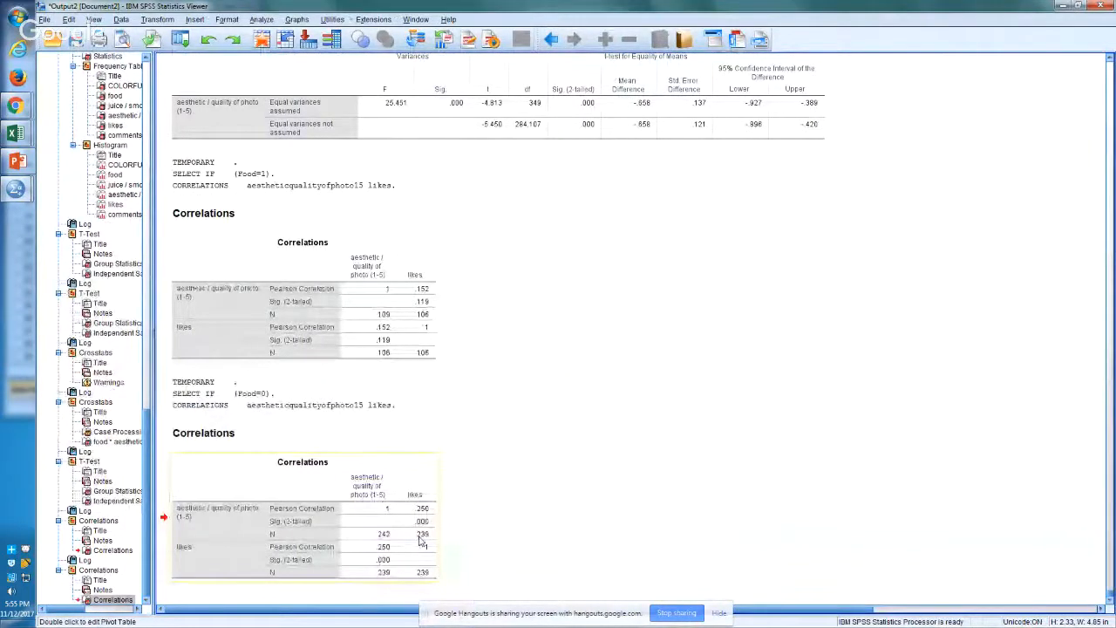
pyautogui.hotkey('alt', 'Tab')
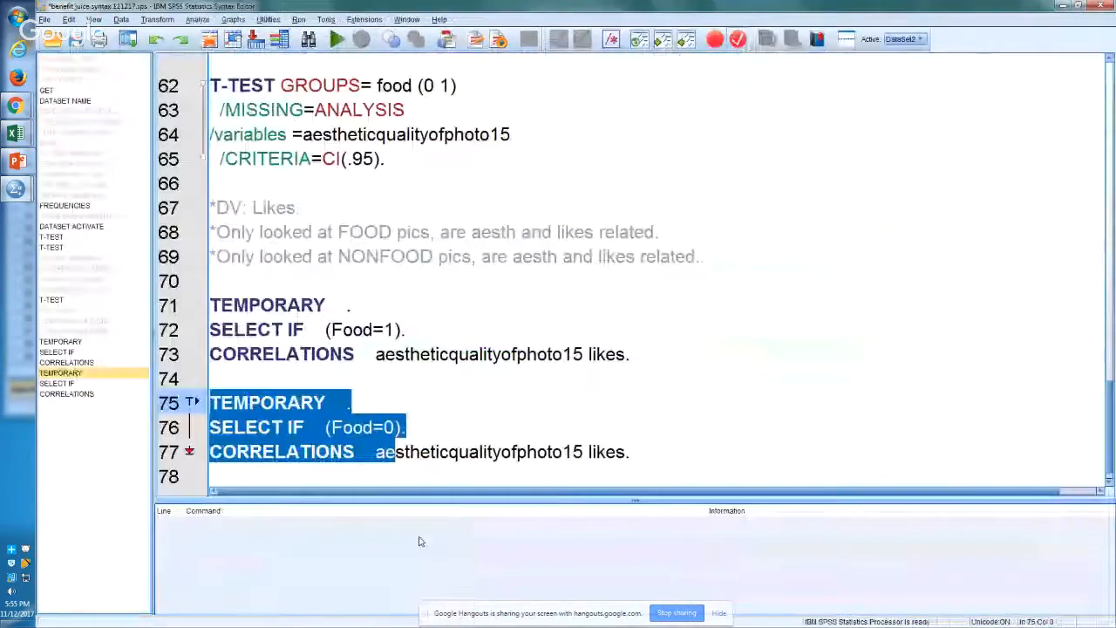
pyautogui.hotkey('alt', 'Tab')
pyautogui.press('pagedown')
pyautogui.press('Left')
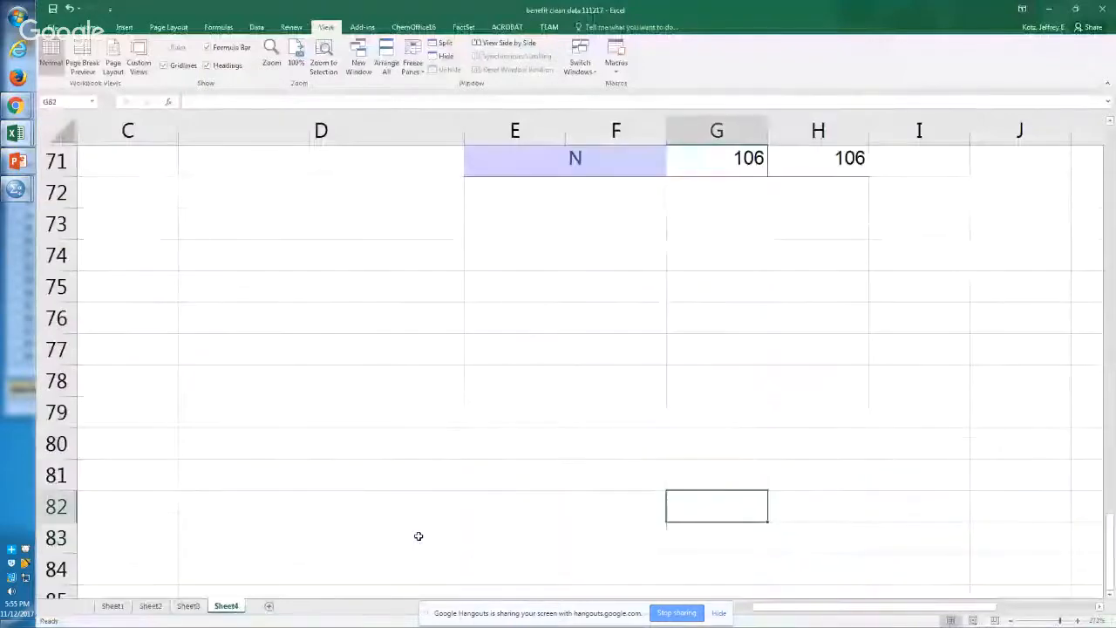
pyautogui.press('Up')
pyautogui.press('Left')
pyautogui.press('Up')
pyautogui.press('Up')
pyautogui.press('Up')
pyautogui.press('Up')
pyautogui.press('Left')
pyautogui.press('Up')
pyautogui.press('Up')
pyautogui.press('Up')
pyautogui.press('Up')
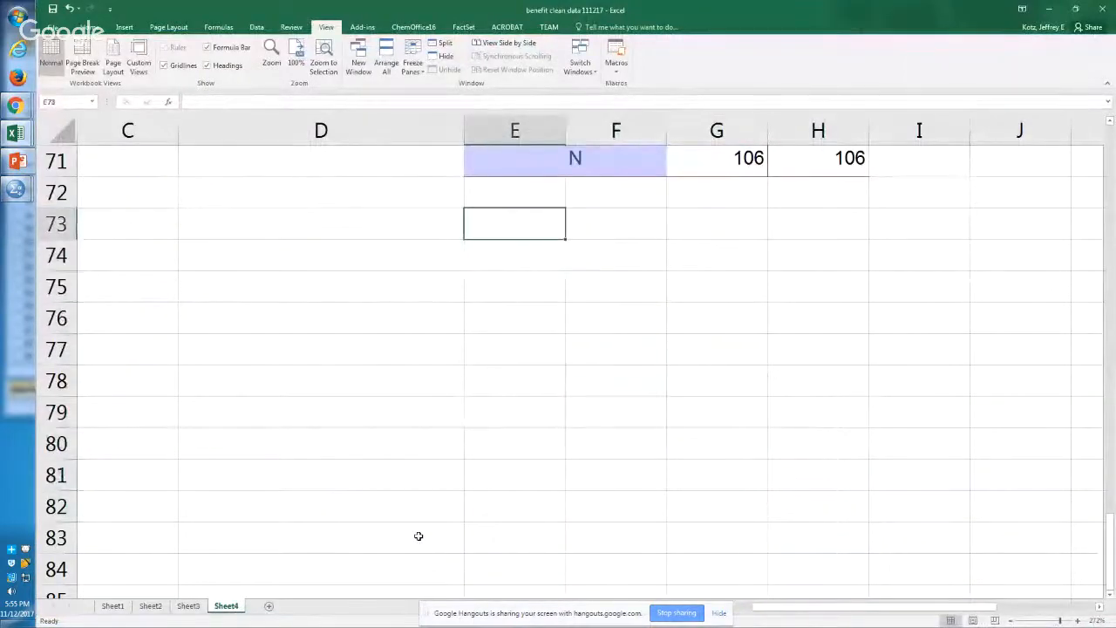
pyautogui.hotkey('ctrl', 'v')
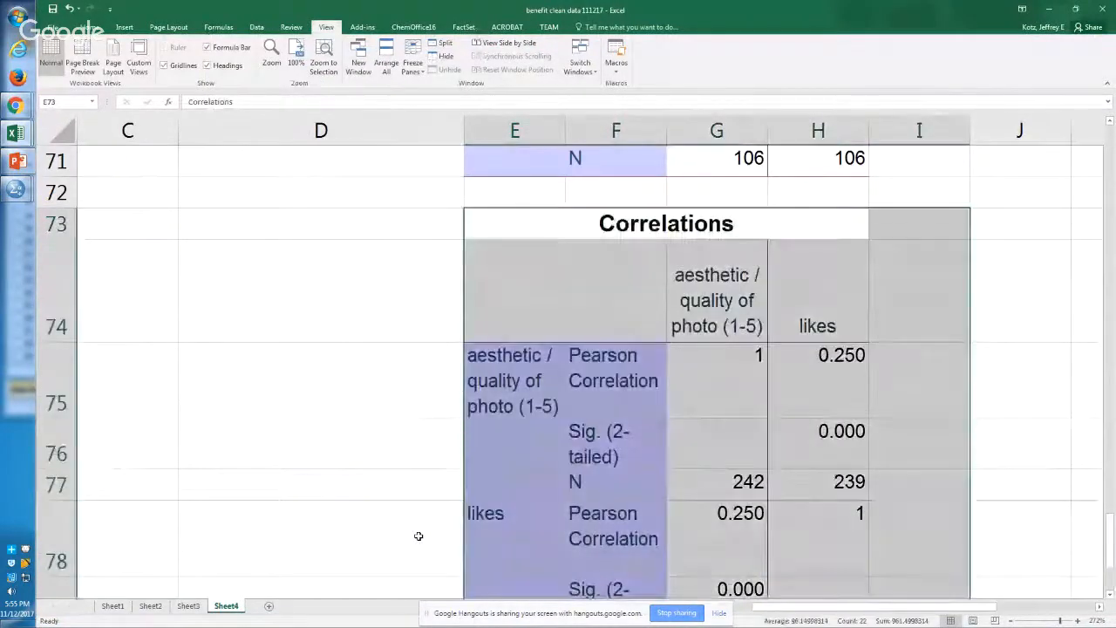
# Step: Examine the nonfood Correlations table, checking the sample size, the Pearson correlation with likes and the unrounded two-tailed significance
pyautogui.press('Down')
pyautogui.press('Down')
pyautogui.scroll(-1, 418, 536)
pyautogui.press('Right')
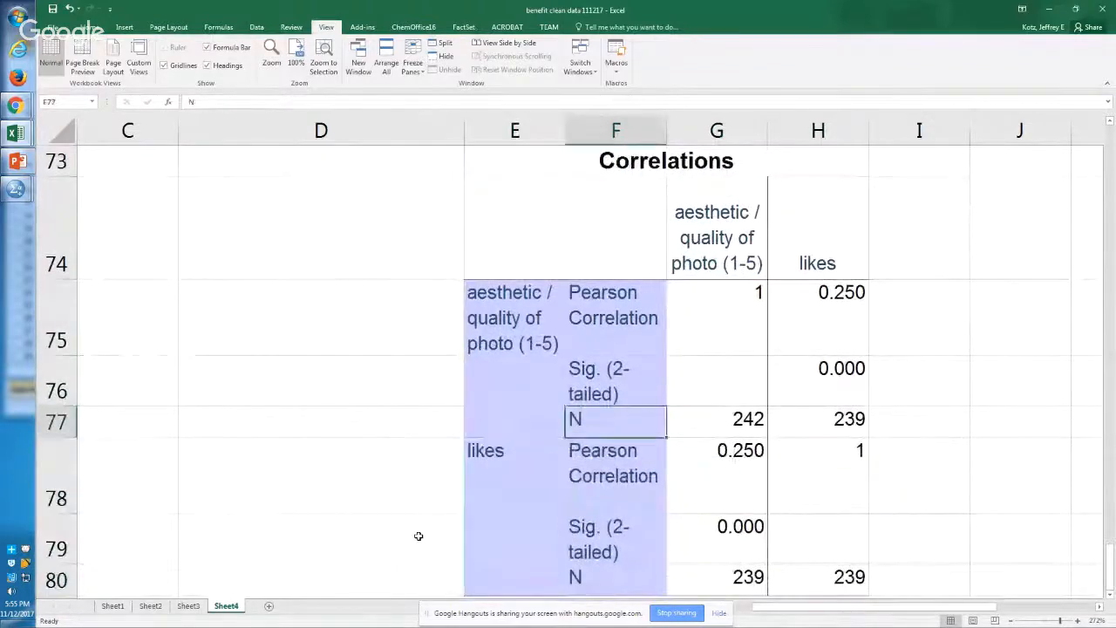
pyautogui.press('Right')
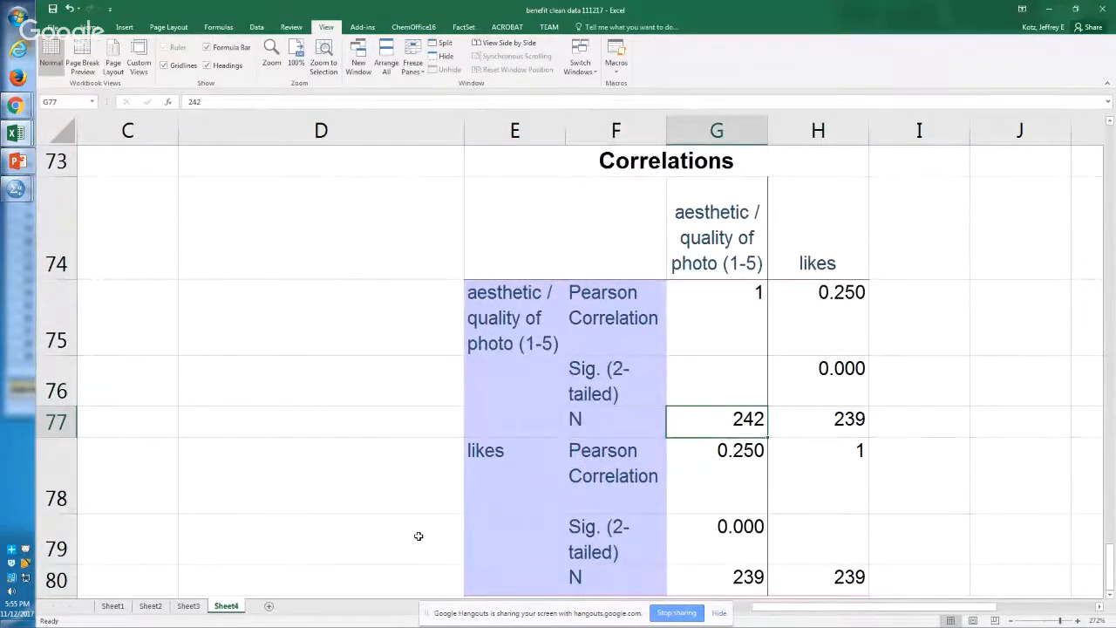
pyautogui.press('Right')
pyautogui.press('Up')
pyautogui.press('Up')
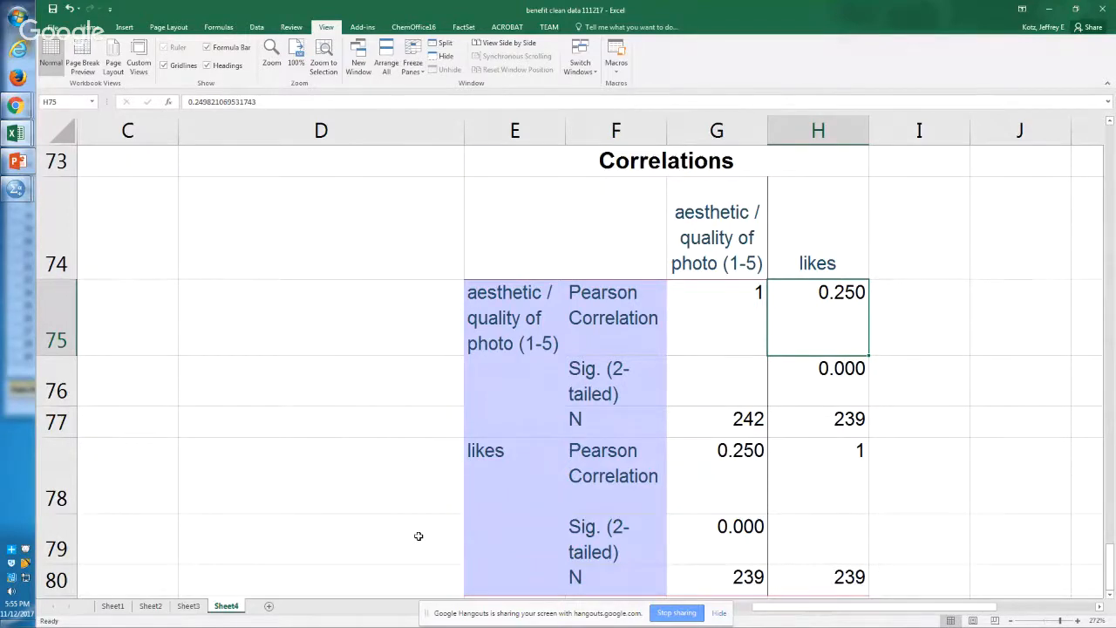
pyautogui.press('Down')
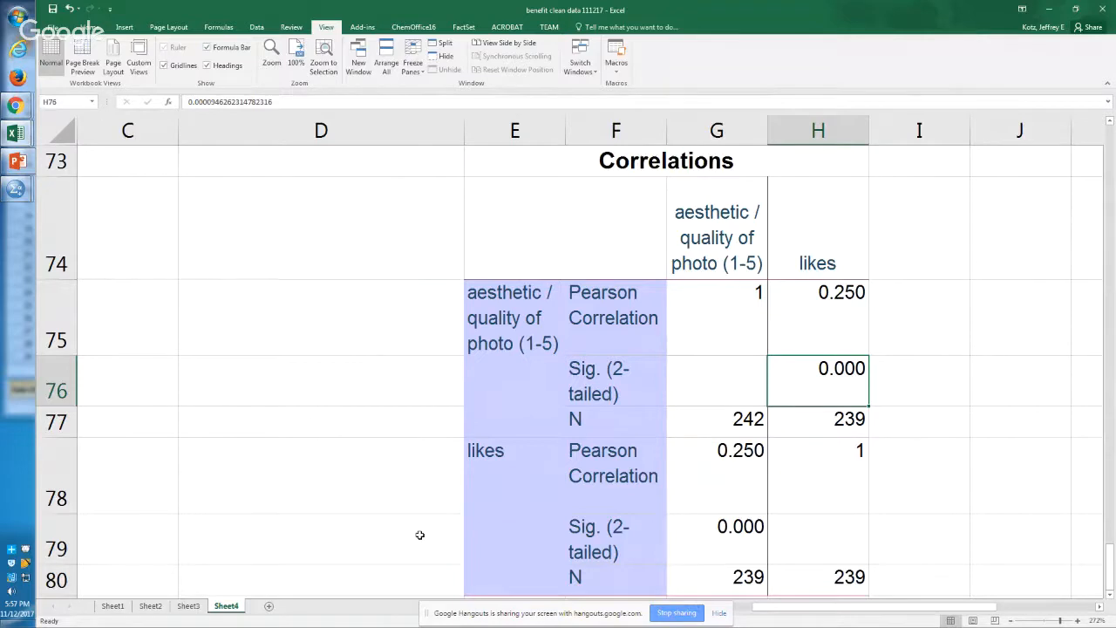
pyautogui.press('Down')
pyautogui.press('Down')
pyautogui.press('Down')
pyautogui.press('Down')
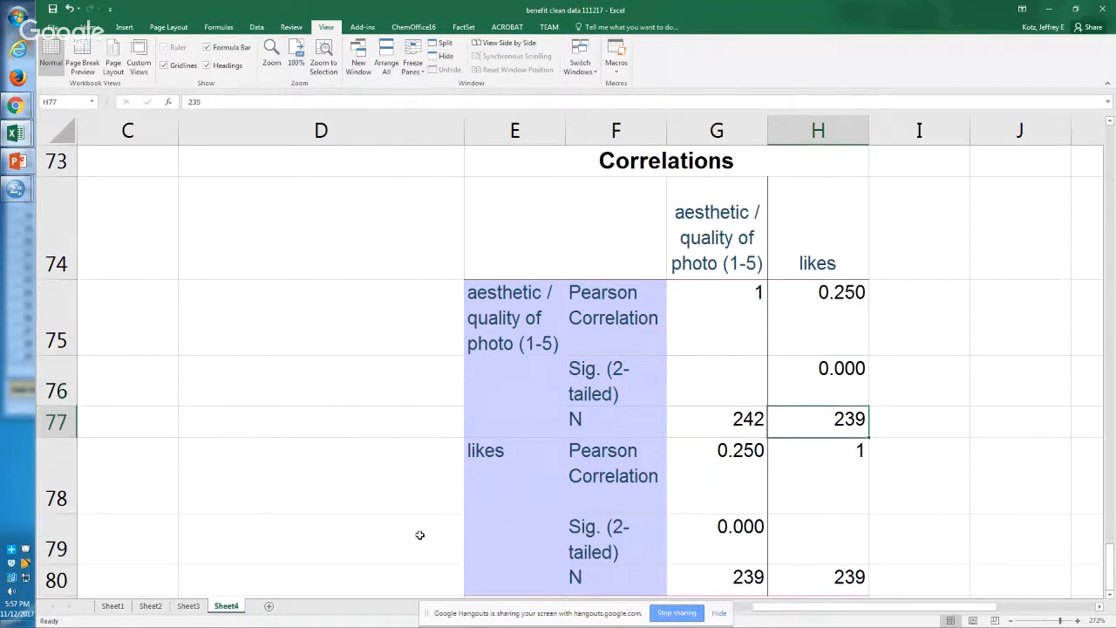
# Step: Return to the SPSS syntax and add the comment "*Moderation." on line 79
pyautogui.hotkey('alt', 'Tab')
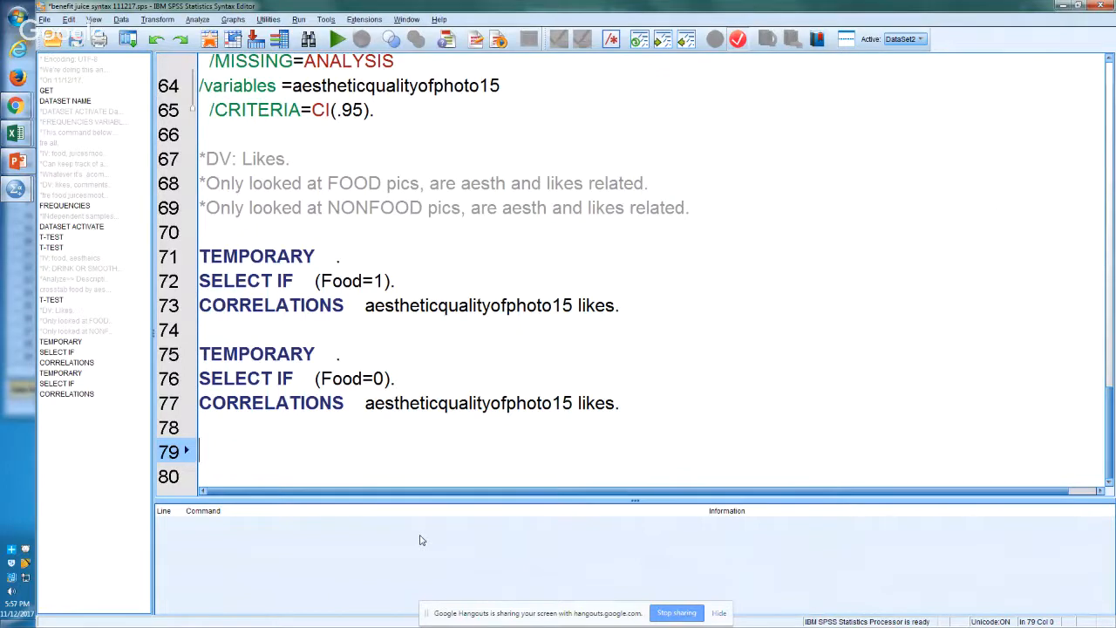
pyautogui.write('*Moderation')
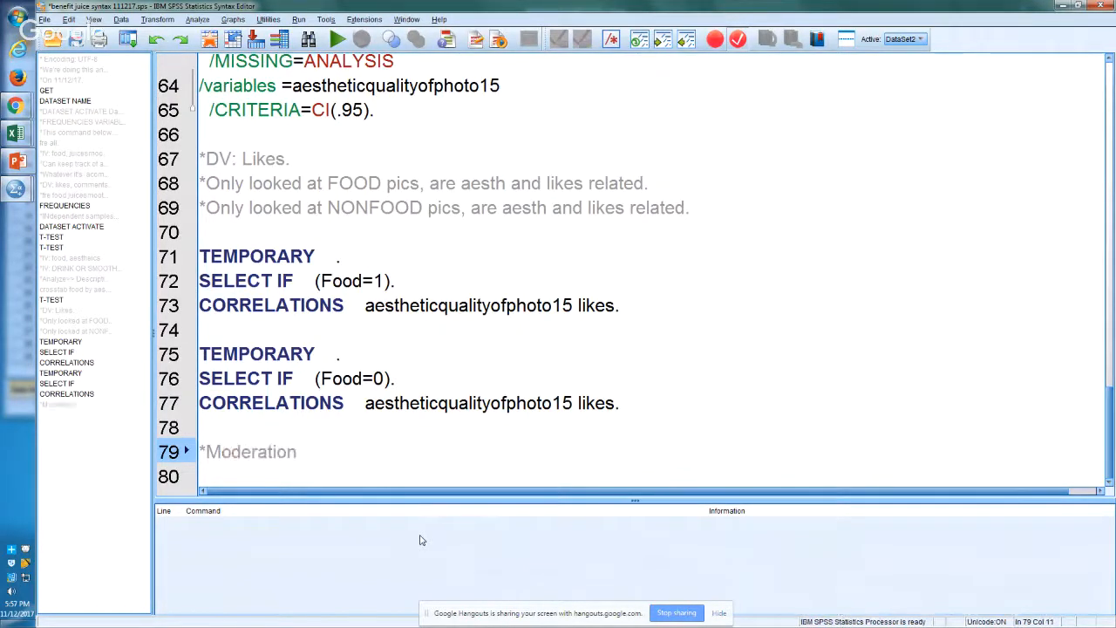
pyautogui.write('.')
pyautogui.press('Return')
# Step: Add the comment "*Control for contextual variable (ie., temp select only food)." on line 80 of the syntax
pyautogui.write('*')
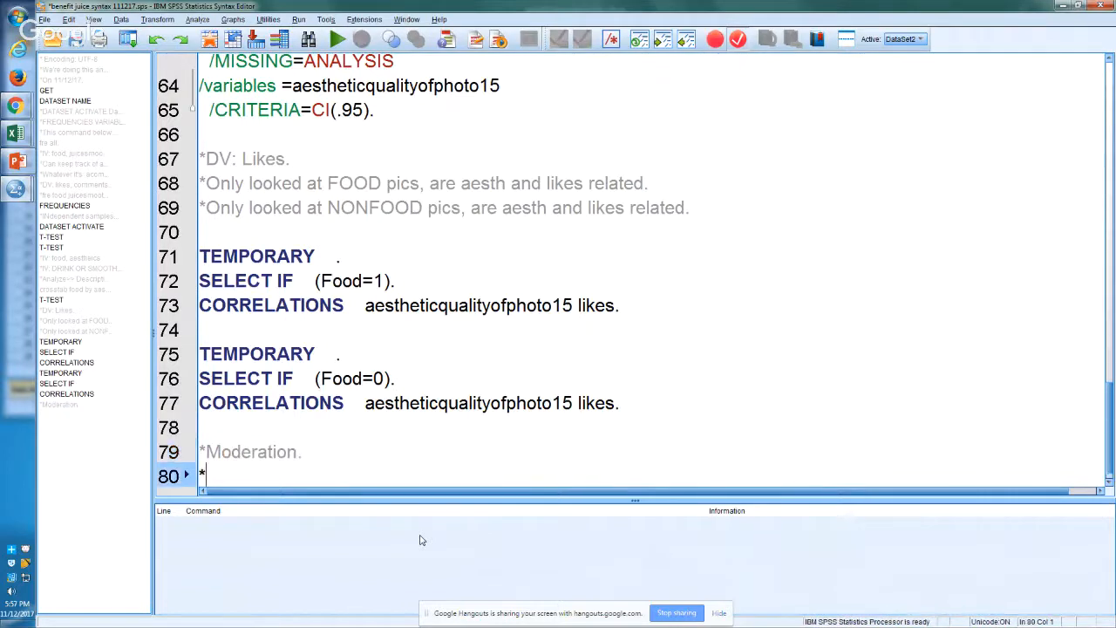
pyautogui.write('Control for a')
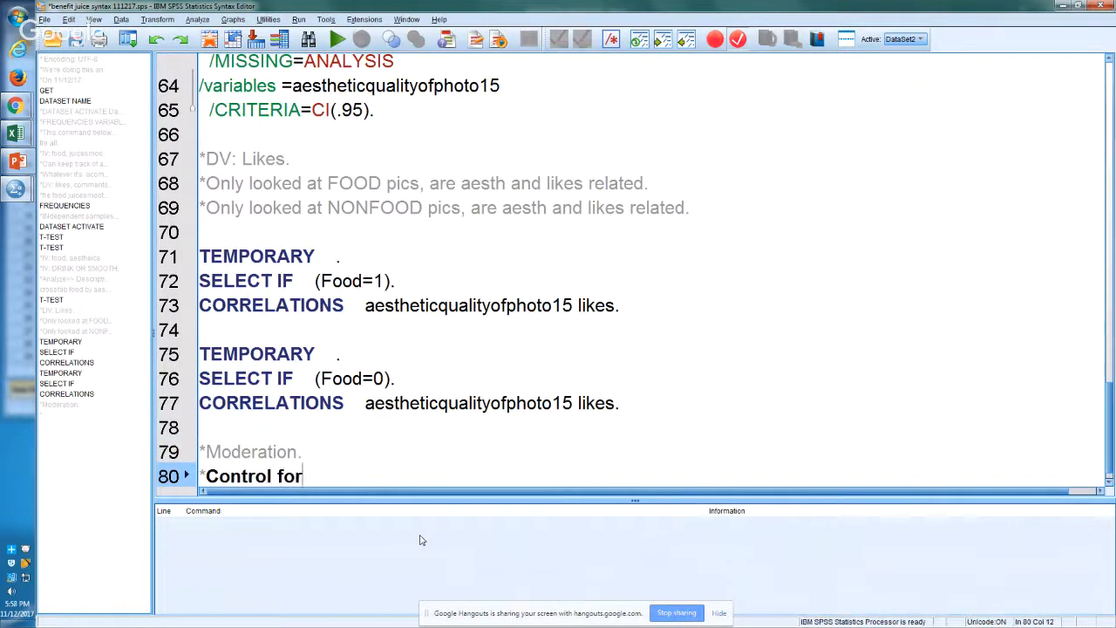
pyautogui.press('BackSpace')
pyautogui.press('BackSpace')
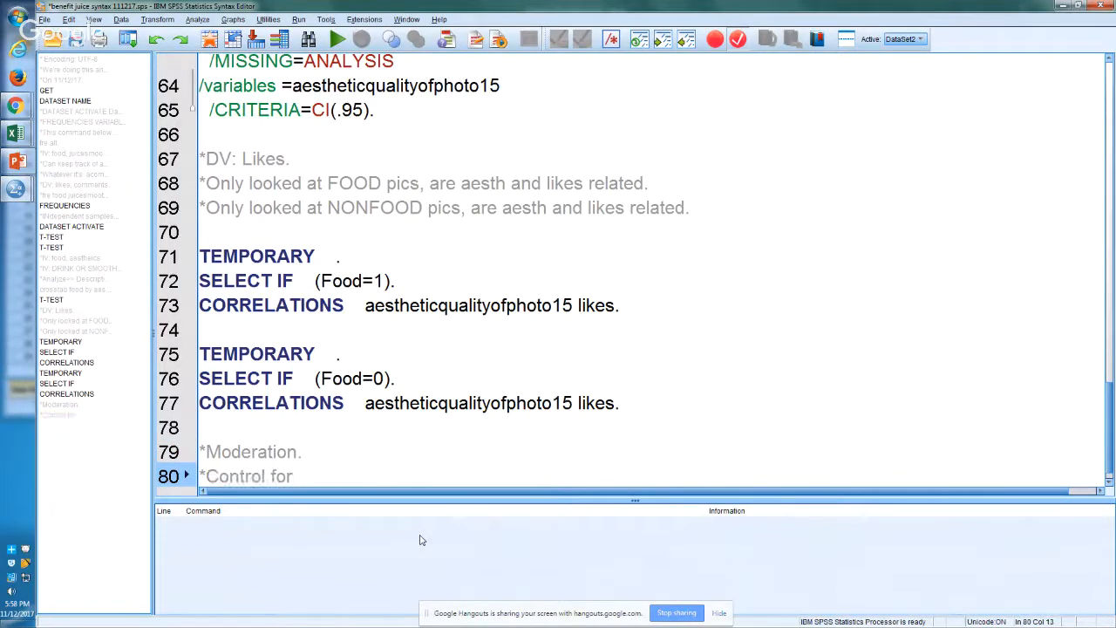
pyautogui.write('contextual variable ')
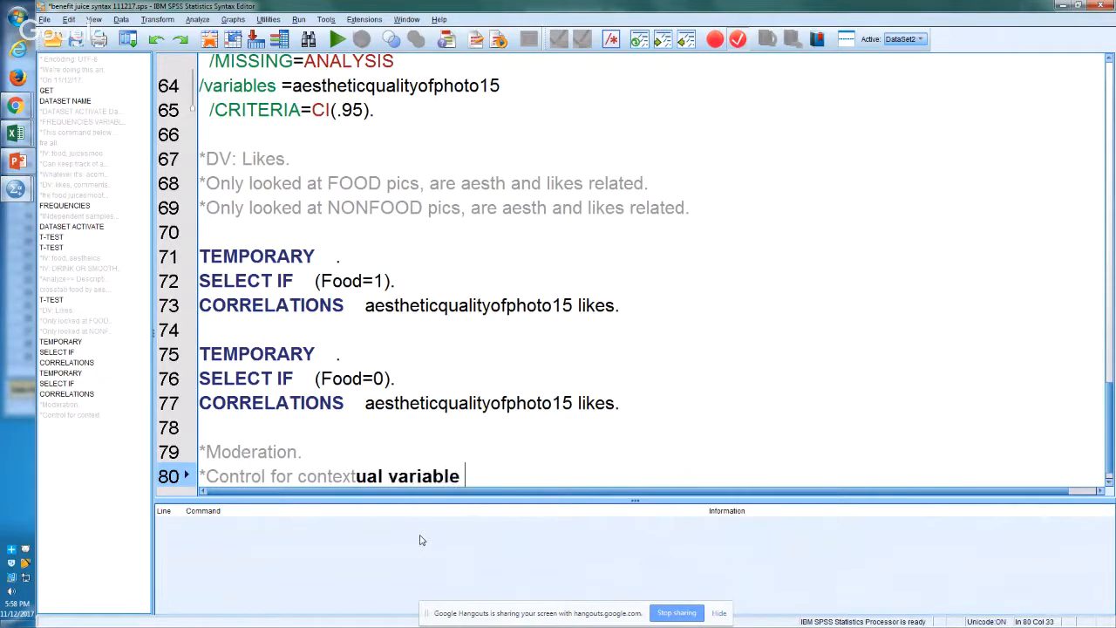
pyautogui.write('(ie., ')
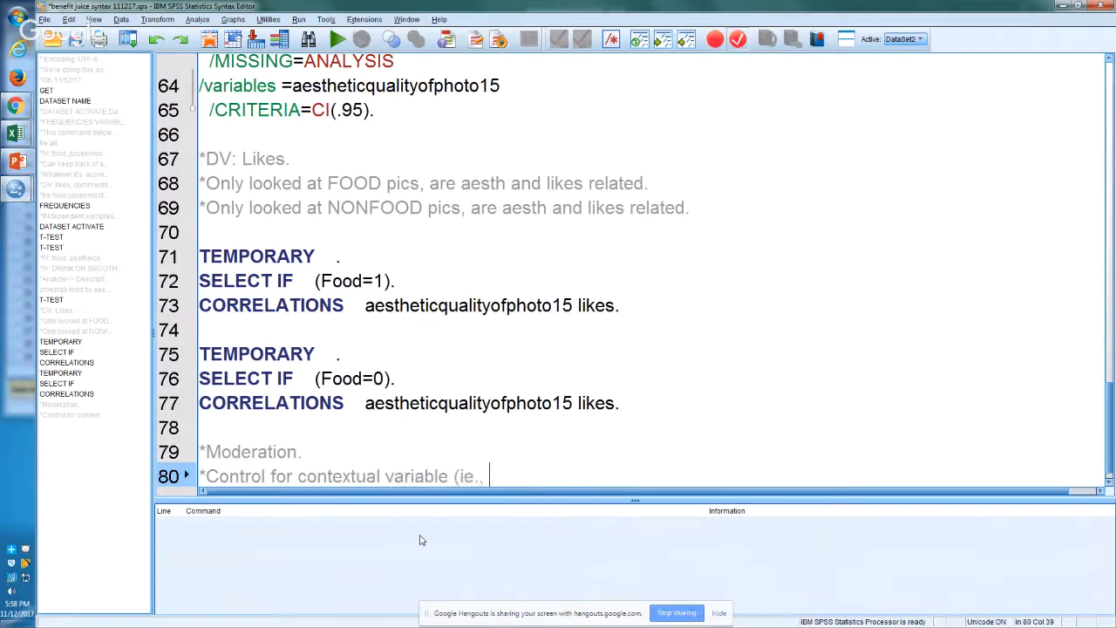
pyautogui.write('temp select ')
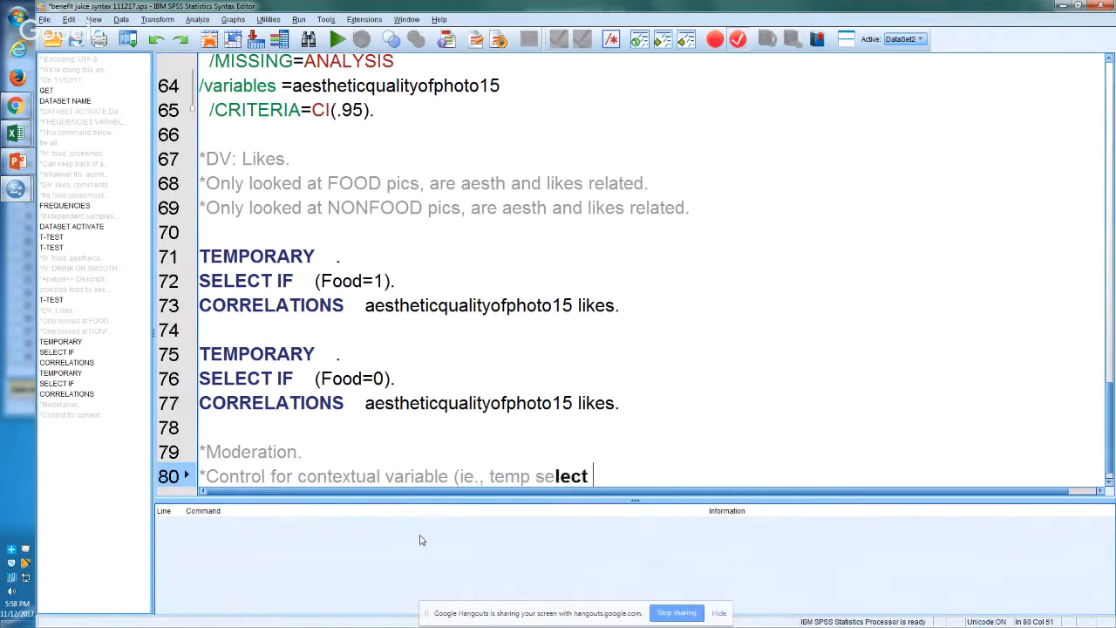
pyautogui.write('only foo')
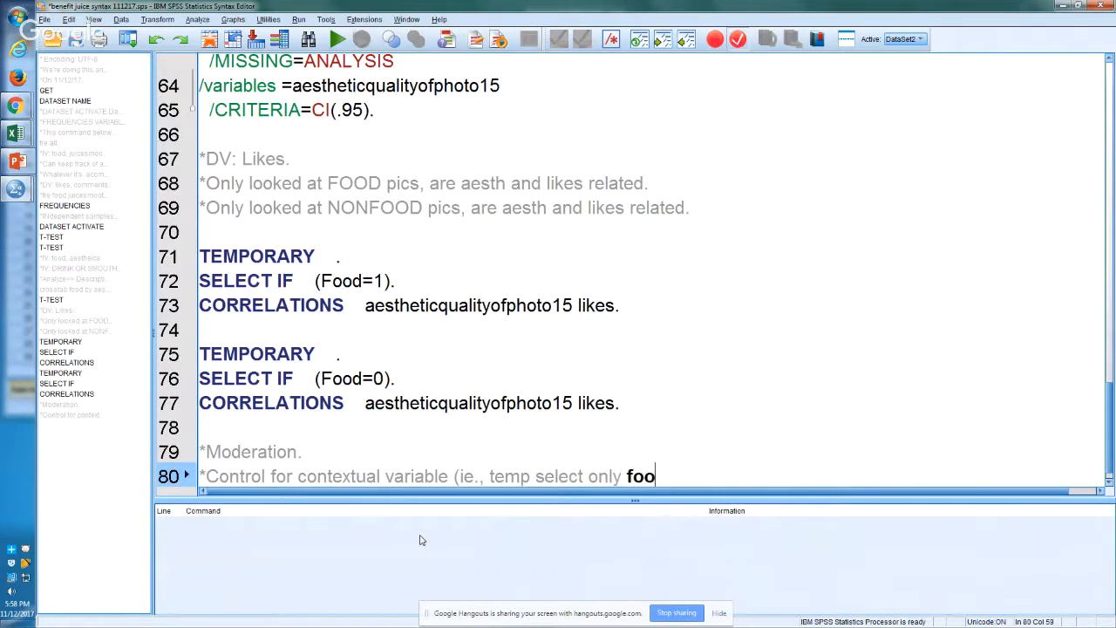
pyautogui.write('d).')
pyautogui.press('Return')
# Step: Add the comment "*Run the relational analysis (ie., r correlation)." on line 81
pyautogui.write('*')
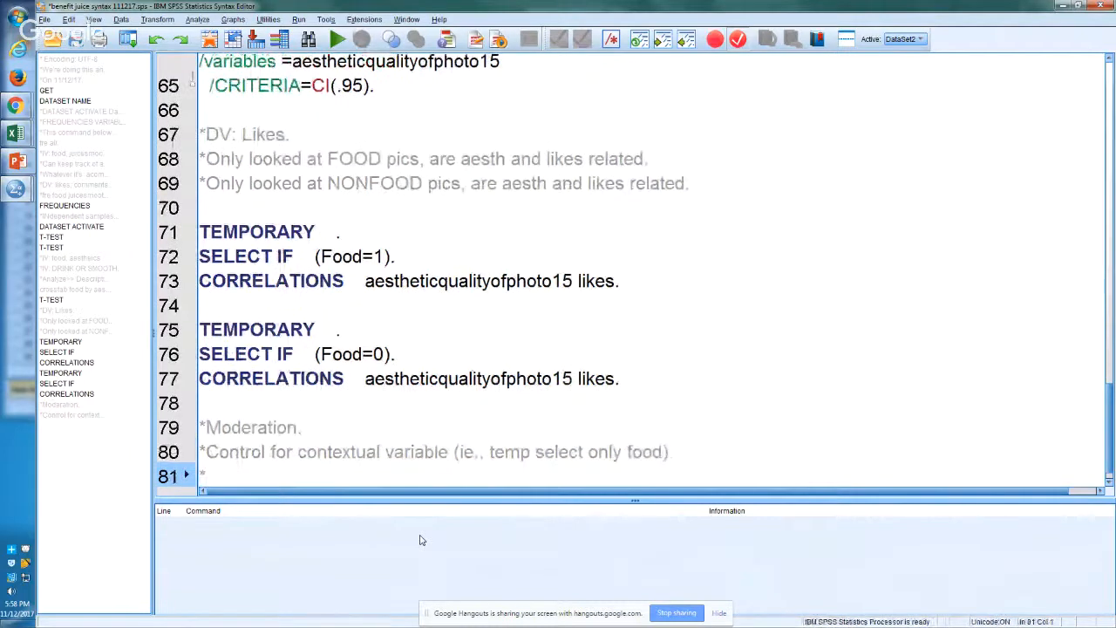
pyautogui.write('Run the ral')
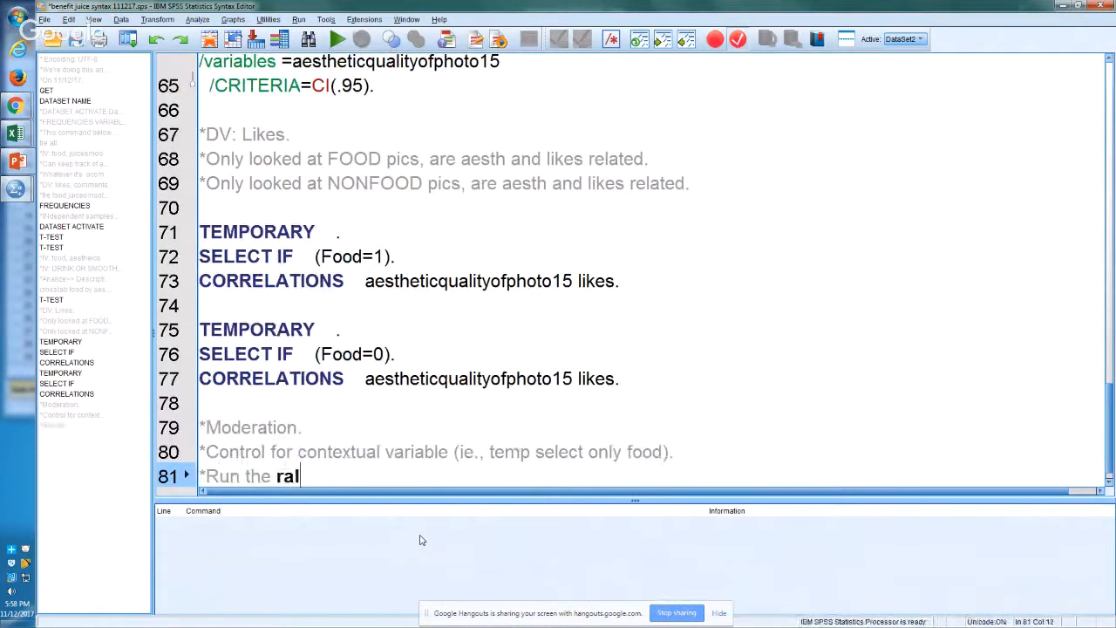
pyautogui.press('BackSpace')
pyautogui.press('BackSpace')
pyautogui.write('elational analys')
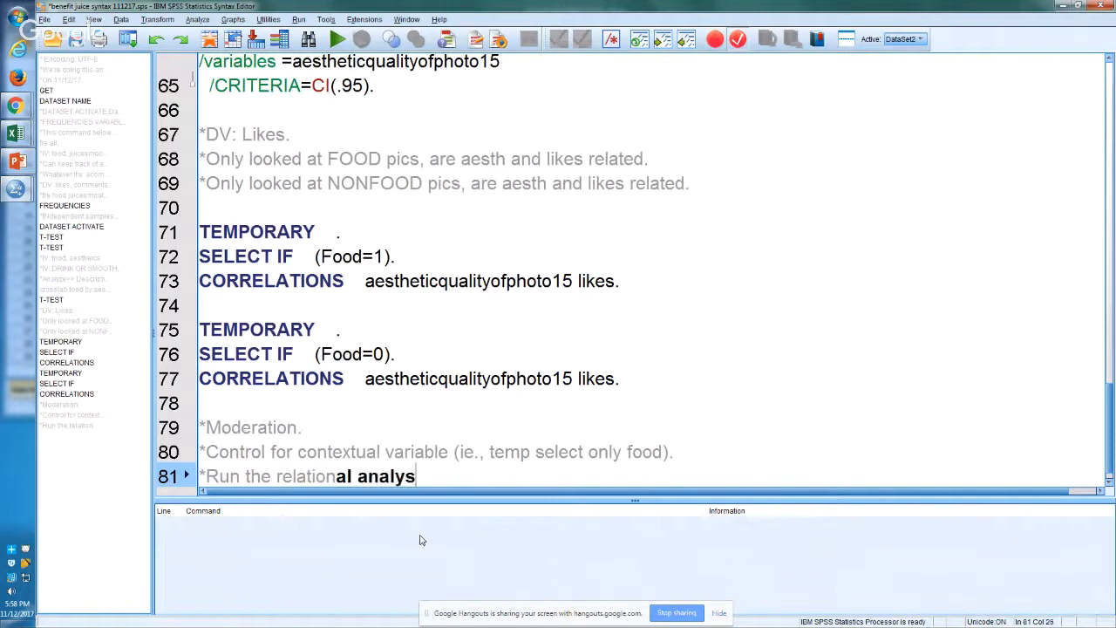
pyautogui.write('is (ie')
pyautogui.press('BackSpace')
pyautogui.write('ie')
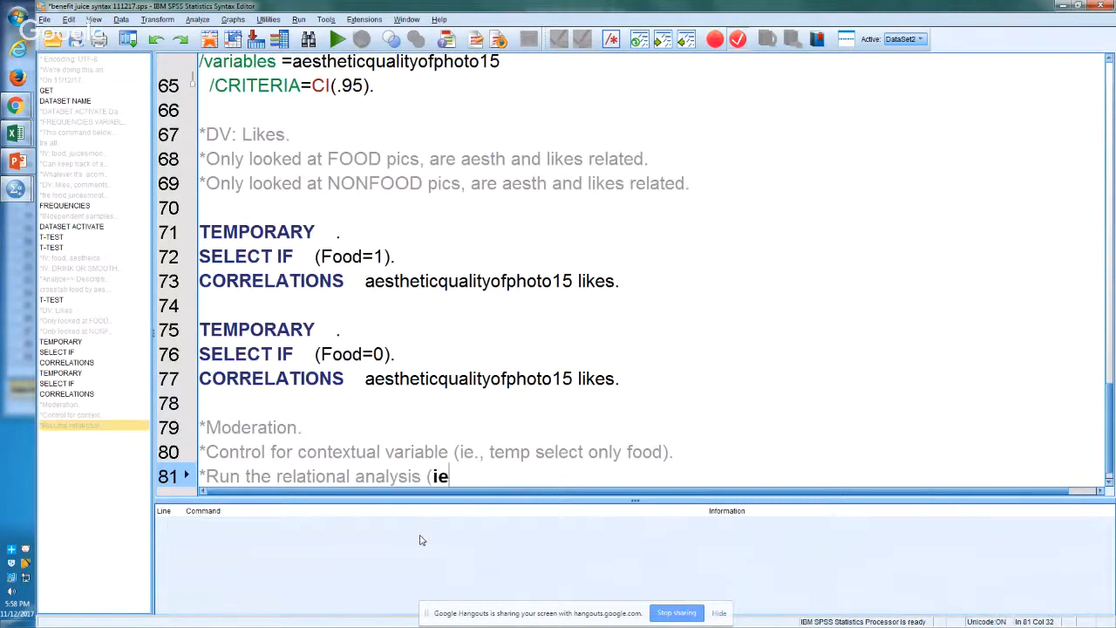
pyautogui.write('., r cor')
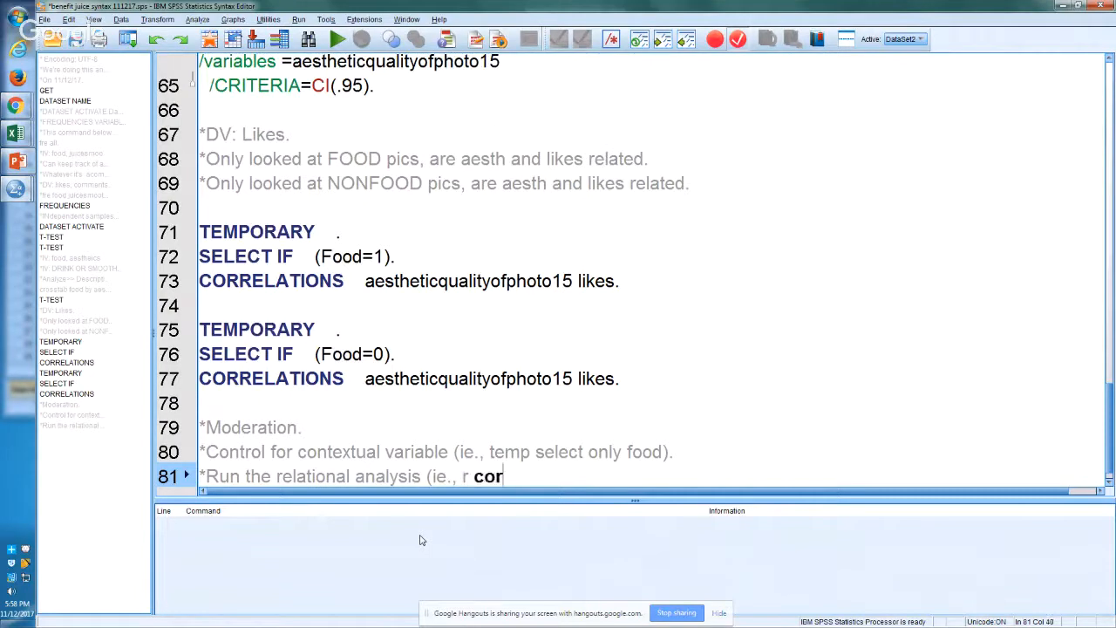
pyautogui.write('relation).')
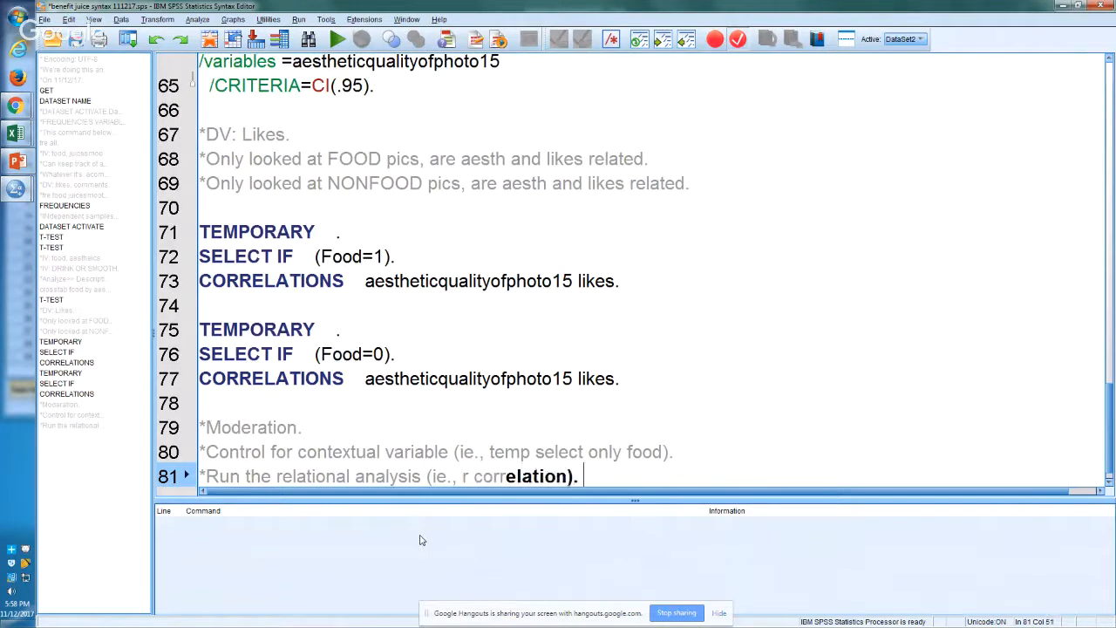
# Step: Highlight the food-only TEMPORARY, SELECT IF and CORRELATIONS commands on lines 71 to 73 for review
pyautogui.press('Up')
pyautogui.press('Up')
pyautogui.press('Up')
pyautogui.press('Up')
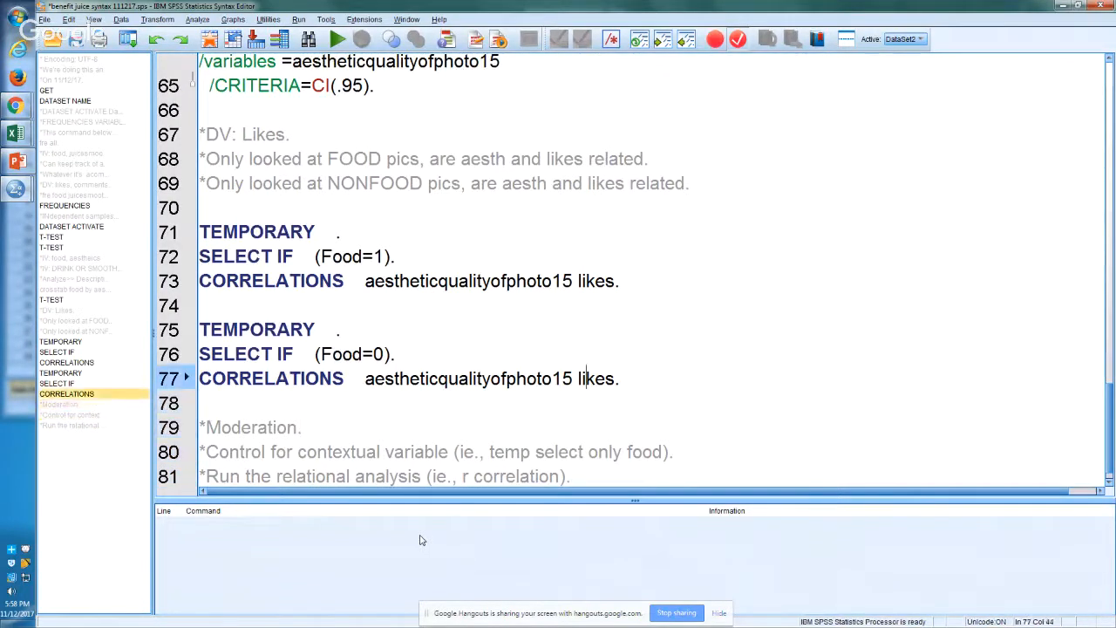
pyautogui.press('Up')
pyautogui.press('Up')
pyautogui.press('Up')
pyautogui.press('Up')
pyautogui.press('End')
pyautogui.hotkey('shift', 'Up')
pyautogui.hotkey('shift', 'Up')
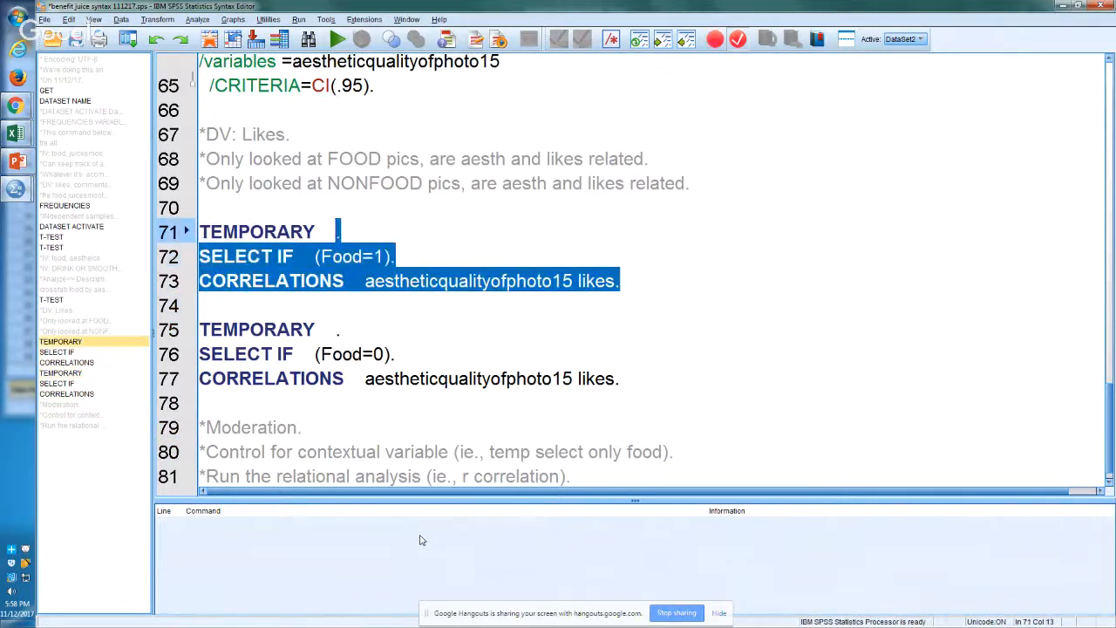
pyautogui.hotkey('shift', 'Left')
pyautogui.hotkey('shift', 'Left')
pyautogui.hotkey('shift', 'Left')
# Step: Highlight the nonfood TEMPORARY, SELECT IF and CORRELATIONS commands on lines 75 to 77 to compare them with the food block
pyautogui.press('Down')
pyautogui.press('Down')
pyautogui.press('Down')
pyautogui.press('Down')
pyautogui.hotkey('shift', 'Down')
pyautogui.hotkey('shift', 'Down')
pyautogui.hotkey('shift', 'Down')
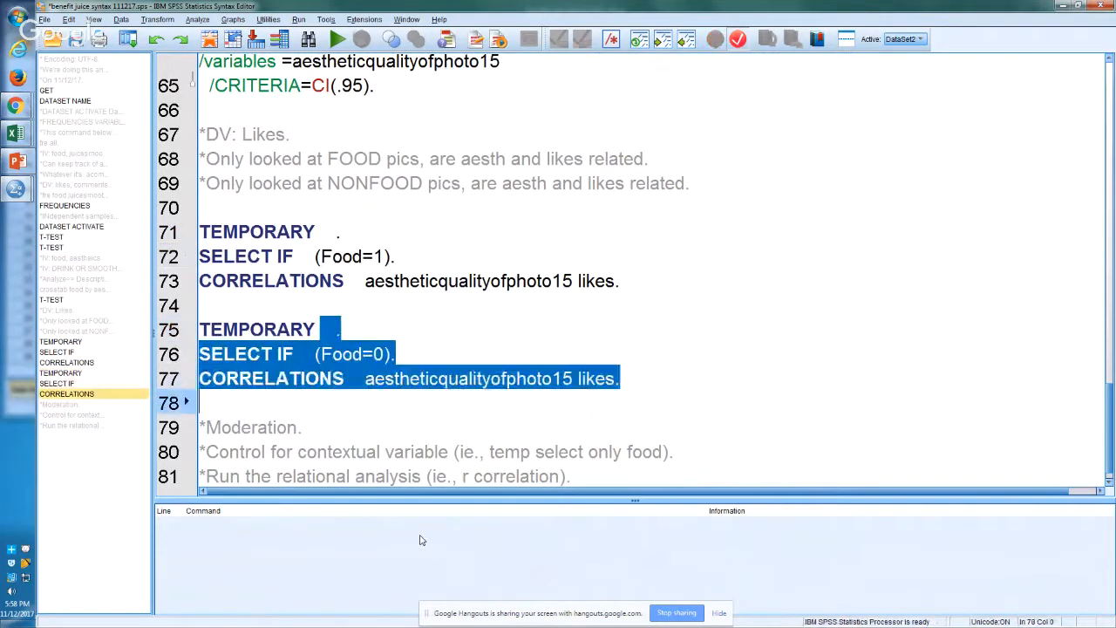
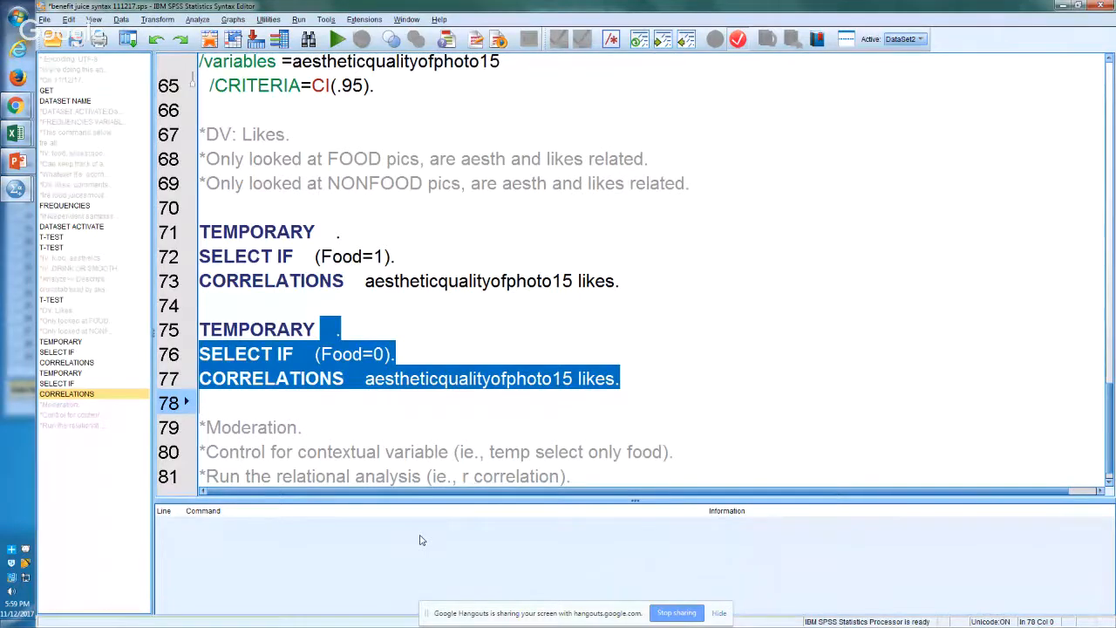
# Step: Highlight the food and nonfood correlation blocks on lines 71 to 77 together for review
pyautogui.hotkey('ctrl', 'r')
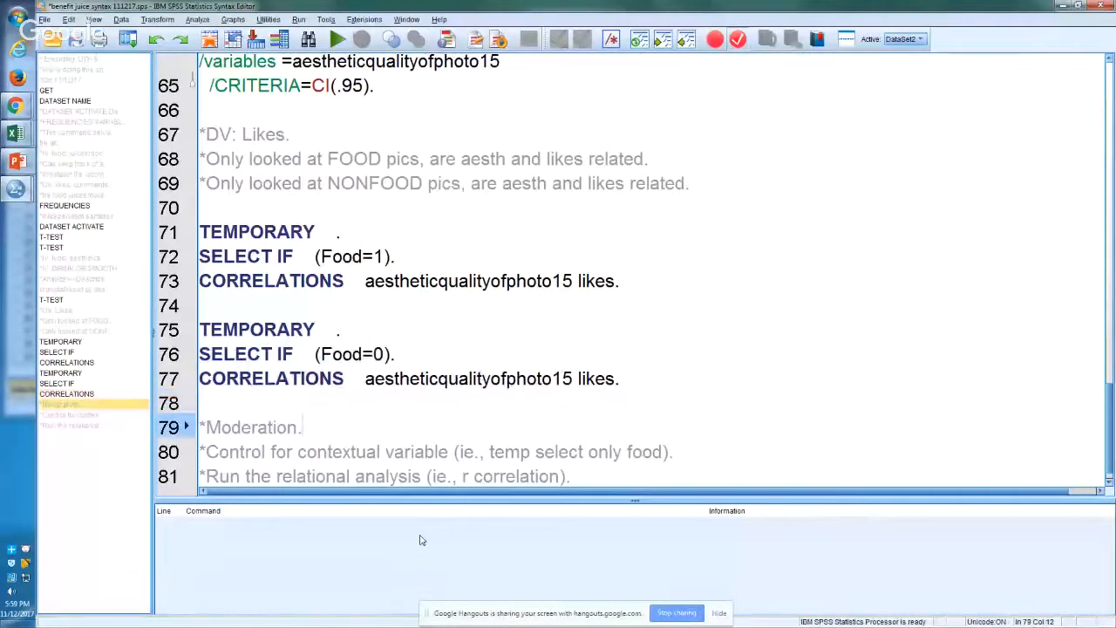
pyautogui.hotkey('ctrl', 'r')
pyautogui.press('Up')
pyautogui.press('Up')
pyautogui.press('Up')
pyautogui.press('Up')
pyautogui.press('Up')
pyautogui.press('Up')
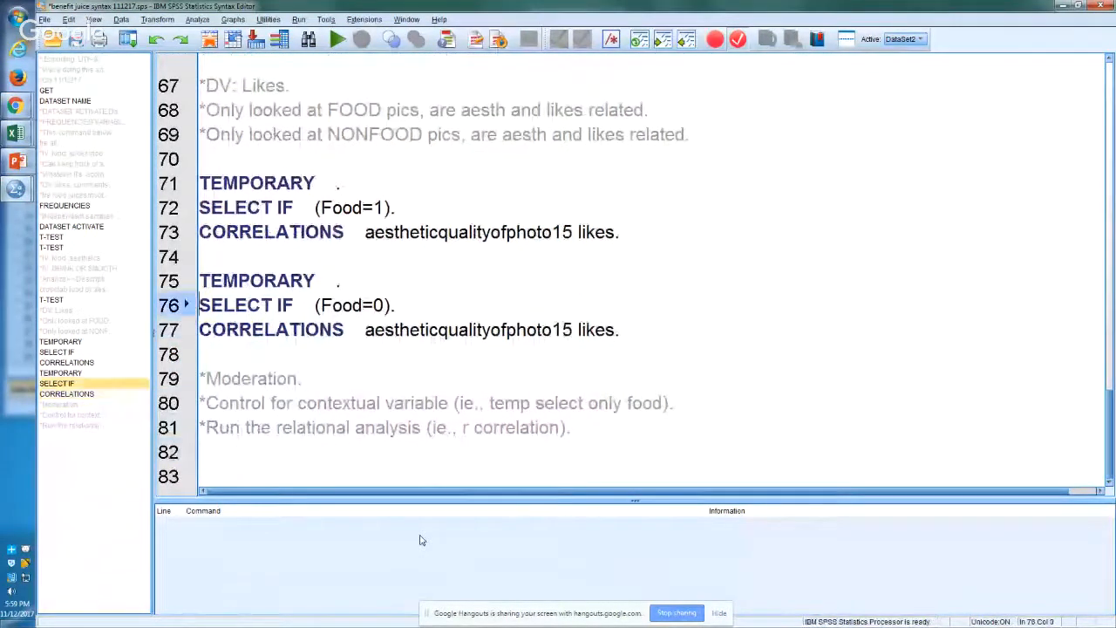
pyautogui.press('Down')
pyautogui.press('Down')
pyautogui.hotkey('shift', 'Up')
pyautogui.hotkey('shift', 'Up')
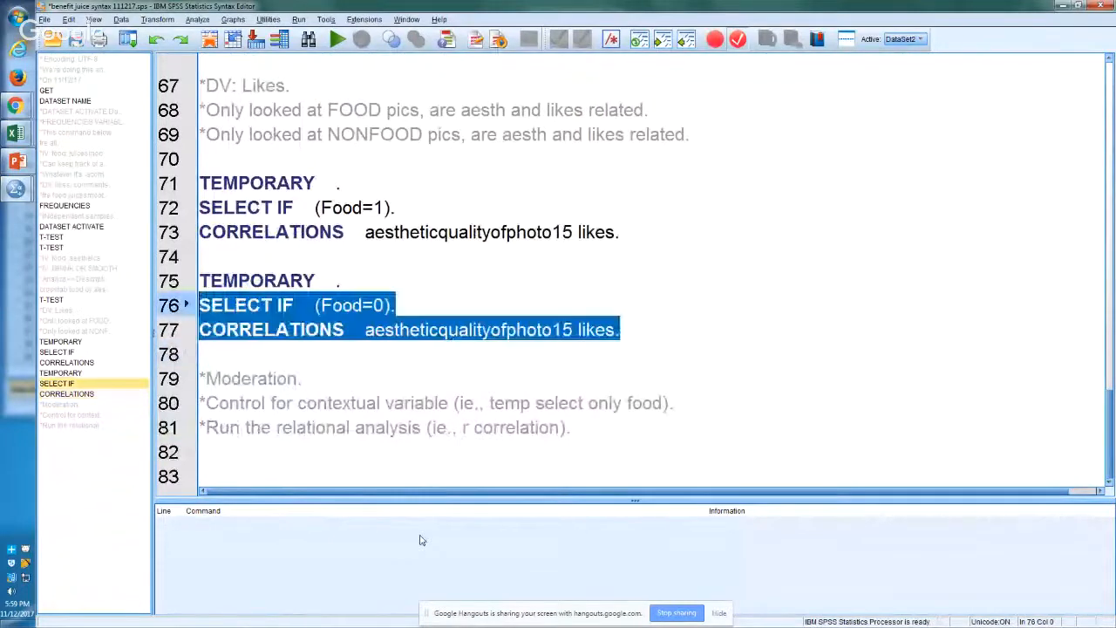
pyautogui.hotkey('shift', 'Up')
pyautogui.hotkey('shift', 'Up')
pyautogui.hotkey('shift', 'Up')
pyautogui.hotkey('shift', 'Up')
pyautogui.hotkey('shift', 'Up')
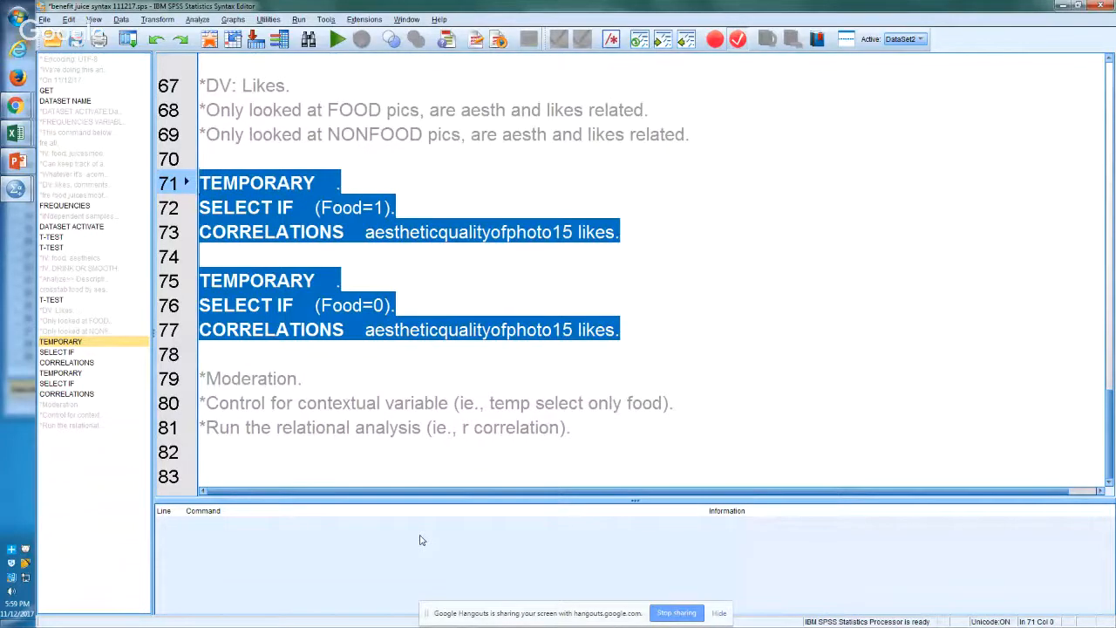
# Step: Review the whole syntax file, from the correlation blocks up to the opening comments and back down to the moderation comments
pyautogui.press('Up')
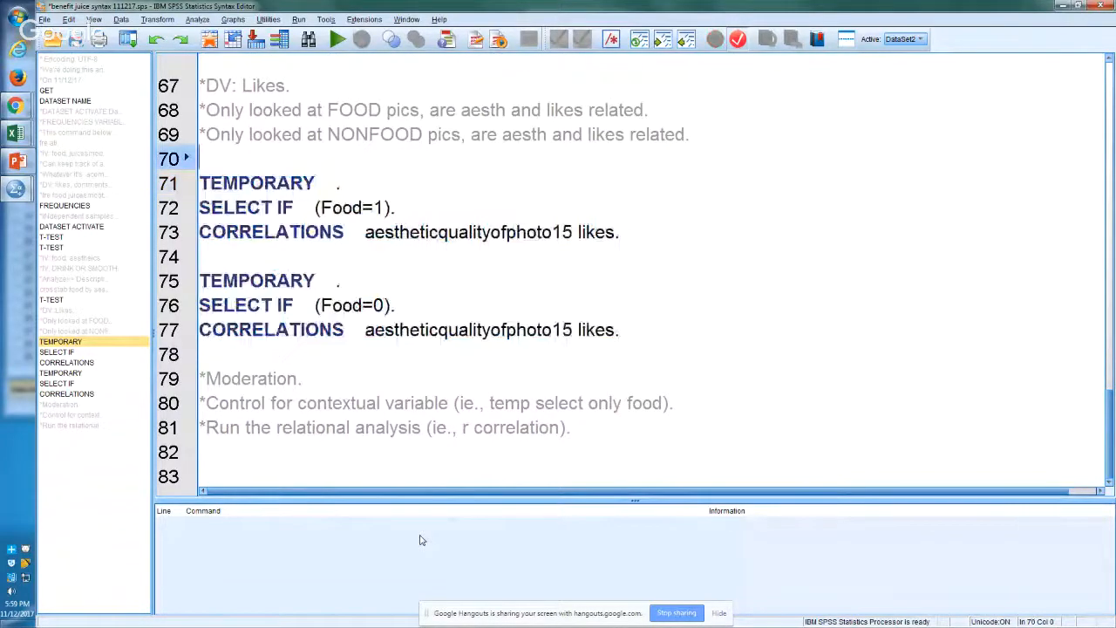
pyautogui.press('Up')
pyautogui.press('Up')
pyautogui.press('Up')
pyautogui.press('Up')
pyautogui.press('Up')
pyautogui.press('Up')
pyautogui.press('Up')
pyautogui.press('Up')
pyautogui.press('Up')
pyautogui.press('Up')
pyautogui.press('Up')
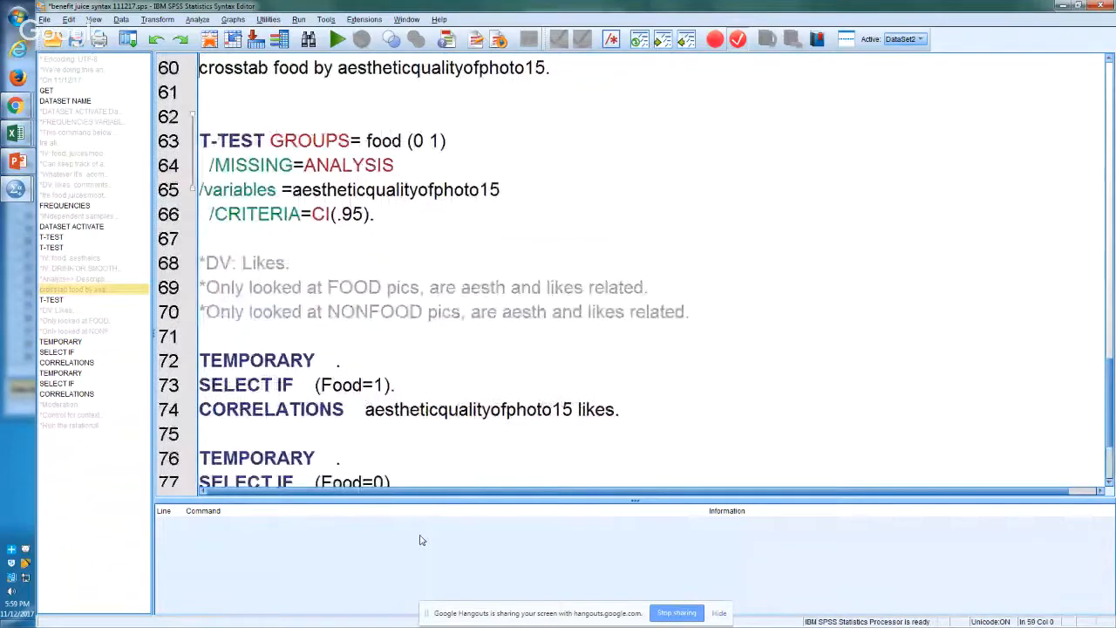
pyautogui.press('Up')
pyautogui.press('Up')
pyautogui.press('Up')
pyautogui.press('Up')
pyautogui.press('Up')
pyautogui.press('Up')
pyautogui.press('Up')
pyautogui.press('Up')
pyautogui.press('Up')
pyautogui.press('Up')
pyautogui.press('Up')
pyautogui.press('Up')
pyautogui.press('Up')
pyautogui.press('Up')
pyautogui.press('Up')
pyautogui.press('Up')
pyautogui.press('Up')
pyautogui.press('Up')
pyautogui.press('Up')
pyautogui.press('Up')
pyautogui.press('Up')
pyautogui.press('Up')
pyautogui.press('Up')
pyautogui.press('Up')
pyautogui.press('Up')
pyautogui.press('Up')
pyautogui.press('Up')
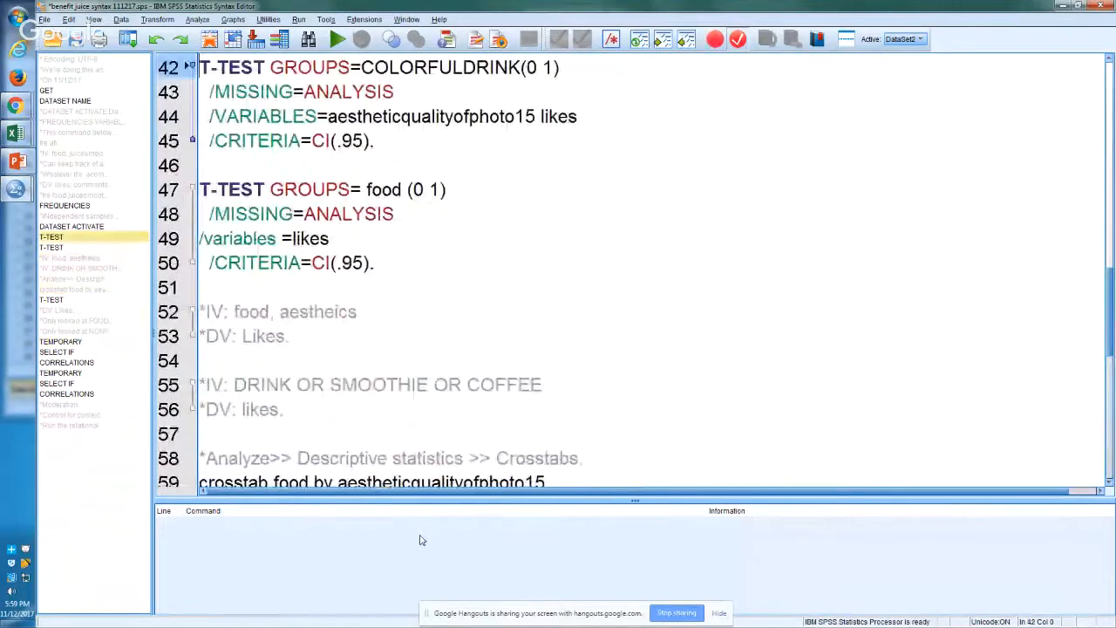
pyautogui.press('Up')
pyautogui.press('Up')
pyautogui.press('Up')
pyautogui.press('Up')
pyautogui.press('Up')
pyautogui.press('Up')
pyautogui.press('Up')
pyautogui.press('Up')
pyautogui.press('Up')
pyautogui.press('Up')
pyautogui.press('Up')
pyautogui.press('Up')
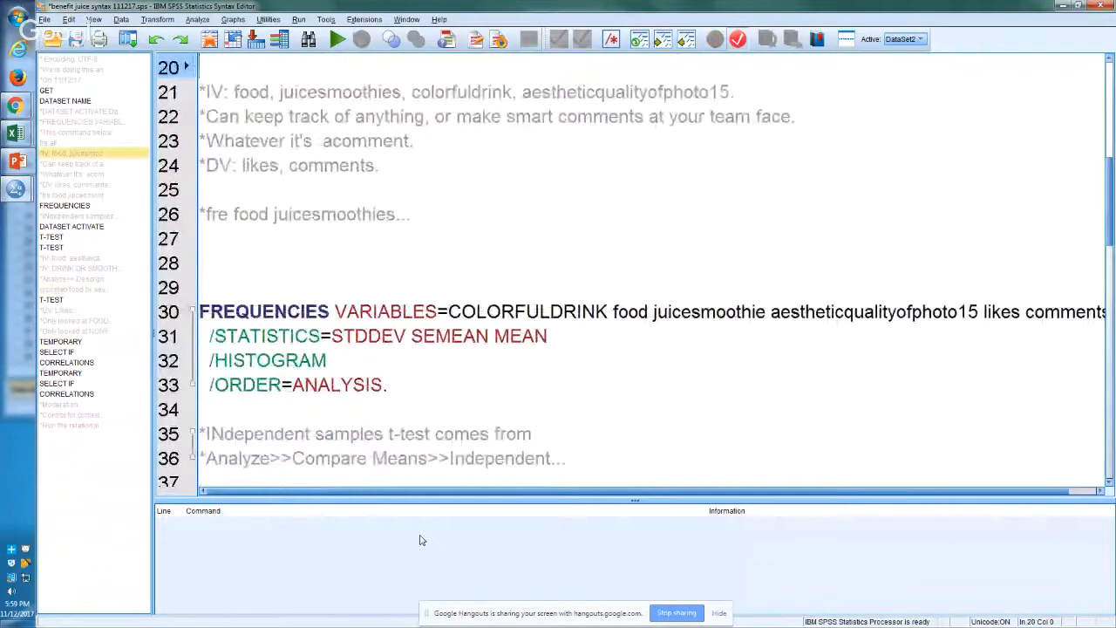
pyautogui.press('Down')
pyautogui.press('Up')
pyautogui.press('Up')
pyautogui.press('Up')
pyautogui.press('Up')
pyautogui.press('Up')
pyautogui.press('Up')
pyautogui.press('Up')
pyautogui.press('Up')
pyautogui.press('Up')
pyautogui.press('Up')
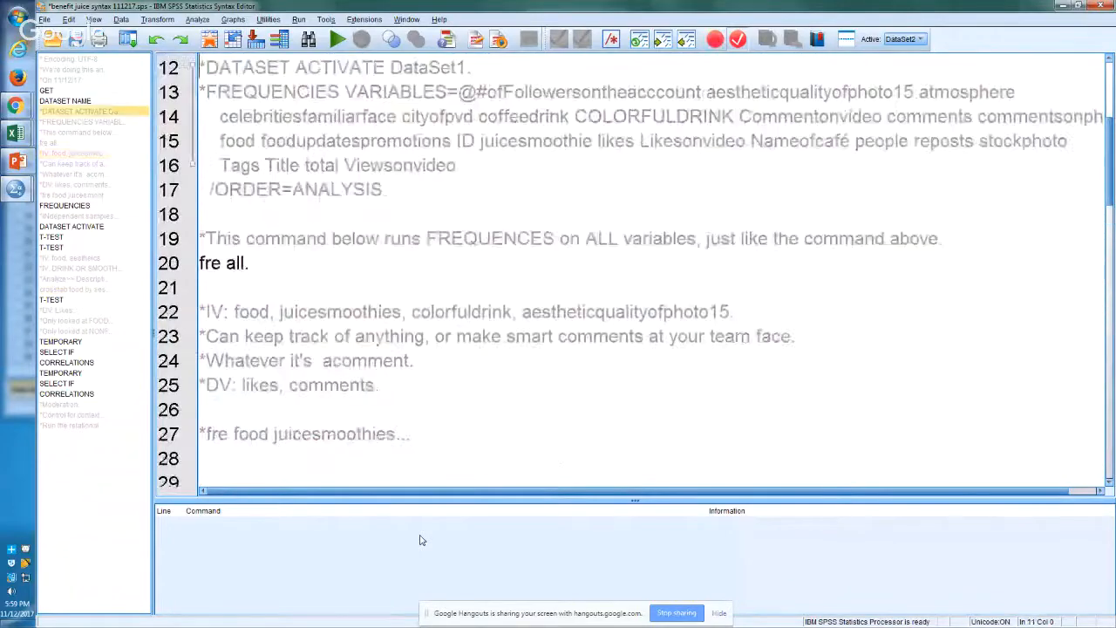
pyautogui.press('BackSpace')
pyautogui.press('Up')
pyautogui.press('Up')
pyautogui.press('Up')
pyautogui.press('Up')
pyautogui.press('Up')
pyautogui.press('Up')
pyautogui.press('Up')
pyautogui.press('Up')
pyautogui.press('Up')
pyautogui.press('Down')
pyautogui.press('Down')
pyautogui.press('Down')
pyautogui.press('Down')
pyautogui.press('Down')
pyautogui.press('Down')
pyautogui.press('Down')
pyautogui.press('Down')
pyautogui.press('Down')
pyautogui.press('Down')
pyautogui.press('Down')
pyautogui.press('Down')
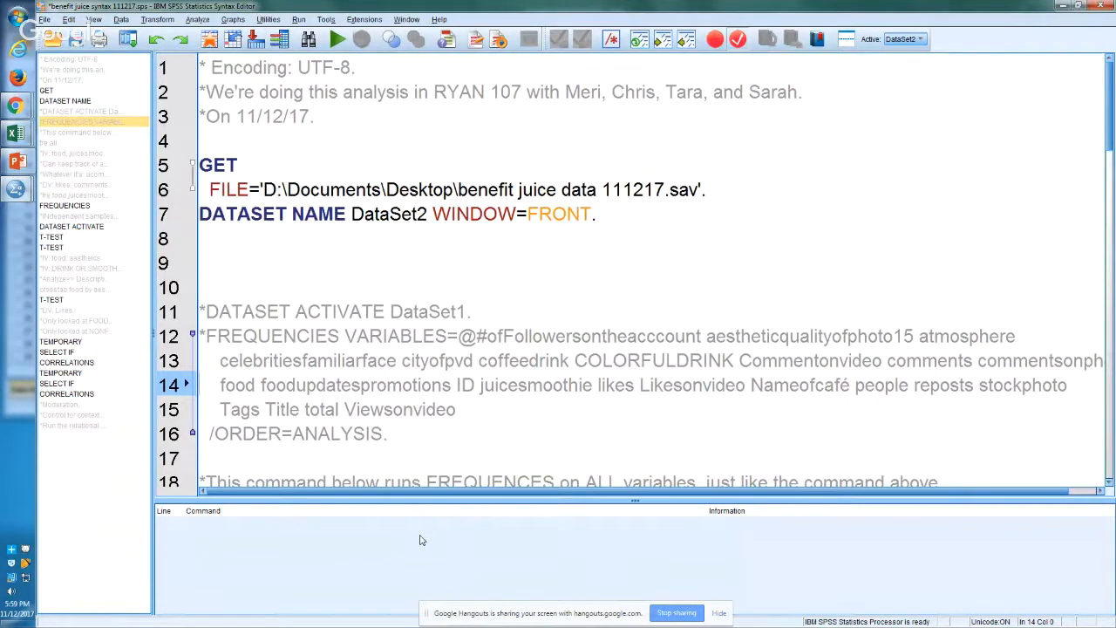
pyautogui.press('Down')
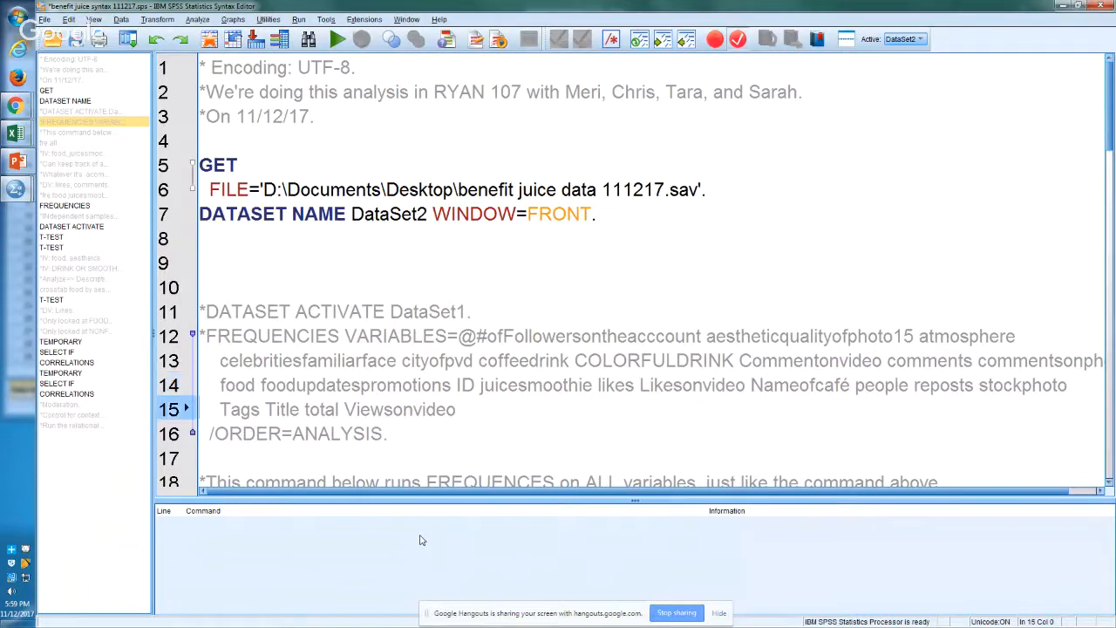
pyautogui.press('Down')
pyautogui.press('Down')
pyautogui.press('Down')
pyautogui.press('Down')
pyautogui.press('Down')
pyautogui.press('Down')
pyautogui.press('Down')
pyautogui.press('Down')
pyautogui.press('Down')
pyautogui.press('Down')
pyautogui.press('Down')
pyautogui.press('Down')
pyautogui.press('Down')
pyautogui.press('Down')
pyautogui.press('Down')
pyautogui.press('Down')
pyautogui.press('Down')
pyautogui.press('Down')
pyautogui.press('Down')
pyautogui.press('Down')
pyautogui.press('Down')
pyautogui.press('Down')
pyautogui.press('Down')
pyautogui.press('Down')
pyautogui.press('Down')
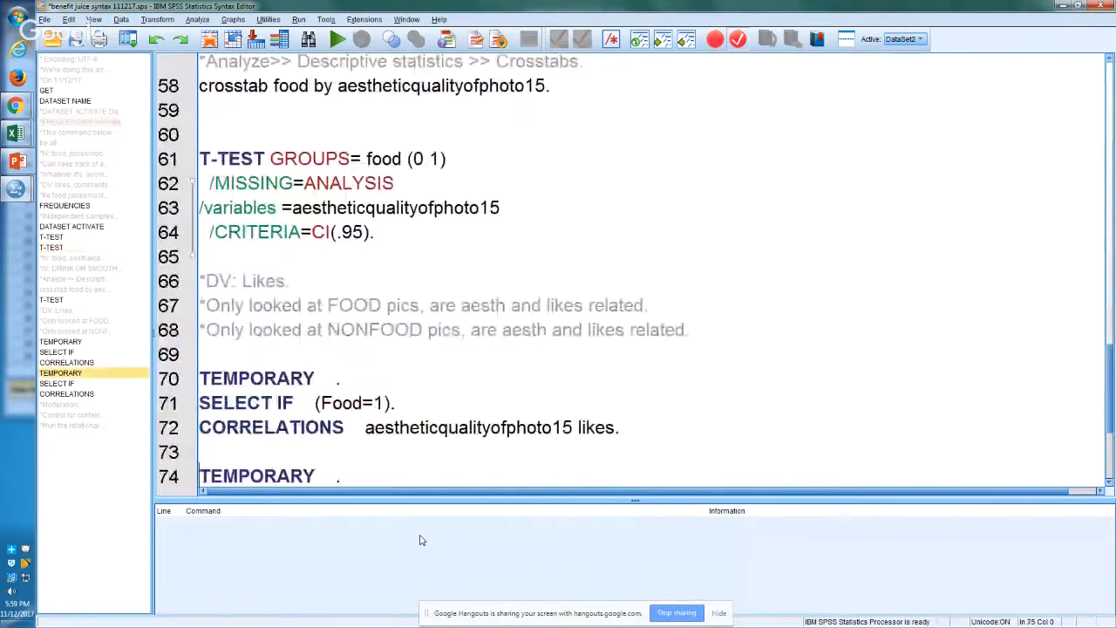
pyautogui.press('Down')
pyautogui.press('Down')
pyautogui.press('Down')
pyautogui.press('Down')
pyautogui.press('Down')
pyautogui.press('Down')
pyautogui.press('Down')
pyautogui.press('Down')
pyautogui.press('Up')
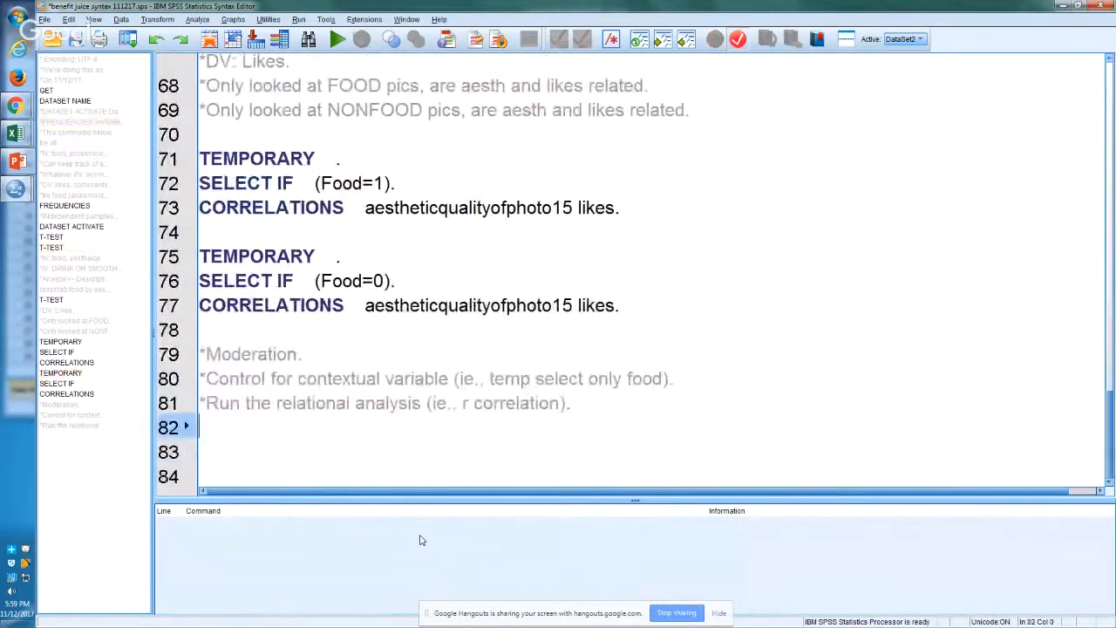
pyautogui.press('Down')
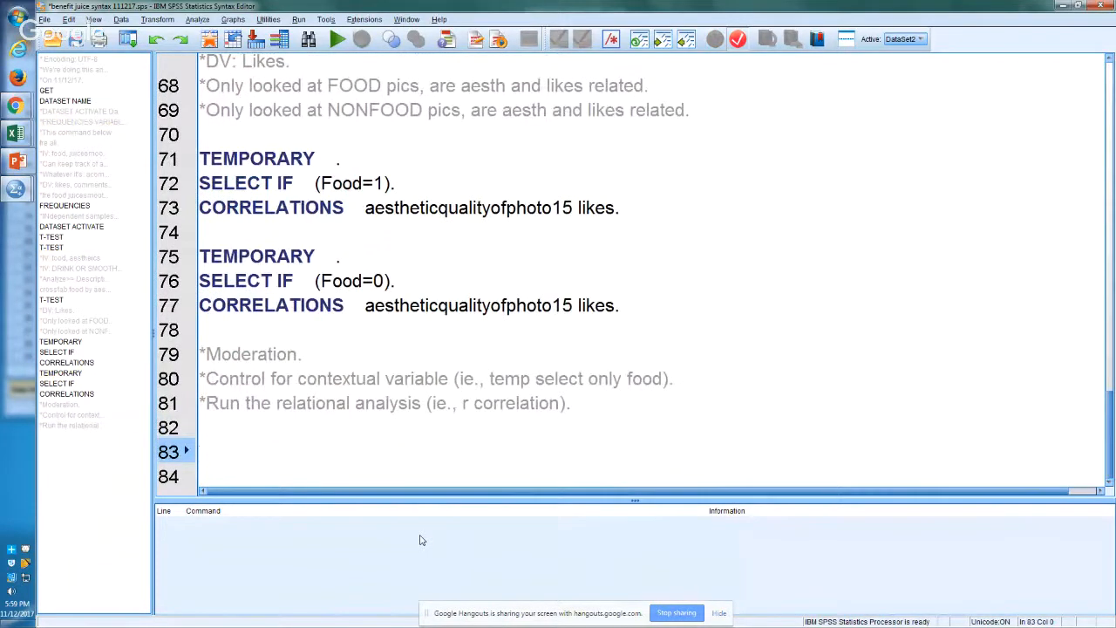
# Step: Copy the TEMPORARY and SELECT IF (Food=1) commands from lines 71 and 72 to line 84, below the moderation comments
pyautogui.press('Up')
pyautogui.press('Up')
pyautogui.press('Up')
pyautogui.press('Up')
pyautogui.press('Up')
pyautogui.press('Up')
pyautogui.press('Up')
pyautogui.press('Up')
pyautogui.press('Up')
pyautogui.press('Up')
pyautogui.press('Up')
pyautogui.press('Up')
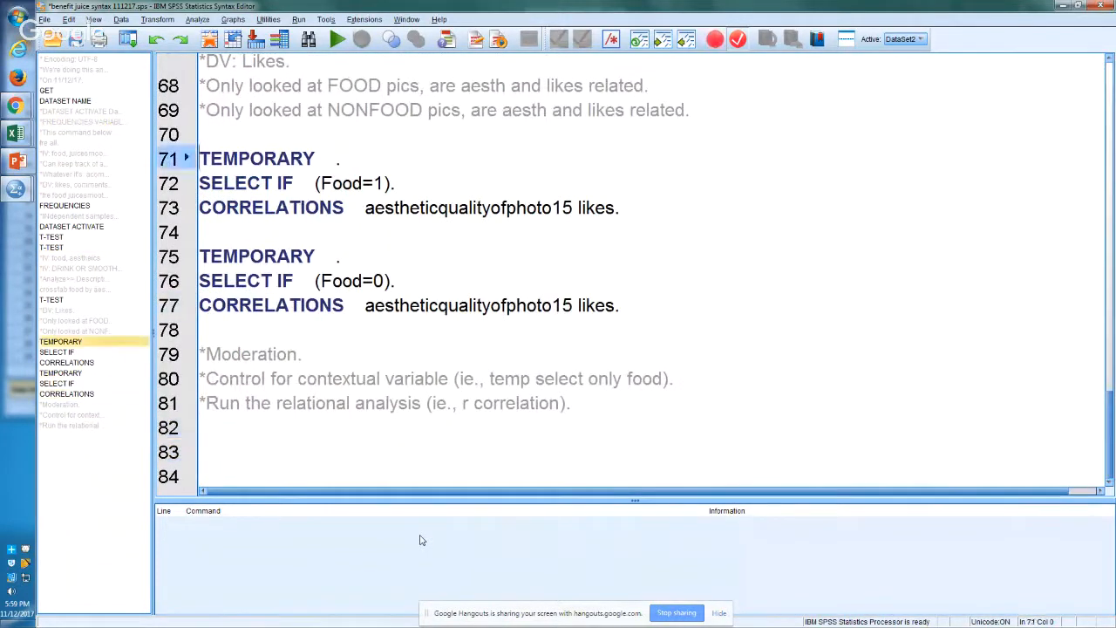
pyautogui.press('Down')
pyautogui.press('Down')
pyautogui.hotkey('shift', 'Up')
pyautogui.hotkey('shift', 'Up')
pyautogui.hotkey('shift', 'Up')
pyautogui.hotkey('ctrl', 'c')
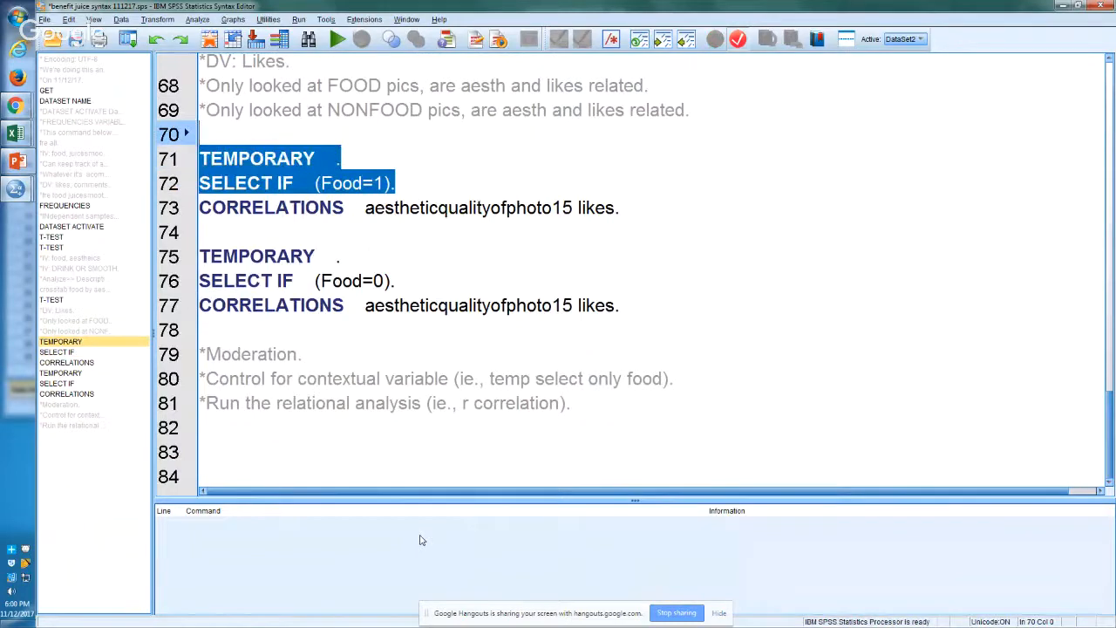
pyautogui.press('Down')
pyautogui.press('Down')
pyautogui.press('Down')
pyautogui.press('Down')
pyautogui.press('Down')
pyautogui.press('Down')
pyautogui.press('Down')
pyautogui.press('Down')
pyautogui.press('Down')
pyautogui.press('Down')
pyautogui.press('Down')
pyautogui.press('Down')
pyautogui.press('Down')
pyautogui.press('Down')
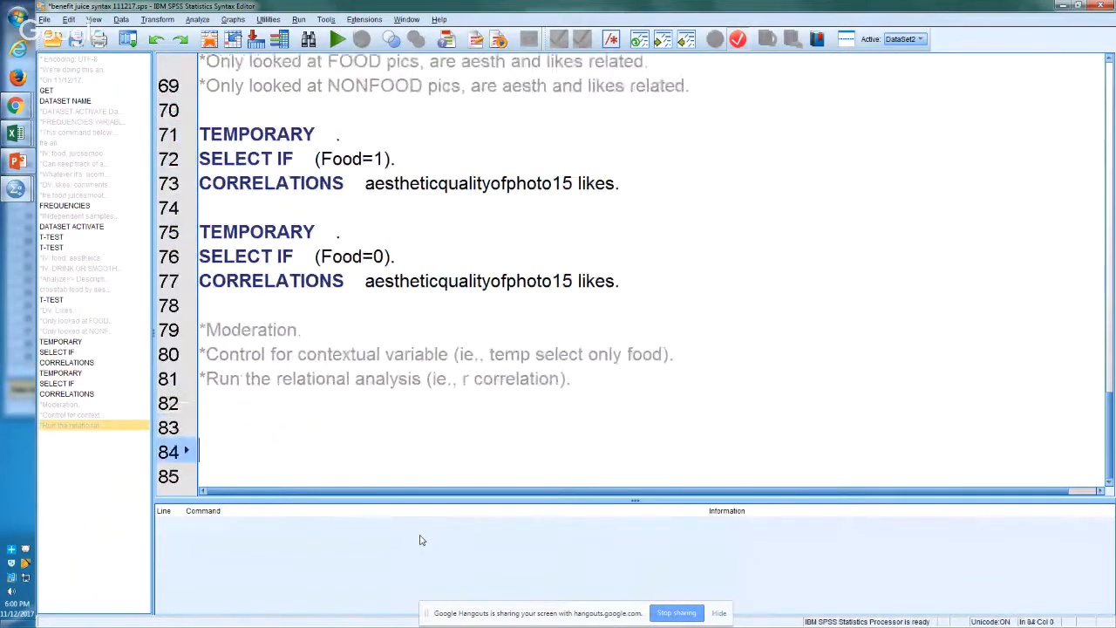
pyautogui.hotkey('ctrl', 'v')
# Step: Copy the T-TEST command from lines 62 to 65 directly below the new SELECT IF (Food=1) line, without a blank line between
pyautogui.press('Up')
pyautogui.press('Up')
pyautogui.press('Up')
pyautogui.press('Up')
pyautogui.press('Up')
pyautogui.press('Up')
pyautogui.press('Up')
pyautogui.press('Up')
pyautogui.press('Up')
pyautogui.press('Up')
pyautogui.press('Up')
pyautogui.press('Up')
pyautogui.press('Up')
pyautogui.press('Up')
pyautogui.press('Up')
pyautogui.press('Up')
pyautogui.press('Up')
pyautogui.press('Up')
pyautogui.press('Up')
pyautogui.press('Up')
pyautogui.press('Up')
pyautogui.press('Up')
pyautogui.press('Up')
pyautogui.press('Up')
pyautogui.press('Up')
pyautogui.press('Up')
pyautogui.press('Up')
pyautogui.press('Up')
pyautogui.press('Up')
pyautogui.press('Up')
pyautogui.press('Up')
pyautogui.press('Up')
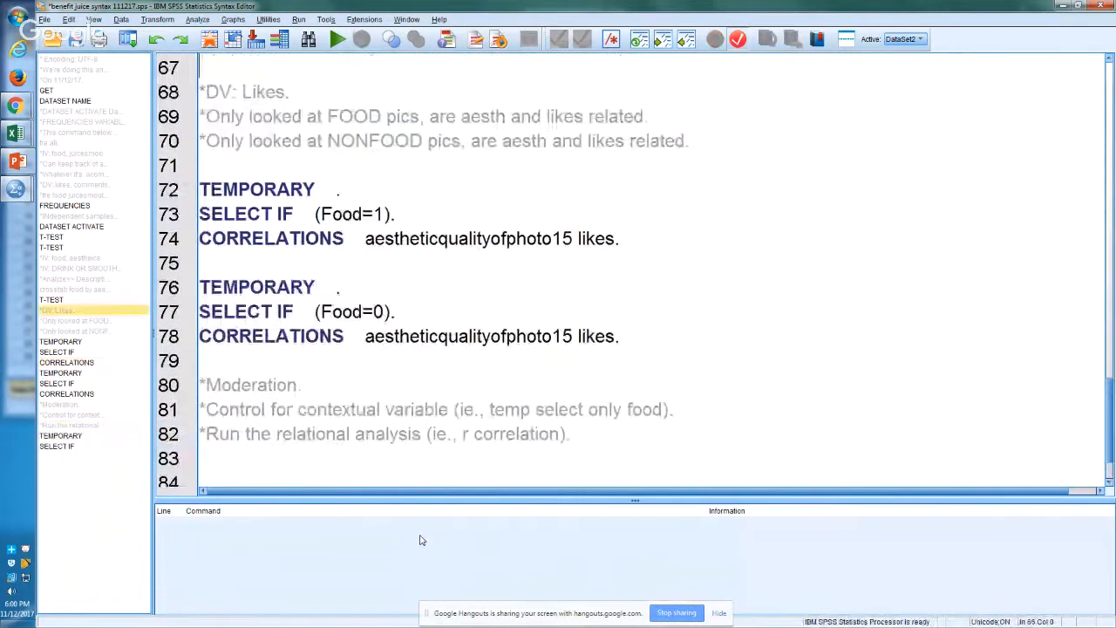
pyautogui.press('Down')
pyautogui.press('Down')
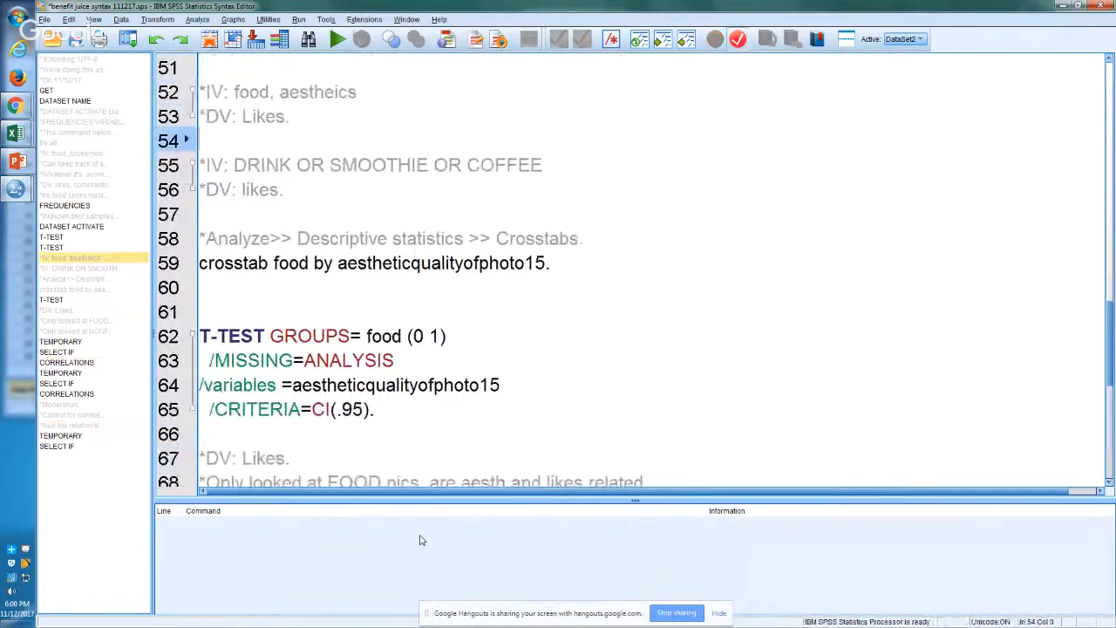
pyautogui.press('Down')
pyautogui.press('Down')
pyautogui.press('Down')
pyautogui.press('Down')
pyautogui.press('Down')
pyautogui.press('Down')
pyautogui.press('Down')
pyautogui.press('Down')
pyautogui.press('Down')
pyautogui.press('Down')
pyautogui.press('Down')
pyautogui.press('End')
pyautogui.hotkey('shift', 'Up')
pyautogui.hotkey('shift', 'Up')
pyautogui.hotkey('shift', 'Up')
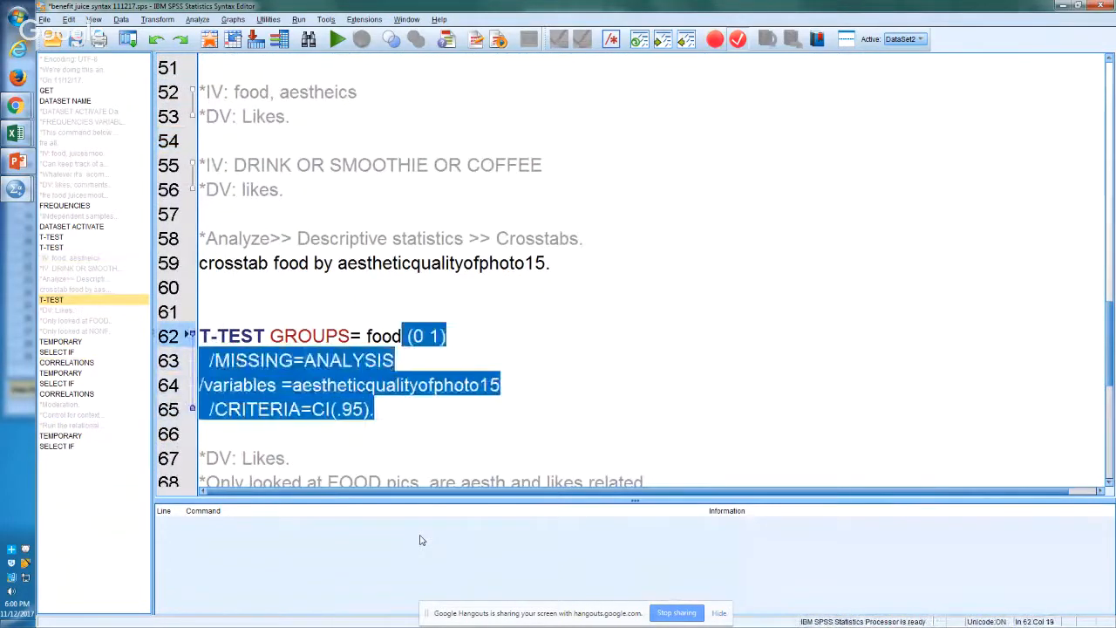
pyautogui.hotkey('shift', 'Up')
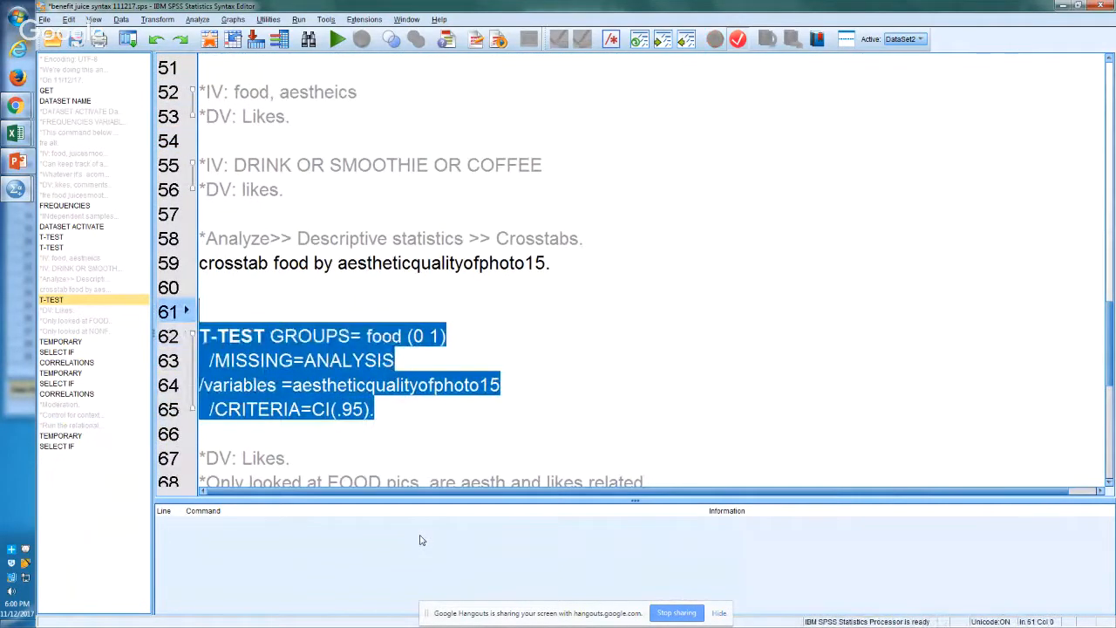
pyautogui.hotkey('ctrl', 'r')
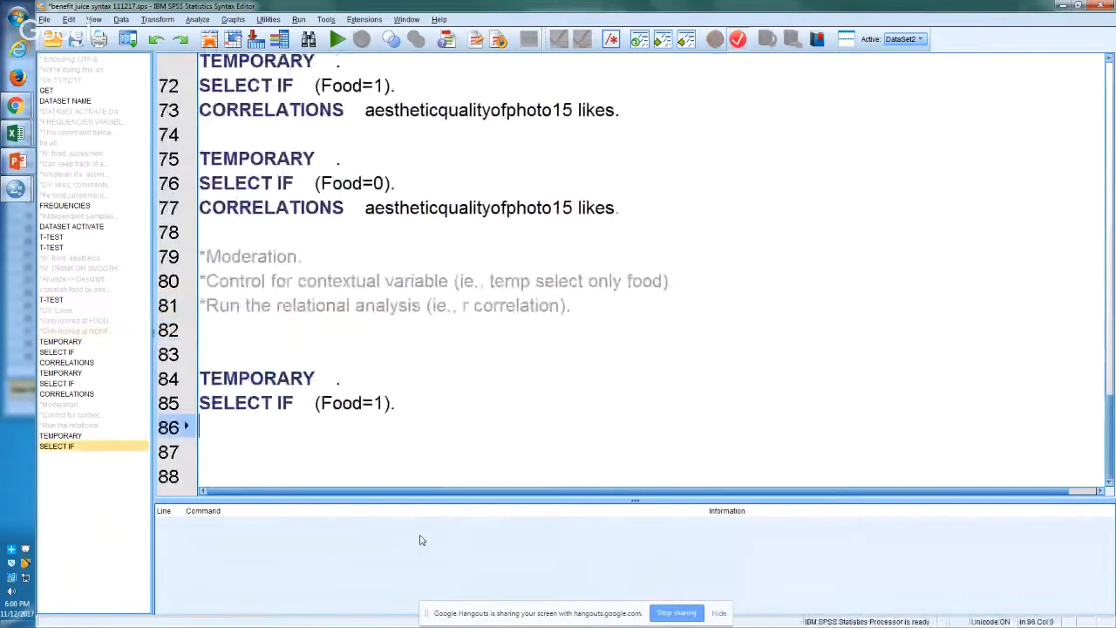
pyautogui.write('T-TEST GROUPS= food (0 1)   /MISSING=ANALYSIS /variables =aestheticqualityofphoto15   /CRITERIA=CI(.95).')
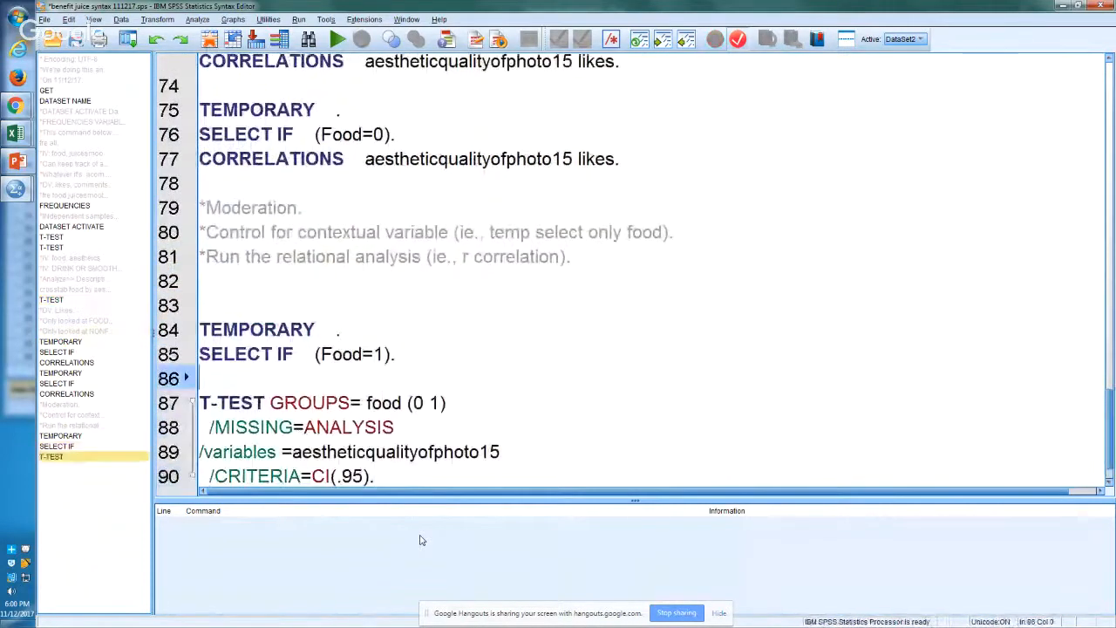
pyautogui.press('Delete')
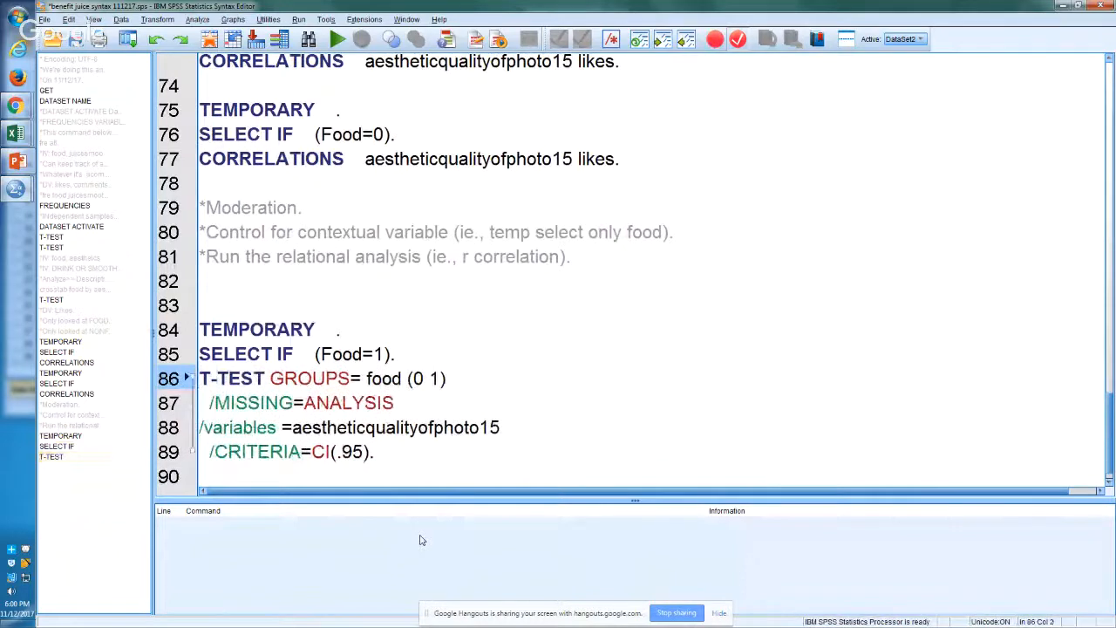
# Step: Replace the grouping variable food with juicesmoothie in the copied T-TEST command on line 86
pyautogui.press('Right')
pyautogui.press('Right')
pyautogui.press('Right')
pyautogui.press('Right')
pyautogui.press('Right')
pyautogui.press('Right')
pyautogui.press('Right')
pyautogui.press('Right')
pyautogui.press('Right')
pyautogui.press('Right')
pyautogui.press('Left')
pyautogui.press('Left')
pyautogui.press('Left')
pyautogui.hotkey('shift', 'Right')
pyautogui.hotkey('shift', 'Right')
pyautogui.hotkey('shift', 'Right')
pyautogui.hotkey('shift', 'Right')
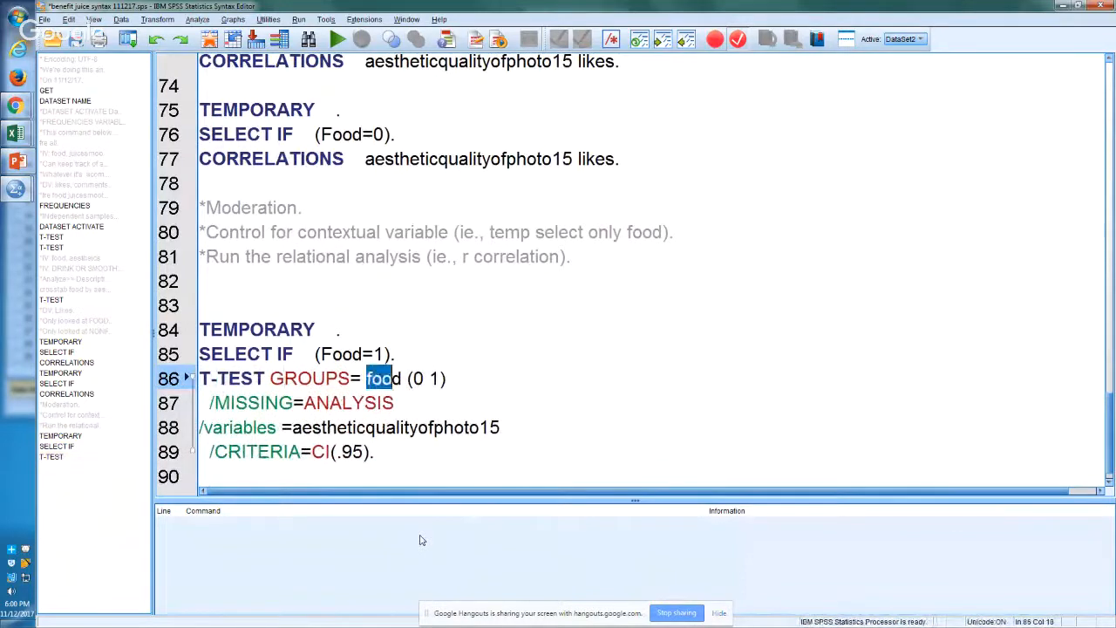
pyautogui.write('juic')
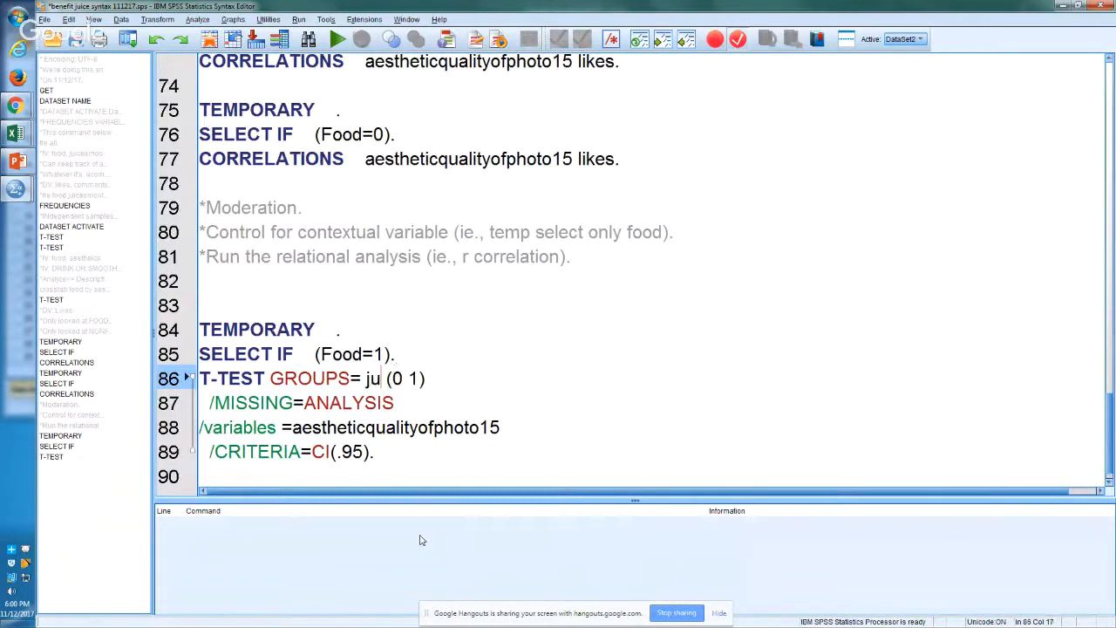
pyautogui.write('es')
pyautogui.write('moothie')
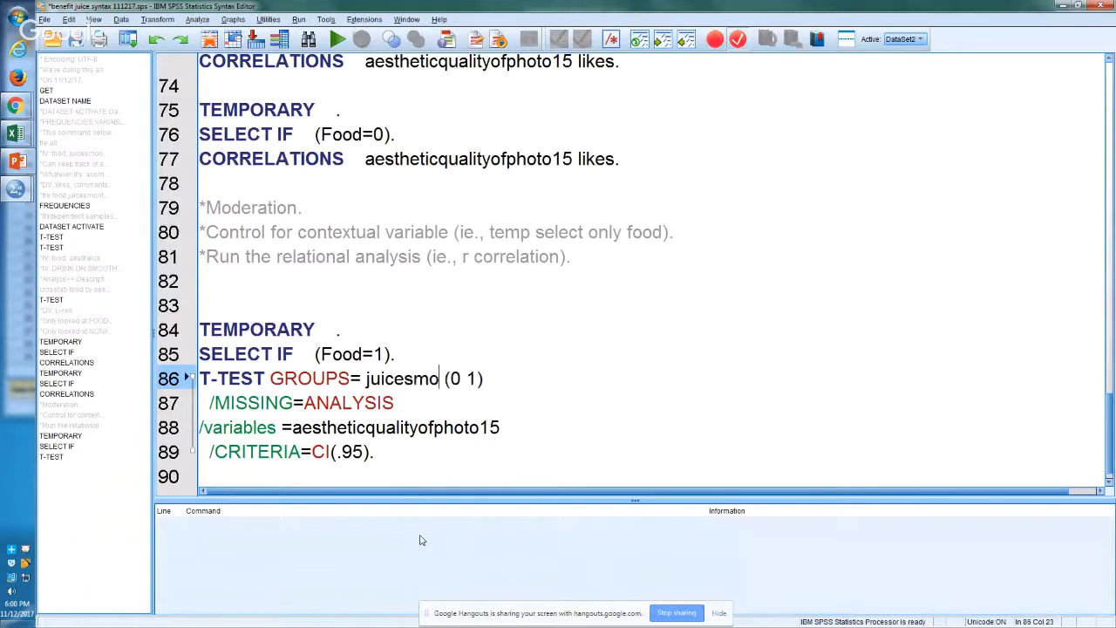
# Step: Replace the test variable aestheticqualityofphoto15 with likes in the copied T-TEST command on line 88
pyautogui.press('Down')
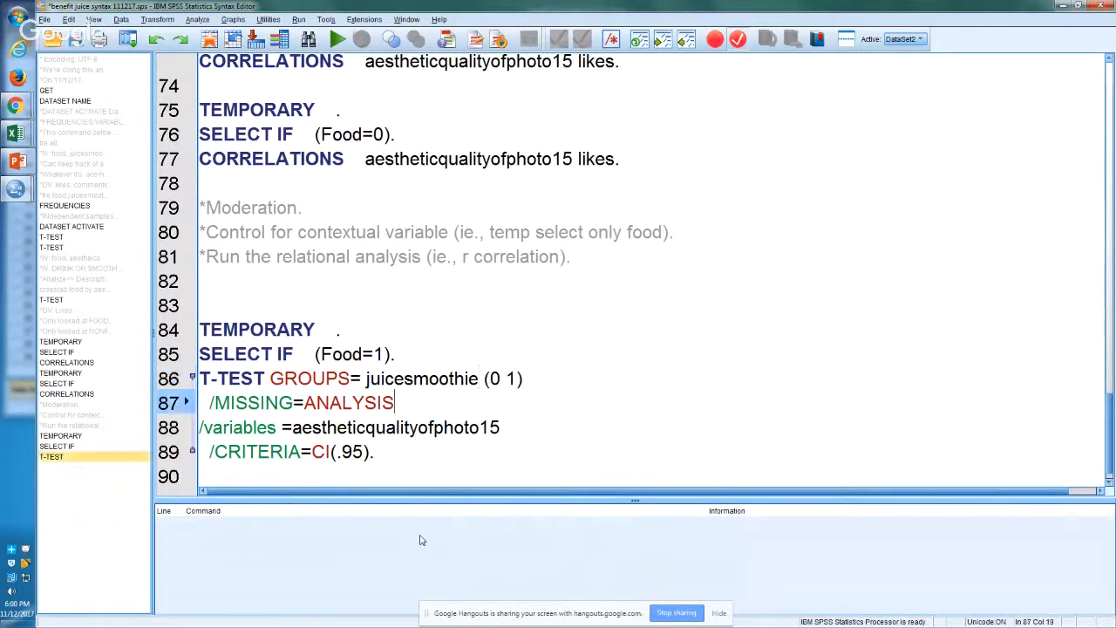
pyautogui.press('Down')
pyautogui.press('End')
pyautogui.hotkey('shift', 'Left')
pyautogui.hotkey('shift', 'Left')
pyautogui.hotkey('shift', 'Left')
pyautogui.hotkey('shift', 'Left')
pyautogui.hotkey('shift', 'Left')
pyautogui.hotkey('shift', 'Left')
pyautogui.hotkey('shift', 'Left')
pyautogui.hotkey('shift', 'Left')
pyautogui.hotkey('shift', 'Left')
pyautogui.hotkey('shift', 'Left')
pyautogui.hotkey('shift', 'Left')
pyautogui.hotkey('shift', 'Left')
pyautogui.hotkey('shift', 'Left')
pyautogui.hotkey('shift', 'Left')
pyautogui.hotkey('shift', 'Left')
pyautogui.hotkey('shift', 'Left')
pyautogui.hotkey('shift', 'Left')
pyautogui.hotkey('shift', 'Left')
pyautogui.hotkey('shift', 'Left')
pyautogui.hotkey('shift', 'Left')
pyautogui.hotkey('shift', 'Left')
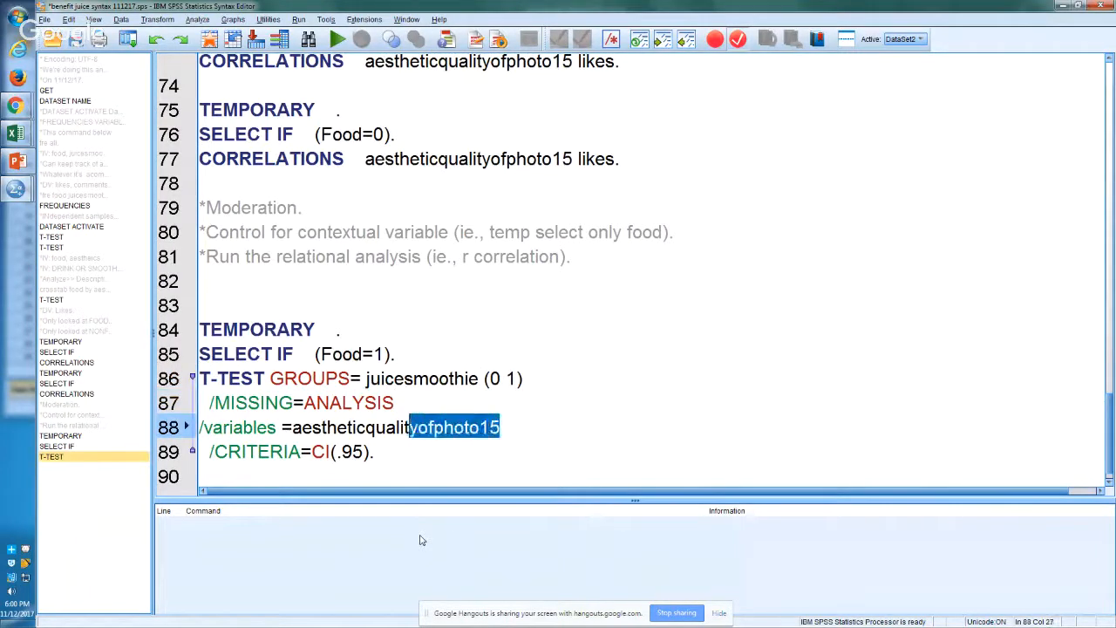
pyautogui.hotkey('shift', 'Left')
pyautogui.hotkey('shift', 'Left')
pyautogui.hotkey('shift', 'Left')
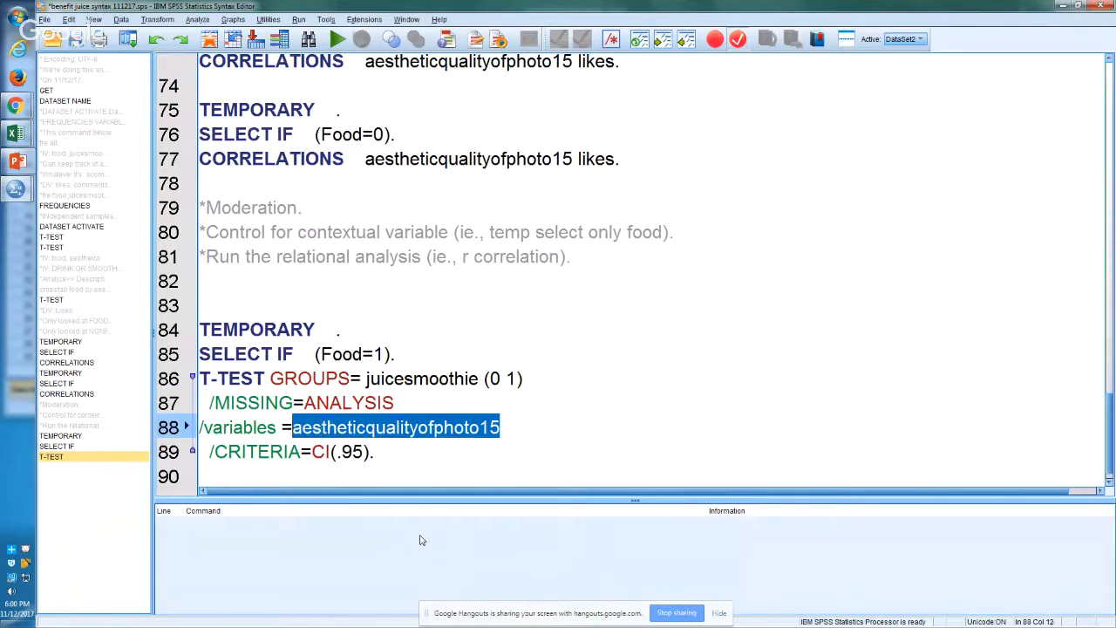
pyautogui.write('likes')
# Step: Duplicate the food-only TEMPORARY, SELECT IF and T-TEST block from lines 84 to 89 at line 91
pyautogui.press('Down')
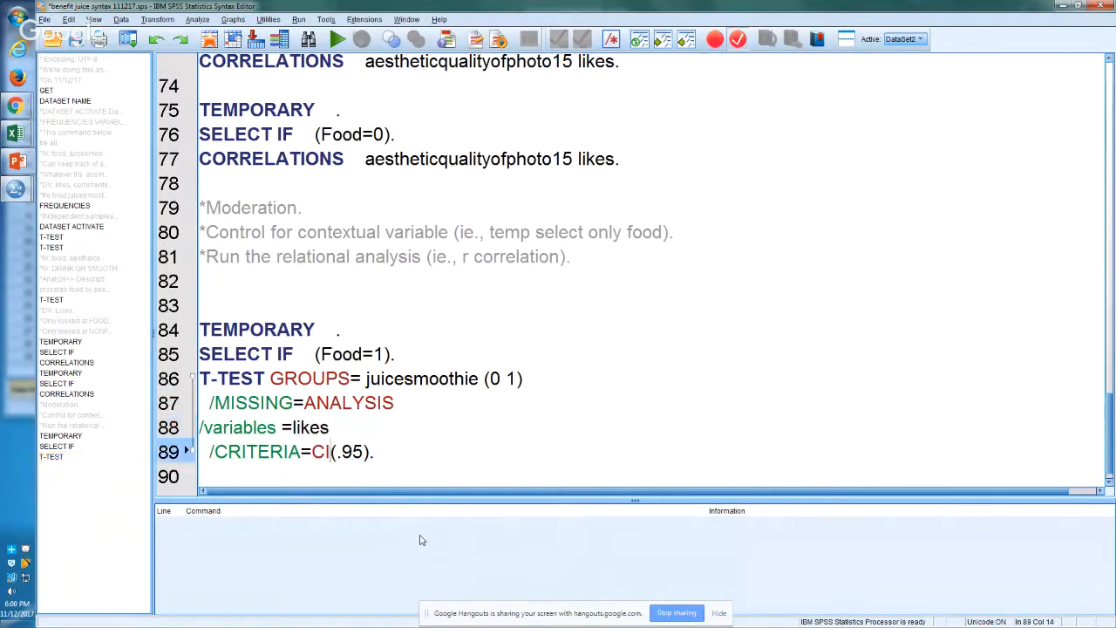
pyautogui.press('End')
pyautogui.hotkey('shift', 'Left')
pyautogui.hotkey('shift', 'Left')
pyautogui.hotkey('shift', 'Left')
pyautogui.hotkey('shift', 'Left')
pyautogui.hotkey('shift', 'Left')
pyautogui.hotkey('shift', 'Left')
pyautogui.hotkey('shift', 'Up')
pyautogui.hotkey('shift', 'Up')
pyautogui.hotkey('shift', 'Up')
pyautogui.hotkey('shift', 'Up')
pyautogui.hotkey('shift', 'Up')
pyautogui.hotkey('shift', 'Left')
pyautogui.hotkey('shift', 'Left')
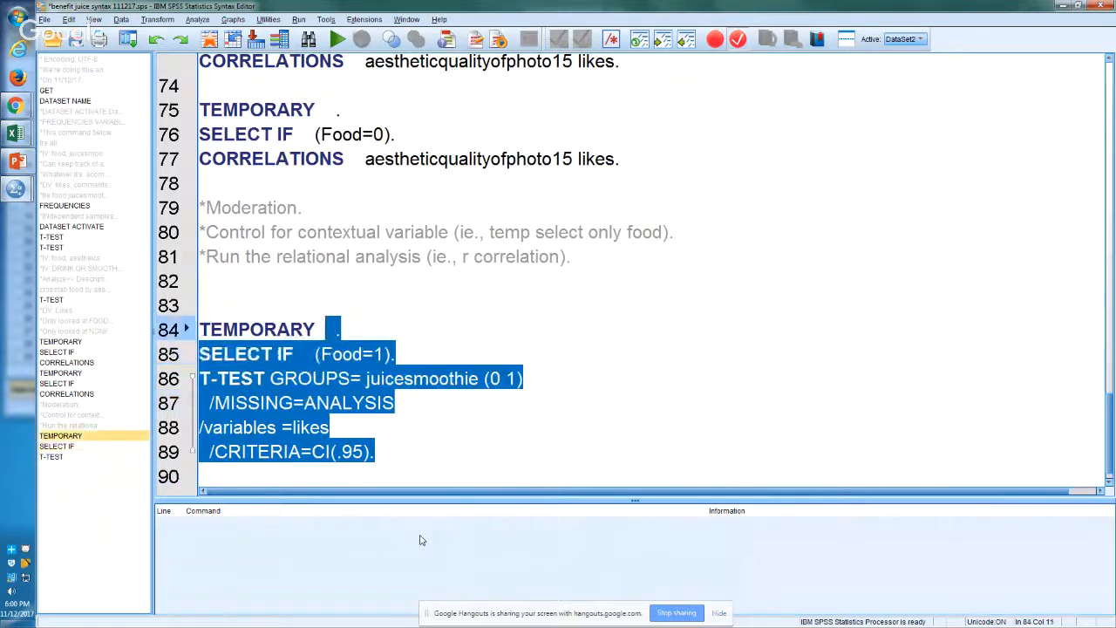
pyautogui.hotkey('shift', 'Left')
pyautogui.hotkey('shift', 'Left')
pyautogui.hotkey('shift', 'Left')
pyautogui.hotkey('shift', 'Left')
pyautogui.hotkey('shift', 'Left')
pyautogui.hotkey('shift', 'Left')
pyautogui.hotkey('shift', 'Left')
pyautogui.hotkey('shift', 'Left')
pyautogui.hotkey('shift', 'Left')
pyautogui.hotkey('shift', 'Left')
pyautogui.hotkey('ctrl', 'c')
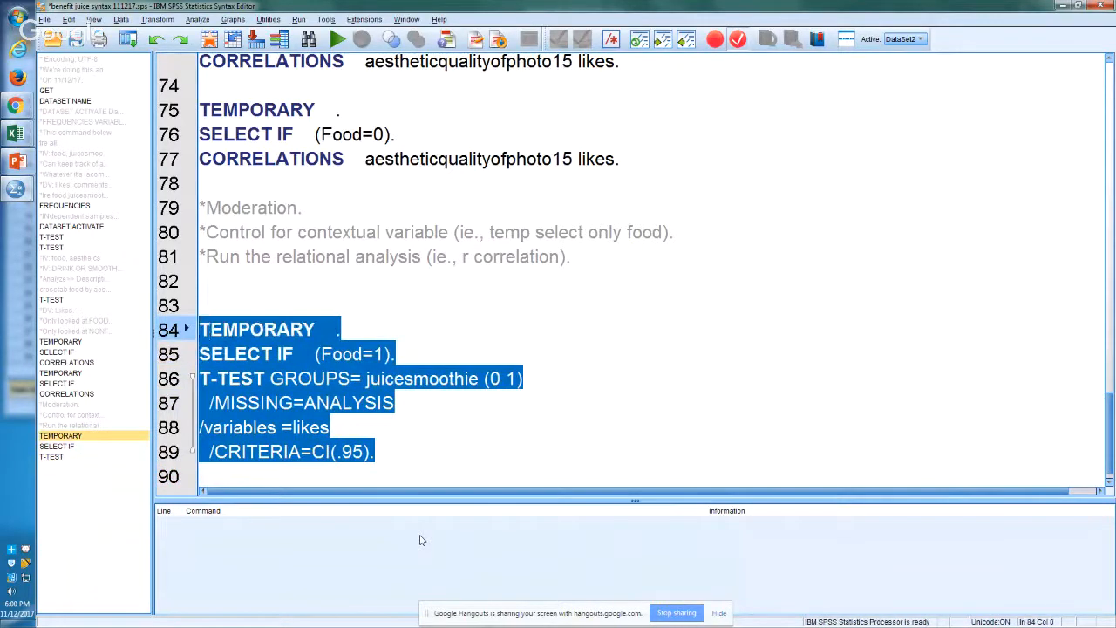
pyautogui.press('Down')
pyautogui.press('Down')
pyautogui.press('Down')
pyautogui.press('Down')
pyautogui.press('Down')
pyautogui.press('Down')
pyautogui.press('Down')
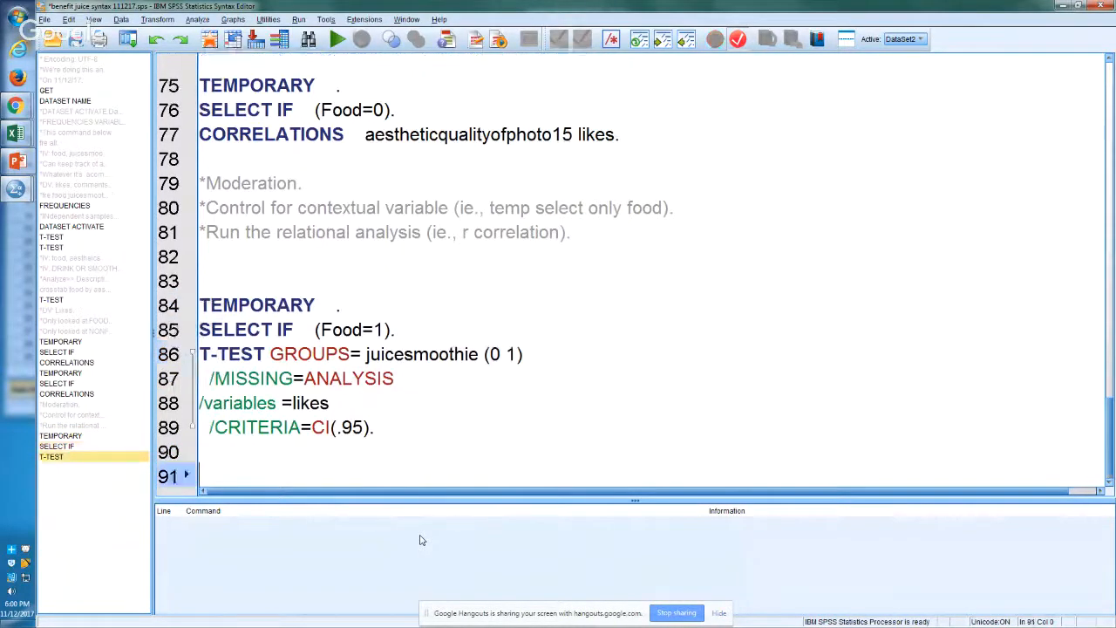
pyautogui.hotkey('ctrl', 'v')
pyautogui.press('Up')
pyautogui.press('Up')
pyautogui.press('Up')
pyautogui.press('Up')
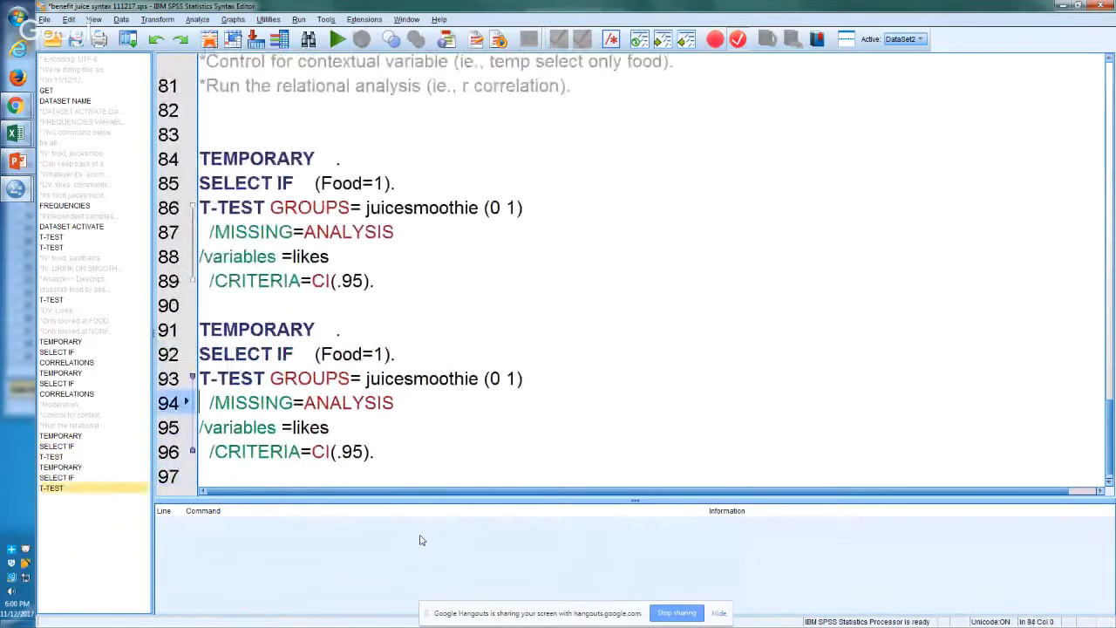
# Step: Change the condition in the duplicated SELECT IF on line 92 to Food=0
pyautogui.press('Left')
pyautogui.press('Left')
pyautogui.press('Left')
pyautogui.hotkey('shift', 'Left')
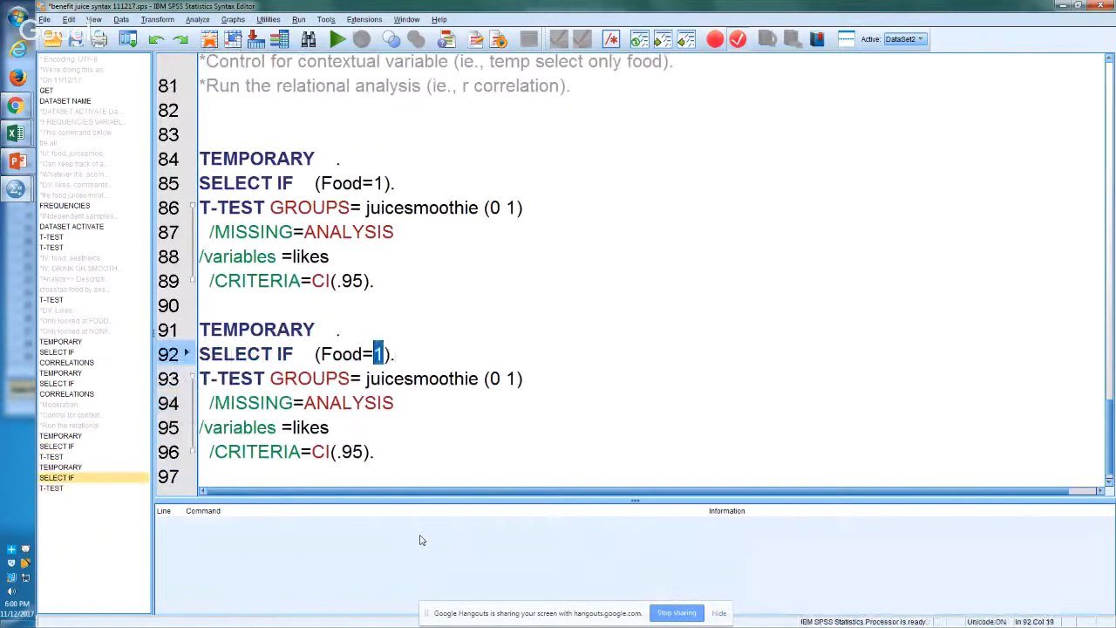
pyautogui.write('0')
# Step: Start a comment on line 83 above the food-only block reading "*three vars: food is there or not"
pyautogui.press('Up')
pyautogui.press('Up')
pyautogui.press('Up')
pyautogui.press('Up')
pyautogui.press('Up')
pyautogui.press('Up')
pyautogui.press('Up')
pyautogui.press('Up')
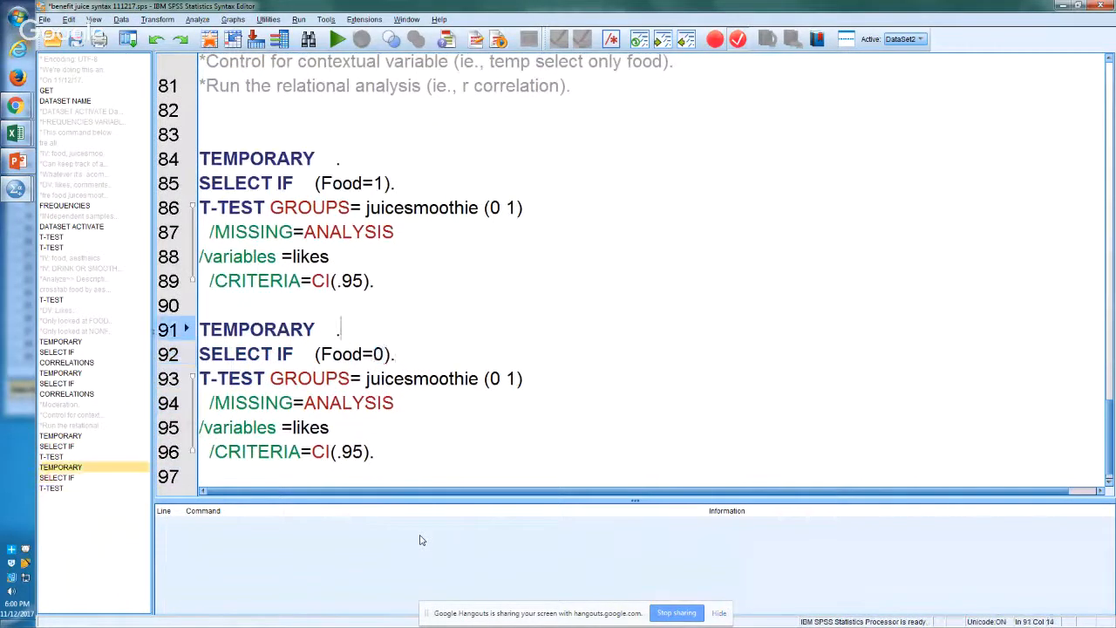
pyautogui.press('Up')
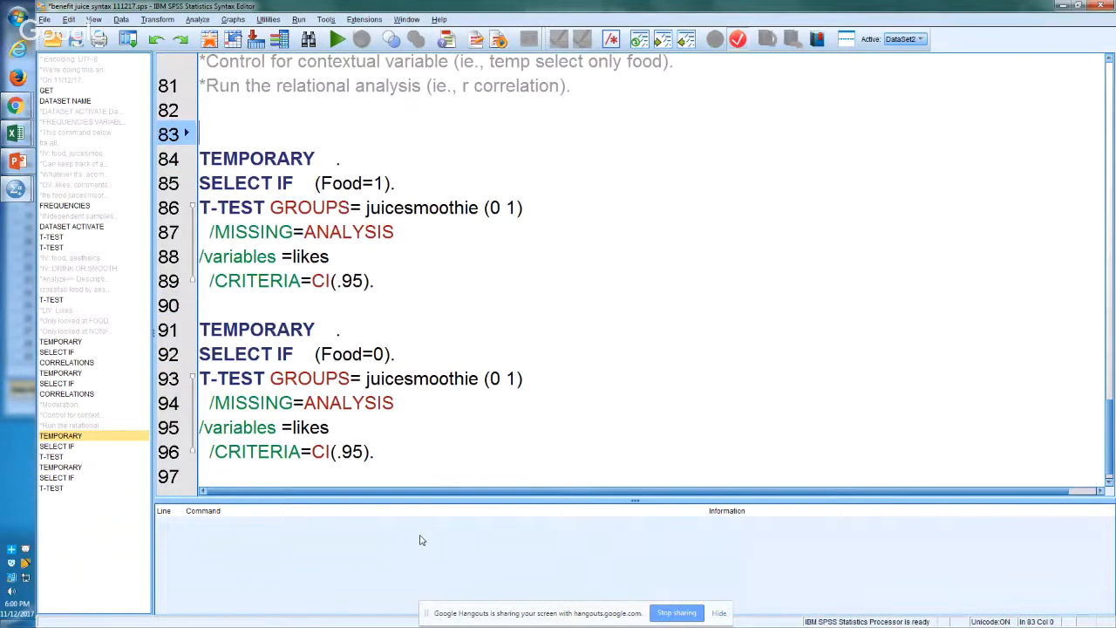
pyautogui.write('*')
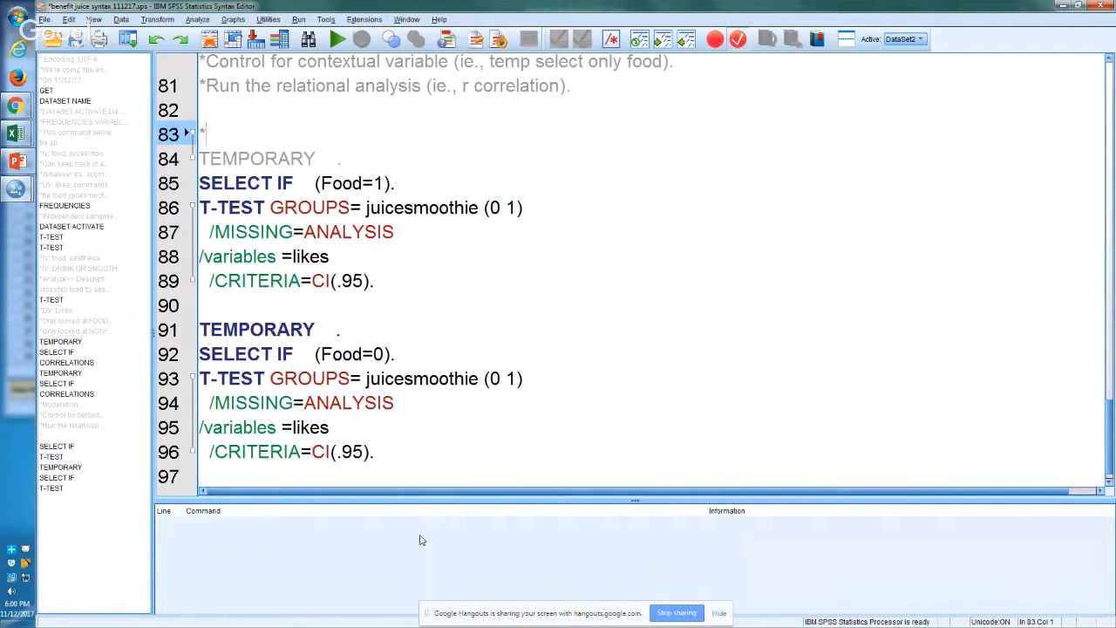
pyautogui.write('two')
pyautogui.press('BackSpace')
pyautogui.press('BackSpace')
pyautogui.press('BackSpace')
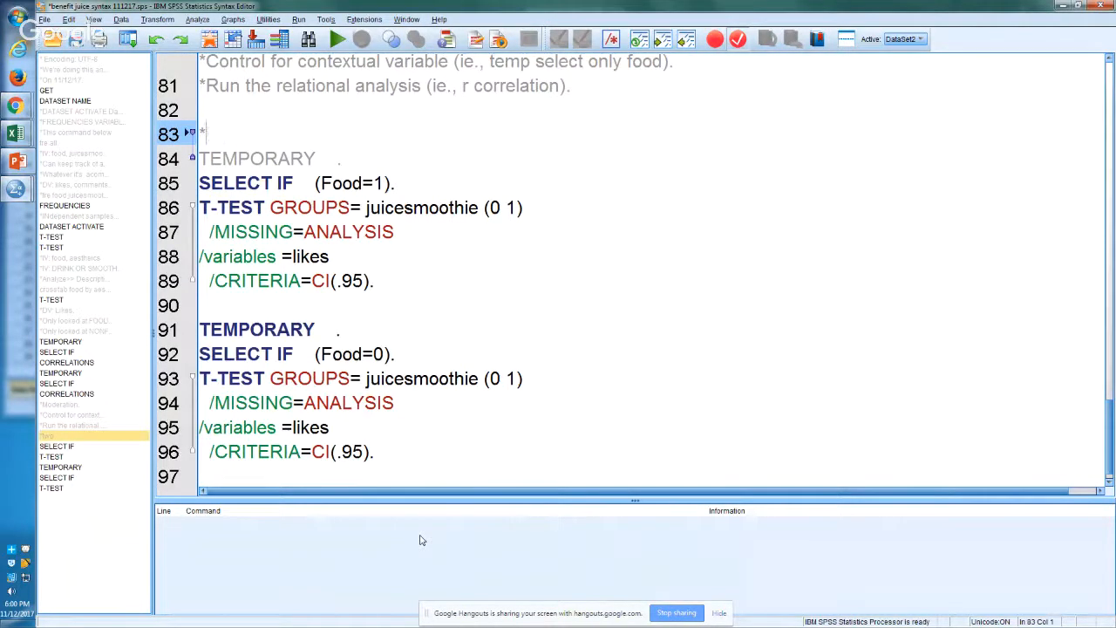
pyautogui.write('three vars:')
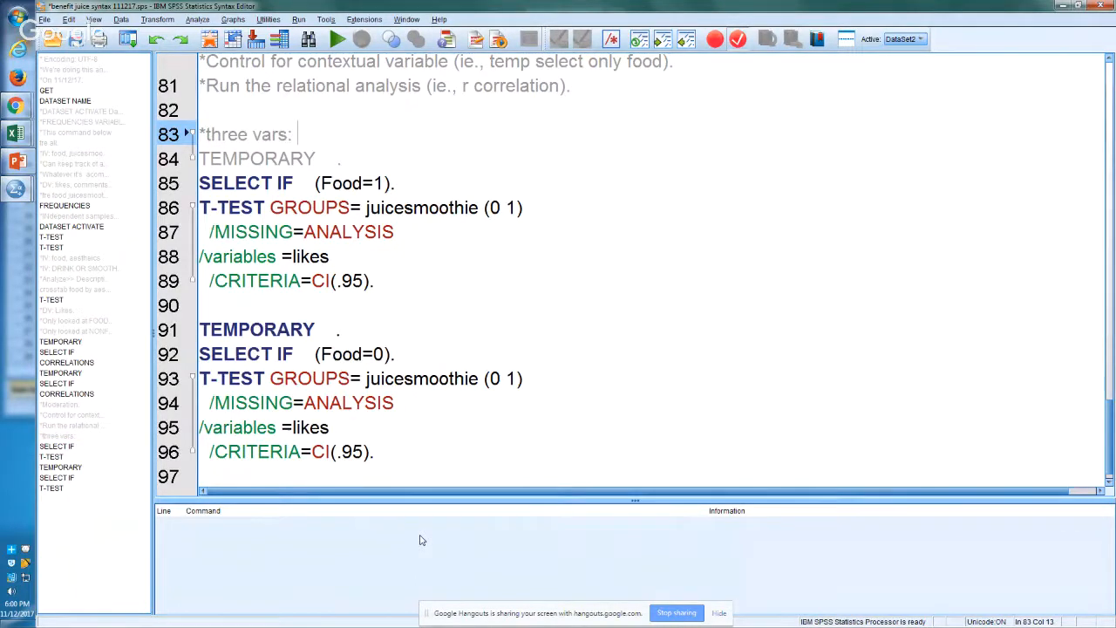
pyautogui.write('food')
pyautogui.write(' pre')
pyautogui.press('BackSpace')
pyautogui.press('BackSpace')
pyautogui.press('BackSpace')
pyautogui.press('BackSpace')
pyautogui.write('is th')
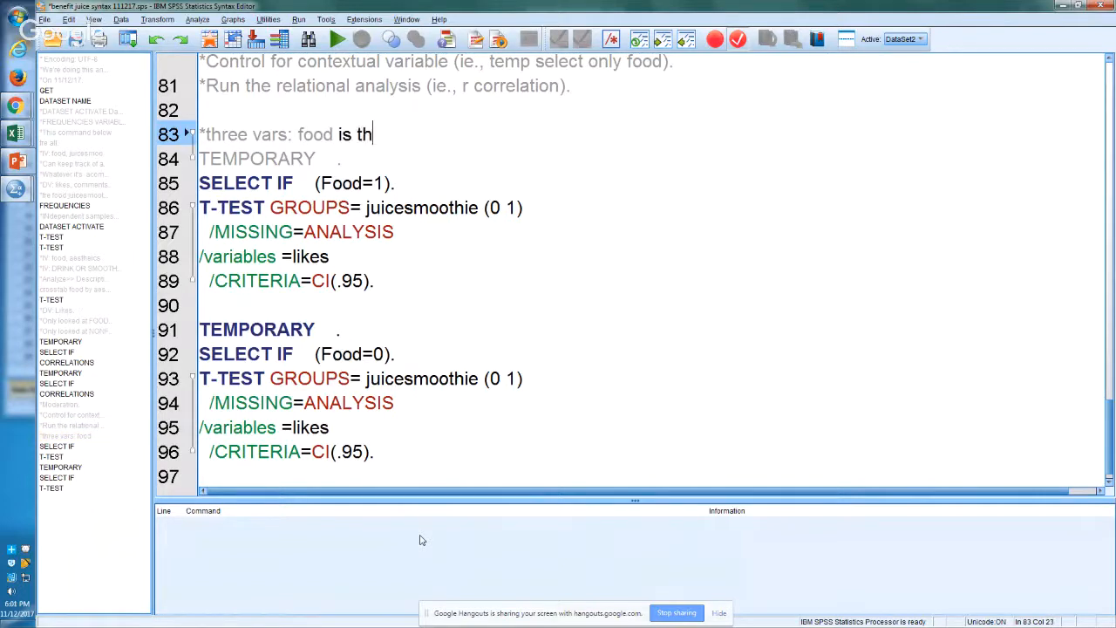
pyautogui.write('ere or not; first ')
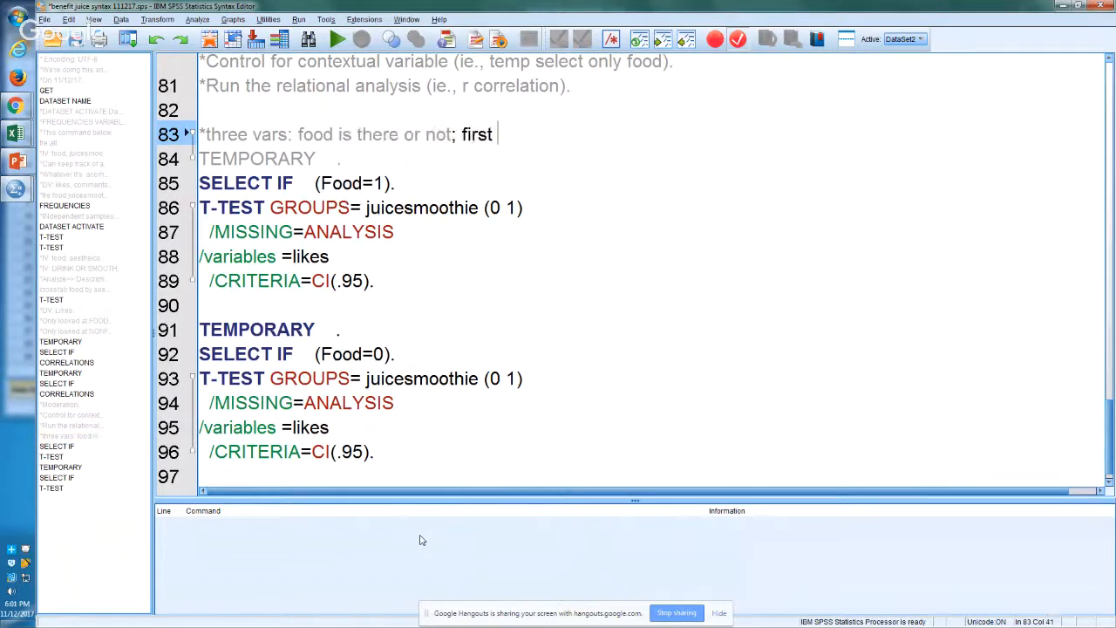
pyautogui.write('if food is presetn')
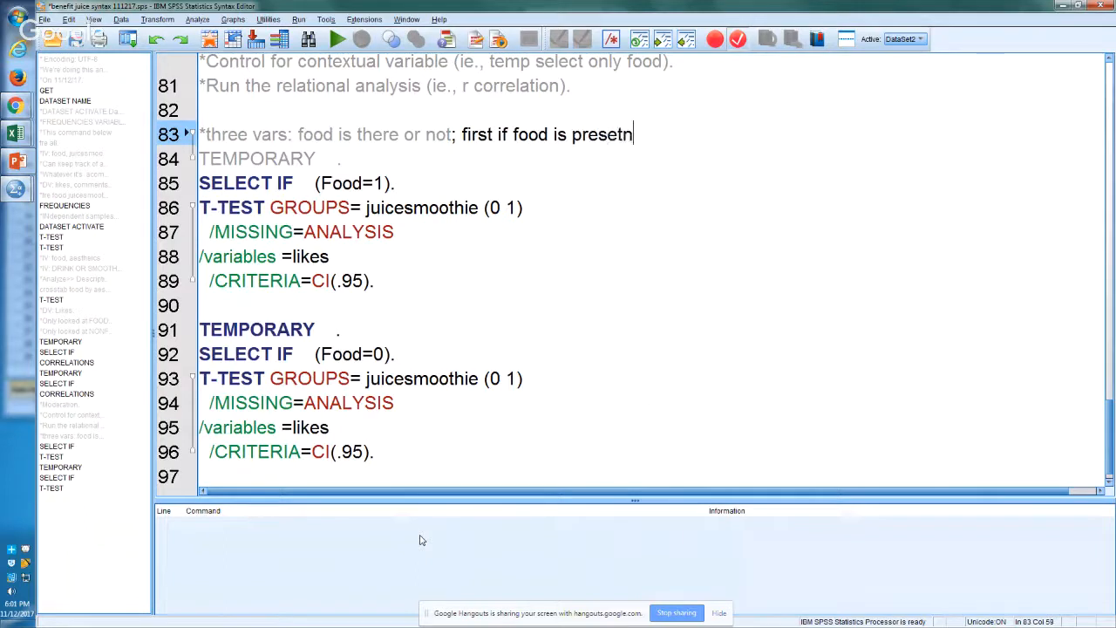
# Step: Extend the line 83 comment with "; first if food is present, does juice affect number of likes"
pyautogui.press('BackSpace')
pyautogui.press('BackSpace')
pyautogui.write('nt, ')
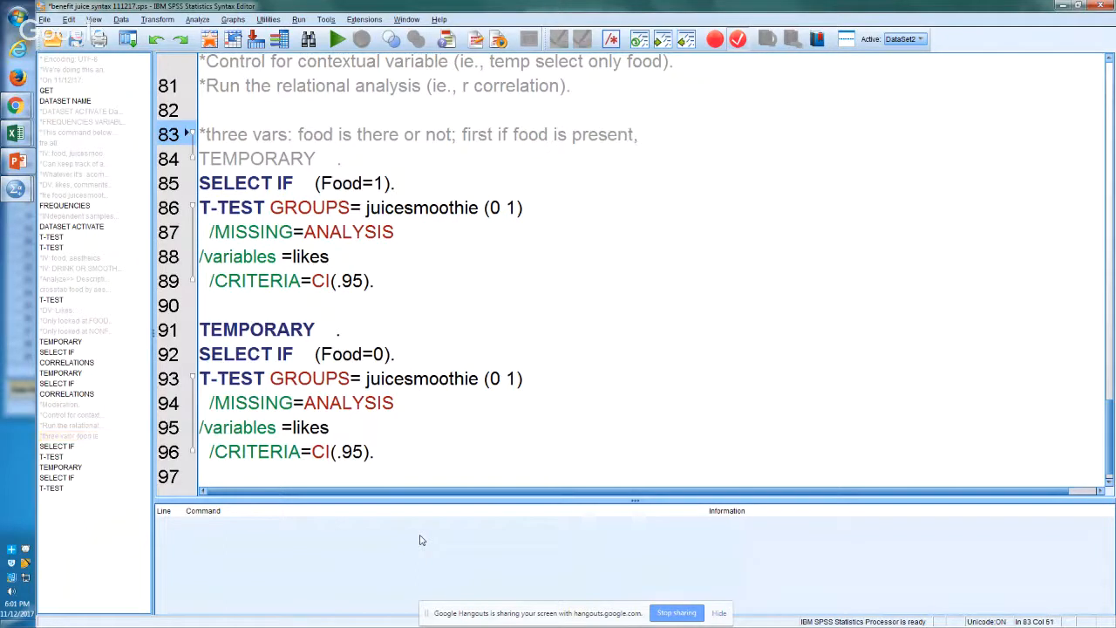
pyautogui.write('does juice h')
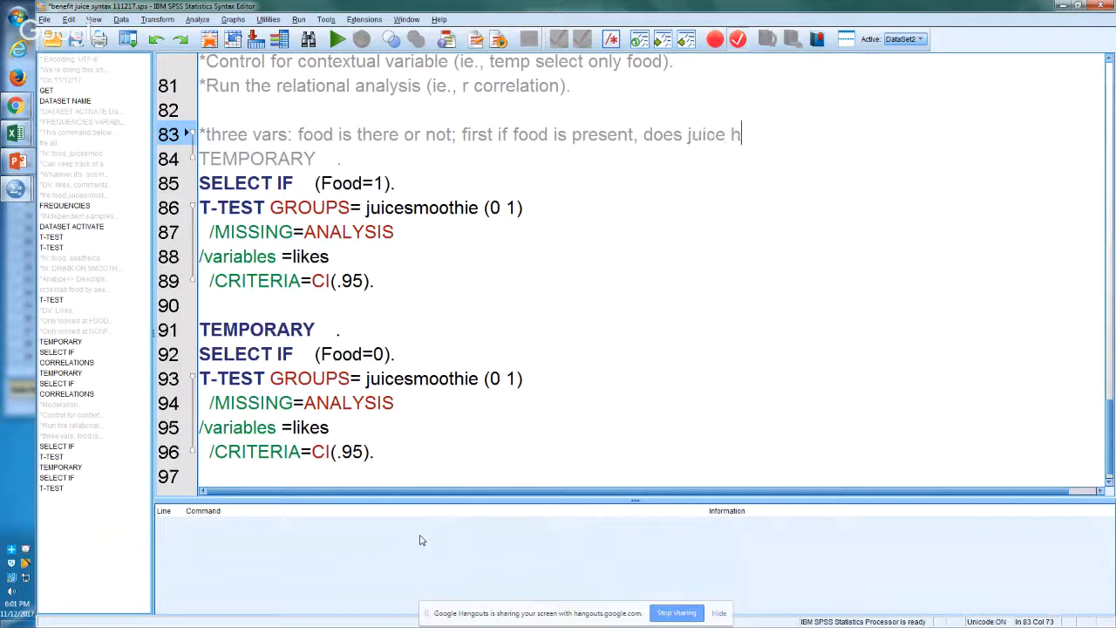
pyautogui.press('BackSpace')
pyautogui.write('affect')
pyautogui.press('BackSpace')
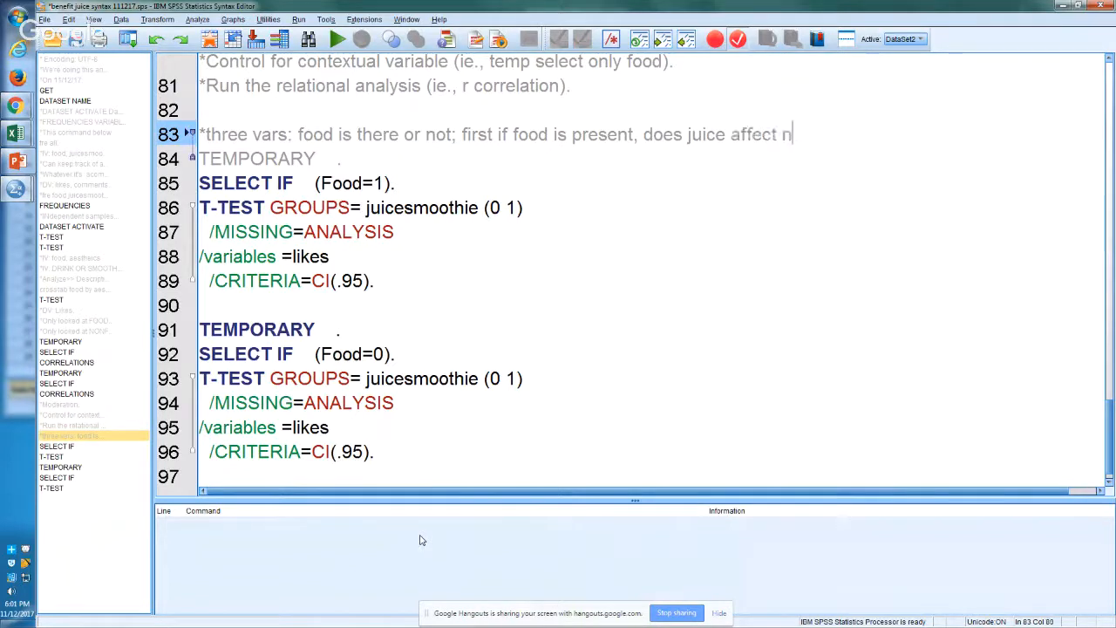
pyautogui.write('umber of likes.')
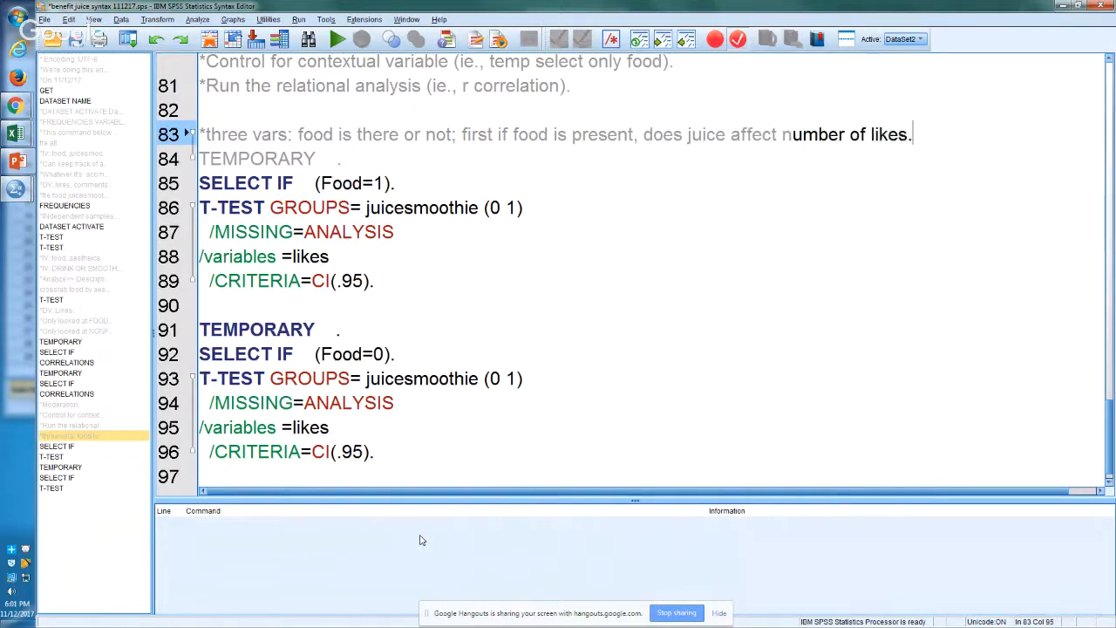
# Step: Finish the line 83 comment with "; then if food is not present, does juice affect number of likes."
pyautogui.press('BackSpace')
pyautogui.write('; then ')
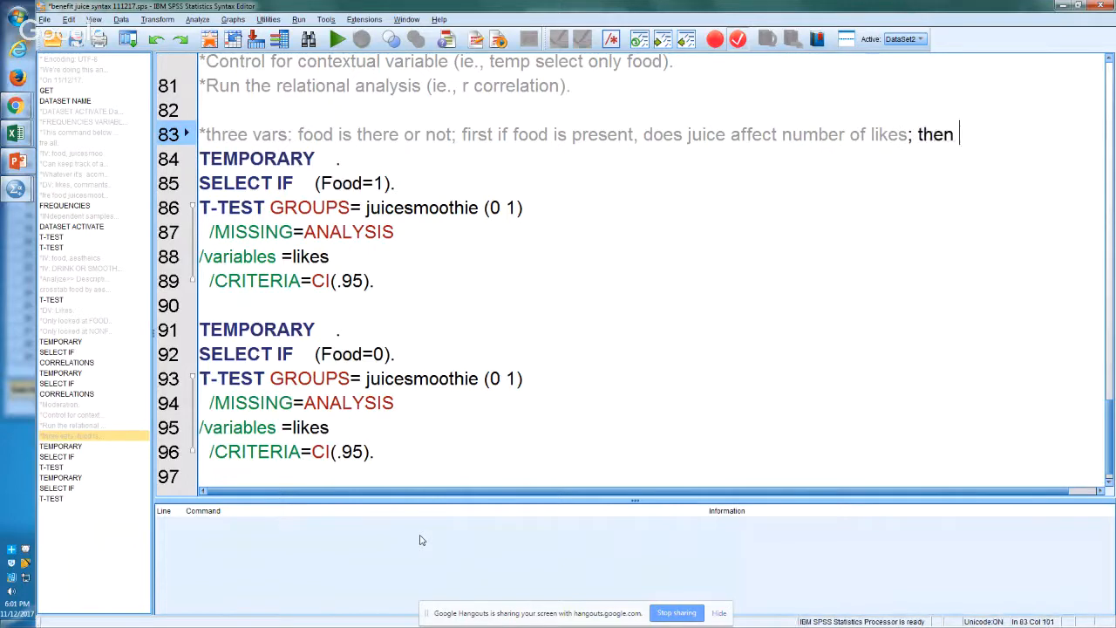
pyautogui.write('if food is')
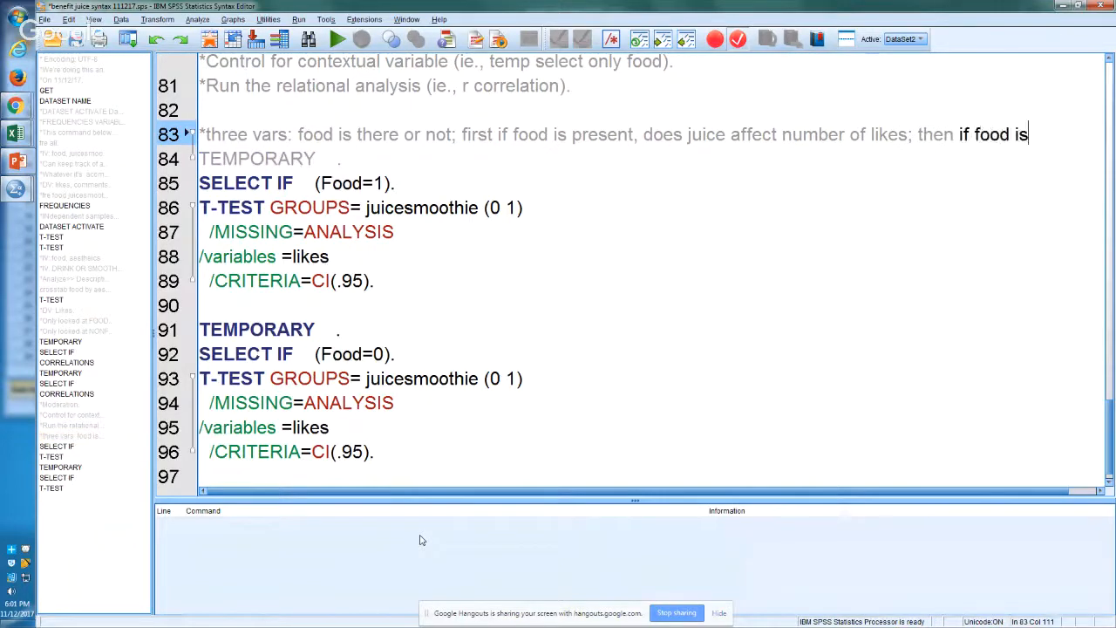
pyautogui.press('BackSpace')
pyautogui.write('s not pres')
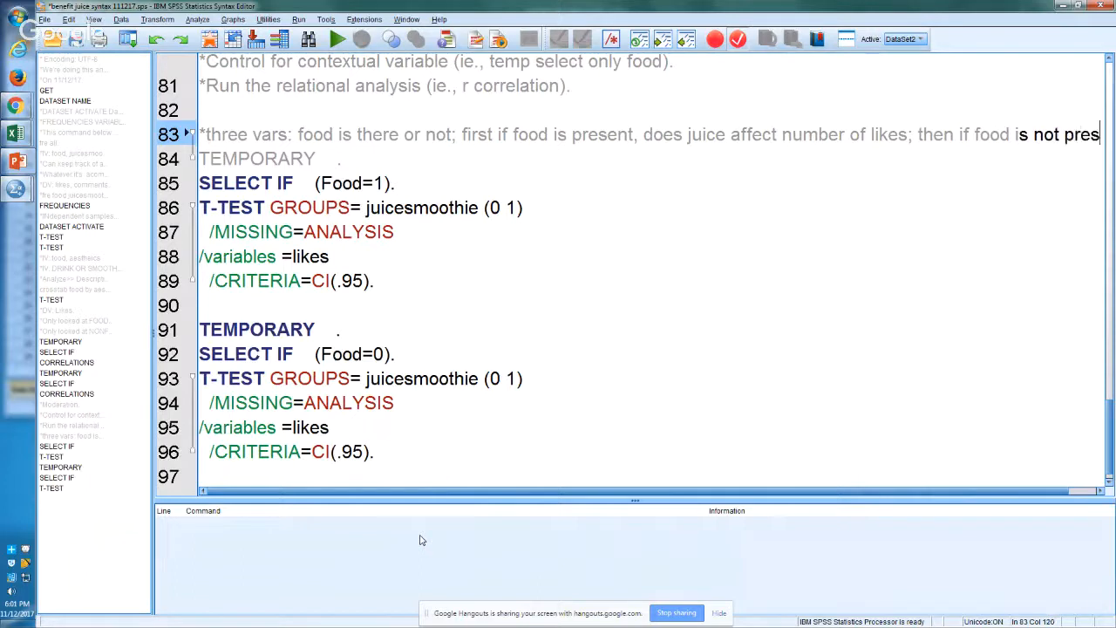
pyautogui.write('ent, does ')
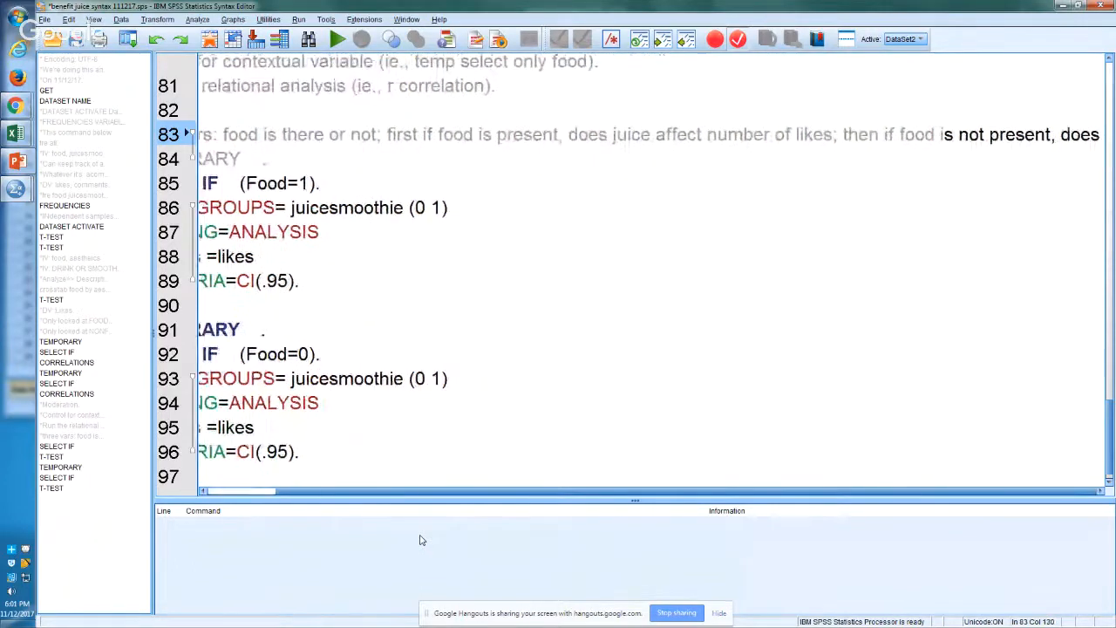
pyautogui.write('juice affect number')
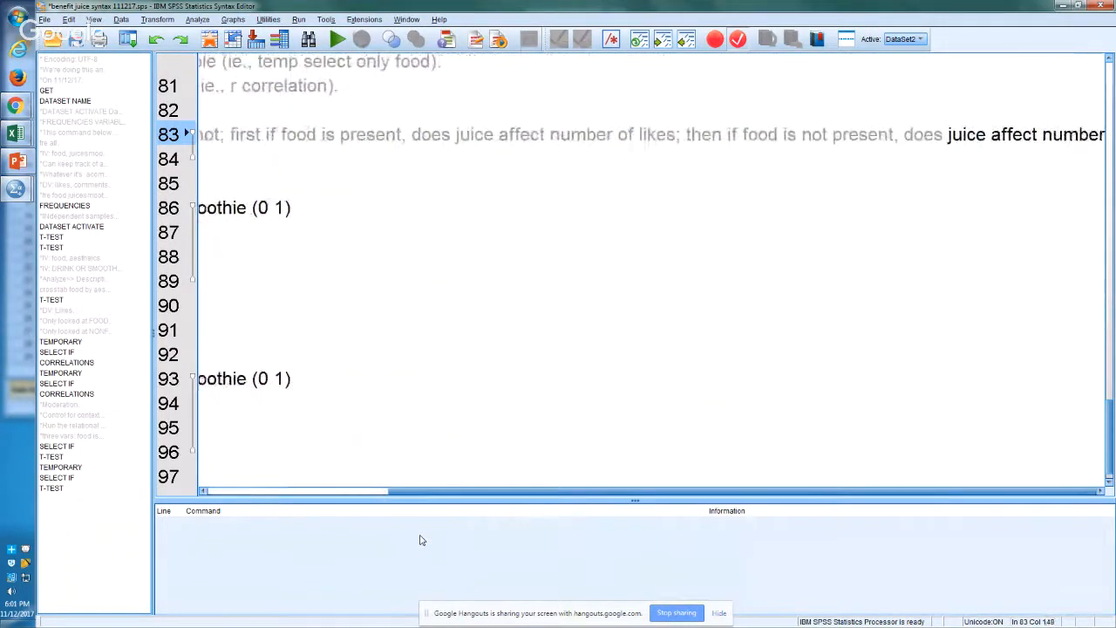
pyautogui.write(' of likes.')
# Step: Put a colon after "first" in the comment and move the rest to its own line starting with an asterisk
pyautogui.press('Left')
pyautogui.press('Left')
pyautogui.press('Left')
pyautogui.press('Left')
pyautogui.press('Left')
pyautogui.press('Left')
pyautogui.press('Left')
pyautogui.press('Left')
pyautogui.press('Left')
pyautogui.press('Left')
pyautogui.press('Left')
pyautogui.press('Left')
pyautogui.press('Left')
pyautogui.press('Left')
pyautogui.press('Left')
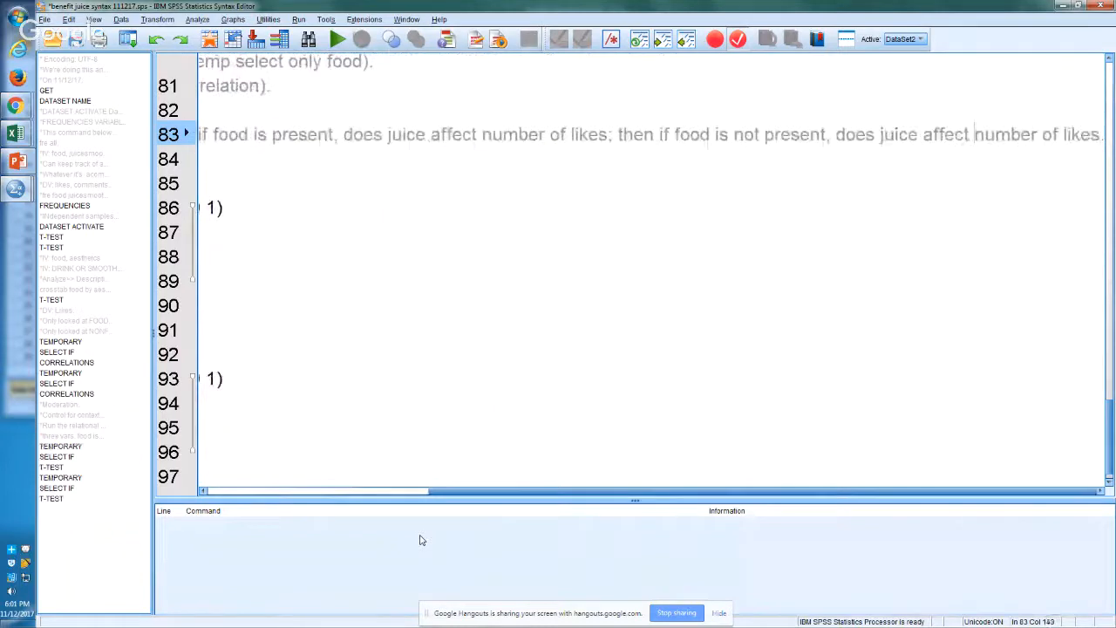
pyautogui.press('Left')
pyautogui.press('Left')
pyautogui.press('Left')
pyautogui.press('Left')
pyautogui.press('Left')
pyautogui.press('Left')
pyautogui.press('Left')
pyautogui.press('Left')
pyautogui.press('Left')
pyautogui.press('Left')
pyautogui.press('Left')
pyautogui.press('Left')
pyautogui.press('Left')
pyautogui.press('Left')
pyautogui.press('Left')
pyautogui.press('Left')
pyautogui.press('Left')
pyautogui.press('Left')
pyautogui.press('Left')
pyautogui.press('Left')
pyautogui.press('Left')
pyautogui.press('Left')
pyautogui.press('Left')
pyautogui.press('Left')
pyautogui.press('Left')
pyautogui.press('Left')
pyautogui.press('Left')
pyautogui.press('Left')
pyautogui.press('Left')
pyautogui.press('Left')
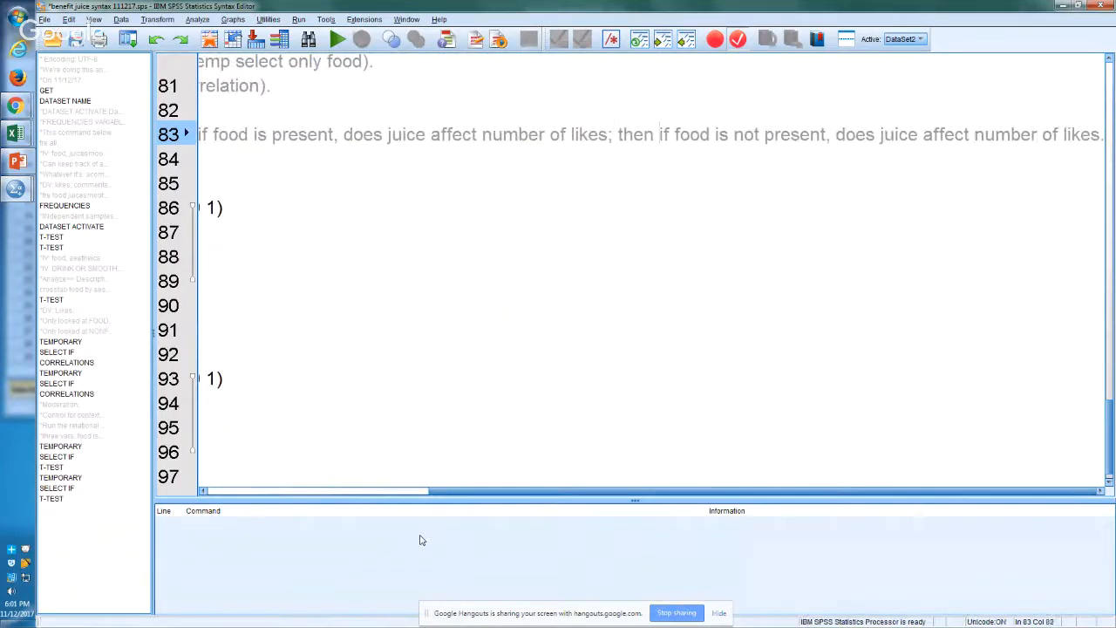
pyautogui.press('Left')
pyautogui.press('Left')
pyautogui.press('Left')
pyautogui.press('Left')
pyautogui.press('Left')
pyautogui.press('Left')
pyautogui.press('Left')
pyautogui.press('Left')
pyautogui.press('Left')
pyautogui.press('Left')
pyautogui.press('Left')
pyautogui.press('Left')
pyautogui.press('Left')
pyautogui.press('Left')
pyautogui.press('Left')
pyautogui.press('Left')
pyautogui.press('Left')
pyautogui.press('Left')
pyautogui.press('Left')
pyautogui.press('Left')
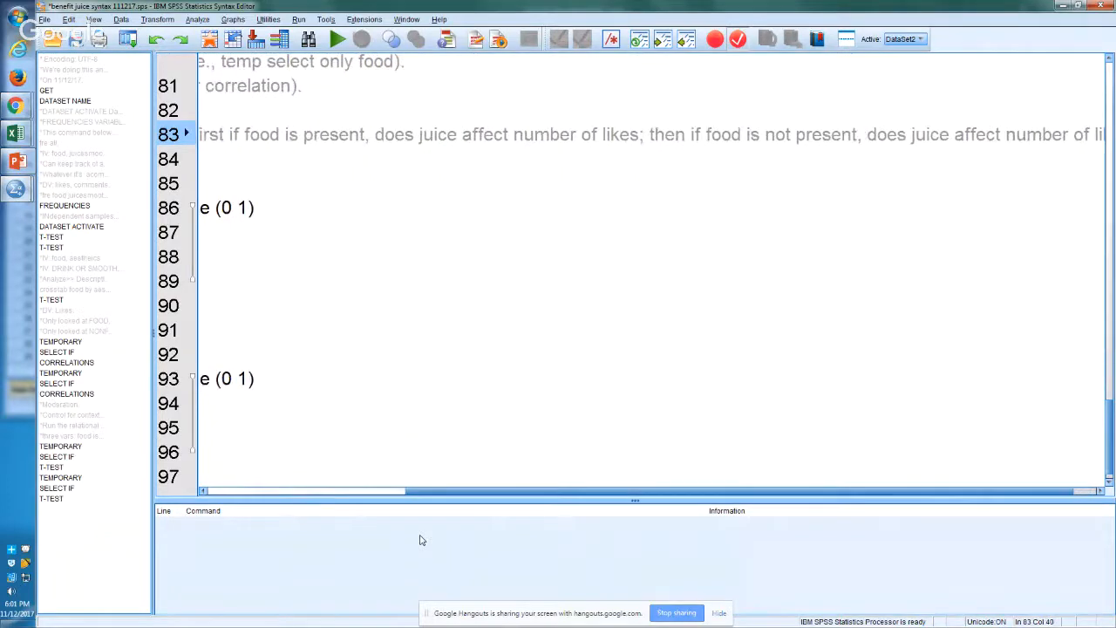
pyautogui.write(':')
pyautogui.press('Return')
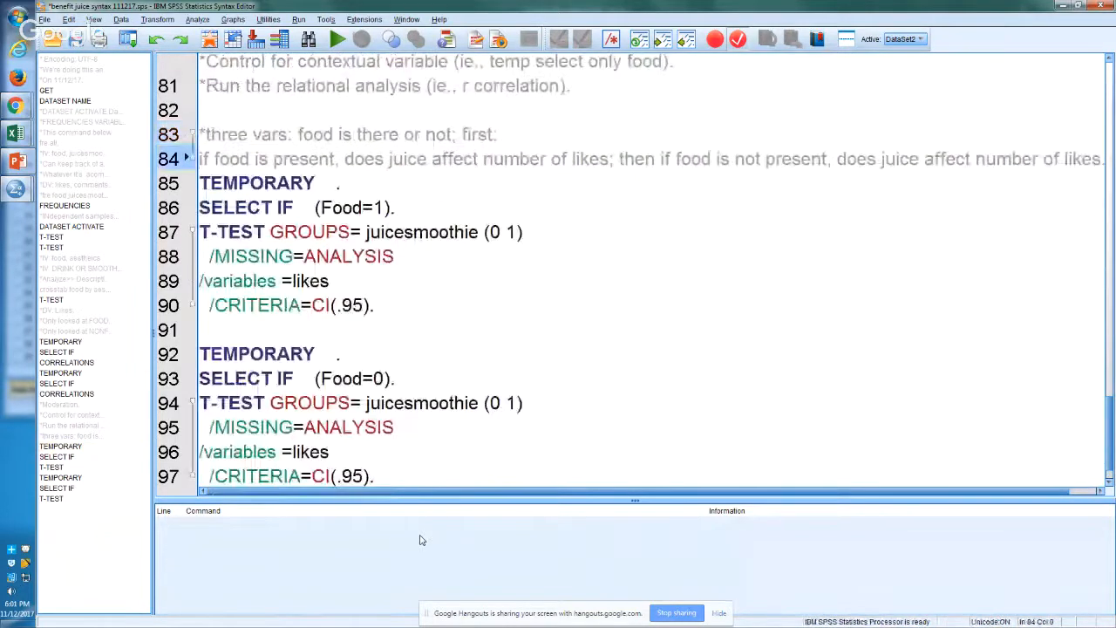
pyautogui.write('*')
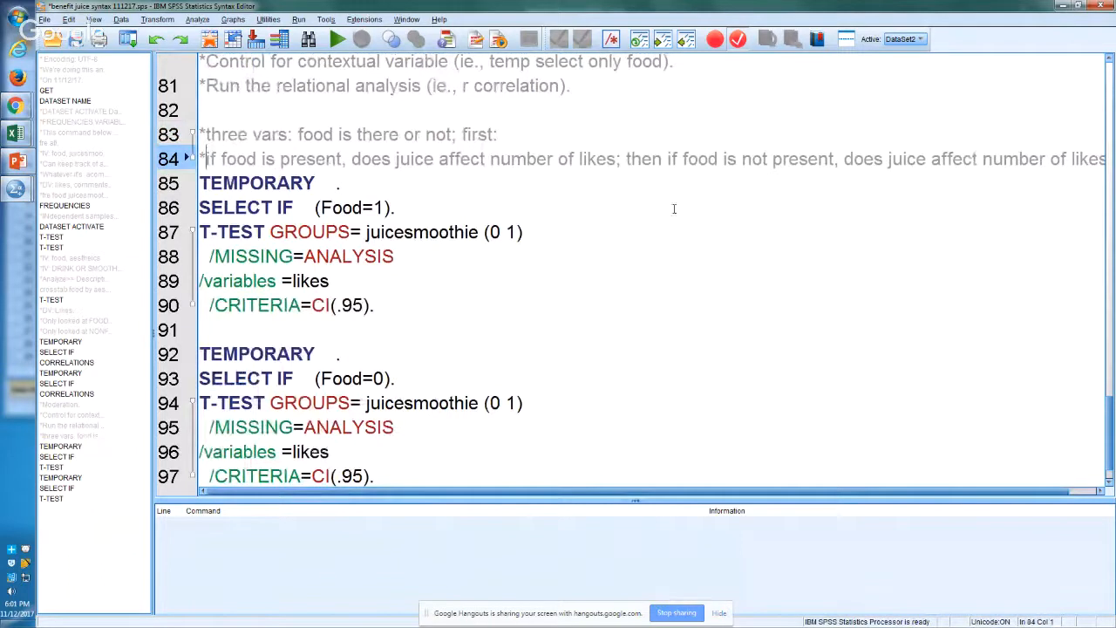
# Step: Move the "then if food is not present" part of the comment to its own line starting with an asterisk
pyautogui.click(630, 160)
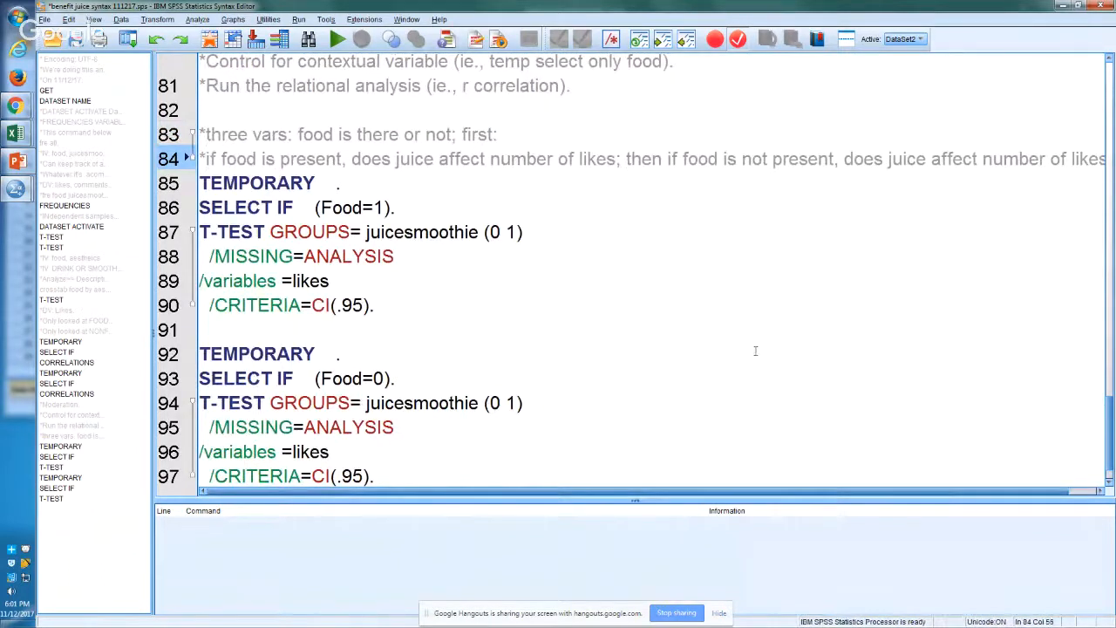
pyautogui.press('Return')
pyautogui.write('*')
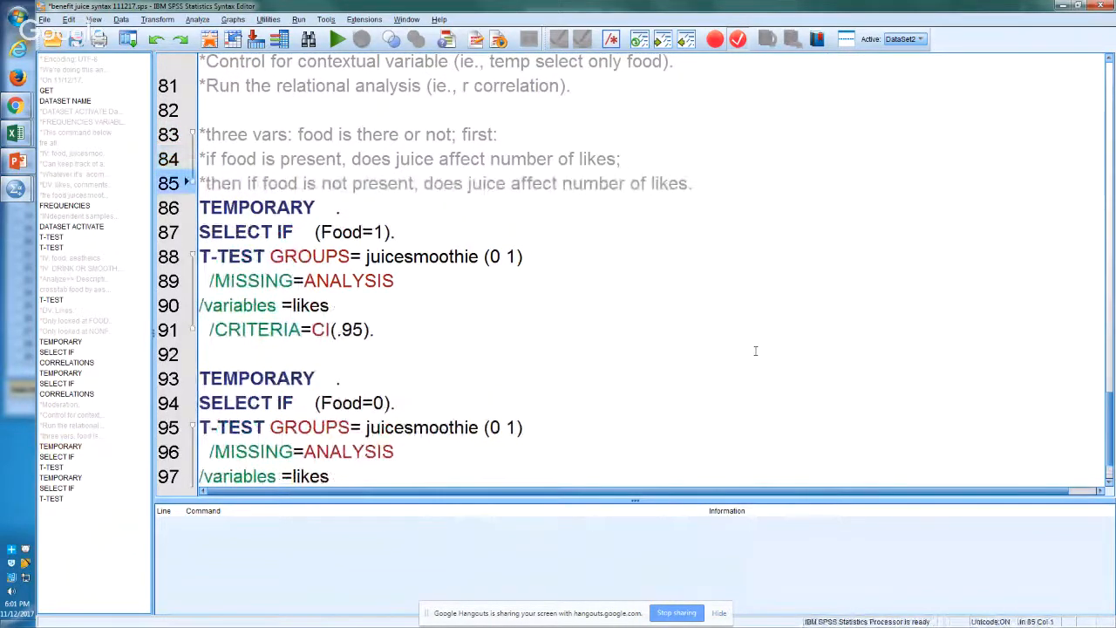
# Step: Insert three blank lines between the comment ending on line 85 and the first TEMPORARY command below it
pyautogui.press('Left')
pyautogui.press('Left')
pyautogui.press('Down')
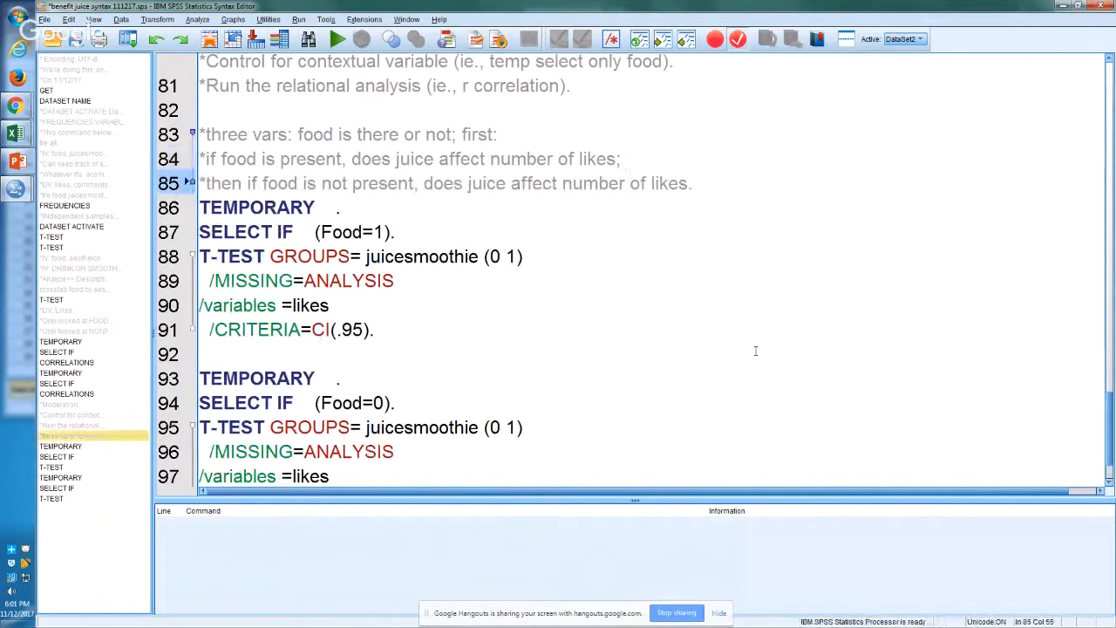
pyautogui.press('Down')
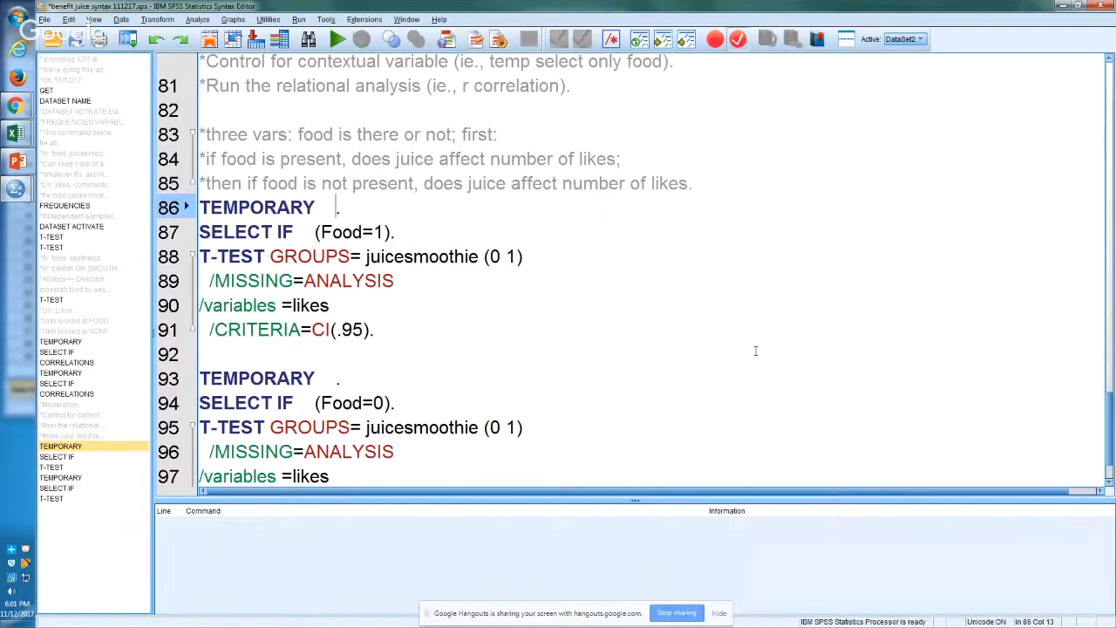
pyautogui.press('Up')
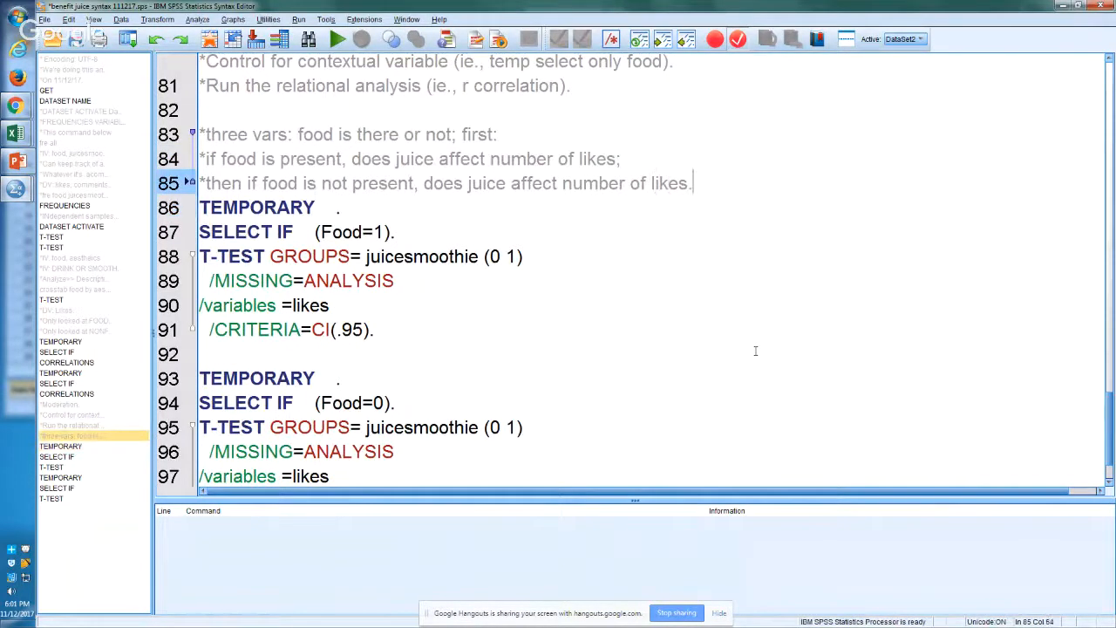
pyautogui.press('Return')
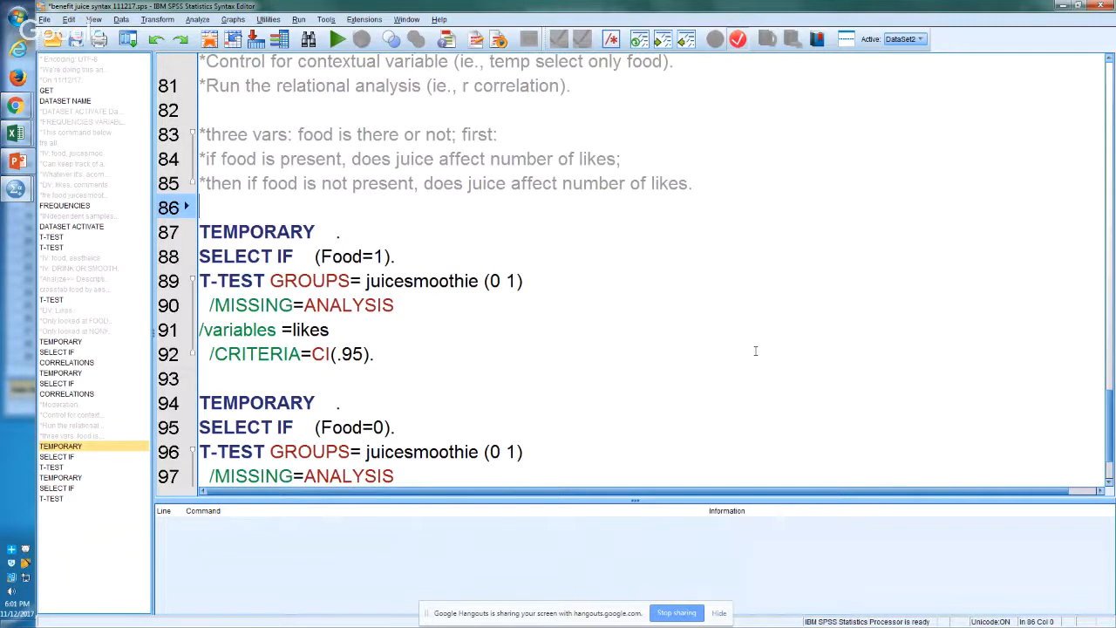
pyautogui.press('Return')
pyautogui.press('Return')
pyautogui.press('Up')
pyautogui.press('Up')
pyautogui.press('Down')
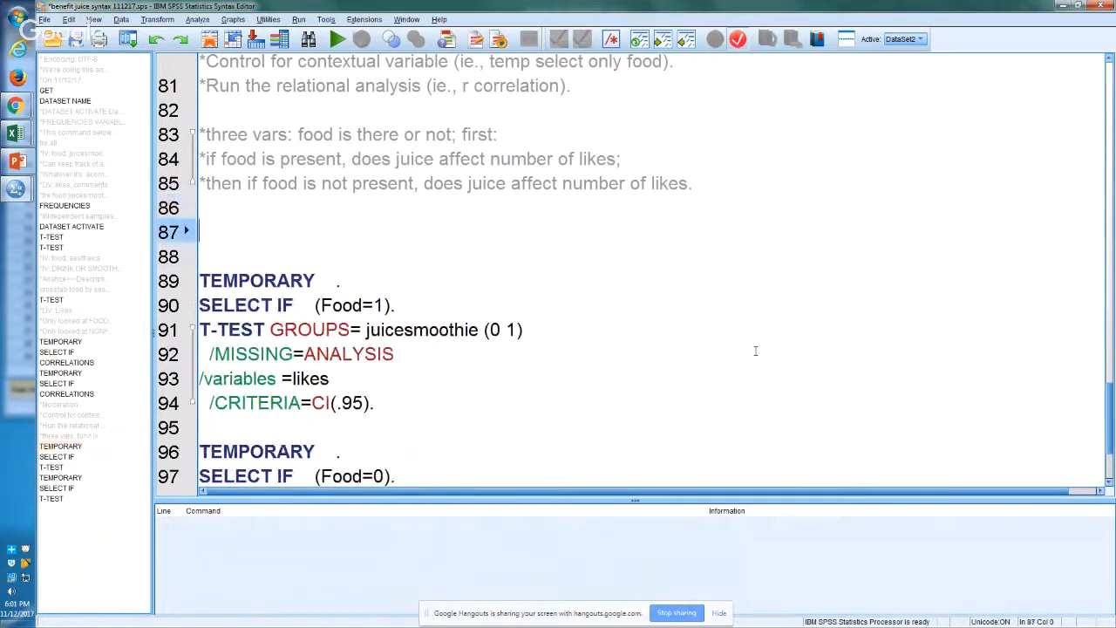
# Step: Write the command "crosstab juicesmoothie by food." on line 87 and run it
pyautogui.write('crosstab')
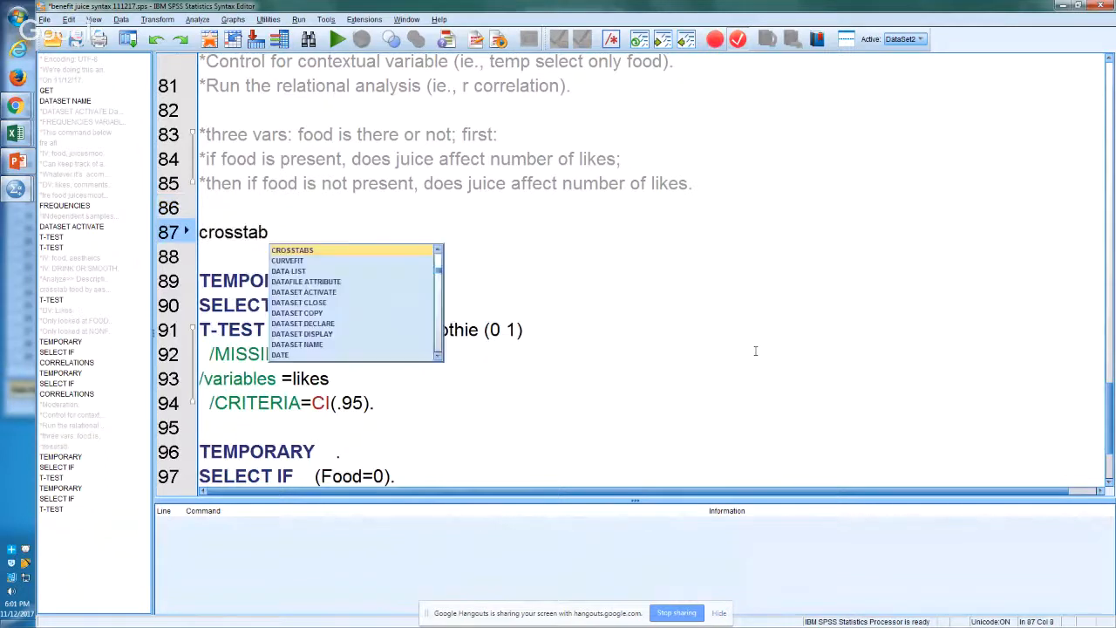
pyautogui.write(' juices')
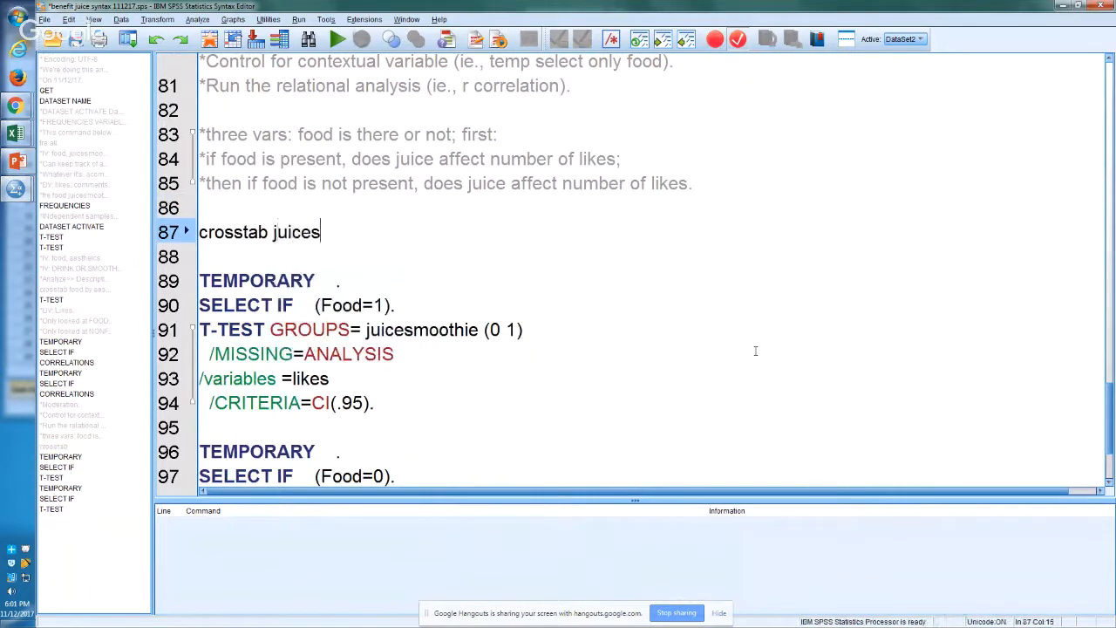
pyautogui.write('moothie ')
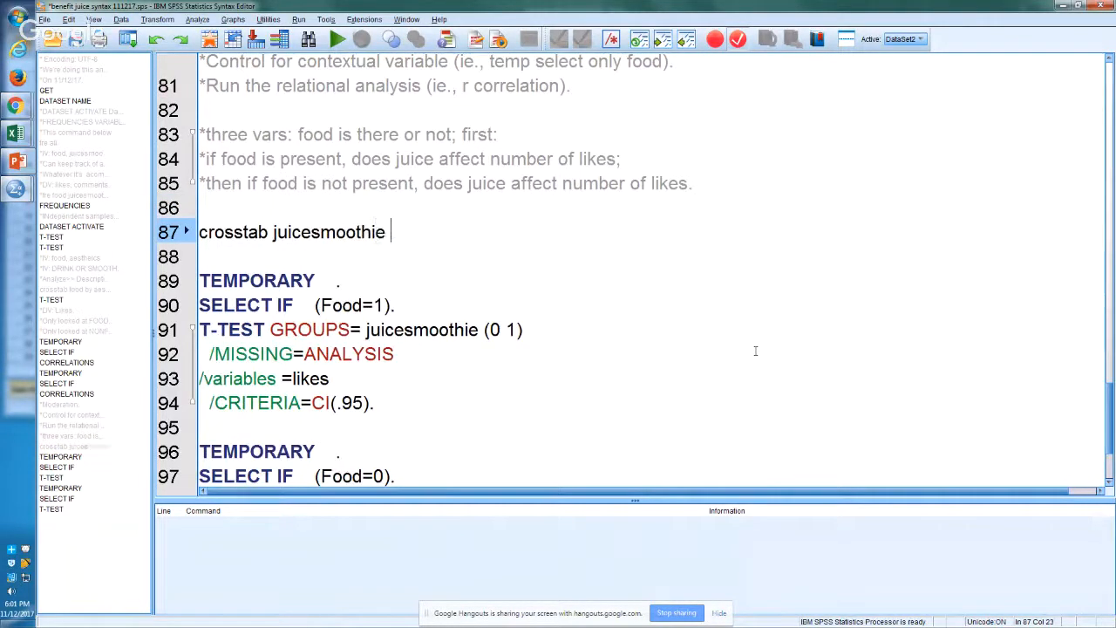
pyautogui.write('by food.')
pyautogui.press('Left')
pyautogui.hotkey('ctrl', 'r')
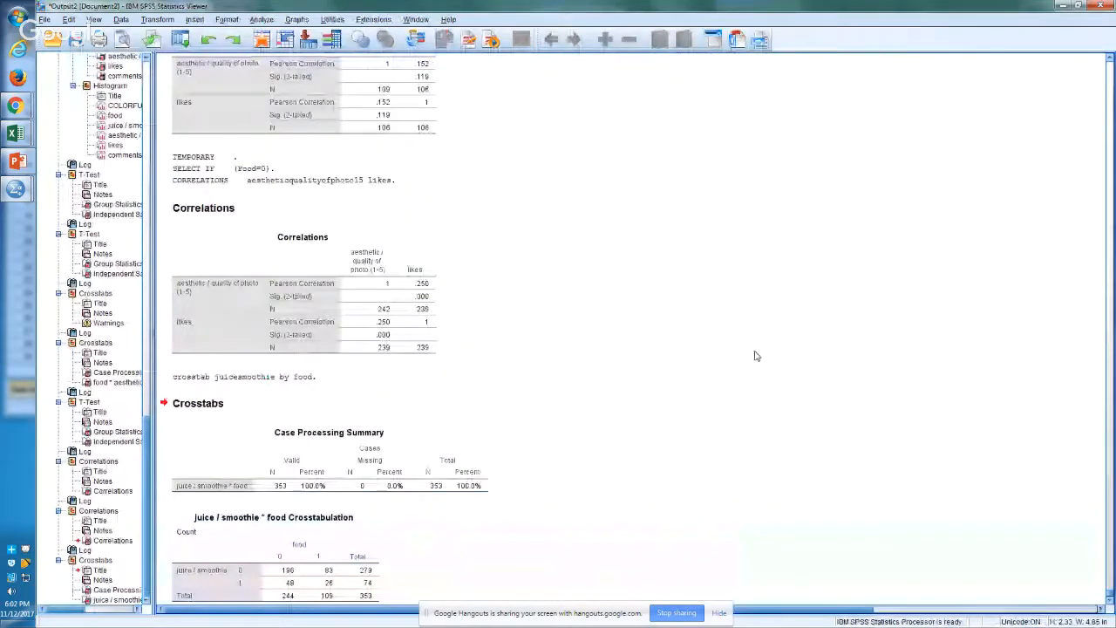
# Step: Copy the juice / smoothie * food crosstabulation from the SPSS output and paste it into Excel's Sheet4 at cell E84, below the correlations table
pyautogui.rightClick(332, 511)
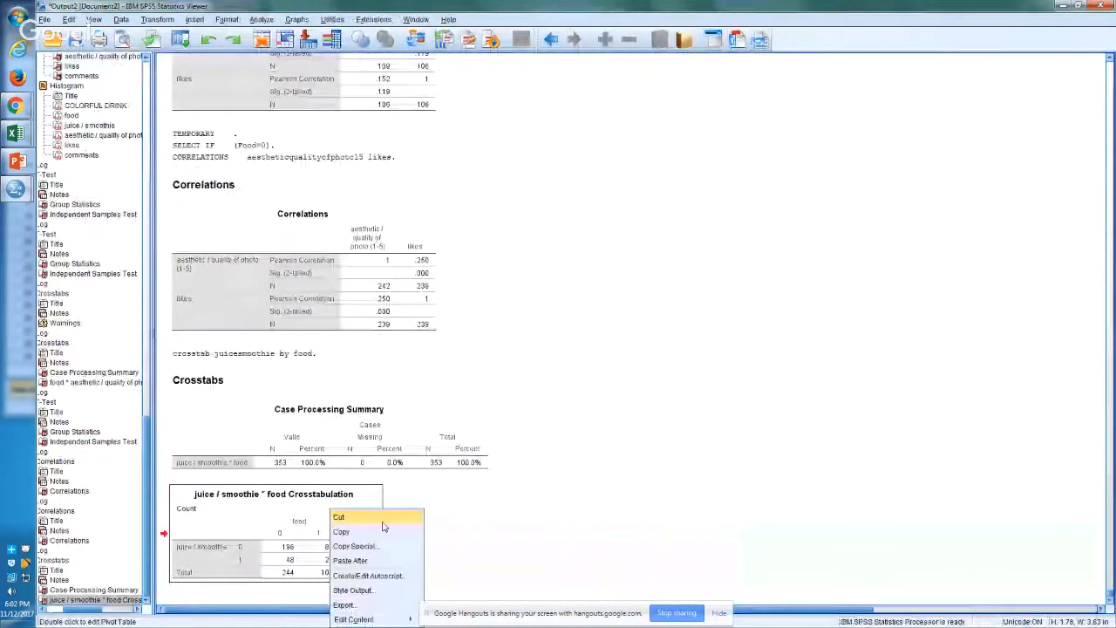
pyautogui.click(372, 532)
pyautogui.hotkey('alt', 'Tab')
pyautogui.hotkey('alt', 'Tab')
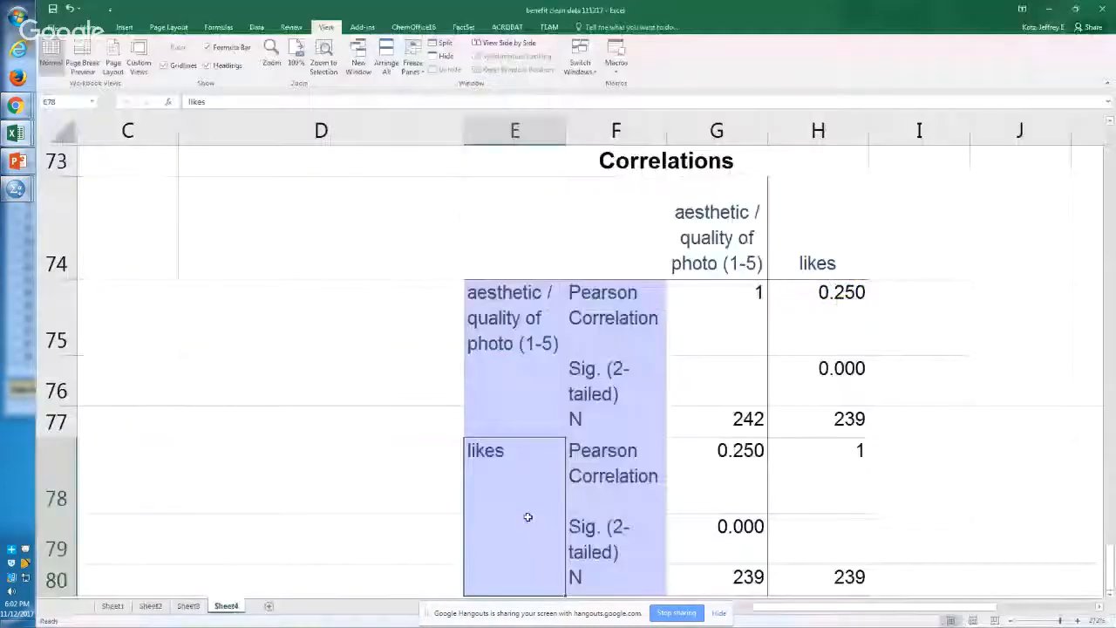
pyautogui.scroll(-1, 528, 517)
pyautogui.click(527, 517)
pyautogui.hotkey('ctrl', 'v')
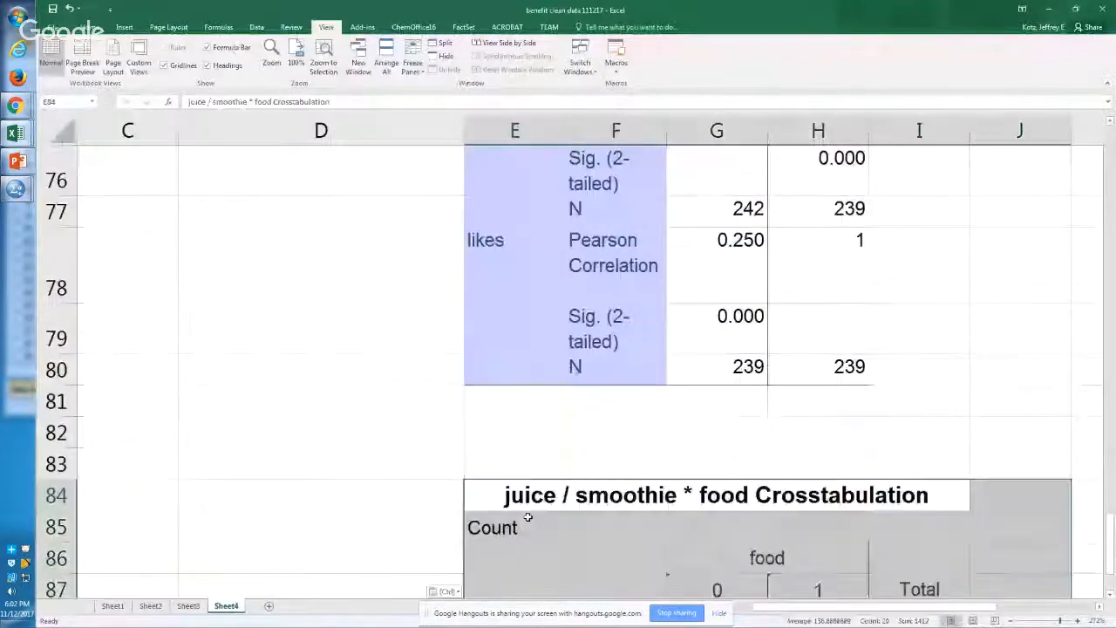
# Step: Examine the four juice / smoothie by food cell counts in the pasted crosstabulation at a larger zoom
pyautogui.scroll(3, 527, 517)
pyautogui.press('Down')
pyautogui.press('Down')
pyautogui.press('Down')
pyautogui.press('Down')
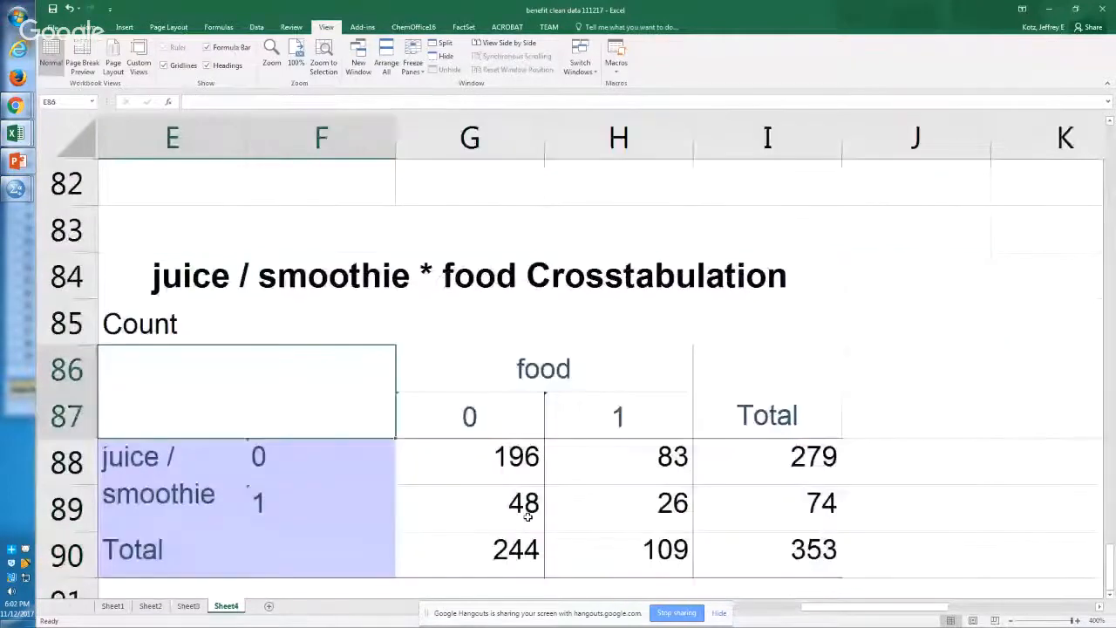
pyautogui.press('Right')
pyautogui.press('Right')
pyautogui.press('Right')
pyautogui.press('Left')
pyautogui.press('Up')
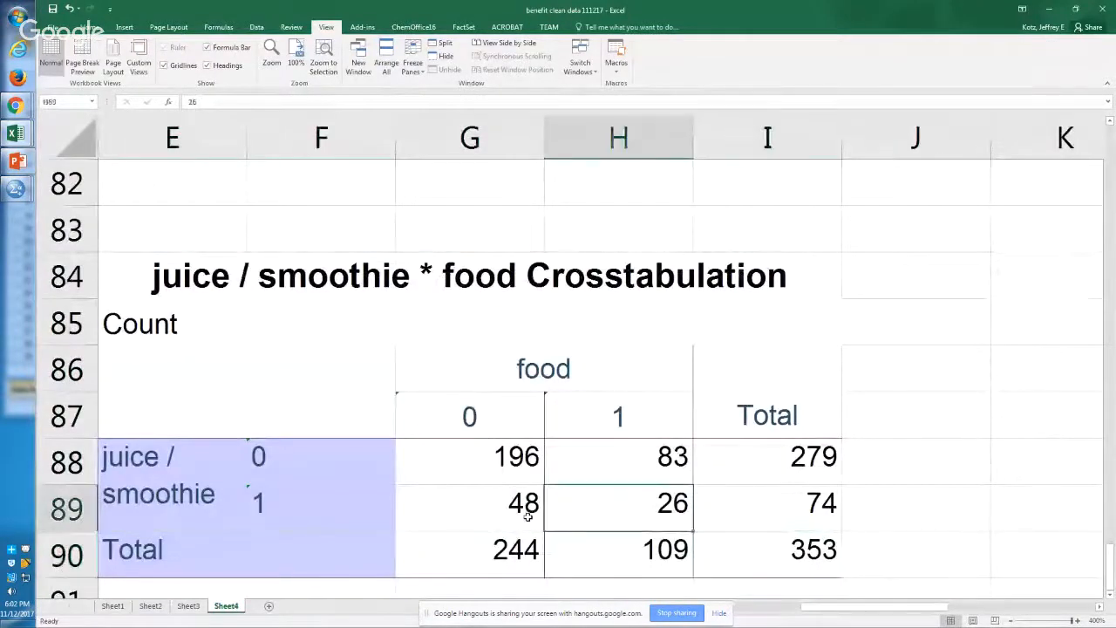
pyautogui.press('Left')
pyautogui.press('Up')
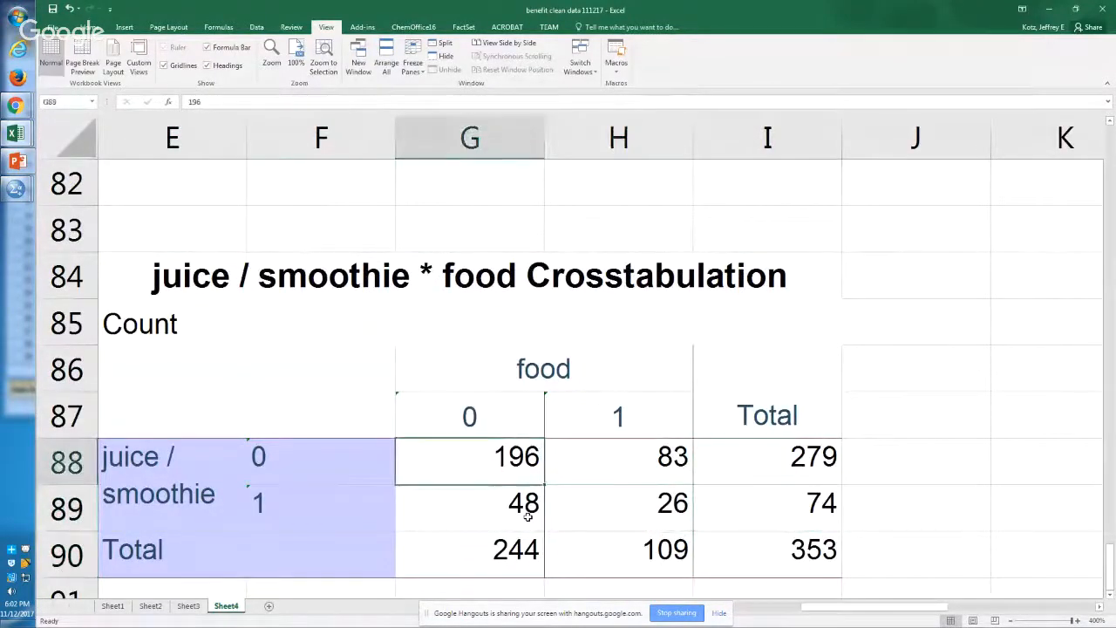
pyautogui.press('Right')
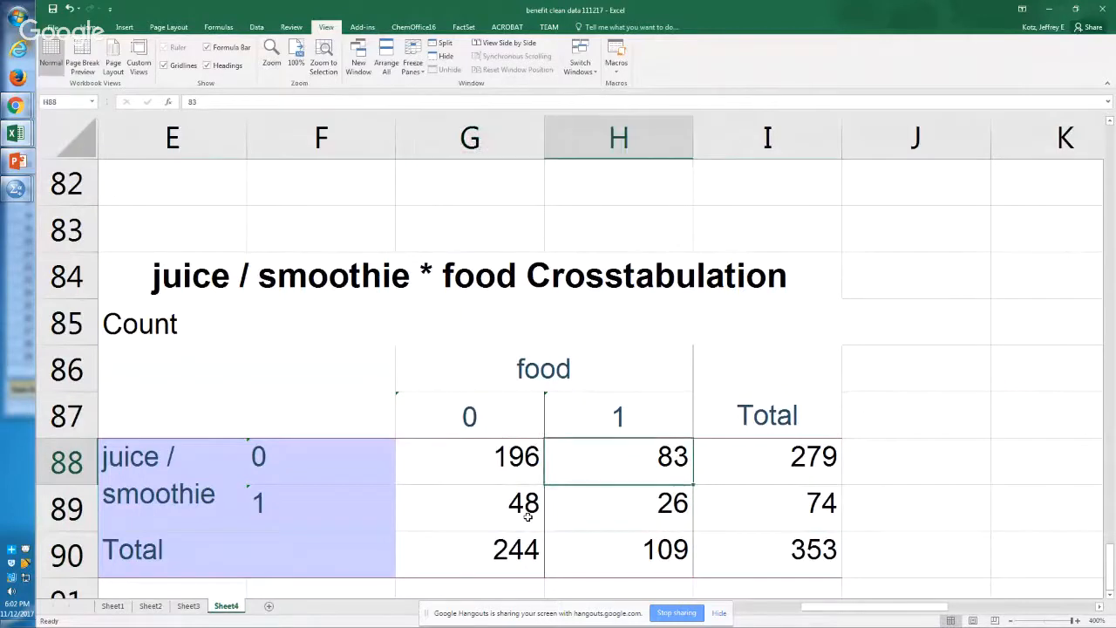
pyautogui.press('Left')
pyautogui.press('Down')
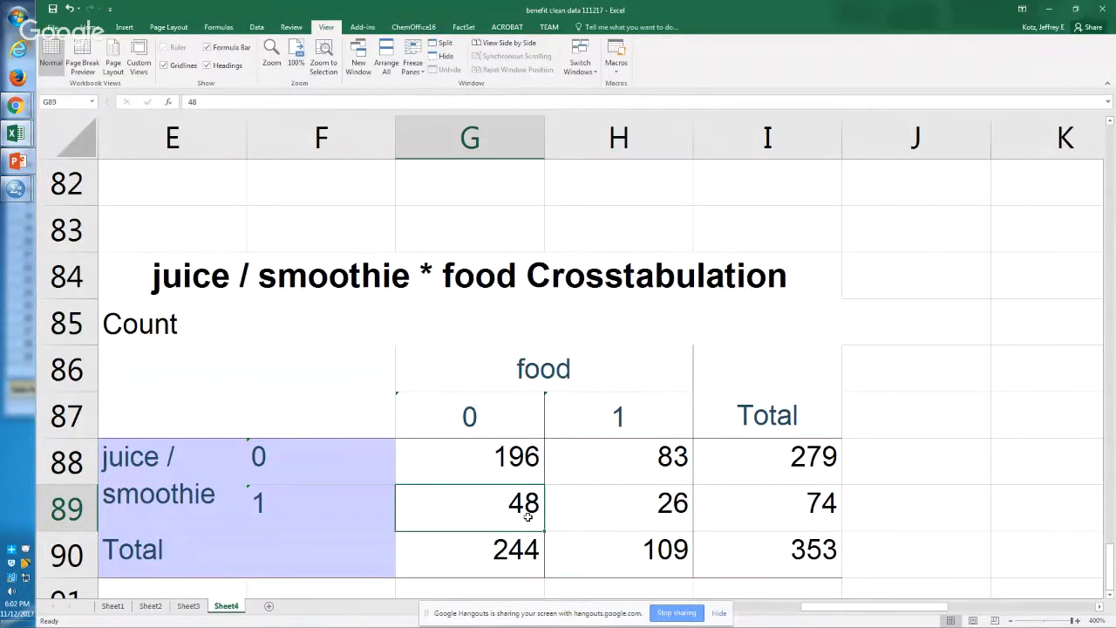
pyautogui.press('Right')
pyautogui.press('Up')
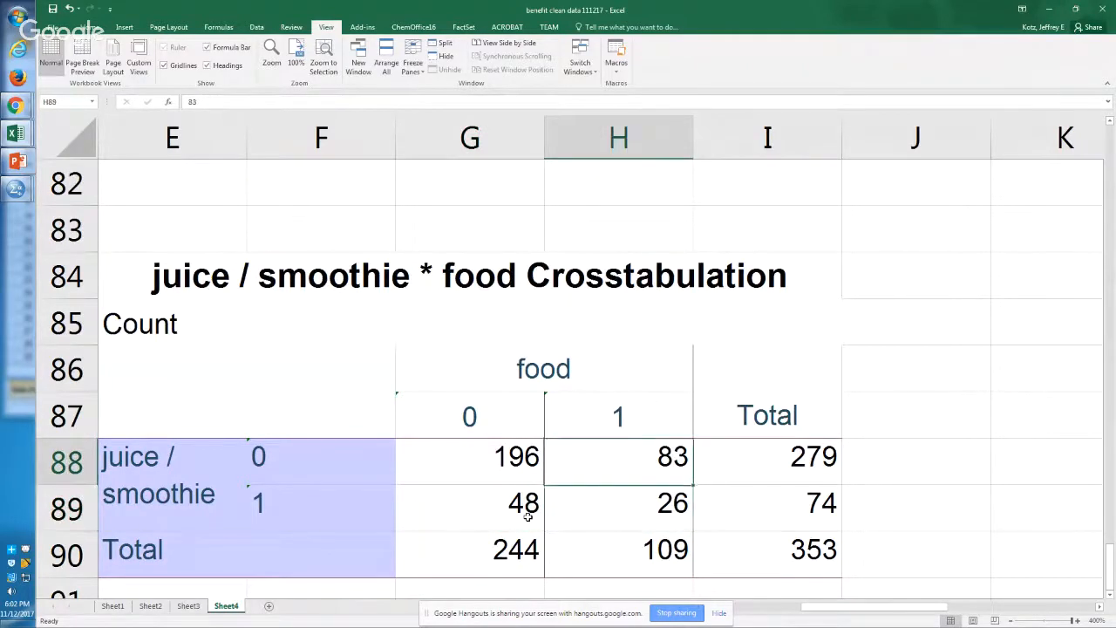
# Step: Compare the food = 1 column of the Excel crosstabulation with the SPSS t-test syntax that selects Food=1
pyautogui.press('Up')
pyautogui.hotkey('shift', 'Down')
pyautogui.hotkey('shift', 'Down')
pyautogui.hotkey('shift', 'Down')
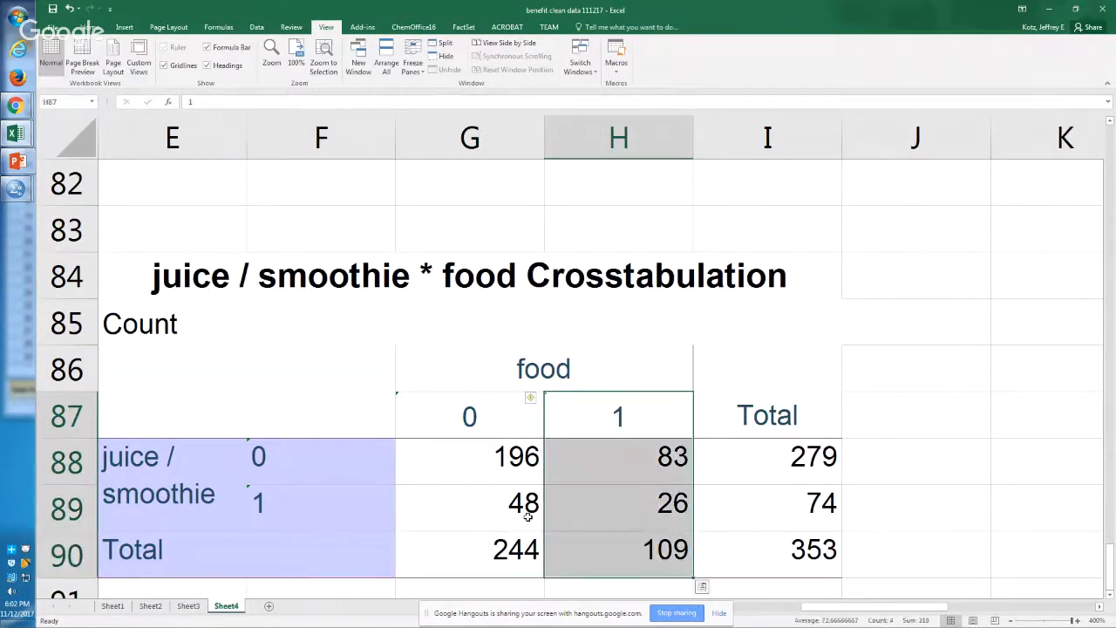
pyautogui.hotkey('alt', 'Tab')
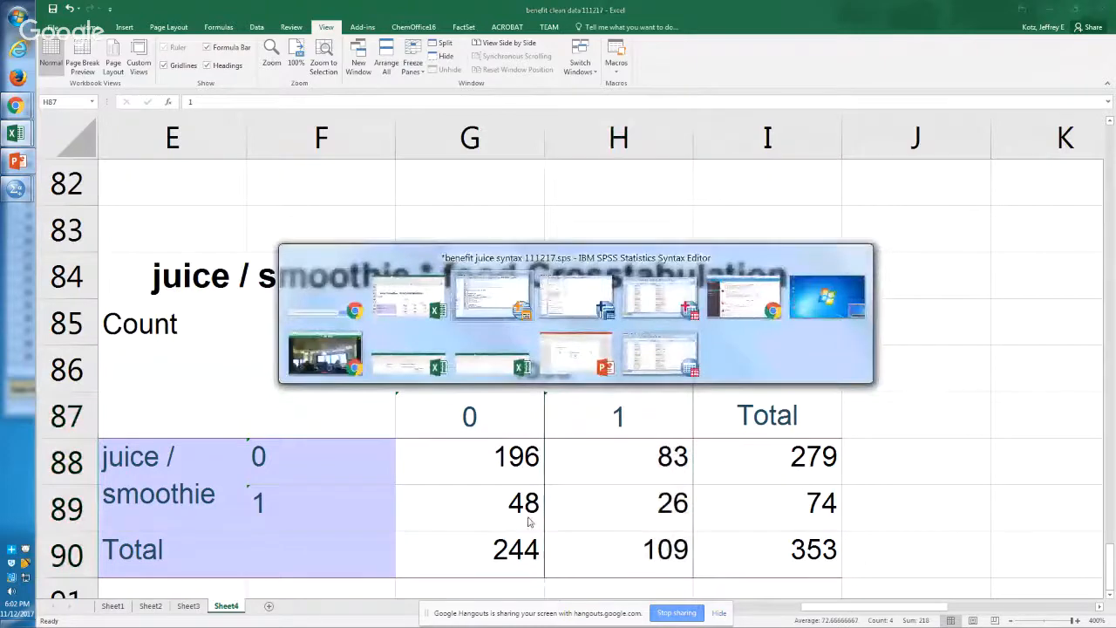
pyautogui.press('Down')
pyautogui.press('Down')
pyautogui.press('Down')
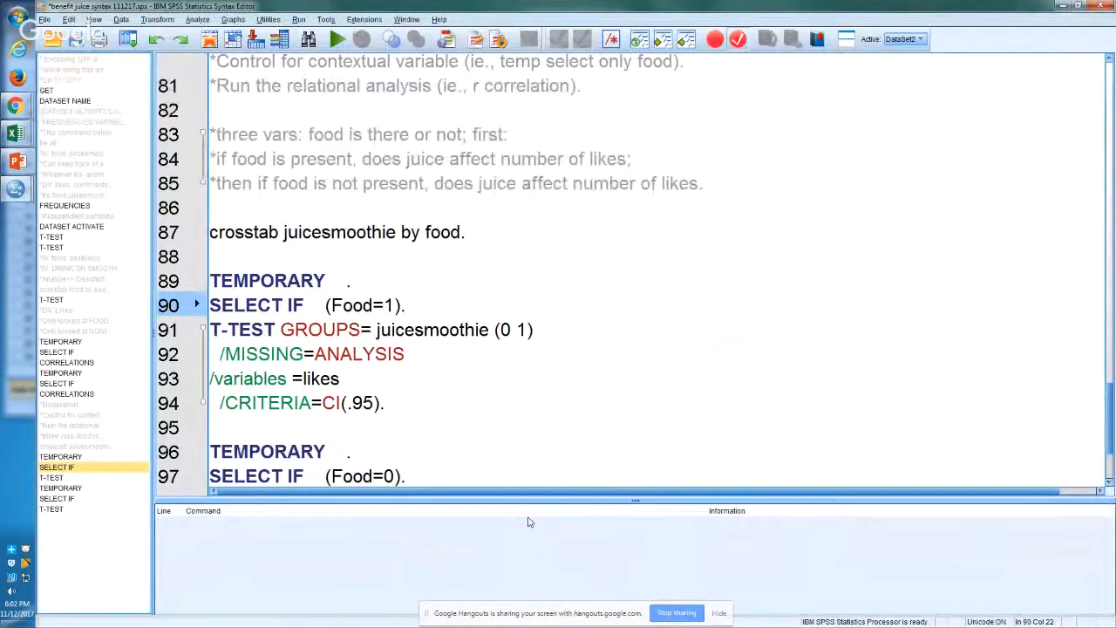
pyautogui.hotkey('alt', 'Tab')
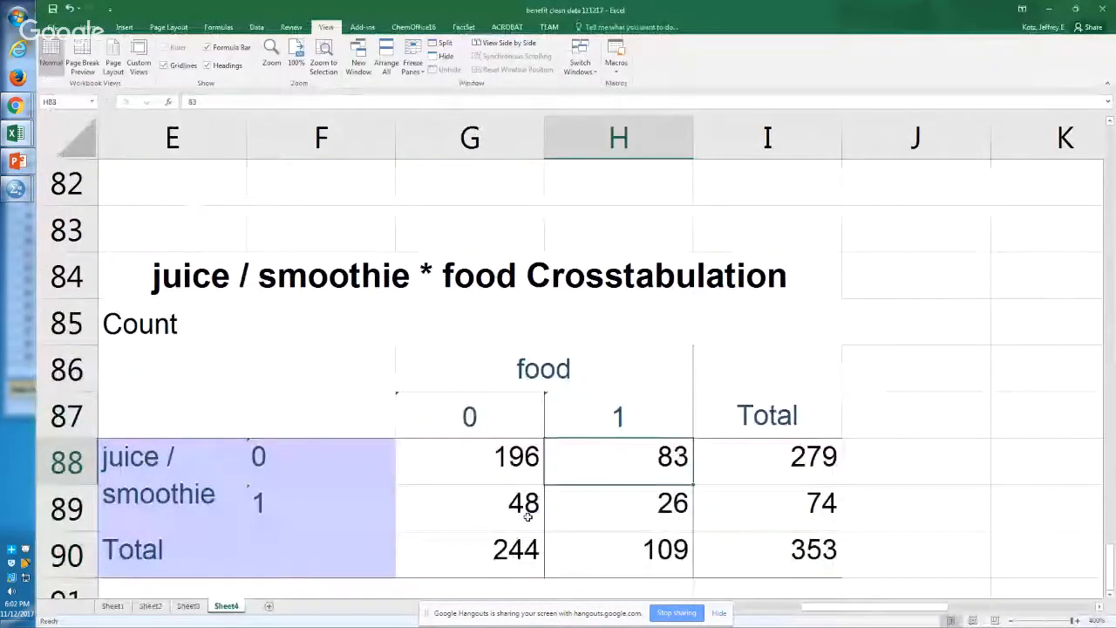
pyautogui.hotkey('shift', 'Down')
pyautogui.press('Up')
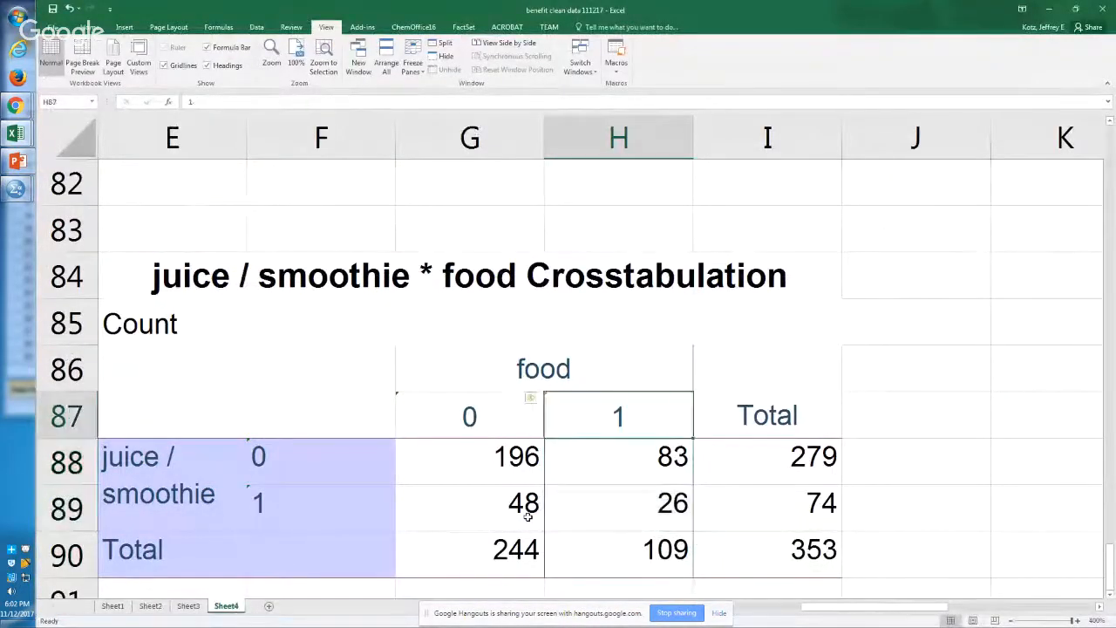
pyautogui.press('Down')
pyautogui.hotkey('alt', 'Tab')
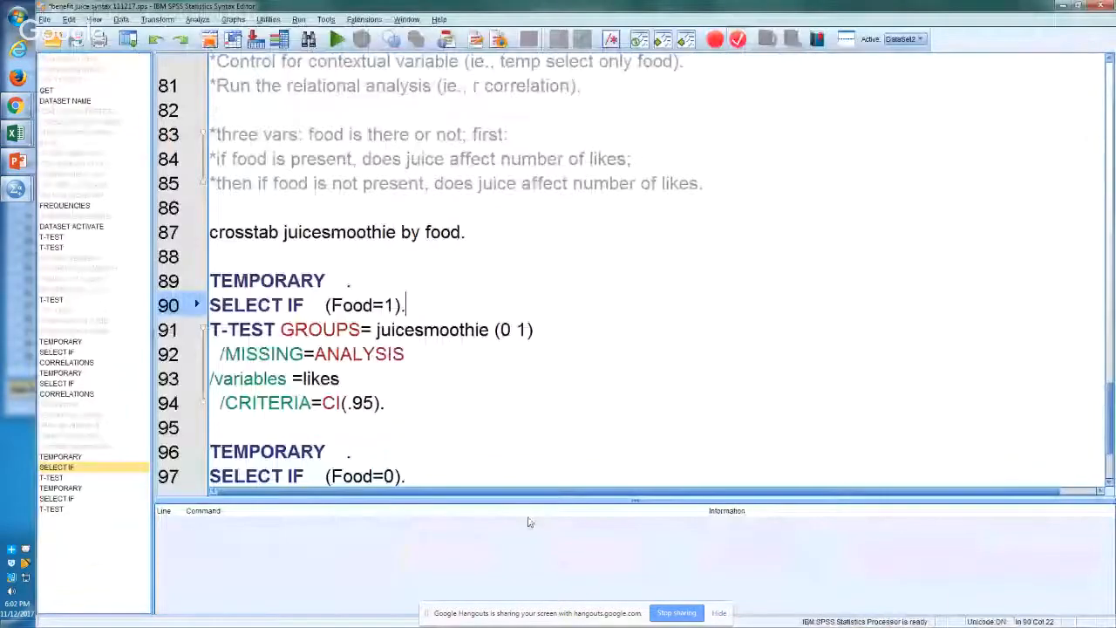
pyautogui.hotkey('alt', 'Tab')
pyautogui.press('Down')
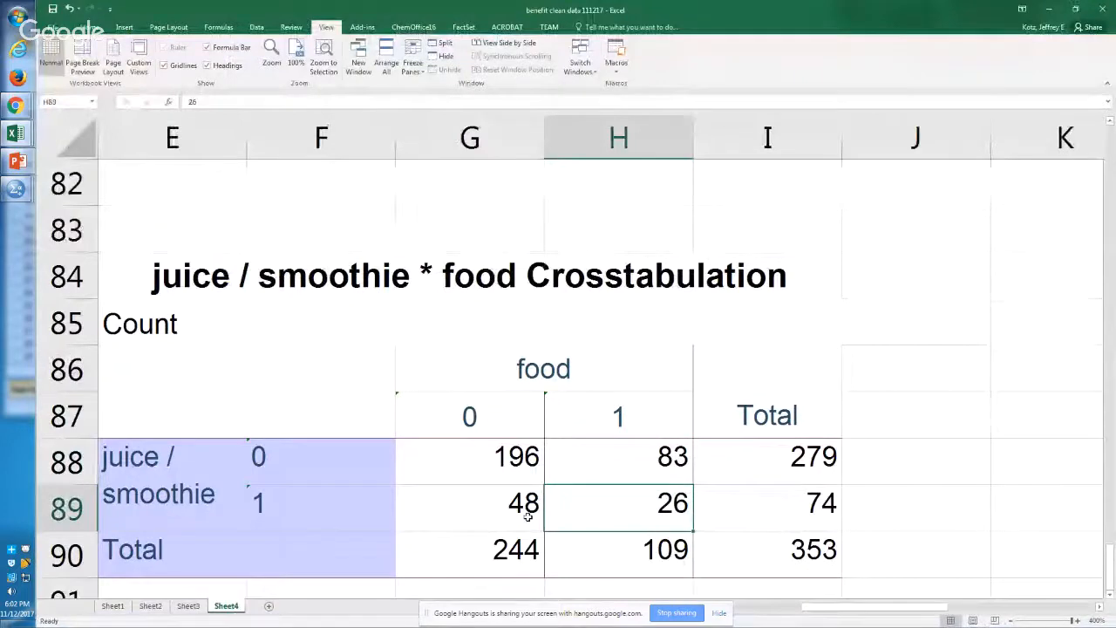
# Step: Compare the food = 0 column of the Excel crosstabulation with the SPSS t-test syntax that selects Food=0
pyautogui.hotkey('alt', 'Tab')
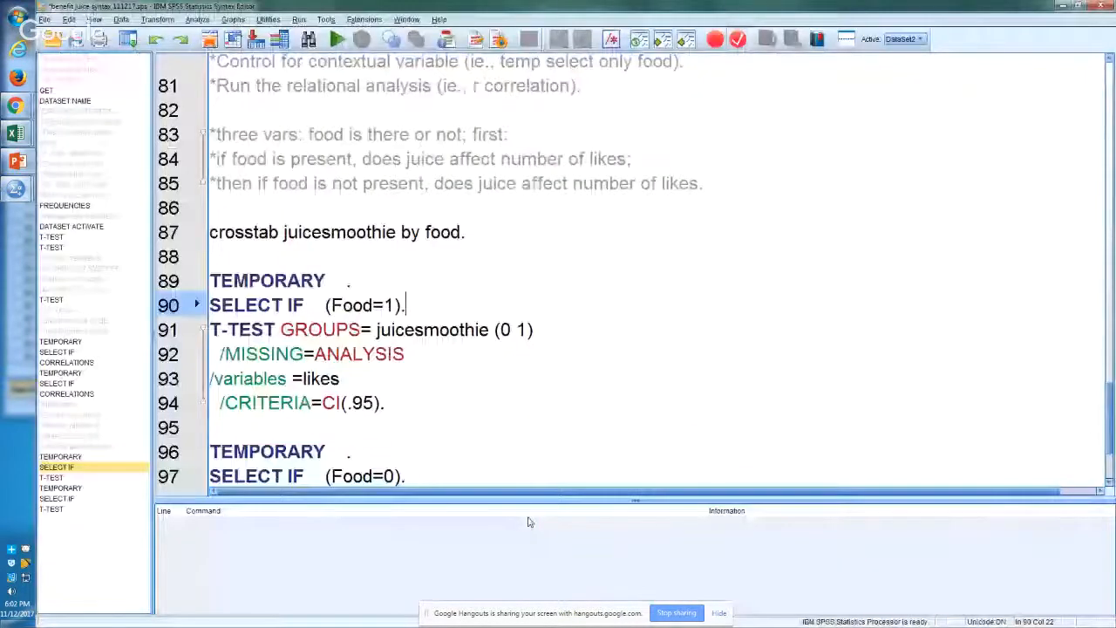
pyautogui.press('Down')
pyautogui.press('Down')
pyautogui.press('Down')
pyautogui.press('Down')
pyautogui.press('Down')
pyautogui.press('Down')
pyautogui.press('Down')
pyautogui.write('T-TEST GROUPS= juicesmoothie (0 1)   /MISSING=ANALYSIS /variables =likes   /CRITERIA=CI(.95).')
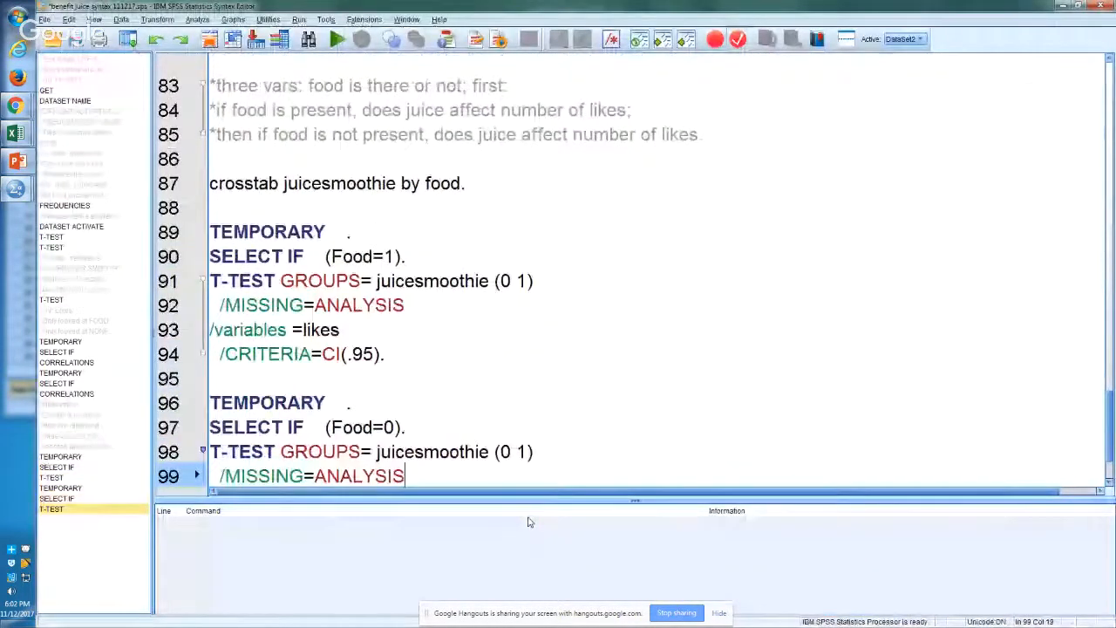
pyautogui.hotkey('alt', 'Tab')
pyautogui.press('Left')
pyautogui.press('Up')
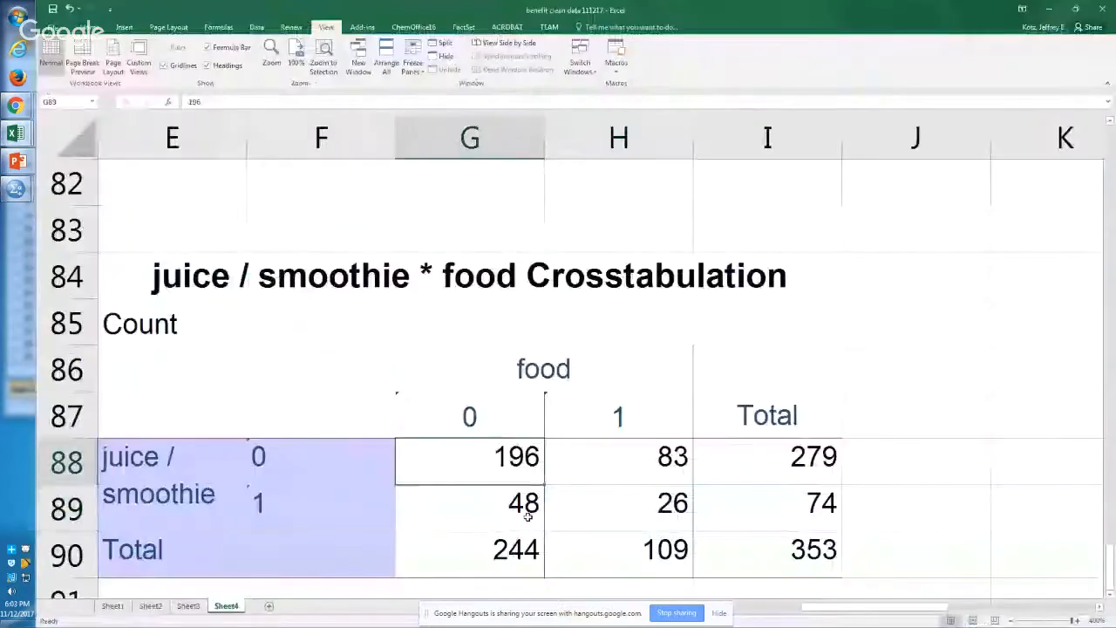
pyautogui.hotkey('shift', 'Down')
pyautogui.hotkey('shift', 'Down')
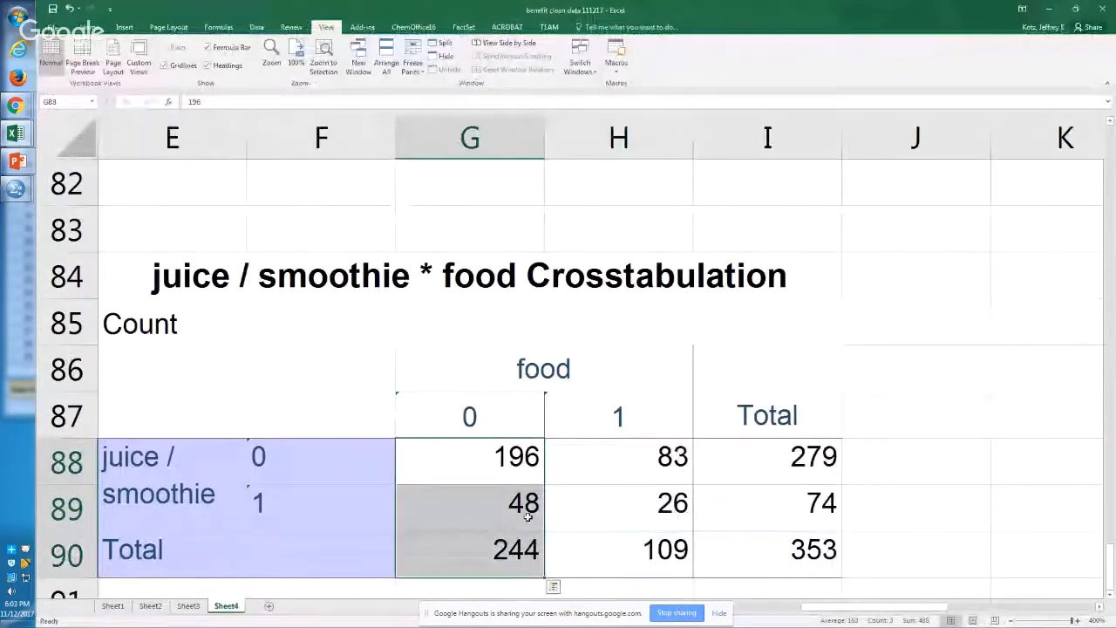
pyautogui.hotkey('alt', 'Tab')
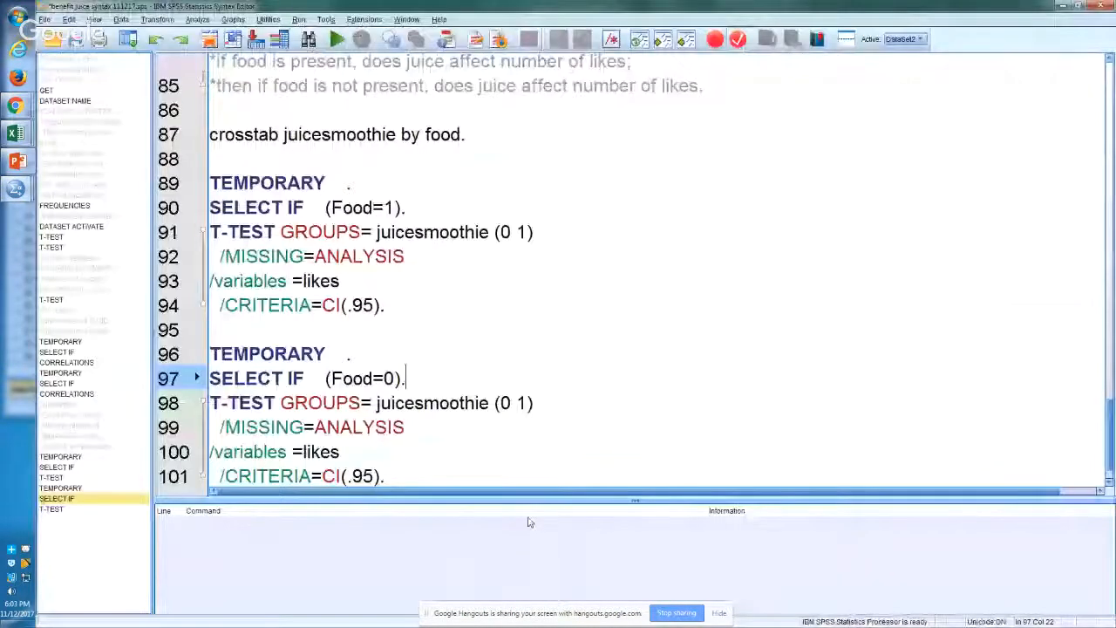
pyautogui.press('Down')
pyautogui.hotkey('alt', 'Tab')
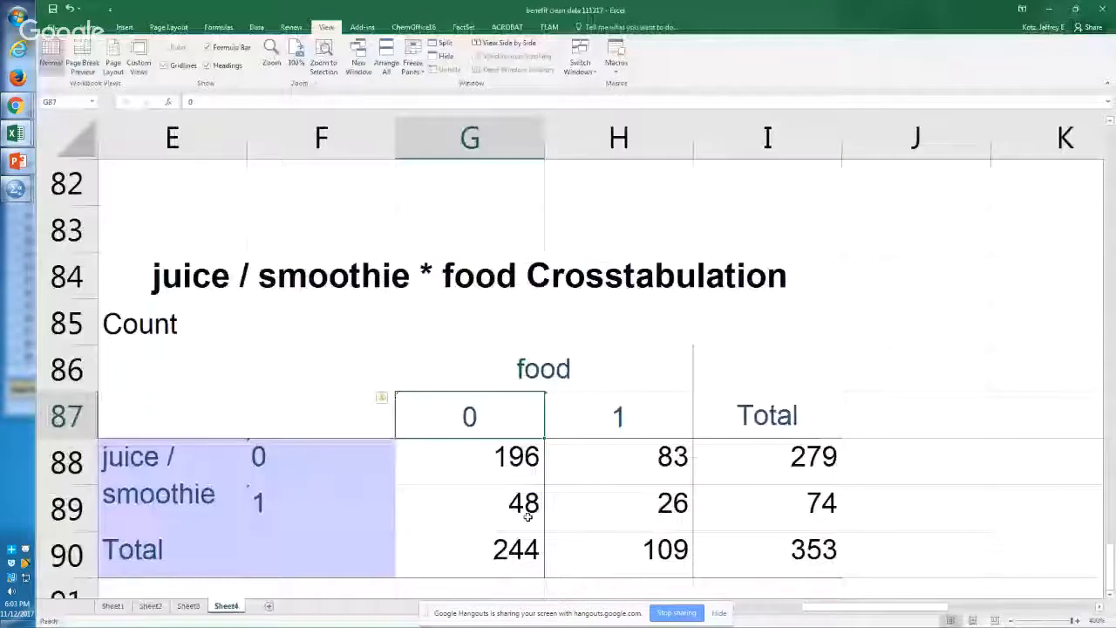
pyautogui.press('Down')
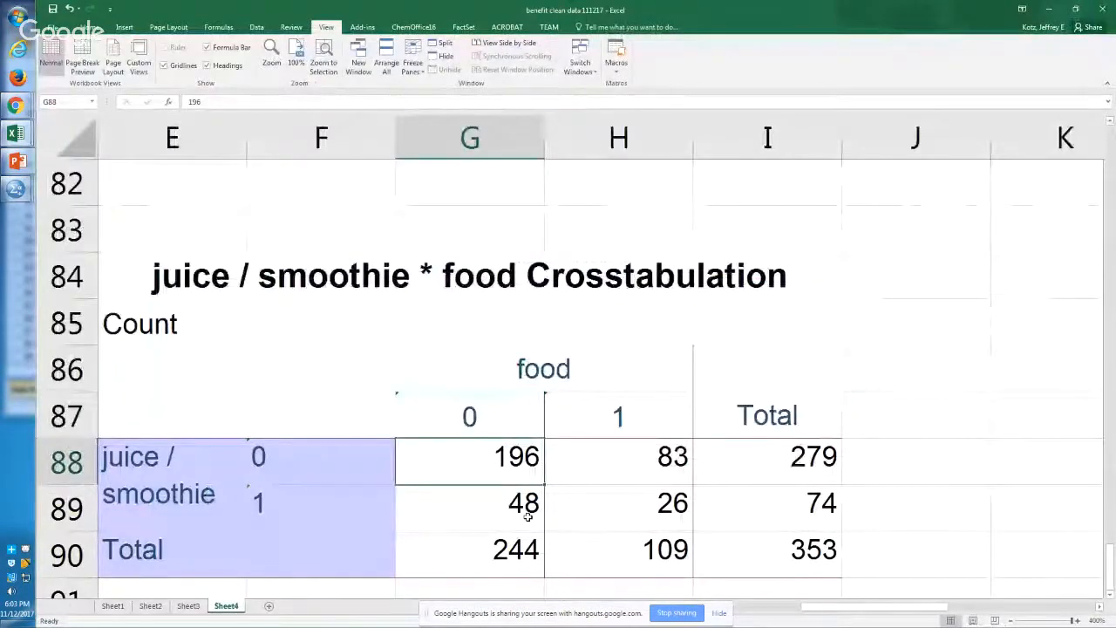
pyautogui.press('Down')
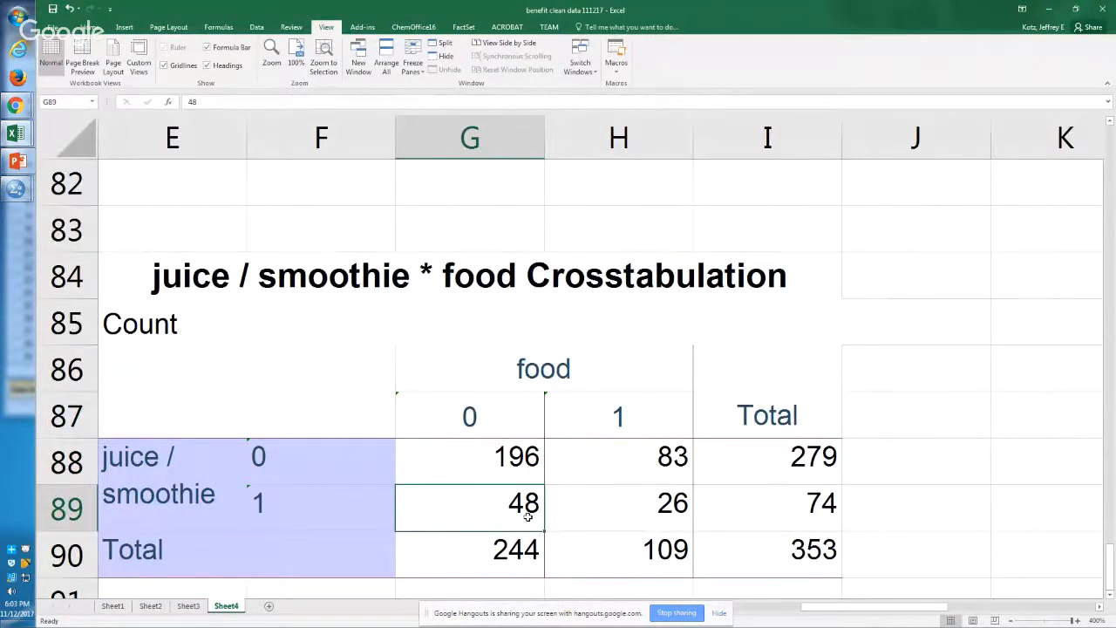
# Step: Examine the juice / smoothie 0 and 1 rows of the crosstabulation across both food groups and the totals
pyautogui.press('Up')
pyautogui.hotkey('shift', 'Right')
pyautogui.hotkey('shift', 'Right')
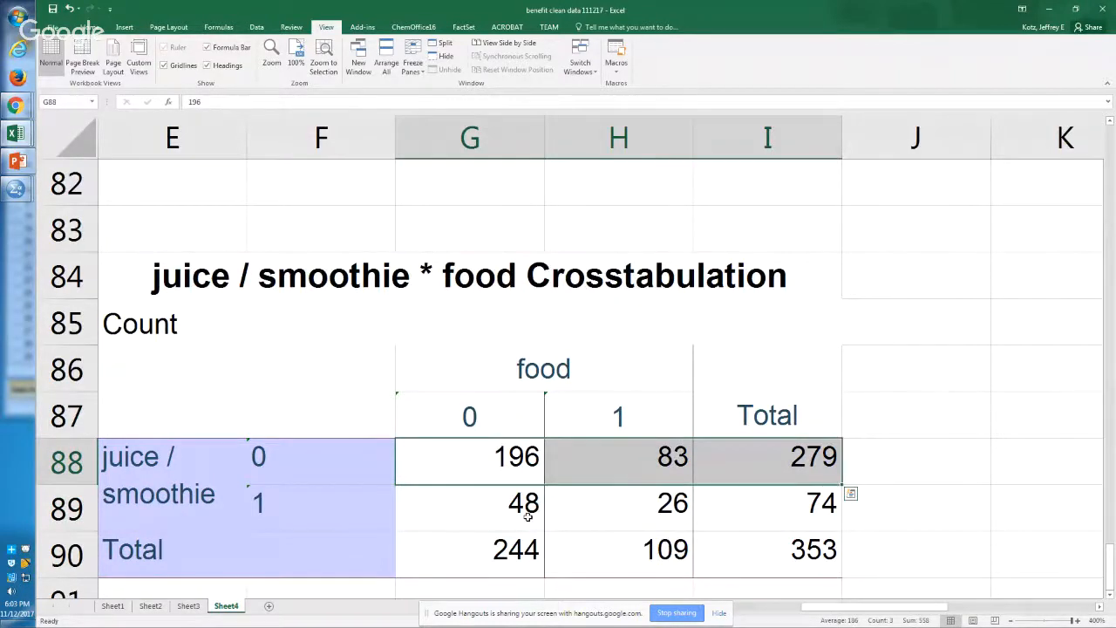
pyautogui.press('Left')
pyautogui.press('Right')
pyautogui.press('Right')
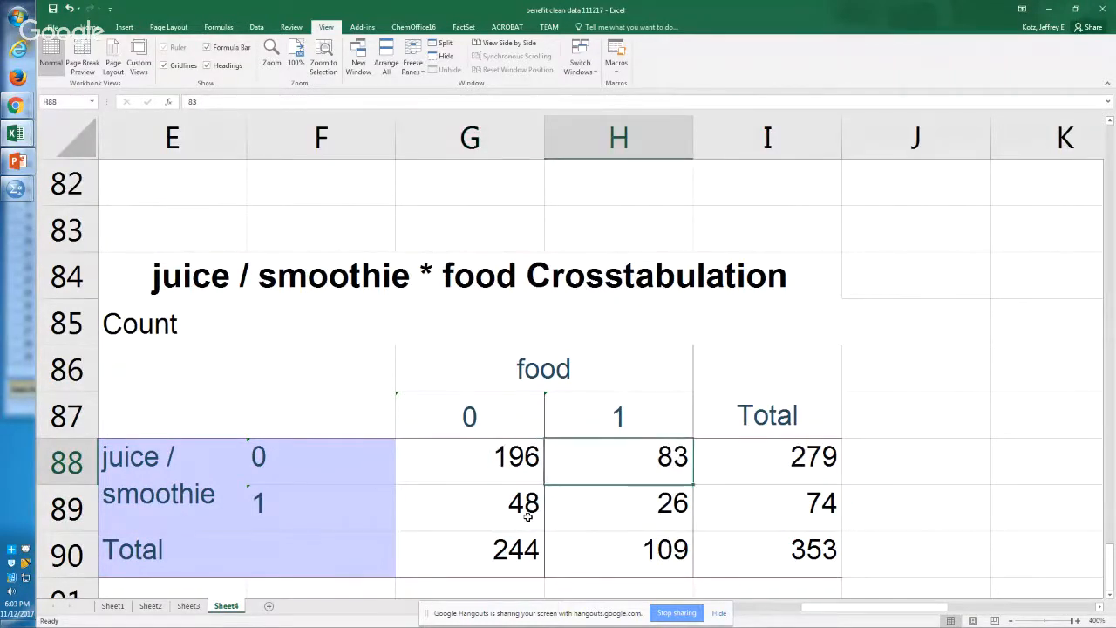
pyautogui.press('Down')
pyautogui.press('Right')
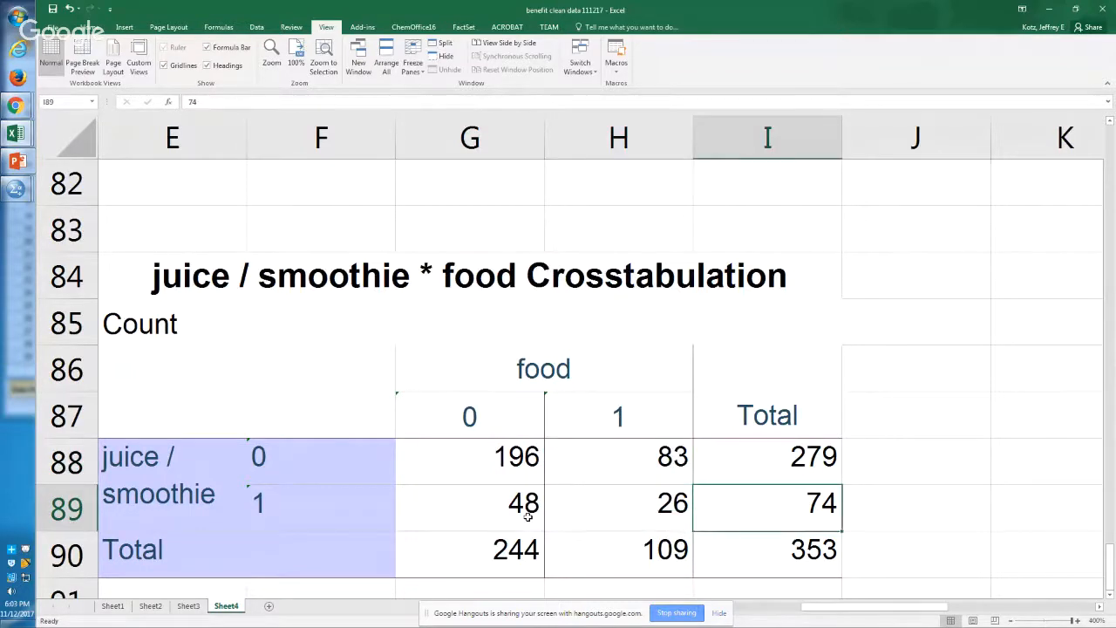
pyautogui.press('Left')
pyautogui.press('Left')
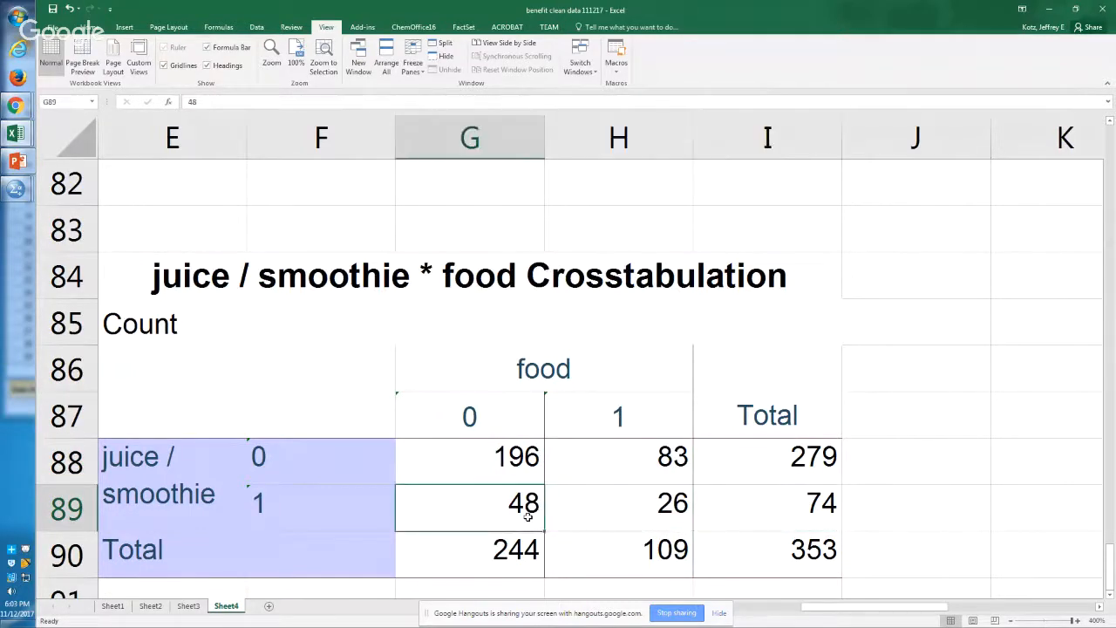
pyautogui.press('Right')
pyautogui.press('Right')
pyautogui.press('Left')
pyautogui.hotkey('shift', 'Left')
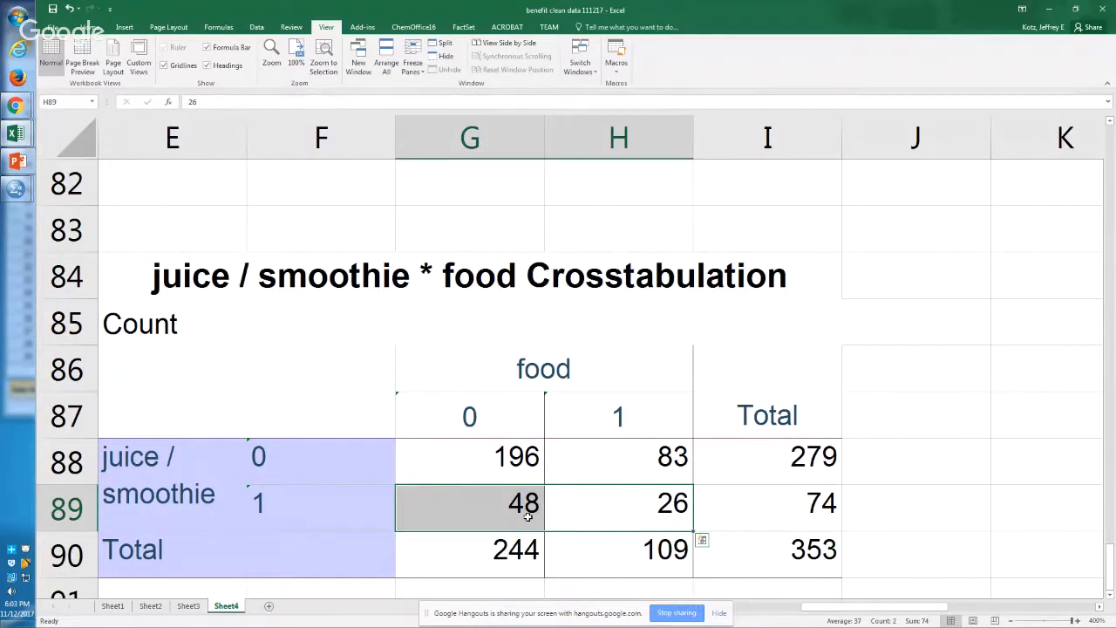
# Step: Switch to the SPSS Syntax Editor and write the command "compute foodnjuice = 0 ." on line 103, after the last t-test
pyautogui.hotkey('alt', 'Tab')
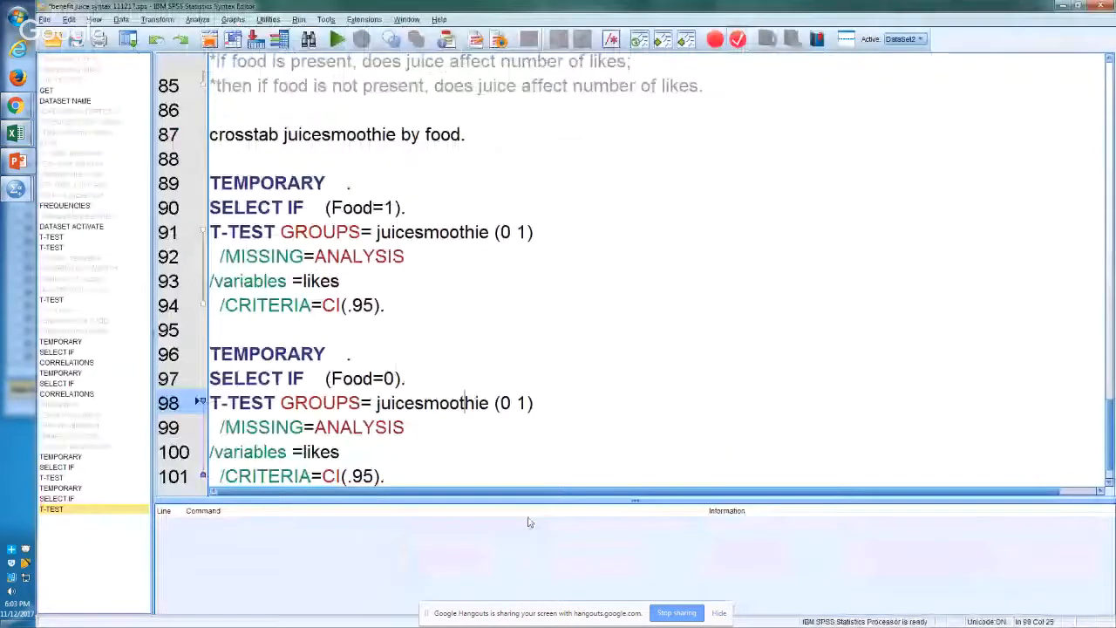
pyautogui.hotkey('ctrl', 'End')
pyautogui.press('Return')
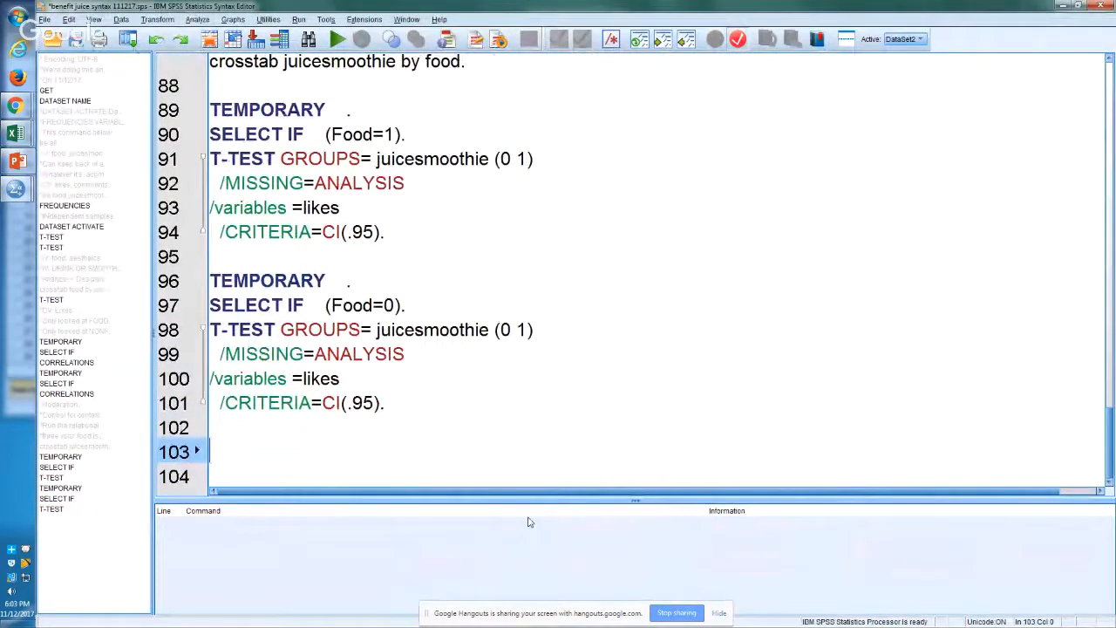
pyautogui.write('compute')
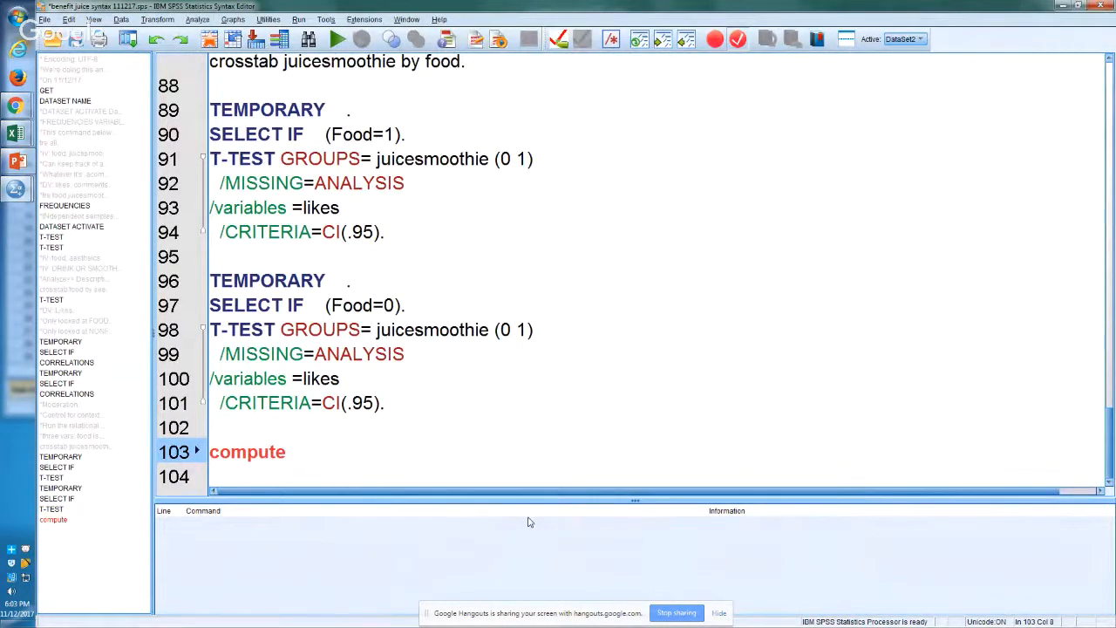
pyautogui.write(' food')
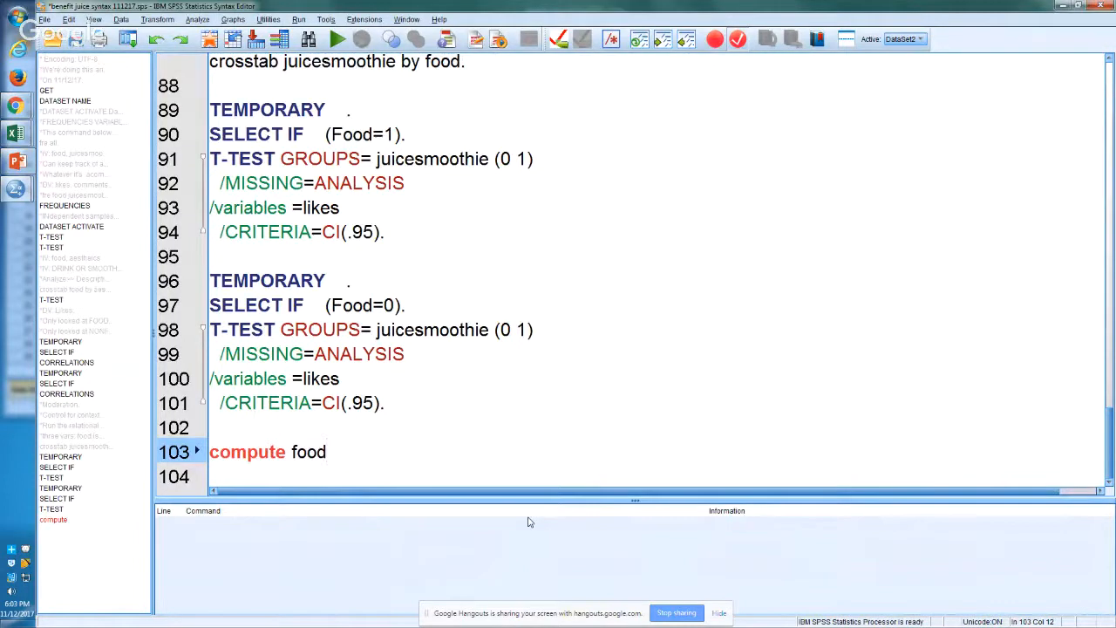
pyautogui.write('njuice = 0 .')
pyautogui.press('Return')
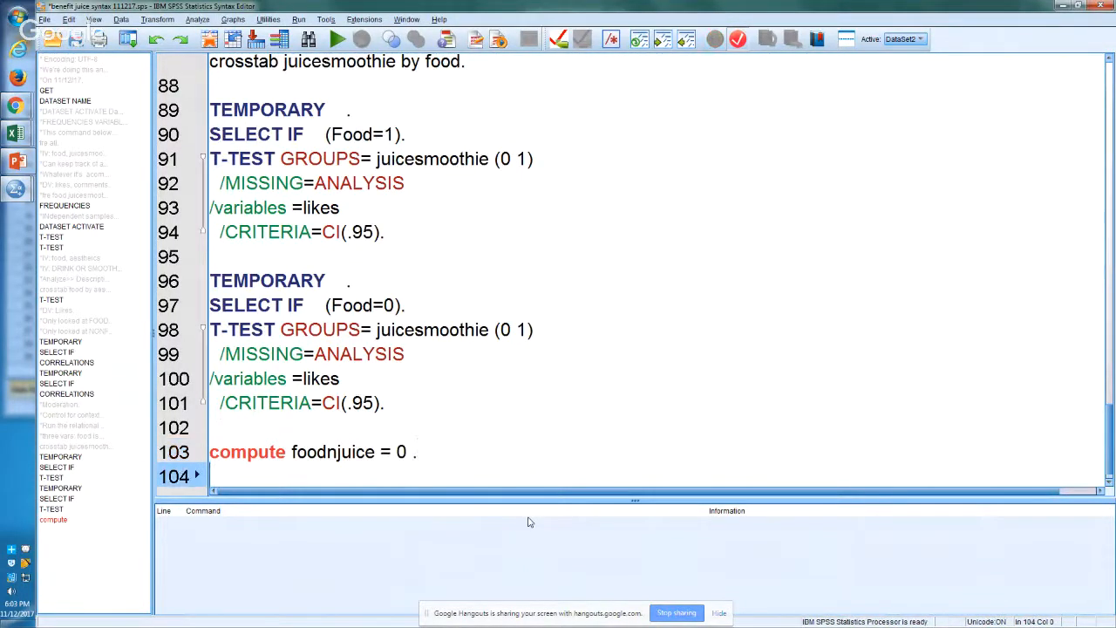
pyautogui.press('Up')
pyautogui.press('Up')
pyautogui.press('Down')
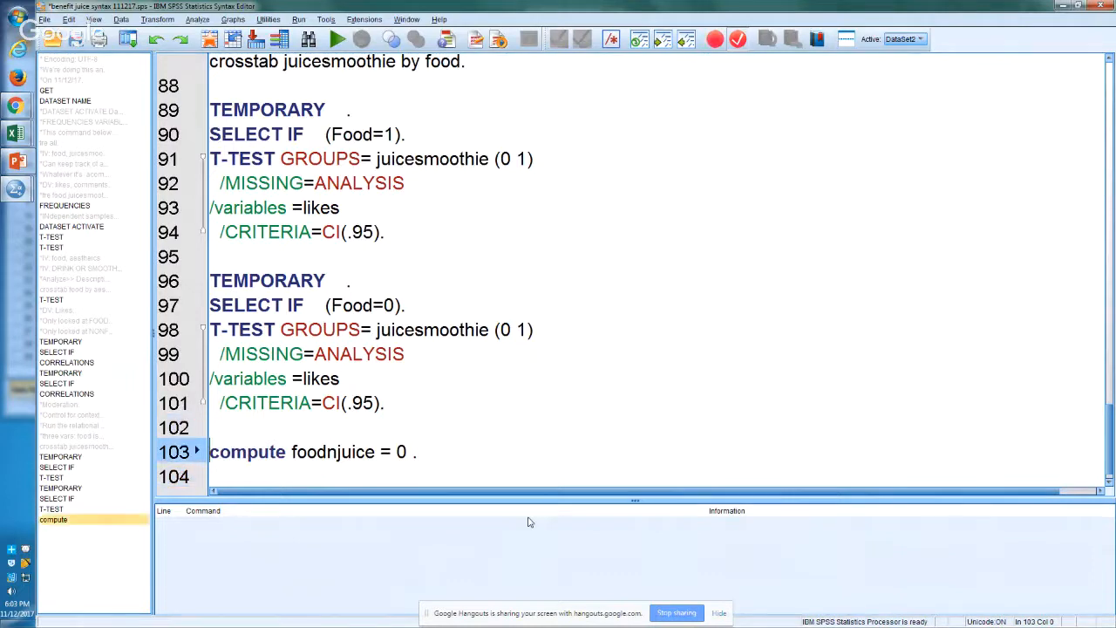
# Step: Comment out the compute foodnjuice command on line 103 with an asterisk and select the entire syntax
pyautogui.write('*')
pyautogui.press('Up')
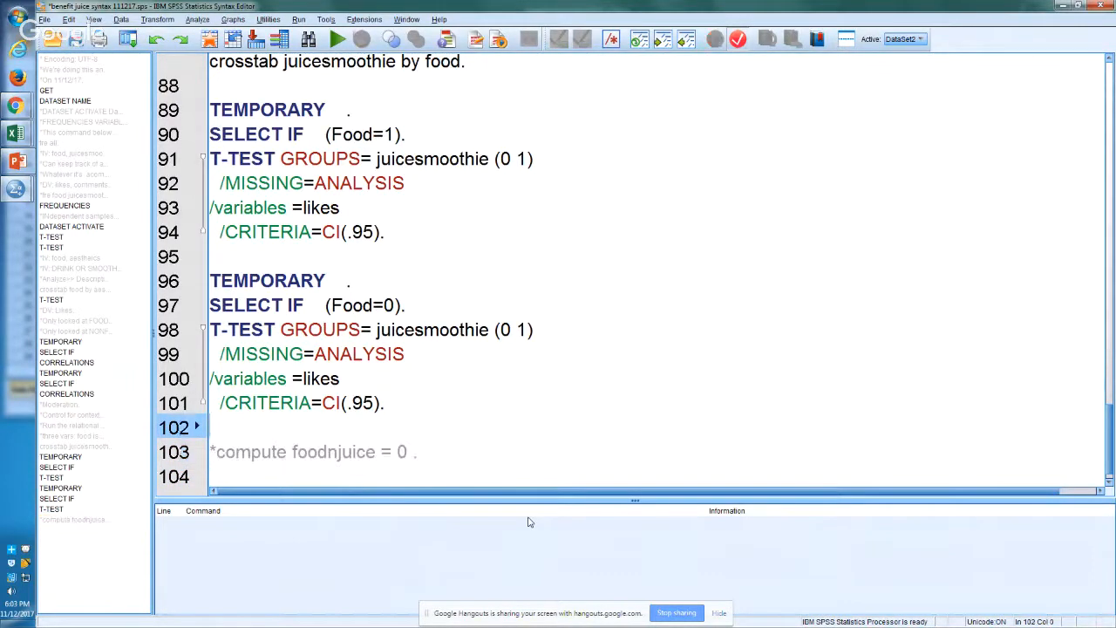
pyautogui.hotkey('ctrl', 'a')
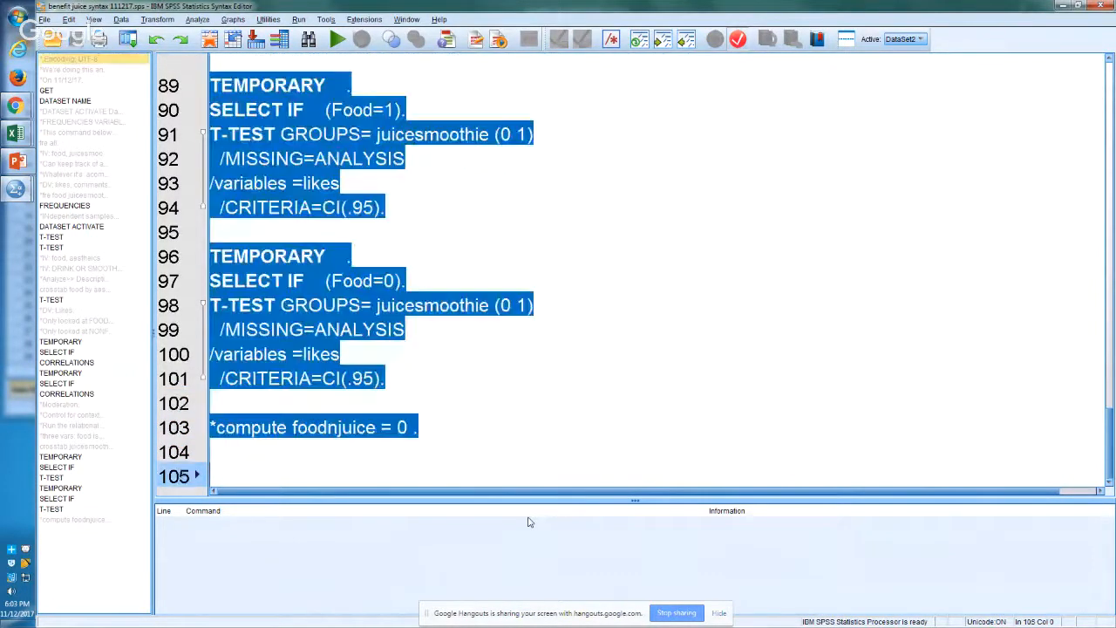
# Step: Switch to the Output2 Statistics Viewer window and close it without saving its contents
pyautogui.hotkey('alt', 'Tab')
pyautogui.hotkey('alt', 'Tab')
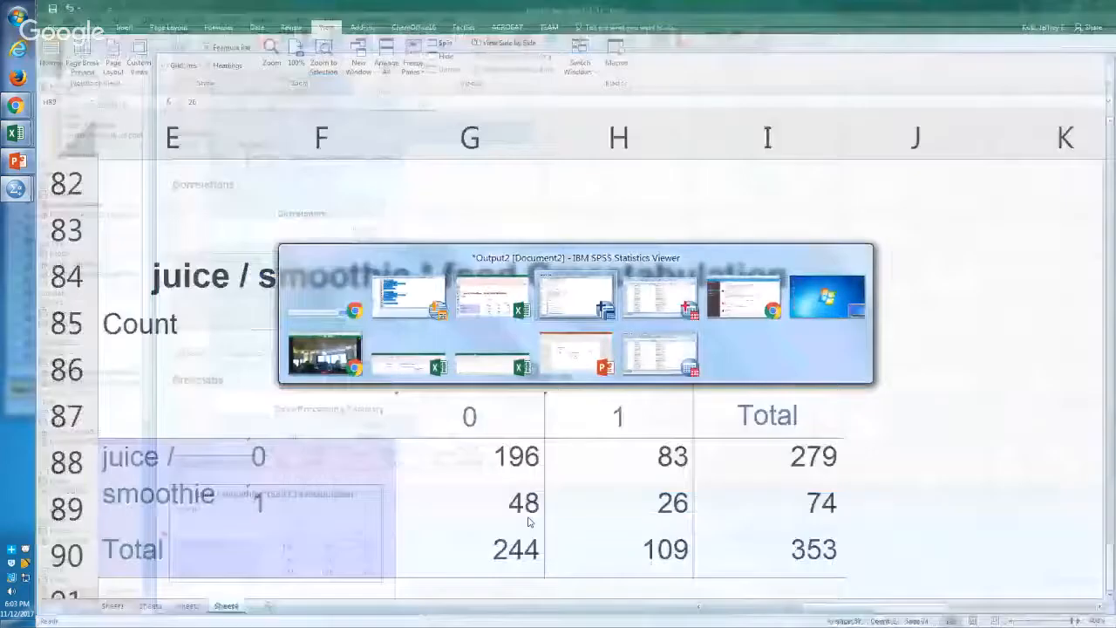
pyautogui.hotkey('alt', 'Tab')
pyautogui.hotkey('alt', 'Tab')
pyautogui.hotkey('alt', 'Tab')
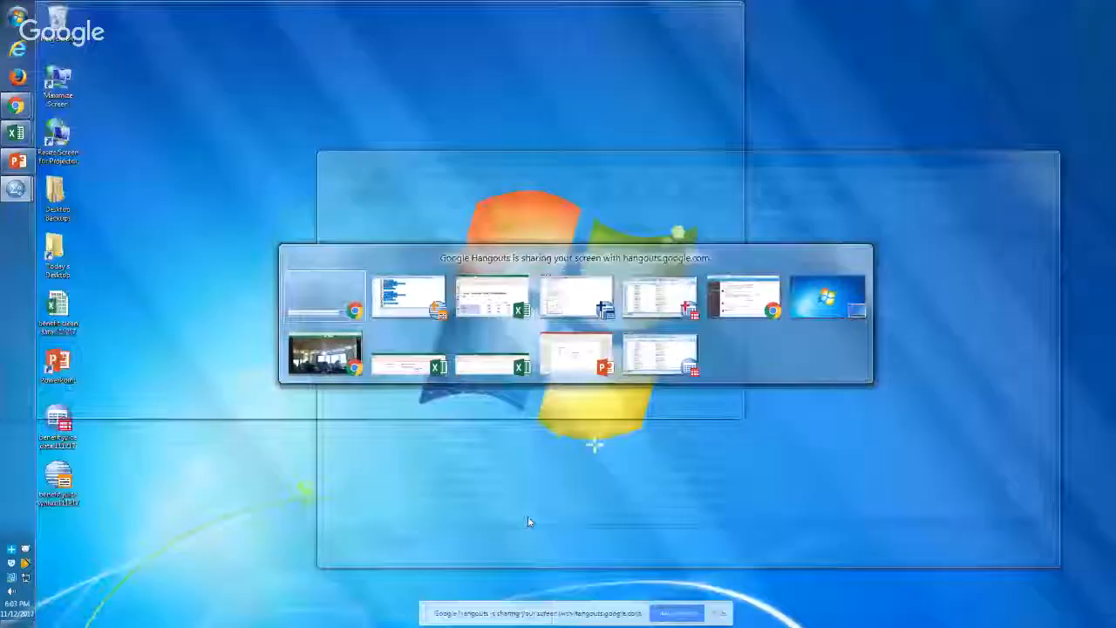
pyautogui.hotkey('alt', 'shift', 'Tab')
pyautogui.hotkey('alt', 'shift', 'Tab')
pyautogui.hotkey('alt', 'shift', 'Tab')
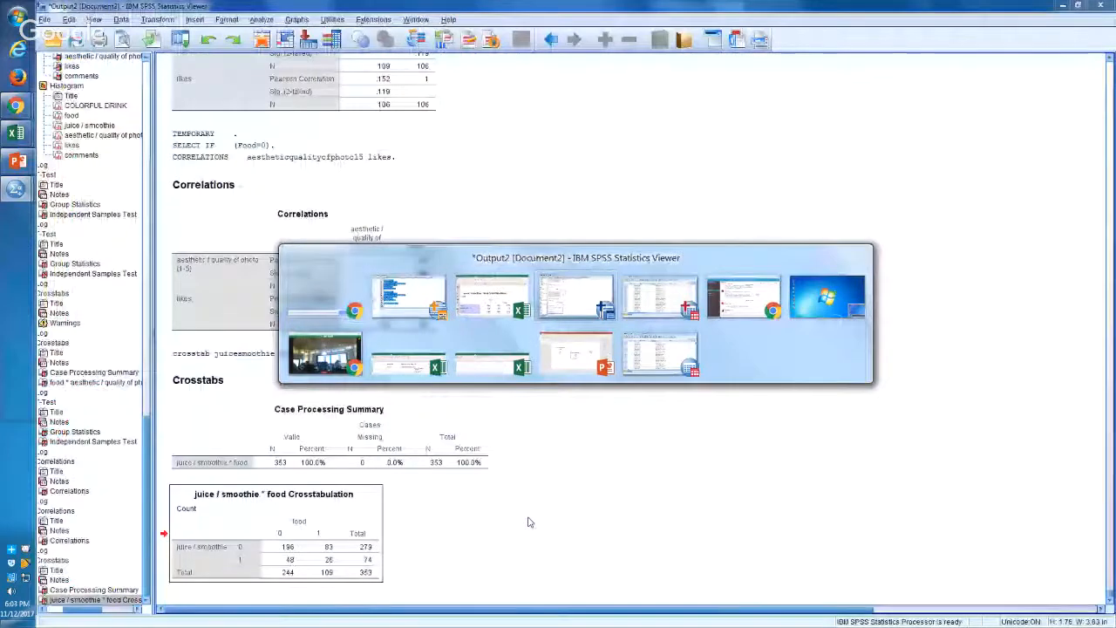
pyautogui.click(1108, 5)
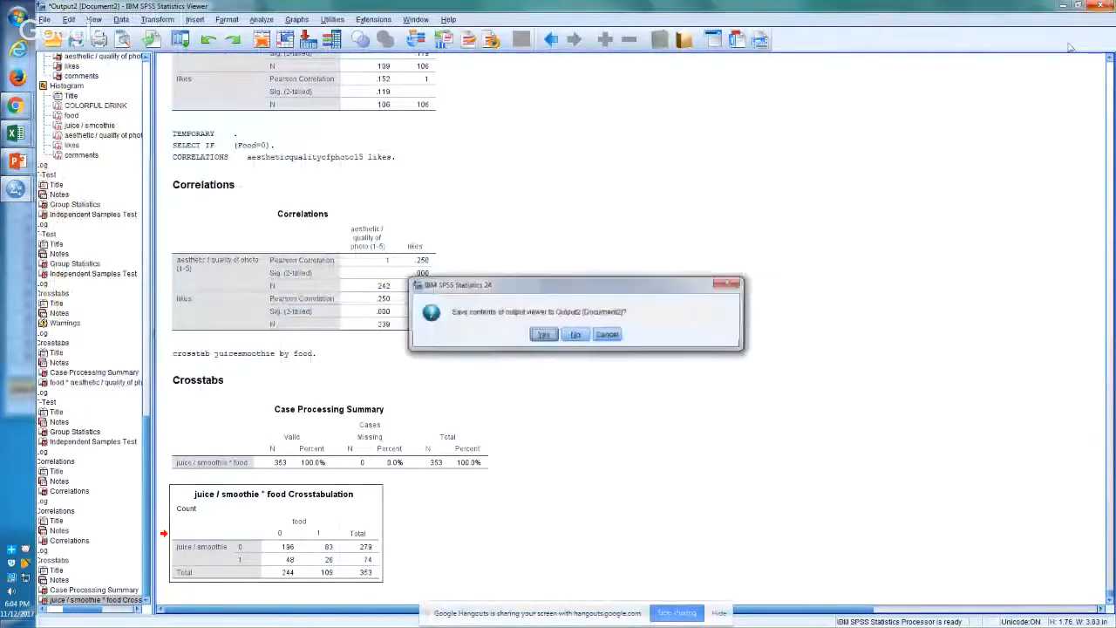
pyautogui.click(587, 339)
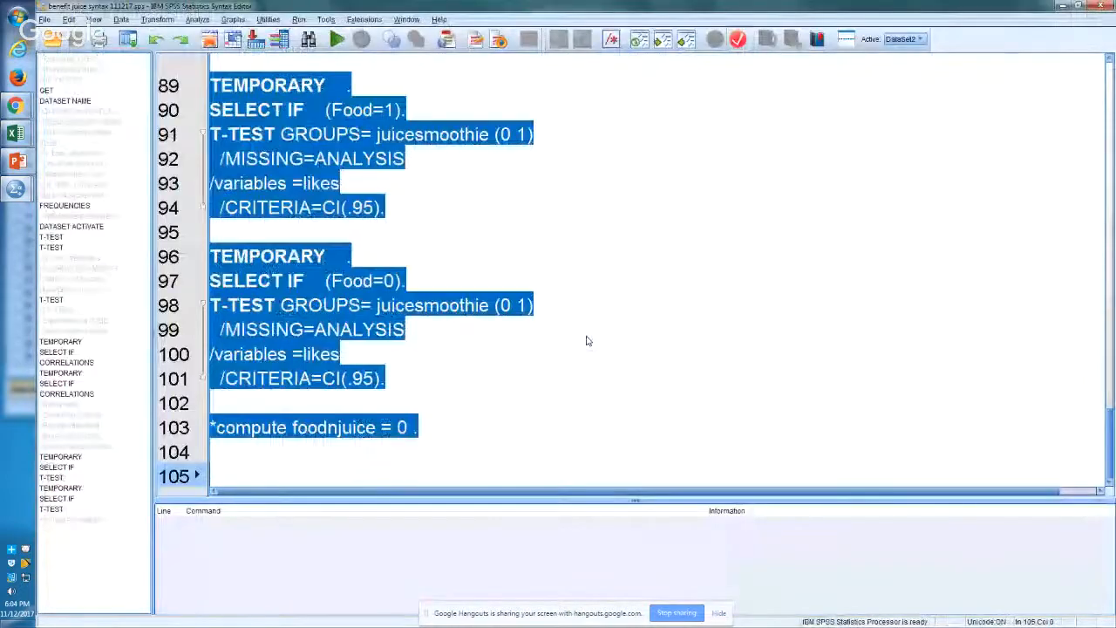
# Step: Run the entire selected syntax and select the log of the Food=1 juicesmoothie t-test in the new output
pyautogui.hotkey('ctrl', 'r')
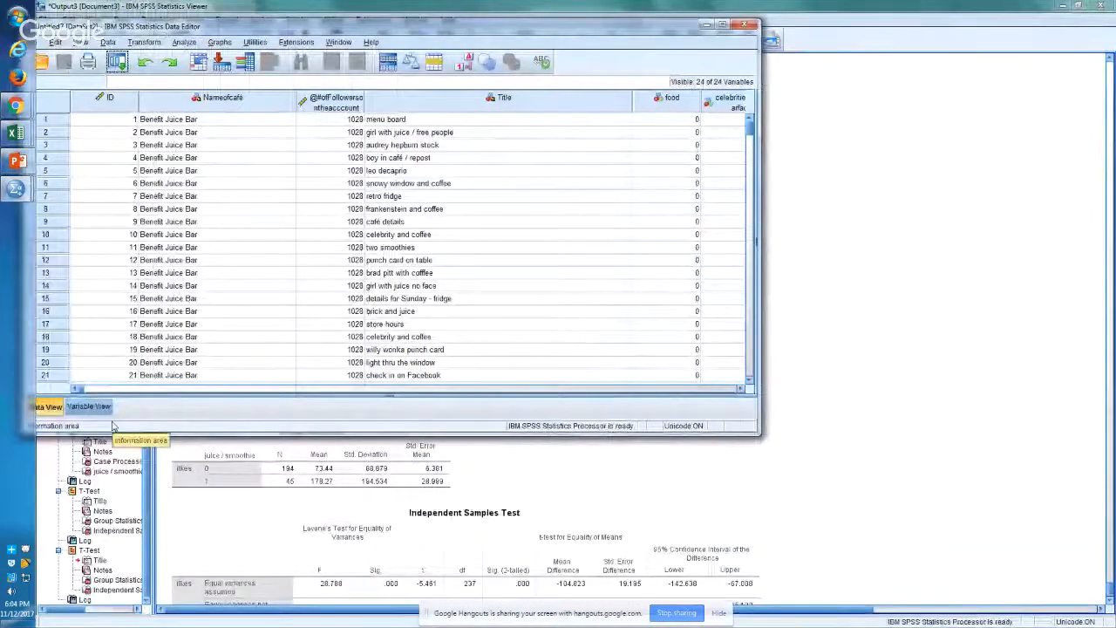
pyautogui.click(109, 571)
pyautogui.click(95, 530)
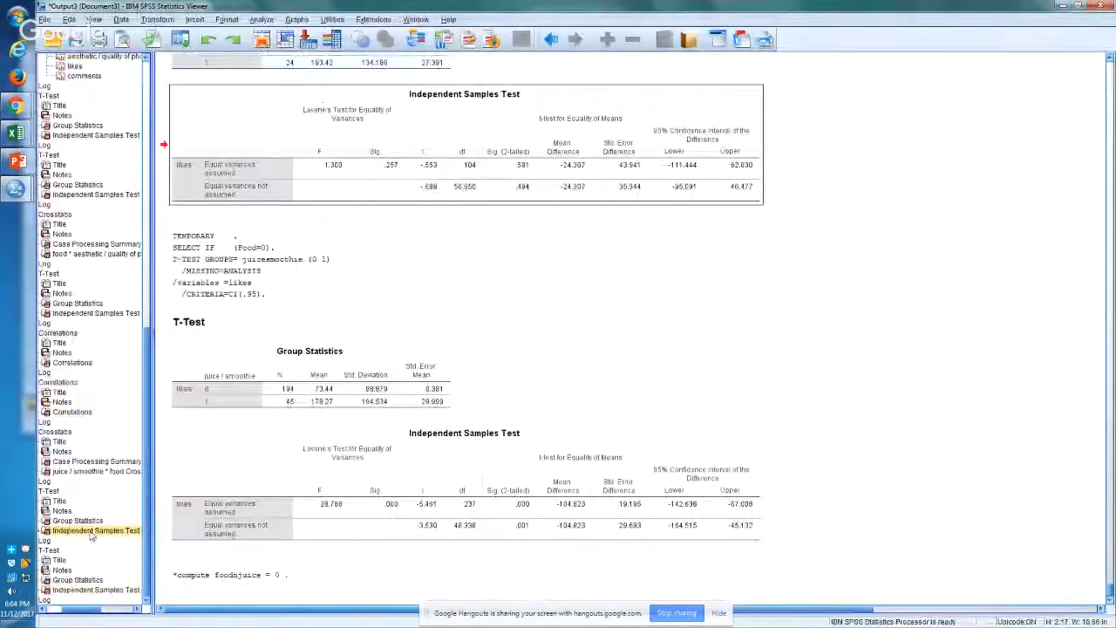
pyautogui.click(44, 480)
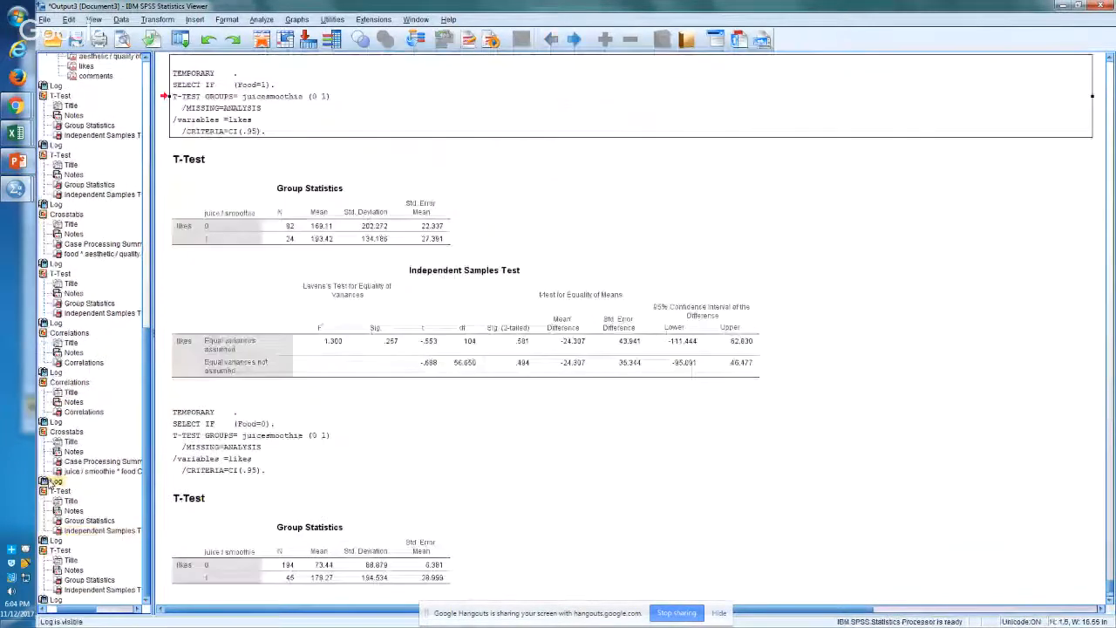
# Step: Copy the Food=1 t-test log and paste it into Excel Sheet4 below the crosstabulation, starting around row 95
pyautogui.click(255, 76)
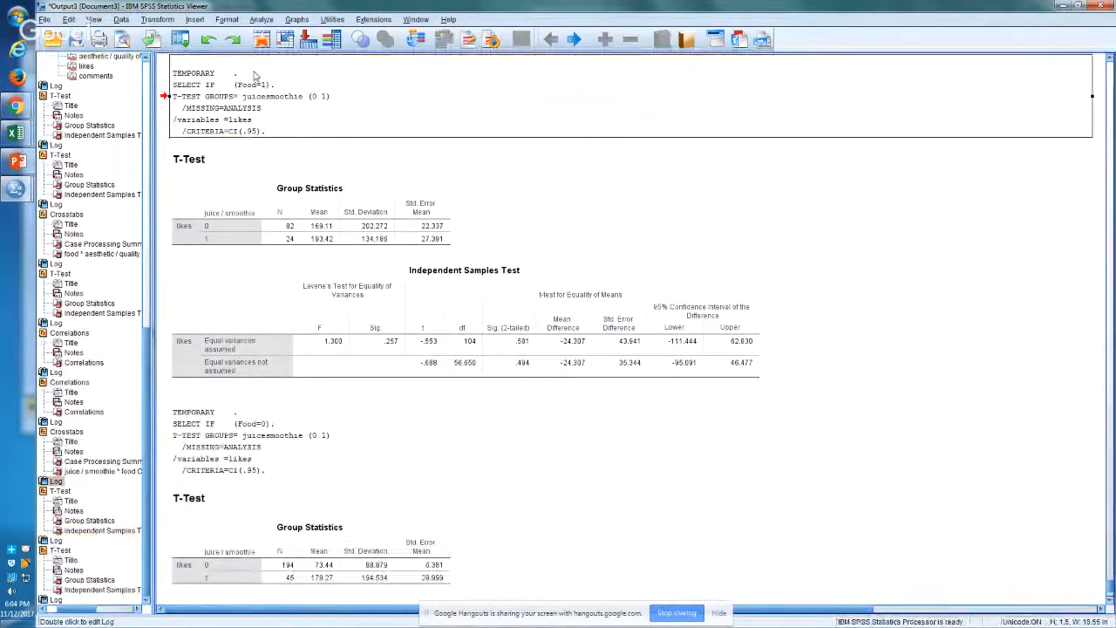
pyautogui.rightClick(255, 76)
pyautogui.click(265, 95)
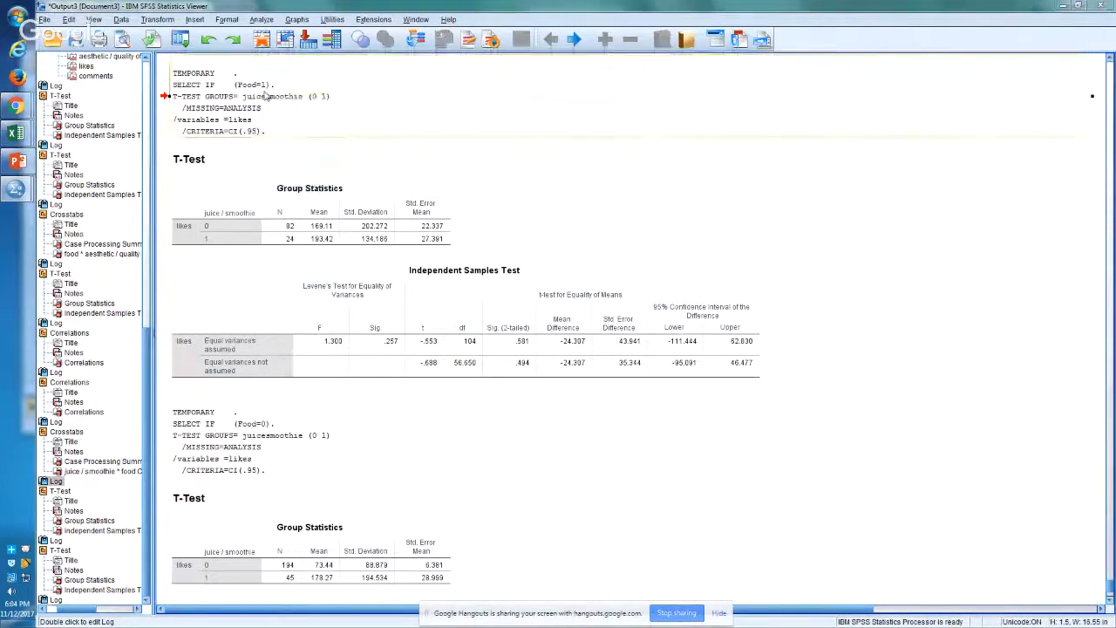
pyautogui.hotkey('alt', 'Tab')
pyautogui.hotkey('alt', 'Tab')
pyautogui.hotkey('alt', 'Tab')
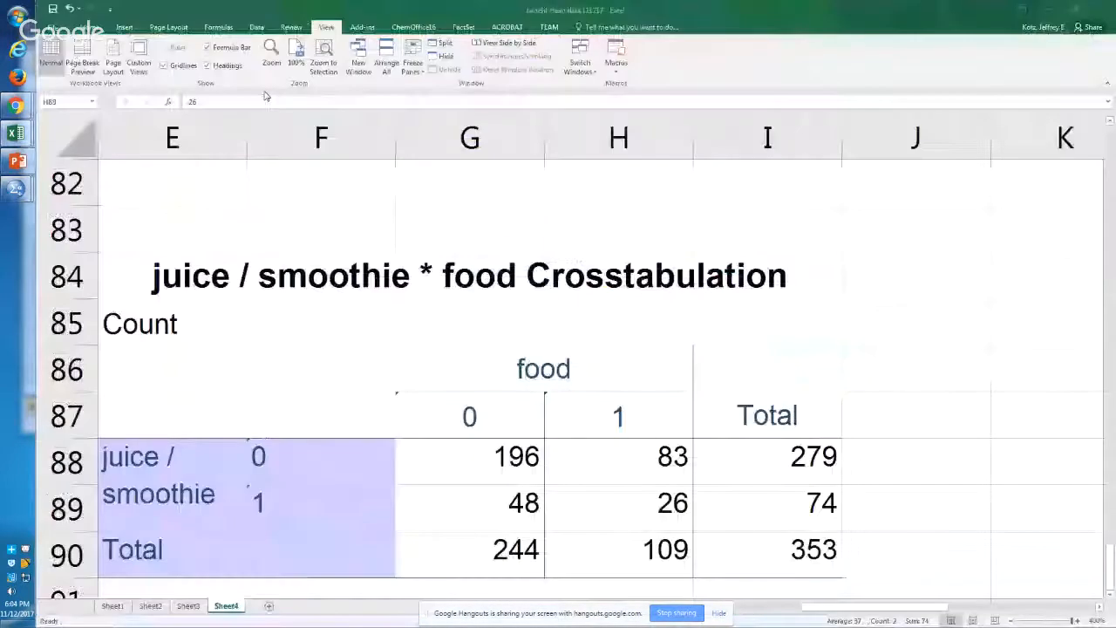
pyautogui.press('Down')
pyautogui.press('Down')
pyautogui.press('Down')
pyautogui.press('Down')
pyautogui.press('Left')
pyautogui.press('Left')
pyautogui.press('Left')
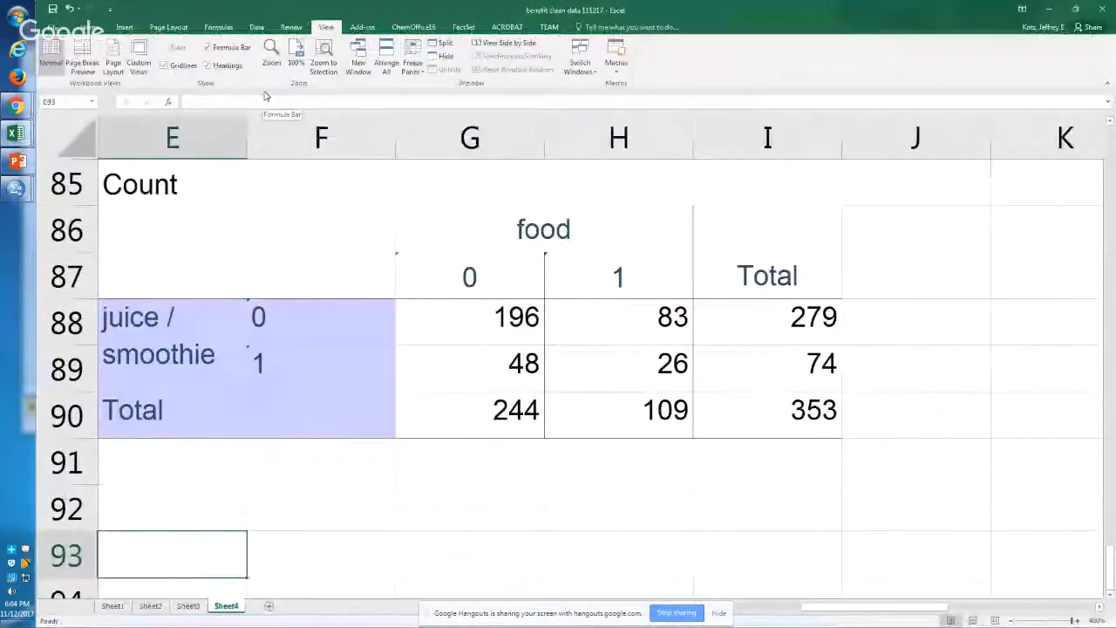
pyautogui.hotkey('ctrl', 'v')
pyautogui.press('Down')
pyautogui.press('Down')
pyautogui.press('Down')
pyautogui.press('Down')
pyautogui.press('Down')
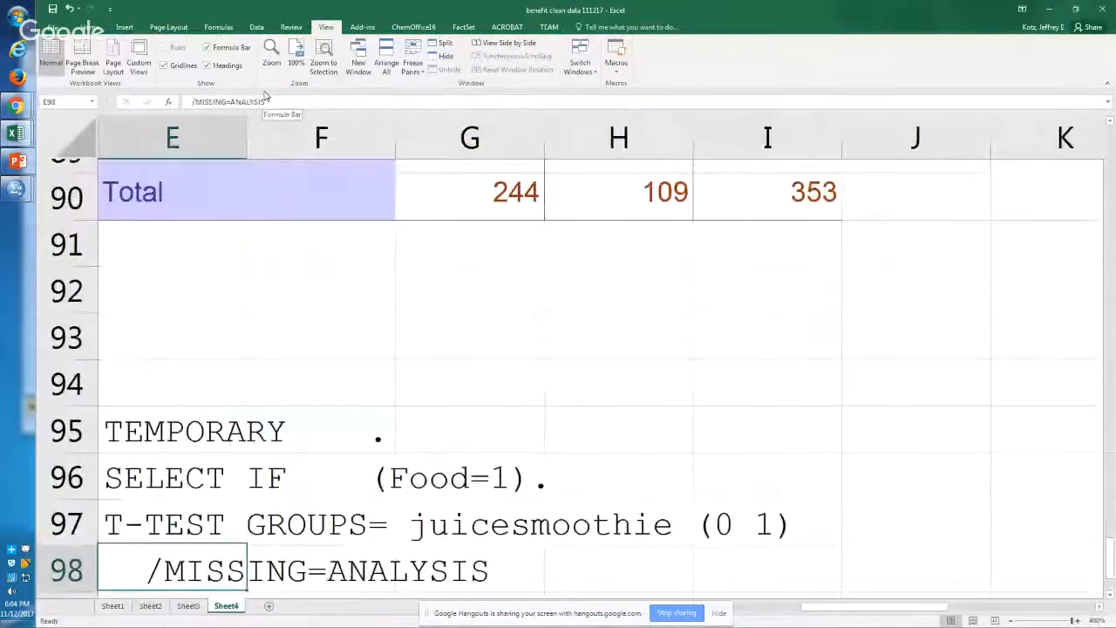
# Step: Examine the pasted Food=1 t-test syntax, covering the select condition, the juicesmoothie groups and the likes variable
pyautogui.press('Down')
pyautogui.press('Down')
pyautogui.press('Up')
pyautogui.press('Up')
pyautogui.press('Up')
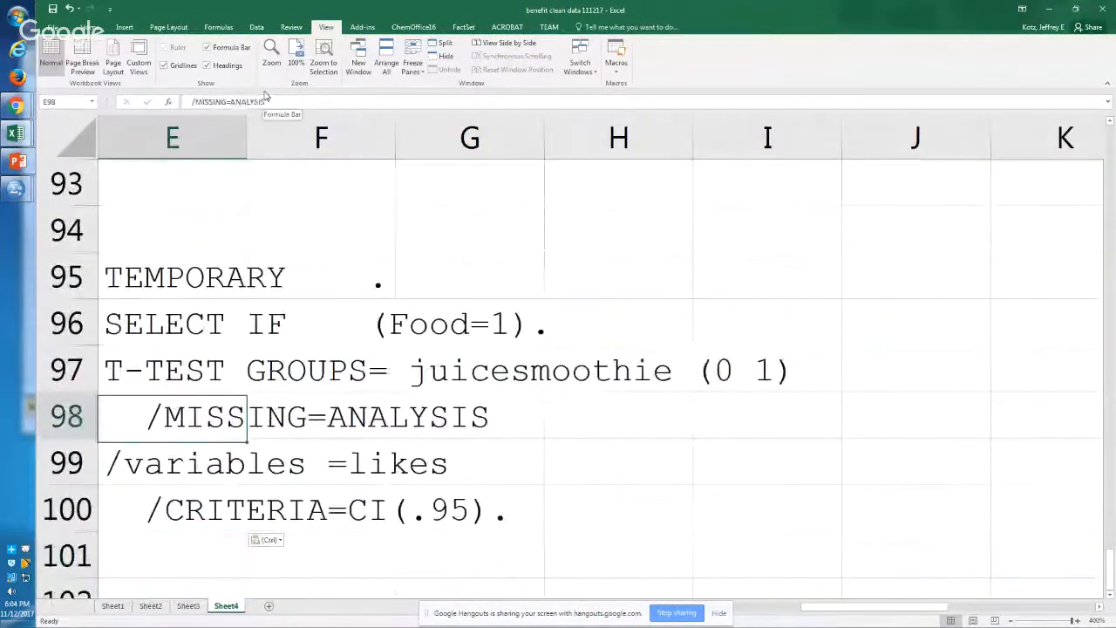
pyautogui.hotkey('alt', 'Tab')
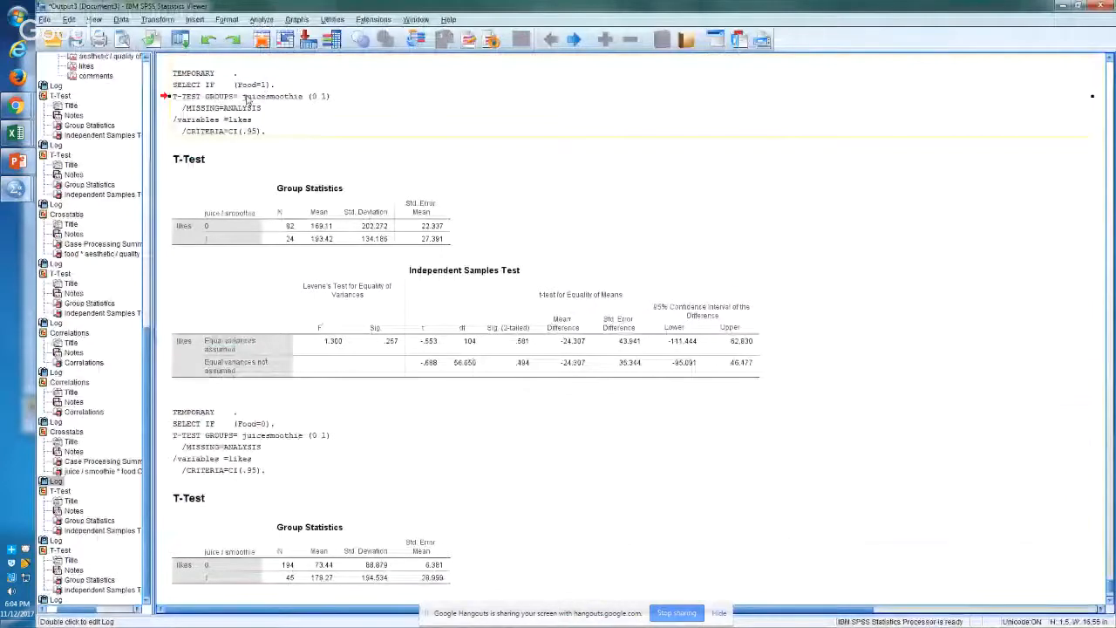
pyautogui.hotkey('alt', 'Tab')
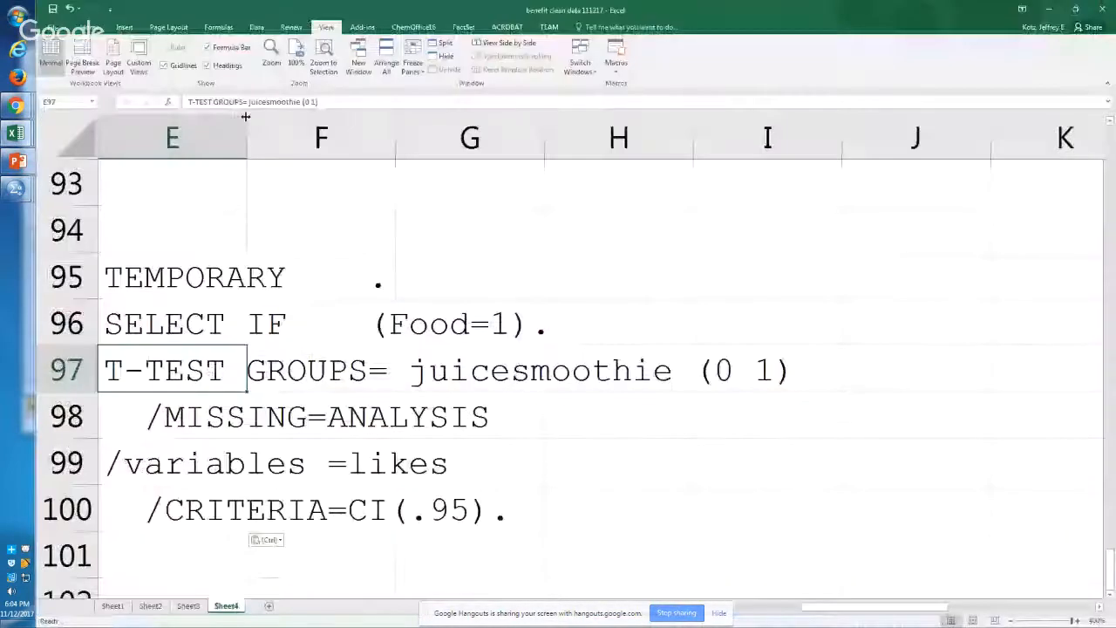
pyautogui.press('Up')
pyautogui.press('Down')
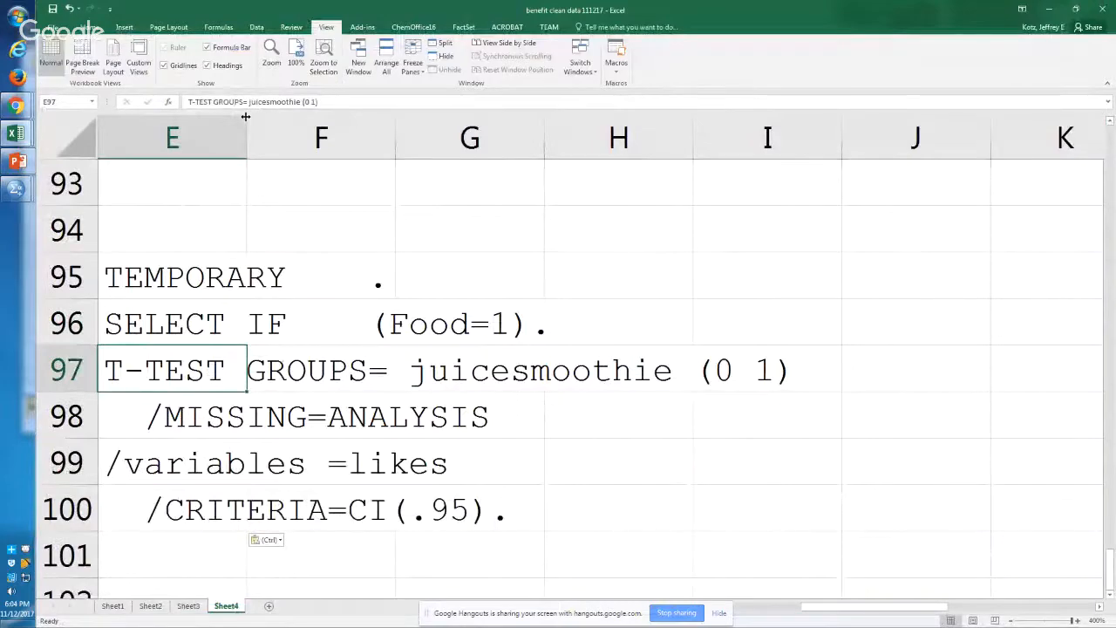
pyautogui.press('Down')
pyautogui.press('Down')
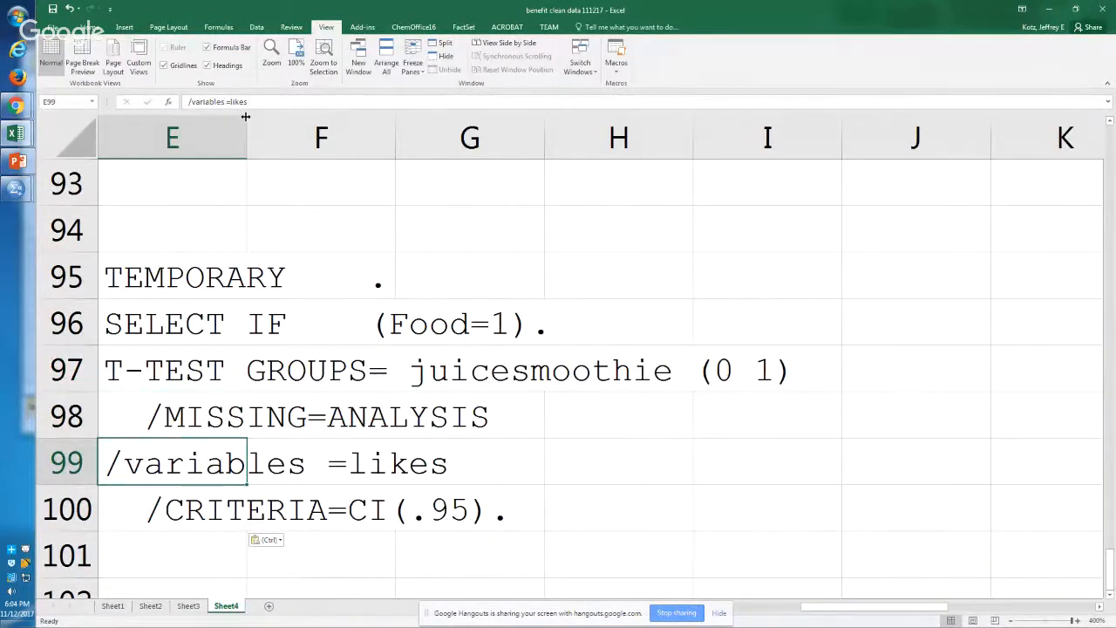
# Step: Copy the Food=1 Group Statistics table from the SPSS output and paste it into Sheet4 at cell E102
pyautogui.hotkey('alt', 'Tab')
pyautogui.click(323, 233)
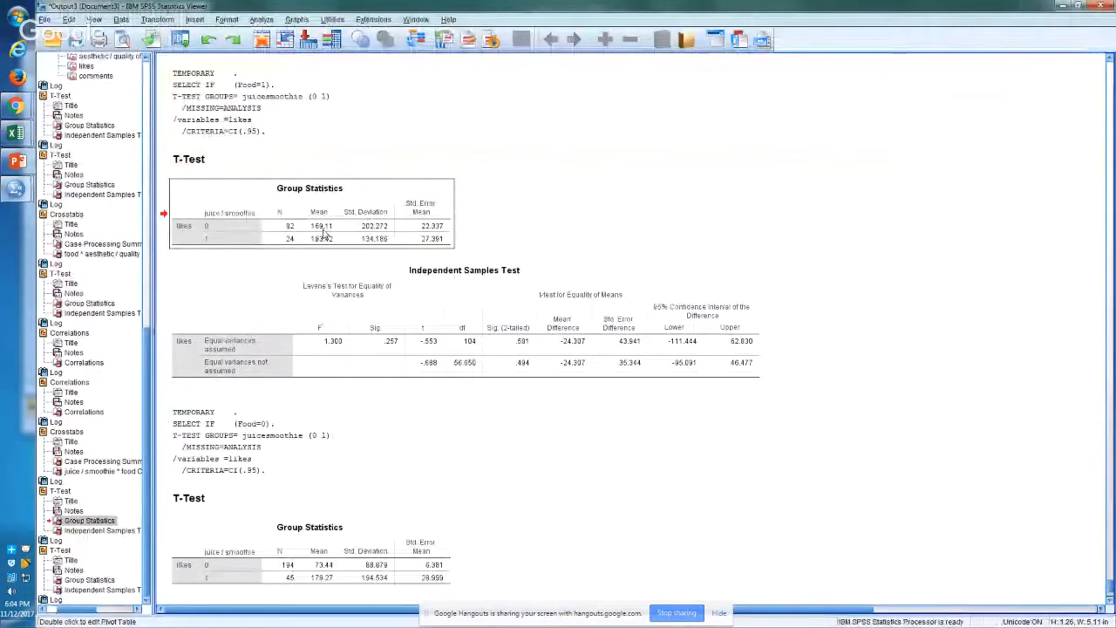
pyautogui.hotkey('alt', 'Tab')
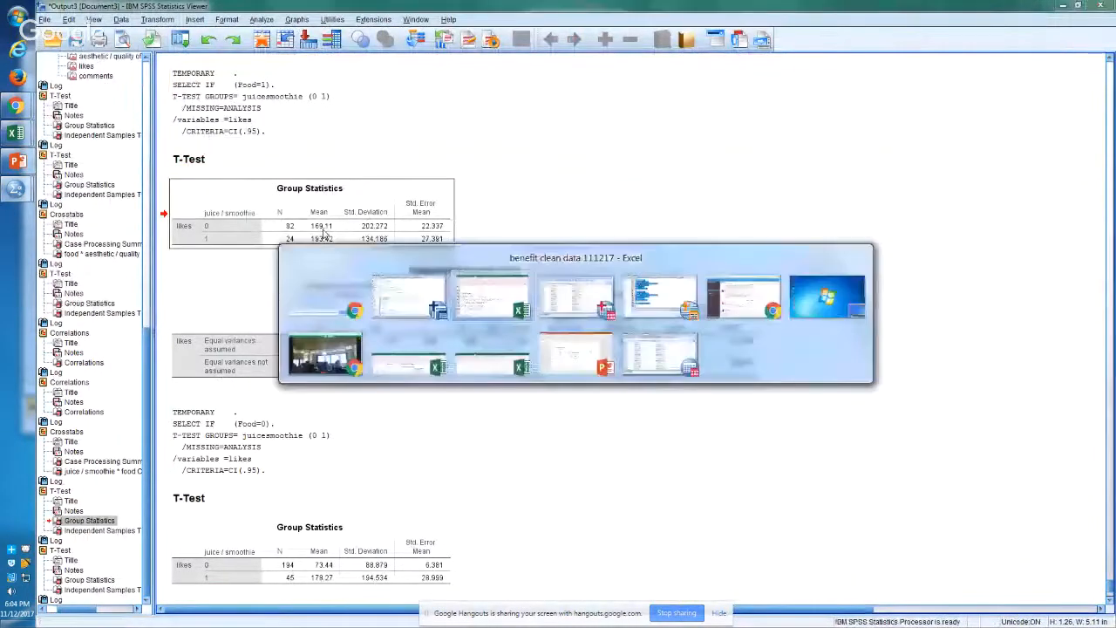
pyautogui.press('Down')
pyautogui.press('Down')
pyautogui.press('Down')
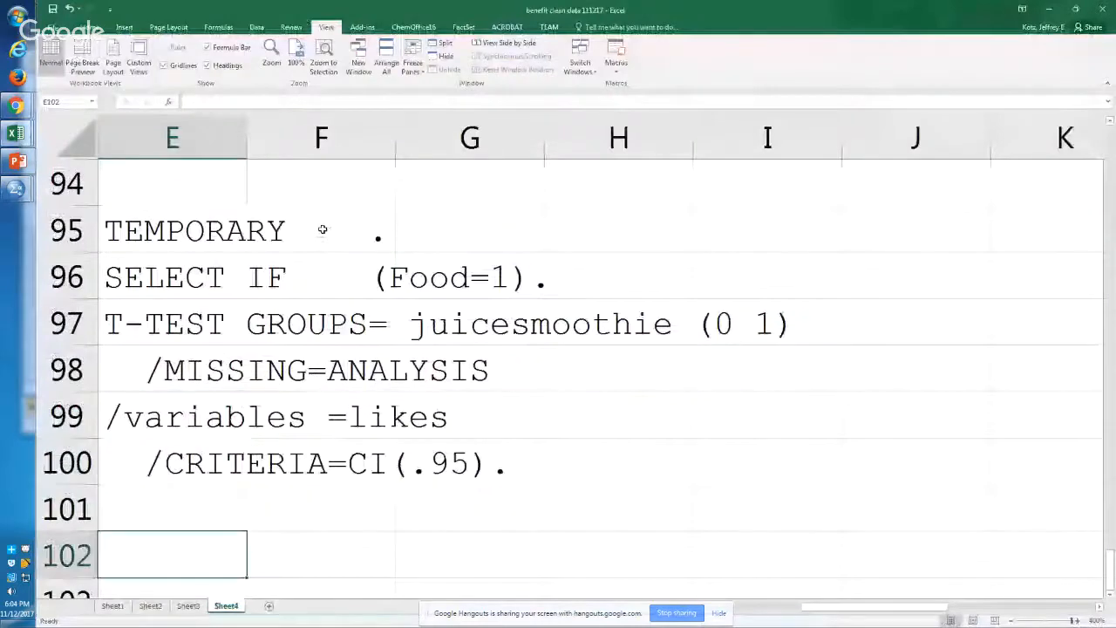
pyautogui.hotkey('ctrl', 'v')
pyautogui.hotkey('alt', 'w')
pyautogui.press('g')
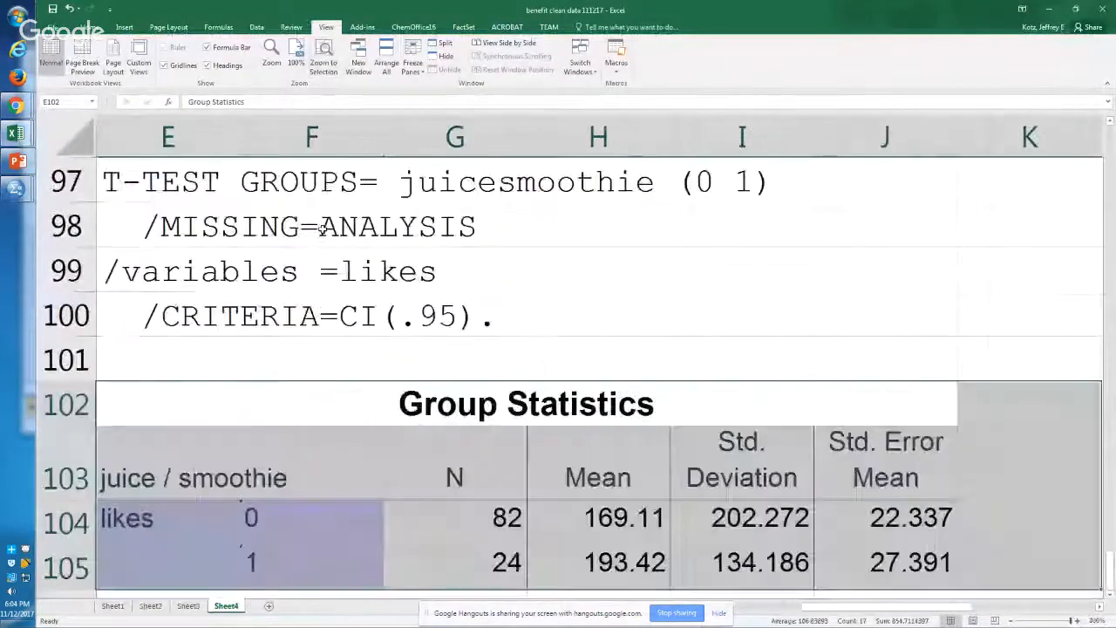
# Step: Compare the N values of juice / smoothie groups 0 and 1 in the pasted Group Statistics with the rows above
pyautogui.press('Down')
pyautogui.press('Down')
pyautogui.press('Right')
pyautogui.press('Right')
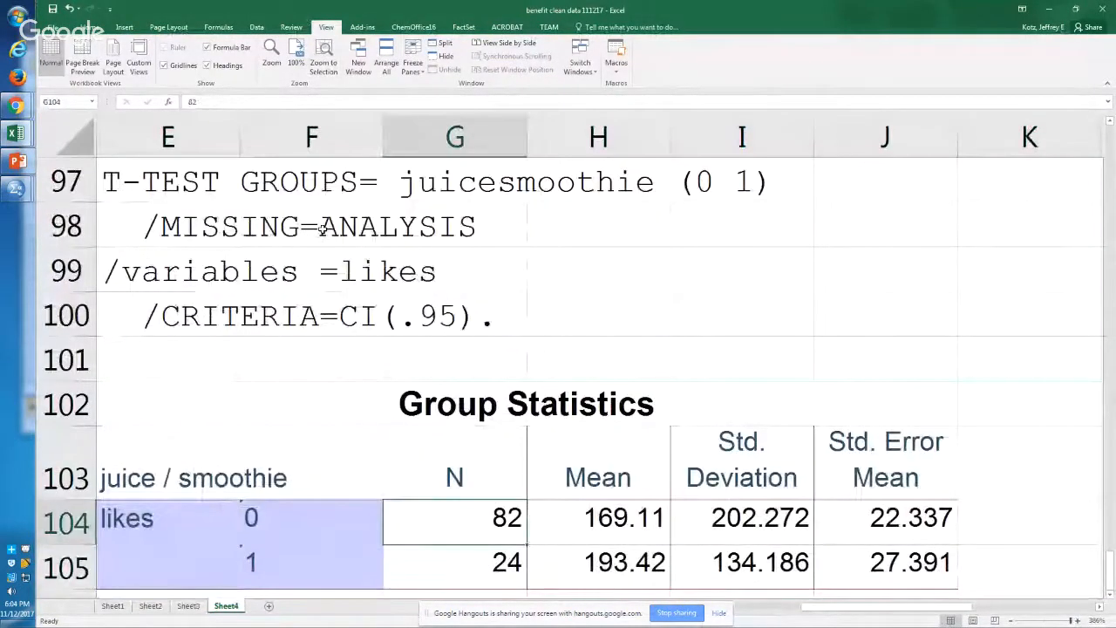
pyautogui.hotkey('shift', 'Down')
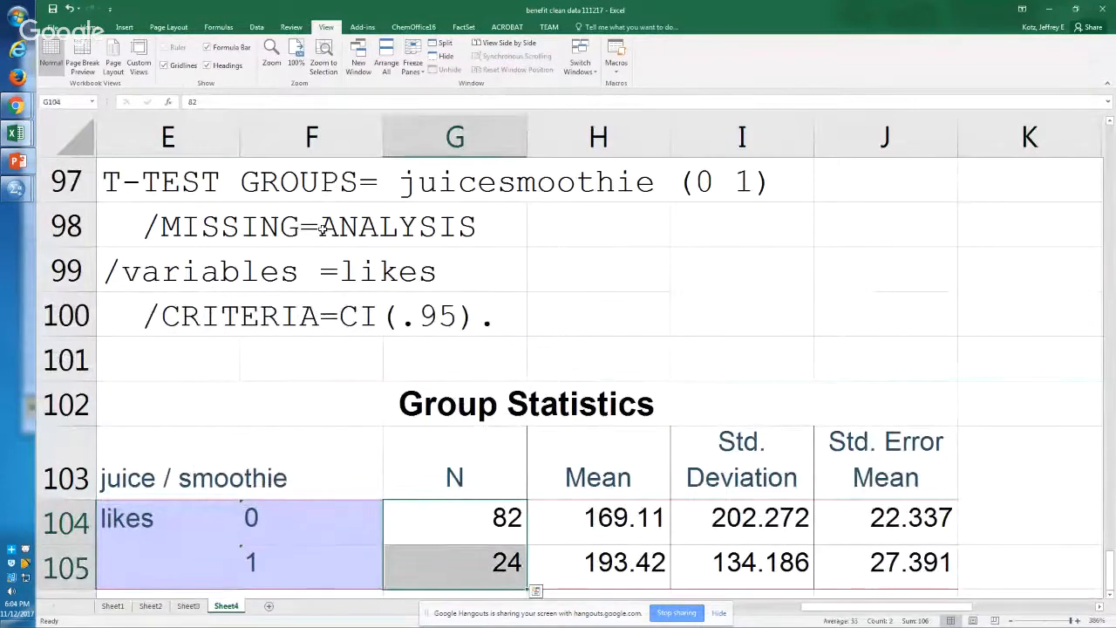
pyautogui.press('Up')
pyautogui.press('Up')
pyautogui.press('Up')
pyautogui.press('Up')
pyautogui.press('Up')
pyautogui.press('Up')
pyautogui.press('Up')
pyautogui.press('Up')
pyautogui.press('Up')
pyautogui.press('Up')
pyautogui.press('Up')
pyautogui.press('Up')
pyautogui.press('Up')
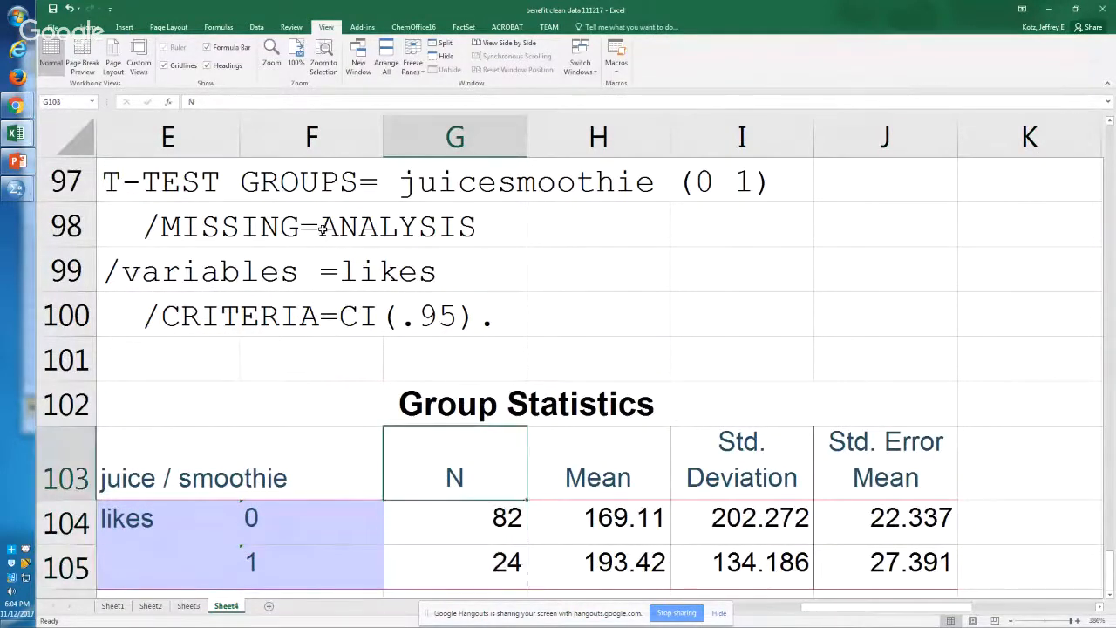
pyautogui.press('Down')
pyautogui.press('Down')
pyautogui.press('Down')
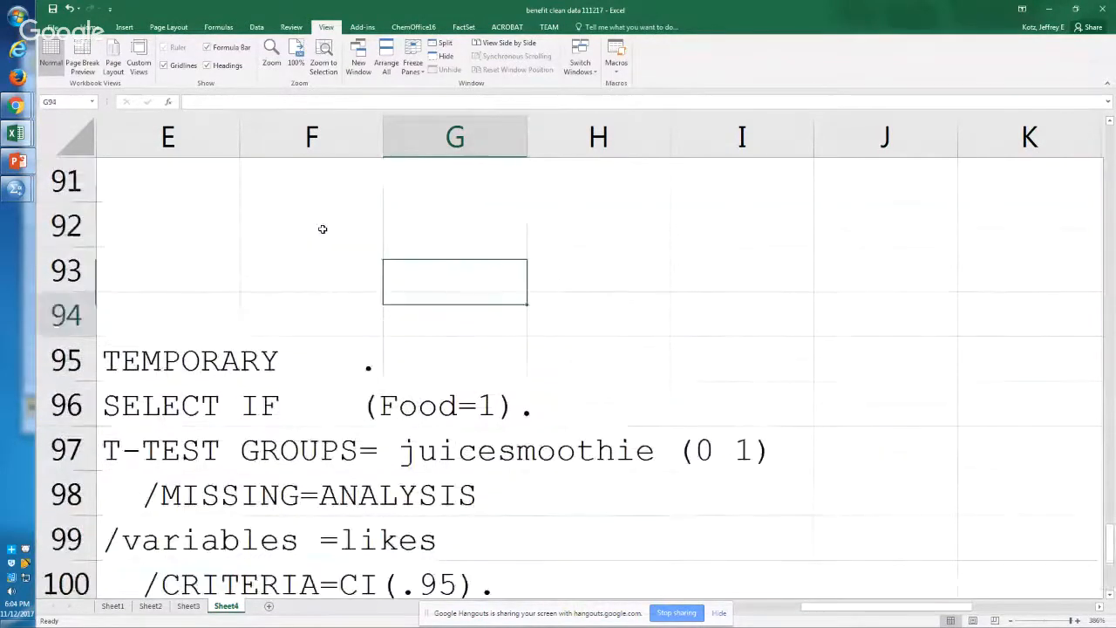
# Step: Examine the N and mean likes for the juice / smoothie 0 and 1 rows of the Group Statistics table
pyautogui.press('Down')
pyautogui.press('Down')
pyautogui.press('Down')
pyautogui.press('Down')
pyautogui.press('Down')
pyautogui.press('Down')
pyautogui.press('Down')
pyautogui.press('Down')
pyautogui.press('Down')
pyautogui.press('Down')
pyautogui.press('Down')
pyautogui.press('Down')
pyautogui.press('Up')
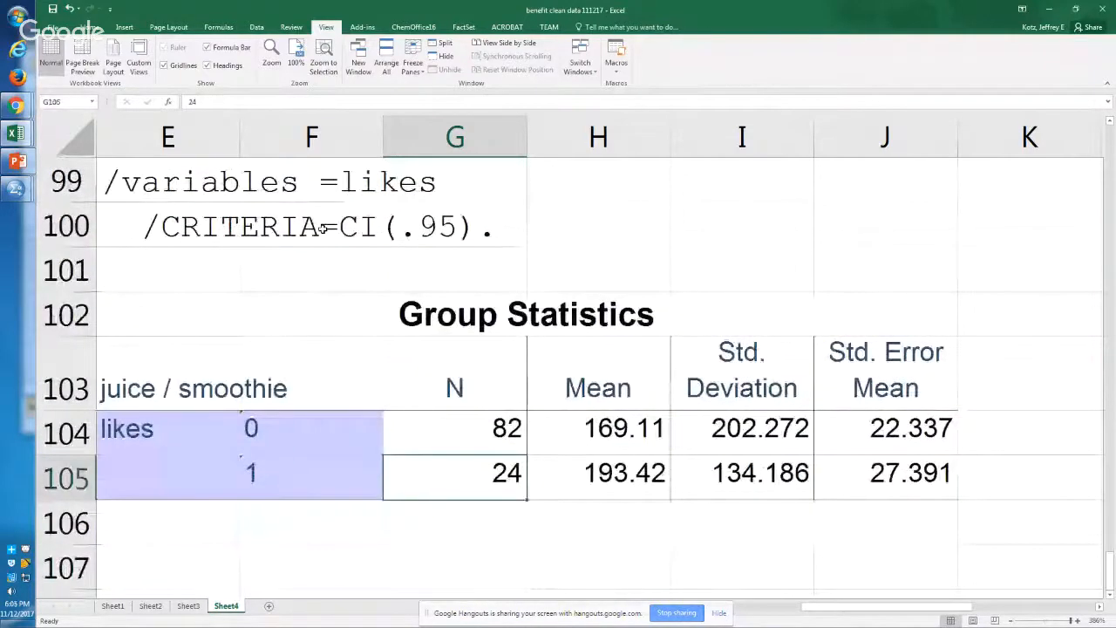
pyautogui.press('Up')
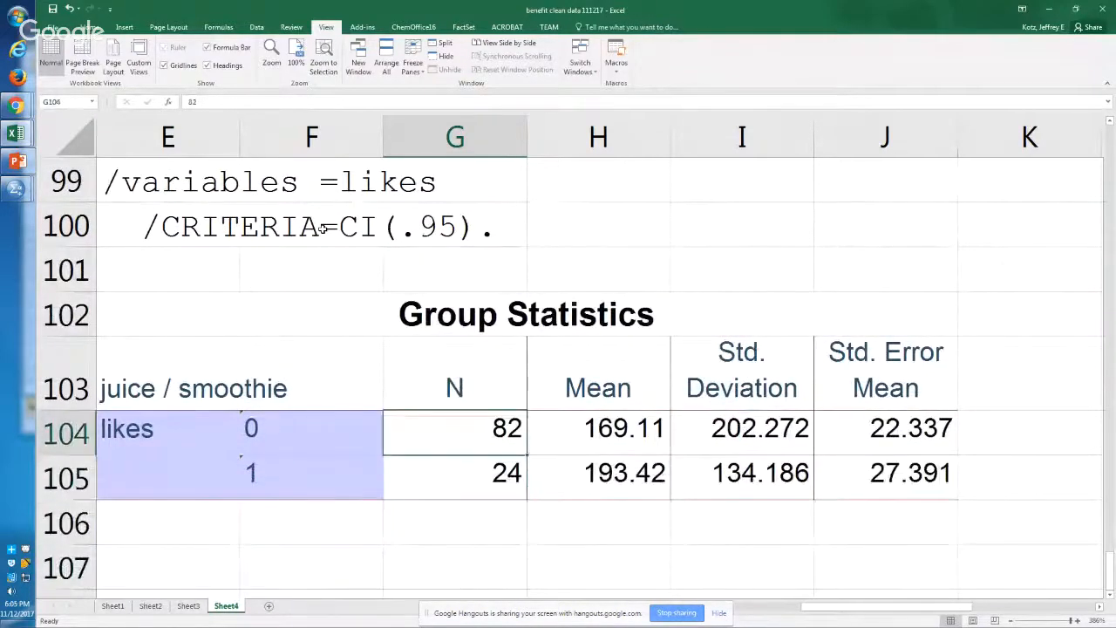
pyautogui.press('Down')
pyautogui.press('Right')
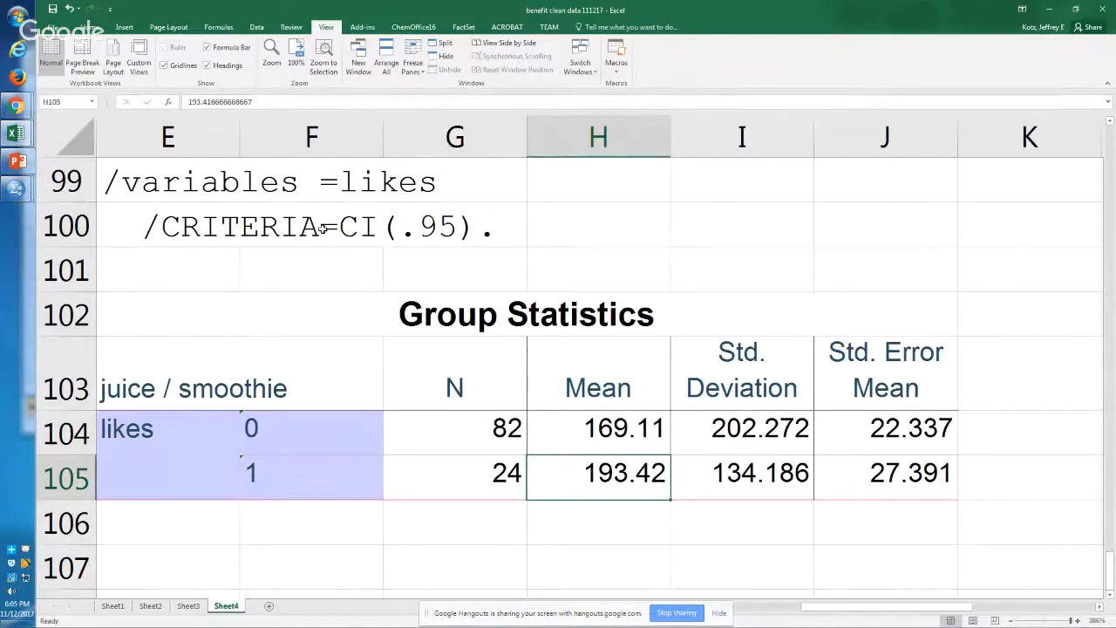
# Step: Copy the Food=1 Independent Samples Test table from the SPSS output and paste it into Sheet4 at cell E107
pyautogui.hotkey('alt', 'Tab')
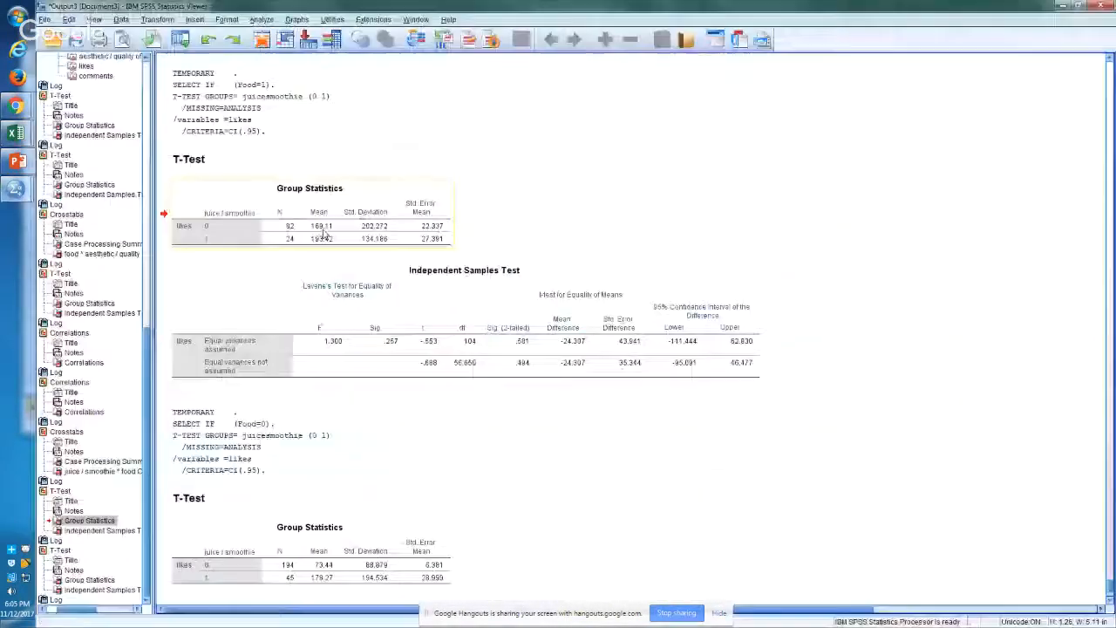
pyautogui.click(475, 348)
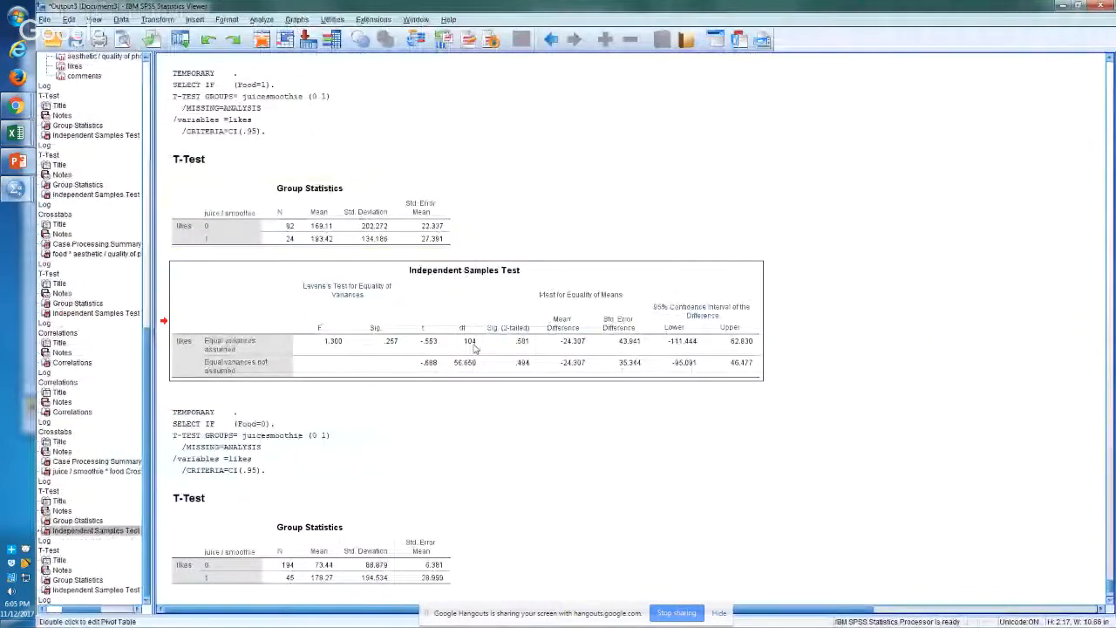
pyautogui.hotkey('alt', 'Tab')
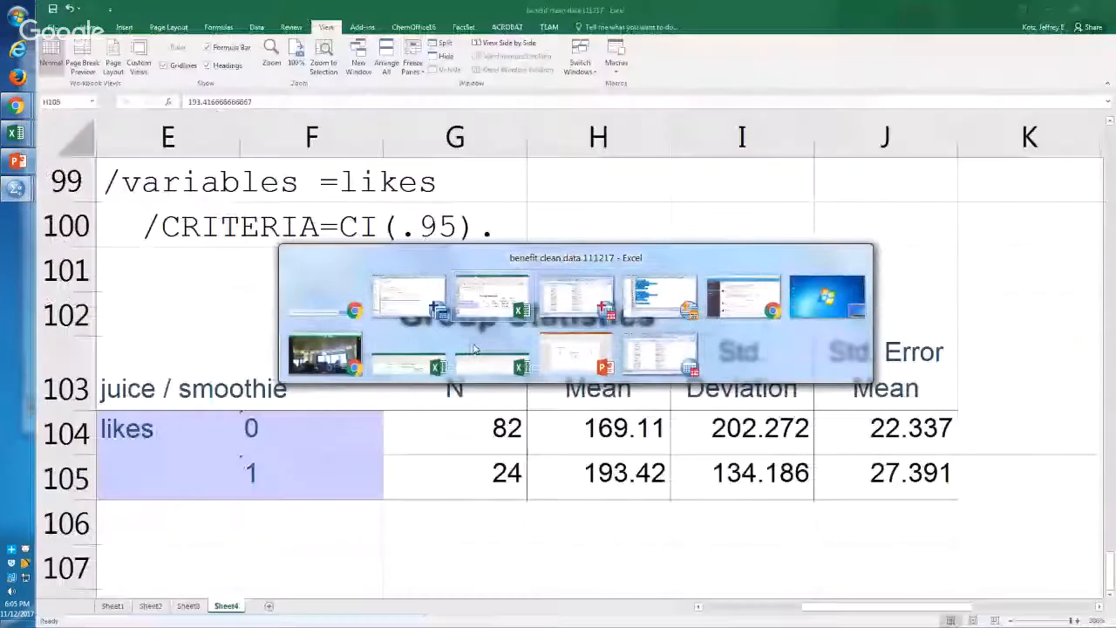
pyautogui.press('Left')
pyautogui.press('Left')
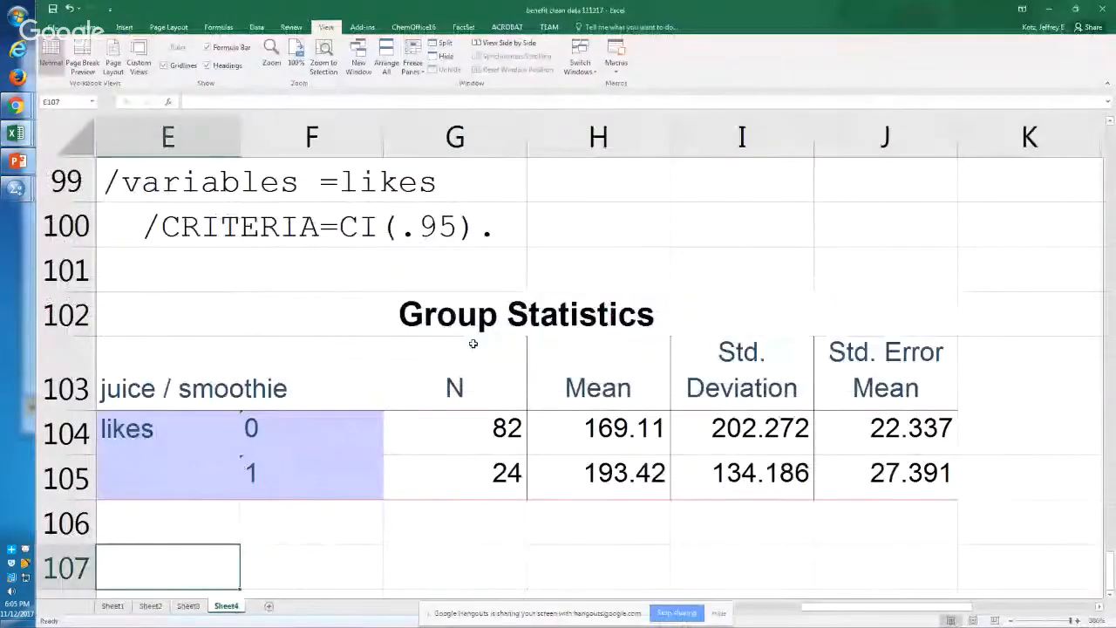
pyautogui.hotkey('ctrl', 'v')
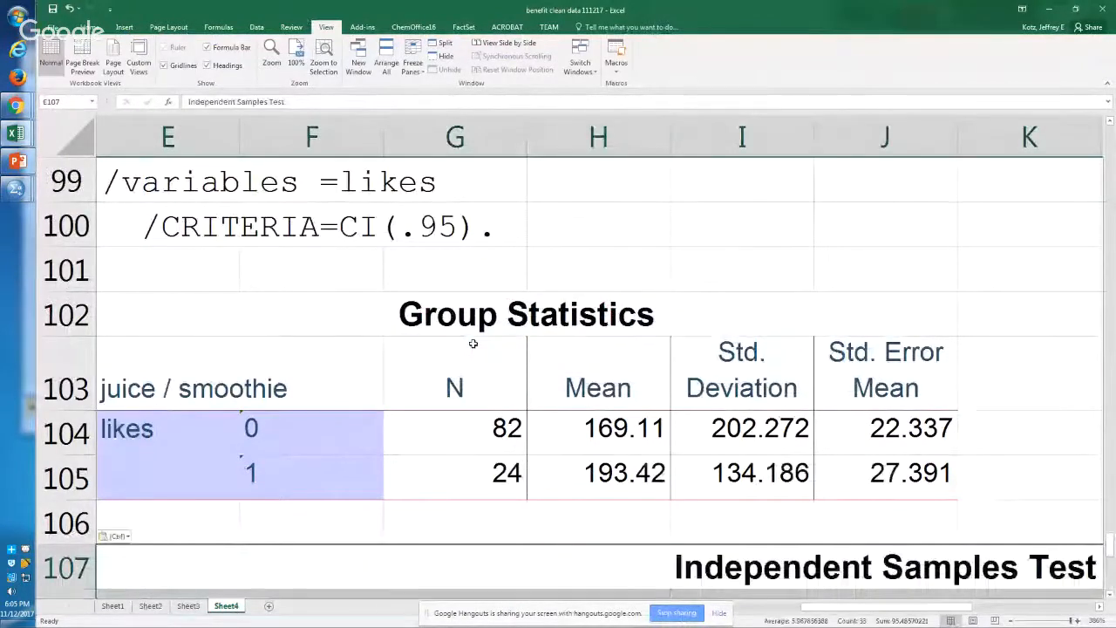
pyautogui.press('alt')
pyautogui.keyDown('ctrl'); pyautogui.scroll(-5, 473, 343); pyautogui.keyUp('ctrl')
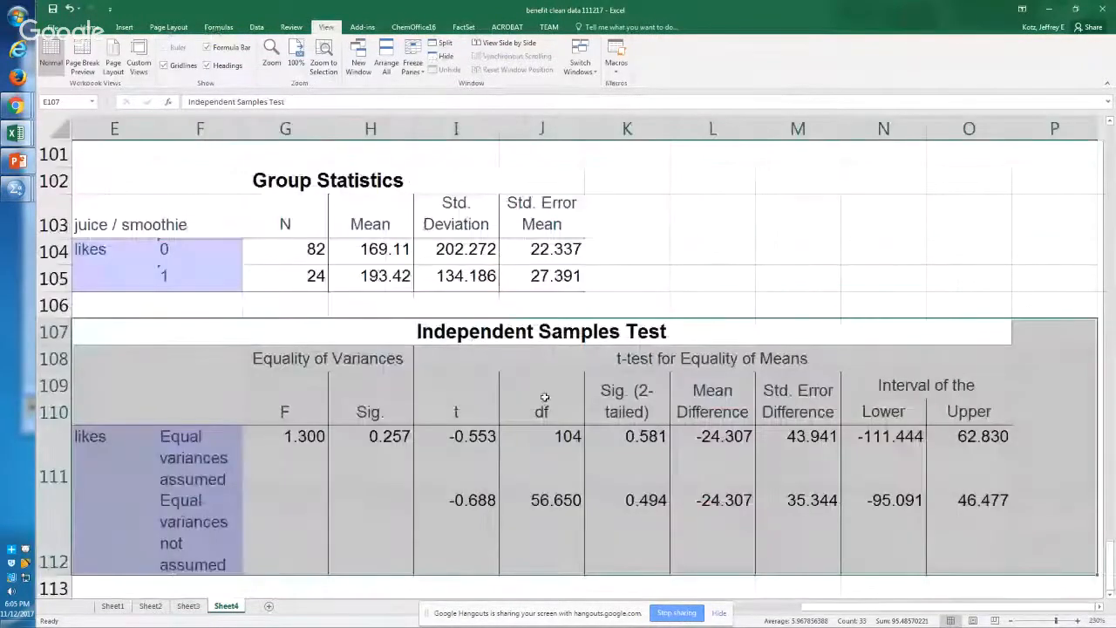
# Step: Examine the two-tailed significance values for likes with equal variances assumed and not assumed
pyautogui.click(619, 470)
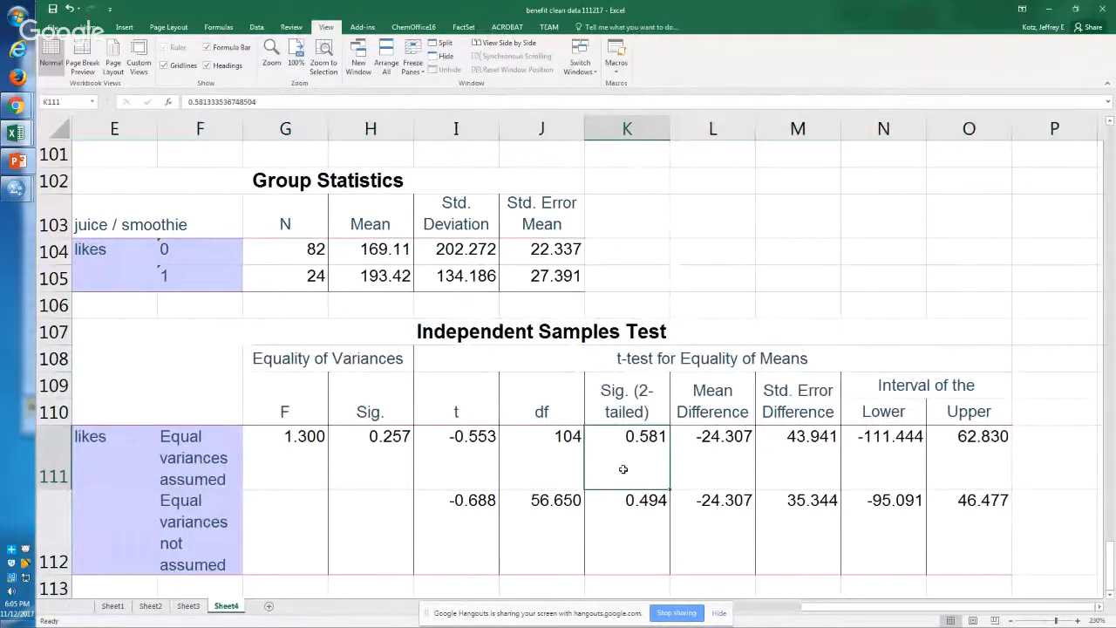
pyautogui.press('Left')
pyautogui.press('Right')
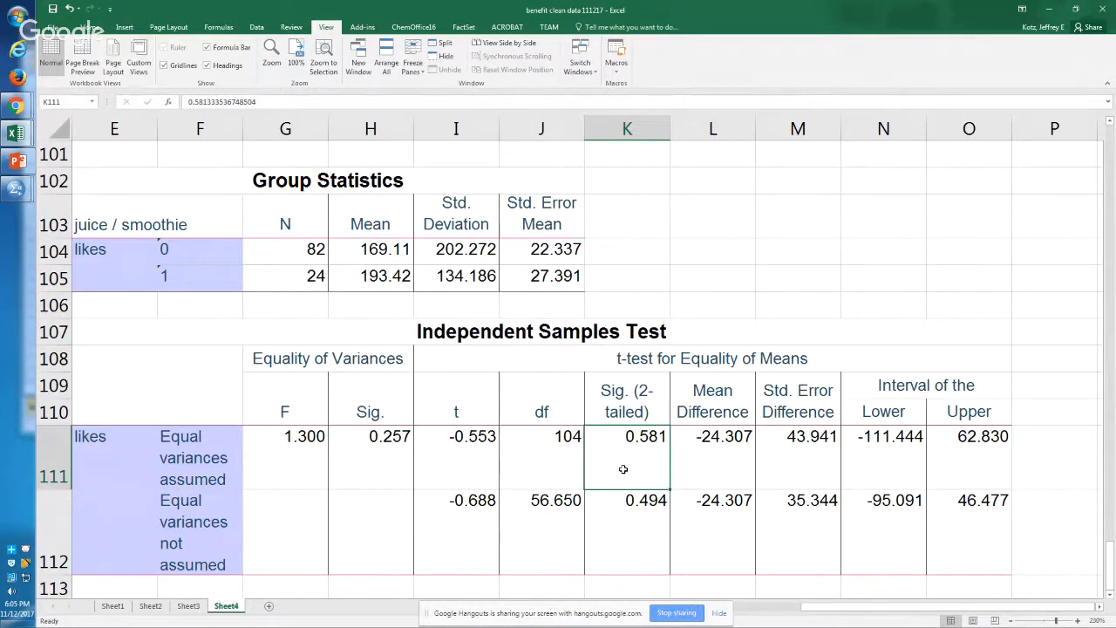
pyautogui.press('Down')
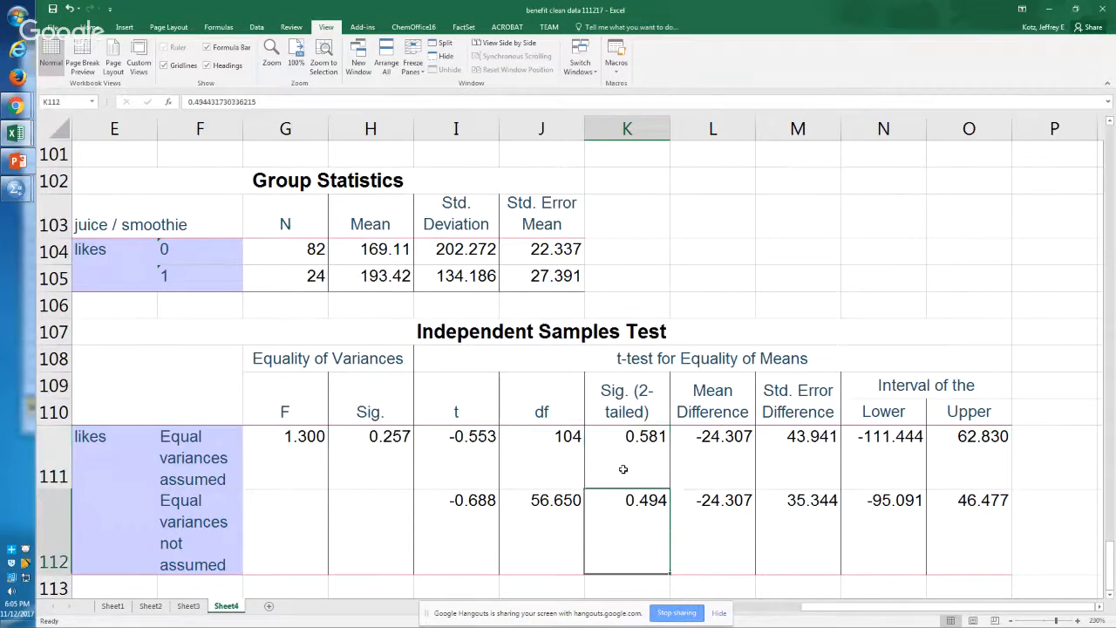
pyautogui.press('Up')
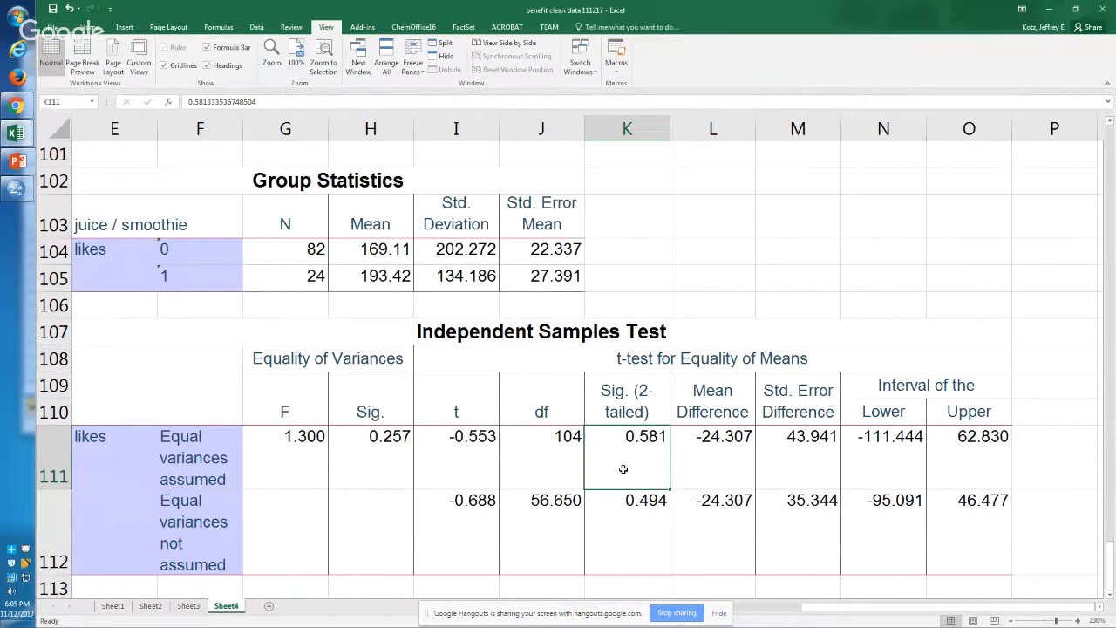
# Step: Calculate the difference between the two juice / smoothie group means in cell H106 with =H105-H104
pyautogui.click(402, 306)
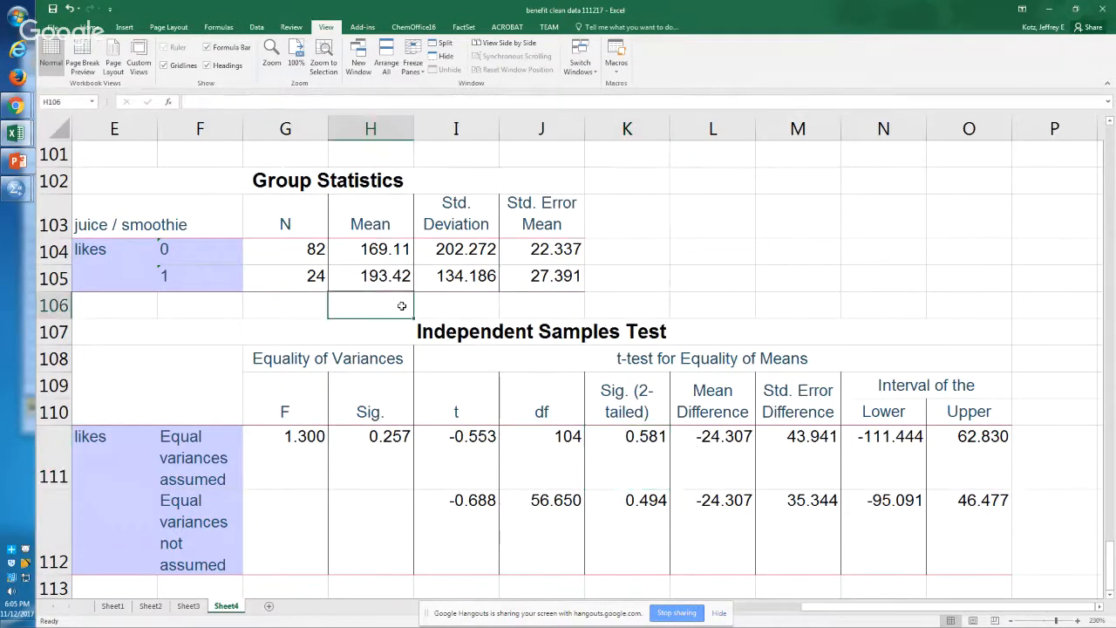
pyautogui.write('=')
pyautogui.press('Up')
pyautogui.write('-')
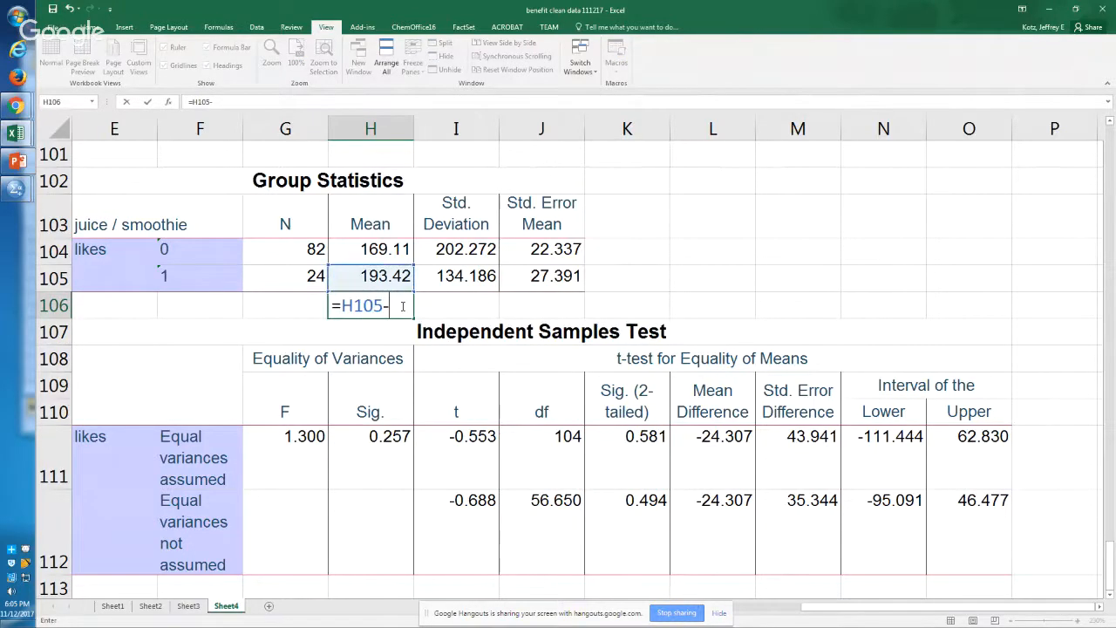
pyautogui.press('Up')
pyautogui.press('Up')
pyautogui.press('Return')
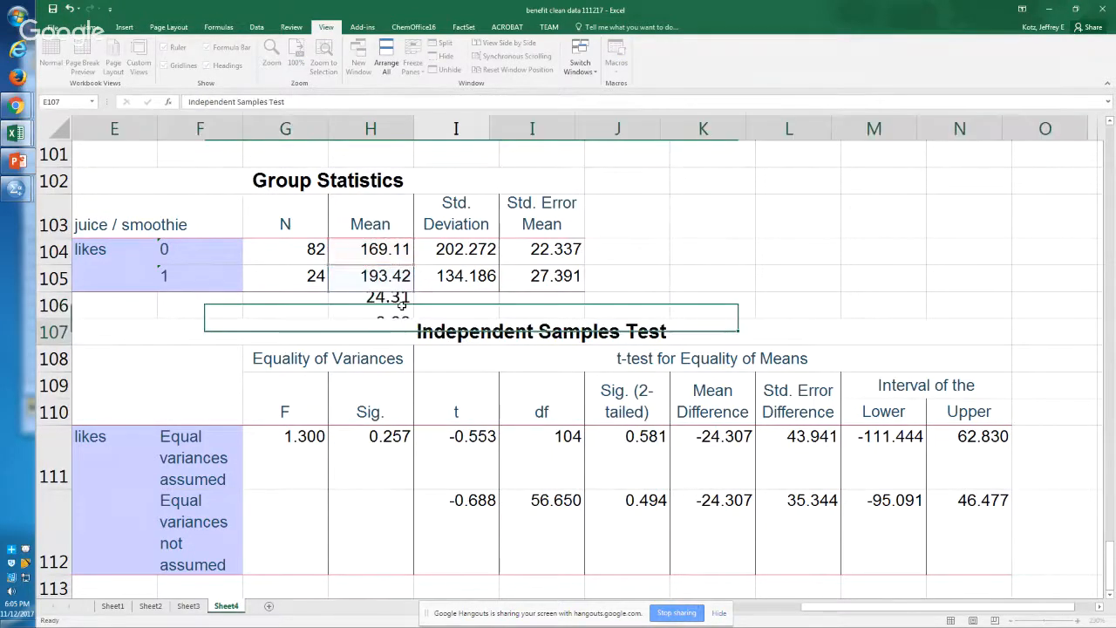
# Step: Compare the calculated difference in H106 with the mean likes of juice / smoothie groups 0 and 1
pyautogui.click(402, 305)
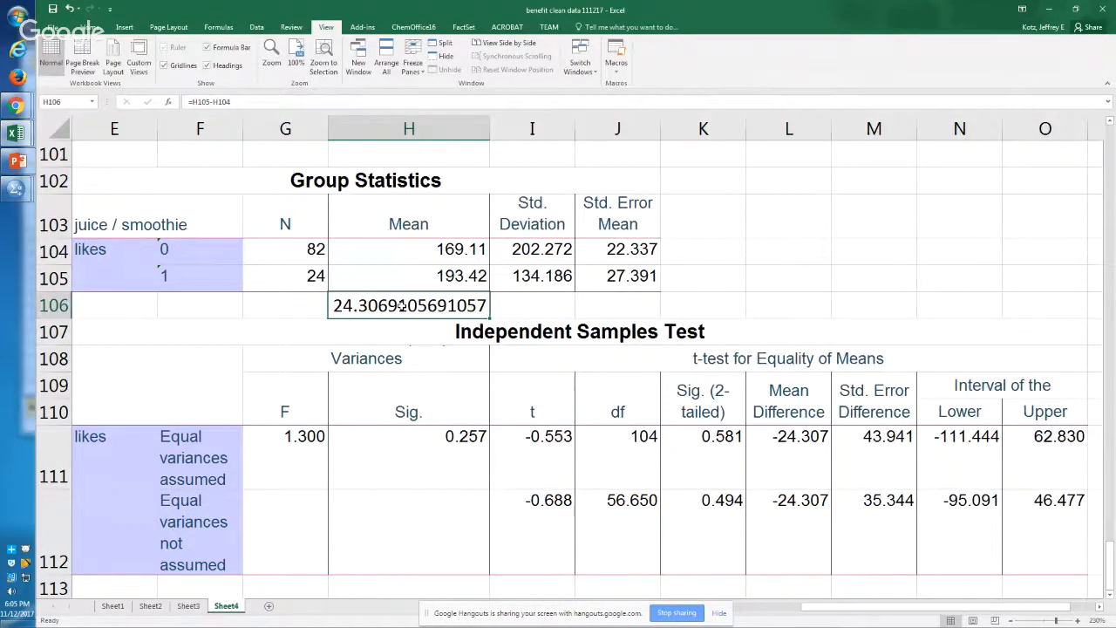
pyautogui.press('Up')
pyautogui.hotkey('shift', 'Up')
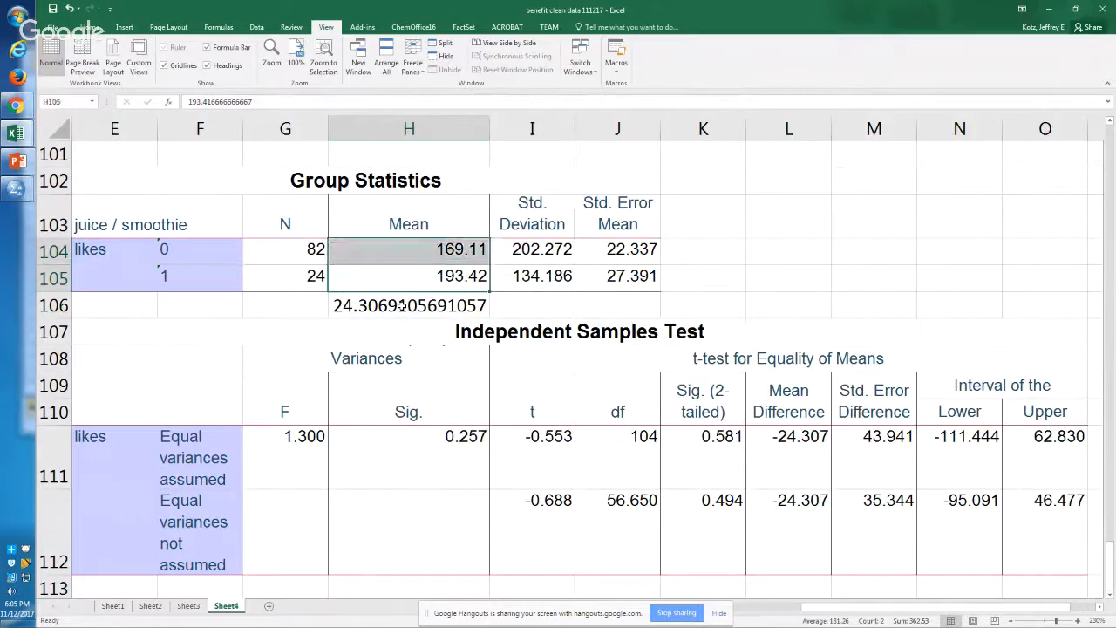
pyautogui.click(402, 305)
pyautogui.press('Up')
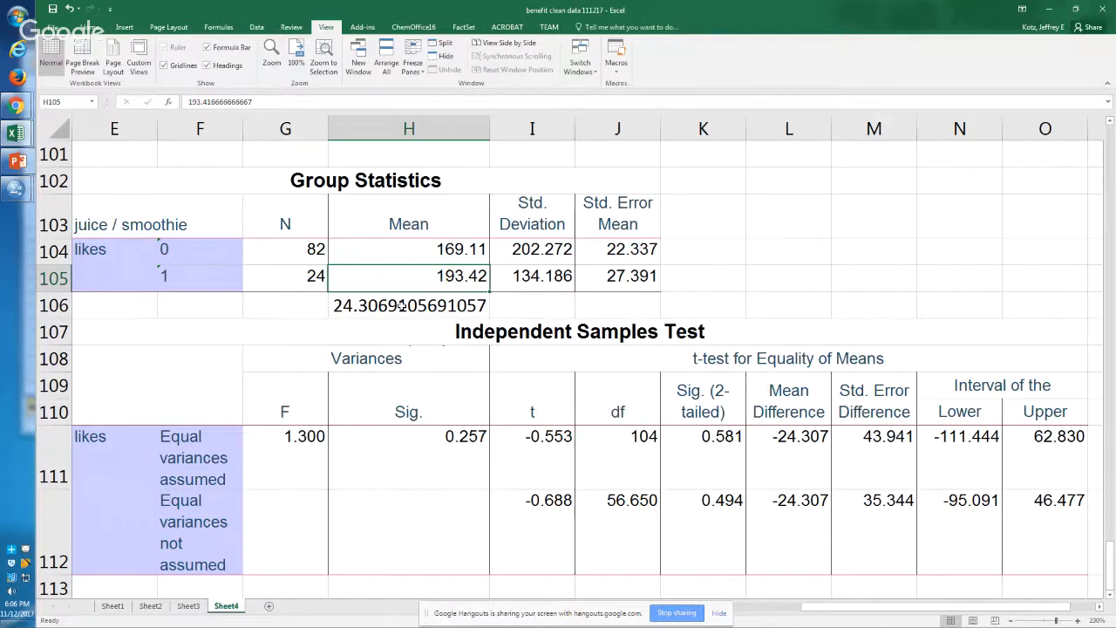
pyautogui.press('Up')
pyautogui.press('Down')
pyautogui.press('Down')
pyautogui.press('Up')
pyautogui.press('Up')
pyautogui.press('Down')
# Step: Check the two-tailed significance values of the likes t-test against the Food=1 group means
pyautogui.click(713, 458)
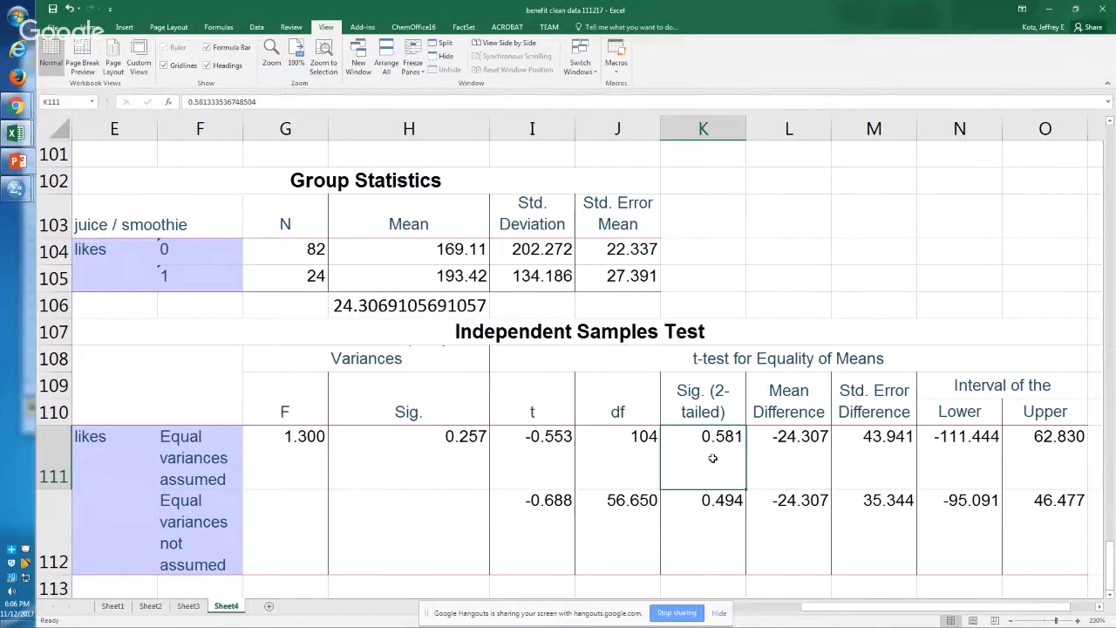
pyautogui.press('Down')
pyautogui.press('Up')
pyautogui.press('Up')
pyautogui.press('Up')
pyautogui.press('Up')
pyautogui.press('Up')
pyautogui.press('Up')
pyautogui.press('Left')
pyautogui.press('Left')
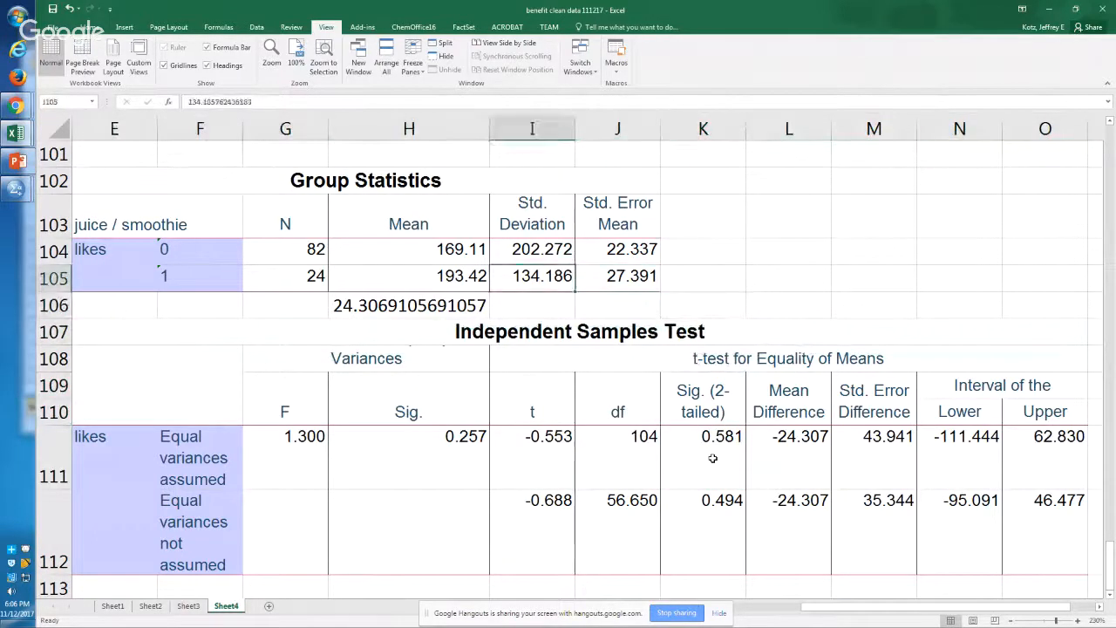
pyautogui.press('Left')
pyautogui.press('Up')
pyautogui.press('Down')
# Step: Copy the Food=0 t-test syntax log from the SPSS output and paste it into Sheet4 at cell E115
pyautogui.hotkey('alt', 'Tab')
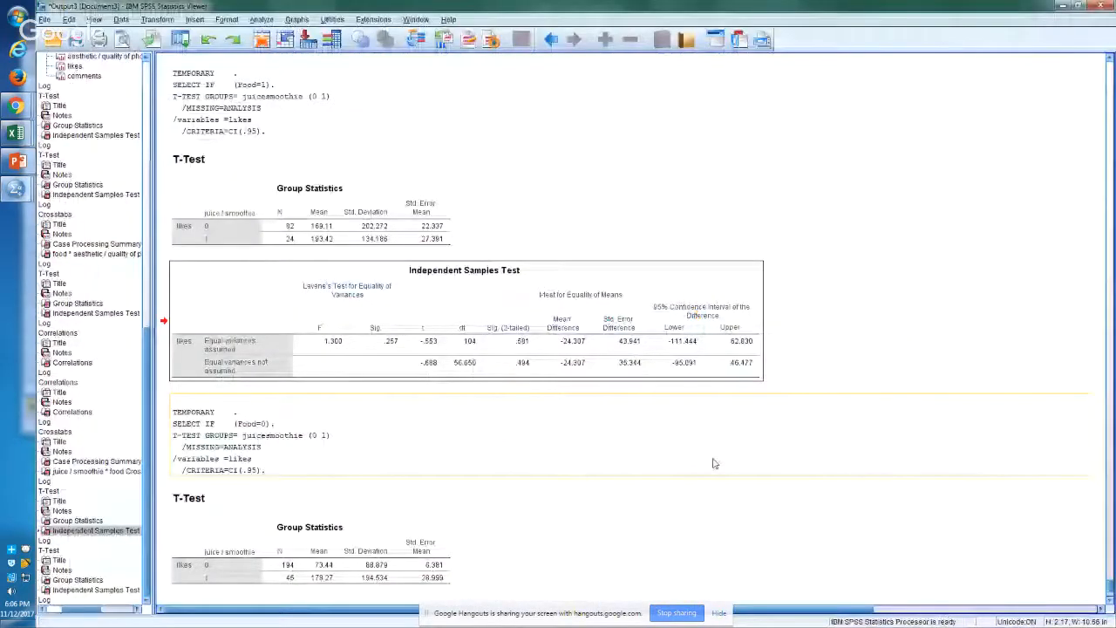
pyautogui.click(273, 428)
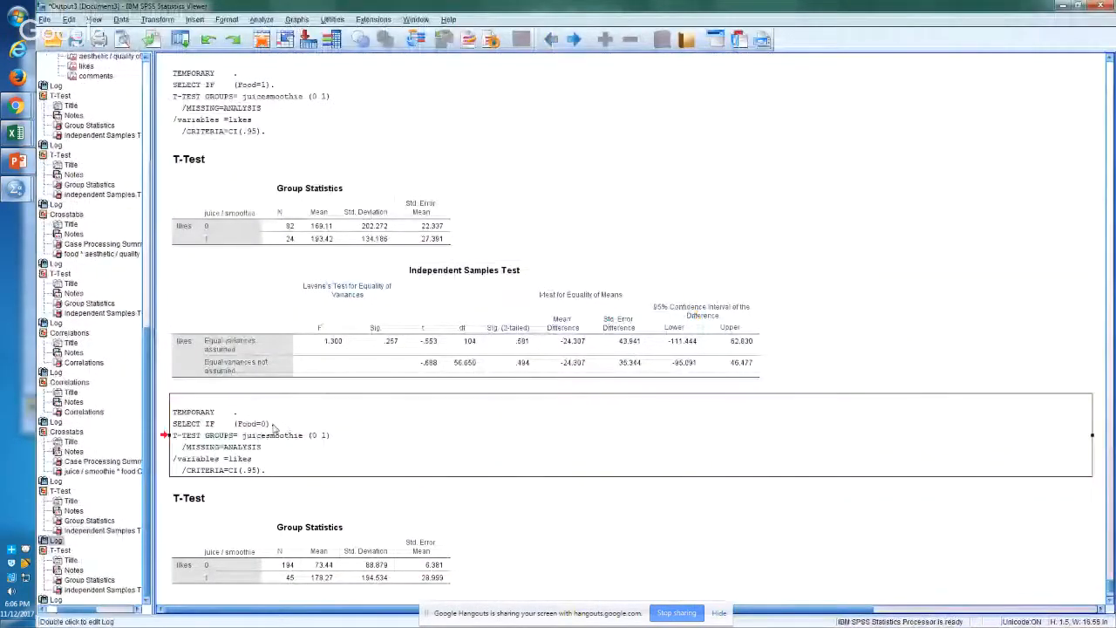
pyautogui.rightClick(274, 428)
pyautogui.click(288, 443)
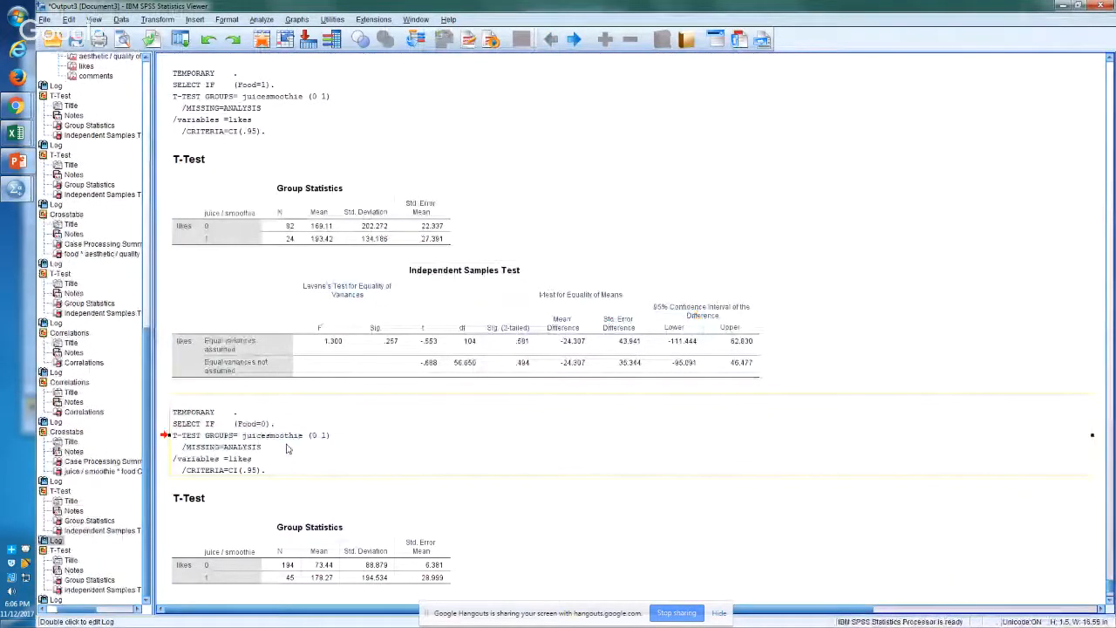
pyautogui.hotkey('alt', 'Tab')
pyautogui.press('Down')
pyautogui.press('Down')
pyautogui.press('Down')
pyautogui.press('Down')
pyautogui.press('Down')
pyautogui.press('Down')
pyautogui.press('Down')
pyautogui.press('Down')
pyautogui.press('Down')
pyautogui.press('Down')
pyautogui.press('Down')
pyautogui.press('Down')
pyautogui.press('Down')
pyautogui.press('Left')
pyautogui.press('Left')
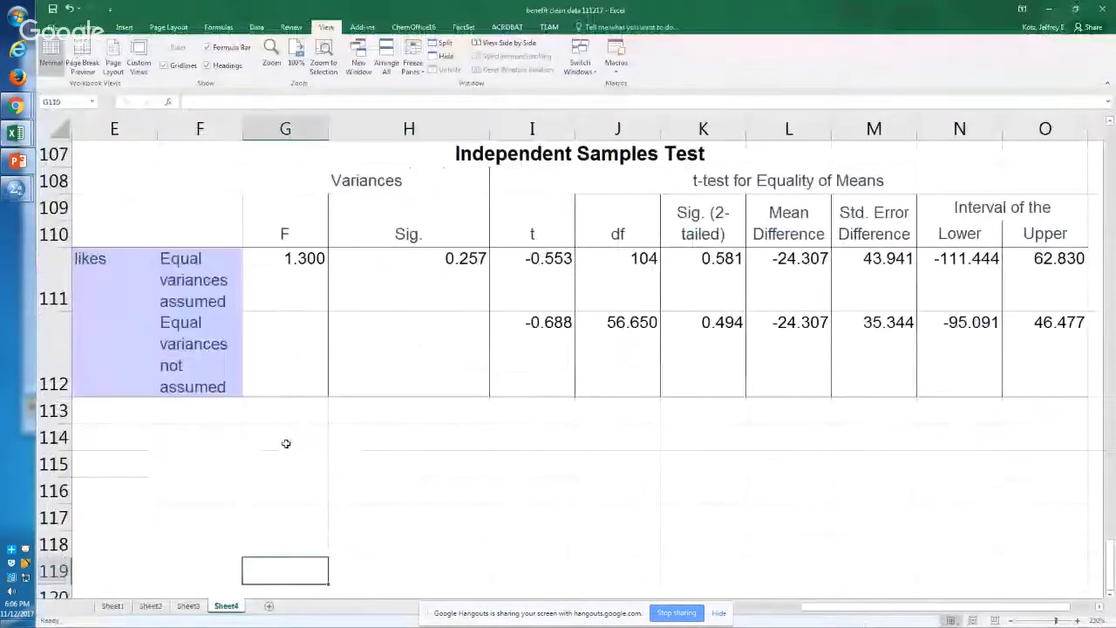
pyautogui.press('Up')
pyautogui.press('Up')
pyautogui.press('Up')
pyautogui.press('Up')
pyautogui.press('Left')
pyautogui.hotkey('ctrl', 'v')
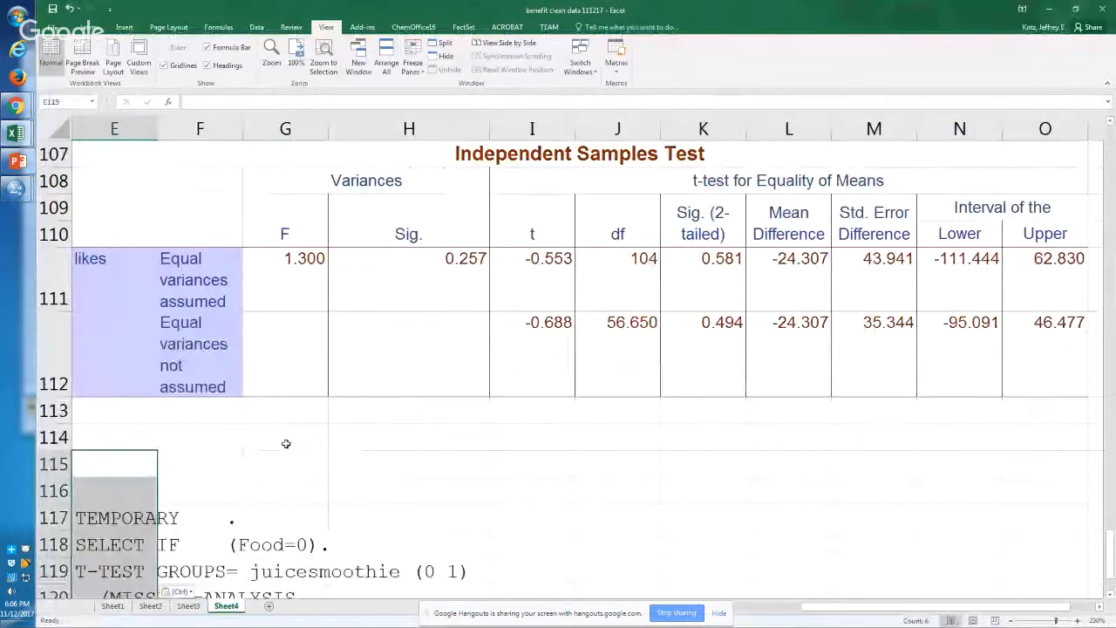
# Step: Examine the pasted Food=0 t-test syntax, covering the select condition, the juicesmoothie groups and the likes variable
pyautogui.press('Down')
pyautogui.press('Down')
pyautogui.press('Down')
pyautogui.press('Down')
pyautogui.press('Down')
pyautogui.press('Down')
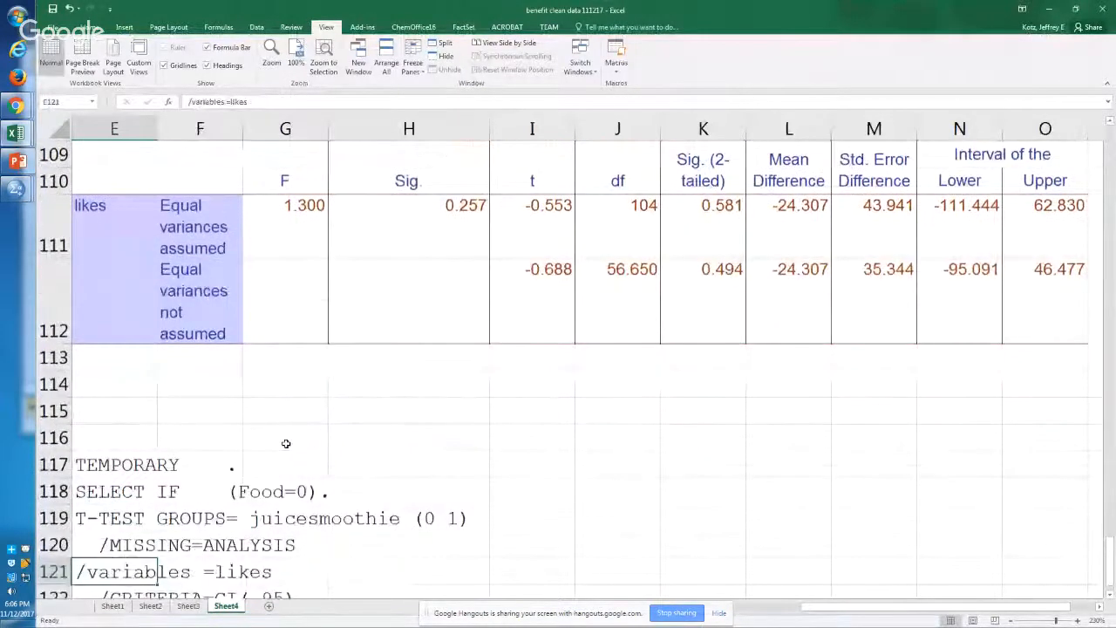
pyautogui.scroll(-1, 285, 444)
pyautogui.press('Up')
pyautogui.press('Up')
pyautogui.press('Down')
pyautogui.press('Down')
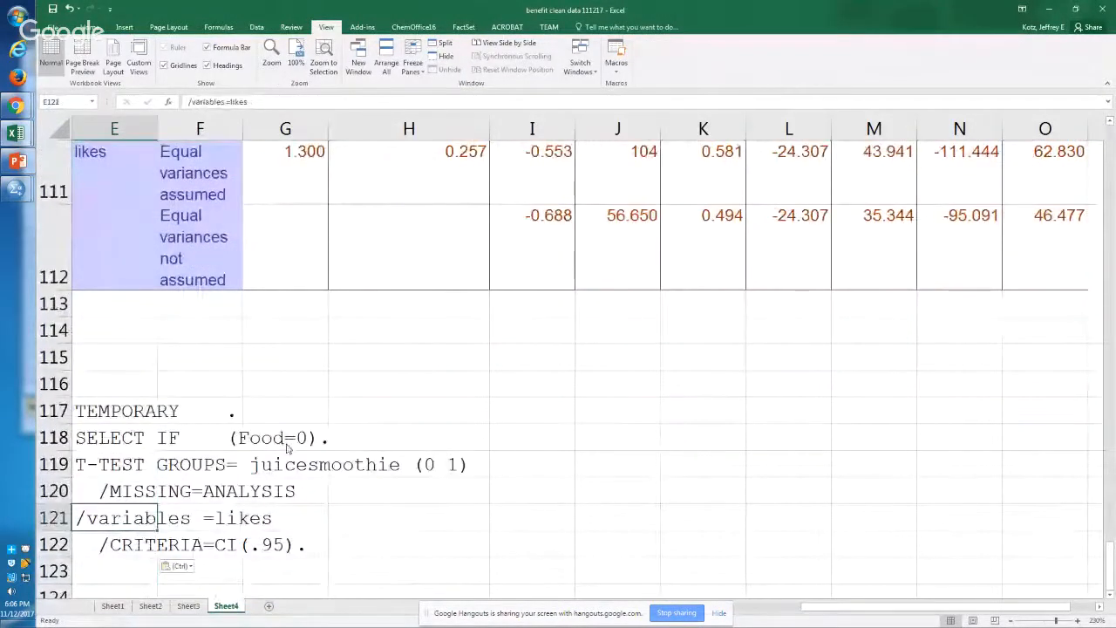
# Step: Copy the Food=0 Group Statistics table from the SPSS output and paste it into Sheet4 at cell E125
pyautogui.hotkey('alt', 'Tab')
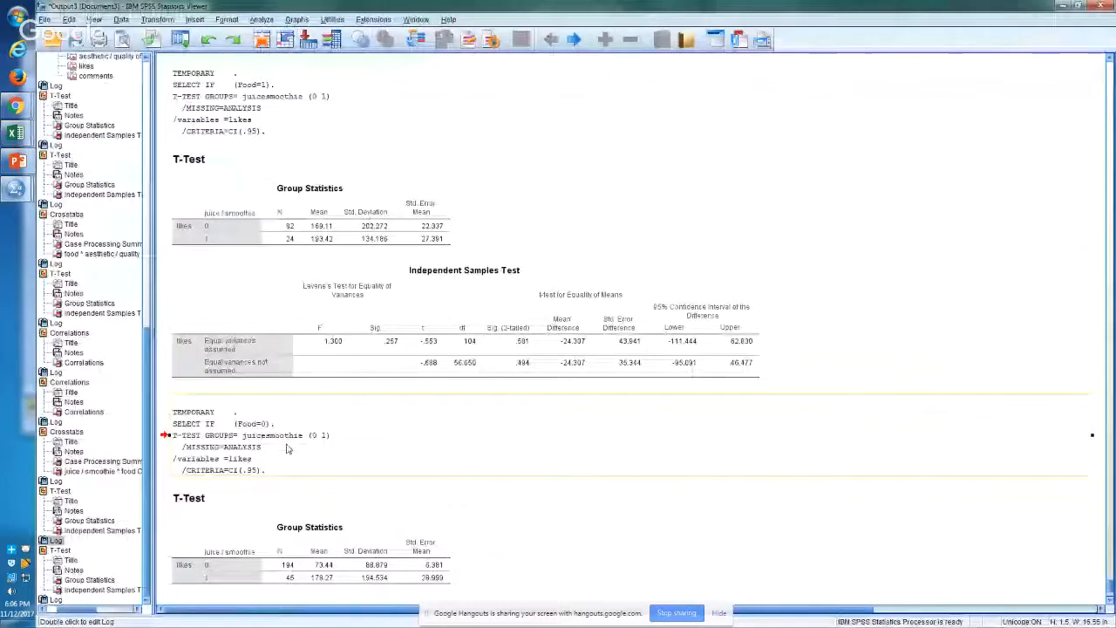
pyautogui.click(375, 583)
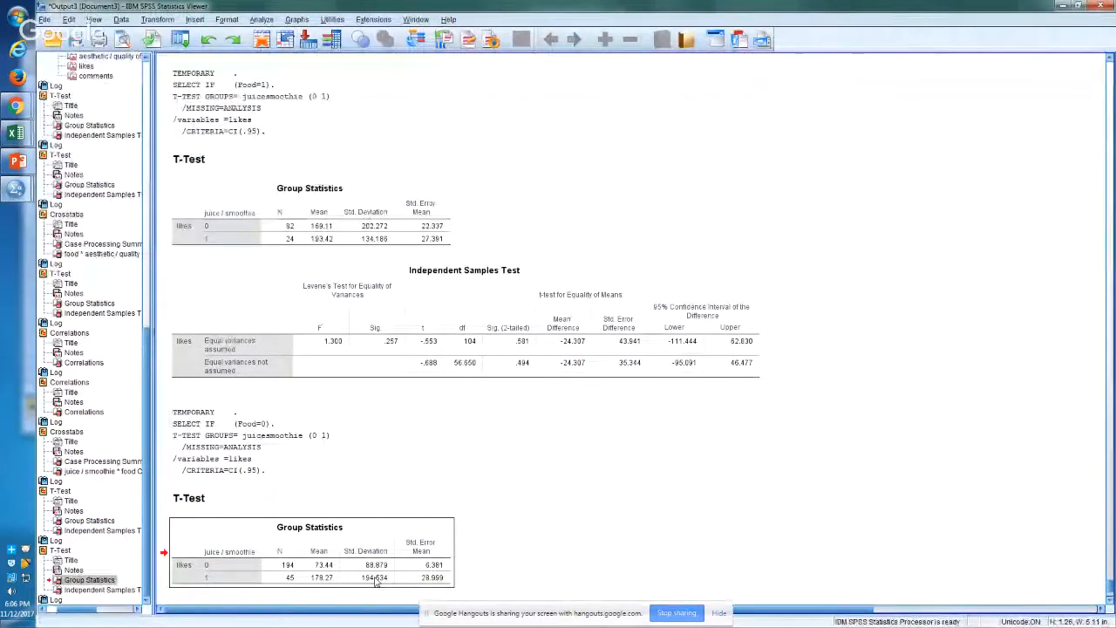
pyautogui.rightClick(375, 583)
pyautogui.click(403, 534)
pyautogui.hotkey('alt', 'Tab')
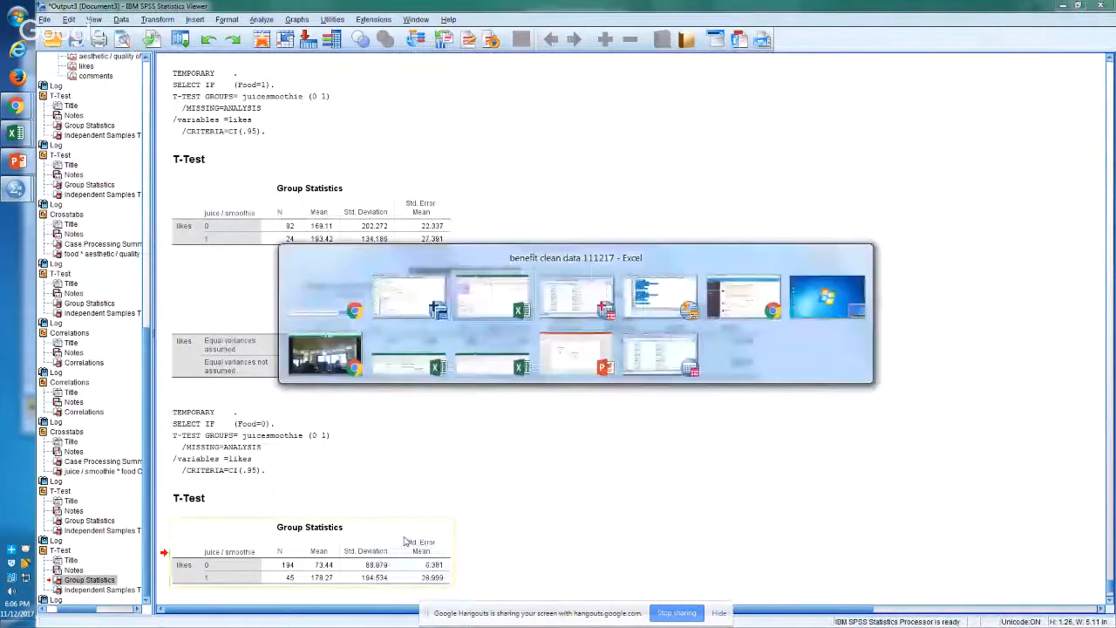
pyautogui.press('Down')
pyautogui.press('Down')
pyautogui.press('Down')
pyautogui.press('Down')
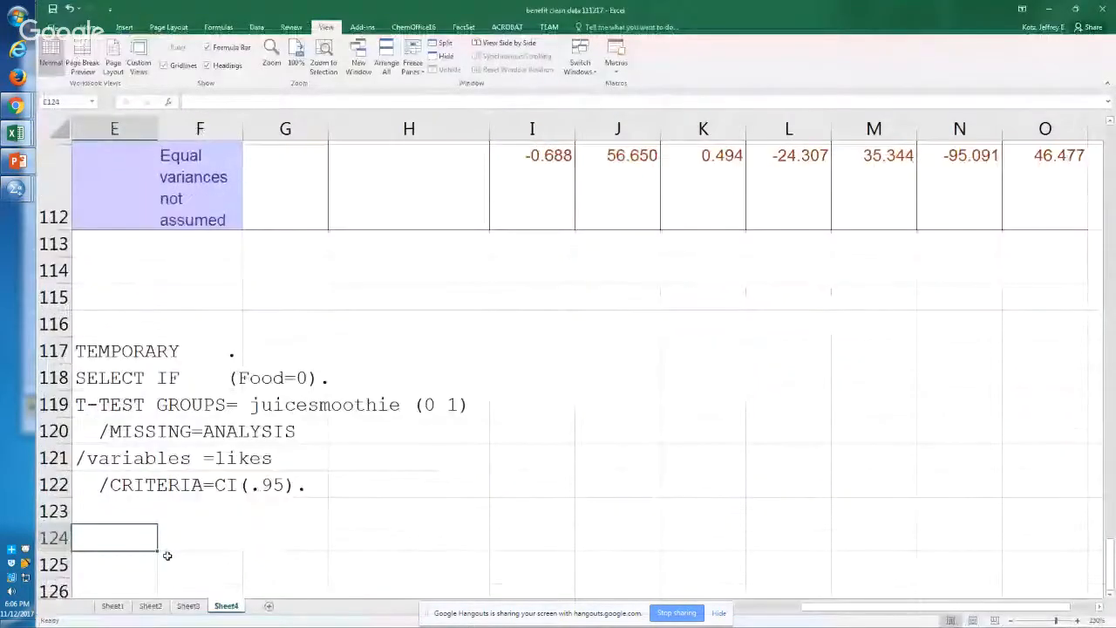
pyautogui.hotkey('ctrl', 'v')
# Step: Examine the N and mean likes for juice / smoothie groups 0 and 1 in the Food=0 Group Statistics
pyautogui.press('Down')
pyautogui.press('Down')
pyautogui.press('Down')
pyautogui.press('Down')
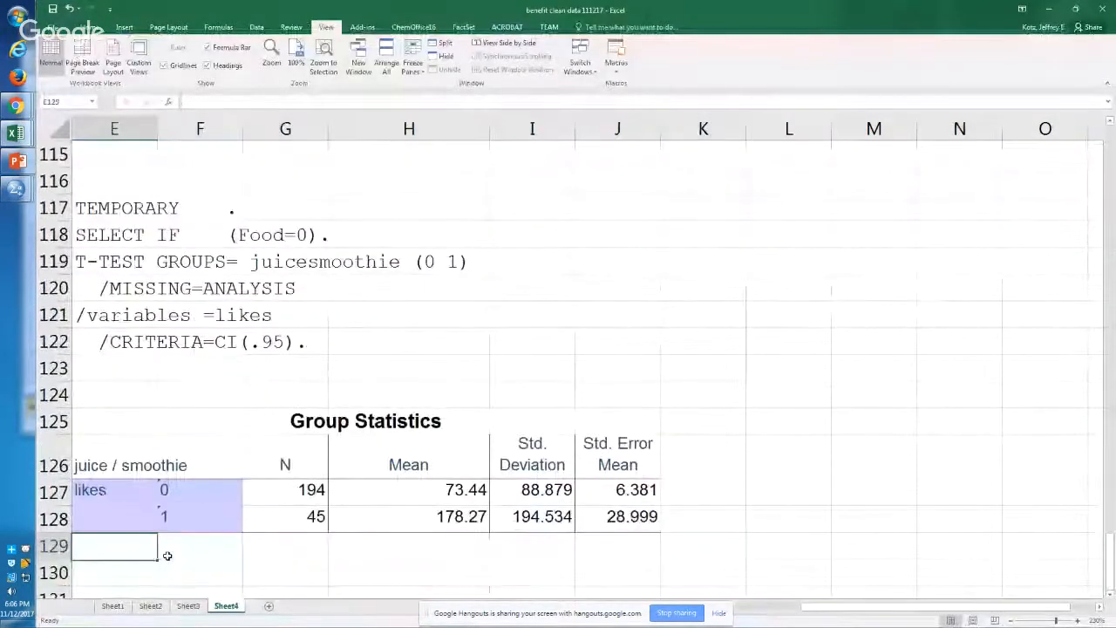
pyautogui.press('Up')
pyautogui.press('Right')
pyautogui.press('Right')
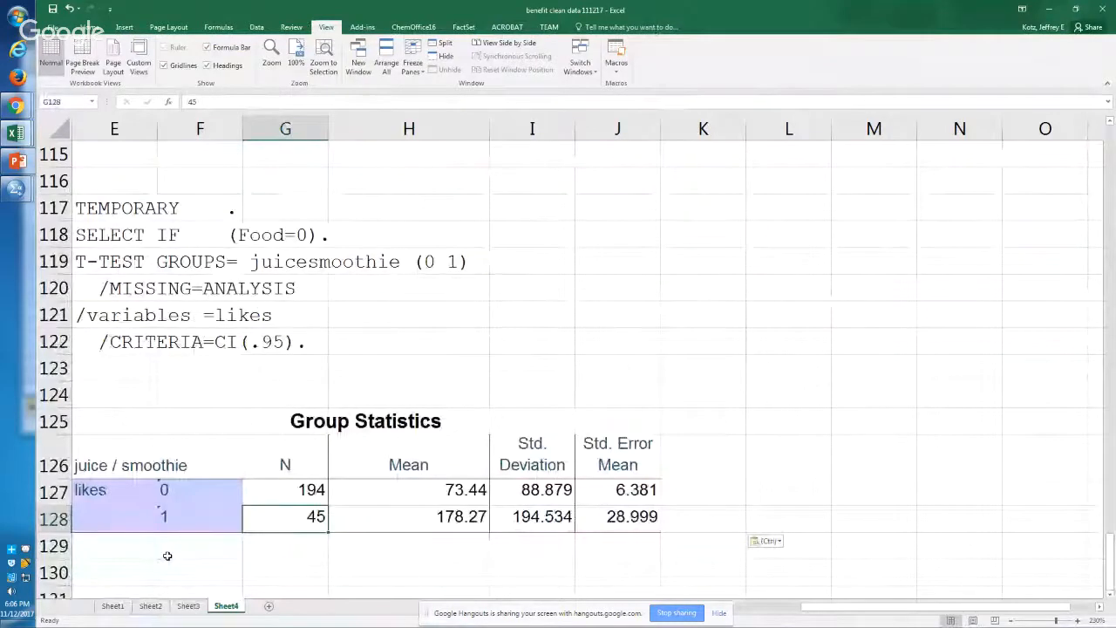
pyautogui.press('Up')
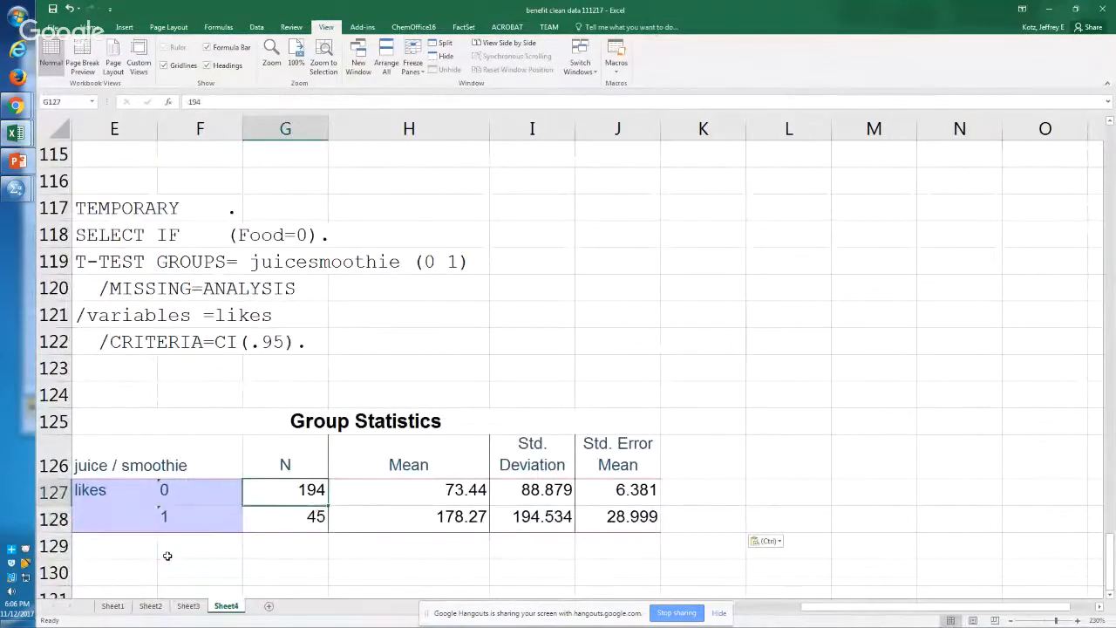
pyautogui.press('Right')
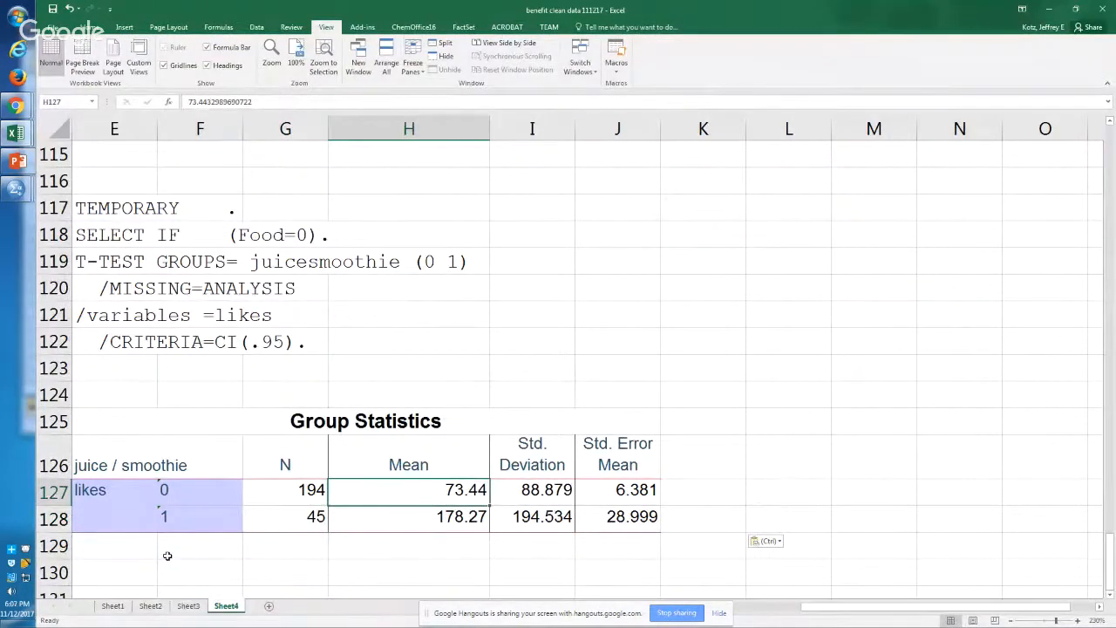
pyautogui.press('Down')
pyautogui.press('Down')
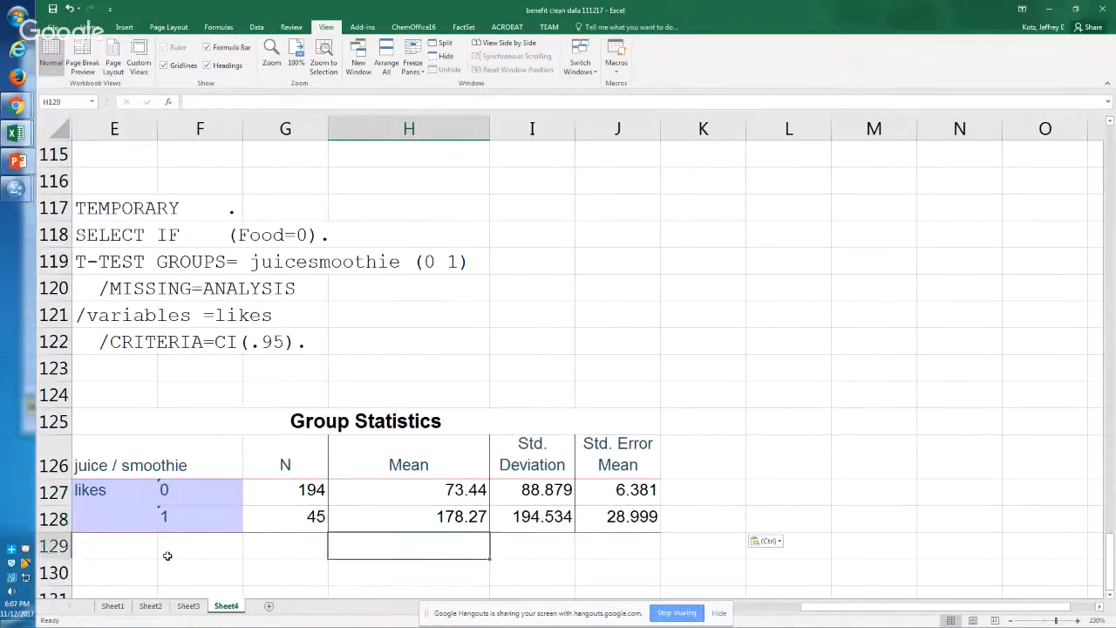
pyautogui.press('Up')
pyautogui.press('Up')
pyautogui.press('Down')
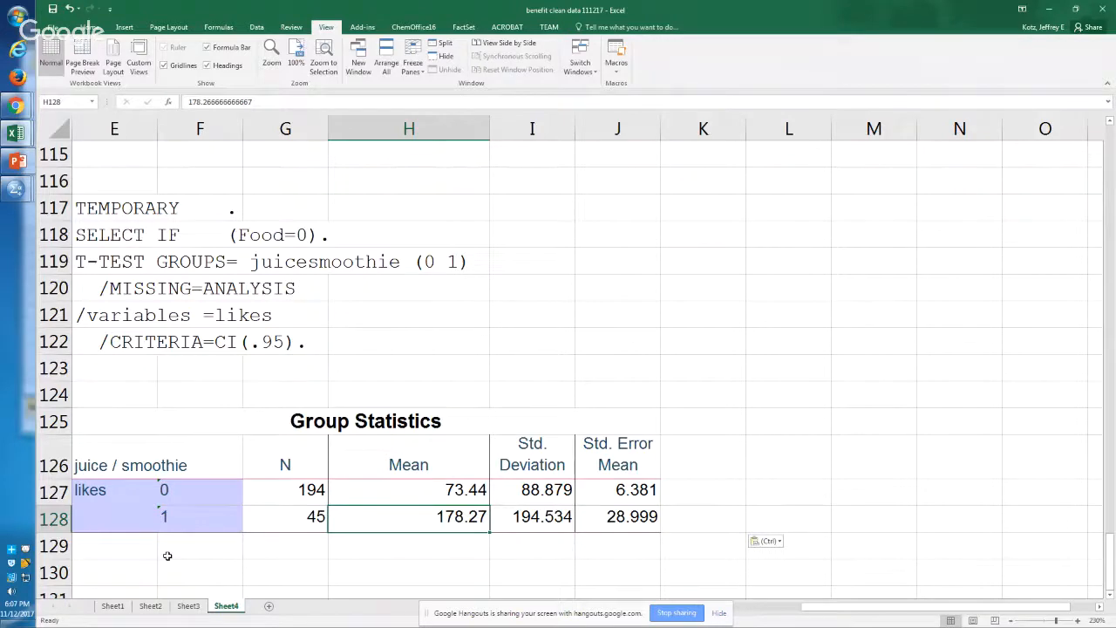
# Step: Make the SELECT IF (Food=0) line in cell E118 of the pasted syntax bold
pyautogui.press('Up')
pyautogui.press('Up')
pyautogui.press('Up')
pyautogui.press('Up')
pyautogui.press('Up')
pyautogui.press('Up')
pyautogui.press('Up')
pyautogui.press('Up')
pyautogui.press('Up')
pyautogui.press('Up')
pyautogui.press('Left')
pyautogui.press('Left')
pyautogui.press('Left')
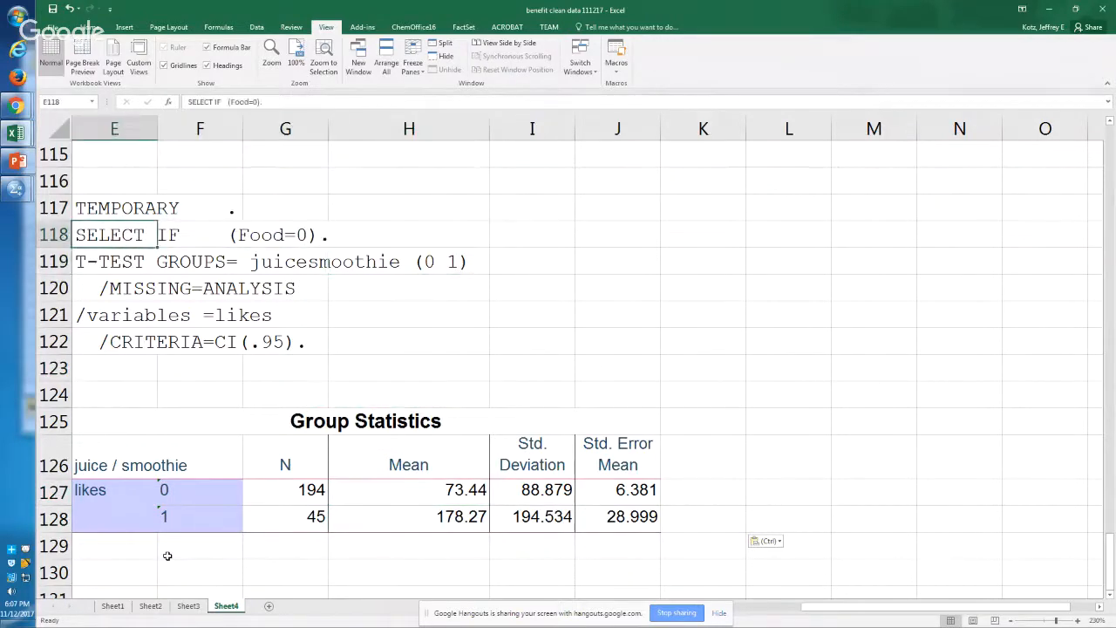
pyautogui.hotkey('ctrl', 'b')
# Step: Examine the likes variable line and the mean likes for juice / smoothie group 1 in the Food=0 Group Statistics
pyautogui.press('Down')
pyautogui.press('Down')
pyautogui.press('Down')
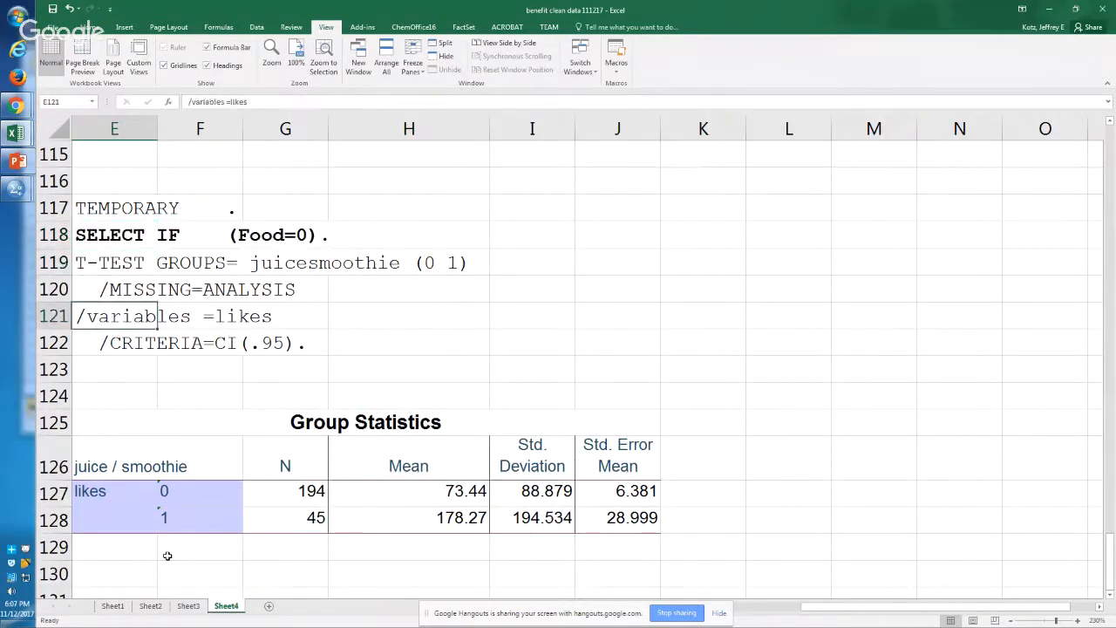
pyautogui.press('Down')
pyautogui.press('Down')
pyautogui.press('Right')
pyautogui.press('Right')
pyautogui.press('Right')
pyautogui.press('Down')
pyautogui.press('Down')
pyautogui.press('Down')
pyautogui.press('Down')
pyautogui.press('Down')
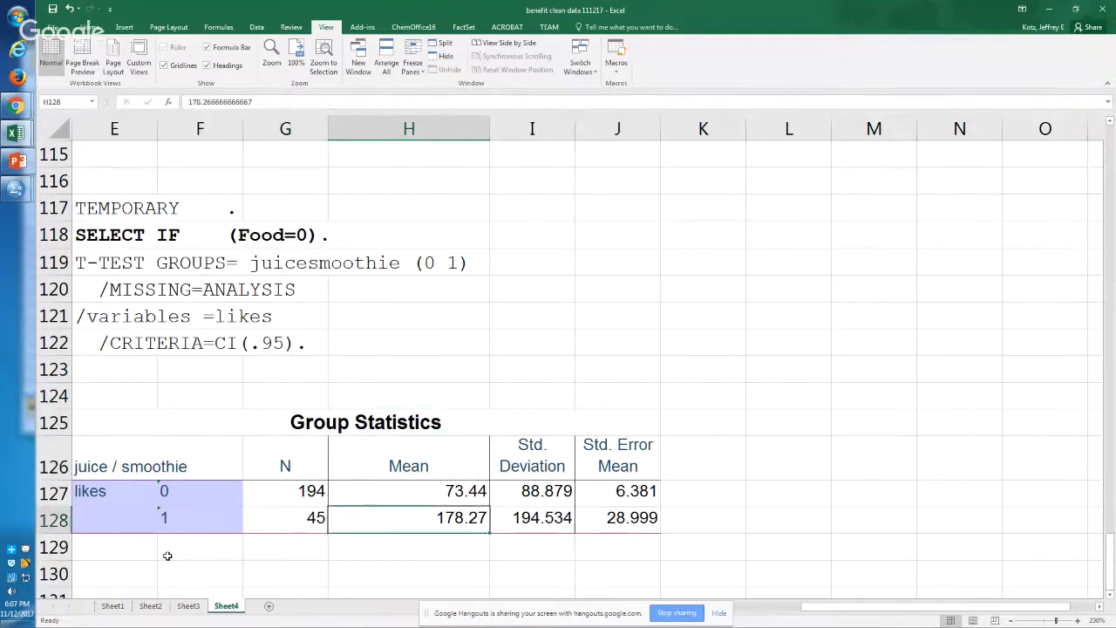
pyautogui.hotkey('ctrl', 'c')
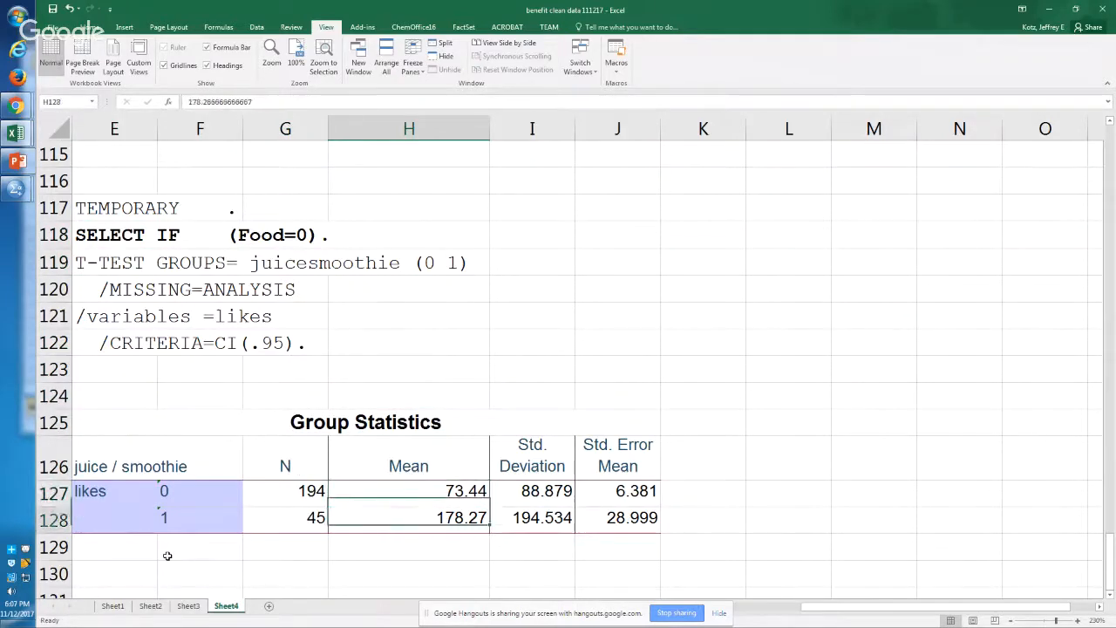
pyautogui.press('Escape')
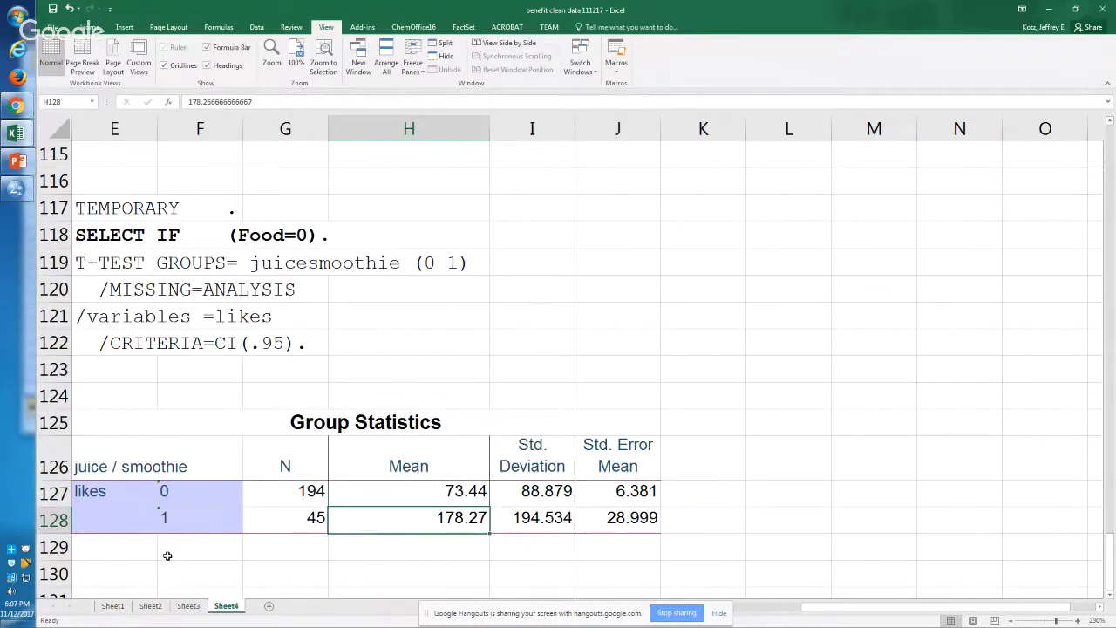
# Step: Copy the Food=0 Independent Samples Test table from the SPSS output, paste it into Sheet4 at cell F131 and check its two-tailed significance
pyautogui.hotkey('alt', 'Tab')
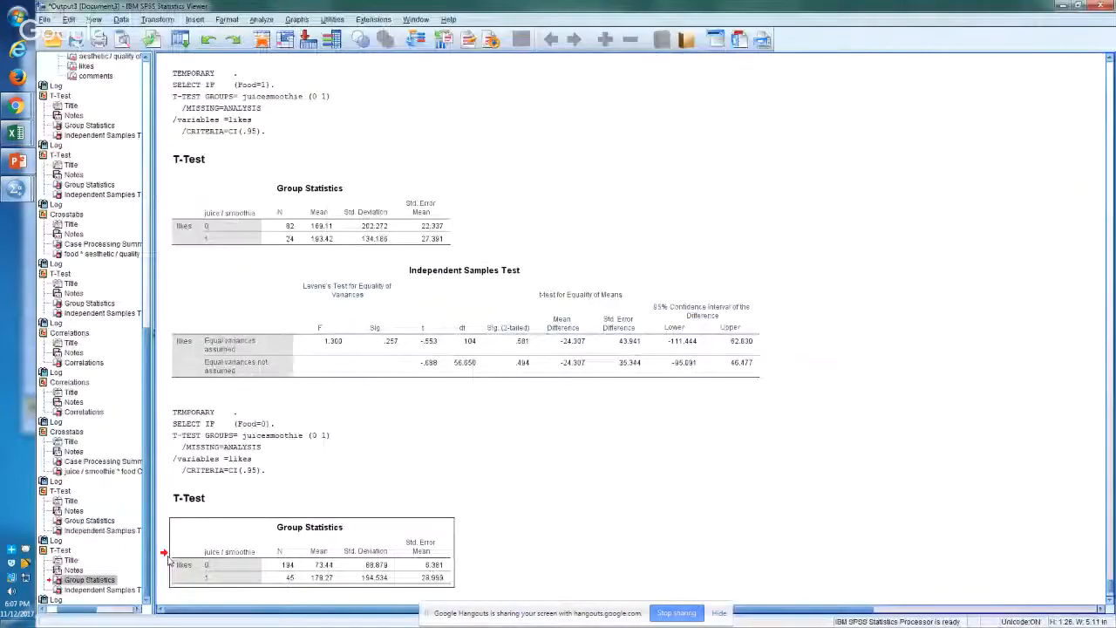
pyautogui.scroll(-3, 167, 558)
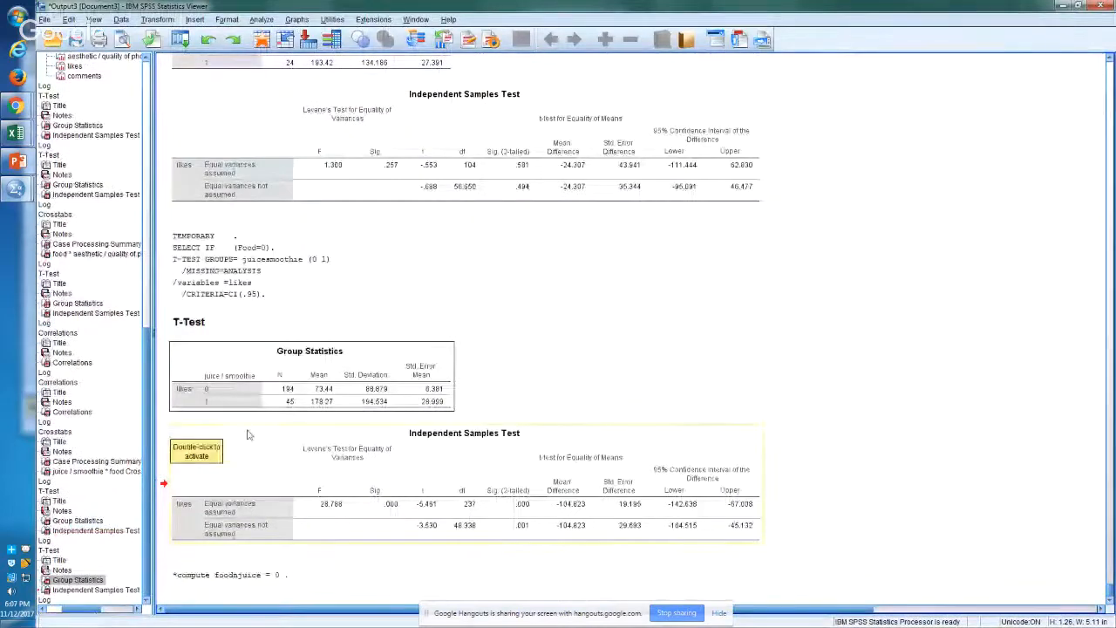
pyautogui.rightClick(318, 456)
pyautogui.click(329, 482)
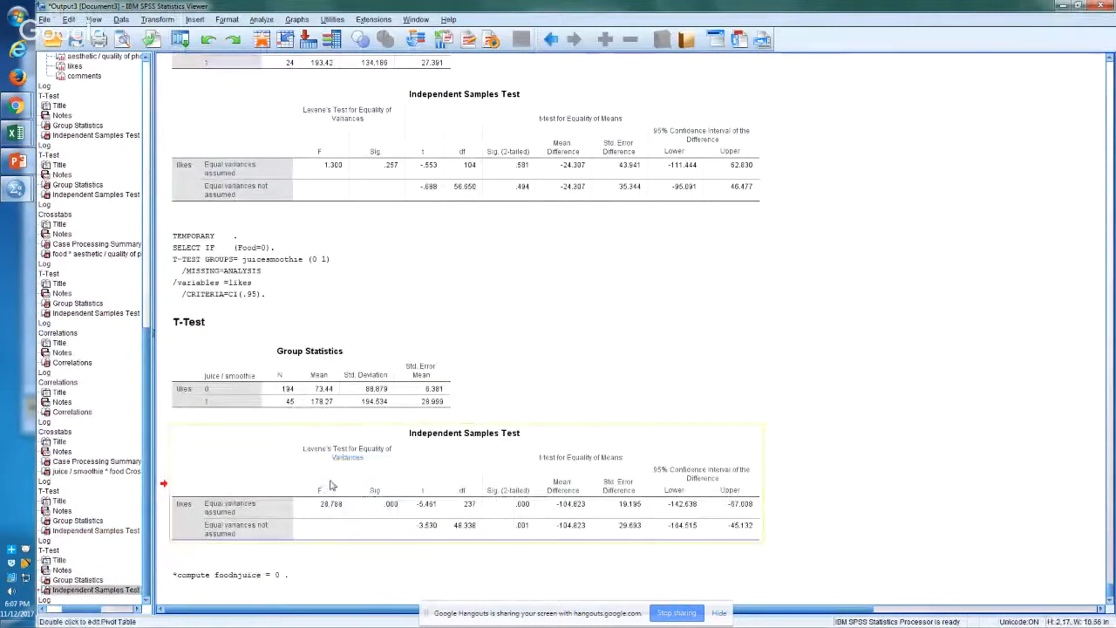
pyautogui.hotkey('alt', 'Tab')
pyautogui.press('Down')
pyautogui.press('Down')
pyautogui.press('Down')
pyautogui.press('Left')
pyautogui.press('Left')
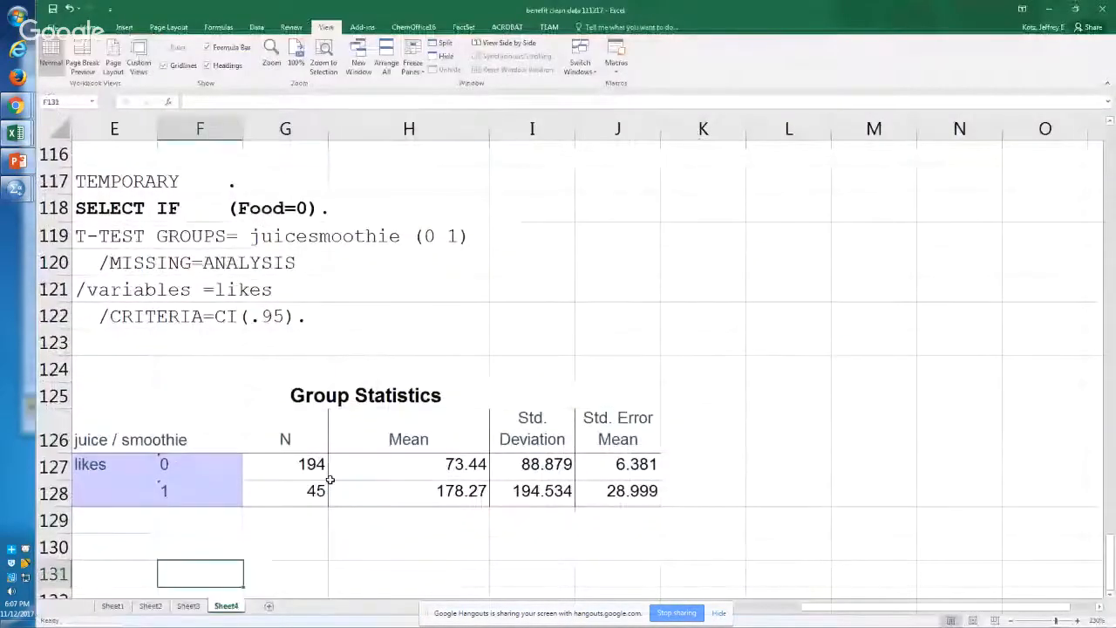
pyautogui.hotkey('ctrl', 'v')
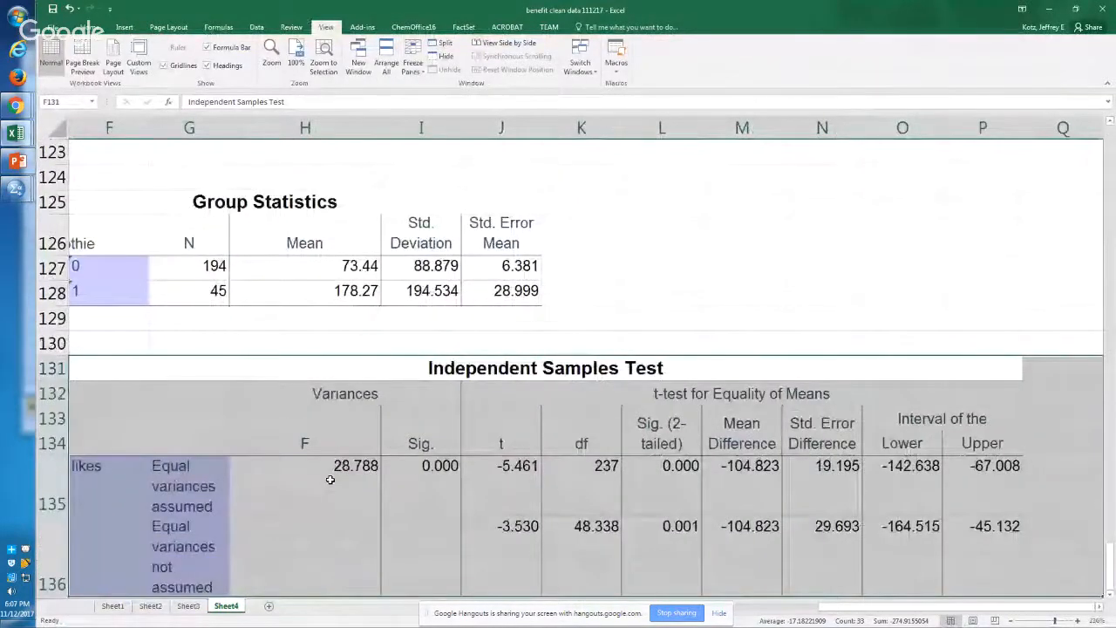
pyautogui.click(610, 504)
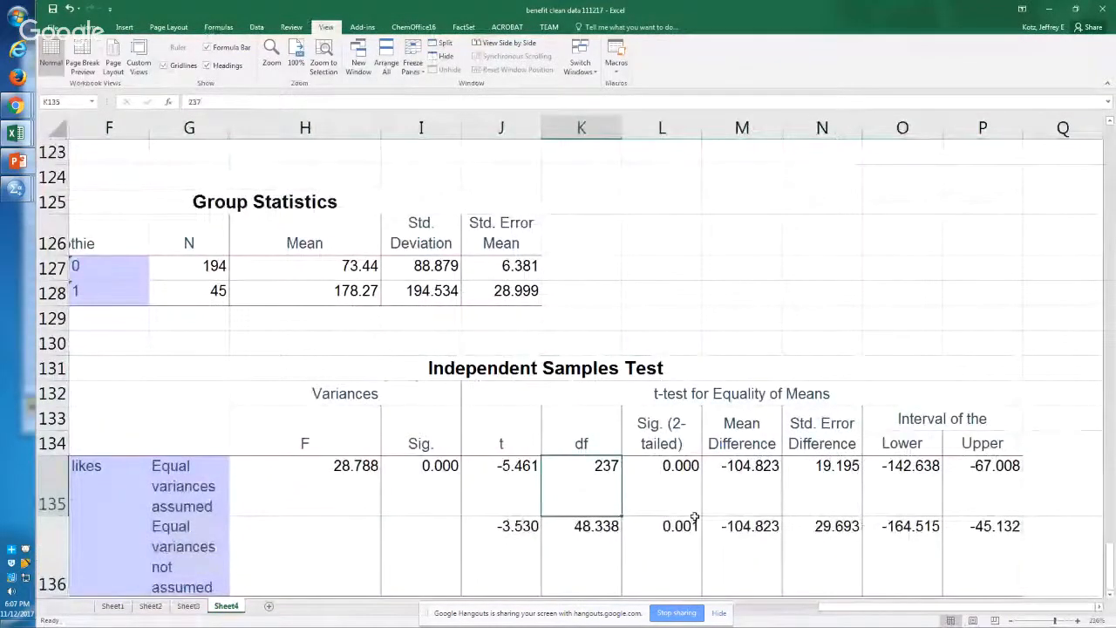
pyautogui.click(662, 466)
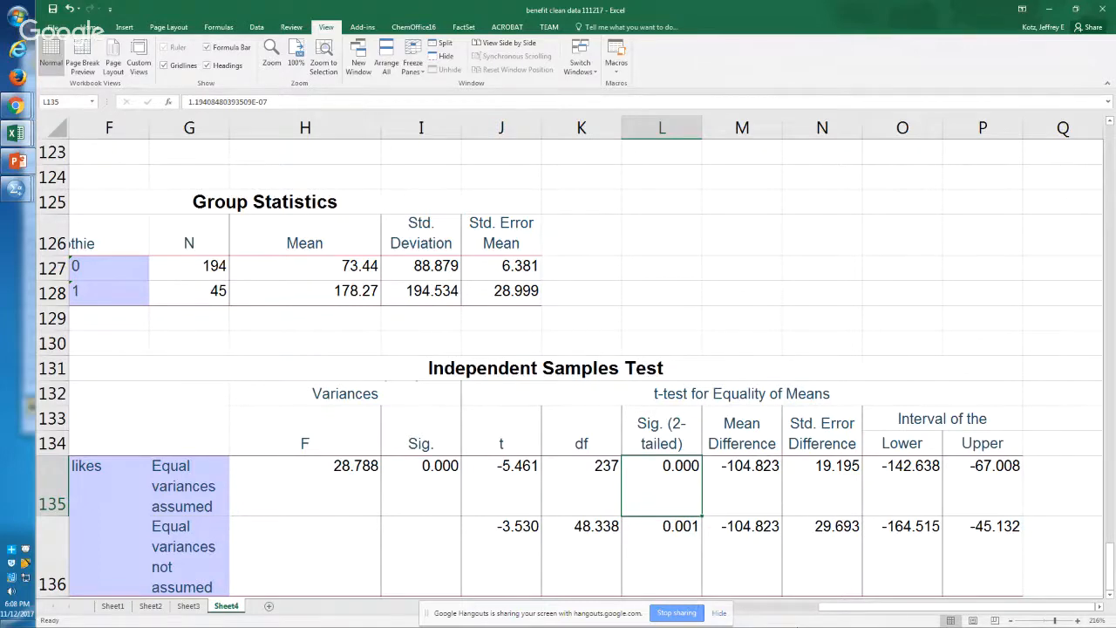
# Step: In the SPSS syntax, uncomment the compute command on line 103 and rename its variable to food_or_juice
pyautogui.hotkey('alt', 'Tab')
pyautogui.hotkey('alt', 'Tab')
pyautogui.hotkey('alt', 'Tab')
pyautogui.hotkey('alt', 'Tab')
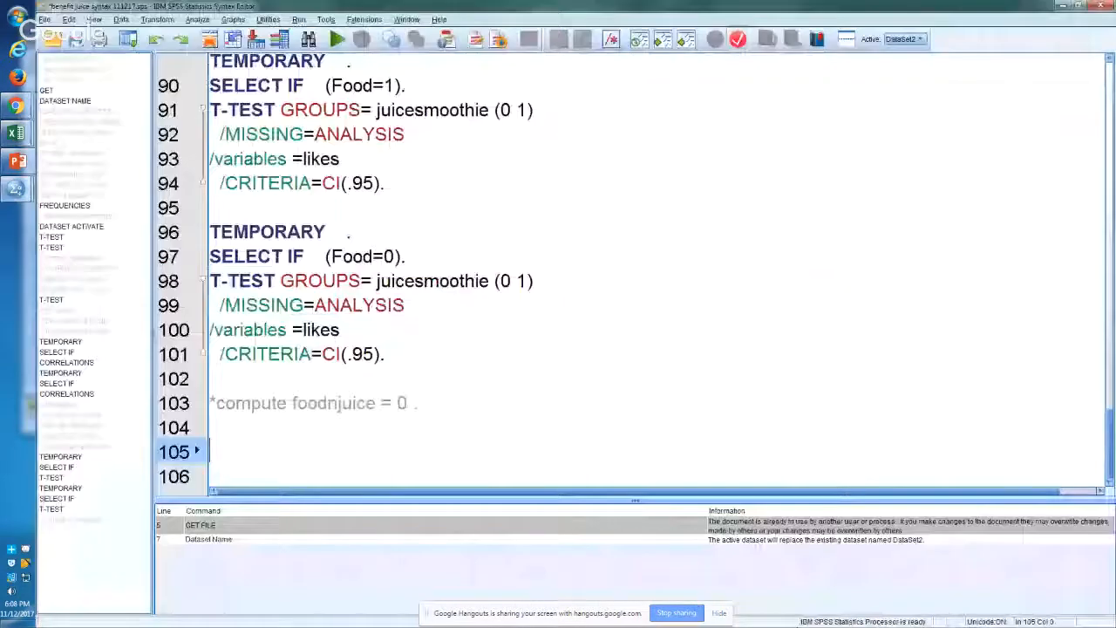
pyautogui.click(211, 403)
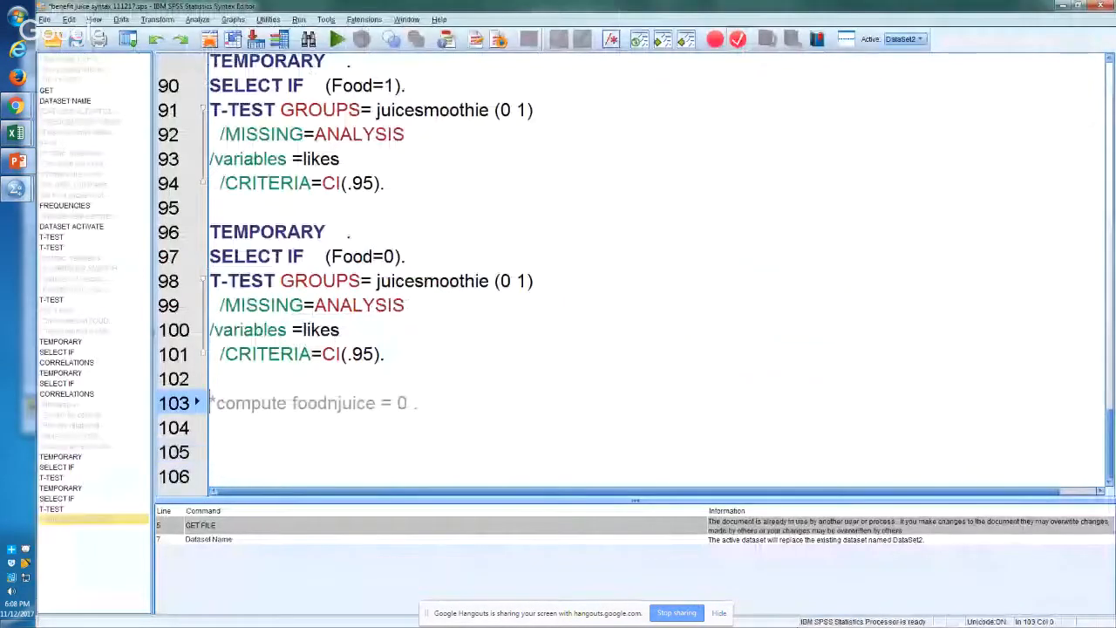
pyautogui.press('Delete')
pyautogui.click(327, 403)
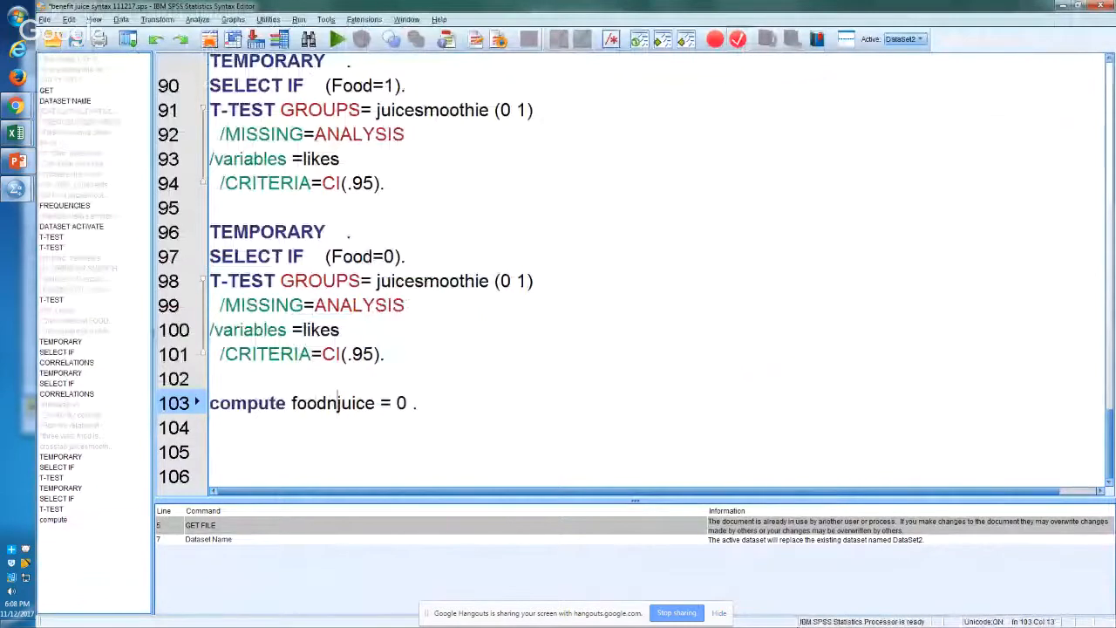
pyautogui.hotkey('shift', 'Right')
pyautogui.write('_')
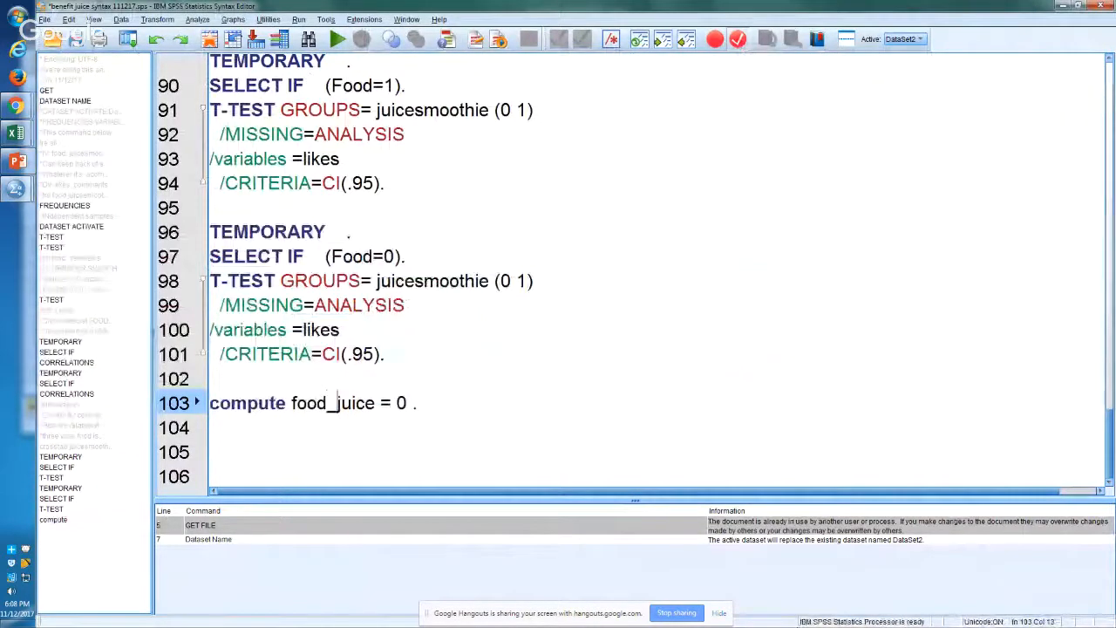
pyautogui.write('or)')
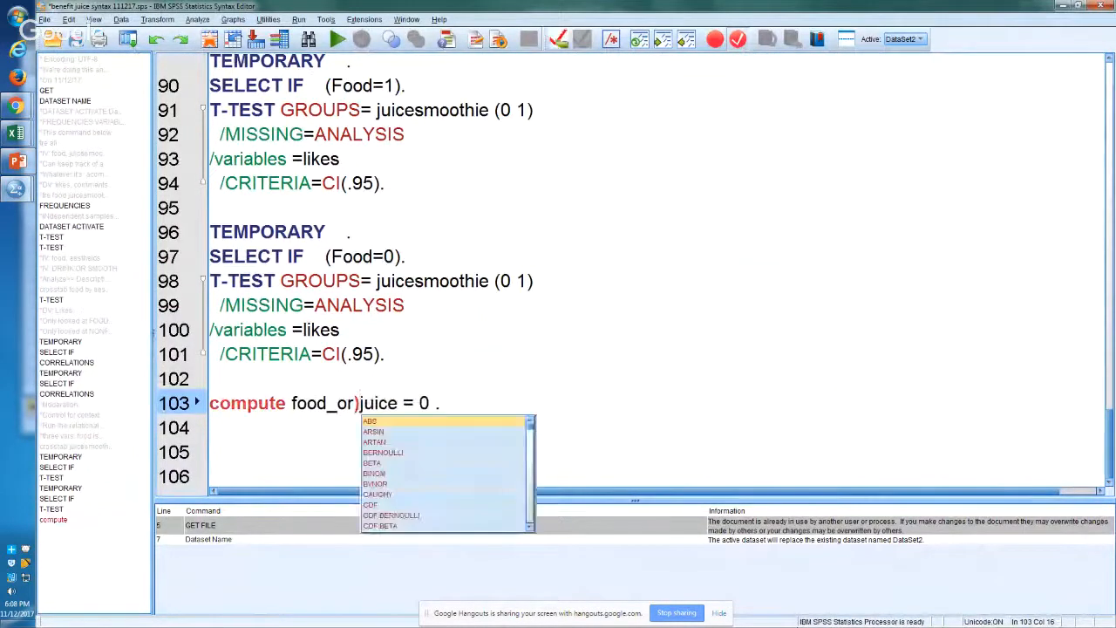
pyautogui.press('BackSpace')
pyautogui.write('_')
pyautogui.press('Down')
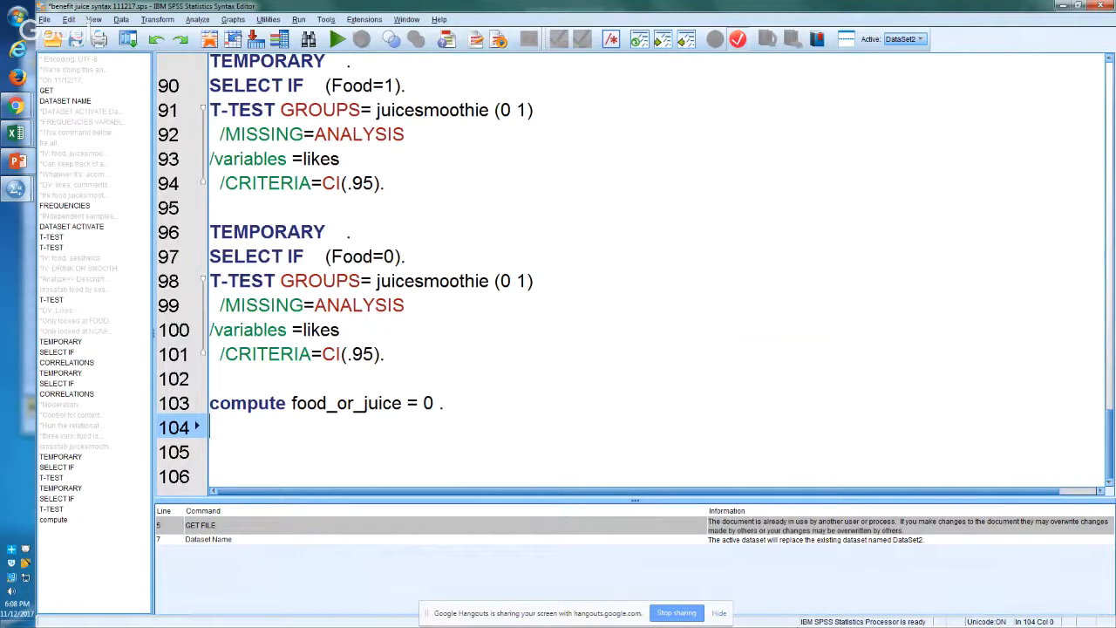
# Step: Add the command "if (food = 1 or juicesmoothie=1) food_or_juice=1." on line 104 below the compute command
pyautogui.write('if (f')
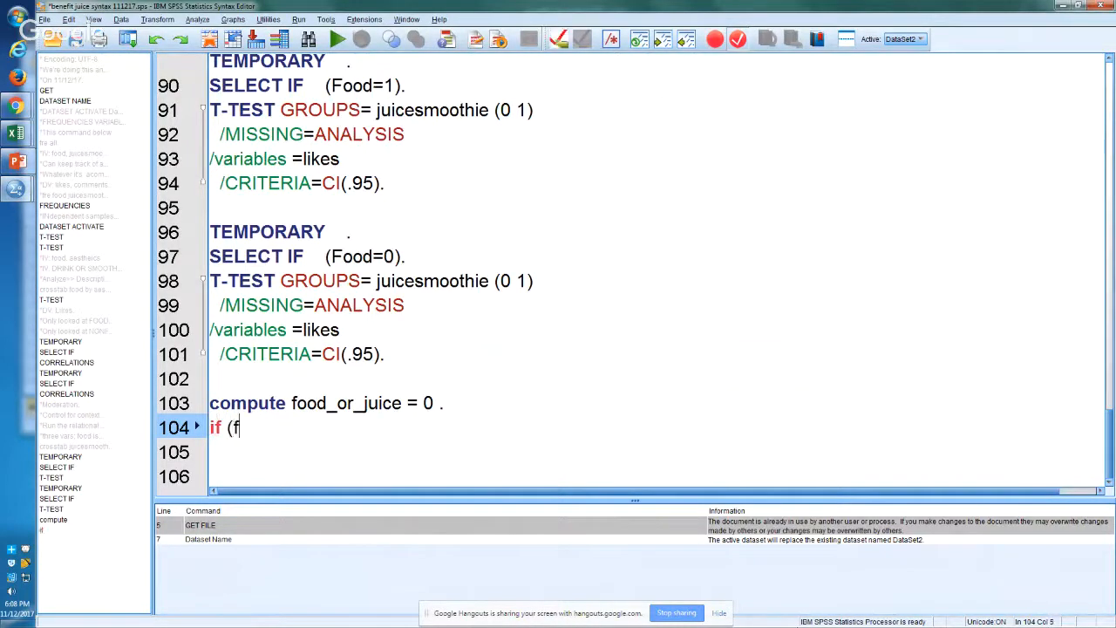
pyautogui.write('ood -1 ==')
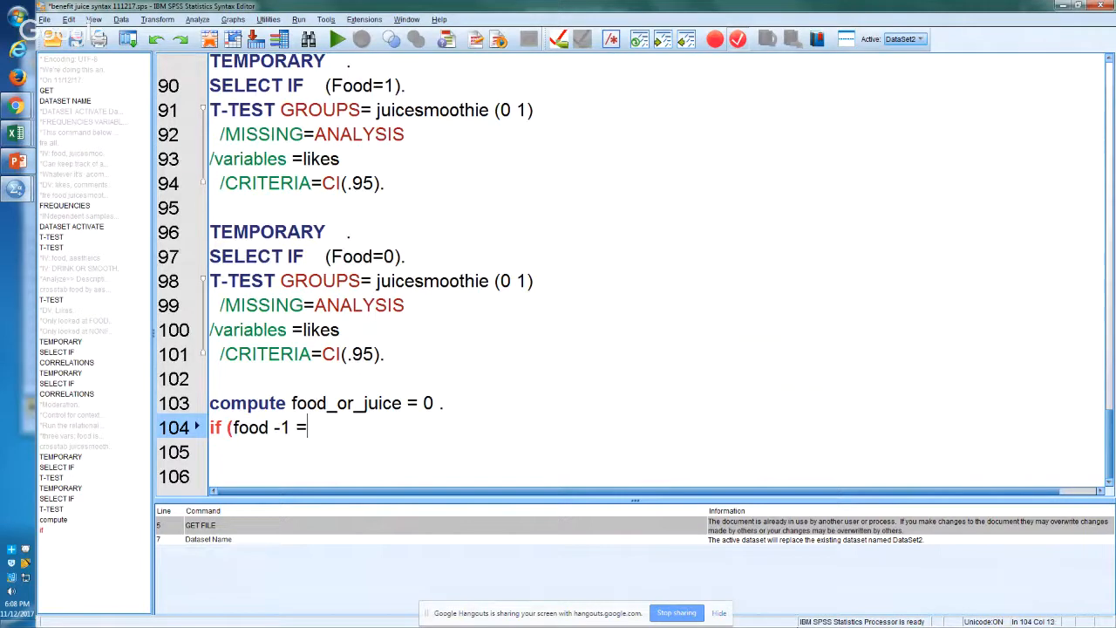
pyautogui.press('BackSpace')
pyautogui.press('BackSpace')
pyautogui.press('BackSpace')
pyautogui.press('BackSpace')
pyautogui.press('BackSpace')
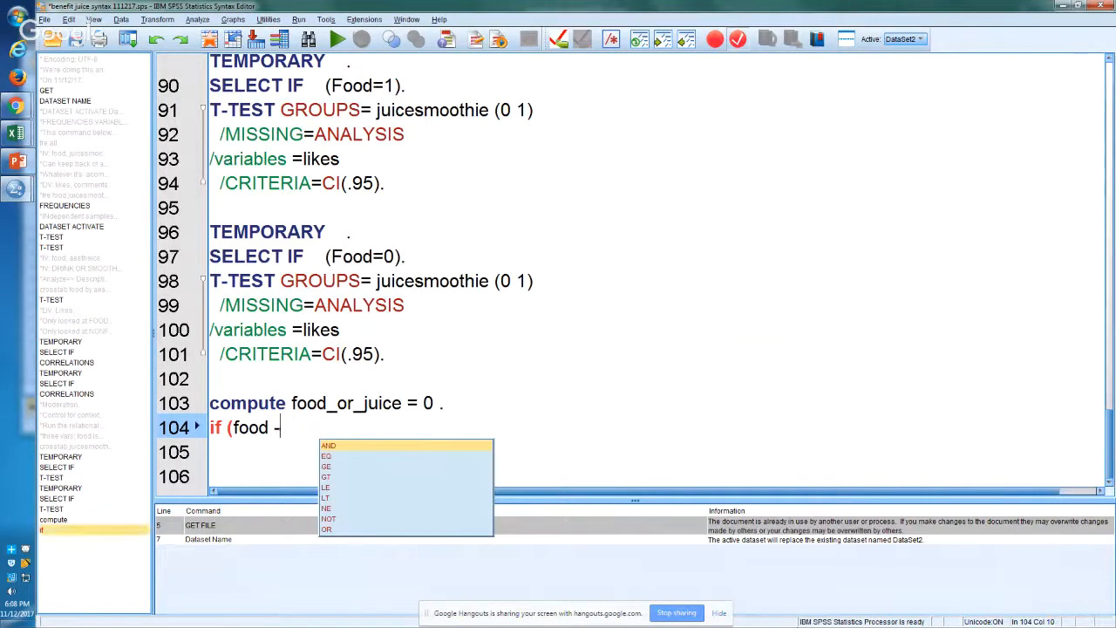
pyautogui.write('= 1 or ')
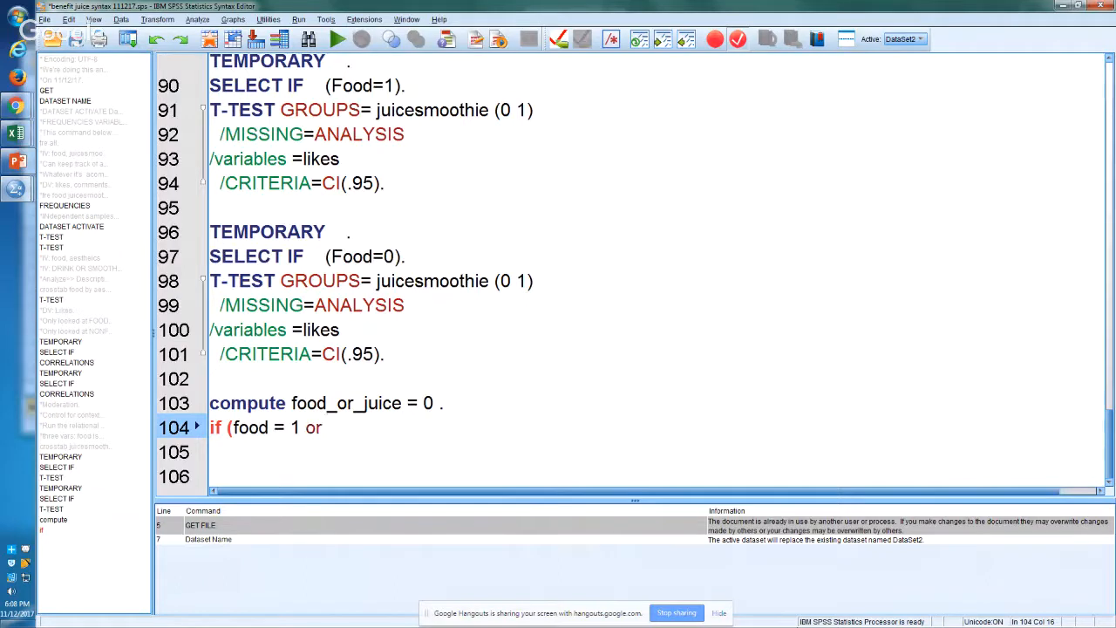
pyautogui.write('juicesmooth')
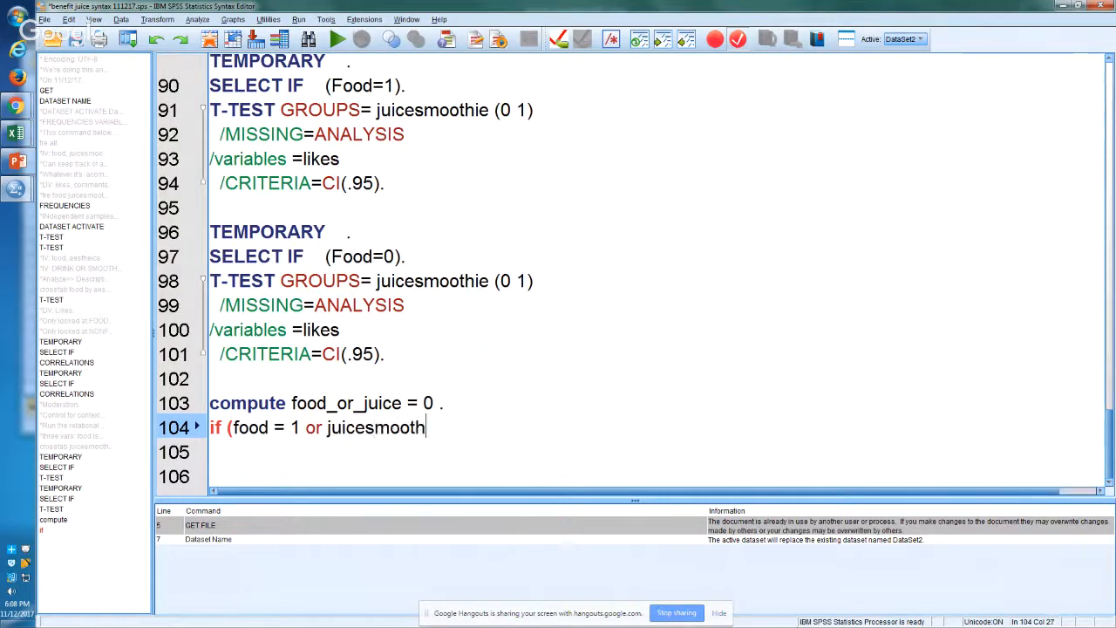
pyautogui.write('ie=1')
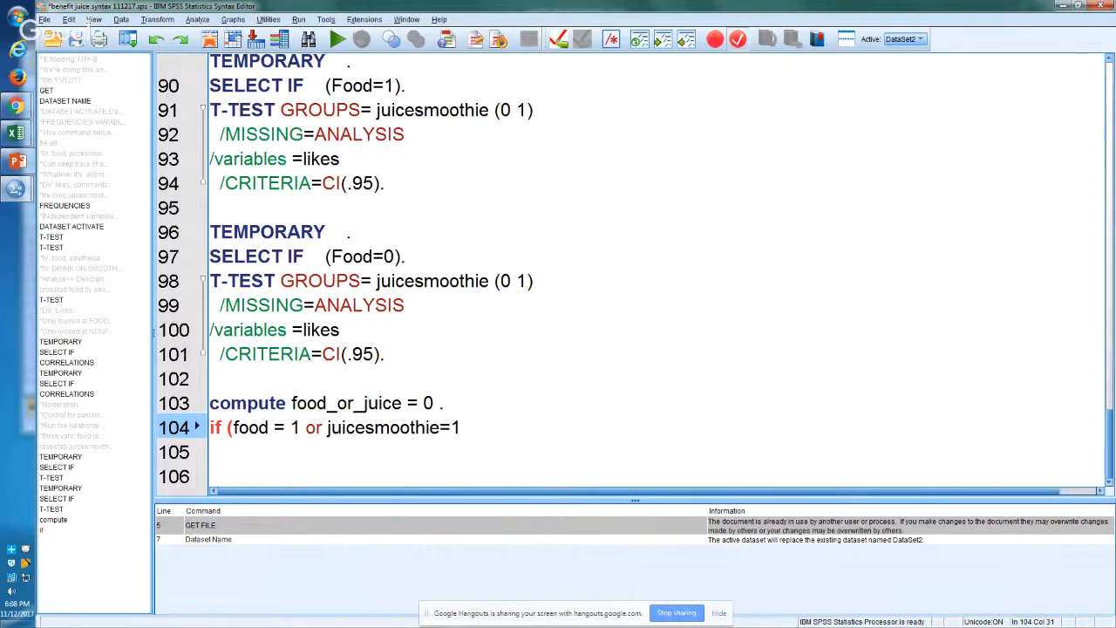
pyautogui.write(') food')
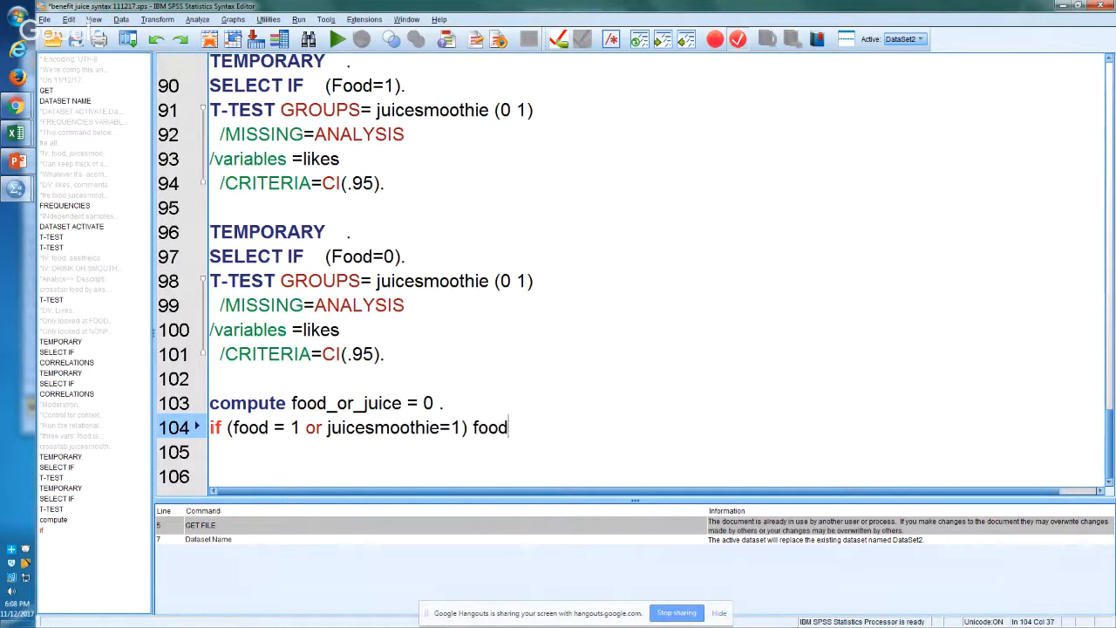
pyautogui.write('_or_juice')
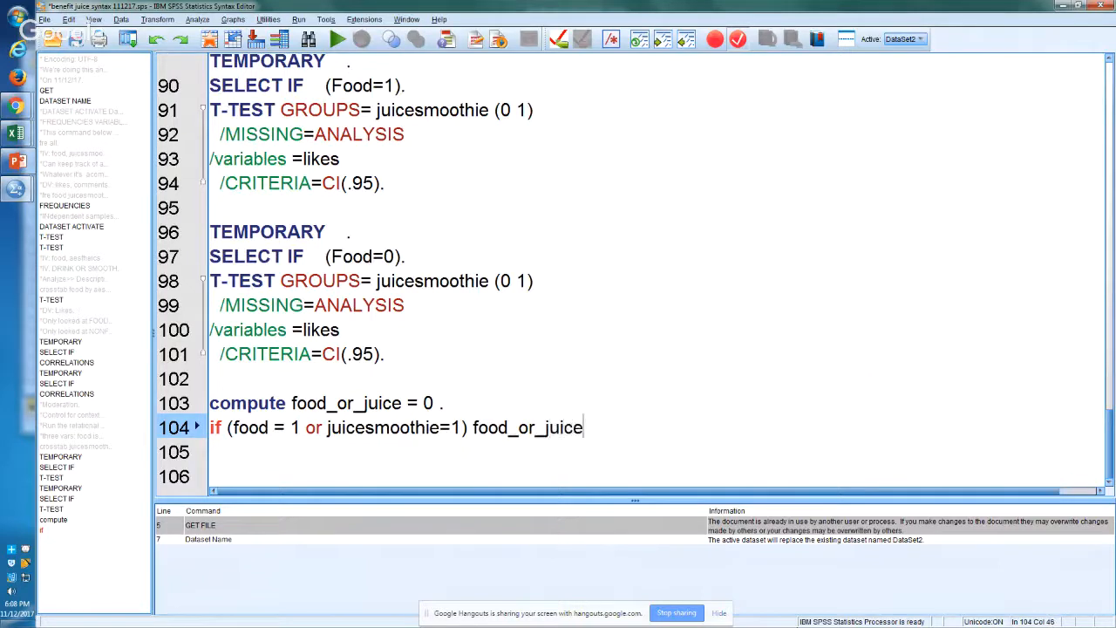
pyautogui.write('=1.')
pyautogui.press('Return')
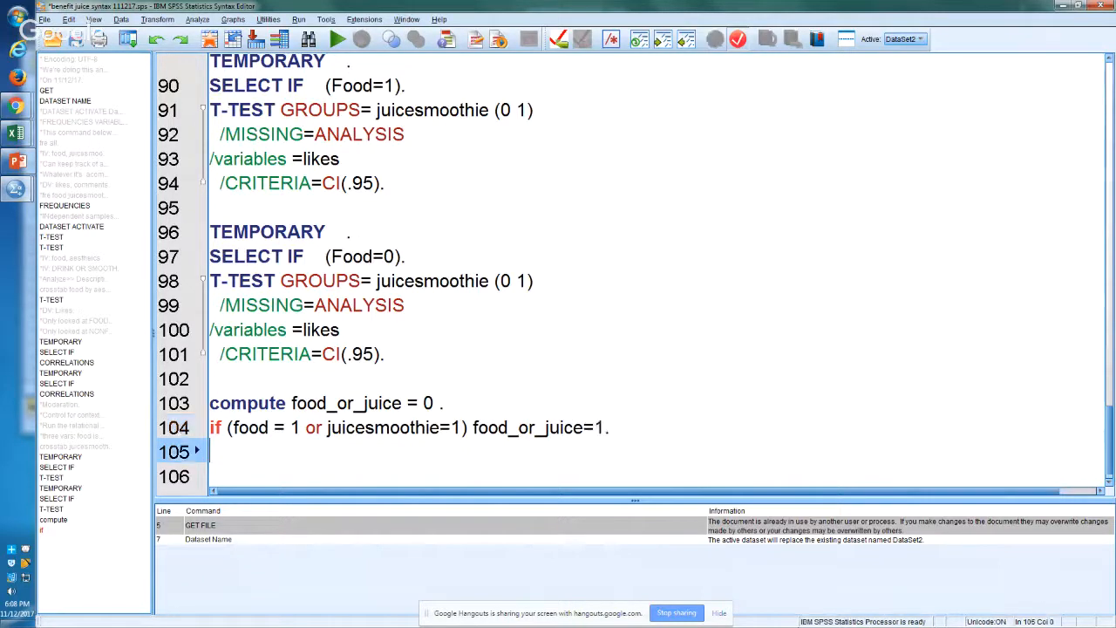
# Step: Add "fre food_or_juice." on line 105 and run the compute, if and frequency commands together
pyautogui.write('fre food_')
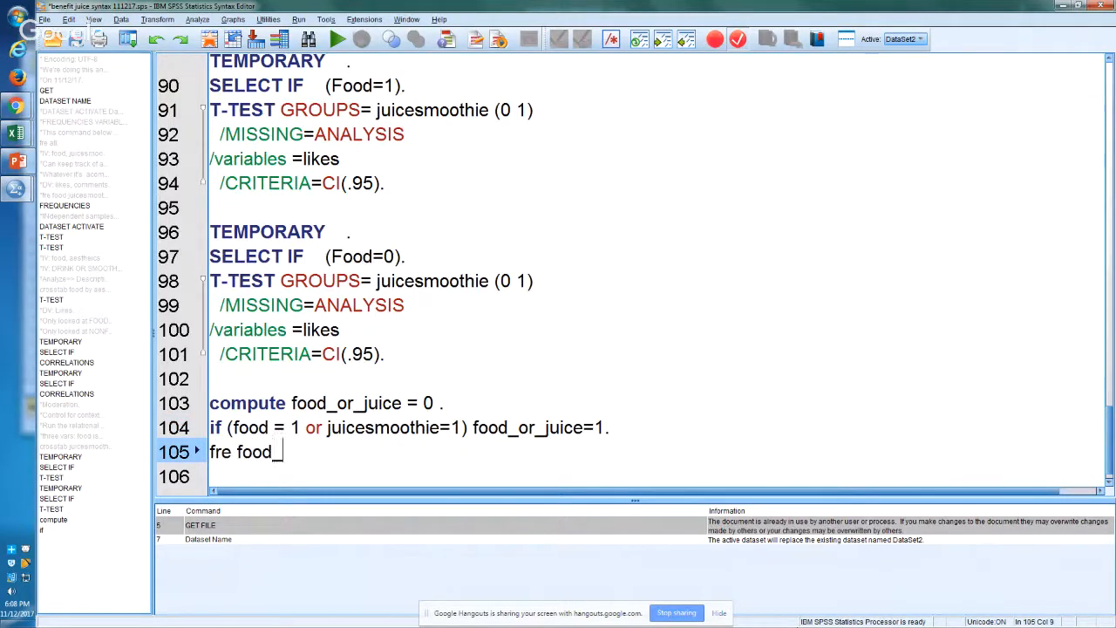
pyautogui.write('or_juice.')
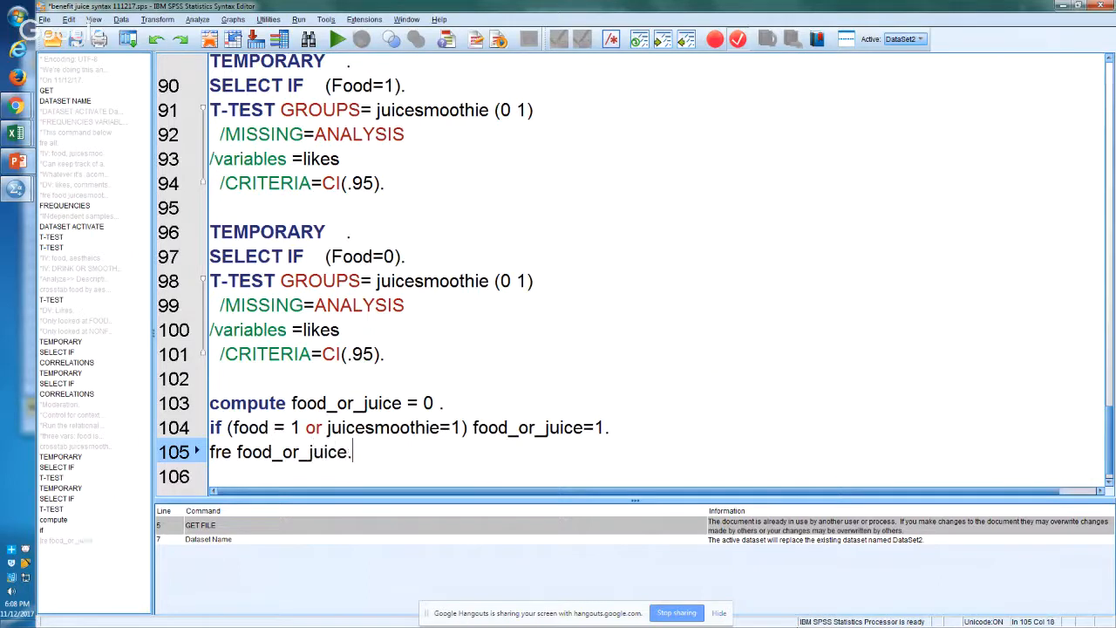
pyautogui.hotkey('shift', 'Up')
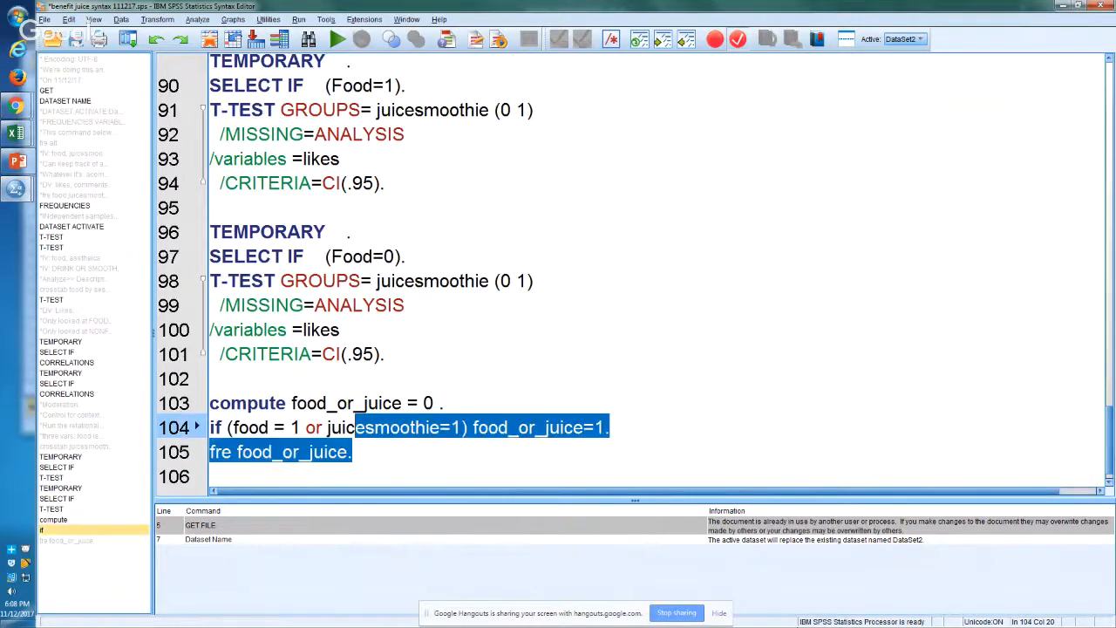
pyautogui.hotkey('shift', 'Up')
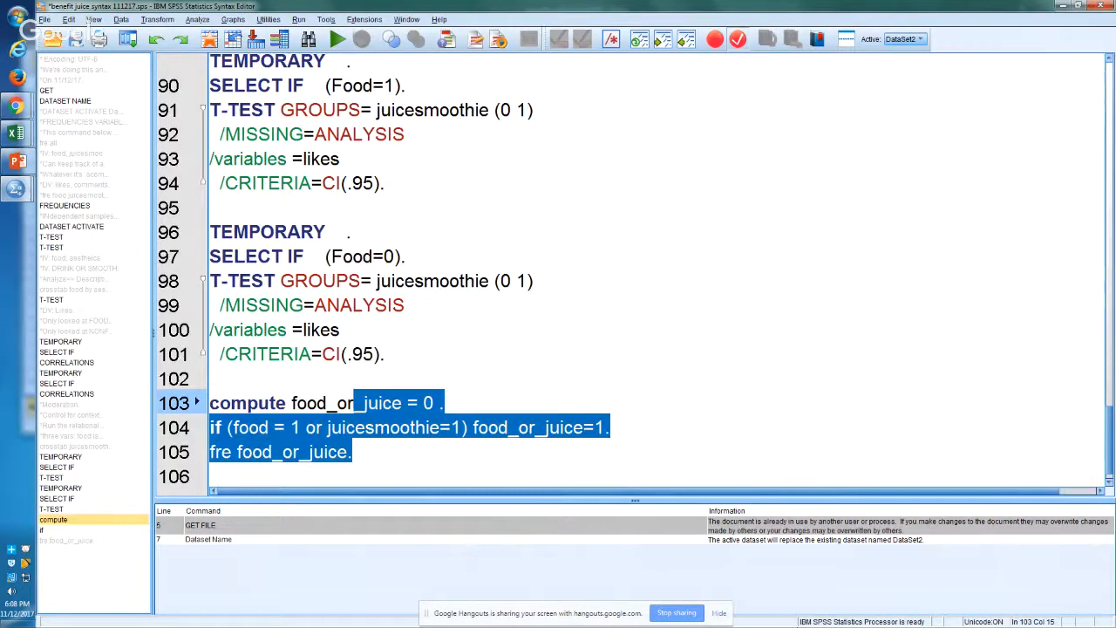
pyautogui.hotkey('ctrl', 'r')
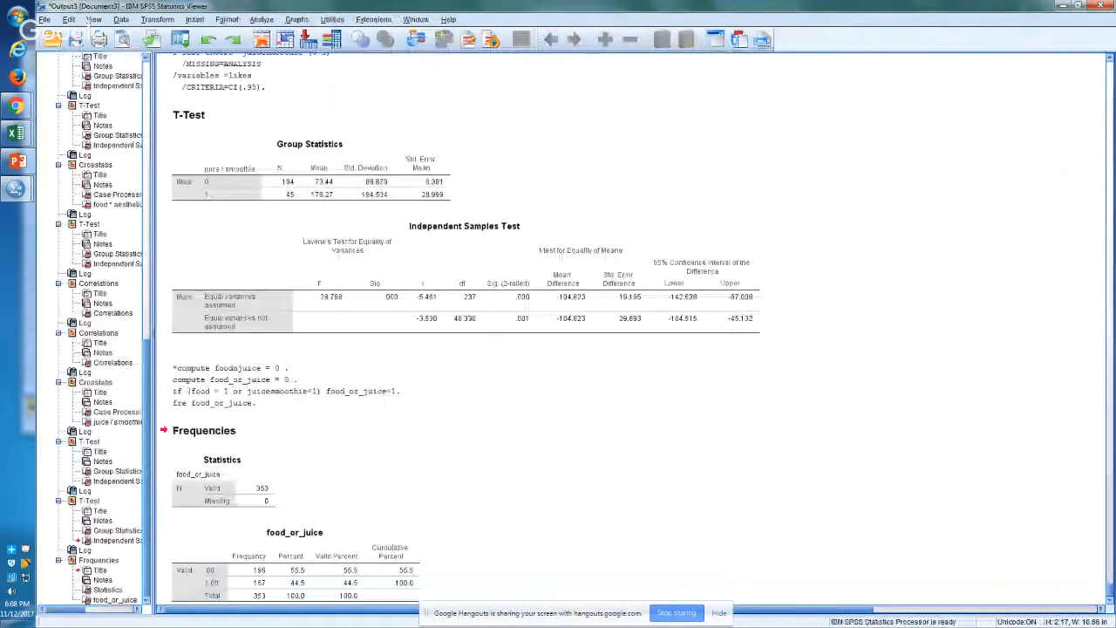
# Step: Copy the food_or_juice frequency table from the SPSS output, paste it into Excel Sheet4 at cell I139 and check its frequencies
pyautogui.click(346, 562)
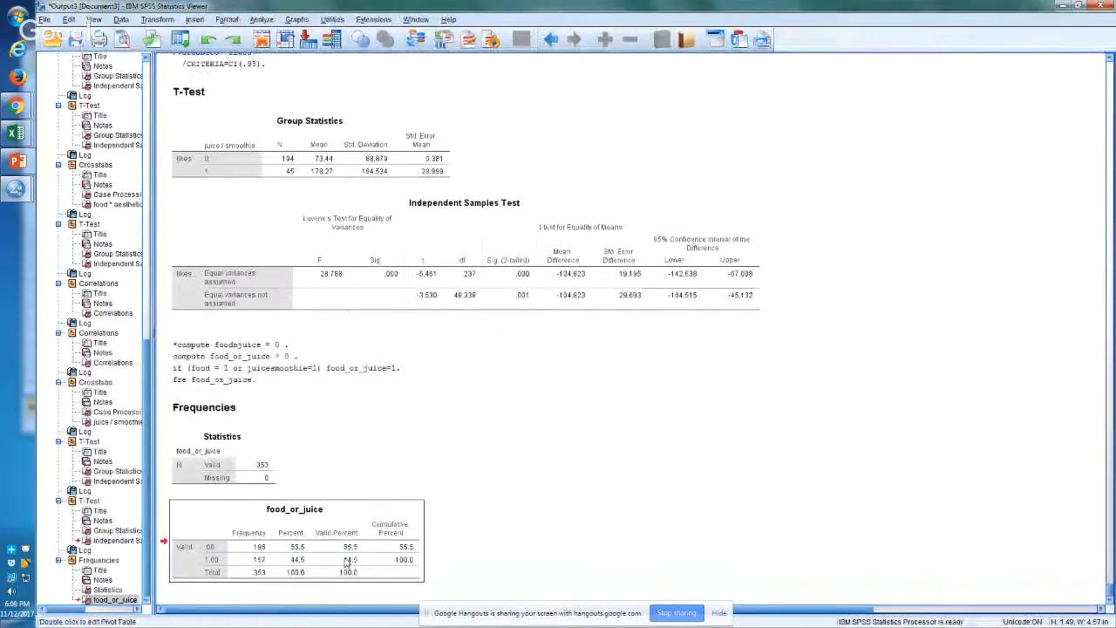
pyautogui.rightClick(346, 562)
pyautogui.click(355, 538)
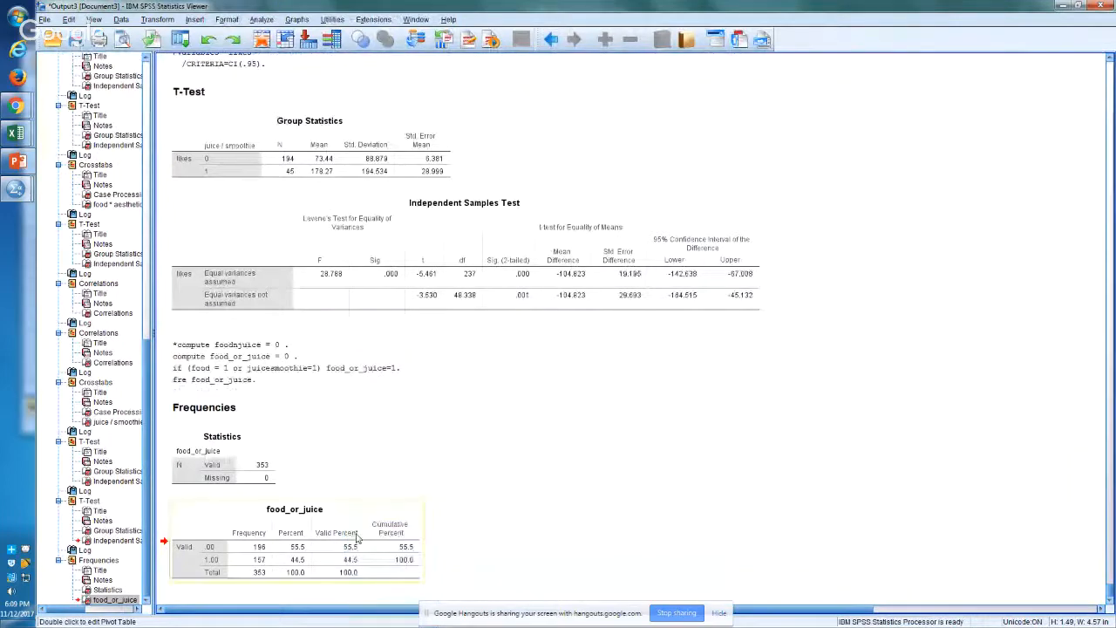
pyautogui.hotkey('alt', 'Tab')
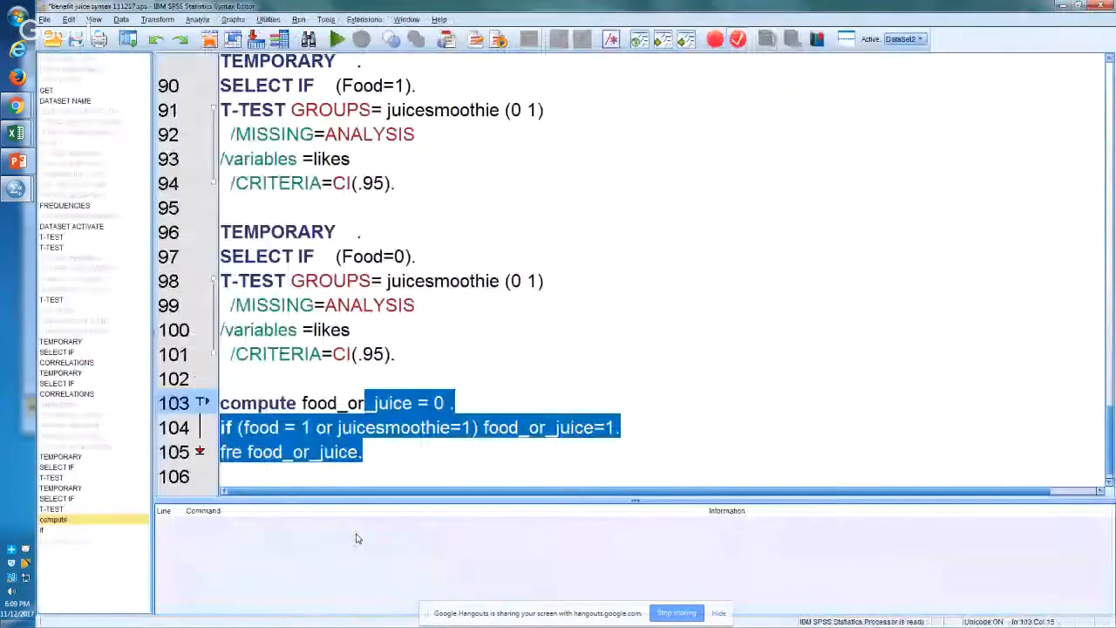
pyautogui.hotkey('alt', 'Tab')
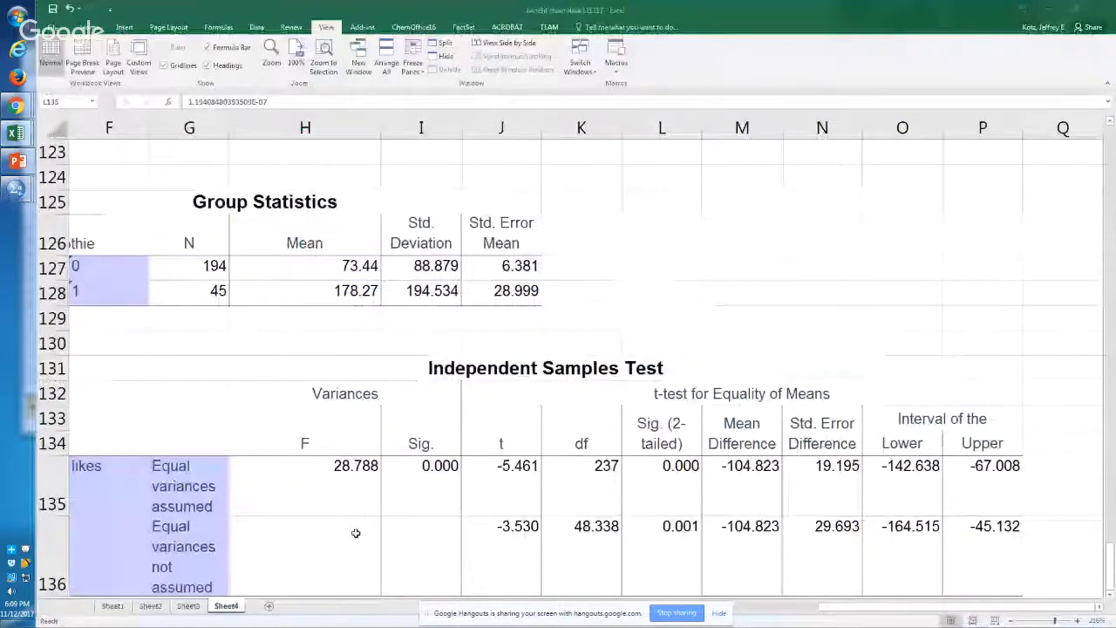
pyautogui.hotkey('ctrl', 'v')
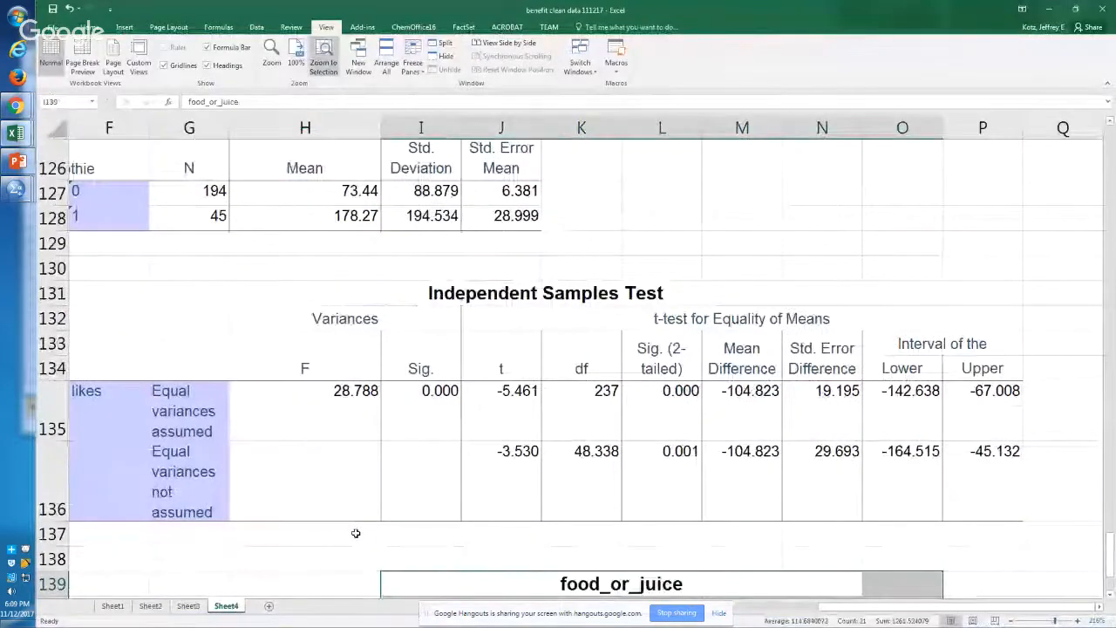
pyautogui.scroll(3, 356, 533)
pyautogui.press('Down')
pyautogui.press('Right')
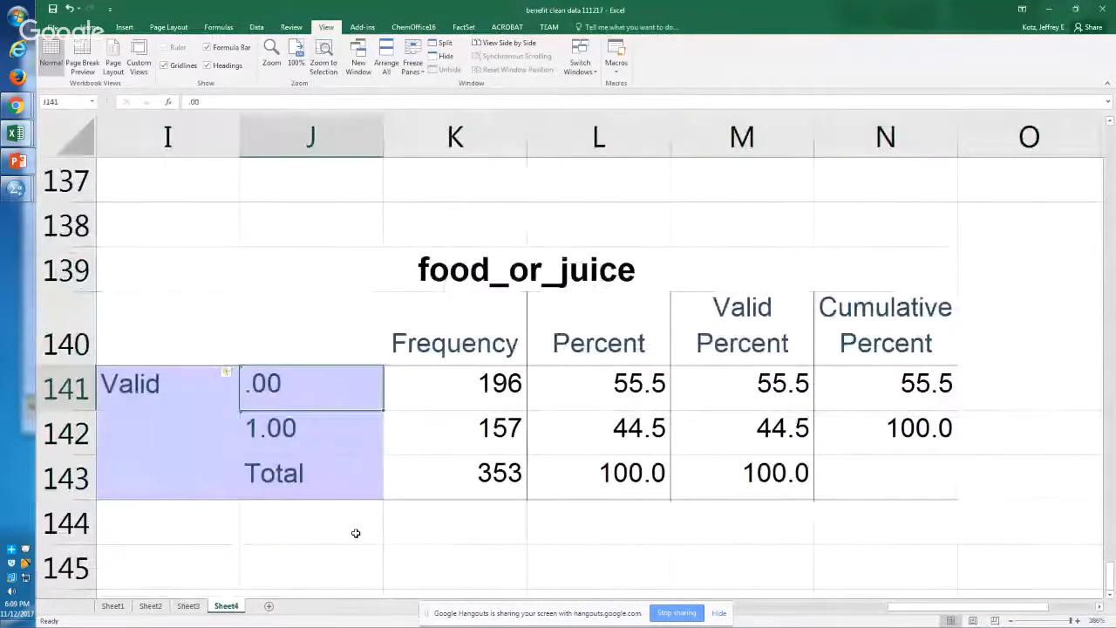
pyautogui.press('Right')
pyautogui.press('Down')
pyautogui.press('Up')
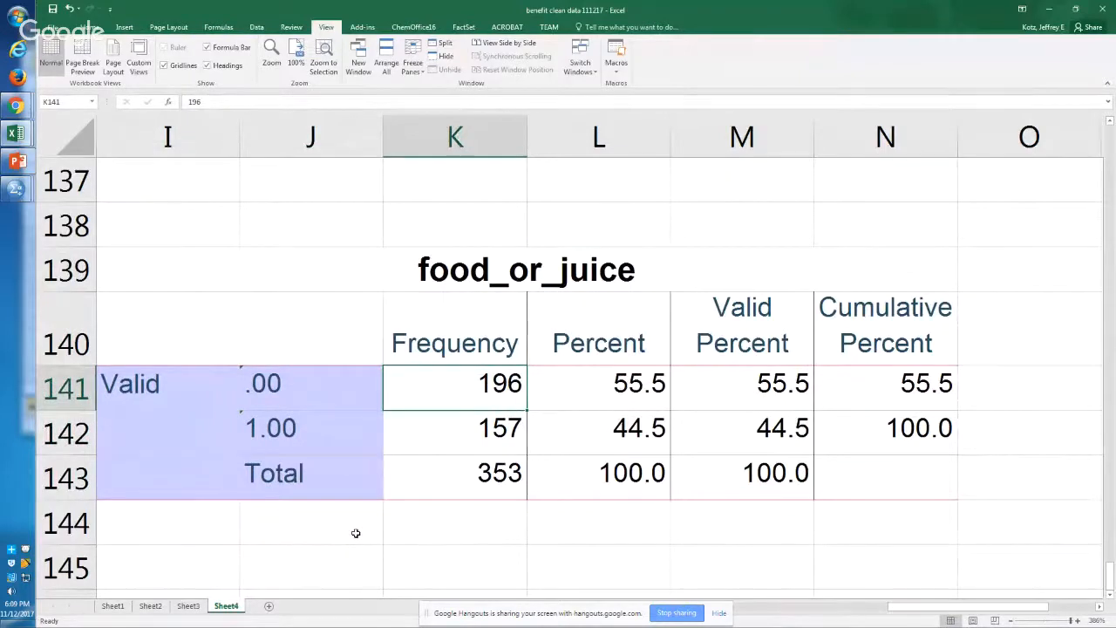
# Step: In the SPSS syntax, add the command "crosstab food_or_juice by food." on line 107
pyautogui.hotkey('alt', 'Tab')
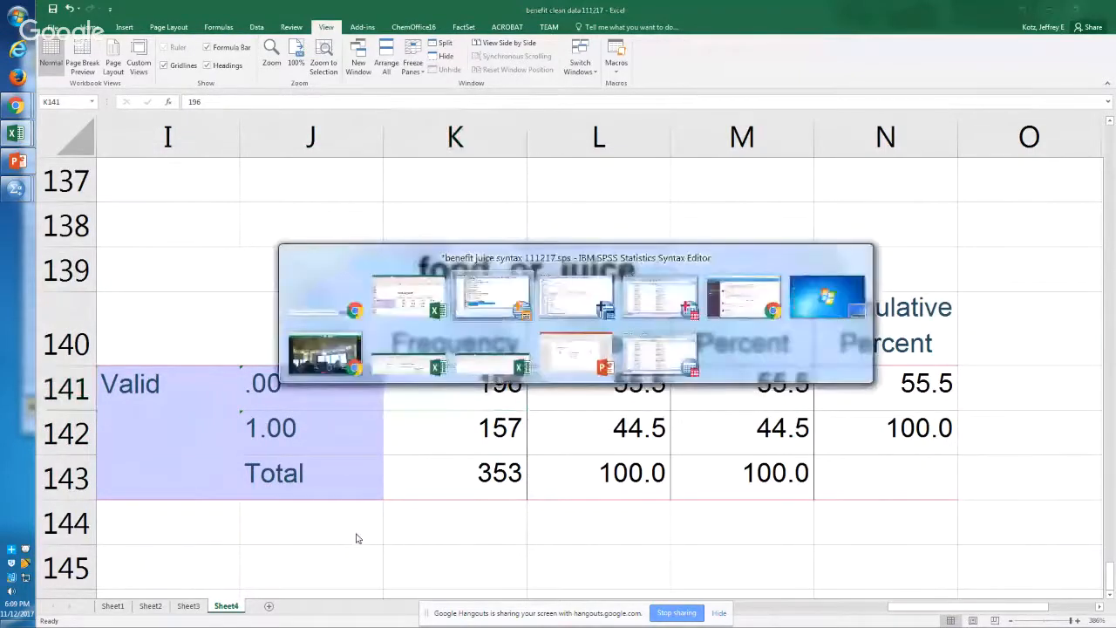
pyautogui.hotkey('ctrl', 'r')
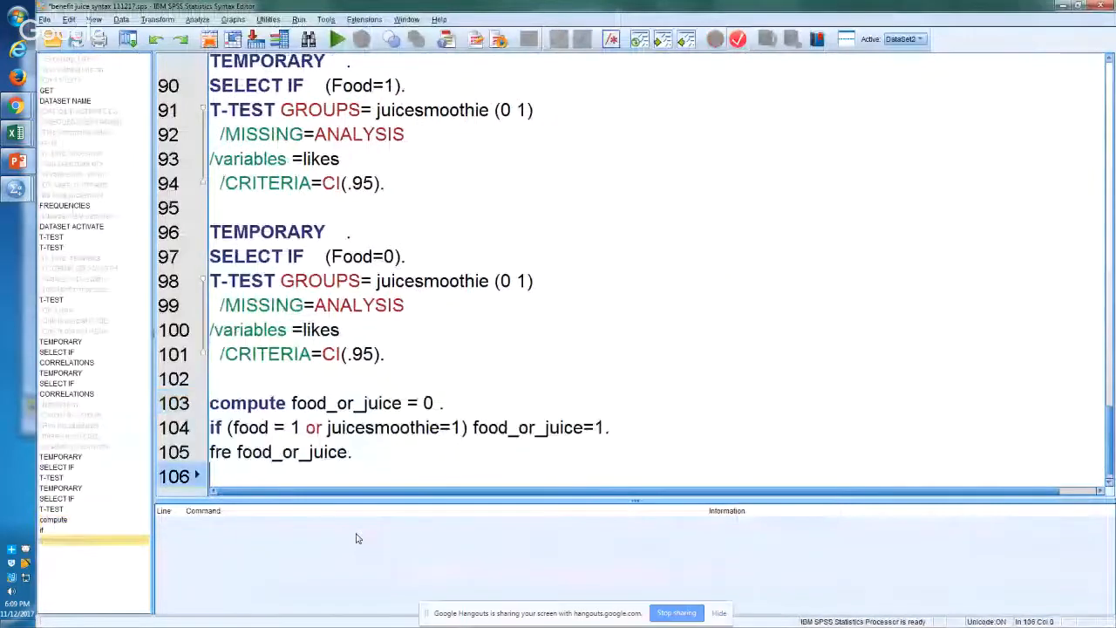
pyautogui.press('Return')
pyautogui.write('crossta')
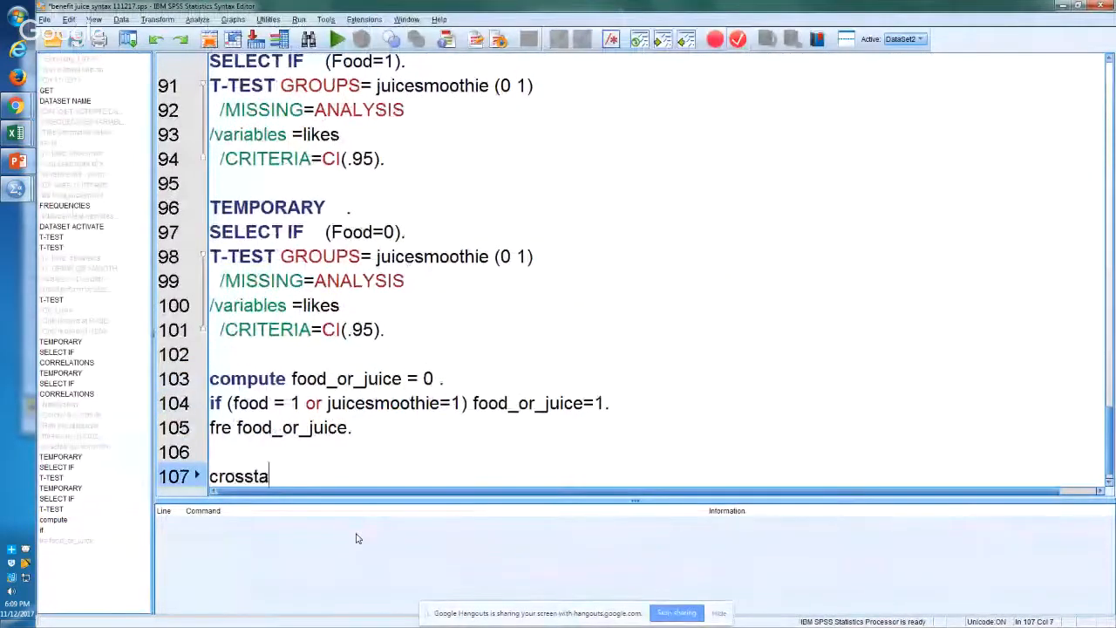
pyautogui.write('b food_or')
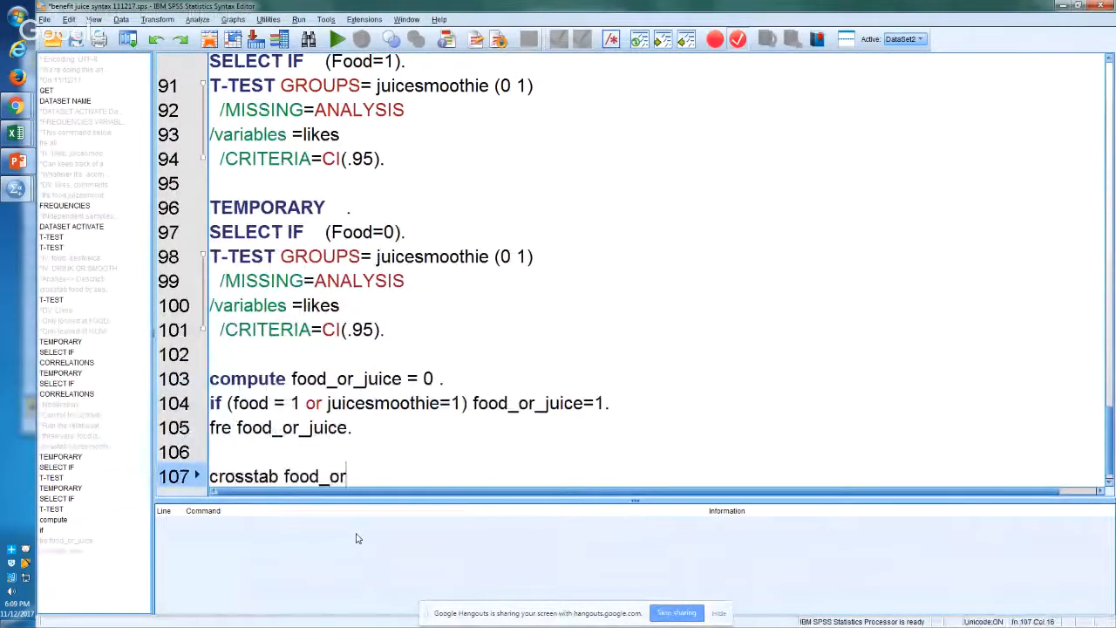
pyautogui.write('_juice')
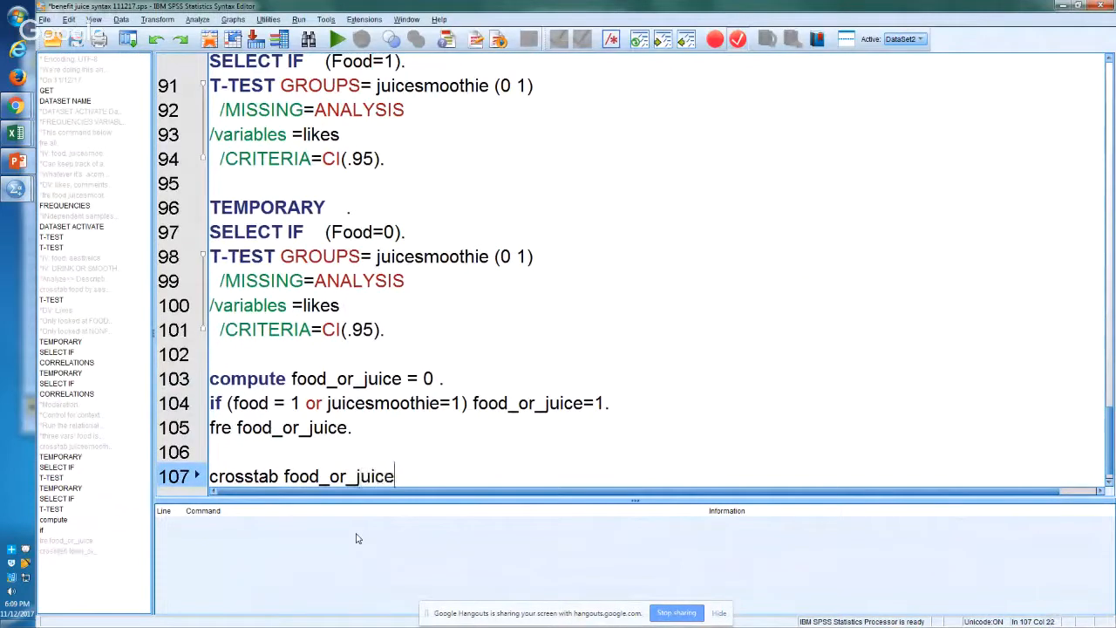
pyautogui.write(' by food.')
# Step: Duplicate the crosstab command onto line 109 and replace its food variable with juicesmoothie
pyautogui.hotkey('ctrl', 'r')
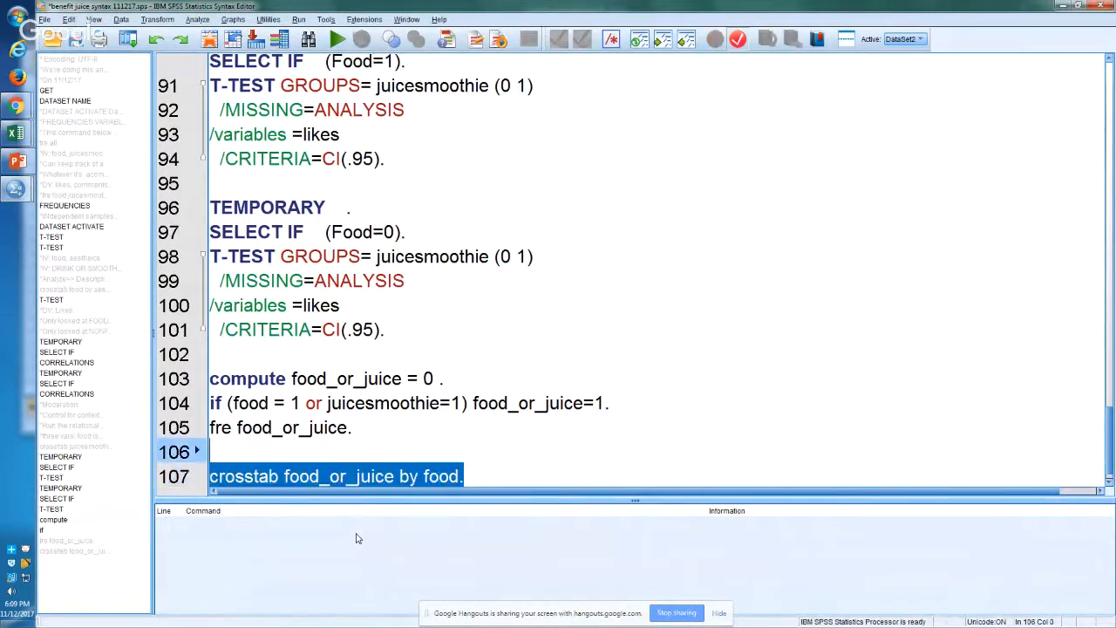
pyautogui.press('Return')
pyautogui.press('Return')
pyautogui.hotkey('ctrl', 'v')
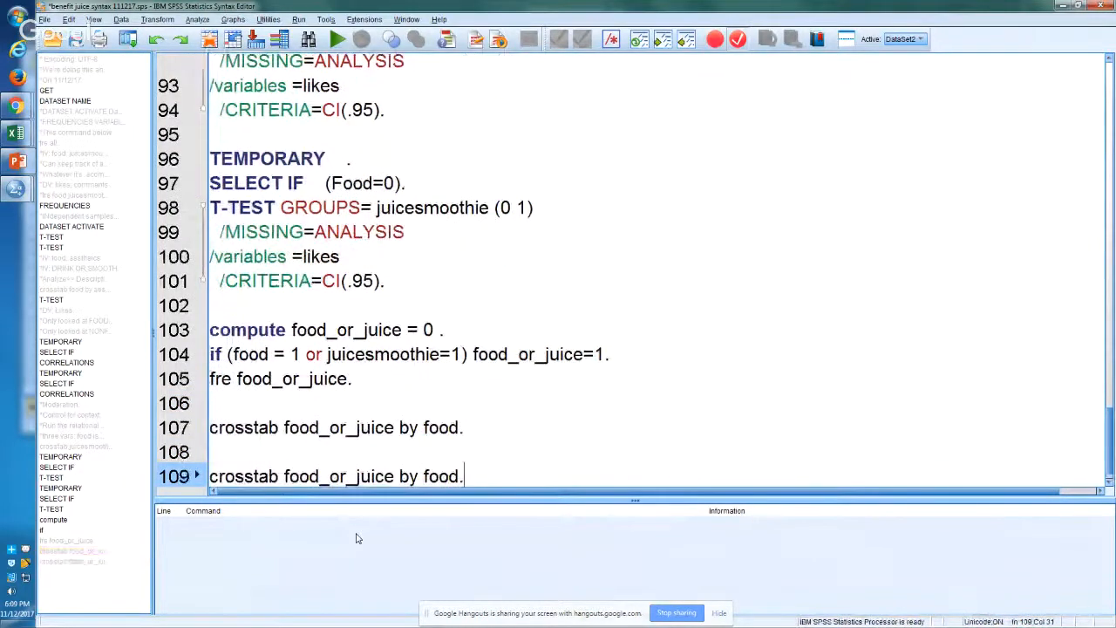
pyautogui.press('Left')
pyautogui.hotkey('shift', 'Left')
pyautogui.hotkey('shift', 'Left')
pyautogui.hotkey('shift', 'Left')
pyautogui.hotkey('shift', 'Left')
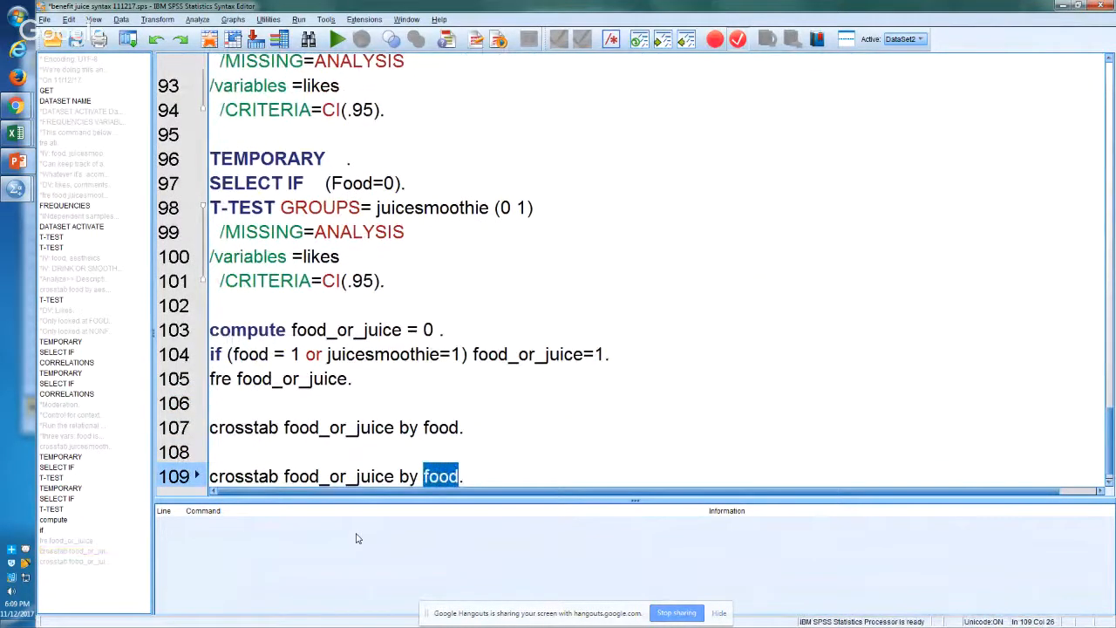
pyautogui.write('juicesmo')
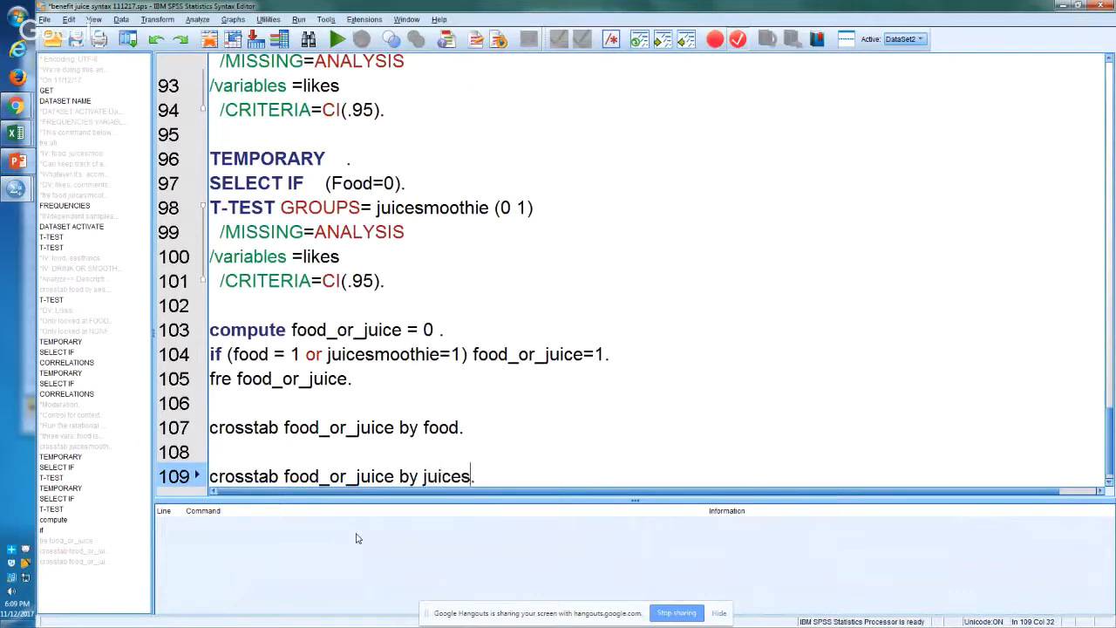
pyautogui.write('othie')
# Step: Run the two crosstab commands on lines 107 and 109 together
pyautogui.hotkey('shift', 'Up')
pyautogui.hotkey('shift', 'Up')
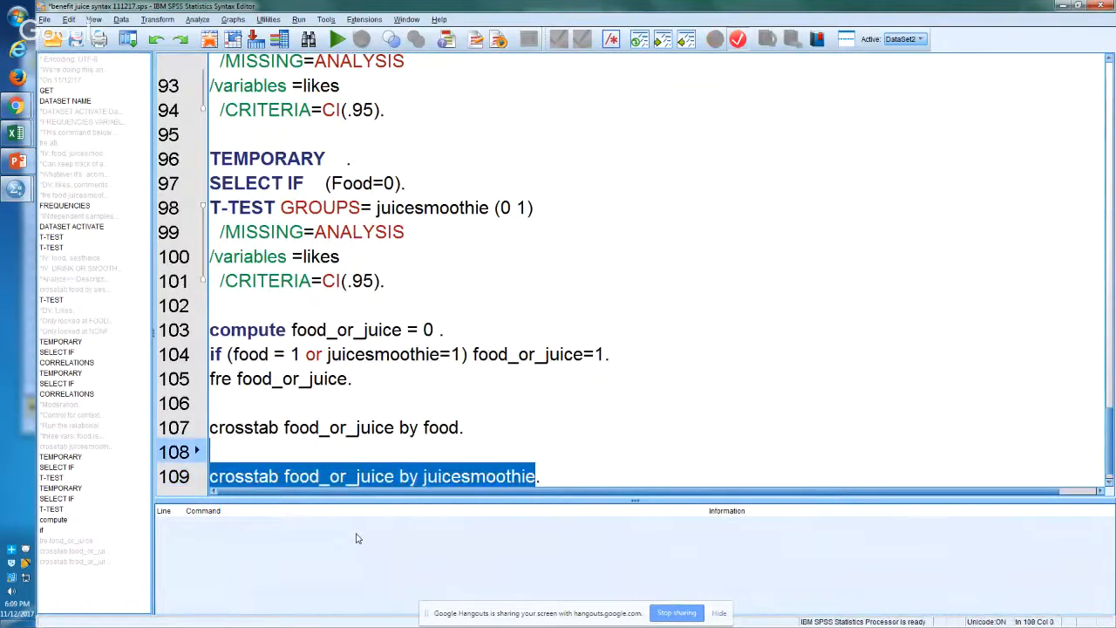
pyautogui.hotkey('ctrl', 'r')
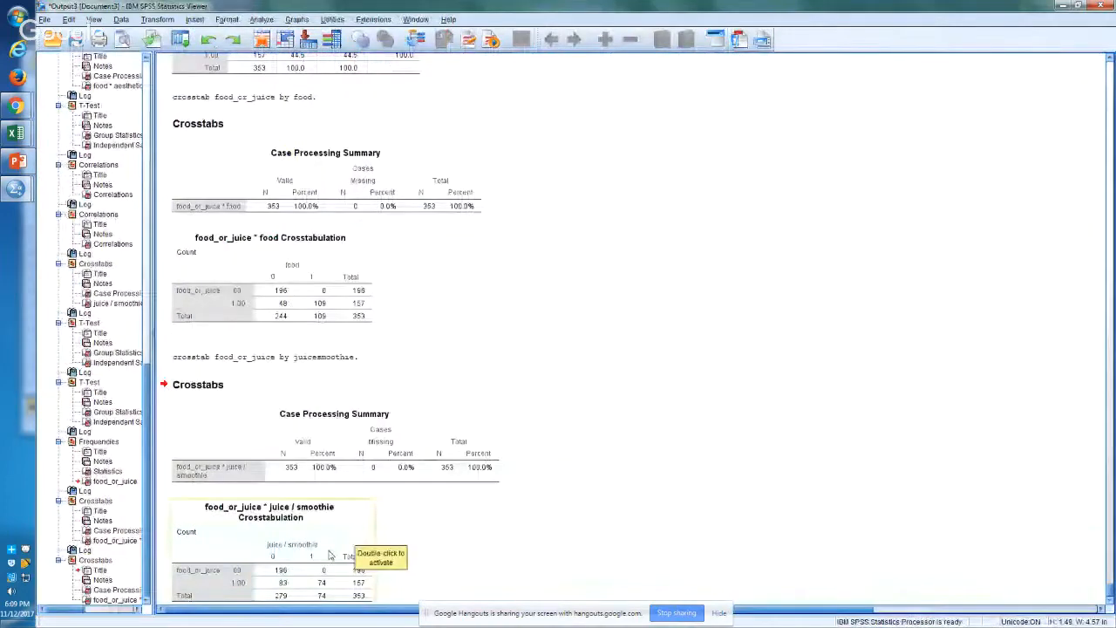
# Step: Copy the food_or_juice * food Crosstabulation table from the SPSS output and paste it into Excel Sheet4 at cell K145, zoomed to fit
pyautogui.click(319, 278)
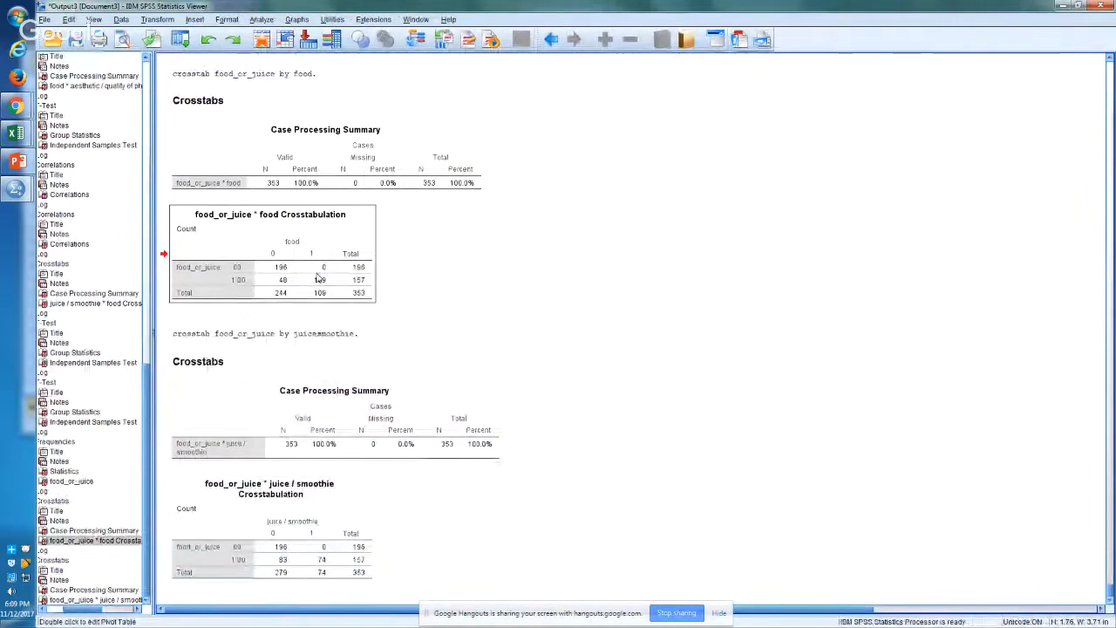
pyautogui.rightClick(319, 277)
pyautogui.click(328, 293)
pyautogui.hotkey('alt', 'Tab')
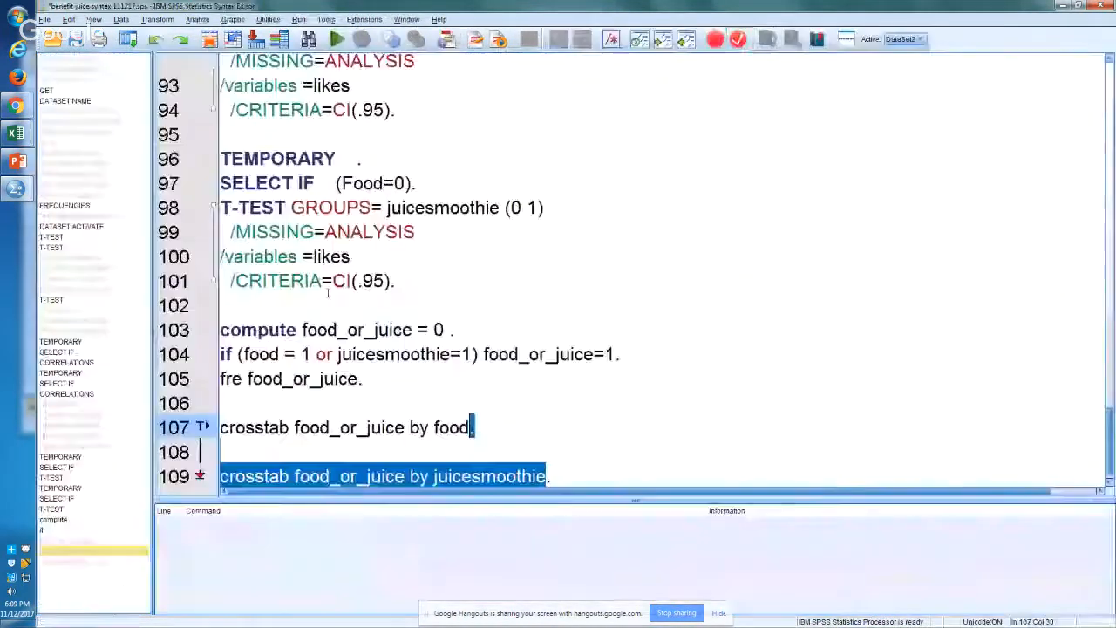
pyautogui.hotkey('alt', 'Tab')
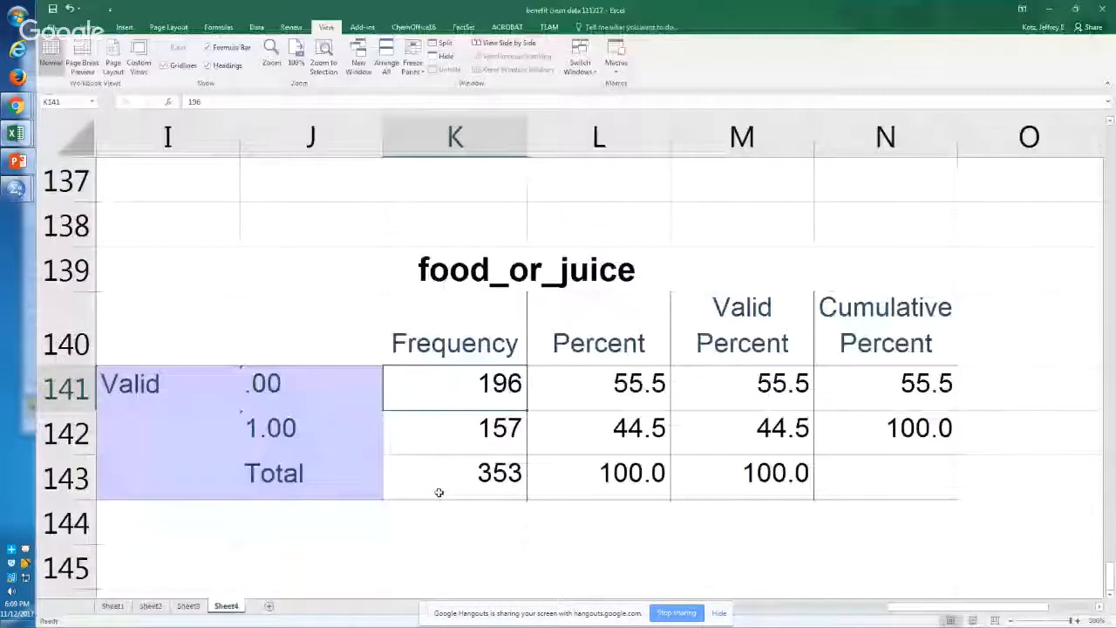
pyautogui.press('Down')
pyautogui.press('Down')
pyautogui.press('Down')
pyautogui.press('Down')
pyautogui.hotkey('ctrl', 'v')
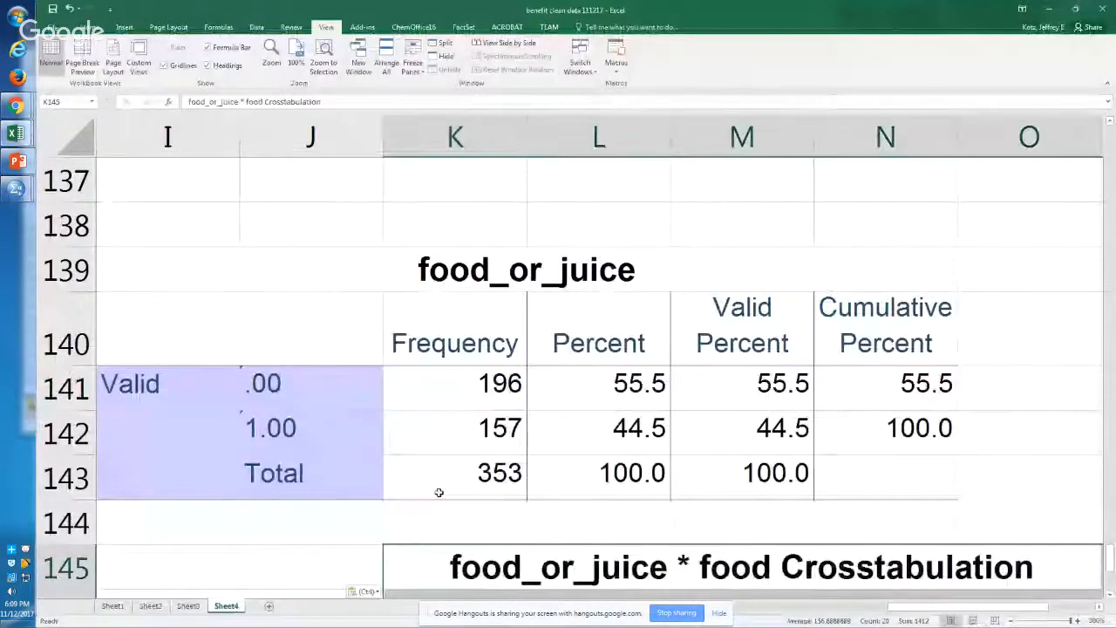
pyautogui.hotkey('alt', 'w')
pyautogui.press('g')
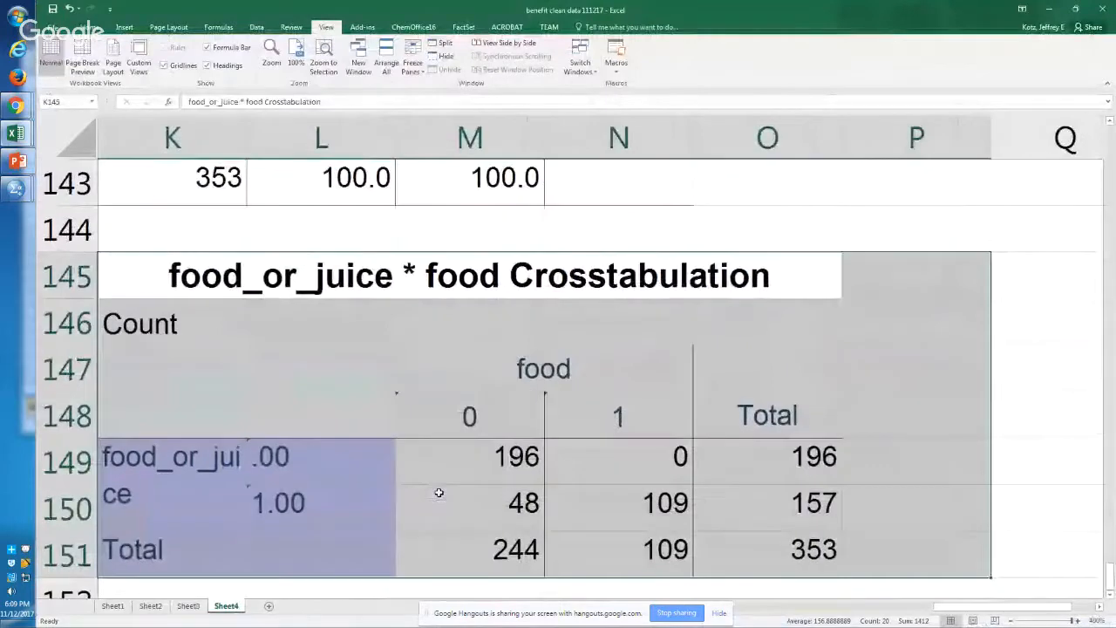
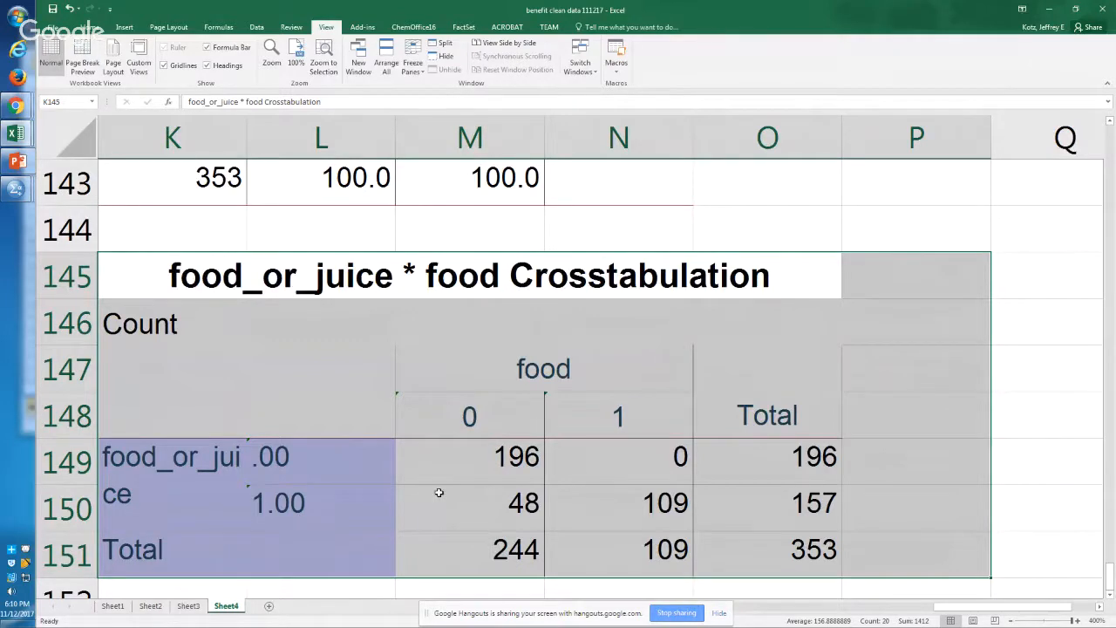
# Step: Copy the food_or_juice * juice / smoothie Crosstabulation from the SPSS output and paste it into Excel Sheet4 at cell L154
pyautogui.hotkey('alt', 'Tab')
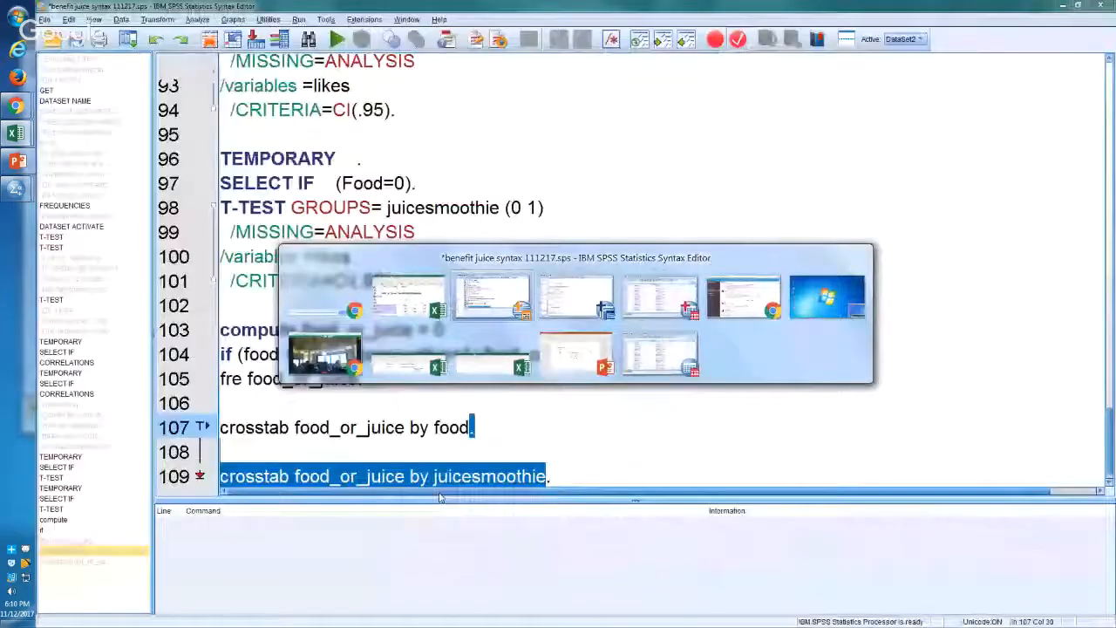
pyautogui.hotkey('alt', 'Tab')
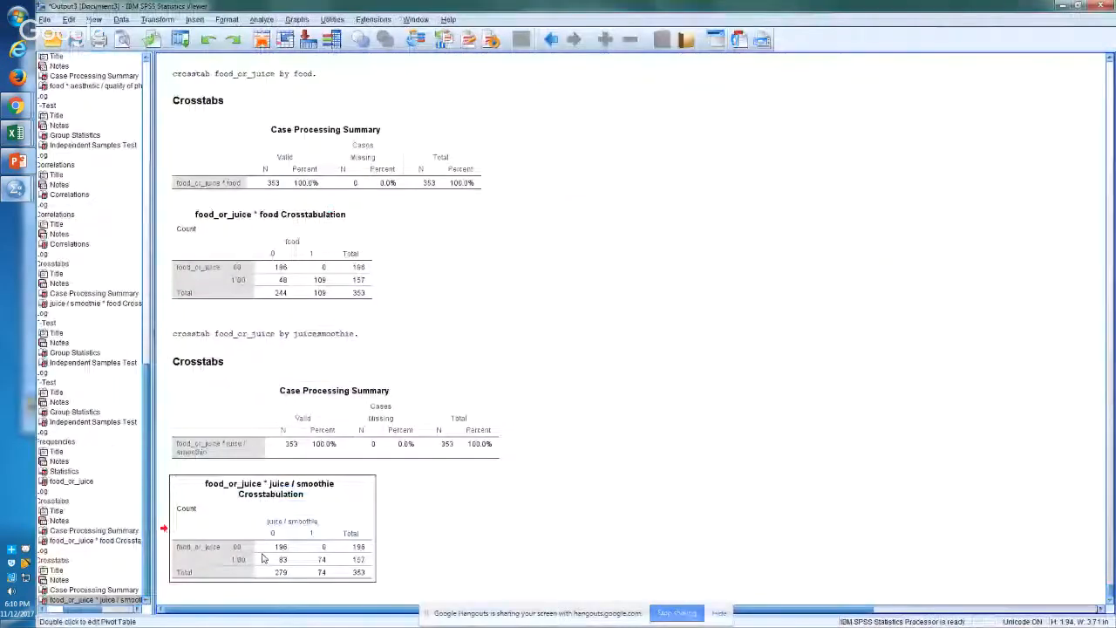
pyautogui.rightClick(262, 558)
pyautogui.click(294, 528)
pyautogui.hotkey('alt', 'Tab')
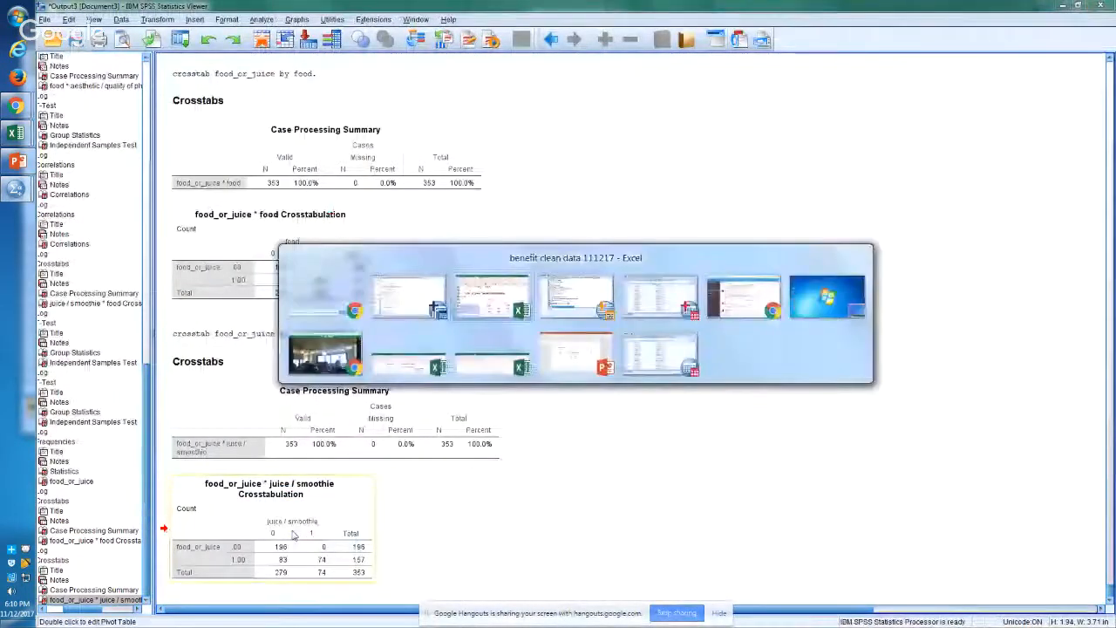
pyautogui.press('Down')
pyautogui.press('Down')
pyautogui.press('Down')
pyautogui.press('Down')
pyautogui.press('Down')
pyautogui.press('Down')
pyautogui.press('Down')
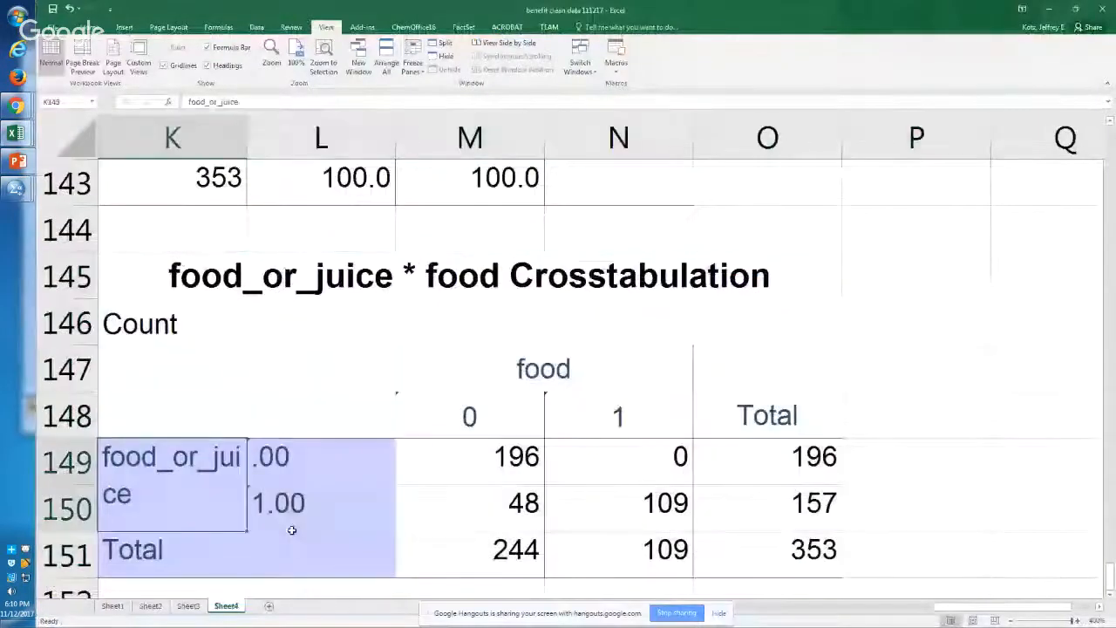
pyautogui.press('Right')
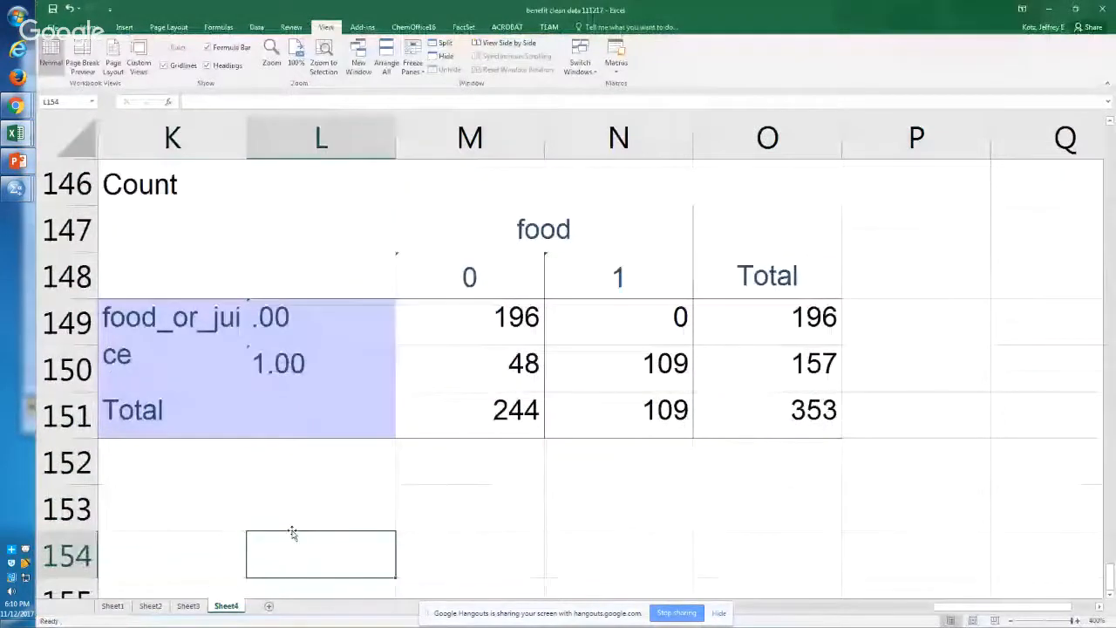
pyautogui.hotkey('ctrl', 'v')
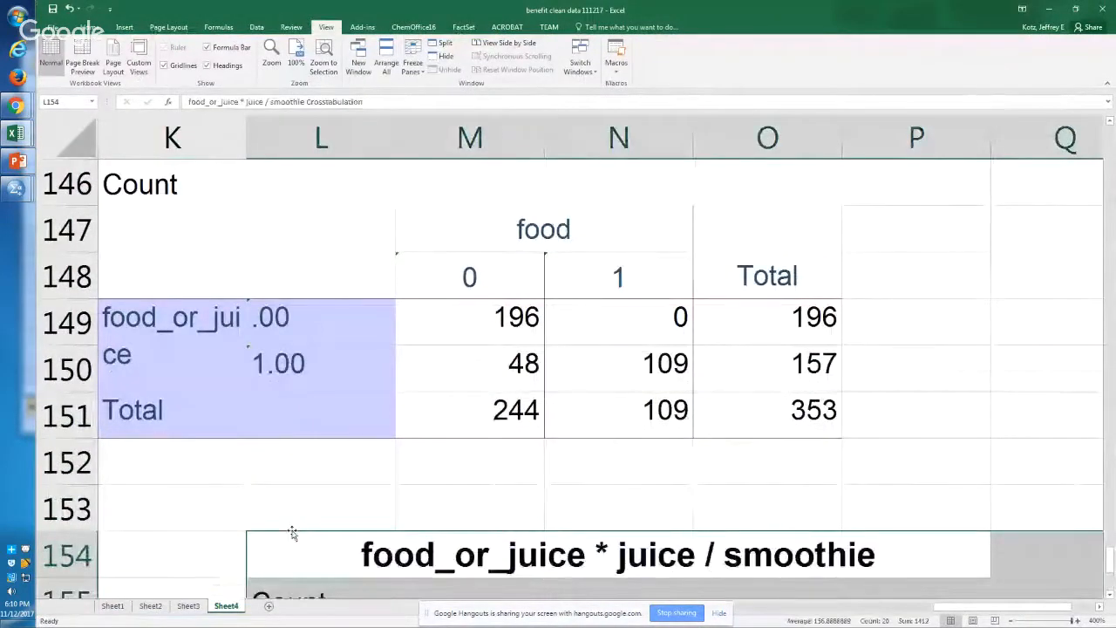
# Step: Examine the counts and totals in the pasted food_or_juice by juice / smoothie table and compare them with the food crosstab above
pyautogui.click(347, 579)
pyautogui.click(349, 549)
pyautogui.scroll(-1, 349, 547)
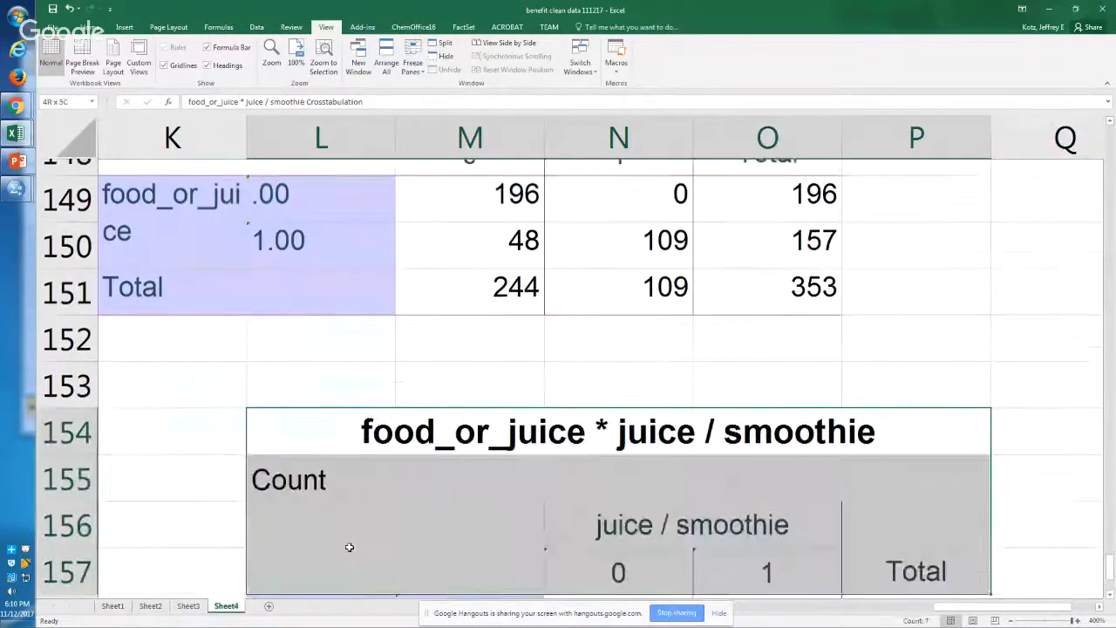
pyautogui.press('Down')
pyautogui.press('Down')
pyautogui.press('Down')
pyautogui.press('Down')
pyautogui.press('Down')
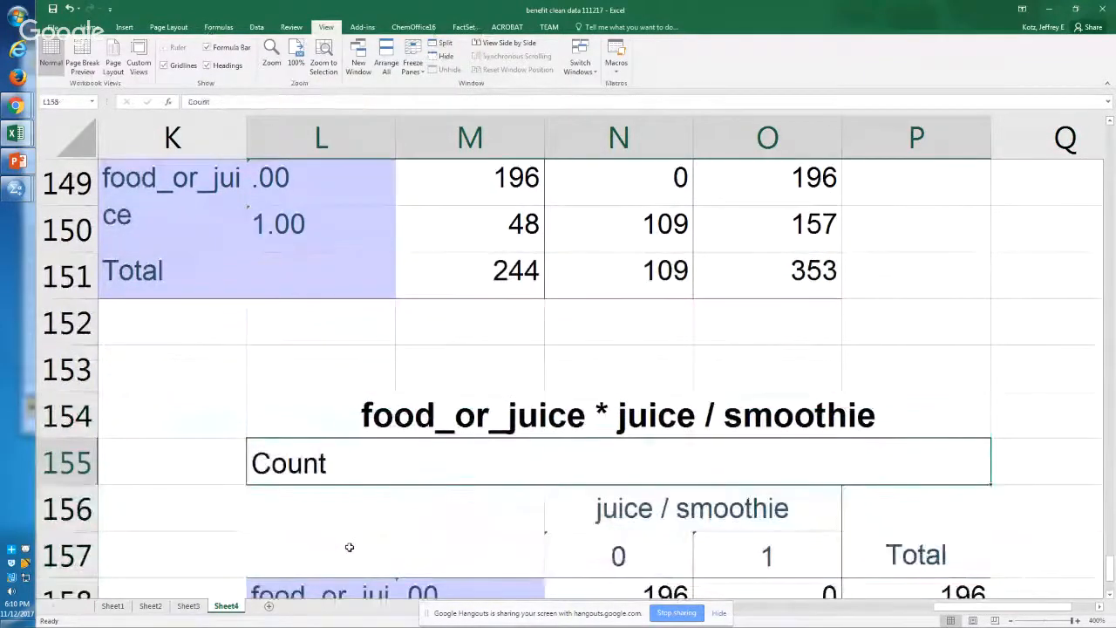
pyautogui.press('Right')
pyautogui.press('Right')
pyautogui.press('Right')
pyautogui.press('Right')
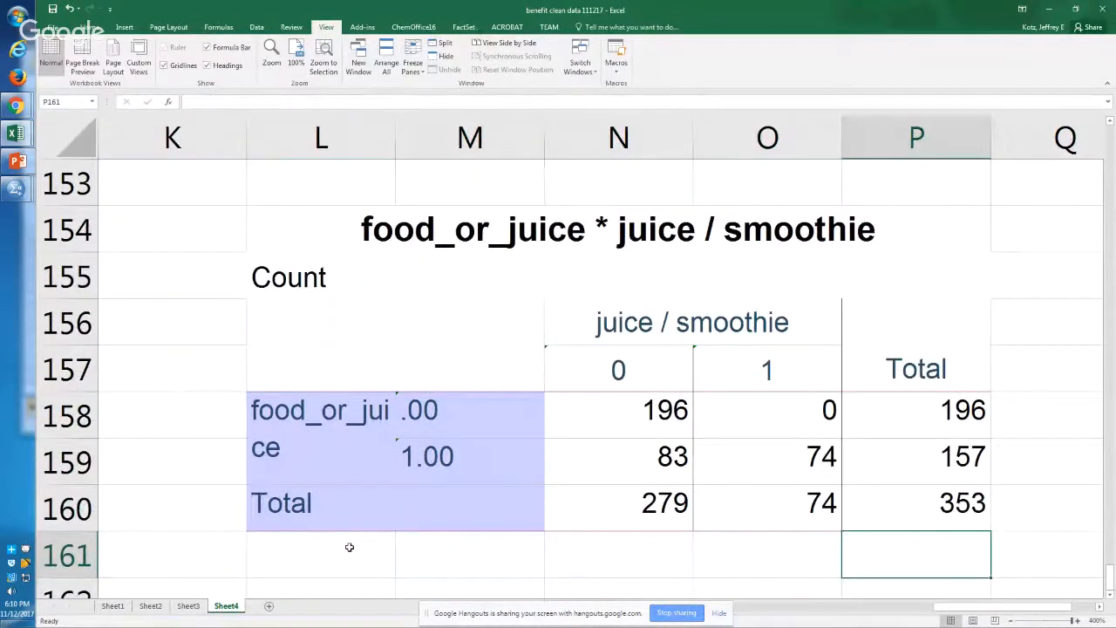
pyautogui.press('Up')
pyautogui.press('Up')
pyautogui.press('Up')
pyautogui.press('Up')
pyautogui.press('Up')
pyautogui.press('Up')
pyautogui.press('Up')
pyautogui.press('Up')
pyautogui.press('Up')
pyautogui.press('Up')
pyautogui.press('Up')
pyautogui.press('Up')
pyautogui.press('Up')
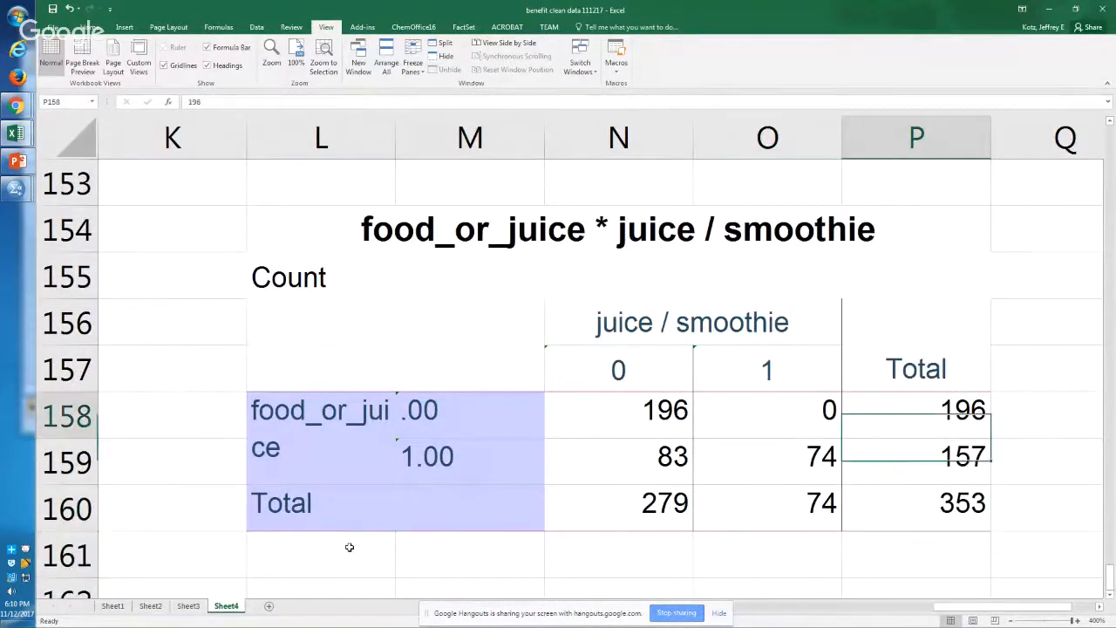
pyautogui.press('Down')
pyautogui.press('Down')
pyautogui.press('Down')
pyautogui.press('Down')
pyautogui.press('Down')
pyautogui.press('Down')
pyautogui.press('Down')
pyautogui.press('Down')
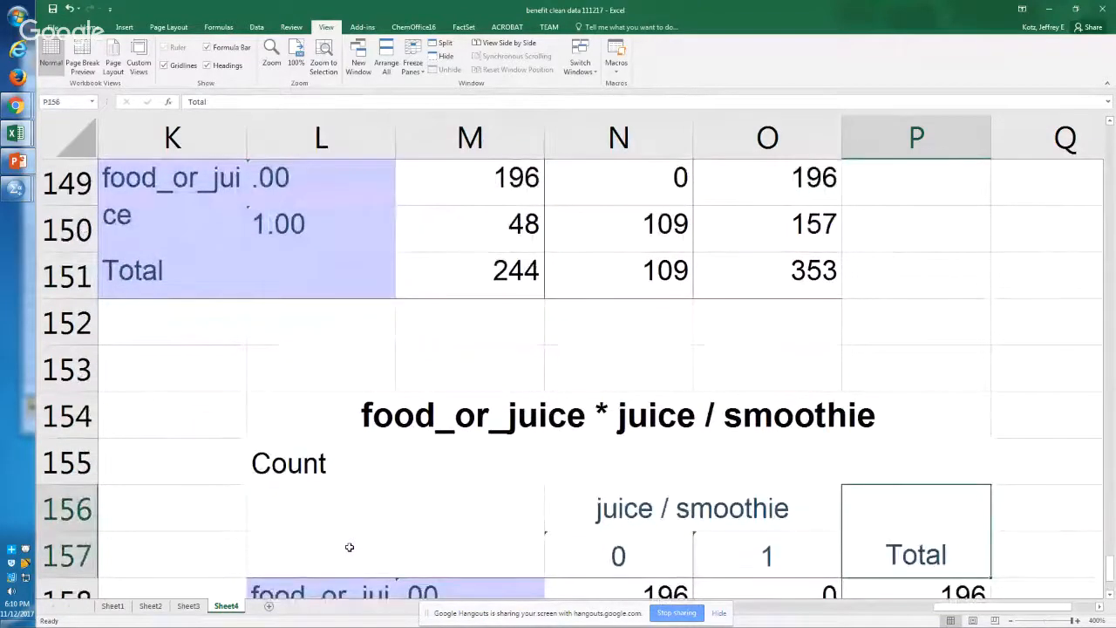
pyautogui.press('Down')
pyautogui.press('Down')
pyautogui.press('Down')
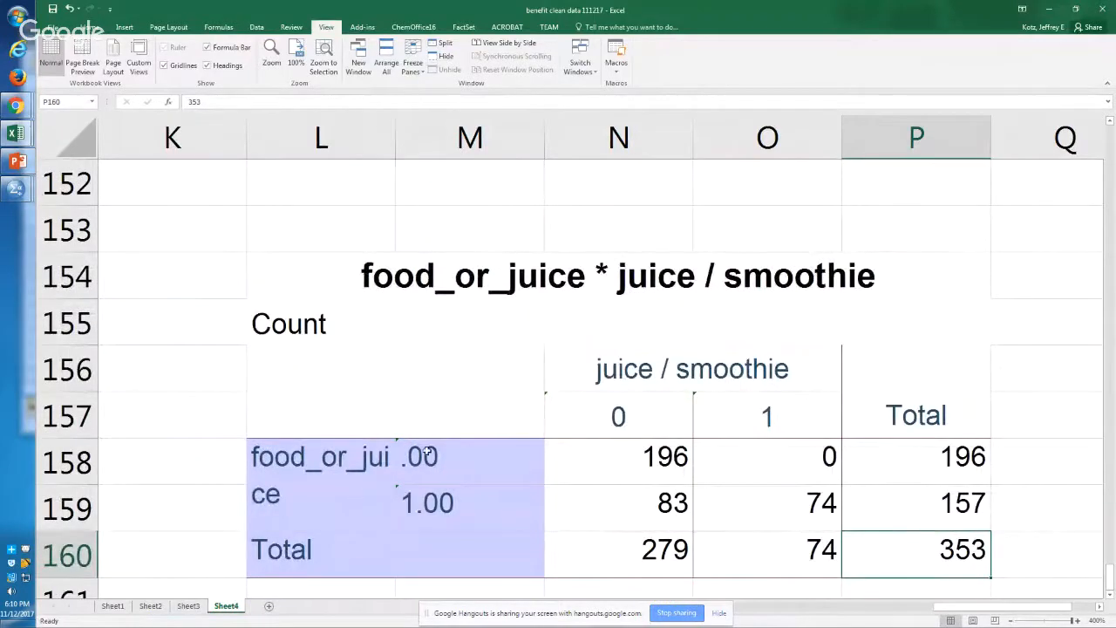
# Step: Switch to the SPSS syntax and review the compute and if commands that define food_or_juice on lines 103 and 104
pyautogui.hotkey('alt', 'Tab')
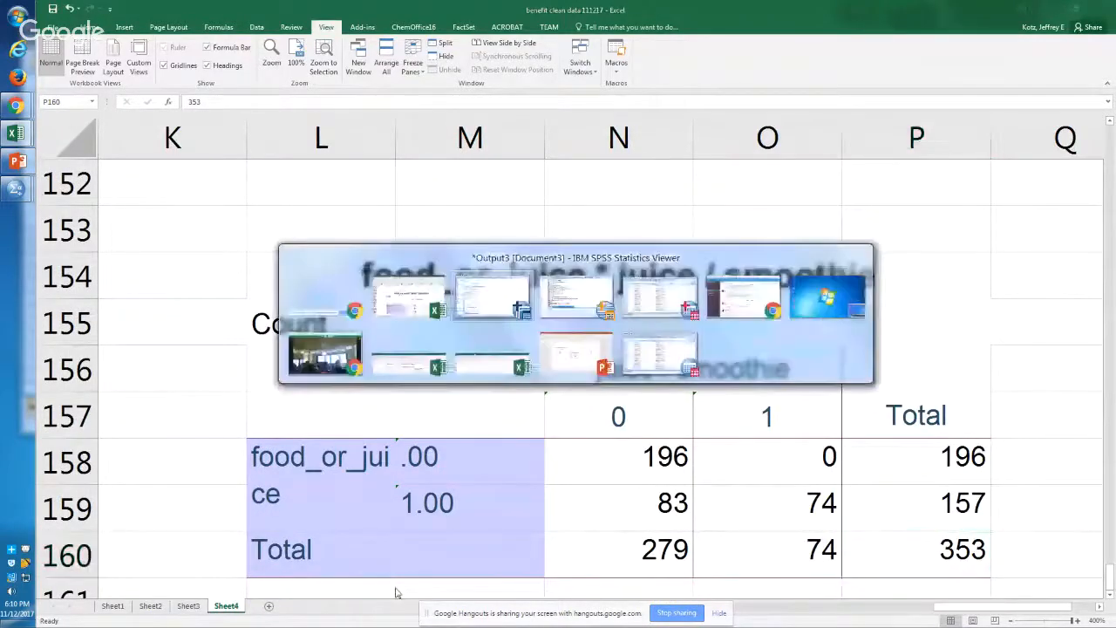
pyautogui.hotkey('alt', 'Tab')
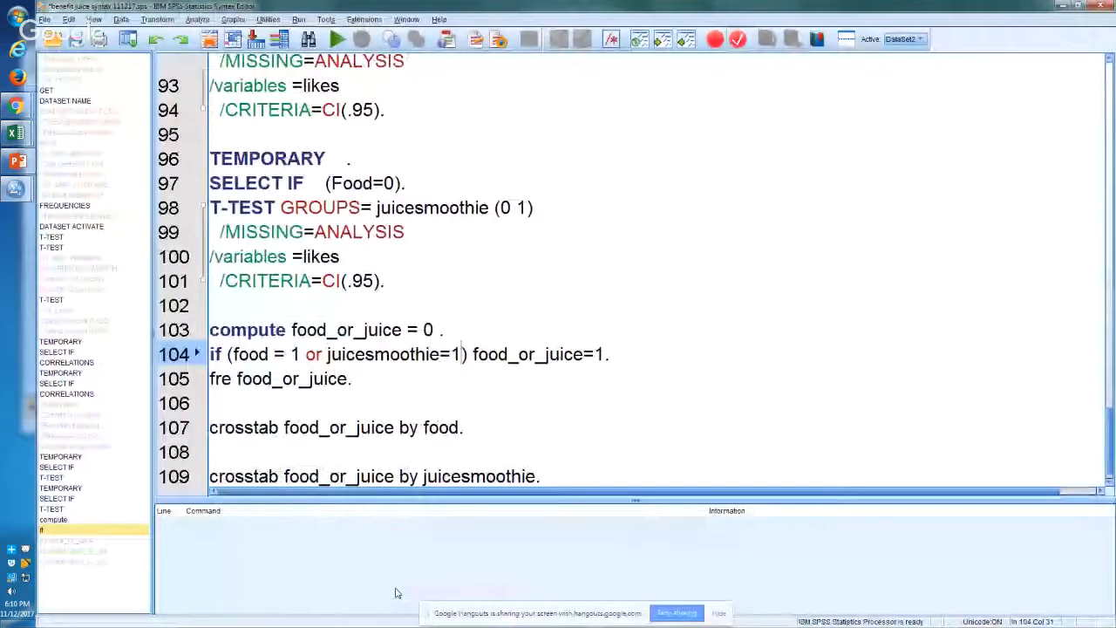
pyautogui.press('Up')
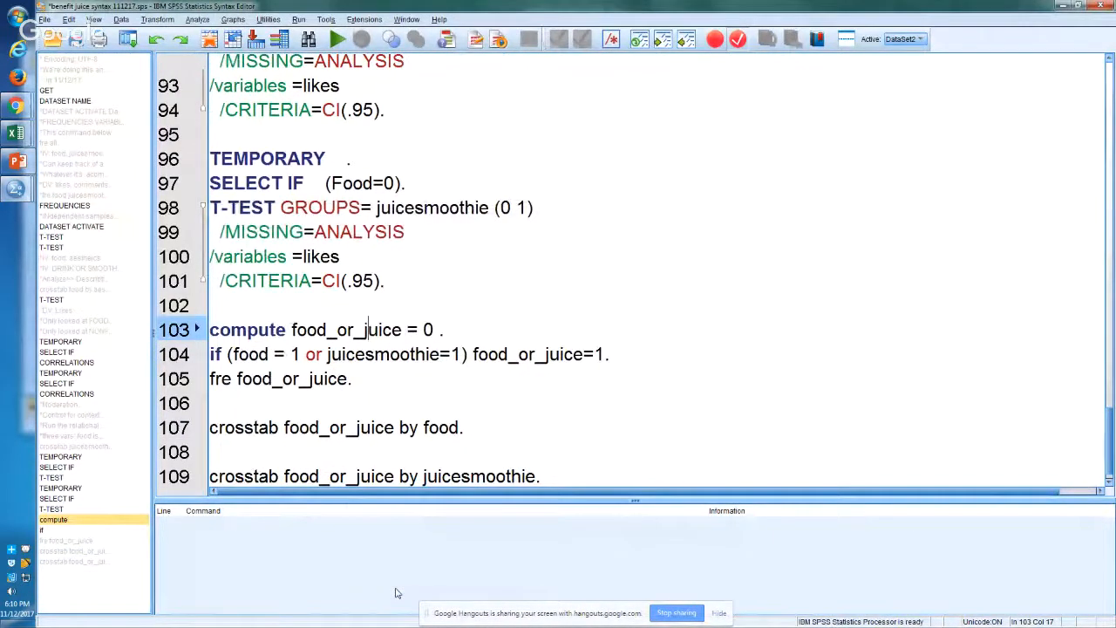
pyautogui.press('Down')
pyautogui.press('Down')
pyautogui.press('Down')
pyautogui.press('Down')
pyautogui.press('Down')
pyautogui.press('Down')
pyautogui.press('Down')
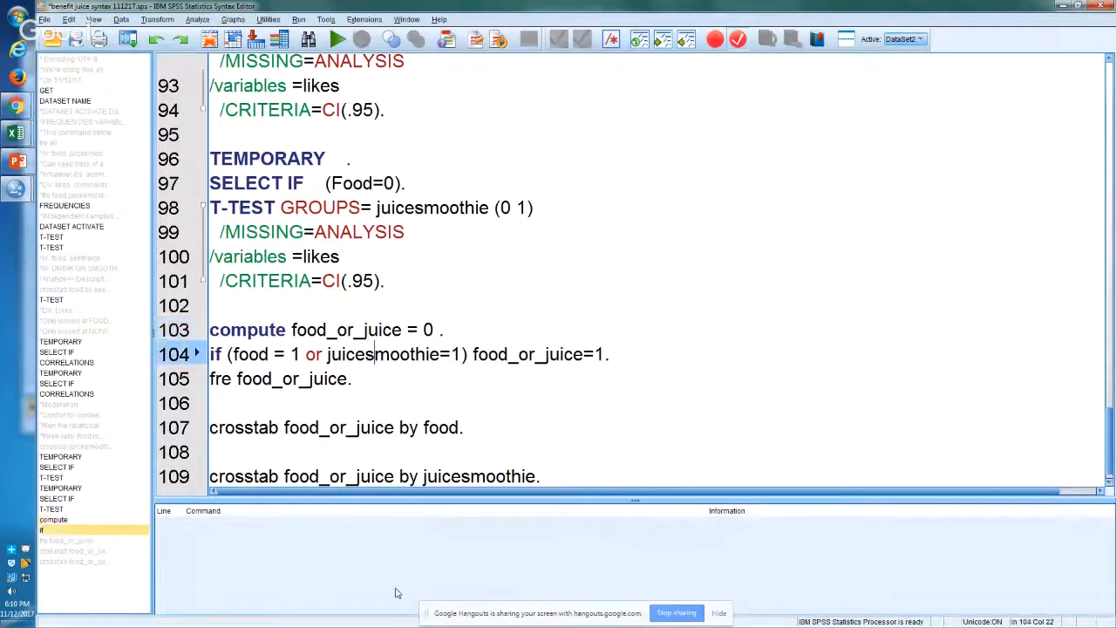
pyautogui.press('Down')
pyautogui.press('Up')
pyautogui.press('Up')
pyautogui.press('Up')
pyautogui.press('Up')
pyautogui.press('Up')
pyautogui.press('Up')
pyautogui.press('Up')
pyautogui.press('Up')
pyautogui.press('Up')
pyautogui.press('Up')
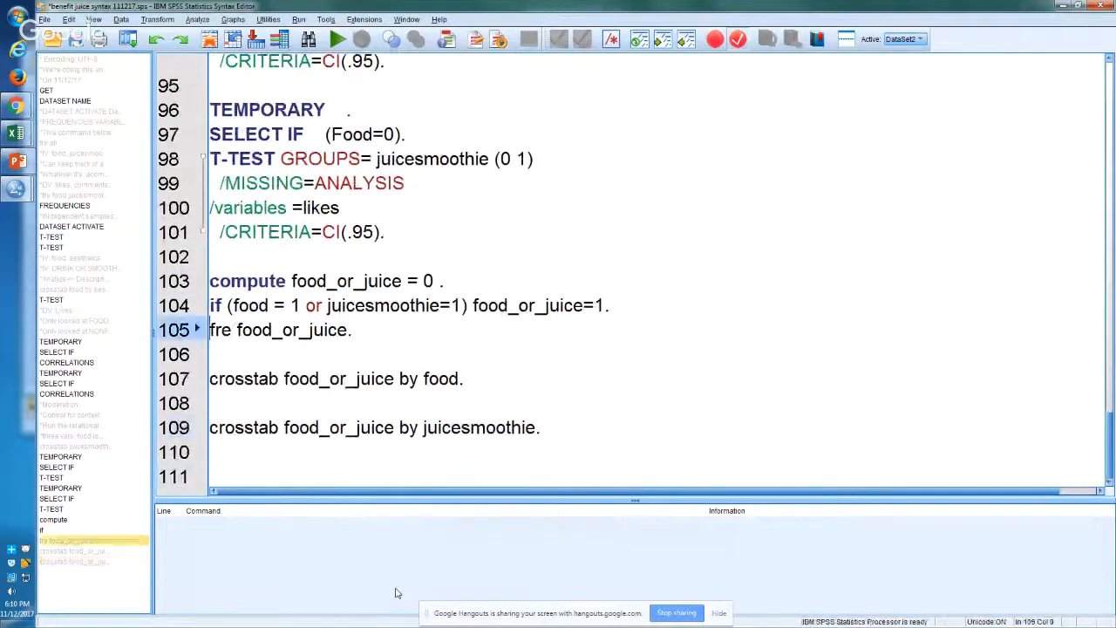
pyautogui.press('Down')
pyautogui.hotkey('shift', 'Up')
pyautogui.hotkey('shift', 'Up')
pyautogui.hotkey('shift', 'Up')
pyautogui.hotkey('shift', 'Up')
pyautogui.hotkey('shift', 'Up')
pyautogui.hotkey('shift', 'Up')
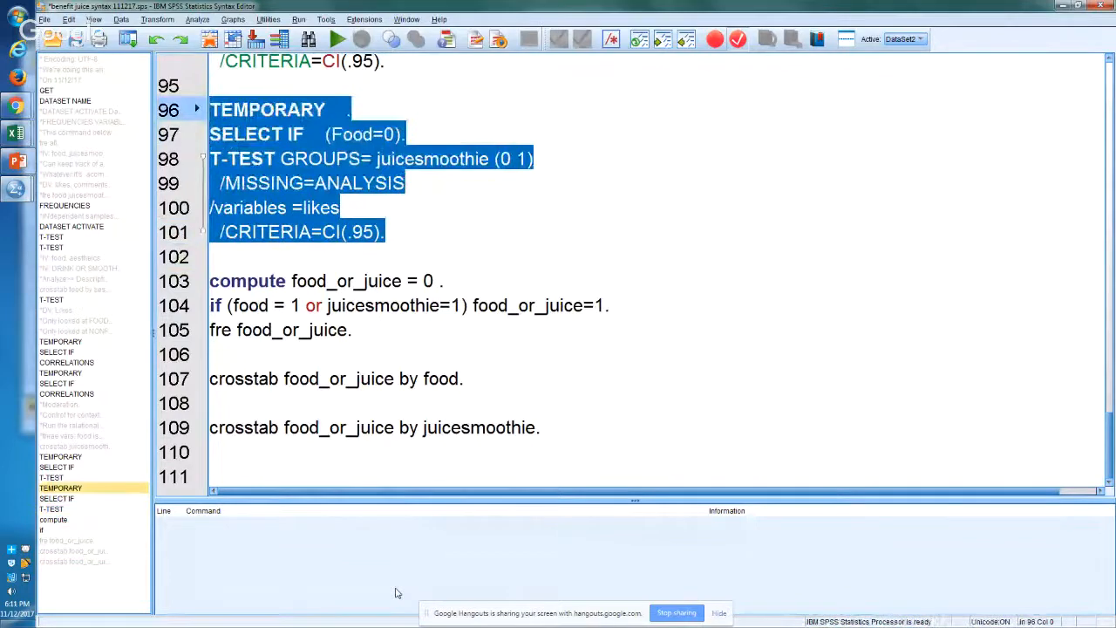
# Step: Copy the T-TEST command on lines 98 to 101, without the TEMPORARY and SELECT IF lines, and paste it onto line 111
pyautogui.press('Down')
pyautogui.press('Down')
pyautogui.press('Down')
pyautogui.press('Down')
pyautogui.press('Down')
pyautogui.press('Down')
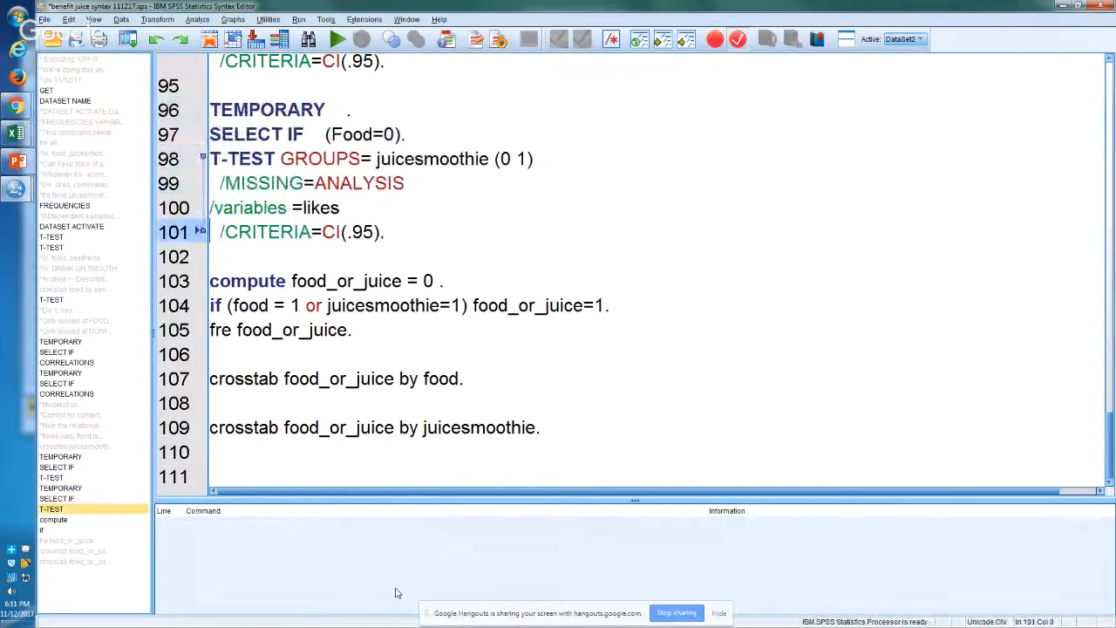
pyautogui.hotkey('shift', 'Up')
pyautogui.hotkey('shift', 'Up')
pyautogui.hotkey('shift', 'Up')
pyautogui.hotkey('shift', 'Up')
pyautogui.hotkey('ctrl', 'c')
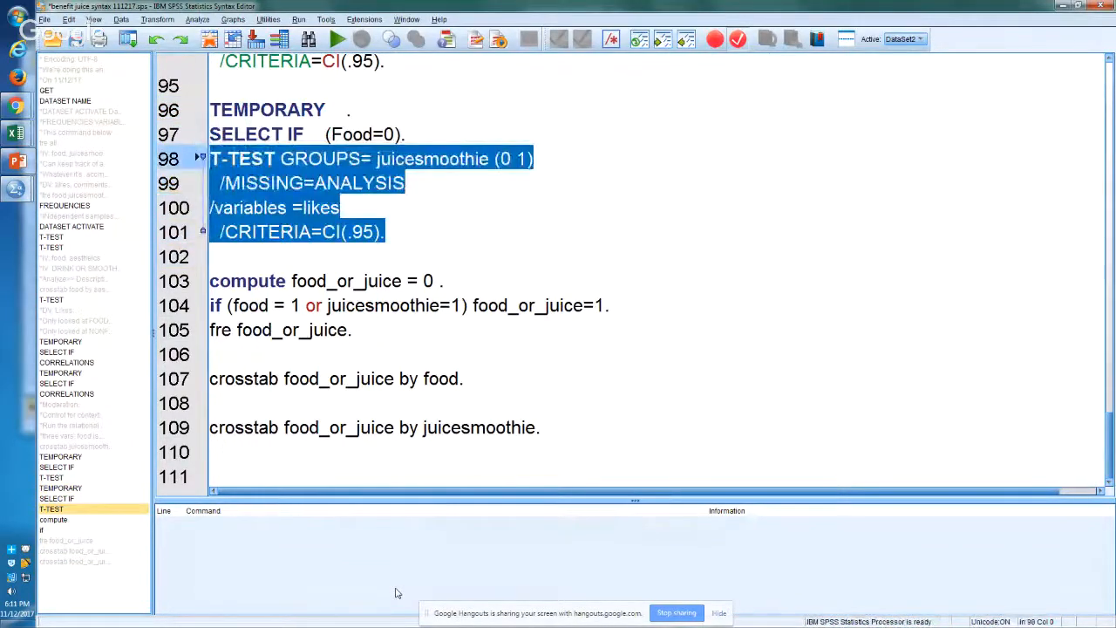
pyautogui.press('Down')
pyautogui.press('Down')
pyautogui.press('Down')
pyautogui.press('Down')
pyautogui.press('Down')
pyautogui.press('Down')
pyautogui.press('Down')
pyautogui.press('Down')
pyautogui.press('Down')
pyautogui.press('Down')
pyautogui.press('Down')
pyautogui.press('Down')
pyautogui.press('Down')
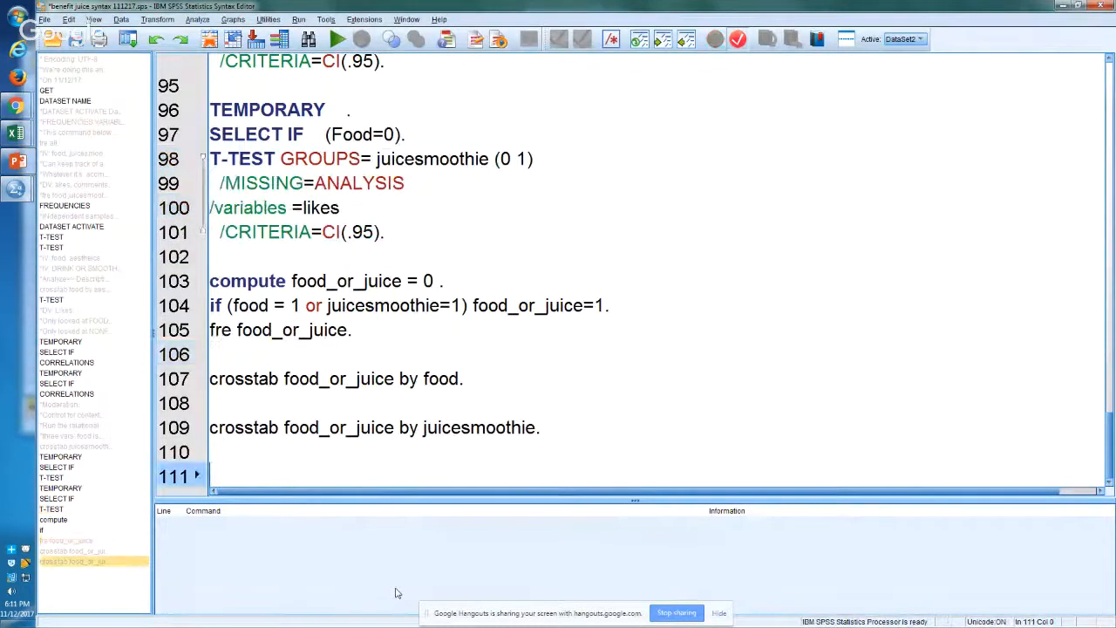
pyautogui.hotkey('ctrl', 'v')
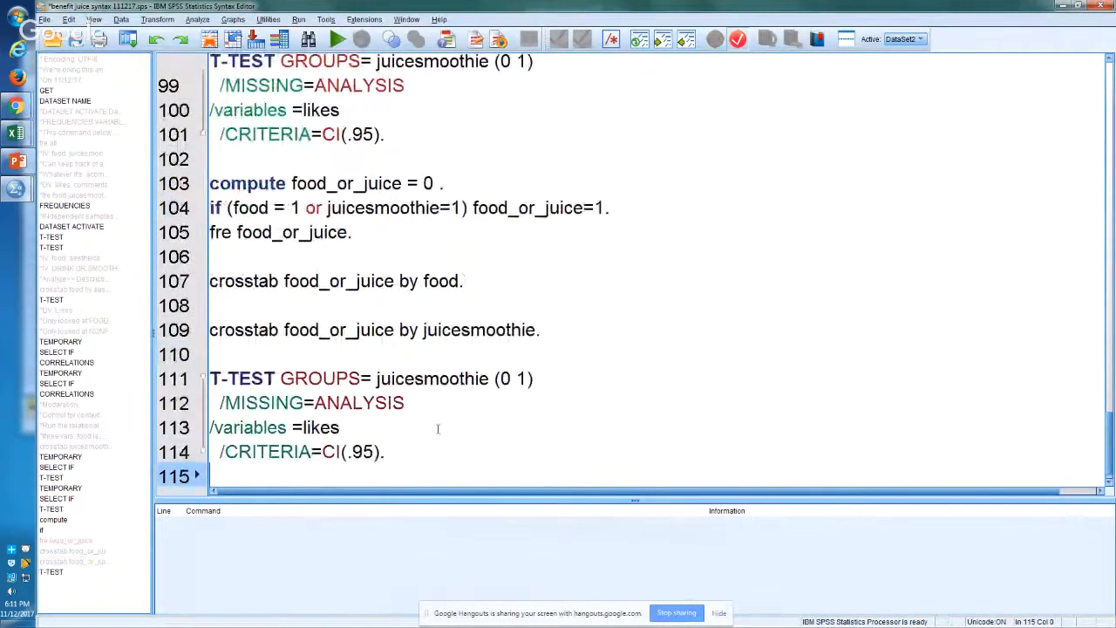
# Step: Replace the grouping variable in the line 111 T-TEST with food_or_juice and run the command
pyautogui.write('food_')
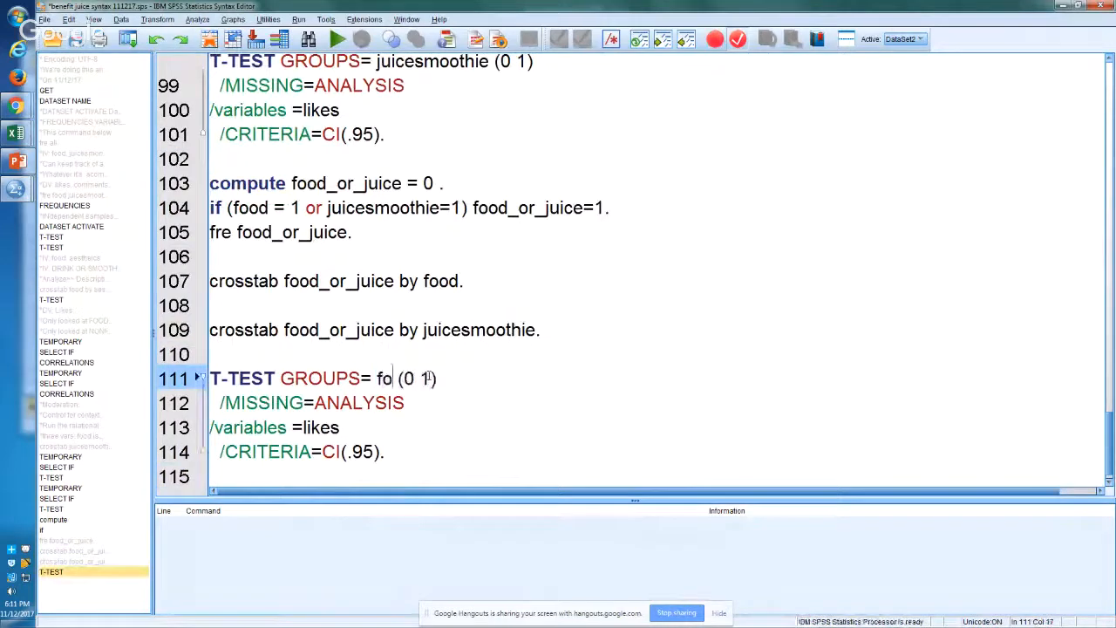
pyautogui.write('or_juice')
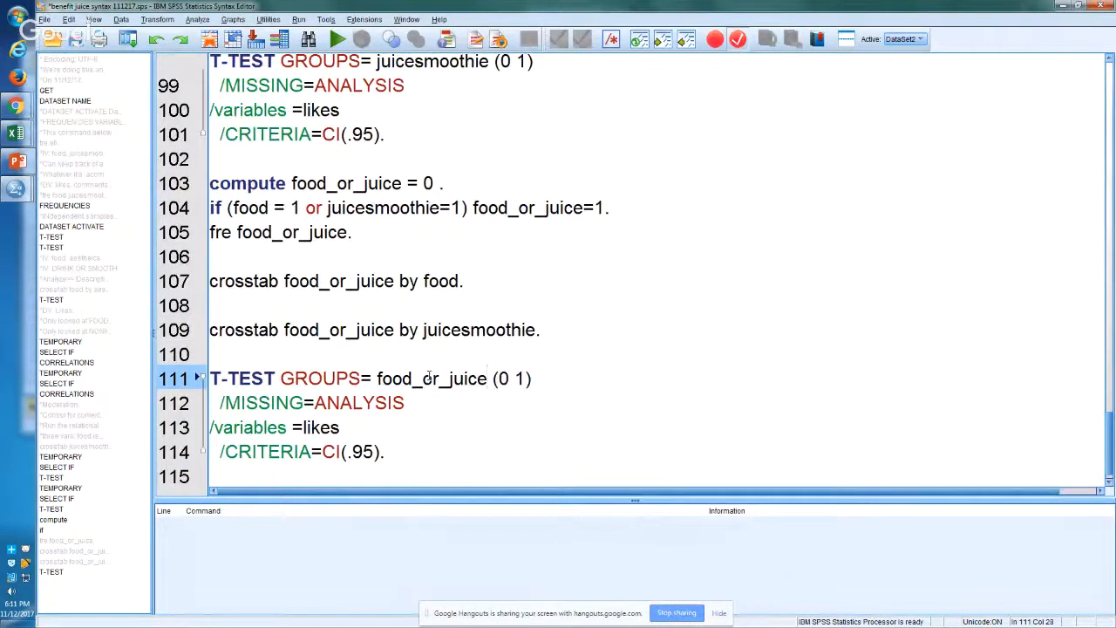
pyautogui.hotkey('ctrl', 'r')
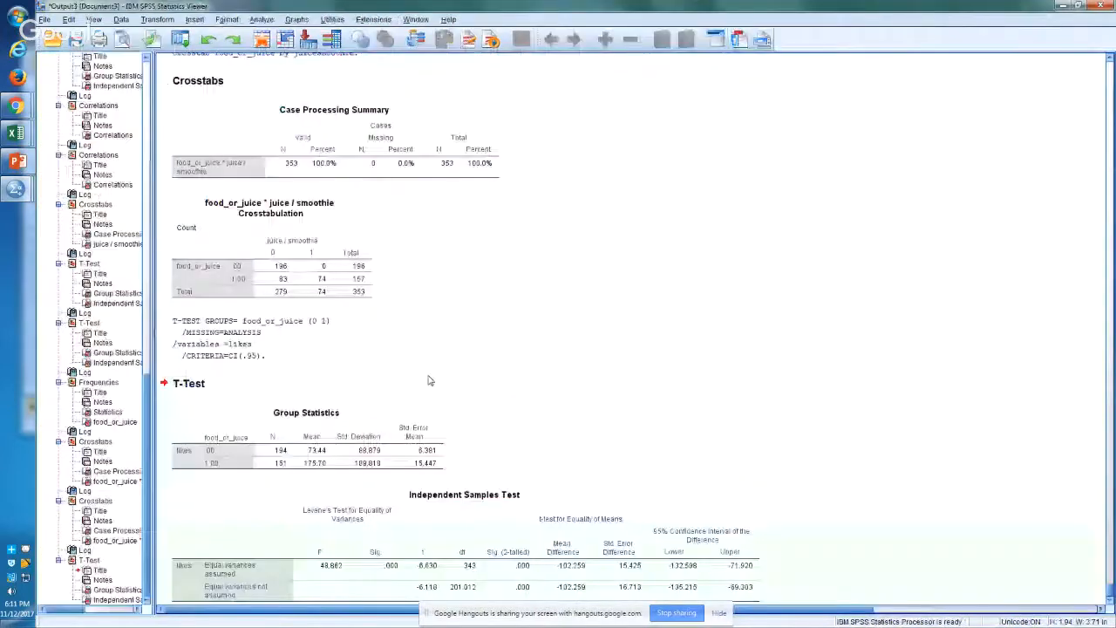
# Step: Copy the food_or_juice Group Statistics table from the SPSS output and paste it into Excel Sheet4 at cell K162, zoomed to fit
pyautogui.rightClick(343, 403)
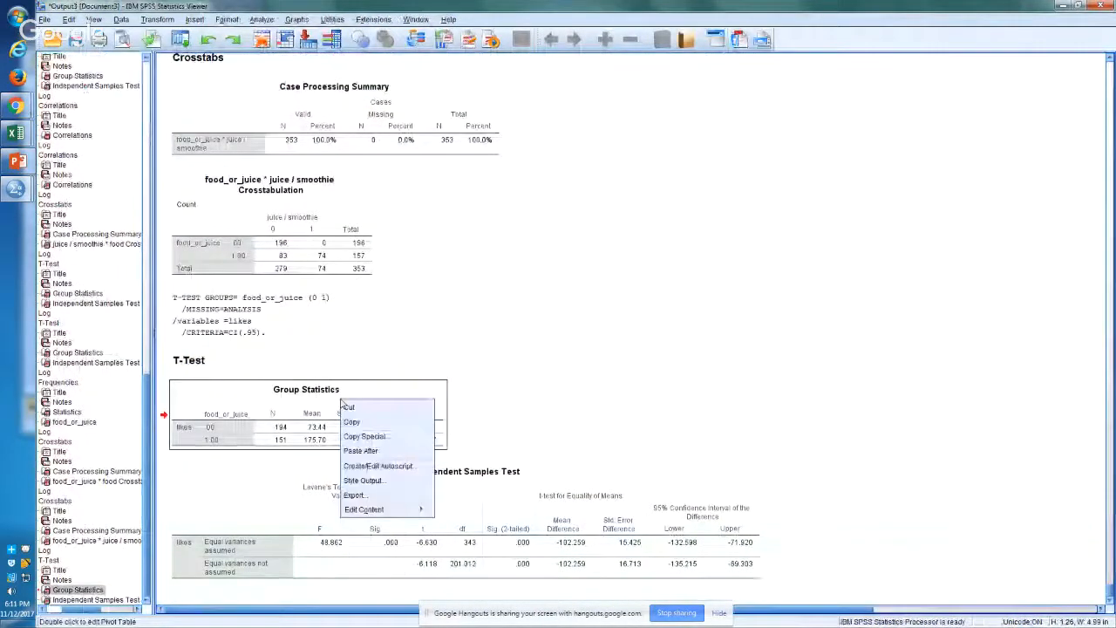
pyautogui.click(357, 422)
pyautogui.hotkey('alt', 'Tab')
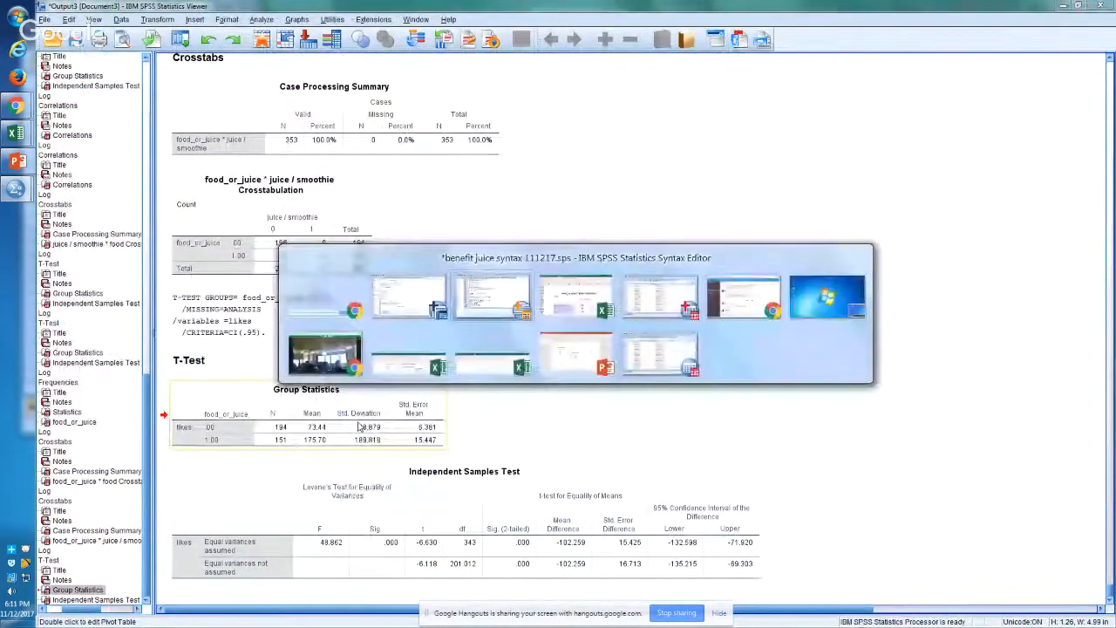
pyautogui.hotkey('alt', 'Tab')
pyautogui.press('Down')
pyautogui.press('Down')
pyautogui.press('Down')
pyautogui.press('Down')
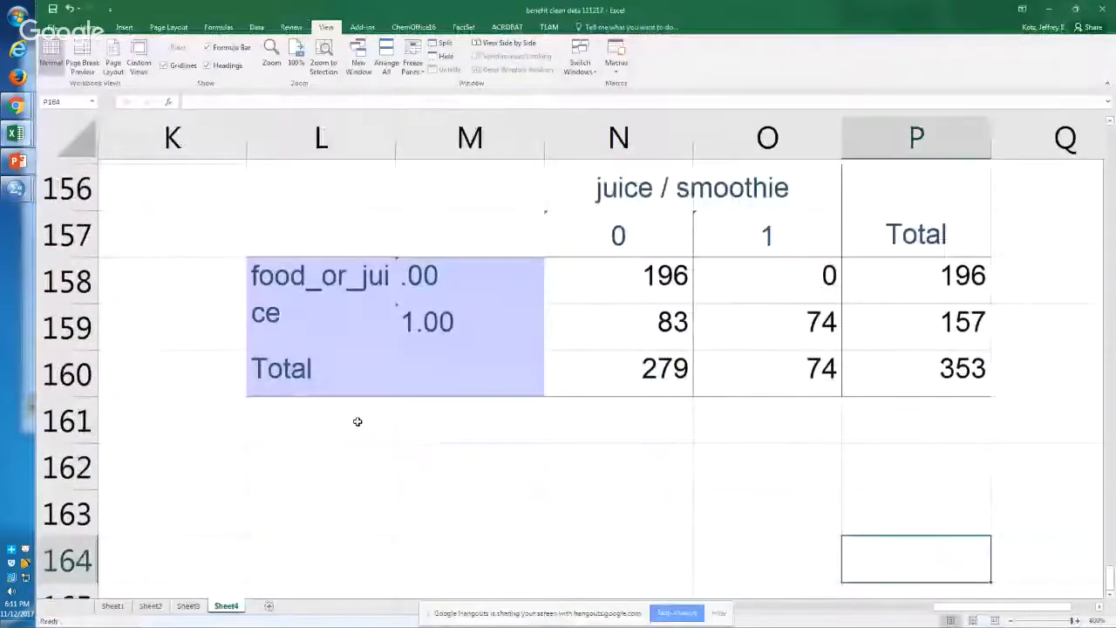
pyautogui.press('Left')
pyautogui.press('Left')
pyautogui.press('Left')
pyautogui.press('Left')
pyautogui.press('Left')
pyautogui.press('Up')
pyautogui.press('Up')
pyautogui.hotkey('ctrl', 'v')
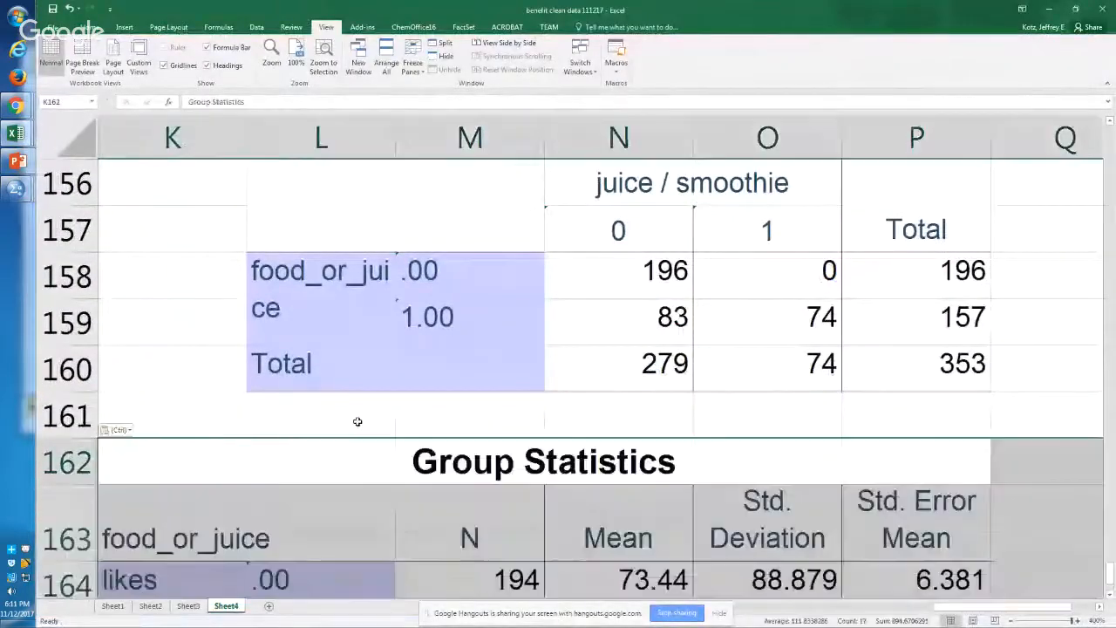
pyautogui.press('alt')
pyautogui.press('g')
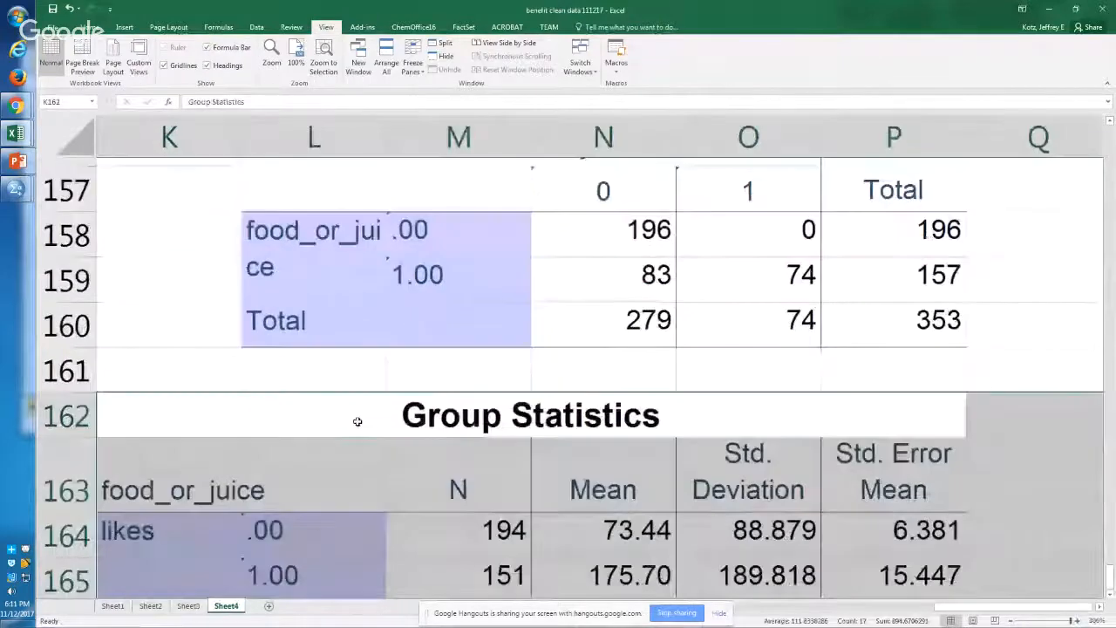
# Step: Examine the group sizes and compare the mean likes of the two food_or_juice groups in the Group Statistics table
pyautogui.press('Down')
pyautogui.press('Down')
pyautogui.press('Right')
pyautogui.press('Down')
pyautogui.press('Right')
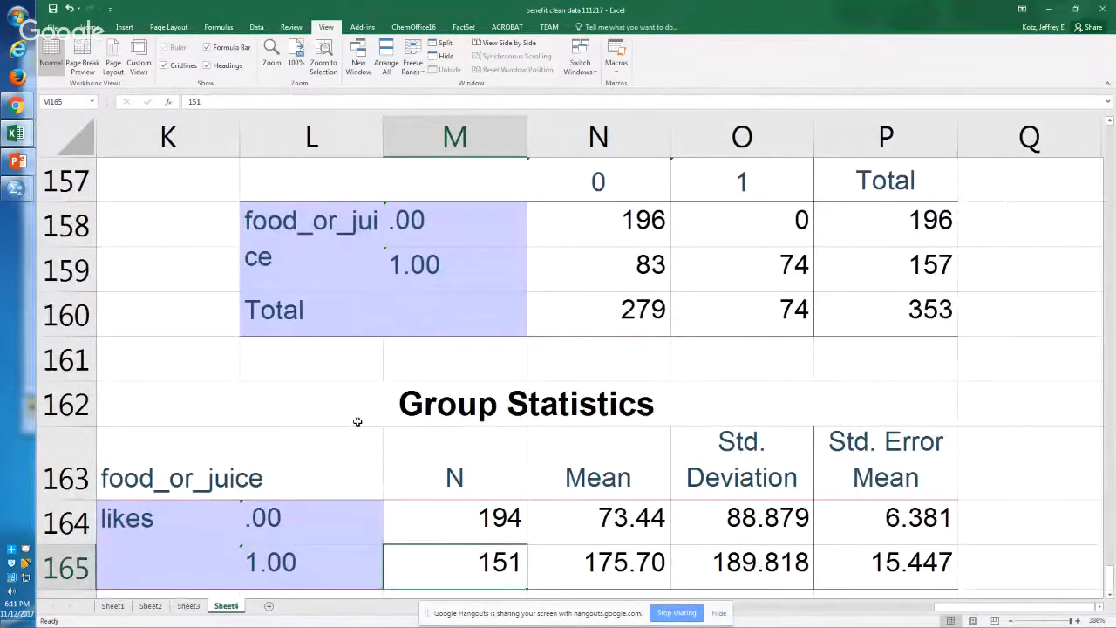
pyautogui.press('Up')
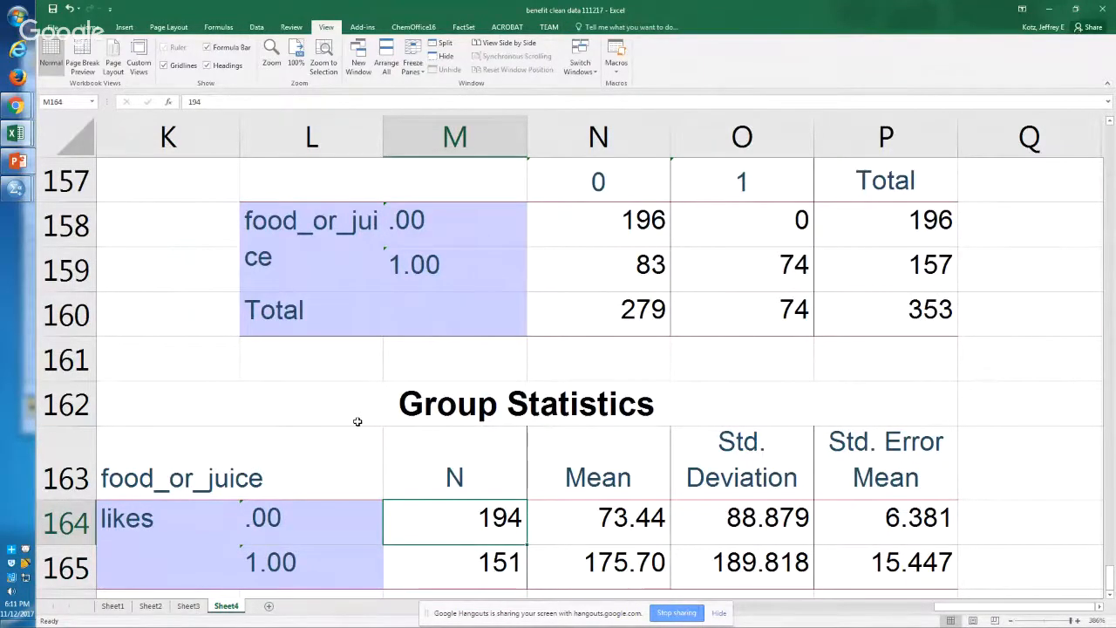
pyautogui.press('Right')
pyautogui.press('Right')
pyautogui.press('Left')
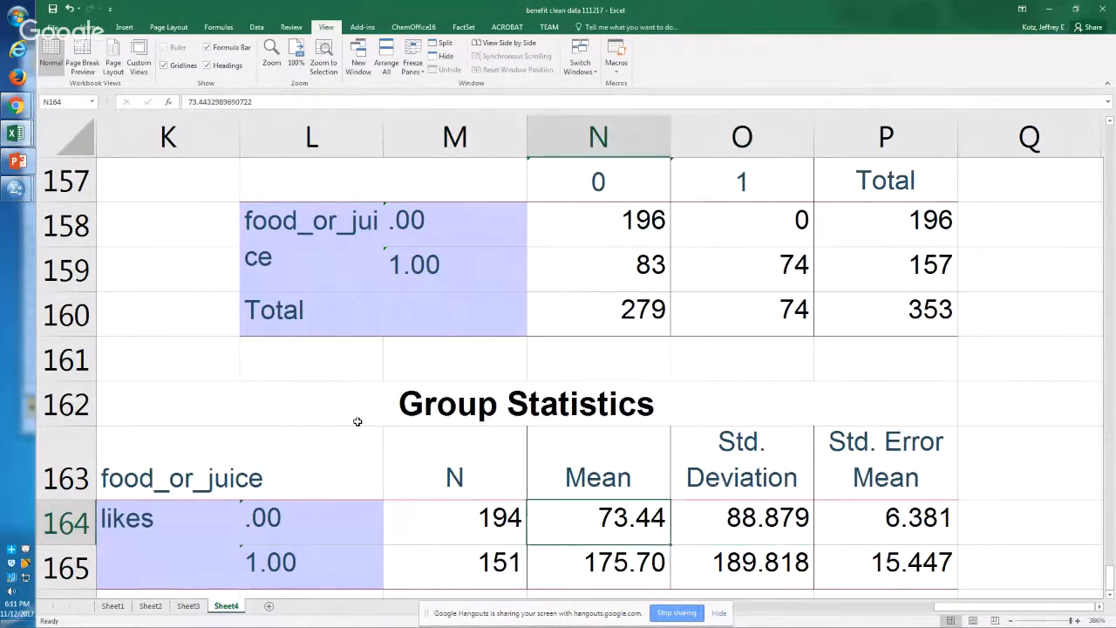
pyautogui.press('Down')
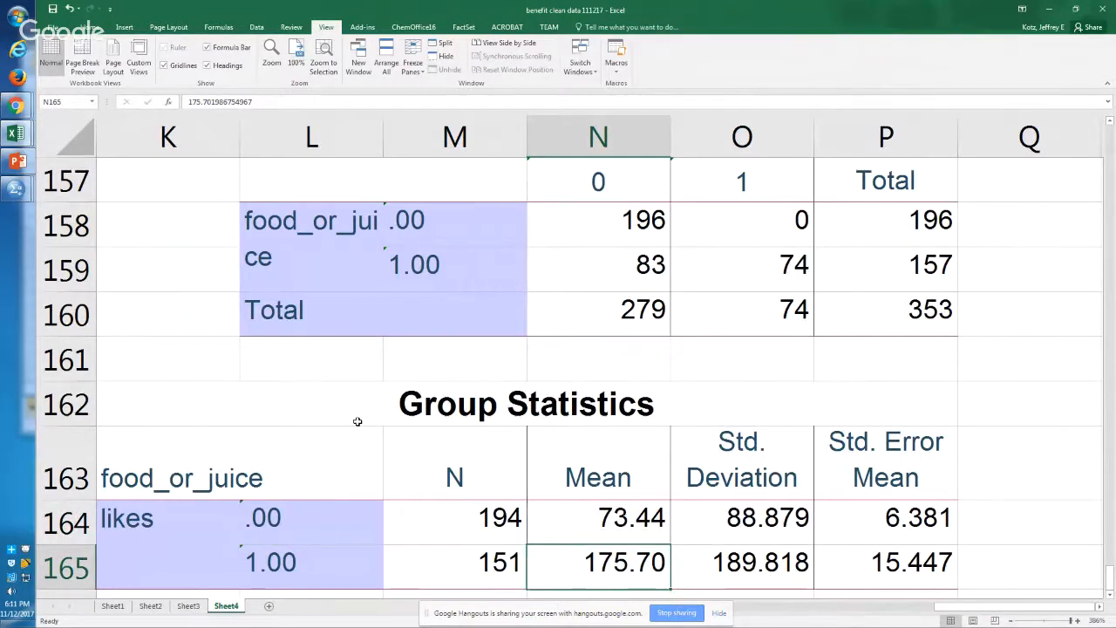
pyautogui.press('Up')
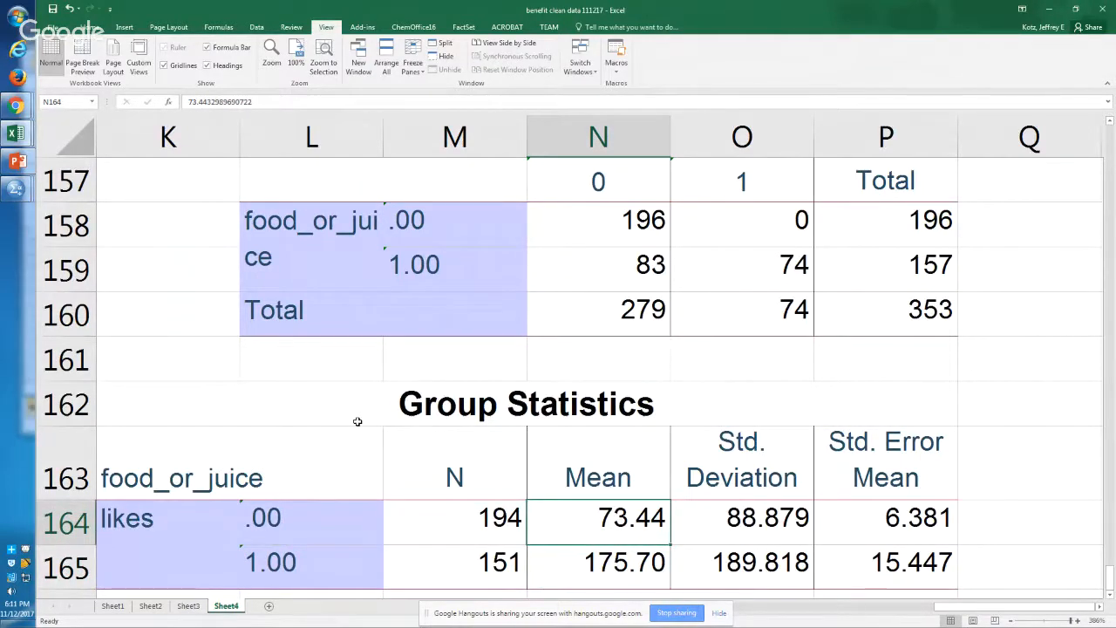
# Step: Examine the group sizes, mean likes and standard errors of both food_or_juice groups in the Group Statistics table
pyautogui.press('Down')
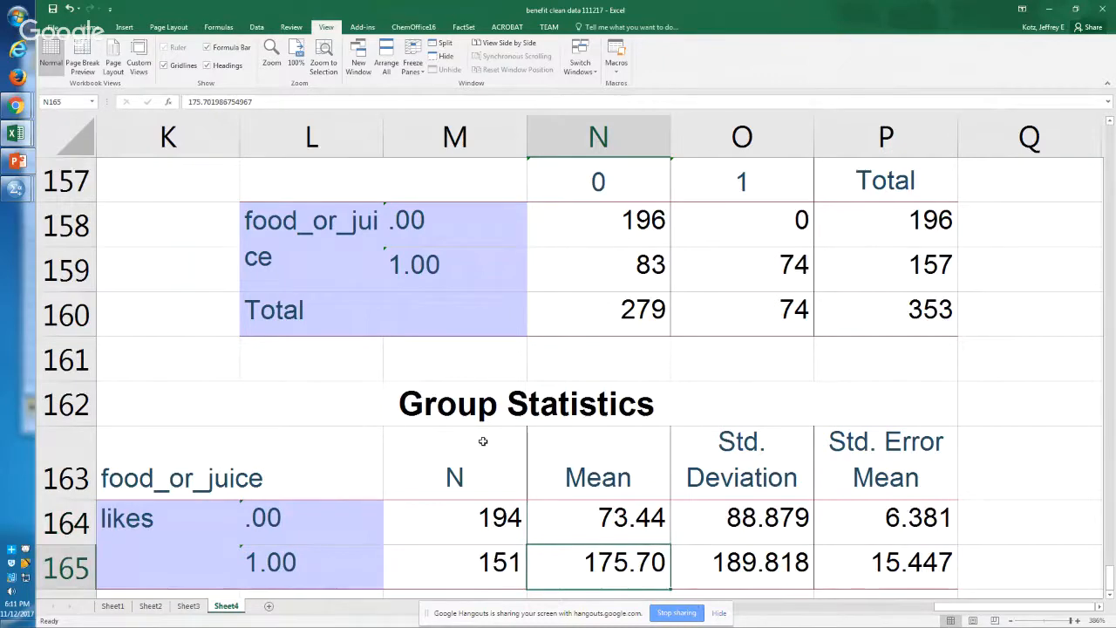
pyautogui.click(877, 548)
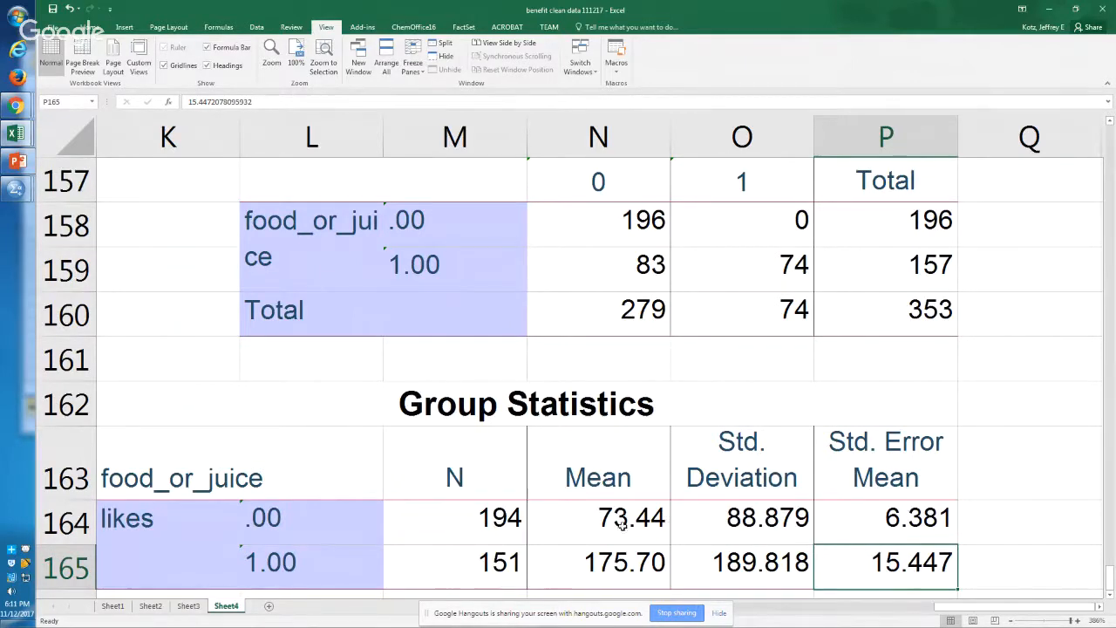
pyautogui.moveTo(480, 518); pyautogui.dragTo(486, 563)
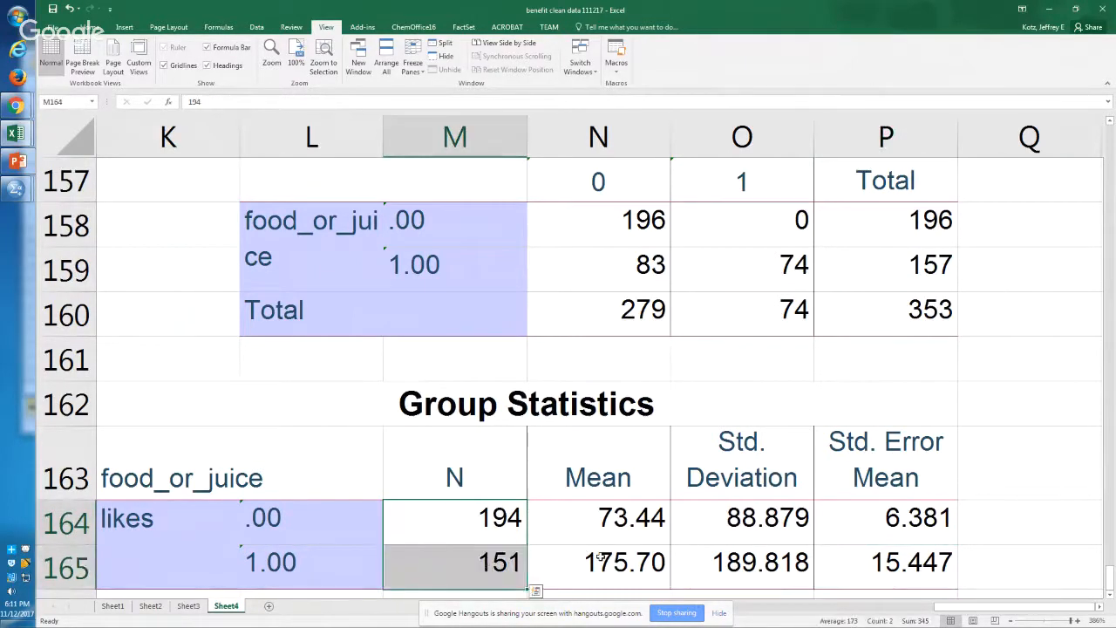
pyautogui.moveTo(583, 553); pyautogui.dragTo(606, 534)
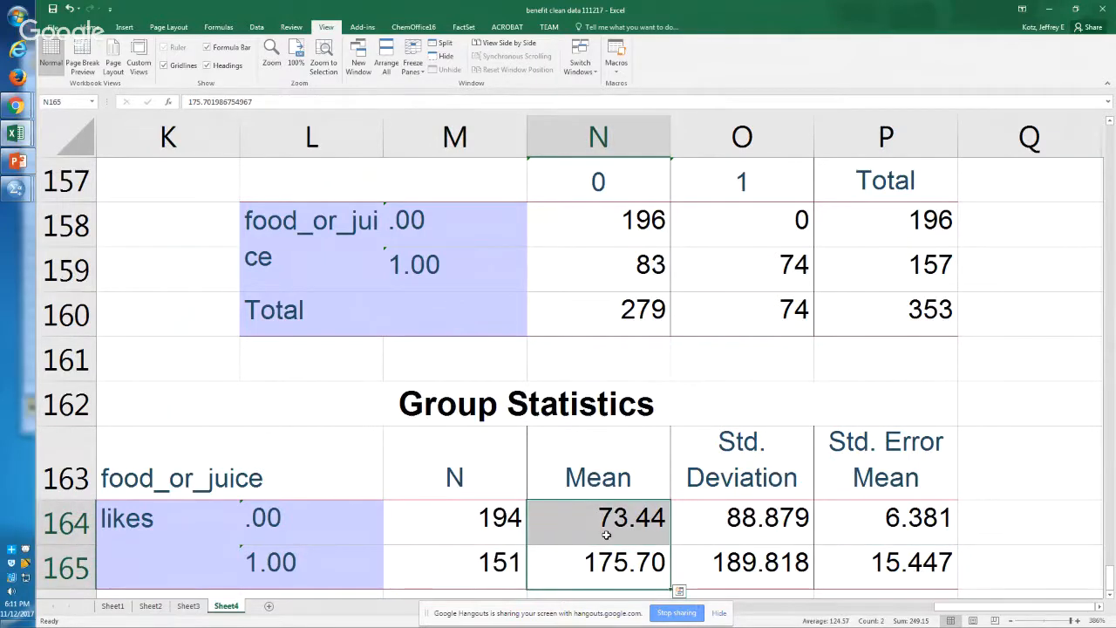
pyautogui.moveTo(928, 581); pyautogui.dragTo(917, 533)
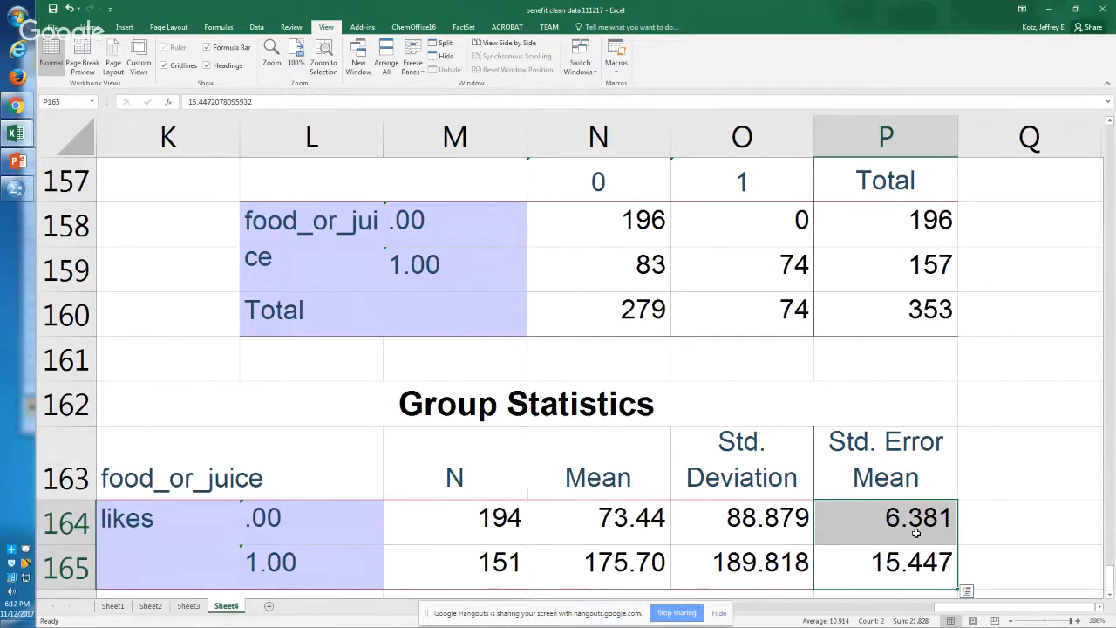
pyautogui.click(917, 533)
pyautogui.moveTo(641, 522); pyautogui.dragTo(651, 556)
pyautogui.click(652, 558)
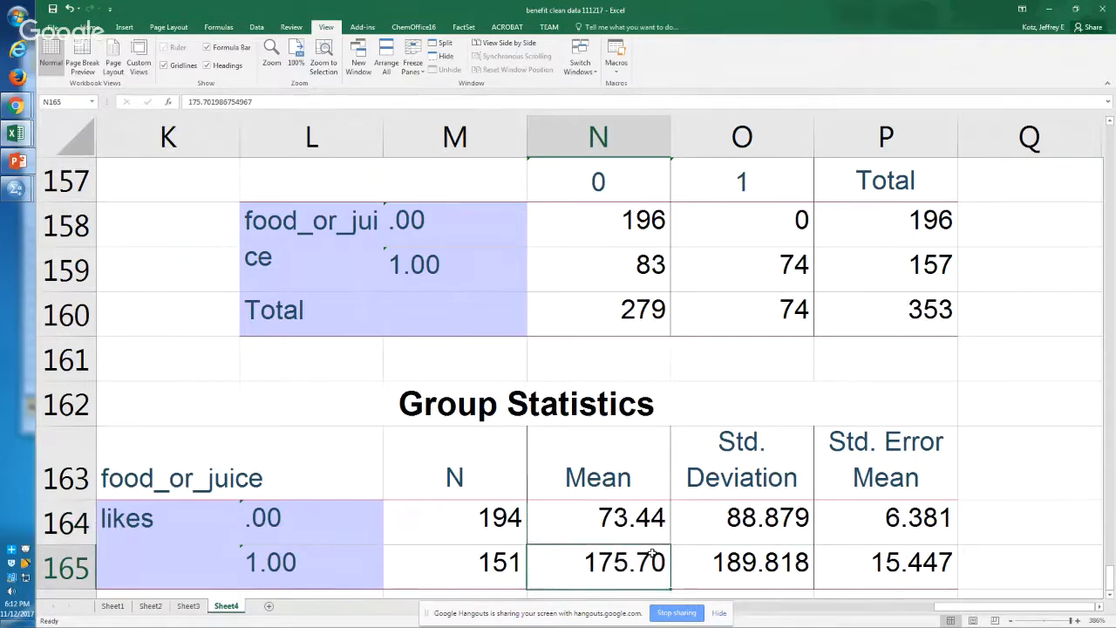
# Step: Copy the food_or_juice Independent Samples Test table from the SPSS output and paste it into Excel Sheet4 at cell L167
pyautogui.hotkey('alt', 'Tab')
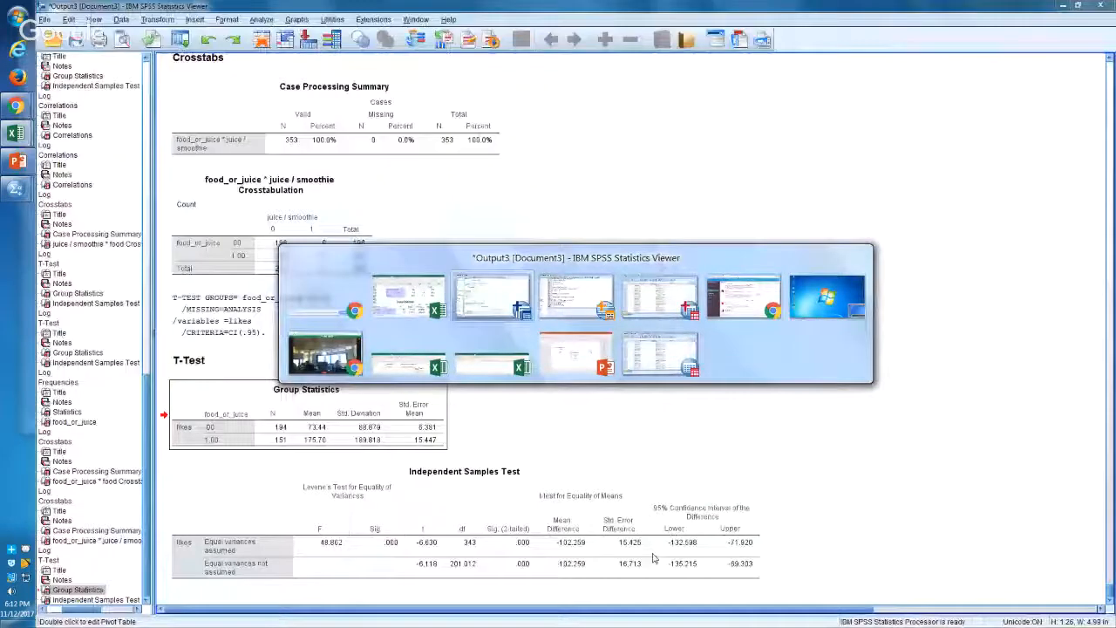
pyautogui.rightClick(499, 513)
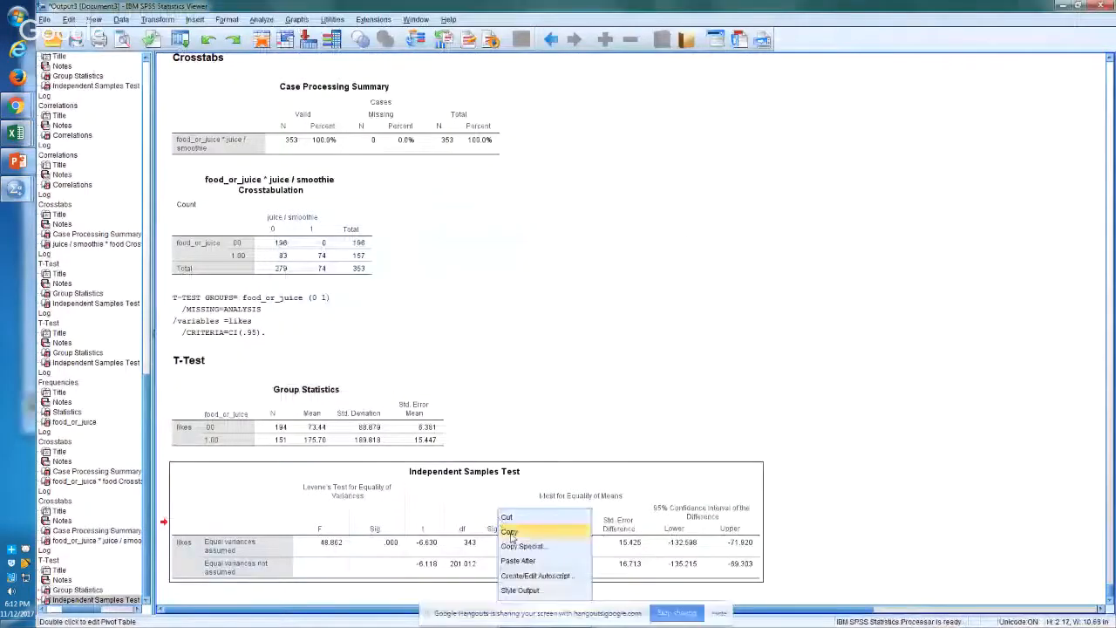
pyautogui.click(513, 534)
pyautogui.hotkey('alt', 'Tab')
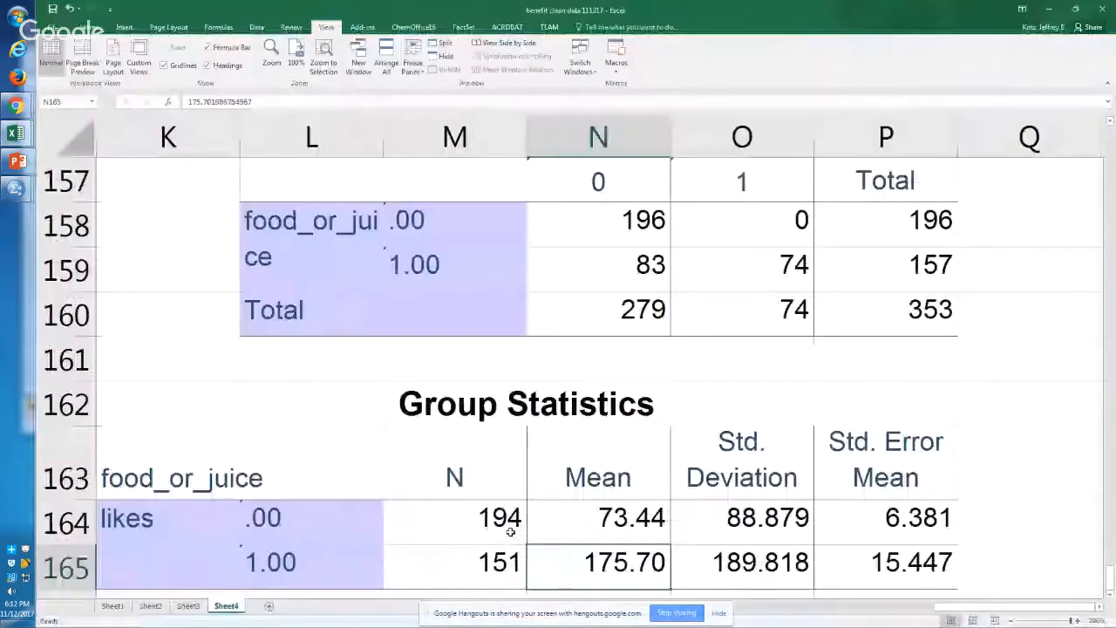
pyautogui.press('Down')
pyautogui.press('Down')
pyautogui.press('Down')
pyautogui.press('Left')
pyautogui.press('Left')
pyautogui.press('Up')
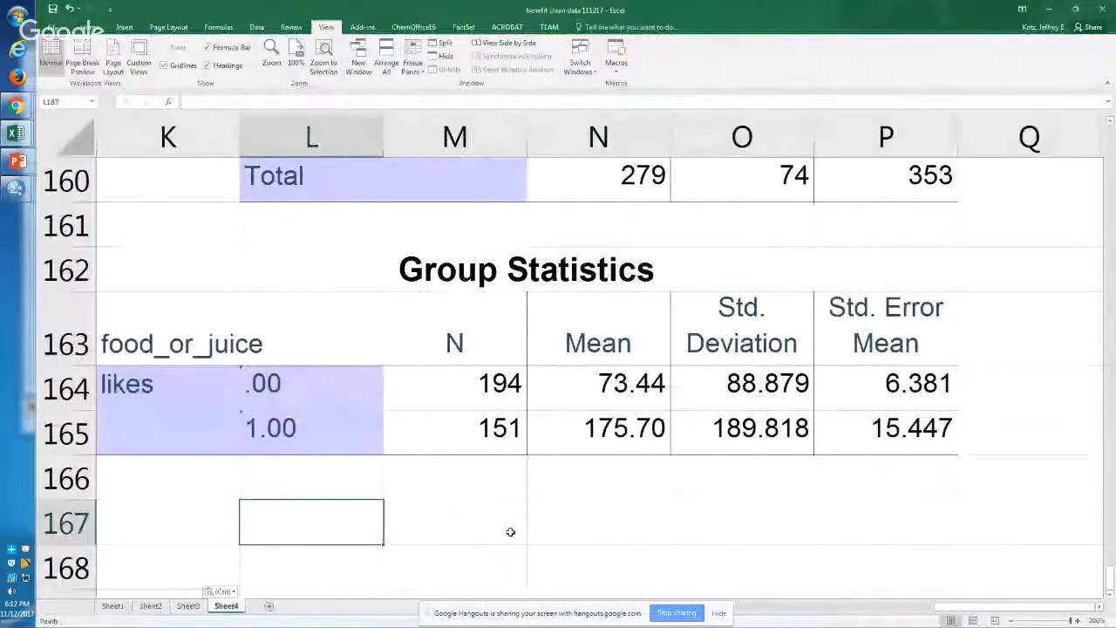
pyautogui.hotkey('ctrl', 'v')
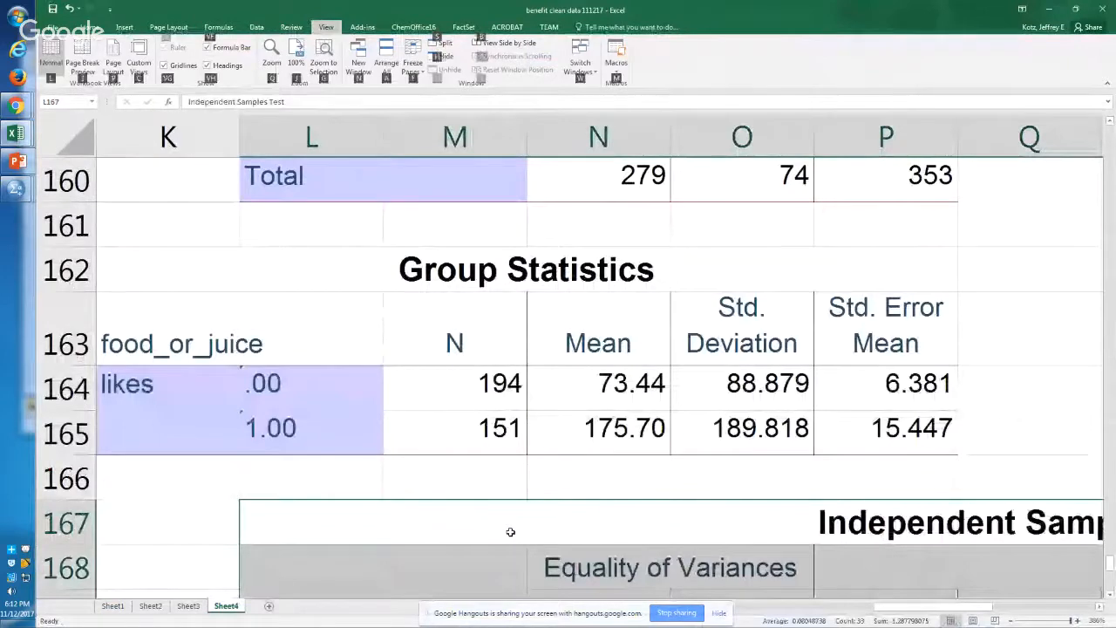
# Step: Bold the equal-variances-assumed Sig. (2-tailed) value in cell R171 of the pasted Independent Samples Test table
pyautogui.scroll(-5, 510, 532)
pyautogui.press('Down')
pyautogui.press('Down')
pyautogui.press('Down')
pyautogui.press('Down')
pyautogui.press('Right')
pyautogui.press('Right')
pyautogui.press('Right')
pyautogui.press('Right')
pyautogui.press('Right')
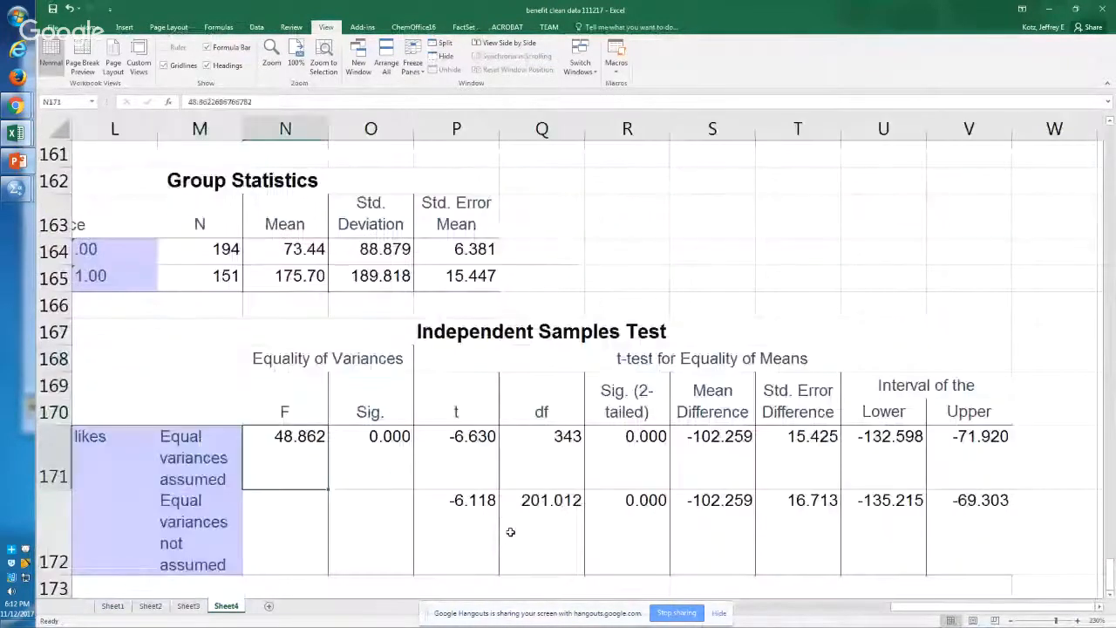
pyautogui.press('Left')
pyautogui.press('Right')
pyautogui.press('Right')
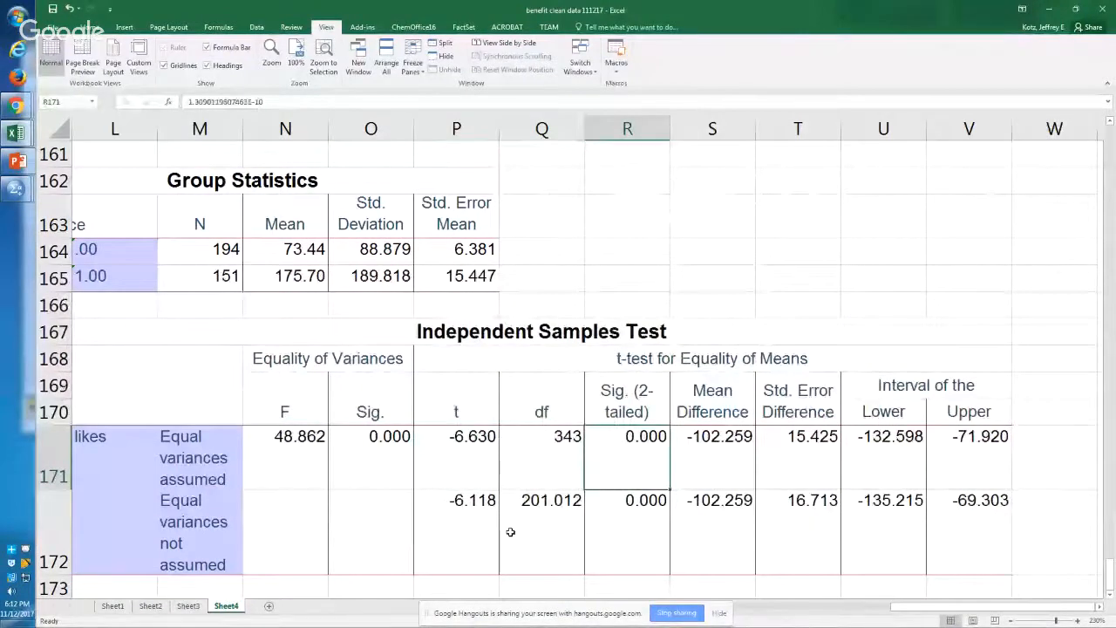
pyautogui.hotkey('ctrl', 'b')
pyautogui.press('Left')
pyautogui.press('Left')
pyautogui.press('Left')
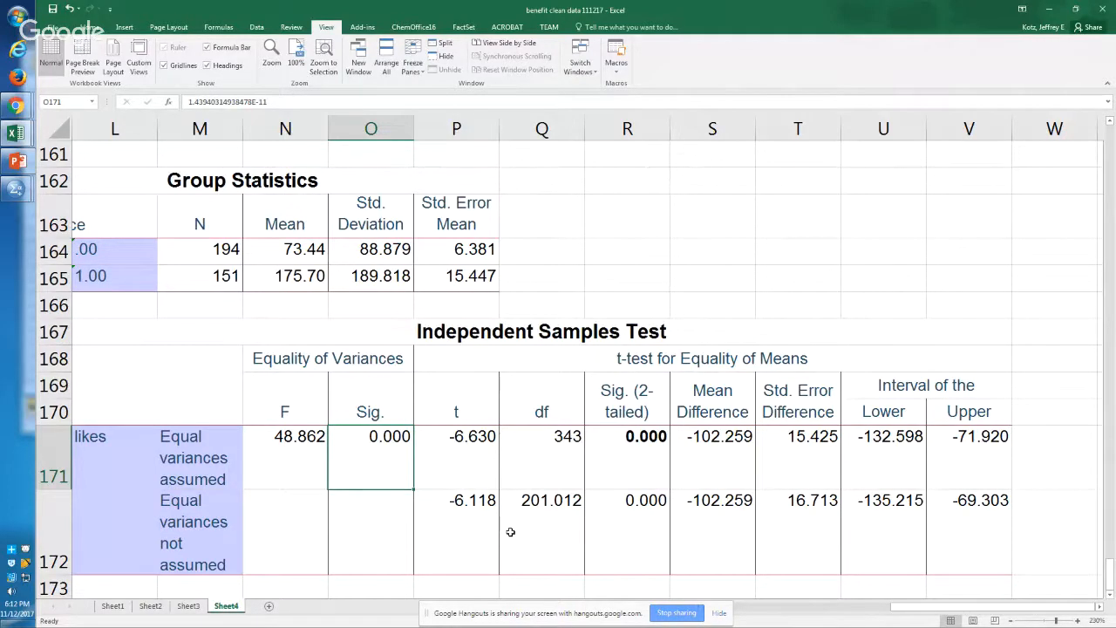
# Step: Switch to the benefit juice syntax file in the SPSS Syntax Editor and save it
pyautogui.hotkey('alt', 'Tab')
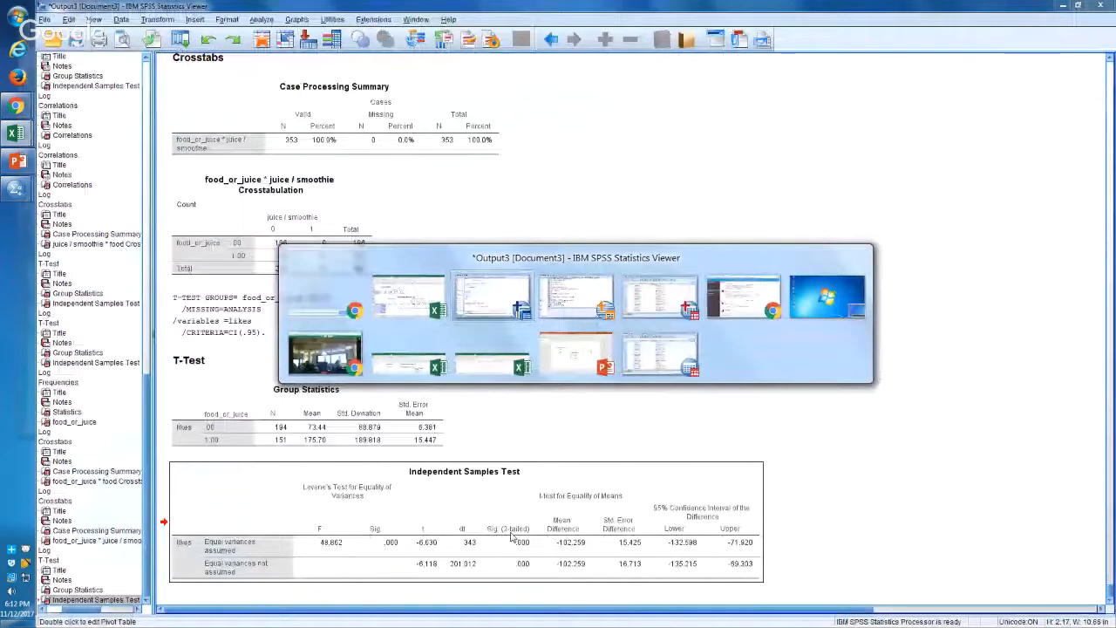
pyautogui.click(512, 536)
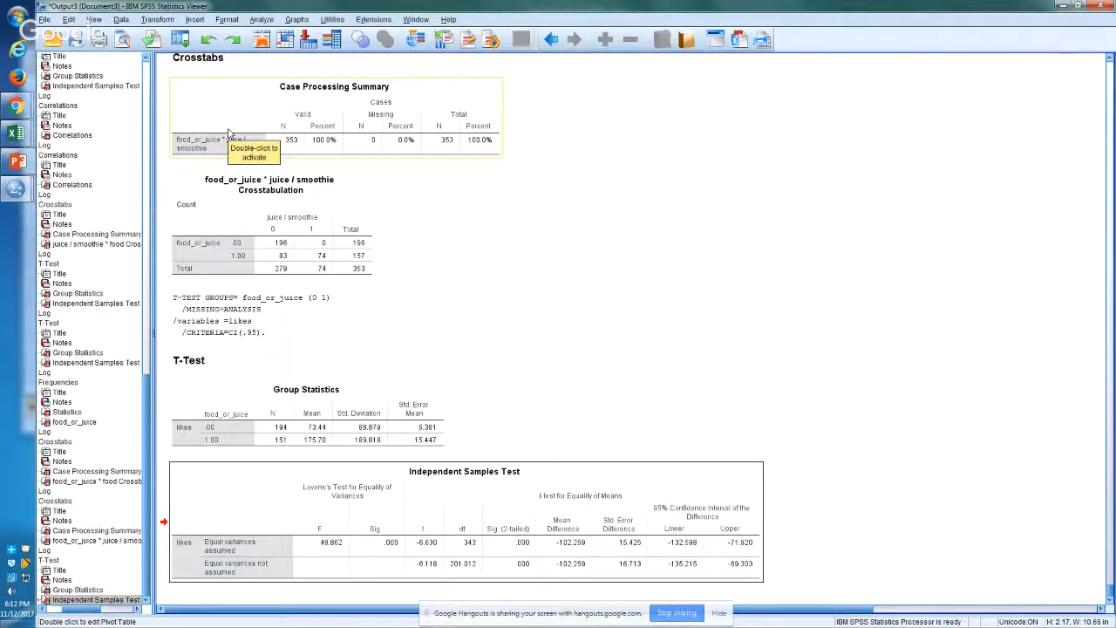
pyautogui.click(14, 187)
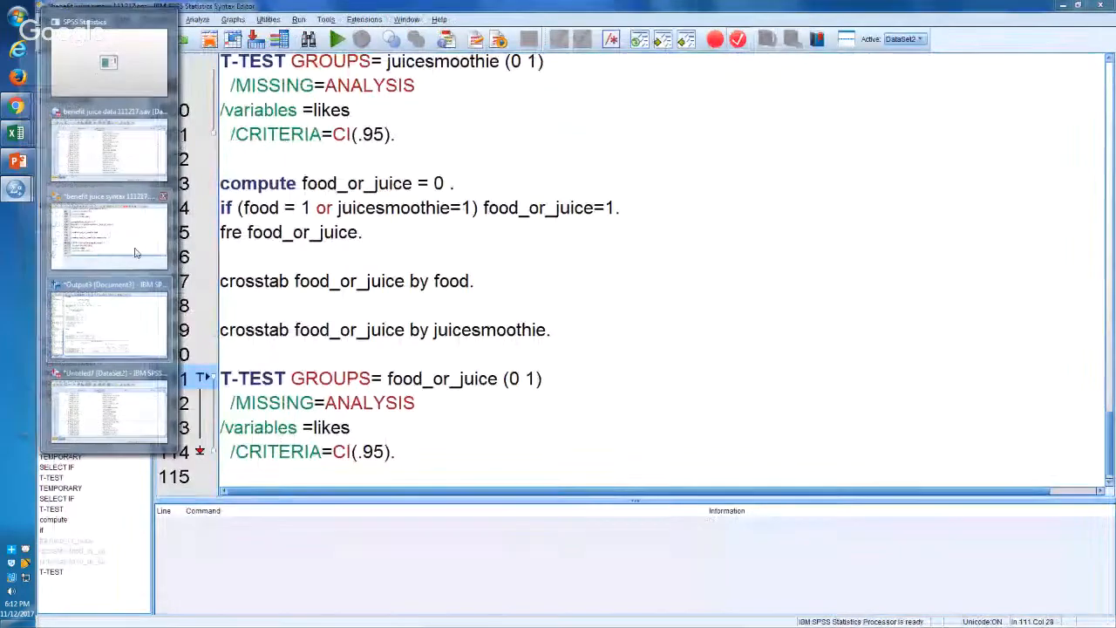
pyautogui.click(135, 253)
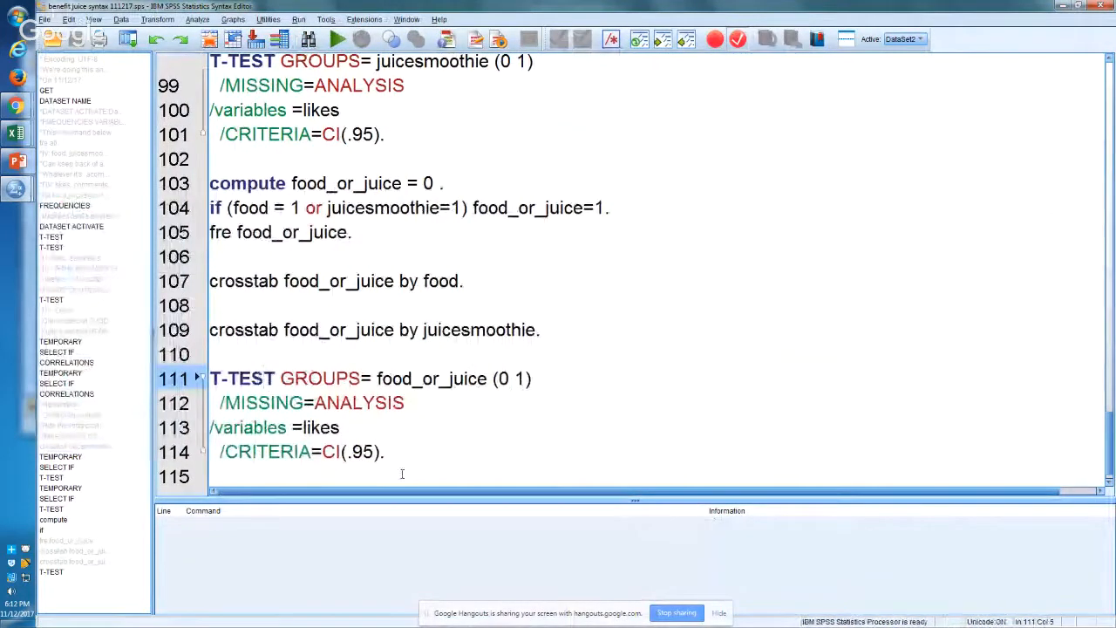
# Step: Review the earlier syntax back to the food and nonfood CORRELATIONS commands and their comments on lines 67 to 77
pyautogui.press('Up')
pyautogui.press('Up')
pyautogui.press('Up')
pyautogui.press('Down')
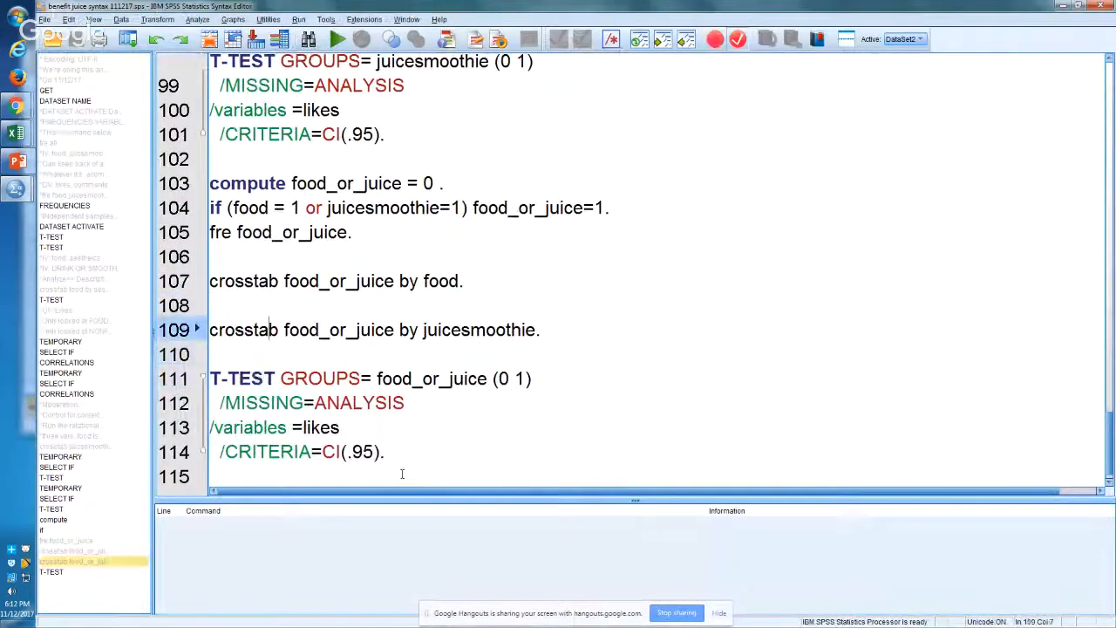
pyautogui.press('Up')
pyautogui.press('Up')
pyautogui.press('Up')
pyautogui.press('Up')
pyautogui.press('Up')
pyautogui.press('Up')
pyautogui.press('Up')
pyautogui.press('Up')
pyautogui.press('Up')
pyautogui.press('Up')
pyautogui.press('Up')
pyautogui.press('Up')
pyautogui.press('Up')
pyautogui.press('Up')
pyautogui.press('Up')
pyautogui.press('Up')
pyautogui.press('Up')
pyautogui.press('Up')
pyautogui.press('Up')
pyautogui.press('Up')
pyautogui.press('Up')
pyautogui.press('Up')
pyautogui.press('Up')
pyautogui.press('Up')
pyautogui.press('Up')
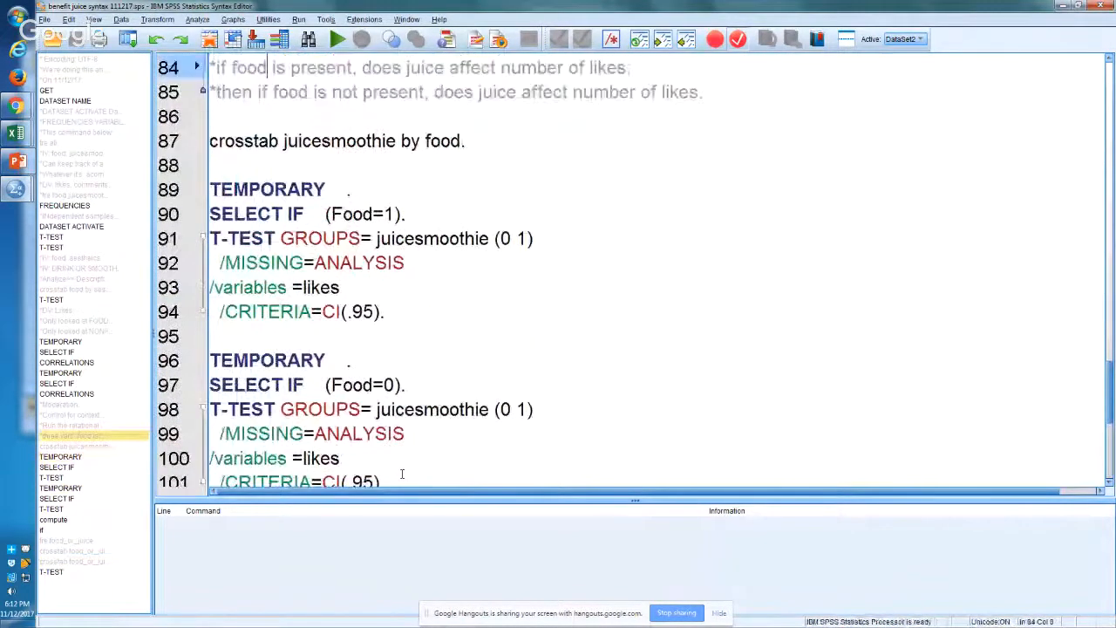
pyautogui.press('Up')
pyautogui.press('Up')
pyautogui.press('Up')
pyautogui.press('Up')
pyautogui.press('Up')
pyautogui.press('Up')
pyautogui.press('Up')
pyautogui.press('Up')
pyautogui.press('Up')
pyautogui.press('Up')
pyautogui.press('Up')
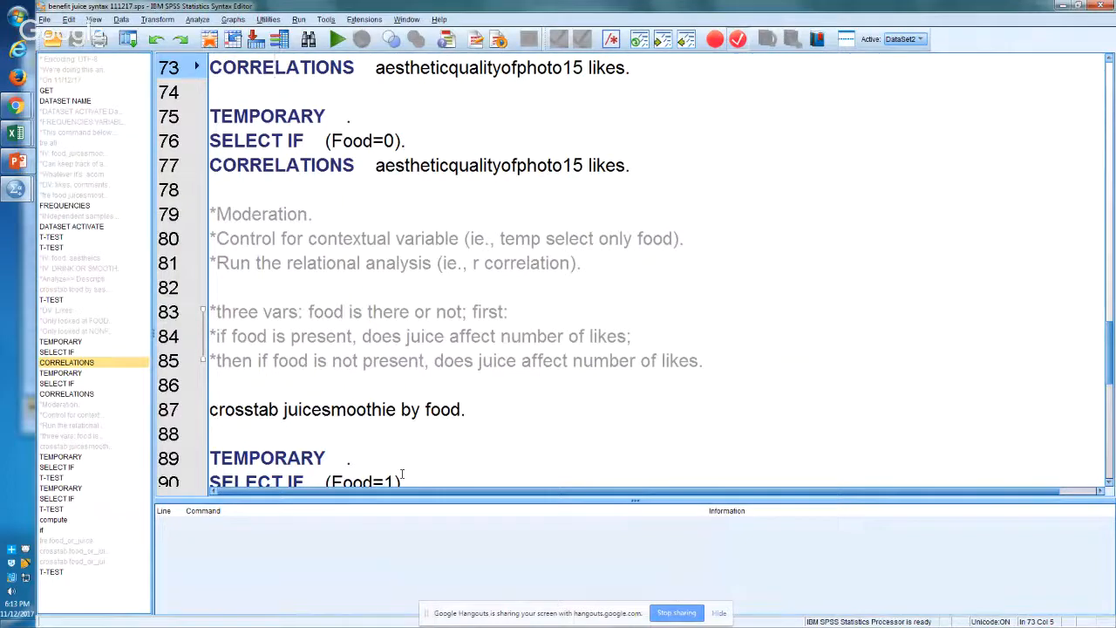
pyautogui.press('Up')
pyautogui.press('Up')
pyautogui.press('Up')
pyautogui.press('Up')
pyautogui.press('Up')
pyautogui.press('Up')
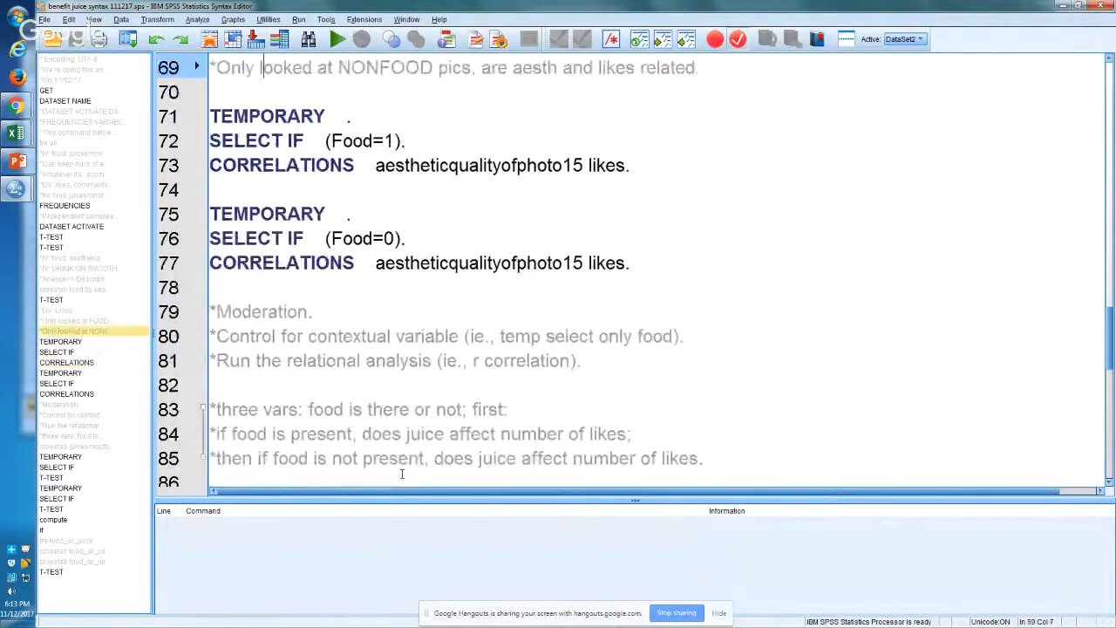
pyautogui.press('Down')
pyautogui.press('Down')
pyautogui.press('Down')
pyautogui.press('Down')
pyautogui.press('Down')
pyautogui.press('Up')
pyautogui.press('Up')
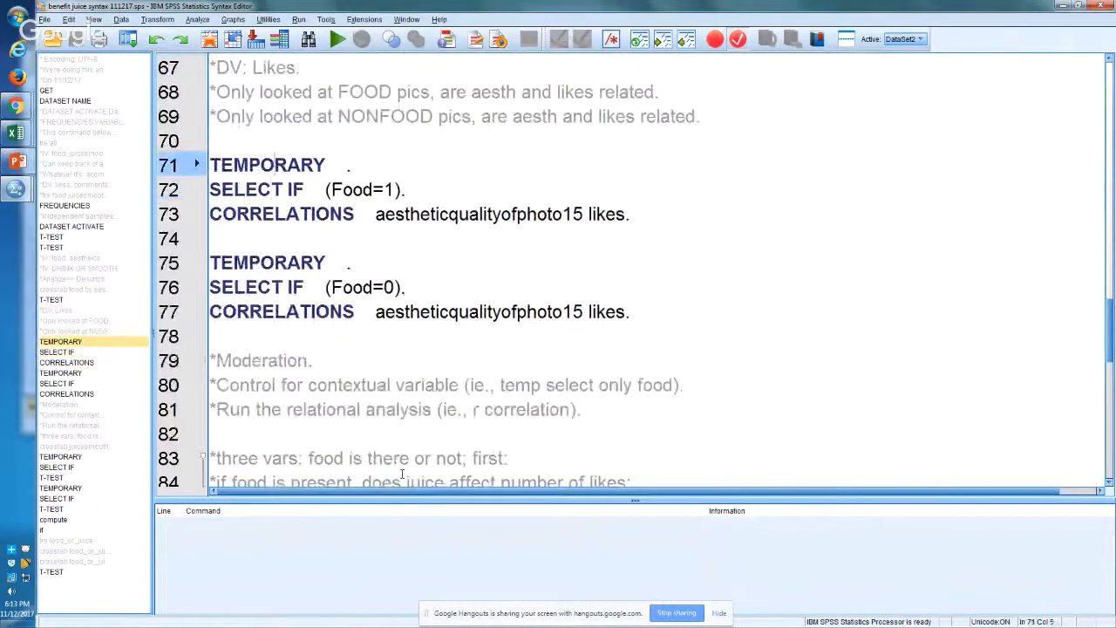
pyautogui.press('Up')
pyautogui.press('Up')
pyautogui.press('Up')
pyautogui.press('Up')
pyautogui.press('Up')
pyautogui.press('Down')
pyautogui.press('Down')
pyautogui.press('Down')
pyautogui.press('Down')
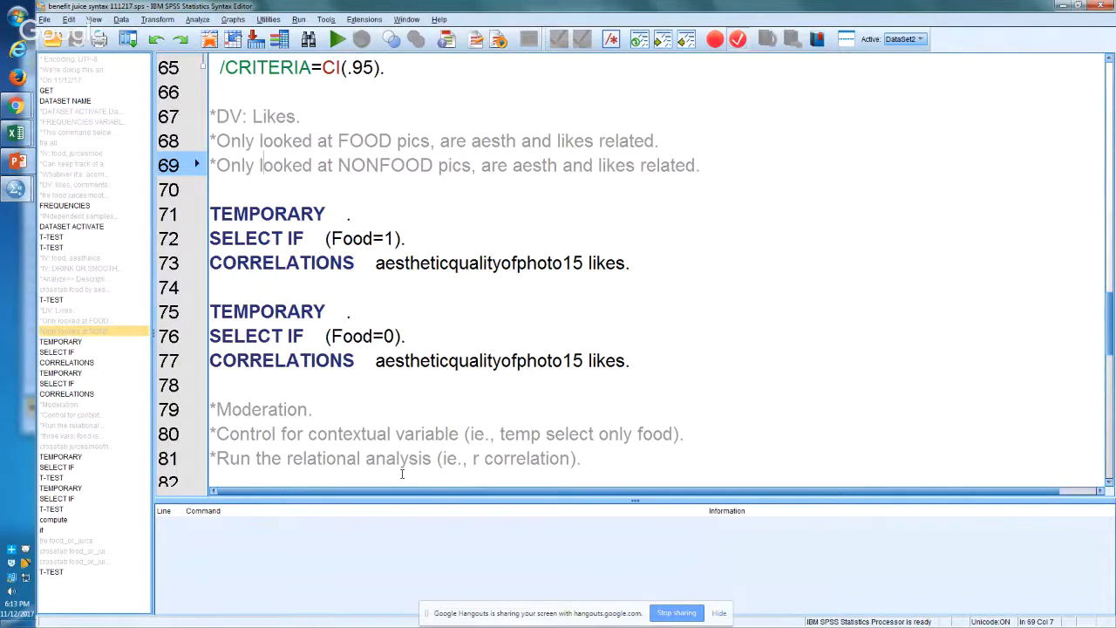
# Step: Examine the Food=1 selection and the juicesmoothie grouping variable in the T-TEST block on lines 89 to 94
pyautogui.press('Down')
pyautogui.press('Down')
pyautogui.press('Down')
pyautogui.press('Down')
pyautogui.press('Down')
pyautogui.press('Down')
pyautogui.press('Down')
pyautogui.press('Down')
pyautogui.press('Down')
pyautogui.press('Down')
pyautogui.press('Down')
pyautogui.press('Down')
pyautogui.press('Down')
pyautogui.press('Down')
pyautogui.press('Down')
pyautogui.press('Down')
pyautogui.press('Down')
pyautogui.press('Down')
pyautogui.press('Down')
pyautogui.press('Down')
pyautogui.press('Down')
pyautogui.press('Down')
pyautogui.press('Down')
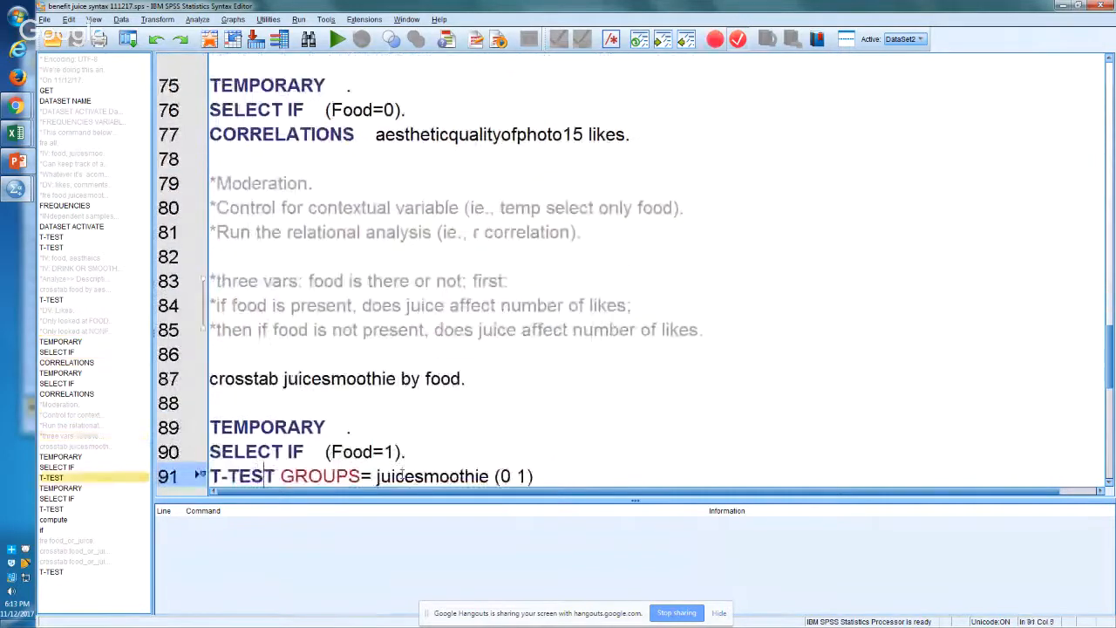
pyautogui.press('Down')
pyautogui.press('Down')
pyautogui.press('Down')
pyautogui.hotkey('shift', 'Up')
pyautogui.hotkey('shift', 'Up')
pyautogui.hotkey('shift', 'Up')
pyautogui.hotkey('shift', 'Up')
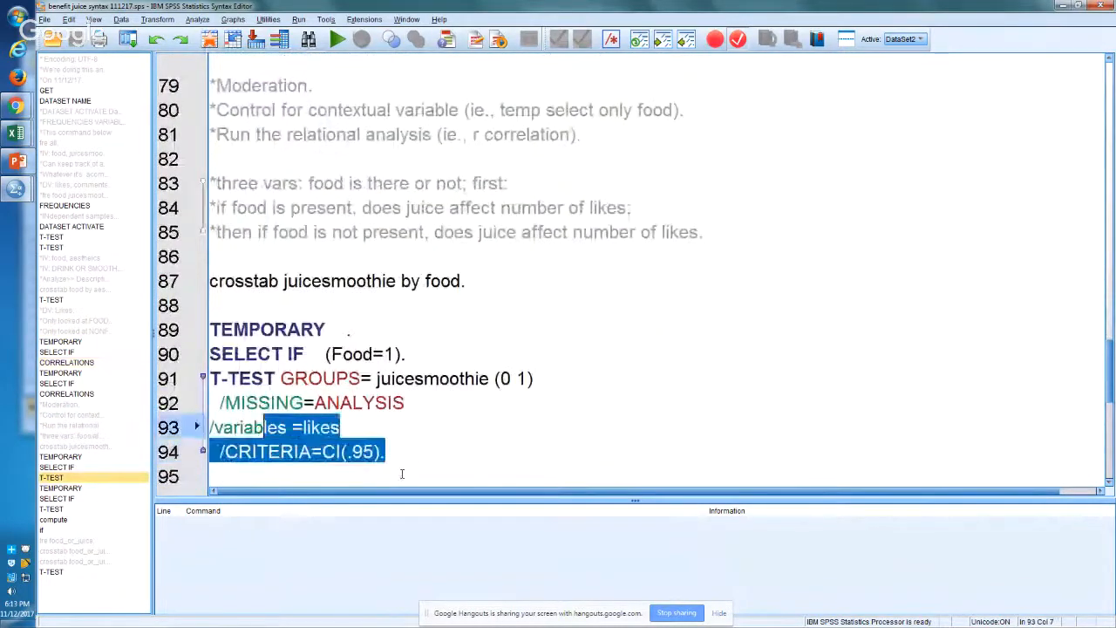
pyautogui.hotkey('shift', 'Left')
pyautogui.hotkey('shift', 'Left')
pyautogui.hotkey('shift', 'Left')
pyautogui.hotkey('shift', 'Left')
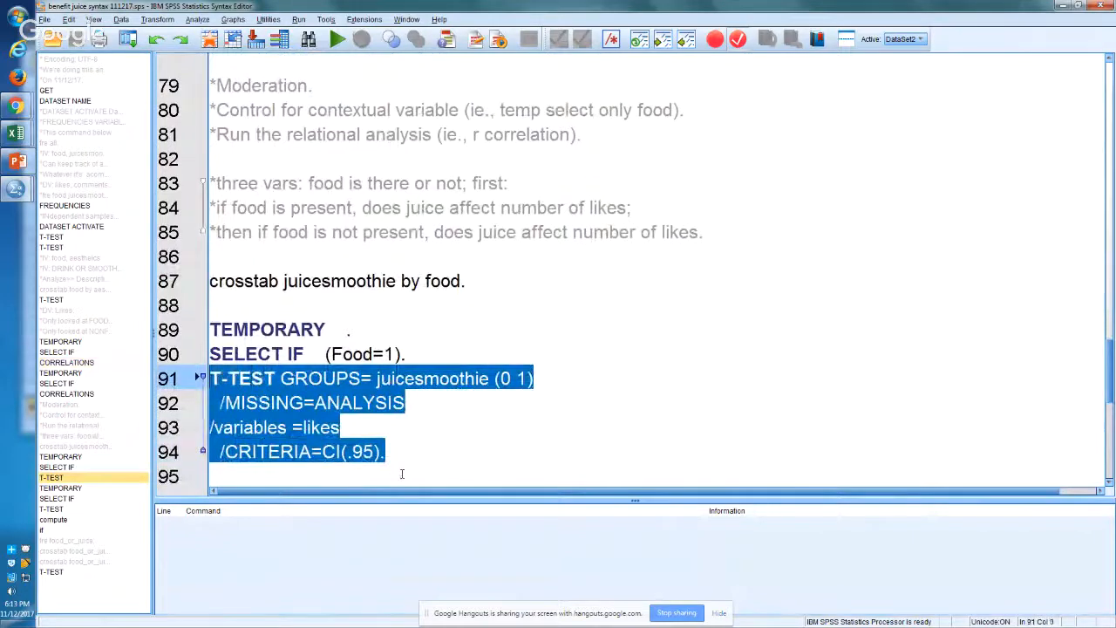
pyautogui.doubleClick(485, 379)
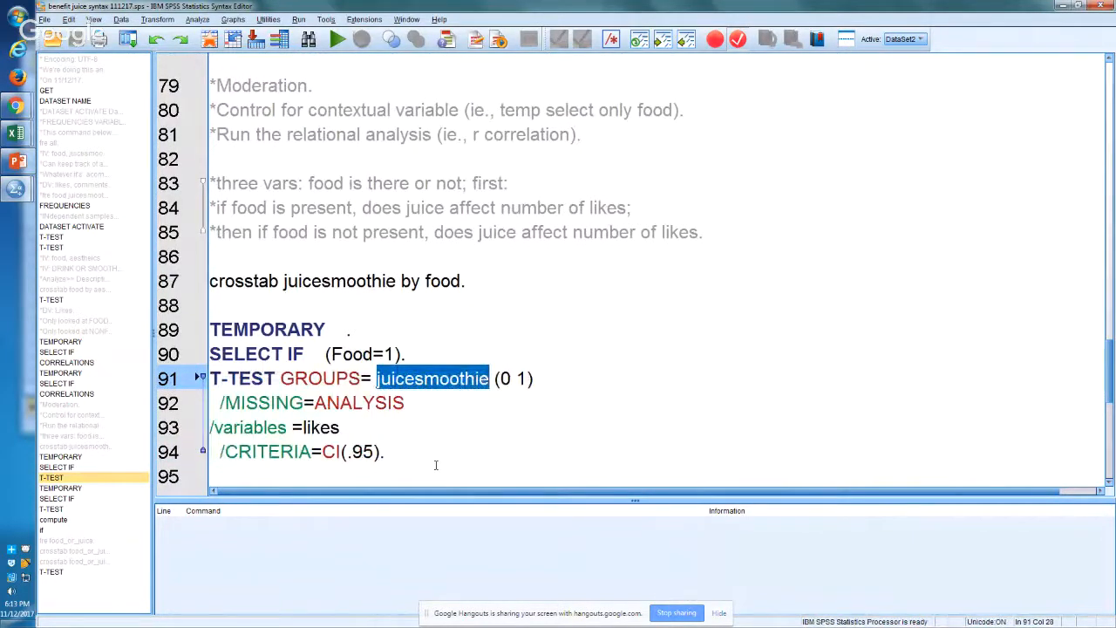
pyautogui.moveTo(436, 463); pyautogui.dragTo(209, 330)
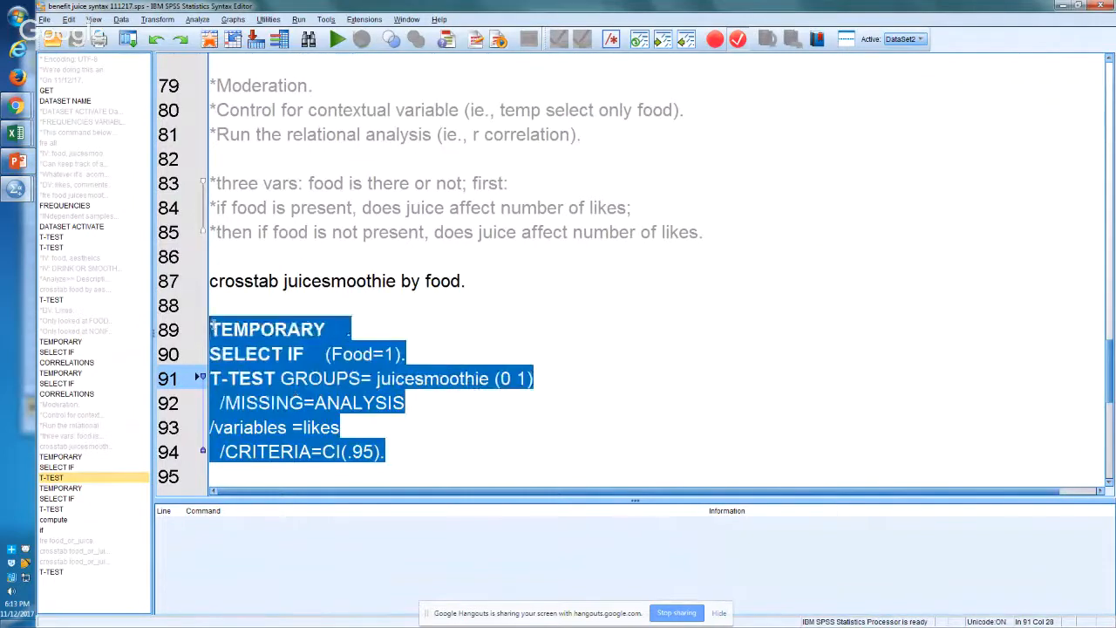
pyautogui.click(311, 351)
pyautogui.doubleClick(352, 354)
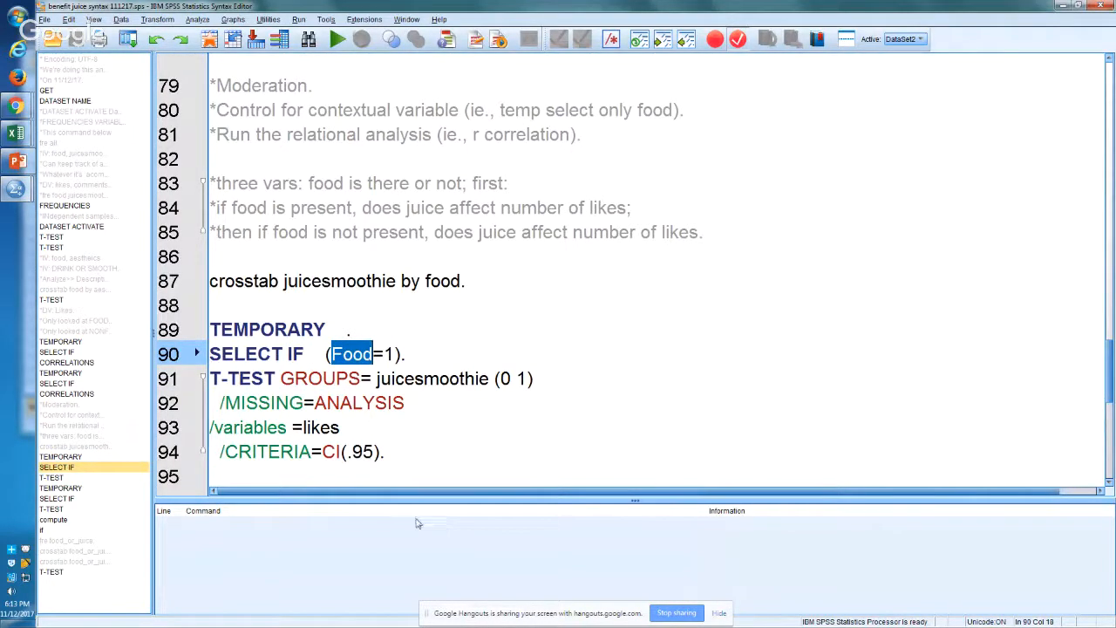
pyautogui.click(422, 457)
pyautogui.moveTo(423, 456); pyautogui.dragTo(209, 306)
pyautogui.click(348, 410)
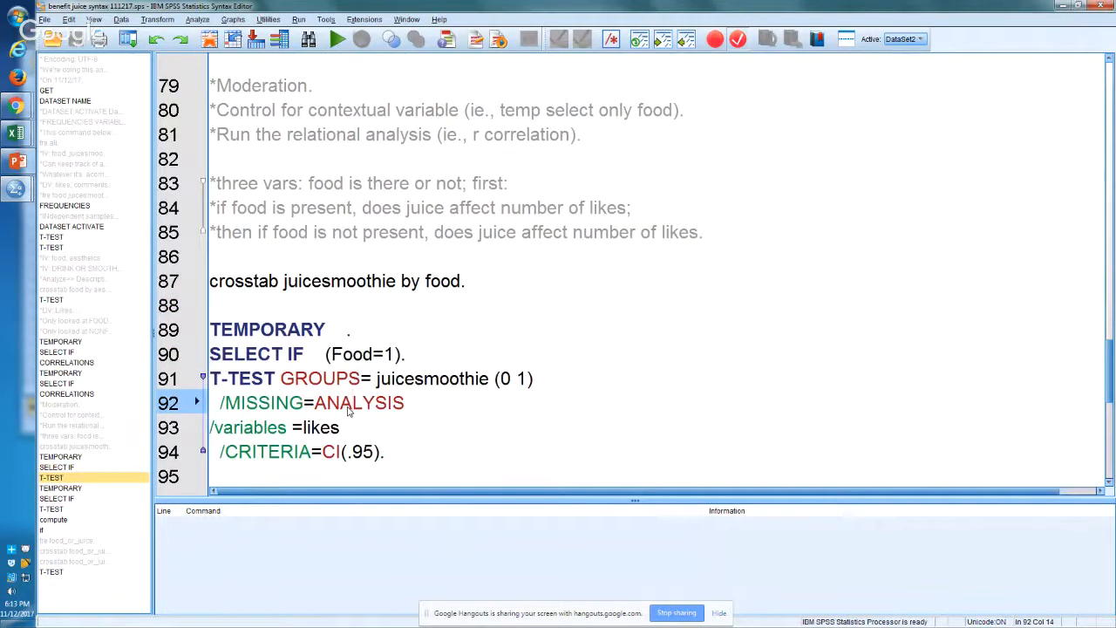
pyautogui.click(447, 465)
pyautogui.click(449, 453)
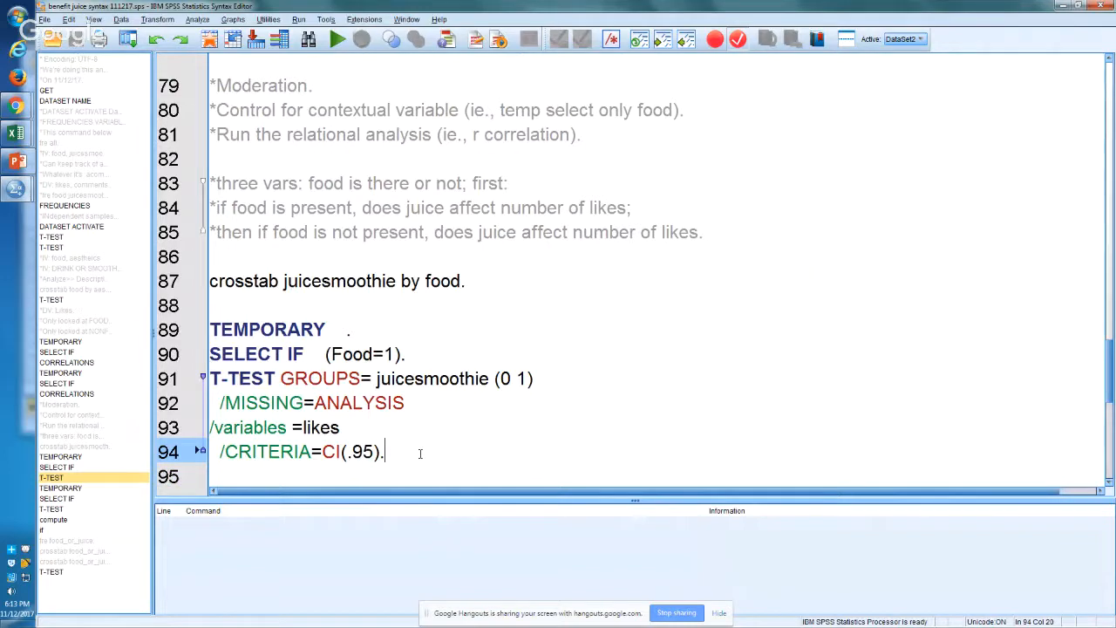
# Step: Start a compute command for the new variable FJ on line 116, at the end of the syntax
pyautogui.press('Down')
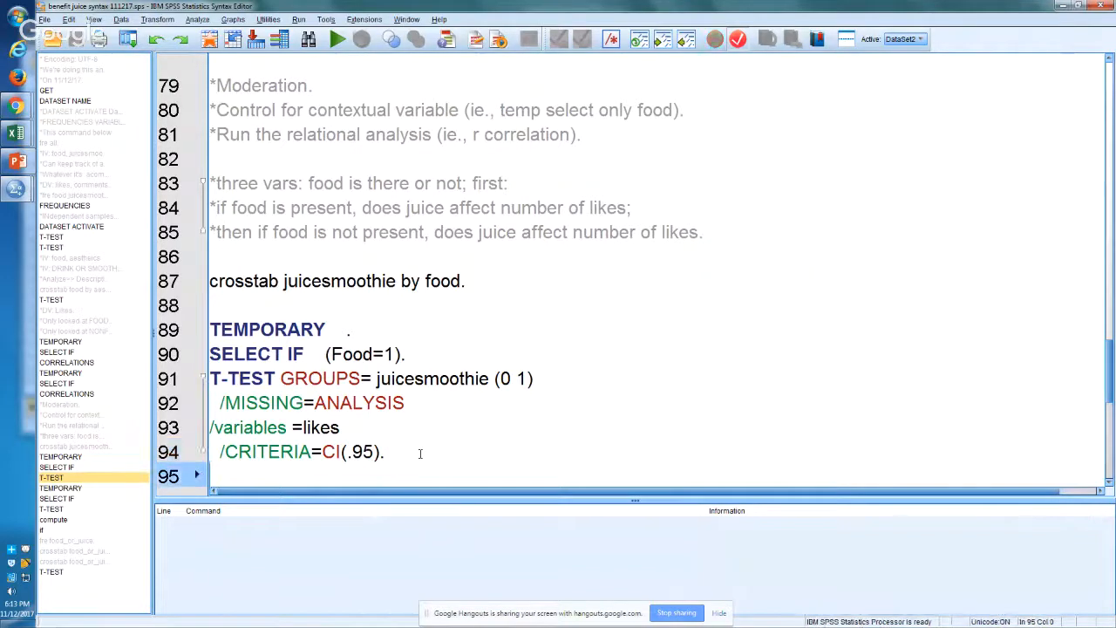
pyautogui.write('TEMPORARY . SELECT IF (Food=0). T-TEST GROUPS= juicesmoothie (0 1)   /MISSING=ANALYSIS /variables =likes')
pyautogui.hotkey('ctrl', 'End')
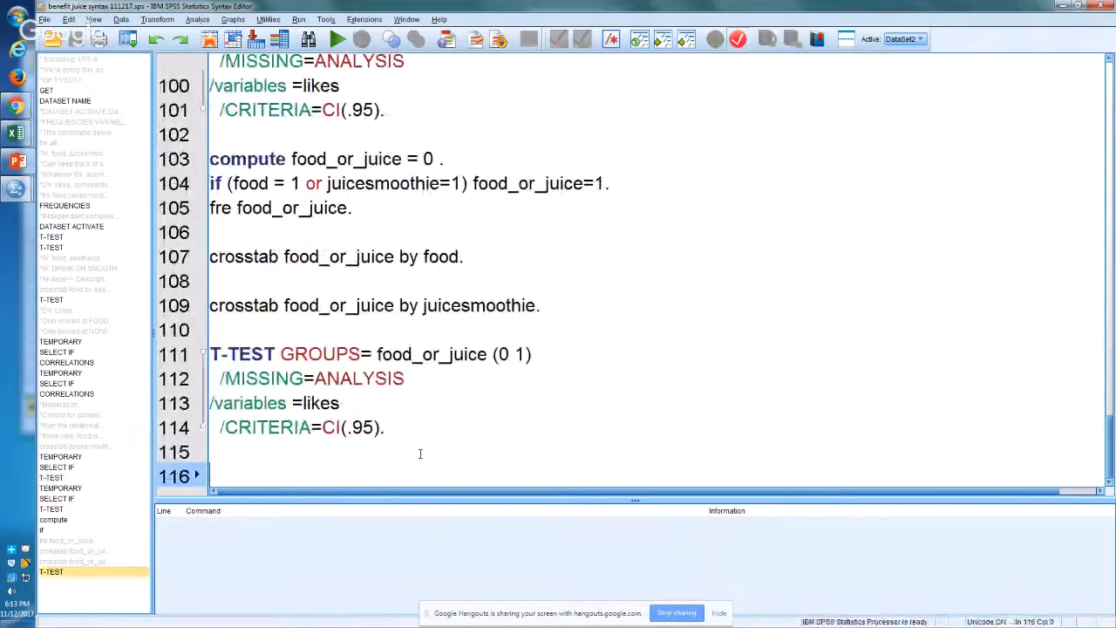
pyautogui.write('cmpute')
pyautogui.press('BackSpace')
pyautogui.press('BackSpace')
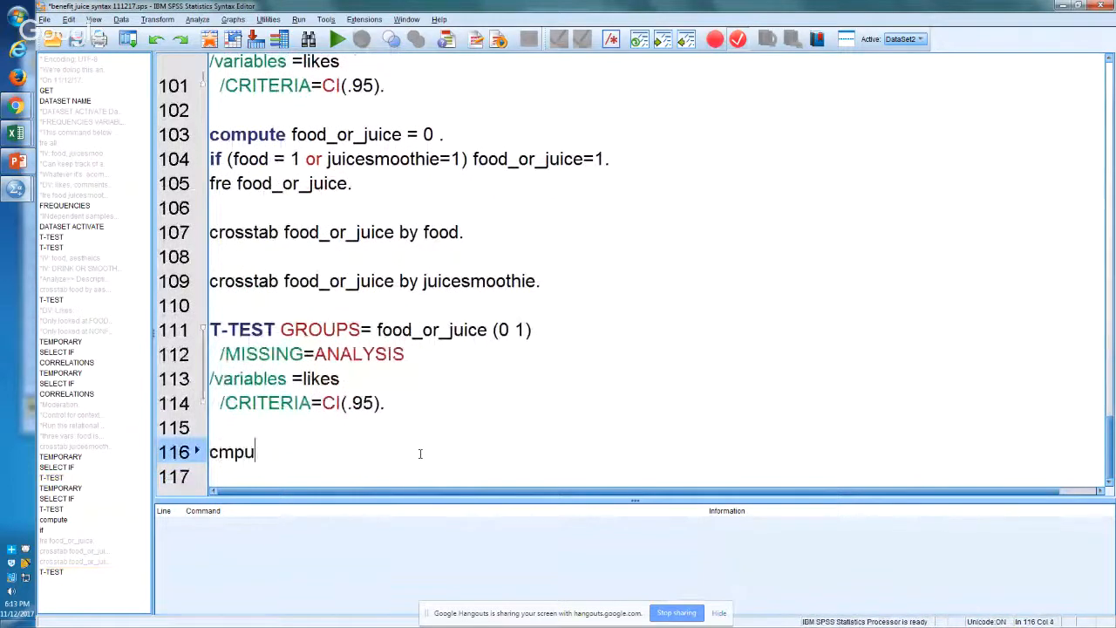
pyautogui.press('BackSpace')
pyautogui.press('BackSpace')
pyautogui.press('BackSpace')
pyautogui.write('ompute ')
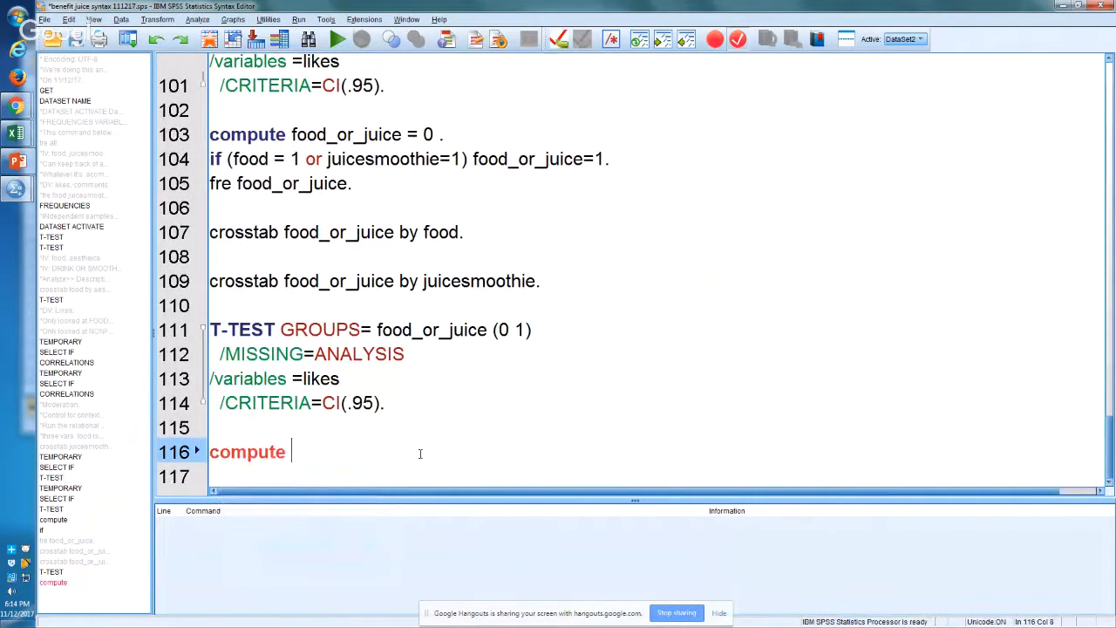
pyautogui.write('FJ.')
pyautogui.press('Return')
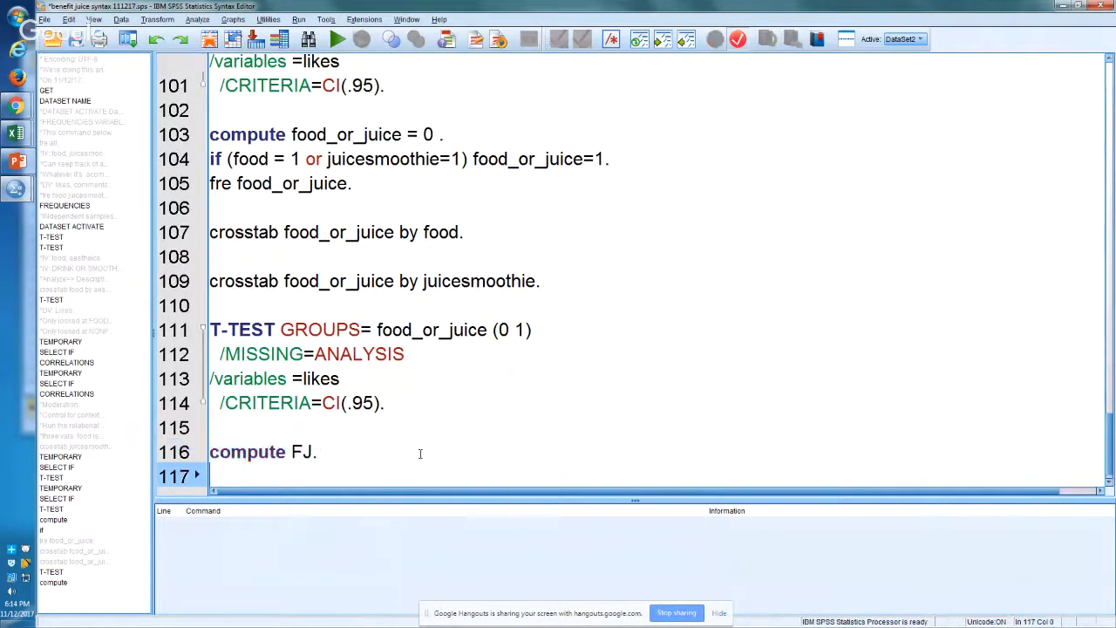
pyautogui.write('compute')
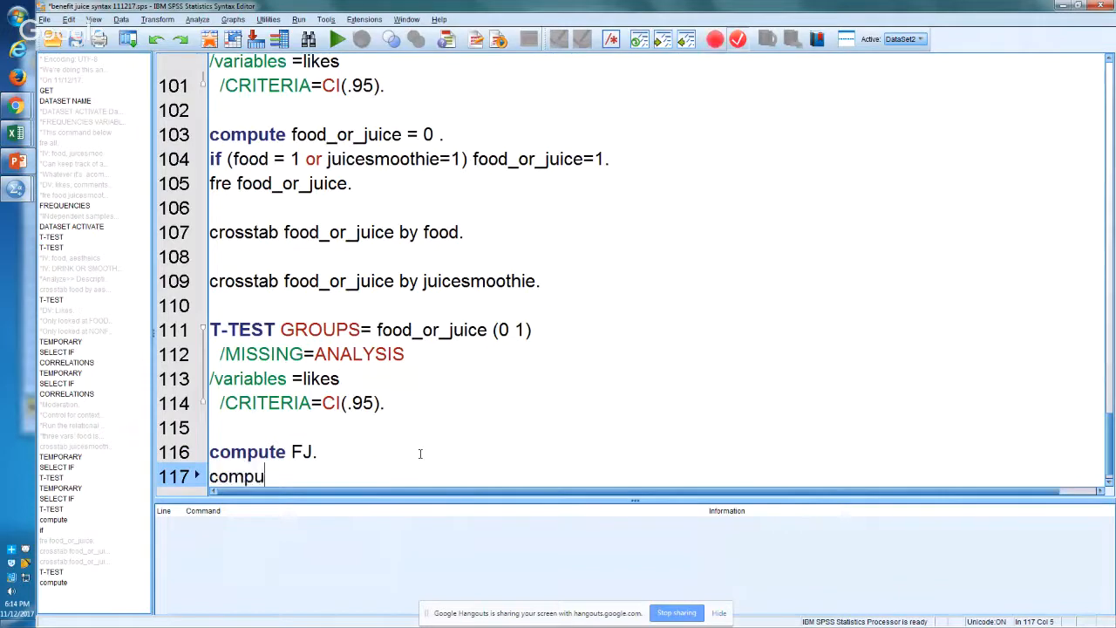
pyautogui.hotkey('shift', 'Left')
pyautogui.hotkey('shift', 'Left')
pyautogui.hotkey('shift', 'Left')
pyautogui.hotkey('shift', 'Left')
pyautogui.hotkey('shift', 'Left')
pyautogui.hotkey('shift', 'Left')
pyautogui.hotkey('shift', 'Left')
pyautogui.hotkey('shift', 'Left')
pyautogui.hotkey('shift', 'Left')
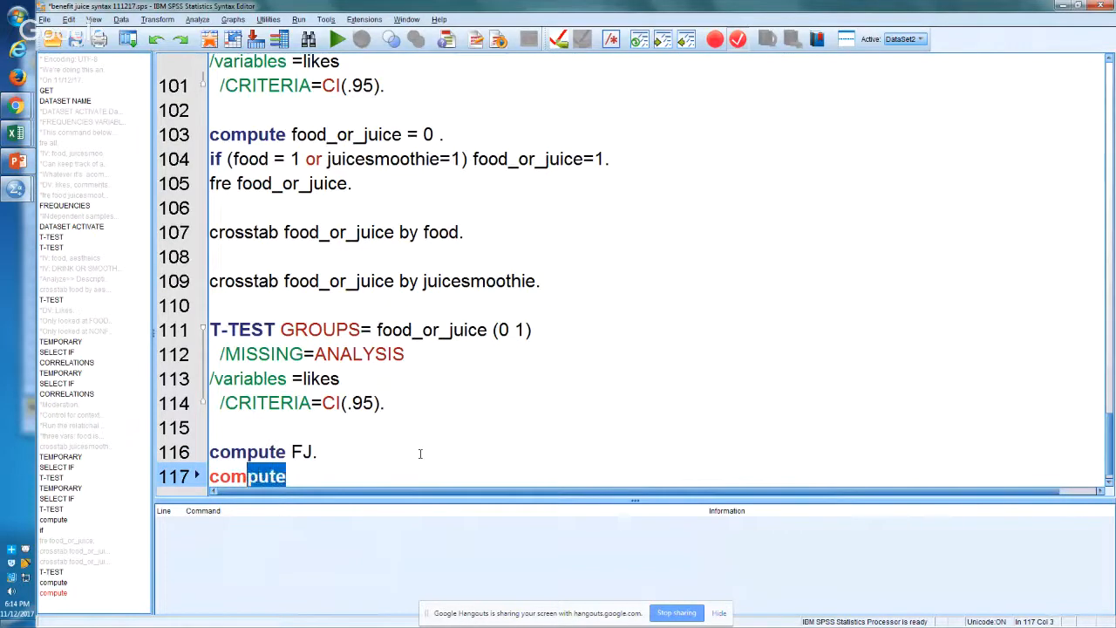
pyautogui.press('BackSpace')
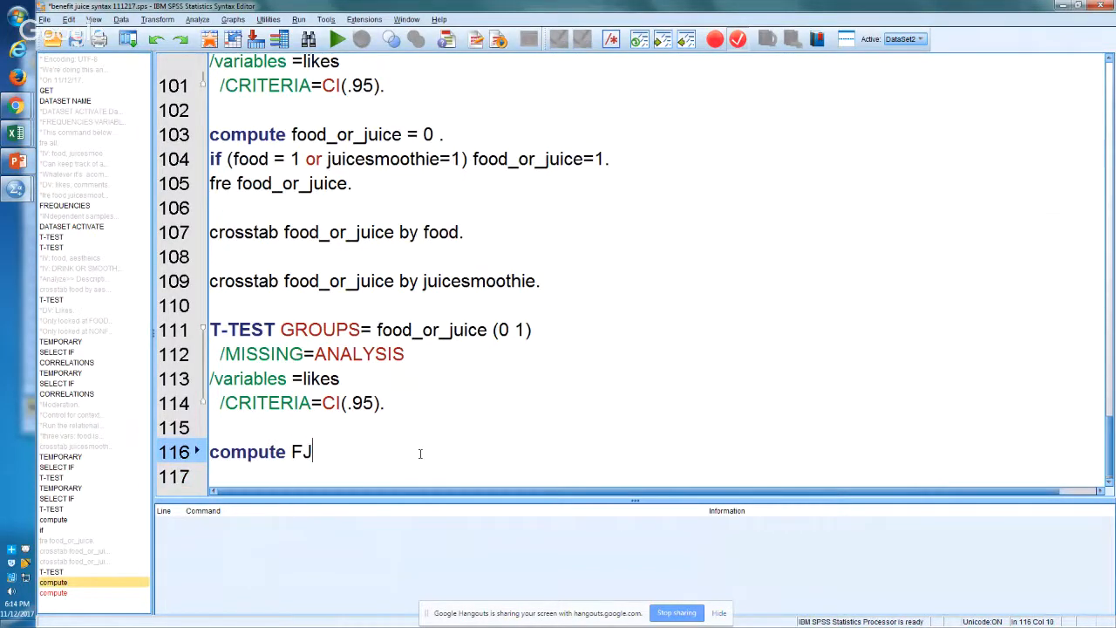
# Step: Complete the compute command on line 116 so that FJ =0, and add blank lines below it
pyautogui.write('=0.')
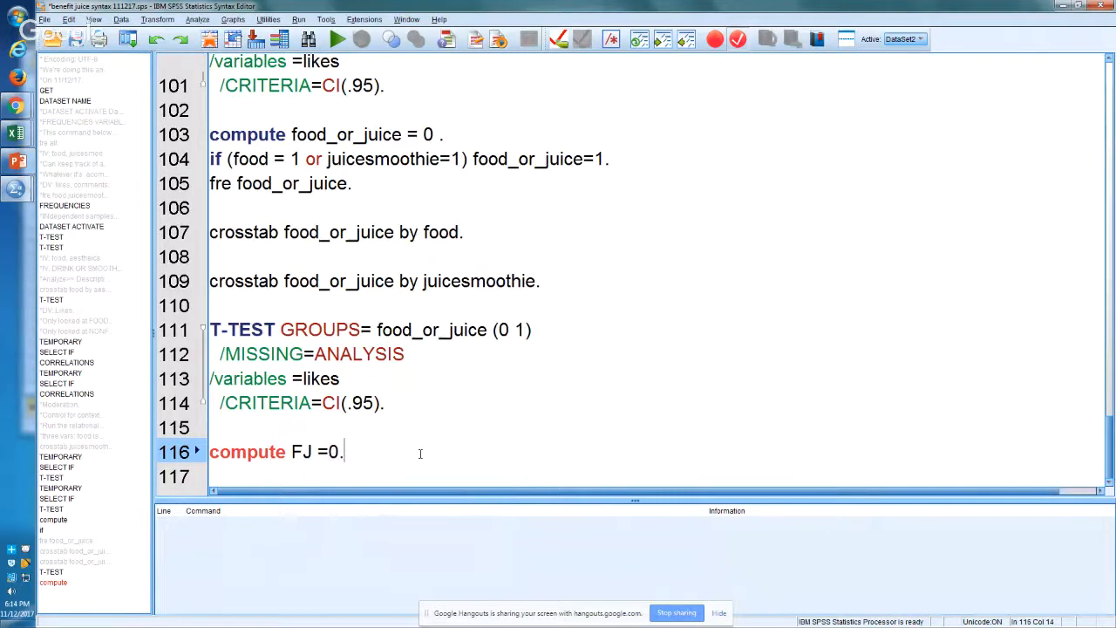
pyautogui.press('Return')
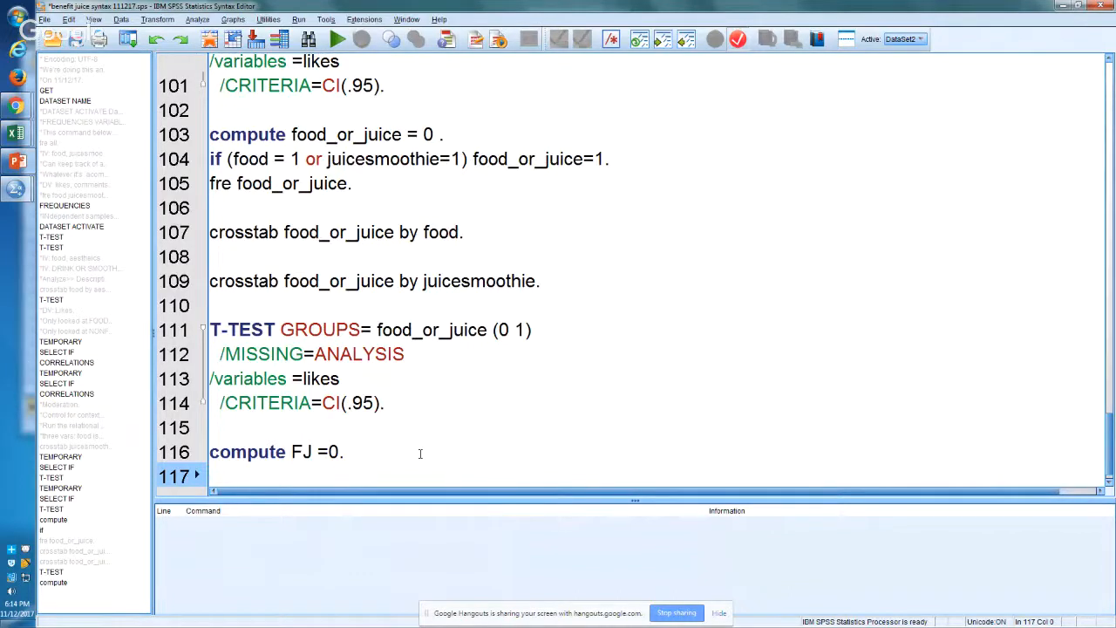
pyautogui.press('Return')
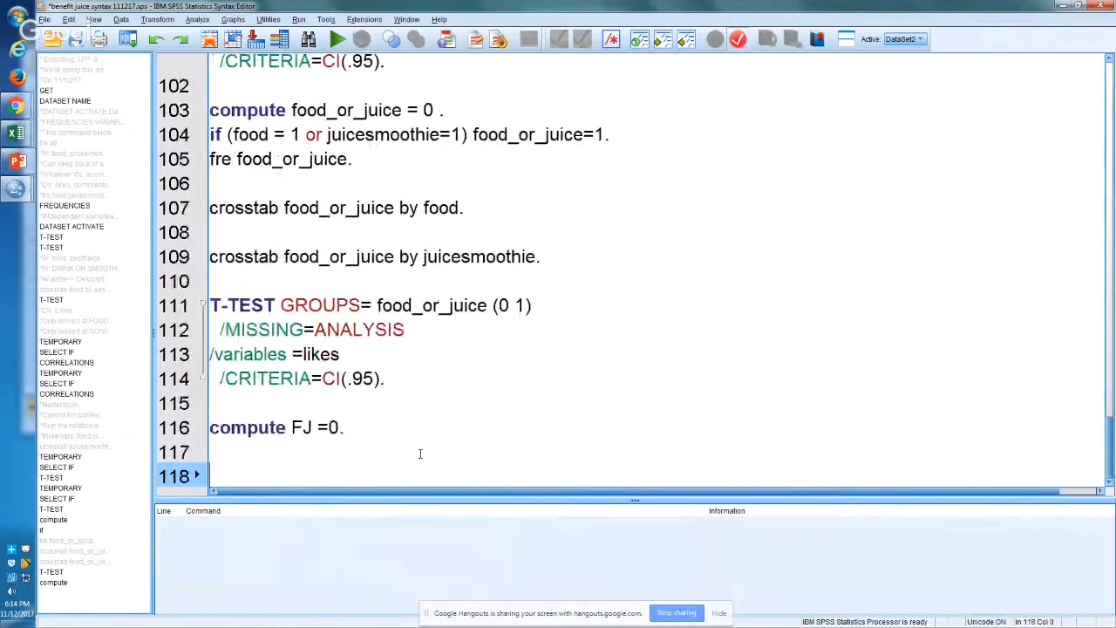
pyautogui.press('Return')
# Step: Add the command "if (food = 0 and juicesmoothie=0) FJ=1." on line 117
pyautogui.press('Up')
pyautogui.press('Up')
pyautogui.write('if (food ')
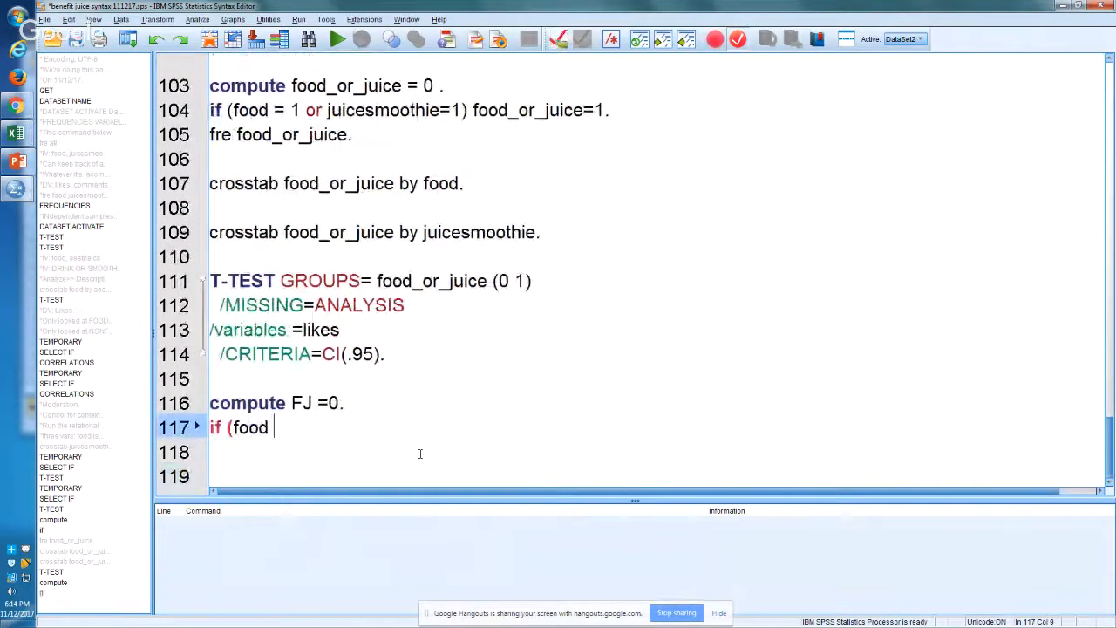
pyautogui.write('= 0 and ')
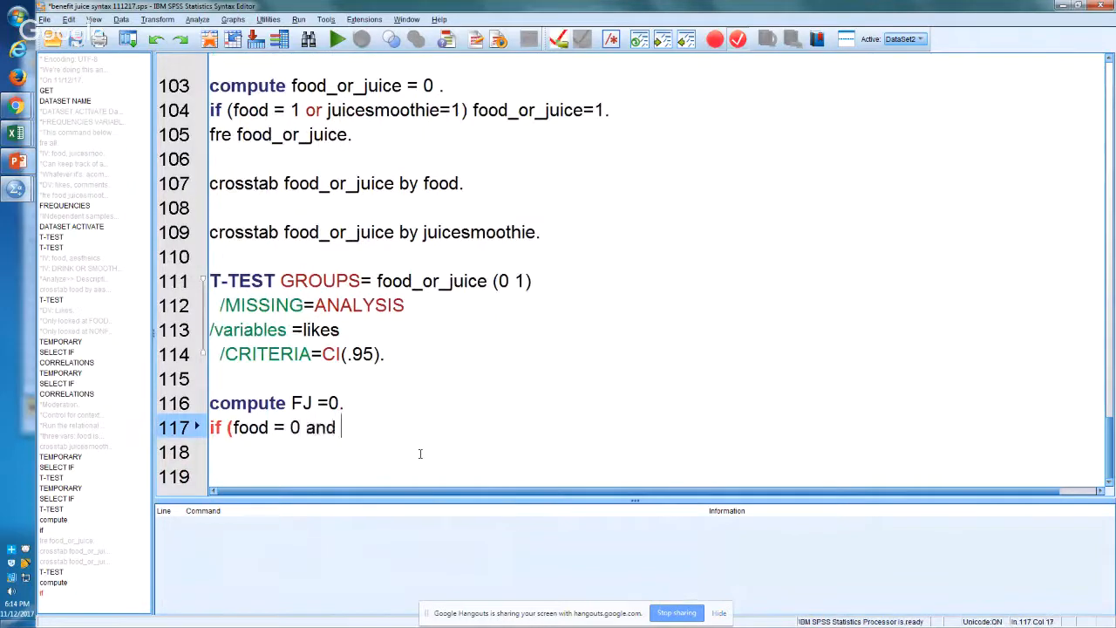
pyautogui.write('juices')
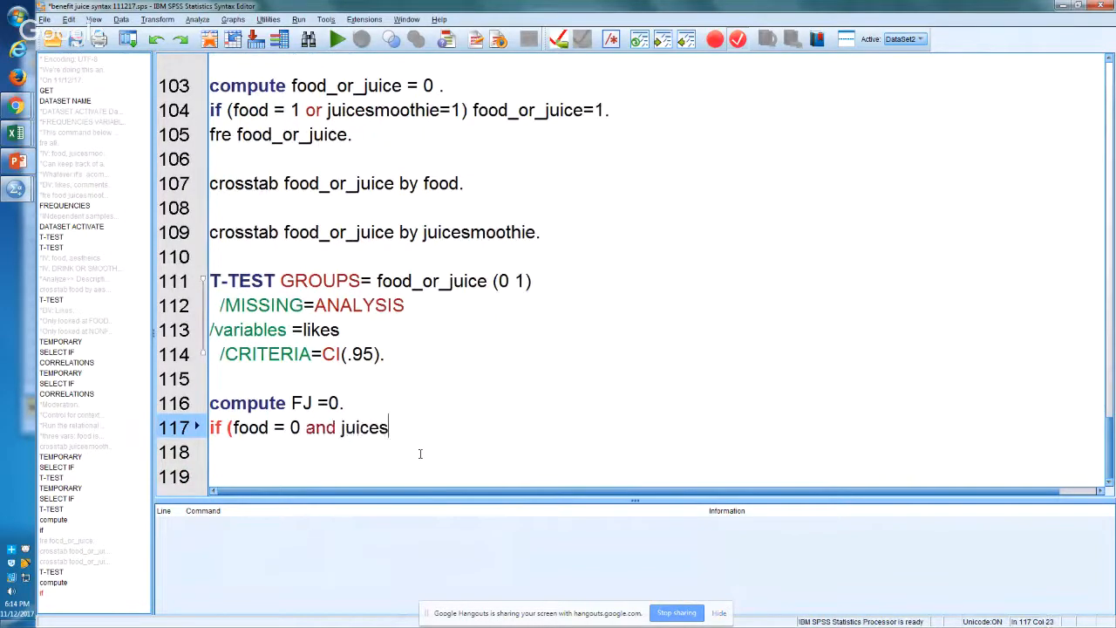
pyautogui.write('moothie')
pyautogui.write('=')
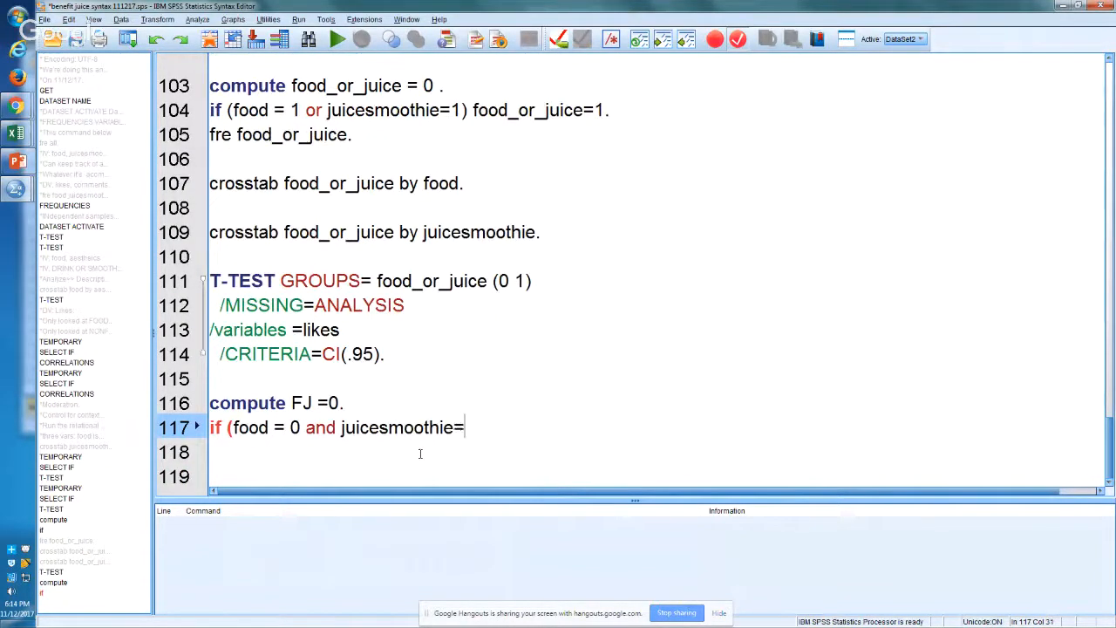
pyautogui.write('0) FJ=1.')
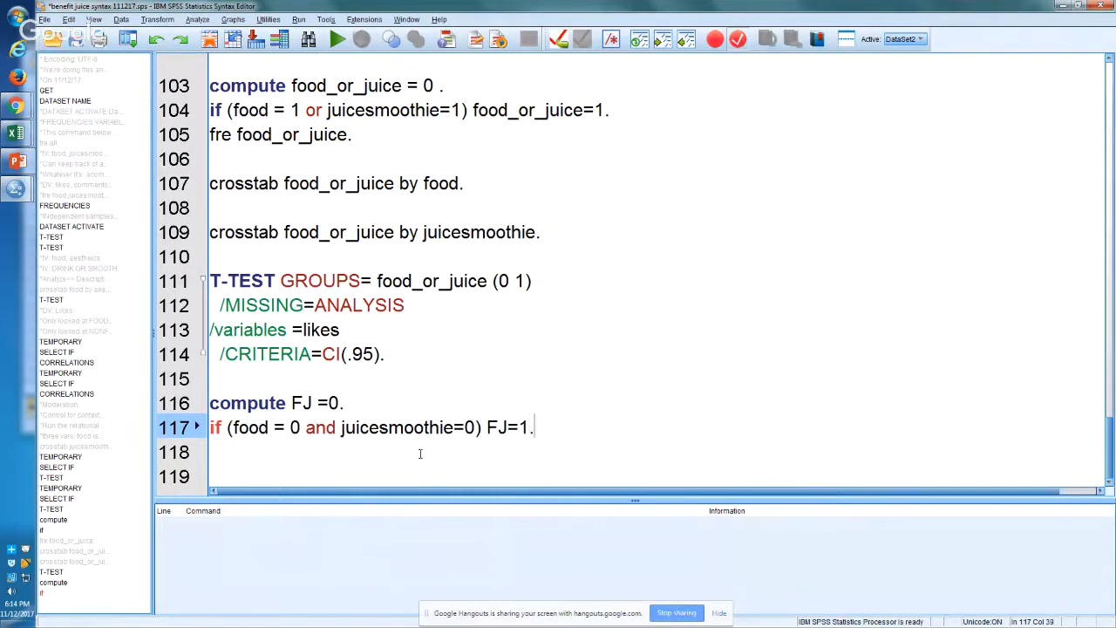
pyautogui.press('Return')
# Step: Duplicate the if command onto line 118 and change the copy to food = 1 and FJ=2
pyautogui.hotkey('shift', 'Up')
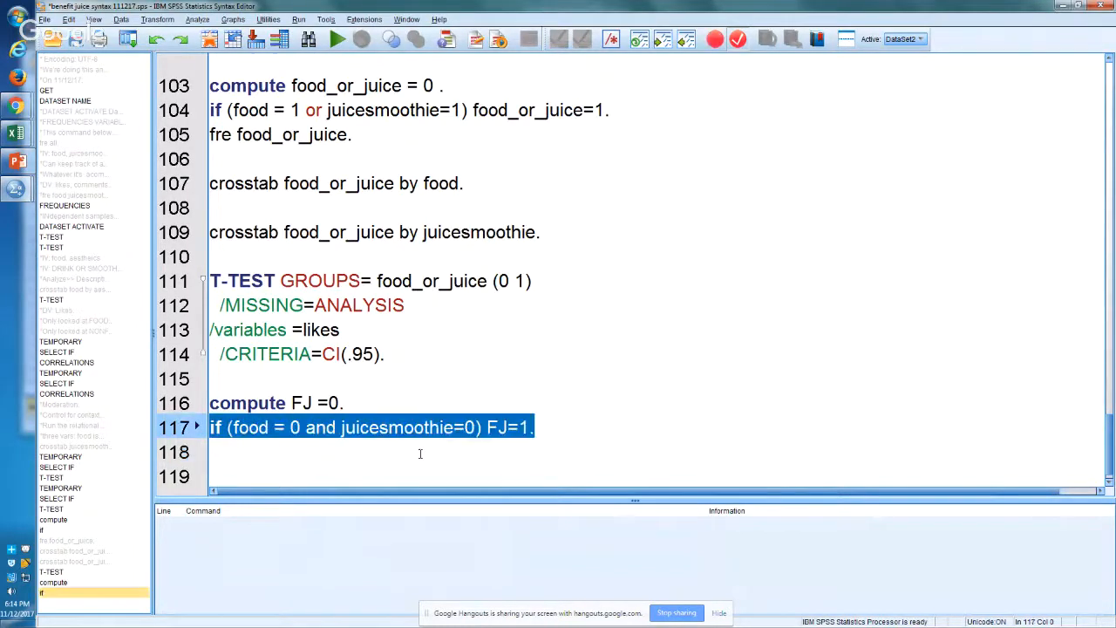
pyautogui.hotkey('ctrl', 'c')
pyautogui.press('Down')
pyautogui.hotkey('ctrl', 'v')
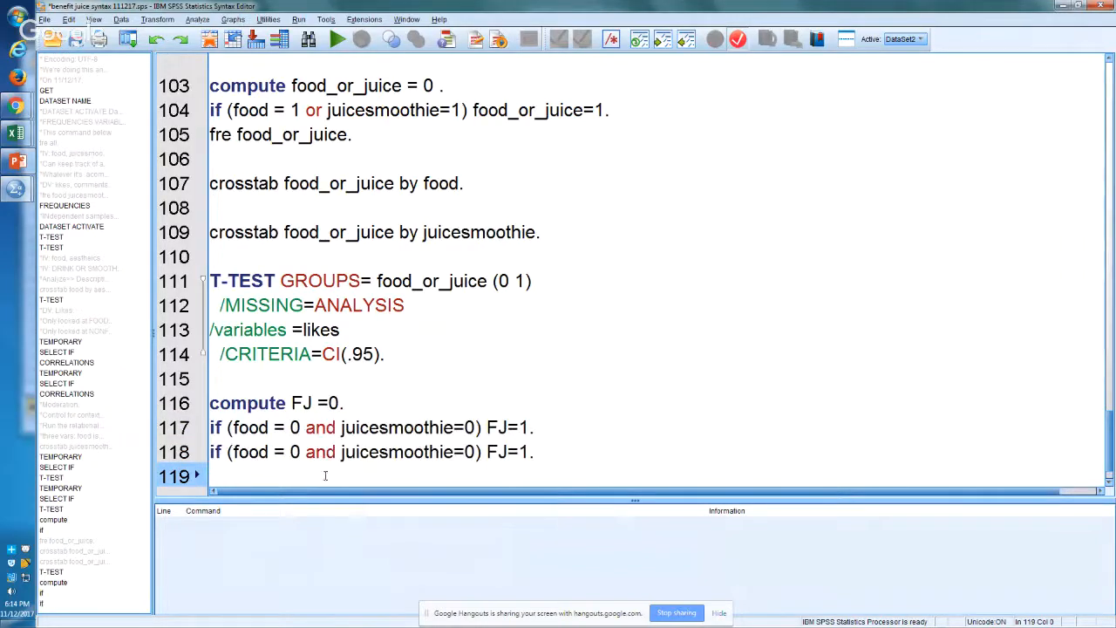
pyautogui.click(297, 457)
pyautogui.press('BackSpace')
pyautogui.write('1')
pyautogui.press('Down')
pyautogui.press('Up')
pyautogui.press('End')
pyautogui.press('Left')
pyautogui.press('BackSpace')
pyautogui.write('2')
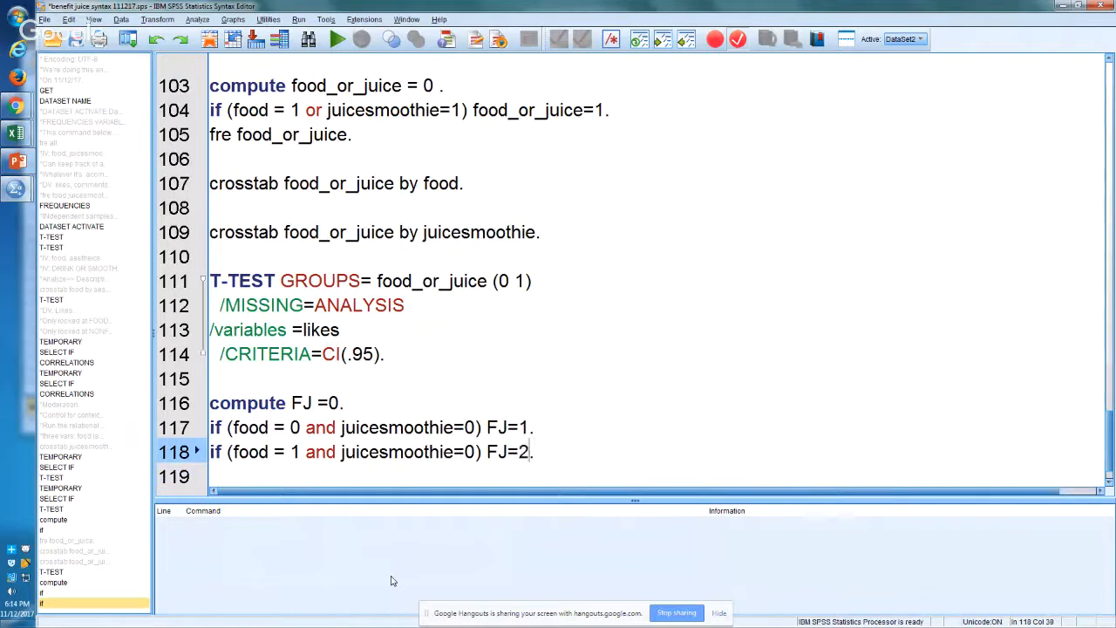
# Step: Paste another copy of the if command on line 119 and change it to juicesmoothie=1 and FJ=3
pyautogui.press('Down')
pyautogui.hotkey('ctrl', 'v')
pyautogui.press('Up')
pyautogui.press('End')
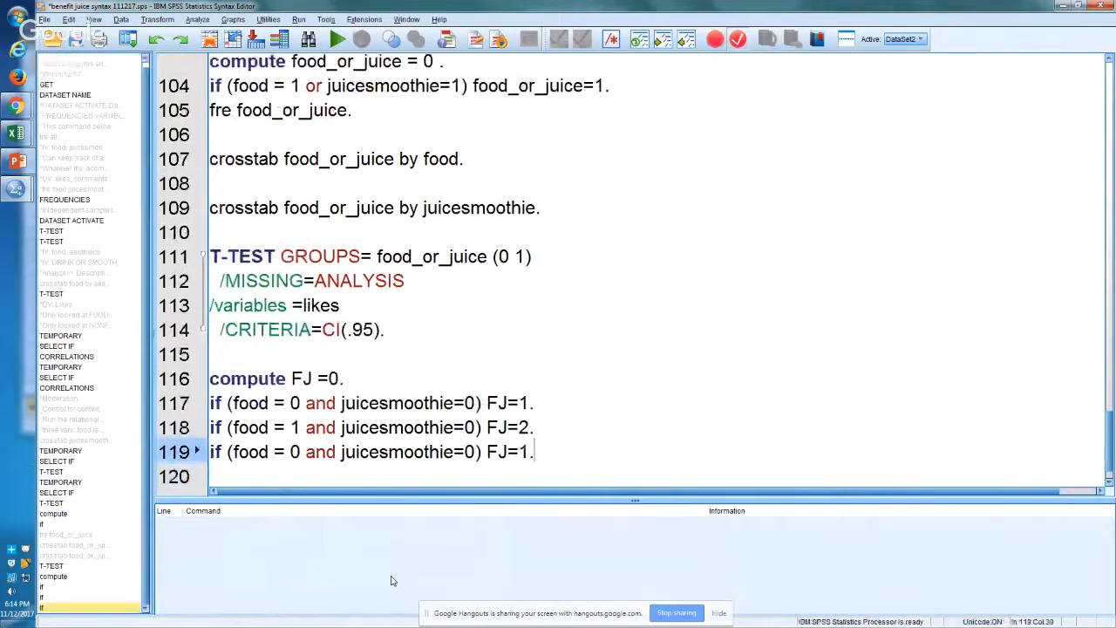
pyautogui.press('Left')
pyautogui.hotkey('shift', 'Left')
pyautogui.write('3')
pyautogui.press('Left')
pyautogui.press('Left')
pyautogui.press('Left')
pyautogui.press('Left')
pyautogui.press('Left')
pyautogui.press('Left')
pyautogui.press('Left')
pyautogui.press('Left')
pyautogui.press('Left')
pyautogui.press('Left')
pyautogui.press('Left')
pyautogui.press('Left')
pyautogui.press('Left')
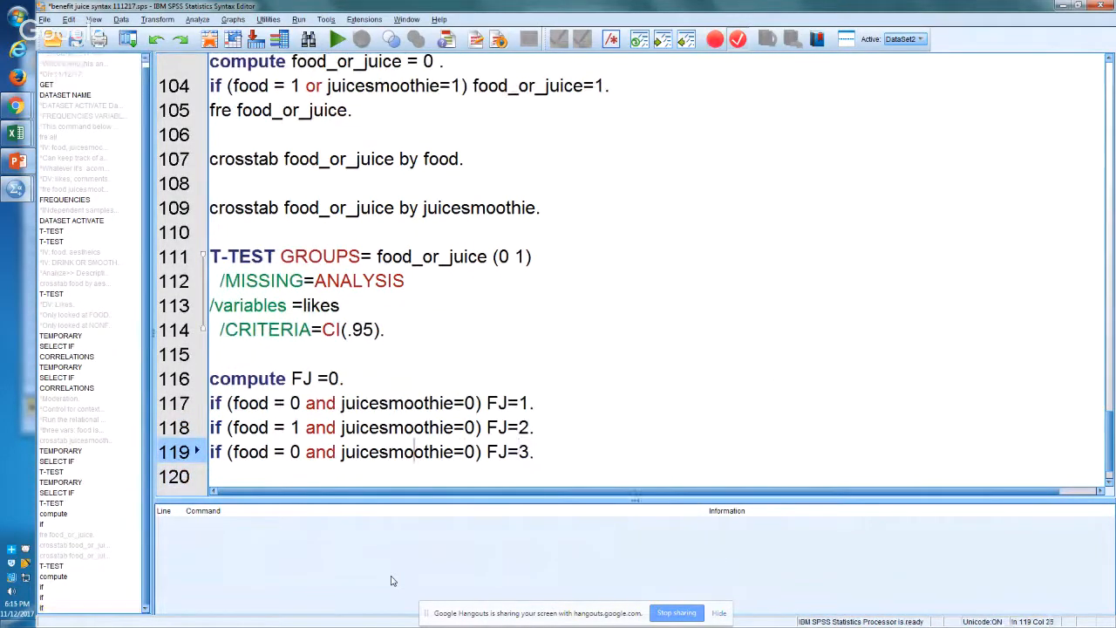
pyautogui.press('Right')
pyautogui.press('Right')
pyautogui.press('Right')
pyautogui.press('Right')
pyautogui.press('Right')
pyautogui.press('Right')
pyautogui.press('Right')
pyautogui.press('Right')
pyautogui.press('Right')
pyautogui.press('Right')
pyautogui.press('Right')
pyautogui.press('Right')
pyautogui.press('Right')
pyautogui.press('Right')
pyautogui.press('Right')
pyautogui.press('Right')
pyautogui.press('Right')
pyautogui.press('Right')
pyautogui.press('Right')
pyautogui.press('Right')
pyautogui.press('BackSpace')
pyautogui.write('1')
pyautogui.press('Down')
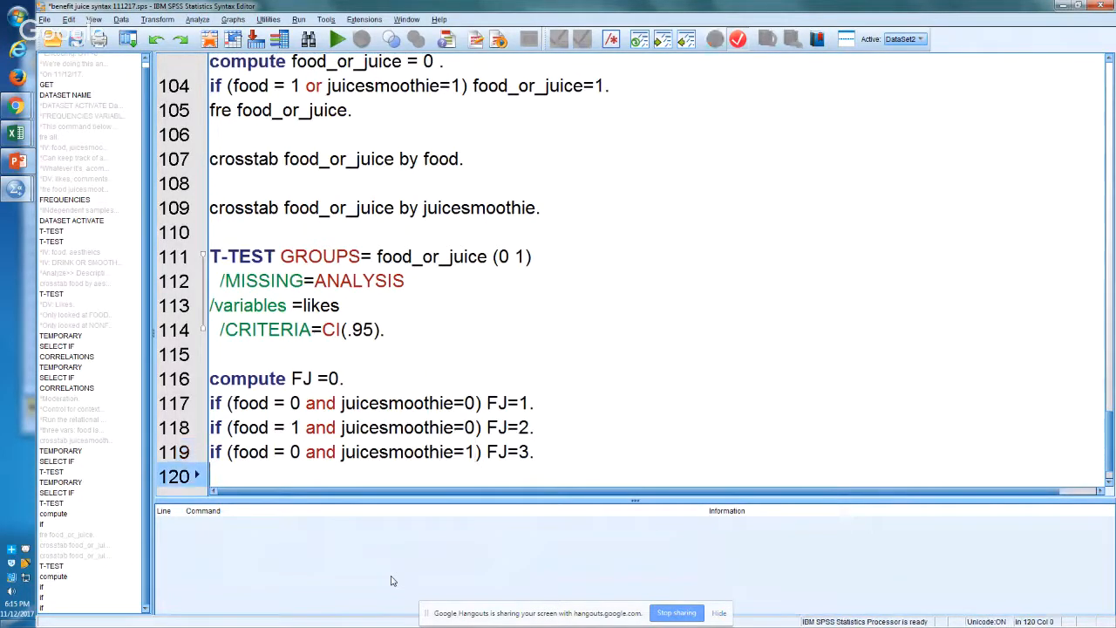
# Step: Paste a fourth if command on line 120 and change it to food = 1, juicesmoothie=1 and FJ=4
pyautogui.hotkey('ctrl', 'v')
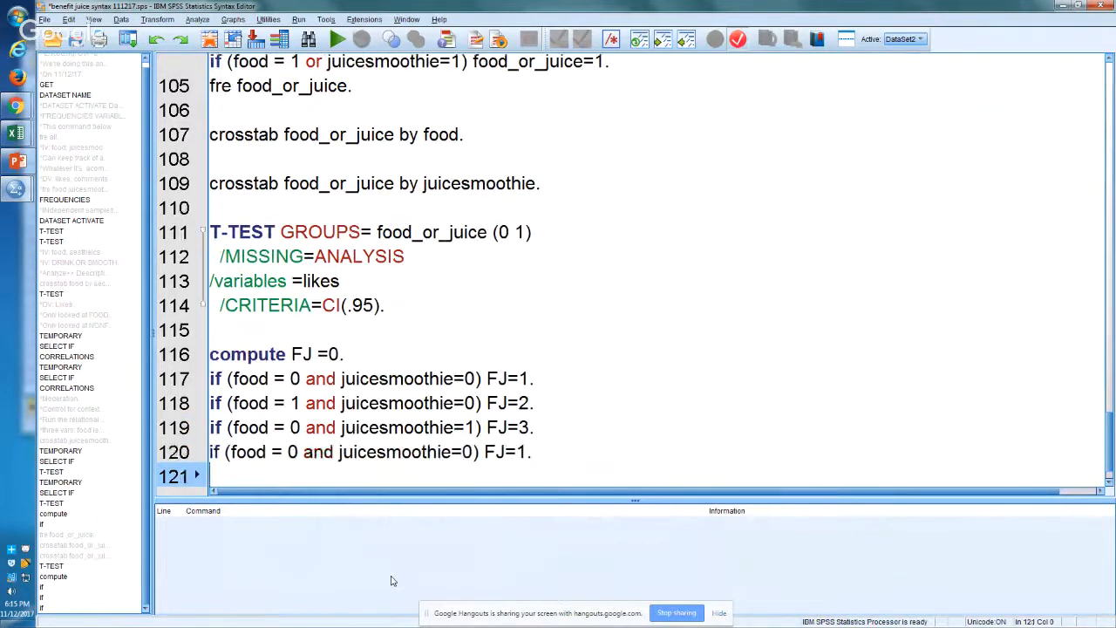
pyautogui.press('Up')
pyautogui.press('End')
pyautogui.press('Left')
pyautogui.hotkey('shift', 'Left')
pyautogui.write('4')
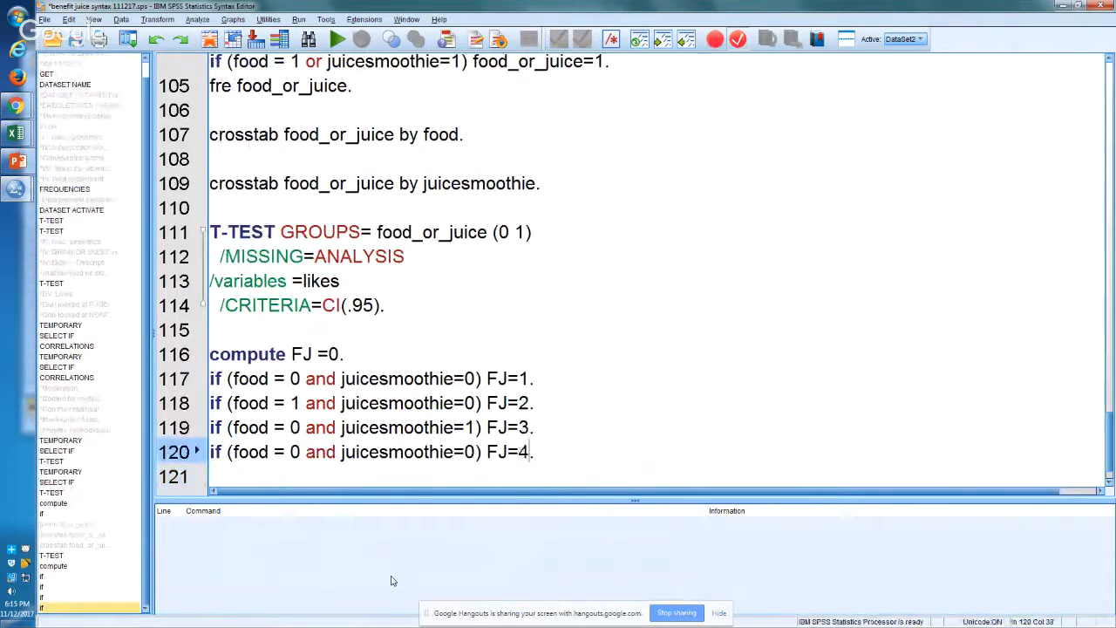
pyautogui.press('Left')
pyautogui.press('Left')
pyautogui.press('Left')
pyautogui.press('Left')
pyautogui.hotkey('shift', 'Left')
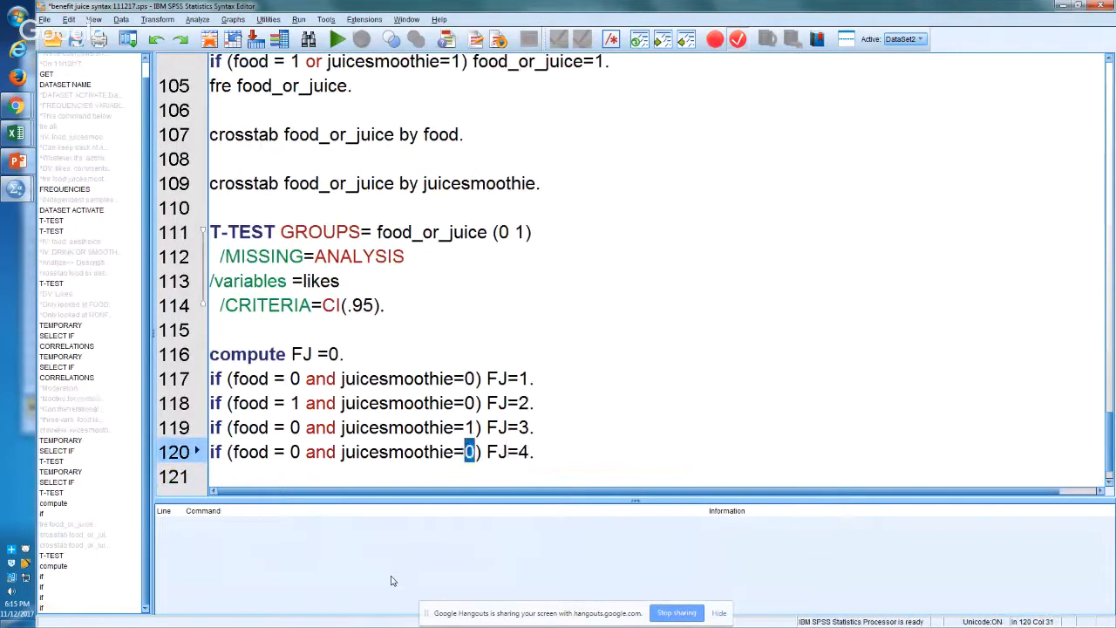
pyautogui.write('1')
pyautogui.press('Left')
pyautogui.press('Right')
pyautogui.hotkey('shift', 'Right')
pyautogui.write('1')
pyautogui.press('Down')
# Step: Add "fre FJ." on line 121 and run the syntax from the FJ compute command through this line
pyautogui.write('f')
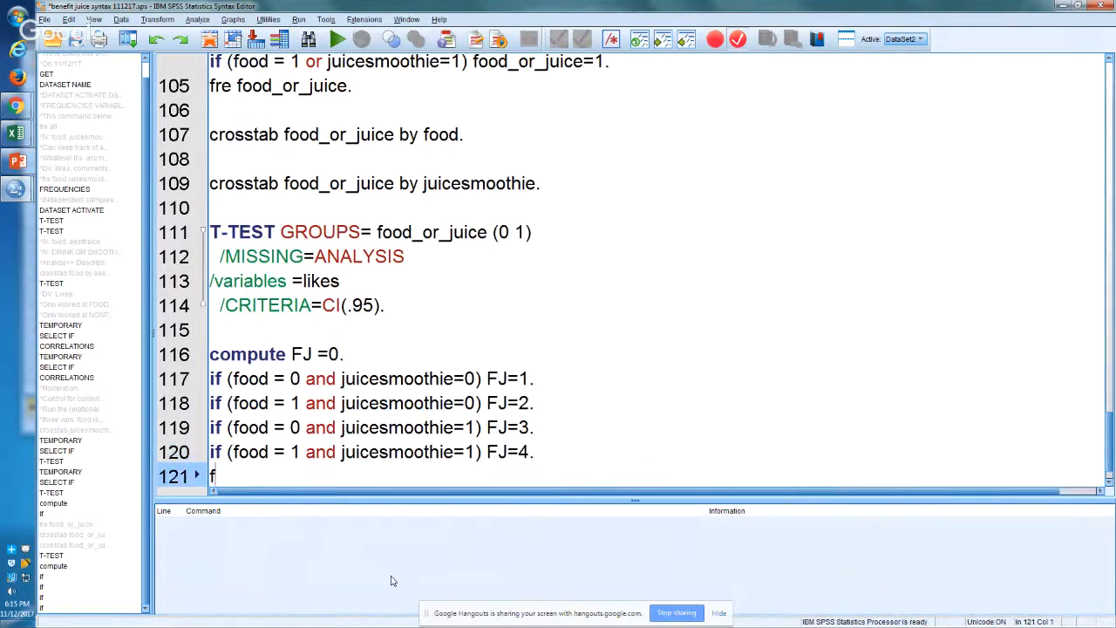
pyautogui.write('re FJ.')
pyautogui.hotkey('shift', 'Up')
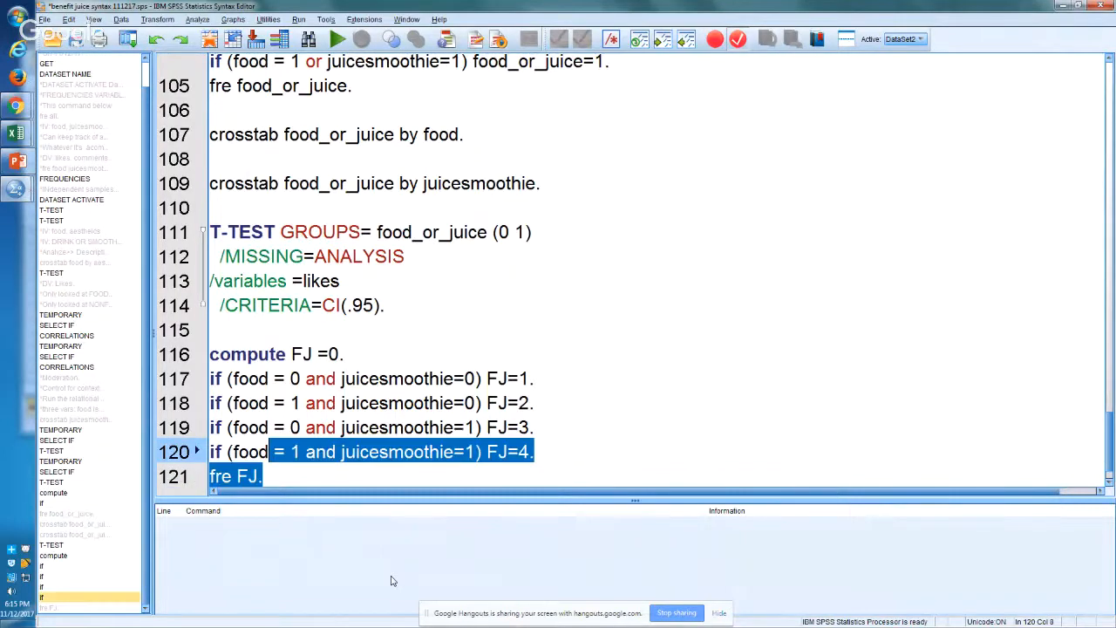
pyautogui.hotkey('shift', 'Up')
pyautogui.hotkey('shift', 'Up')
pyautogui.hotkey('shift', 'Up')
pyautogui.hotkey('shift', 'Up')
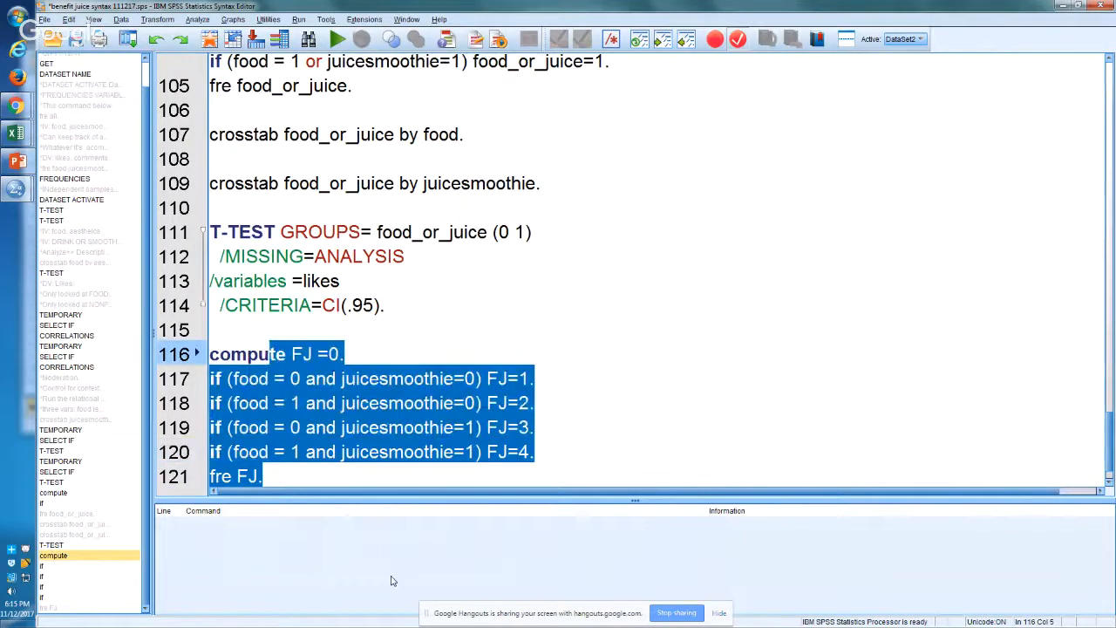
pyautogui.hotkey('ctrl', 'r')
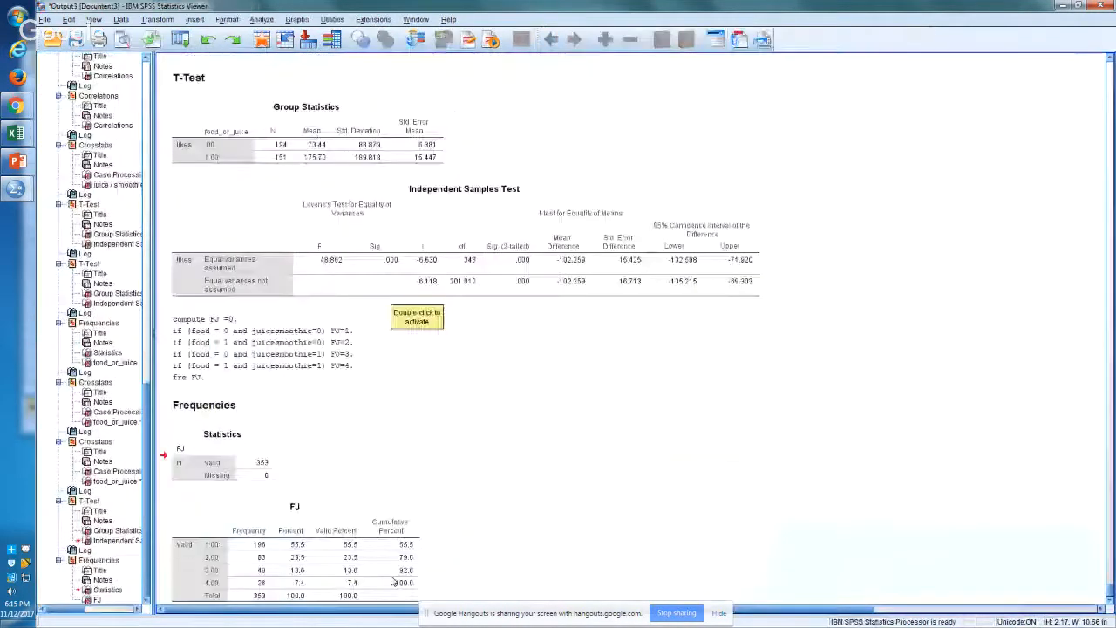
# Step: Copy the FJ frequency table from the output and paste it at cell M175 on Sheet4 of the Excel workbook
pyautogui.scroll(-1, 349, 567)
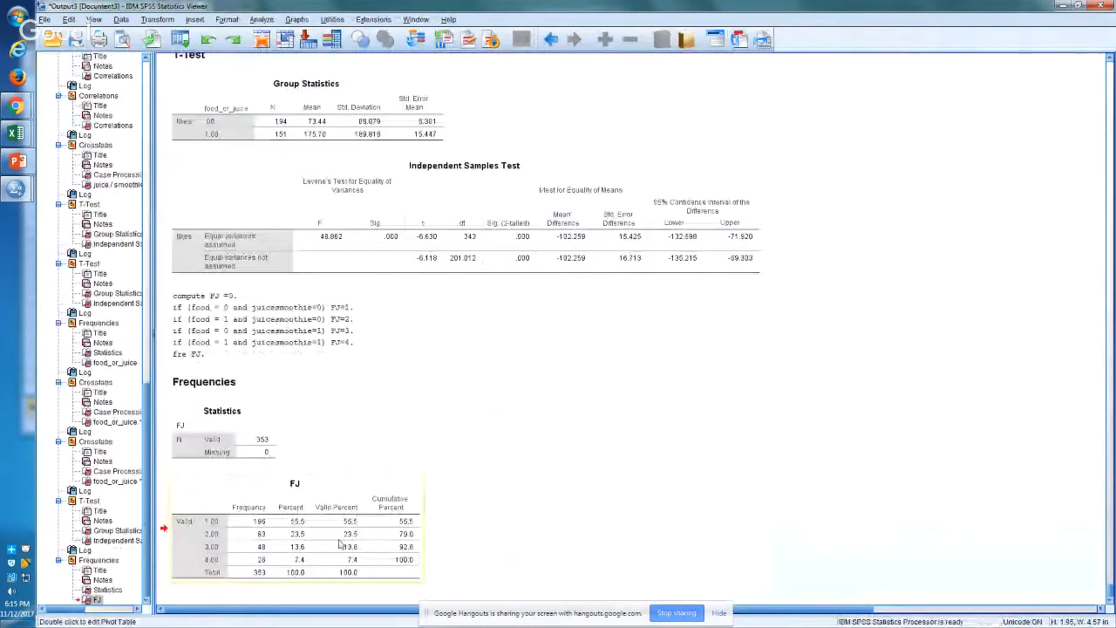
pyautogui.rightClick(340, 545)
pyautogui.click(382, 532)
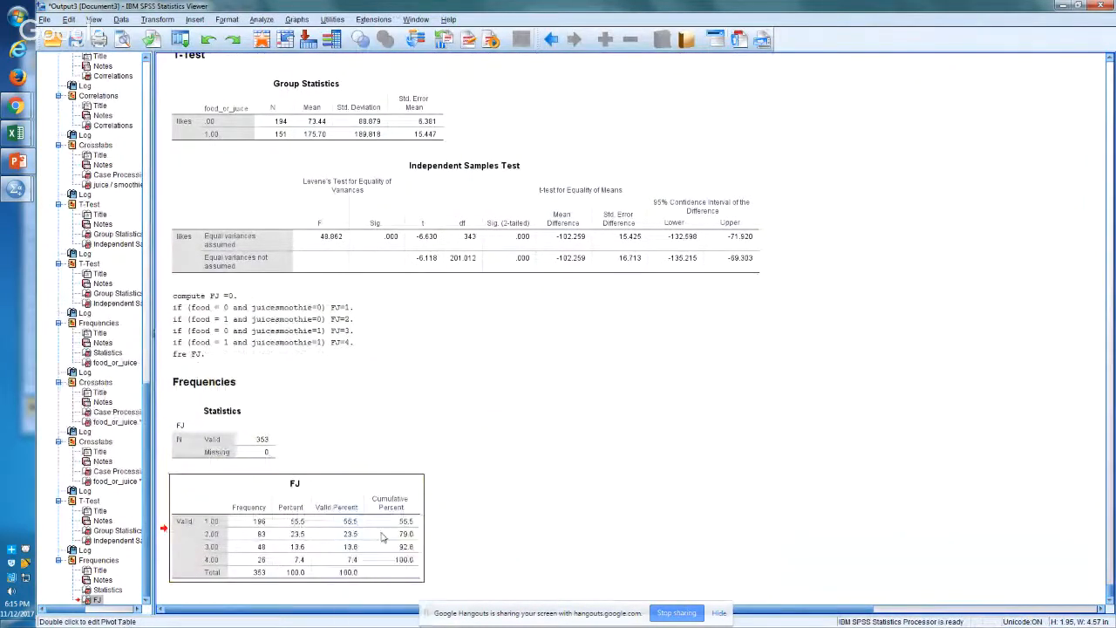
pyautogui.hotkey('alt', 'Tab')
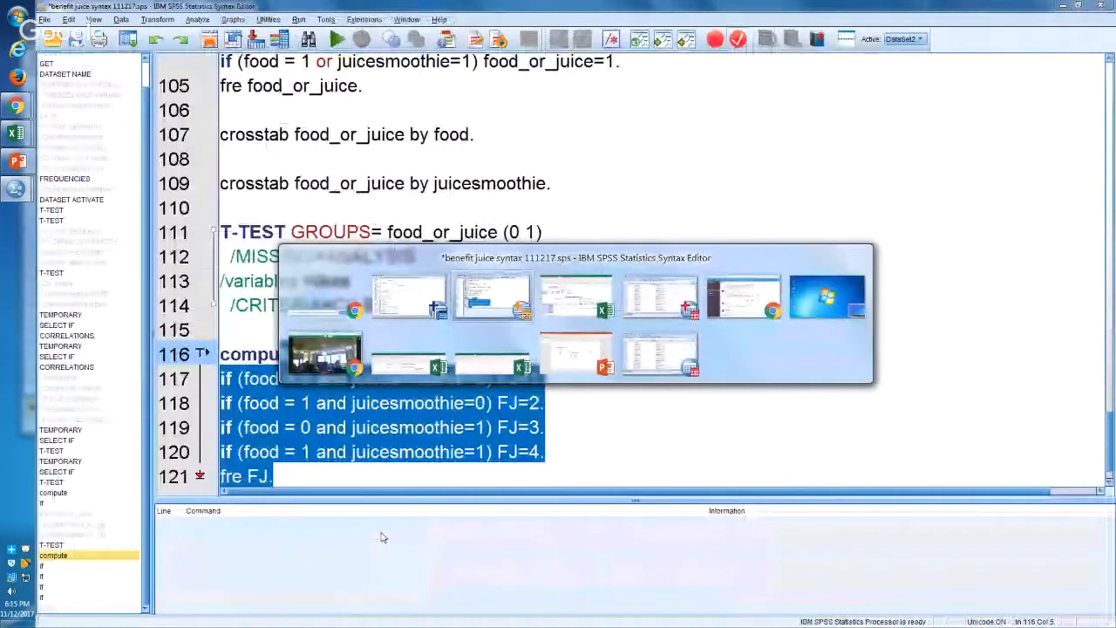
pyautogui.hotkey('alt', 'Tab')
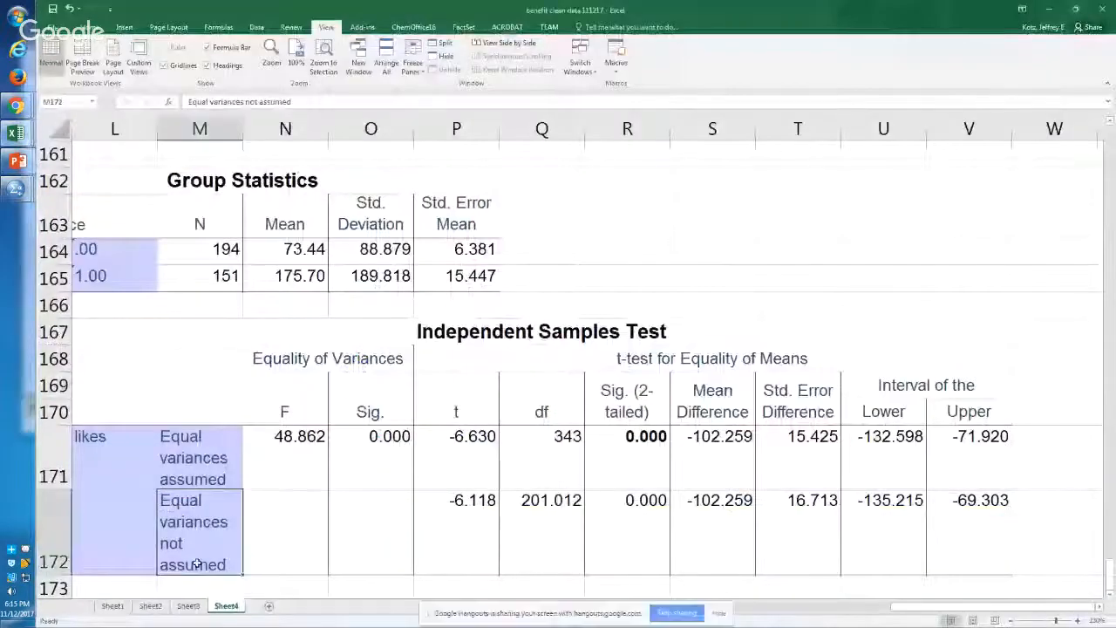
pyautogui.press('Down')
pyautogui.press('Down')
pyautogui.press('Down')
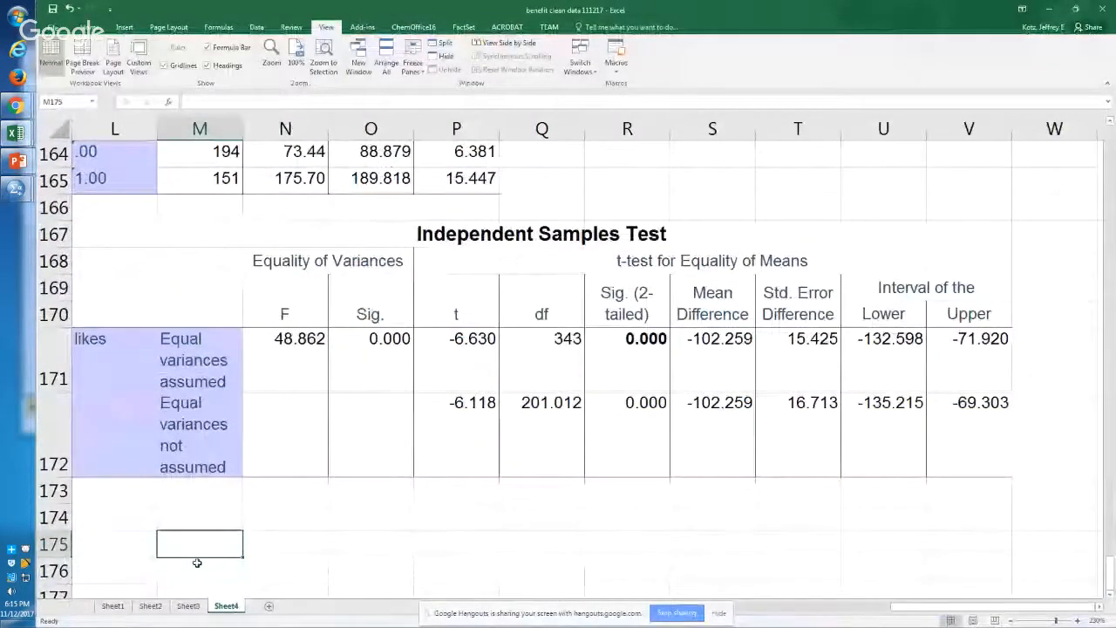
pyautogui.hotkey('ctrl', 'v')
pyautogui.scroll(5, 197, 563)
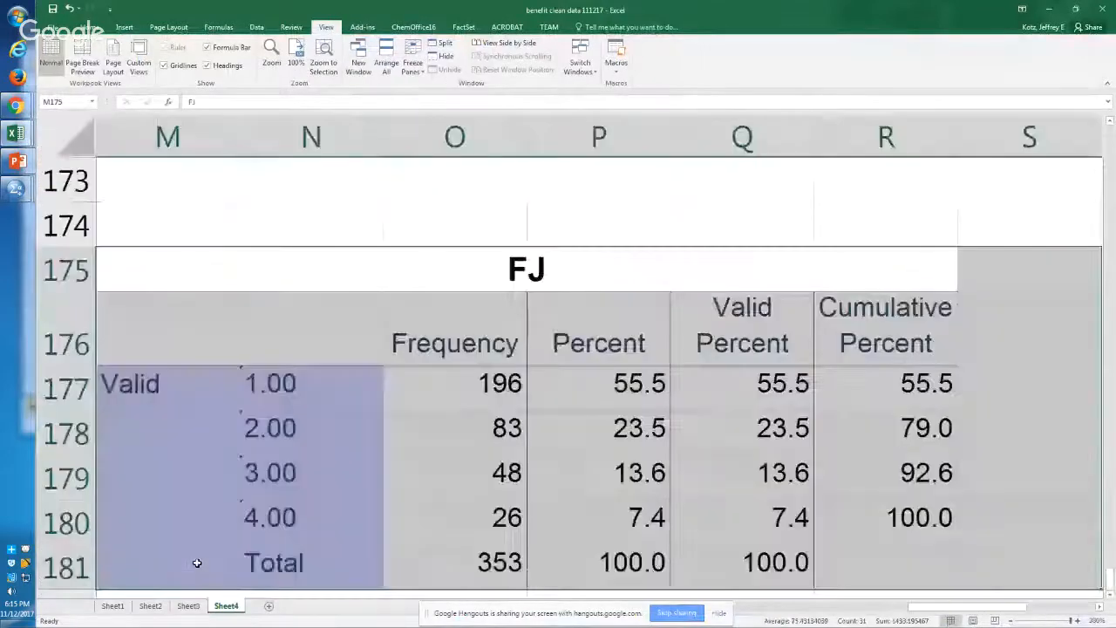
# Step: Examine the frequency counts for each FJ category in the table pasted on Sheet4
pyautogui.press('Down')
pyautogui.press('Down')
pyautogui.press('Down')
pyautogui.press('Right')
pyautogui.press('Right')
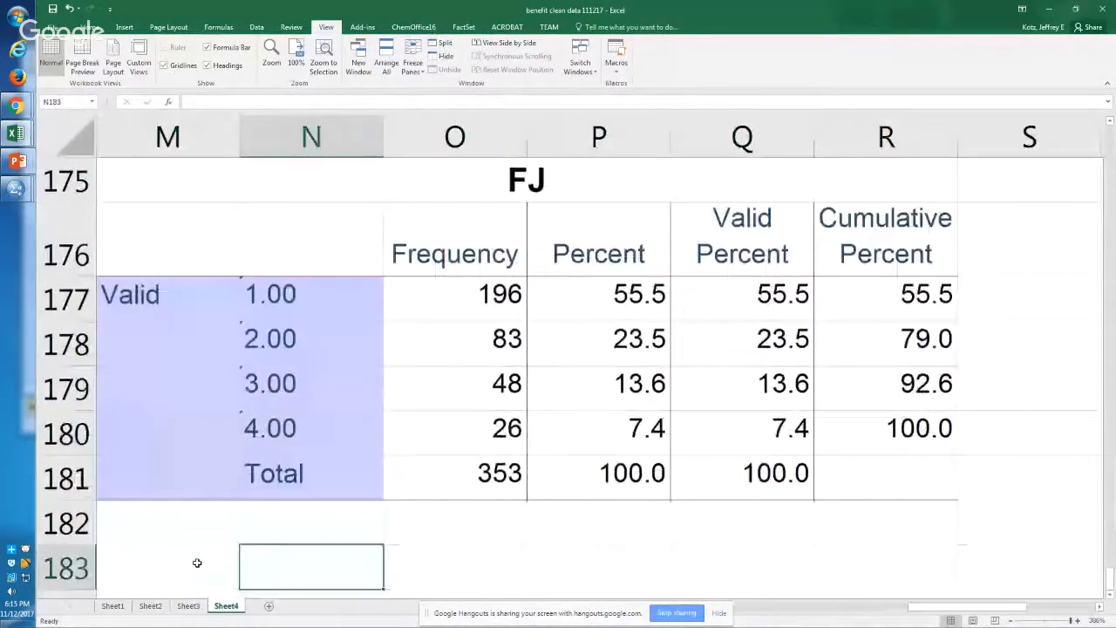
pyautogui.press('Up')
pyautogui.press('Up')
pyautogui.press('Up')
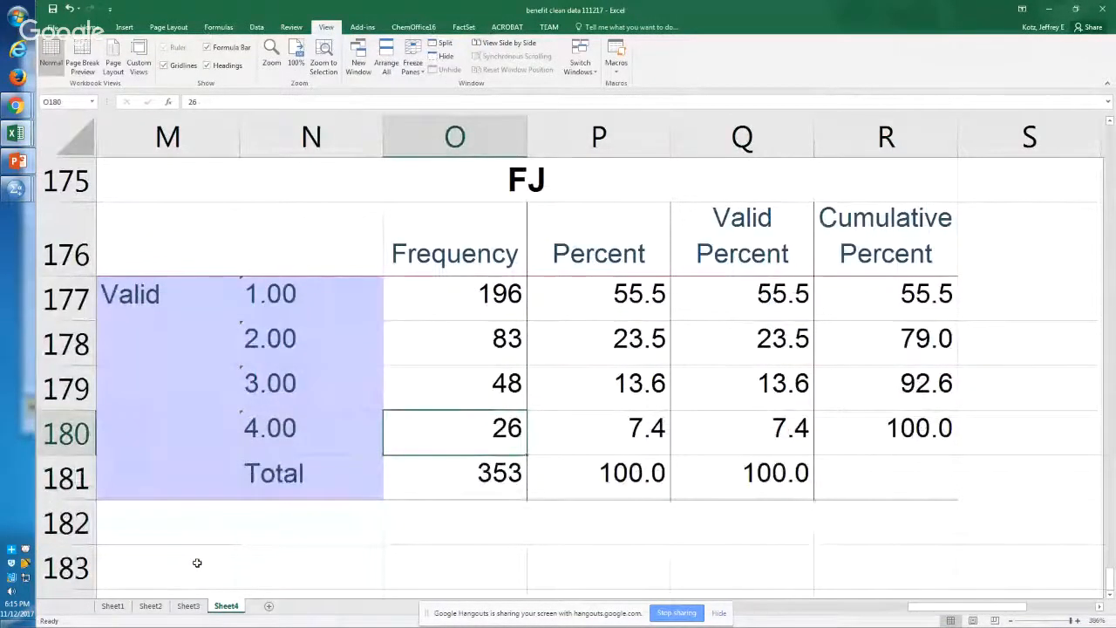
pyautogui.press('Left')
pyautogui.press('Right')
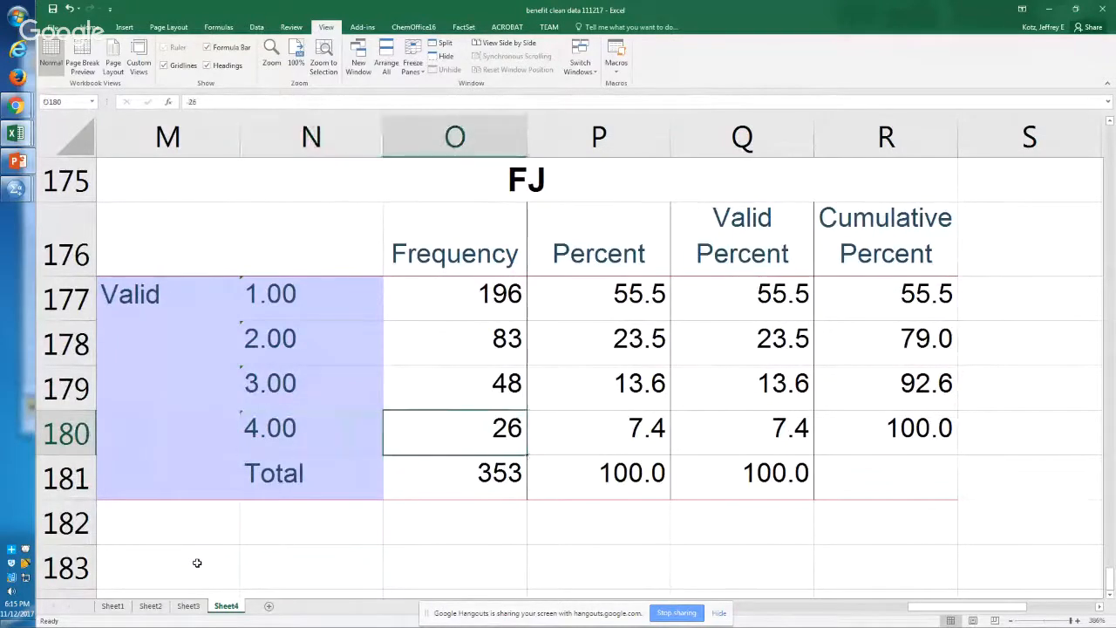
pyautogui.press('Left')
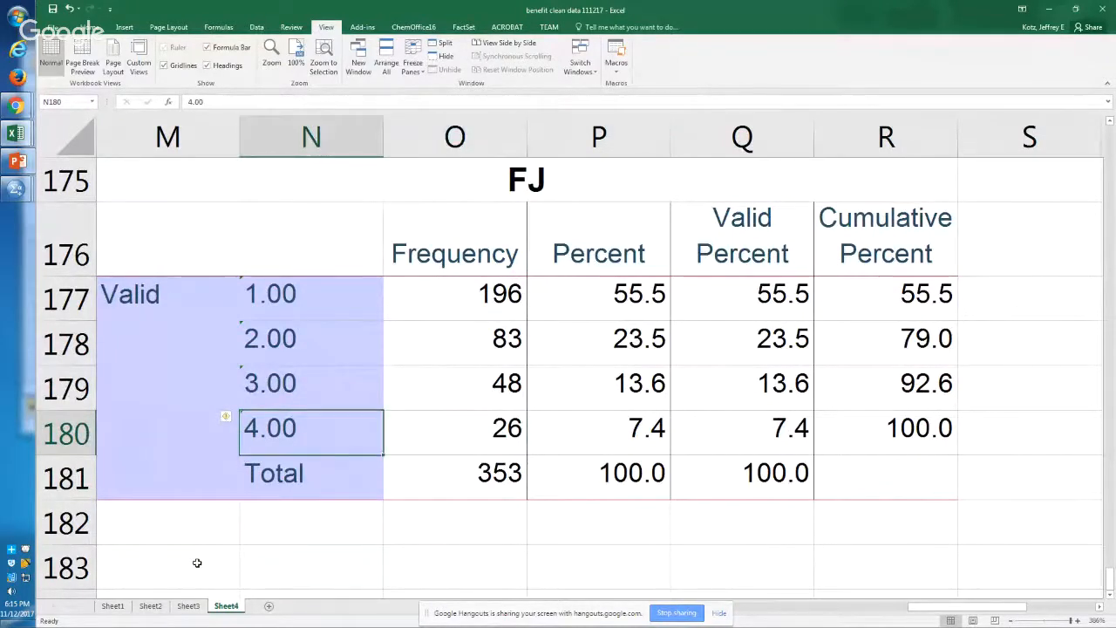
pyautogui.press('Right')
pyautogui.press('Up')
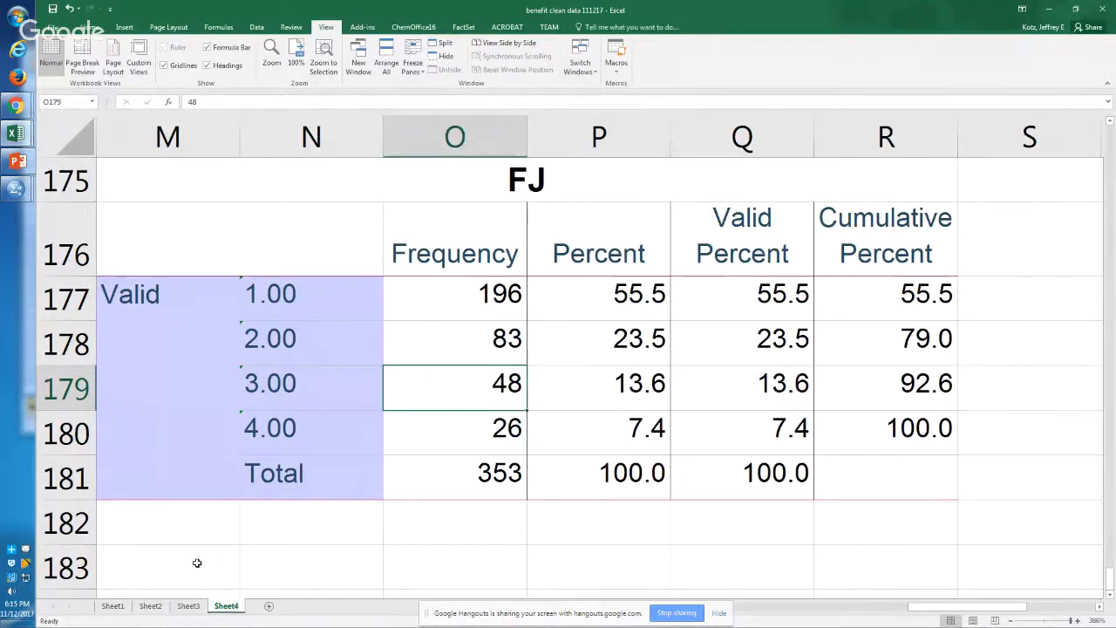
# Step: Switch to the SPSS syntax editor and start a VALUE LABELS command for fj on line 123 with 1 'neither'
pyautogui.hotkey('alt', 'Tab')
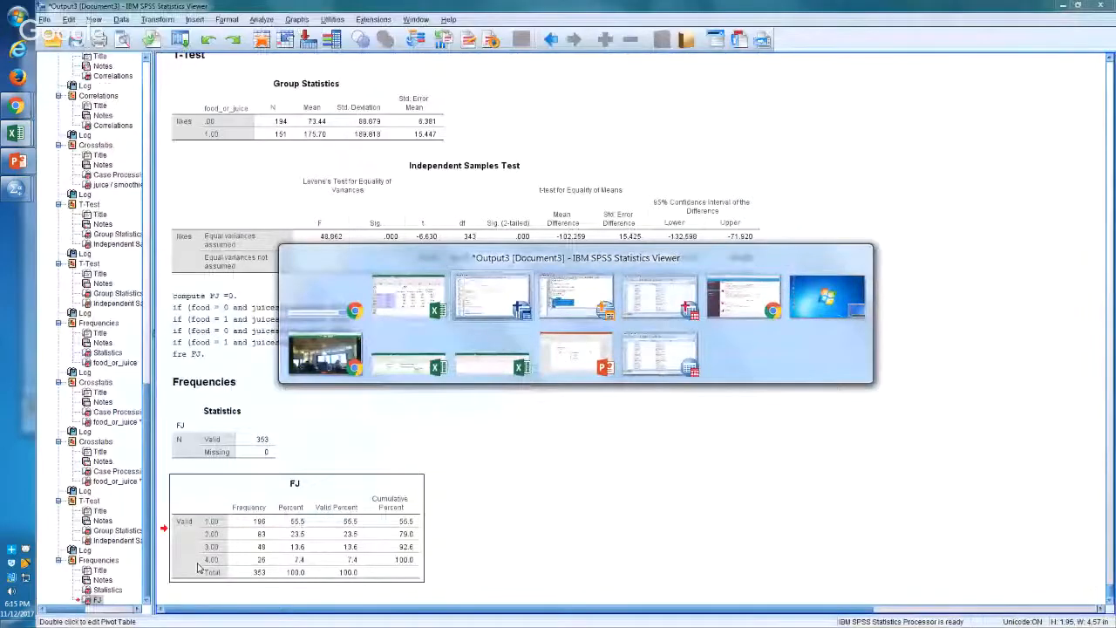
pyautogui.hotkey('alt', 'Tab')
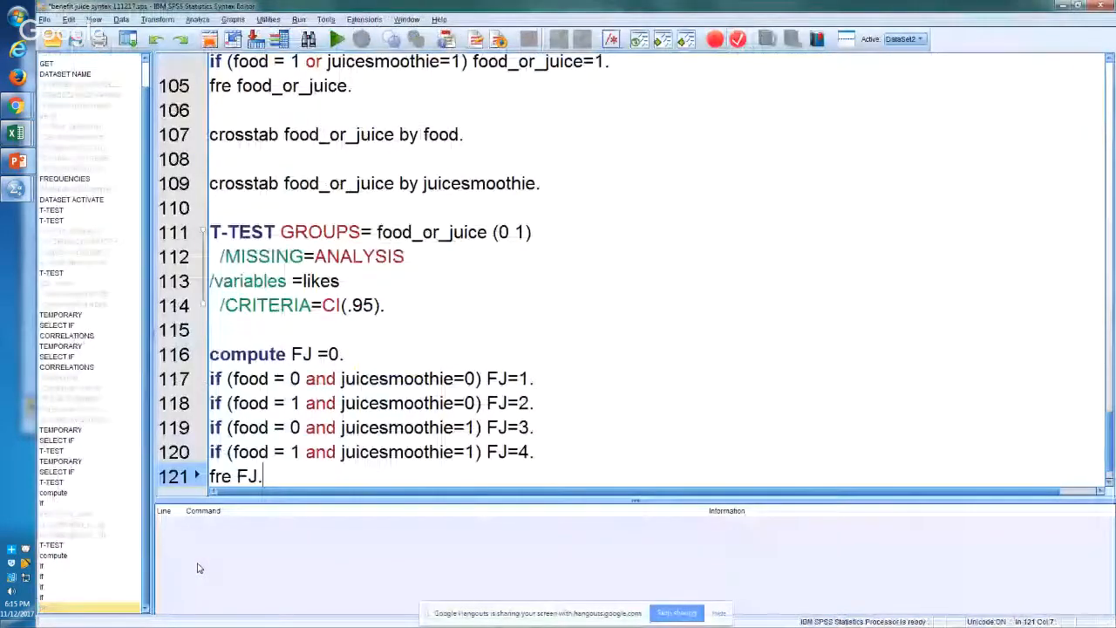
pyautogui.press('Return')
pyautogui.press('Return')
pyautogui.write('valu')
pyautogui.press('Return')
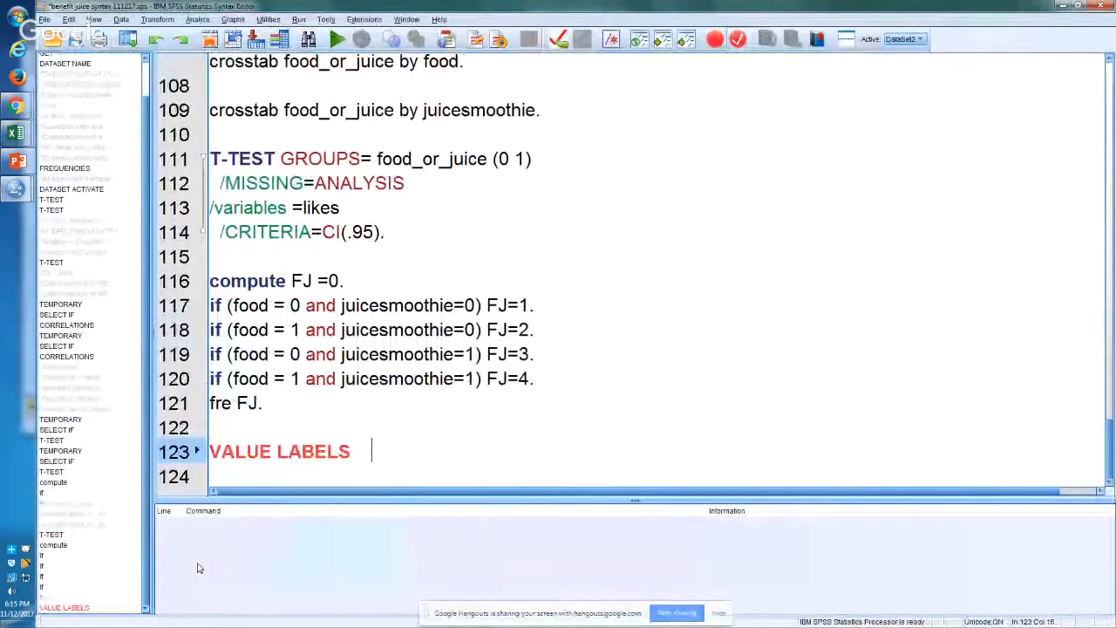
pyautogui.write('fj ')
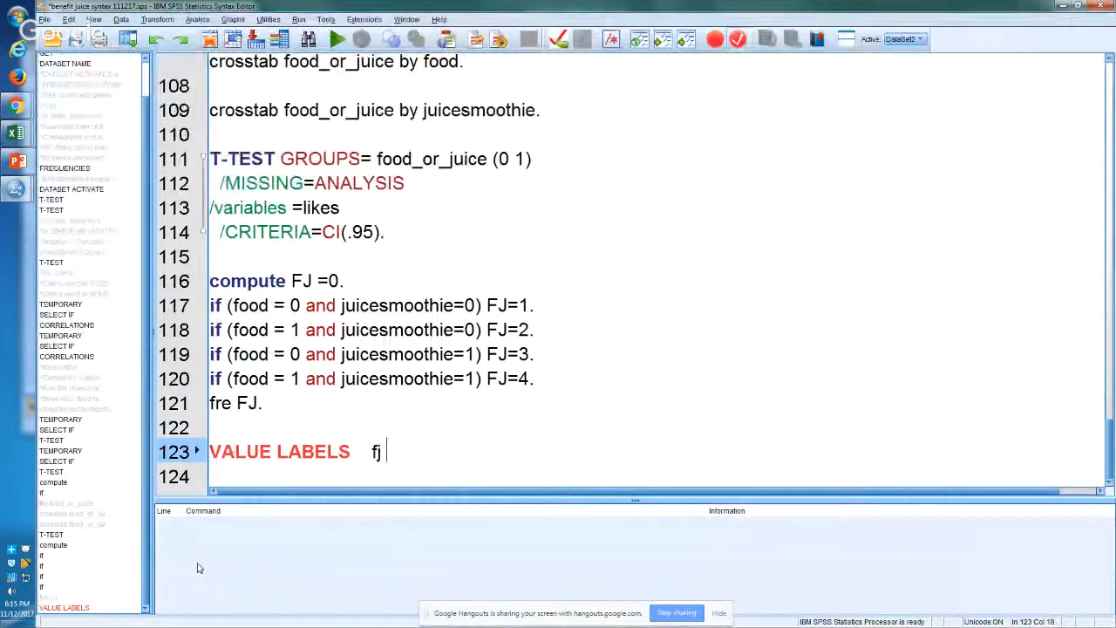
pyautogui.write('1 ')
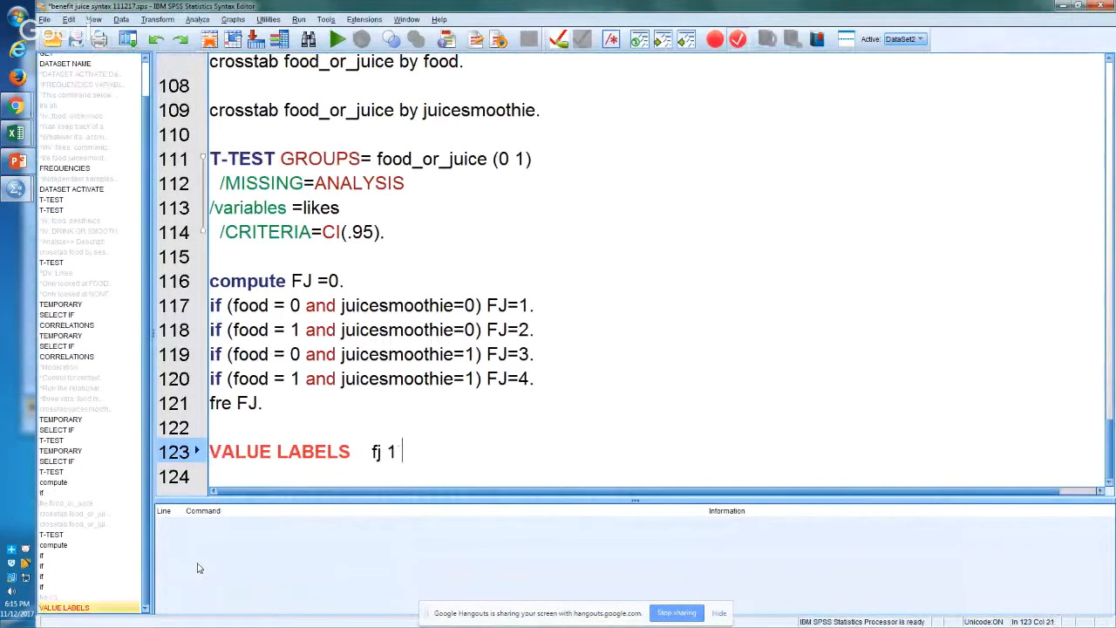
pyautogui.write("'neither'")
pyautogui.press('Return')
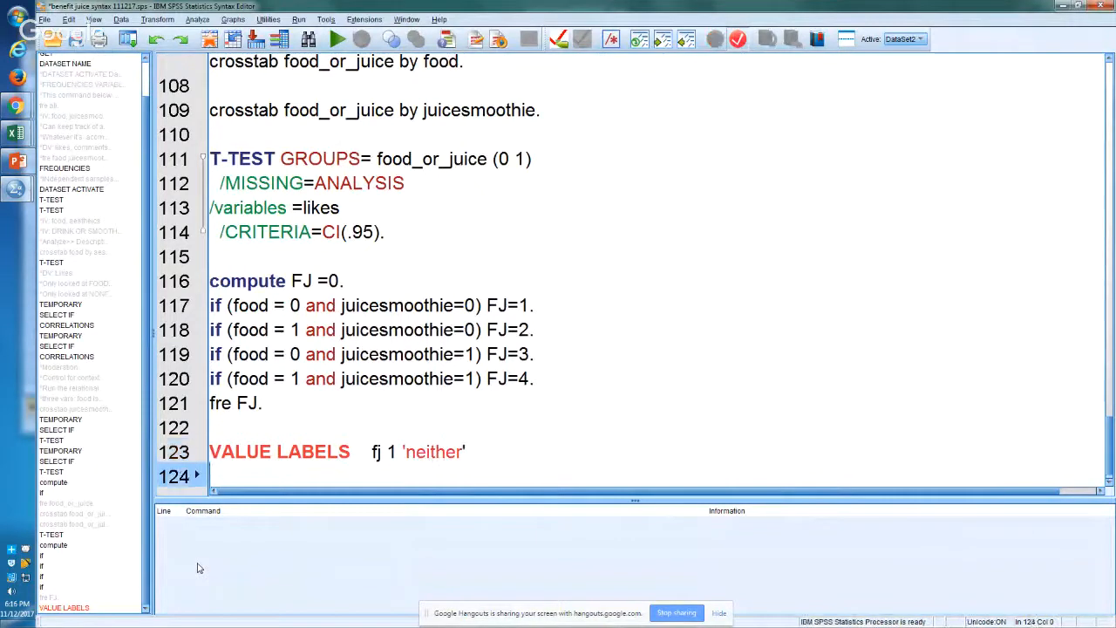
# Step: Add the value label 2 'food no juice' on its own line and begin the line for value 3
pyautogui.write("2 '")
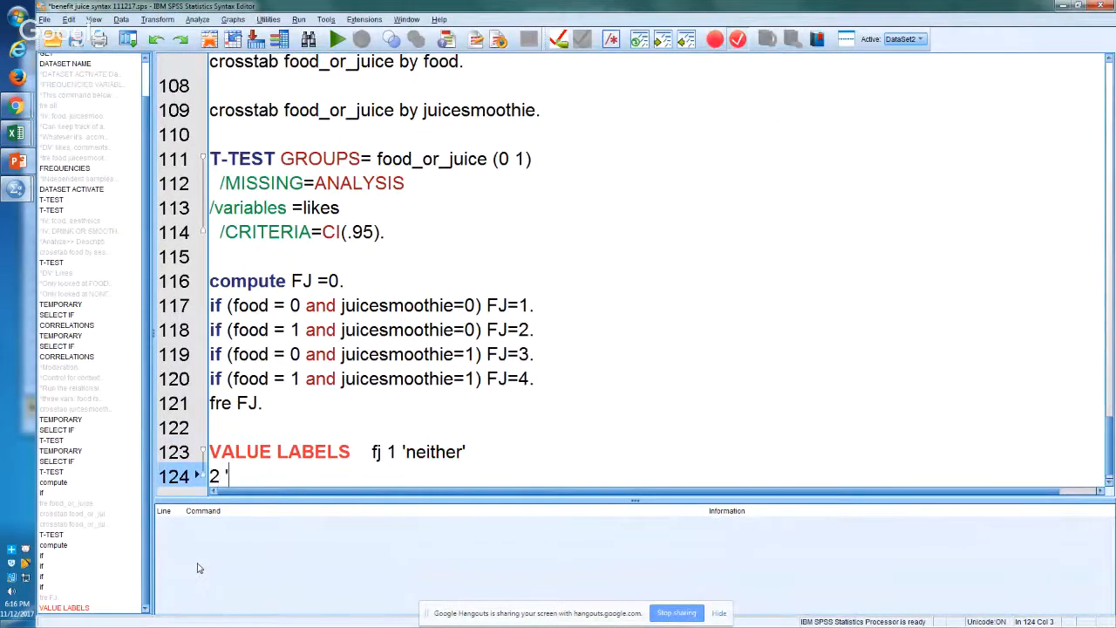
pyautogui.write('food no jo')
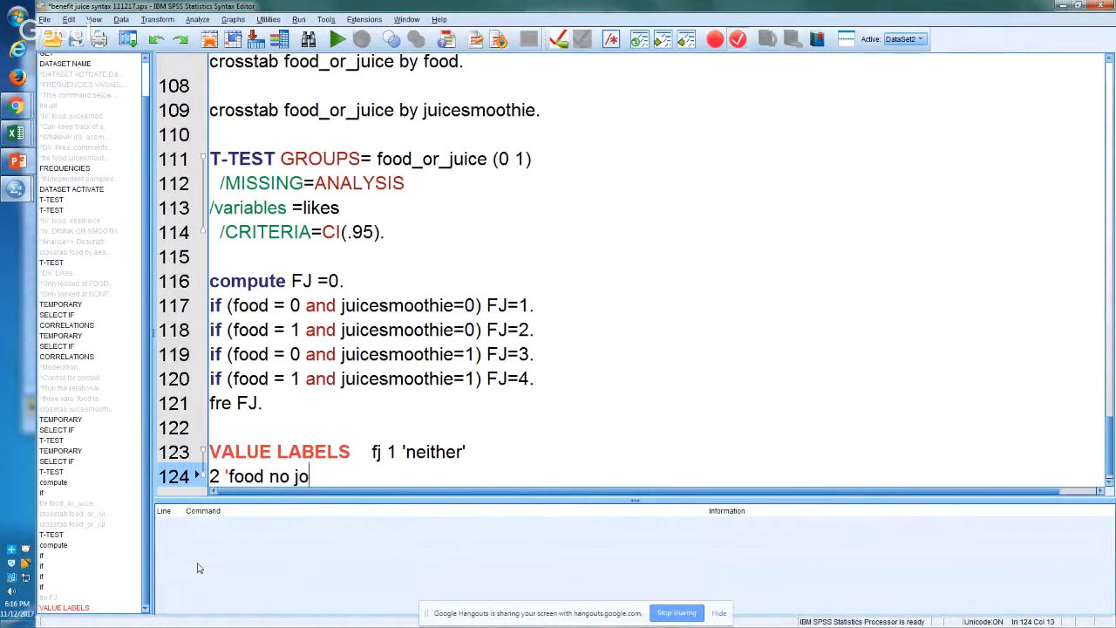
pyautogui.press('BackSpace')
pyautogui.write("uice'")
pyautogui.press('Return')
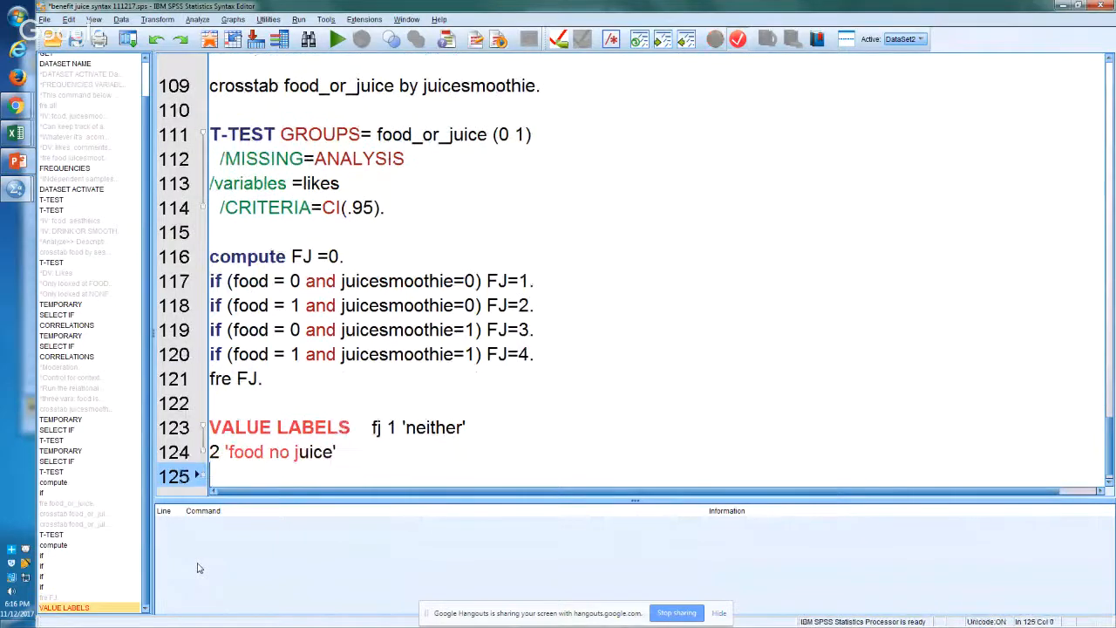
pyautogui.write("3 '")
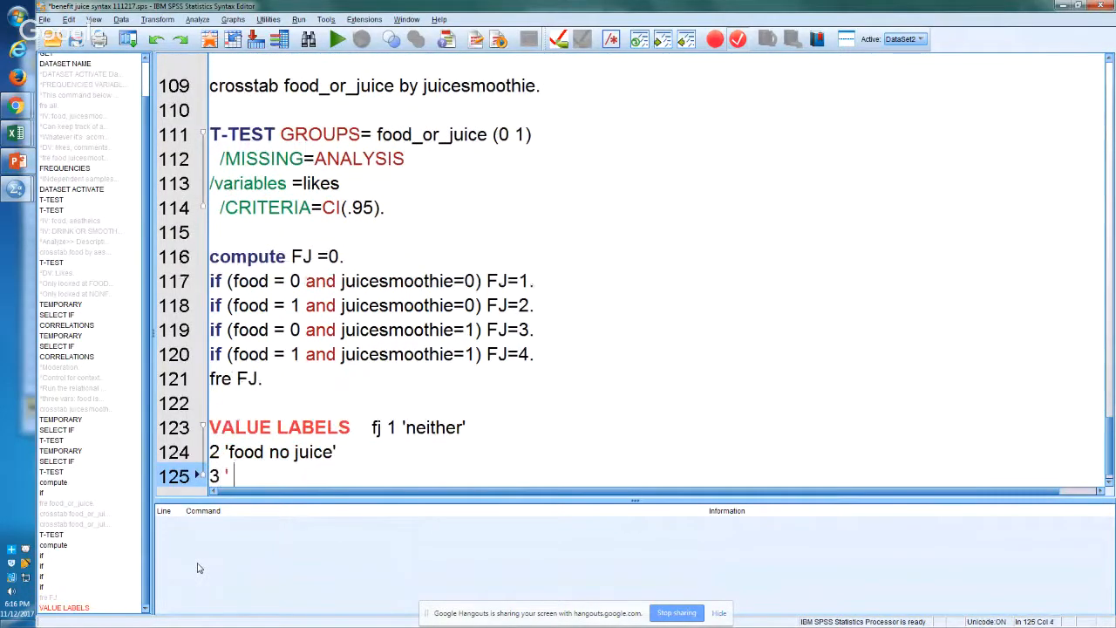
# Step: Move 1 'neither' onto its own line below VALUE LABELS and change the variable name to uppercase FJ
pyautogui.click(398, 425)
pyautogui.press('Left')
pyautogui.press('Return')
pyautogui.press('Left')
pyautogui.press('Left')
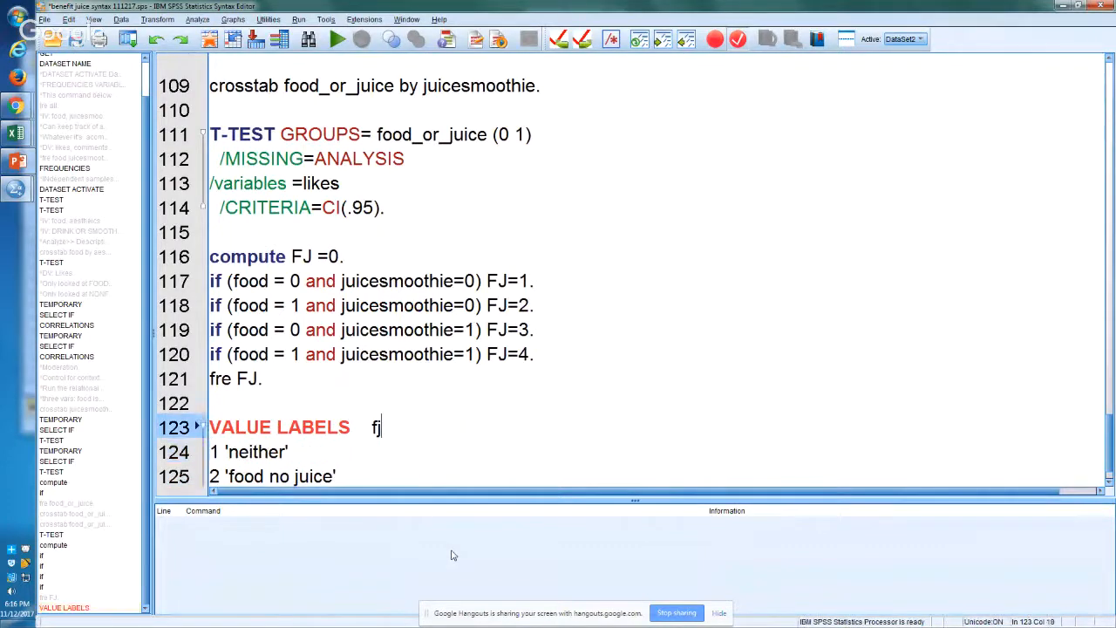
pyautogui.press('BackSpace')
pyautogui.press('BackSpace')
pyautogui.write('F')
pyautogui.press('Down')
pyautogui.press('Down')
pyautogui.press('Down')
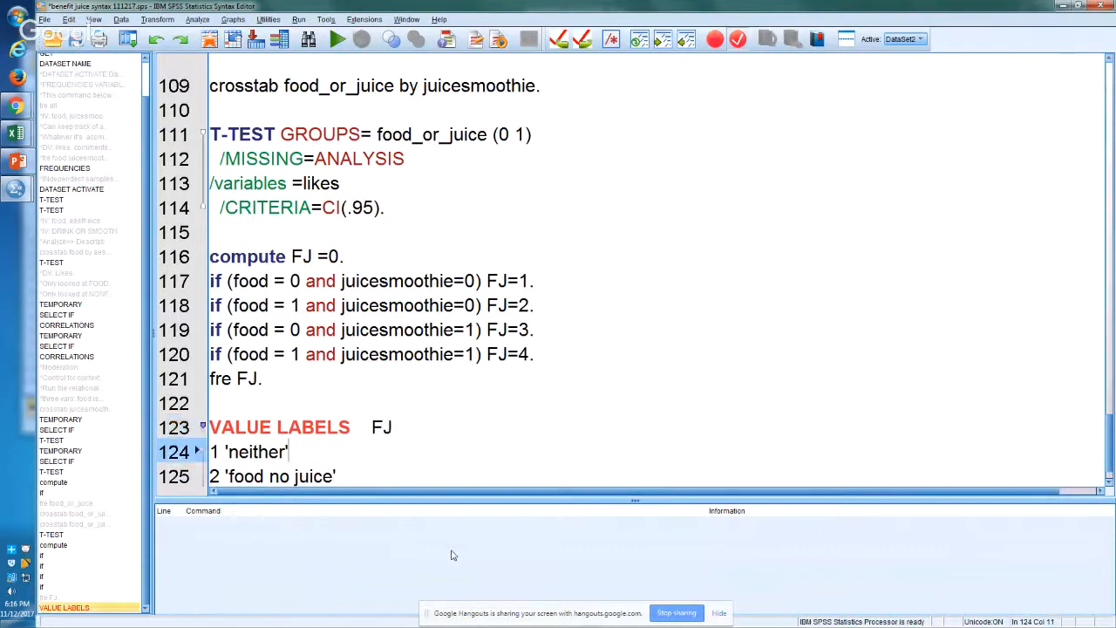
pyautogui.press('Up')
pyautogui.press('Down')
pyautogui.press('Down')
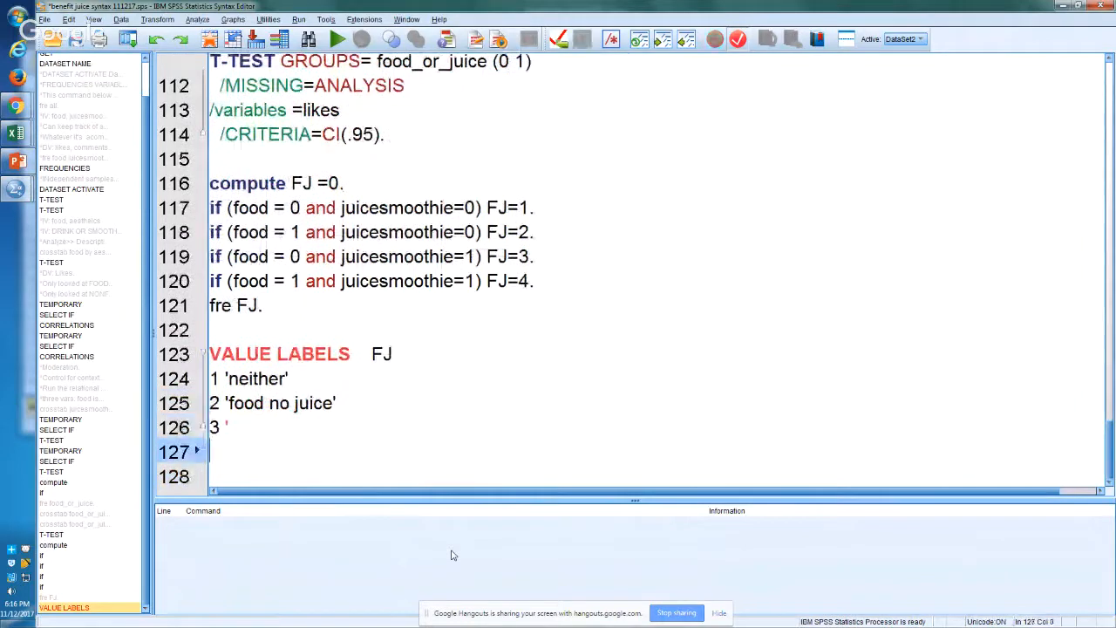
# Step: Complete the label for 3 as 'juice no food' and end the command with 4 'both'
pyautogui.press('Up')
pyautogui.write("juice no food'")
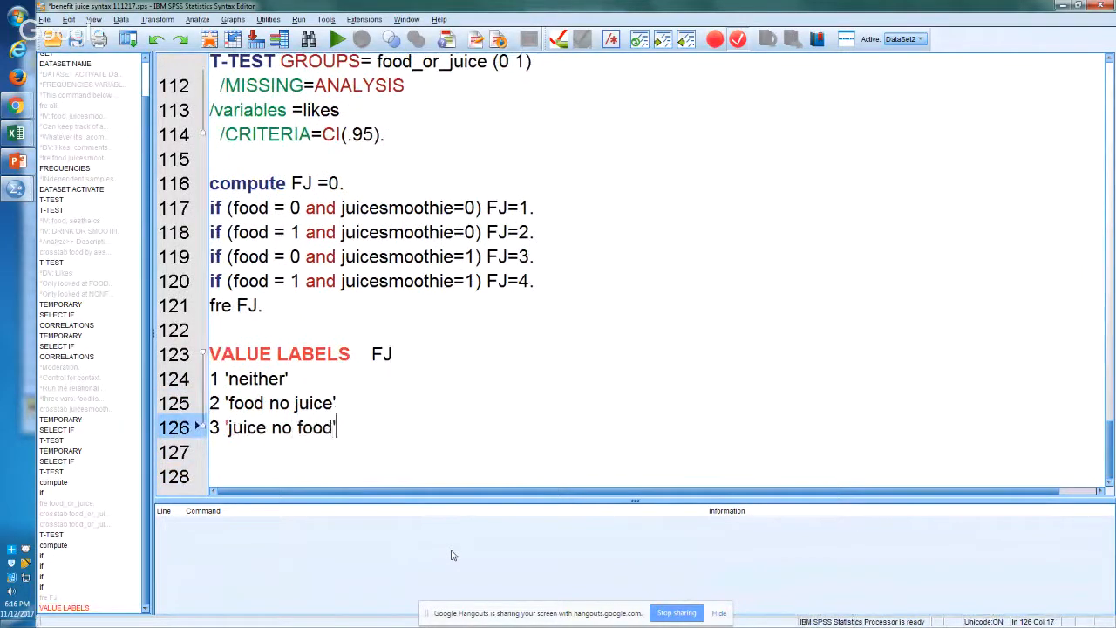
pyautogui.press('Return')
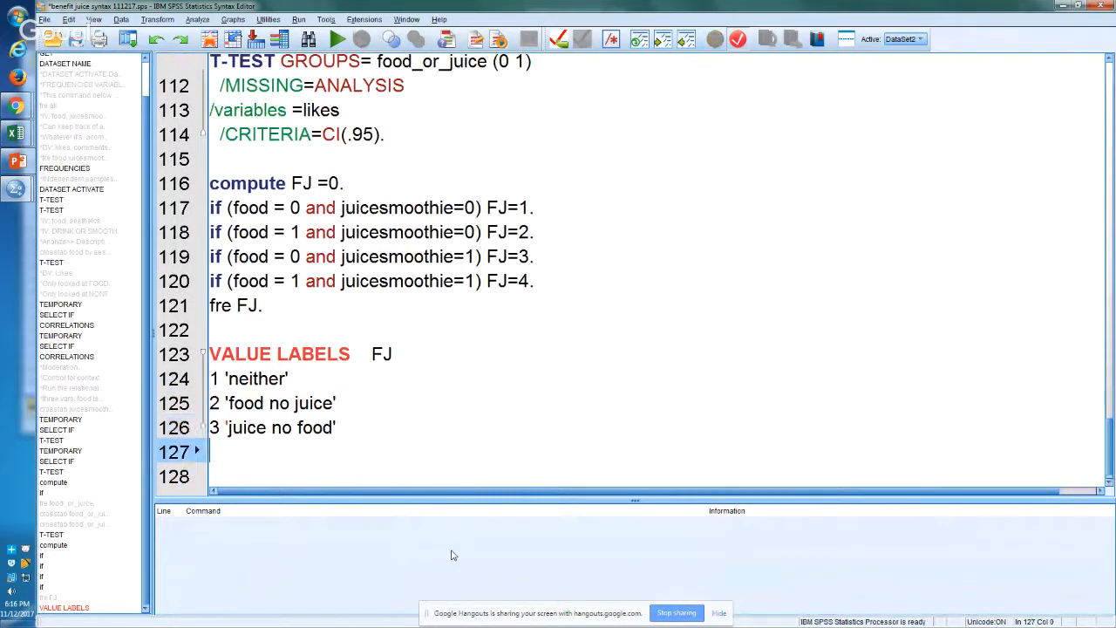
pyautogui.write("4 'both")
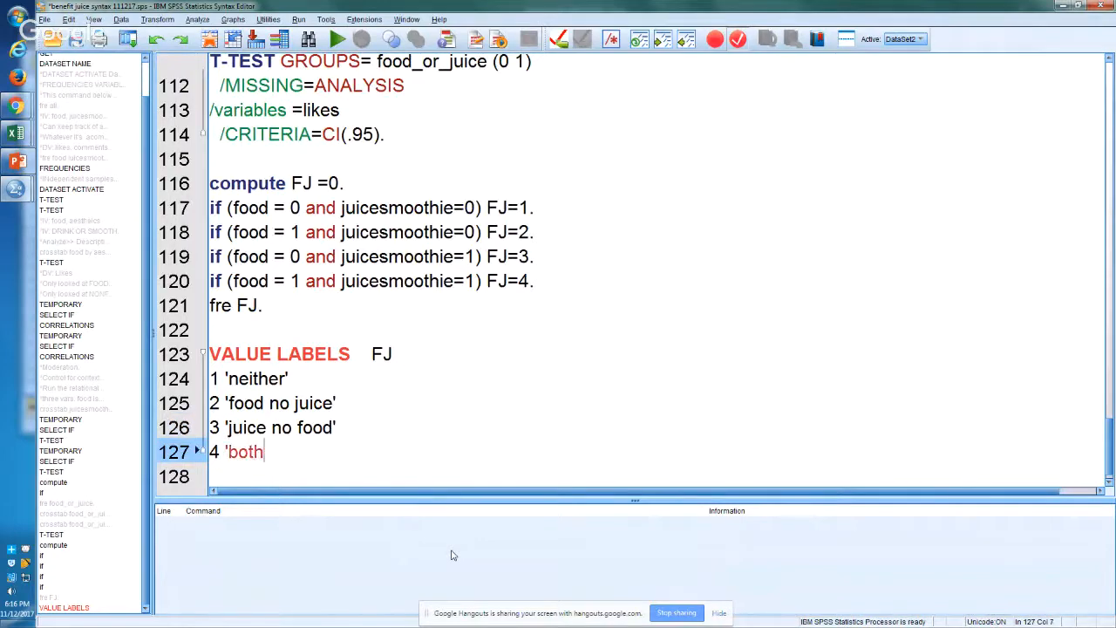
pyautogui.write("'.")
# Step: Run the whole VALUE LABELS command for FJ on lines 123 to 127
pyautogui.press('Down')
pyautogui.hotkey('shift', 'Up')
pyautogui.hotkey('shift', 'Up')
pyautogui.hotkey('shift', 'Up')
pyautogui.hotkey('shift', 'Up')
pyautogui.hotkey('shift', 'Up')
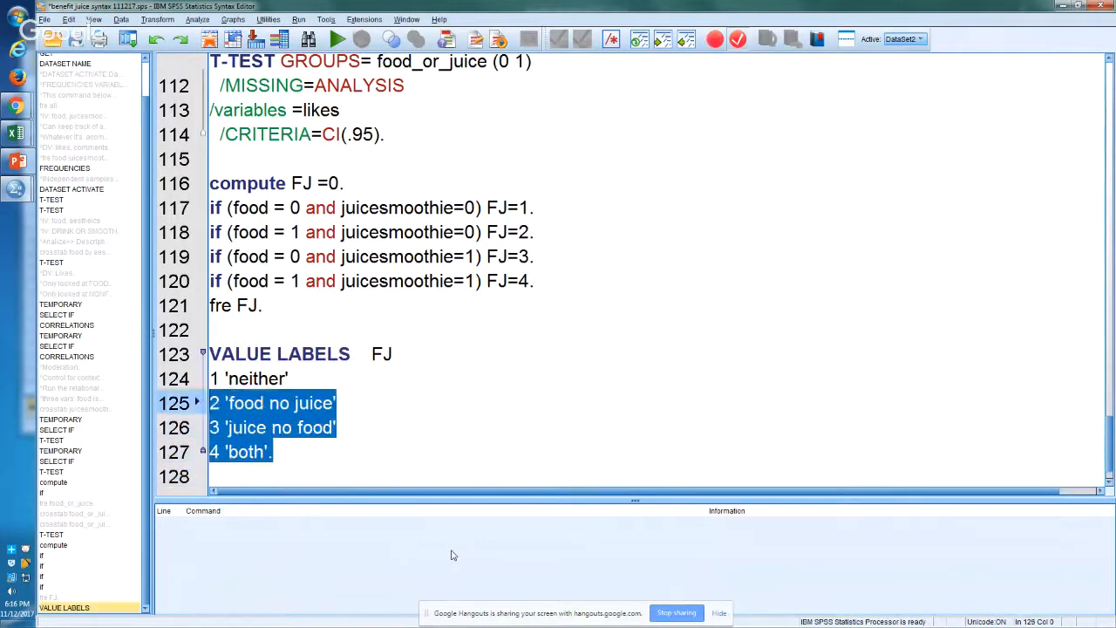
pyautogui.hotkey('ctrl', 'r')
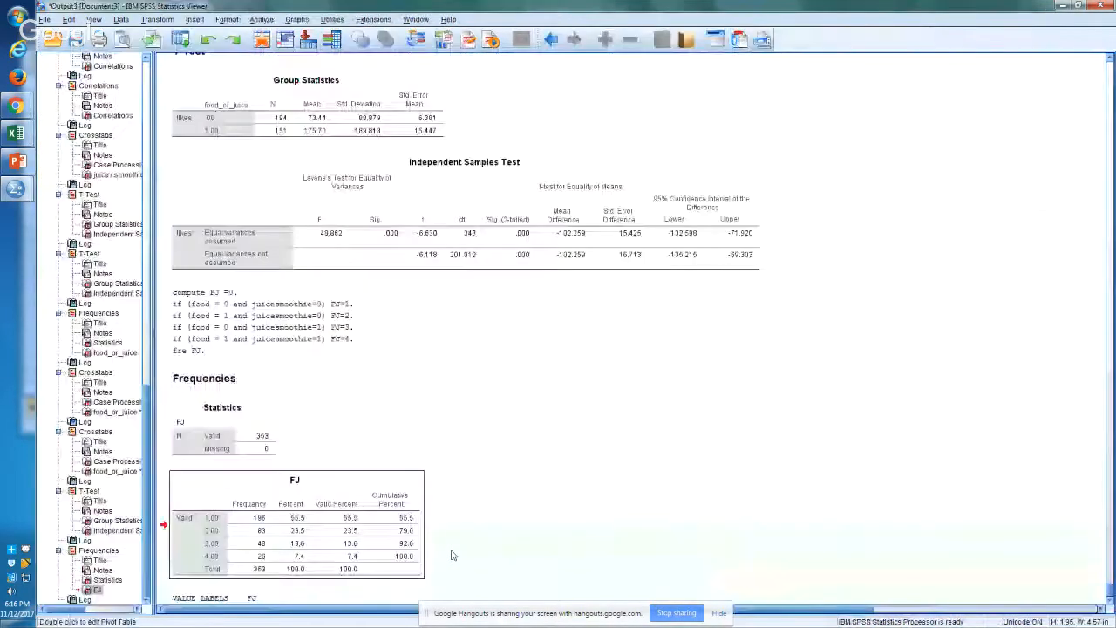
# Step: Return to the syntax editor and rerun the "fre FJ." command on line 121
pyautogui.hotkey('alt', 'Tab')
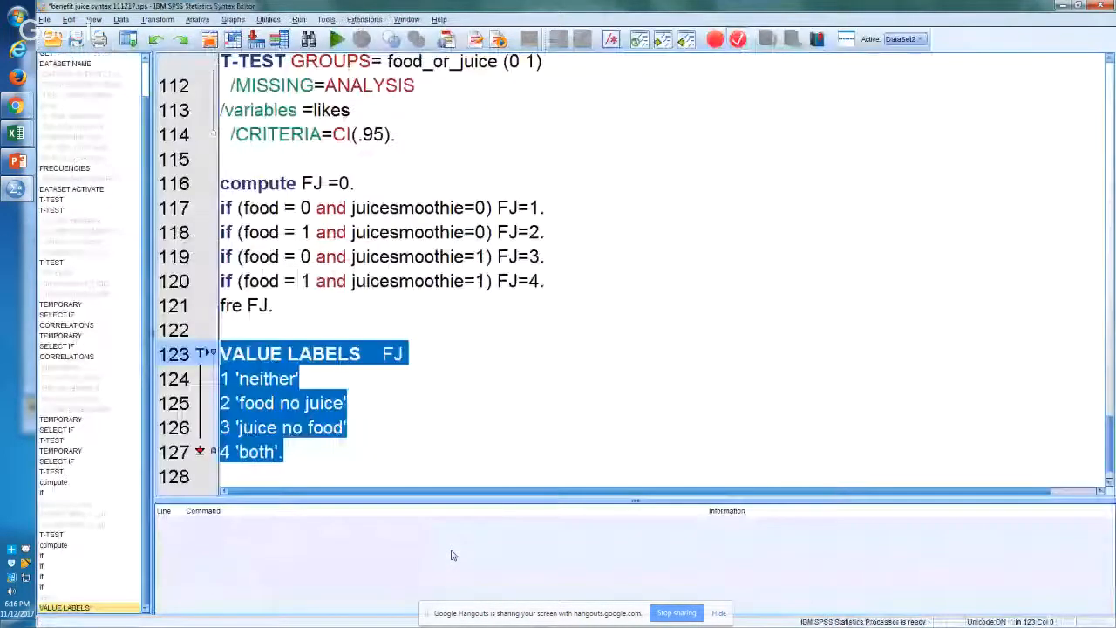
pyautogui.press('Up')
pyautogui.press('Up')
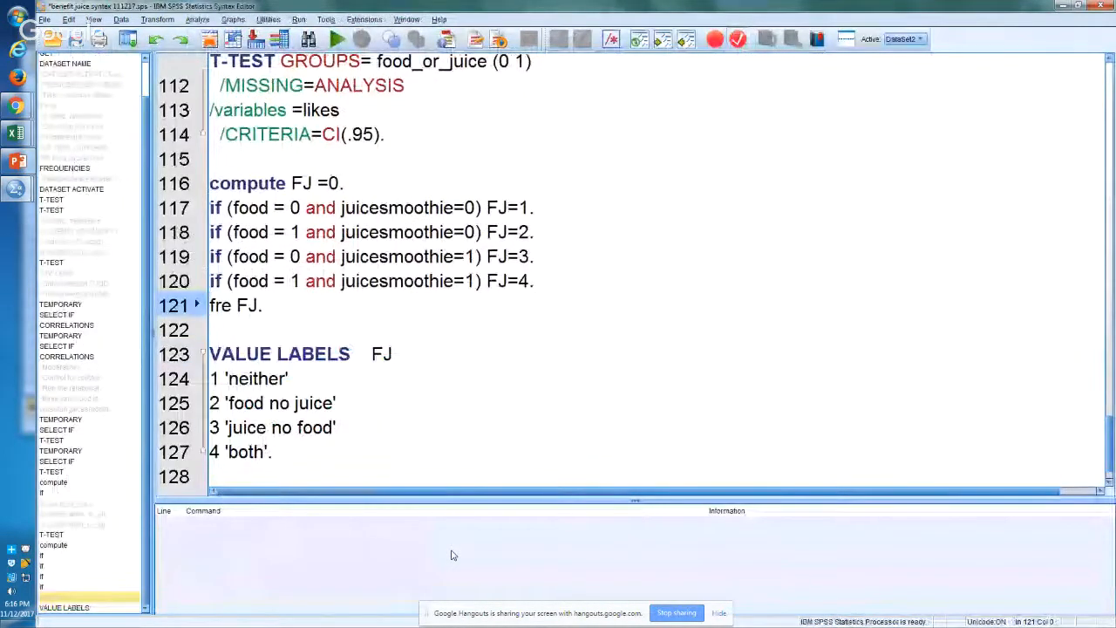
pyautogui.hotkey('ctrl', 'r')
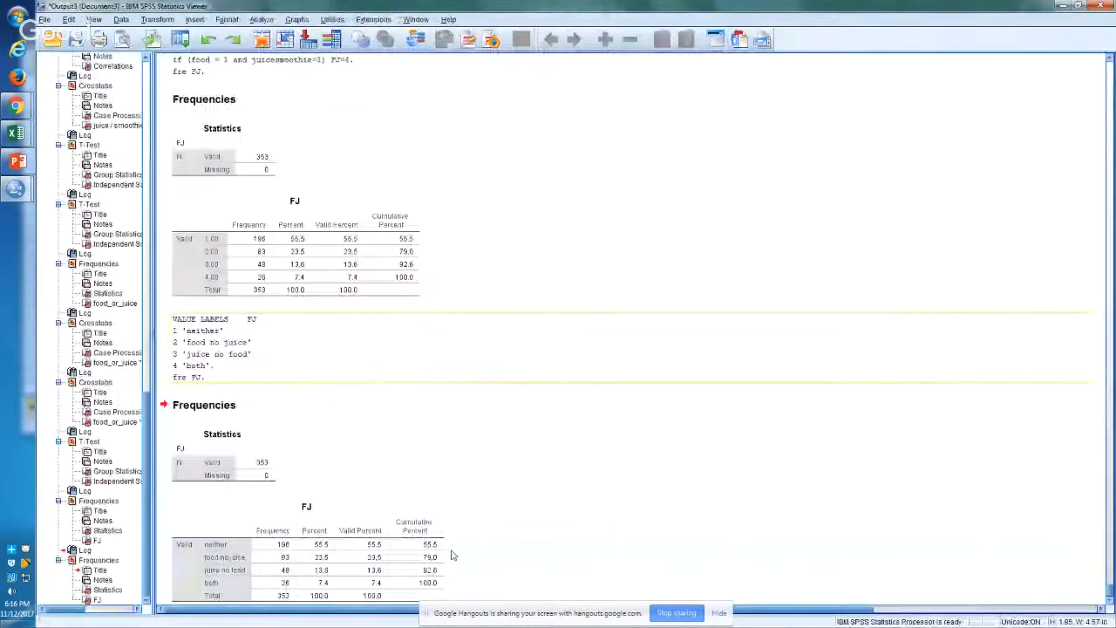
# Step: Copy the labelled FJ frequency table from the output and paste it at cell N183 on Sheet4 of the Excel workbook
pyautogui.click(312, 521)
pyautogui.rightClick(301, 510)
pyautogui.click(320, 531)
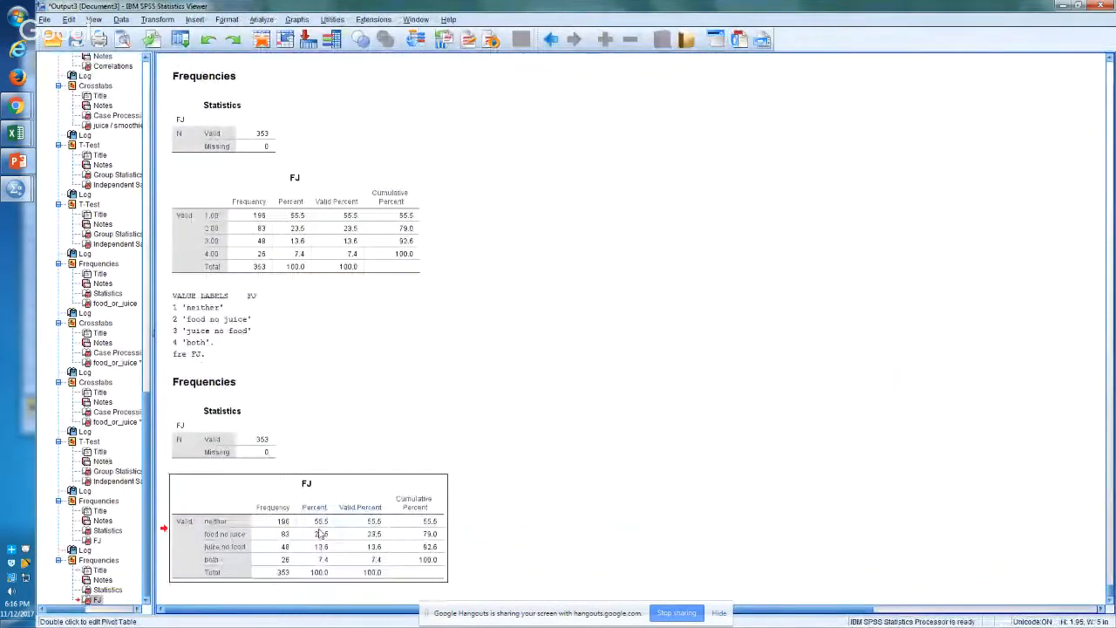
pyautogui.hotkey('alt', 'Tab')
pyautogui.hotkey('alt', 'Tab')
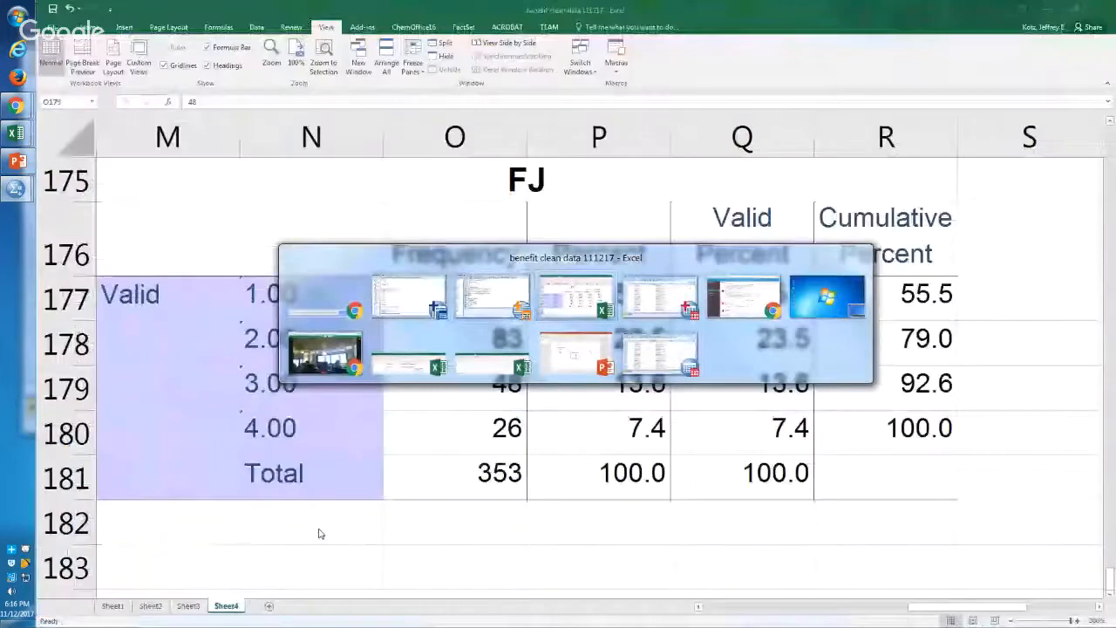
pyautogui.press('Down')
pyautogui.press('Down')
pyautogui.press('Down')
pyautogui.press('Down')
pyautogui.press('Left')
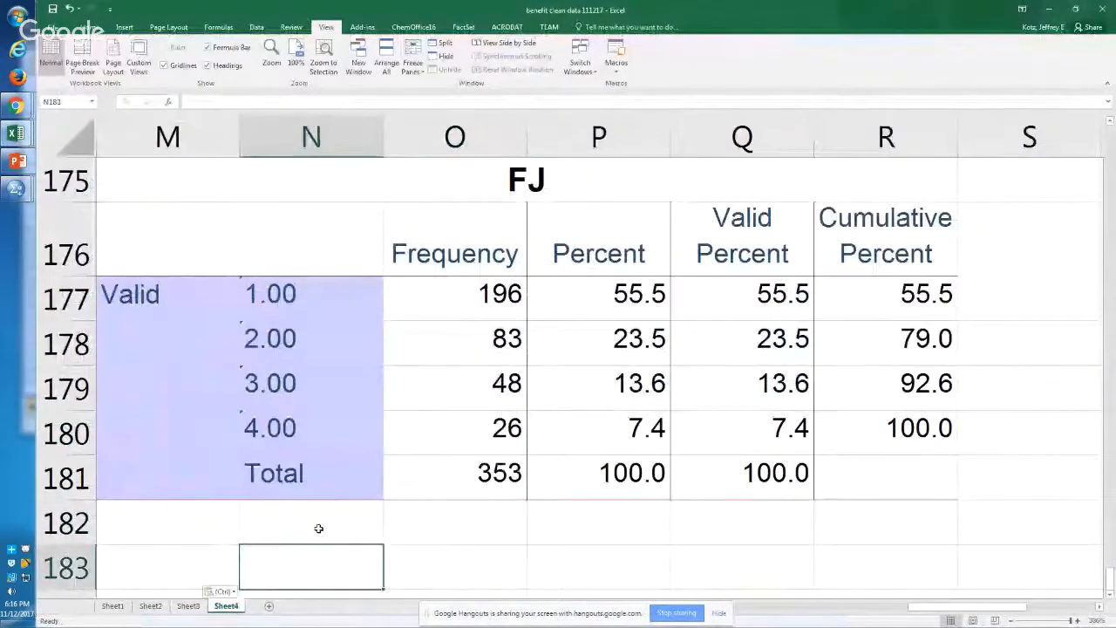
pyautogui.hotkey('ctrl', 'v')
# Step: Examine the frequencies of the neither, food no juice, juice no food and both categories in the labelled FJ table
pyautogui.scroll(-3, 318, 528)
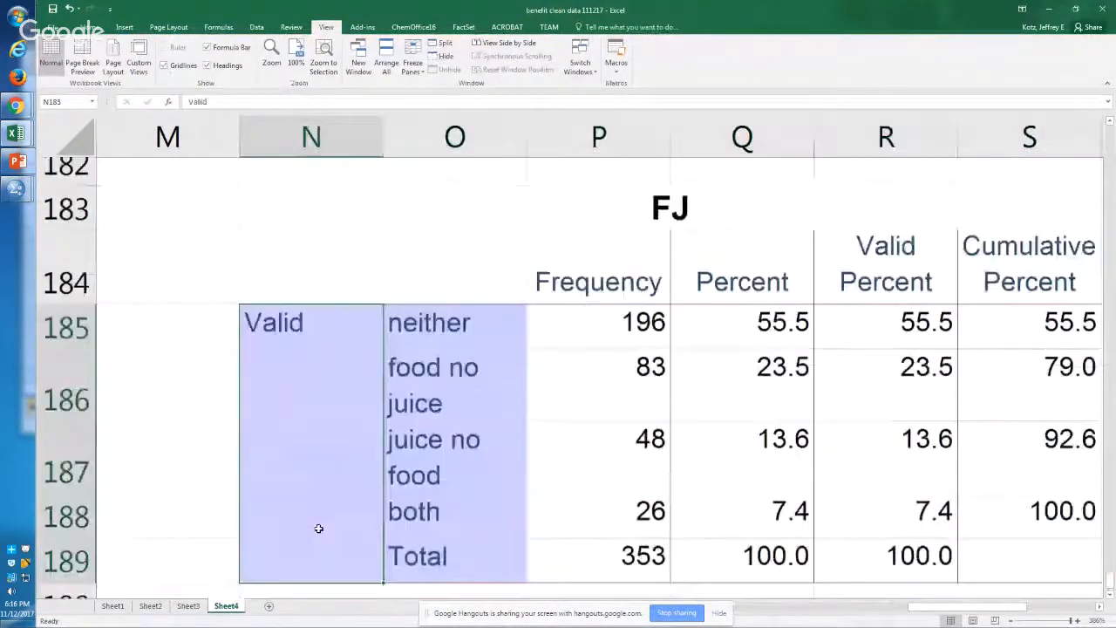
pyautogui.scroll(-1, 318, 528)
pyautogui.press('Right')
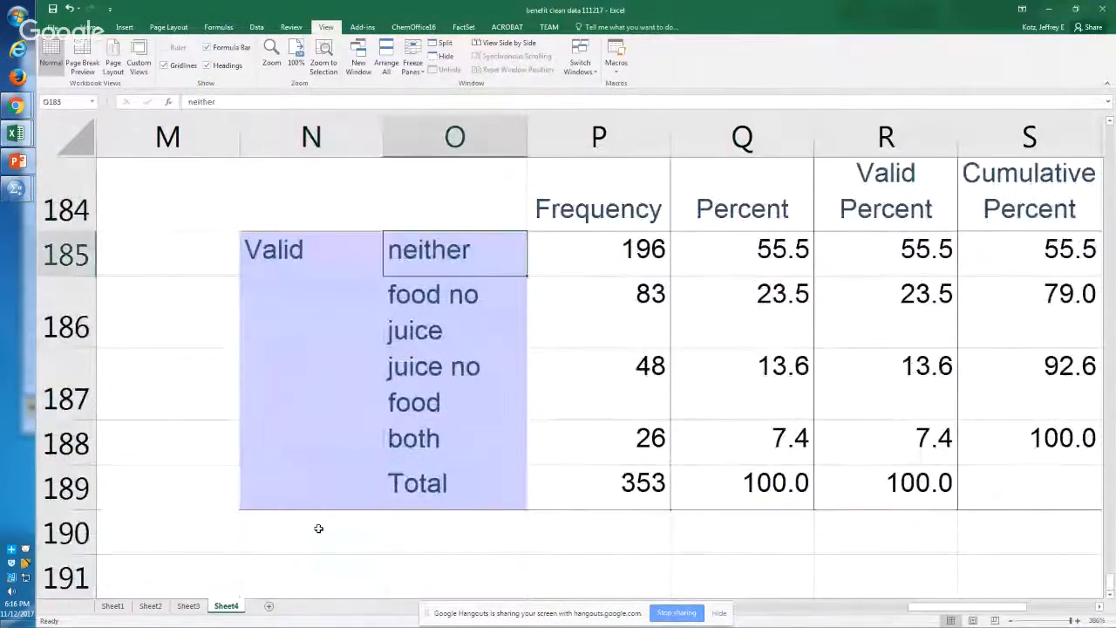
pyautogui.press('Right')
pyautogui.press('Down')
pyautogui.press('Down')
pyautogui.press('Down')
pyautogui.press('Up')
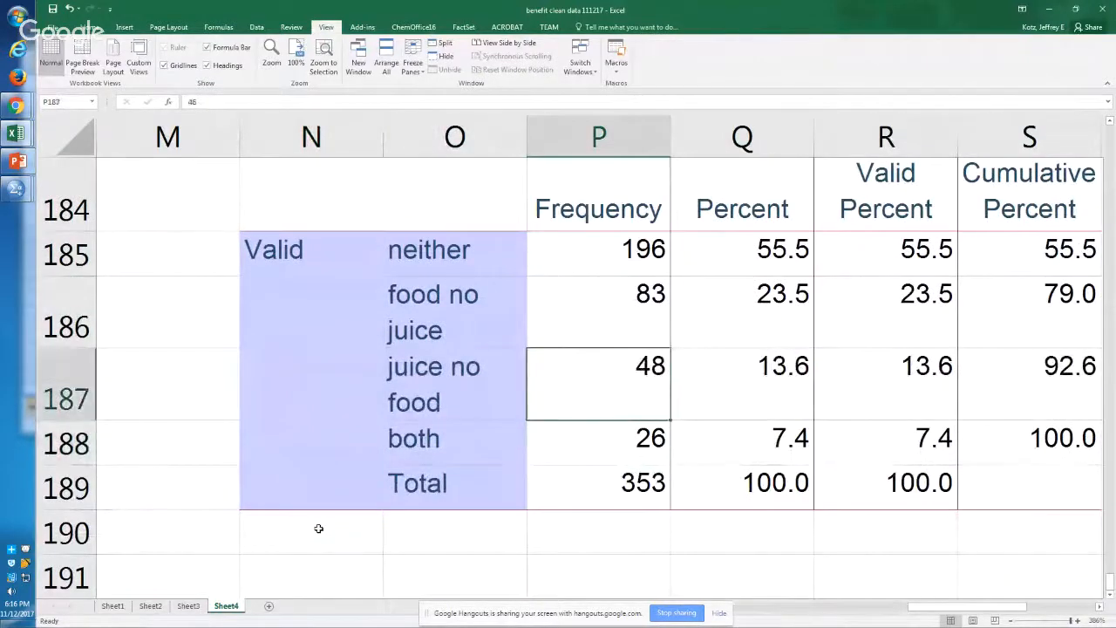
pyautogui.press('Up')
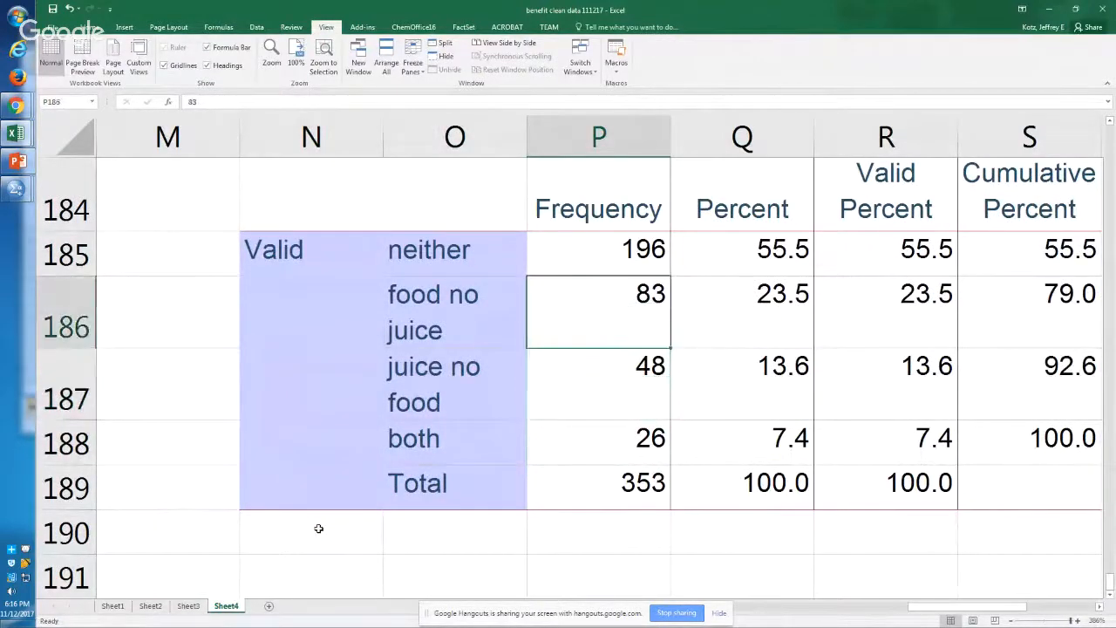
pyautogui.press('Up')
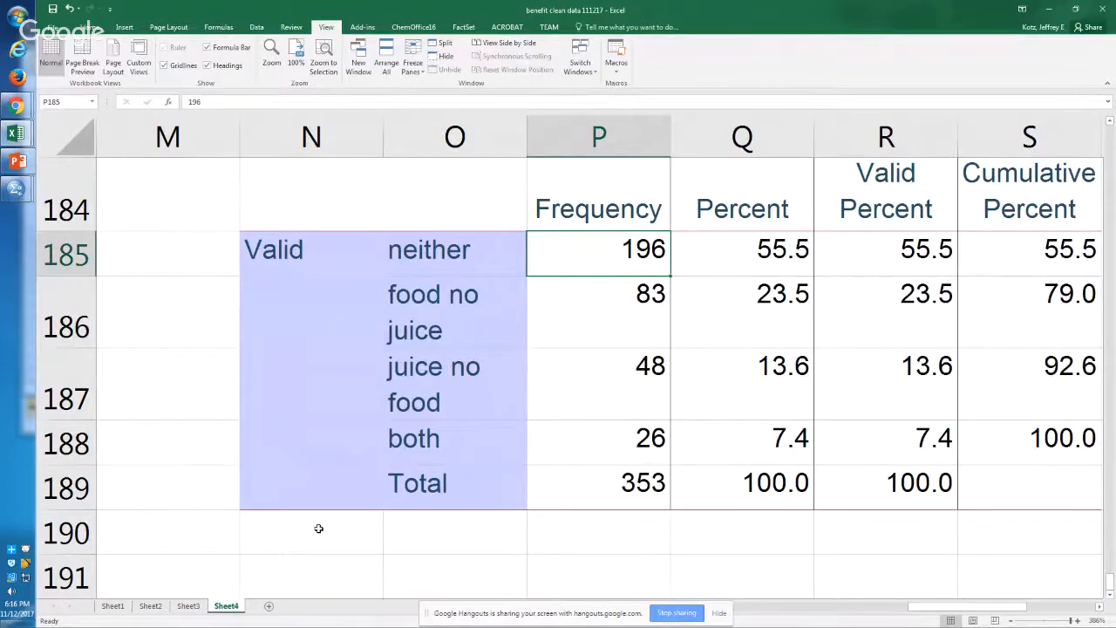
pyautogui.press('Up')
pyautogui.press('Up')
pyautogui.press('Up')
pyautogui.press('Up')
pyautogui.press('Up')
pyautogui.press('Up')
pyautogui.press('Up')
pyautogui.press('Up')
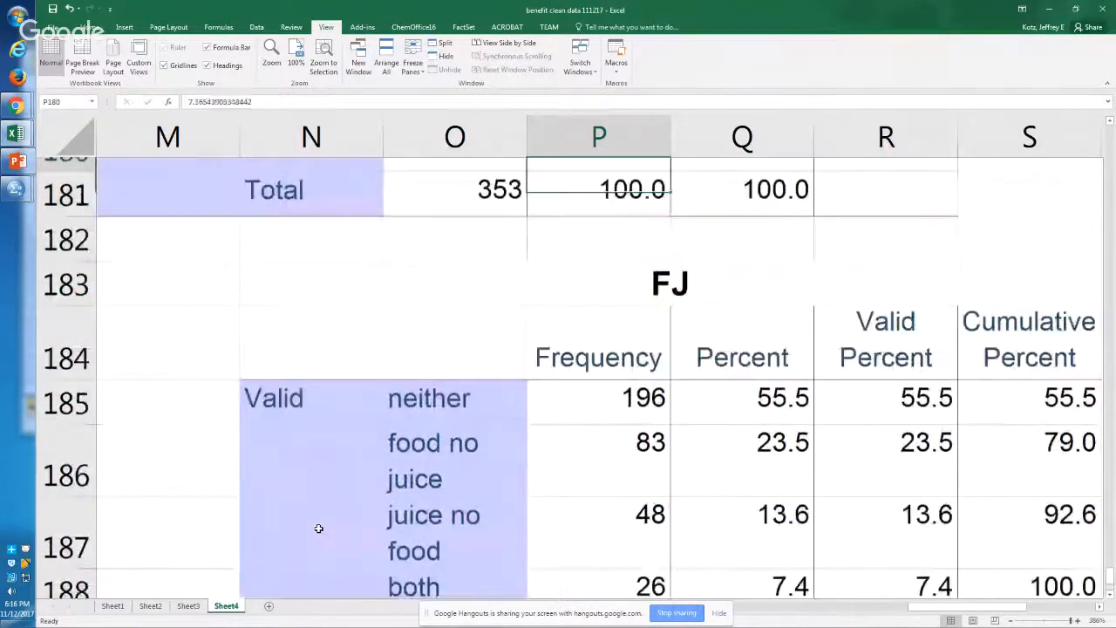
# Step: Switch back to the SPSS syntax editor and review the VALUE LABELS command for FJ on lines 123 to 125
pyautogui.press('Left')
pyautogui.press('Down')
pyautogui.press('Down')
pyautogui.press('Down')
pyautogui.hotkey('alt', 'Tab')
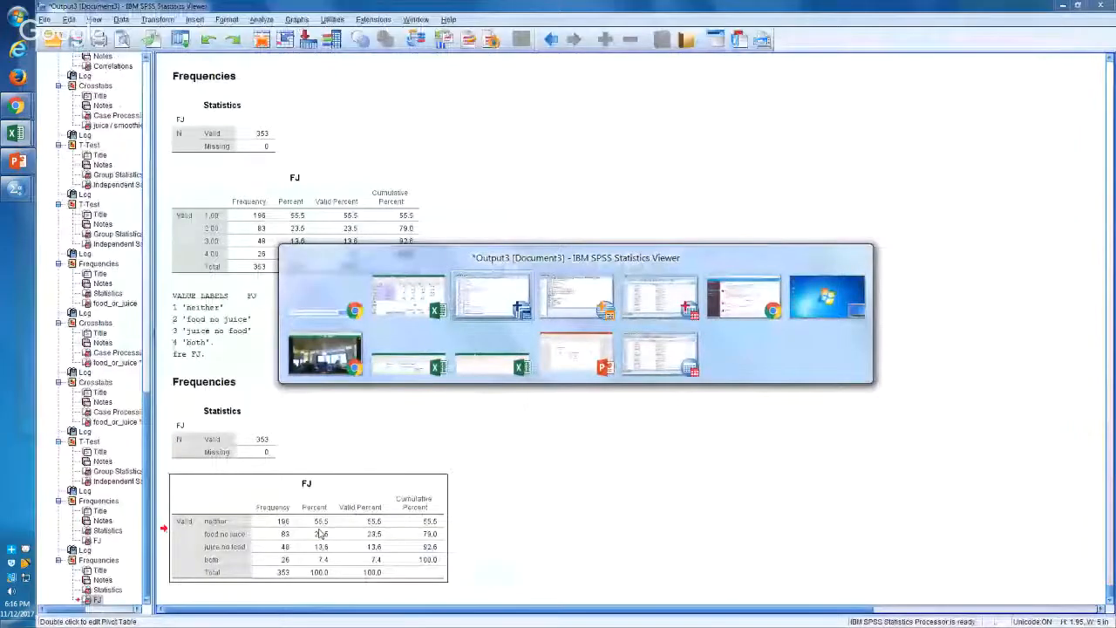
pyautogui.hotkey('alt', 'Tab')
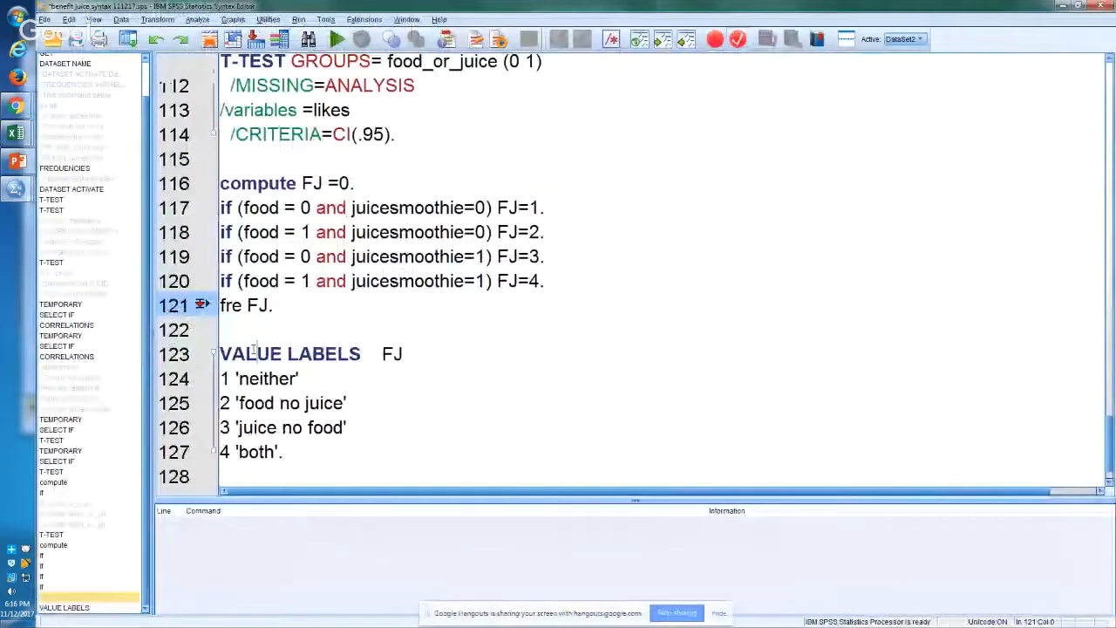
pyautogui.moveTo(254, 351); pyautogui.dragTo(308, 337)
pyautogui.click(389, 350)
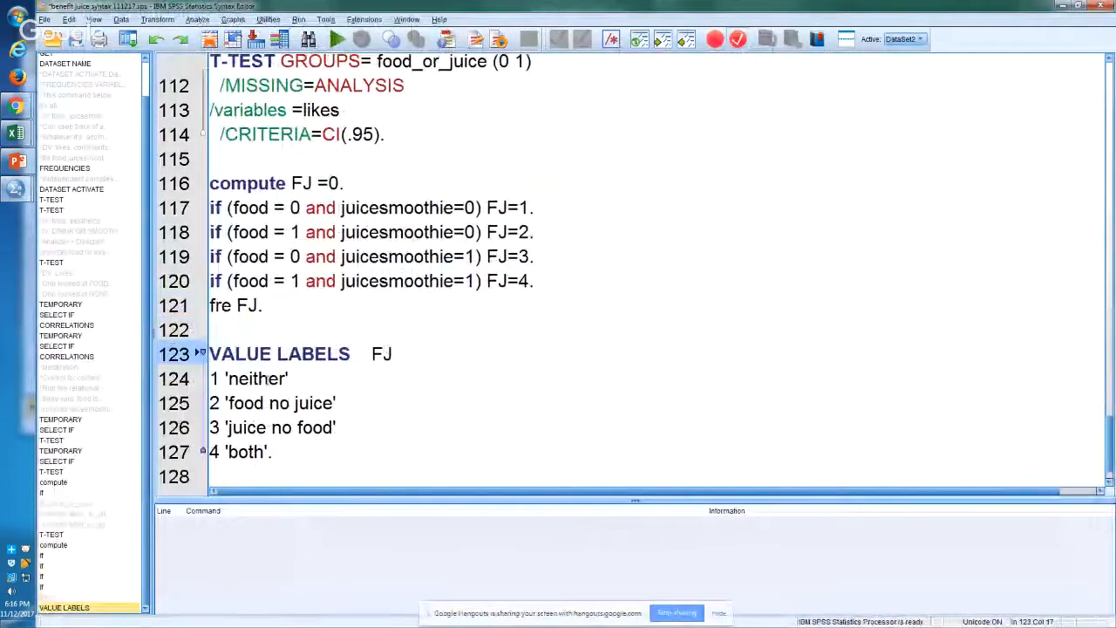
pyautogui.click(218, 379)
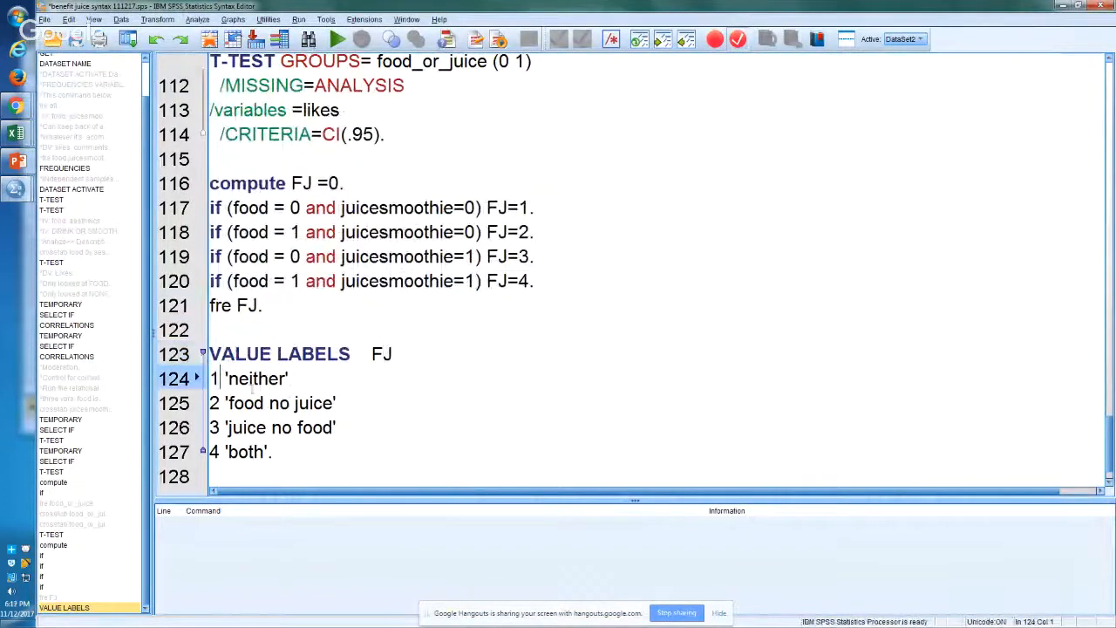
pyautogui.click(234, 402)
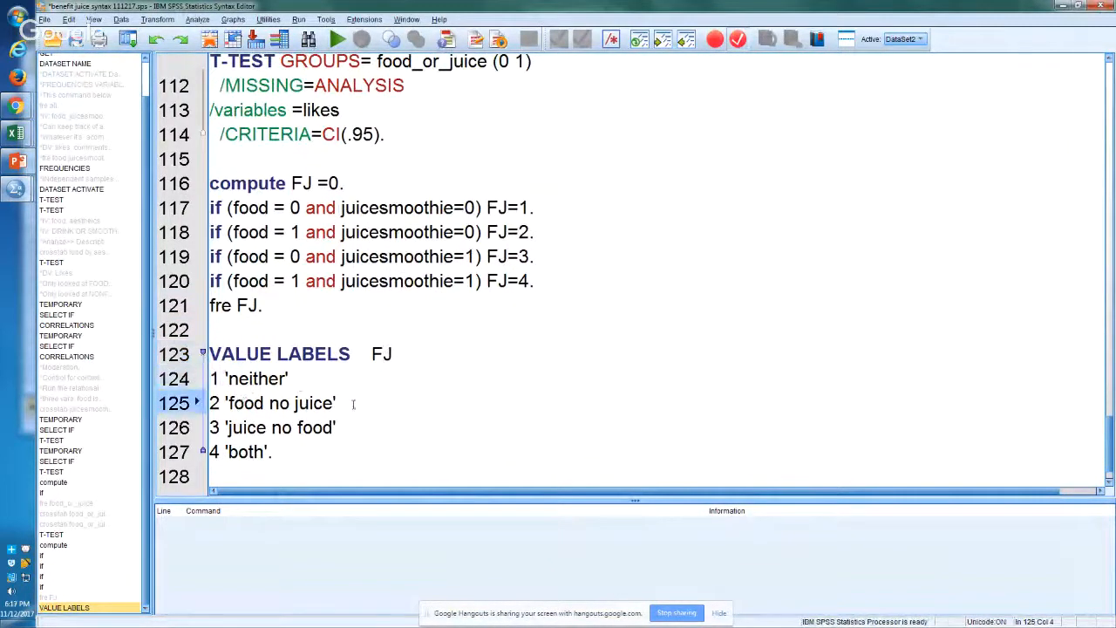
# Step: Add a blank line 129 below the VALUE LABELS command
pyautogui.click(288, 455)
pyautogui.press('Down')
pyautogui.press('Return')
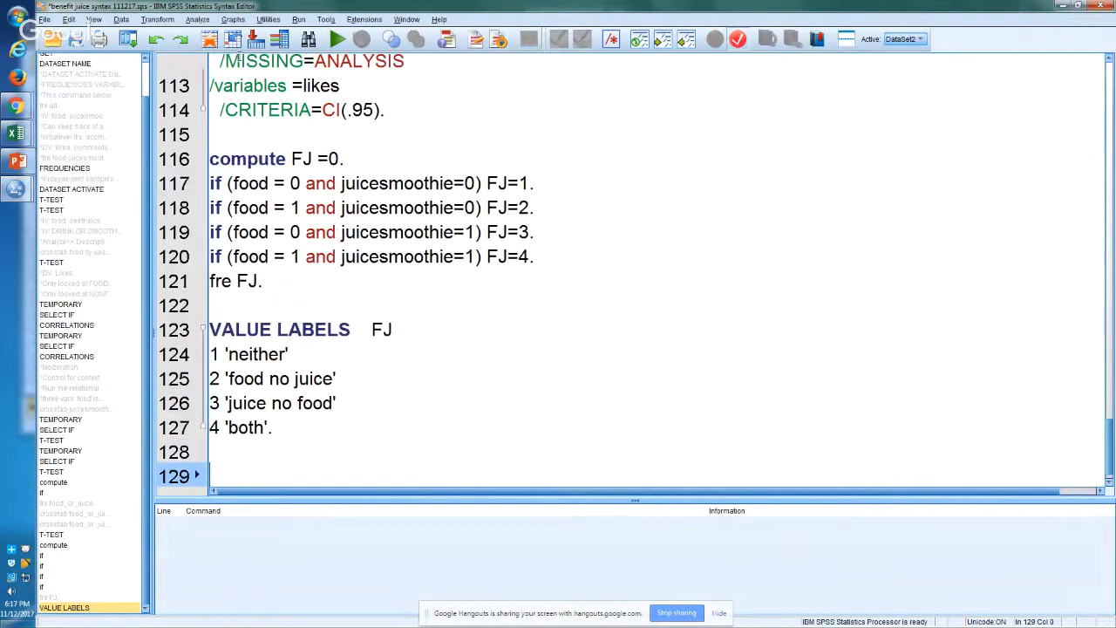
# Step: Set up a One-Way ANOVA with likes as the dependent variable and FJ as the factor
pyautogui.click(199, 19)
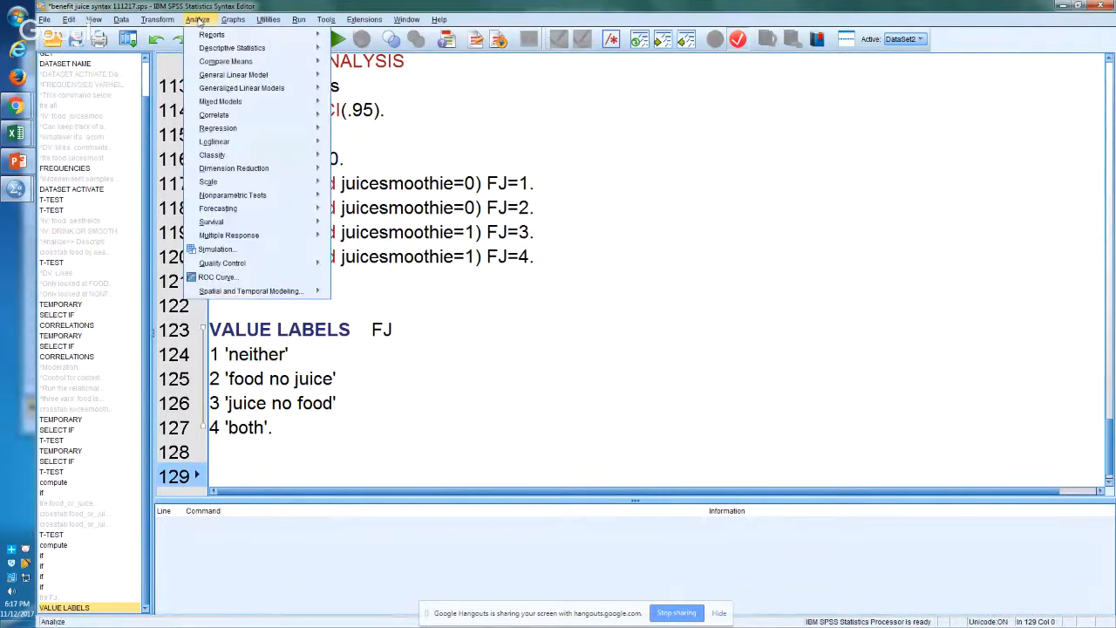
pyautogui.moveTo(305, 67)
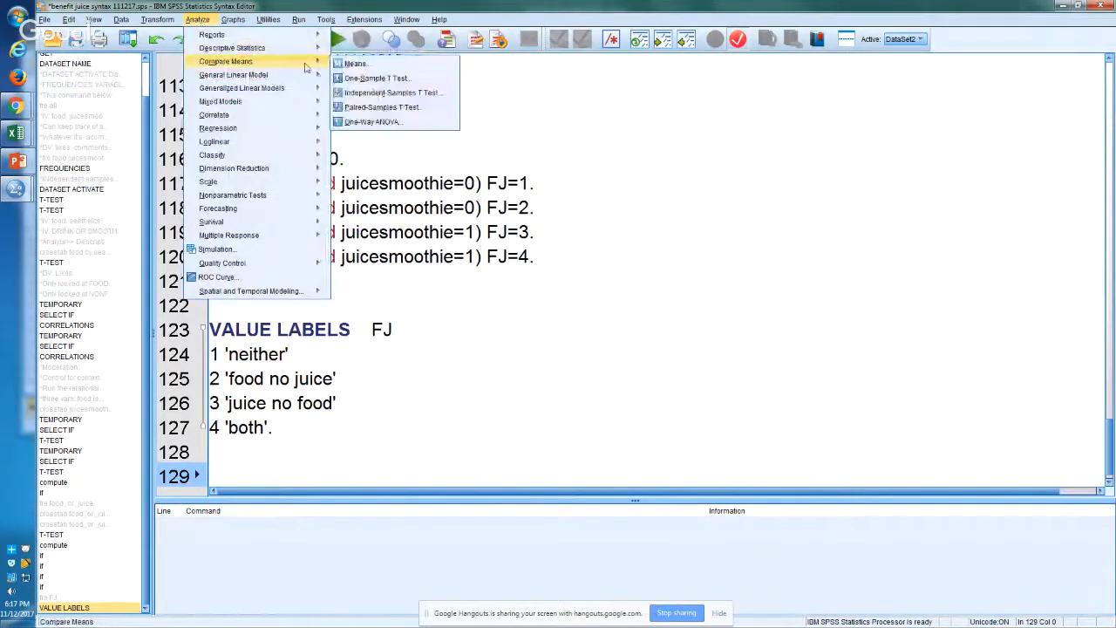
pyautogui.click(388, 124)
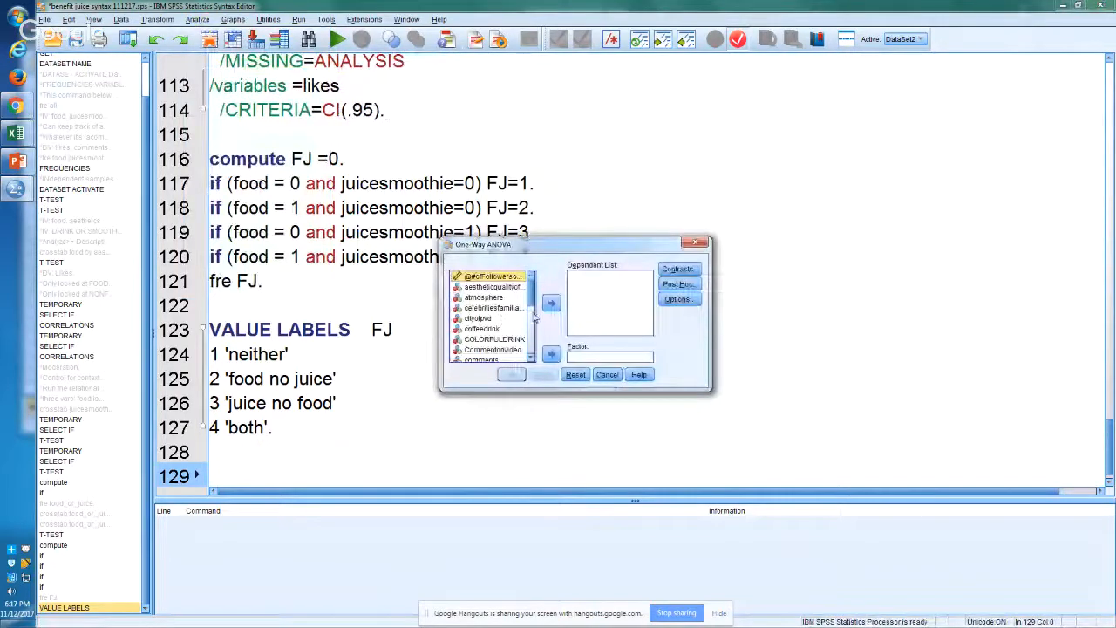
pyautogui.click(530, 340)
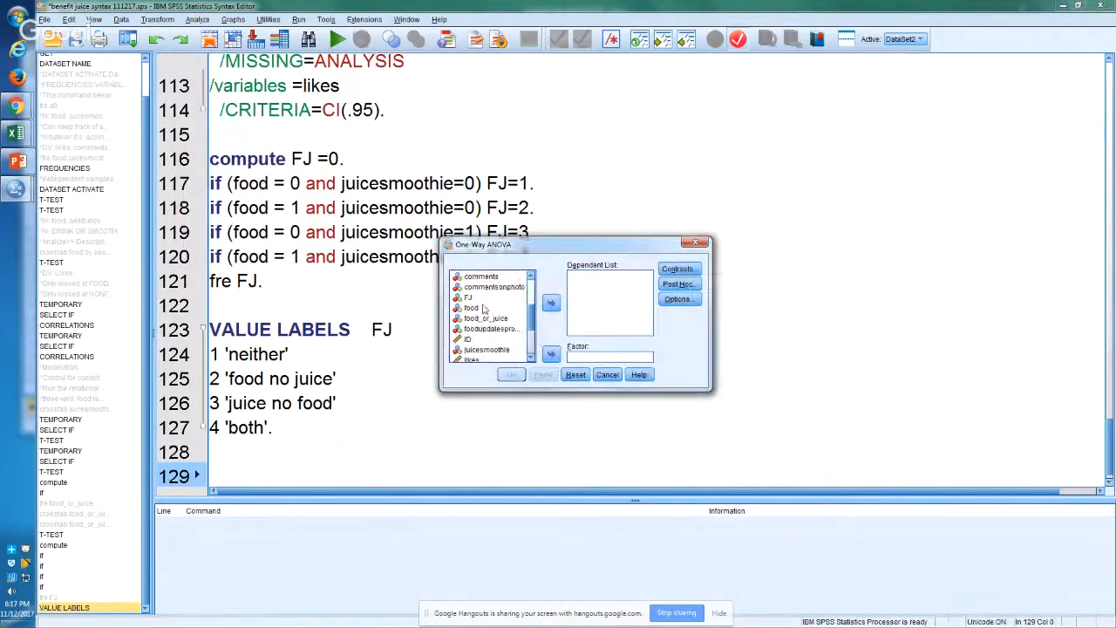
pyautogui.click(494, 361)
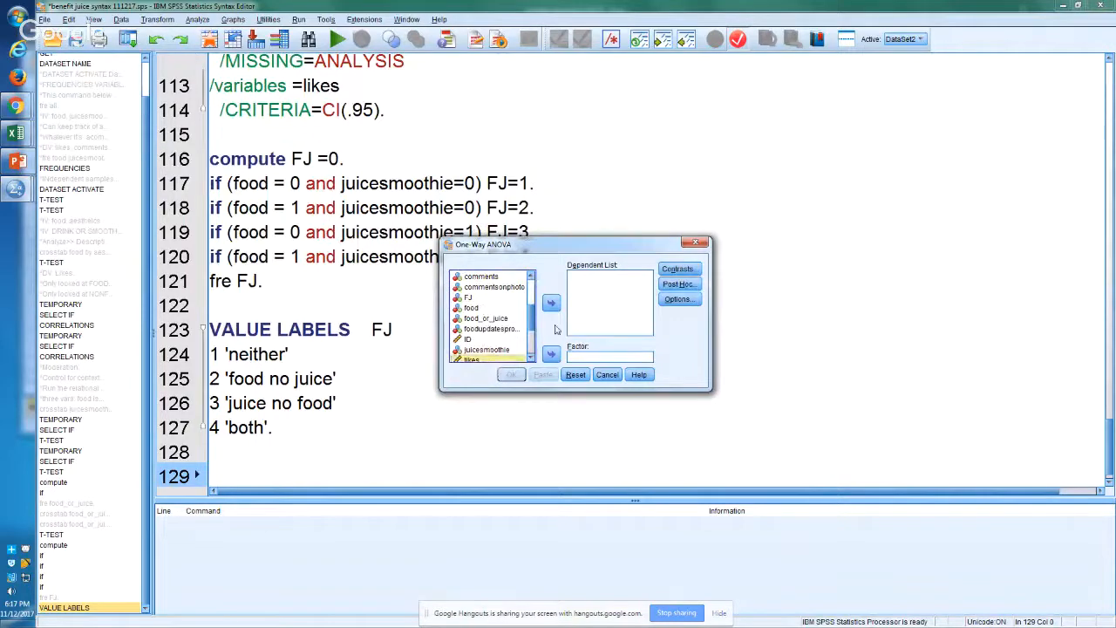
pyautogui.click(552, 302)
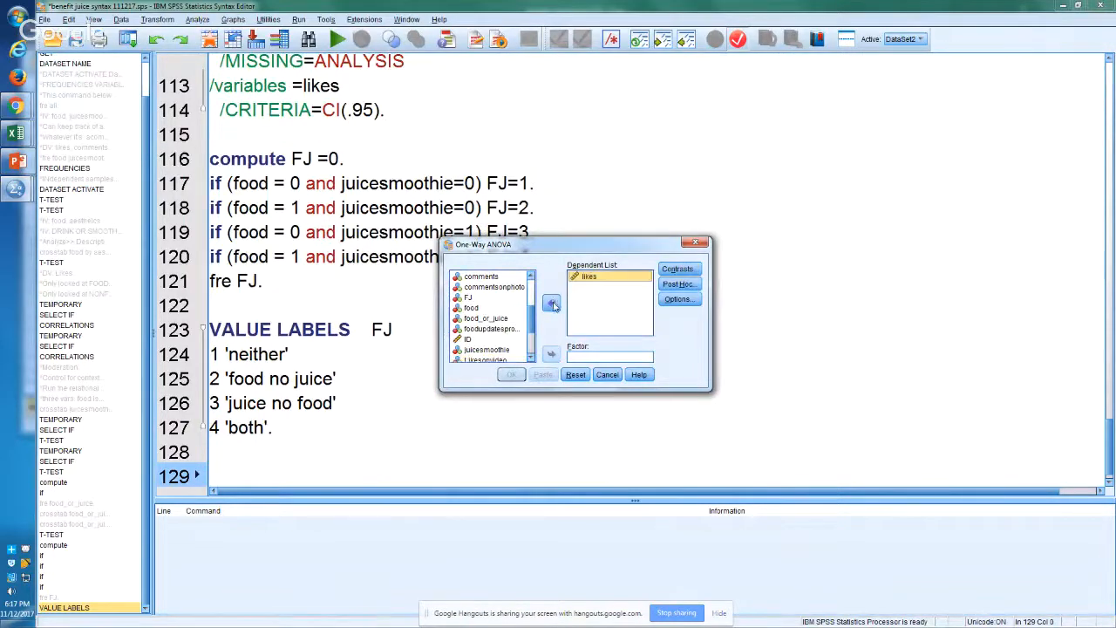
pyautogui.moveTo(532, 328); pyautogui.dragTo(534, 364)
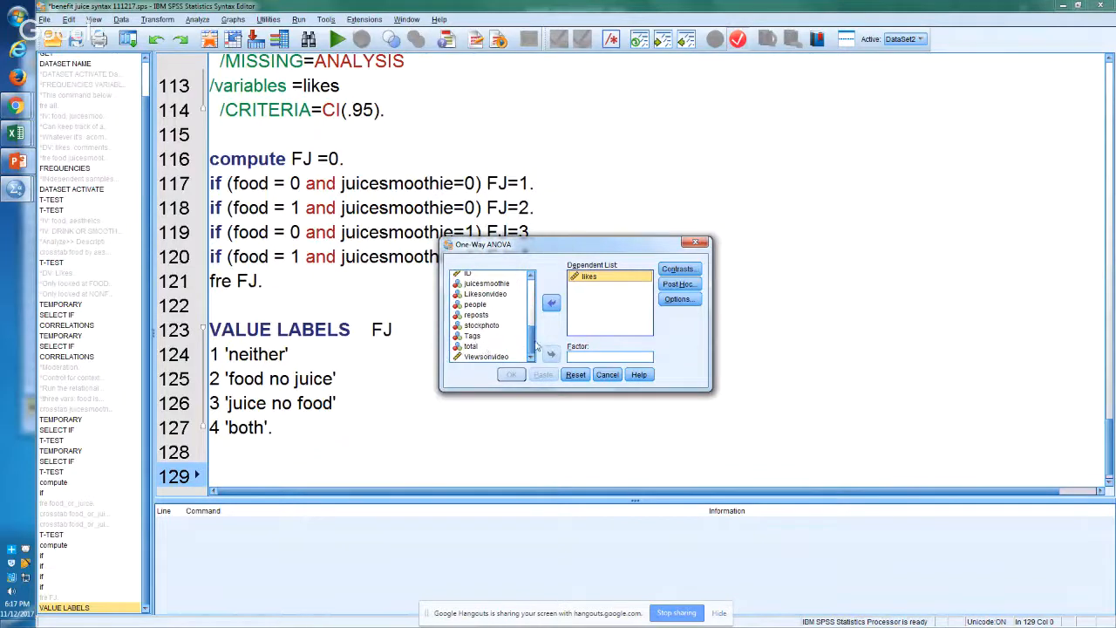
pyautogui.scroll(3, 475, 327)
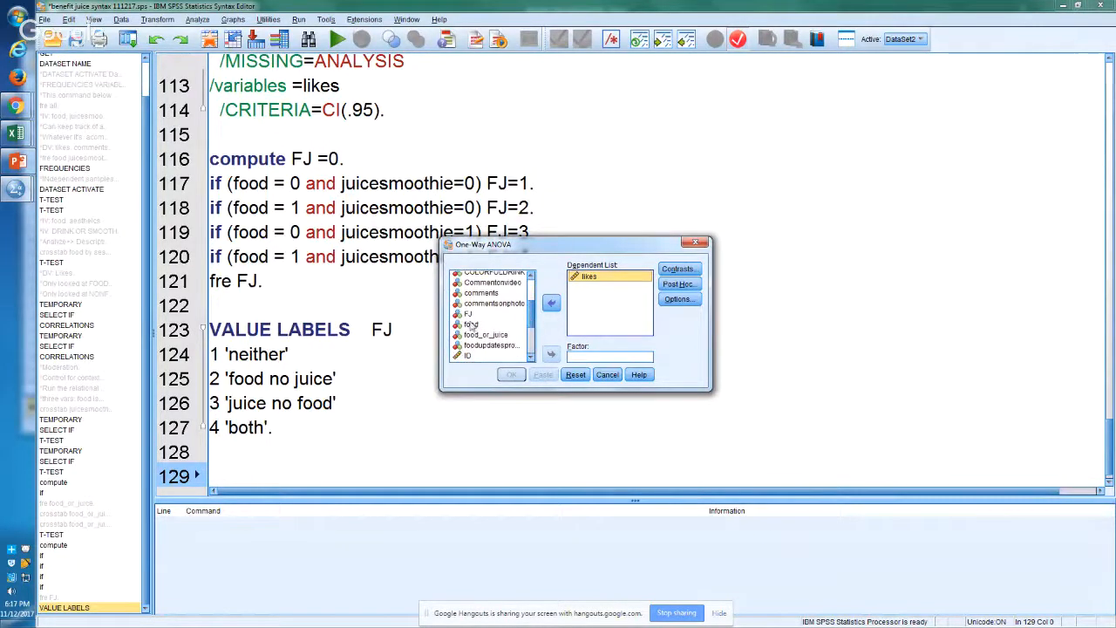
pyautogui.click(470, 314)
pyautogui.click(551, 354)
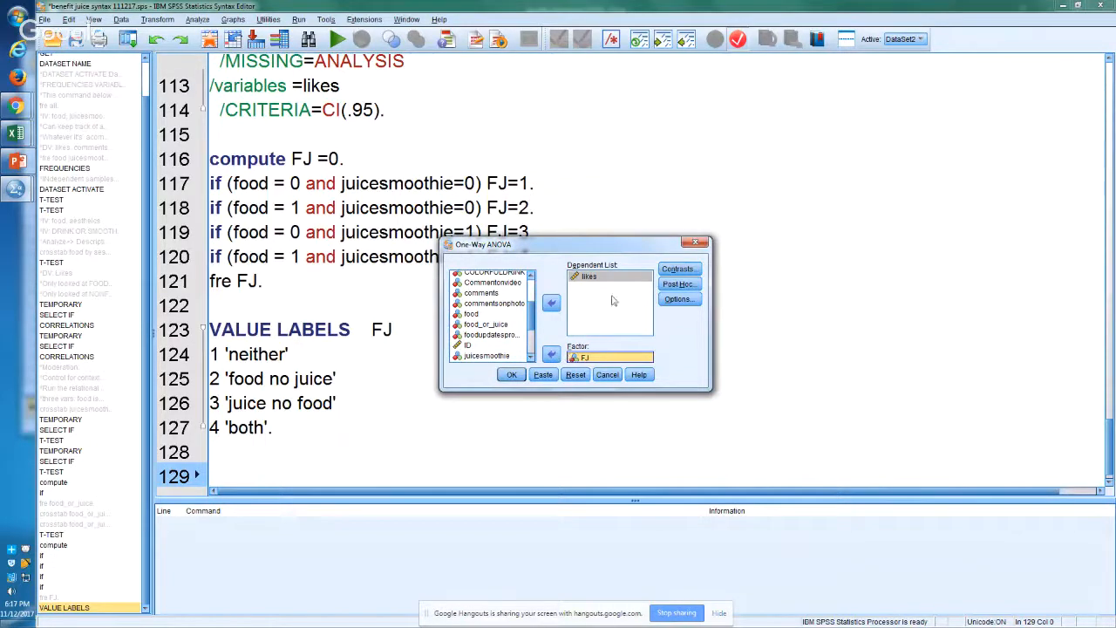
# Step: Add the Tukey, LSD and Scheffe post hoc comparisons to the One-Way ANOVA
pyautogui.click(678, 285)
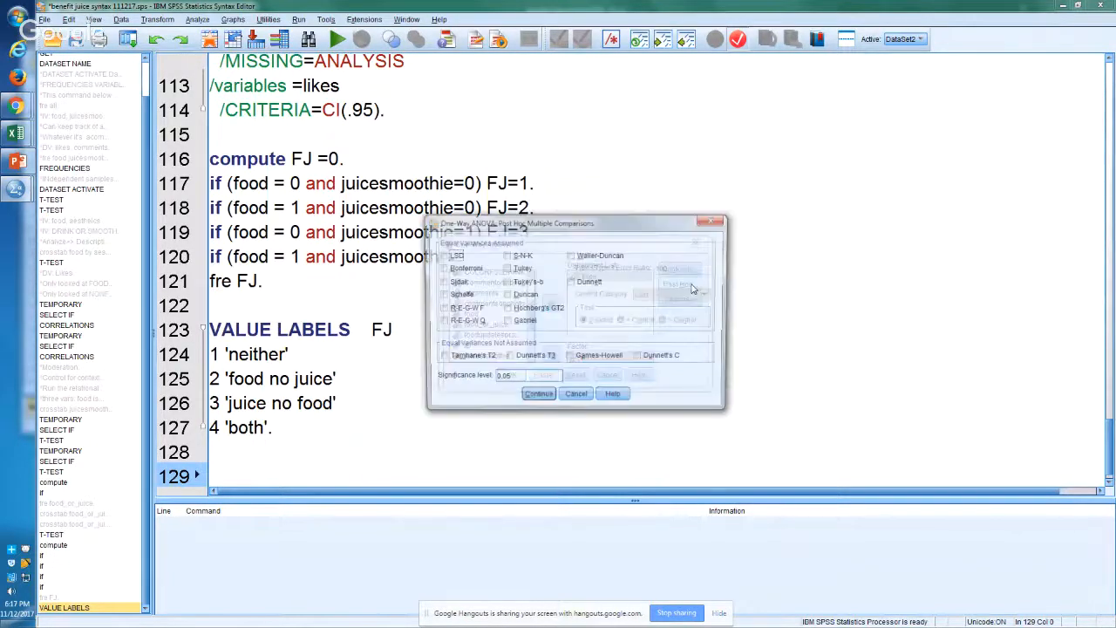
pyautogui.click(514, 269)
pyautogui.click(440, 256)
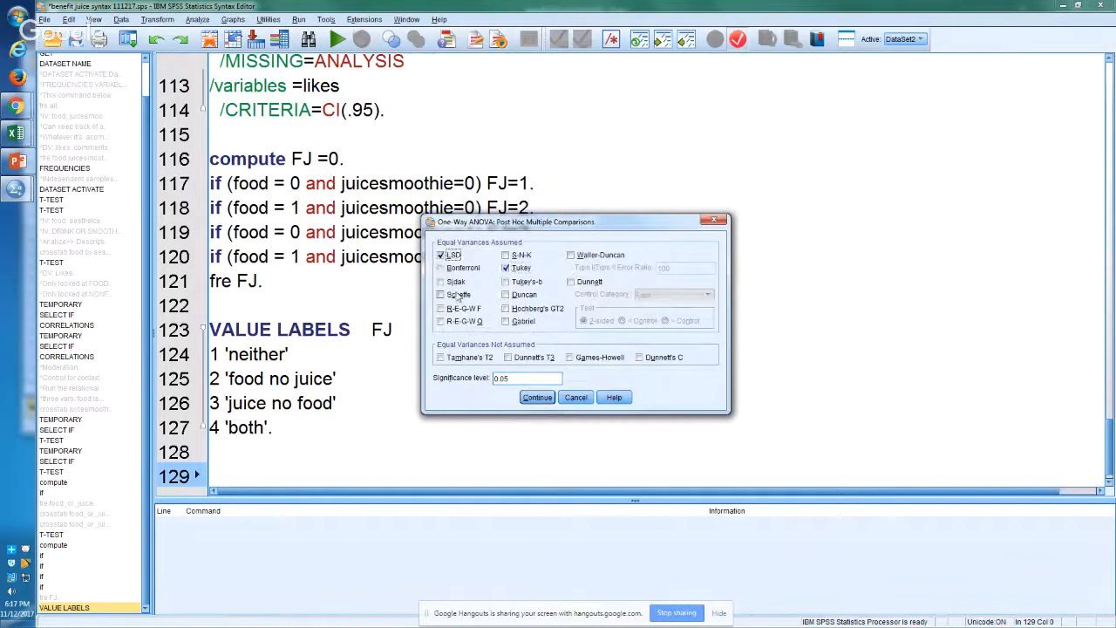
pyautogui.click(455, 296)
pyautogui.click(538, 397)
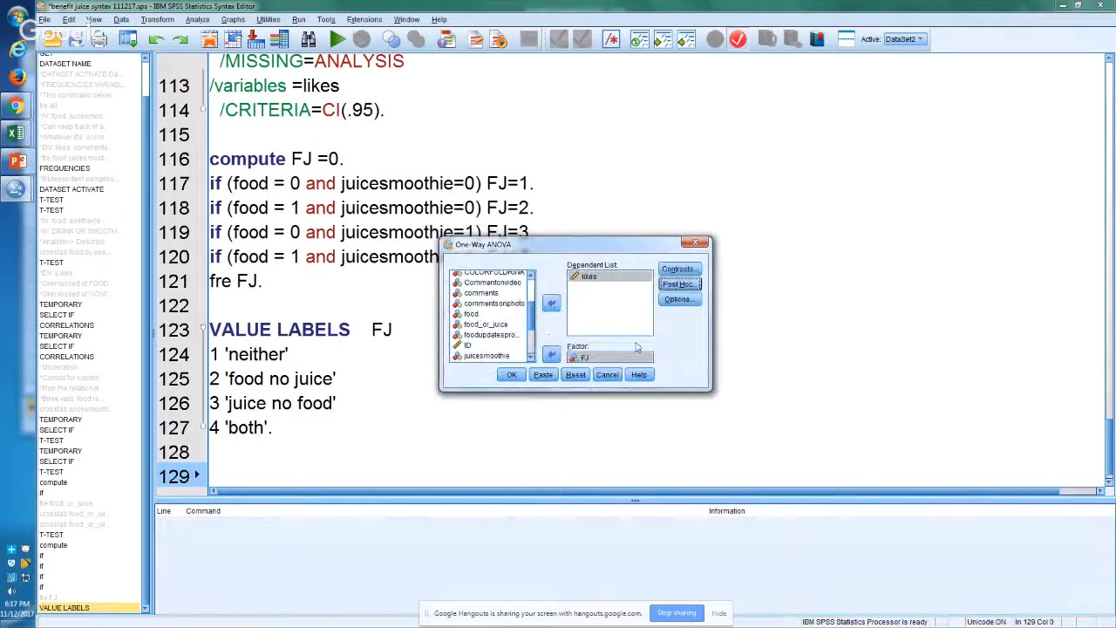
# Step: Request descriptive statistics for the One-Way ANOVA without defining contrasts, and paste the command into the syntax file
pyautogui.click(681, 270)
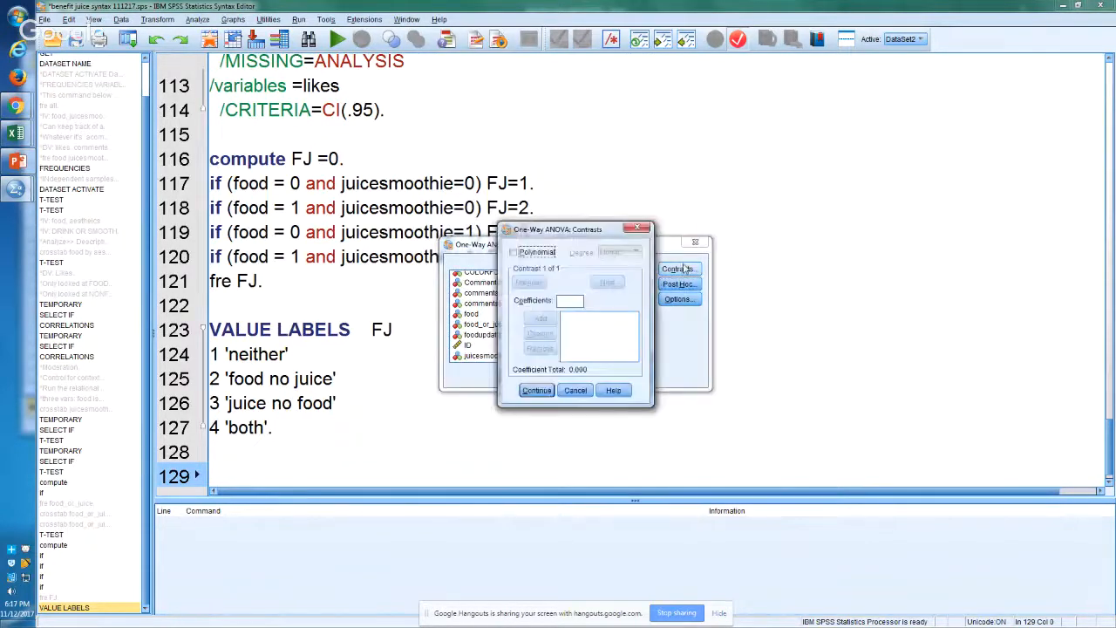
pyautogui.click(641, 229)
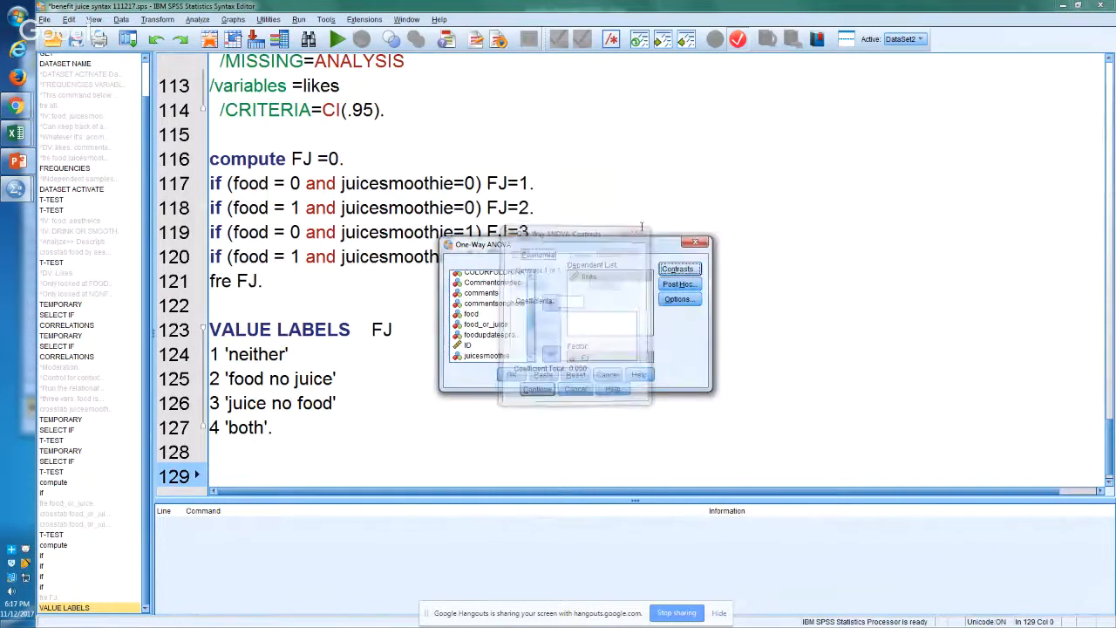
pyautogui.click(678, 299)
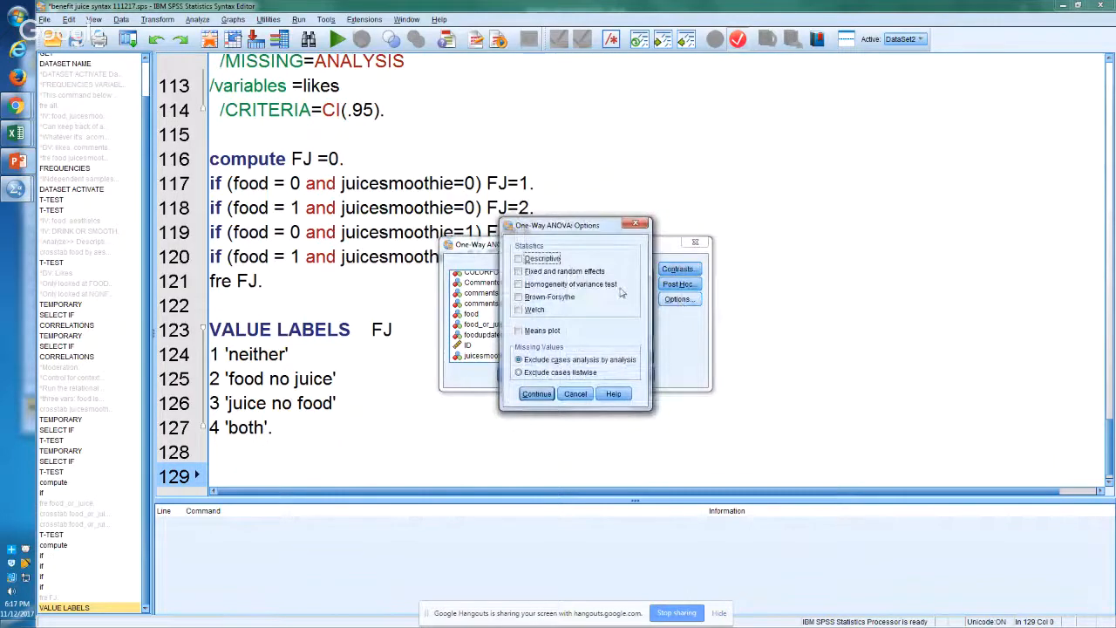
pyautogui.click(554, 259)
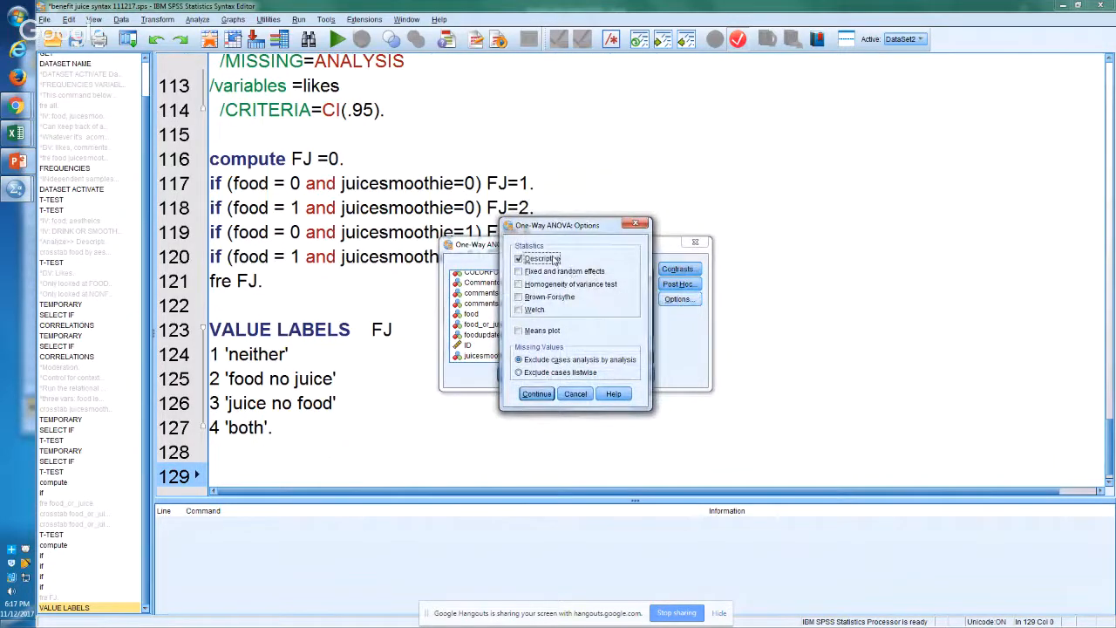
pyautogui.click(536, 394)
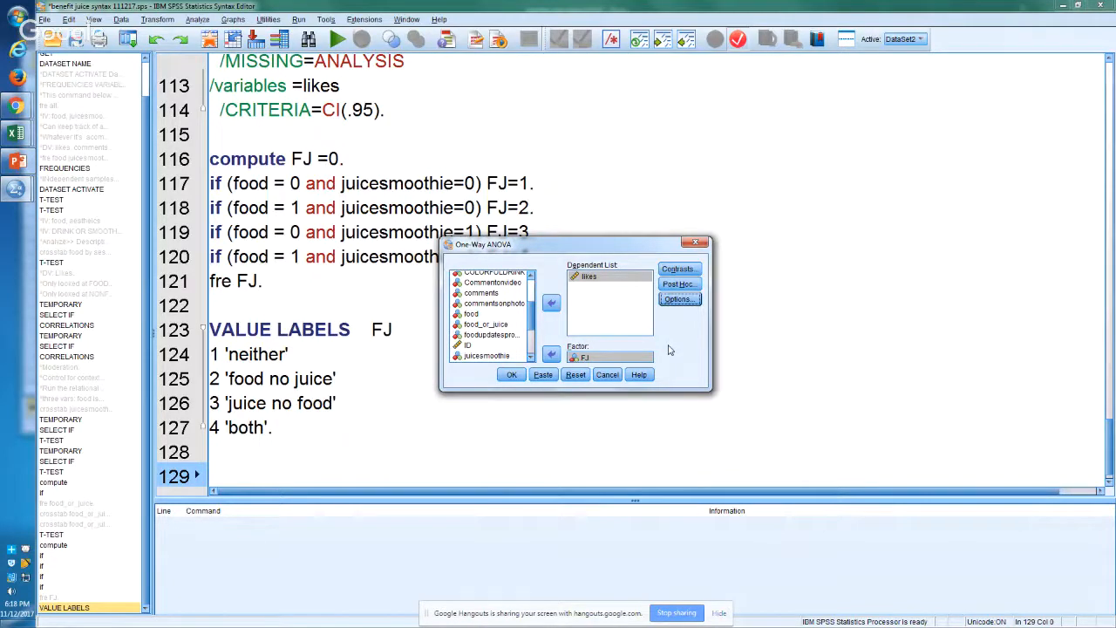
pyautogui.click(544, 375)
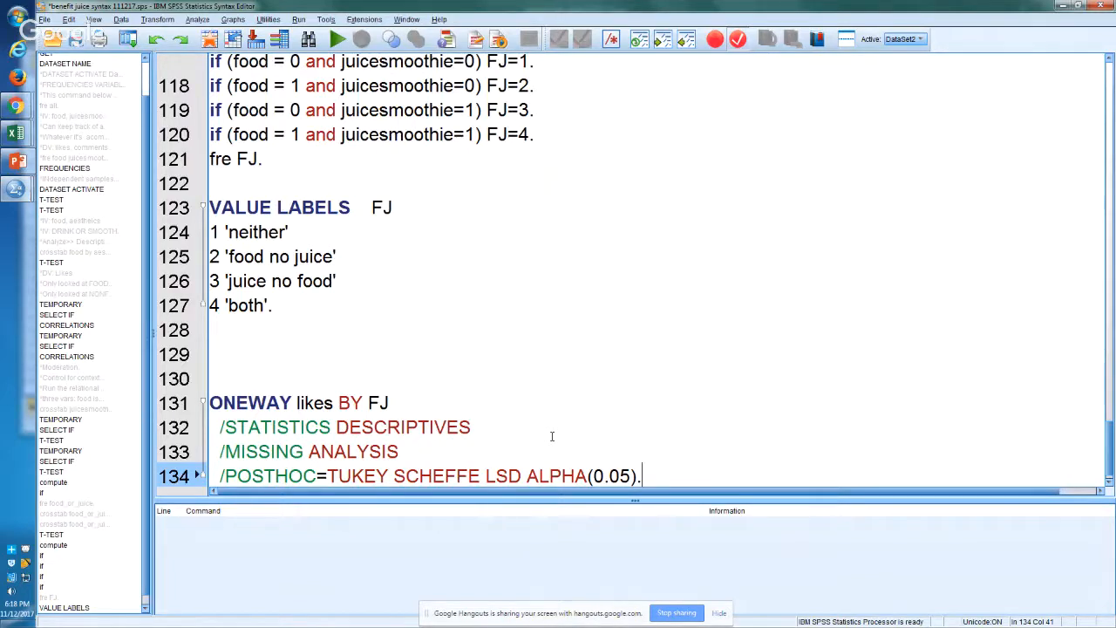
# Step: Examine the pasted ONEWAY syntax: the variables likes and FJ, the statistics line and the post hoc tests
pyautogui.click(324, 403)
pyautogui.click(354, 404)
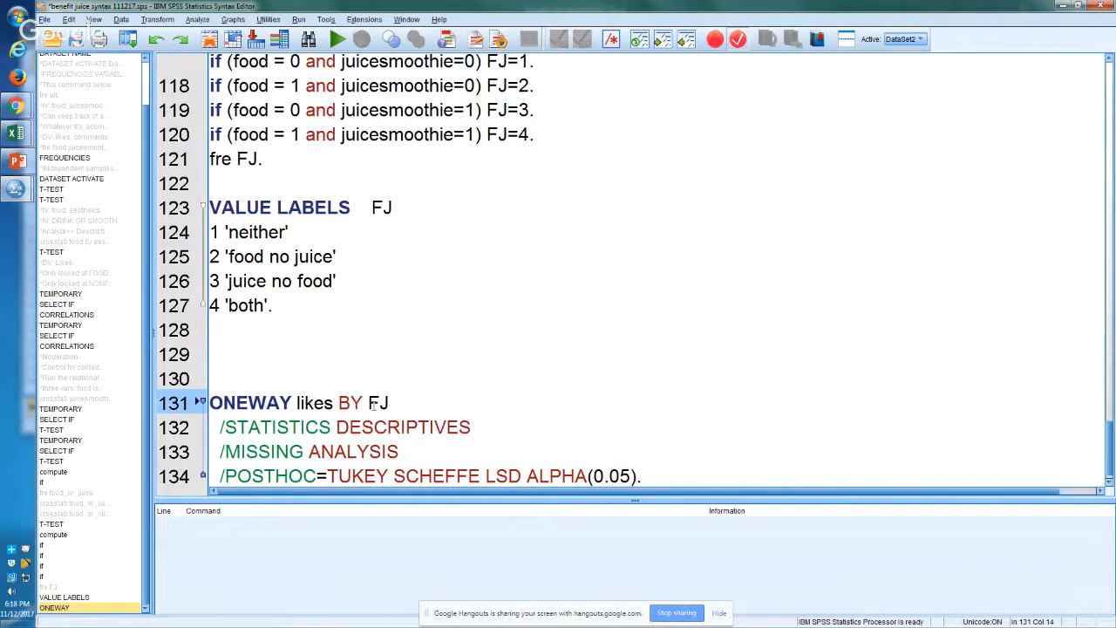
pyautogui.moveTo(376, 404); pyautogui.dragTo(372, 404)
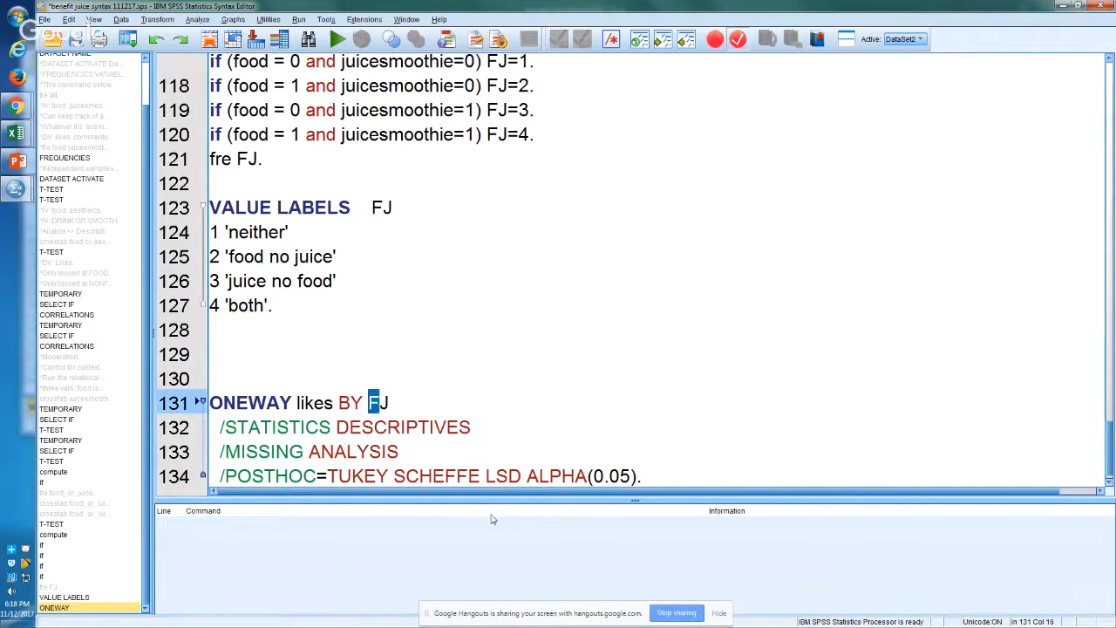
pyautogui.click(417, 427)
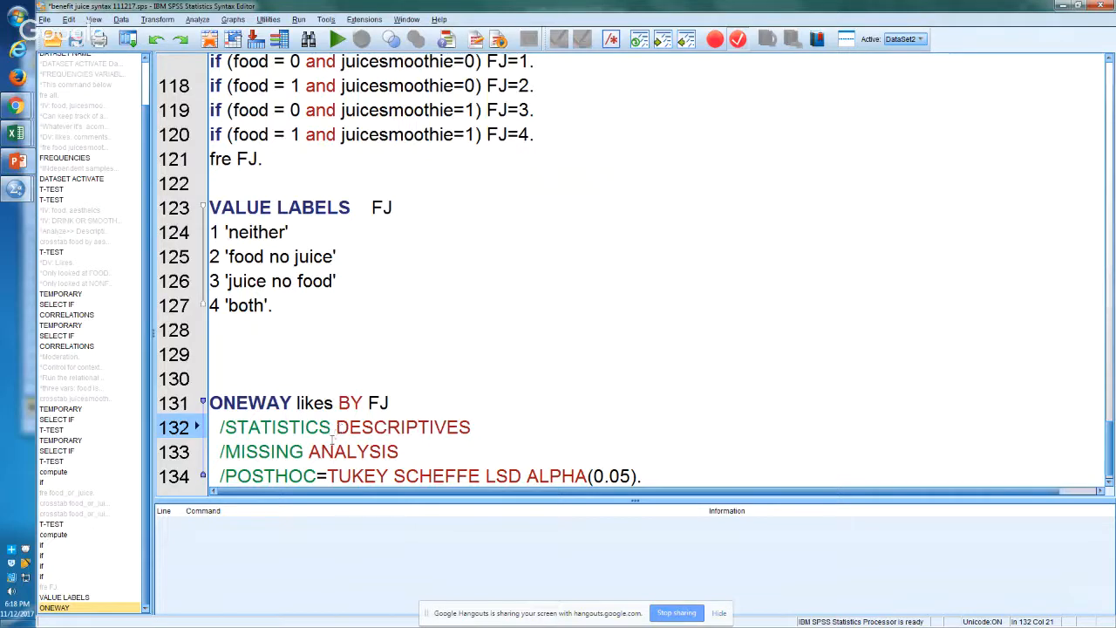
pyautogui.click(340, 476)
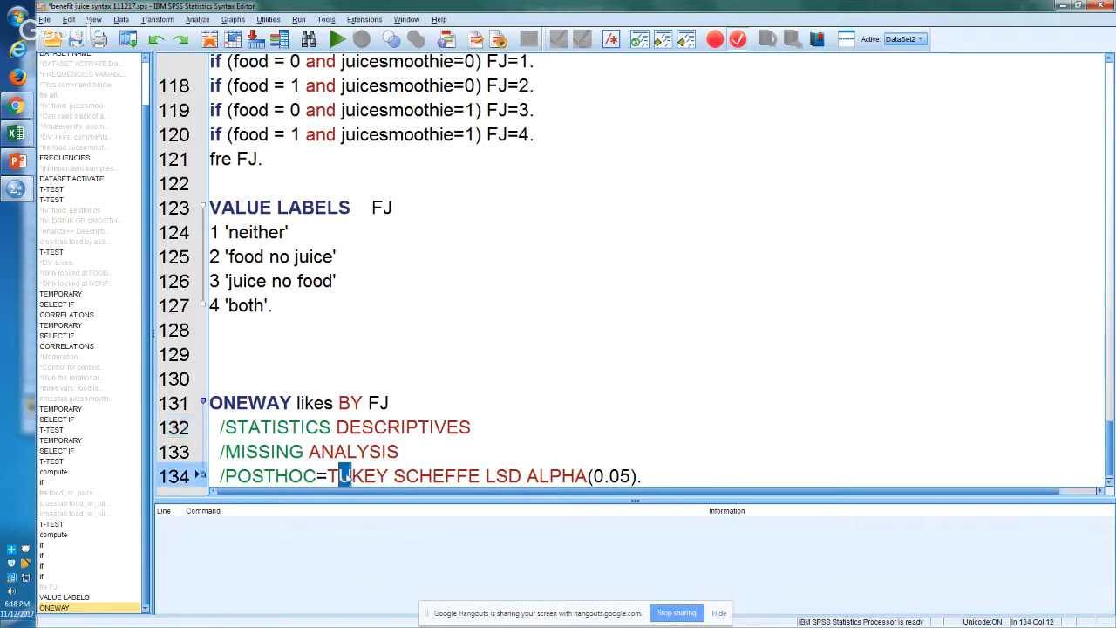
pyautogui.click(522, 475)
pyautogui.click(365, 476)
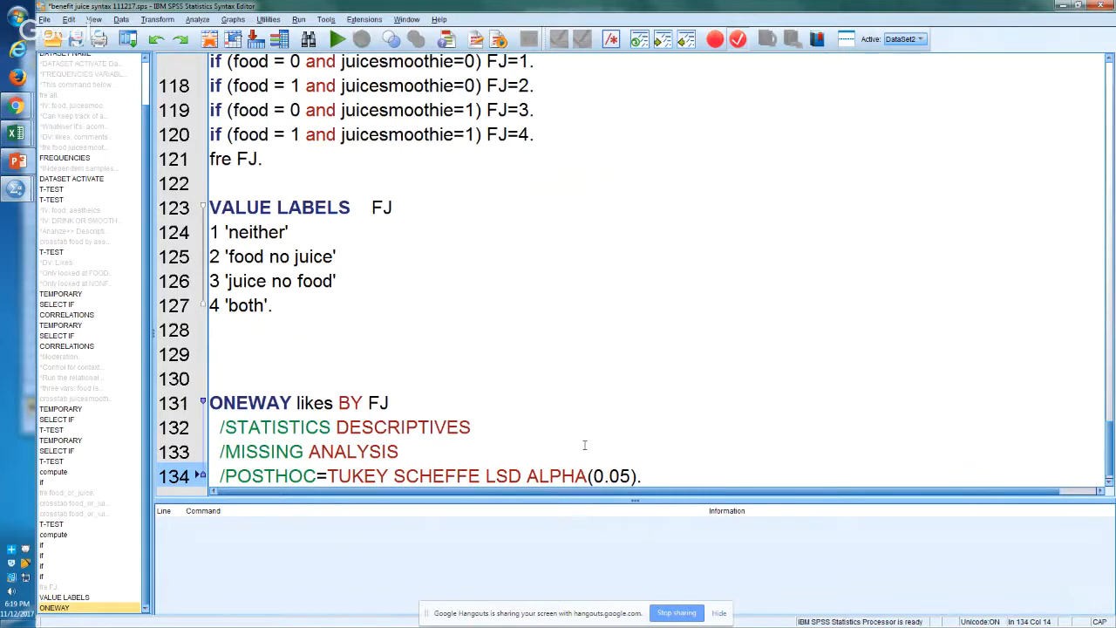
# Step: Run the ONEWAY likes BY FJ command on lines 131 to 134
pyautogui.press('Up')
pyautogui.press('Up')
pyautogui.press('Down')
pyautogui.press('Down')
pyautogui.hotkey('shift', 'Up')
pyautogui.hotkey('shift', 'Up')
pyautogui.hotkey('shift', 'Up')
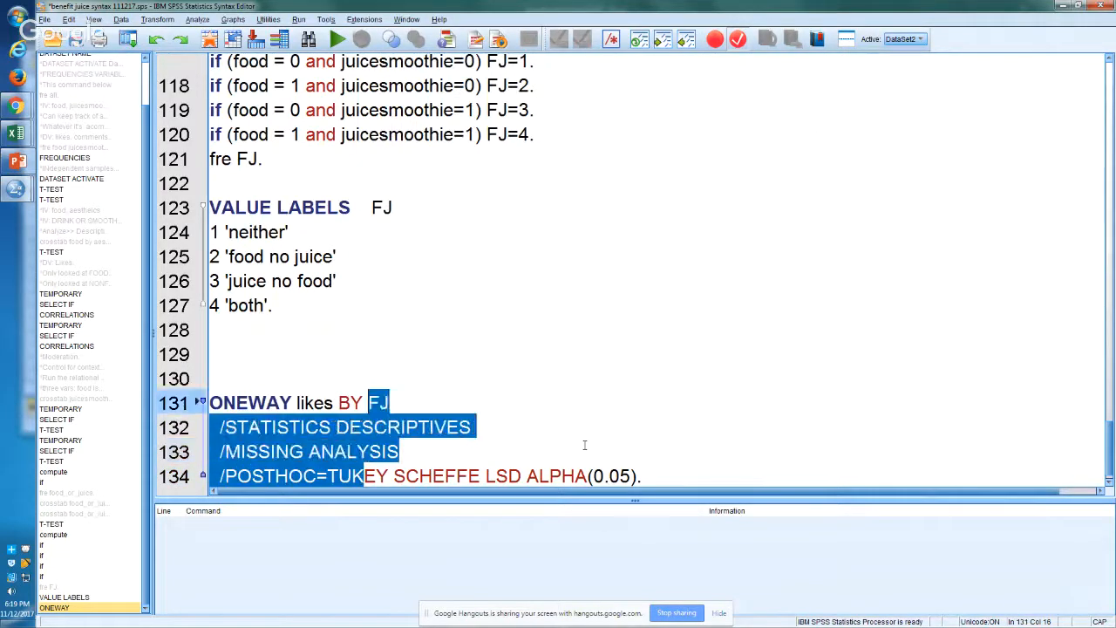
pyautogui.hotkey('shift', 'Left')
pyautogui.hotkey('ctrl', 'r')
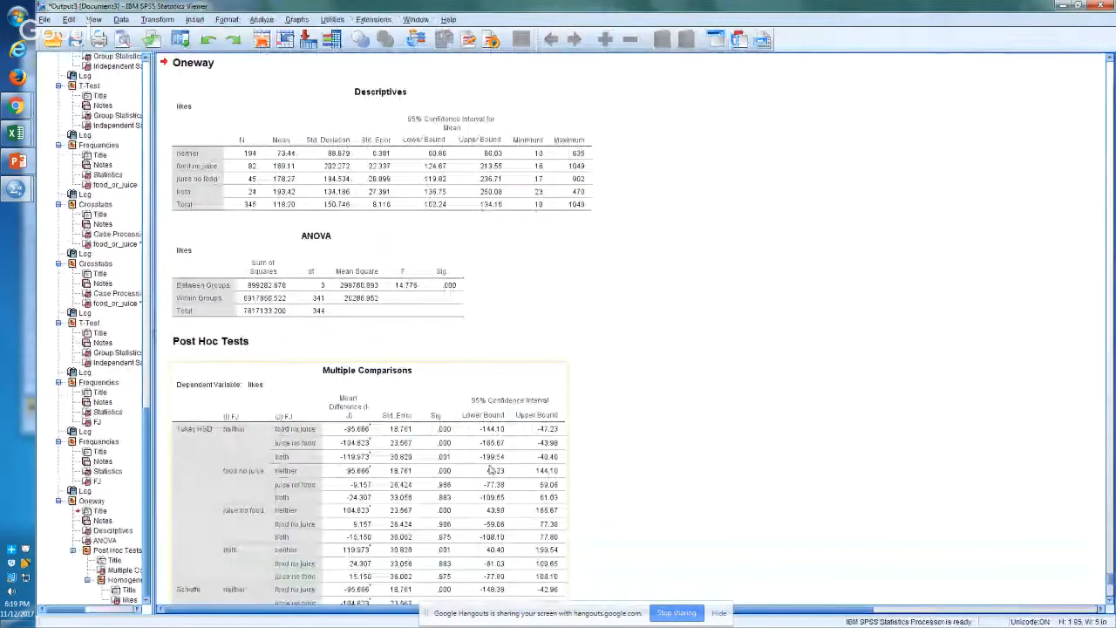
# Step: Go to the ONEWAY log in the output and copy the Descriptives table for likes
pyautogui.click(88, 493)
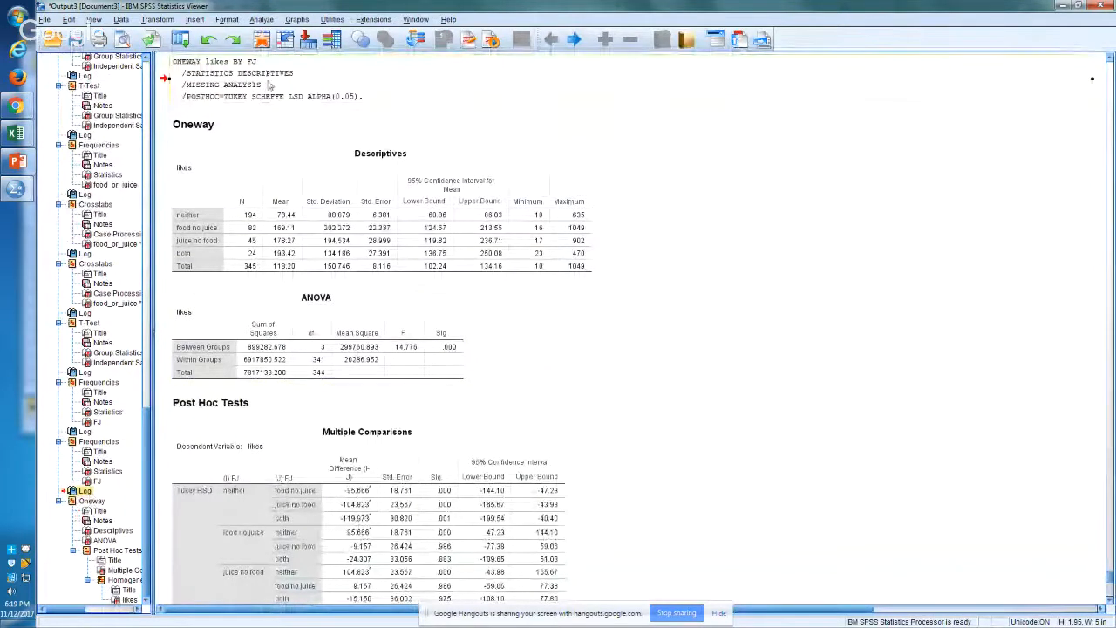
pyautogui.click(305, 220)
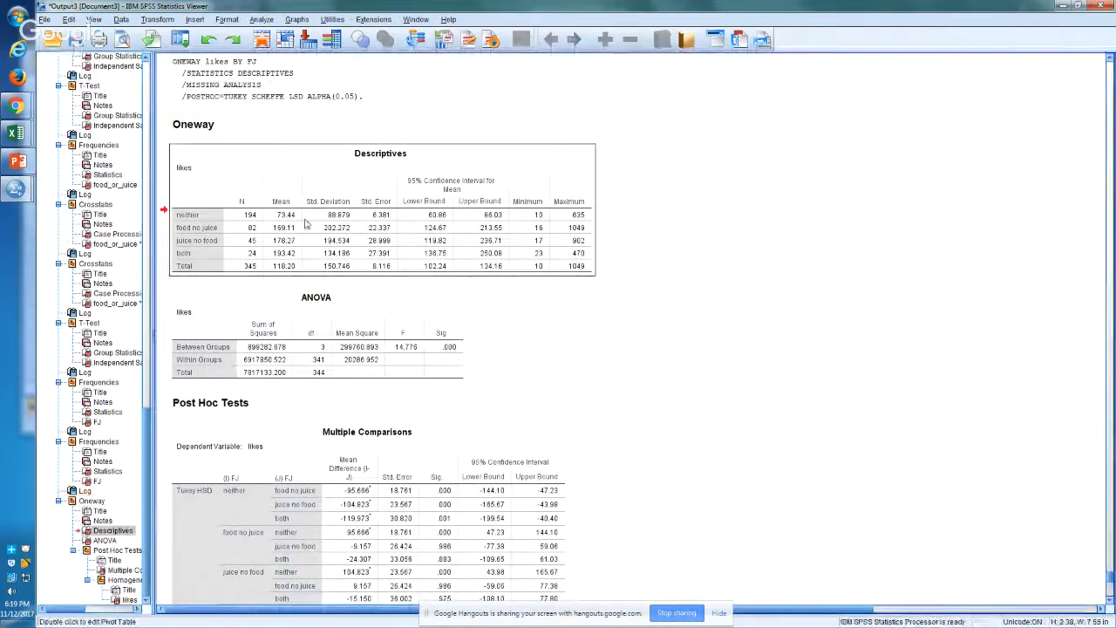
pyautogui.rightClick(305, 220)
pyautogui.click(316, 242)
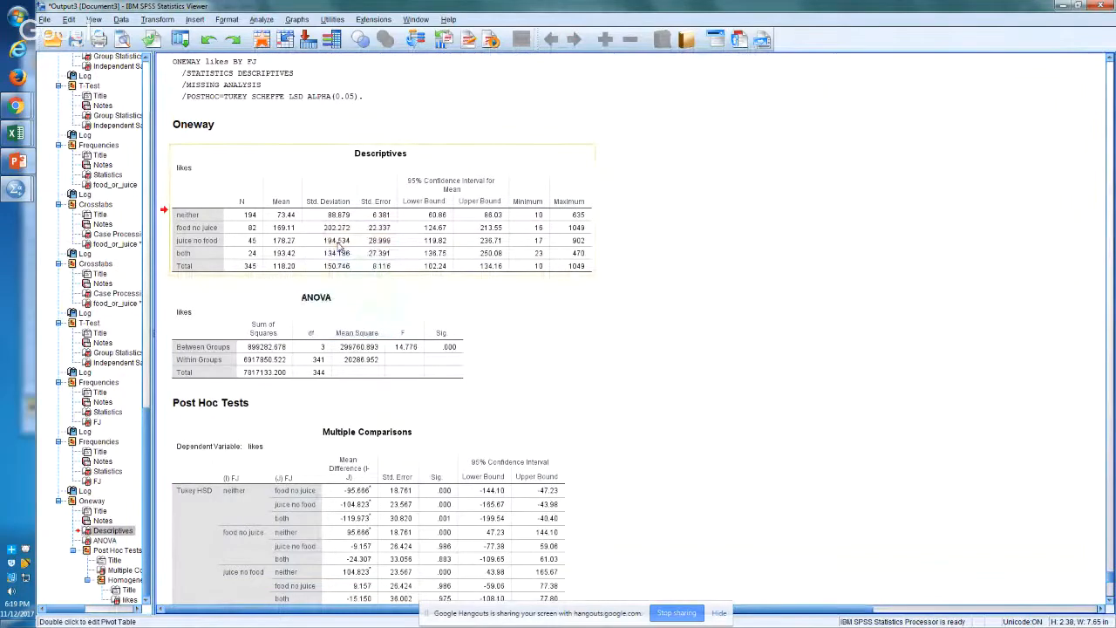
# Step: Switch to the Excel workbook and paste the Descriptives table at cell M192 on Sheet4, below the labelled FJ table
pyautogui.hotkey('alt', 'Tab')
pyautogui.hotkey('alt', 'Tab')
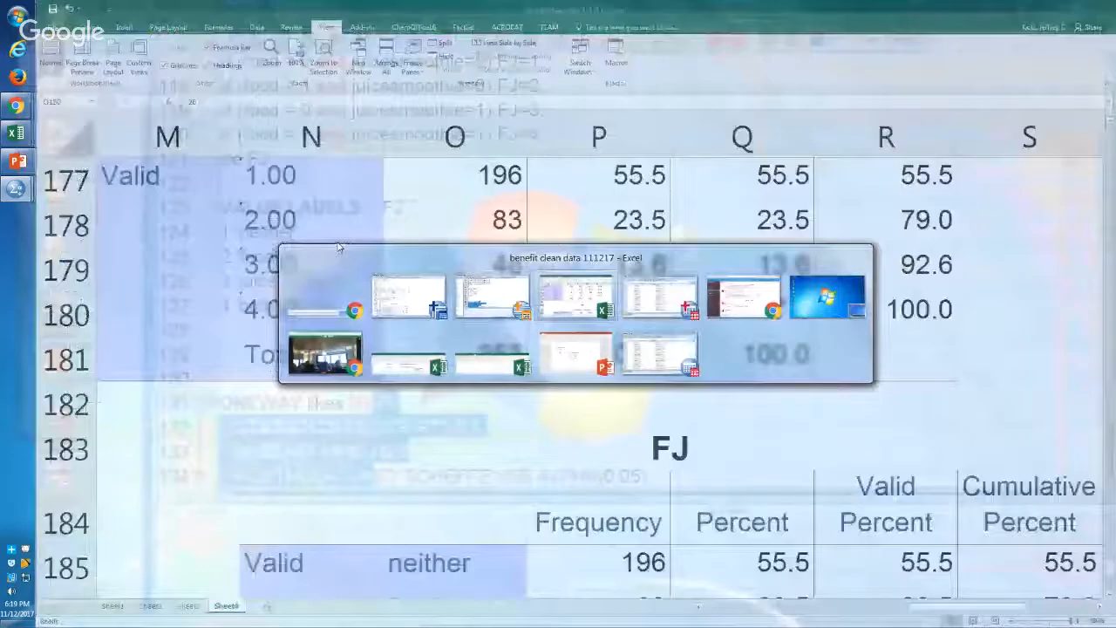
pyautogui.press('Down')
pyautogui.press('Down')
pyautogui.press('Down')
pyautogui.press('Down')
pyautogui.press('Down')
pyautogui.press('Down')
pyautogui.press('Down')
pyautogui.press('Down')
pyautogui.press('Down')
pyautogui.press('Left')
pyautogui.press('Left')
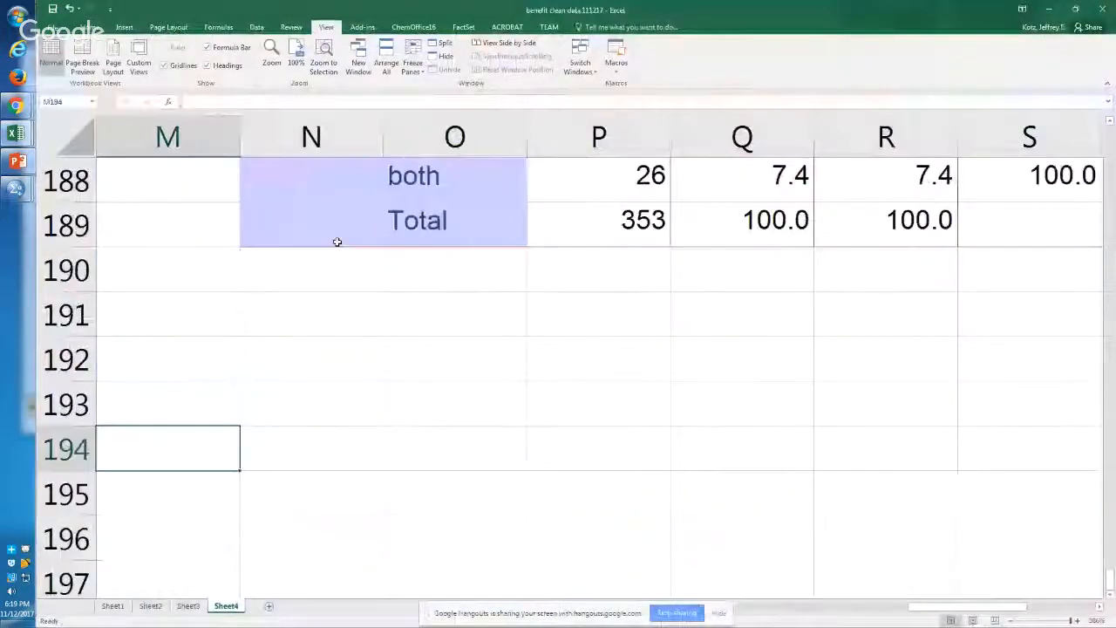
pyautogui.press('Up')
pyautogui.press('Up')
pyautogui.hotkey('ctrl', 'v')
pyautogui.press('Down')
pyautogui.press('Down')
pyautogui.press('Down')
pyautogui.press('Down')
pyautogui.press('Down')
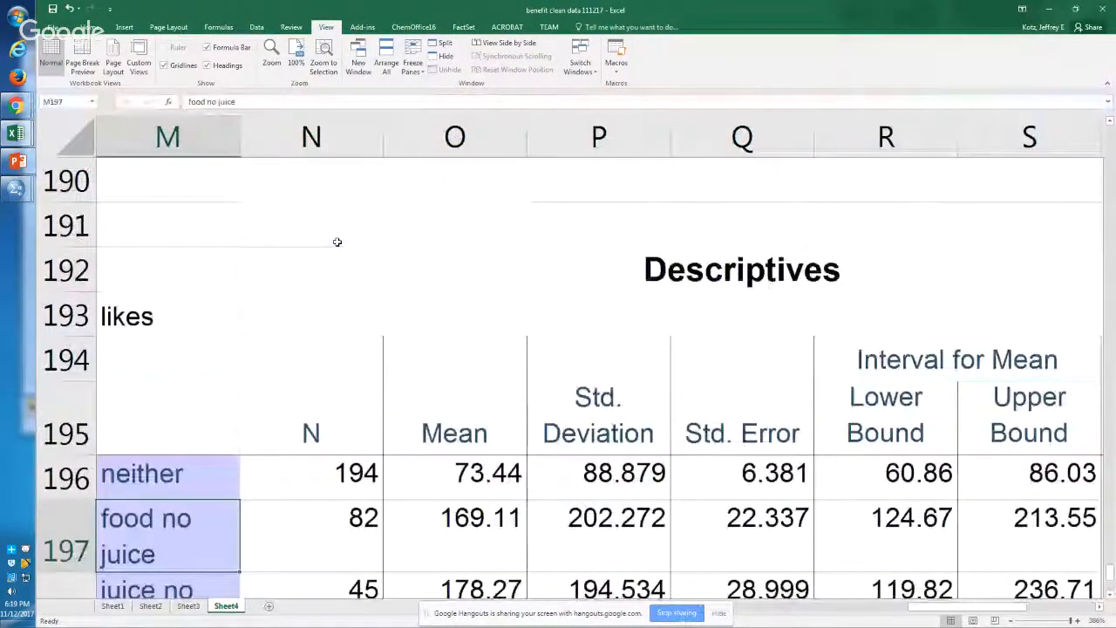
# Step: Examine the mean likes of the four food and juice categories in the pasted Descriptives table
pyautogui.press('Down')
pyautogui.press('Down')
pyautogui.press('Right')
pyautogui.press('Right')
pyautogui.hotkey('shift', 'Up')
pyautogui.hotkey('shift', 'Up')
pyautogui.hotkey('shift', 'Up')
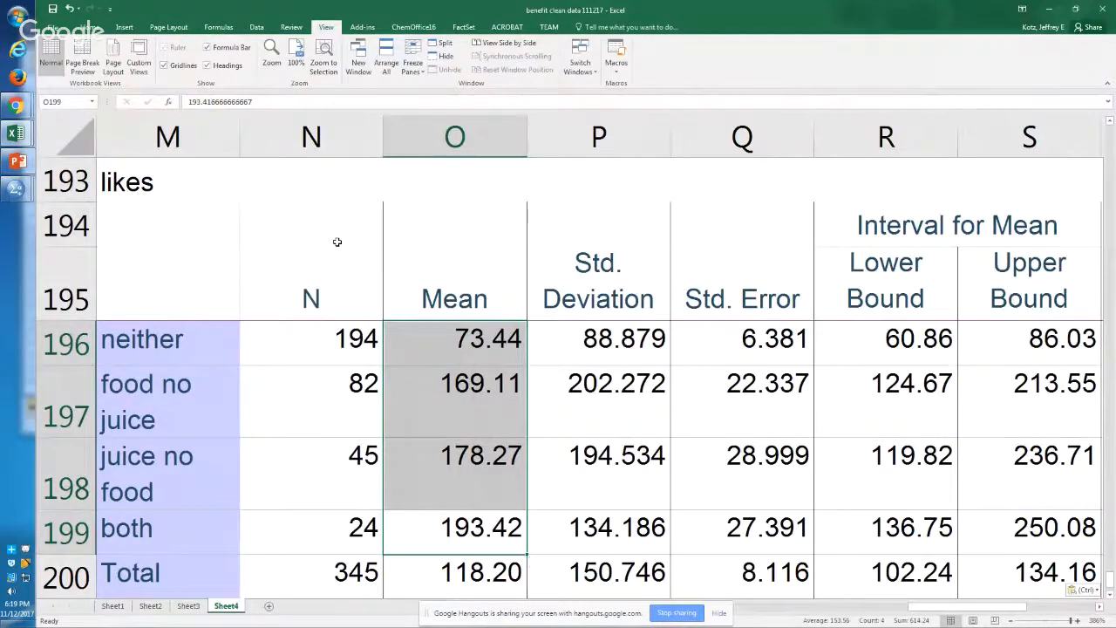
pyautogui.press('Down')
pyautogui.press('Up')
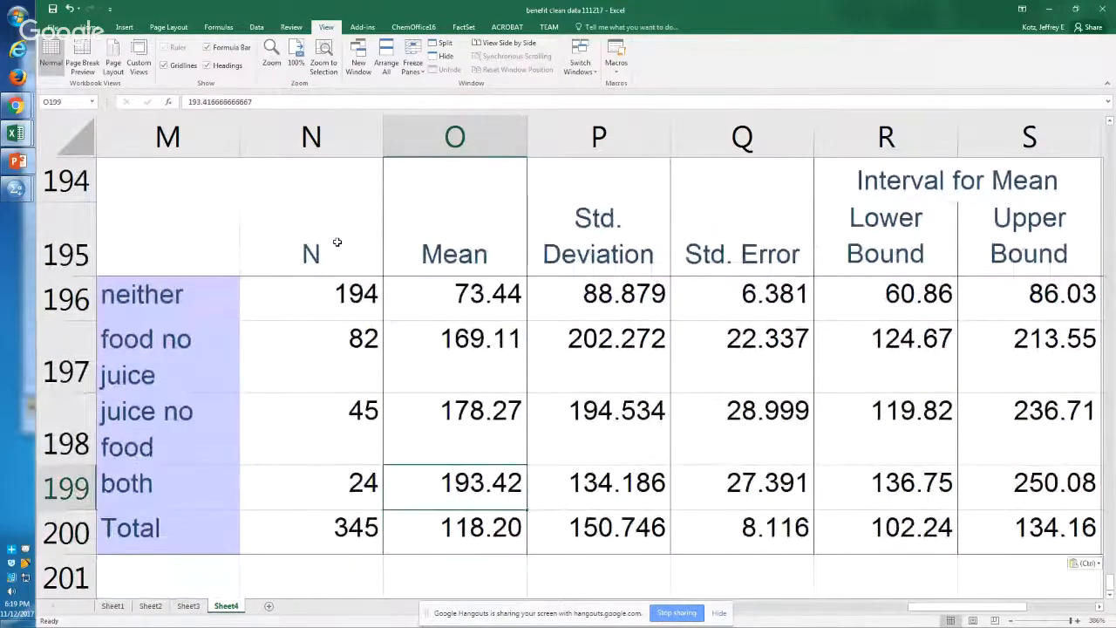
# Step: Italicize the mean for the neither category in cell O196
pyautogui.press('Up')
pyautogui.press('Up')
pyautogui.press('Up')
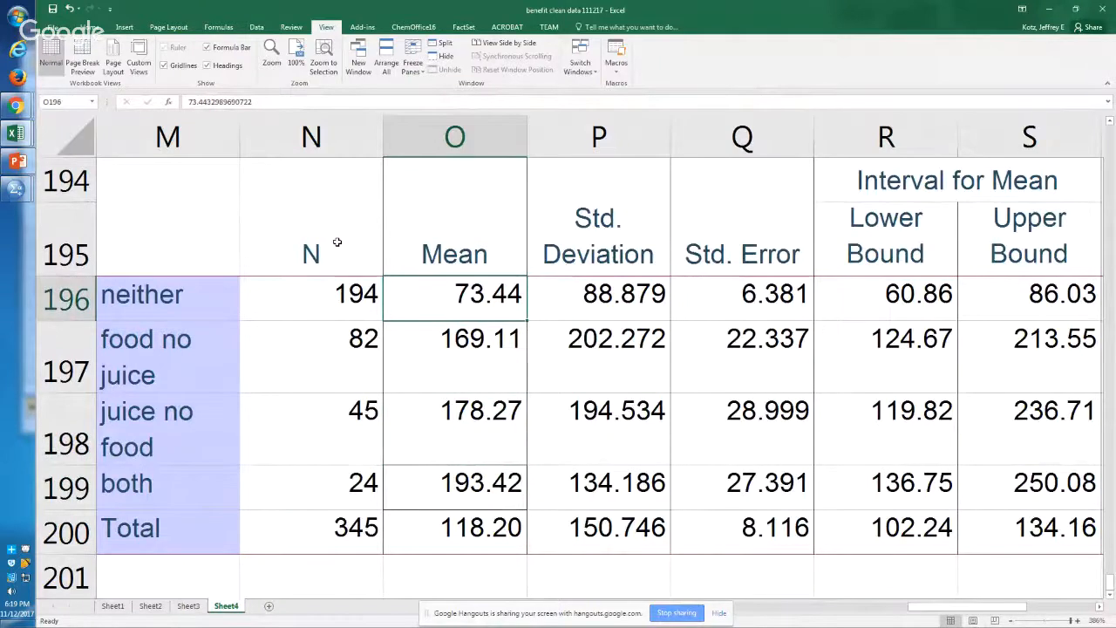
pyautogui.hotkey('ctrl', 'i')
# Step: Compare the means of food no juice, juice no food and both with the mean of the neither category
pyautogui.press('Down')
pyautogui.press('Down')
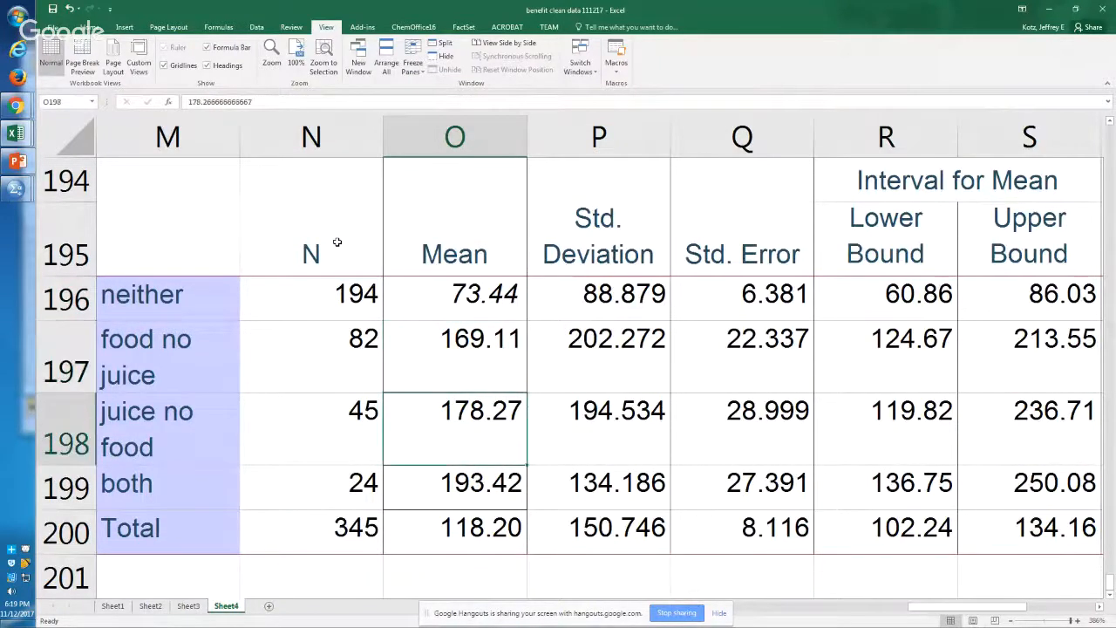
pyautogui.press('Up')
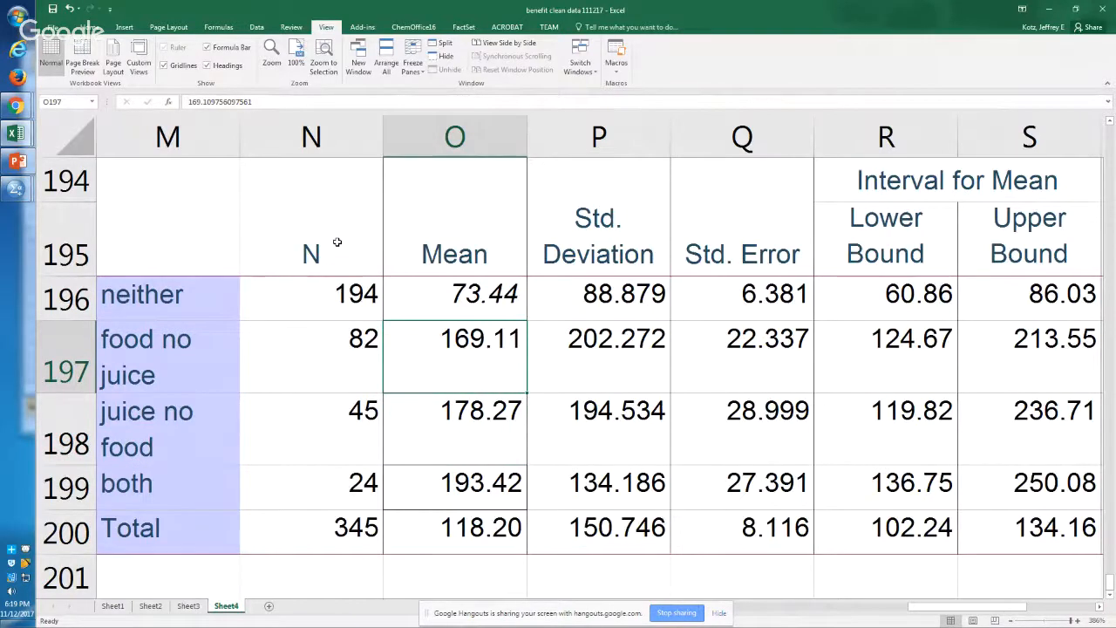
pyautogui.press('Down')
pyautogui.press('Up')
pyautogui.hotkey('shift', 'Down')
pyautogui.press('Down')
pyautogui.press('Down')
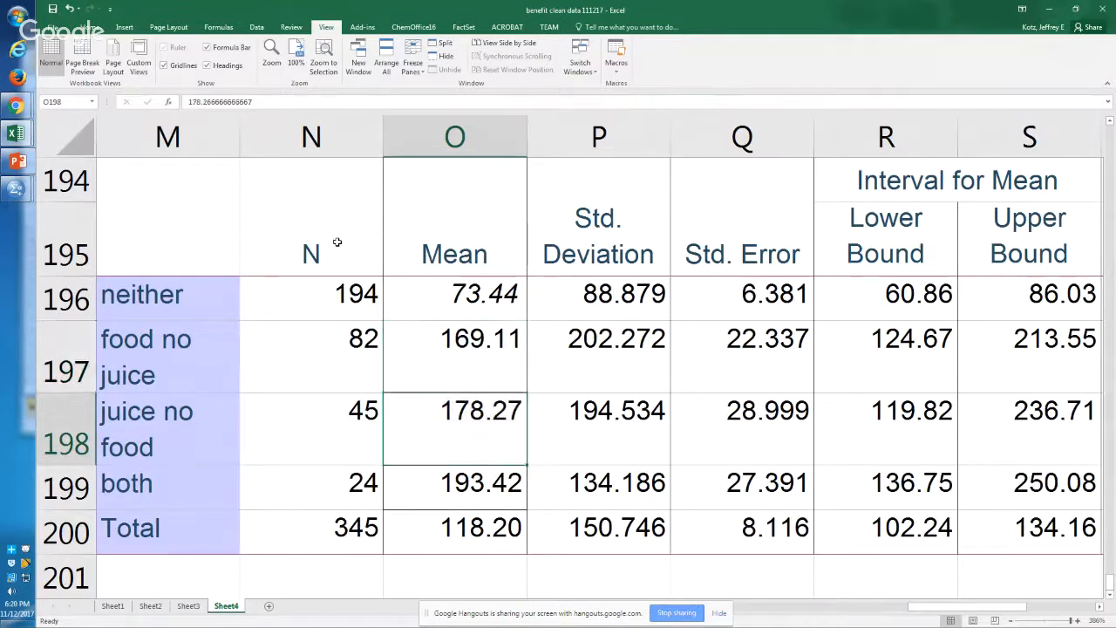
pyautogui.hotkey('shift', 'Up')
pyautogui.hotkey('shift', 'Up')
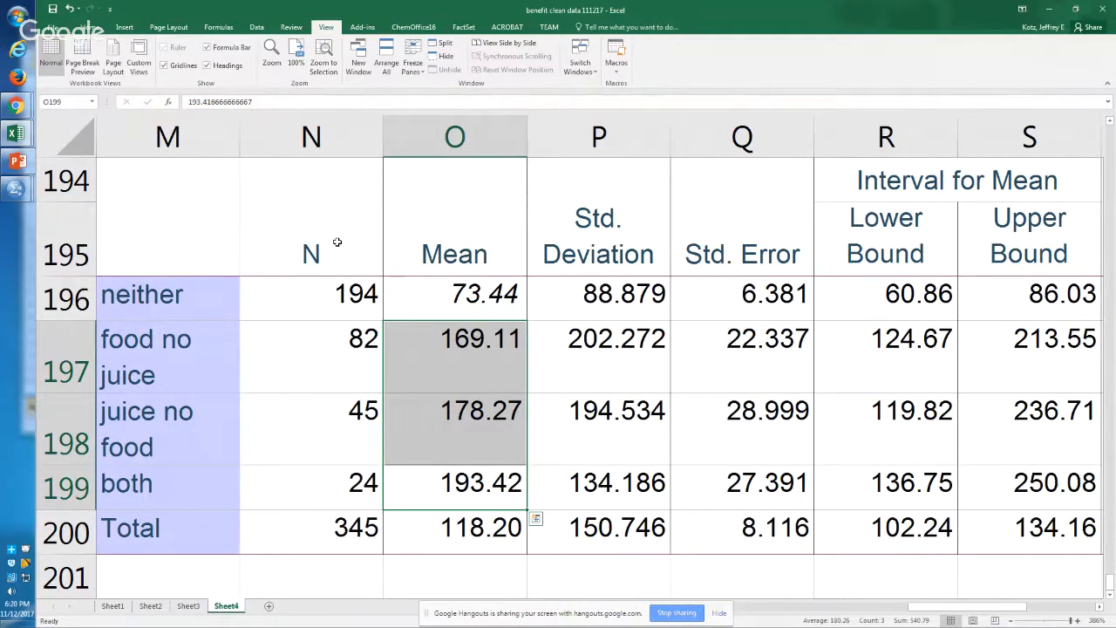
pyautogui.press('Up')
pyautogui.press('Up')
pyautogui.press('Up')
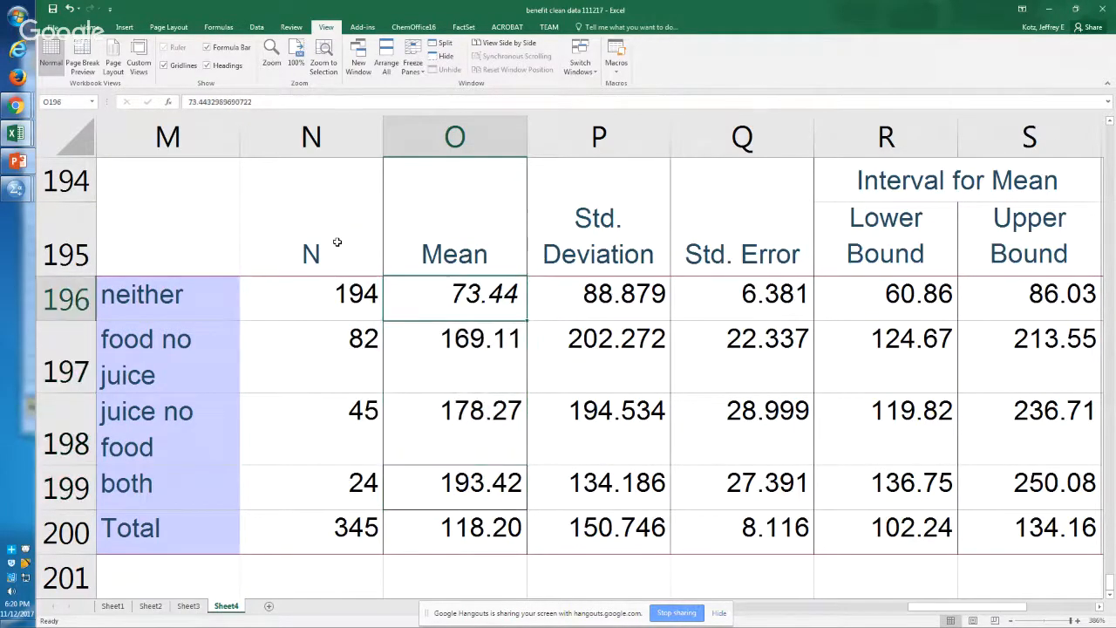
# Step: Examine the group sizes in the N column of the Descriptives table, including the total
pyautogui.press('Down')
pyautogui.press('Down')
pyautogui.press('Left')
pyautogui.press('Down')
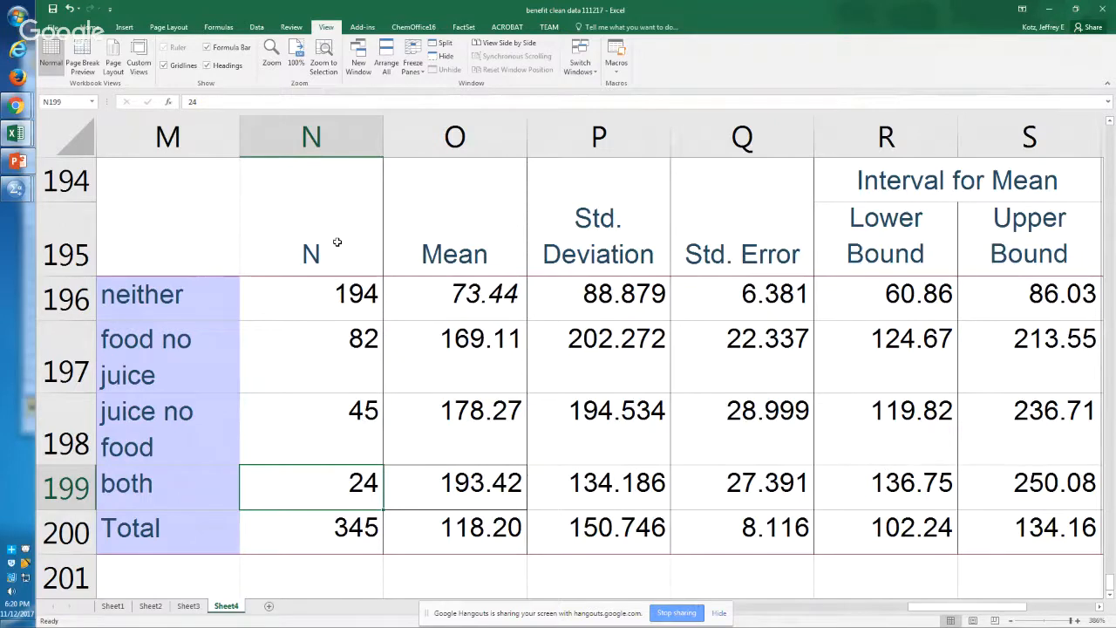
pyautogui.press('Down')
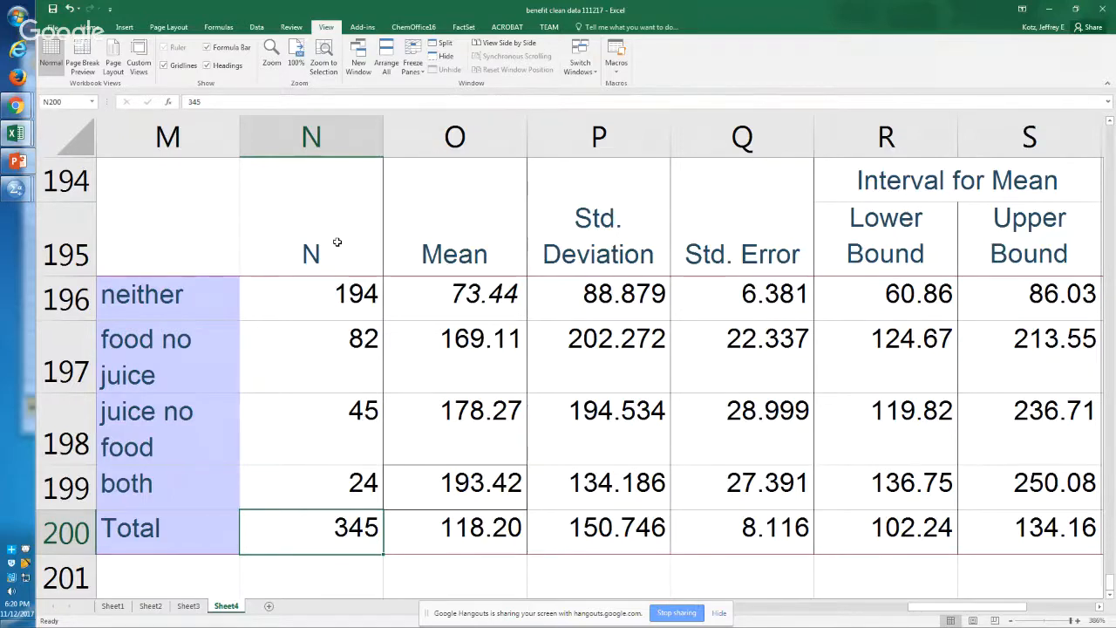
pyautogui.click(342, 478)
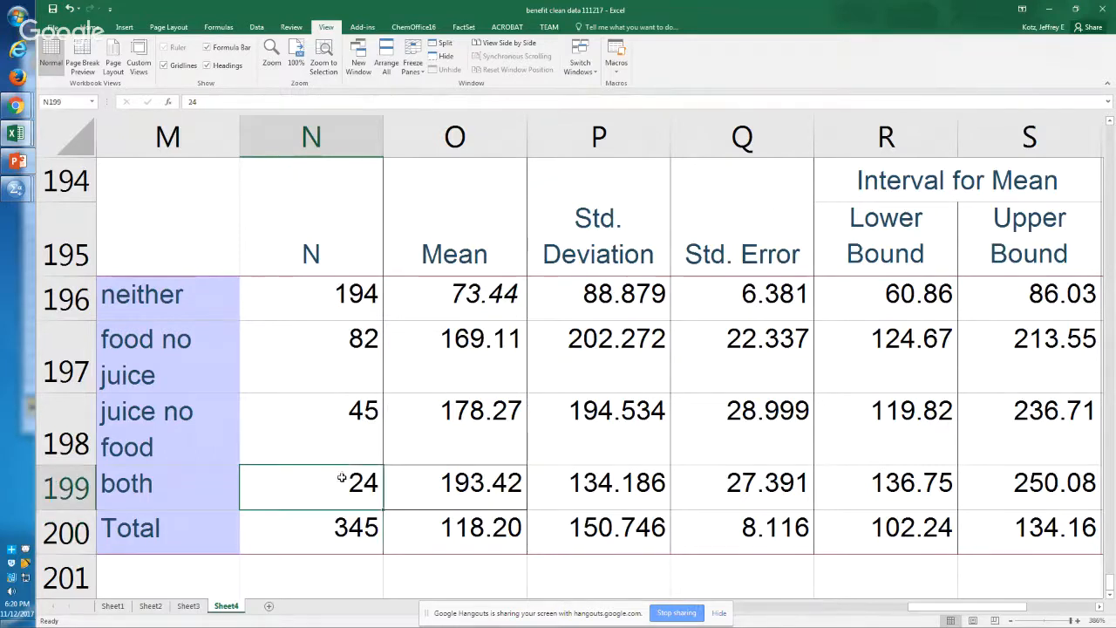
pyautogui.click(354, 424)
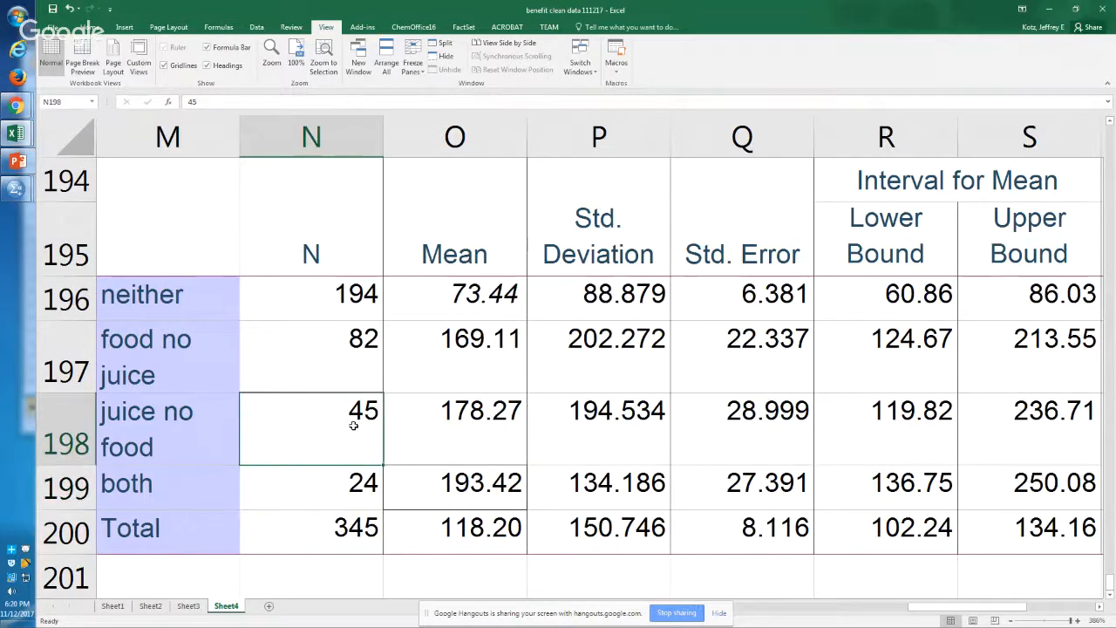
pyautogui.click(340, 311)
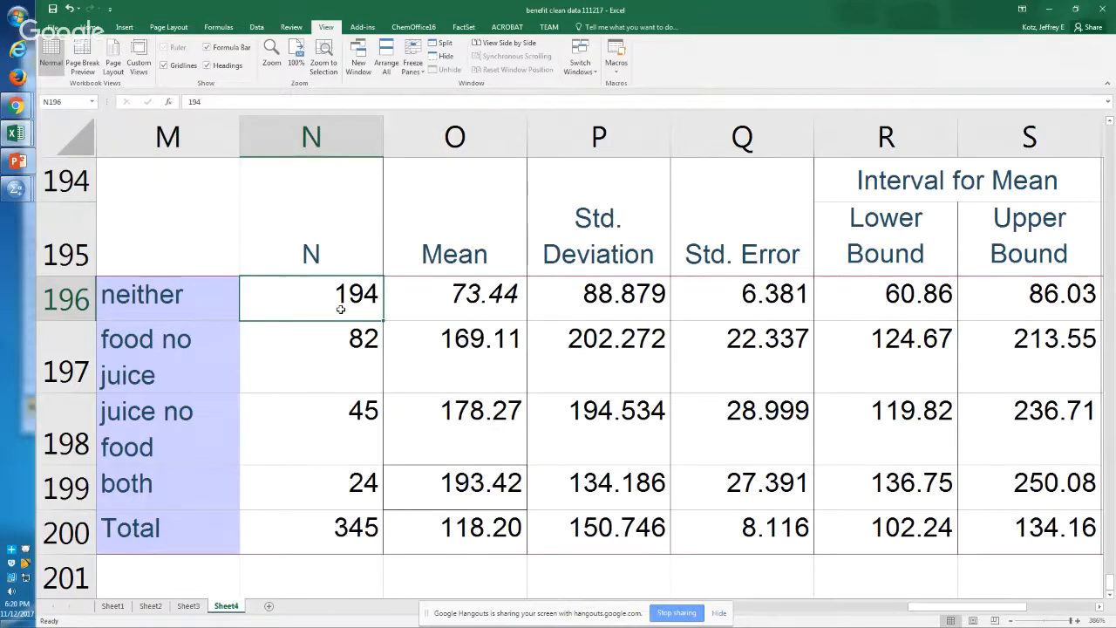
# Step: Copy the ANOVA table for likes from the SPSS output and paste it at cell N202 in the Excel workbook
pyautogui.hotkey('alt', 'Tab')
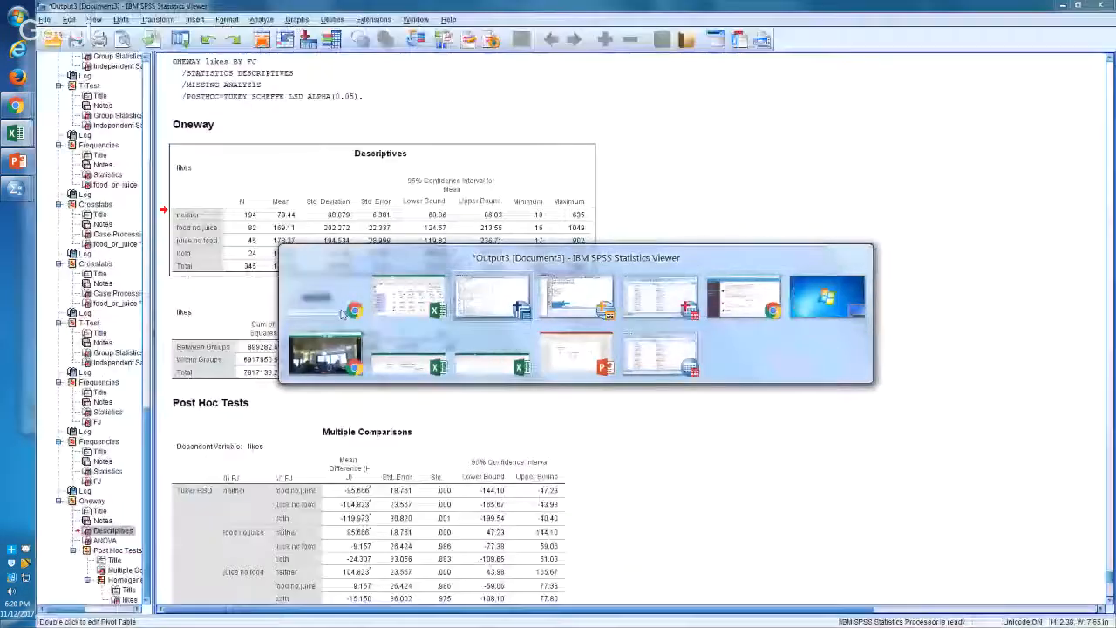
pyautogui.click(267, 348)
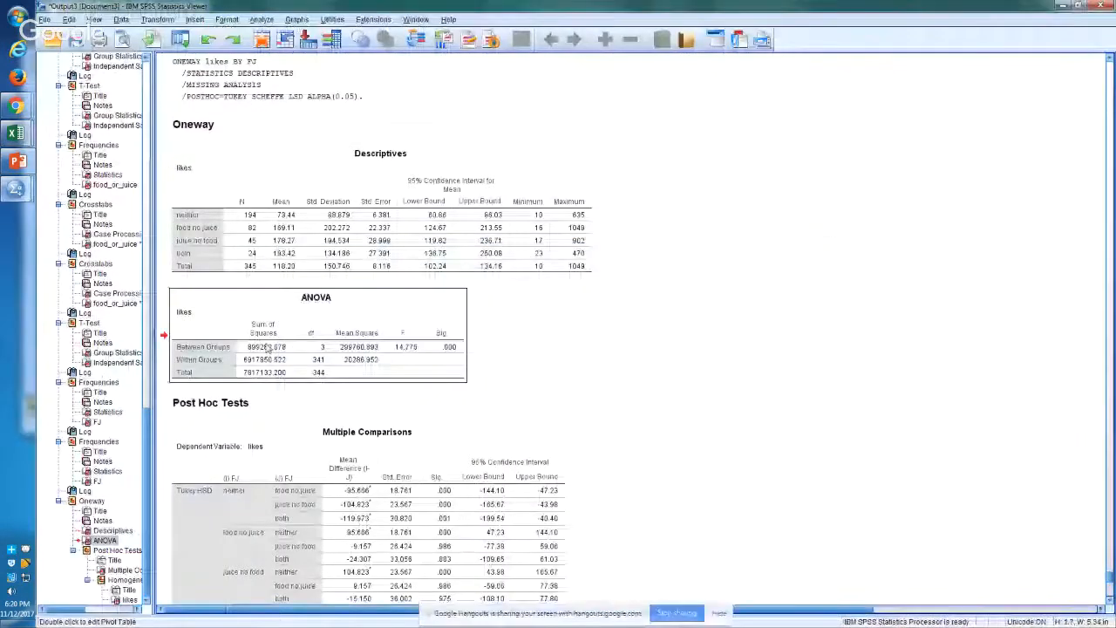
pyautogui.hotkey('alt', 'Tab')
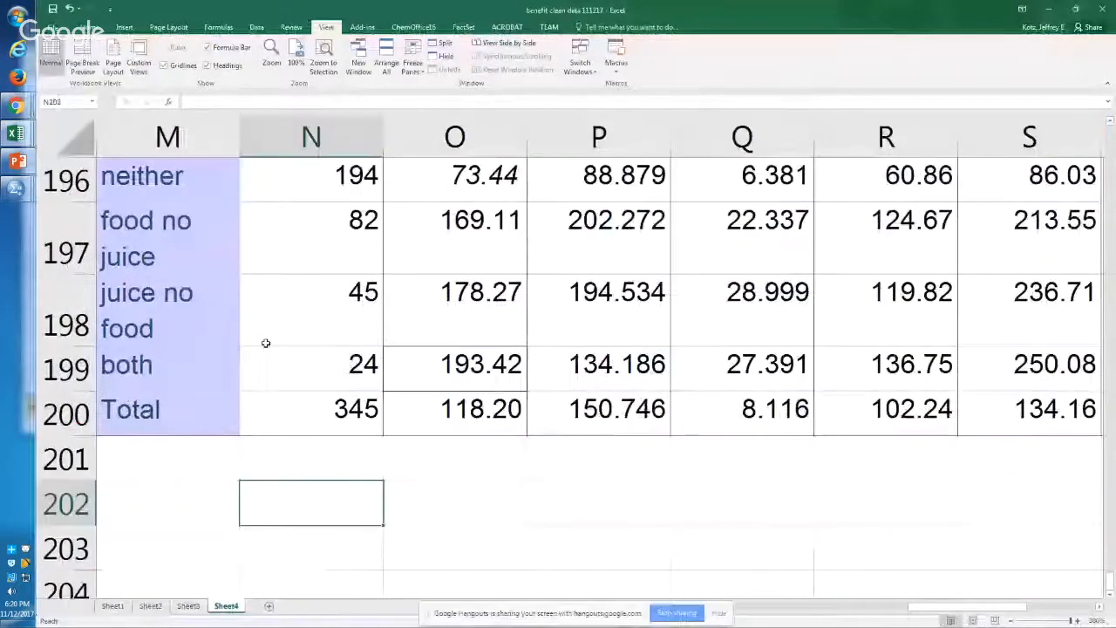
pyautogui.hotkey('ctrl', 'v')
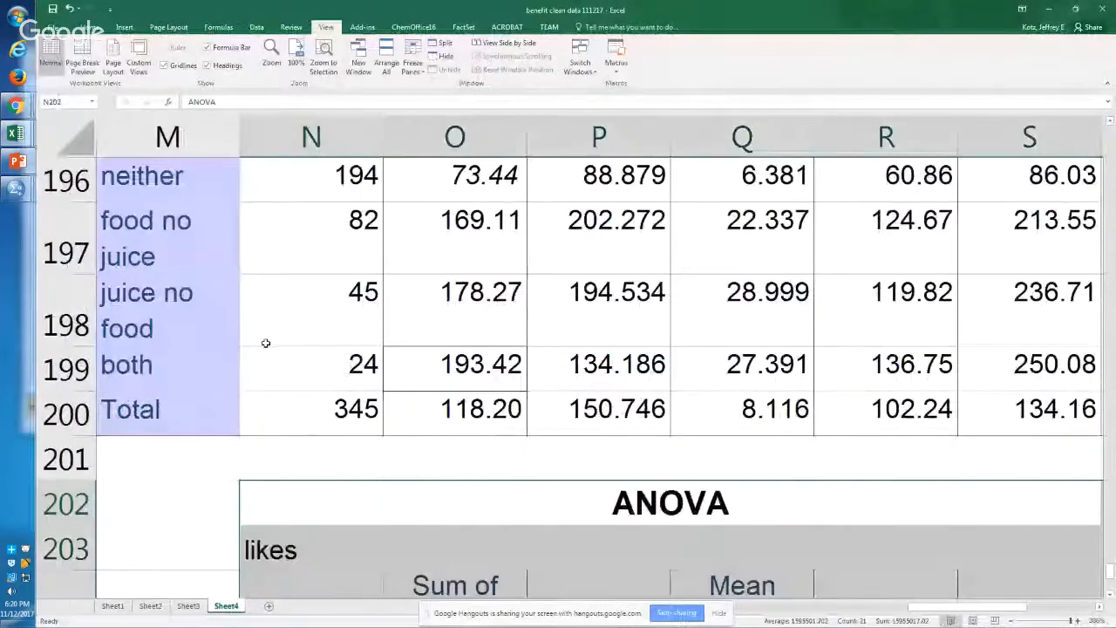
# Step: Auto-fit the widths of columns N to Q so the ANOVA values fit their cells
pyautogui.press('Down')
pyautogui.press('Down')
pyautogui.press('Down')
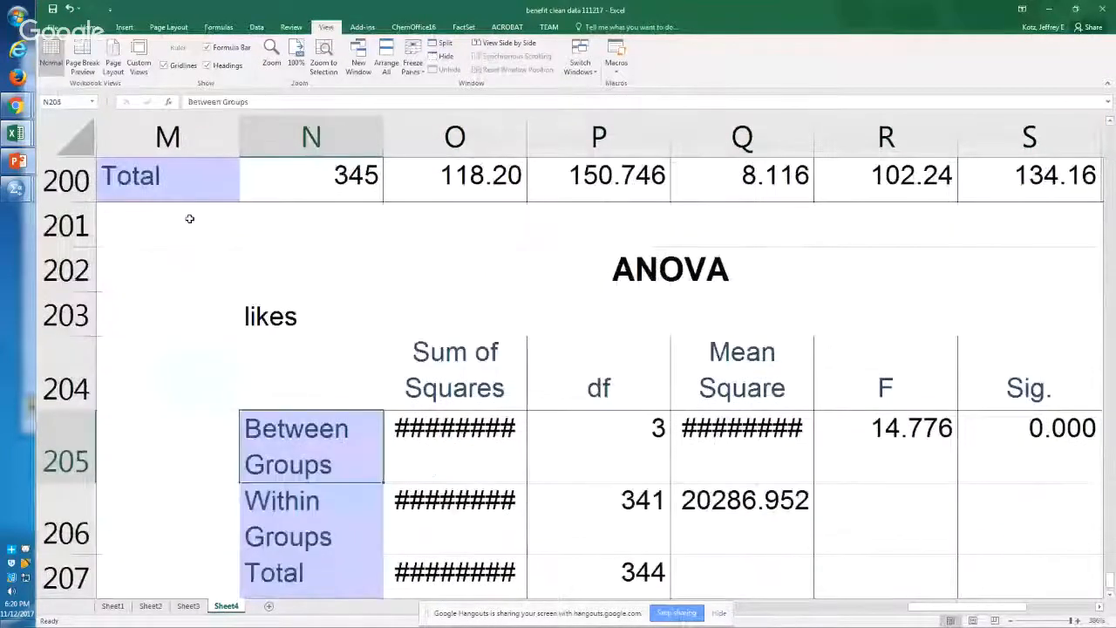
pyautogui.moveTo(312, 178)
pyautogui.mouseDown()
pyautogui.moveTo(611, 131)
pyautogui.moveTo(814, 126)
pyautogui.mouseUp()
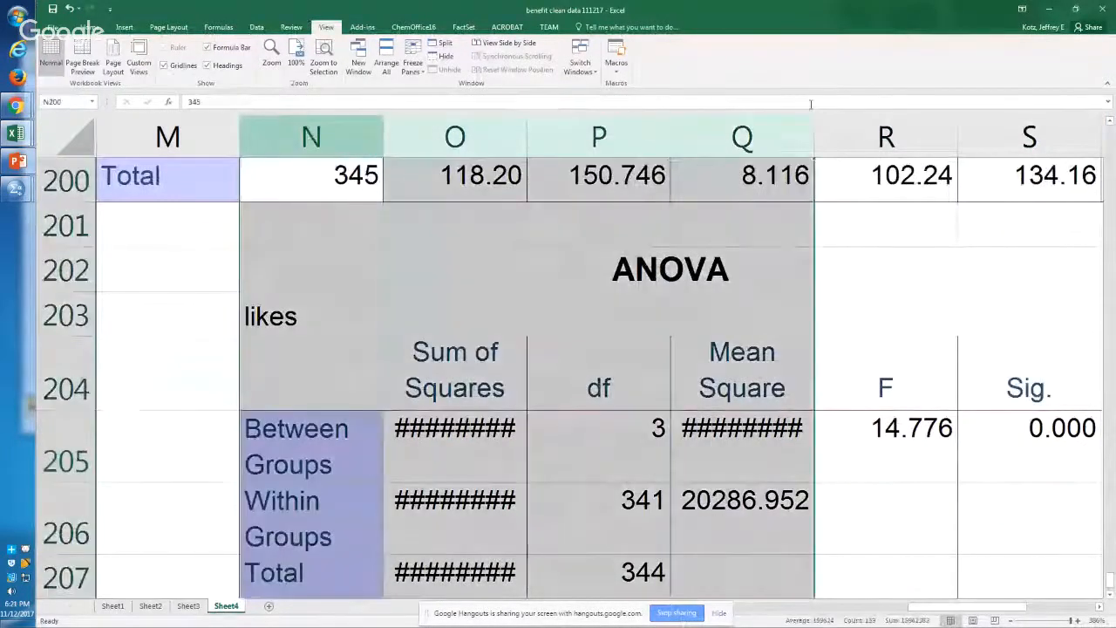
pyautogui.doubleClick(814, 127)
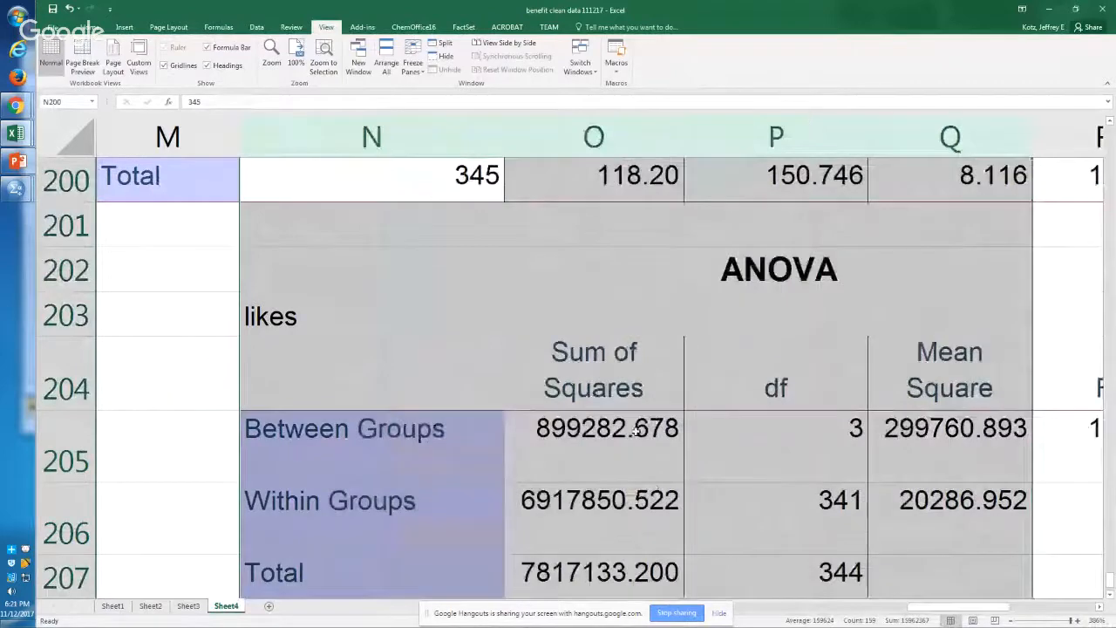
# Step: Make the F and Sig. values of the Between Groups row bold in cells R205:S205
pyautogui.click(591, 479)
pyautogui.press('Down')
pyautogui.press('Right')
pyautogui.press('Right')
pyautogui.press('Right')
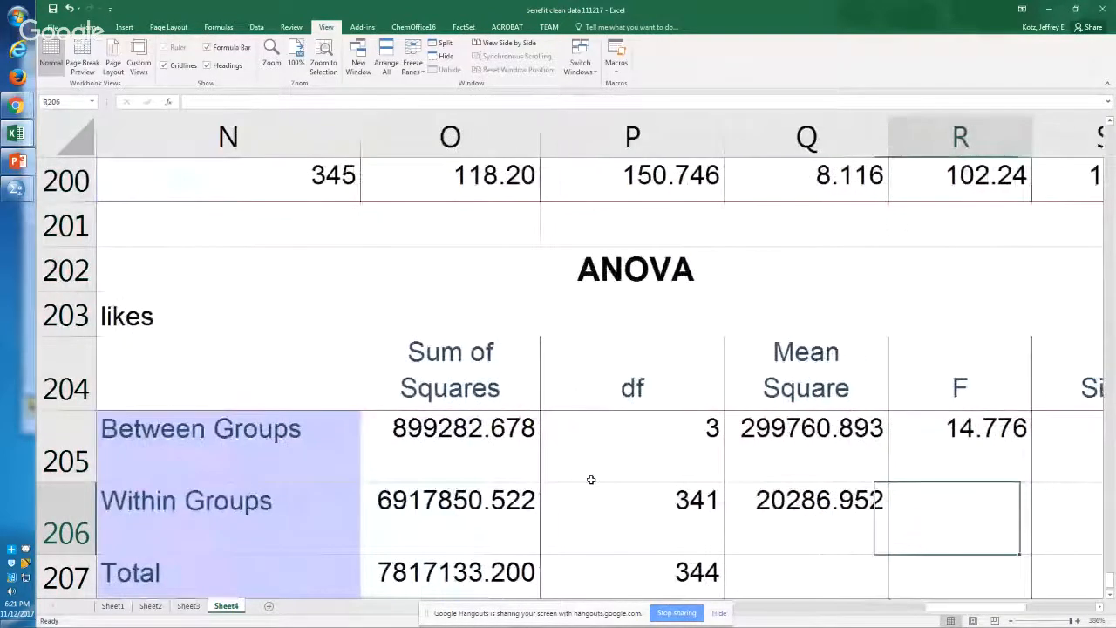
pyautogui.press('Up')
pyautogui.press('Right')
pyautogui.press('Left')
pyautogui.press('Right')
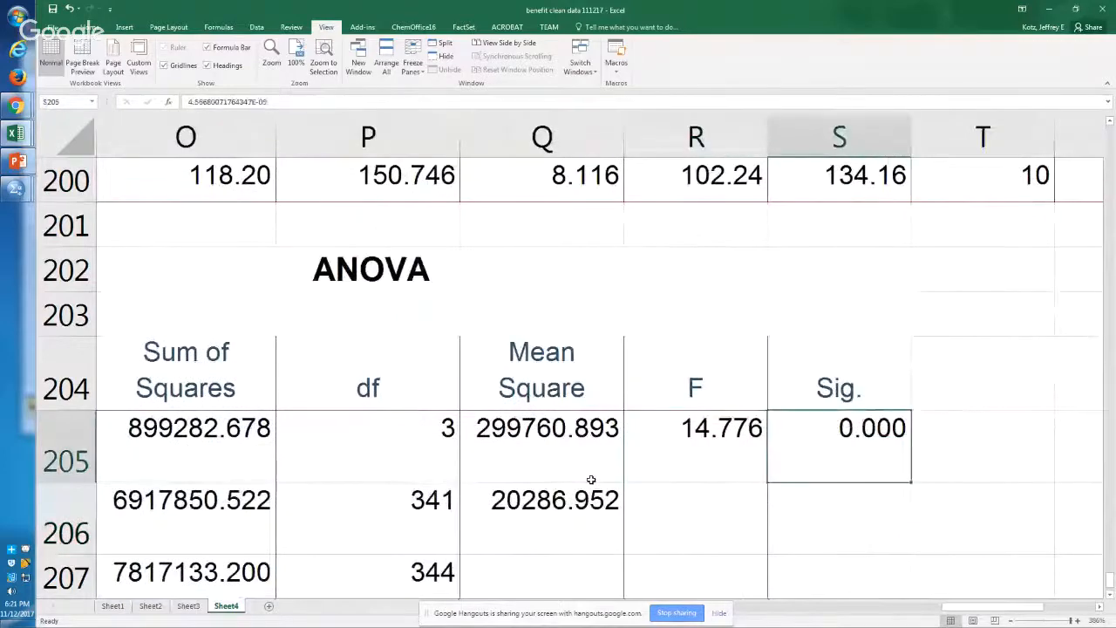
pyautogui.press('Left')
pyautogui.hotkey('shift', 'Right')
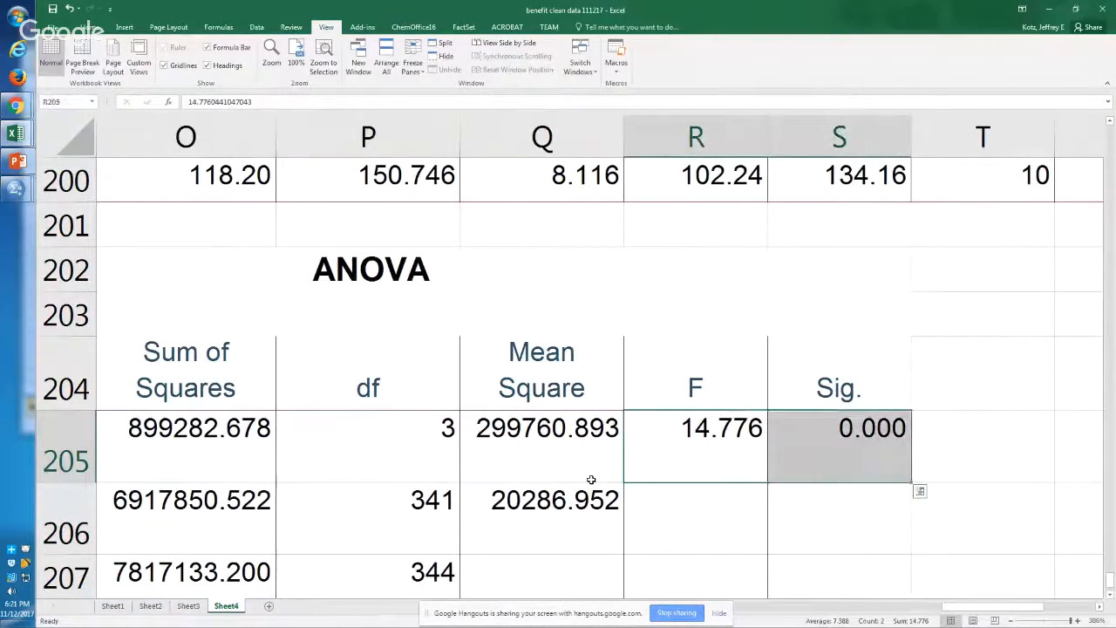
pyautogui.hotkey('ctrl', 'b')
pyautogui.press('Down')
pyautogui.press('Up')
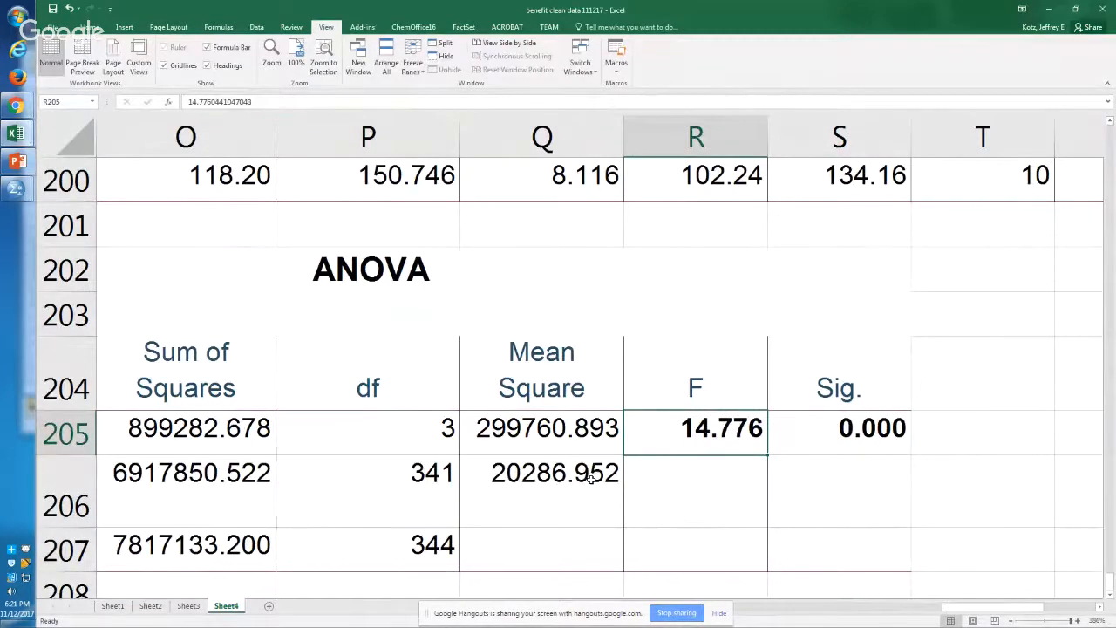
# Step: Remove the bold formatting from the F value in cell R205
pyautogui.press('Right')
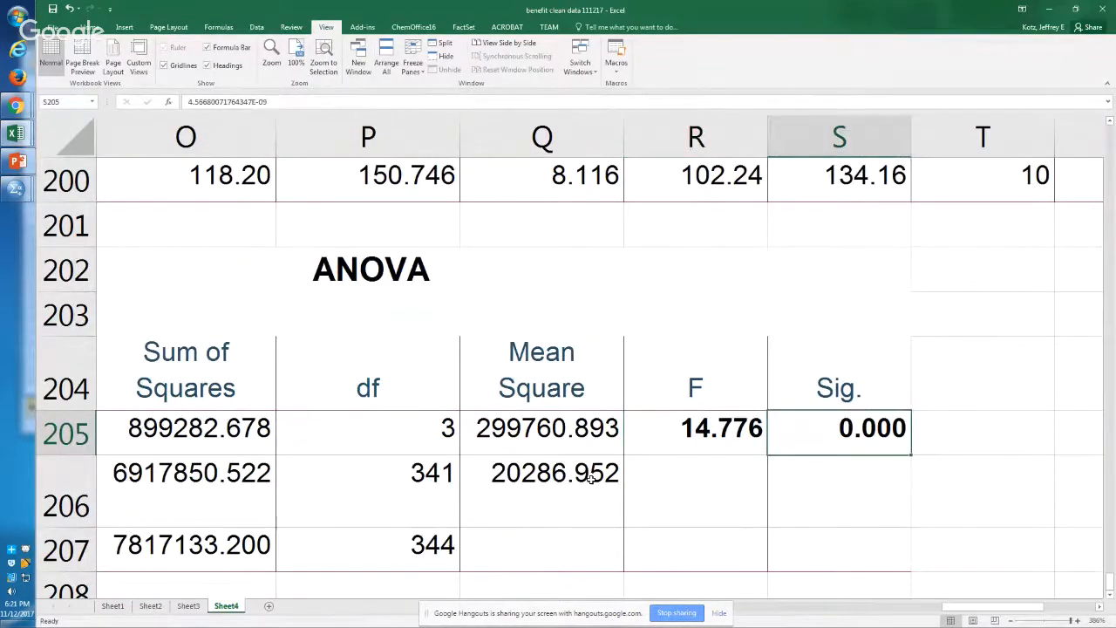
pyautogui.press('Left')
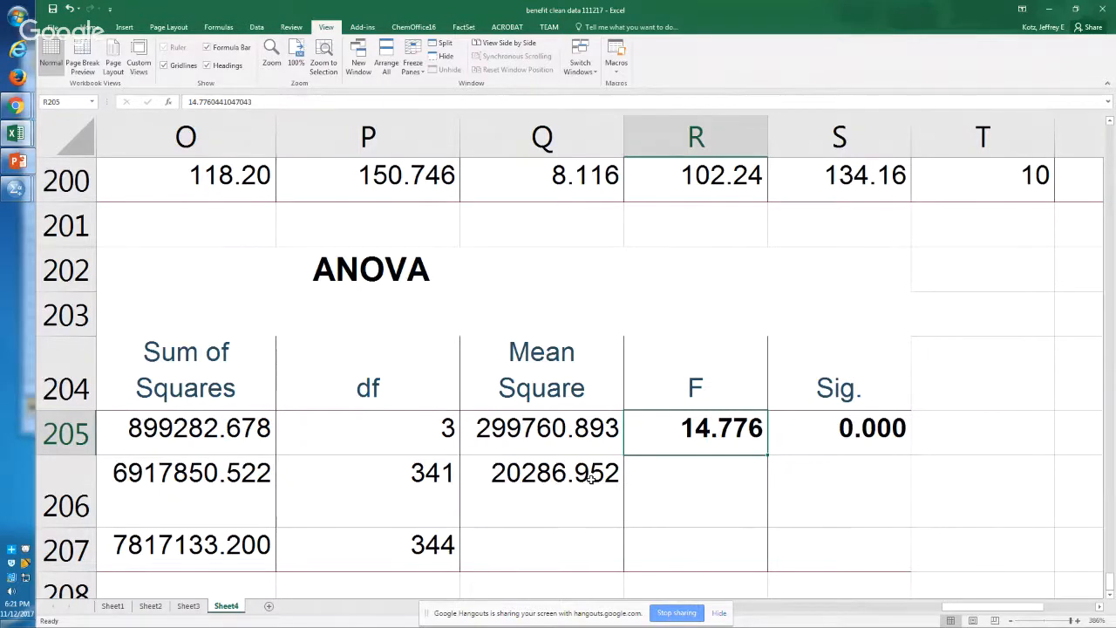
pyautogui.hotkey('ctrl', 'b')
pyautogui.hotkey('ctrl', 'b')
pyautogui.hotkey('ctrl', 'b')
pyautogui.hotkey('ctrl', 'b')
pyautogui.hotkey('ctrl', 'b')
pyautogui.hotkey('ctrl', 'b')
pyautogui.hotkey('ctrl', 'b')
pyautogui.hotkey('ctrl', 'b')
pyautogui.hotkey('ctrl', 'b')
# Step: Examine the ANOVA table's between-groups and within-groups rows, from the sums of squares and df to the F and Sig. values
pyautogui.press('Left')
pyautogui.press('Left')
pyautogui.press('Left')
pyautogui.press('Left')
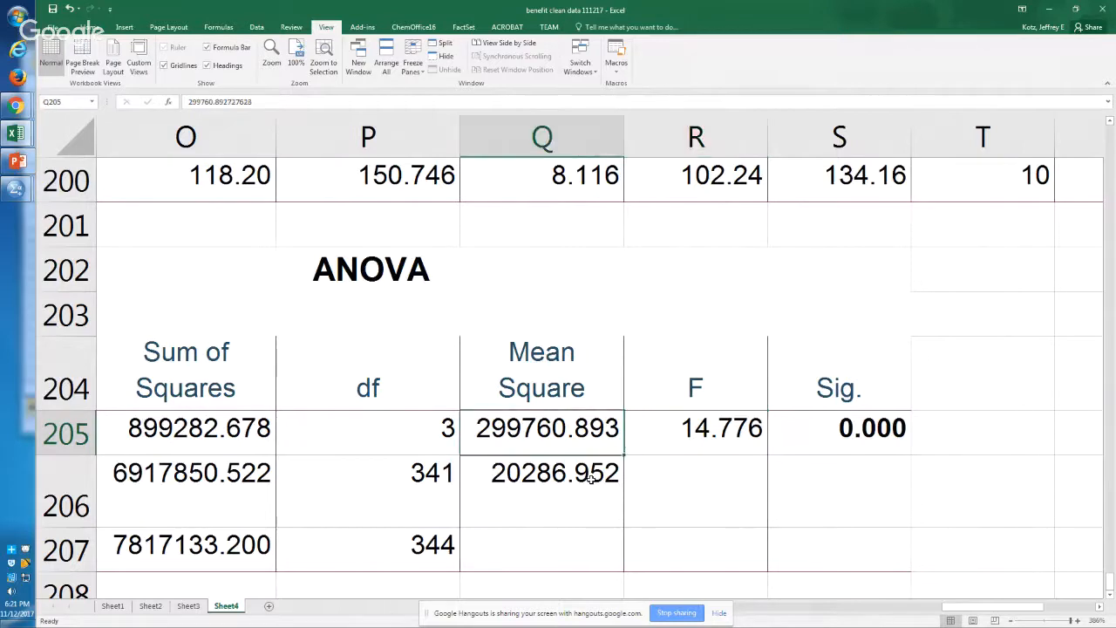
pyautogui.hotkey('shift', 'Down')
pyautogui.hotkey('shift', 'Down')
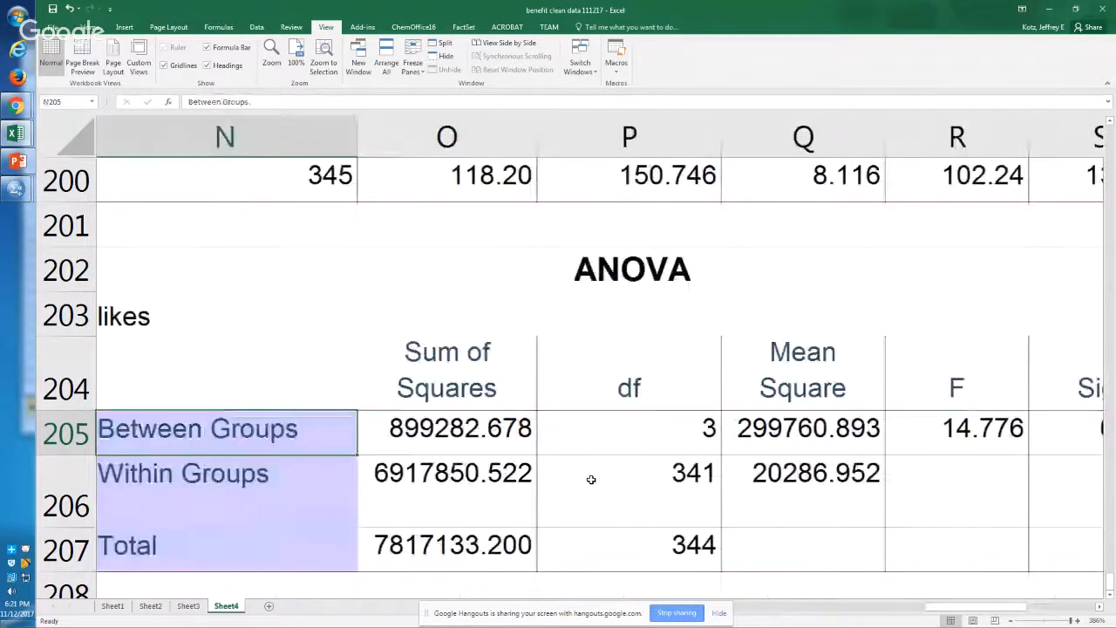
pyautogui.press('Left')
pyautogui.press('Right')
pyautogui.press('Down')
pyautogui.press('Up')
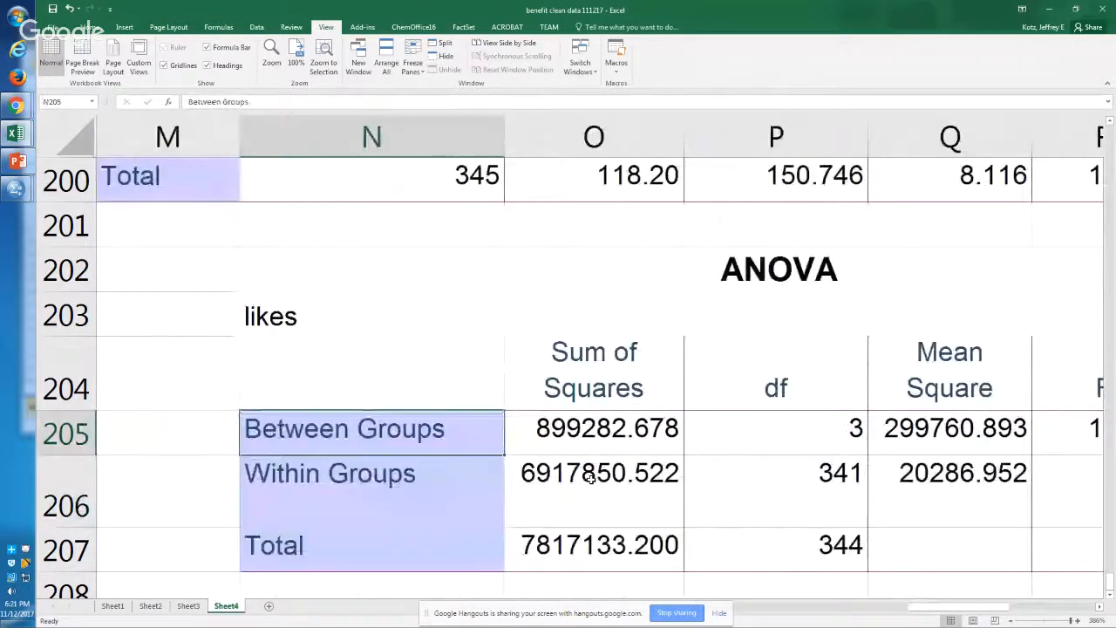
pyautogui.press('Down')
pyautogui.press('Right')
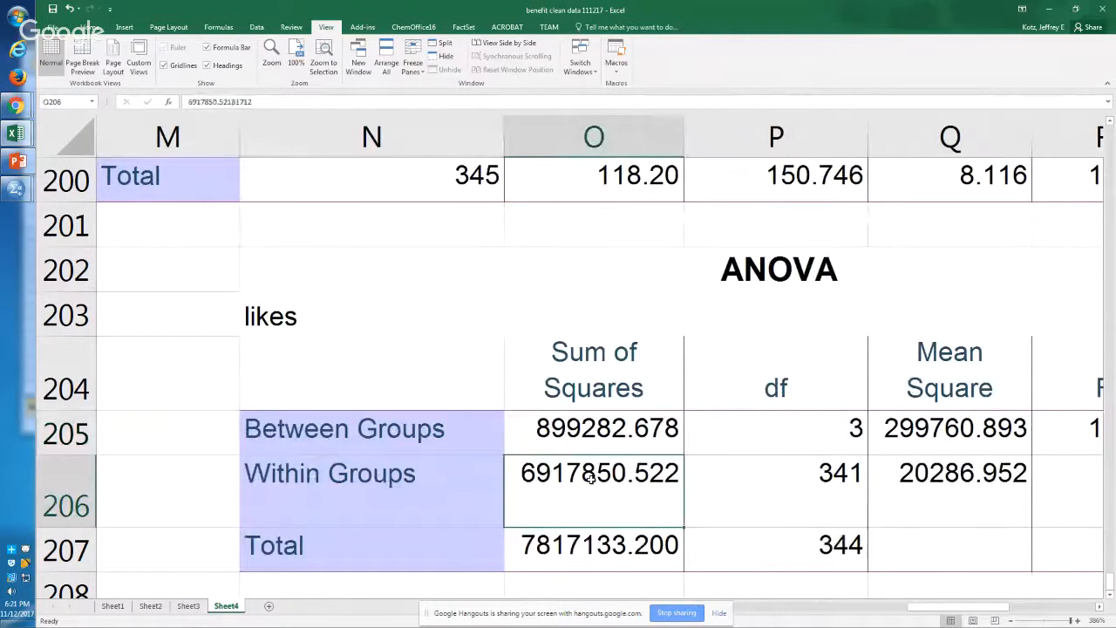
pyautogui.press('Right')
pyautogui.press('Right')
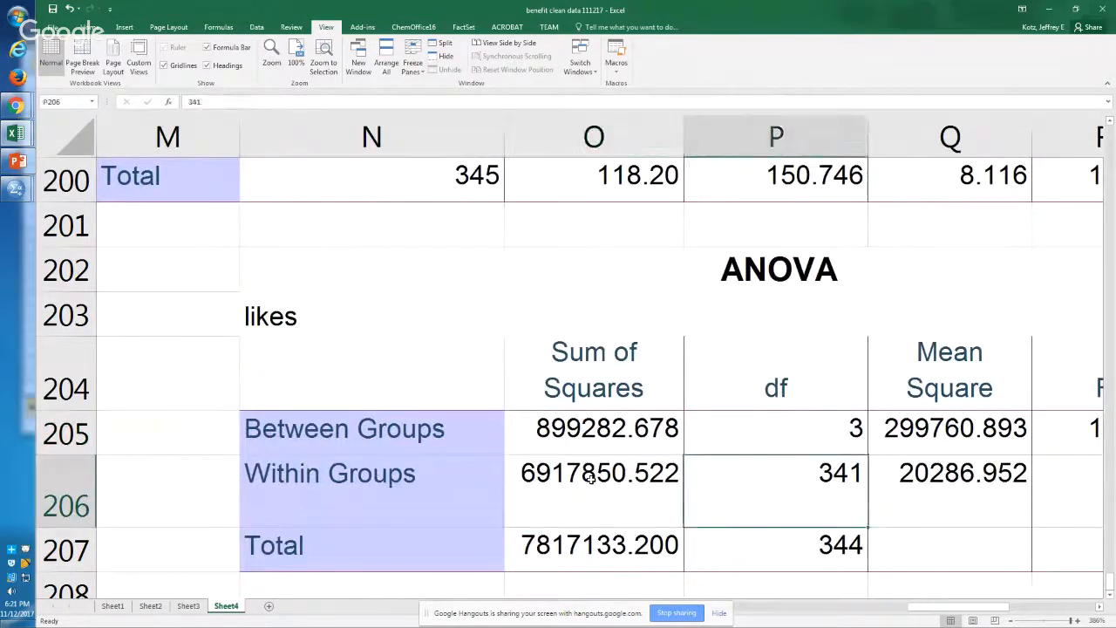
pyautogui.press('Right')
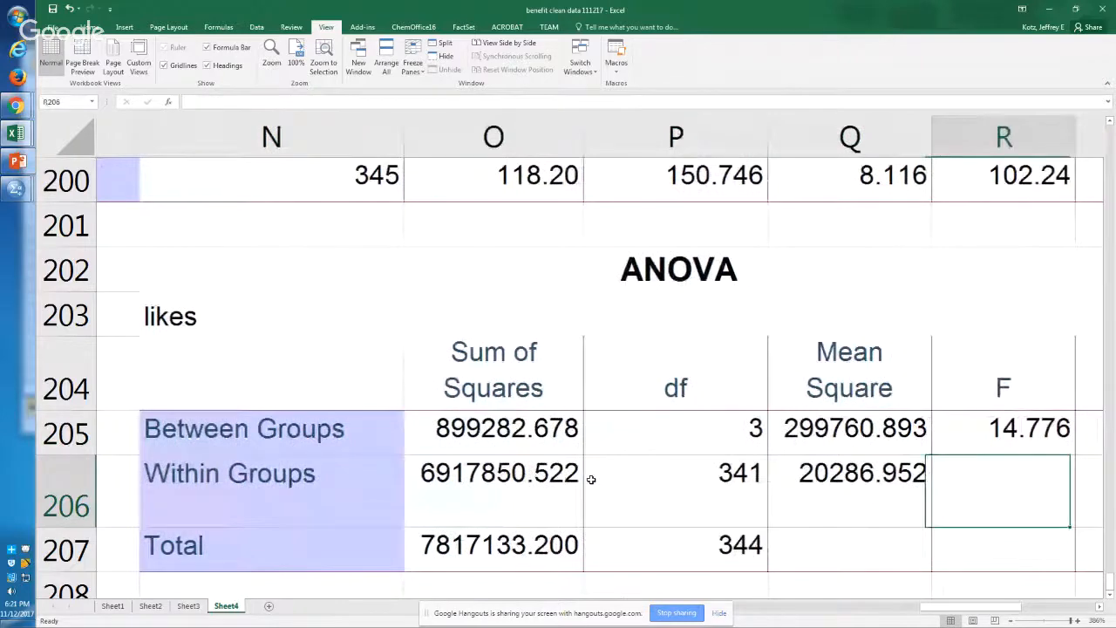
pyautogui.press('Up')
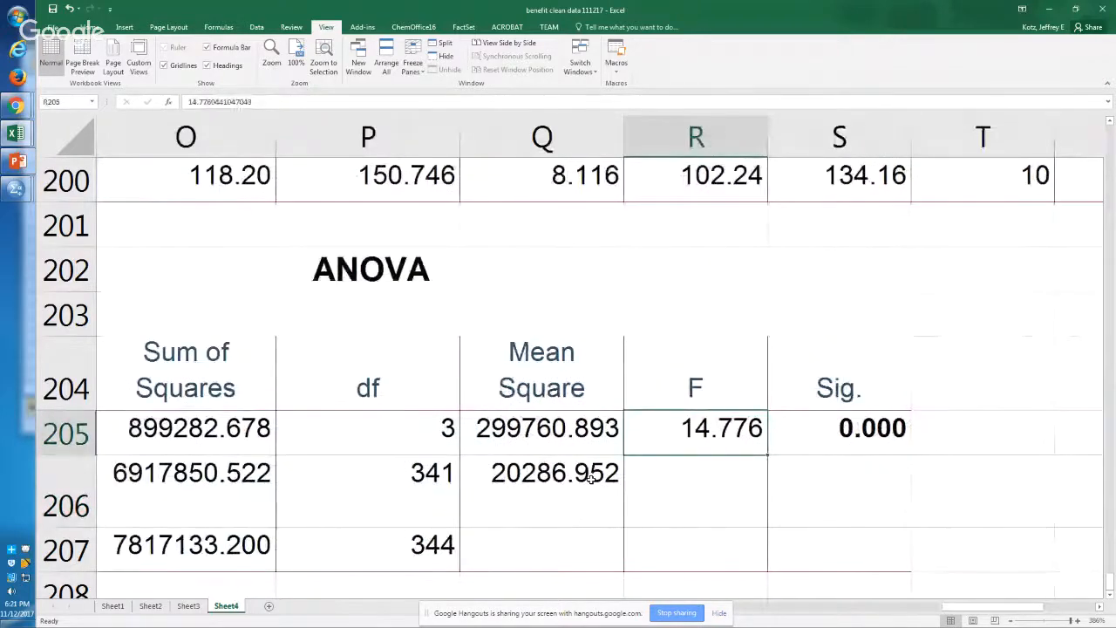
pyautogui.press('Right')
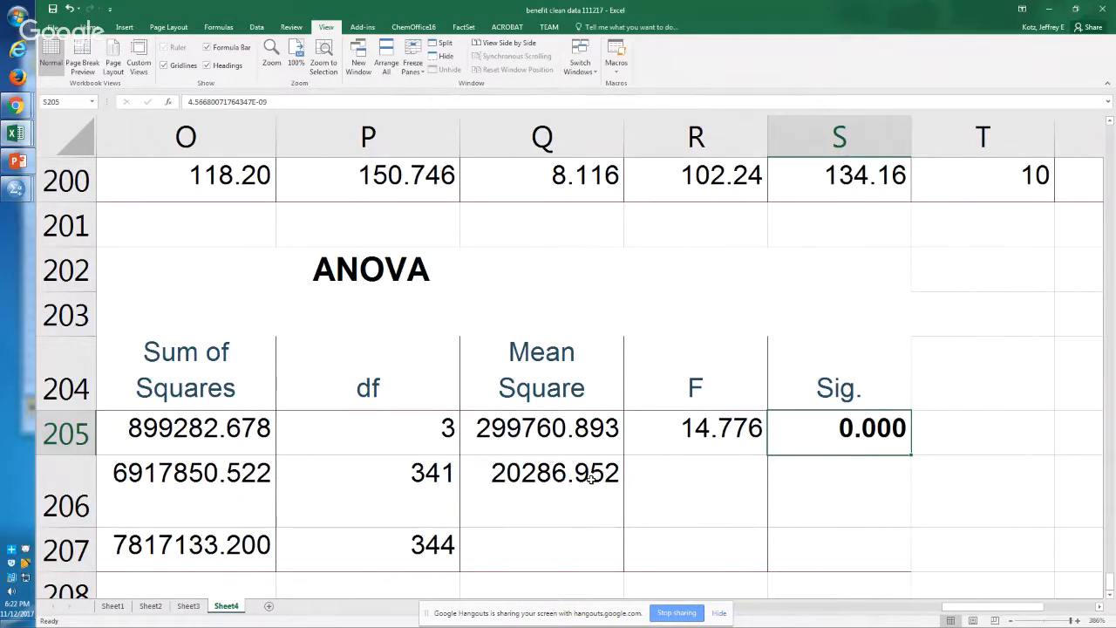
# Step: Switch to the SPSS output viewer and copy the Multiple Comparisons table from the Post Hoc Tests output
pyautogui.hotkey('alt', 'Tab')
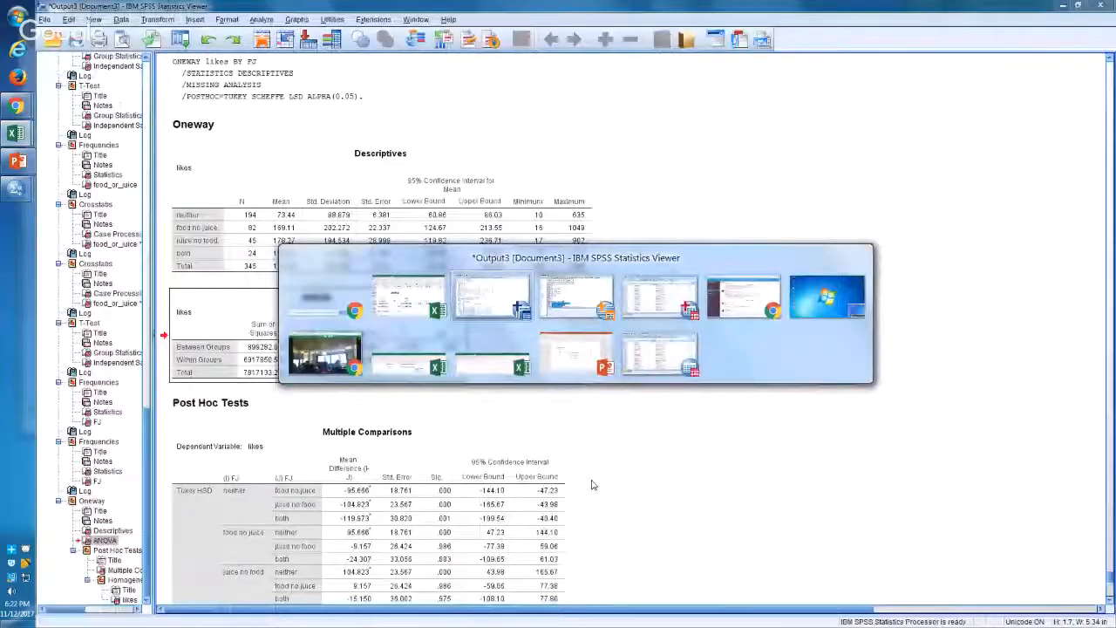
pyautogui.click(239, 404)
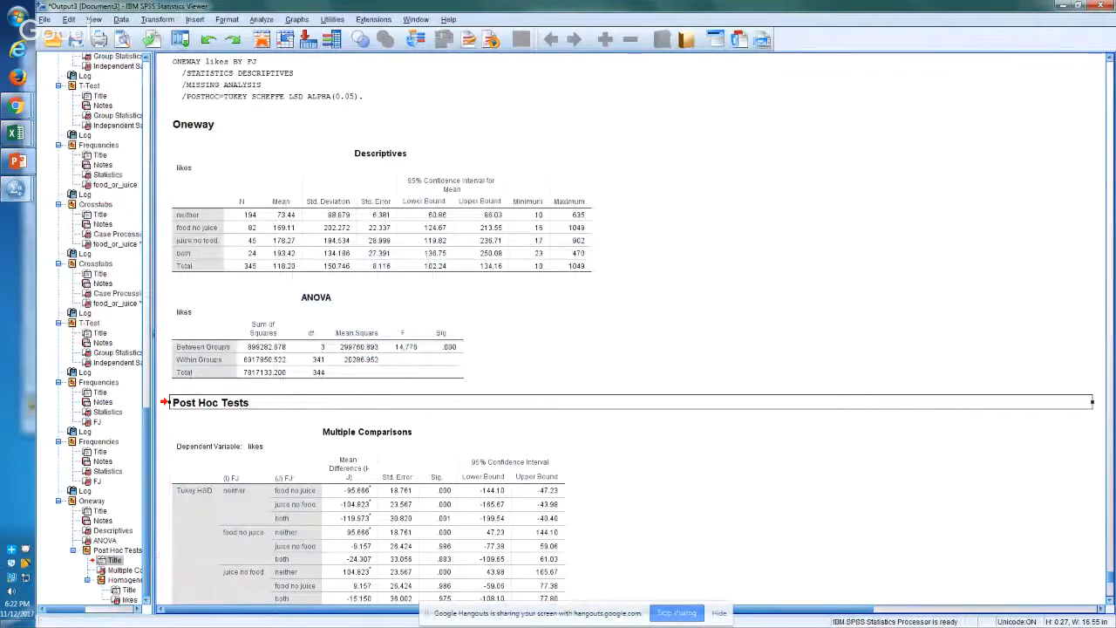
pyautogui.click(251, 581)
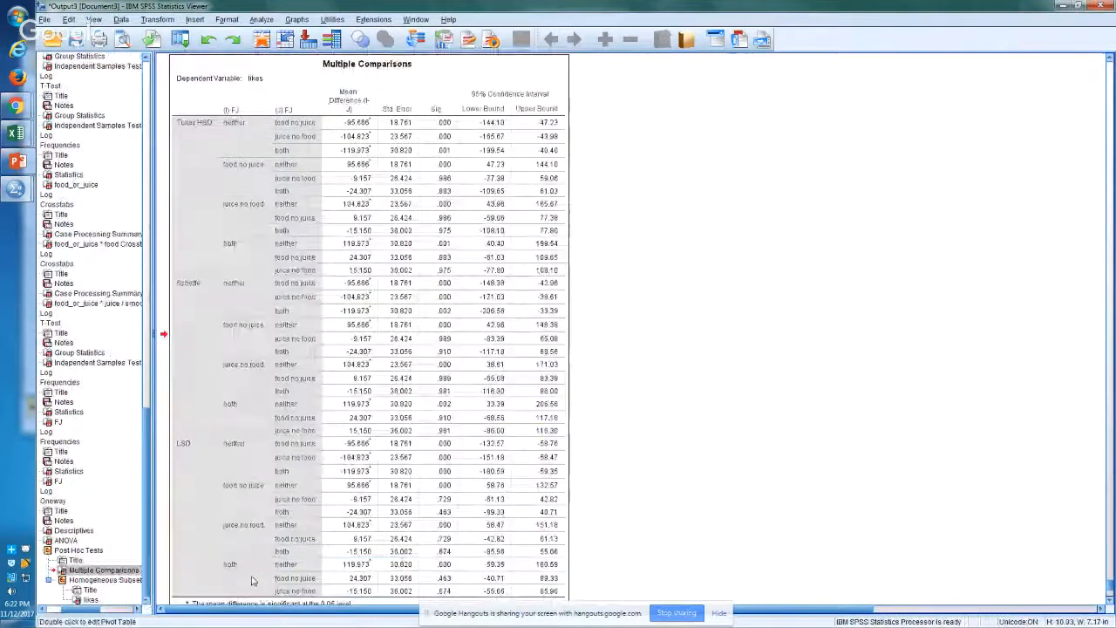
pyautogui.rightClick(380, 336)
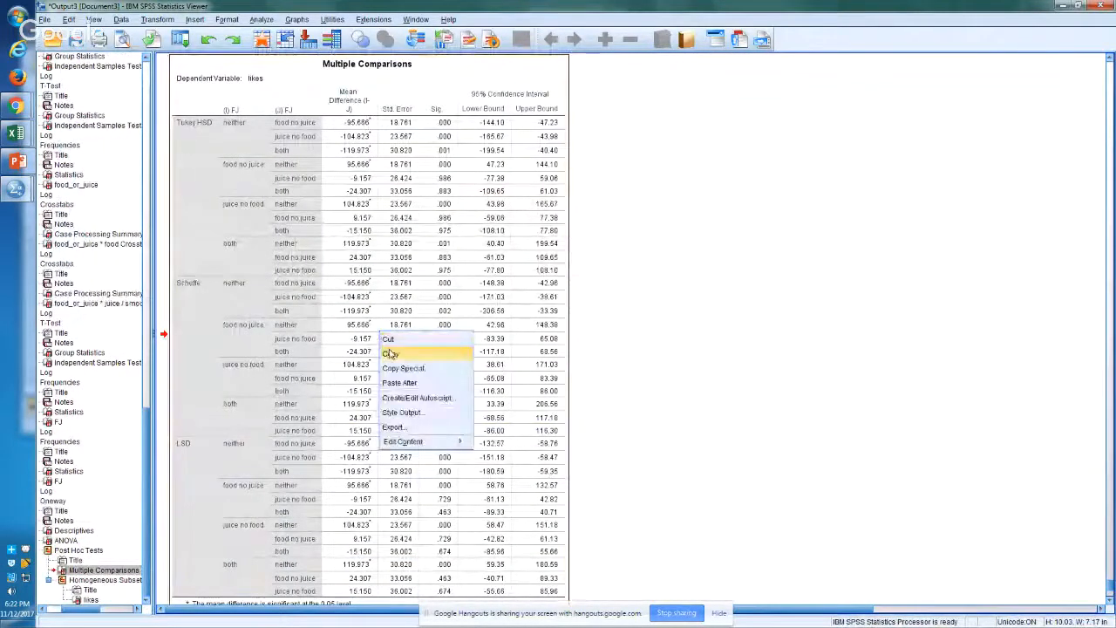
pyautogui.click(390, 353)
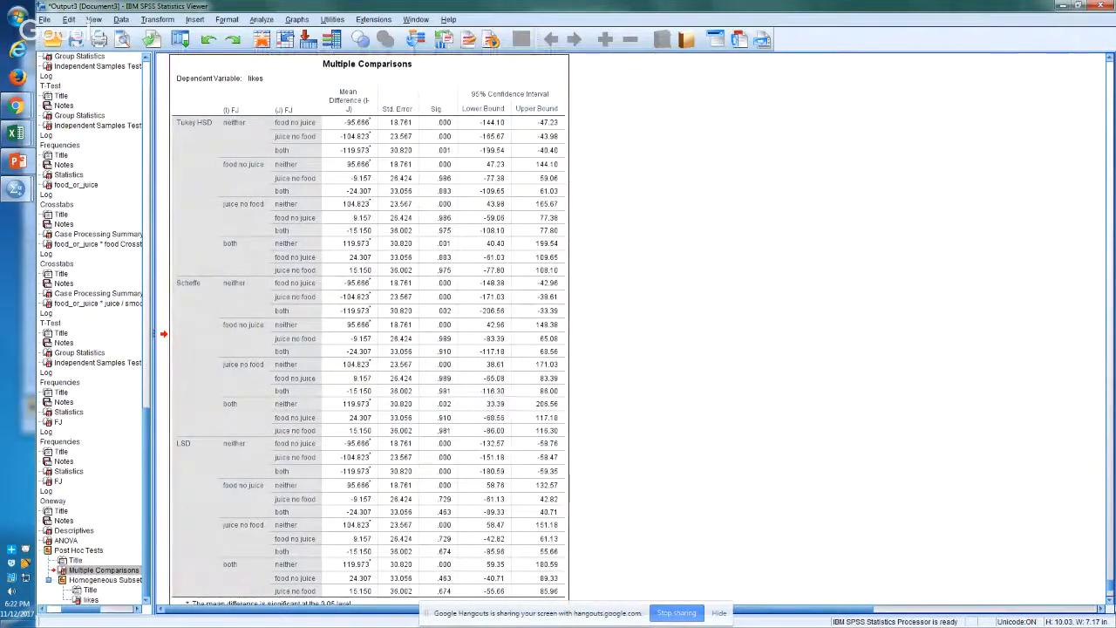
pyautogui.click(1111, 601)
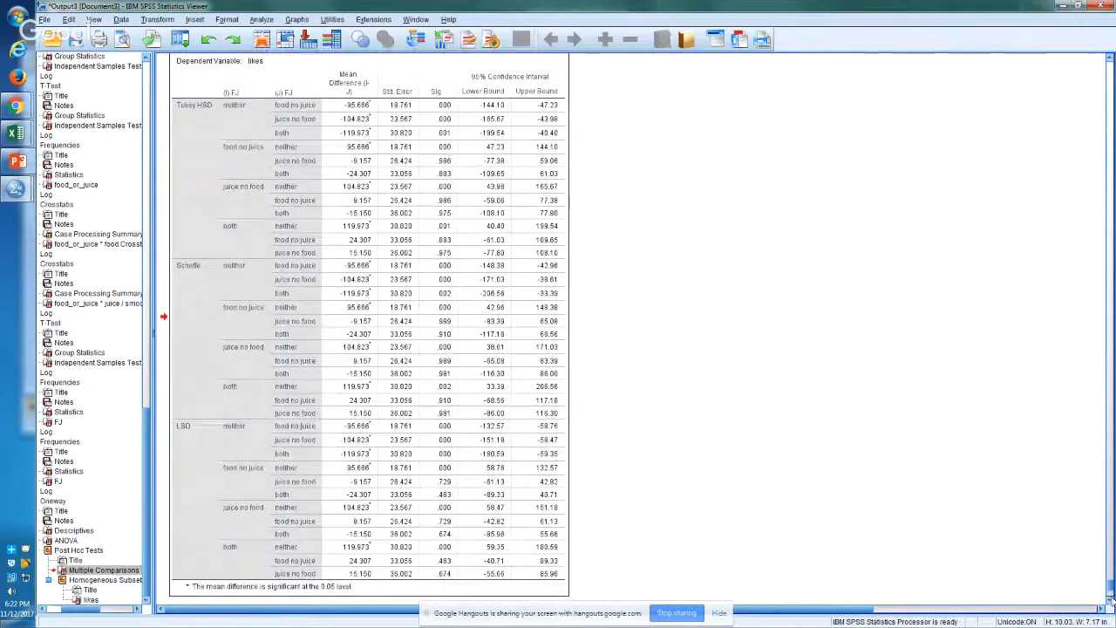
pyautogui.scroll(-5, 493, 472)
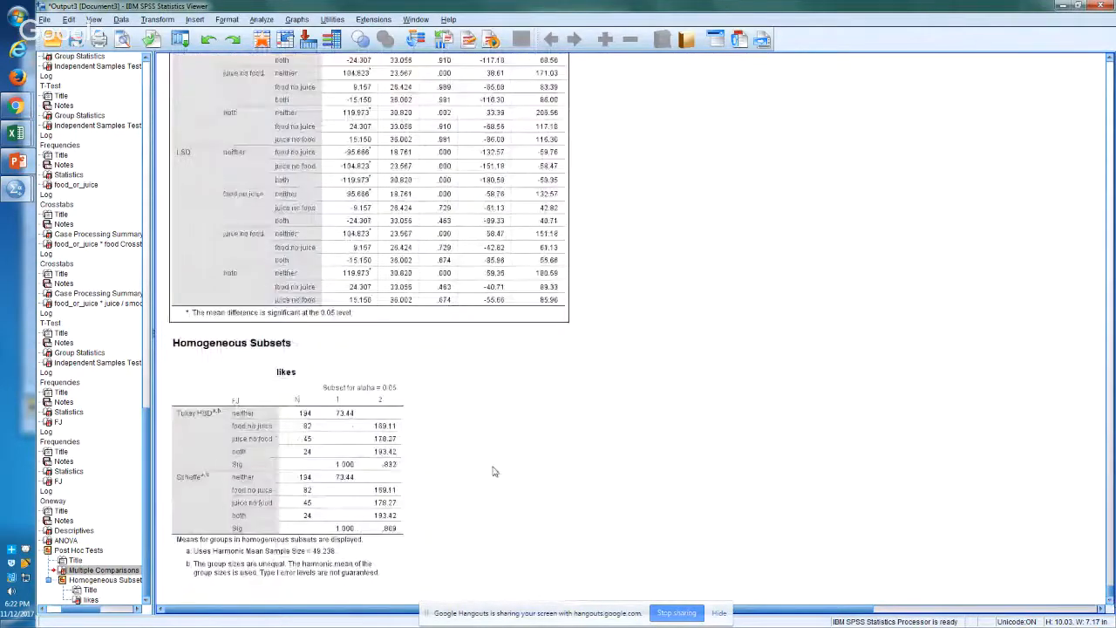
# Step: Switch back to Excel and paste the Multiple Comparisons table at cell O210, below the ANOVA table
pyautogui.hotkey('alt', 'Tab')
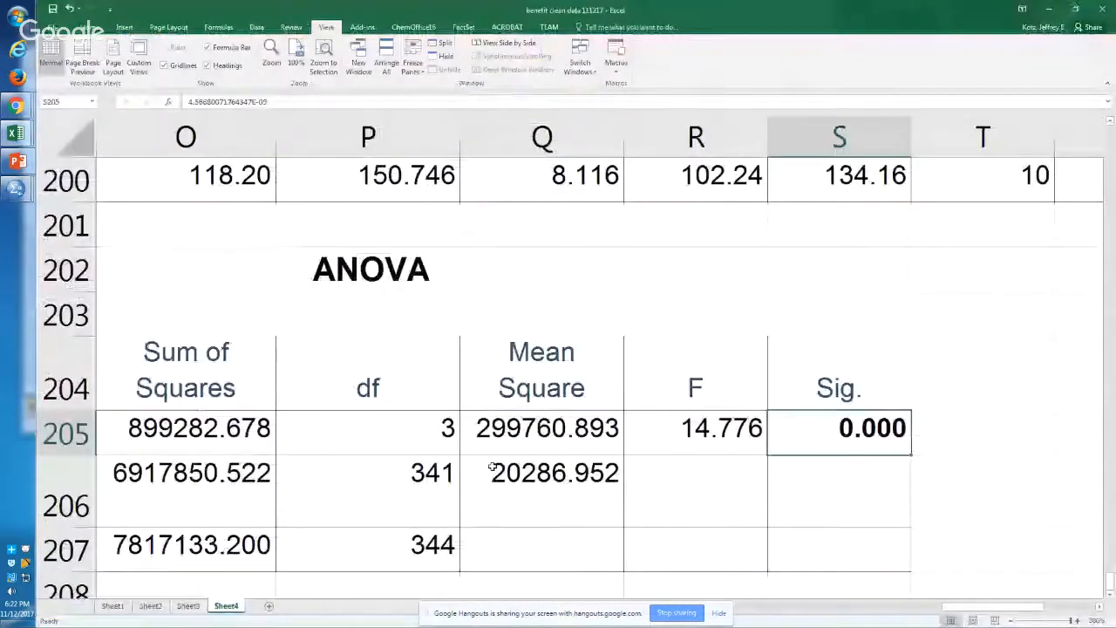
pyautogui.press('Left')
pyautogui.press('Left')
pyautogui.press('Down')
pyautogui.press('Down')
pyautogui.press('Down')
pyautogui.press('Down')
pyautogui.press('Down')
pyautogui.press('Down')
pyautogui.press('Down')
pyautogui.press('Down')
pyautogui.press('Left')
pyautogui.press('Left')
pyautogui.press('Up')
pyautogui.press('Up')
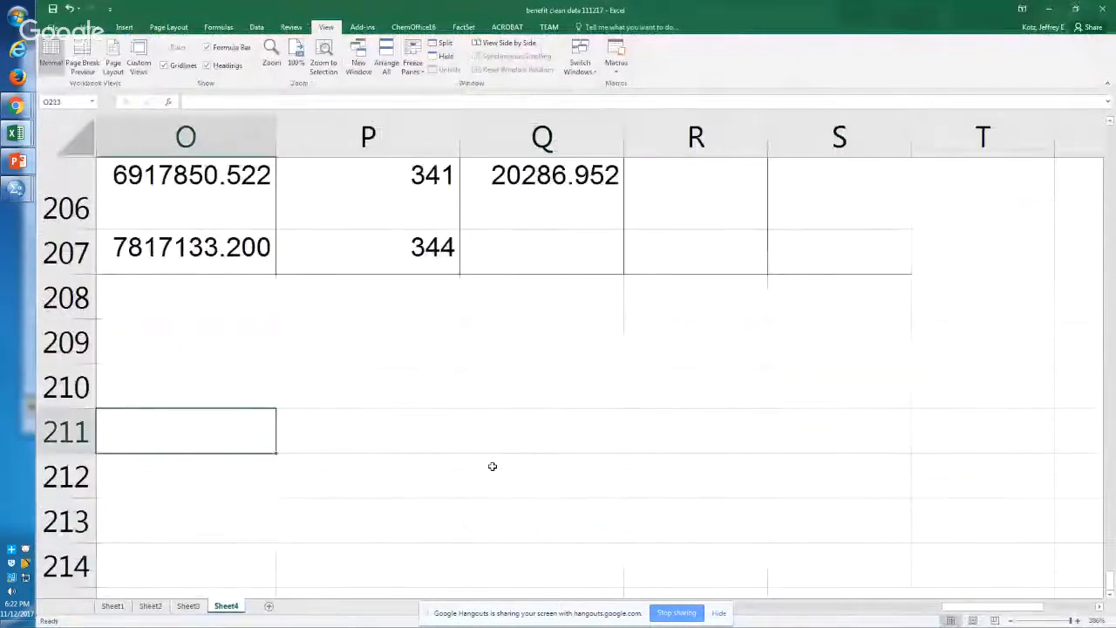
pyautogui.press('Up')
pyautogui.hotkey('ctrl', 'v')
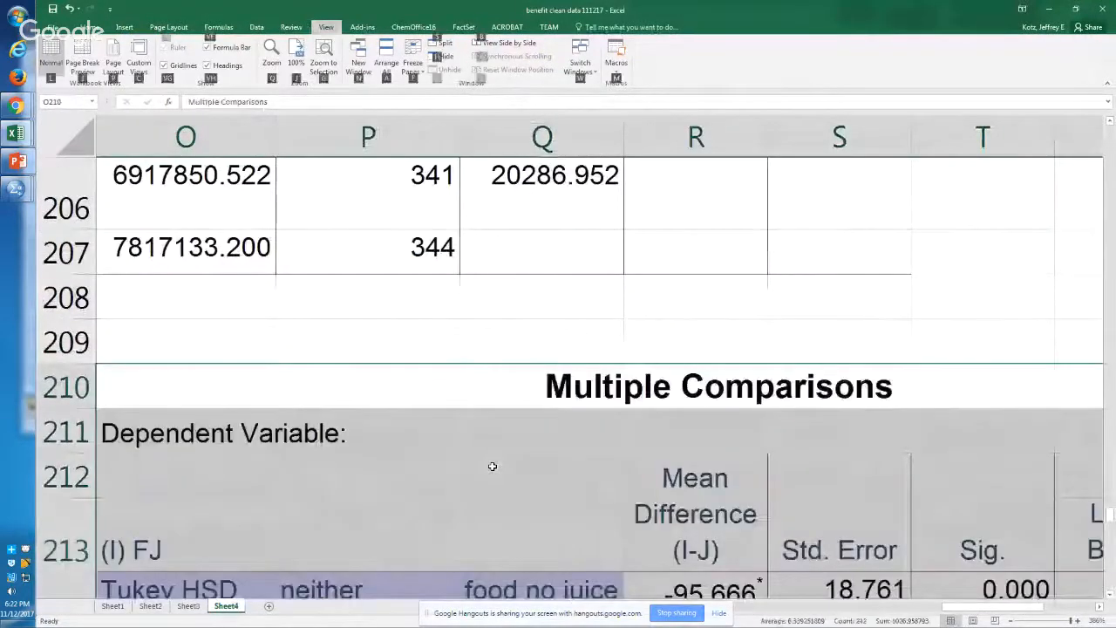
# Step: Fit the view to the Tukey HSD block of the Multiple Comparisons table, cells O214:V225
pyautogui.scroll(-10, 492, 466)
pyautogui.scroll(-1, 492, 466)
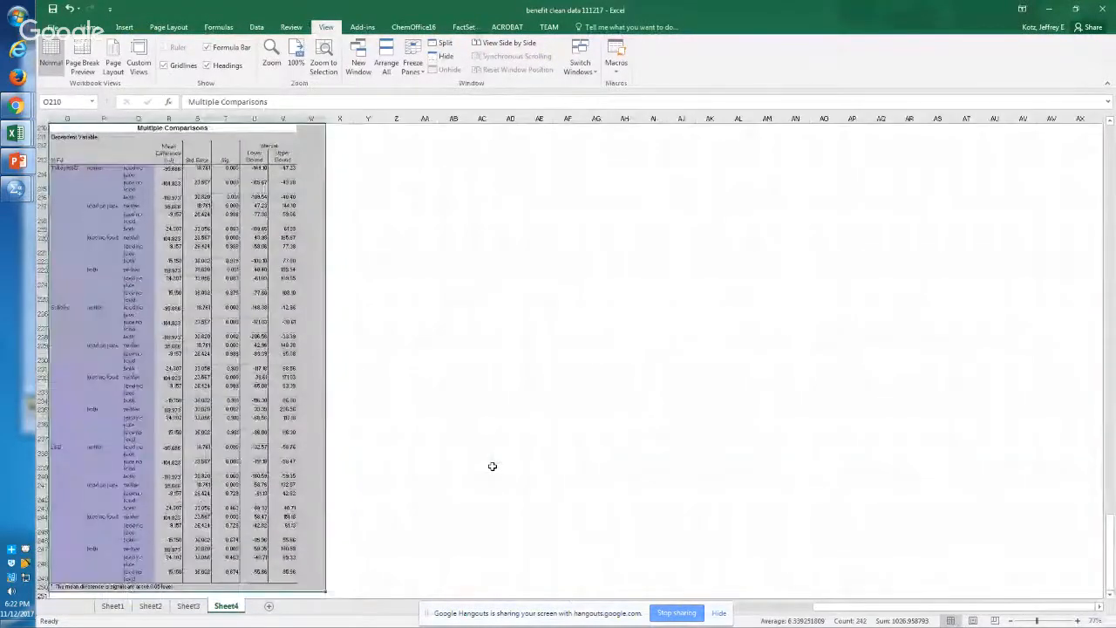
pyautogui.press('Down')
pyautogui.press('Down')
pyautogui.press('Down')
pyautogui.press('Right')
pyautogui.press('Left')
pyautogui.hotkey('shift', 'Right')
pyautogui.hotkey('shift', 'Right')
pyautogui.hotkey('shift', 'Right')
pyautogui.hotkey('shift', 'Right')
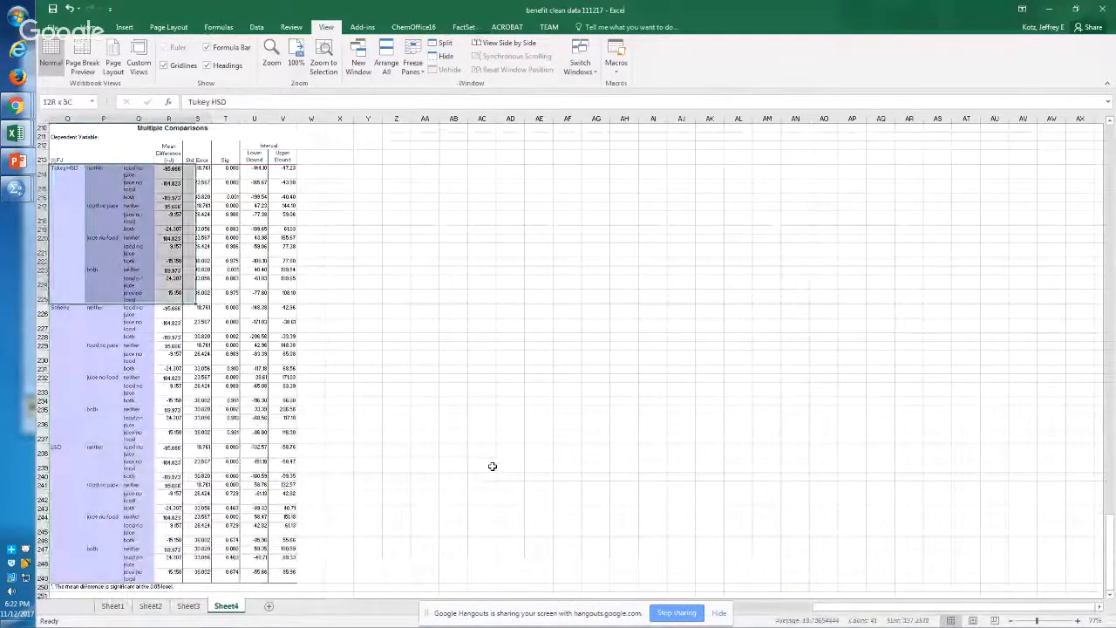
pyautogui.hotkey('shift', 'Right')
pyautogui.hotkey('shift', 'Right')
pyautogui.hotkey('shift', 'Right')
pyautogui.hotkey('alt', 'w')
pyautogui.press('g')
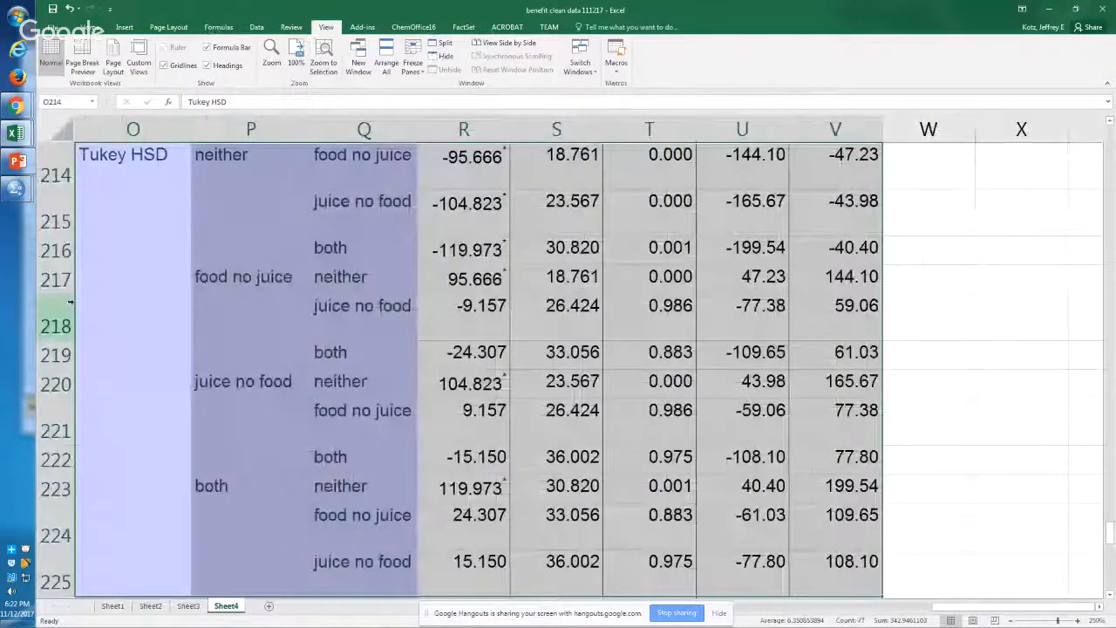
# Step: Look over the Scheffe and LSD blocks of the Multiple Comparisons table and return to the Tukey HSD block
pyautogui.press('pagedown')
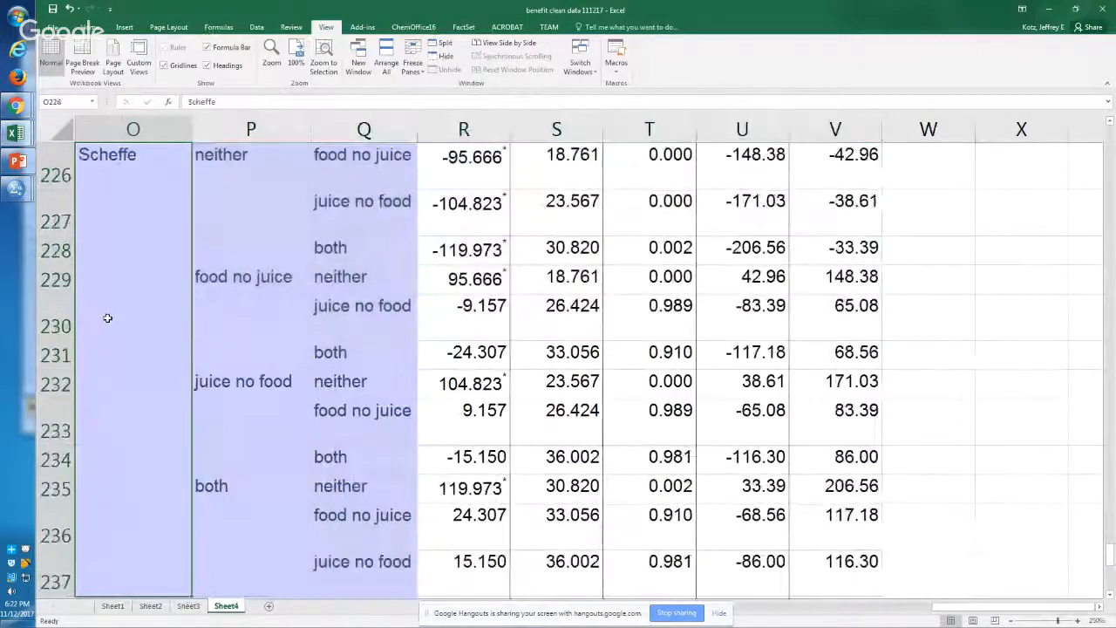
pyautogui.press('pagedown')
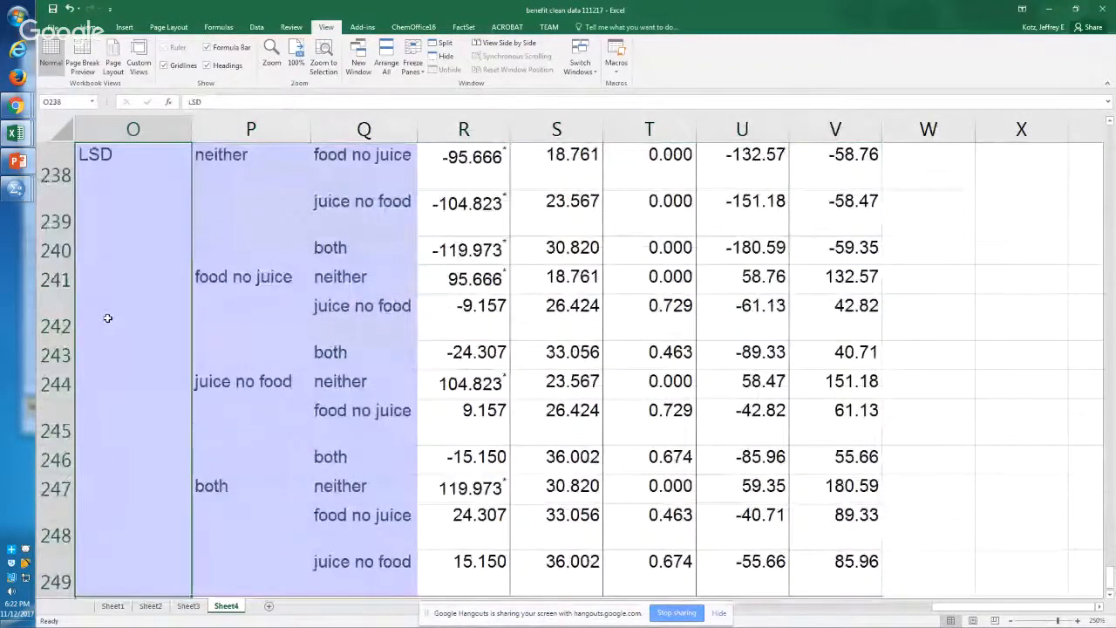
pyautogui.press('pageup')
pyautogui.press('pageup')
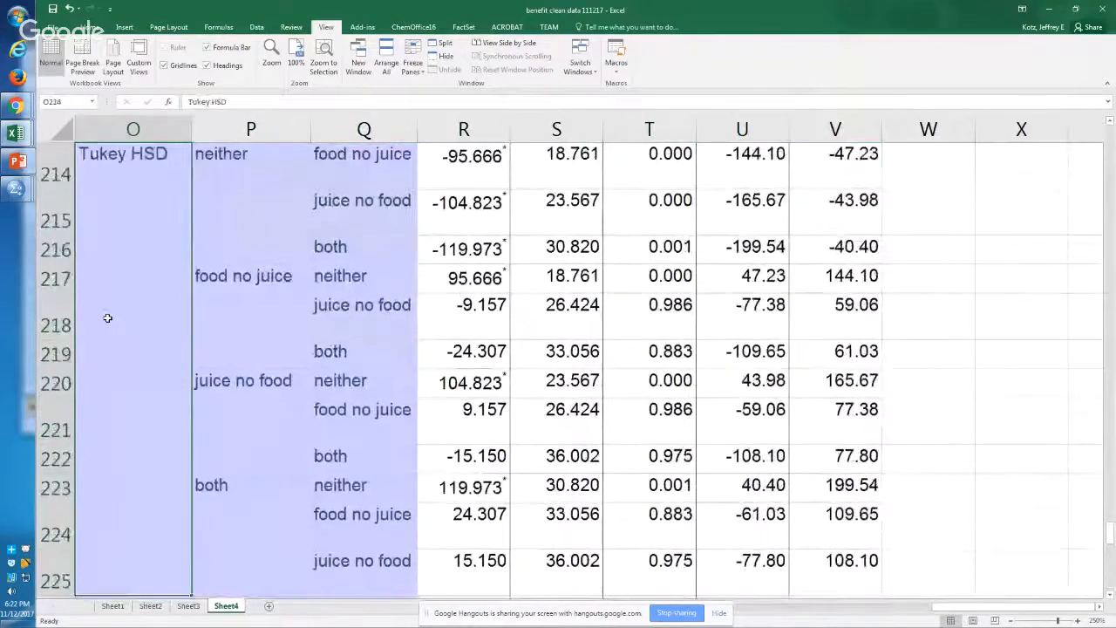
# Step: Examine how the Tukey HSD block pairs each FJ group with the other groups, ending at the first mean difference
pyautogui.press('Right')
pyautogui.press('Up')
pyautogui.press('Up')
pyautogui.press('Up')
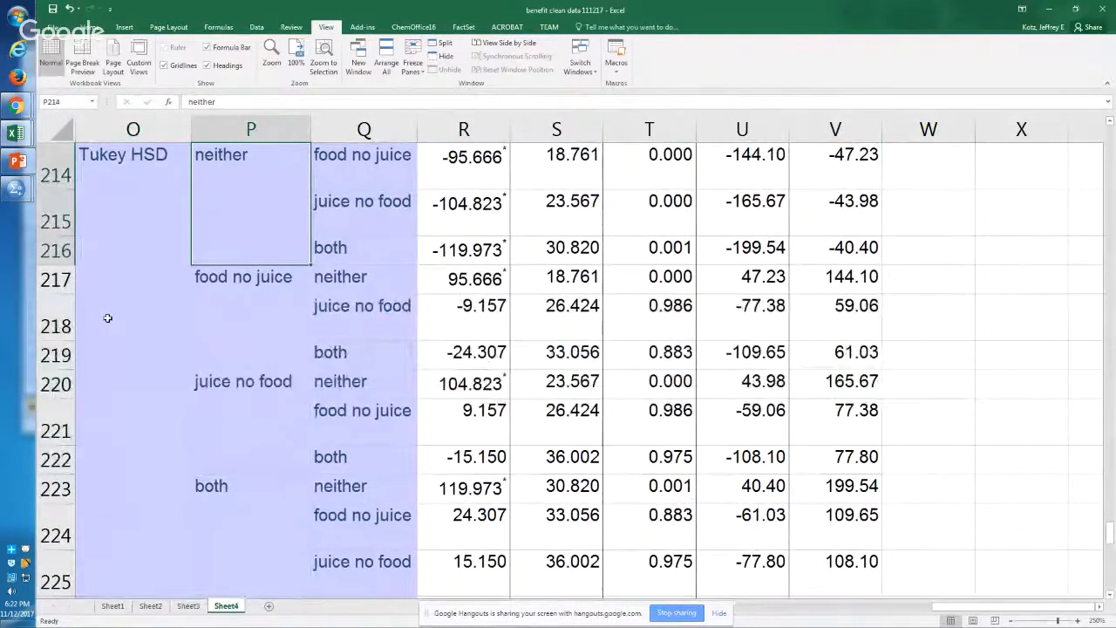
pyautogui.press('Right')
pyautogui.press('Up')
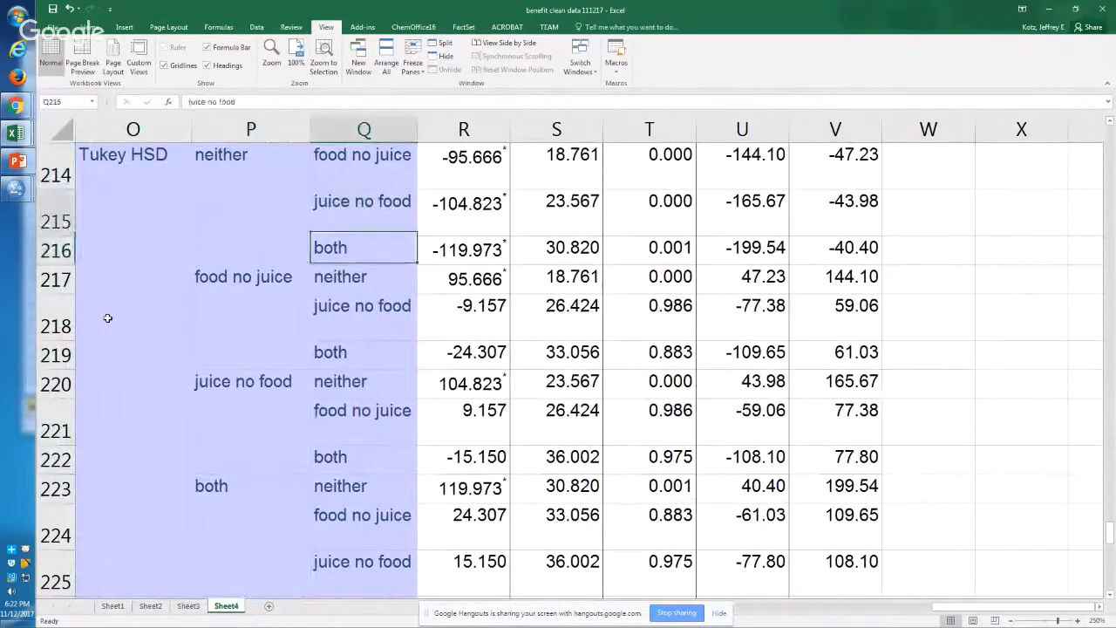
pyautogui.press('Down')
pyautogui.press('Down')
pyautogui.press('Left')
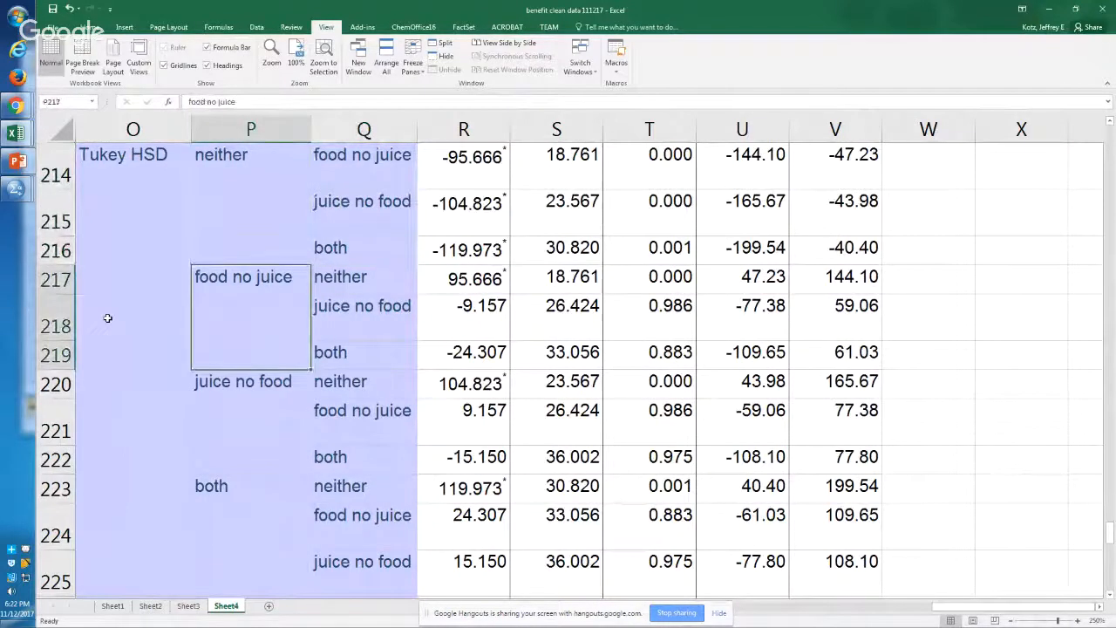
pyautogui.press('Right')
pyautogui.press('Left')
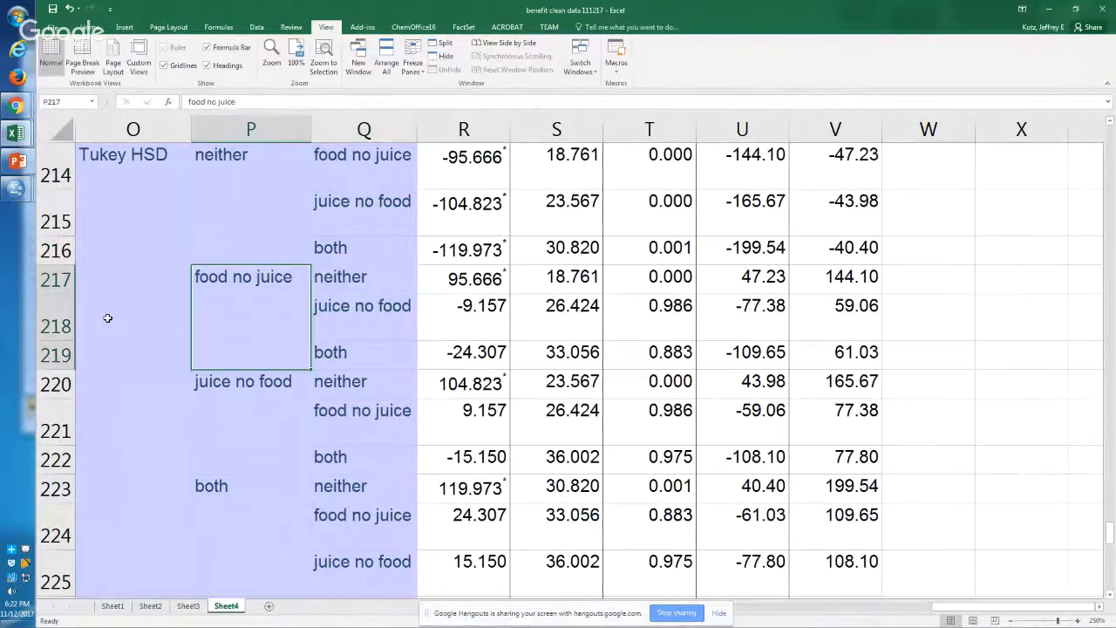
pyautogui.press('Down')
pyautogui.press('Right')
pyautogui.press('Left')
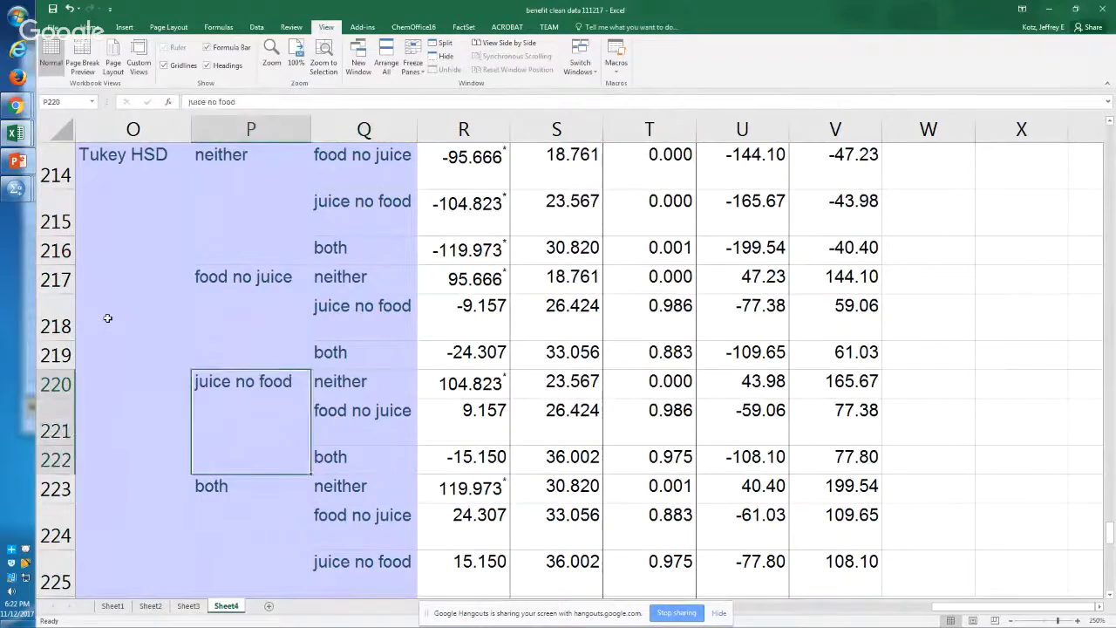
pyautogui.press('Down')
pyautogui.press('Right')
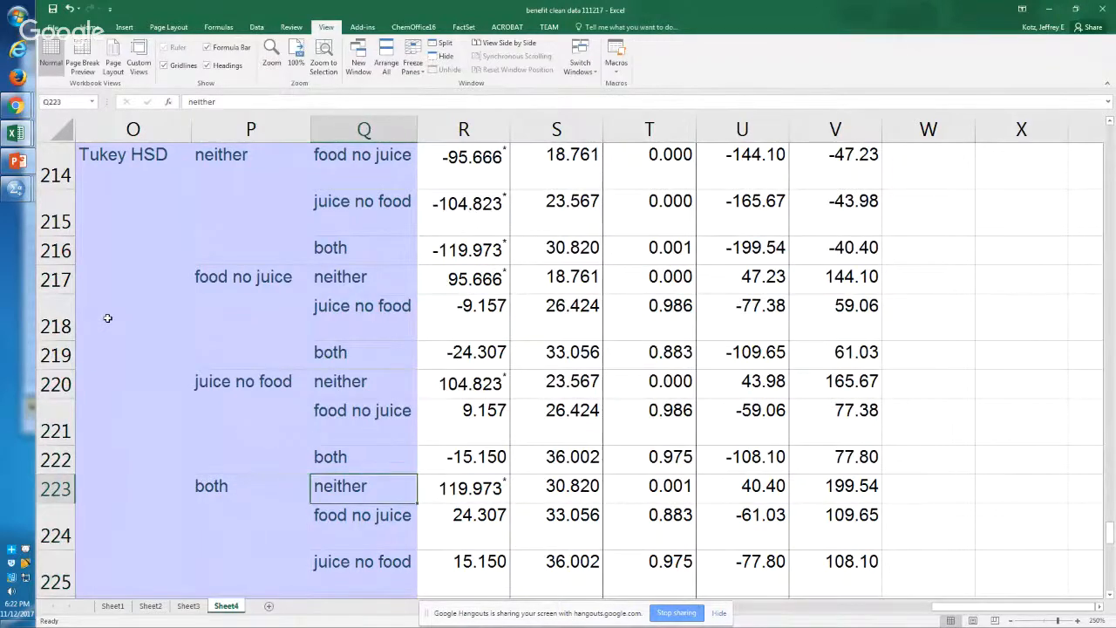
pyautogui.press('Up')
pyautogui.press('Right')
pyautogui.hotkey('ctrl', 'Up')
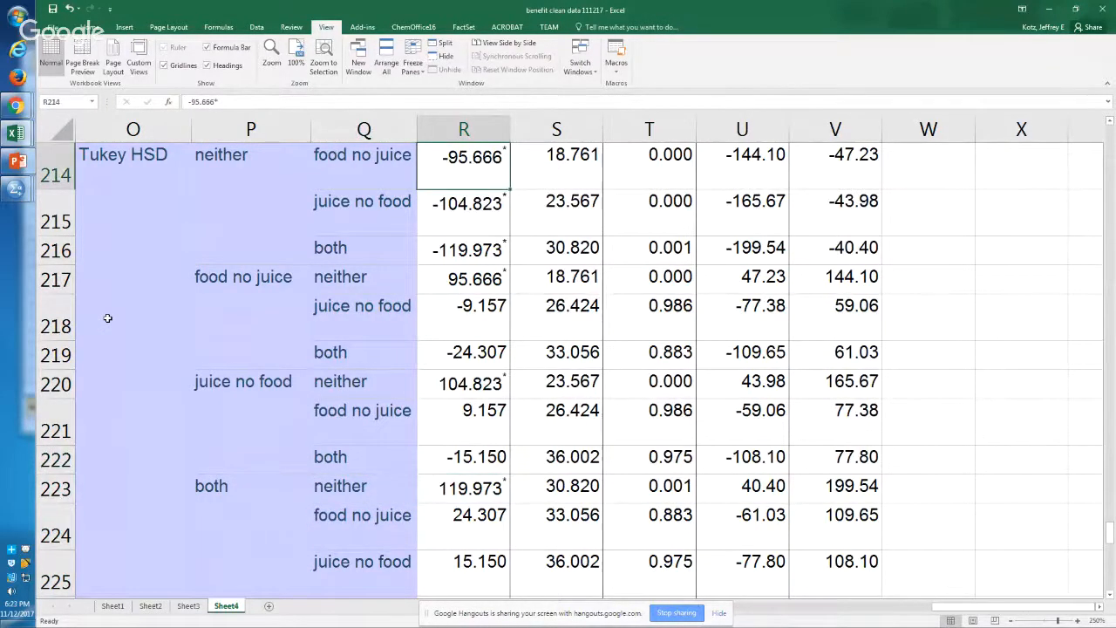
# Step: Apply a green-yellow-red color scale to the Sig. values of the Multiple Comparisons table in cells T214:T249
pyautogui.scroll(1, 107, 319)
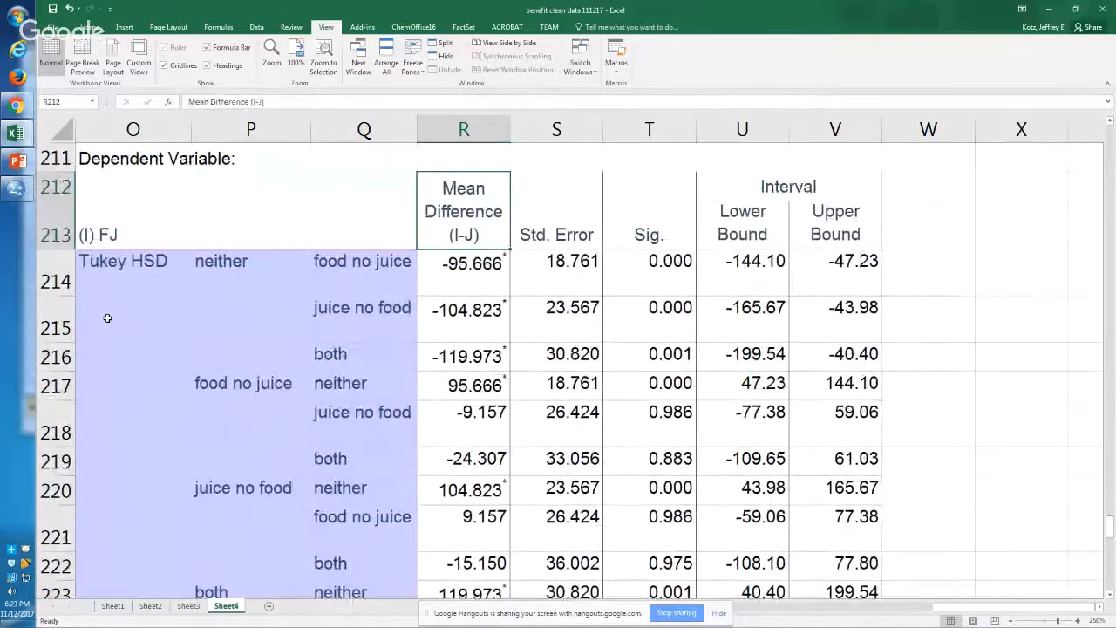
pyautogui.press('Right')
pyautogui.press('Right')
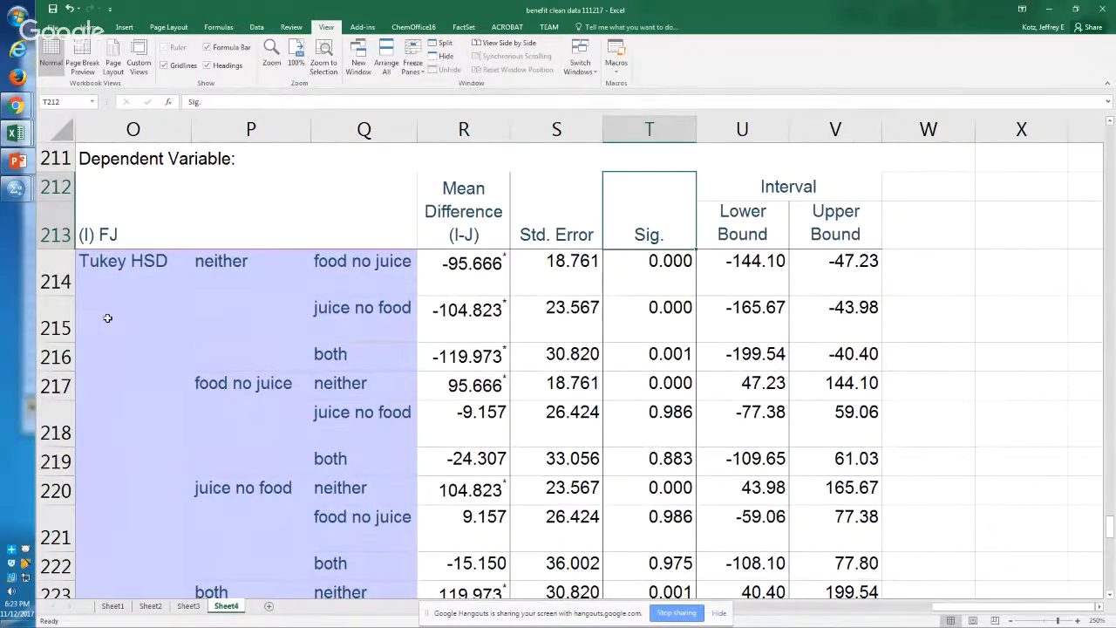
pyautogui.press('Down')
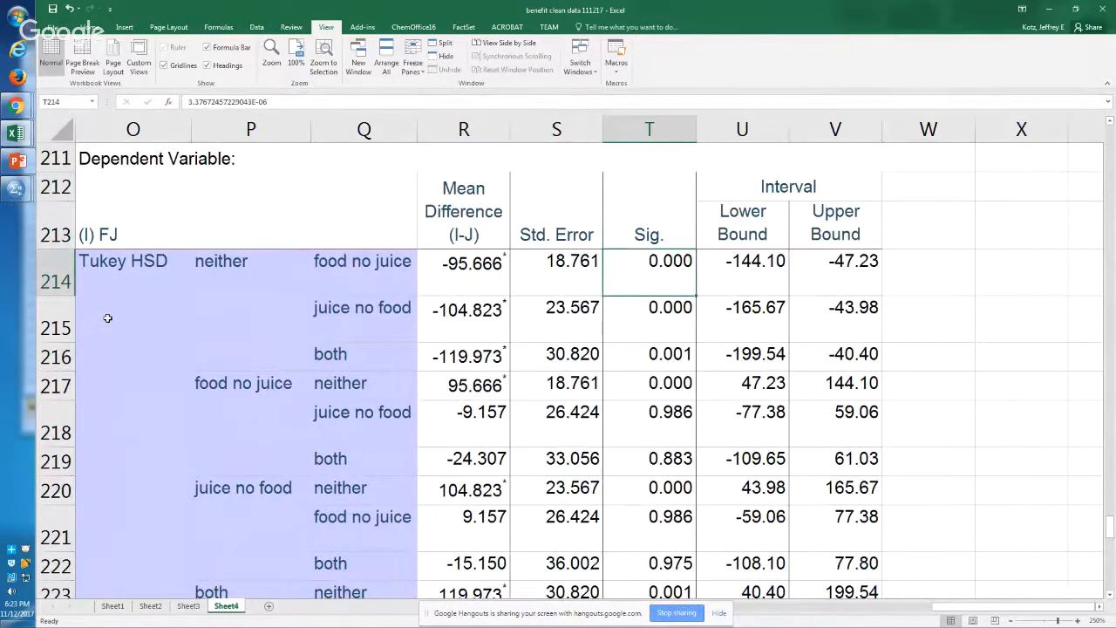
pyautogui.hotkey('ctrl', 'shift', 'Down')
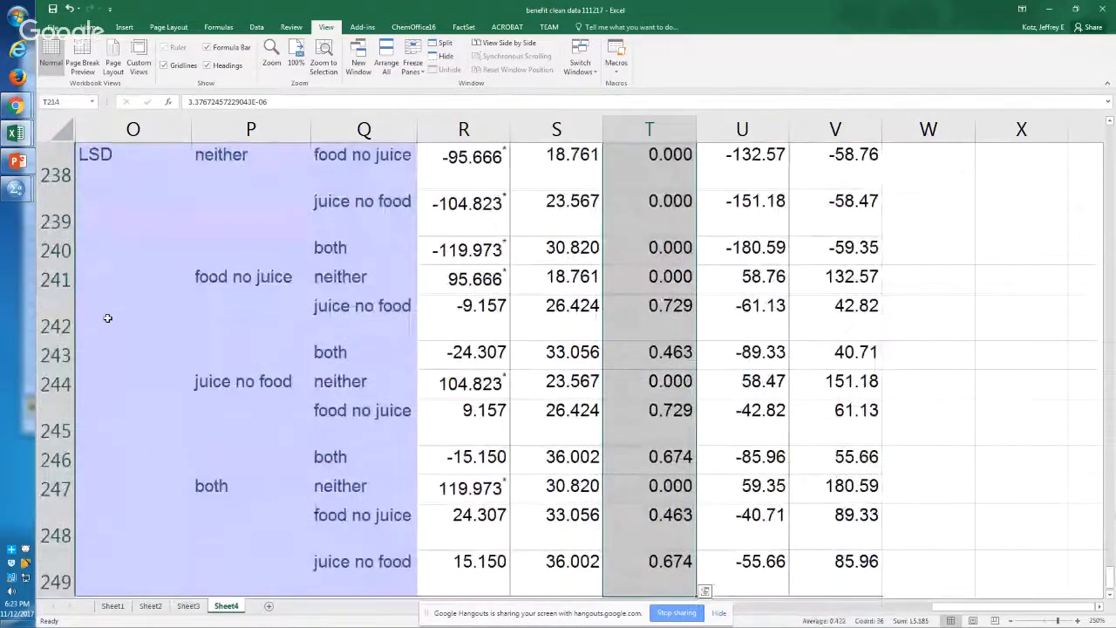
pyautogui.hotkey('alt', 'h')
pyautogui.press('l')
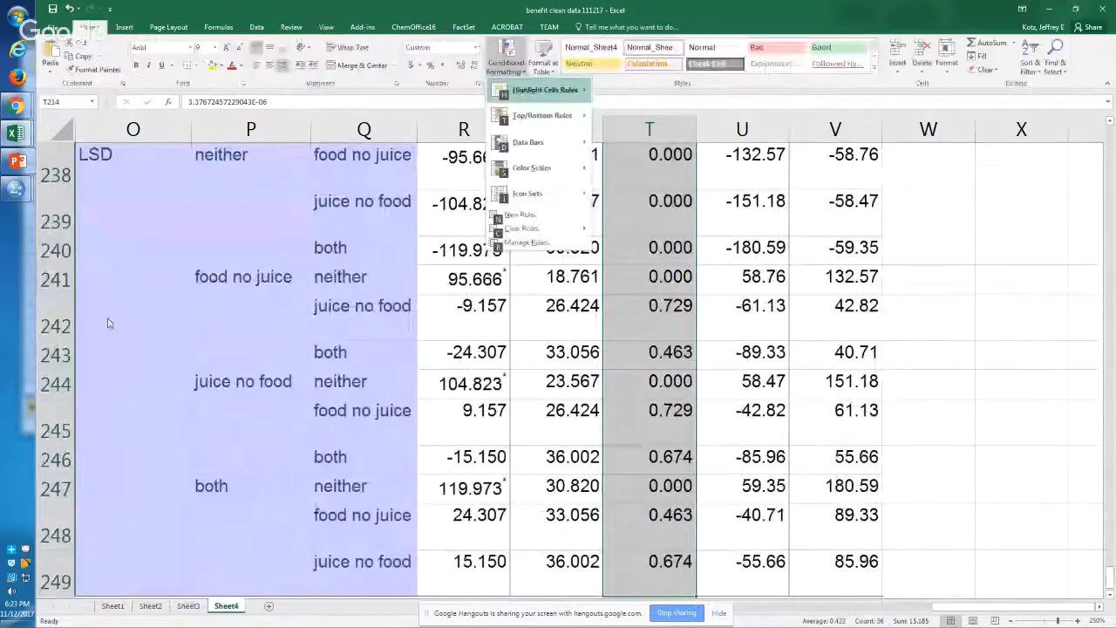
pyautogui.press('Right')
pyautogui.press('Left')
pyautogui.press('Down')
pyautogui.press('Down')
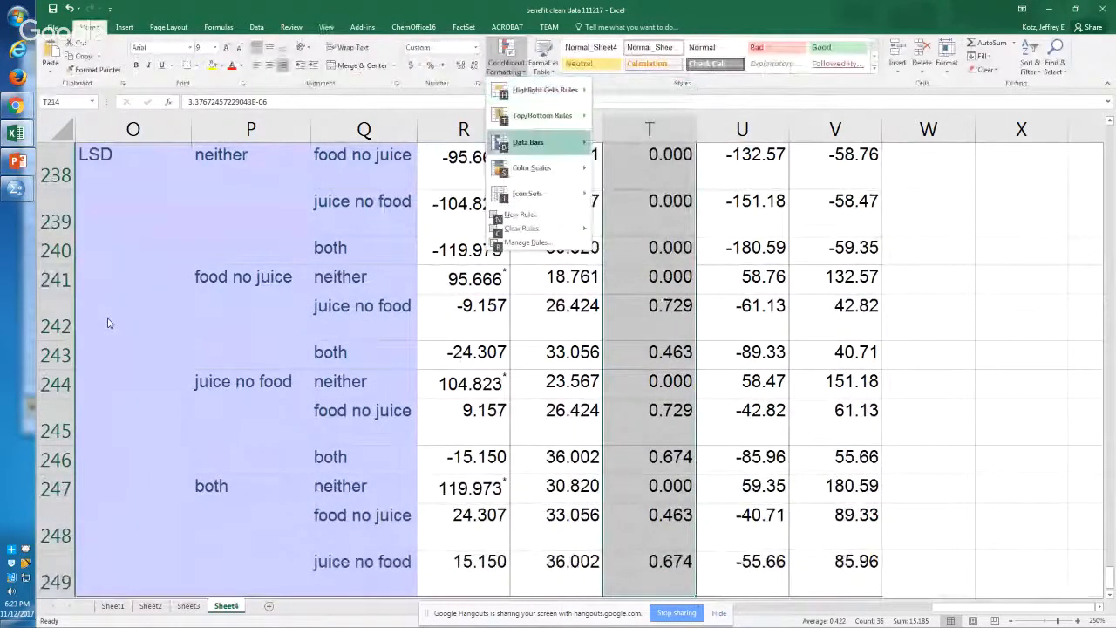
pyautogui.press('Down')
pyautogui.press('Right')
pyautogui.press('Return')
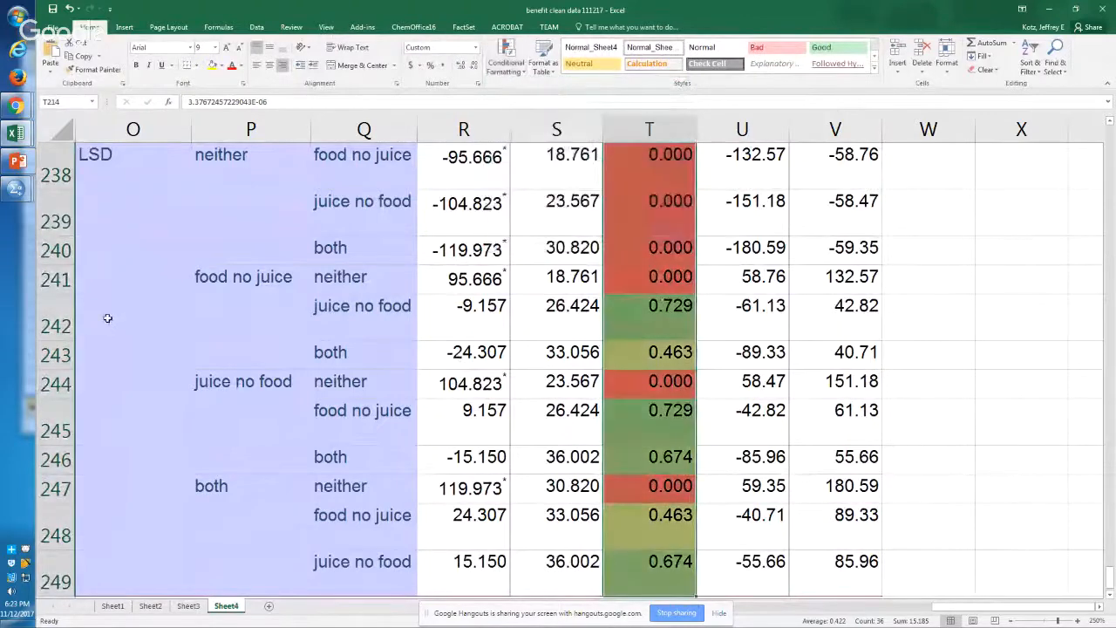
# Step: Examine the color-coded Sig. values and group pairings in the Tukey HSD block and continue to the Scheffe block
pyautogui.press('Up')
pyautogui.press('Down')
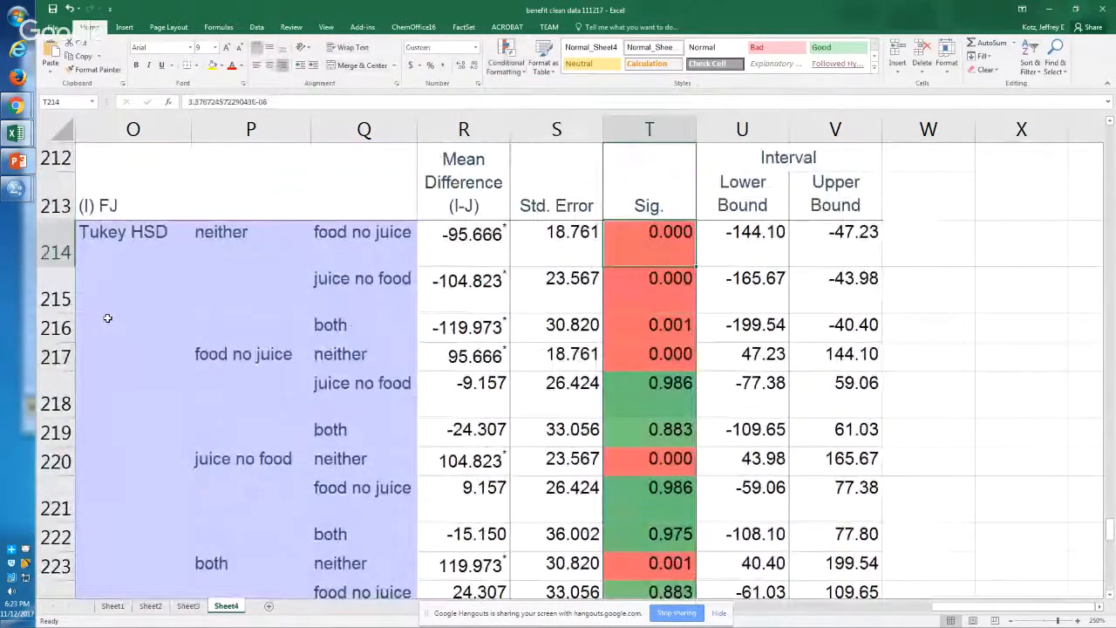
pyautogui.press('Down')
pyautogui.press('Down')
pyautogui.press('Down')
pyautogui.press('Up')
pyautogui.press('Up')
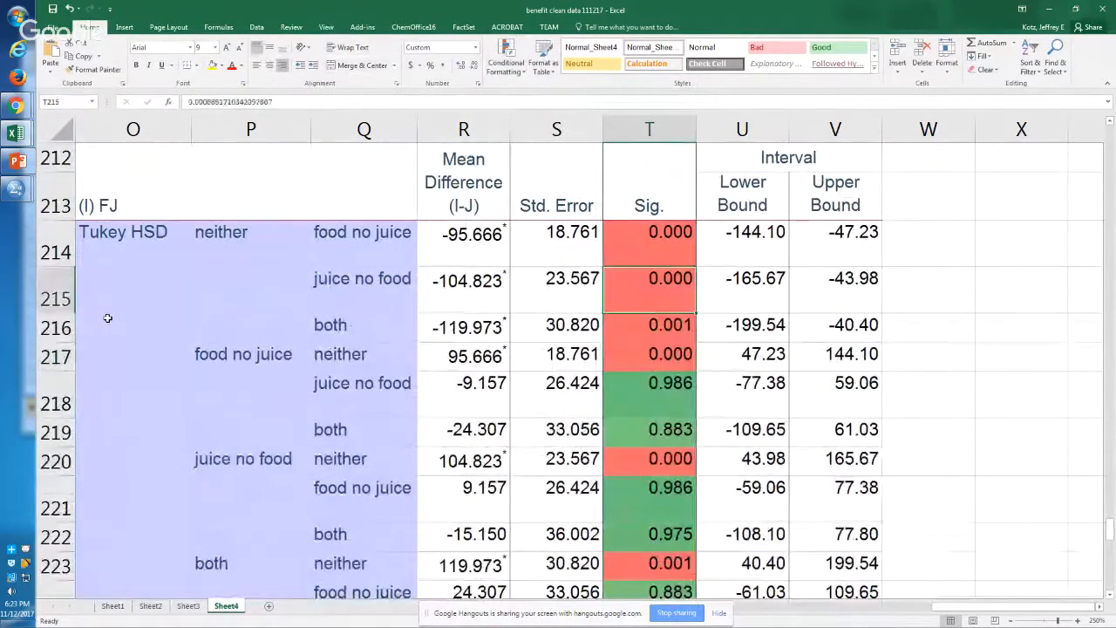
pyautogui.press('Up')
pyautogui.press('Up')
pyautogui.press('Down')
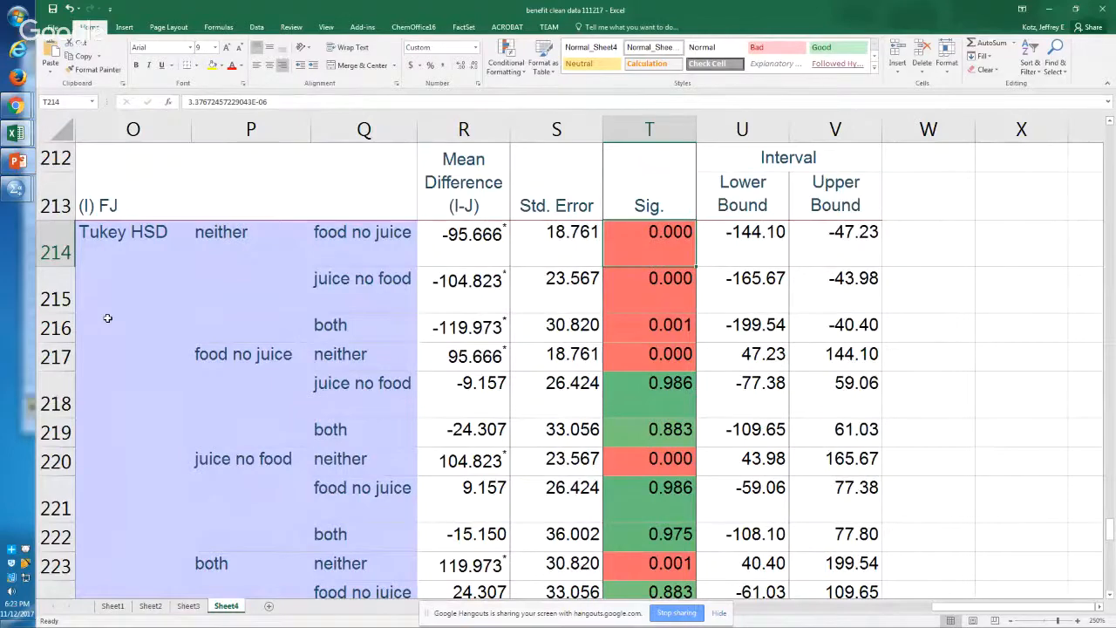
pyautogui.press('Left')
pyautogui.press('Left')
pyautogui.press('Left')
pyautogui.press('Left')
pyautogui.press('Left')
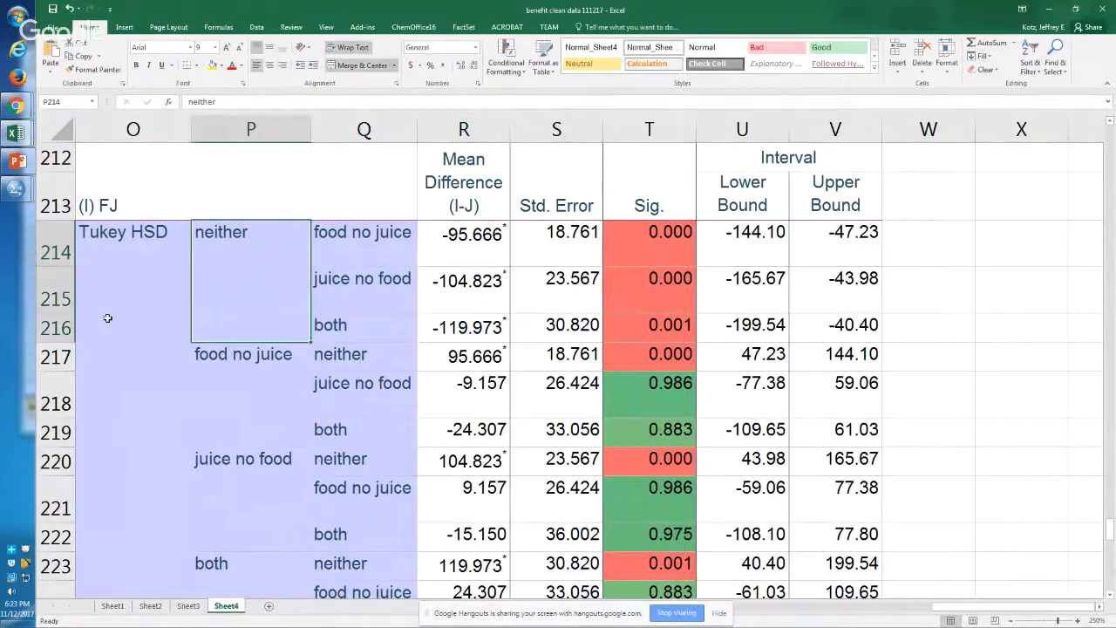
pyautogui.press('Down')
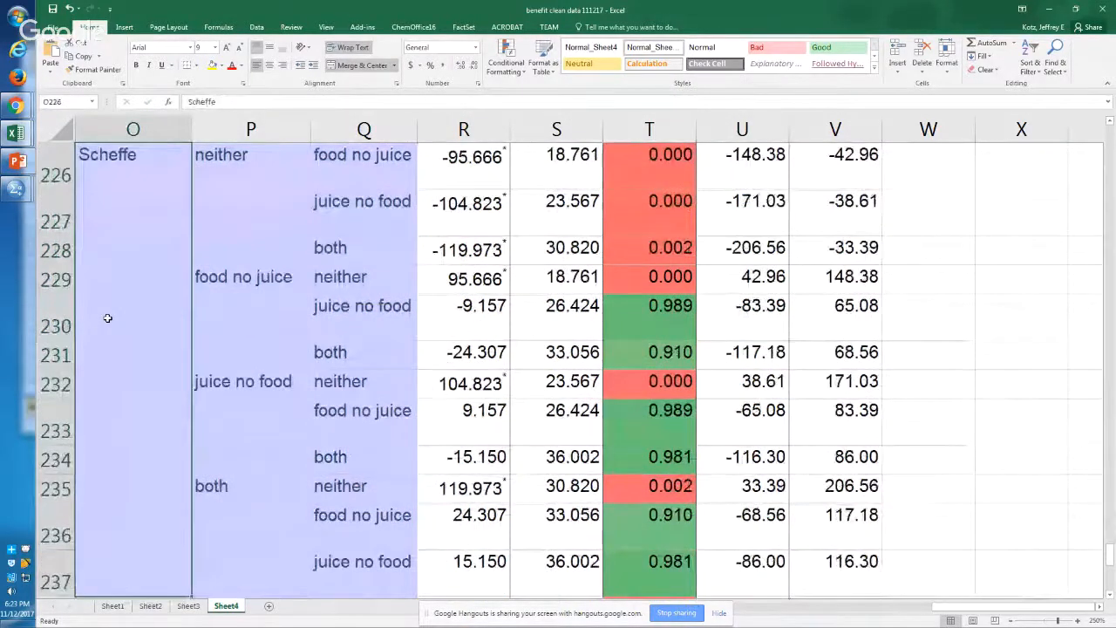
# Step: Return to the Tukey HSD block and examine its group pairings and color-coded Sig. values
pyautogui.press('Down')
pyautogui.press('Up')
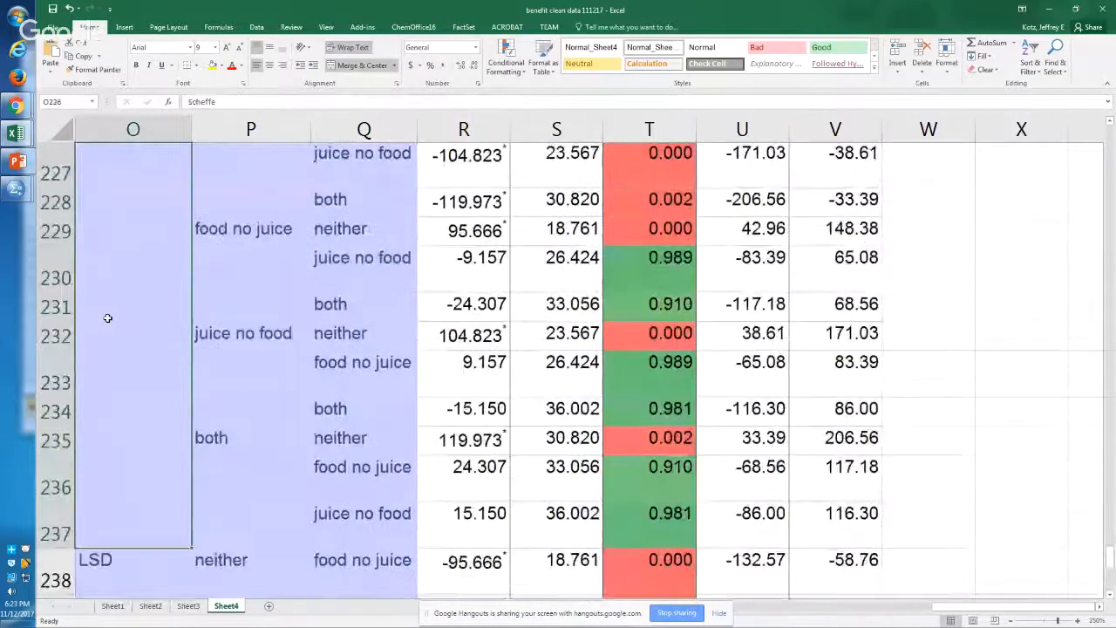
pyautogui.press('Up')
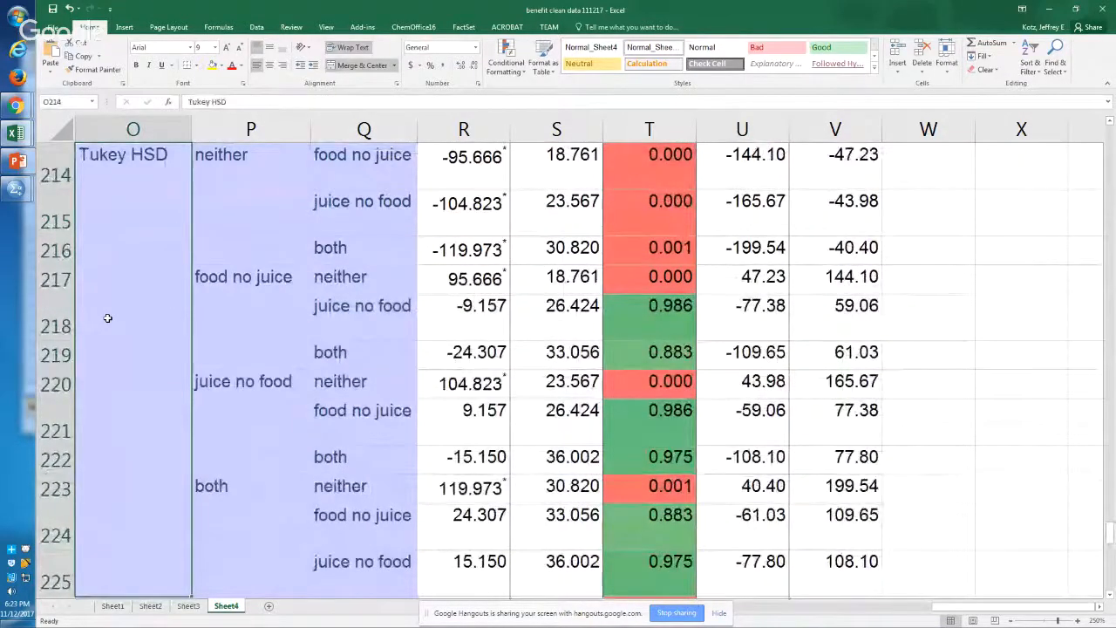
pyautogui.press('Right')
pyautogui.press('Up')
pyautogui.press('Up')
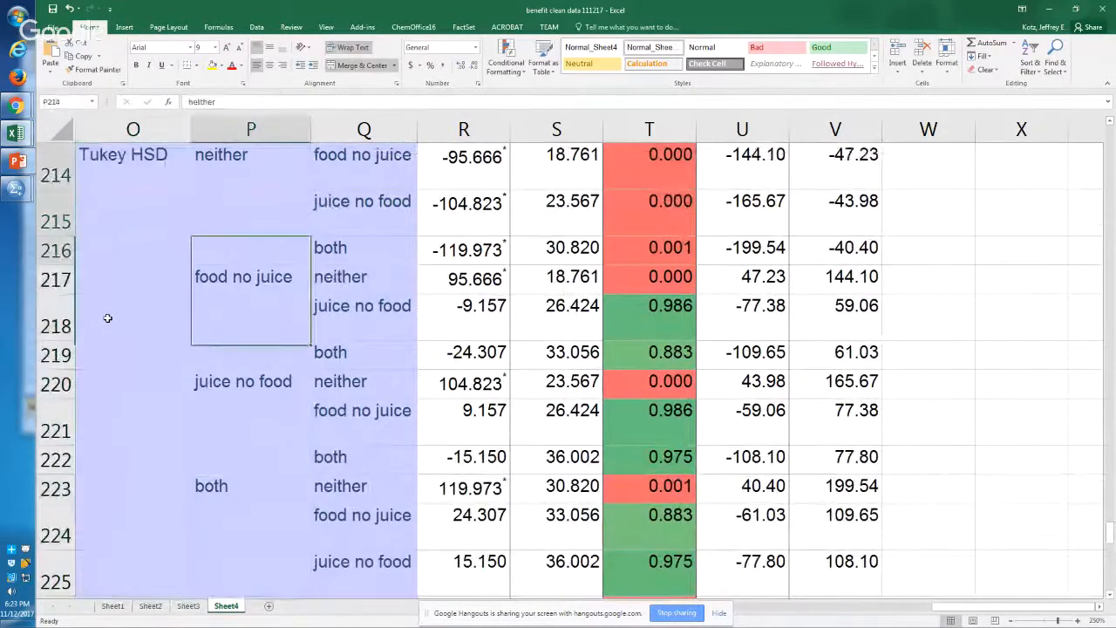
pyautogui.press('Up')
pyautogui.press('Down')
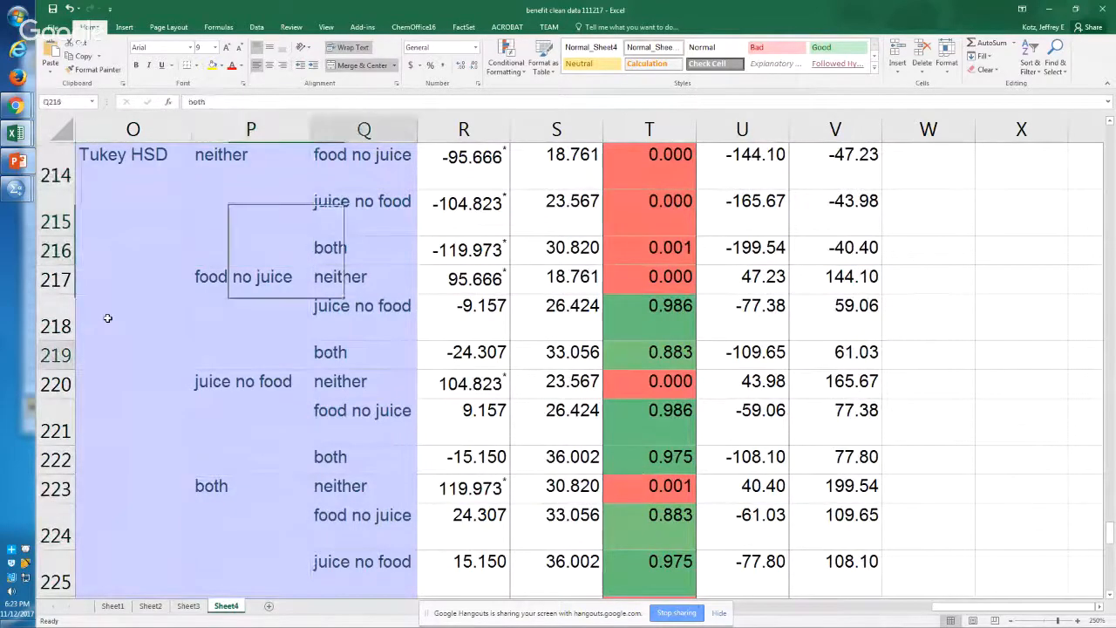
pyautogui.press('Right')
pyautogui.press('Down')
pyautogui.press('Down')
pyautogui.press('Right')
pyautogui.press('Right')
pyautogui.press('Up')
pyautogui.press('Up')
pyautogui.press('Up')
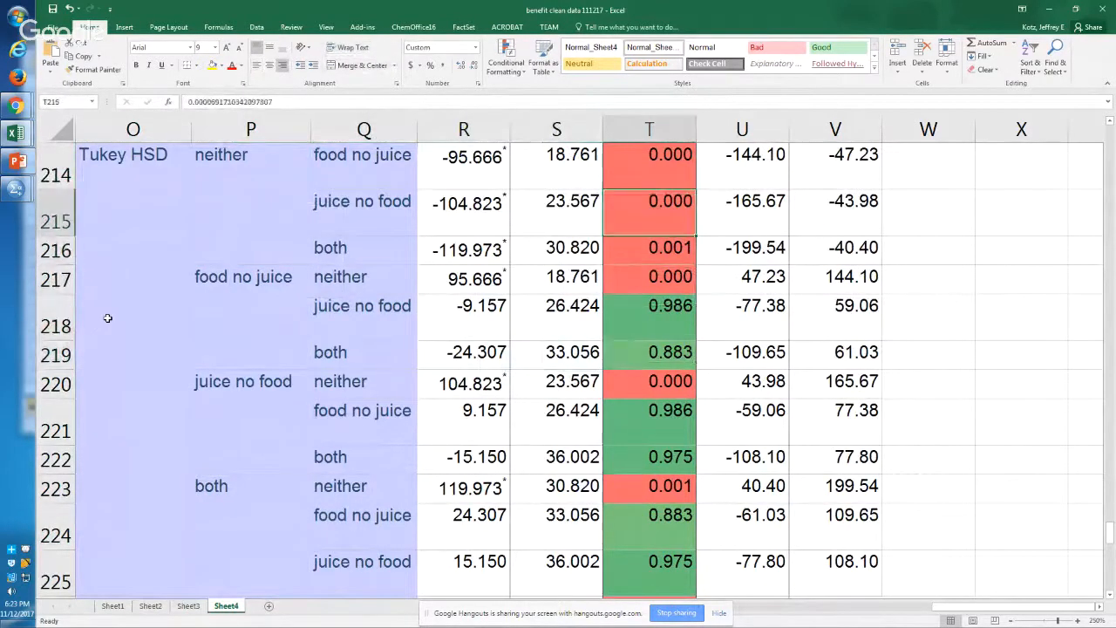
# Step: Bold the three comparison groups paired with neither in the Tukey HSD block, cells Q214:Q216
pyautogui.press('Left')
pyautogui.press('Left')
pyautogui.hotkey('shift', 'Up')
pyautogui.hotkey('shift', 'Up')
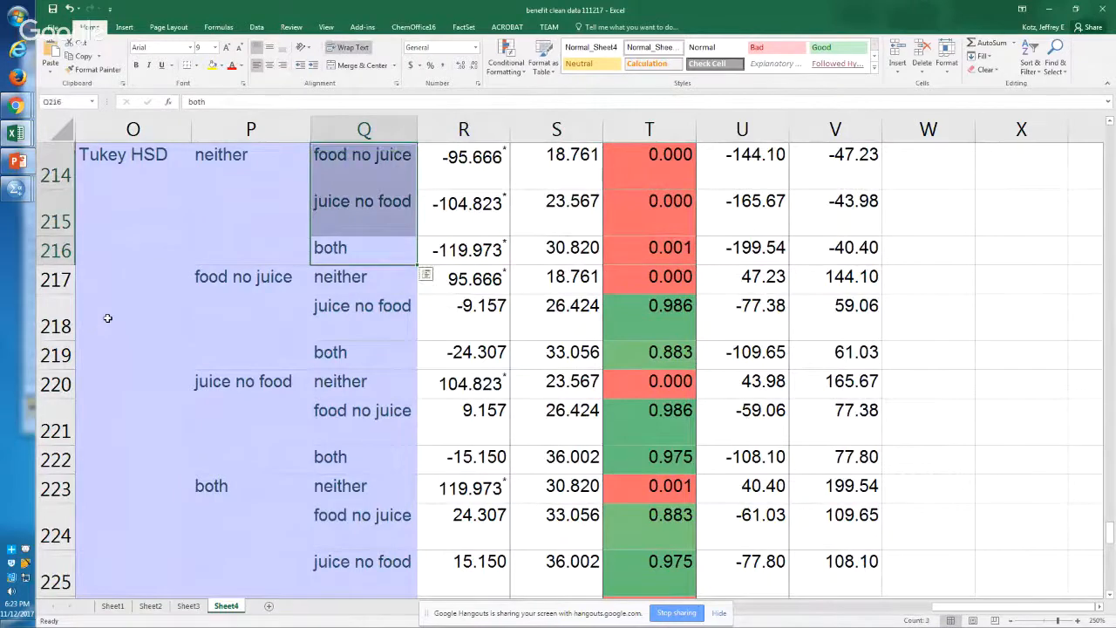
pyautogui.hotkey('ctrl', 'b')
# Step: Bold the neither entry paired with food no juice in the Tukey HSD block, cell Q217
pyautogui.press('Down')
pyautogui.press('Down')
pyautogui.press('Left')
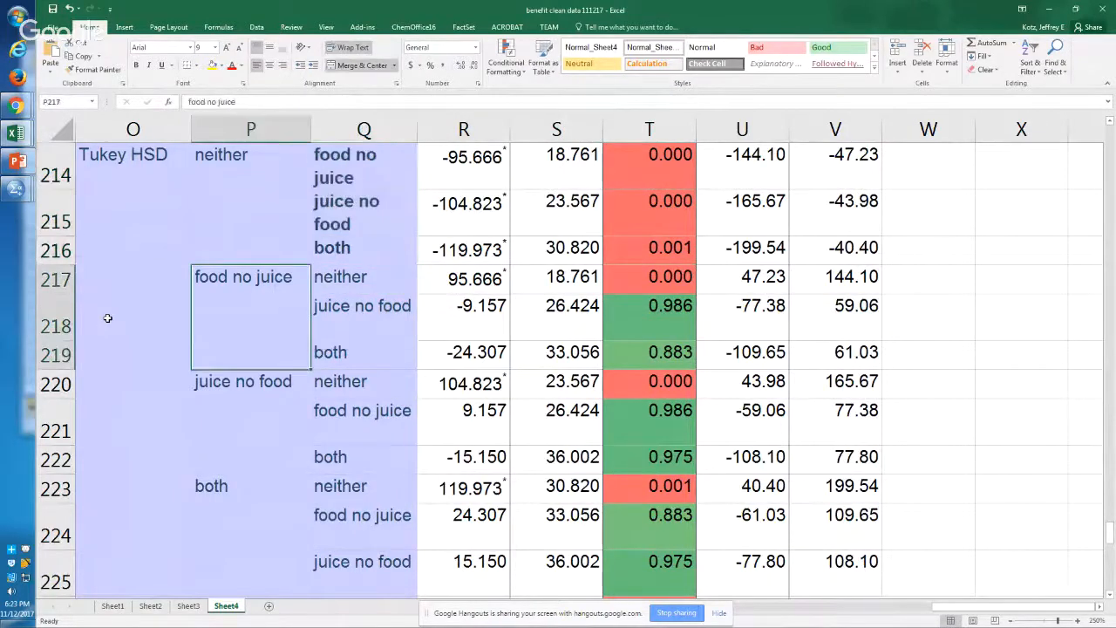
pyautogui.press('Right')
pyautogui.press('Up')
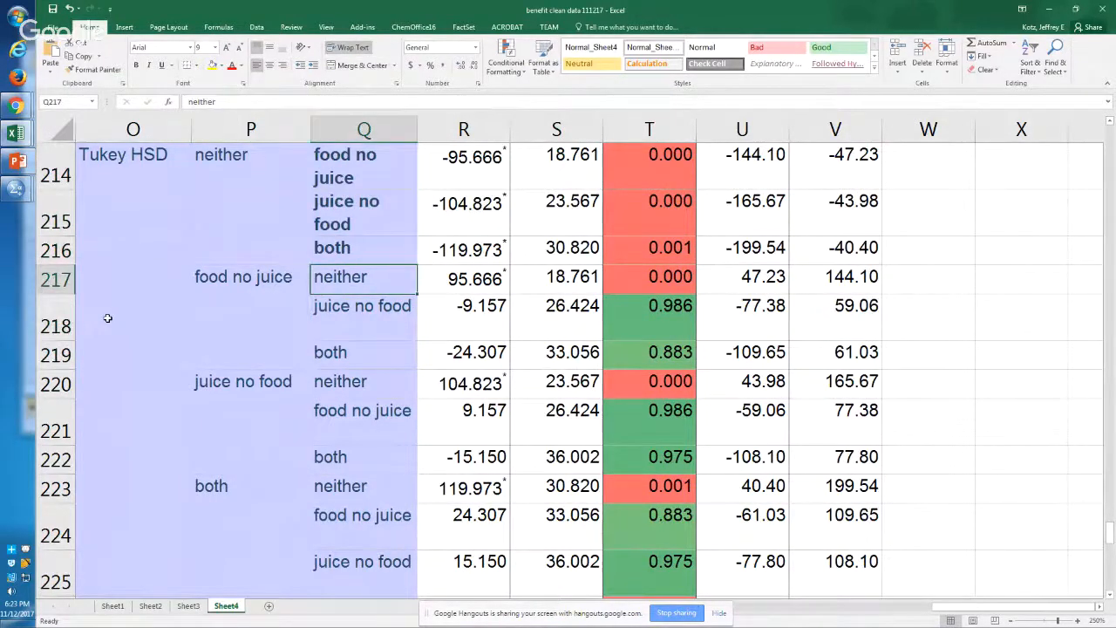
pyautogui.hotkey('ctrl', 'b')
# Step: Bold the neither entries paired with juice no food and both in the Tukey HSD block, cells Q220 and Q223
pyautogui.press('Down')
pyautogui.press('Down')
pyautogui.press('Down')
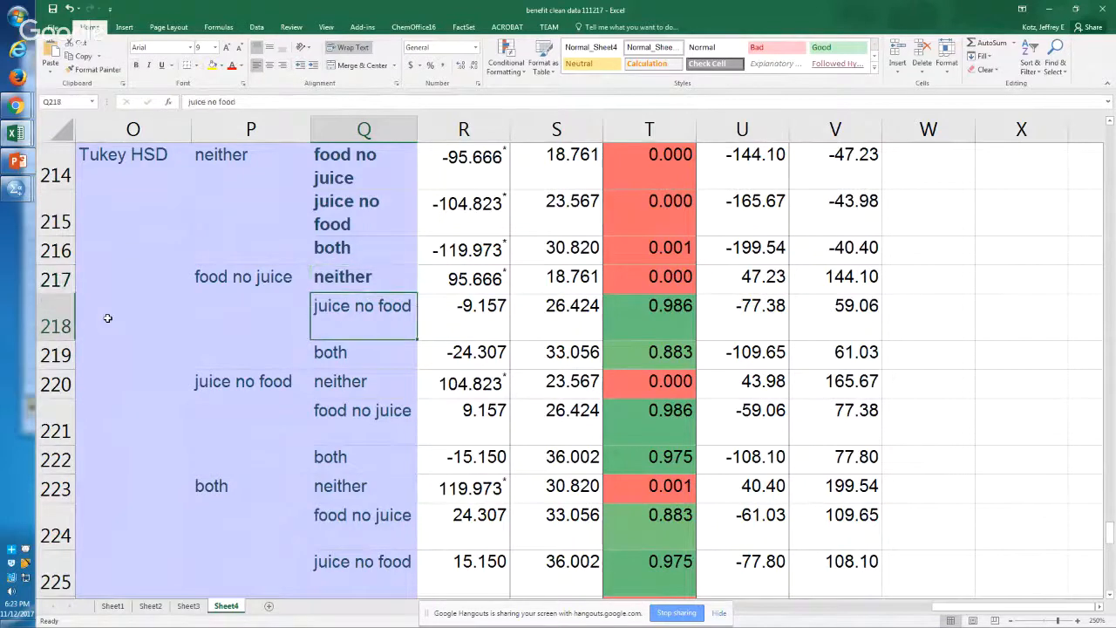
pyautogui.hotkey('ctrl', 'b')
pyautogui.press('Down')
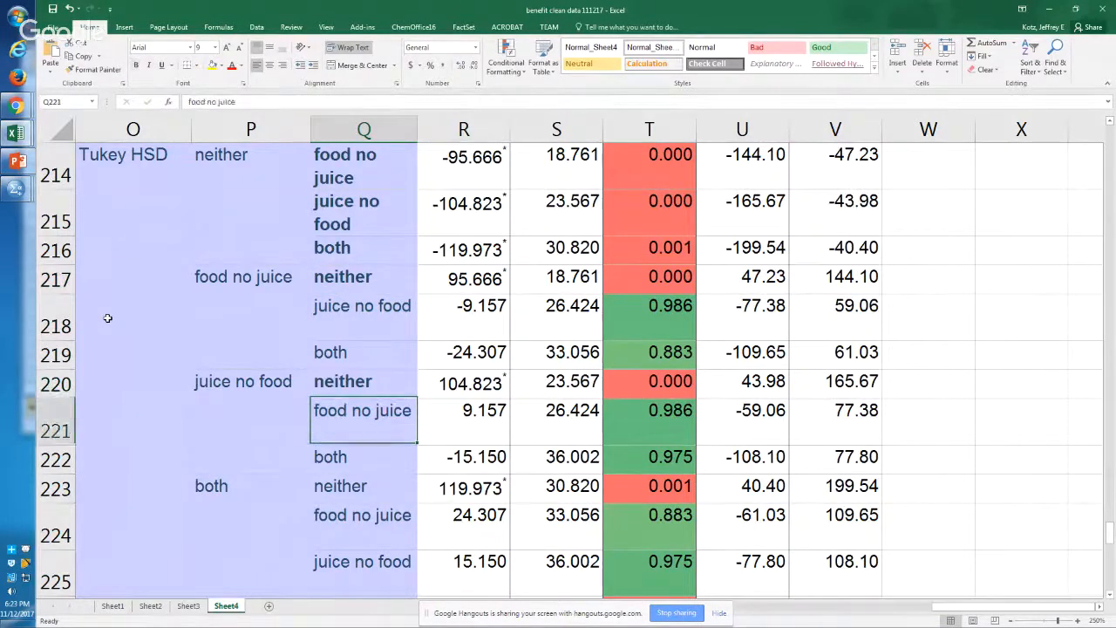
pyautogui.press('Down')
pyautogui.press('Down')
pyautogui.hotkey('ctrl', 'b')
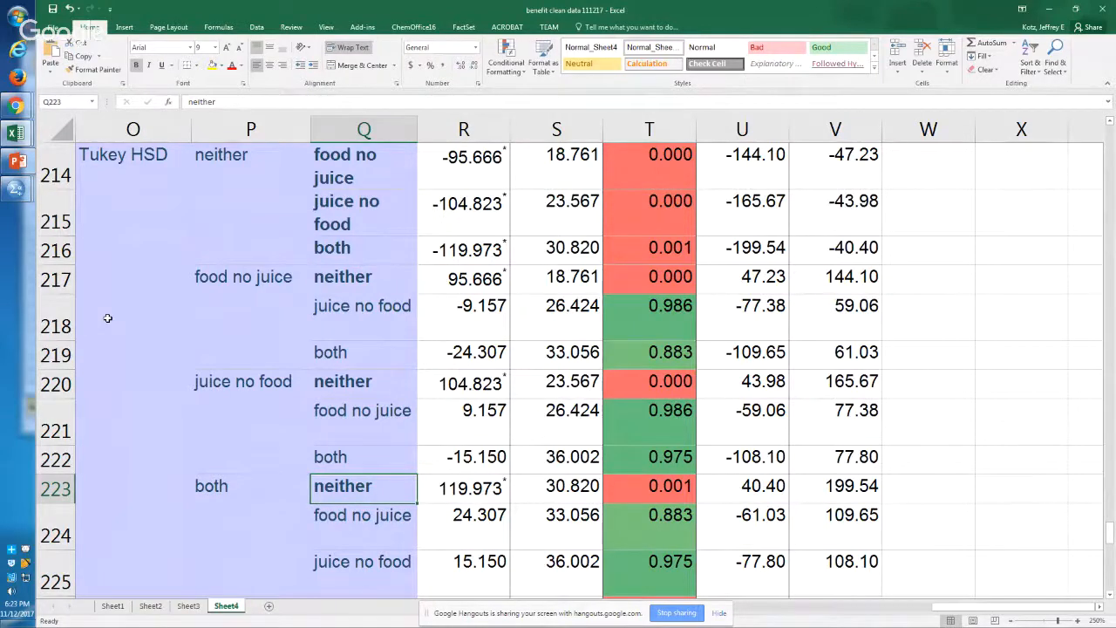
# Step: Bold the first four comparison groups of the Scheffe block, cells Q226:Q229
pyautogui.press('Down')
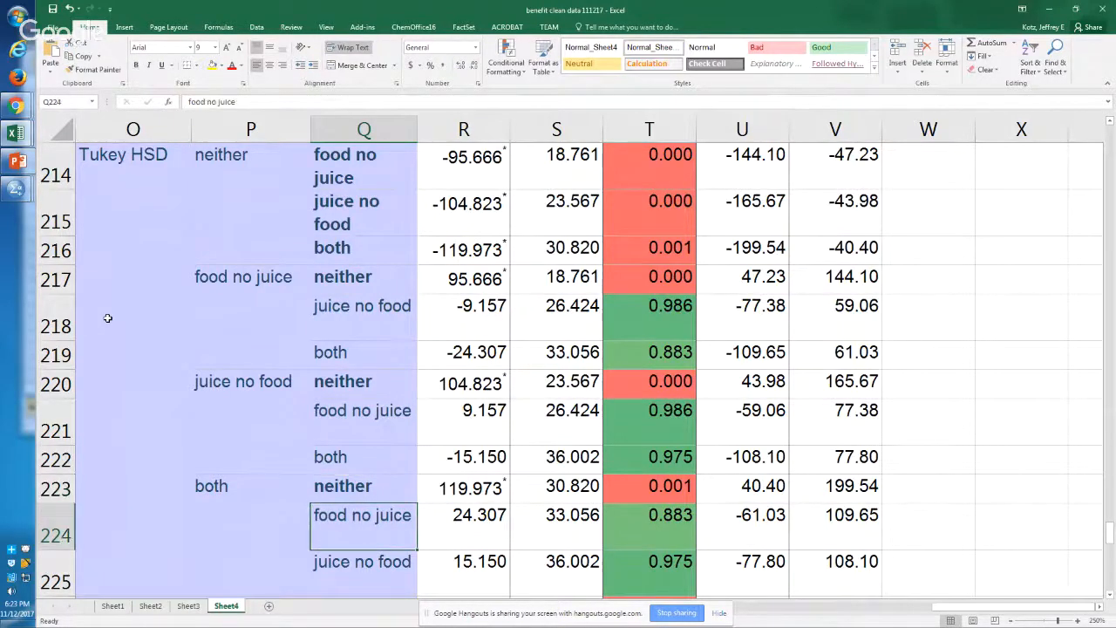
pyautogui.press('Left')
pyautogui.press('Left')
pyautogui.press('pagedown')
pyautogui.press('Right')
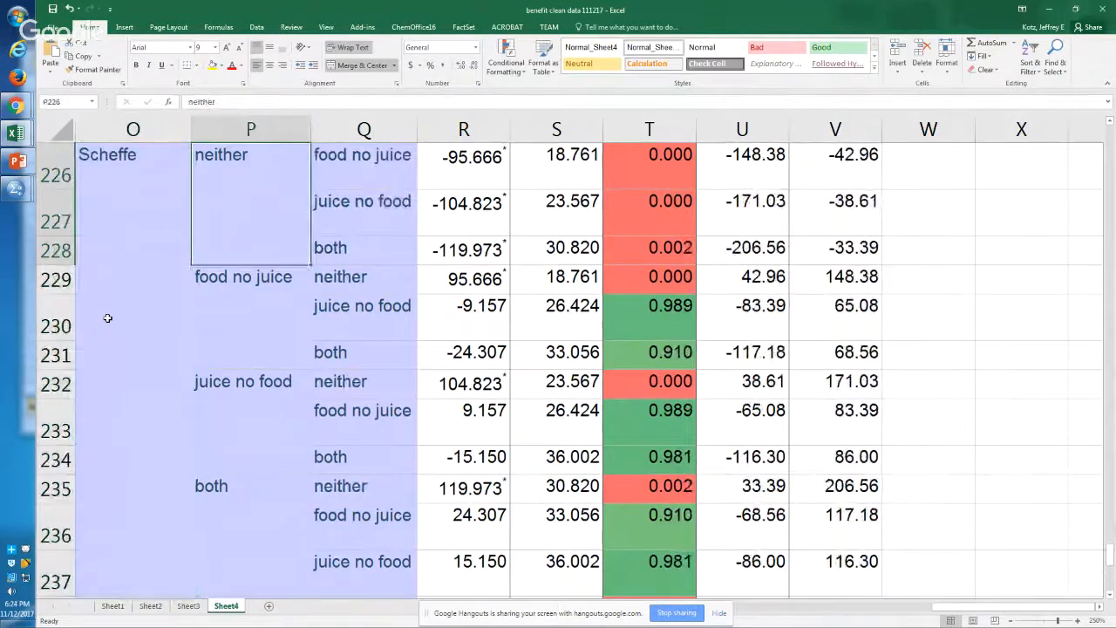
pyautogui.press('Right')
pyautogui.press('Down')
pyautogui.press('Down')
pyautogui.press('Down')
pyautogui.hotkey('shift', 'Up')
pyautogui.hotkey('shift', 'Up')
pyautogui.hotkey('shift', 'Up')
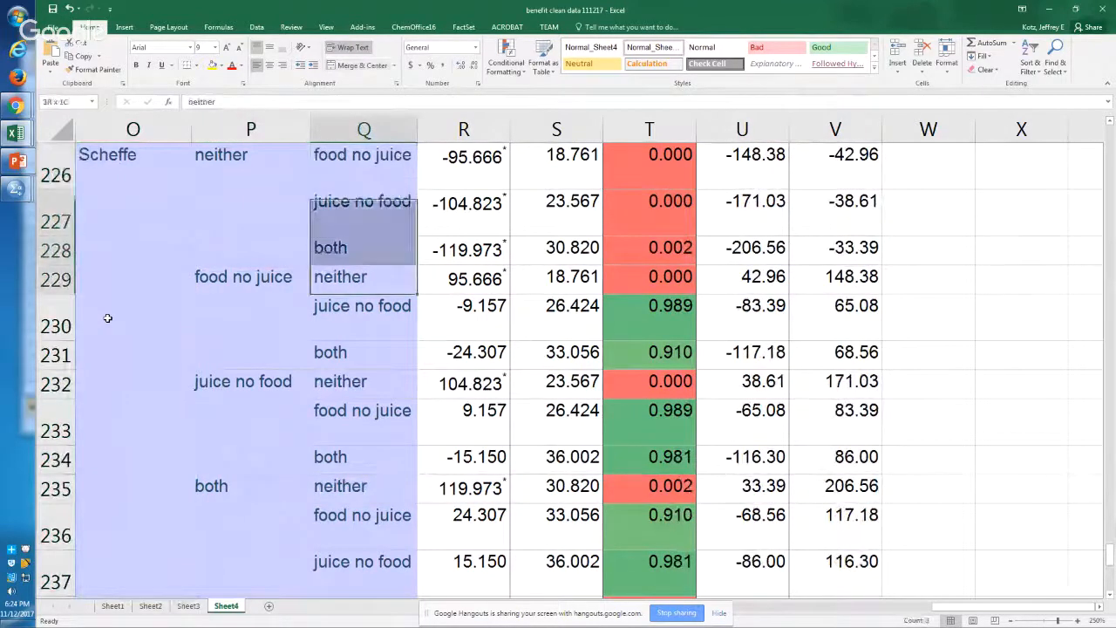
pyautogui.hotkey('ctrl', 'b')
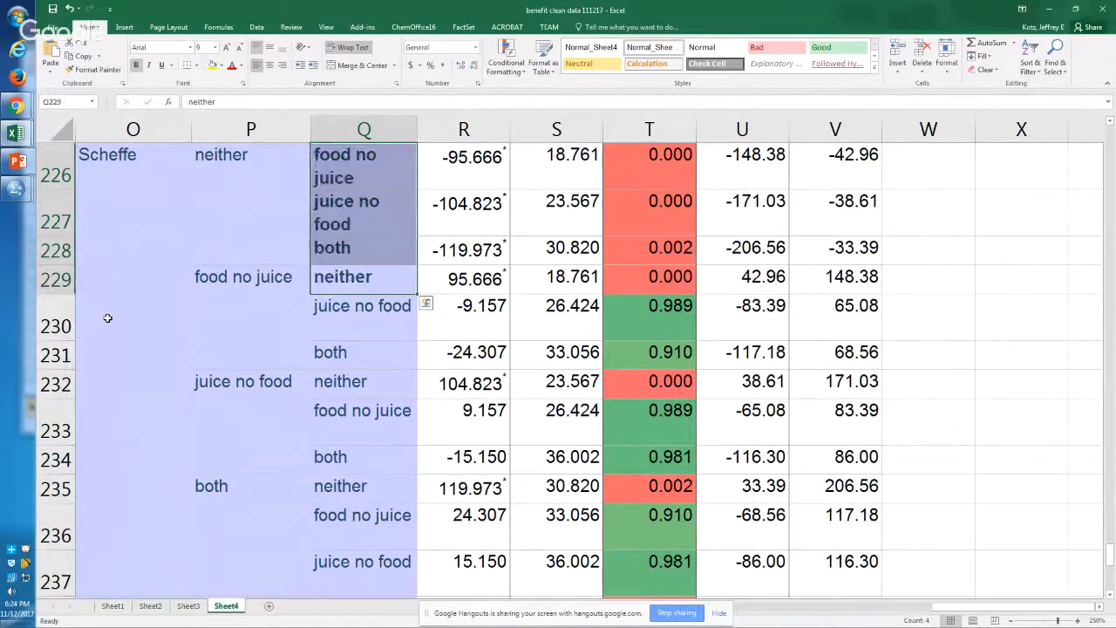
# Step: Examine the remaining Scheffe pairings for food no juice, juice no food and both, continuing to the LSD block
pyautogui.press('Down')
pyautogui.press('Down')
pyautogui.press('Down')
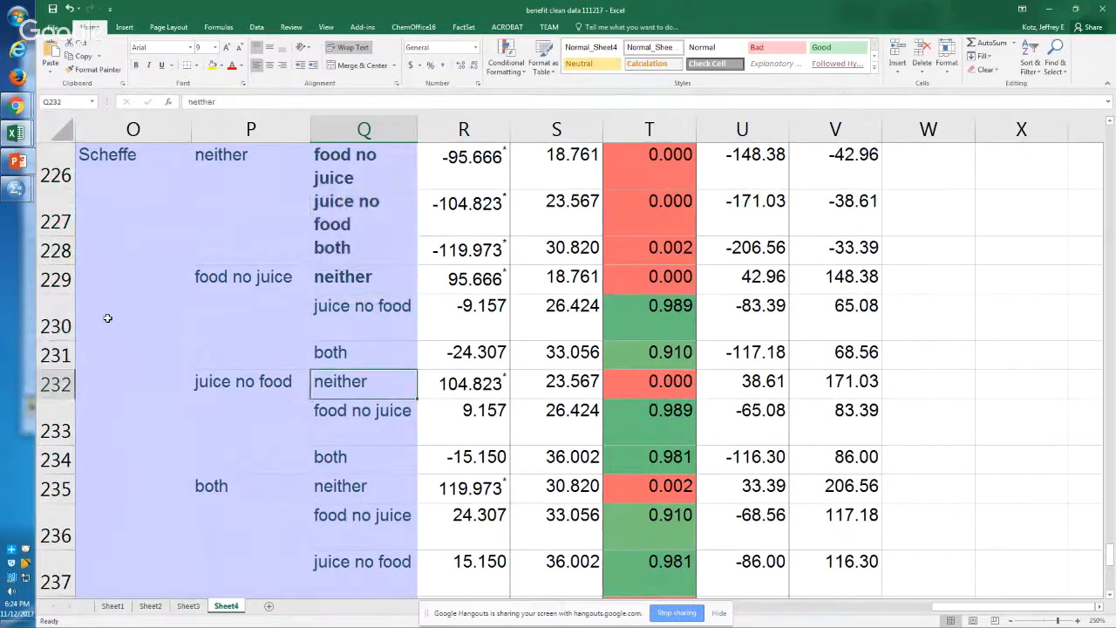
pyautogui.press('Down')
pyautogui.press('Down')
pyautogui.press('Down')
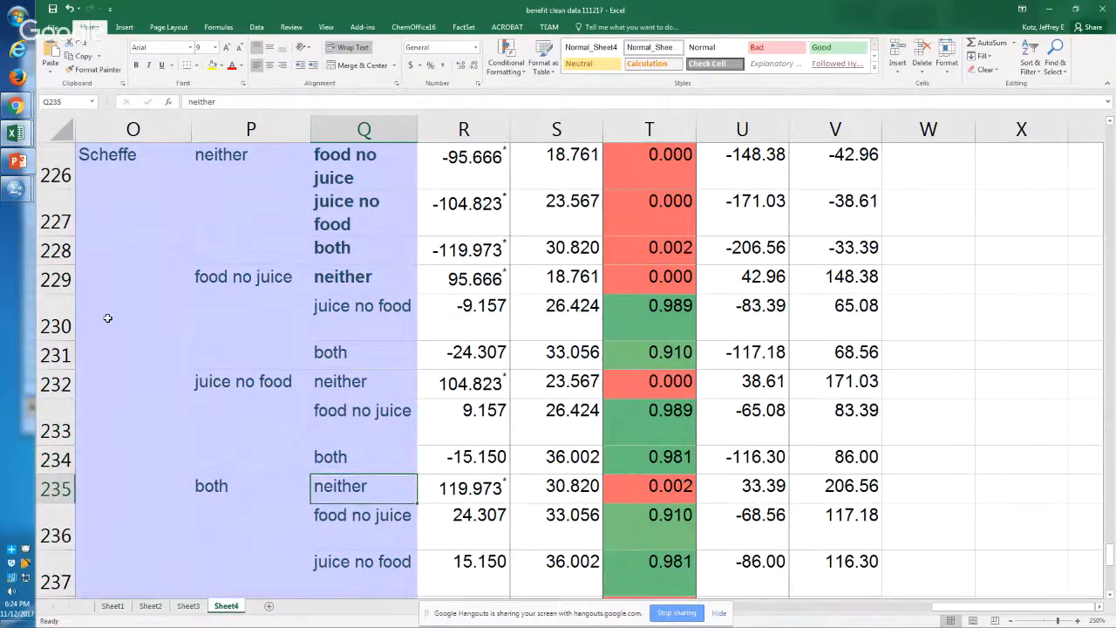
pyautogui.press('Down')
pyautogui.press('Down')
pyautogui.press('Down')
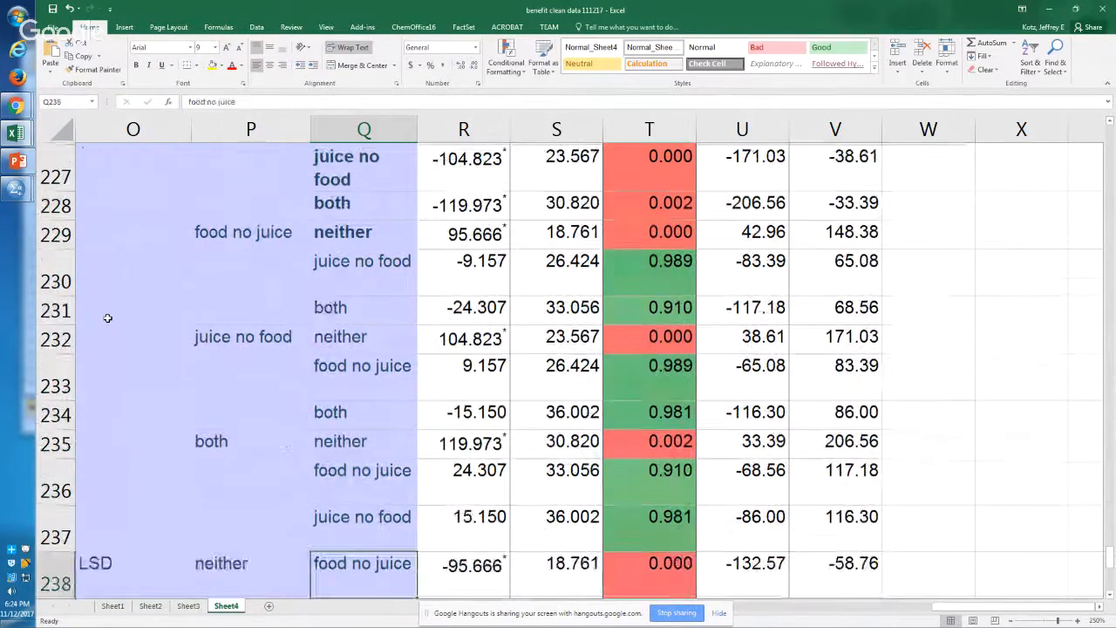
# Step: Examine the LSD block's Sig. values for food no juice against juice no food and both, then the juice no food pairings
pyautogui.scroll(-3, 107, 318)
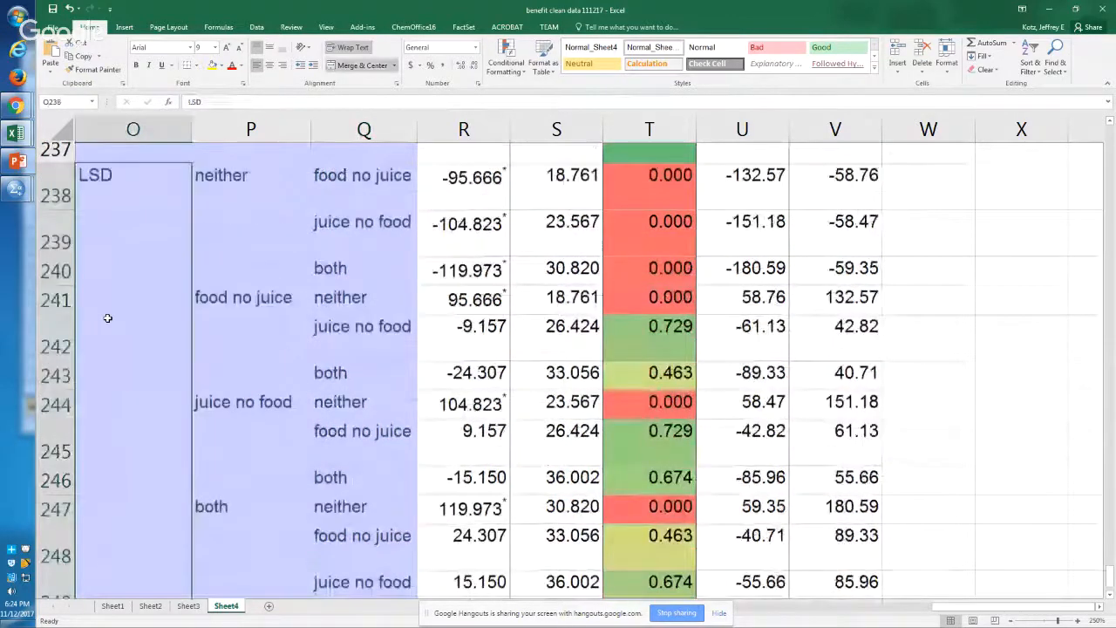
pyautogui.press('Right')
pyautogui.press('Right')
pyautogui.press('Right')
pyautogui.press('Right')
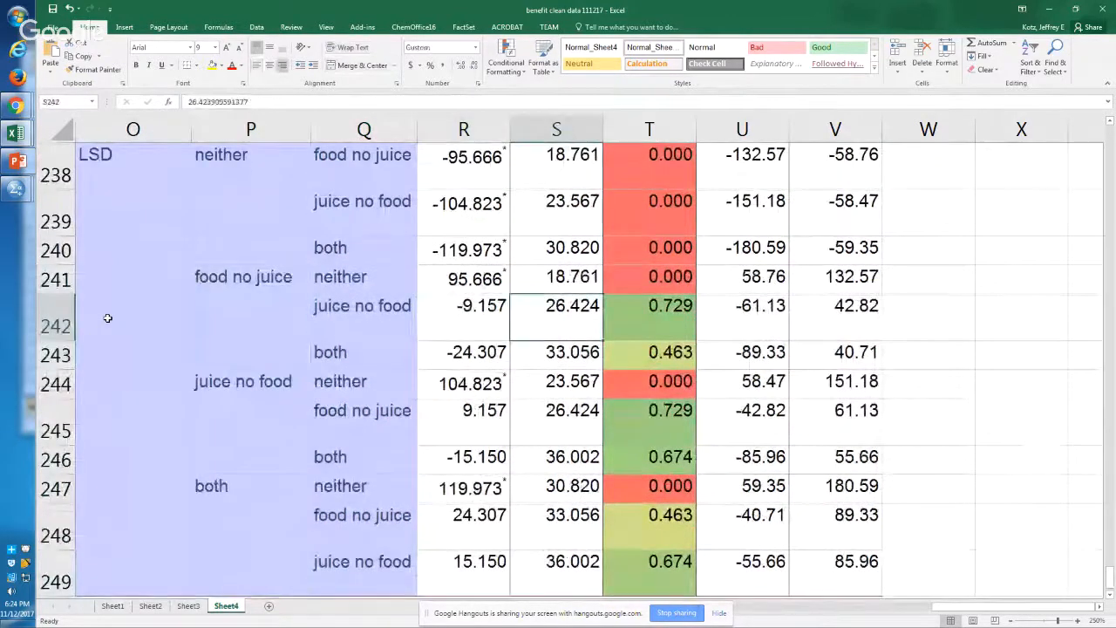
pyautogui.hotkey('shift', 'Down')
pyautogui.press('Up')
pyautogui.press('Right')
pyautogui.press('Down')
pyautogui.press('Down')
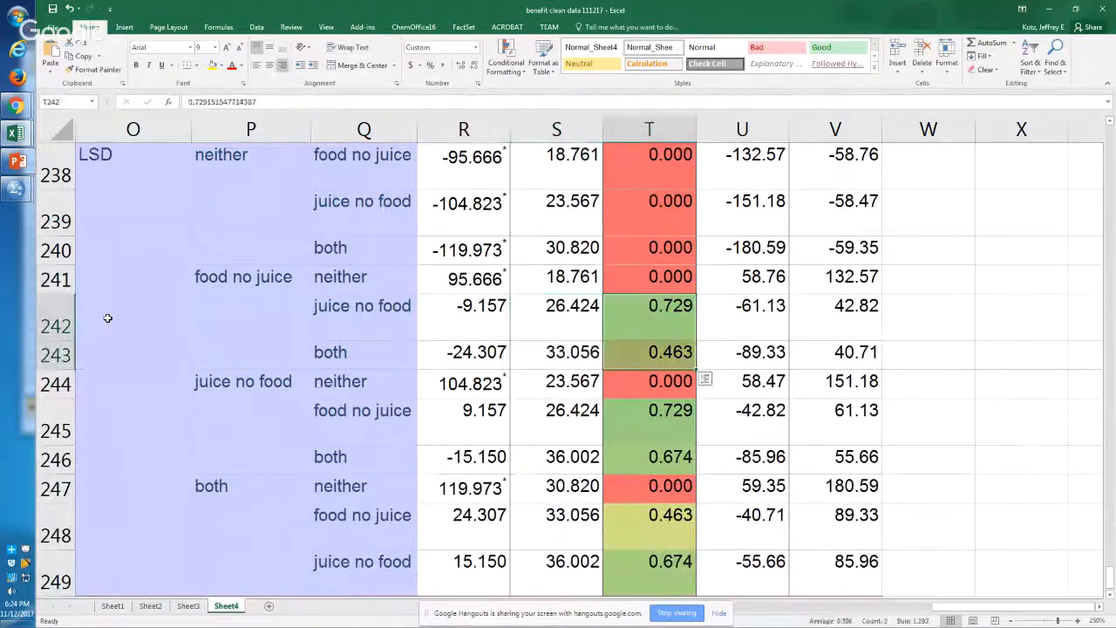
pyautogui.press('Left')
pyautogui.press('Left')
pyautogui.press('Down')
pyautogui.press('Left')
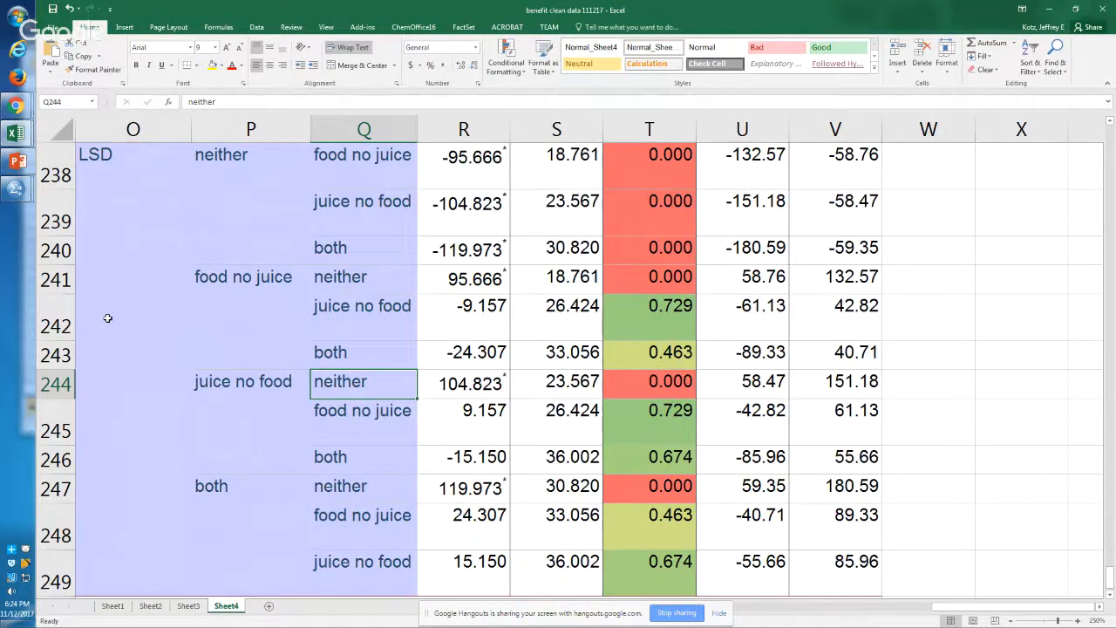
# Step: Italicize the food no juice and juice no food entries paired with both in the LSD block, cells Q248:Q249
pyautogui.press('Left')
pyautogui.press('Down')
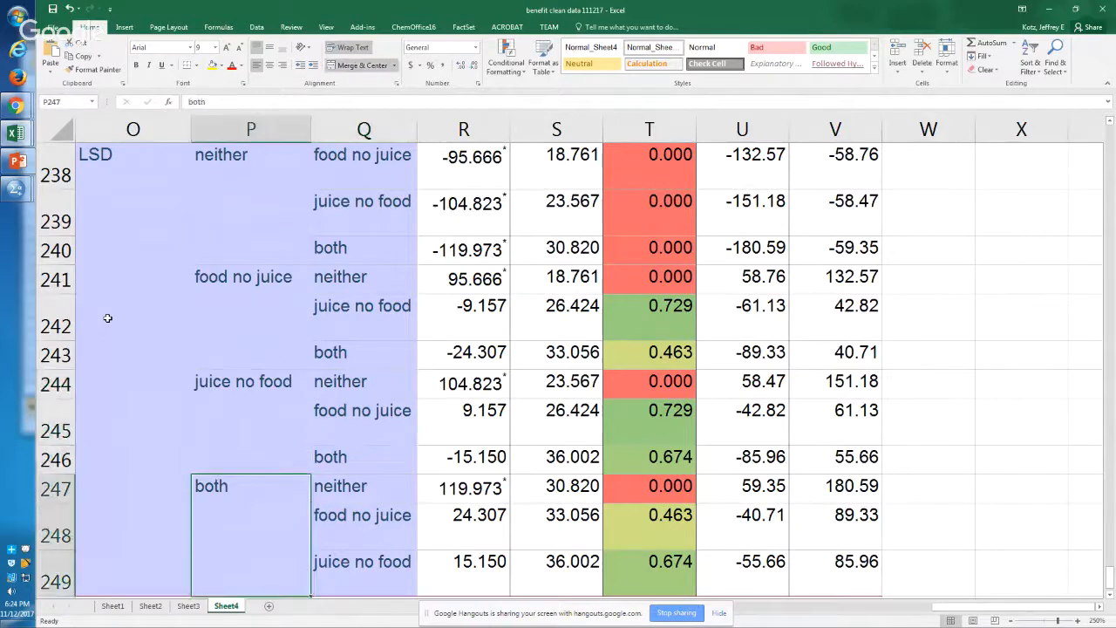
pyautogui.press('Right')
pyautogui.press('Down')
pyautogui.hotkey('shift', 'Down')
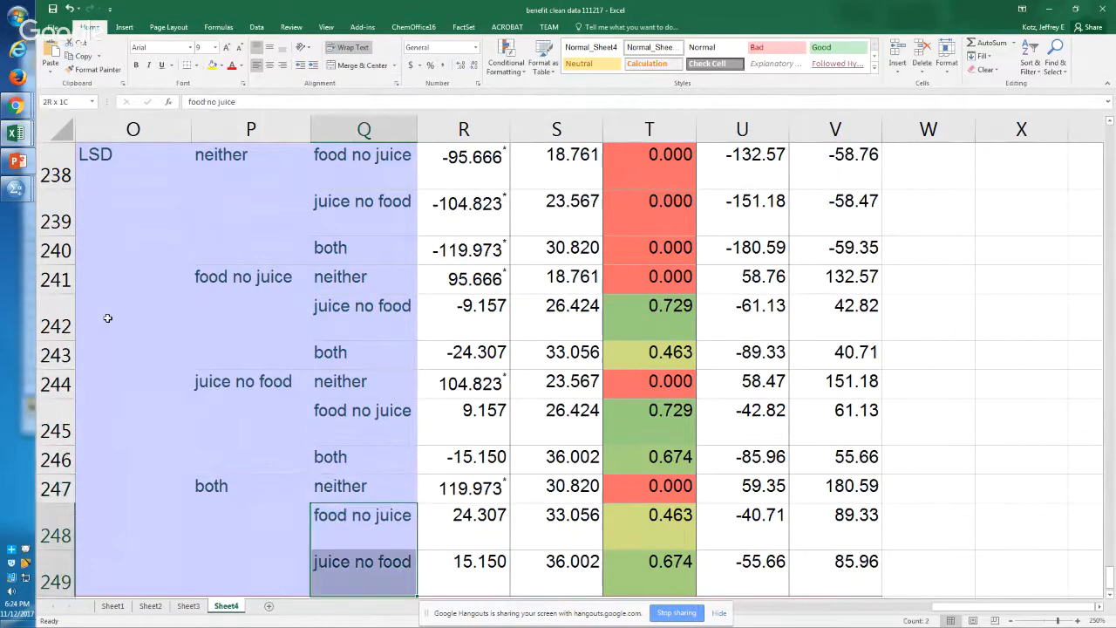
pyautogui.hotkey('ctrl', 'i')
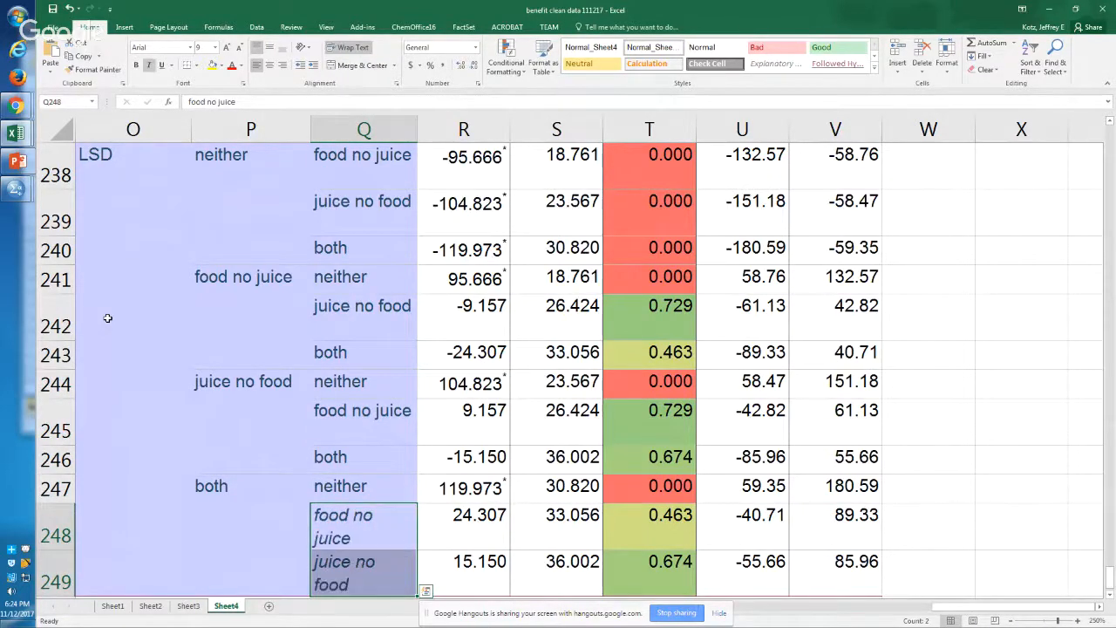
# Step: Compare the two italicized pairings of the both group in the LSD block
pyautogui.press('Left')
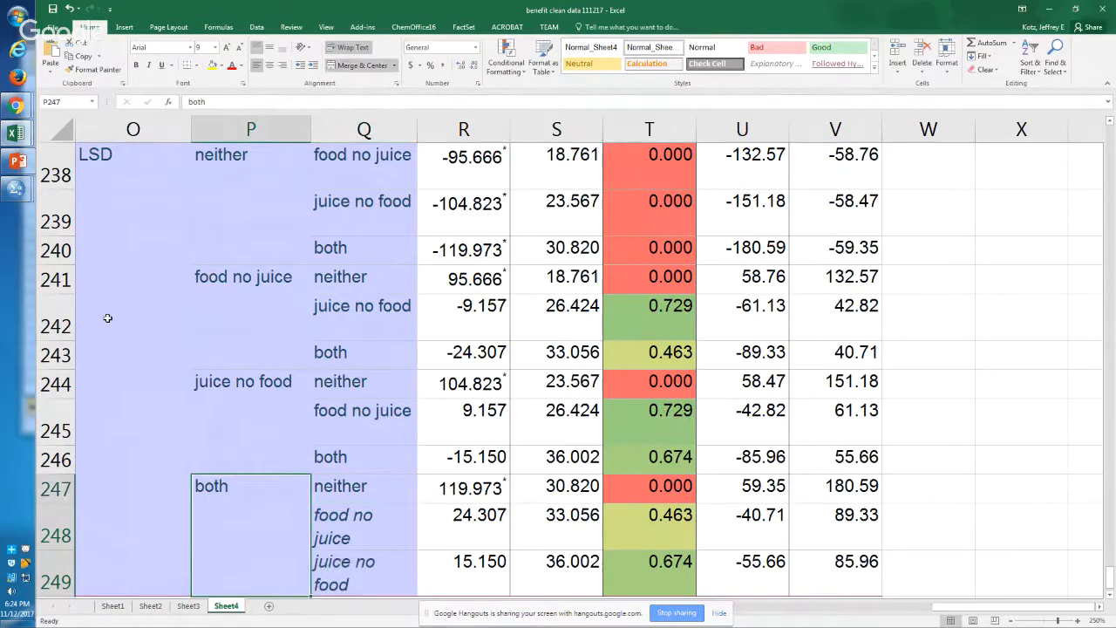
pyautogui.press('Right')
pyautogui.press('Down')
pyautogui.press('Up')
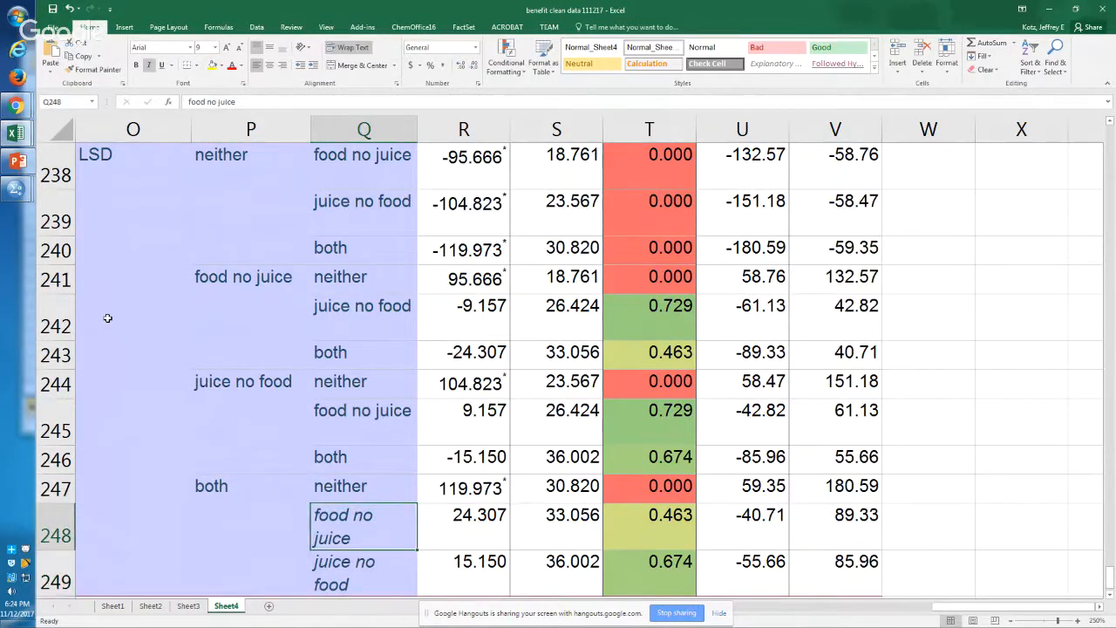
pyautogui.press('Down')
pyautogui.press('Up')
pyautogui.press('Down')
pyautogui.press('Up')
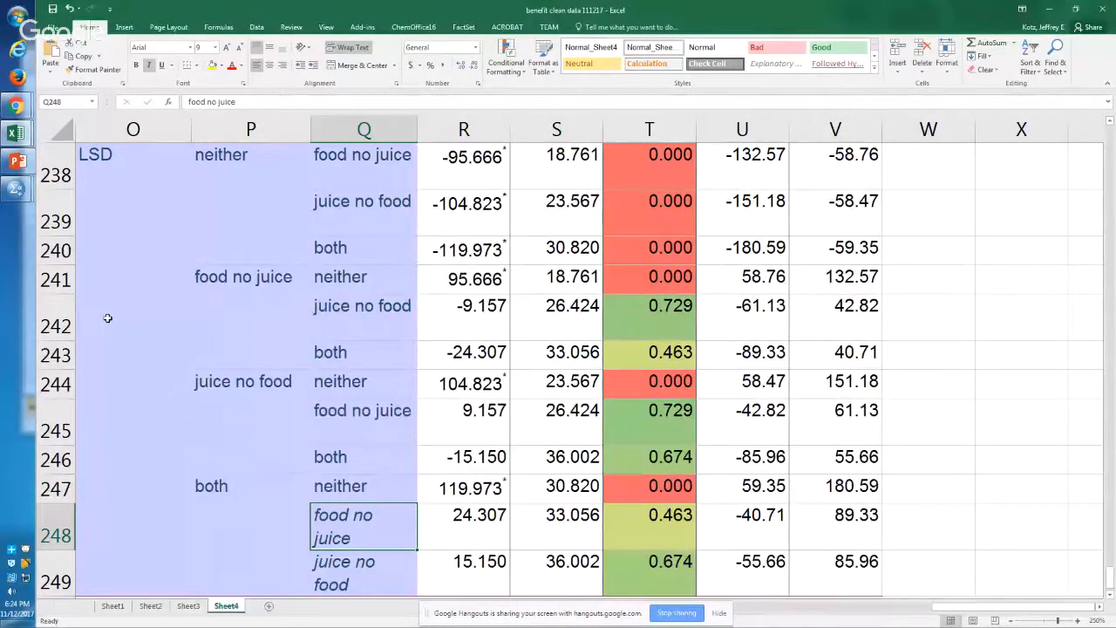
# Step: Switch to the SPSS syntax editor and add a "temp." command on line 136, below the ONEWAY block
pyautogui.hotkey('alt', 'Tab')
pyautogui.hotkey('alt', 'Tab')
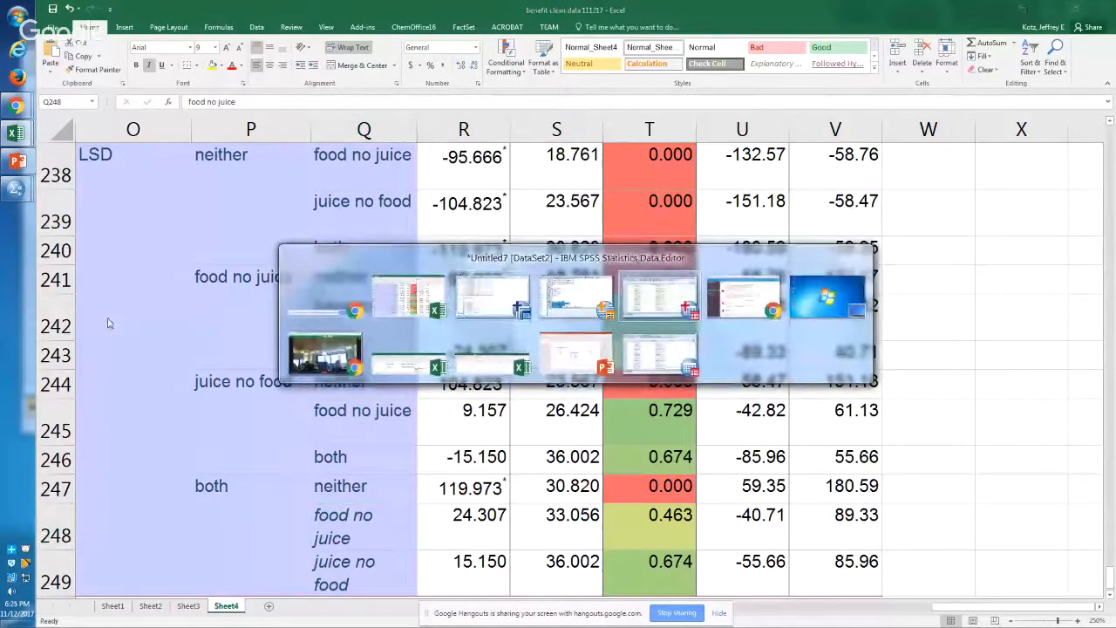
pyautogui.hotkey('alt', 'shift', 'Tab')
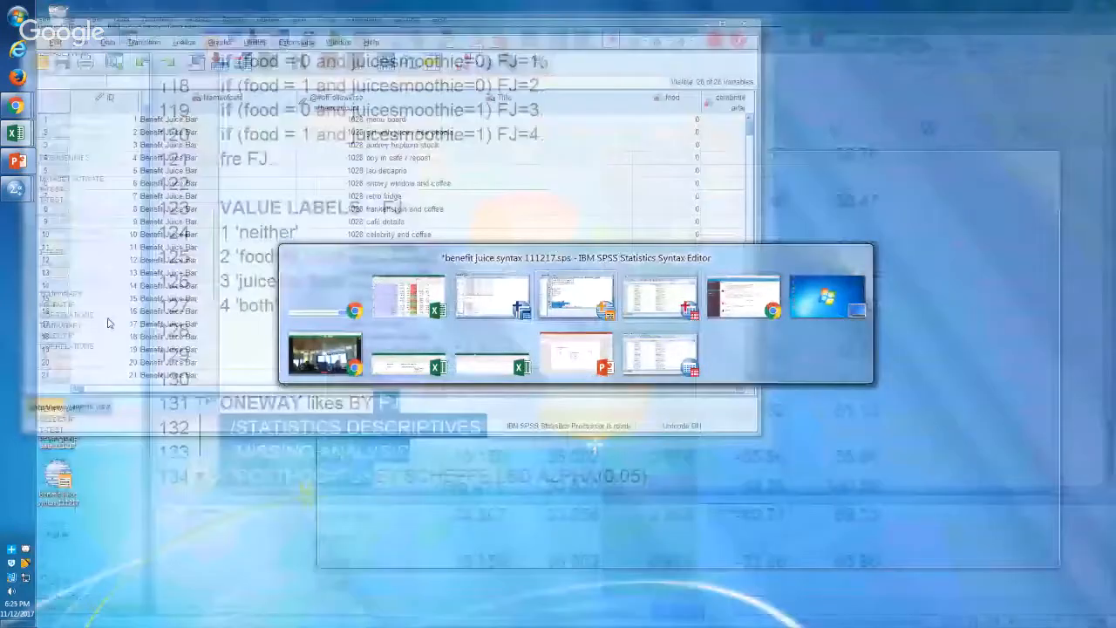
pyautogui.write('temp sel')
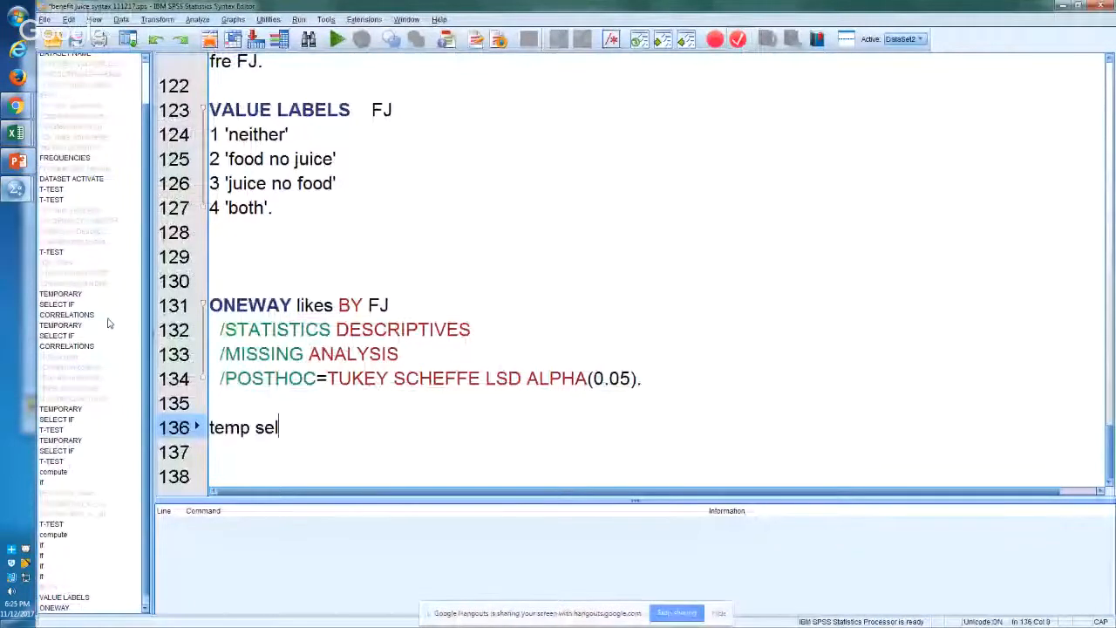
pyautogui.press('BackSpace')
pyautogui.press('BackSpace')
pyautogui.press('BackSpace')
pyautogui.press('BackSpace')
pyautogui.write('.')
pyautogui.press('Return')
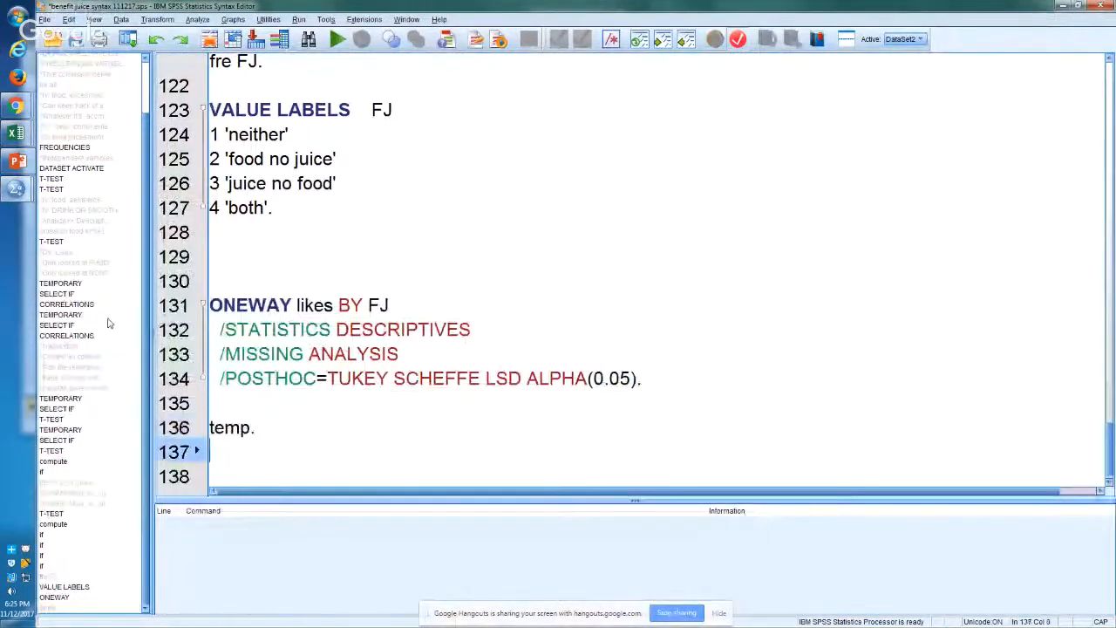
# Step: Add the filter command "select if (FJ ne 1)." below the temp line to exclude the neither group
pyautogui.write('select if (')
pyautogui.press('Menu')
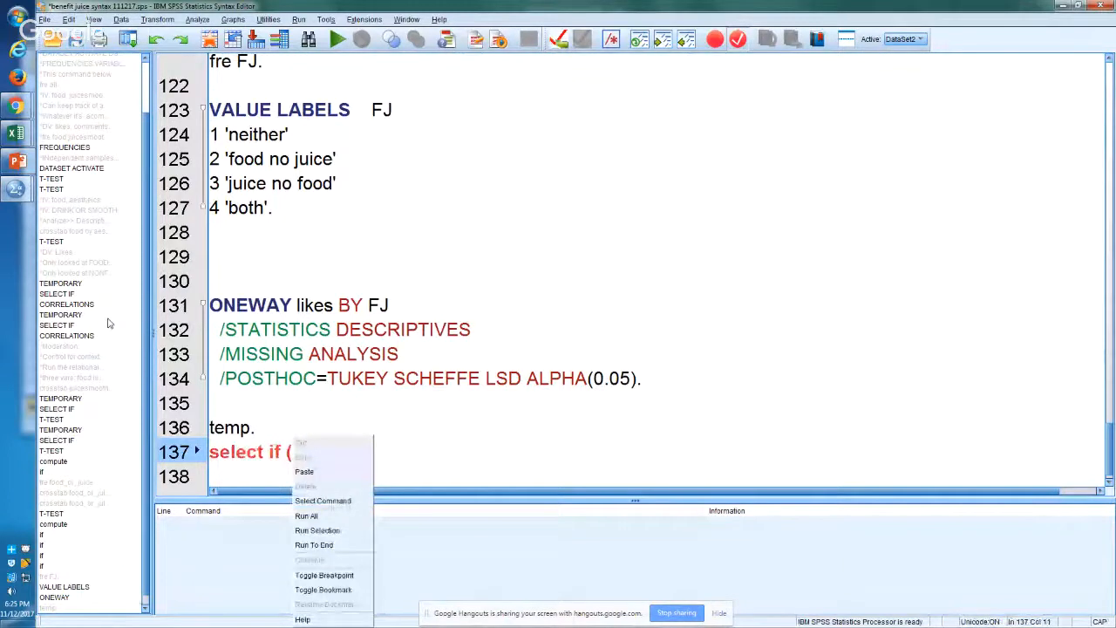
pyautogui.press('Escape')
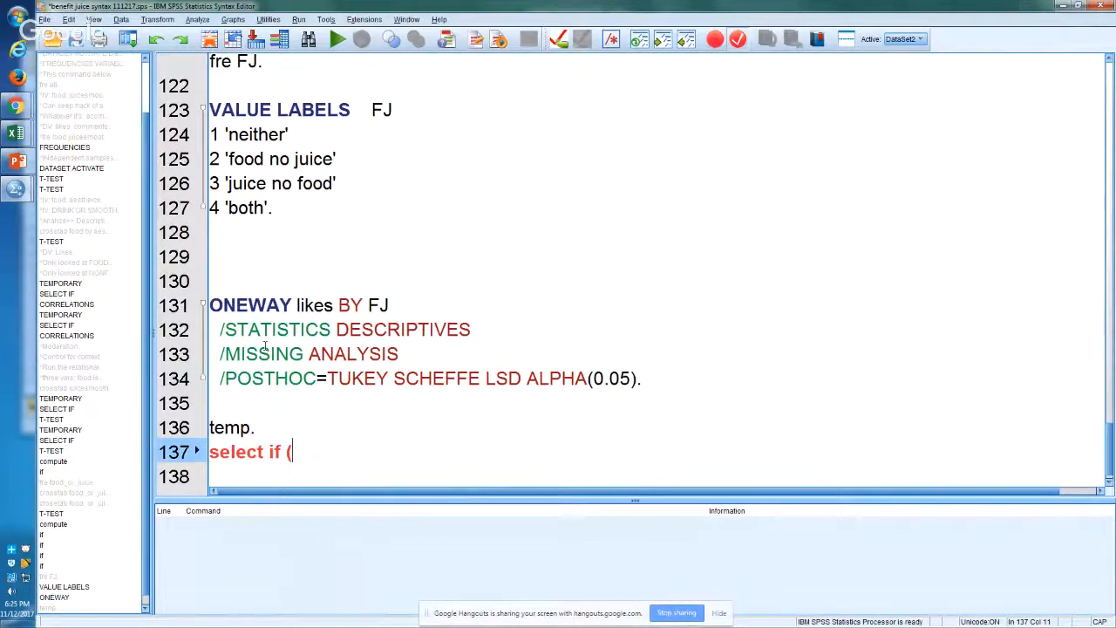
pyautogui.write('FJ ne 1).')
pyautogui.press('Return')
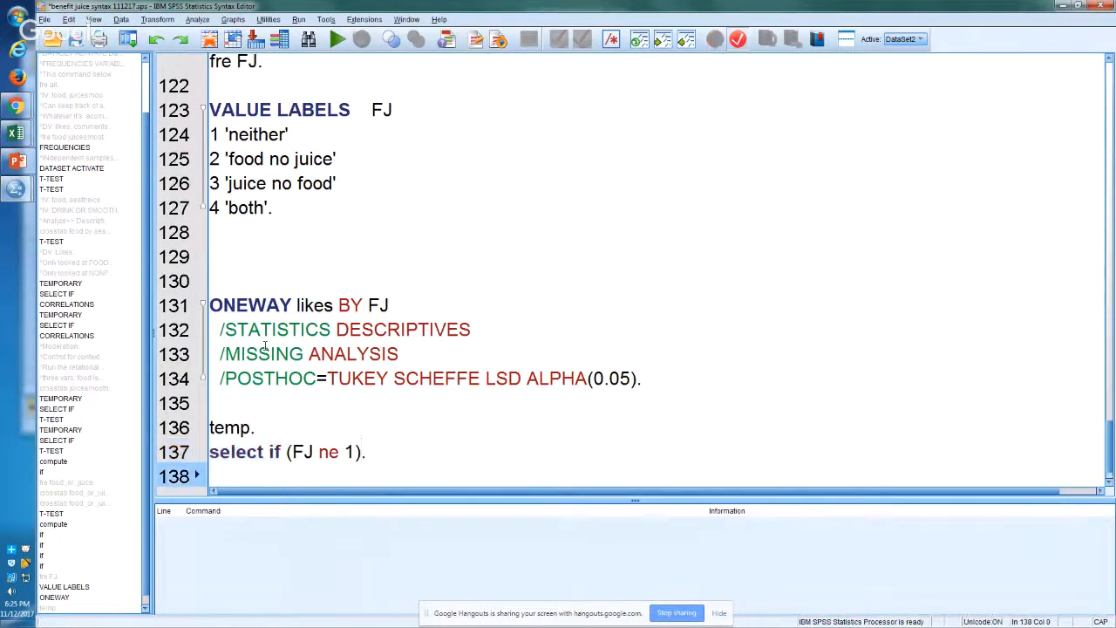
# Step: Insert the comment "*NE means not equal." on its own line above the temp command
pyautogui.press('Up')
pyautogui.press('Up')
pyautogui.press('Return')
pyautogui.write('*N')
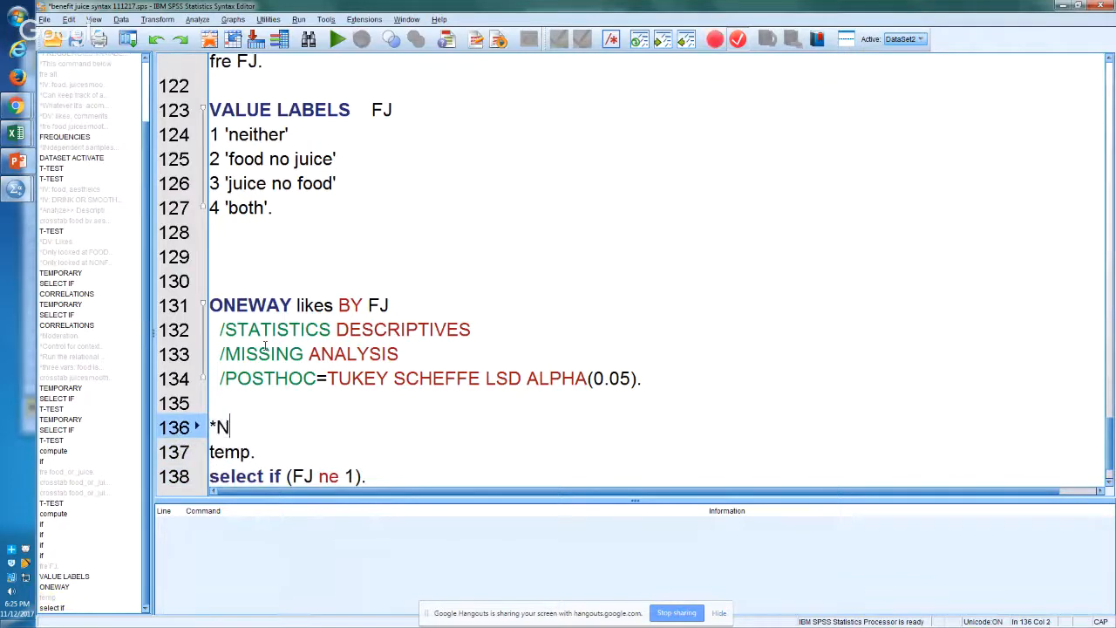
pyautogui.write('E me')
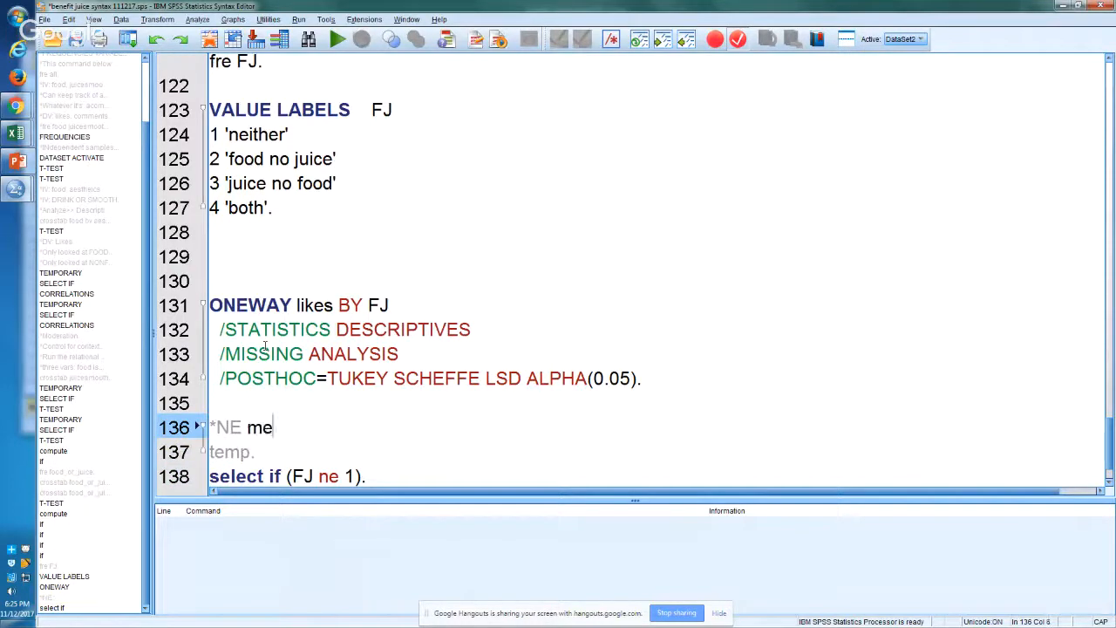
pyautogui.write('ans not equal.')
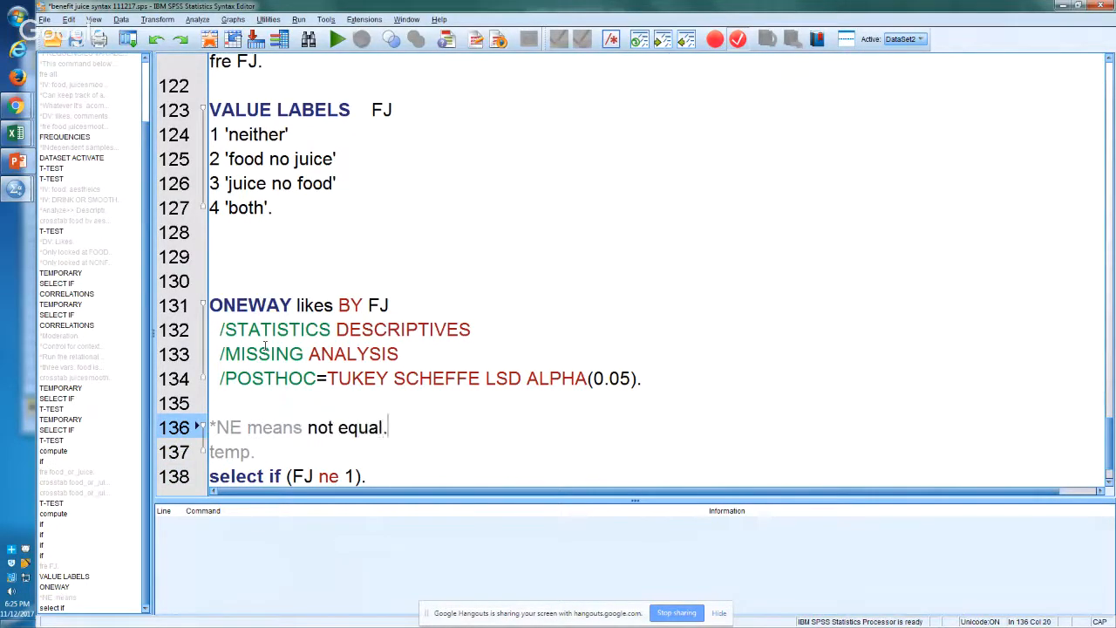
pyautogui.press('Down')
pyautogui.press('Down')
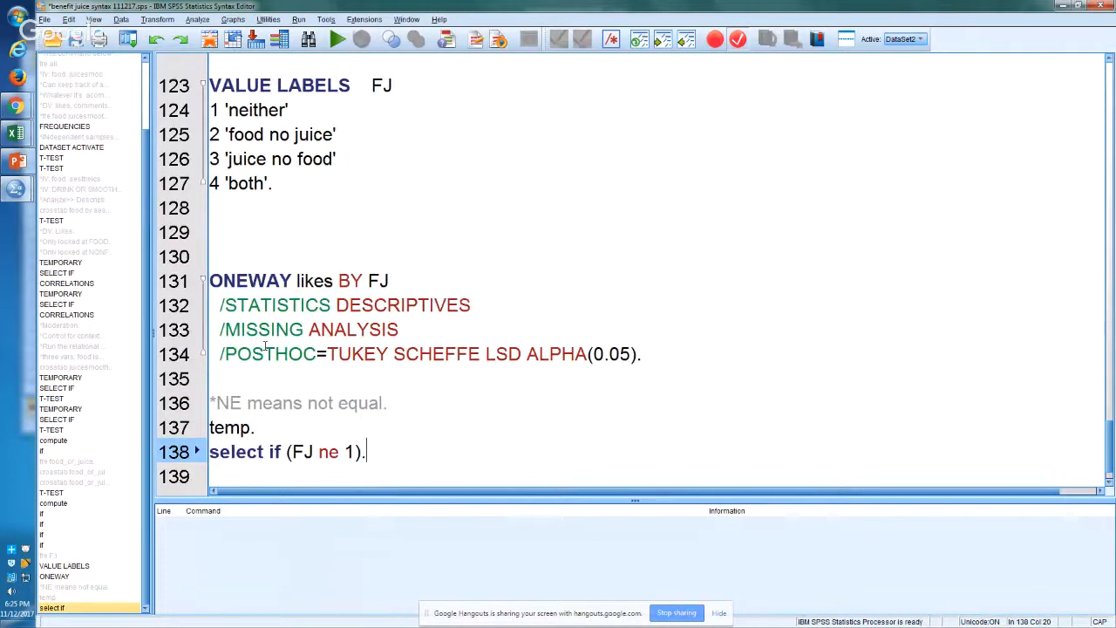
# Step: Review the ONEWAY likes BY FJ block on lines 131 to 134 alongside the comment, temp and select if lines
pyautogui.press('Up')
pyautogui.press('Up')
pyautogui.press('Up')
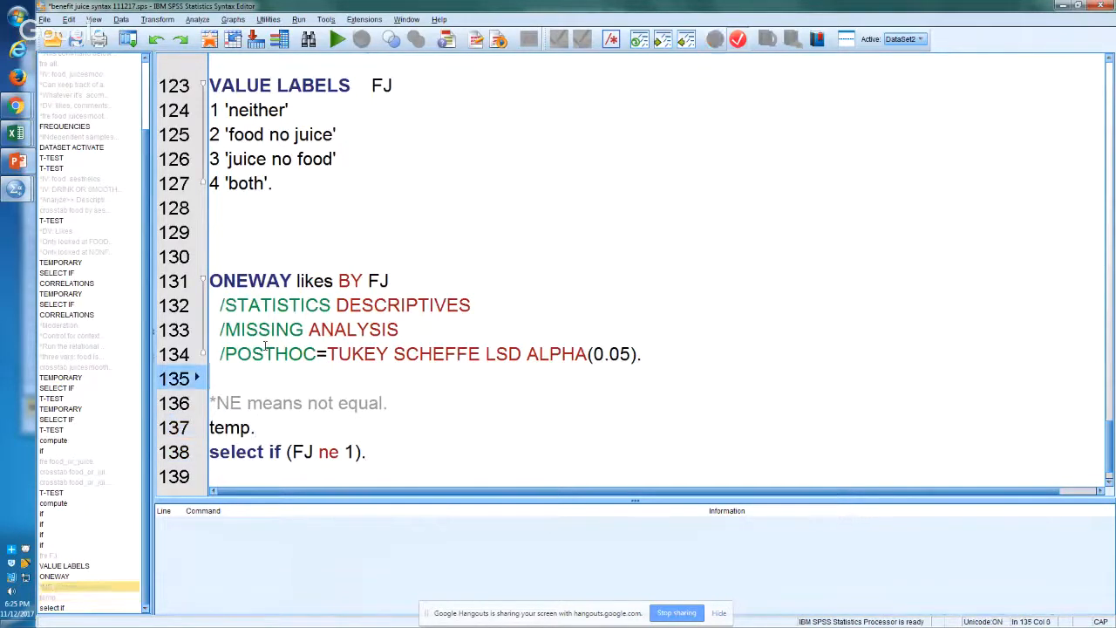
pyautogui.hotkey('shift', 'Up')
pyautogui.hotkey('shift', 'Up')
pyautogui.hotkey('shift', 'Up')
pyautogui.hotkey('shift', 'Up')
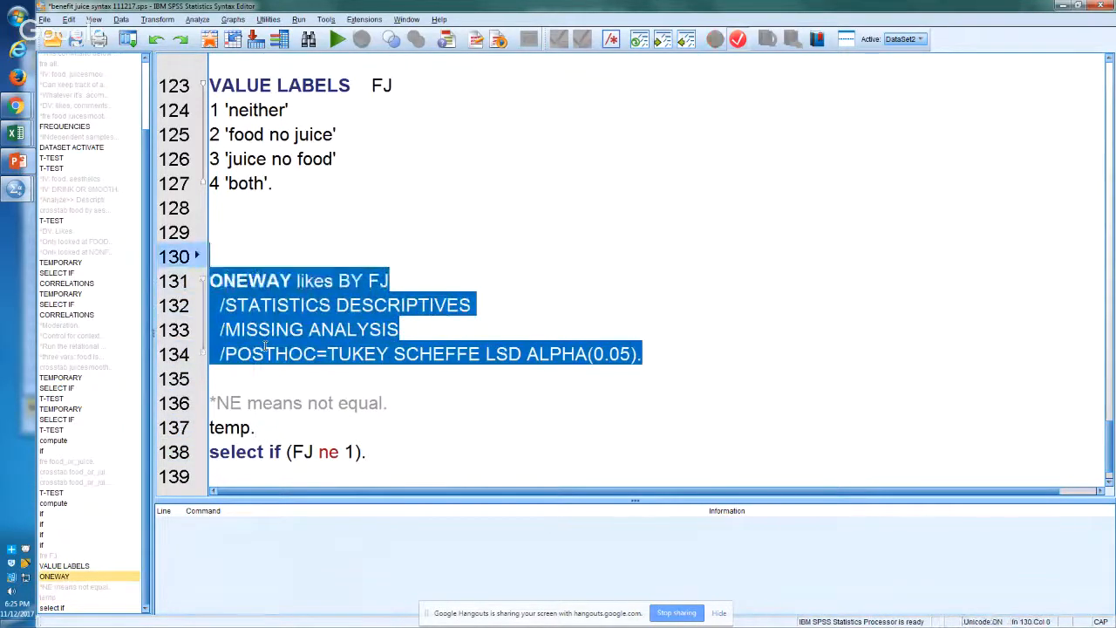
pyautogui.press('Down')
pyautogui.press('Down')
pyautogui.press('Down')
pyautogui.press('Down')
pyautogui.press('Down')
pyautogui.press('Down')
pyautogui.press('Down')
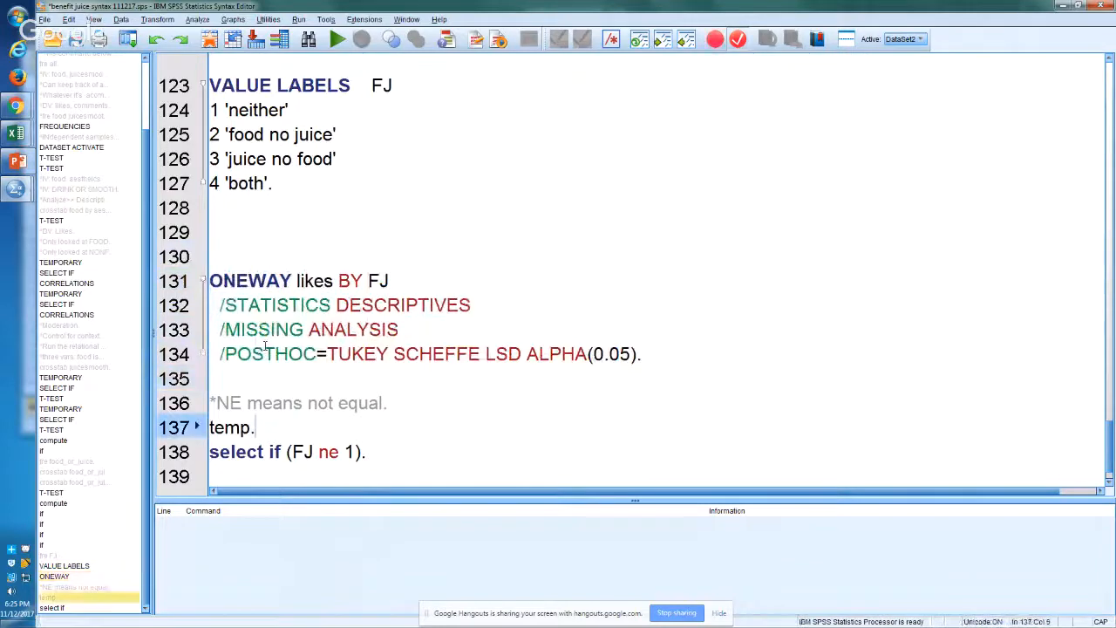
pyautogui.press('Up')
pyautogui.press('Right')
pyautogui.press('Right')
pyautogui.press('Right')
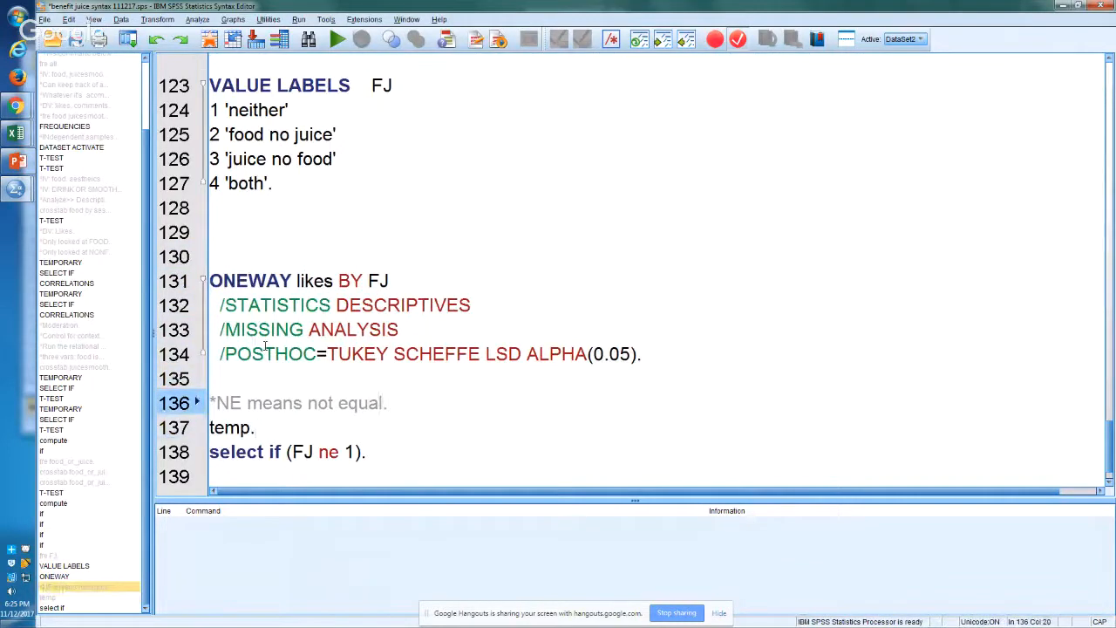
pyautogui.press('Down')
pyautogui.press('Down')
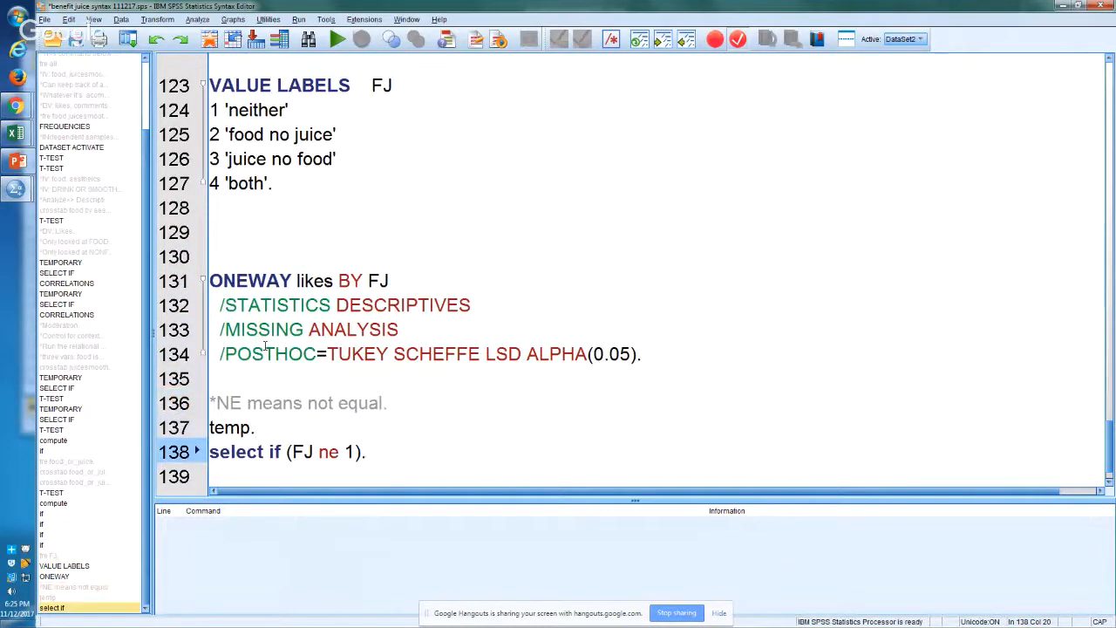
pyautogui.press('Up')
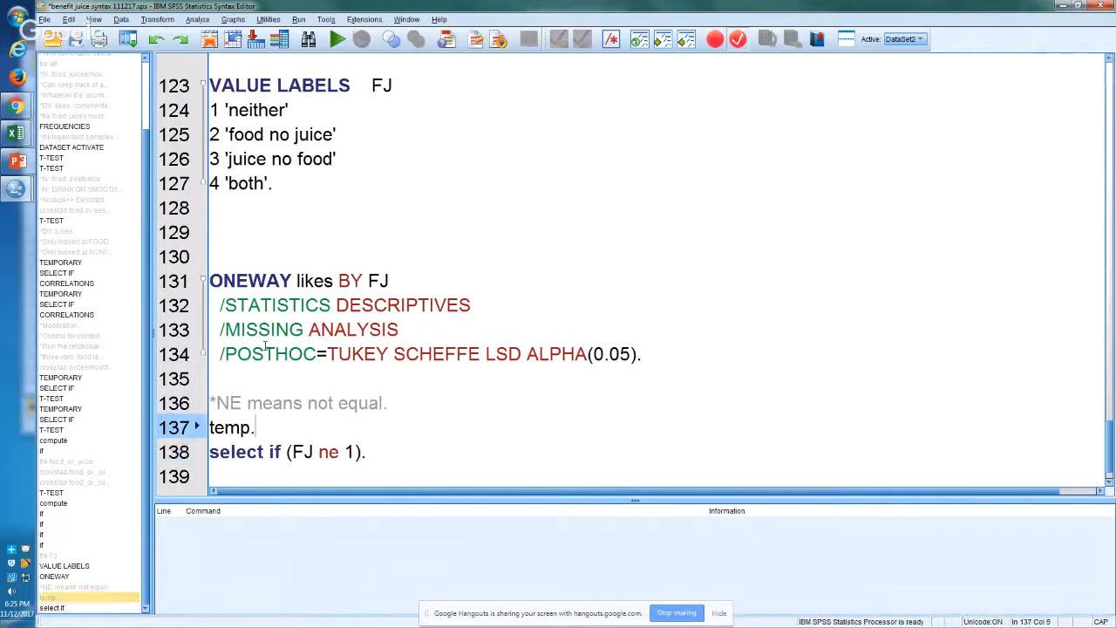
# Step: Highlight the 'food no juice' and 'juice no food' value labels on lines 125 and 126 for review
pyautogui.press('Up')
pyautogui.press('Up')
pyautogui.press('Up')
pyautogui.press('Up')
pyautogui.press('Up')
pyautogui.press('Up')
pyautogui.press('Up')
pyautogui.press('Up')
pyautogui.press('Up')
pyautogui.press('Up')
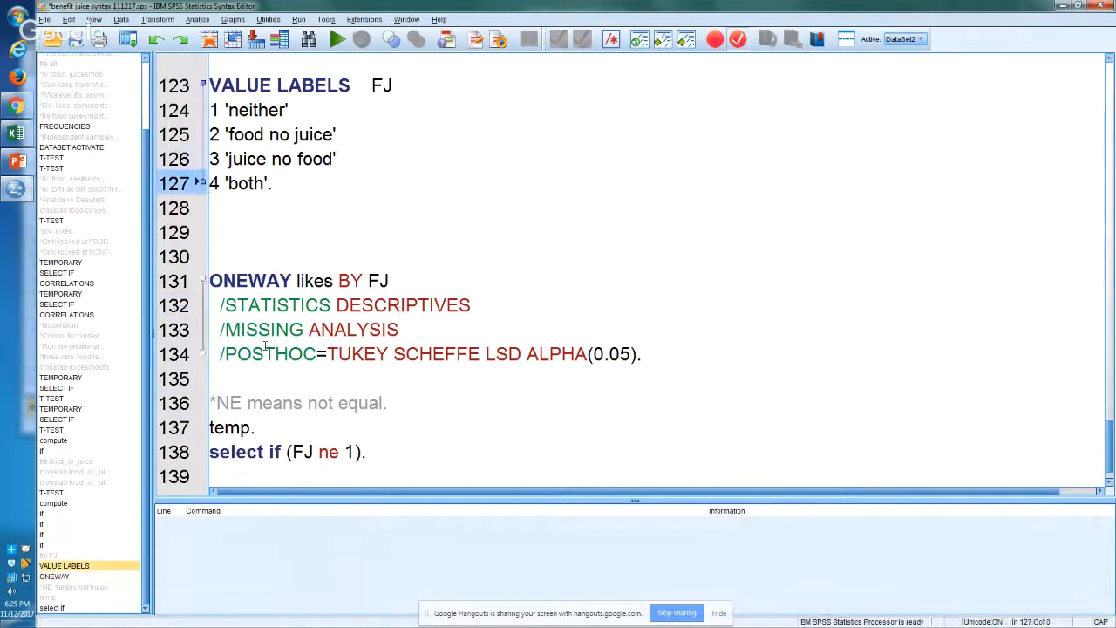
pyautogui.press('Left')
pyautogui.hotkey('shift', 'Up')
pyautogui.hotkey('shift', 'Up')
pyautogui.hotkey('shift', 'Right')
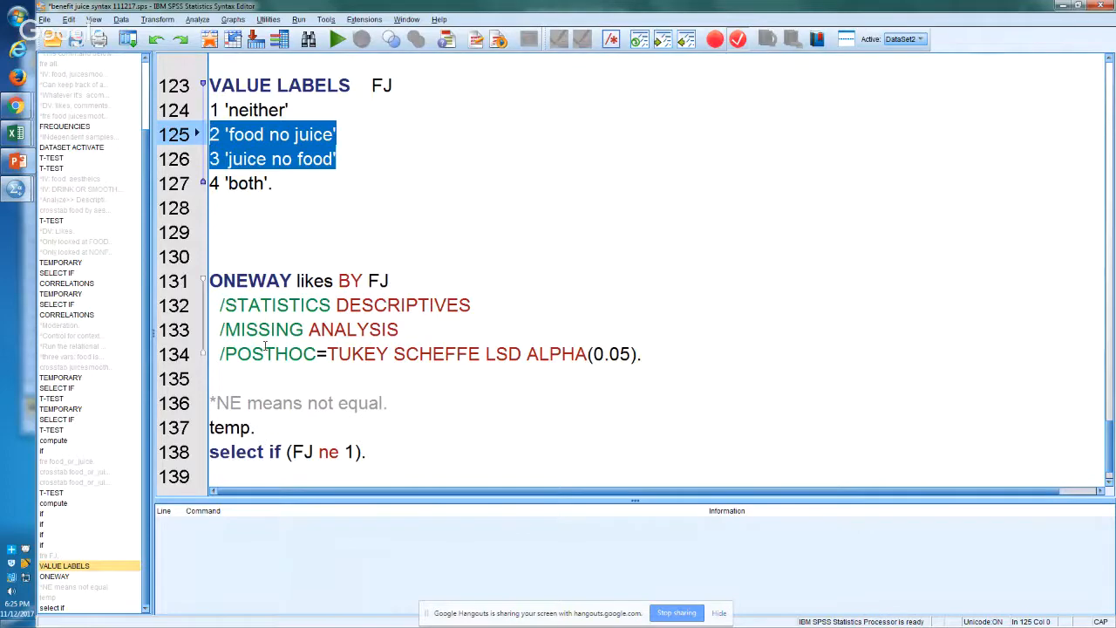
# Step: Switch to the Excel workbook and bold the both group's N in the likes descriptives table, cell N199
pyautogui.hotkey('alt', 'Tab')
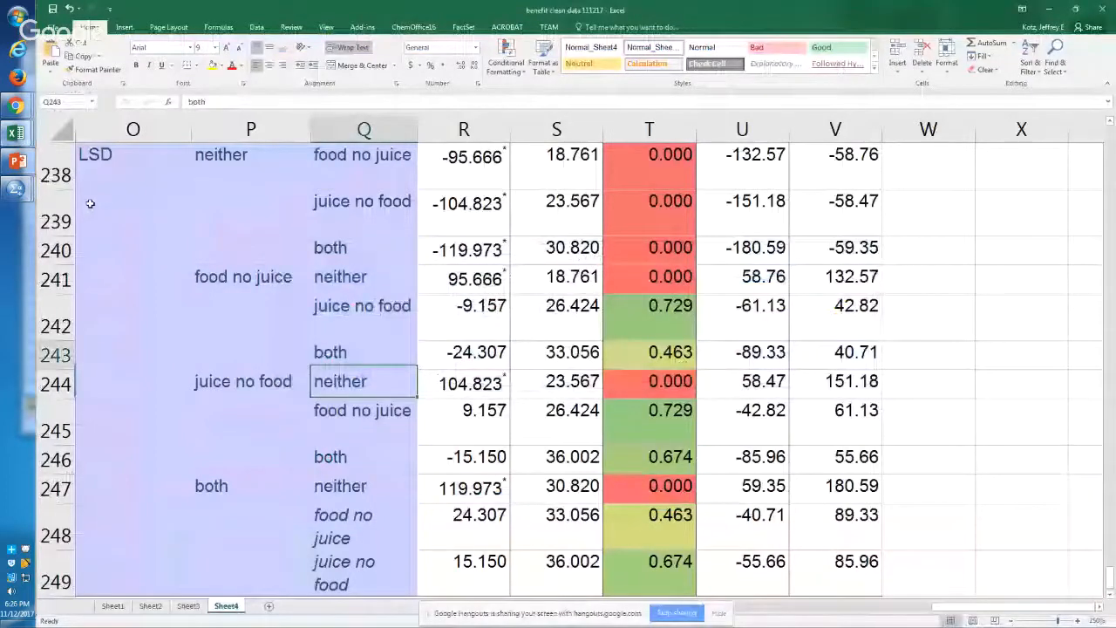
pyautogui.hotkey('ctrl', 'Up')
pyautogui.hotkey('ctrl', 'Up')
pyautogui.hotkey('ctrl', 'Up')
pyautogui.hotkey('ctrl', 'Up')
pyautogui.hotkey('ctrl', 'Up')
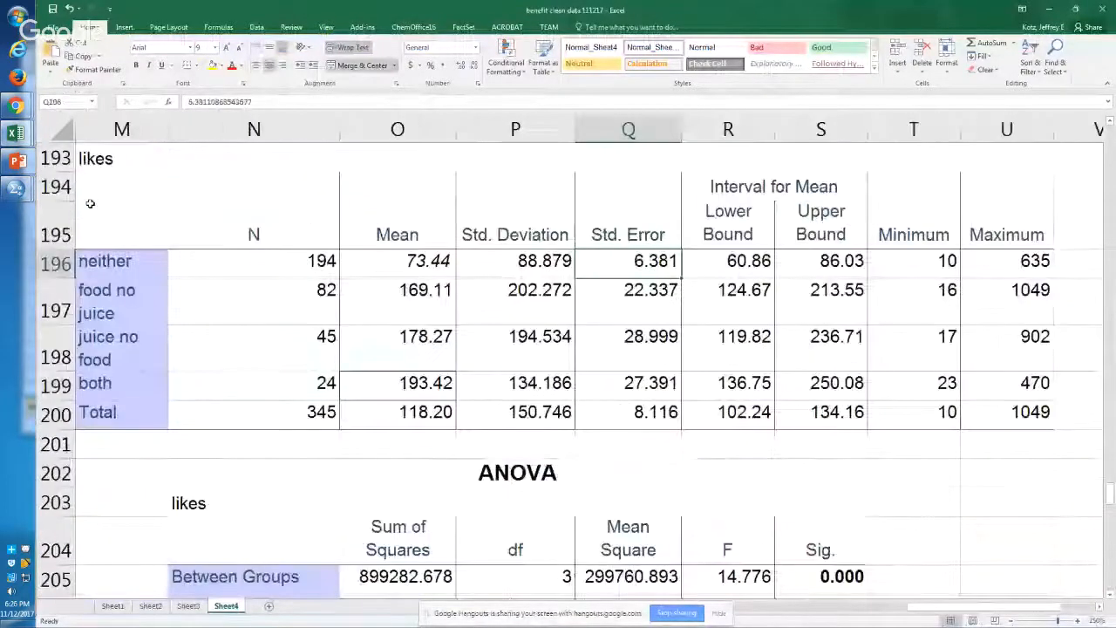
pyautogui.hotkey('ctrl', 'Left')
pyautogui.press('Down')
pyautogui.press('Left')
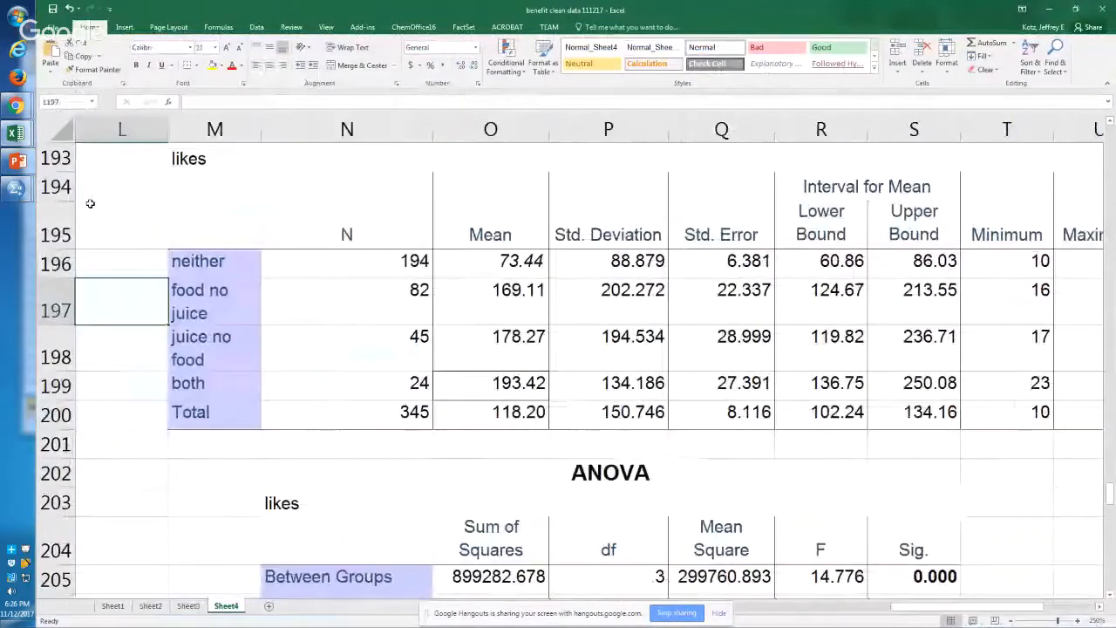
pyautogui.press('Right')
pyautogui.press('Right')
pyautogui.press('Down')
pyautogui.press('Down')
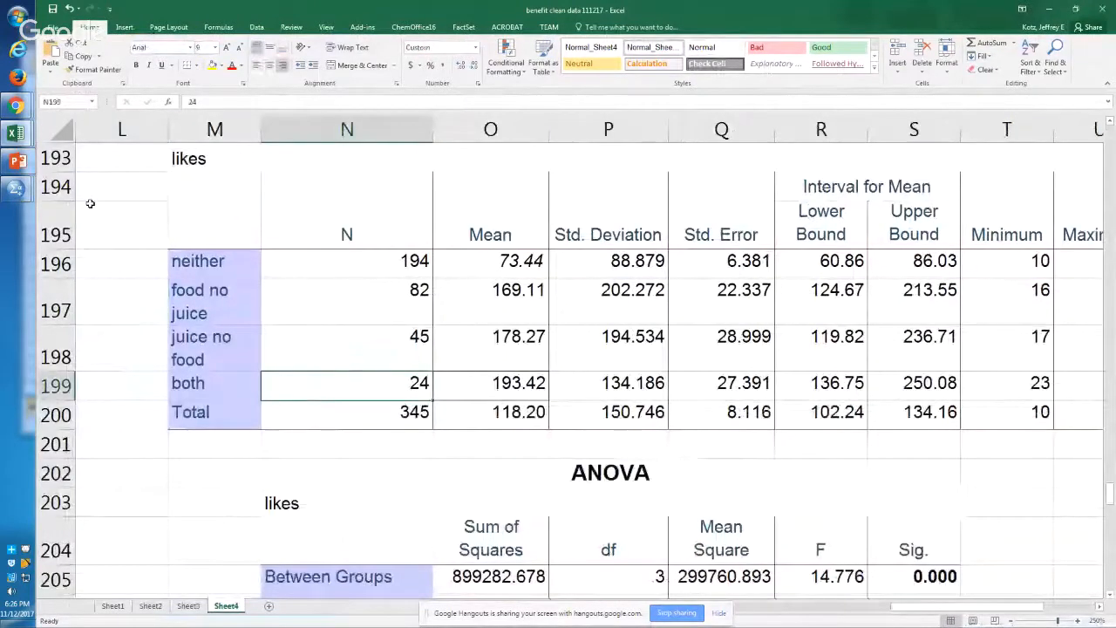
pyautogui.hotkey('ctrl', 'b')
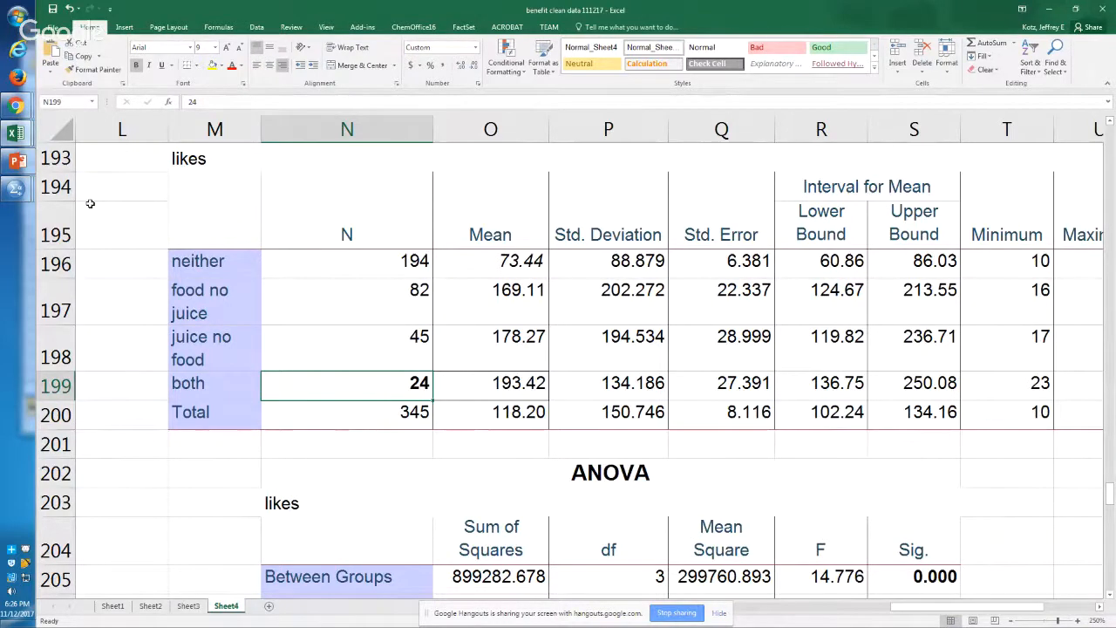
# Step: Compare the N values of the food no juice, juice no food and both groups in the likes descriptives table
pyautogui.press('Up')
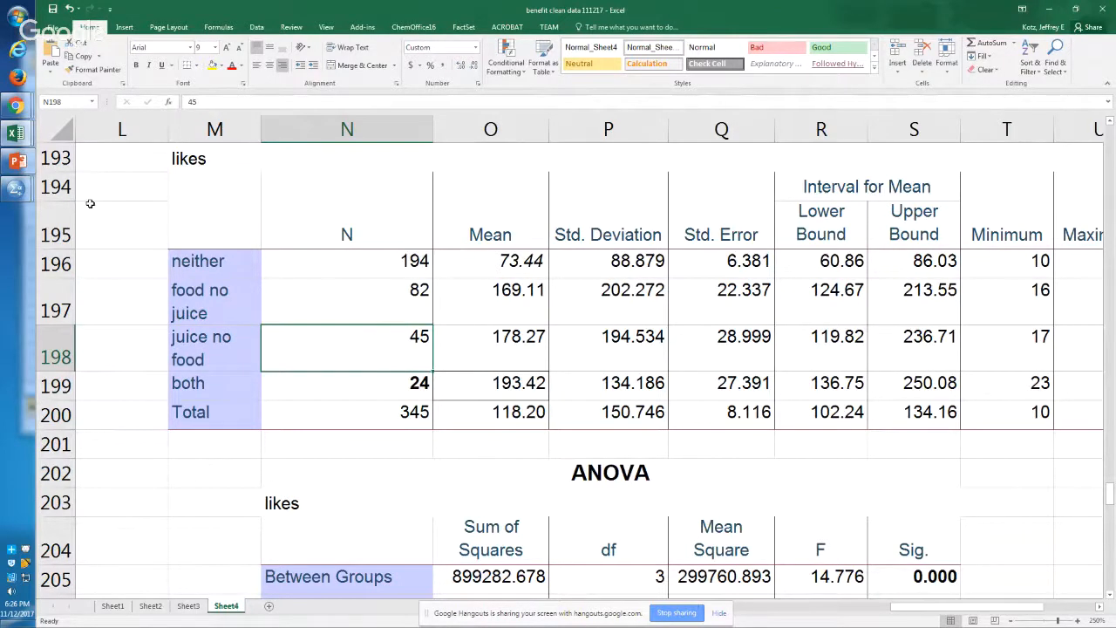
pyautogui.press('Up')
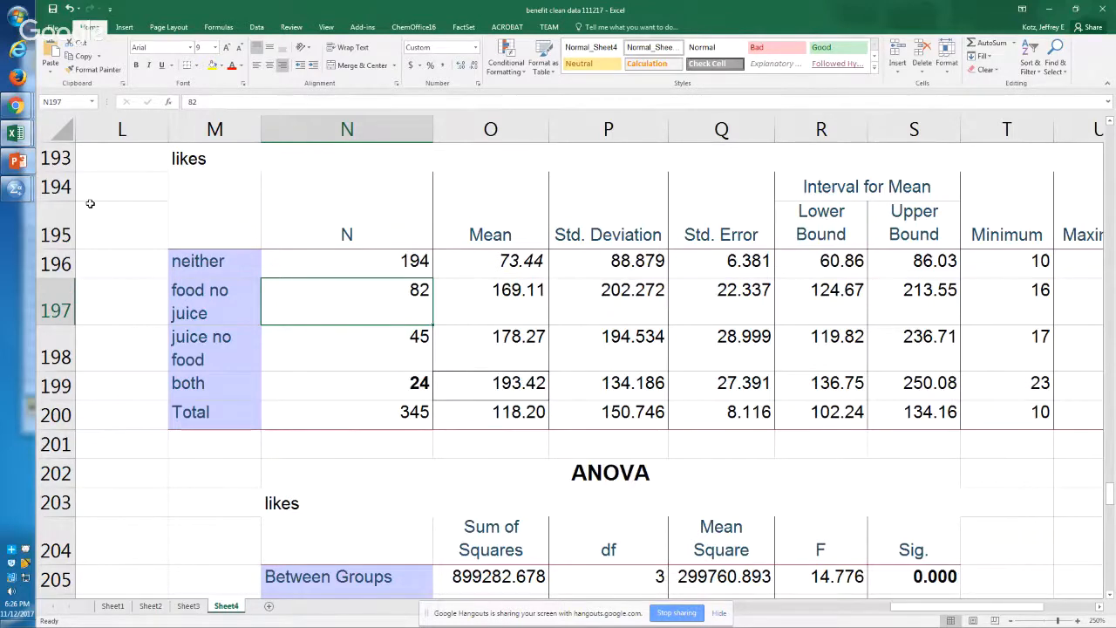
pyautogui.press('Down')
pyautogui.press('Down')
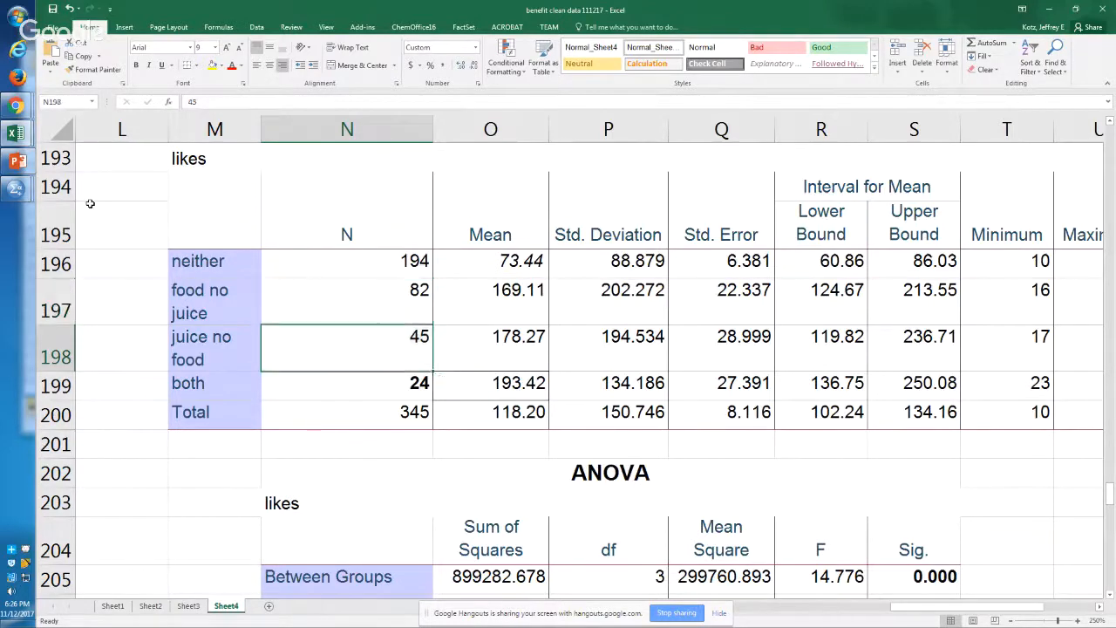
pyautogui.press('Up')
pyautogui.hotkey('shift', 'Up')
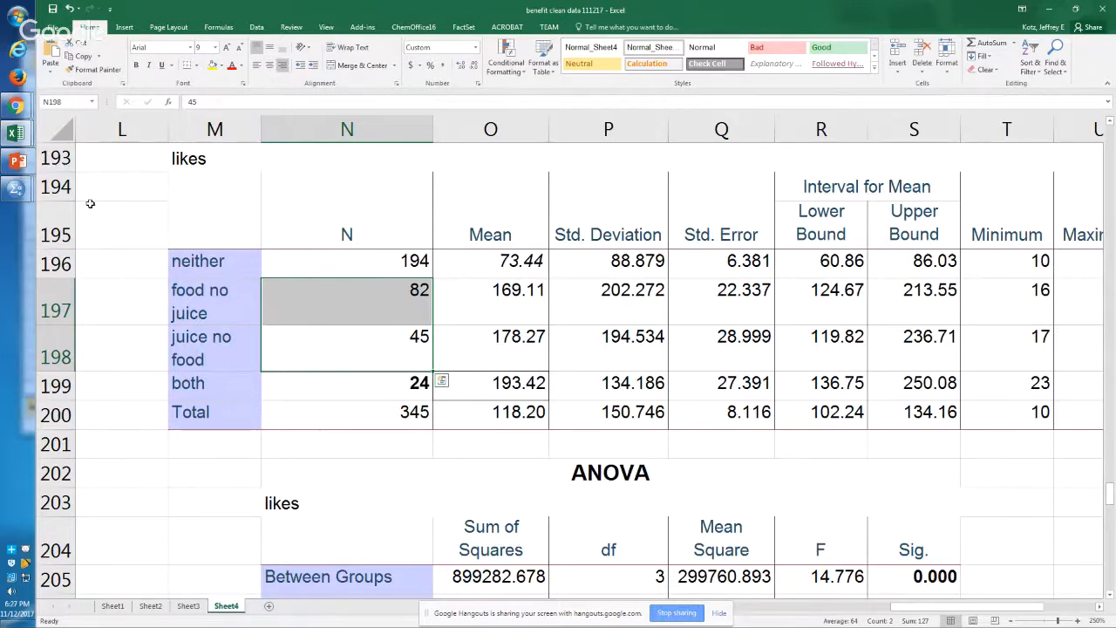
pyautogui.press('Down')
pyautogui.press('Up')
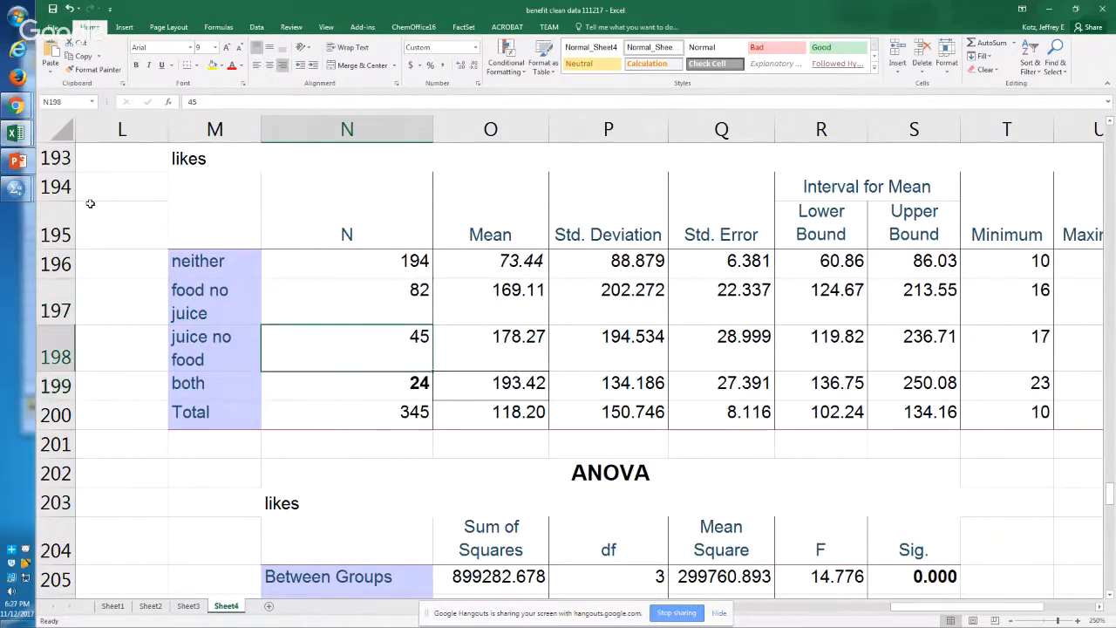
pyautogui.hotkey('shift', 'Down')
pyautogui.press('Up')
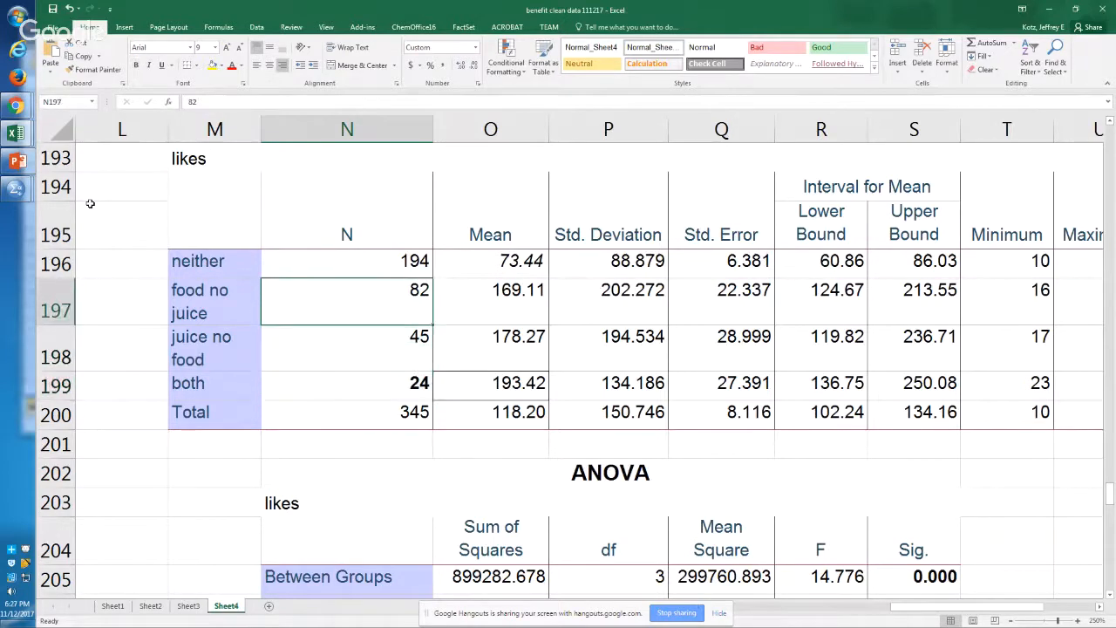
pyautogui.press('Down')
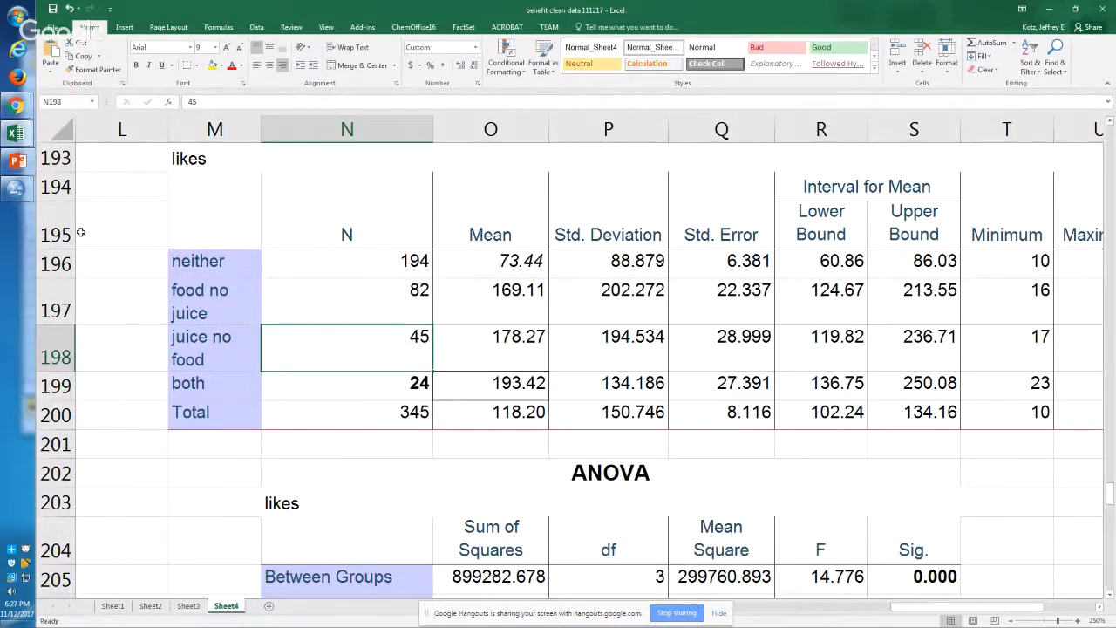
pyautogui.click(51, 353)
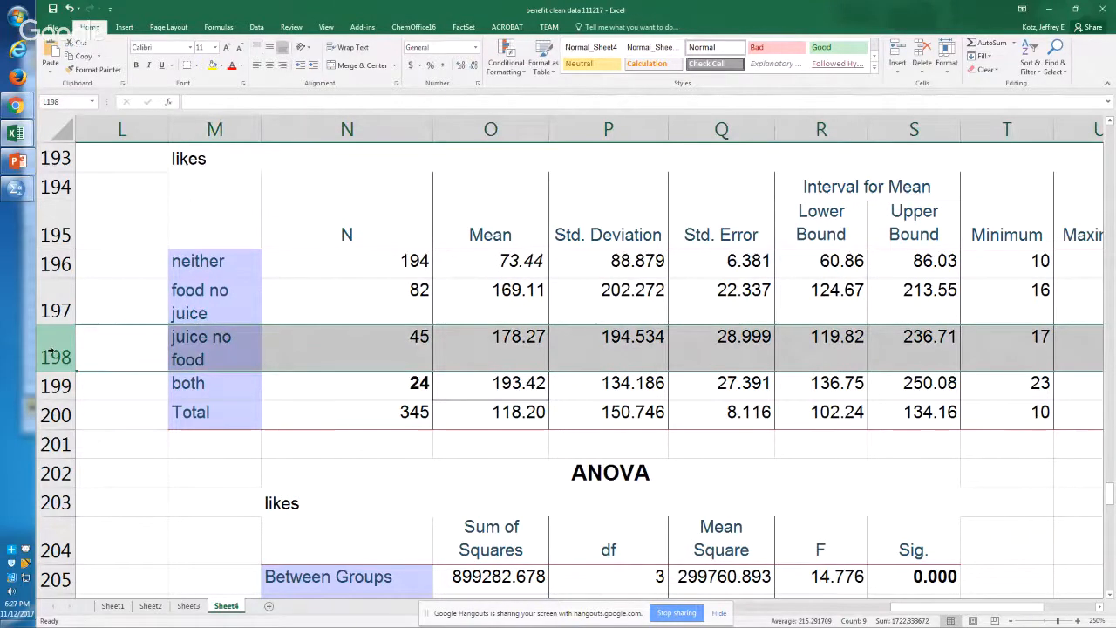
pyautogui.click(300, 389)
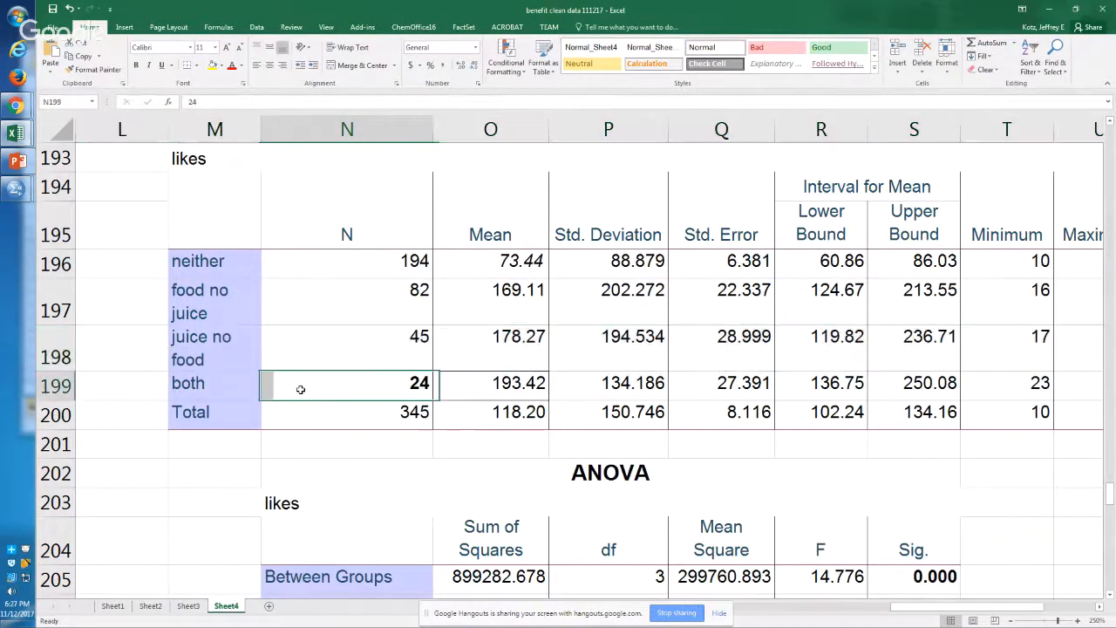
pyautogui.keyDown('ctrl'); pyautogui.click(399, 288); pyautogui.keyUp('ctrl')
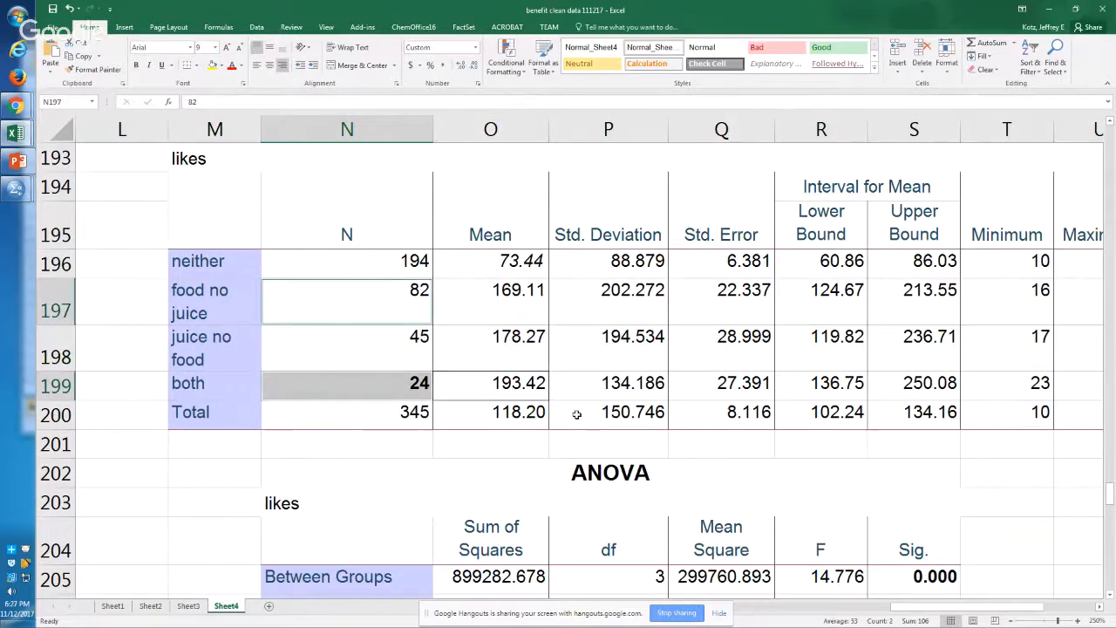
pyautogui.click(389, 317)
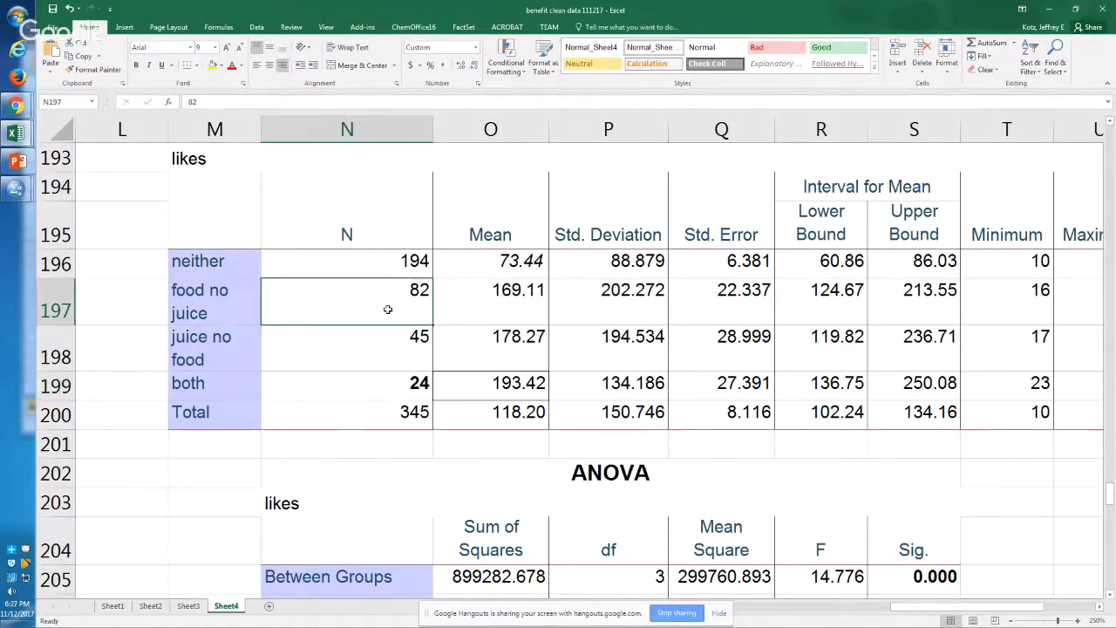
# Step: Check the juice no food group's N and review the ONEWAY likes BY FJ command in the SPSS syntax editor
pyautogui.click(375, 395)
pyautogui.click(380, 349)
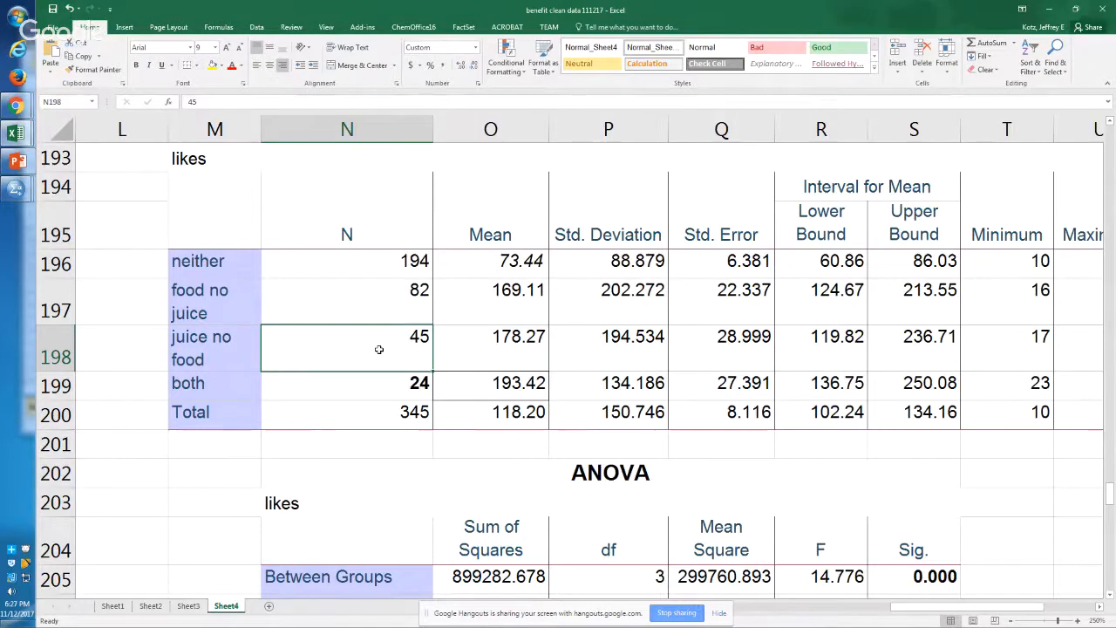
pyautogui.hotkey('alt', 'Tab')
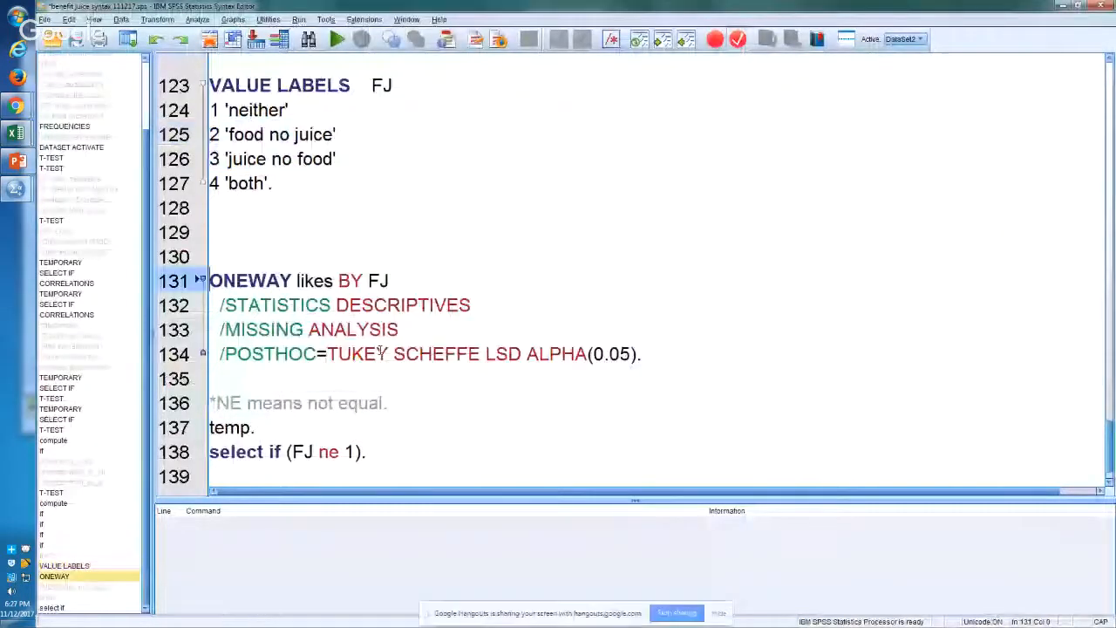
pyautogui.press('Down')
pyautogui.press('Down')
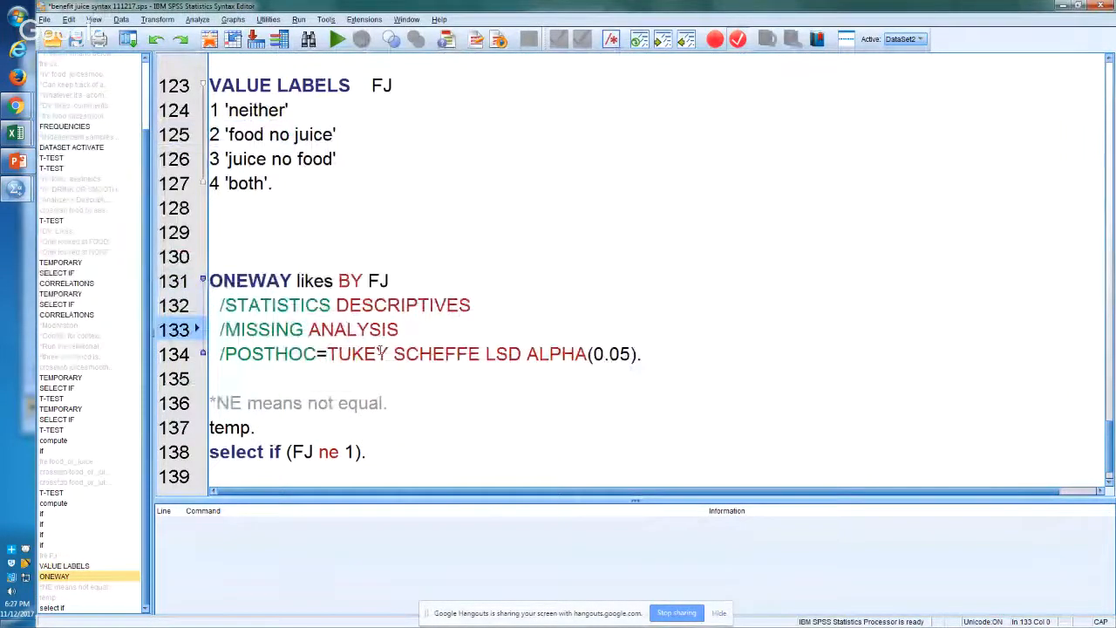
# Step: Switch back to the Excel workbook and examine the juice no food row across the likes descriptives table
pyautogui.hotkey('alt', 'Tab')
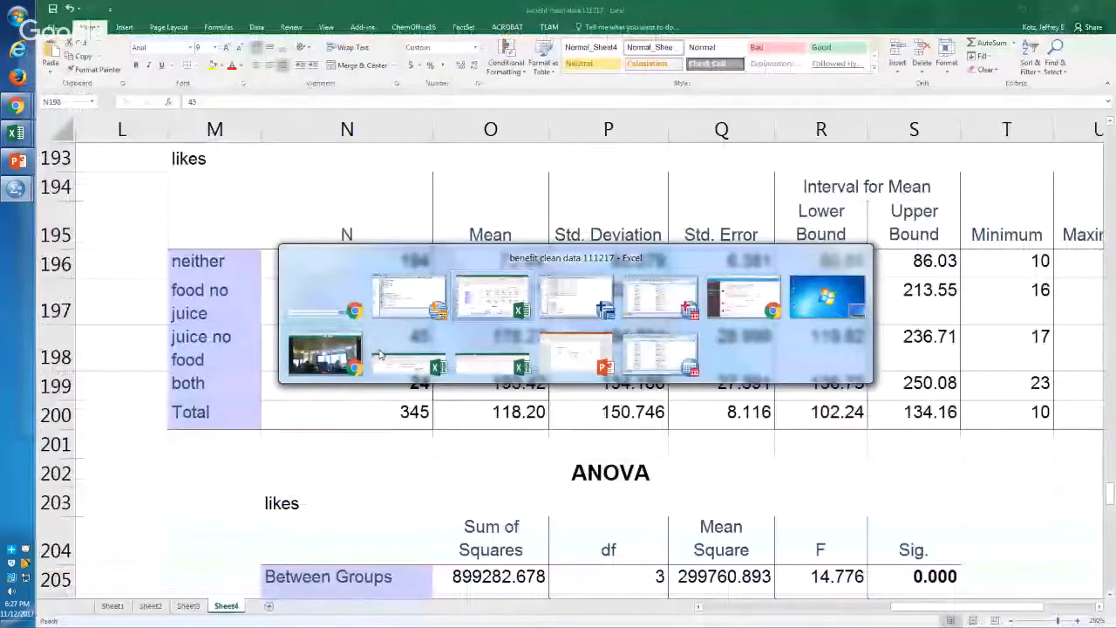
pyautogui.press('Right')
pyautogui.press('Right')
pyautogui.press('Right')
pyautogui.press('Right')
pyautogui.press('Right')
pyautogui.press('Right')
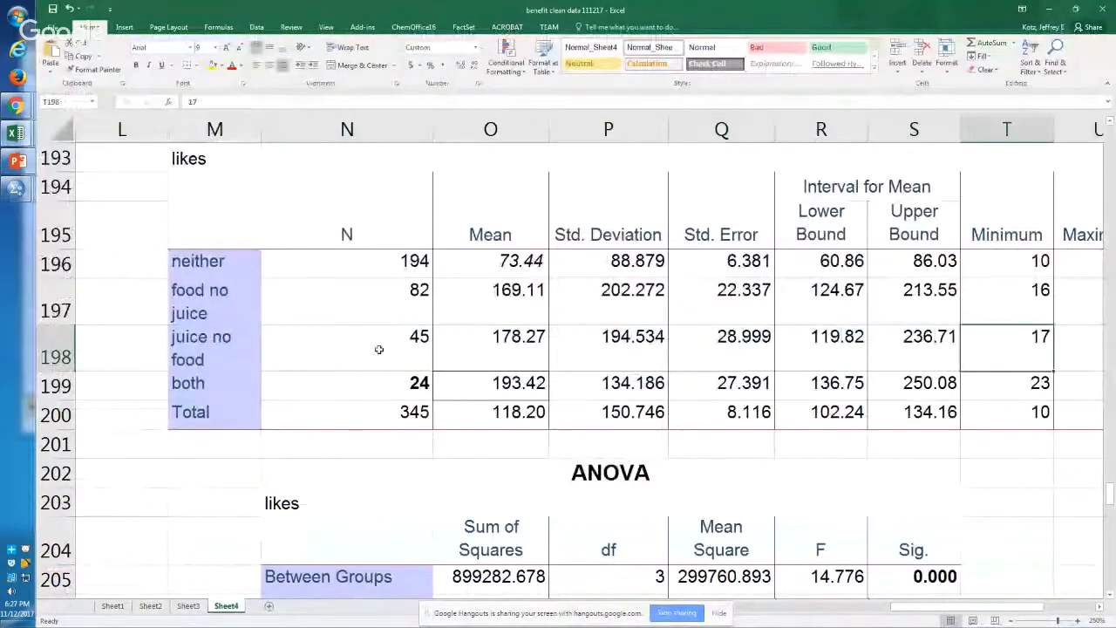
pyautogui.press('Right')
pyautogui.press('Left')
pyautogui.press('Left')
pyautogui.press('Left')
pyautogui.press('Left')
pyautogui.press('Left')
pyautogui.press('Left')
pyautogui.press('Left')
pyautogui.press('Left')
pyautogui.press('Left')
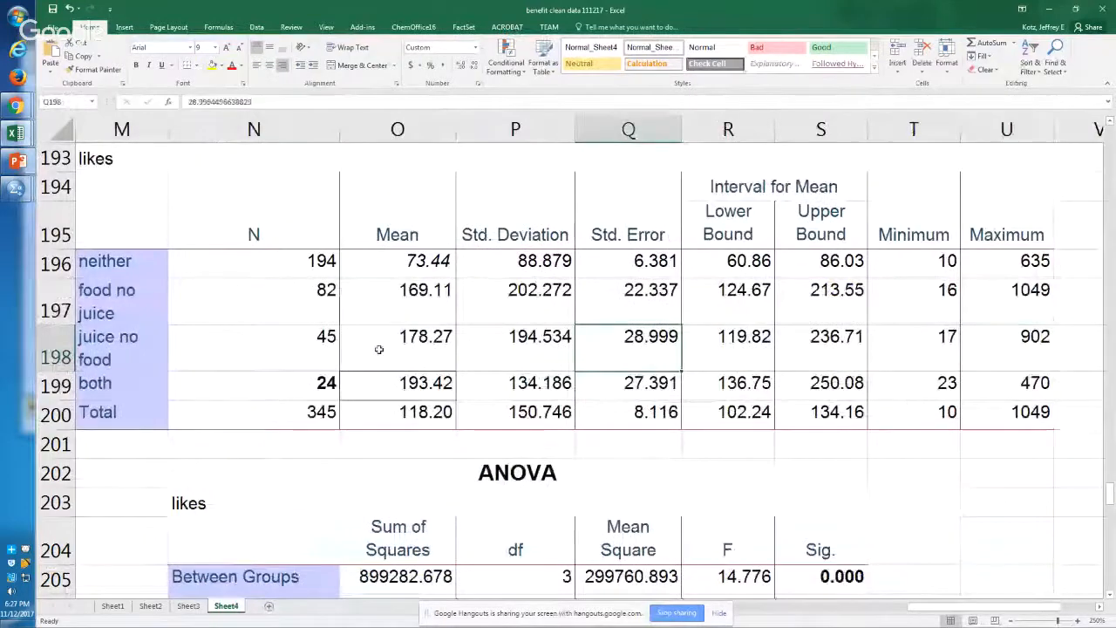
# Step: Set the empty cell N208 beneath the likes ANOVA table to italic
pyautogui.press('Down')
pyautogui.press('Down')
pyautogui.press('Down')
pyautogui.press('Down')
pyautogui.press('Down')
pyautogui.press('Down')
pyautogui.press('Down')
pyautogui.press('Down')
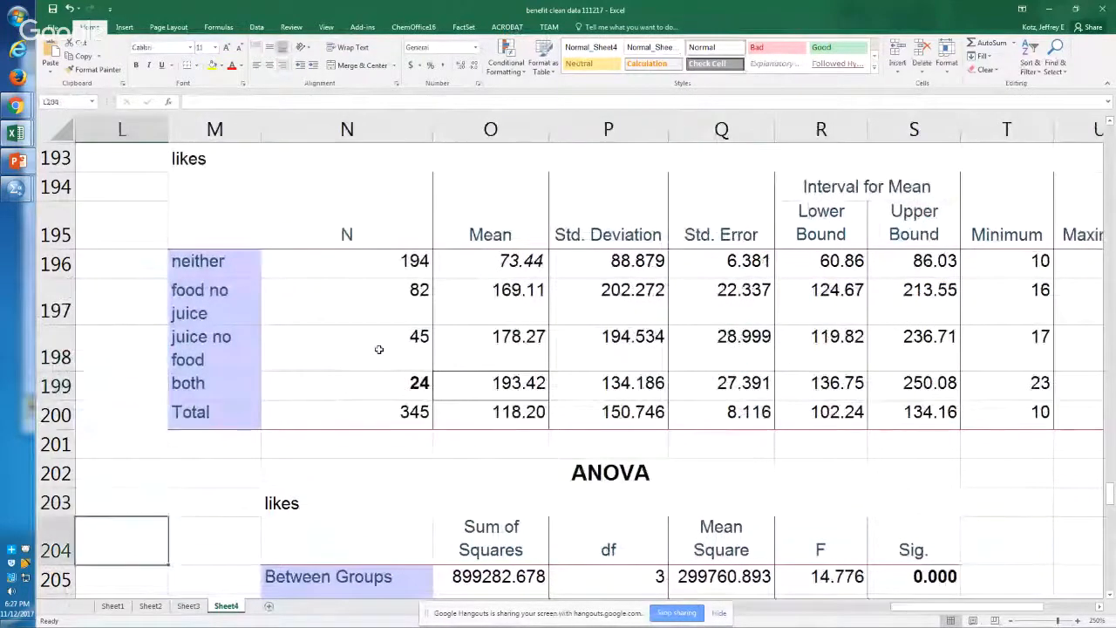
pyautogui.press('Down')
pyautogui.press('Down')
pyautogui.press('Right')
pyautogui.press('Right')
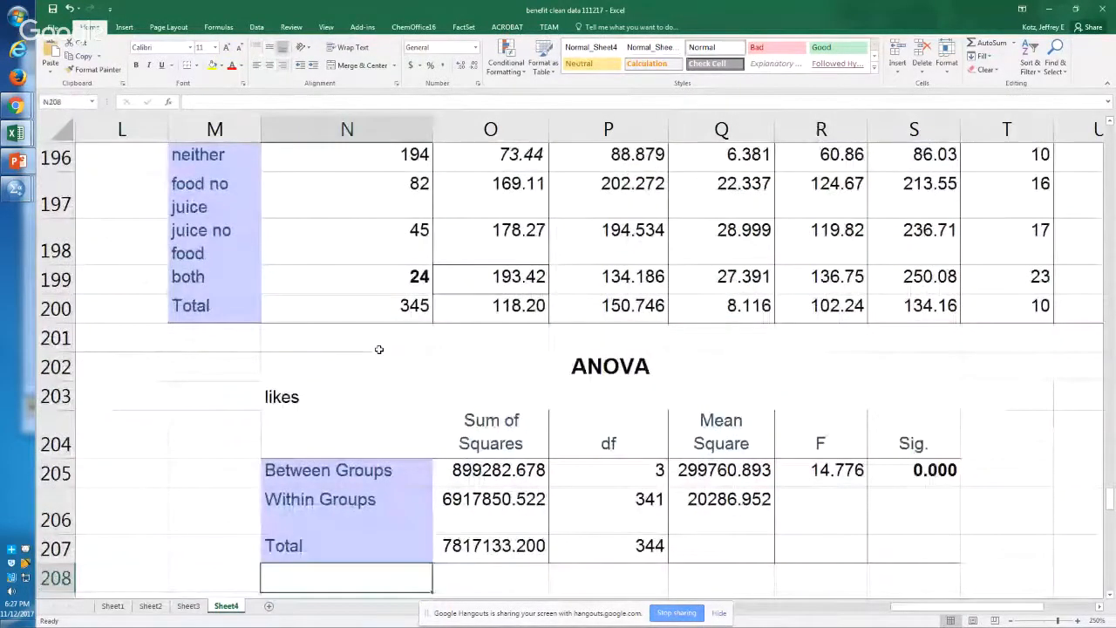
pyautogui.press('Up')
pyautogui.press('Up')
pyautogui.press('Up')
pyautogui.press('Down')
pyautogui.press('Down')
pyautogui.press('Down')
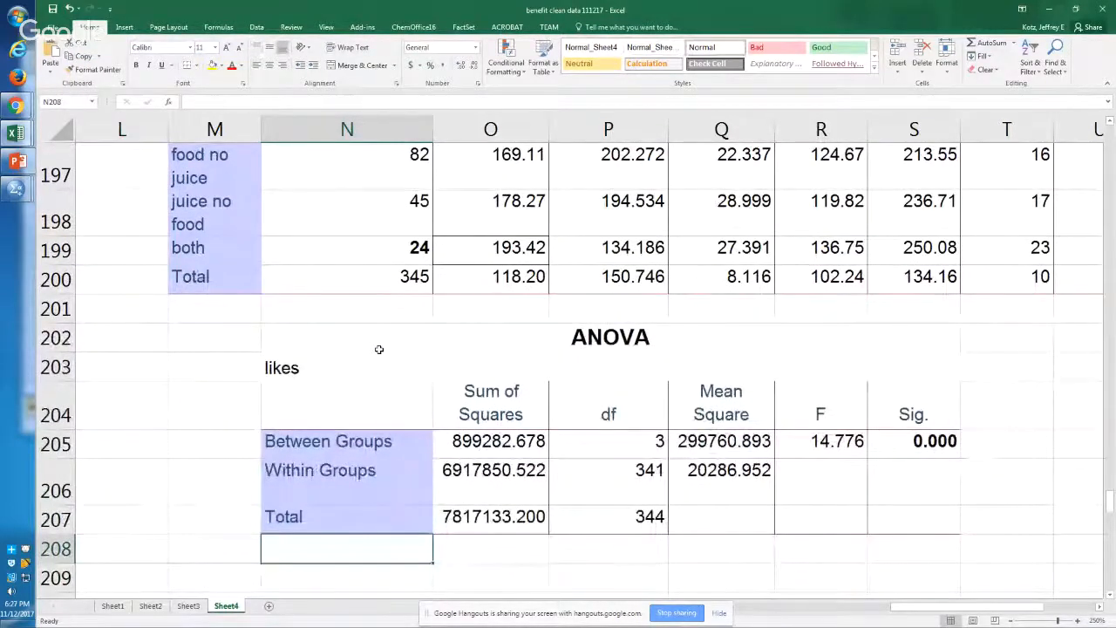
pyautogui.hotkey('ctrl', 'i')
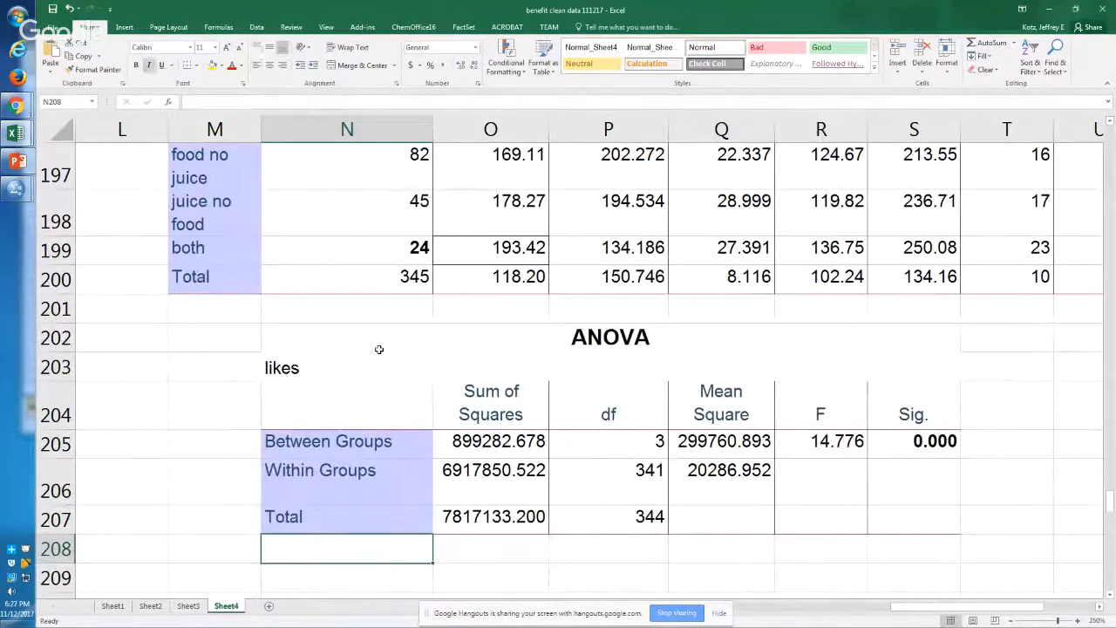
# Step: Enter the ANOVA result F(3,341)=14.8, p<.001 in cell N208
pyautogui.write('F')
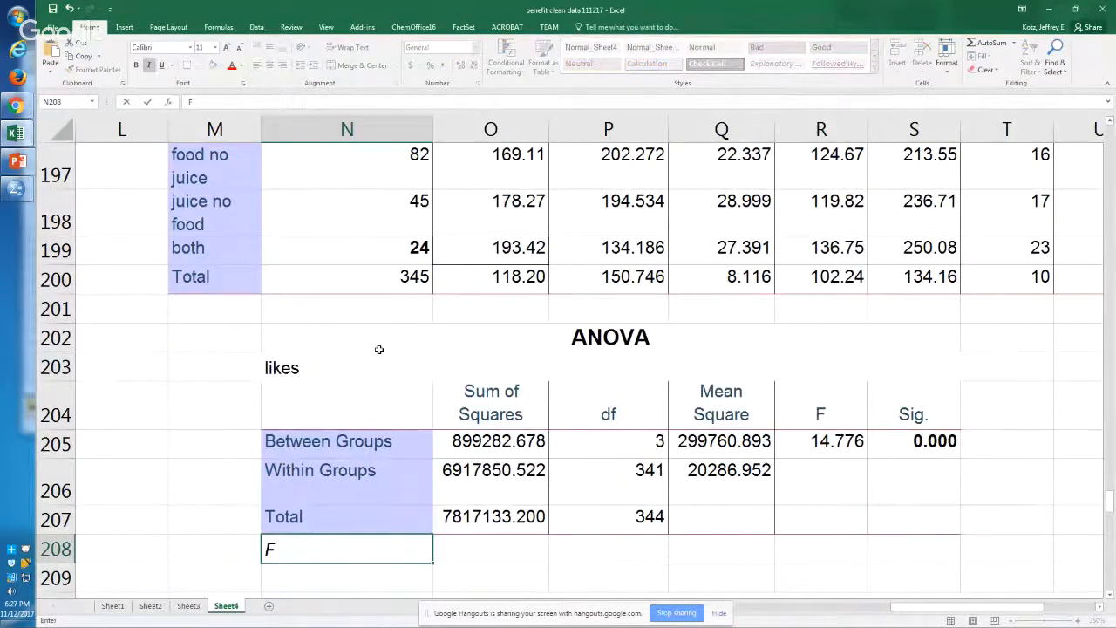
pyautogui.write('(3,341)')
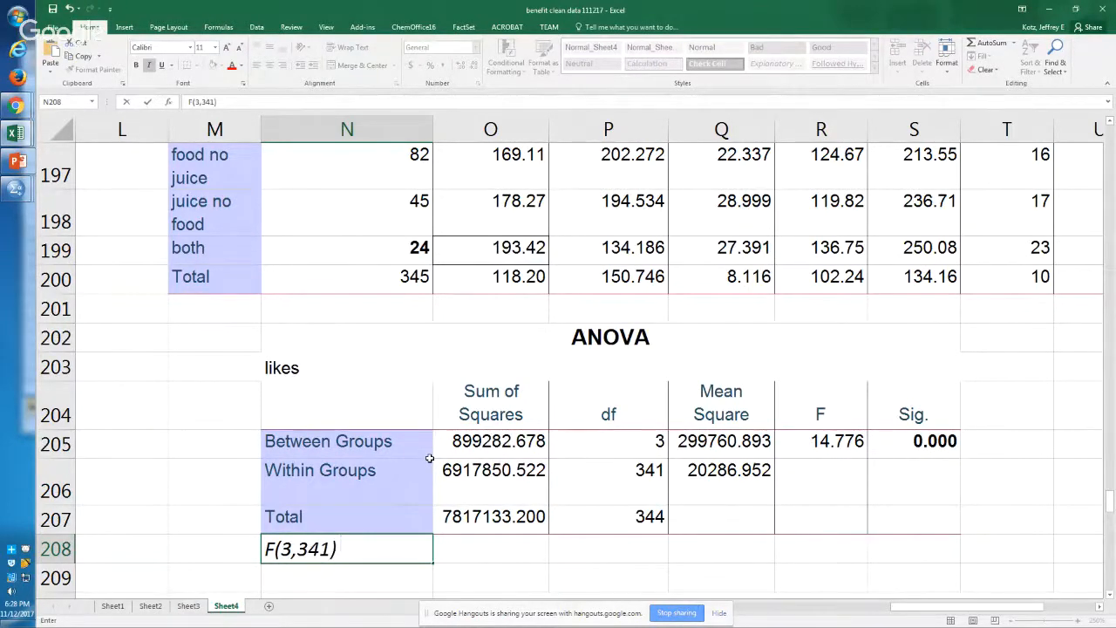
pyautogui.write('=14.8')
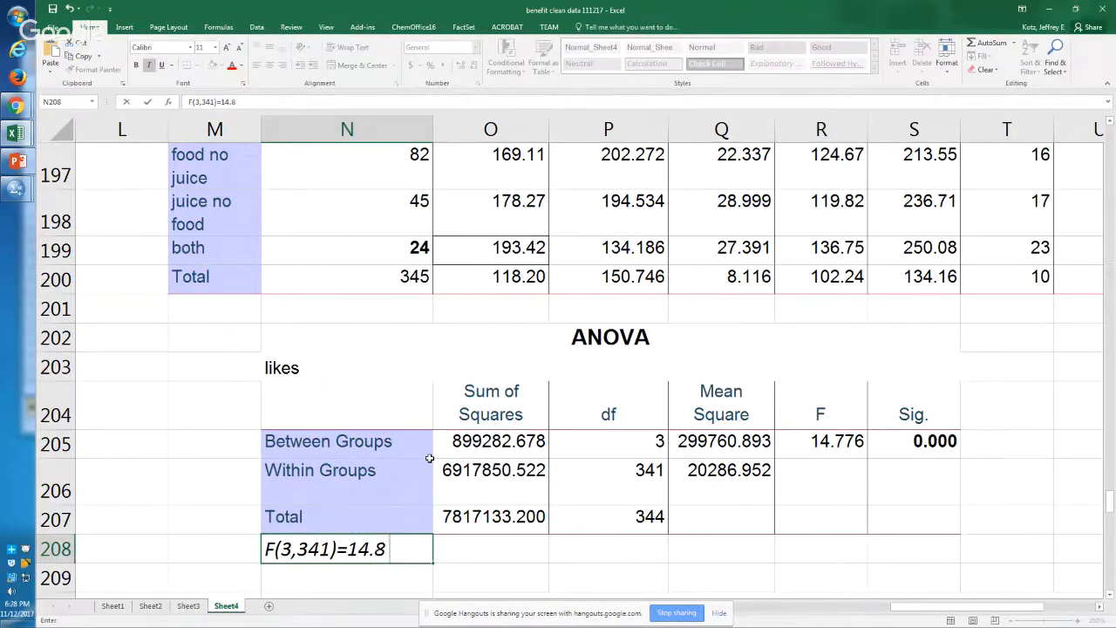
pyautogui.write(', p<.001')
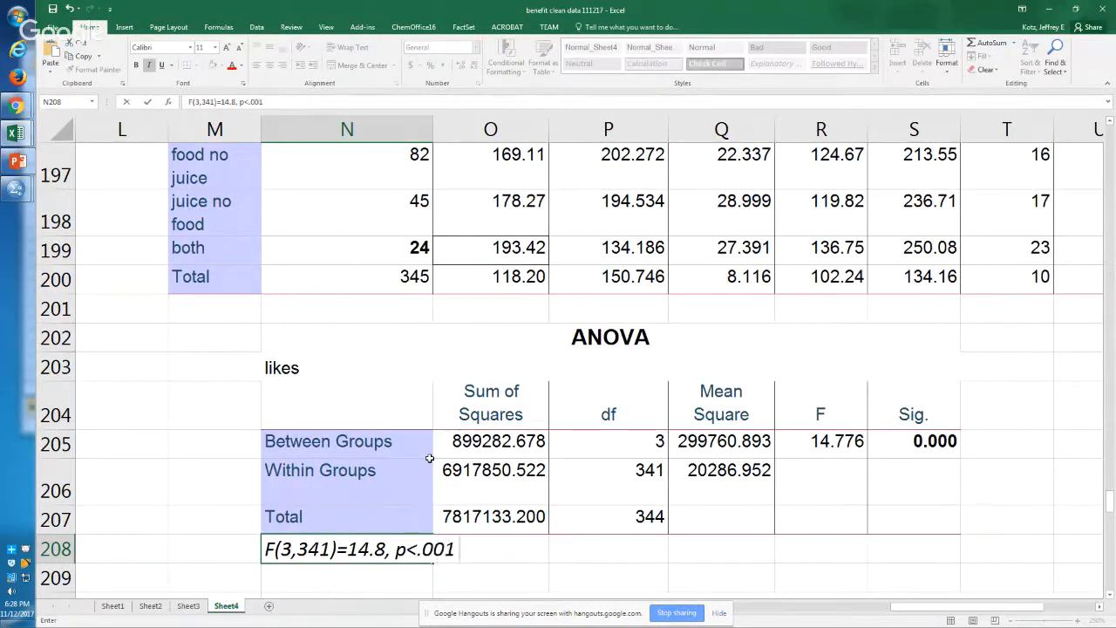
pyautogui.press('Return')
# Step: Label the ANOVA result line REPORT in cell M208
pyautogui.press('Up')
pyautogui.press('Left')
pyautogui.write('REPORT')
pyautogui.press('Return')
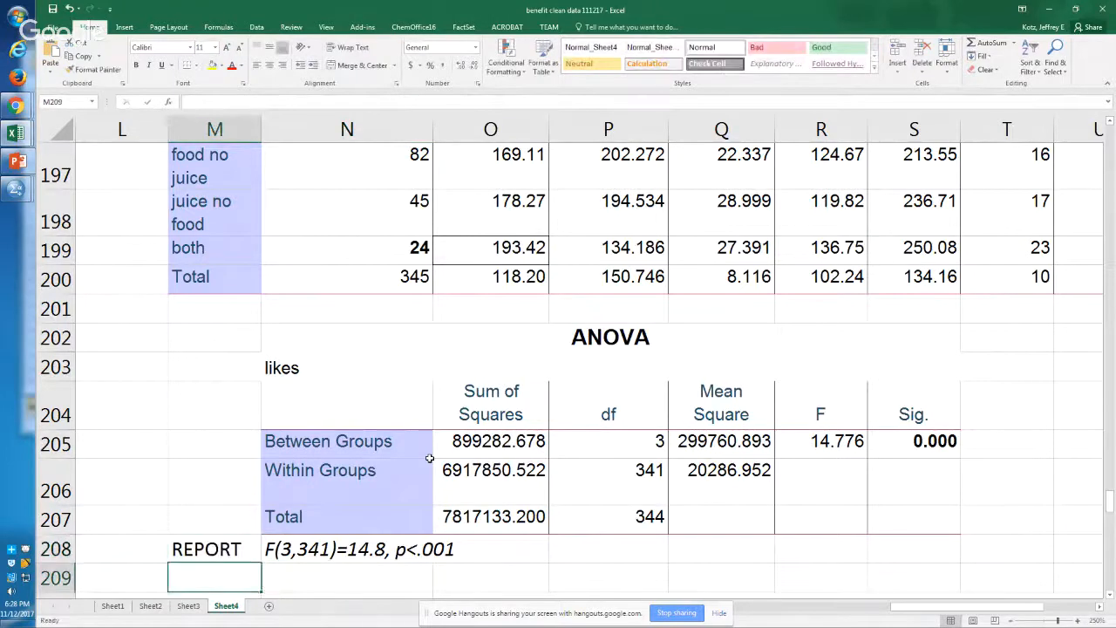
# Step: Bold the between groups and within groups df values, cells P205 to P206, in the ANOVA table
pyautogui.click(304, 548)
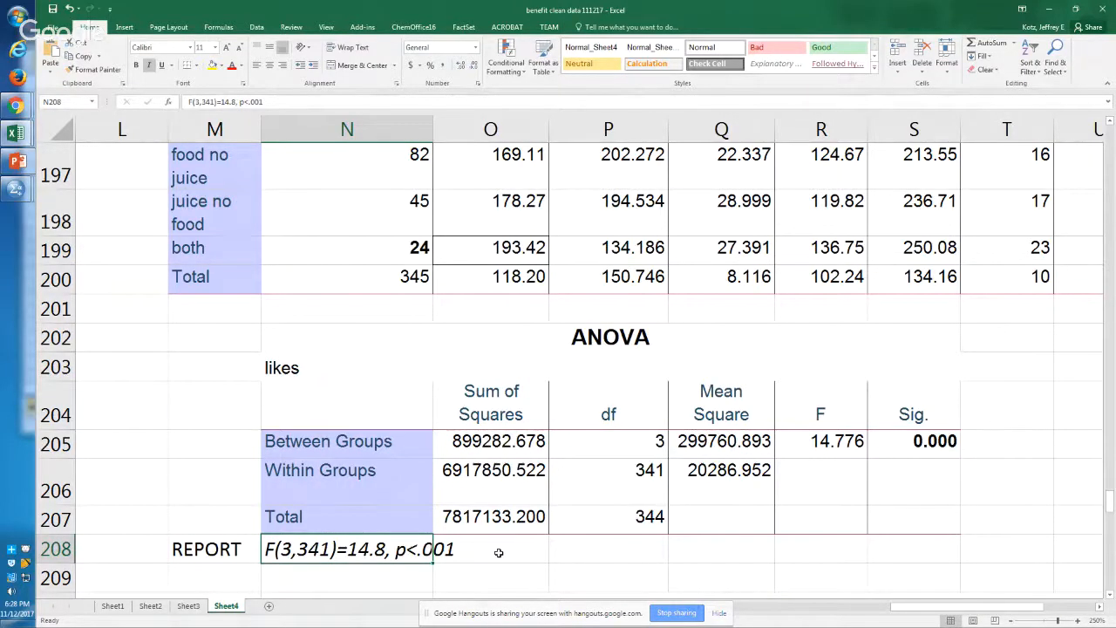
pyautogui.press('Right')
pyautogui.press('Up')
pyautogui.press('Up')
pyautogui.press('Up')
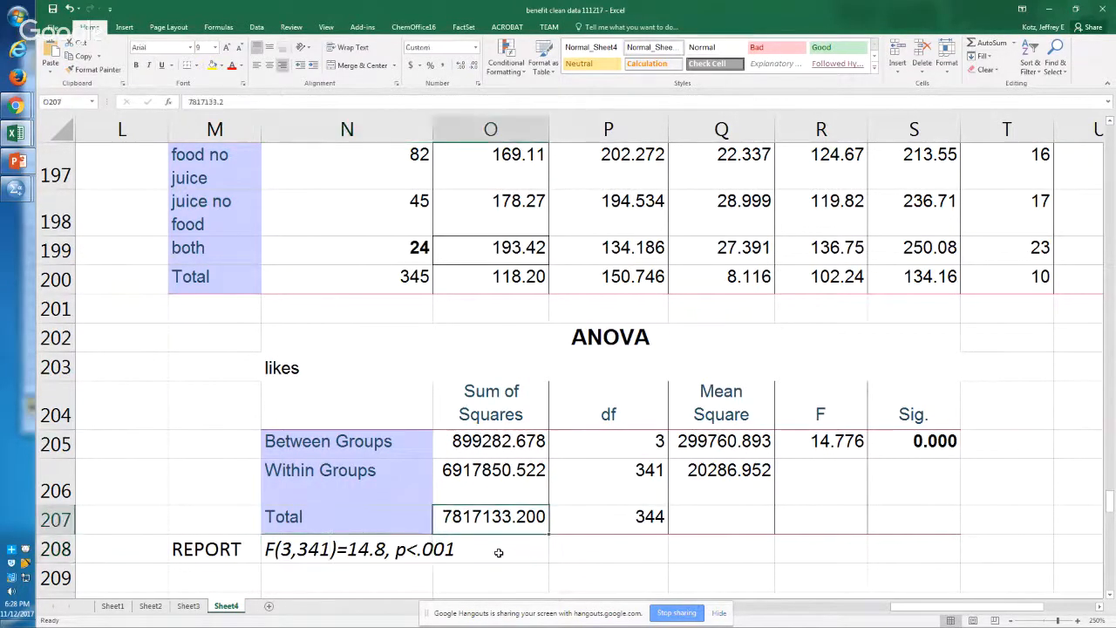
pyautogui.press('Right')
pyautogui.hotkey('shift', 'Down')
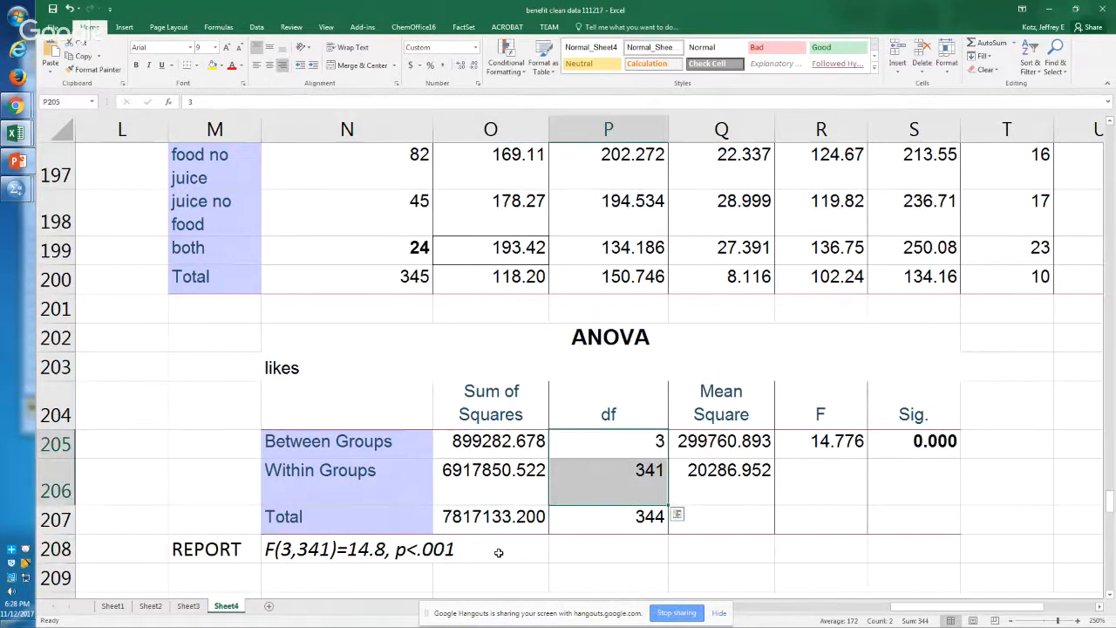
pyautogui.hotkey('ctrl', 'b')
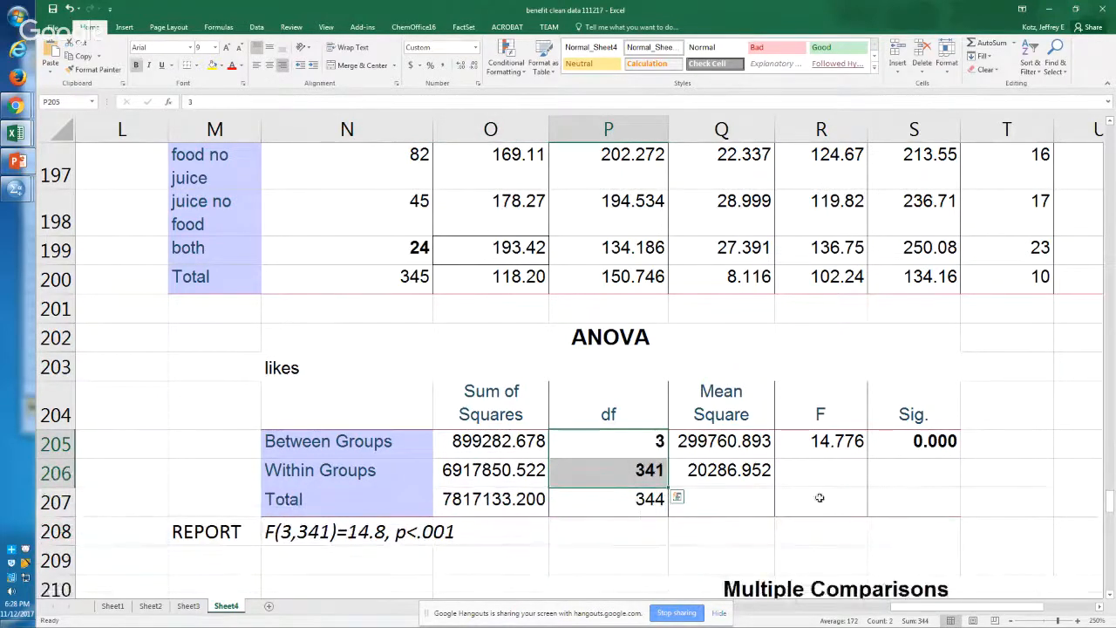
# Step: Bold the F value in cell R205 of the ANOVA table
pyautogui.click(835, 439)
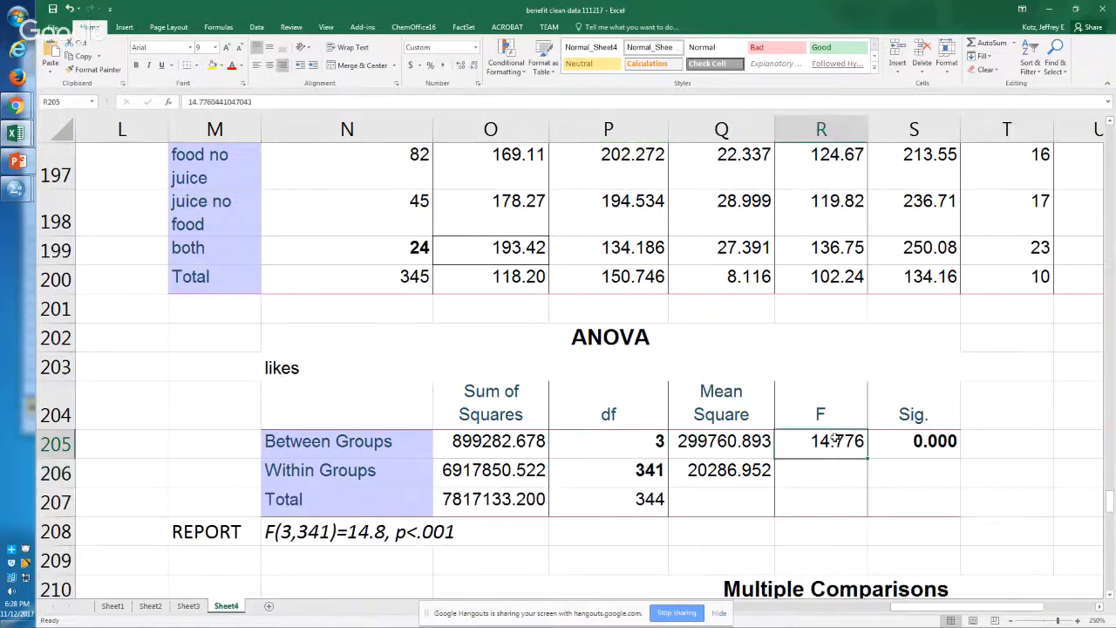
pyautogui.hotkey('ctrl', 'b')
pyautogui.press('Right')
pyautogui.press('Right')
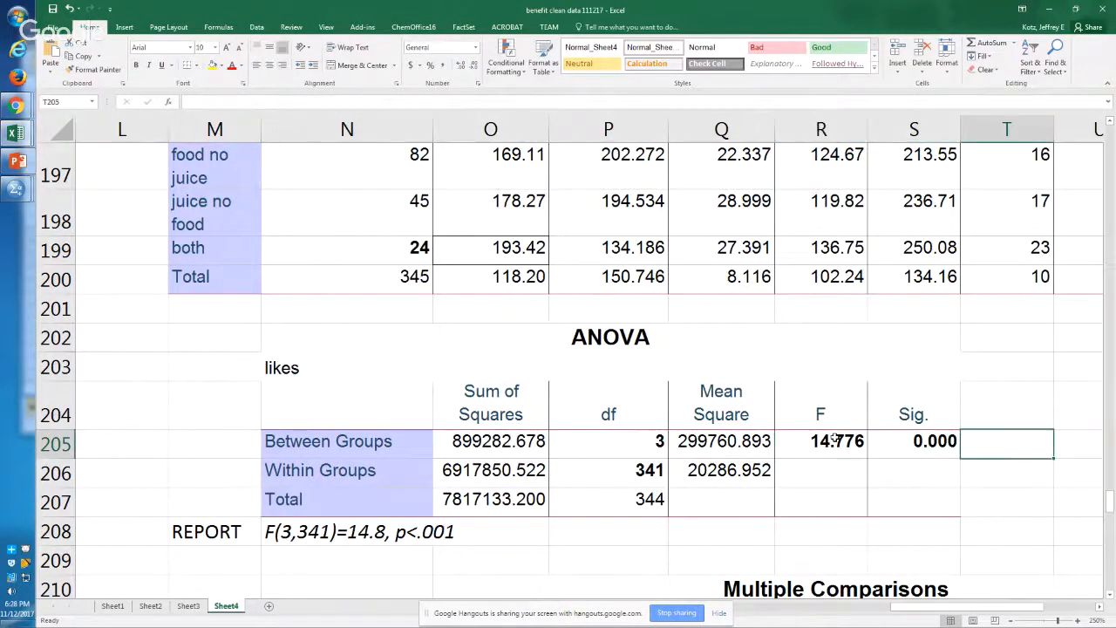
# Step: Remove the bold from the between groups and within groups df values, cells P205 and P206
pyautogui.press('Left')
pyautogui.press('Left')
pyautogui.press('Left')
pyautogui.press('Left')
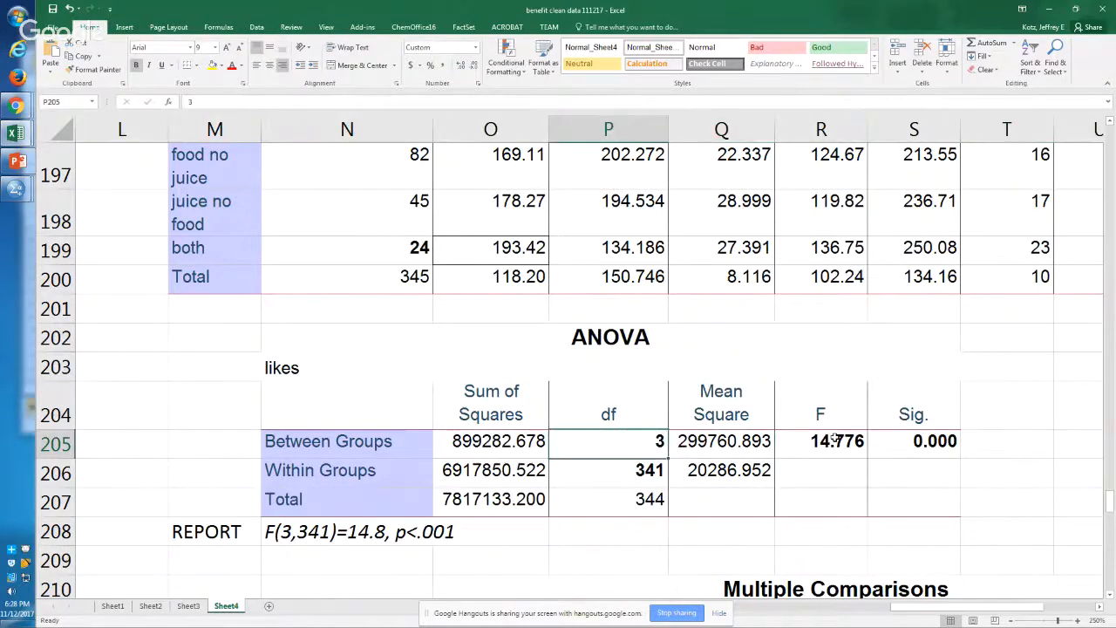
pyautogui.hotkey('ctrl', 'b')
pyautogui.hotkey('ctrl', 'b')
pyautogui.hotkey('ctrl', 'b')
pyautogui.hotkey('ctrl', 'b')
pyautogui.hotkey('ctrl', 'b')
pyautogui.hotkey('ctrl', 'b')
pyautogui.hotkey('ctrl', 'b')
pyautogui.press('Down')
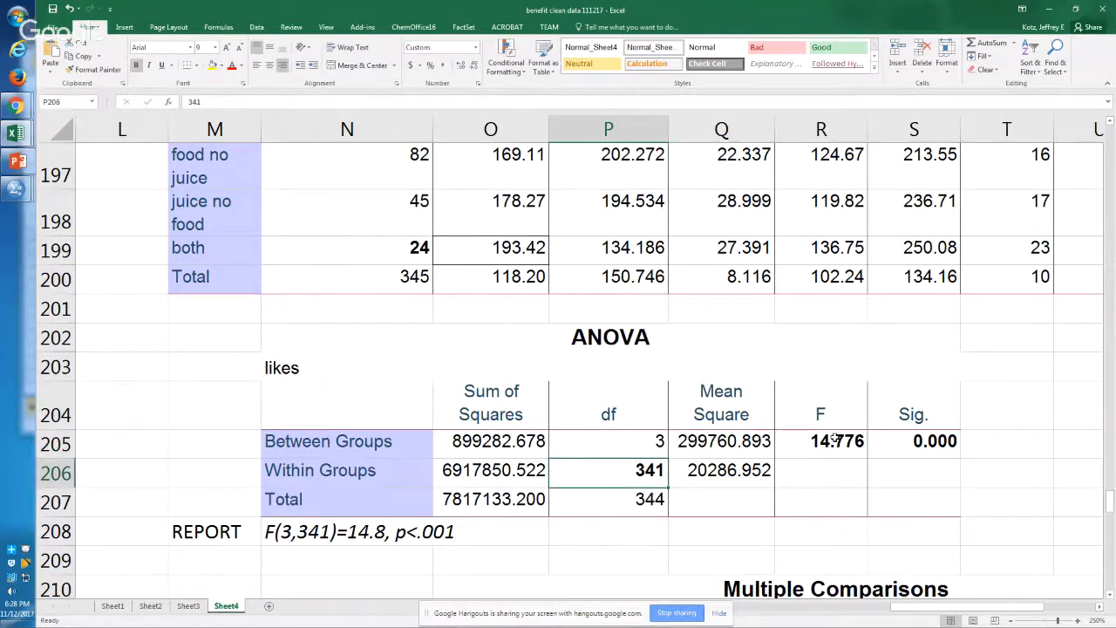
pyautogui.hotkey('ctrl', 'b')
pyautogui.hotkey('ctrl', 'b')
pyautogui.hotkey('ctrl', 'b')
# Step: Toggle bold on and off for the df values in P205 and P206 to point them out
pyautogui.press('Up')
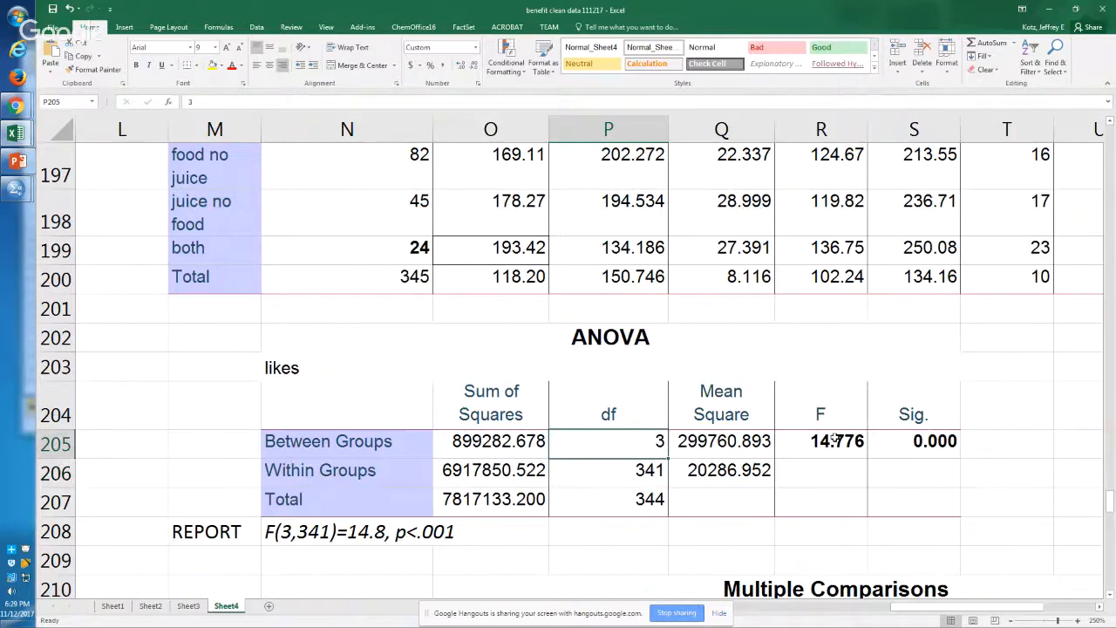
pyautogui.hotkey('ctrl', 'b')
pyautogui.hotkey('ctrl', 'b')
pyautogui.hotkey('ctrl', 'b')
pyautogui.hotkey('ctrl', 'b')
pyautogui.press('Down')
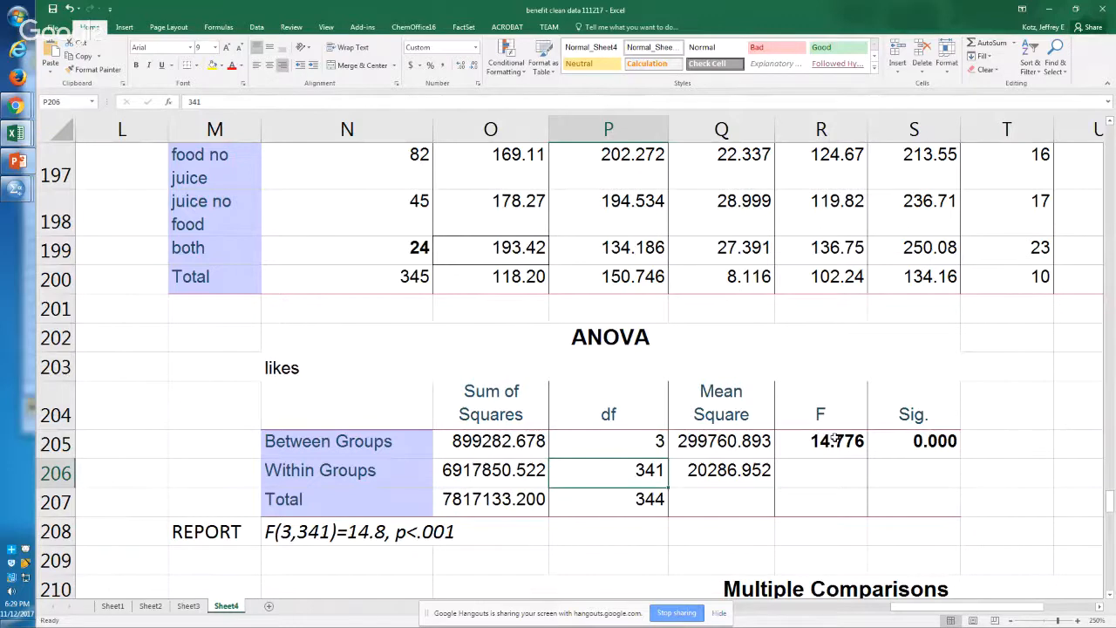
pyautogui.hotkey('ctrl', 'b')
pyautogui.hotkey('ctrl', 'b')
pyautogui.hotkey('ctrl', 'b')
pyautogui.hotkey('ctrl', 'b')
pyautogui.hotkey('ctrl', 'b')
pyautogui.hotkey('ctrl', 'b')
# Step: Toggle bold on and off for the Within Groups and Between Groups labels to point them out
pyautogui.press('Left')
pyautogui.press('Left')
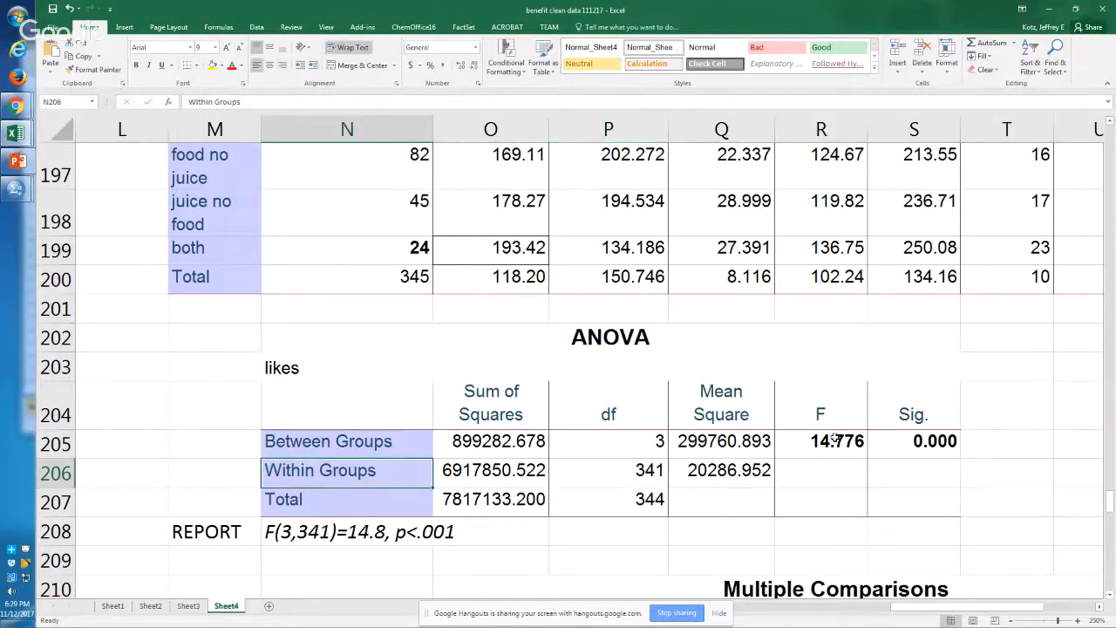
pyautogui.hotkey('ctrl', 'b')
pyautogui.hotkey('ctrl', 'b')
pyautogui.hotkey('ctrl', 'b')
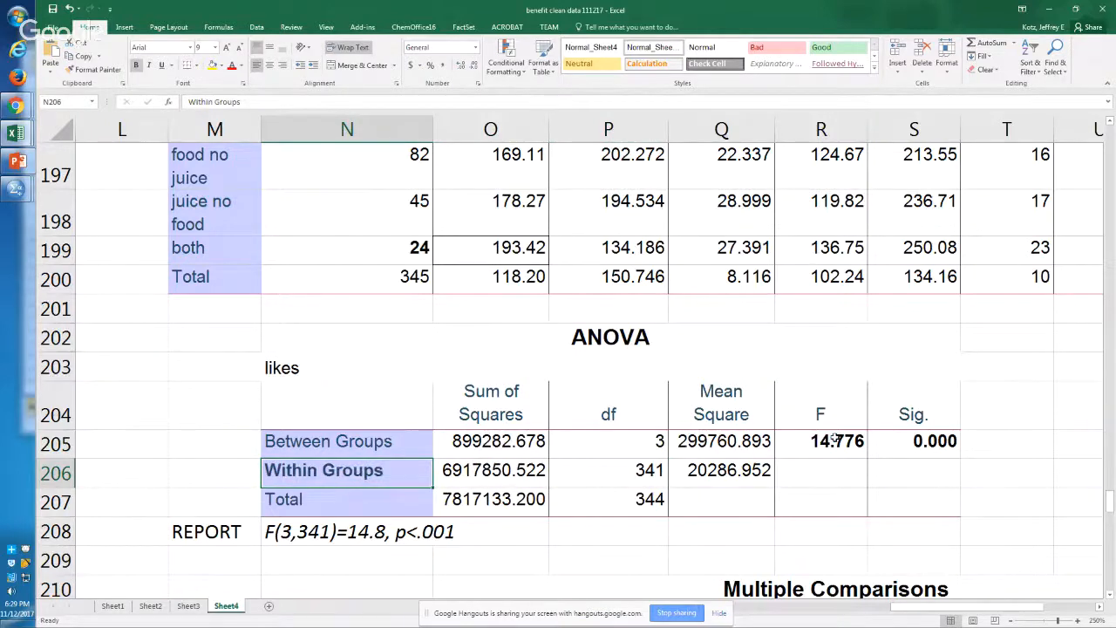
pyautogui.hotkey('ctrl', 'b')
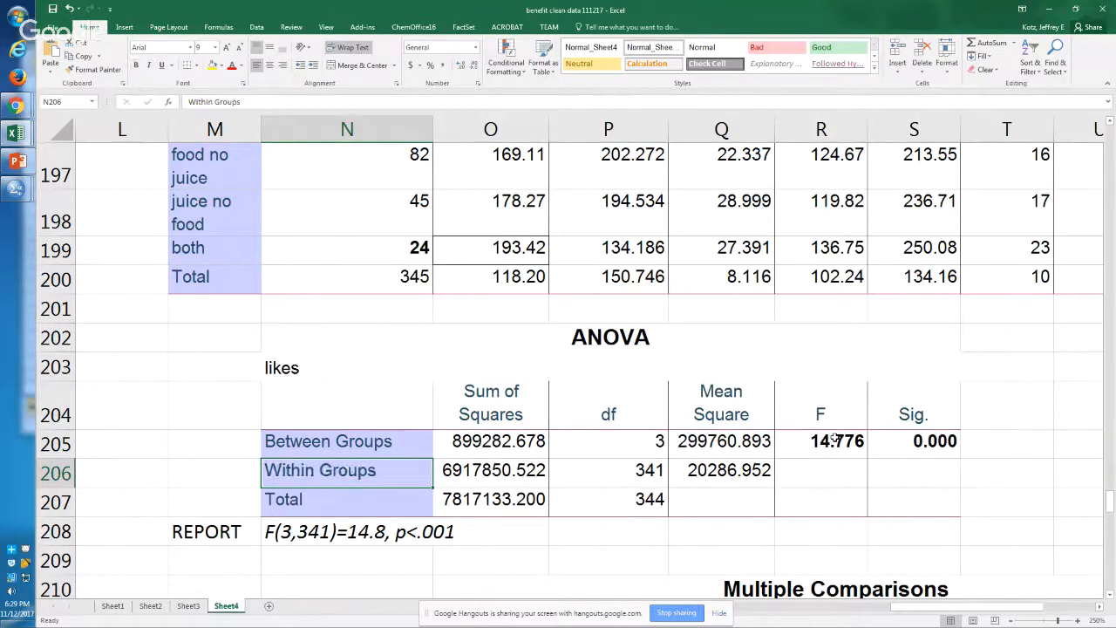
pyautogui.press('Up')
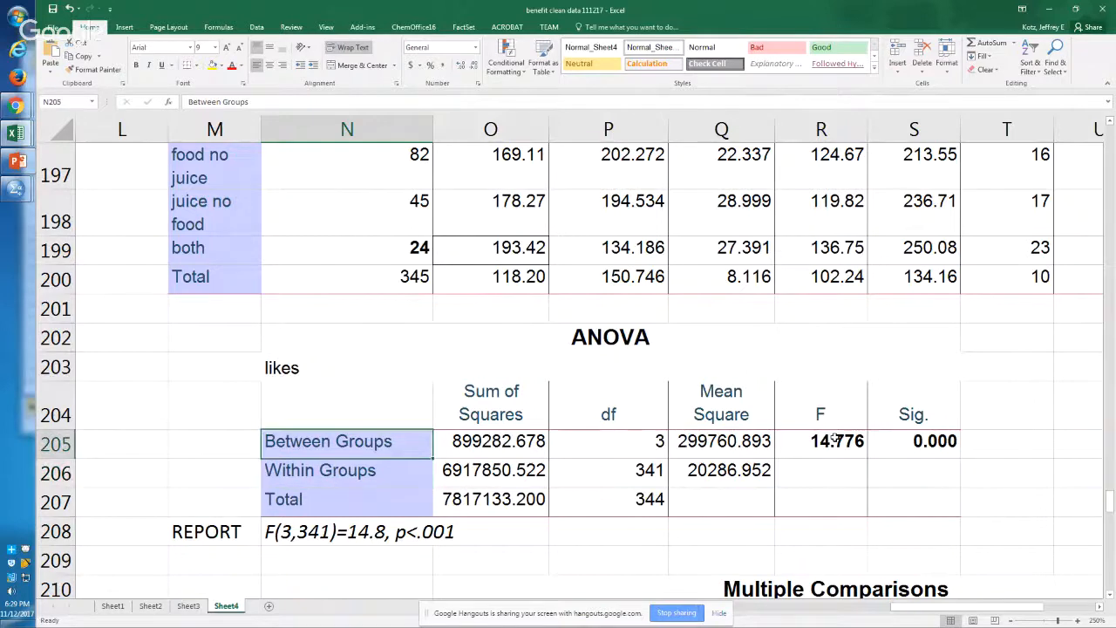
pyautogui.hotkey('ctrl', 'b')
pyautogui.hotkey('ctrl', 'b')
# Step: Compare the REPORT line in N208 with the F and Sig. values of the ANOVA table
pyautogui.press('Down')
pyautogui.press('Down')
pyautogui.press('Down')
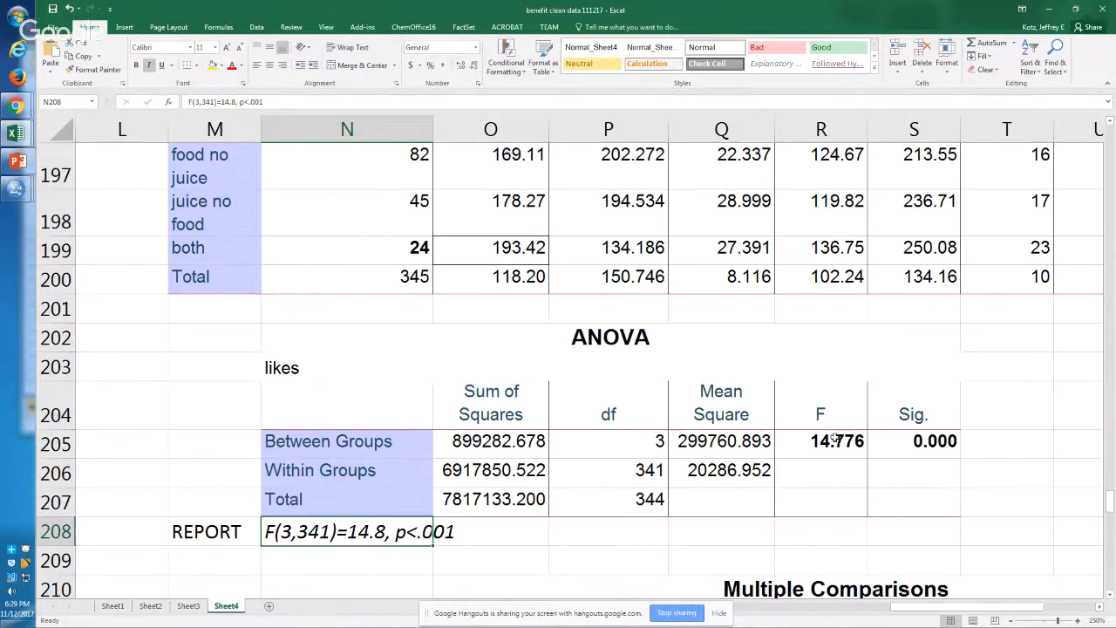
pyautogui.click(824, 440)
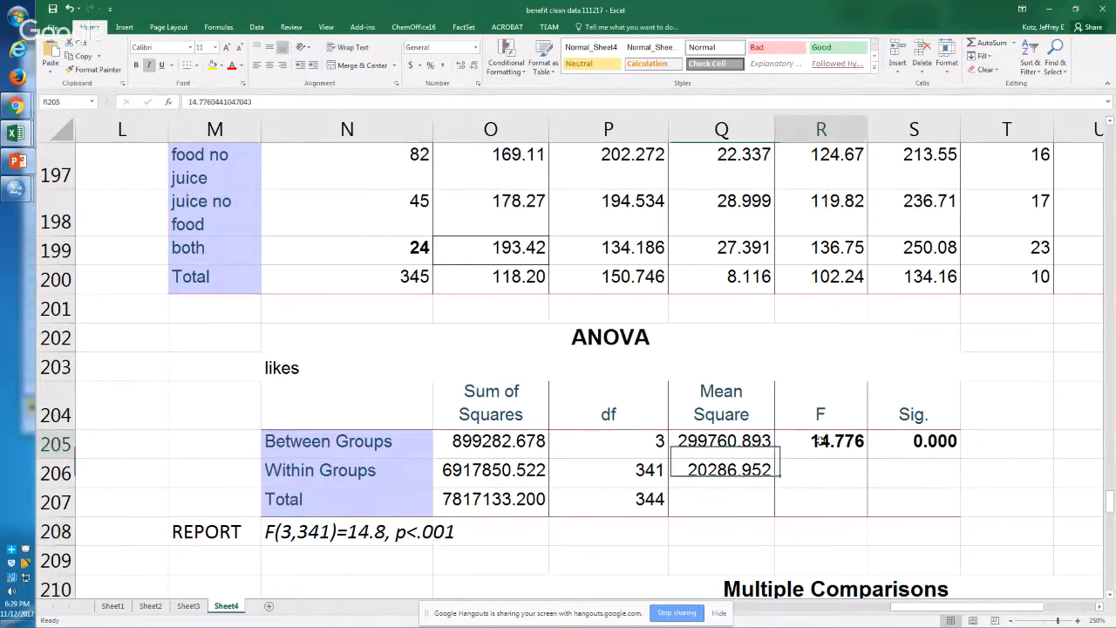
pyautogui.click(944, 447)
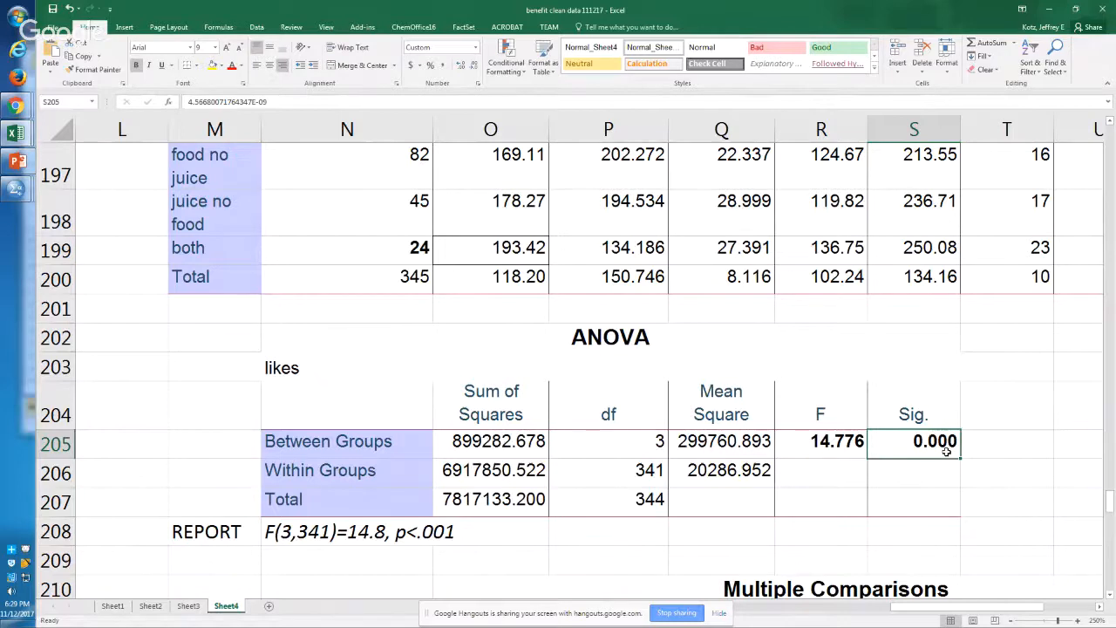
pyautogui.click(328, 532)
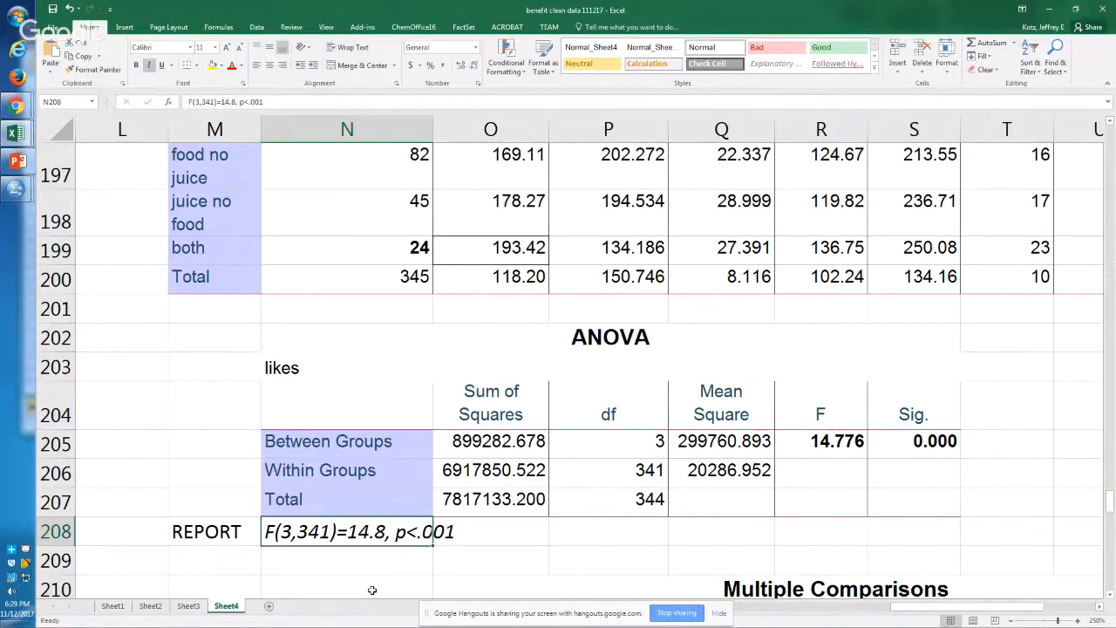
# Step: Go back to the neither group's N, cell N196, in the likes descriptives table
pyautogui.press('Up')
pyautogui.press('Up')
pyautogui.press('Up')
pyautogui.press('Up')
pyautogui.press('Up')
pyautogui.press('Up')
pyautogui.press('Up')
pyautogui.press('Up')
pyautogui.press('Up')
pyautogui.press('Up')
pyautogui.press('Up')
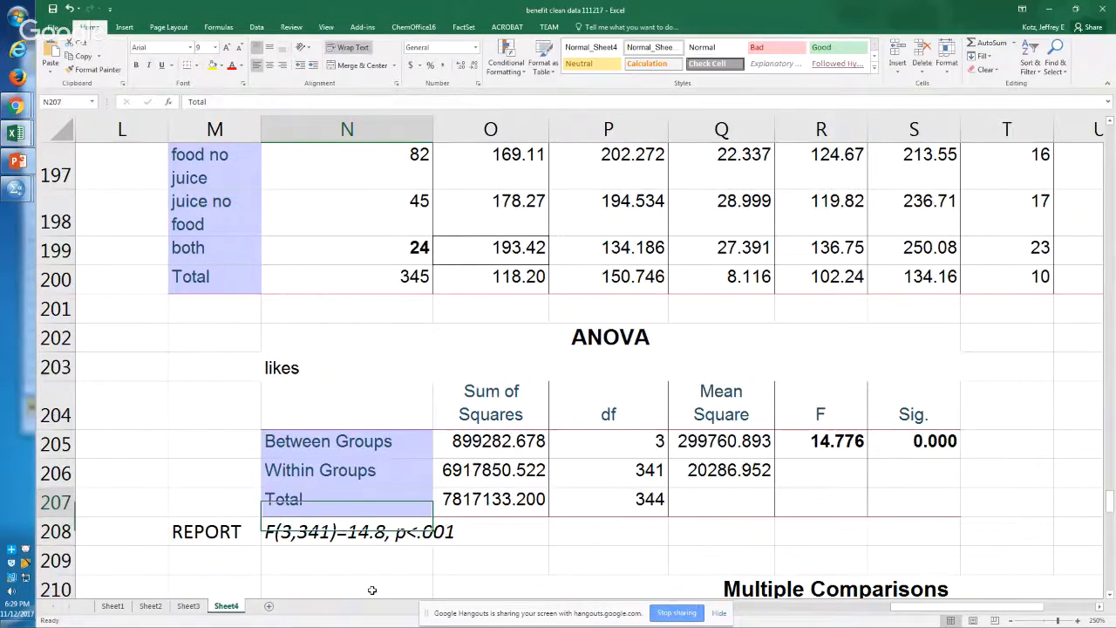
pyautogui.press('Up')
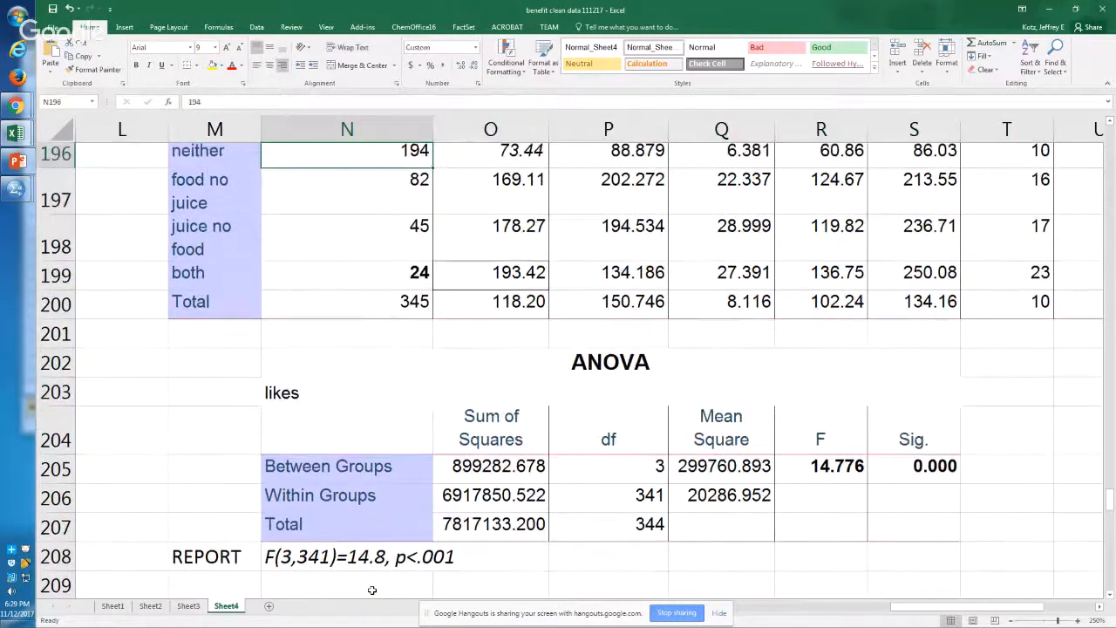
# Step: Look back over the likes t-test output and the FJ frequency tables above the likes descriptives
pyautogui.press('Up')
pyautogui.press('Up')
pyautogui.press('Up')
pyautogui.press('Up')
pyautogui.press('Up')
pyautogui.press('Up')
pyautogui.press('Up')
pyautogui.press('Up')
pyautogui.press('Up')
pyautogui.press('Up')
pyautogui.press('Up')
pyautogui.press('Up')
pyautogui.press('Up')
pyautogui.press('Up')
pyautogui.press('Up')
pyautogui.press('Up')
pyautogui.press('Up')
pyautogui.press('Up')
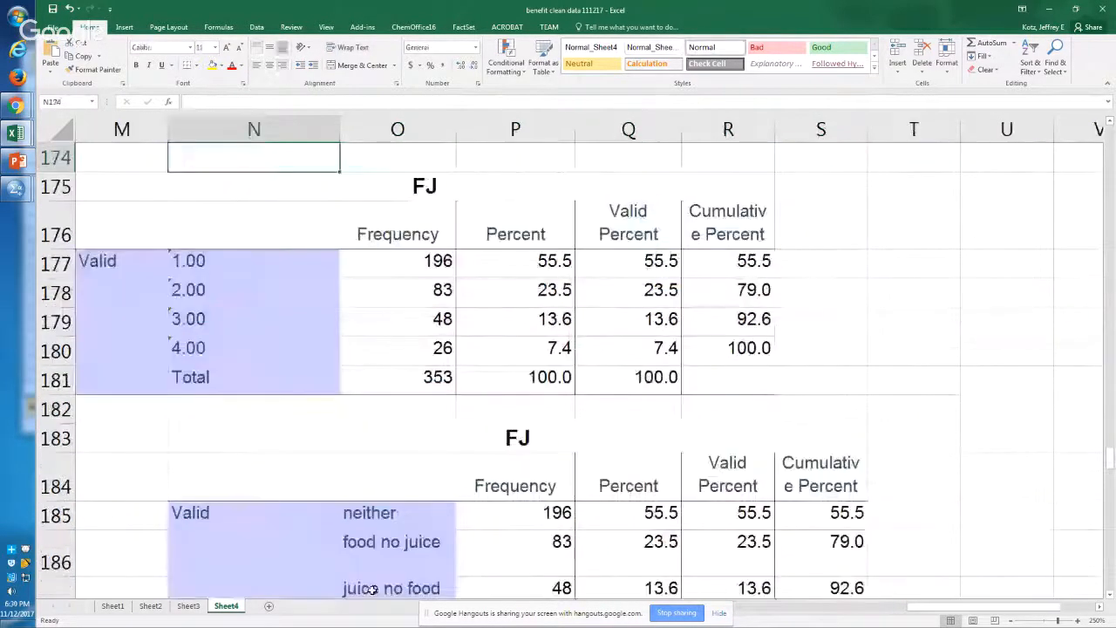
pyautogui.press('Down')
pyautogui.press('Down')
pyautogui.press('Up')
pyautogui.press('Up')
pyautogui.press('Up')
pyautogui.press('Up')
pyautogui.press('Up')
pyautogui.press('Up')
pyautogui.press('Up')
pyautogui.press('Up')
pyautogui.press('Up')
pyautogui.press('Up')
pyautogui.press('Up')
pyautogui.press('Up')
pyautogui.press('Up')
pyautogui.press('Up')
pyautogui.press('Up')
pyautogui.press('Up')
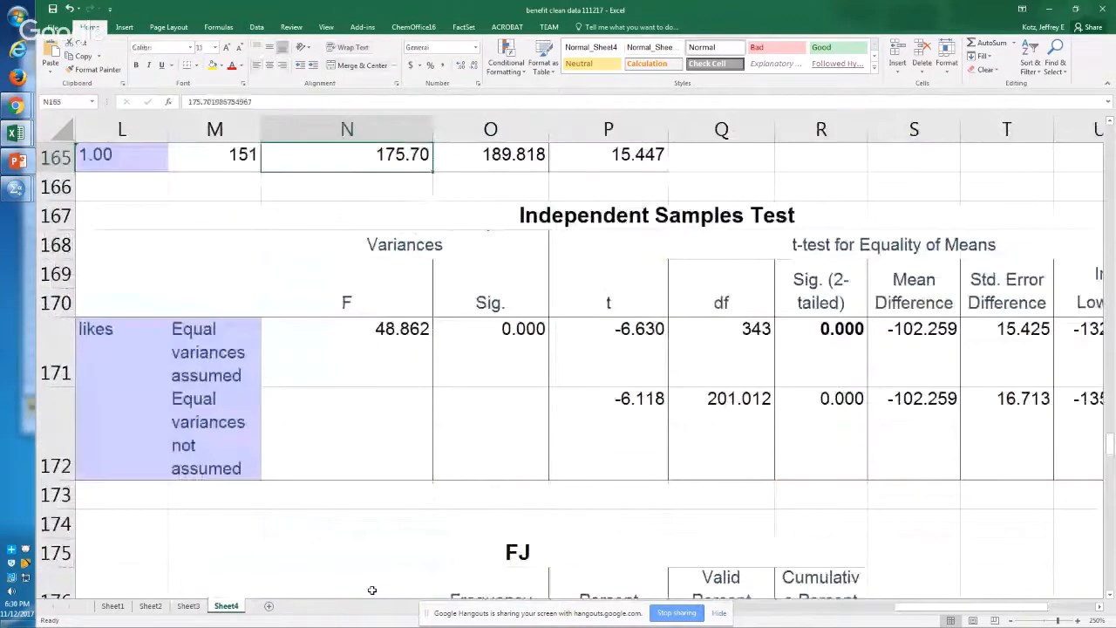
pyautogui.press('Down')
pyautogui.press('Down')
pyautogui.press('Down')
pyautogui.press('Down')
pyautogui.press('Down')
pyautogui.press('Down')
pyautogui.press('Down')
pyautogui.press('Down')
pyautogui.press('Down')
pyautogui.press('Down')
pyautogui.press('Down')
pyautogui.press('Down')
pyautogui.press('Down')
pyautogui.press('Down')
pyautogui.press('Down')
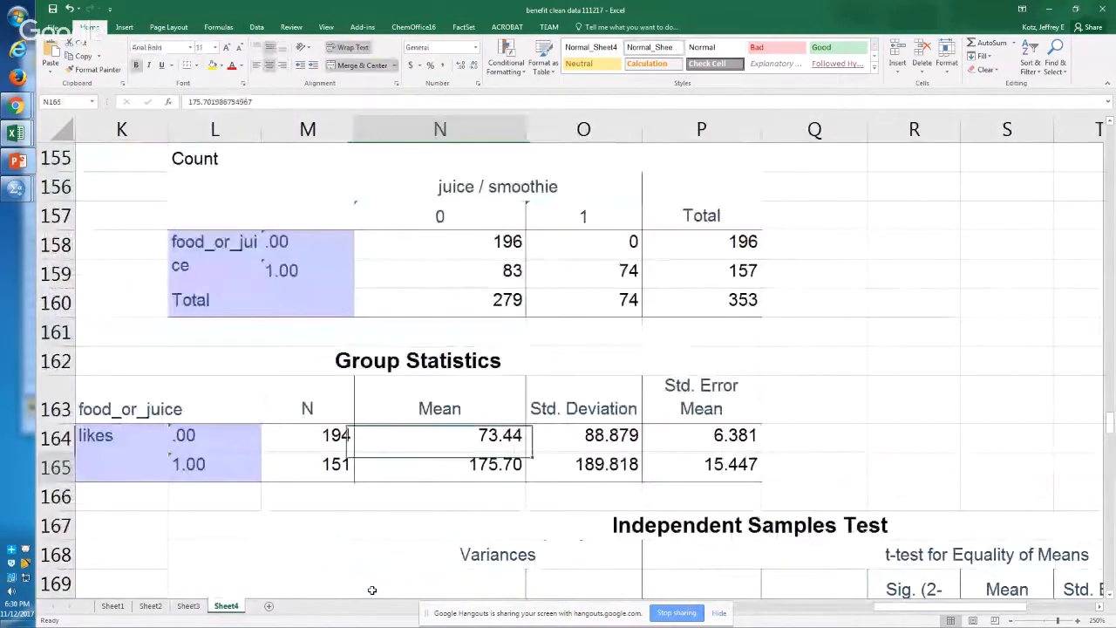
pyautogui.press('Down')
pyautogui.press('Down')
pyautogui.press('Down')
pyautogui.press('Down')
pyautogui.press('Down')
pyautogui.press('Down')
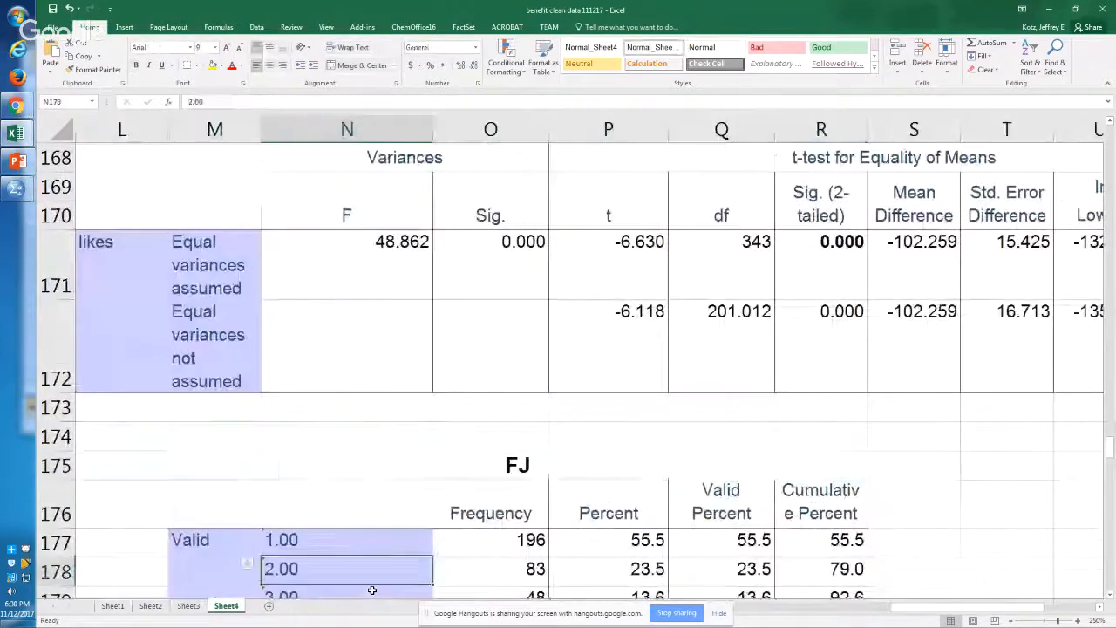
pyautogui.press('Down')
pyautogui.press('Down')
pyautogui.press('Down')
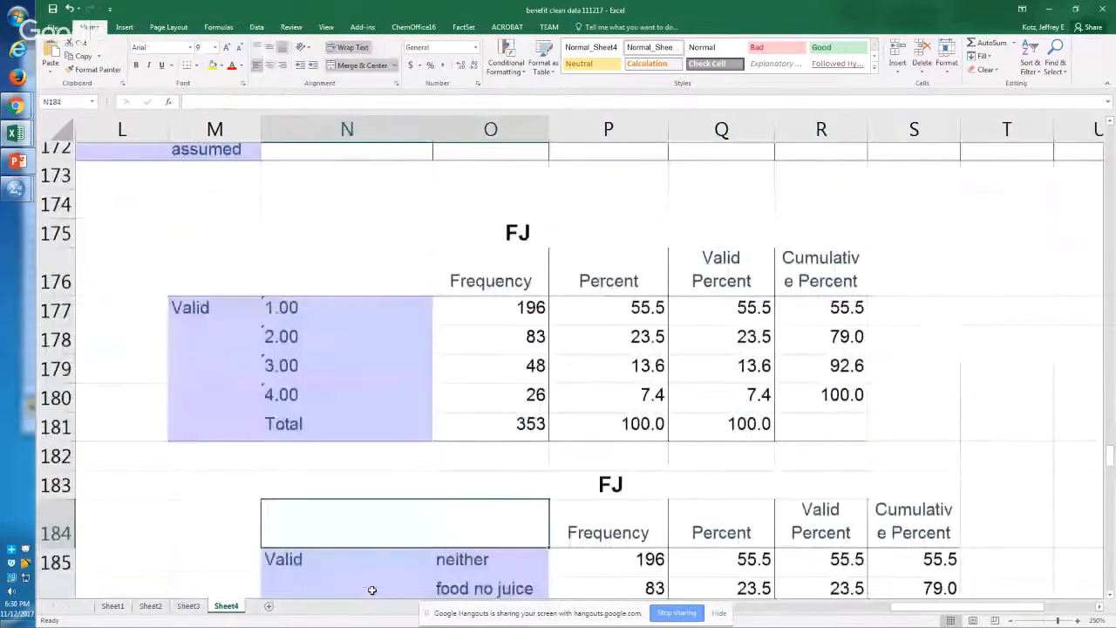
pyautogui.press('Down')
pyautogui.press('Down')
pyautogui.press('Up')
pyautogui.press('Right')
pyautogui.hotkey('shift', 'Up')
pyautogui.hotkey('shift', 'Up')
pyautogui.hotkey('shift', 'Up')
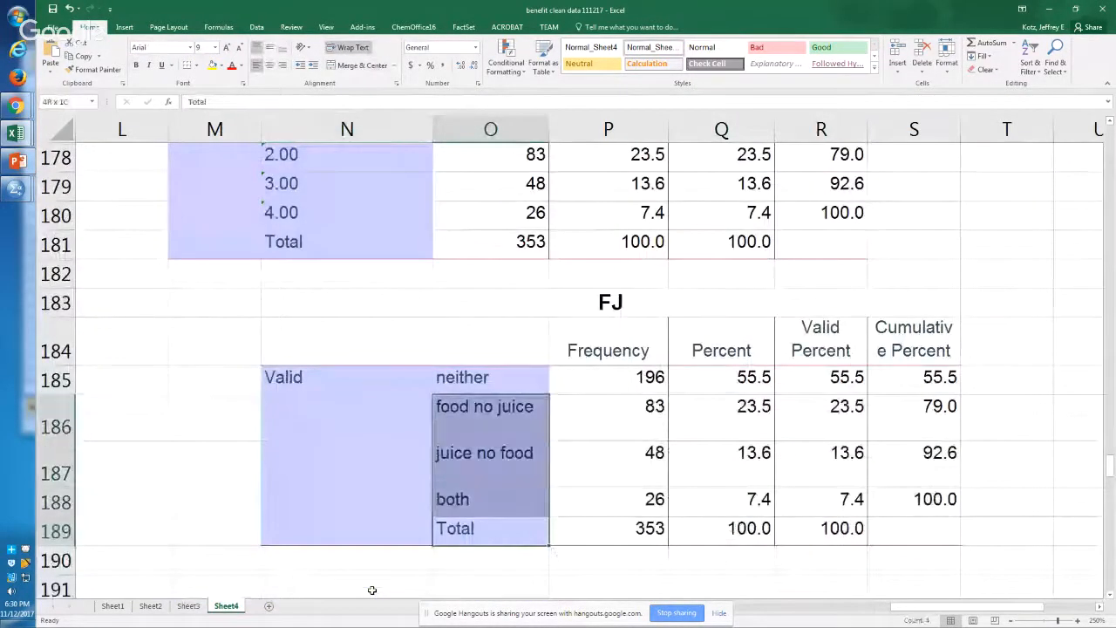
pyautogui.hotkey('shift', 'Right')
pyautogui.hotkey('shift', 'Up')
# Step: Create a column chart sheet from the labelled FJ table's Percent column, Q184:Q189, including the header and total, keeping the clustered column type
pyautogui.press('Right')
pyautogui.press('Right')
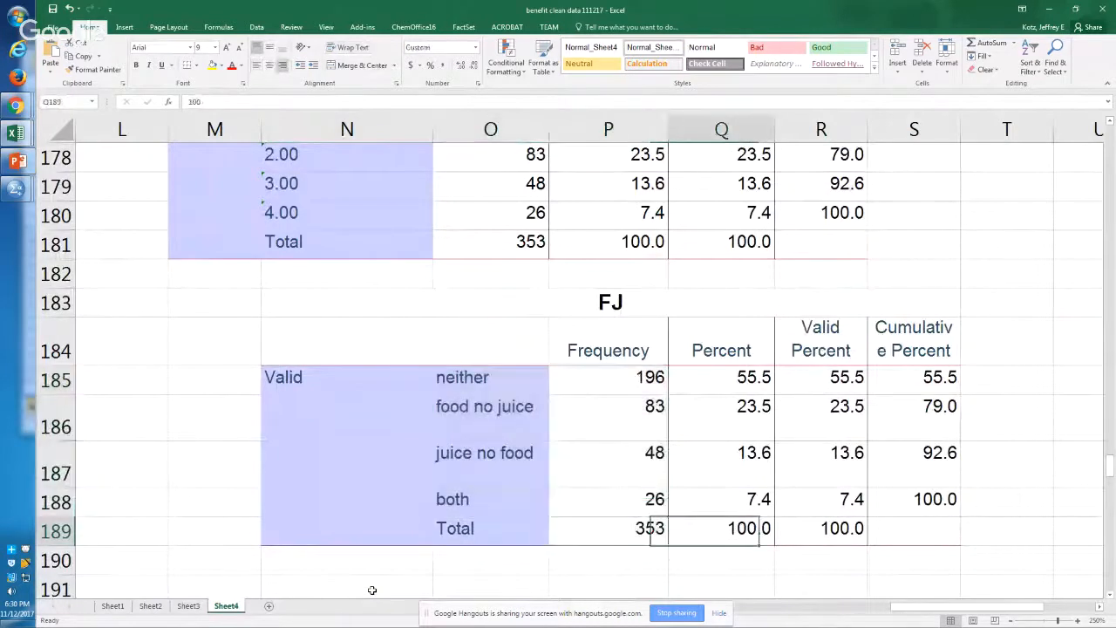
pyautogui.hotkey('shift', 'Up')
pyautogui.hotkey('shift', 'Up')
pyautogui.hotkey('shift', 'Up')
pyautogui.hotkey('shift', 'Up')
pyautogui.hotkey('shift', 'Up')
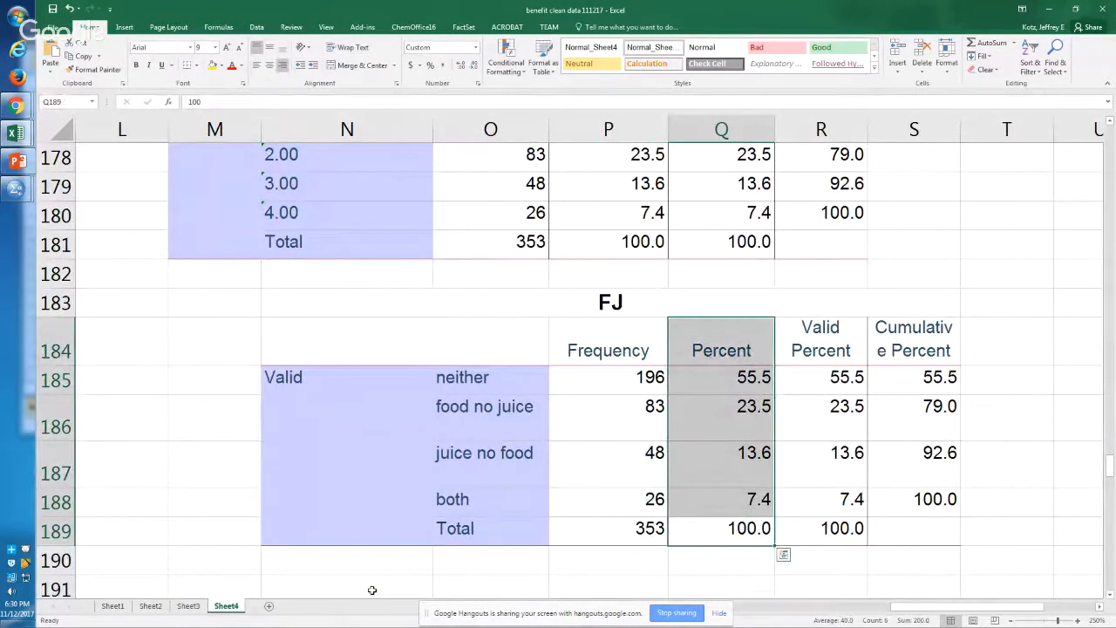
pyautogui.press('F11')
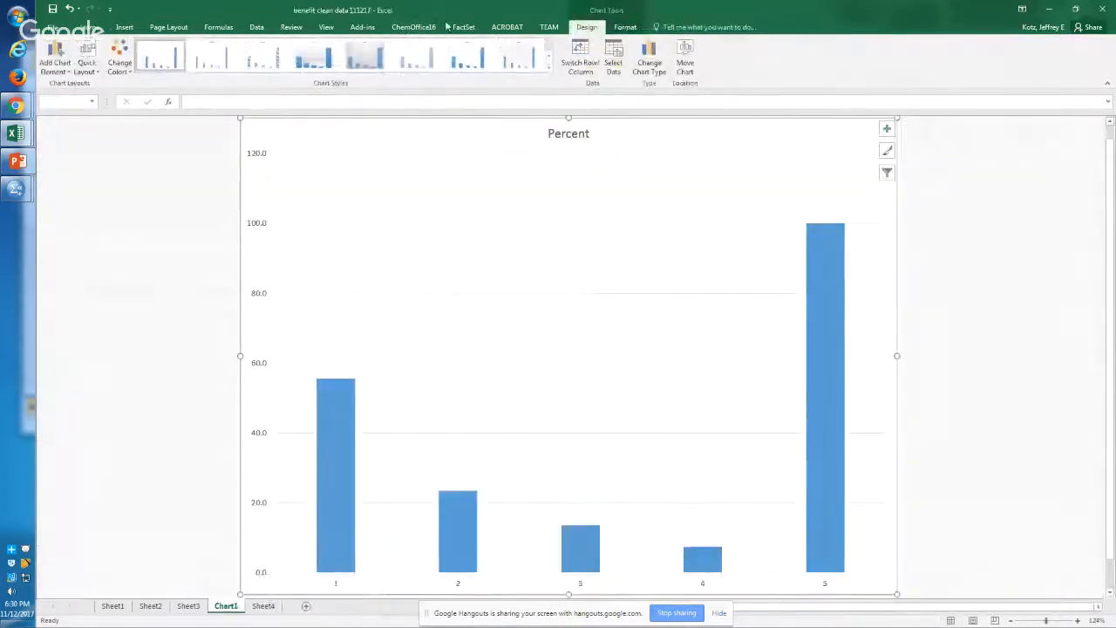
pyautogui.click(648, 63)
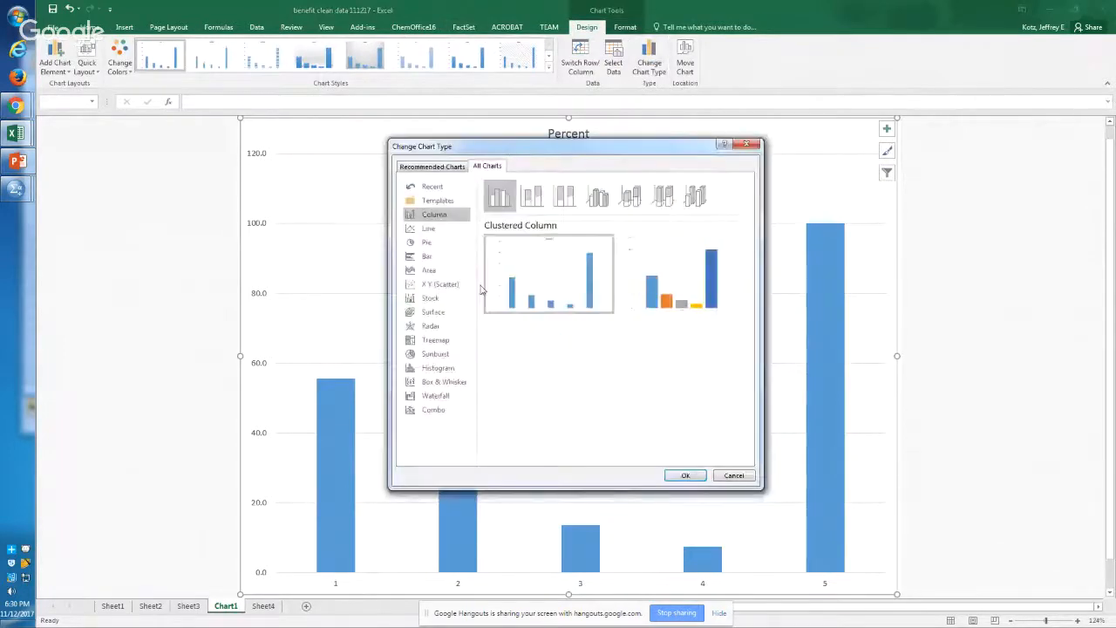
pyautogui.click(734, 476)
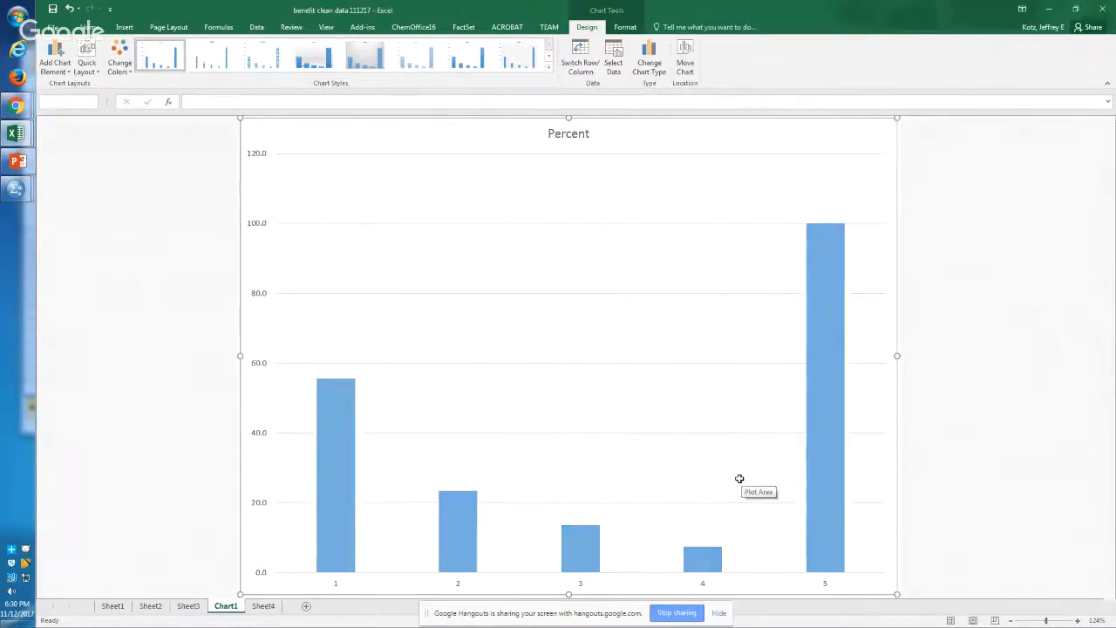
# Step: Return to the labelled FJ table on Sheet4 and go to the both group's percent, cell Q188
pyautogui.hotkey('ctrl', 'pageup')
pyautogui.hotkey('ctrl', 'pageup')
pyautogui.hotkey('ctrl', 'pagedown')
pyautogui.hotkey('ctrl', 'pagedown')
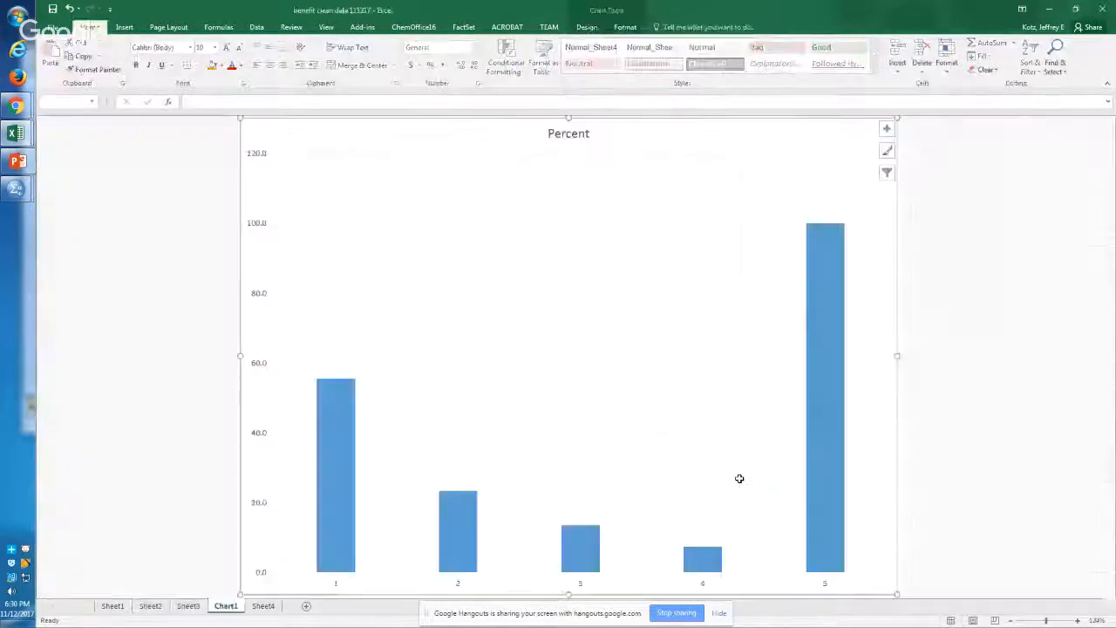
pyautogui.hotkey('ctrl', 'pagedown')
pyautogui.press('Left')
pyautogui.press('Right')
pyautogui.press('Up')
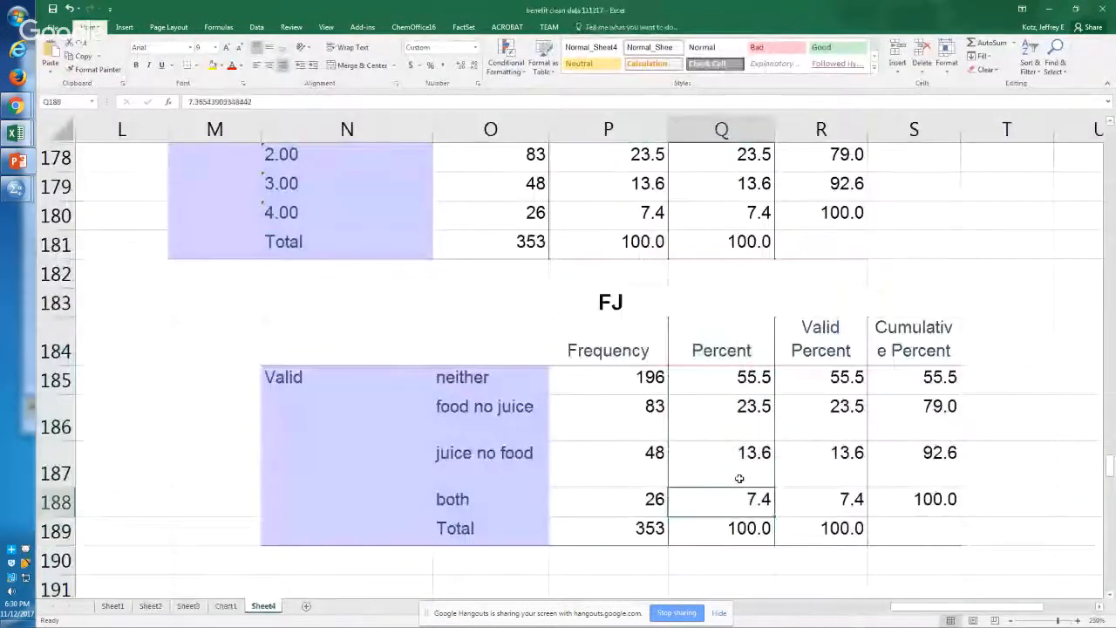
# Step: Create a second chart sheet from the four group percentages in Q185:Q188, leaving out the header and total
pyautogui.hotkey('shift', 'Up')
pyautogui.hotkey('shift', 'Up')
pyautogui.hotkey('shift', 'Up')
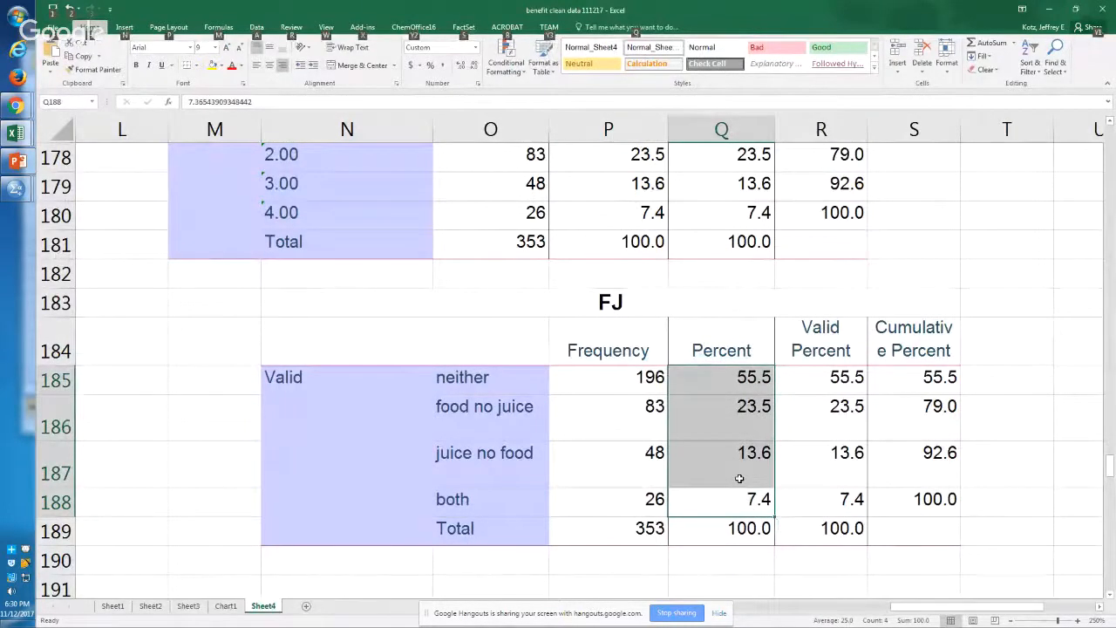
pyautogui.click(739, 478)
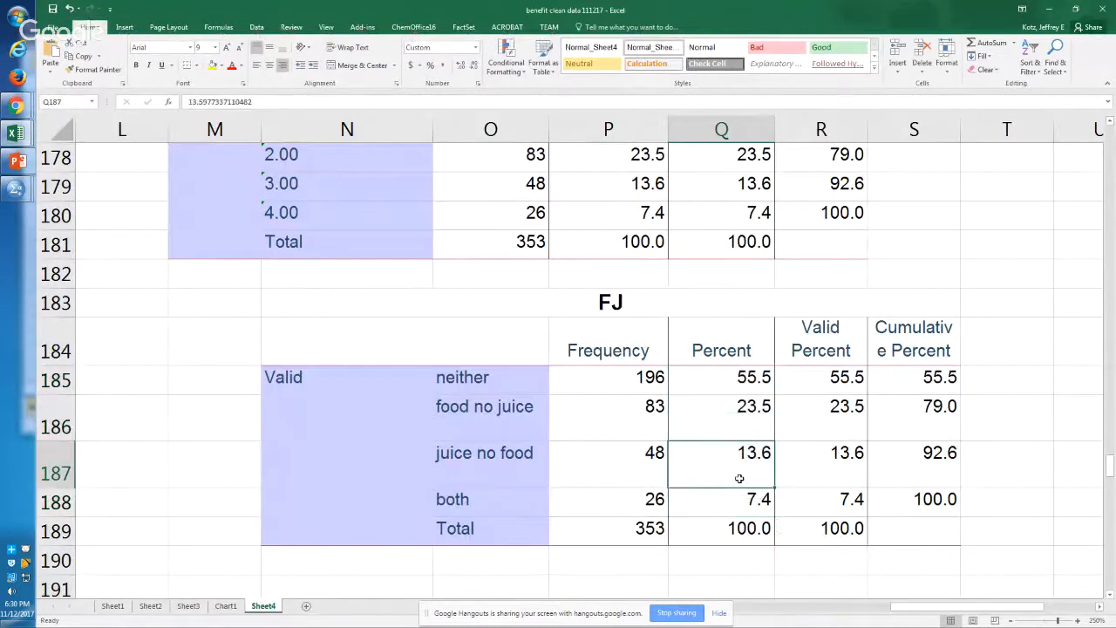
pyautogui.press('Down')
pyautogui.hotkey('shift', 'Up')
pyautogui.hotkey('shift', 'Up')
pyautogui.hotkey('shift', 'Up')
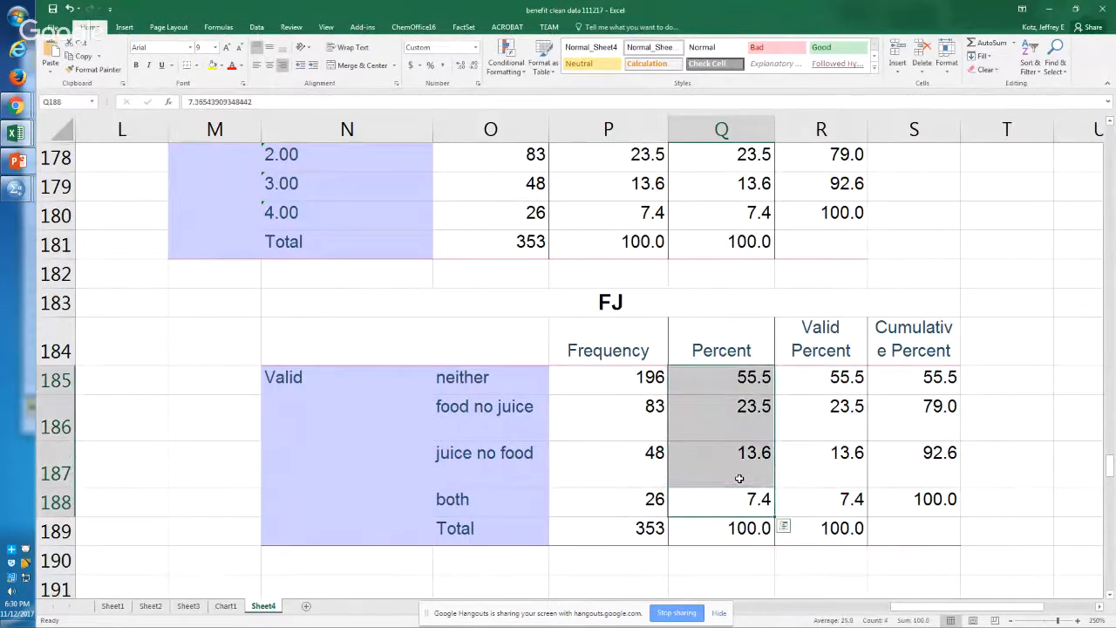
pyautogui.press('F11')
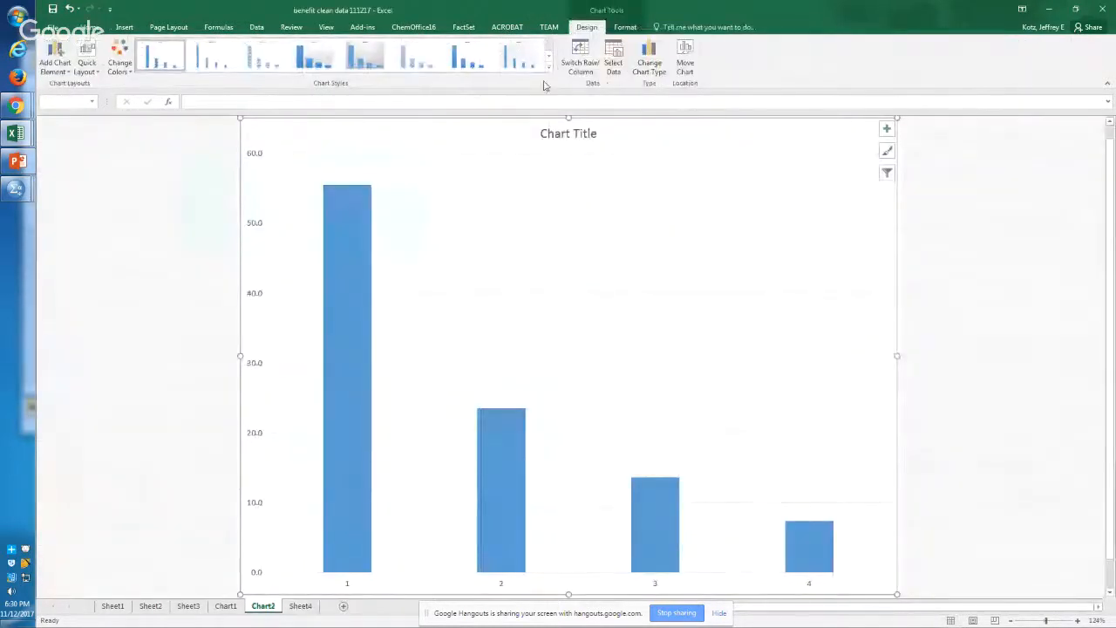
# Step: Change the chart of the four group percentages to a standard pie chart
pyautogui.click(651, 61)
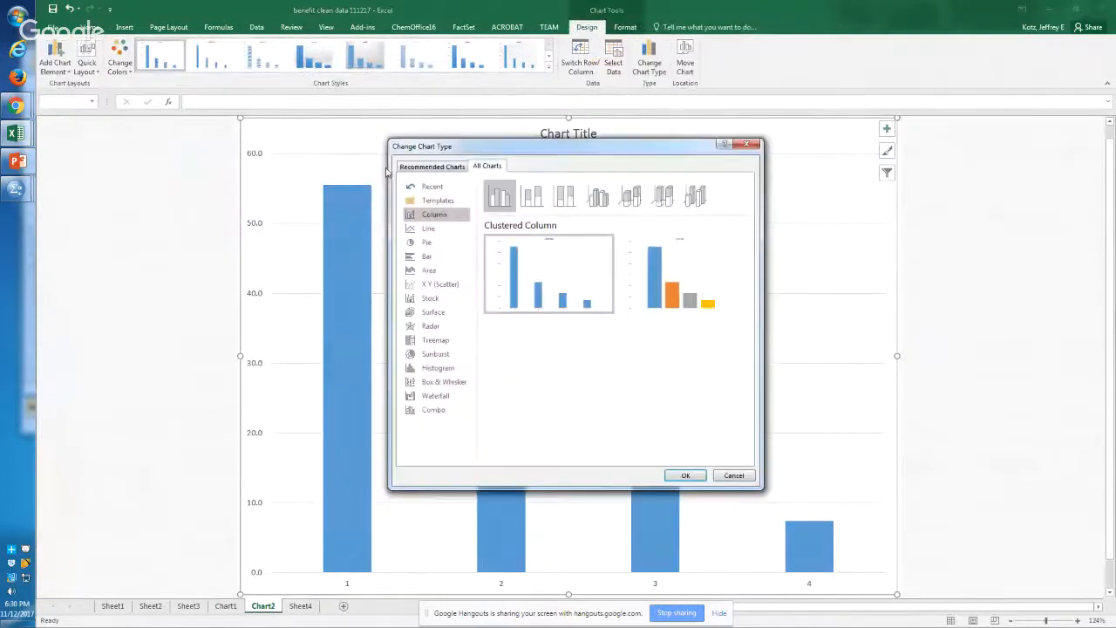
pyautogui.click(432, 243)
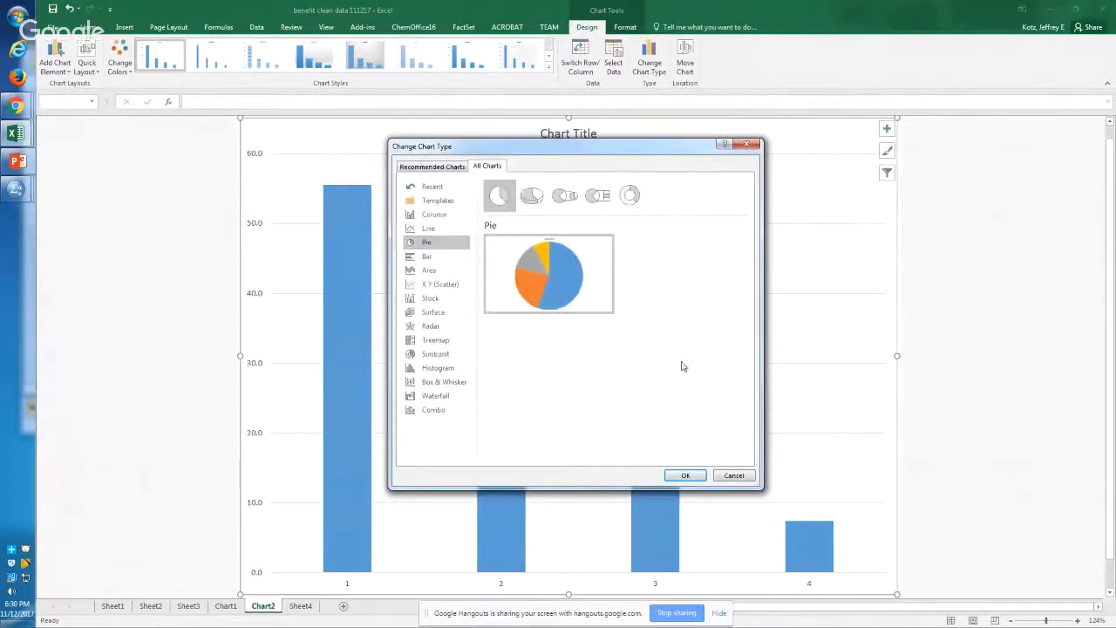
pyautogui.click(686, 476)
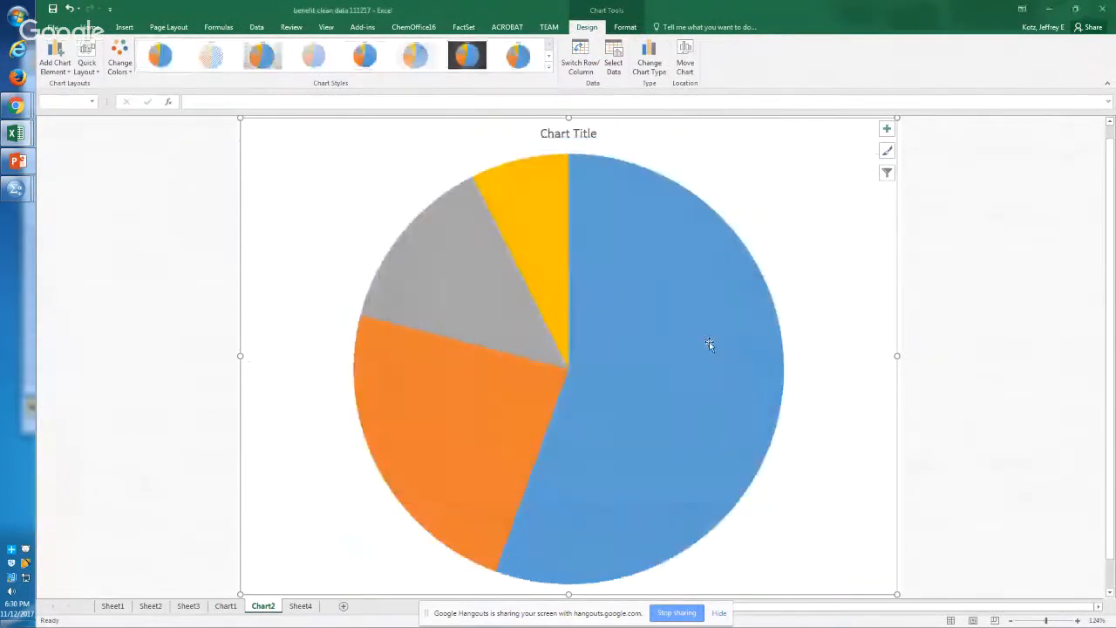
# Step: Add data labels to the pie chart's slices
pyautogui.rightClick(711, 347)
pyautogui.moveTo(776, 422)
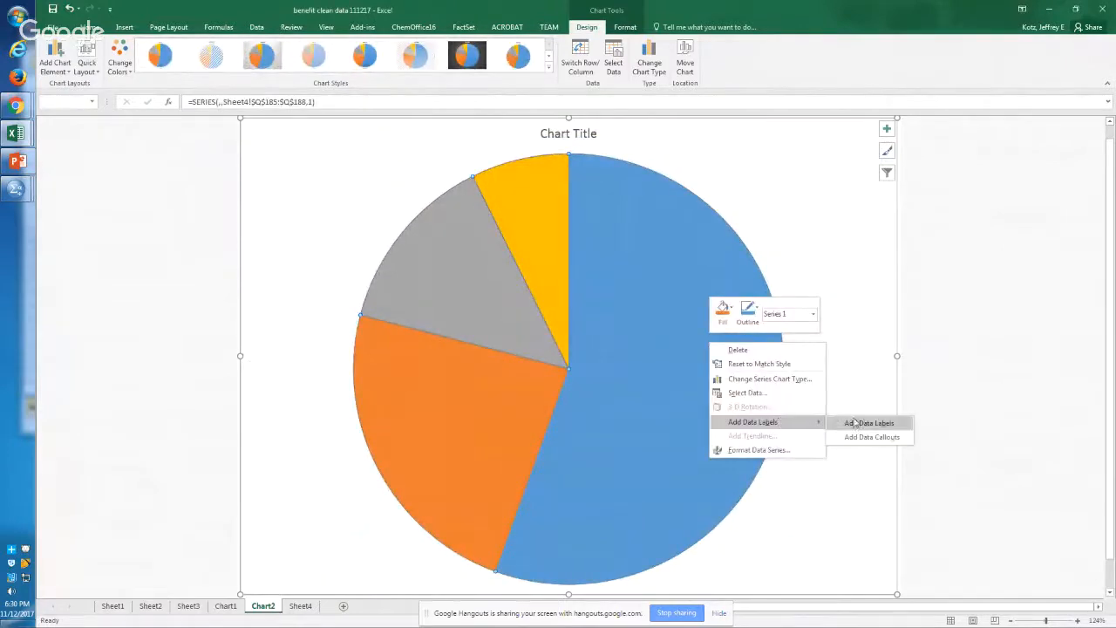
pyautogui.click(868, 424)
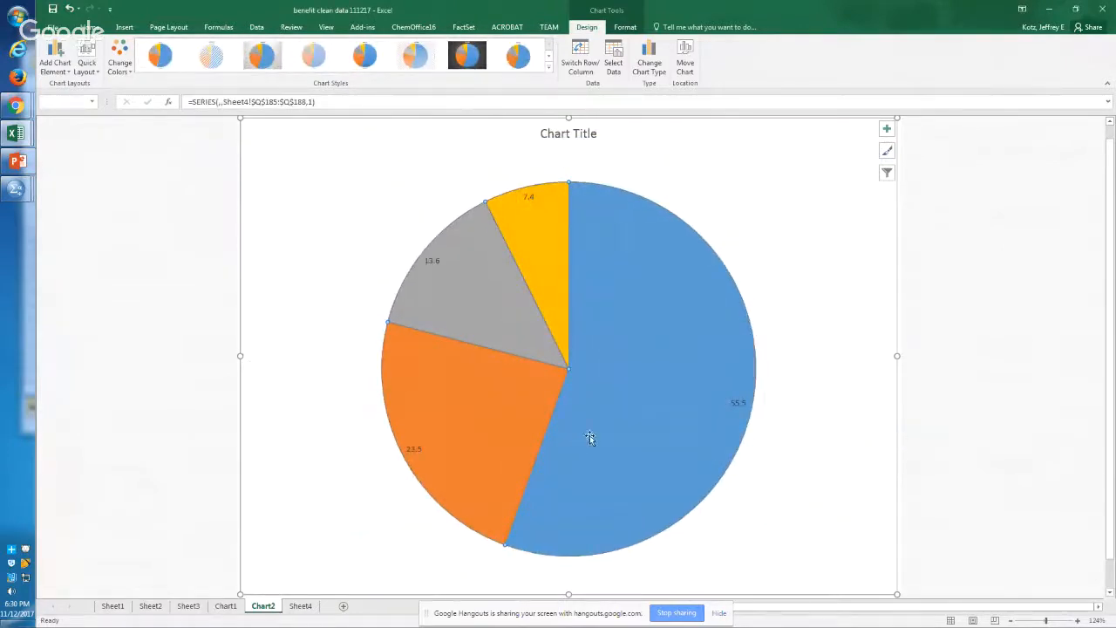
pyautogui.click(654, 336)
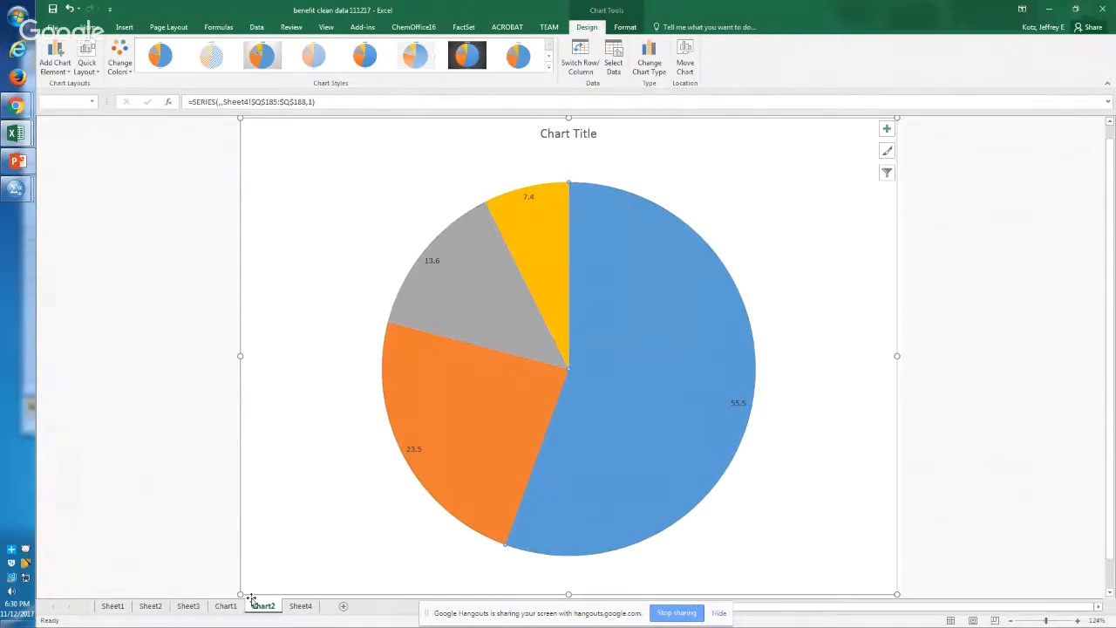
# Step: Match the pie slices on Chart2 with the FJ group labels on Sheet4
pyautogui.click(290, 611)
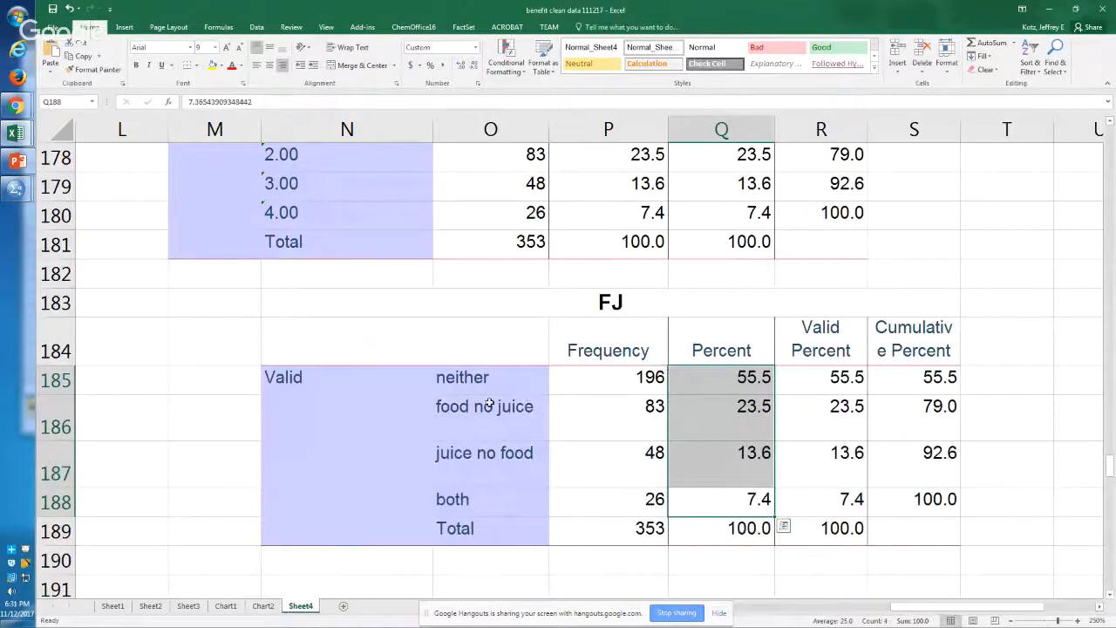
pyautogui.hotkey('ctrl', 'pageup')
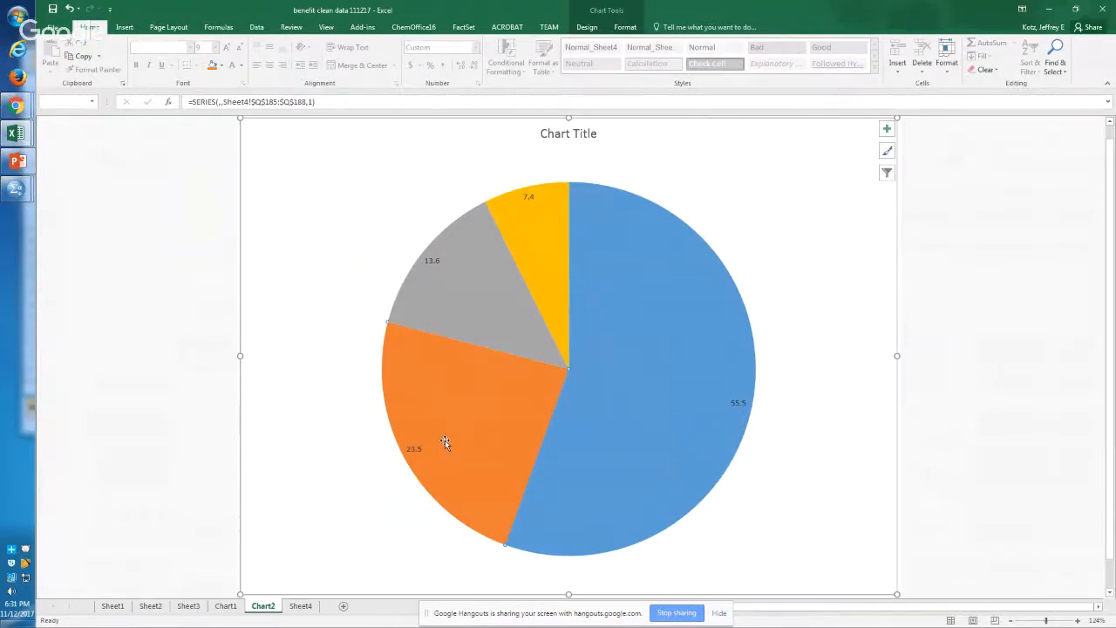
pyautogui.click(471, 296)
# Step: Switch to the SPSS Syntax Editor and review the commands from the FJ value labels back up to the food-filtered T-TEST blocks
pyautogui.hotkey('alt', 'Tab')
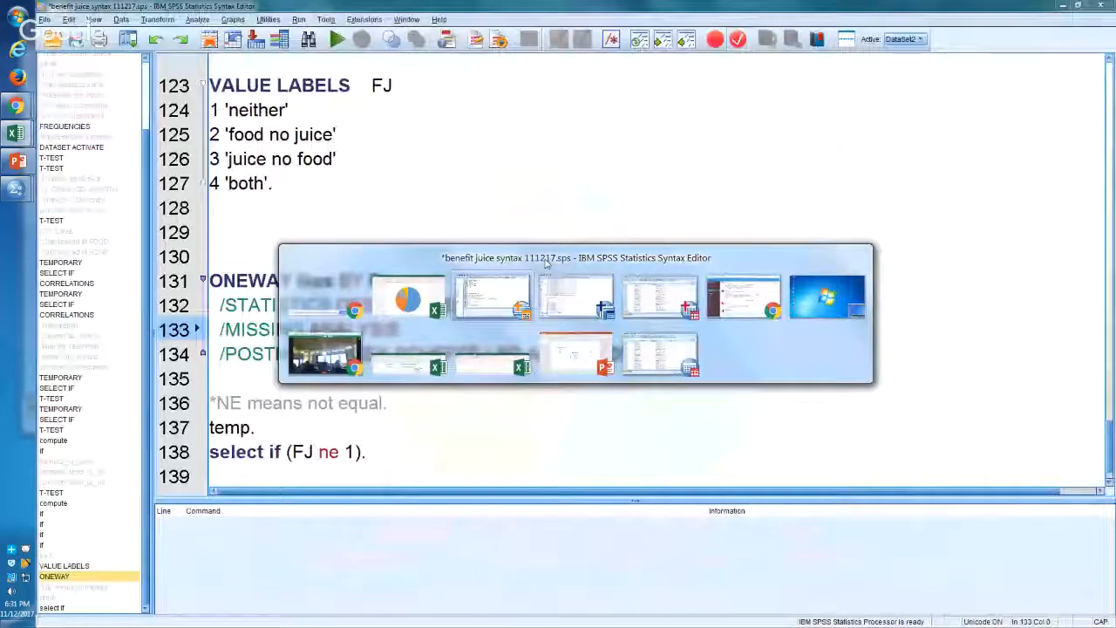
pyautogui.rightClick(541, 261)
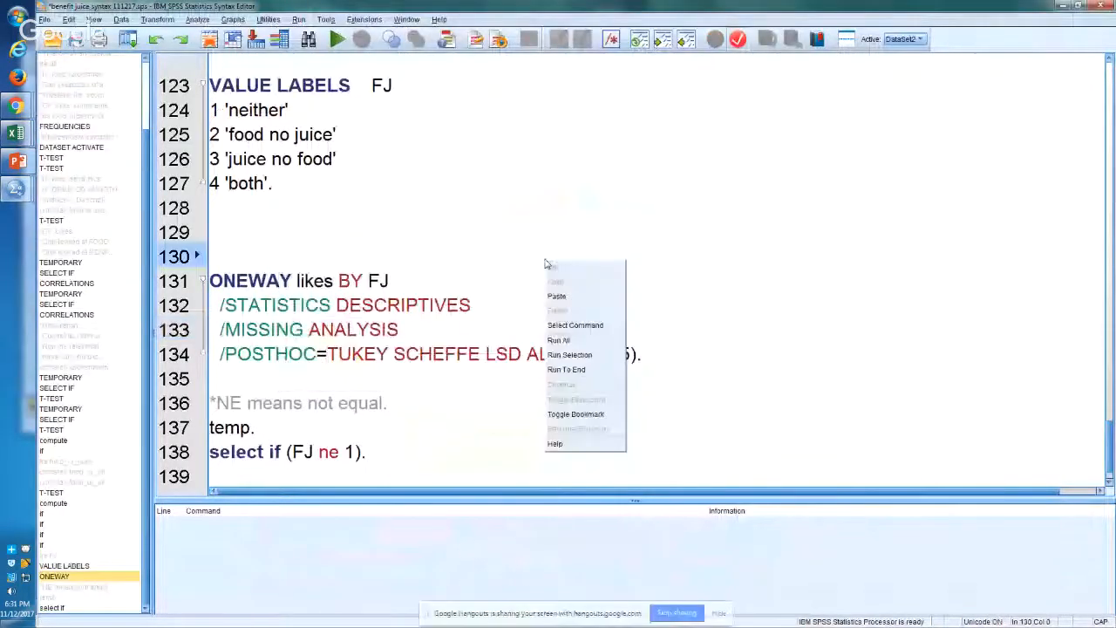
pyautogui.press('Escape')
pyautogui.press('Up')
pyautogui.press('Up')
pyautogui.press('Up')
pyautogui.press('Up')
pyautogui.press('Up')
pyautogui.press('Up')
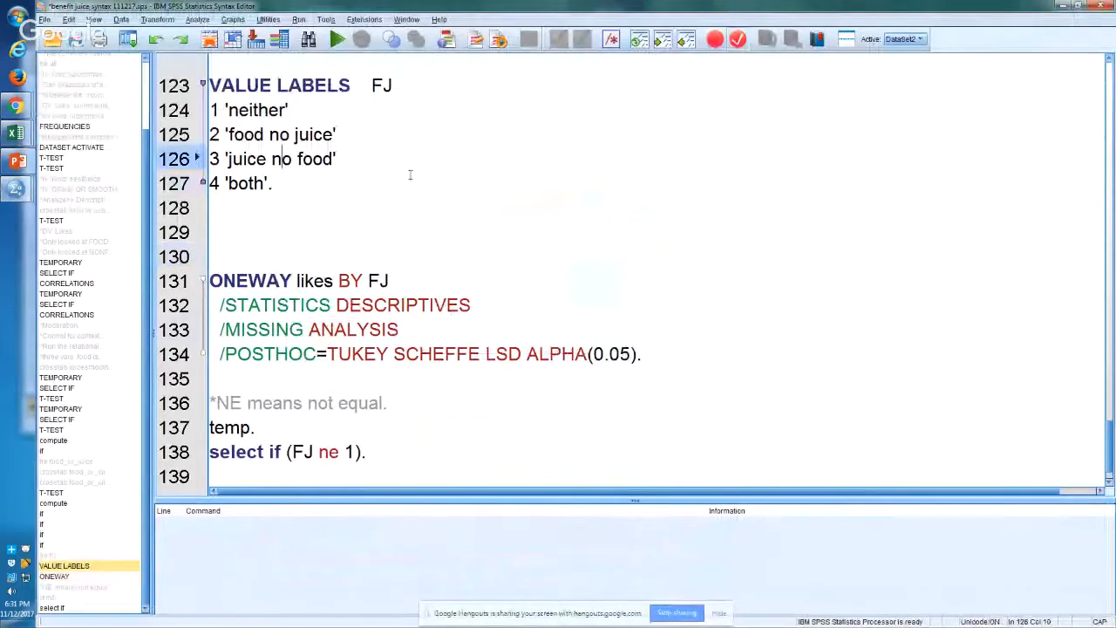
pyautogui.press('pageup')
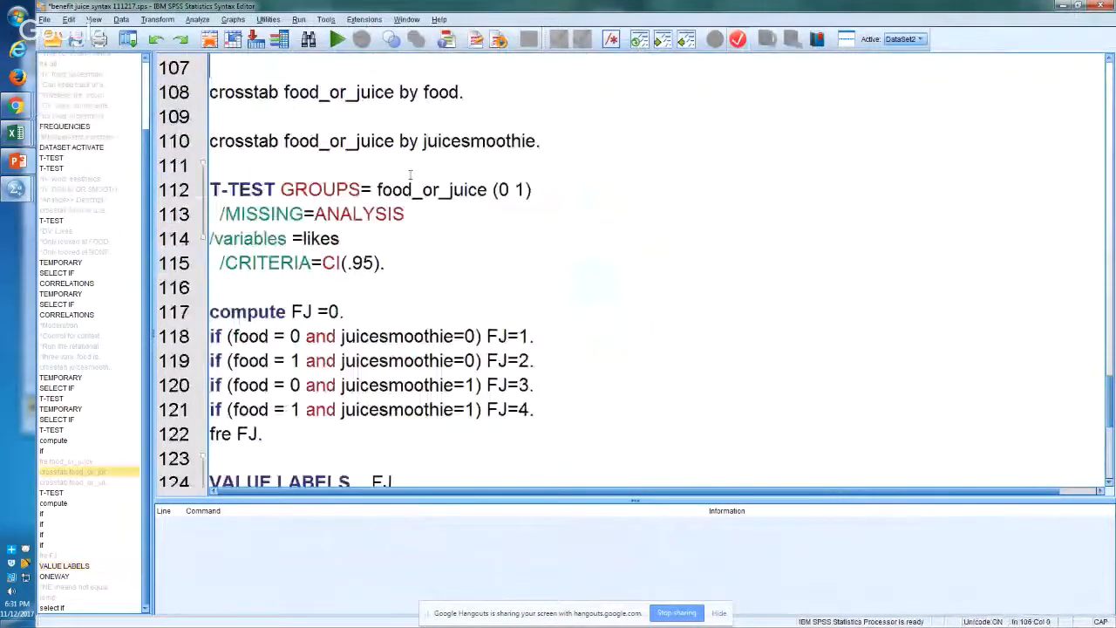
pyautogui.press('Up')
pyautogui.press('Up')
pyautogui.press('Up')
pyautogui.press('Up')
pyautogui.press('Up')
pyautogui.press('Up')
pyautogui.press('Up')
pyautogui.press('Up')
pyautogui.press('Up')
pyautogui.press('Up')
pyautogui.press('Up')
pyautogui.press('Up')
pyautogui.press('Up')
pyautogui.press('Up')
pyautogui.press('Up')
pyautogui.press('Up')
pyautogui.press('Up')
pyautogui.press('Up')
pyautogui.press('Up')
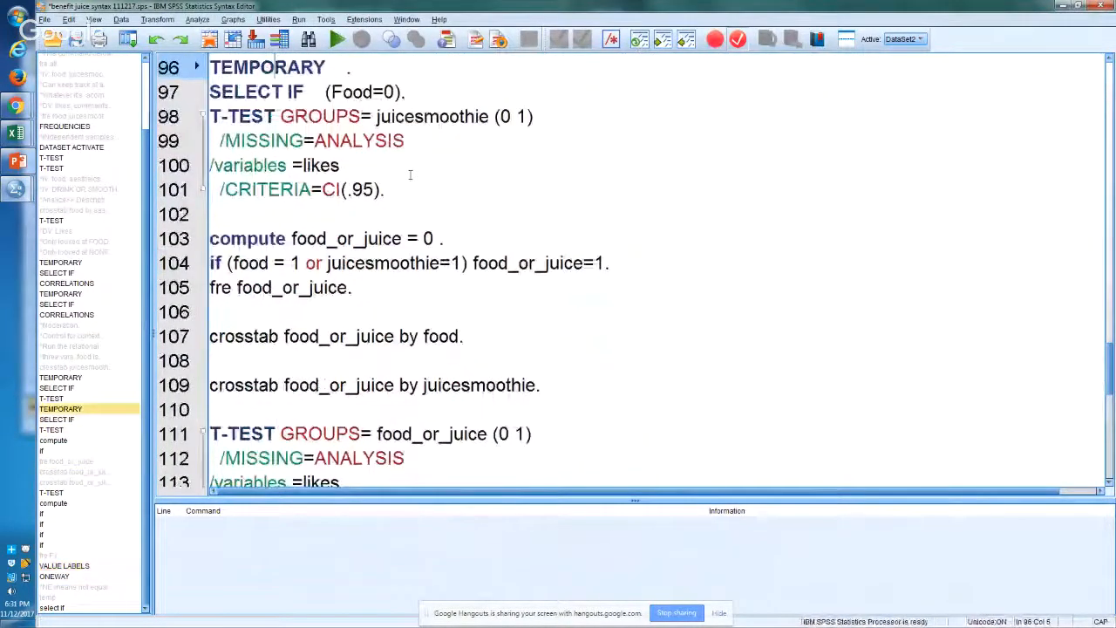
pyautogui.moveTo(393, 387); pyautogui.dragTo(210, 239)
pyautogui.click(370, 318)
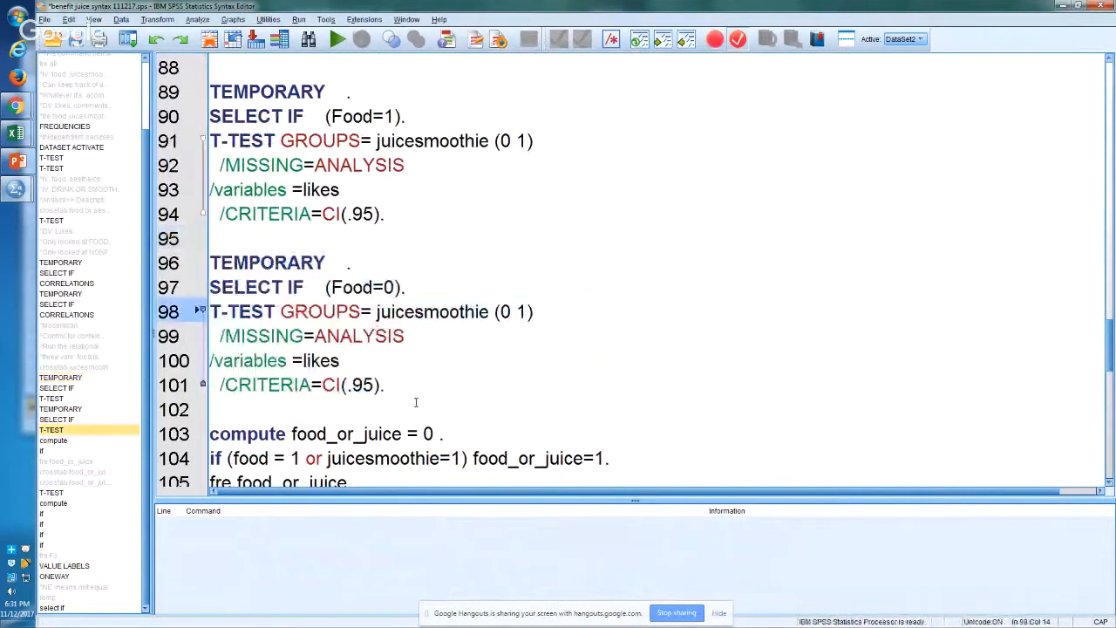
# Step: Review the syntax down from the food_or_juice computation to the ONEWAY command and the select if (FJ ne 1) filter at the end
pyautogui.press('Up')
pyautogui.press('Down')
pyautogui.press('Down')
pyautogui.press('Down')
pyautogui.press('Down')
pyautogui.press('Down')
pyautogui.press('Down')
pyautogui.press('Down')
pyautogui.press('Down')
pyautogui.press('Down')
pyautogui.press('Down')
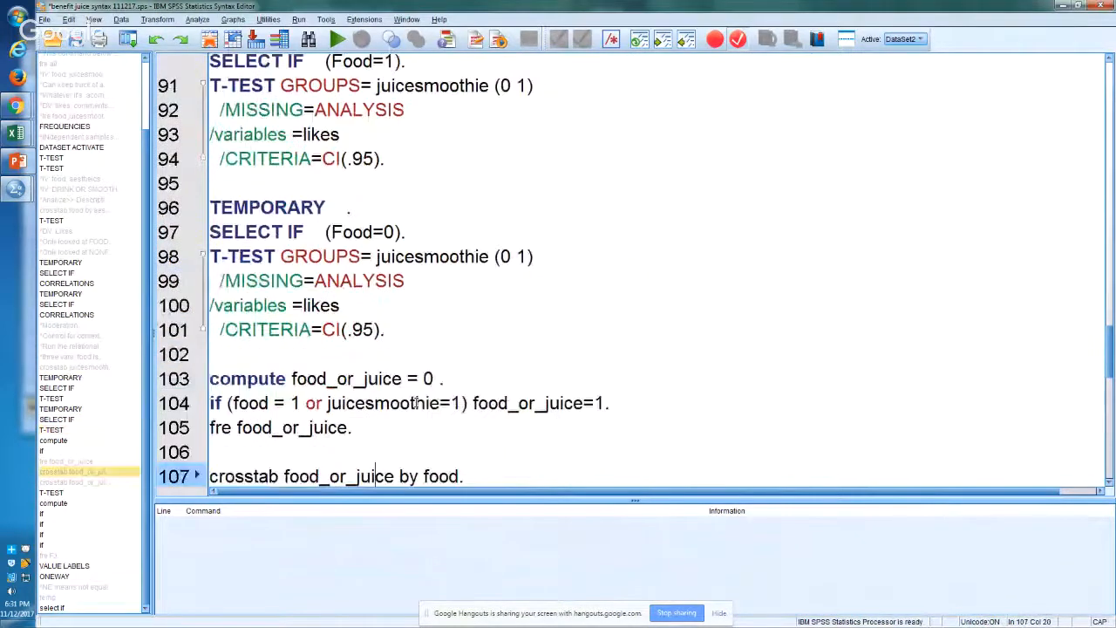
pyautogui.press('Down')
pyautogui.press('Down')
pyautogui.press('Down')
pyautogui.press('Down')
pyautogui.press('Down')
pyautogui.press('Down')
pyautogui.press('Down')
pyautogui.press('Down')
pyautogui.press('Down')
pyautogui.press('Down')
pyautogui.press('Down')
pyautogui.press('Down')
pyautogui.press('Down')
pyautogui.press('Down')
pyautogui.press('Down')
pyautogui.press('Down')
pyautogui.press('Down')
pyautogui.press('Down')
pyautogui.press('Down')
pyautogui.press('Down')
pyautogui.press('Up')
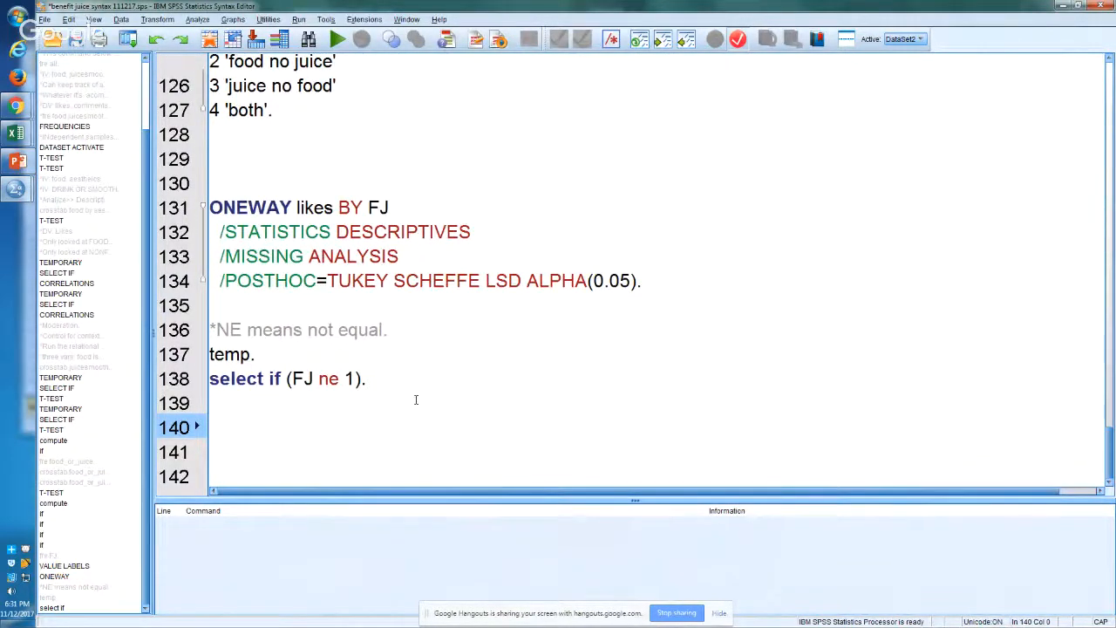
# Step: Add the command fre nameofcafe. to the end of the syntax, run it and look at the output
pyautogui.hotkey('alt', 'Tab')
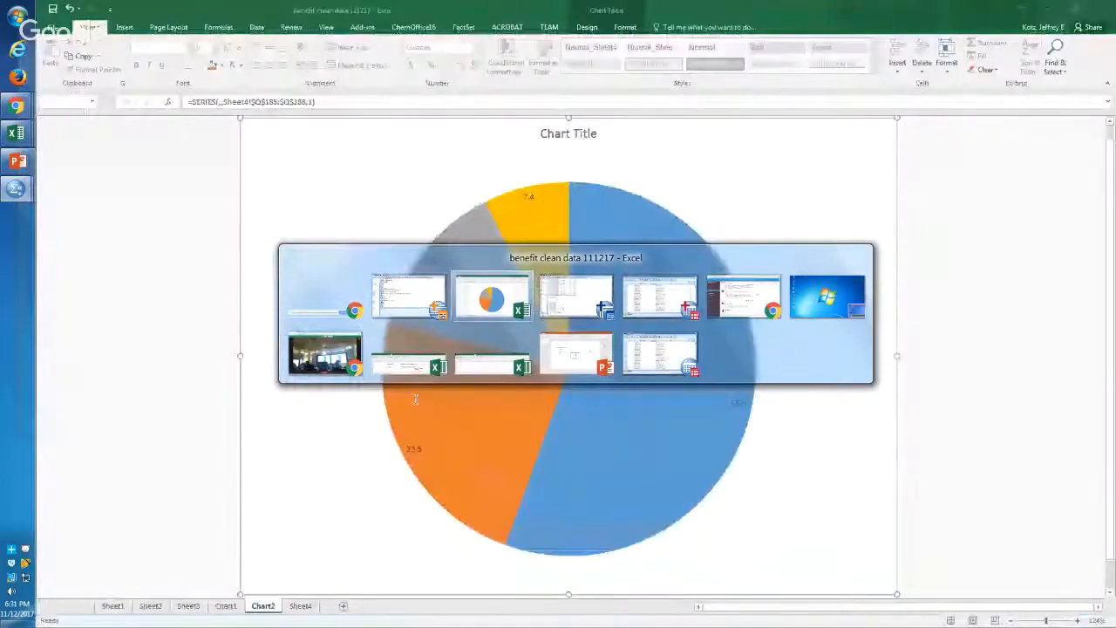
pyautogui.hotkey('alt', 'Tab')
pyautogui.hotkey('alt', 'Tab')
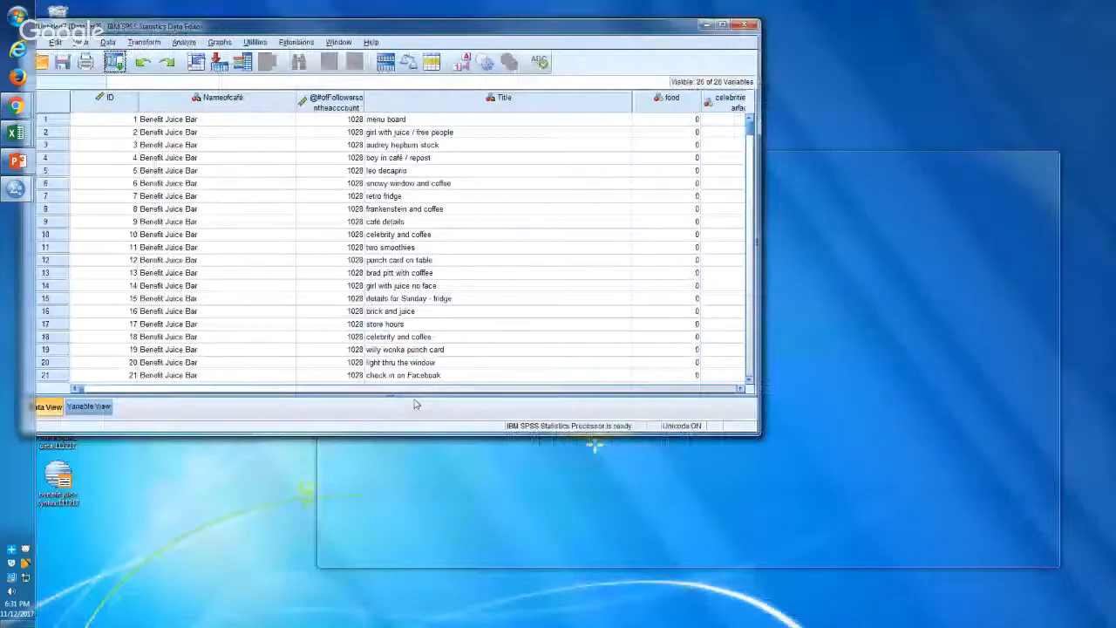
pyautogui.hotkey('alt', 'Tab')
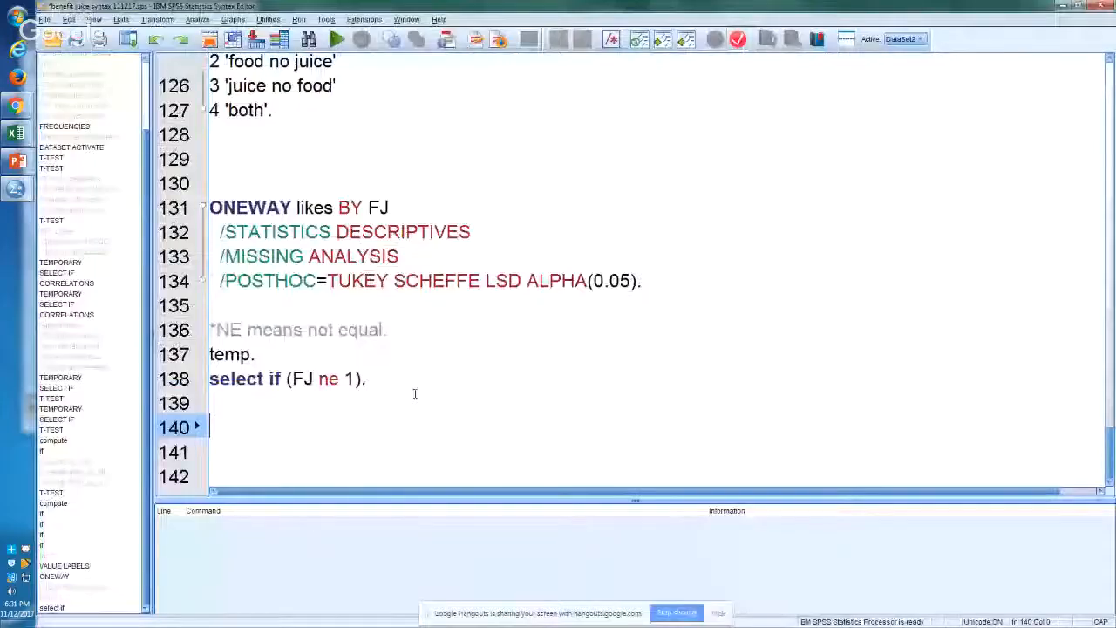
pyautogui.write('fre nameofcaf')
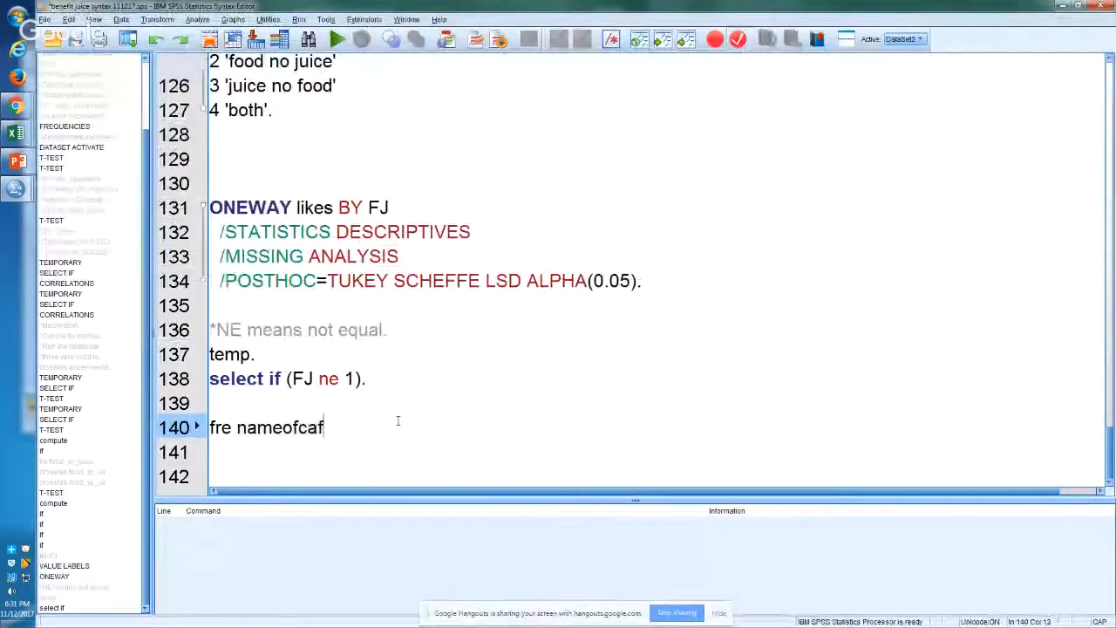
pyautogui.write('e.')
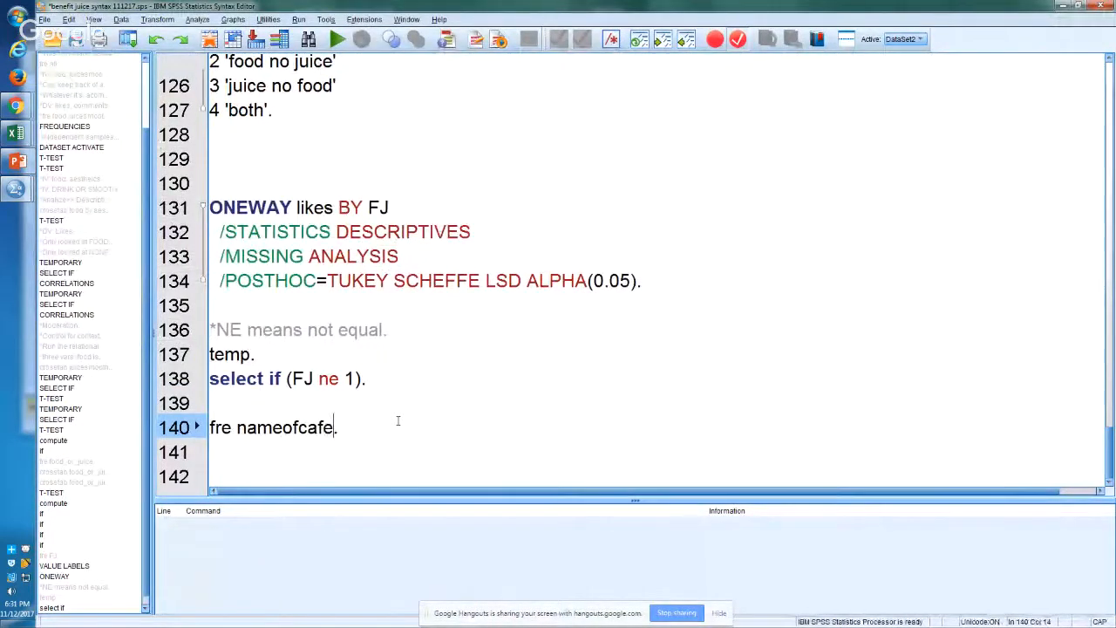
pyautogui.hotkey('ctrl', 'r')
pyautogui.hotkey('alt', 'Tab')
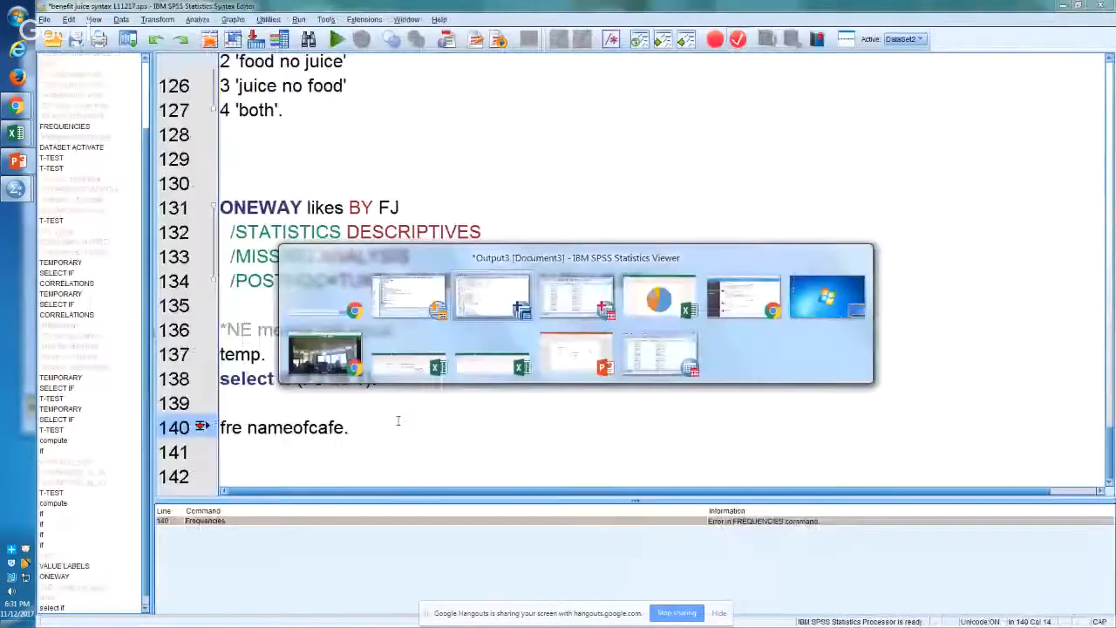
pyautogui.hotkey('alt', 'Tab')
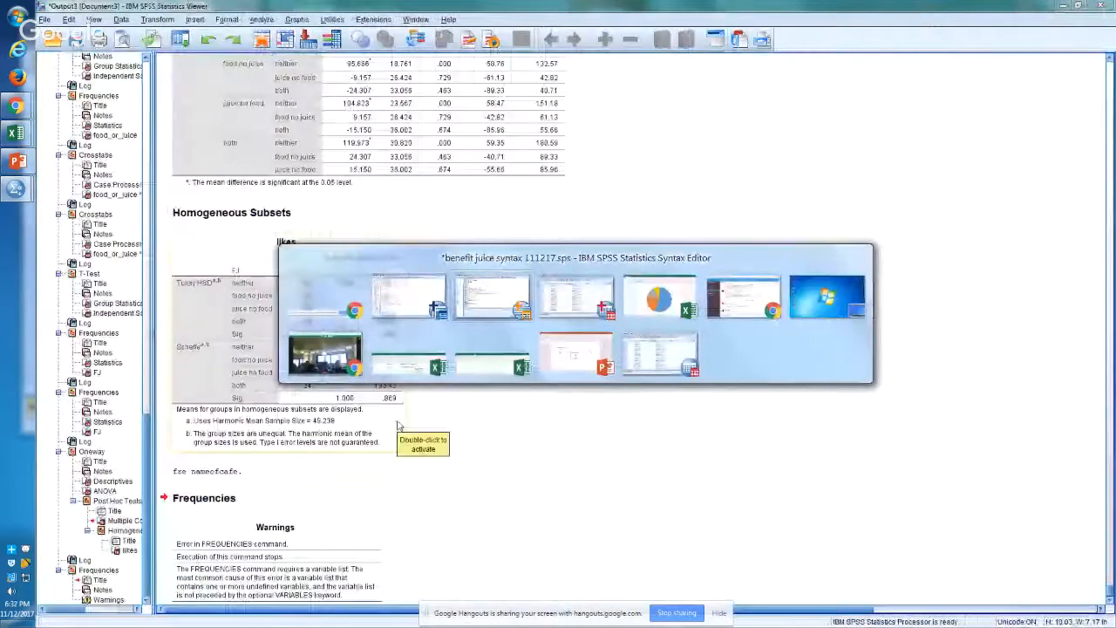
# Step: Copy the exact variable name Nameofcafé from the data file's variable list and substitute it in the fre command
pyautogui.hotkey('alt', 'Tab')
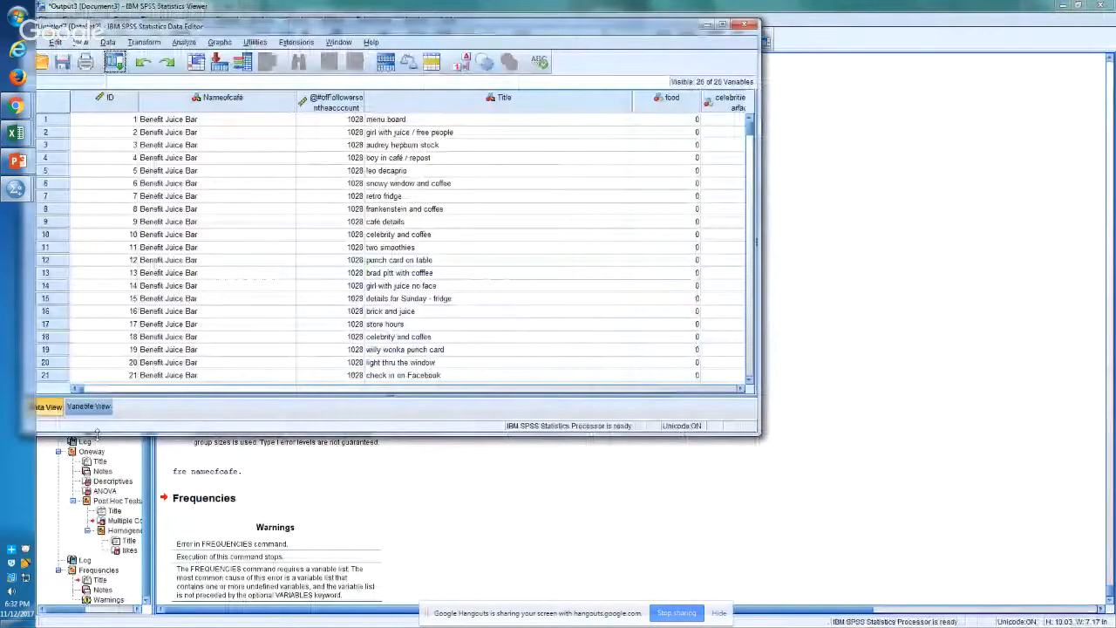
pyautogui.click(89, 408)
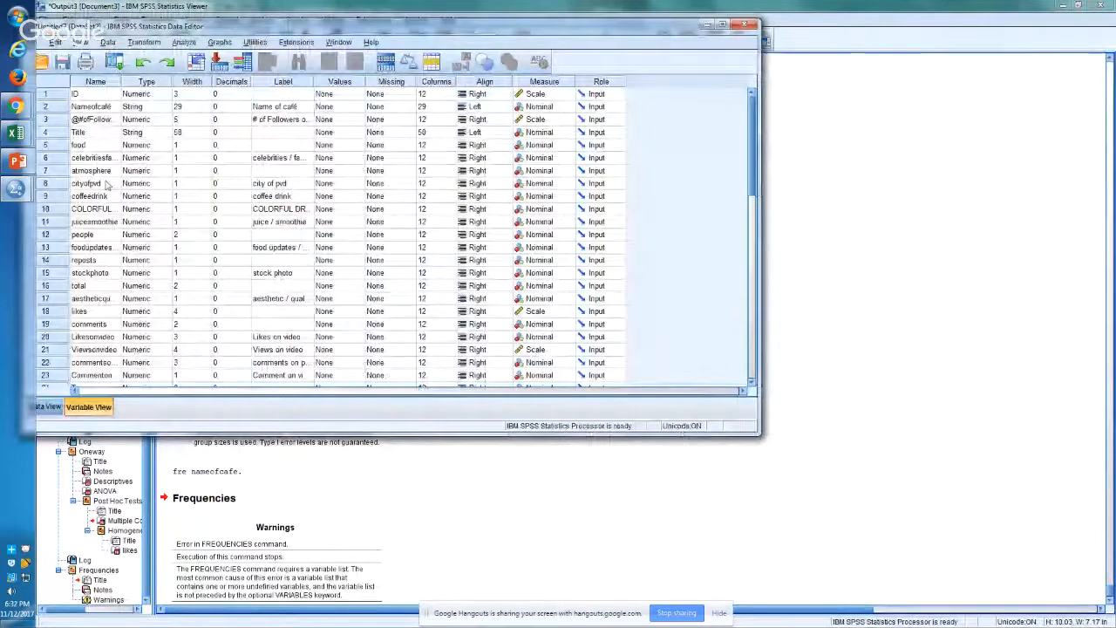
pyautogui.click(108, 105)
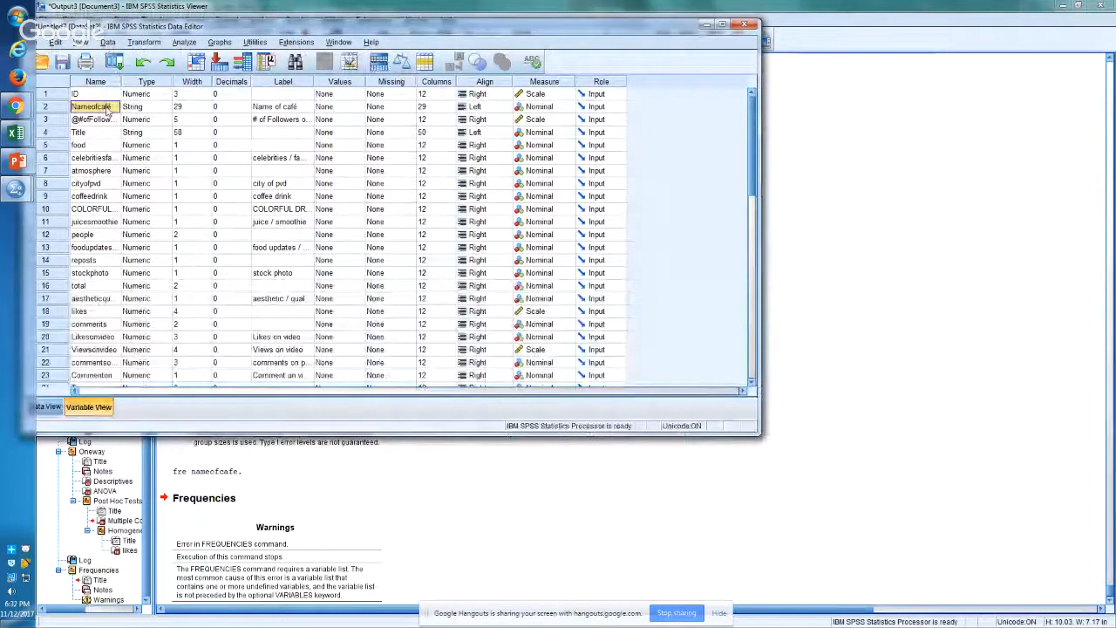
pyautogui.hotkey('alt', 'Tab')
pyautogui.hotkey('alt', 'Tab')
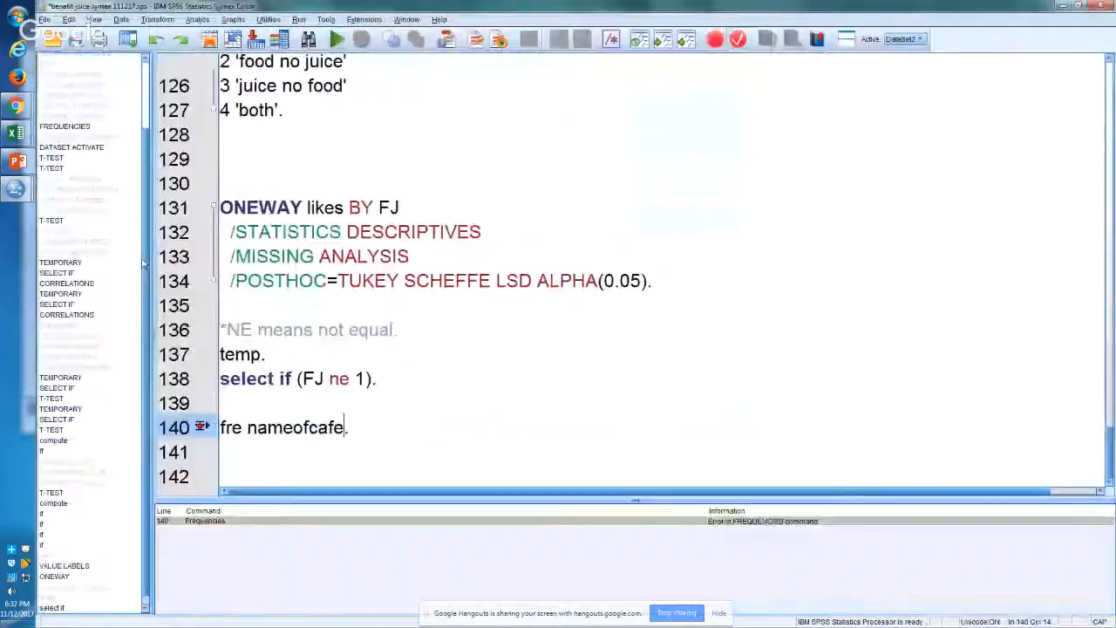
pyautogui.click(291, 440)
pyautogui.press('Return')
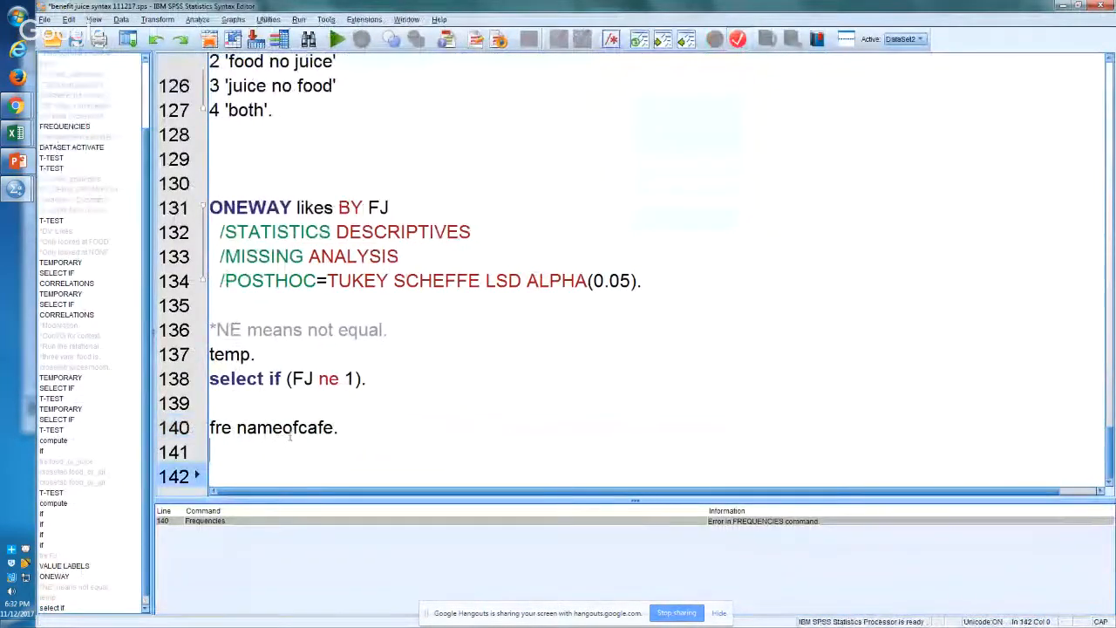
pyautogui.doubleClick(292, 428)
pyautogui.write('Nameofcafé')
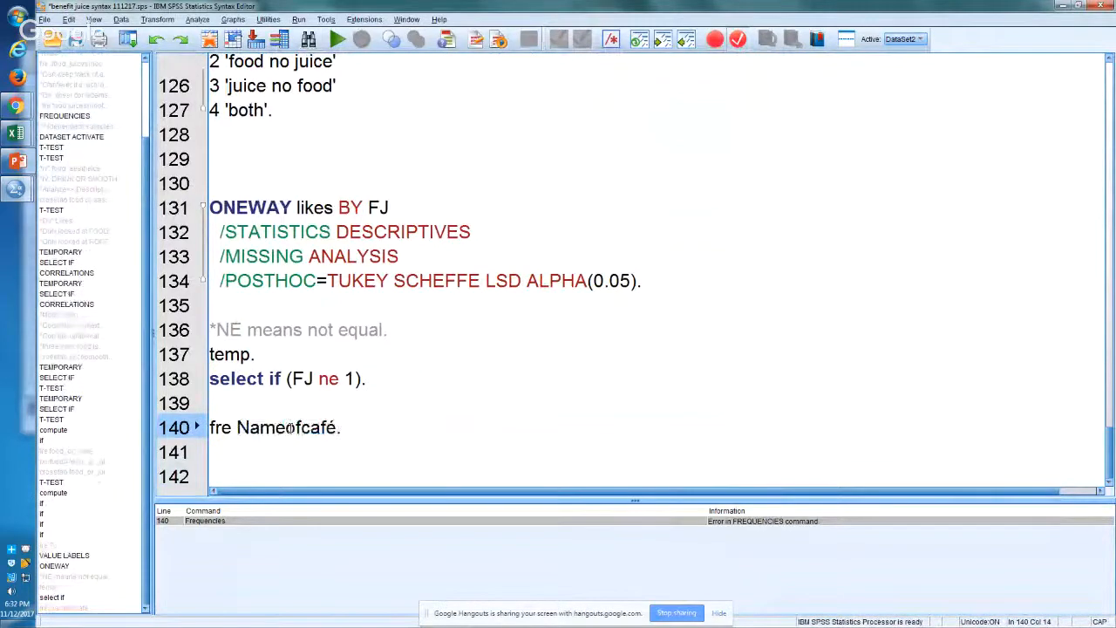
# Step: Below the fre command, add the line if (Nameofcafé = "Benefit Juice Bar") BenefitJB=1
pyautogui.press('Down')
pyautogui.write('if (')
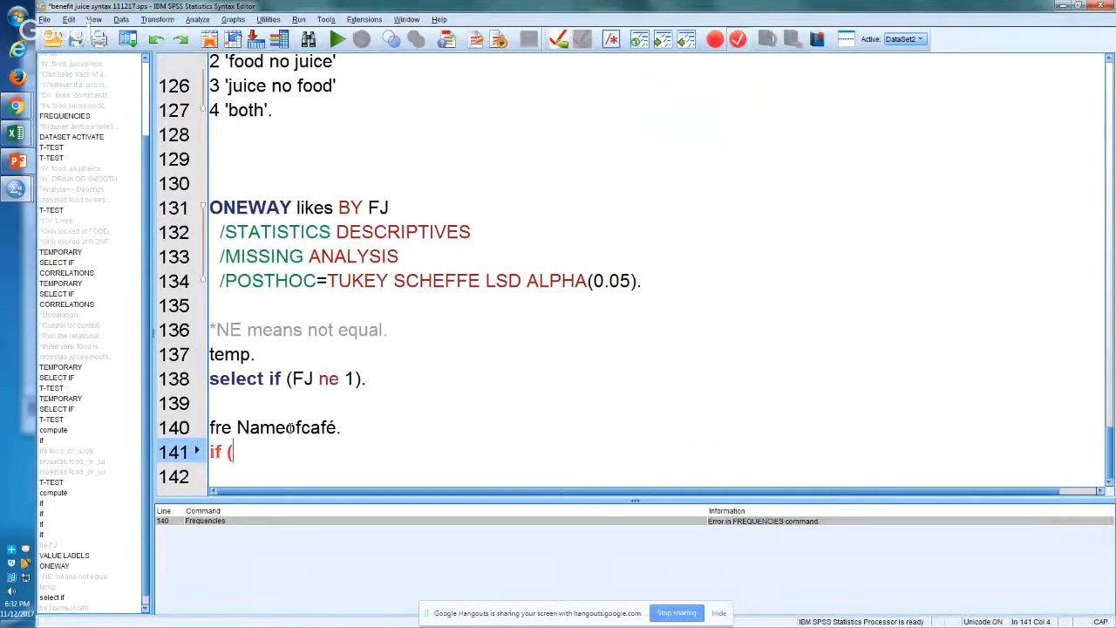
pyautogui.write('Nameofcafé')
pyautogui.write('= ')
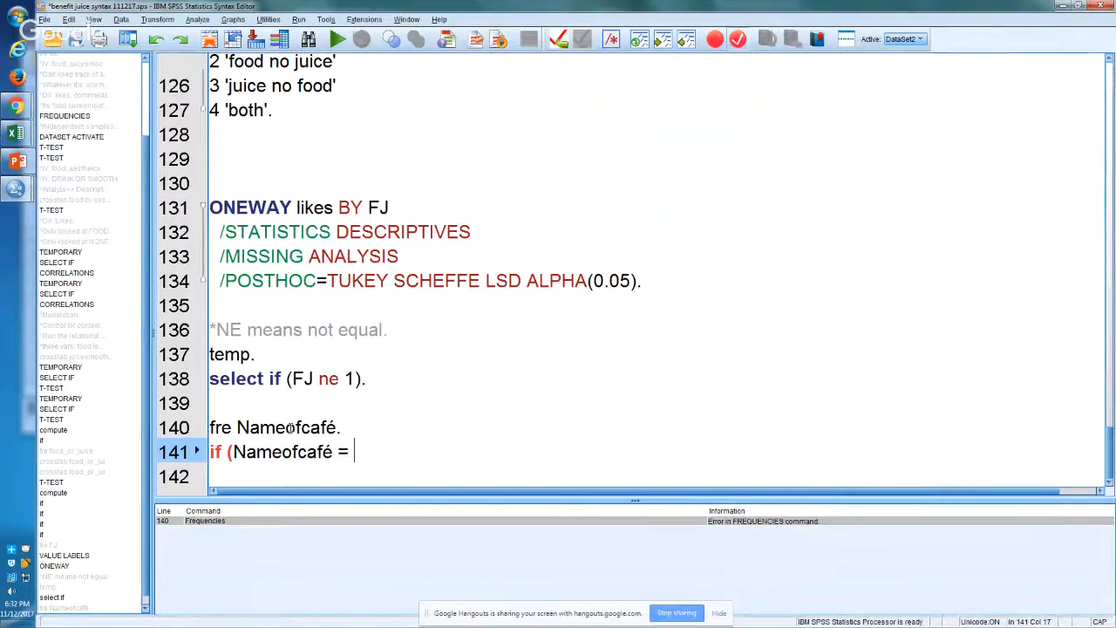
pyautogui.write('"Benefit ')
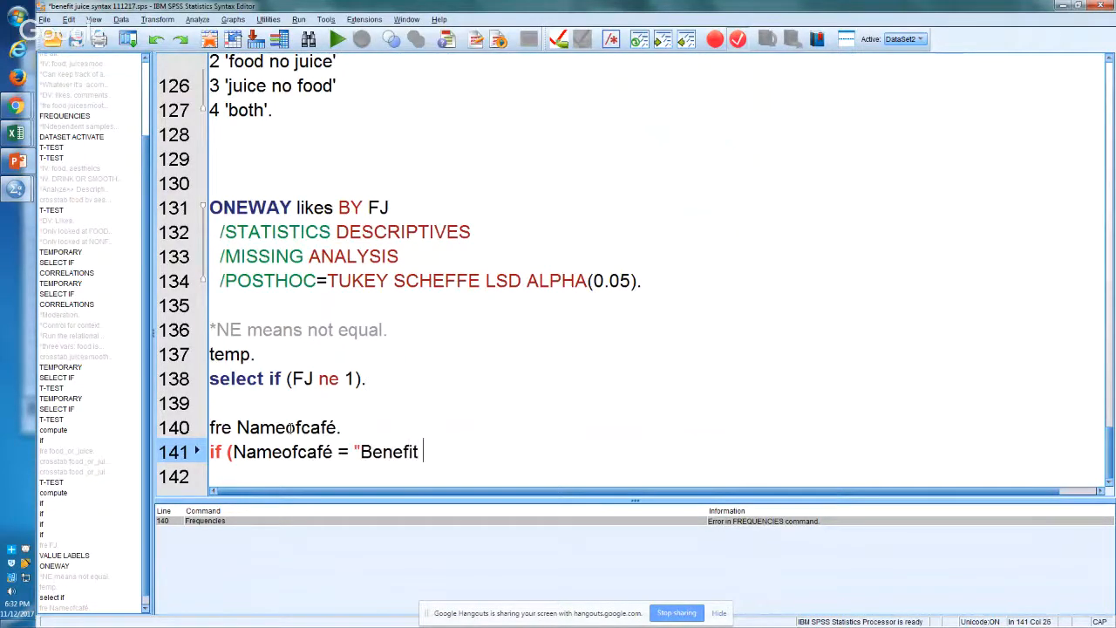
pyautogui.write('Juice Bar"')
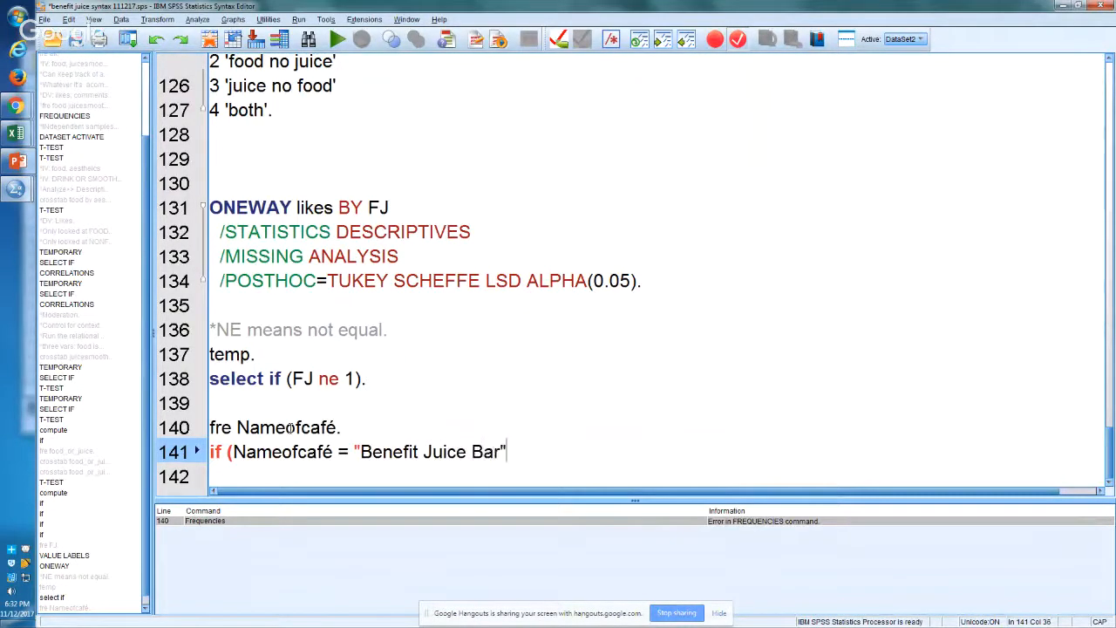
pyautogui.write(') Benefit')
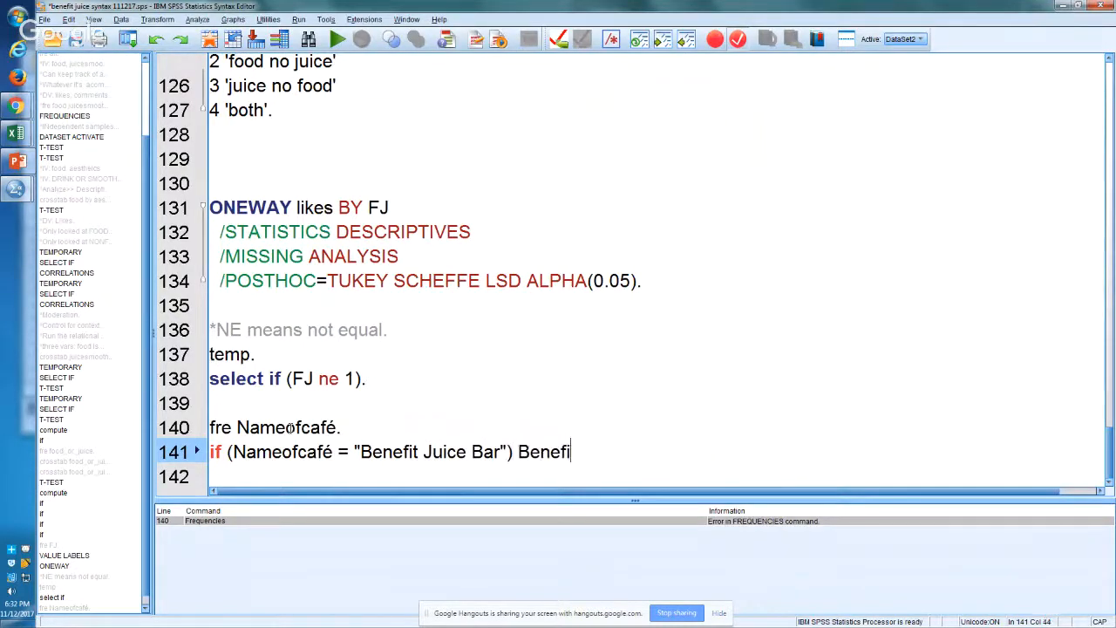
pyautogui.write('JB=1.')
# Step: Insert the line Compute BenefitJB=0. between the fre Nameofcafé command and the if statement
pyautogui.press('Up')
pyautogui.press('Return')
pyautogui.write('Compute ')
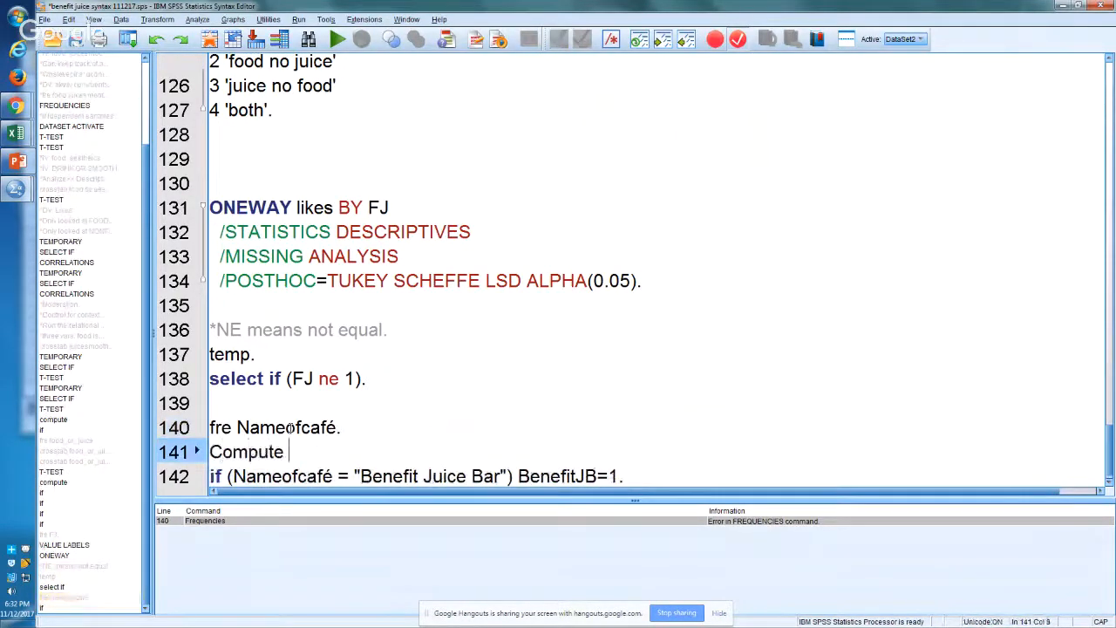
pyautogui.write('BEN')
pyautogui.press('BackSpace')
pyautogui.press('BackSpace')
pyautogui.write('ef')
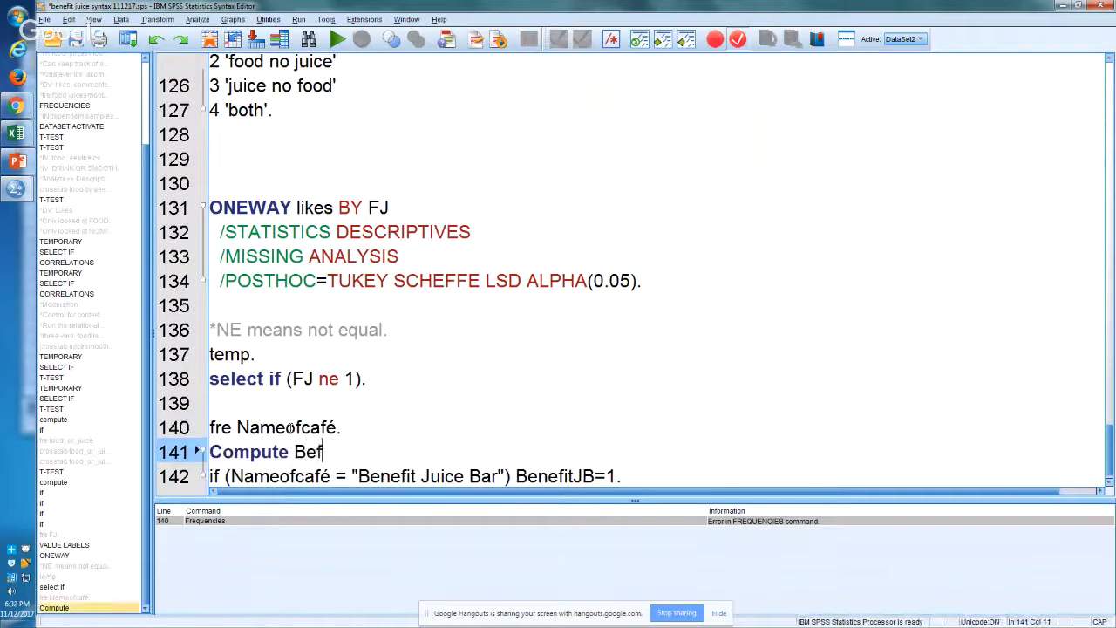
pyautogui.press('BackSpace')
pyautogui.write('nefitJ')
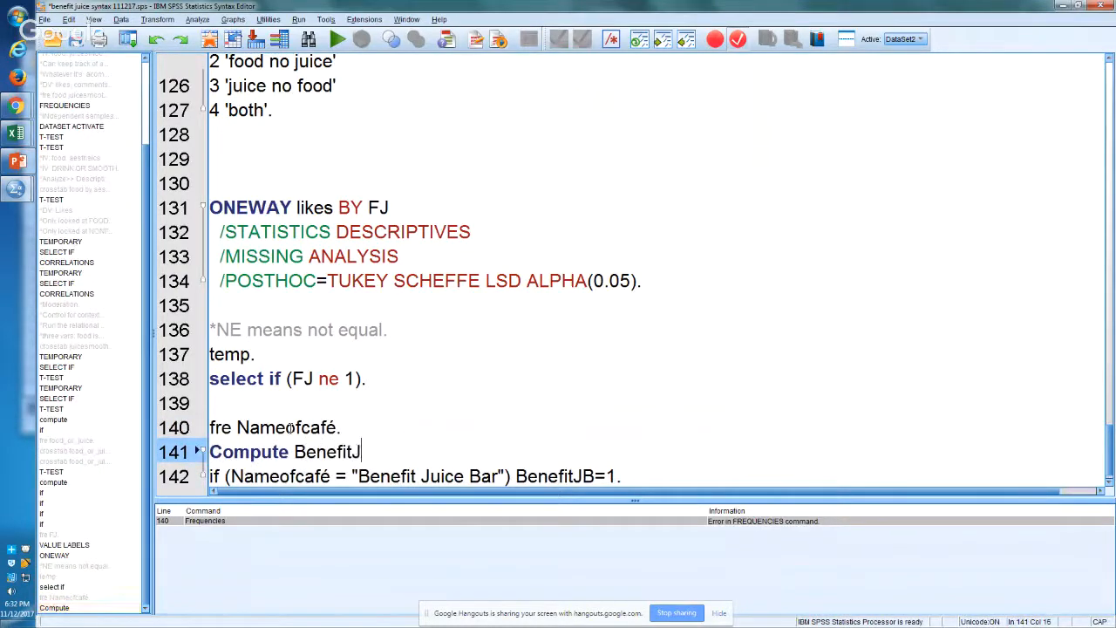
pyautogui.write('B=0.')
# Step: Add the command fre benefitJB. on a new line after the if statement
pyautogui.press('Down')
pyautogui.press('End')
pyautogui.press('Return')
pyautogui.write('fre')
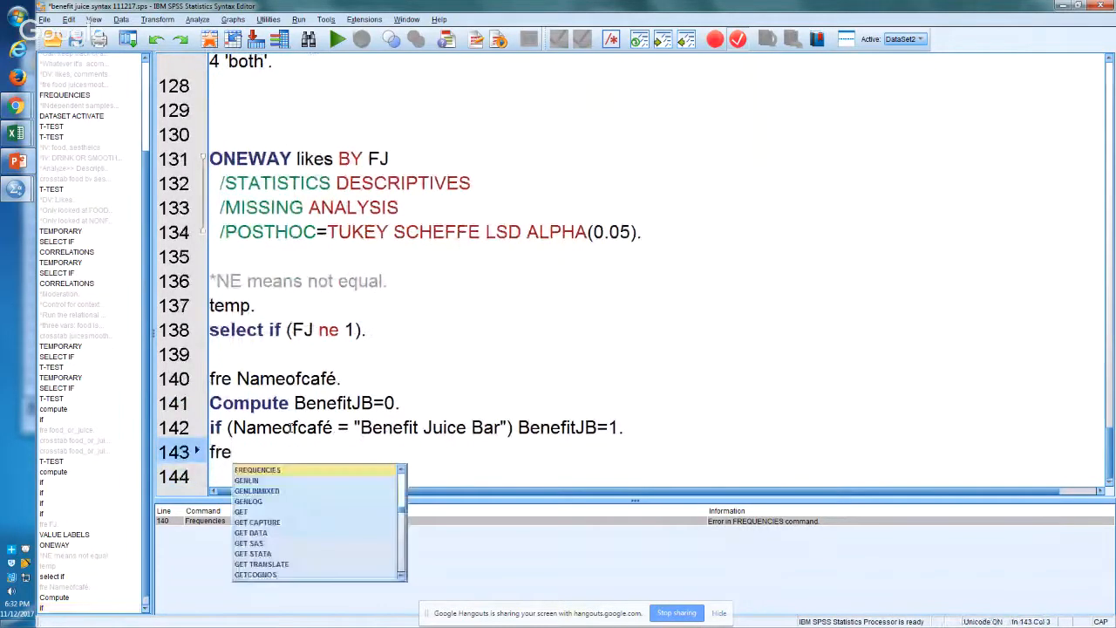
pyautogui.write(' benefitJB>')
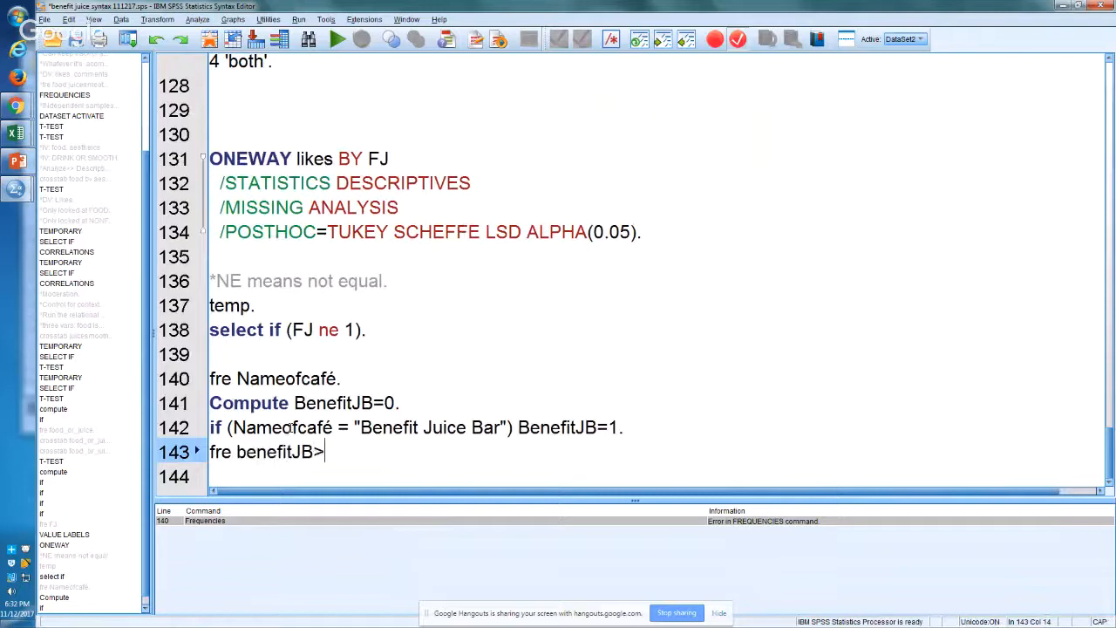
pyautogui.press('BackSpace')
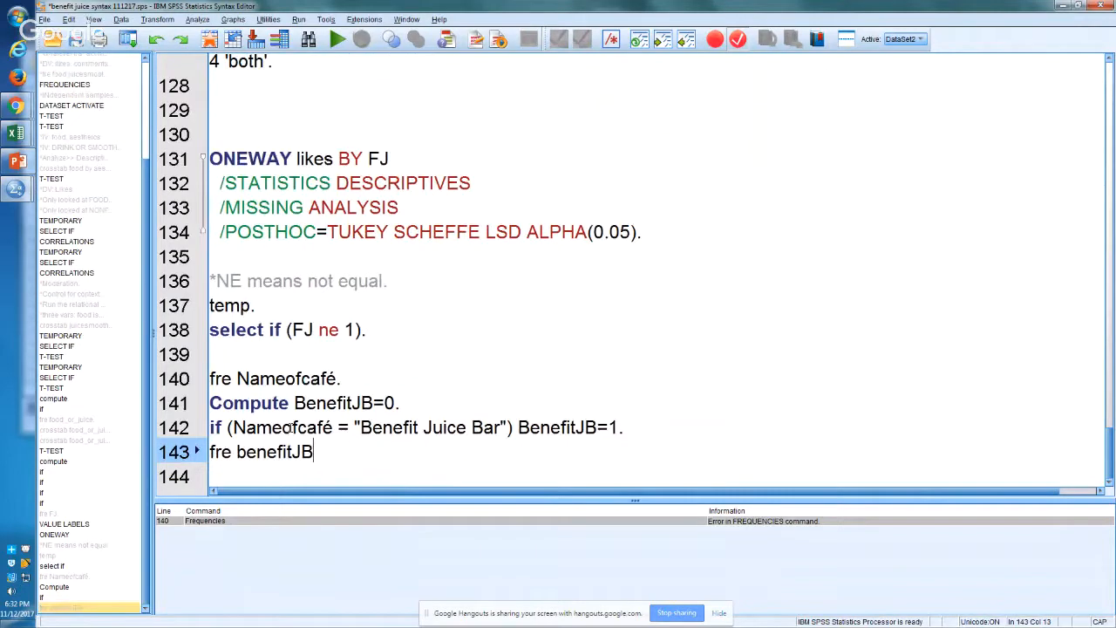
pyautogui.write('.')
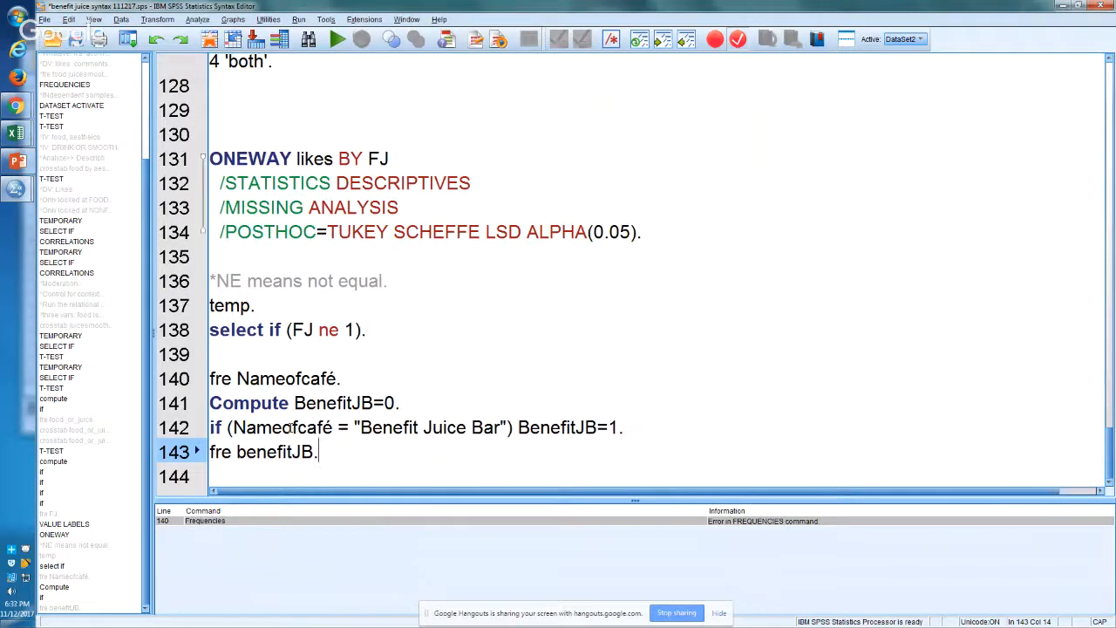
# Step: Run the syntax from the fre Nameofcafé command through fre benefitJB
pyautogui.hotkey('shift', 'Up')
pyautogui.hotkey('shift', 'Up')
pyautogui.hotkey('shift', 'Up')
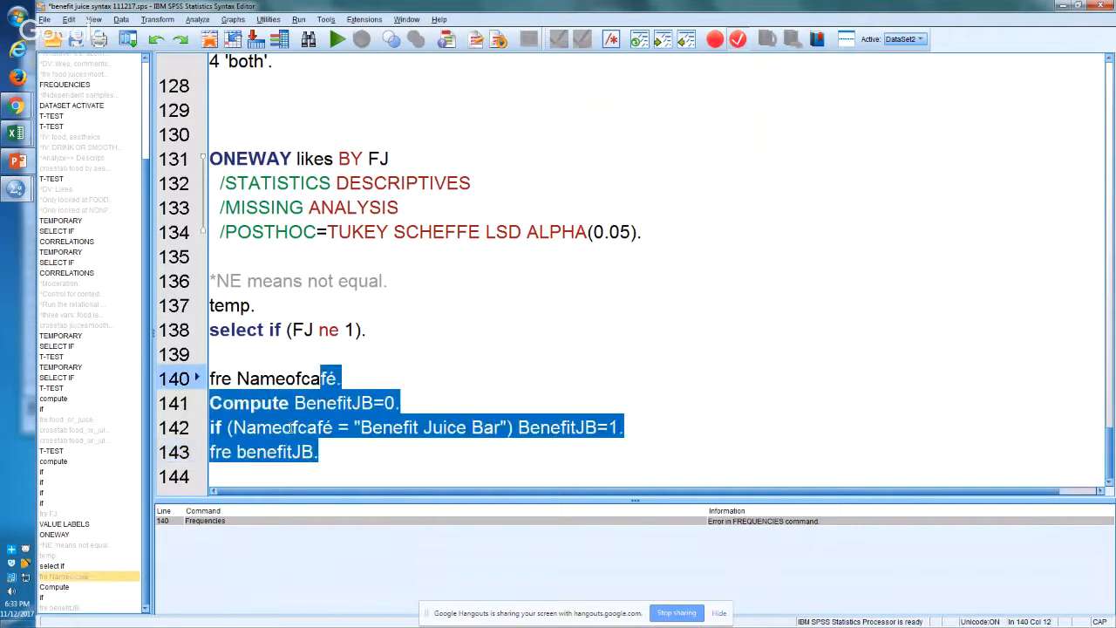
pyautogui.hotkey('ctrl', 'r')
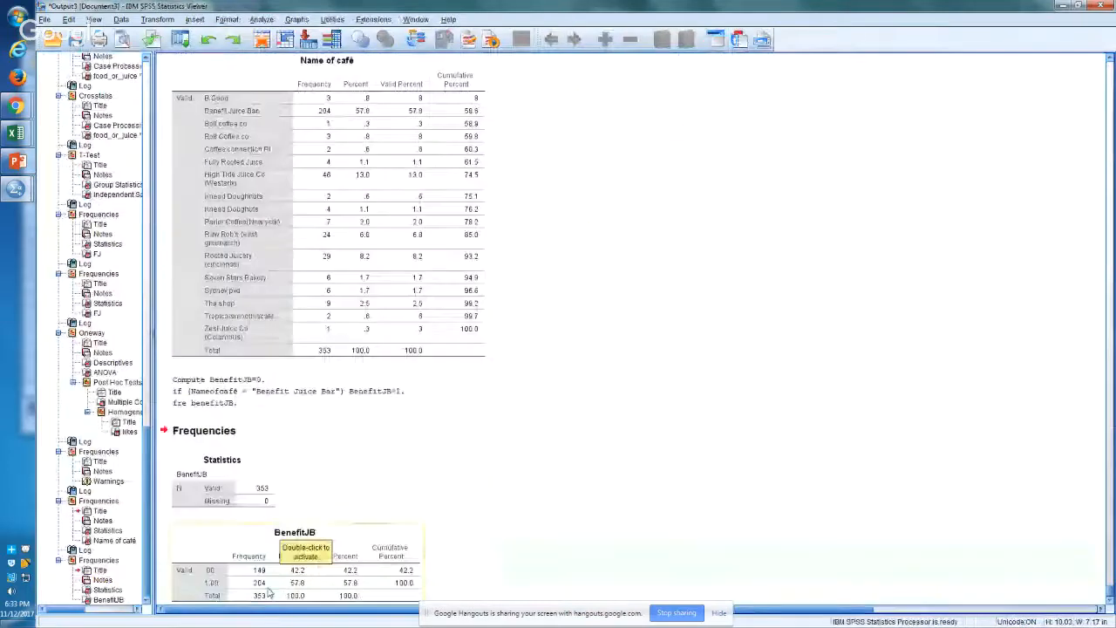
pyautogui.hotkey('alt', 'Tab')
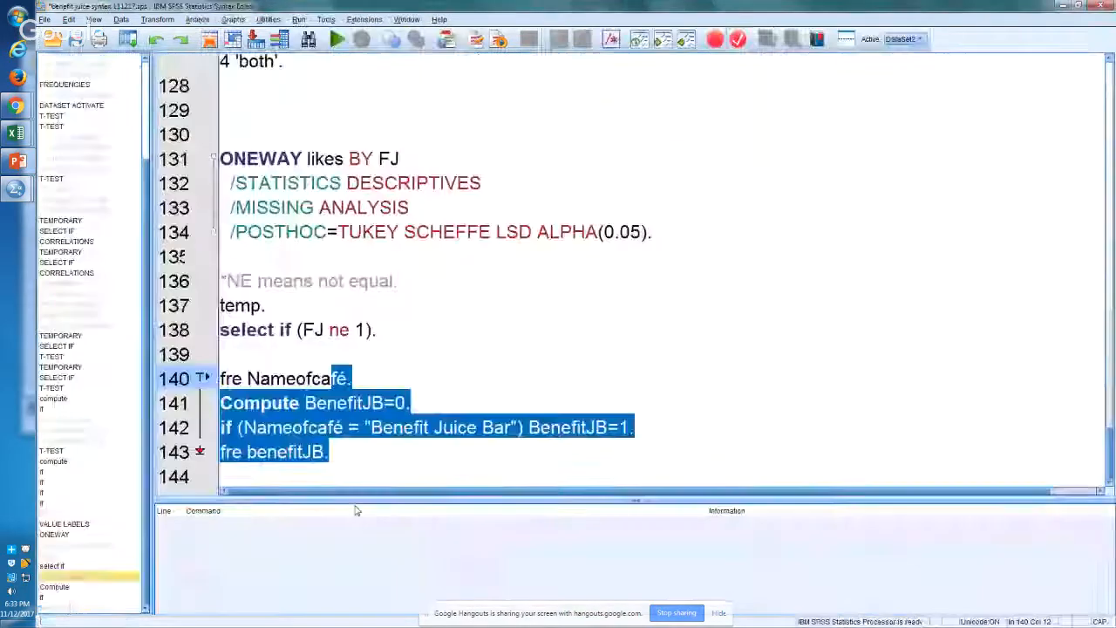
pyautogui.click(358, 449)
pyautogui.moveTo(359, 449); pyautogui.dragTo(211, 405)
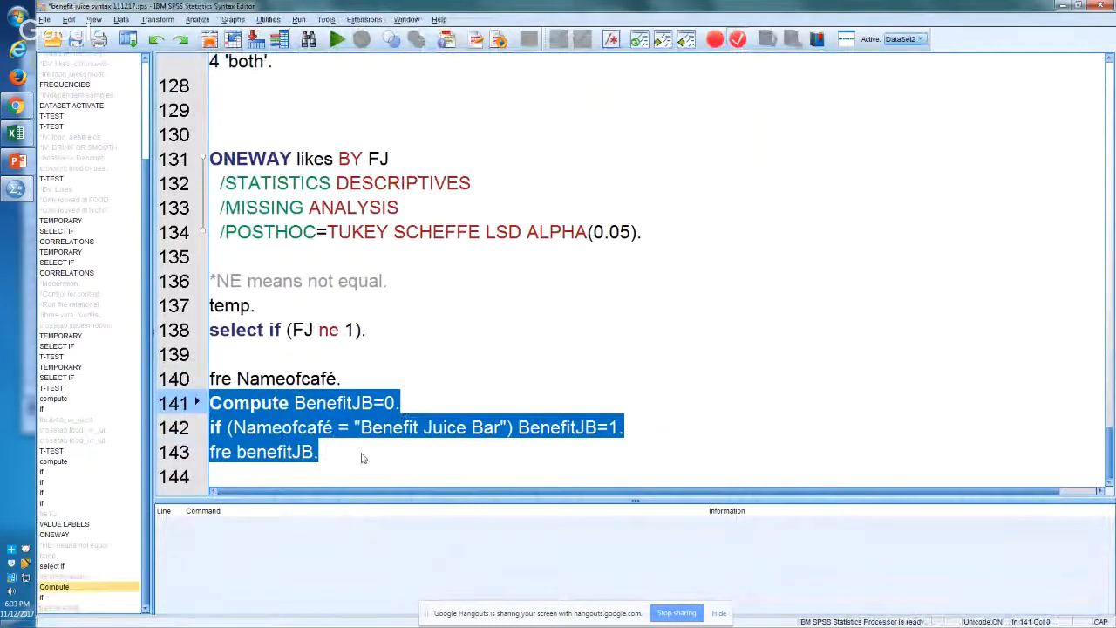
pyautogui.click(302, 452)
pyautogui.doubleClick(270, 451)
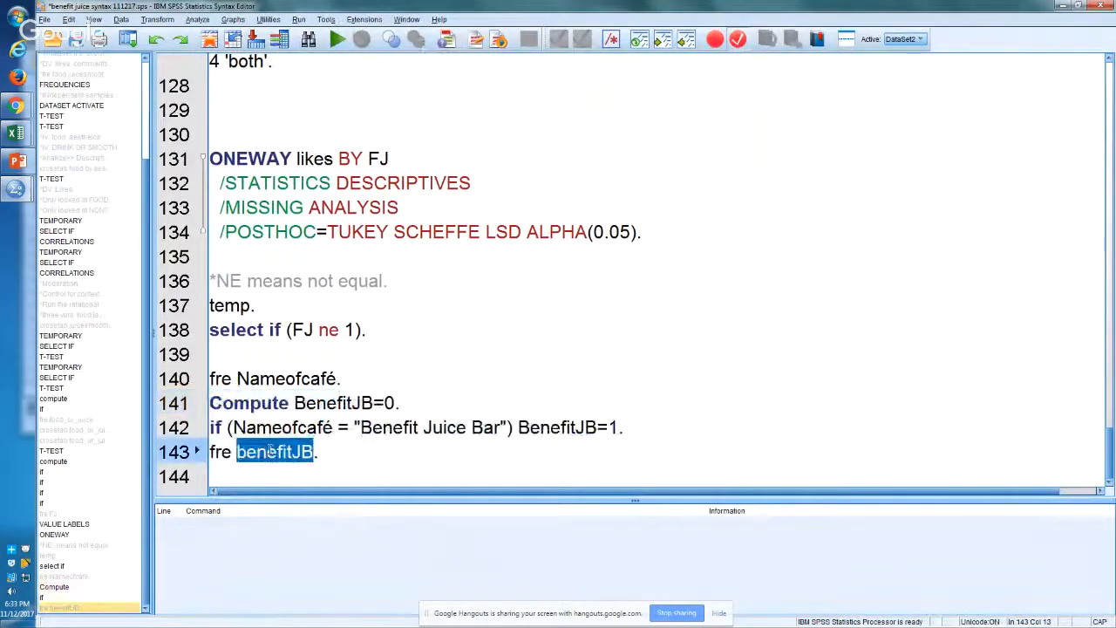
# Step: Copy the BenefitJB frequency table from the output viewer
pyautogui.hotkey('alt', 'Tab')
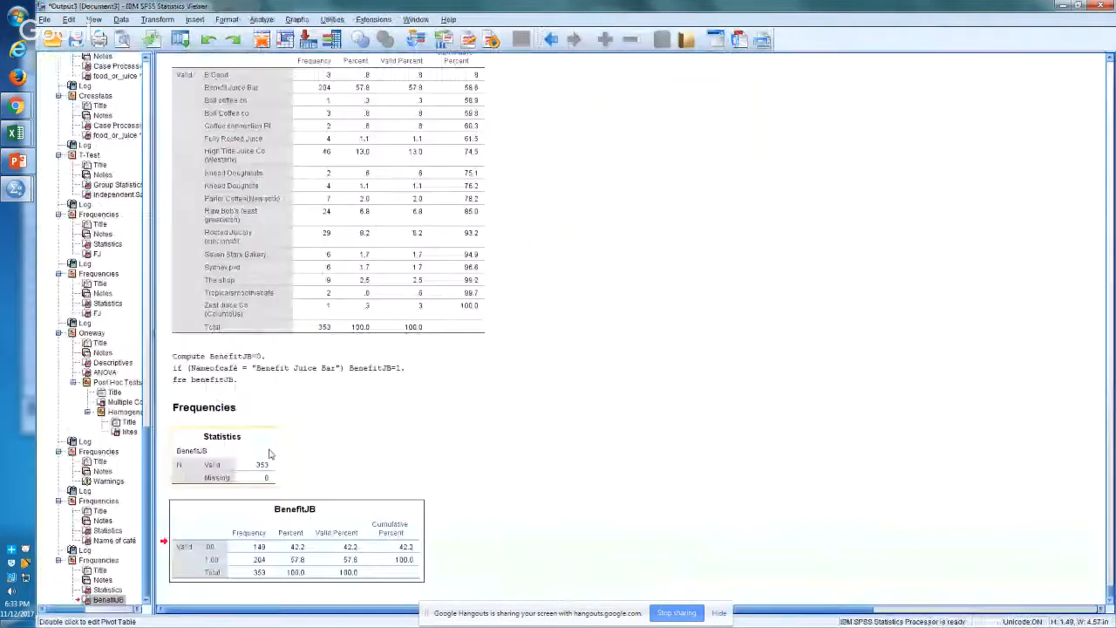
pyautogui.rightClick(279, 547)
pyautogui.click(289, 537)
# Step: Switch to the Excel workbook and paste the BenefitJB frequency table into Sheet4 at W192, beside the Descriptives table
pyautogui.hotkey('alt', 'Tab')
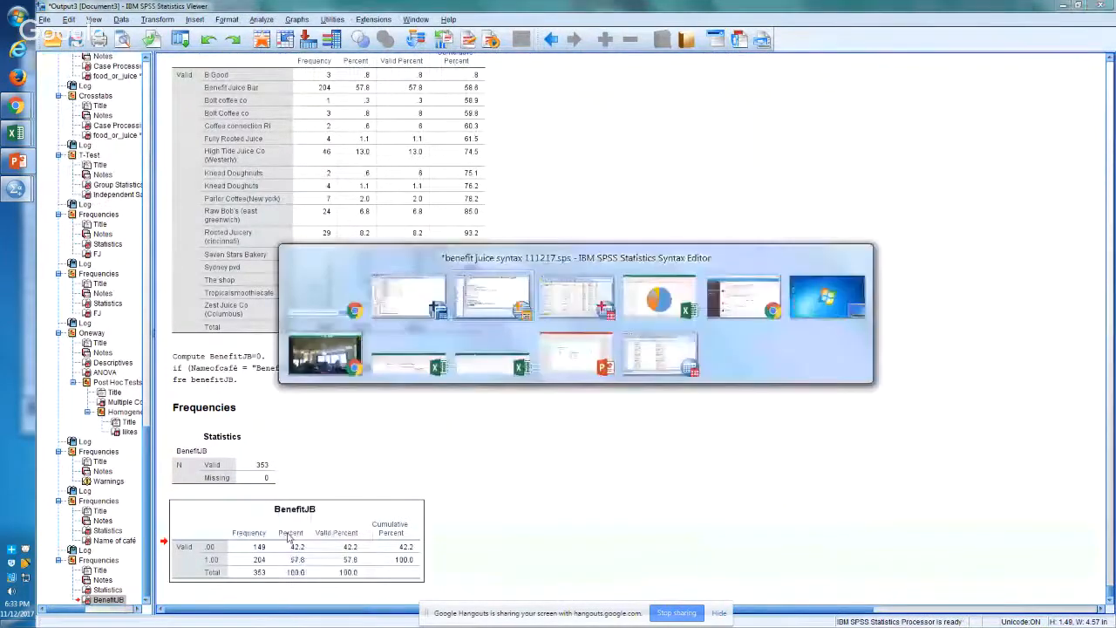
pyautogui.hotkey('alt', 'Tab')
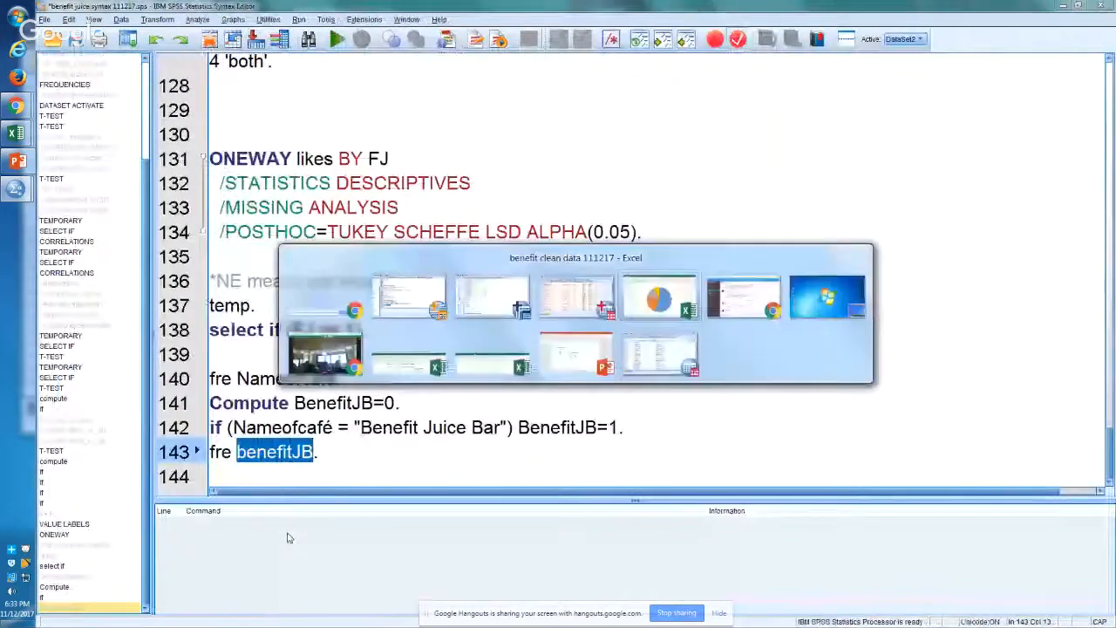
pyautogui.click(300, 610)
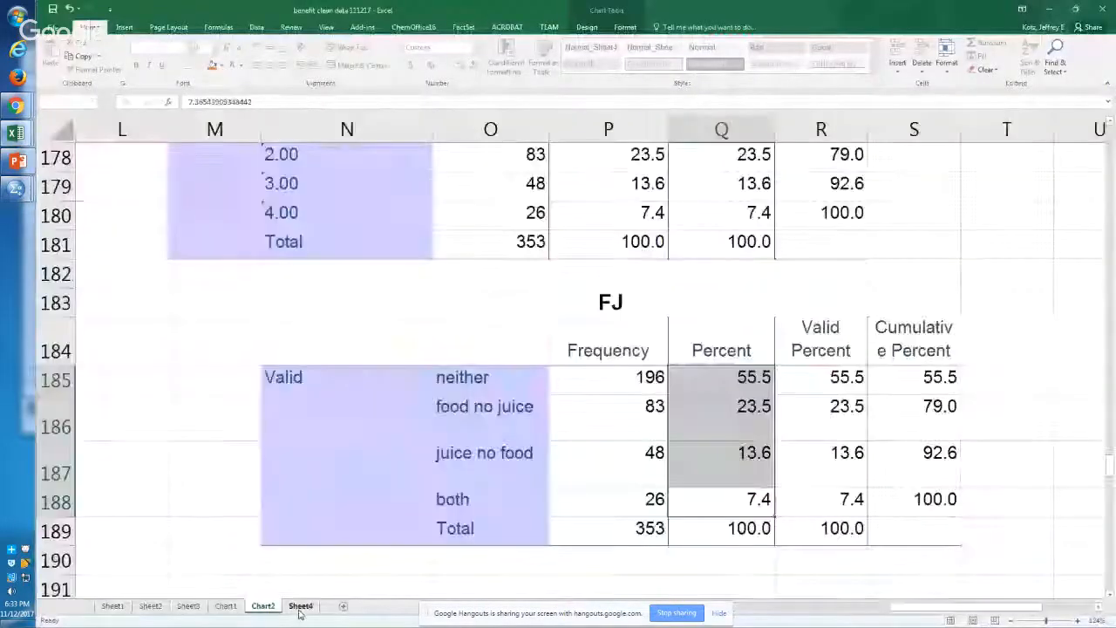
pyautogui.press('Down')
pyautogui.press('Down')
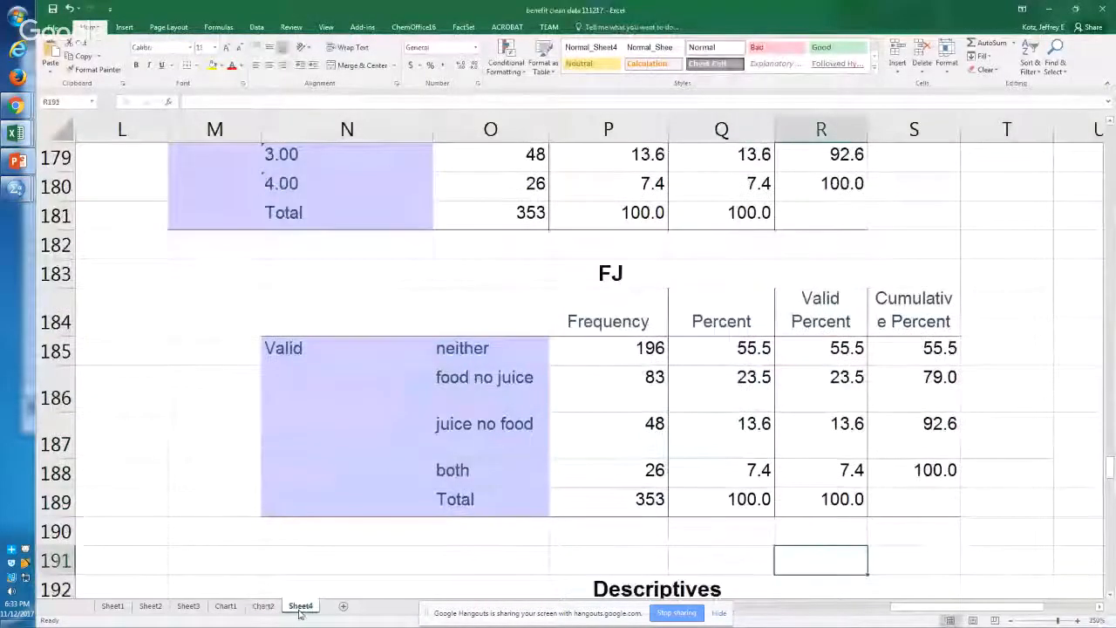
pyautogui.press('Right')
pyautogui.press('Right')
pyautogui.press('Right')
pyautogui.press('Right')
pyautogui.press('Right')
pyautogui.press('Right')
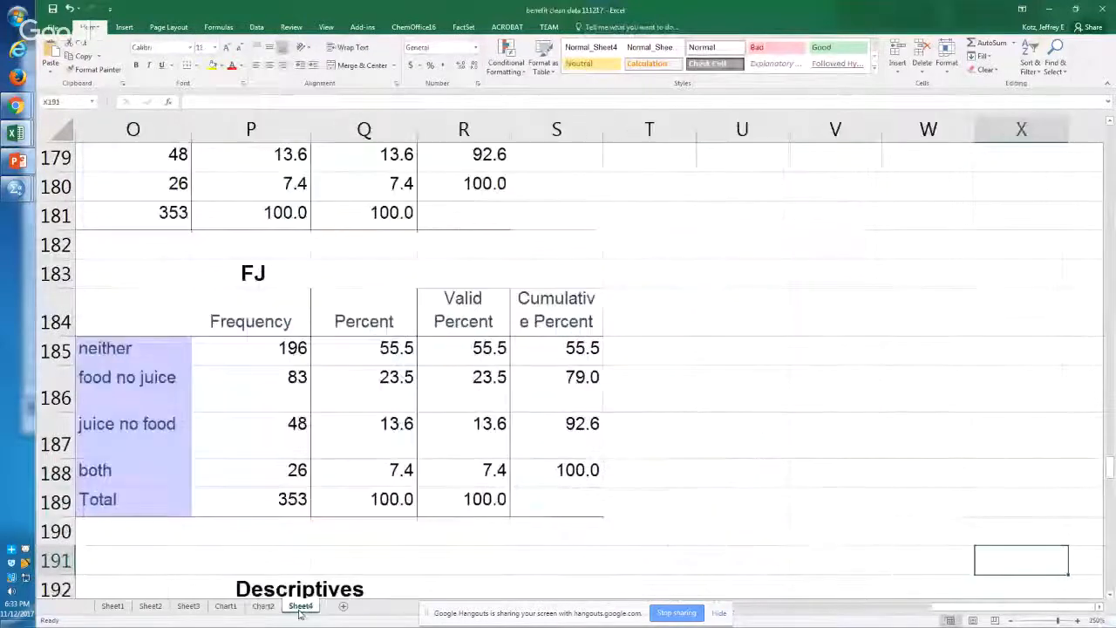
pyautogui.press('Down')
pyautogui.press('Left')
pyautogui.hotkey('ctrl', 'v')
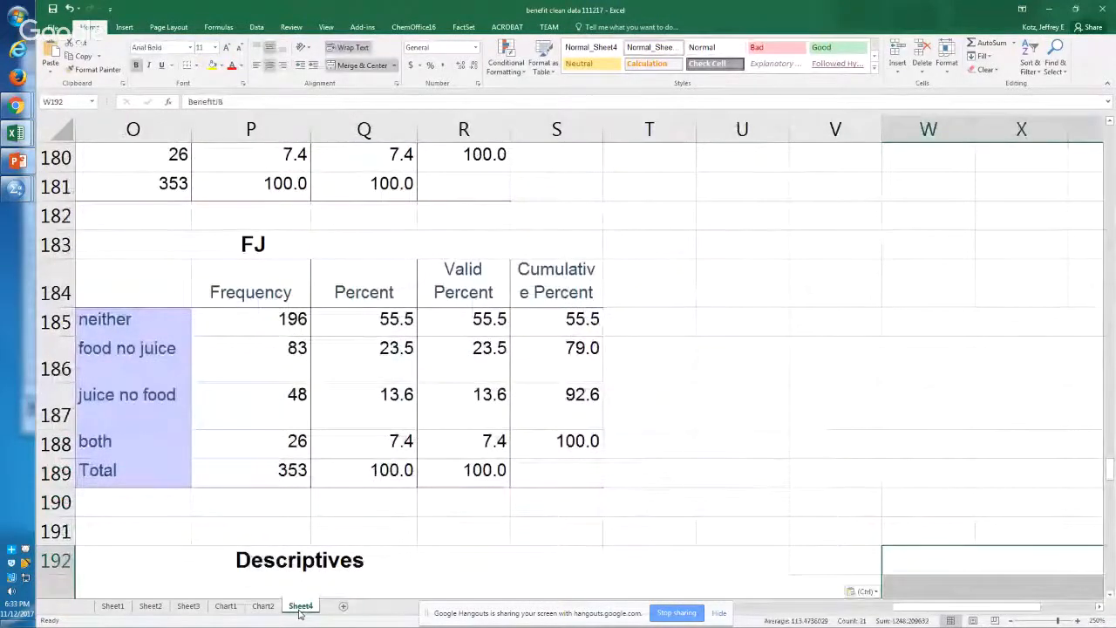
pyautogui.hotkey('alt', 'w')
pyautogui.press('g')
pyautogui.press('Down')
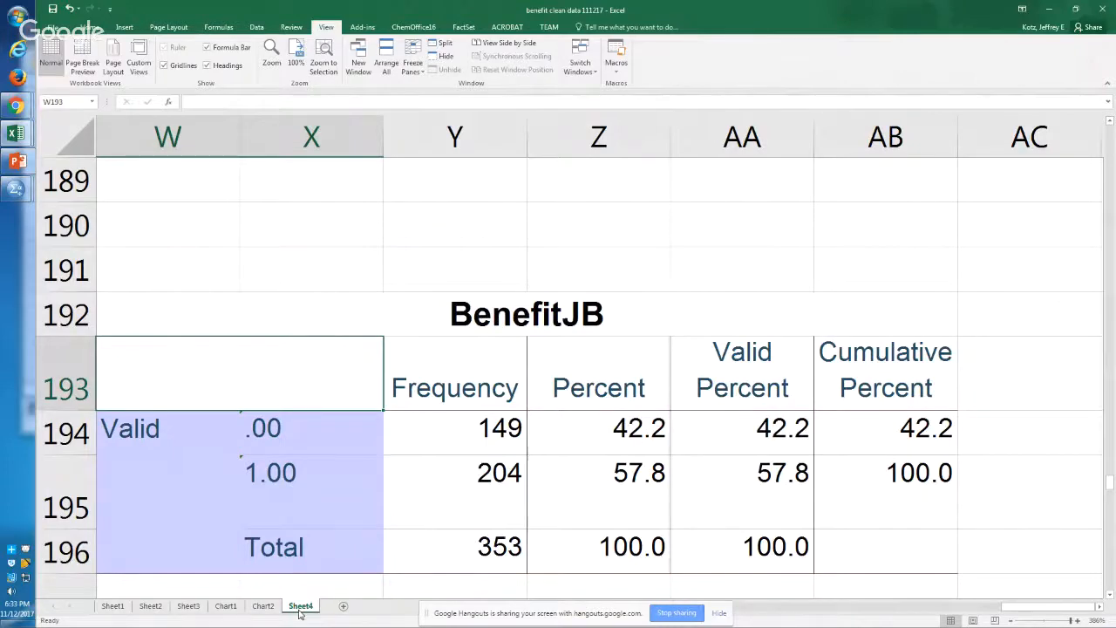
# Step: Return to the SPSS syntax editor and copy the TEMPORARY, SELECT IF (Food=0) and T-TEST GROUPS= juicesmoothie (0 1) block
pyautogui.hotkey('alt', 'Tab')
pyautogui.hotkey('alt', 'Tab')
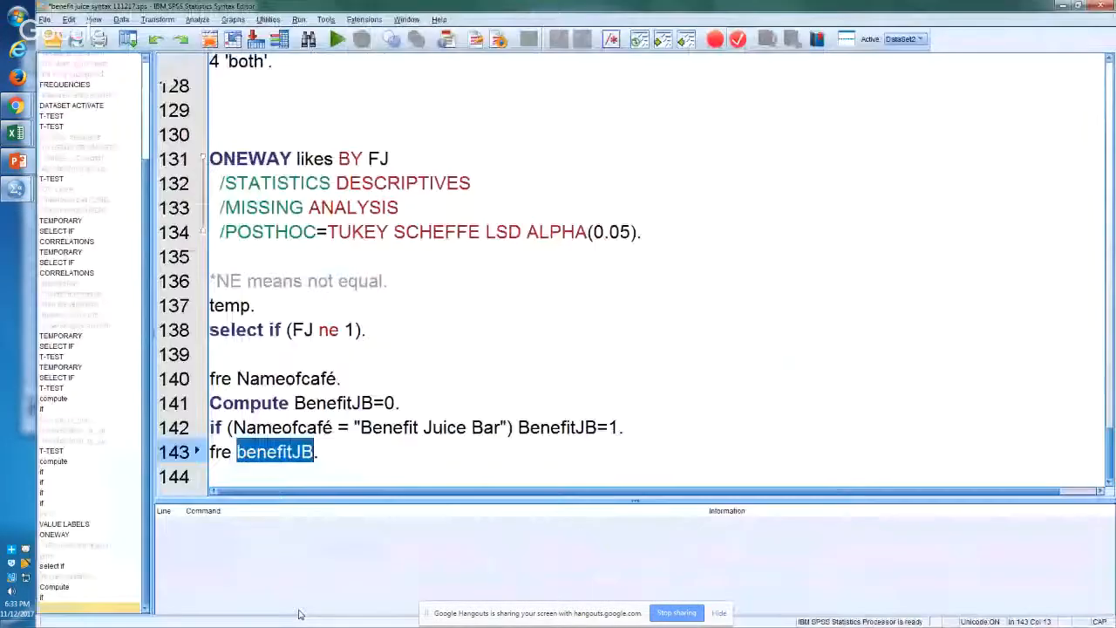
pyautogui.rightClick(482, 161)
pyautogui.press('Escape')
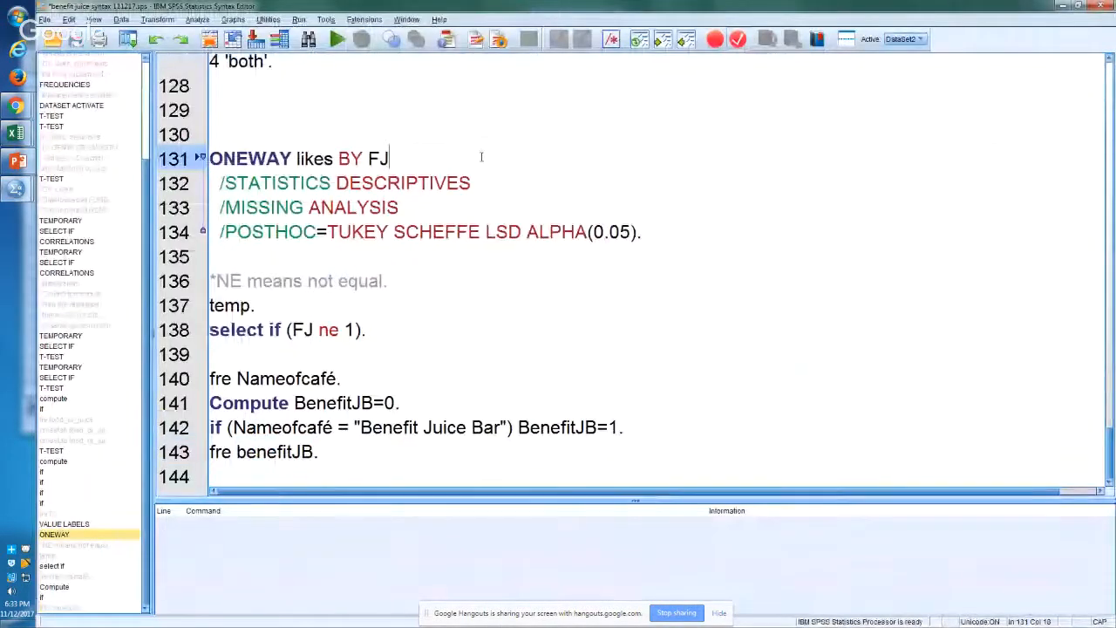
pyautogui.press('Up')
pyautogui.press('Up')
pyautogui.press('Up')
pyautogui.press('Up')
pyautogui.press('Up')
pyautogui.press('Up')
pyautogui.press('Up')
pyautogui.press('Up')
pyautogui.press('Up')
pyautogui.press('Up')
pyautogui.press('Up')
pyautogui.press('Up')
pyautogui.press('Up')
pyautogui.press('Up')
pyautogui.press('Up')
pyautogui.press('Up')
pyautogui.press('Up')
pyautogui.press('Up')
pyautogui.press('Up')
pyautogui.press('Up')
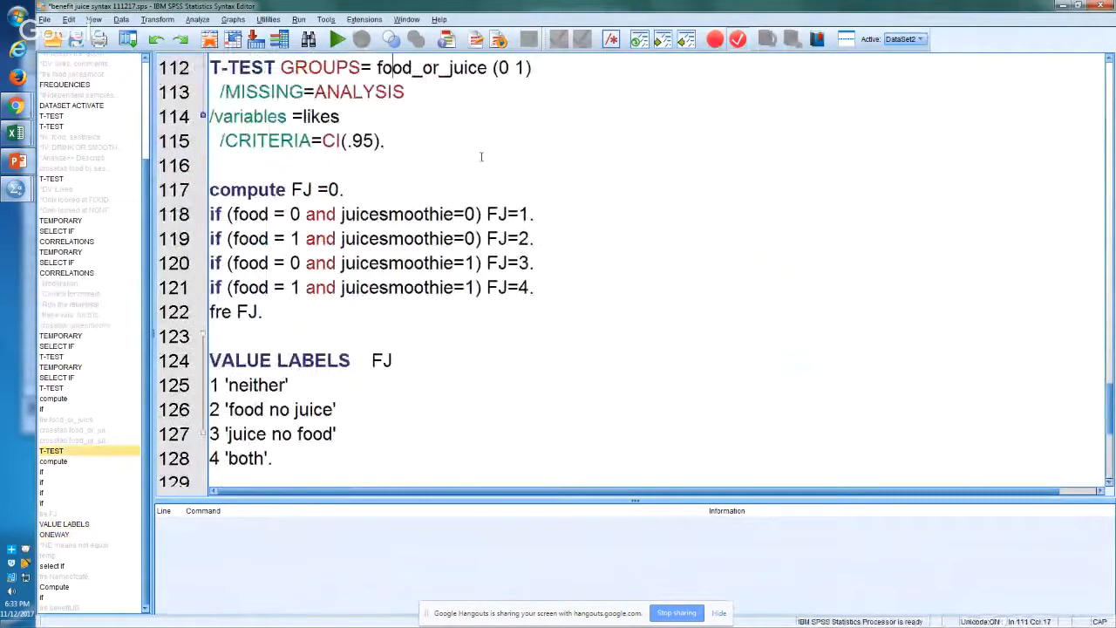
pyautogui.press('Up')
pyautogui.press('Up')
pyautogui.press('Up')
pyautogui.press('Up')
pyautogui.press('Up')
pyautogui.press('Up')
pyautogui.press('Up')
pyautogui.press('Up')
pyautogui.press('Up')
pyautogui.press('Up')
pyautogui.press('Up')
pyautogui.press('Up')
pyautogui.press('Up')
pyautogui.press('Up')
pyautogui.press('Up')
pyautogui.press('Up')
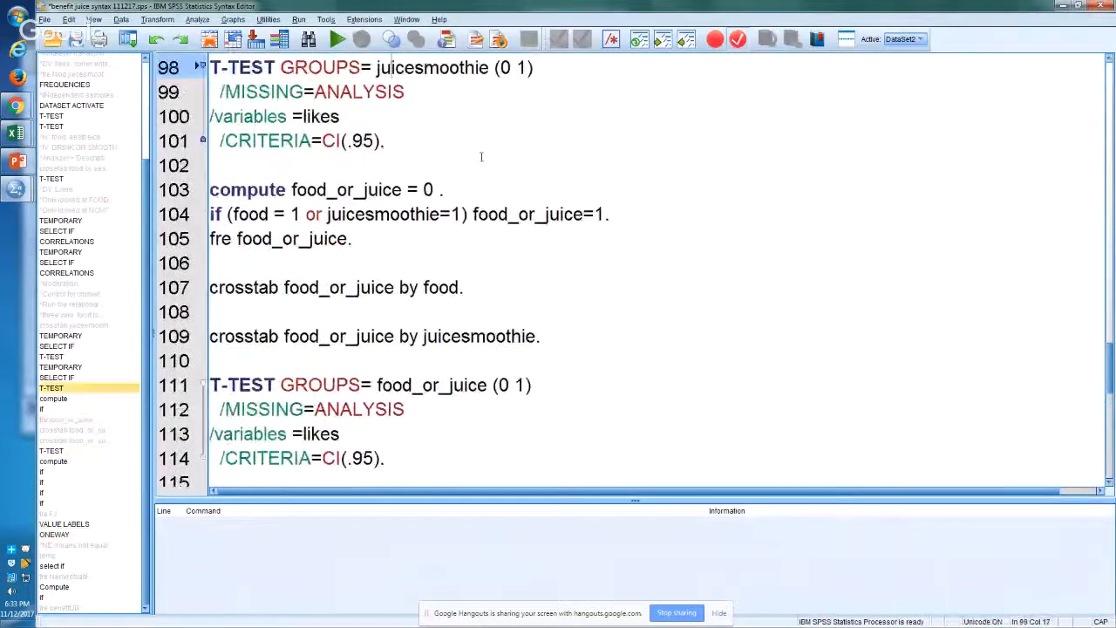
pyautogui.moveTo(396, 216); pyautogui.dragTo(173, 92)
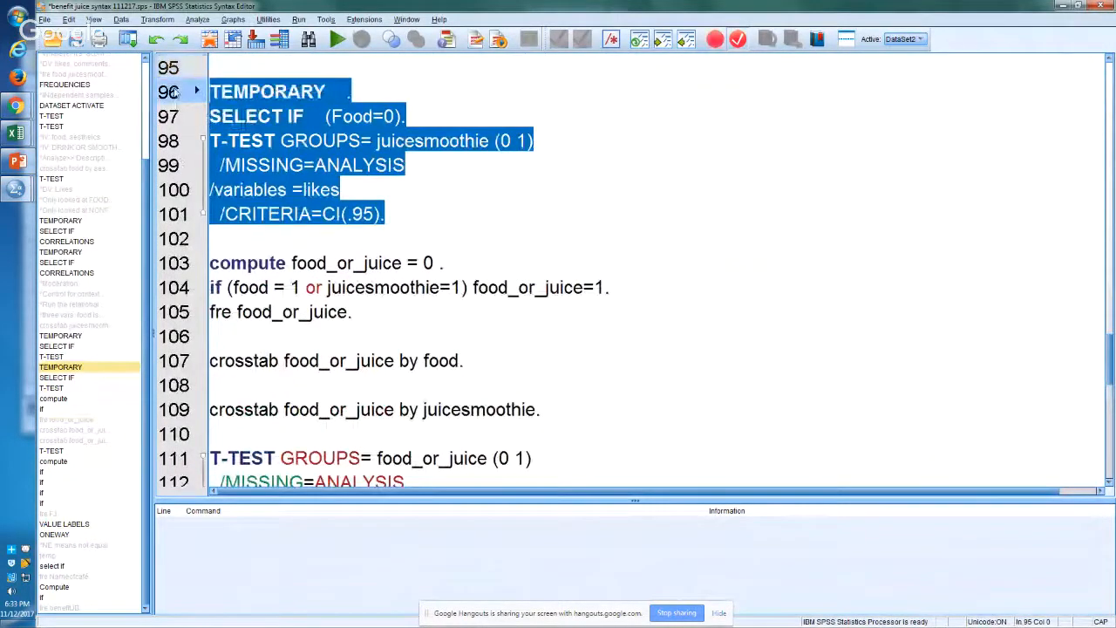
# Step: Paste the copied T-test block at the end of the syntax, below fre benefitJB
pyautogui.click(516, 388)
pyautogui.press('Down')
pyautogui.press('Down')
pyautogui.press('Down')
pyautogui.press('Down')
pyautogui.press('Down')
pyautogui.press('Down')
pyautogui.press('Down')
pyautogui.press('Down')
pyautogui.press('Down')
pyautogui.press('Down')
pyautogui.press('Down')
pyautogui.press('Down')
pyautogui.press('Down')
pyautogui.press('Down')
pyautogui.press('Down')
pyautogui.press('Down')
pyautogui.press('Down')
pyautogui.press('Down')
pyautogui.press('Down')
pyautogui.press('Down')
pyautogui.press('Down')
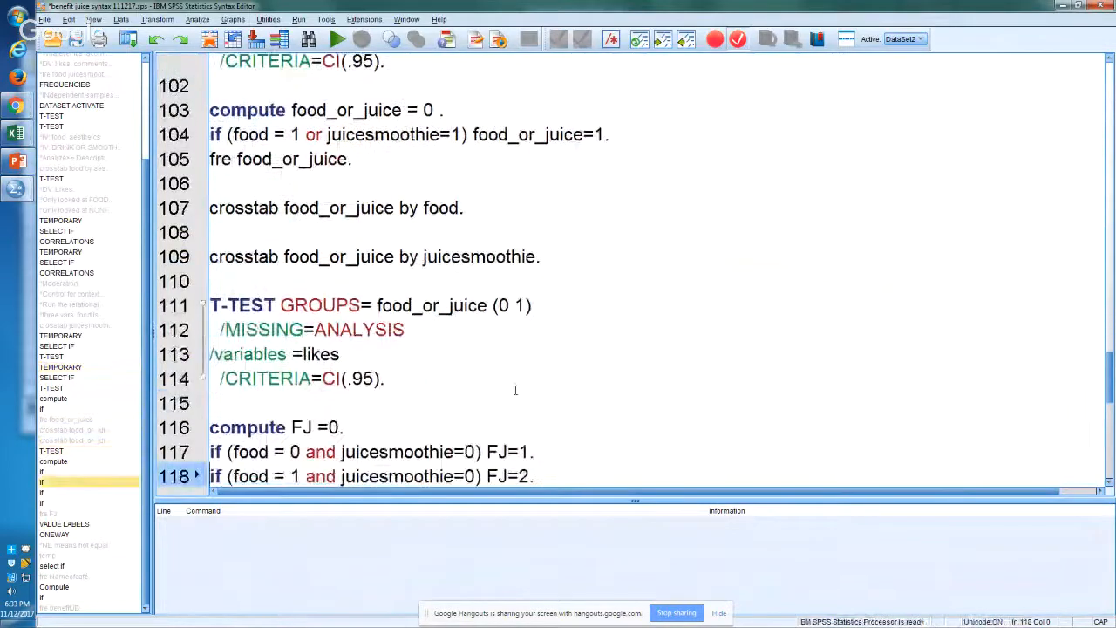
pyautogui.press('Down')
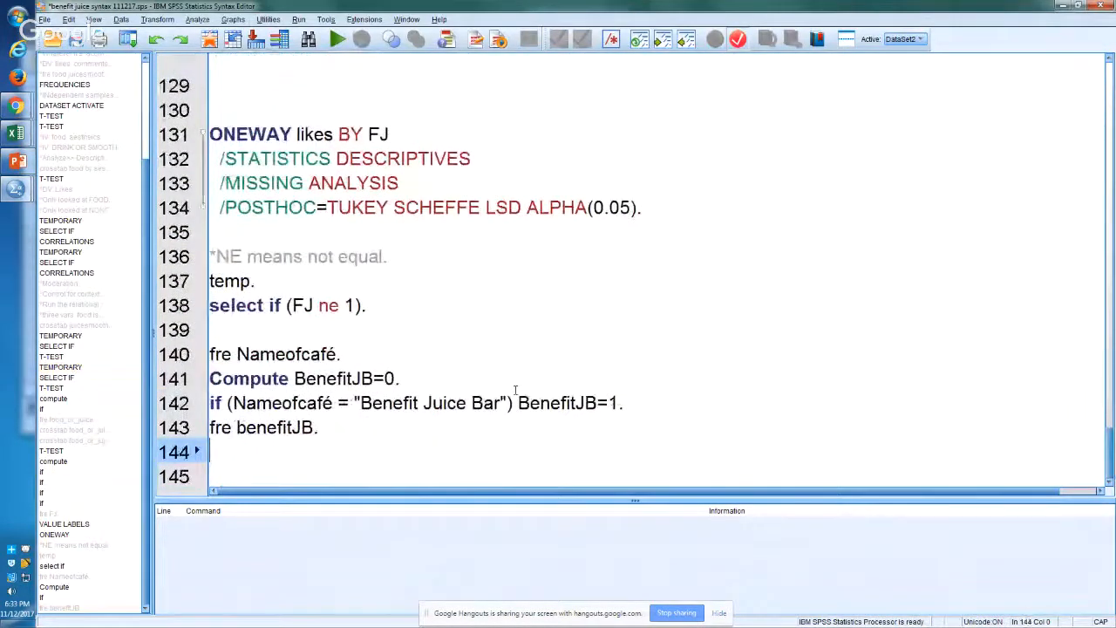
pyautogui.hotkey('ctrl', 'v')
# Step: Replace Food with benefitJB in the pasted SELECT IF condition and run that SELECT IF command
pyautogui.doubleClick(353, 378)
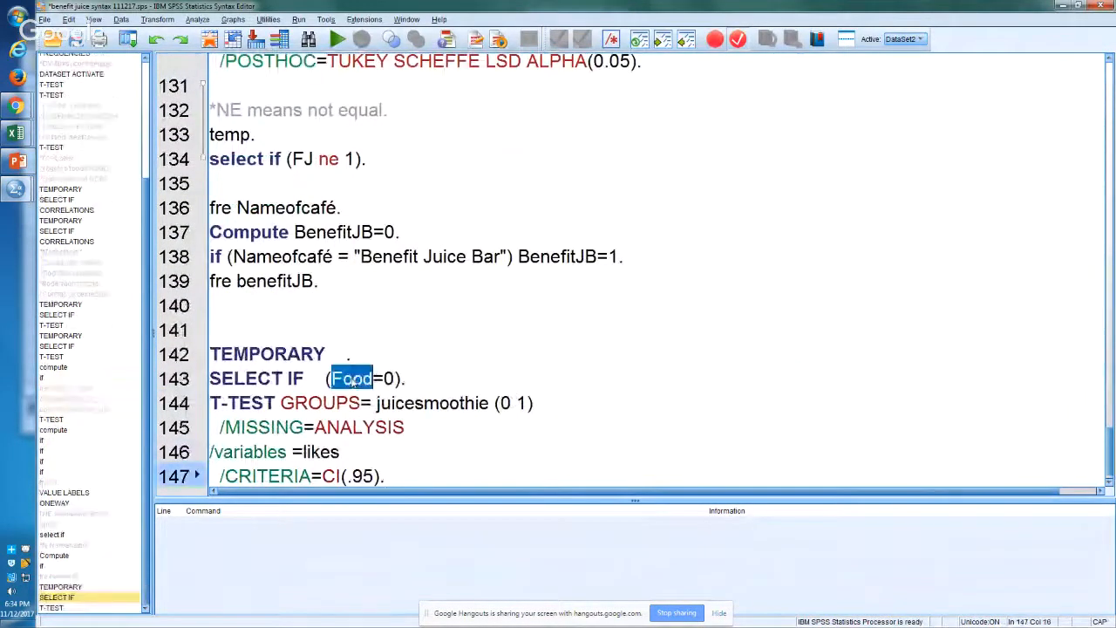
pyautogui.write('benefitJB')
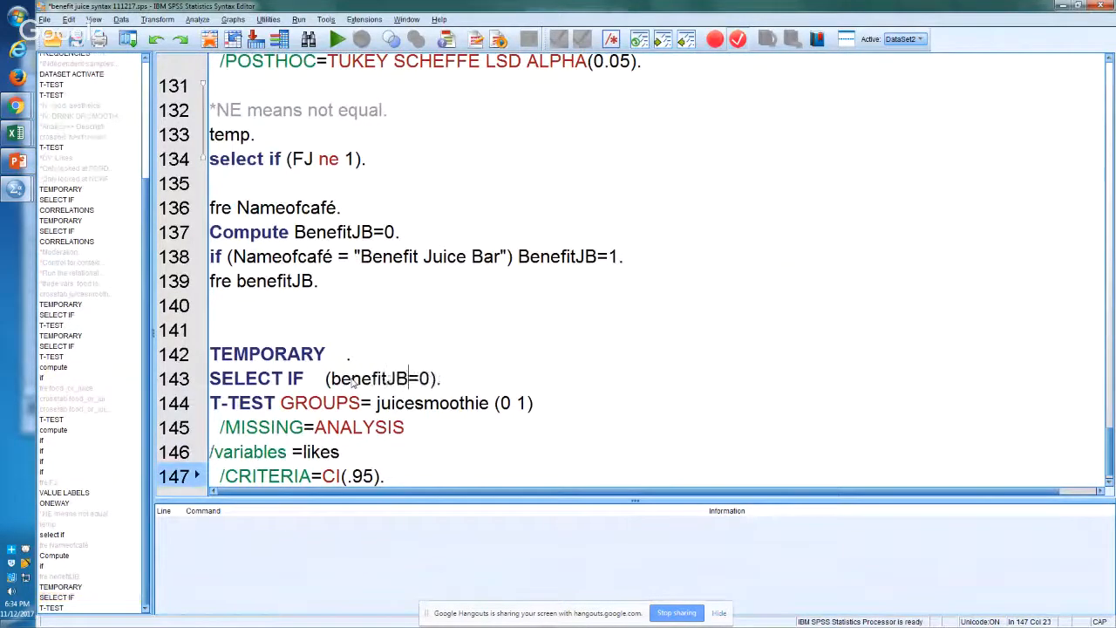
pyautogui.hotkey('ctrl', 'r')
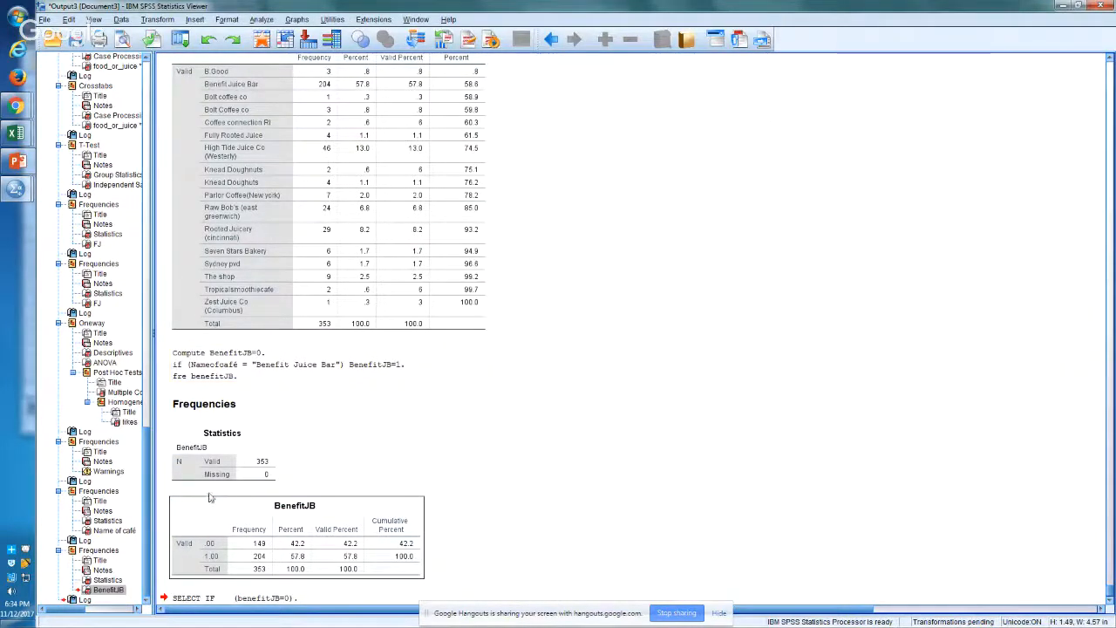
pyautogui.click(224, 598)
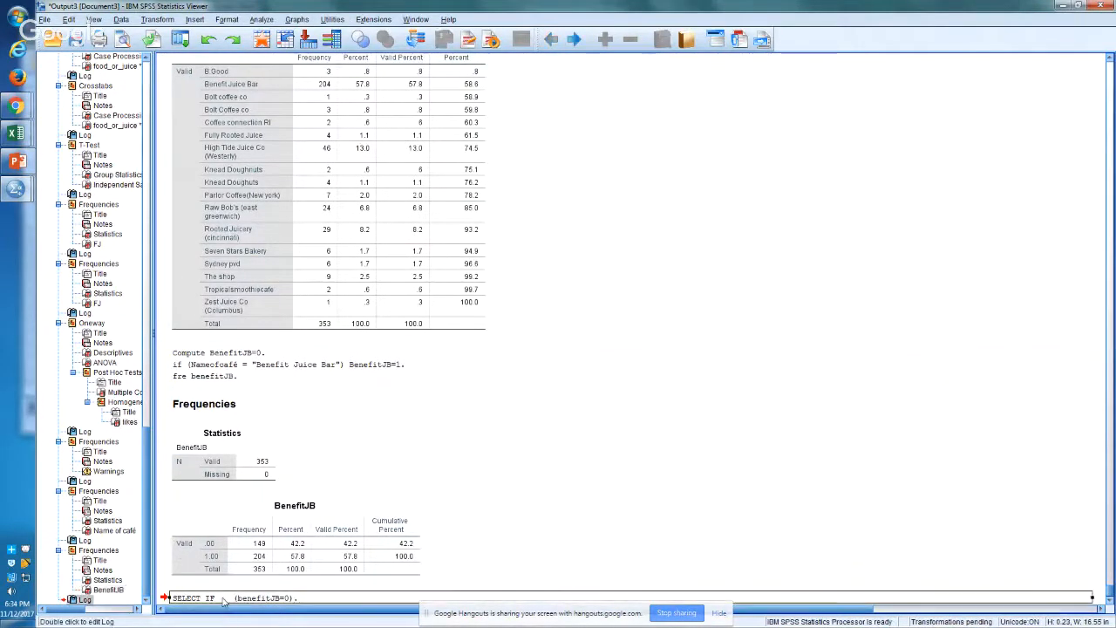
pyautogui.hotkey('alt', 'Tab')
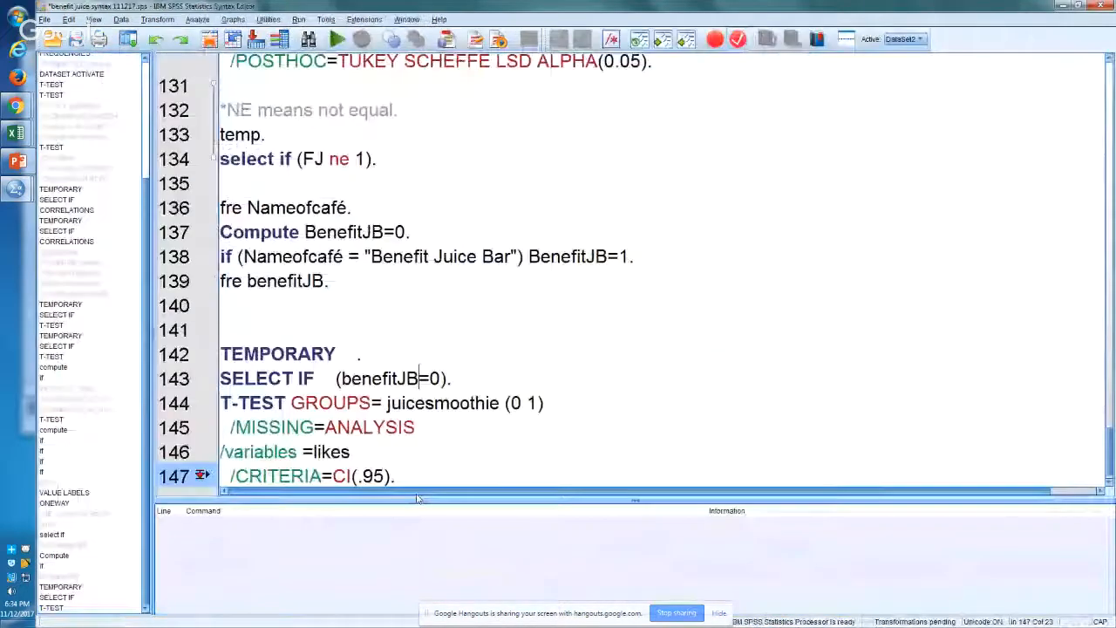
# Step: Run the T-TEST of likes by juicesmoothie beneath it and select its Group Statistics table in the output viewer
pyautogui.moveTo(412, 469); pyautogui.dragTo(288, 401)
pyautogui.hotkey('ctrl', 'r')
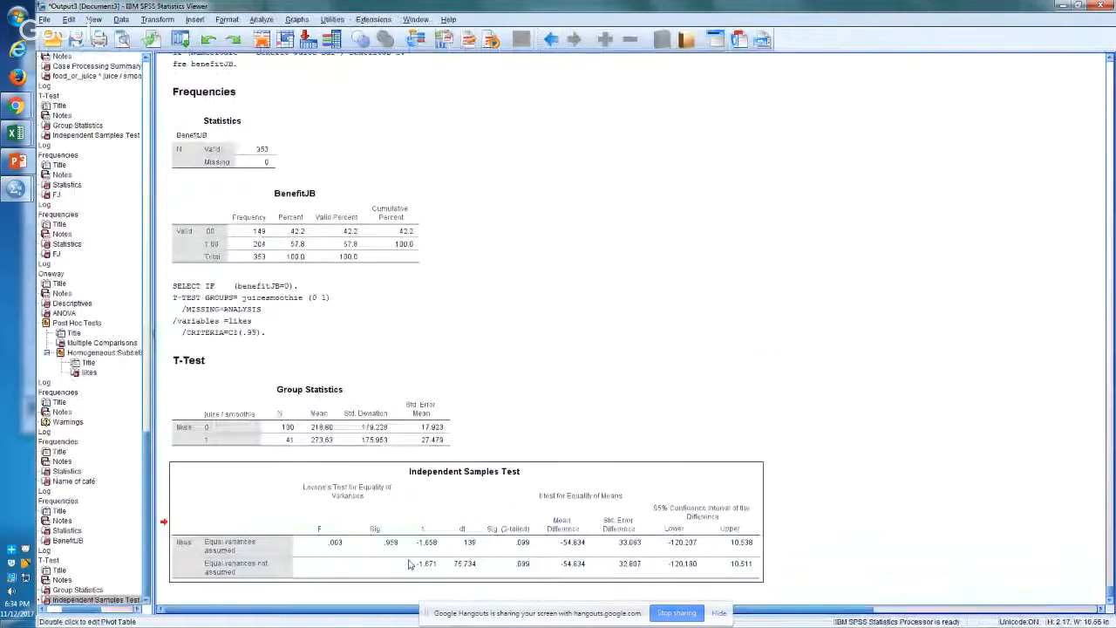
pyautogui.hotkey('alt', 'Tab')
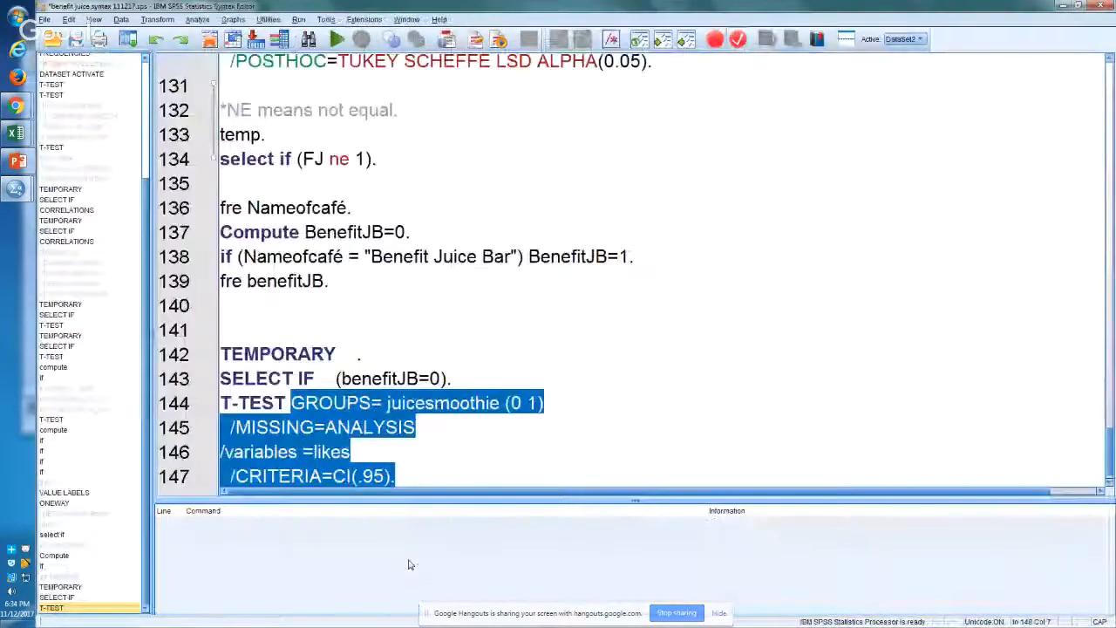
pyautogui.hotkey('alt', 'Tab')
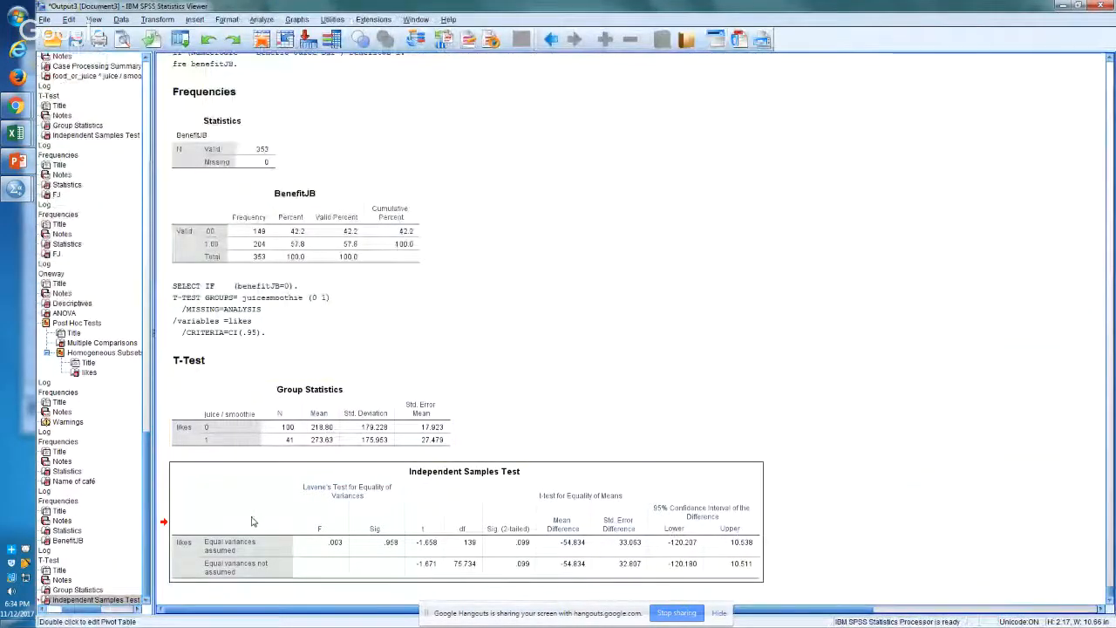
pyautogui.click(389, 439)
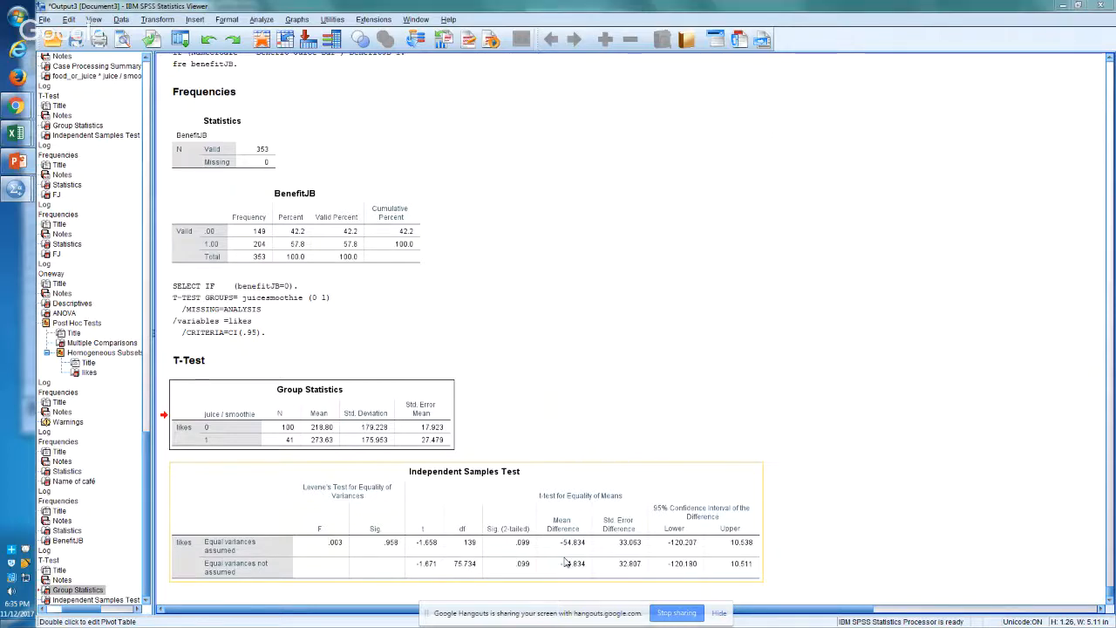
# Step: Return to the syntax editor and place the insertion point on an empty line below the benefitJB=0 T-test block
pyautogui.hotkey('alt', 'Tab')
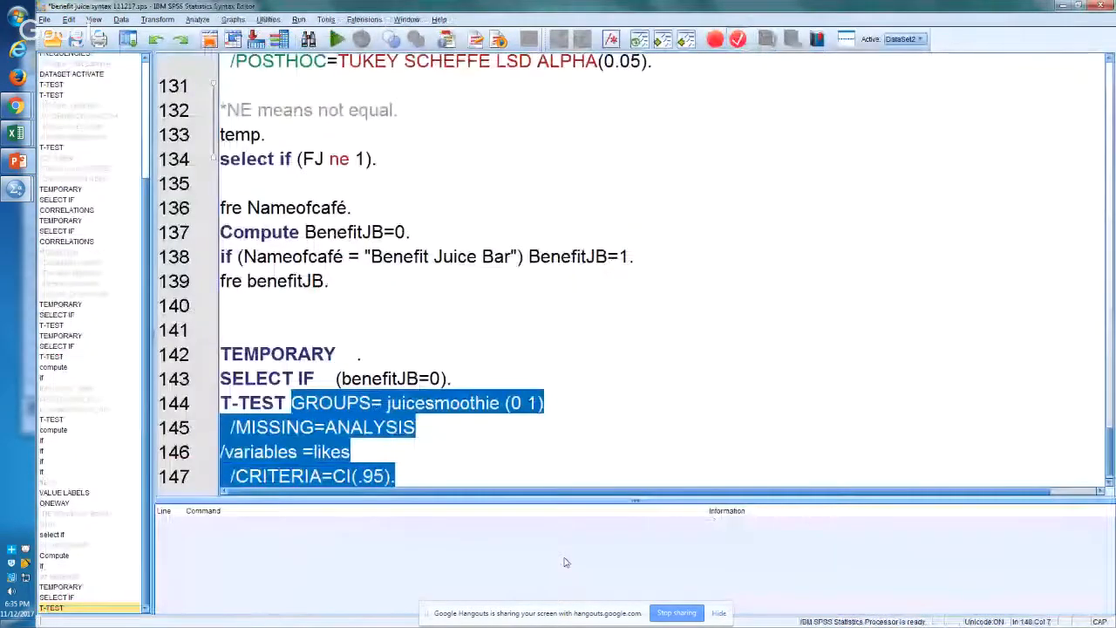
pyautogui.press('Down')
pyautogui.press('Down')
pyautogui.press('Down')
pyautogui.press('Down')
pyautogui.press('Down')
pyautogui.press('Down')
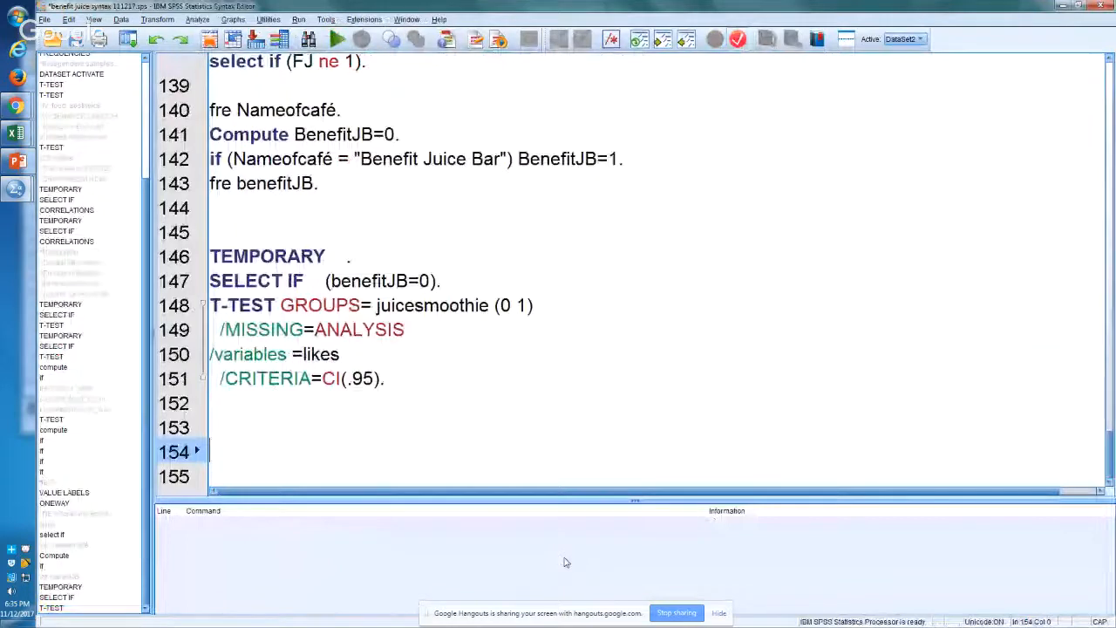
pyautogui.press('Up')
pyautogui.press('Up')
pyautogui.press('Down')
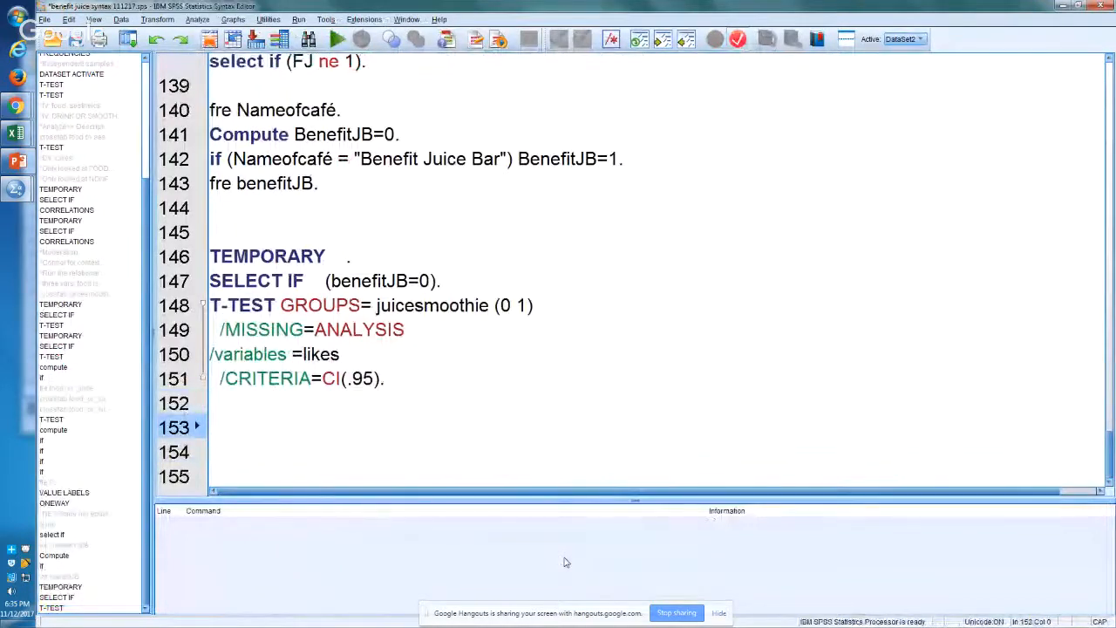
pyautogui.press('Up')
pyautogui.press('Up')
pyautogui.press('Up')
pyautogui.press('Down')
pyautogui.press('Down')
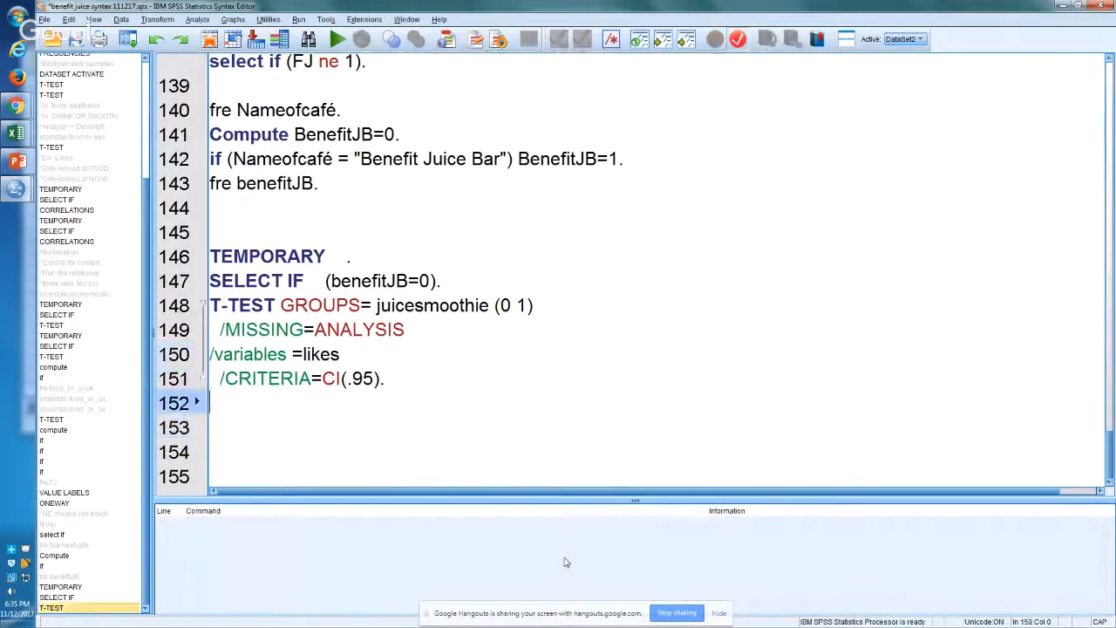
pyautogui.press('Down')
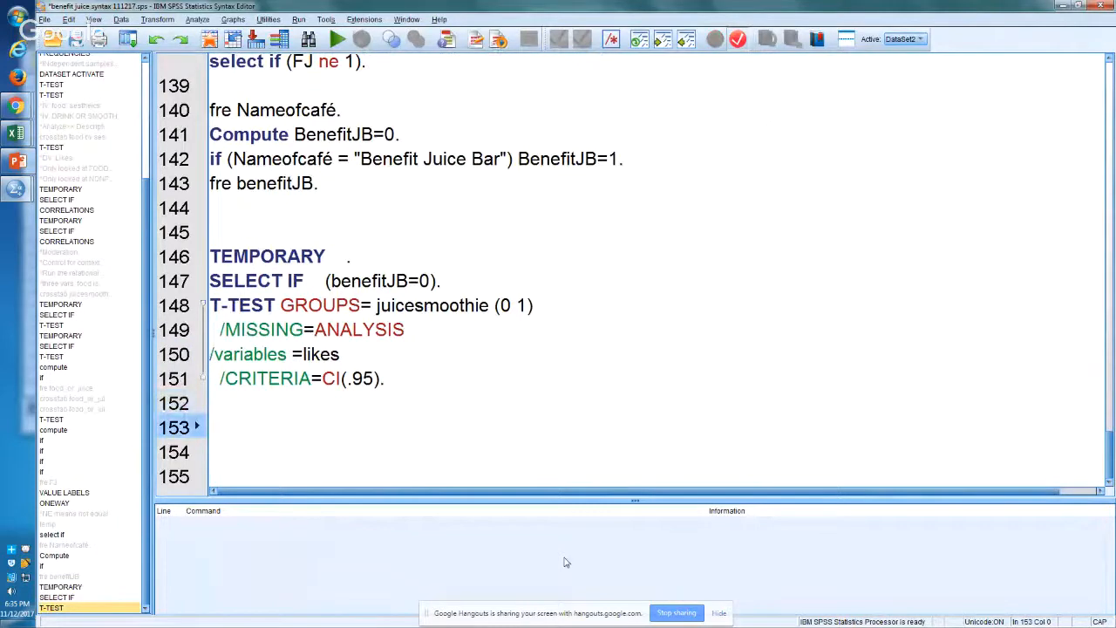